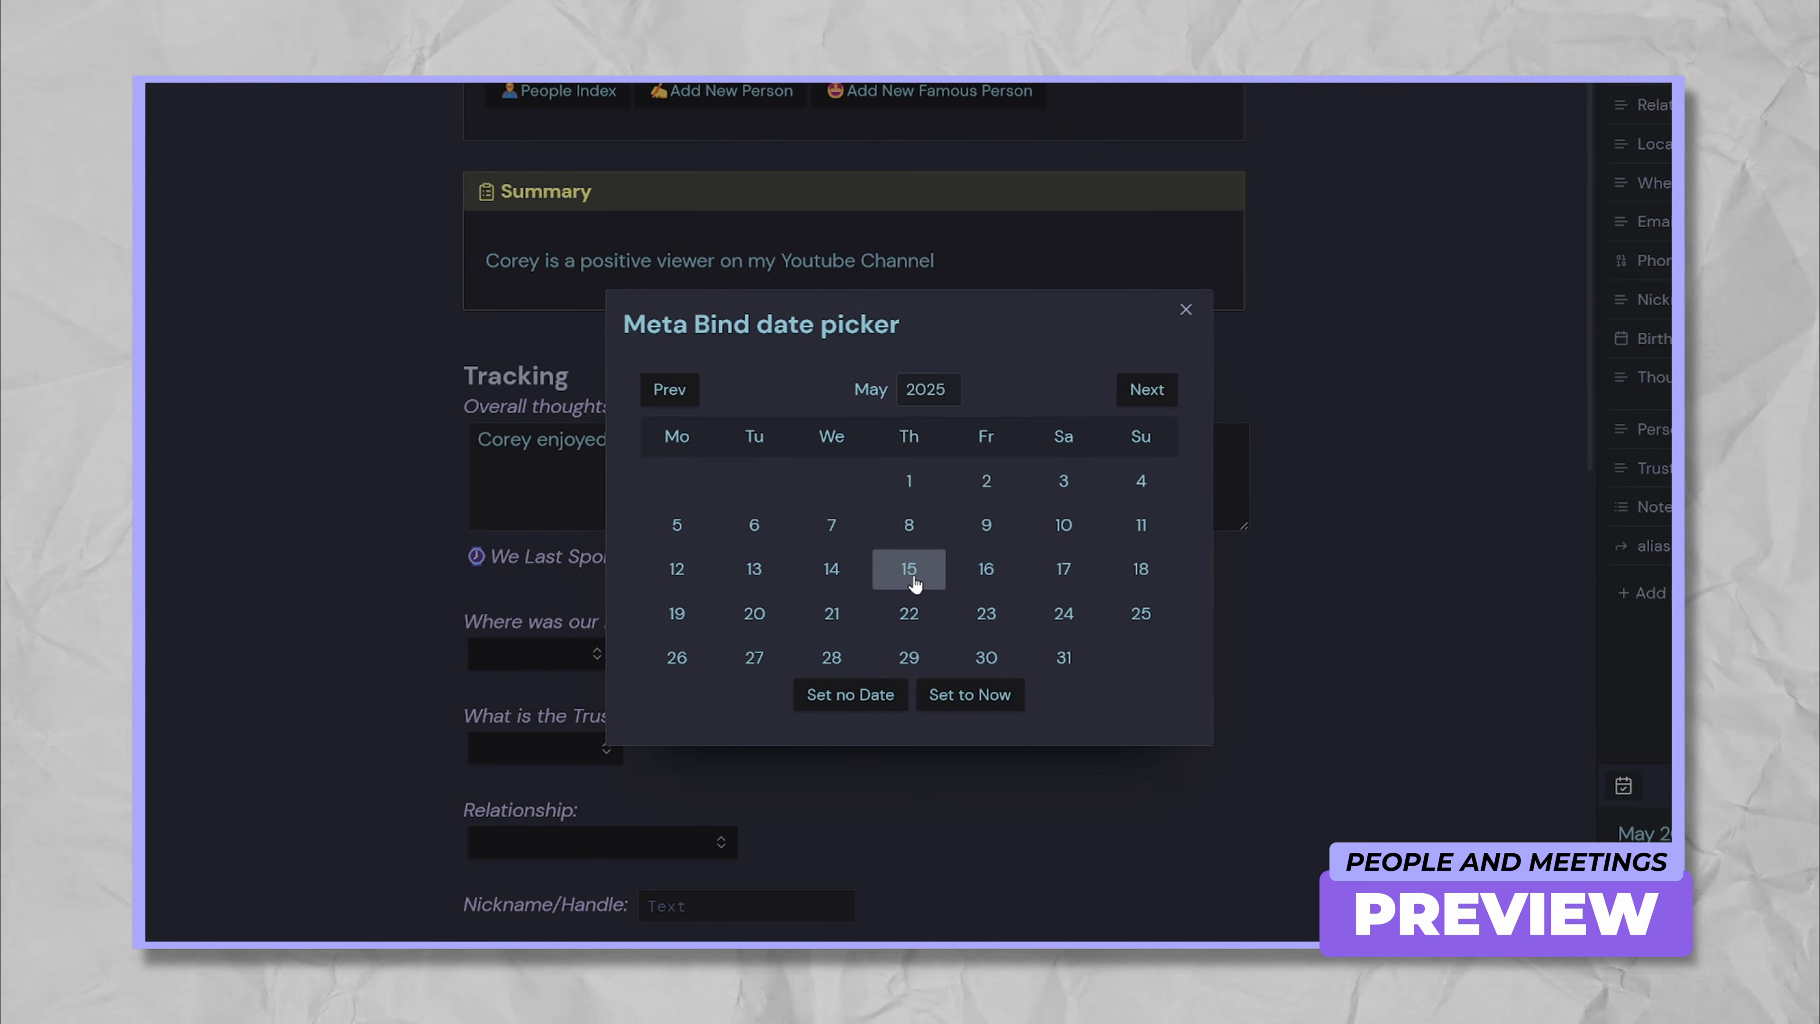
In the template preview, pick a last-spoke date and start a new Meta Bind button.
left_click(978, 609)
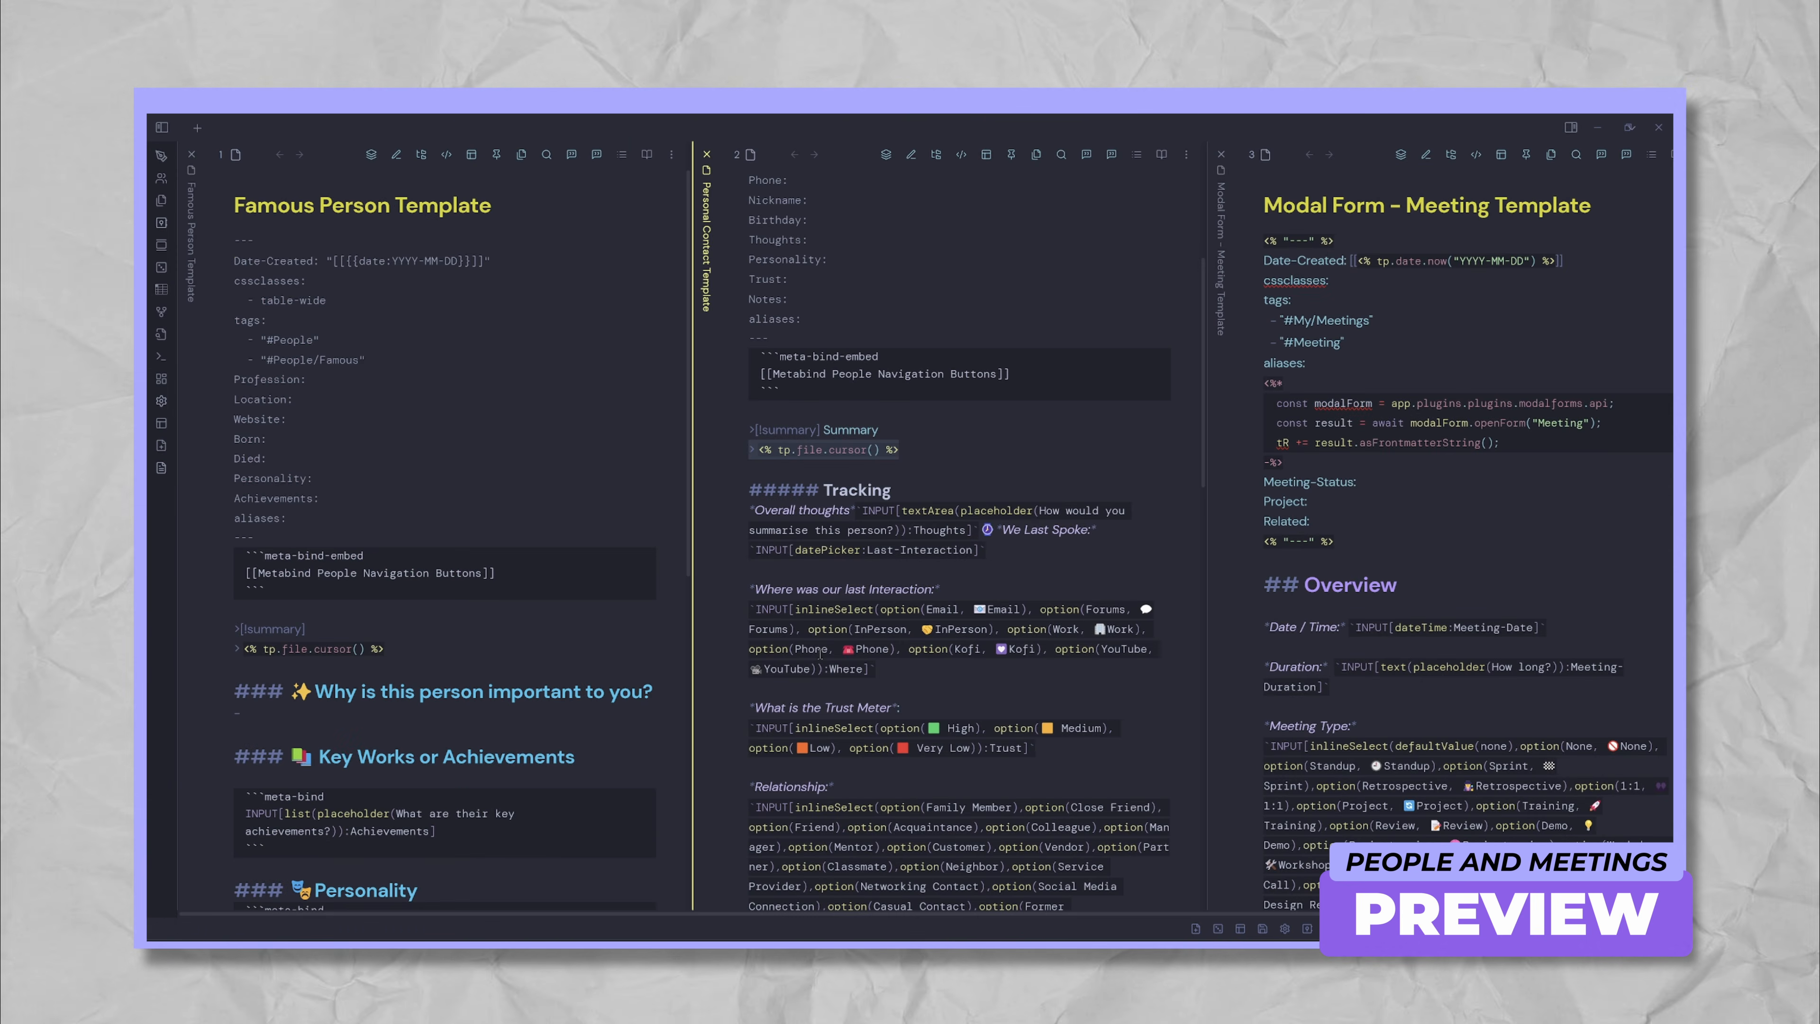
scroll(821, 653, "down", 3)
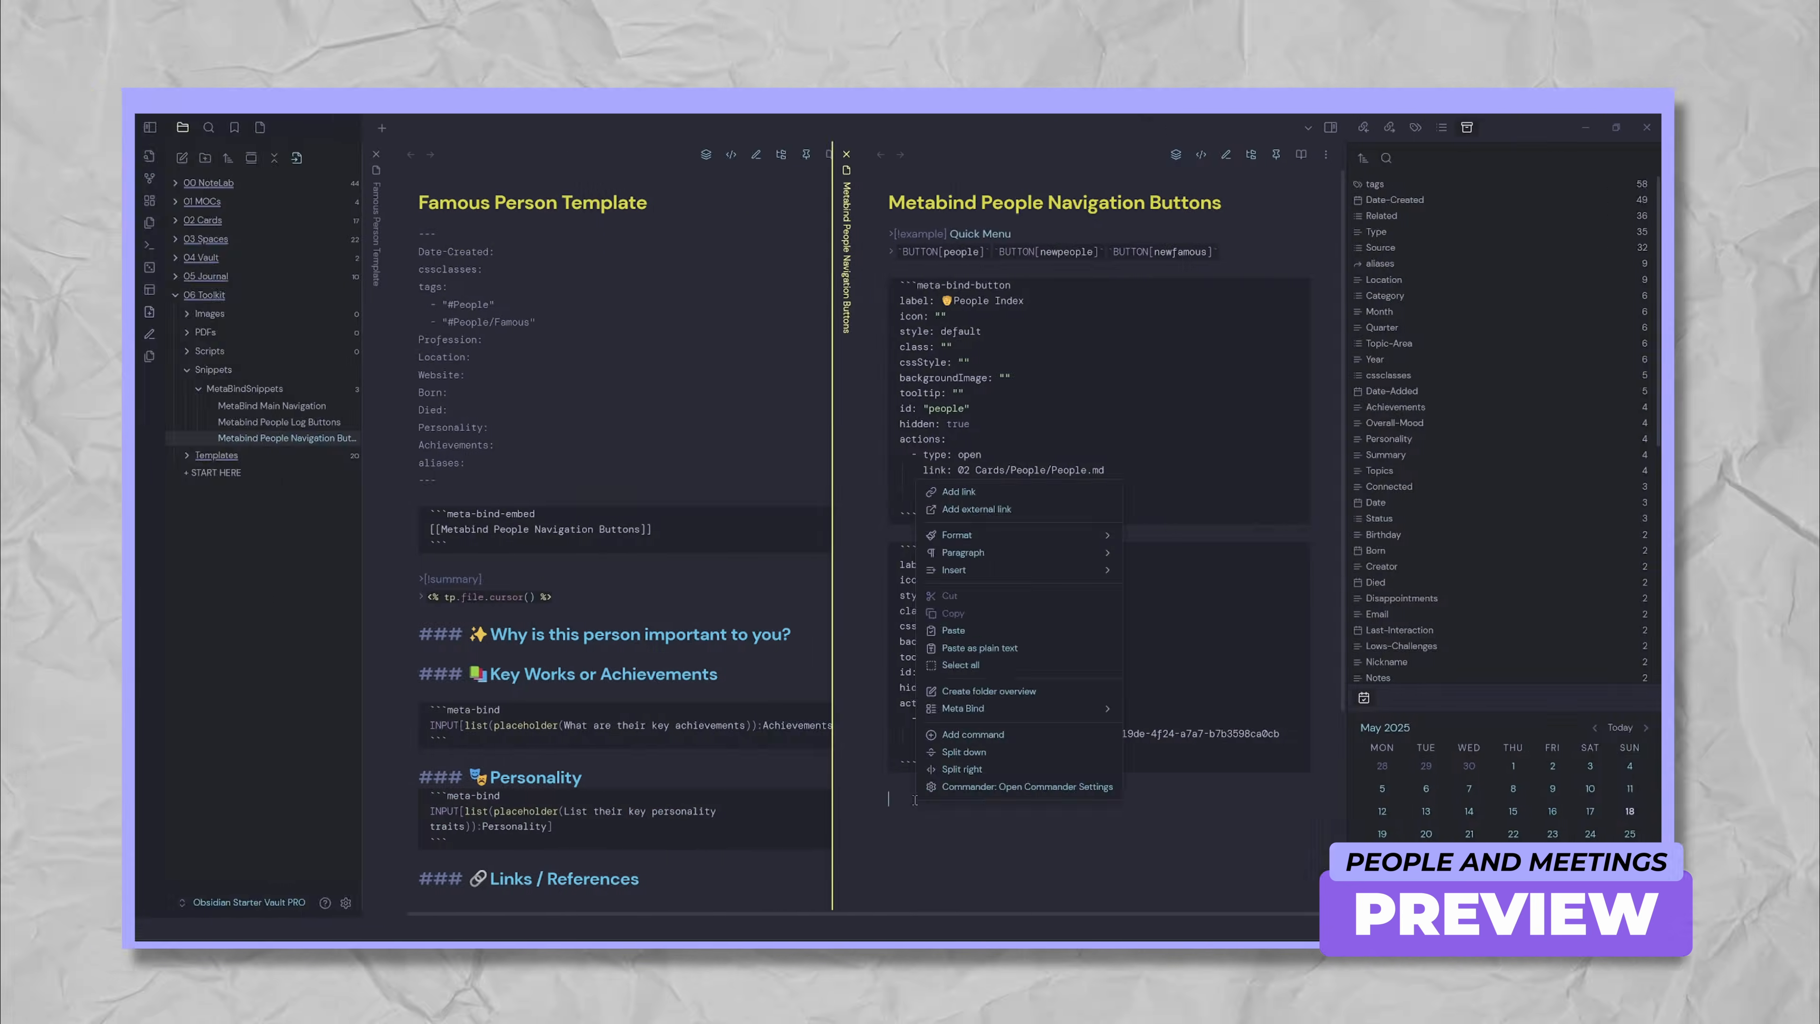
right_click(932, 794)
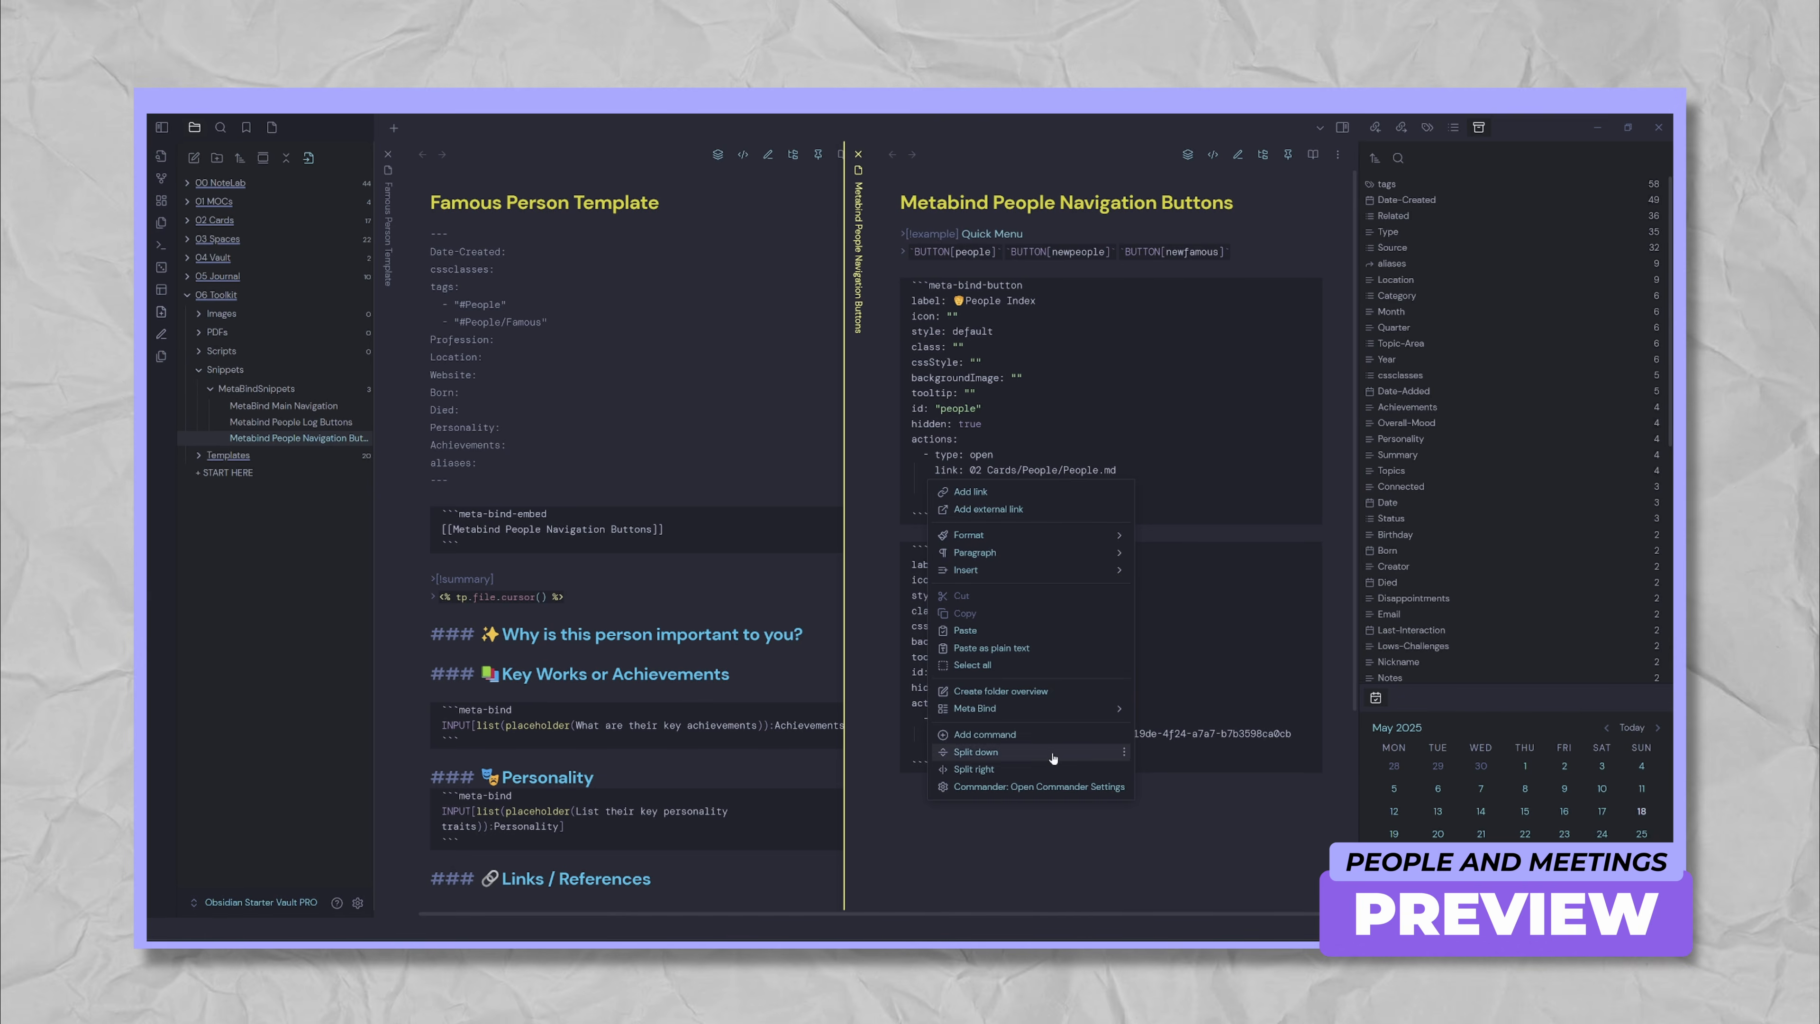
mouse_move(1088, 716)
left_click(1175, 710)
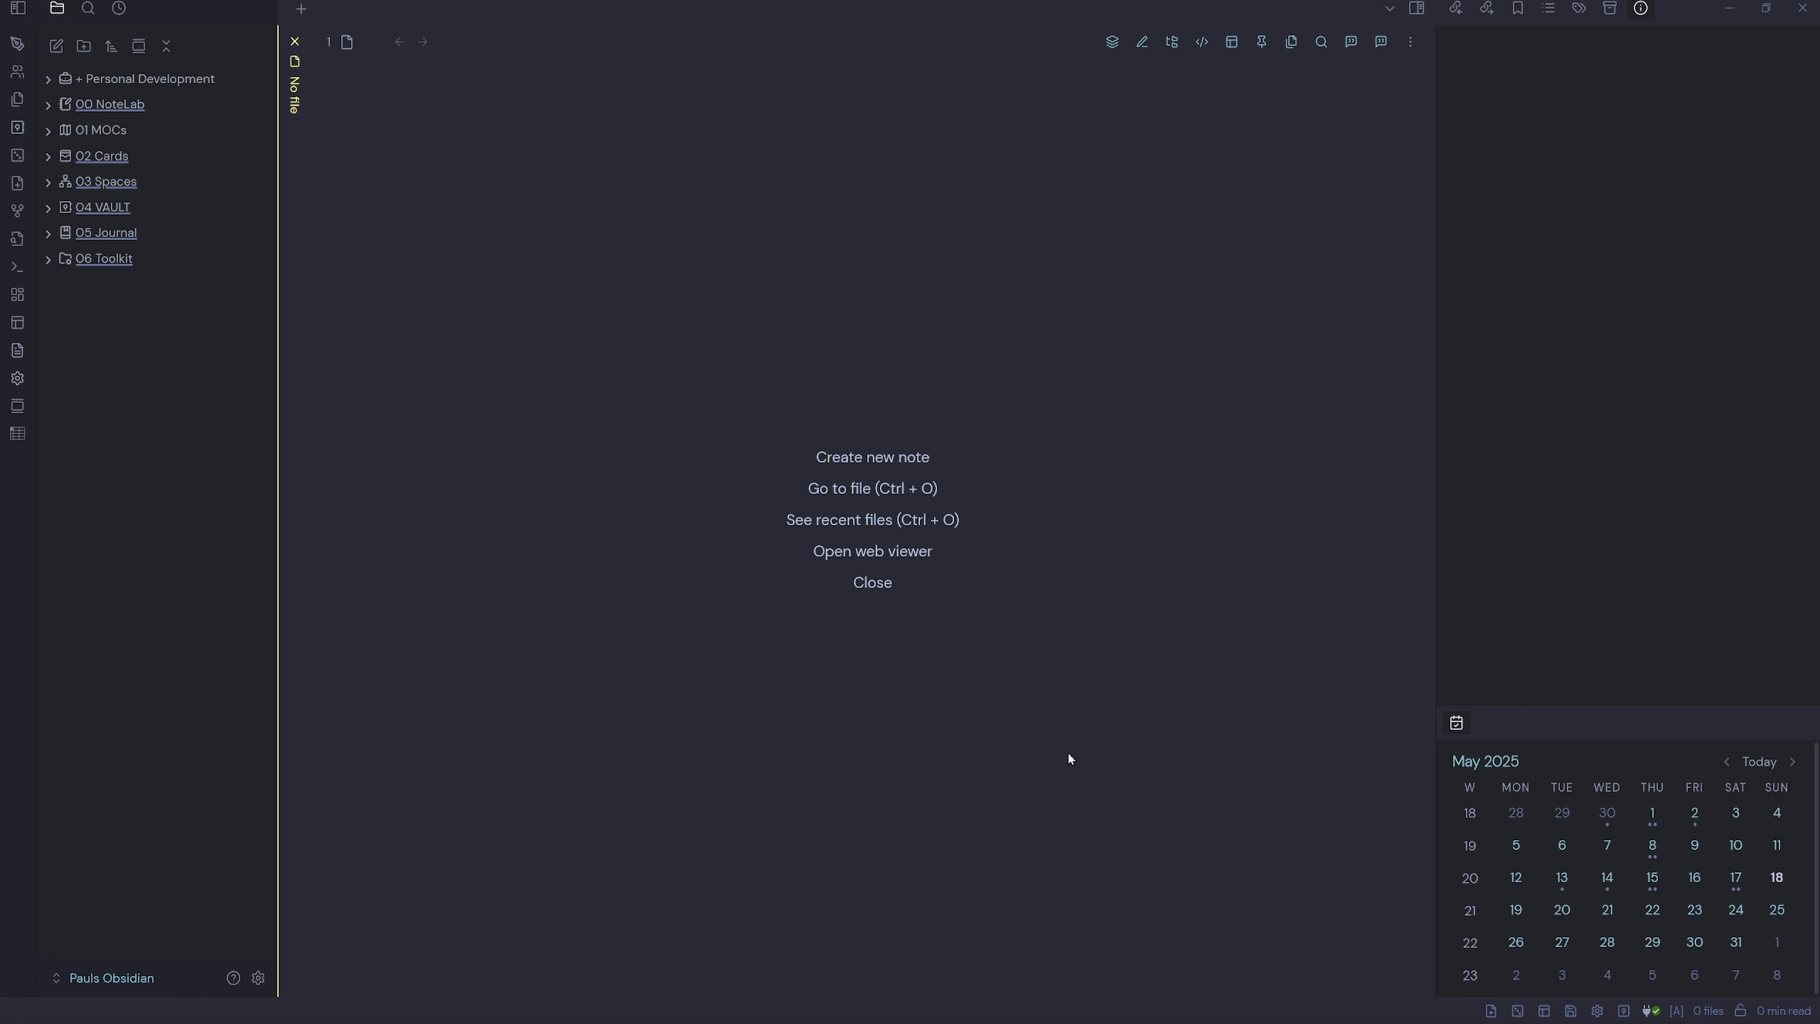
Use QuickAdd's New Personal Contact to create a contact note titled with the contact's first name.
left_click(1493, 1017)
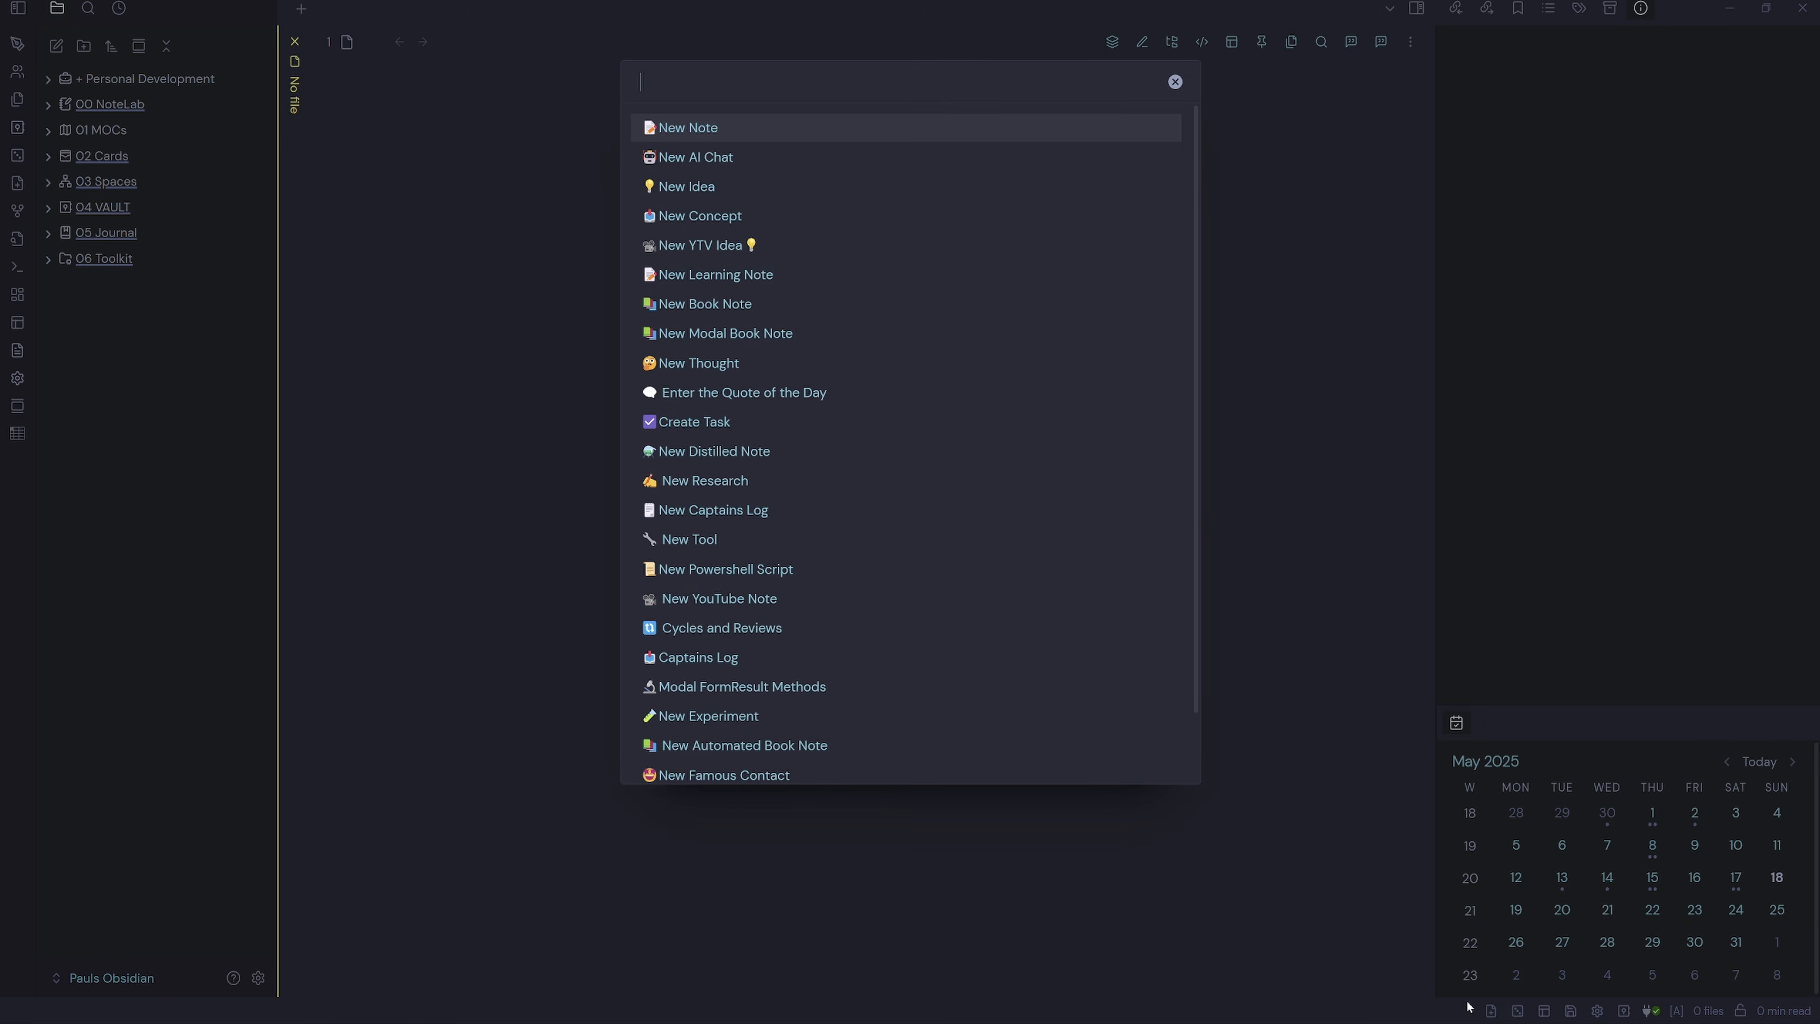
scroll(971, 656, "down", 2)
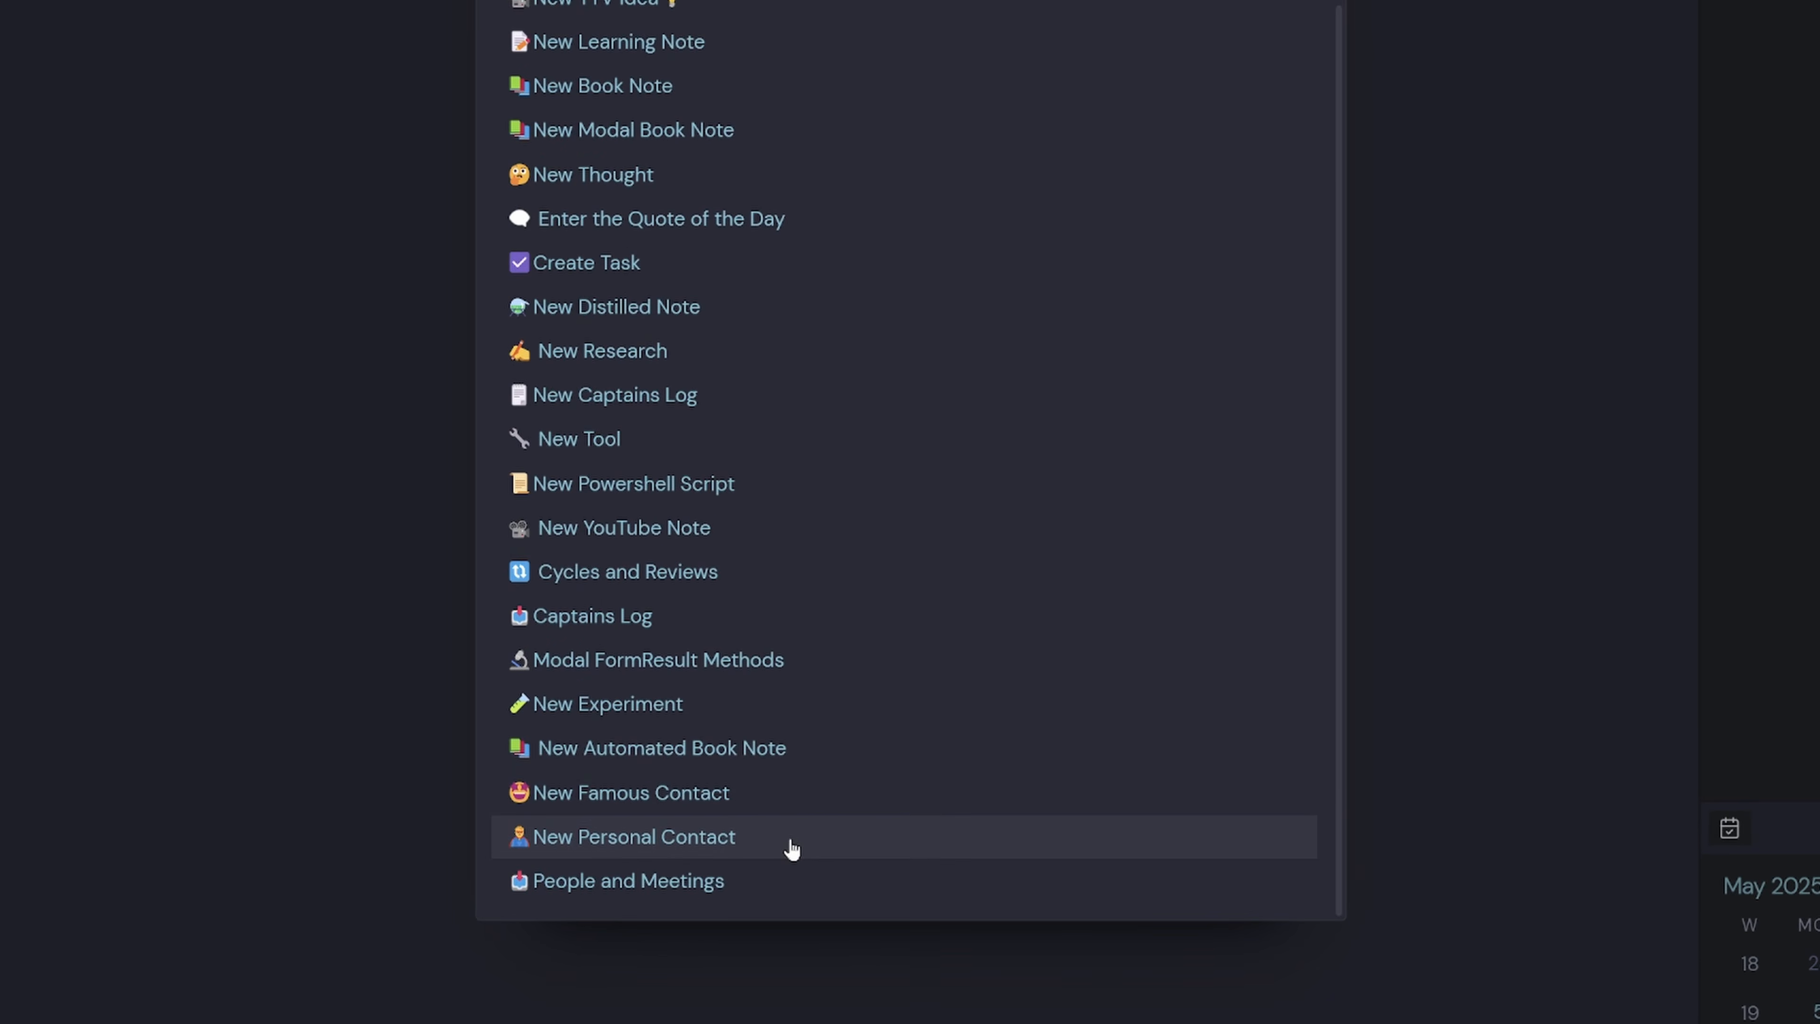
left_click(773, 846)
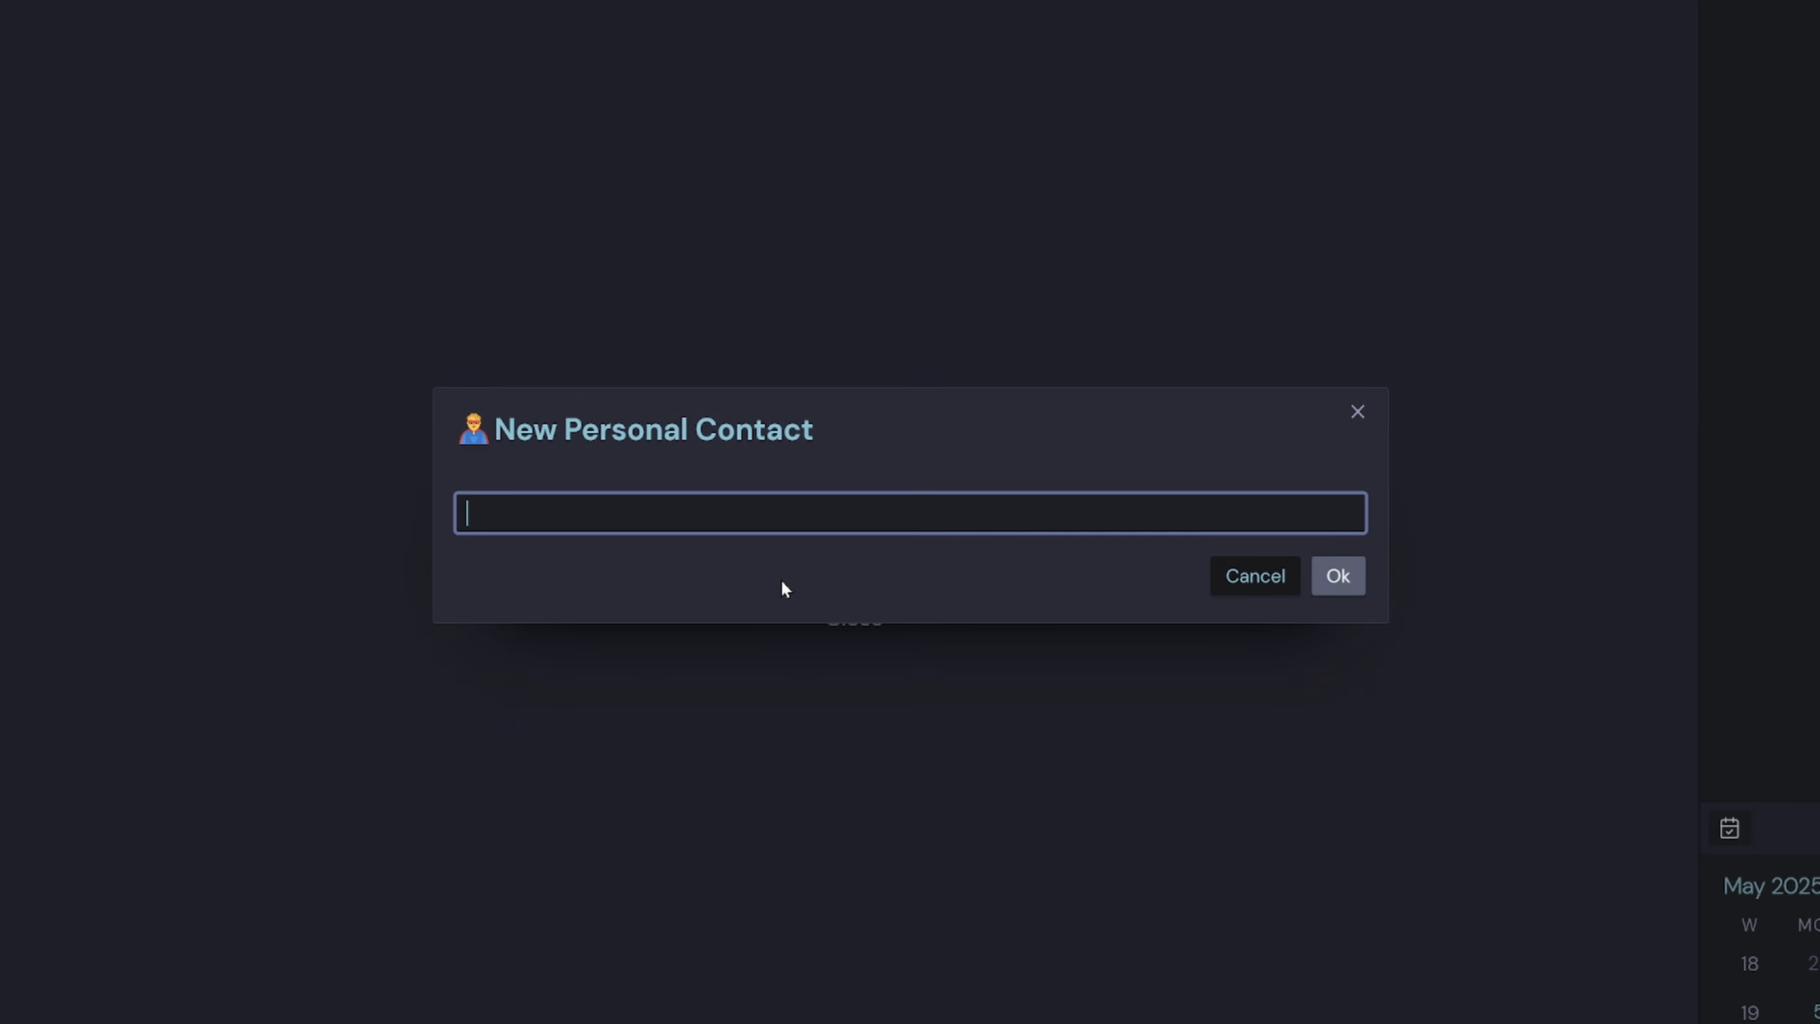
type("Corey")
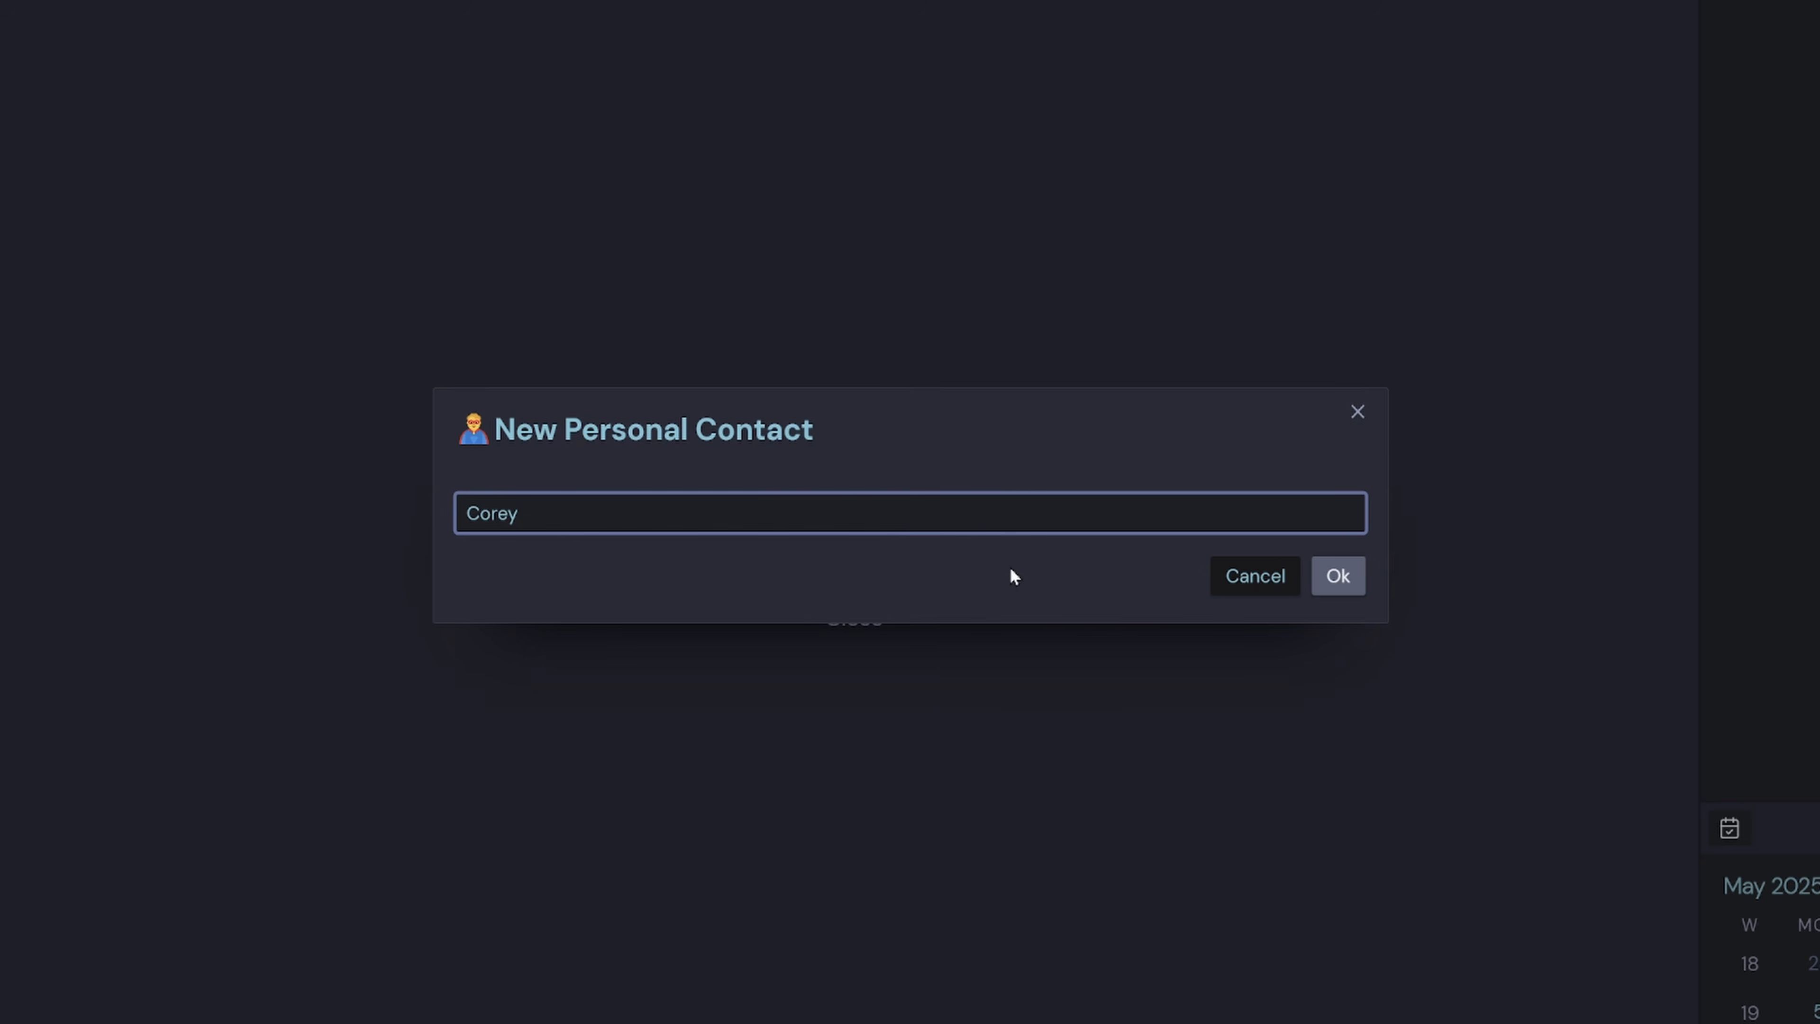
key("Return")
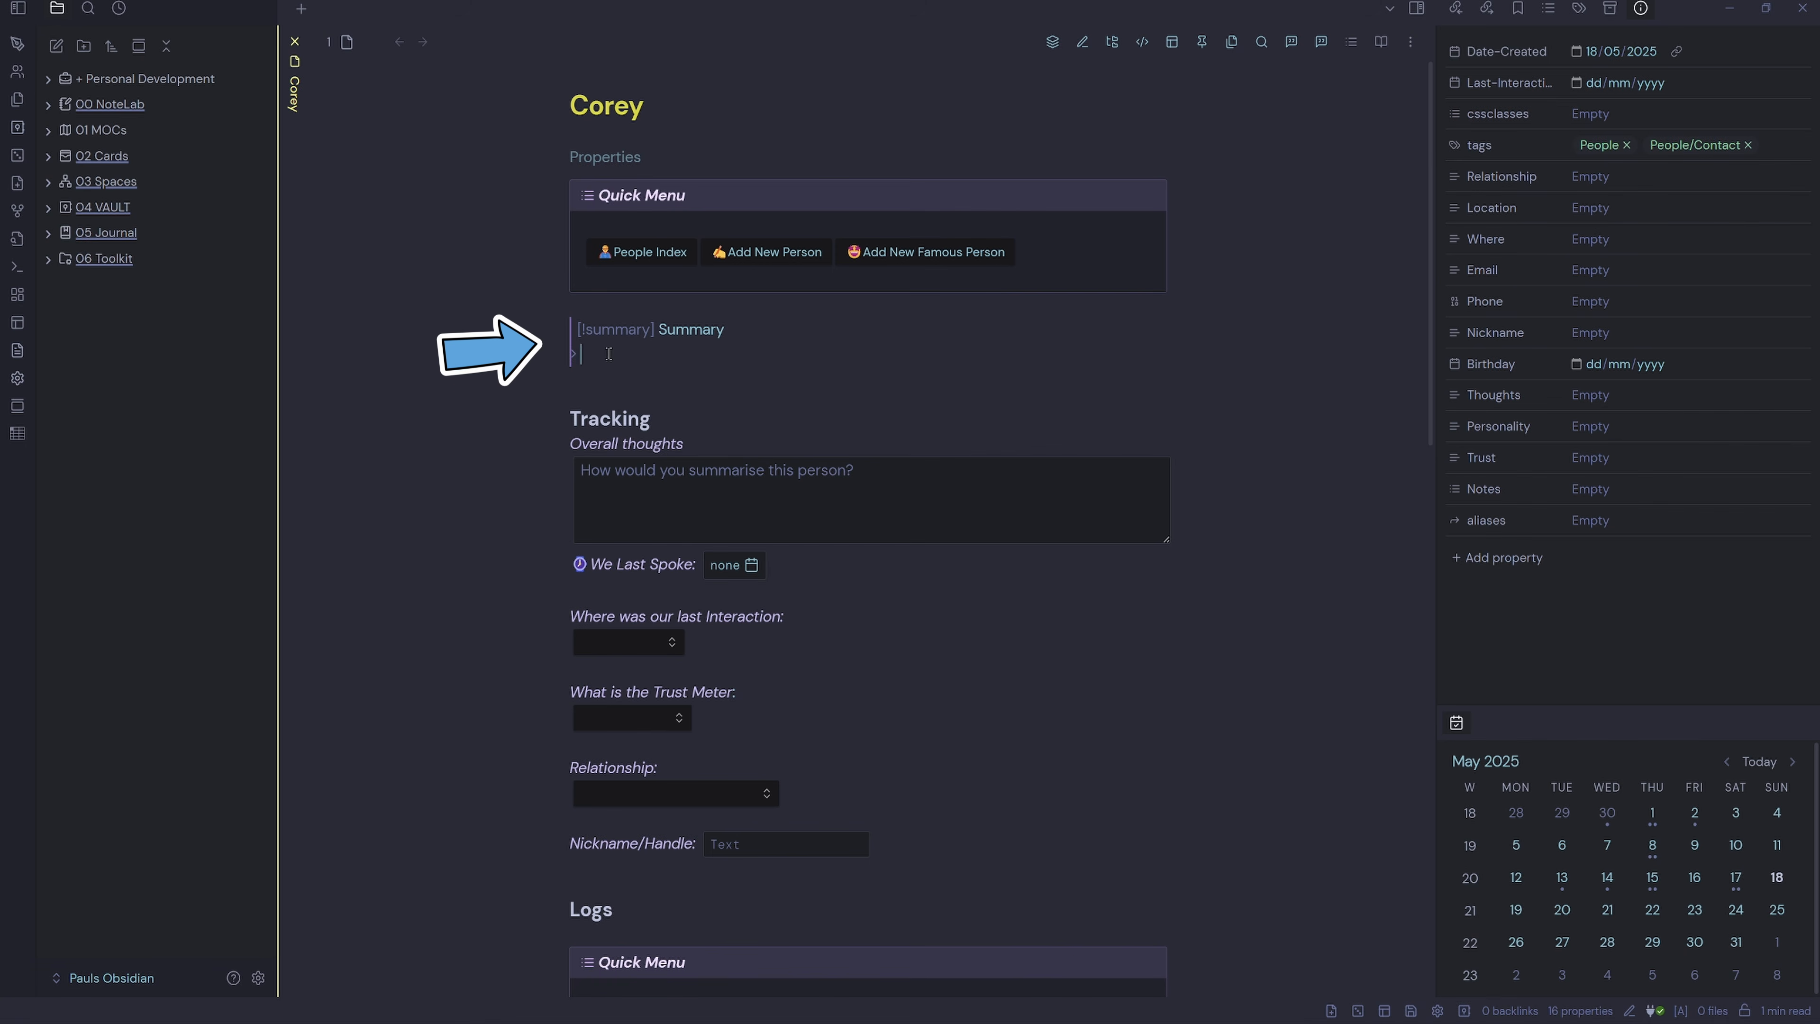
Write in the Summary callout that the contact is a positive viewer on my YouTube Channel.
left_click(727, 398)
type("Corey is a positive viewer on my Youtube Channel")
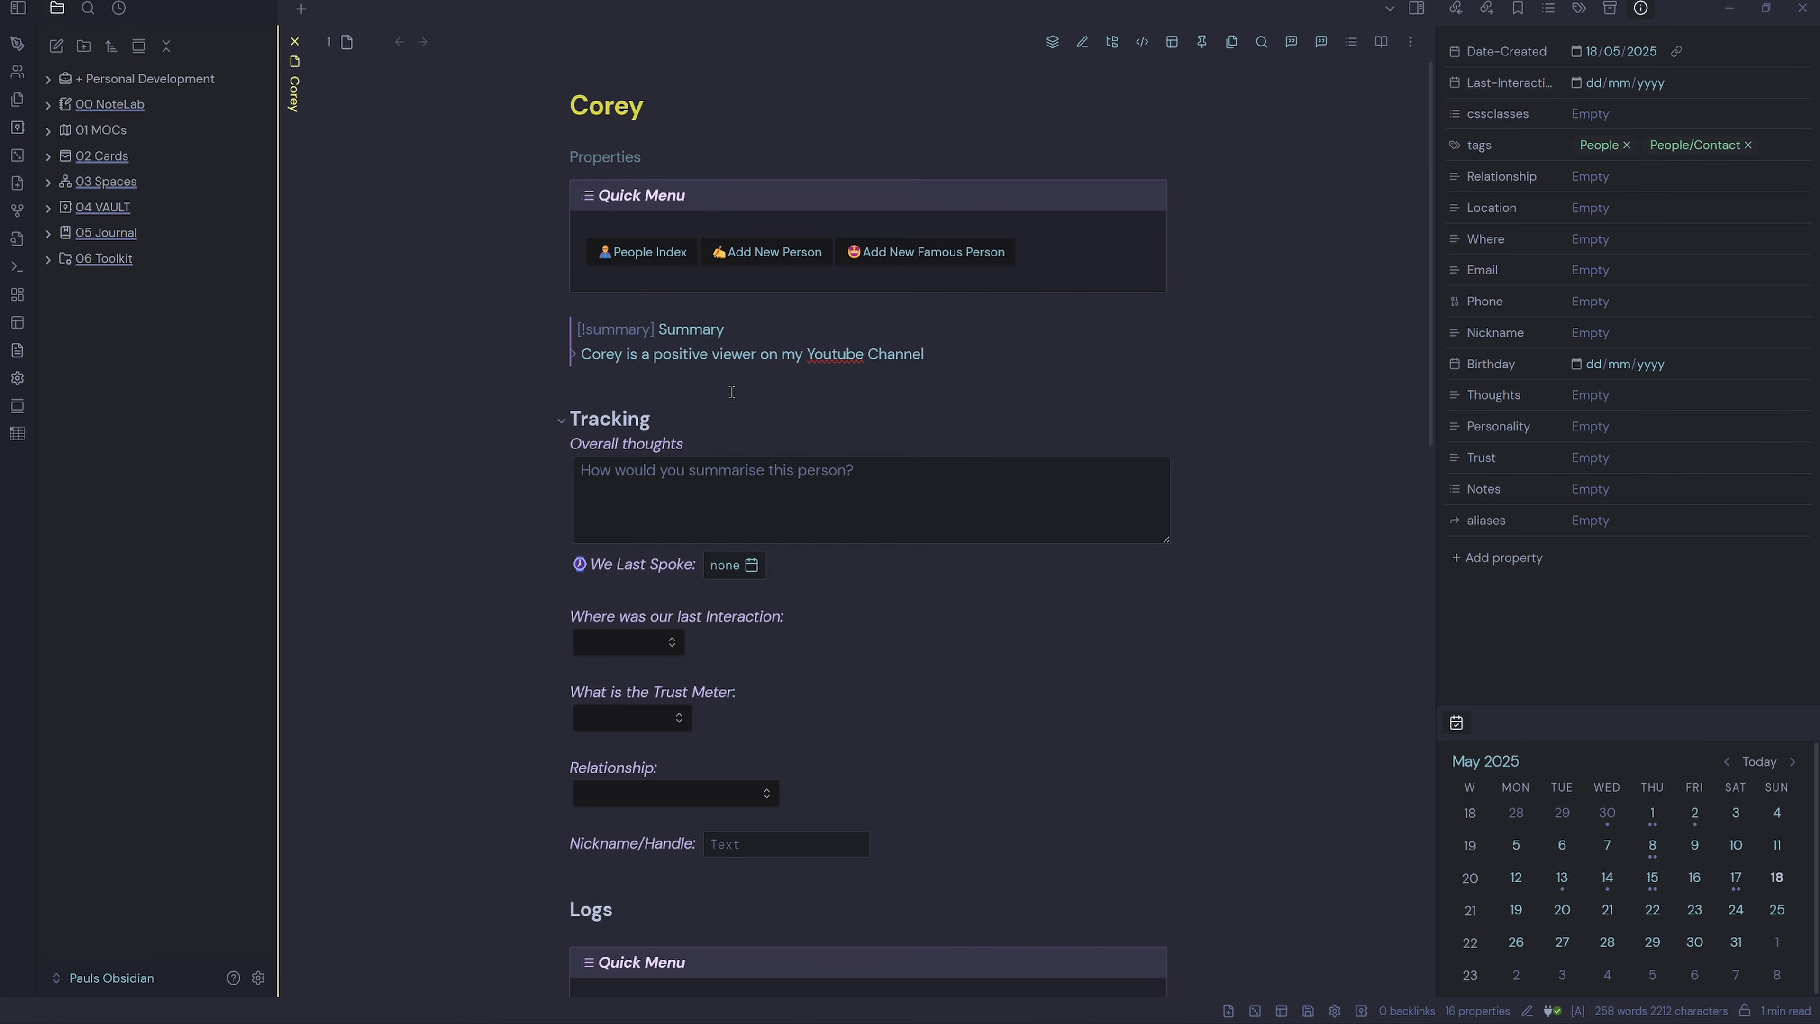
left_click(945, 430)
Collapse and re-expand the Tracking section, then focus the Overall thoughts box.
left_click(715, 545)
left_click(563, 482)
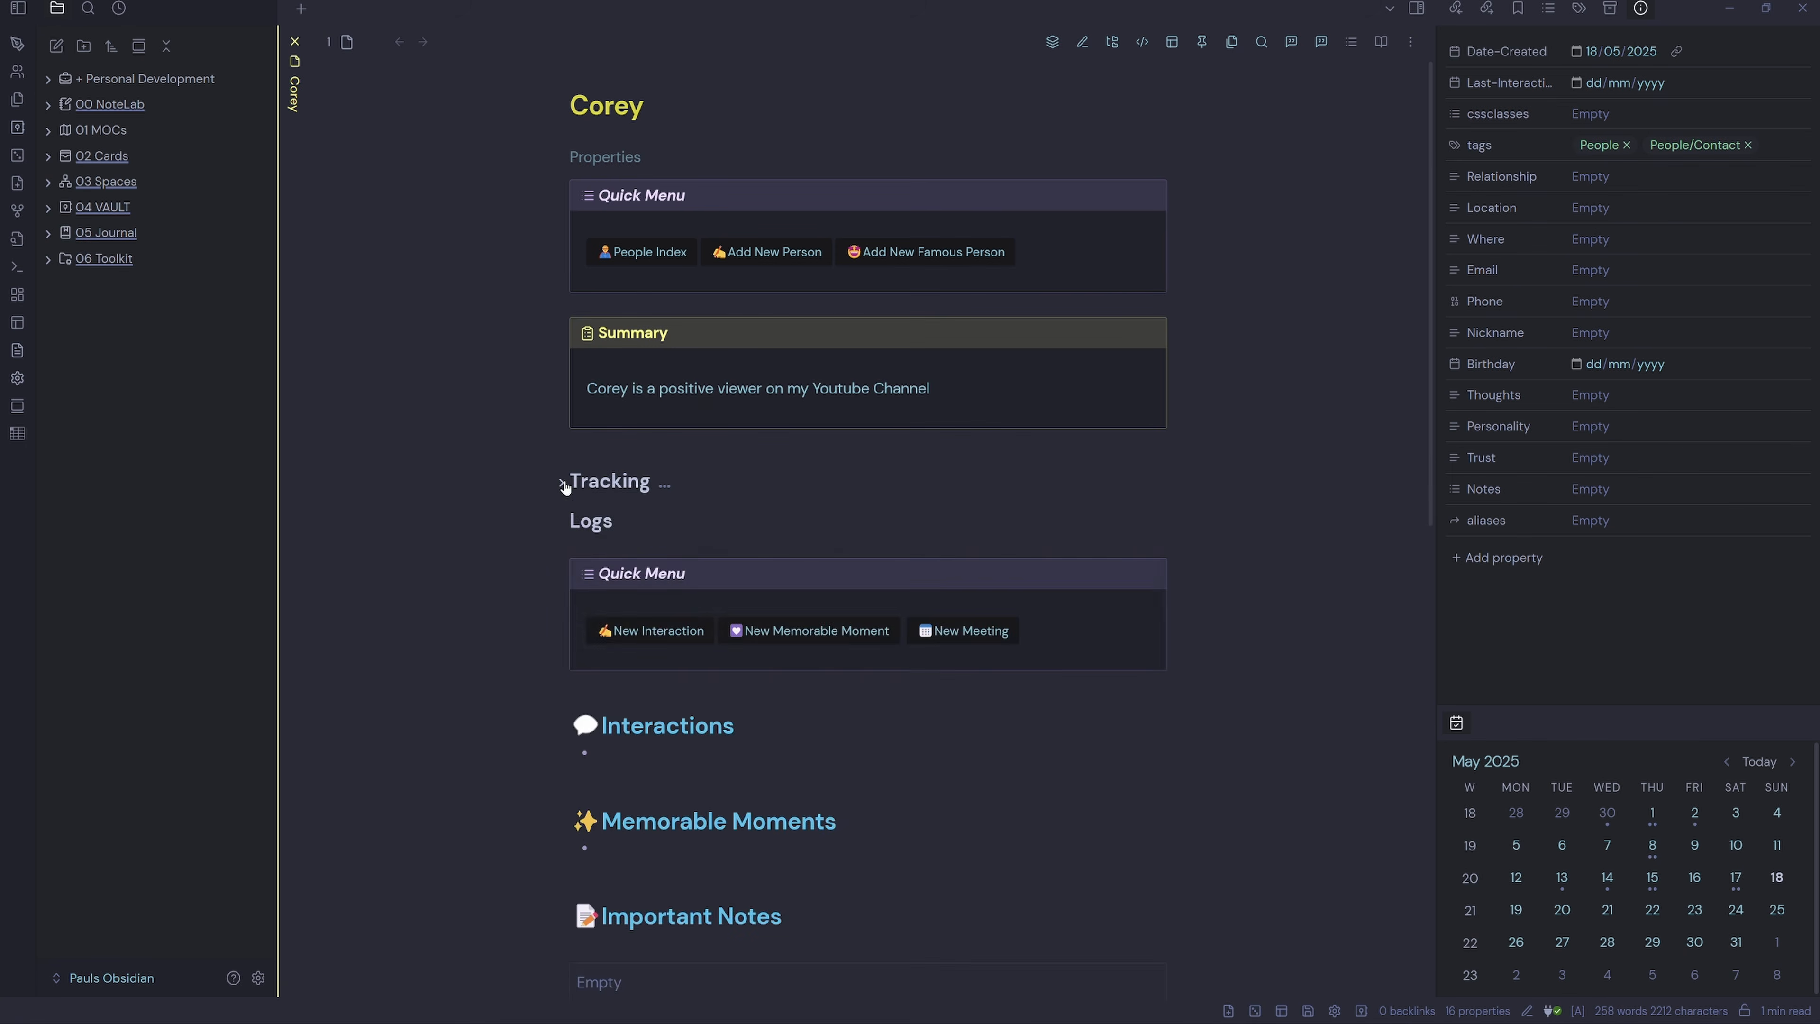
left_click(563, 482)
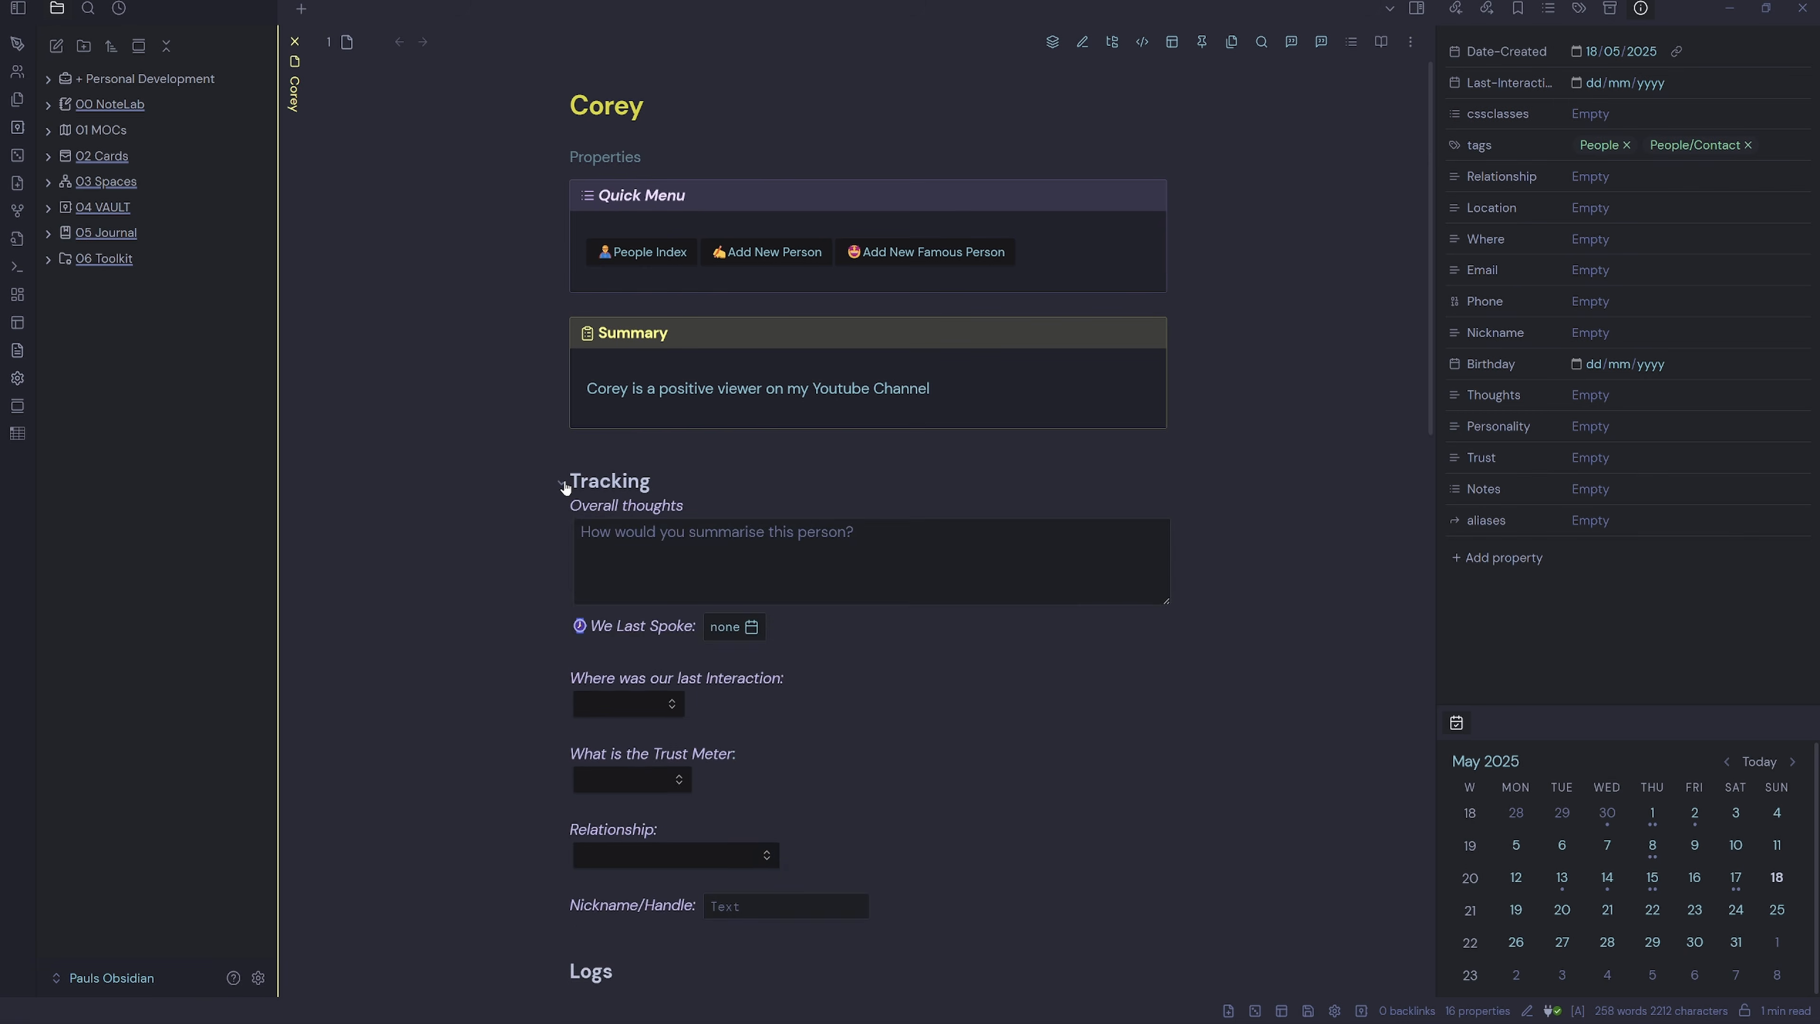
left_click(713, 548)
scroll(772, 540, "down", 1)
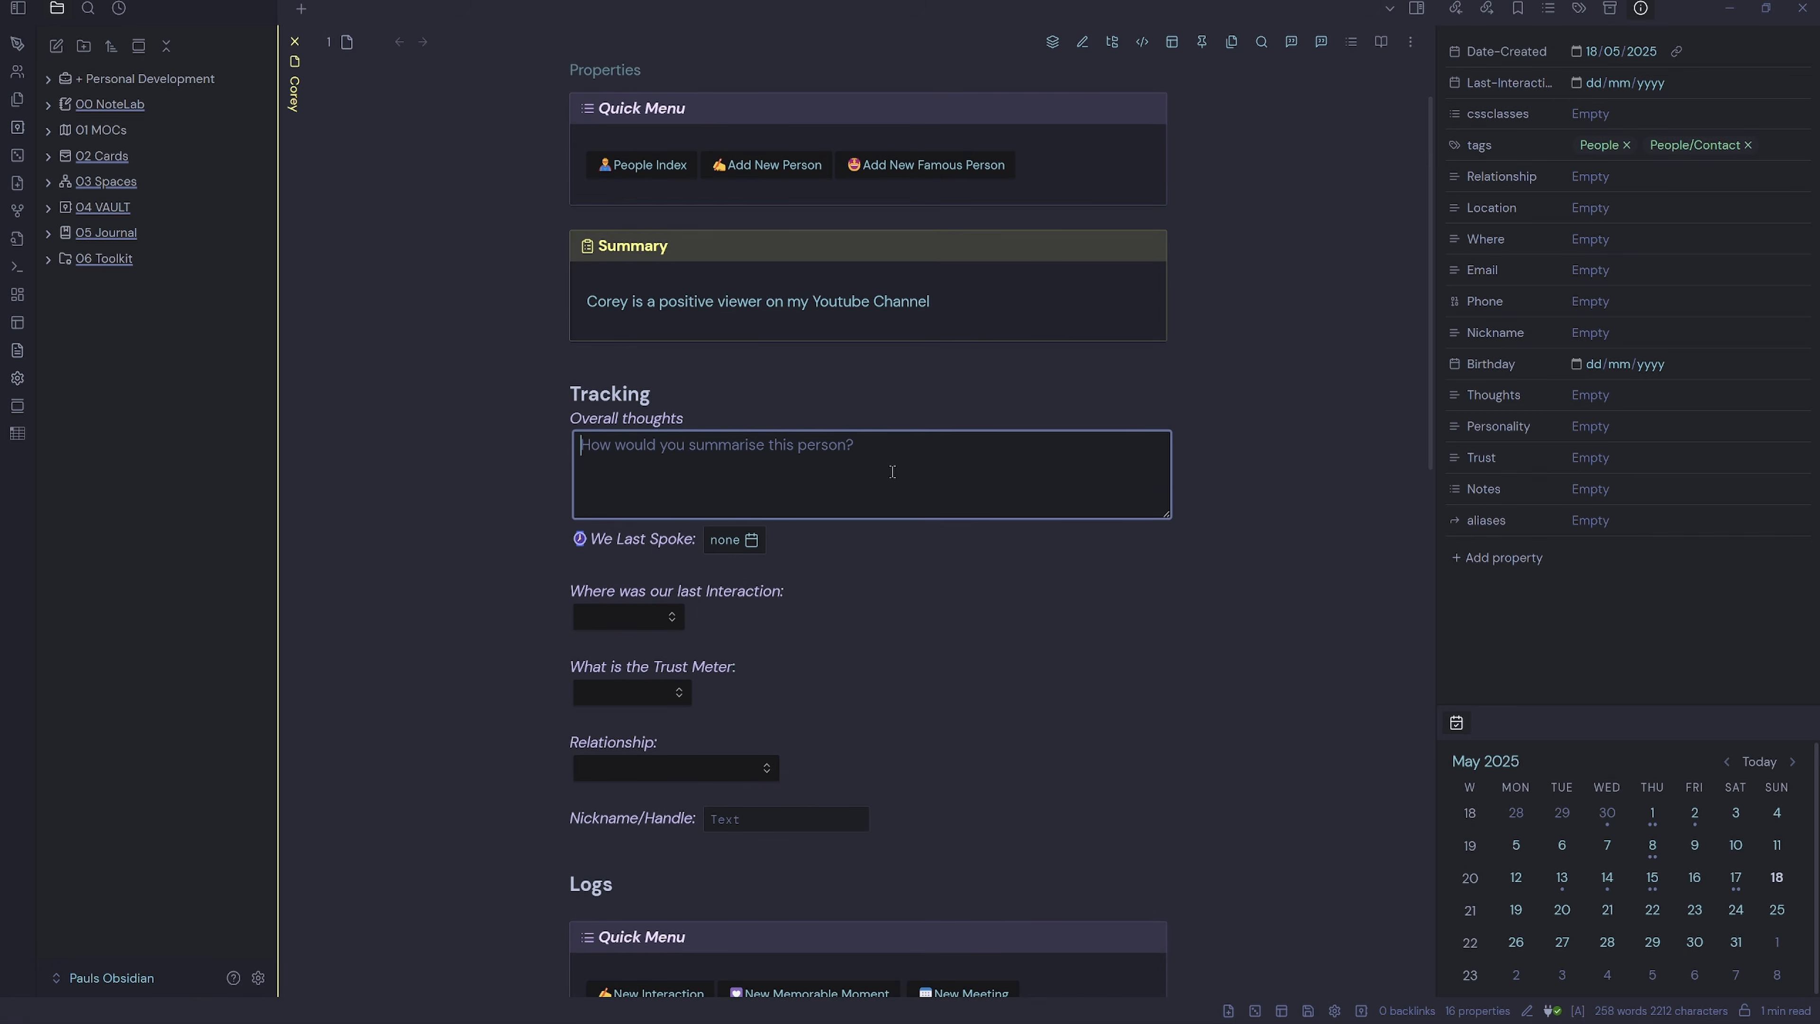
Paste the overall thoughts, set last spoke to 2025-05-15 and interaction place YouTube.
type("Corey enjoyed my latest video and left an positive review")
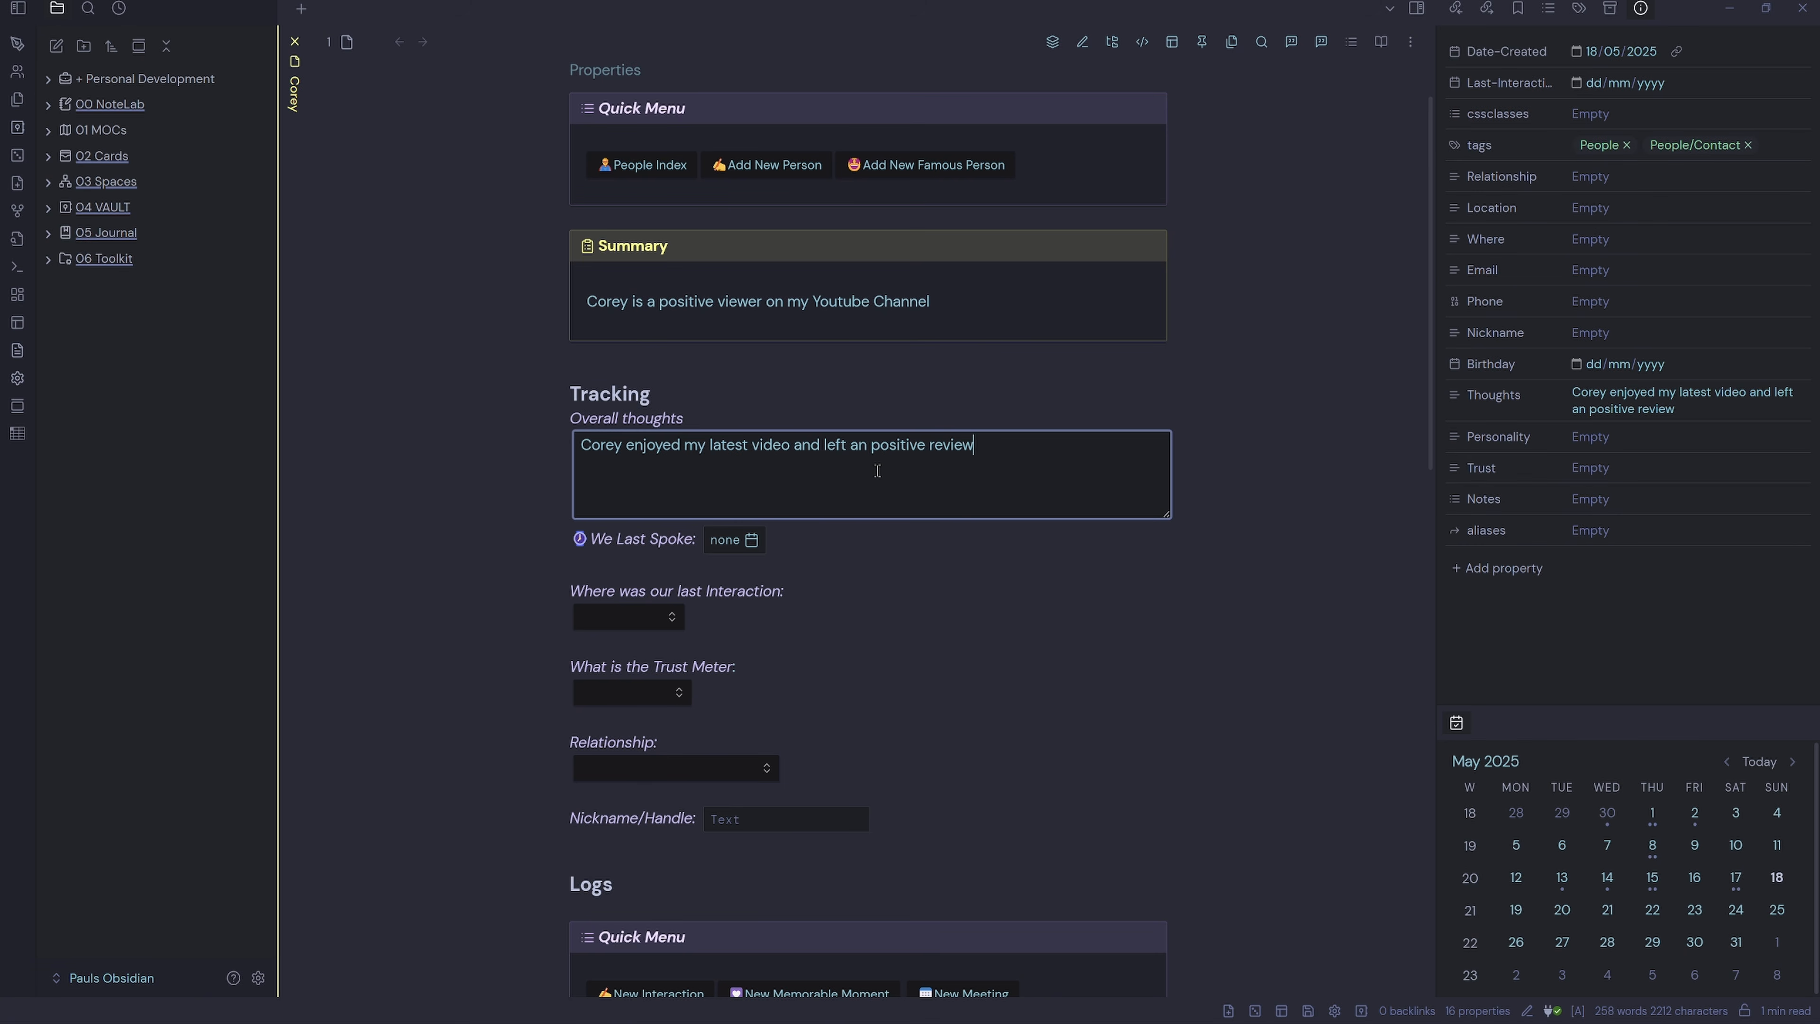
left_click(752, 541)
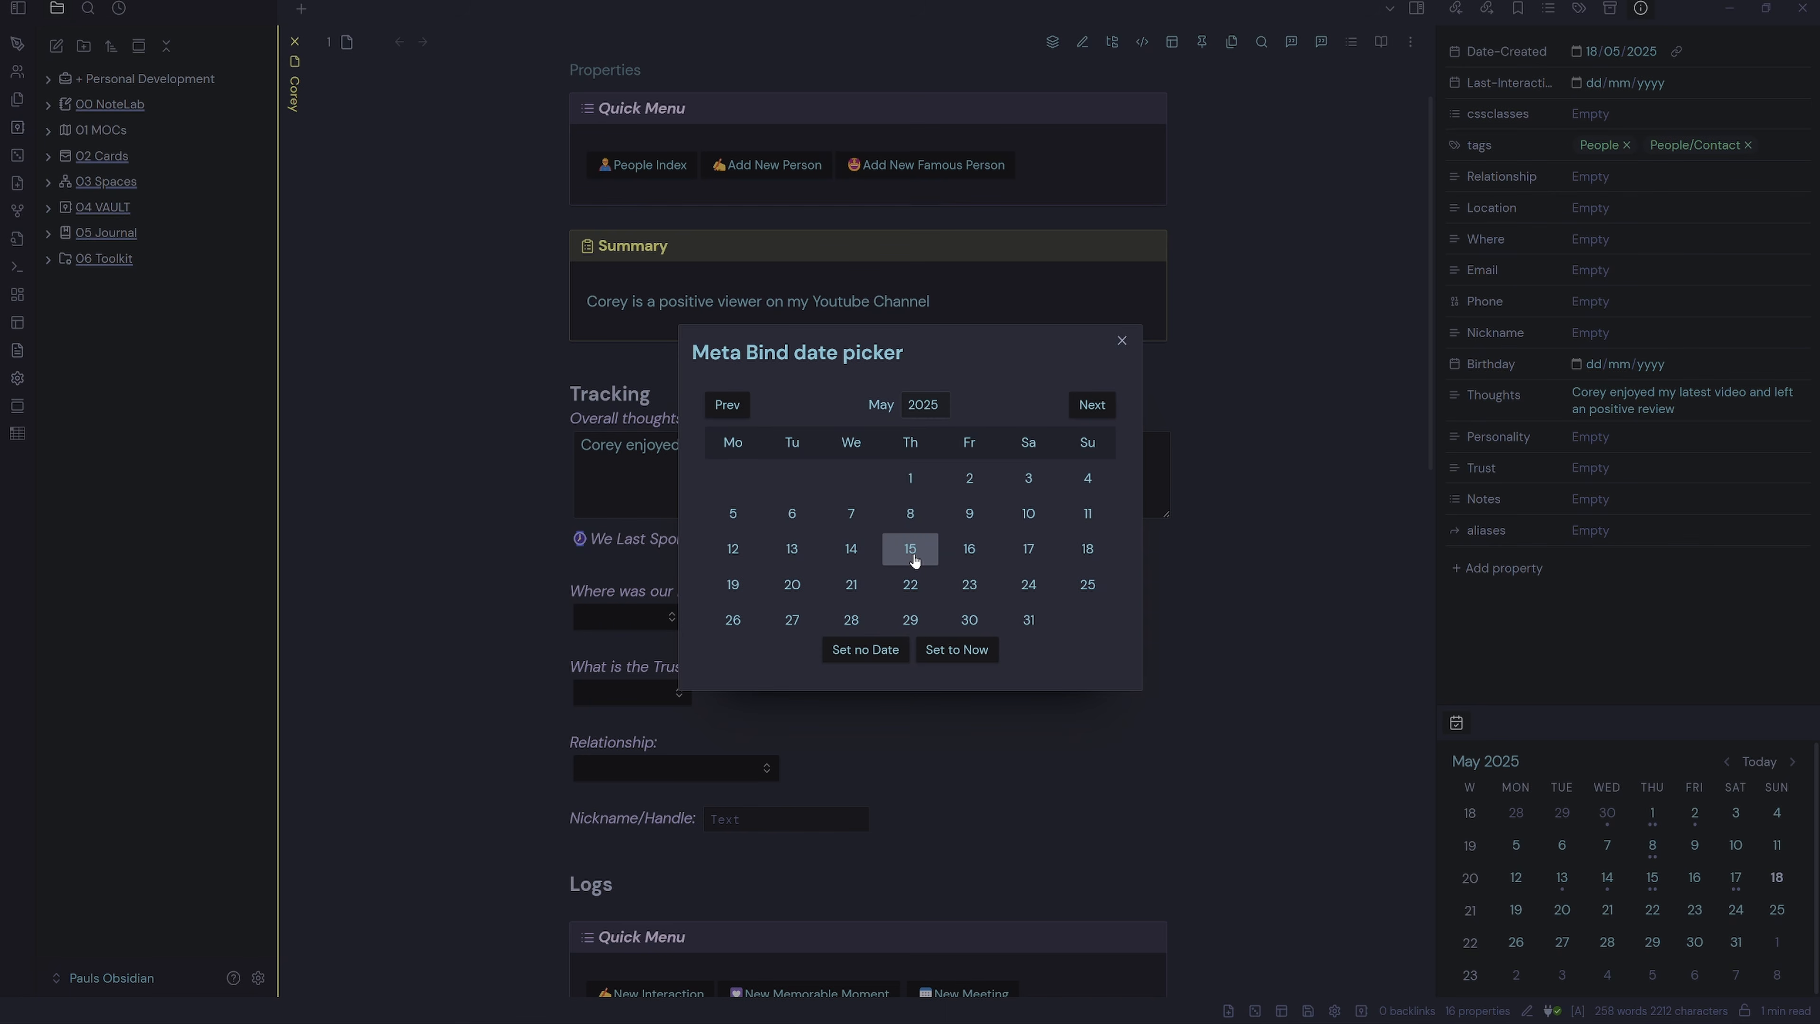
left_click(910, 551)
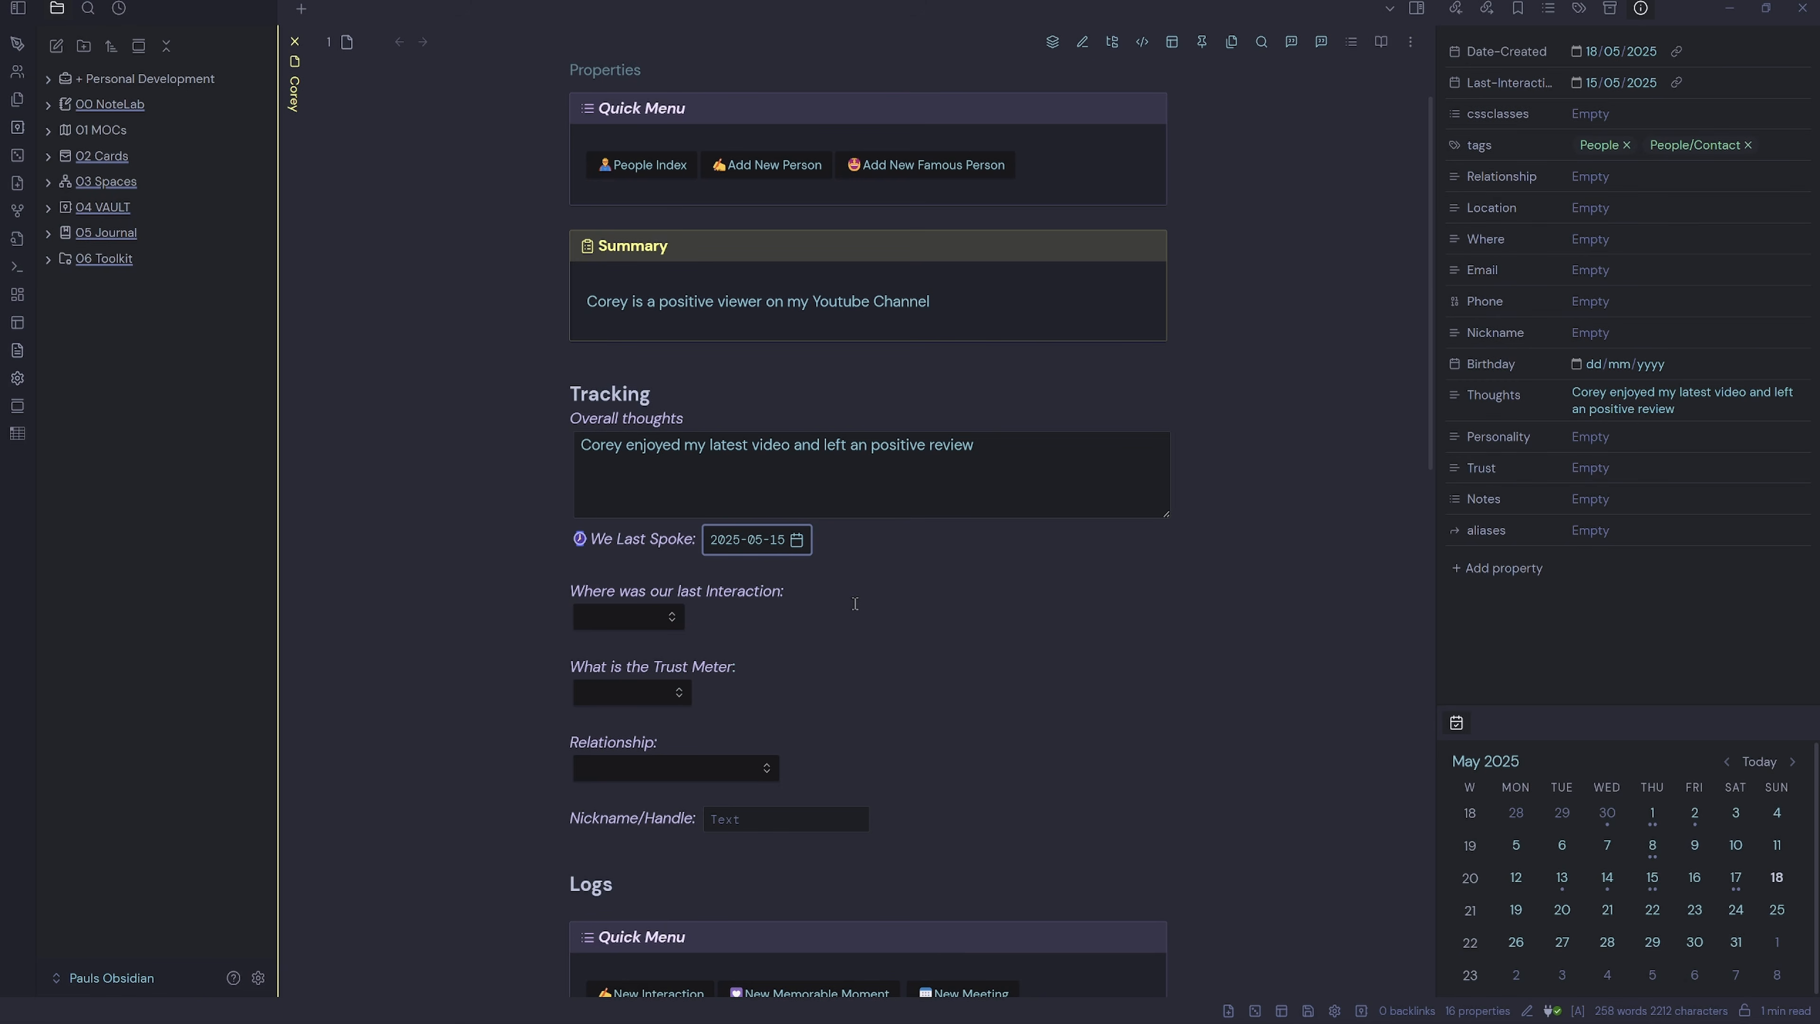
left_click(658, 623)
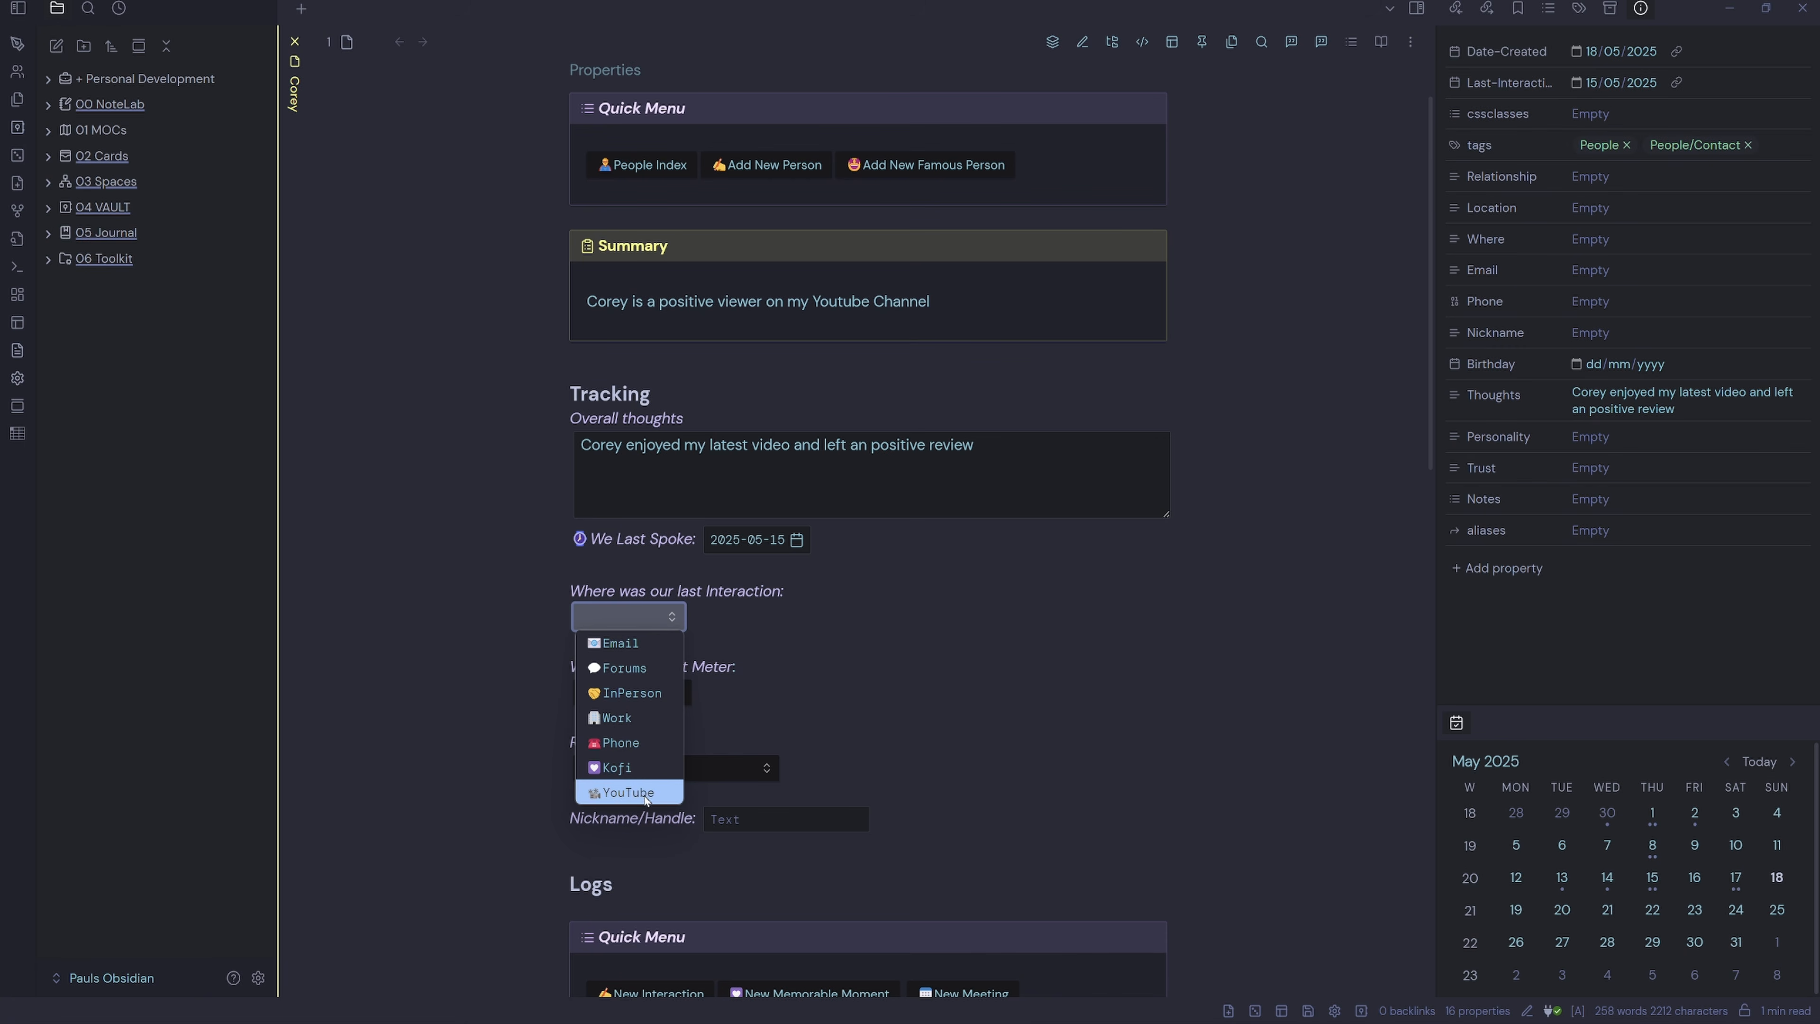
left_click(657, 793)
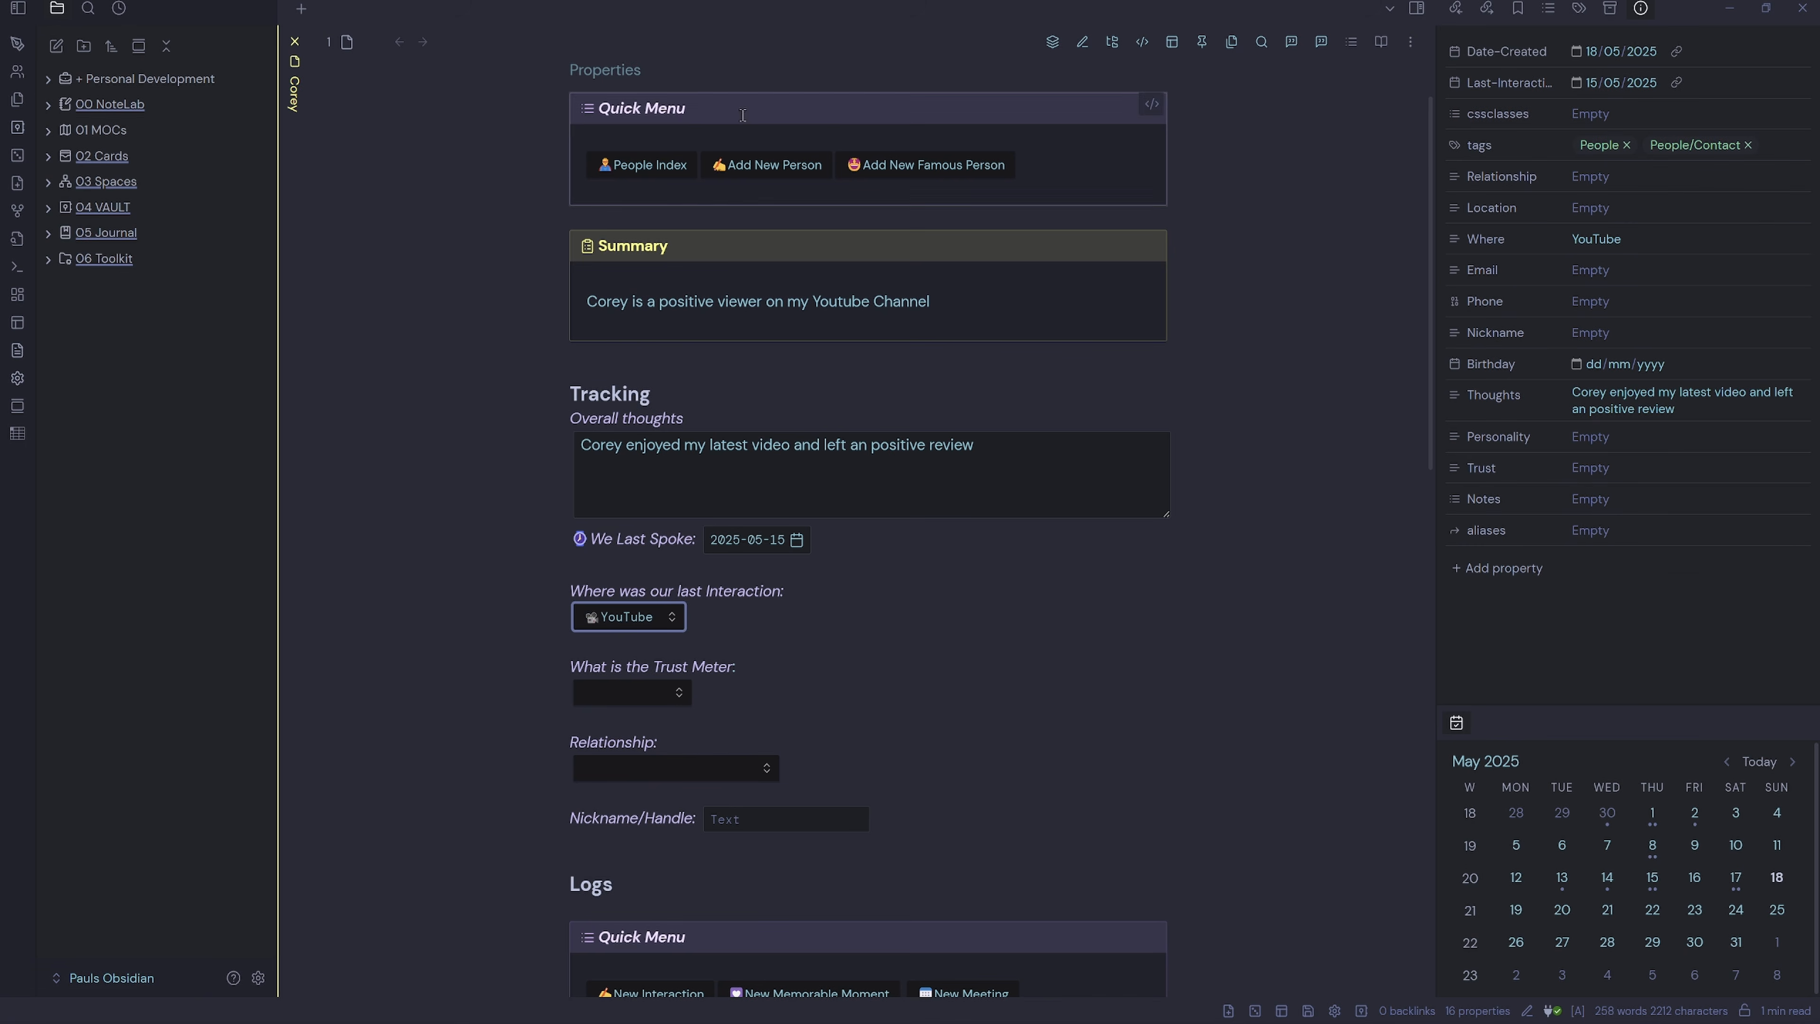
left_click(633, 74)
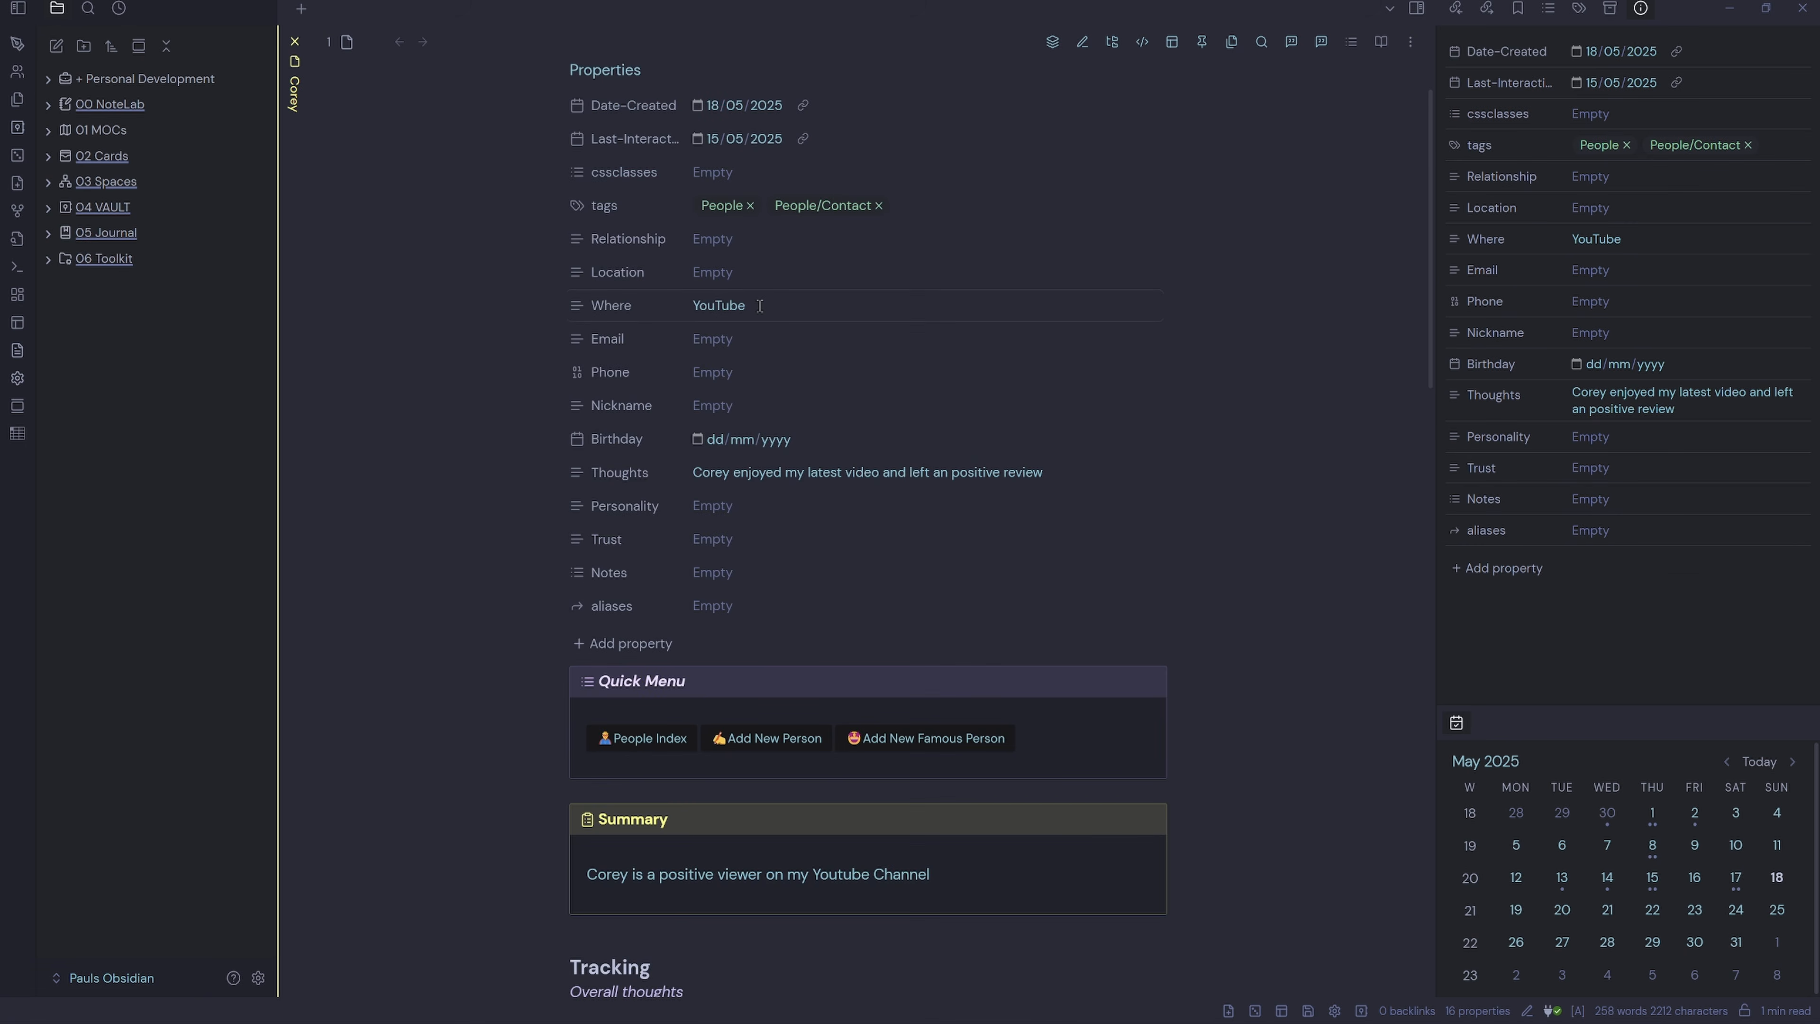
left_click(606, 69)
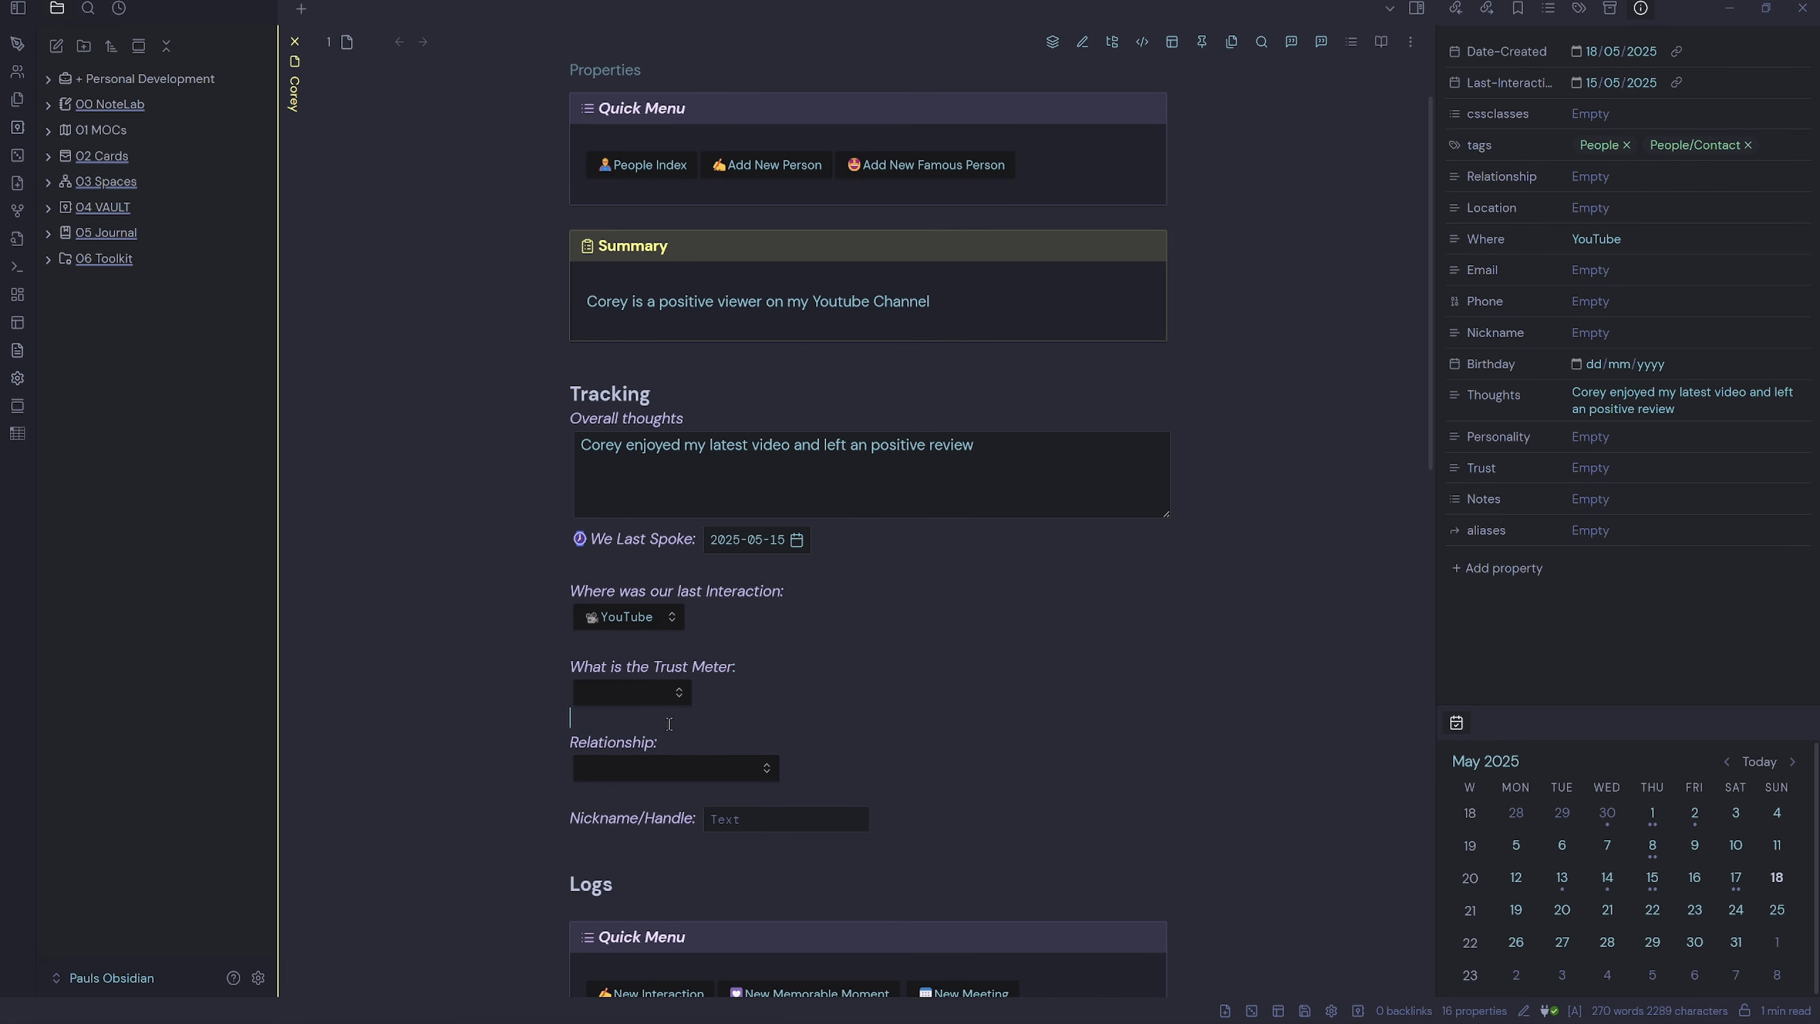
Set the trust meter to High and relationship to Social Media Connection.
left_click(676, 691)
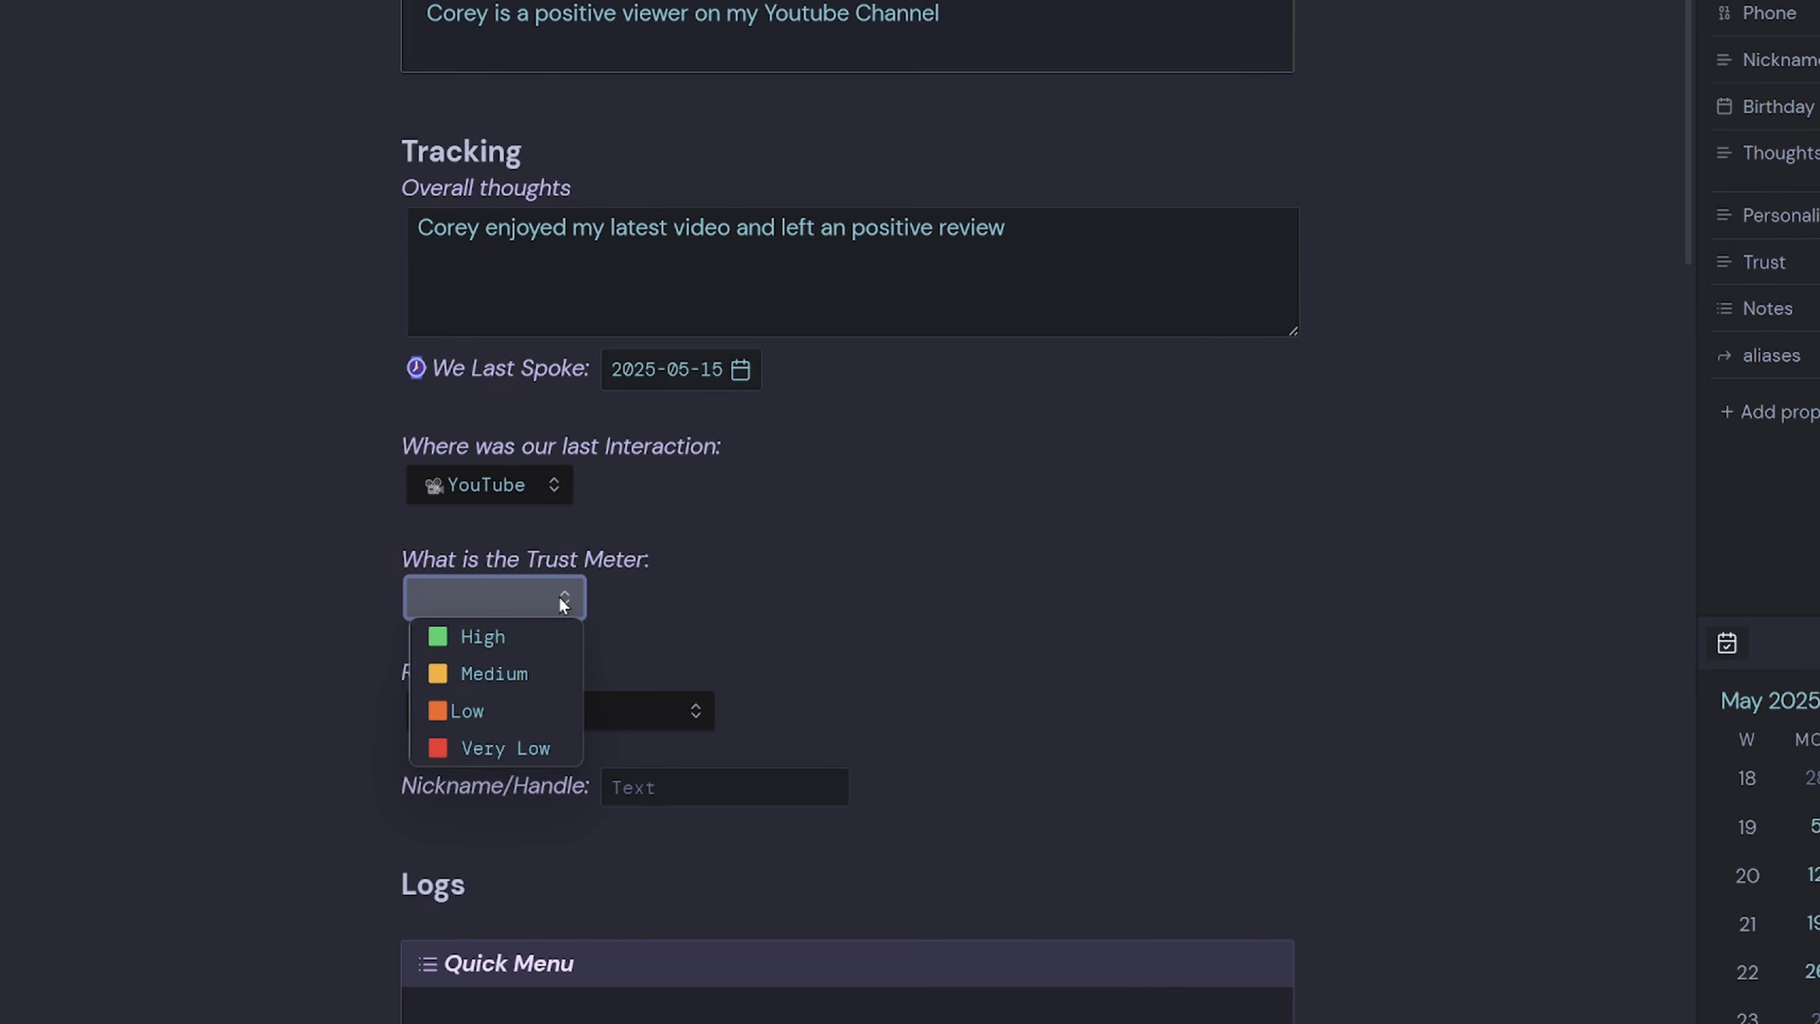
left_click(551, 635)
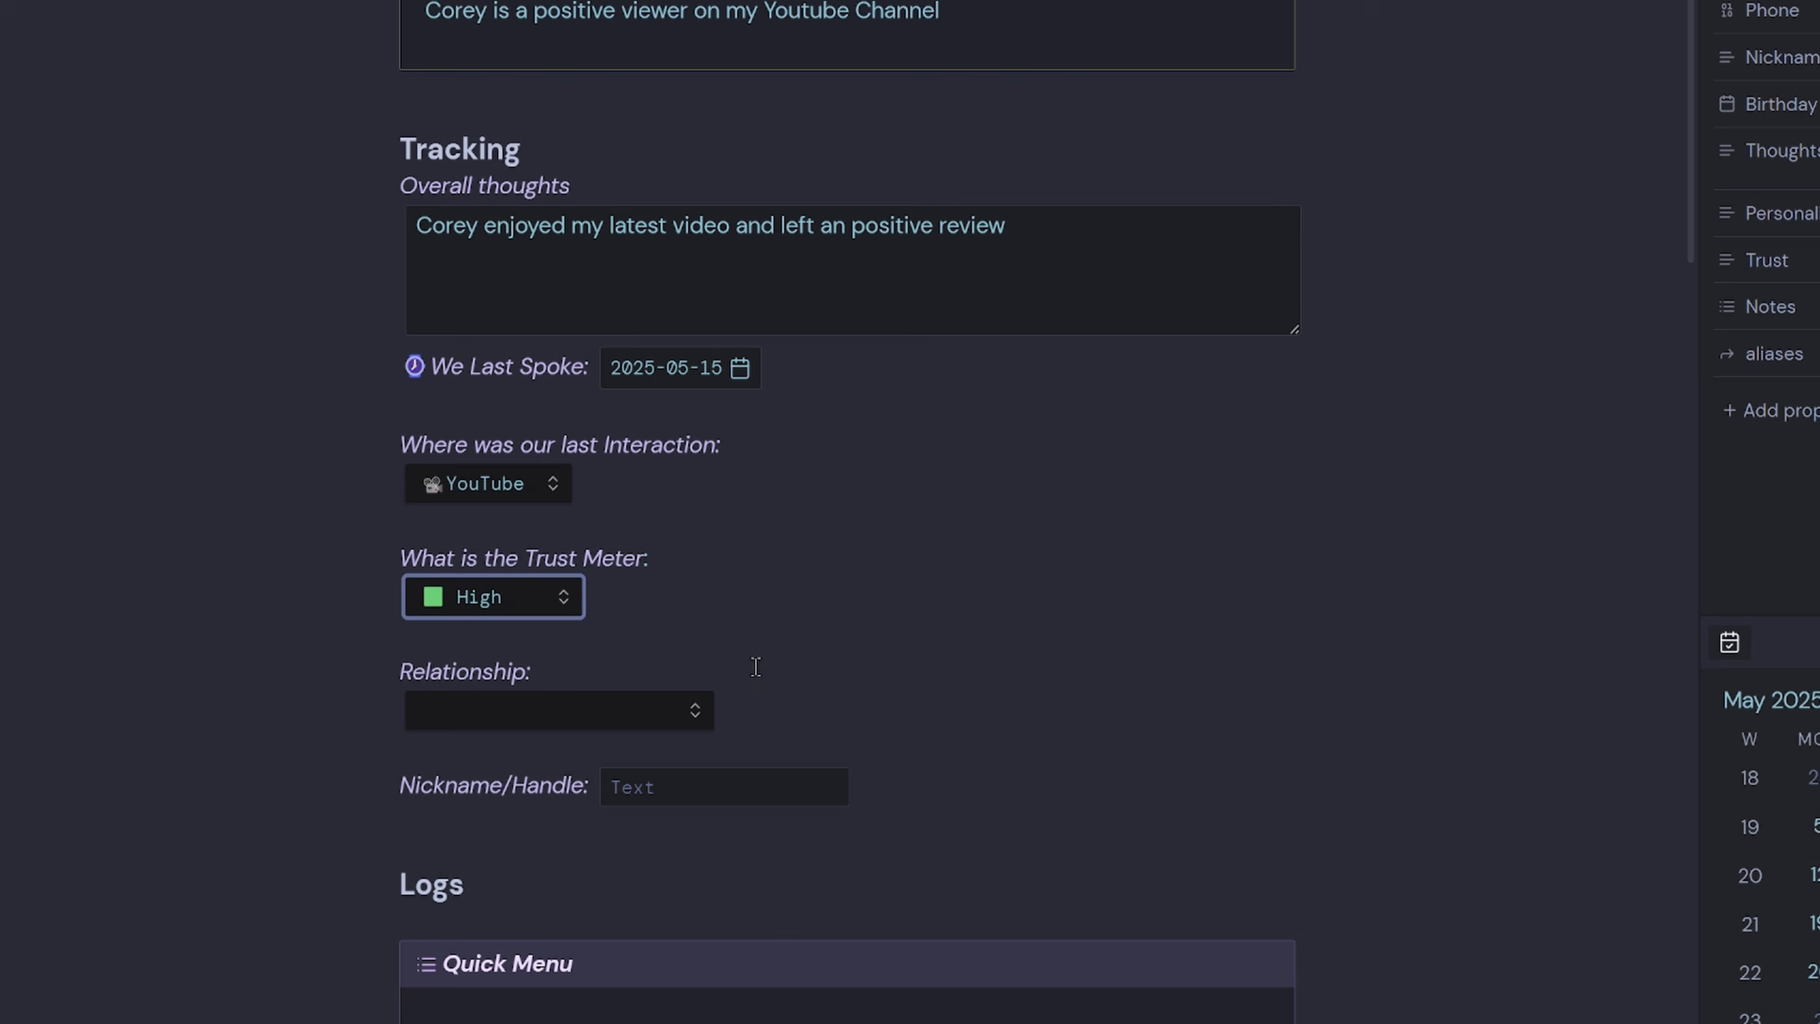
left_click(639, 712)
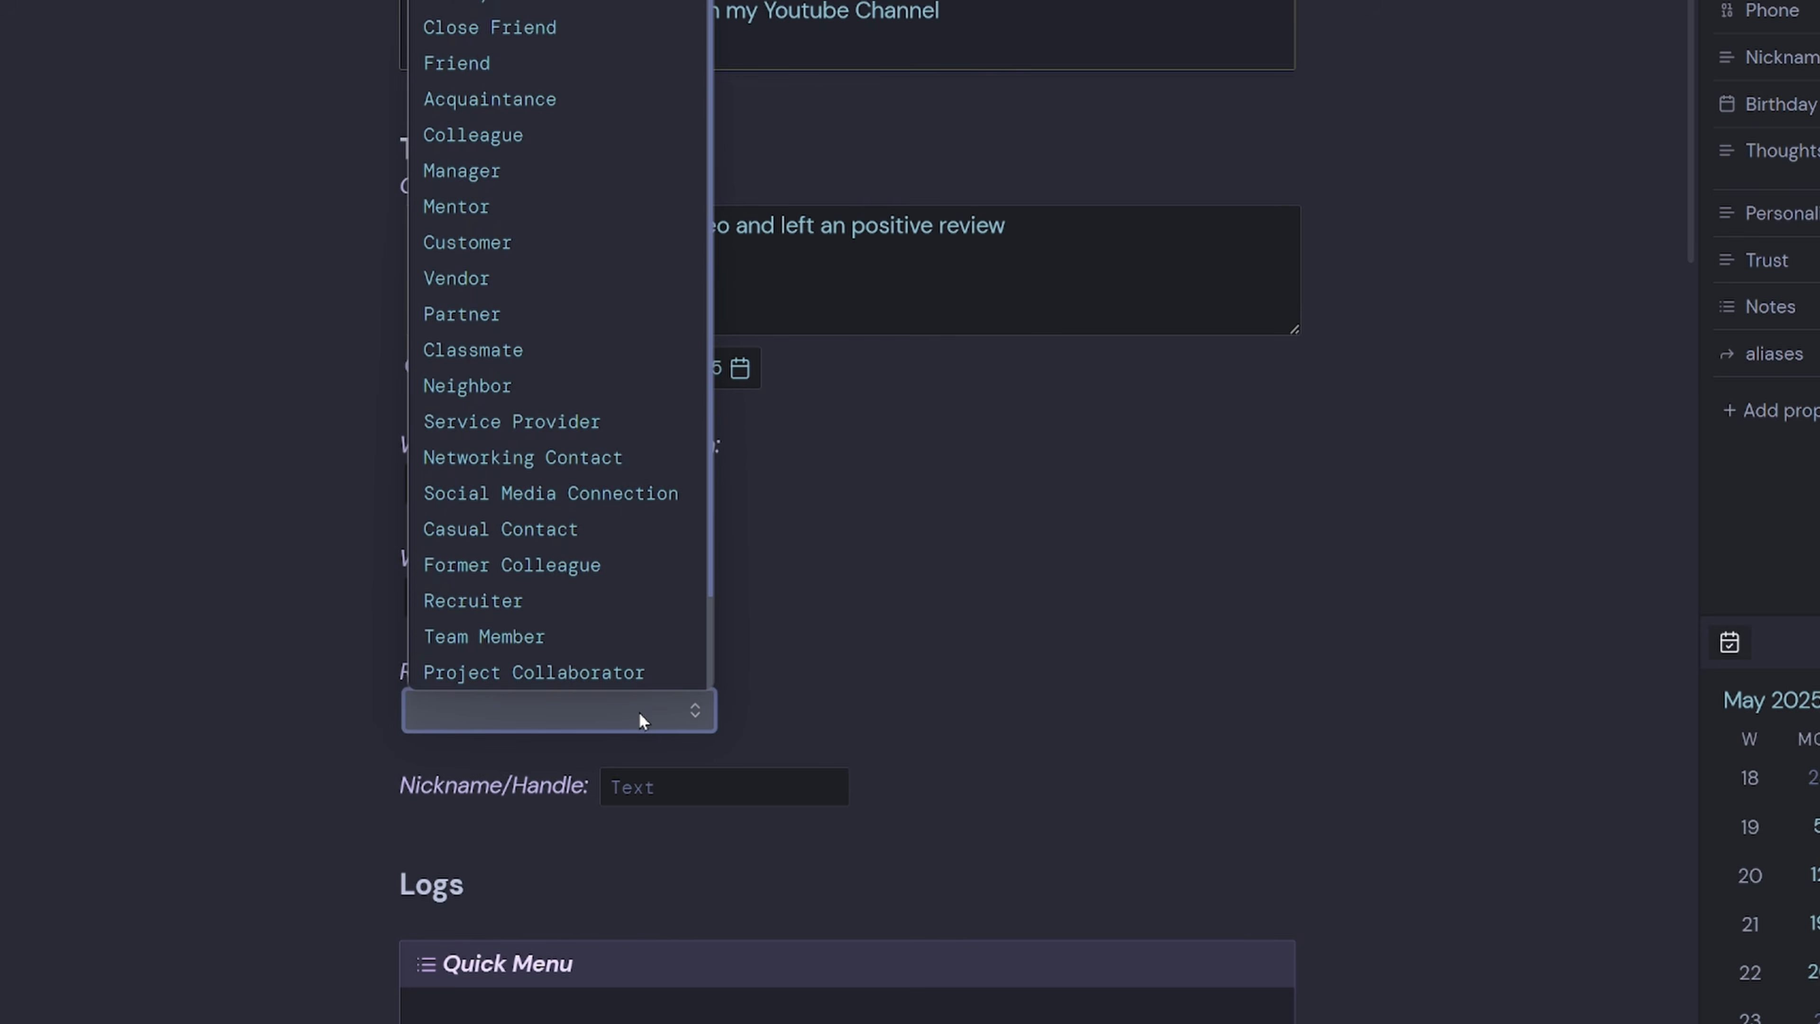
left_click(591, 503)
left_click(735, 787)
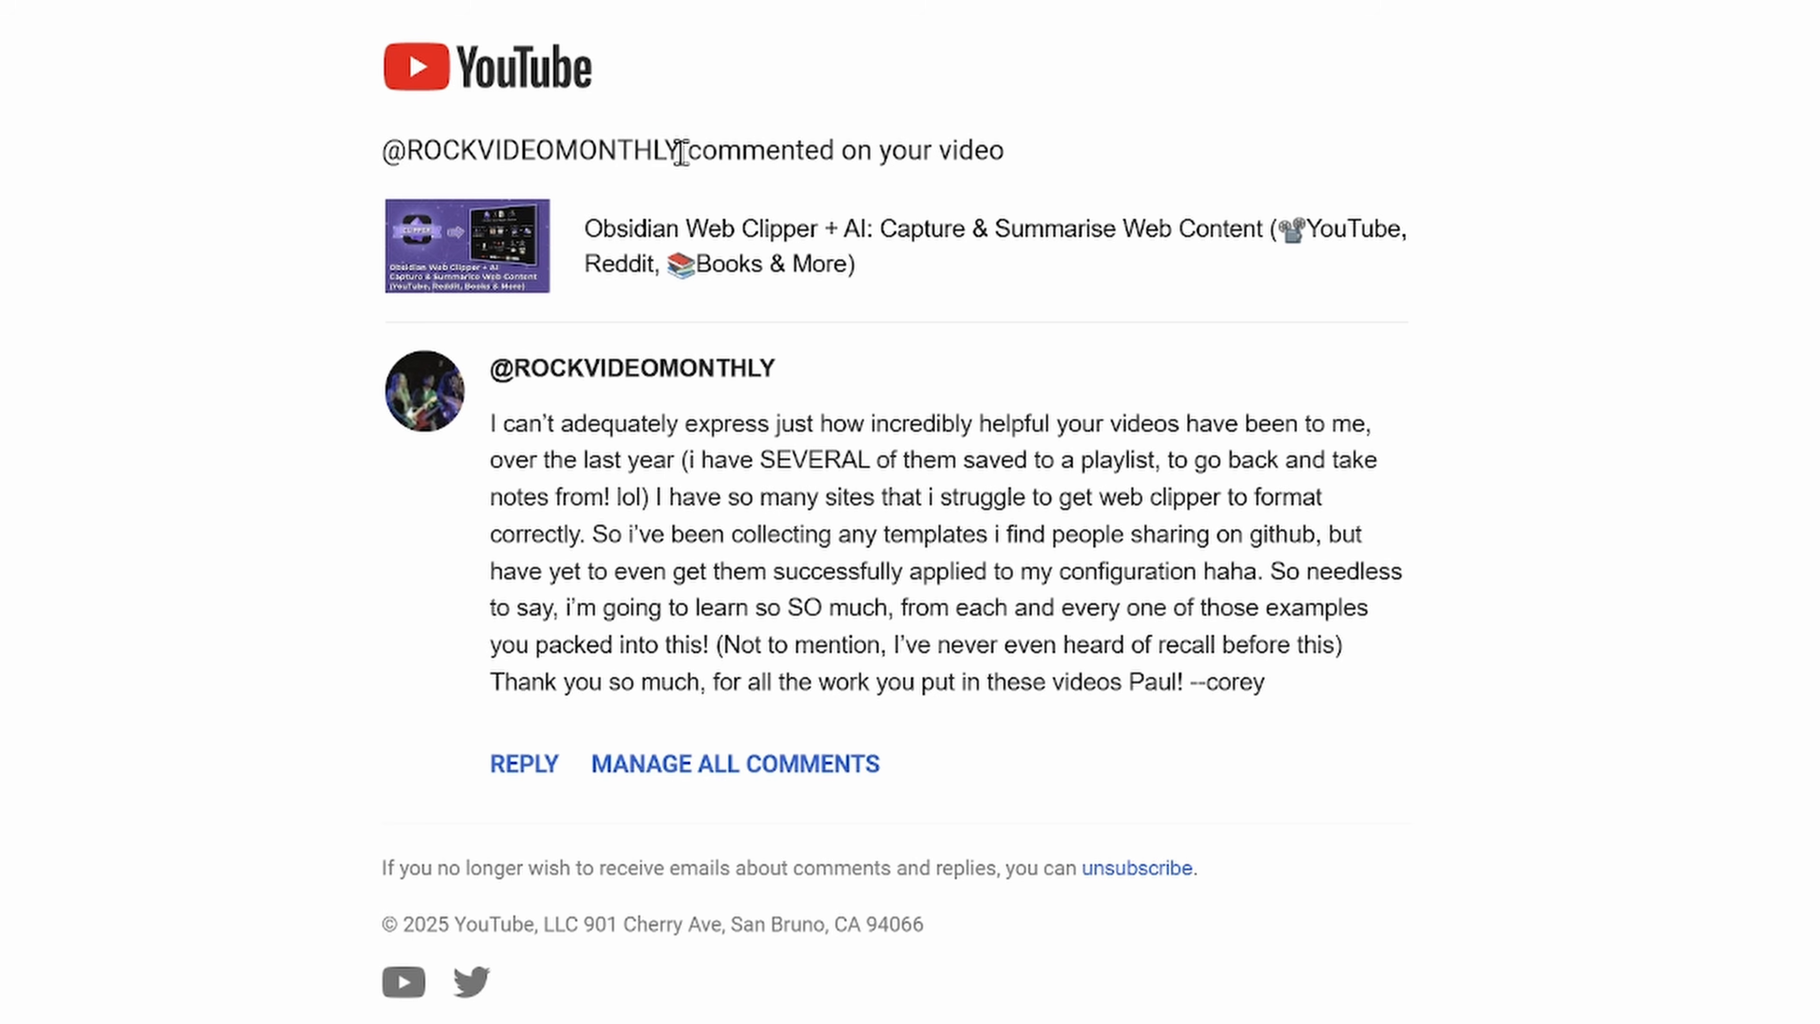
Copy the commenter's YouTube handle from the comment email into the Nickname/Handle field.
left_click_drag(681, 153, 410, 153)
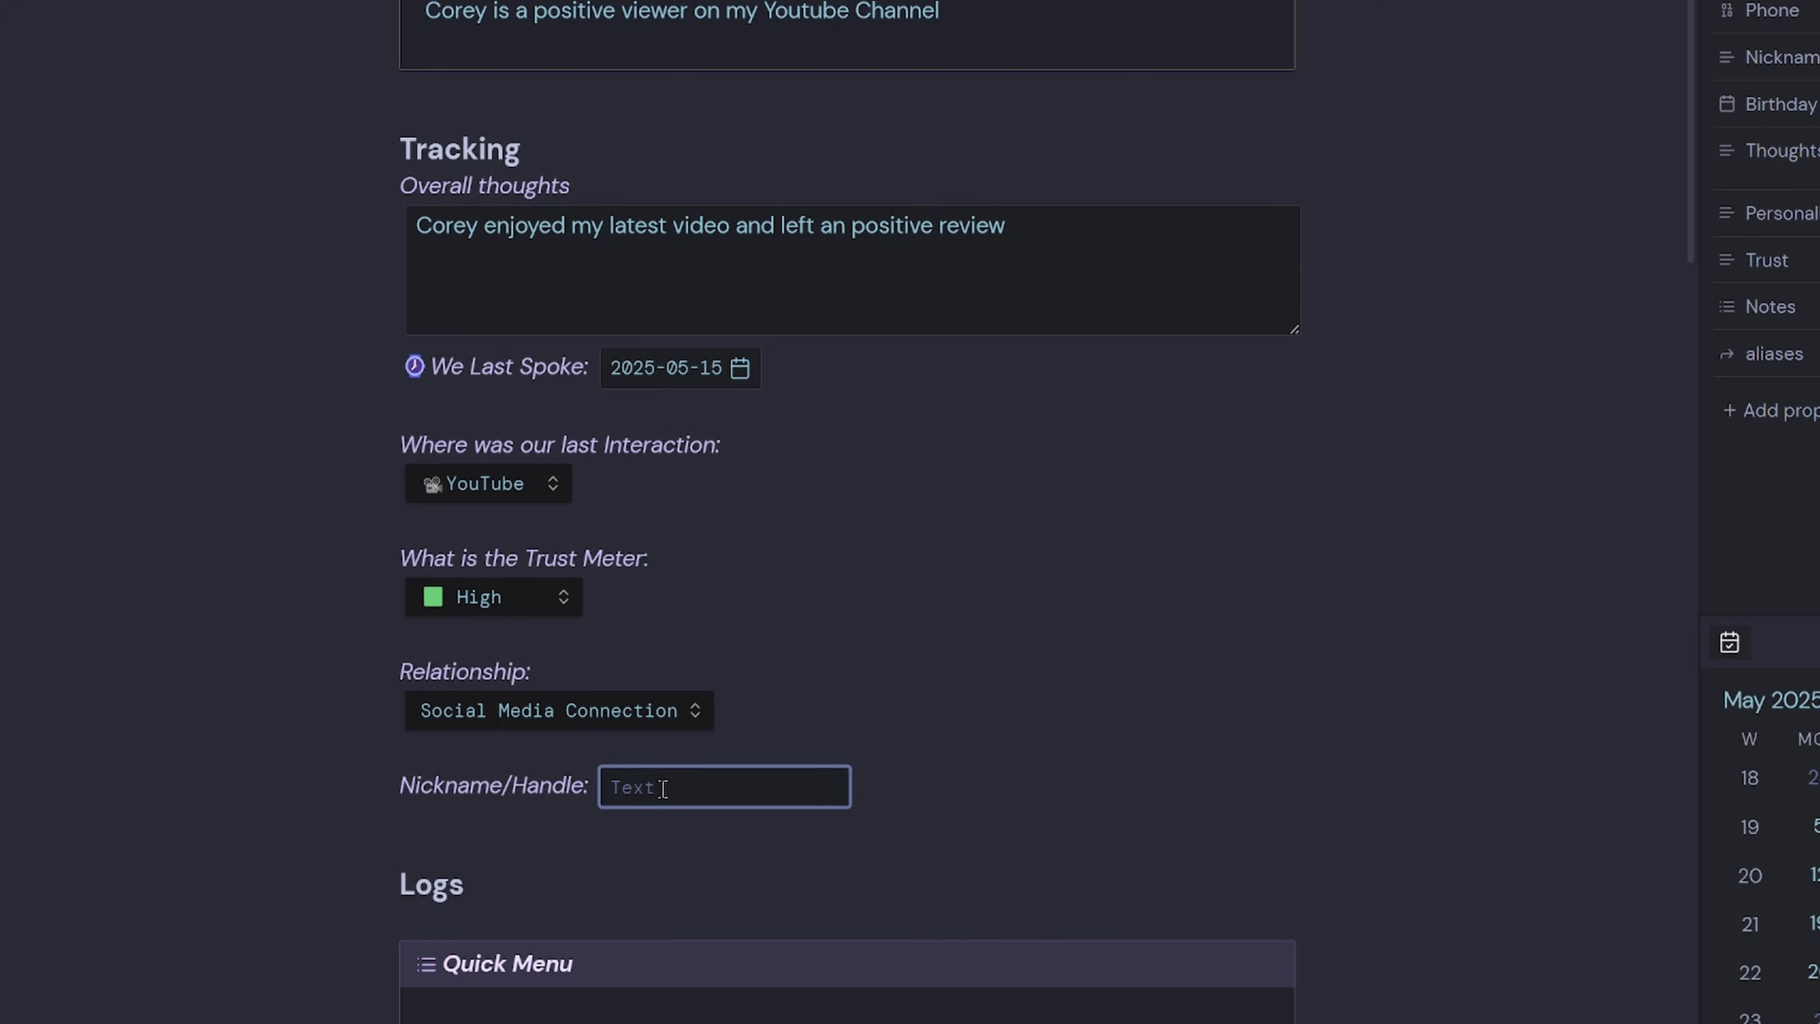
type("ROCKVIDEOMONTHLY")
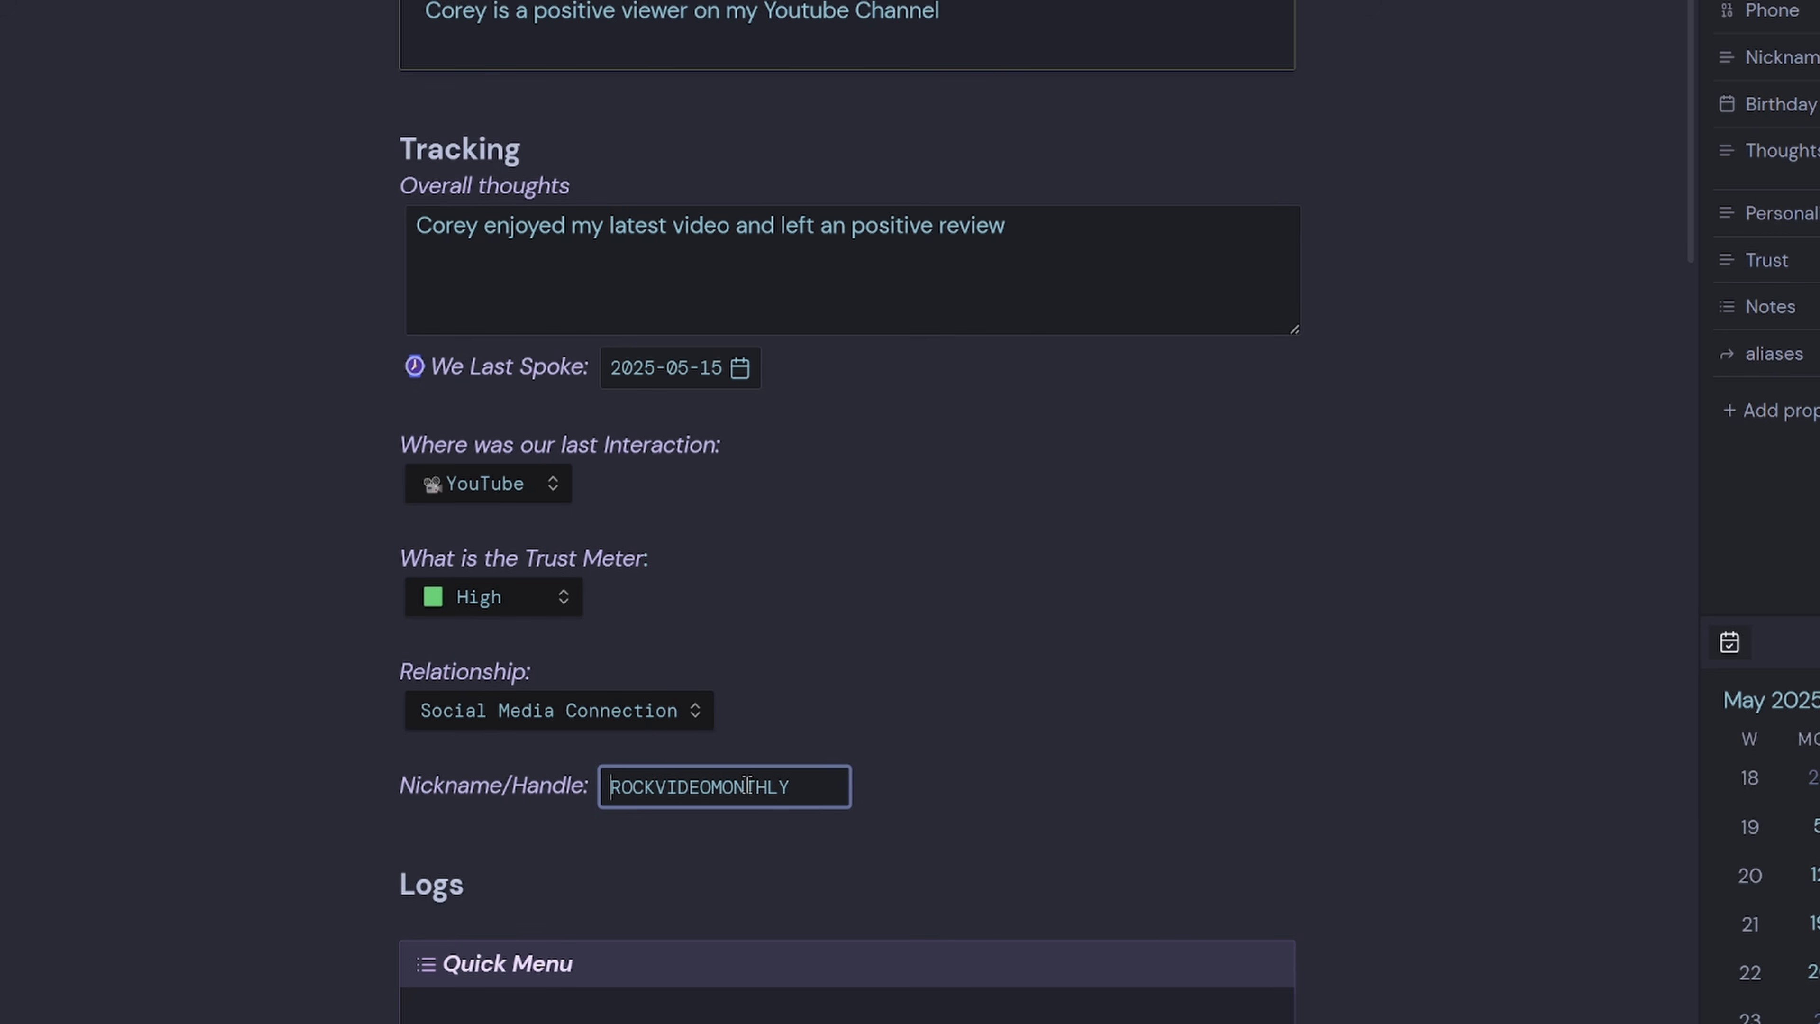
scroll(747, 785, "down", 6)
scroll(667, 438, "down", 3)
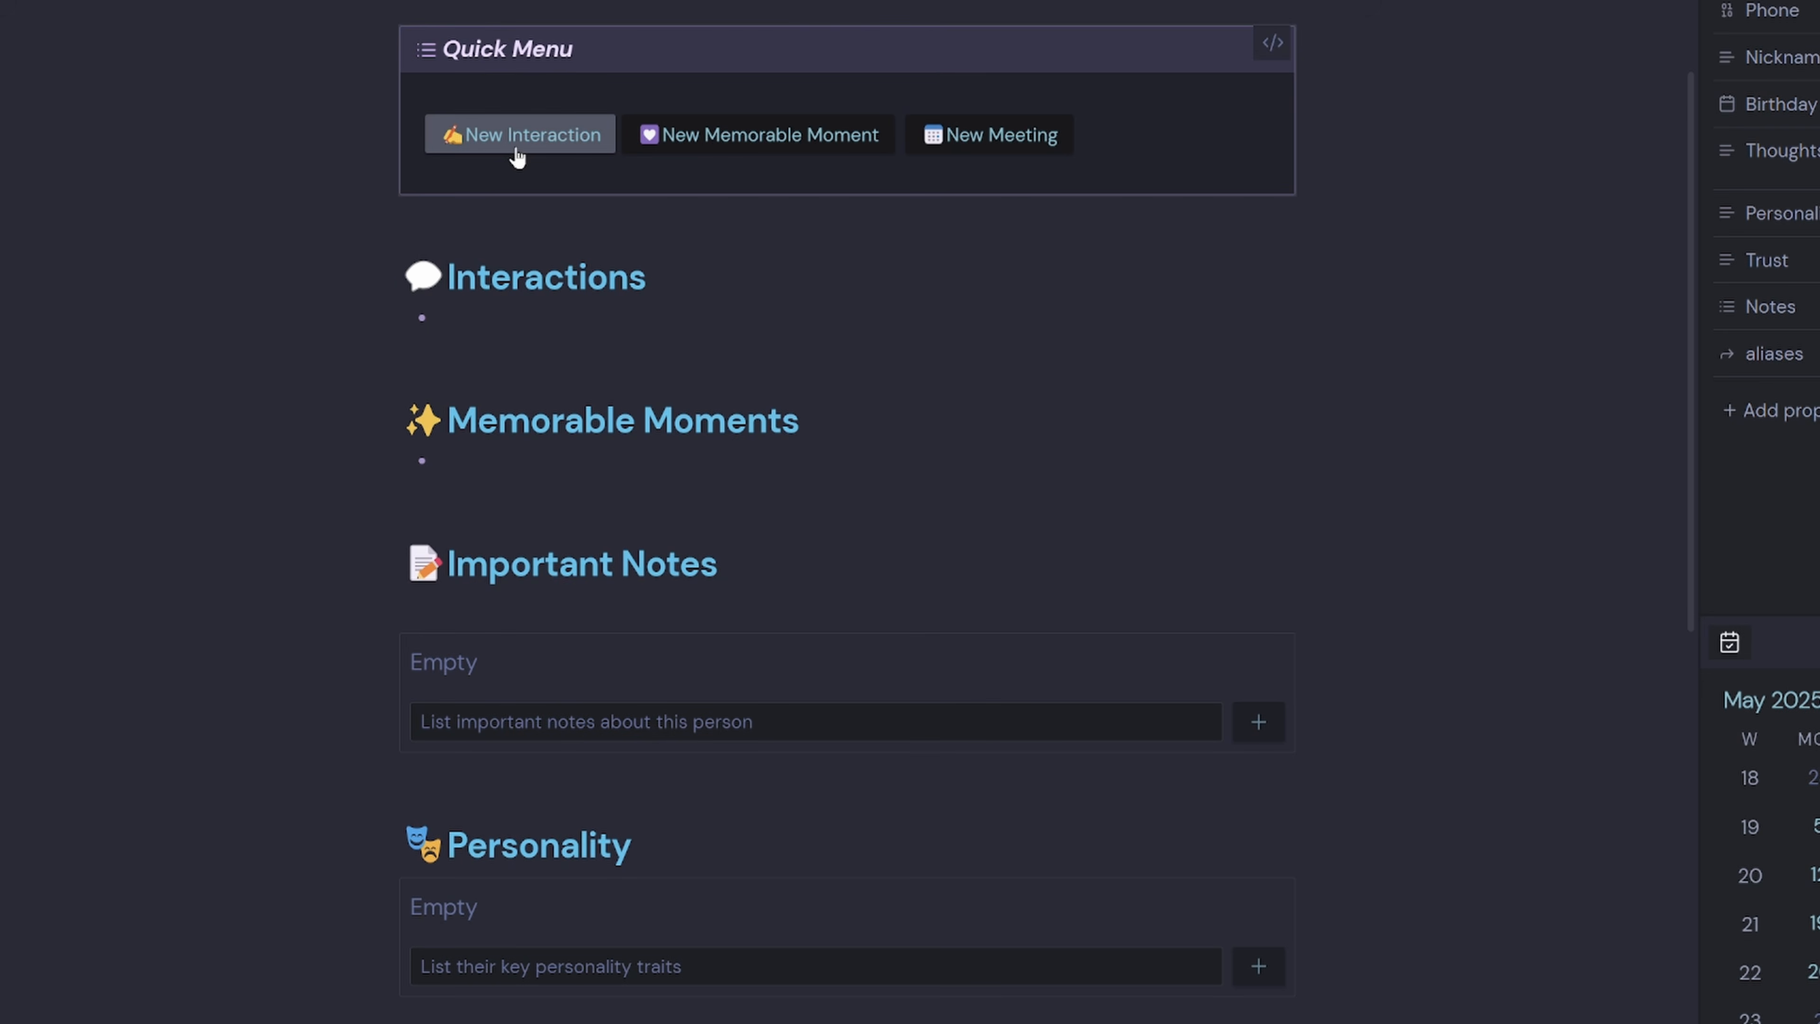
Add the interaction 'Left a positive comment on my Web Clipper Video'.
left_click(520, 152)
type("Left a positive ")
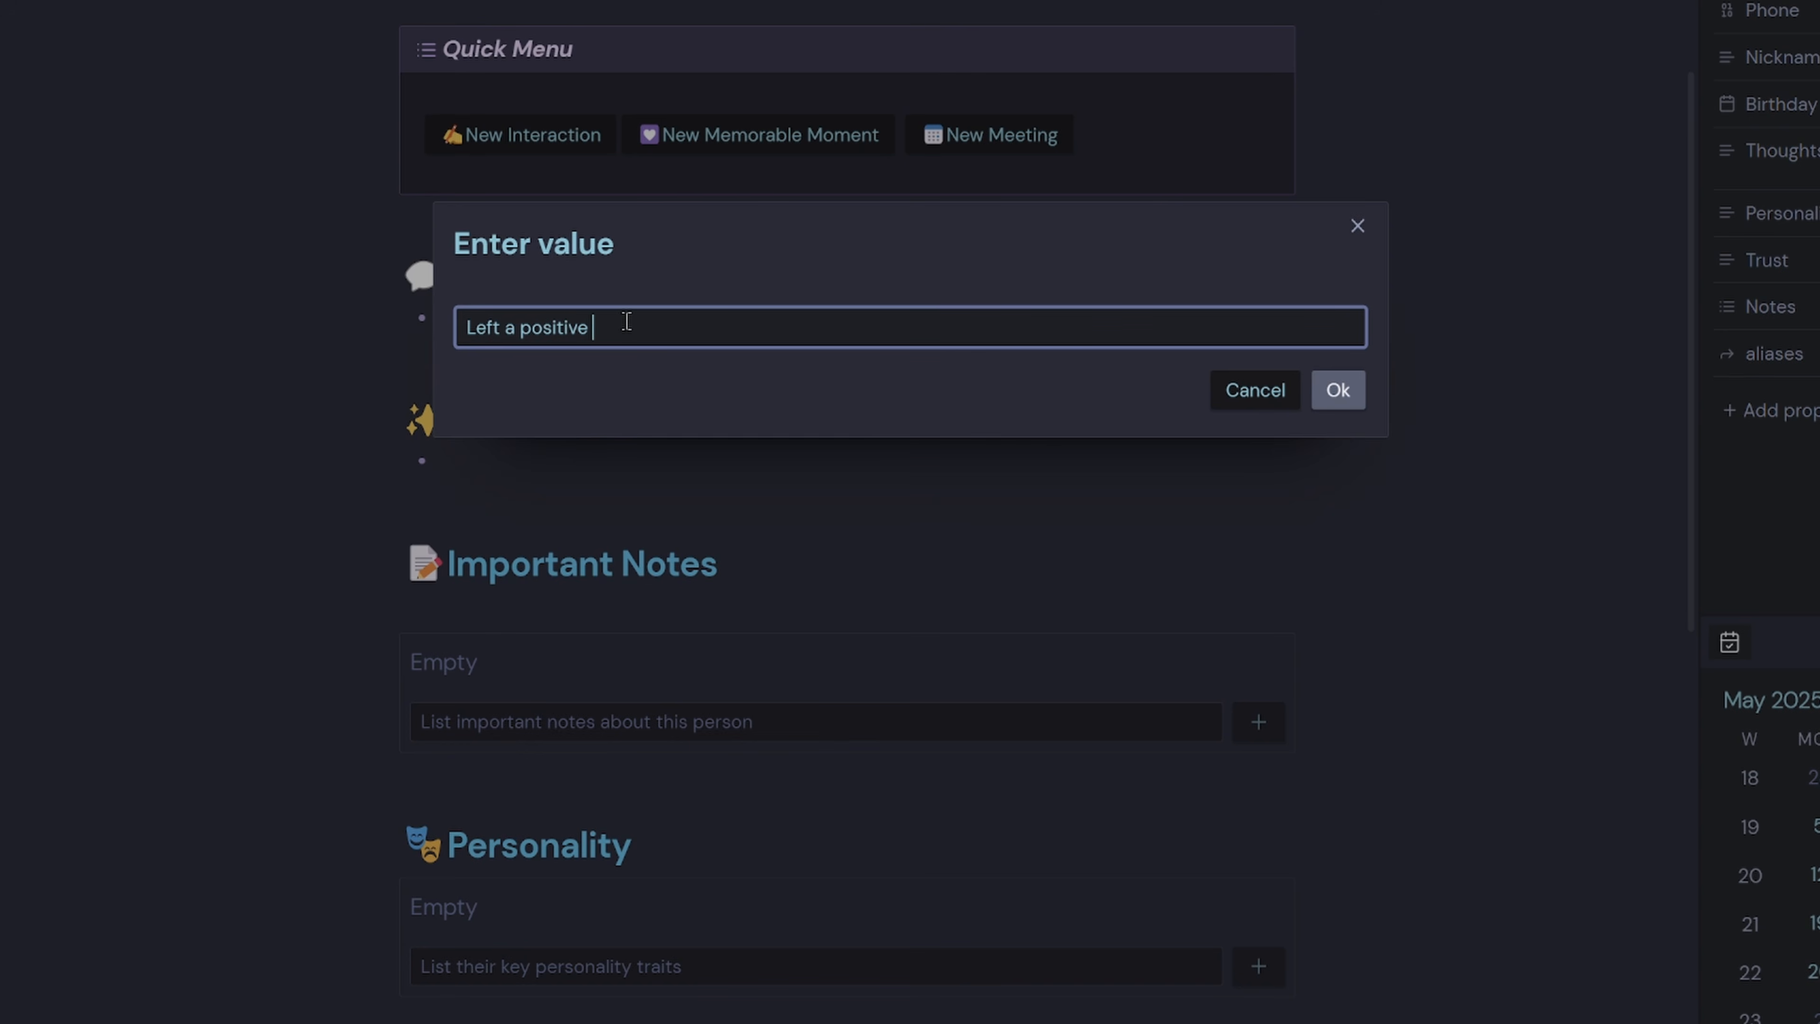
type("comment on my Web Clipper Video")
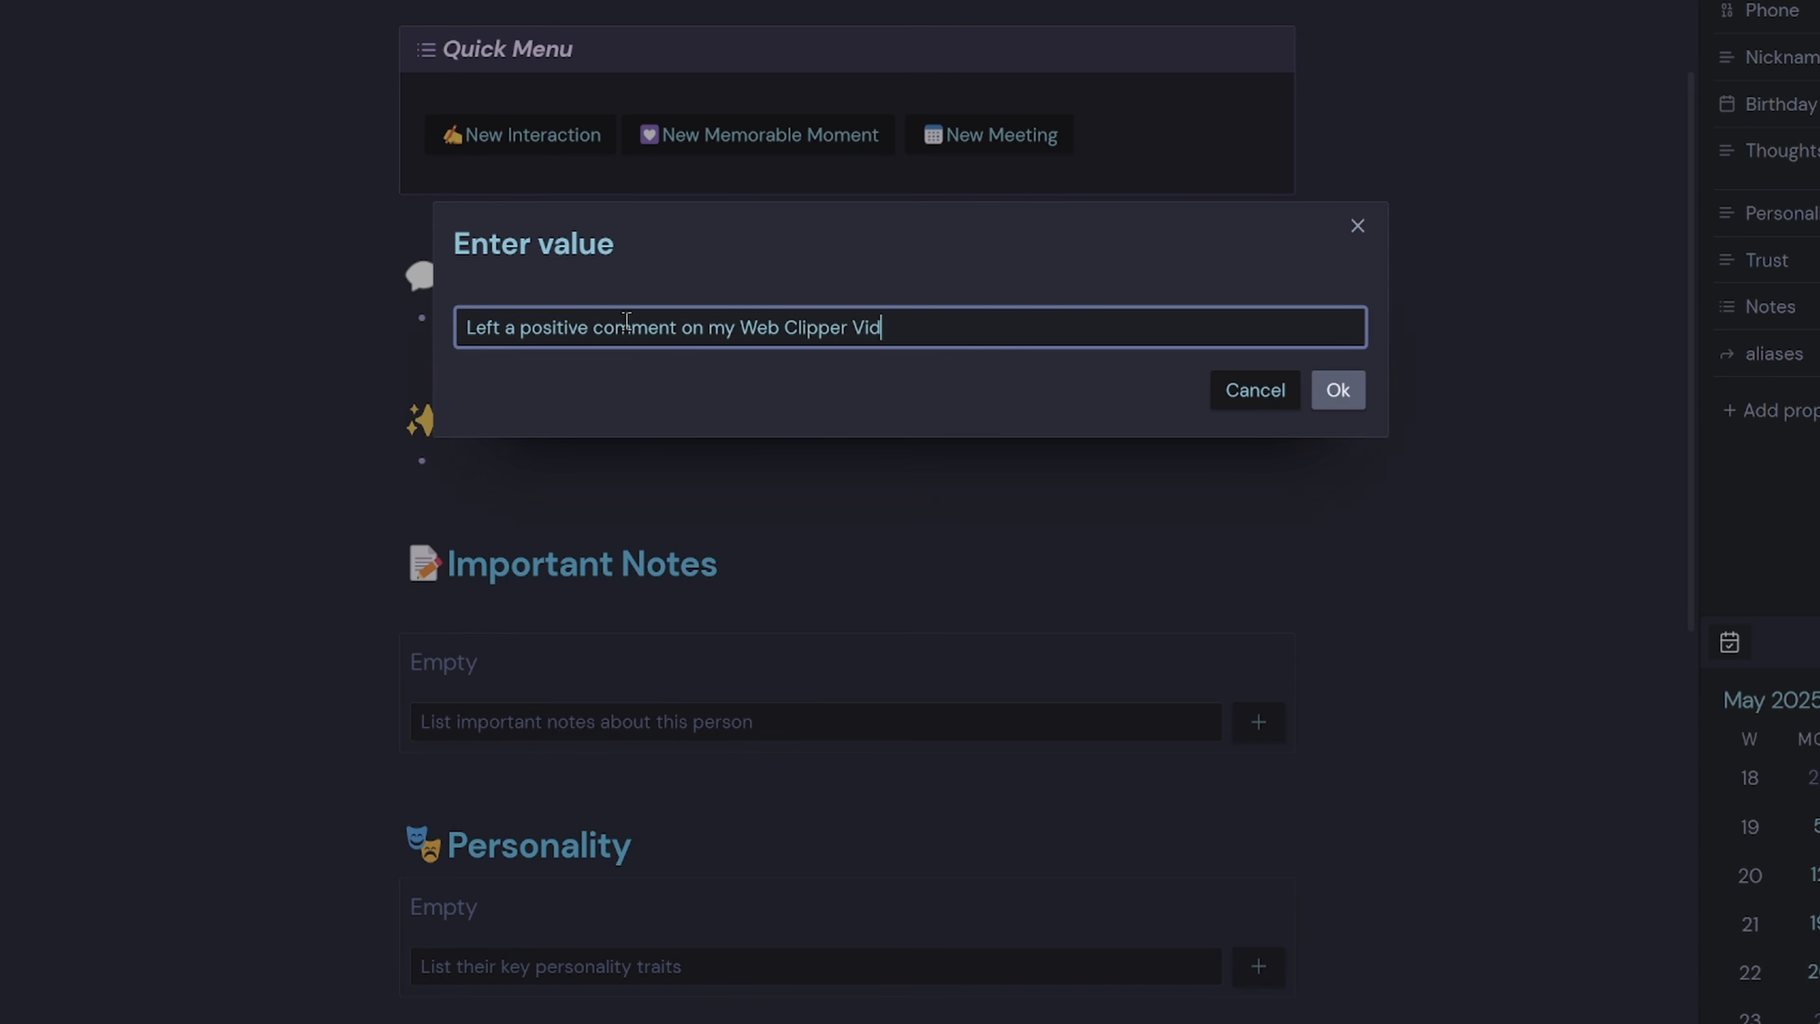
key("Return")
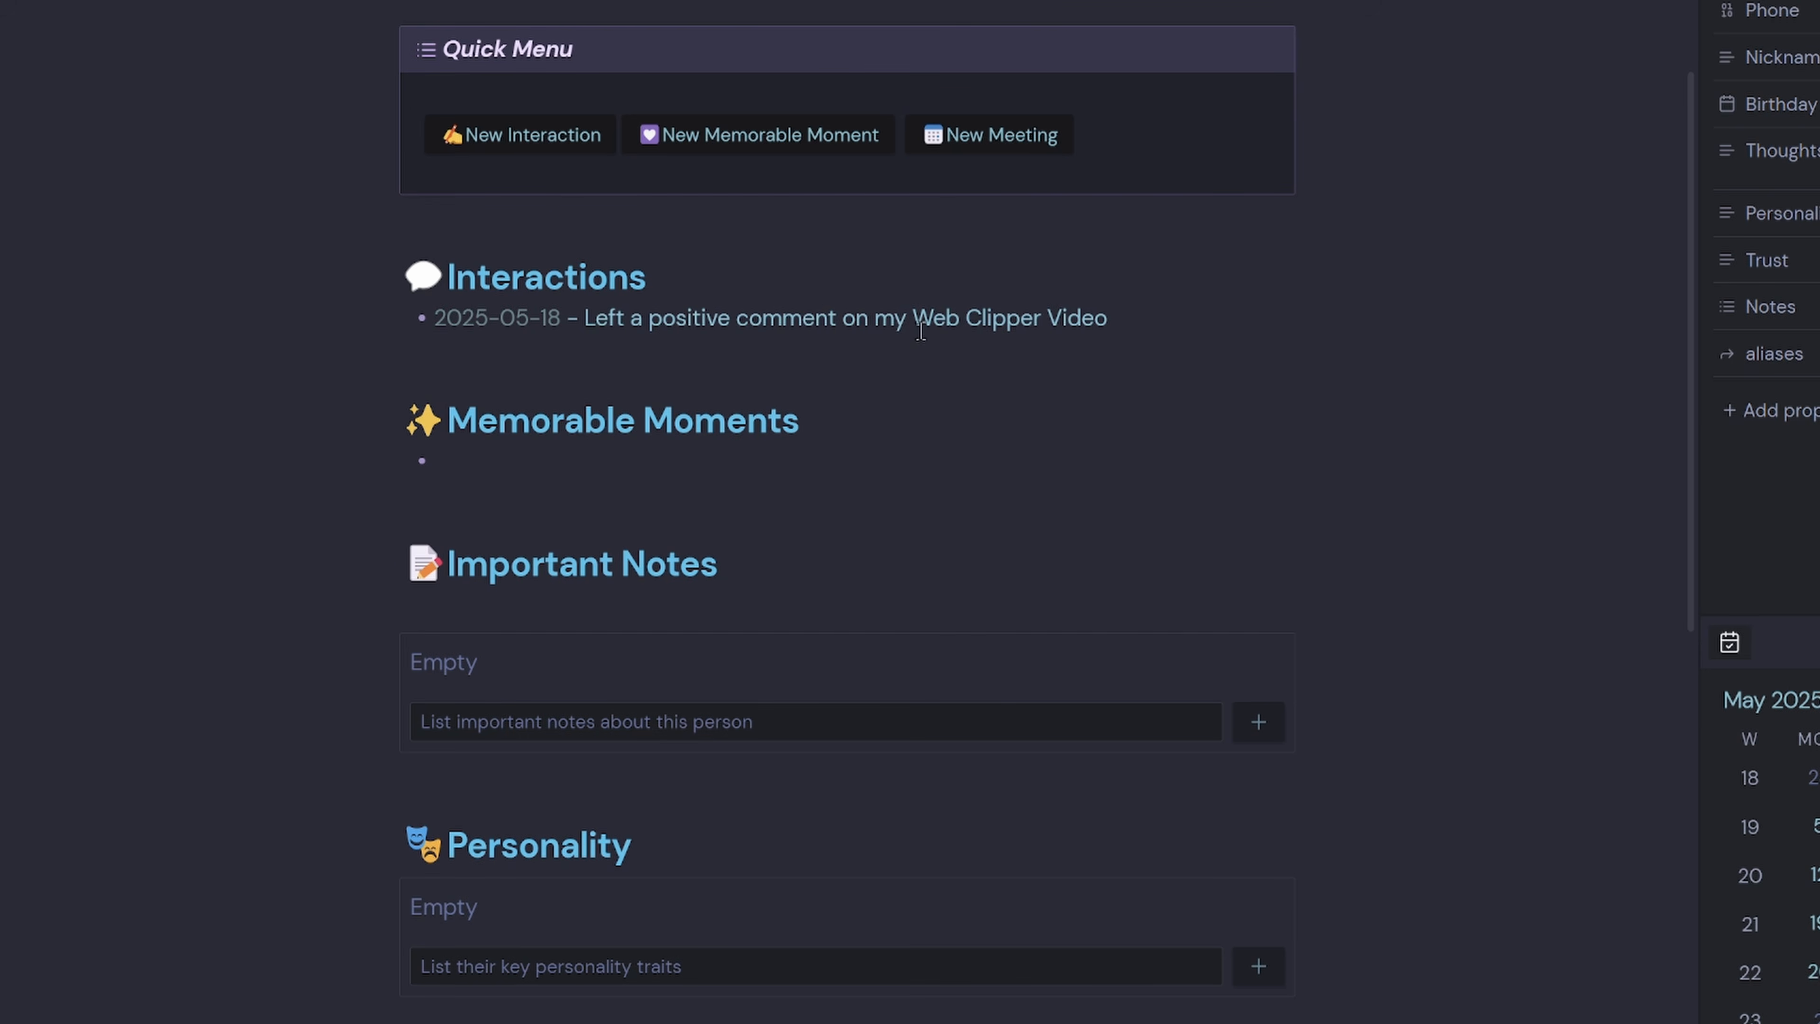
Add the Web Clipper comment as a memorable moment dated 2025-05-15.
left_click_drag(1131, 317, 589, 313)
key("ctrl+c")
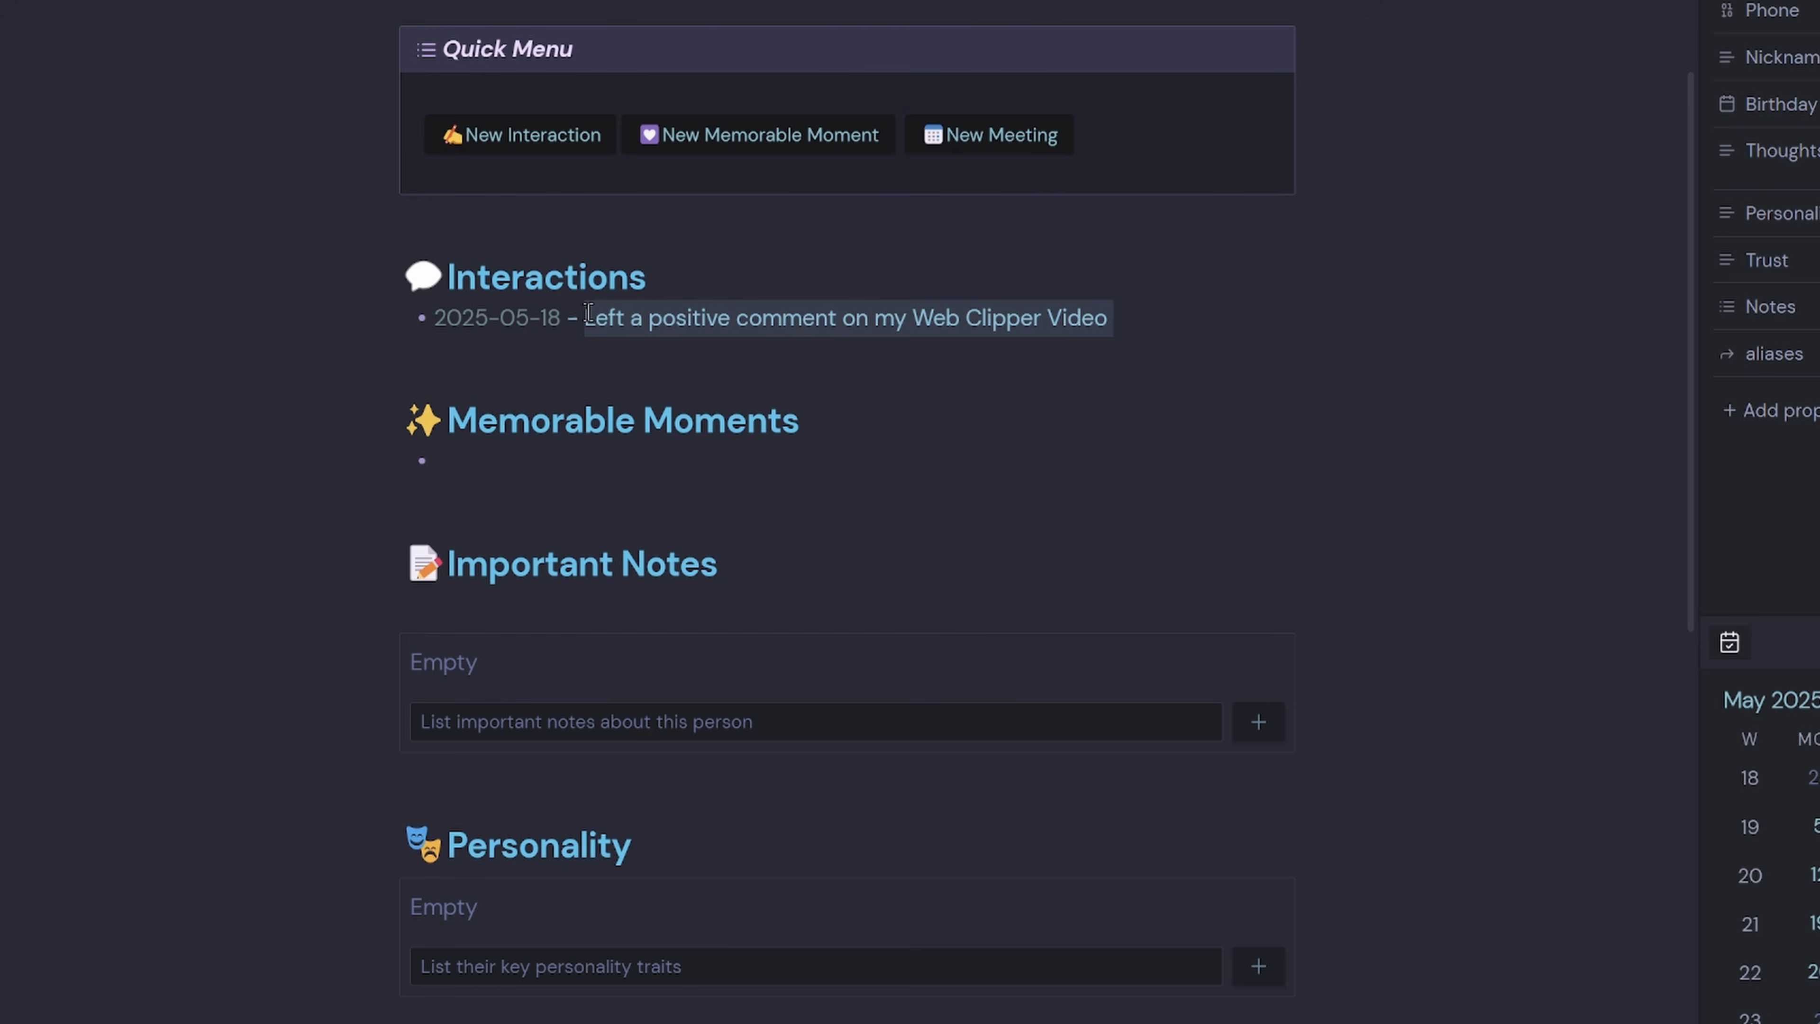
left_click(527, 470)
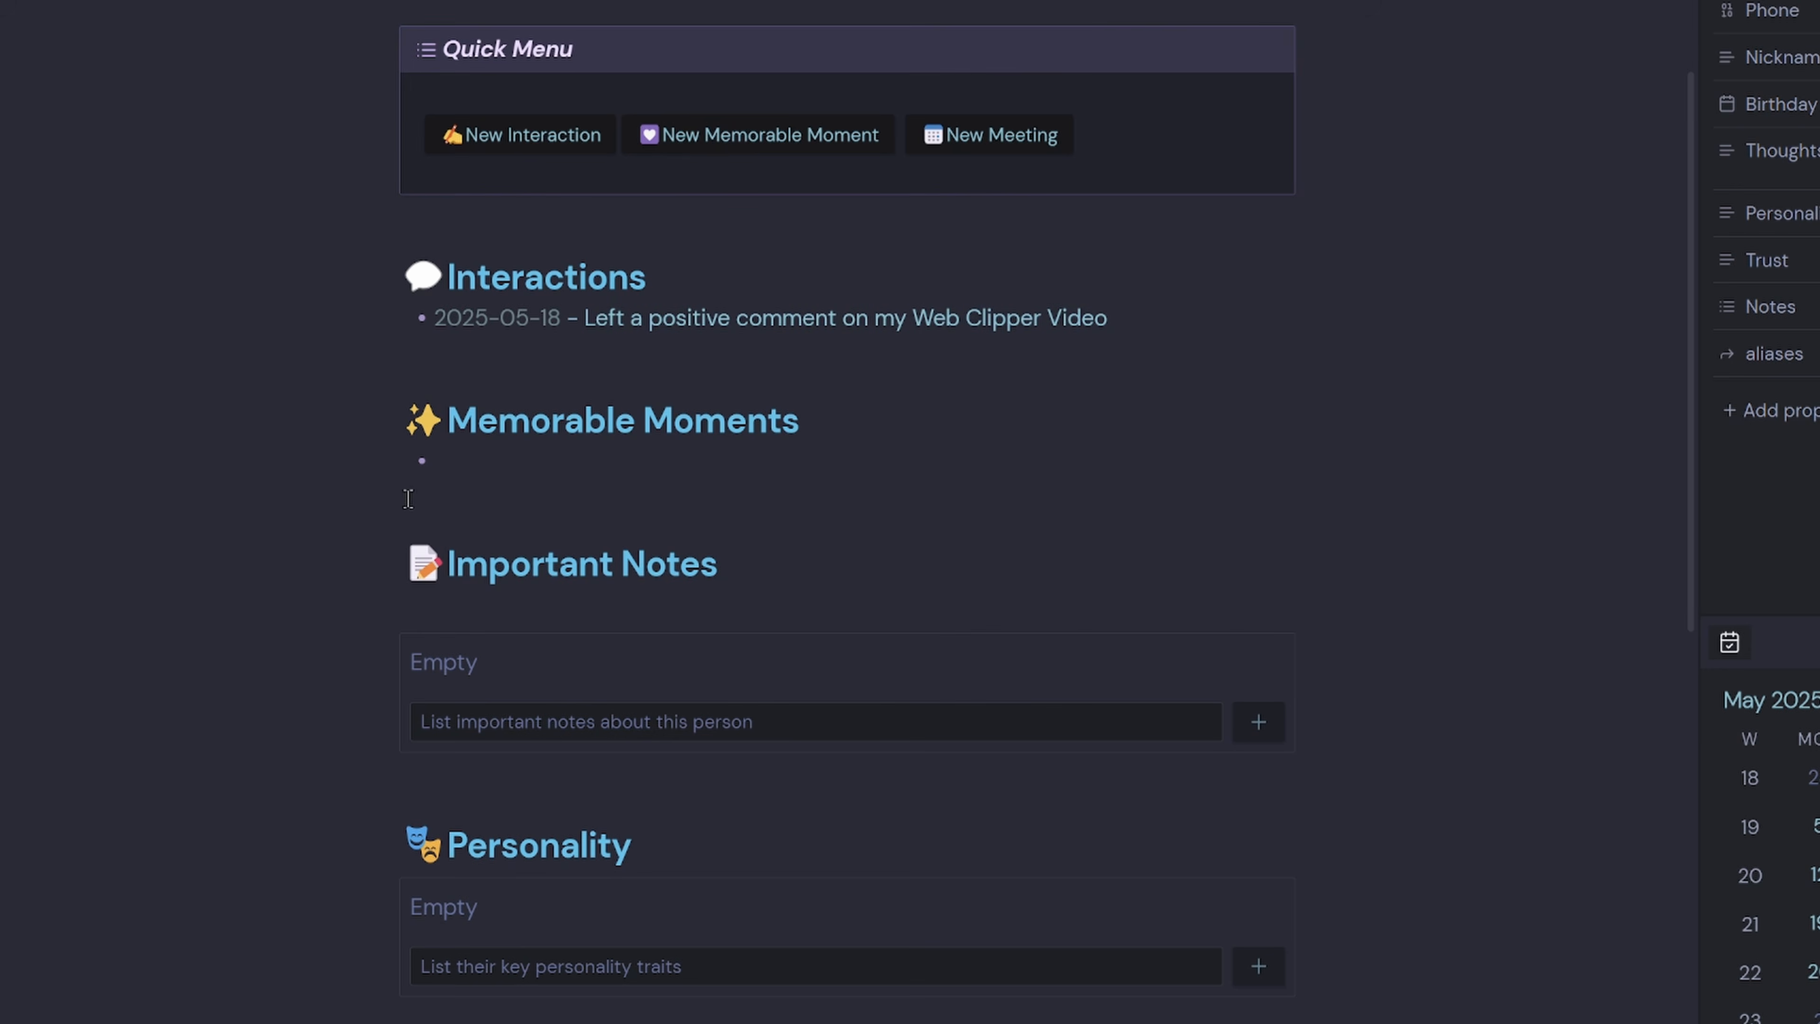
left_click(720, 147)
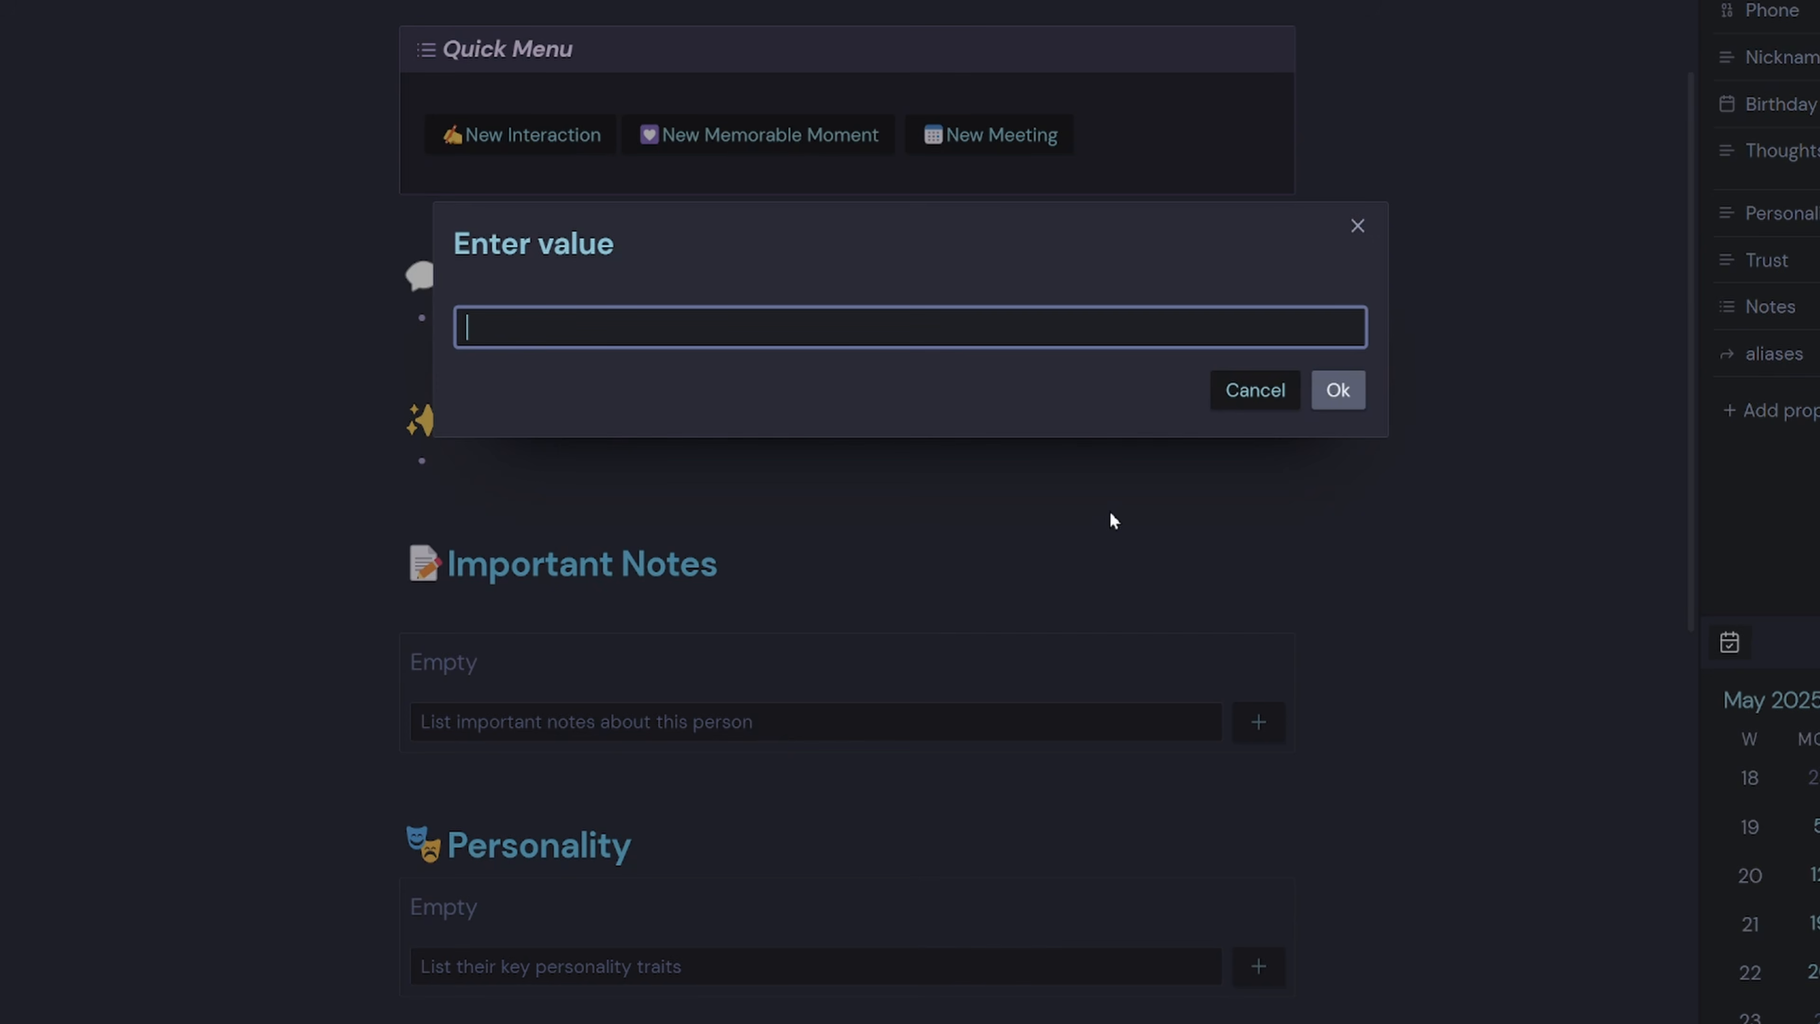
key("ctrl+v")
left_click(1337, 390)
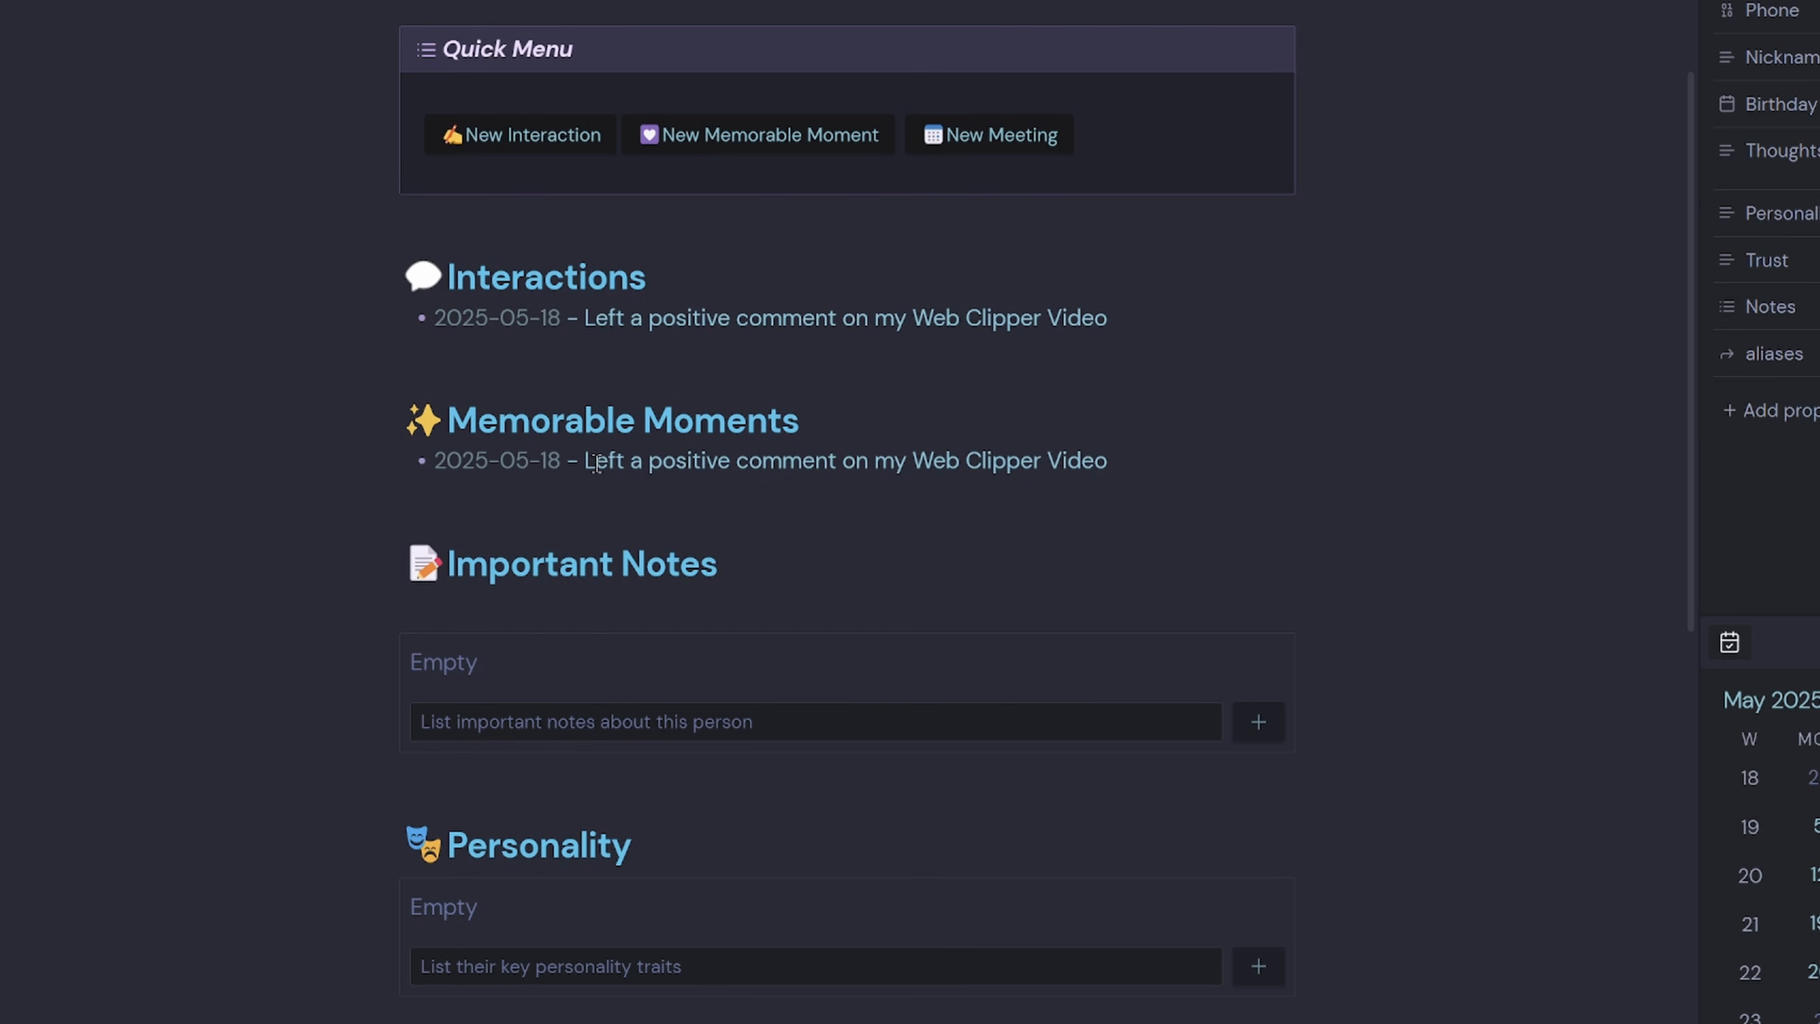
key("Left")
key("Left")
key("Left")
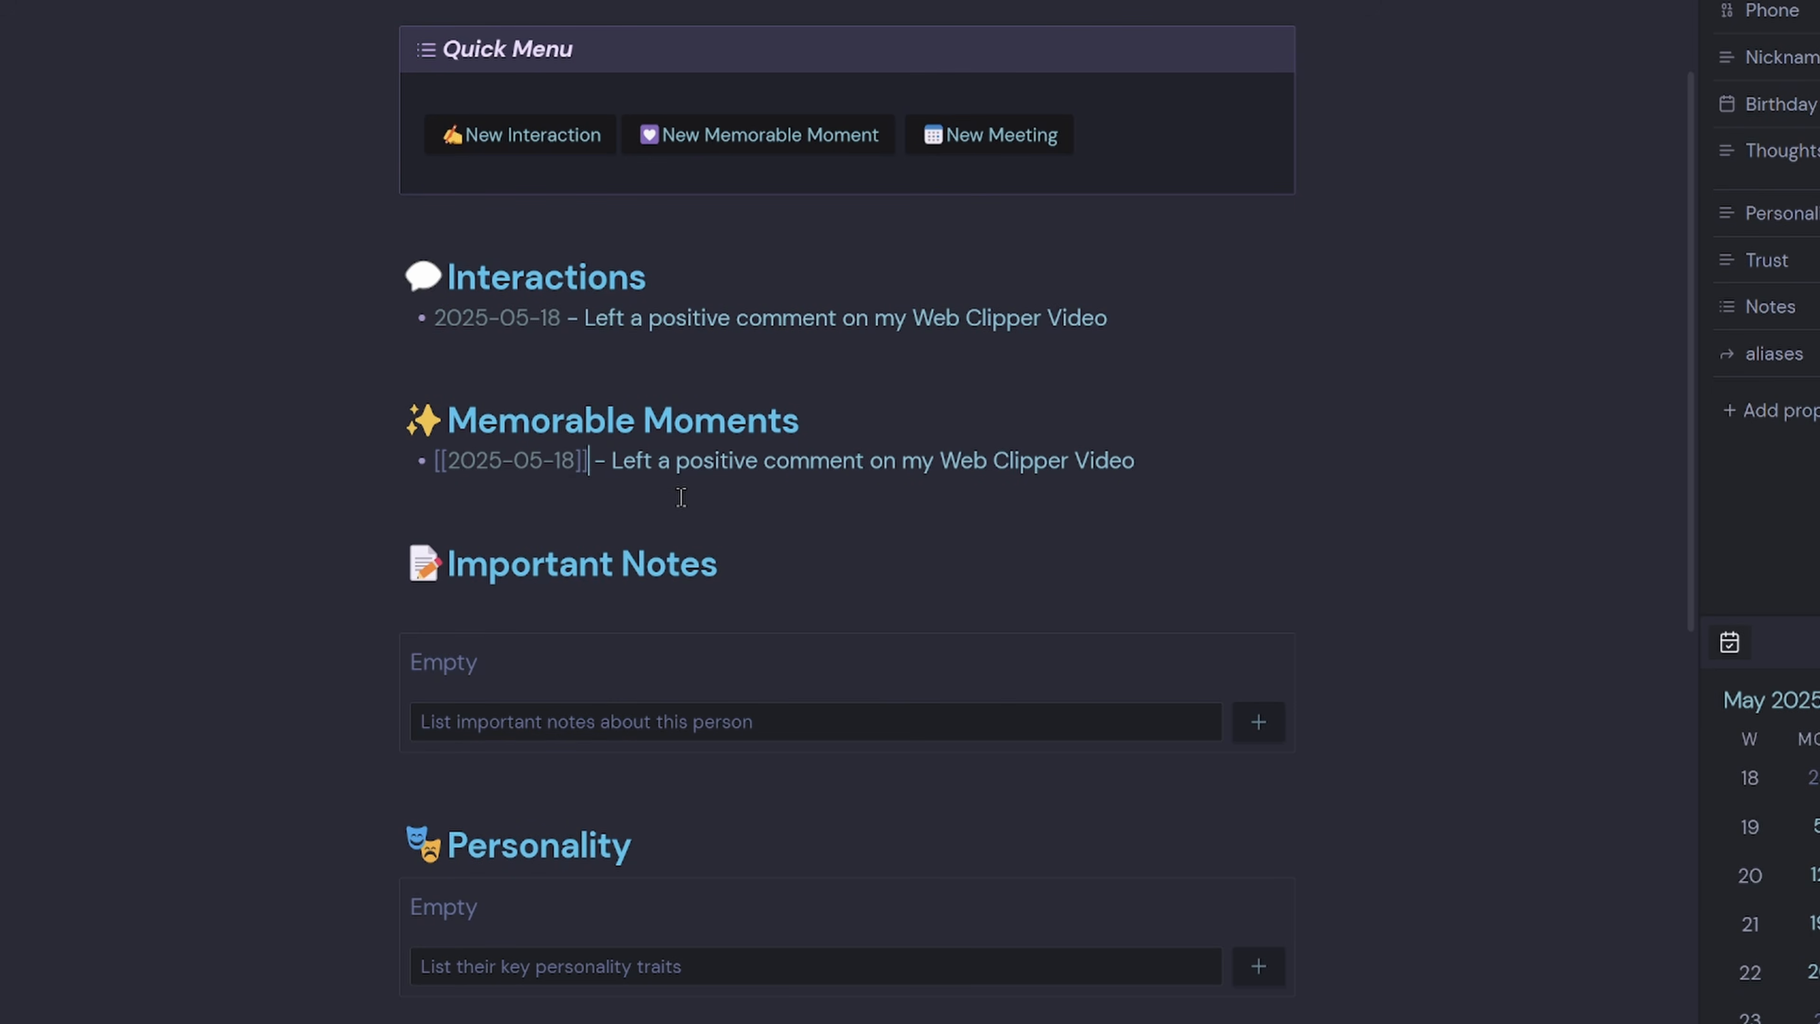
key("BackSpace")
type("5")
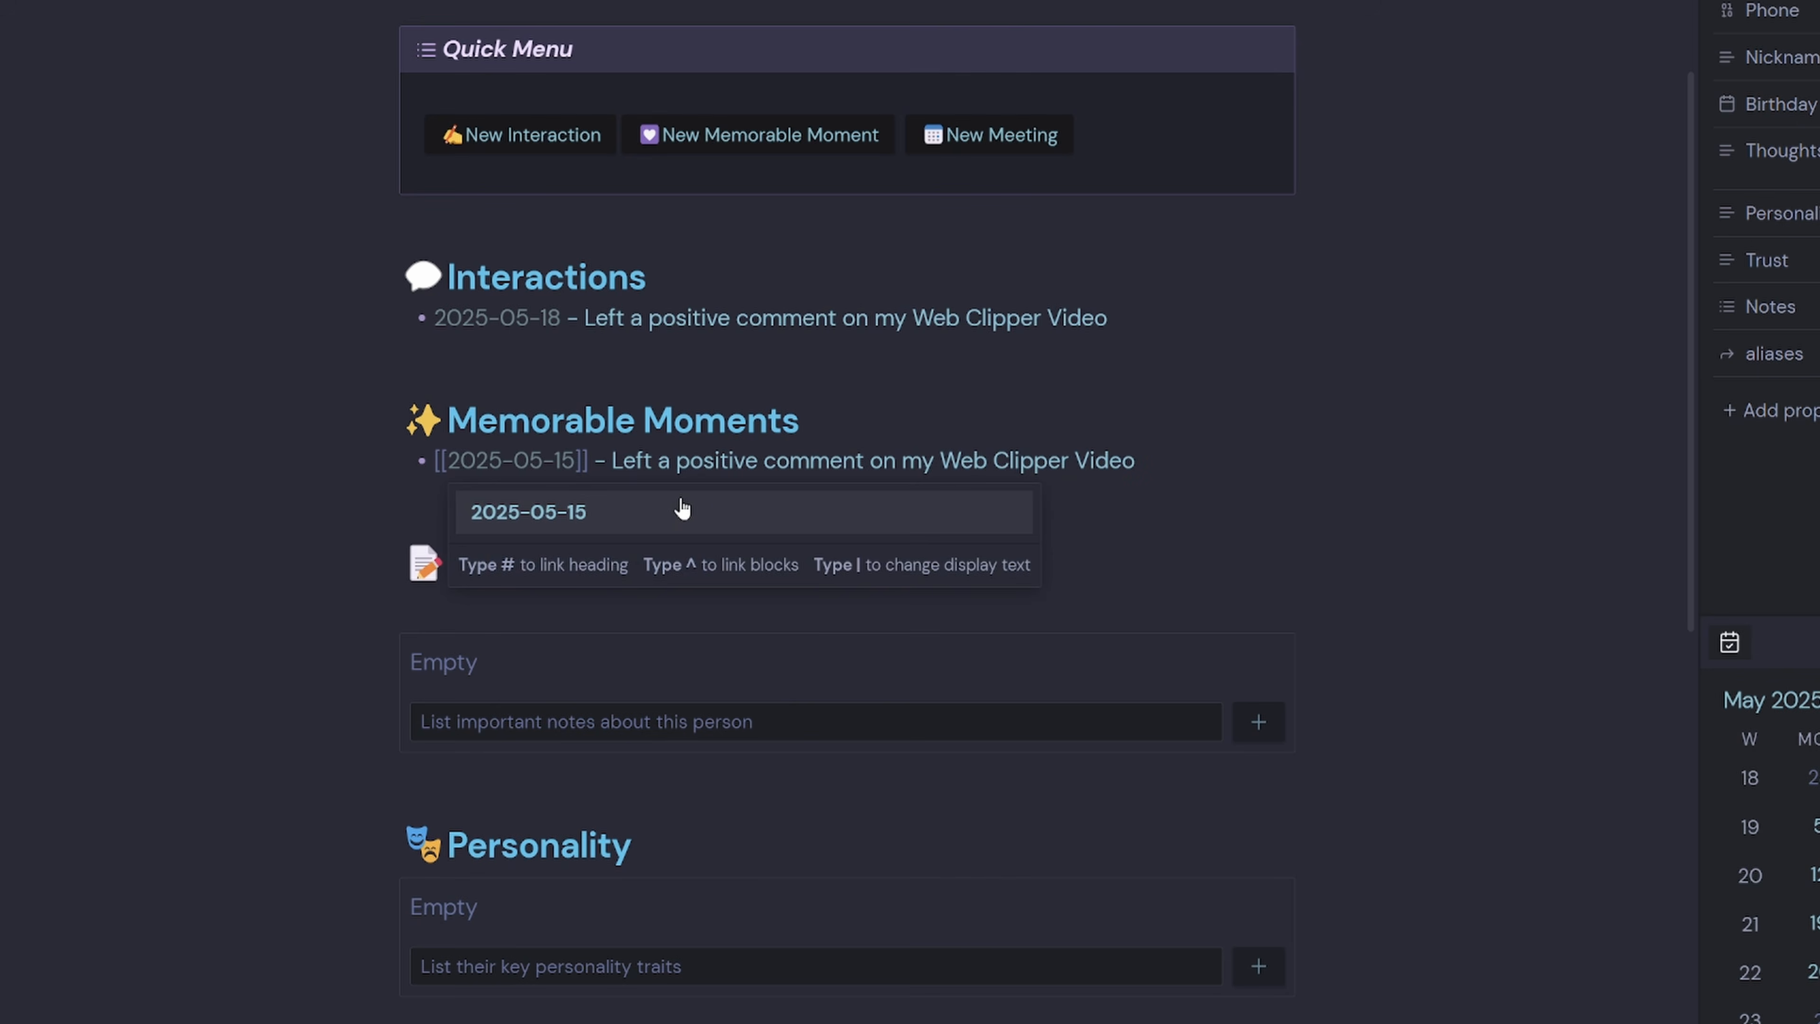
left_click(731, 461)
left_click(1108, 460)
Add 'Positive Feedback' as a personality trait.
left_click(569, 730)
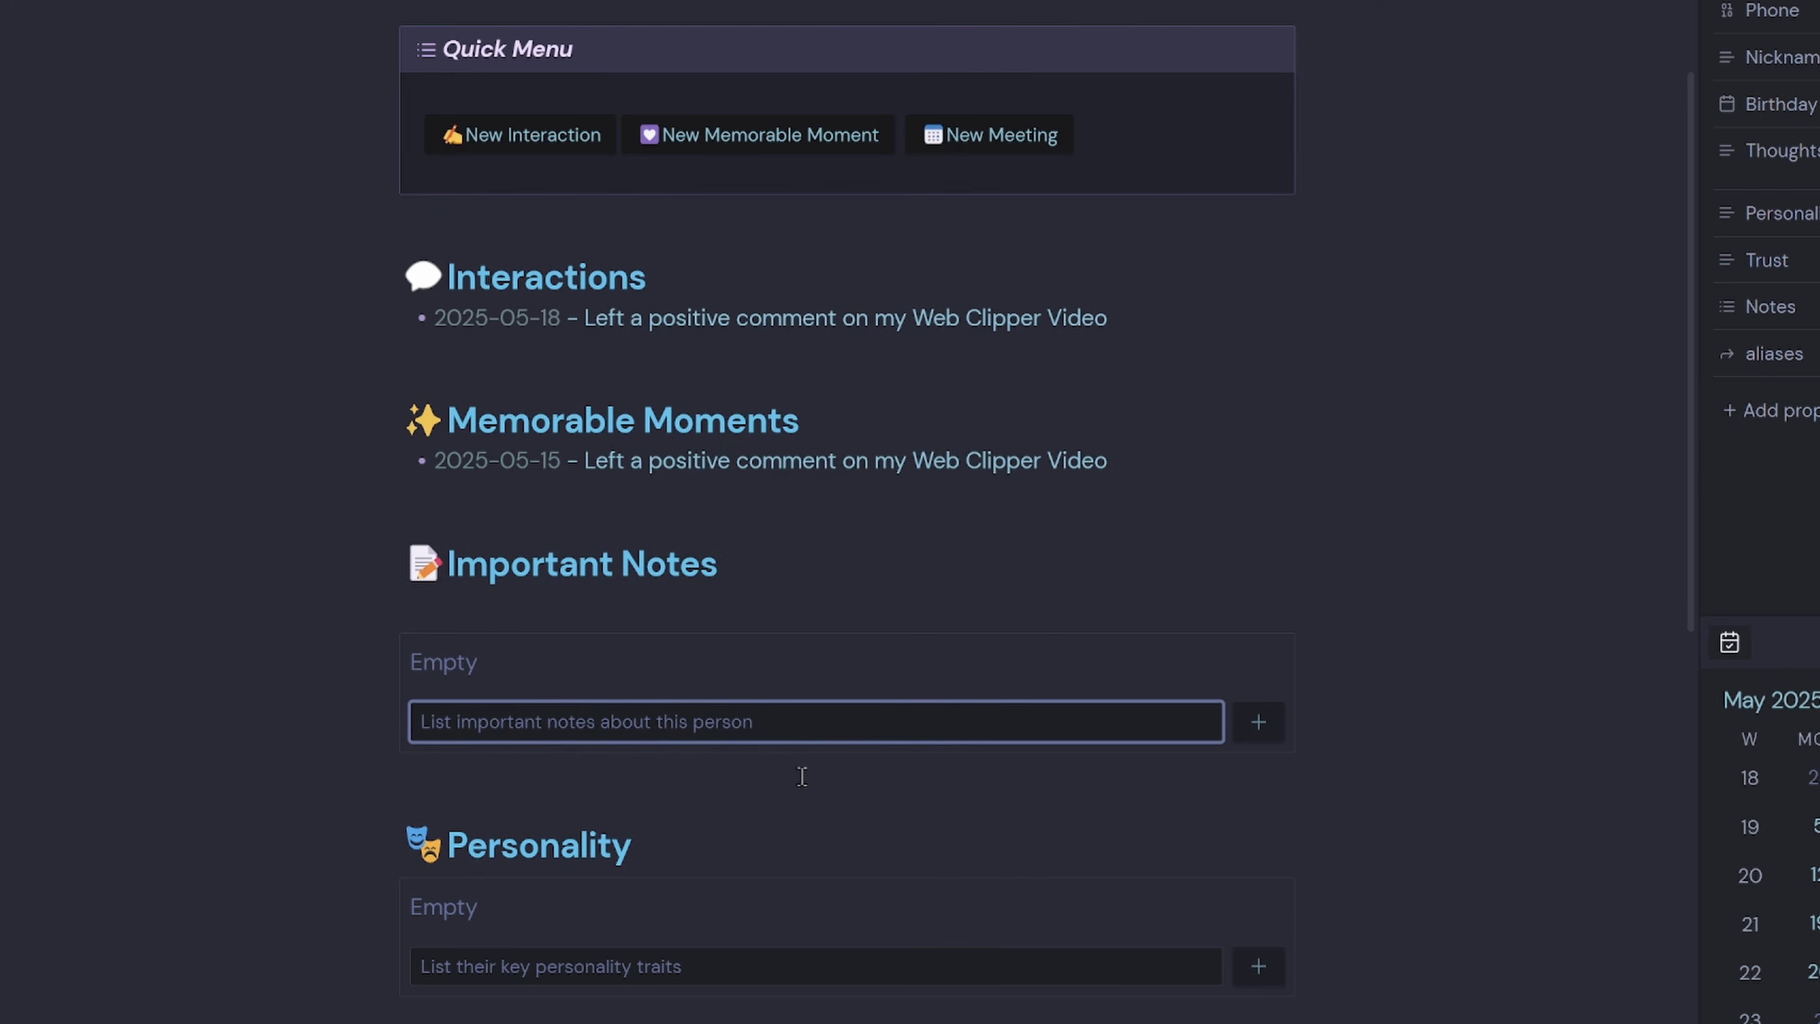
scroll(793, 763, "down", 4)
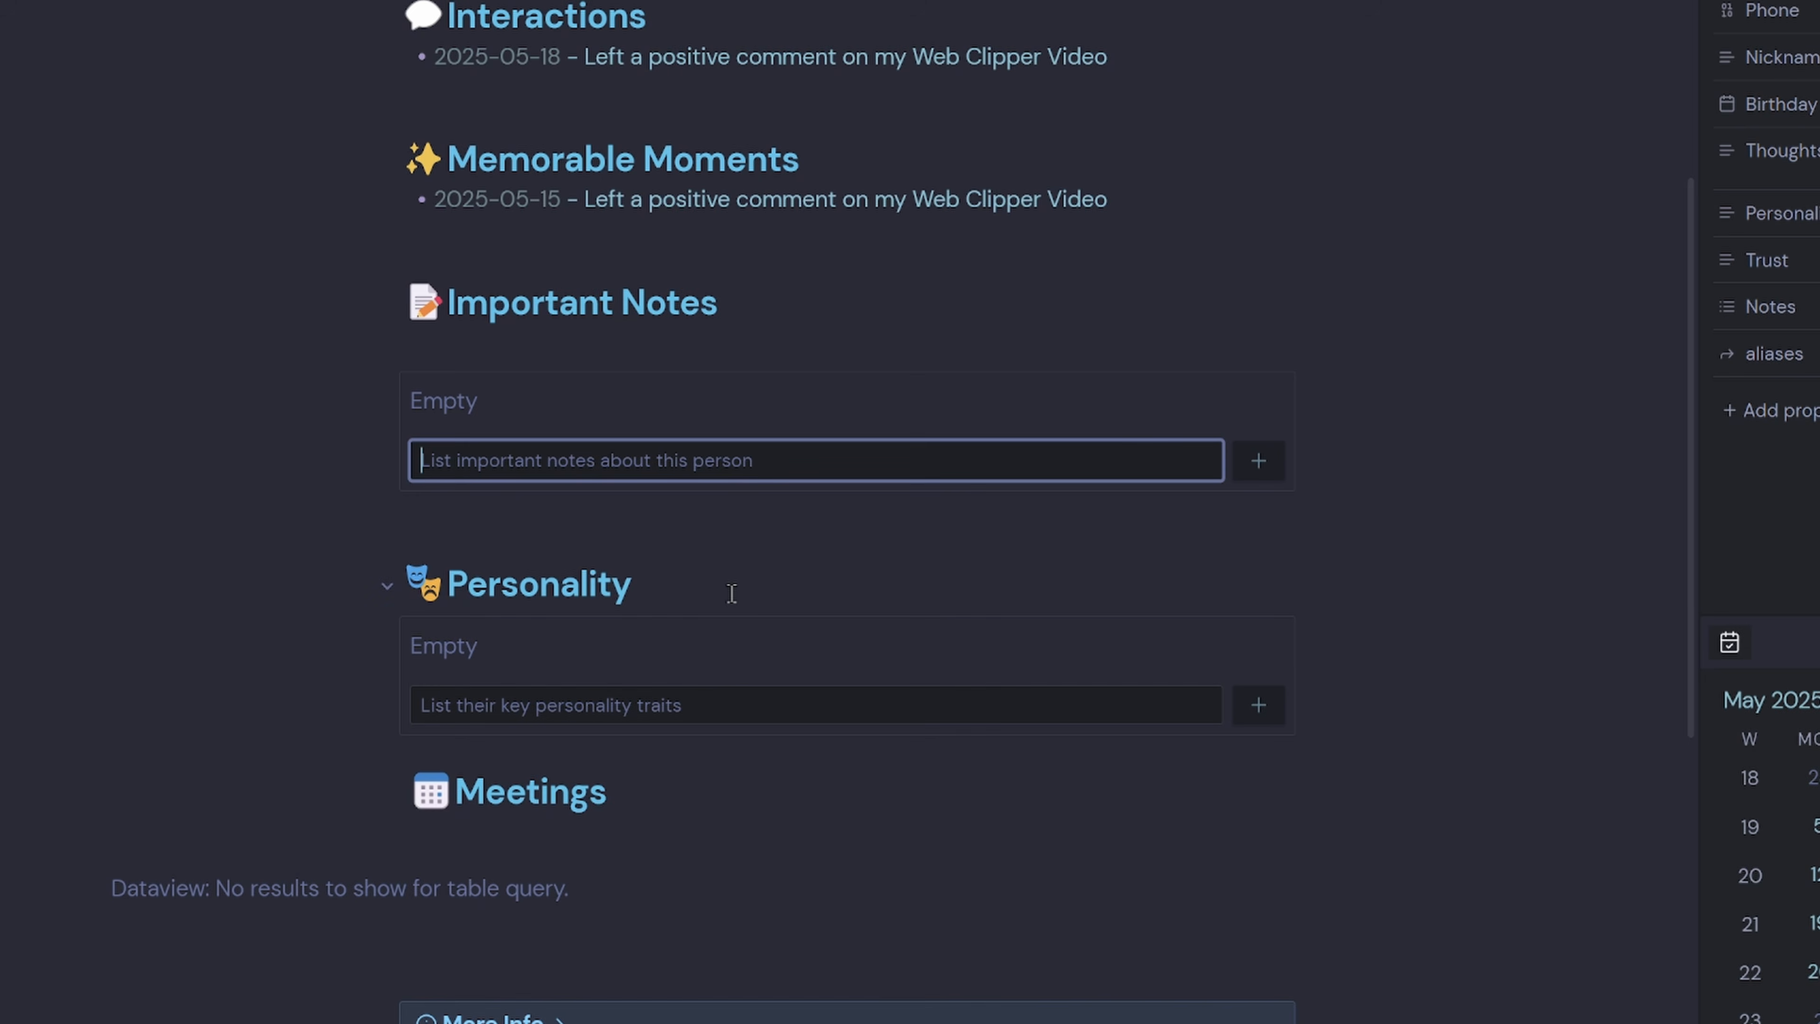
left_click(817, 705)
type("Positive Feedback")
key("Return")
left_click(618, 686)
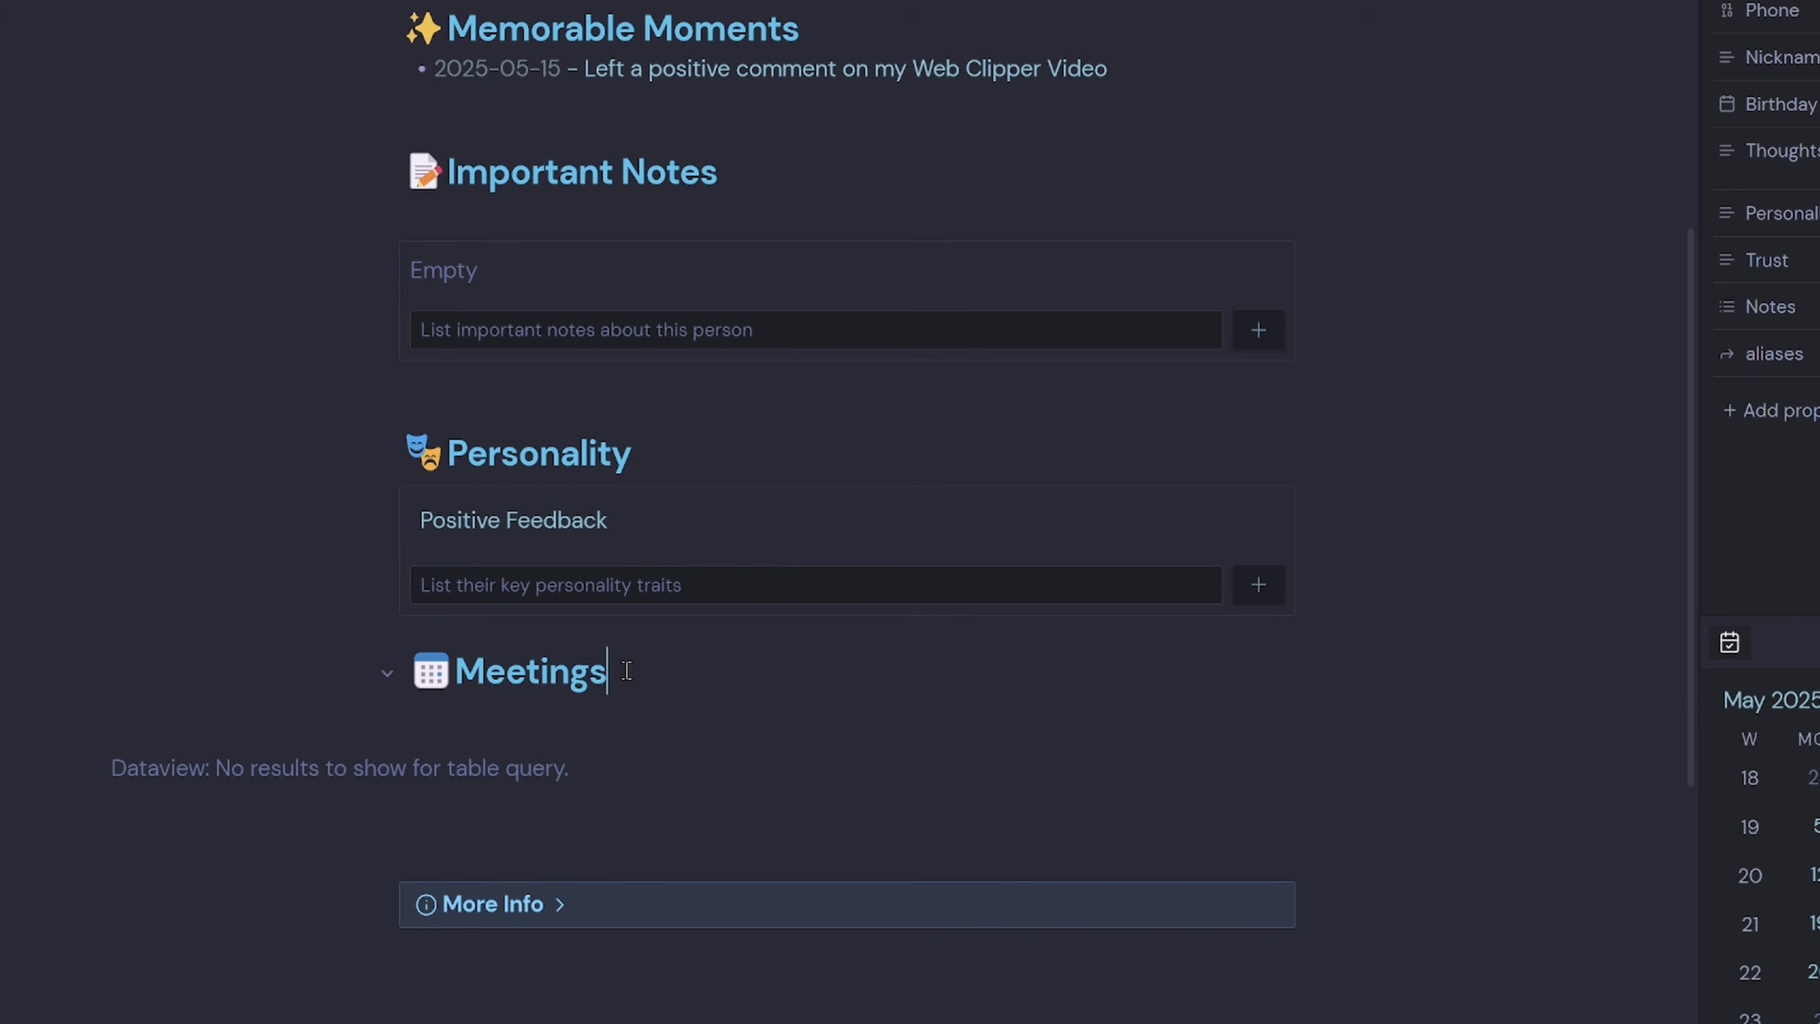
scroll(745, 782, "down", 7)
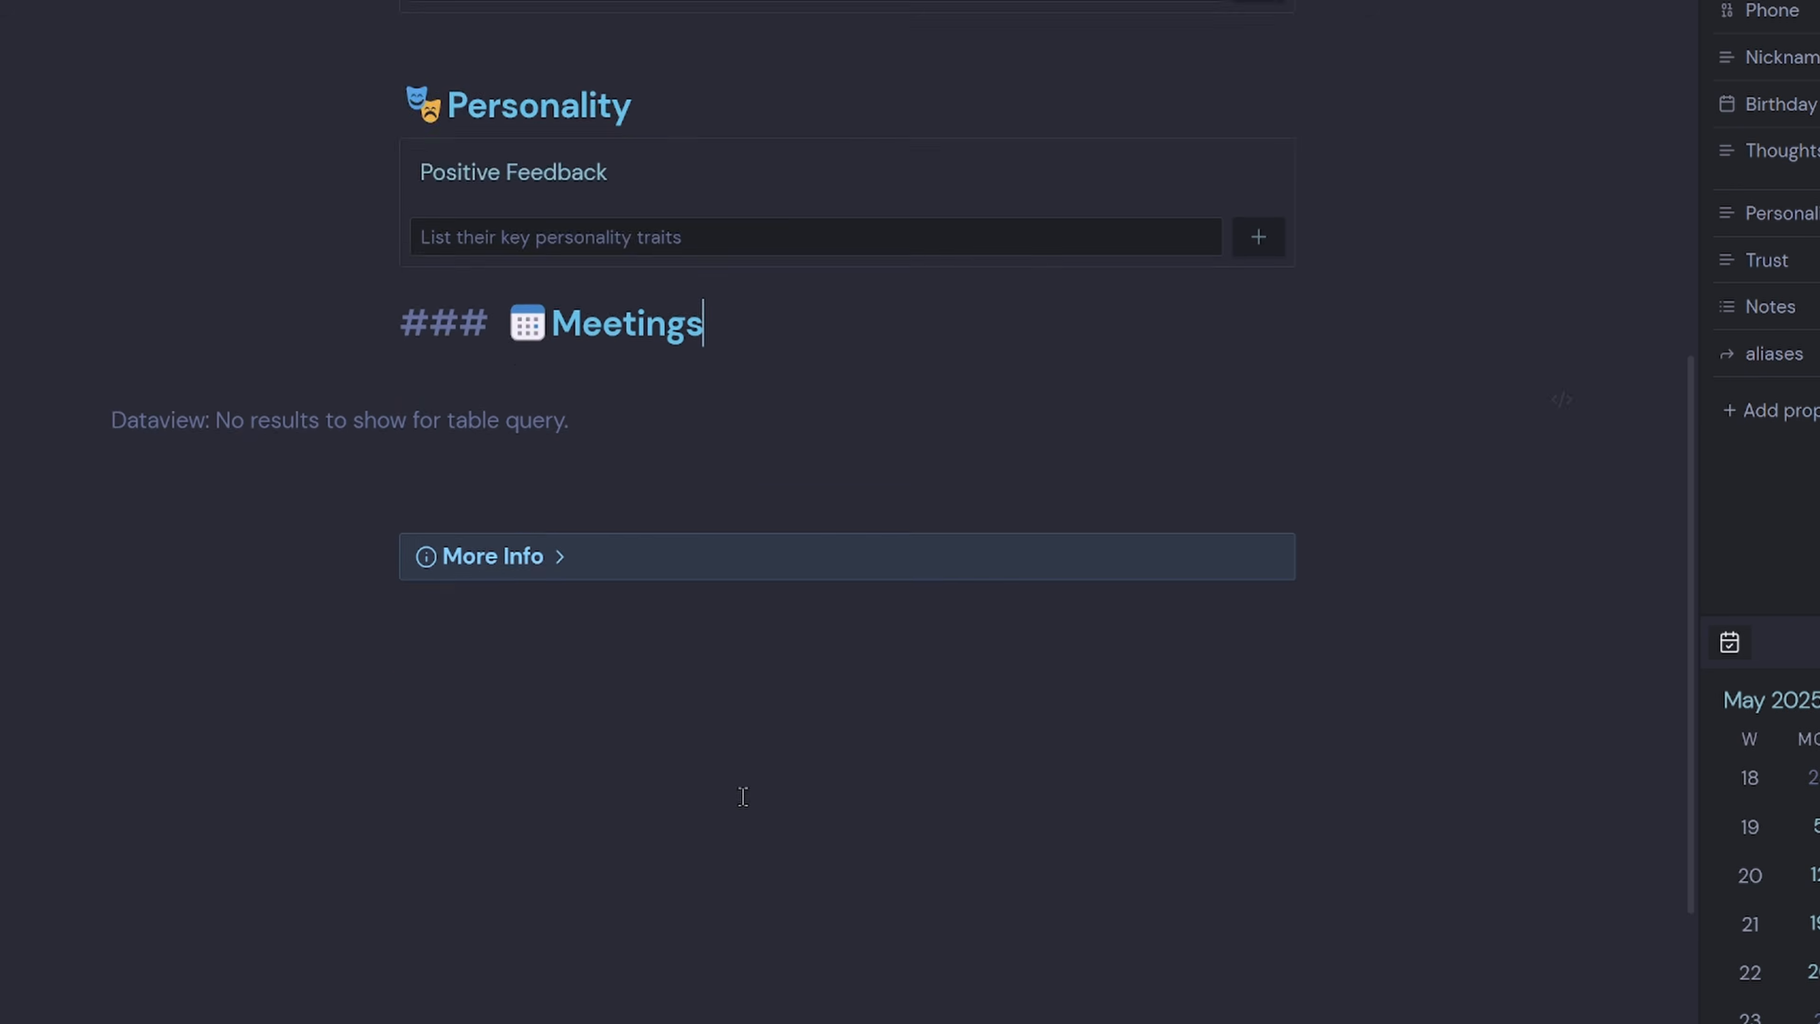
left_click(502, 382)
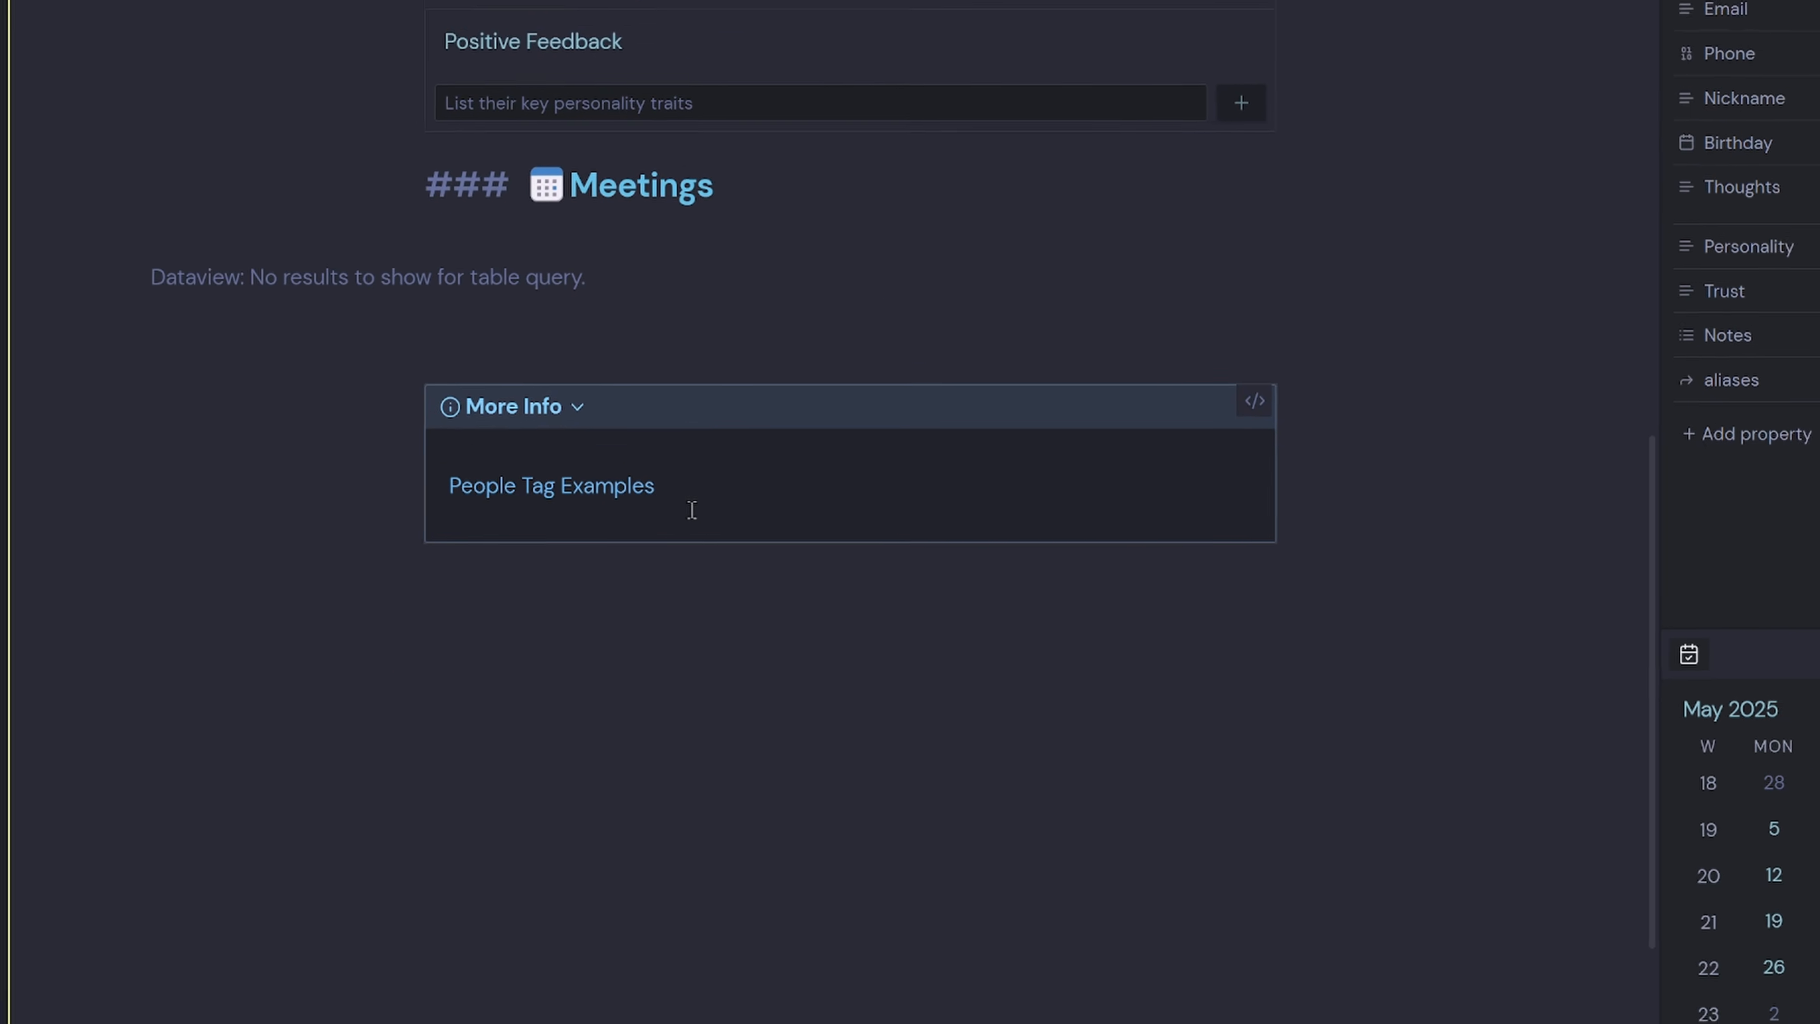
Open the People Tag Examples note from More Info in a split pane.
left_click(569, 469)
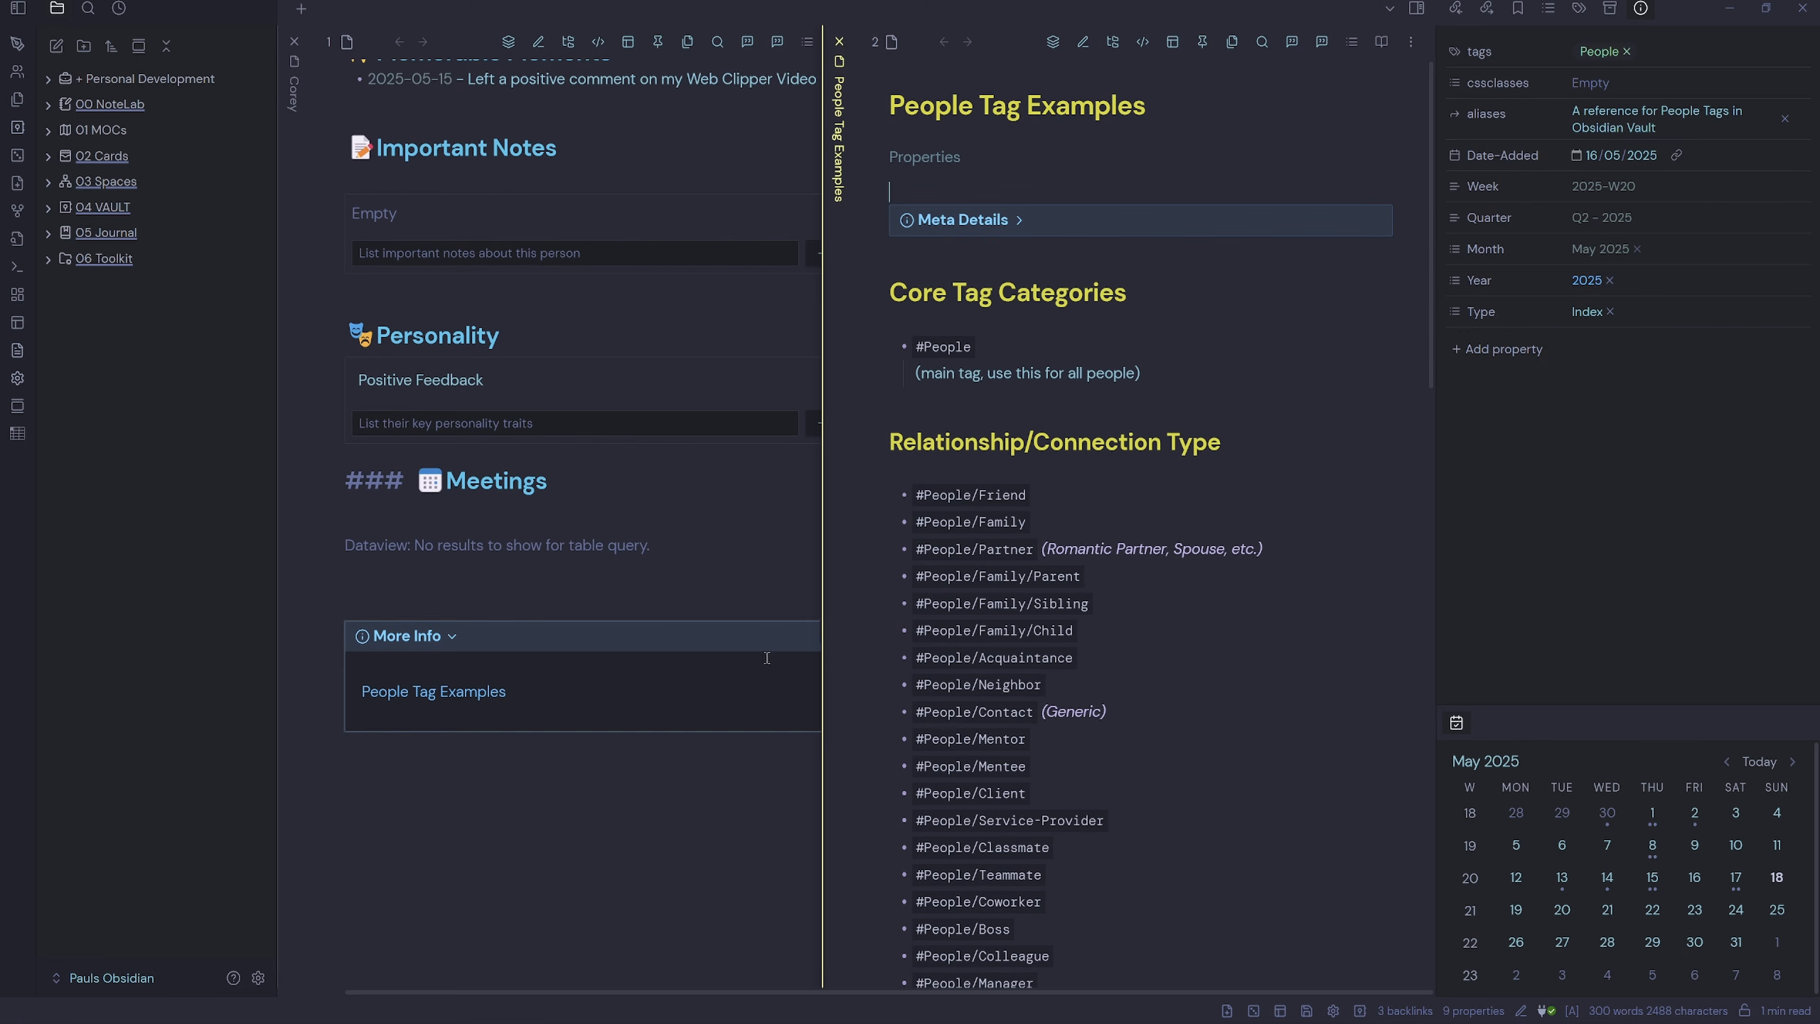
scroll(1056, 628, "down", 5)
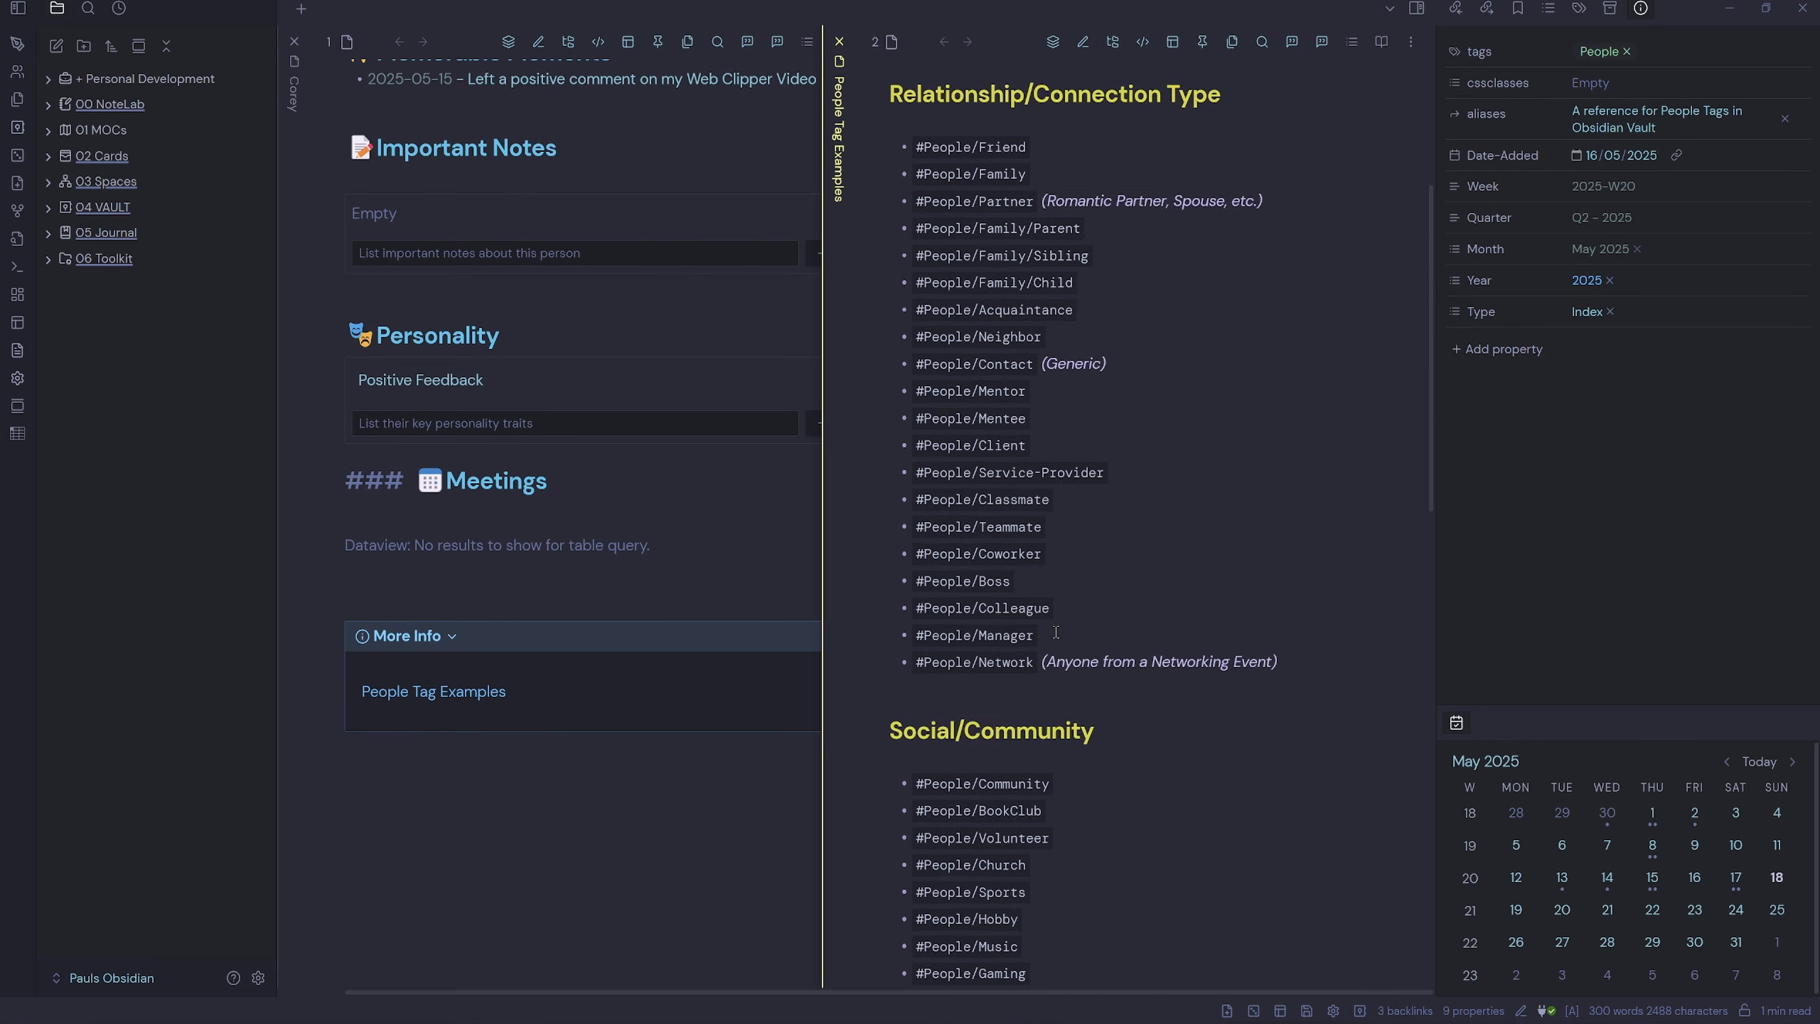
scroll(1063, 645, "up", 3)
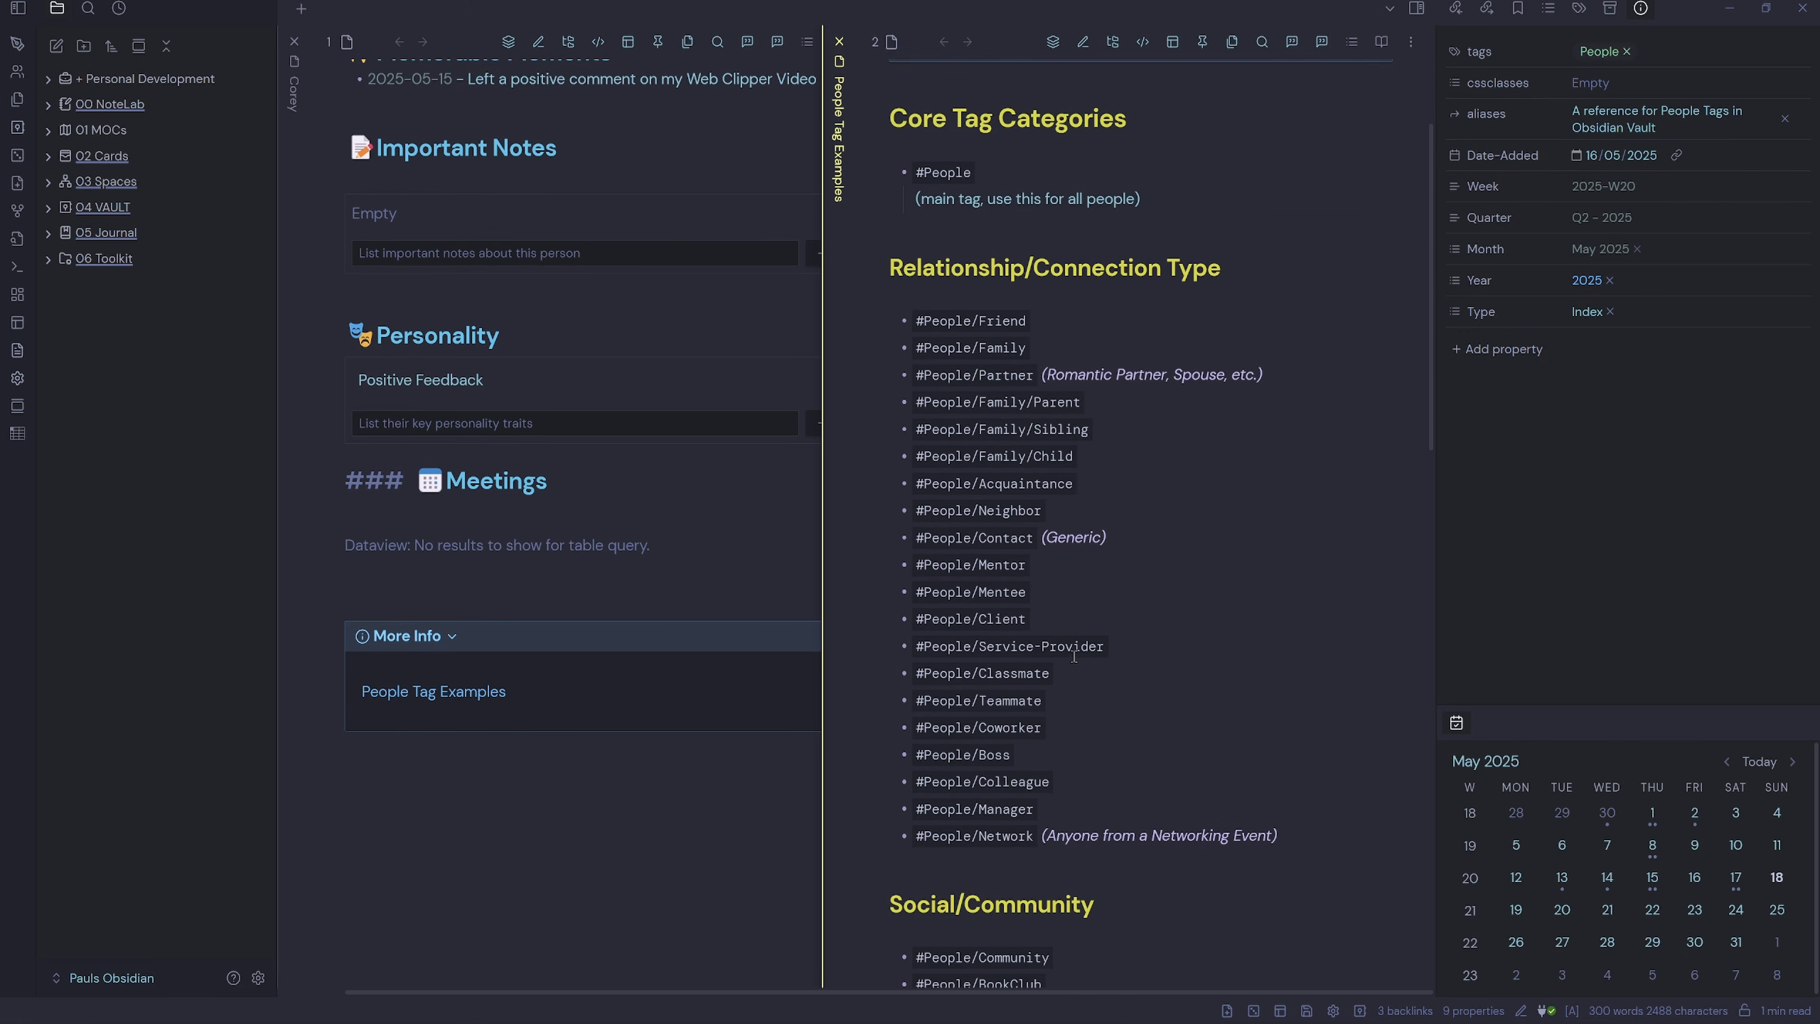
scroll(501, 431, "up", 15)
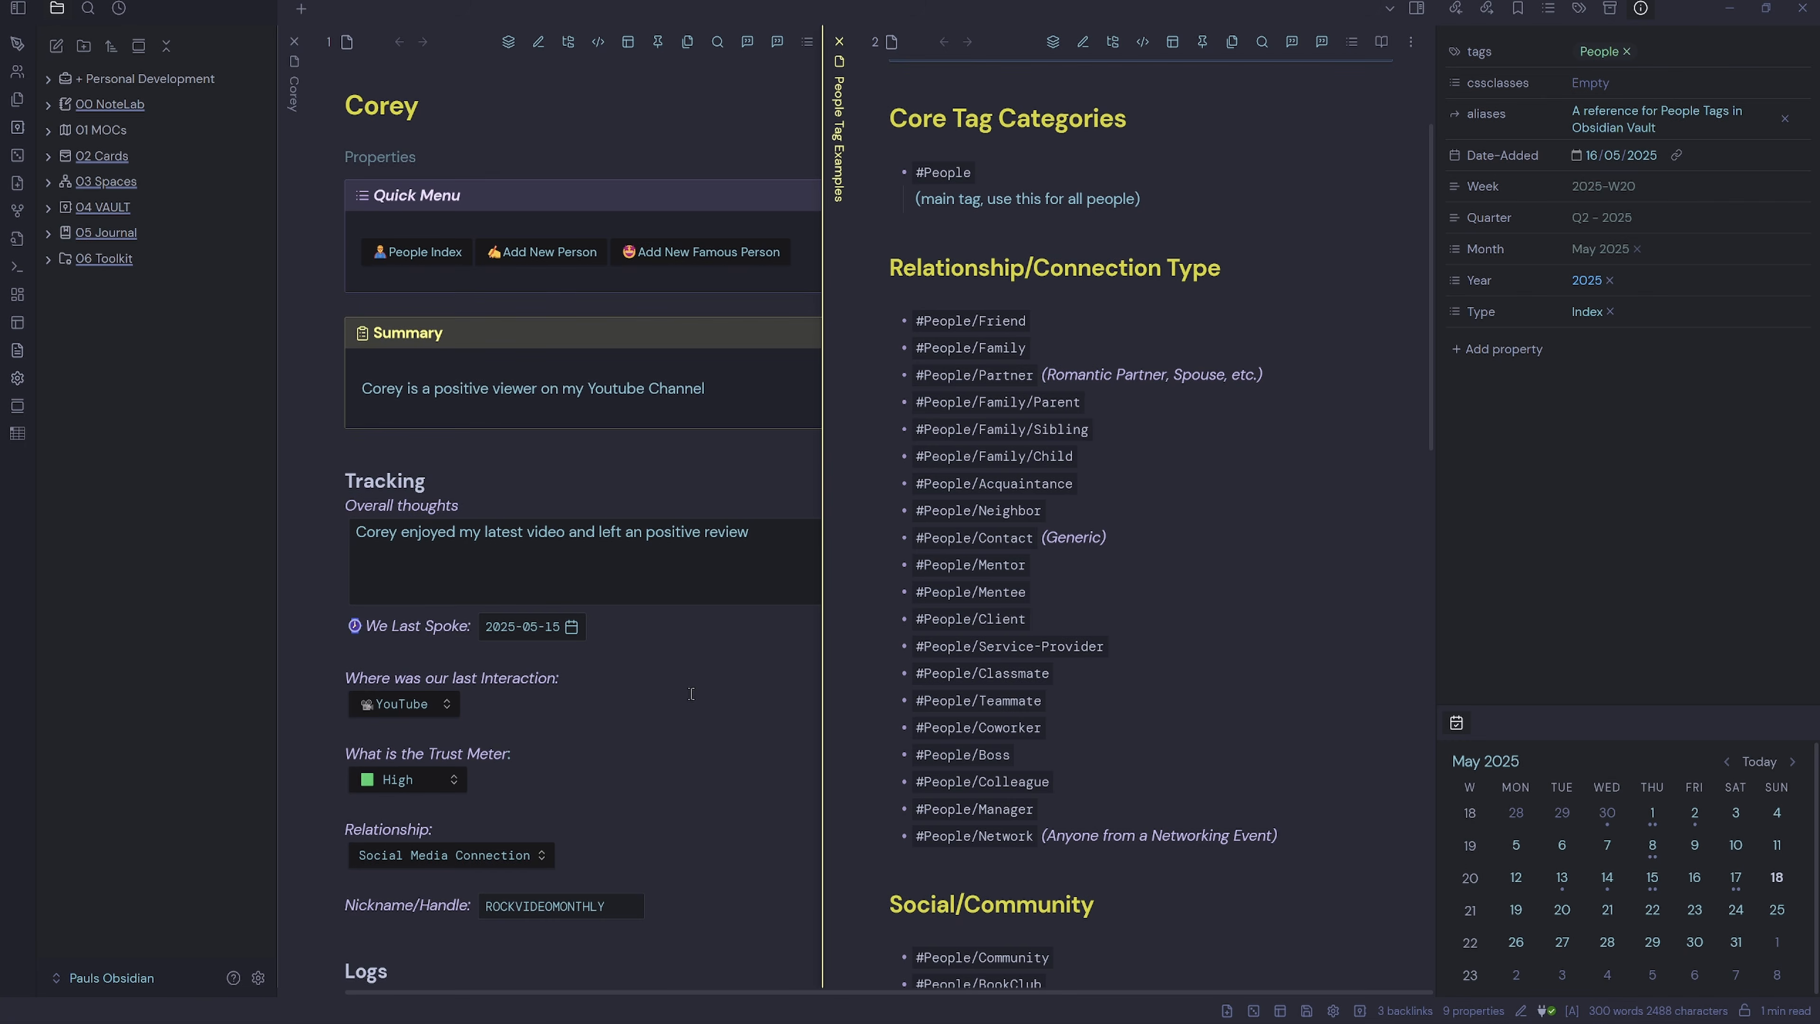
Copy #People/SocialMedia from the reference note into the contact's tags property.
left_click(380, 157)
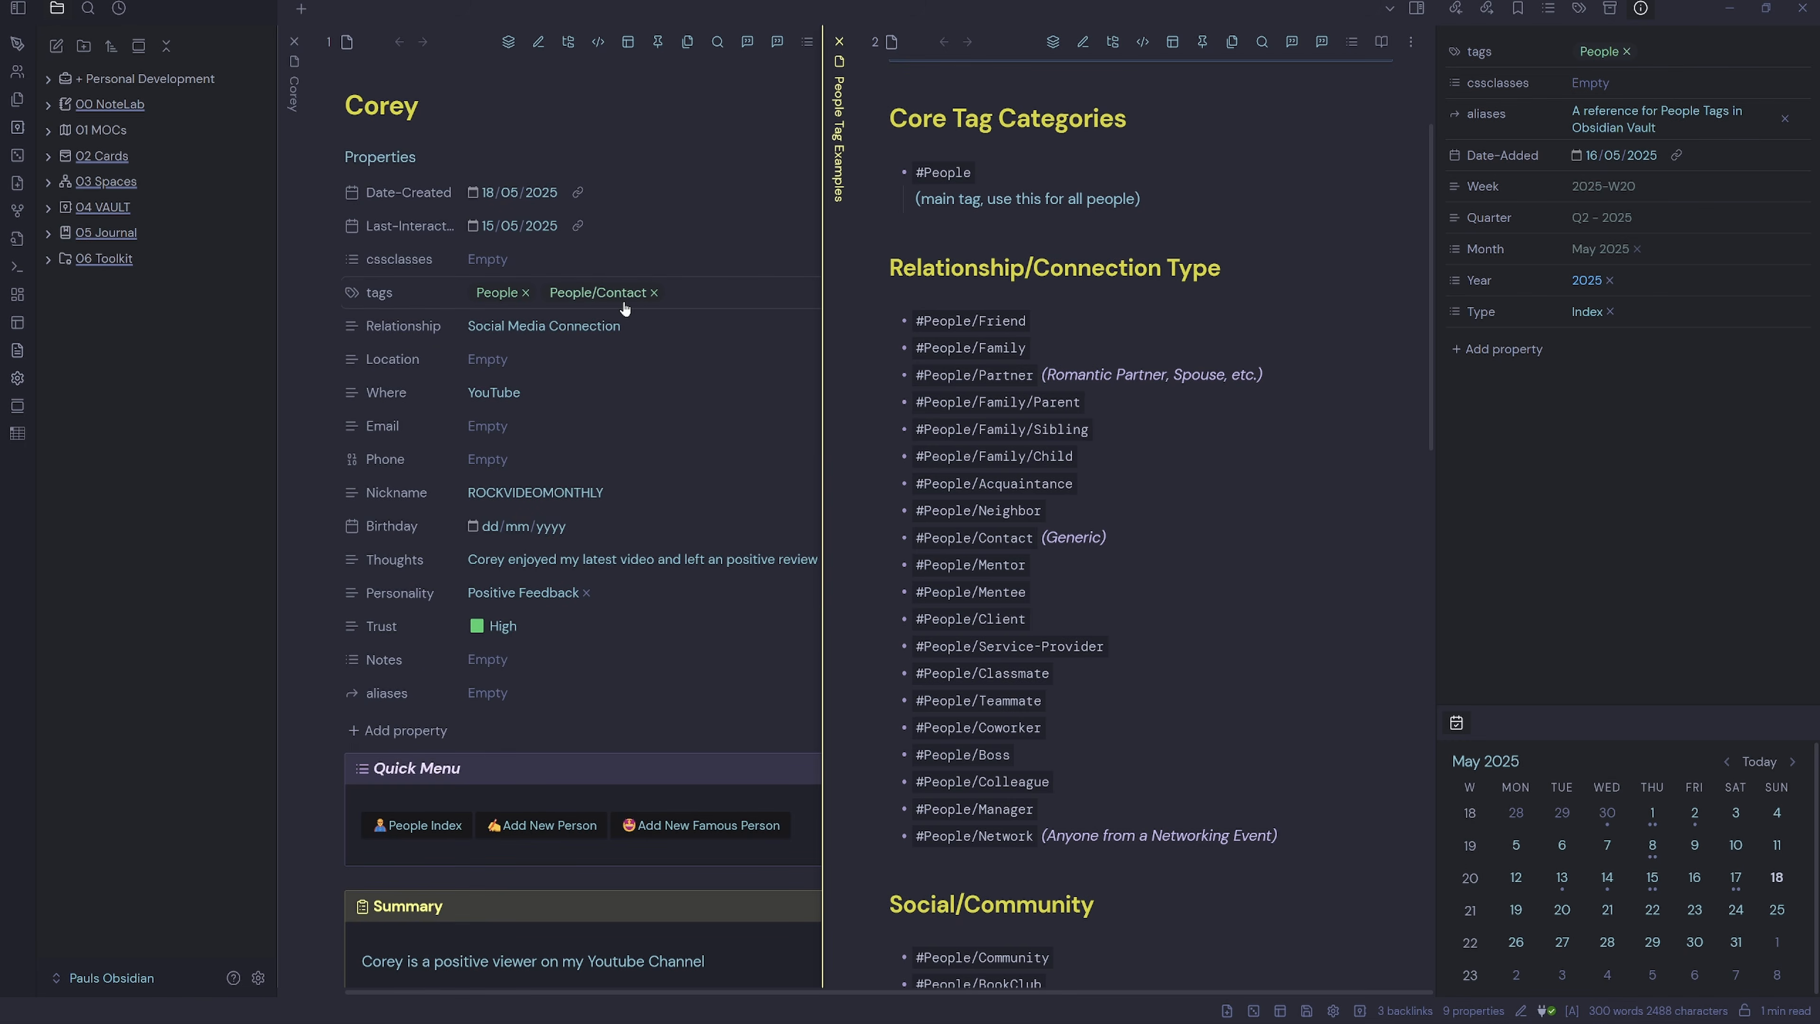
left_click(696, 299)
scroll(1168, 492, "down", 7)
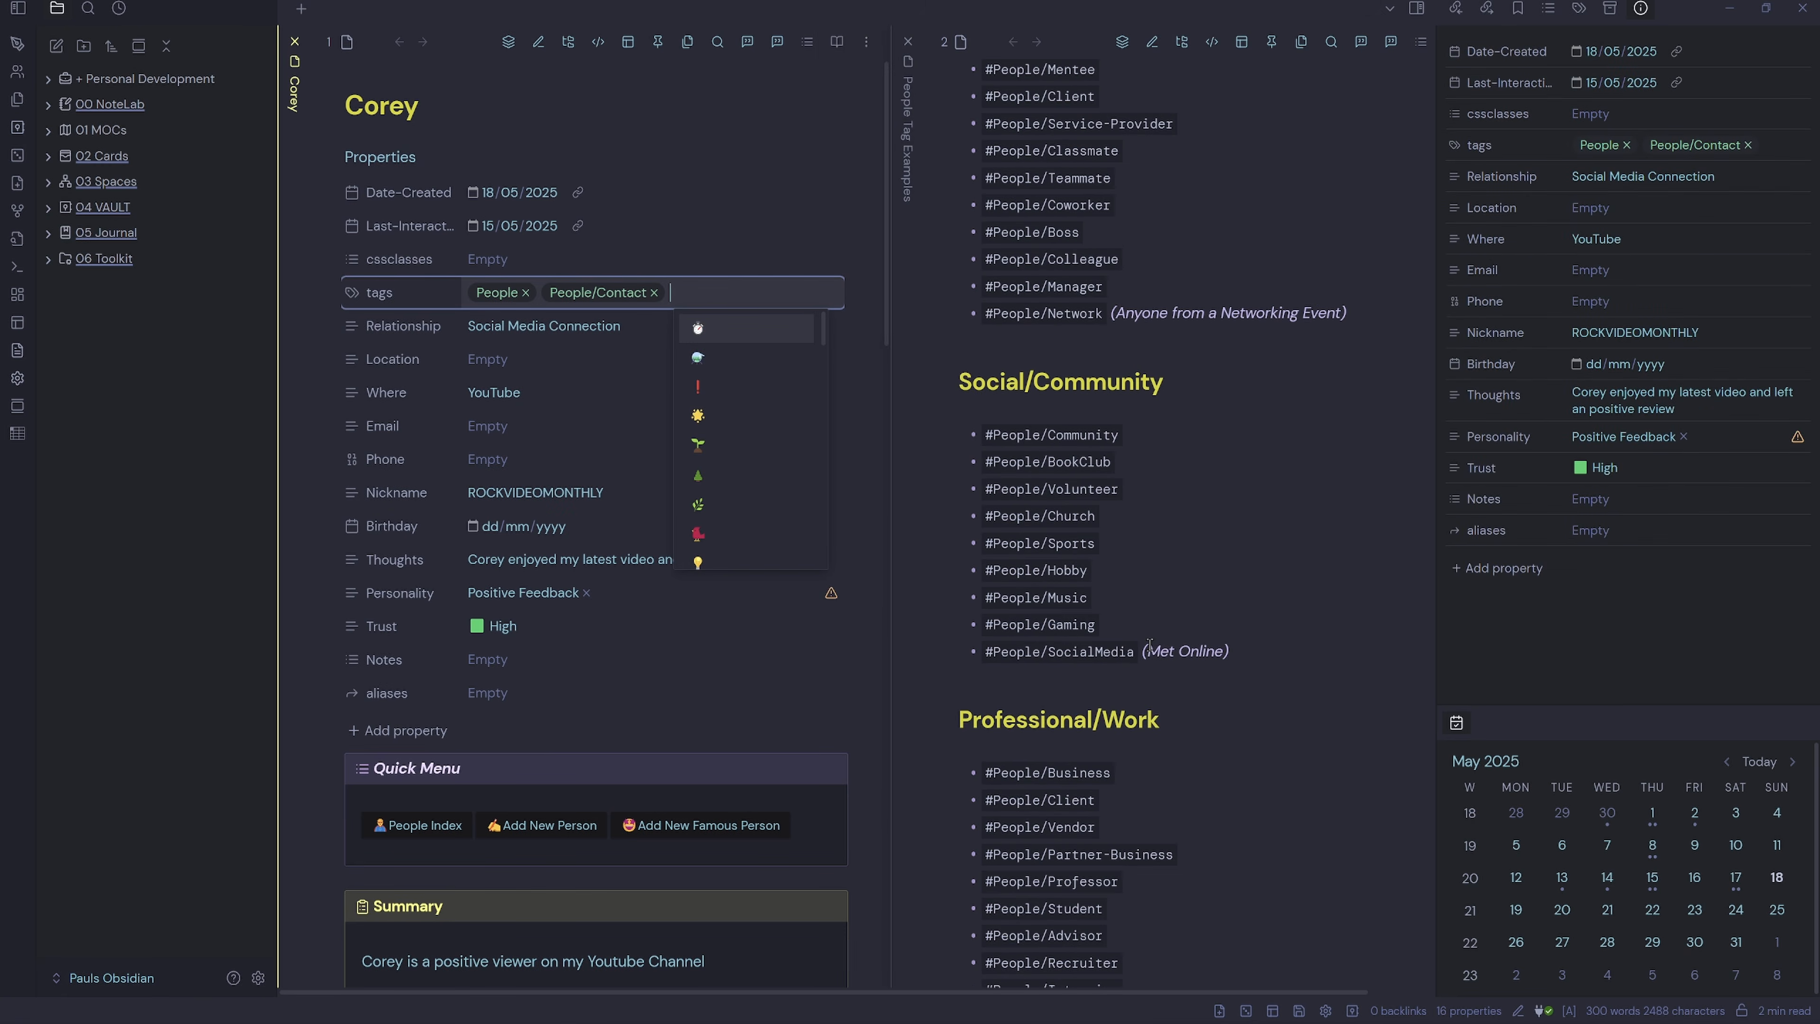
left_click_drag(1131, 651, 920, 656)
key("ctrl+c")
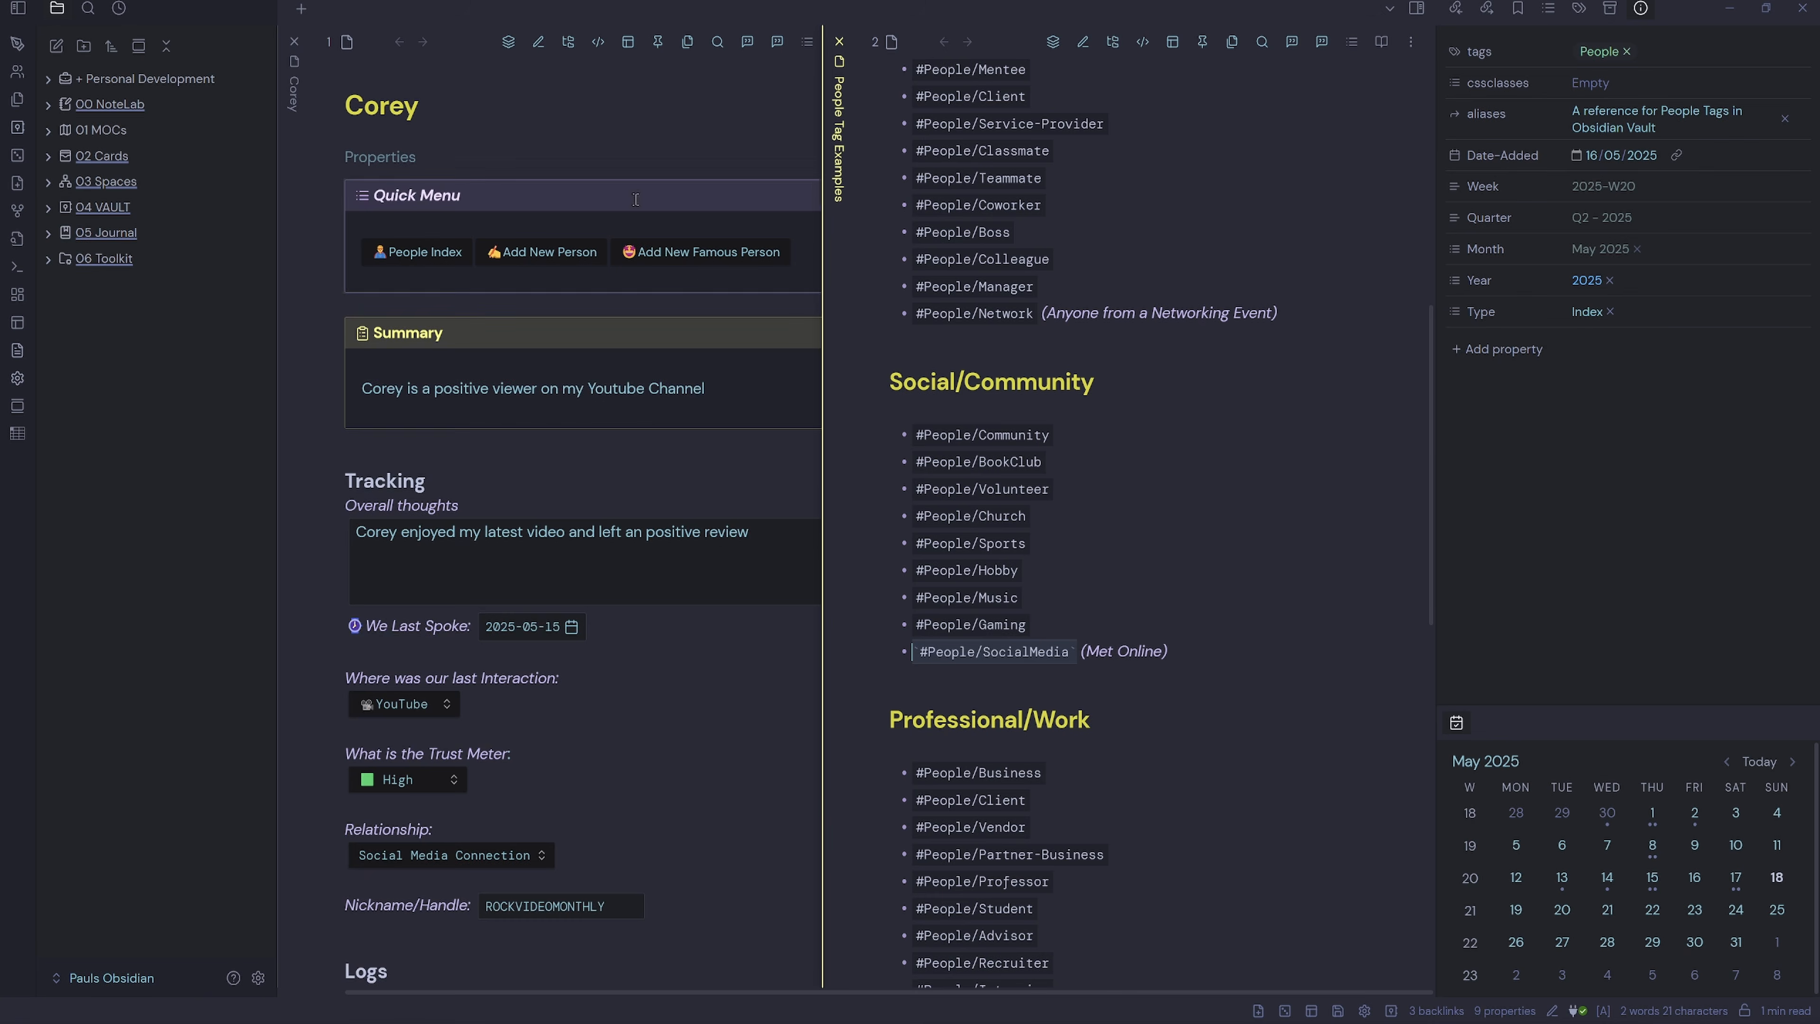
left_click(364, 157)
left_click(677, 288)
key("ctrl+v")
left_click(725, 311)
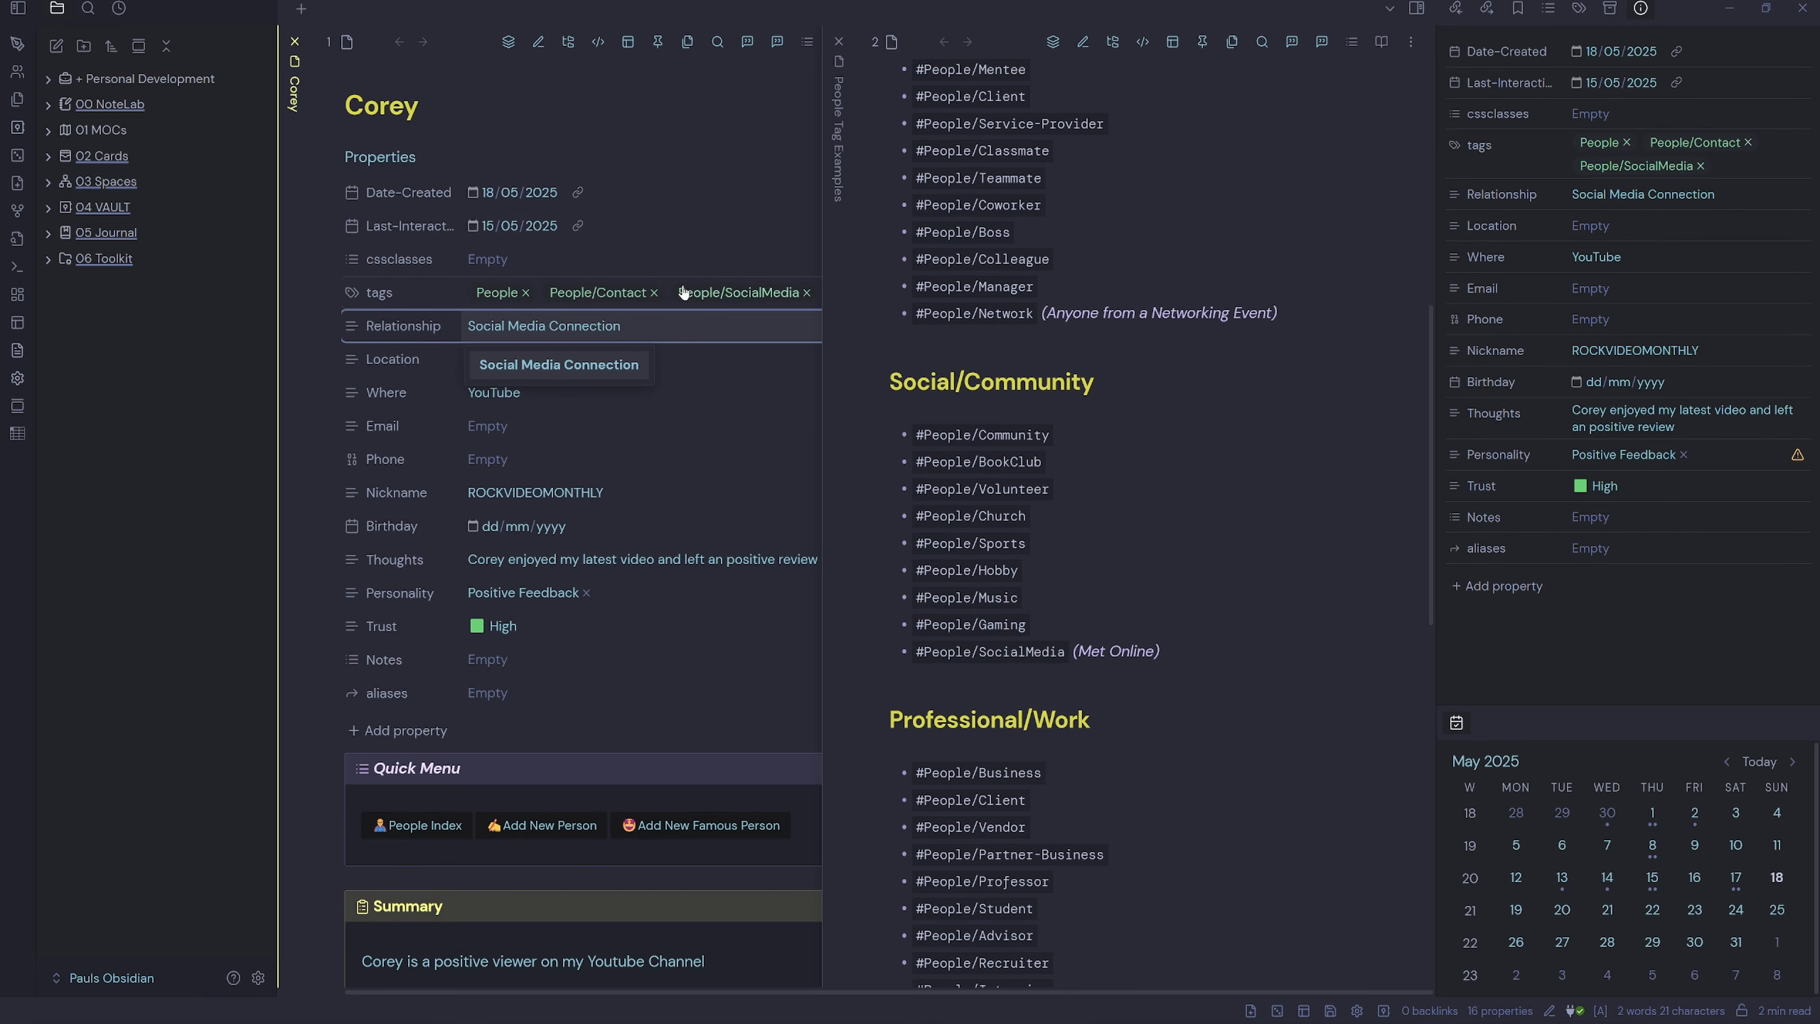
left_click(663, 355)
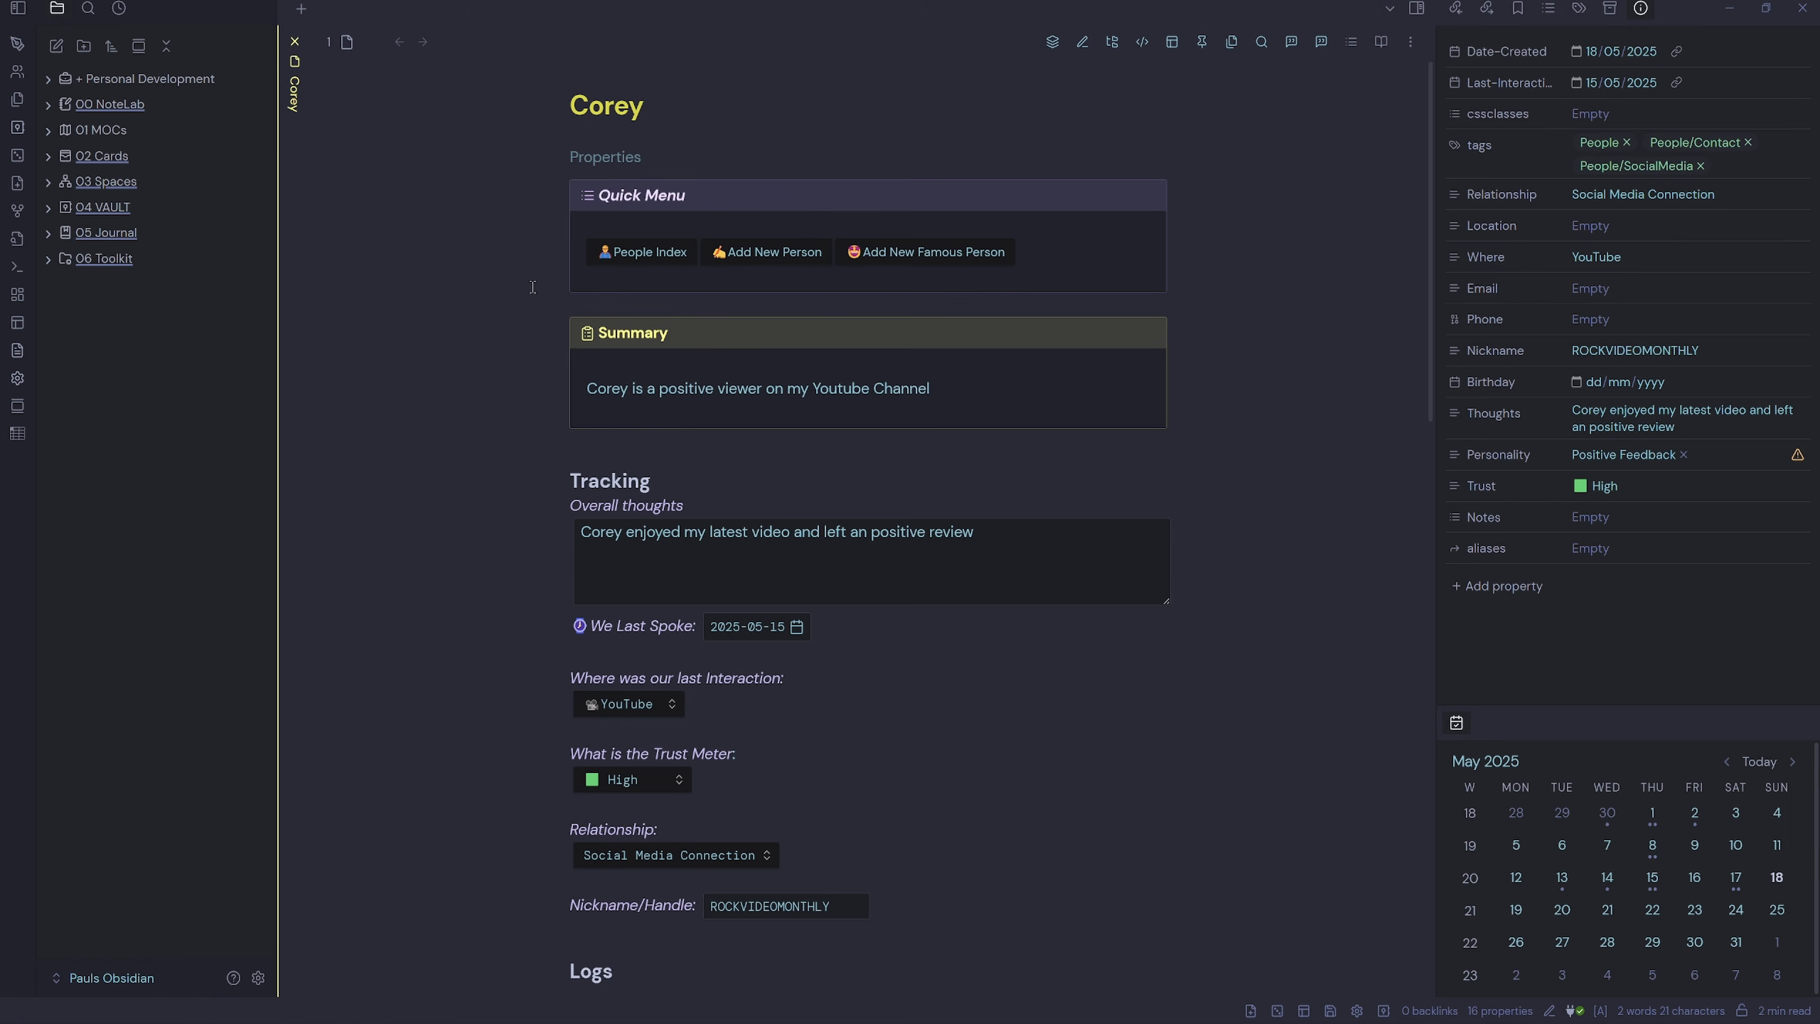
Create a 'YouTube Channel' folder under 02 Cards > People, move the contact note into it, and close it.
left_click(102, 155)
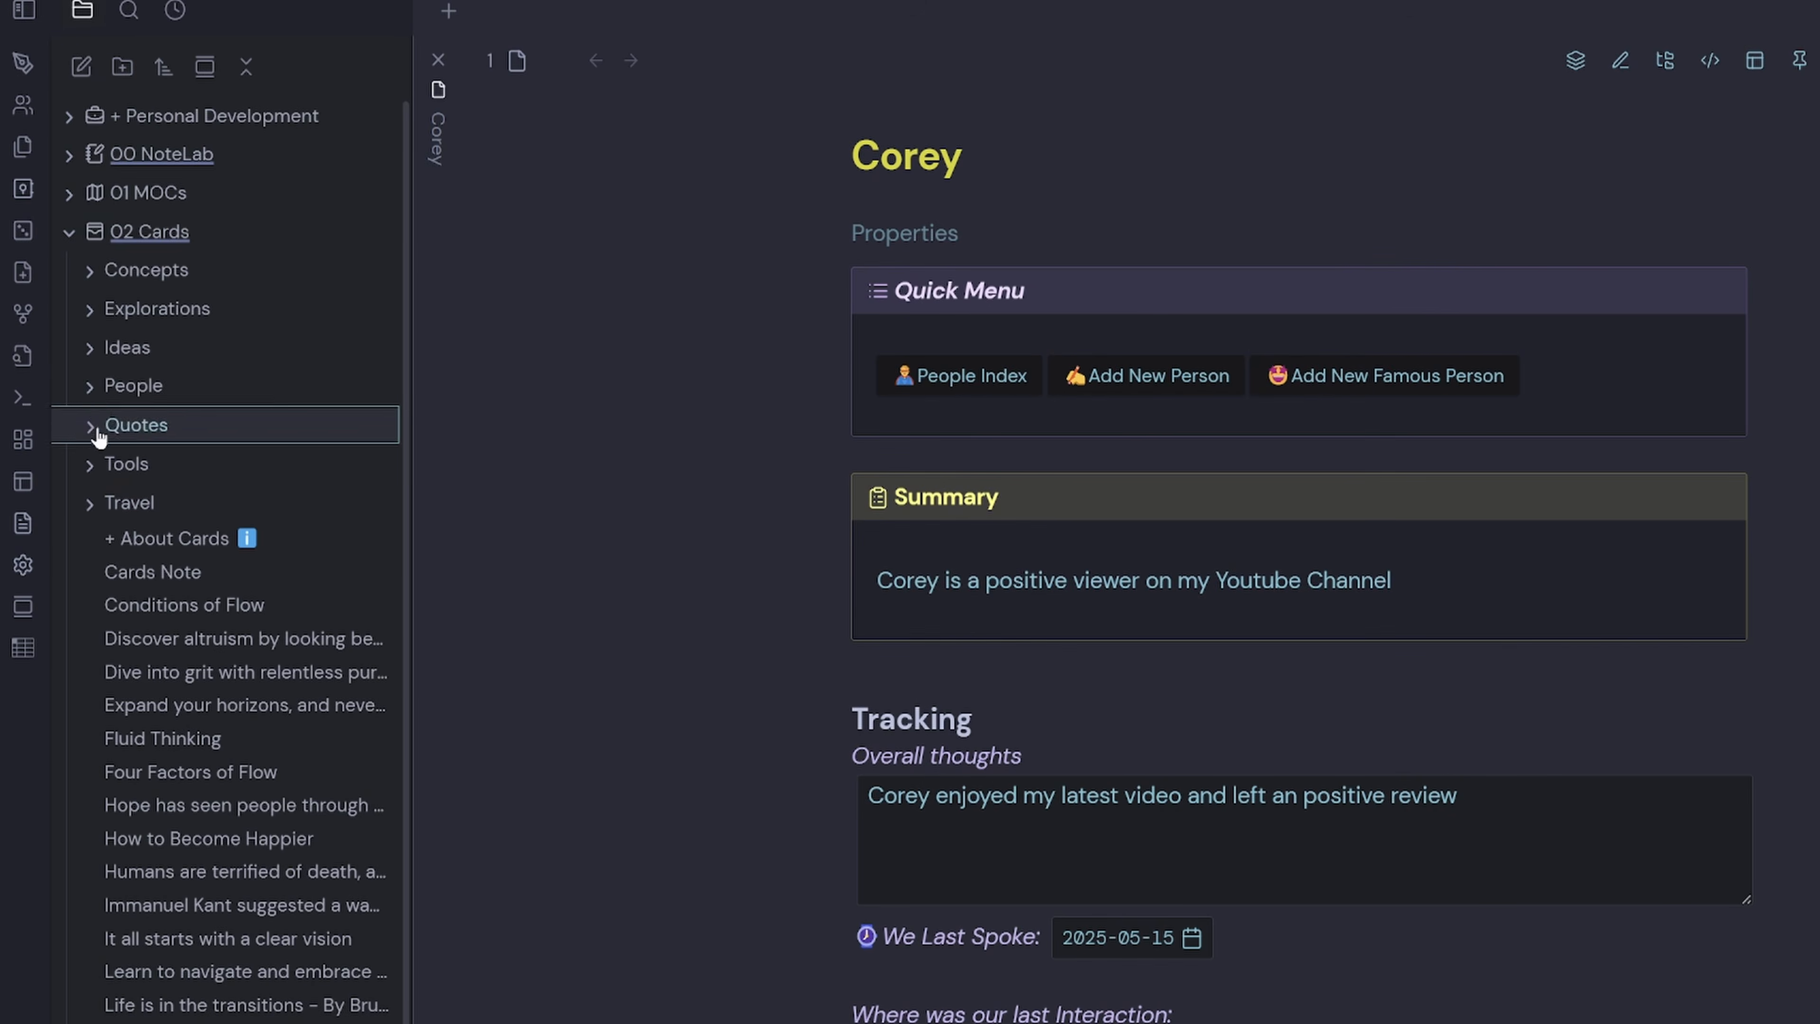
left_click(93, 384)
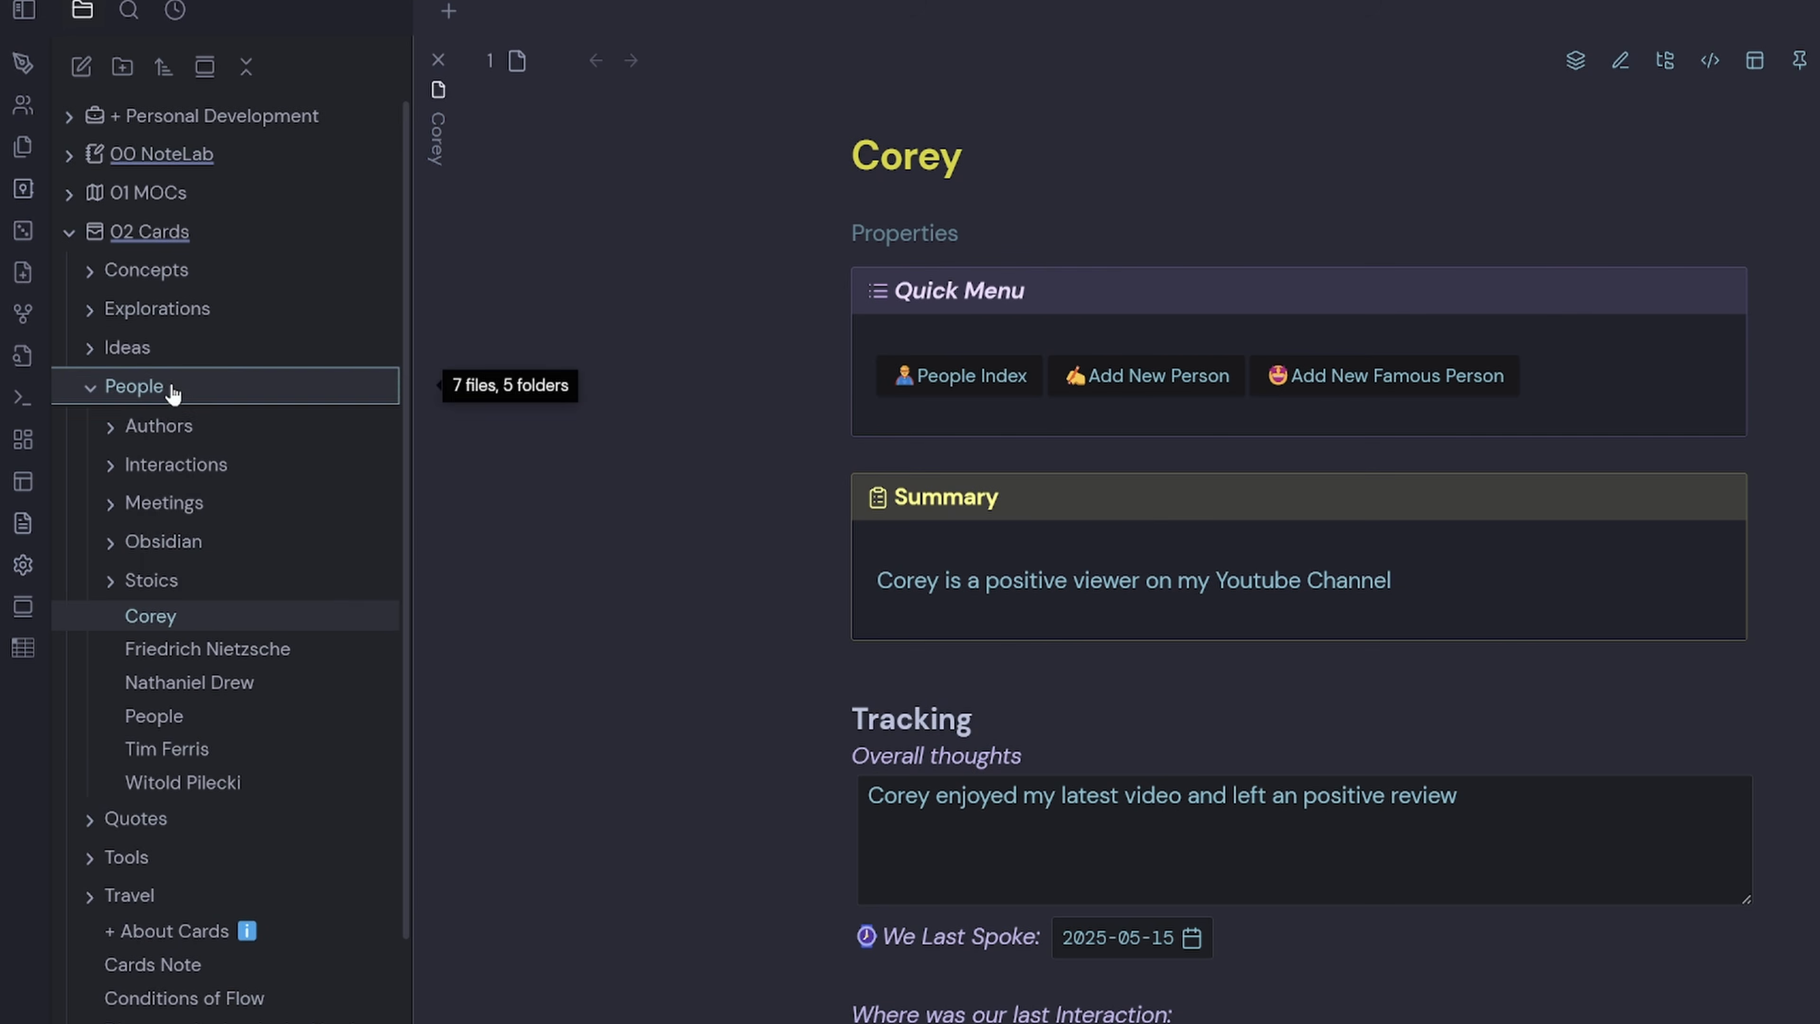
right_click(152, 385)
left_click(244, 441)
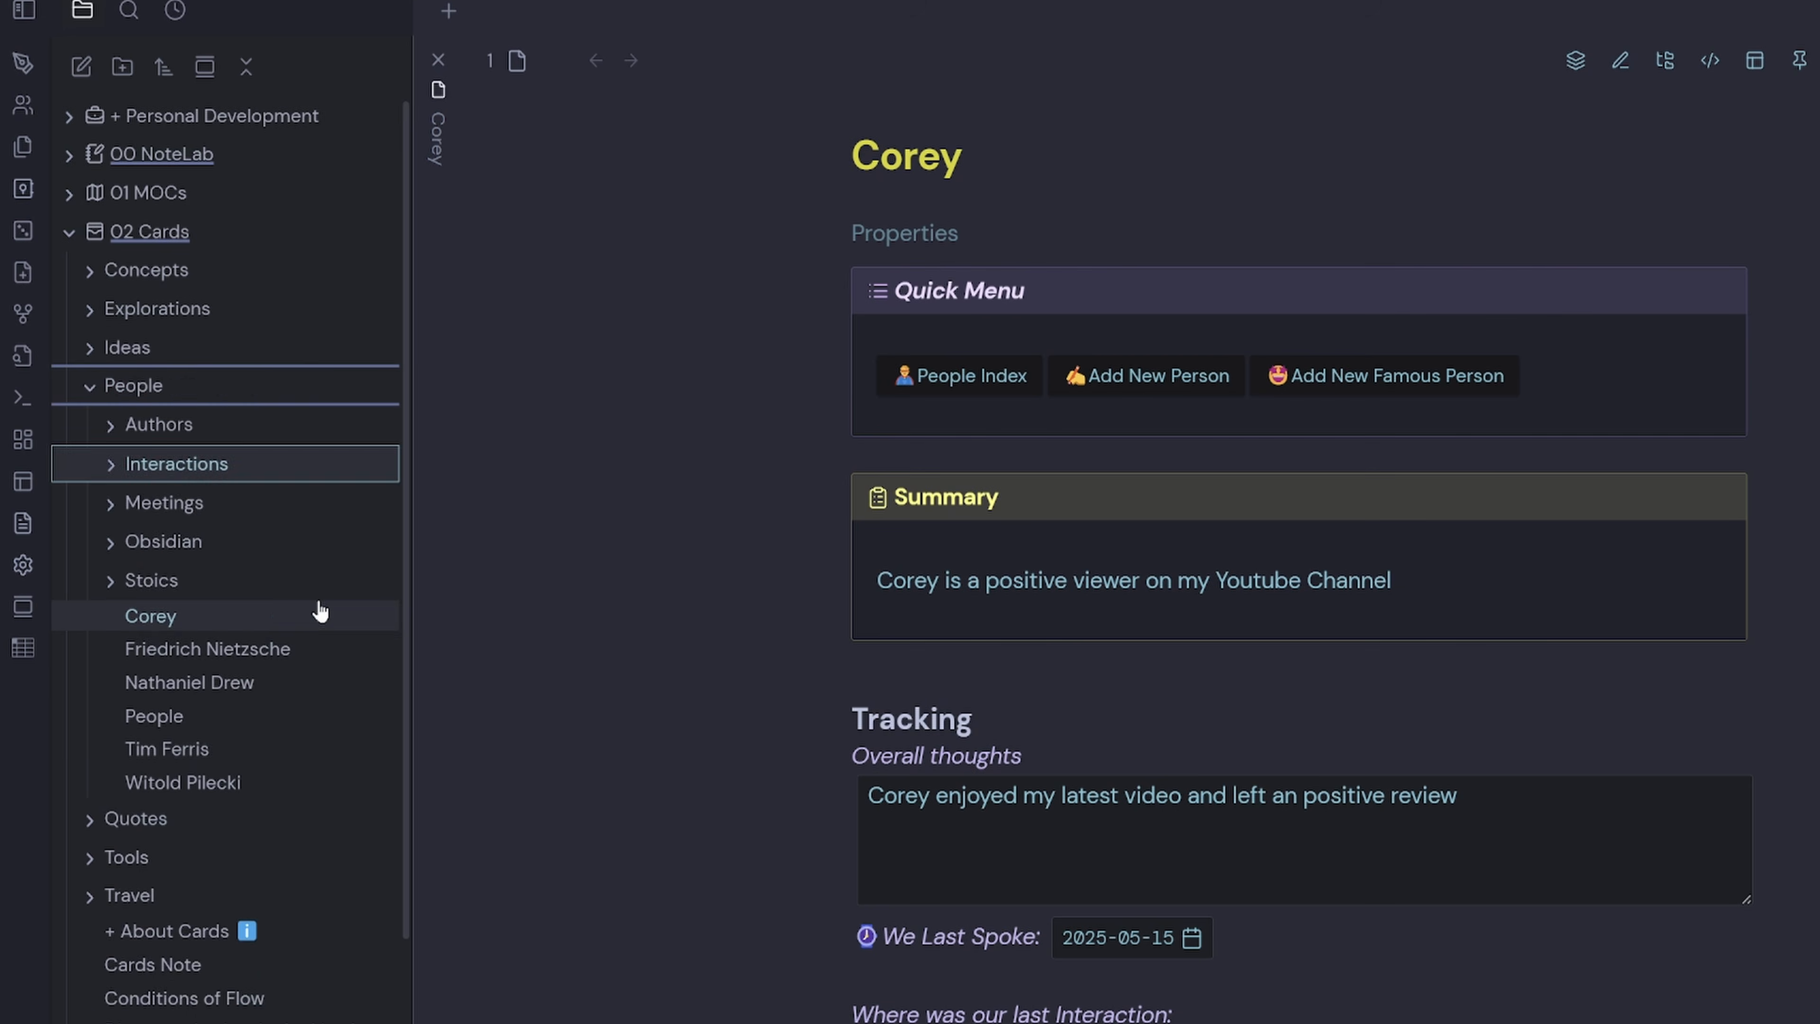
type("YouTube Channel")
left_click_drag(328, 653, 178, 628)
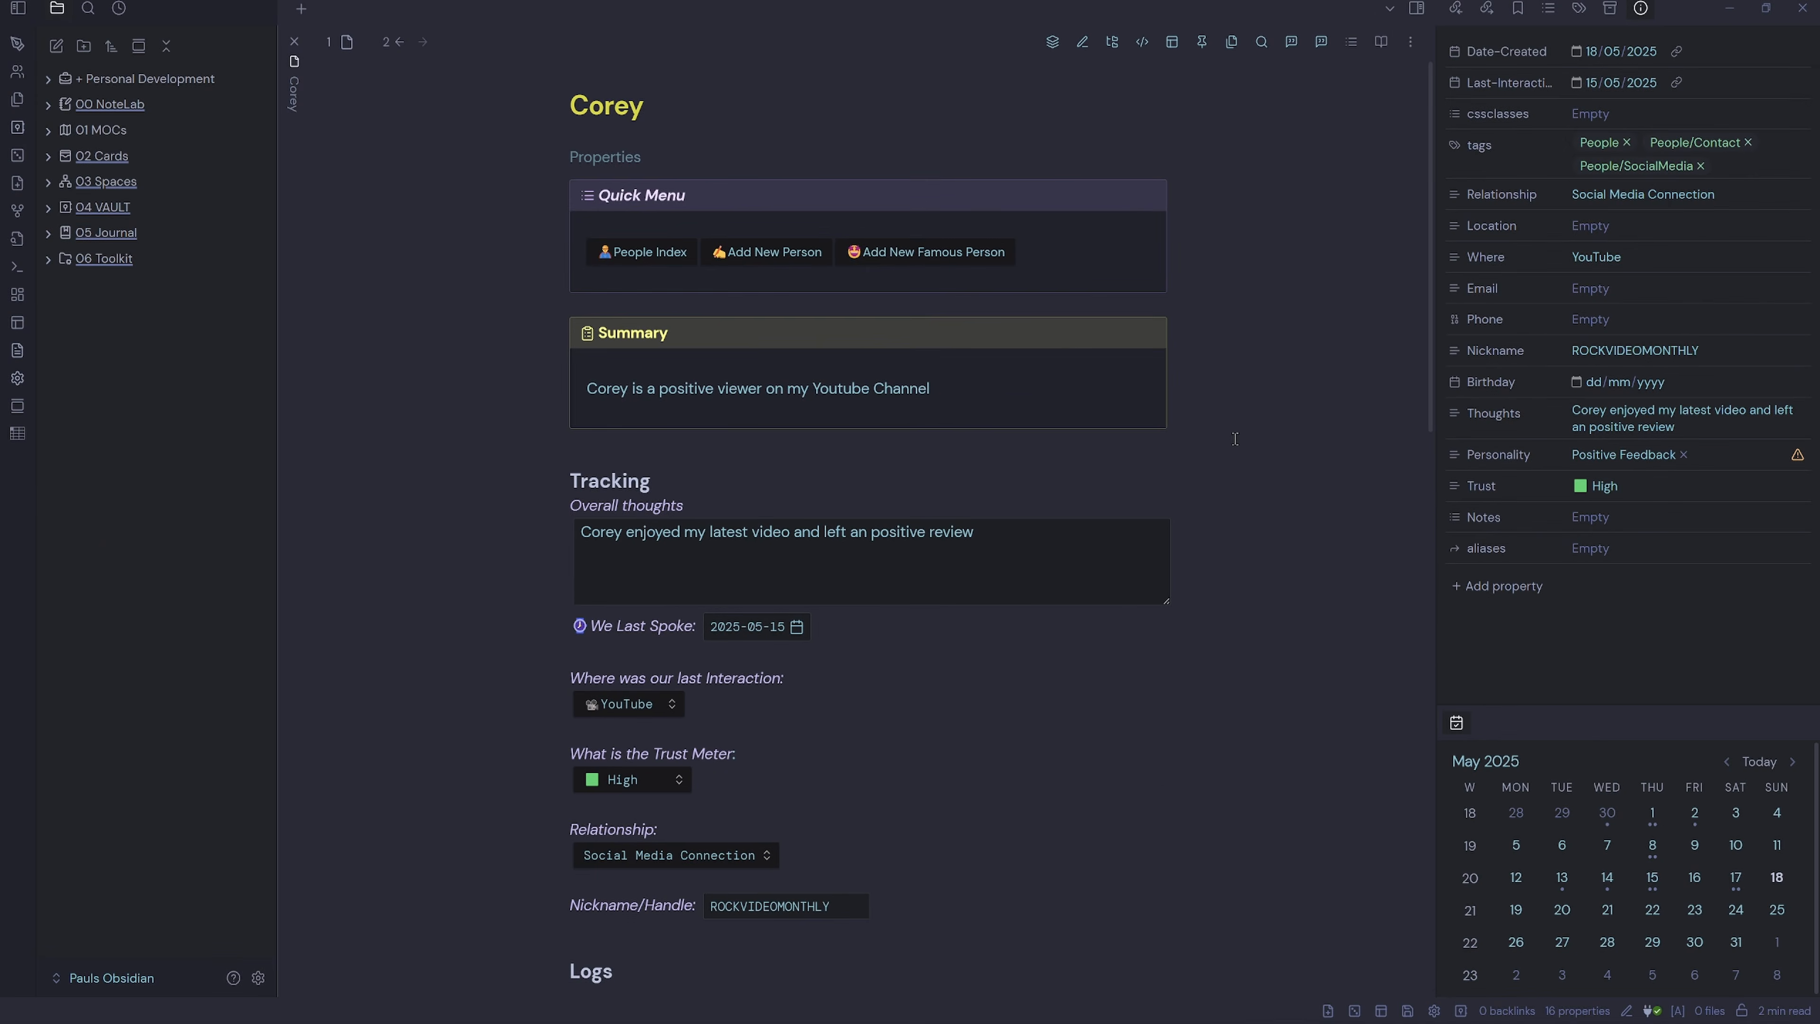
key("ctrl+w")
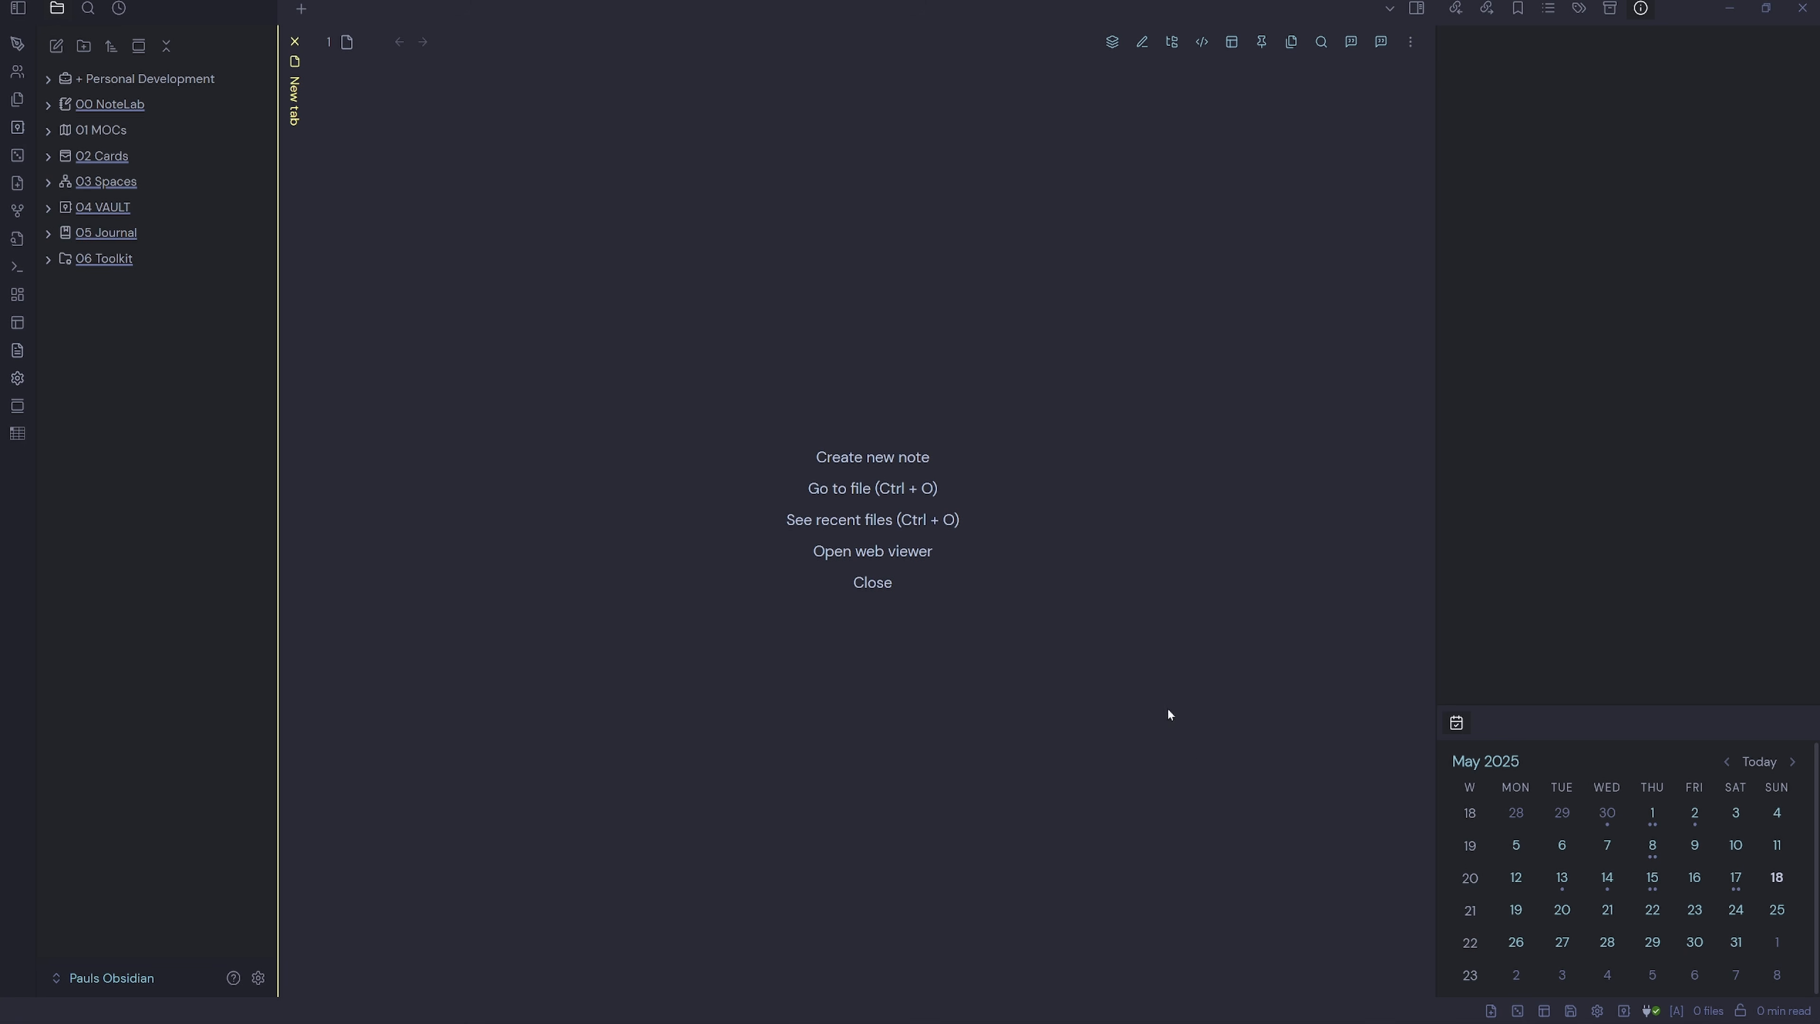
Create a personal contact note with the contact's full name, summarising him as a good team-player work colleague.
left_click(1491, 1011)
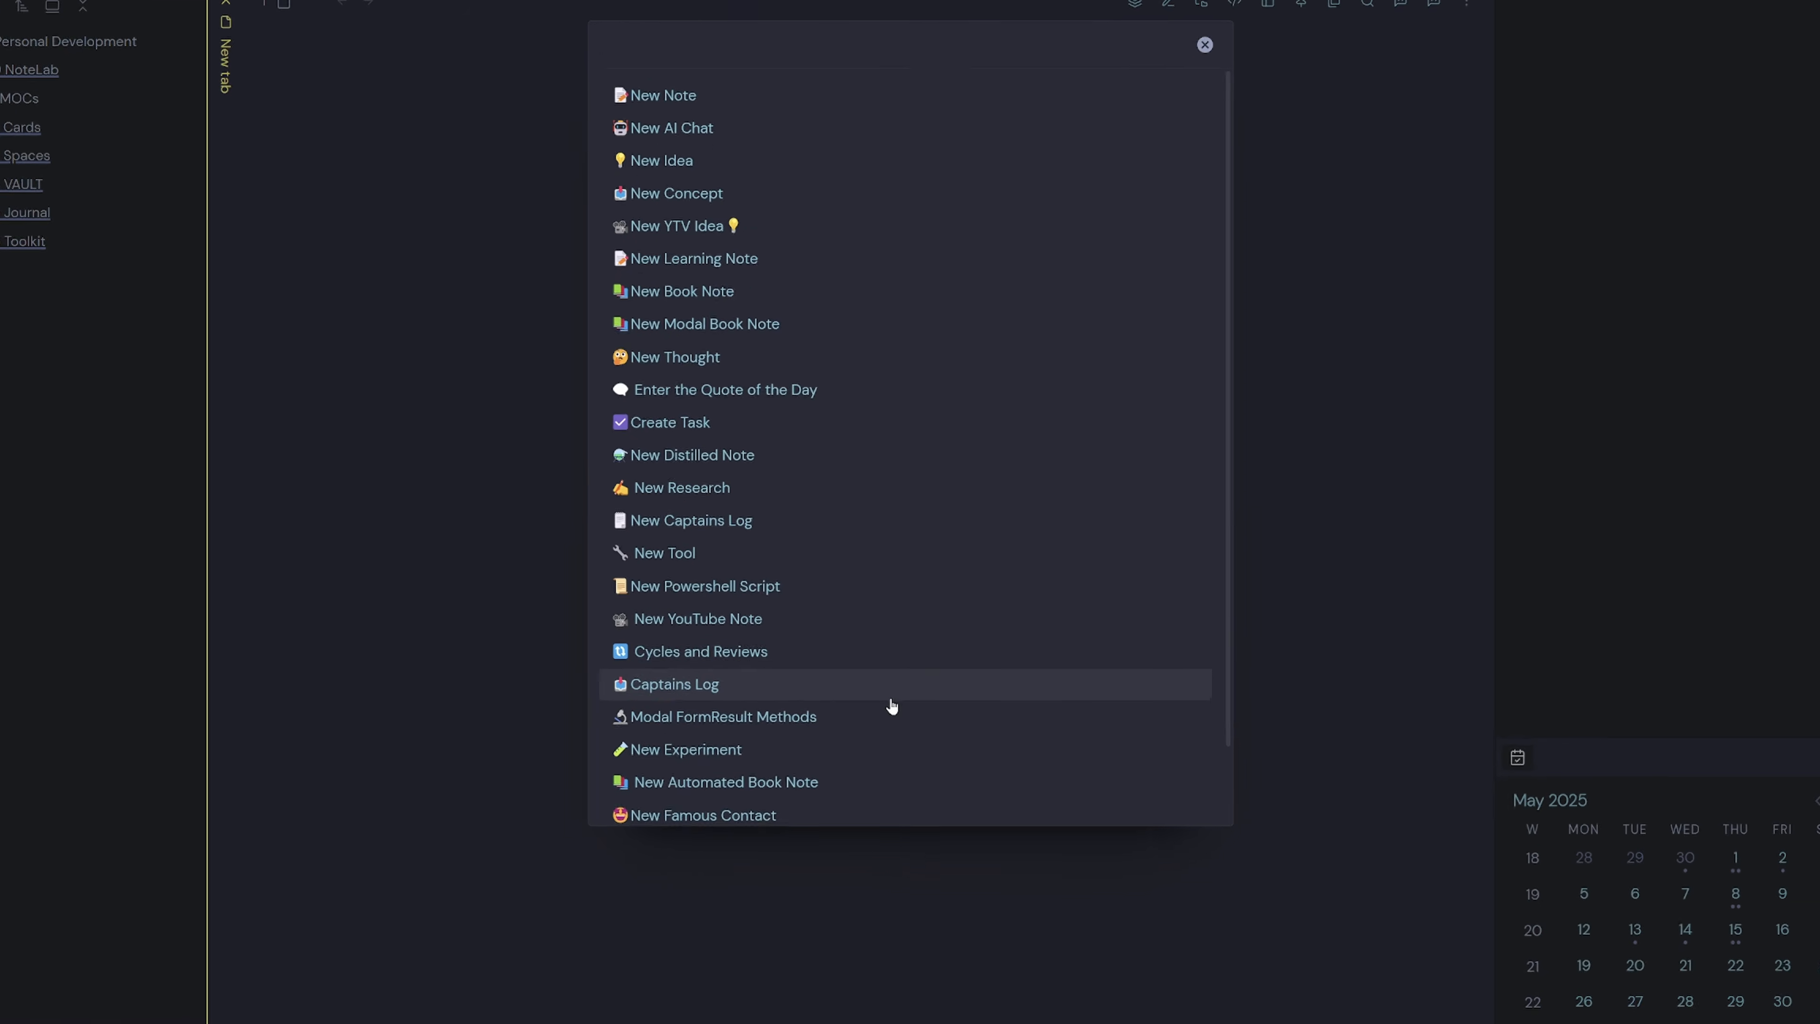
scroll(891, 706, "down", 2)
left_click(691, 776)
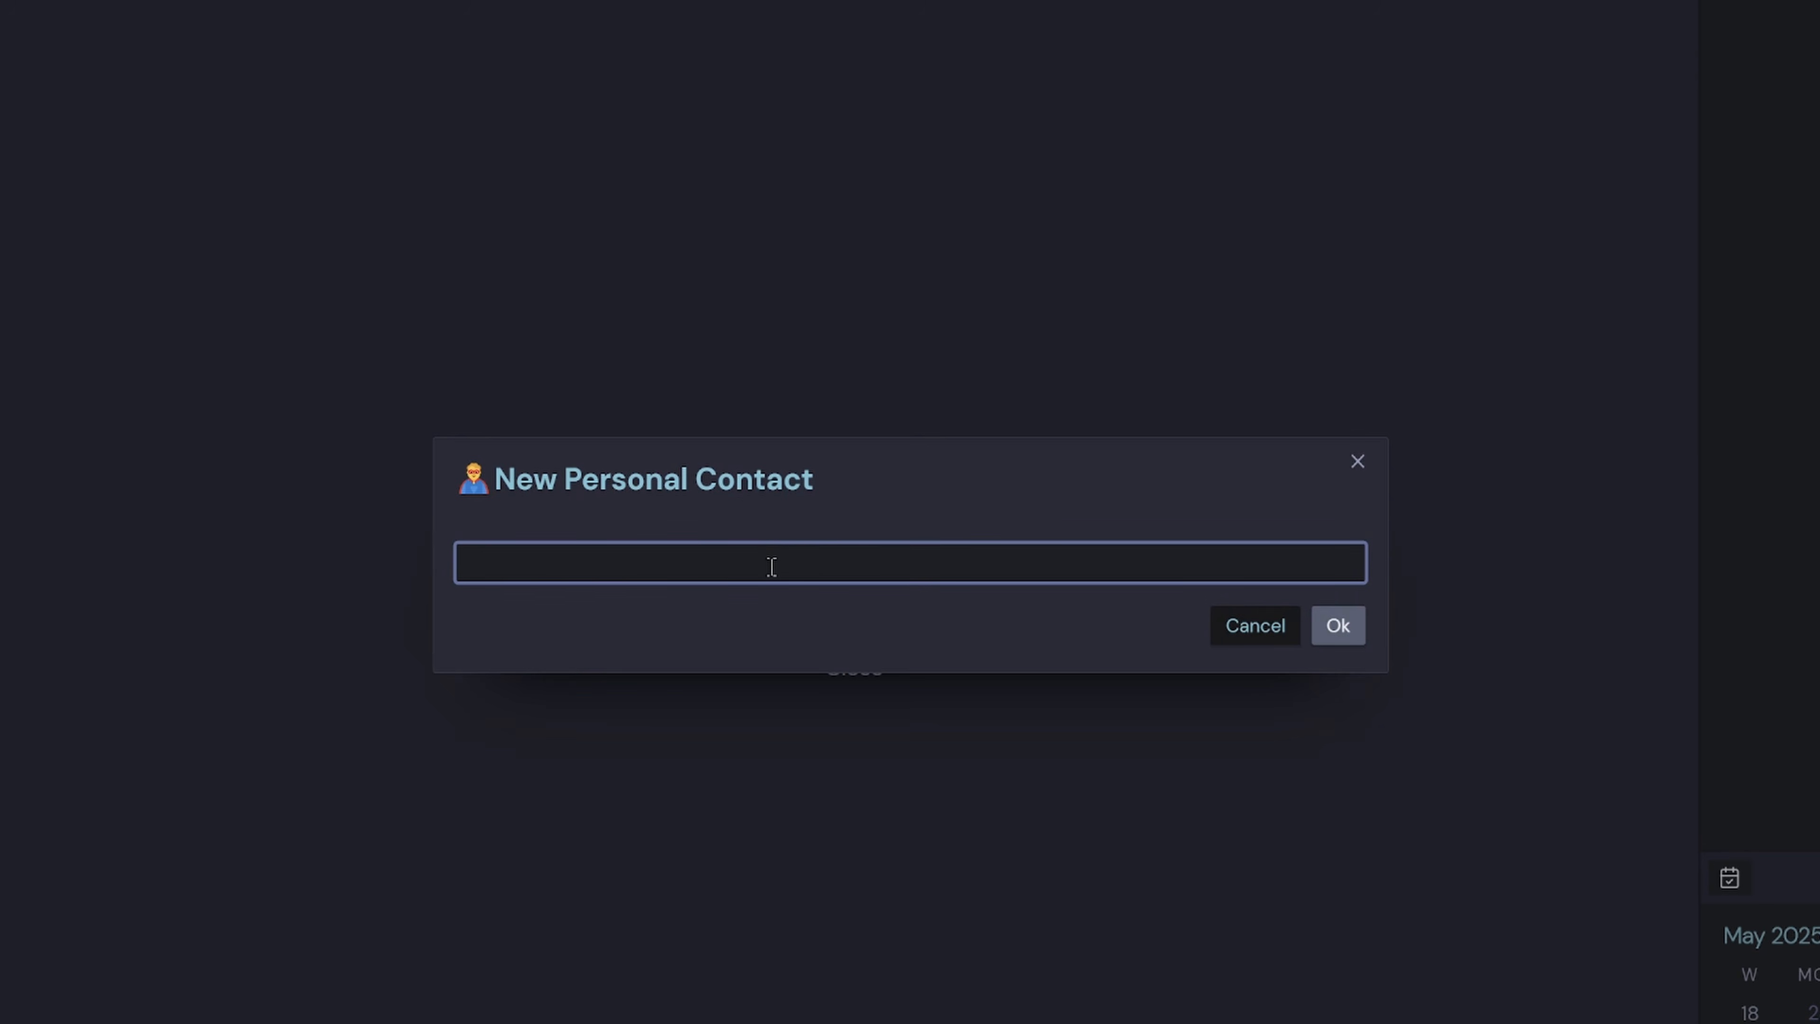
key("Return")
type("A")
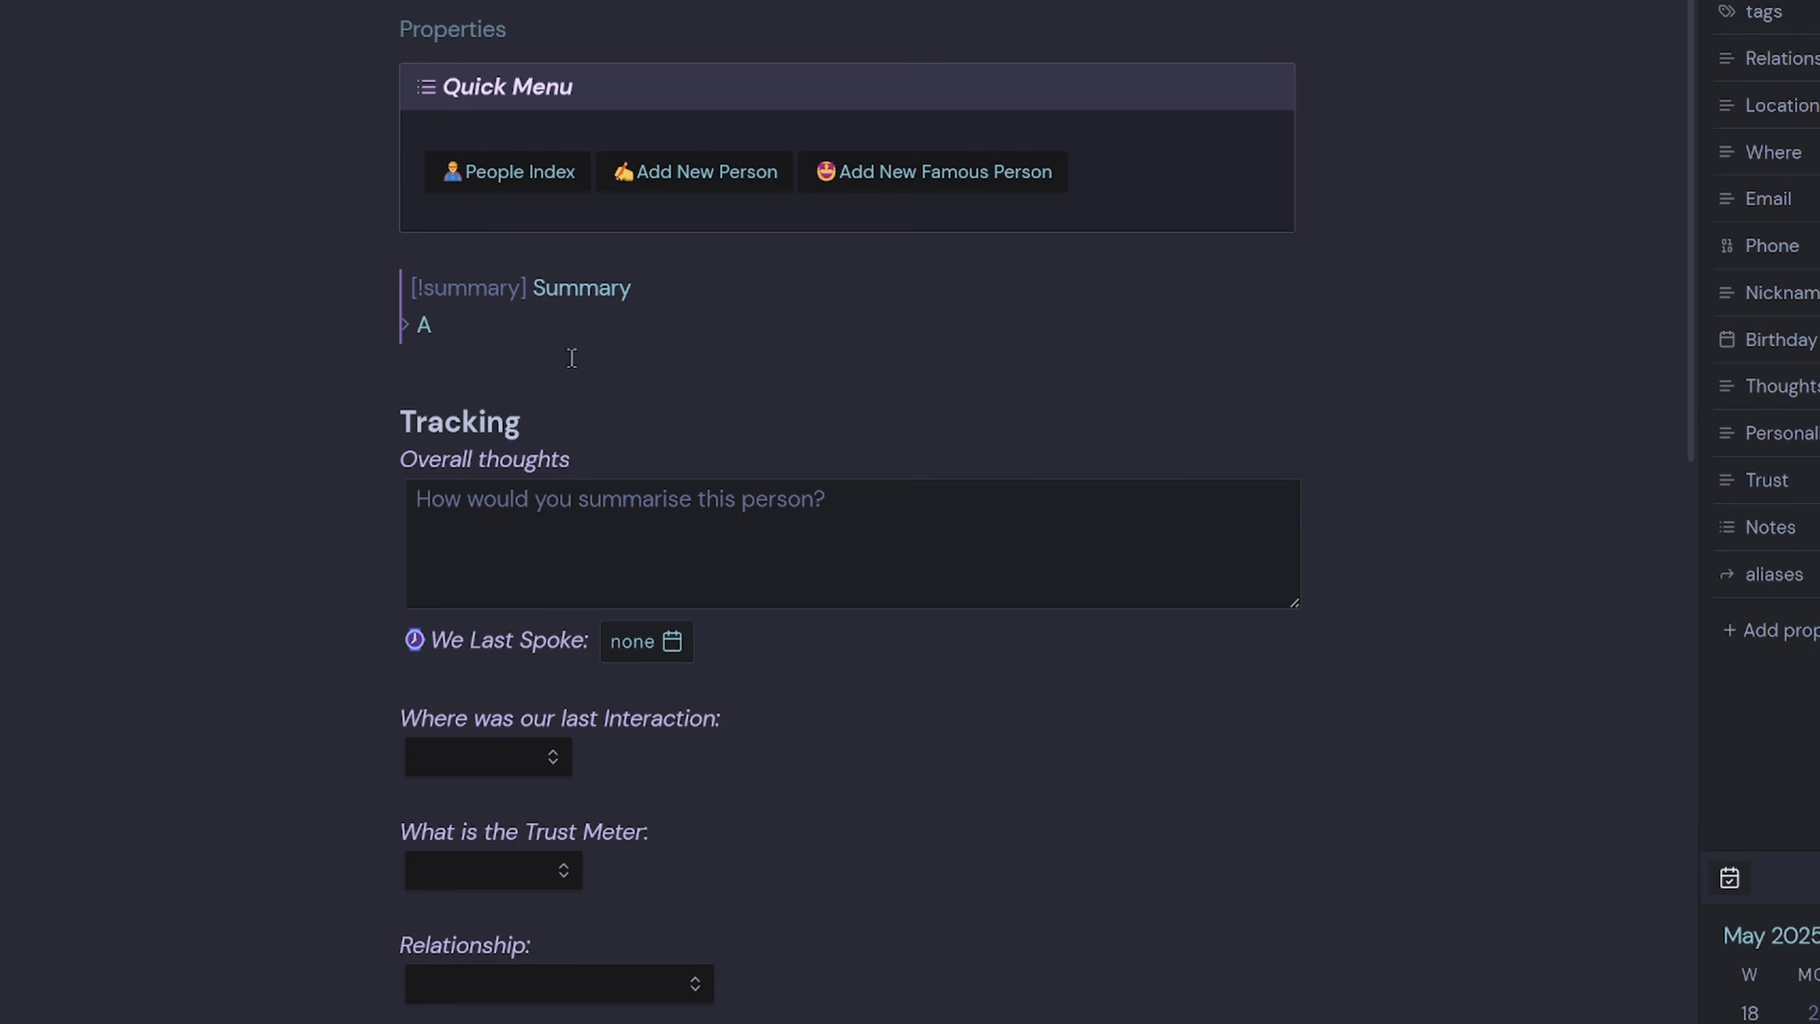
type("dam is my work colleague, he is a good team p")
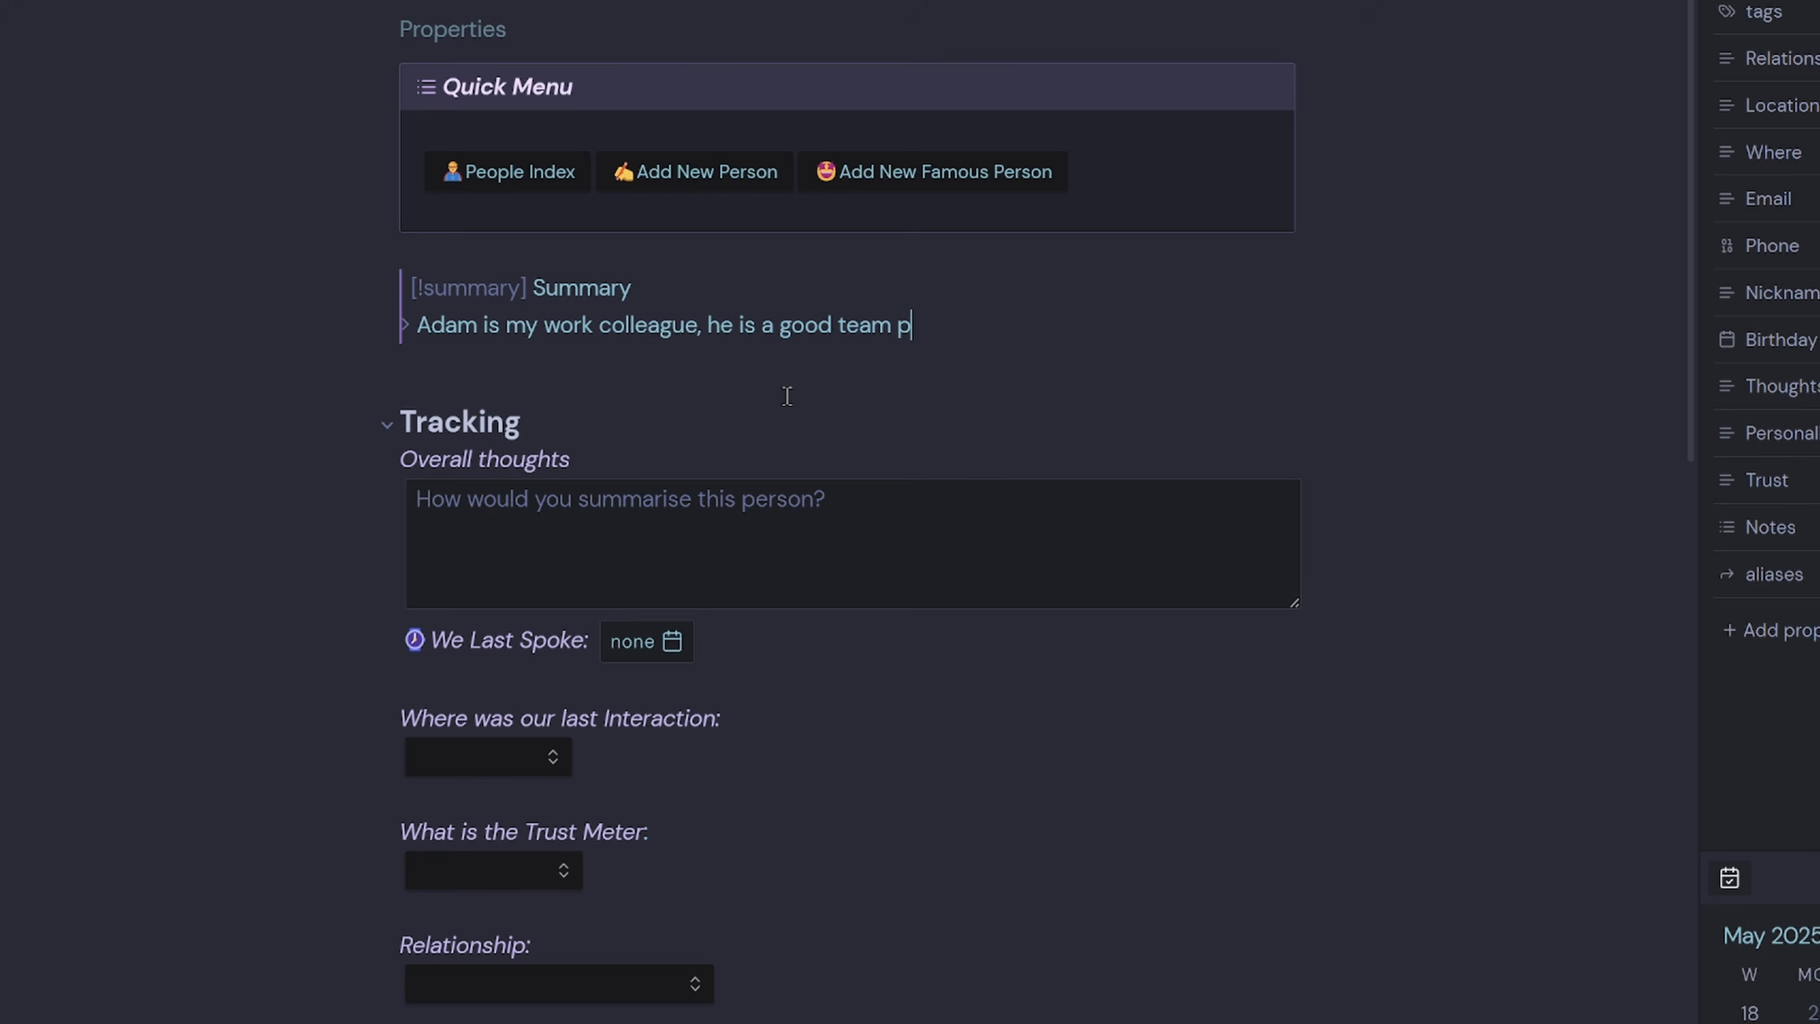
type("layer")
Note that the contact is a hard worker, last spoke 2025-05-16, last interaction at Work.
left_click(695, 641)
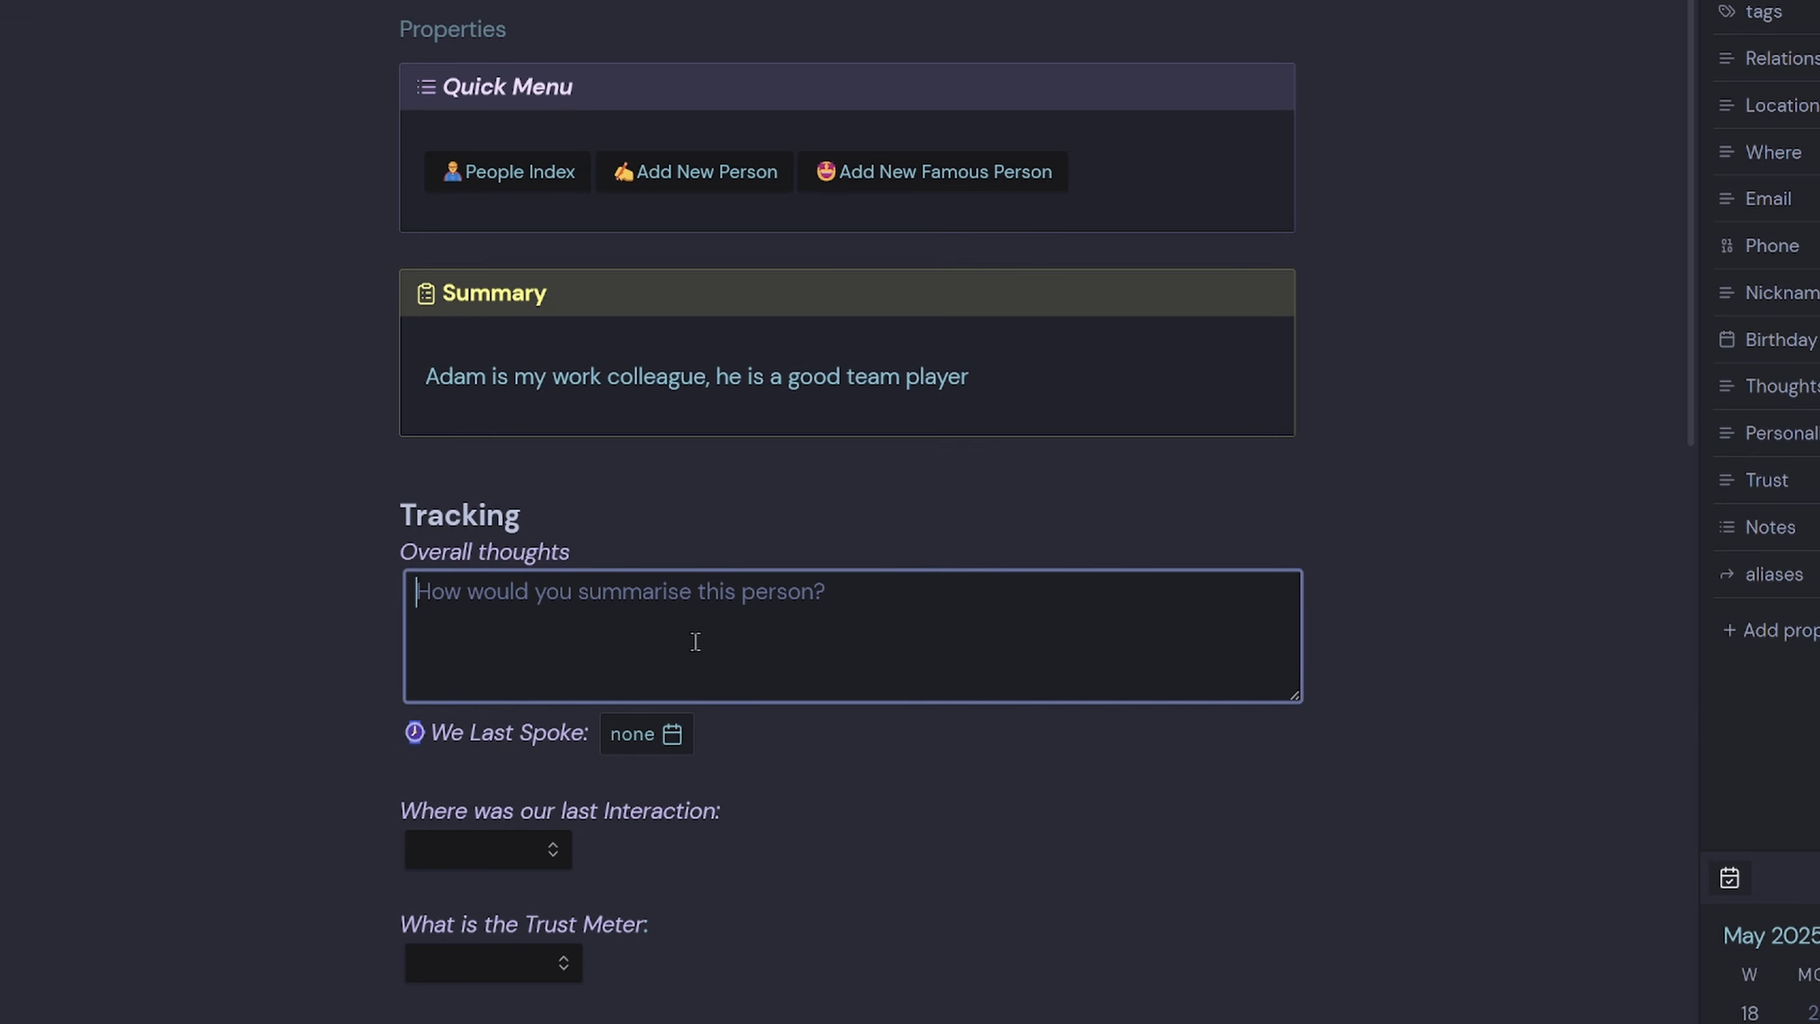
type("Adam is a ")
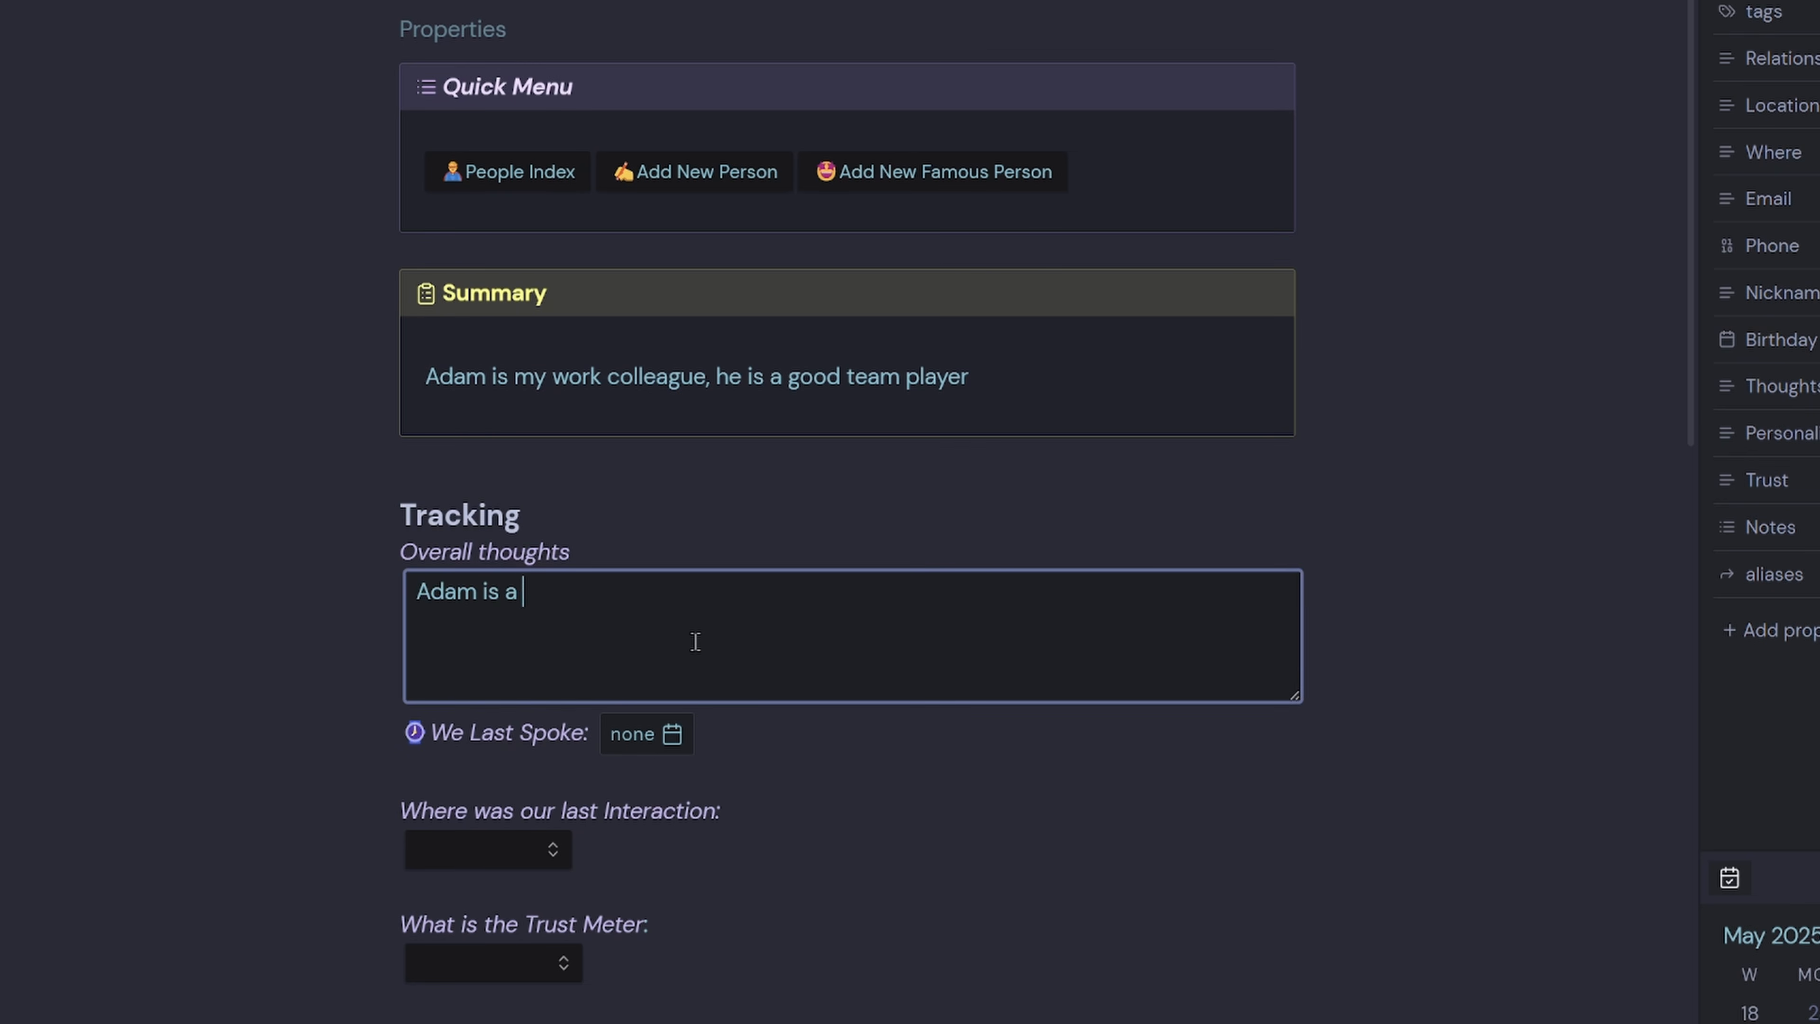
type("hard worker")
left_click(670, 735)
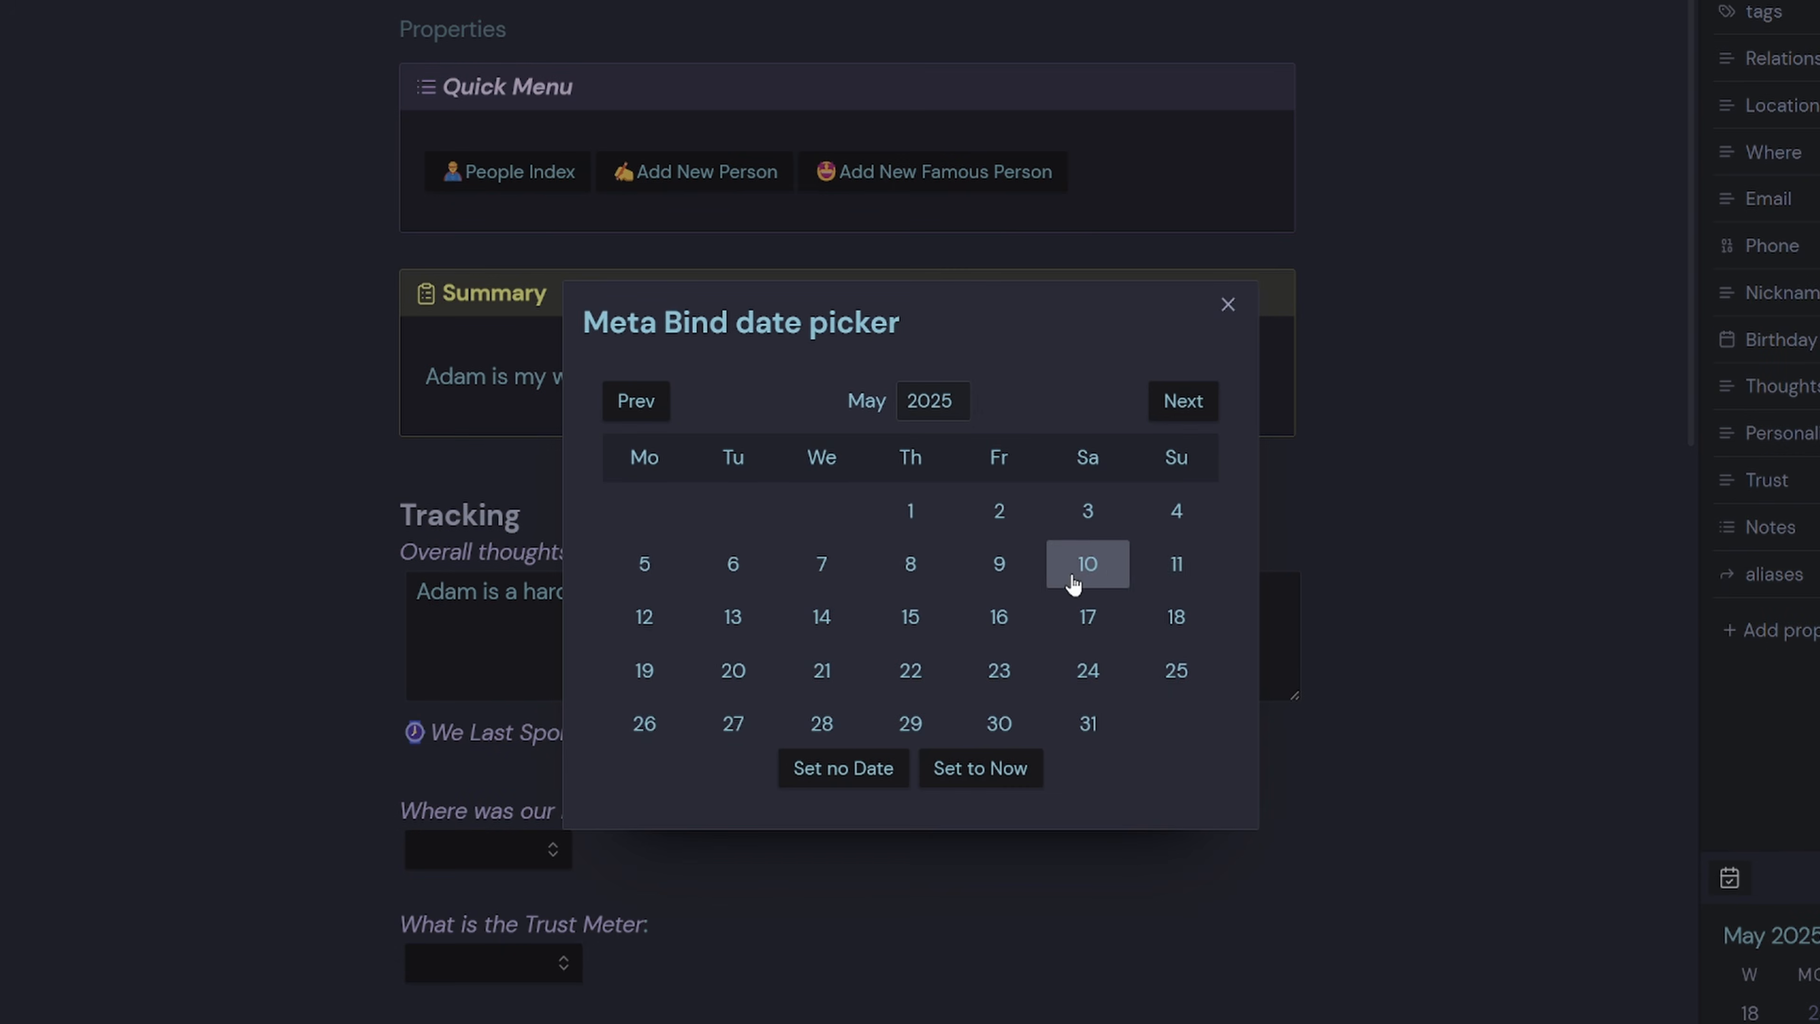
left_click(1007, 610)
left_click(545, 848)
scroll(542, 845, "down", 3)
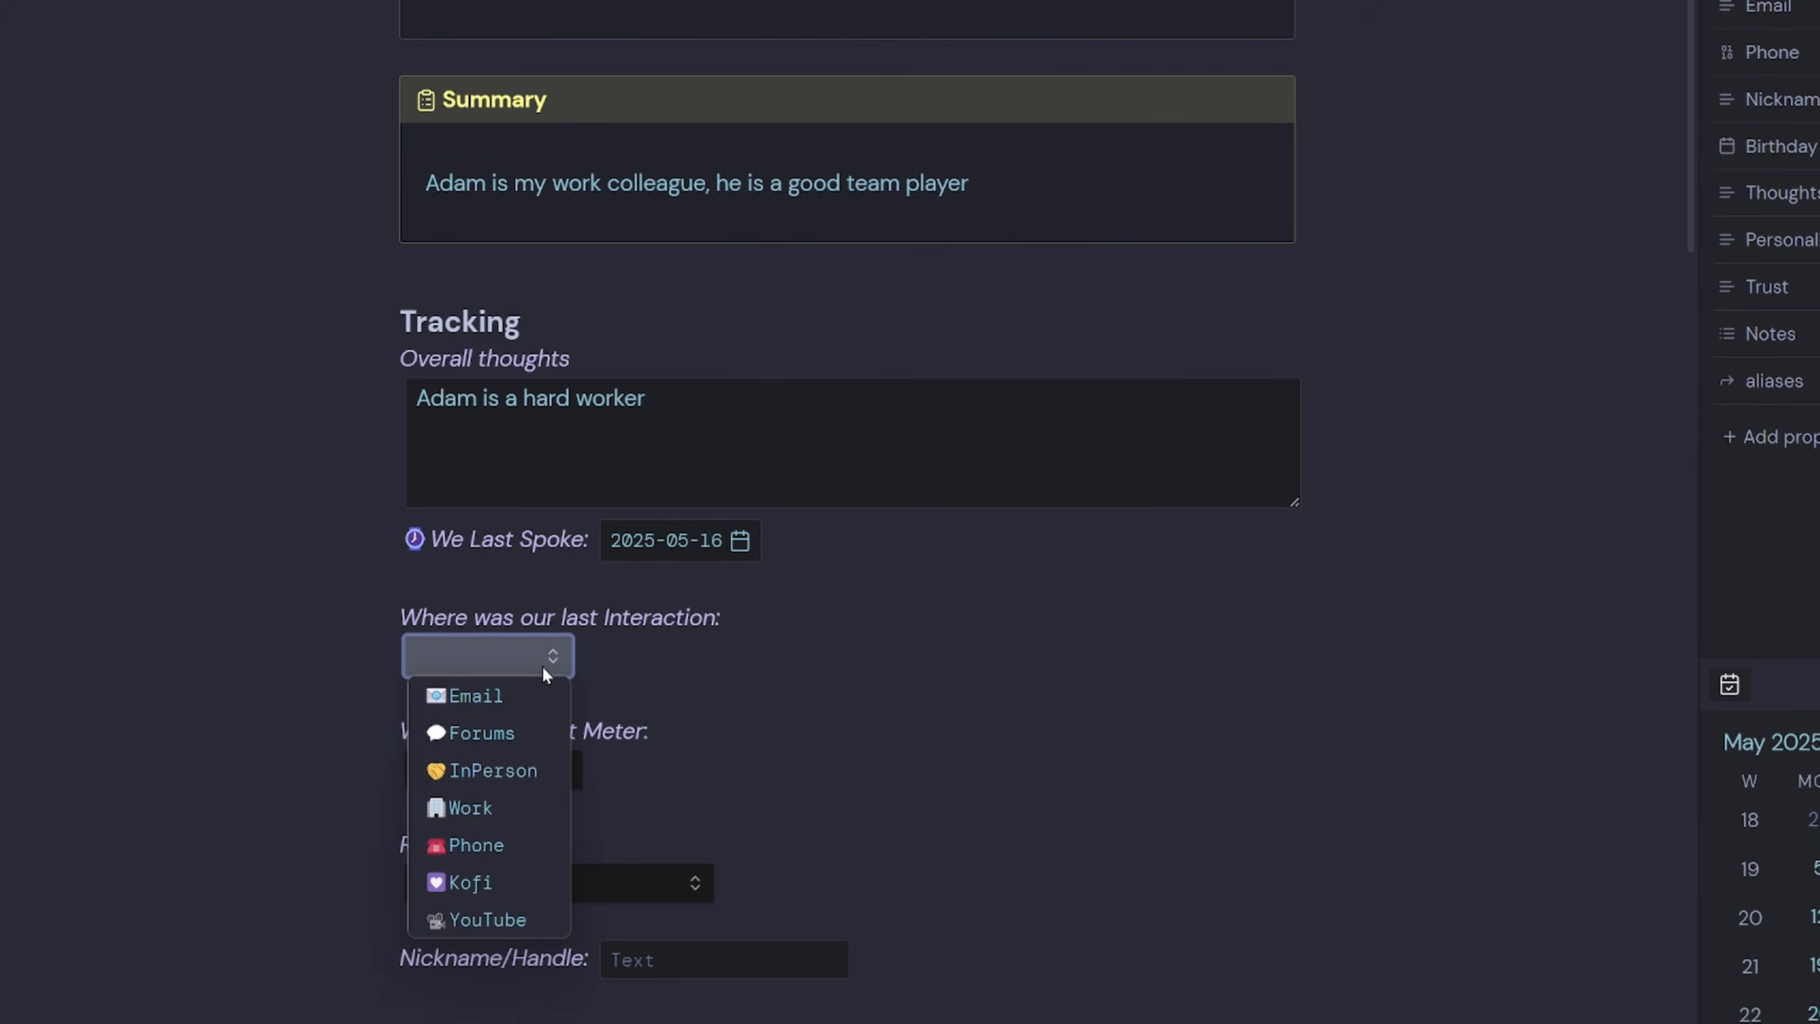
left_click(534, 808)
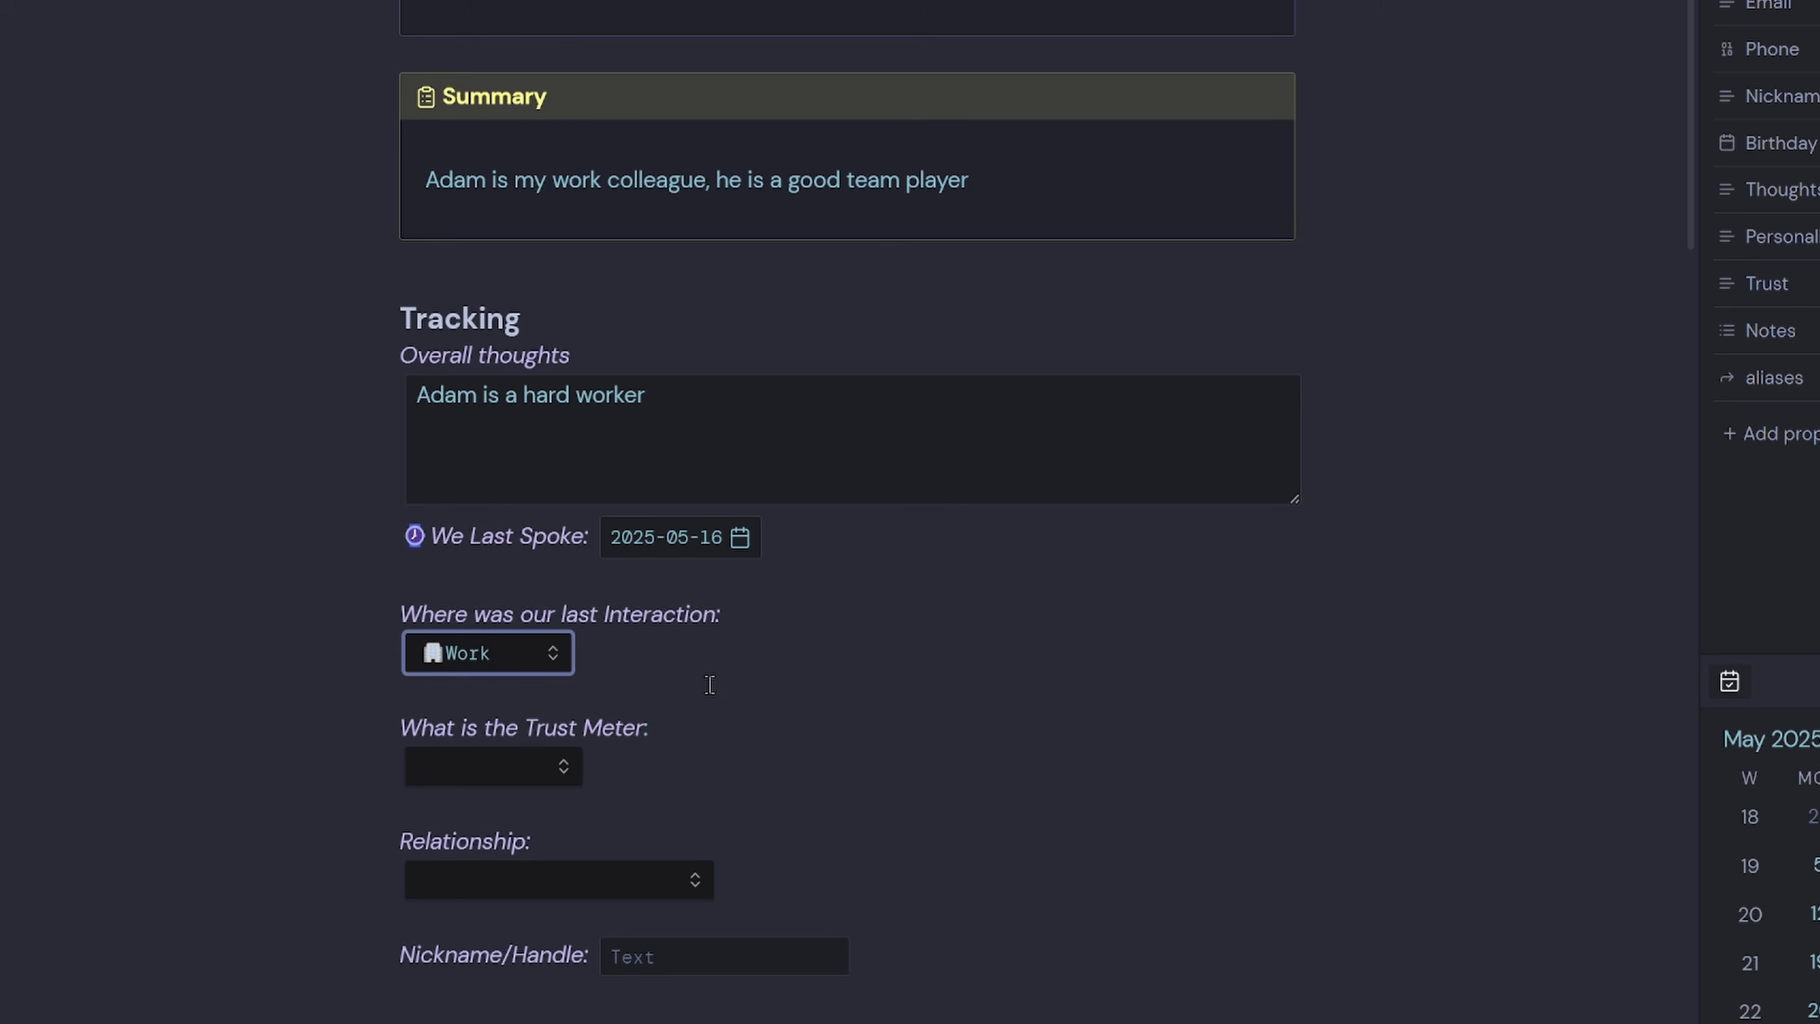
Set the Trust Meter to Medium and the relationship to Colleague.
left_click(557, 771)
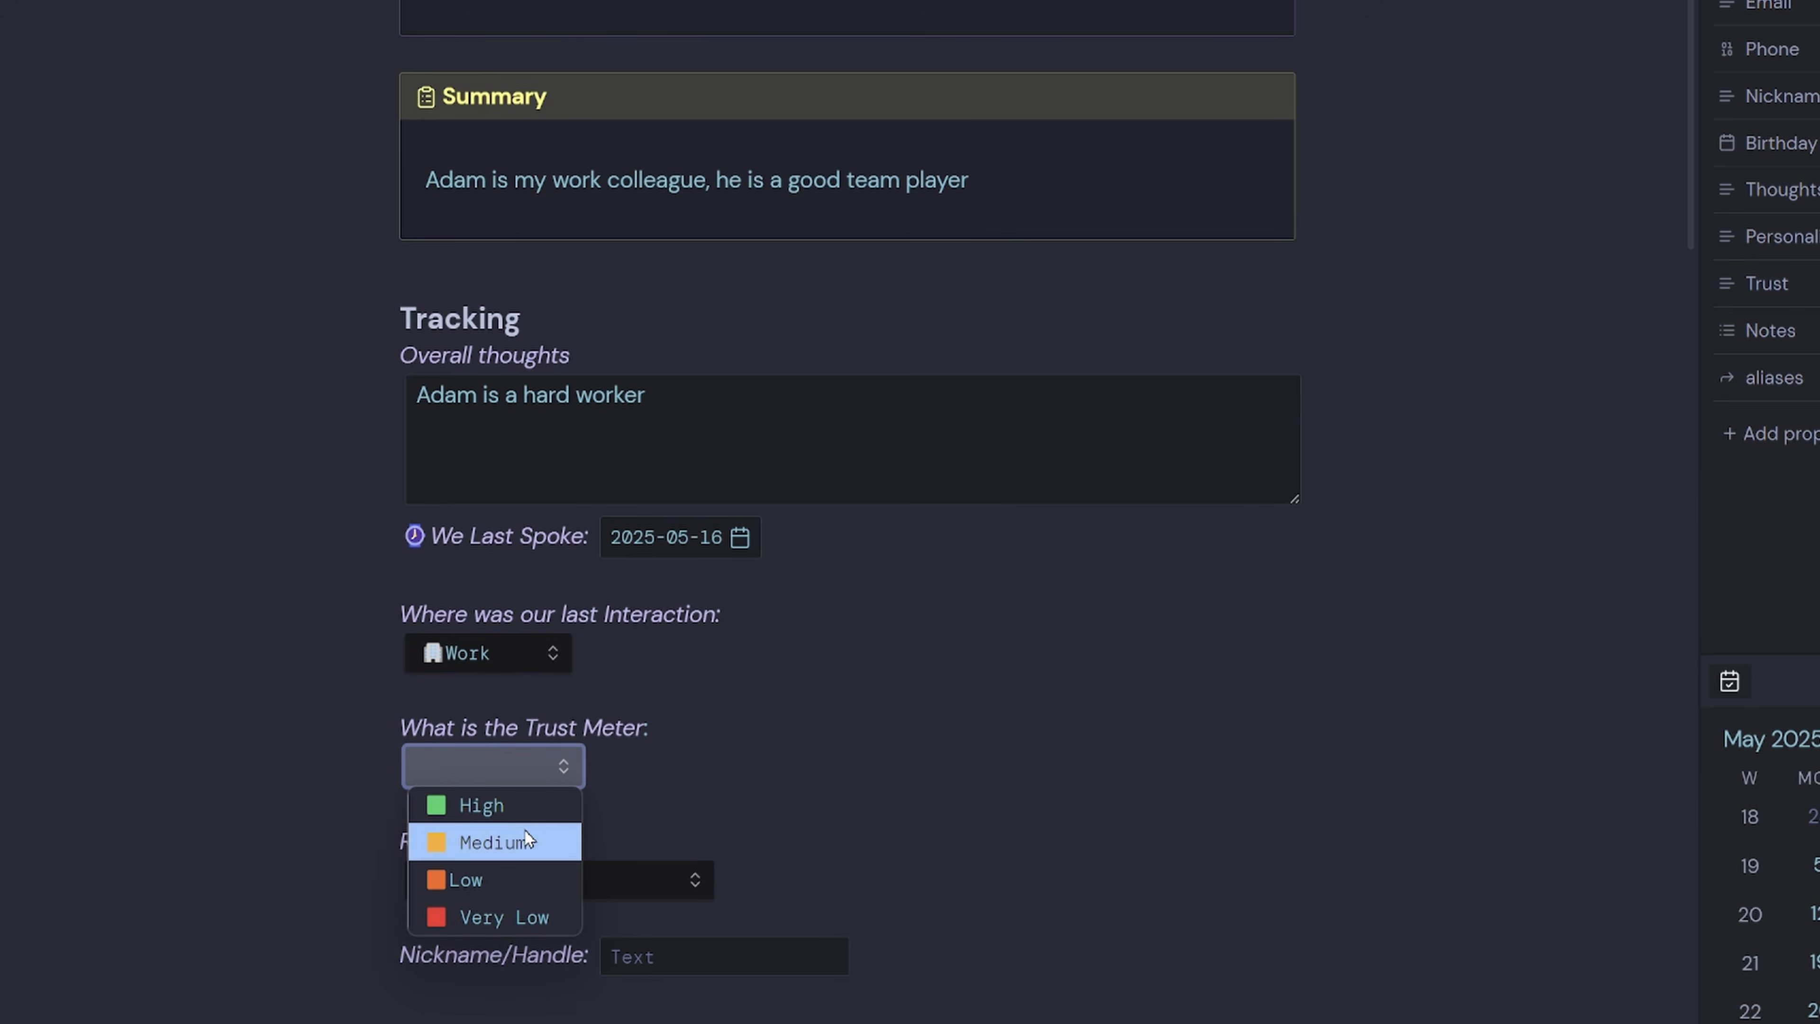
left_click(526, 844)
left_click(677, 892)
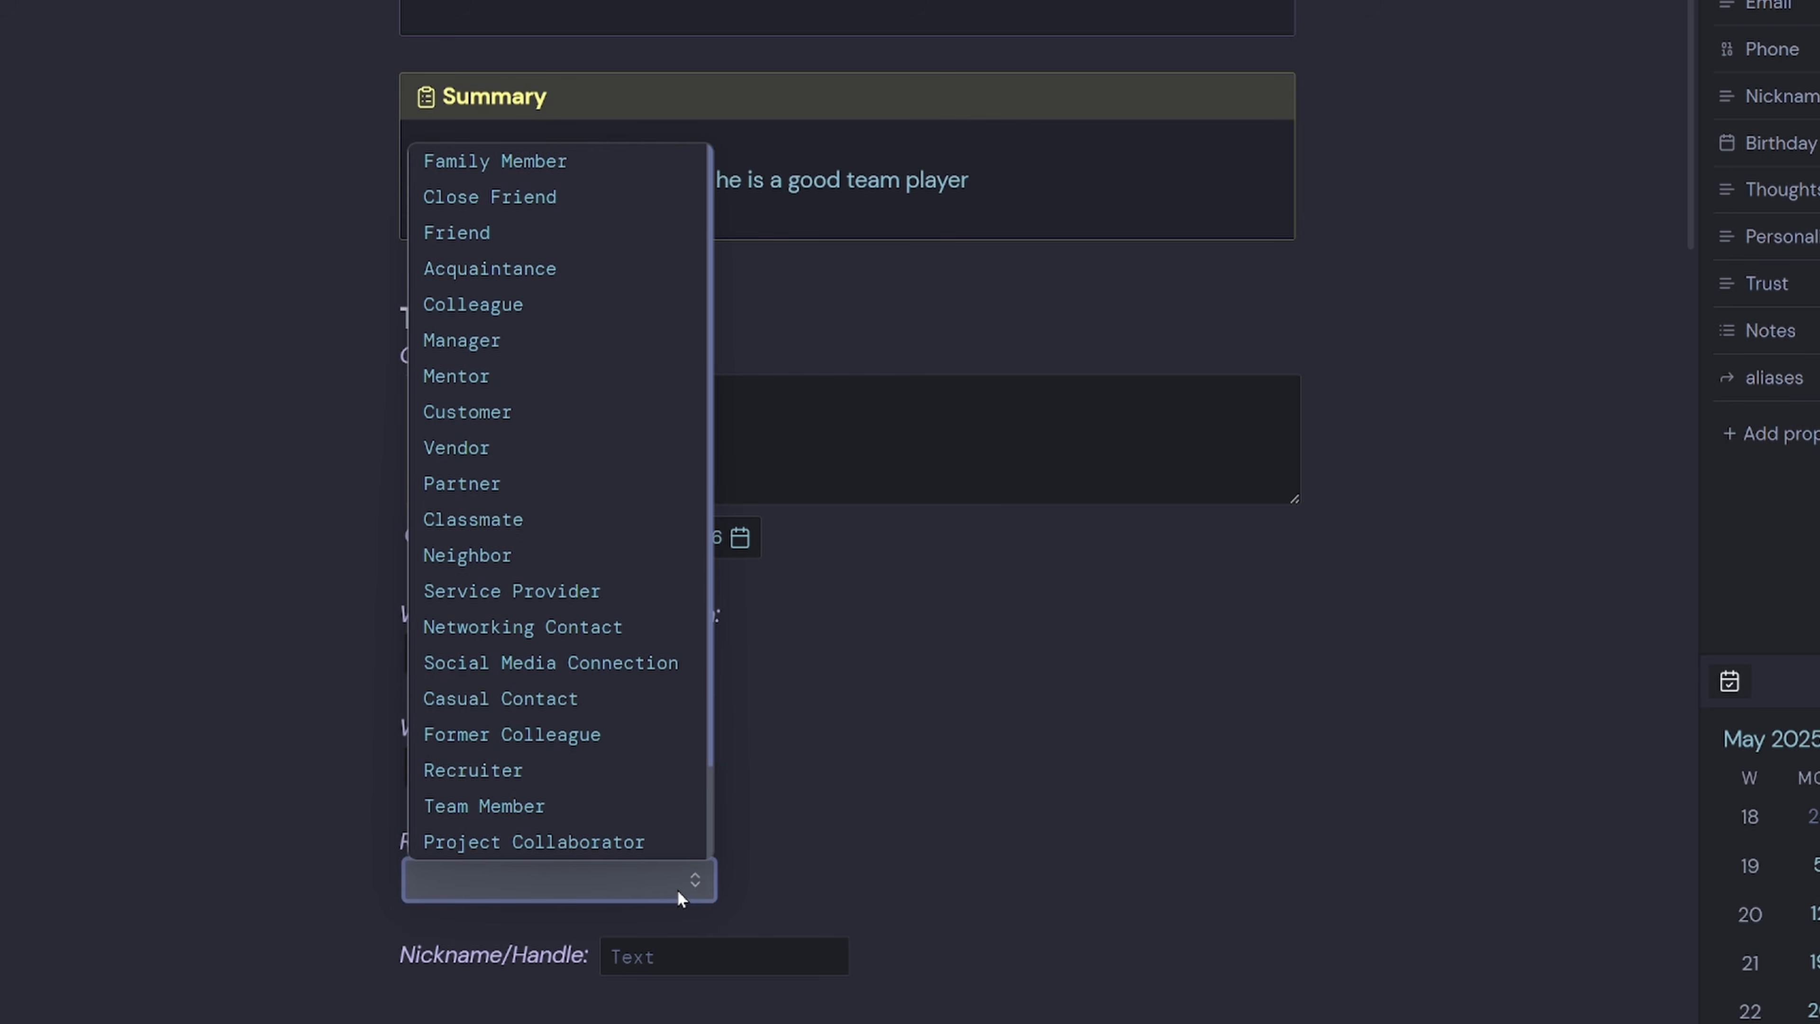
left_click(531, 305)
key("Tab")
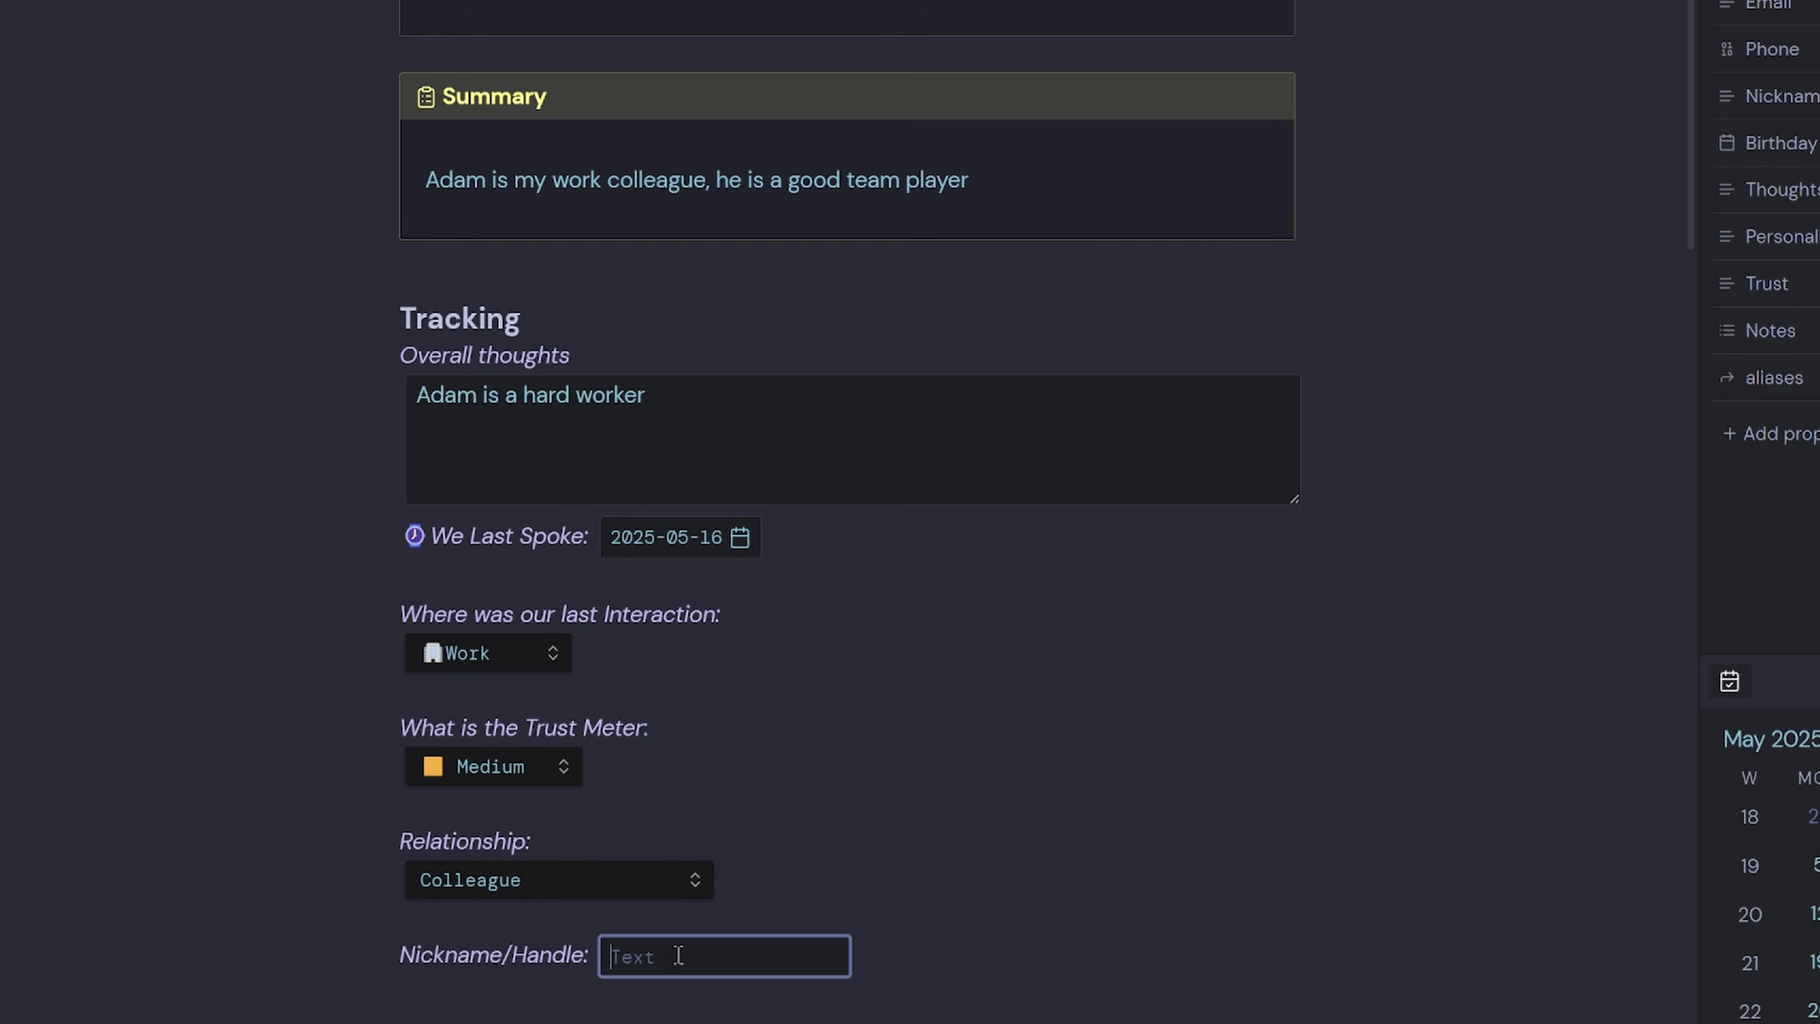
scroll(678, 955, "down", 4)
scroll(713, 699, "down", 10)
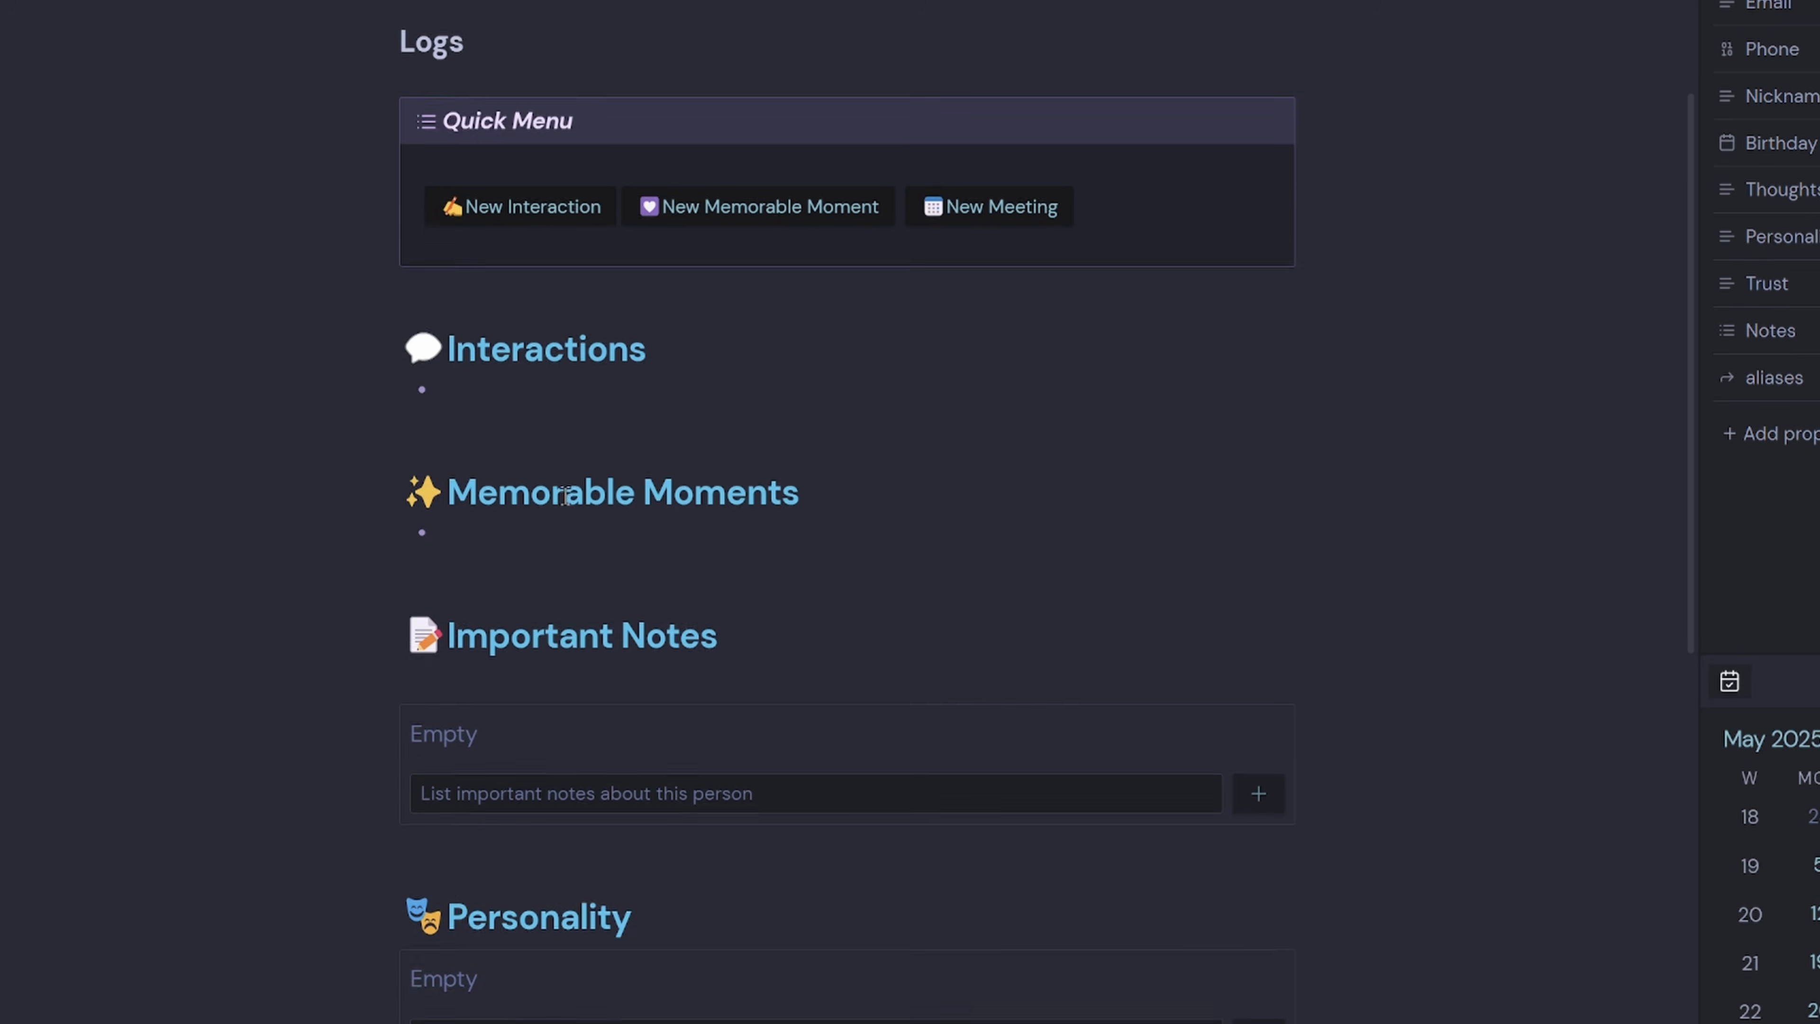
Log a 2025-05-18 interaction: 'We worked on a project together onsite at client name'.
scroll(566, 496, "down", 1)
left_click(576, 376)
left_click(581, 358)
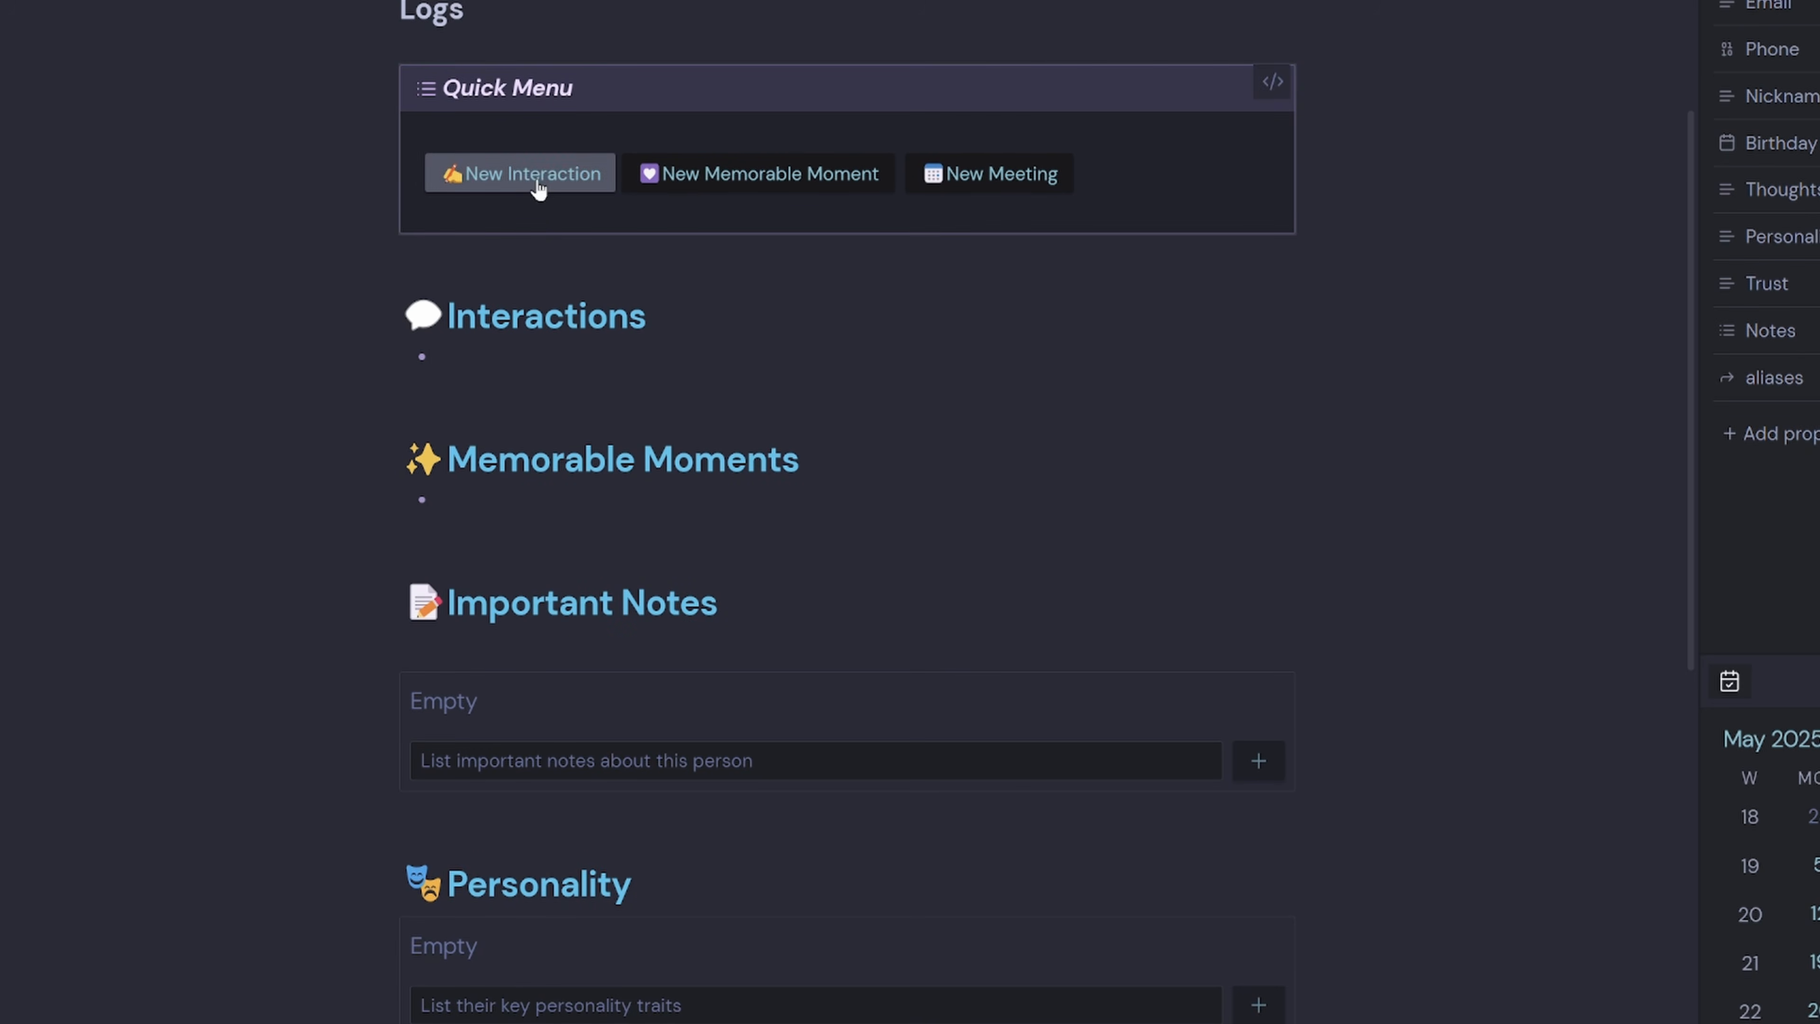
left_click(539, 188)
type("We worked on a project together onsite at client name")
key("Return")
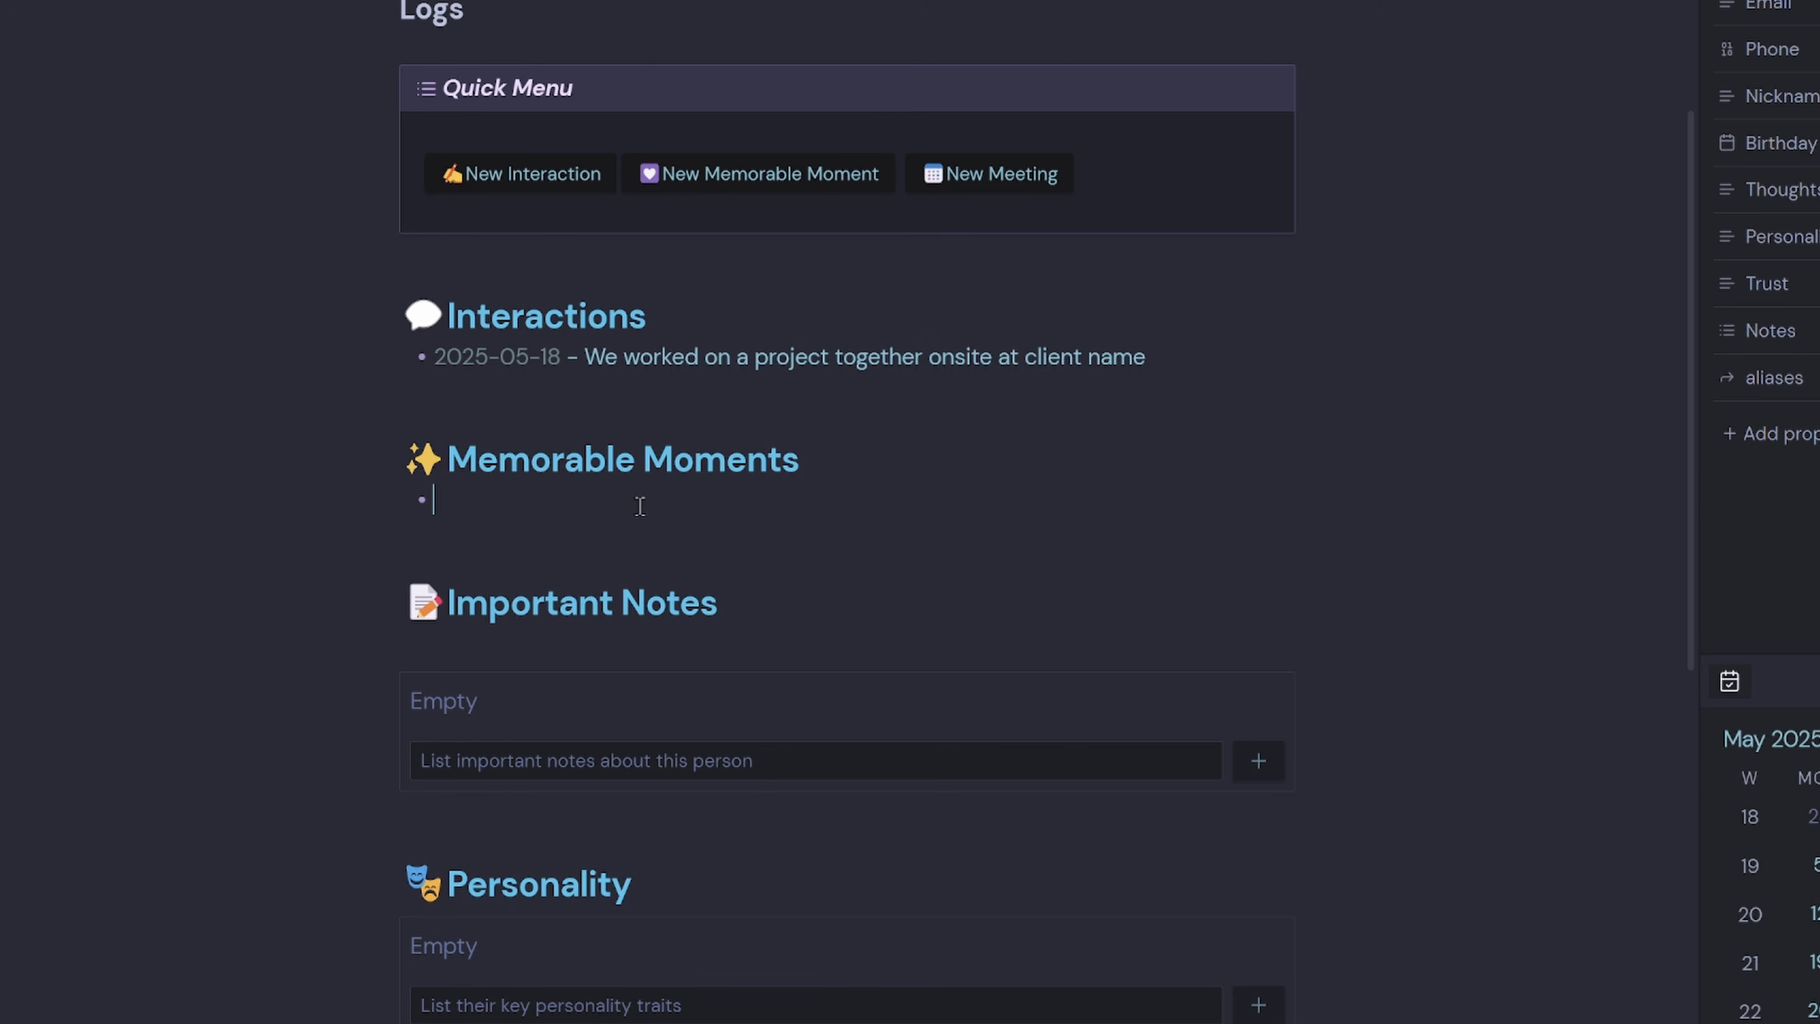
Add memorable moment 'Setting up their Email Systems' and begin an important note about networking knowledge.
left_click(757, 179)
type("Se")
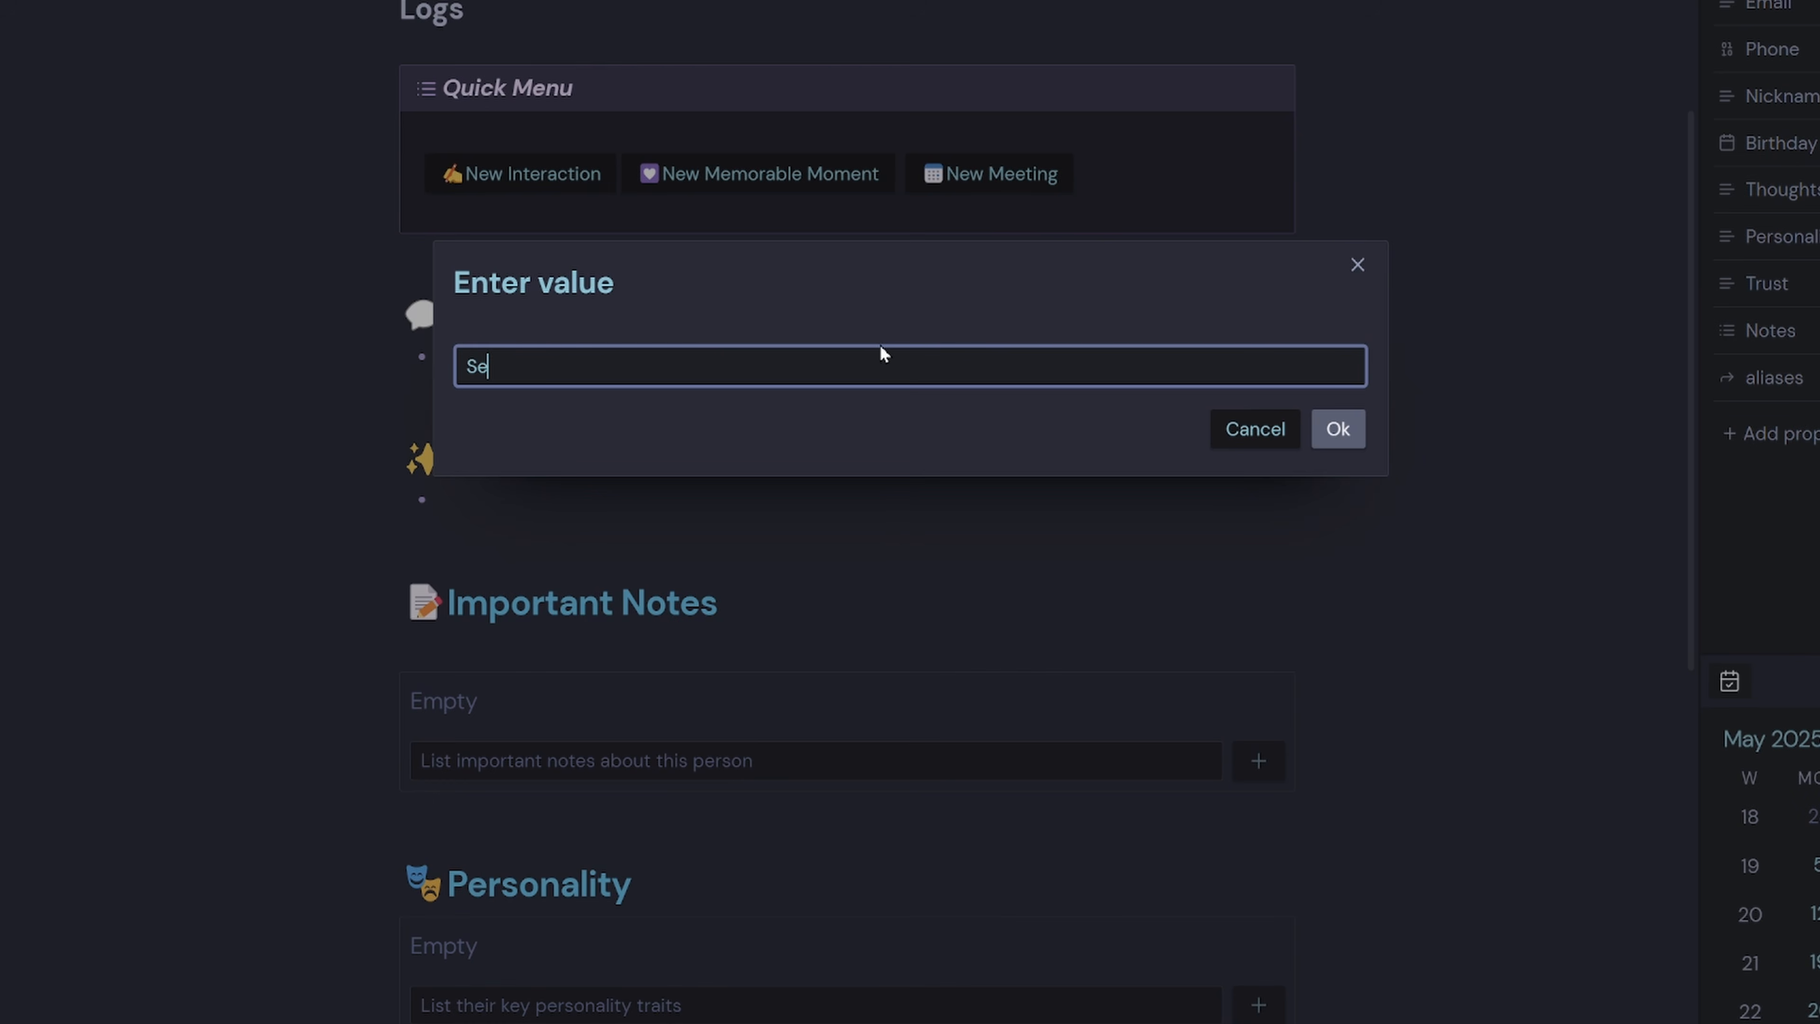
type("tting up their Email Systems")
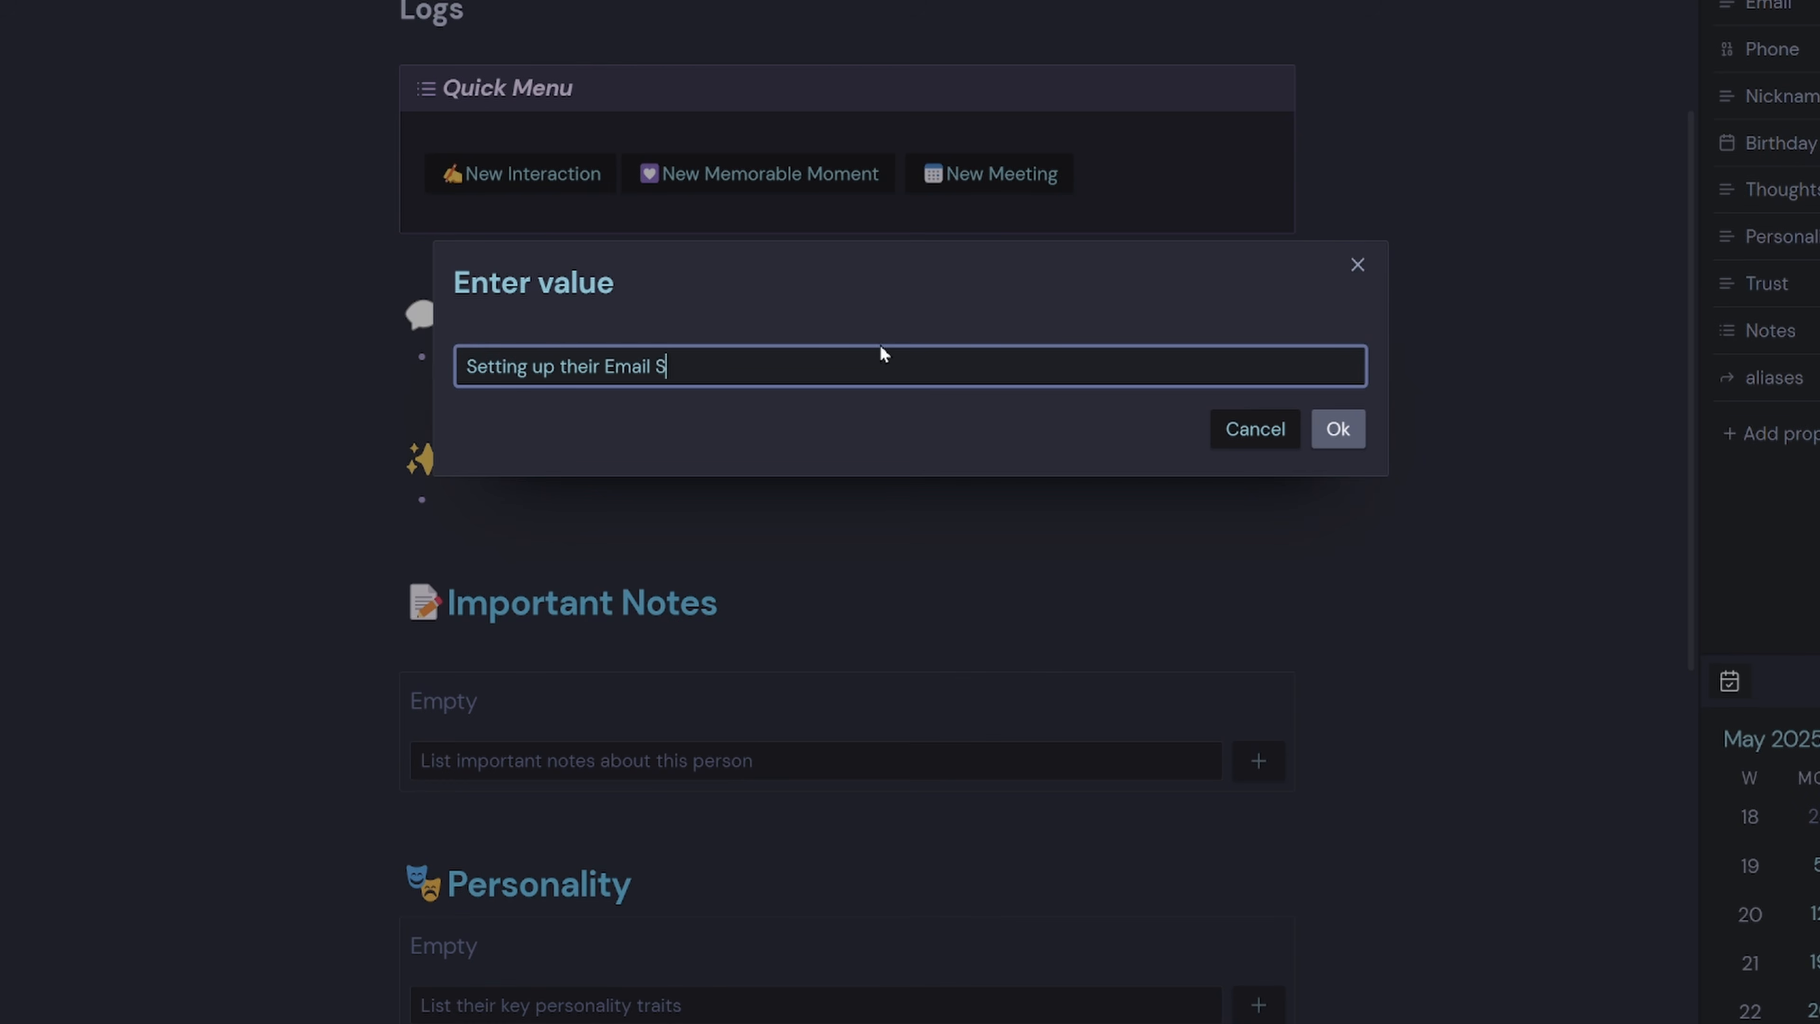
key("Return")
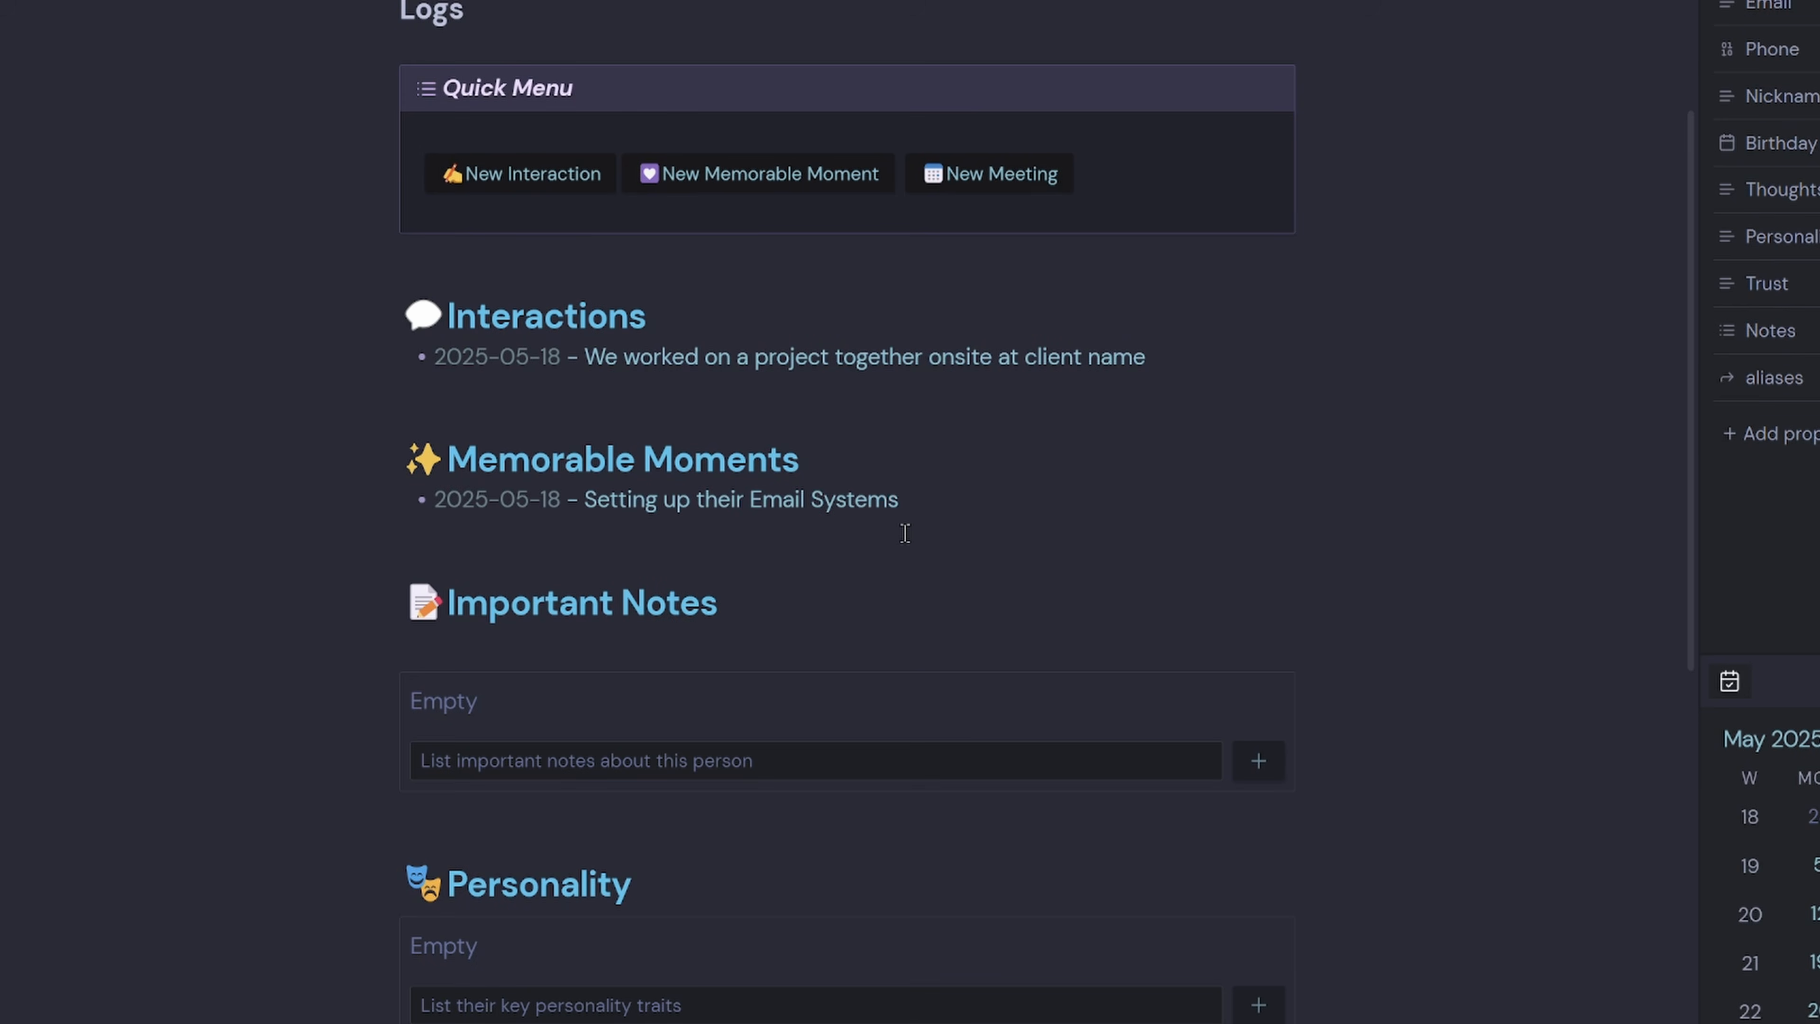
scroll(736, 650, "down", 2)
left_click(649, 631)
type("Adam knows a lot about networking")
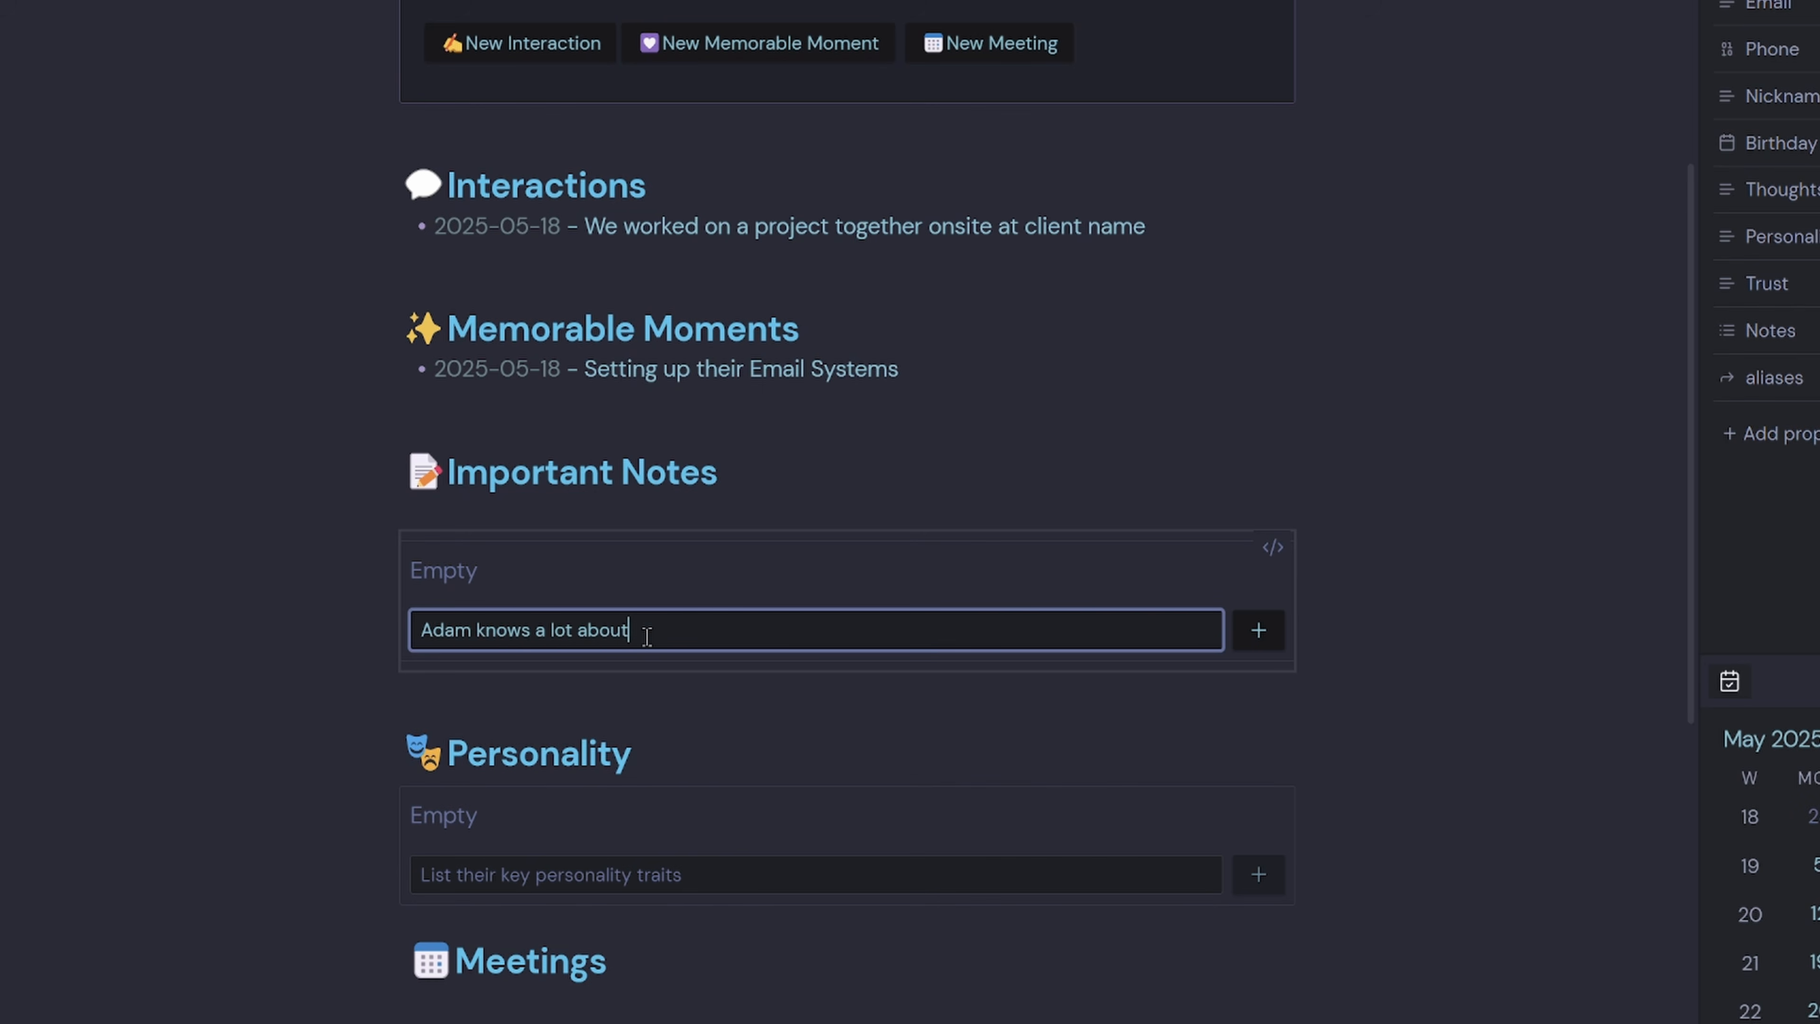
Add Important Notes about the contact's networking knowledge, staying calm under pressure, and reliability.
key("Return")
type("Adam ")
type("doesn't panic ")
type("under pressure")
key("Return")
type("Ada")
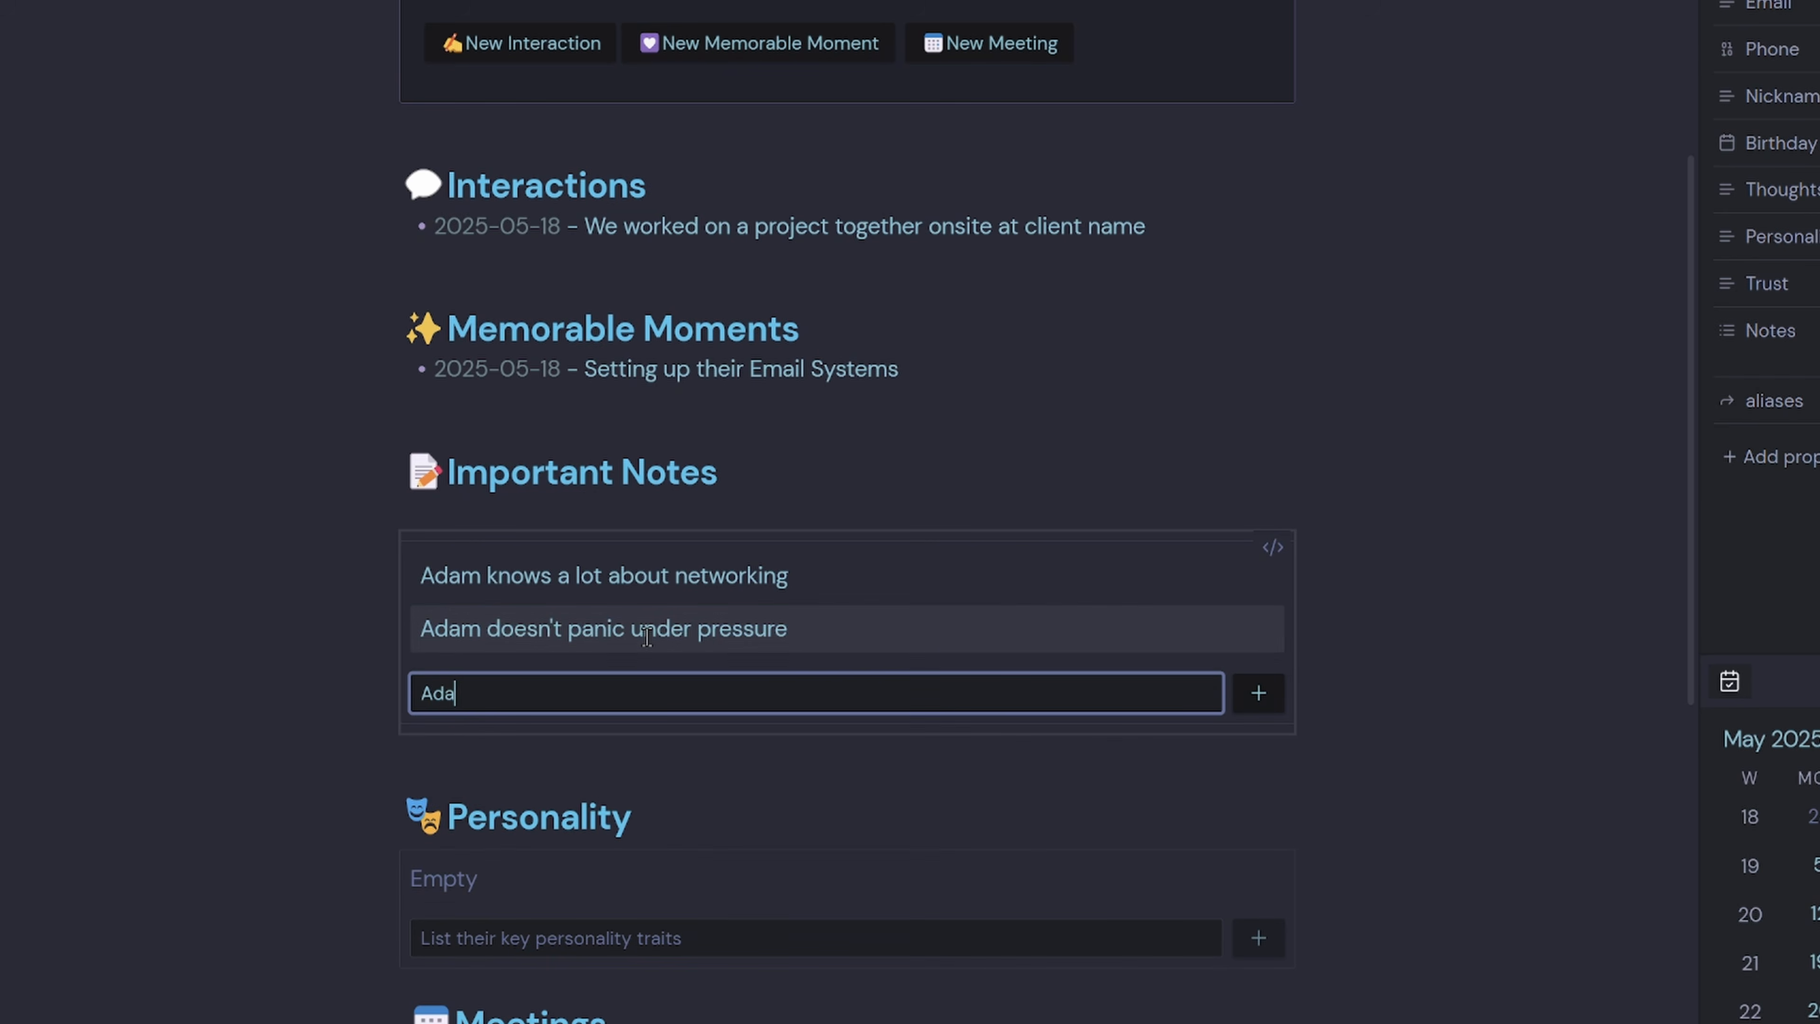
type("m is a reliable worker")
key("Return")
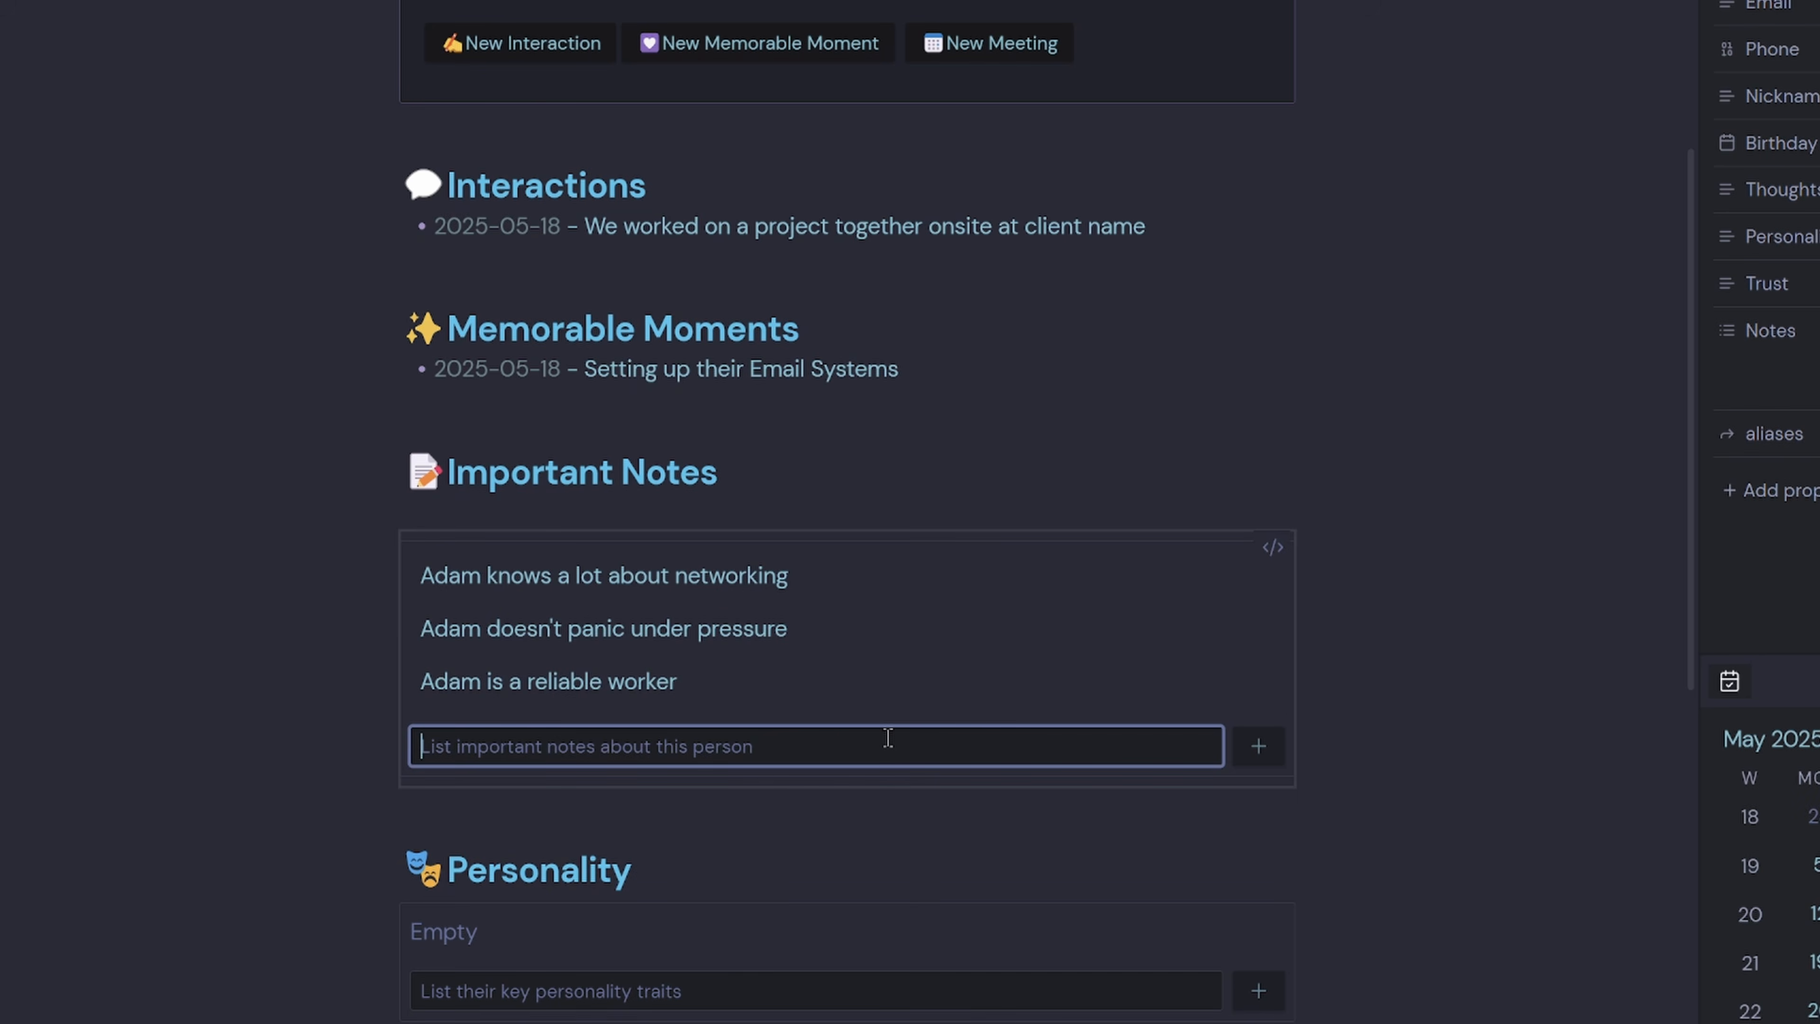
Add the Personality trait that the contact is very approachable.
scroll(887, 737, "down", 5)
left_click(657, 601)
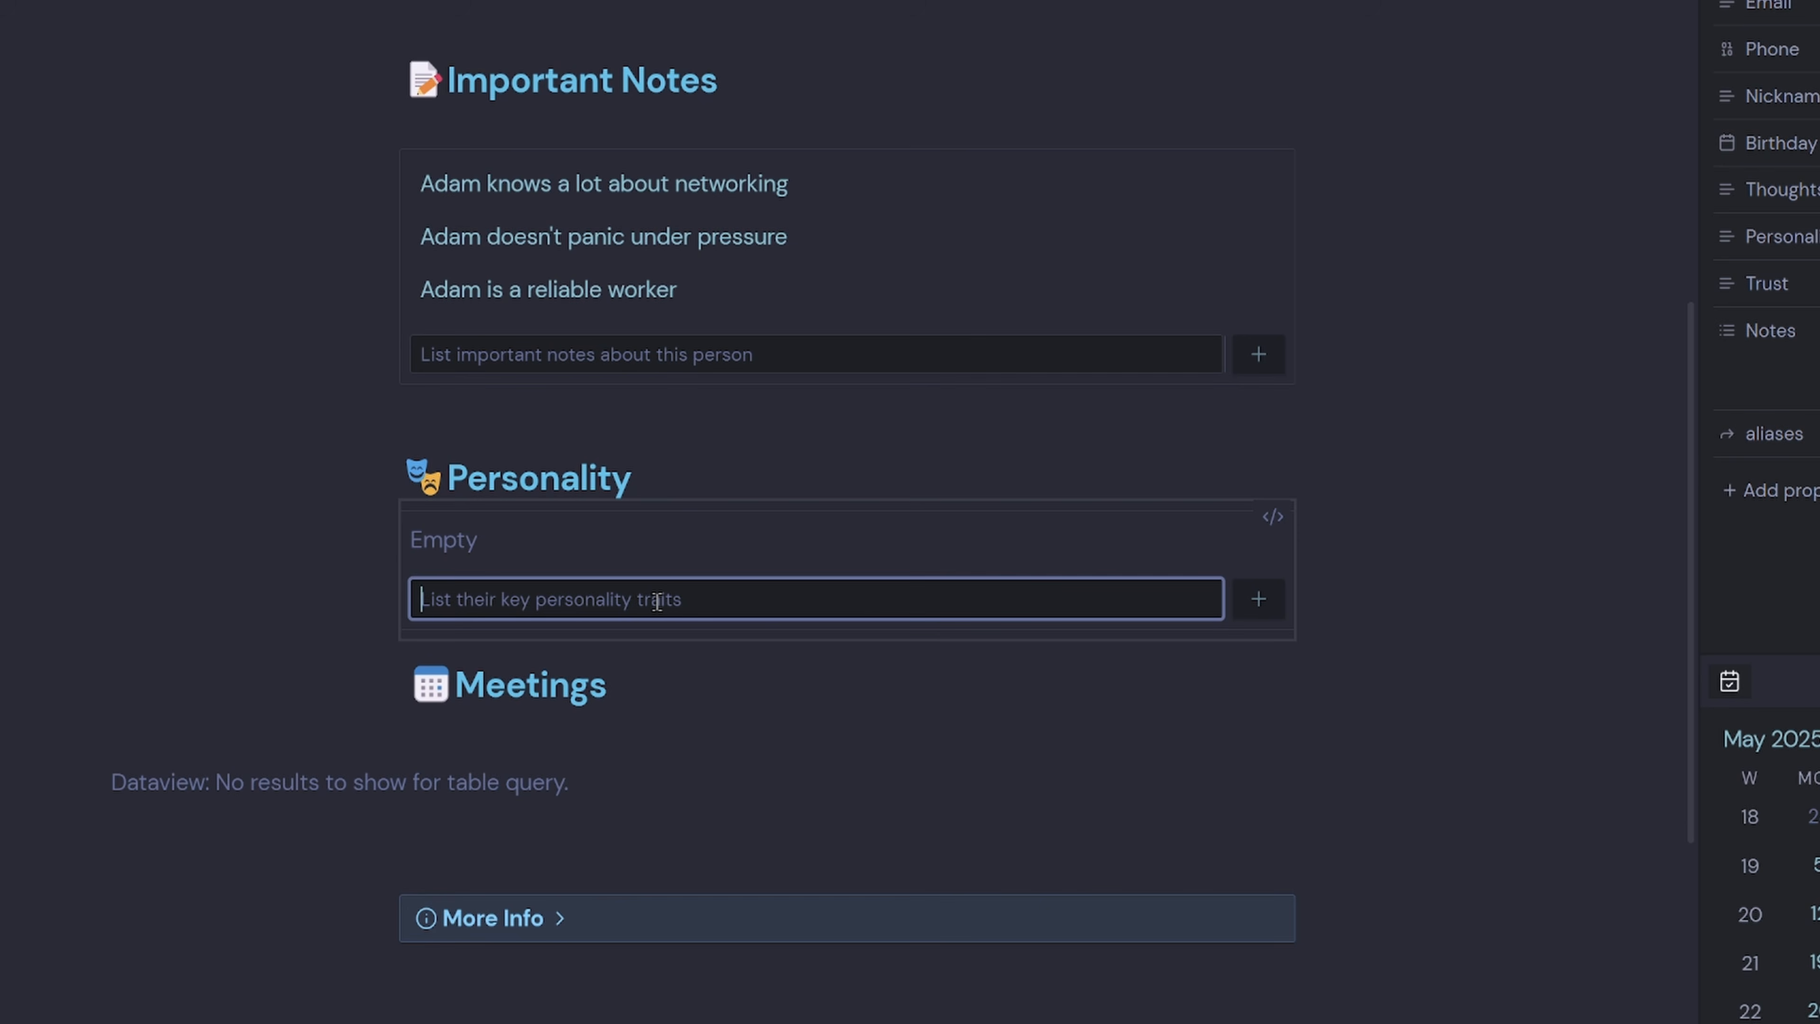
type("Adam is ")
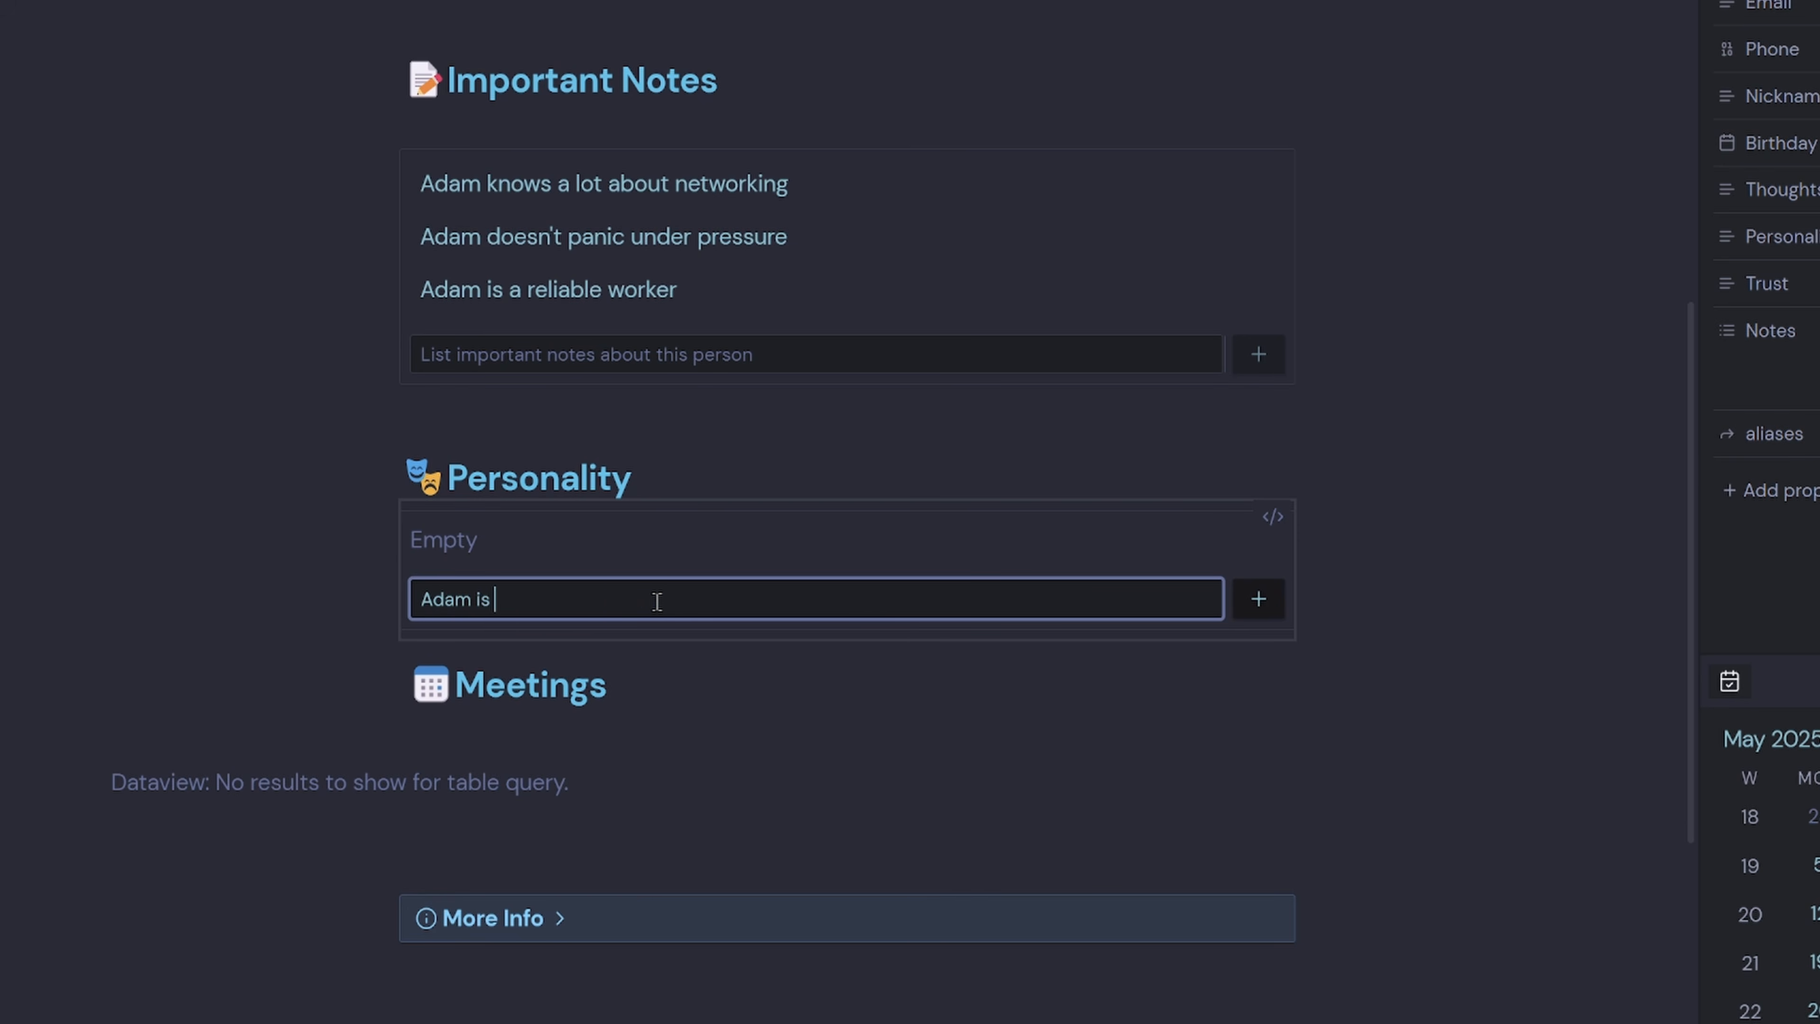
type("very approachable")
key("Return")
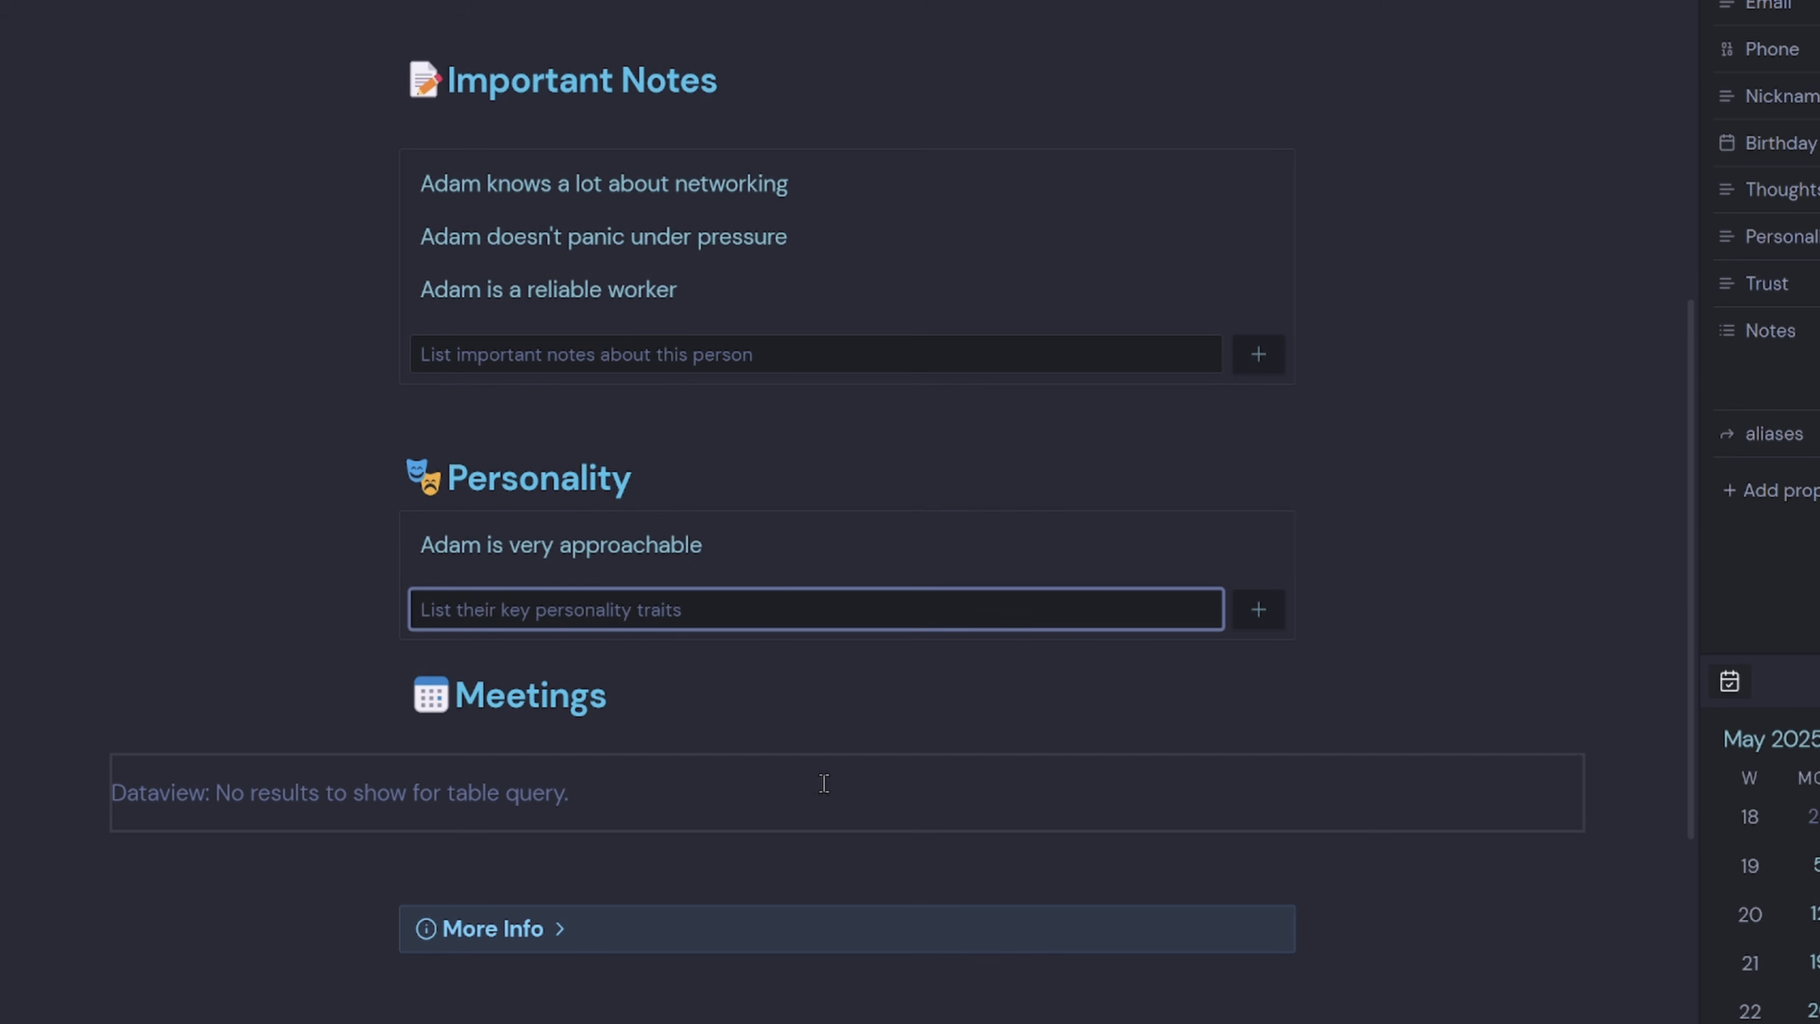
scroll(696, 793, "up", 5)
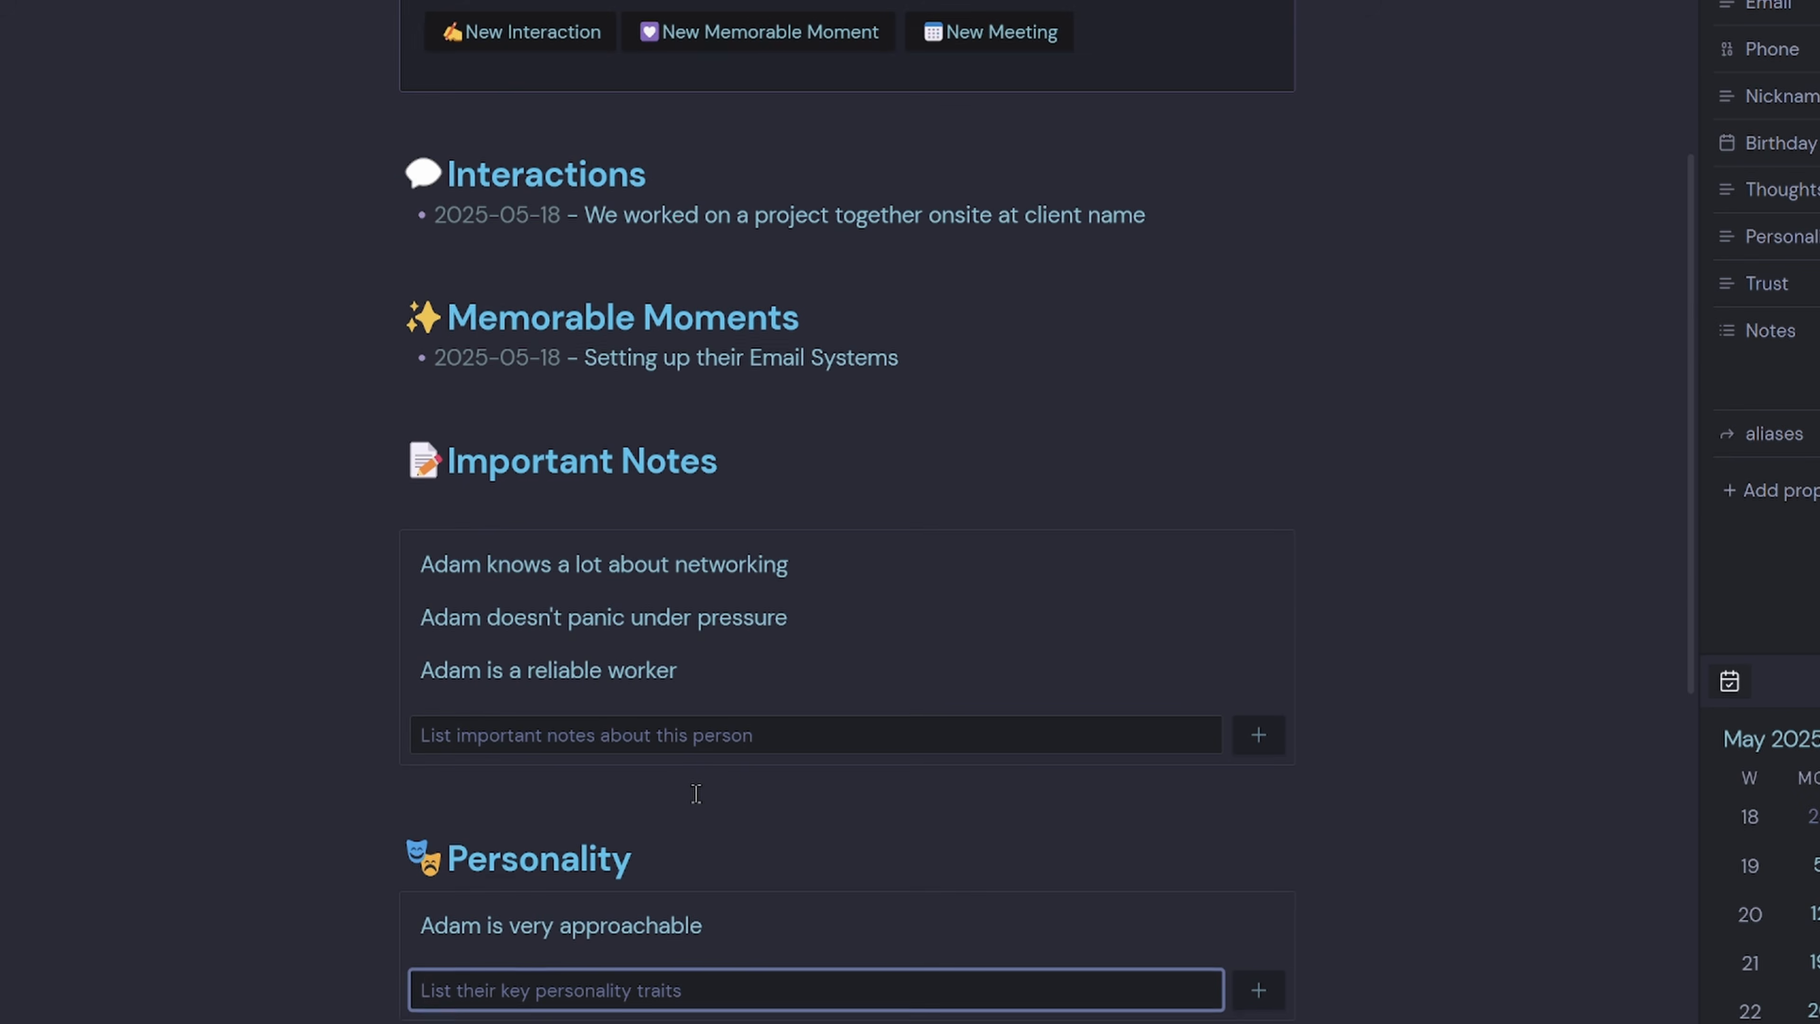
Start a new meeting named 'Discuss our new projec' dated 19 May 2025.
left_click(1002, 56)
type("Discuss our new projec")
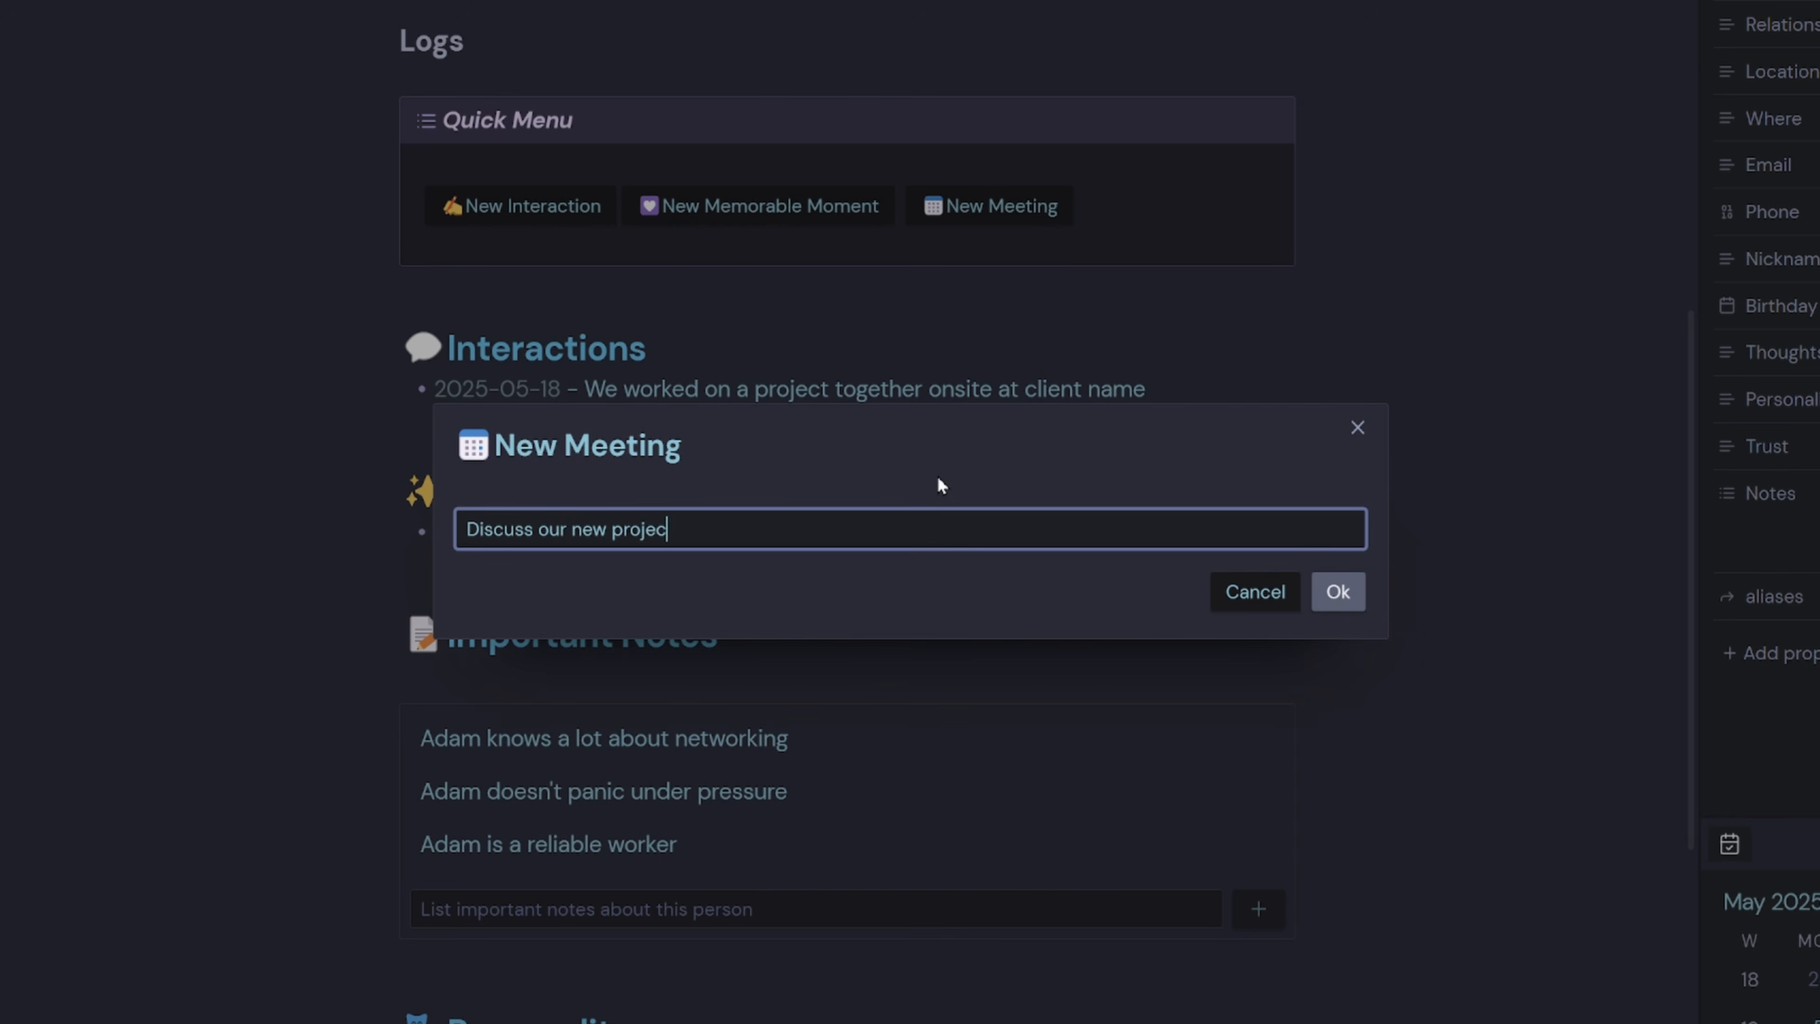
key("Return")
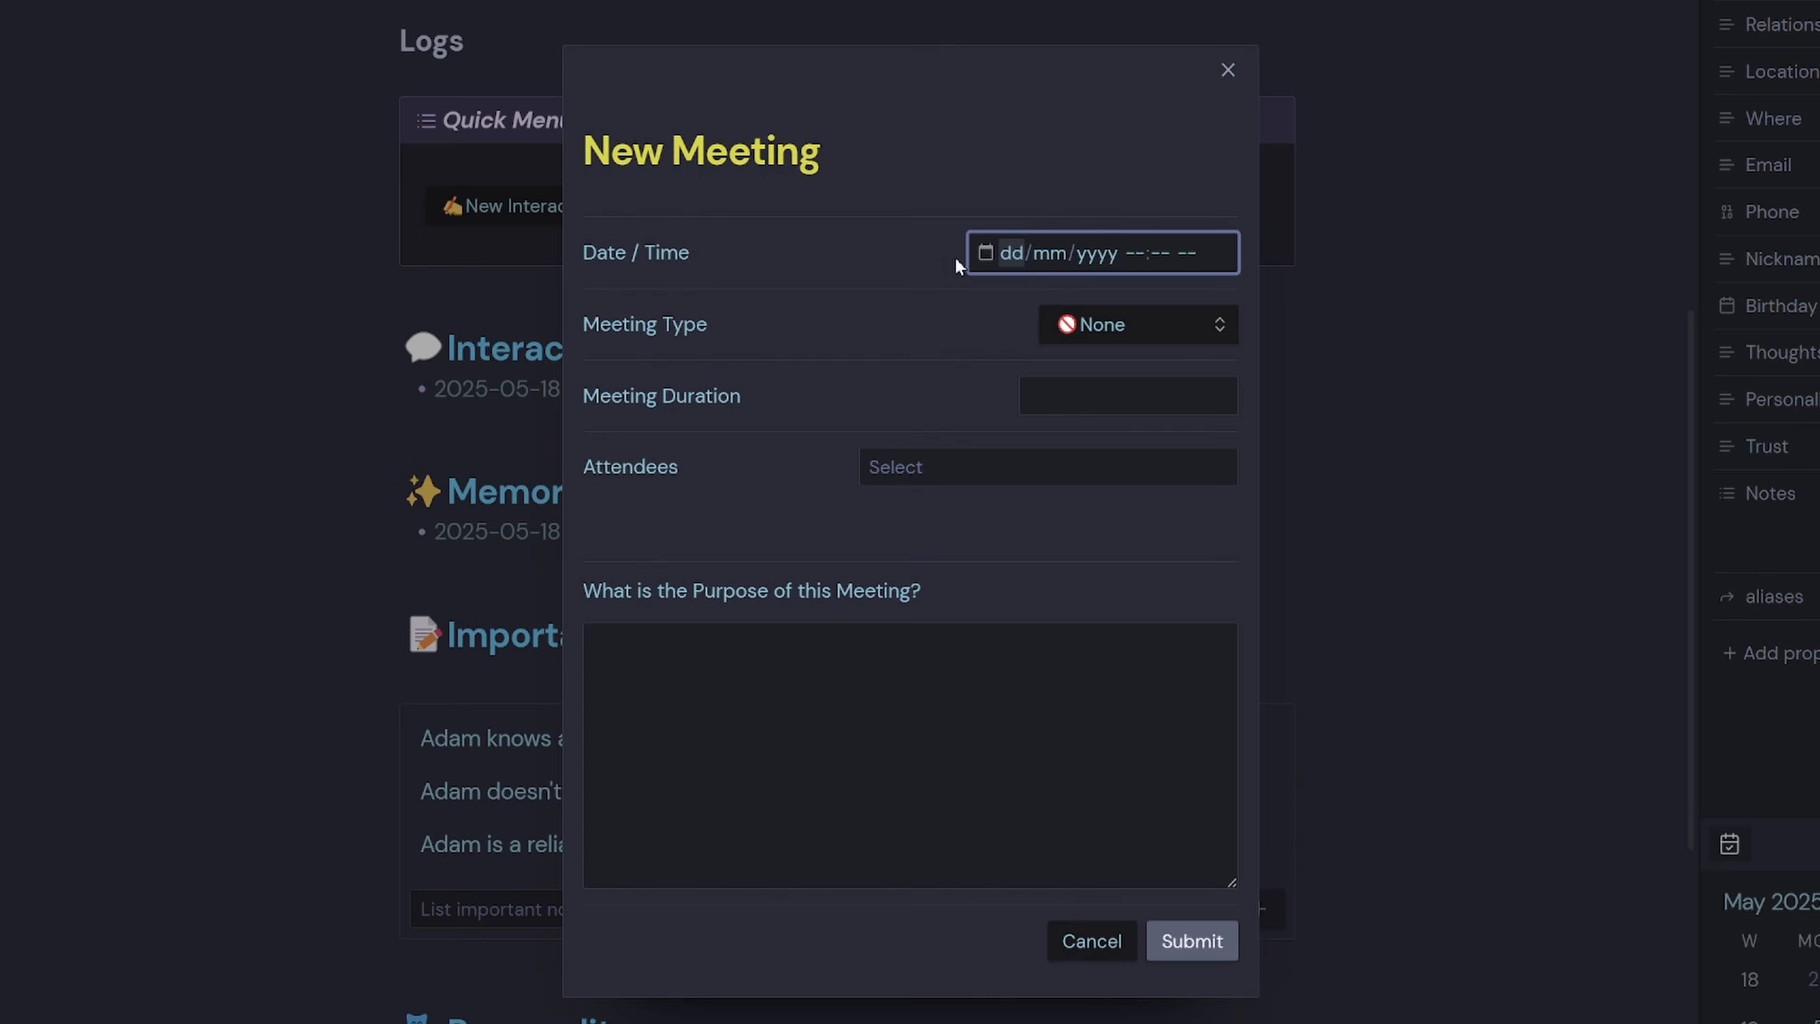
left_click(985, 254)
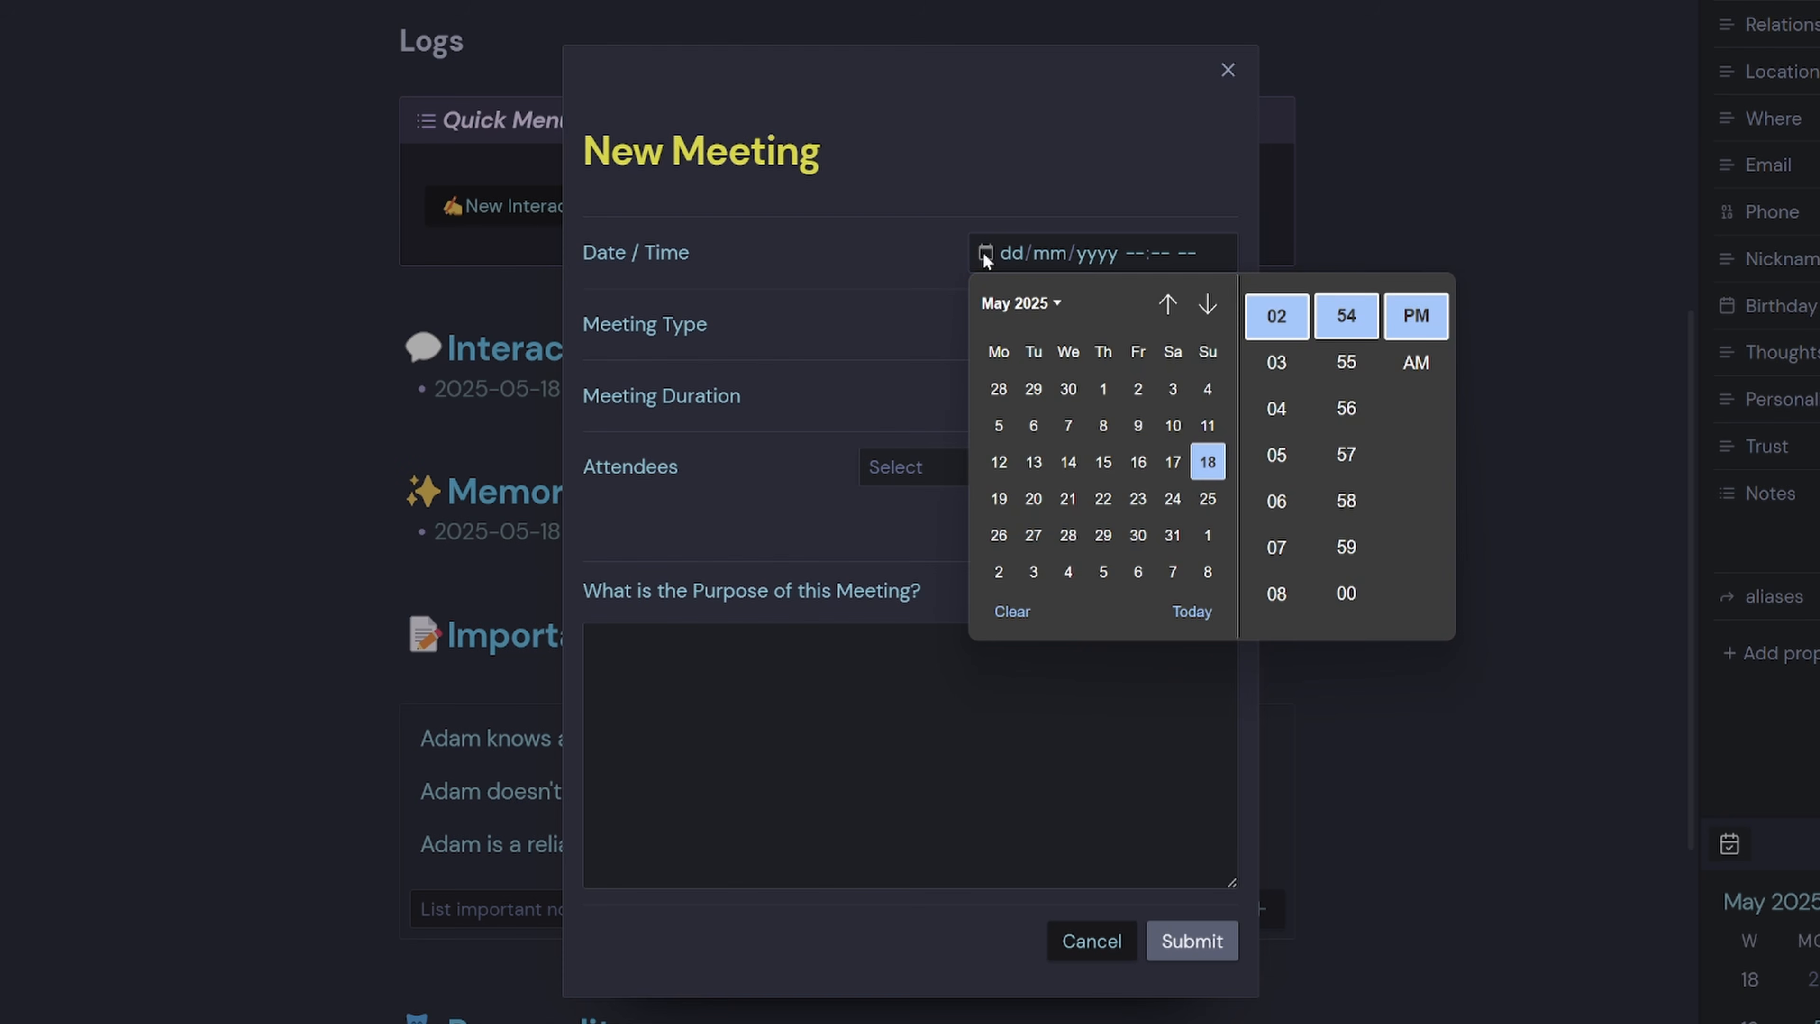
left_click(1000, 498)
left_click(930, 288)
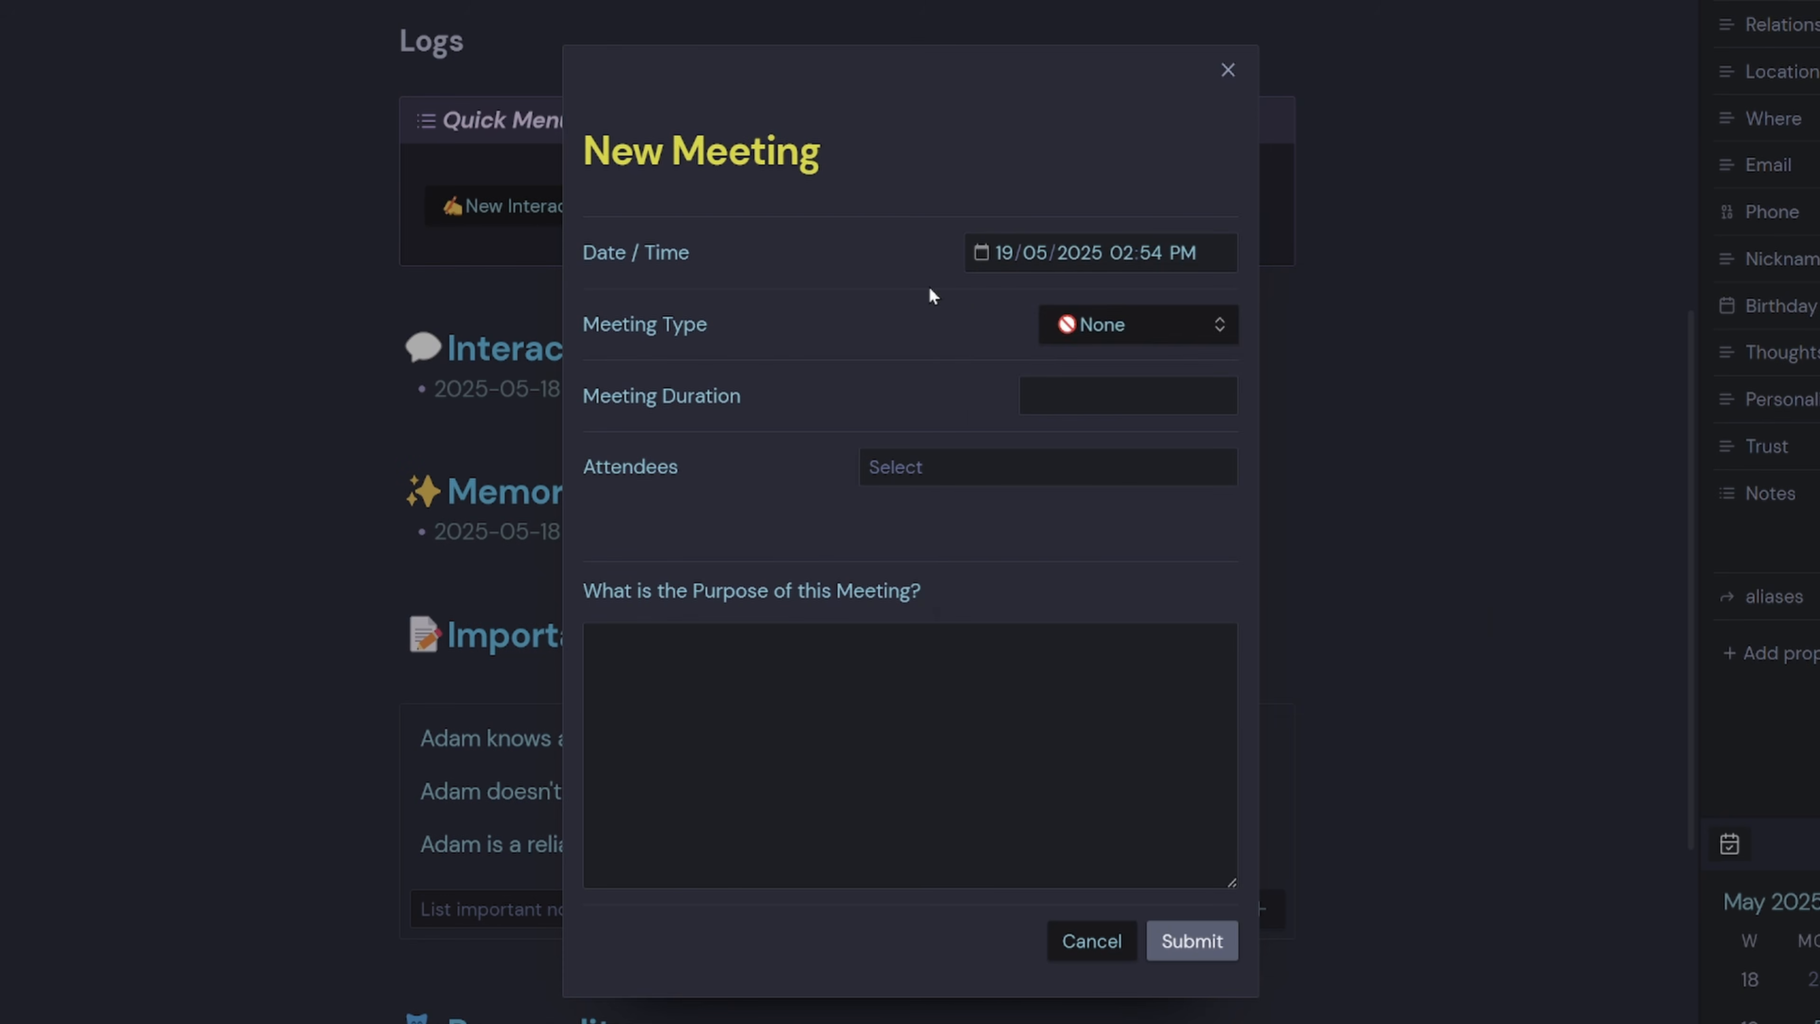
Set the meeting type to Project and the duration to 1 Hour.
left_click(1085, 327)
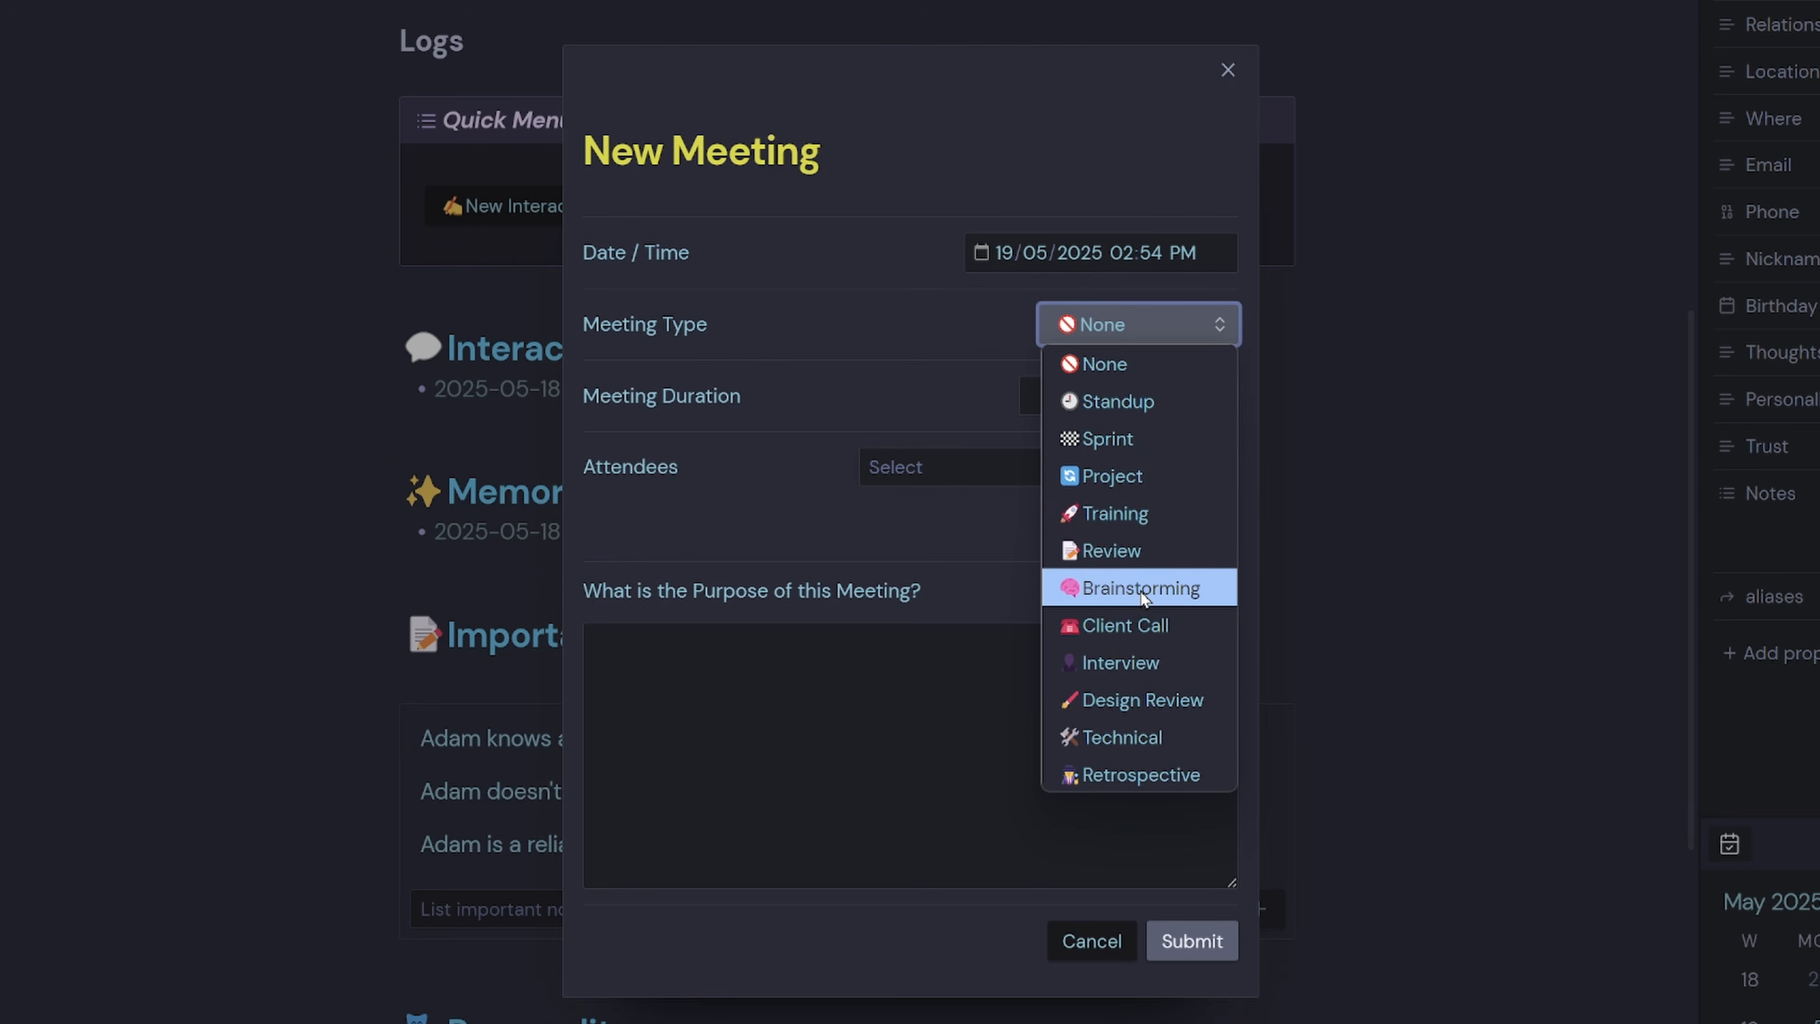
left_click(1144, 478)
key("Tab")
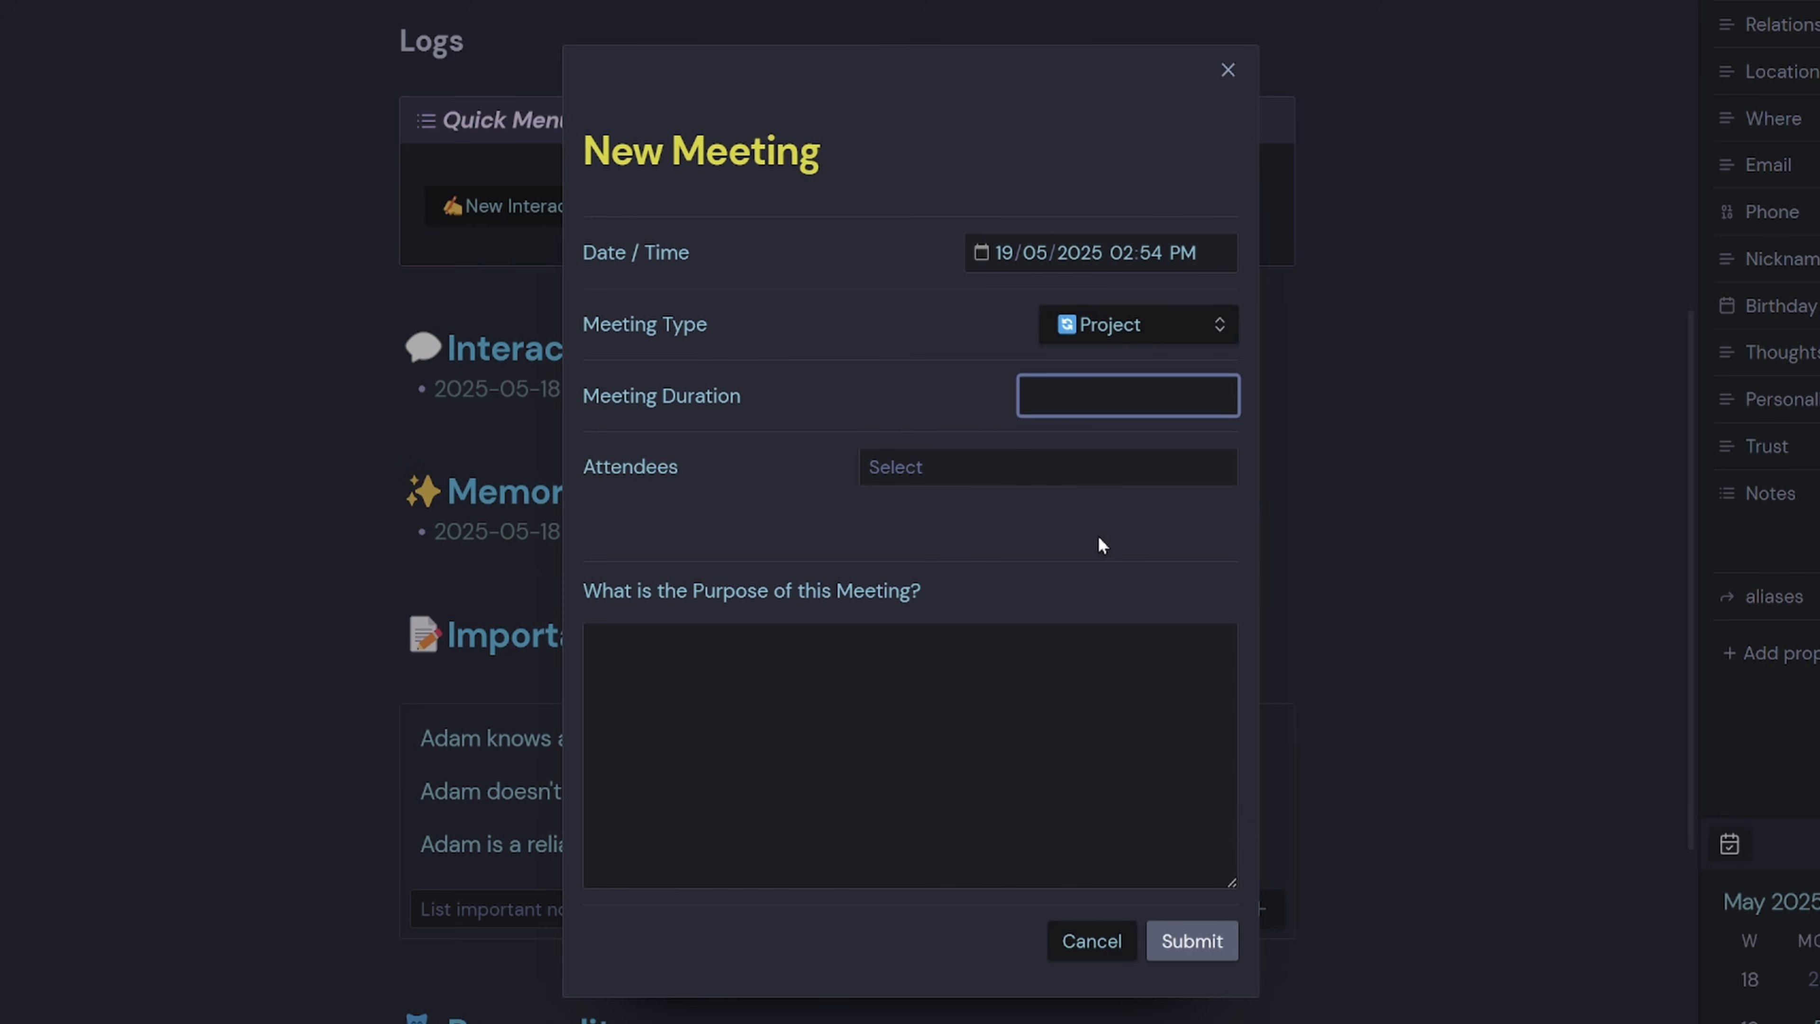
type("1 HOU")
key("BackSpace")
type("ur")
Add the contact as attendee, set the purpose 'Discuss our new client project and make plans on how to tackle it', and submit.
left_click(1000, 462)
type("adam")
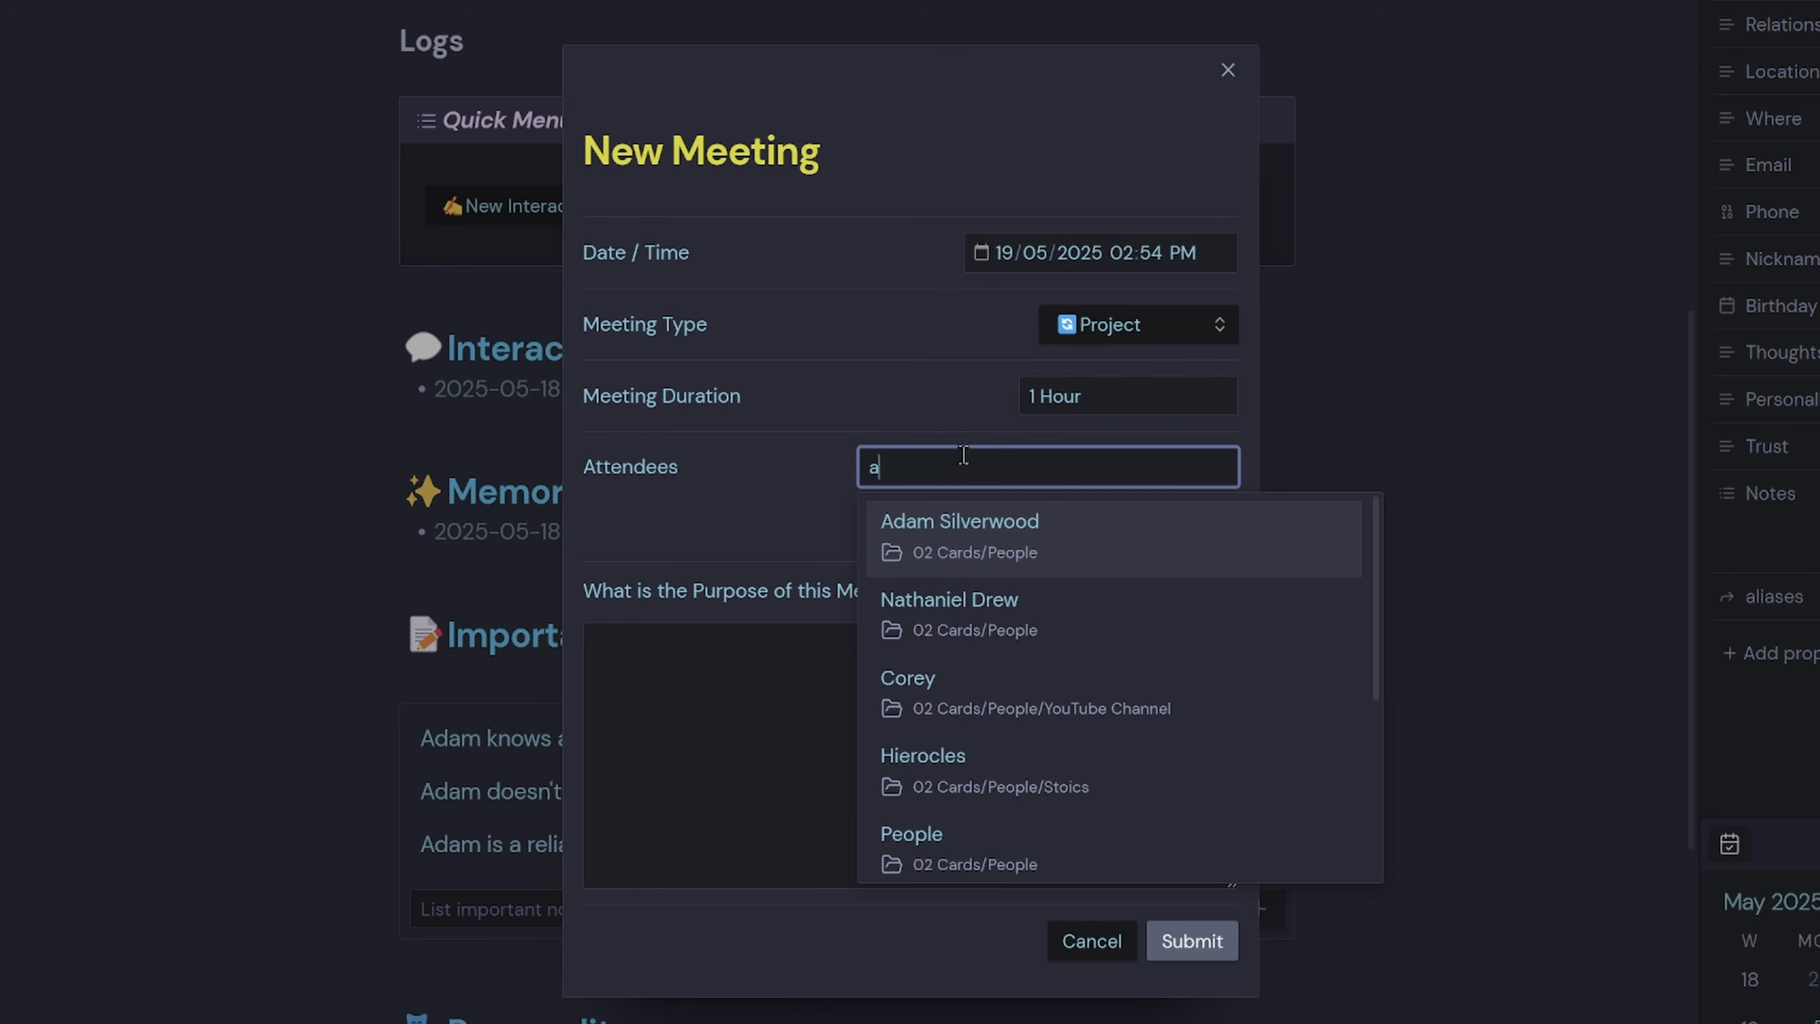
left_click(991, 553)
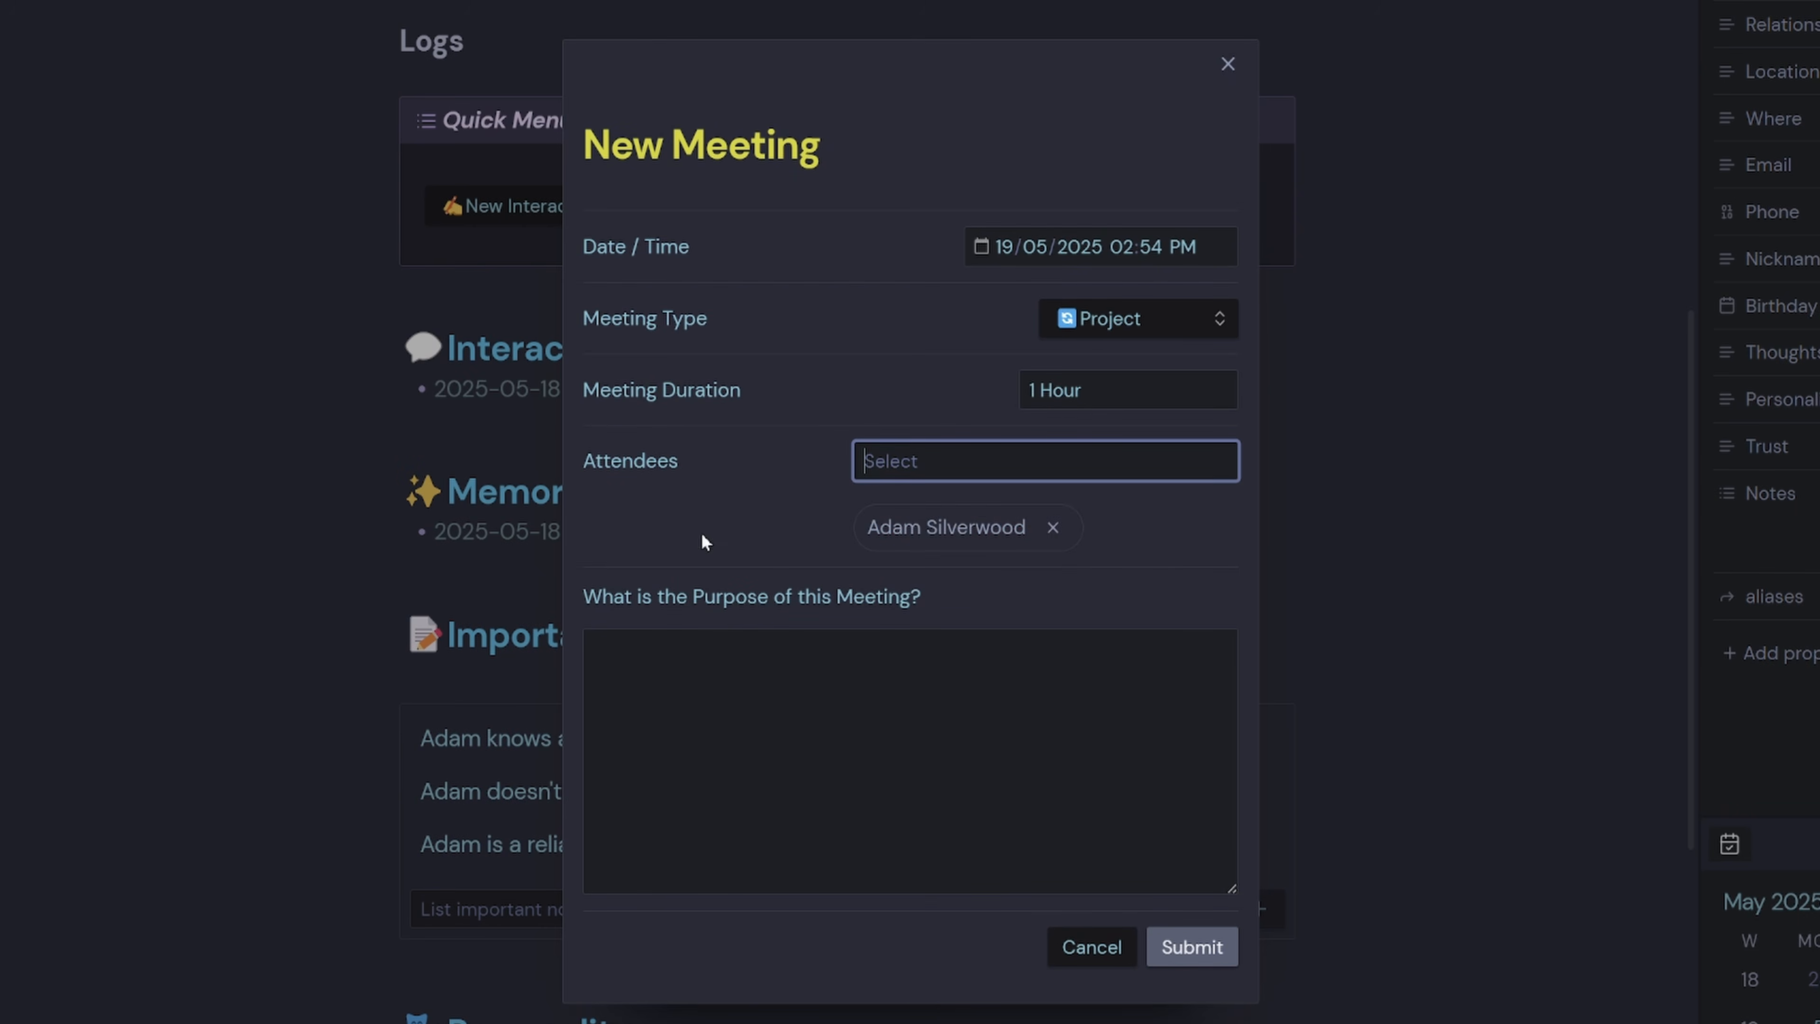
left_click(952, 670)
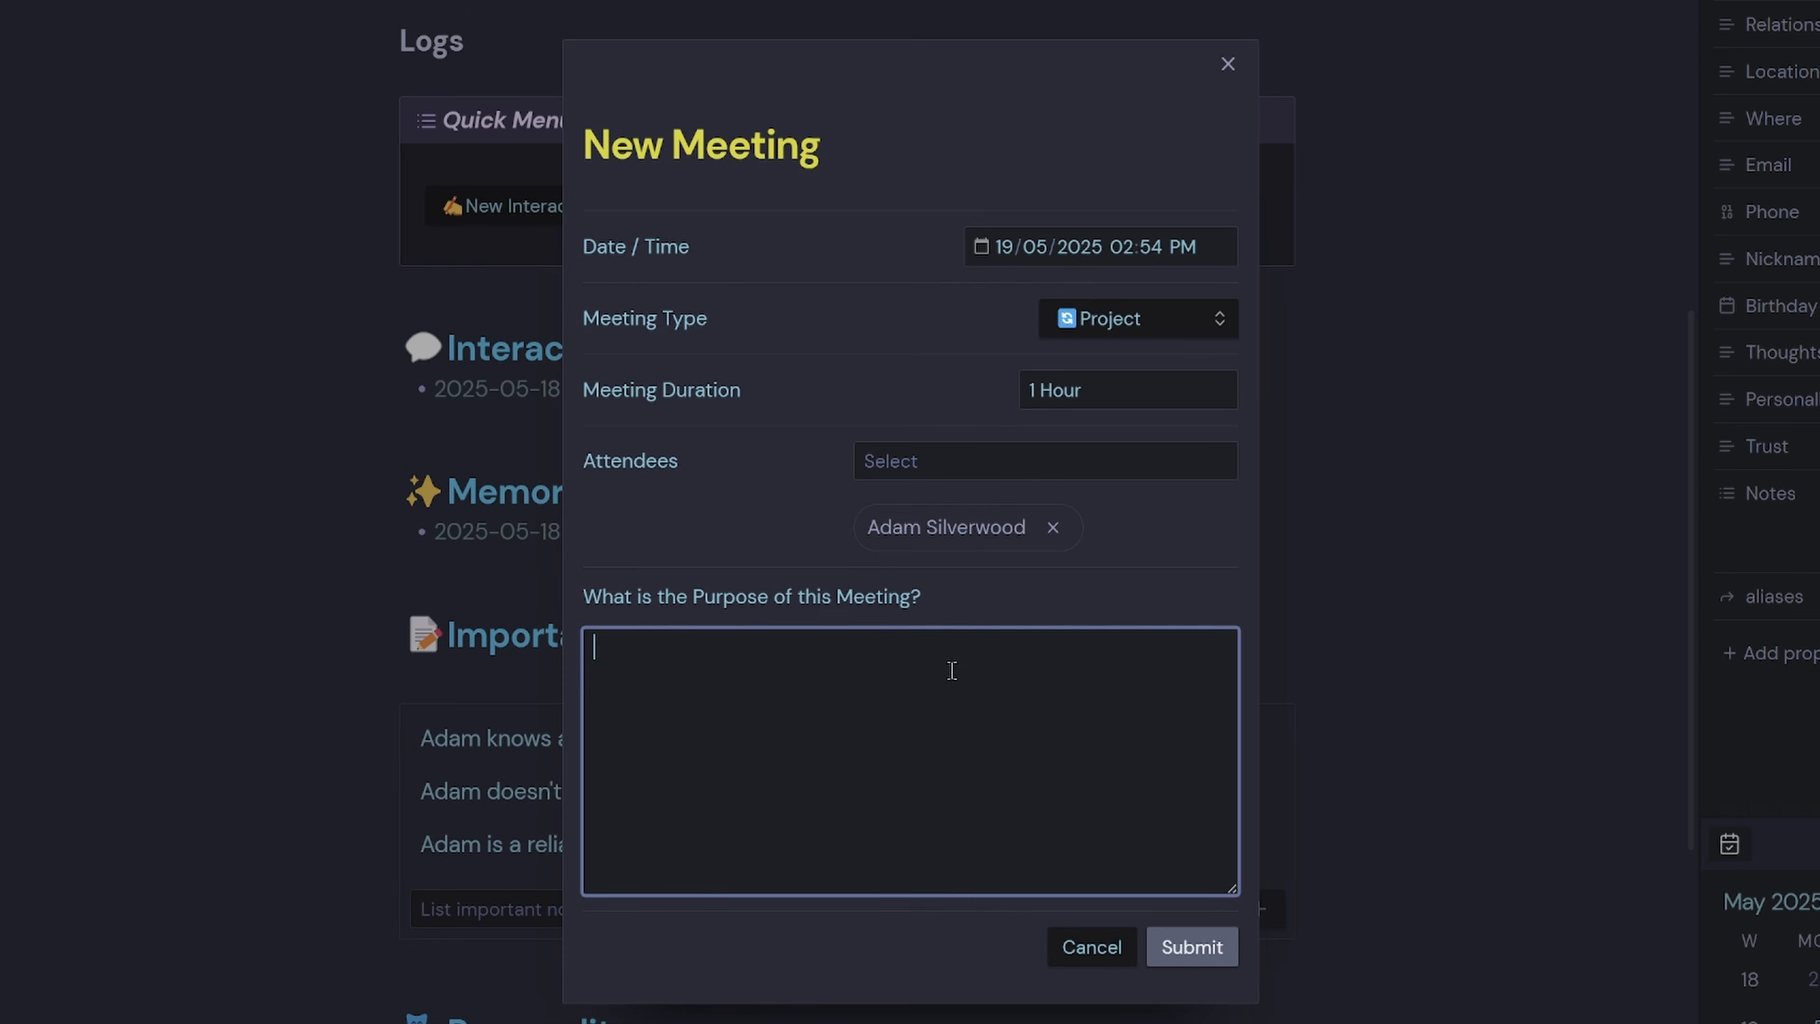
type("Discuss our new client project and ma")
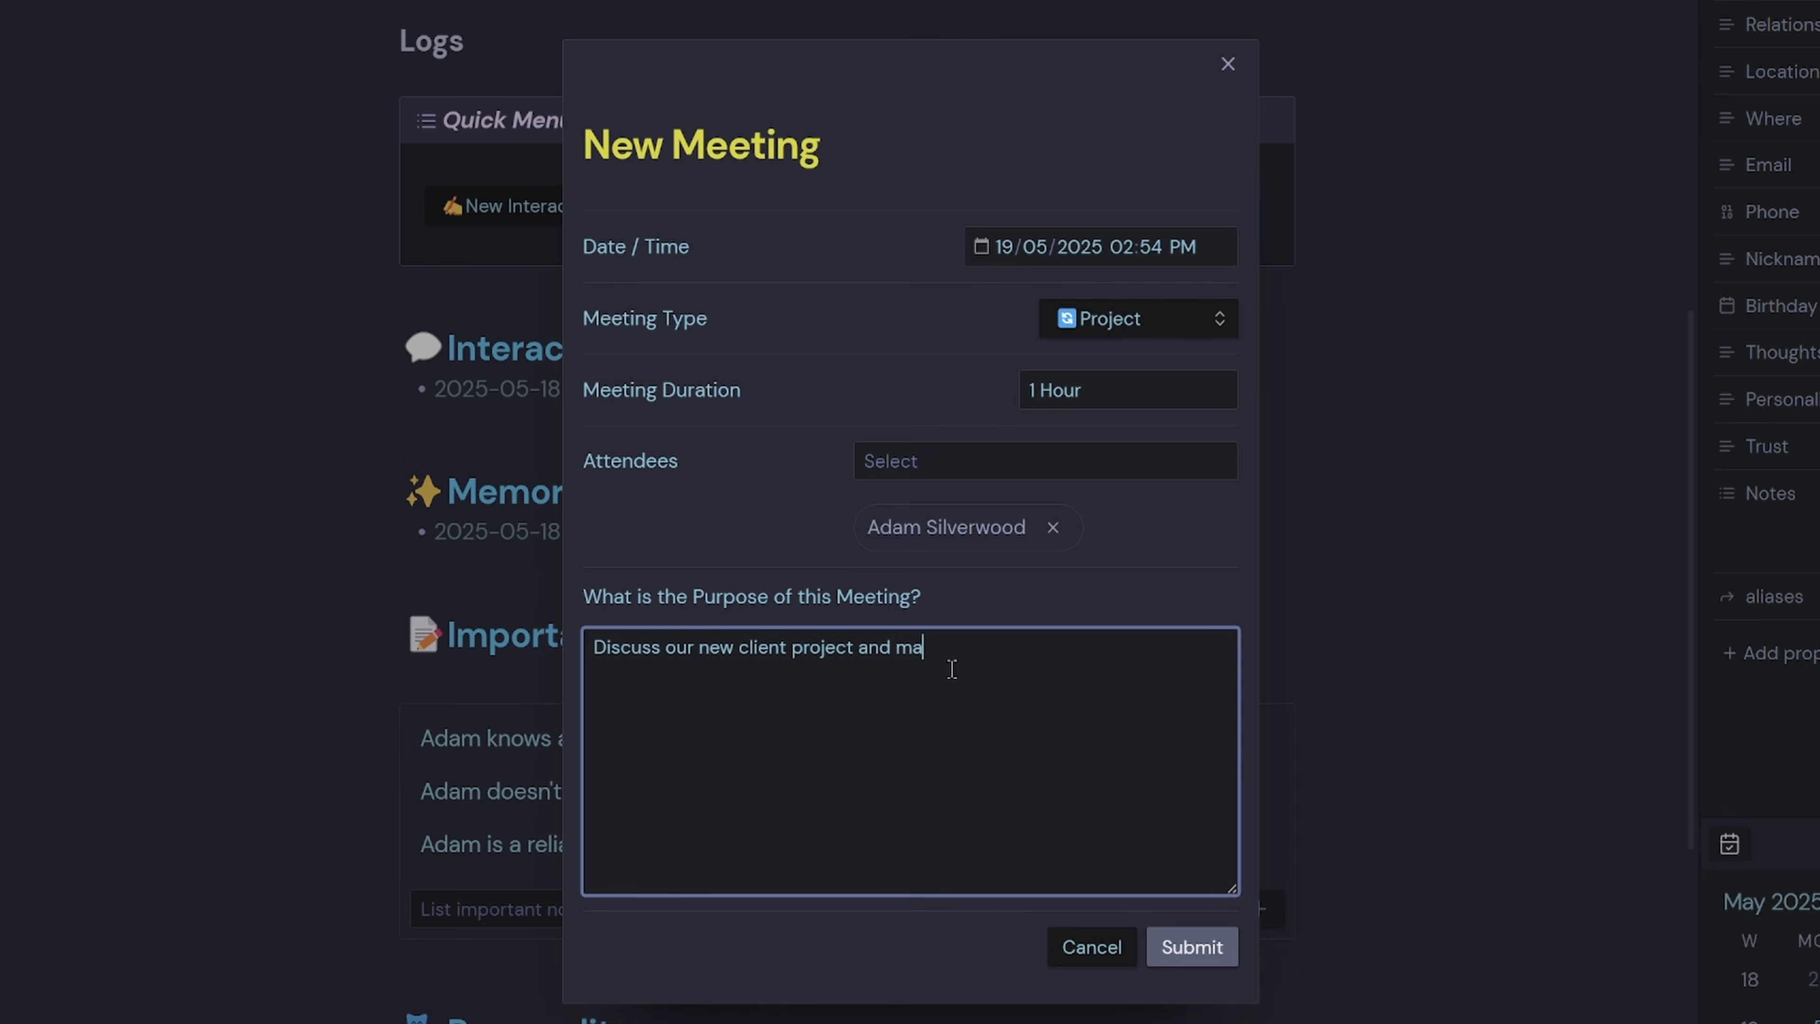
type("ke plans on ho")
type("w to tackle it")
left_click(1192, 947)
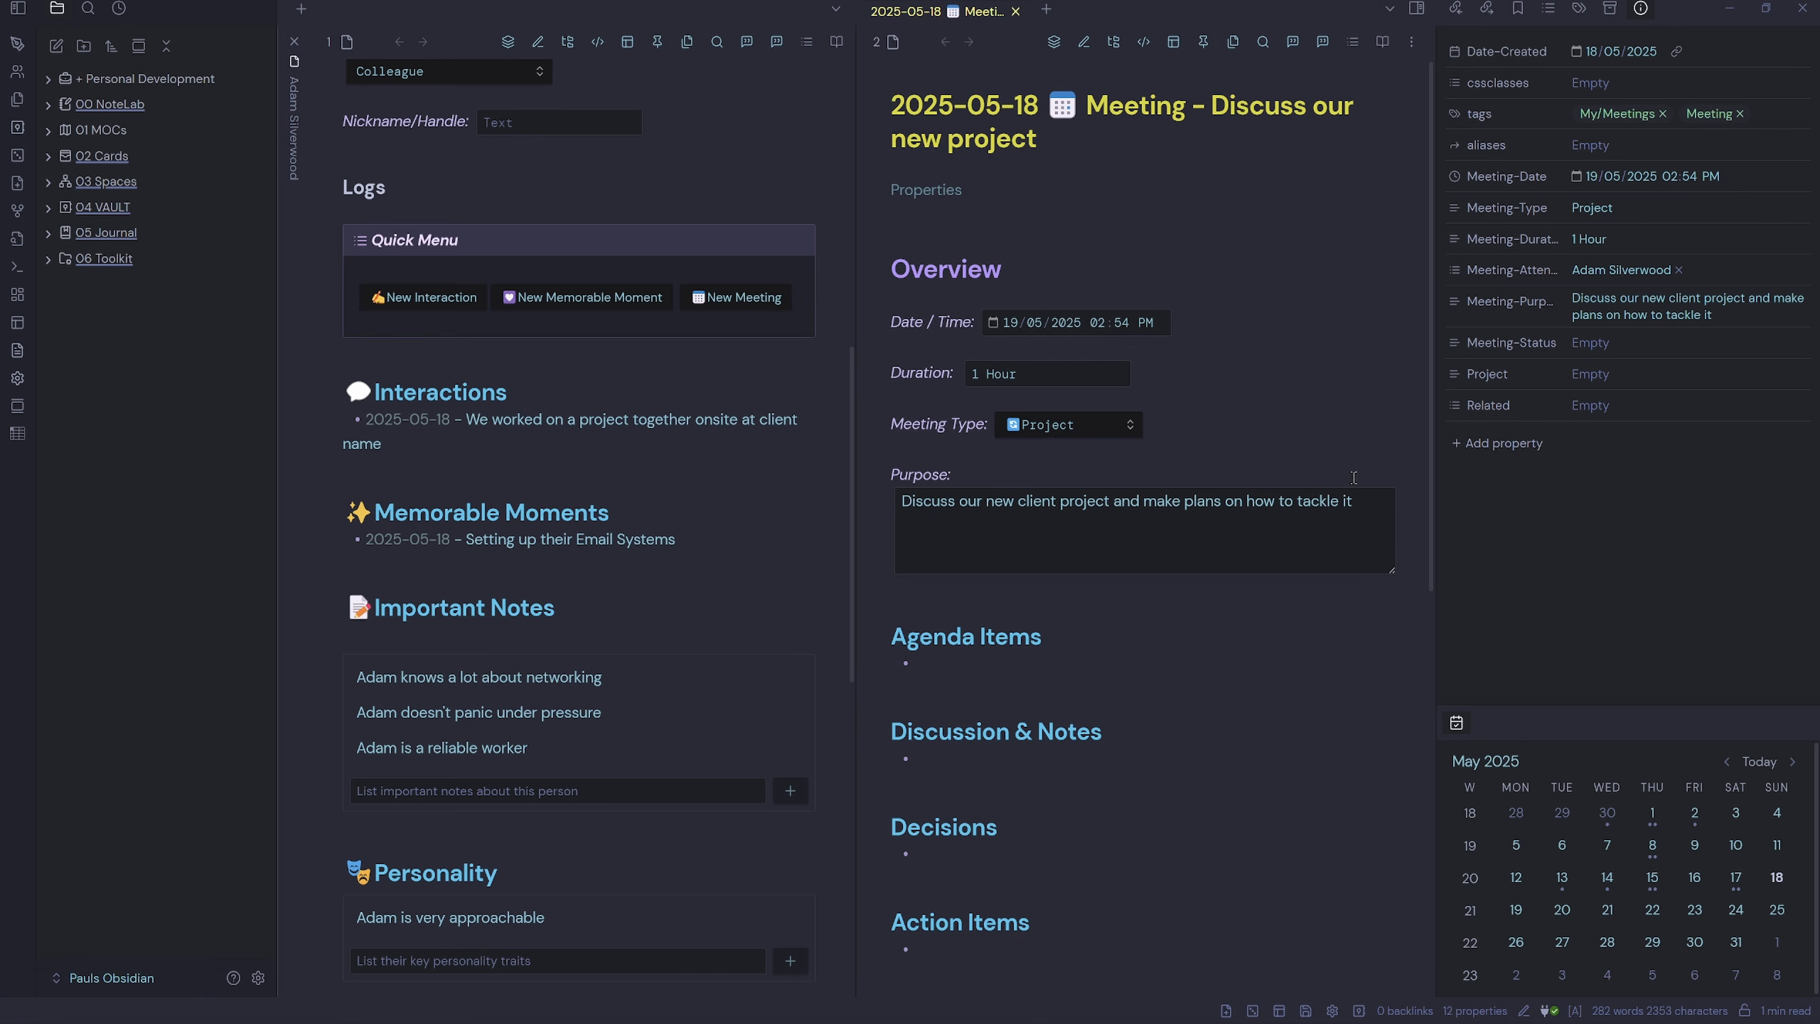
Review the meeting's Agenda Items, close the meeting and contact tabs, and switch to the Wikipedia page.
scroll(1164, 635, "down", 10)
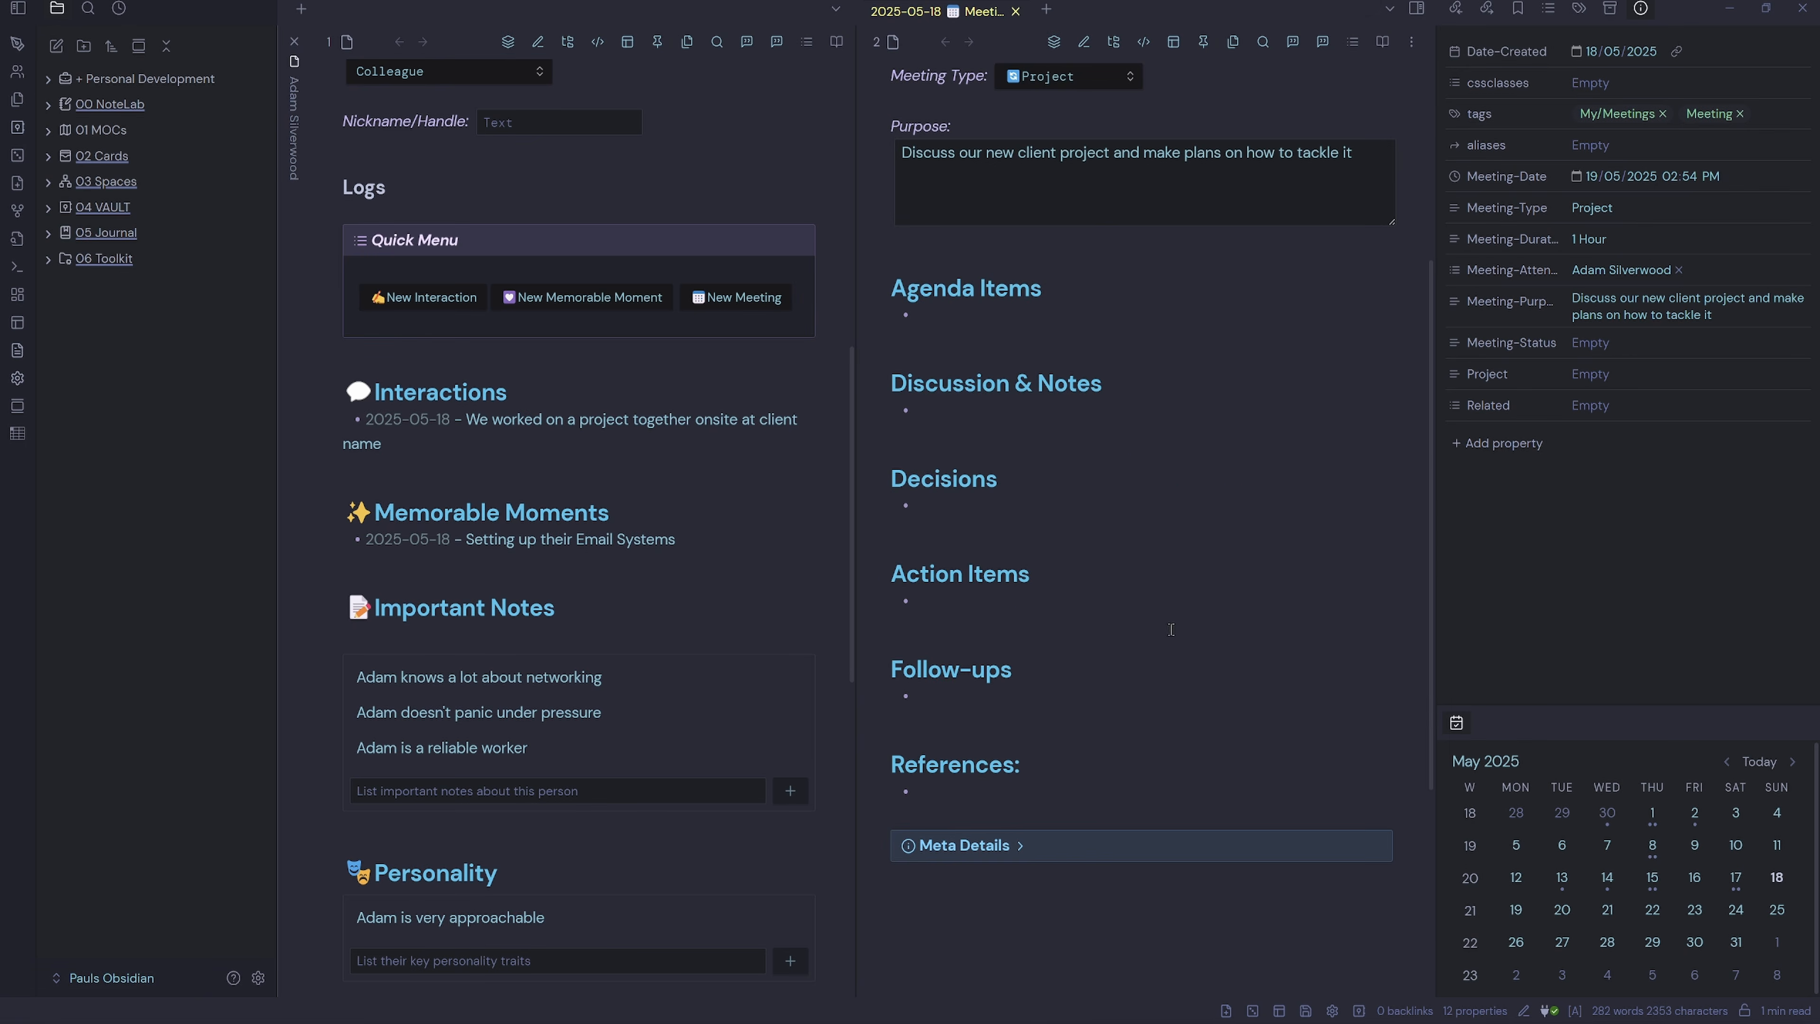
left_click(1003, 329)
scroll(535, 585, "down", 7)
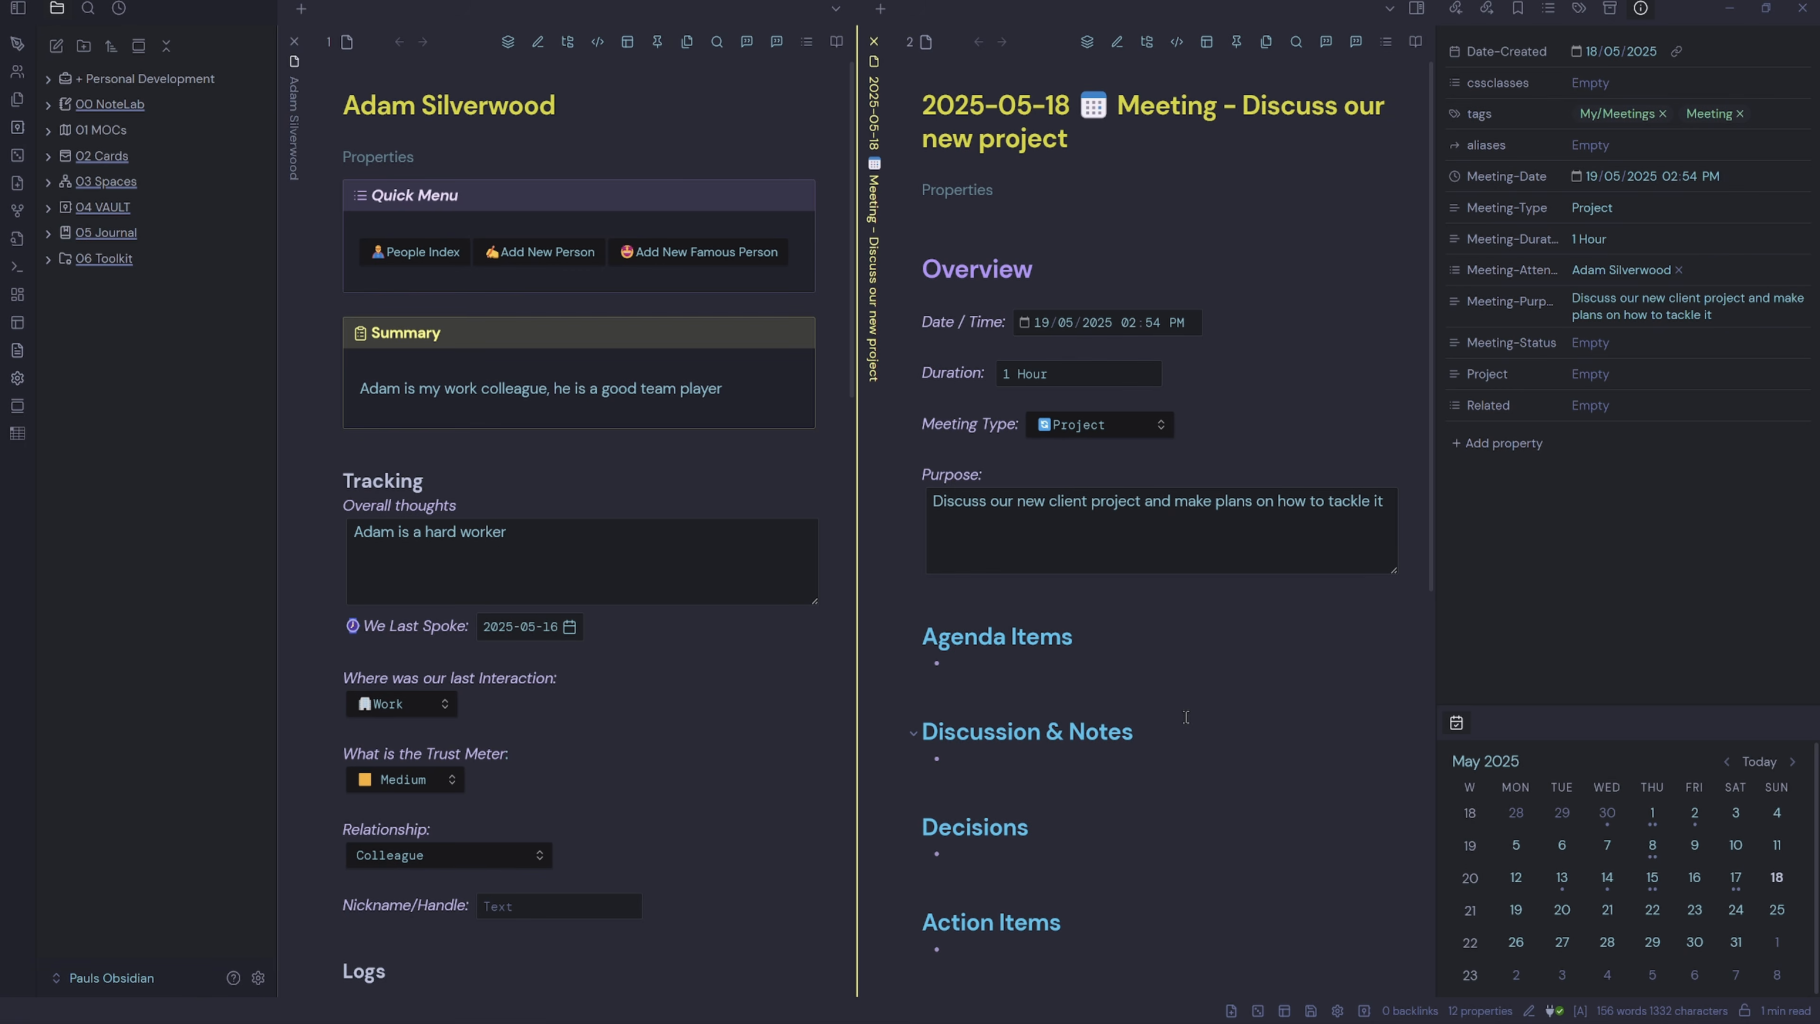
left_click(874, 43)
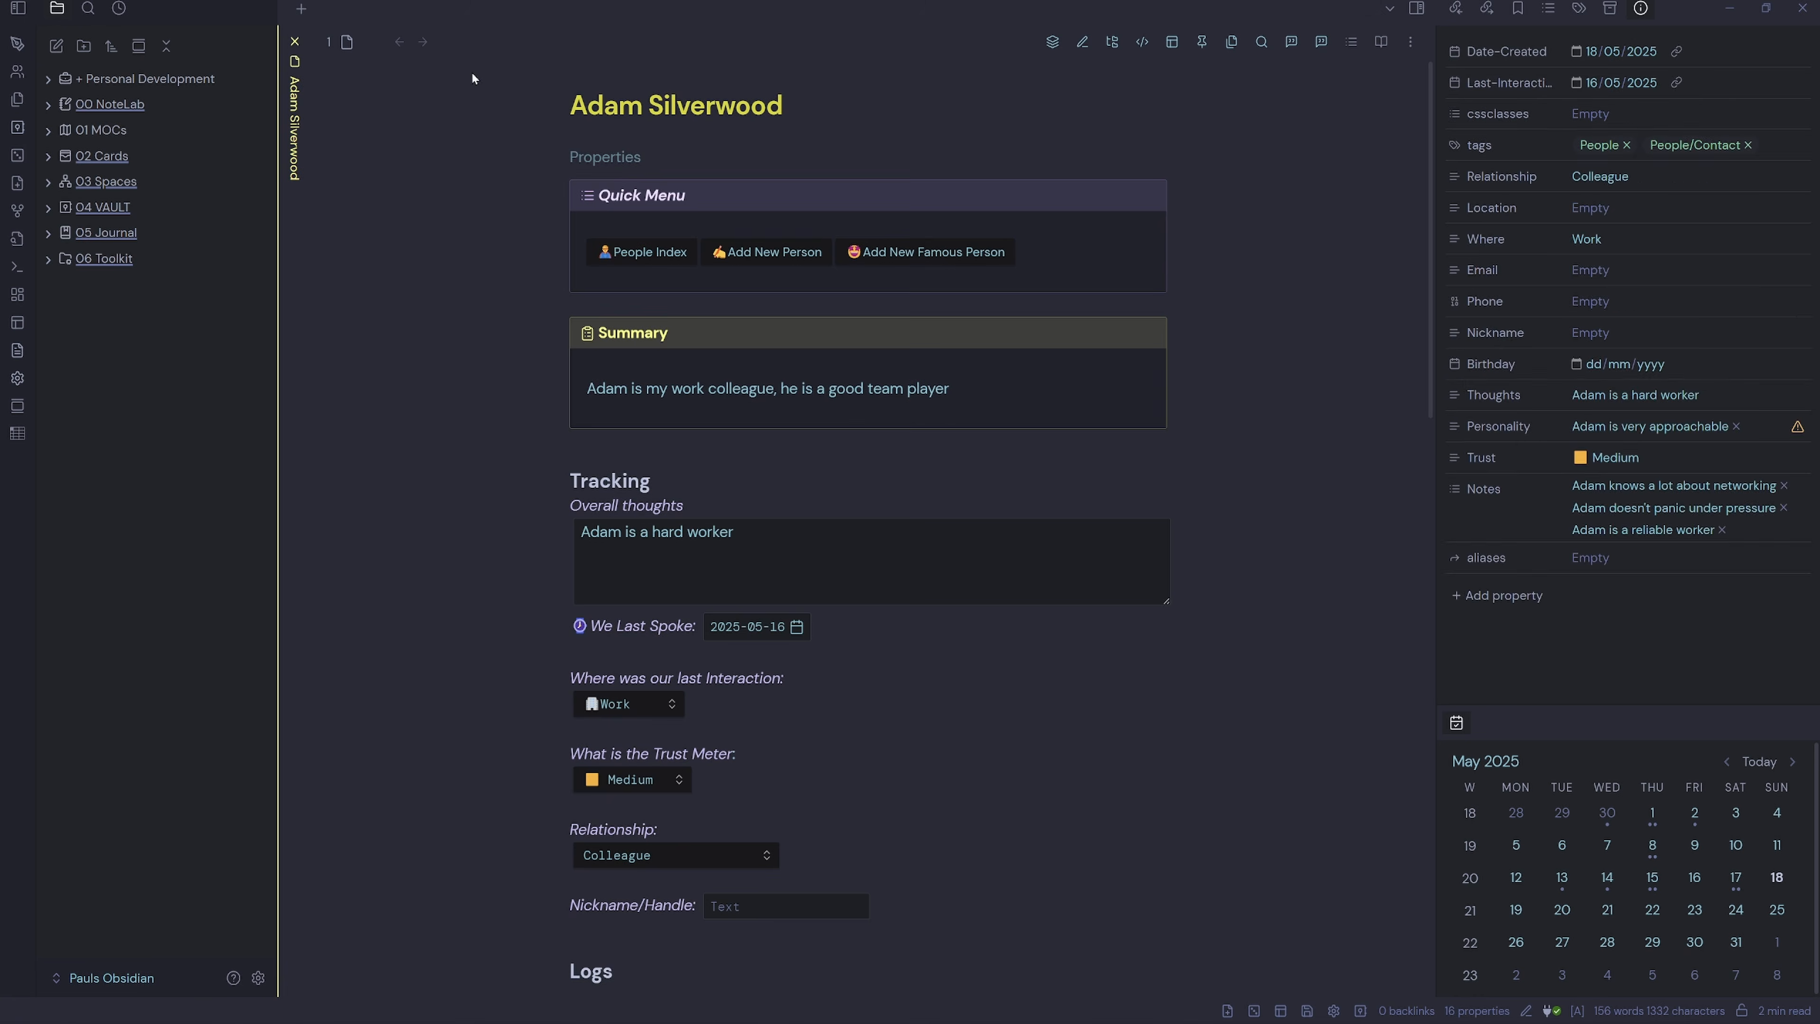
left_click(294, 42)
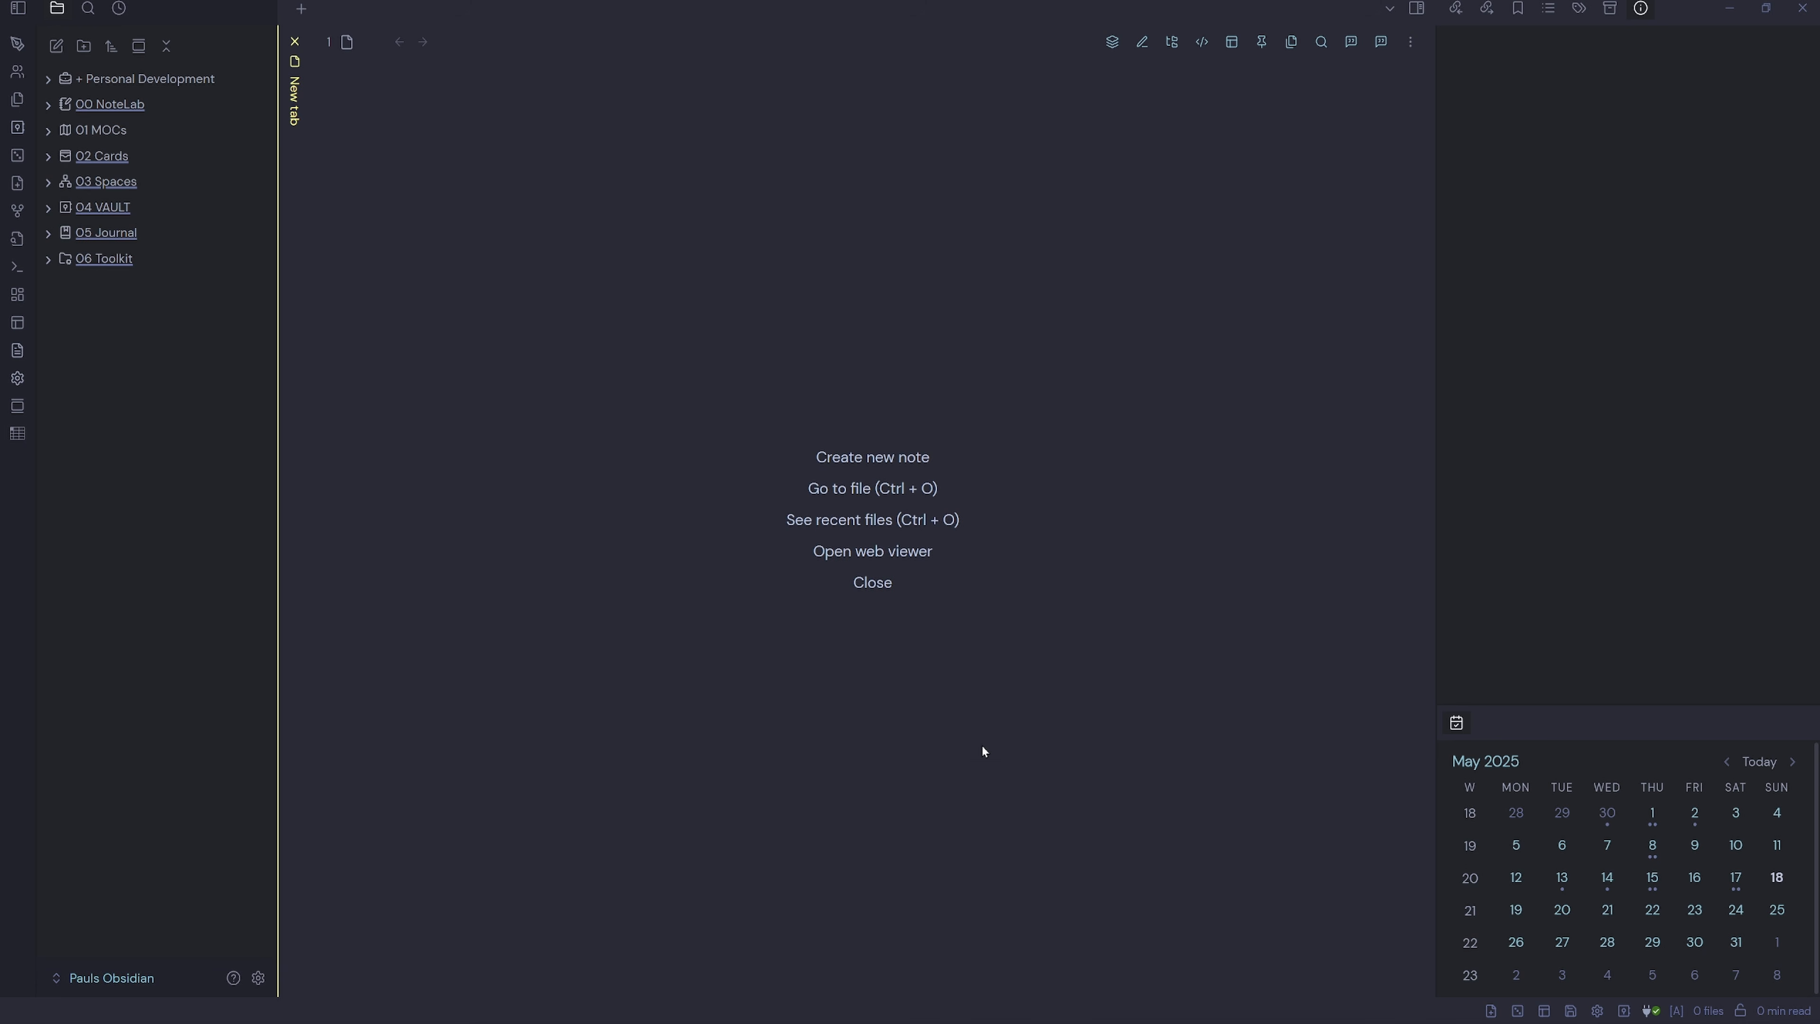
mouse_move(837, 1022)
left_click(747, 1011)
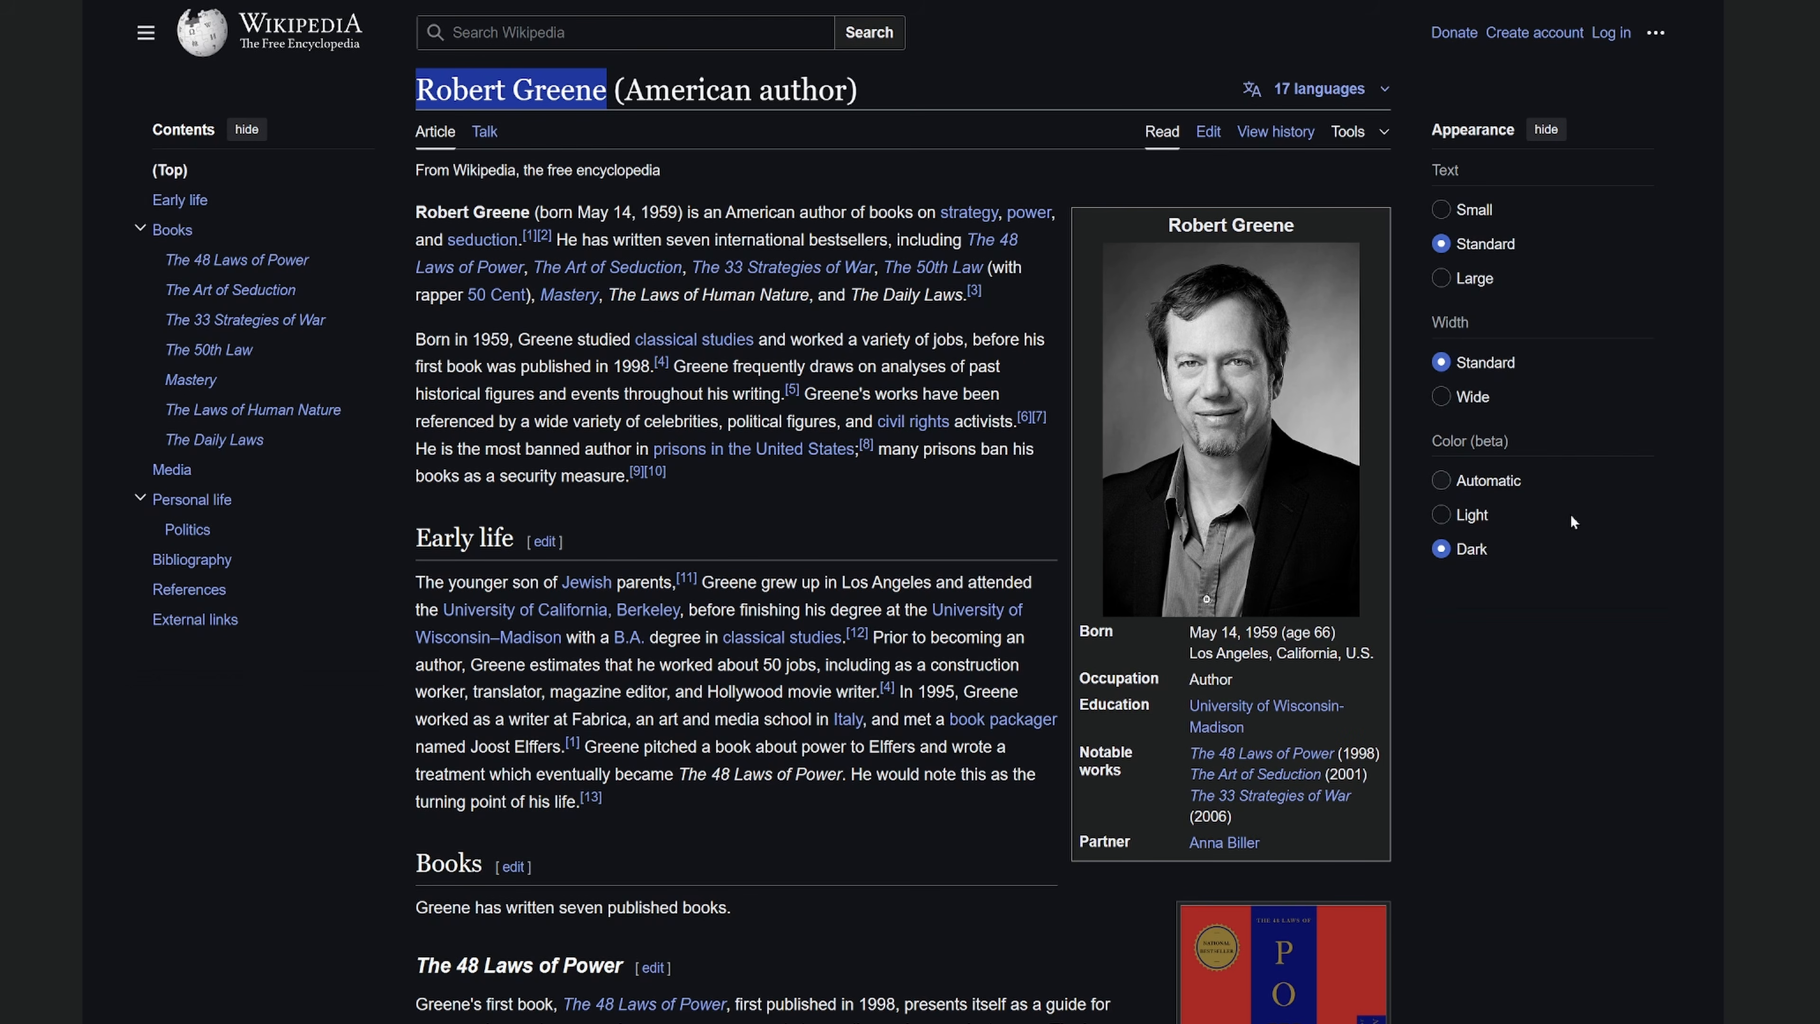
Clear the title highlight on the Robert Greene Wikipedia article and launch the Web Clipper.
left_click(1807, 578)
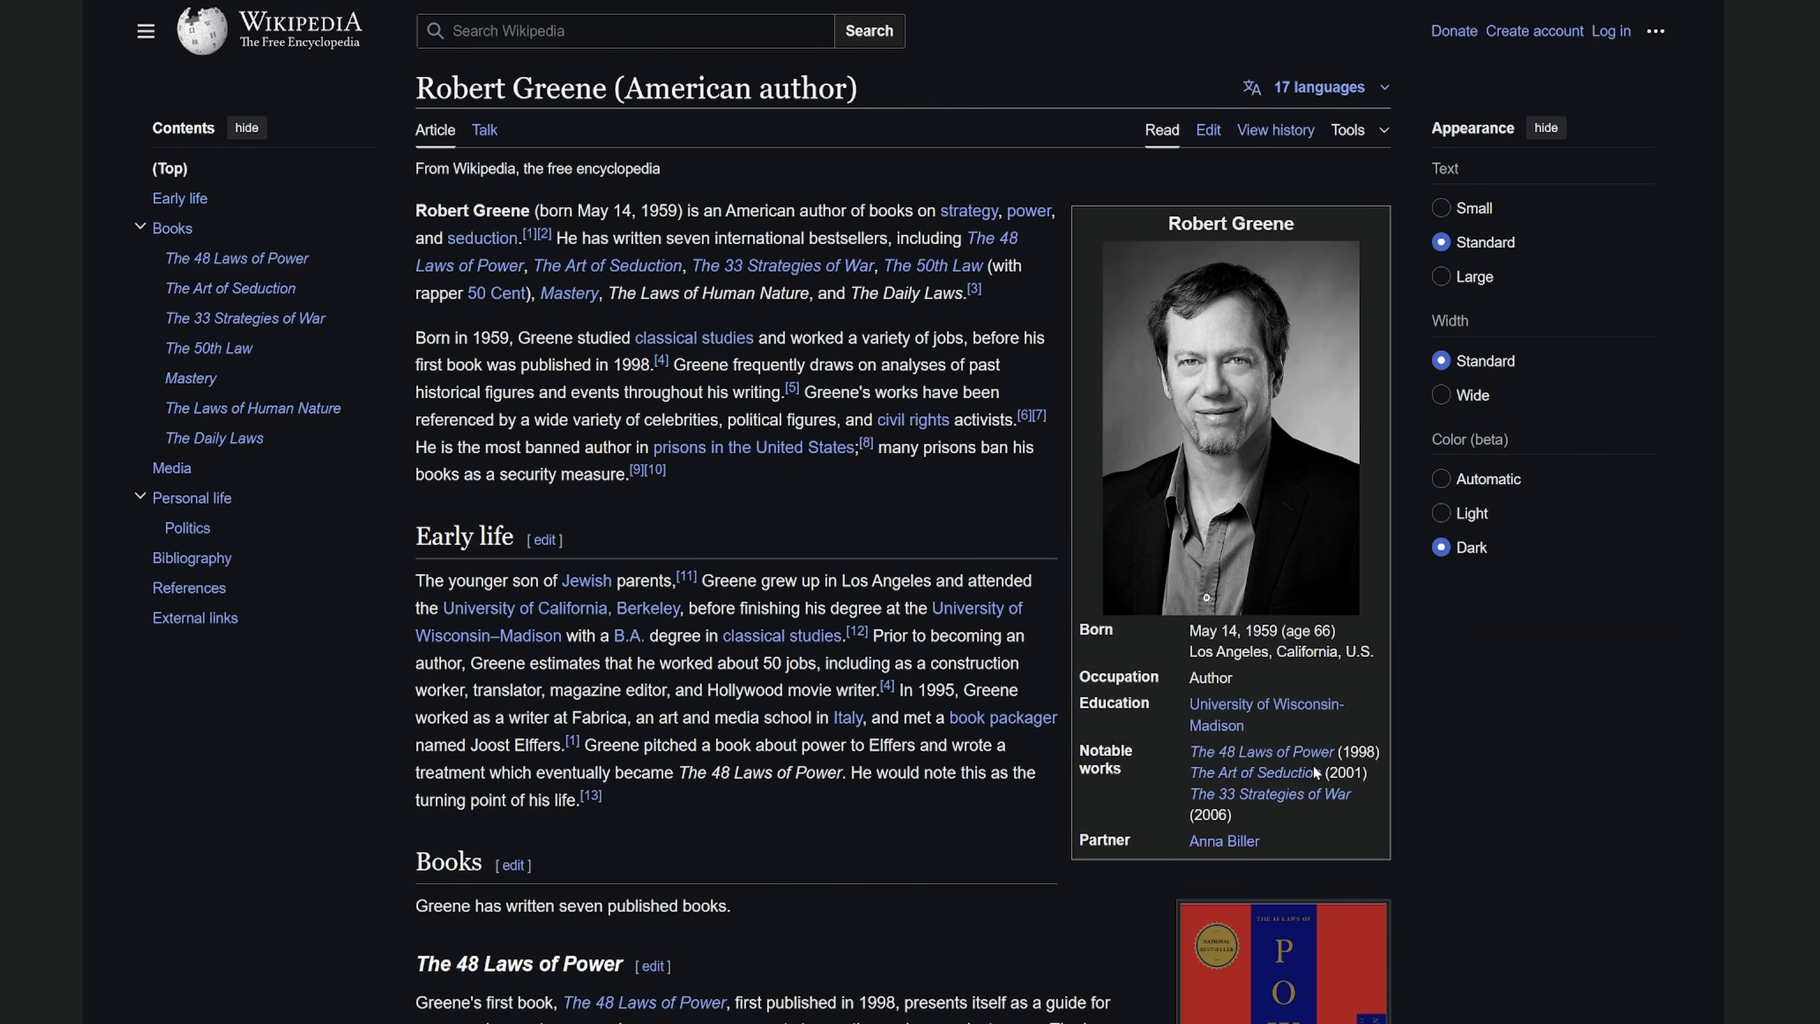
mouse_move(1319, 762)
left_click(1728, 2)
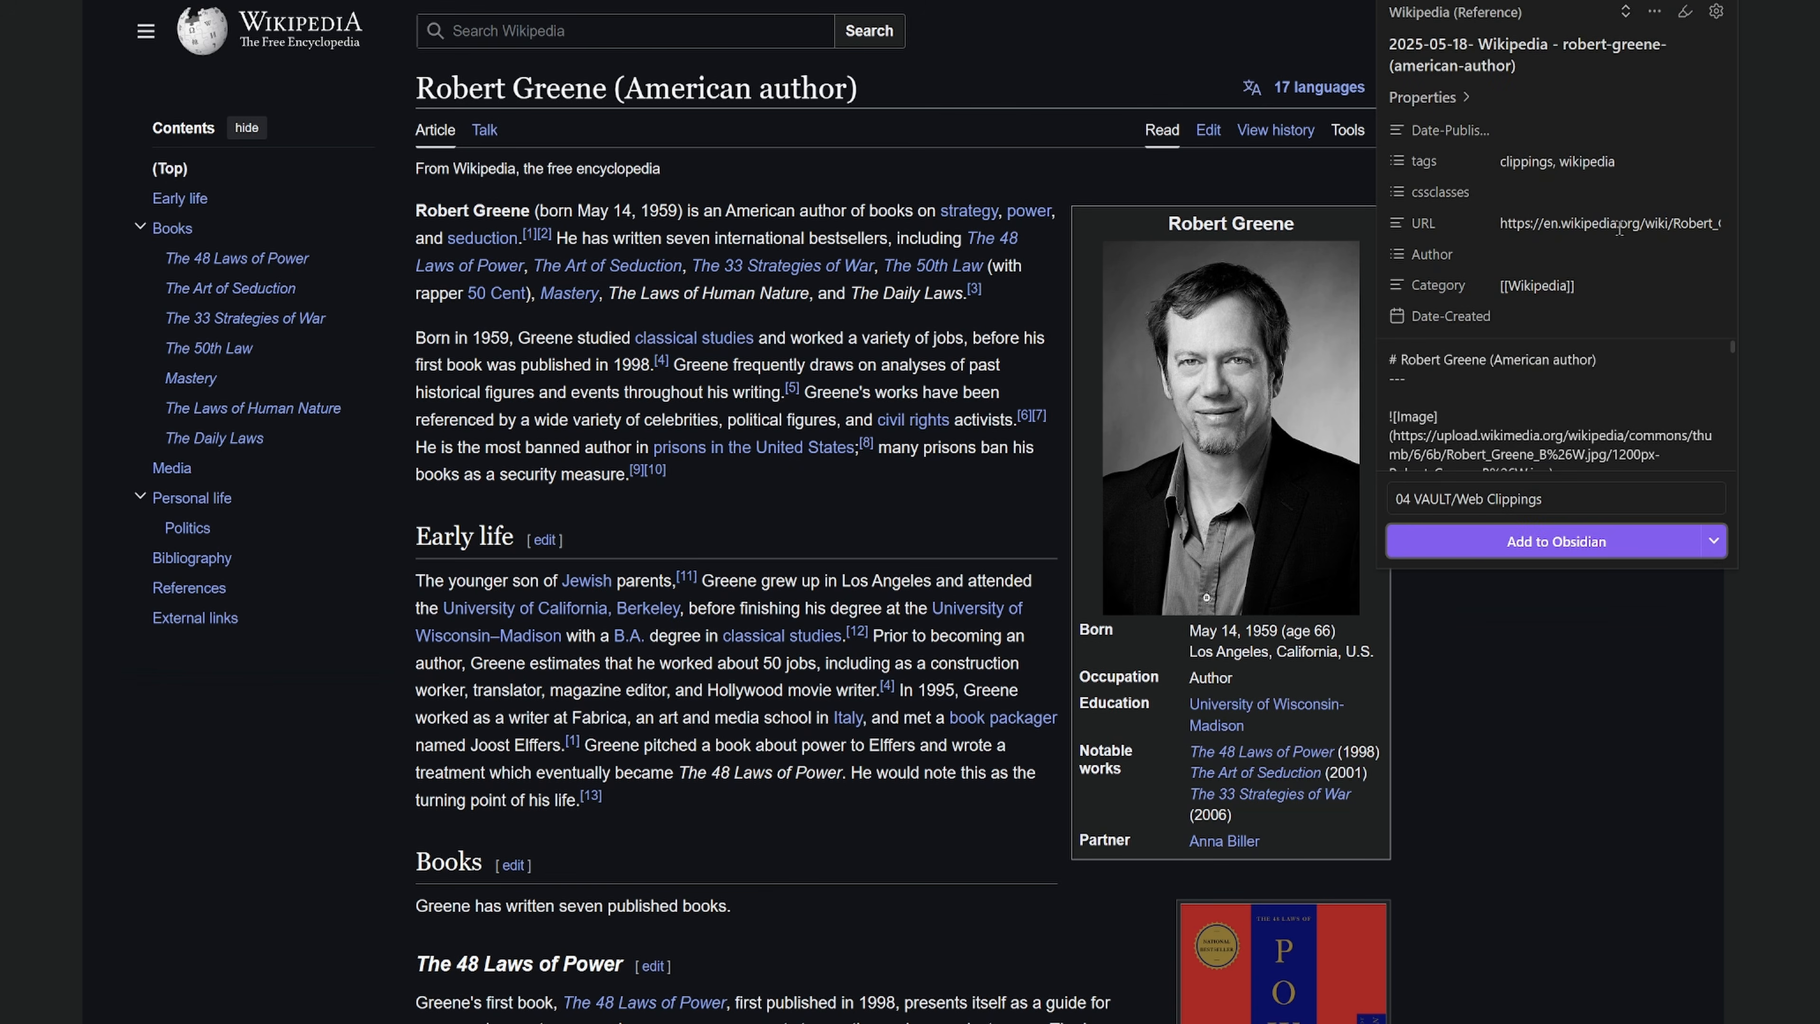
Clip the Robert Greene article to Obsidian using the Wikipedia Famous Person template.
left_click(1438, 21)
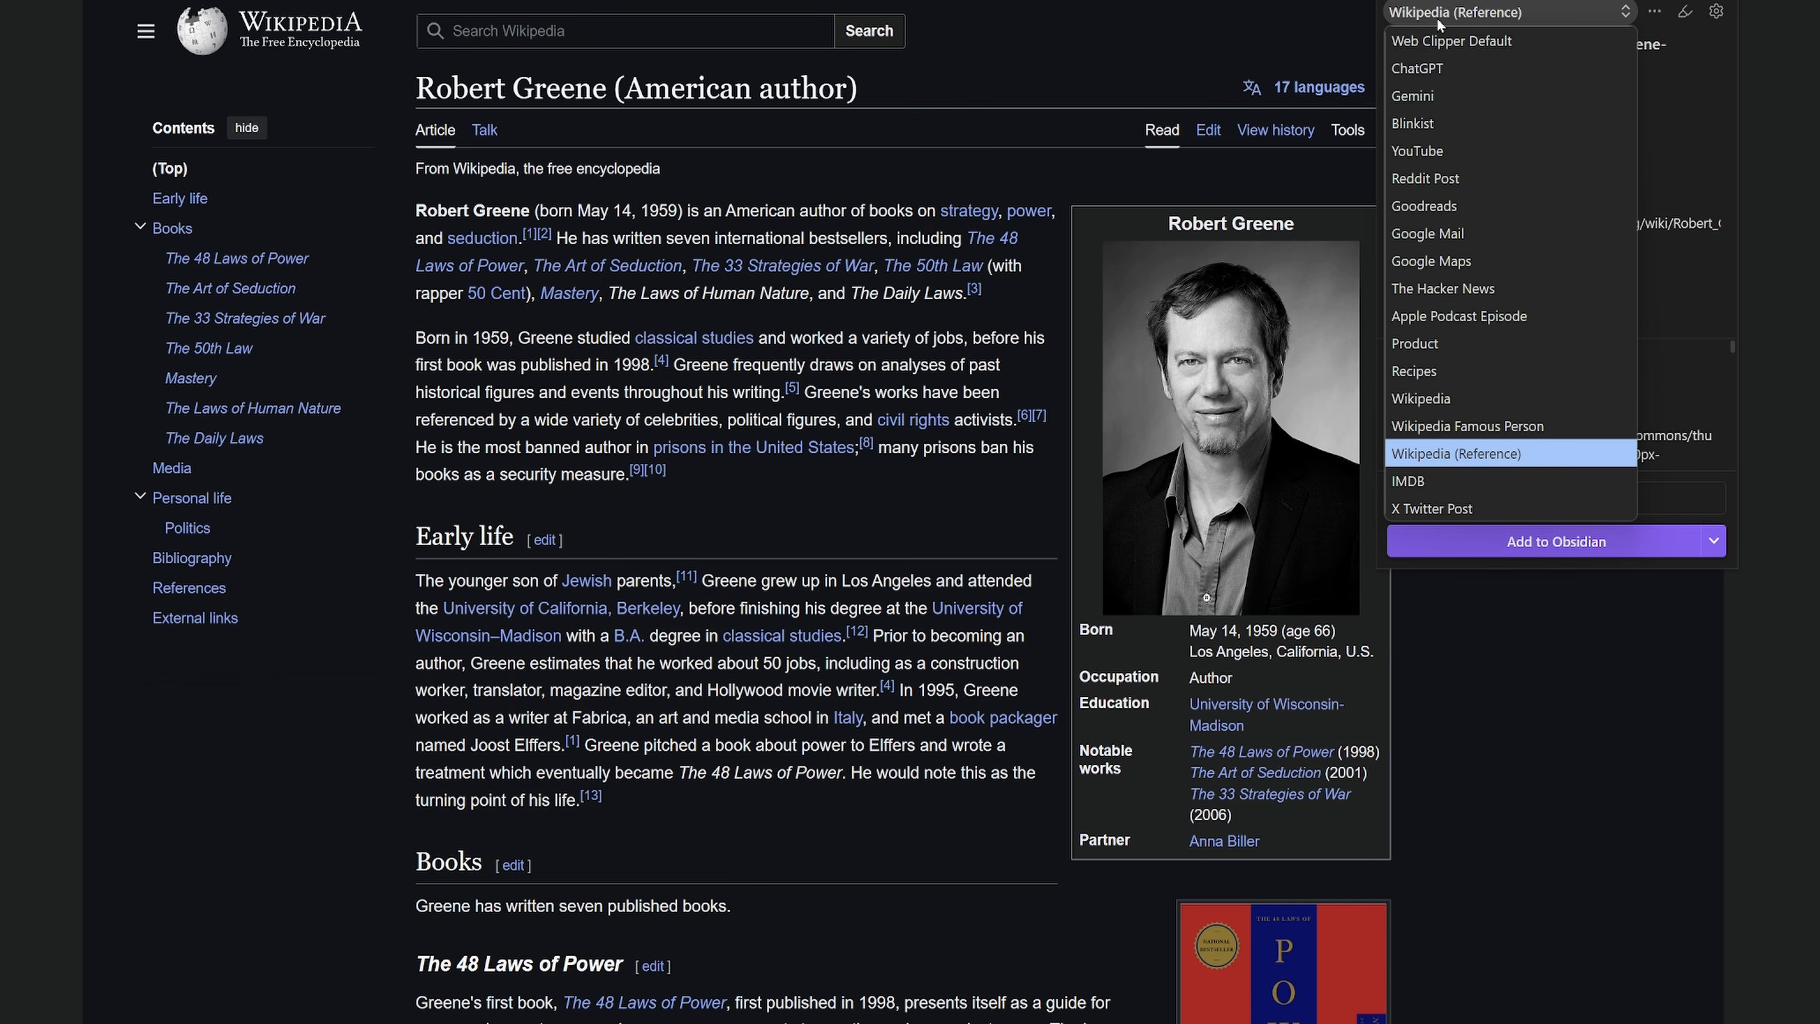
left_click(1487, 429)
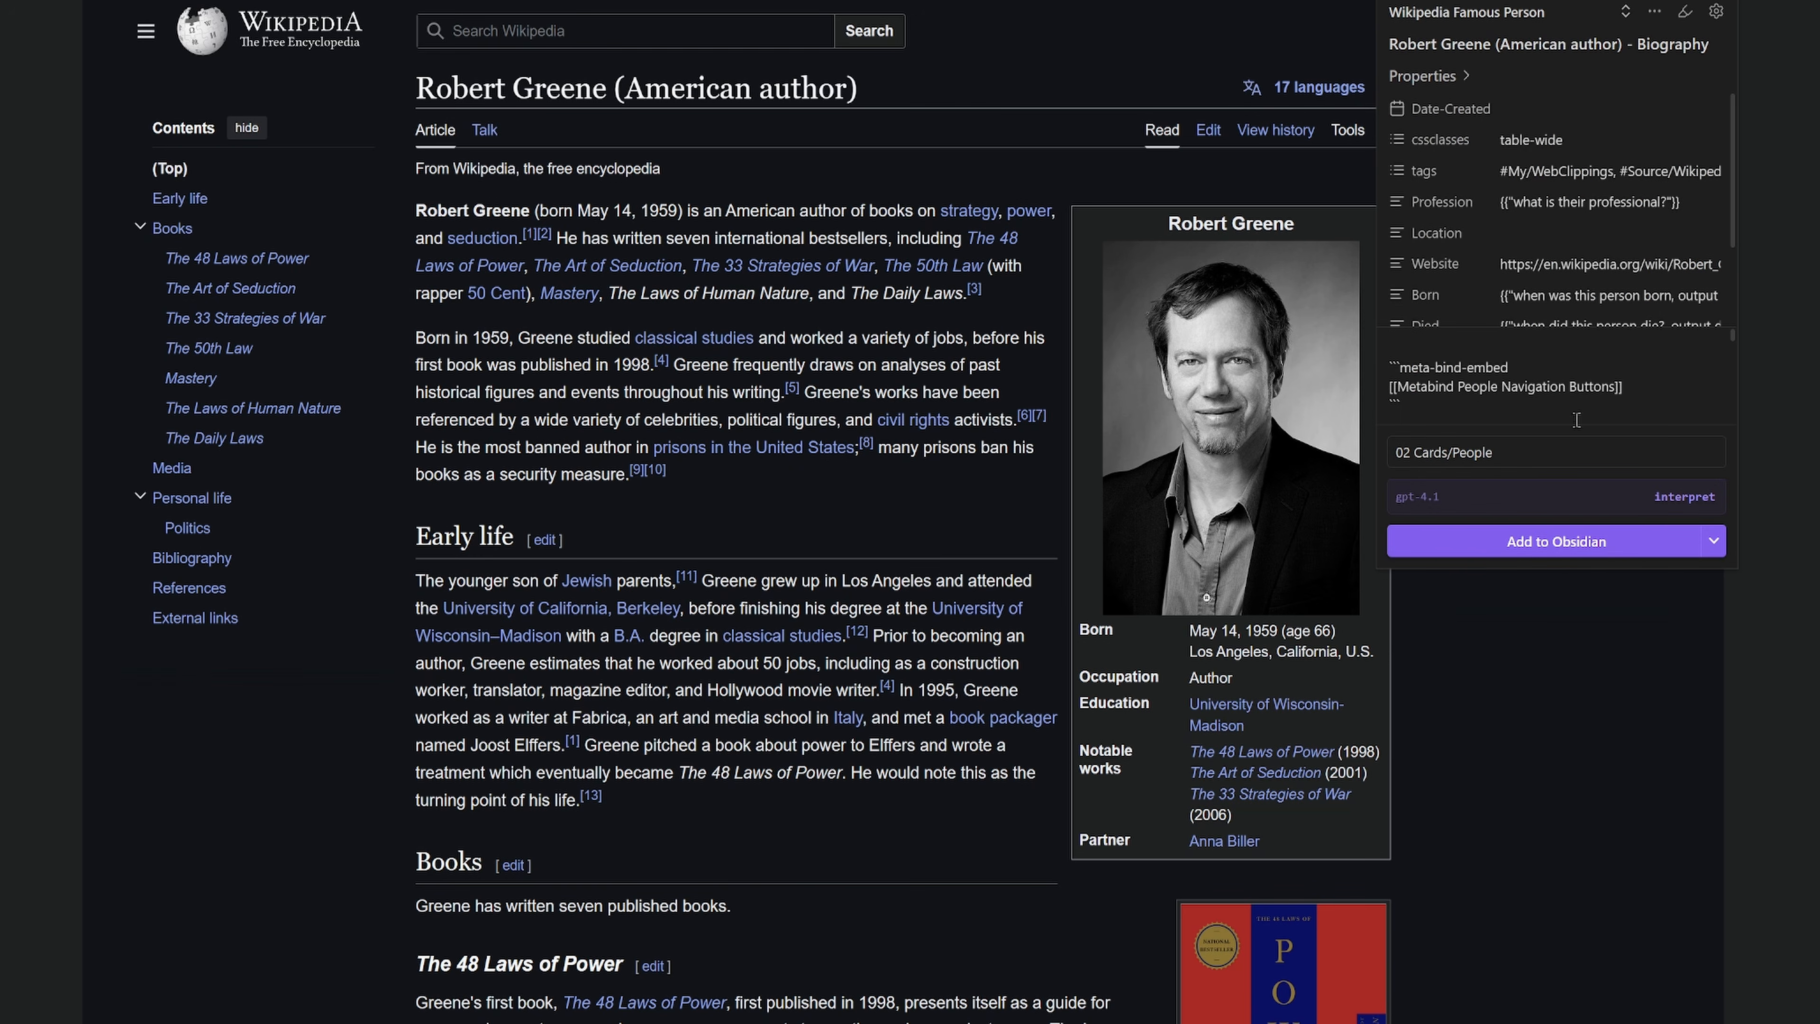
left_click(1549, 544)
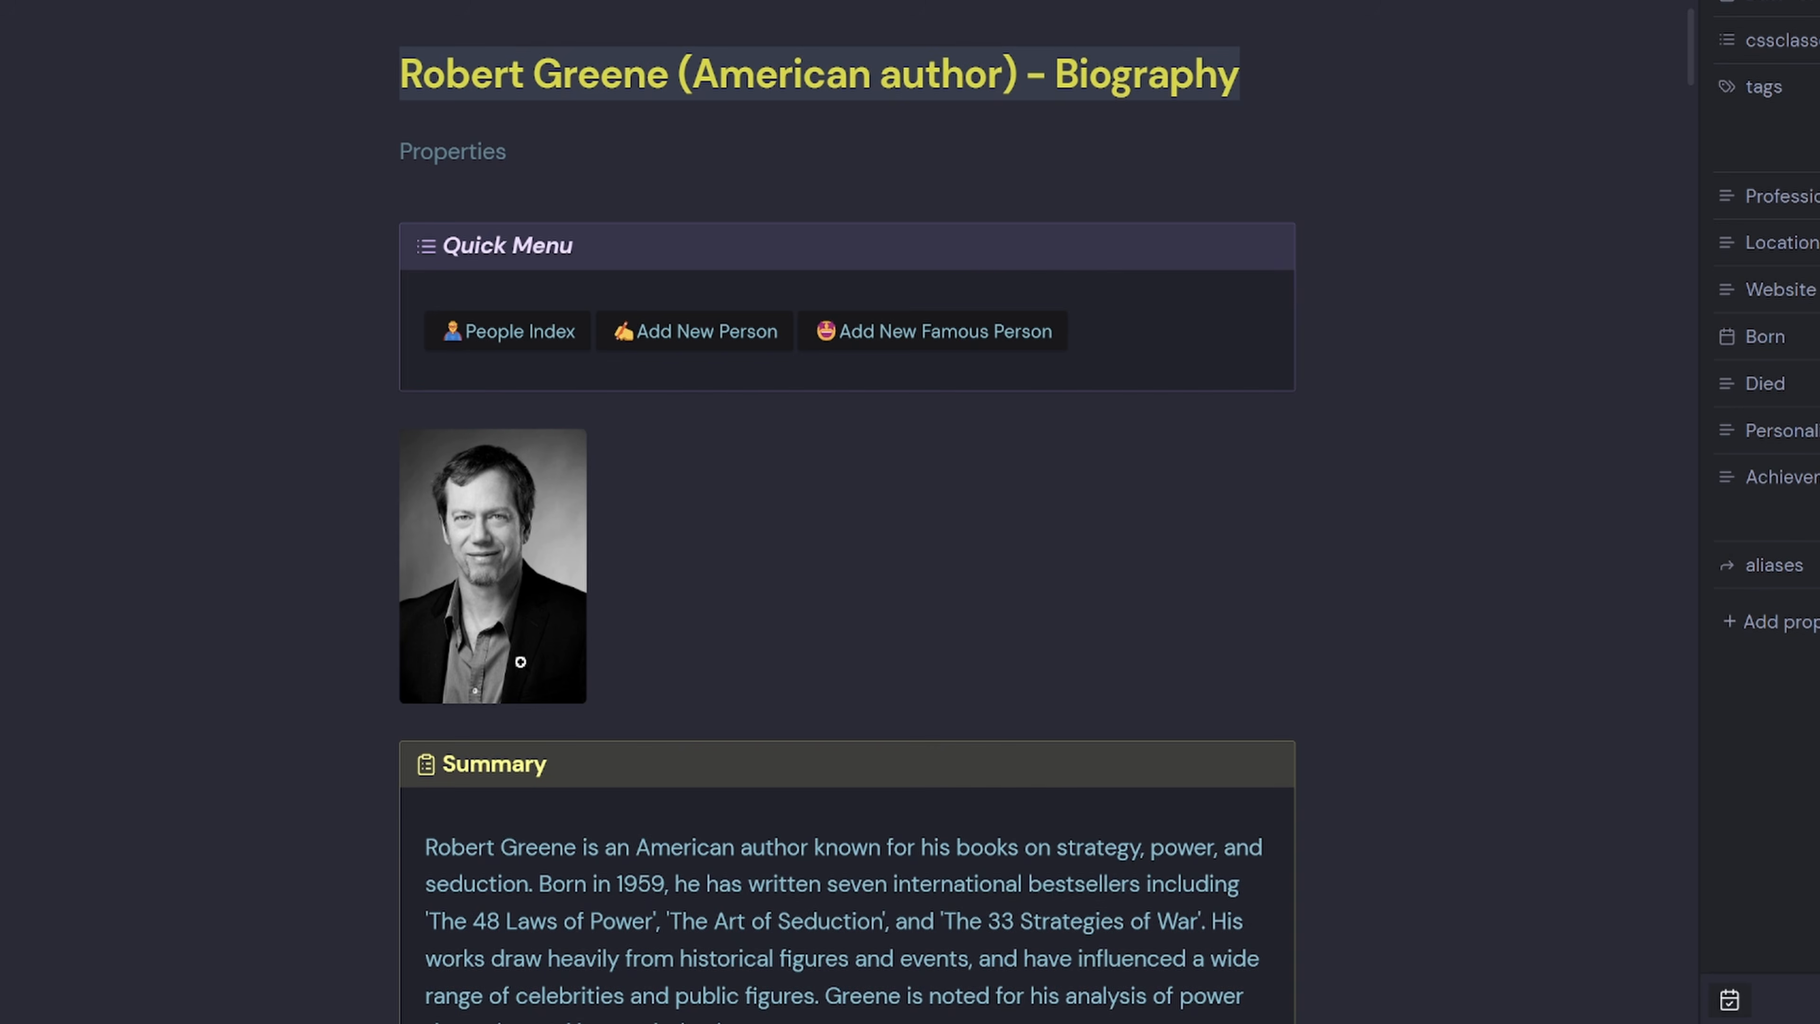
Scroll through the clipped Robert Greene biography note, checking the importance question section.
scroll(690, 602, "down", 3)
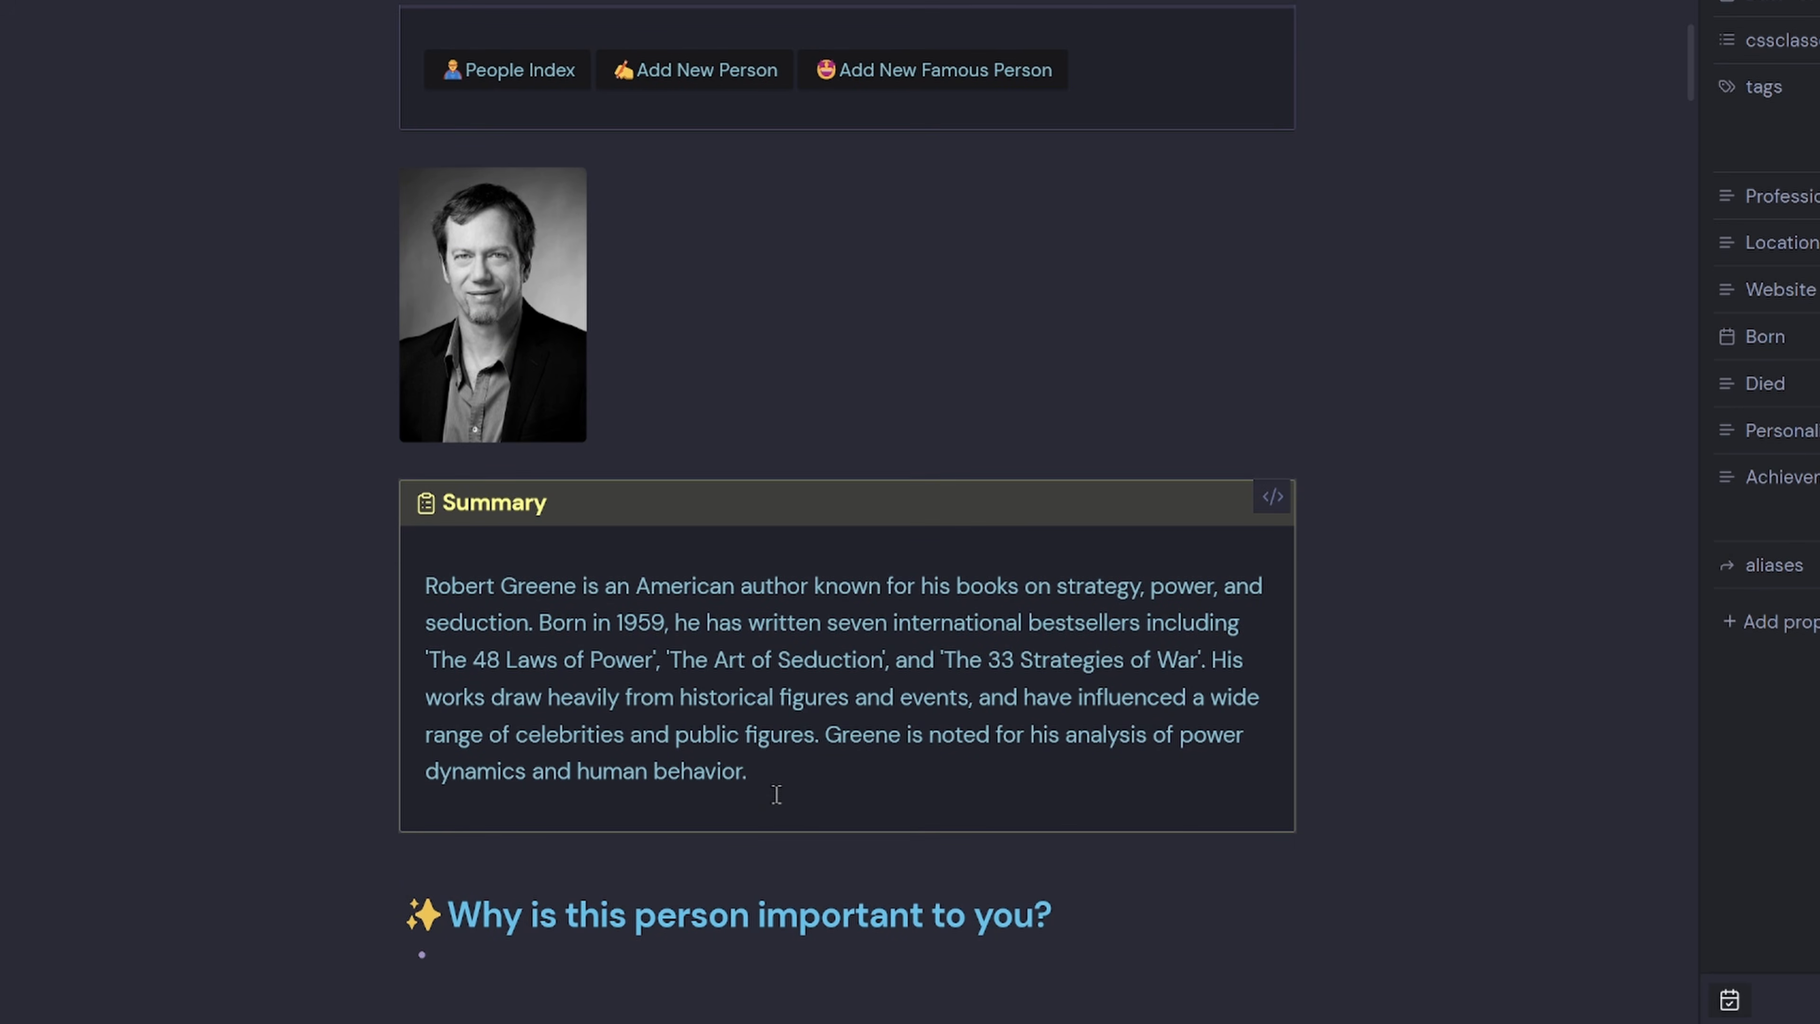
scroll(745, 746, "down", 2)
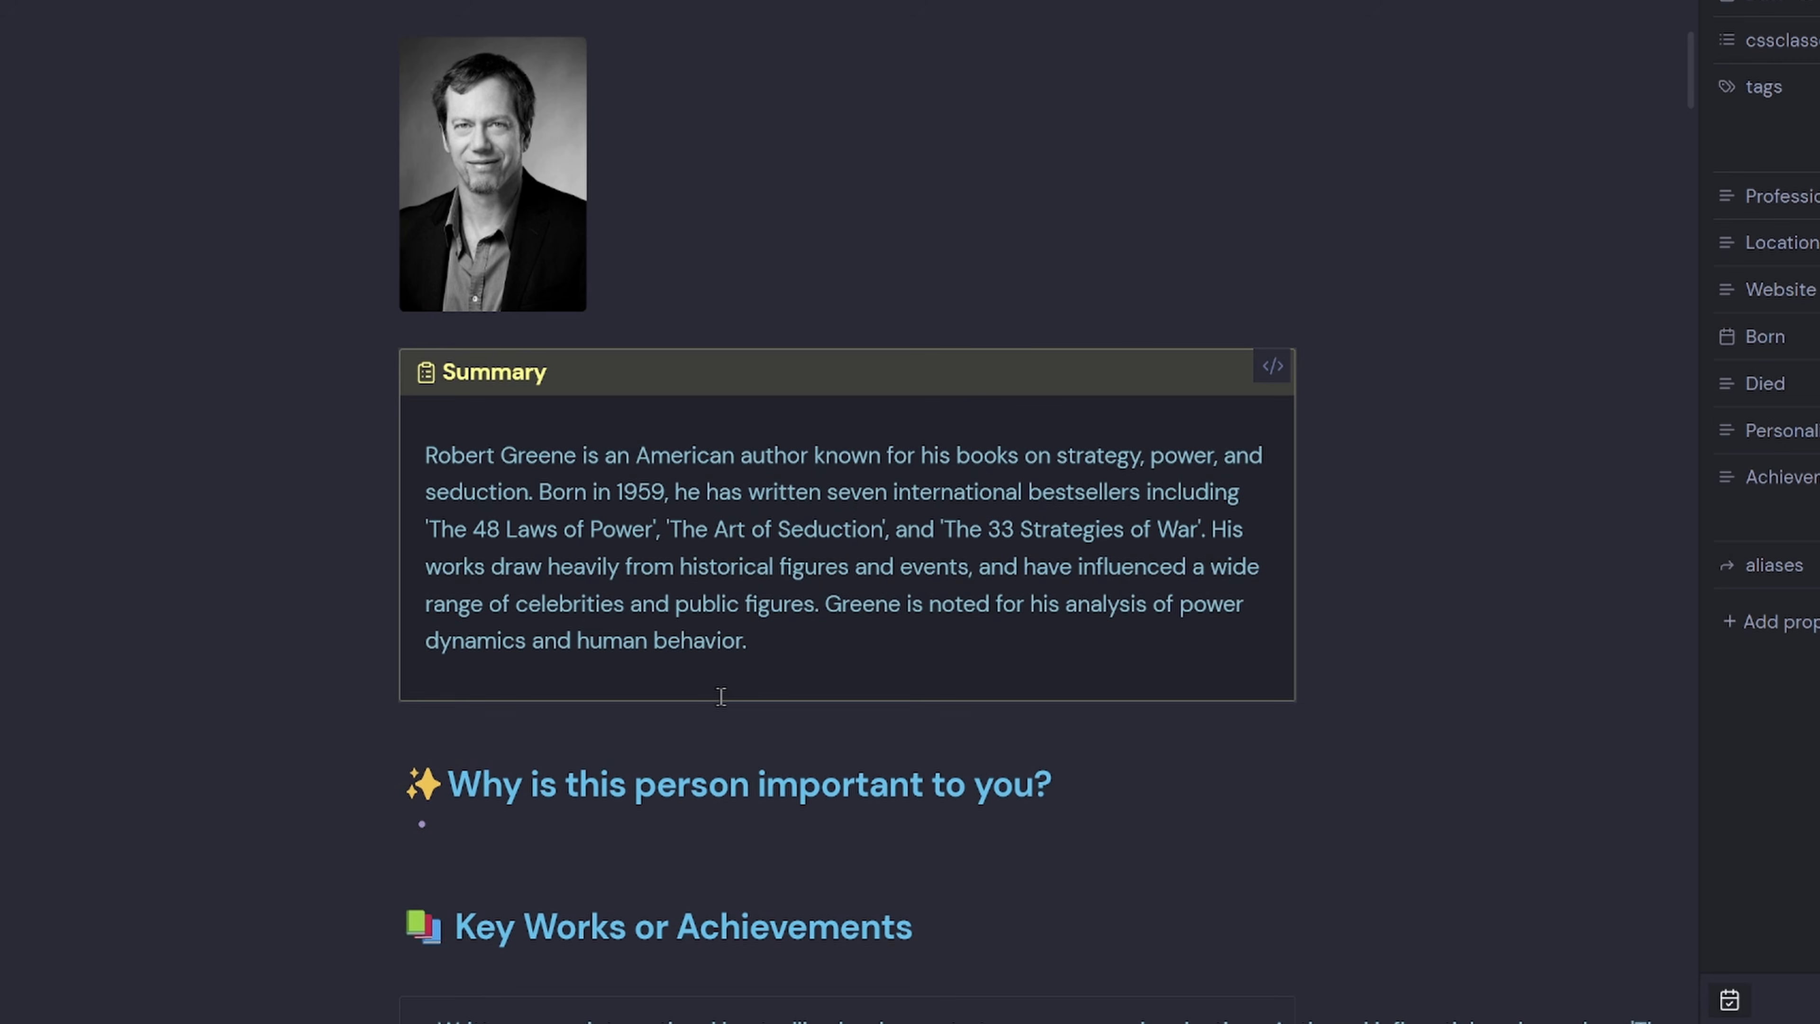
scroll(721, 696, "down", 2)
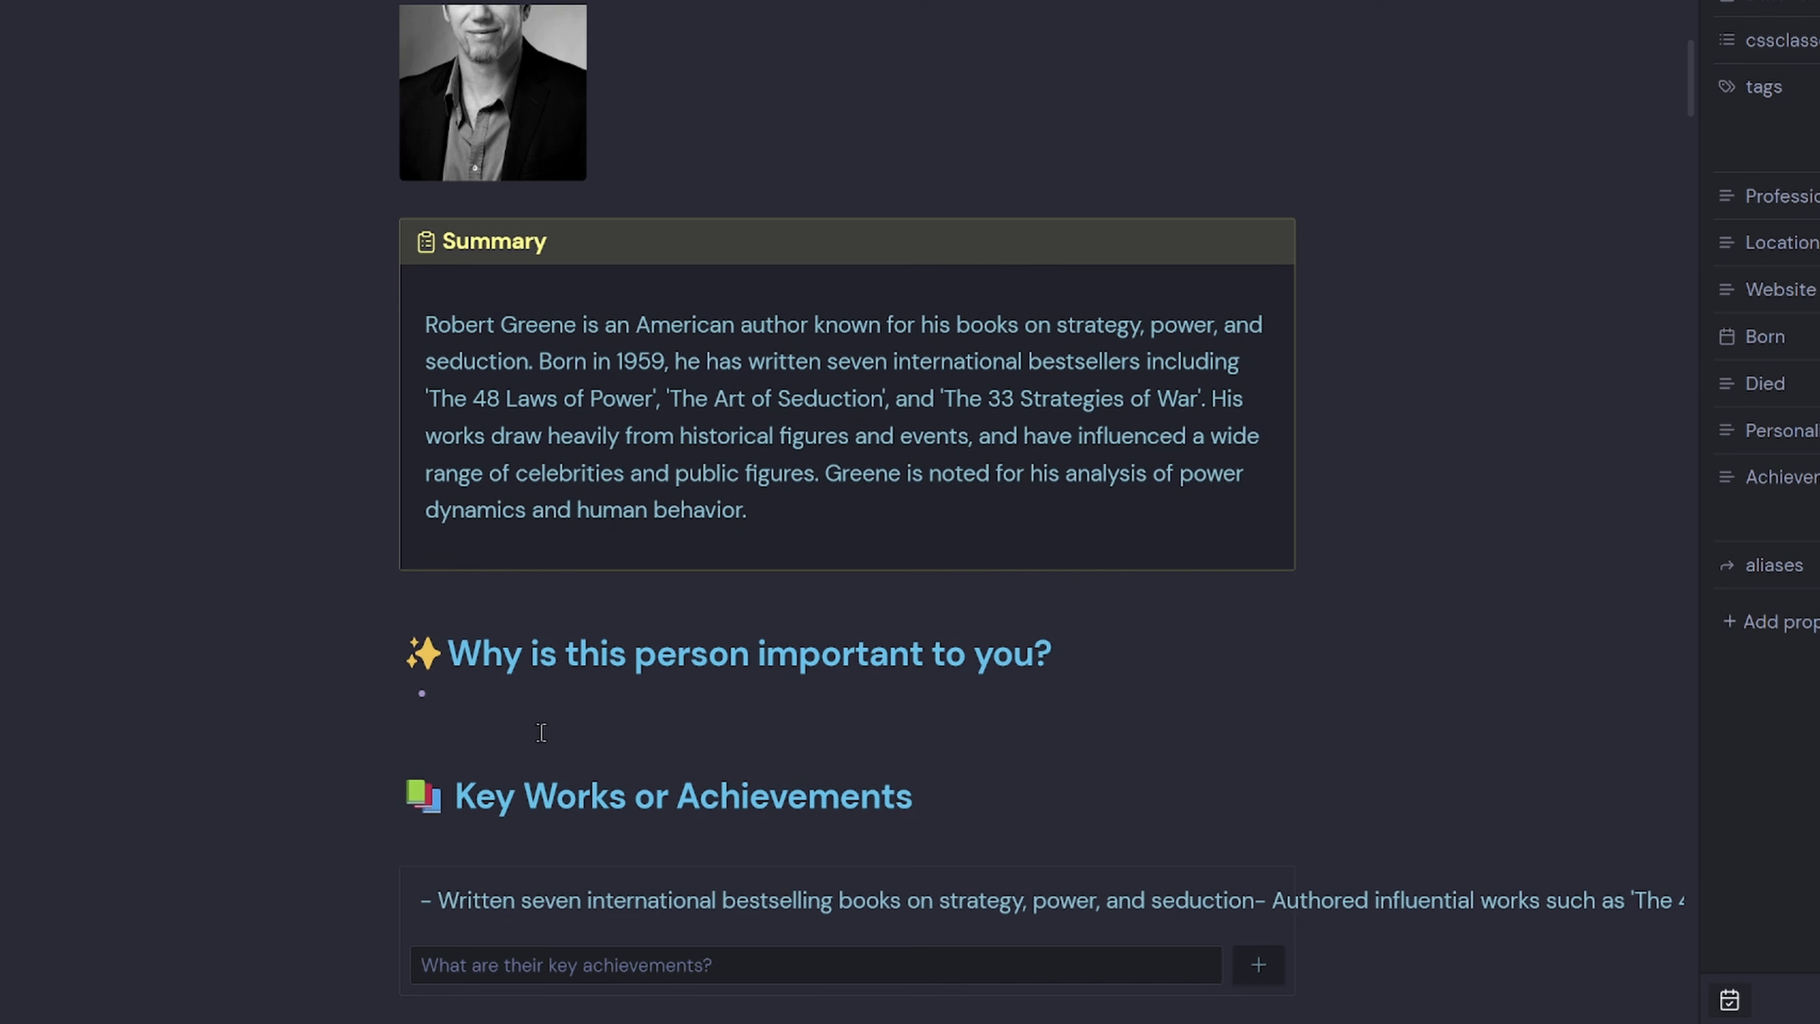
left_click(781, 698)
scroll(756, 853, "down", 4)
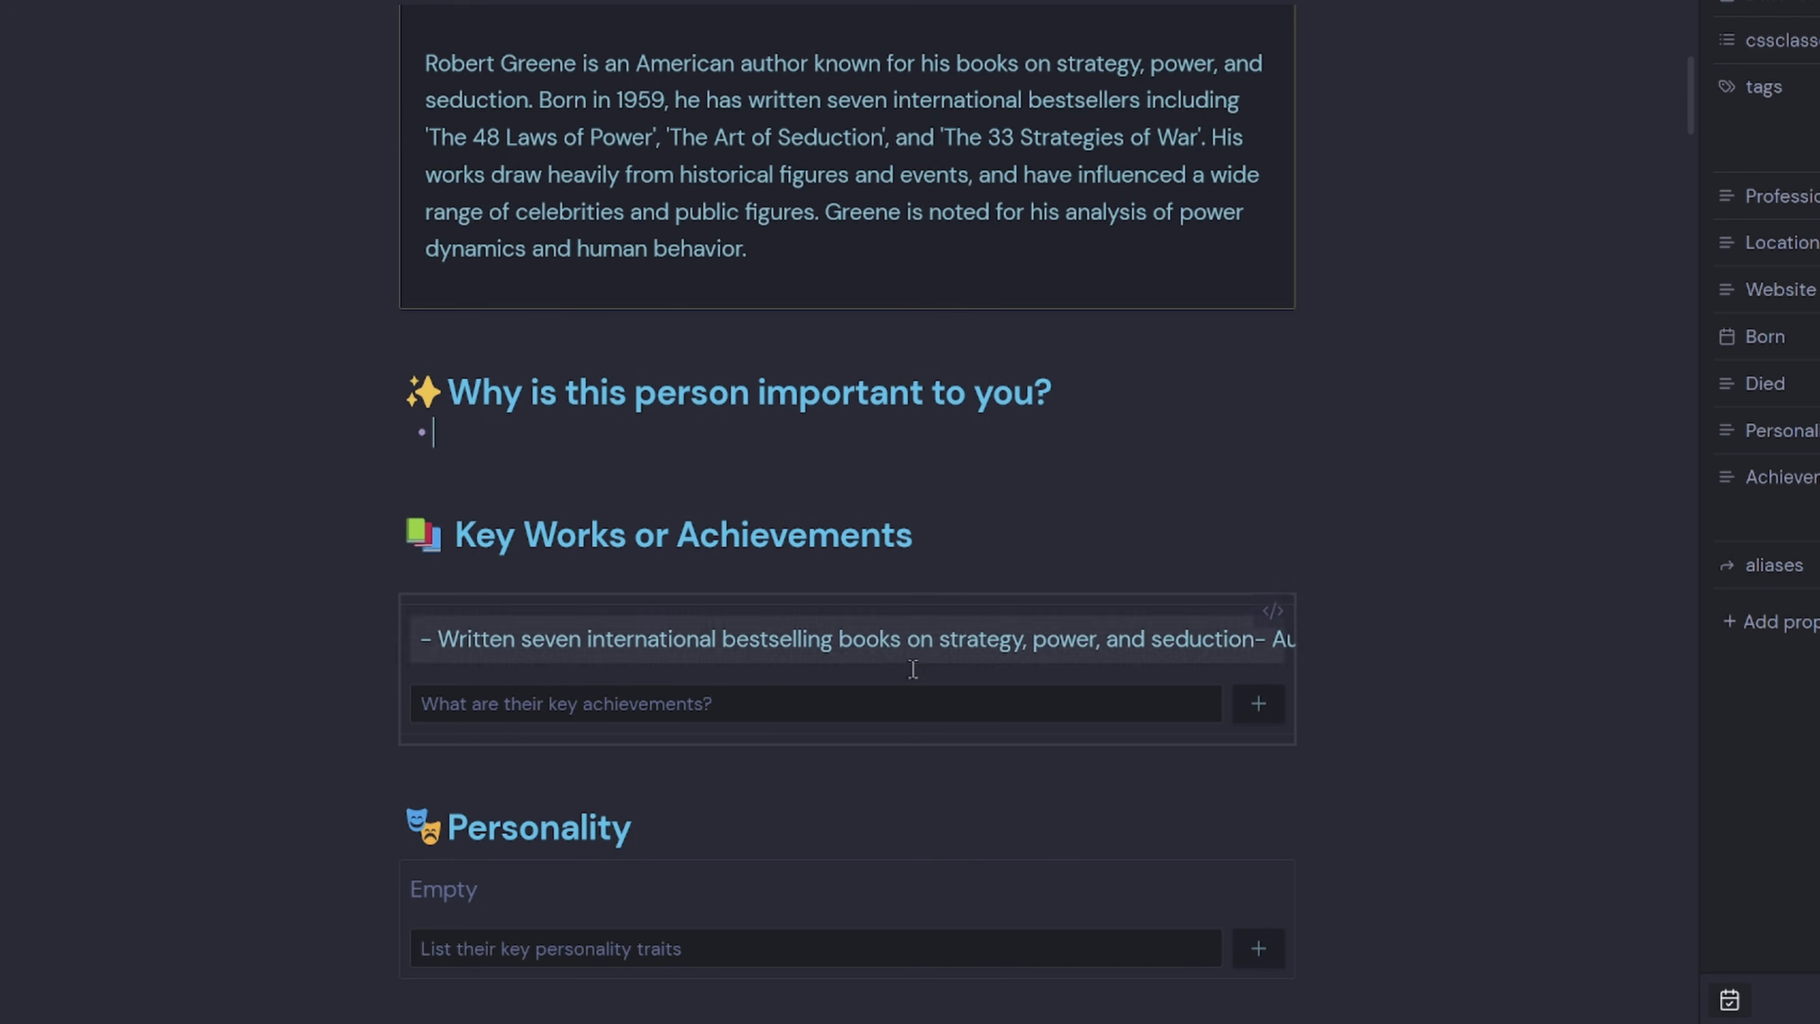
scroll(894, 841, "down", 6)
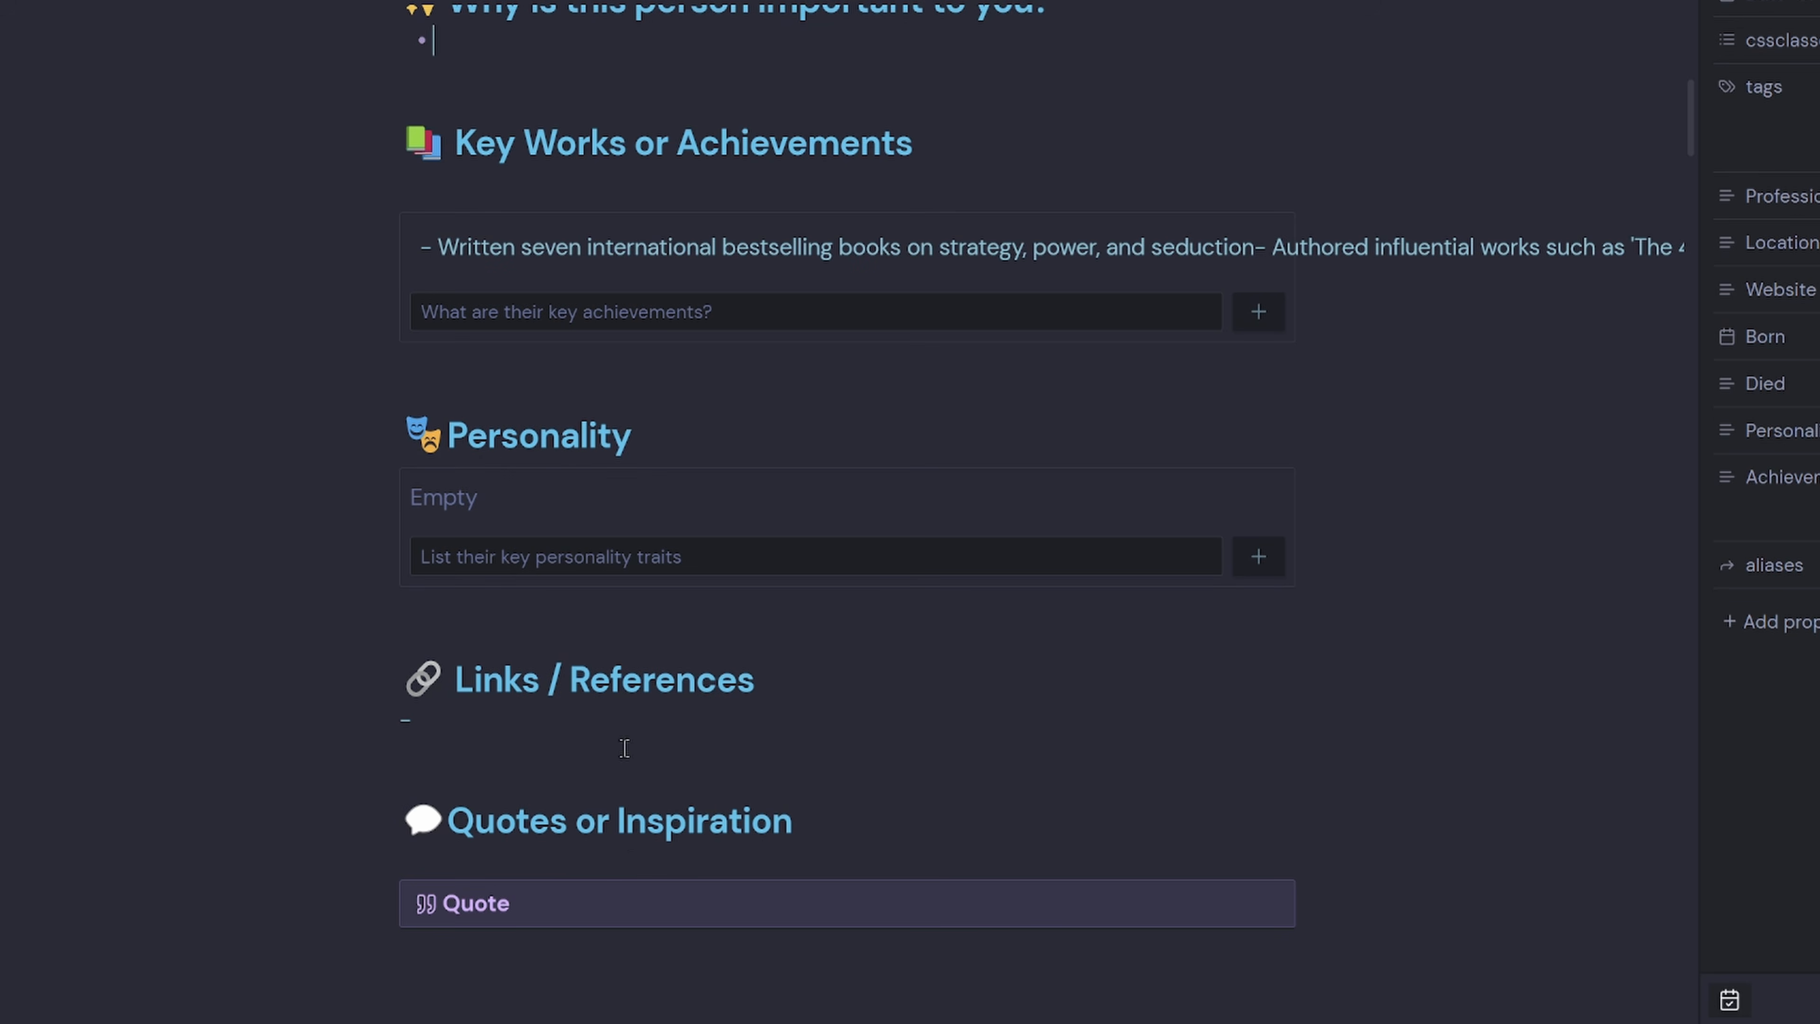
scroll(633, 840, "down", 10)
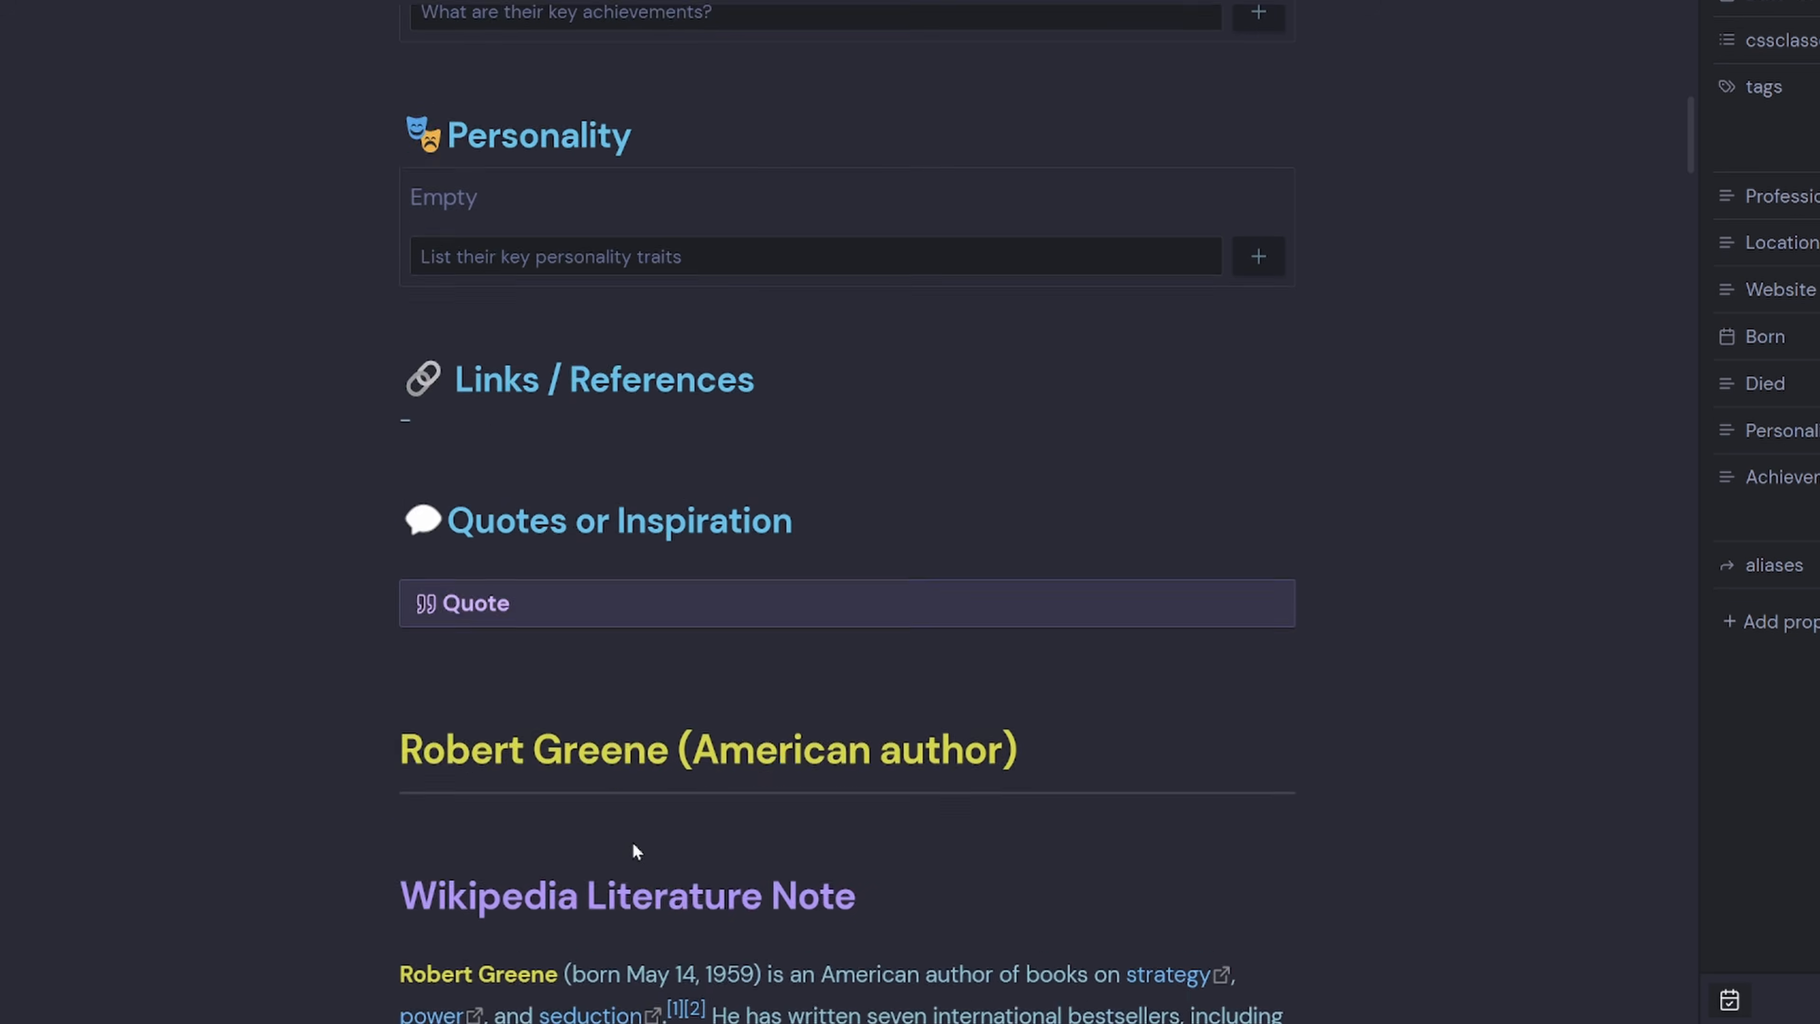
scroll(530, 431, "down", 4)
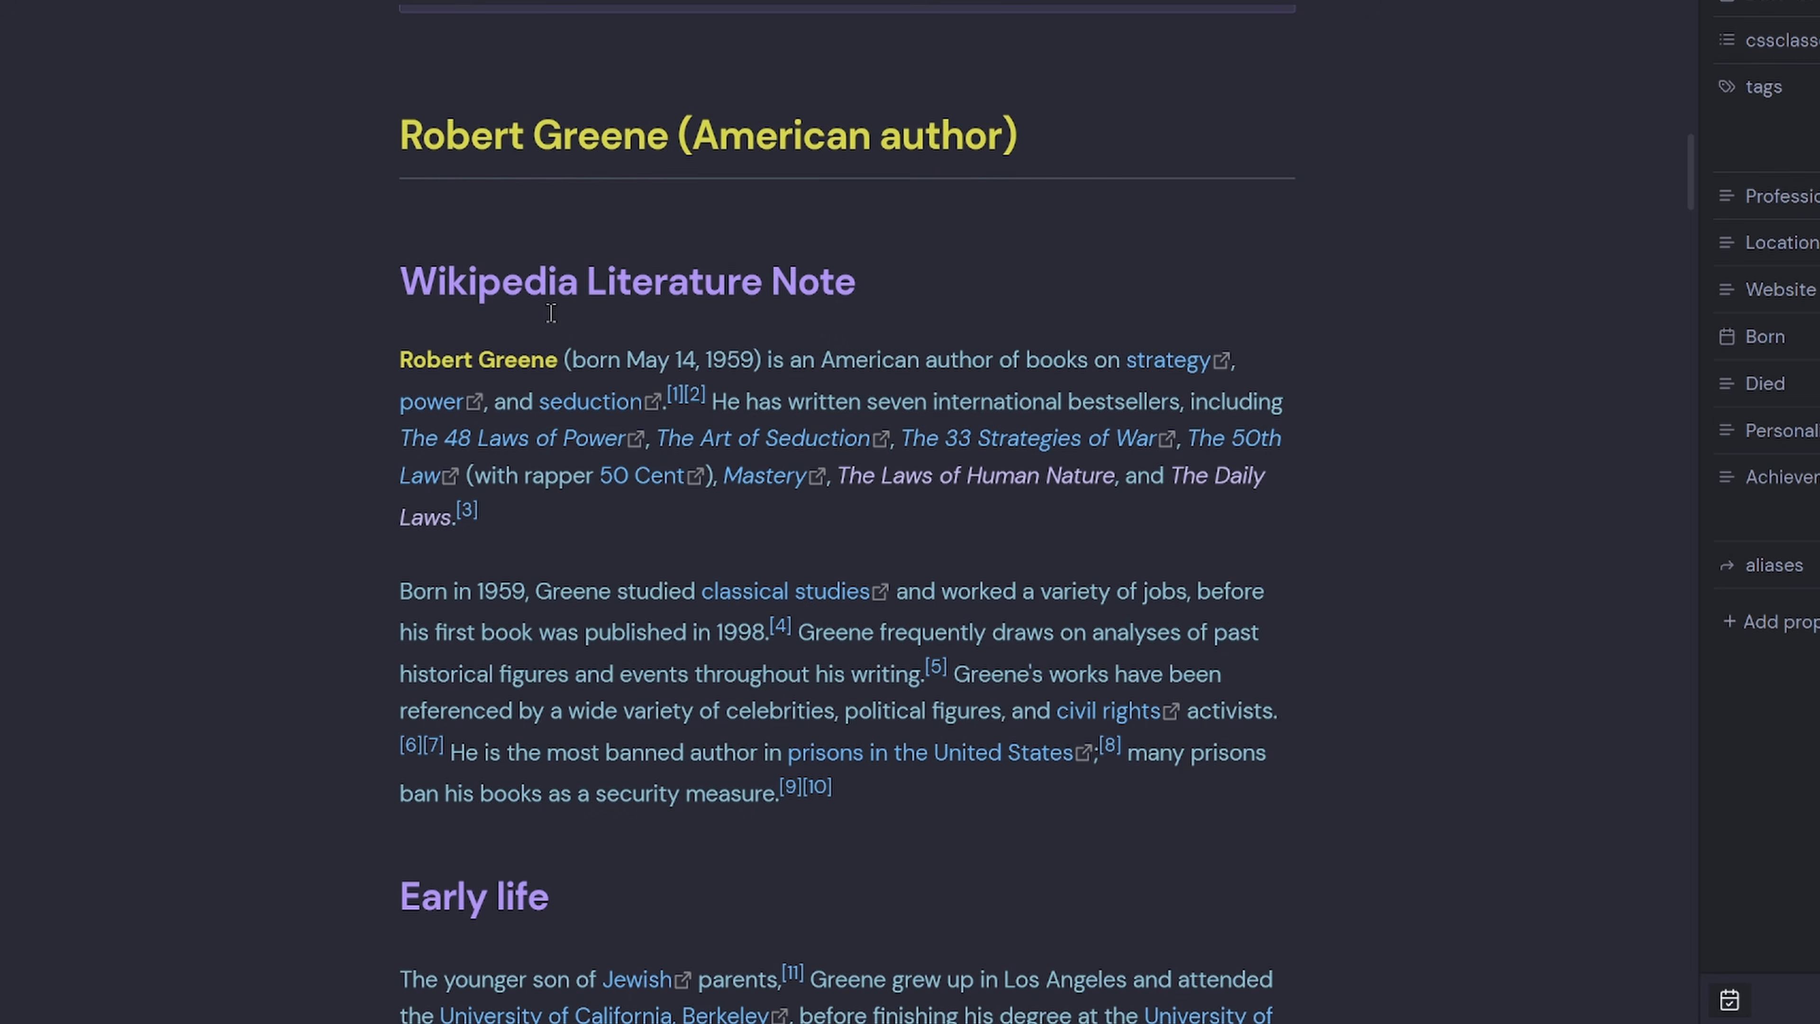
Highlight the Wikipedia Literature Note heading, then keep reviewing the rest of the note.
left_click_drag(398, 280, 924, 300)
left_click(1003, 406)
scroll(564, 714, "down", 12)
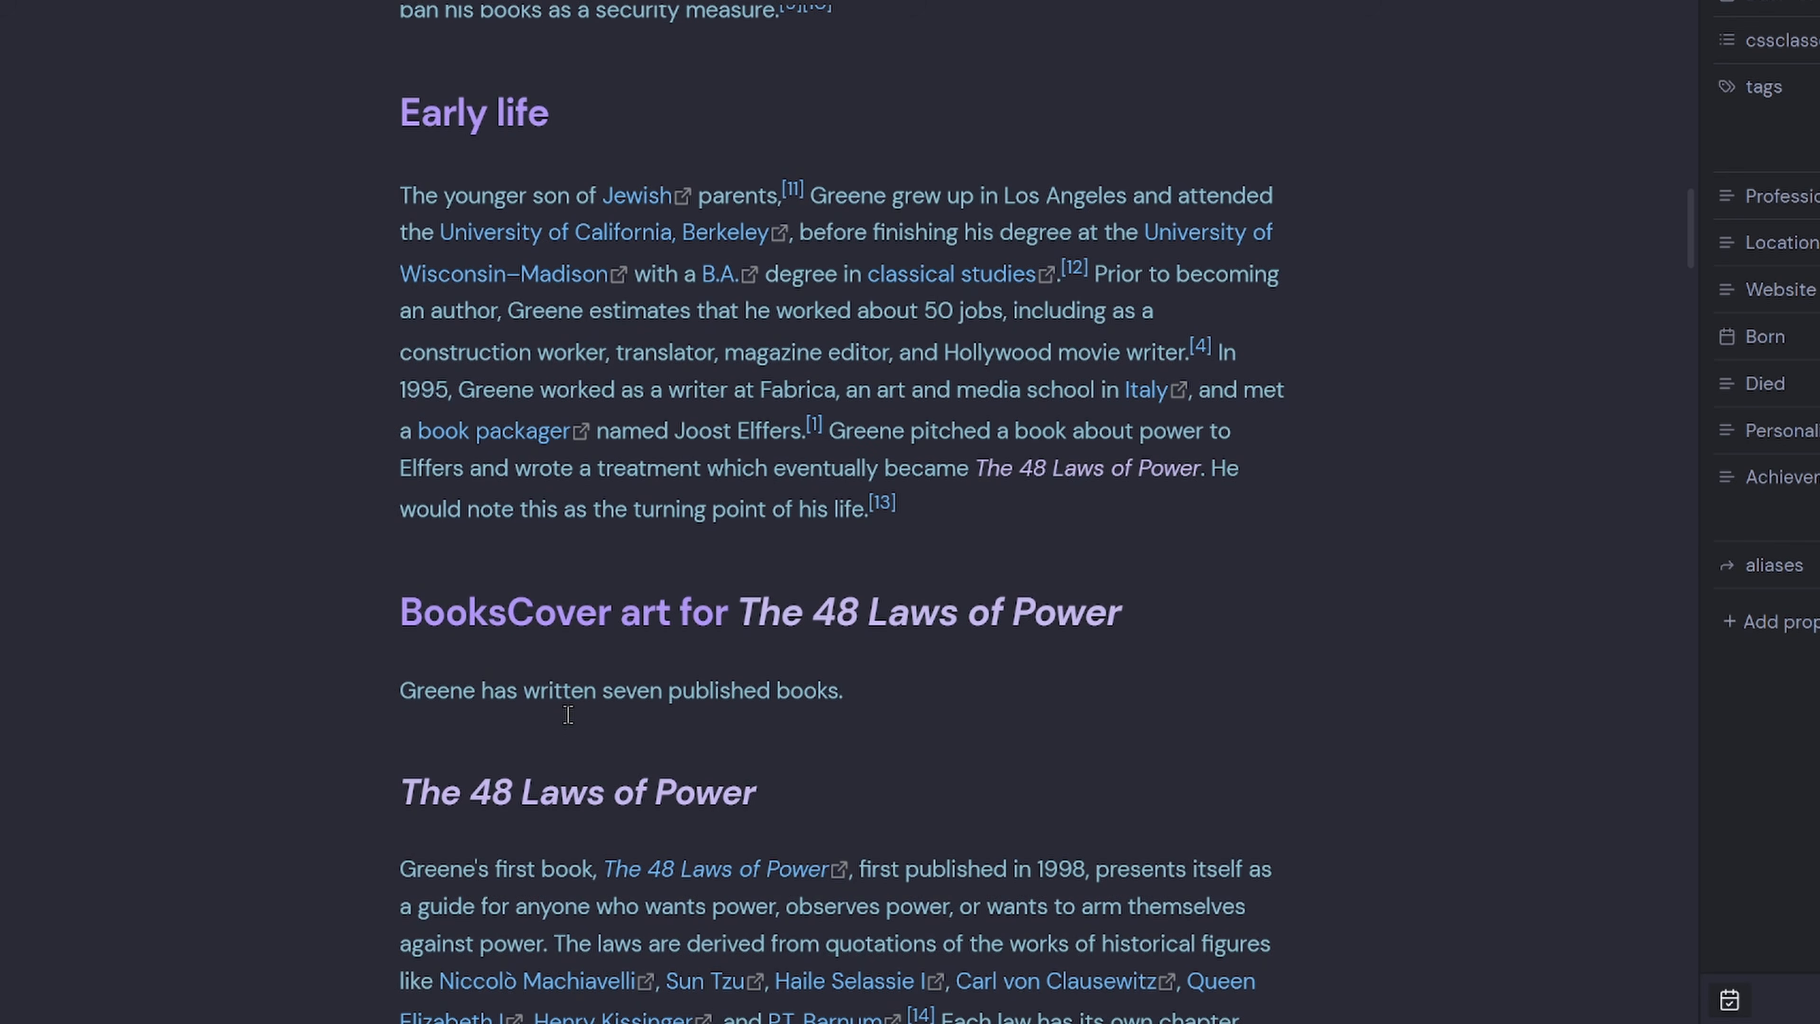
scroll(568, 715, "down", 20)
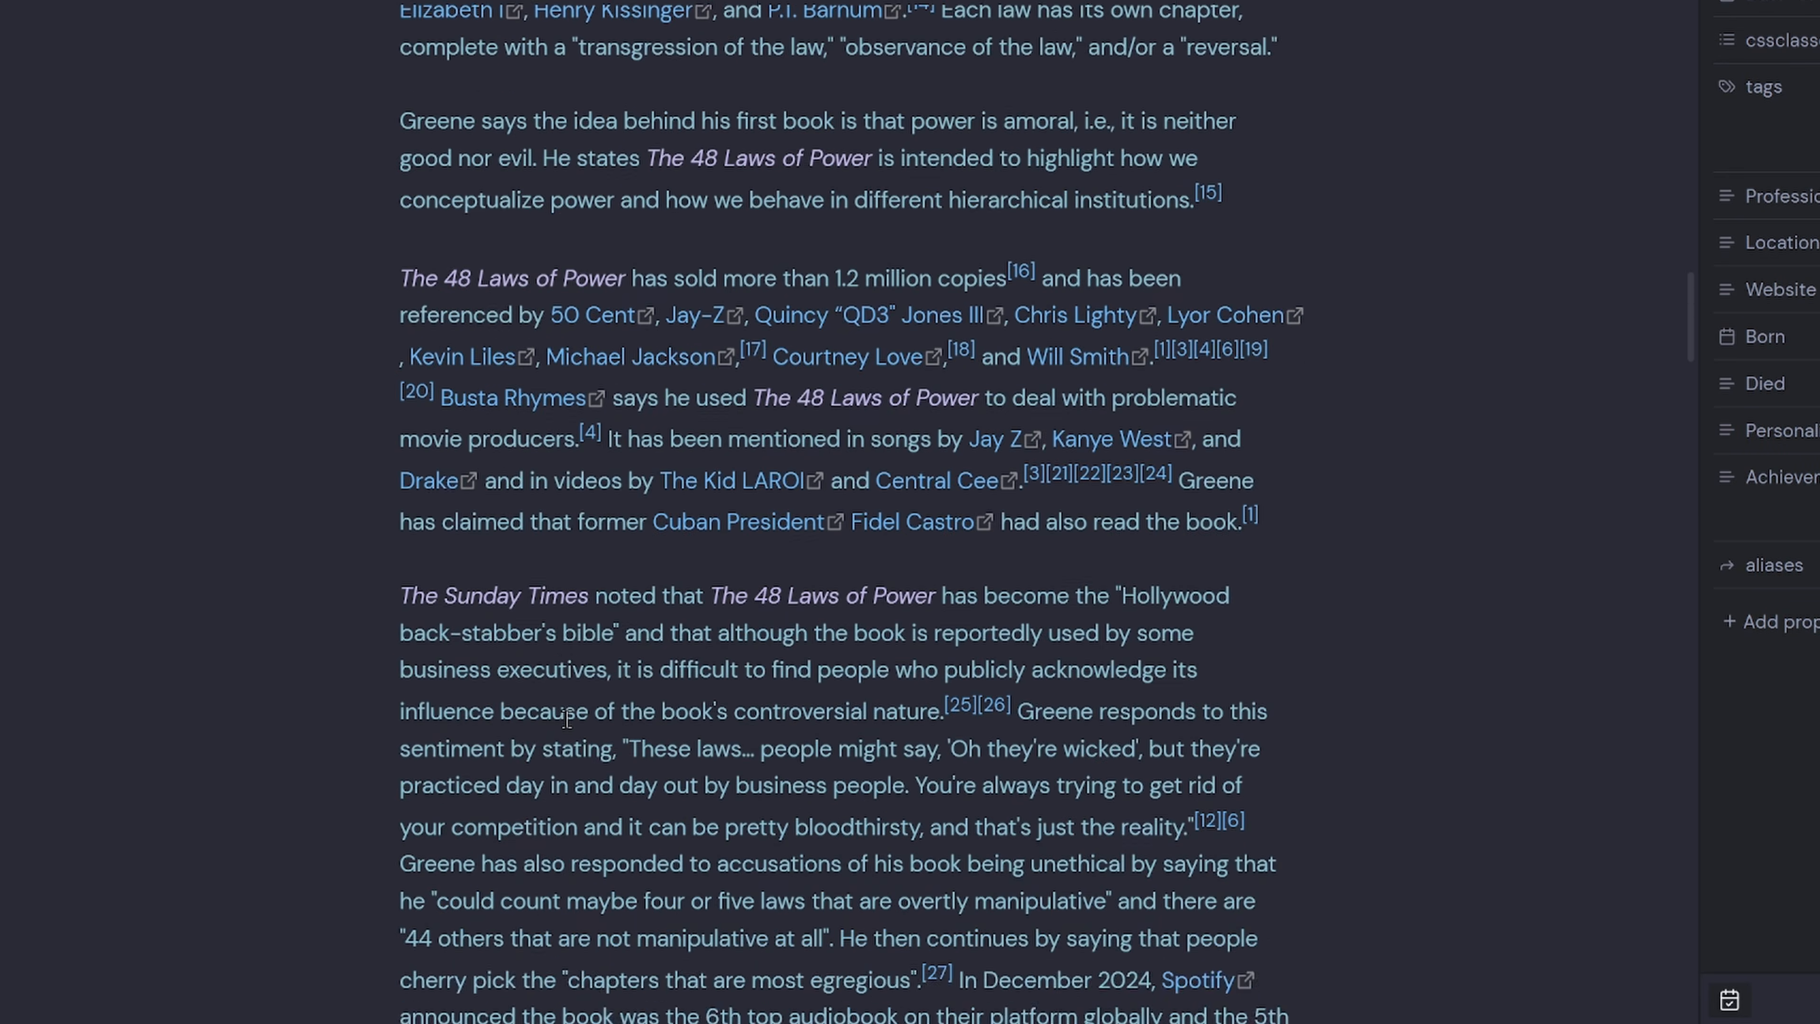
scroll(566, 719, "down", 2)
scroll(976, 883, "down", 20)
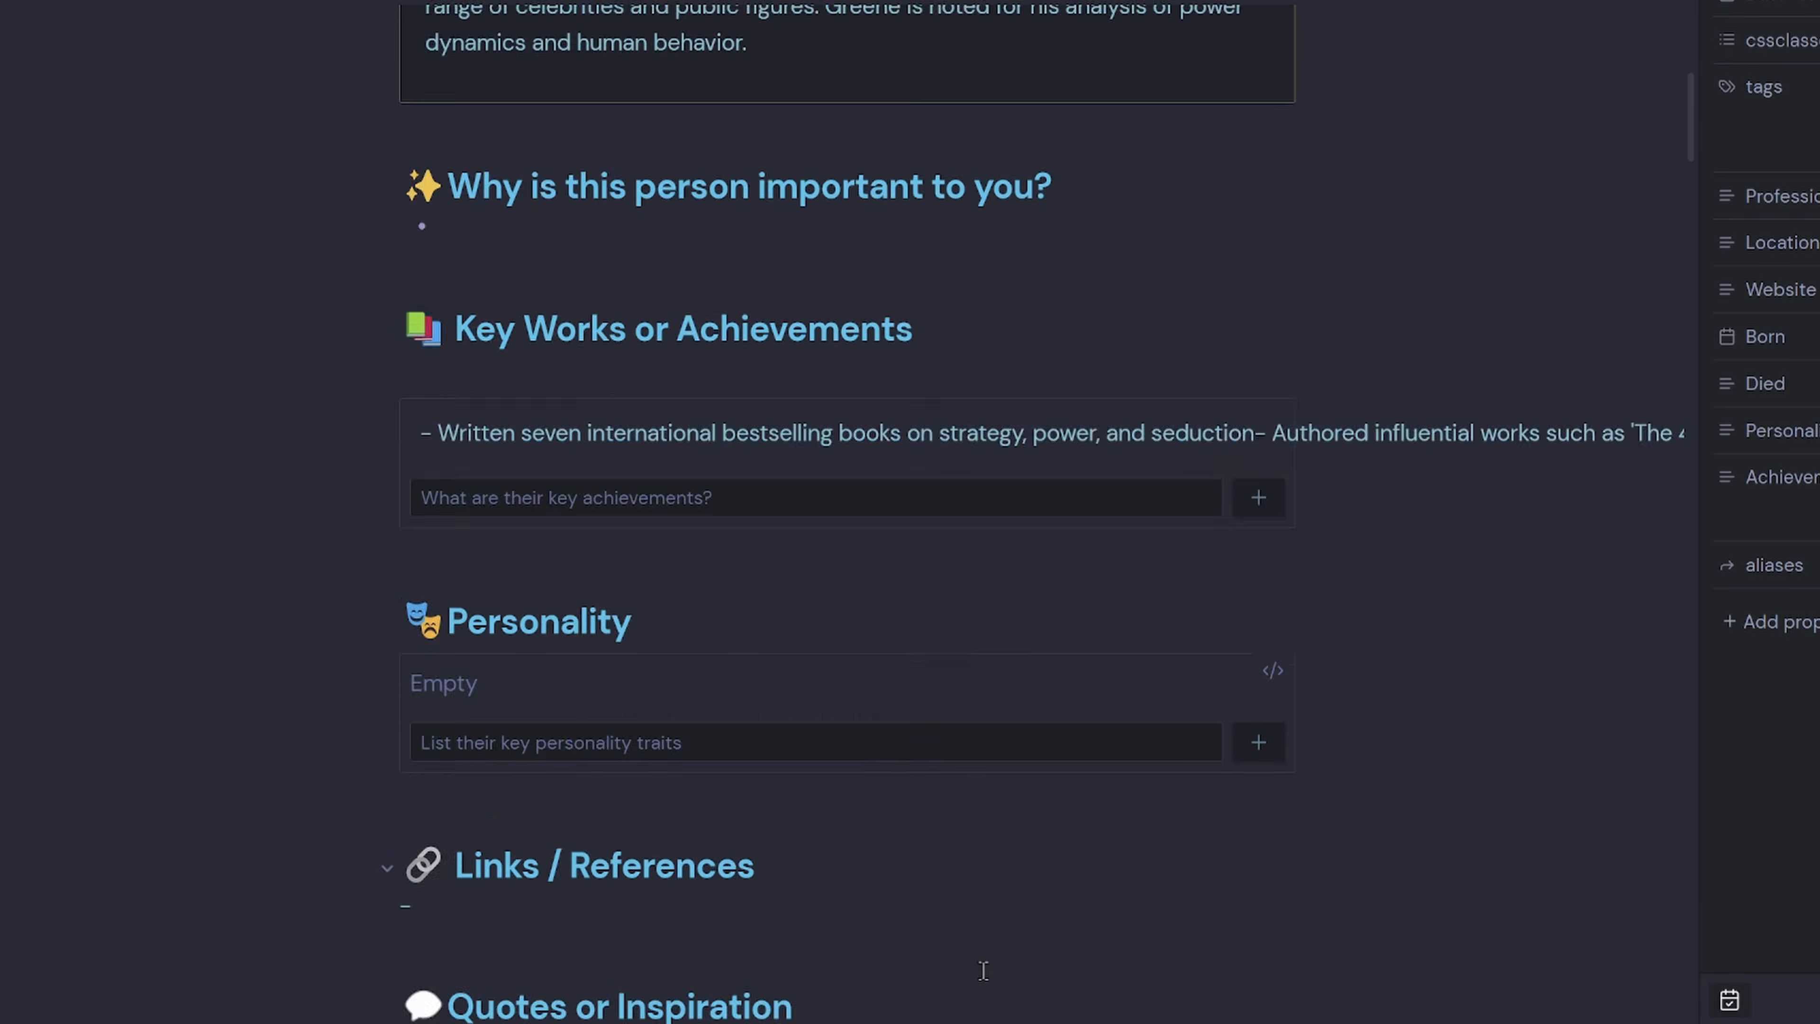
scroll(802, 735, "up", 20)
scroll(753, 912, "down", 4)
scroll(753, 912, "down", 3)
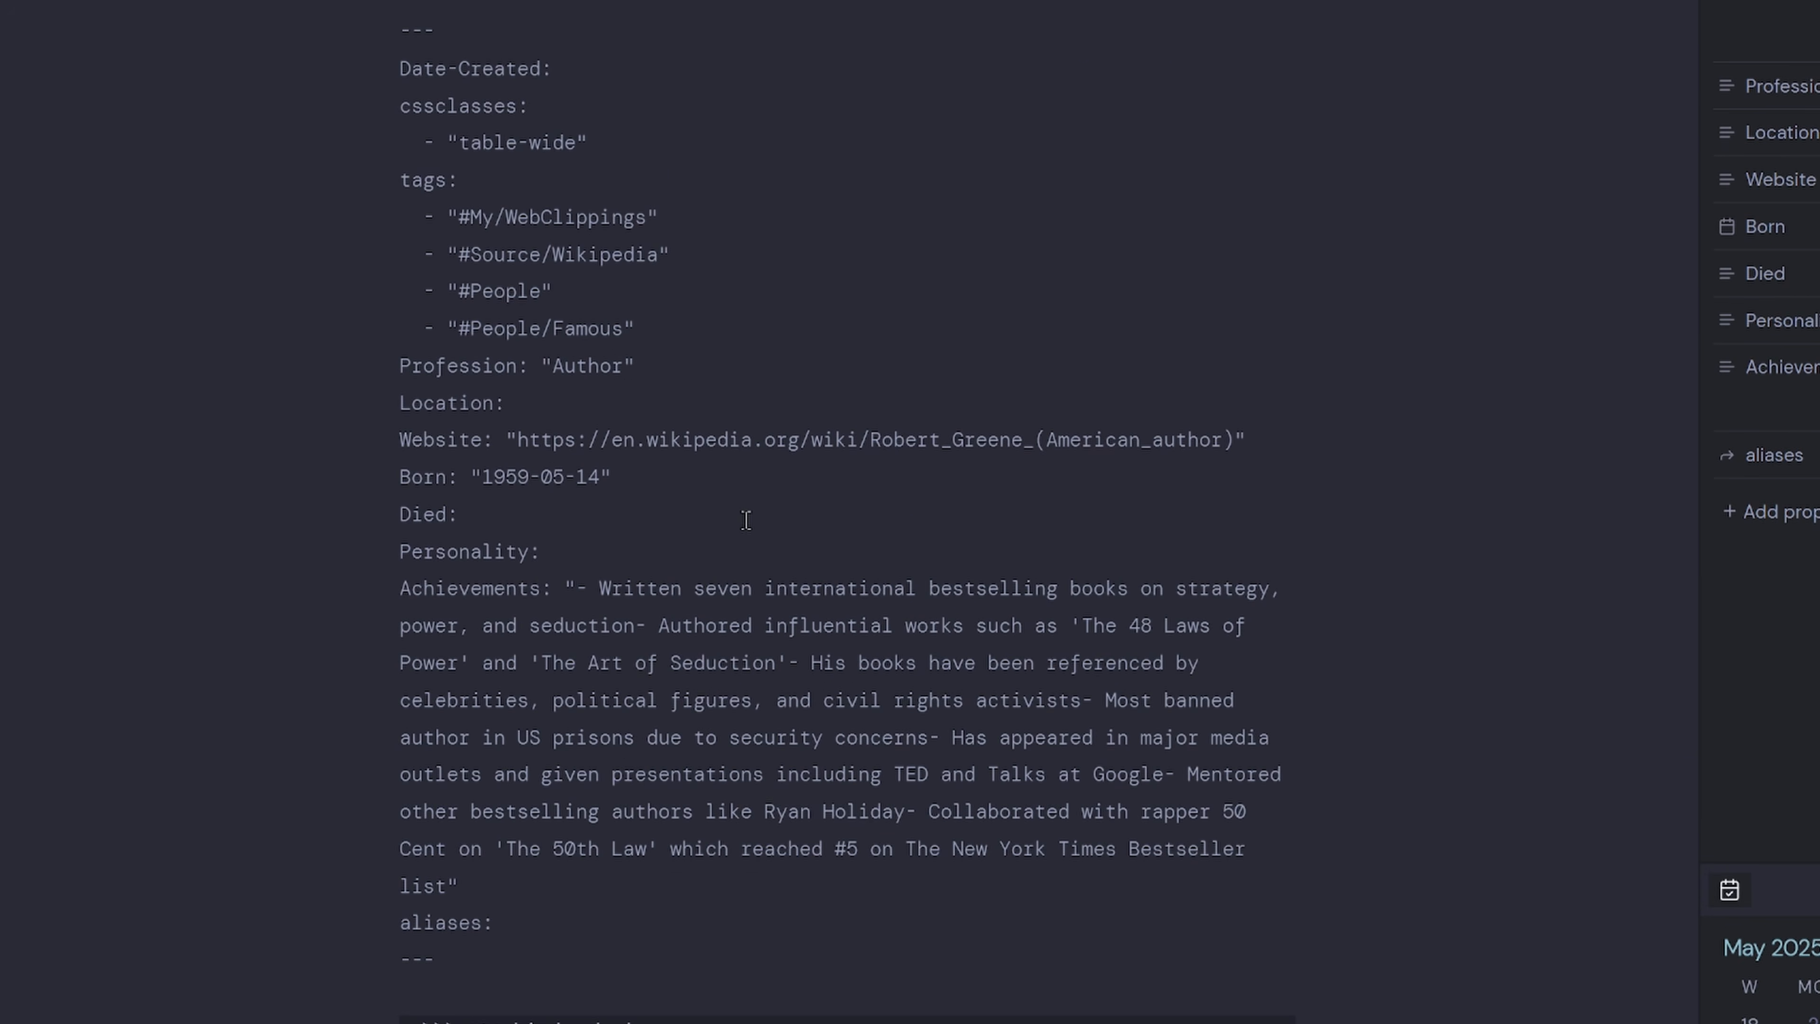
Inspect the #People/Famous and #Source/Wikipedia tags, Website URL and Born 1959-05-14 properties.
left_click_drag(620, 329, 460, 330)
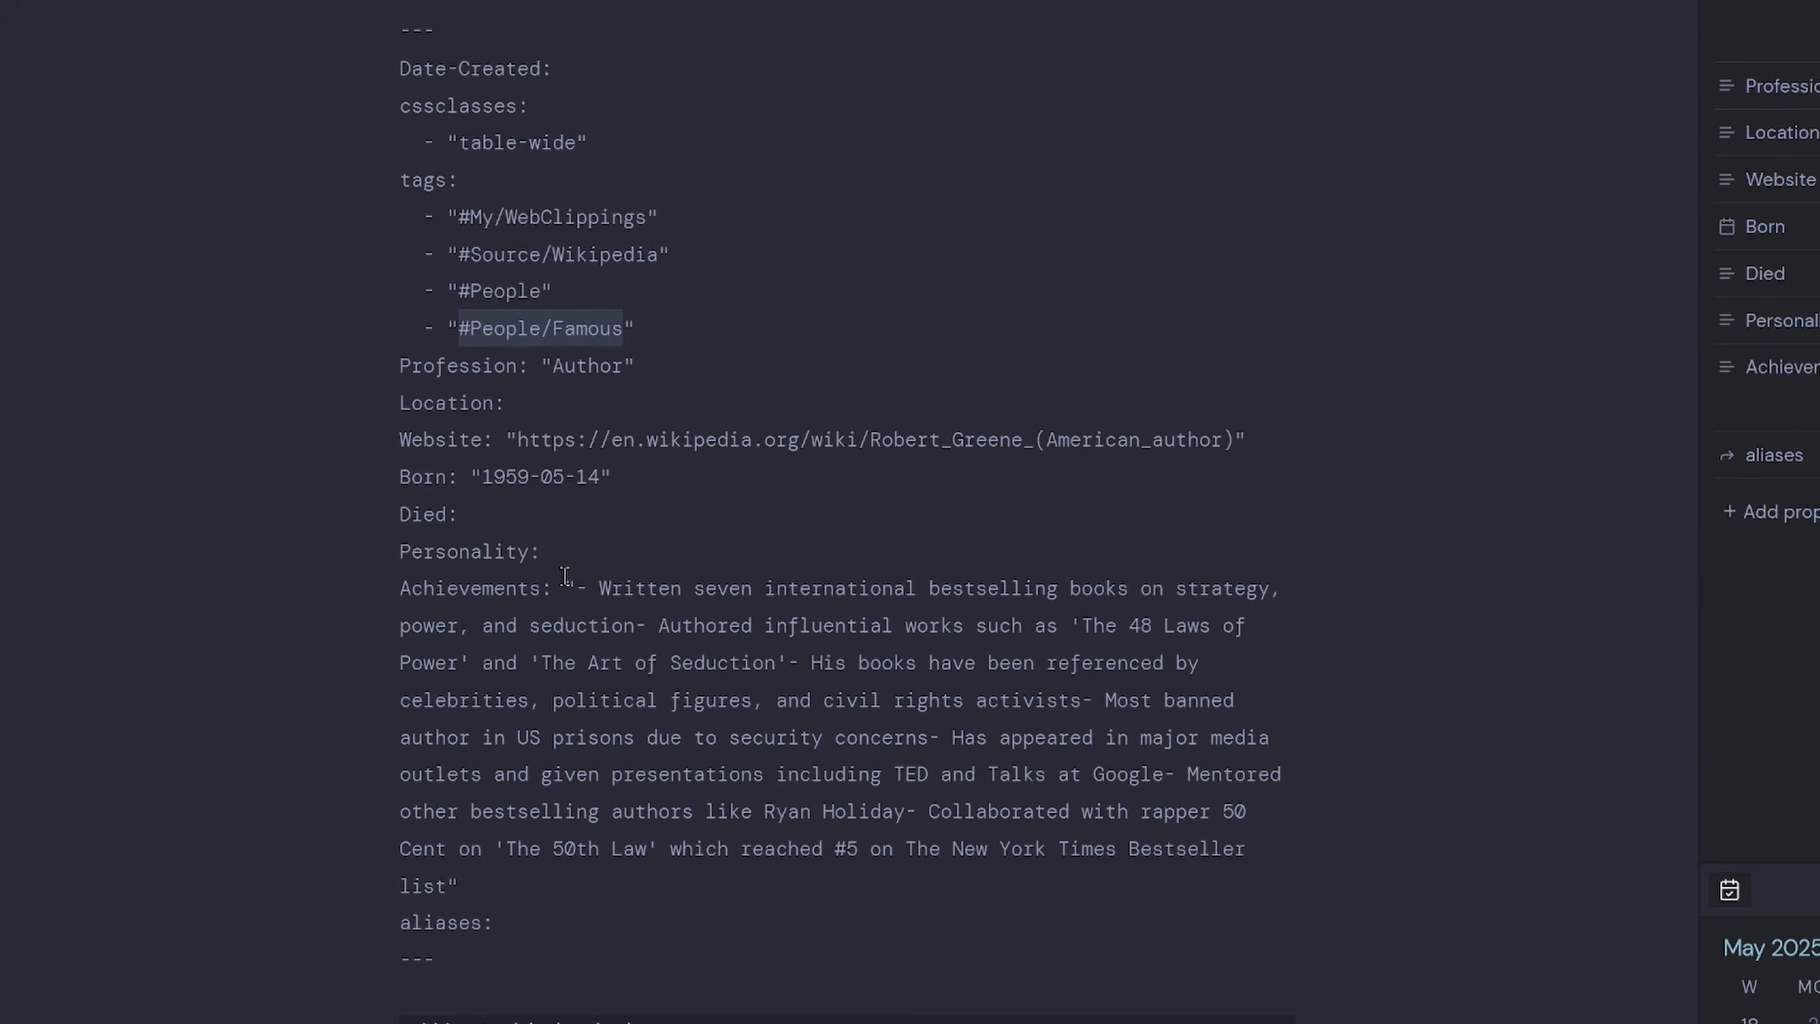
left_click_drag(662, 263, 462, 264)
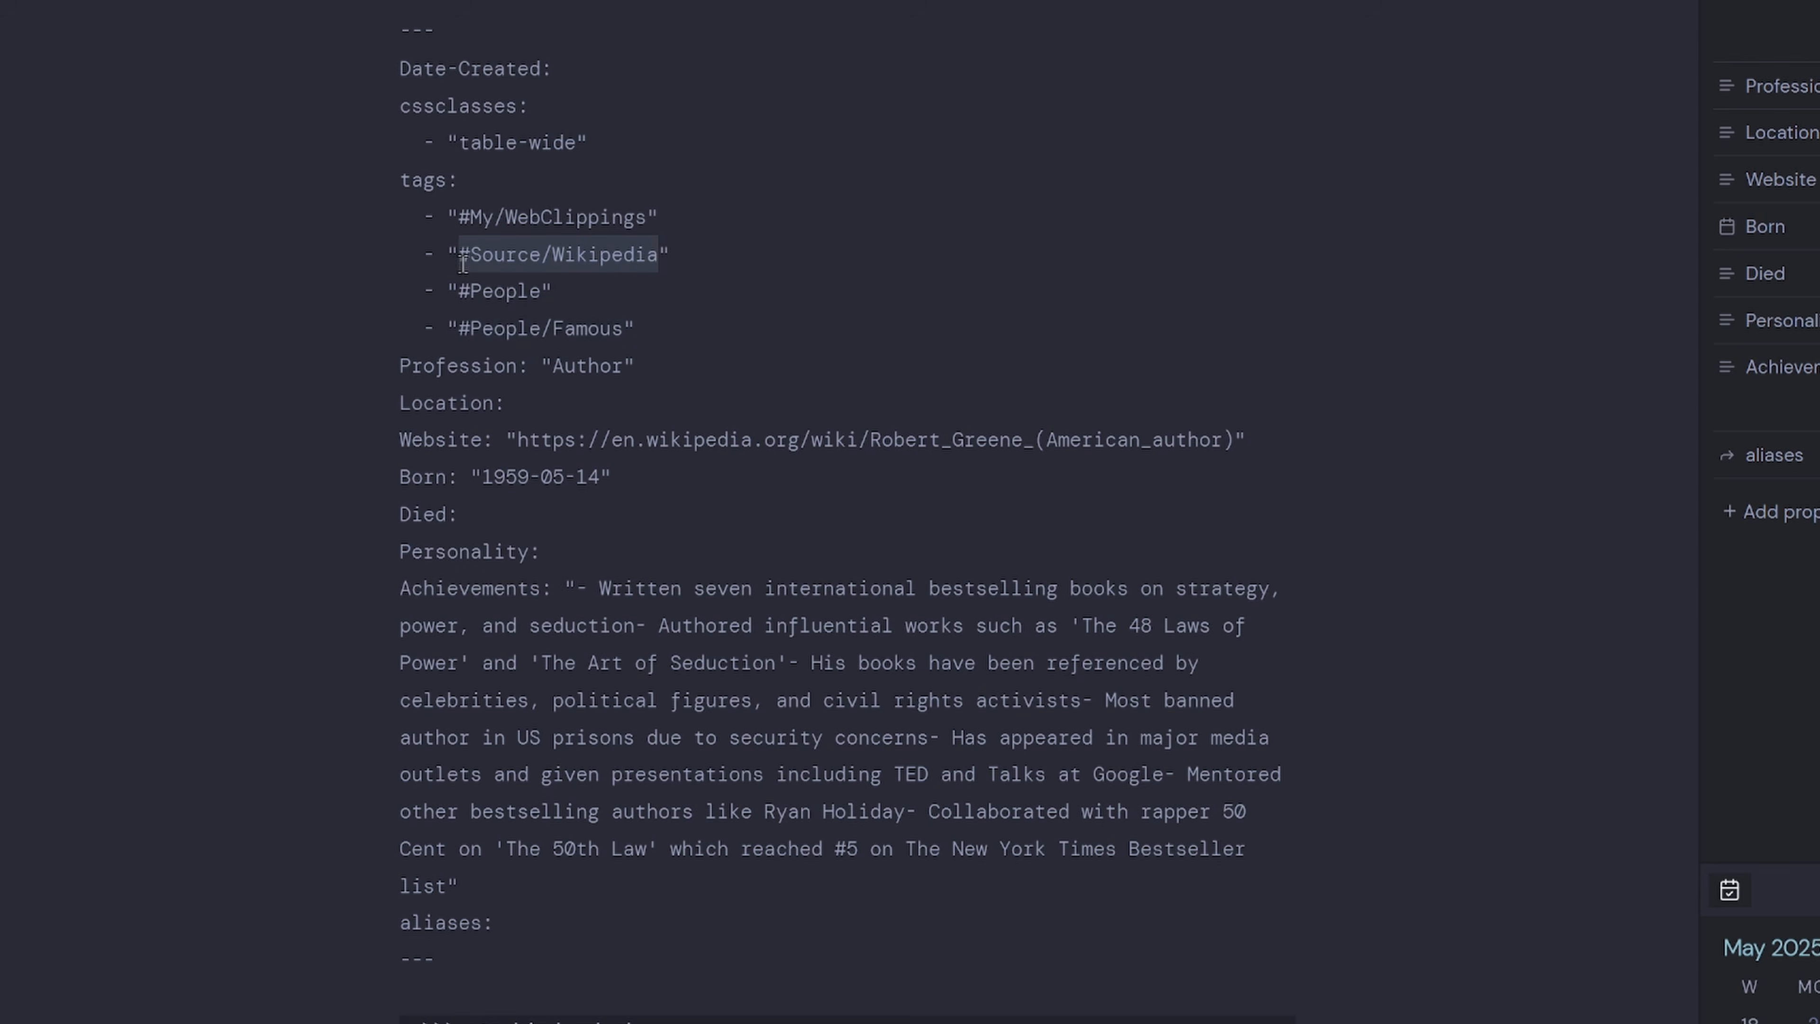
left_click(576, 590)
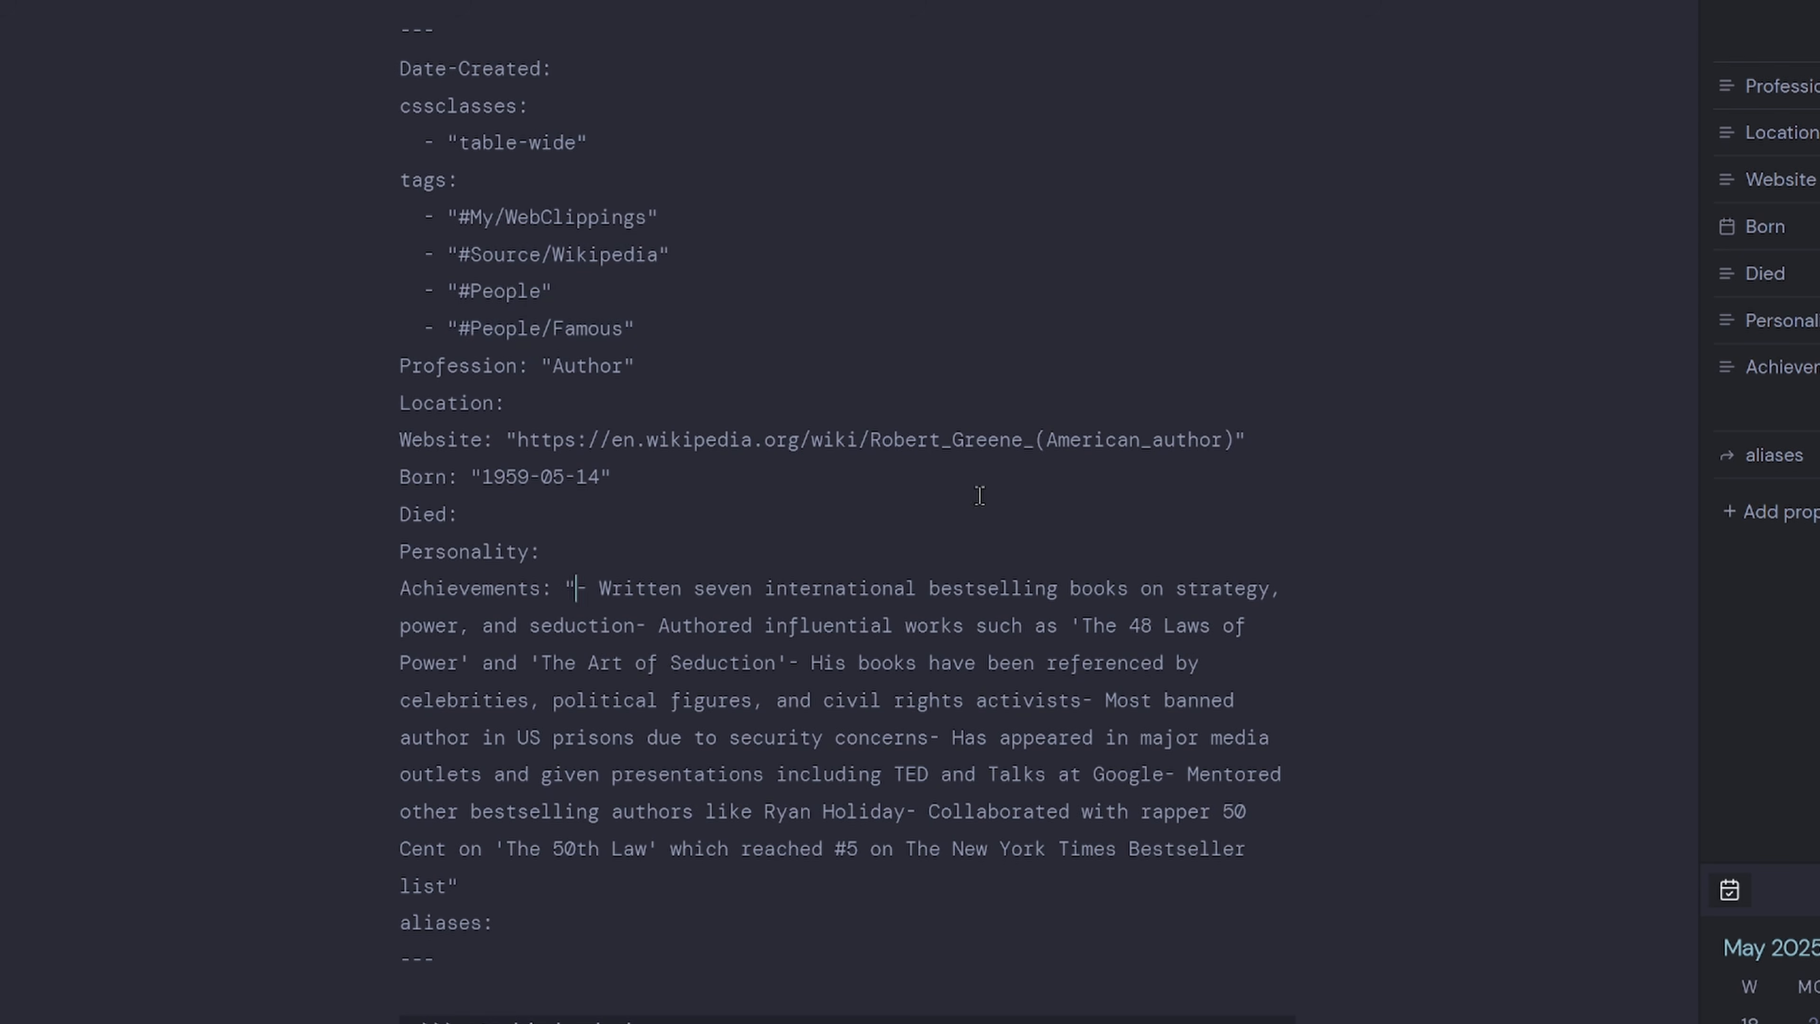
left_click_drag(1239, 440, 517, 439)
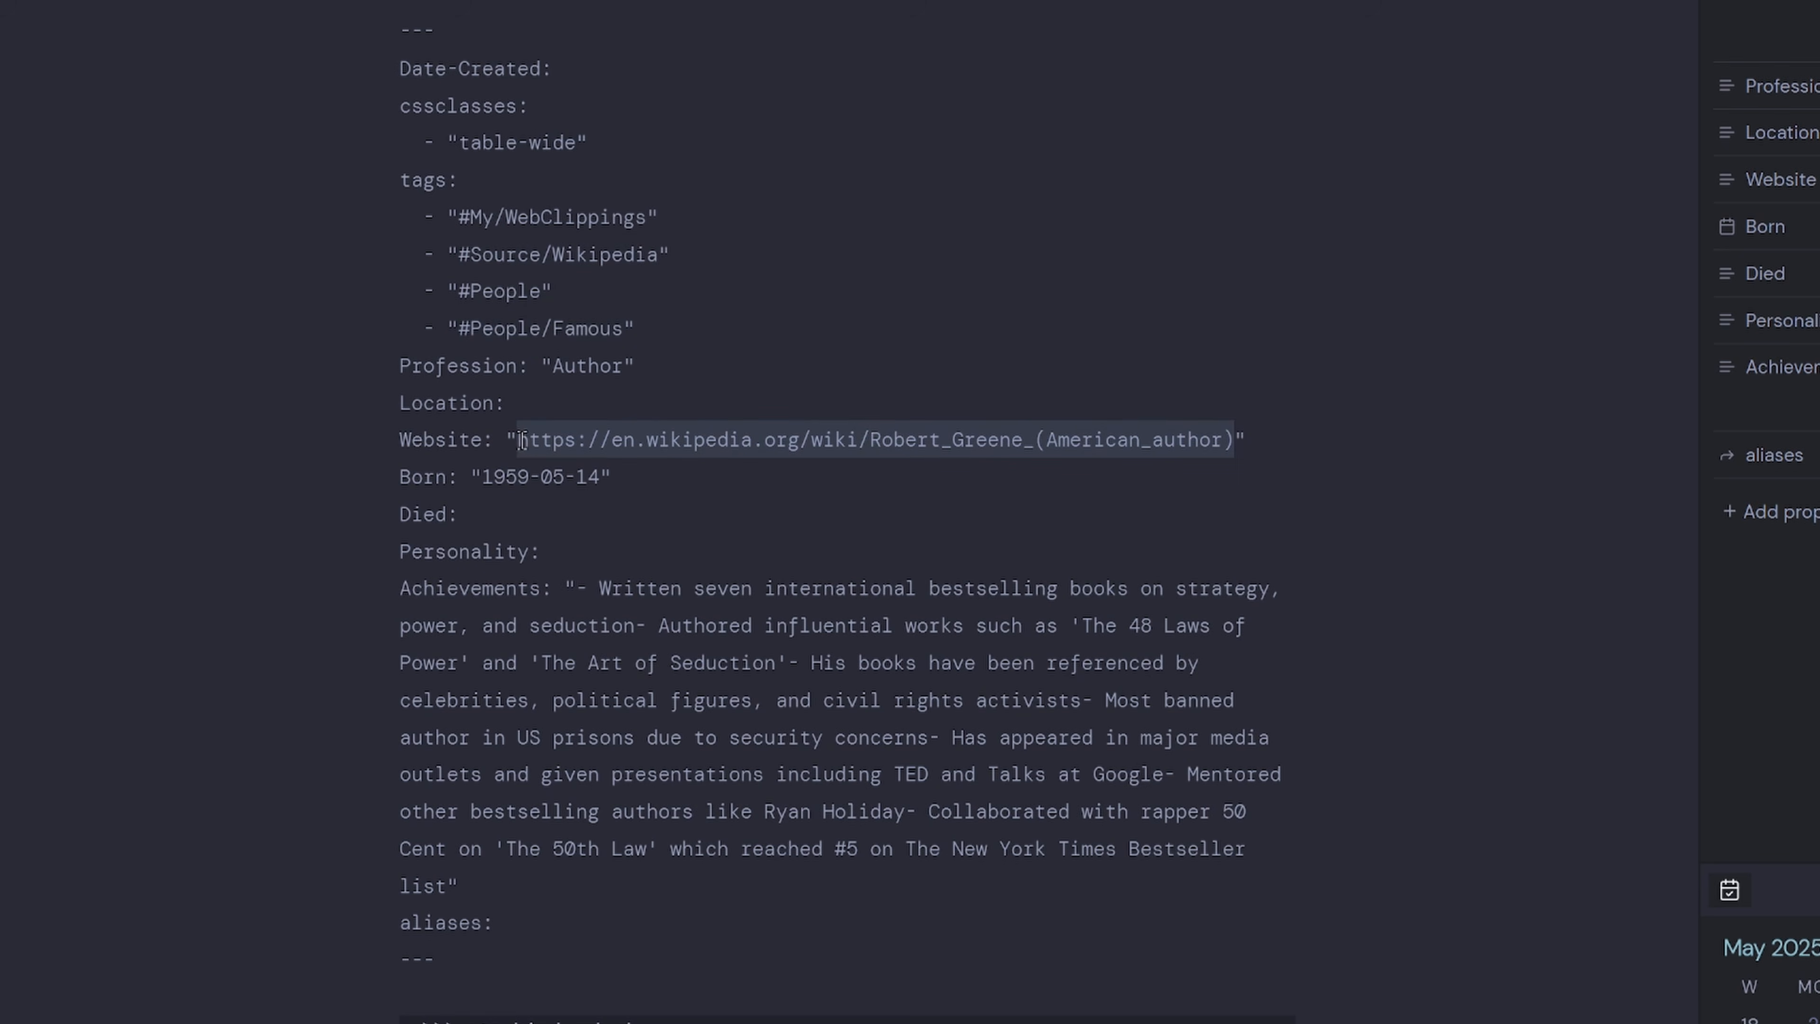
left_click_drag(614, 477, 475, 474)
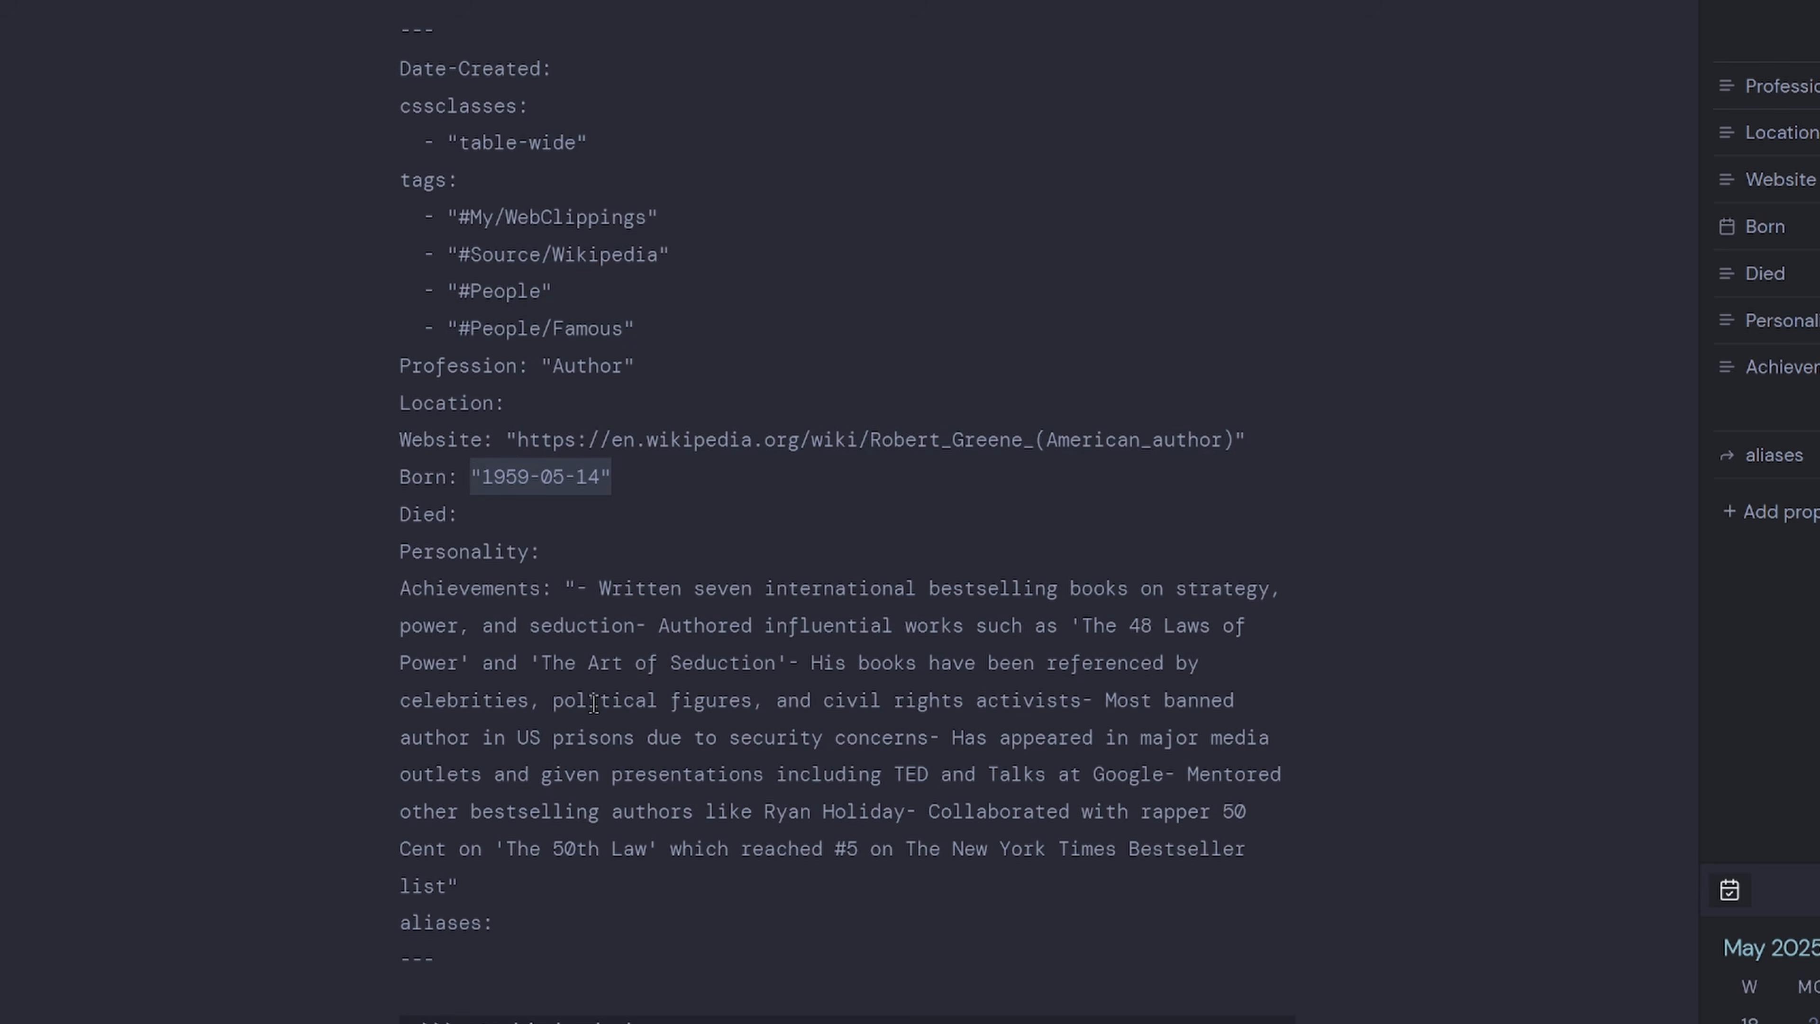
left_click(600, 664)
Remove the Achievements opening quote, put each achievement on its own line, and show Live Preview.
left_click(579, 591)
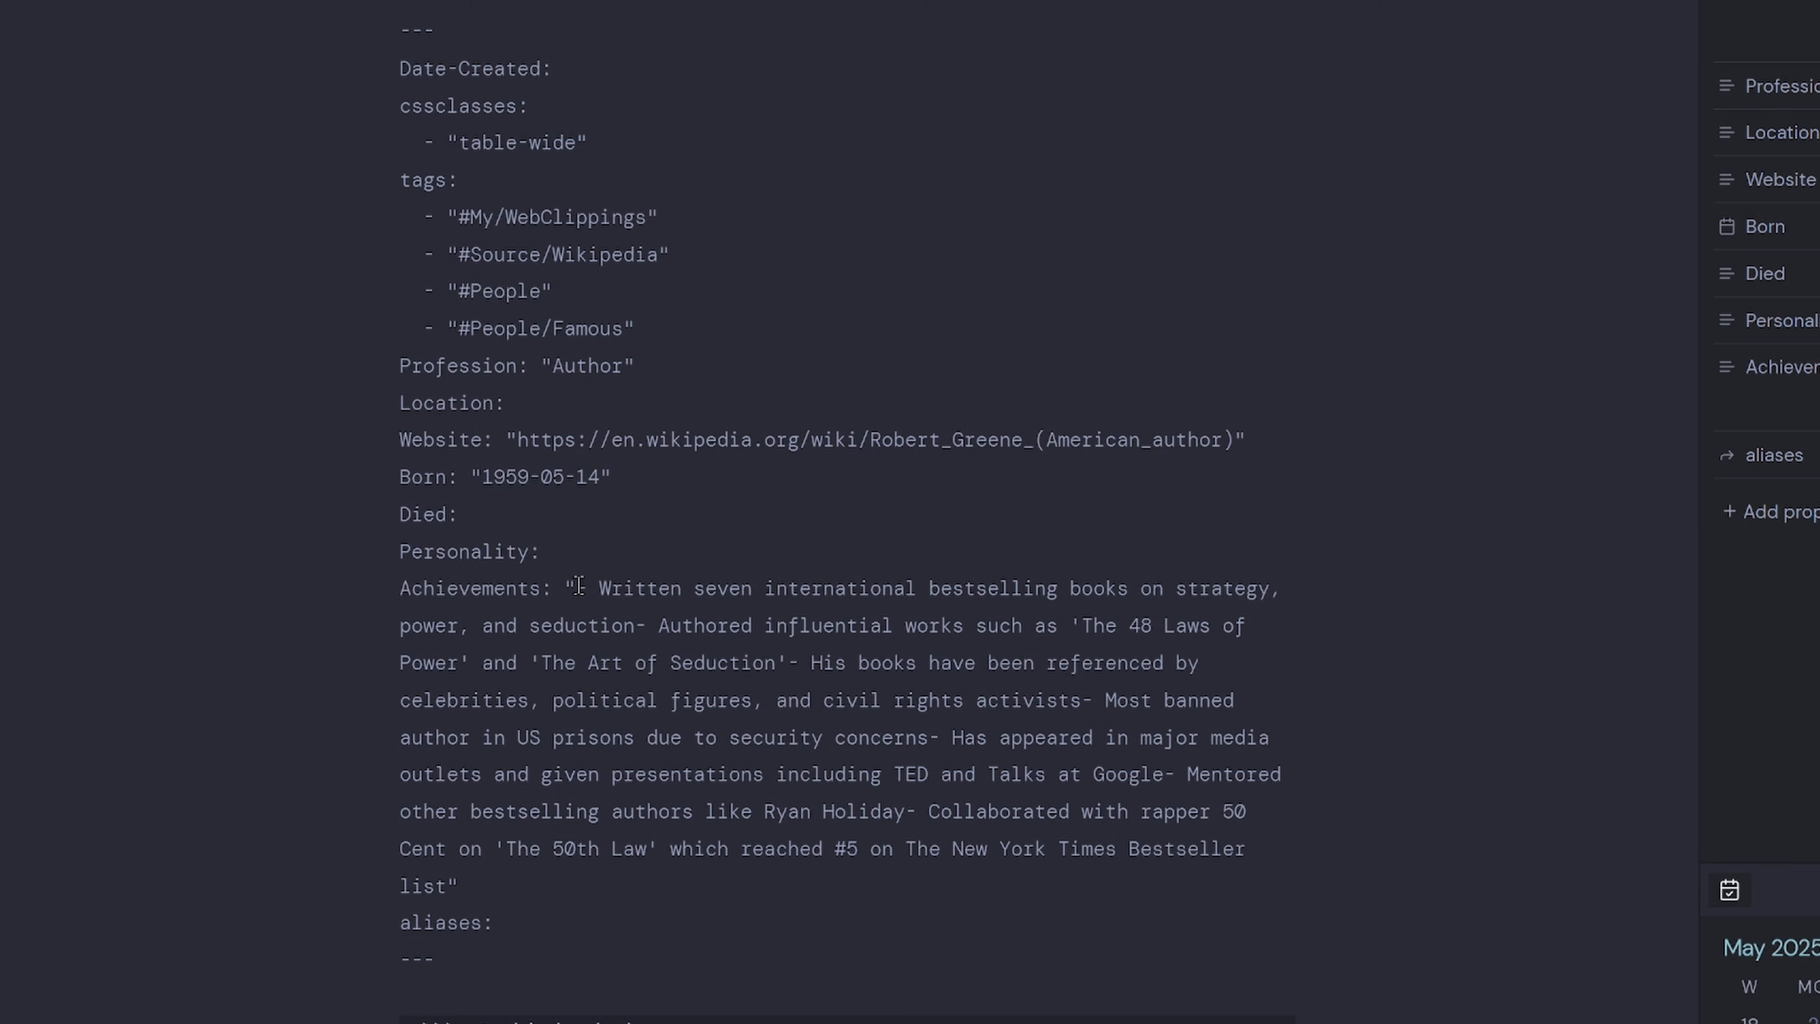
key("BackSpace")
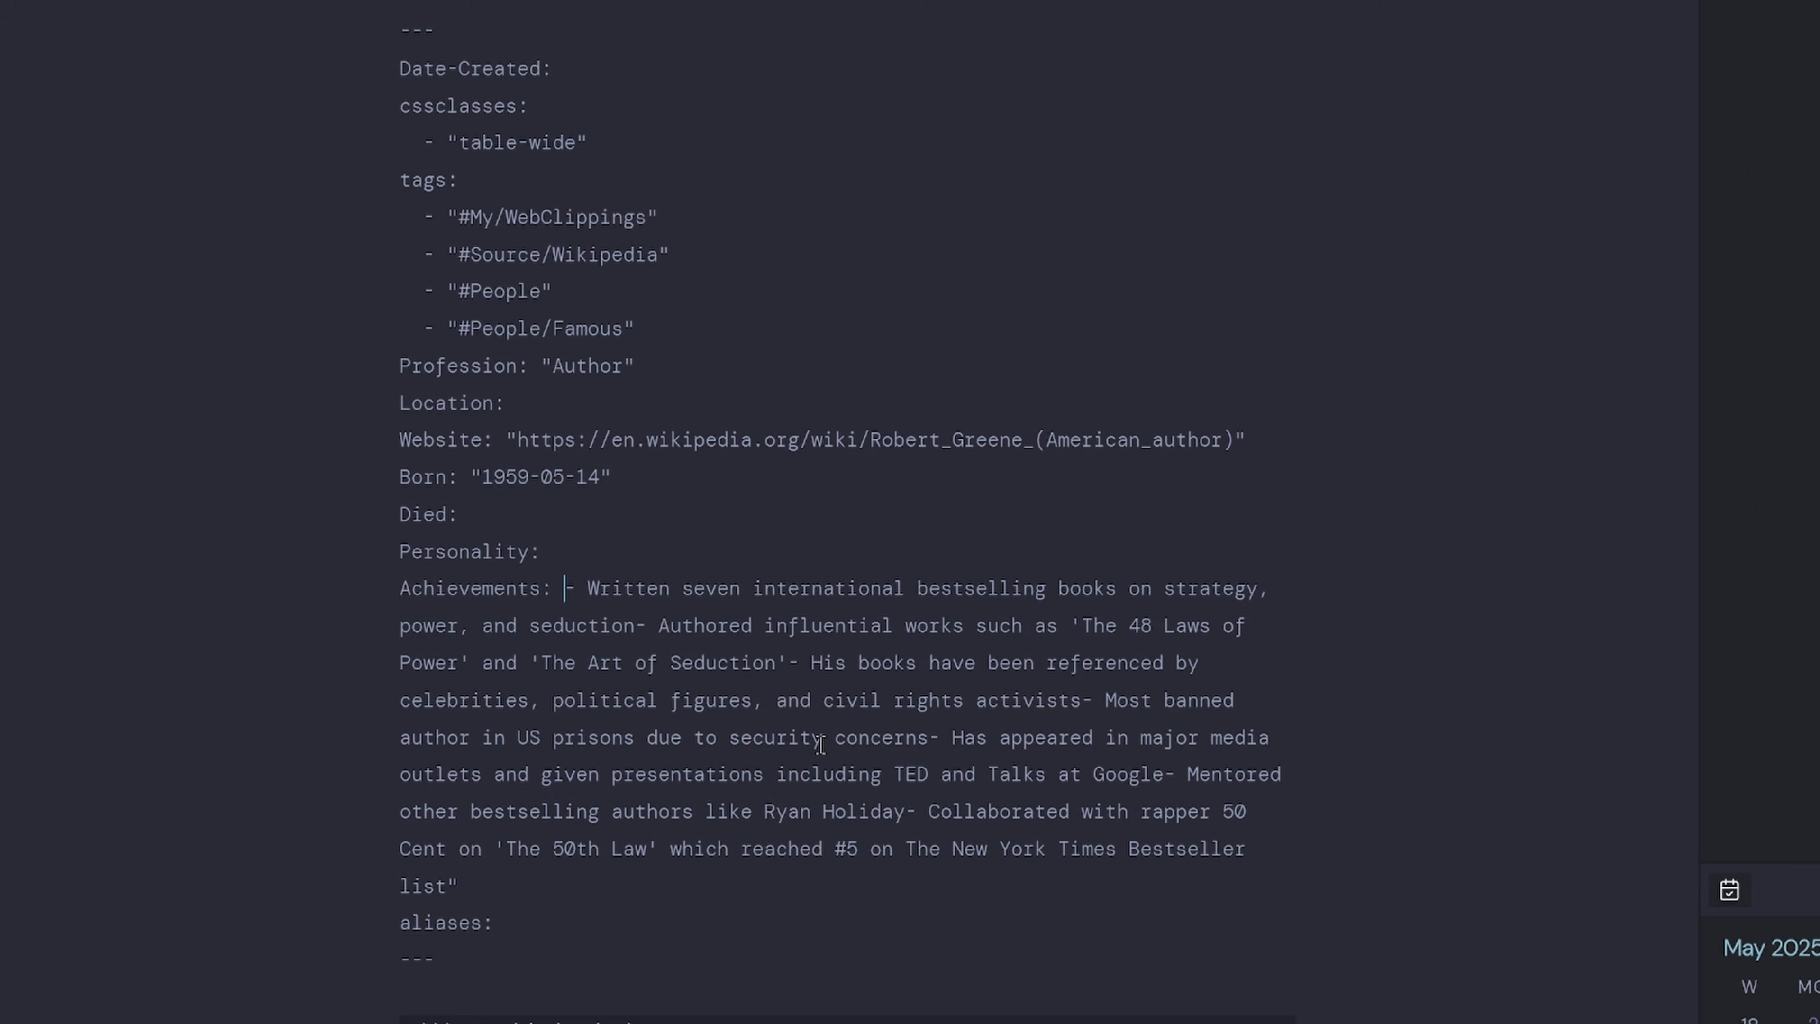
key("Return")
left_click(530, 663)
key("Return")
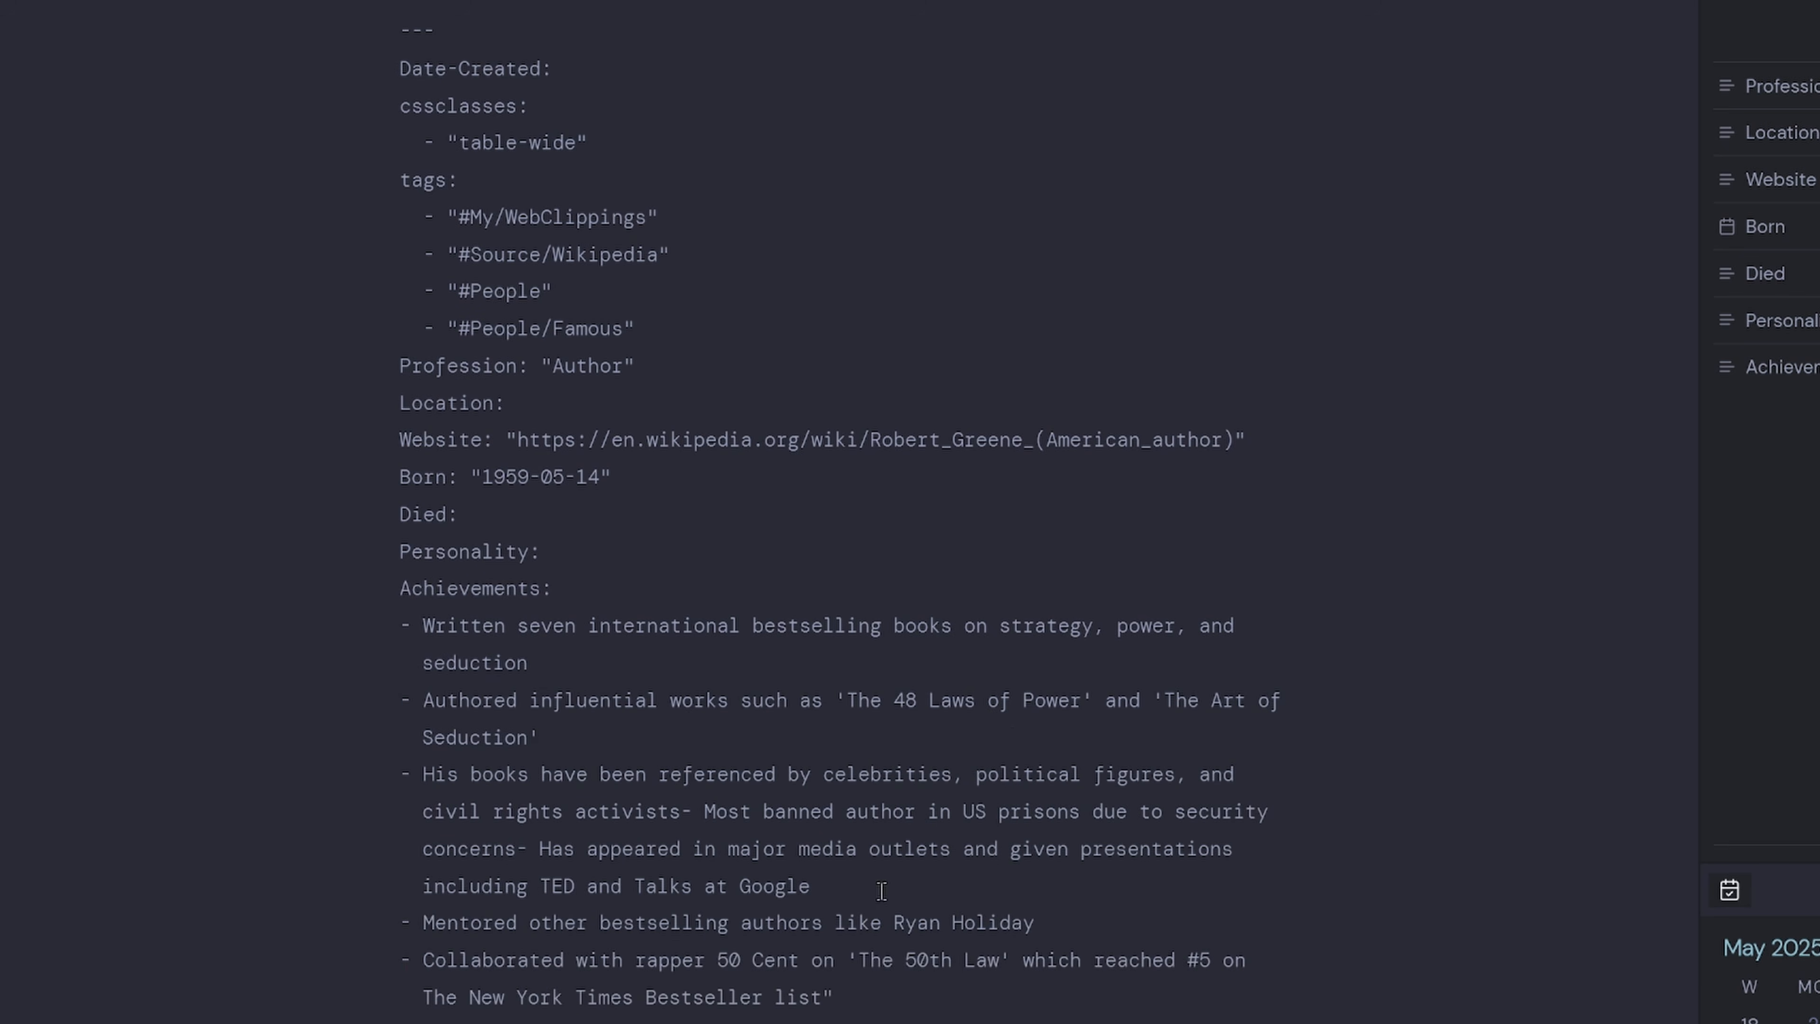
left_click(678, 813)
key("Return")
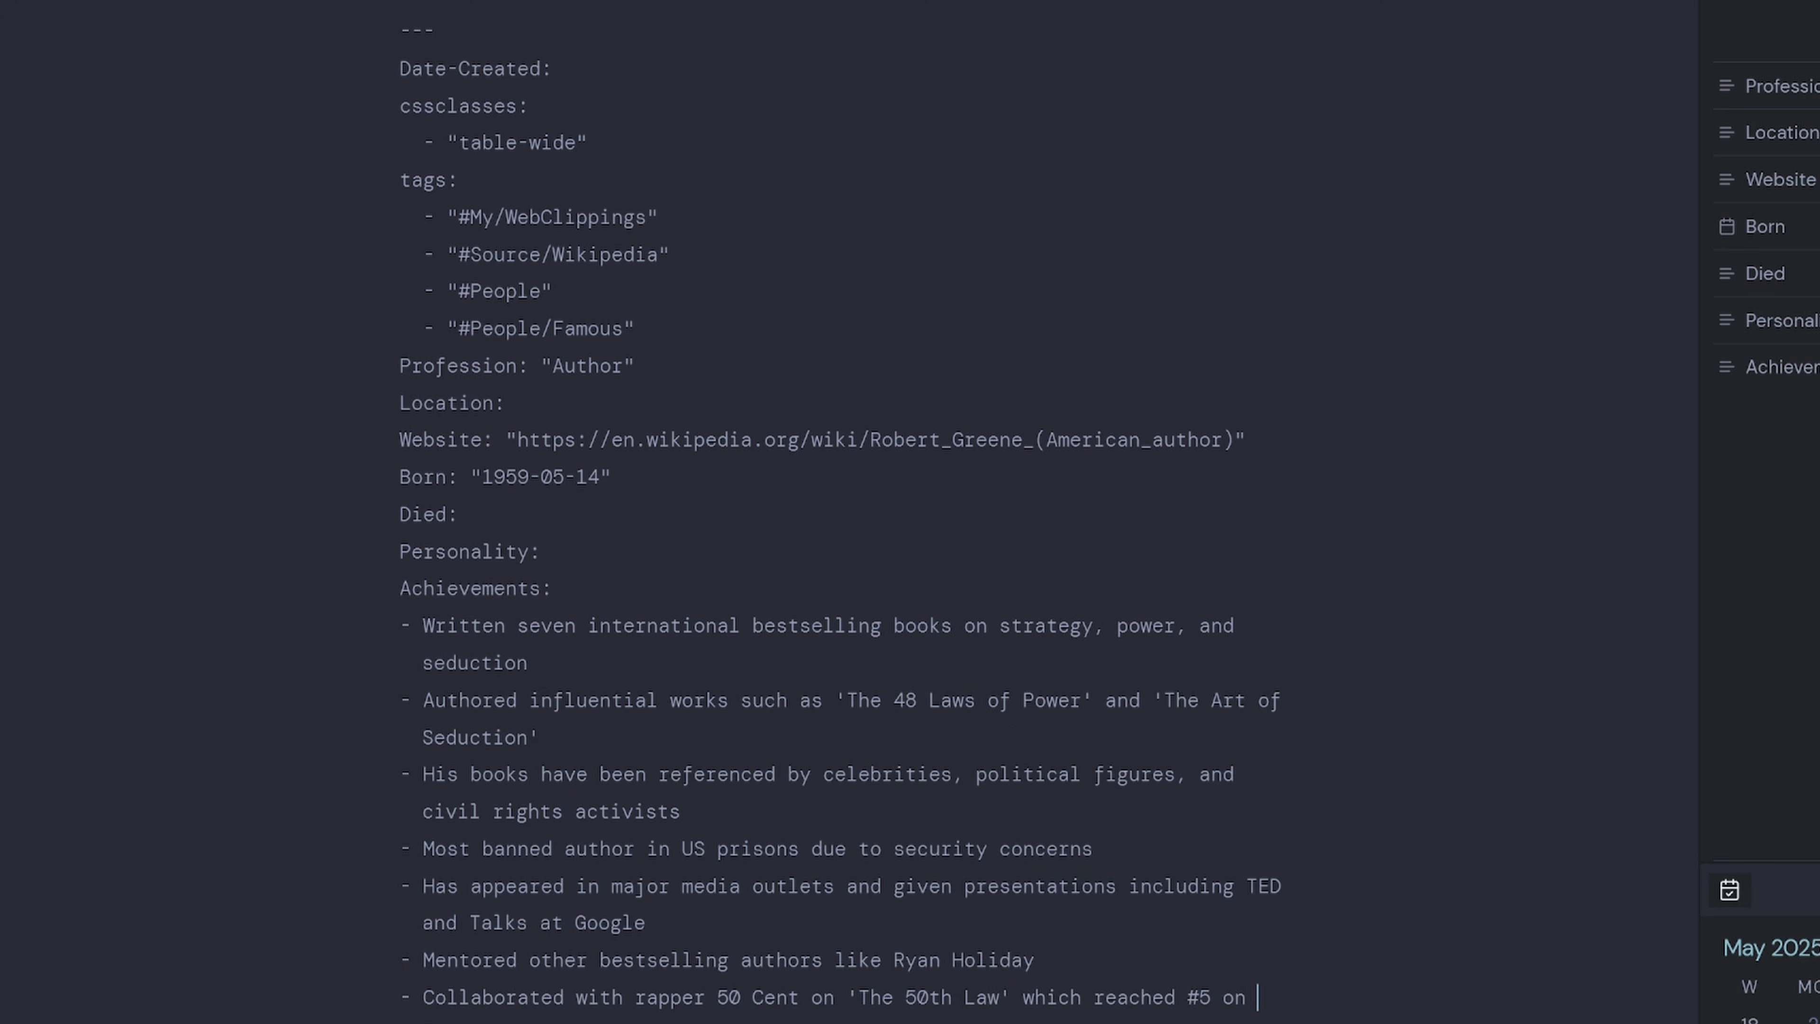
key("ctrl+e")
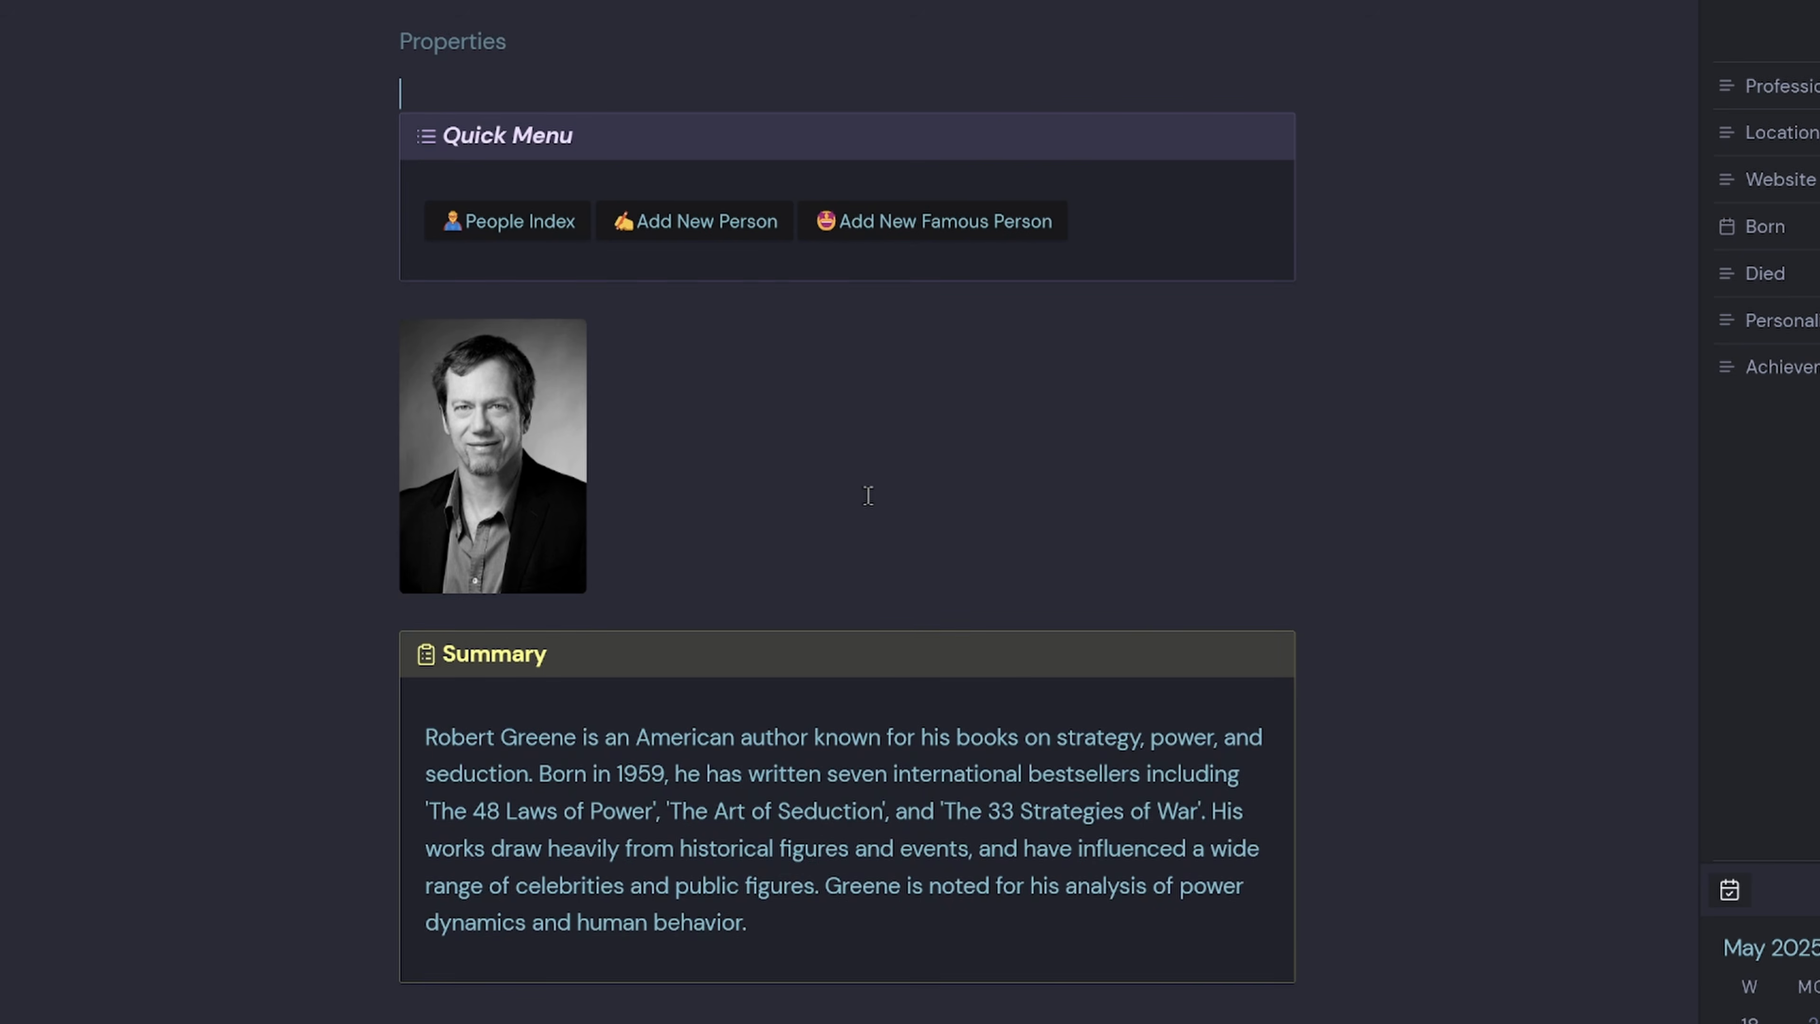
Scroll through the rendered Robert Greene note to review the reformatted Achievements.
scroll(868, 496, "down", 10)
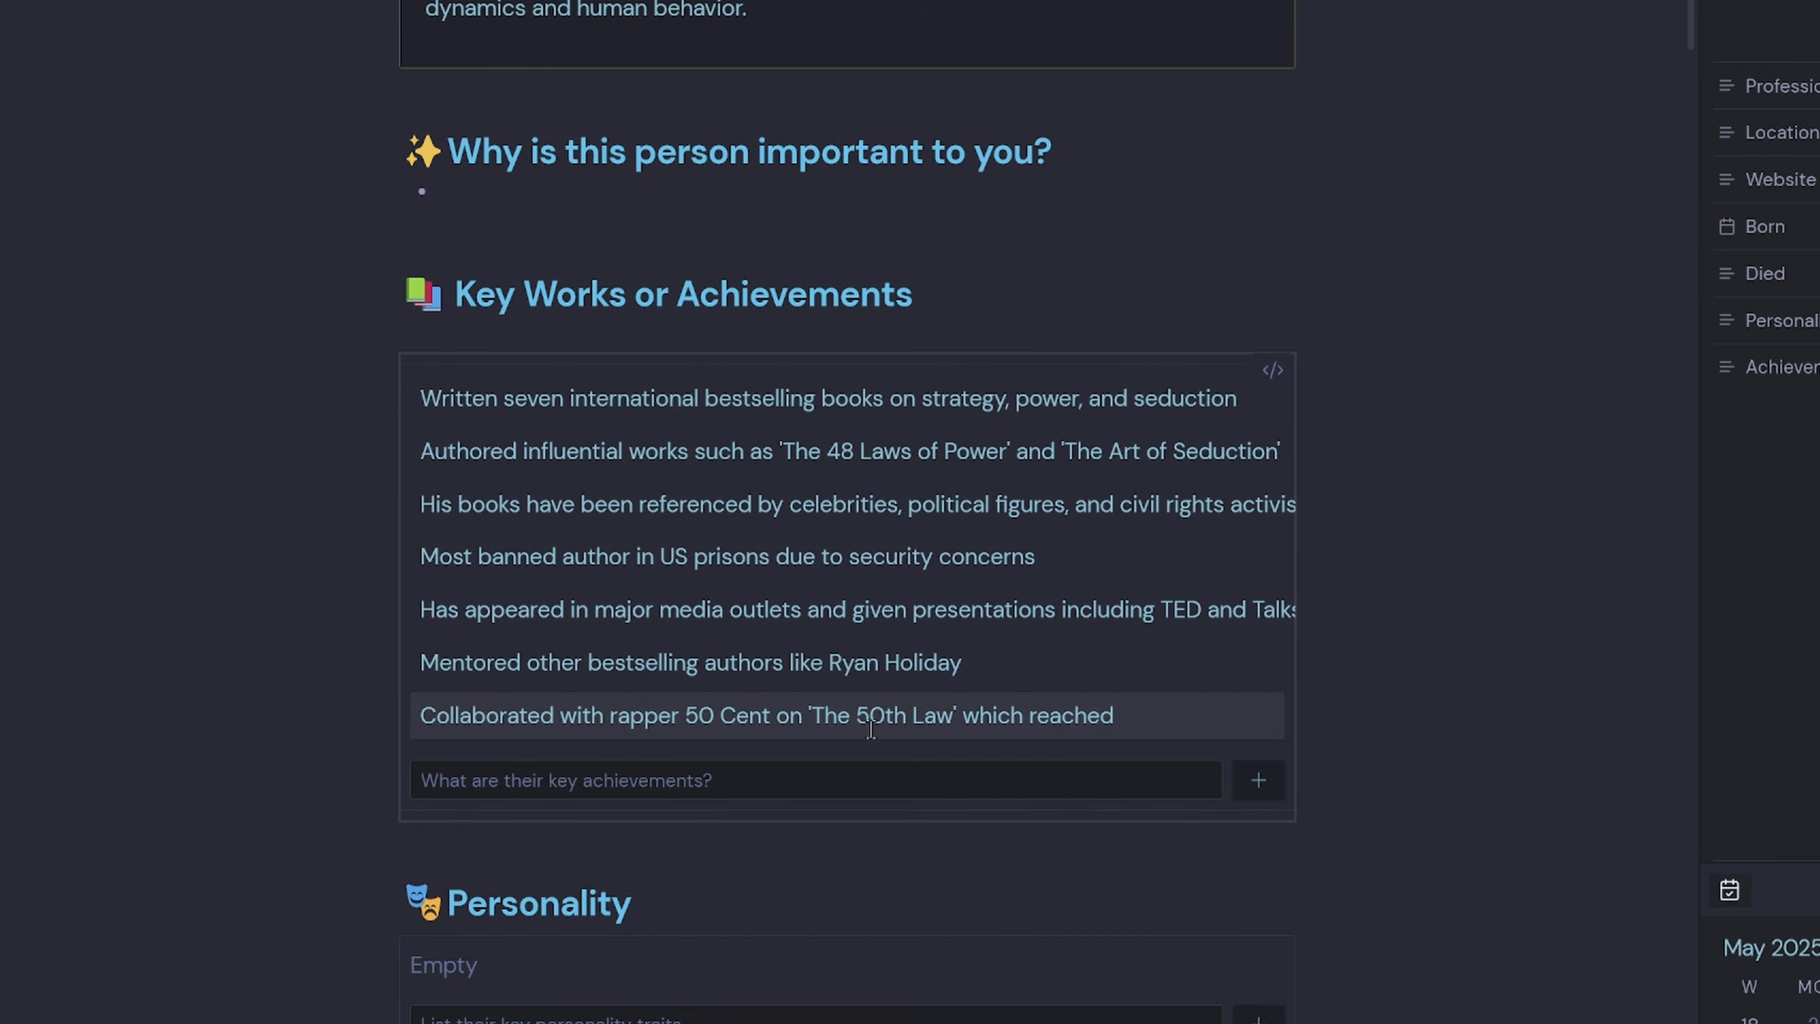
scroll(1419, 344, "up", 10)
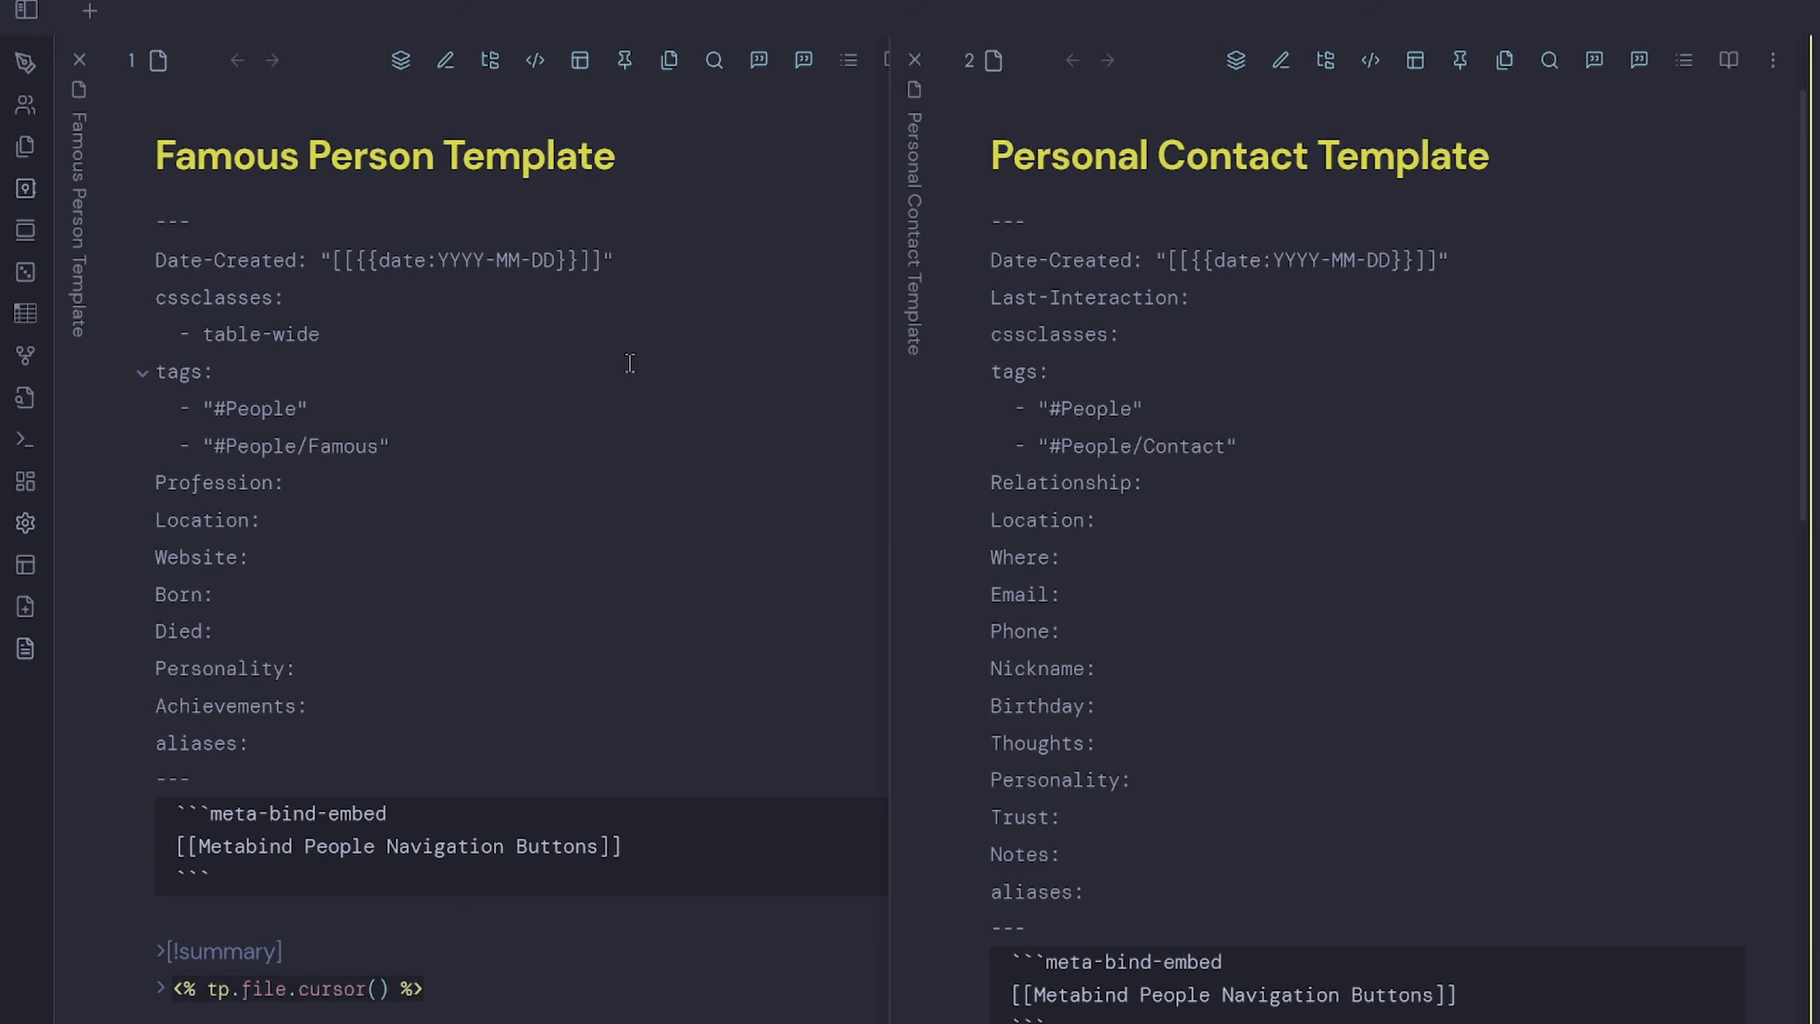
left_click_drag(620, 260, 331, 260)
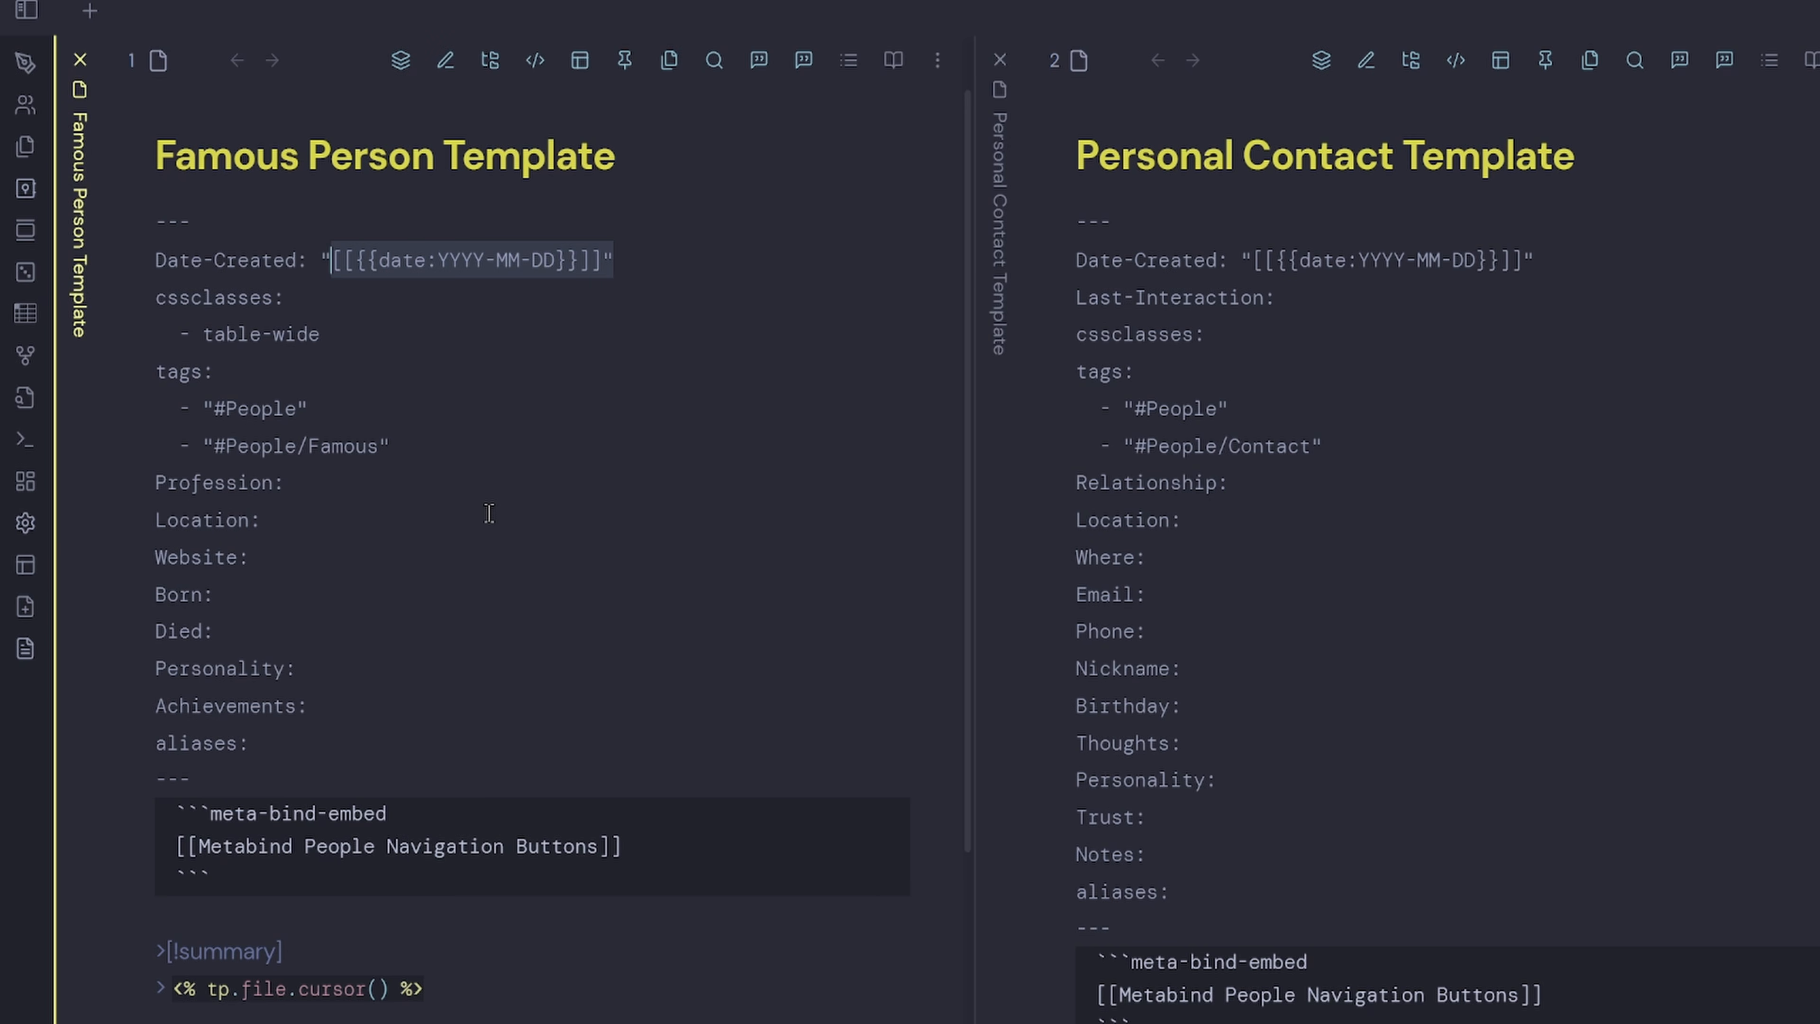
left_click_drag(401, 446, 58, 410)
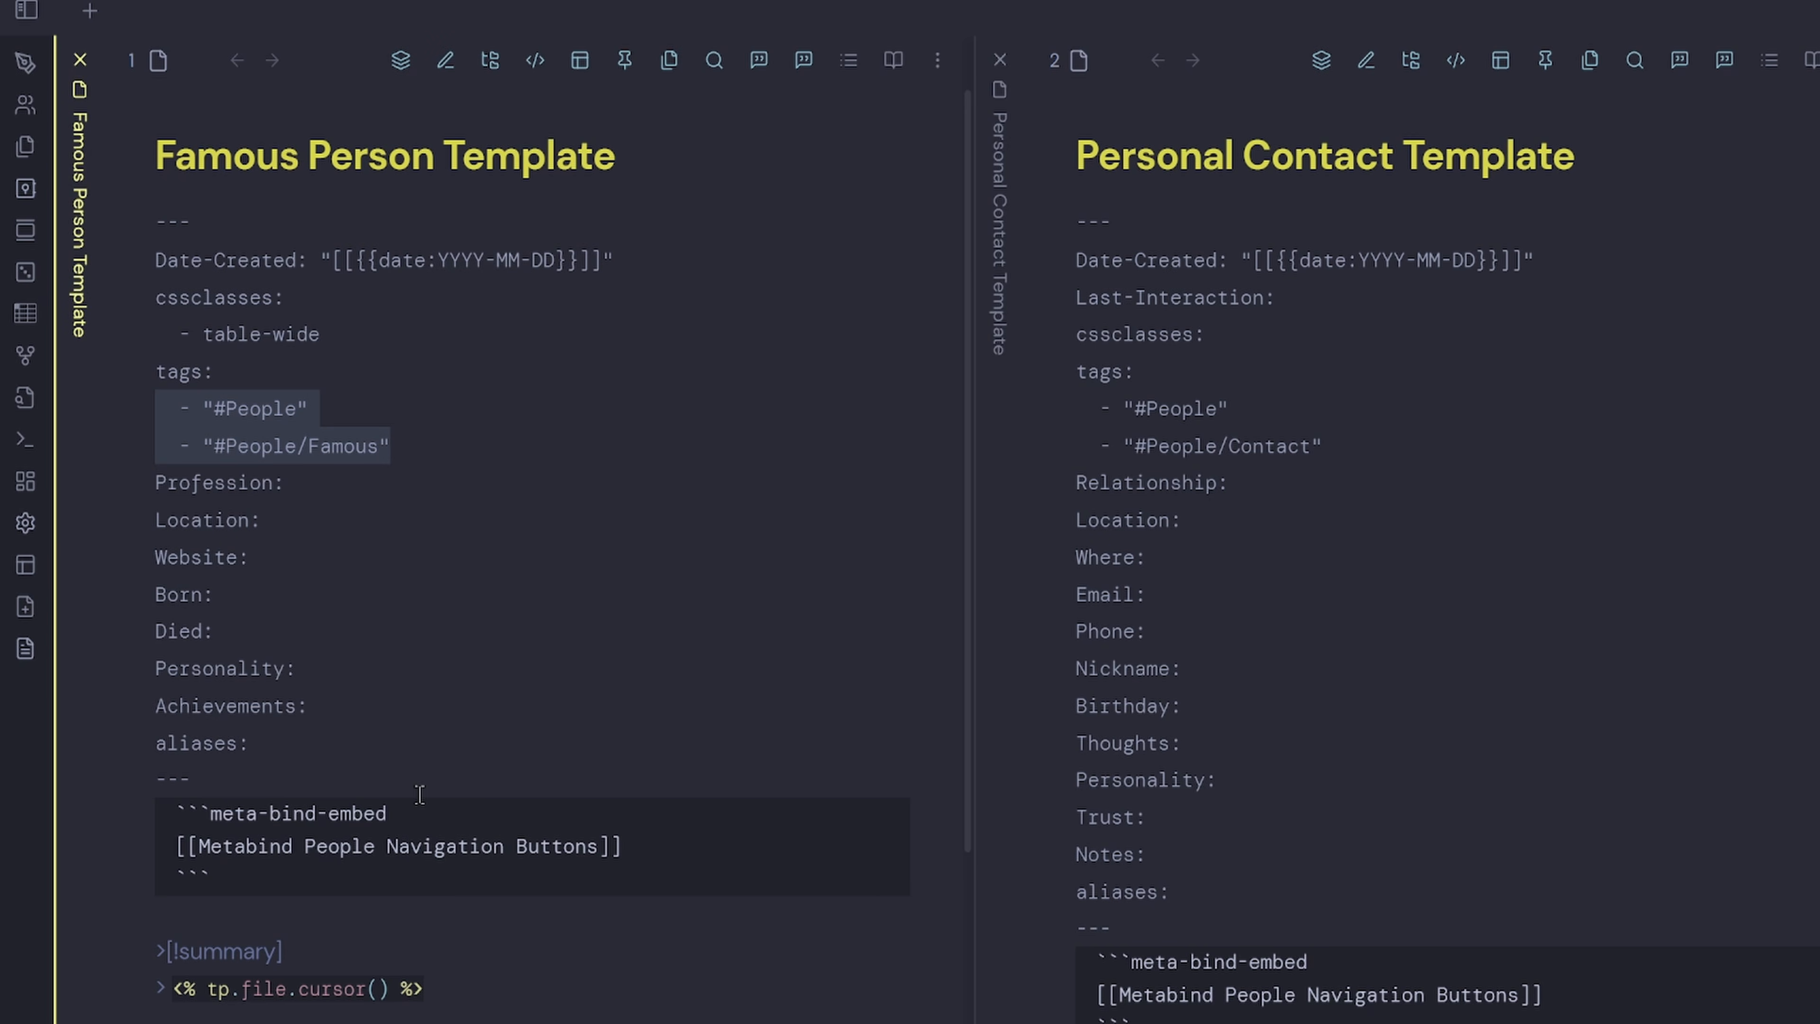
left_click_drag(211, 878, 96, 826)
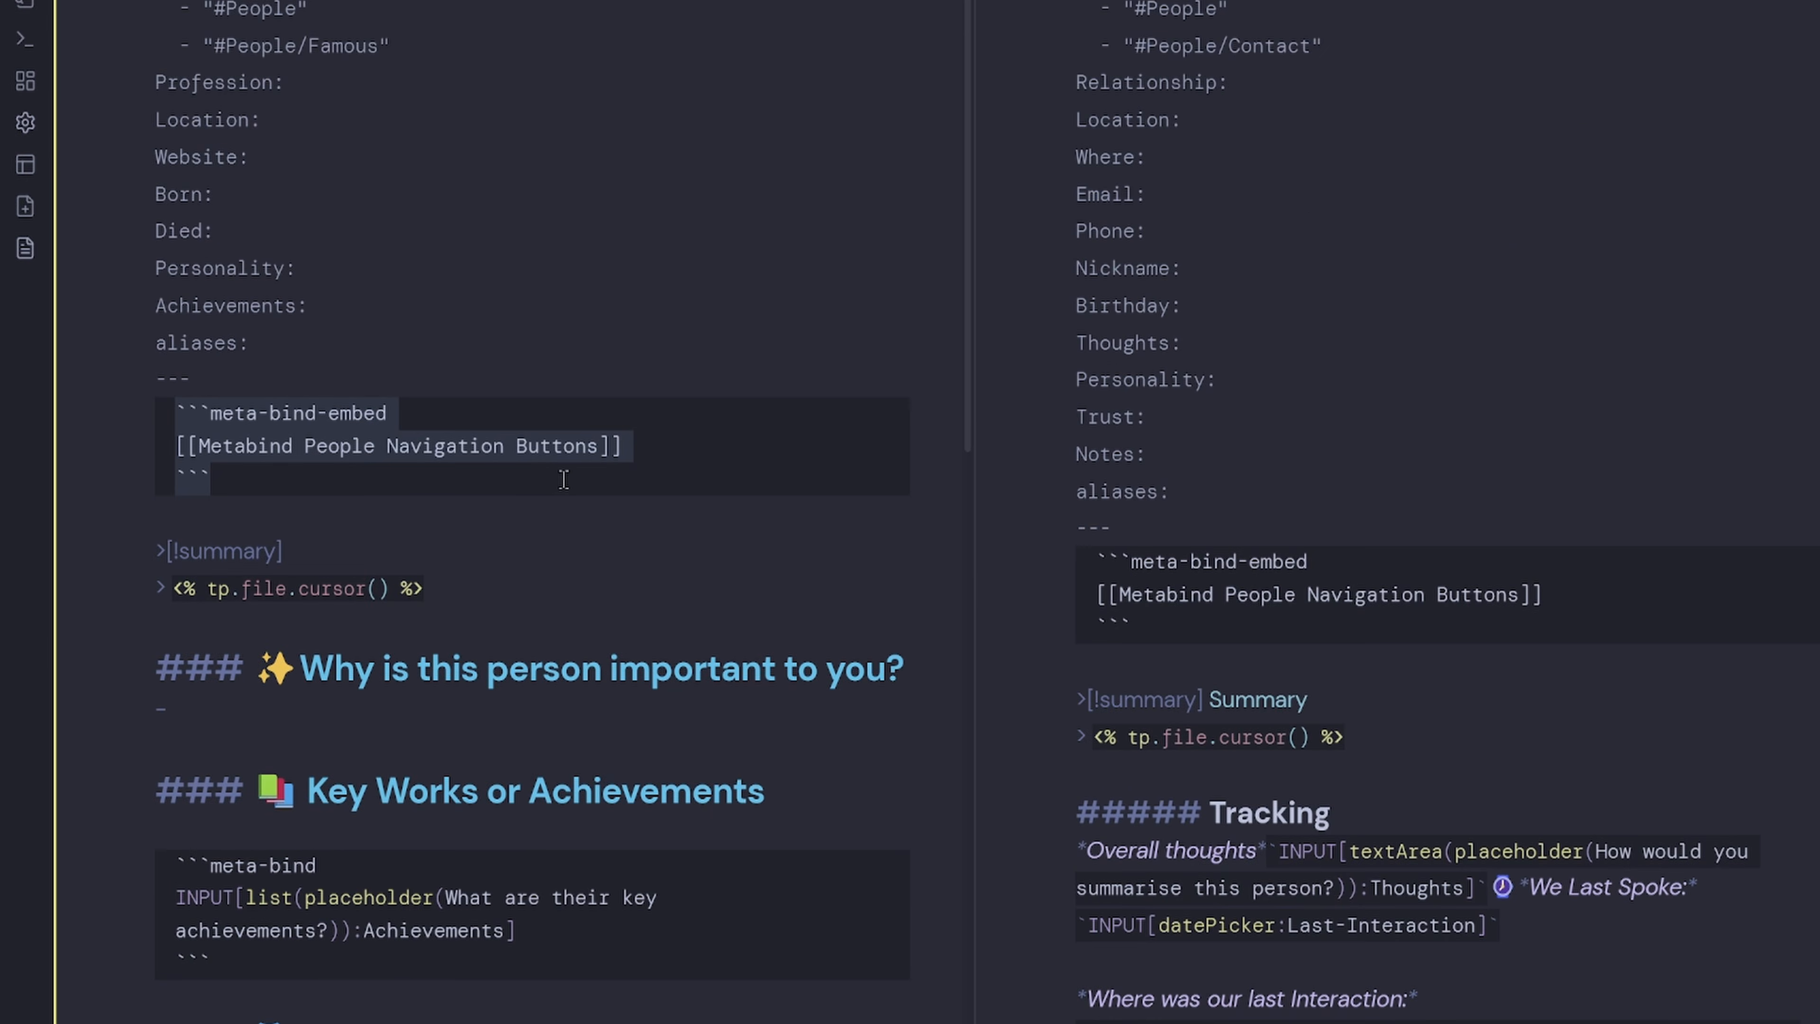
left_click(482, 585)
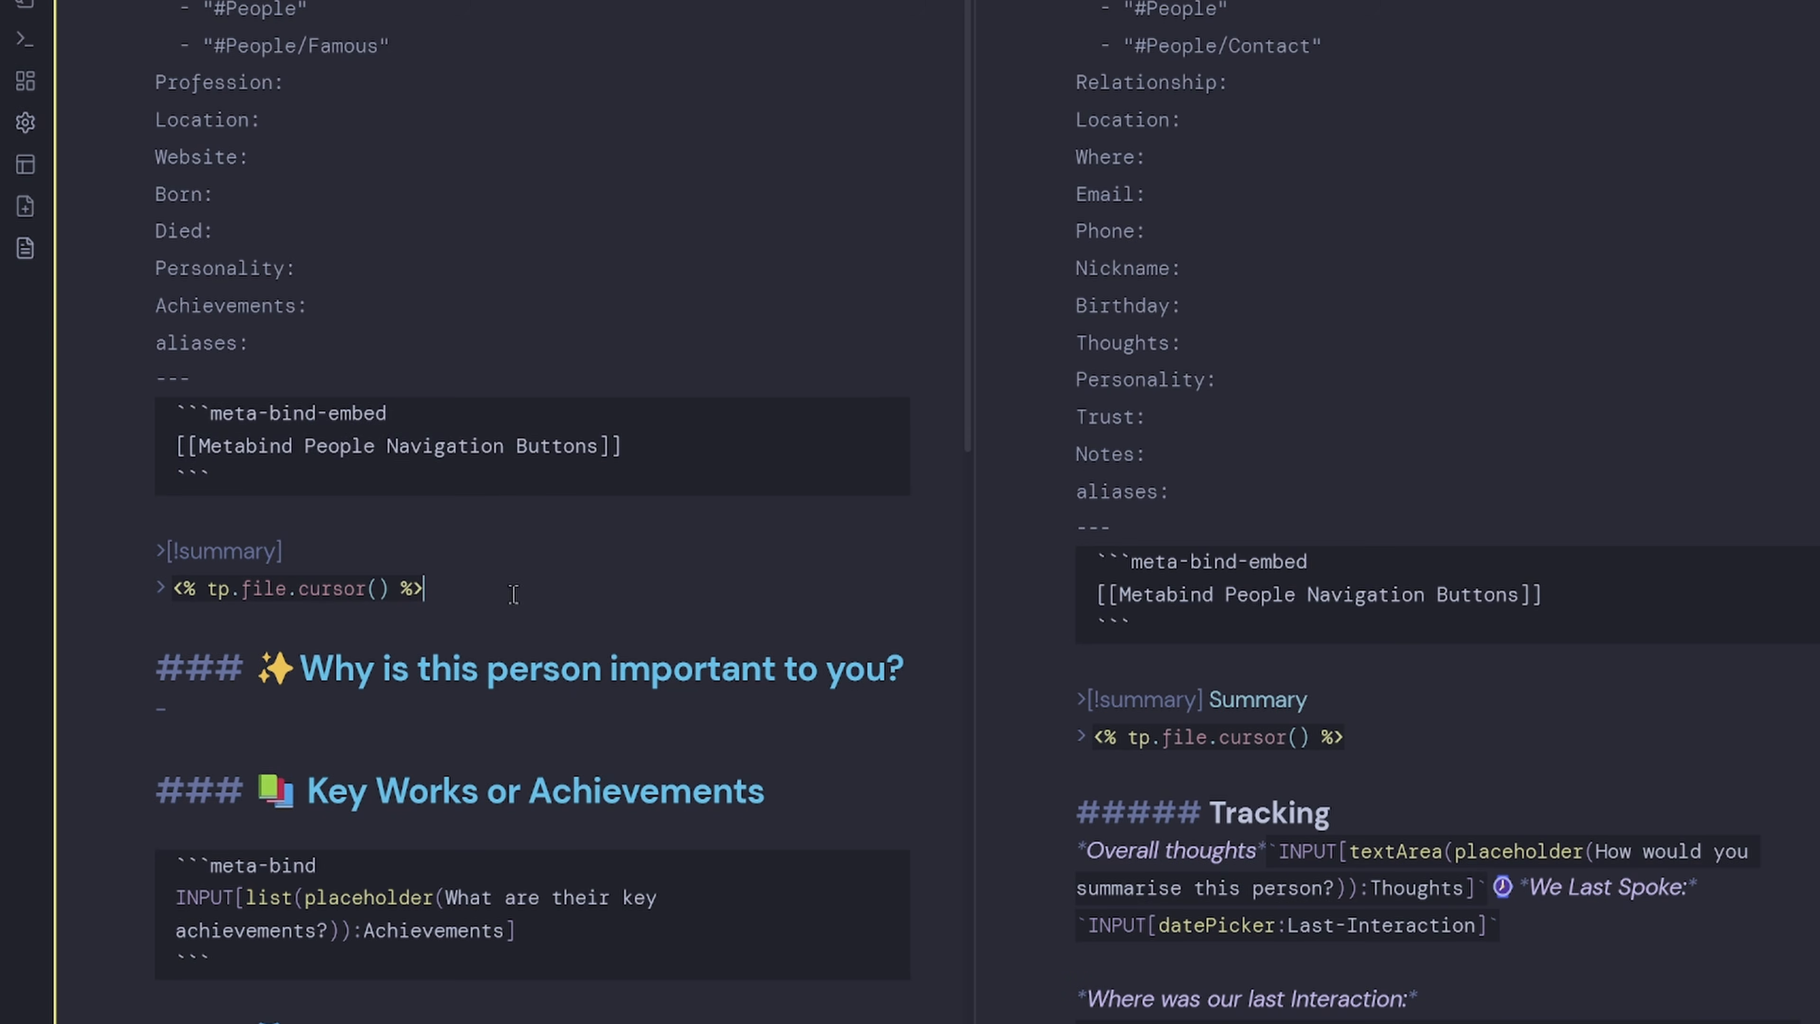
scroll(518, 594, "down", 7)
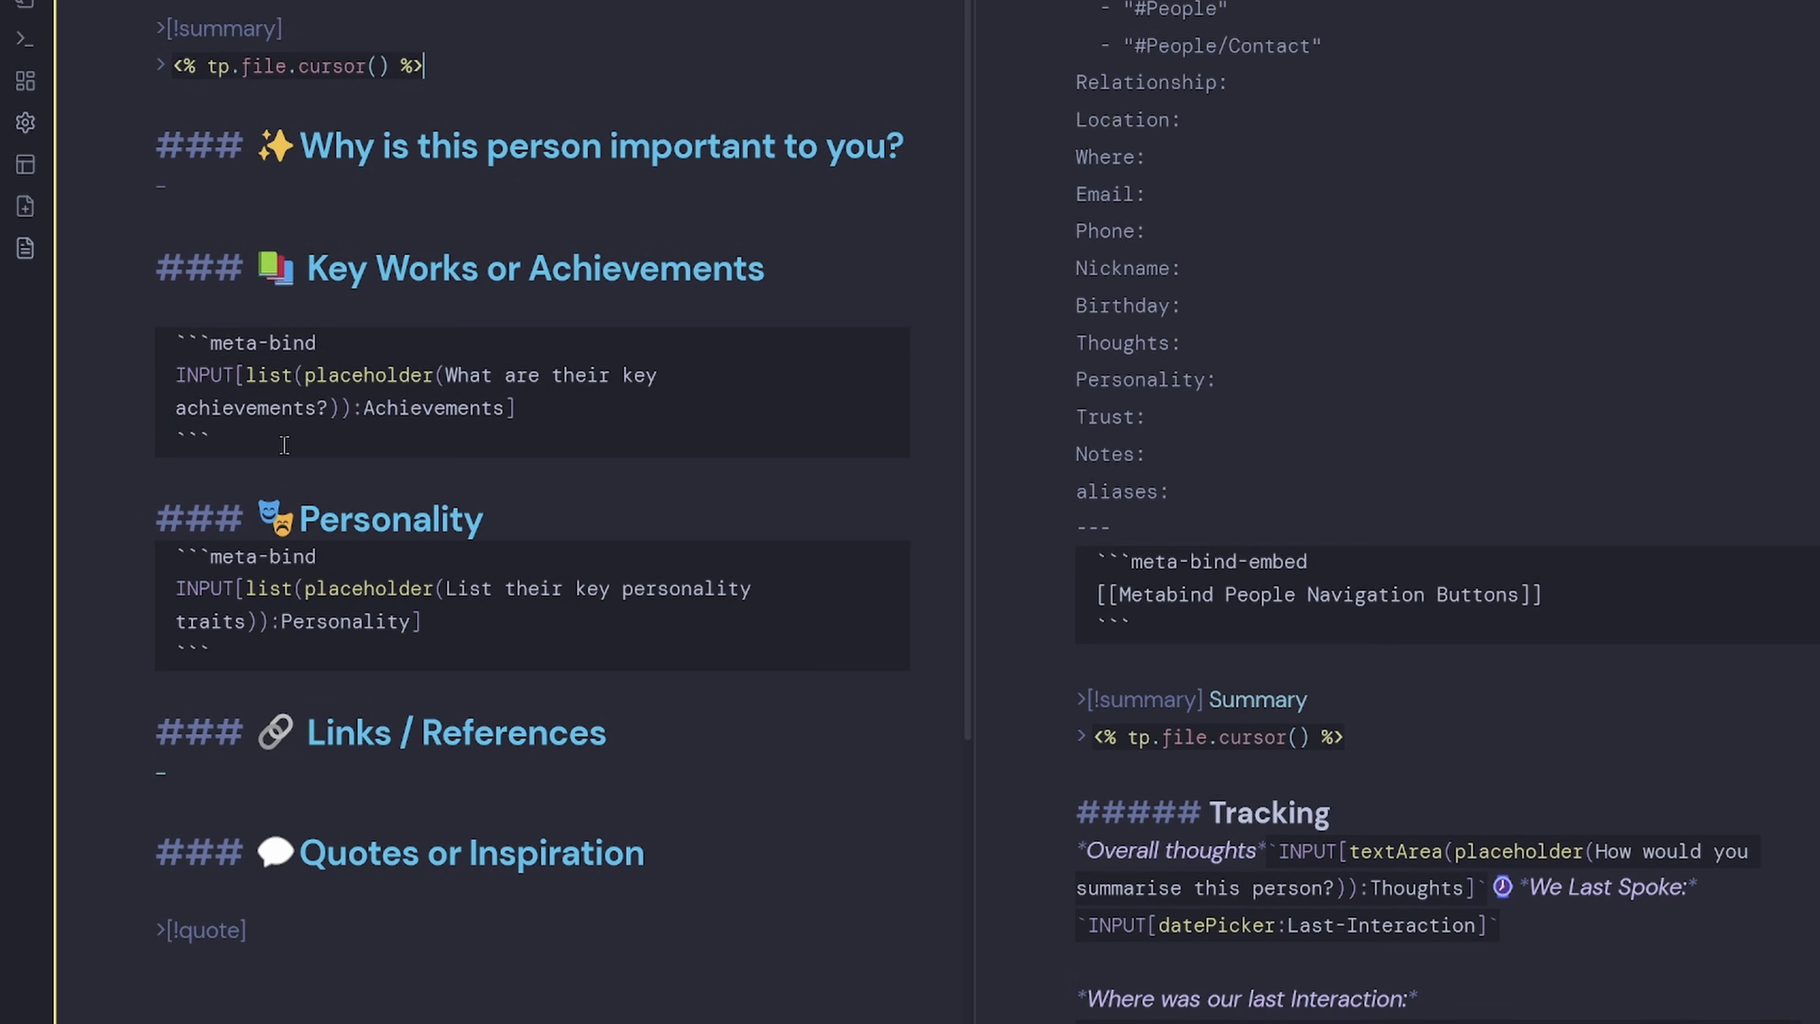
double_click(277, 380)
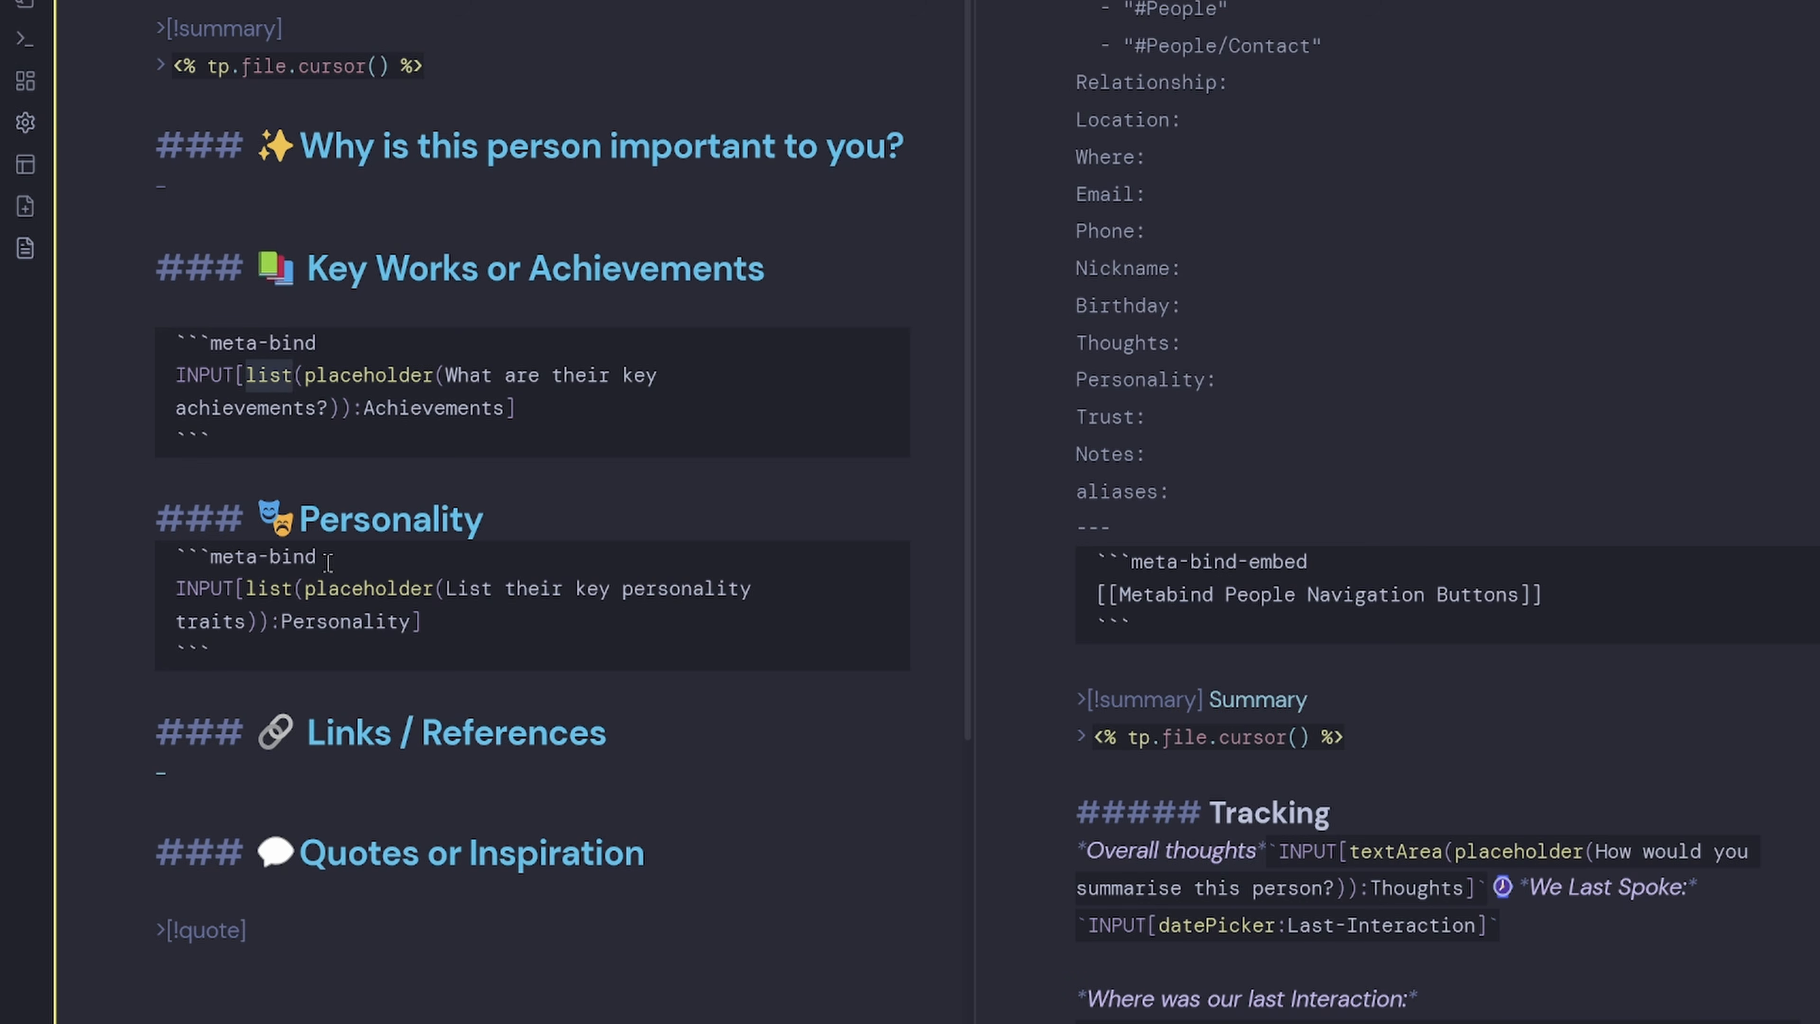
double_click(434, 409)
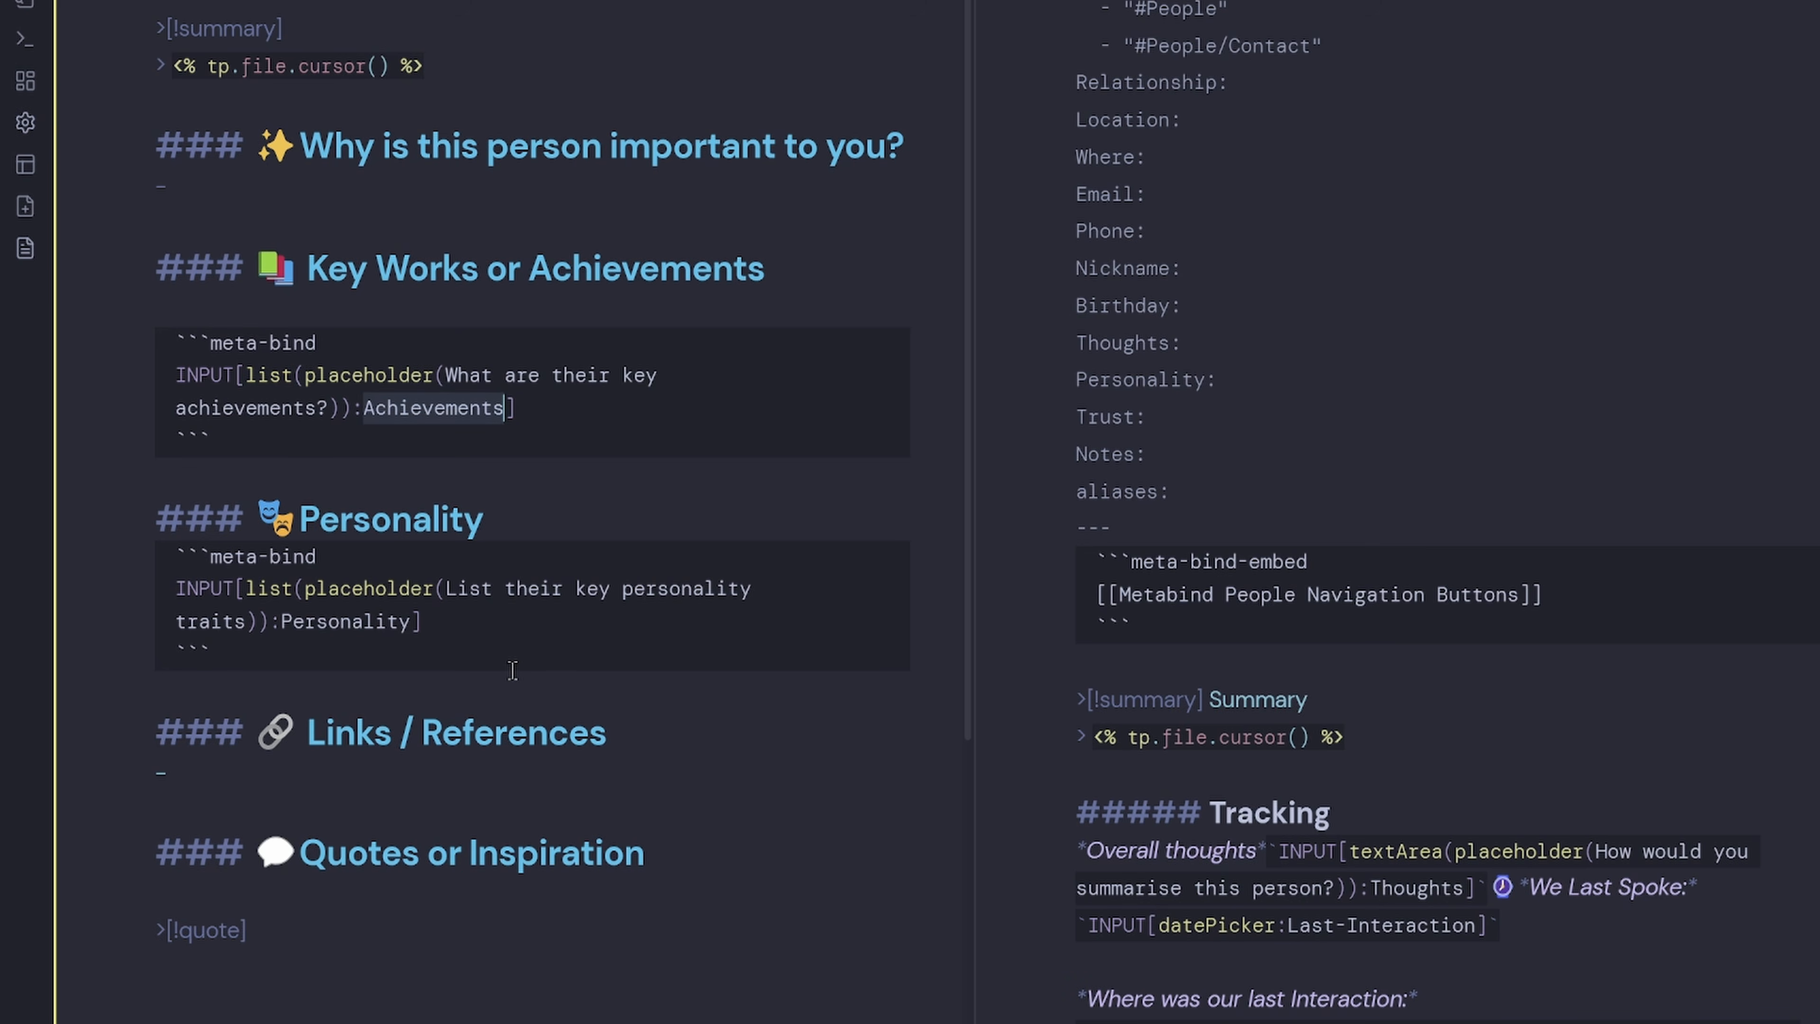
double_click(267, 590)
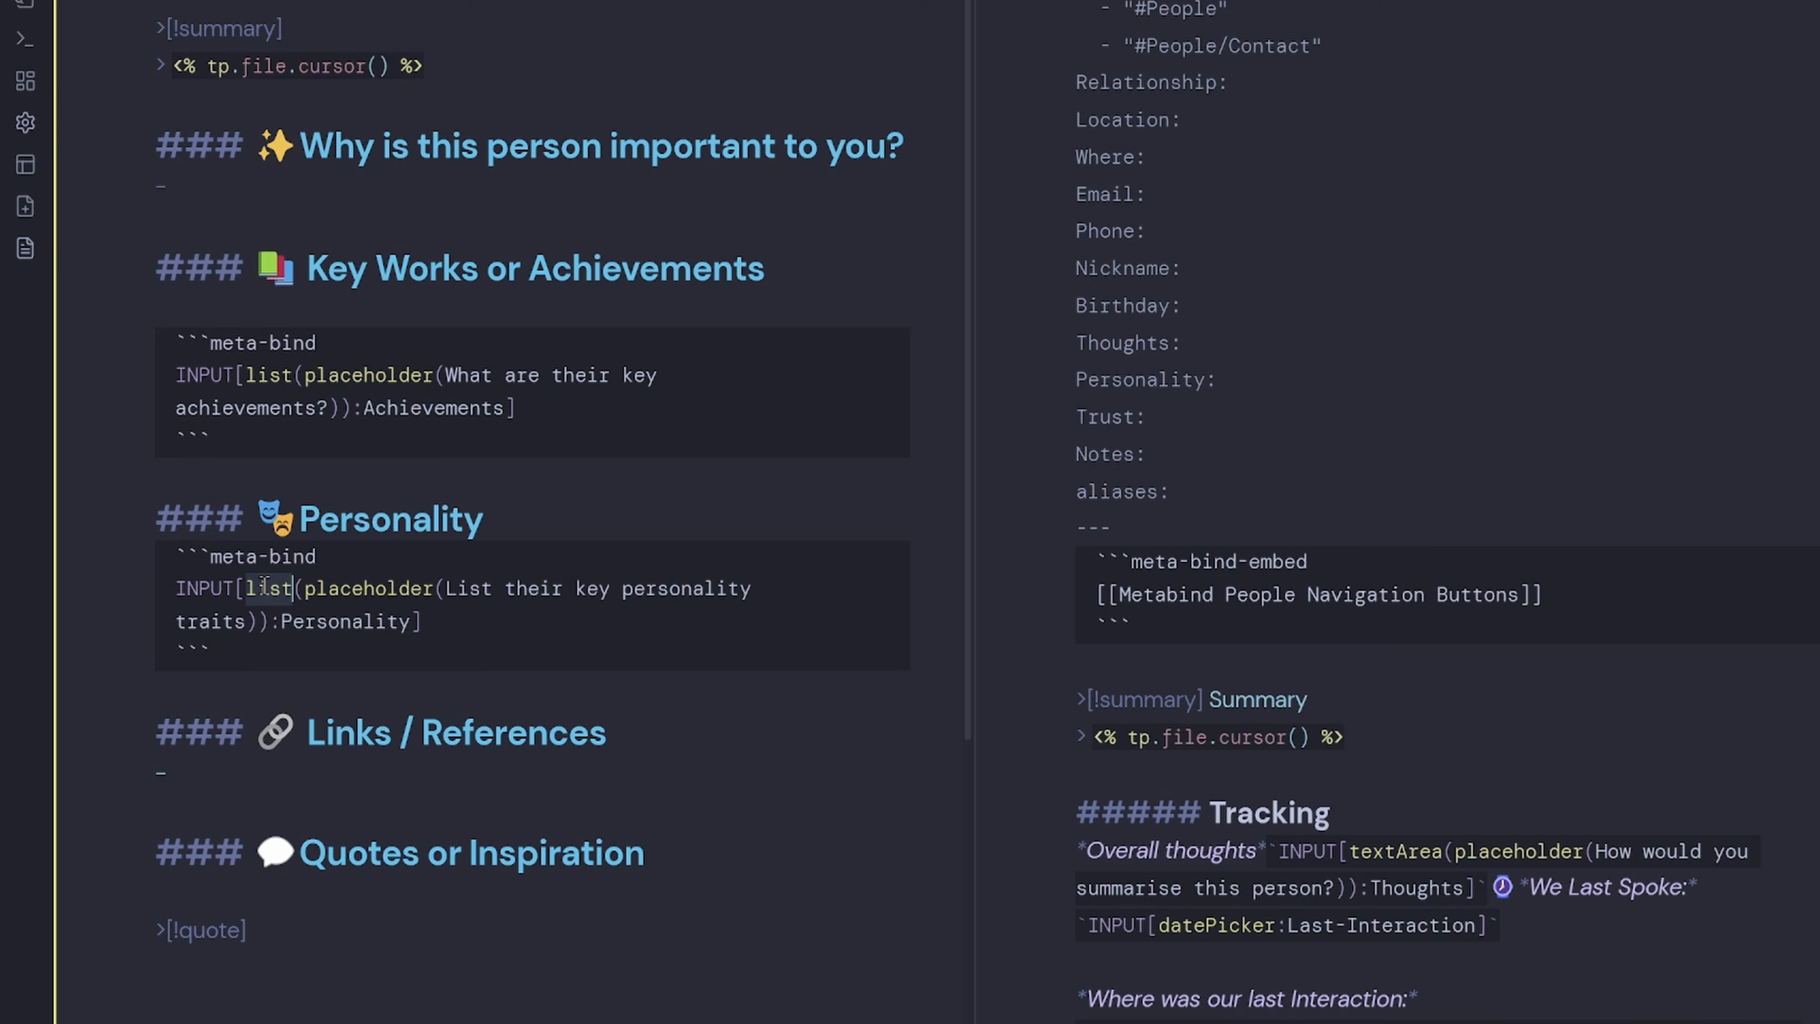
double_click(363, 621)
scroll(502, 749, "down", 3)
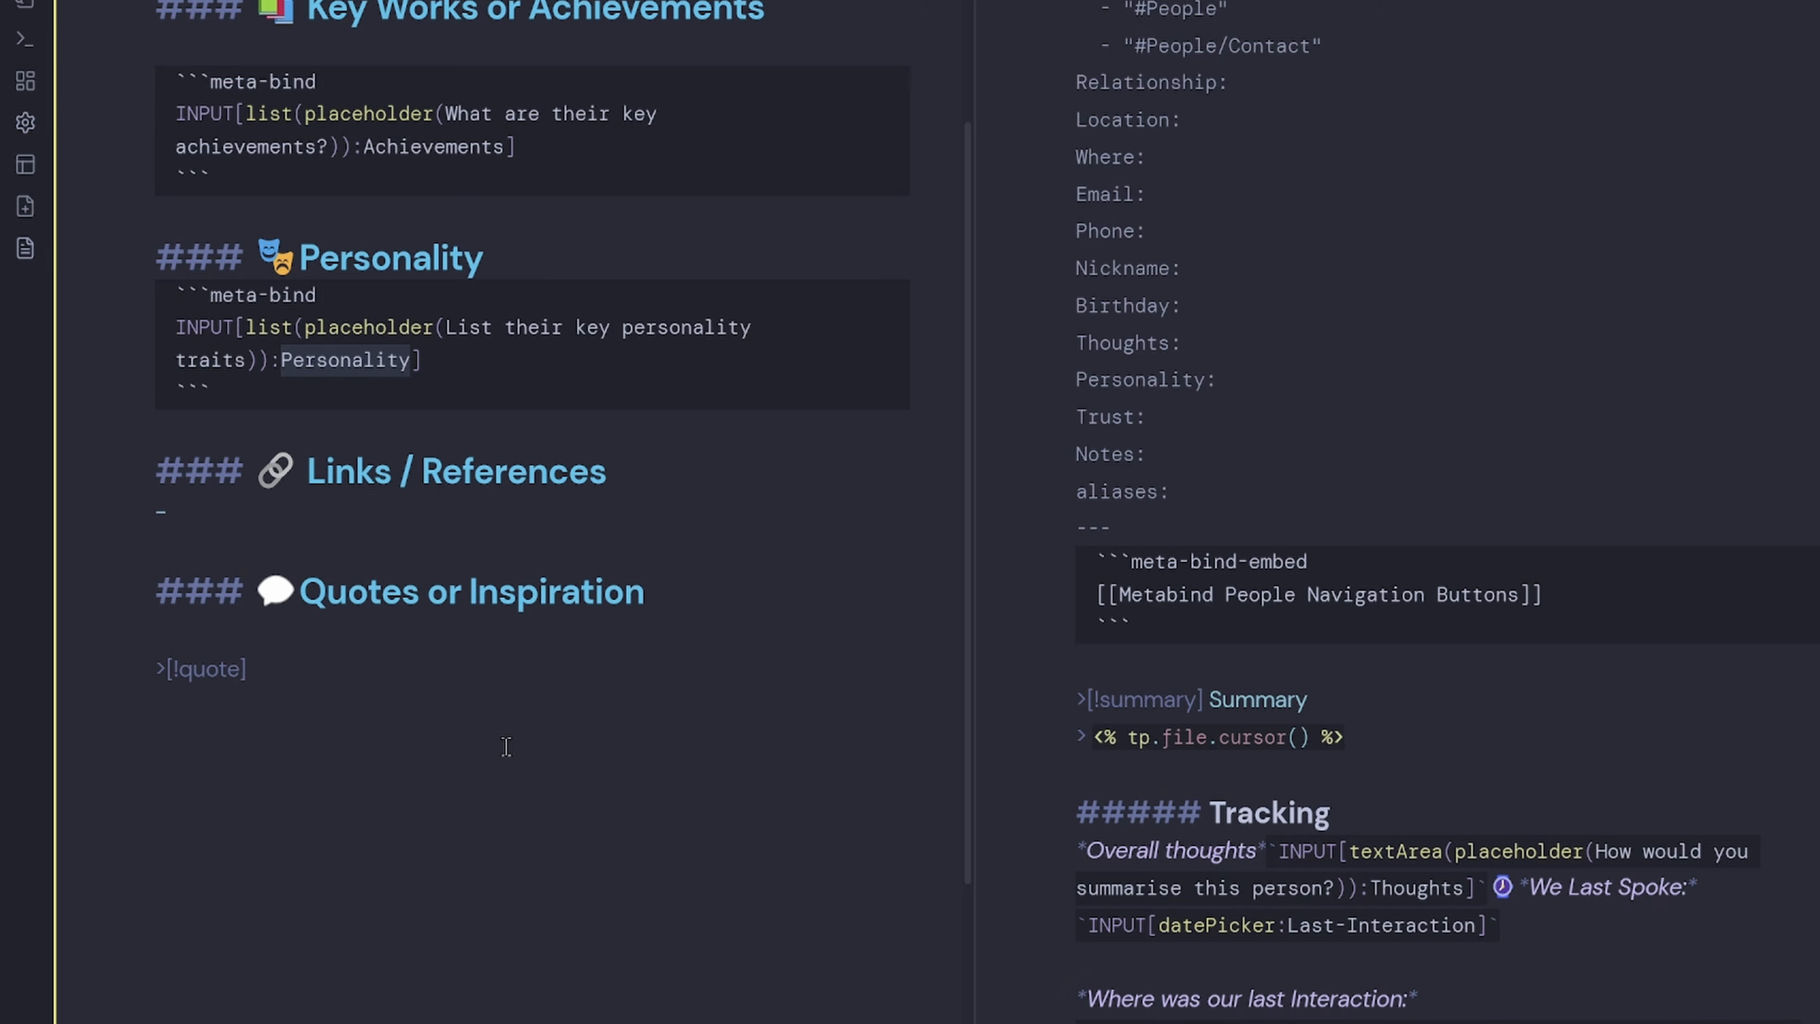
left_click(493, 516)
left_click(431, 709)
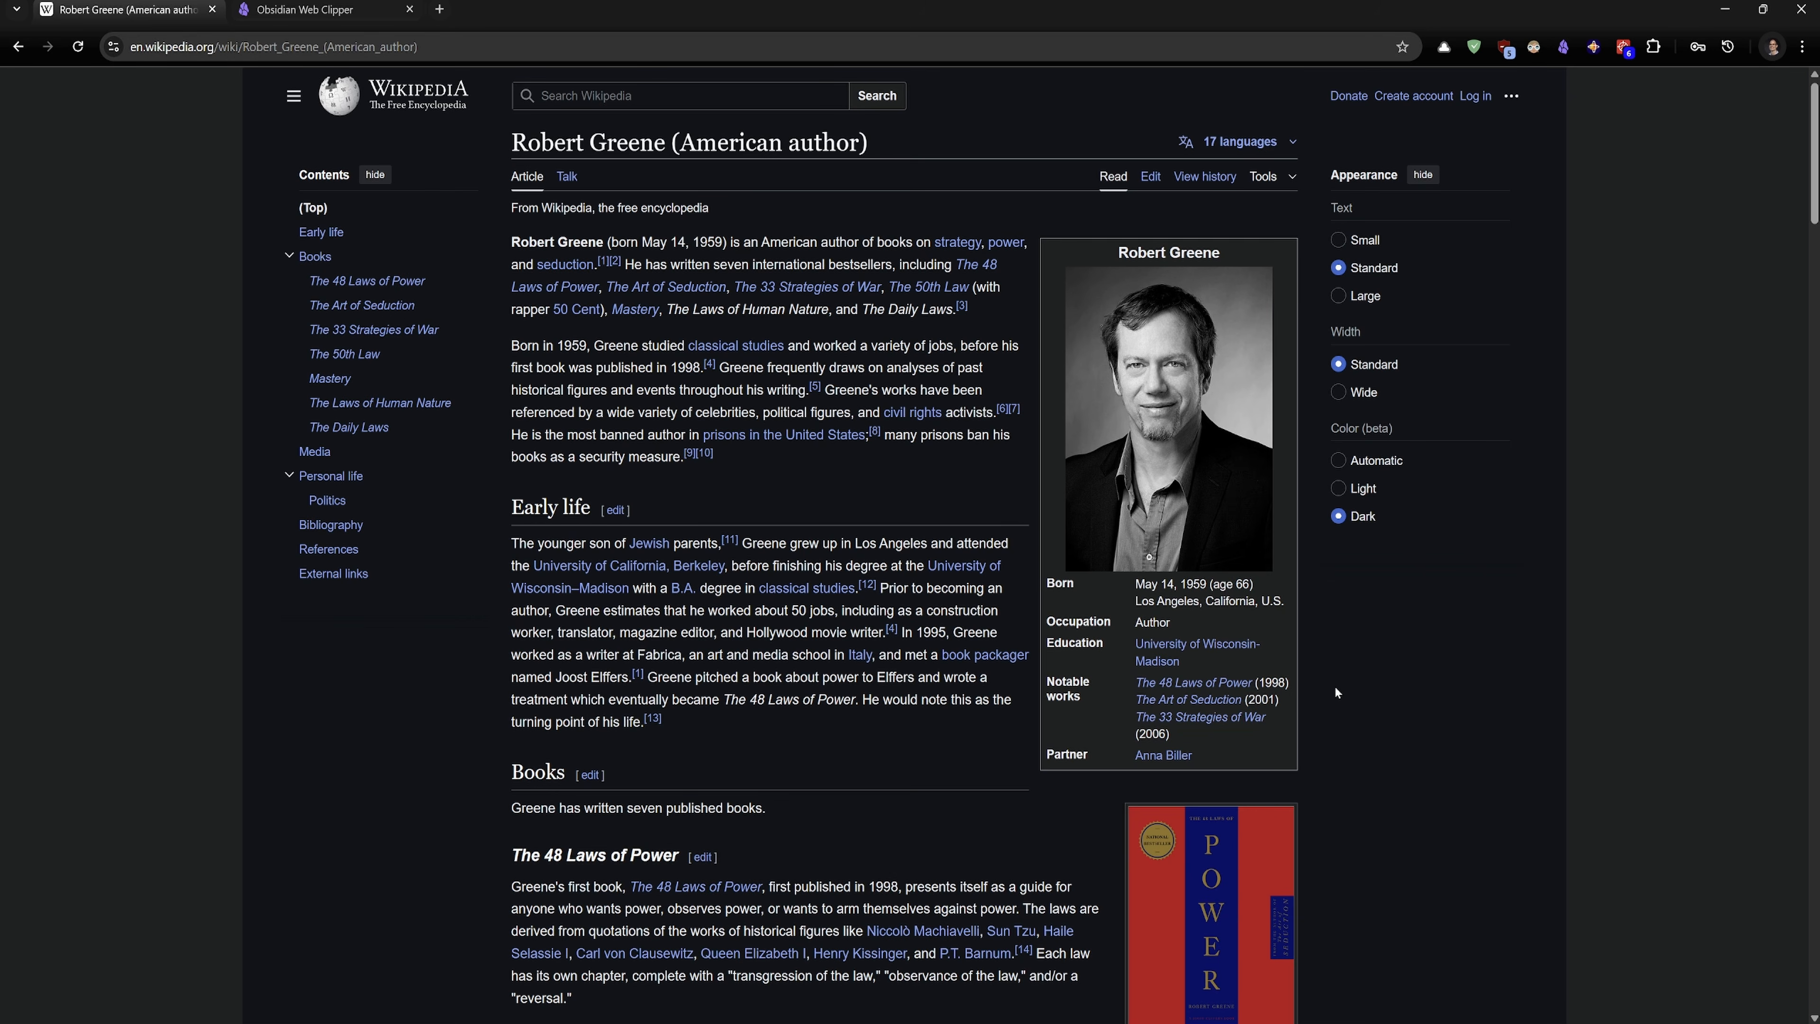
Open the Web Clipper on the Wikipedia page and go to its template settings.
left_click(1564, 46)
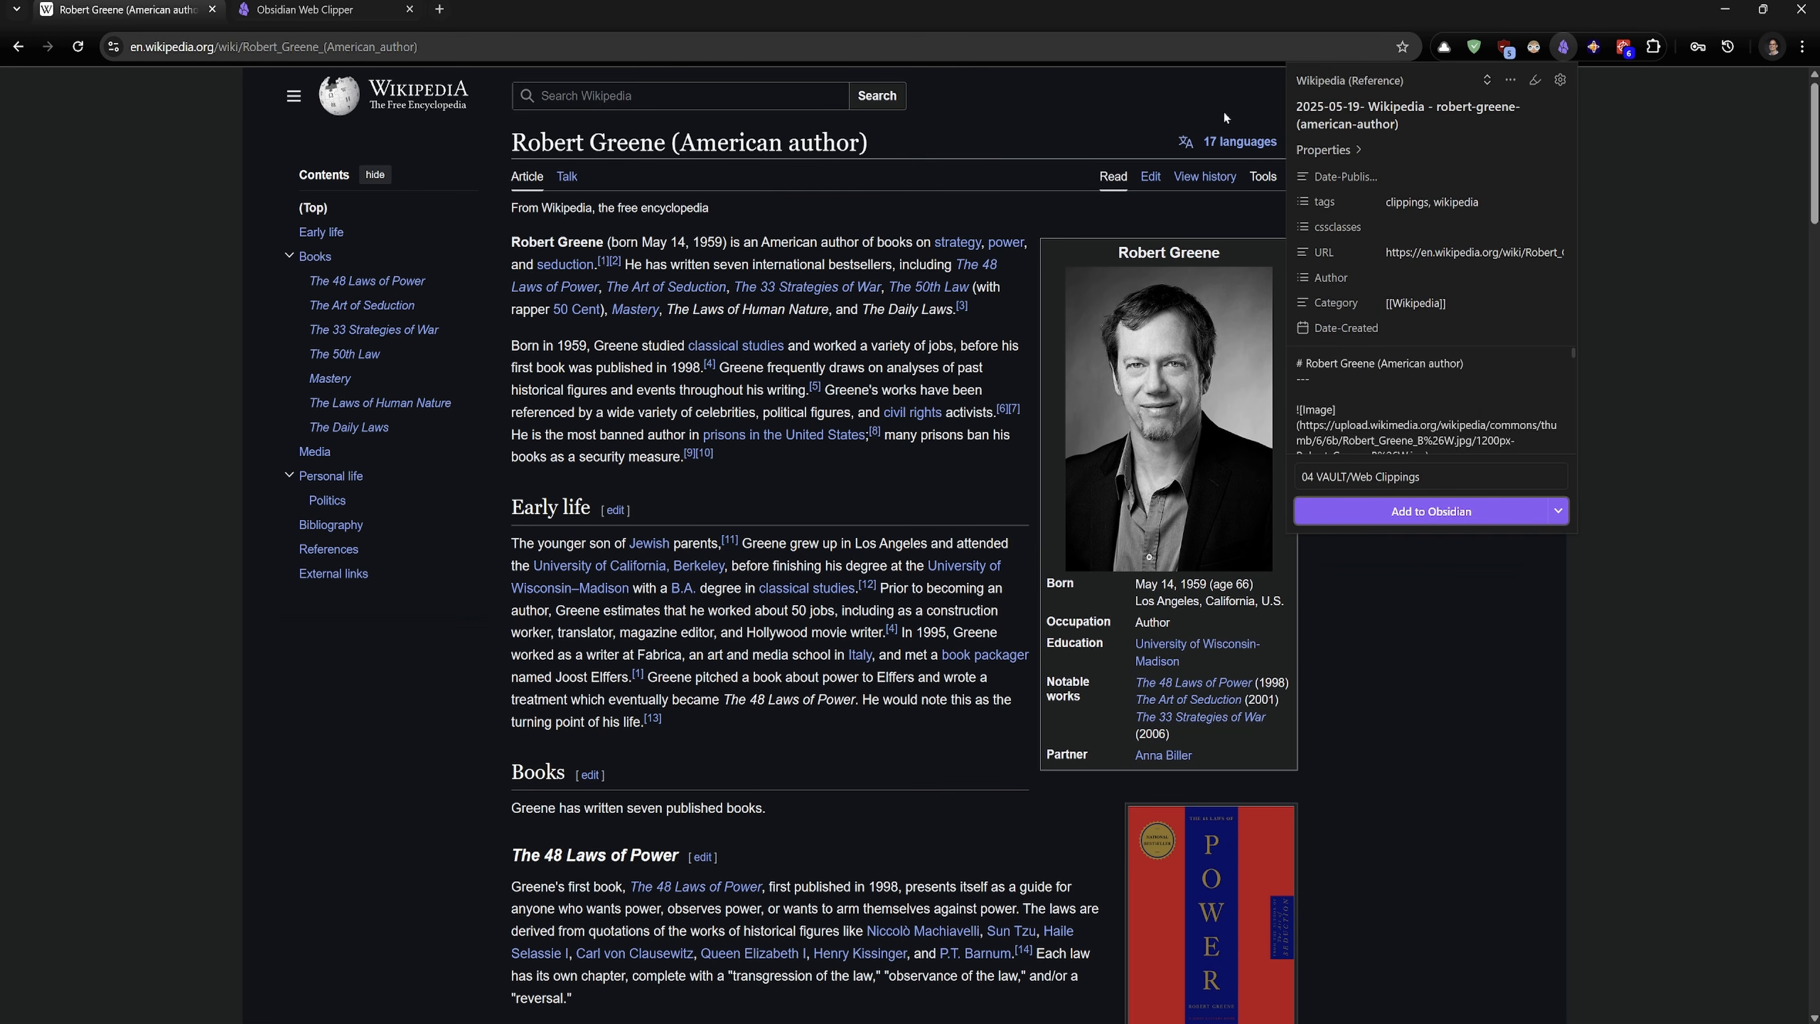
left_click(1561, 79)
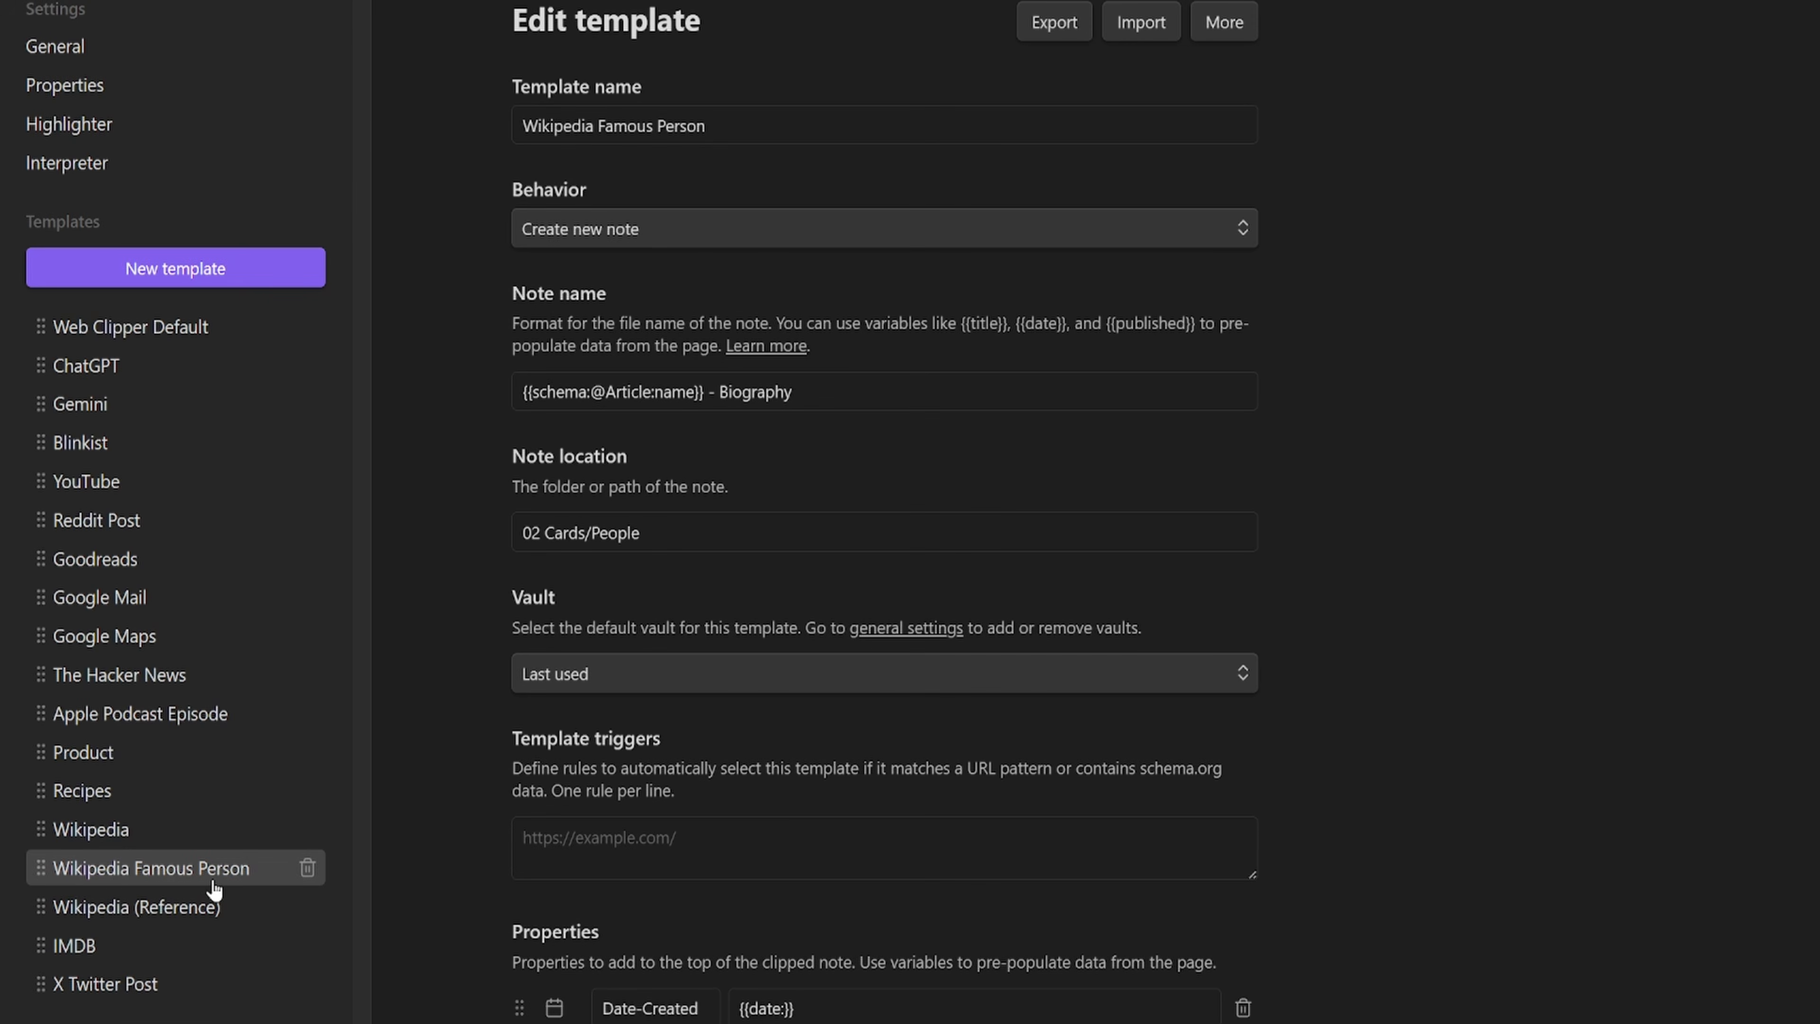
left_click_drag(716, 126, 517, 126)
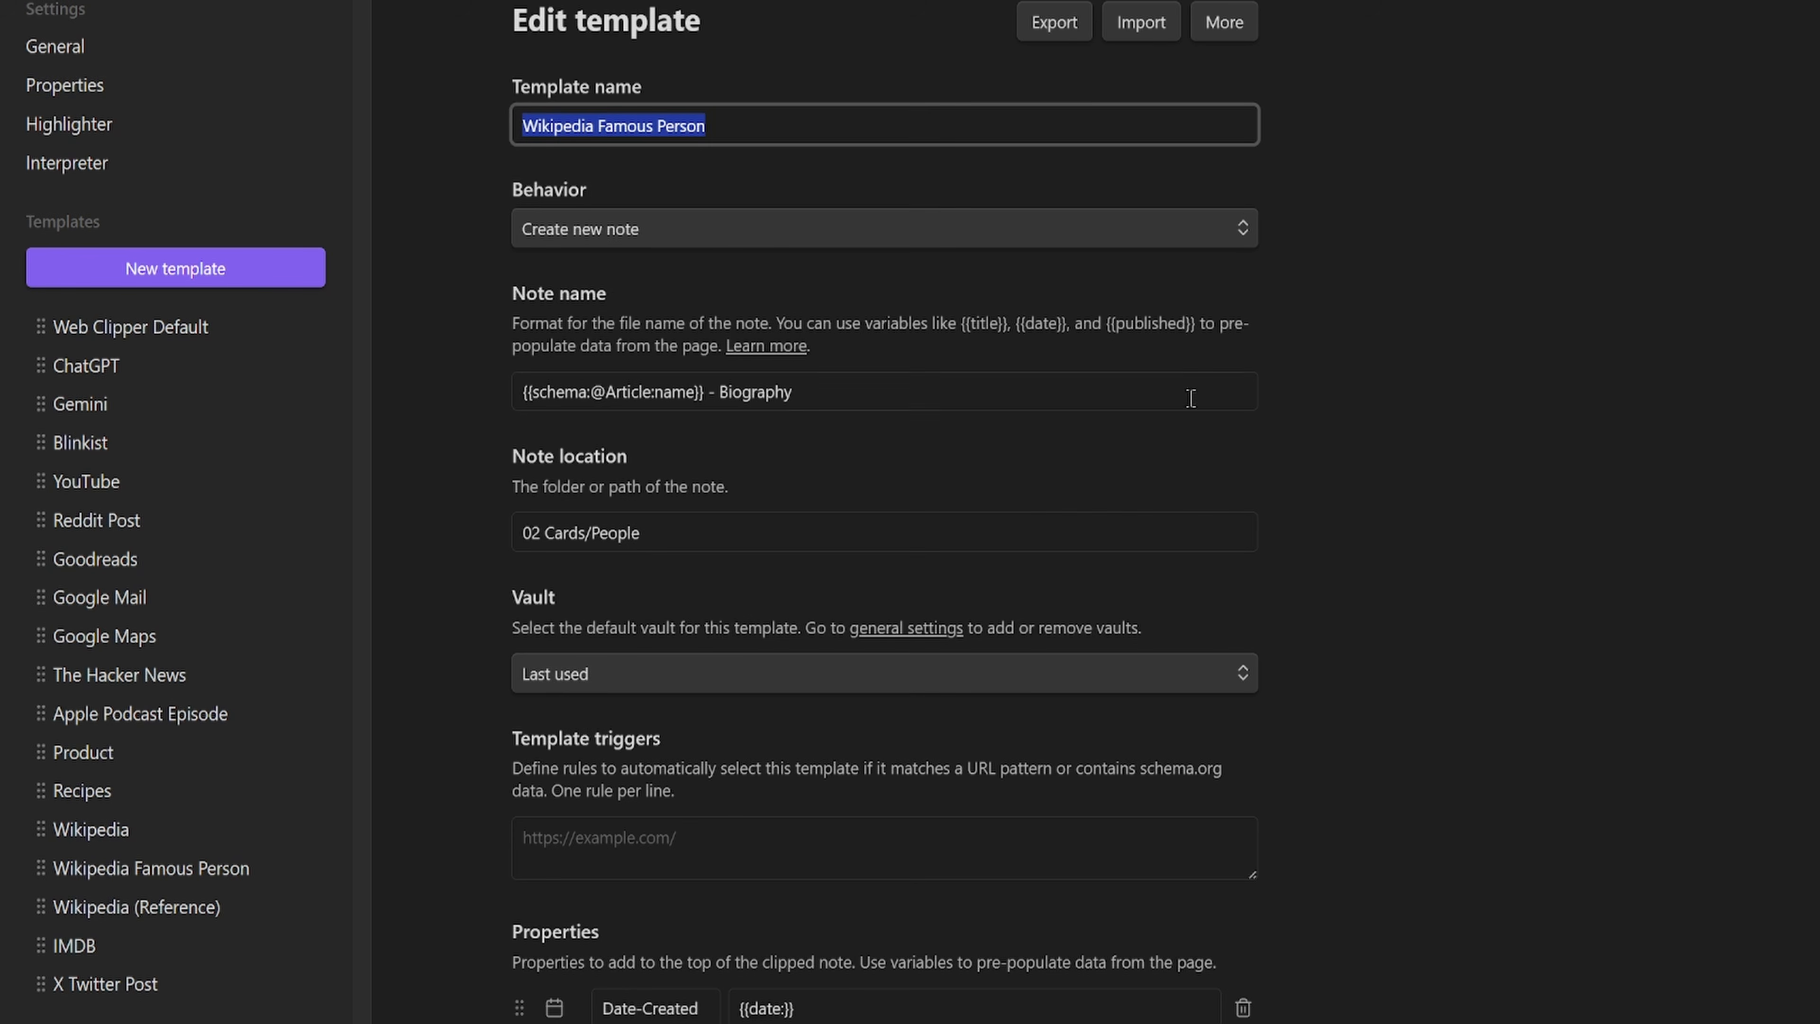
left_click_drag(710, 392, 497, 423)
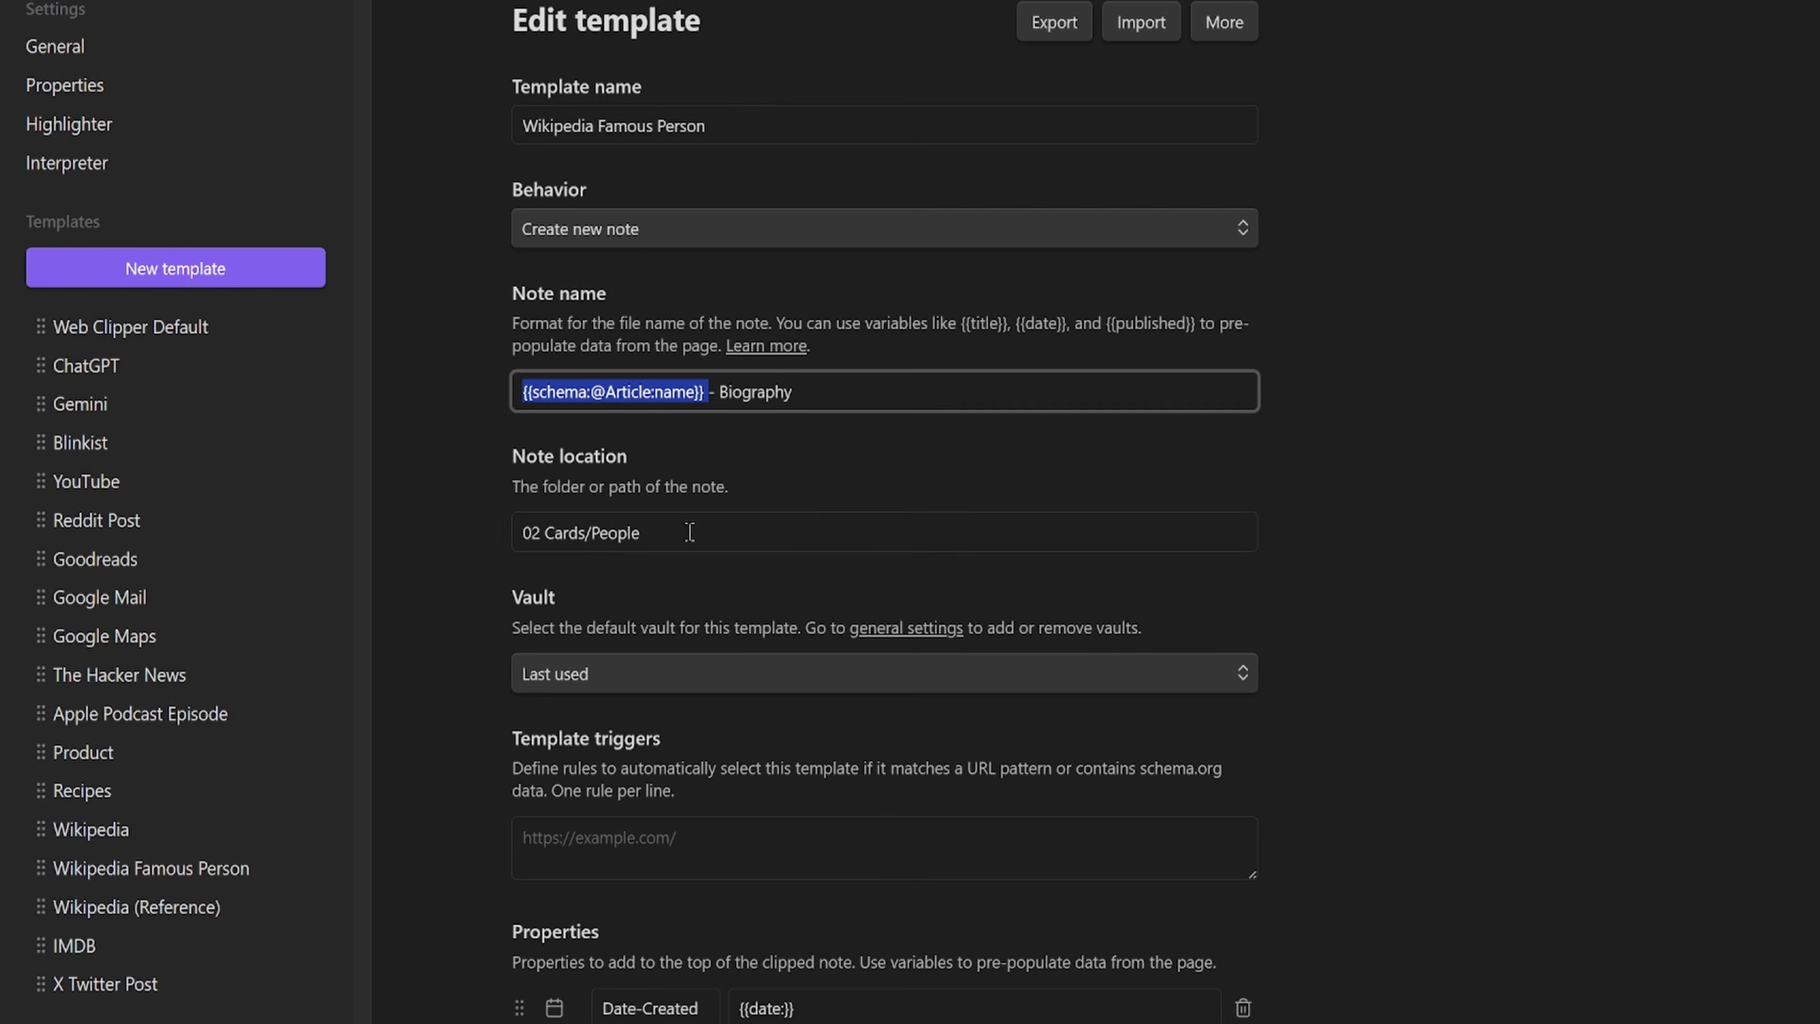
left_click_drag(689, 532, 331, 547)
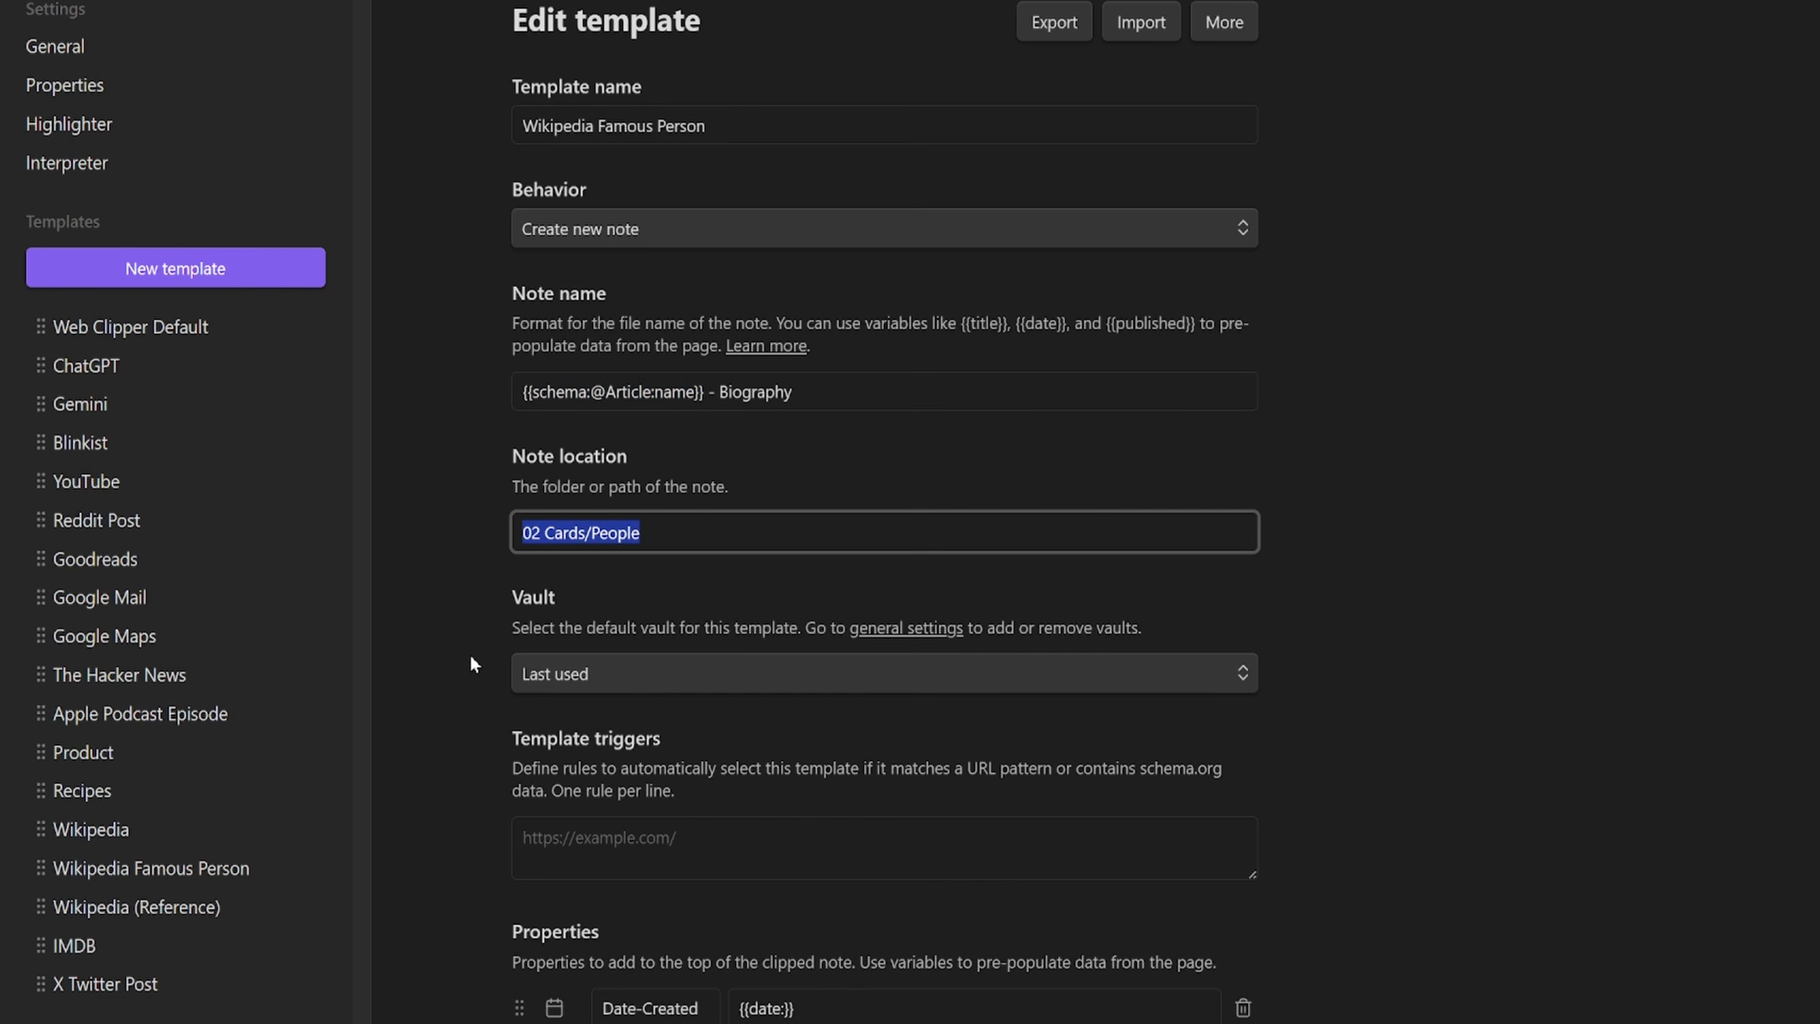
scroll(943, 433, "down", 7)
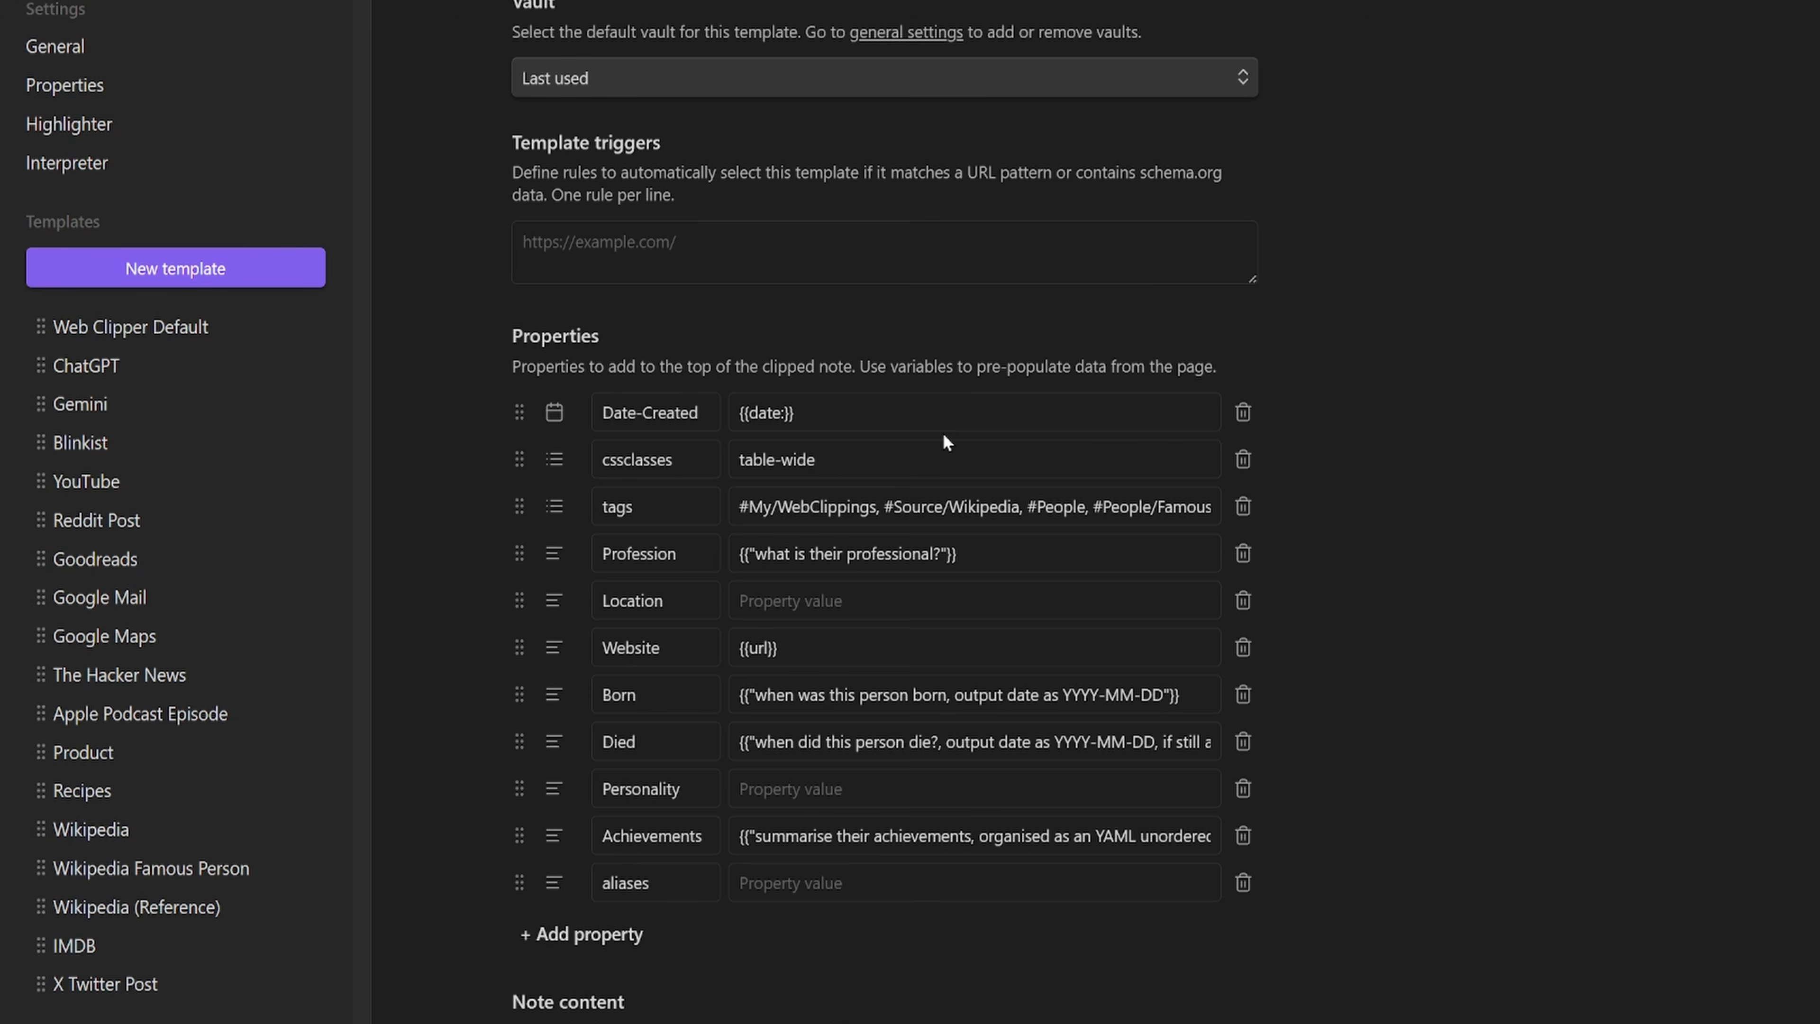
left_click(1033, 558)
key("ctrl+a")
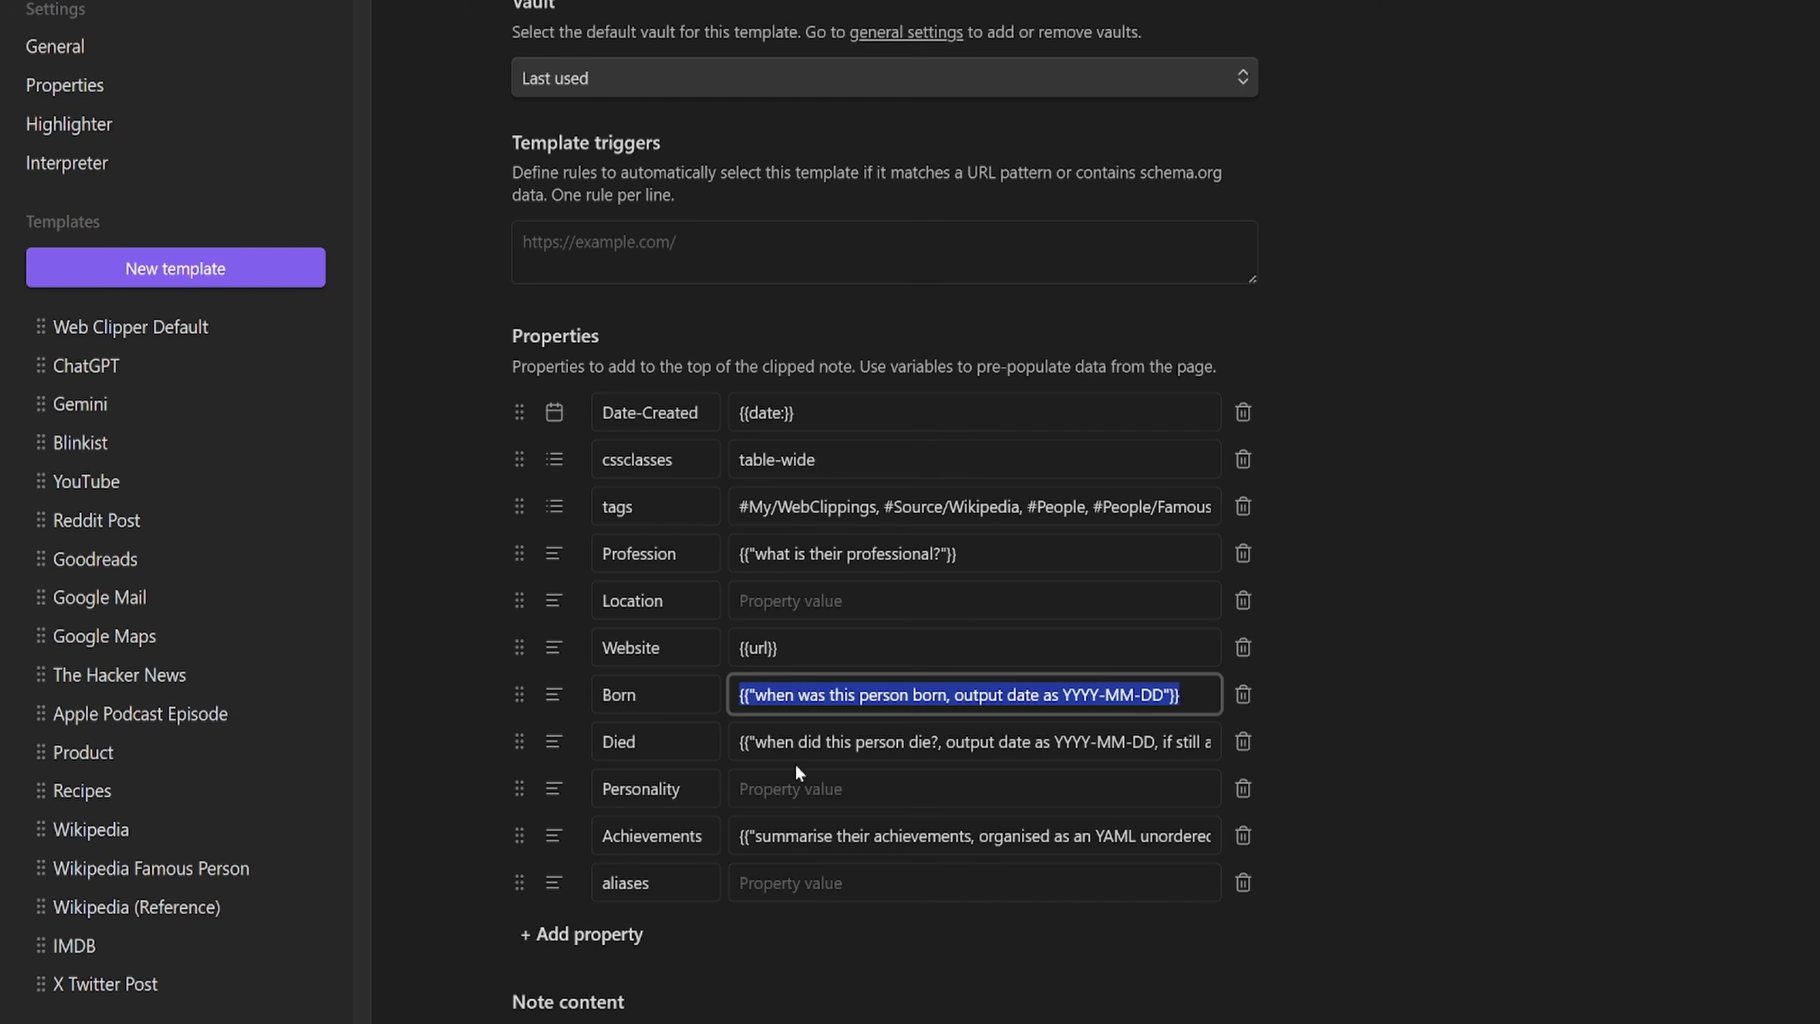
left_click_drag(743, 744, 1170, 756)
left_click(1025, 836)
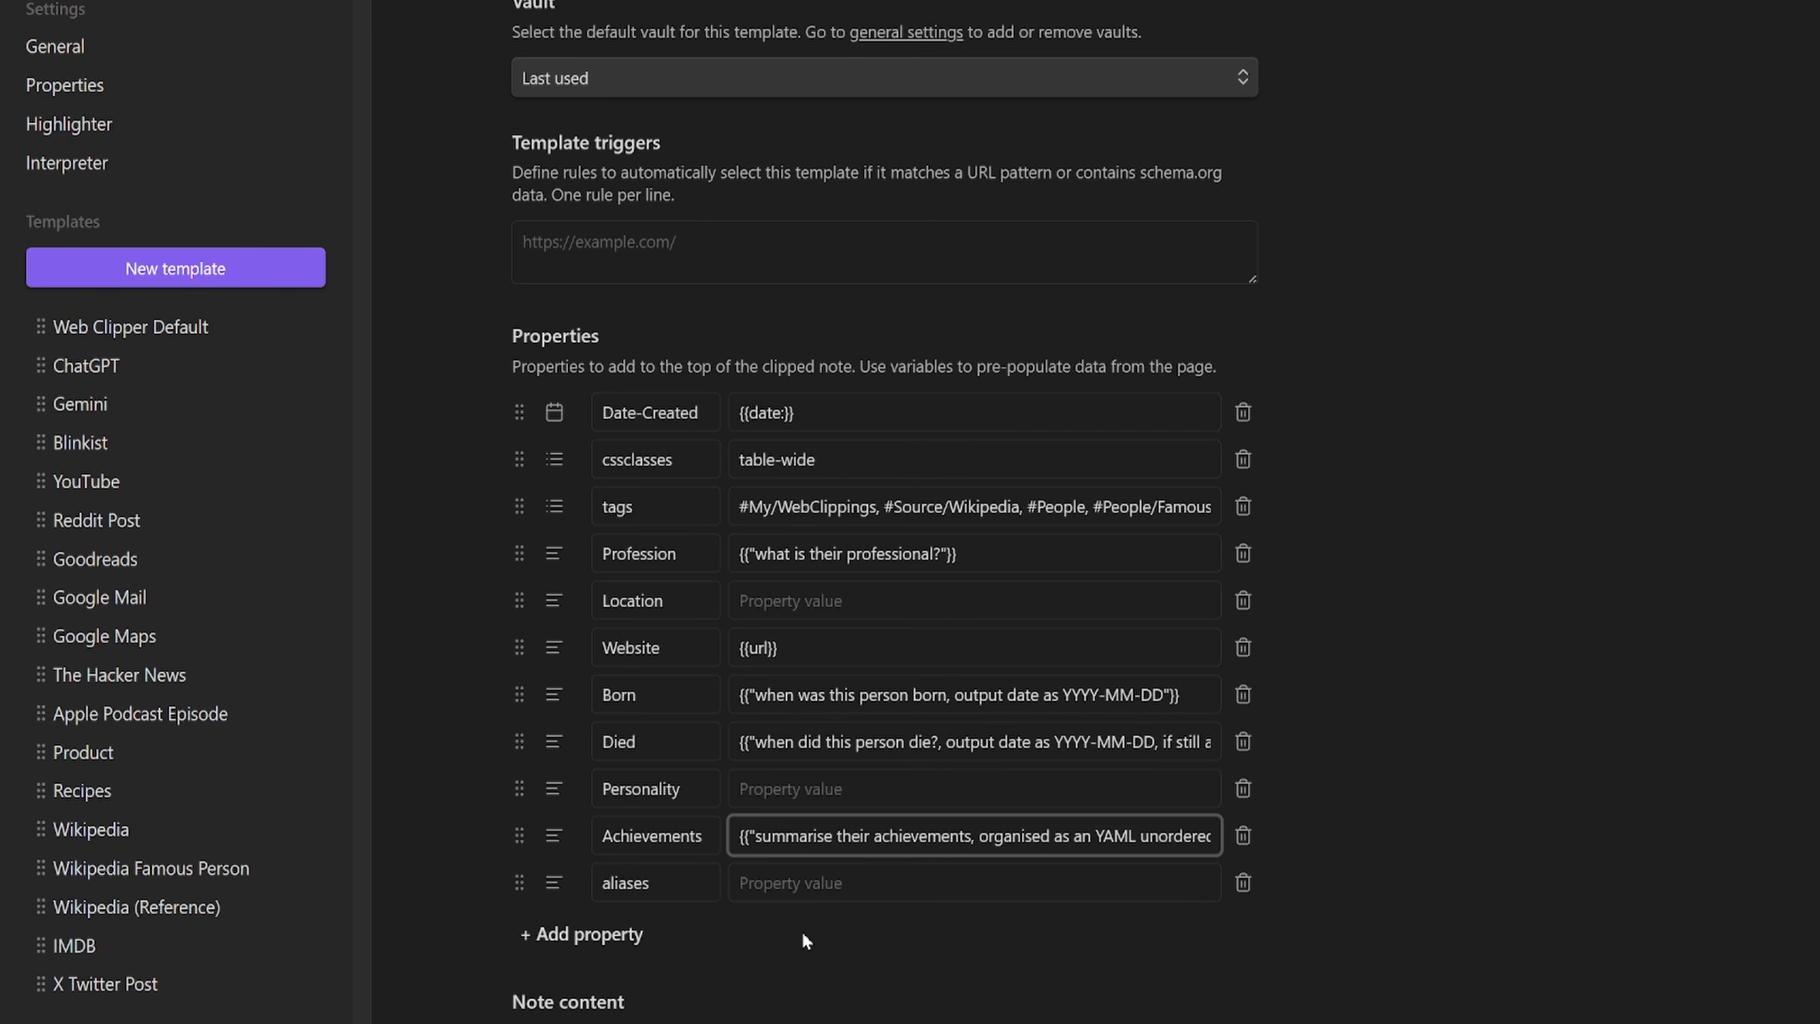
left_click_drag(979, 836, 677, 837)
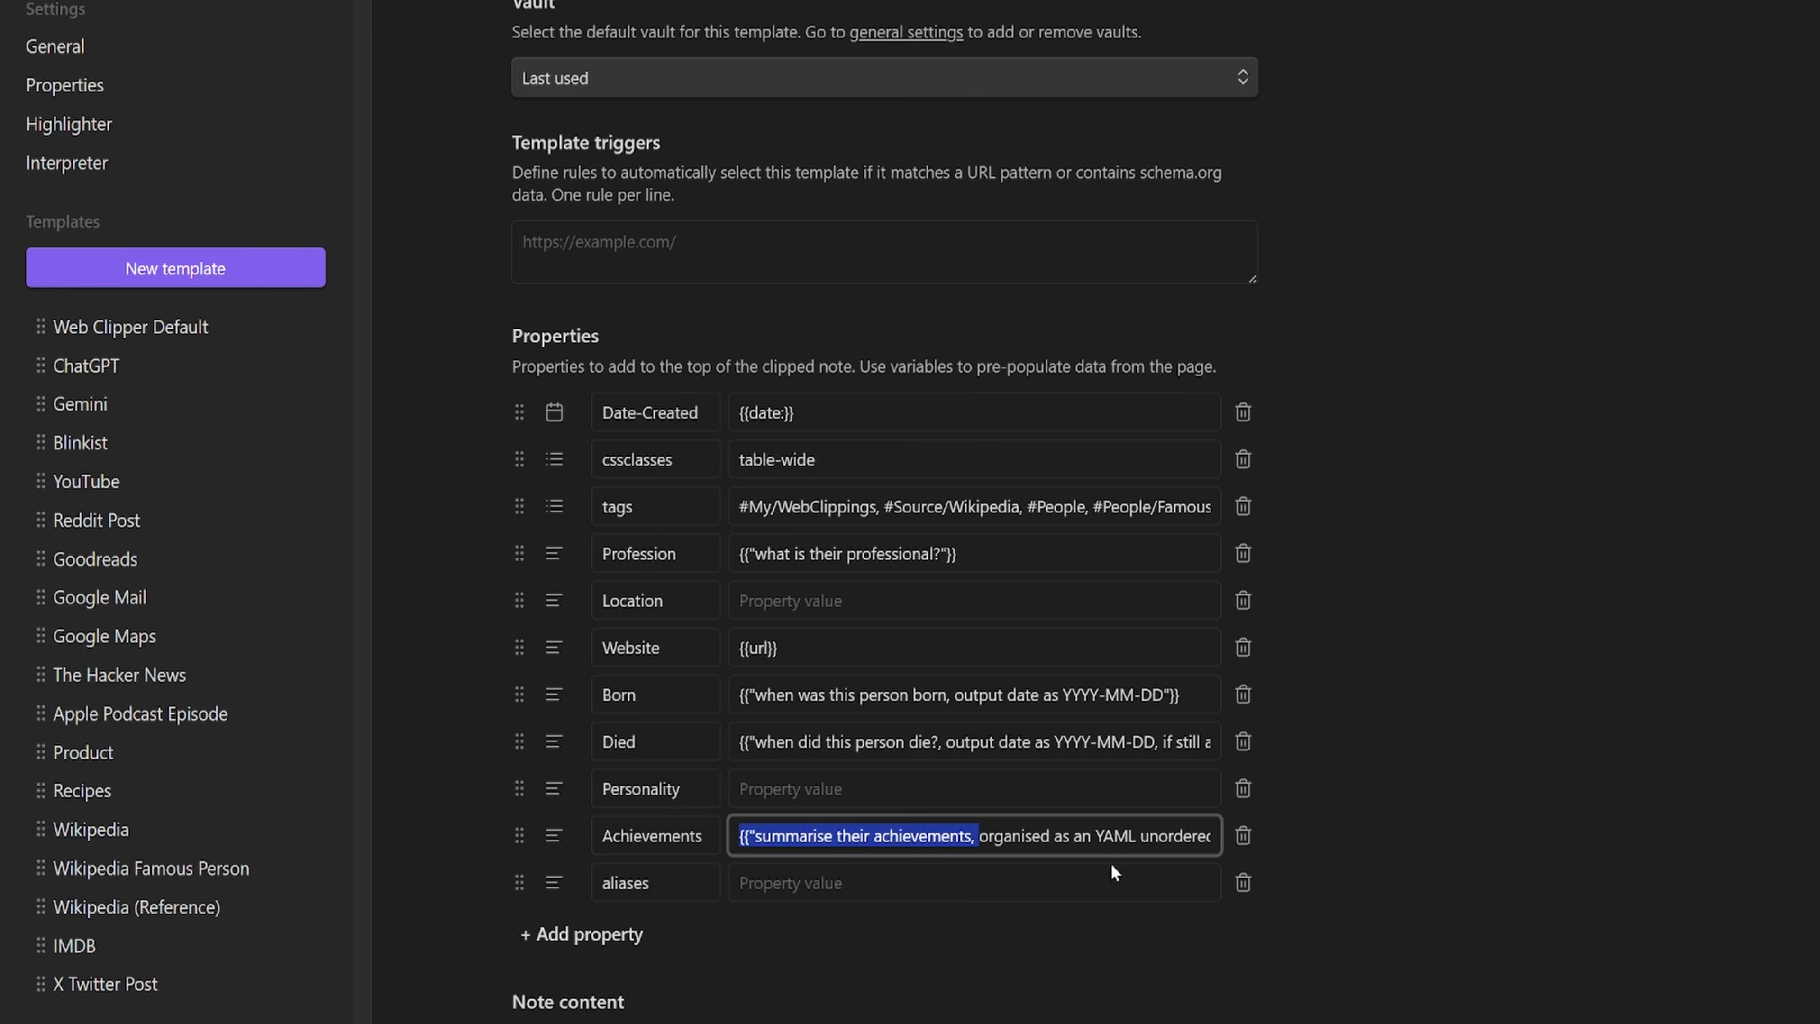
left_click_drag(1012, 838, 1300, 868)
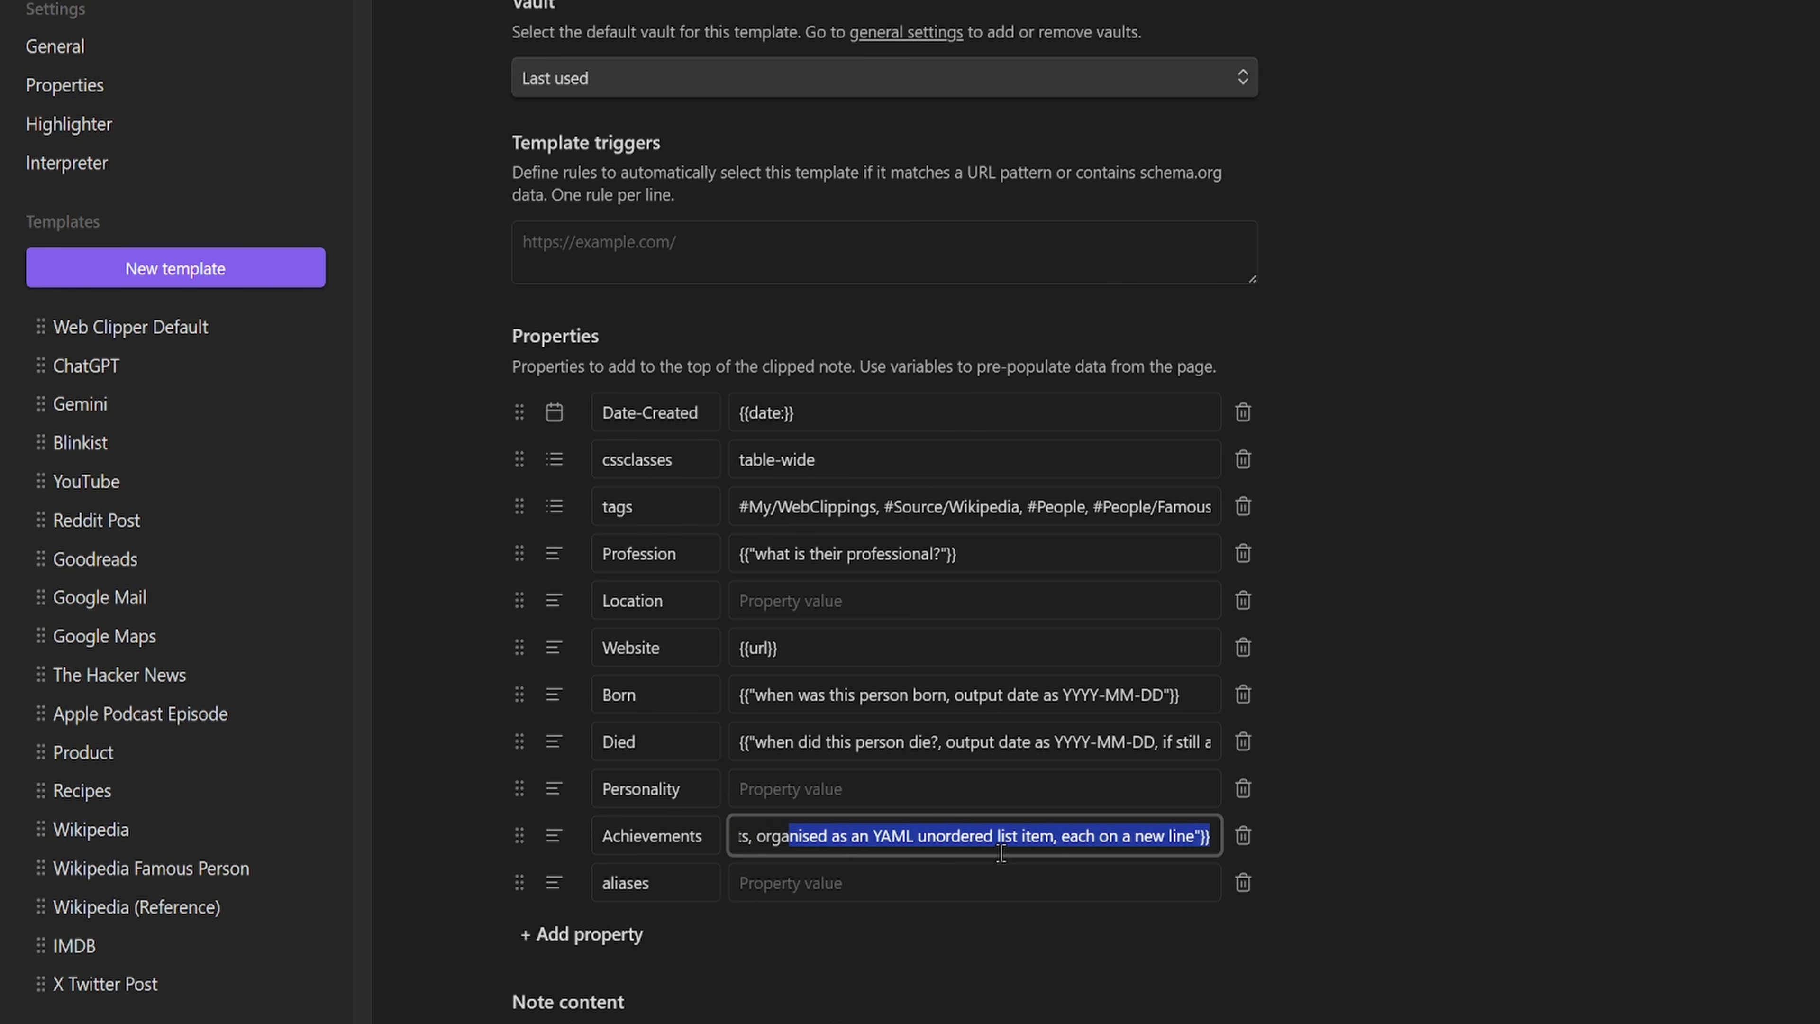
left_click(1061, 836)
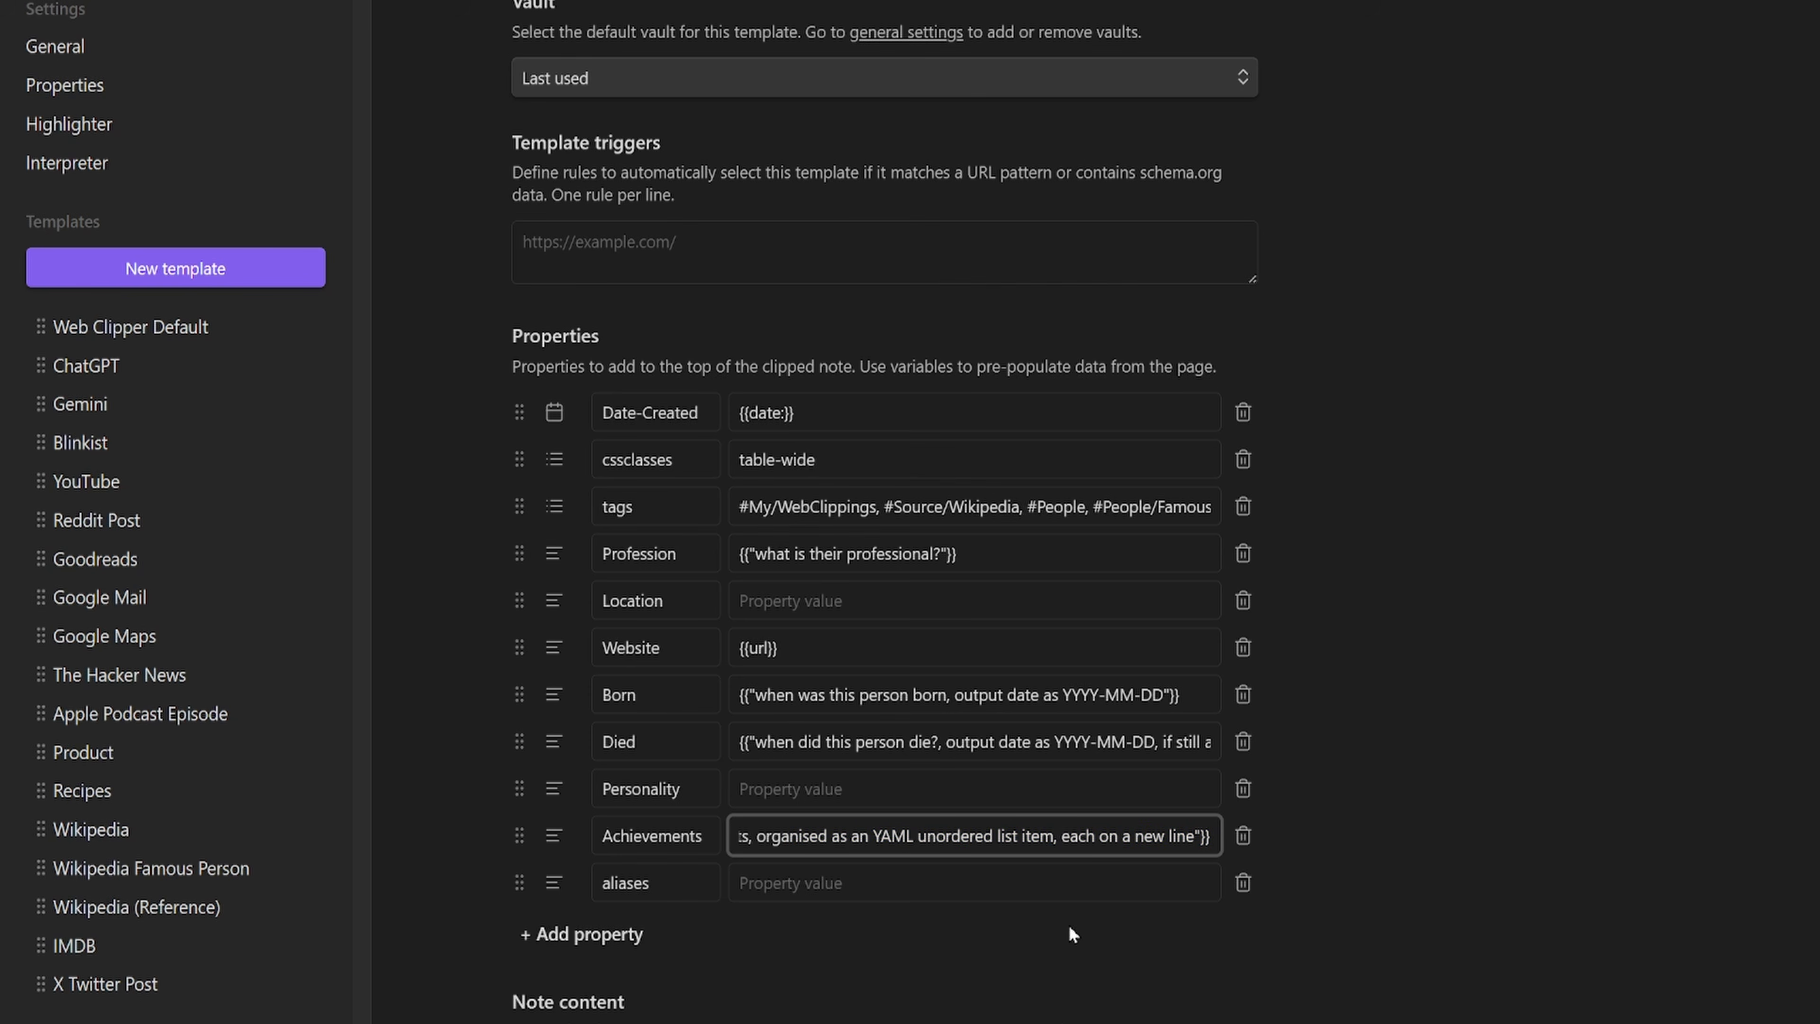
scroll(1353, 948, "down", 8)
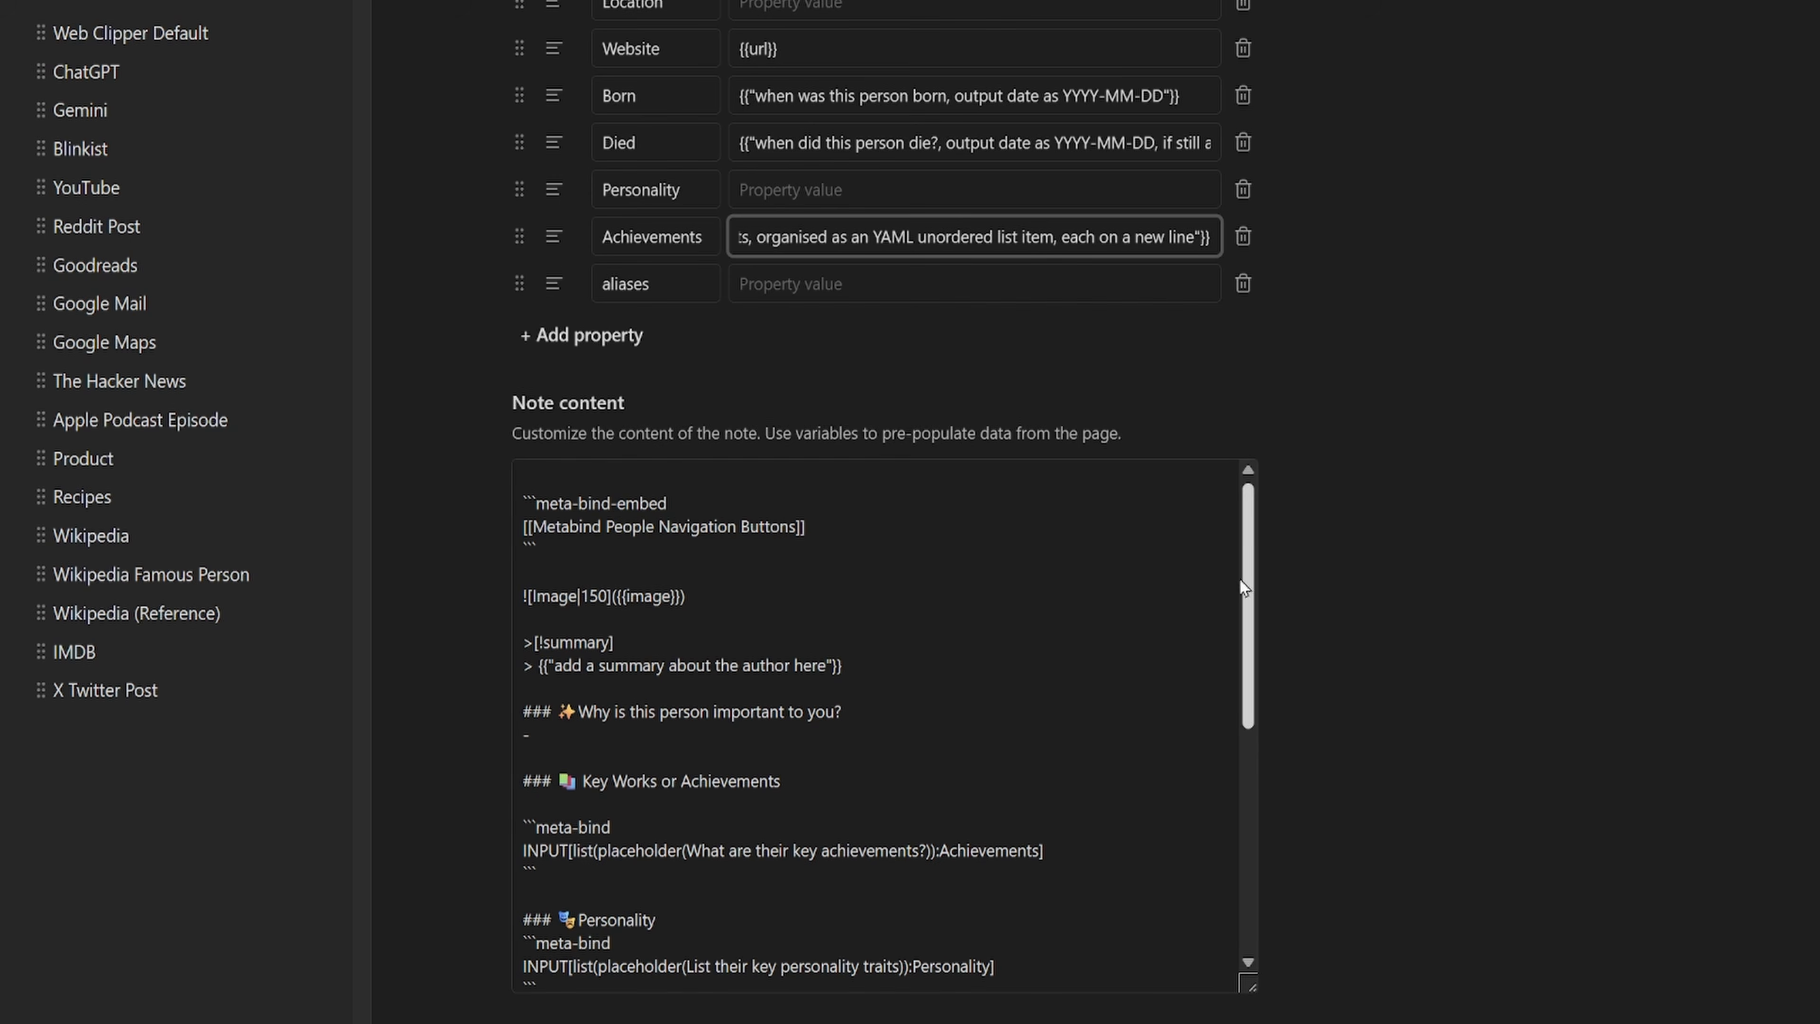
left_click_drag(1246, 593, 1249, 832)
left_click_drag(523, 928, 456, 860)
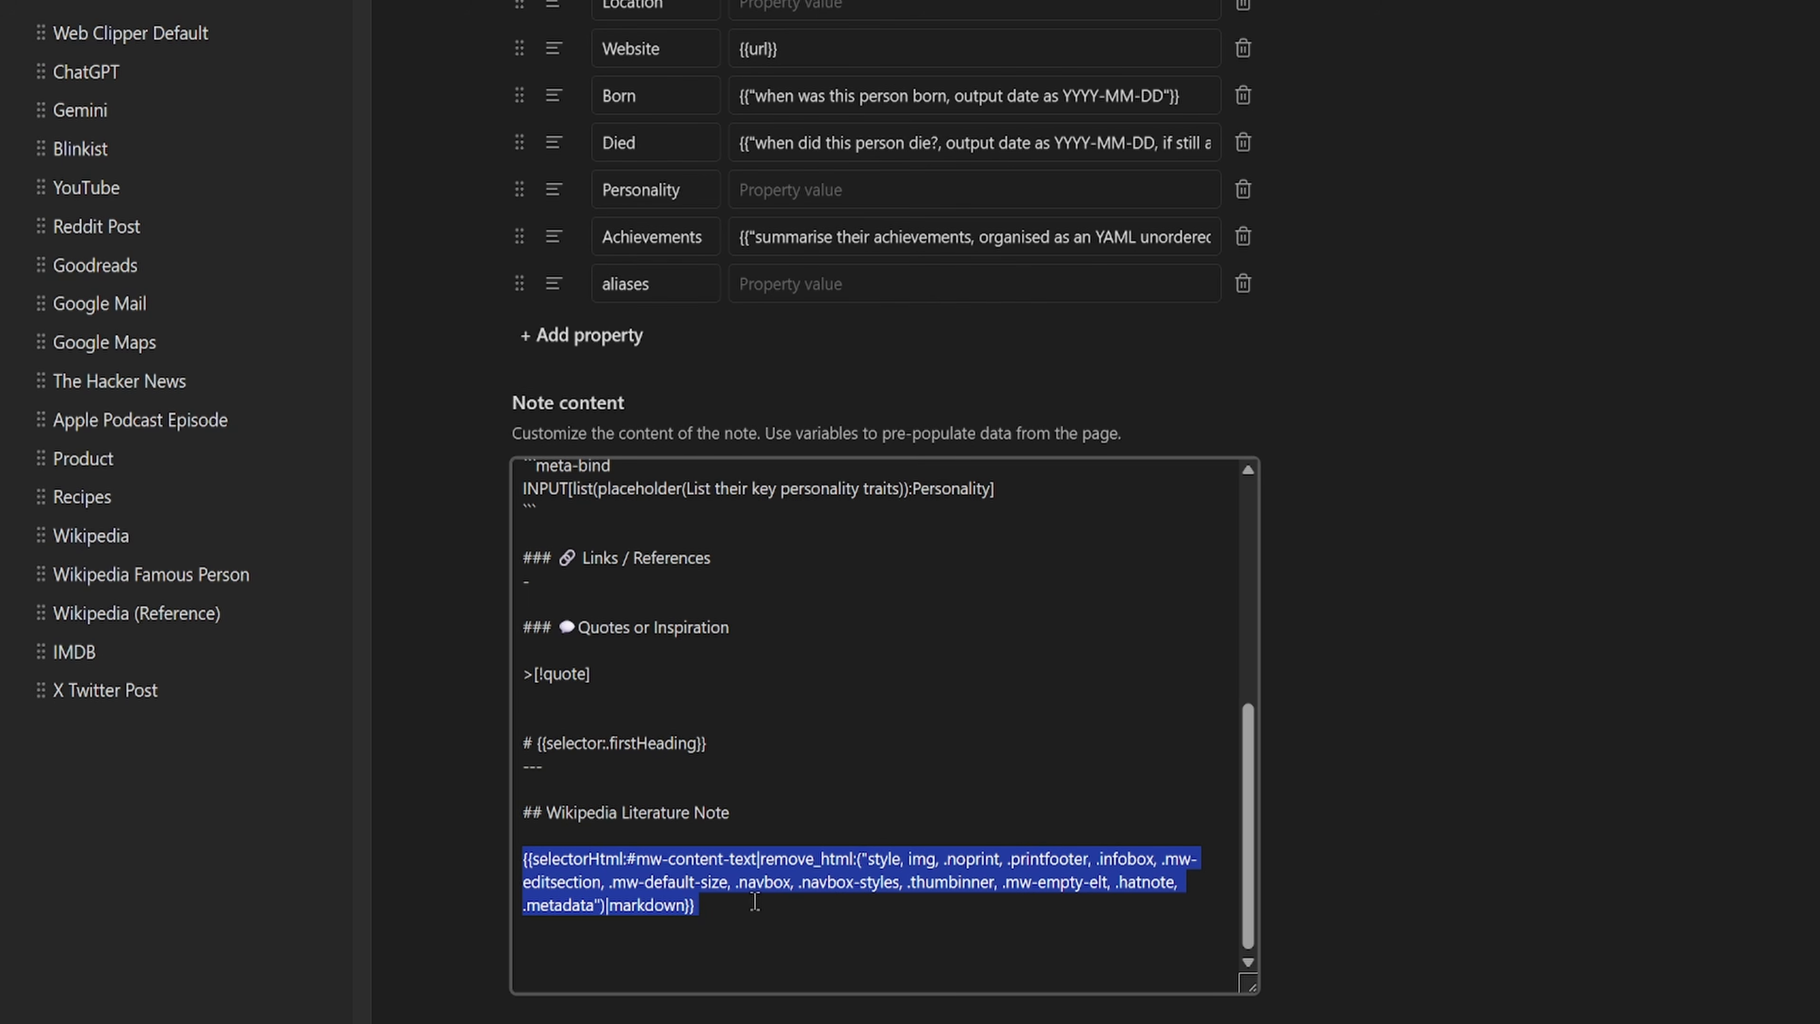
left_click_drag(745, 814, 480, 800)
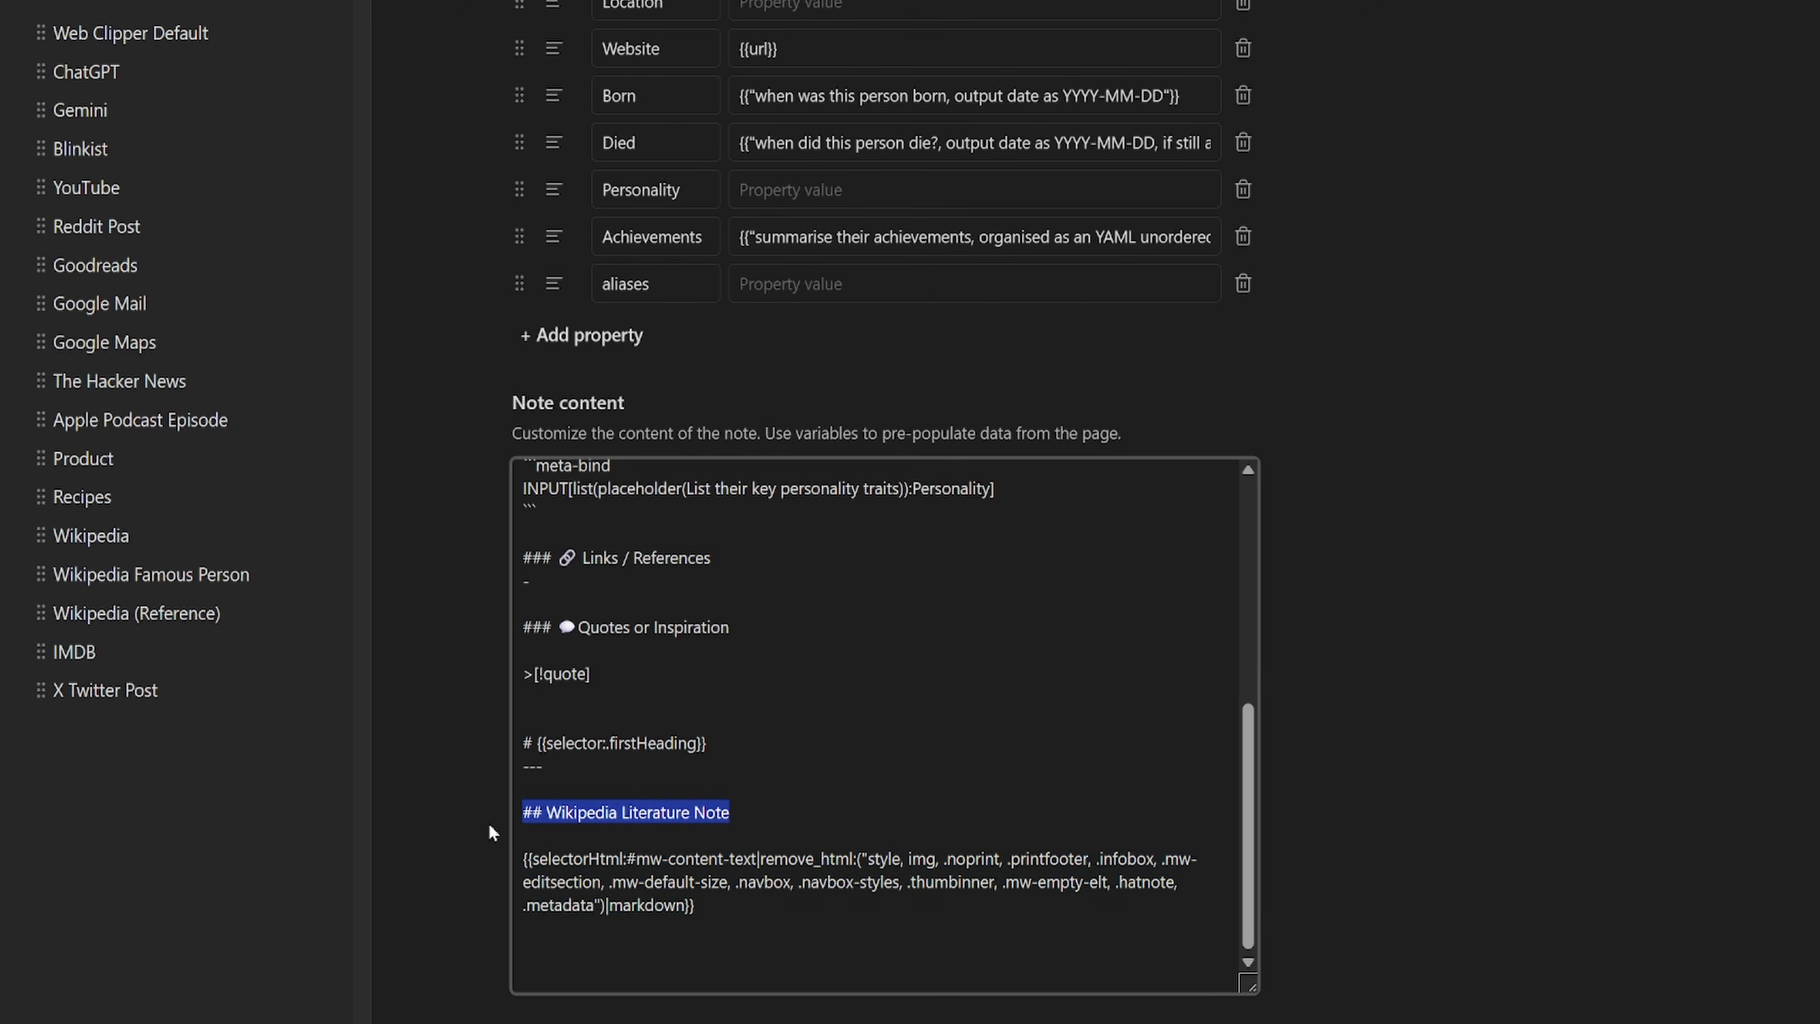
scroll(693, 832, "up", 1)
scroll(693, 832, "up", 6)
left_click_drag(843, 623, 469, 635)
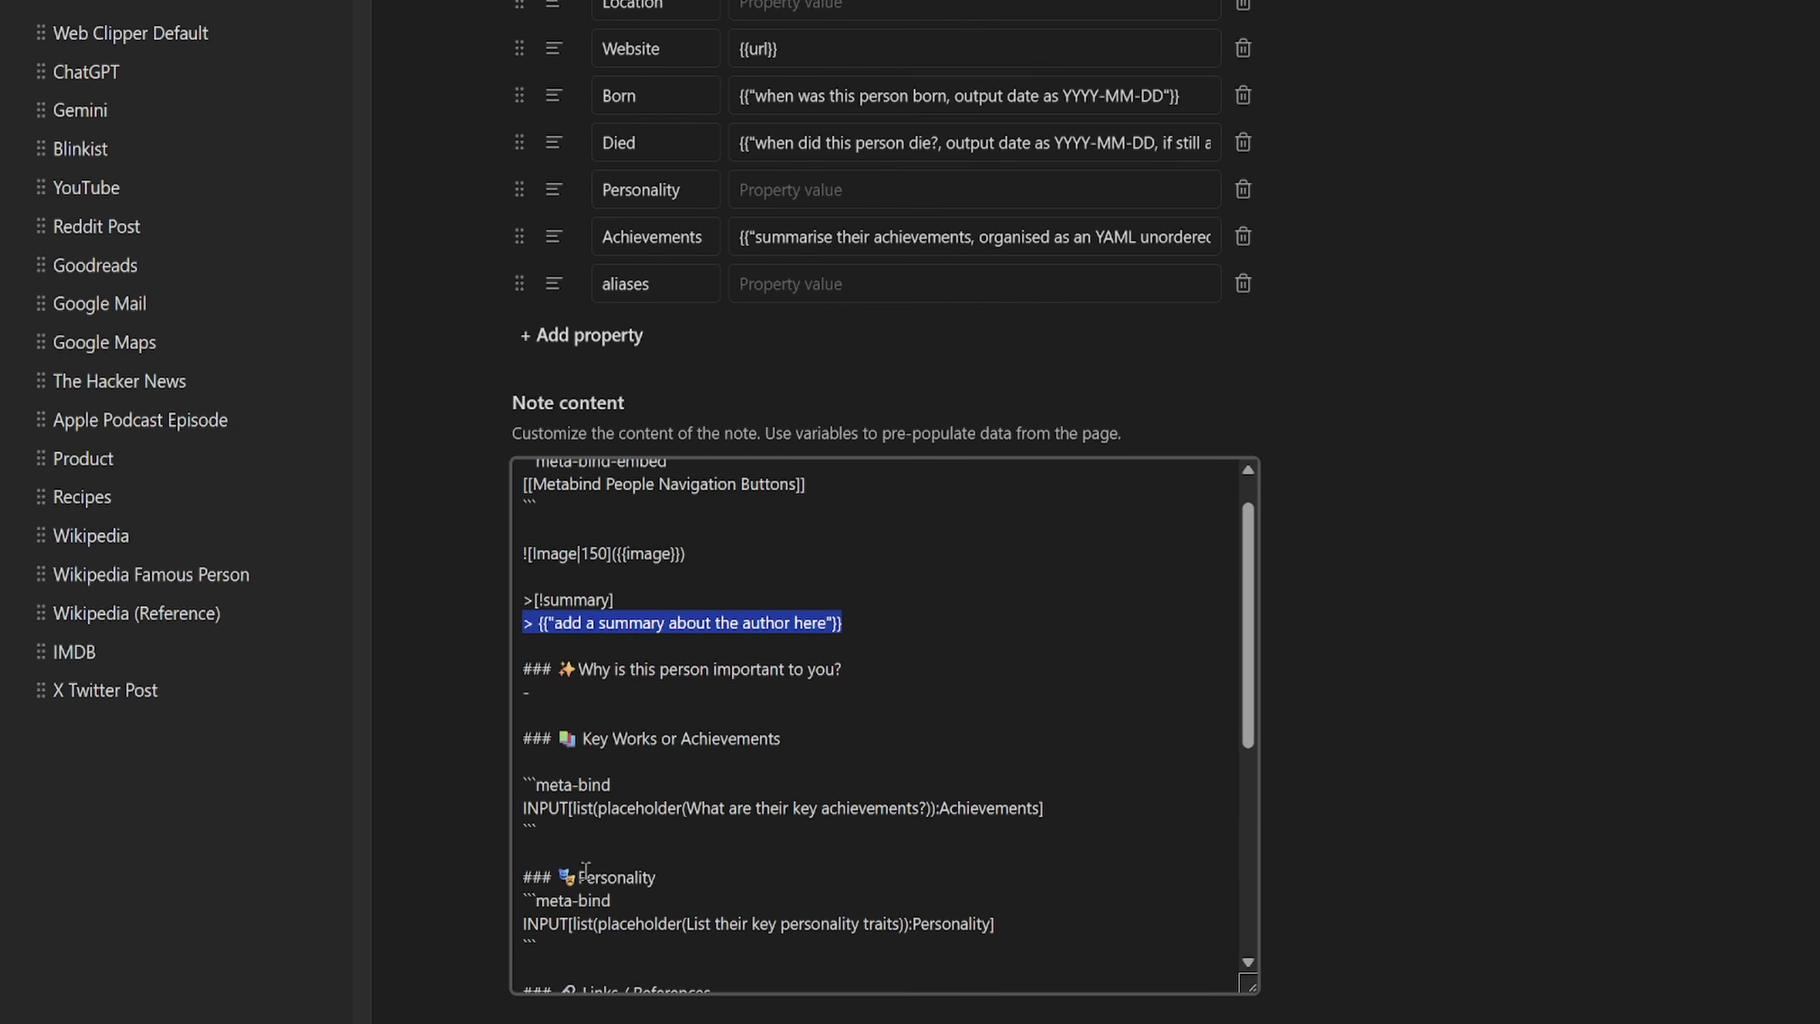
scroll(584, 872, "down", 2)
left_click_drag(731, 852, 476, 797)
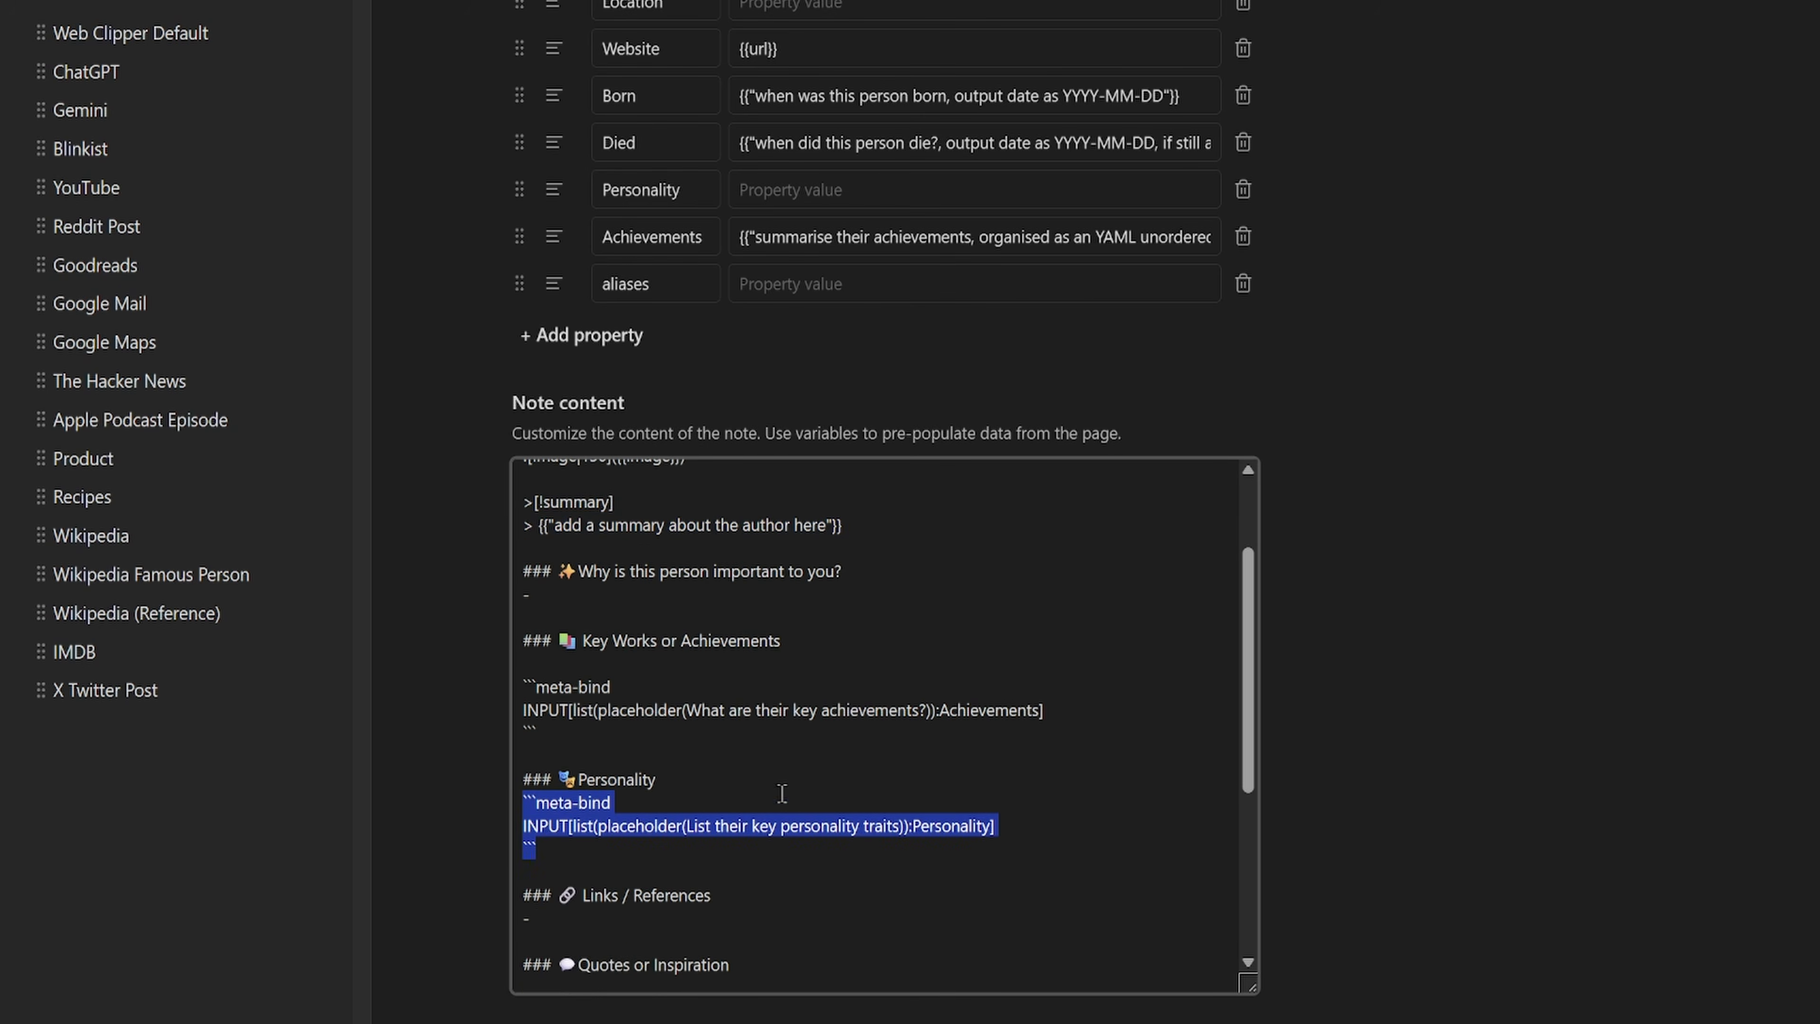
scroll(780, 795, "up", 2)
left_click_drag(539, 554, 398, 514)
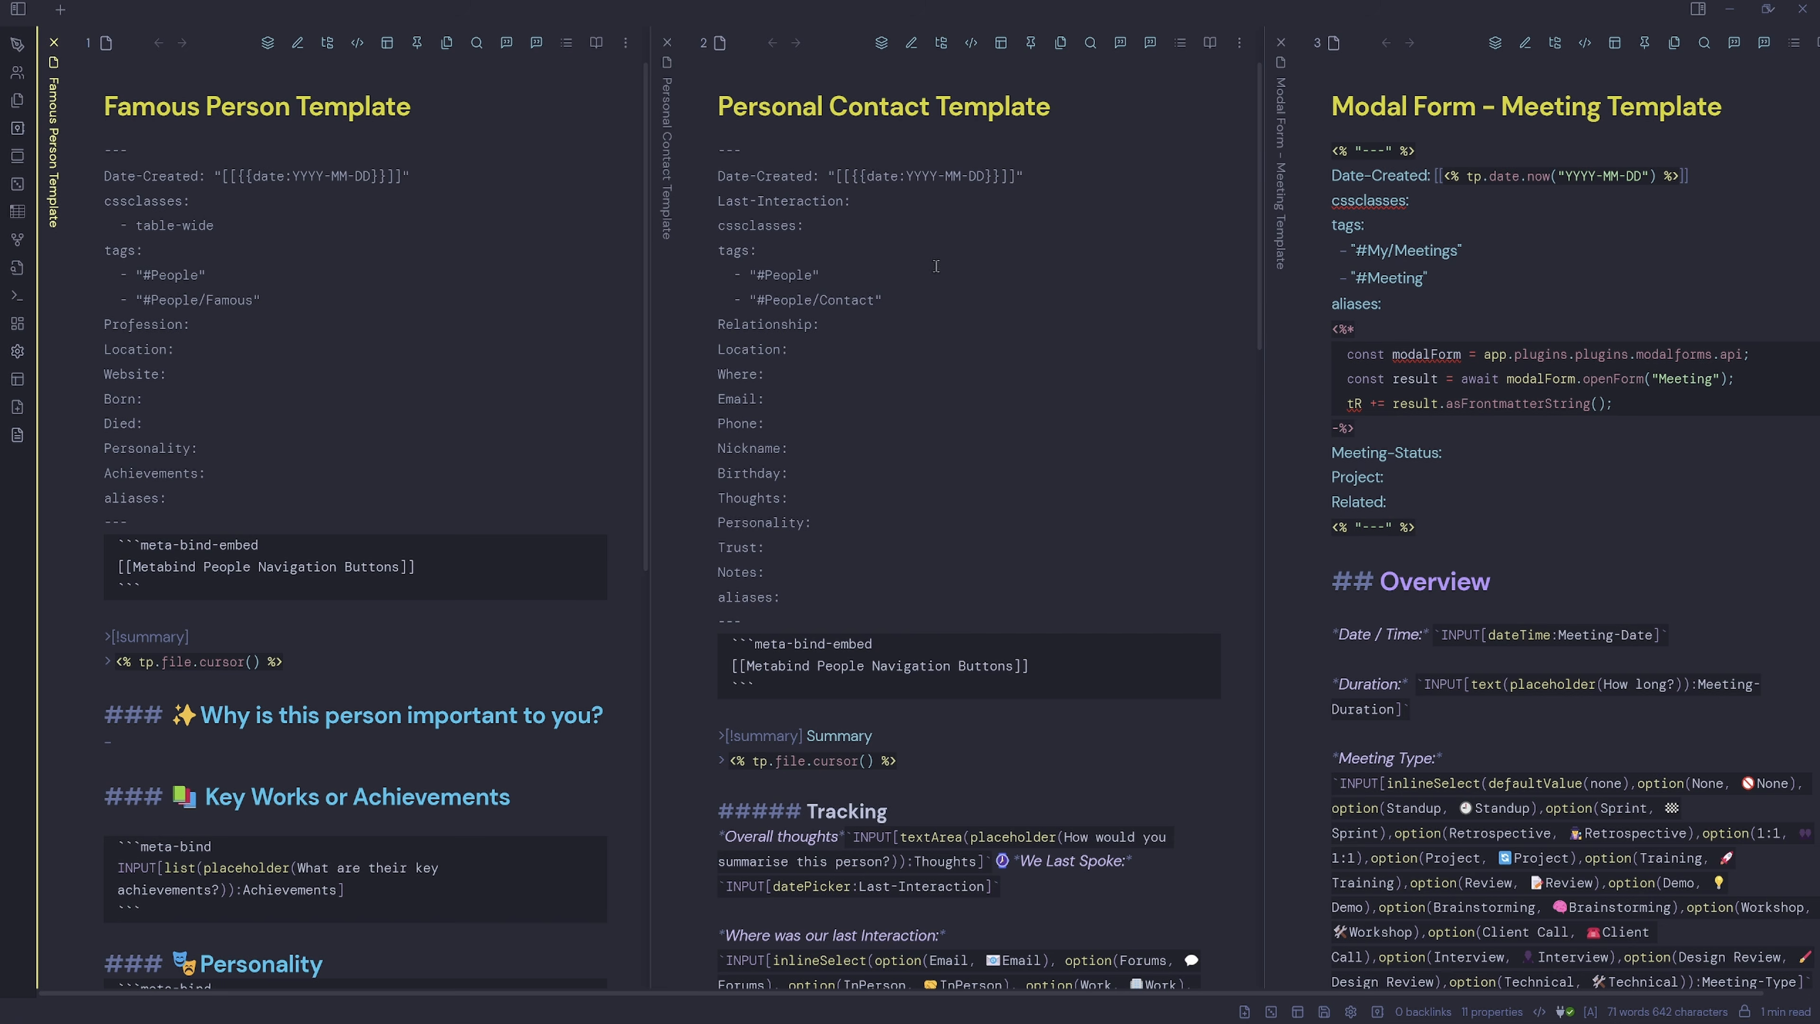
left_click_drag(1073, 171, 826, 176)
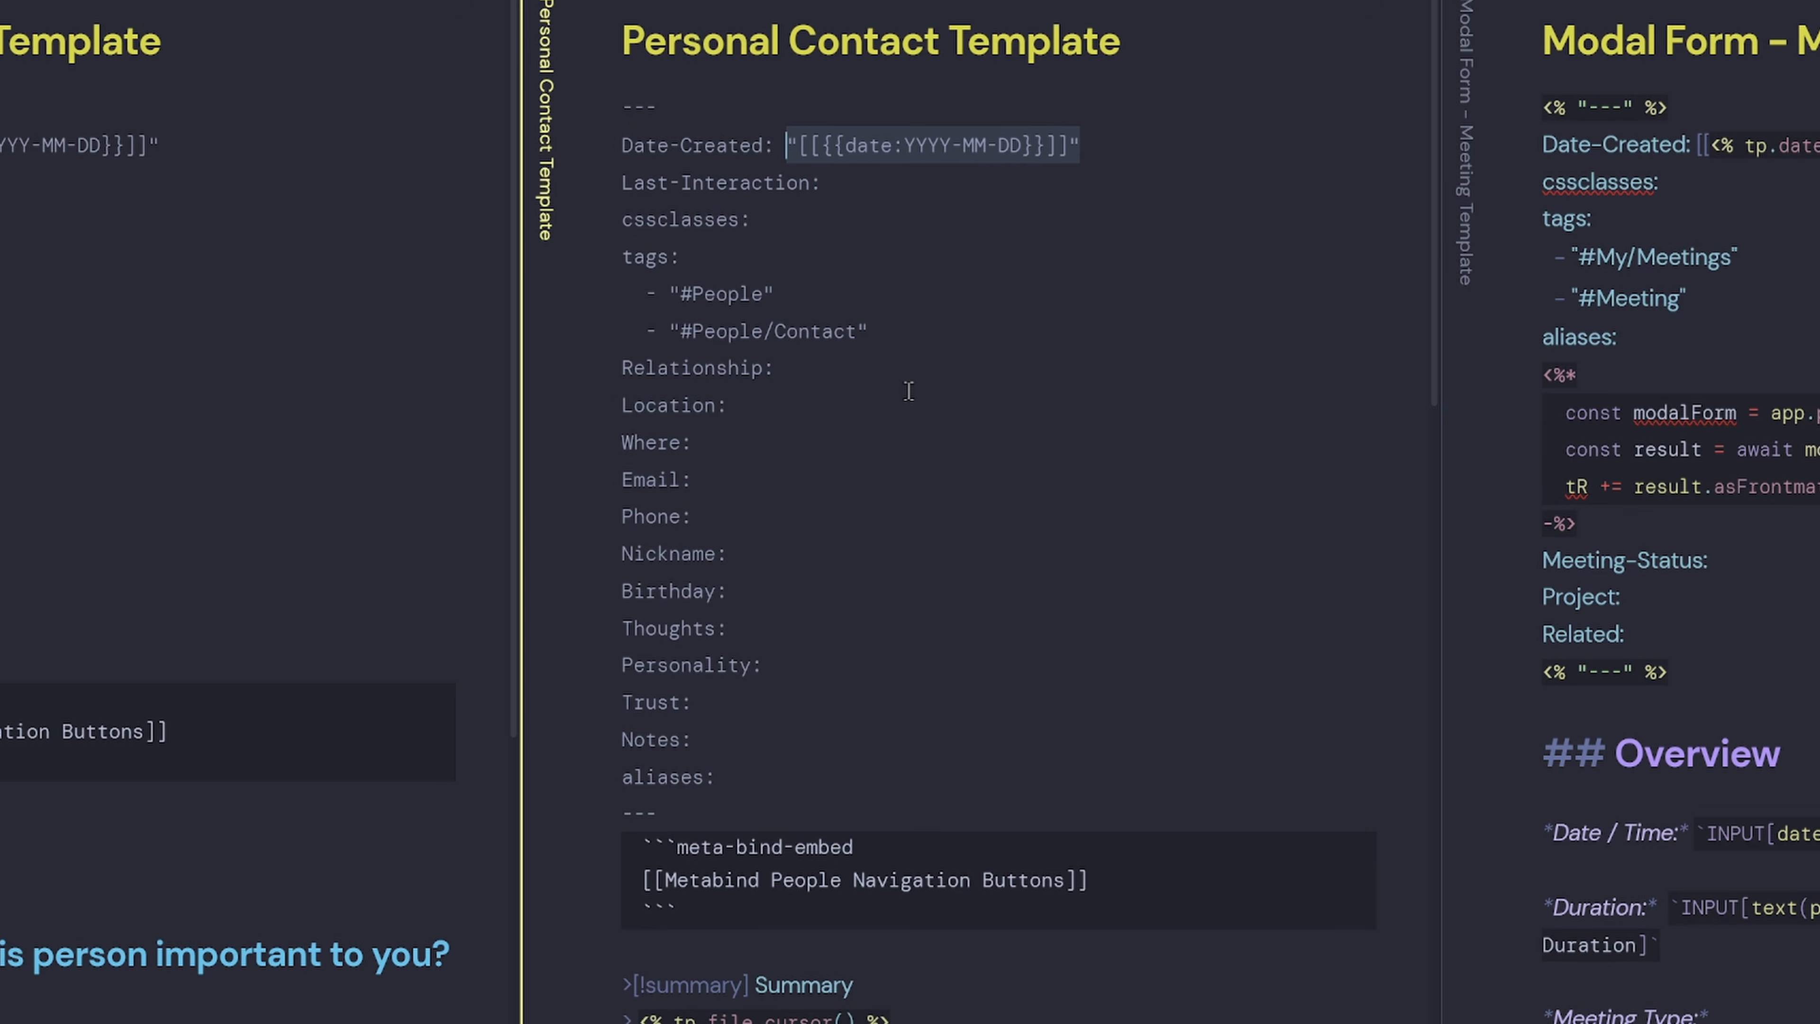
left_click_drag(906, 331, 517, 295)
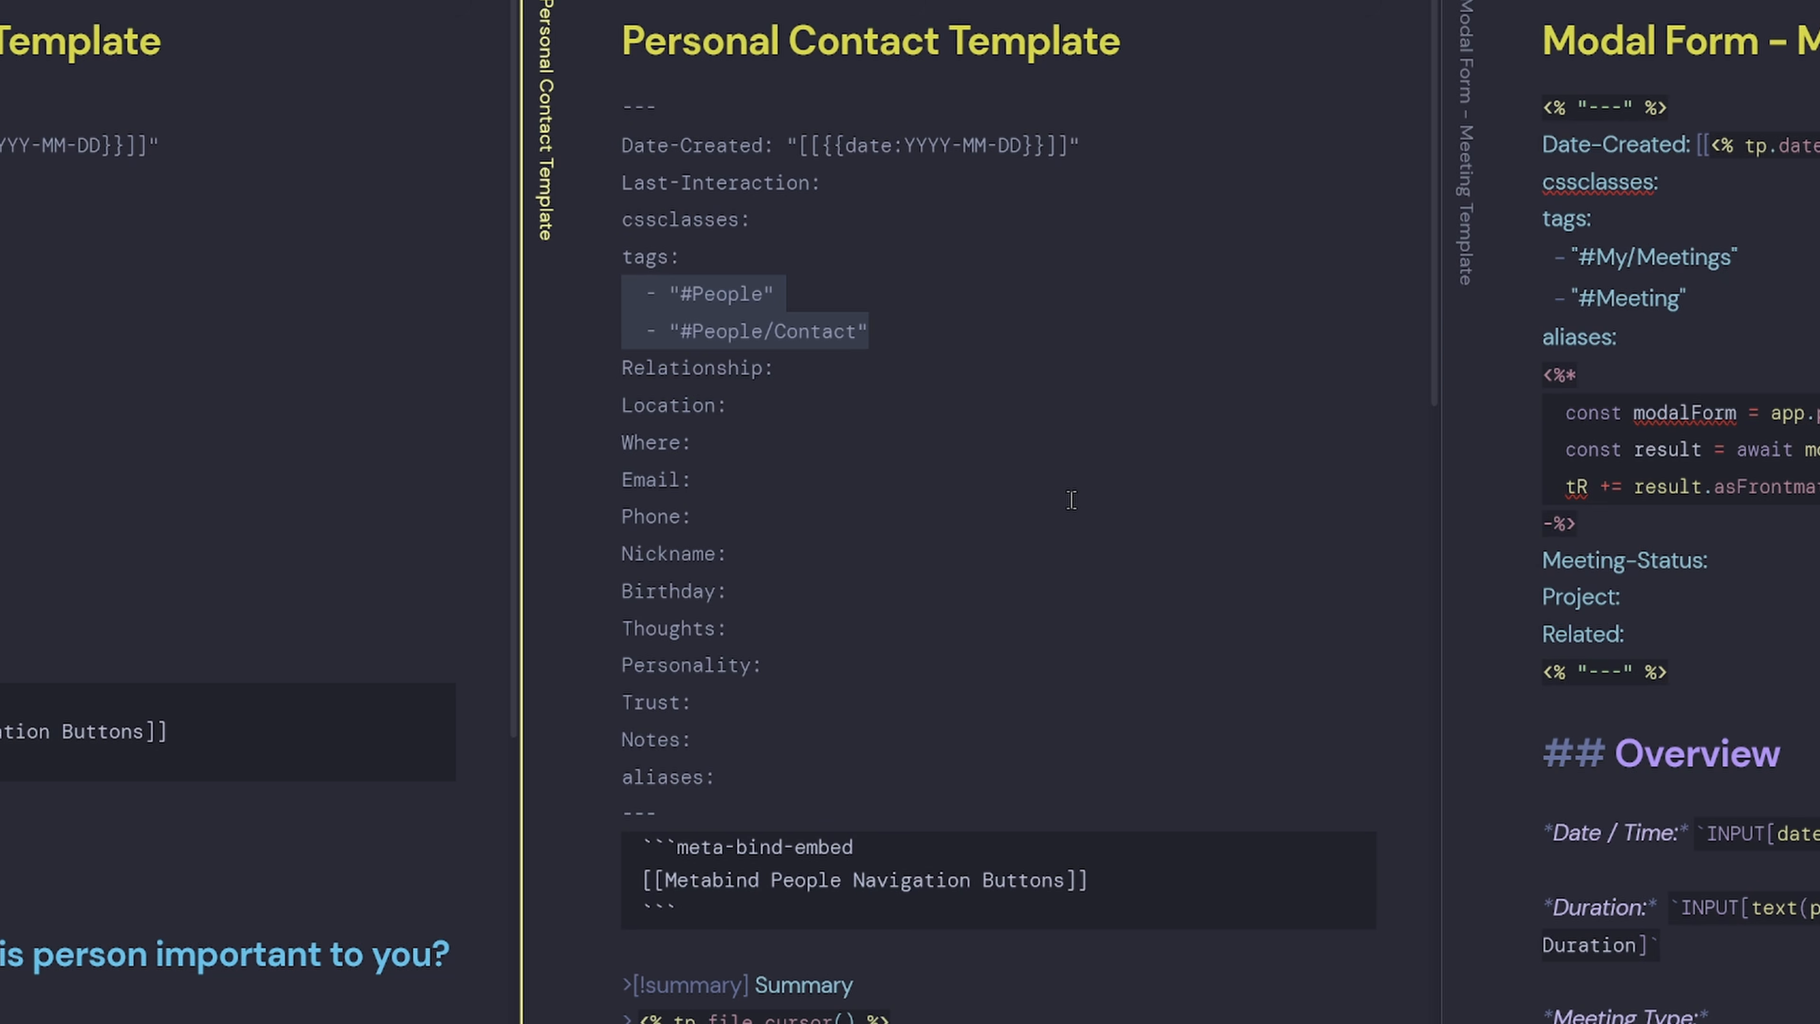
left_click_drag(743, 910, 569, 857)
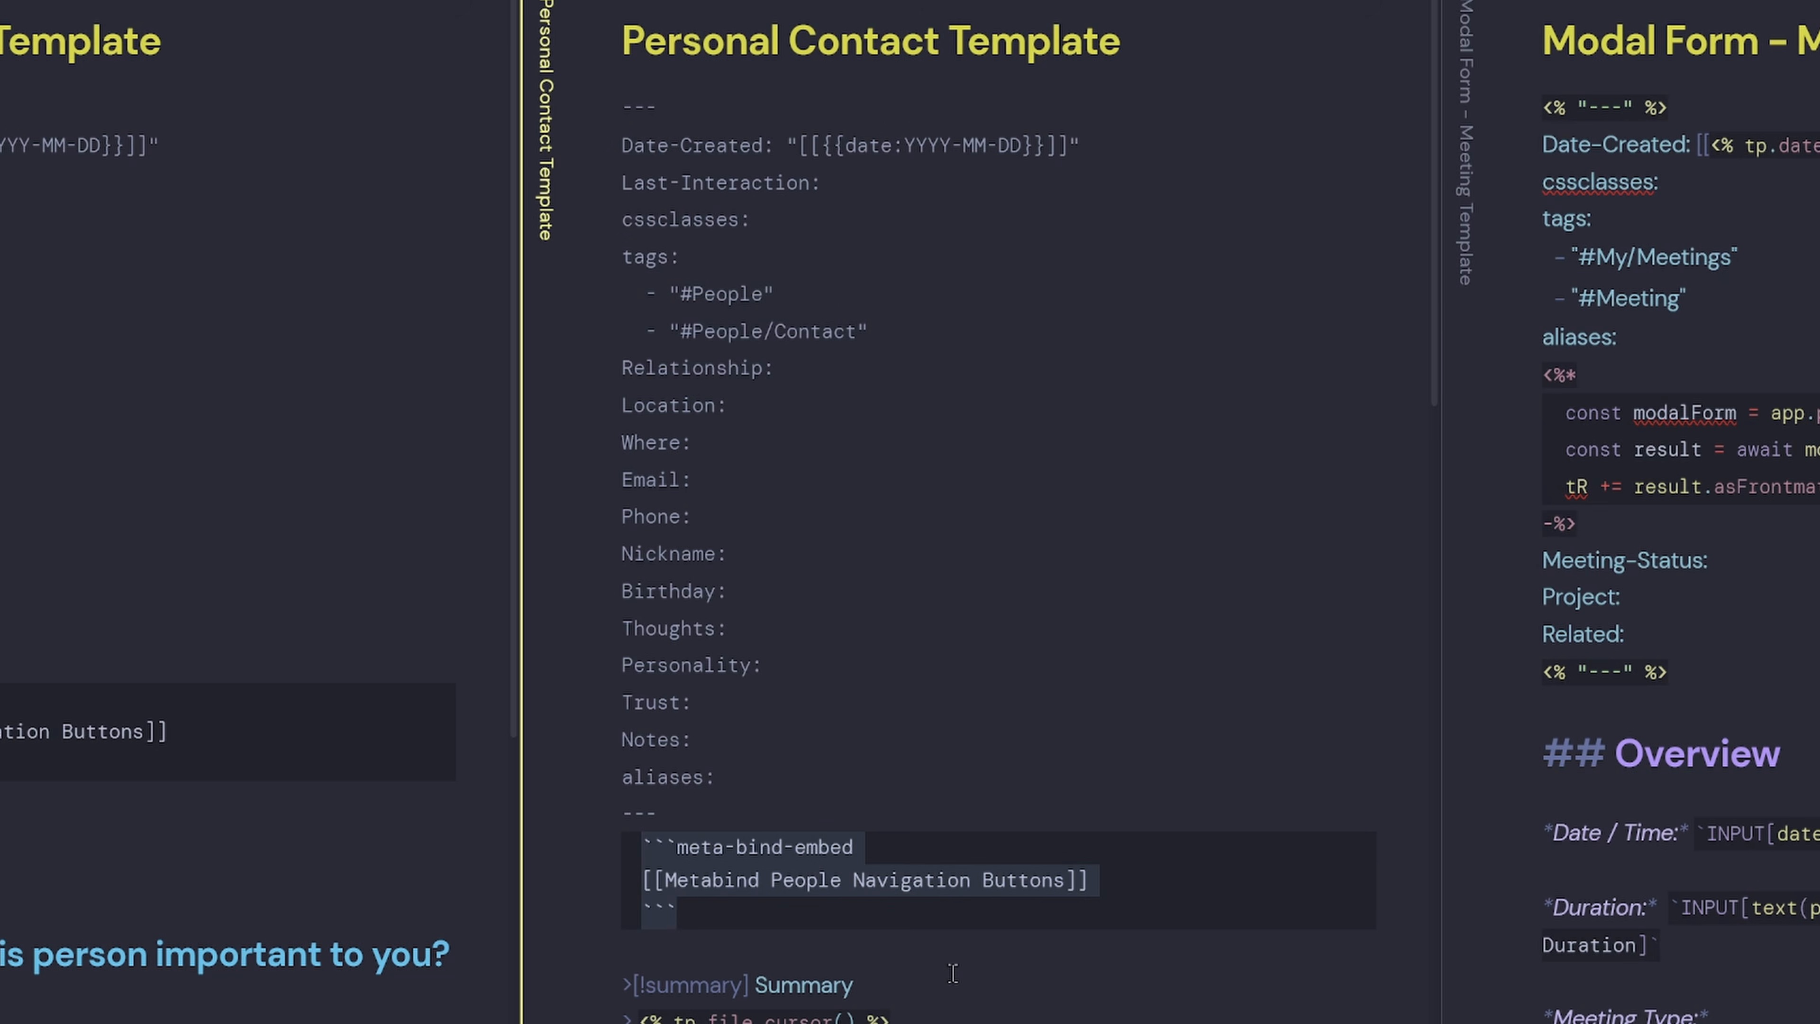
scroll(954, 973, "down", 10)
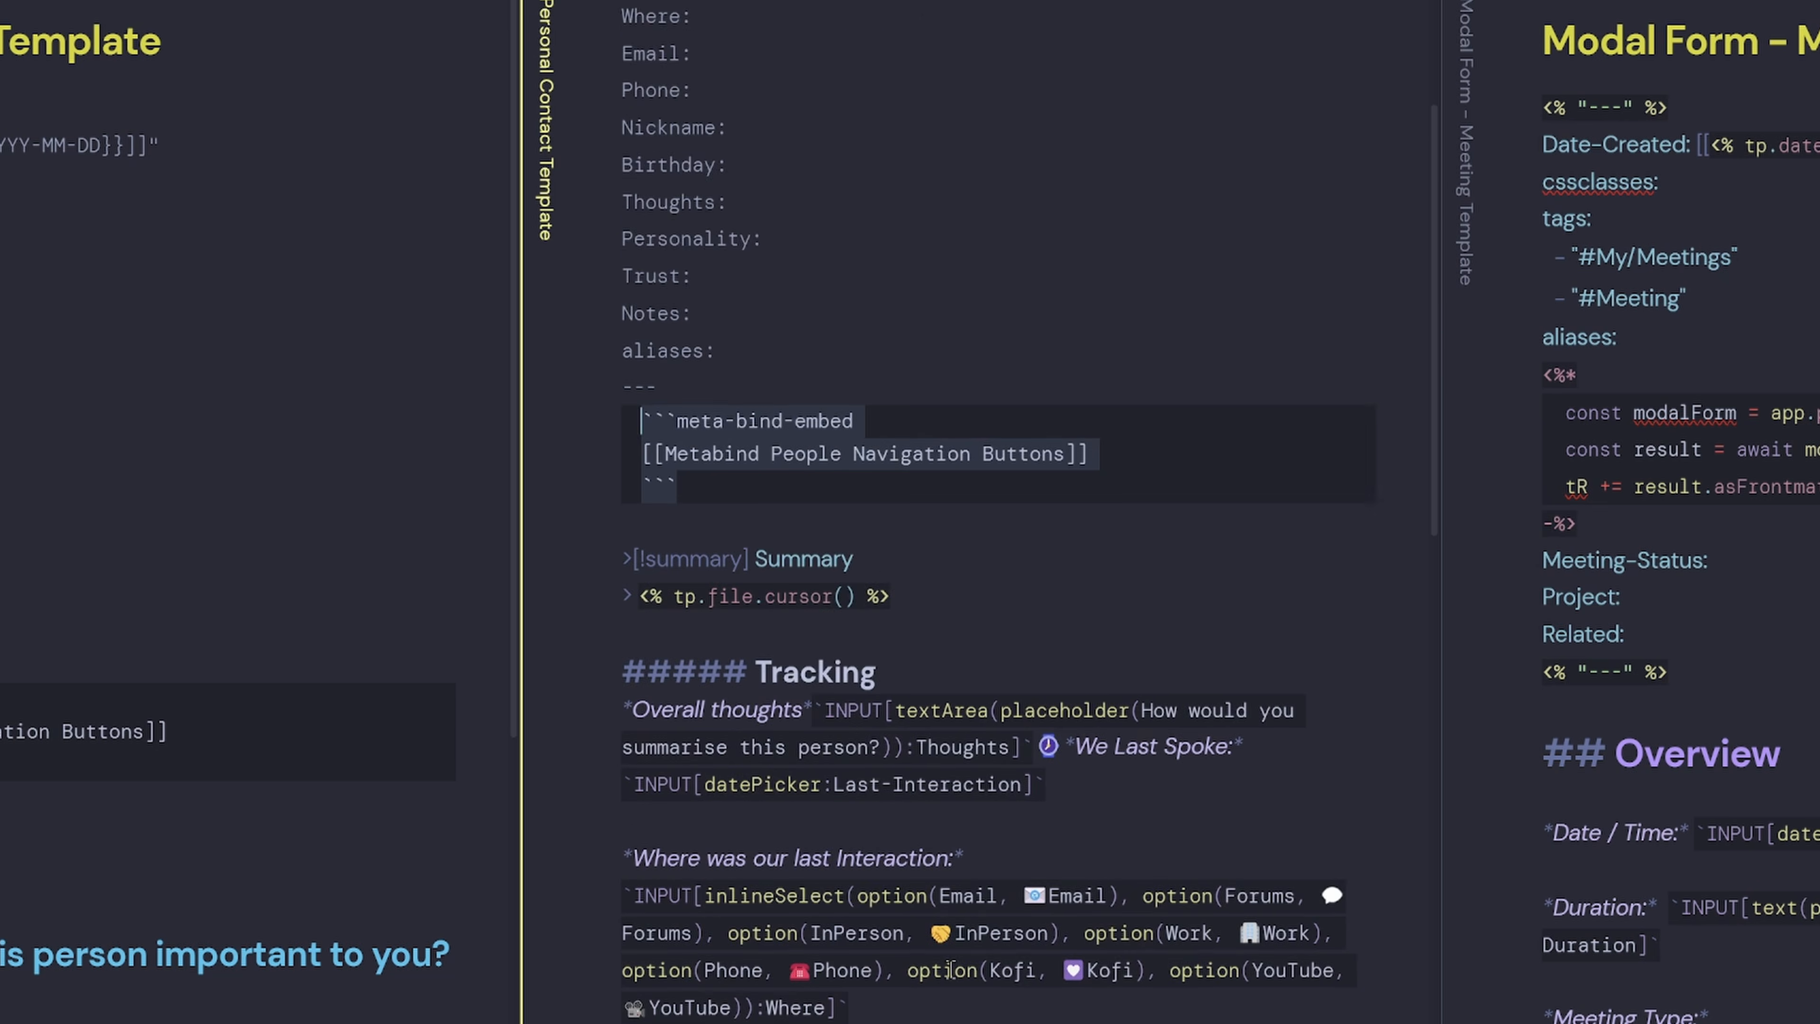
left_click(545, 358)
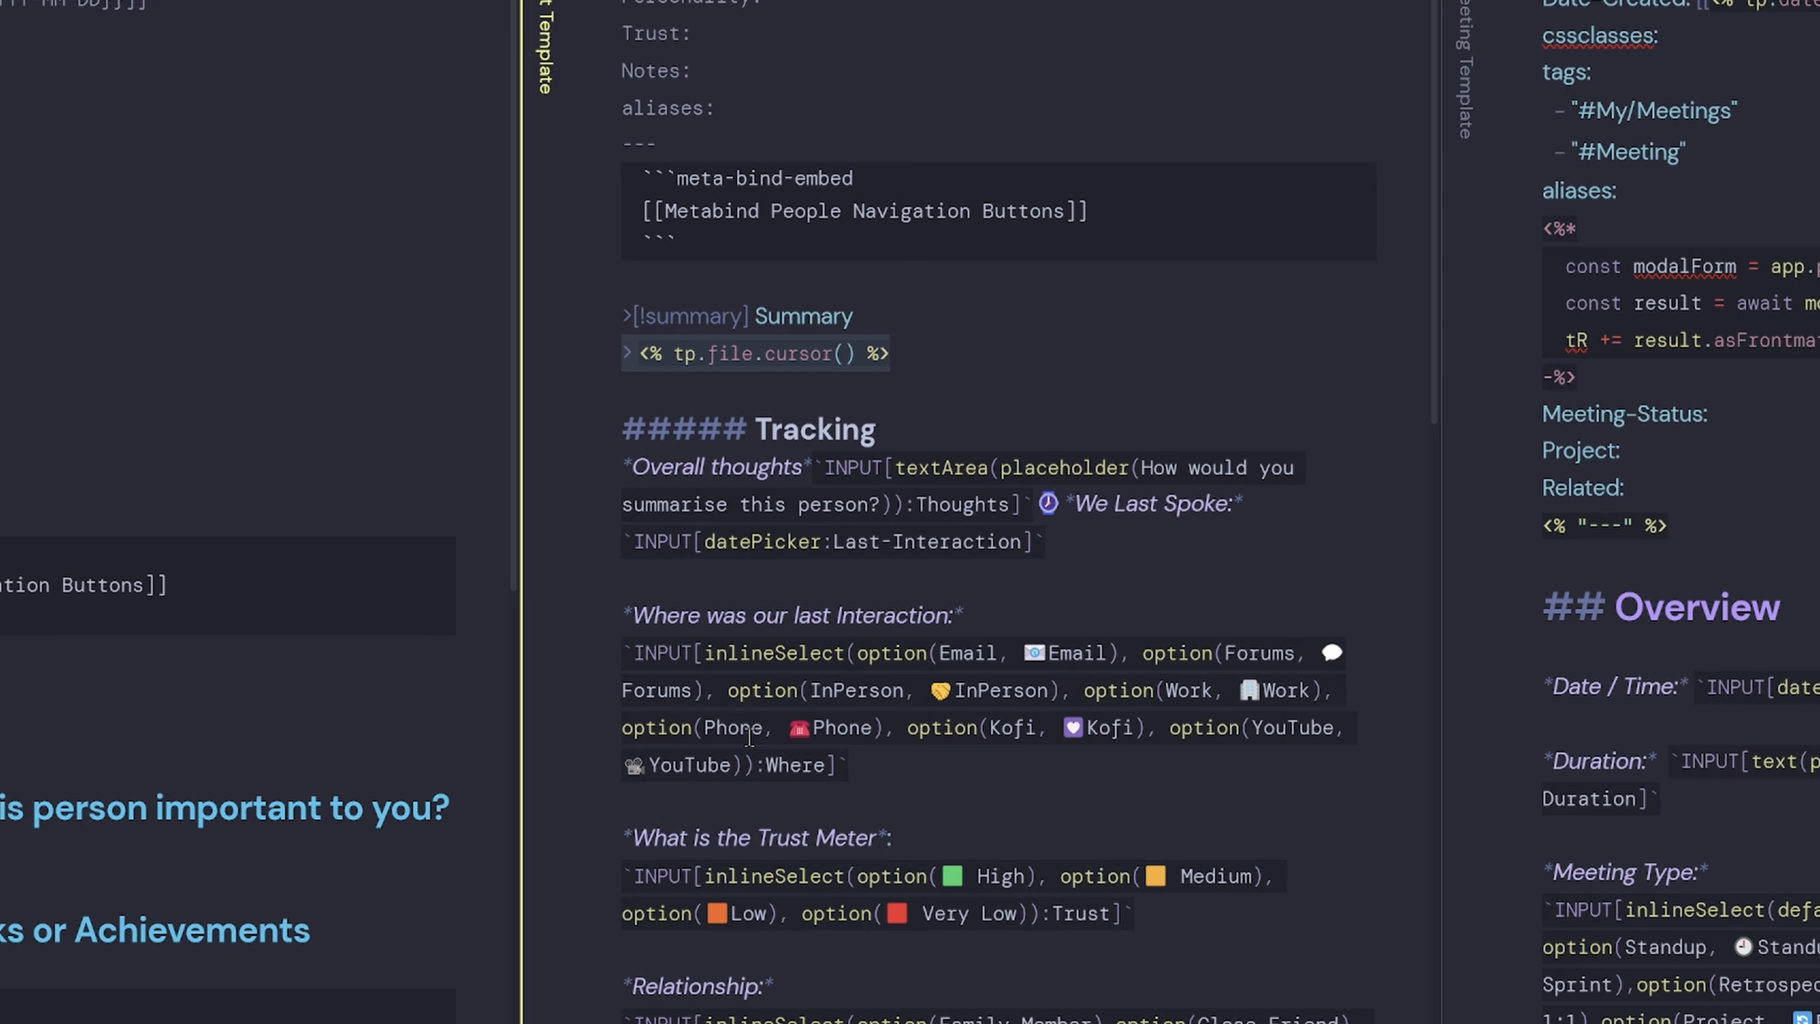
scroll(988, 57, "down", 6)
left_click_drag(973, 44, 622, 42)
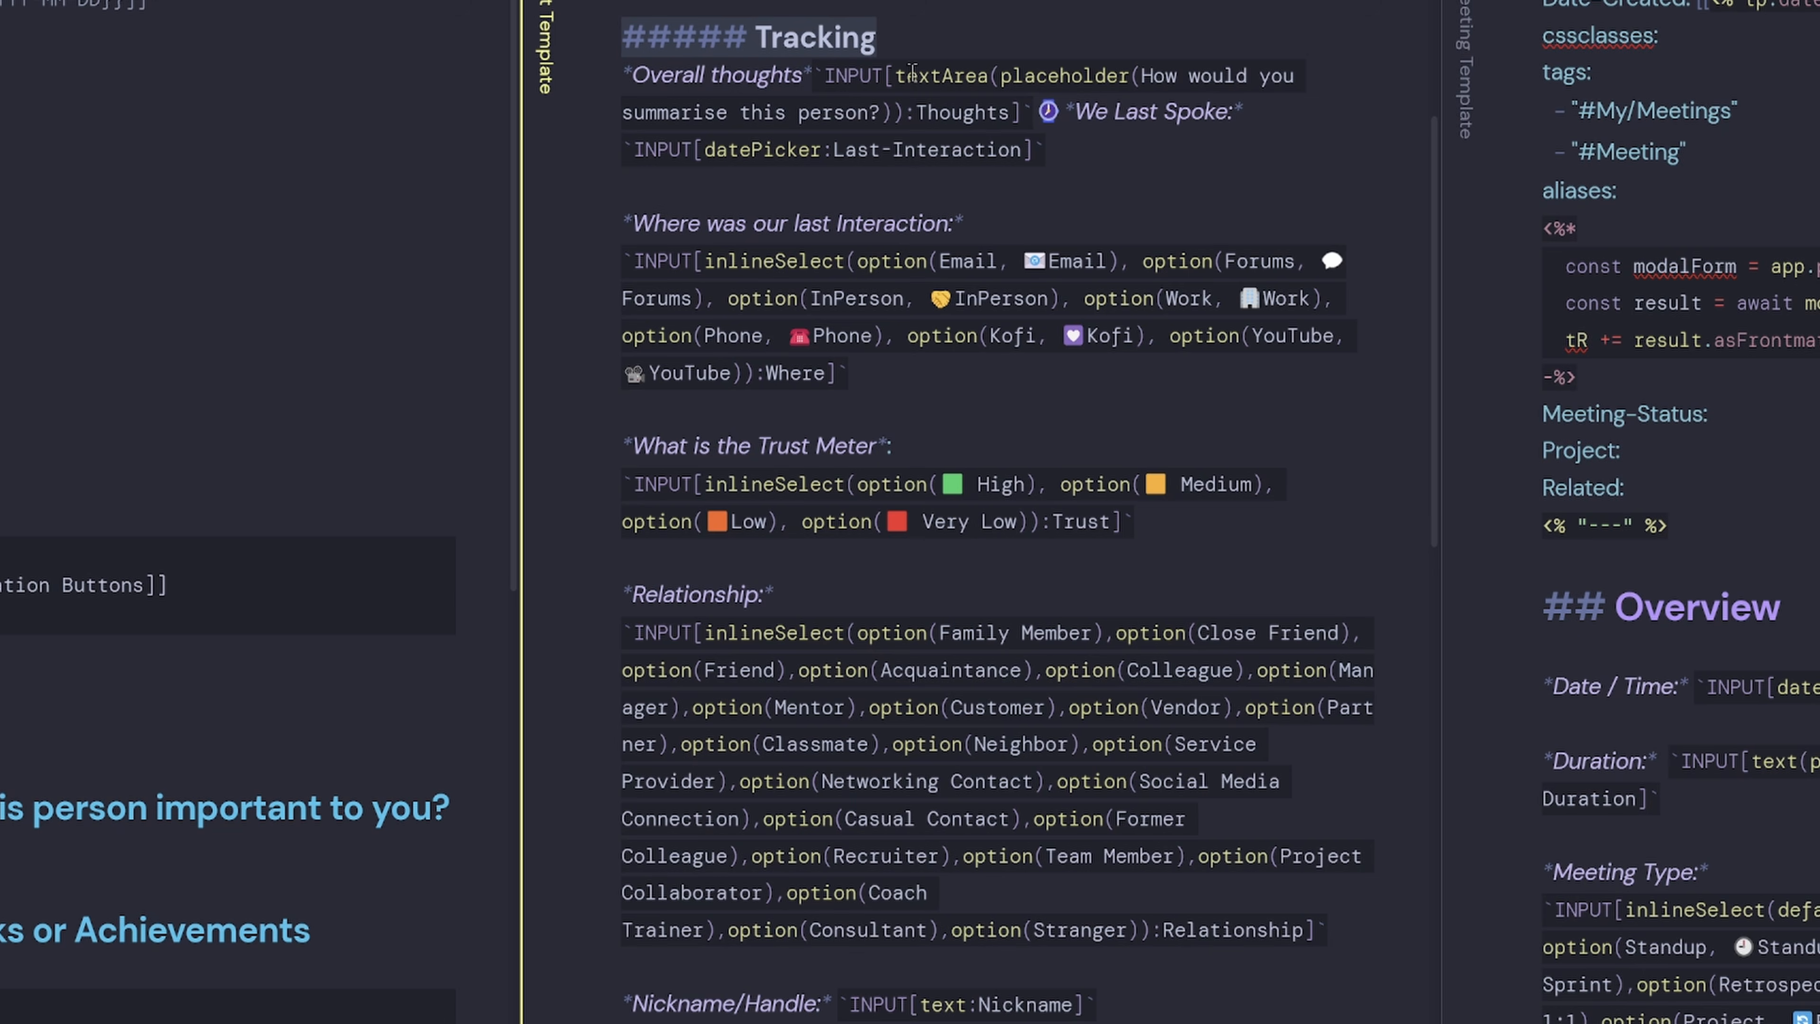
double_click(940, 75)
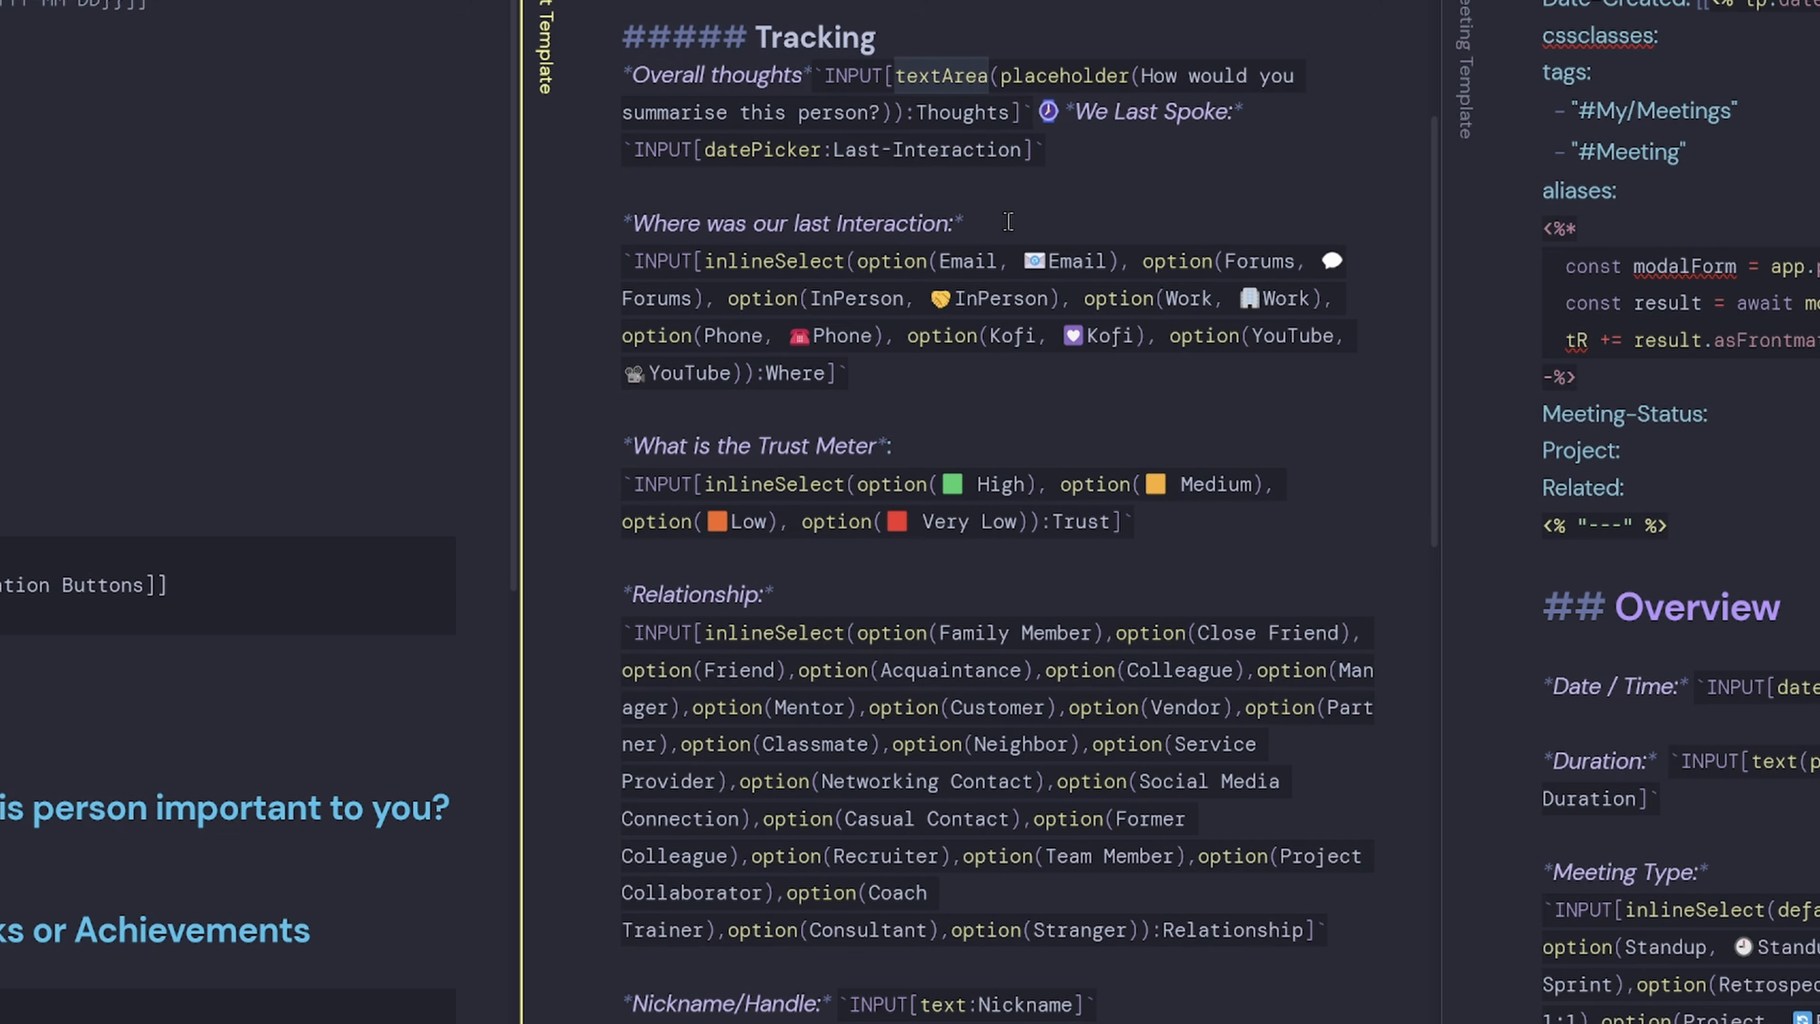
double_click(964, 115)
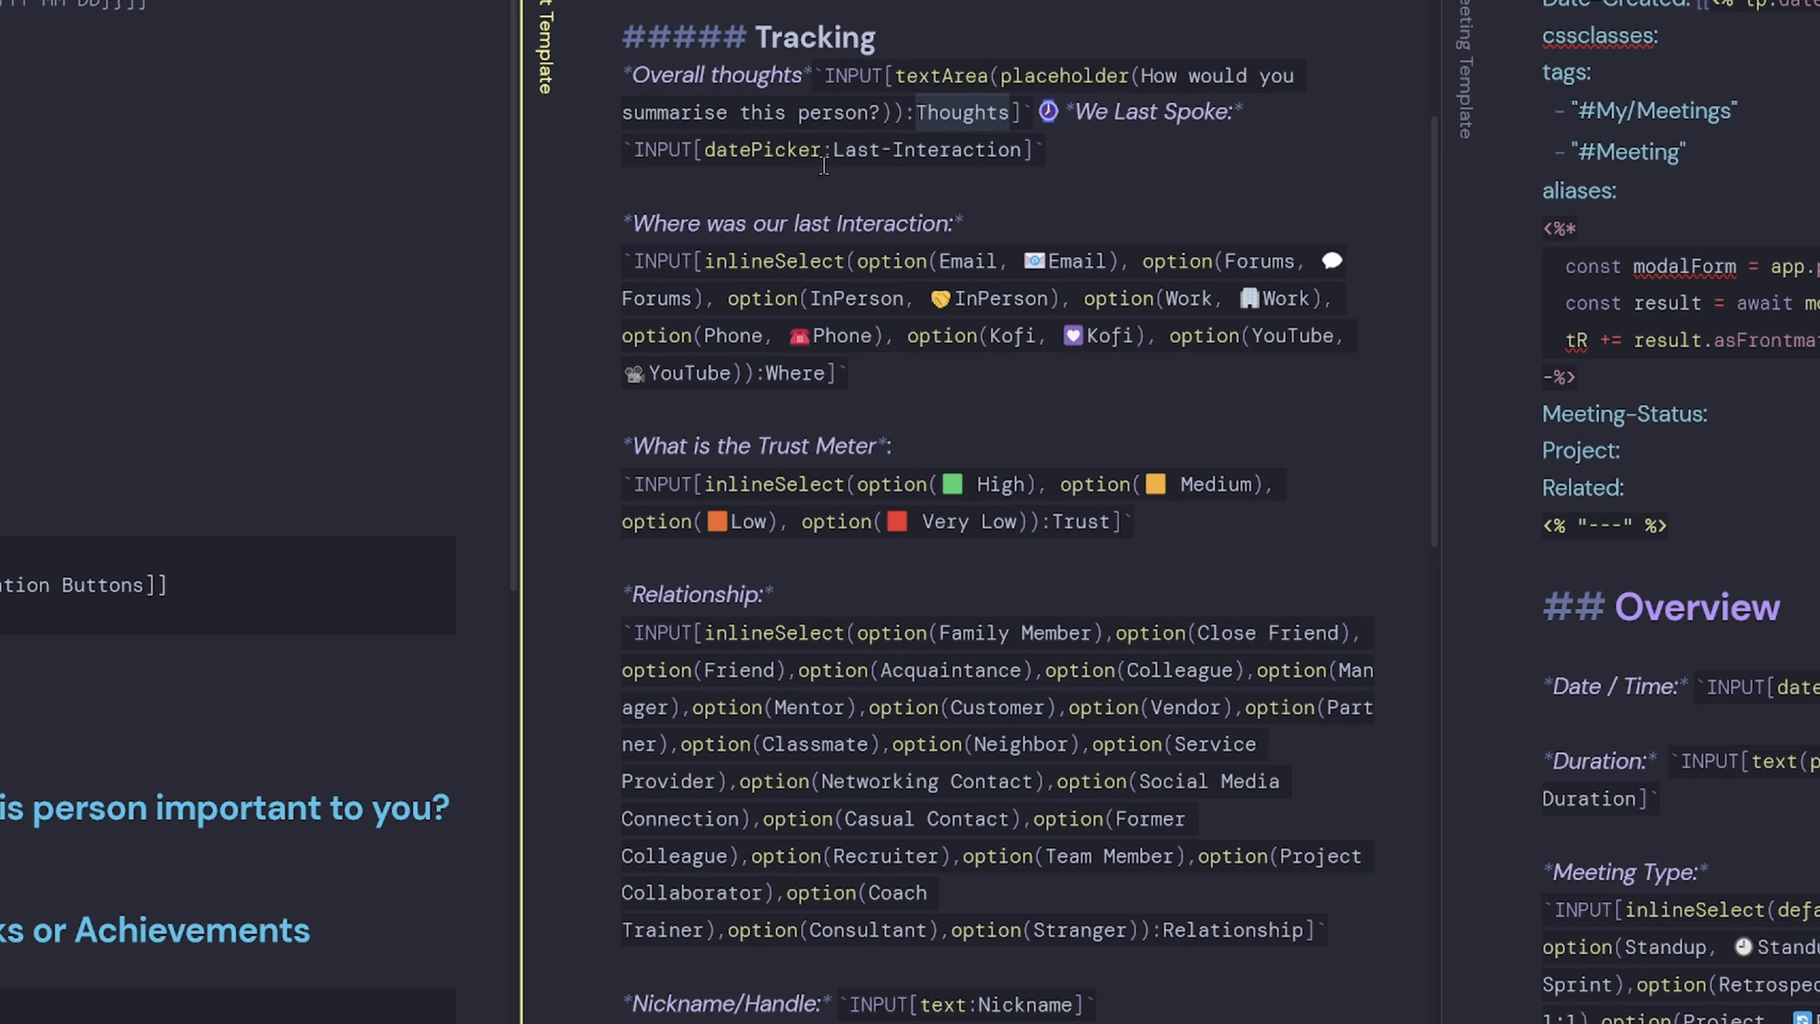
left_click_drag(1021, 149, 833, 151)
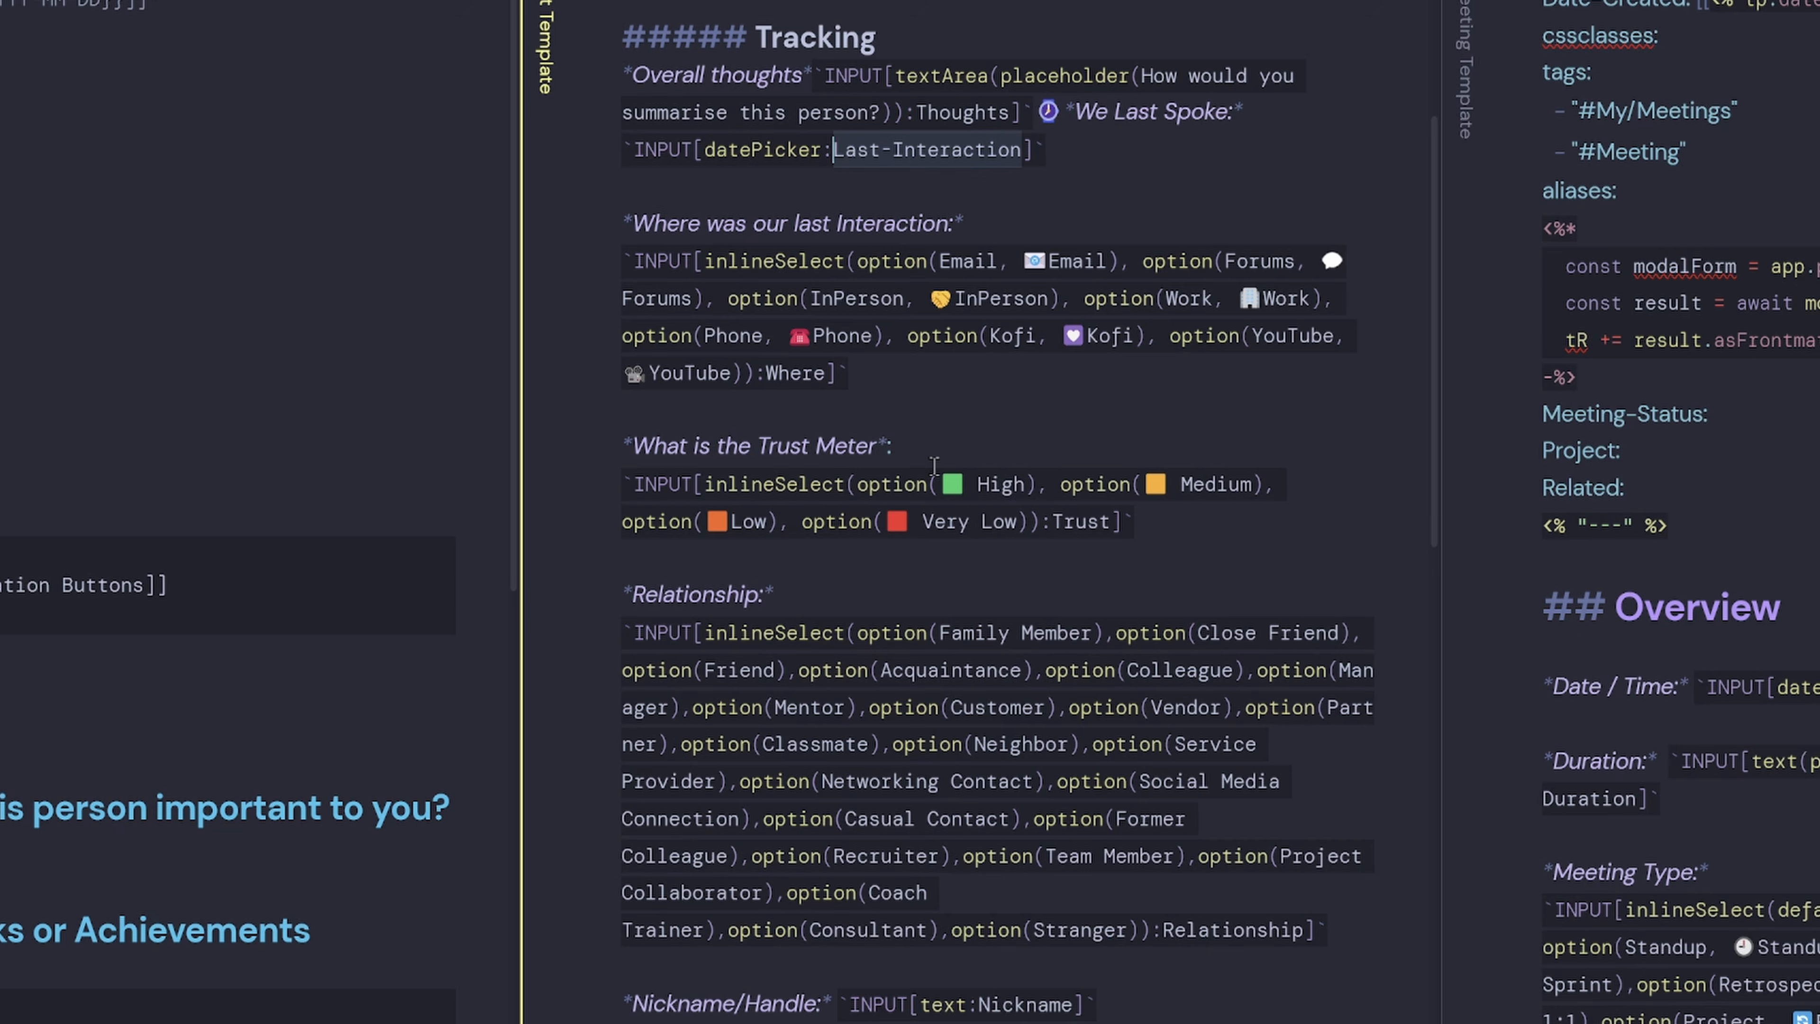
double_click(802, 374)
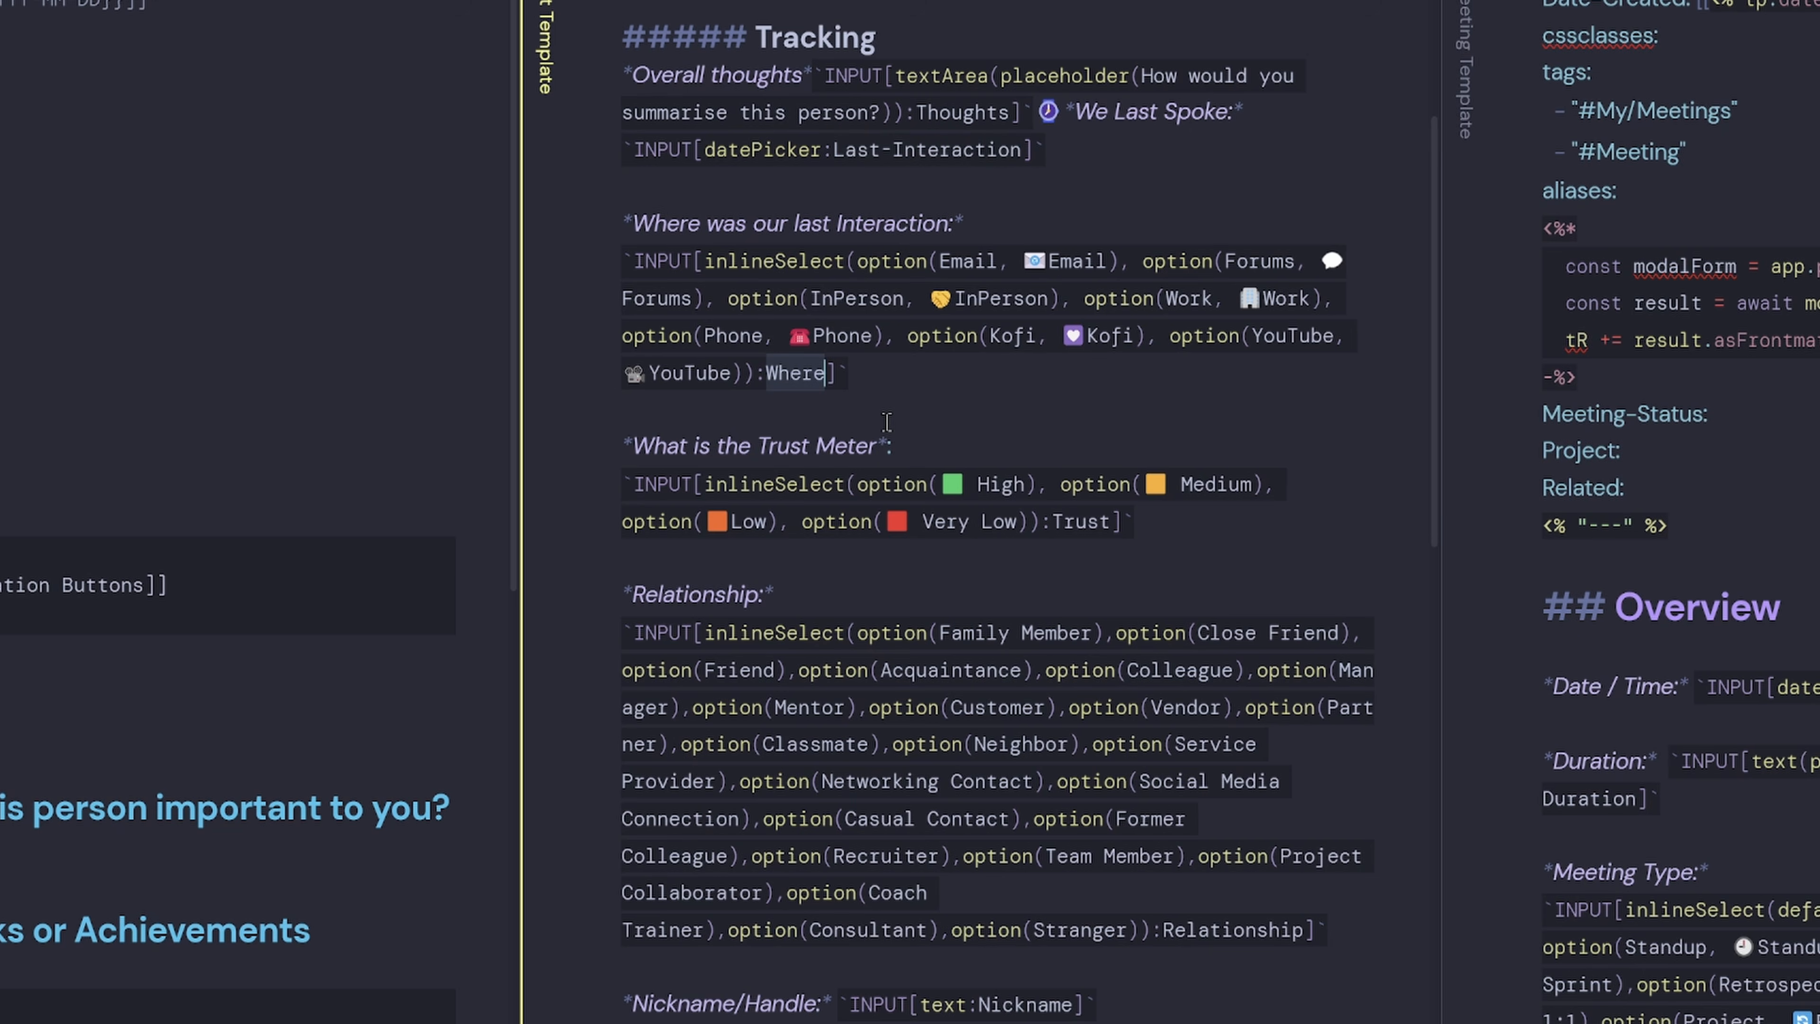
double_click(1082, 522)
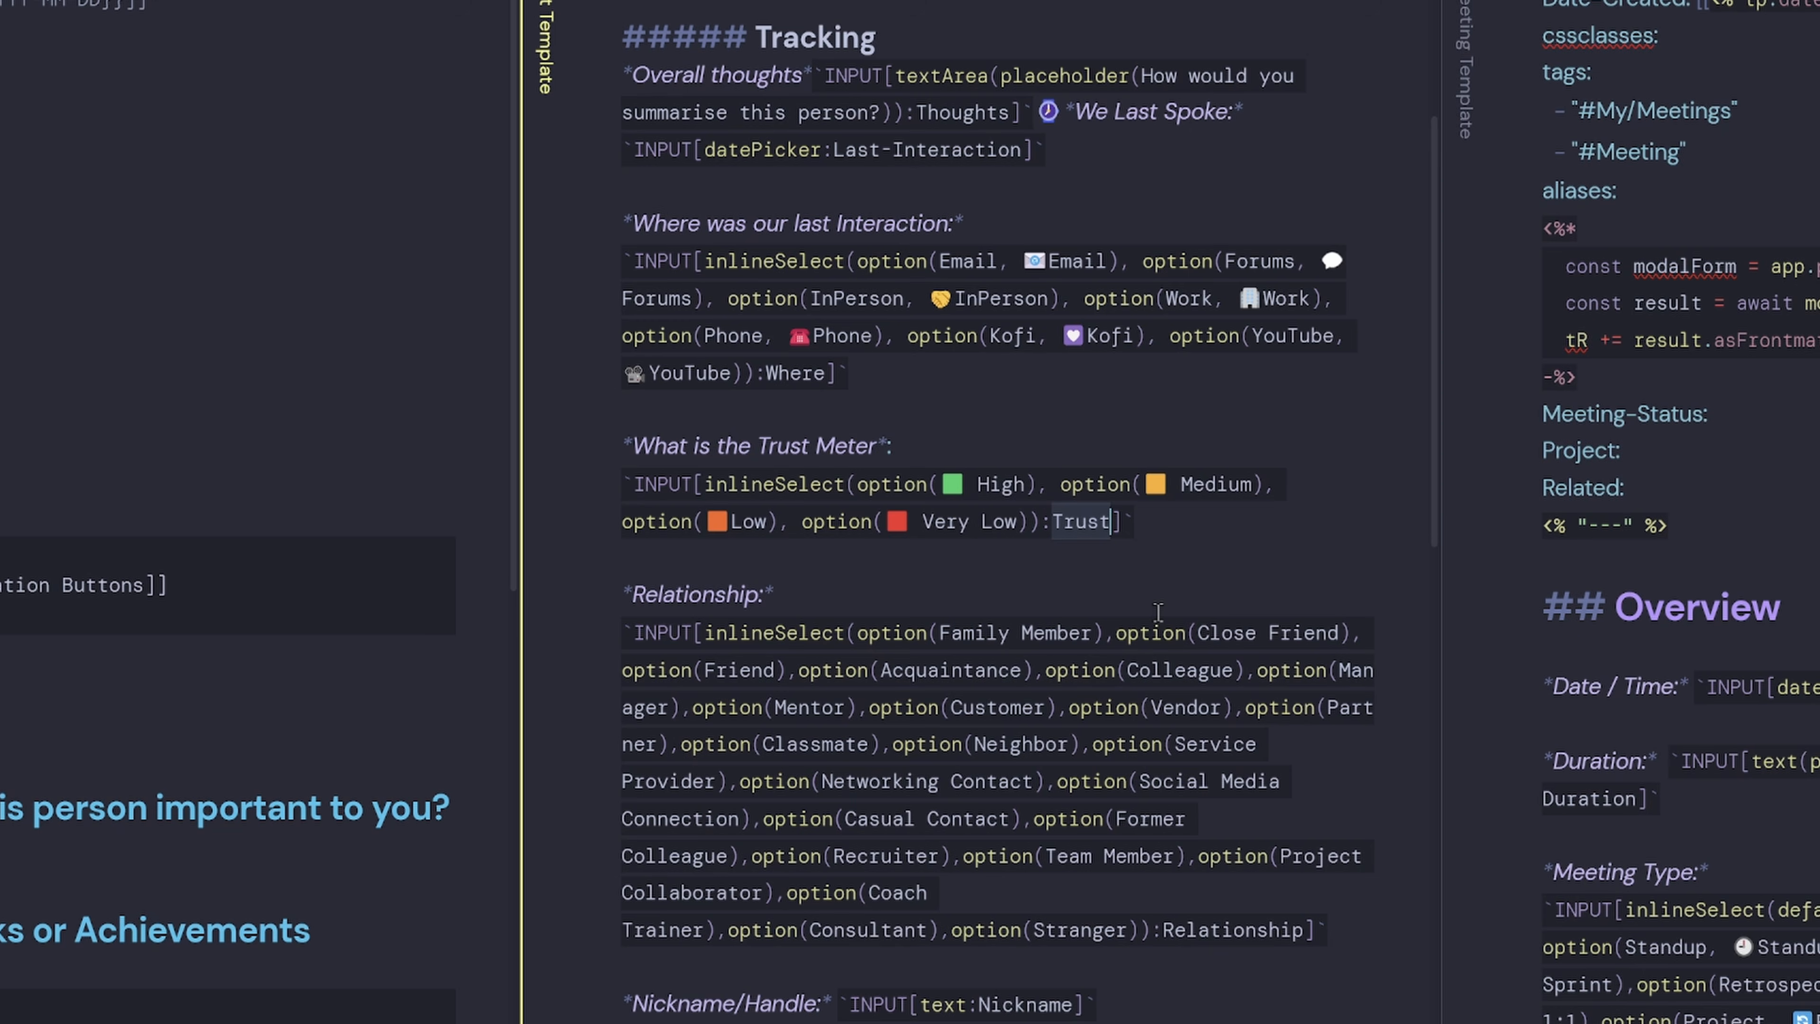
double_click(1248, 930)
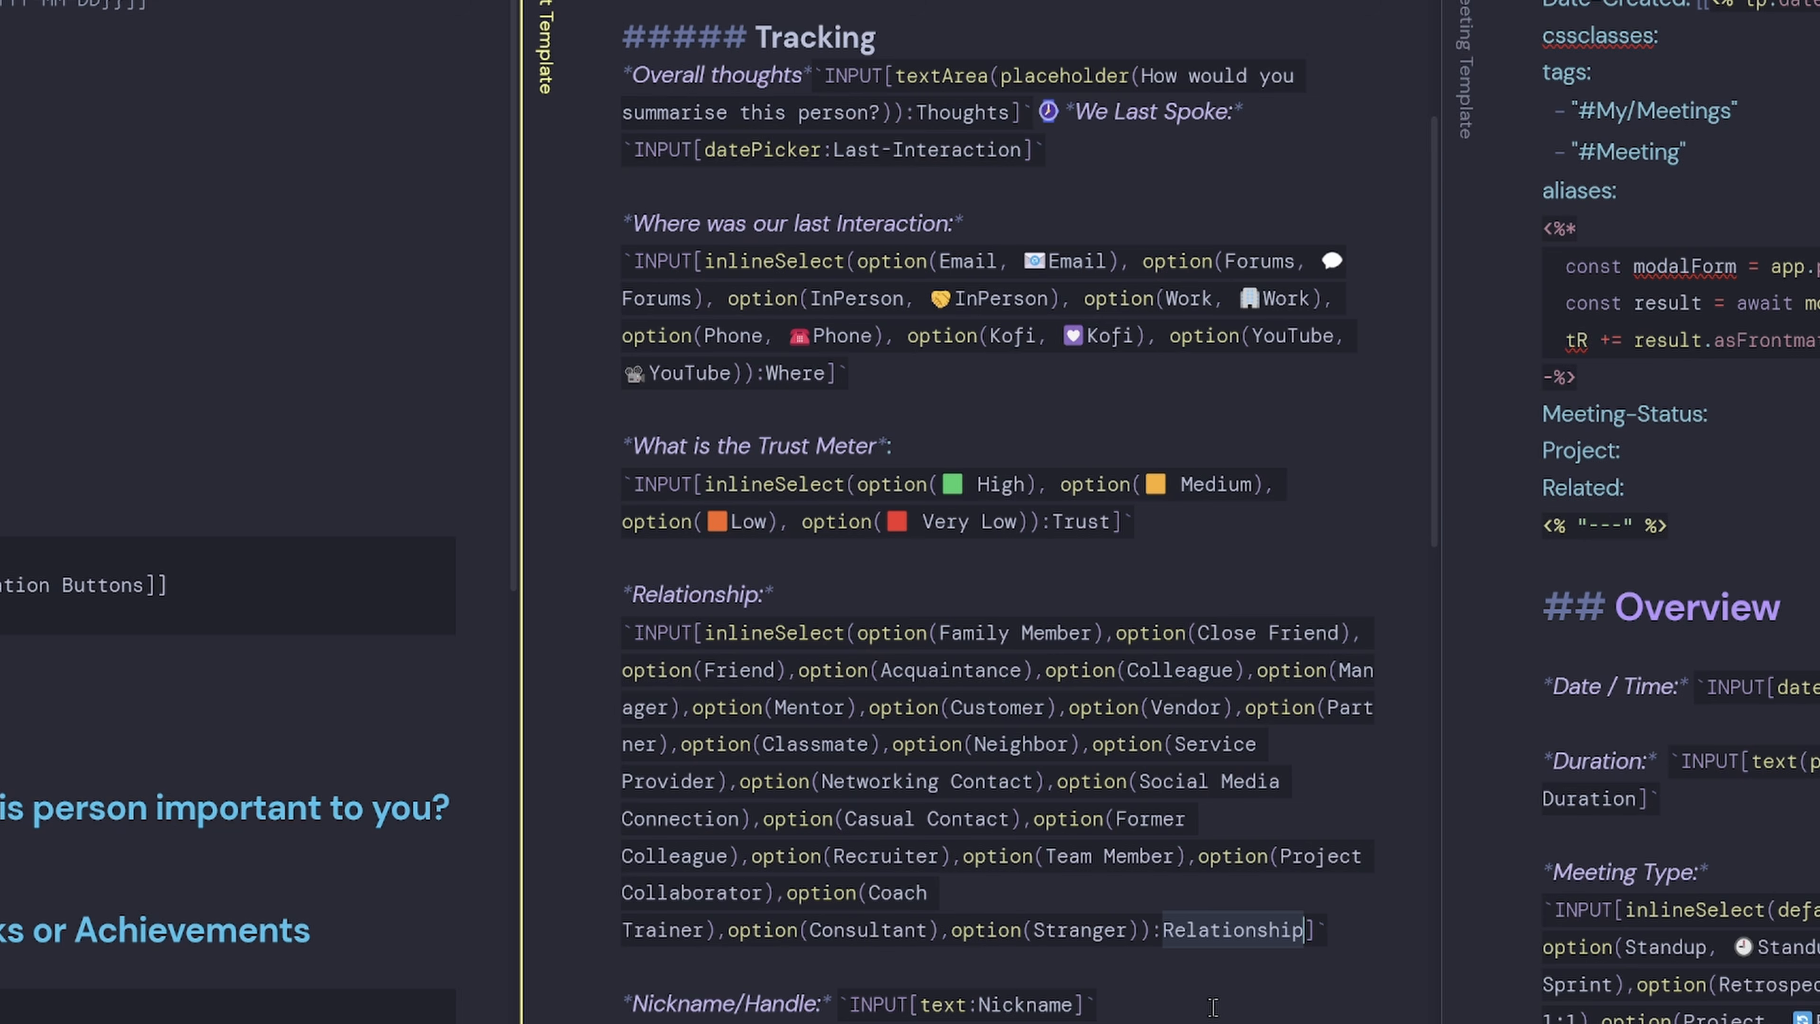
scroll(1212, 1007, "down", 5)
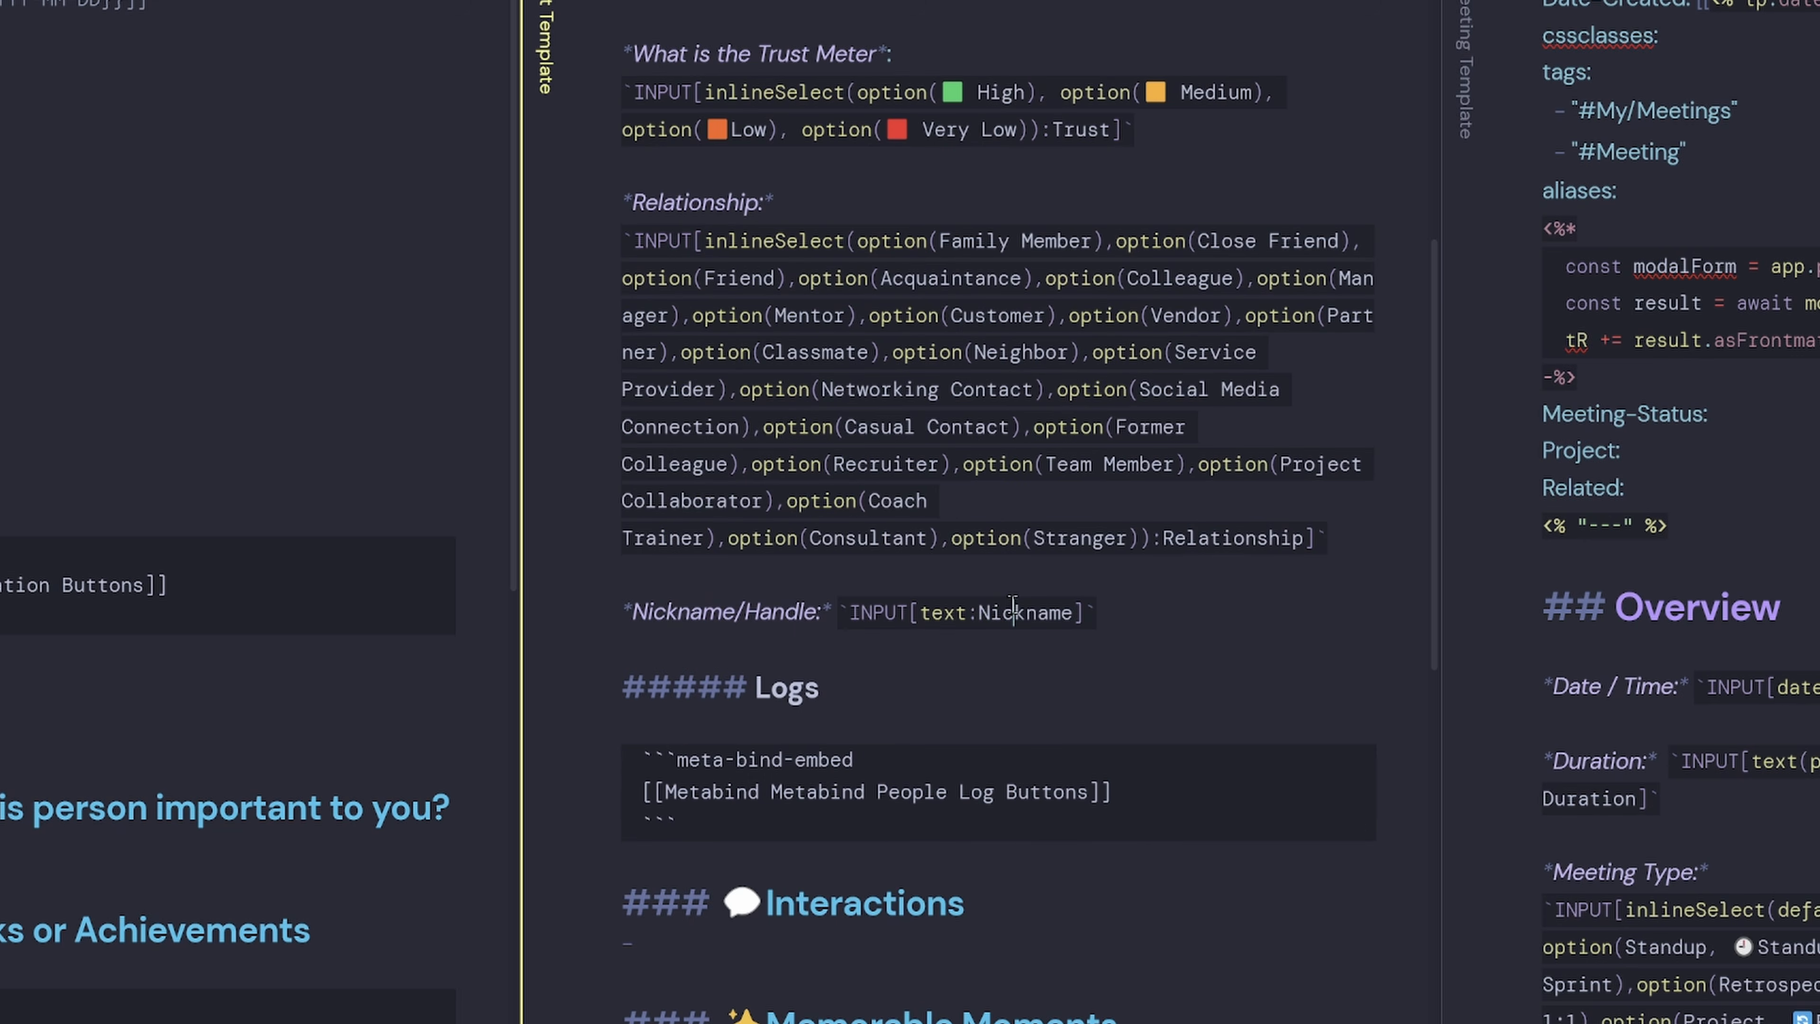
double_click(1014, 611)
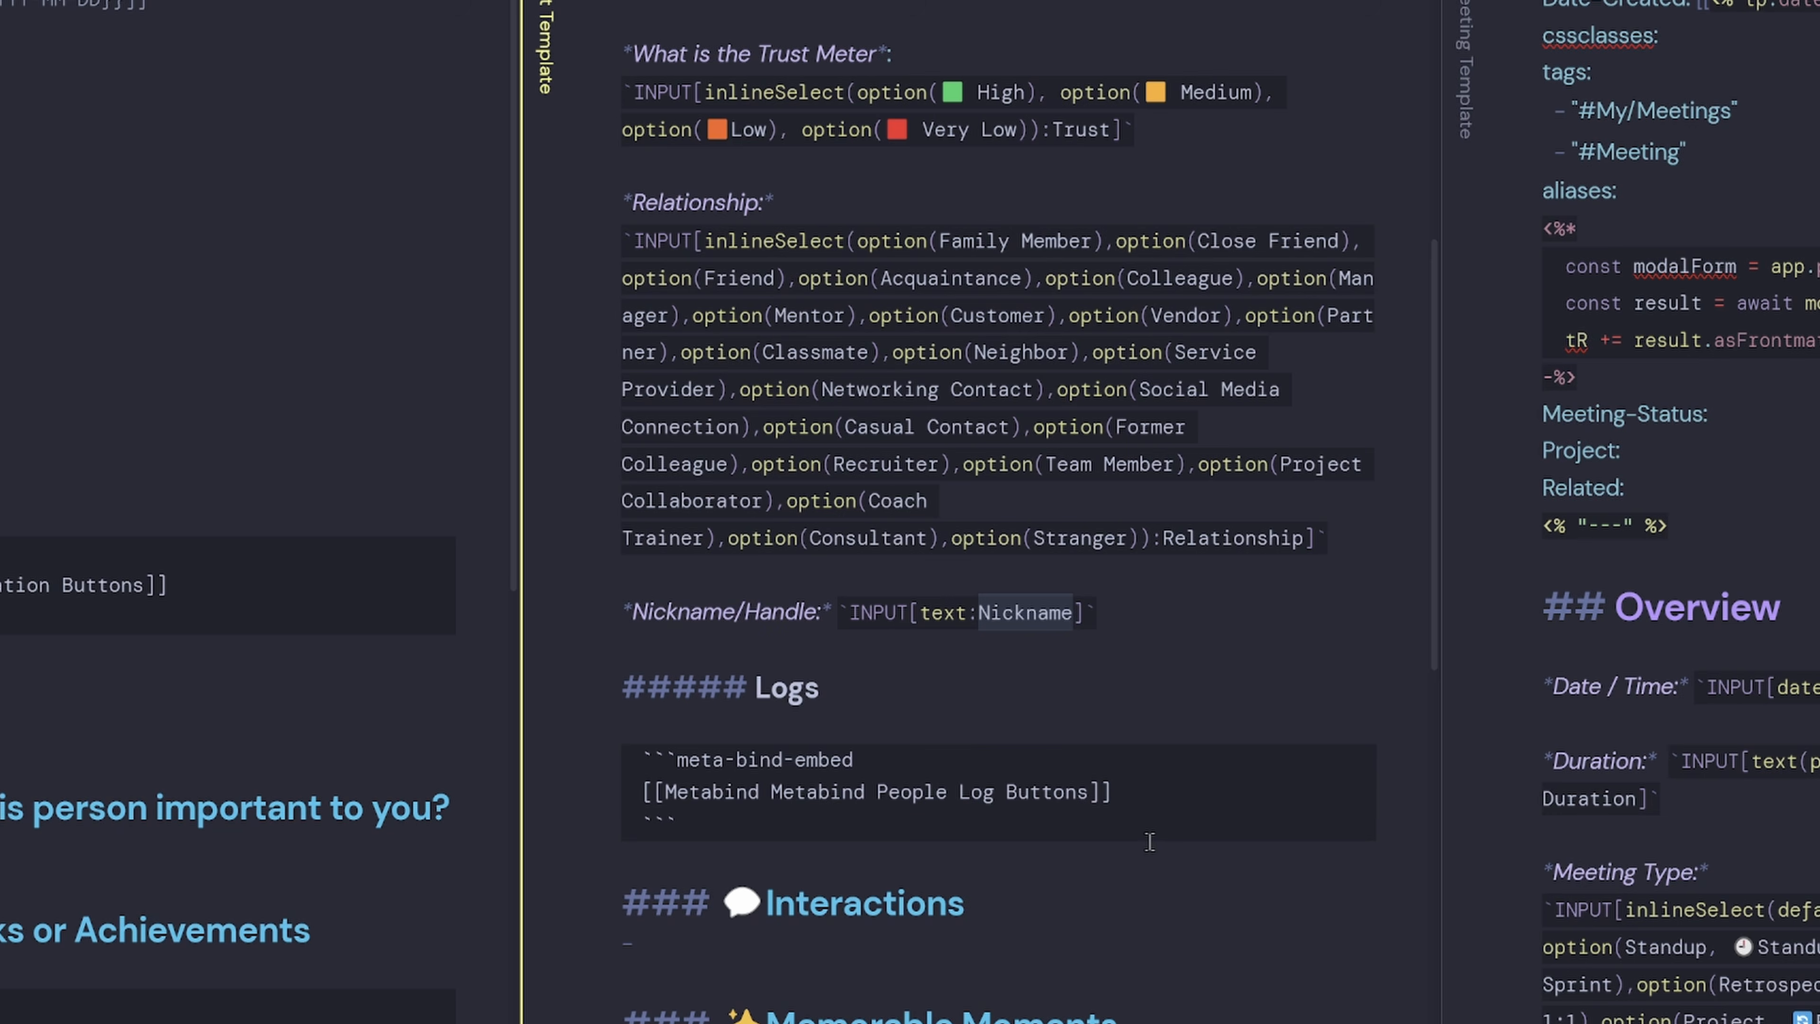
scroll(1149, 841, "down", 5)
left_click_drag(677, 431, 531, 367)
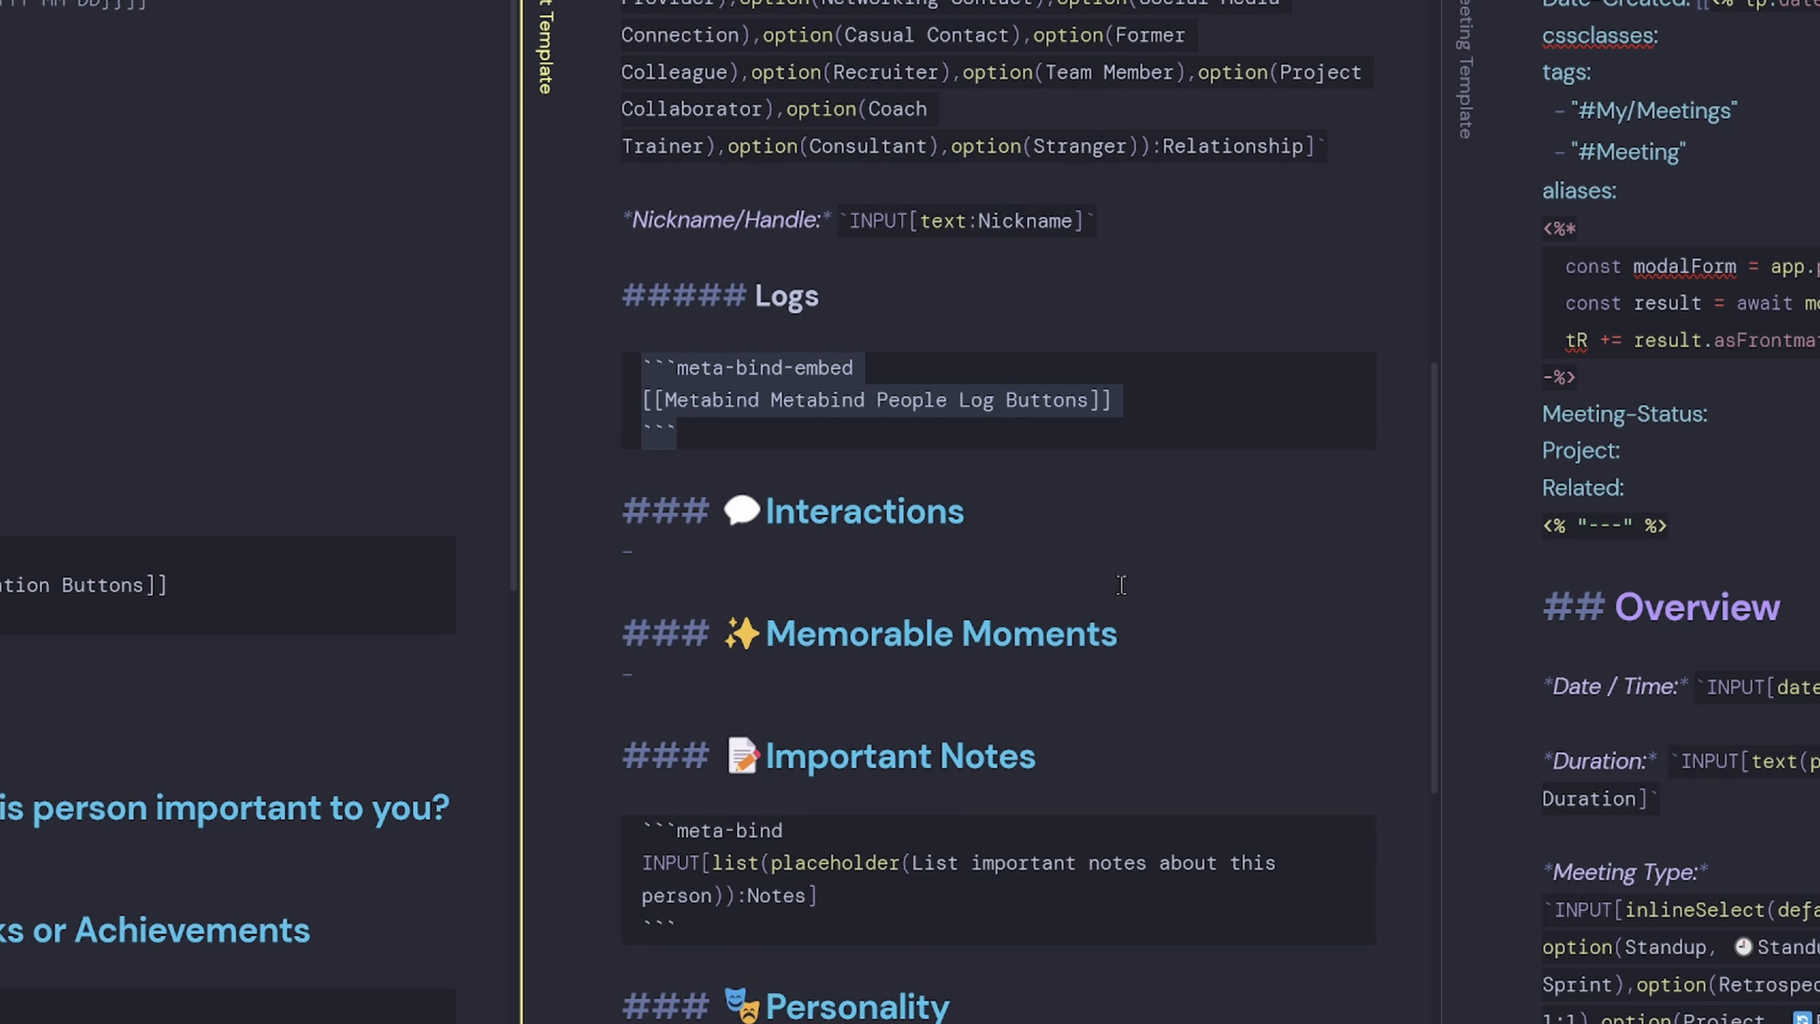
scroll(1122, 585, "down", 6)
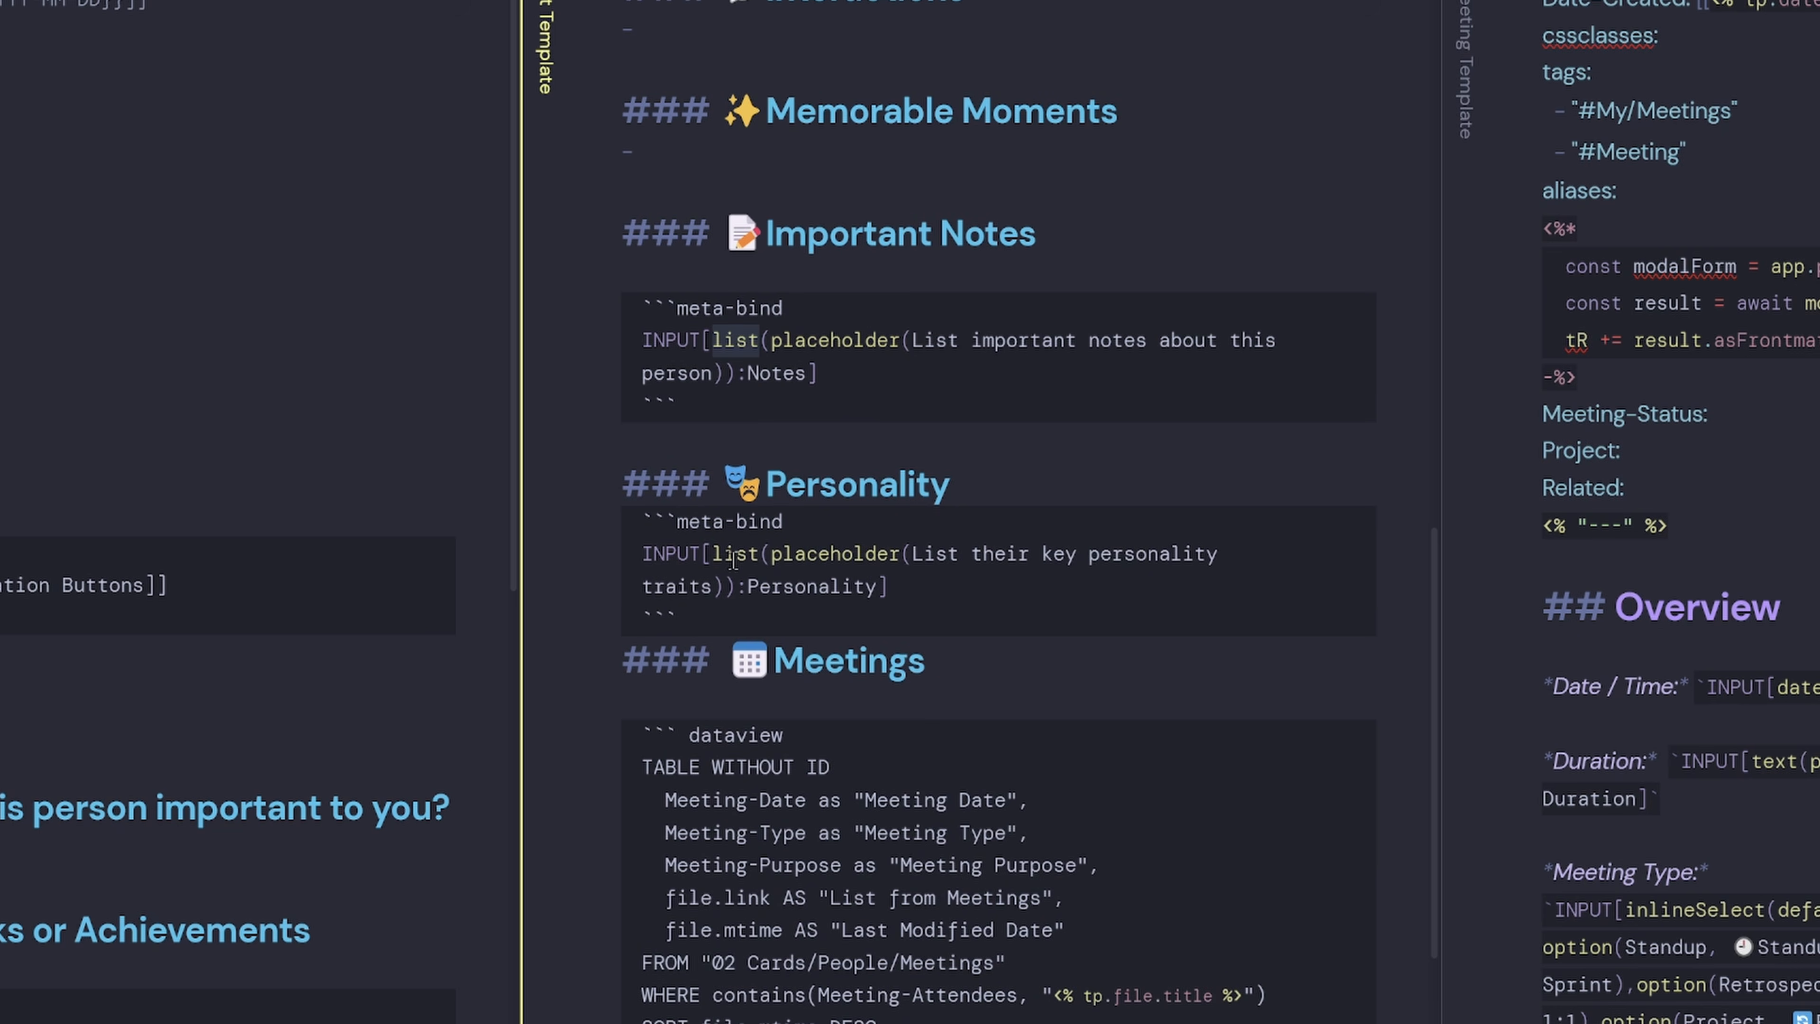
scroll(1007, 1000, "down", 3)
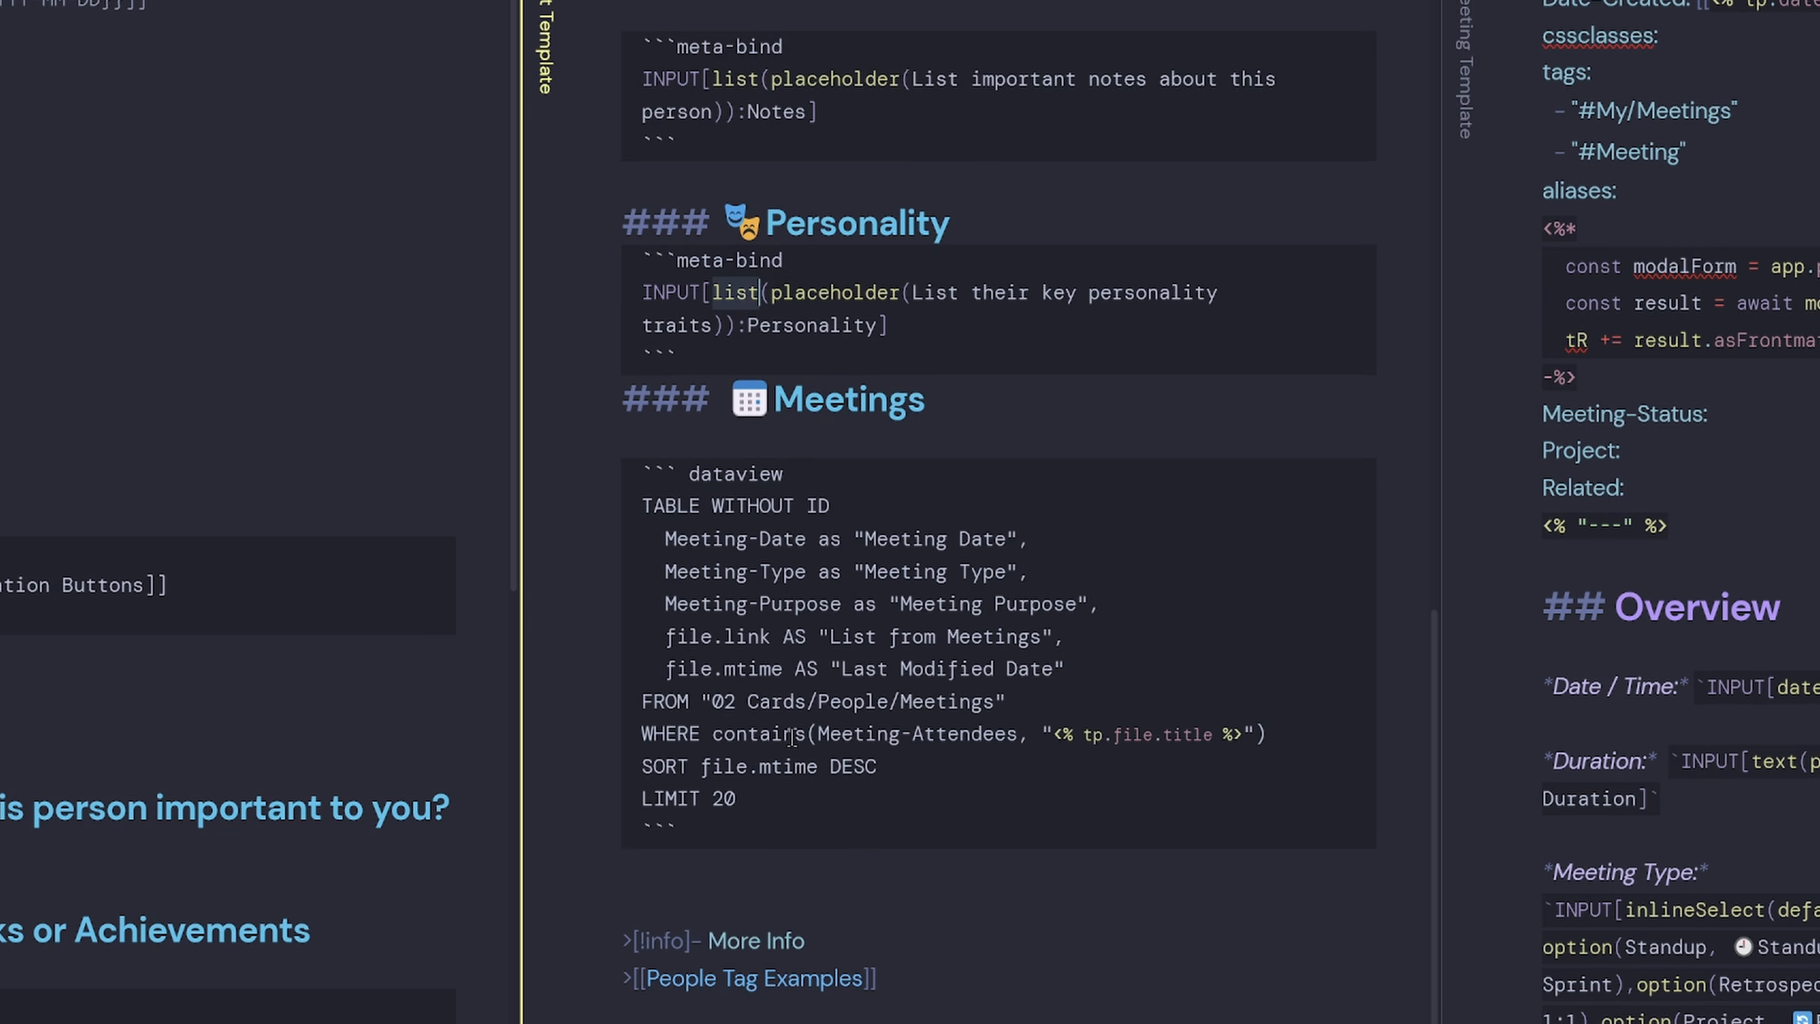
left_click(816, 839)
left_click_drag(677, 831, 532, 488)
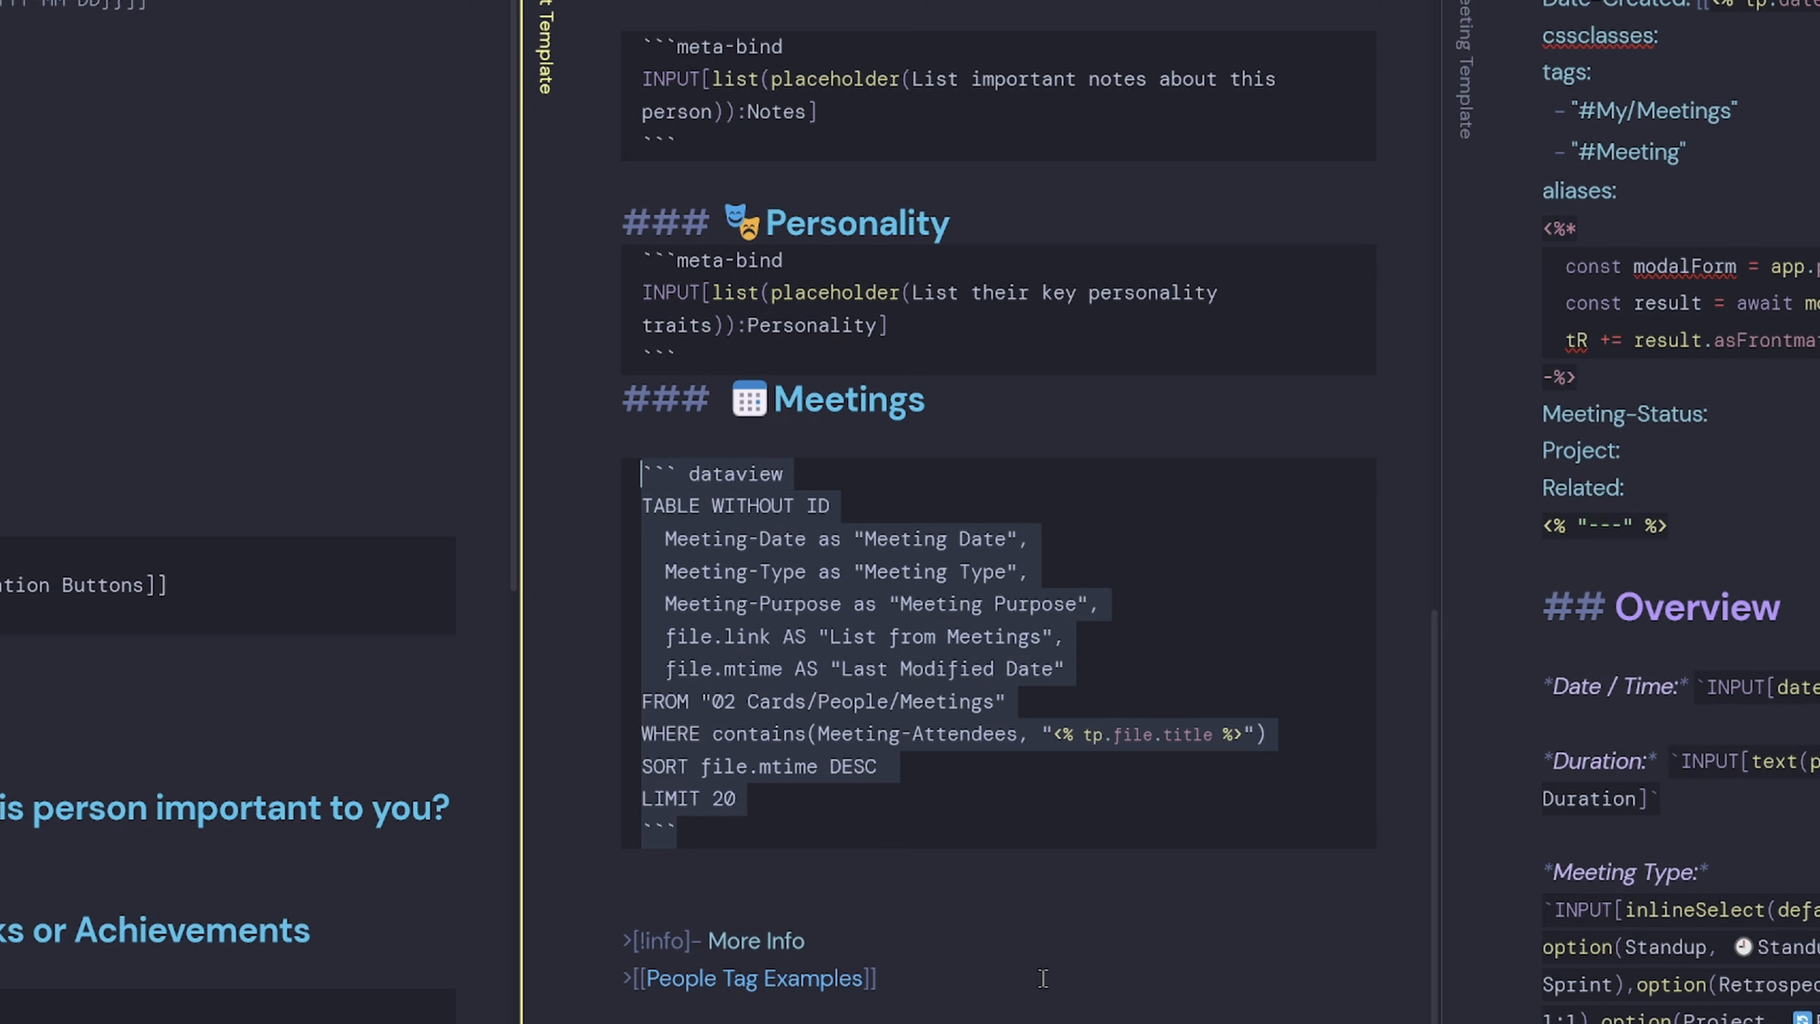
left_click(1030, 877)
left_click_drag(961, 986, 532, 992)
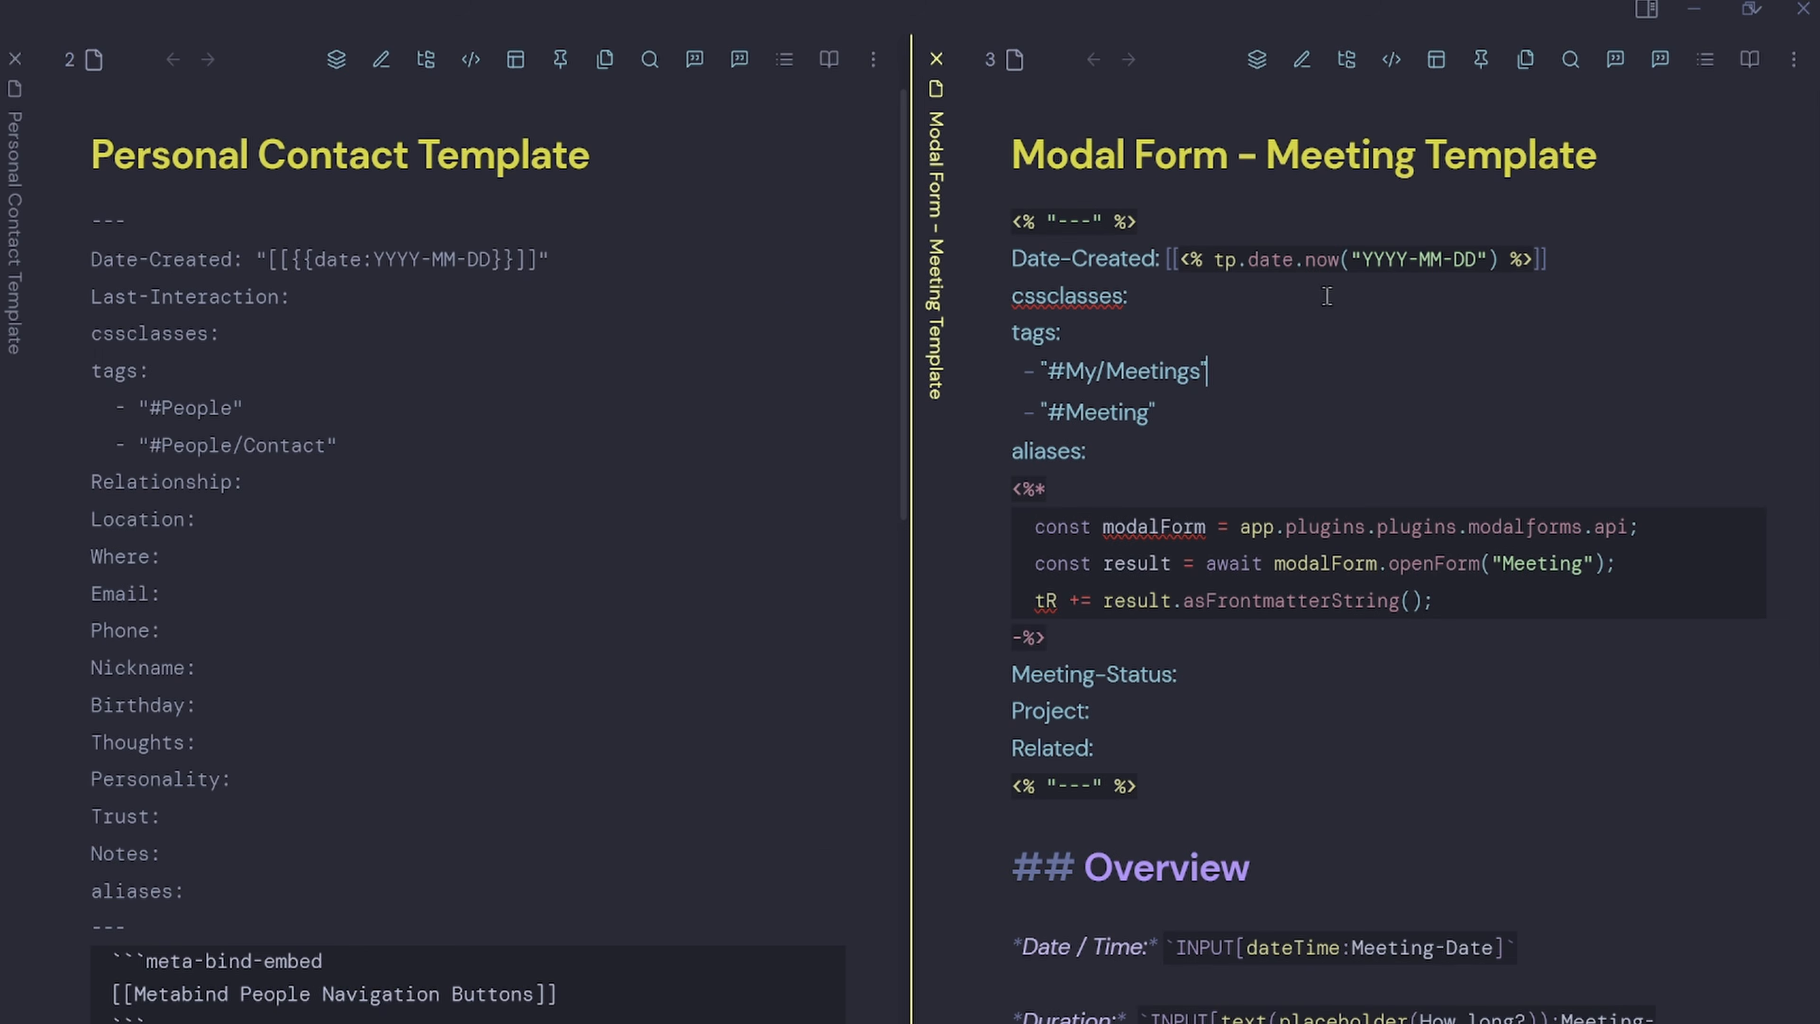
Highlight the Meeting template's title, frontmatter and openForm("Meeting") script lines, then bring up the command palette.
left_click_drag(1222, 154, 1003, 144)
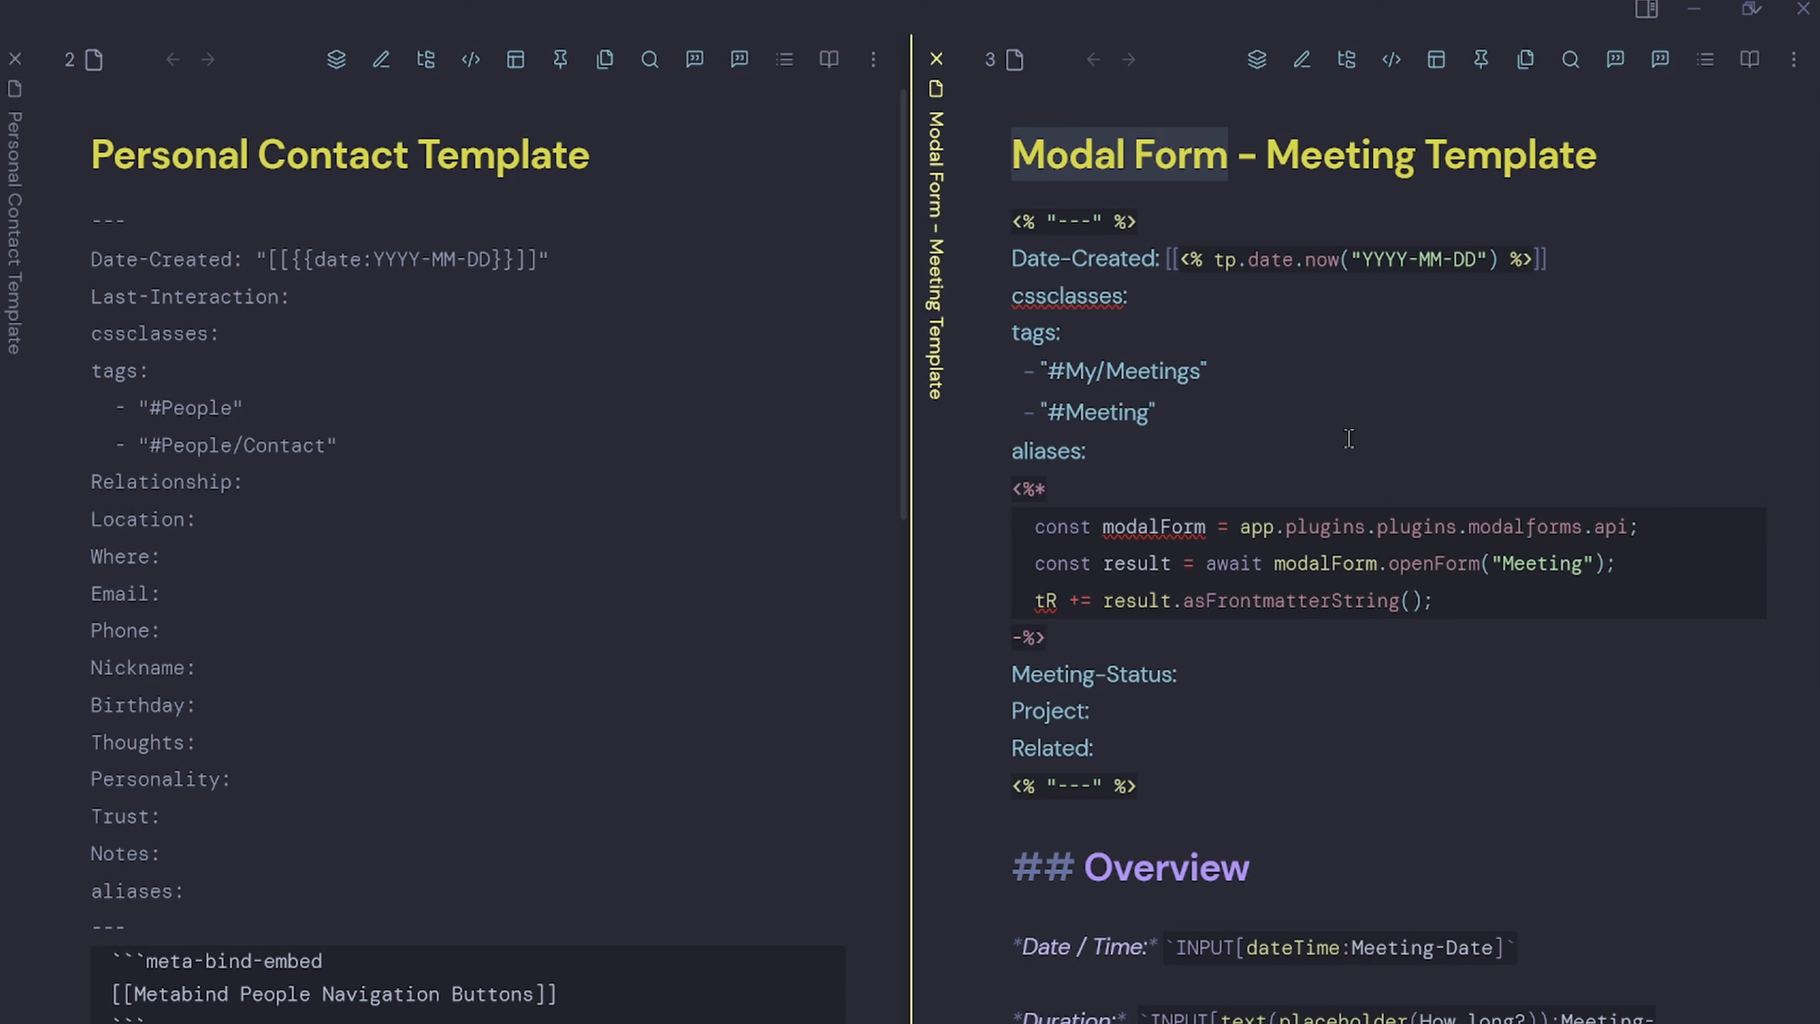
left_click_drag(1012, 221, 1369, 796)
left_click(1388, 779)
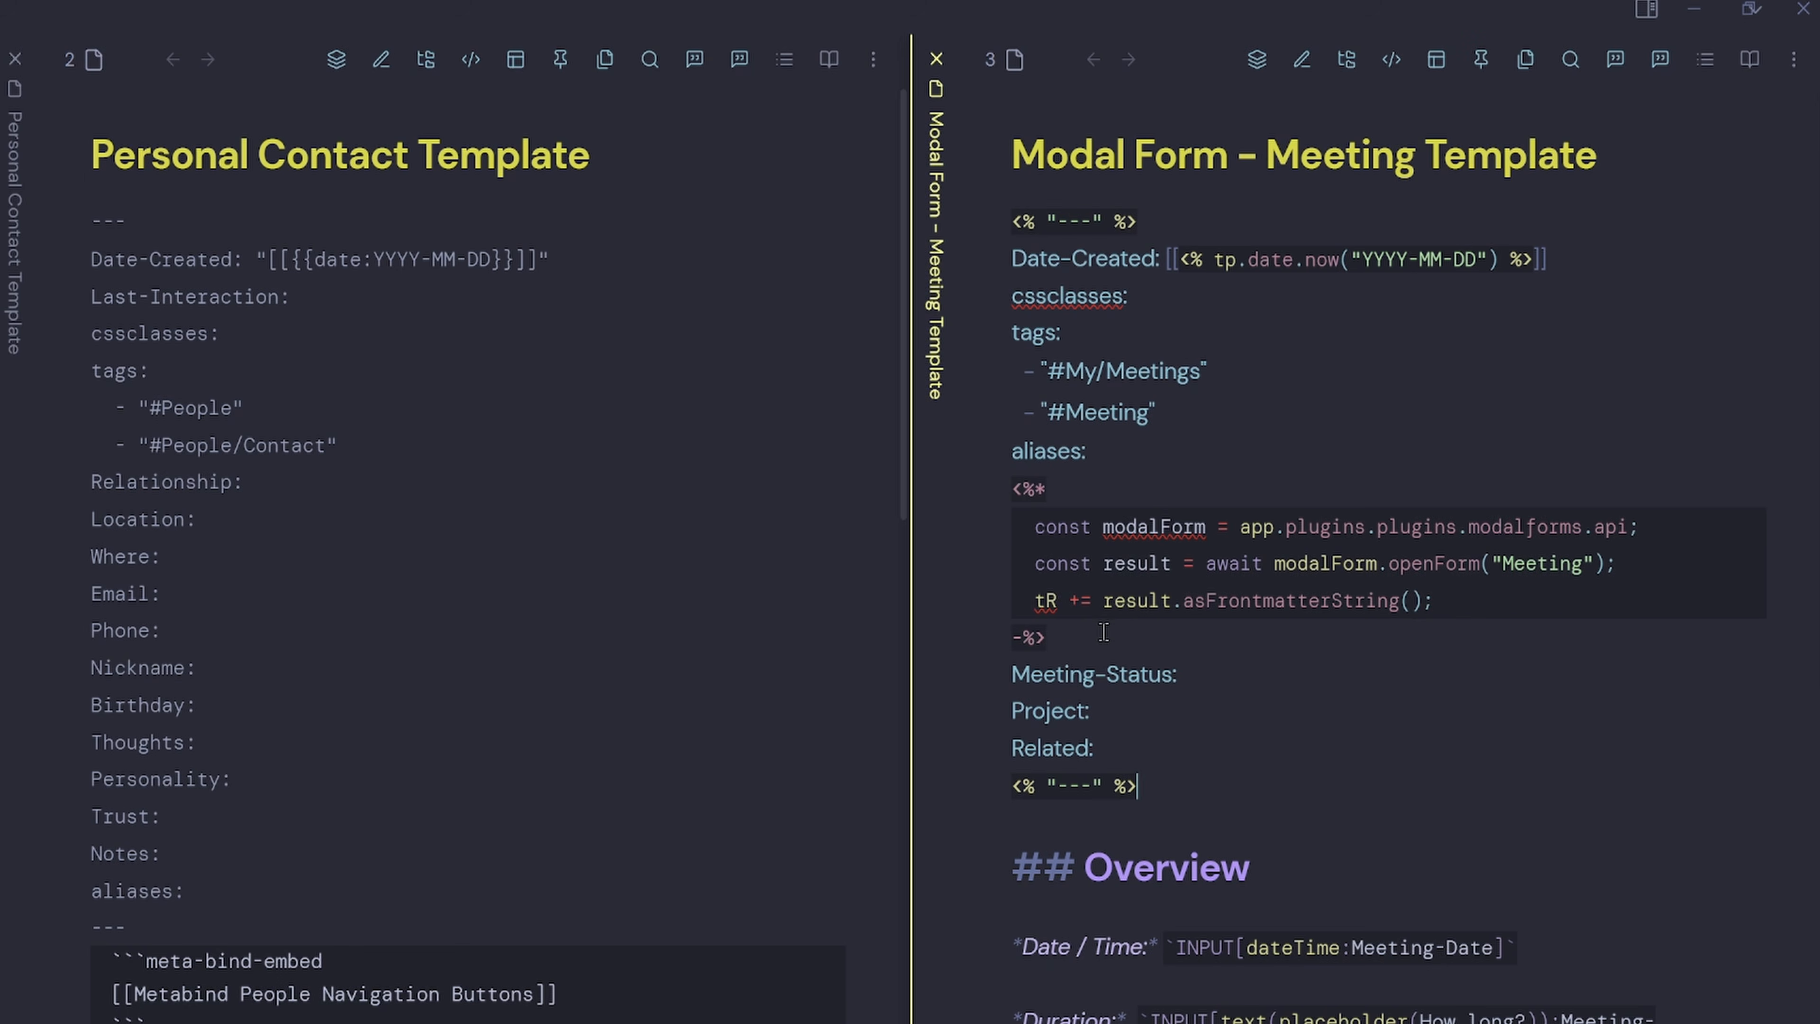
left_click_drag(1035, 526, 1653, 617)
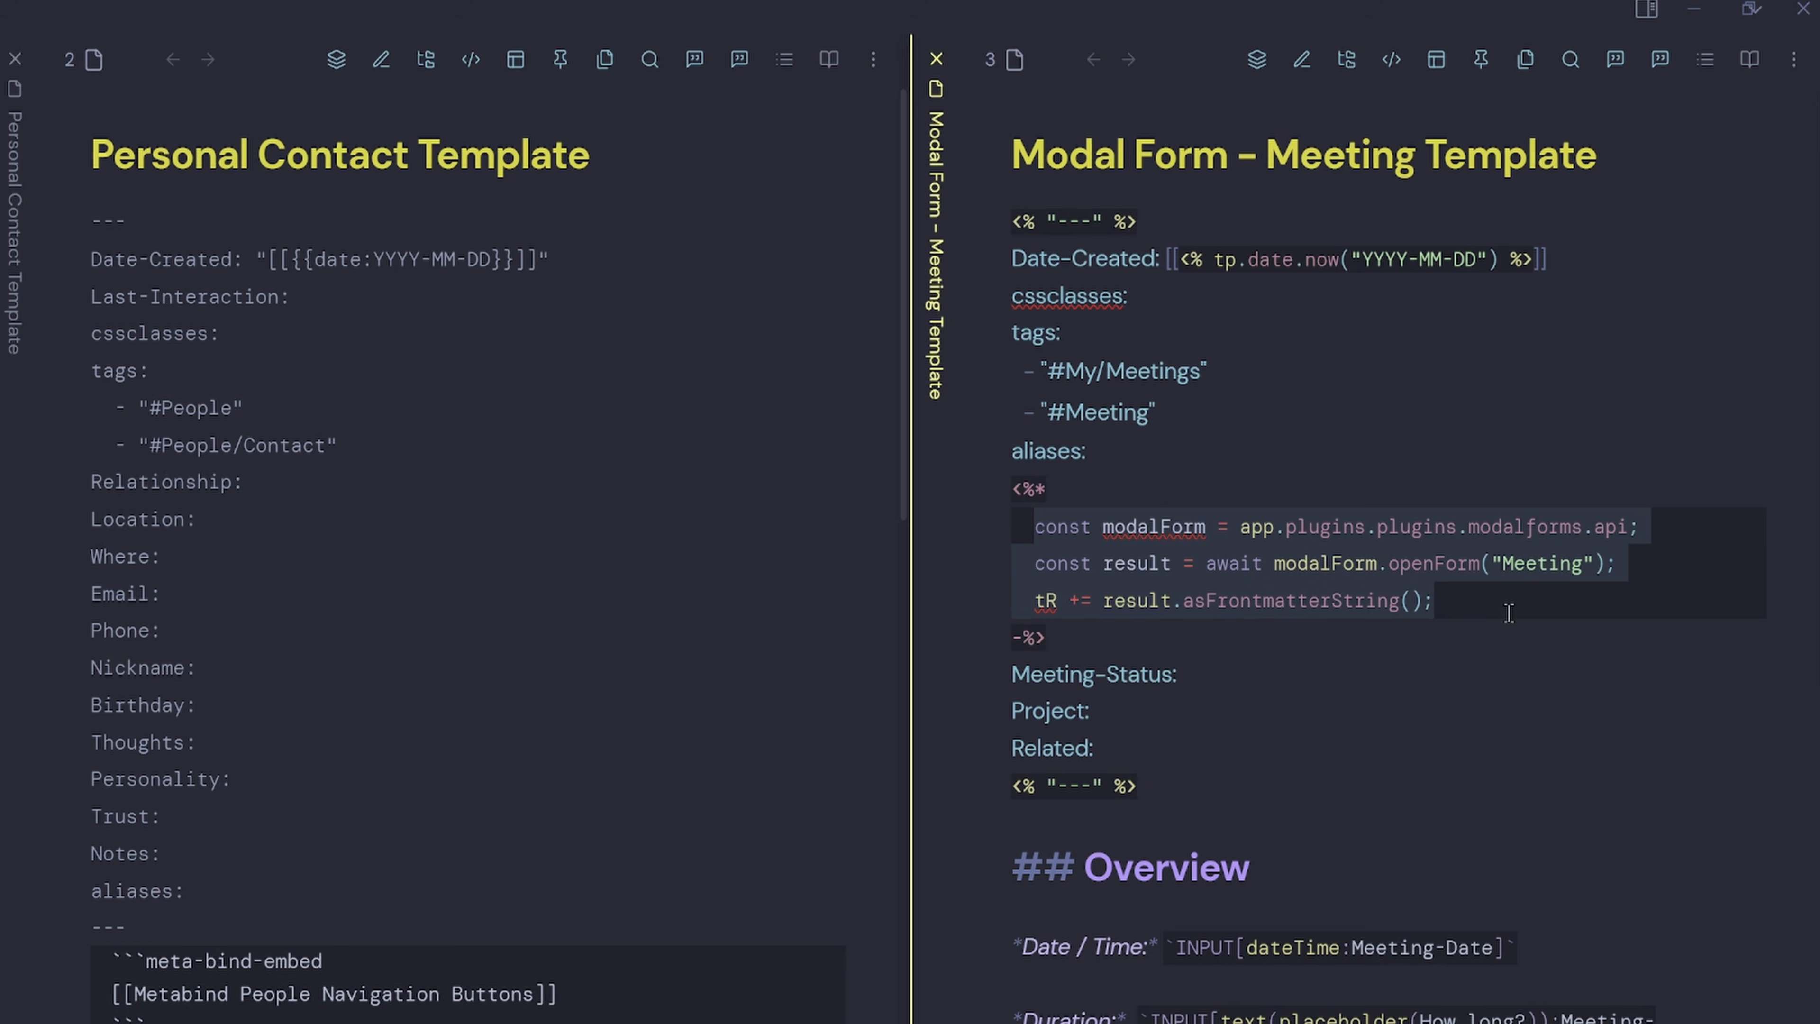
double_click(1541, 563)
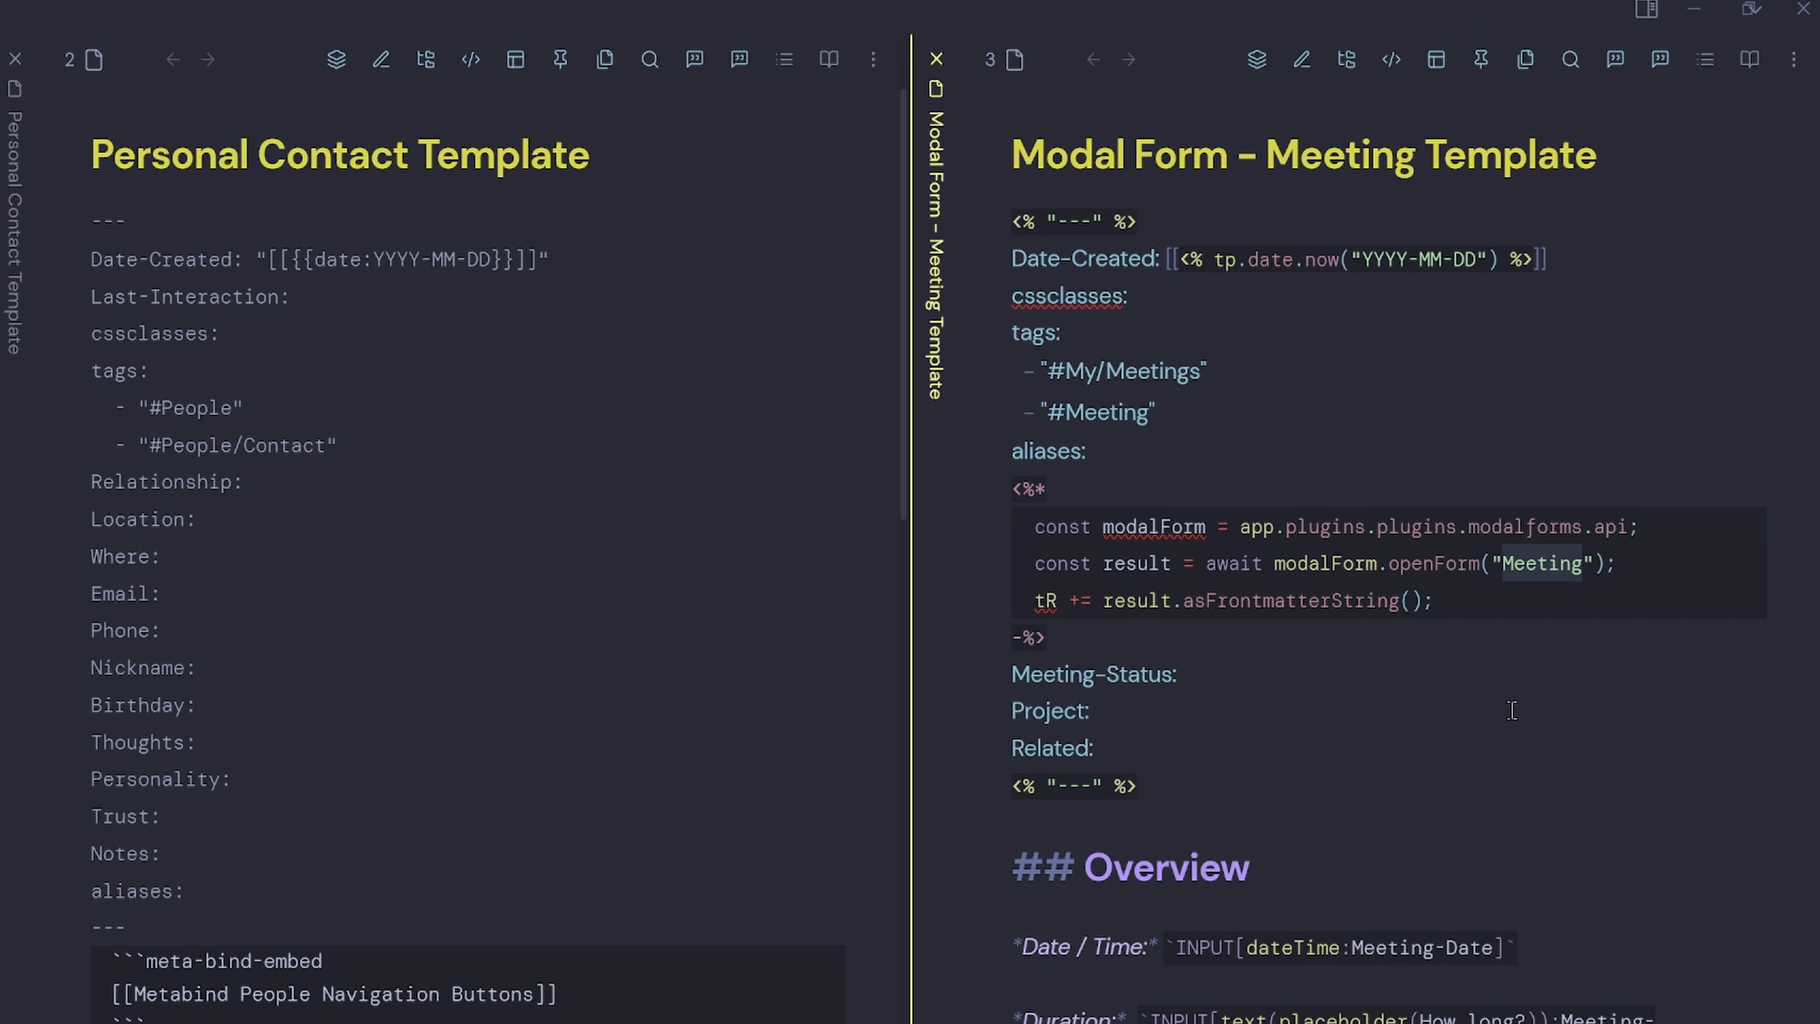
key("ctrl+p")
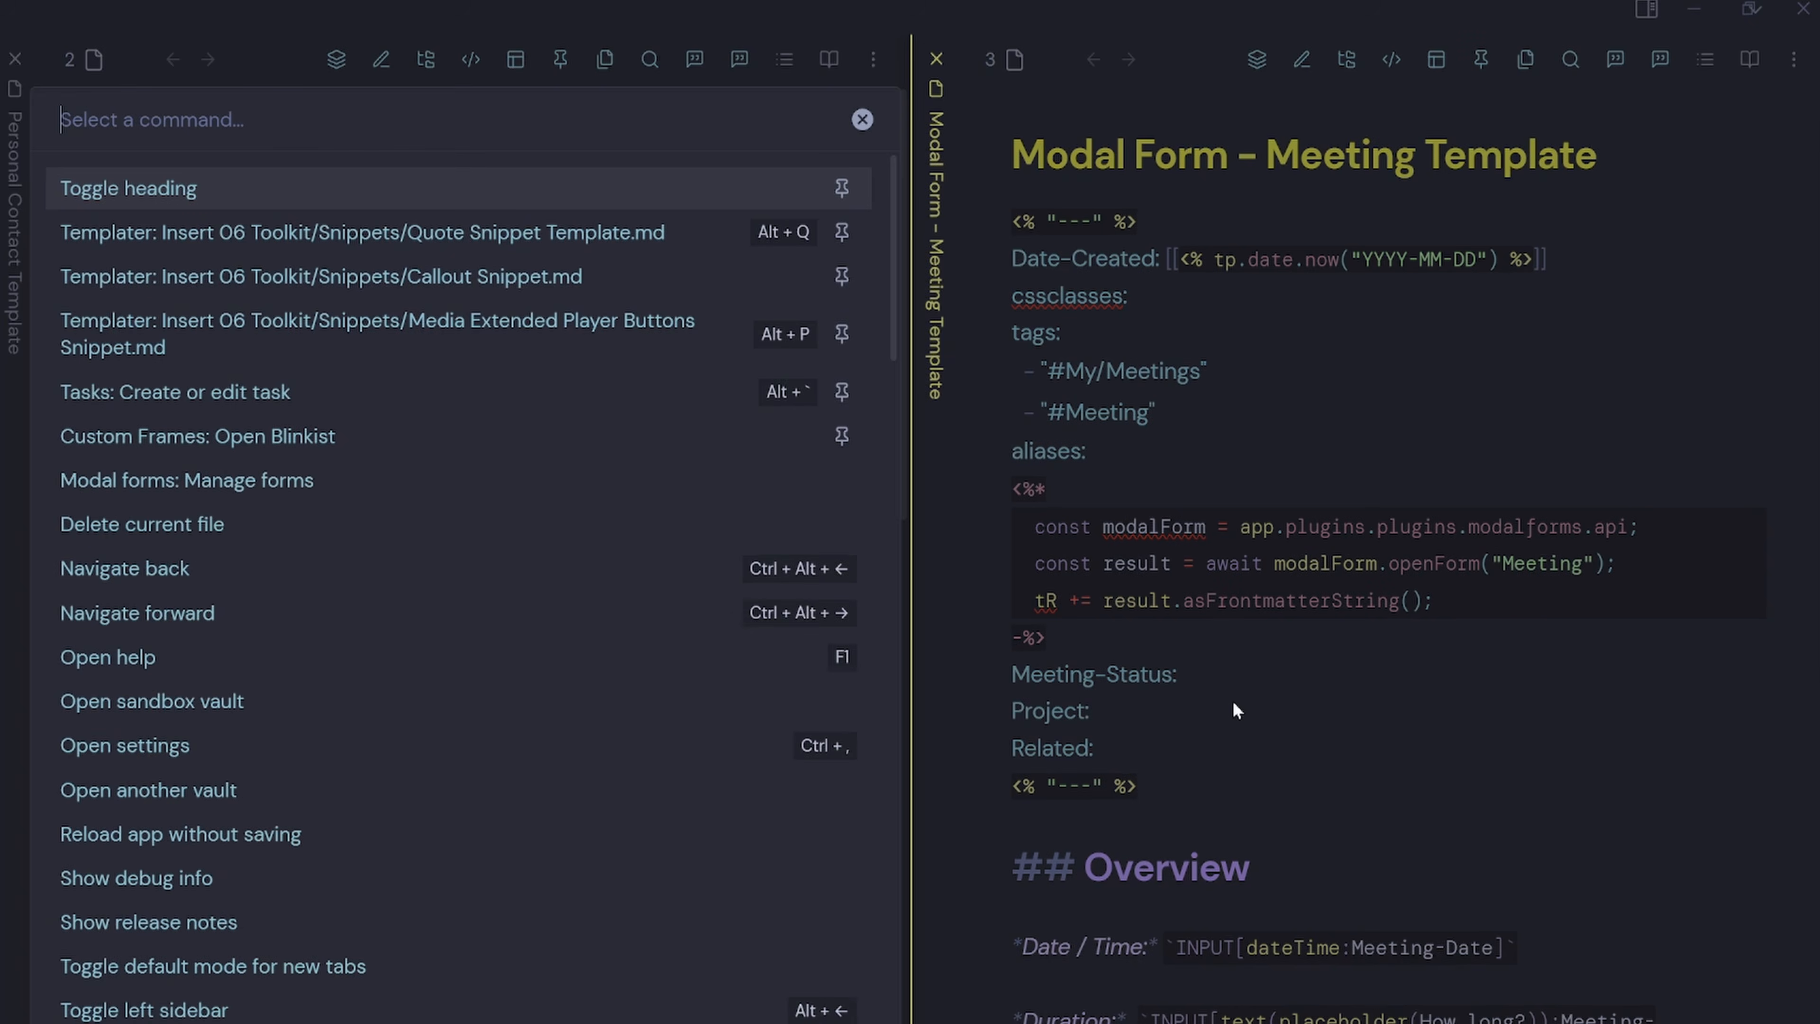
Open the New Meeting form via Modal forms: Edit form and compare its name with openForm("Meeting").
type("modal")
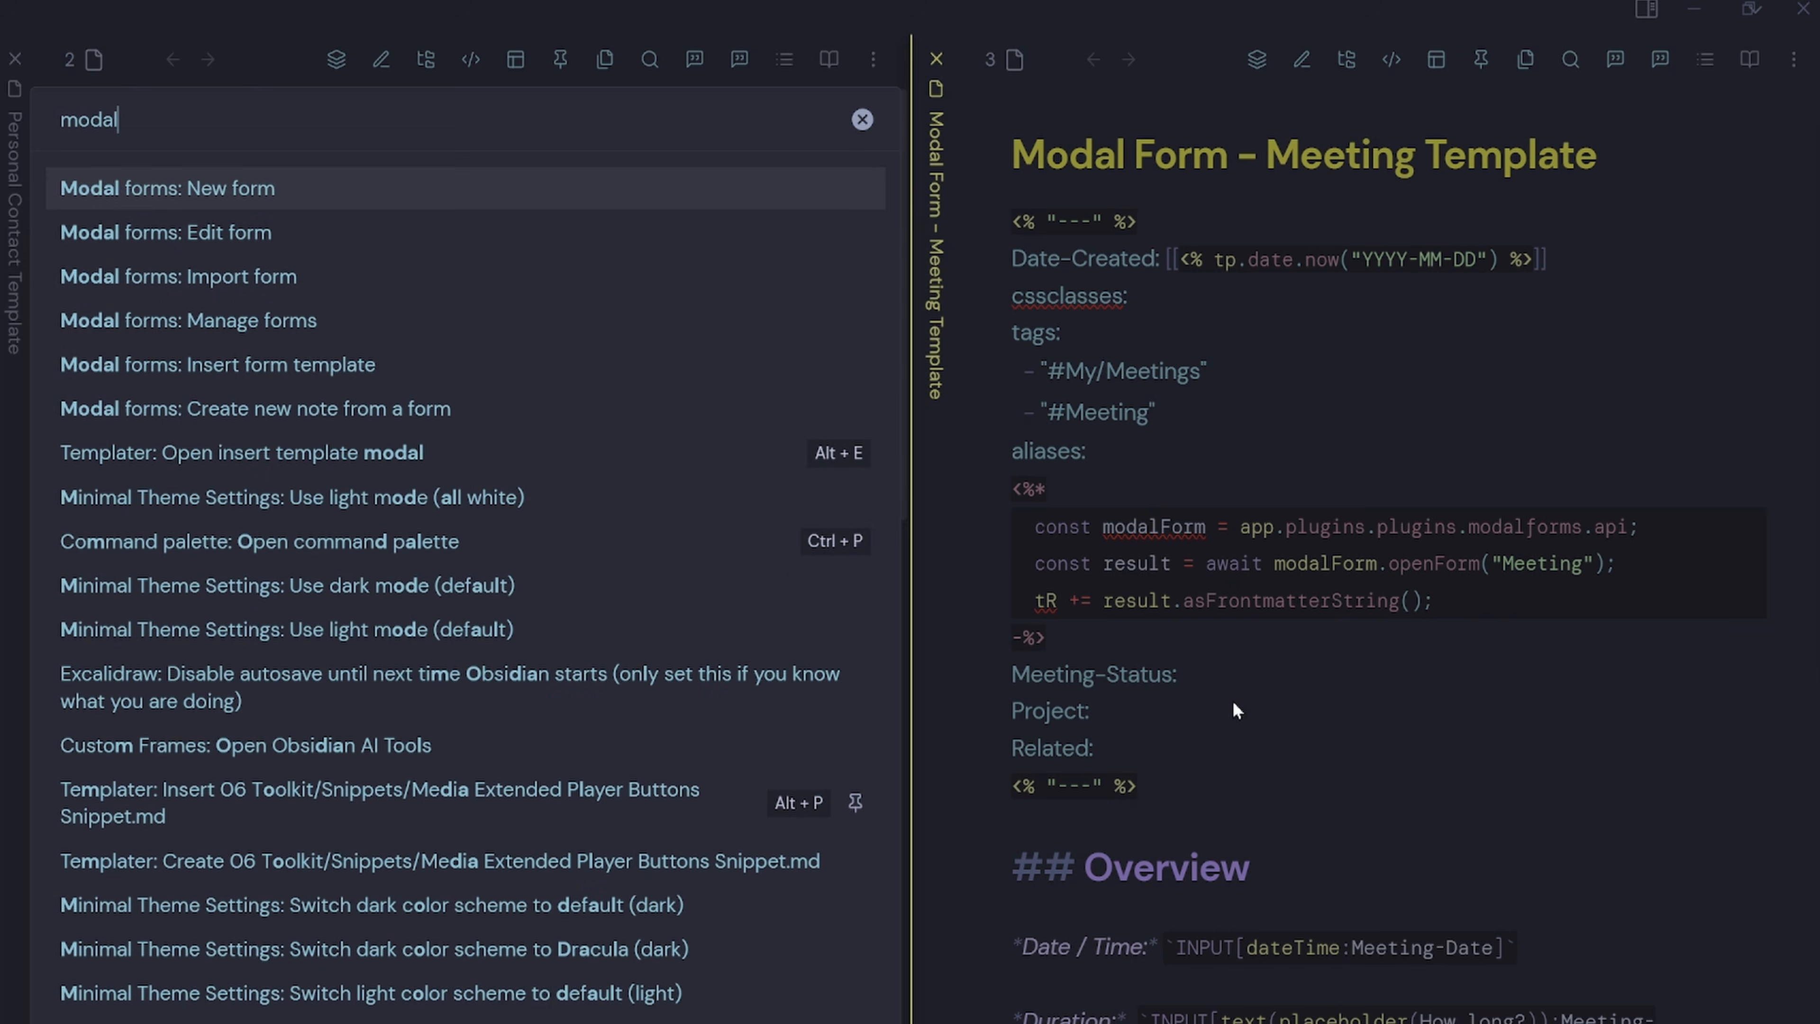
left_click(161, 252)
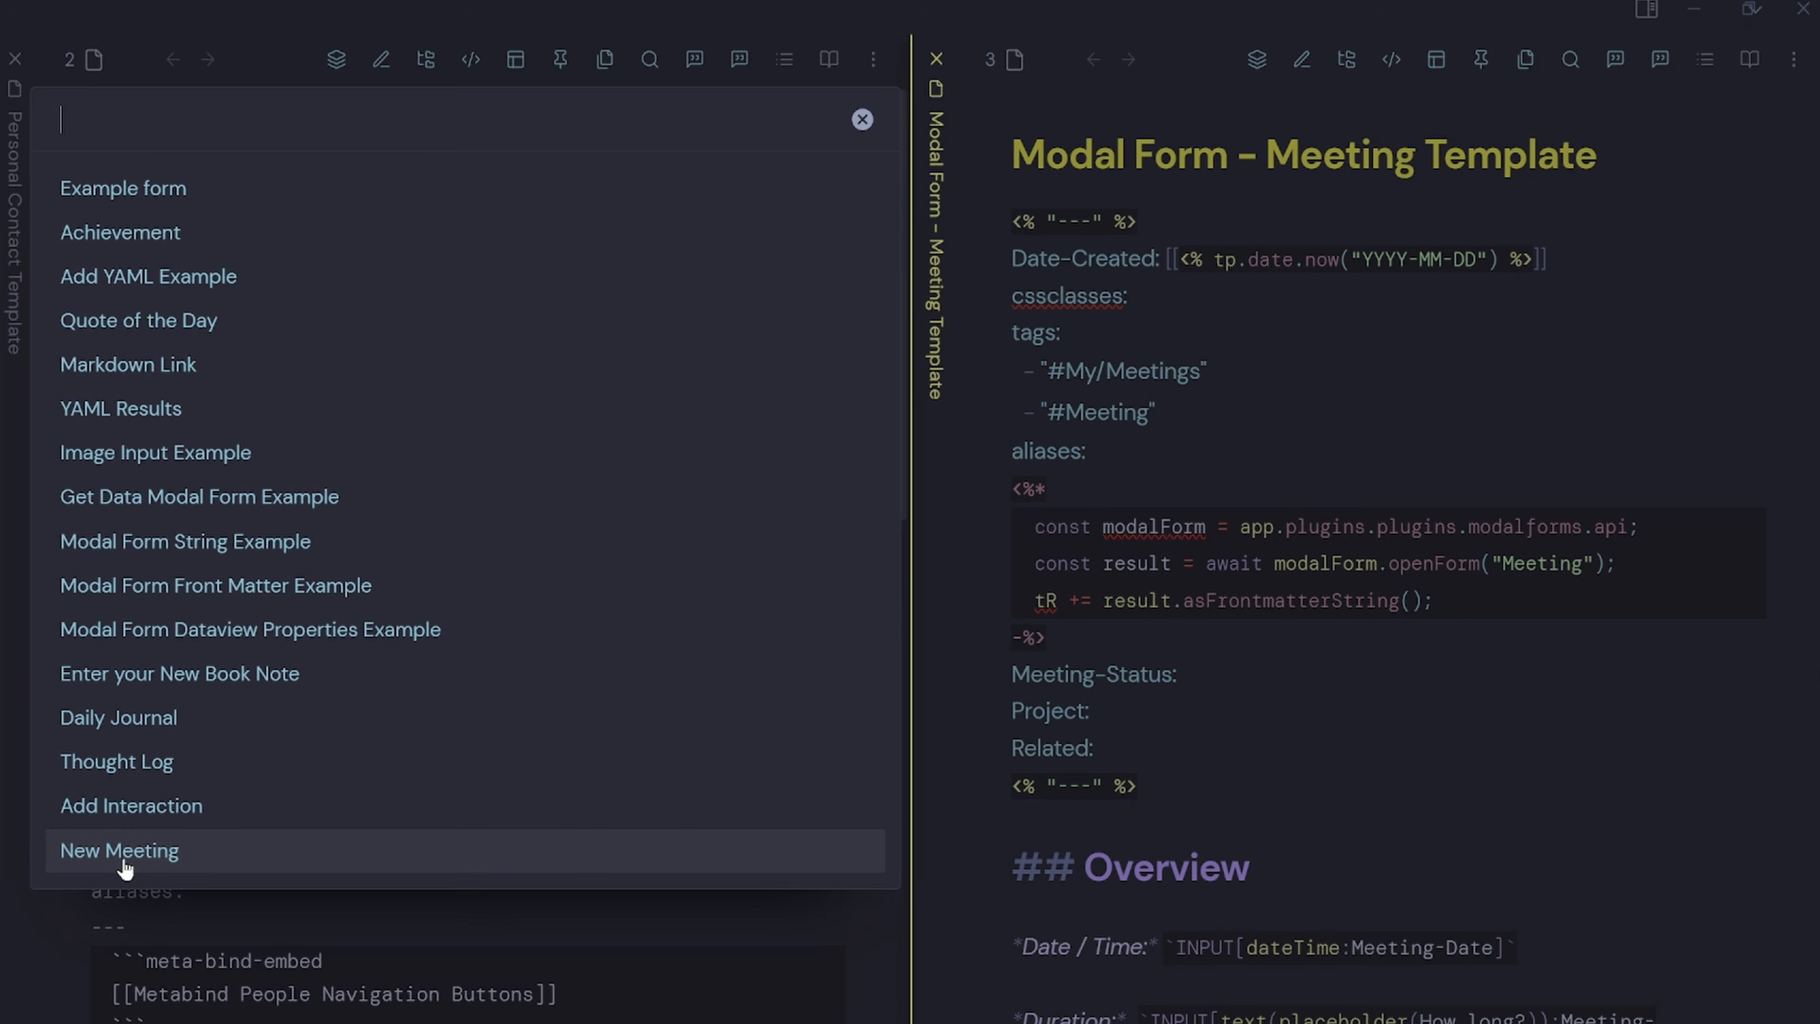
left_click(69, 860)
left_click_drag(1112, 283, 896, 273)
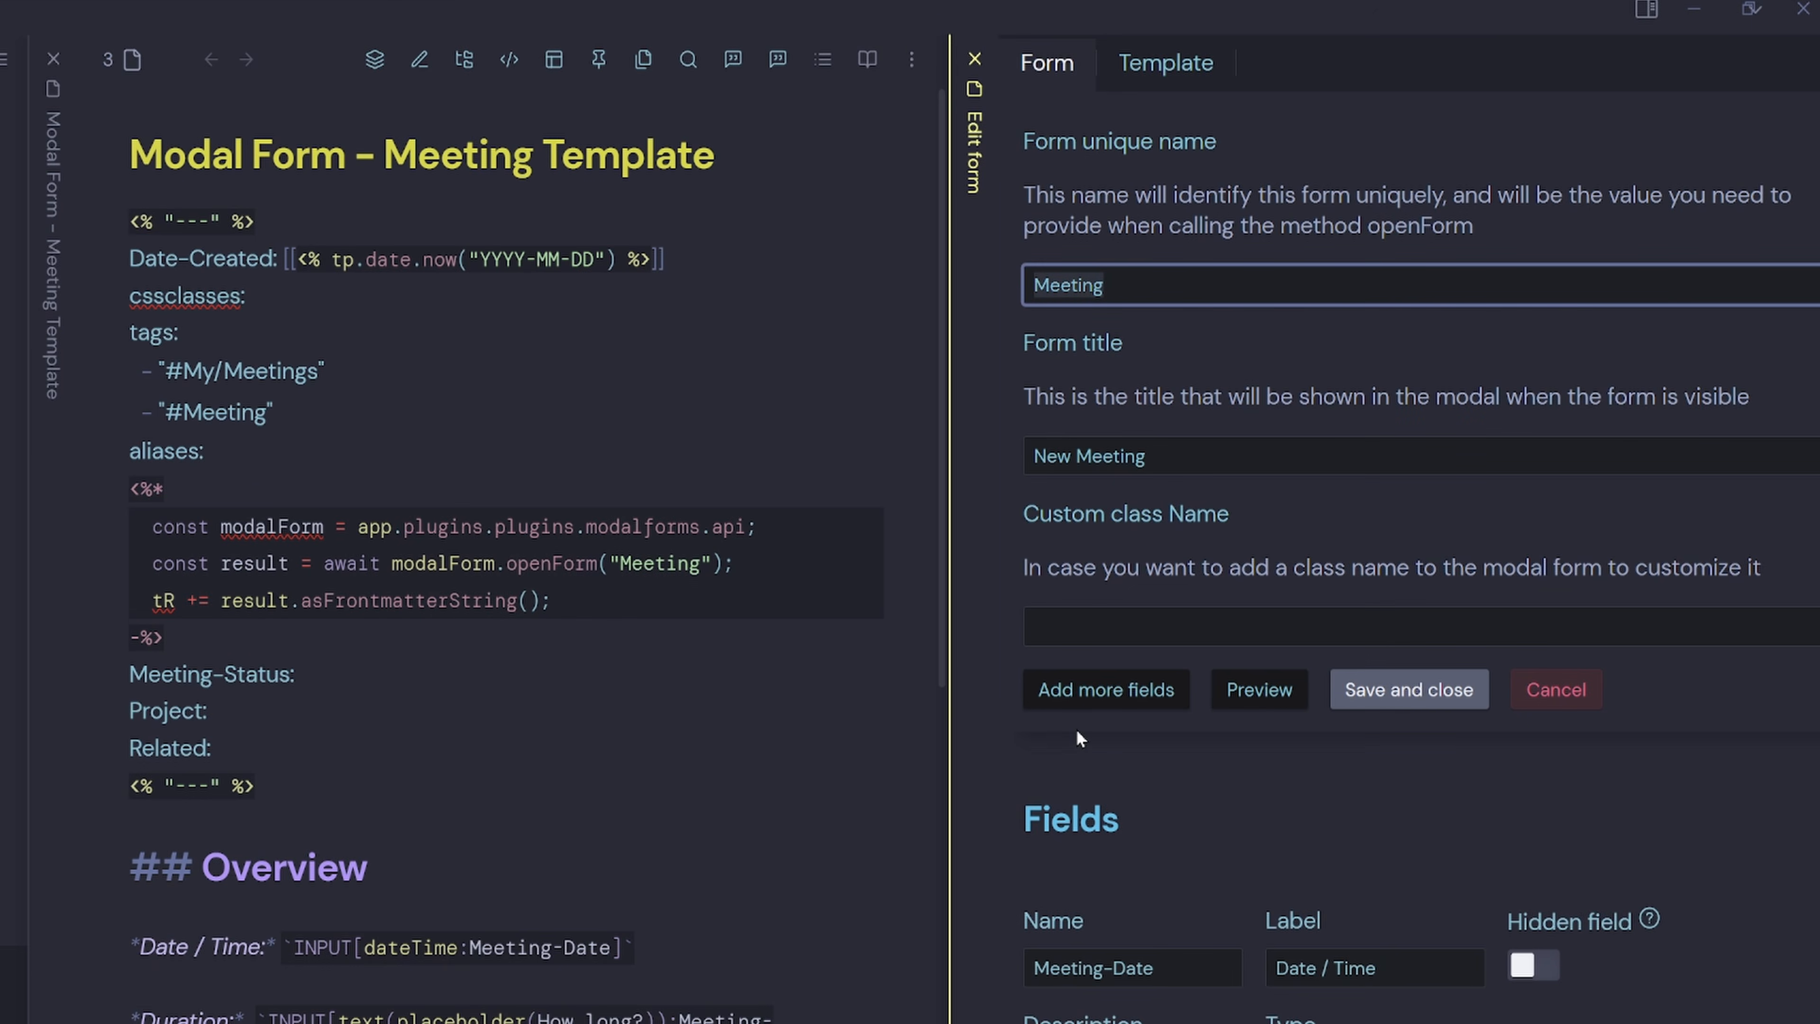
double_click(674, 563)
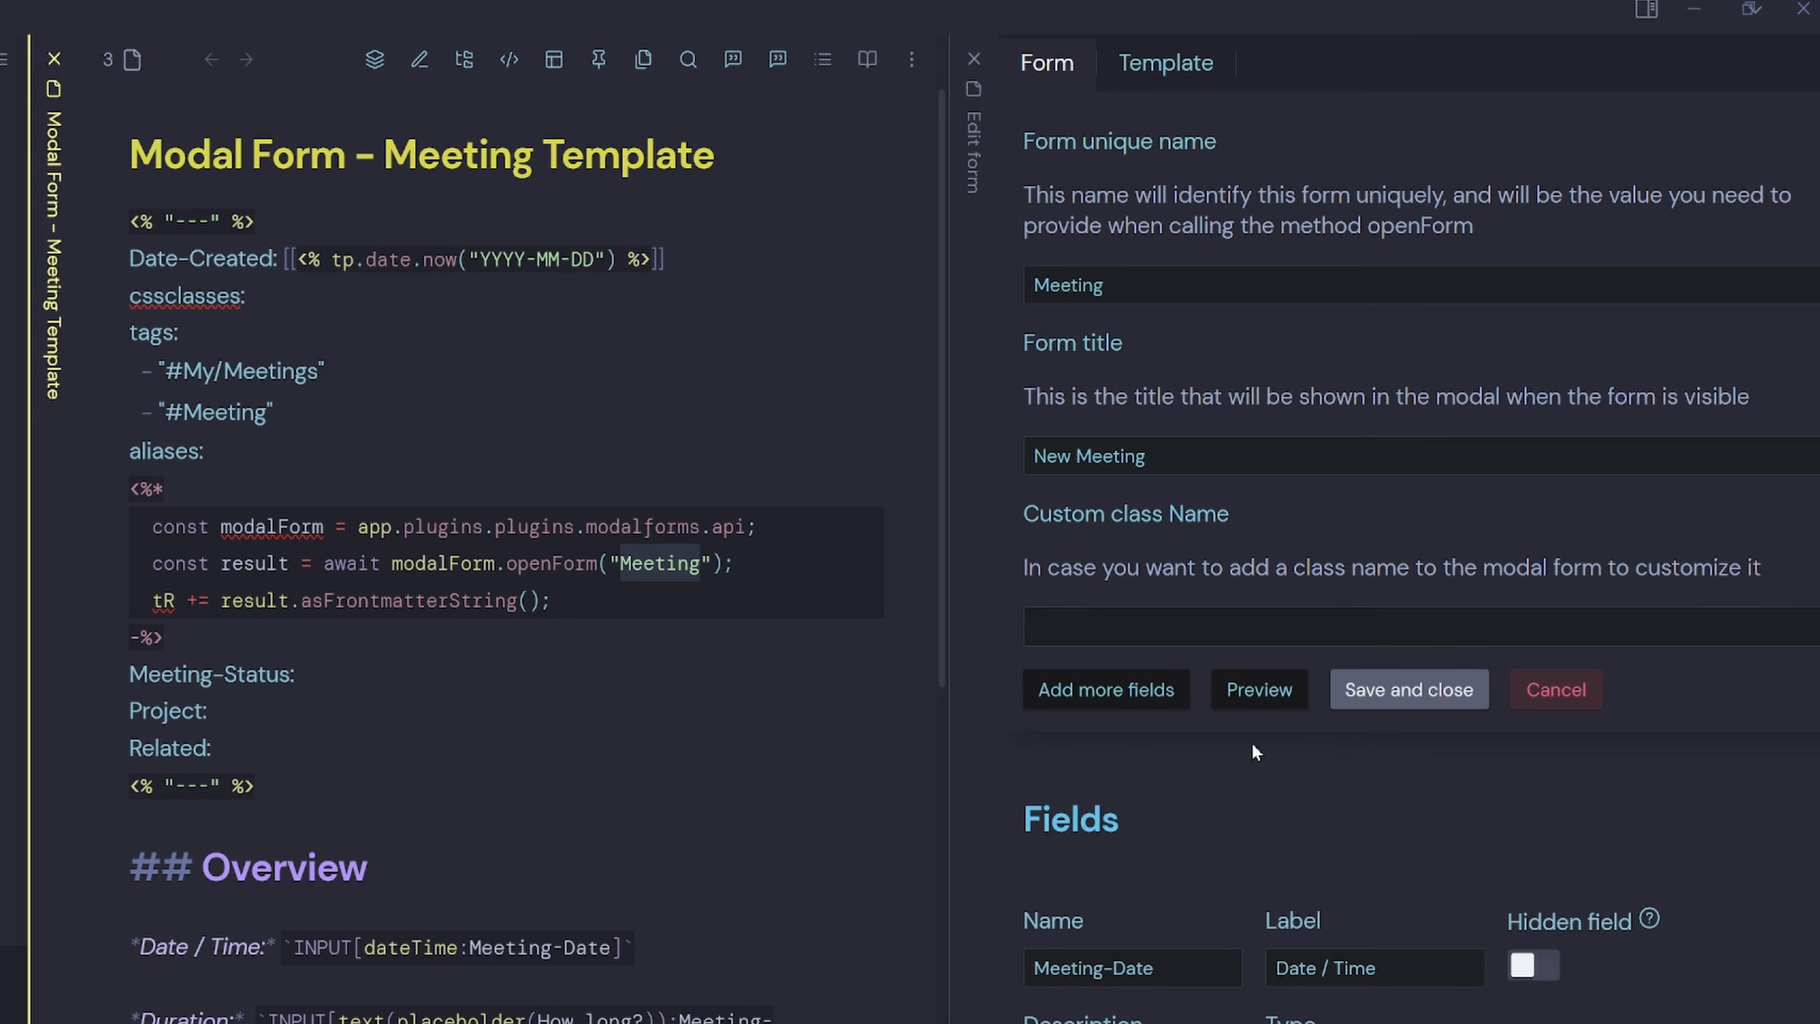
Preview the New Meeting form, close the preview, and select the Meeting-Date field name.
left_click(1259, 690)
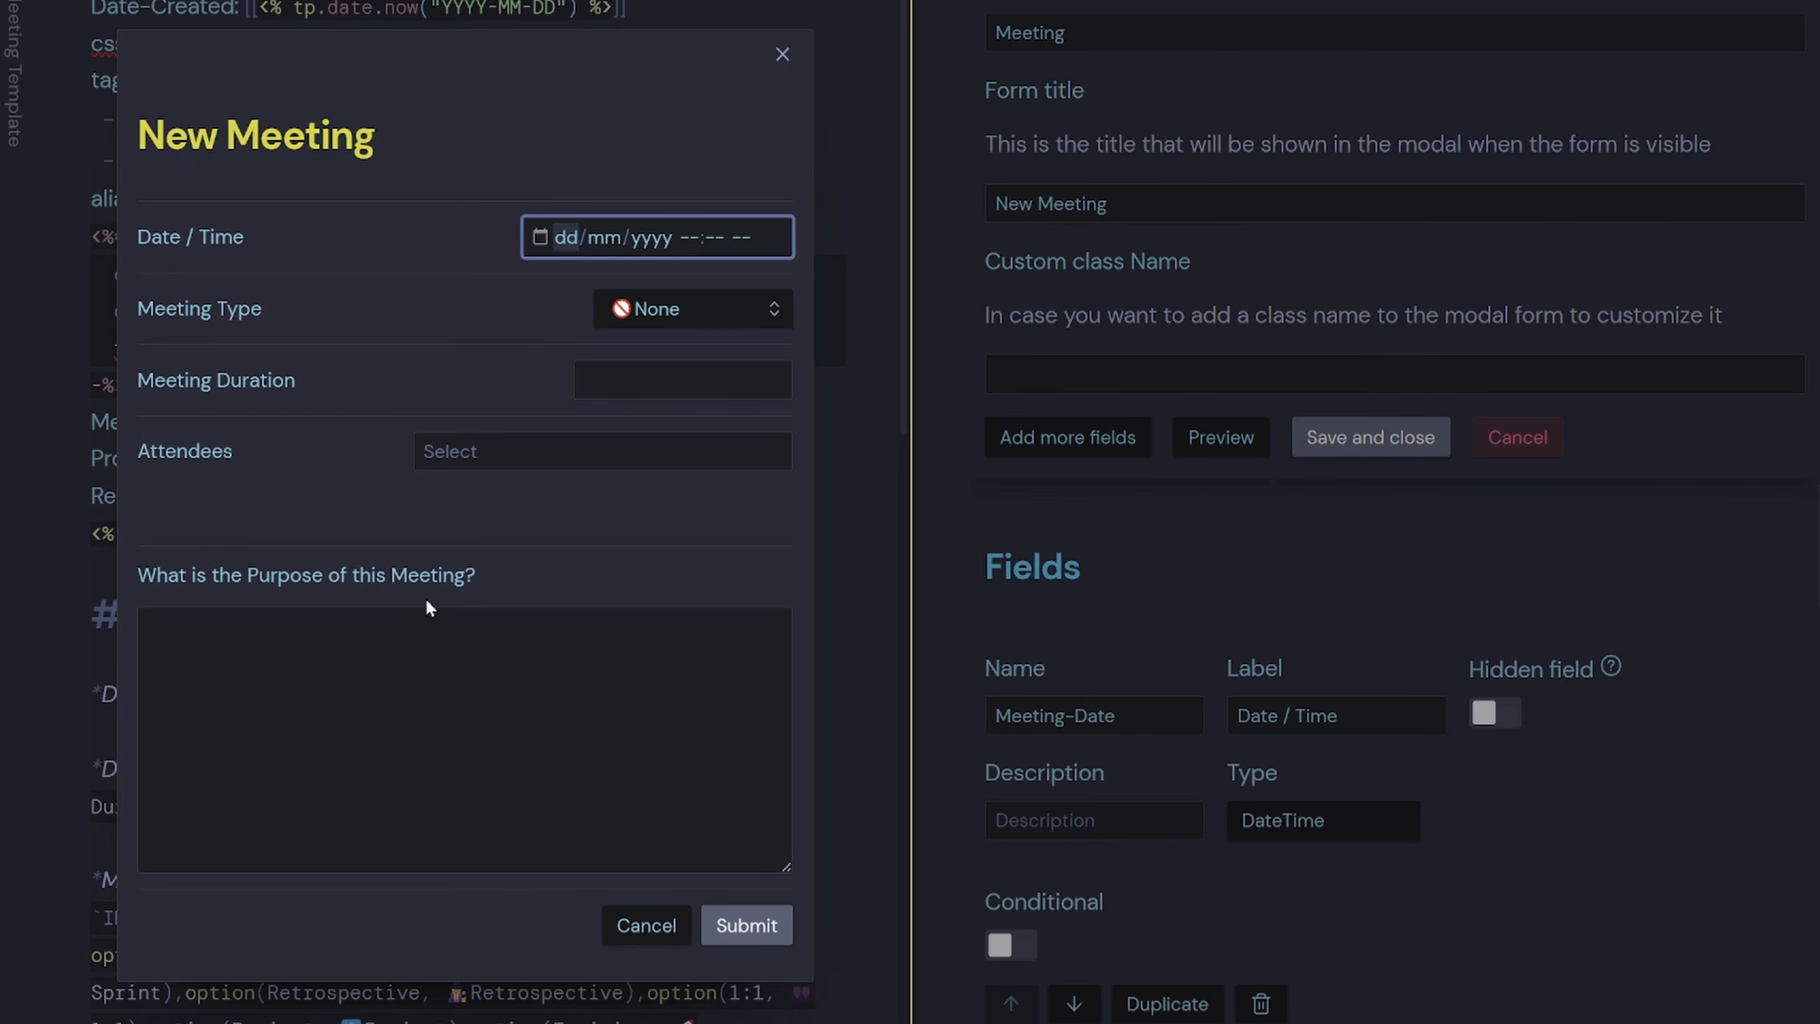
left_click(1254, 617)
scroll(1251, 605, "down", 5)
scroll(1244, 589, "up", 5)
left_click_drag(1159, 704, 976, 712)
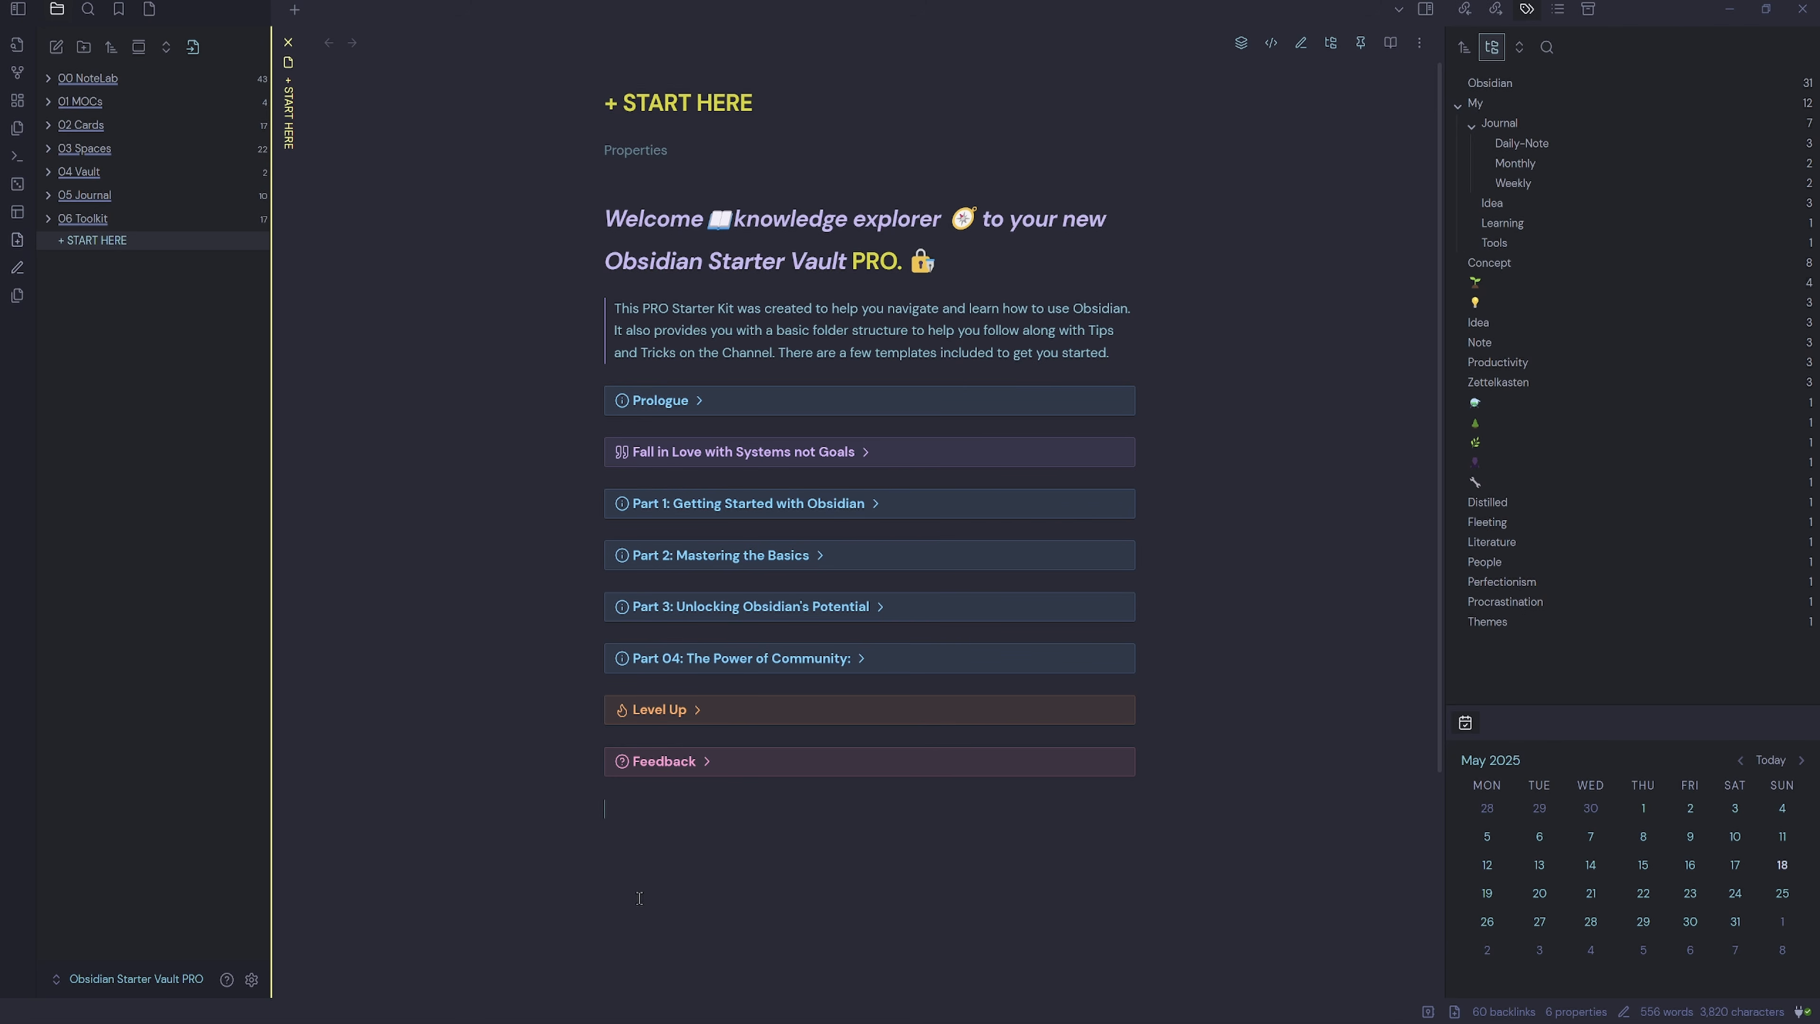
left_click(251, 980)
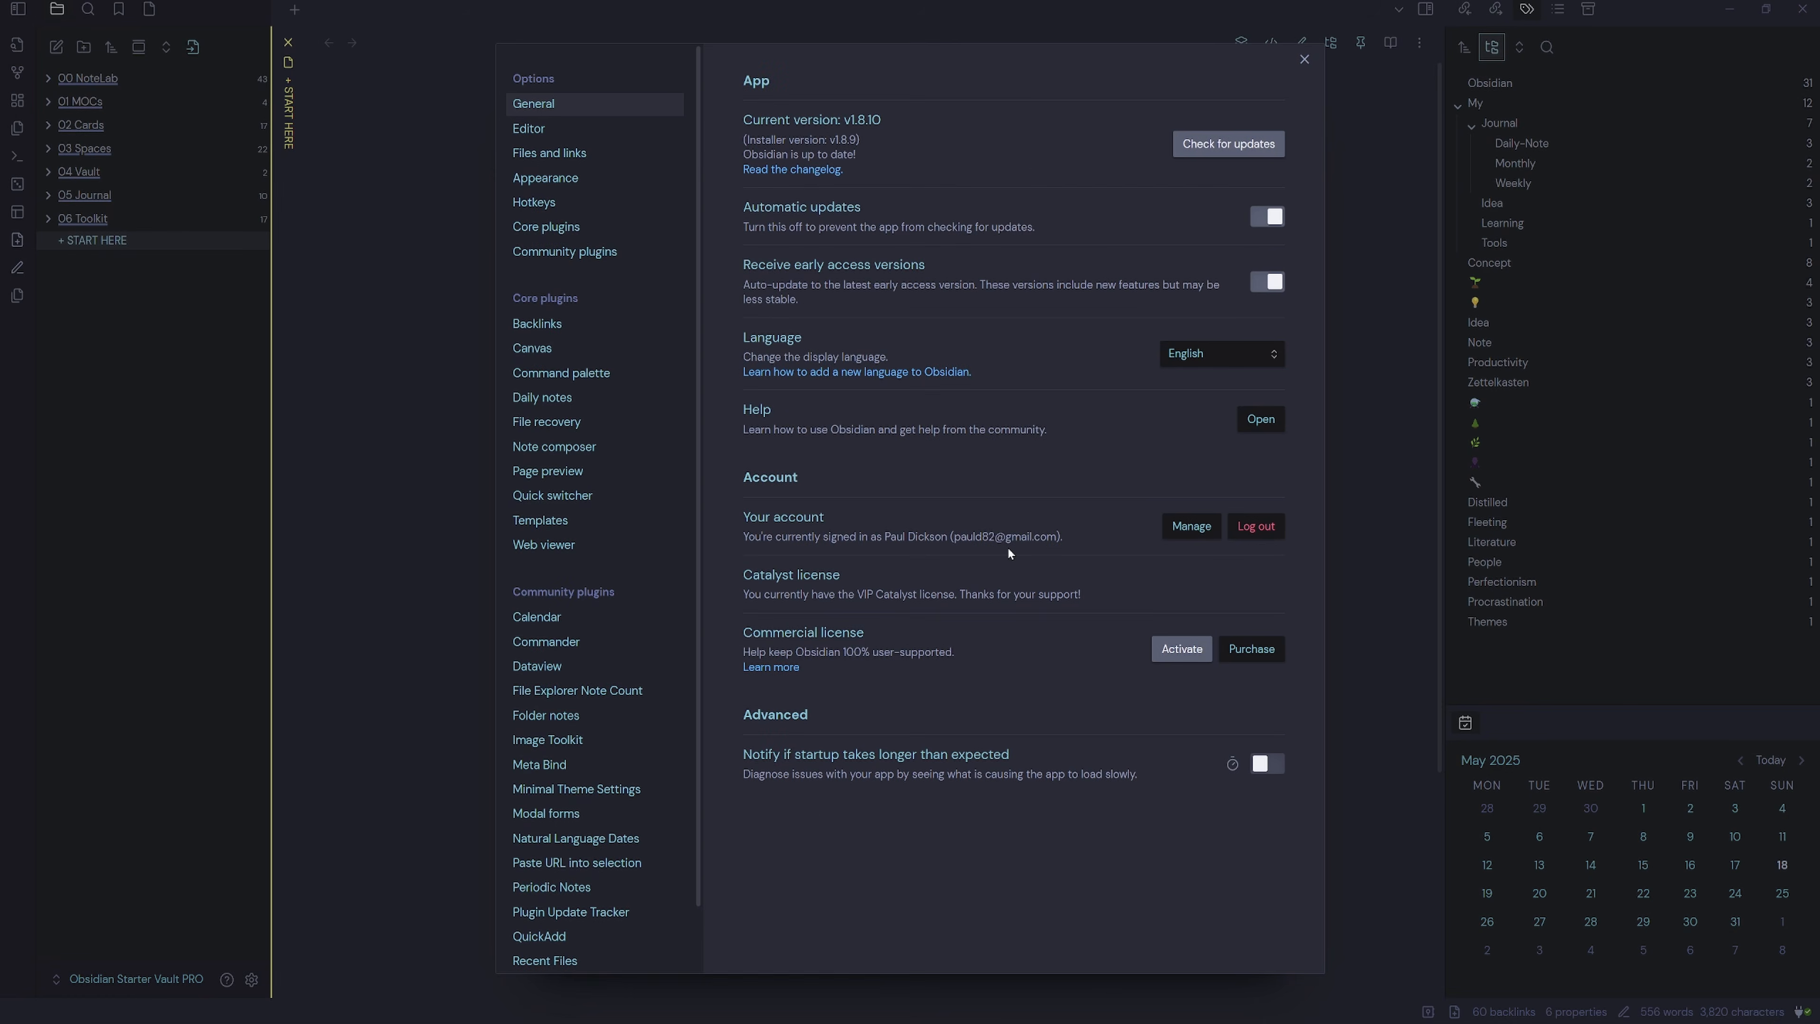
scroll(666, 574, "down", 1)
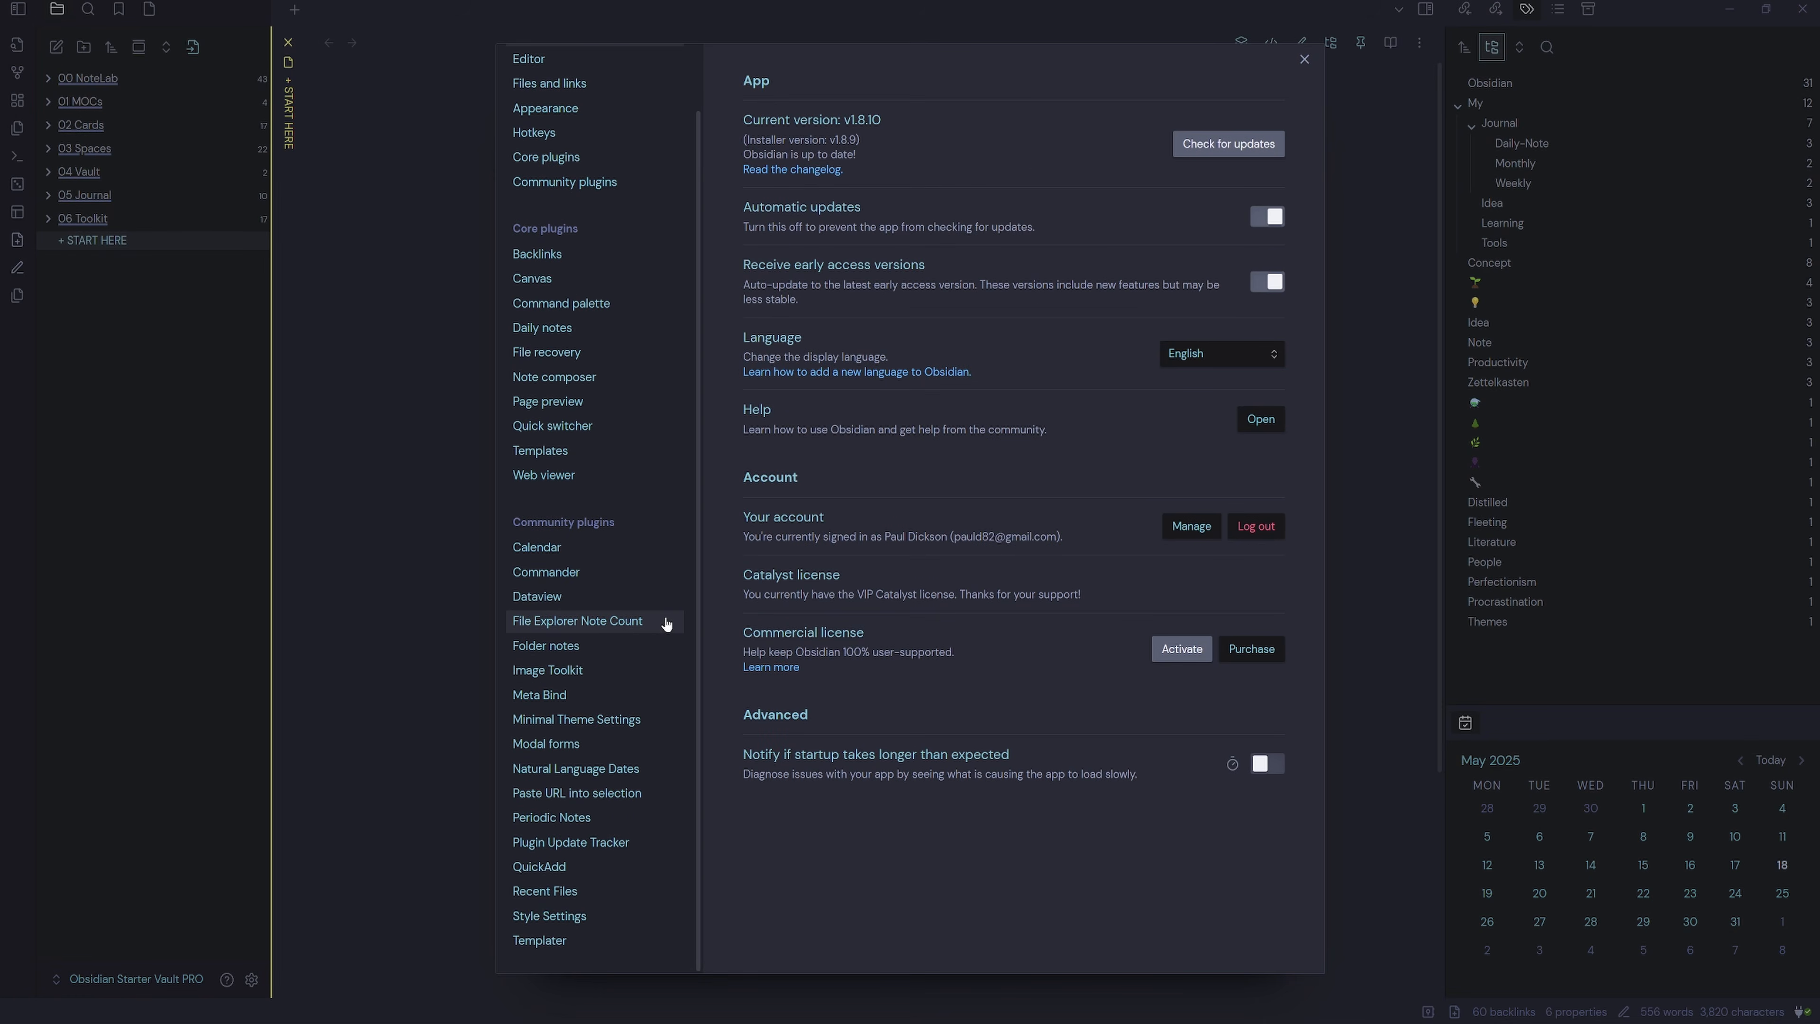
left_click(621, 597)
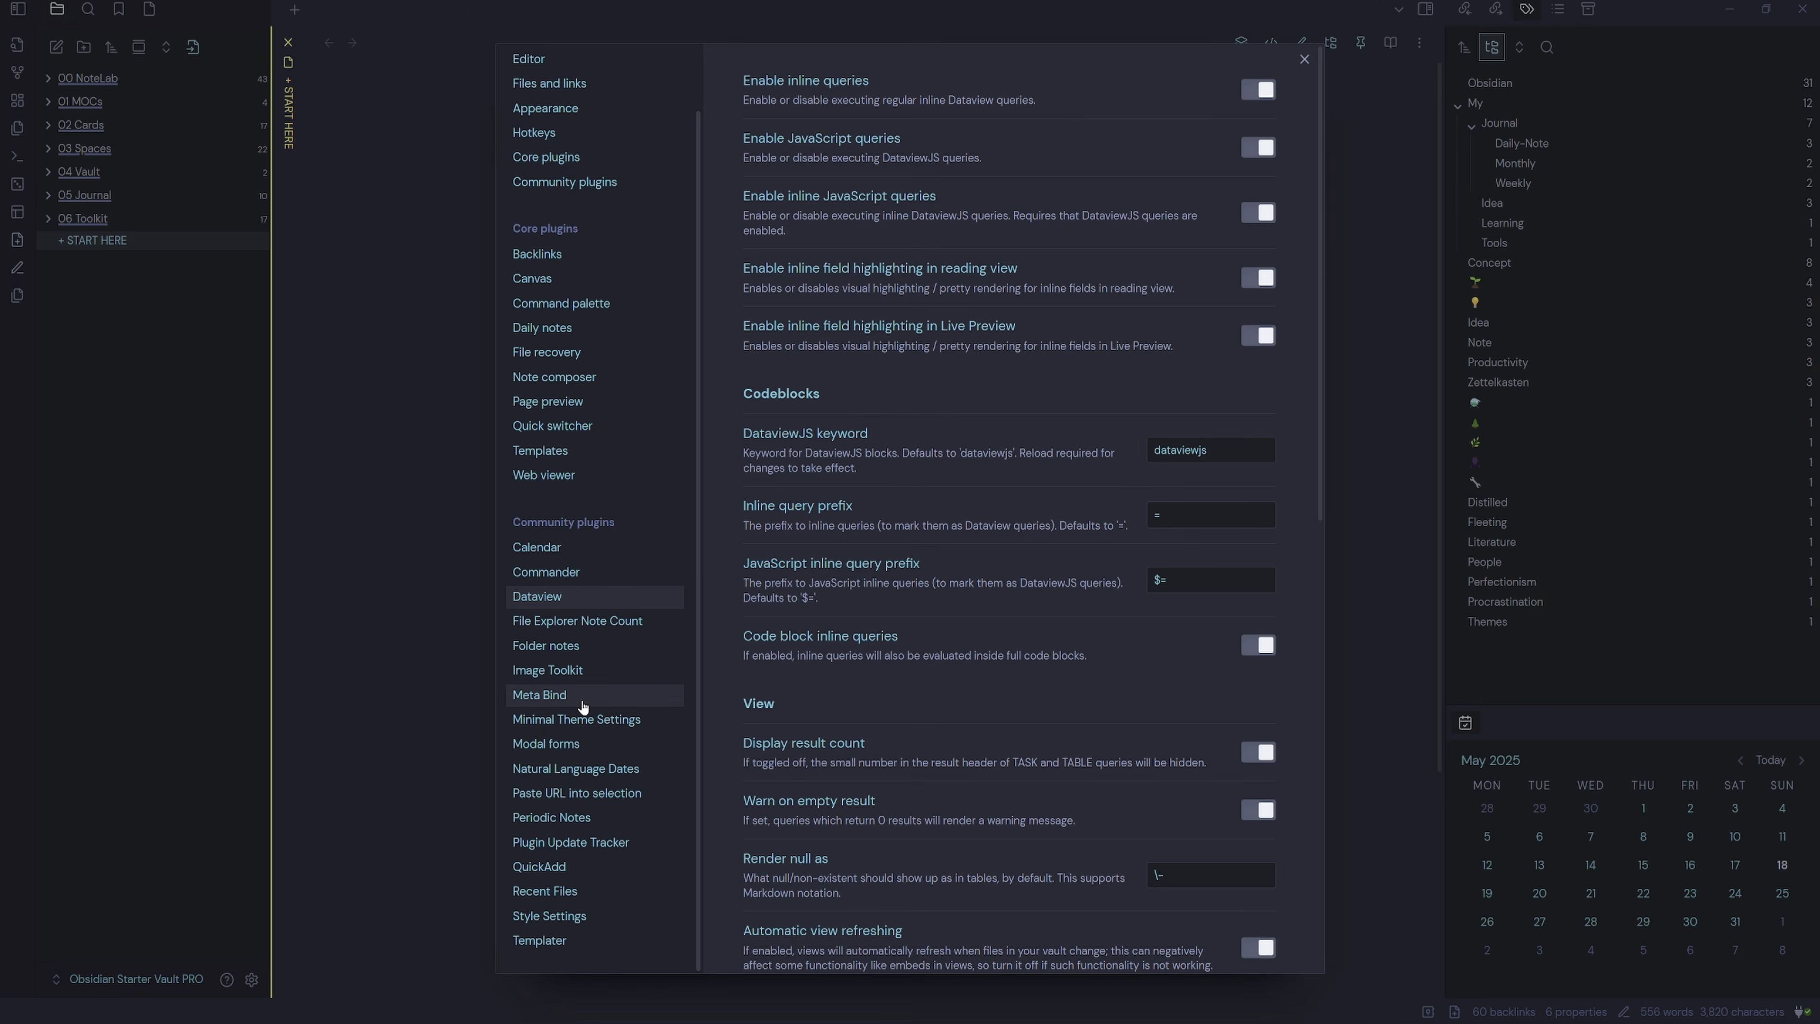
left_click(556, 709)
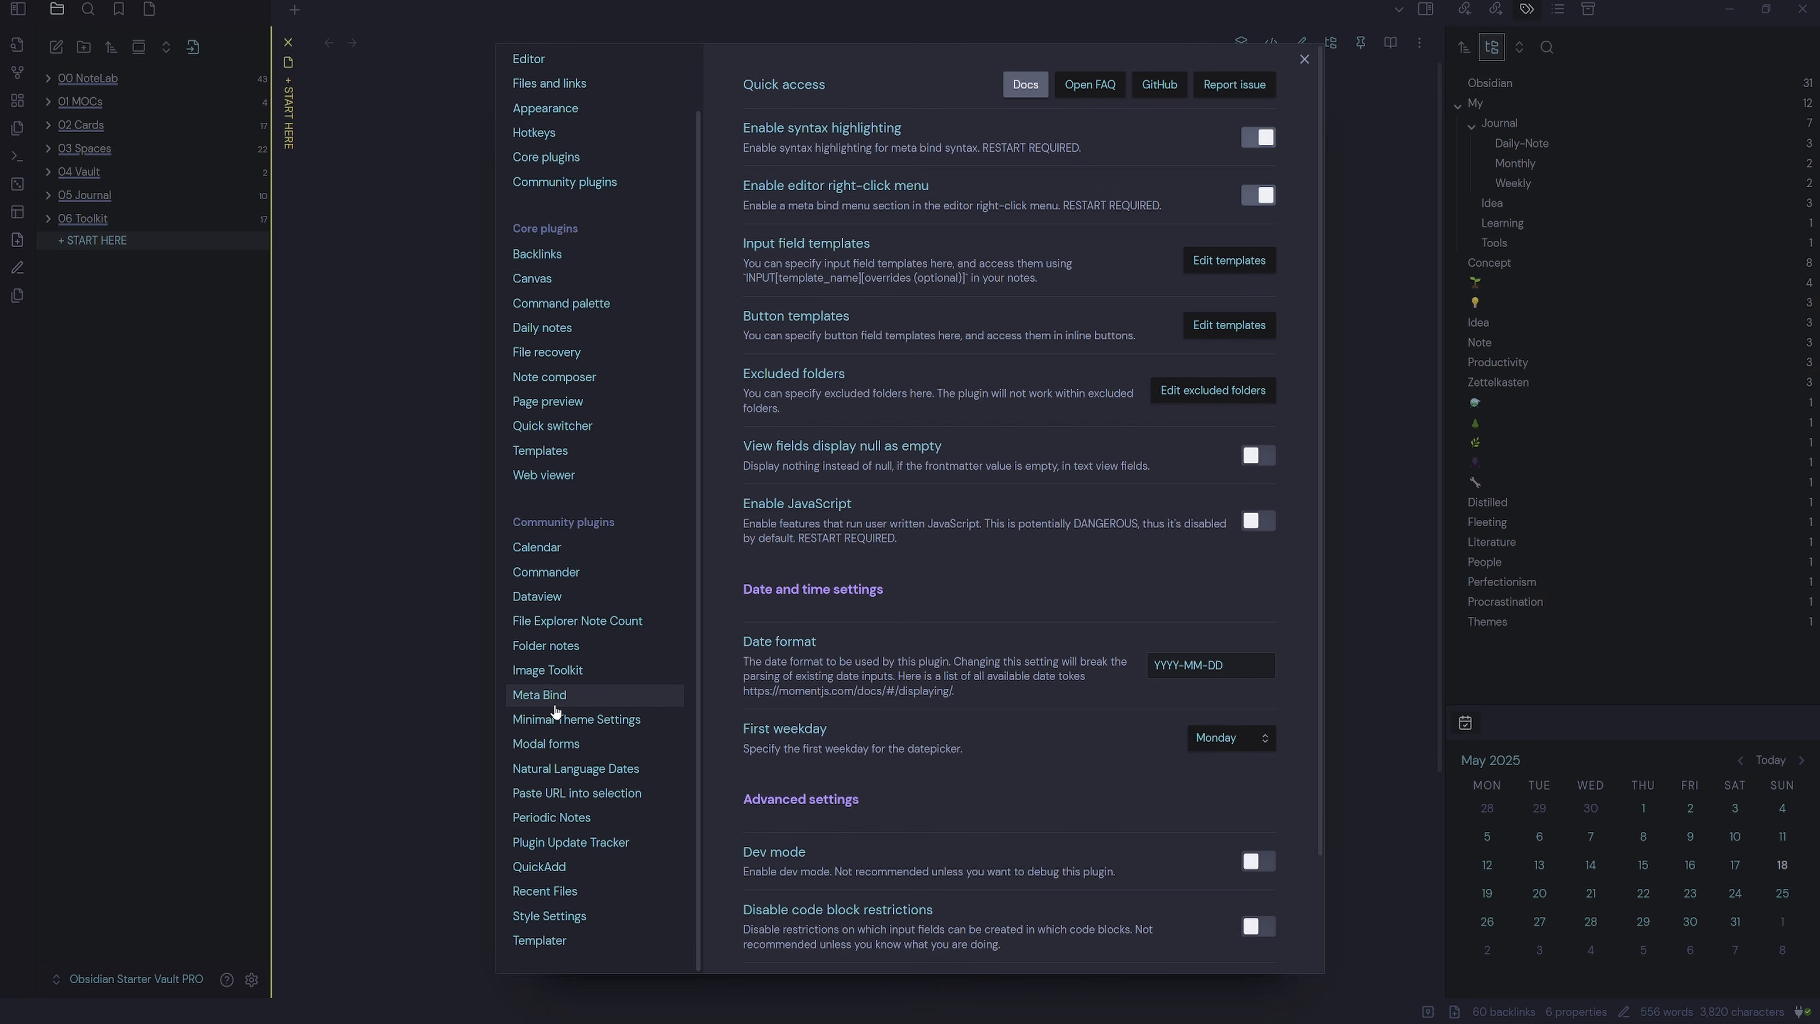
left_click(610, 747)
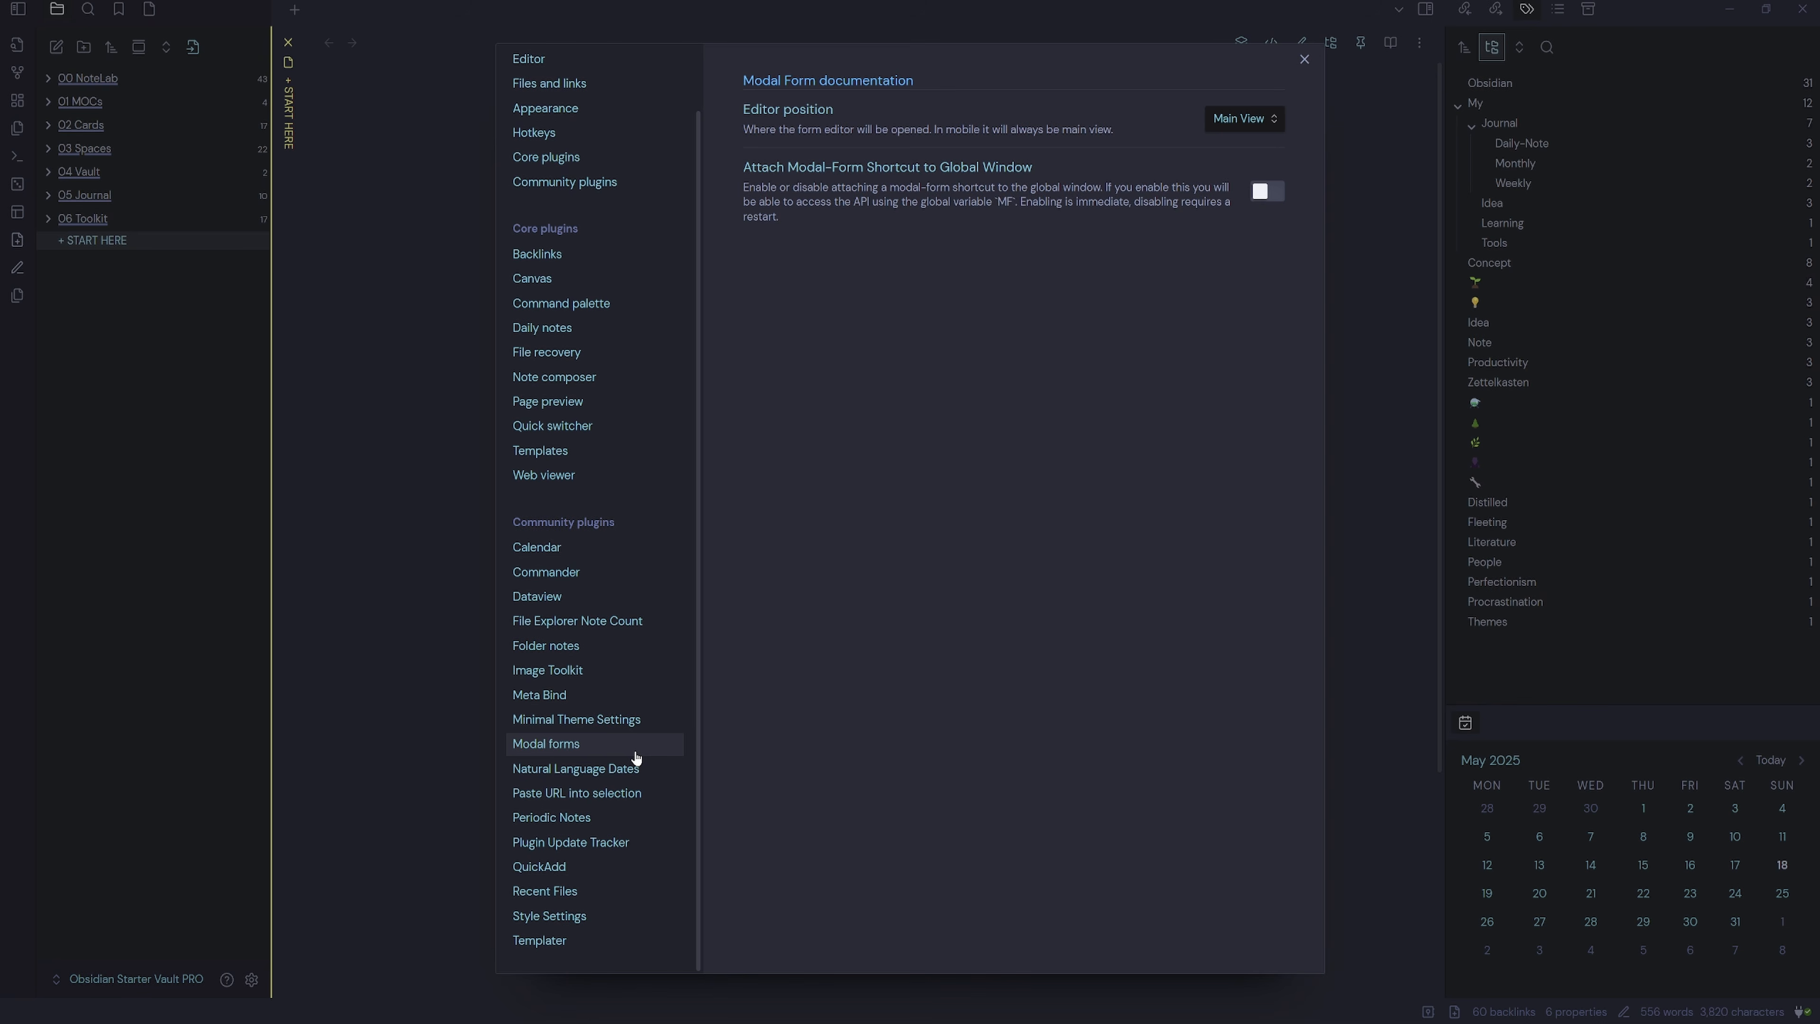
left_click(647, 870)
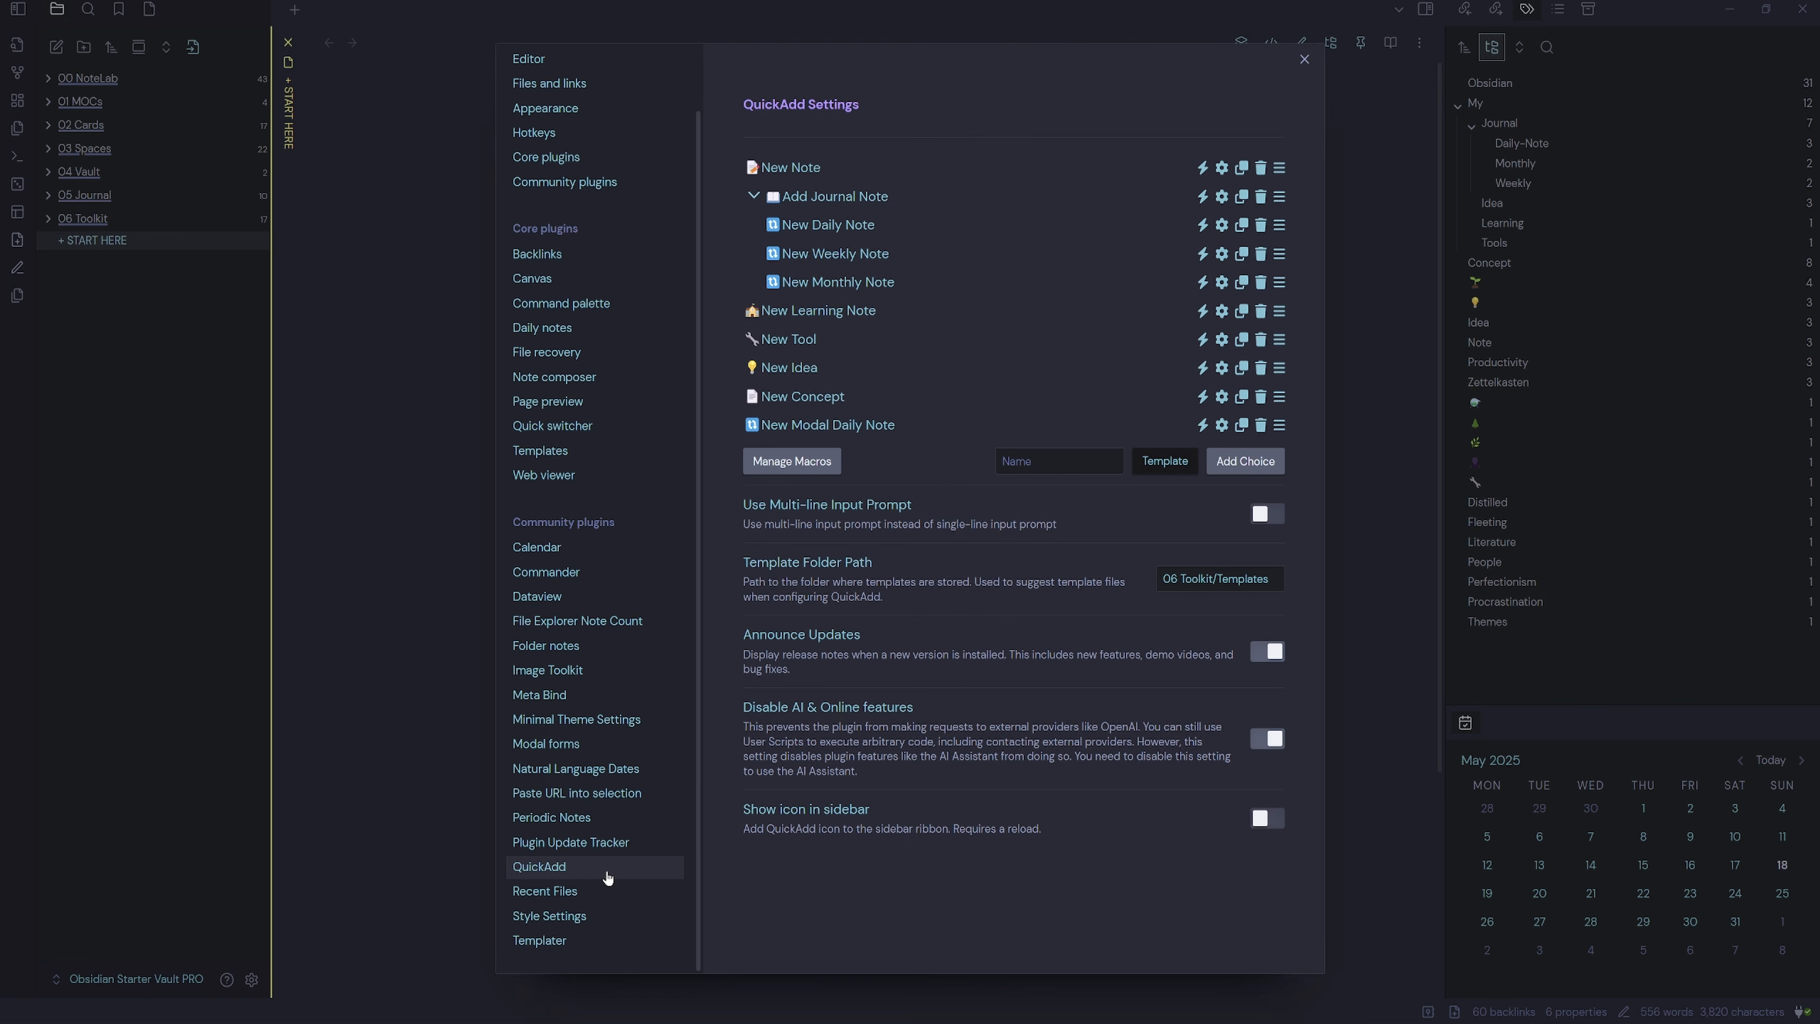
left_click(622, 941)
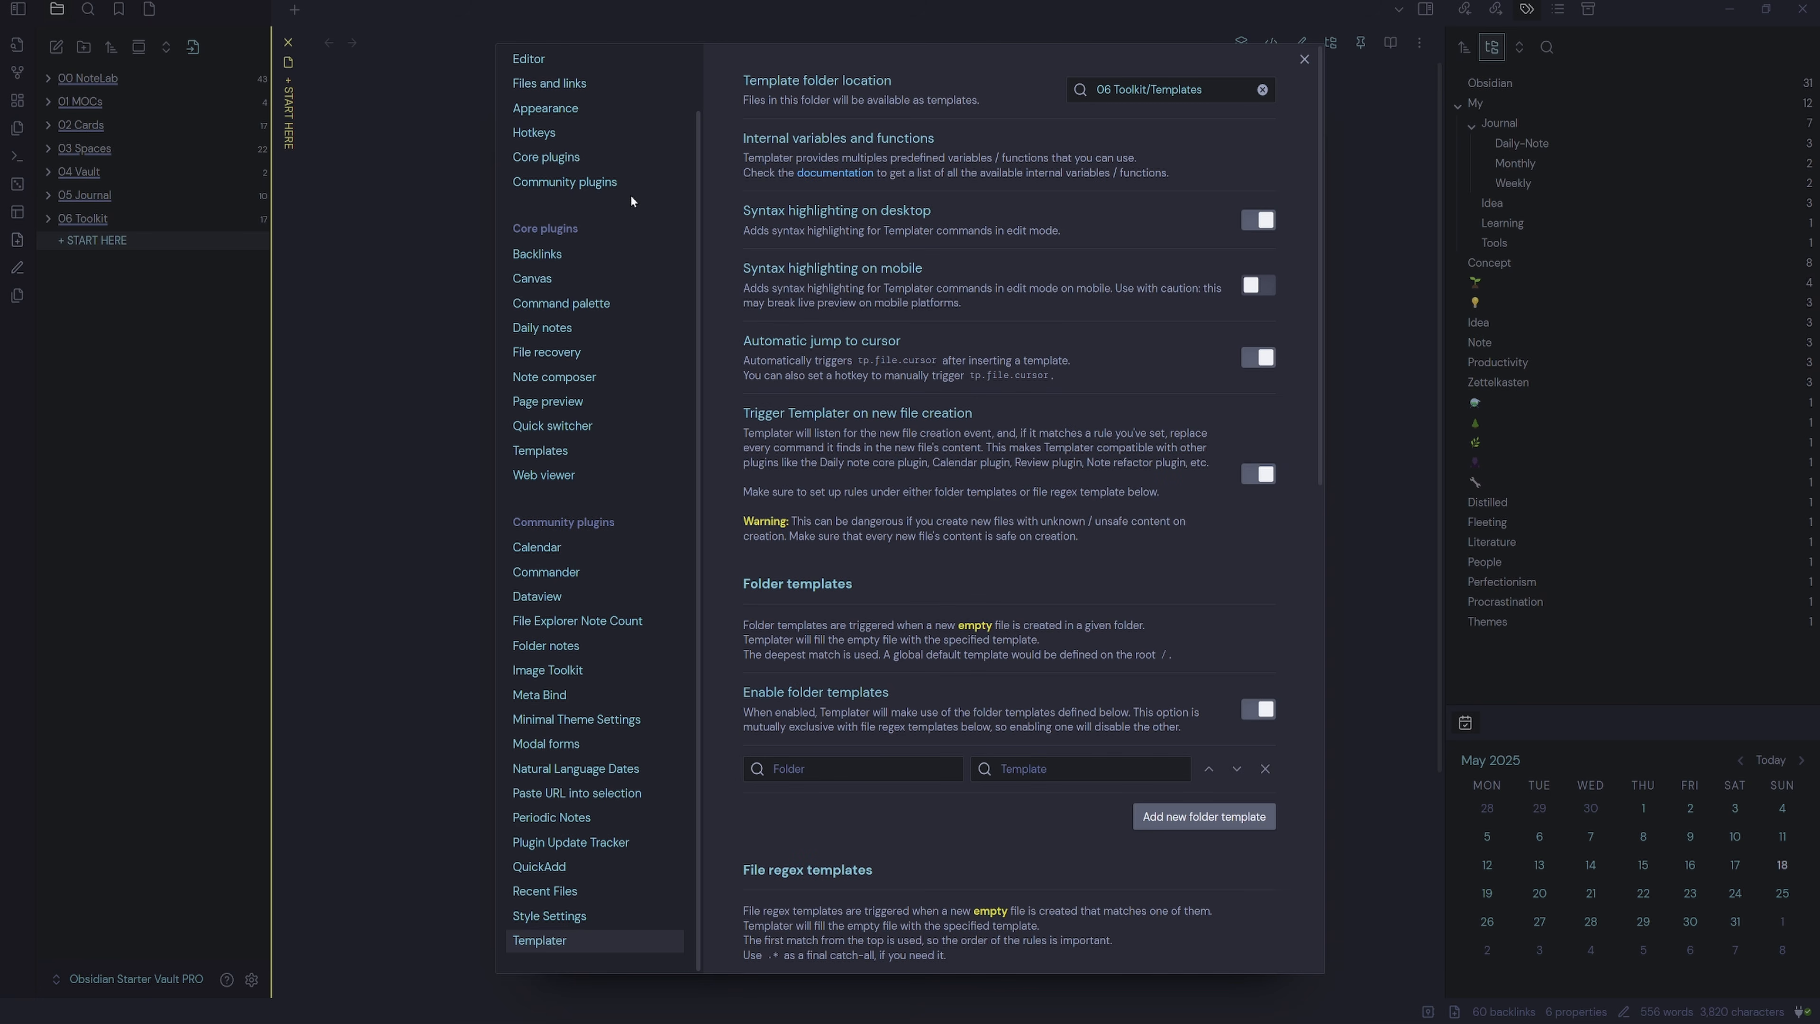
left_click(609, 185)
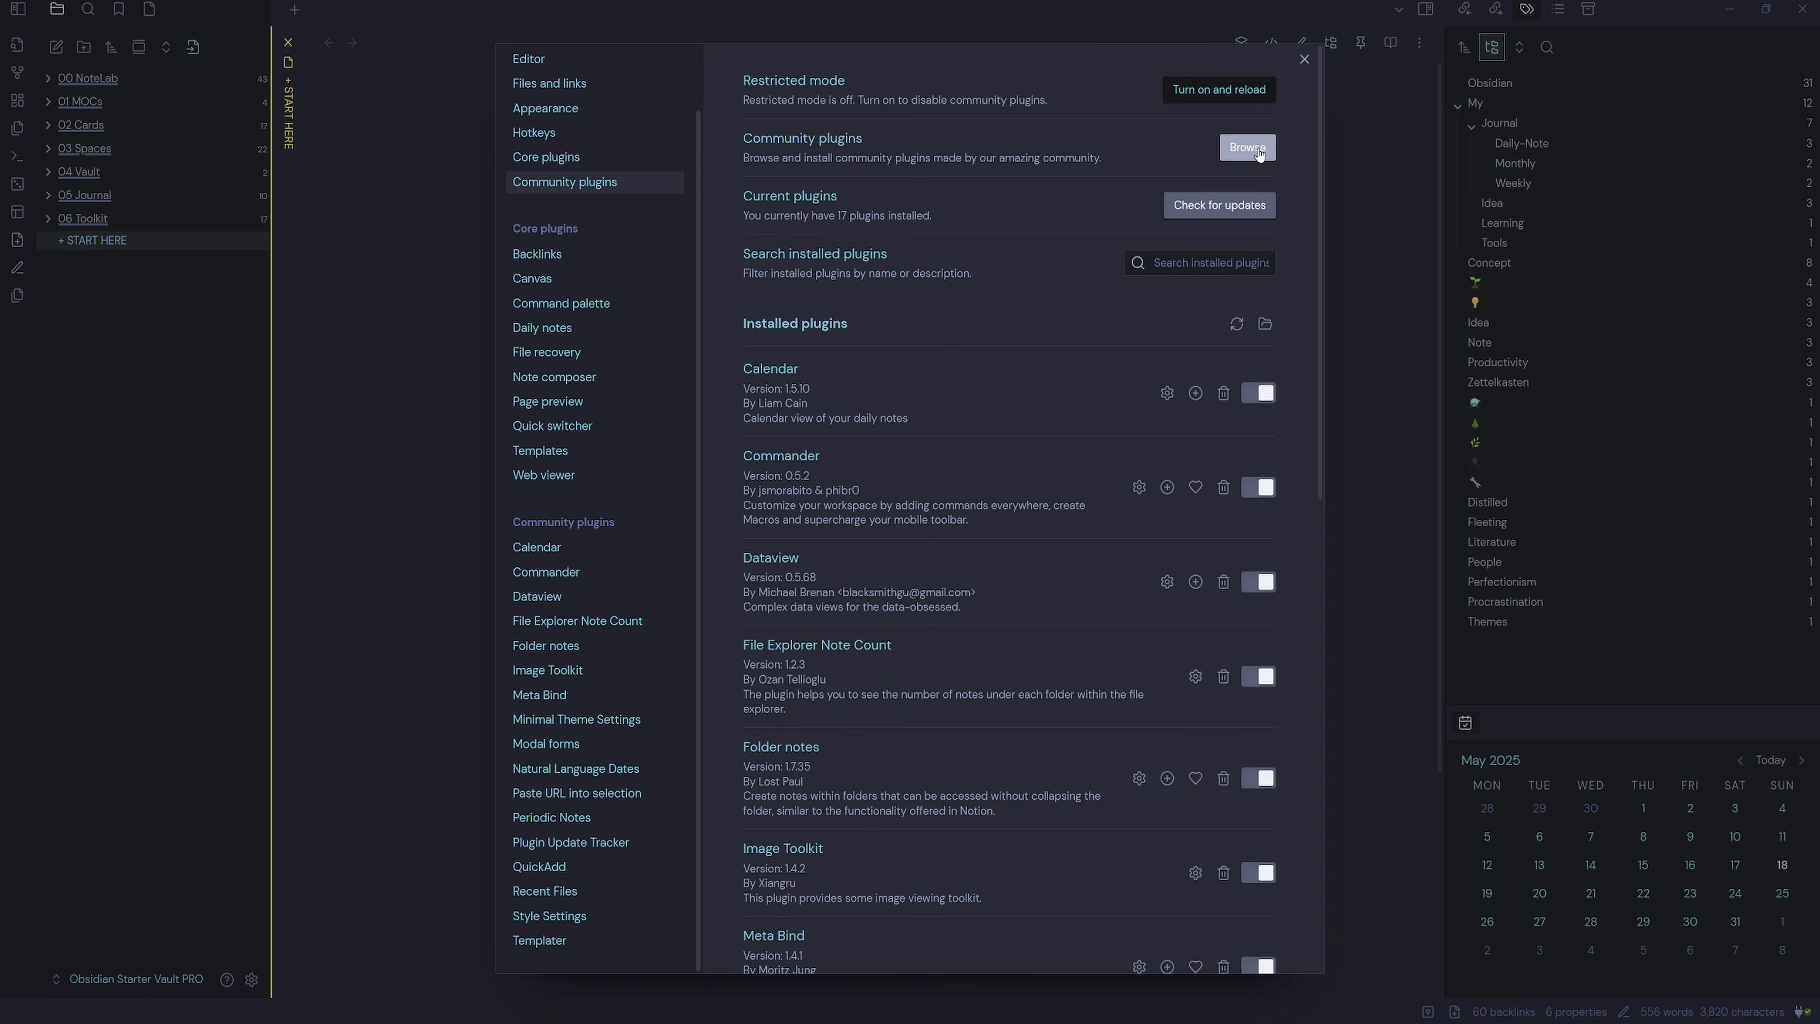
left_click(1248, 148)
type("dataview")
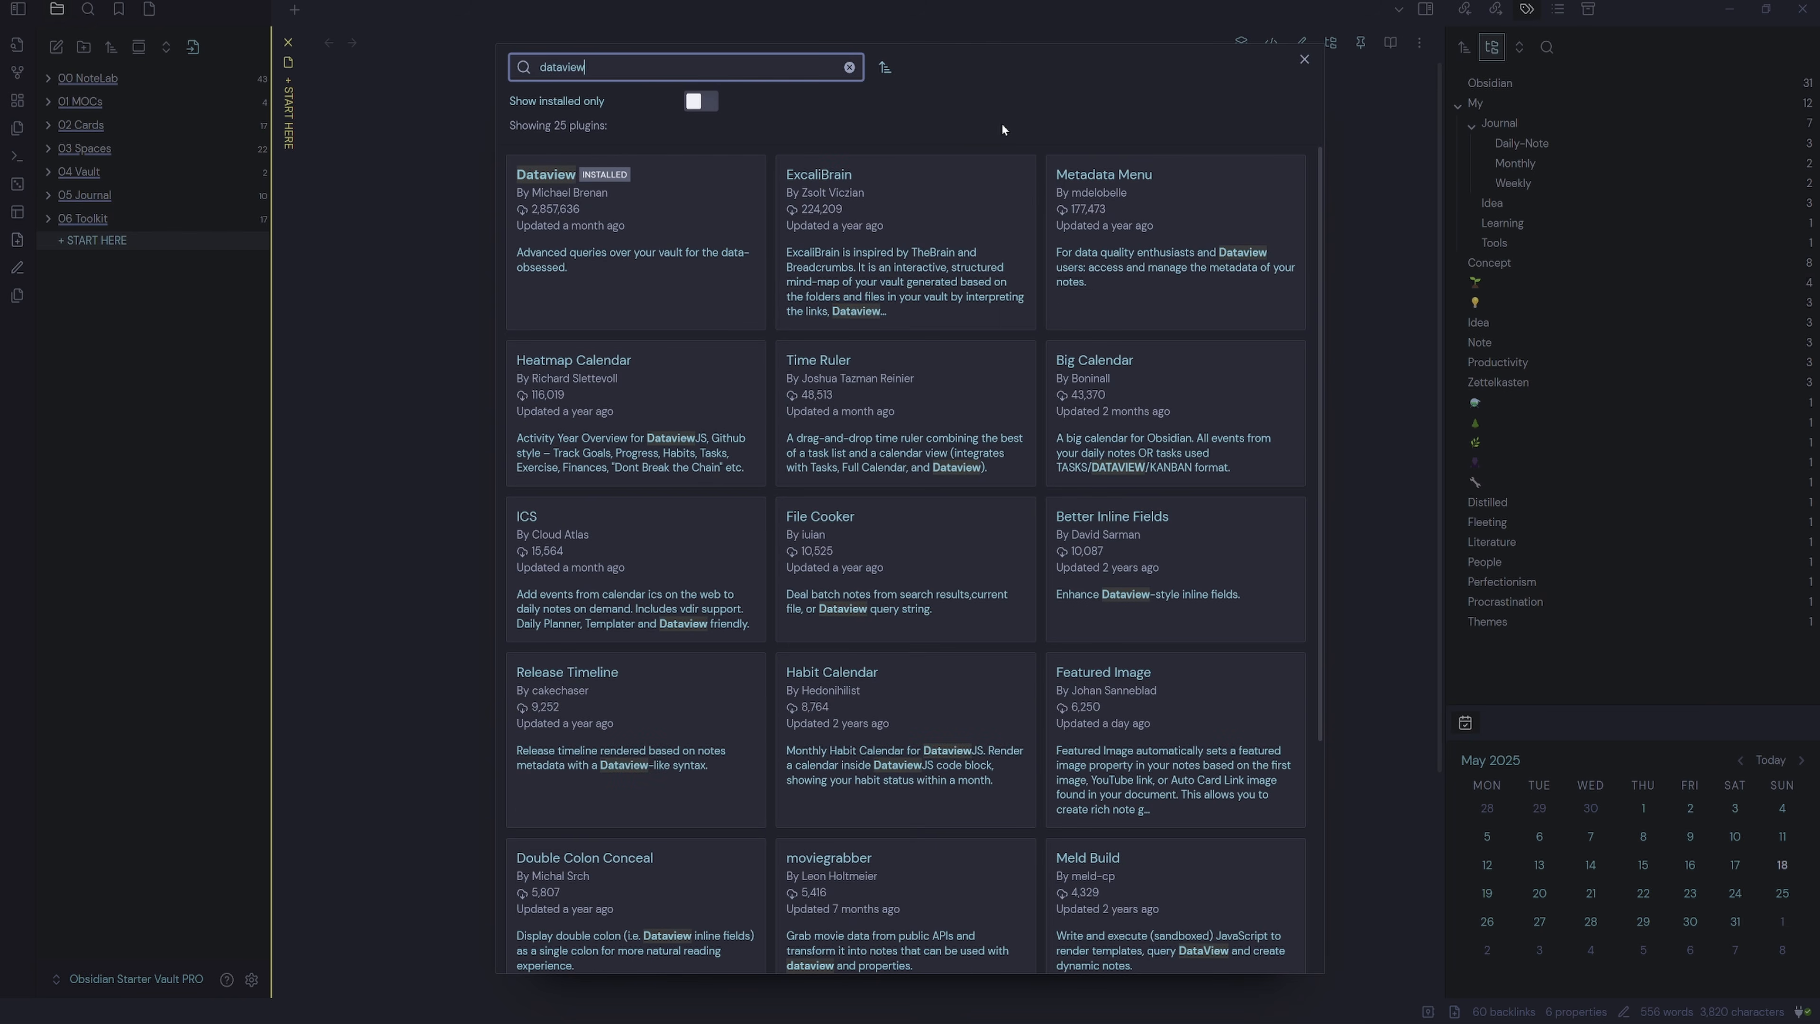
left_click(588, 251)
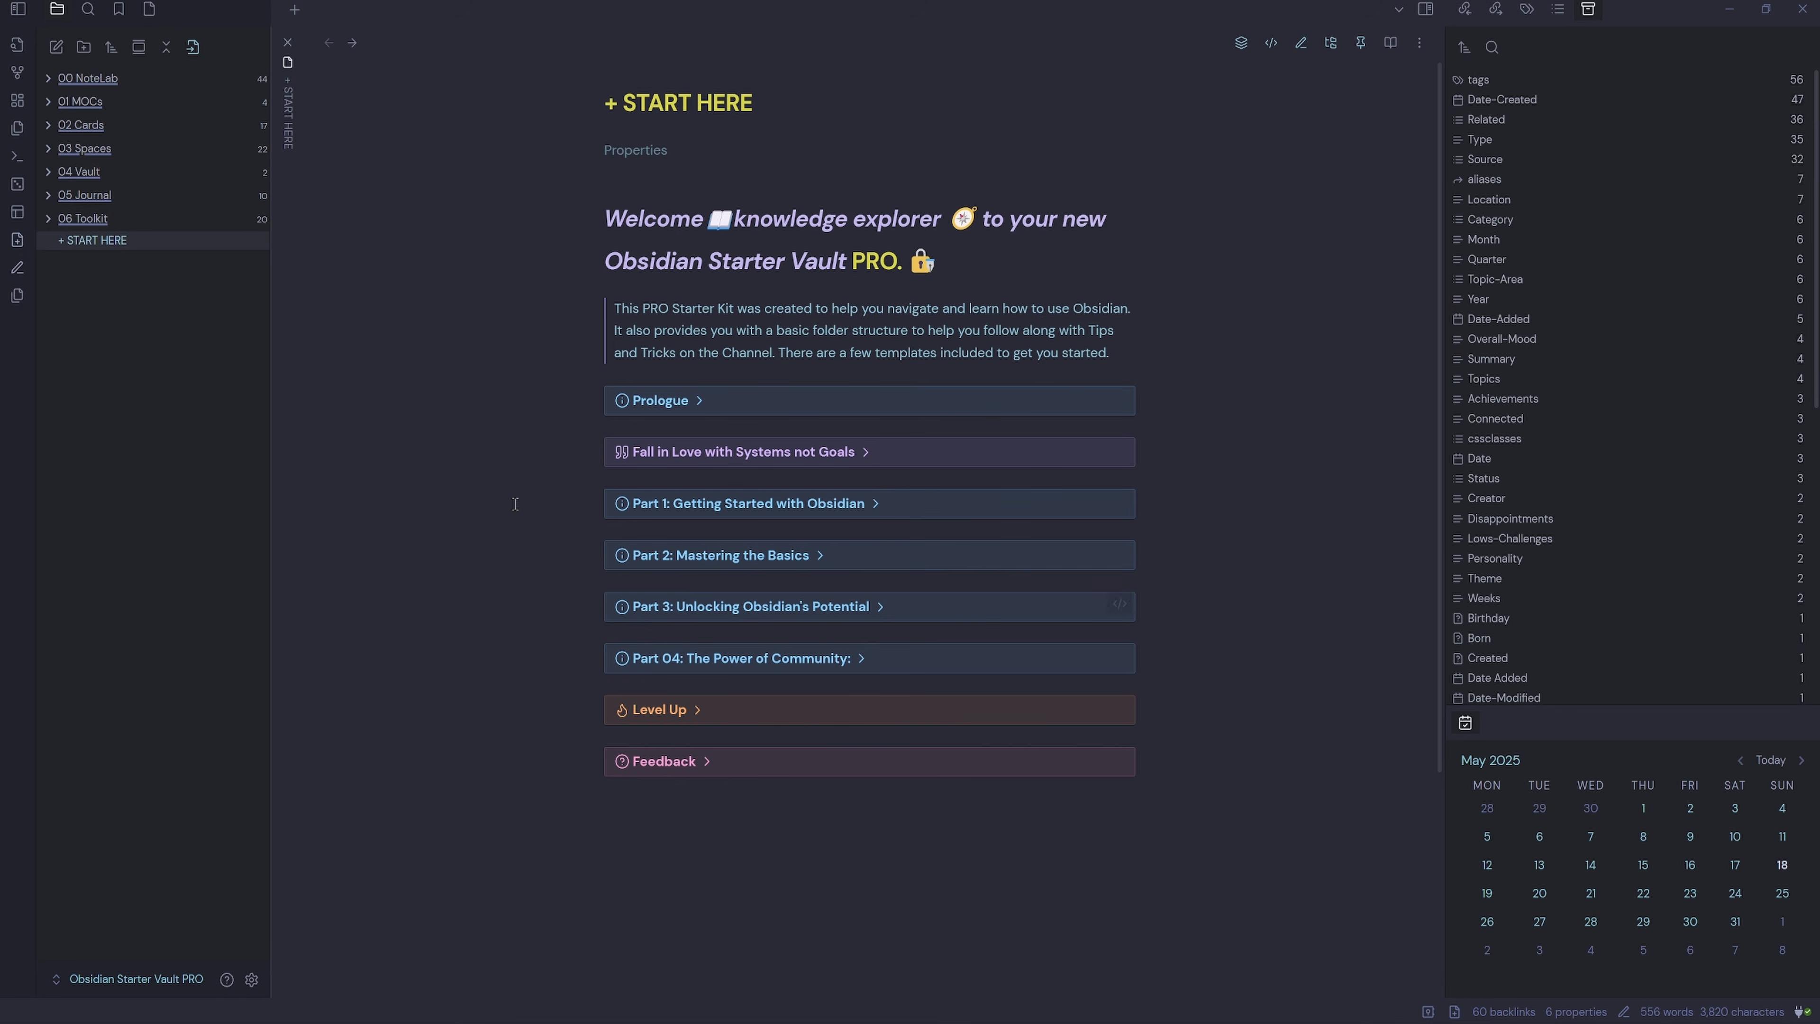
Create a note named Personal Contact Template in 06 Toolkit > Templates and start its frontmatter with ---.
left_click(45, 222)
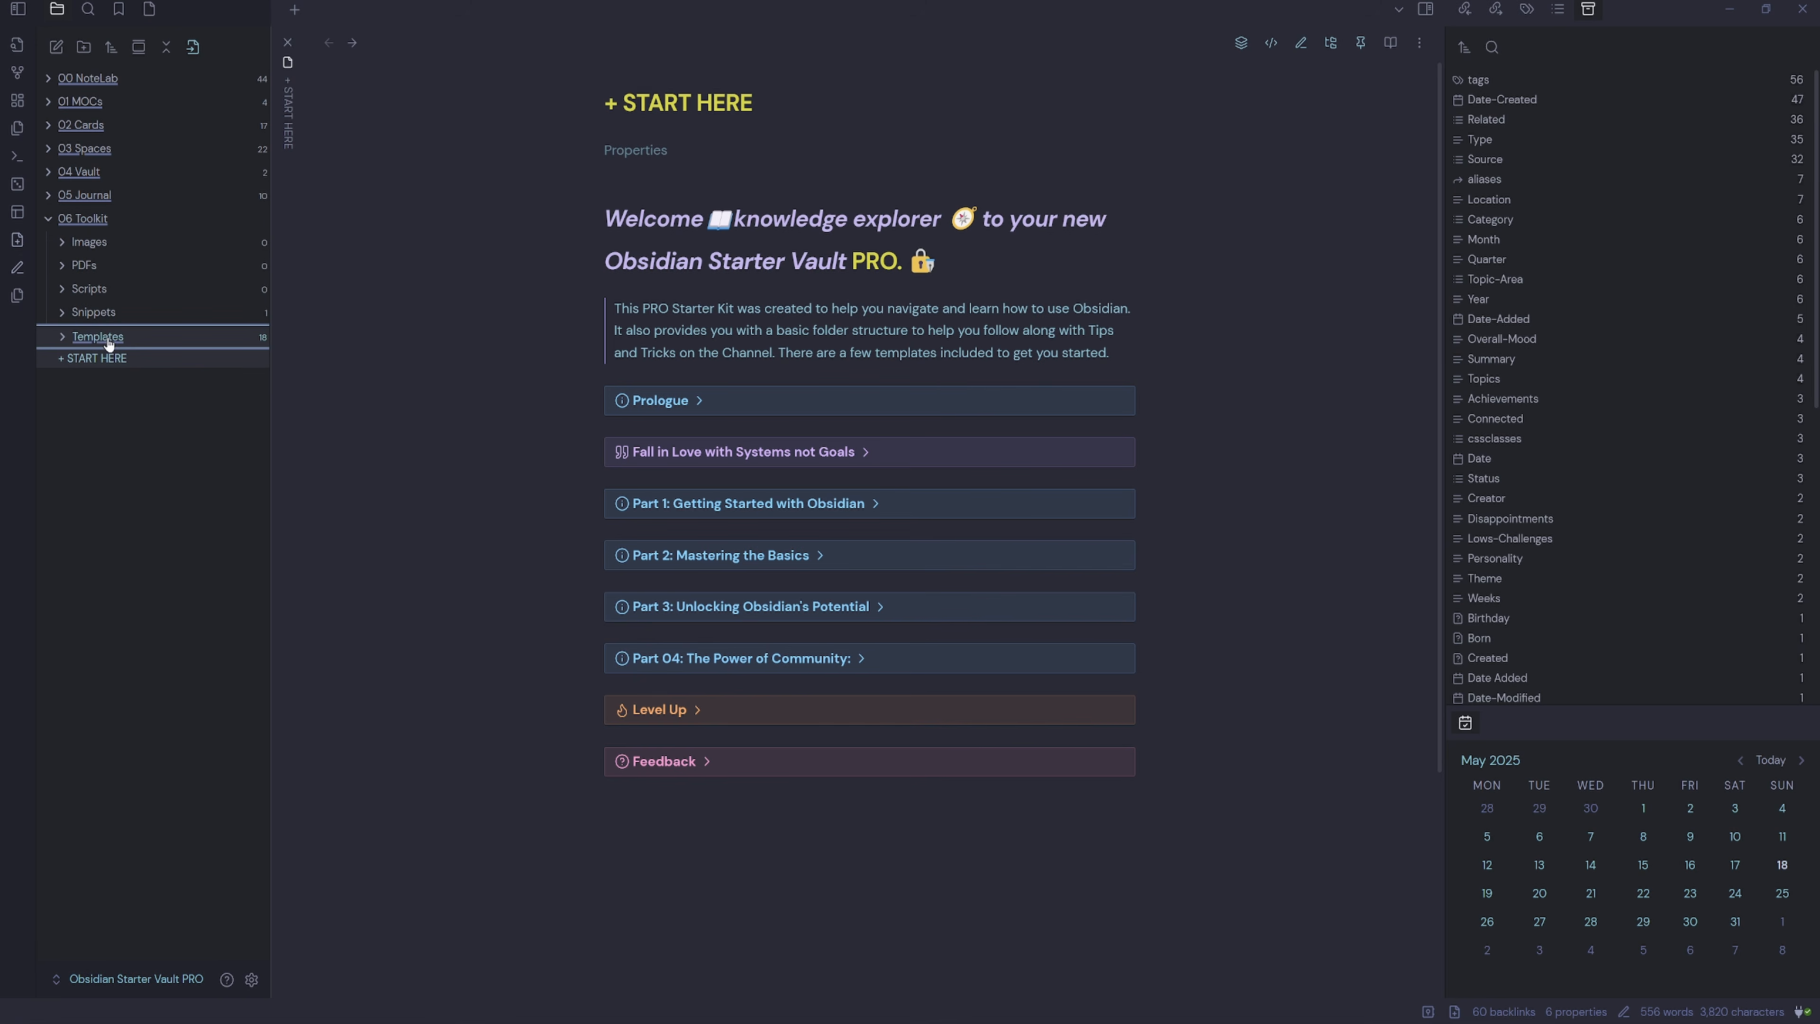
right_click(109, 349)
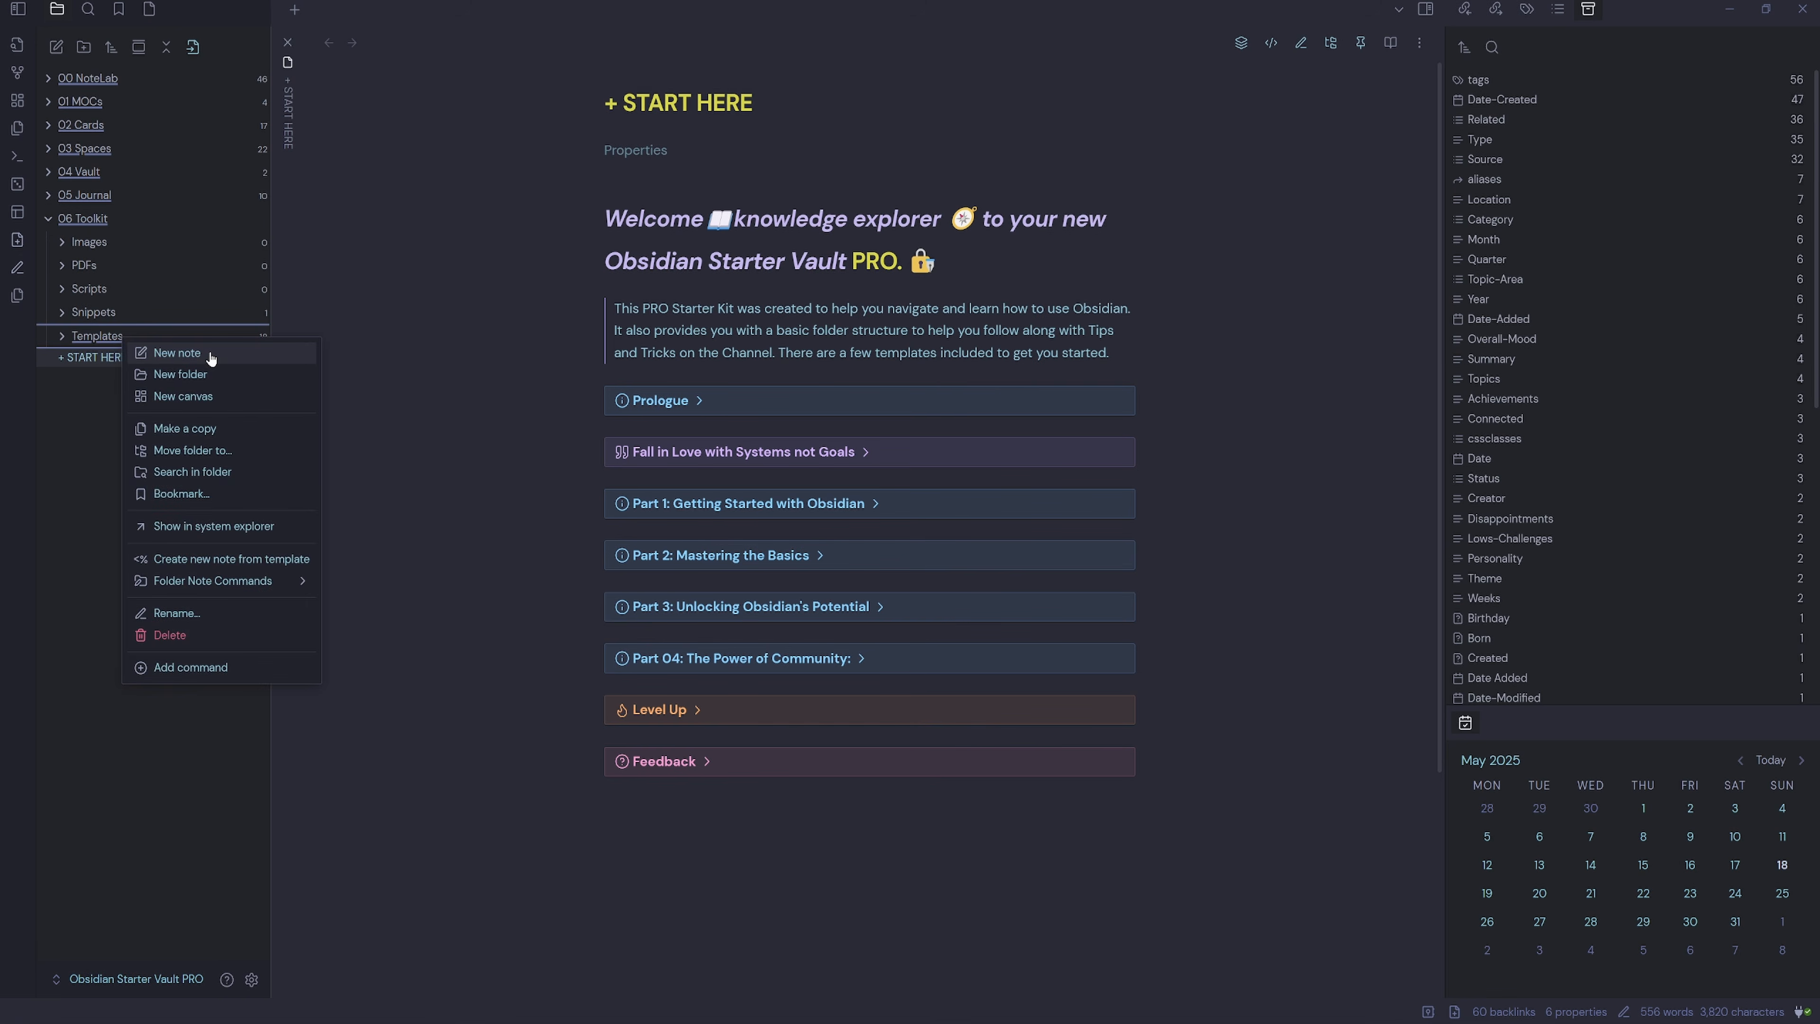
left_click(211, 358)
type("Pers")
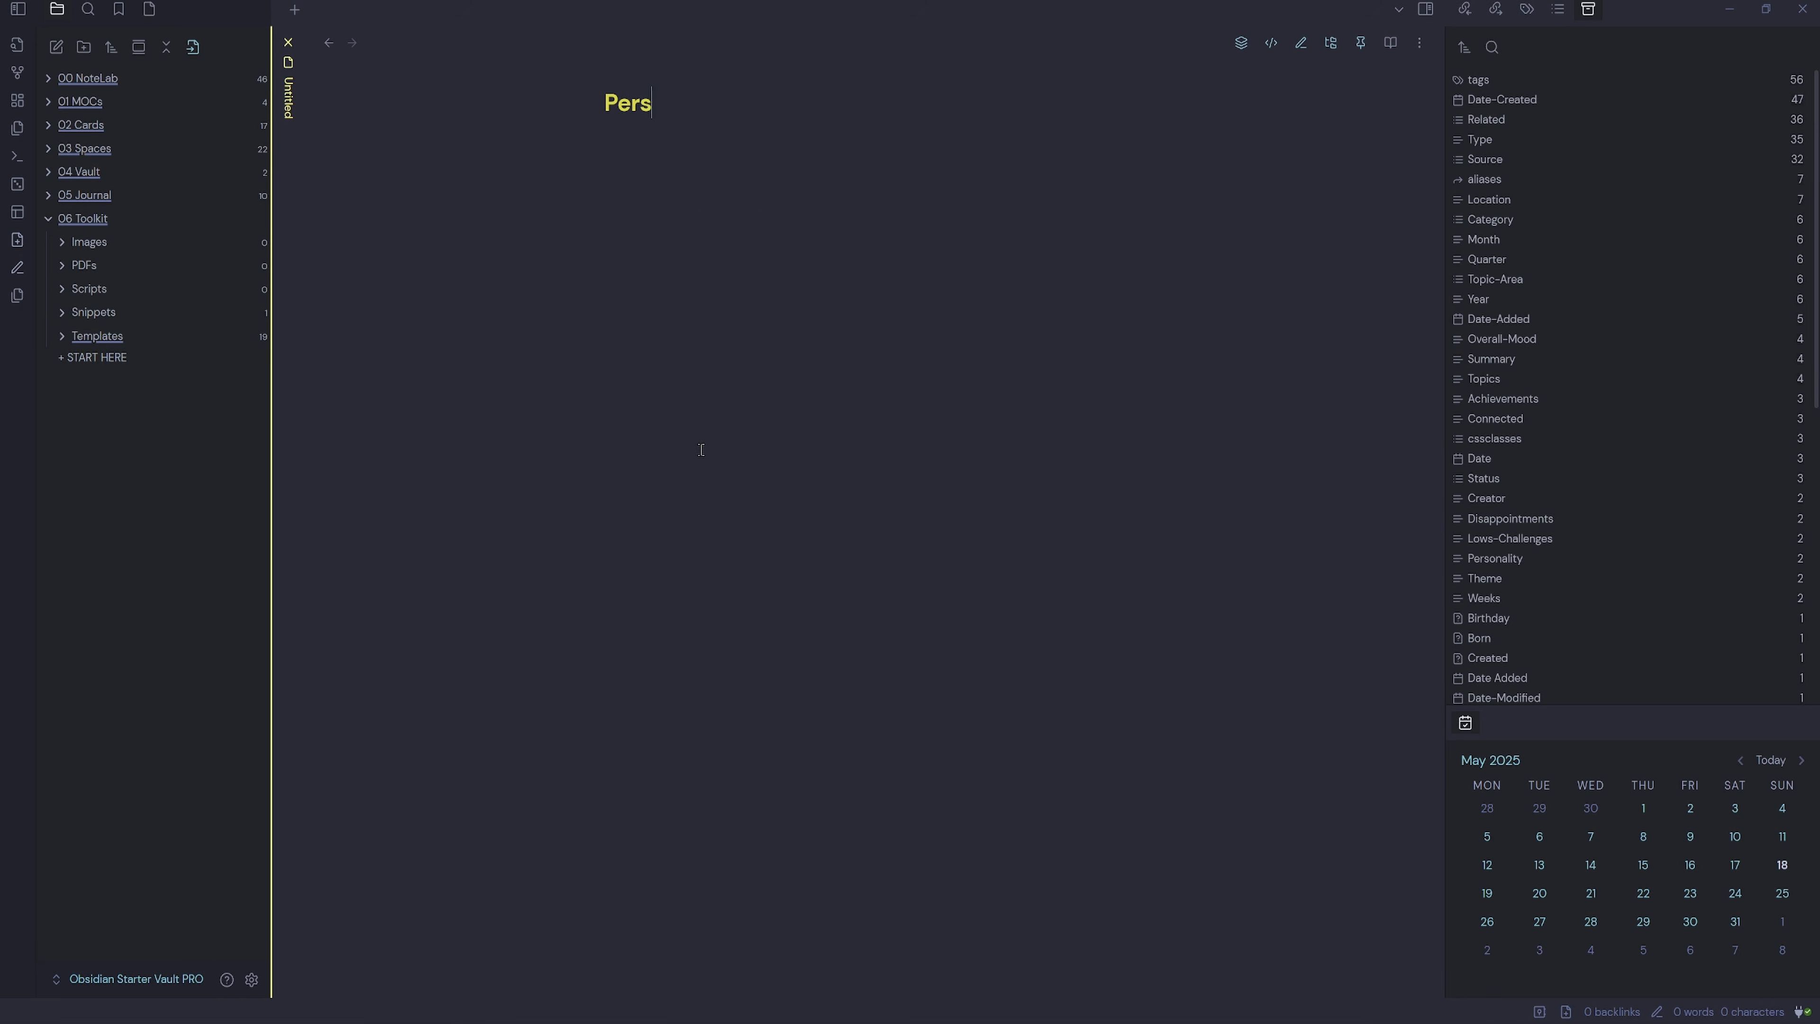
type("onal Contact Template")
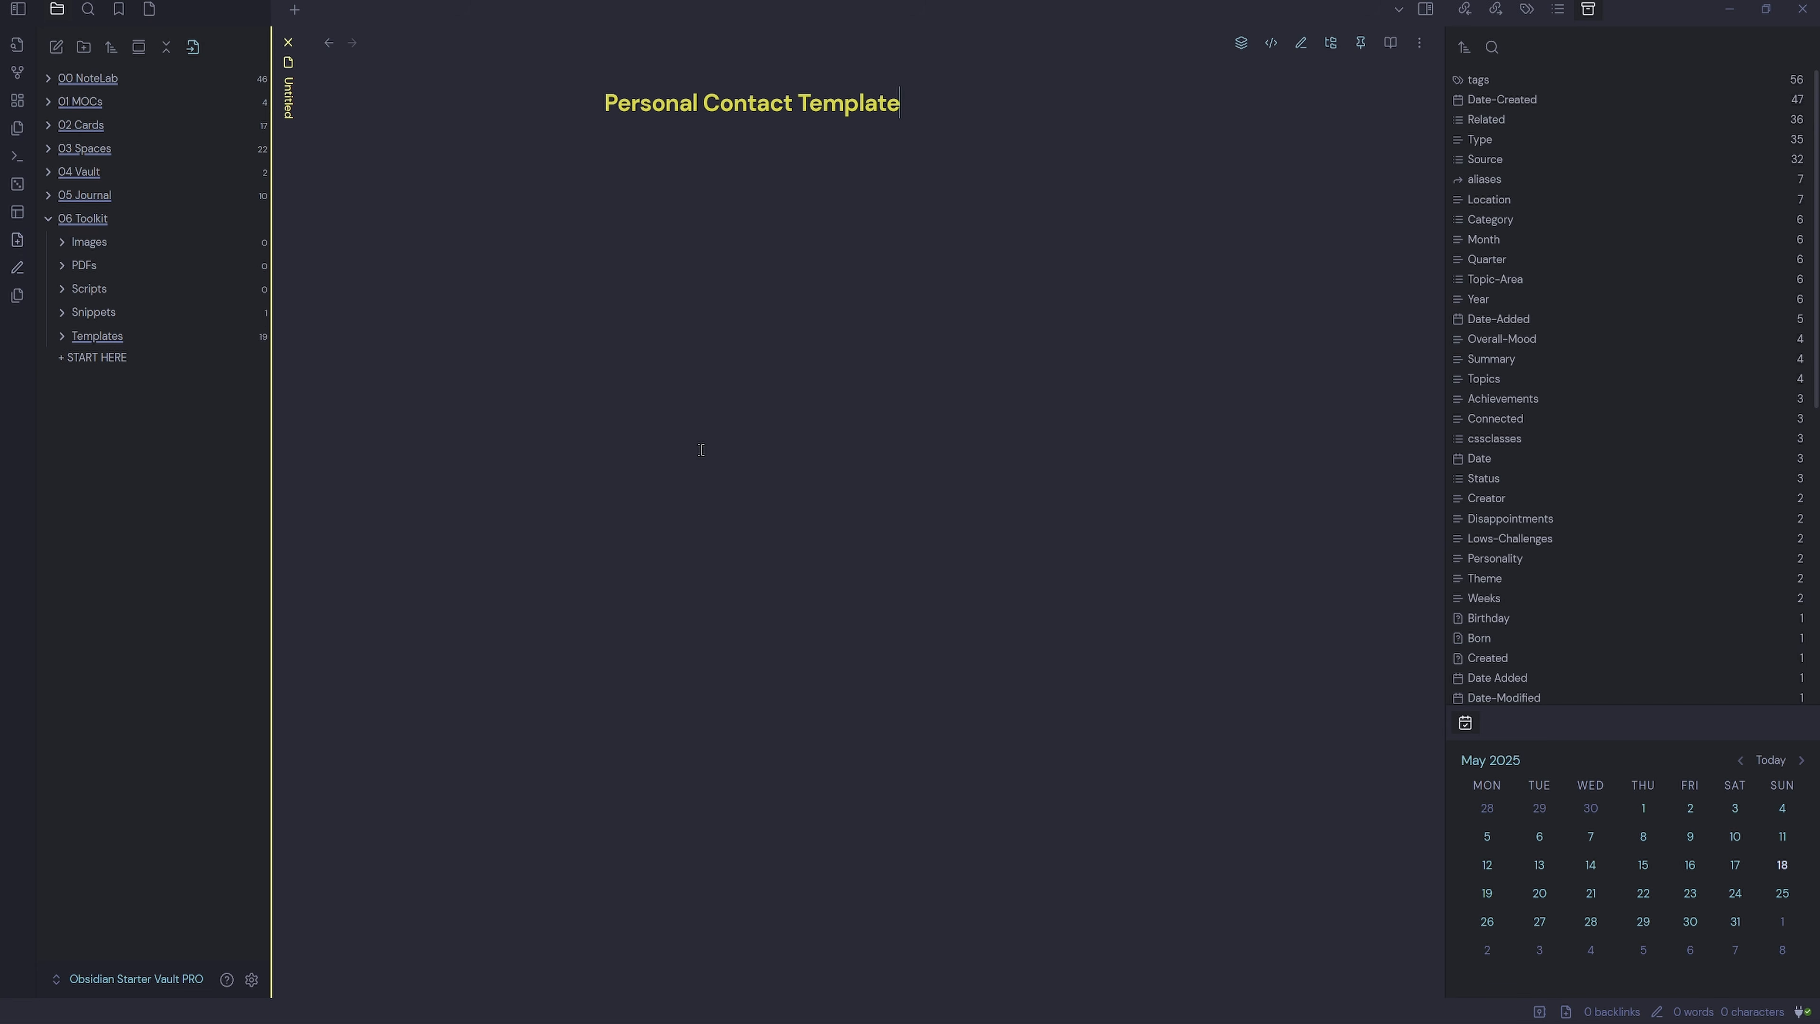
key("Return")
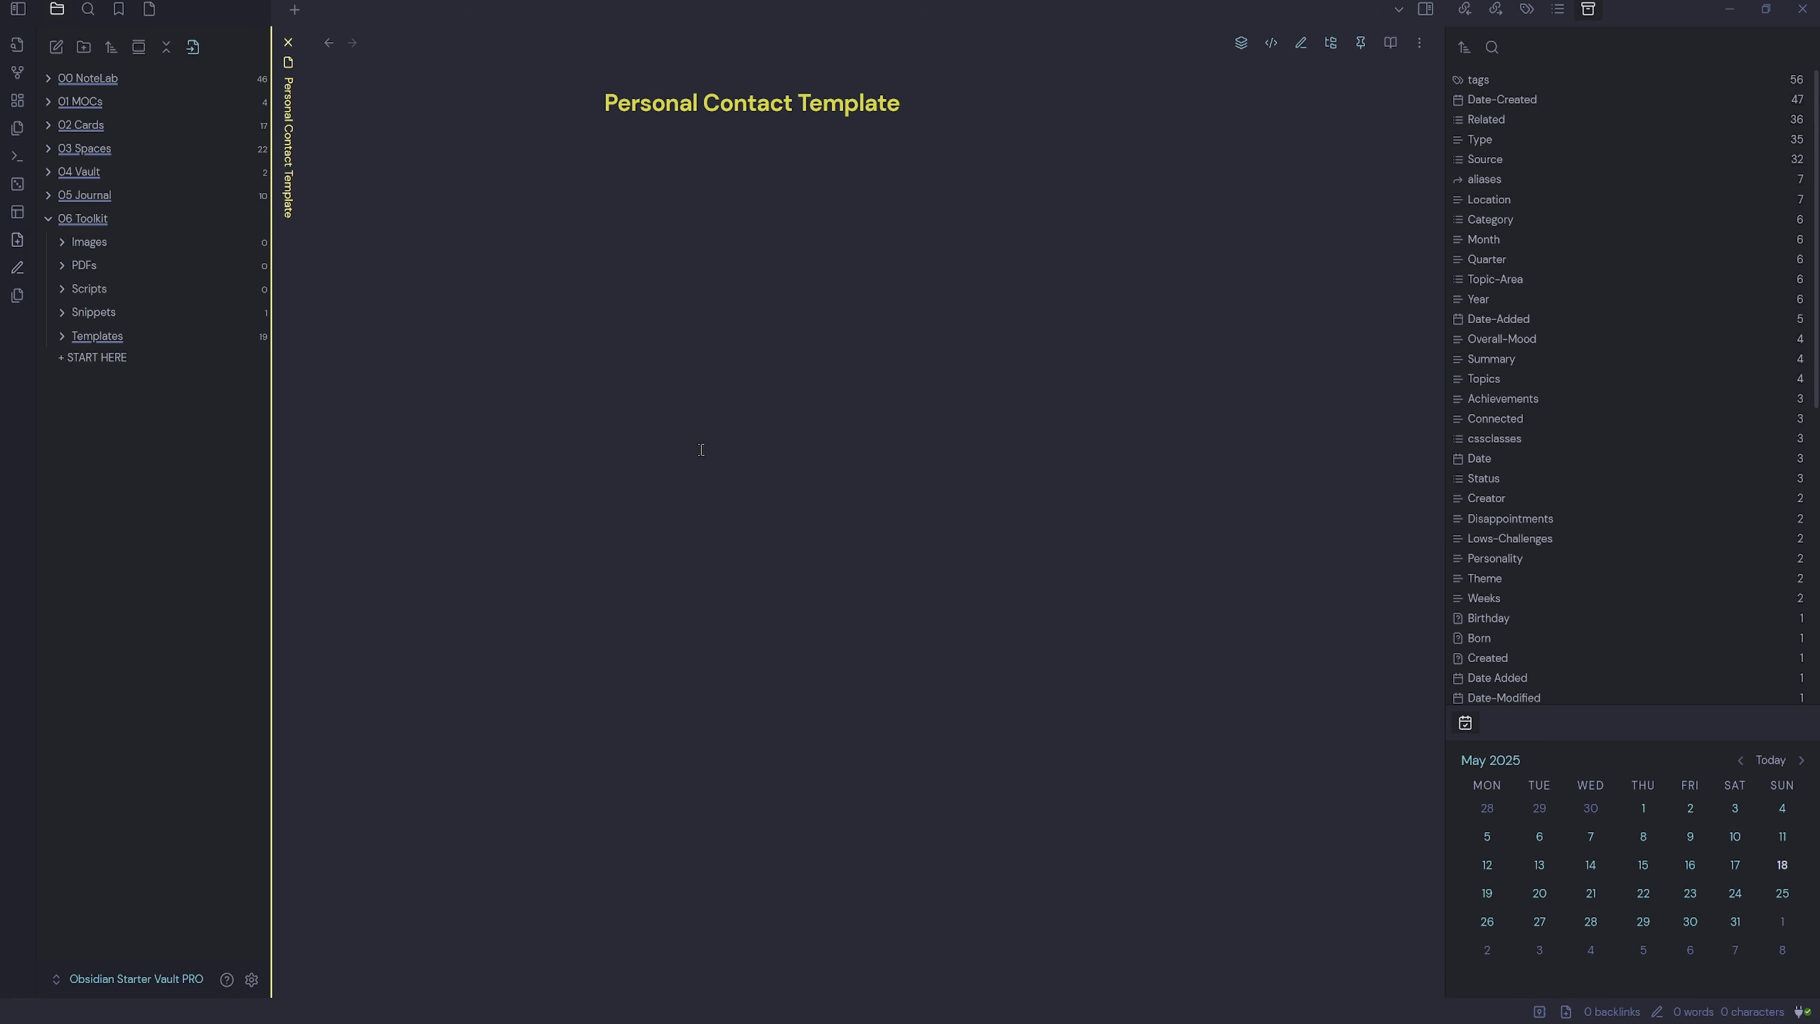
type("---")
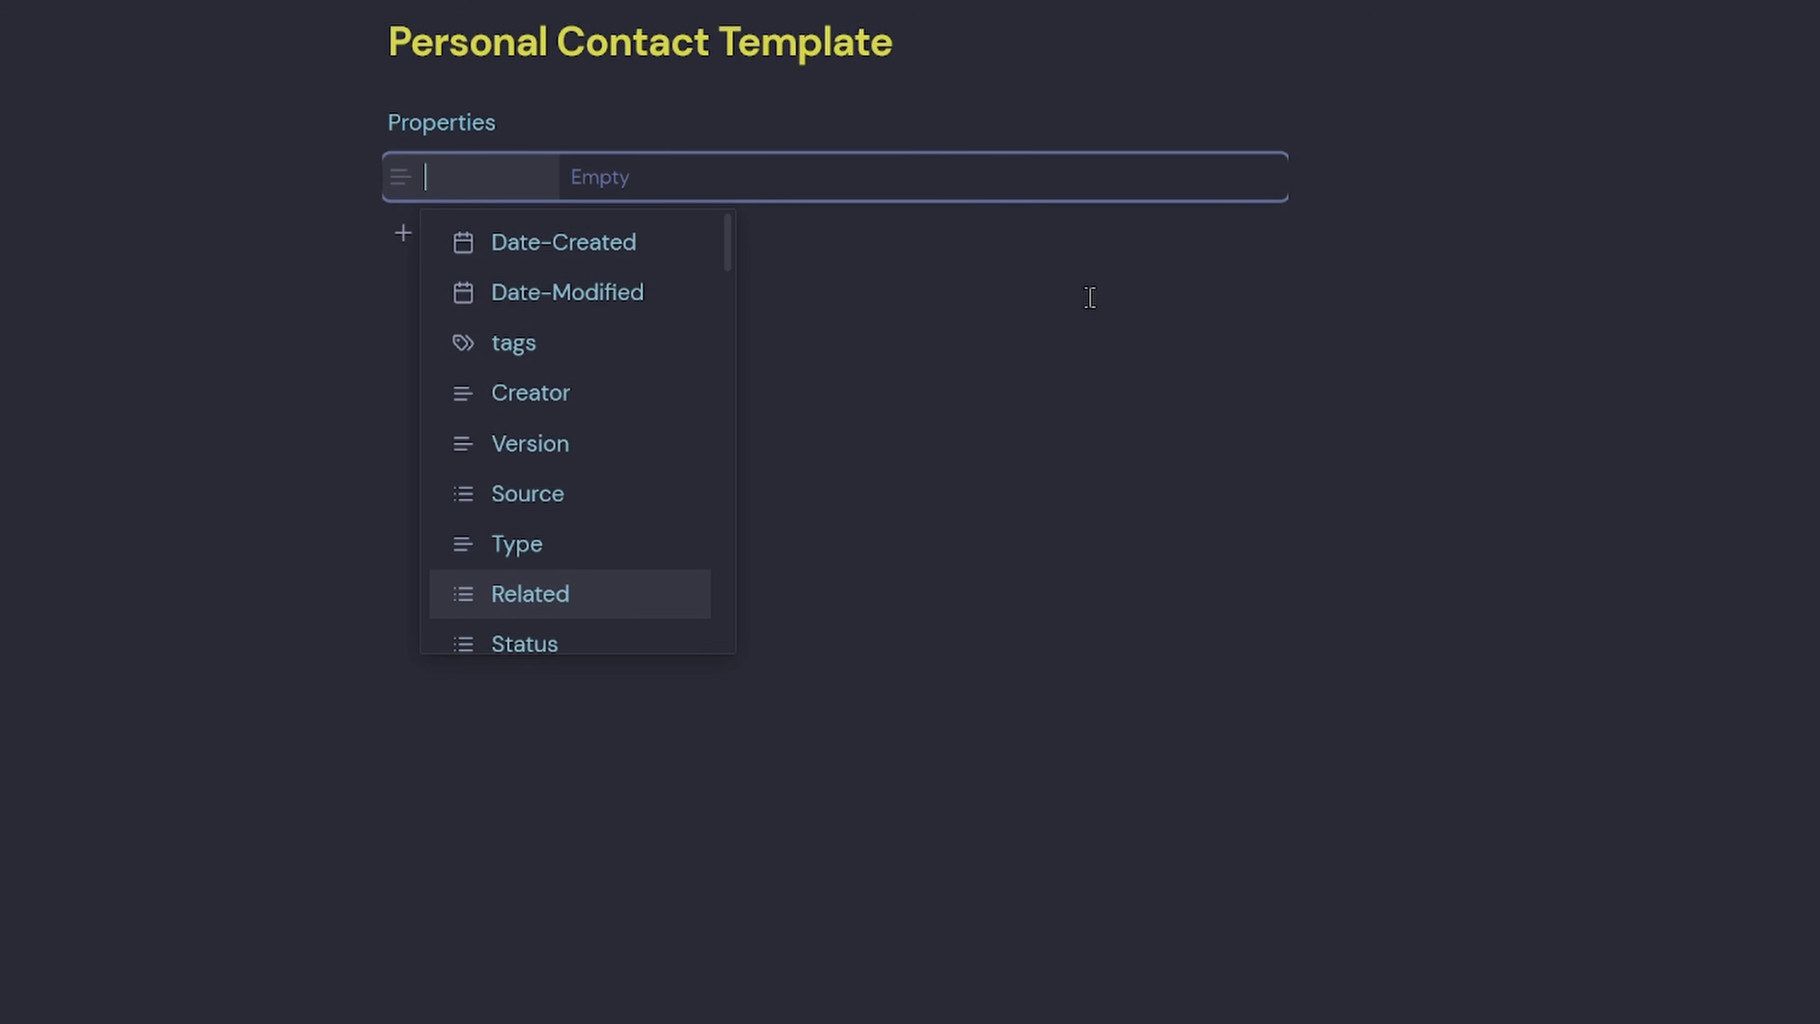
Add the Date-Created, Last-Interaction and cssclasses properties.
left_click(618, 250)
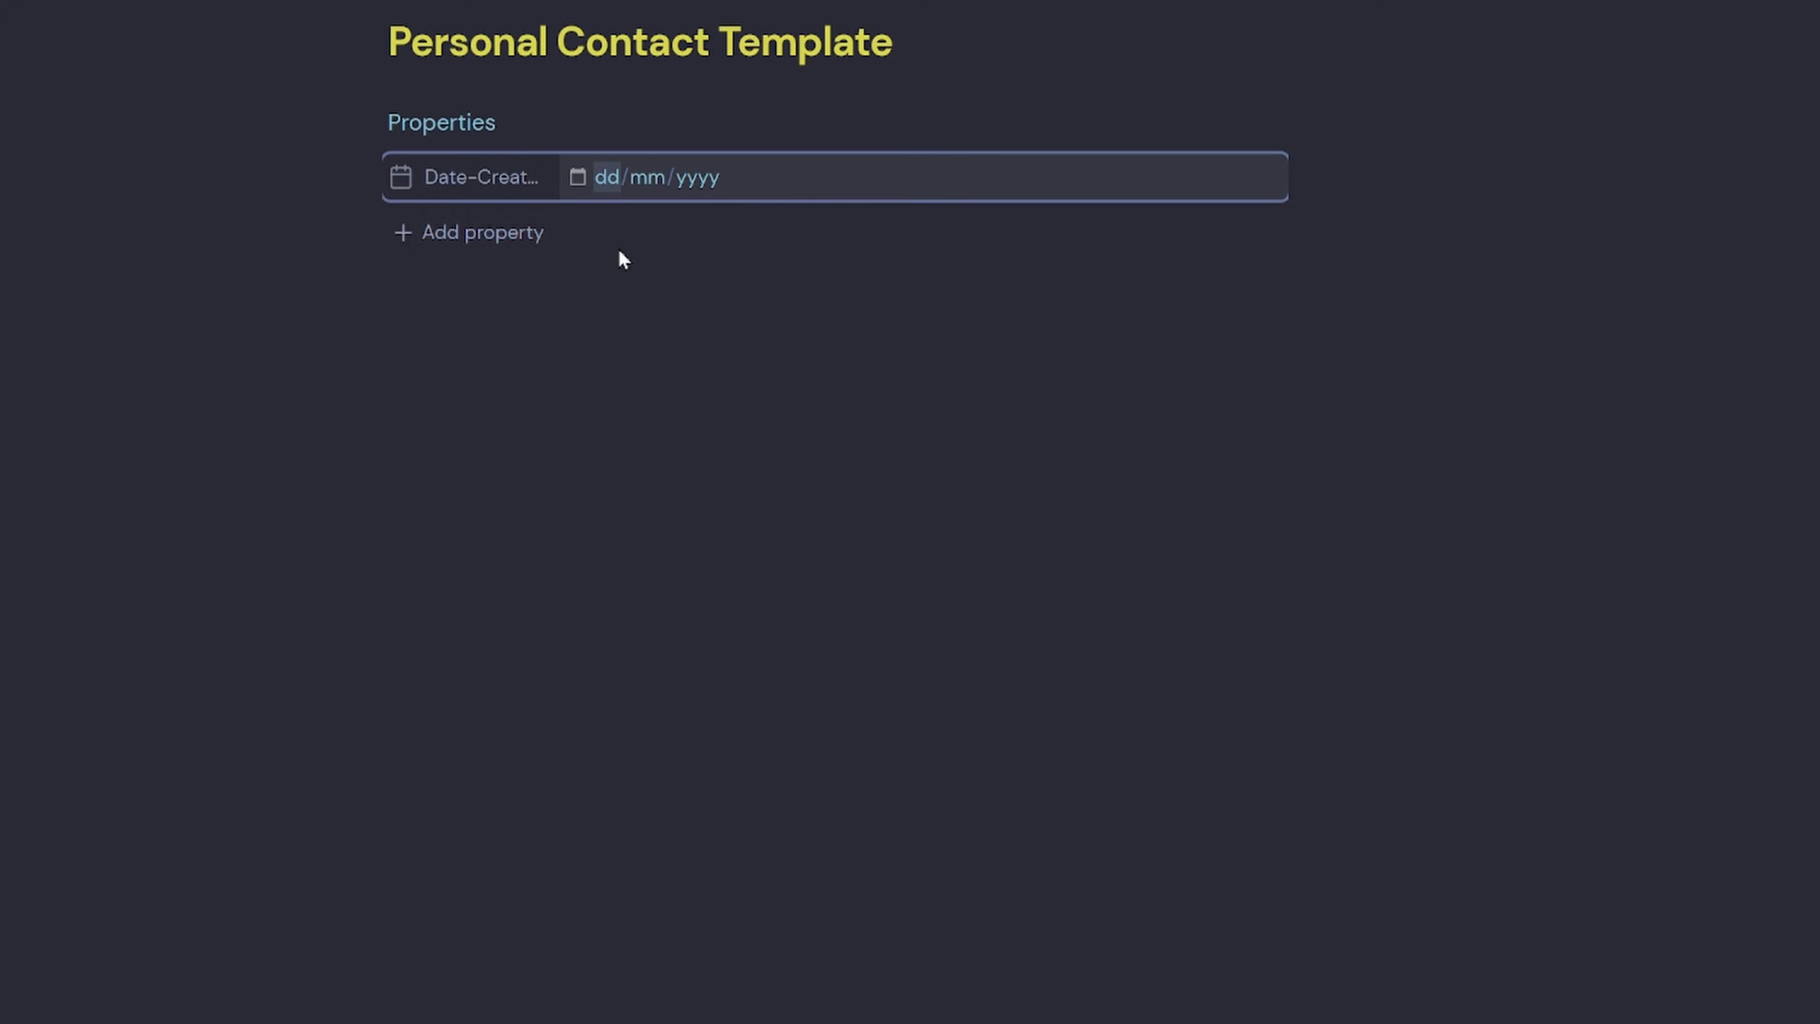
left_click(457, 233)
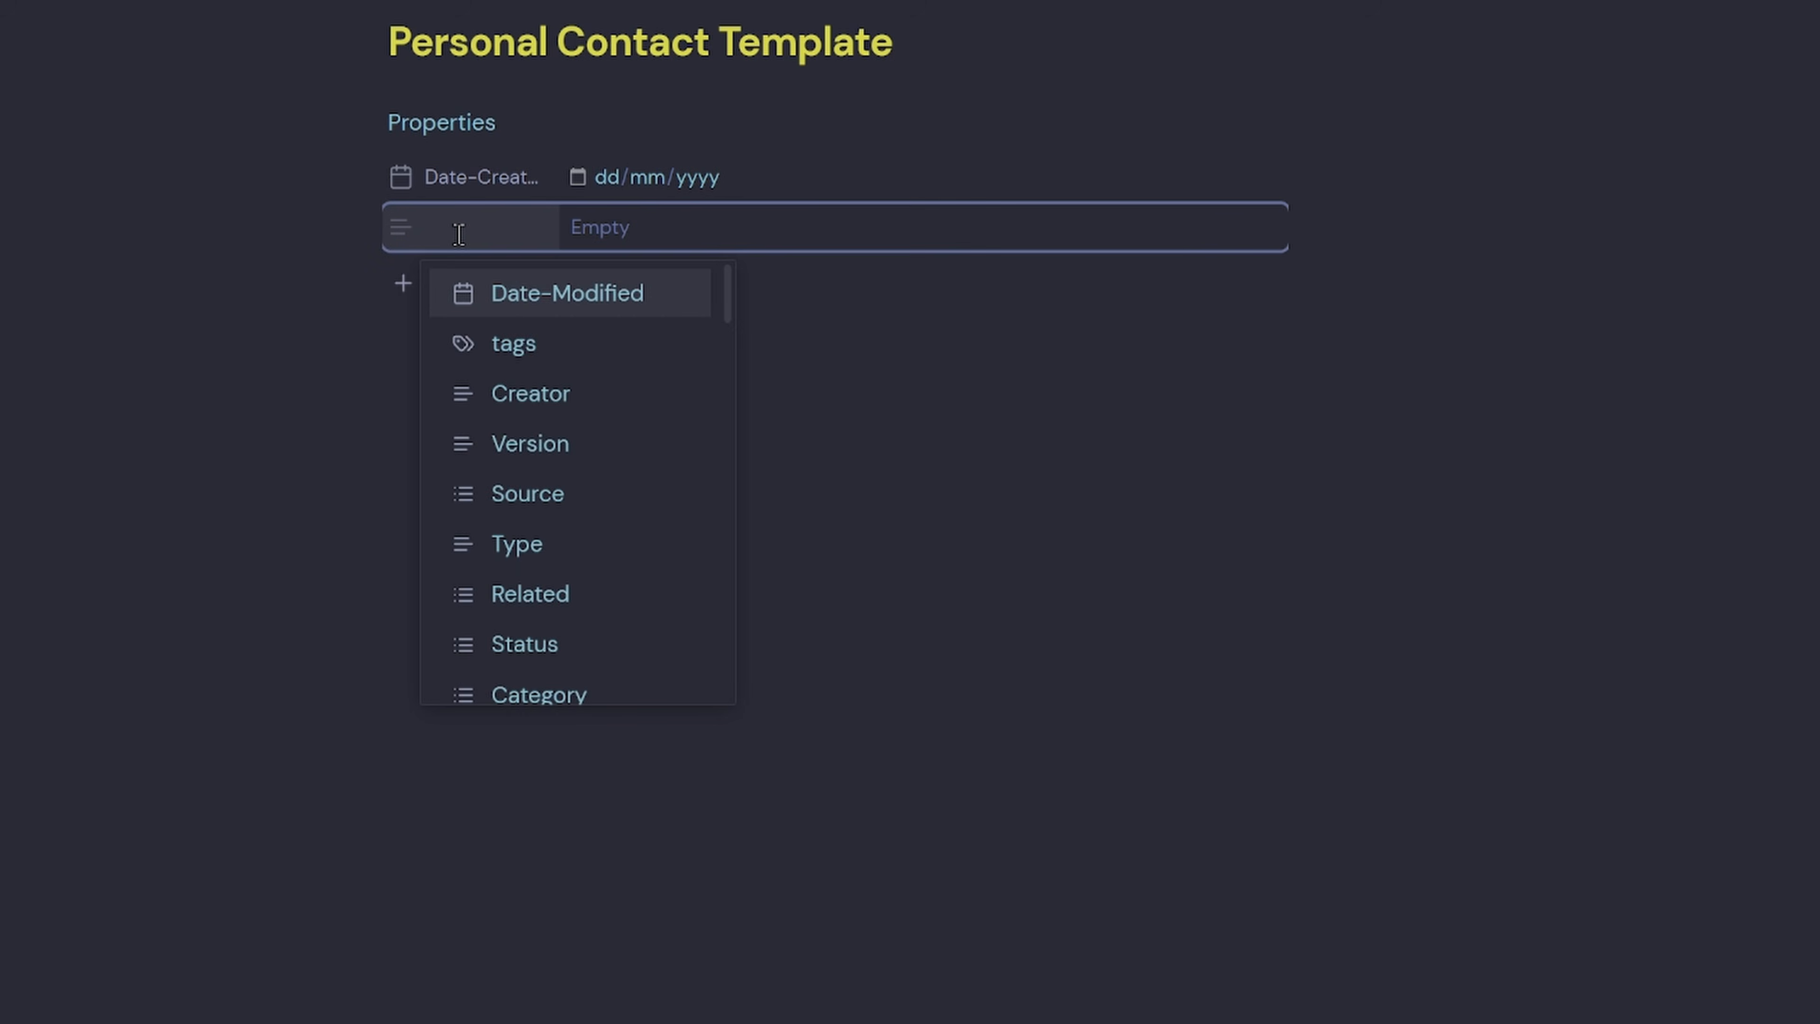
type("Last")
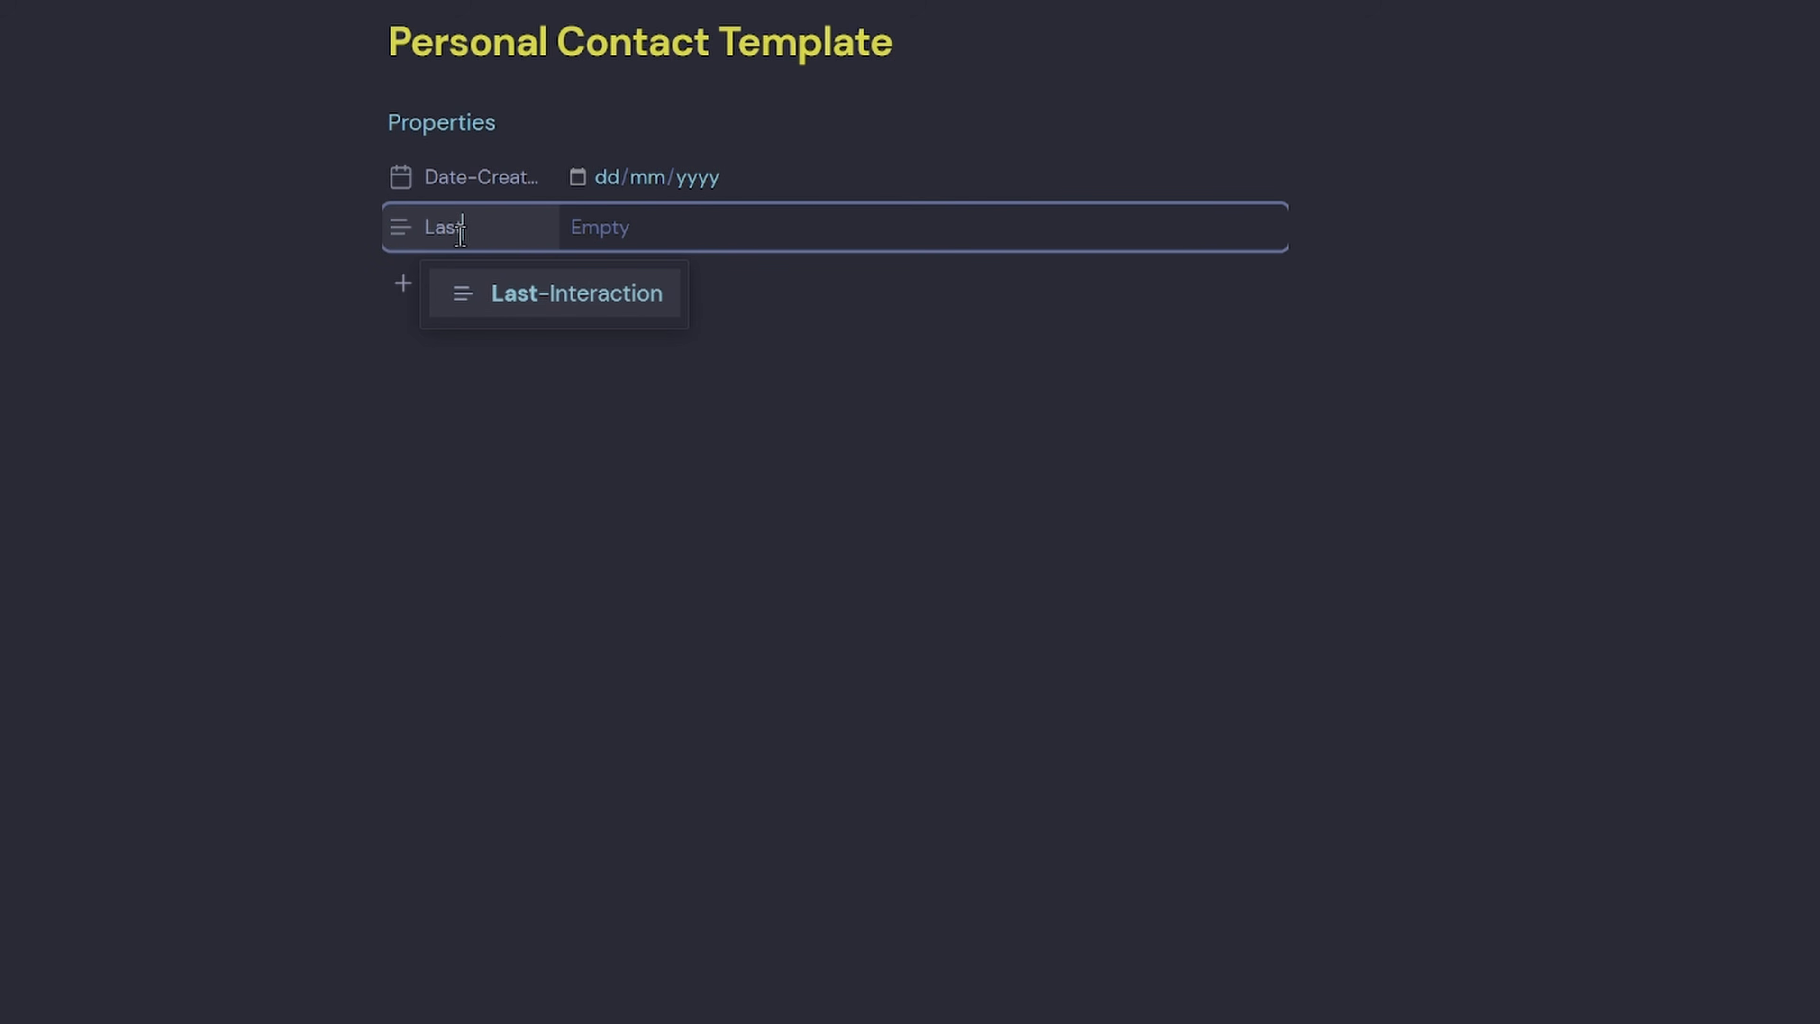
left_click(609, 319)
left_click(479, 285)
type("css")
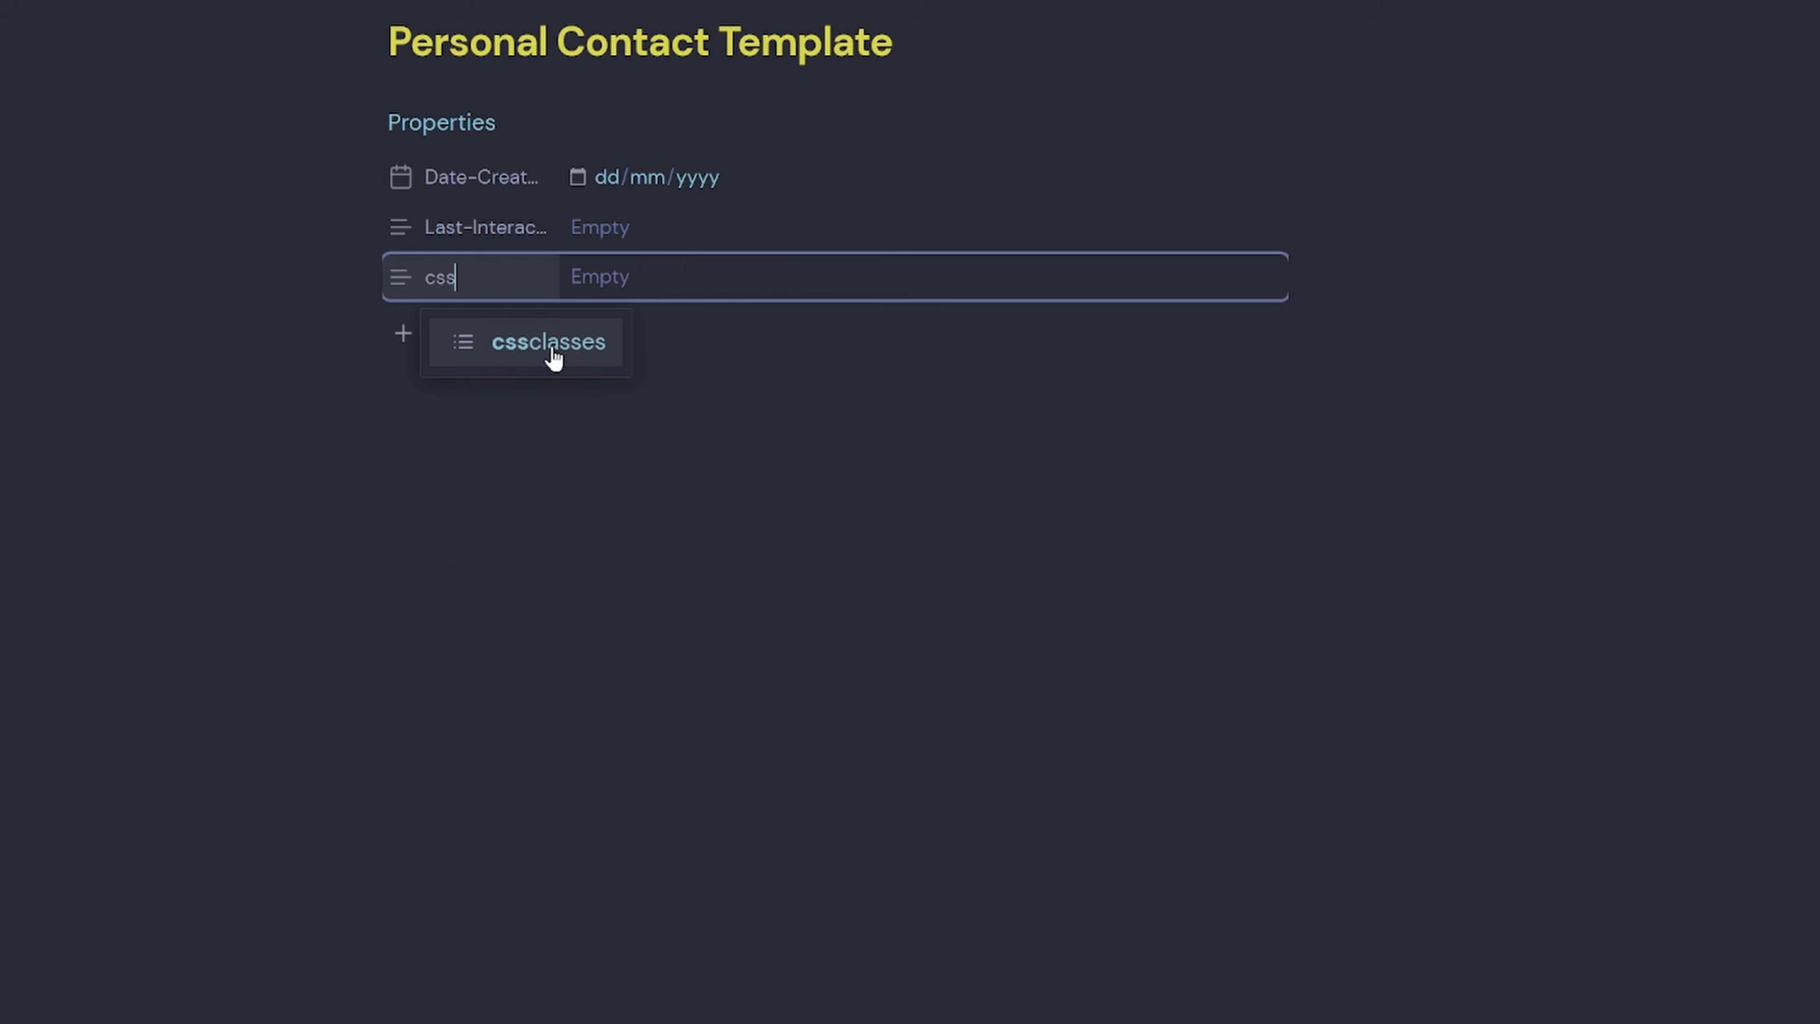
left_click(569, 346)
Add a tags property containing People and People/Contact.
left_click(435, 340)
type("tag")
left_click(524, 403)
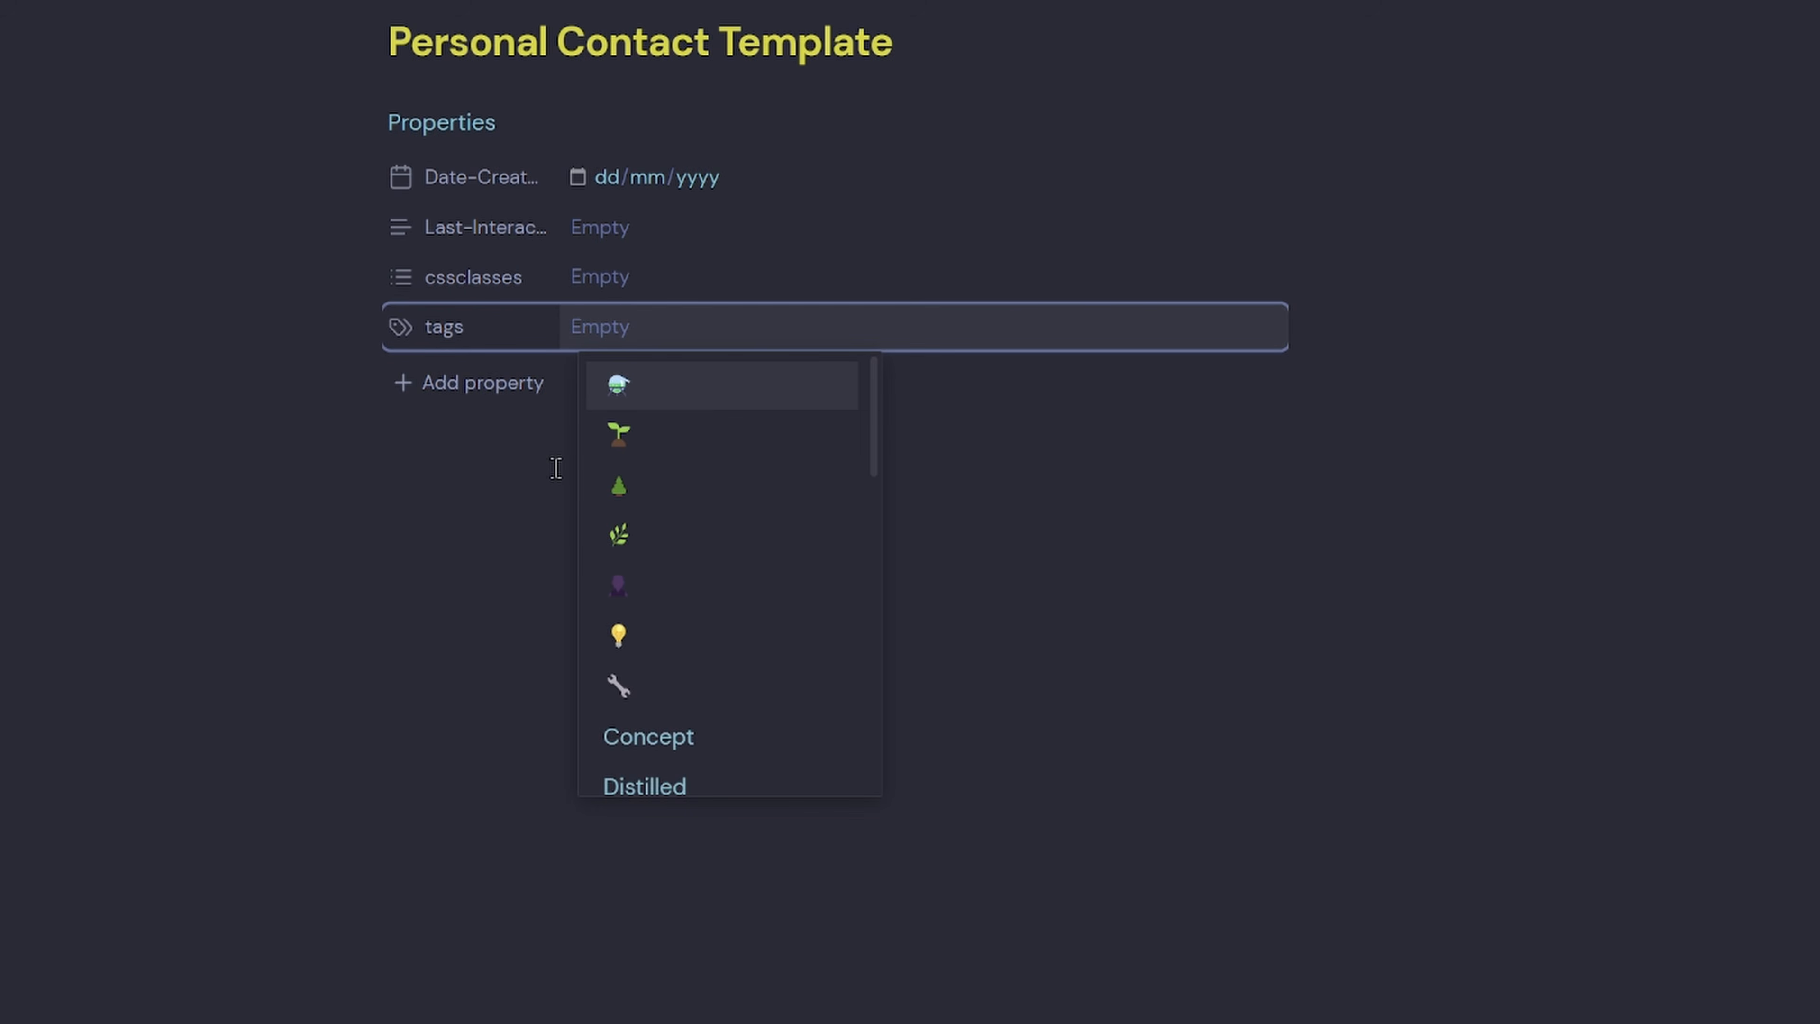
type("#Pe")
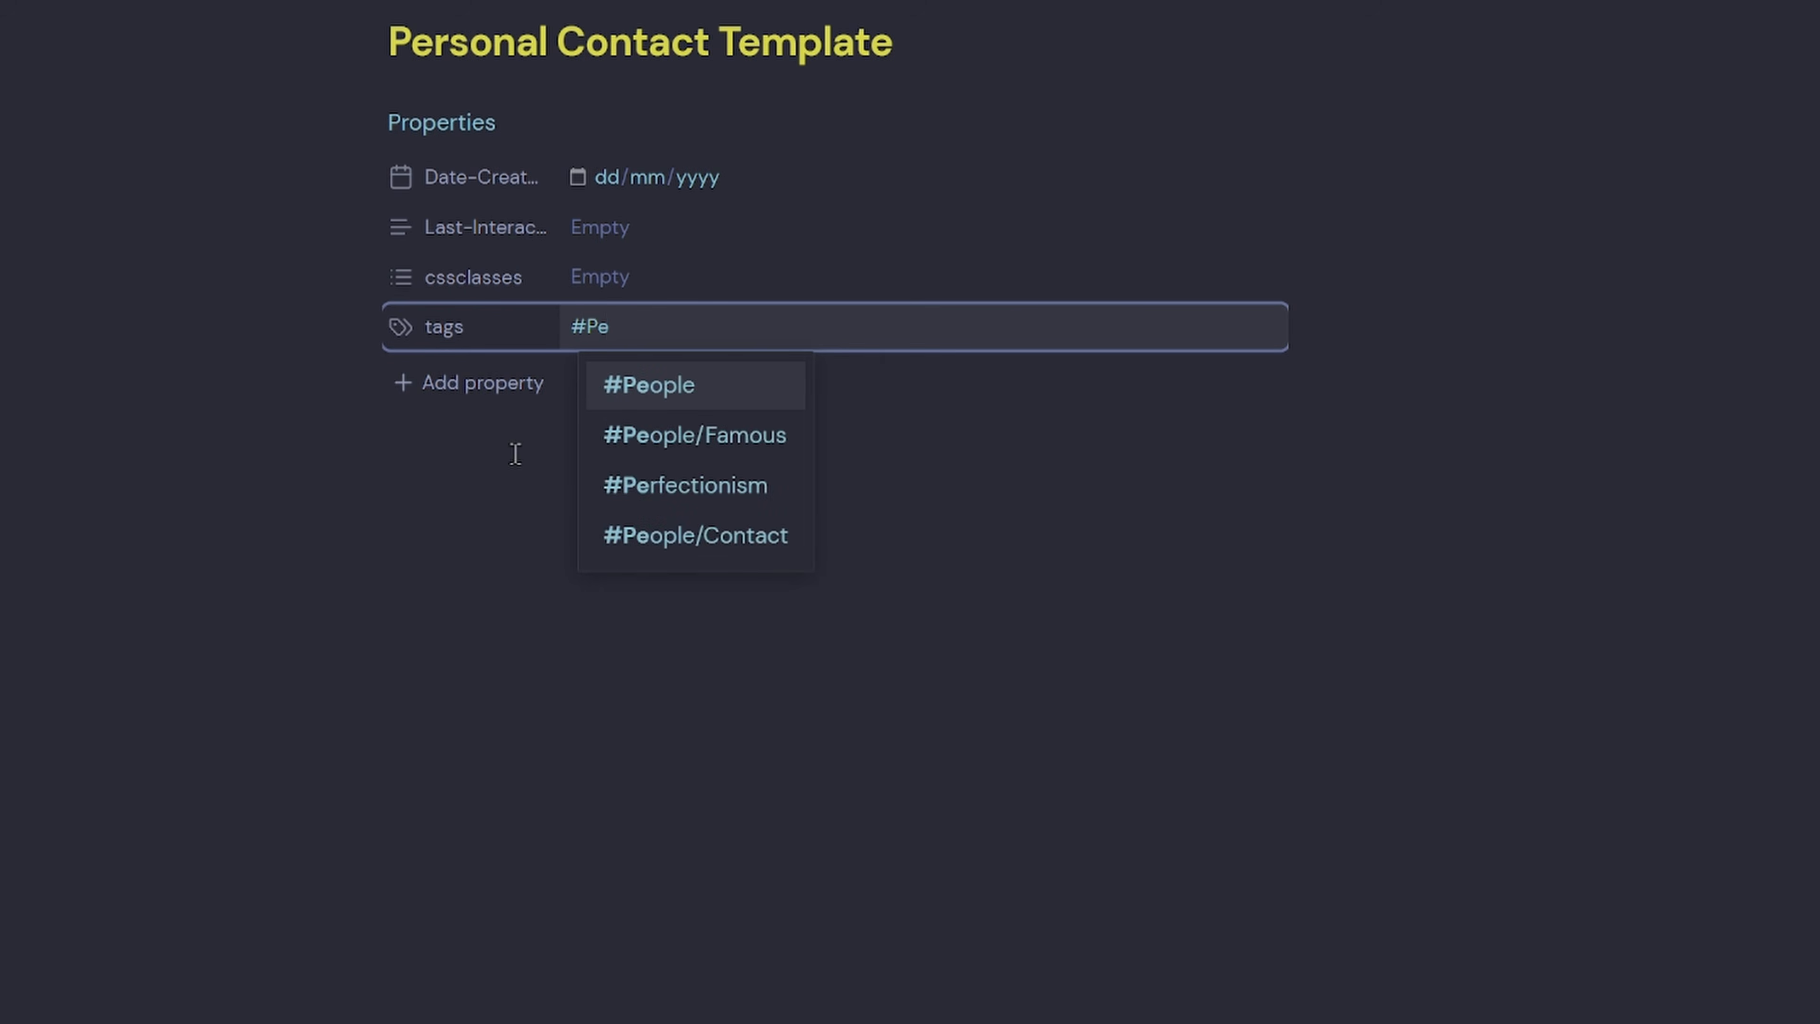
key("Return")
type("#Peo")
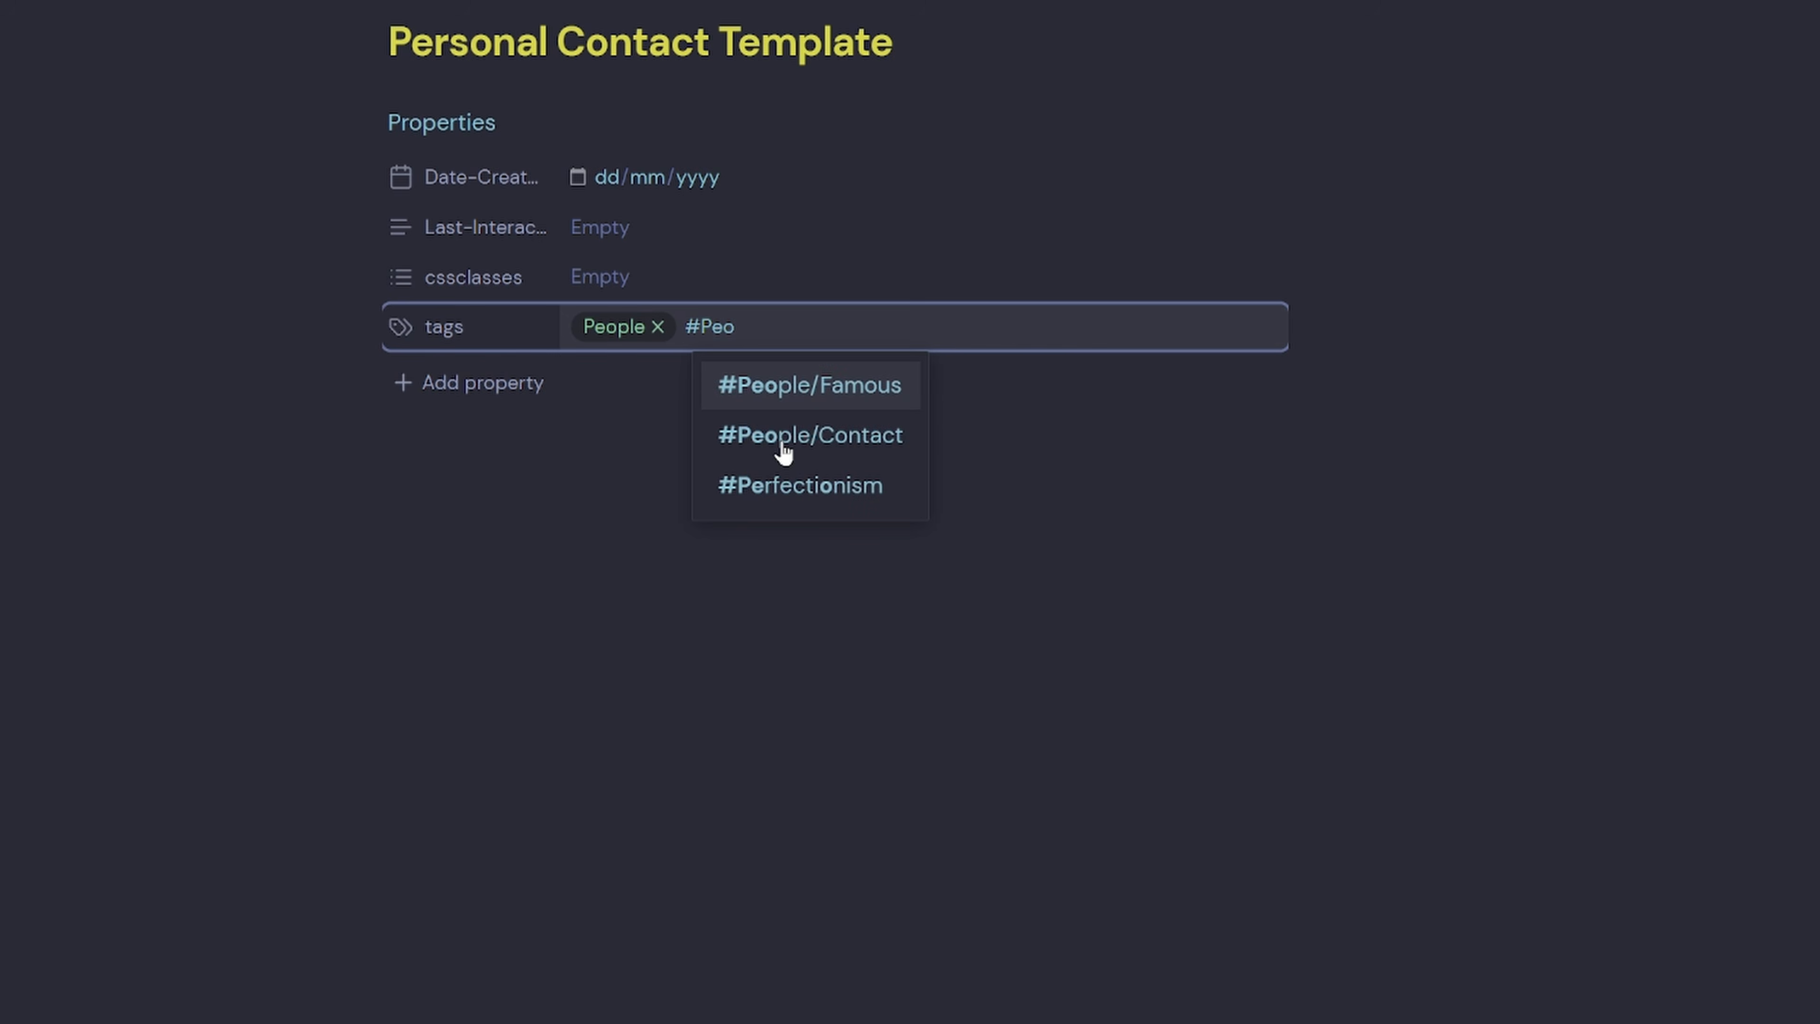
left_click(910, 446)
Add the Relationship, Email, Nickname and Birthday properties.
left_click(482, 382)
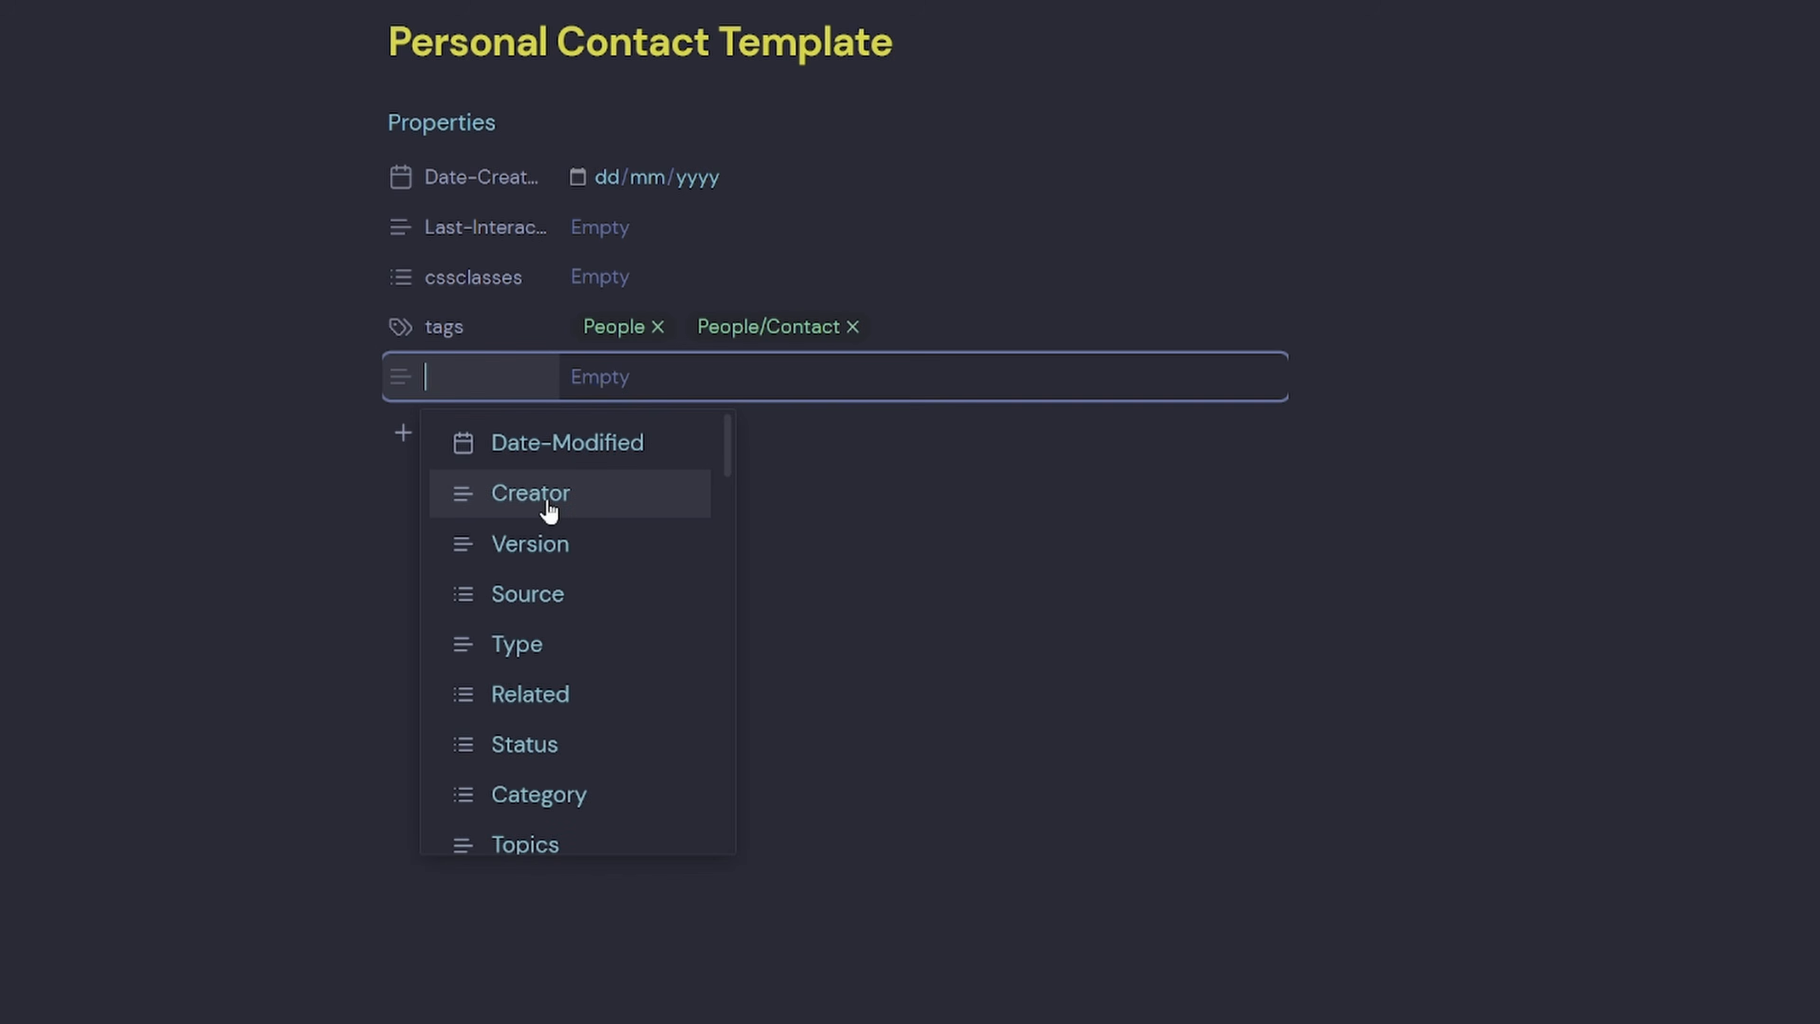
type("Relate")
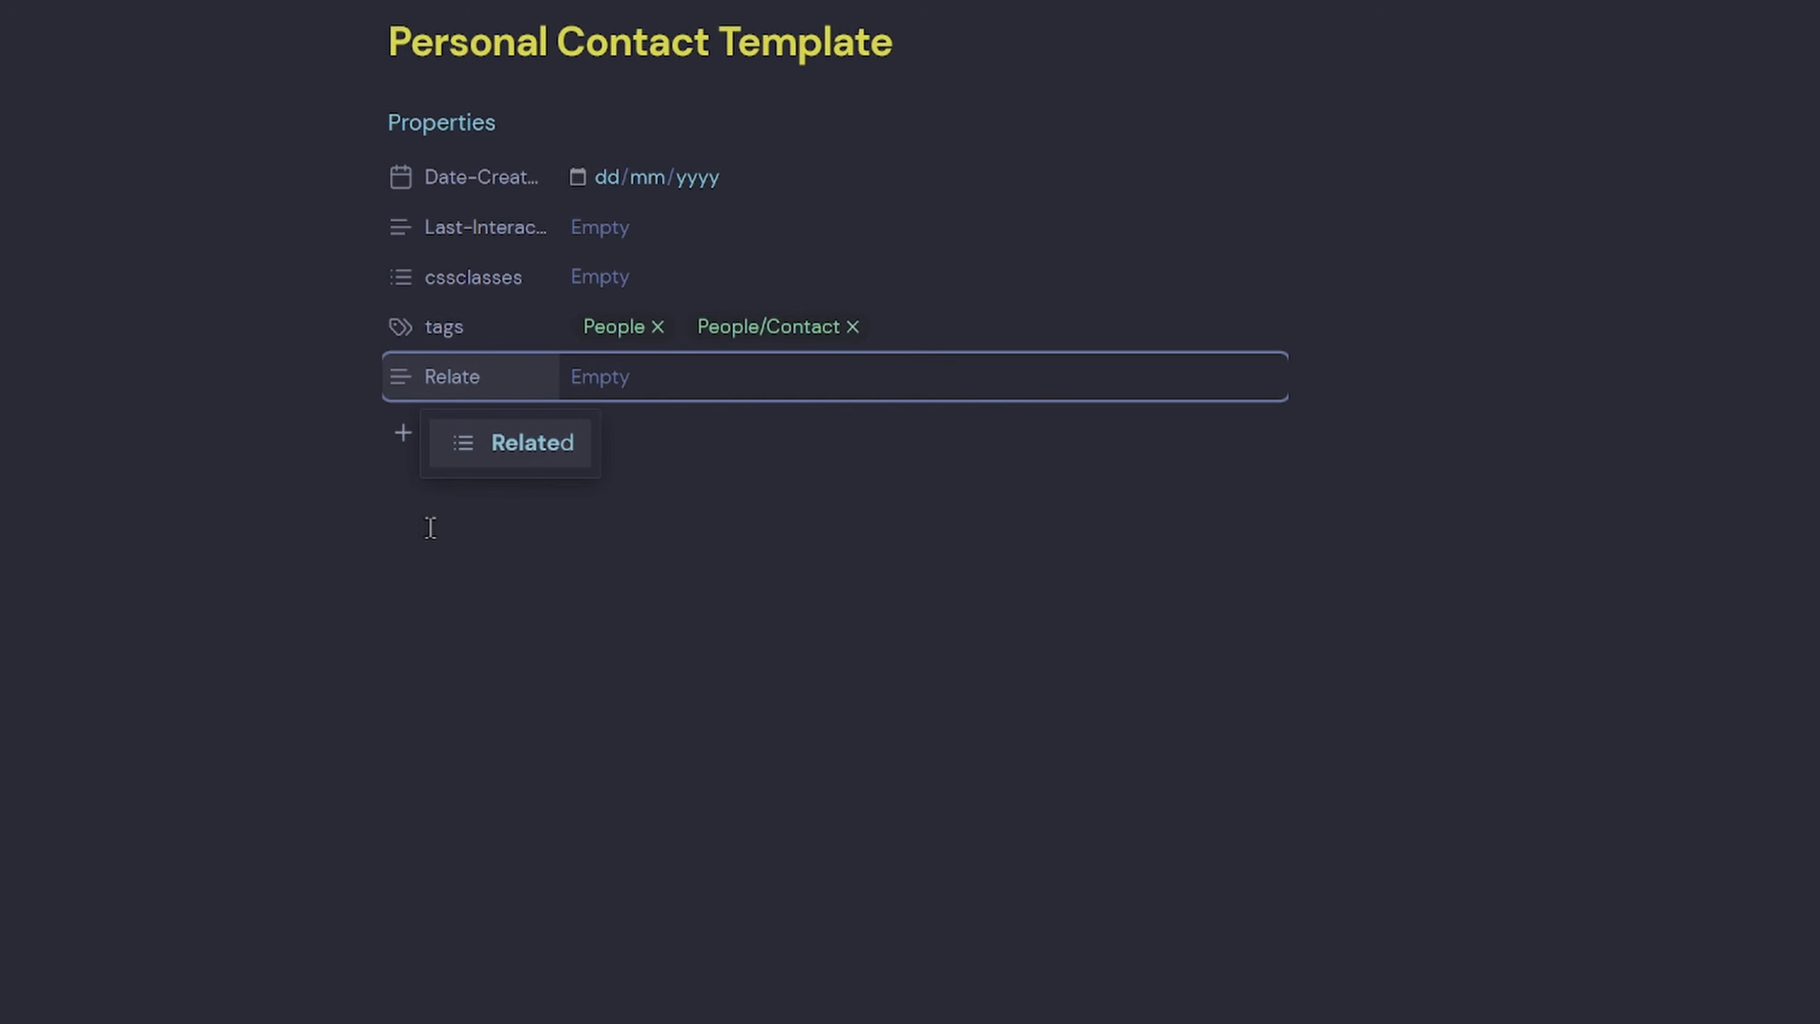
key("BackSpace")
left_click(496, 492)
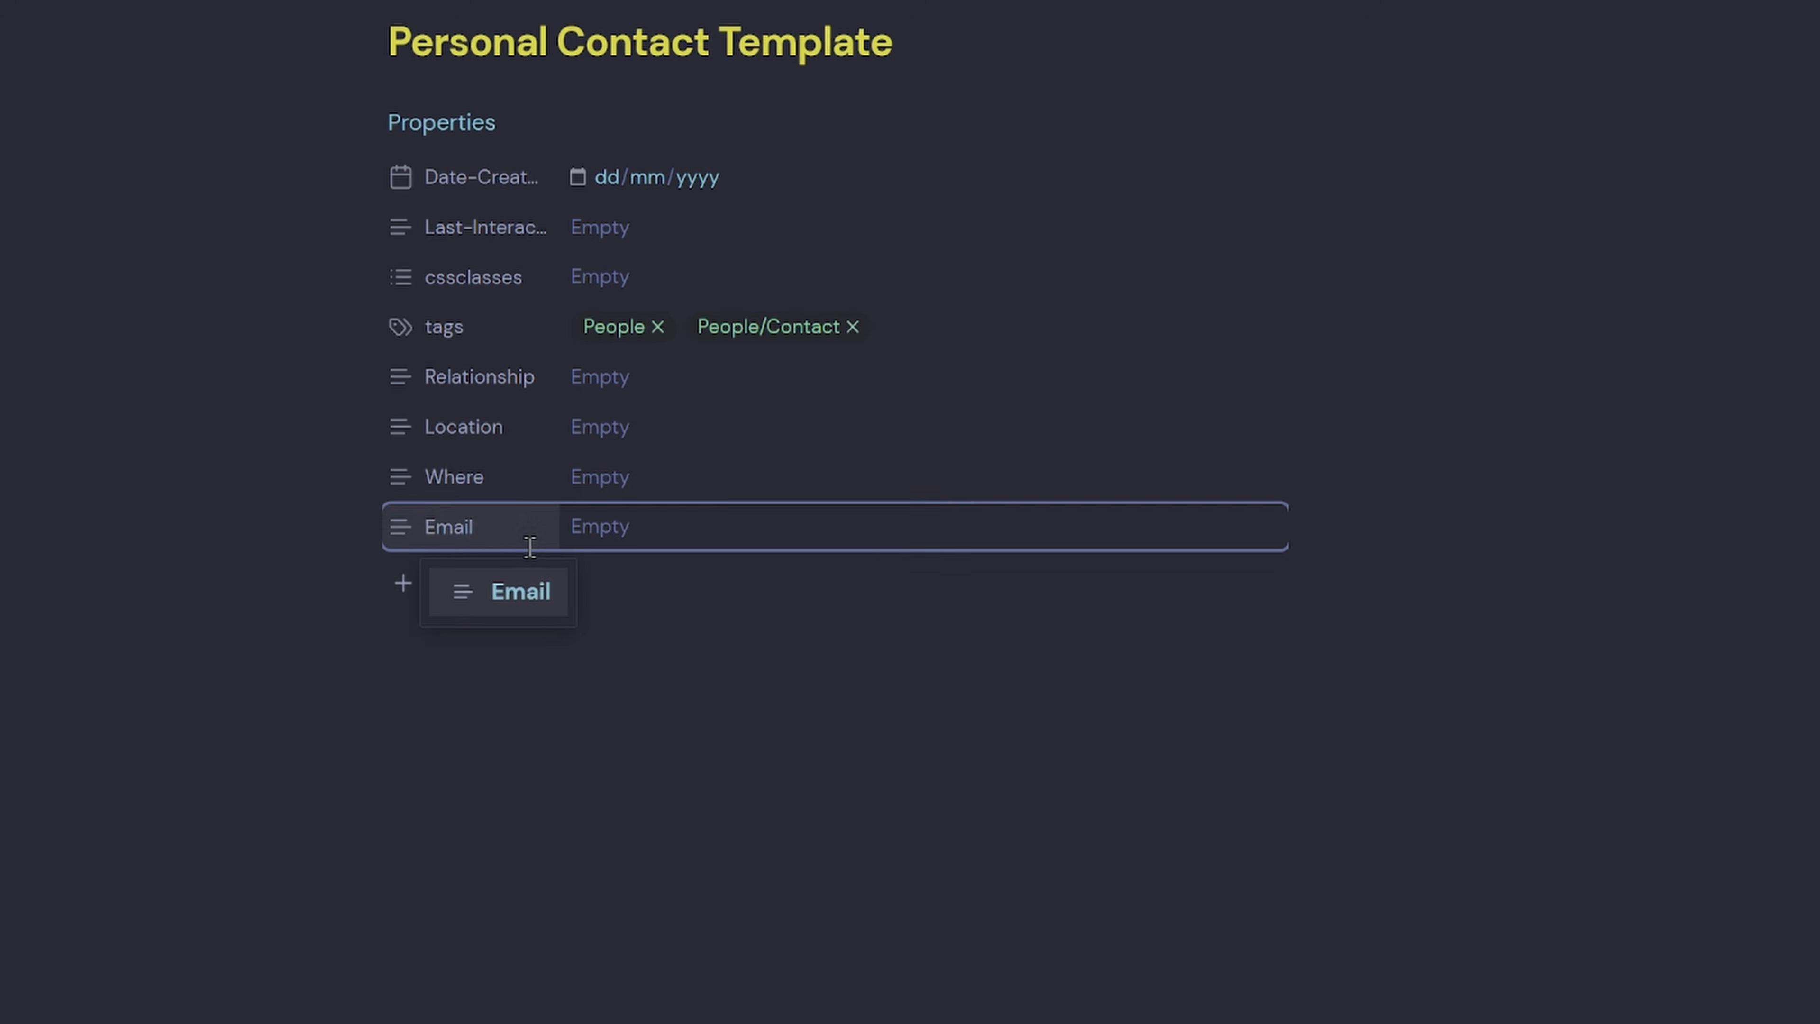
key("Return")
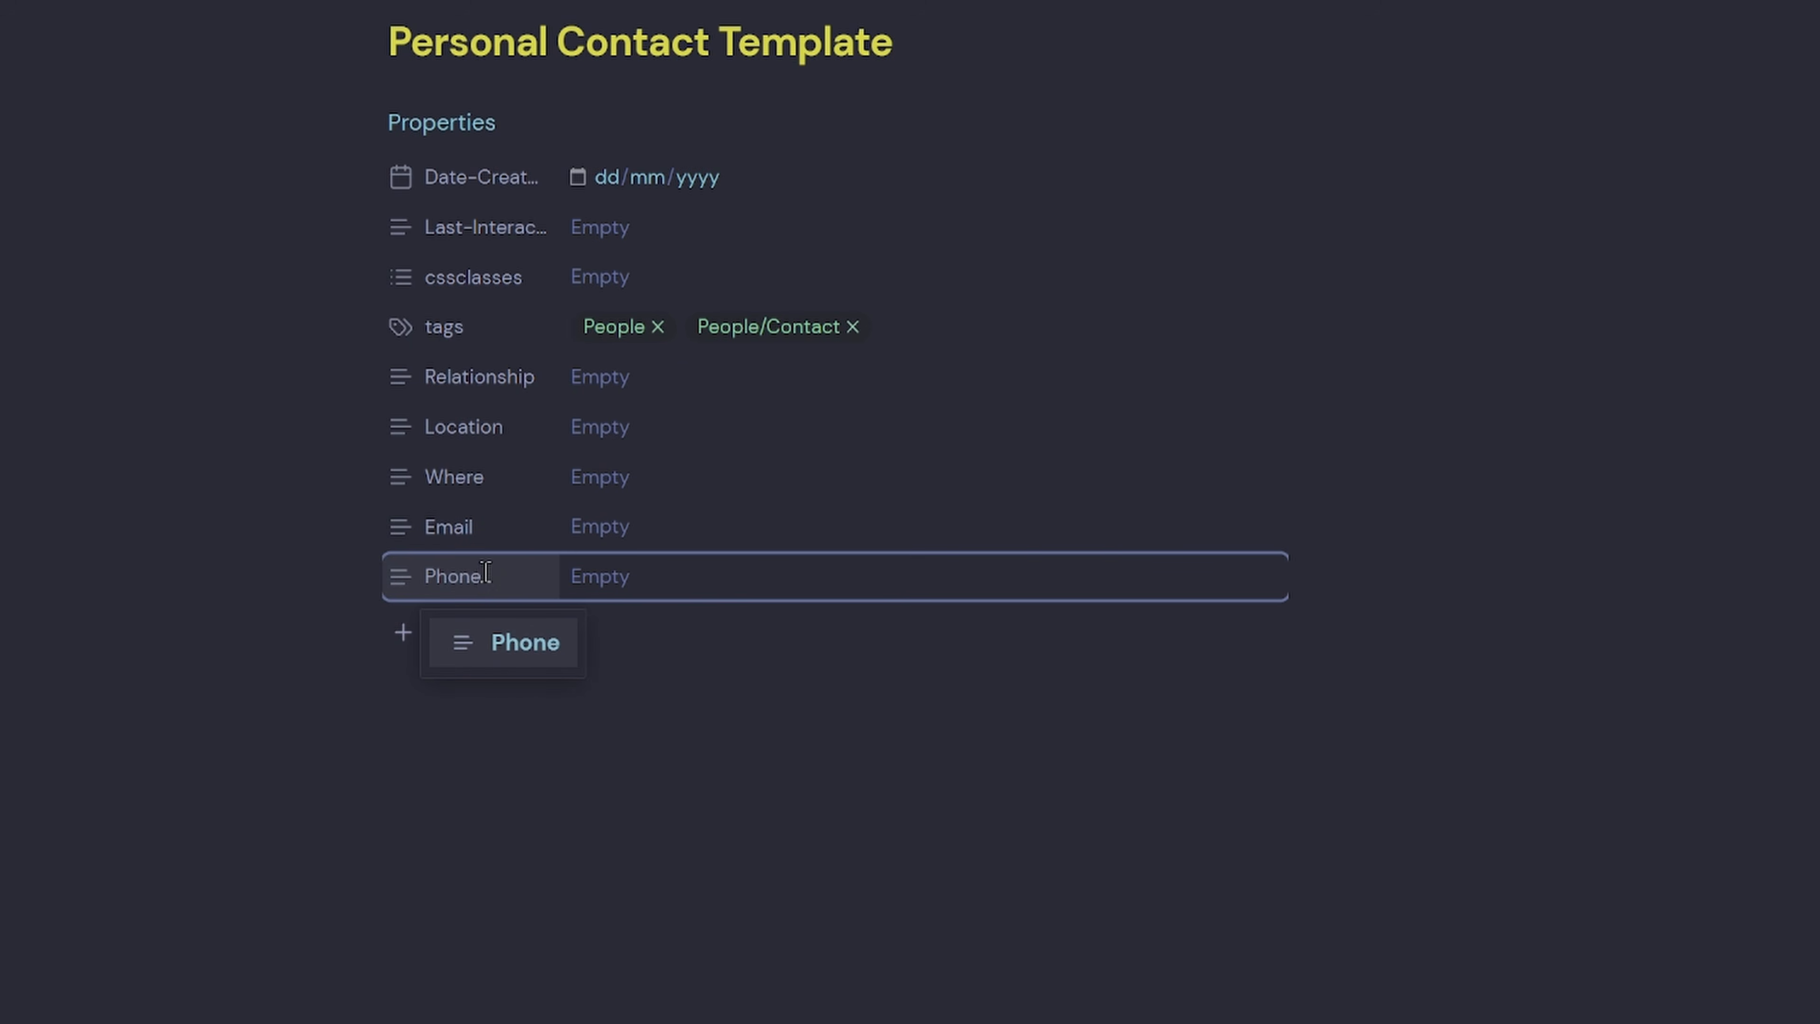
left_click(491, 691)
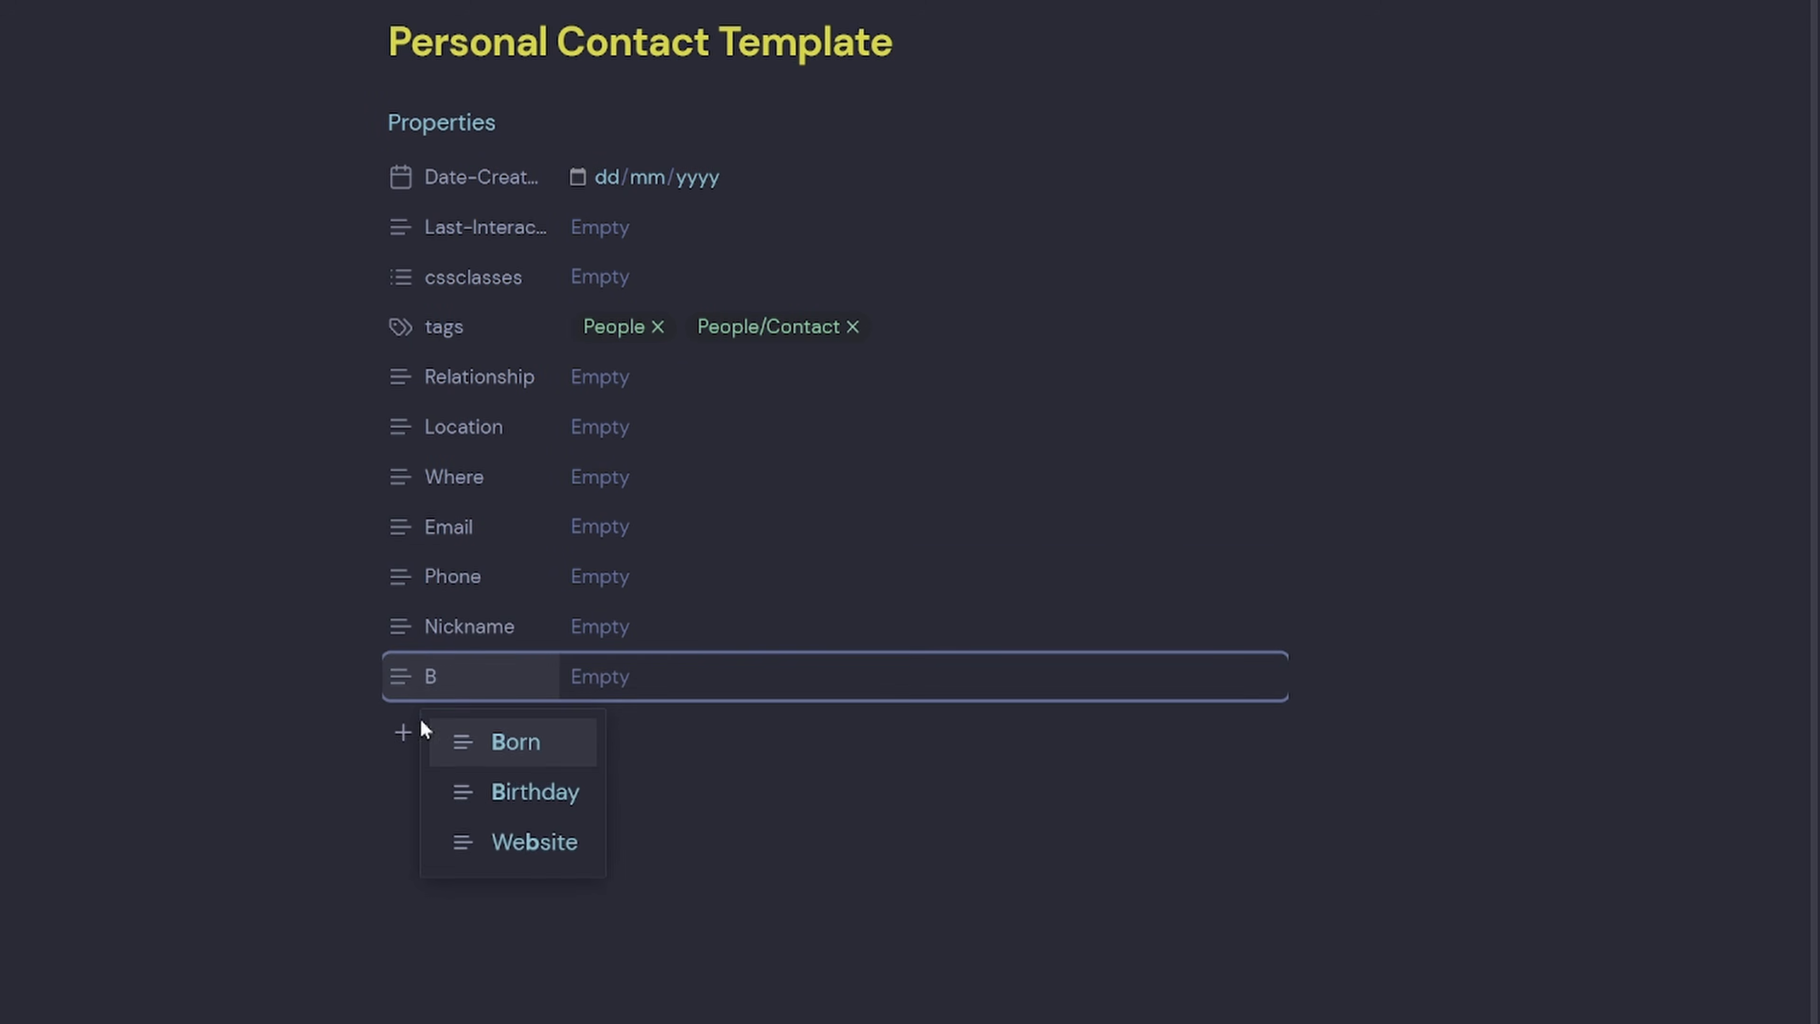
left_click(520, 792)
Add the Thoughts, Personality, Notes and aliases properties.
left_click(561, 866)
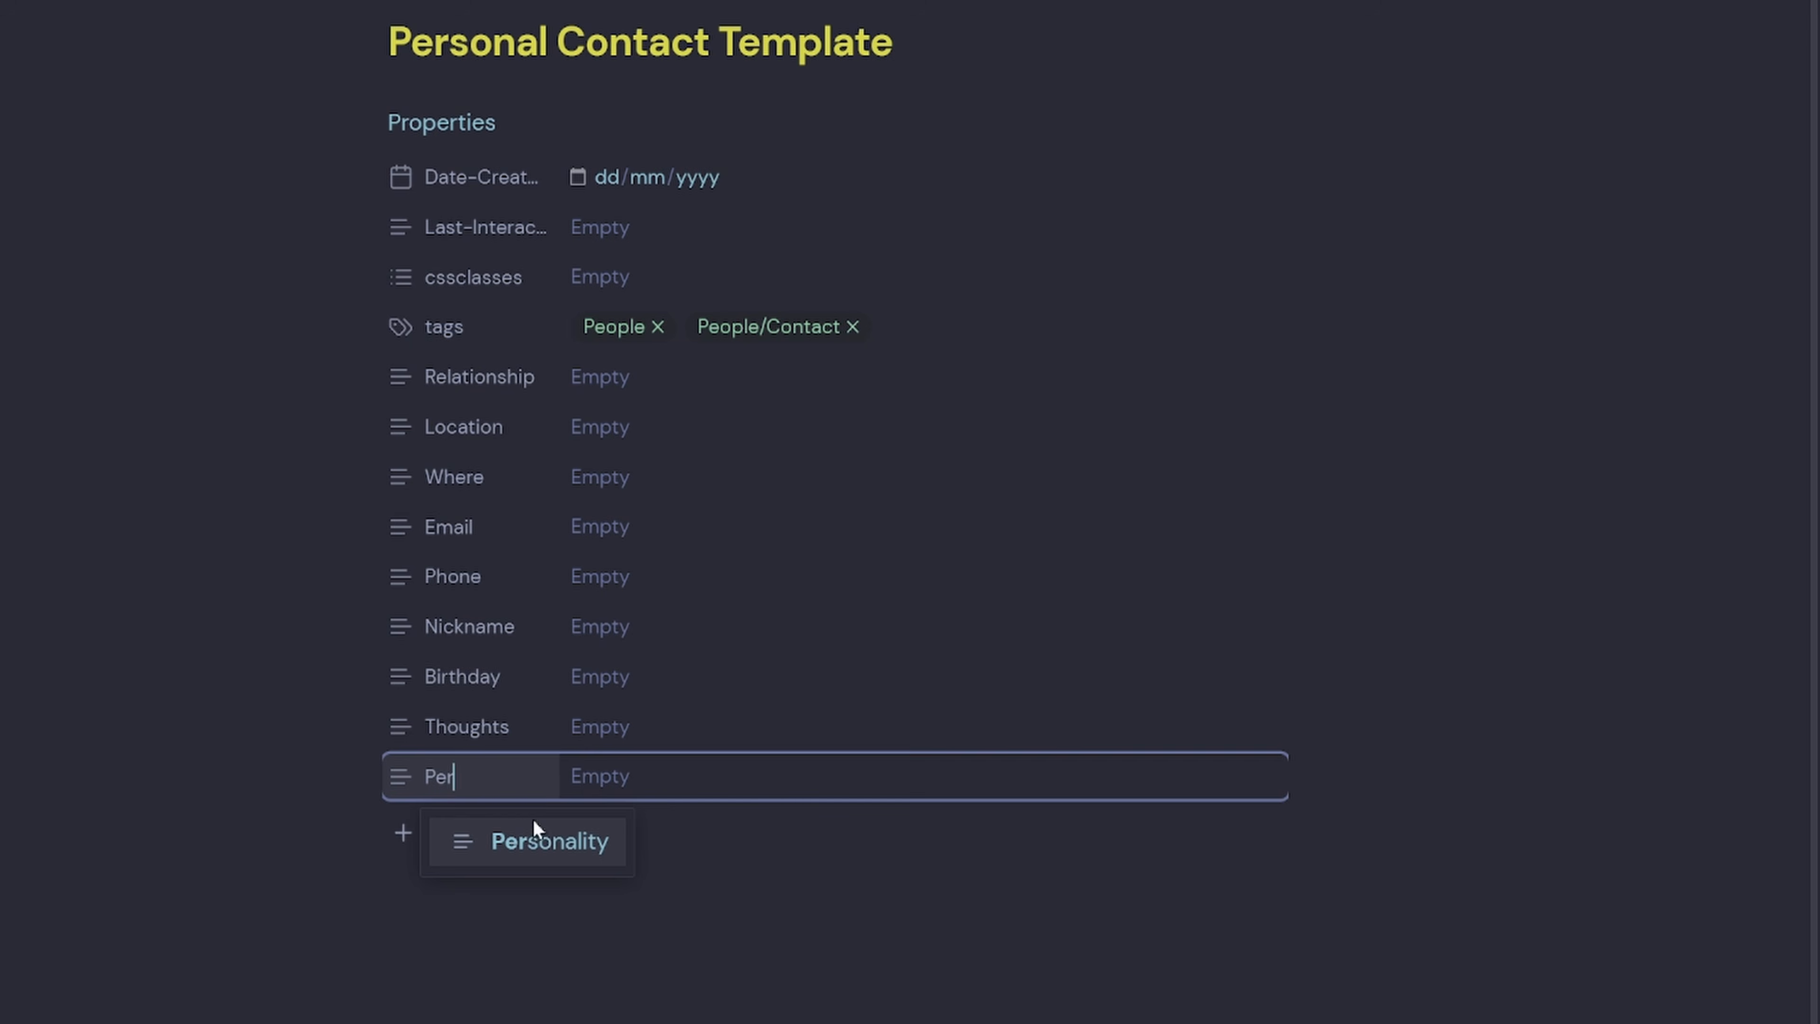
left_click(534, 835)
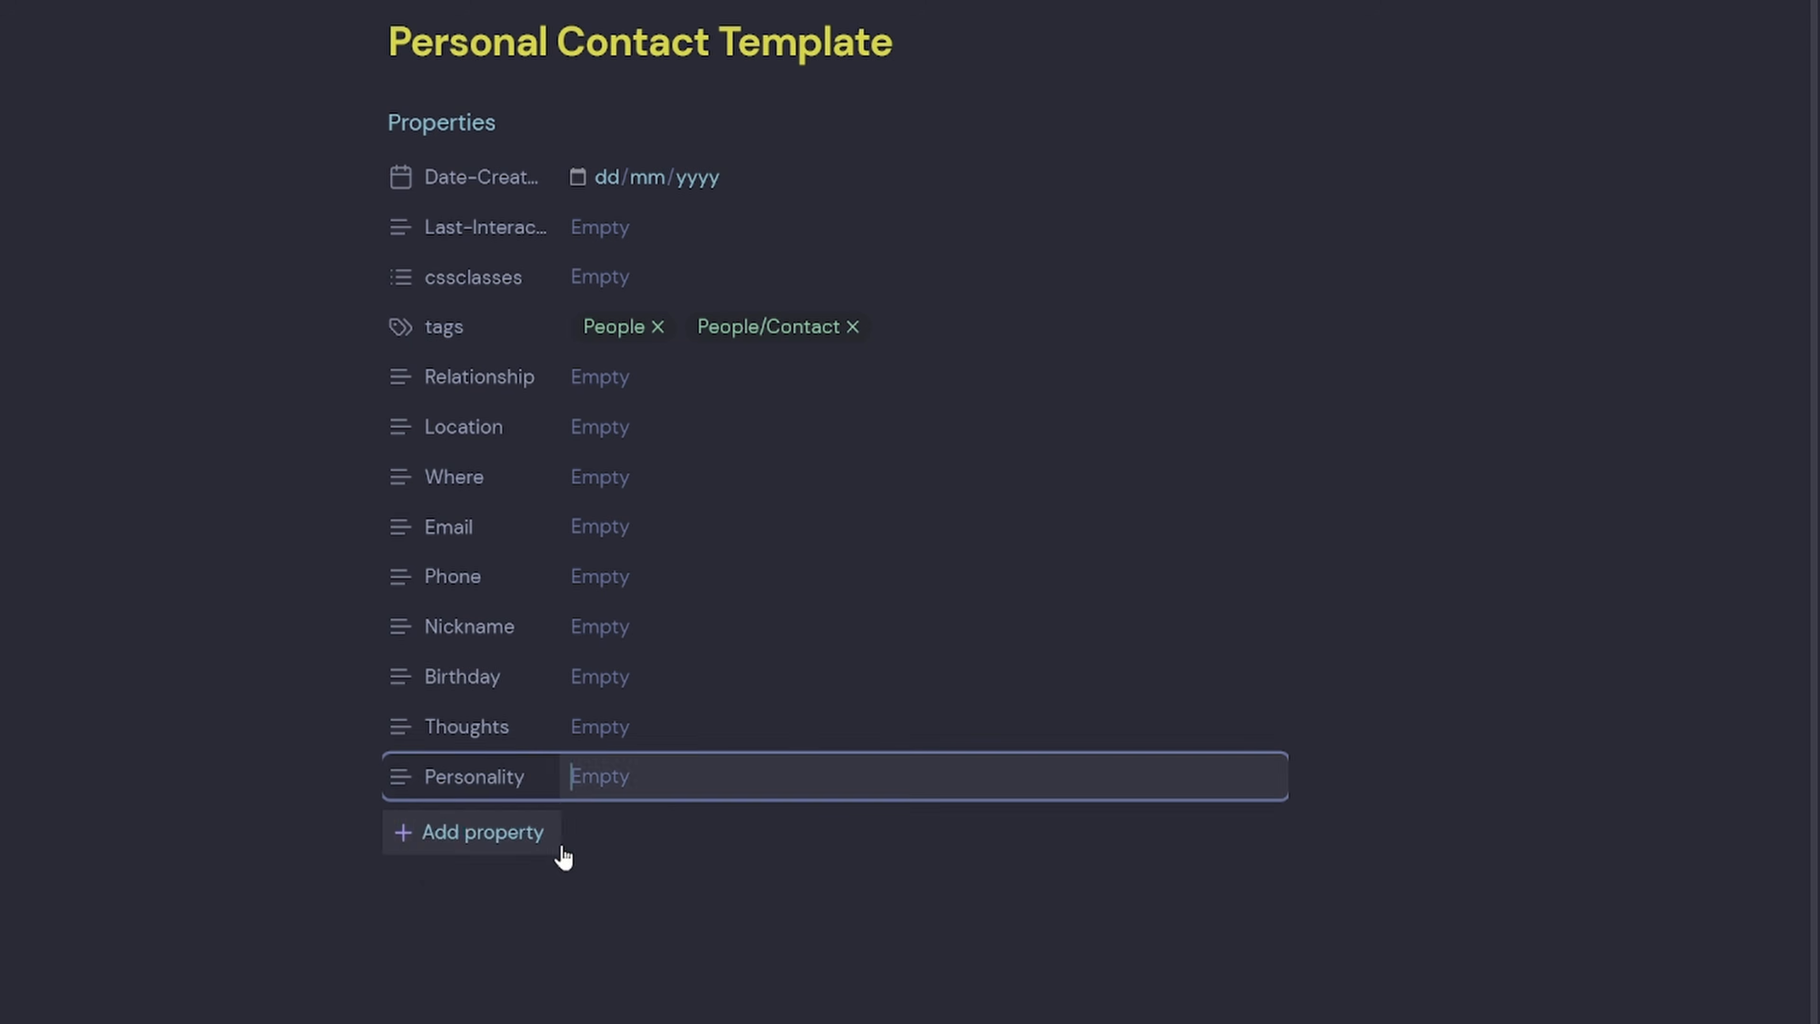
left_click(521, 893)
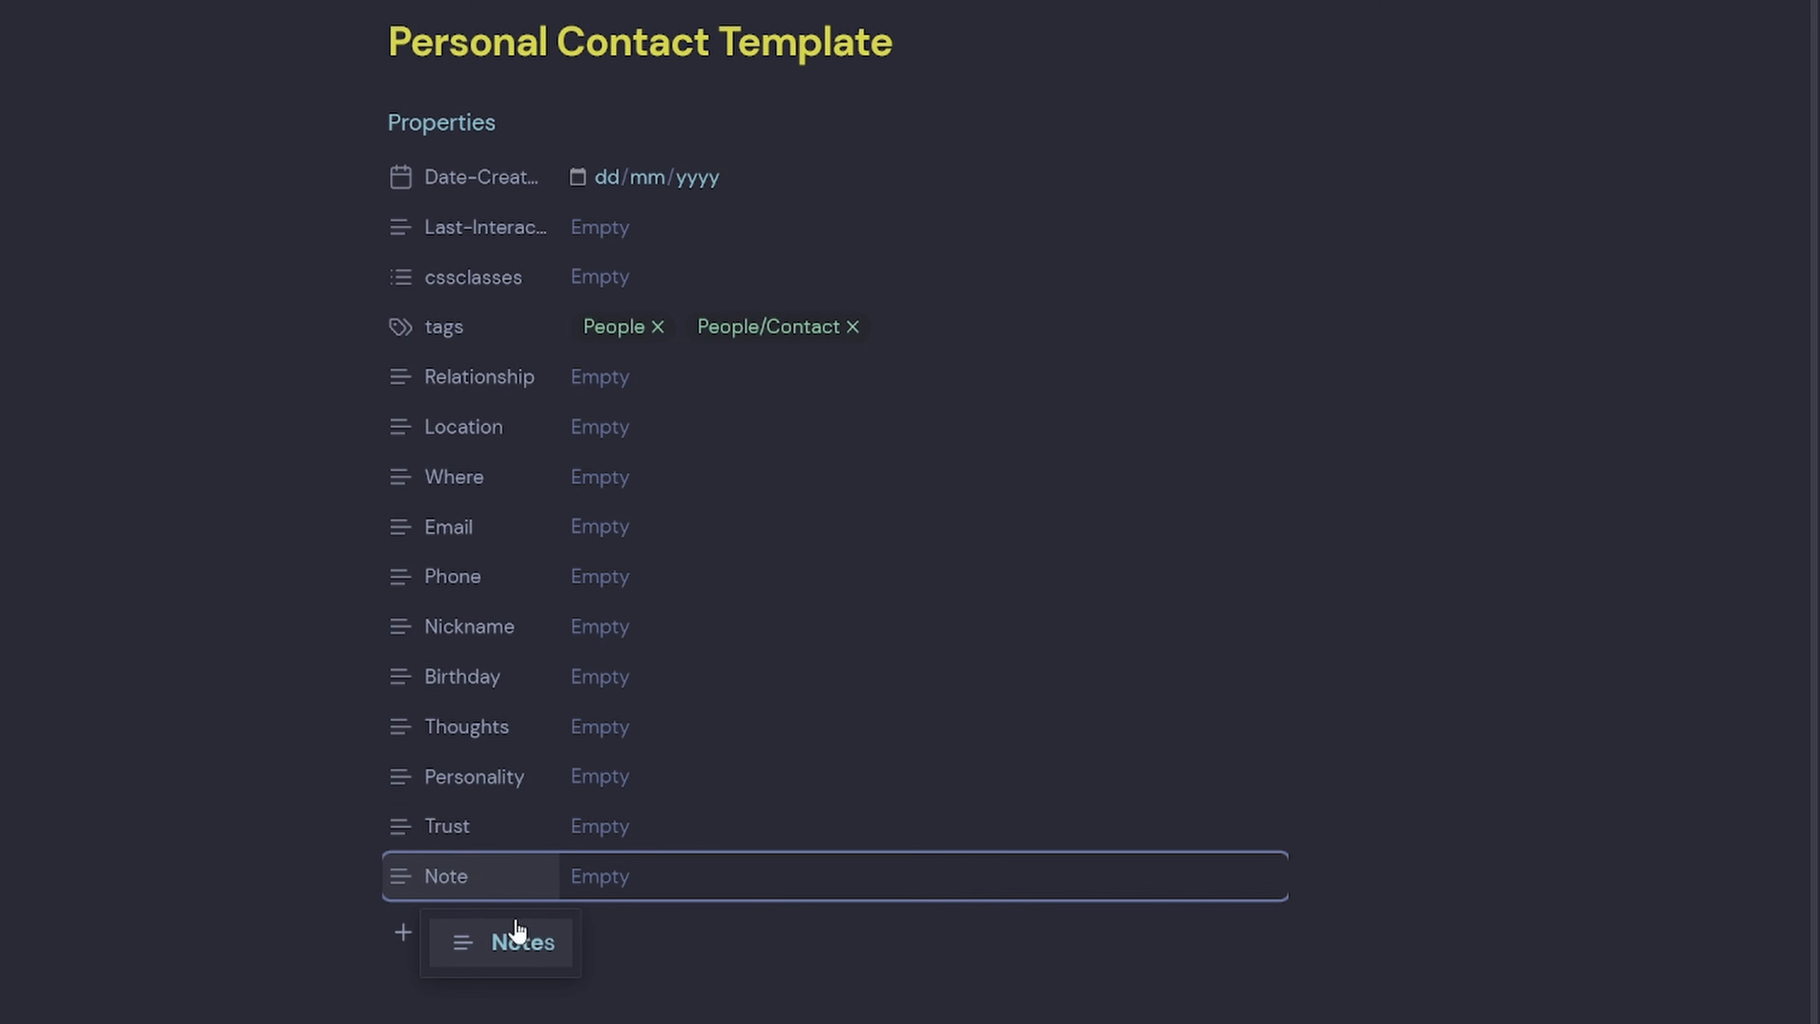
left_click(520, 931)
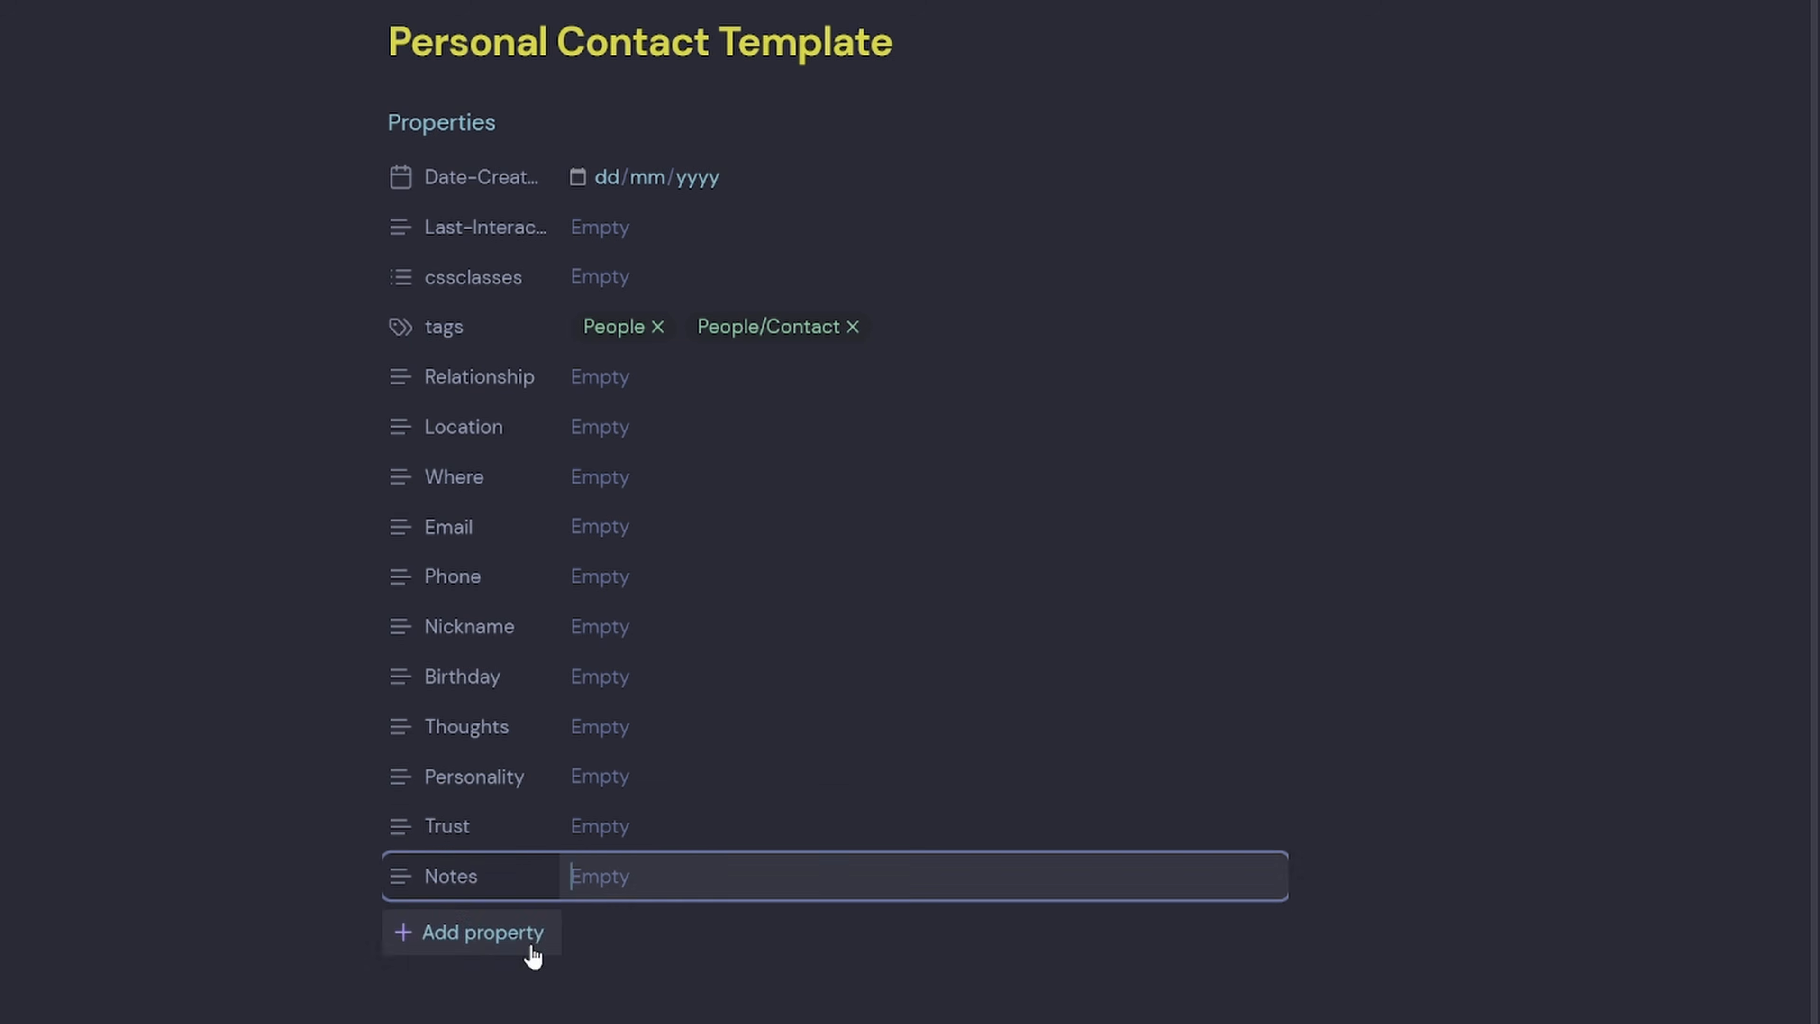
left_click(502, 930)
type("aliases")
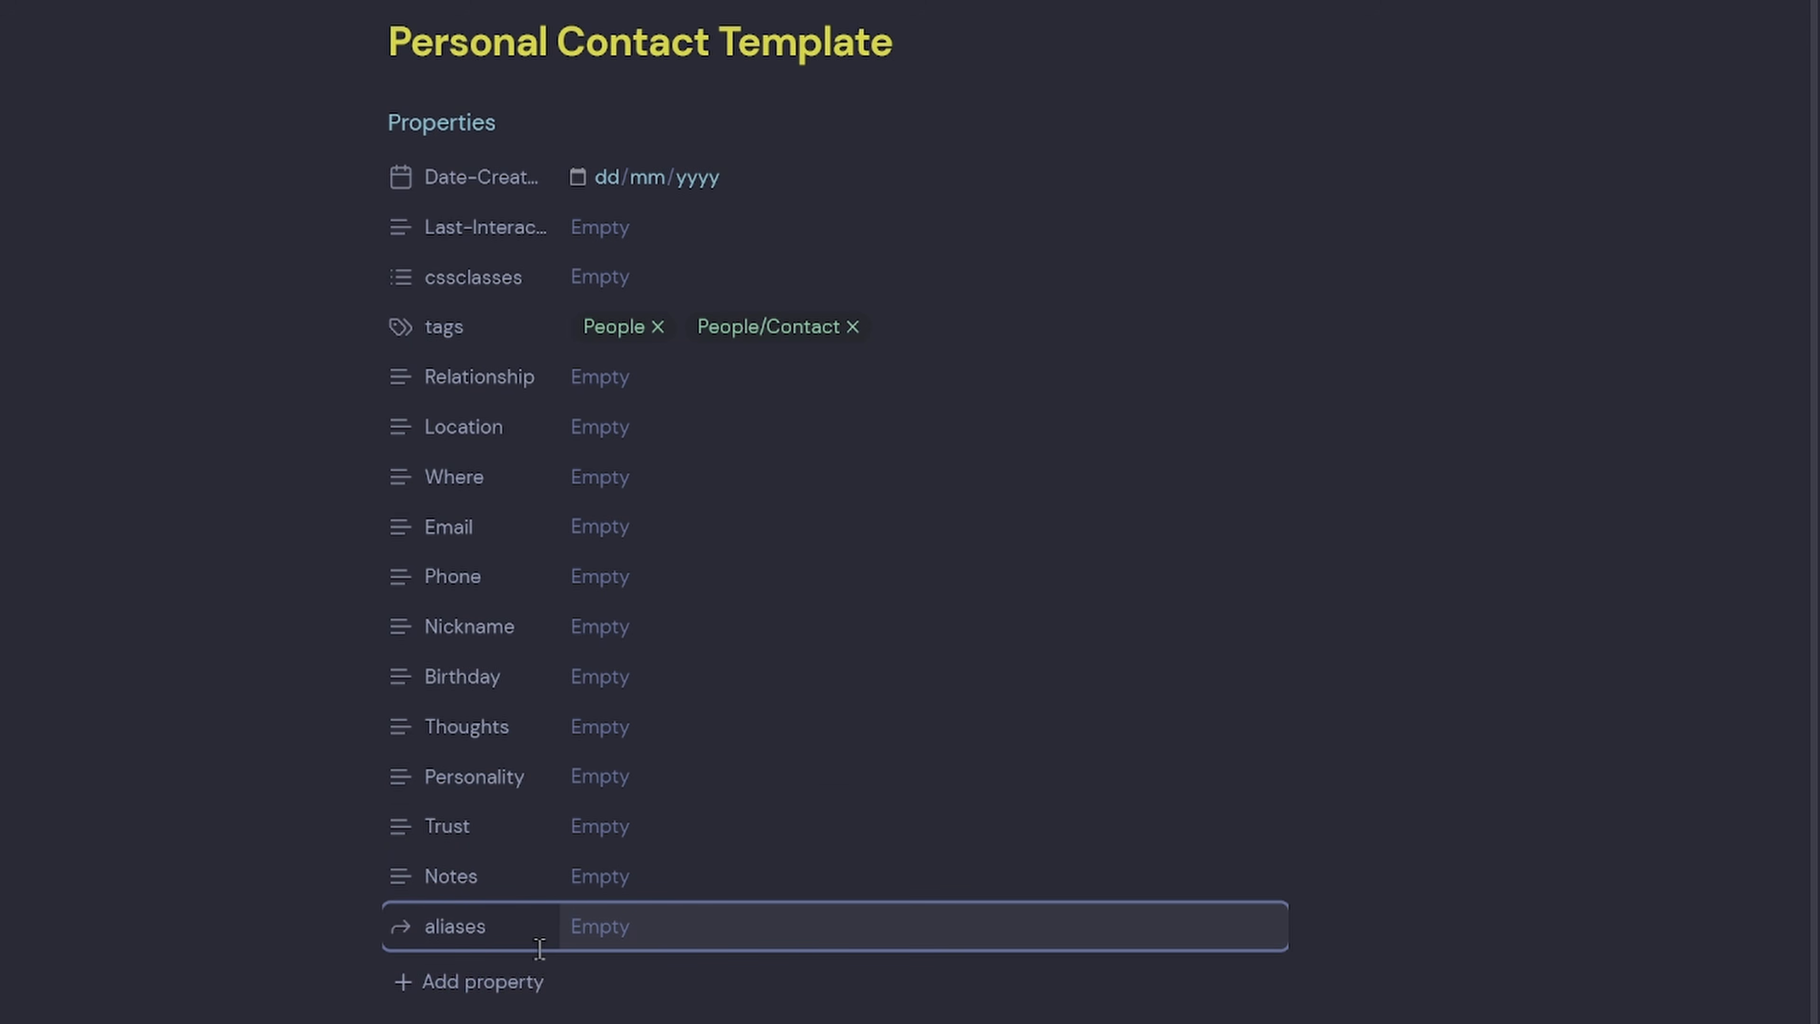
key("Return")
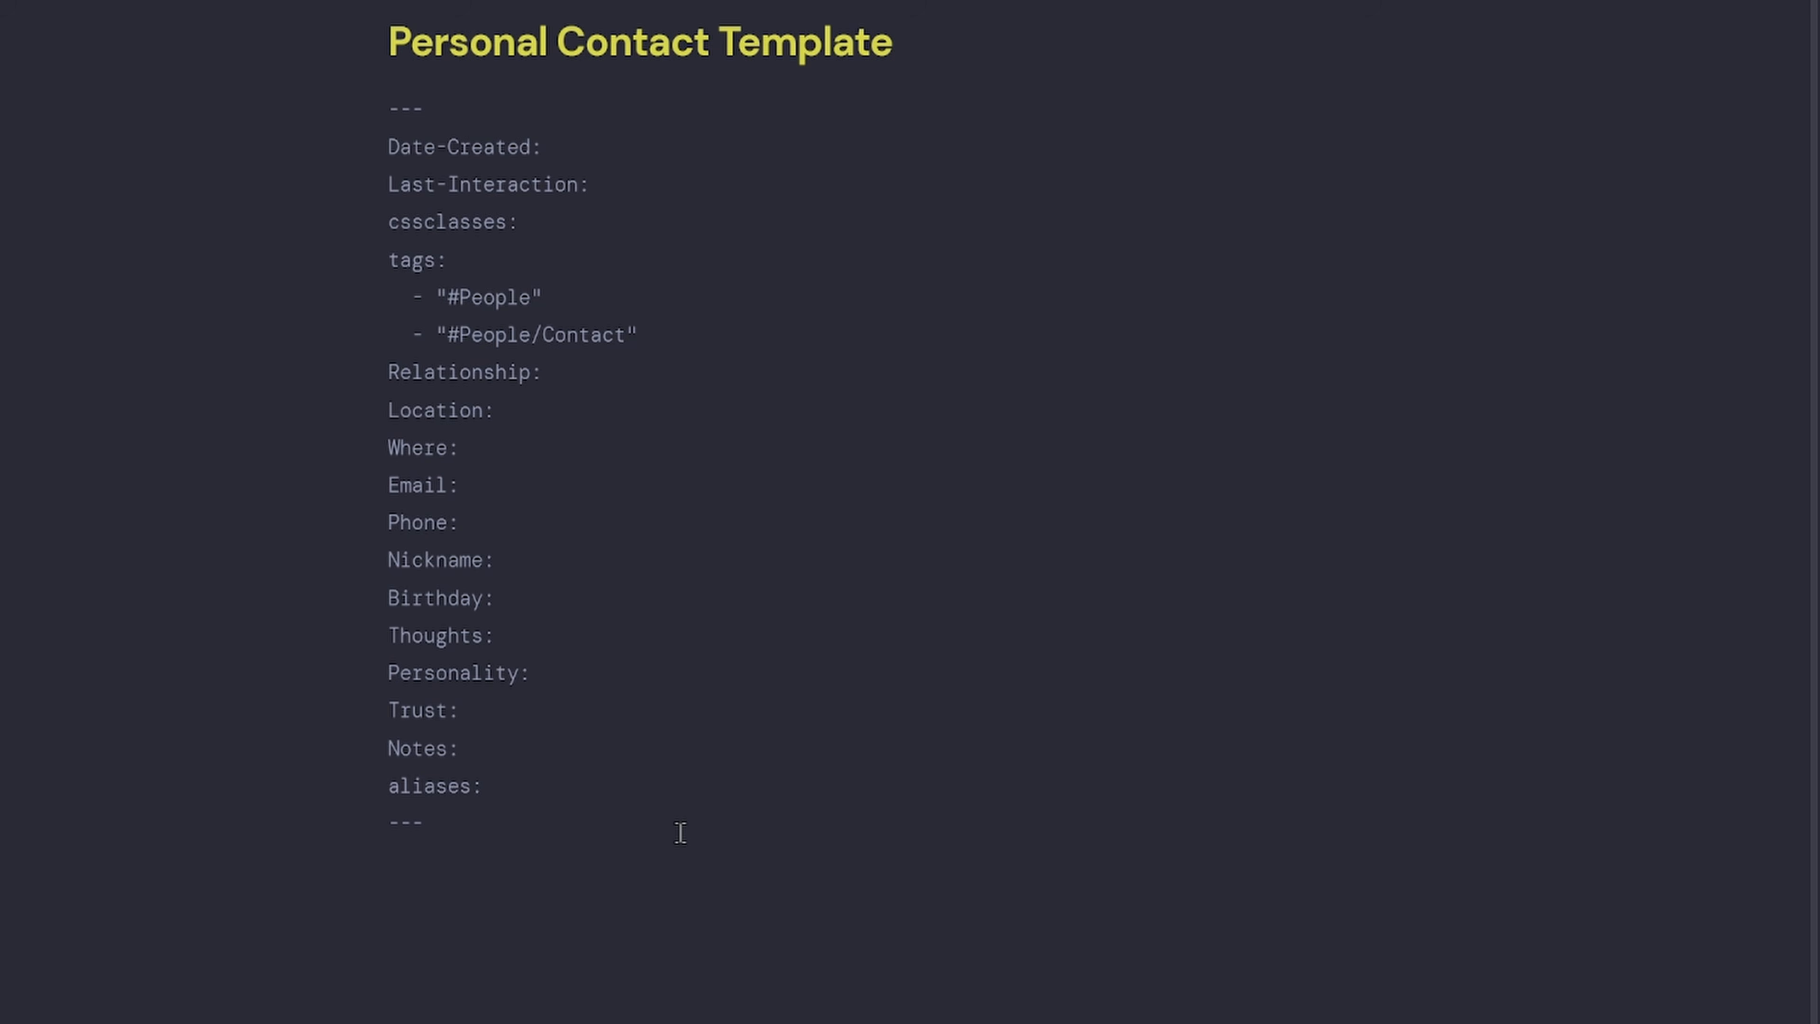
Below the frontmatter, add a ```meta-bind-embed block linking [[Metabind People Navigation Buttons]].
scroll(743, 932, "down", 9)
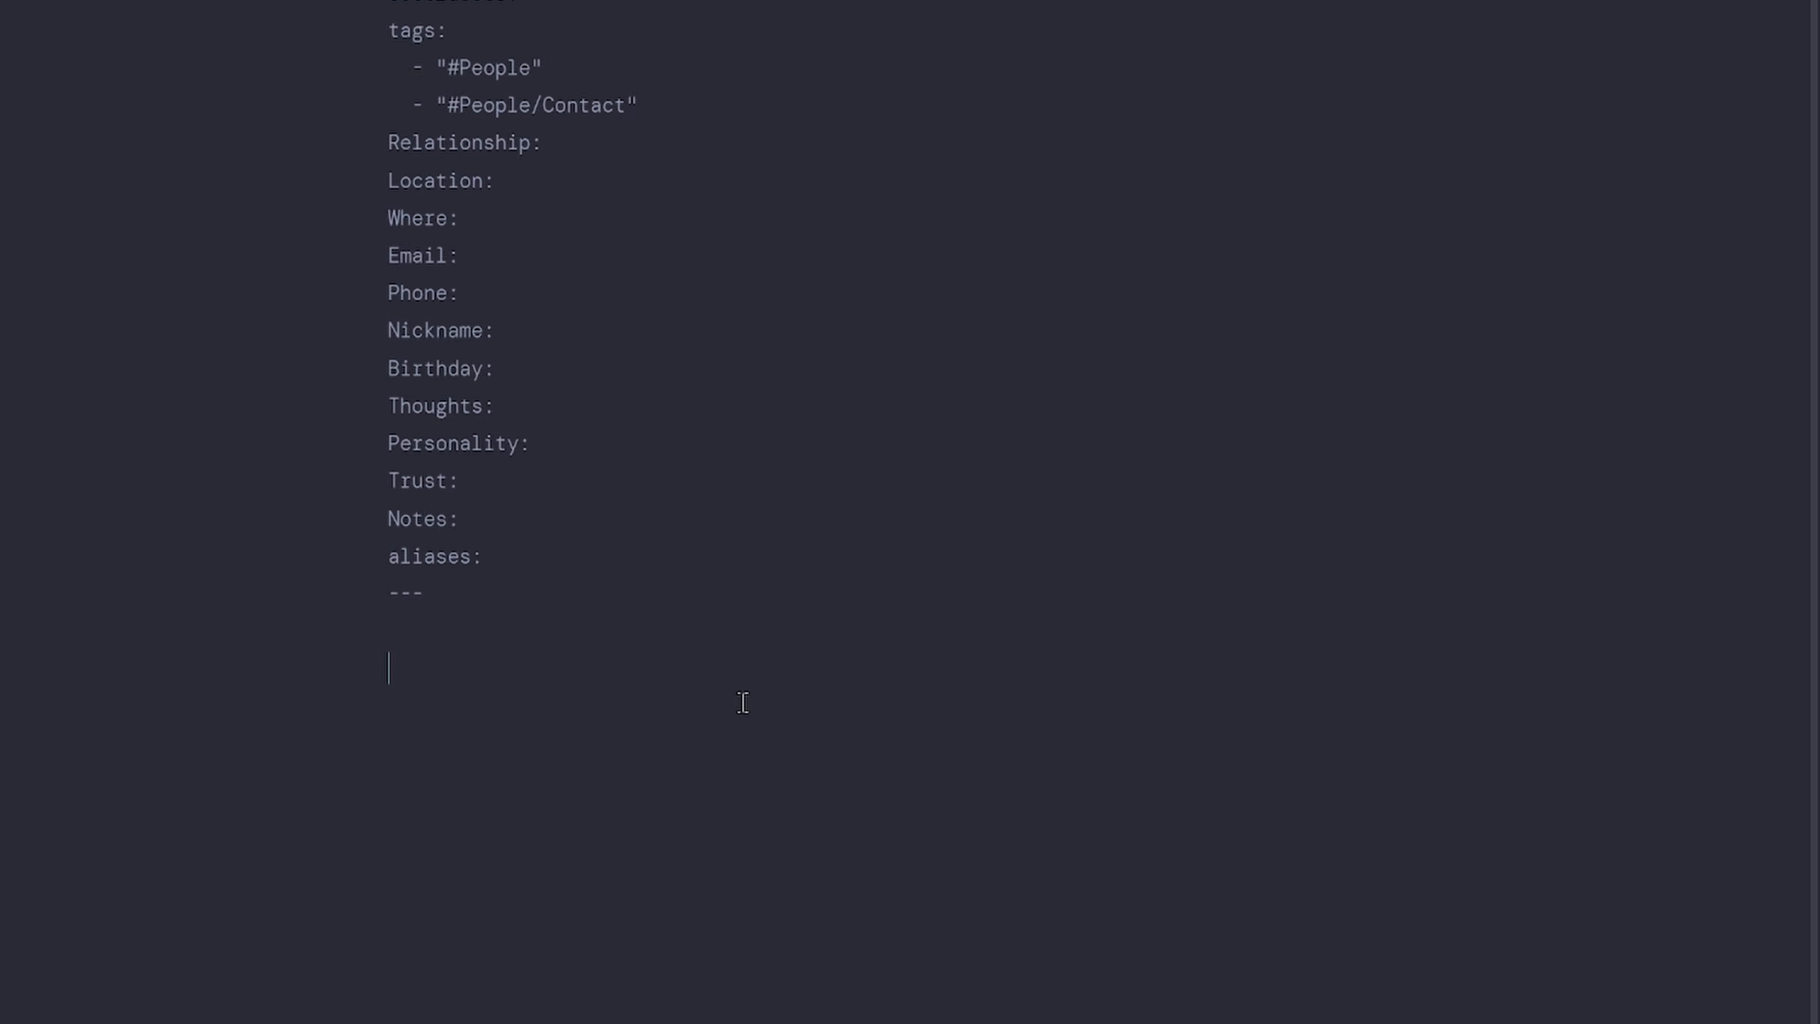
type("```meta-bind")
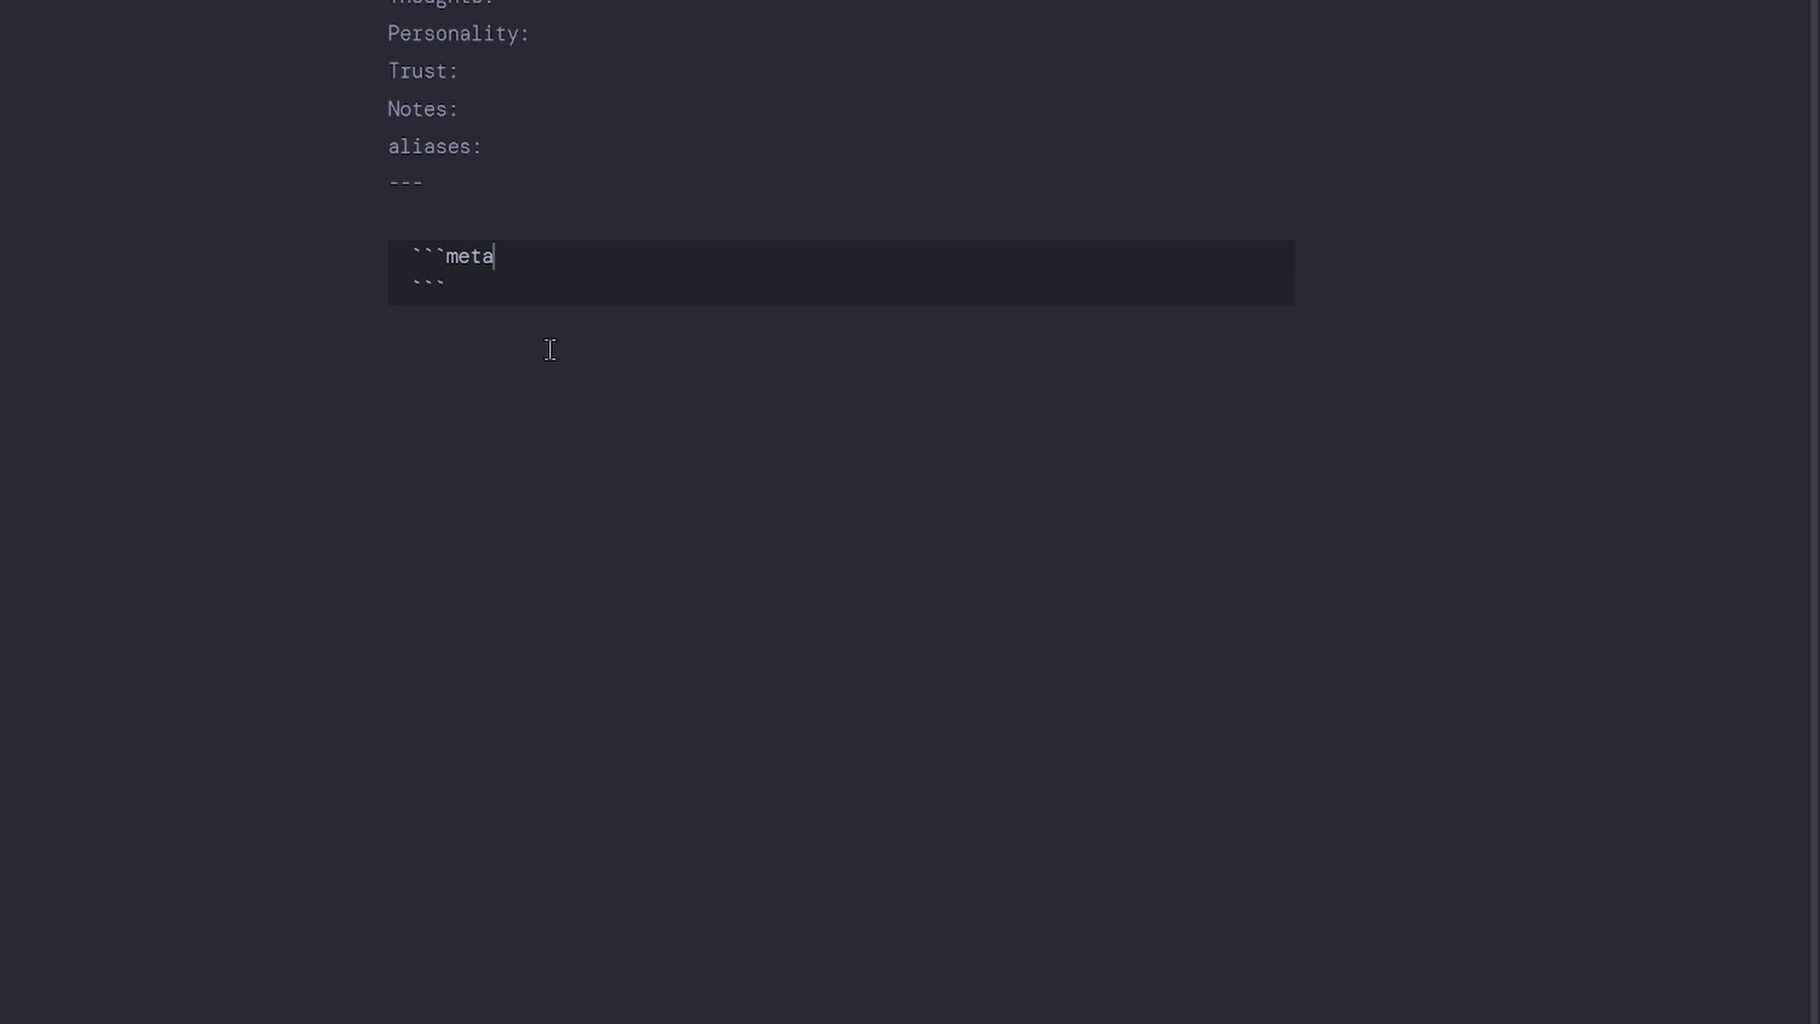
type("-embed")
key("Return")
type("[[")
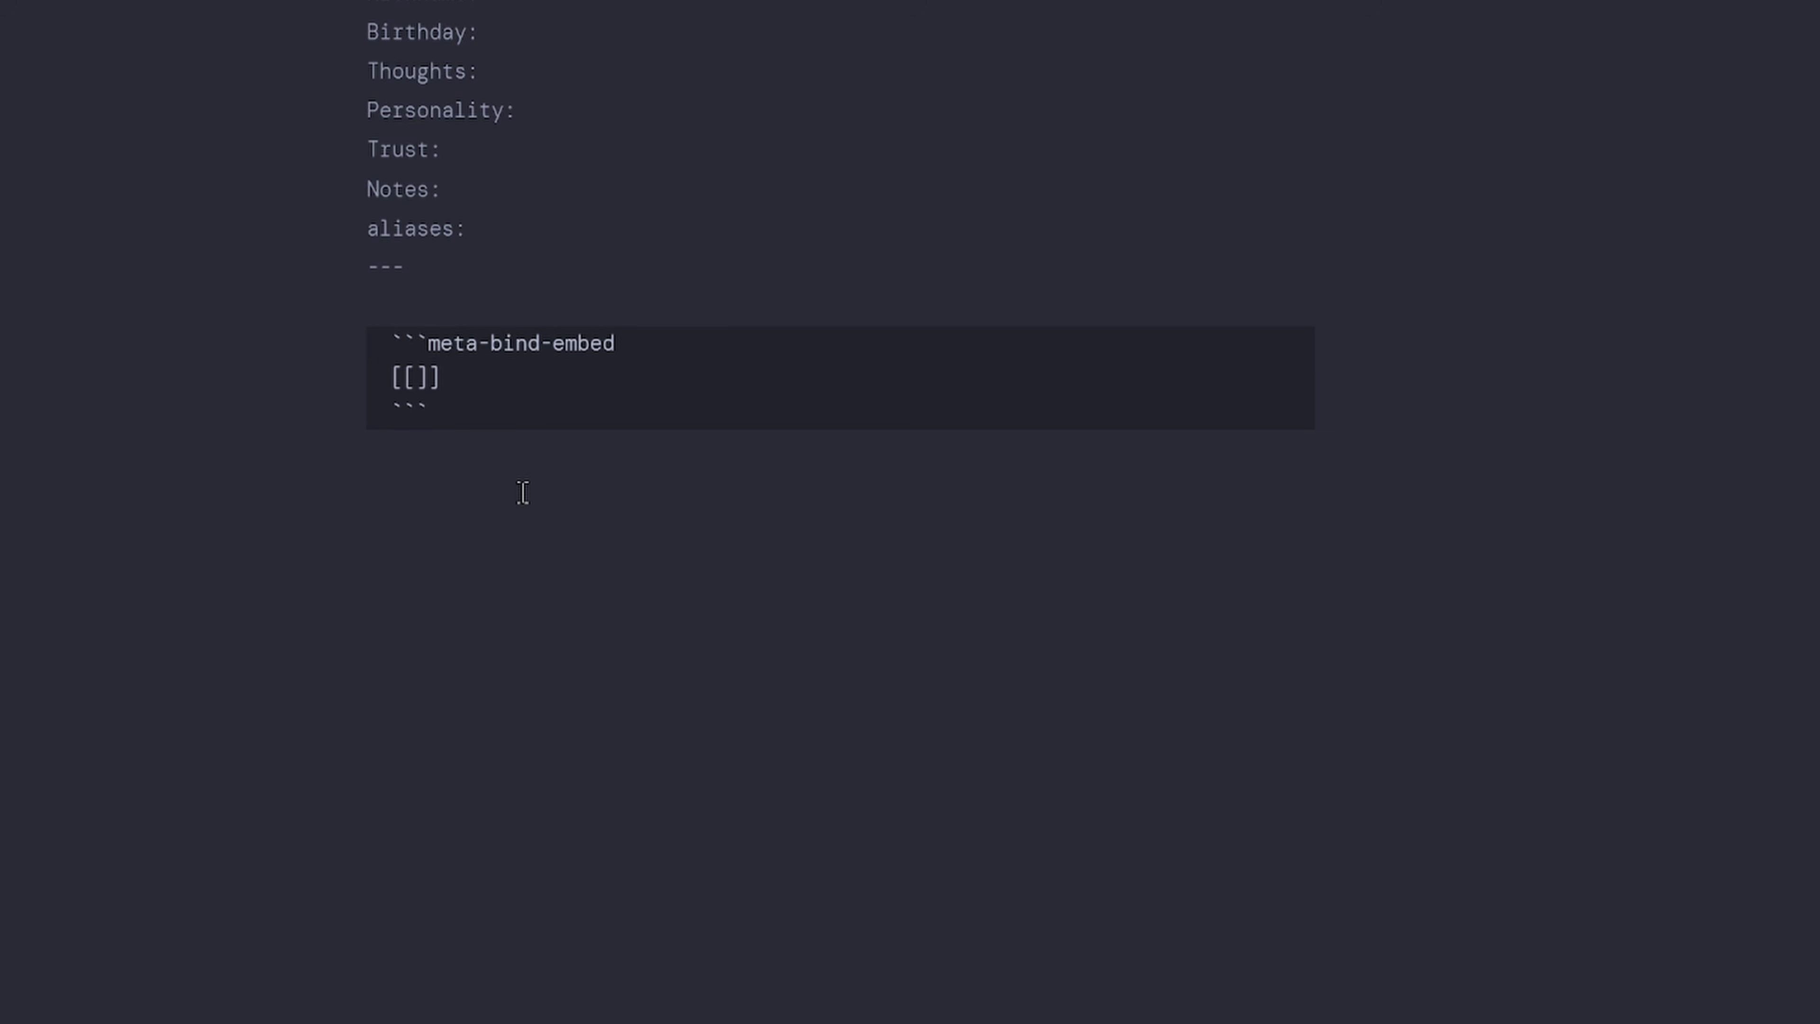
type("Meta")
key("BackSpace")
type("bind People ")
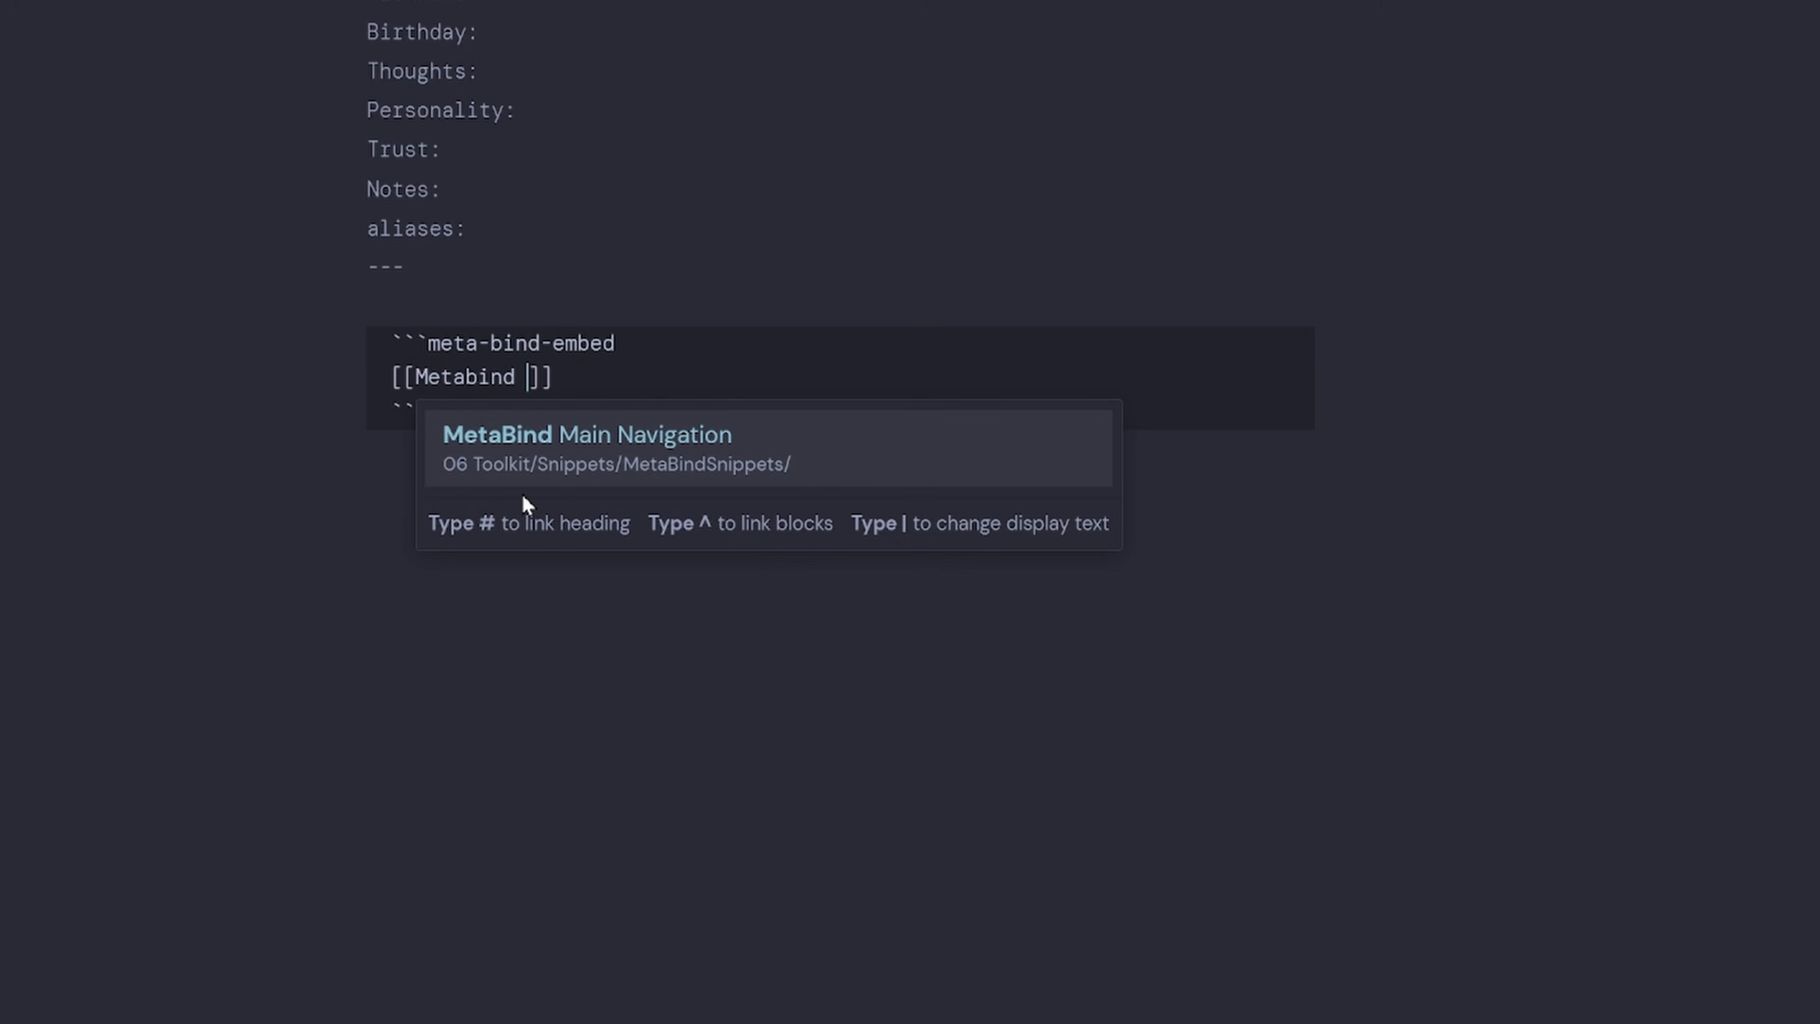
type("Navigation Butto")
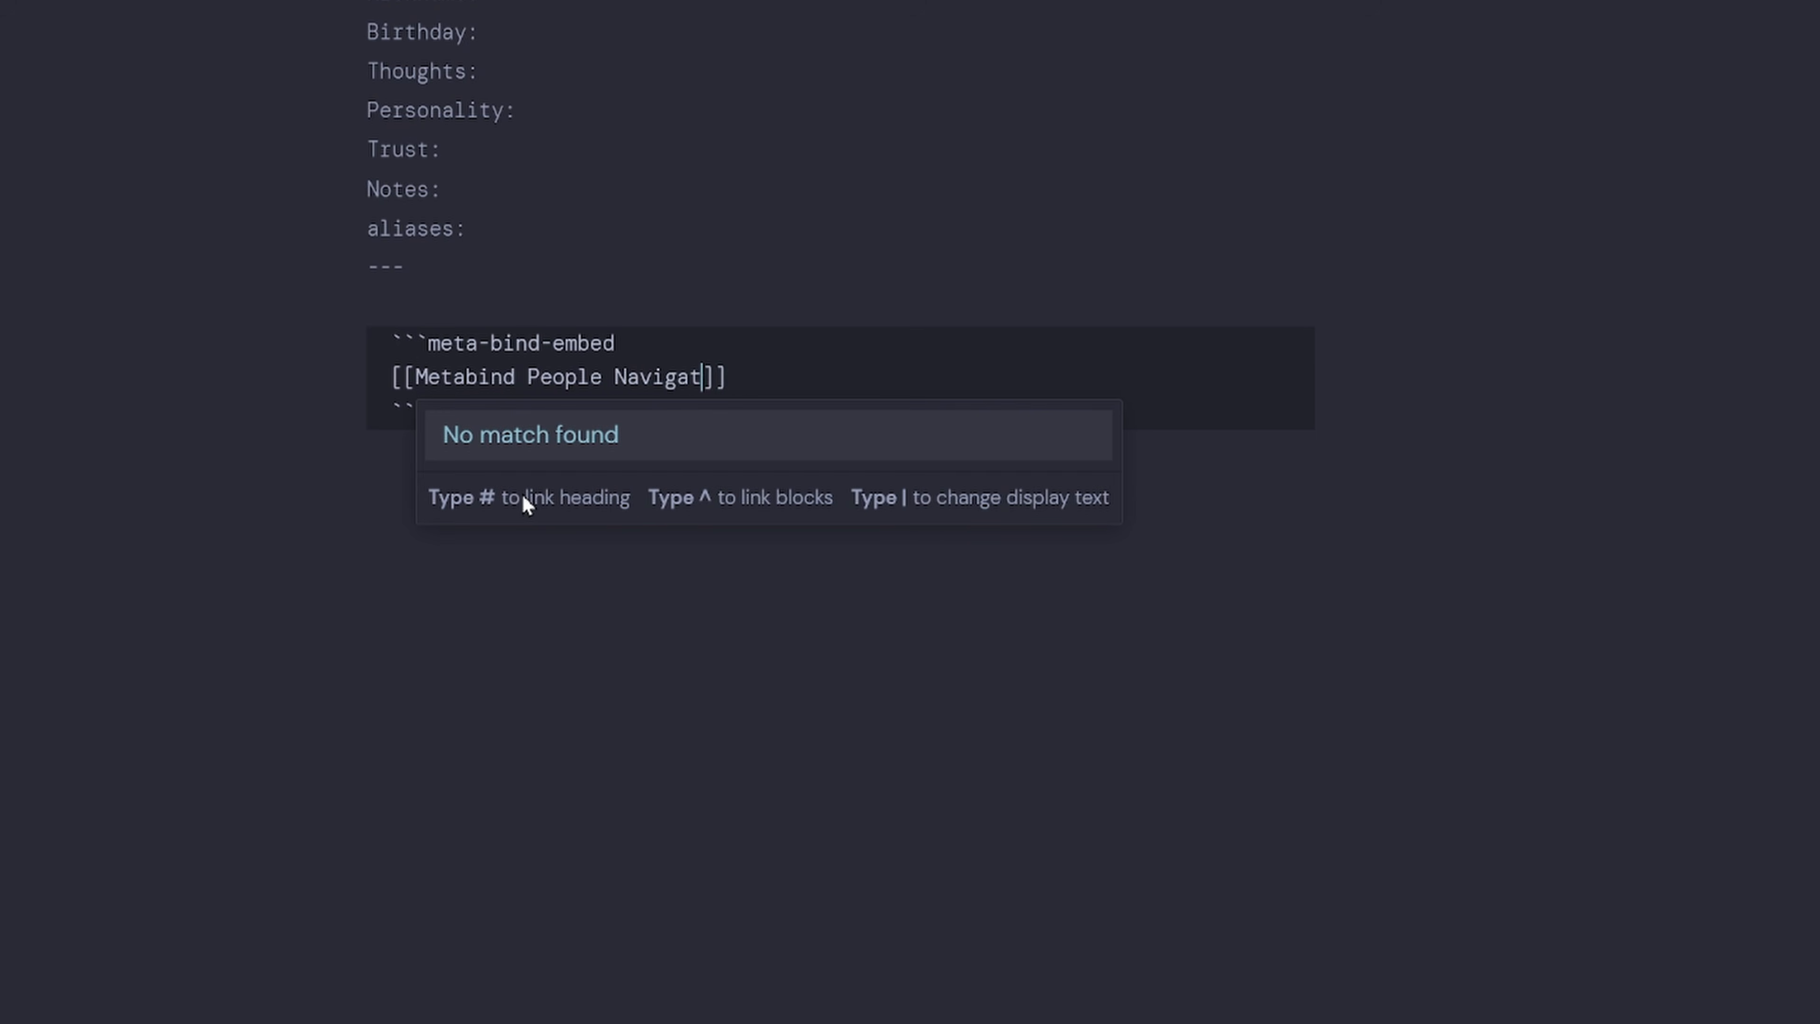
type("ns")
key("Return")
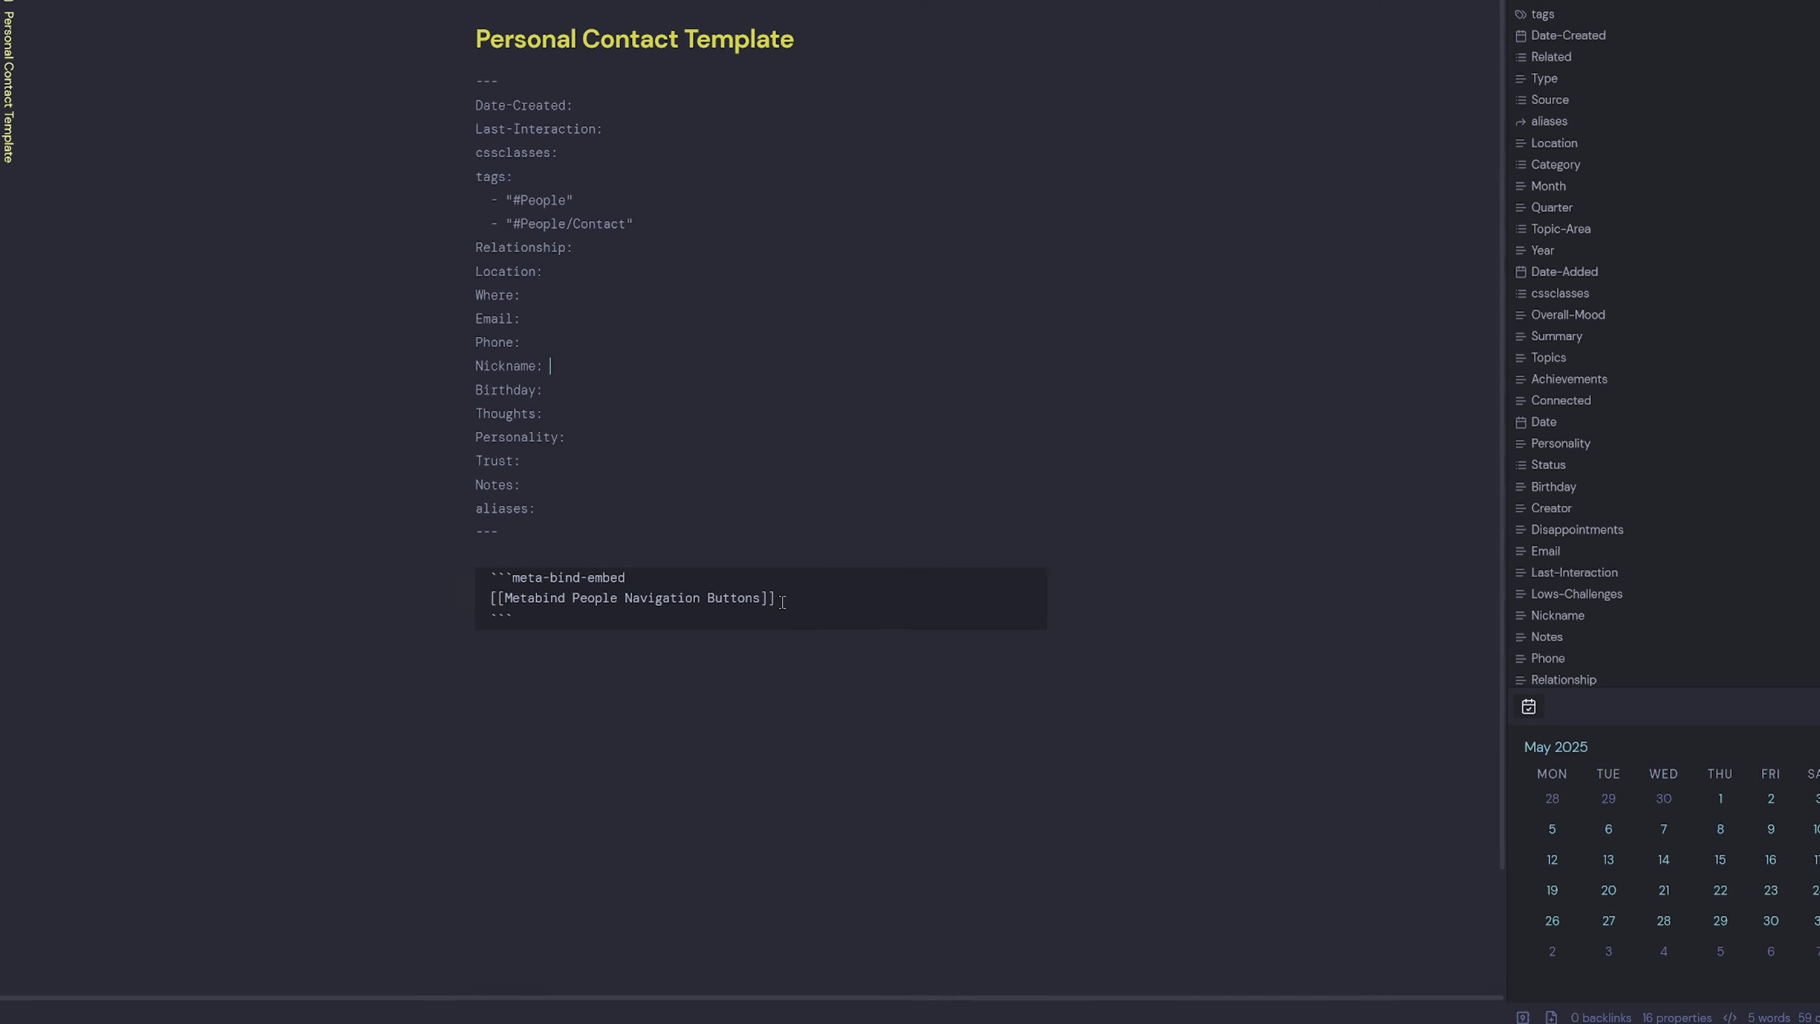
Select the linked name Metabind People Navigation Buttons and reveal the vault's file tree.
left_click_drag(839, 377, 577, 380)
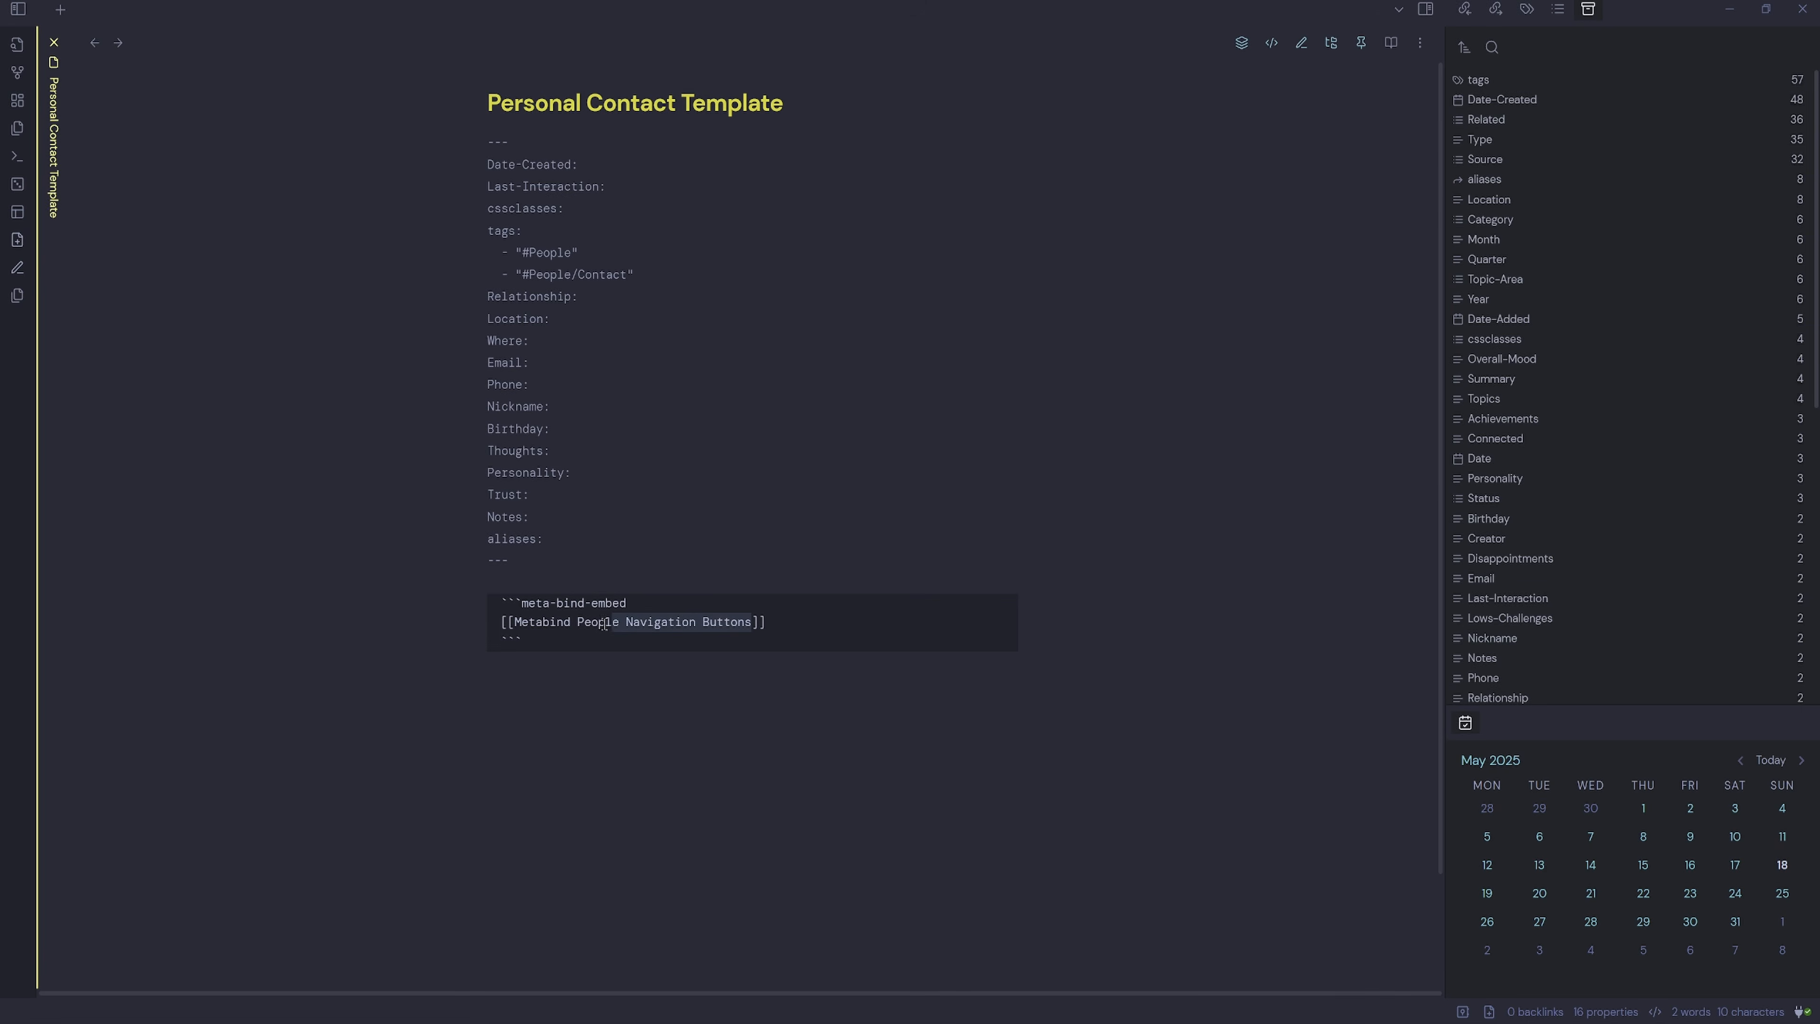
left_click_drag(603, 624, 516, 624)
key("ctrl+c")
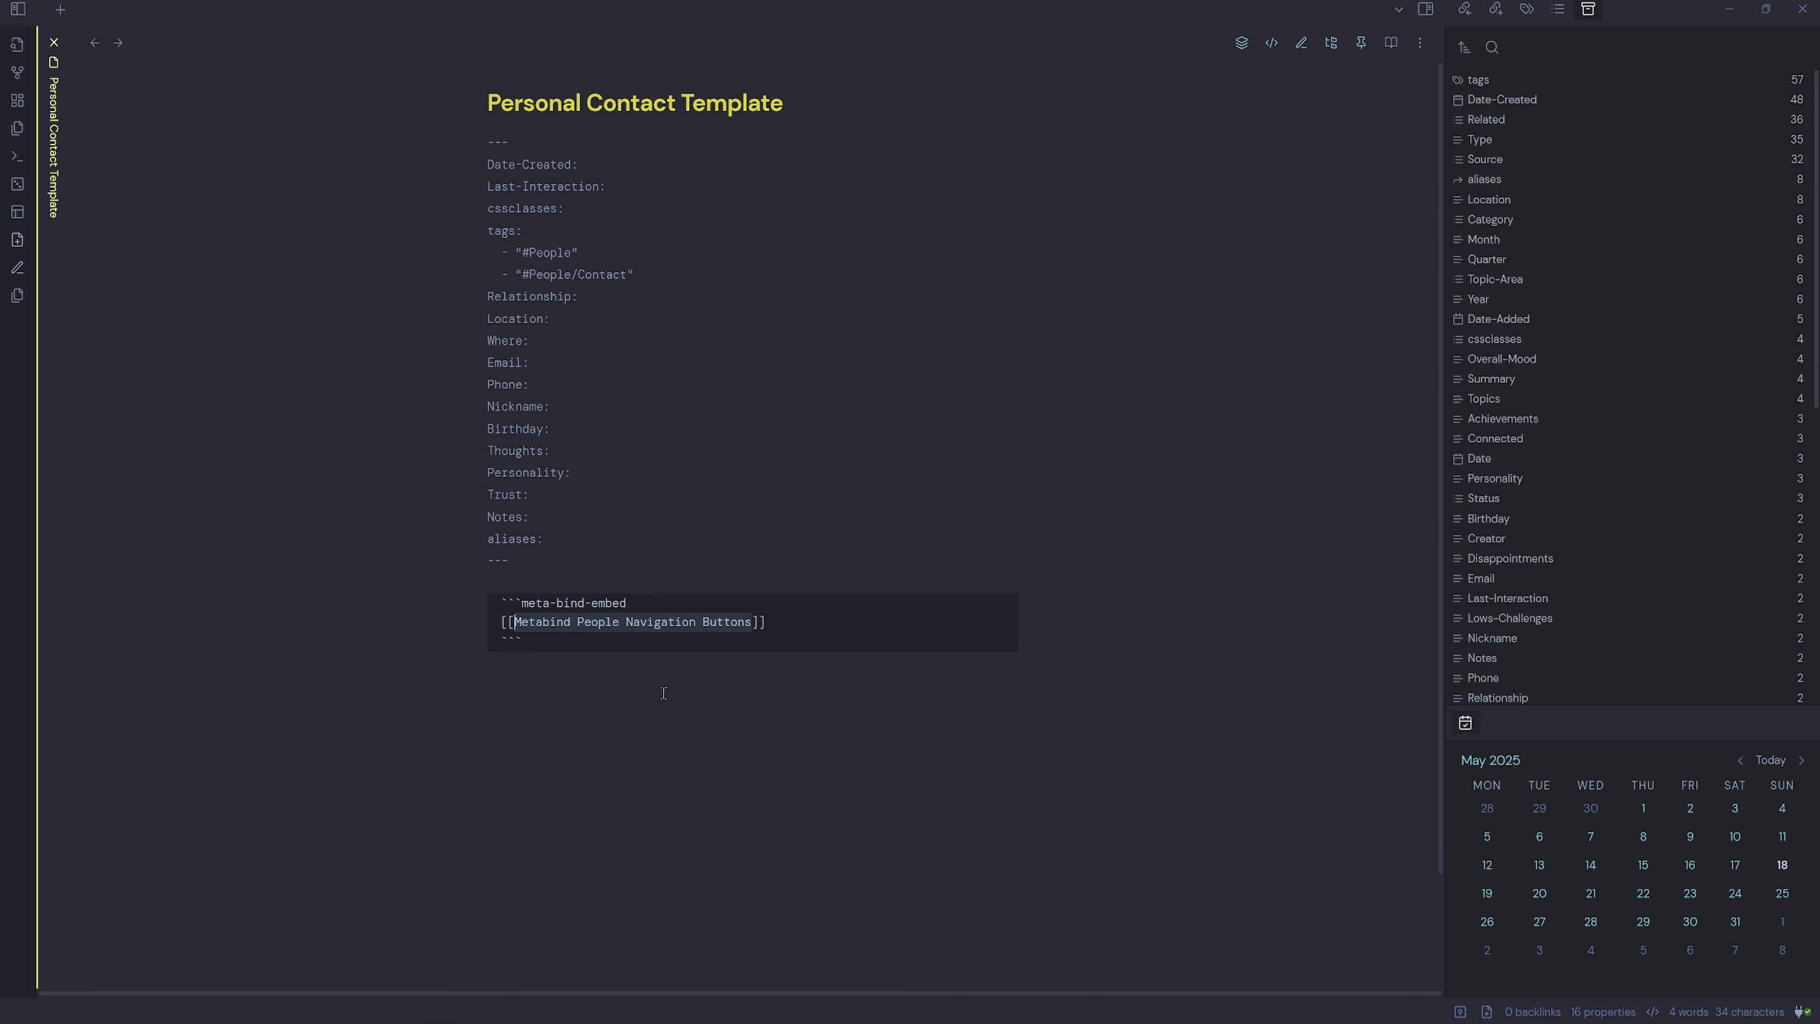
left_click(18, 8)
Add a note titled Metabind People Navigation Buttons in Snippets > MetaBindSnippets, then return to the template.
left_click(92, 312)
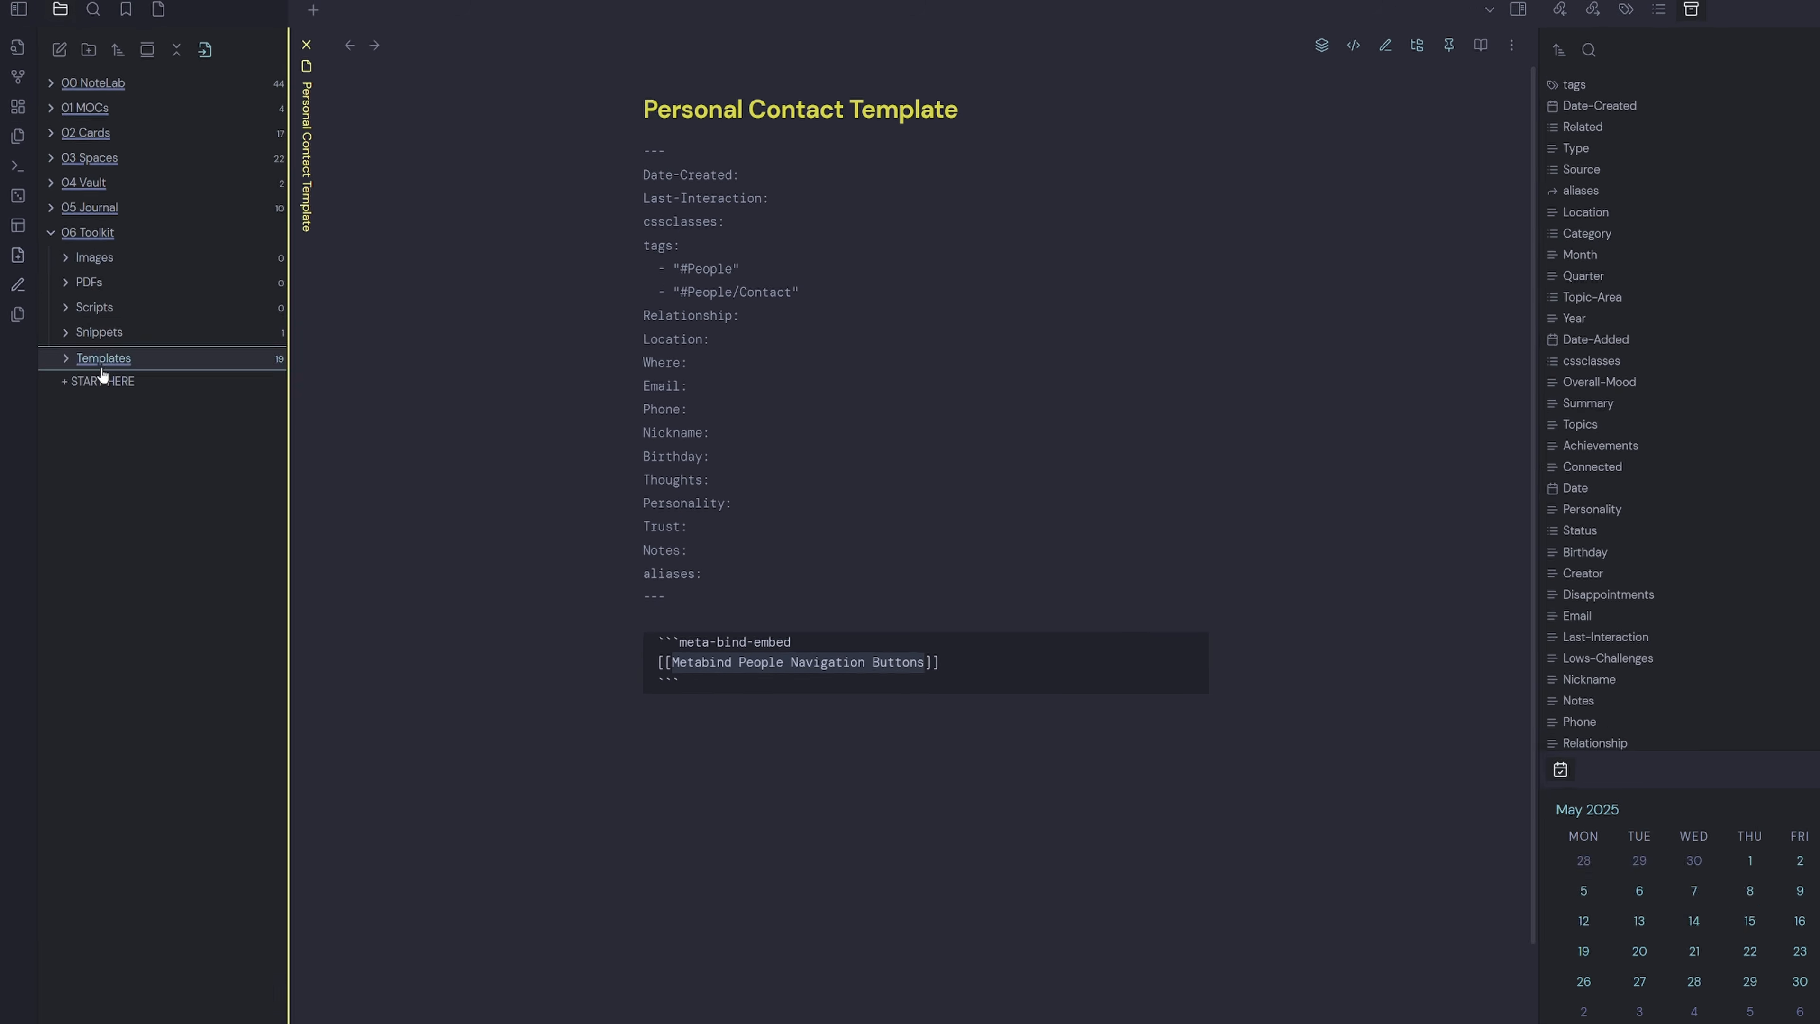
left_click(153, 339)
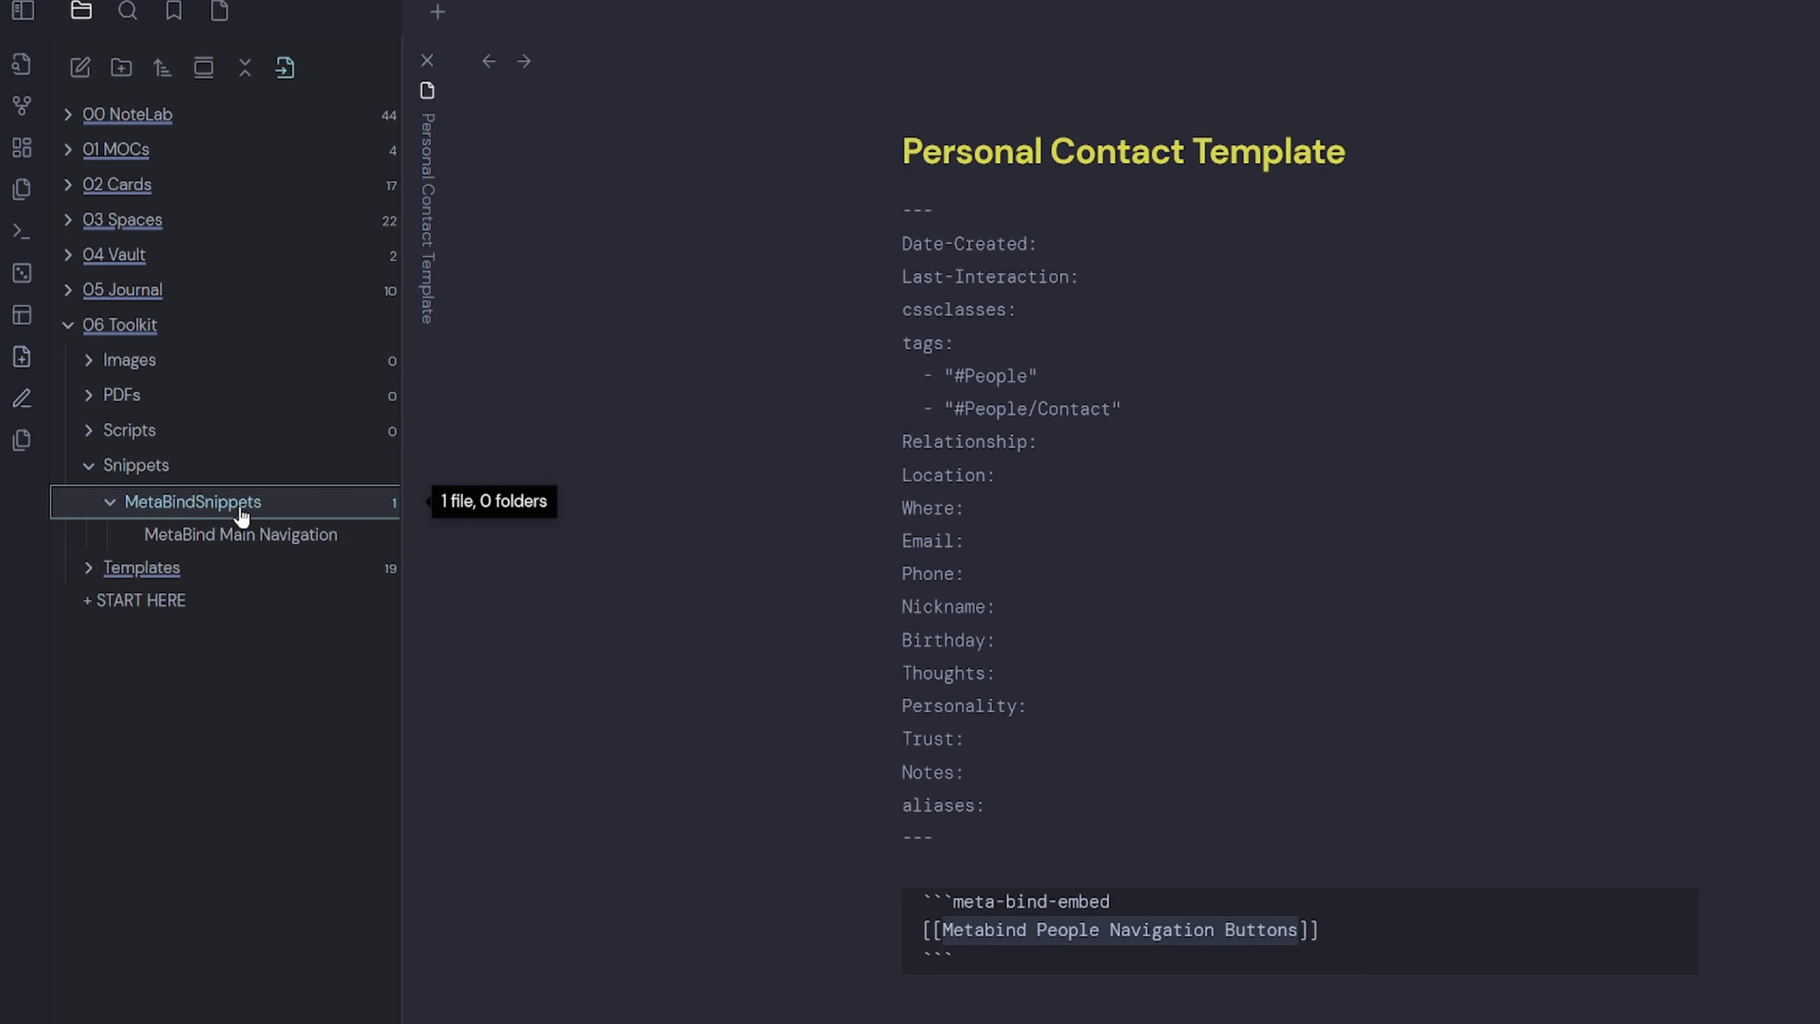
right_click(217, 517)
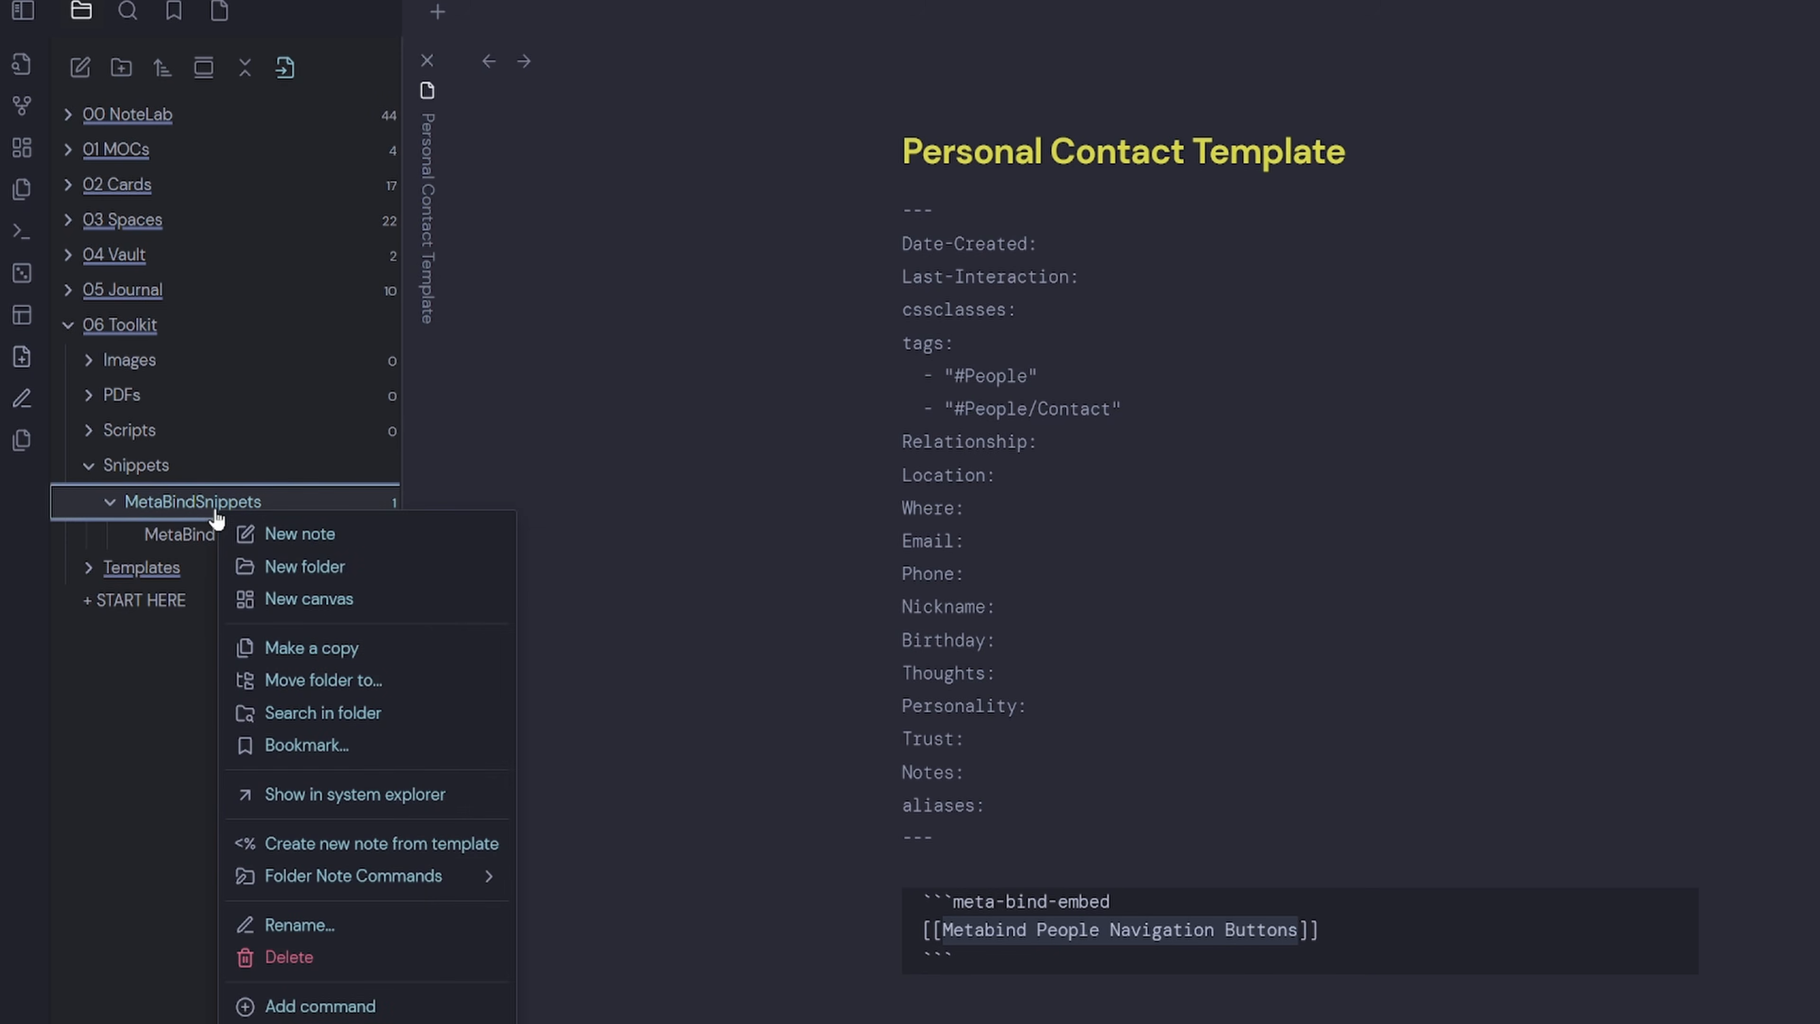
left_click(299, 539)
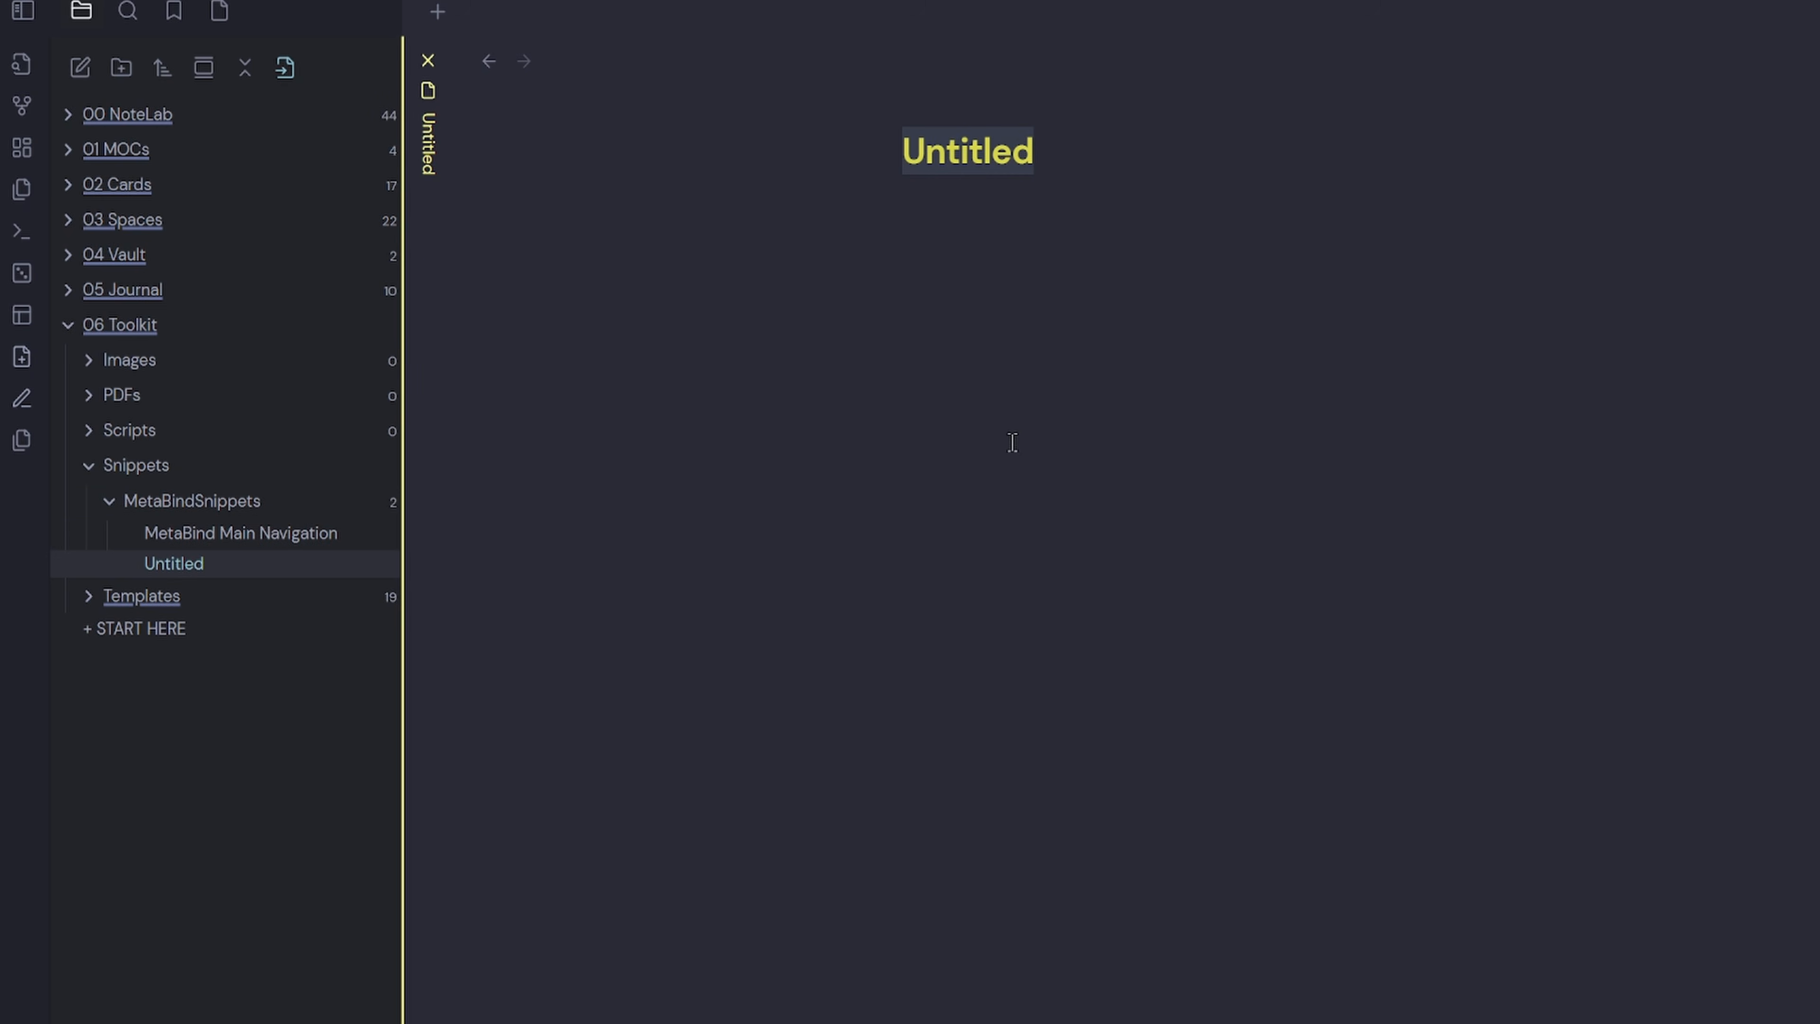
key("ctrl+v")
key("Return")
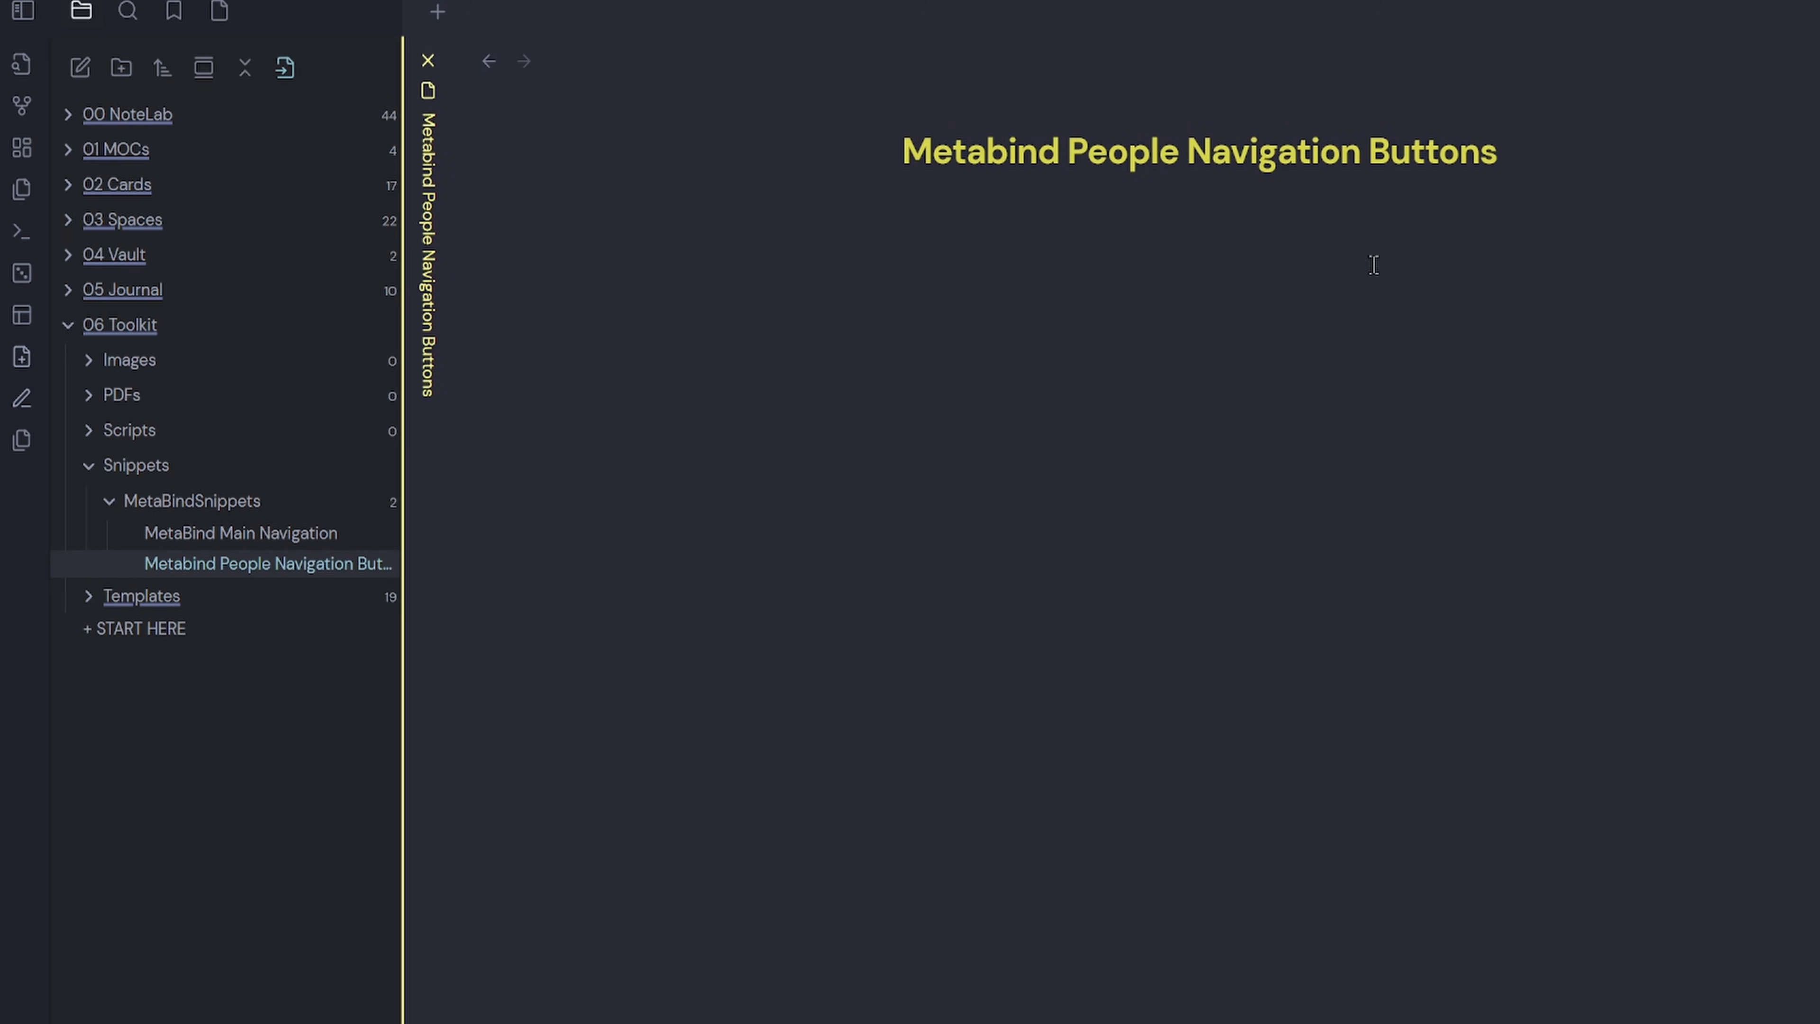
left_click(490, 63)
key("Return")
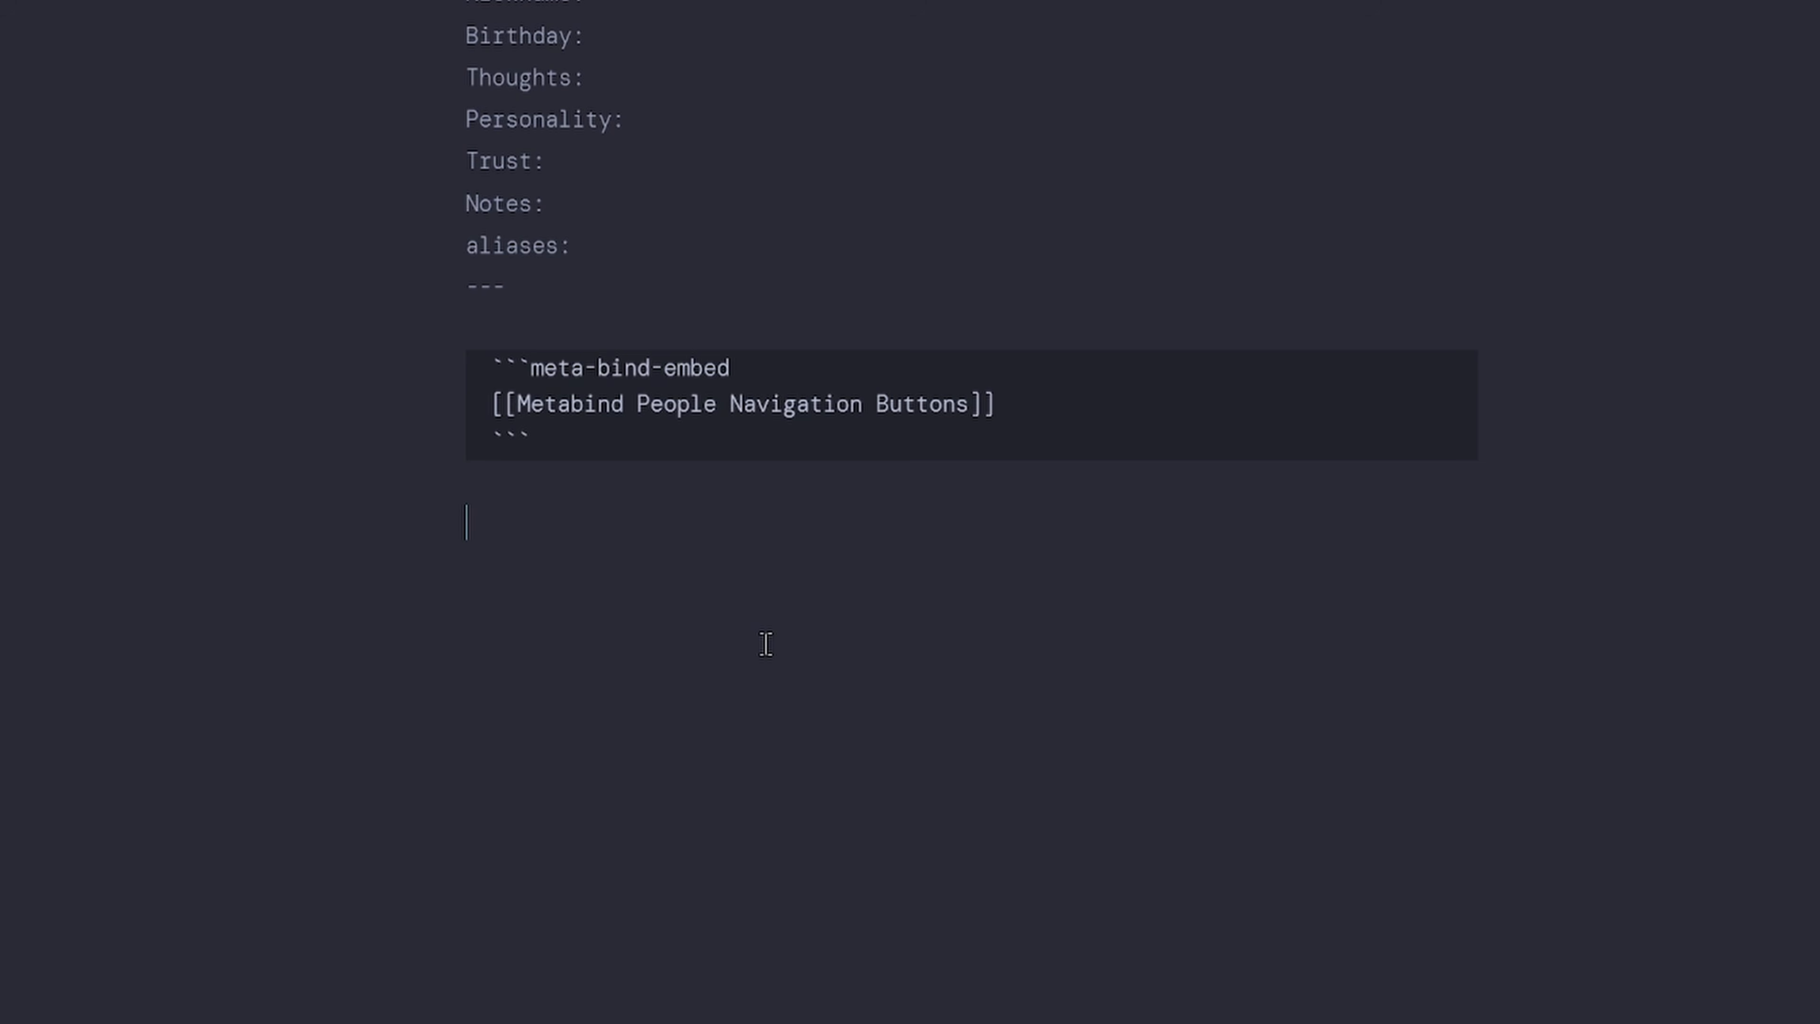
Type a >[!summary] callout with <% tp.file.cursor() %> on its body line.
type(">")
key("BackSpace")
type("[!summary]")
key("Return")
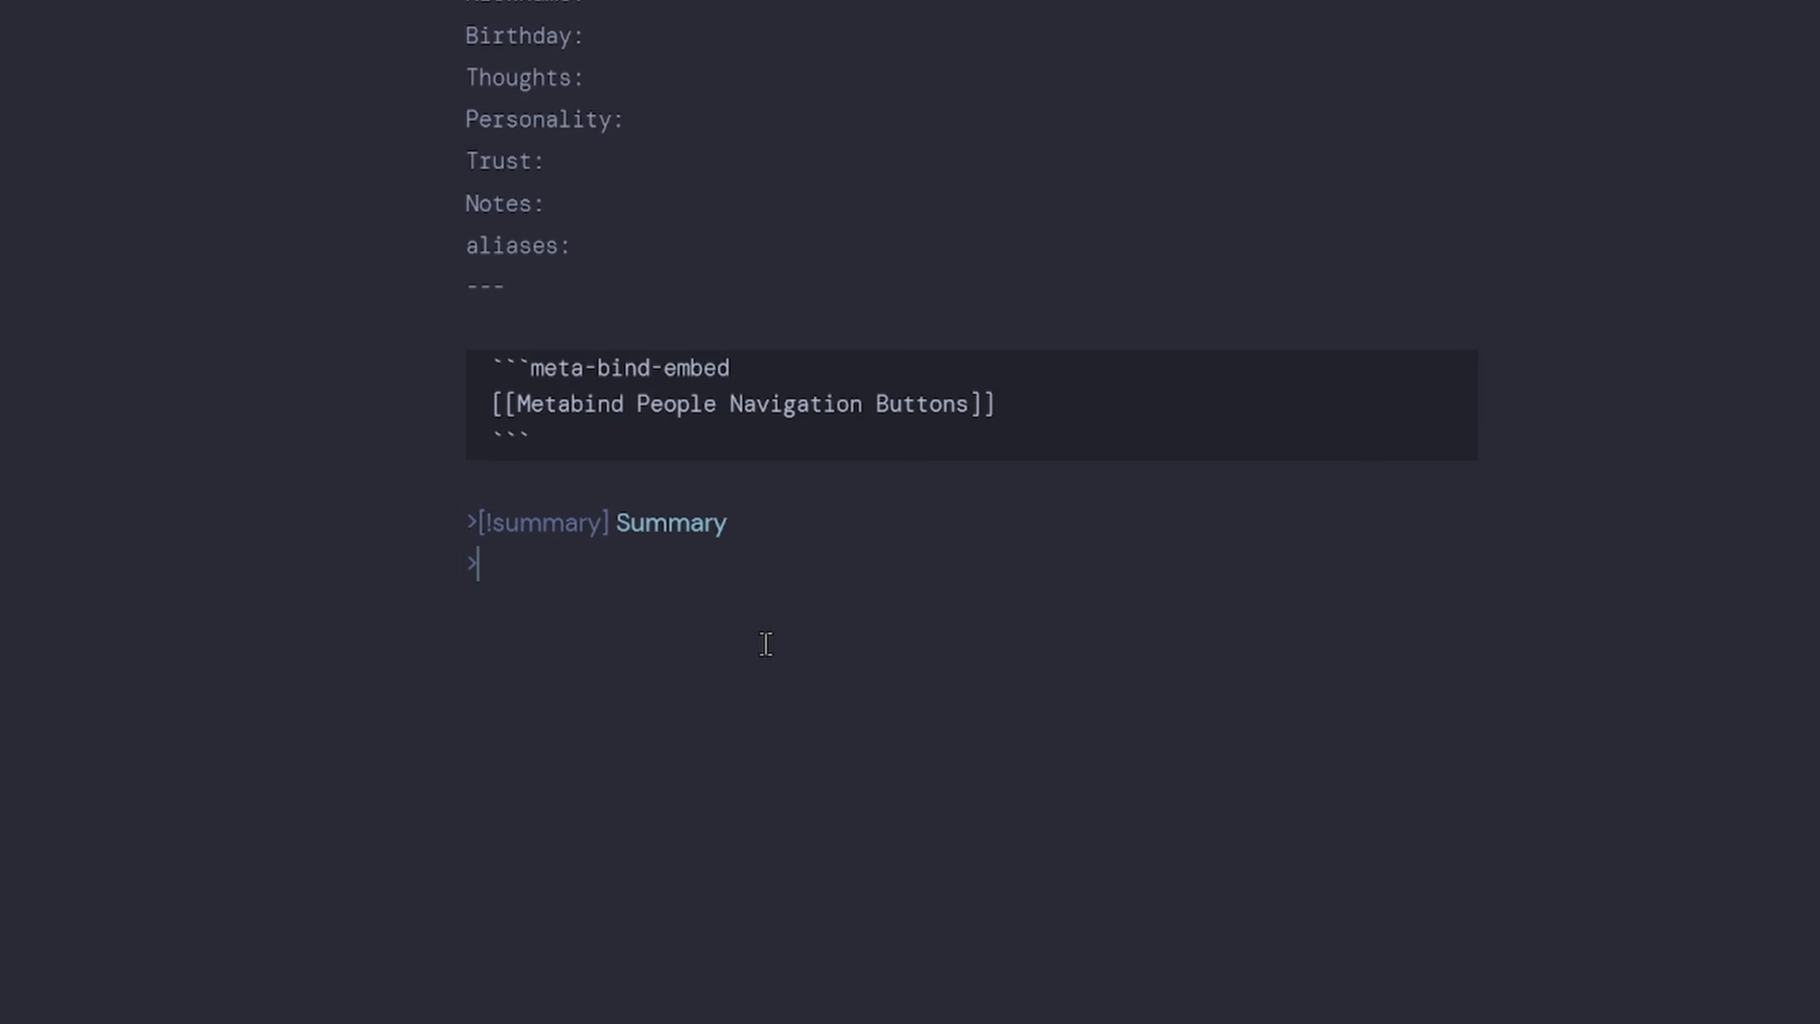
type("<% tp.fi")
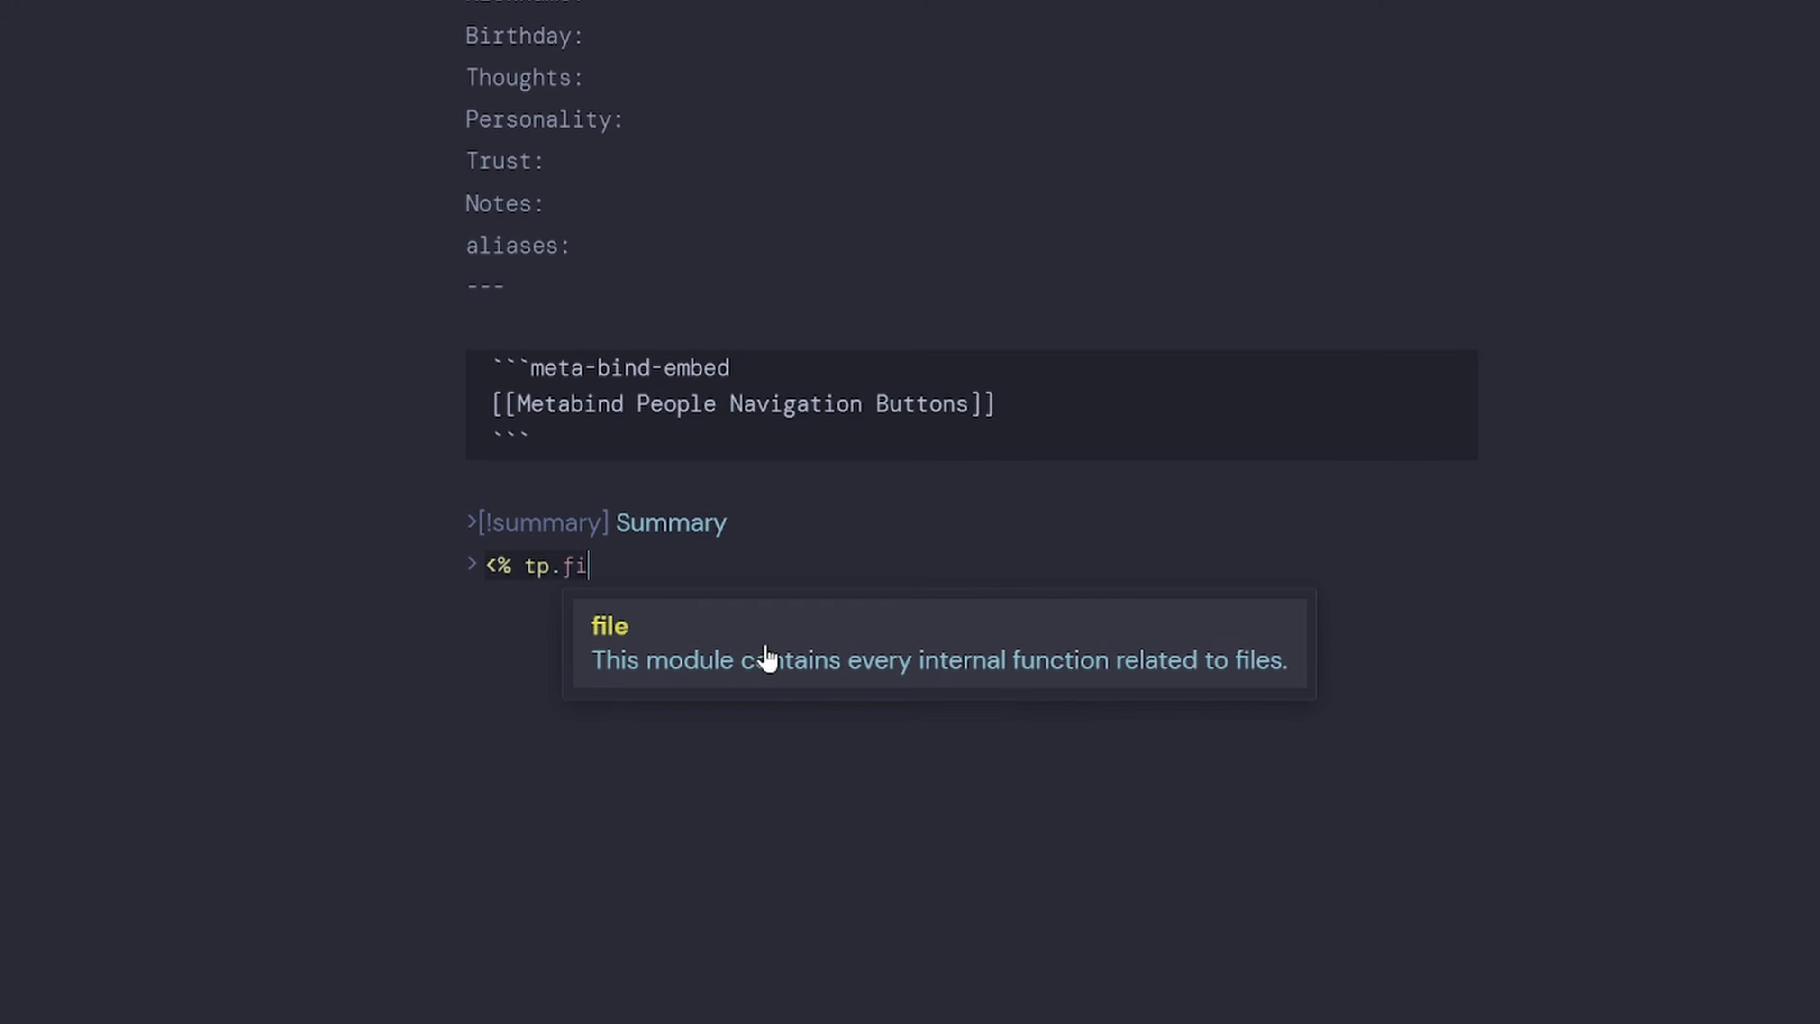
type("le.curso")
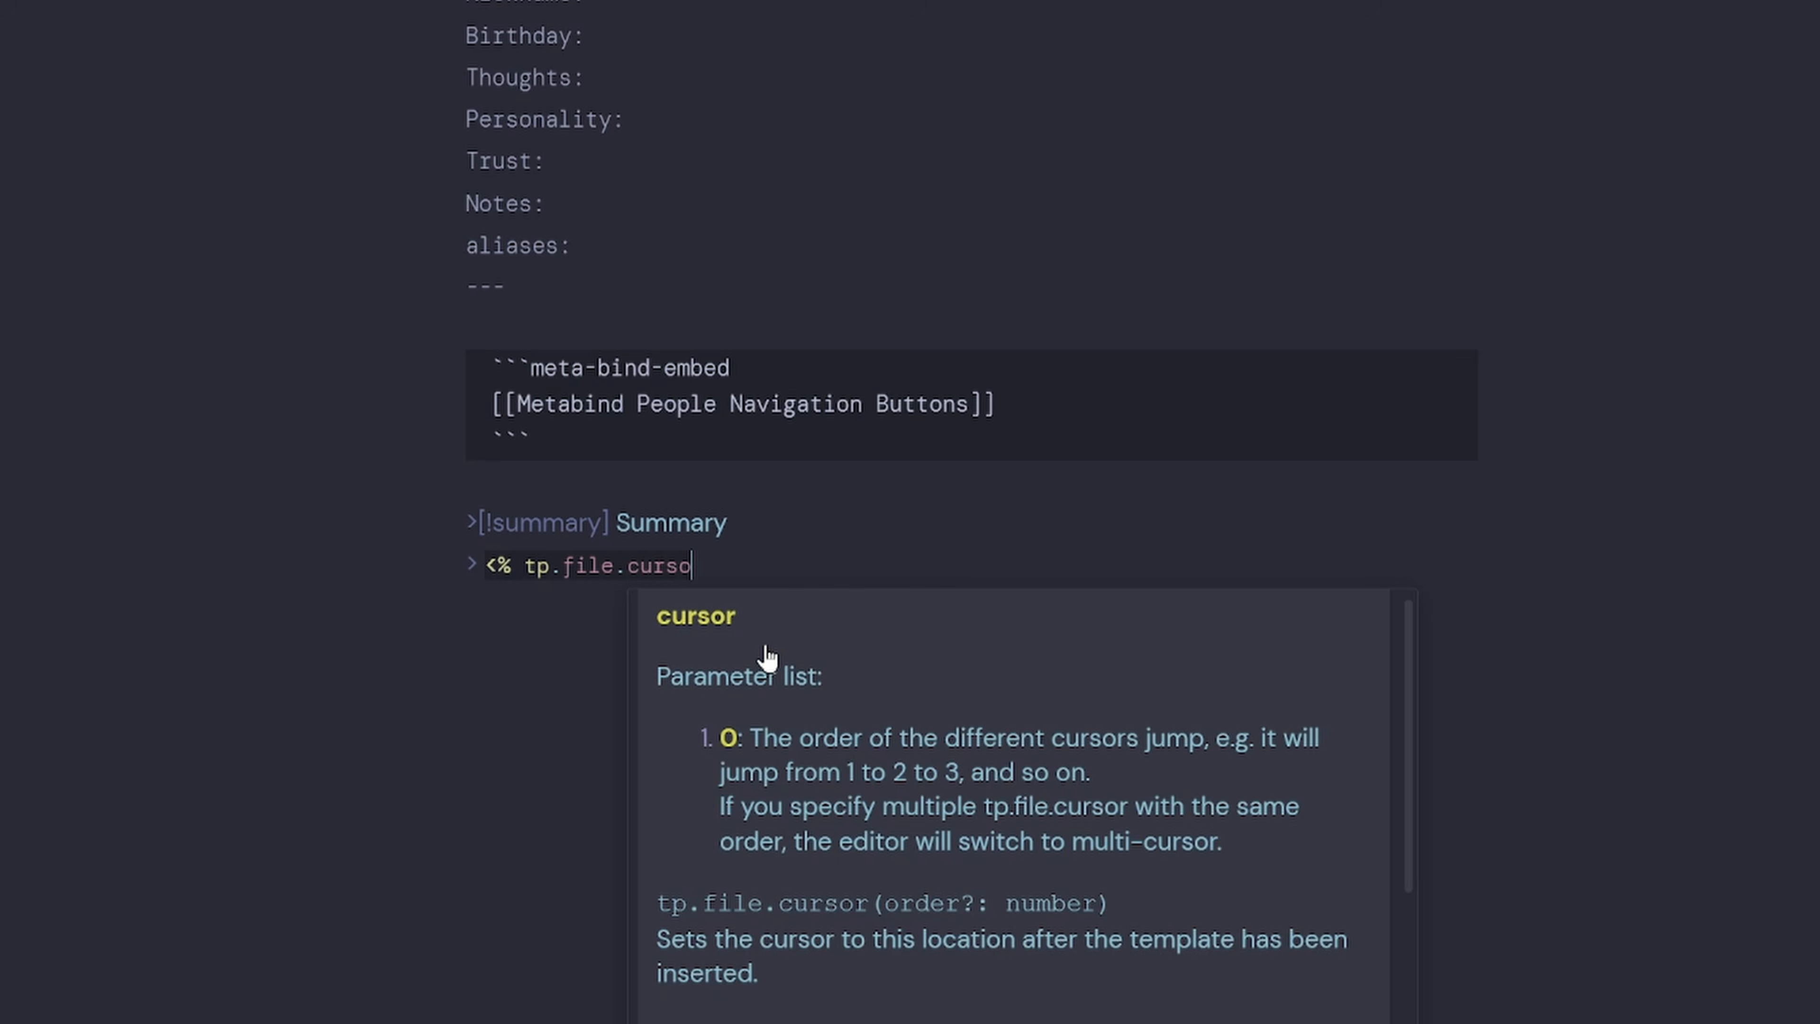
type("r() %")
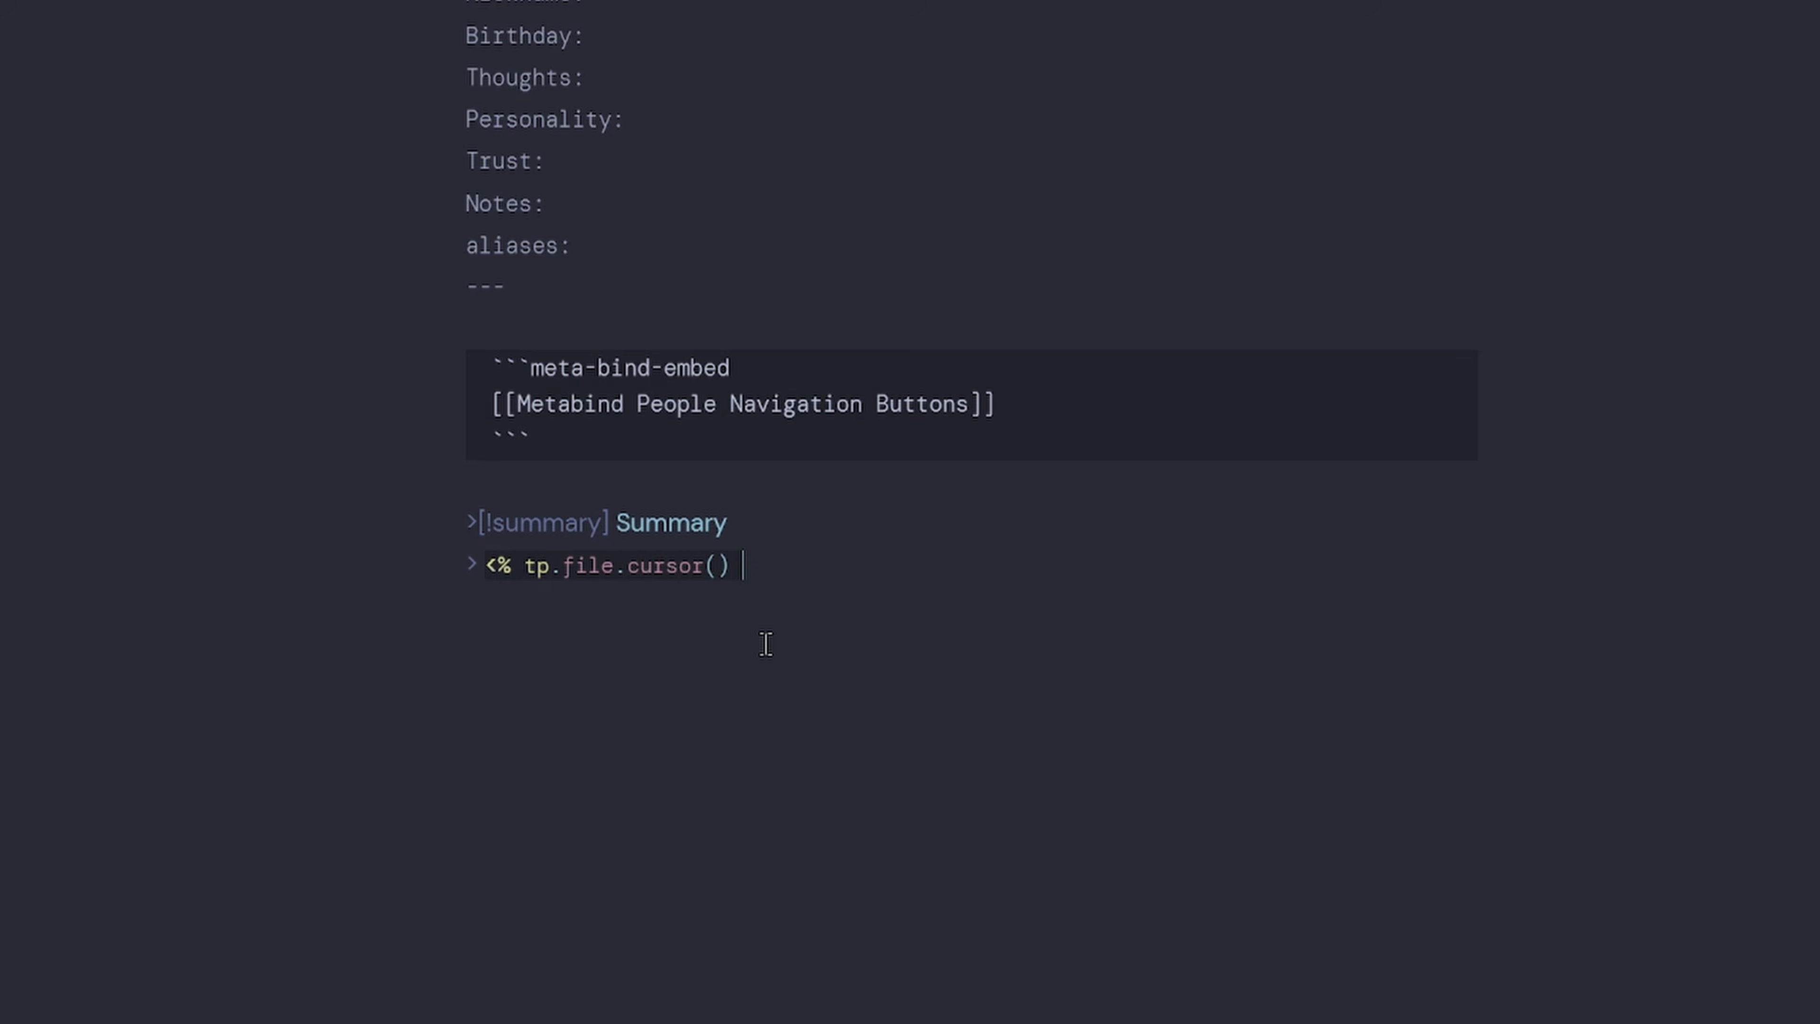
type(">")
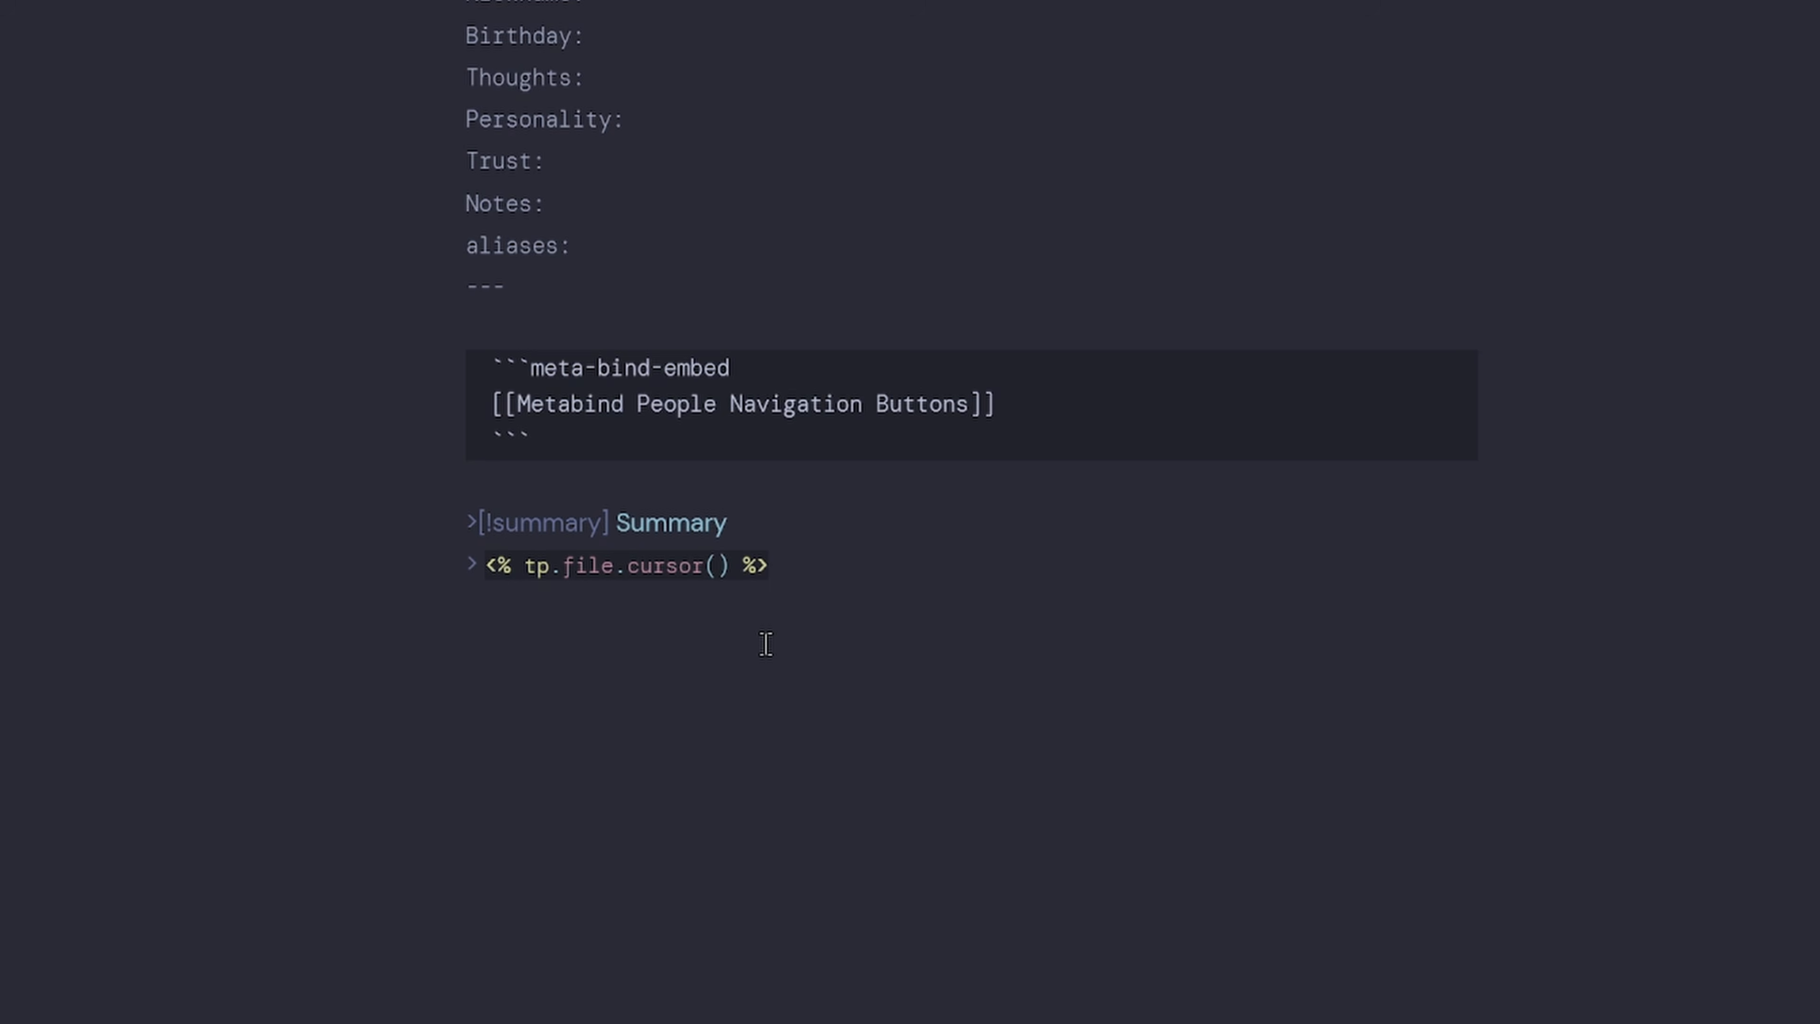
Type a ###### Tracking heading and six prompts, from Overall Thoughts to Nickname/Handle.
type("#")
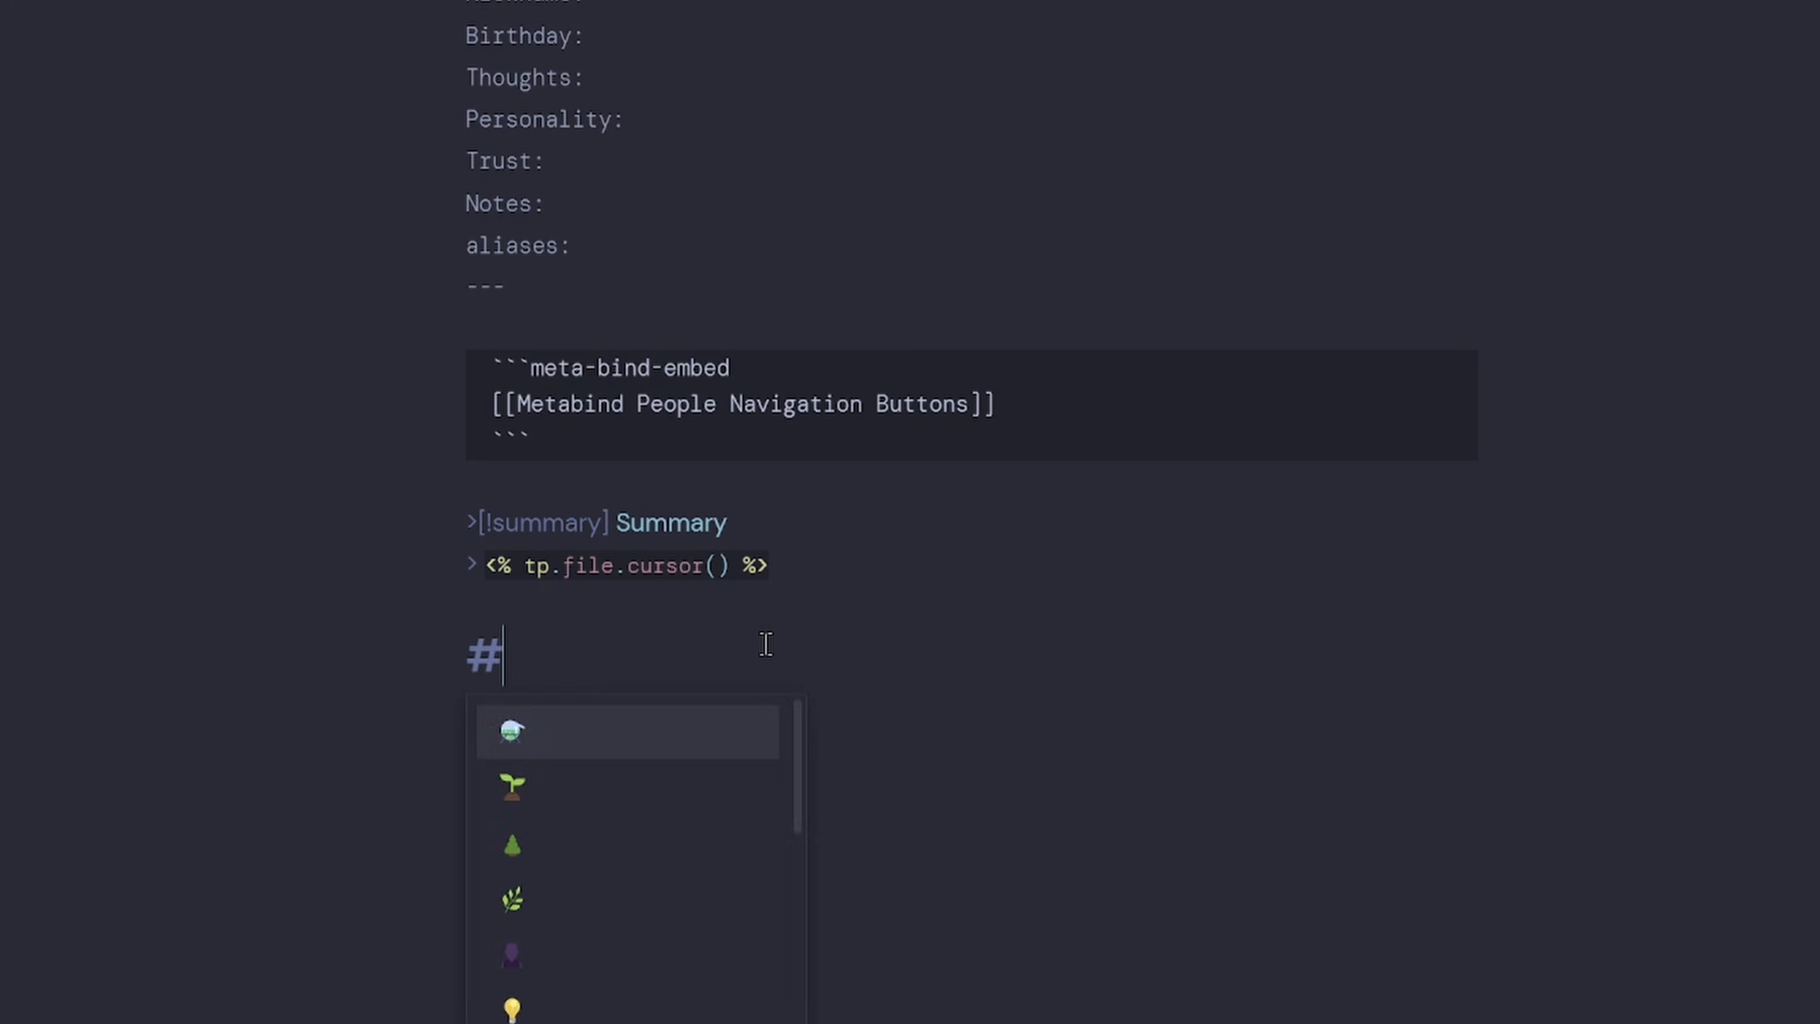
type("##### Tracking")
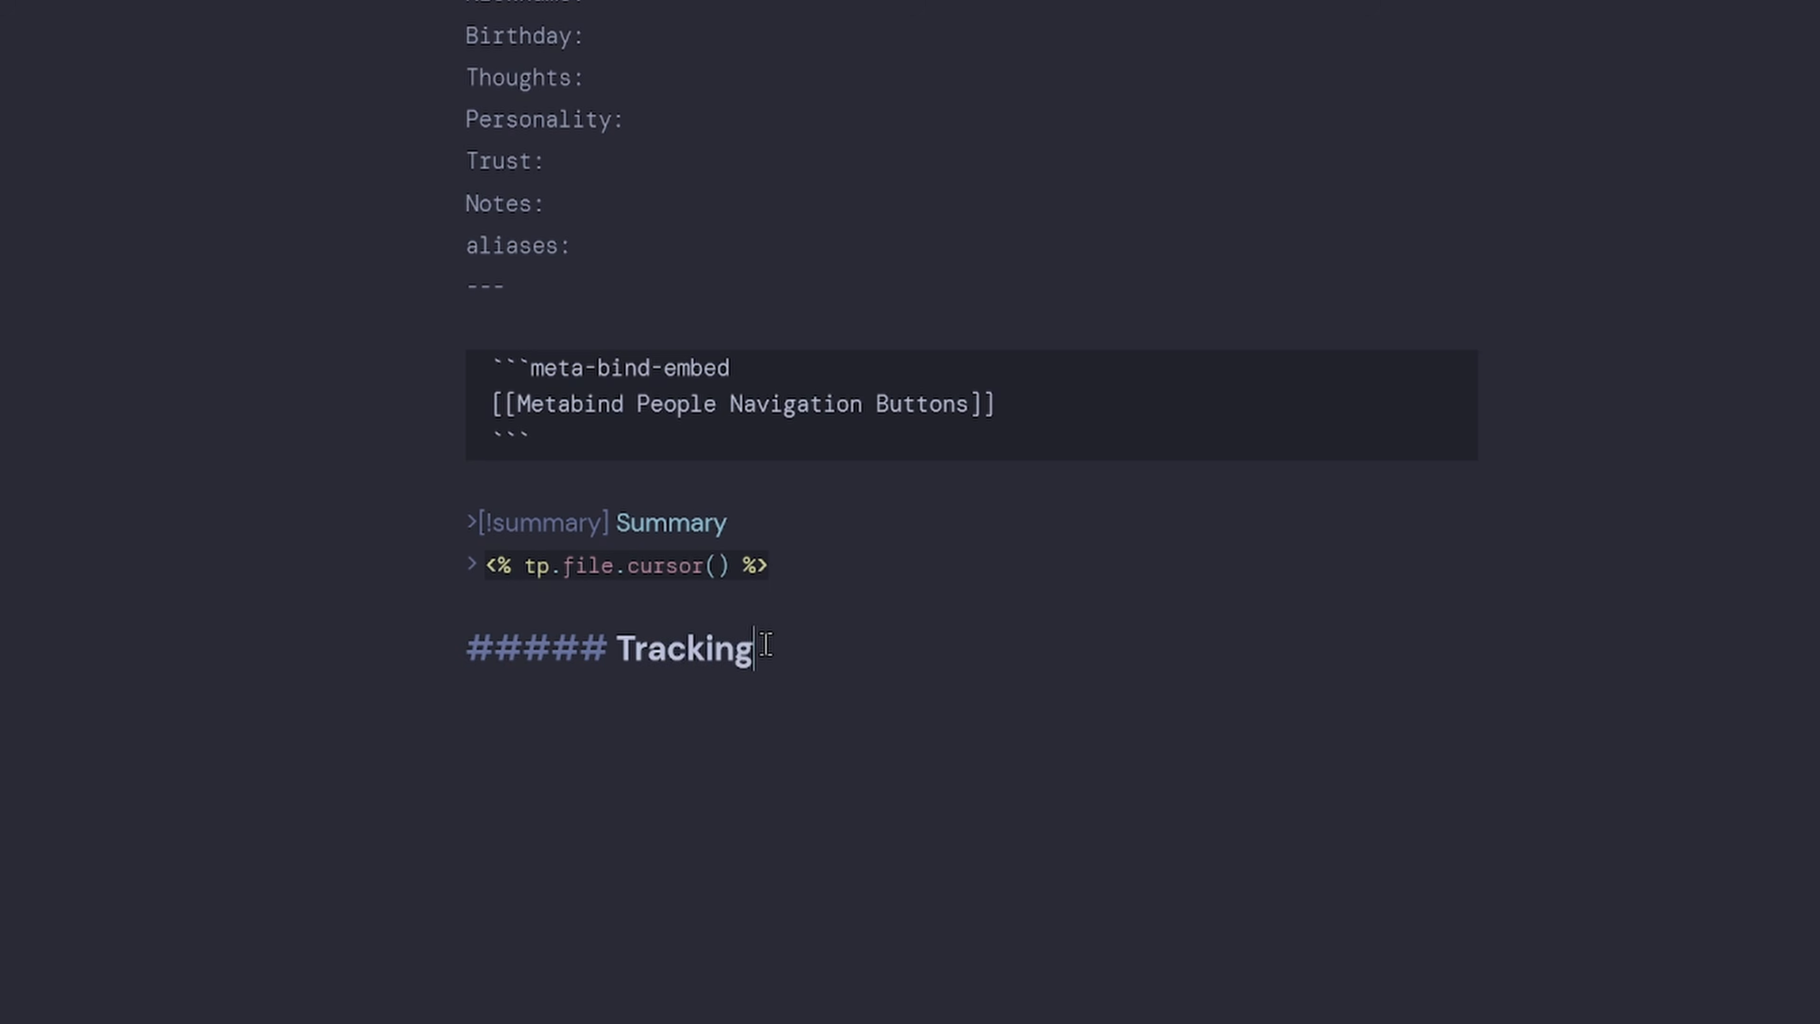
key("Return")
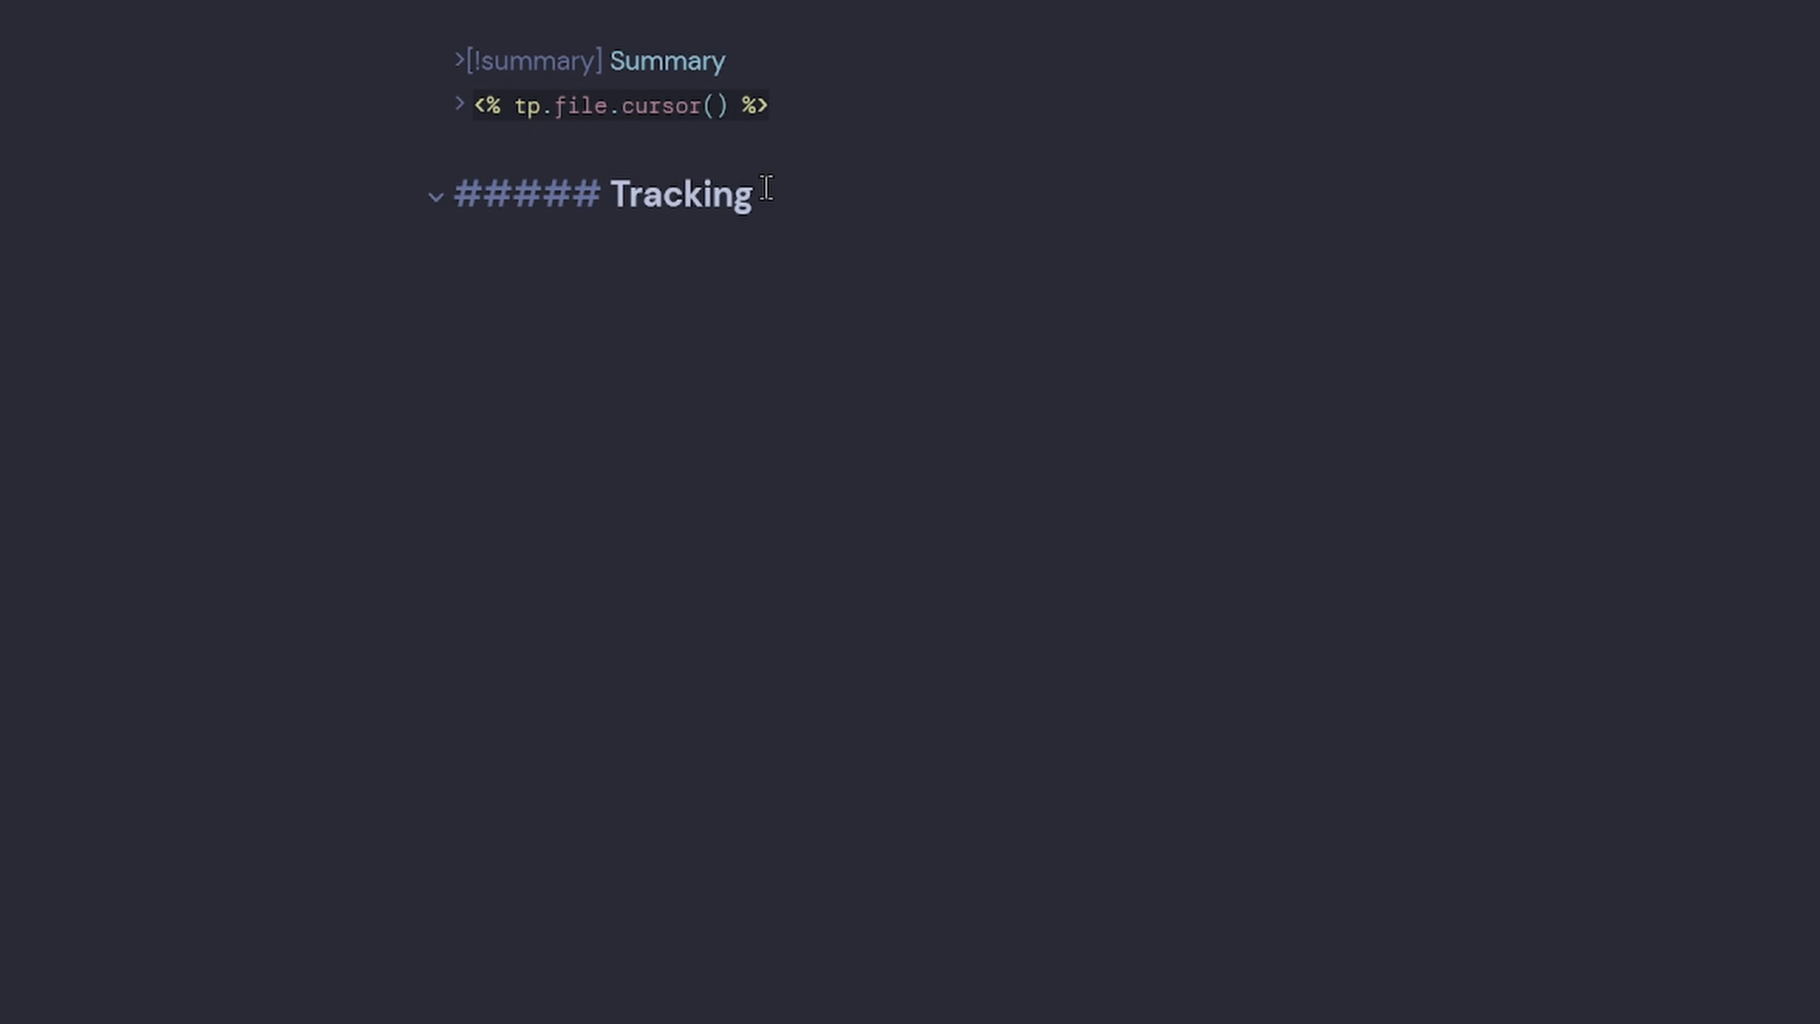
type("Overall Thoughts")
key("Return")
key("Return")
type("We Last Spoke")
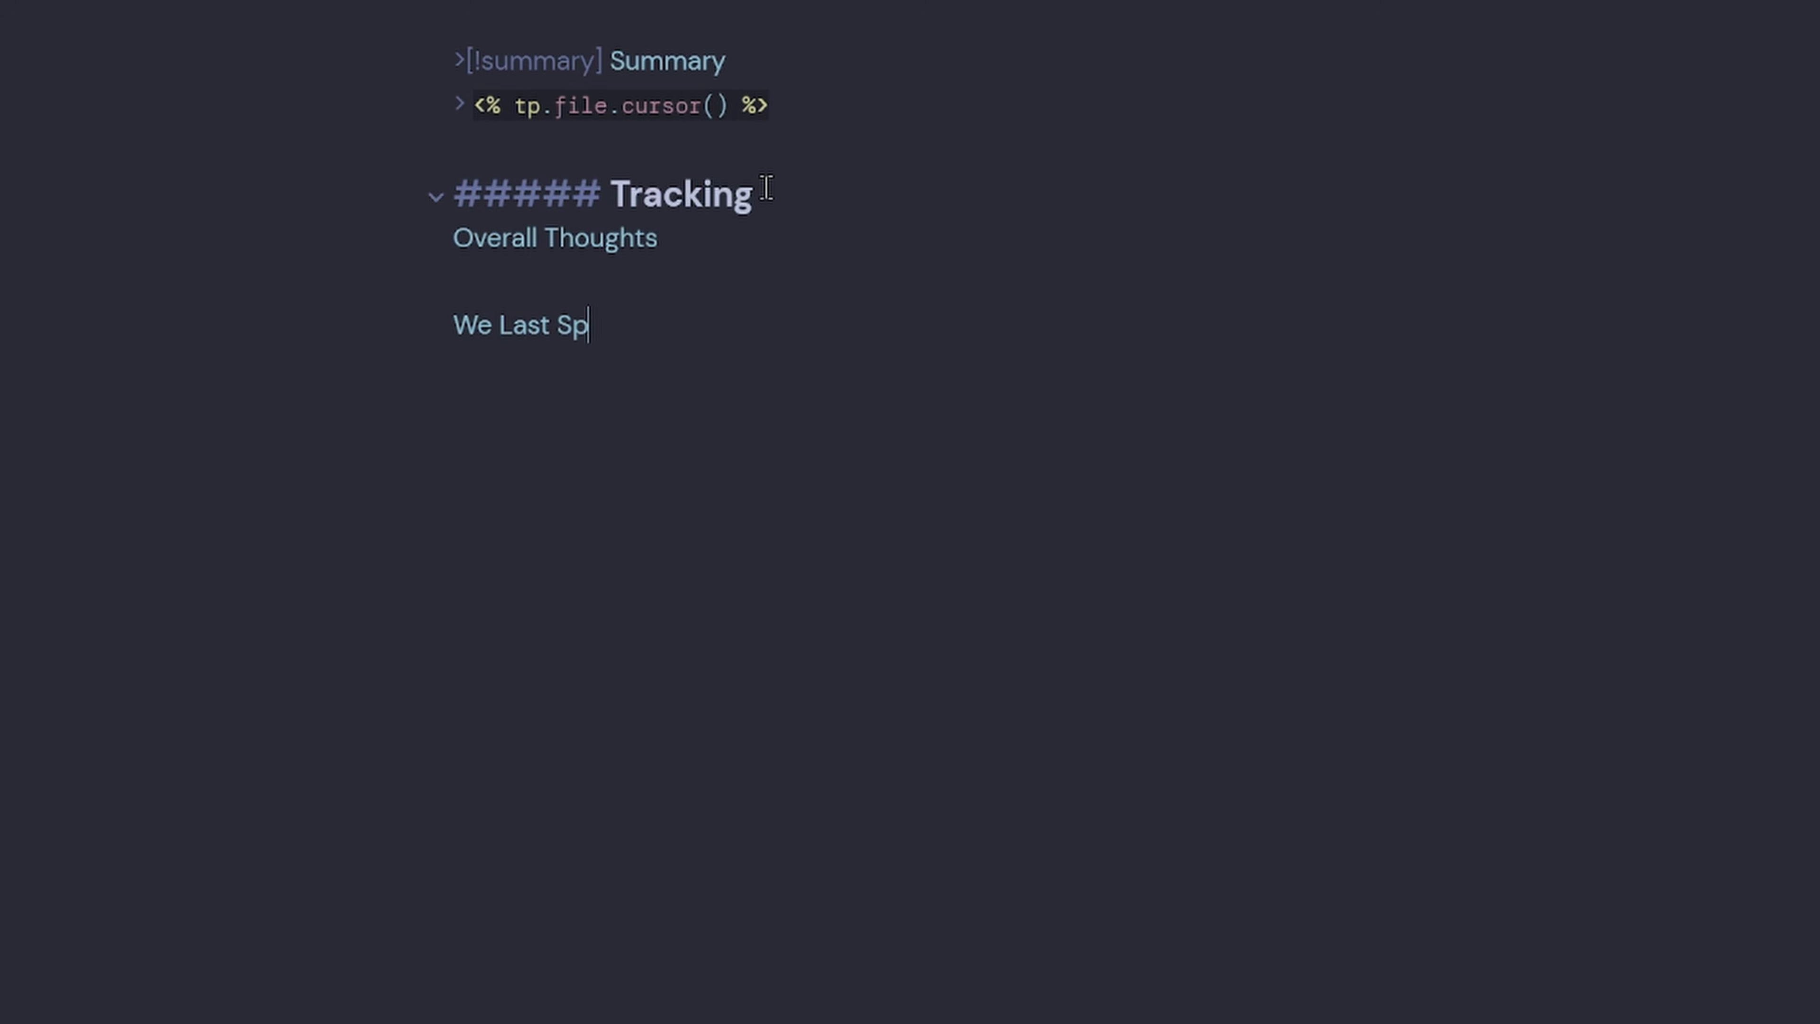
key("Return")
key("Return")
type("Where was ou")
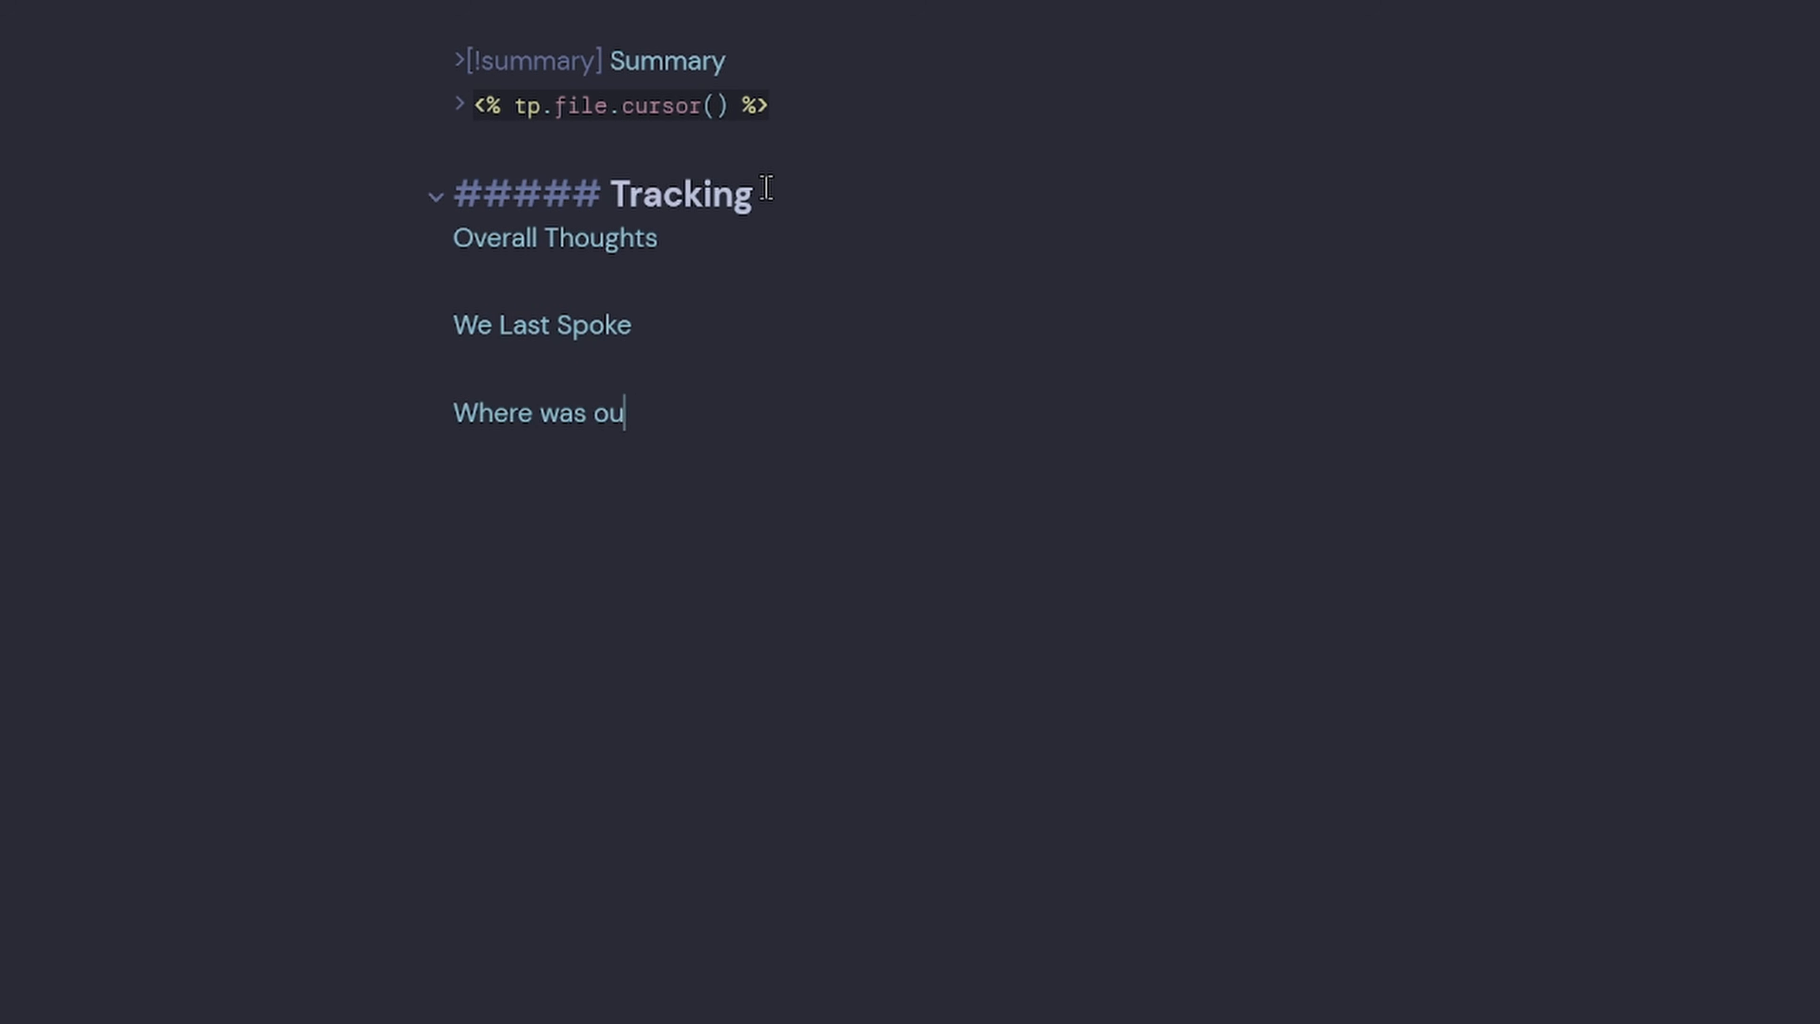
type("r last interaction?")
key("Return")
key("Return")
type("What is the Trust Meter?  ")
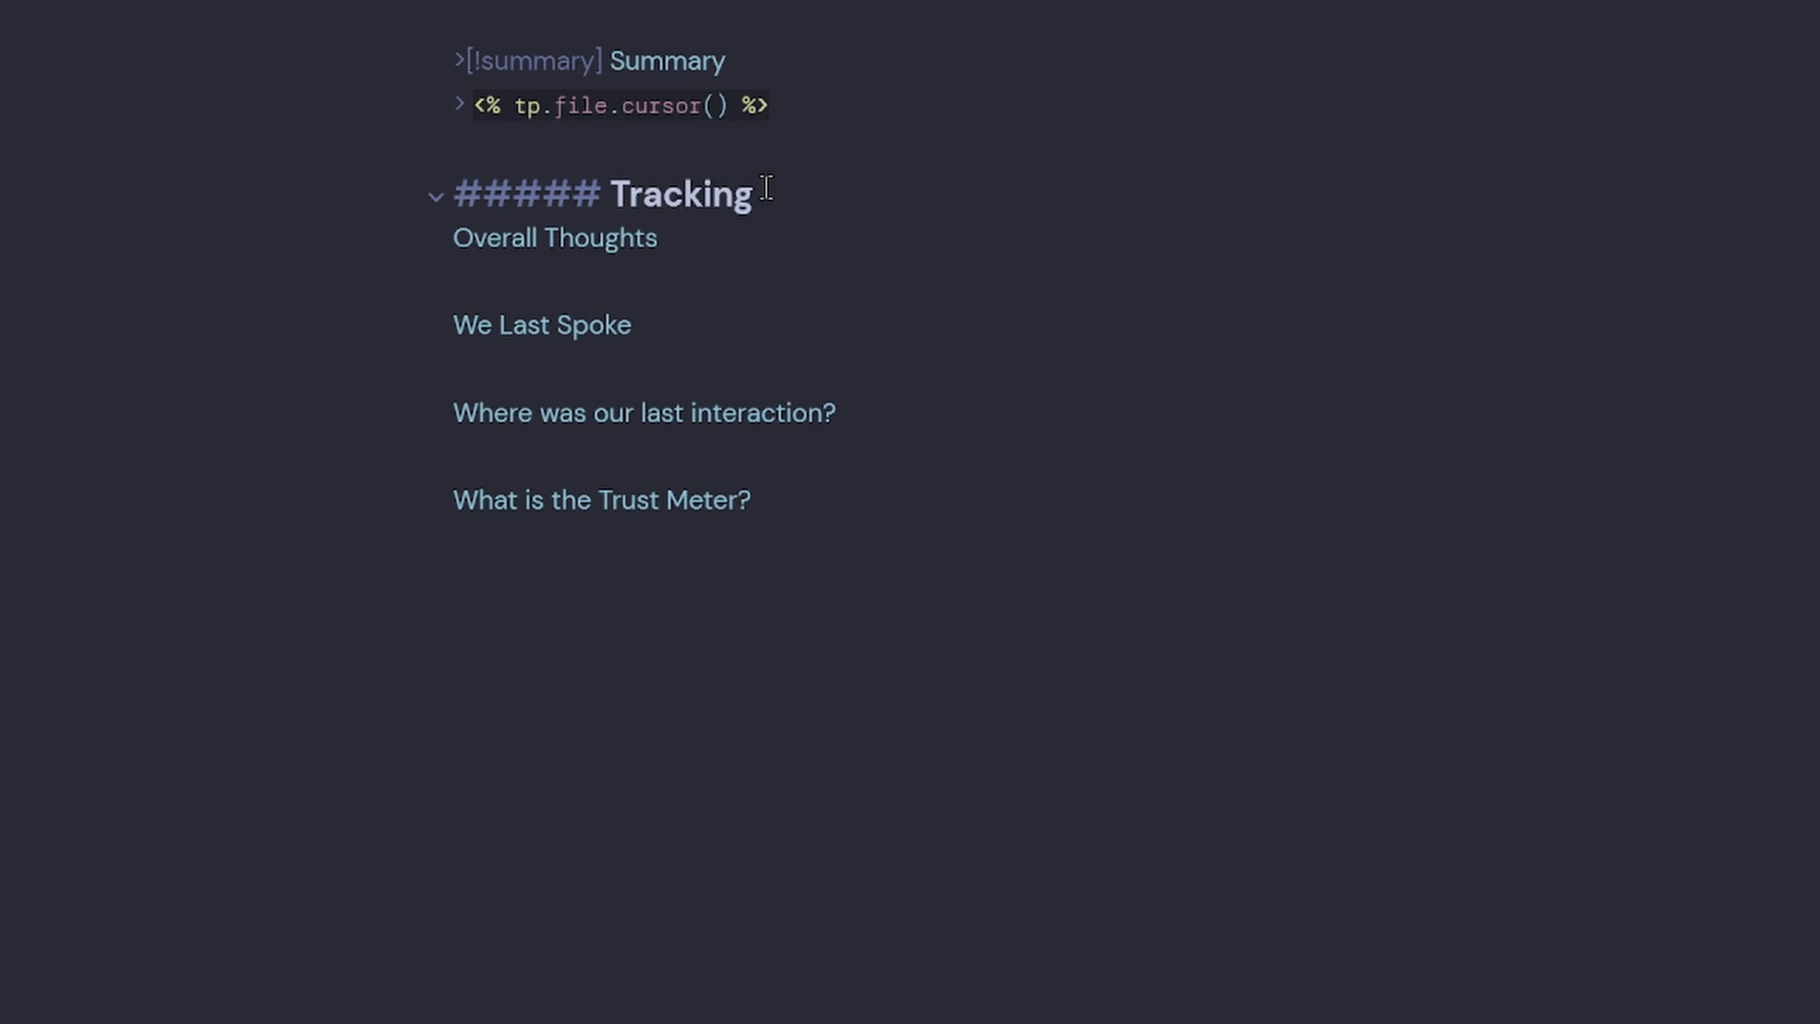
type("Relationship")
key("Return")
key("Return")
type("N")
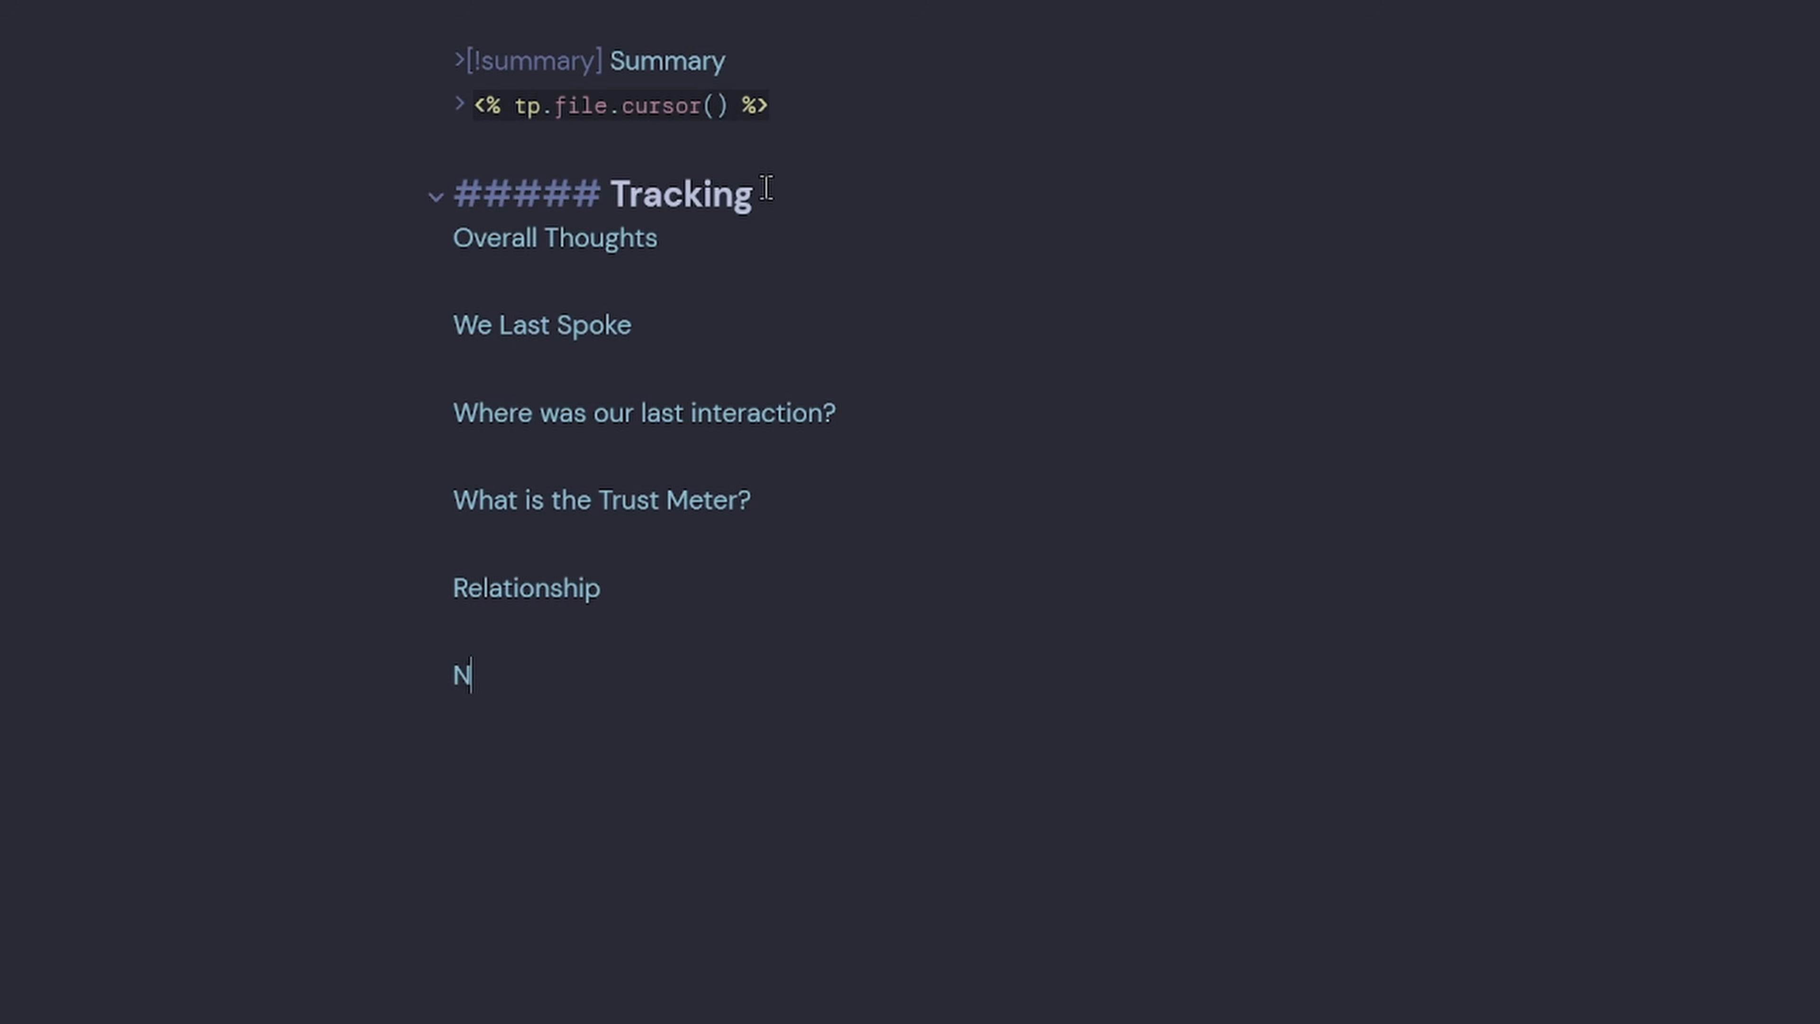
type("ickname")
key("BackSpace")
type("ame/H")
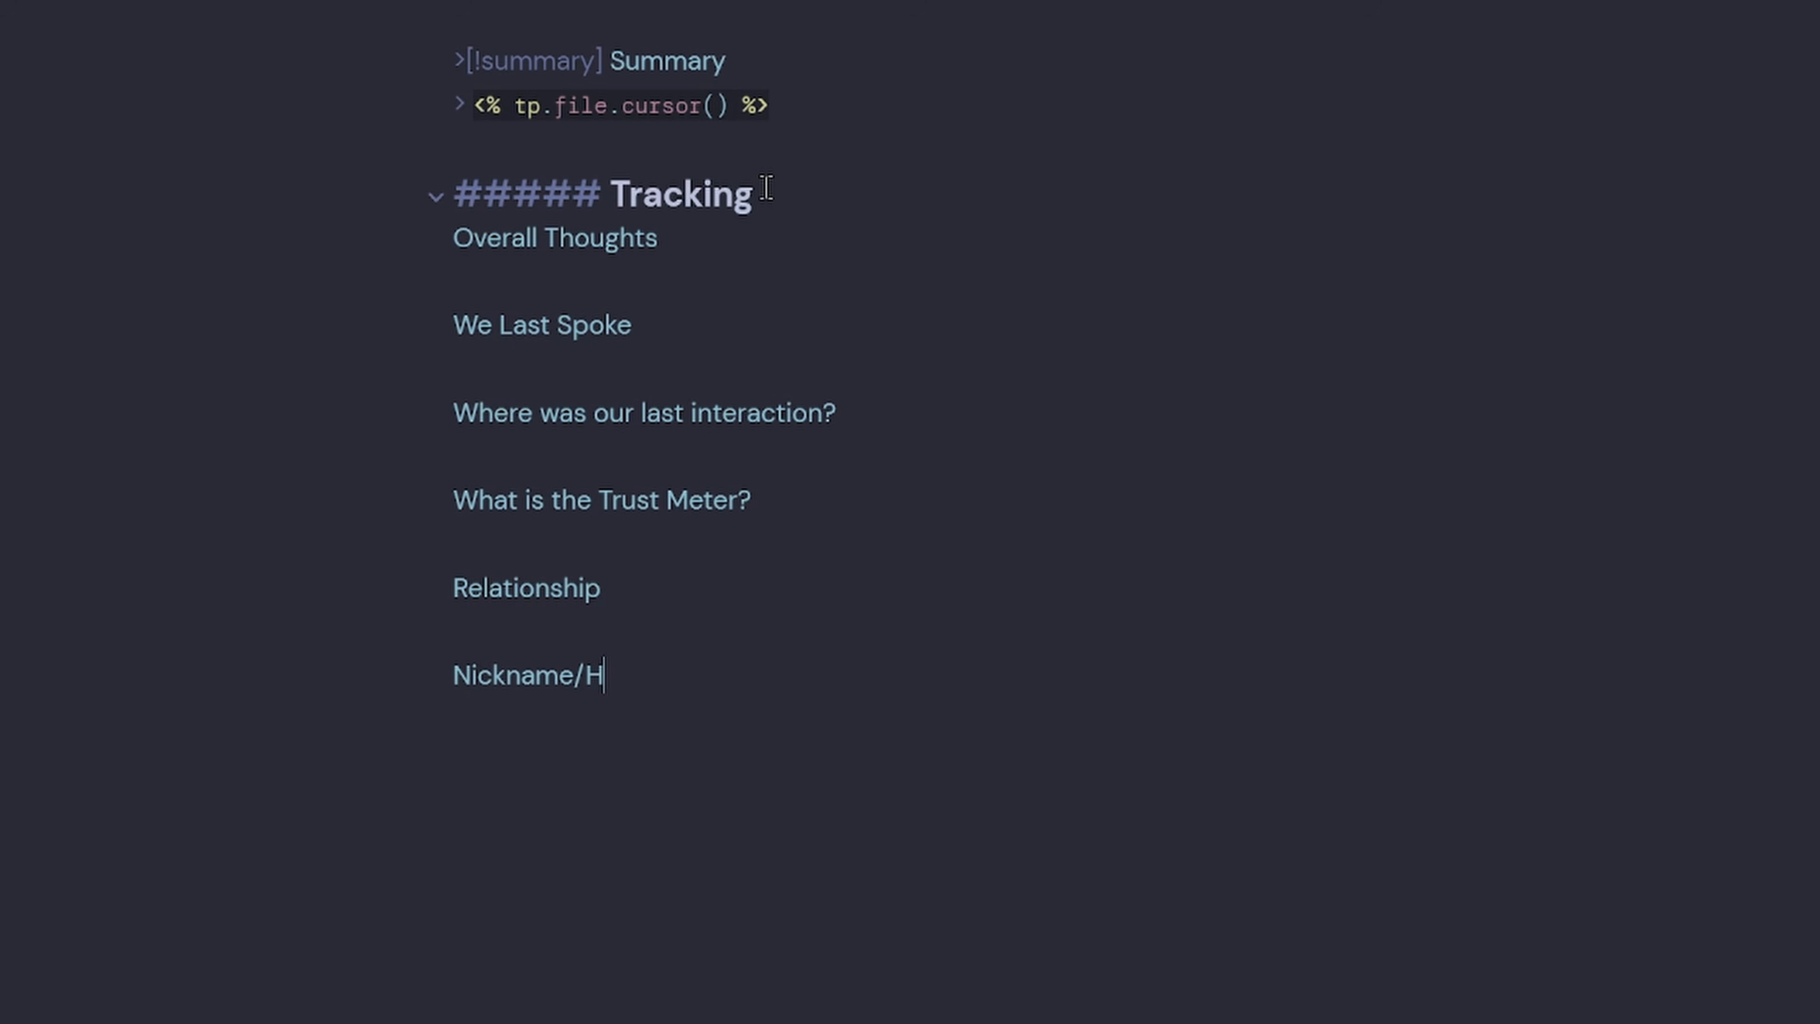
type("andle")
Italicise all six prompt lines under the Tracking heading.
left_click(329, 240, "shift")
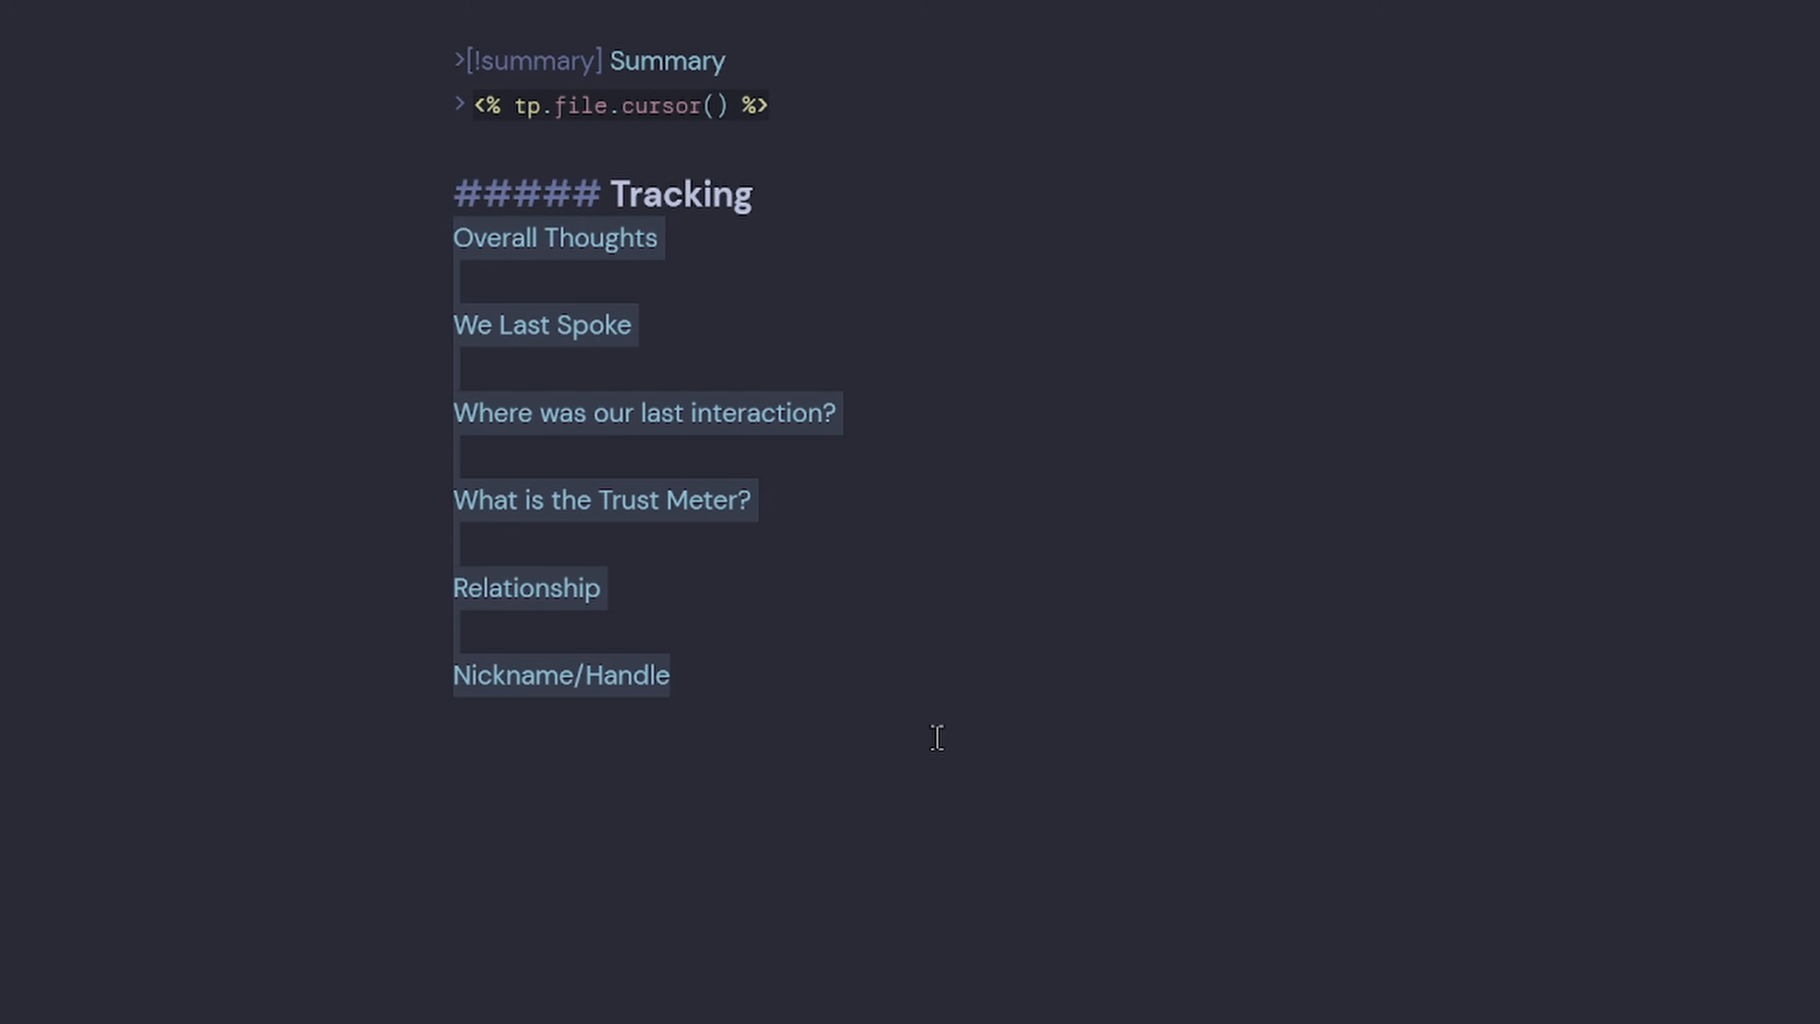
key("ctrl+i")
left_click(1076, 621)
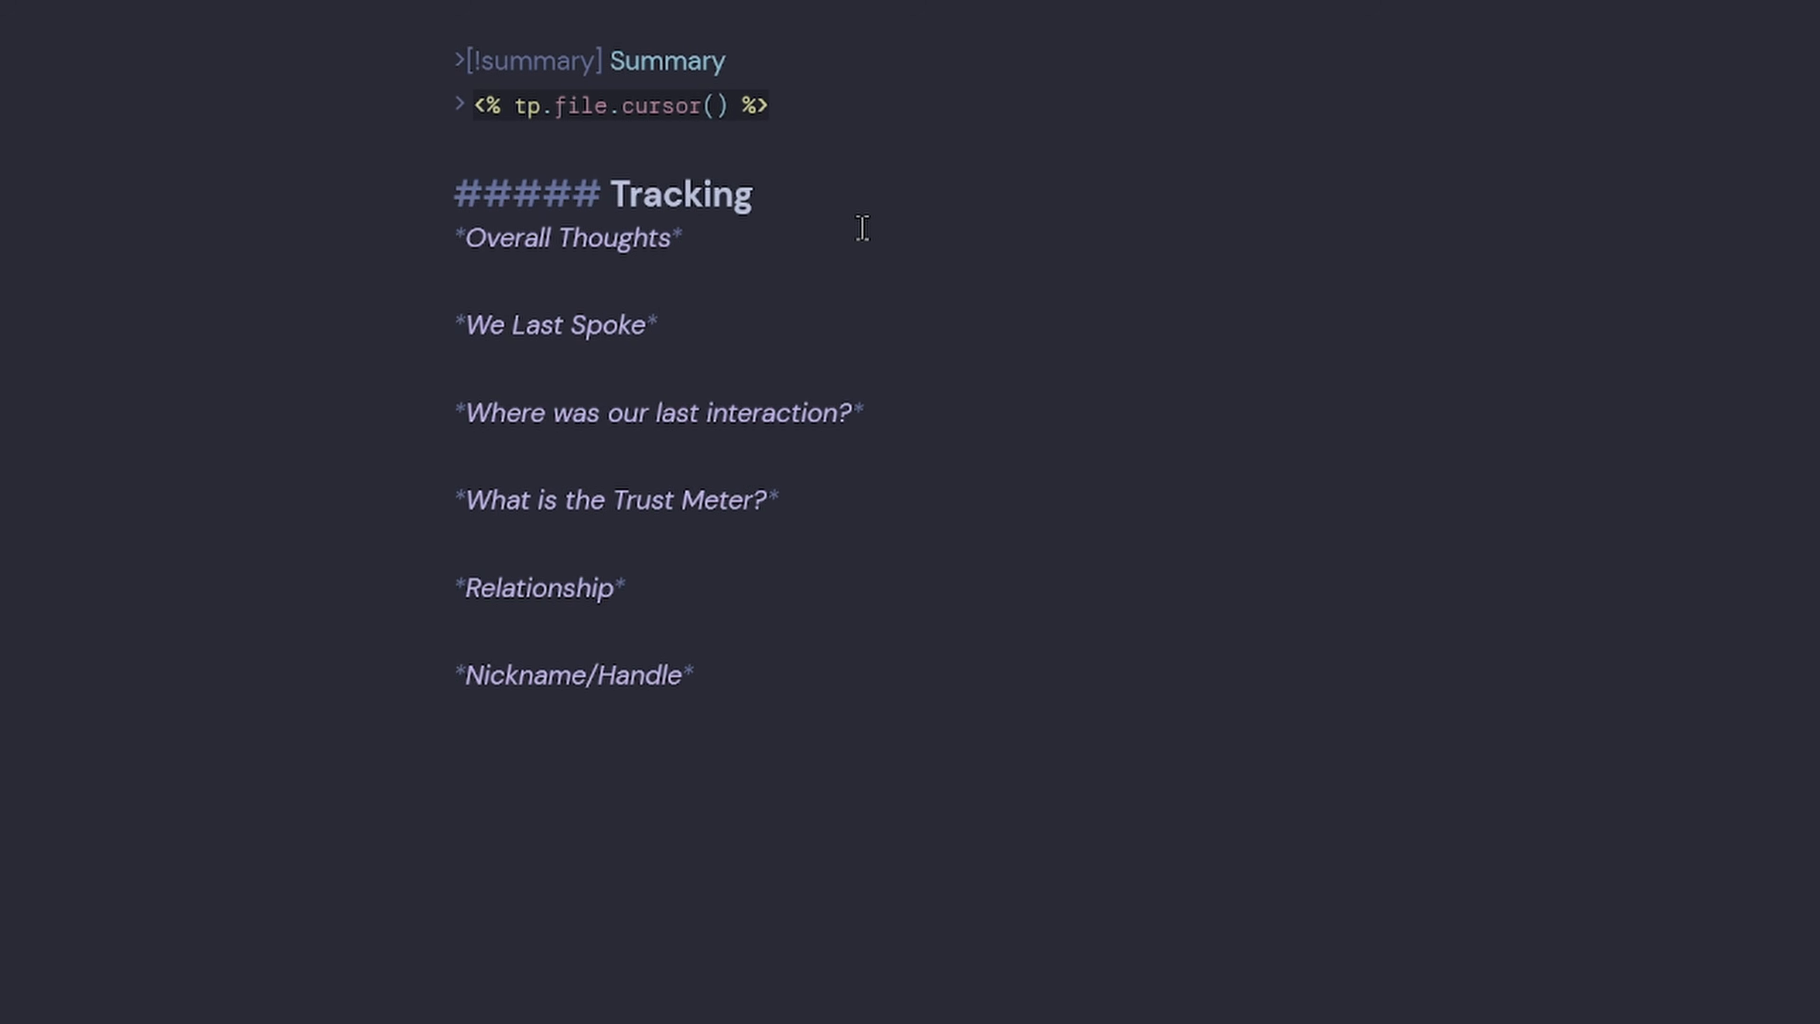
Start an inline textArea INPUT with placeholder 'How would you summarise this person?' after Overall Thoughts.
left_click(942, 409)
left_click(909, 491)
left_click(857, 585)
type("`")
type("INPUT")
type("[]")
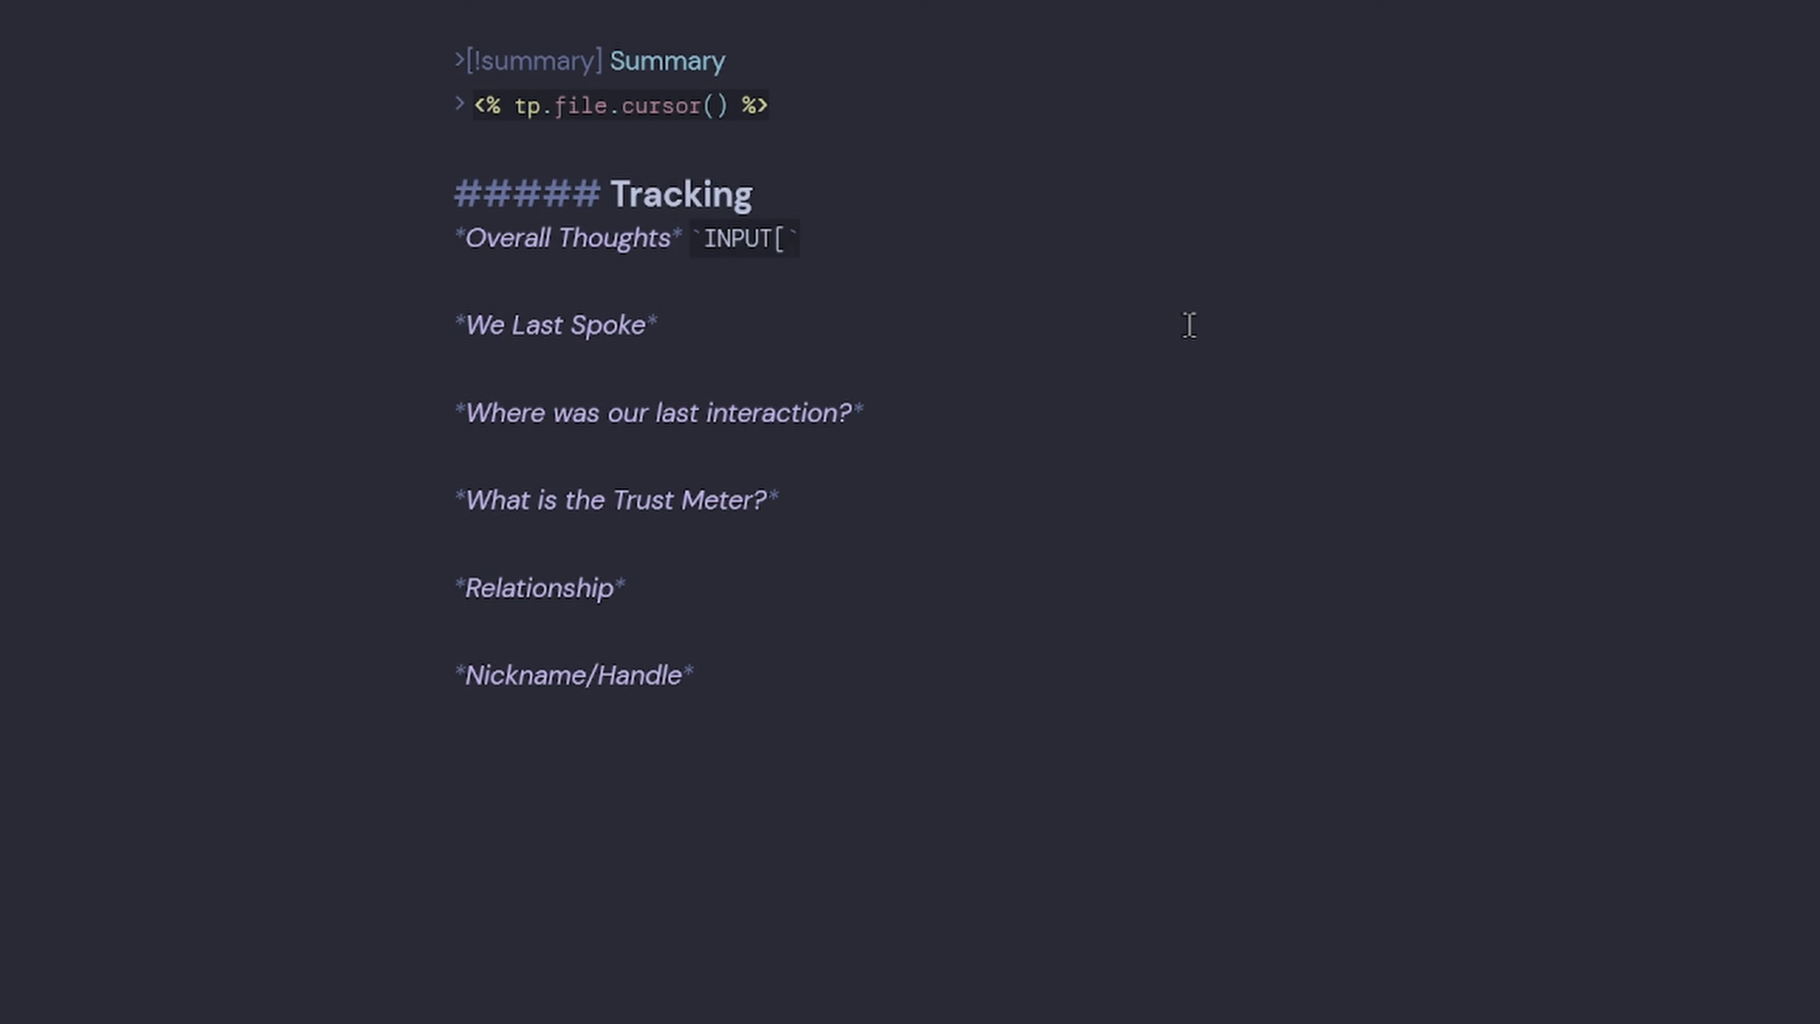
type("textArea")
type("()")
type("placeholder(")
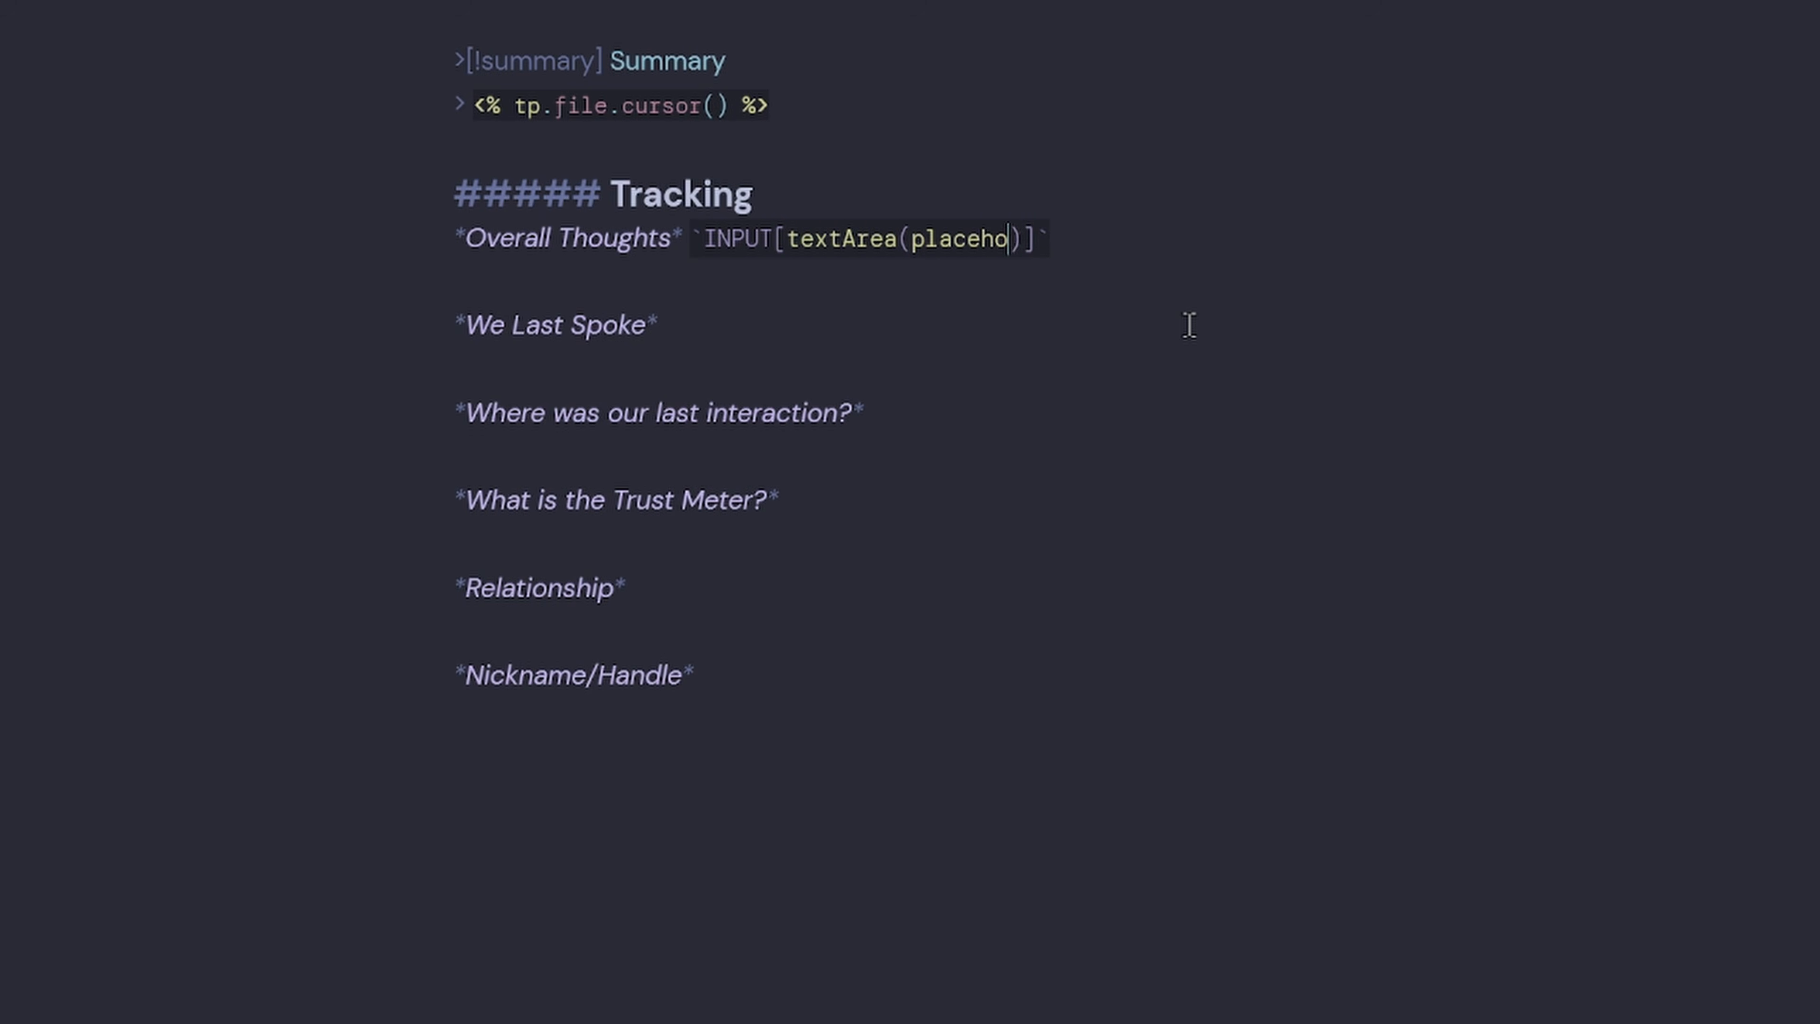
type("How would ")
type("you summarise ")
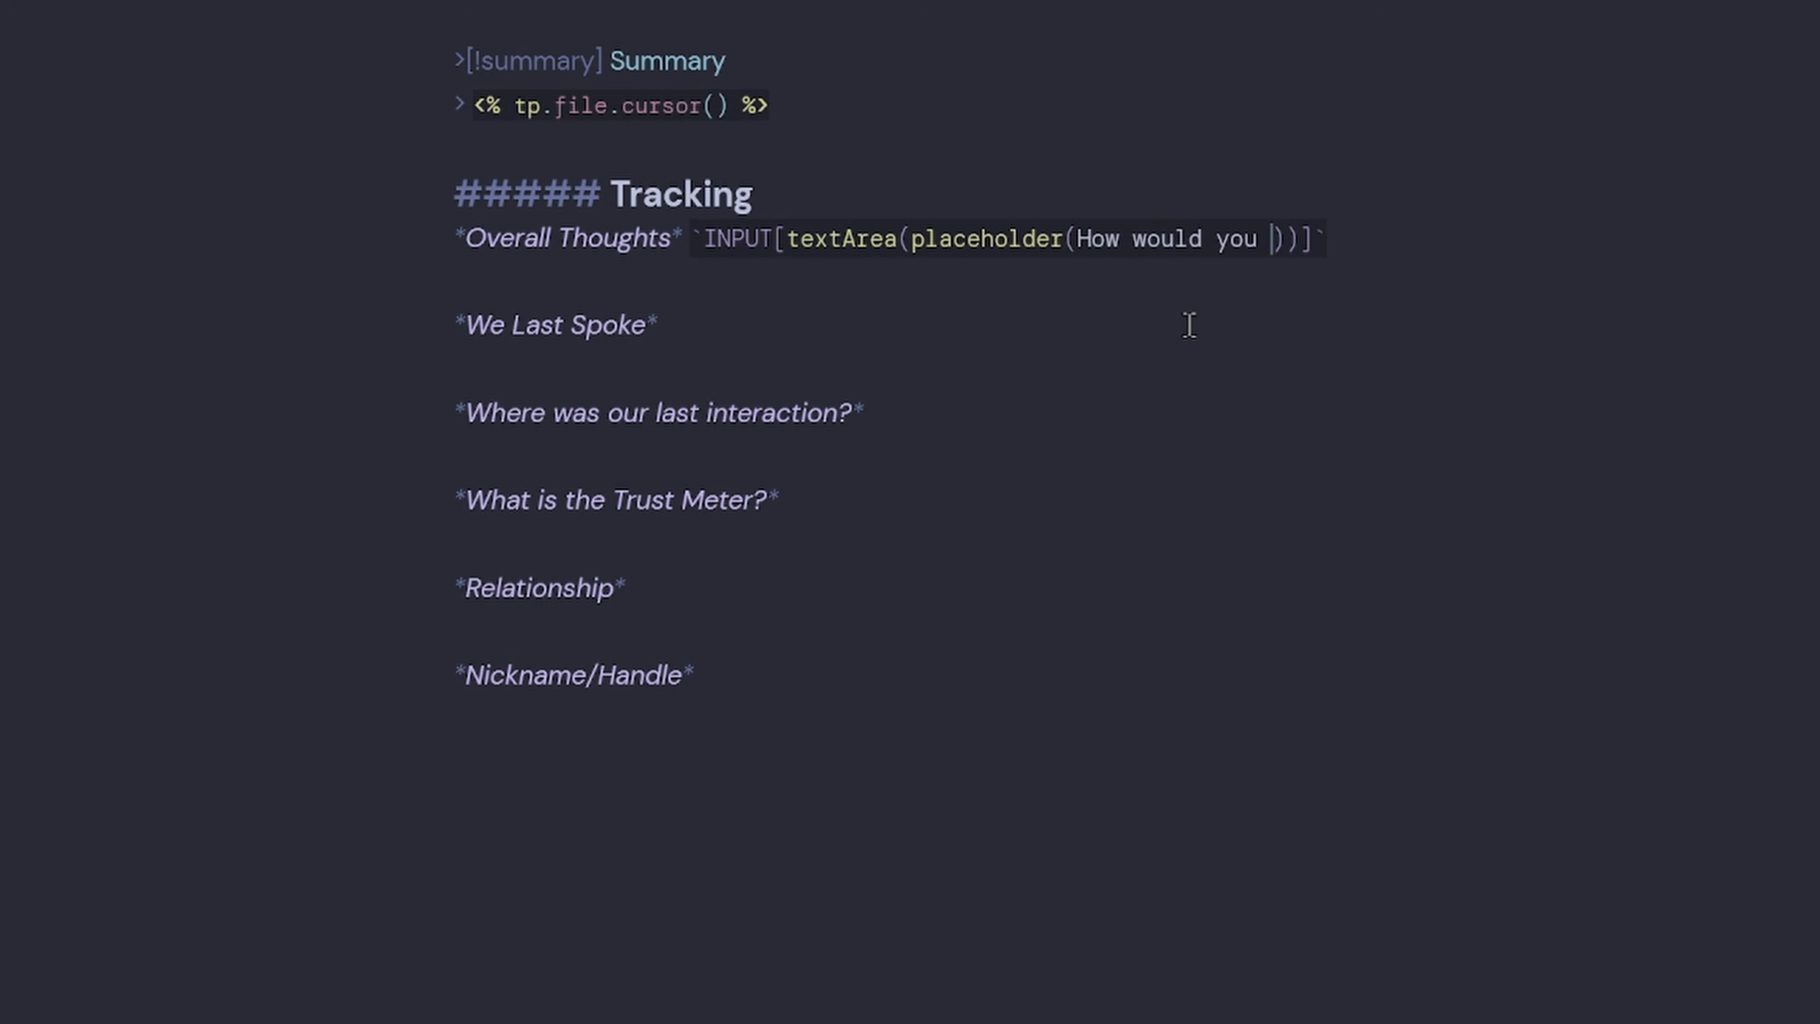
type("this person?")
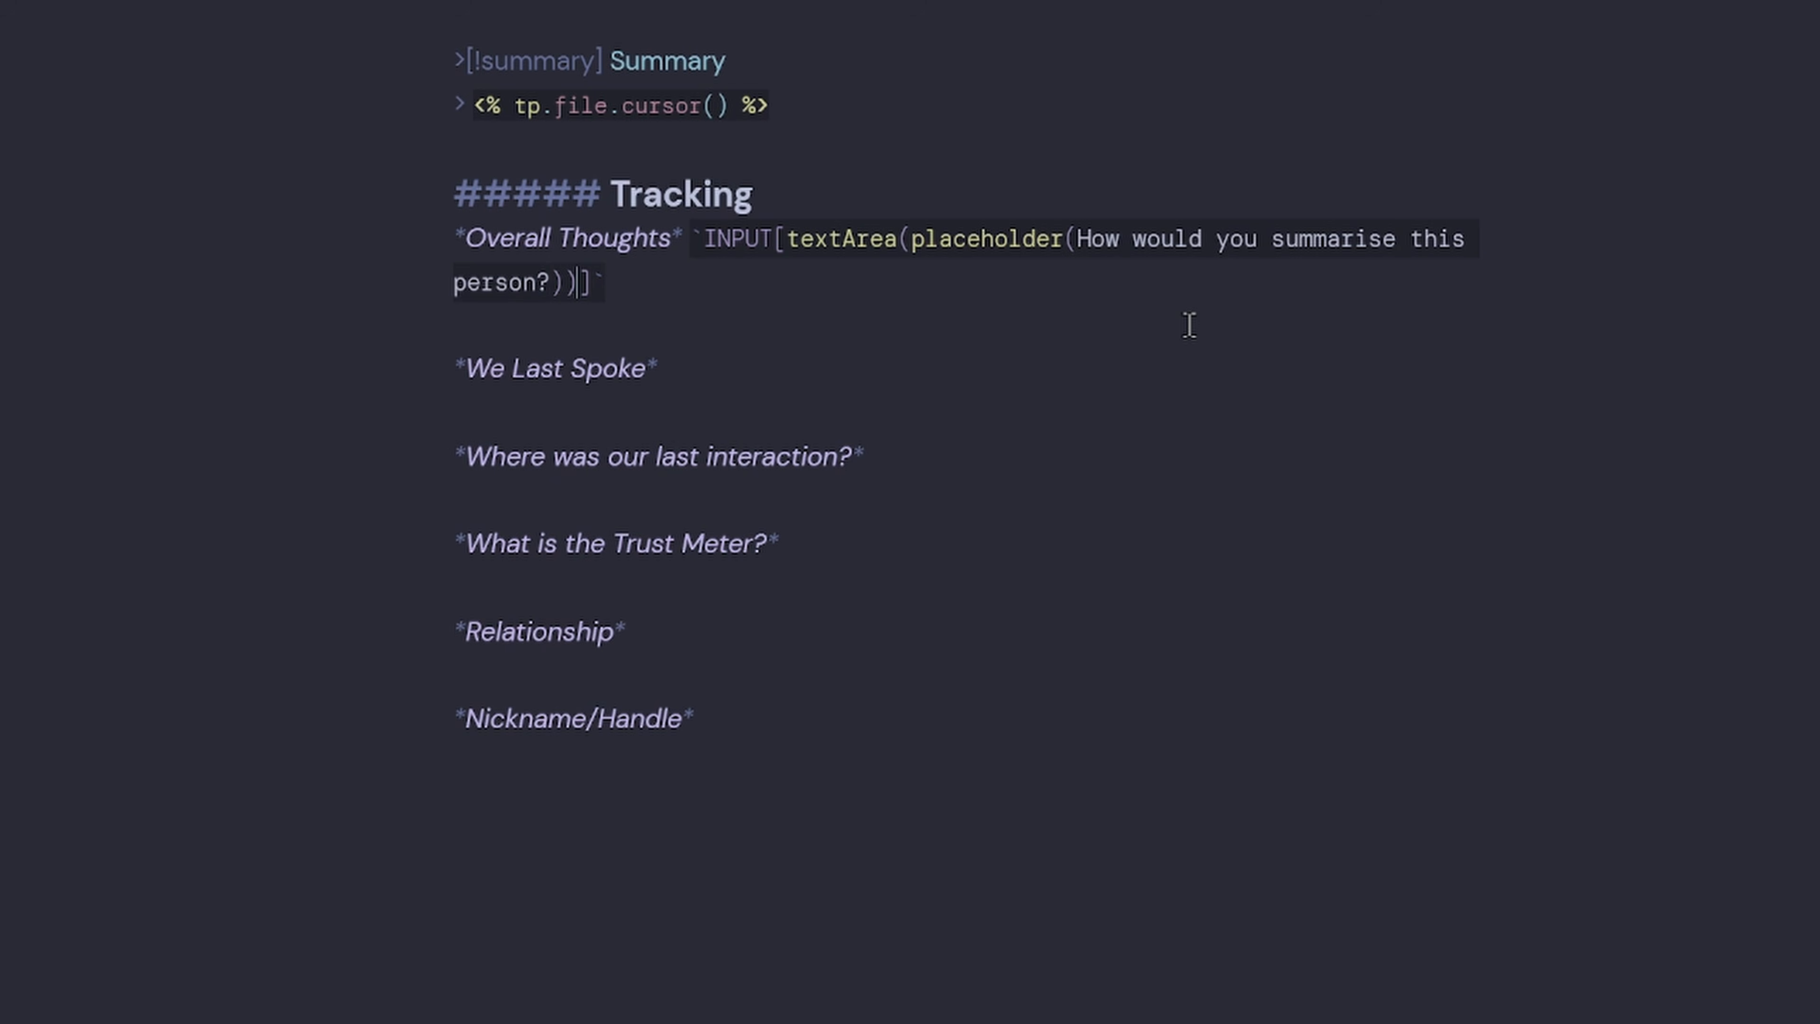
Bind the Overall Thoughts text-area input to the Thoughts property.
scroll(1077, 281, "up", 10)
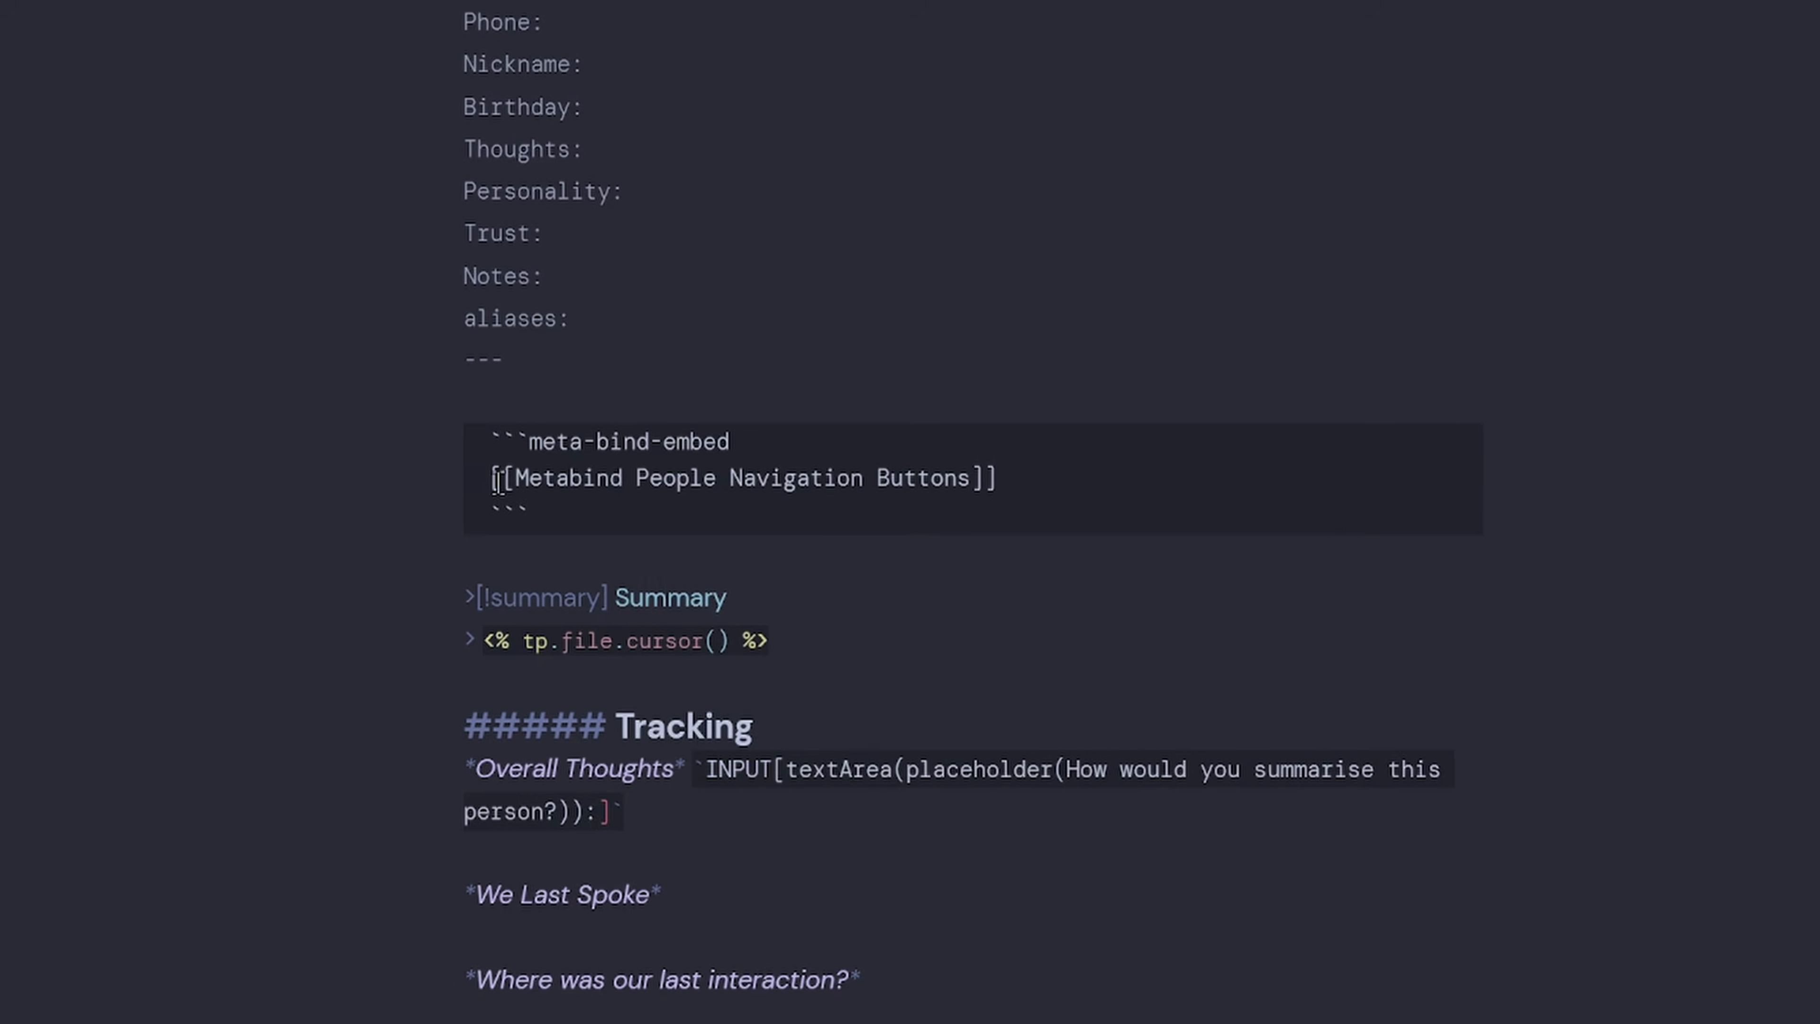
scroll(512, 535, "down", 10)
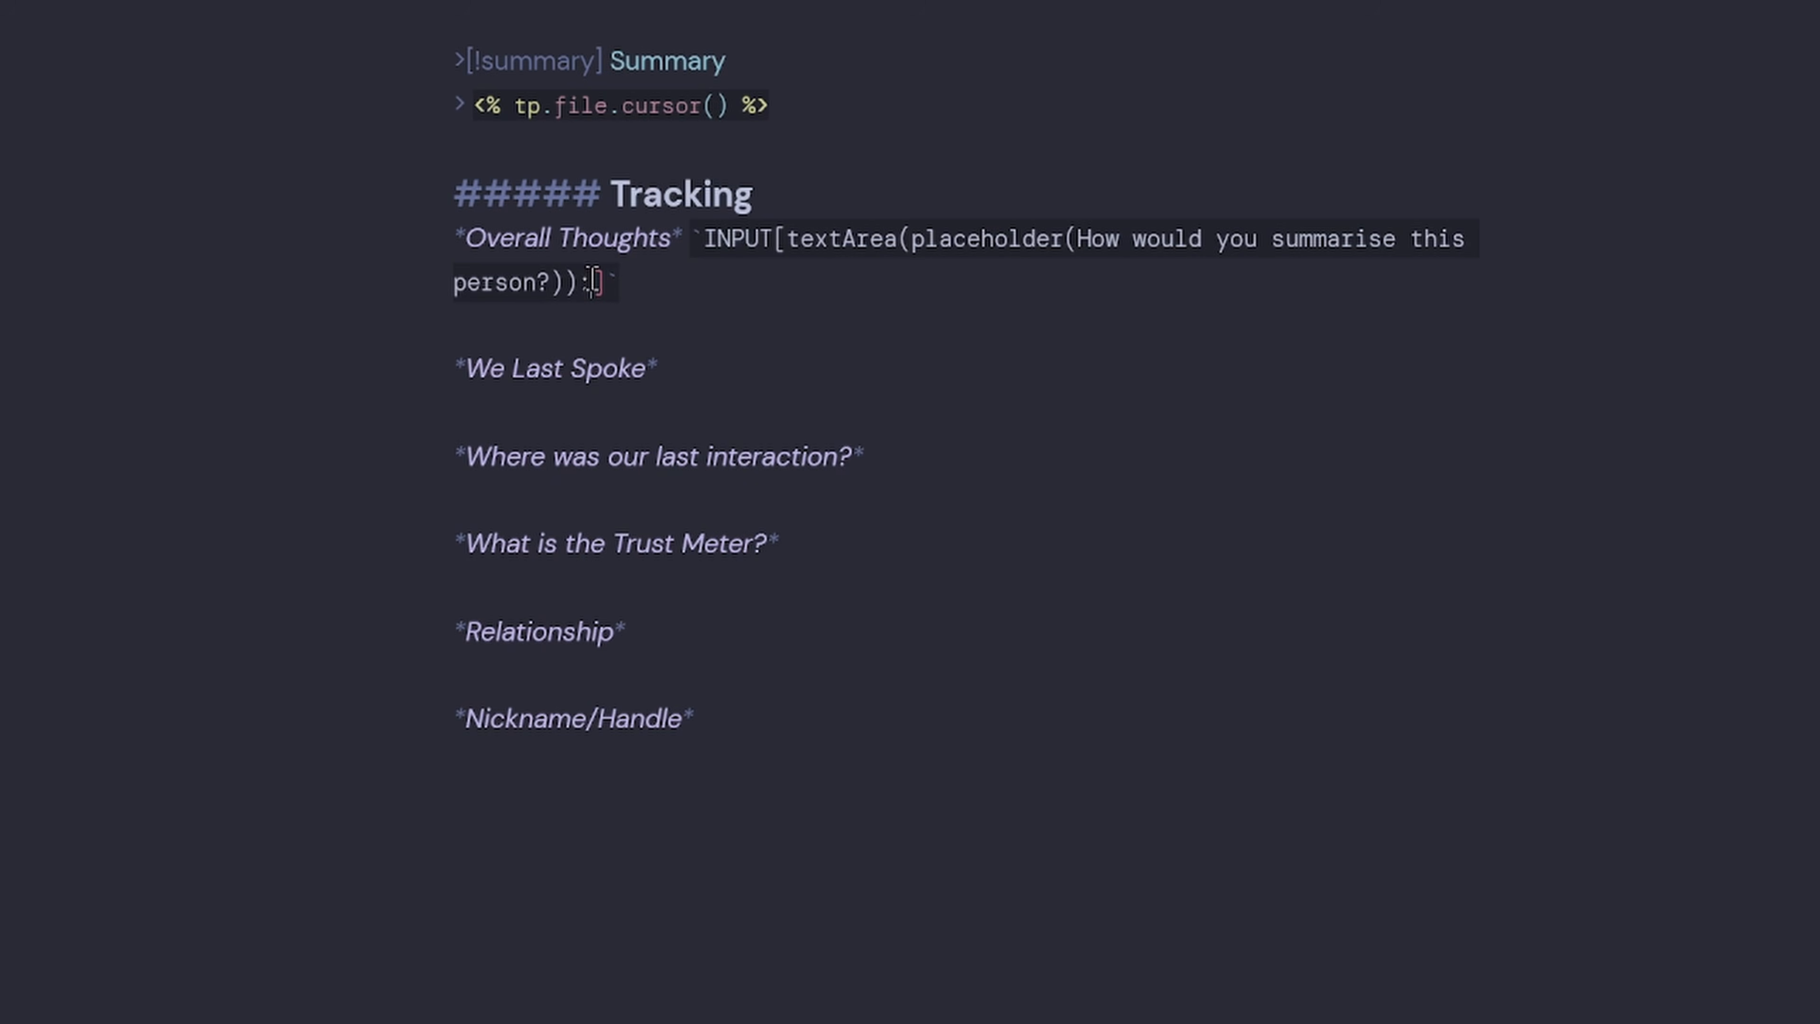
type("Thoughts")
left_click(916, 300)
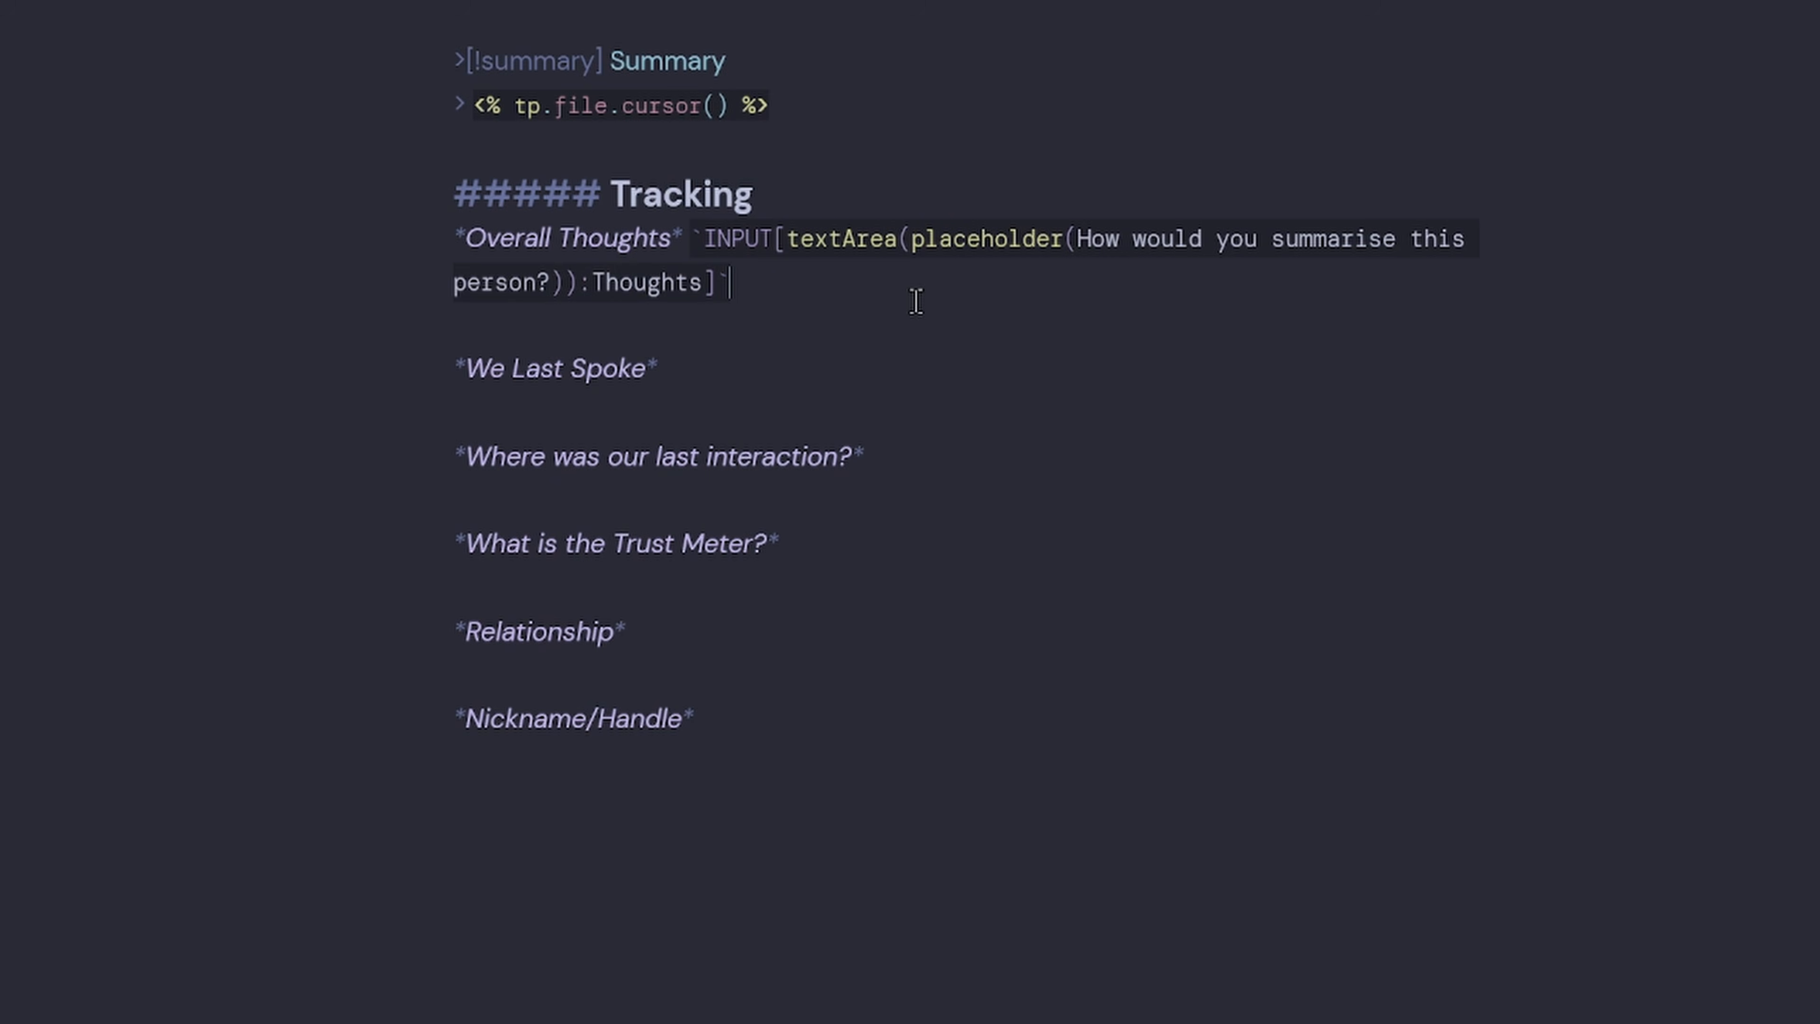
Test the text area in reading view with sample text and check the Thoughts property.
key("ctrl+e")
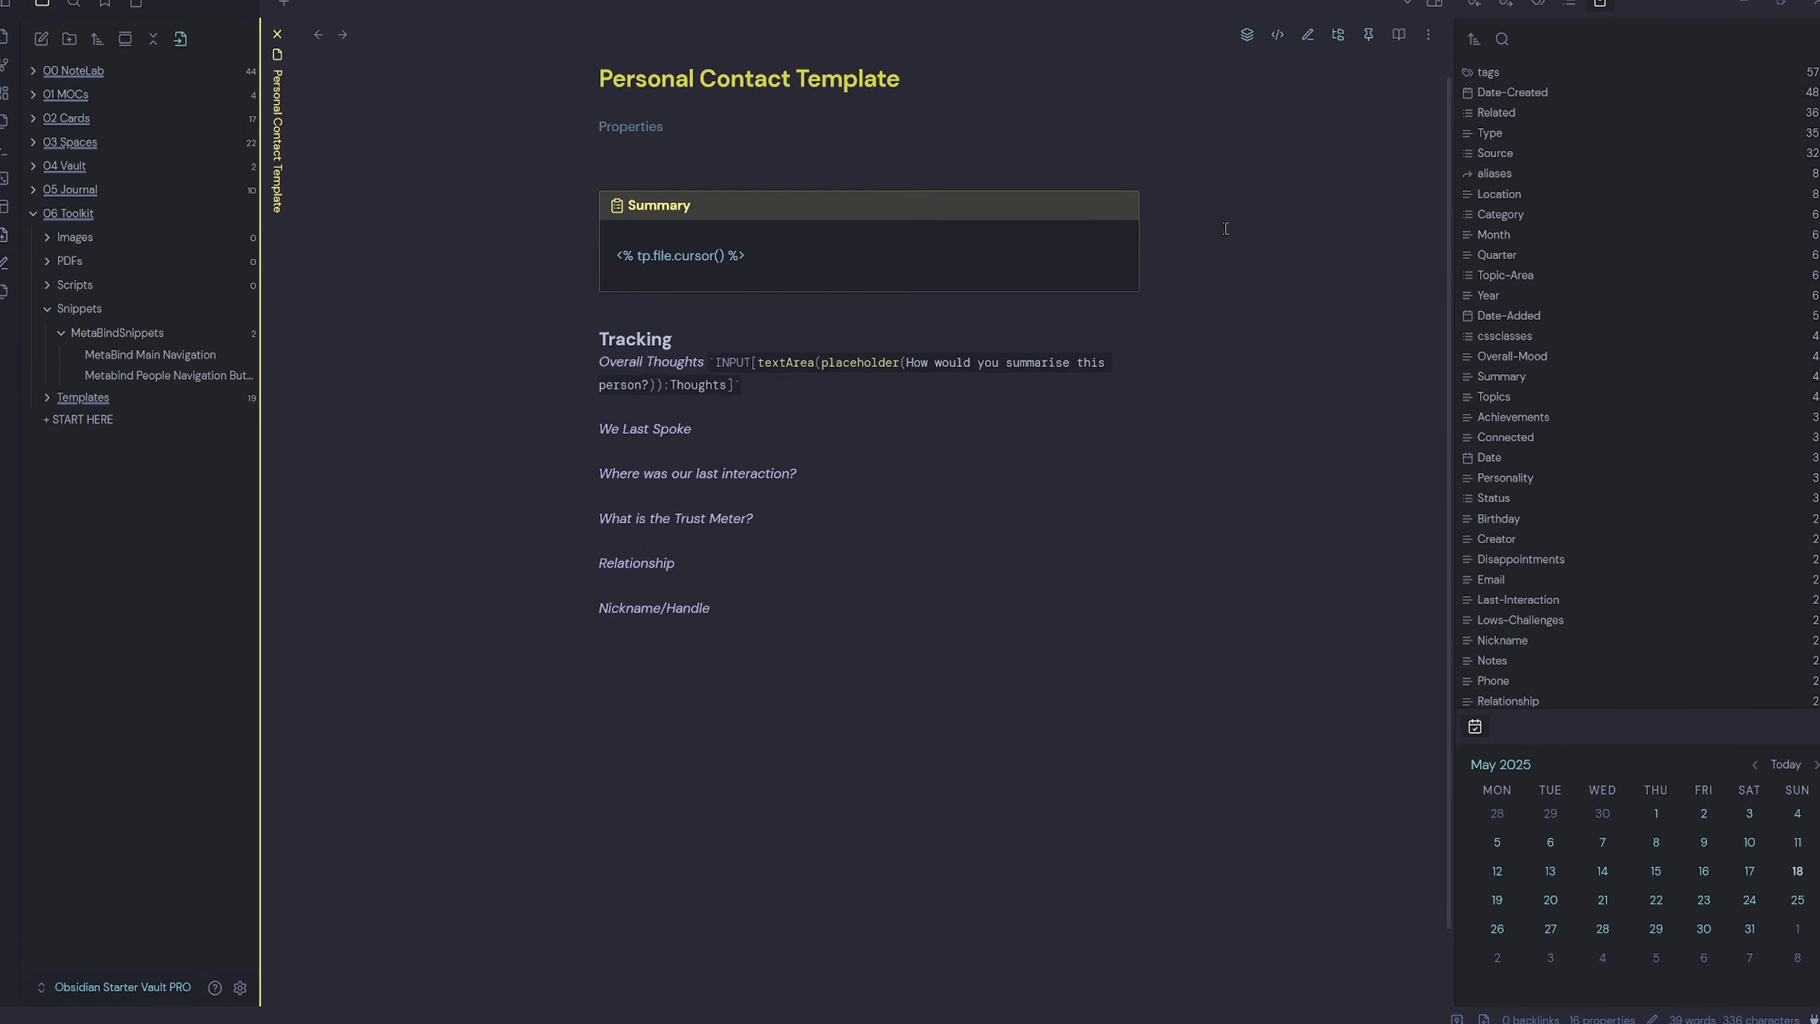
left_click_drag(992, 565, 990, 571)
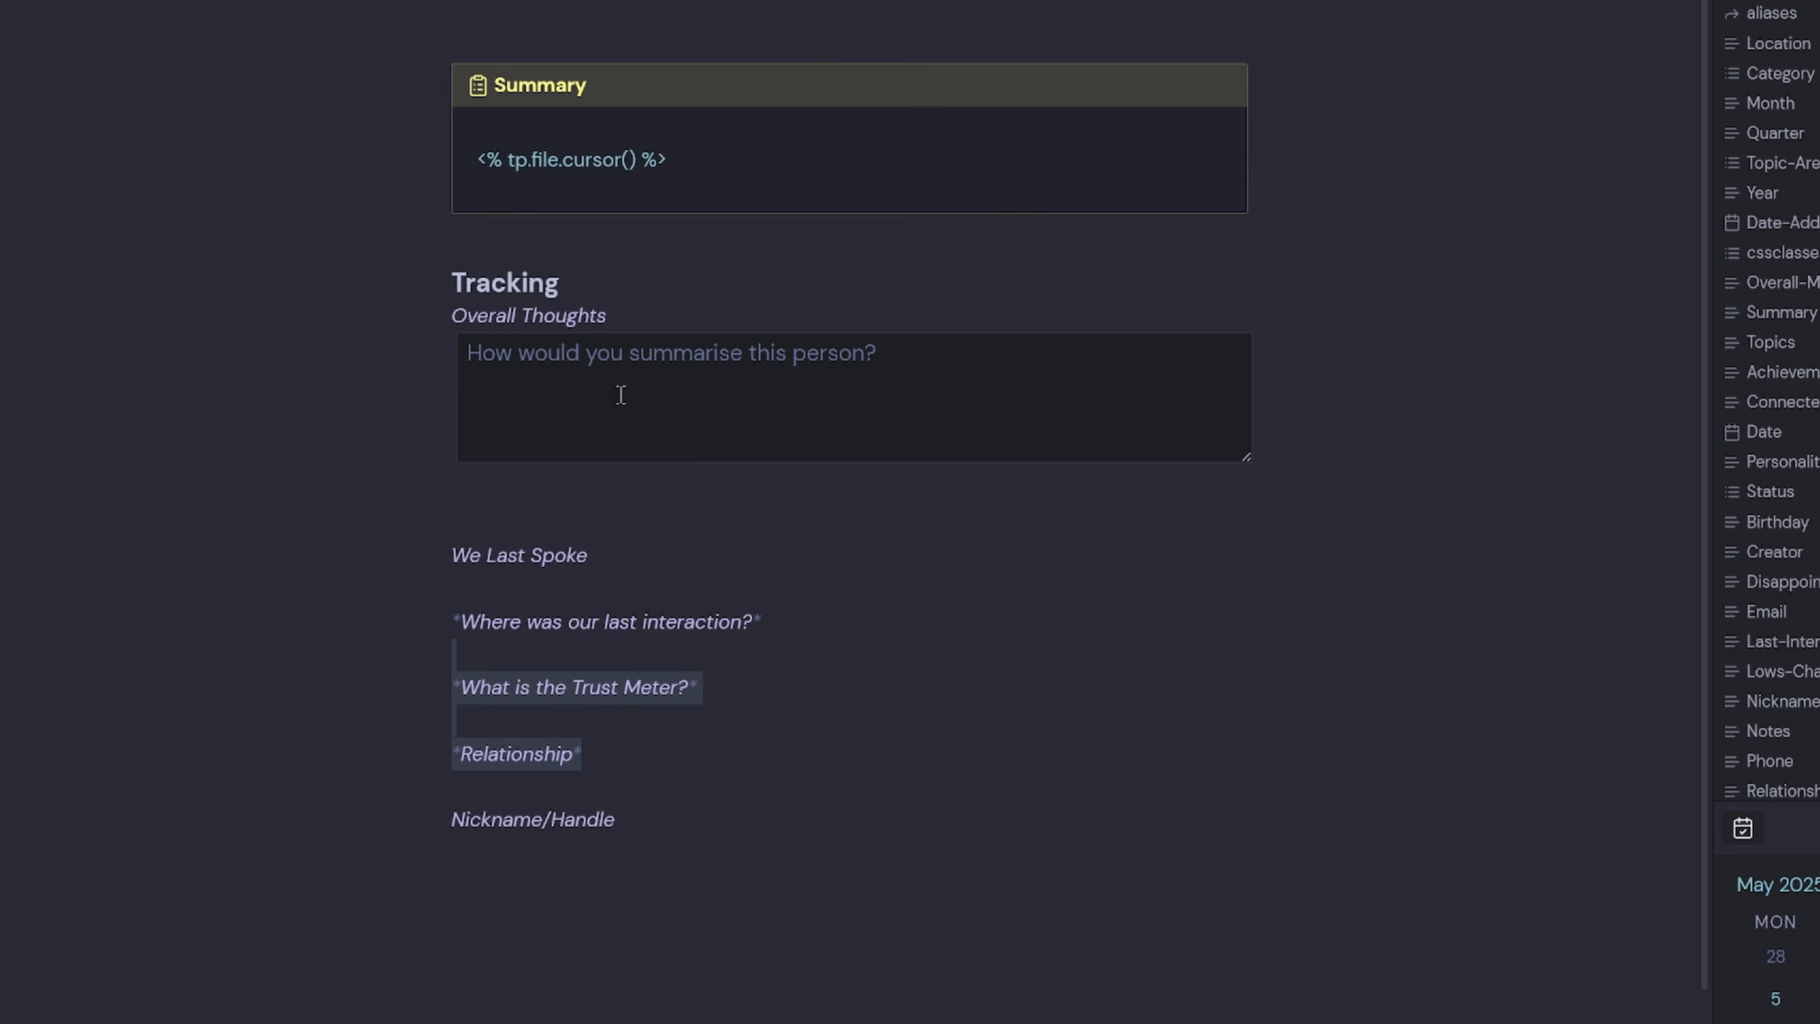
left_click(666, 379)
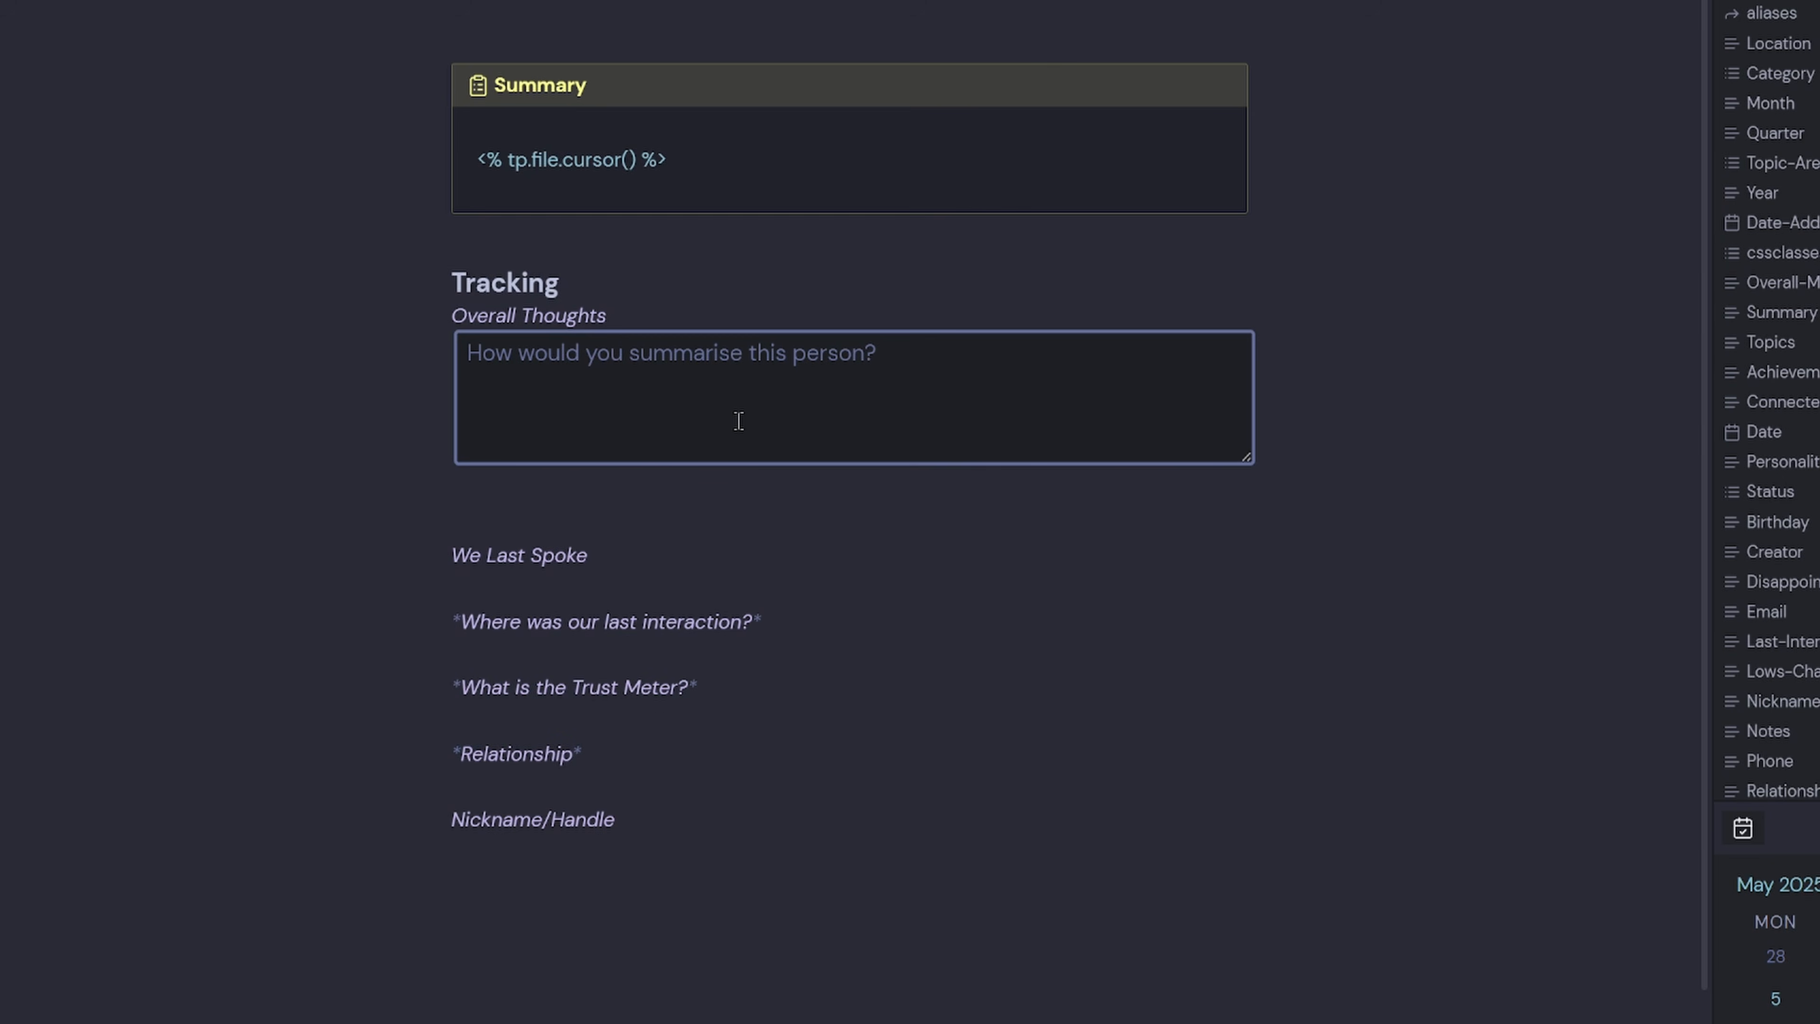
type("fhlasfklaskhasflfs")
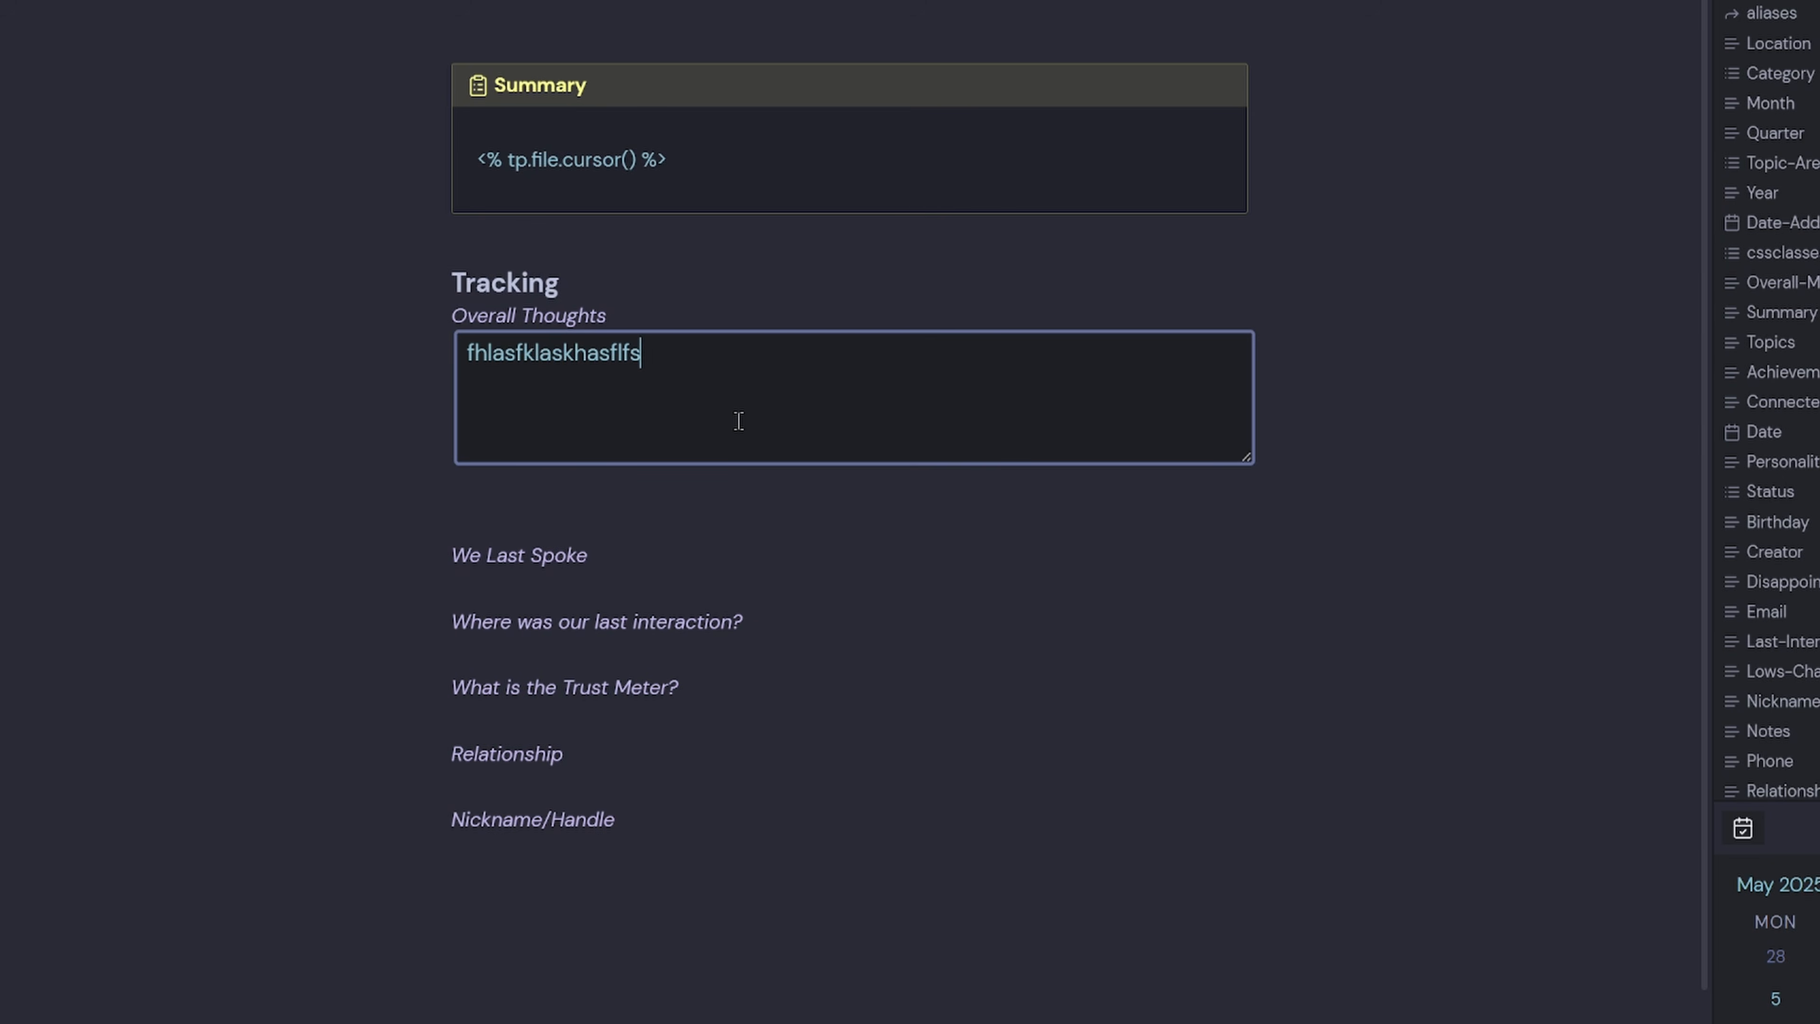
scroll(441, 39, "up", 10)
left_click(761, 500)
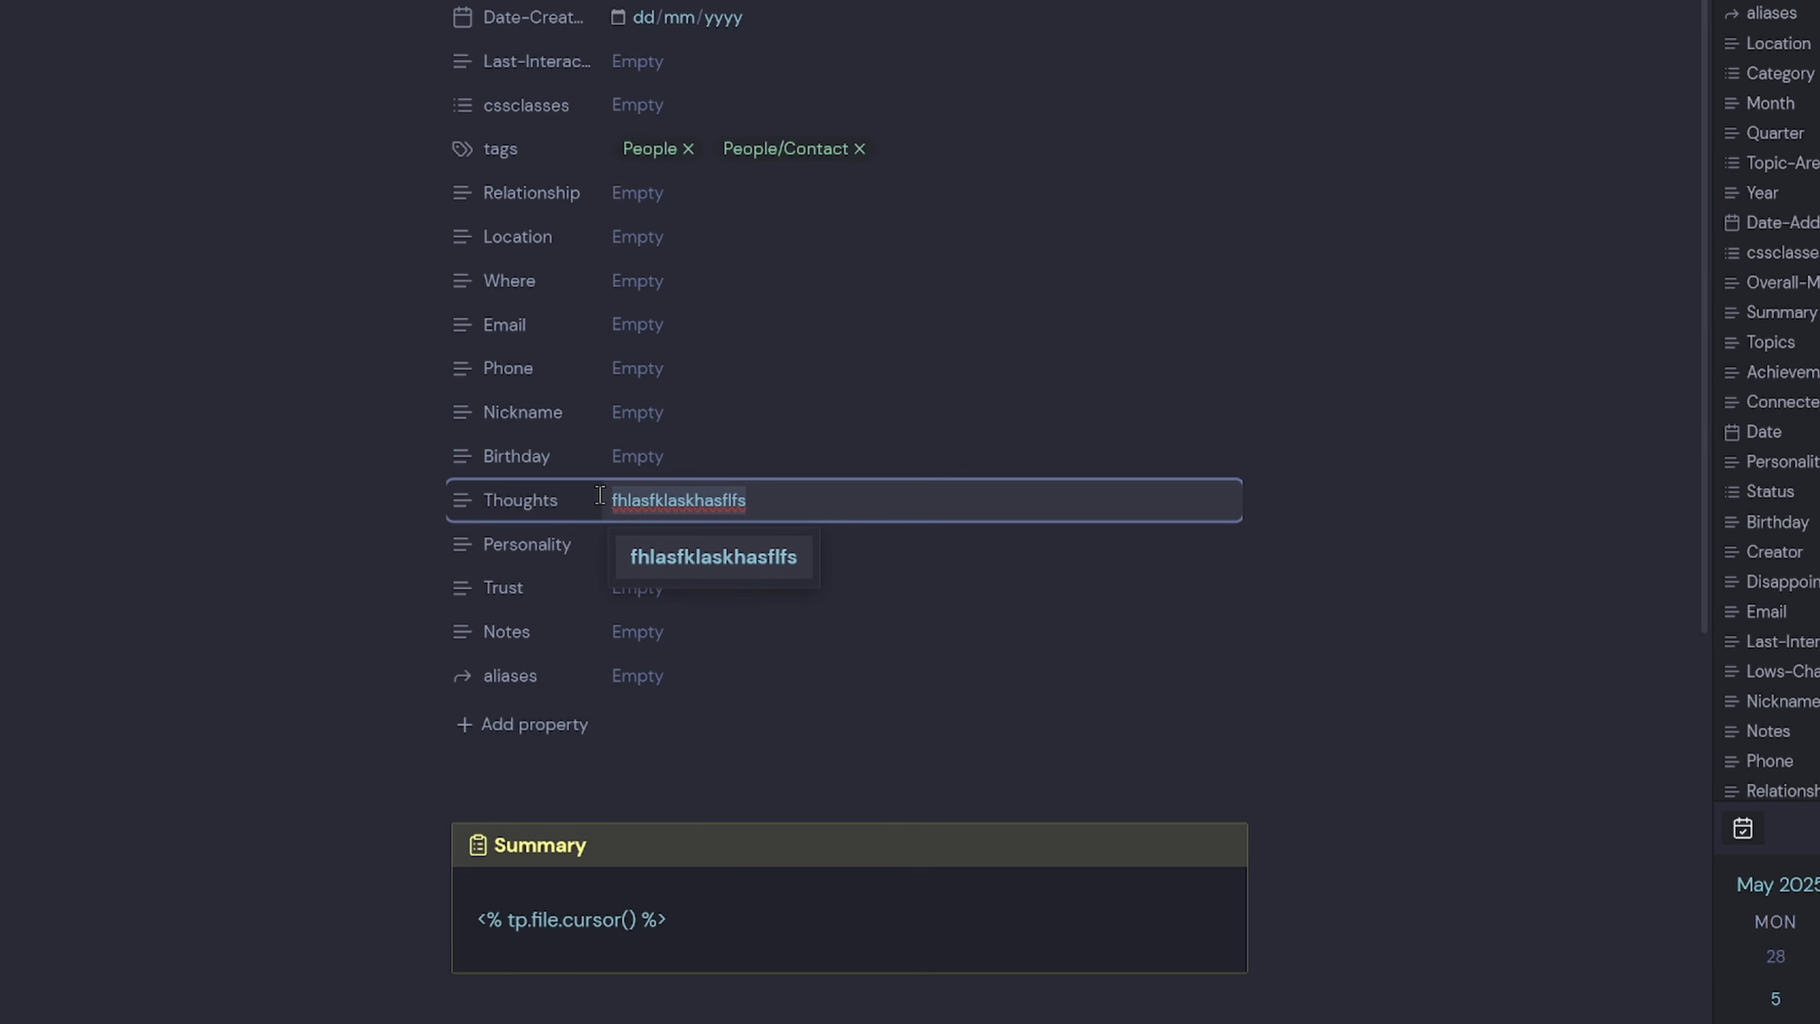
Return to source mode and delete the test value from the Thoughts property.
key("ctrl+e")
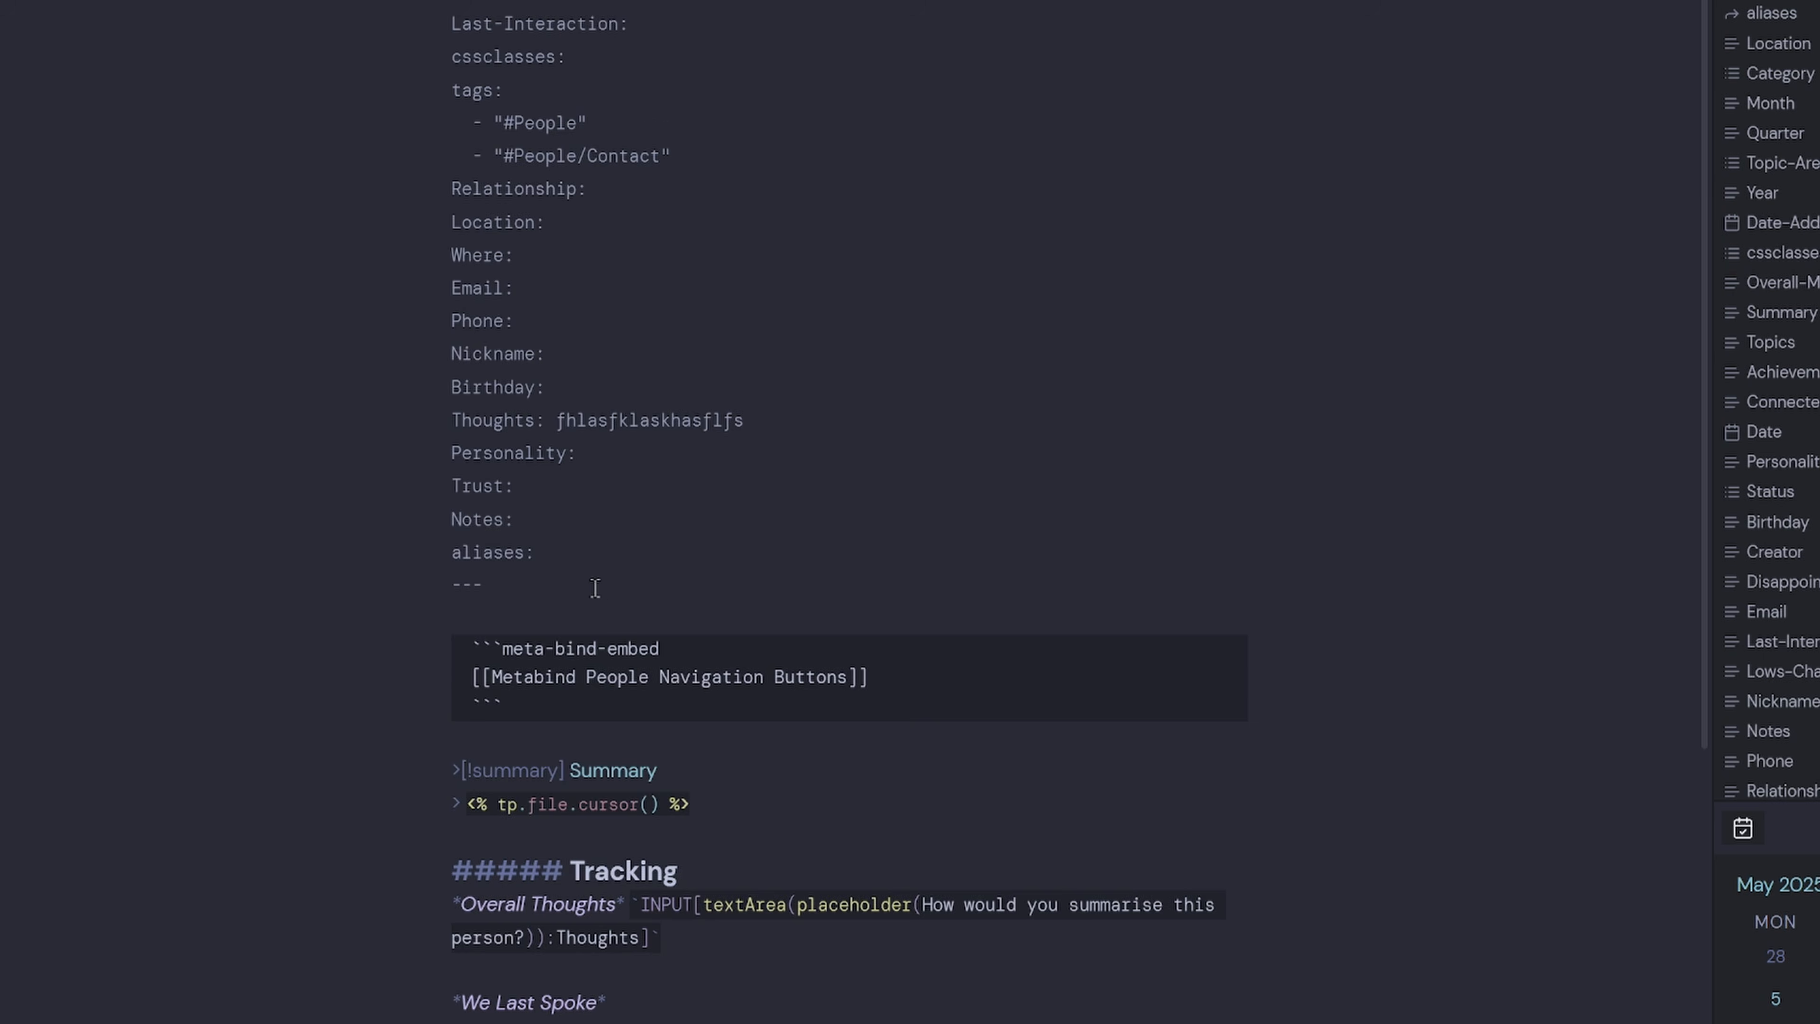
scroll(596, 585, "down", 6)
scroll(699, 486, "up", 5)
left_click_drag(746, 290, 544, 289)
key("BackSpace")
scroll(683, 789, "down", 4)
left_click(684, 649)
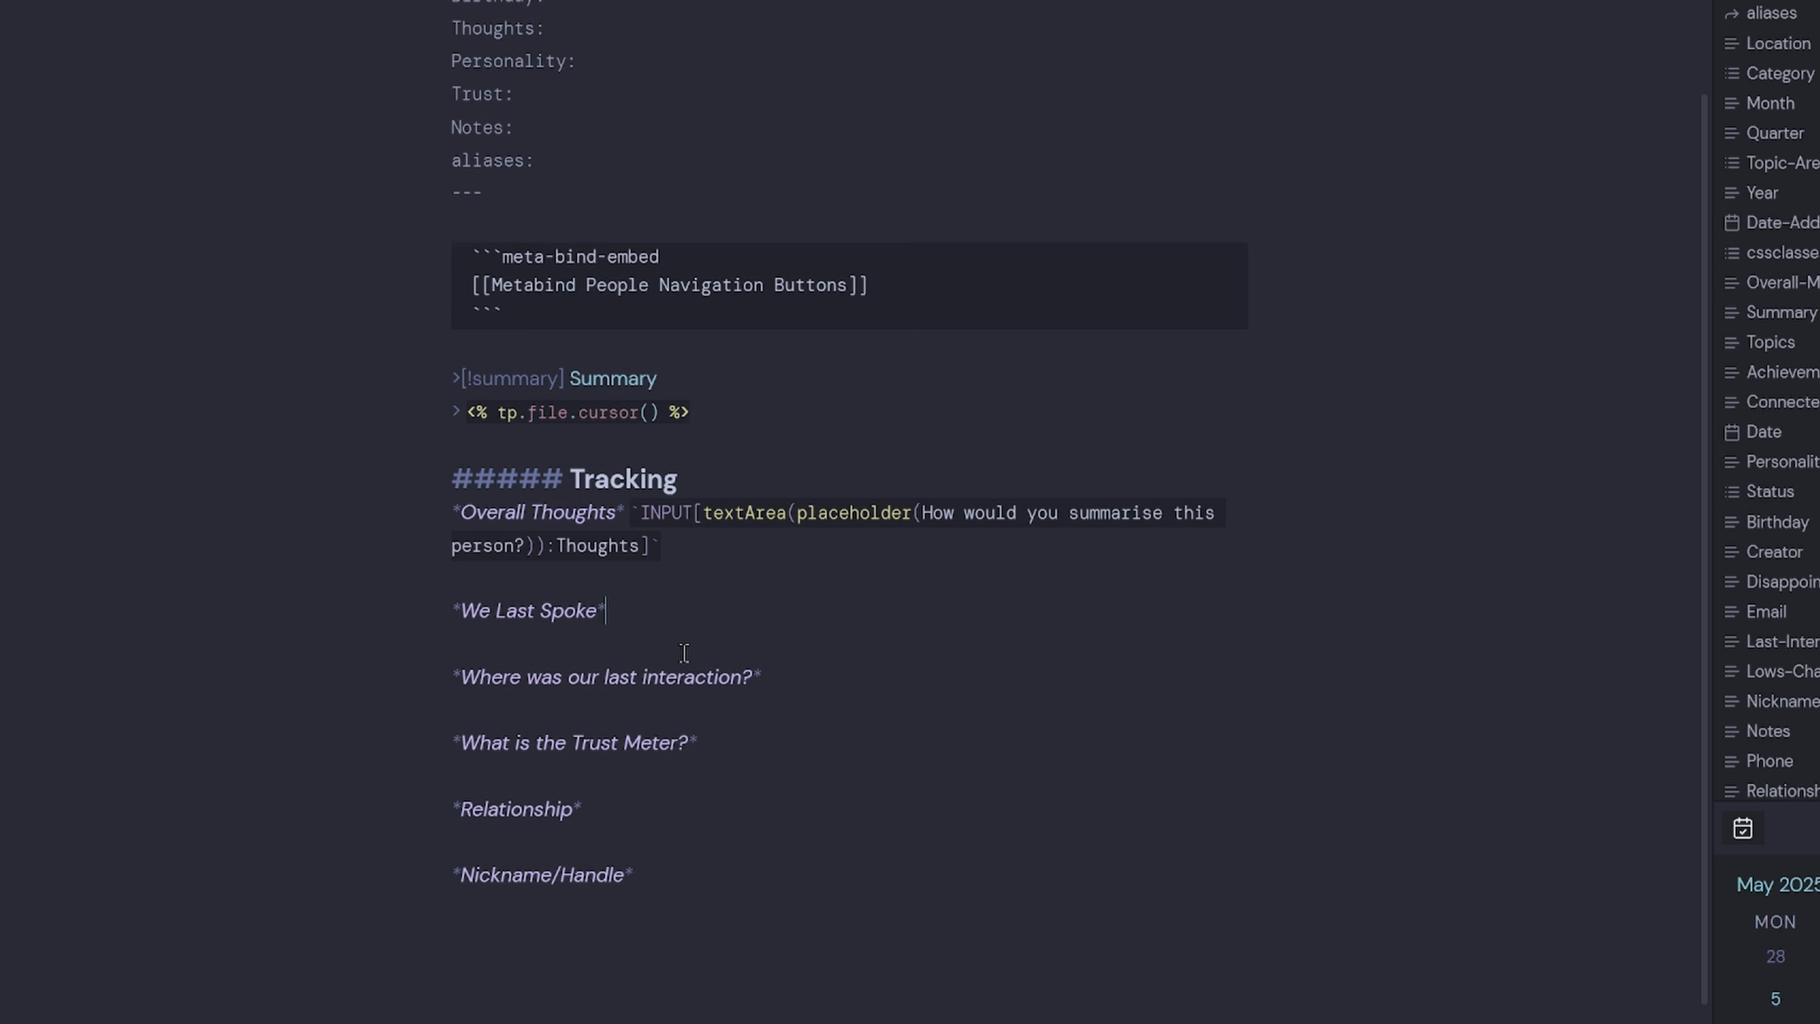
Add `INPUT[datePicker:Last-Interaction]` after We Last Spoke, copying the property name from frontmatter.
type("`INPUT")
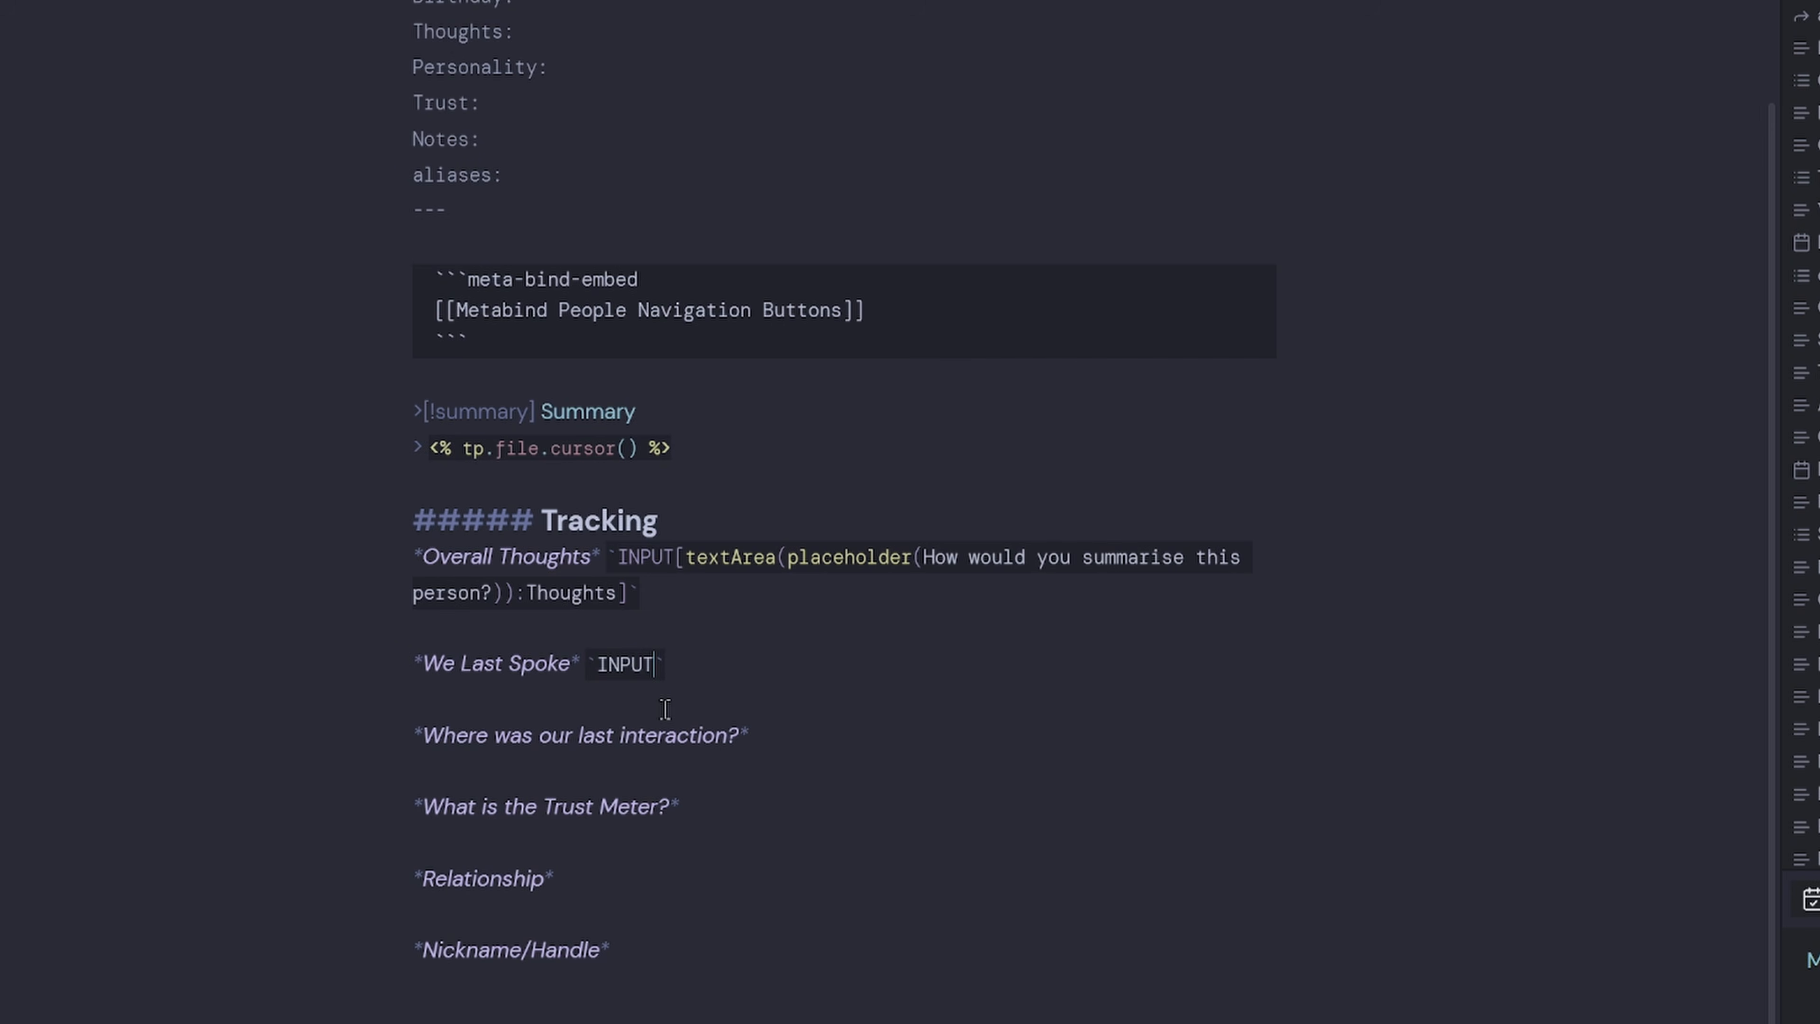
type("[datePicker")
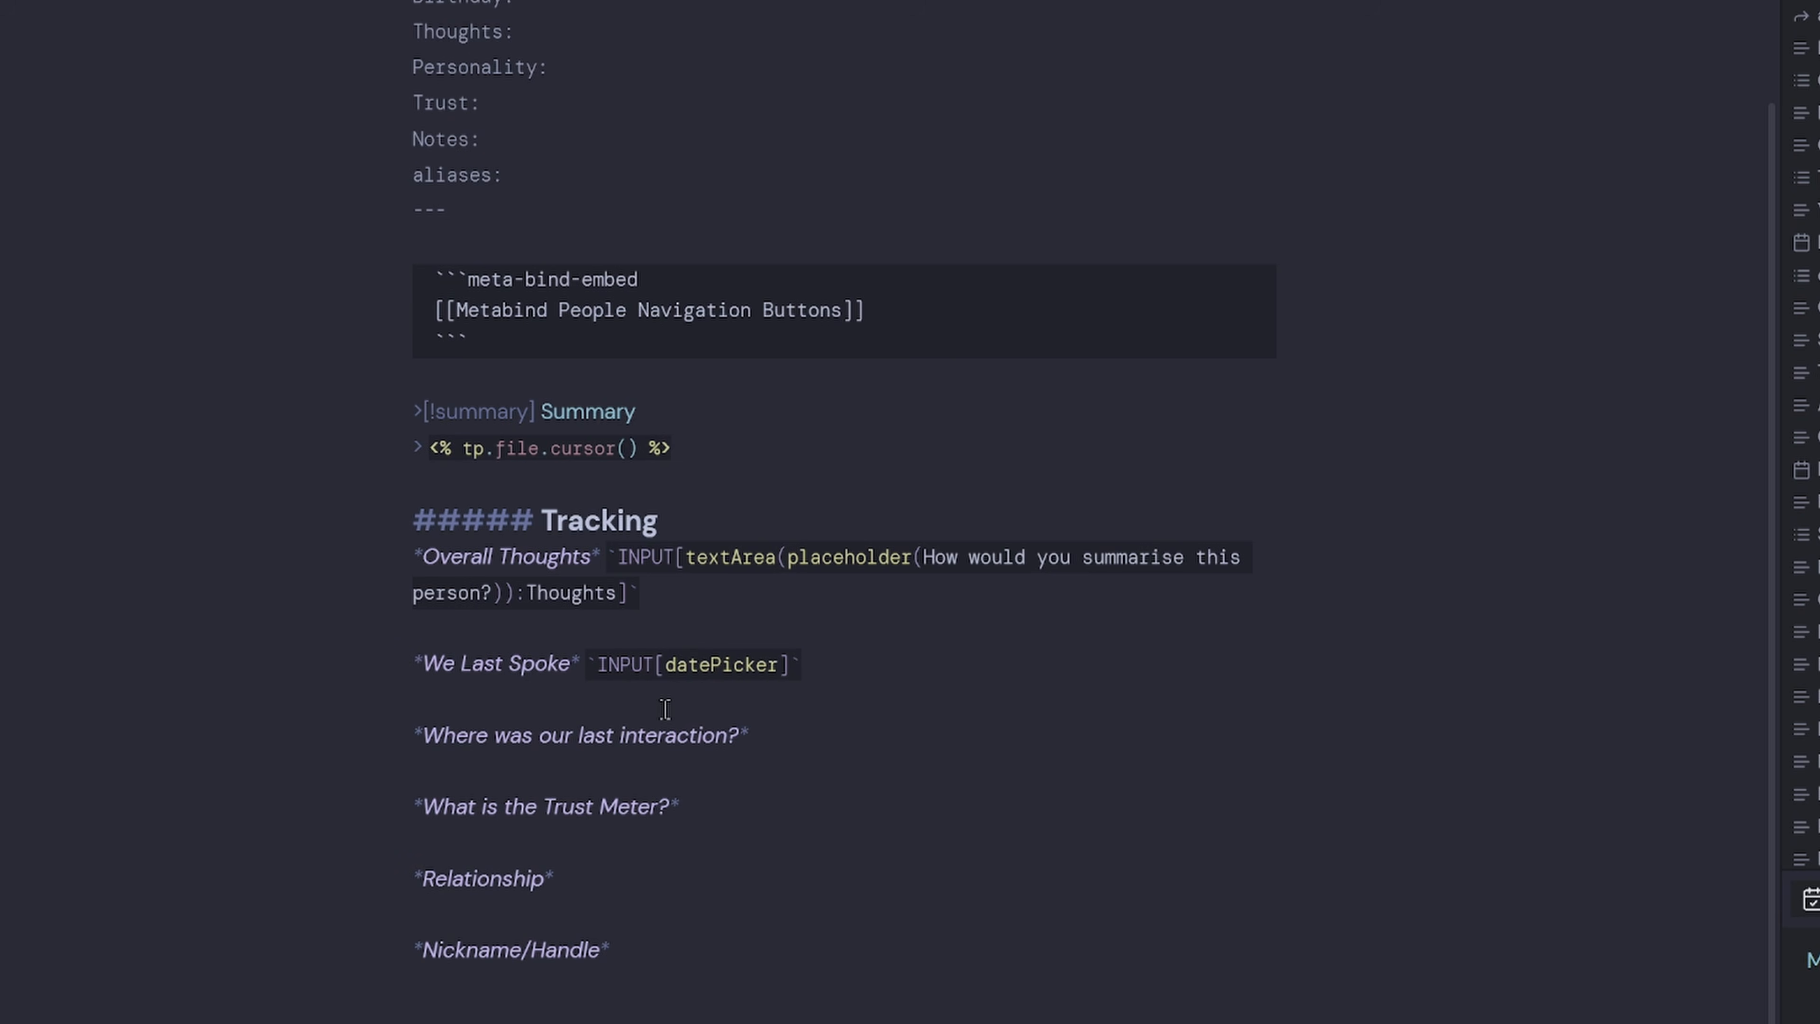
type(":")
scroll(665, 710, "up", 5)
left_click_drag(595, 26, 404, 32)
key("ctrl+c")
scroll(653, 945, "down", 4)
left_click(788, 806)
key("ctrl+v")
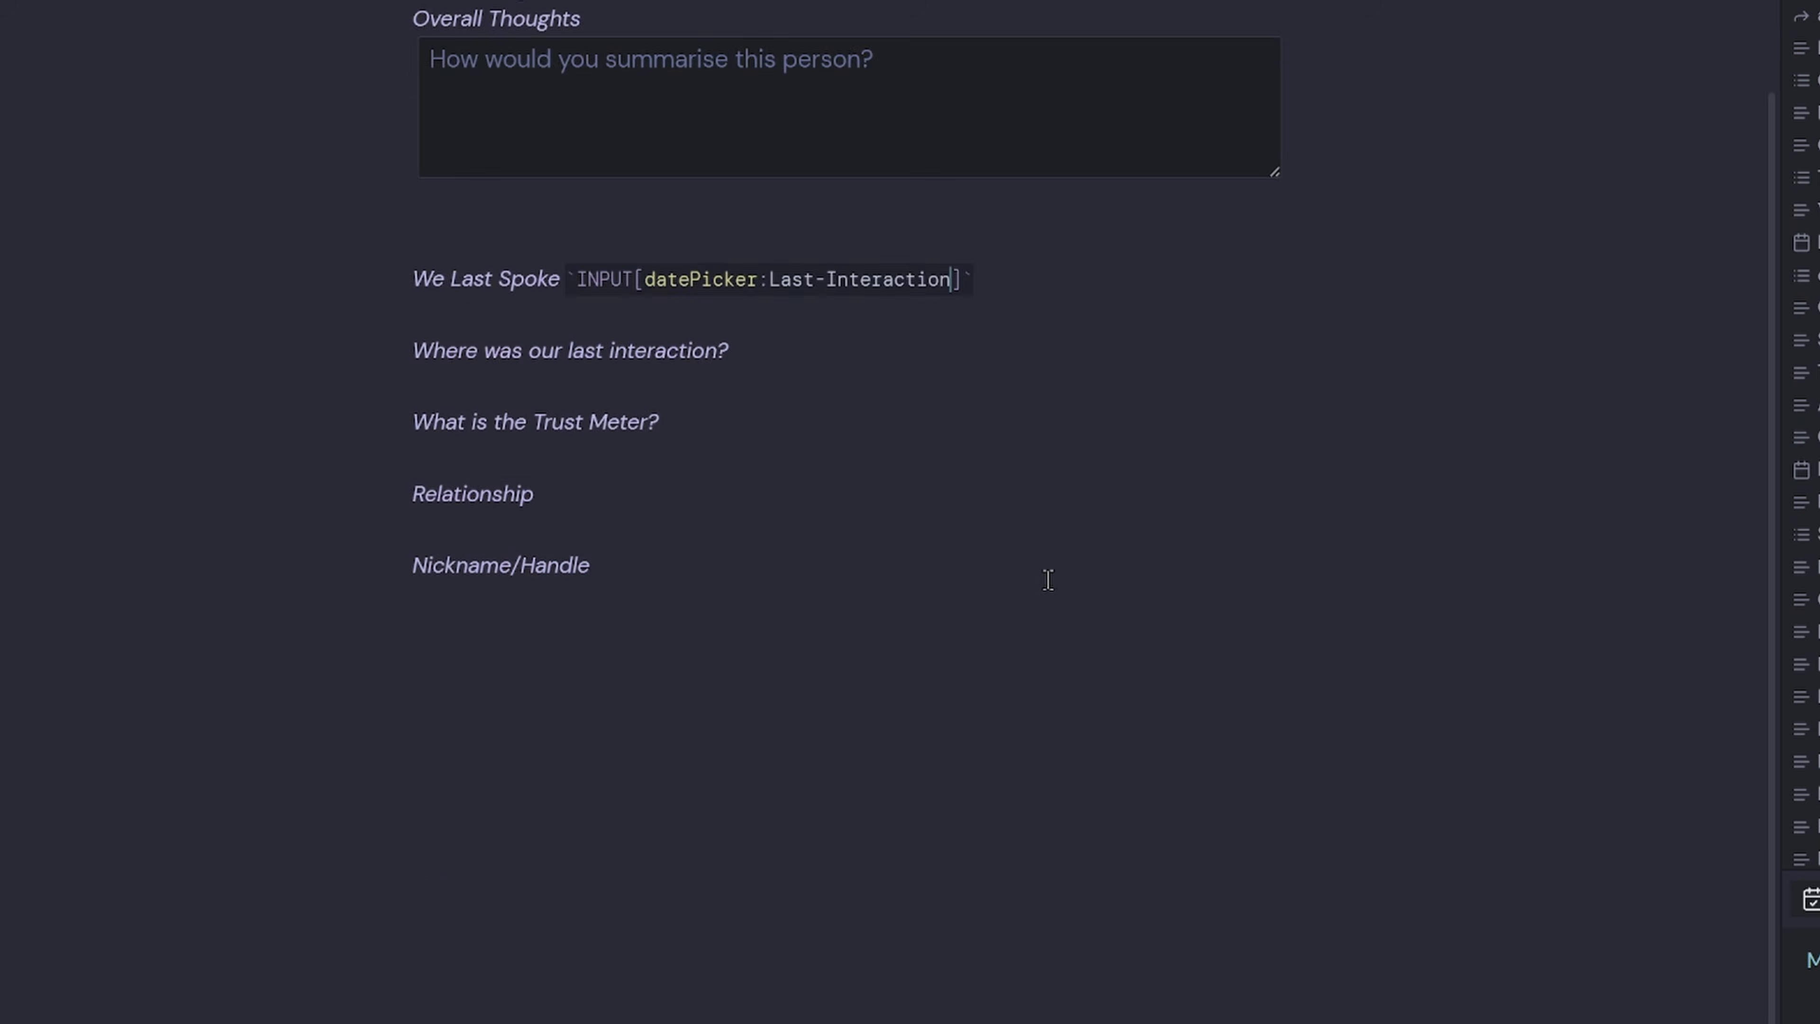
Test the date picker by choosing 22 May 2025, confirming Last-Interaction, then return to source.
scroll(1048, 580, "up", 4)
left_click(1045, 626)
left_click(591, 606)
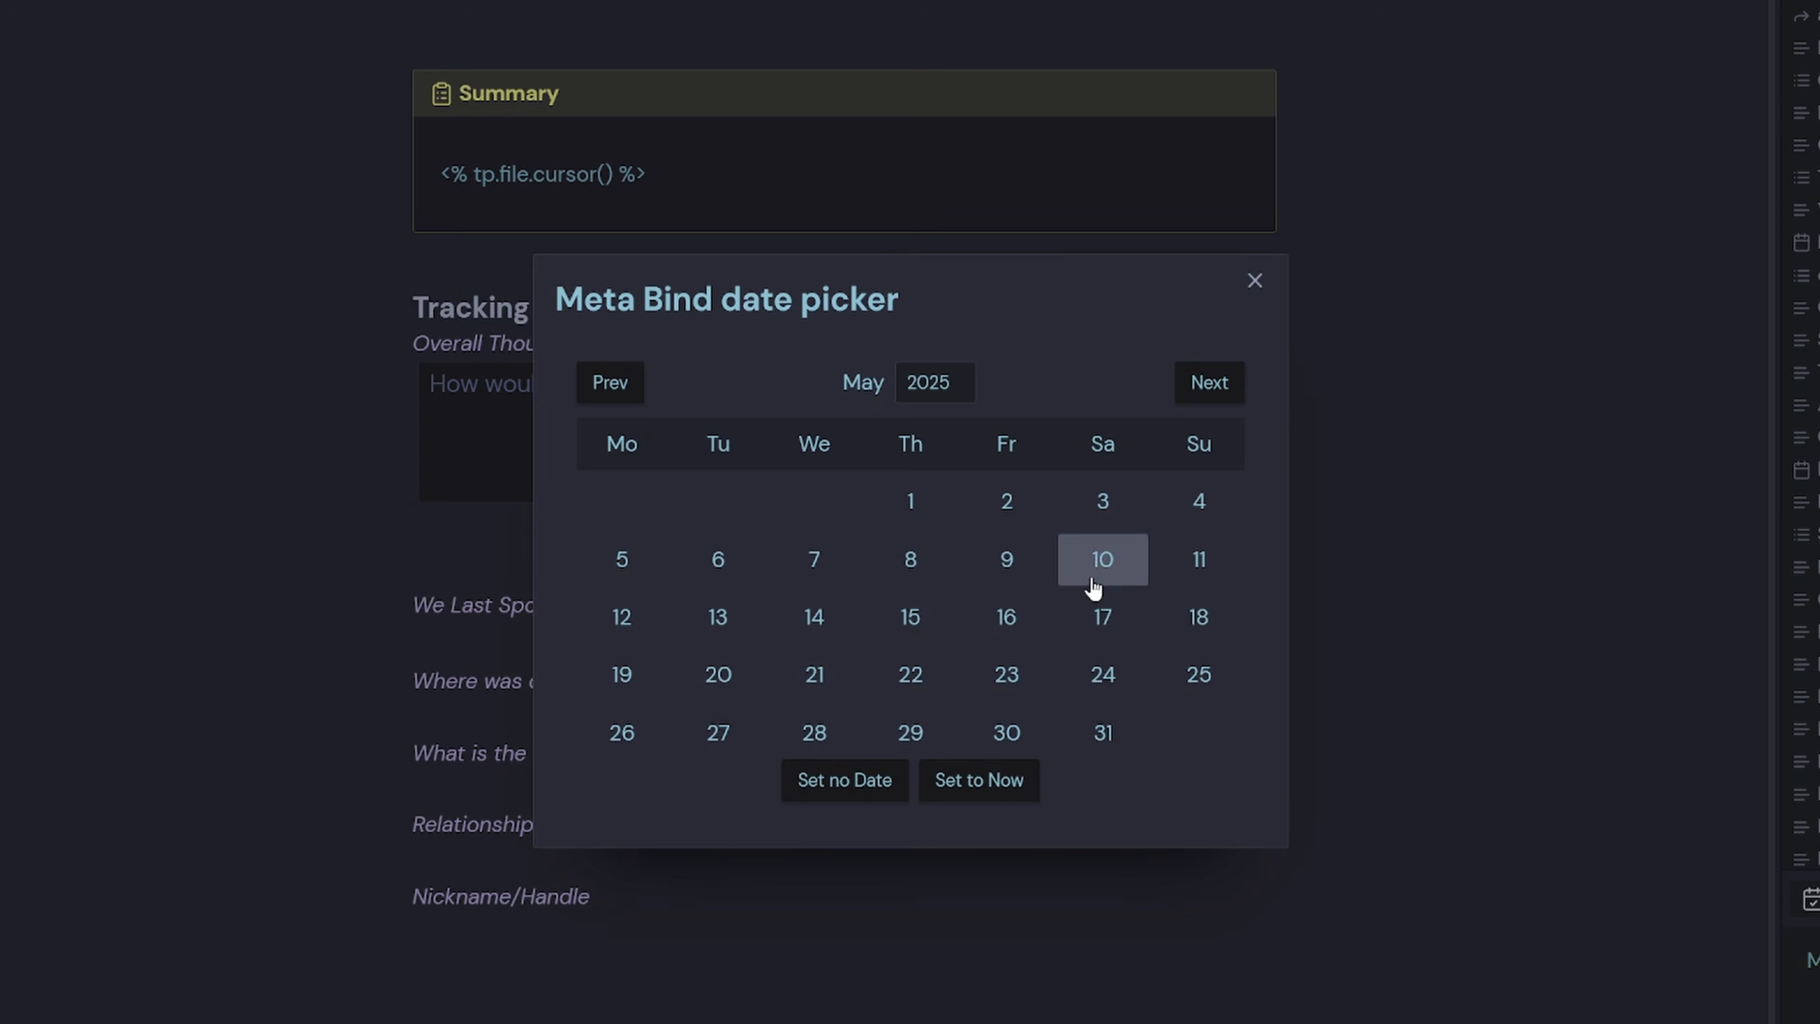
left_click(913, 663)
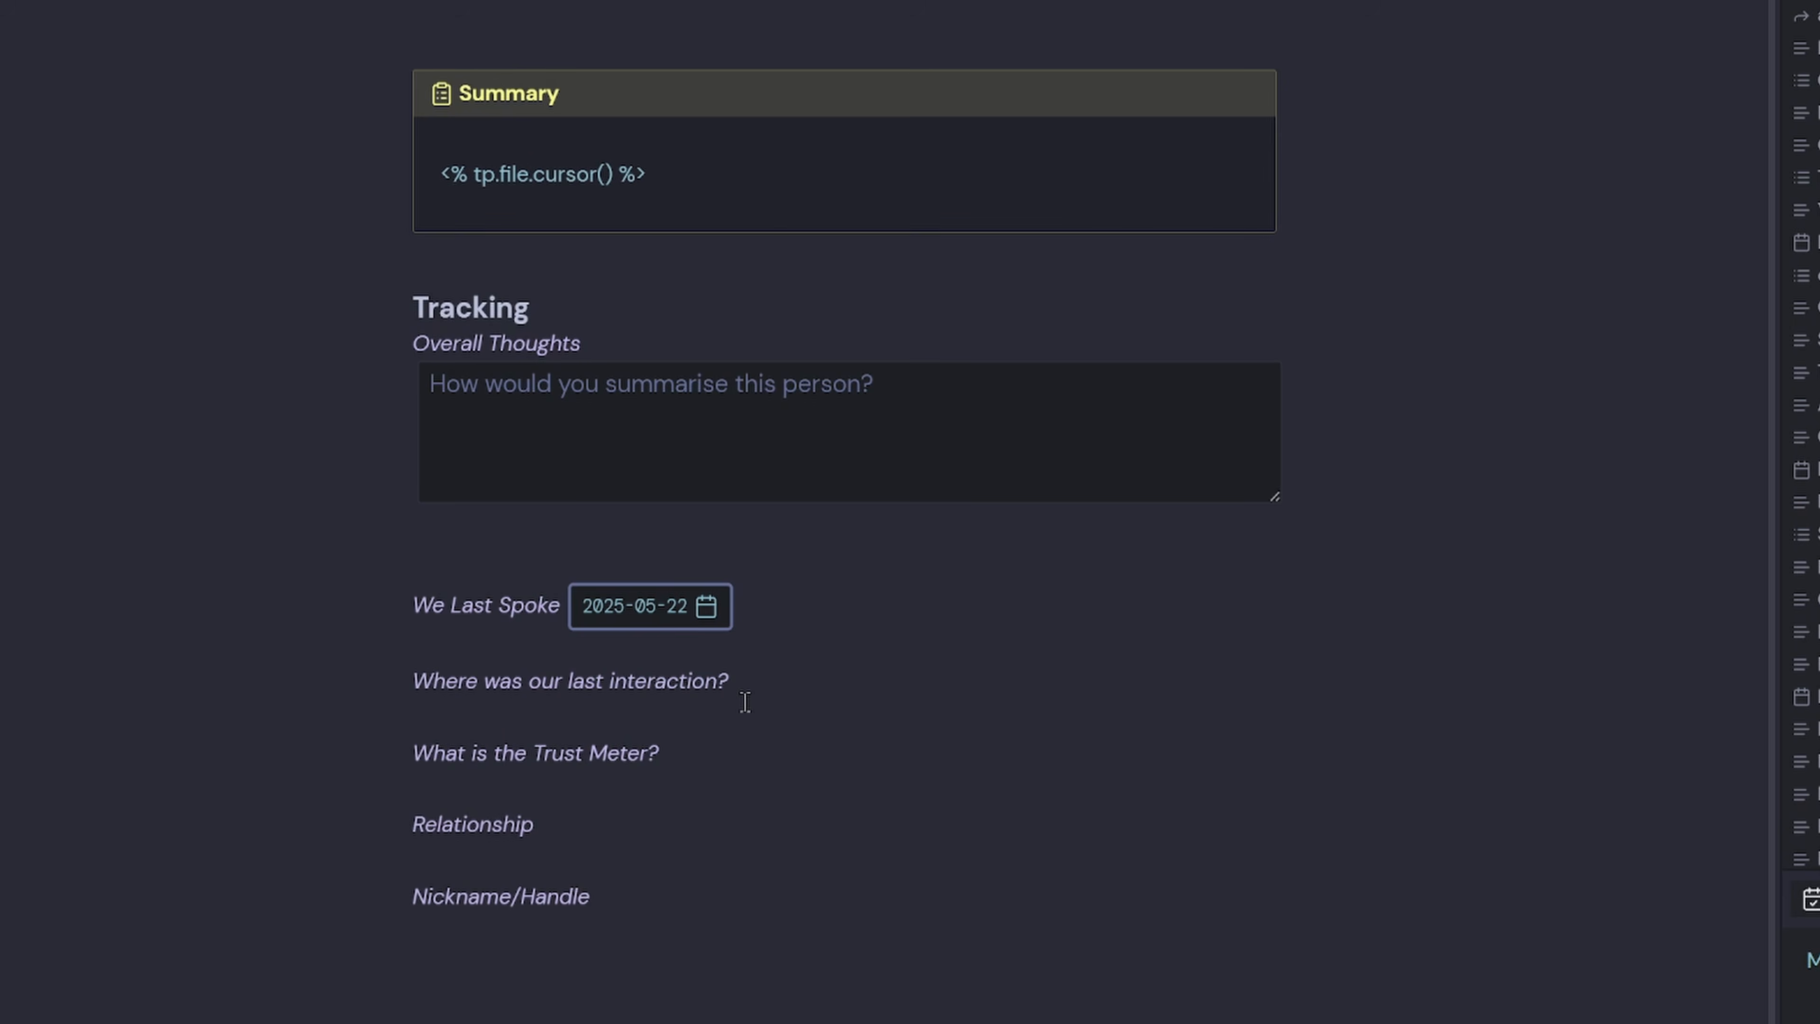
scroll(666, 635, "up", 10)
left_click(670, 67)
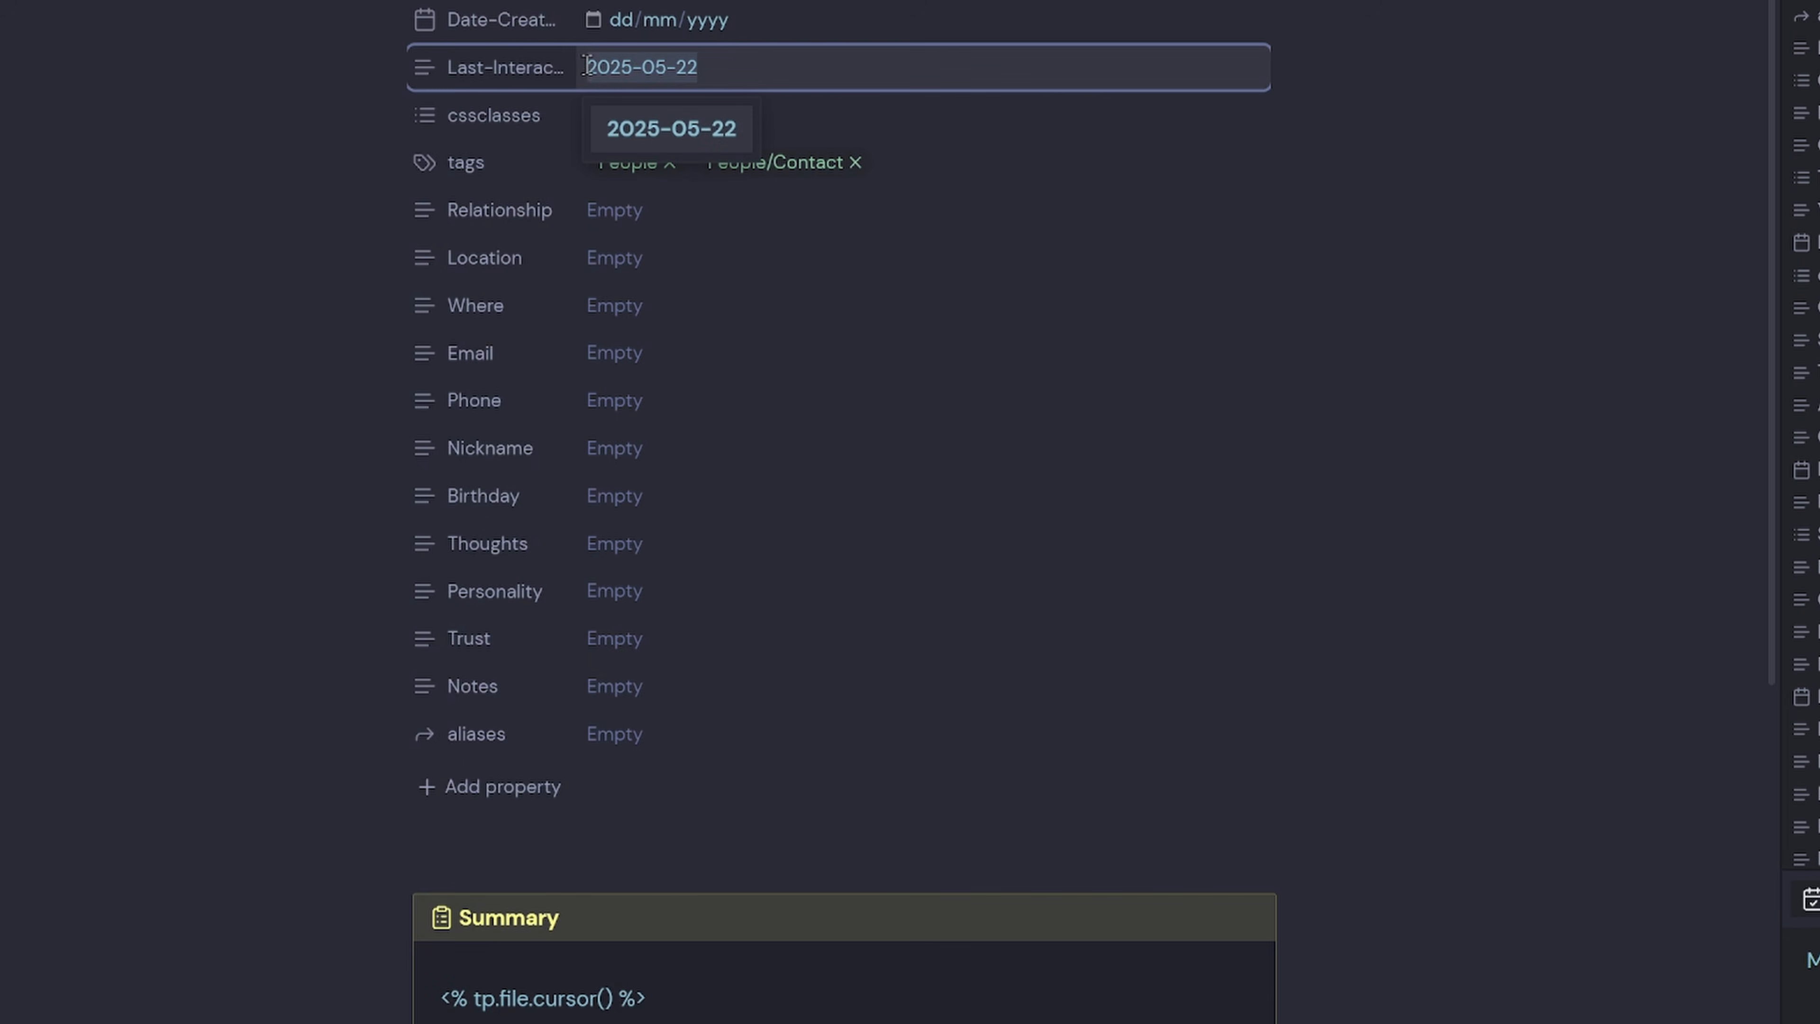
key("ctrl+e")
scroll(819, 802, "down", 5)
scroll(797, 620, "down", 2)
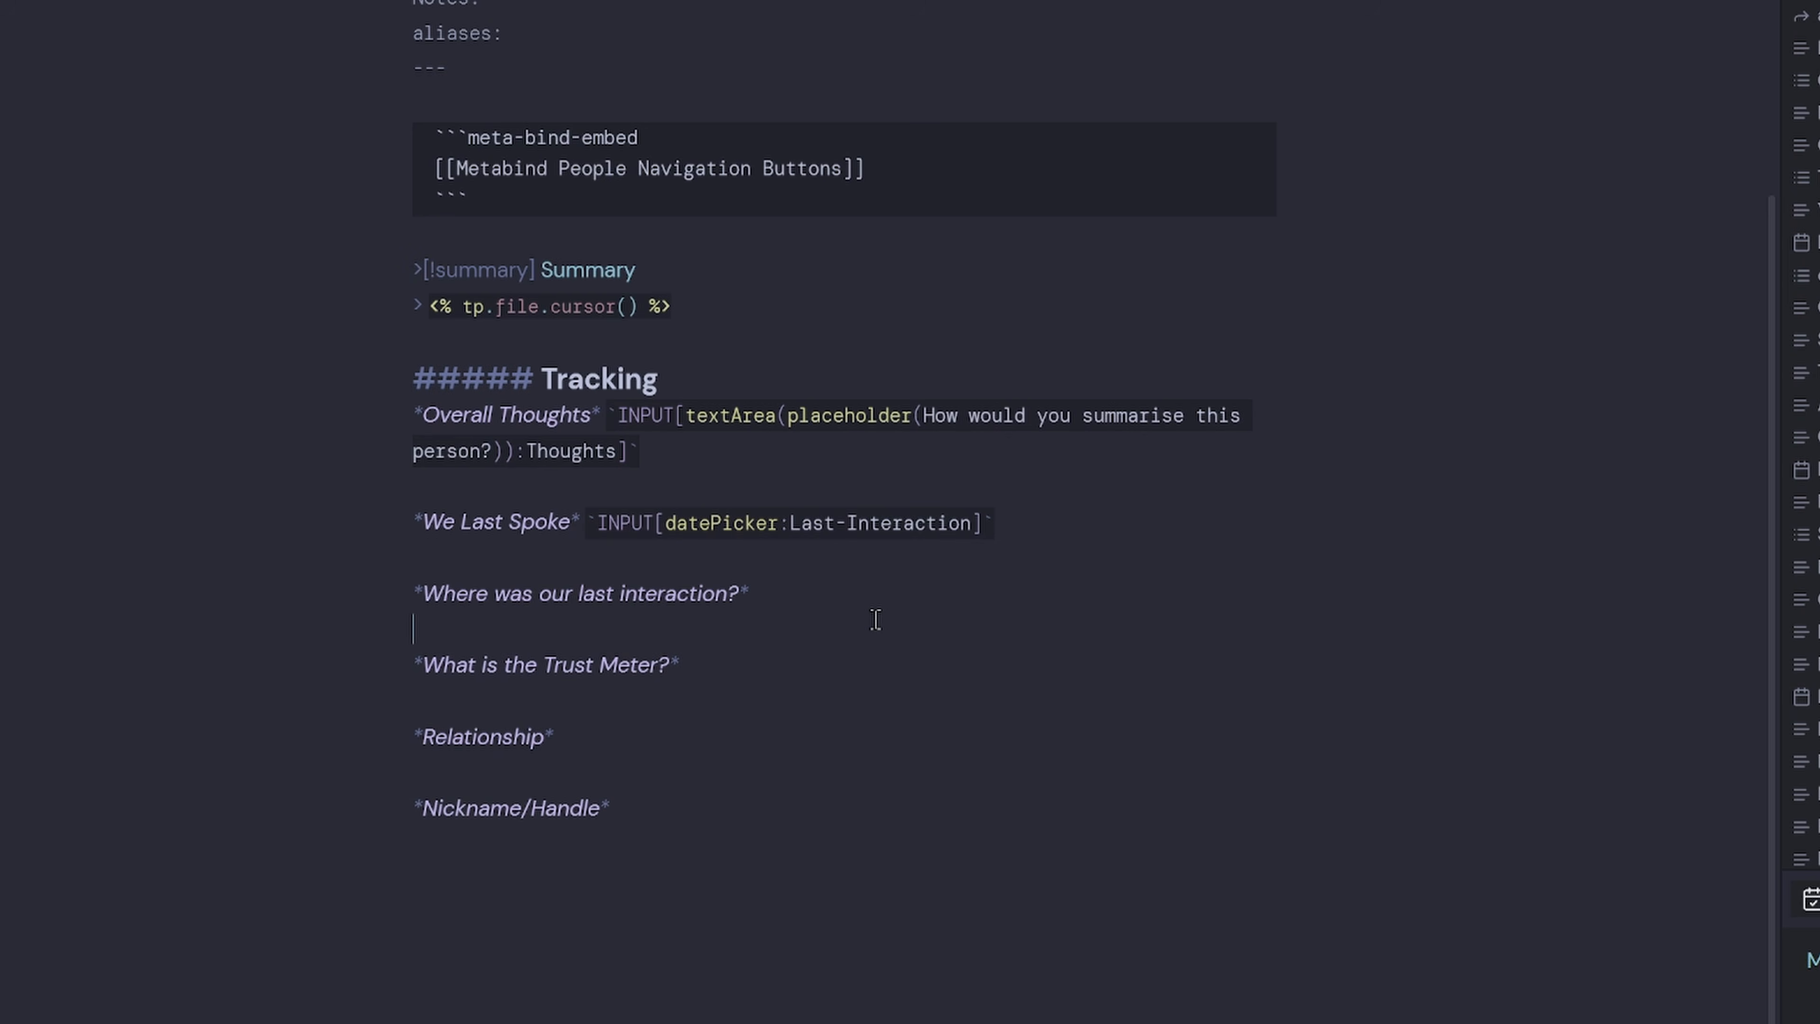
Begin an `INPUT[inlineSelect field and open the Meta Bind Vault in a side window.
scroll(817, 624, "down", 2)
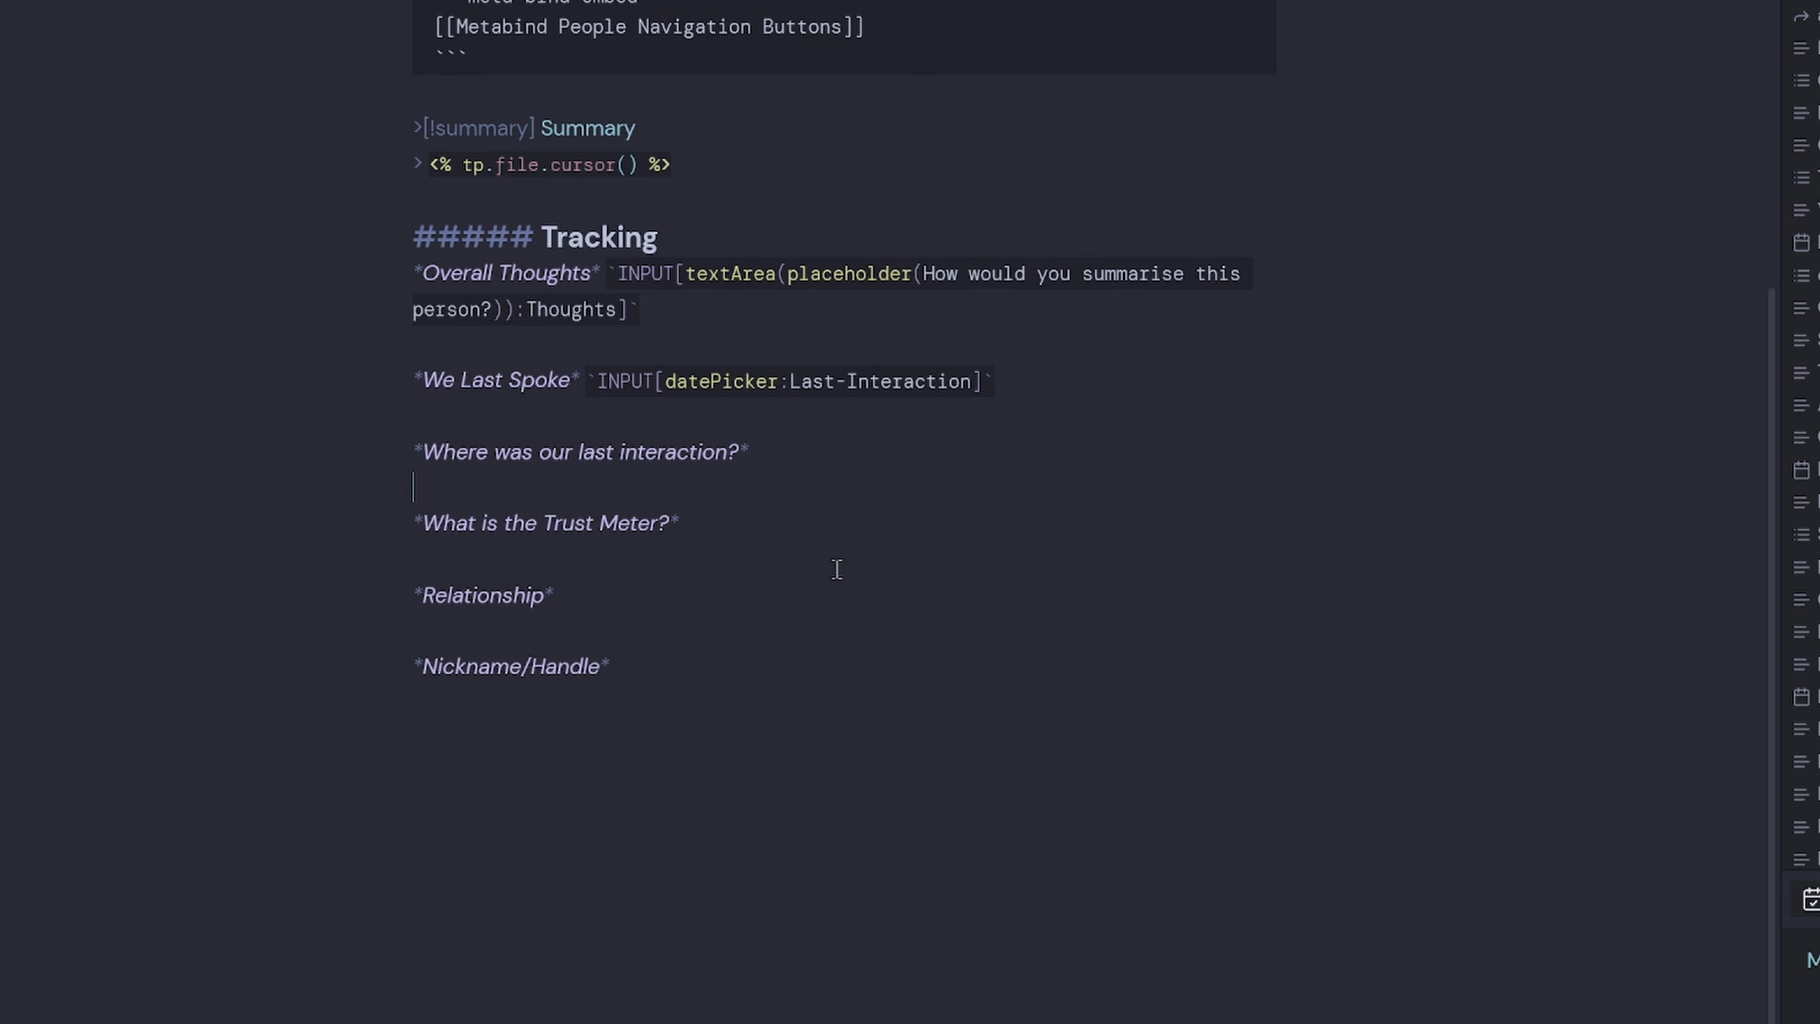
type("`INPUT[inlineS")
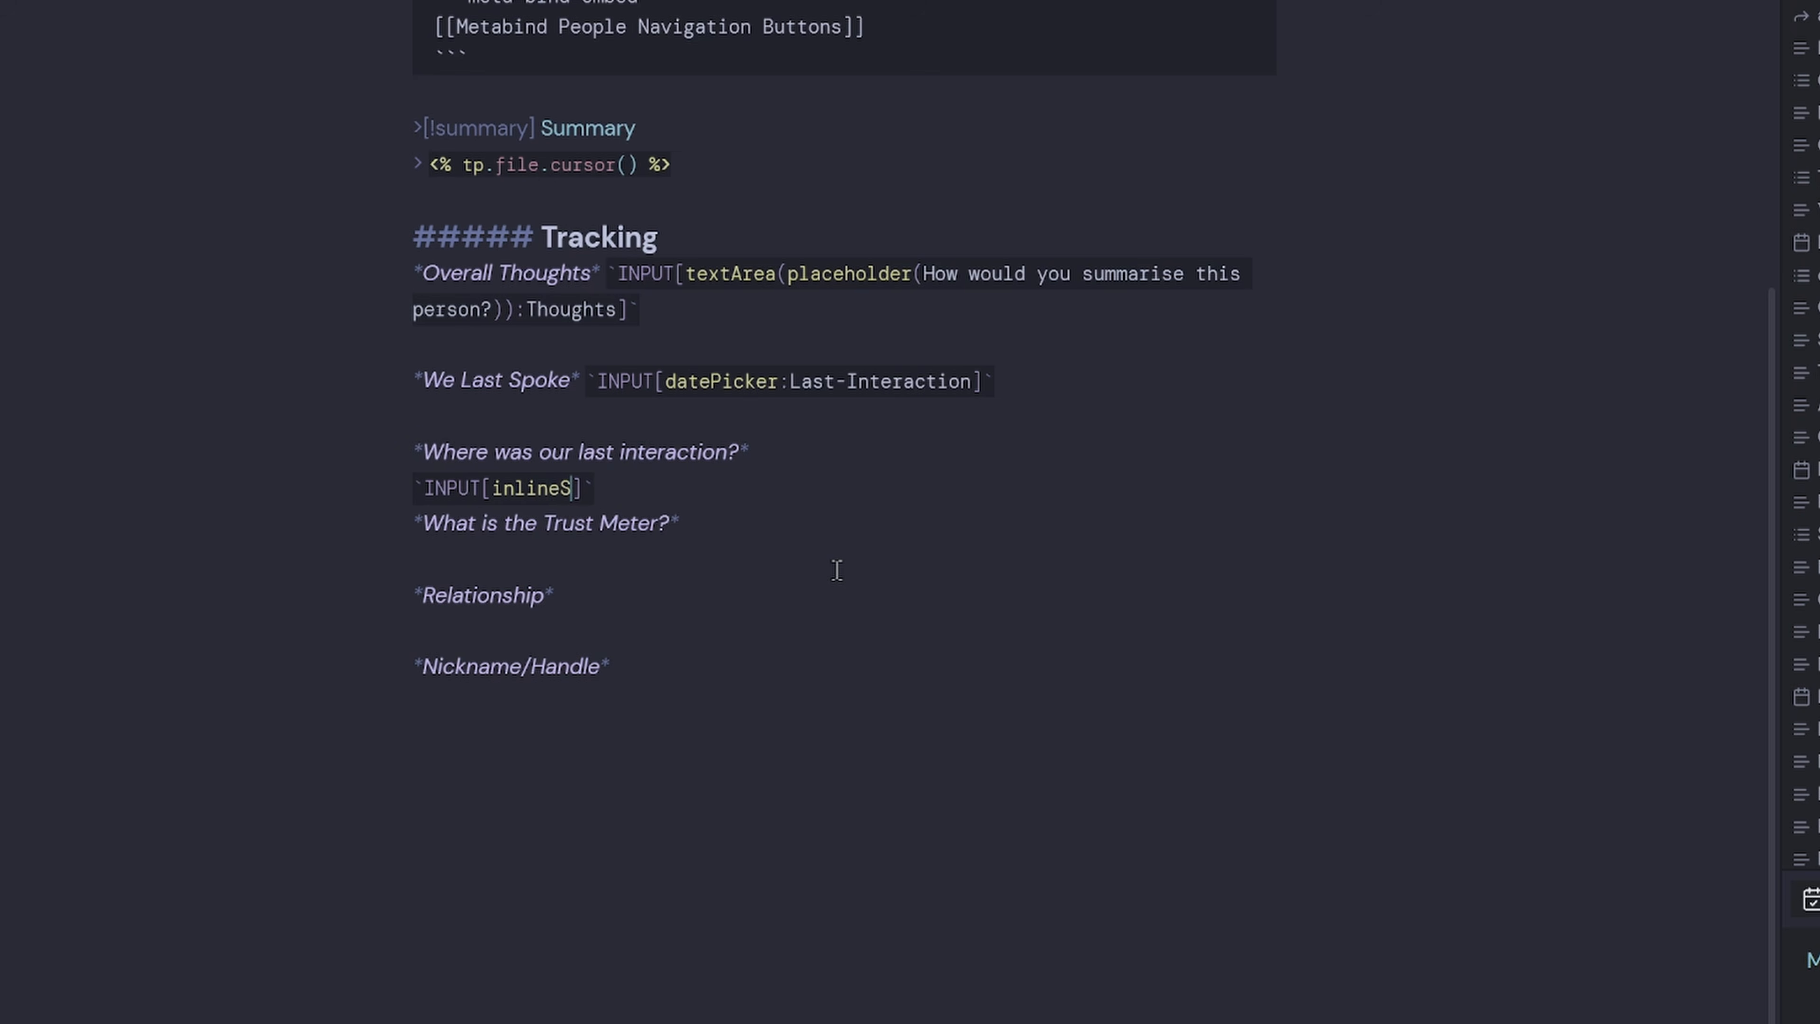
type("elect")
left_click(155, 977)
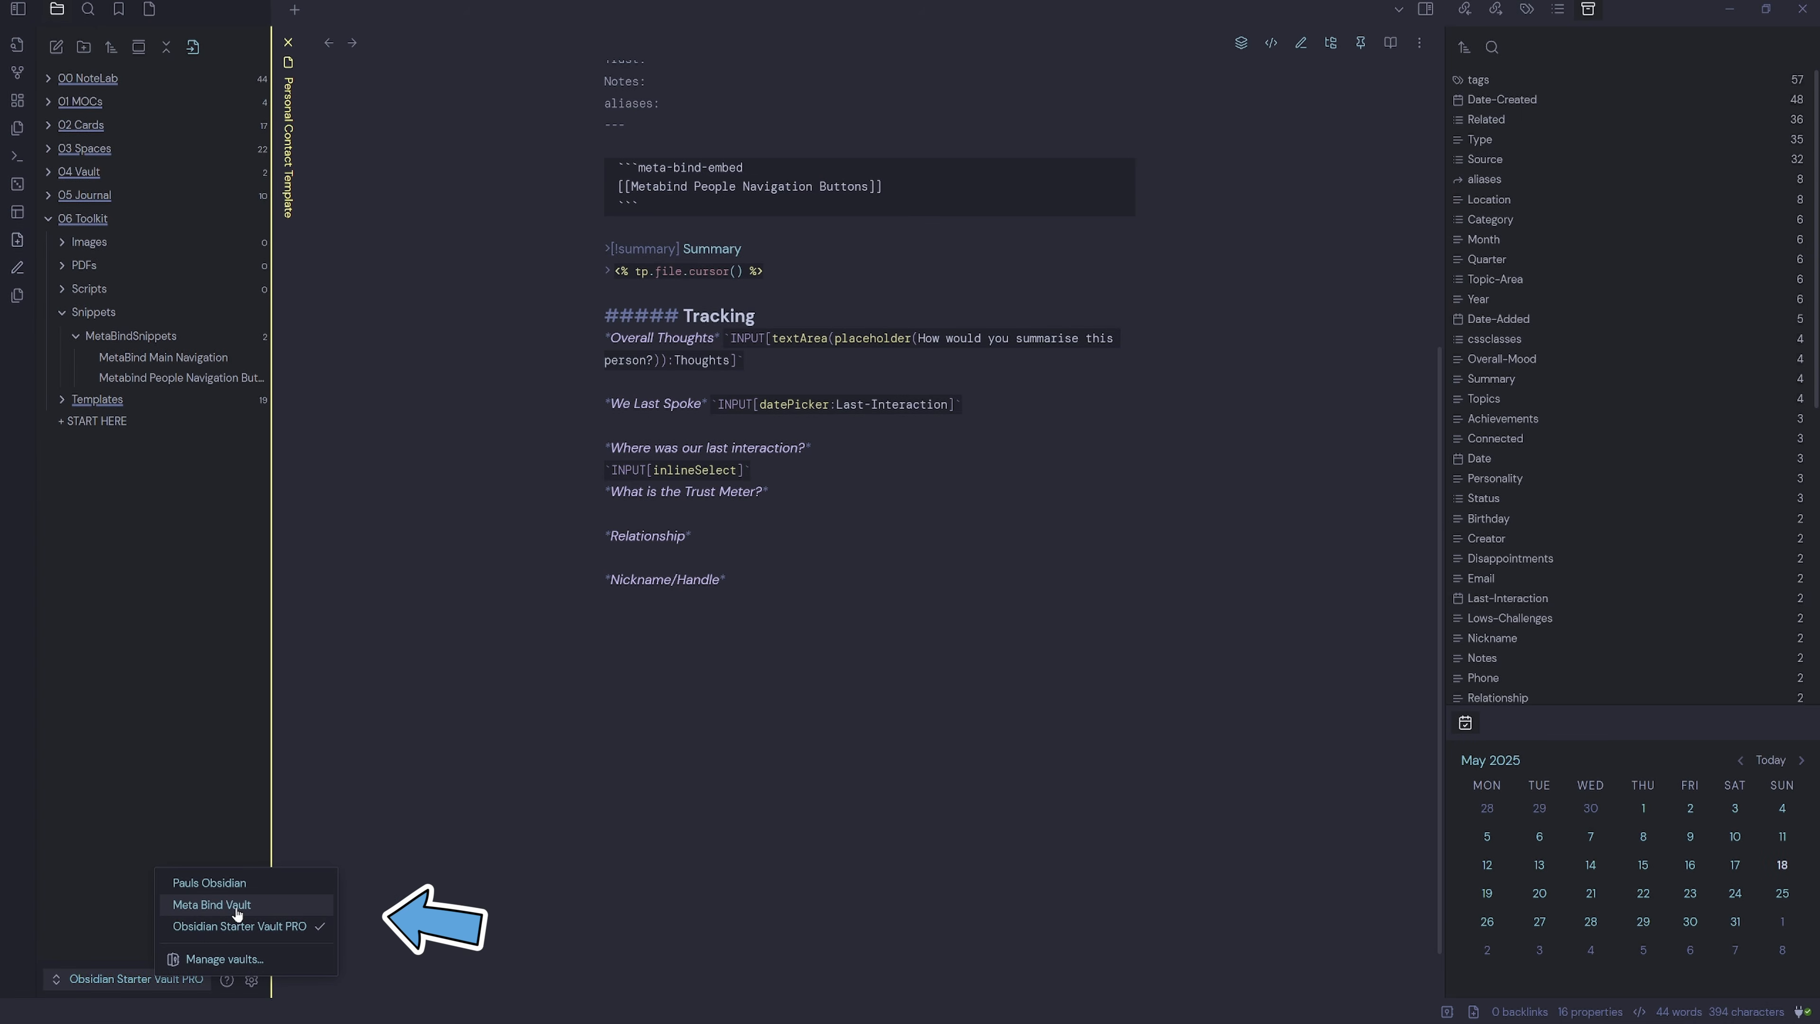
left_click(235, 906)
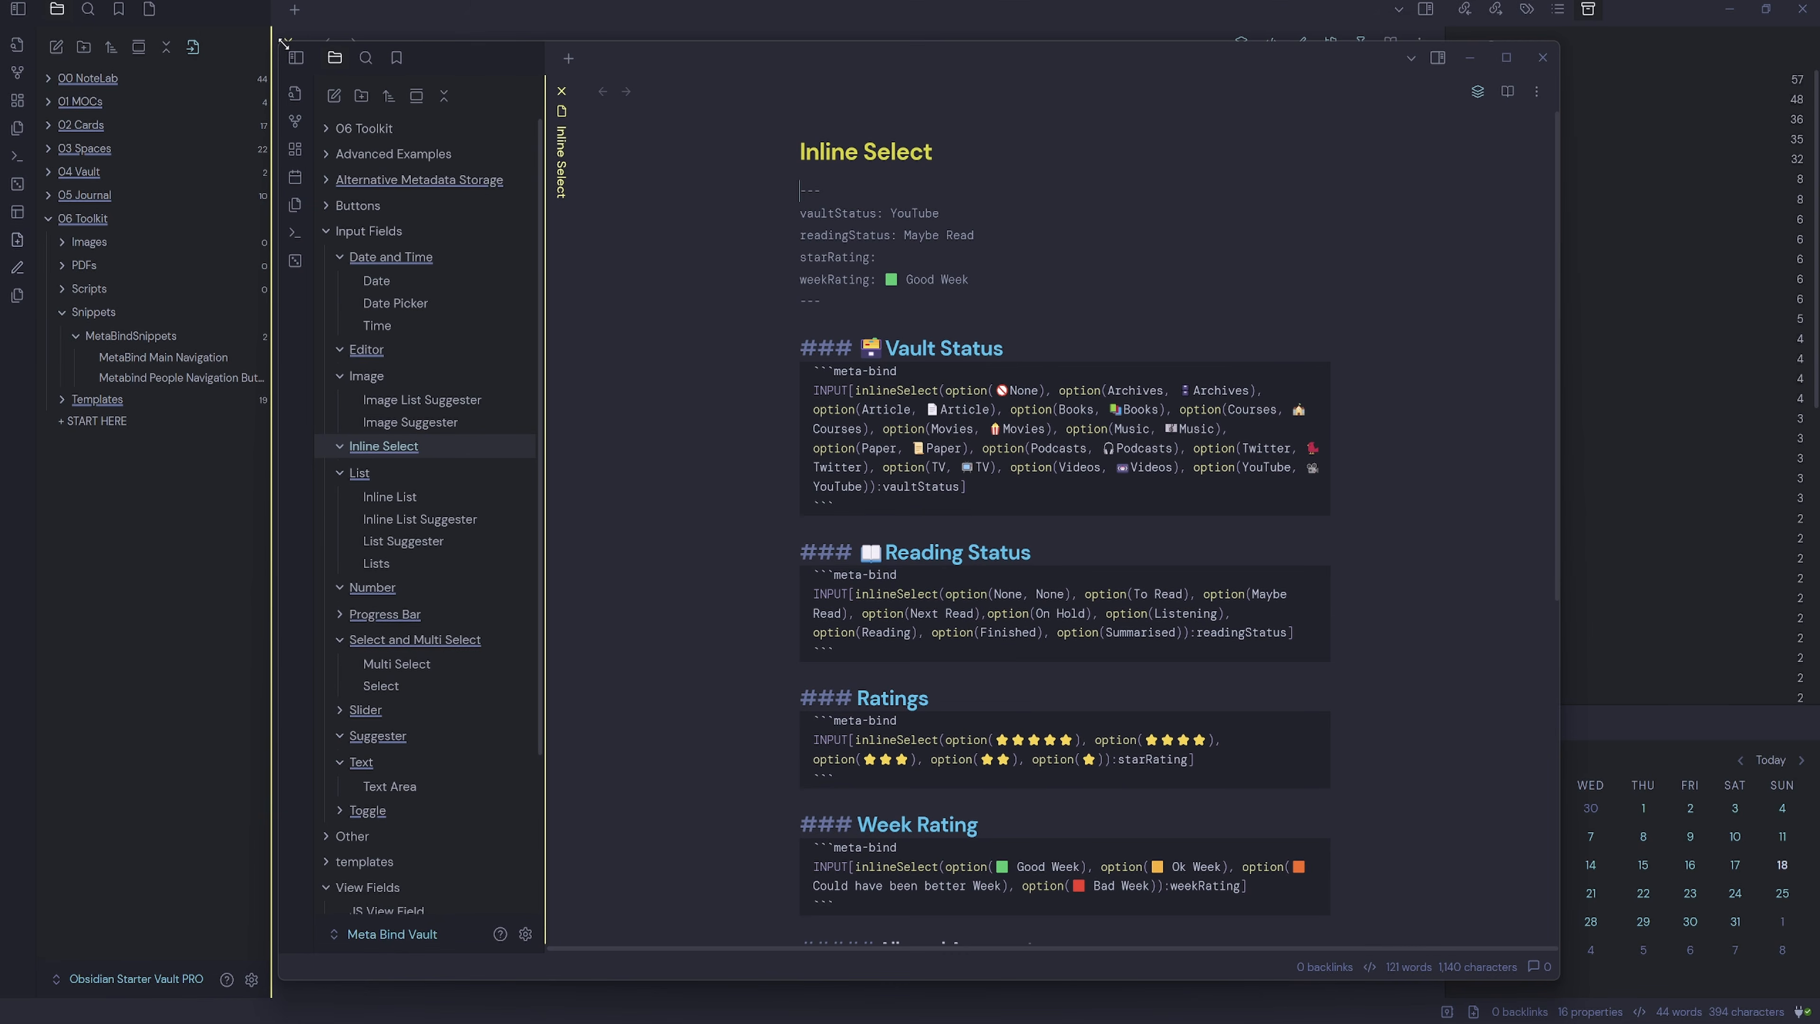
left_click_drag(283, 43, 494, 173)
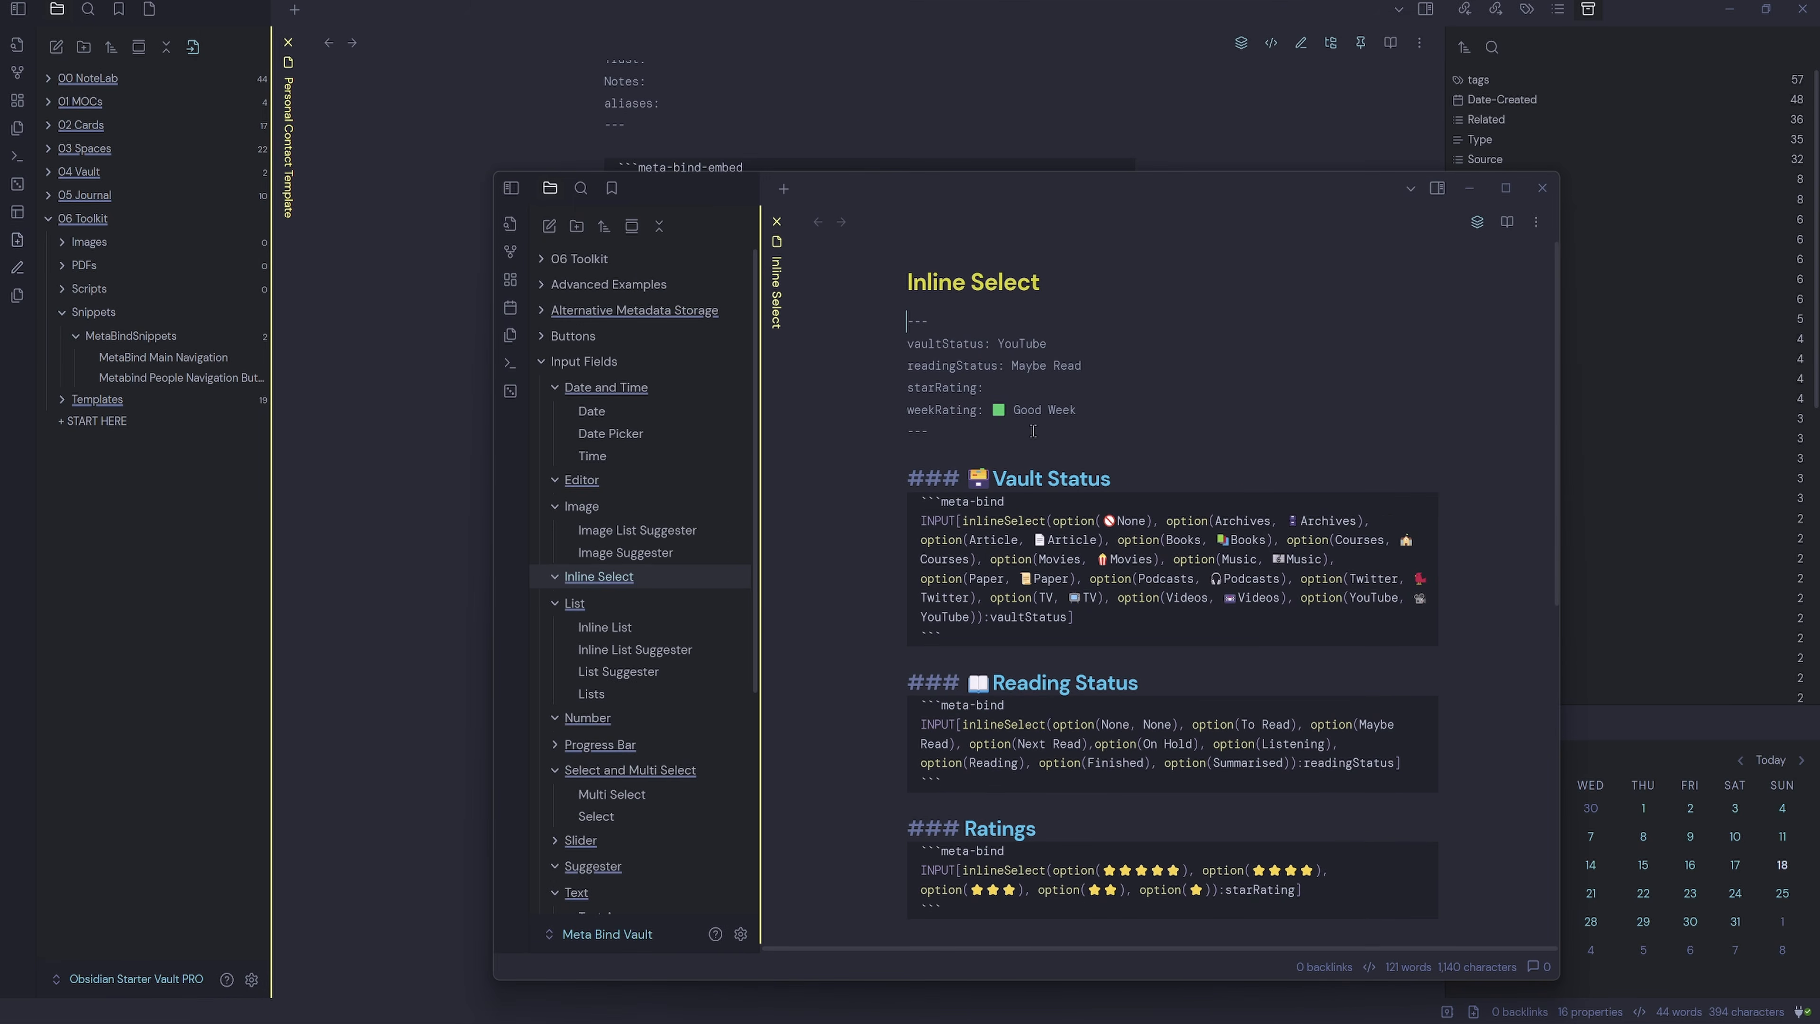
left_click_drag(883, 189, 960, 152)
Bring over the Vault Status example code for reference, then delete the pasted block.
double_click(1319, 488)
triple_click(1388, 493)
left_click(1172, 594)
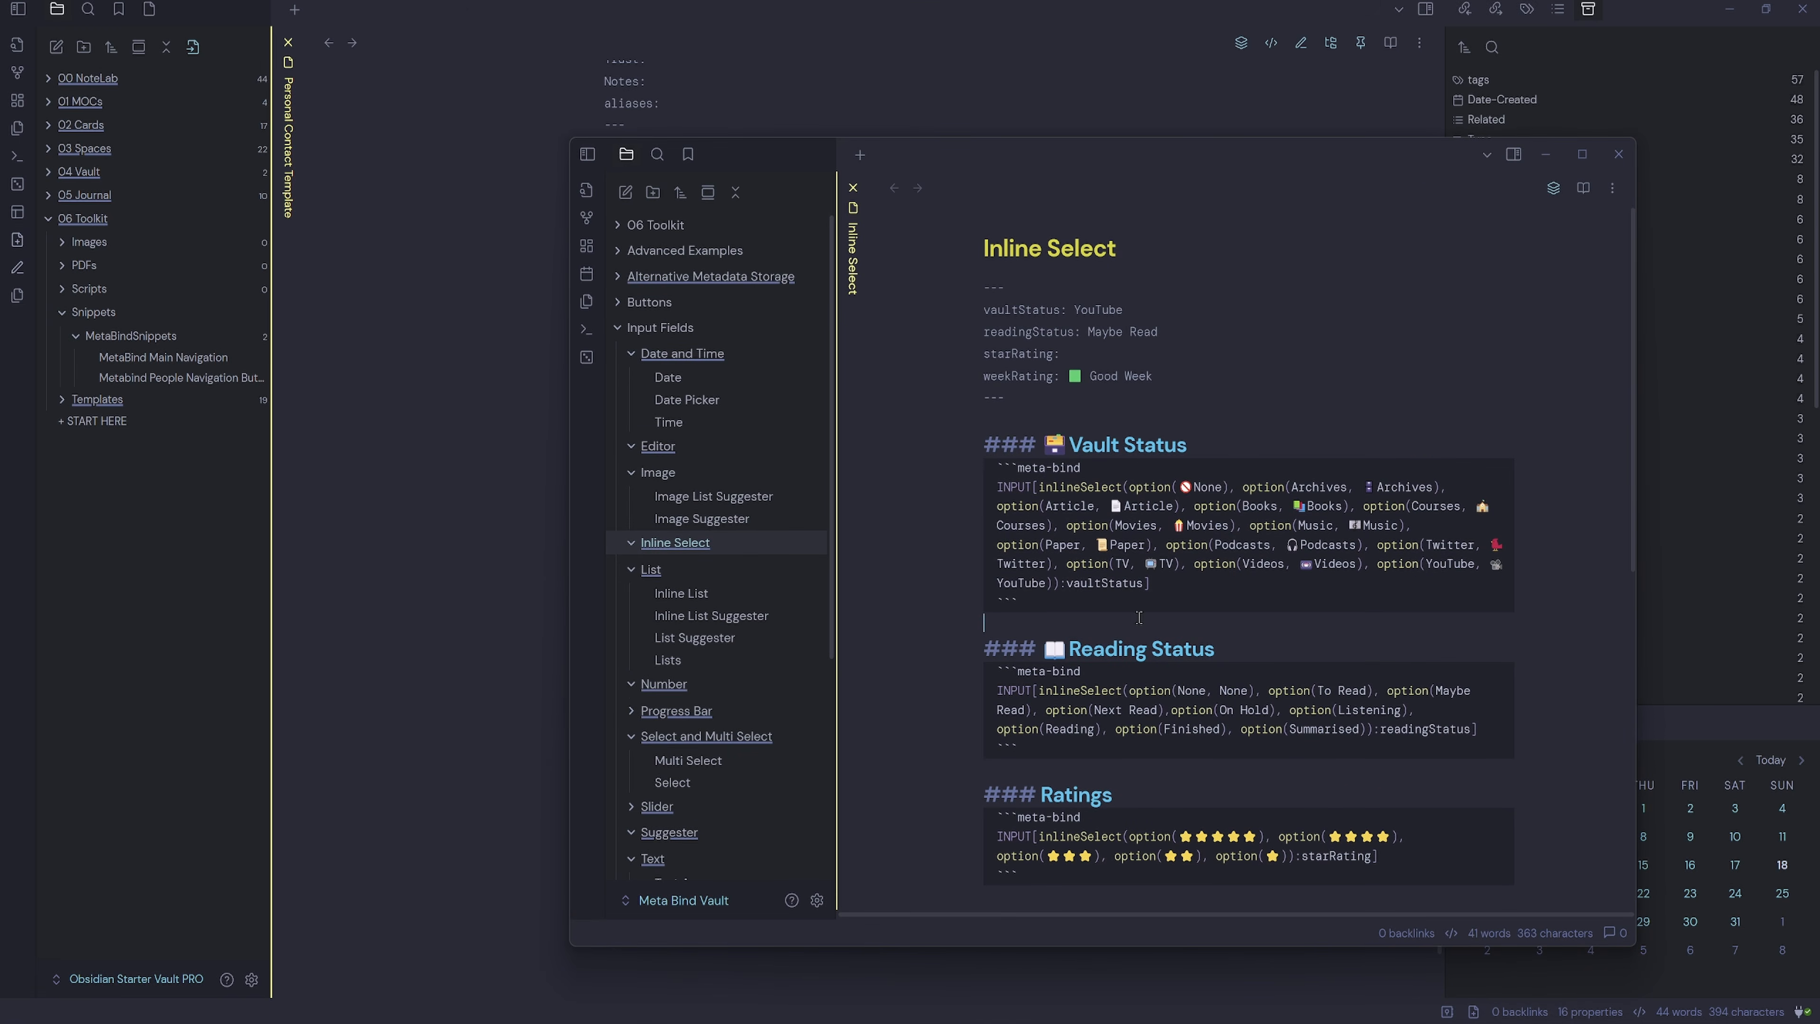
left_click_drag(1021, 601, 967, 470)
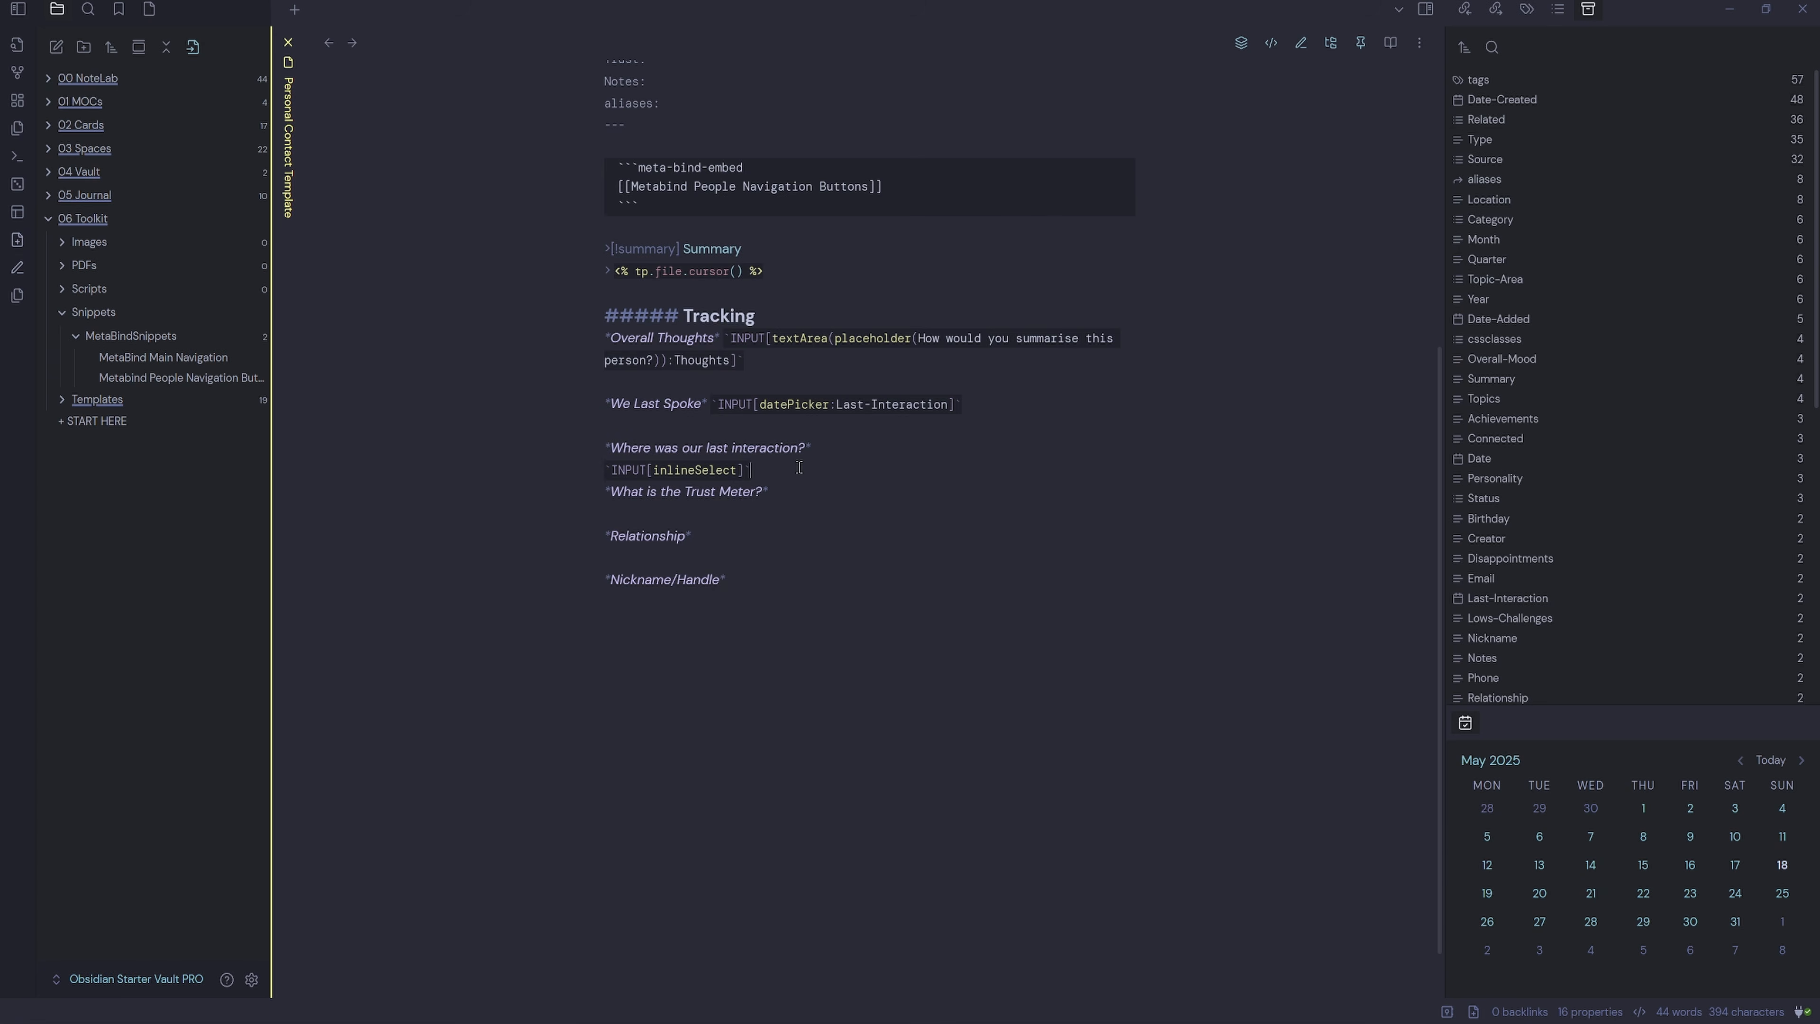
key("ctrl+v")
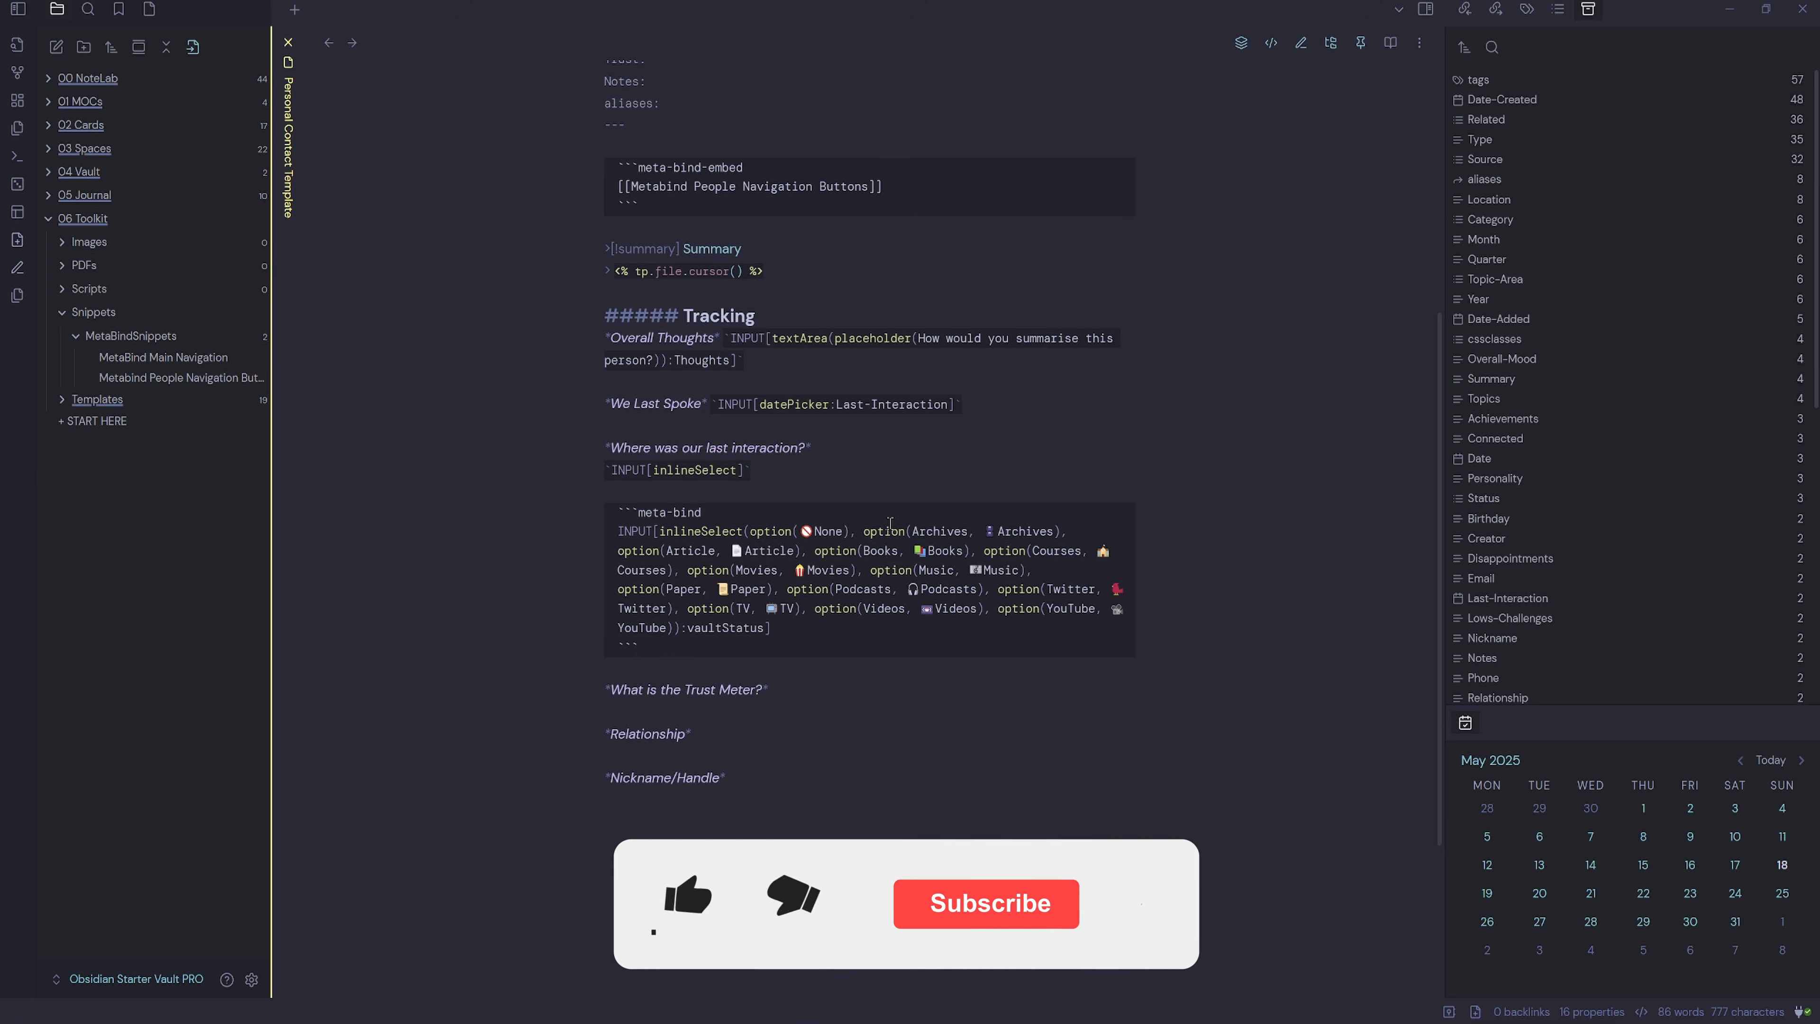
left_click_drag(641, 647, 605, 510)
key("BackSpace")
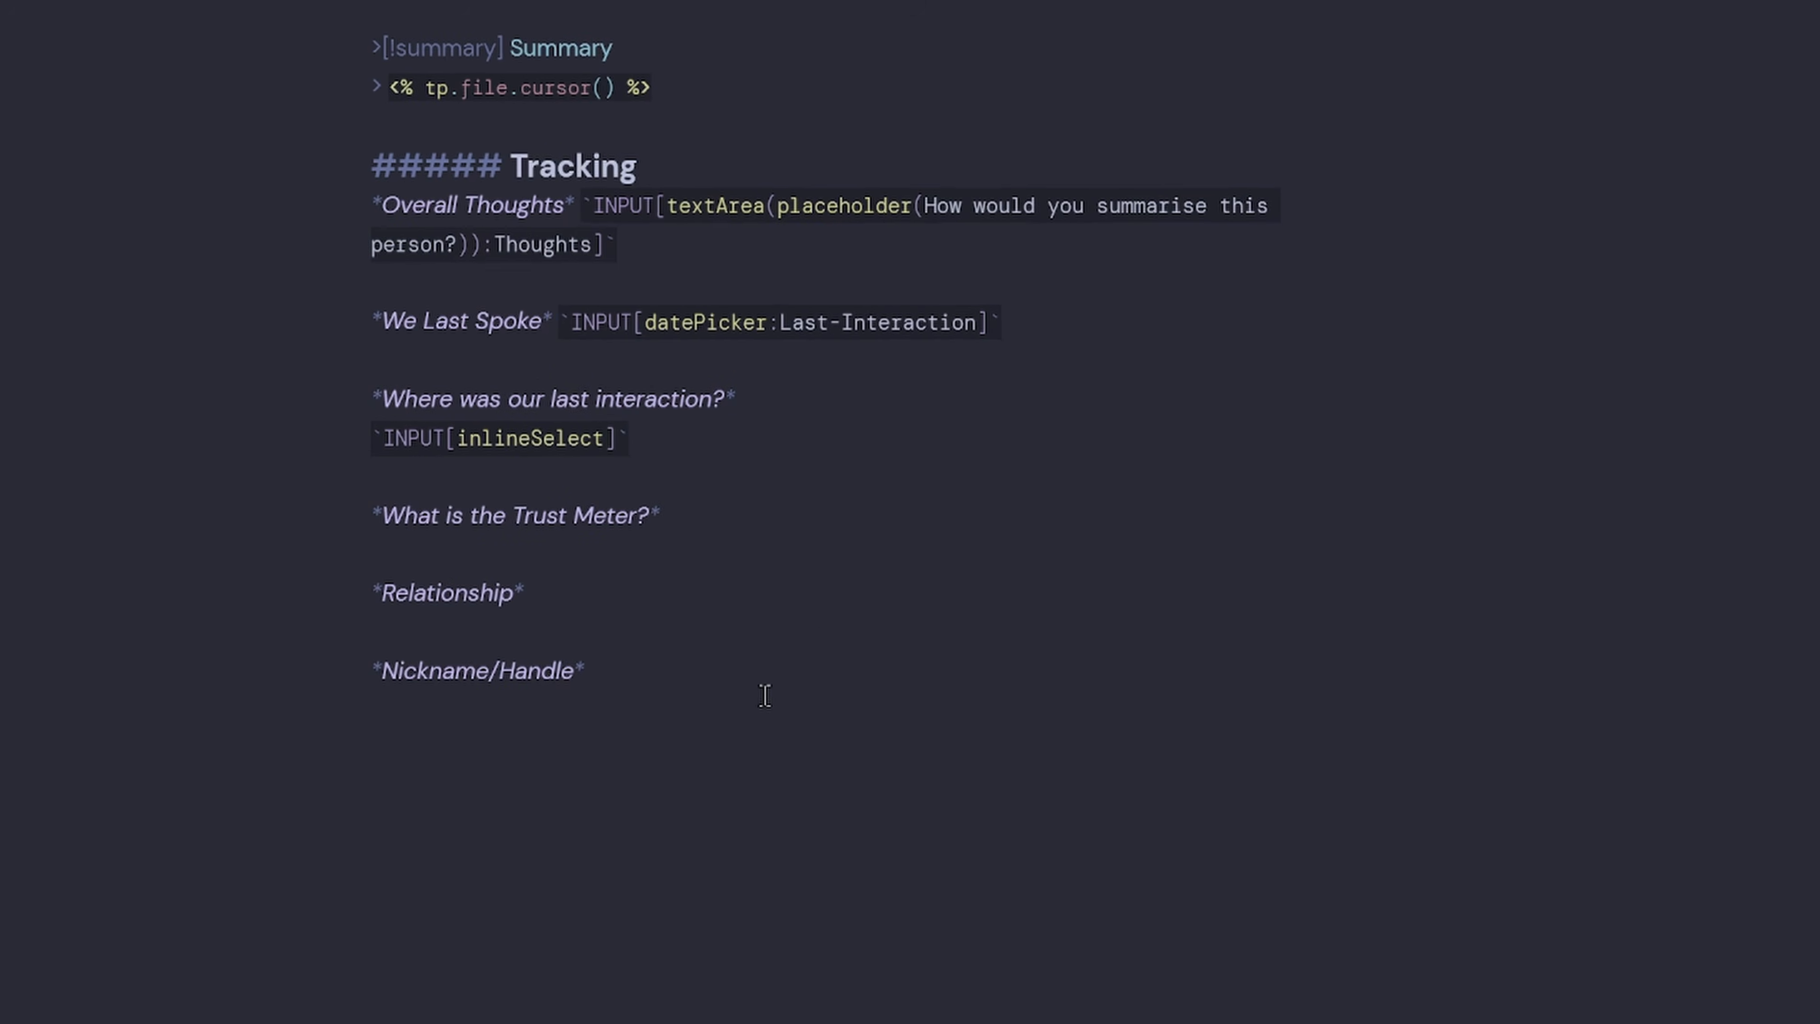
Type the options Email, Forums, InPerson, Work, Phone, Kofi and YouTube.
type("(option")
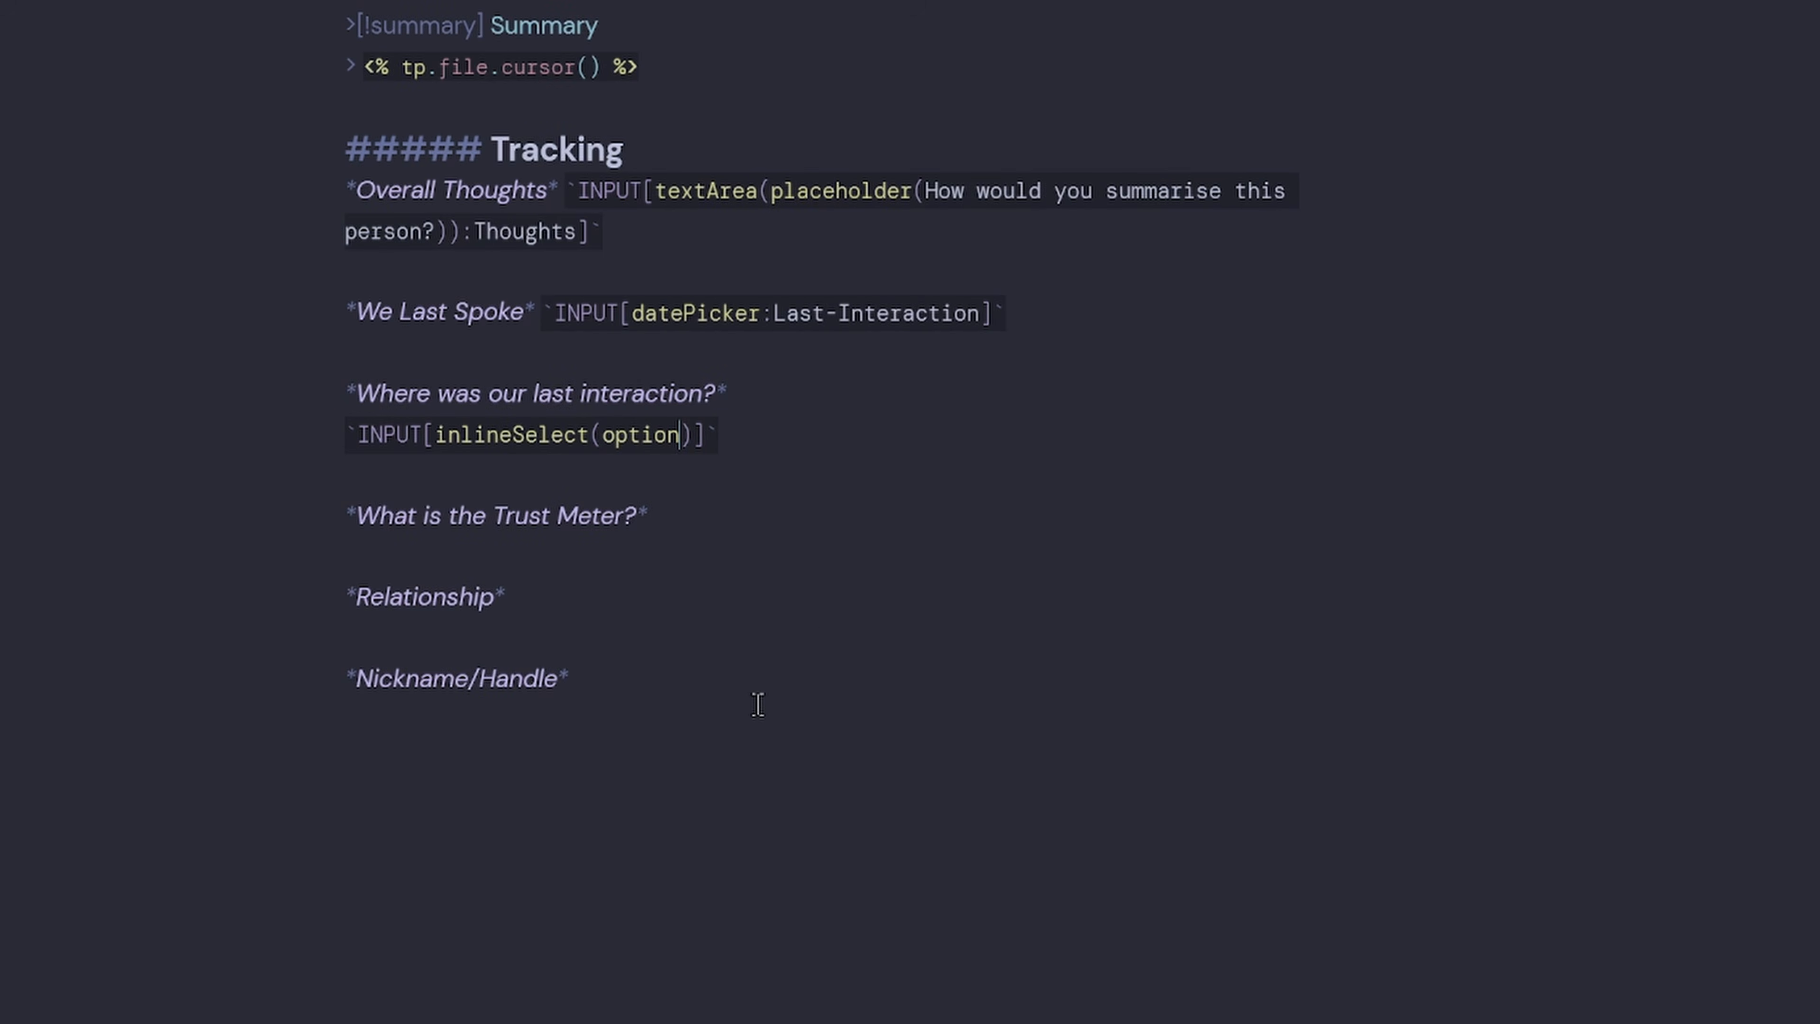
type("(Email")
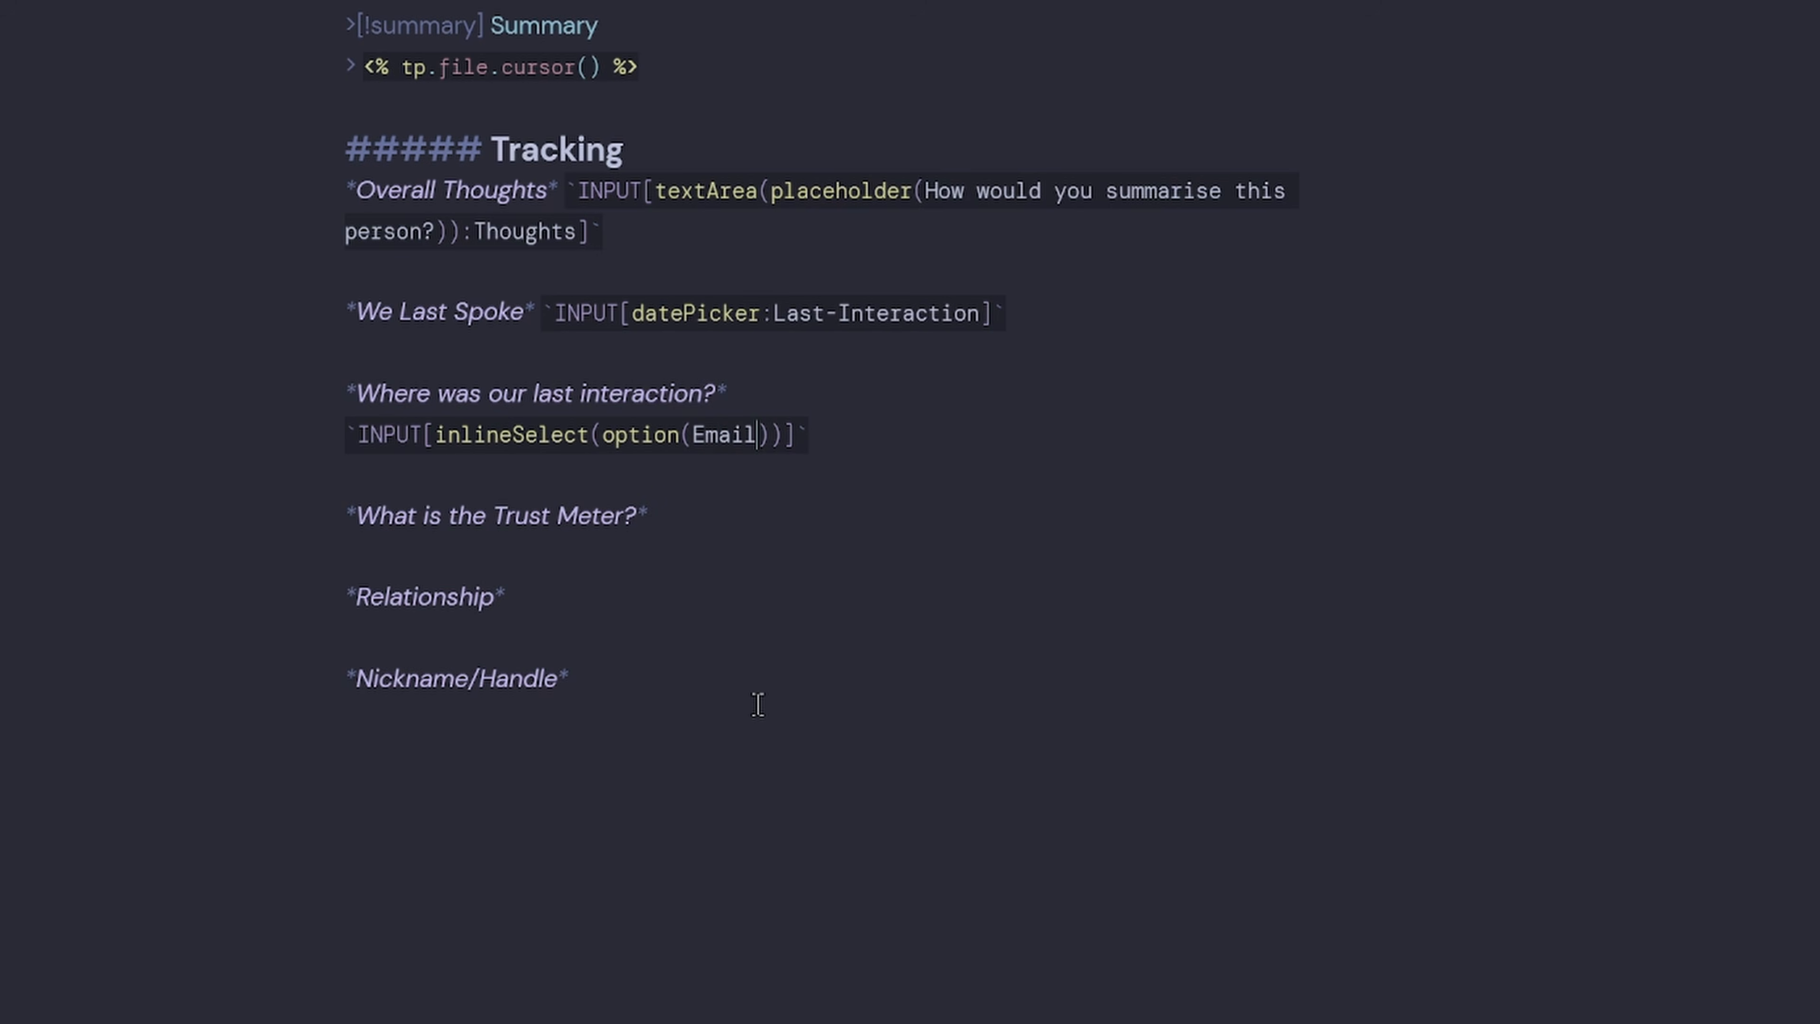
type("), ")
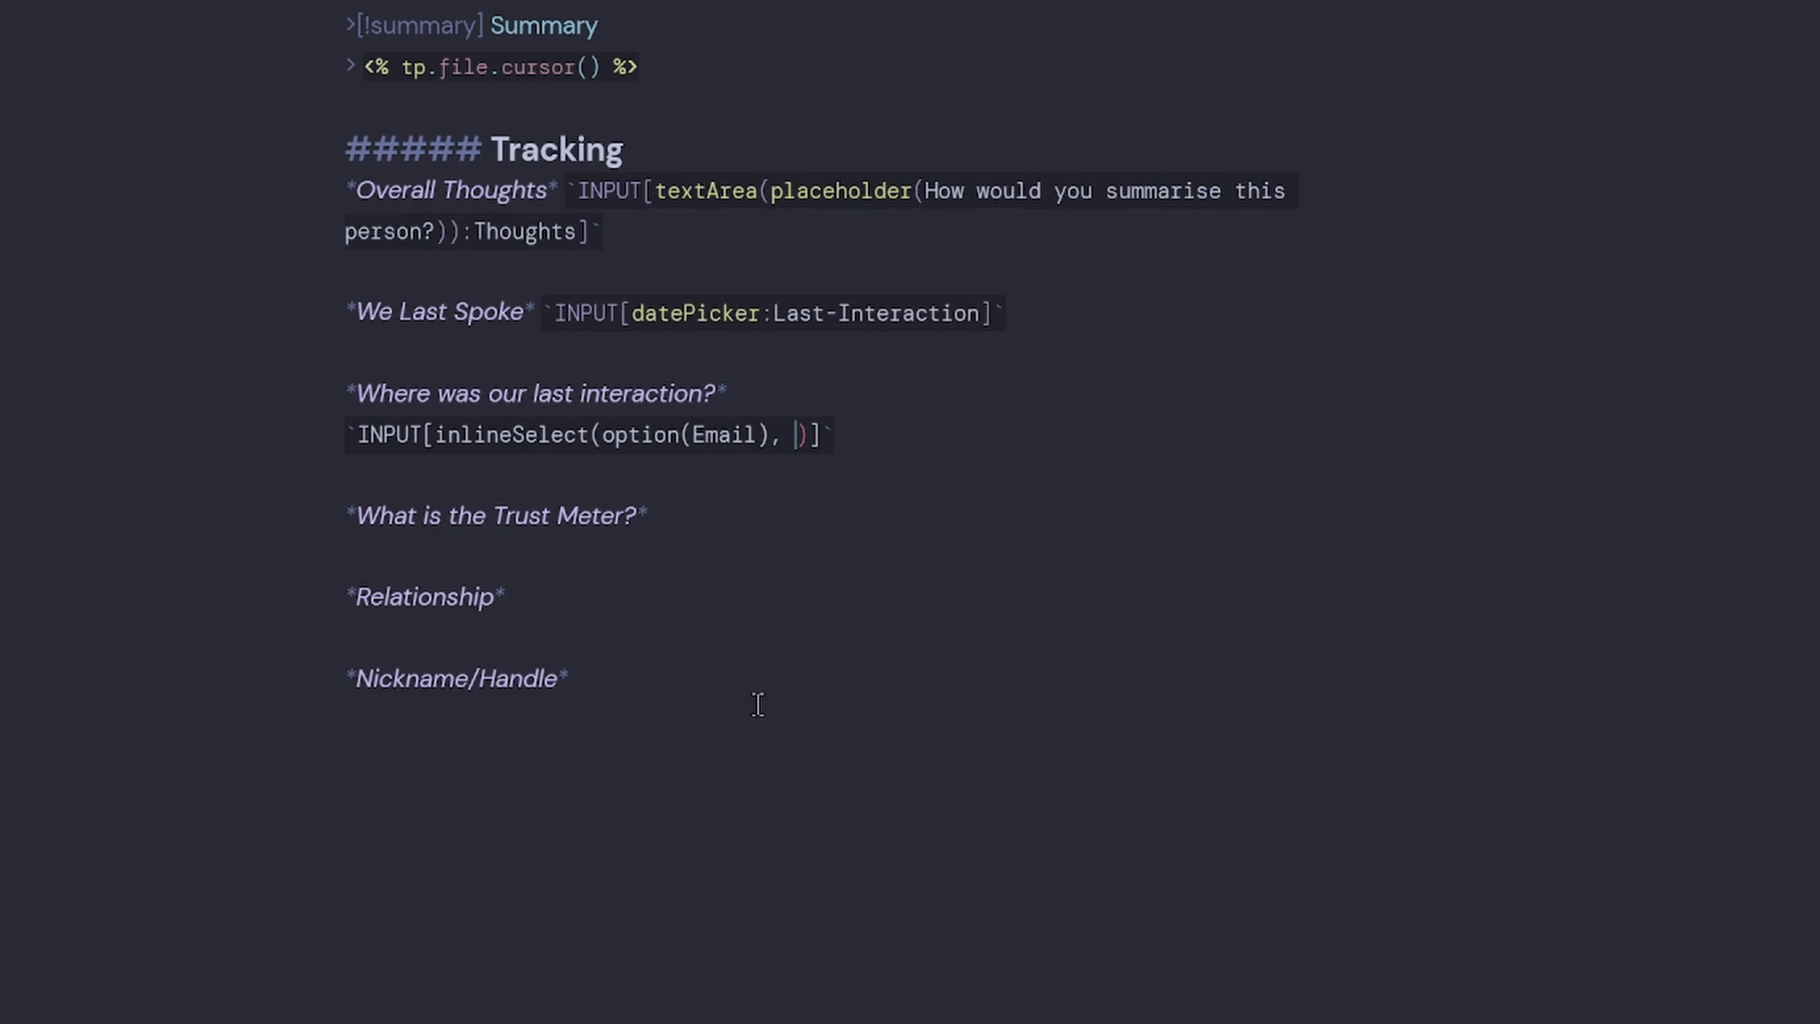
type("opt")
type("Focu")
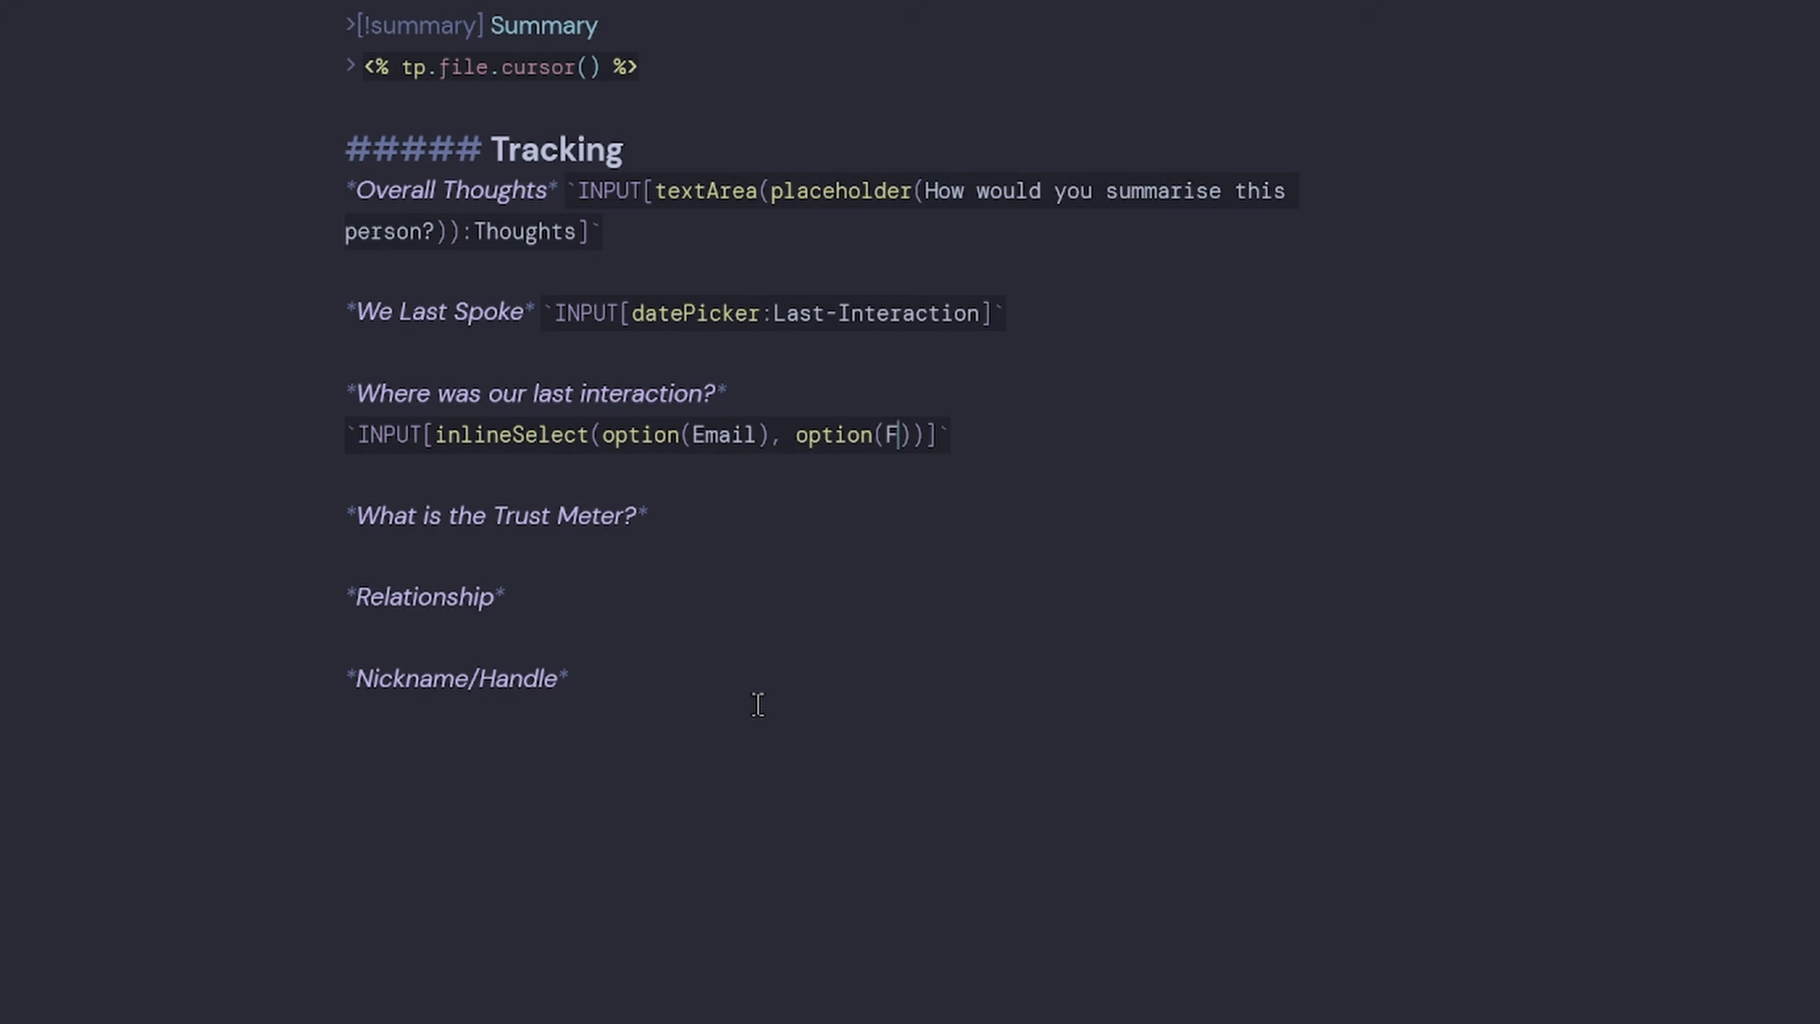
key("BackSpace")
key("BackSpace")
type("rums), opeit")
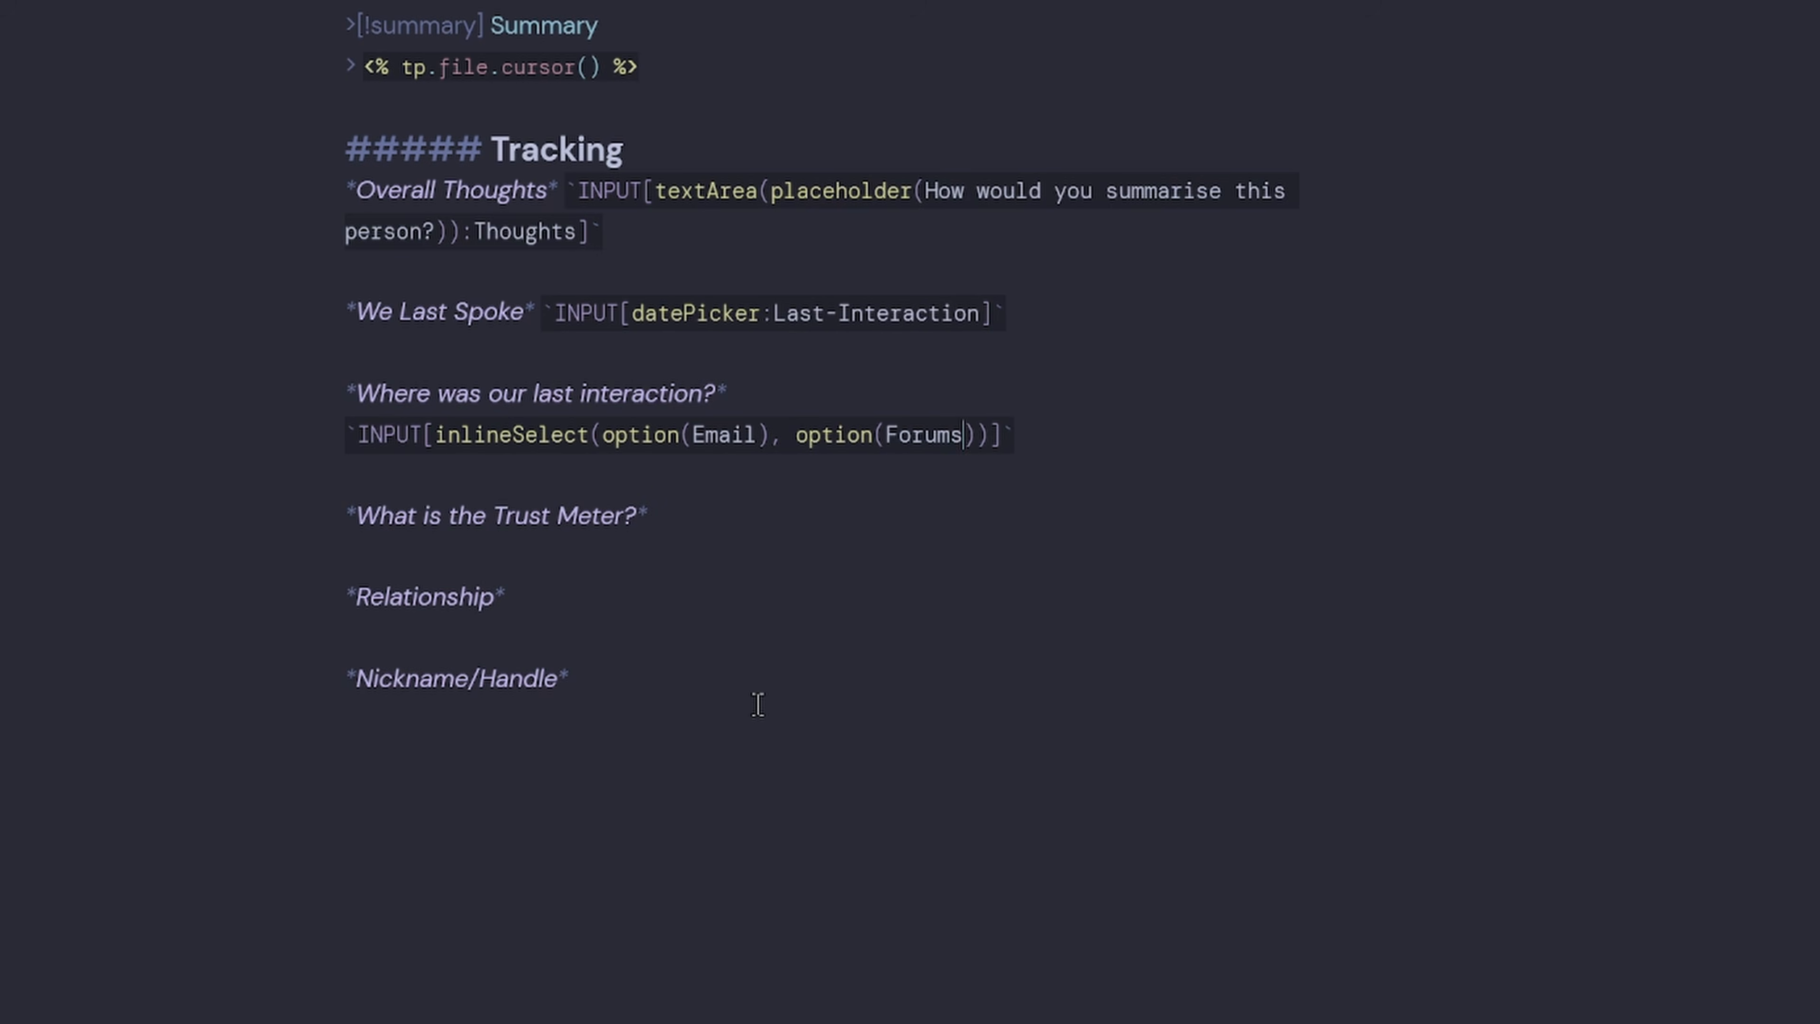
key("BackSpace")
key("BackSpace")
key("BackSpace")
type("tion(")
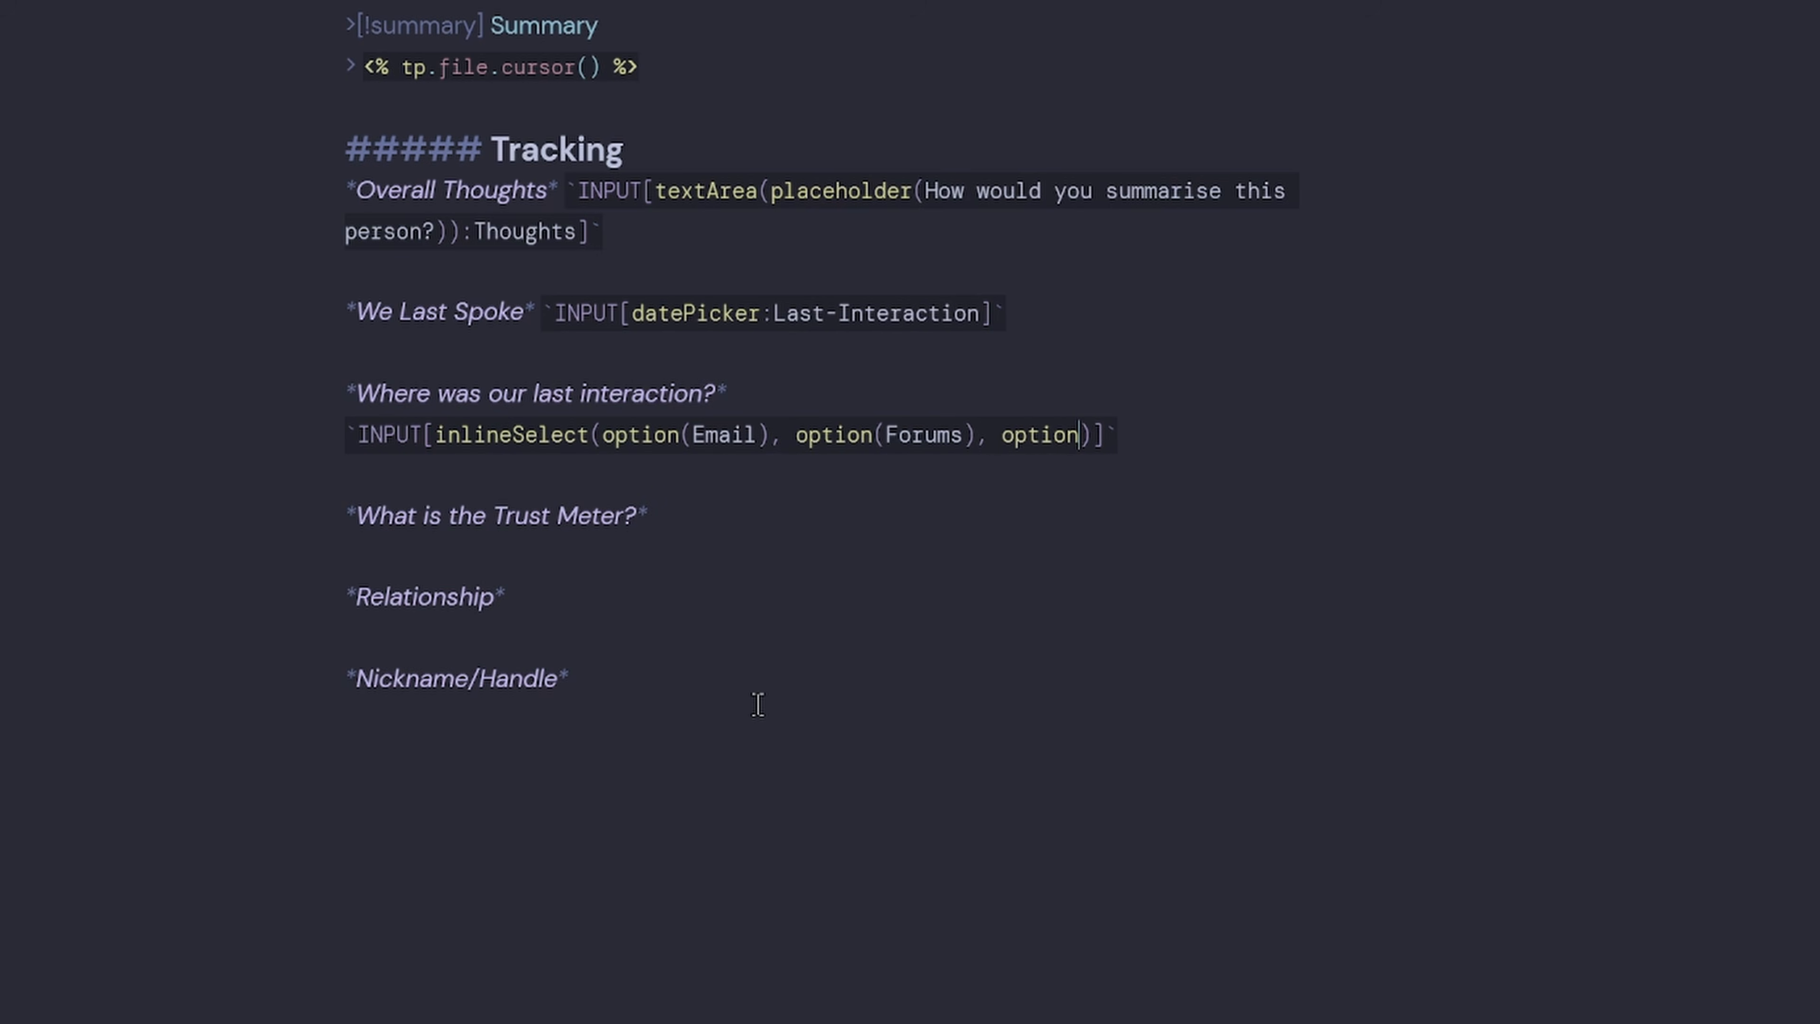
type("InPerson), option(Work), option")
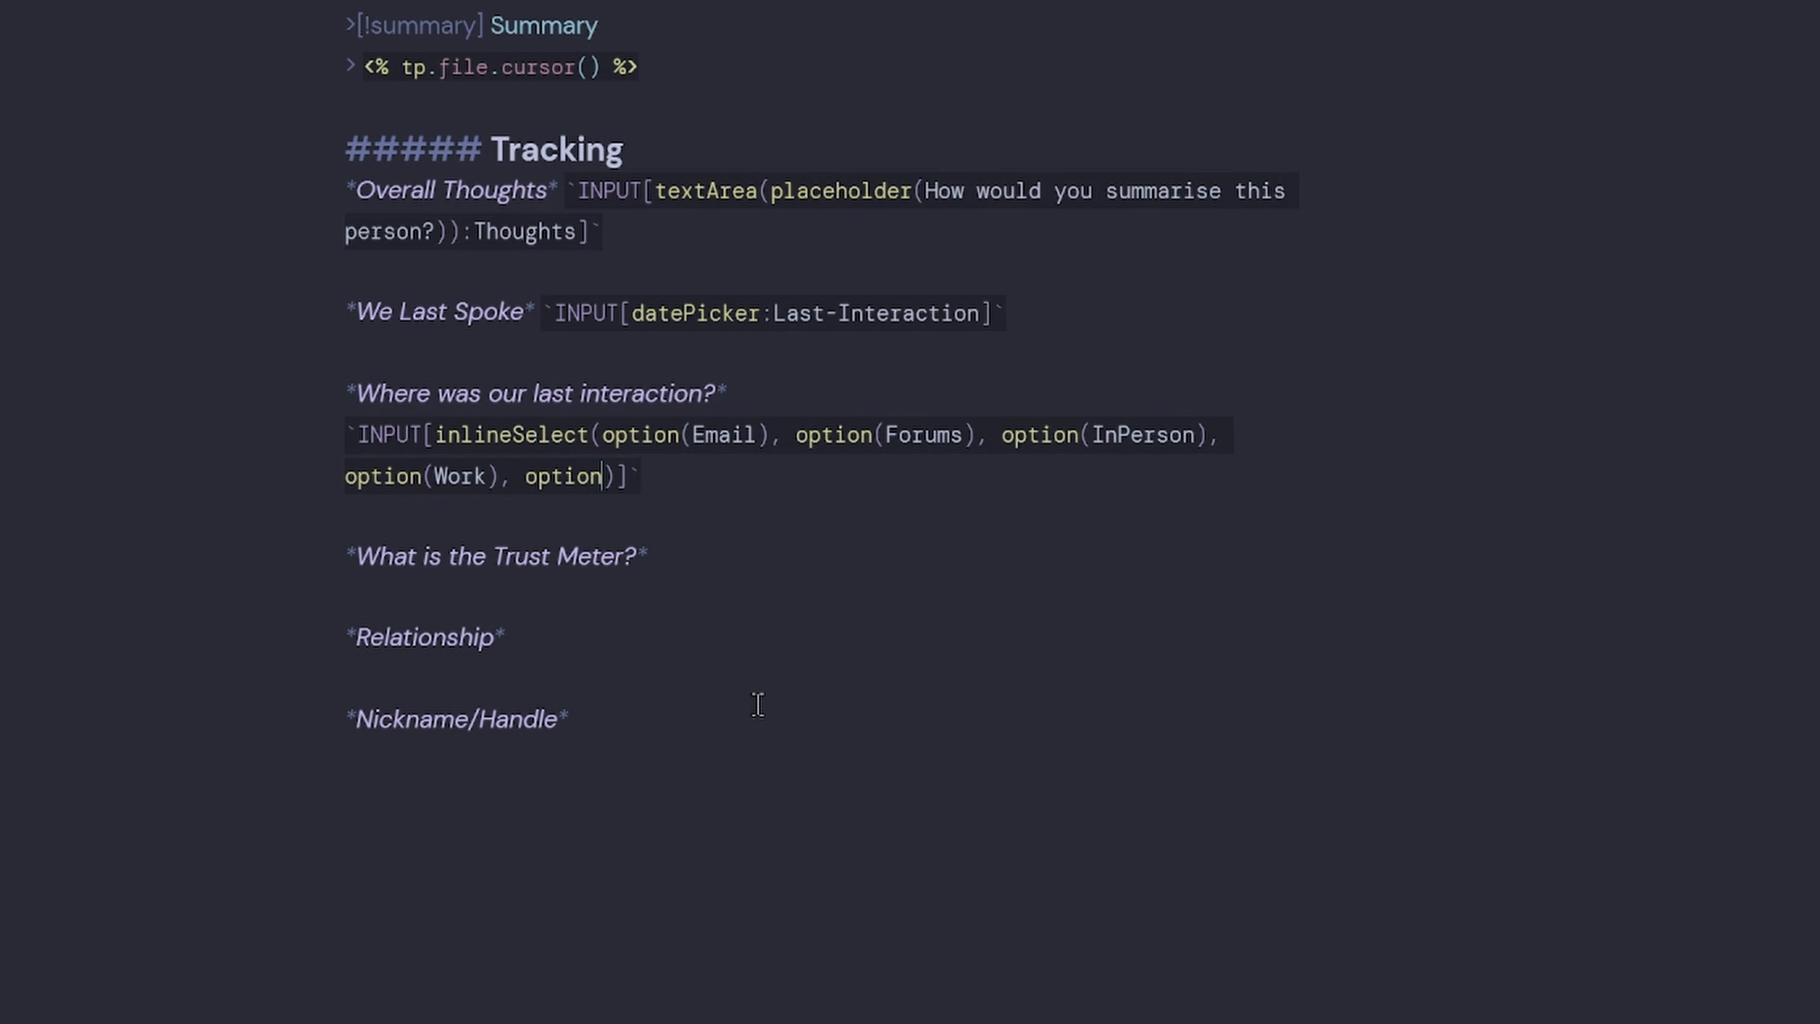
type("(Phone), option(Kofi), option")
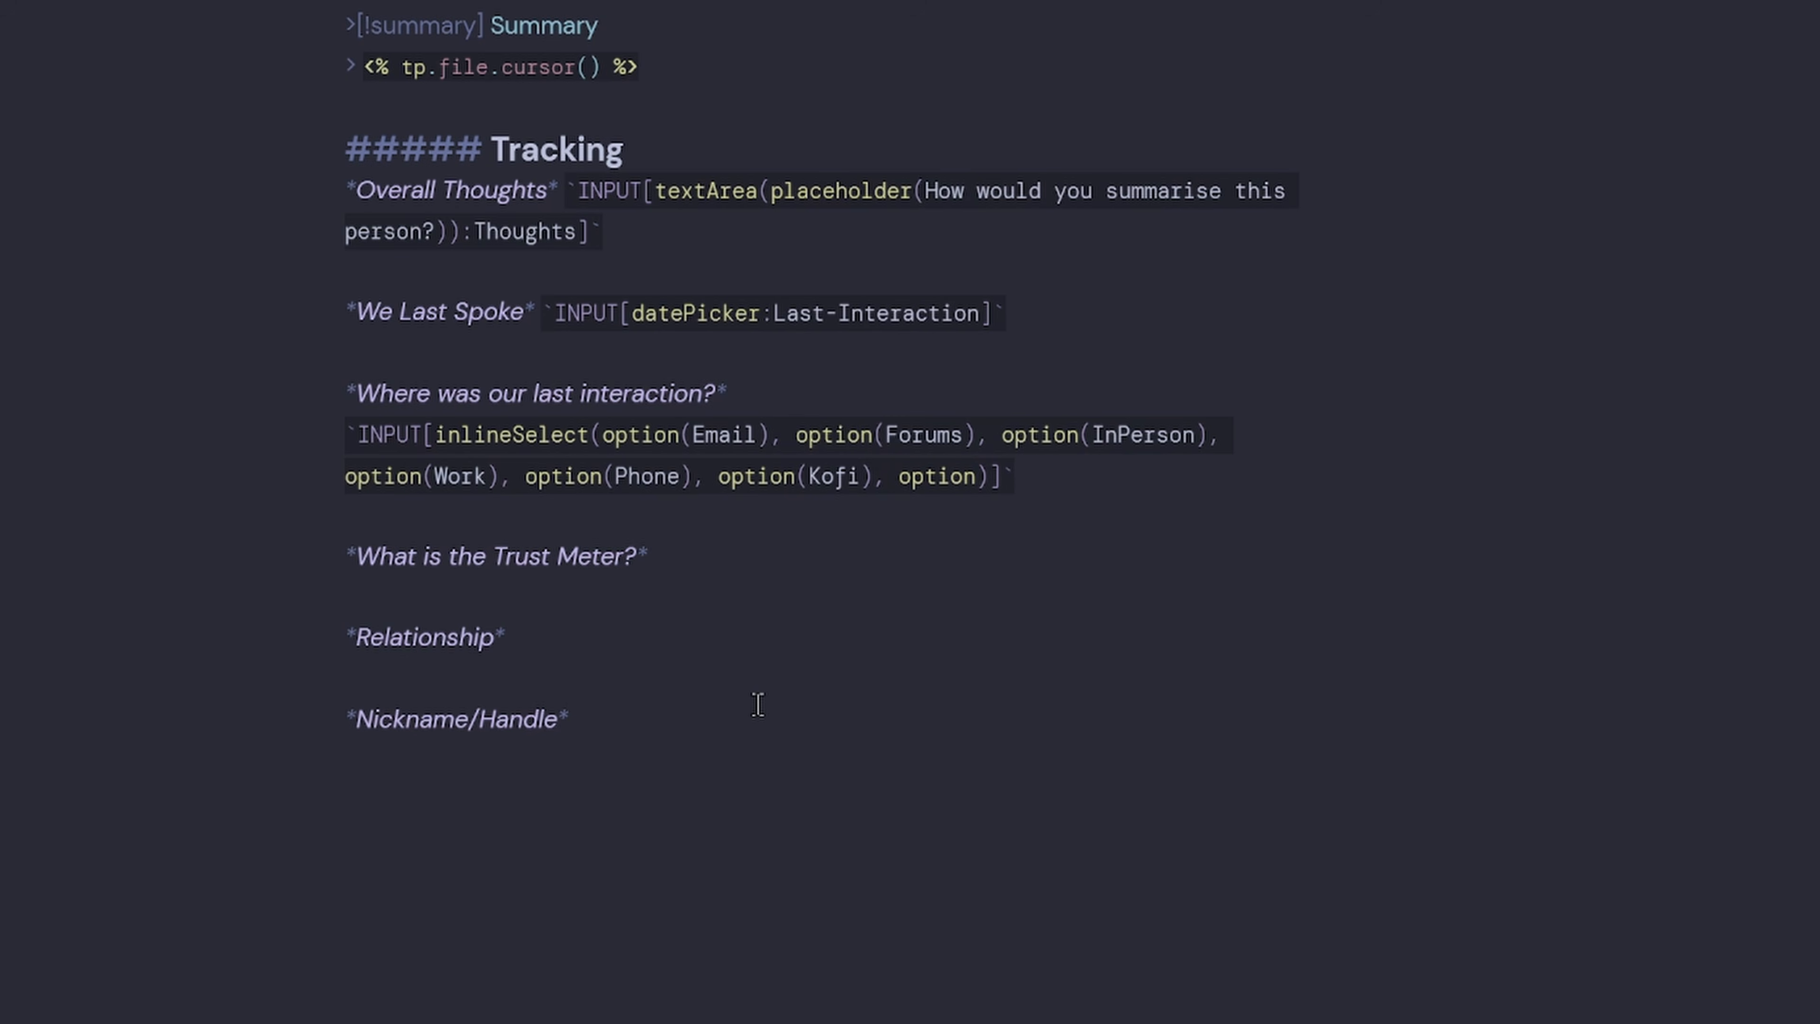
type("(YouTUb")
key("BackSpace")
key("BackSpace")
type("ube")
Give the Email option an envelope-emoji display label, as option(Email, 📧Email).
left_click_drag(690, 435, 754, 434)
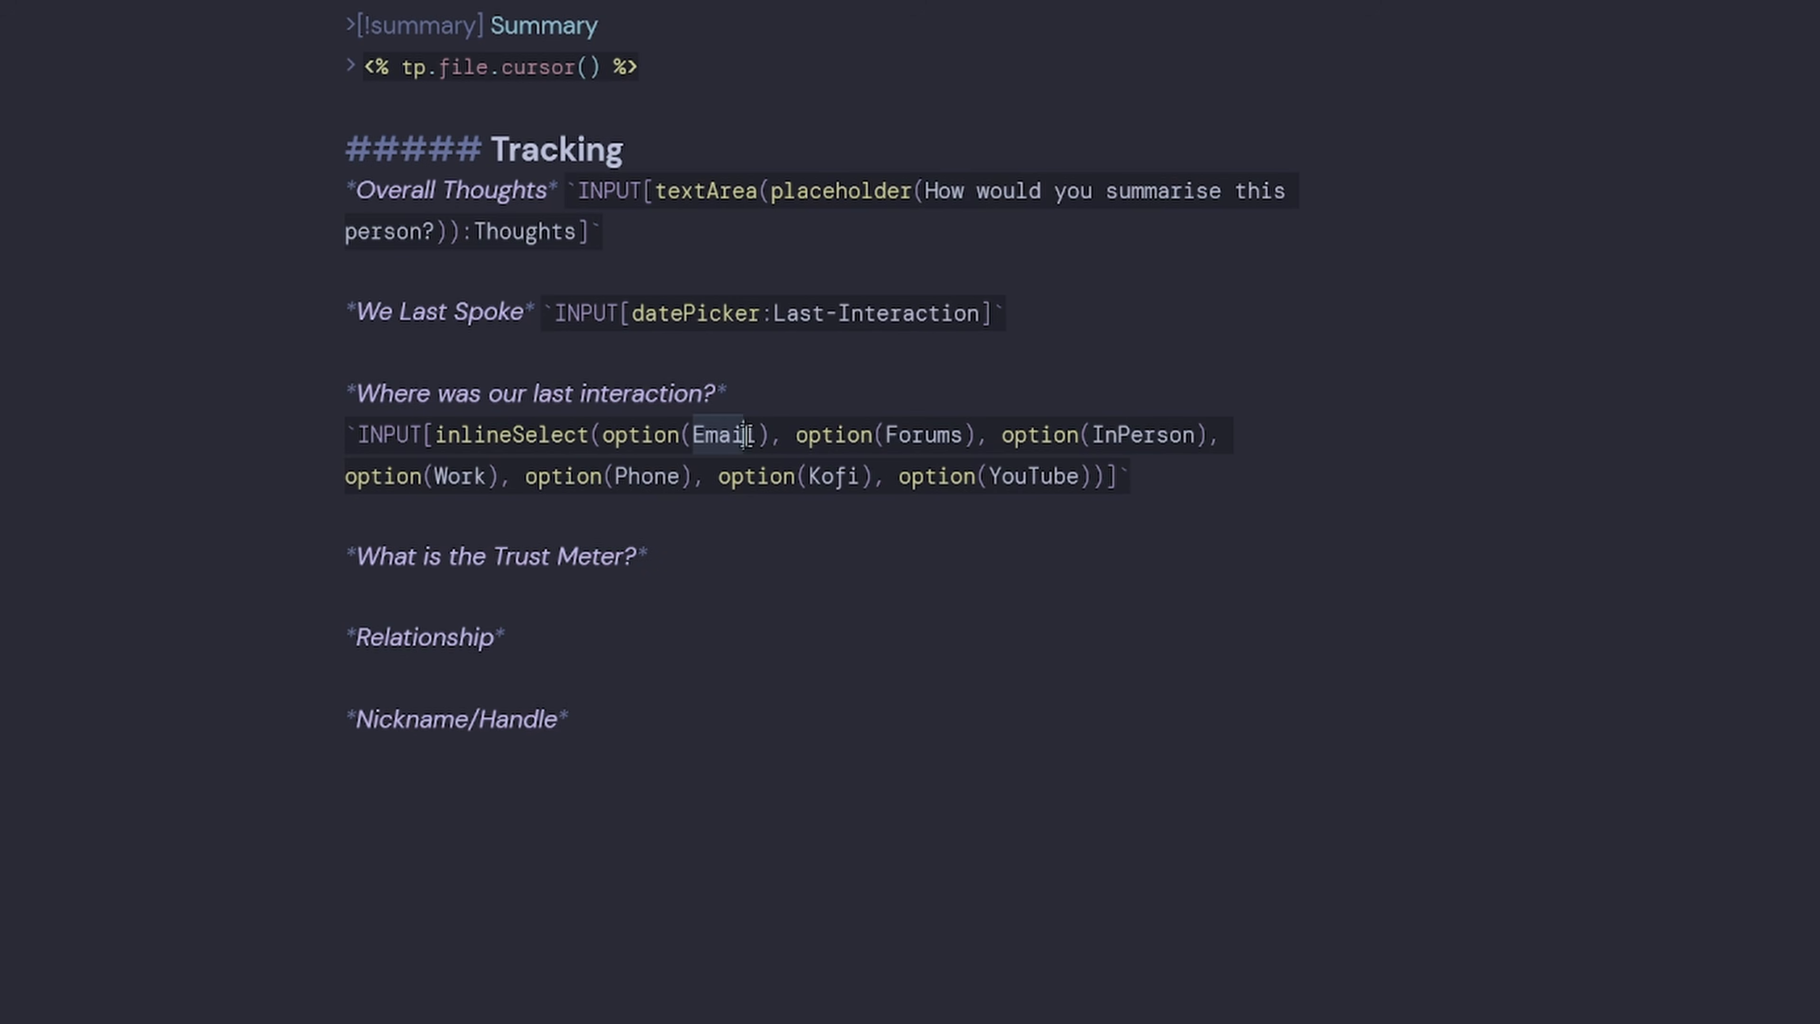
left_click(757, 435)
type(", ")
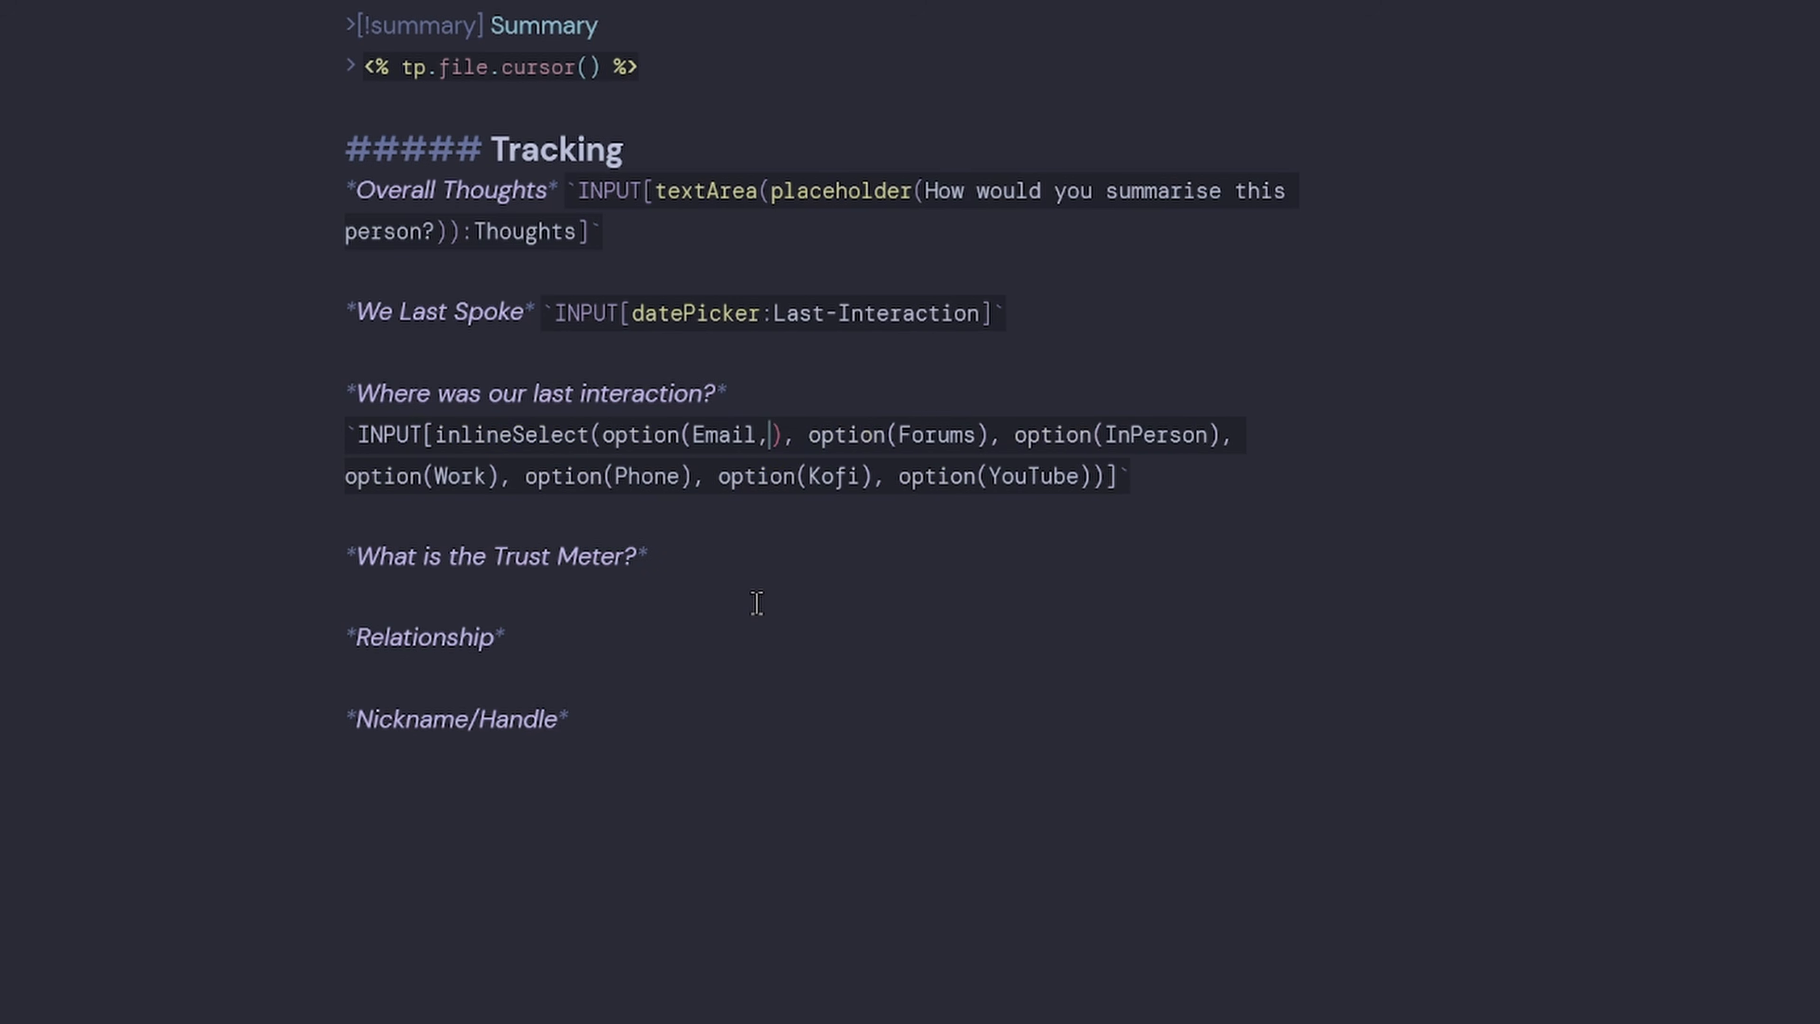
type("Email")
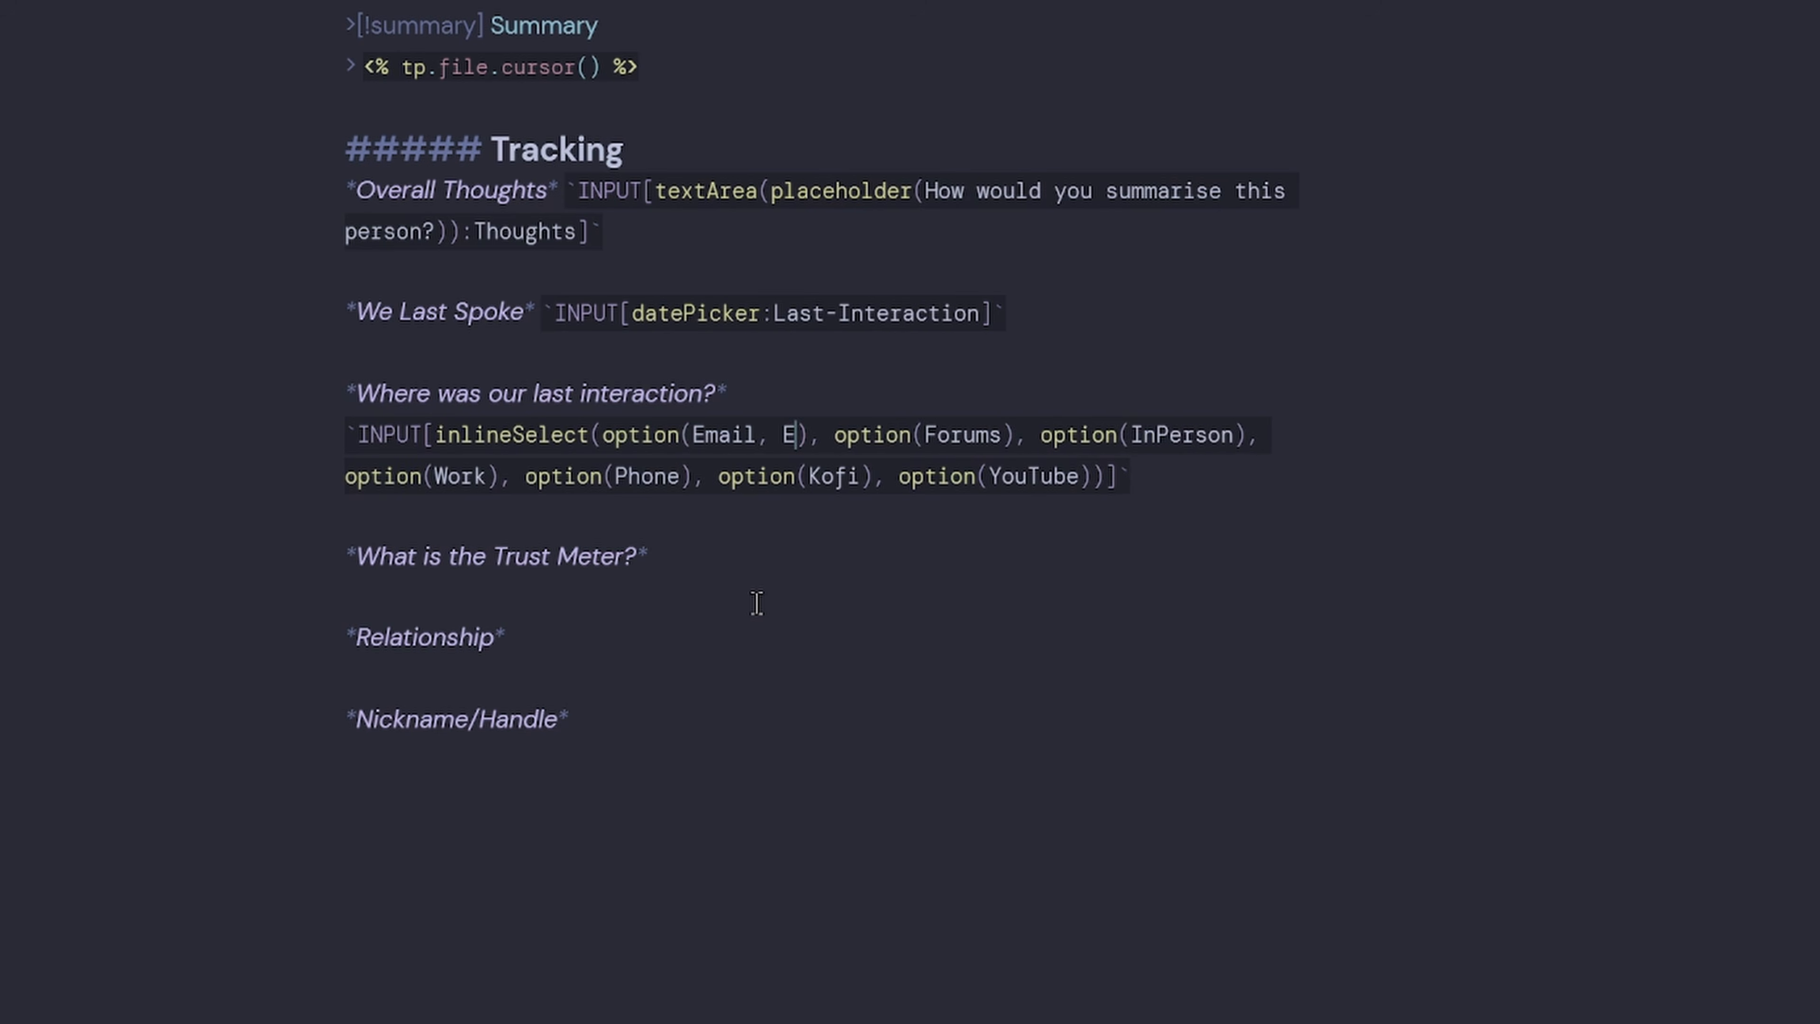
key("ctrl+Left")
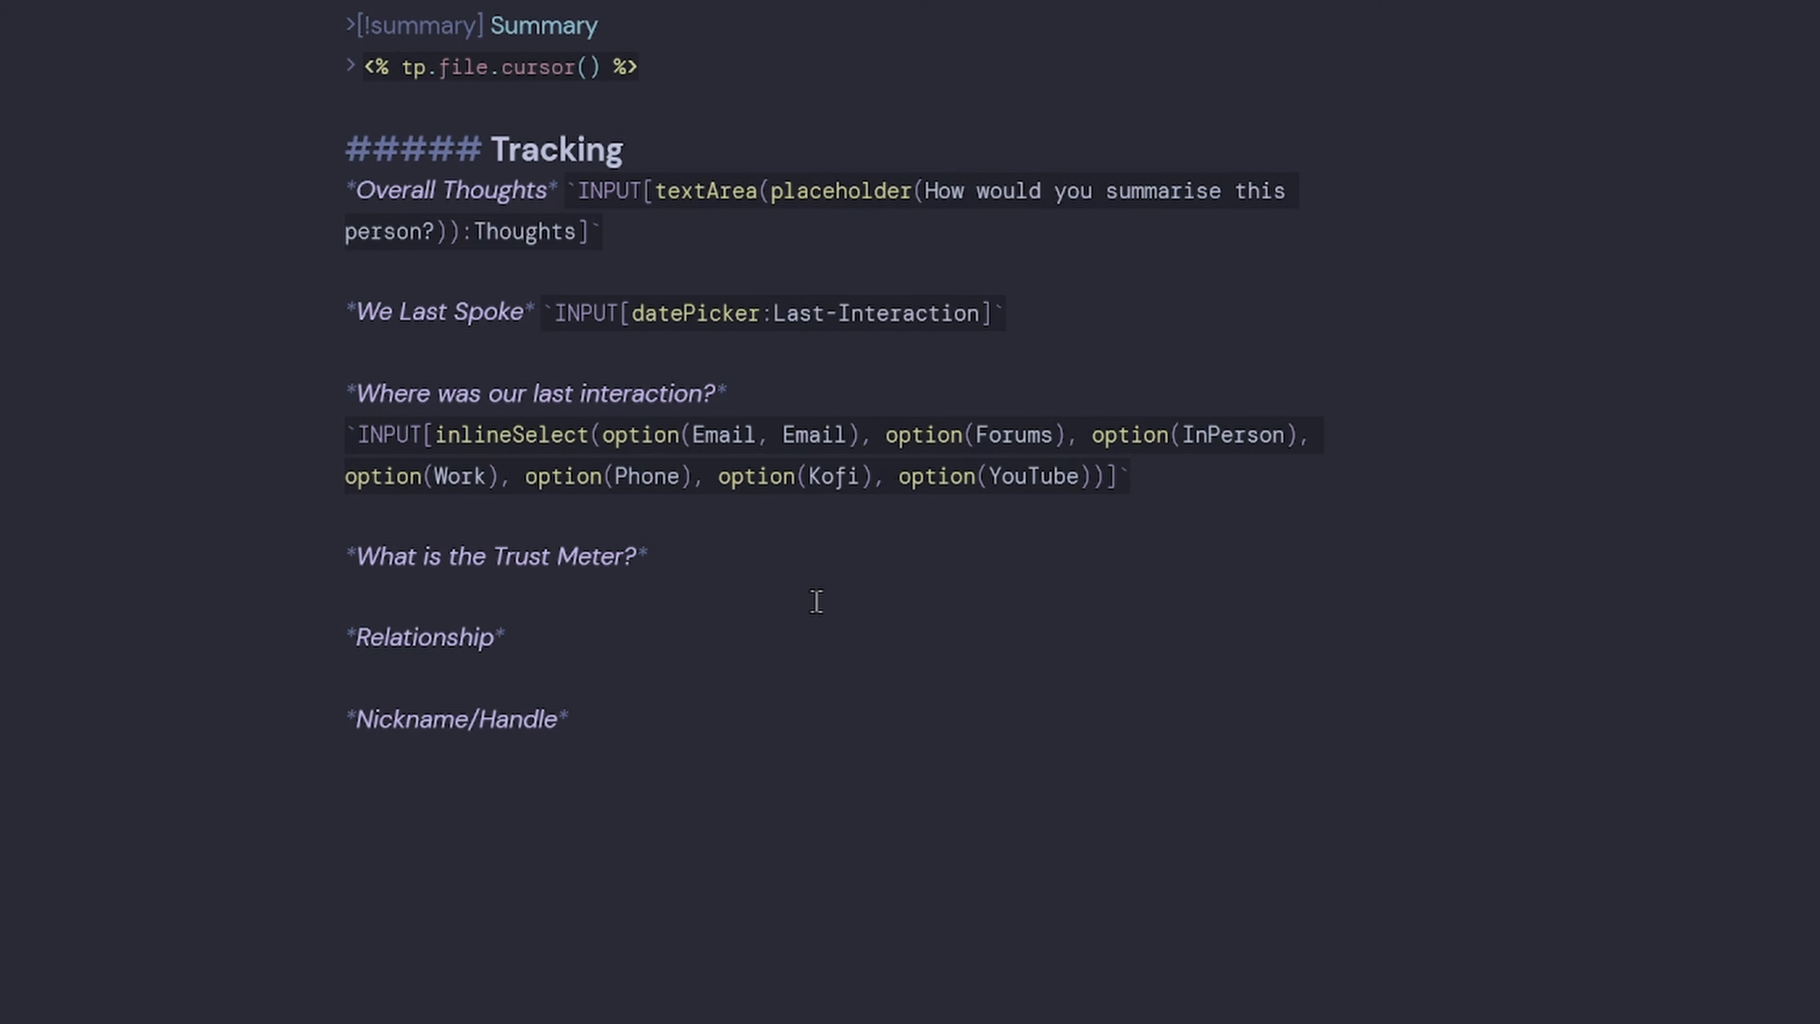
type("email")
key("Down")
key("Right")
key("Return")
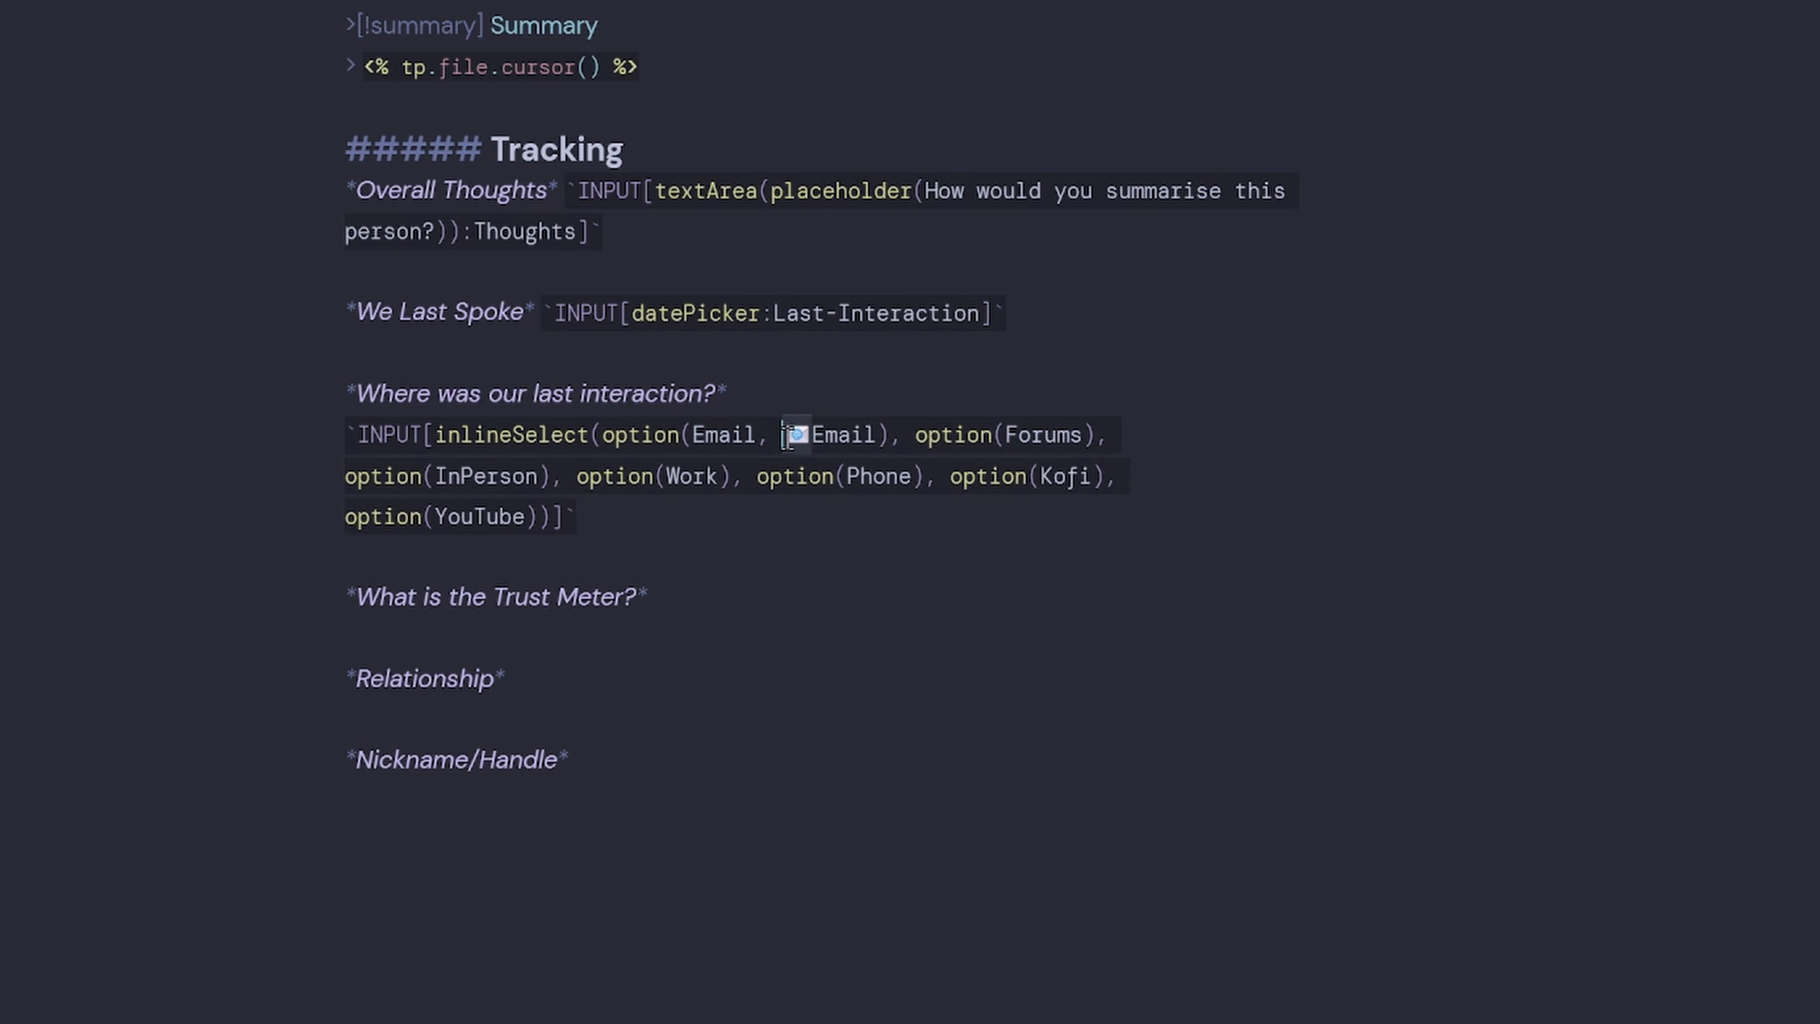
key("ctrl+e")
Try the select in live preview by choosing Email, then return to source mode.
scroll(1536, 44, "up", 5)
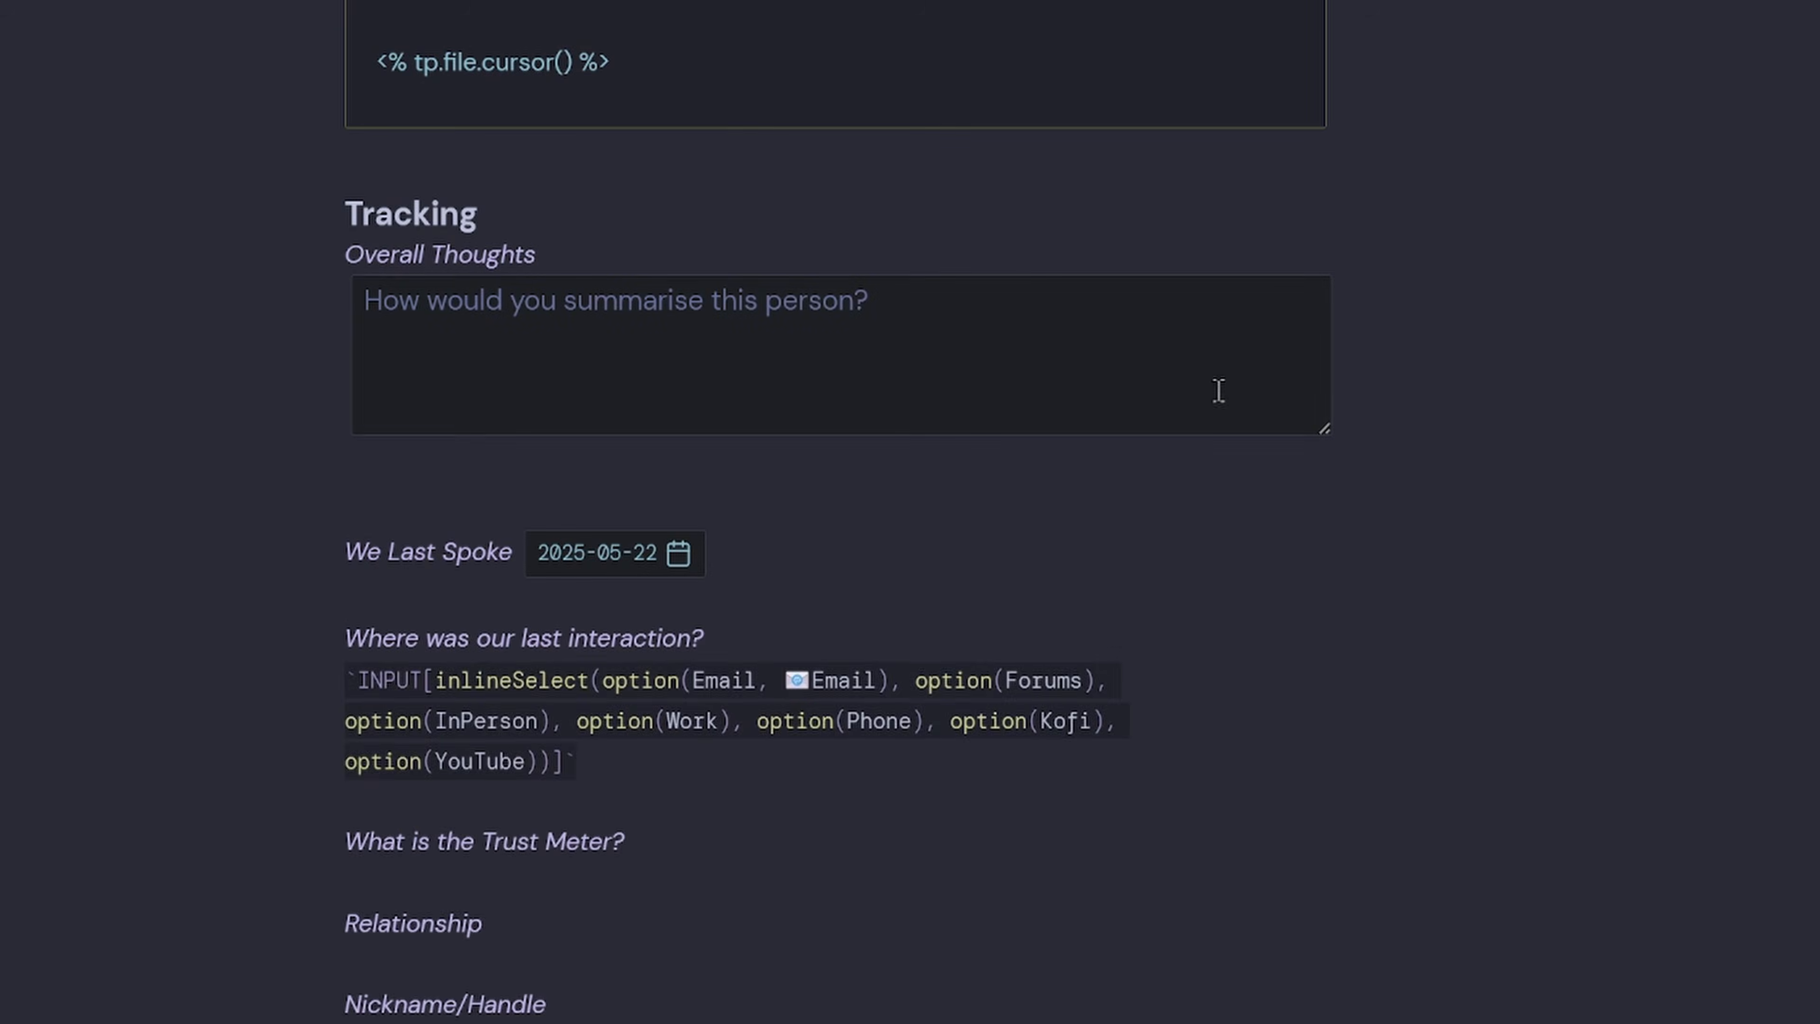
left_click(919, 588)
left_click(438, 685)
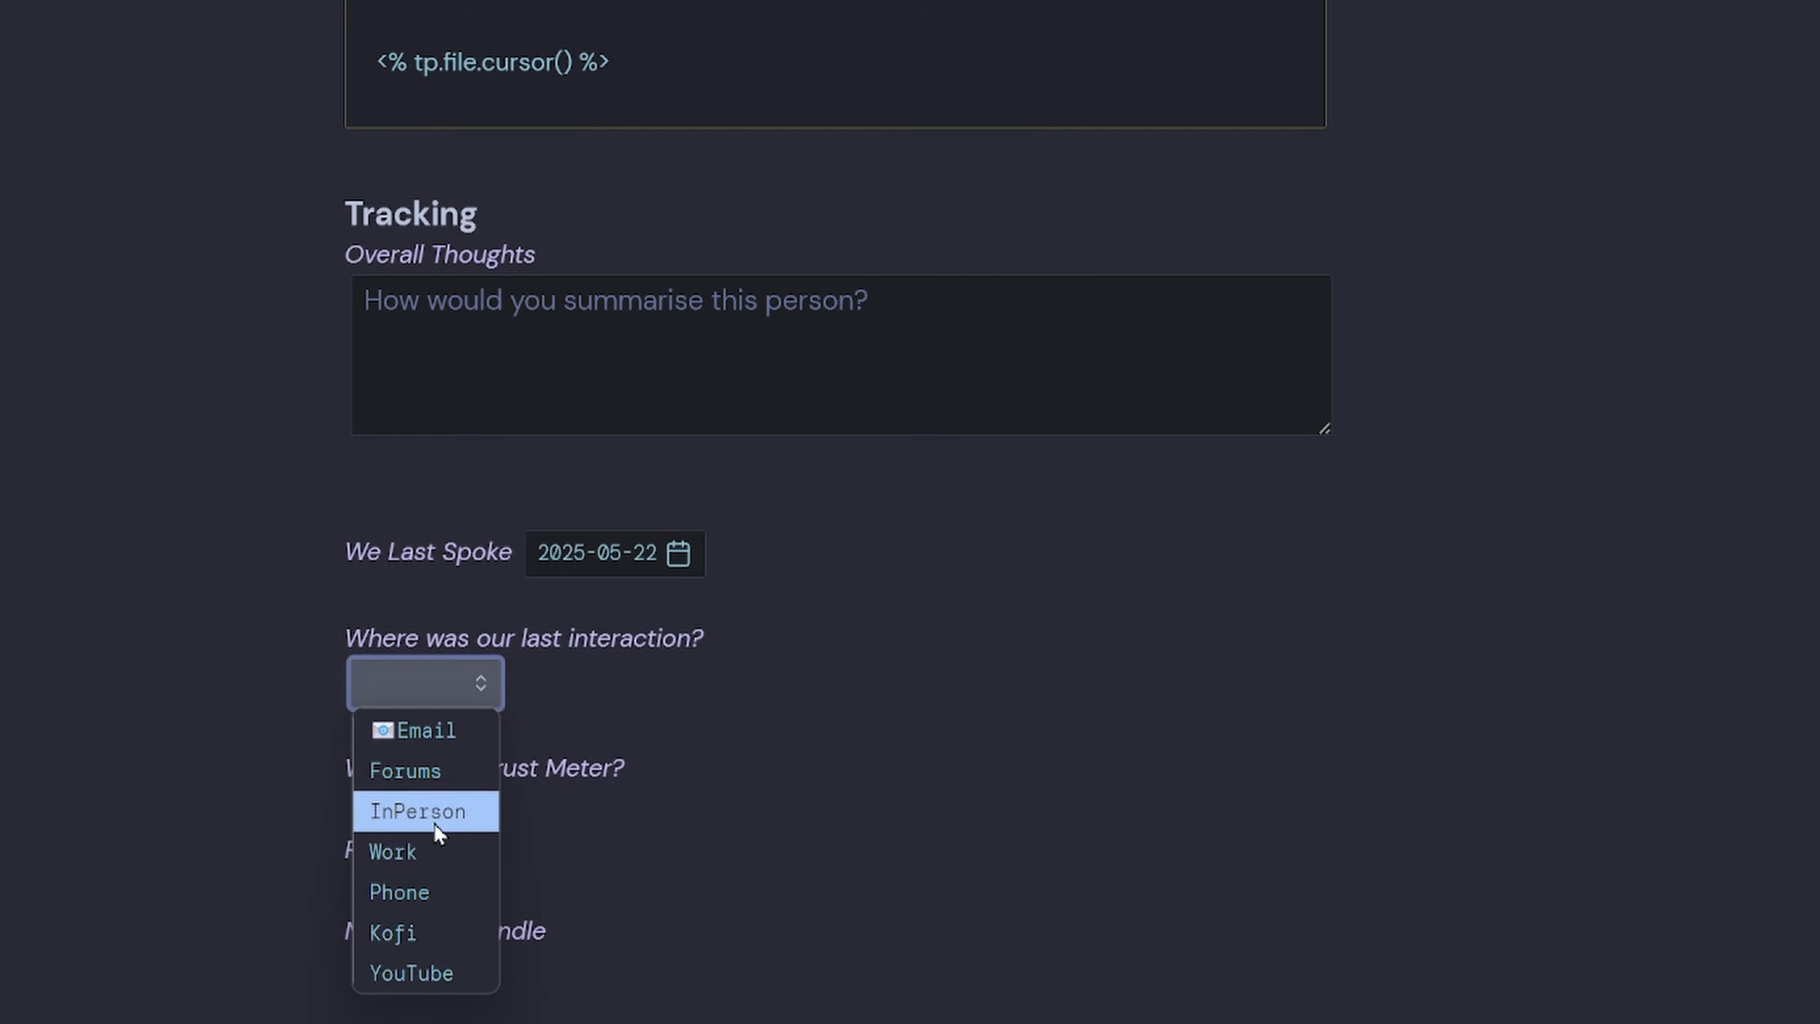
left_click(412, 738)
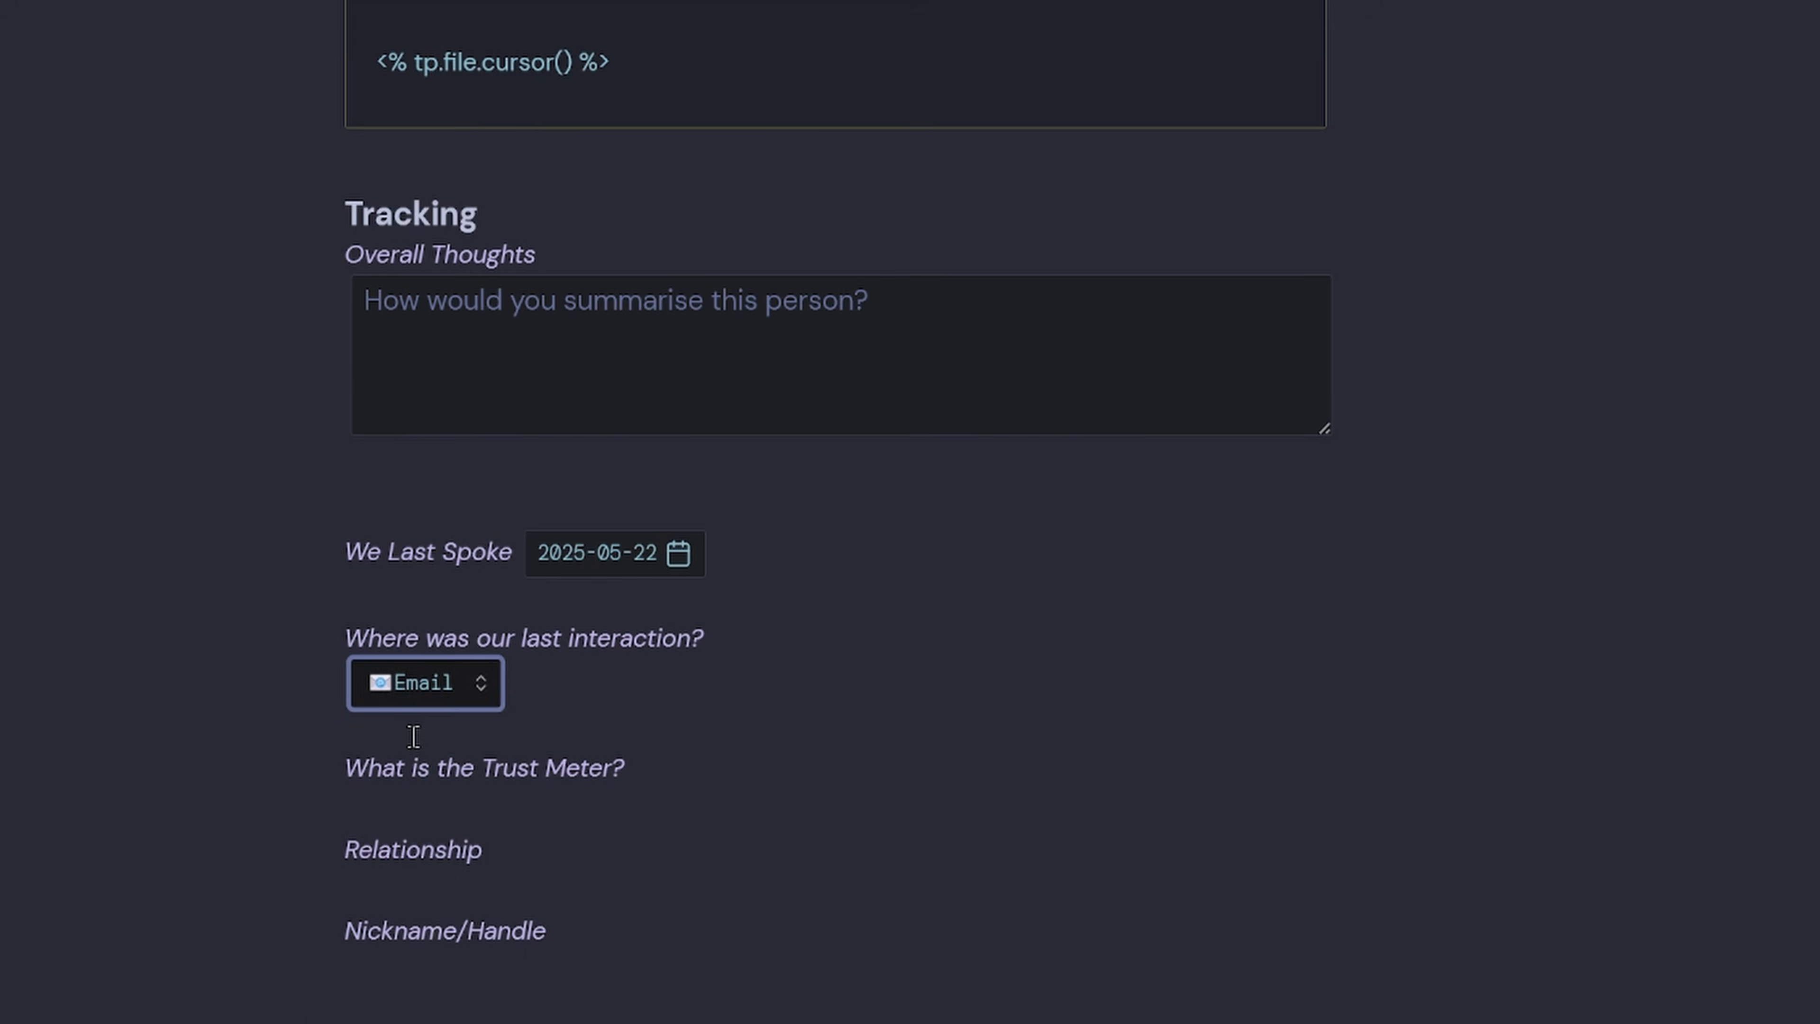
scroll(412, 739, "up", 10)
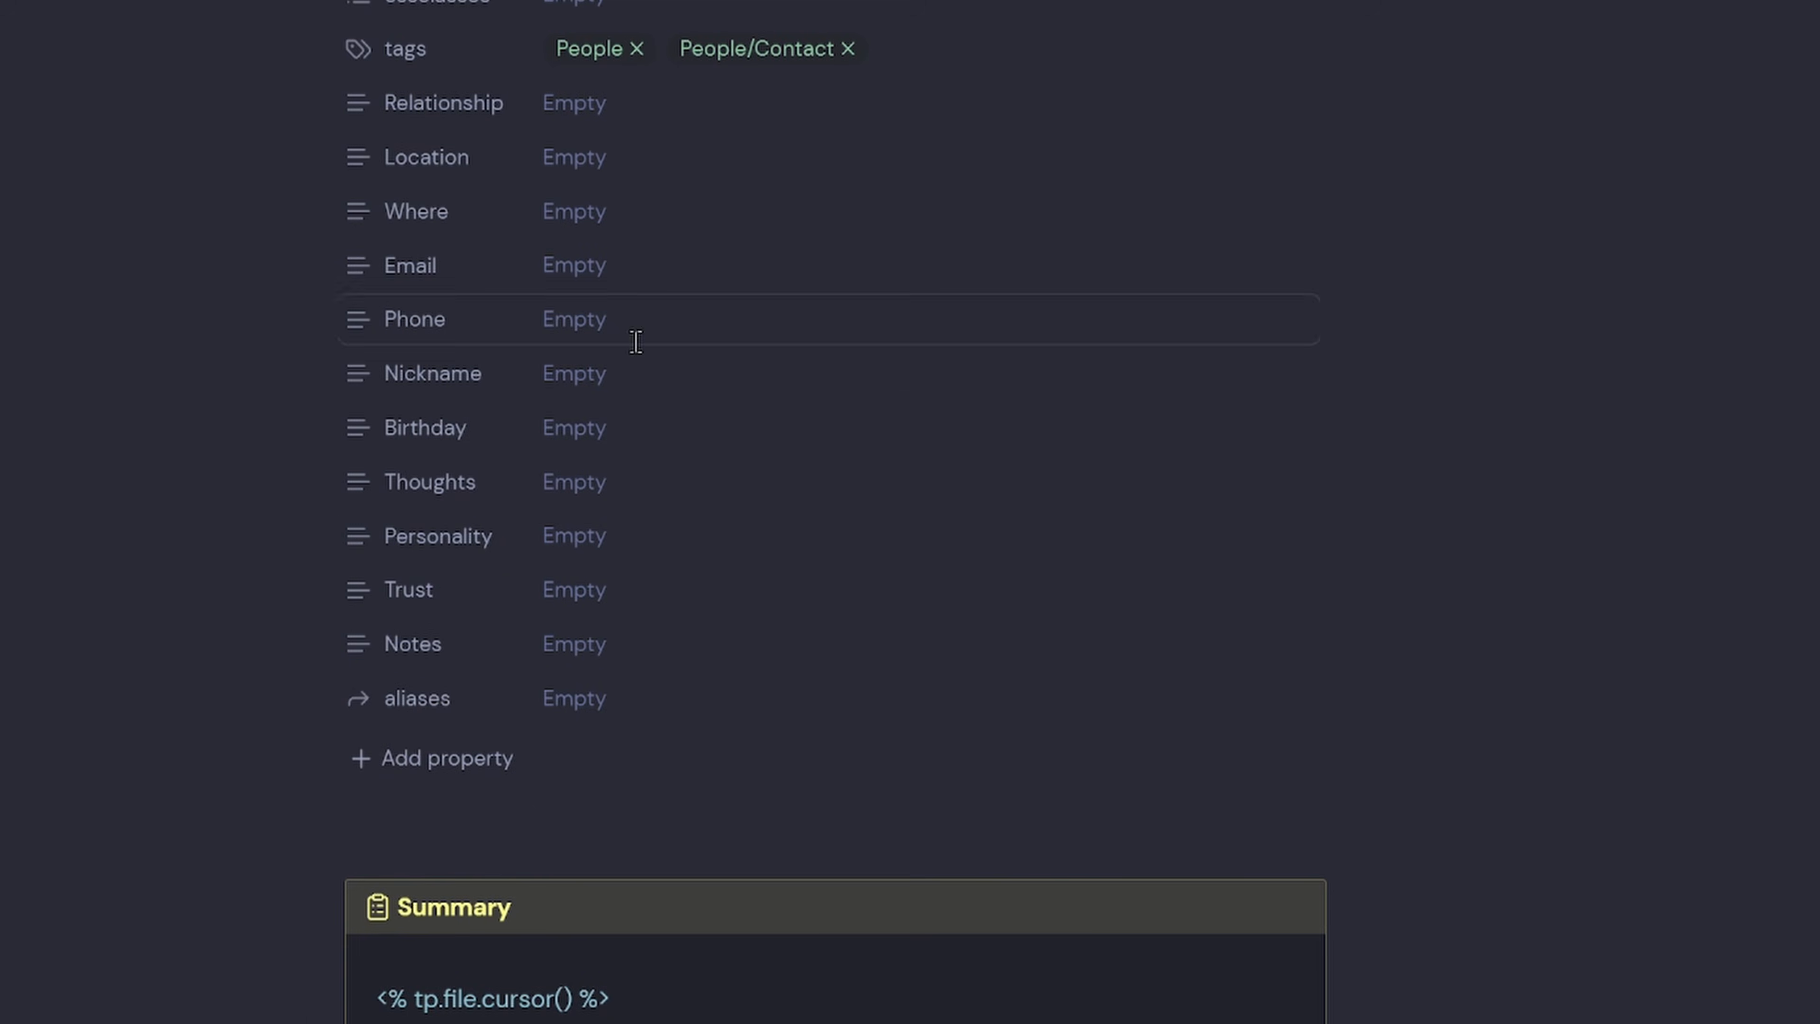
left_click(405, 2)
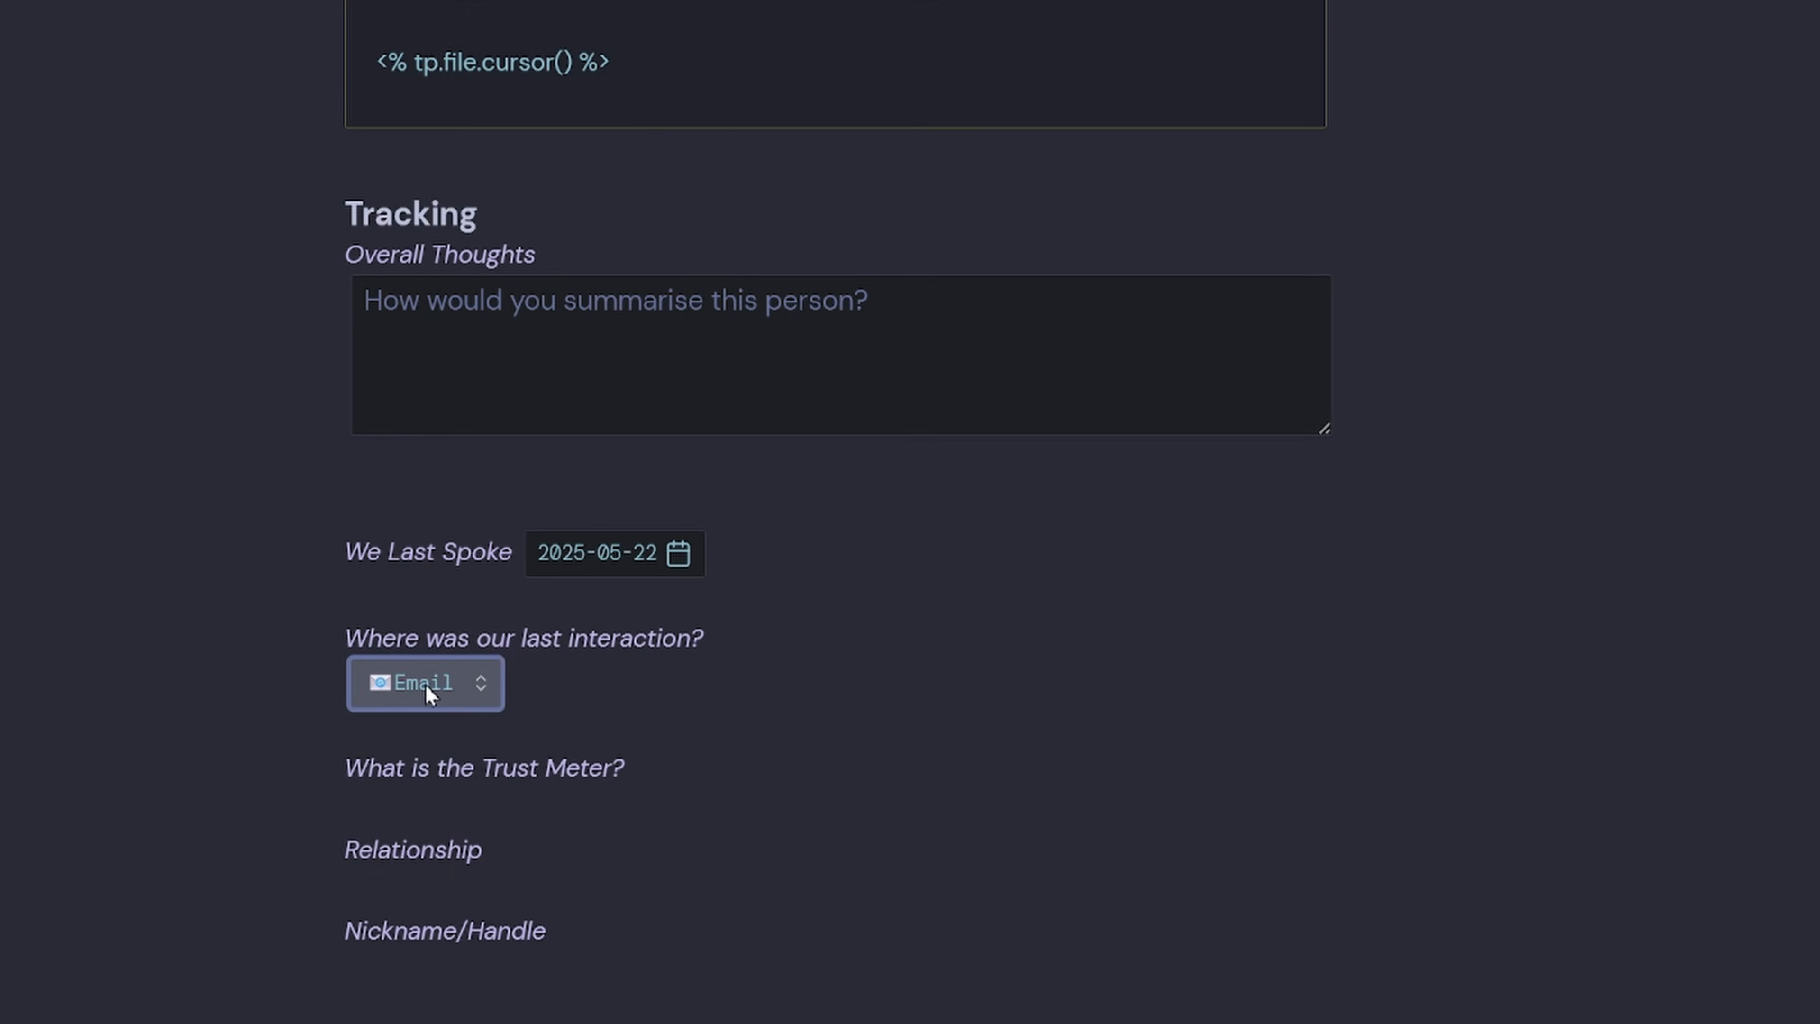
key("ctrl+e")
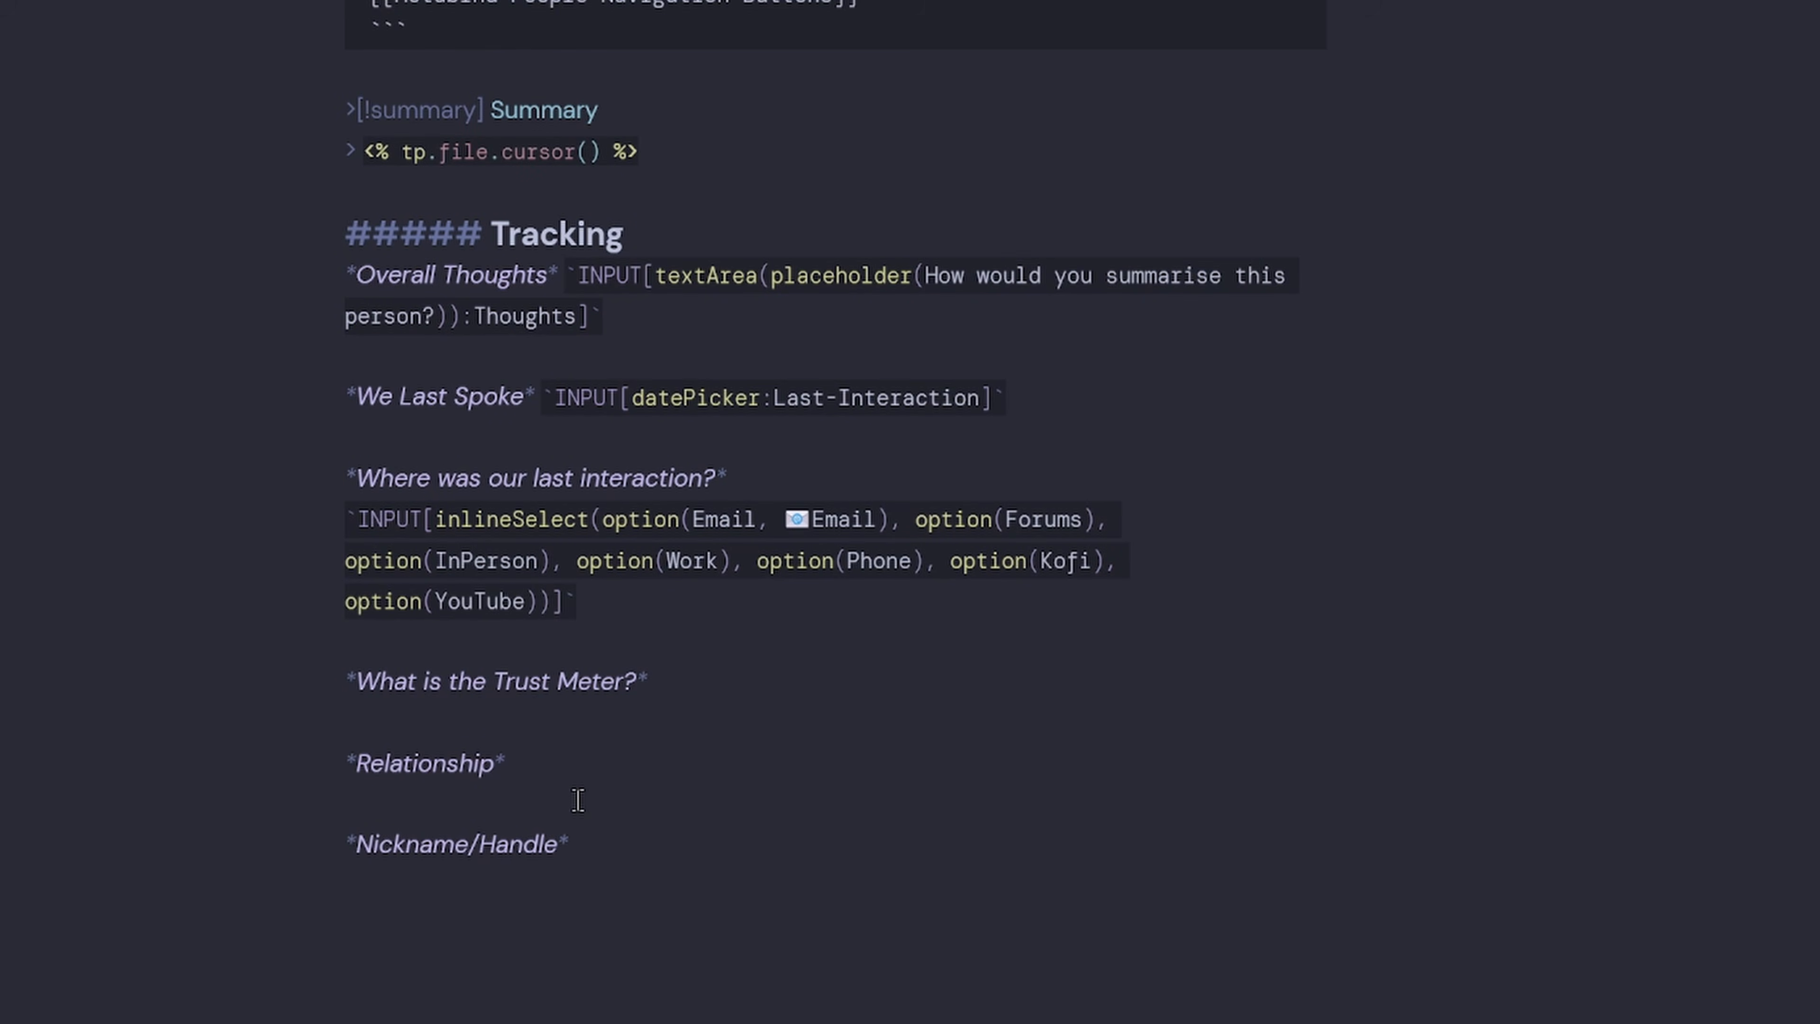
Bind the inline select to the Where property.
type(":")
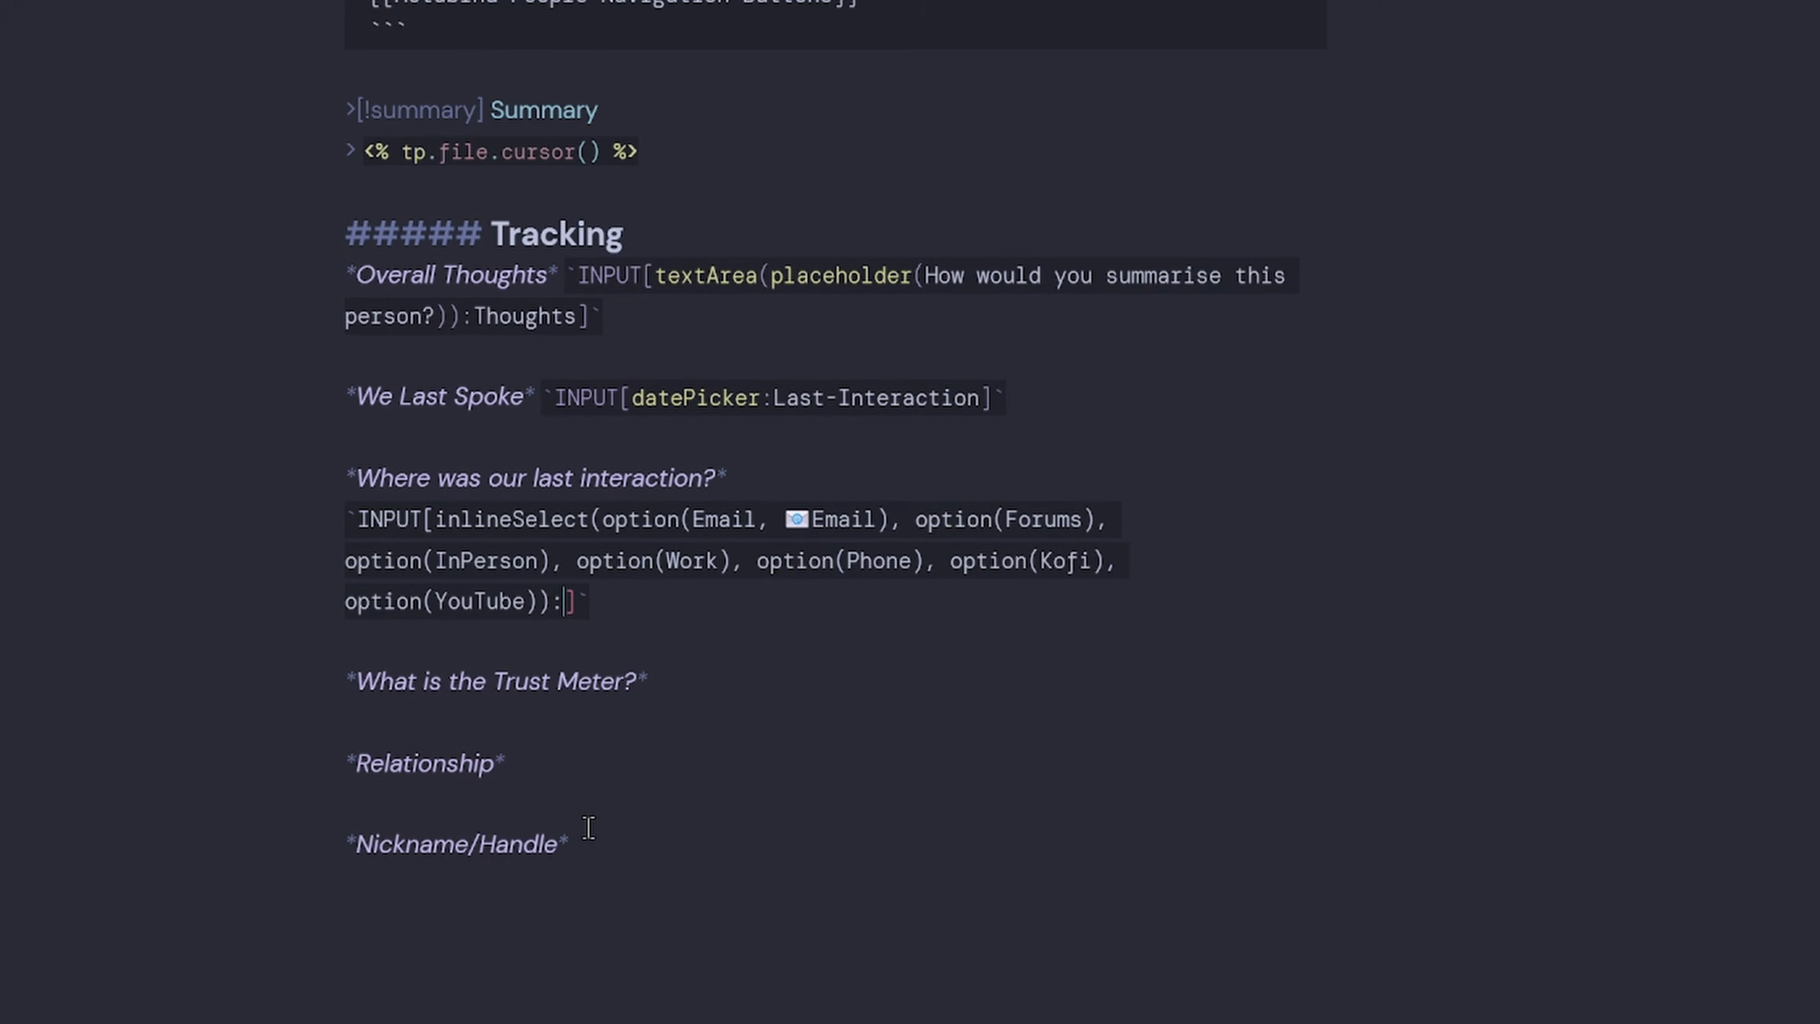
scroll(588, 828, "up", 9)
double_click(367, 129)
key("ctrl+c")
scroll(531, 710, "down", 7)
left_click(562, 762)
key("ctrl+v")
left_click(794, 796)
key("Left")
Preview again, choose Email and confirm the Where property now holds Email.
key("ctrl+e")
left_click_drag(758, 914, 771, 890)
left_click(436, 701)
left_click(438, 748)
scroll(910, 502, "up", 10)
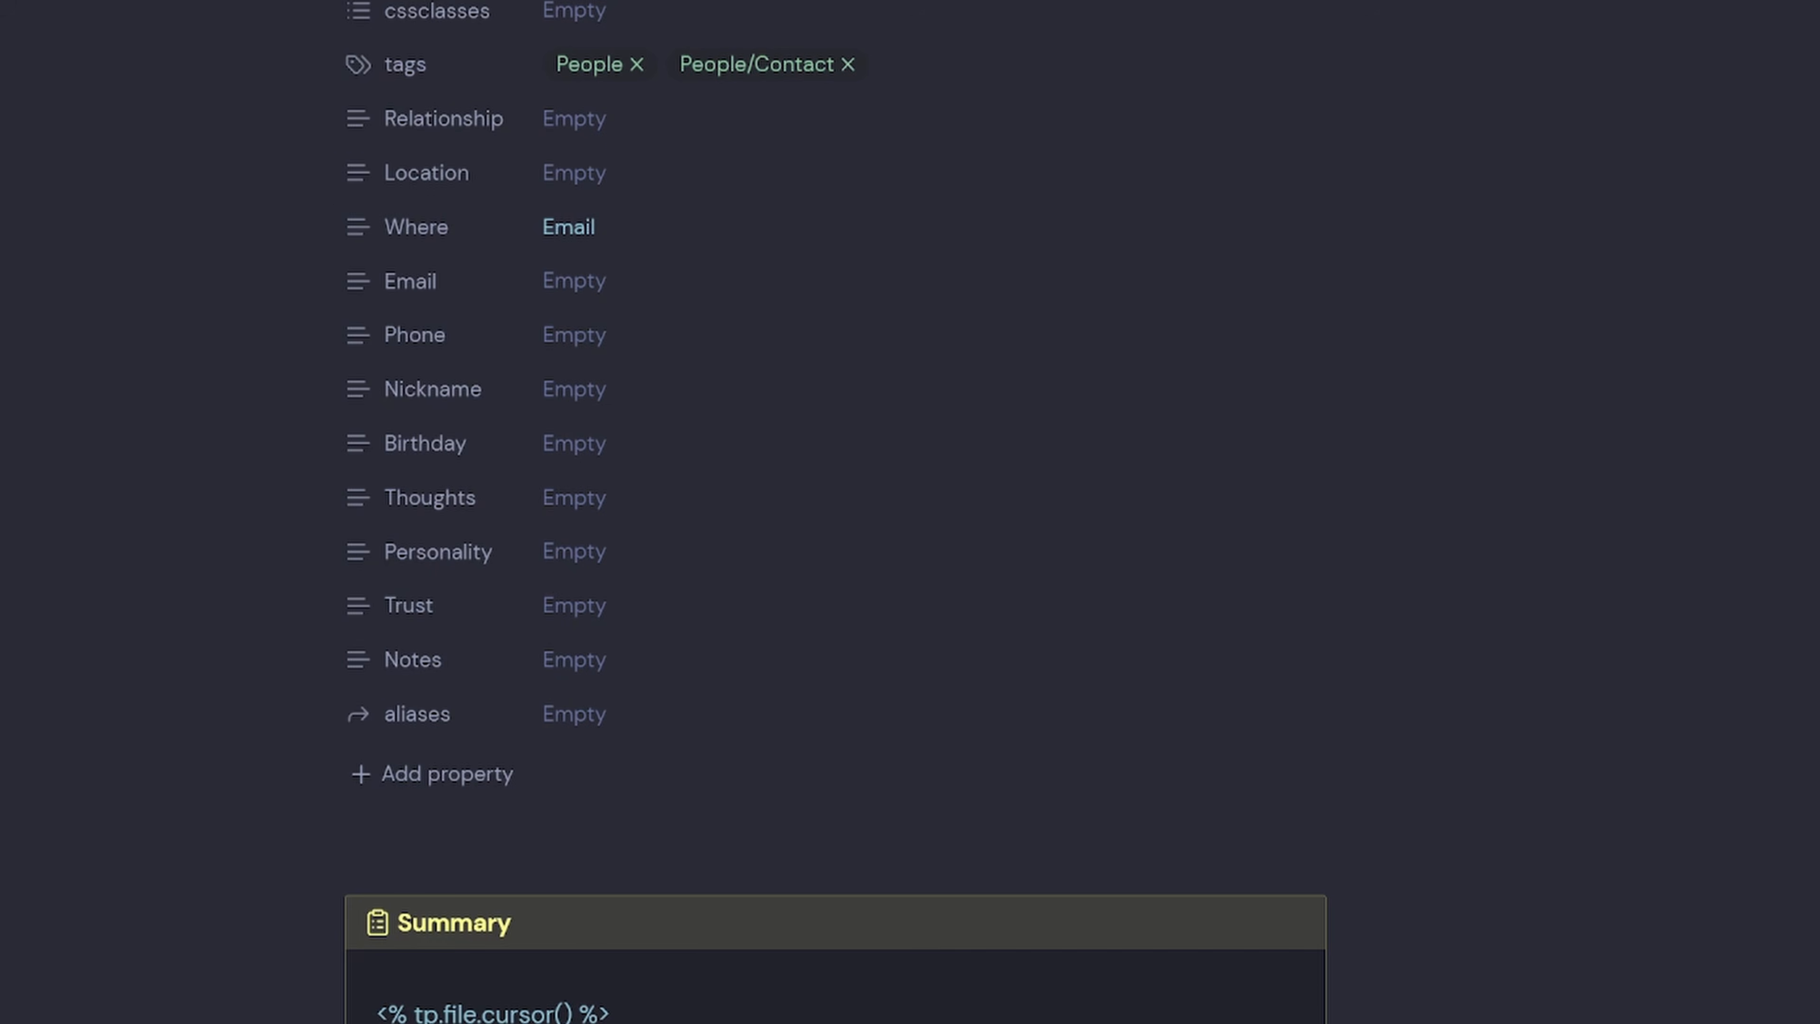
double_click(558, 231)
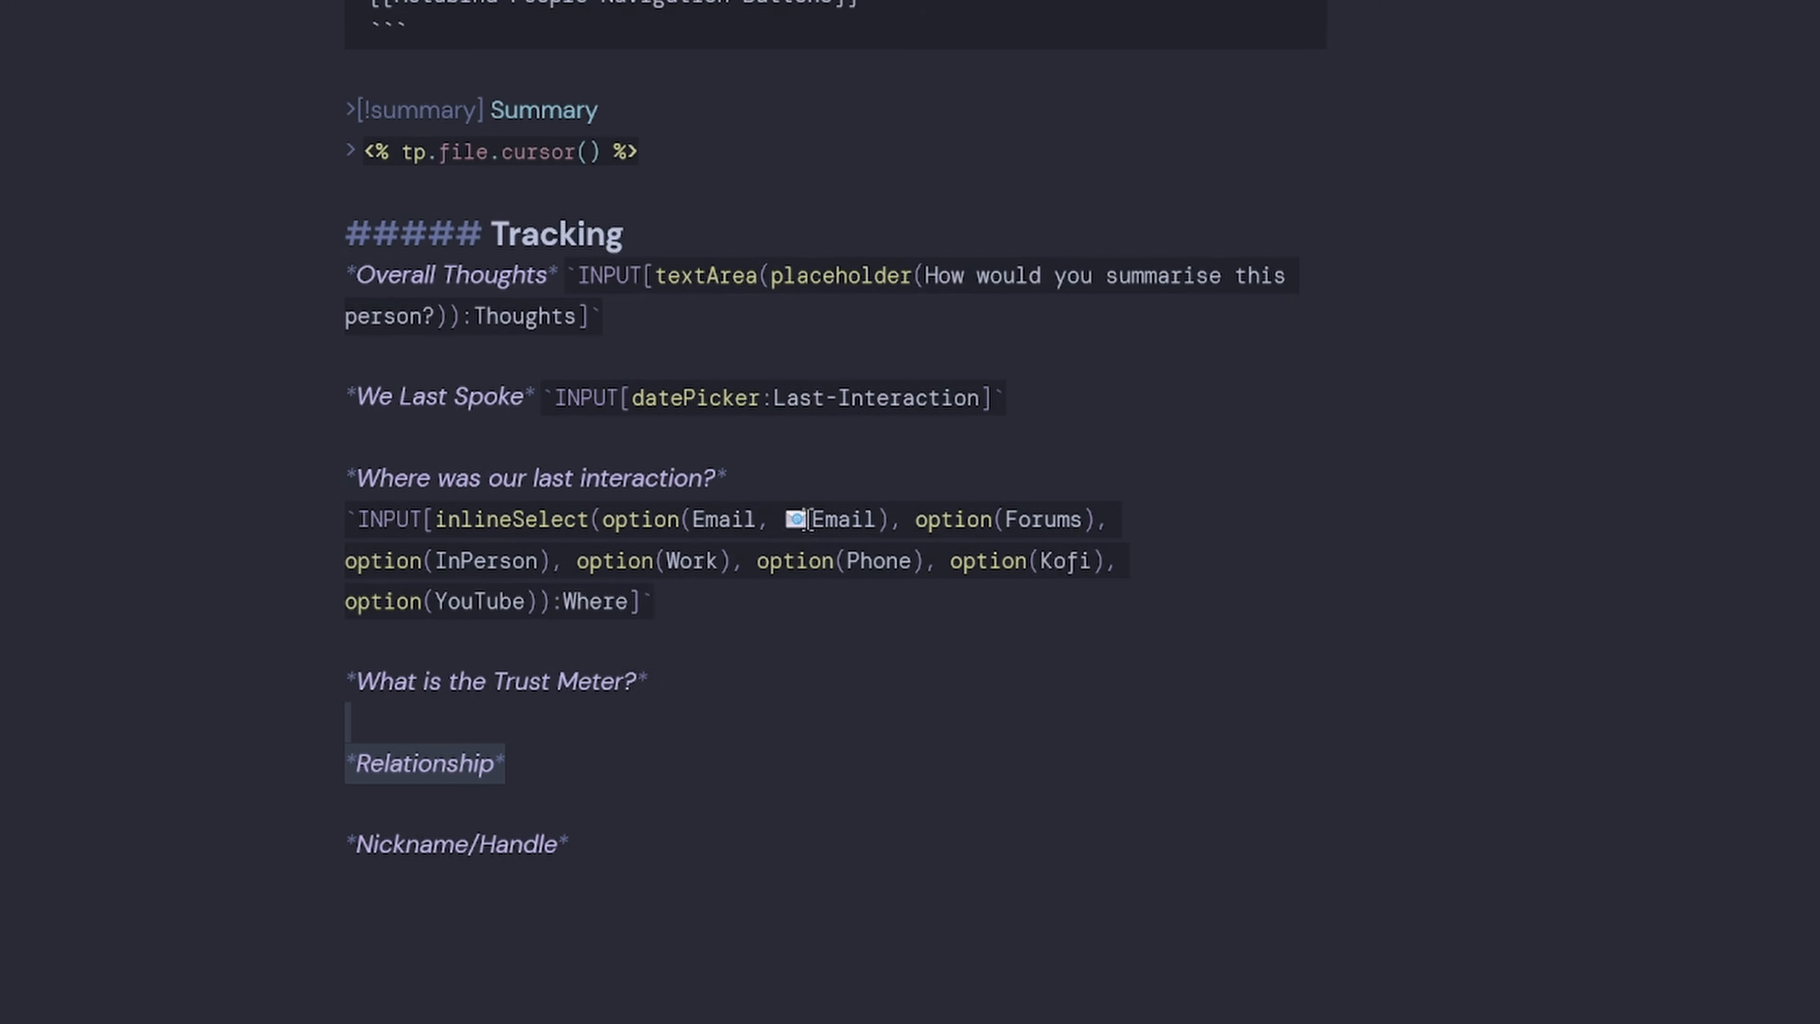
Remove the envelope emoji so the first option reads plain 'Email, Email'.
left_click(693, 519)
key("ctrl+v")
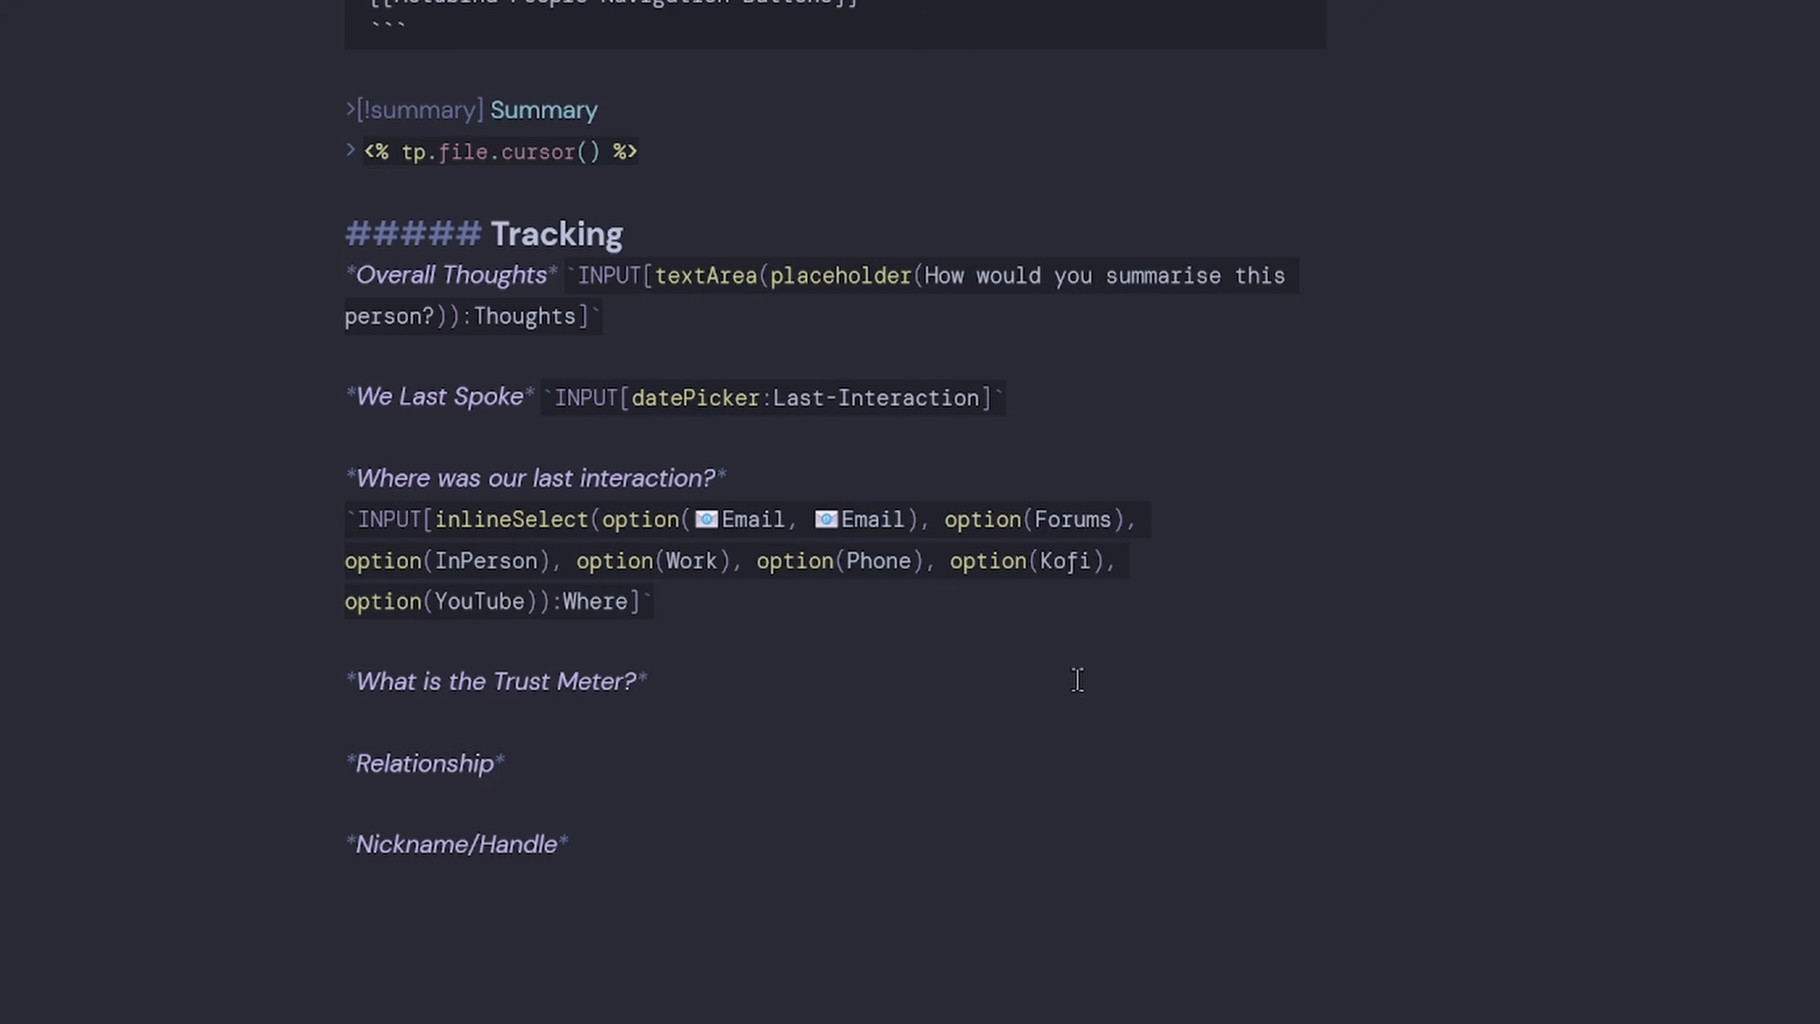
key("BackSpace")
key("Right")
key("BackSpace")
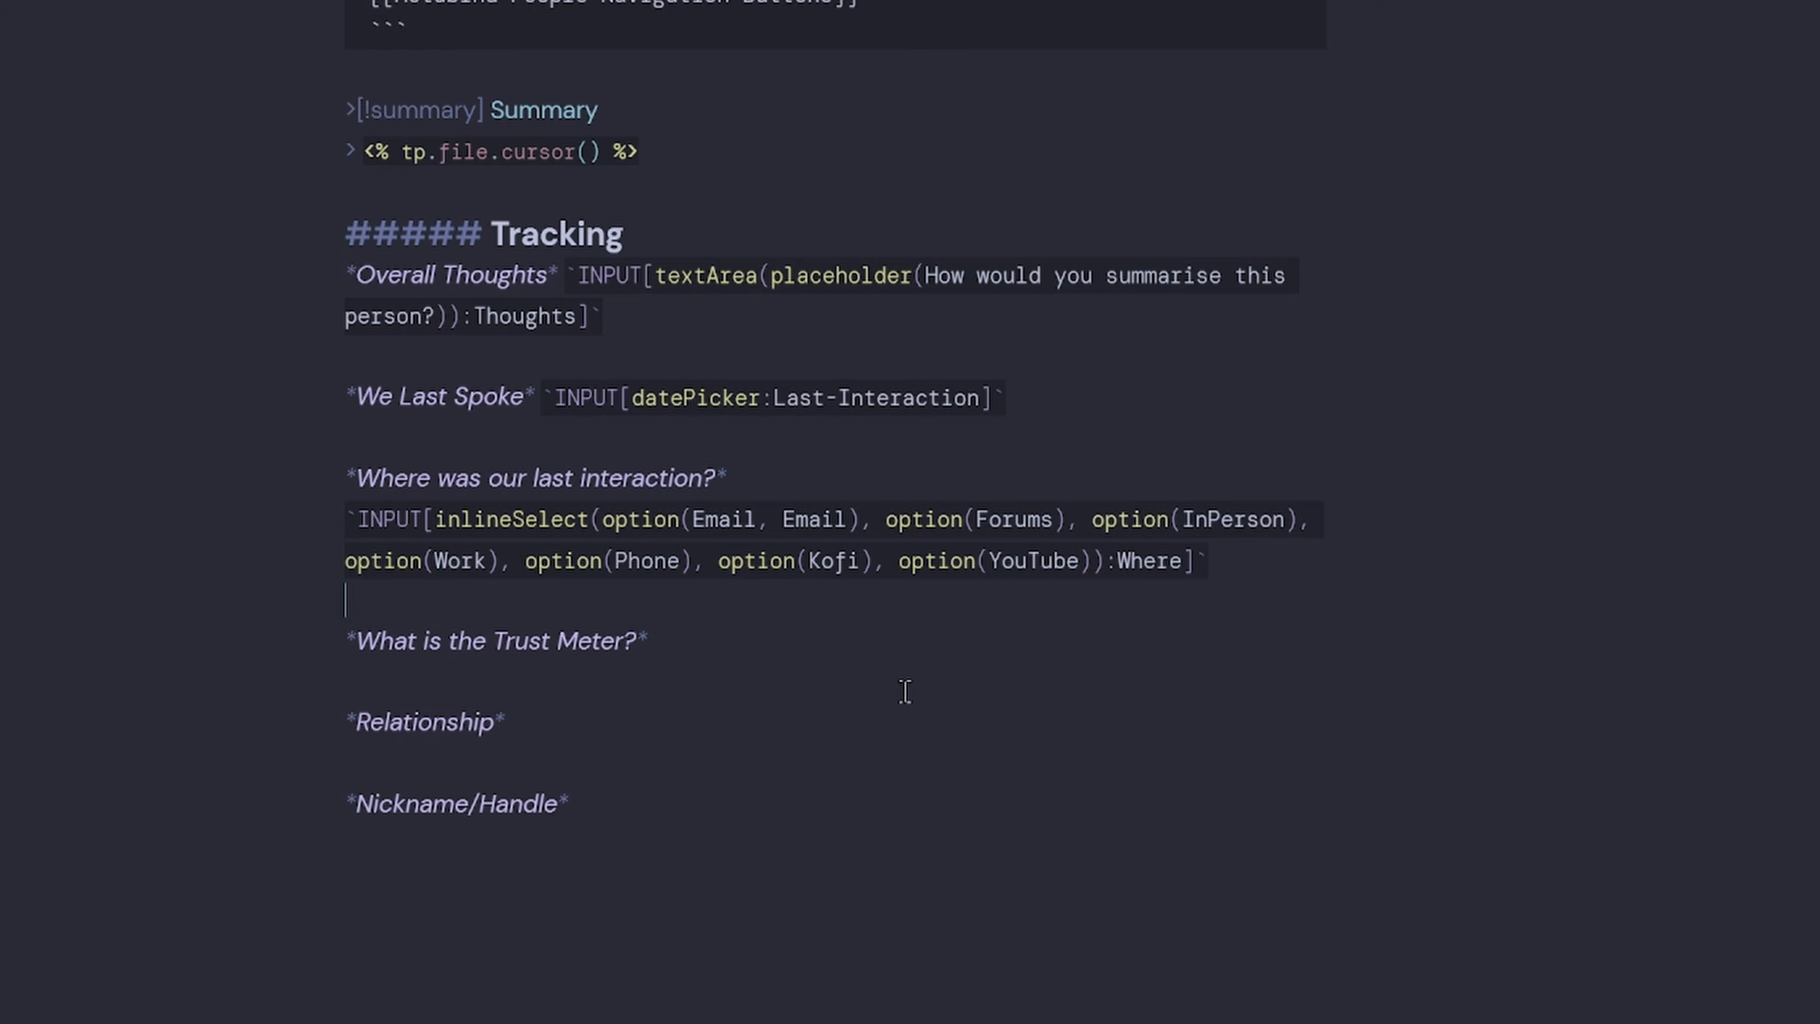
left_click(616, 682)
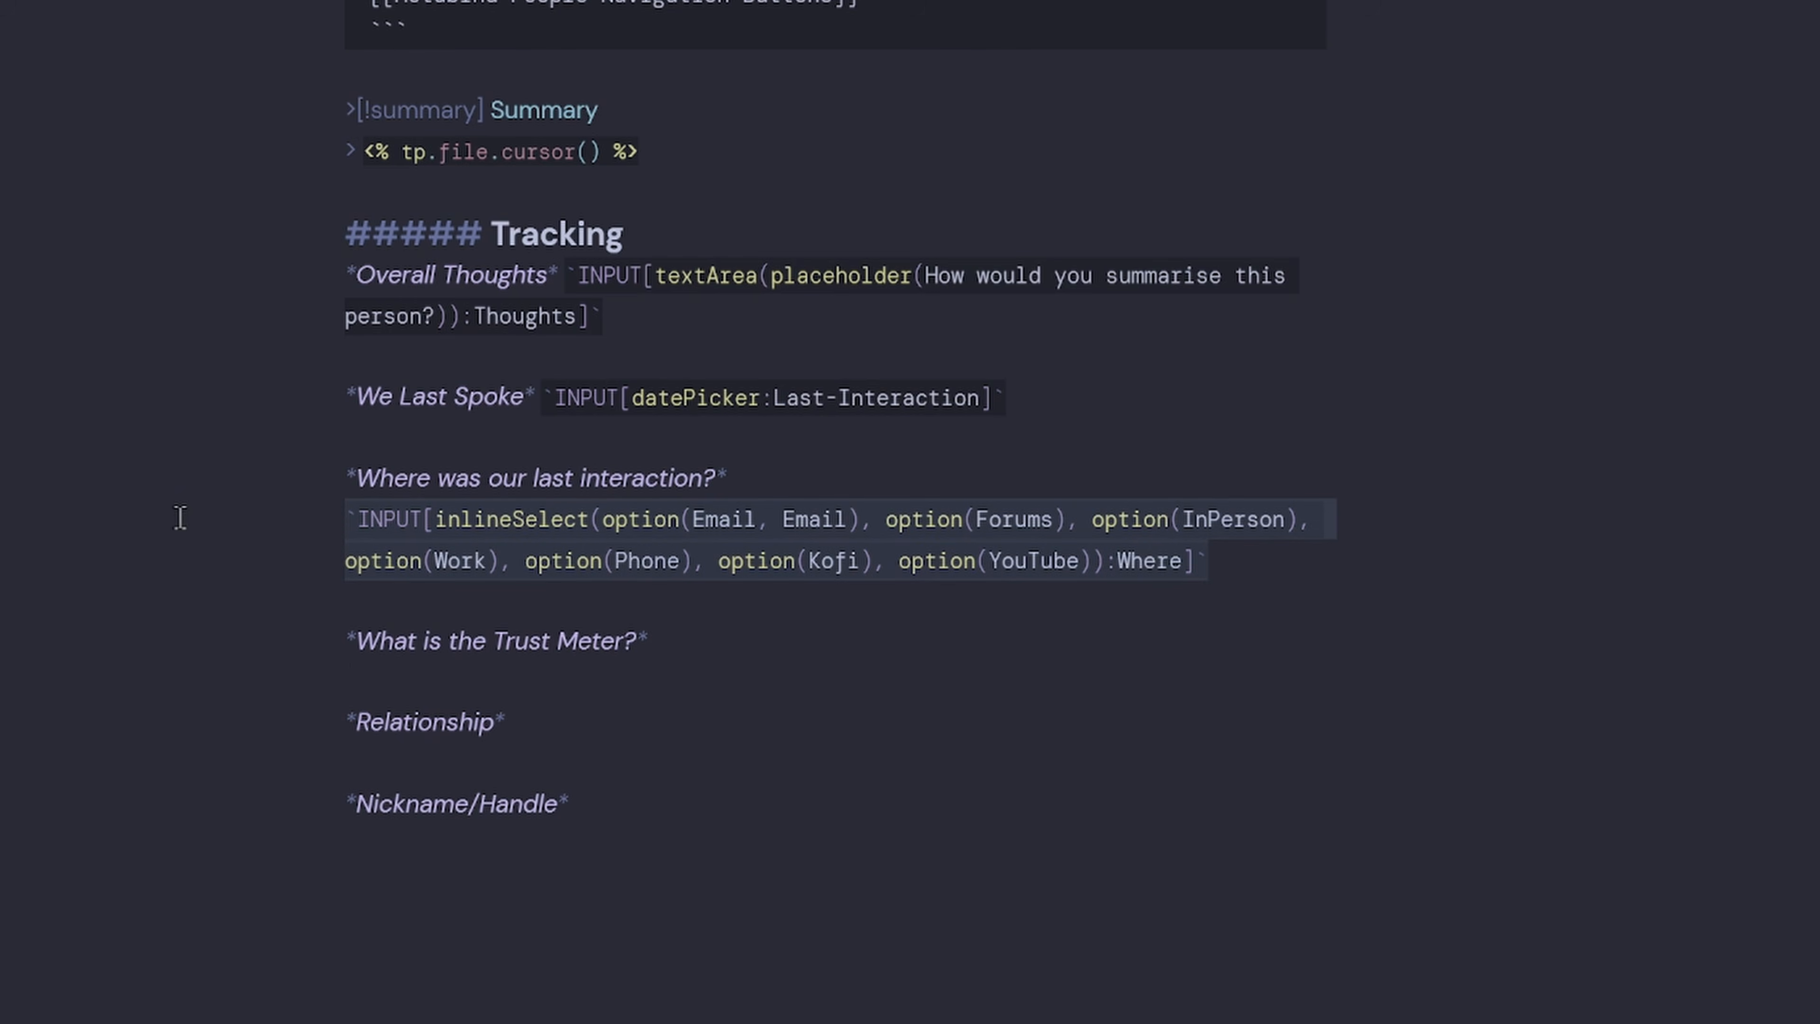
Paste a copy of the Where select under Trust Meter and rebind it to Trust.
key("ctrl+v")
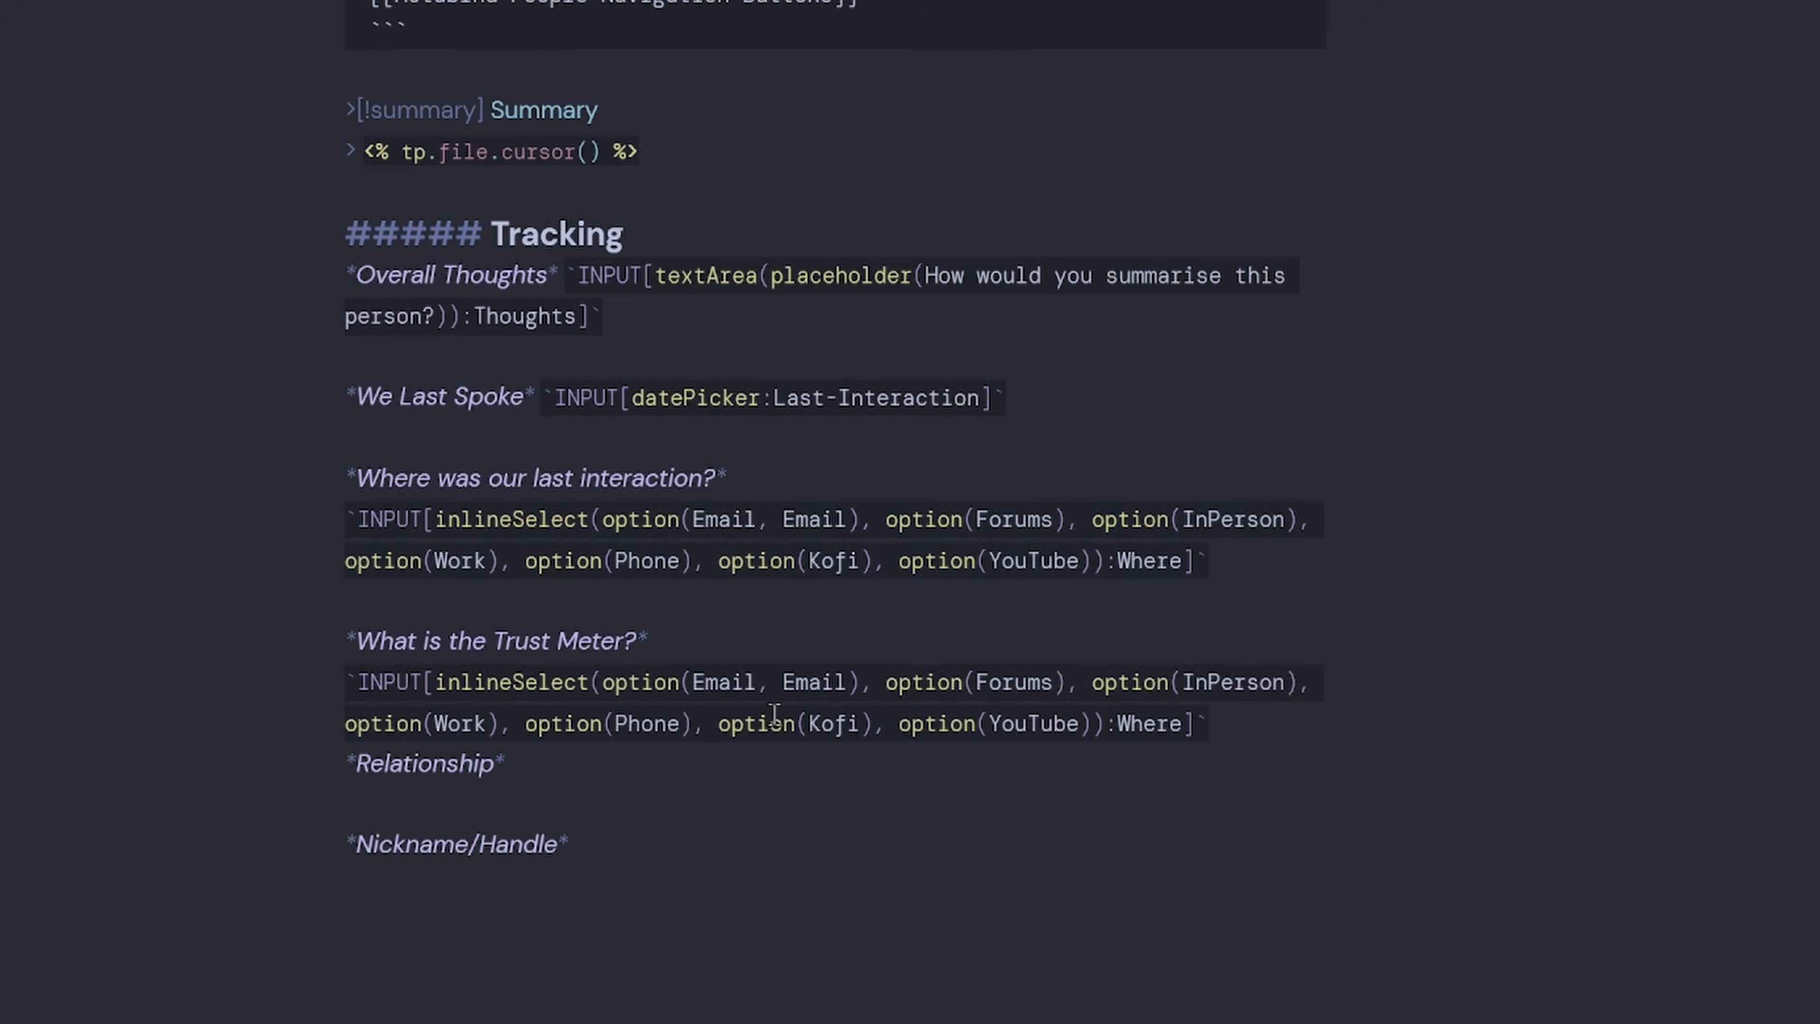
key("Return")
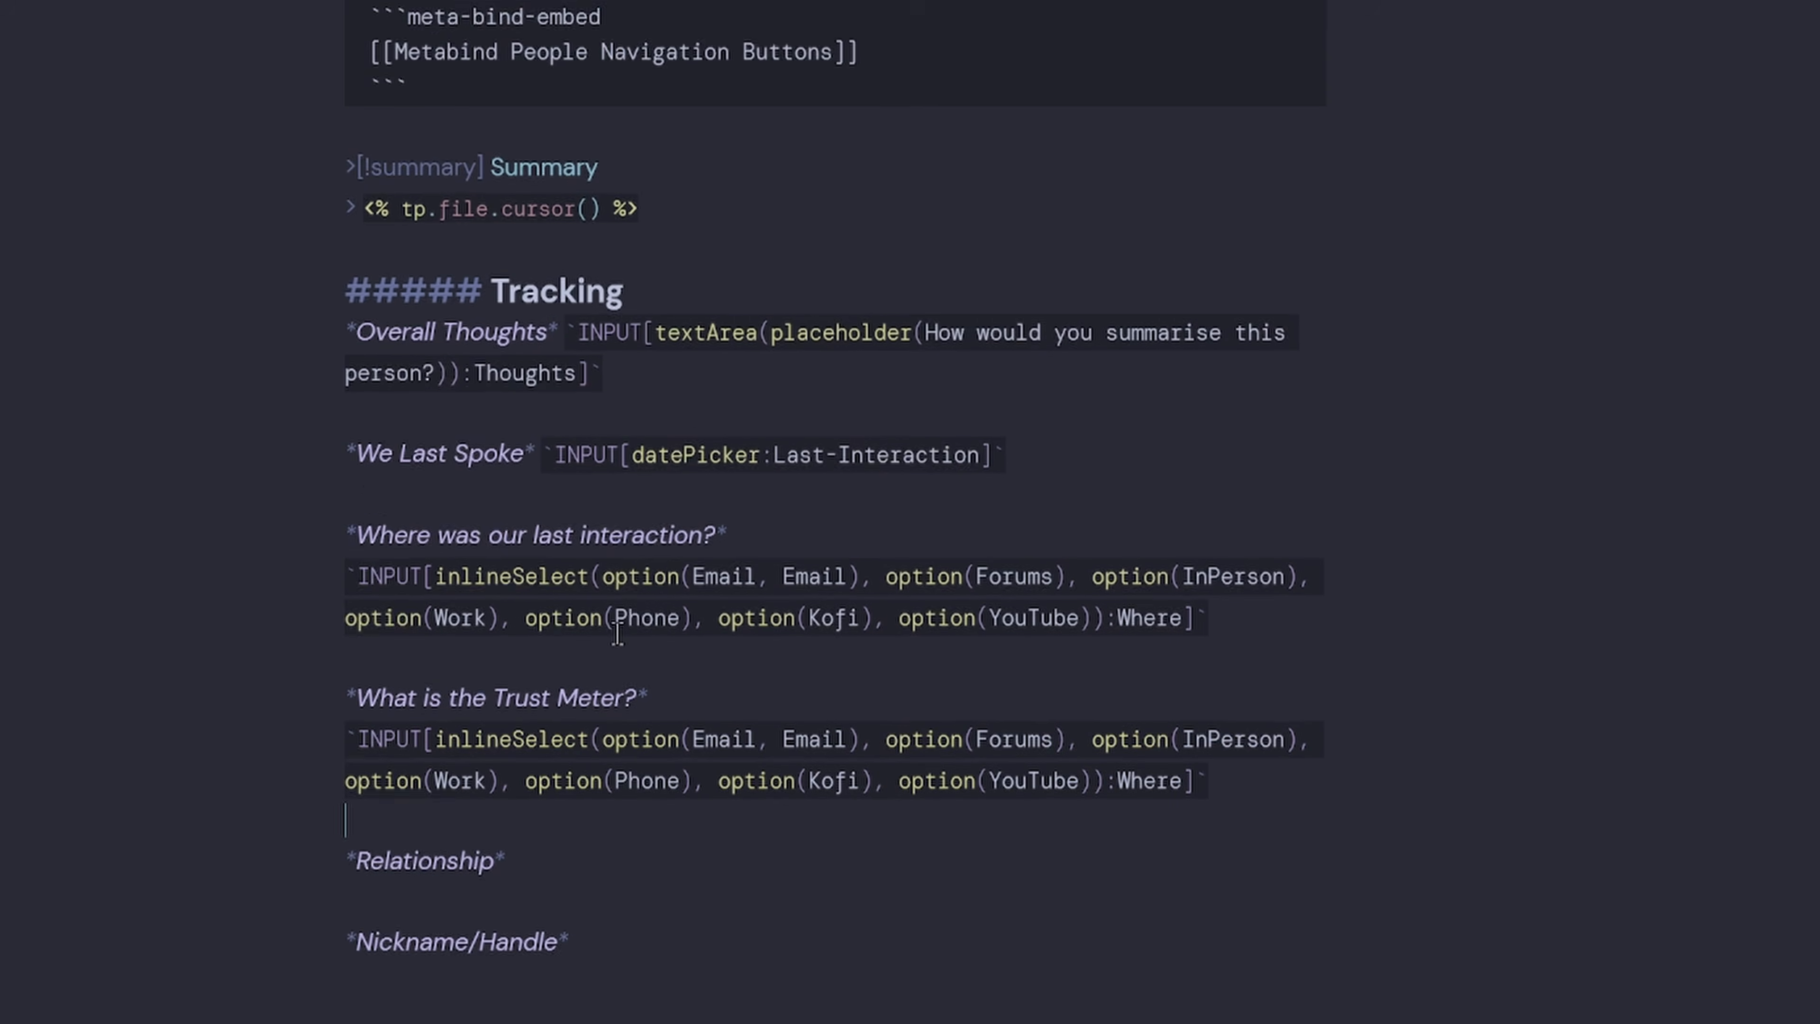
scroll(622, 665, "up", 5)
double_click(389, 83)
key("ctrl+c")
scroll(1219, 818, "down", 6)
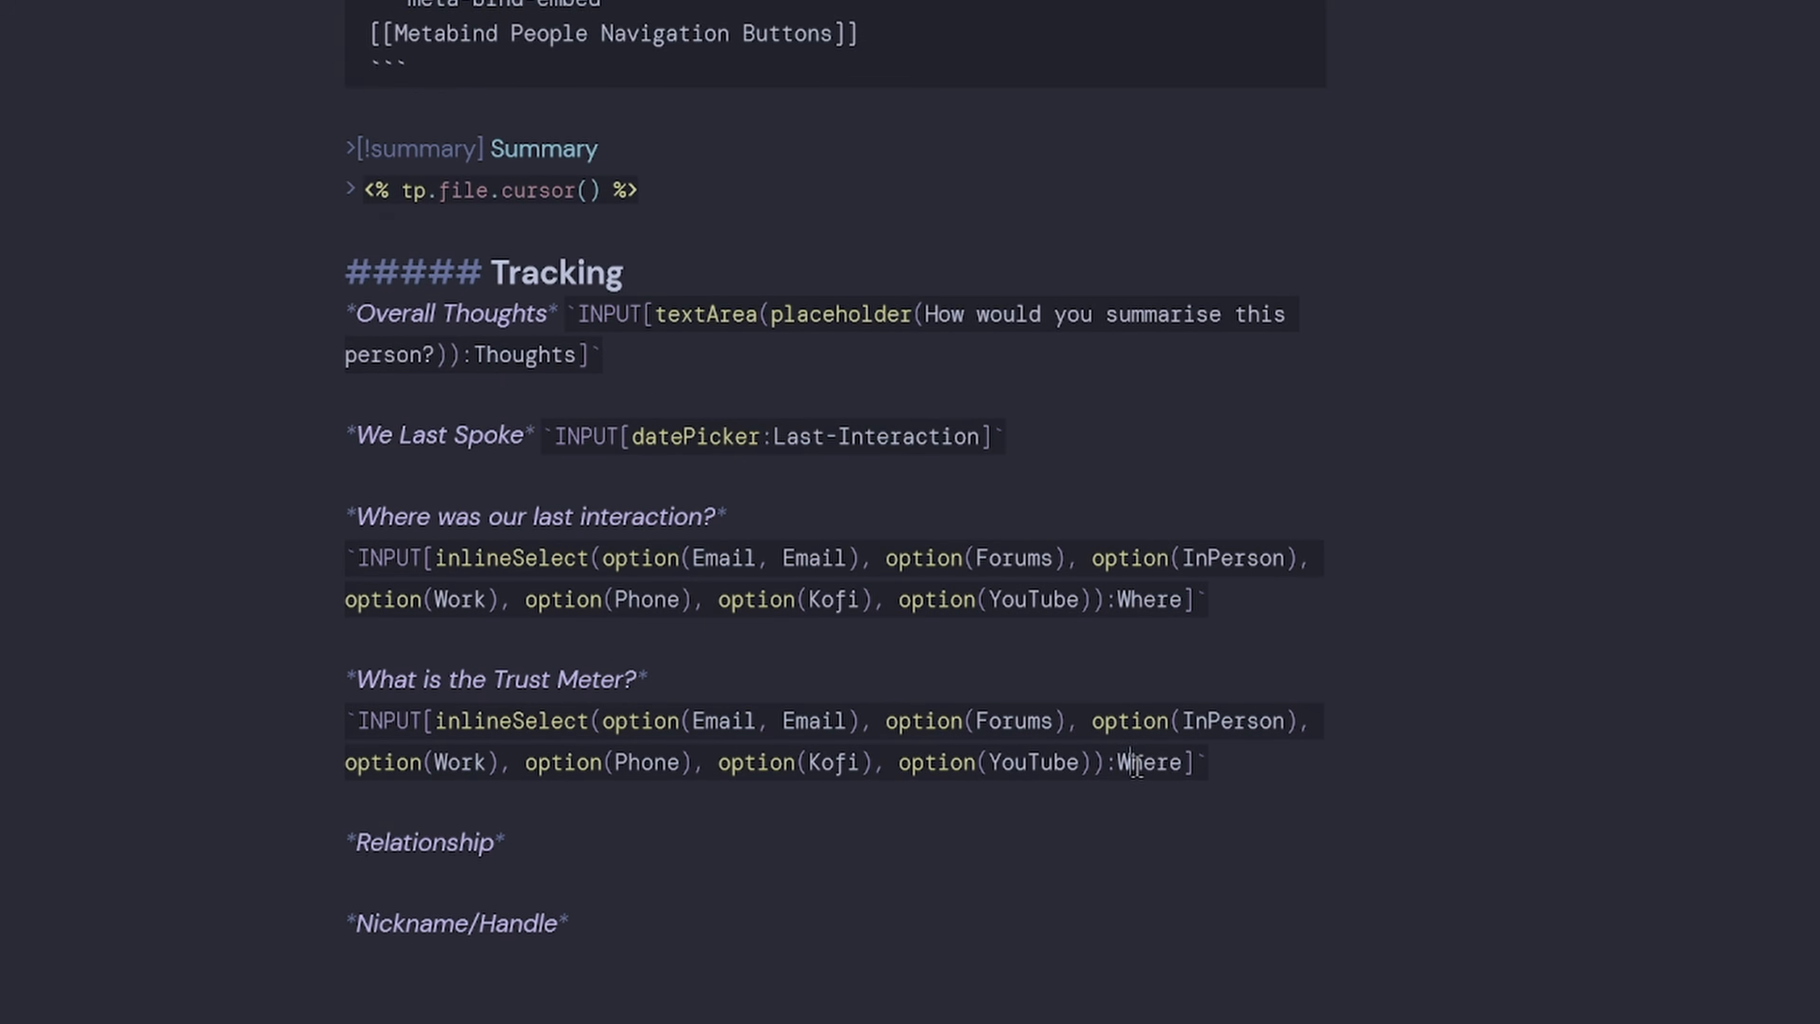
double_click(1149, 649)
key("ctrl+v")
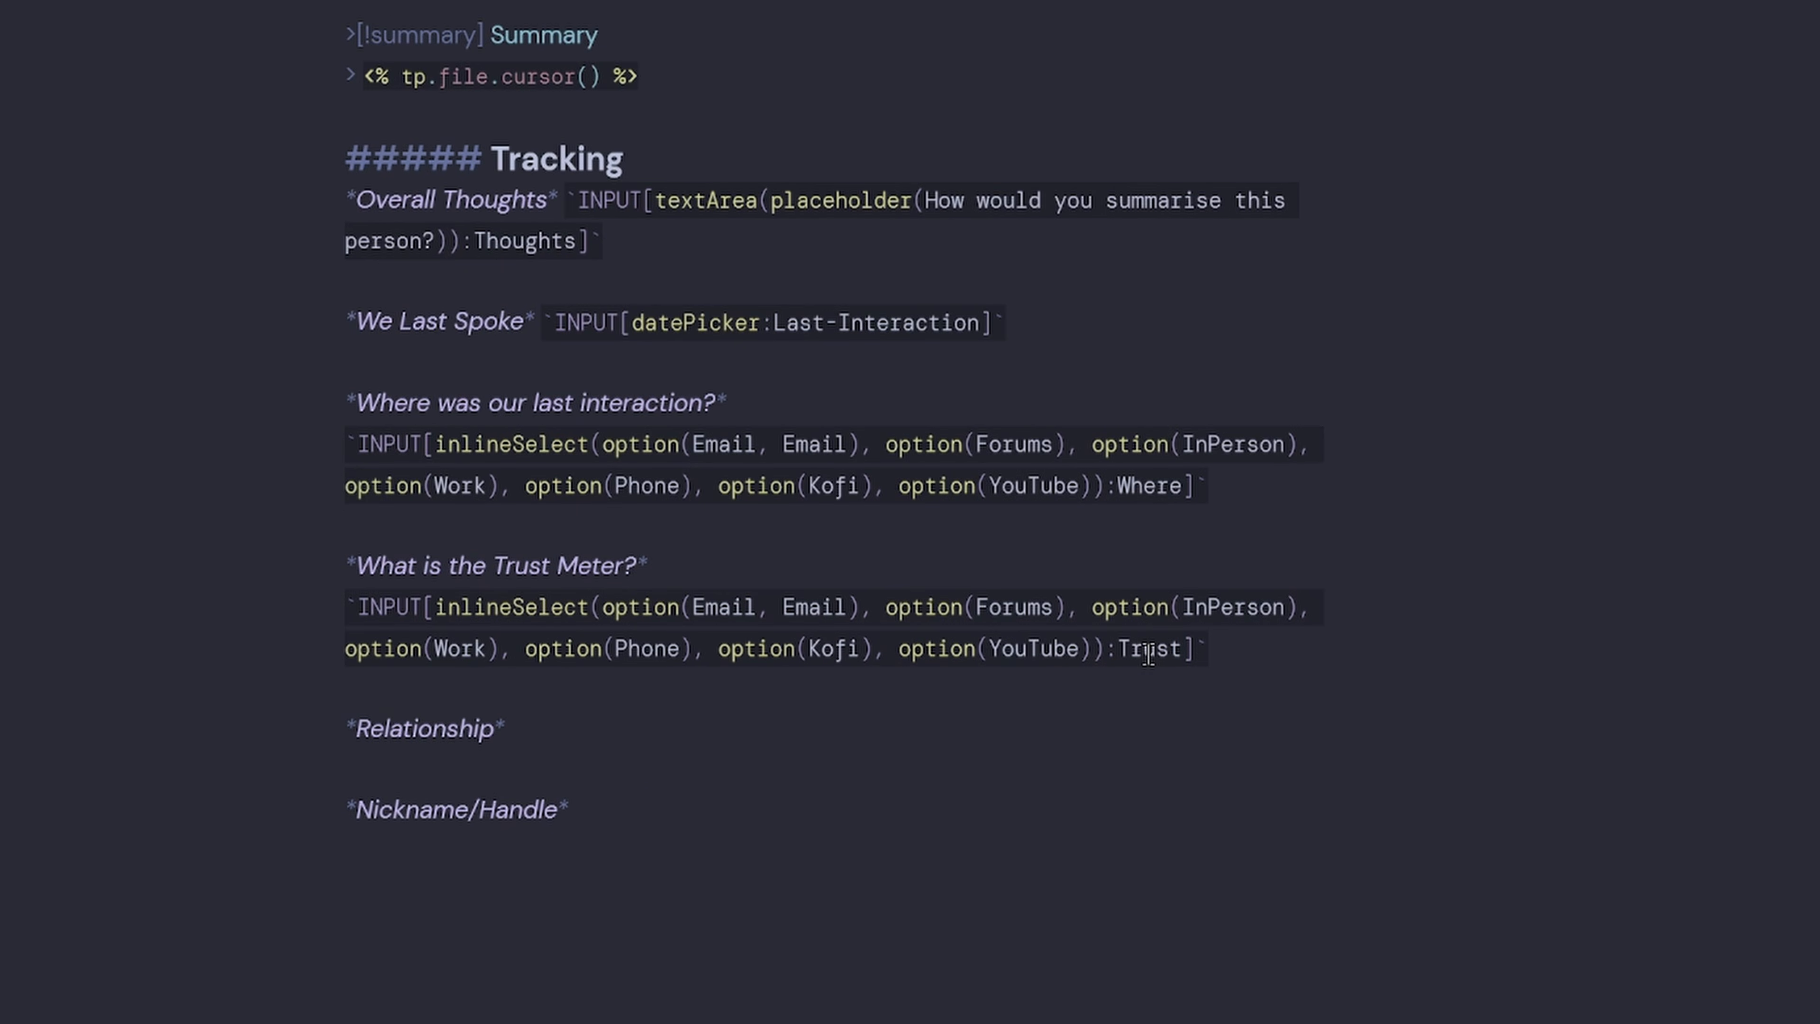
Rename the options to High, Medium, Low and Very Low and delete Phone, Kofi, YouTube.
double_click(729, 608)
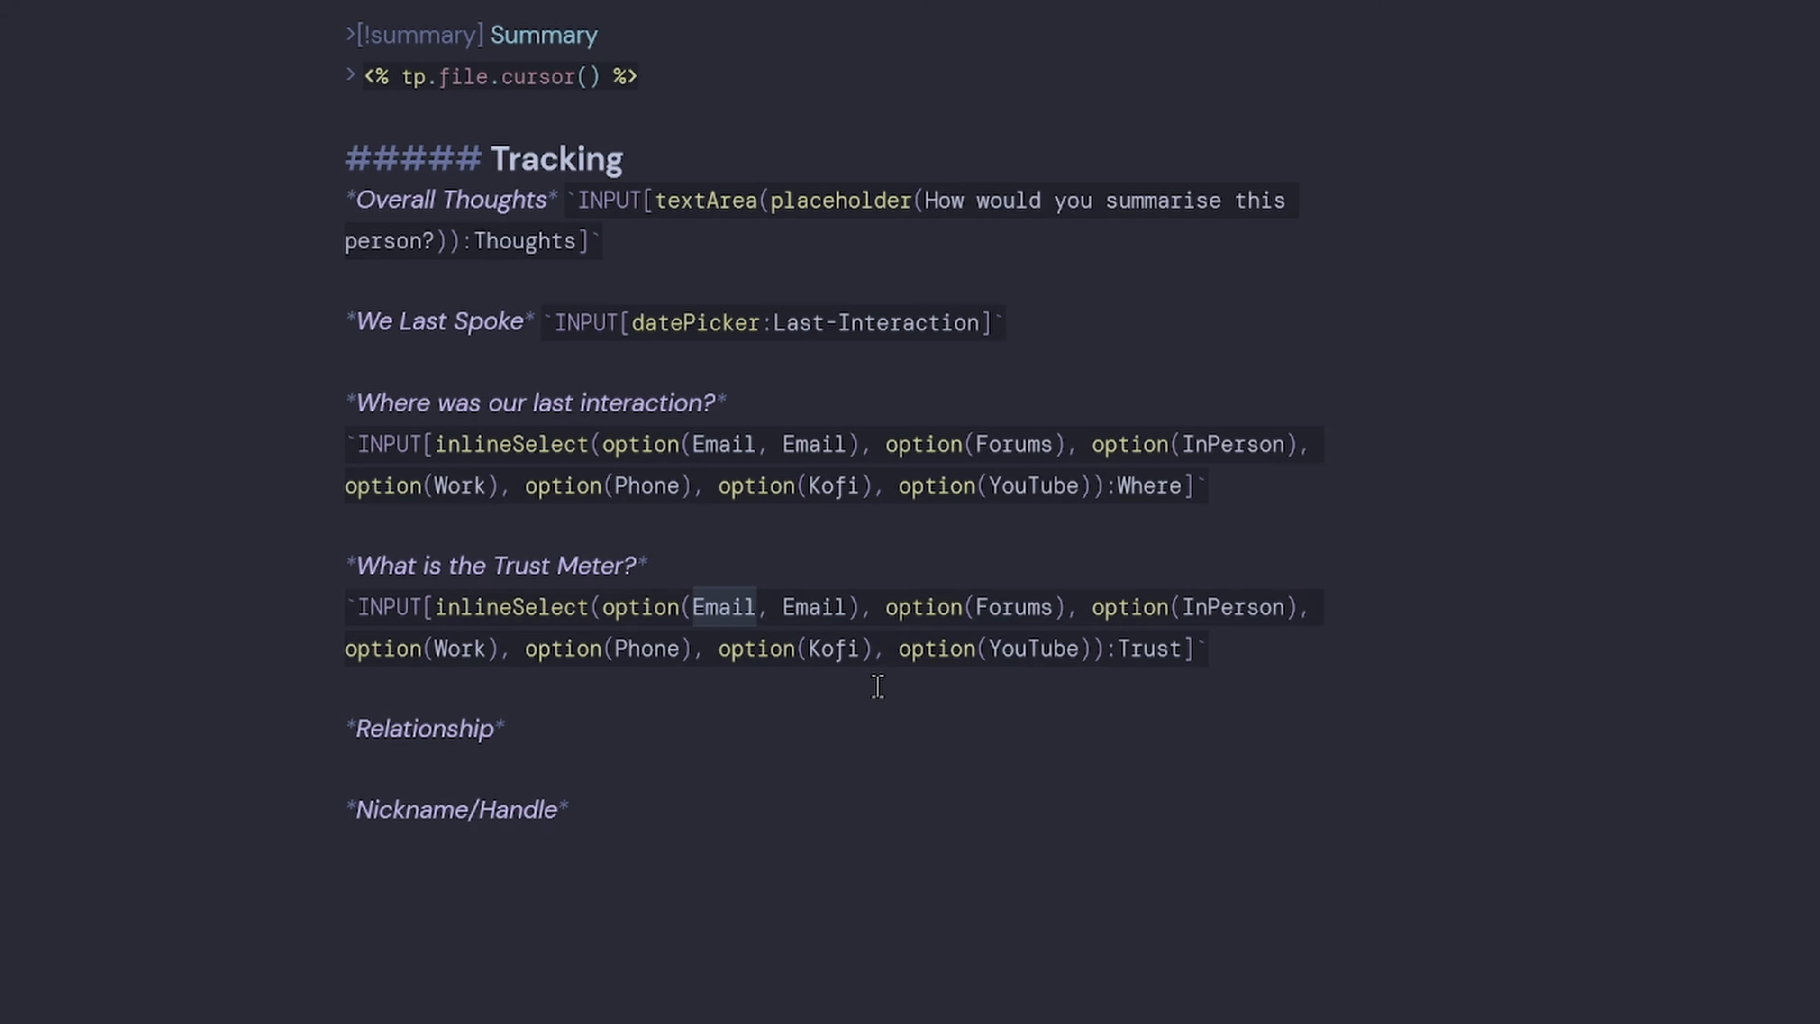
type("High")
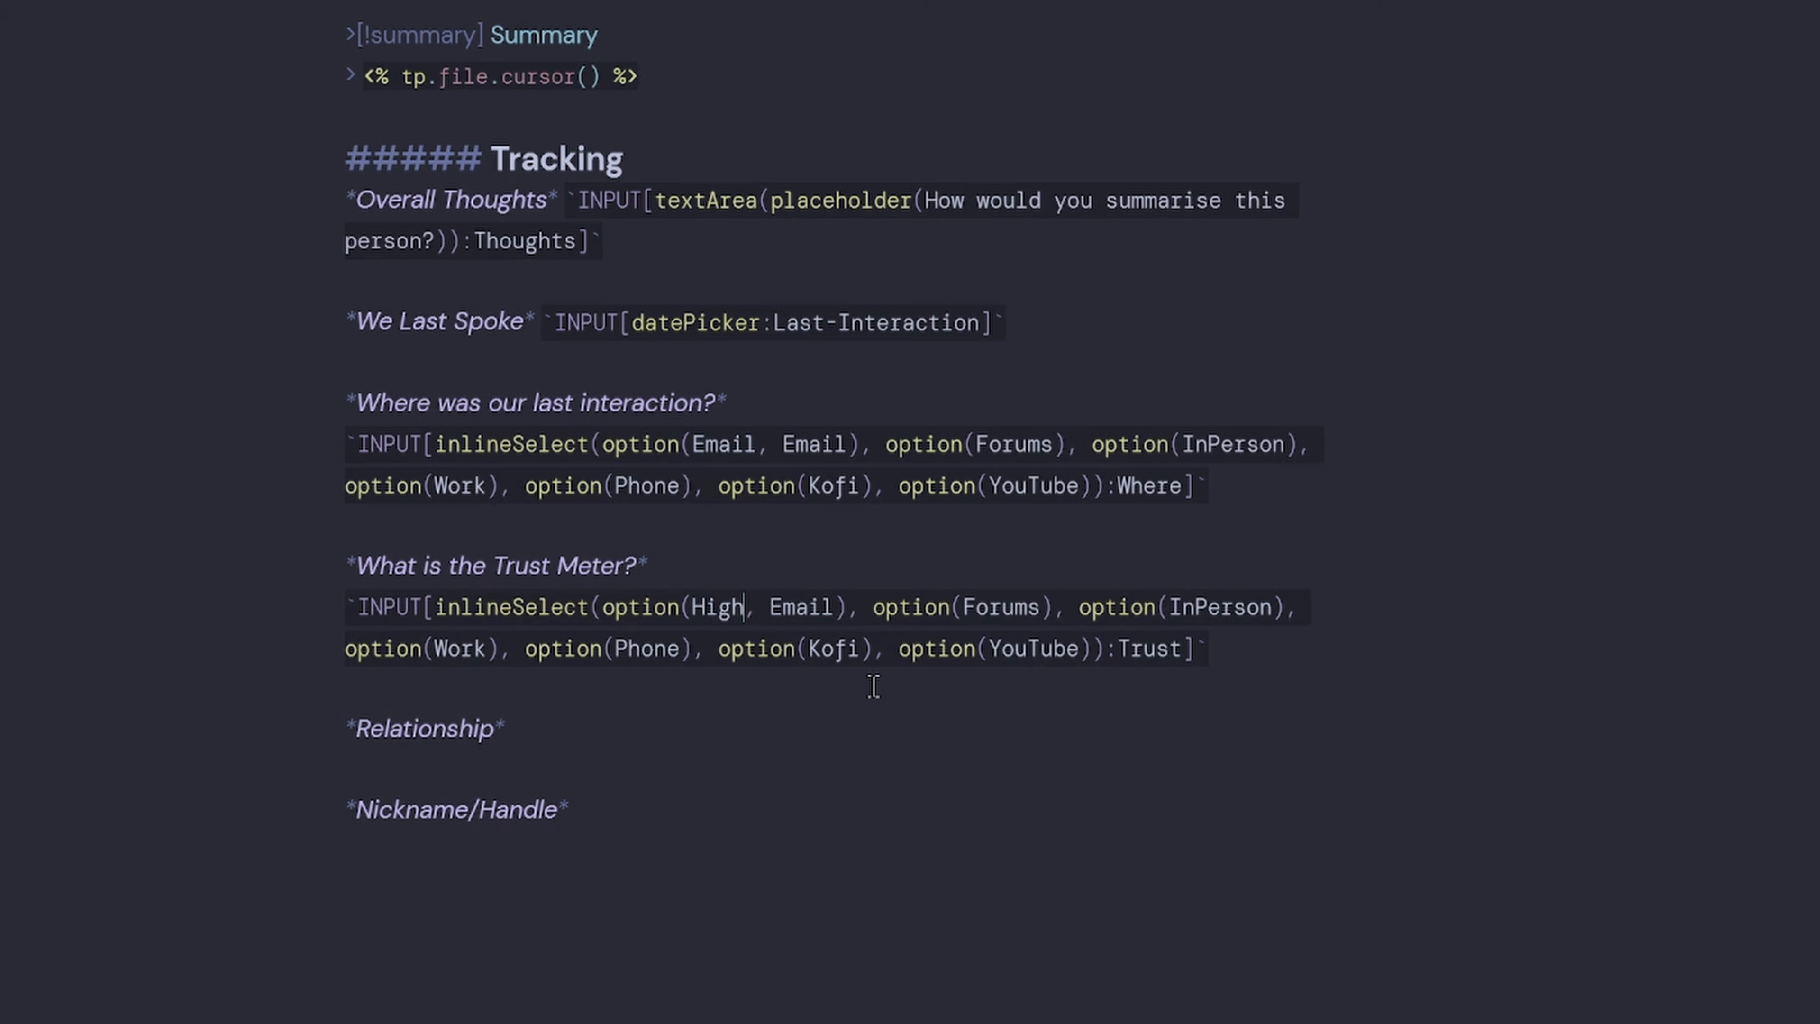
double_click(1011, 607)
type("Medium")
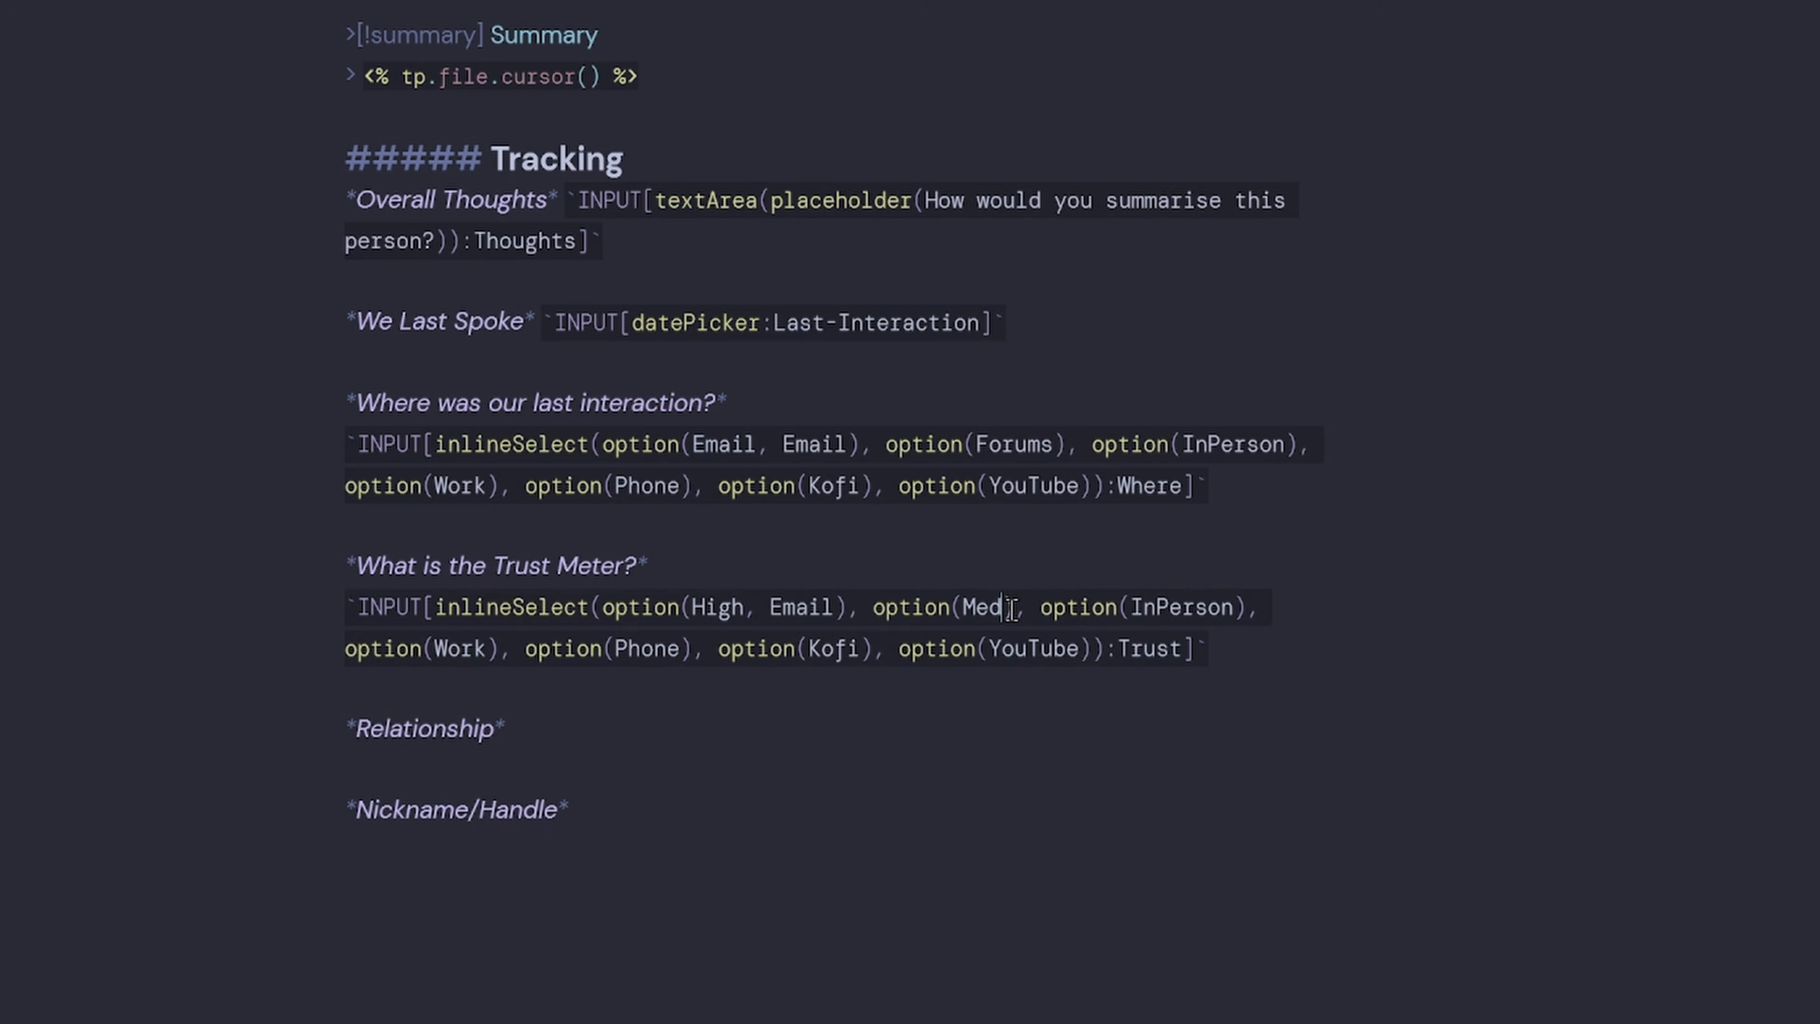
double_click(1211, 608)
type("Low")
double_click(476, 649)
type("Very Low")
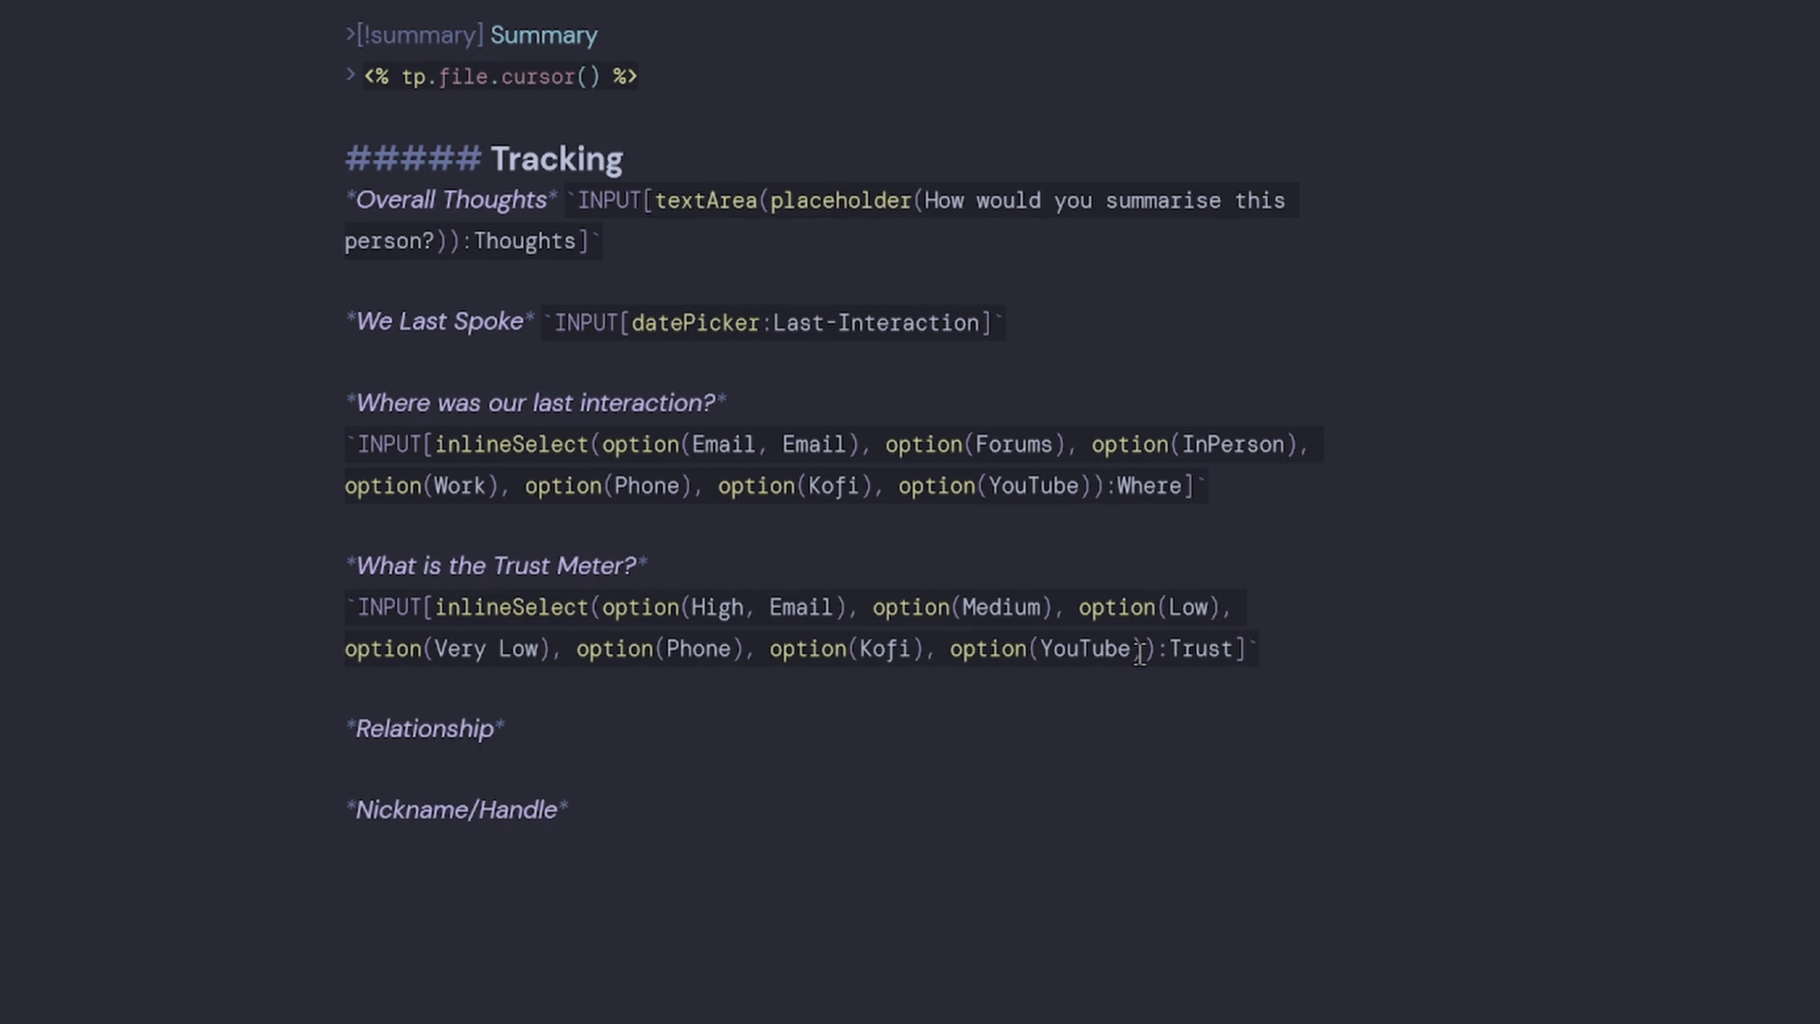
left_click_drag(1146, 650, 550, 650)
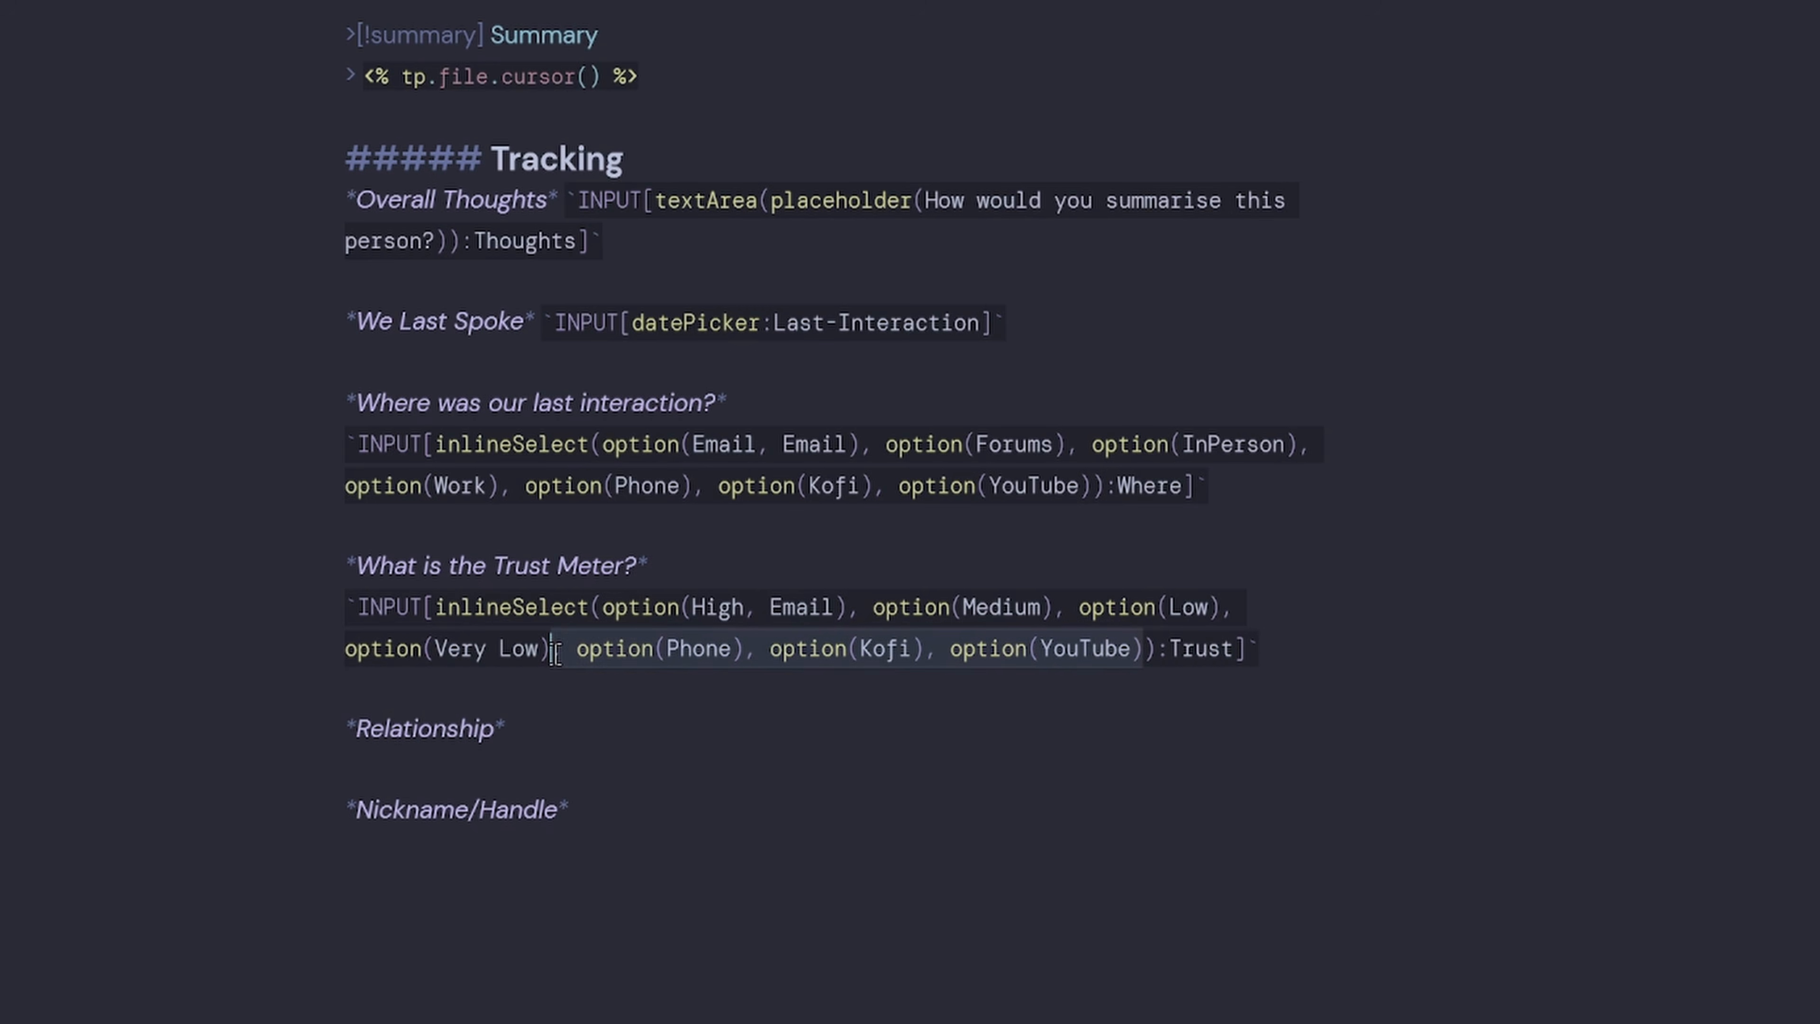
key("BackSpace")
Strip the leftover Email label from the High option and preview the rendered form.
scroll(803, 717, "down", 2)
left_click_drag(564, 495, 528, 495)
double_click(799, 446)
key("BackSpace")
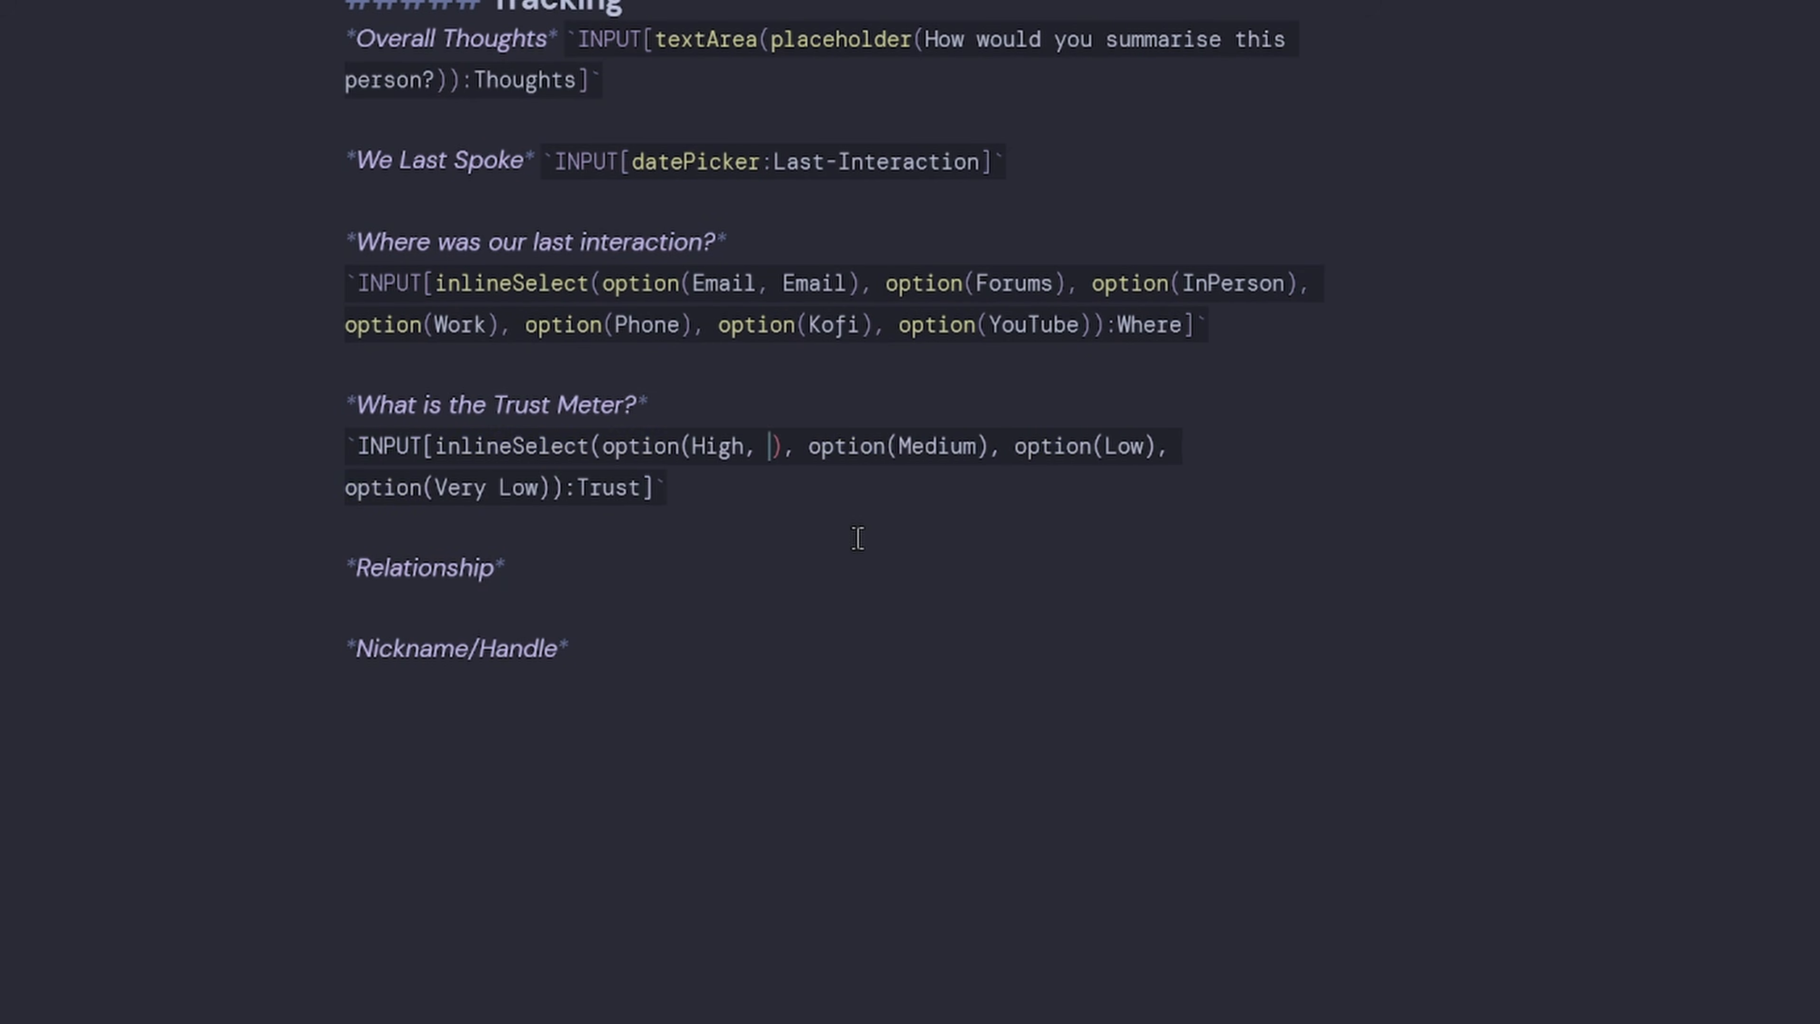
key("BackSpace")
key("BackSpace")
left_click(907, 528)
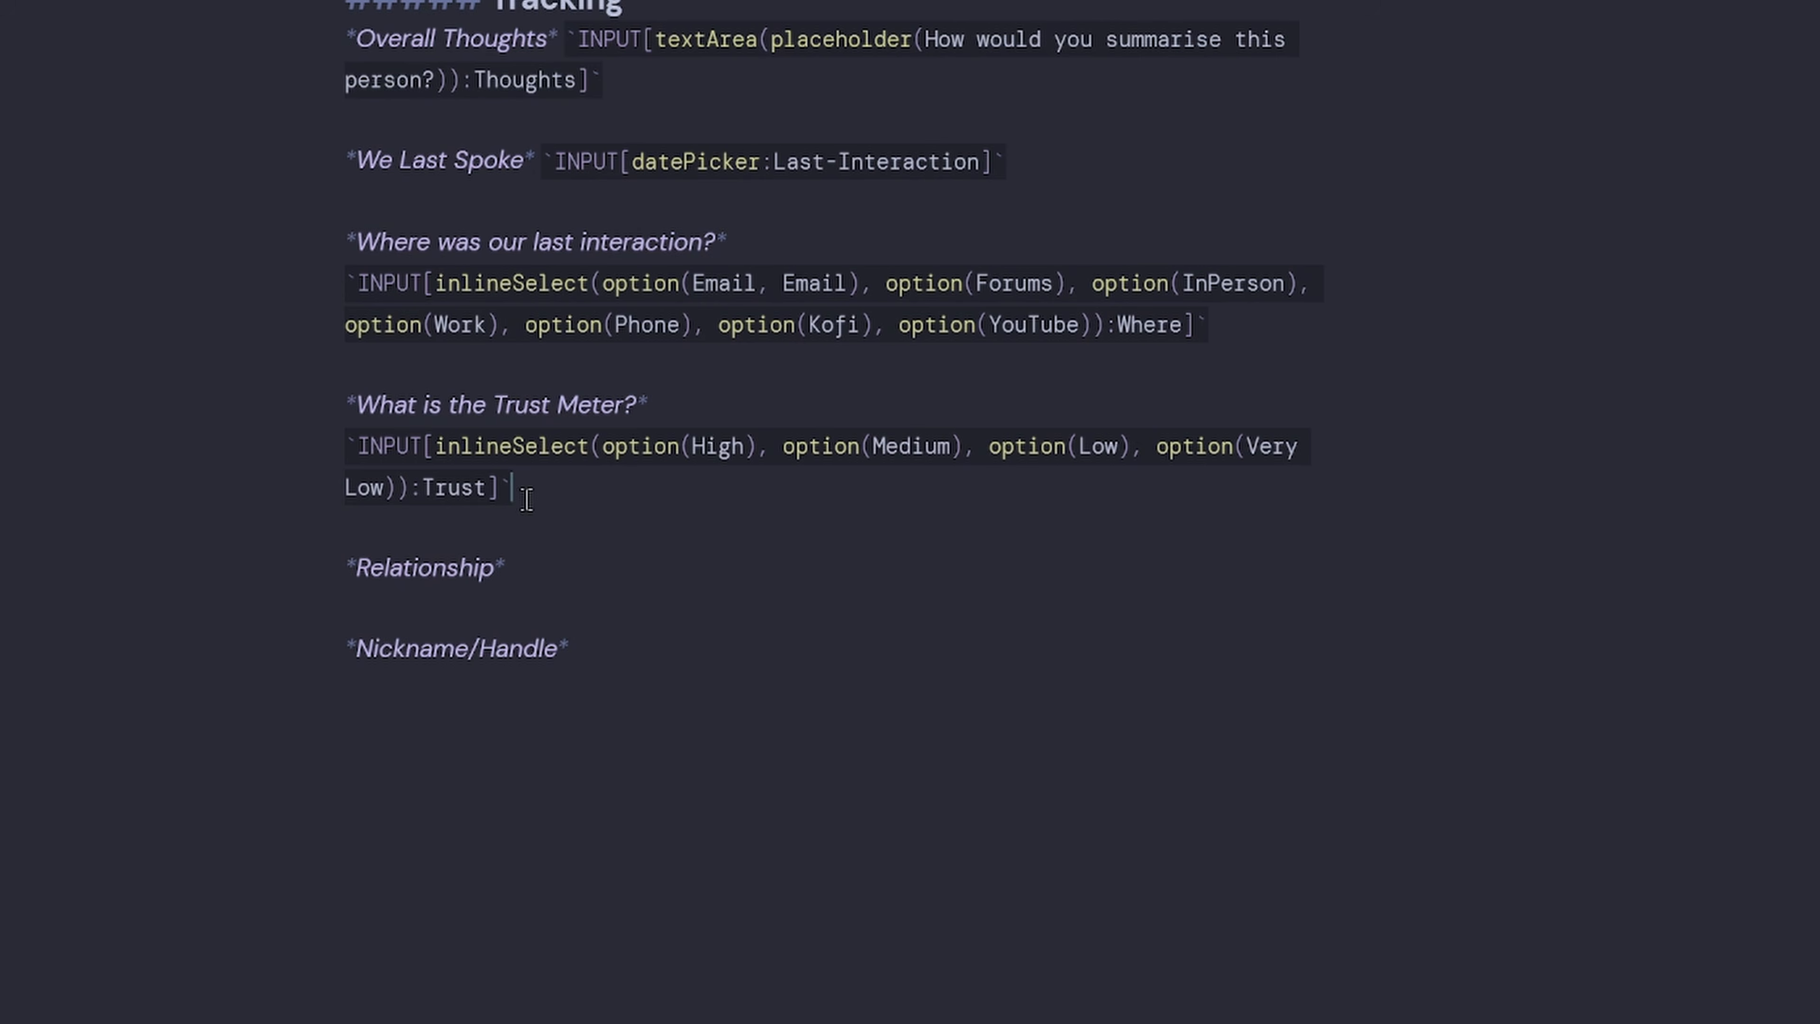
key("ctrl+e")
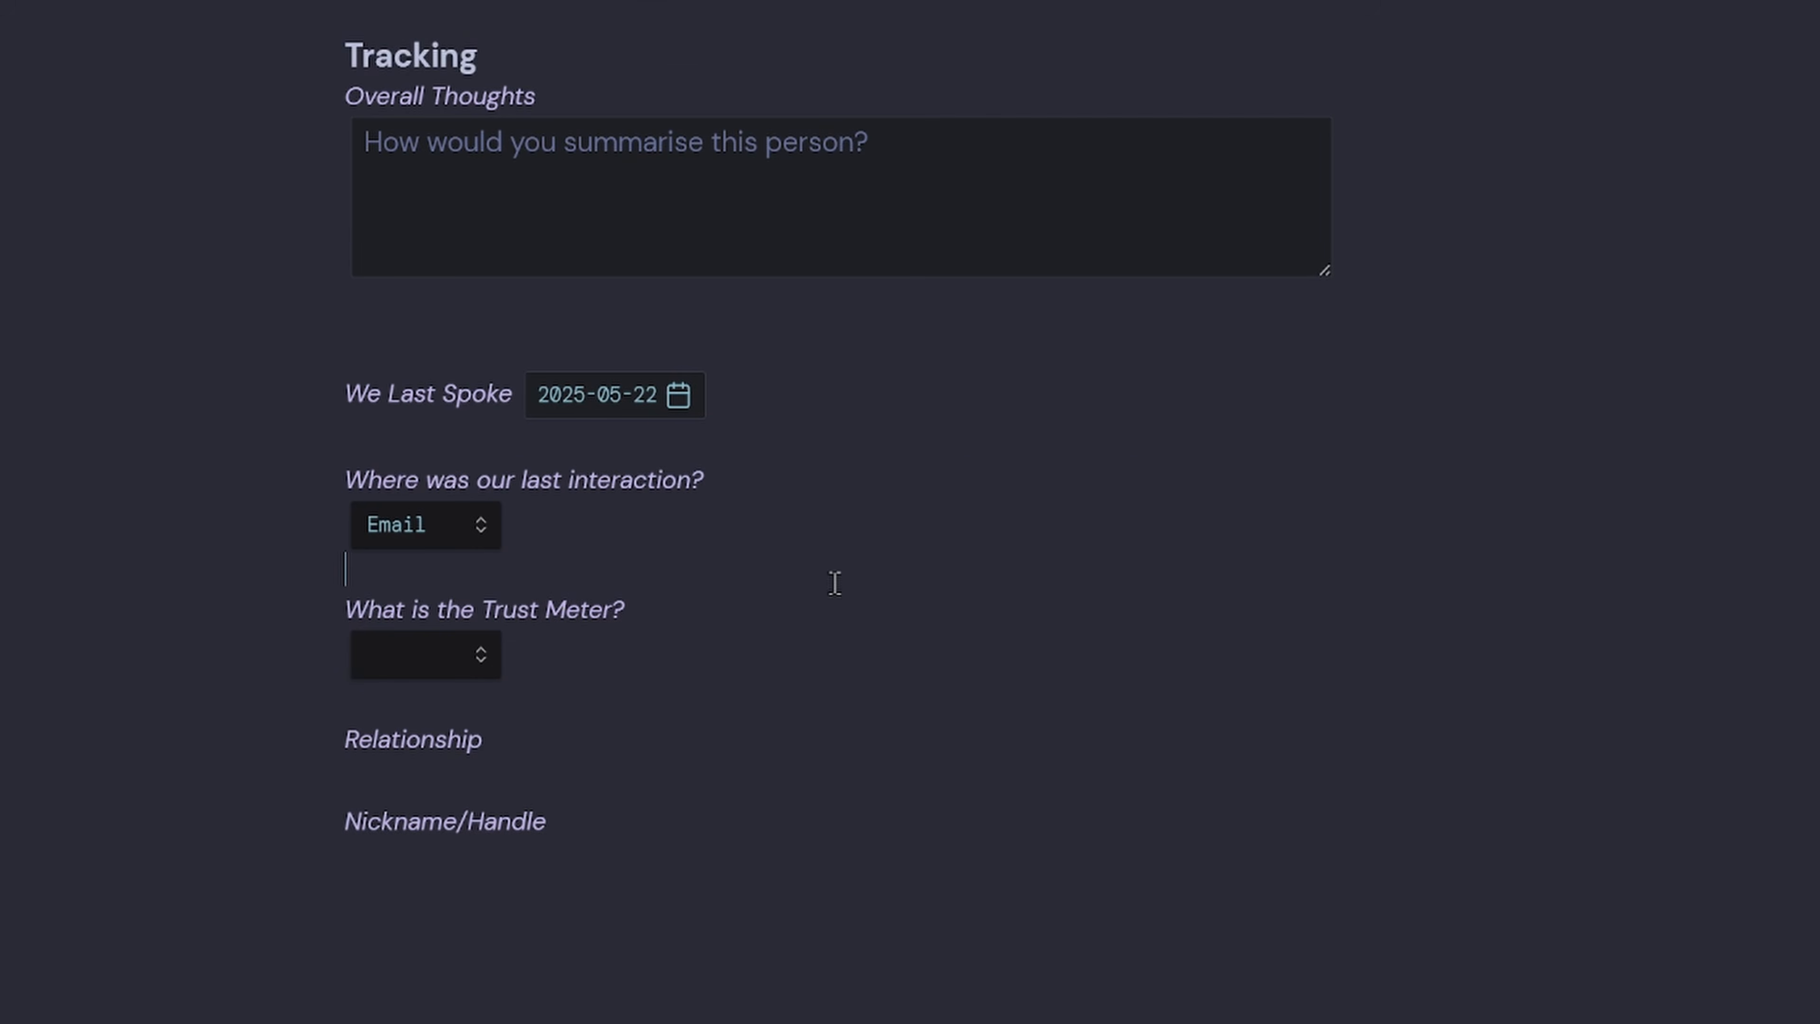
Choose Medium in the Trust Meter and confirm it saves as the Trust property.
left_click(399, 660)
left_click(444, 741)
scroll(444, 742, "up", 15)
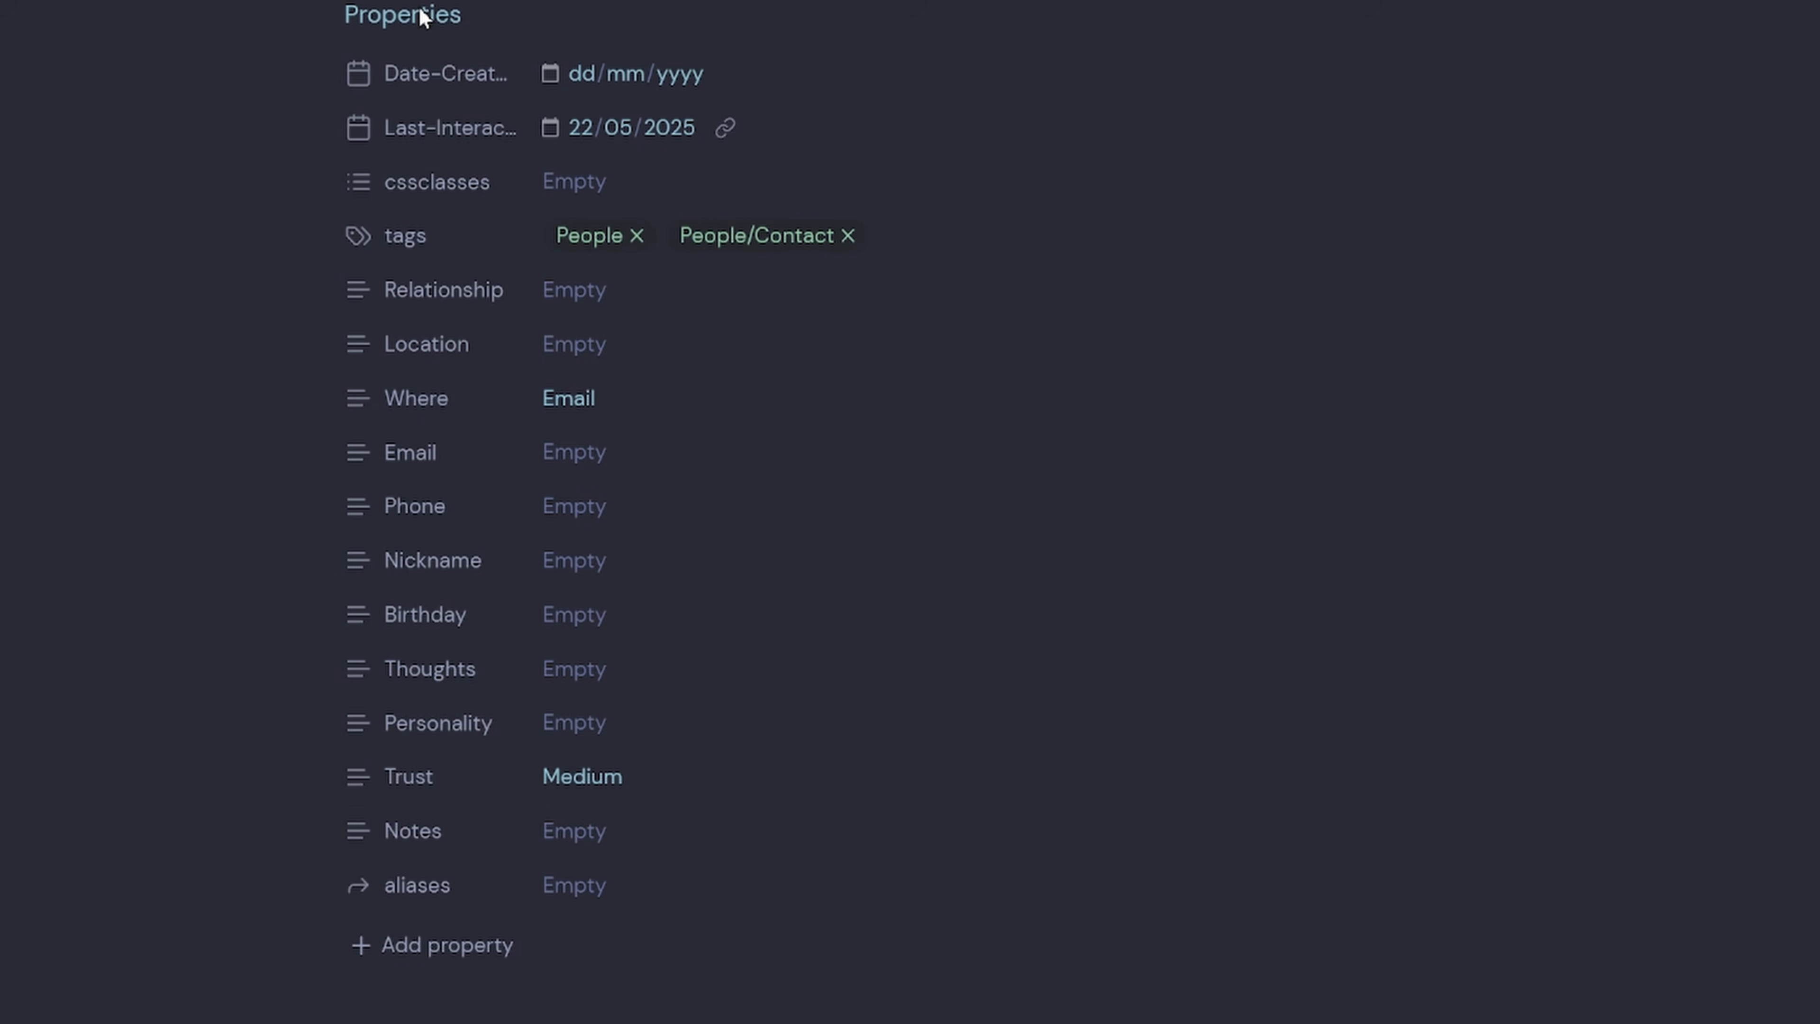
left_click(583, 787)
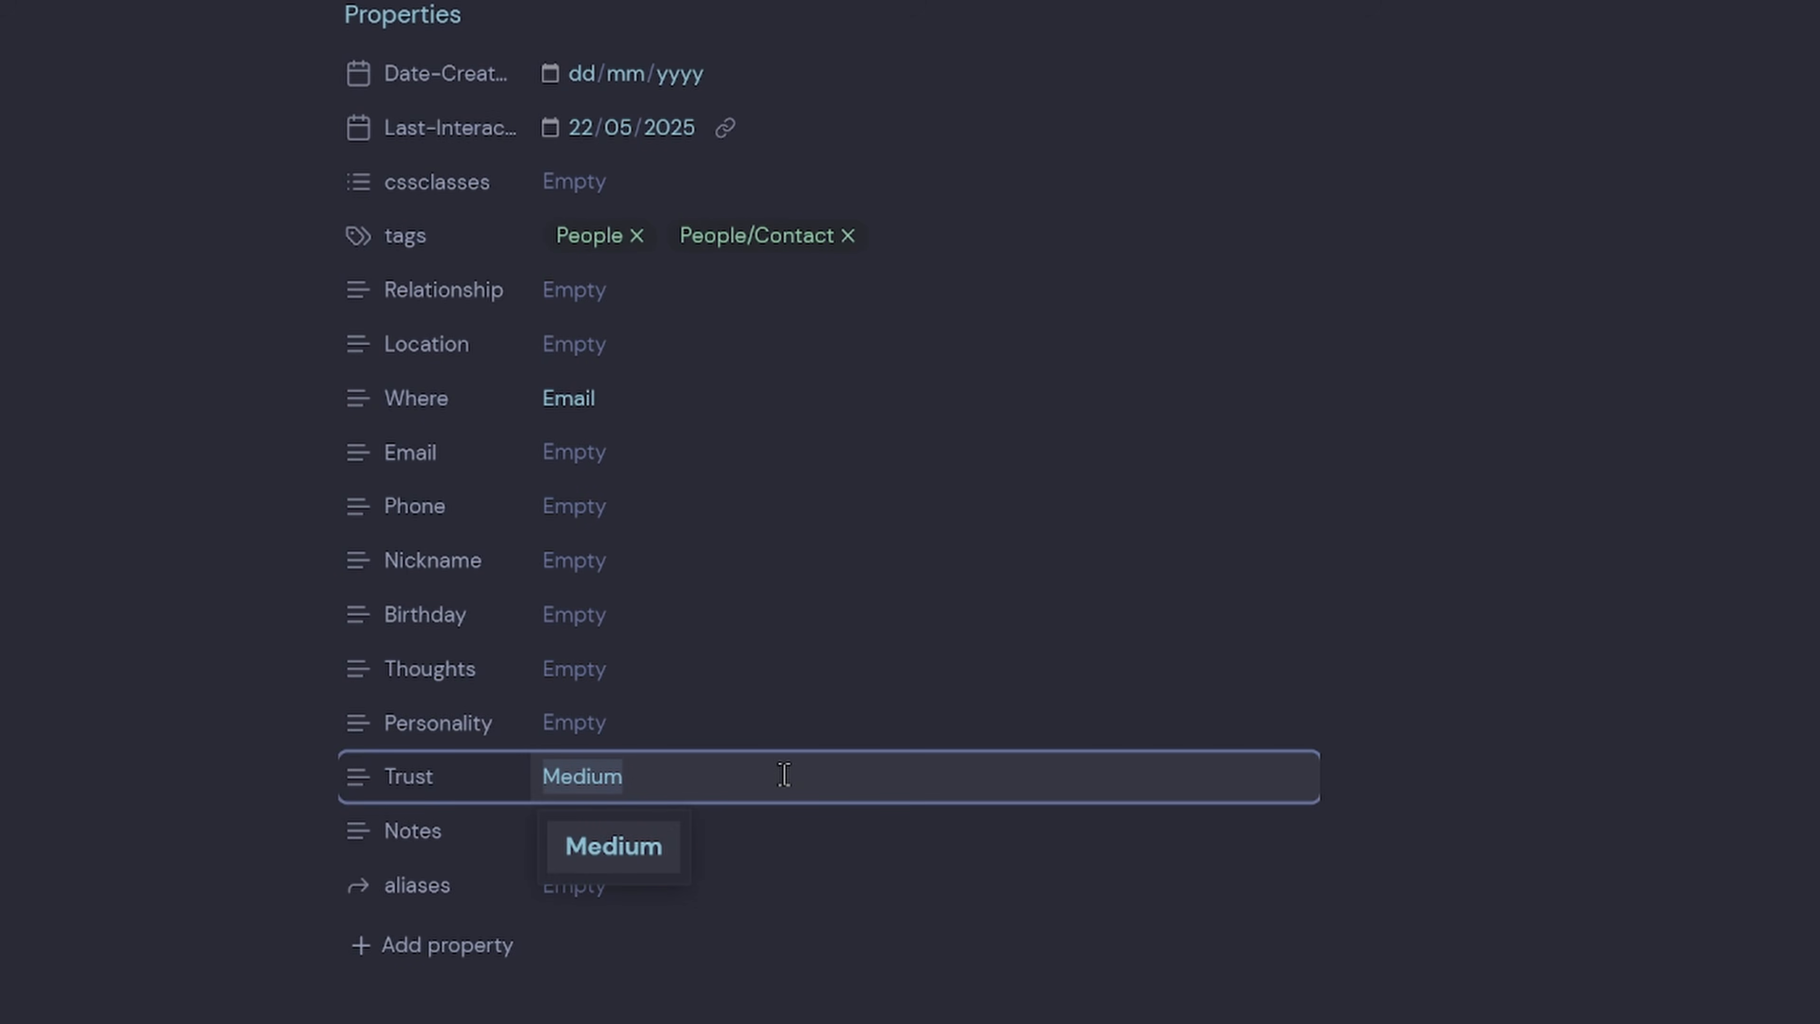
key("ctrl+e")
key("ctrl+e")
scroll(930, 1008, "down", 5)
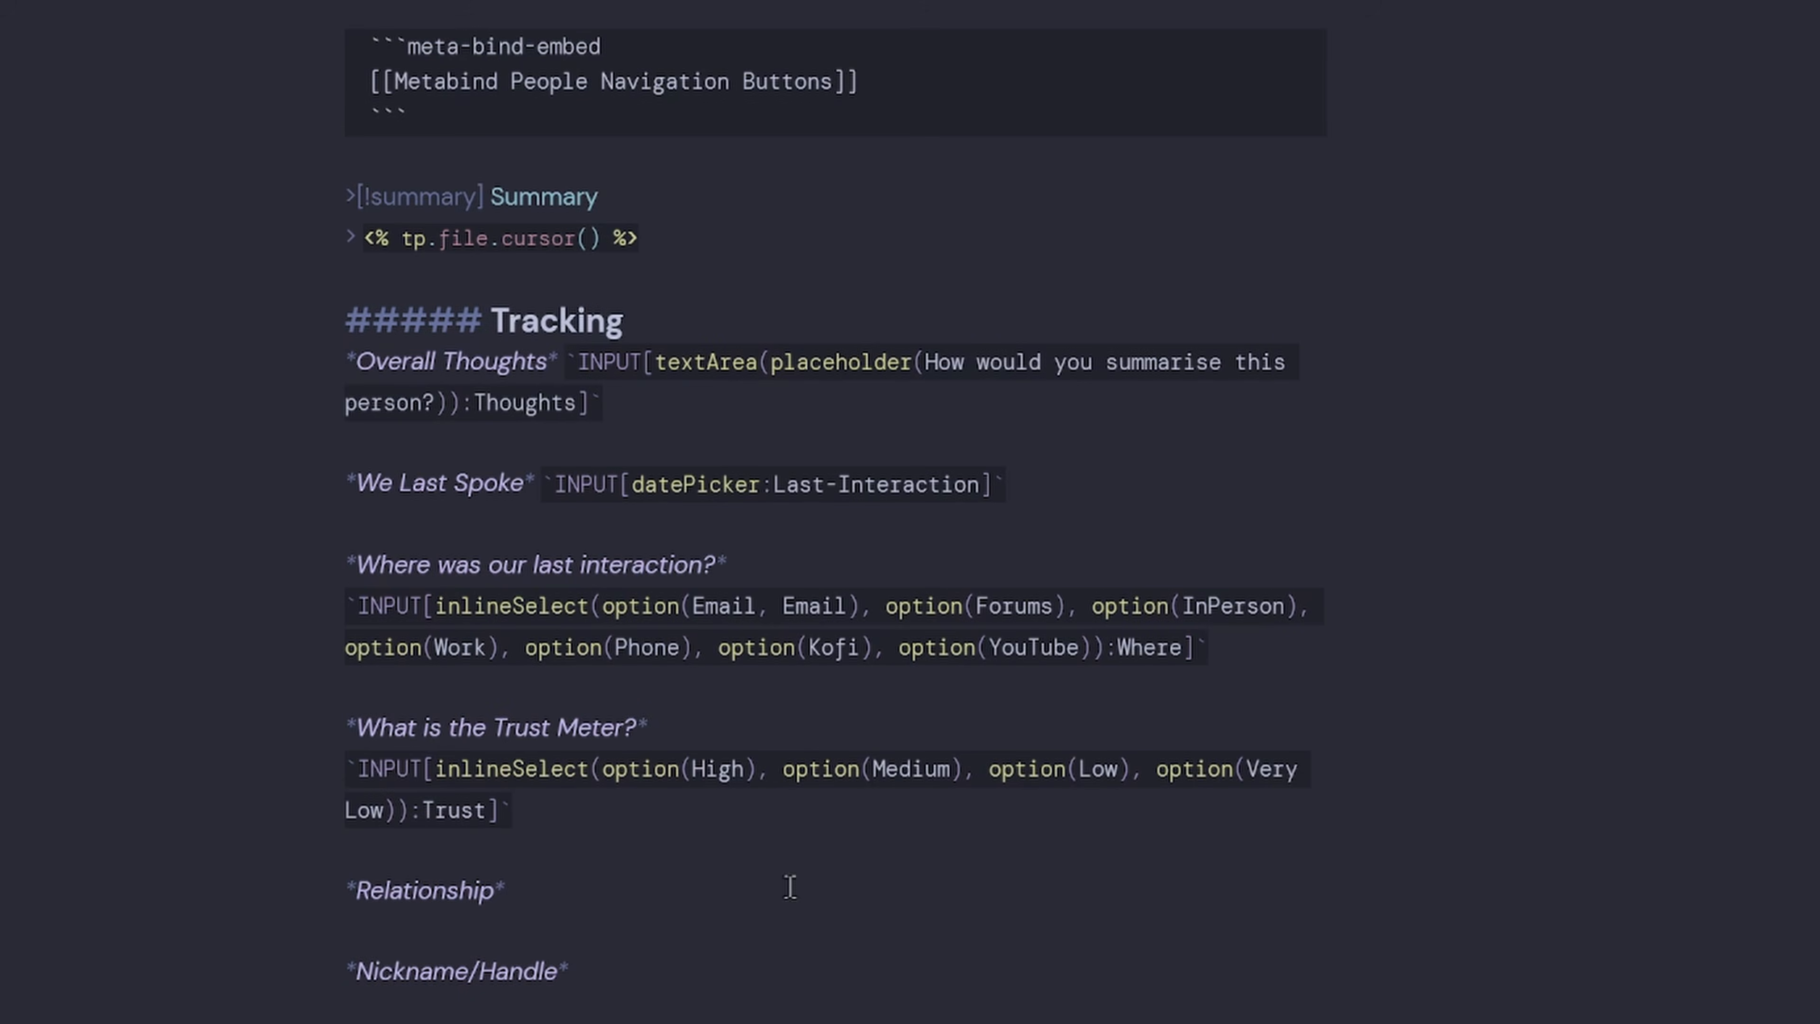
Give the High option a green-square 'High' display label.
left_click(746, 780)
type(", High")
key("Left")
key("Left")
key("Left")
key("Left")
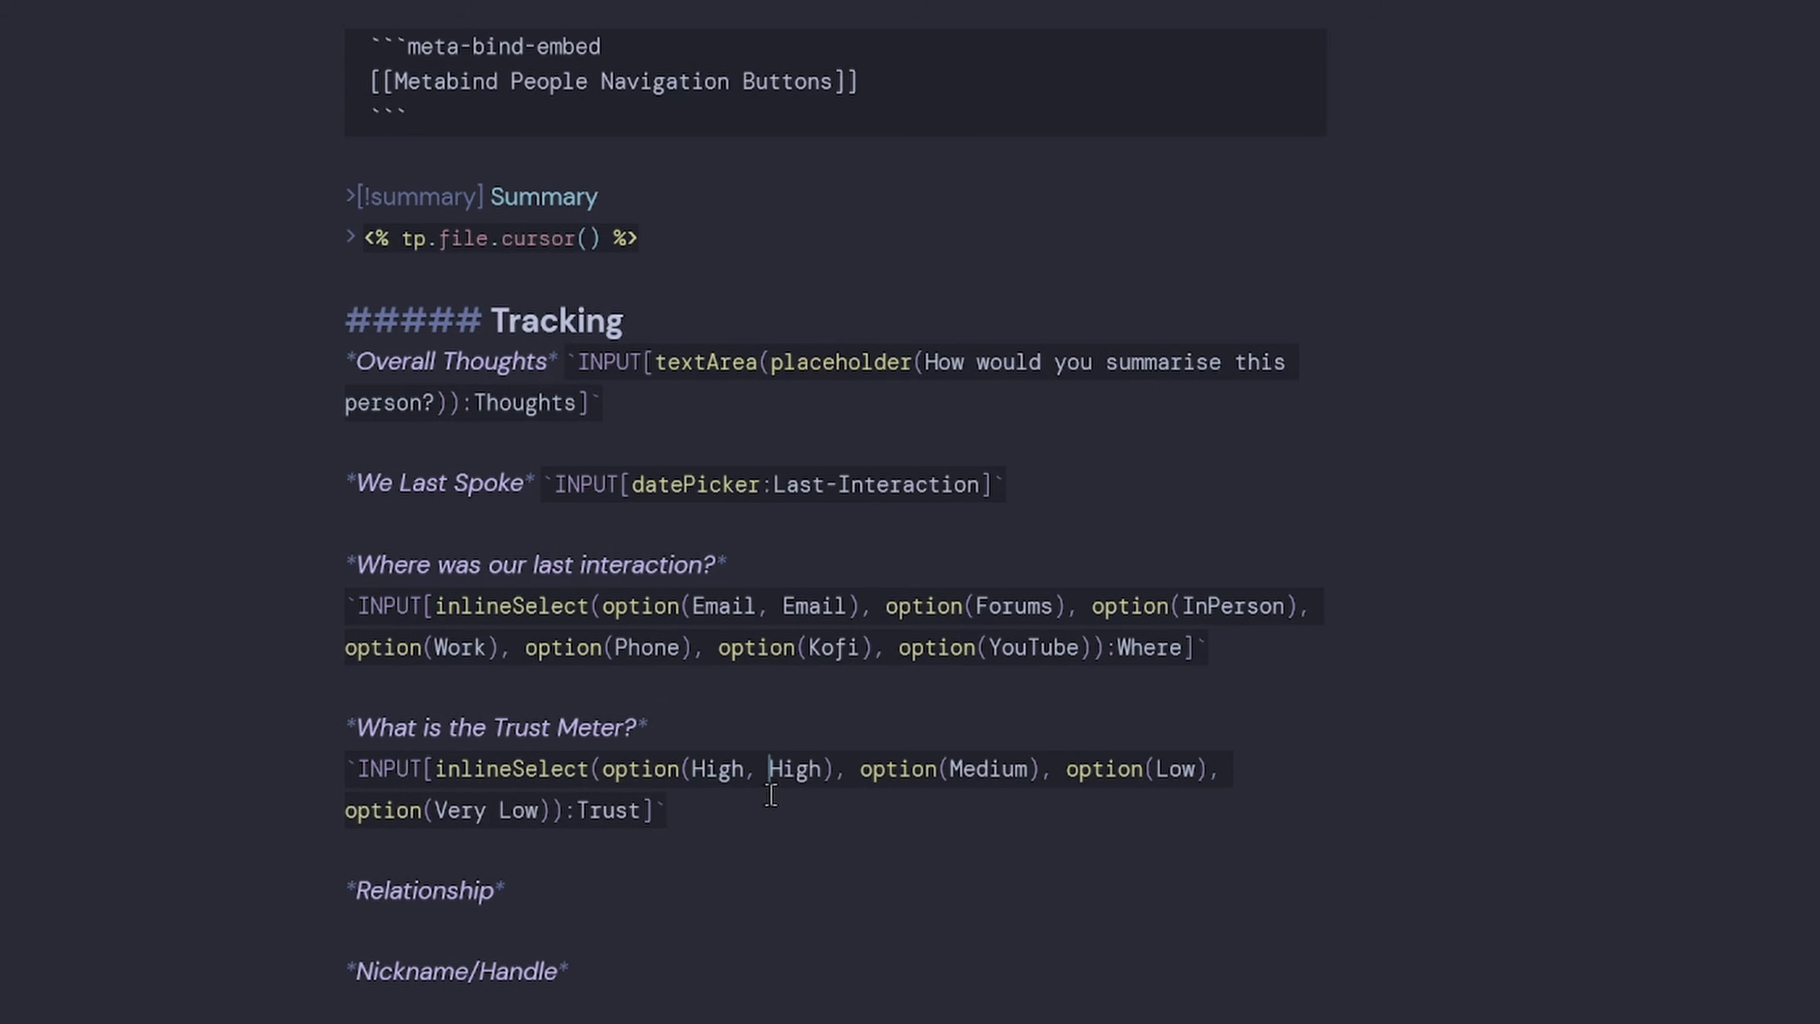
scroll(816, 636, "down", 4)
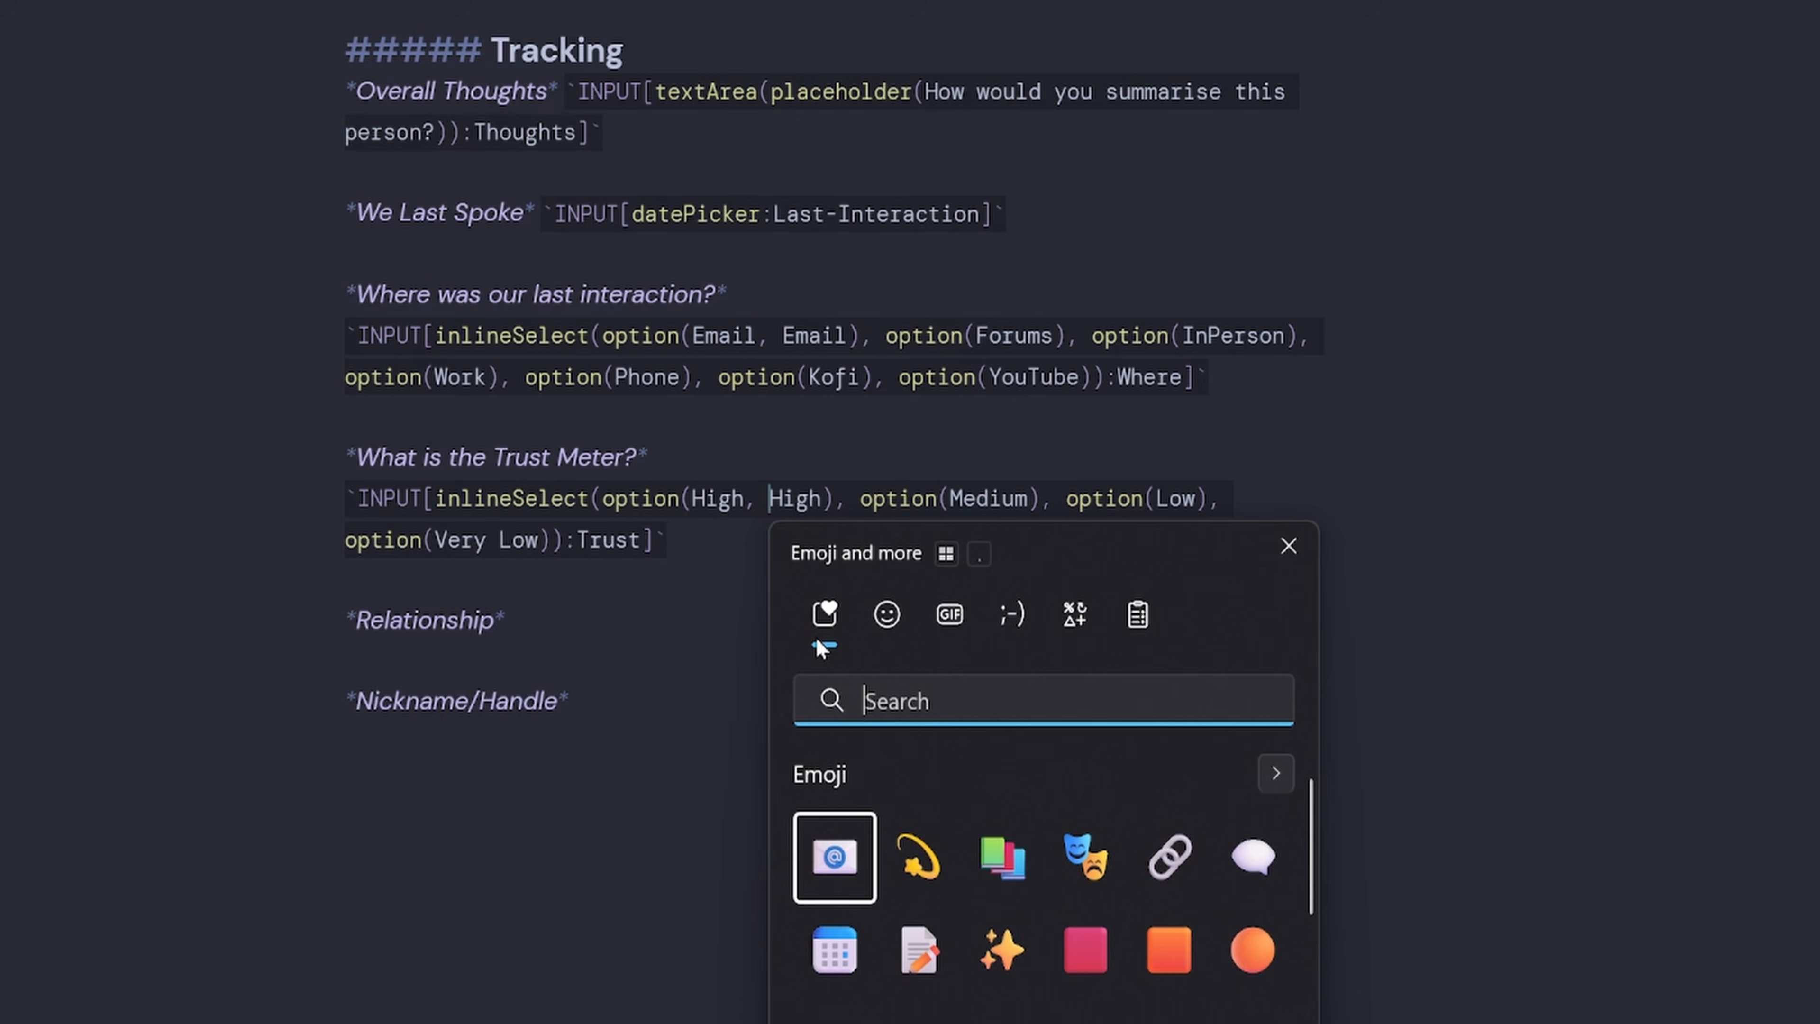
type("green")
left_click(919, 949)
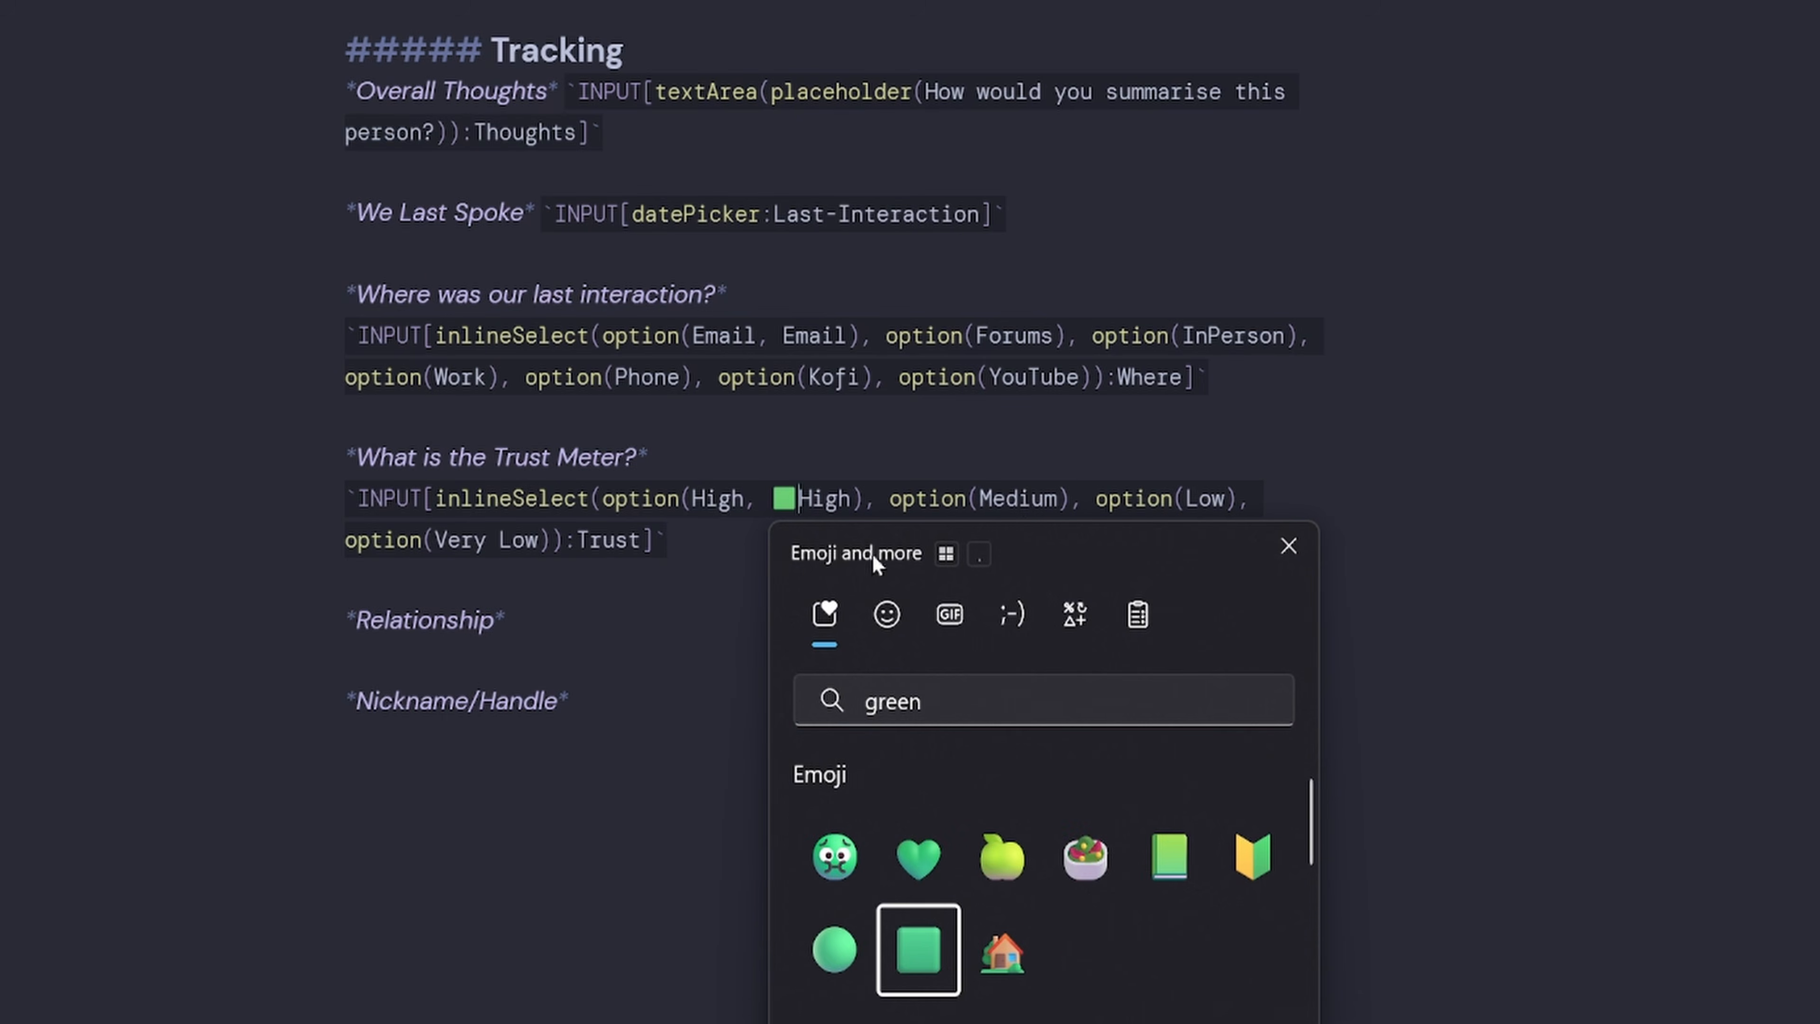
Add 'Medium' and 'Low' display labels with amber and orange square emojis.
left_click(1018, 500)
left_click(1057, 500)
type(", Medium")
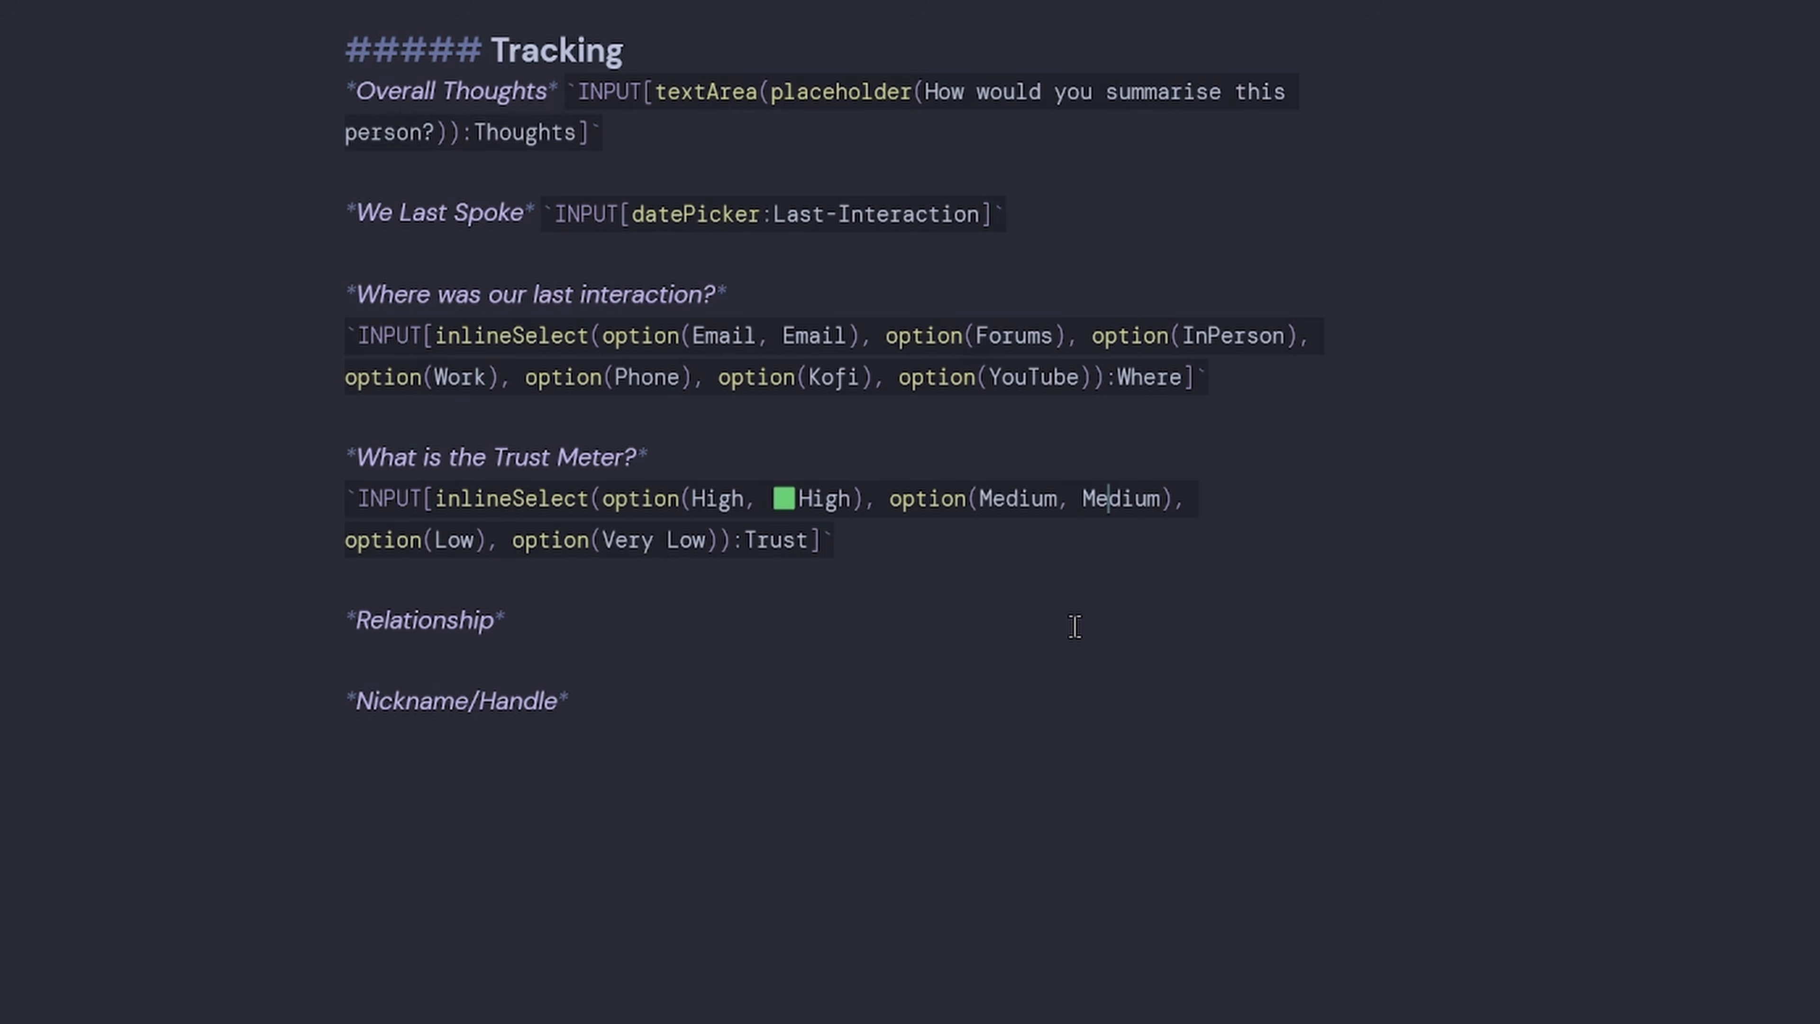
key("super+period")
type("ow")
type(", L")
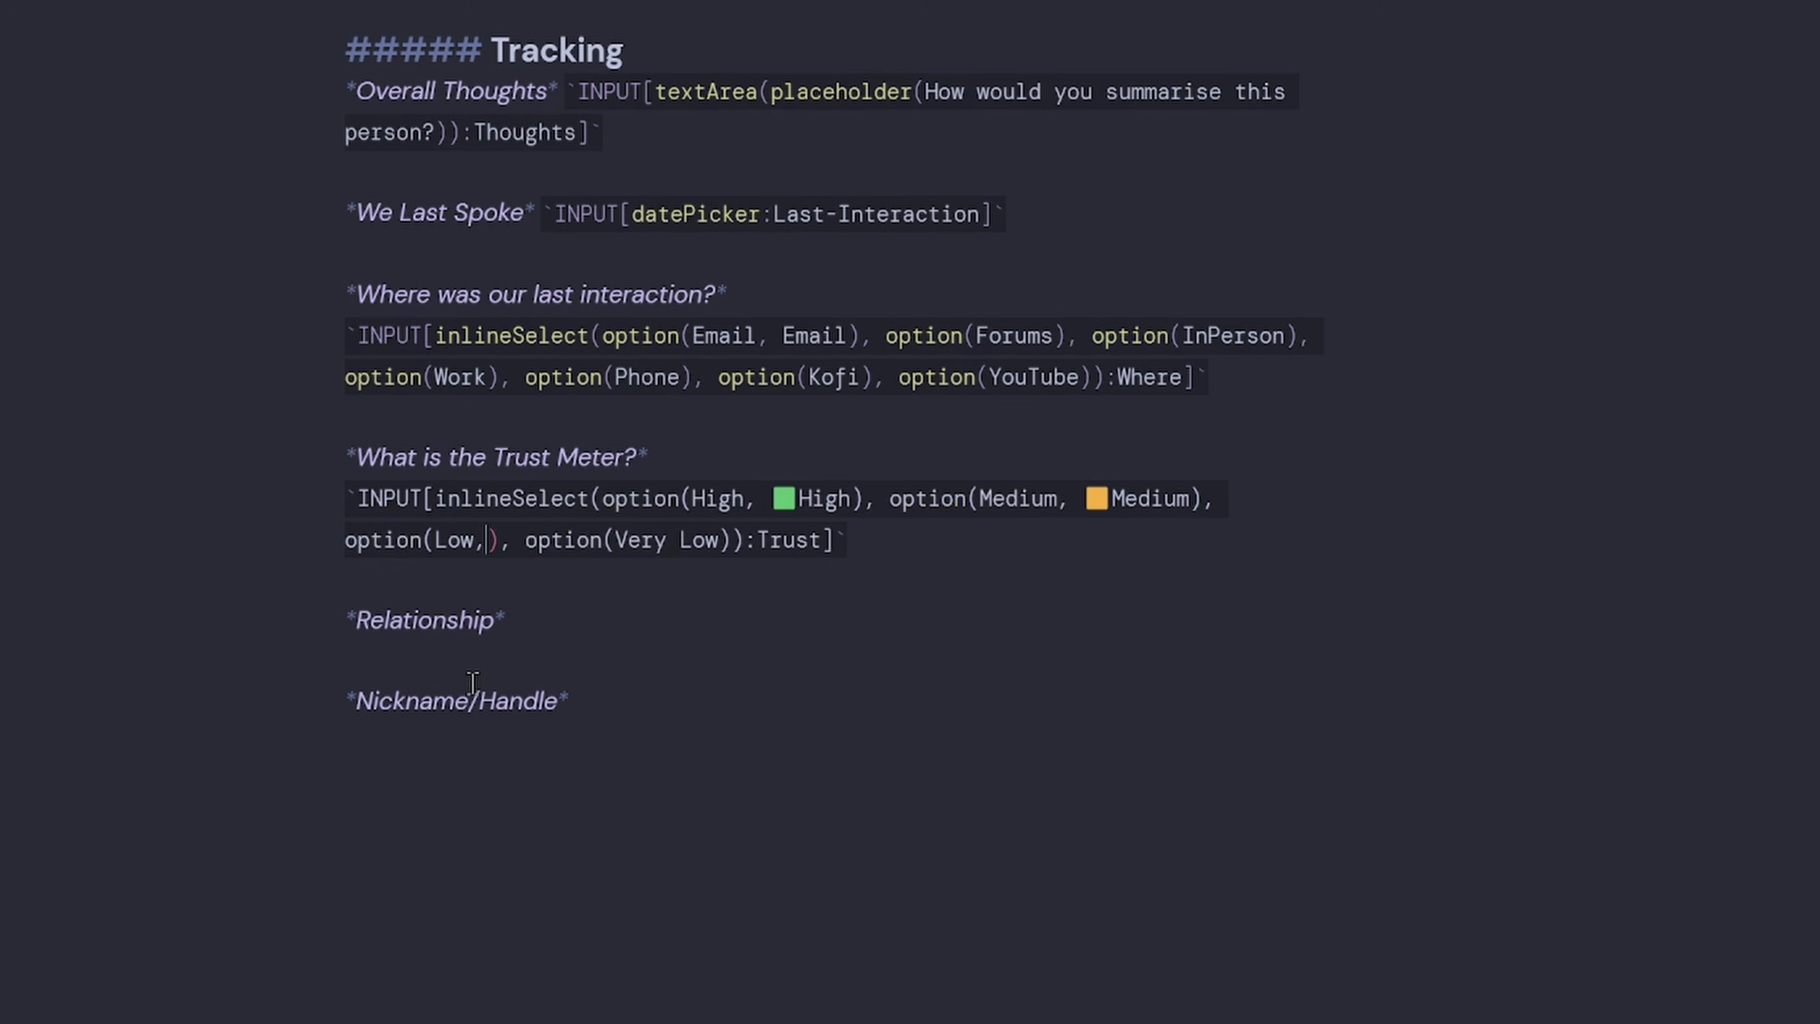
type("ow")
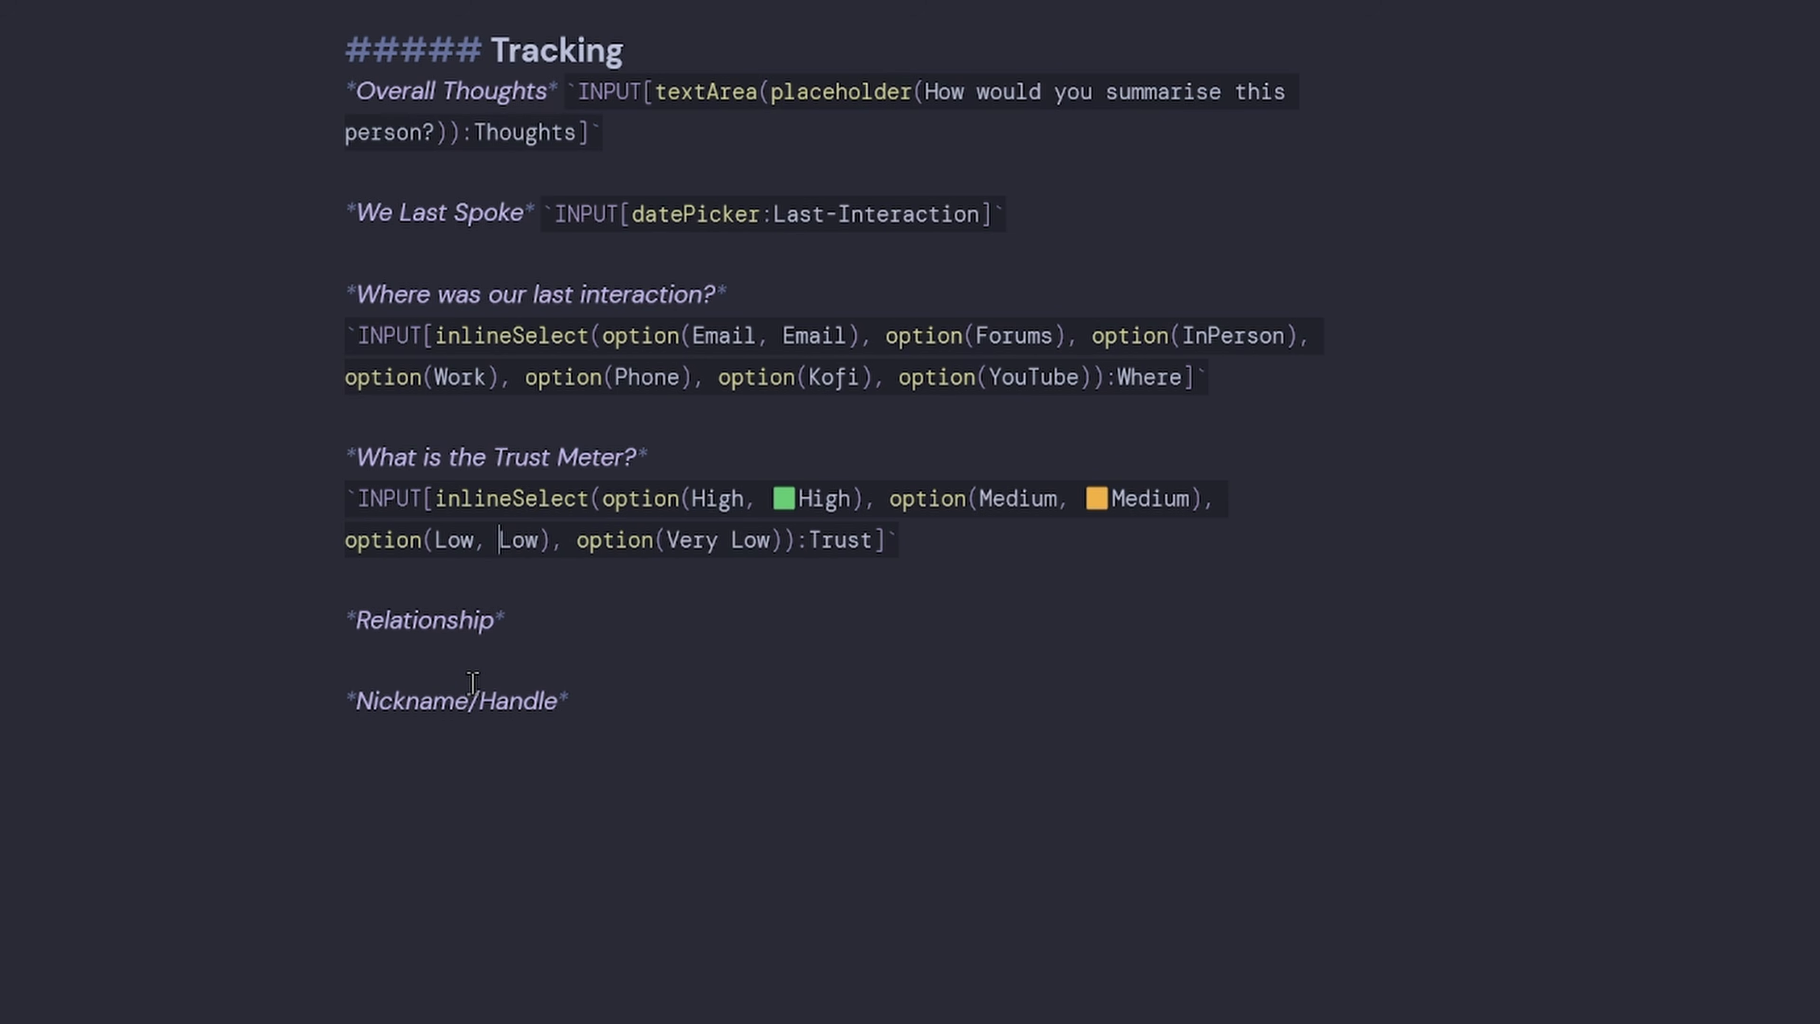
key("super+period")
type("or")
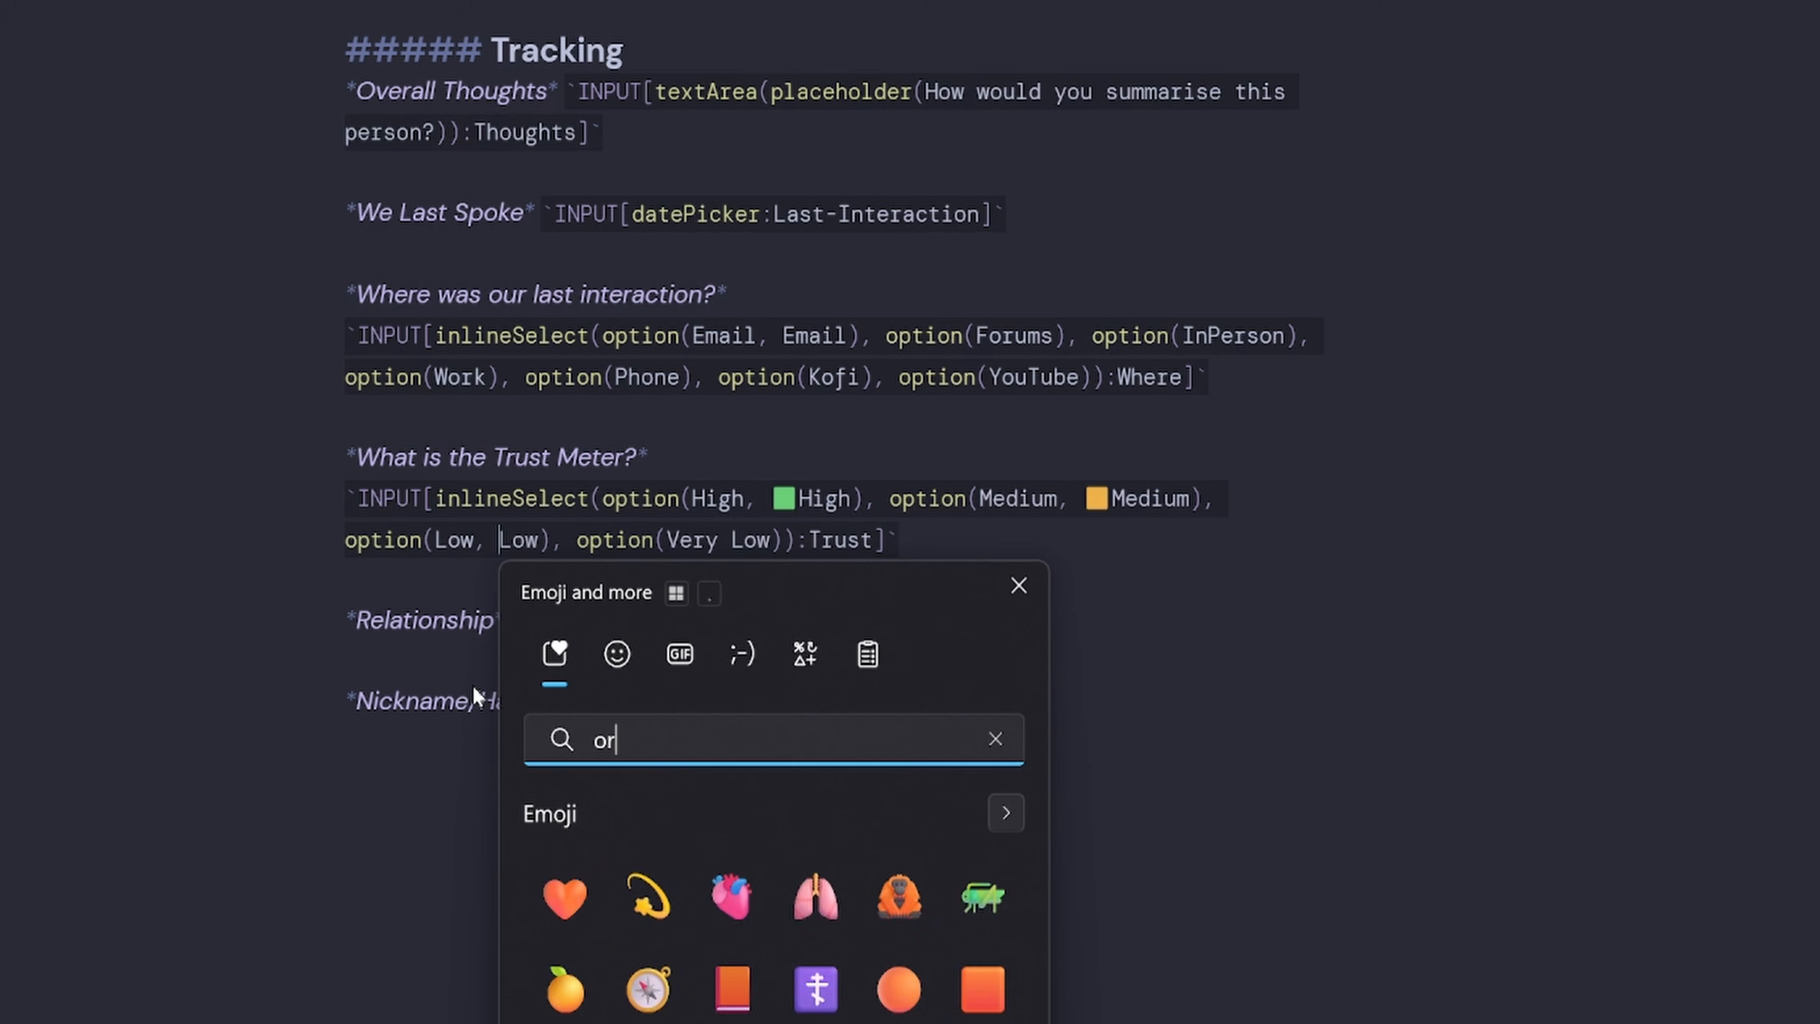
type("gan")
key("BackSpace")
key("BackSpace")
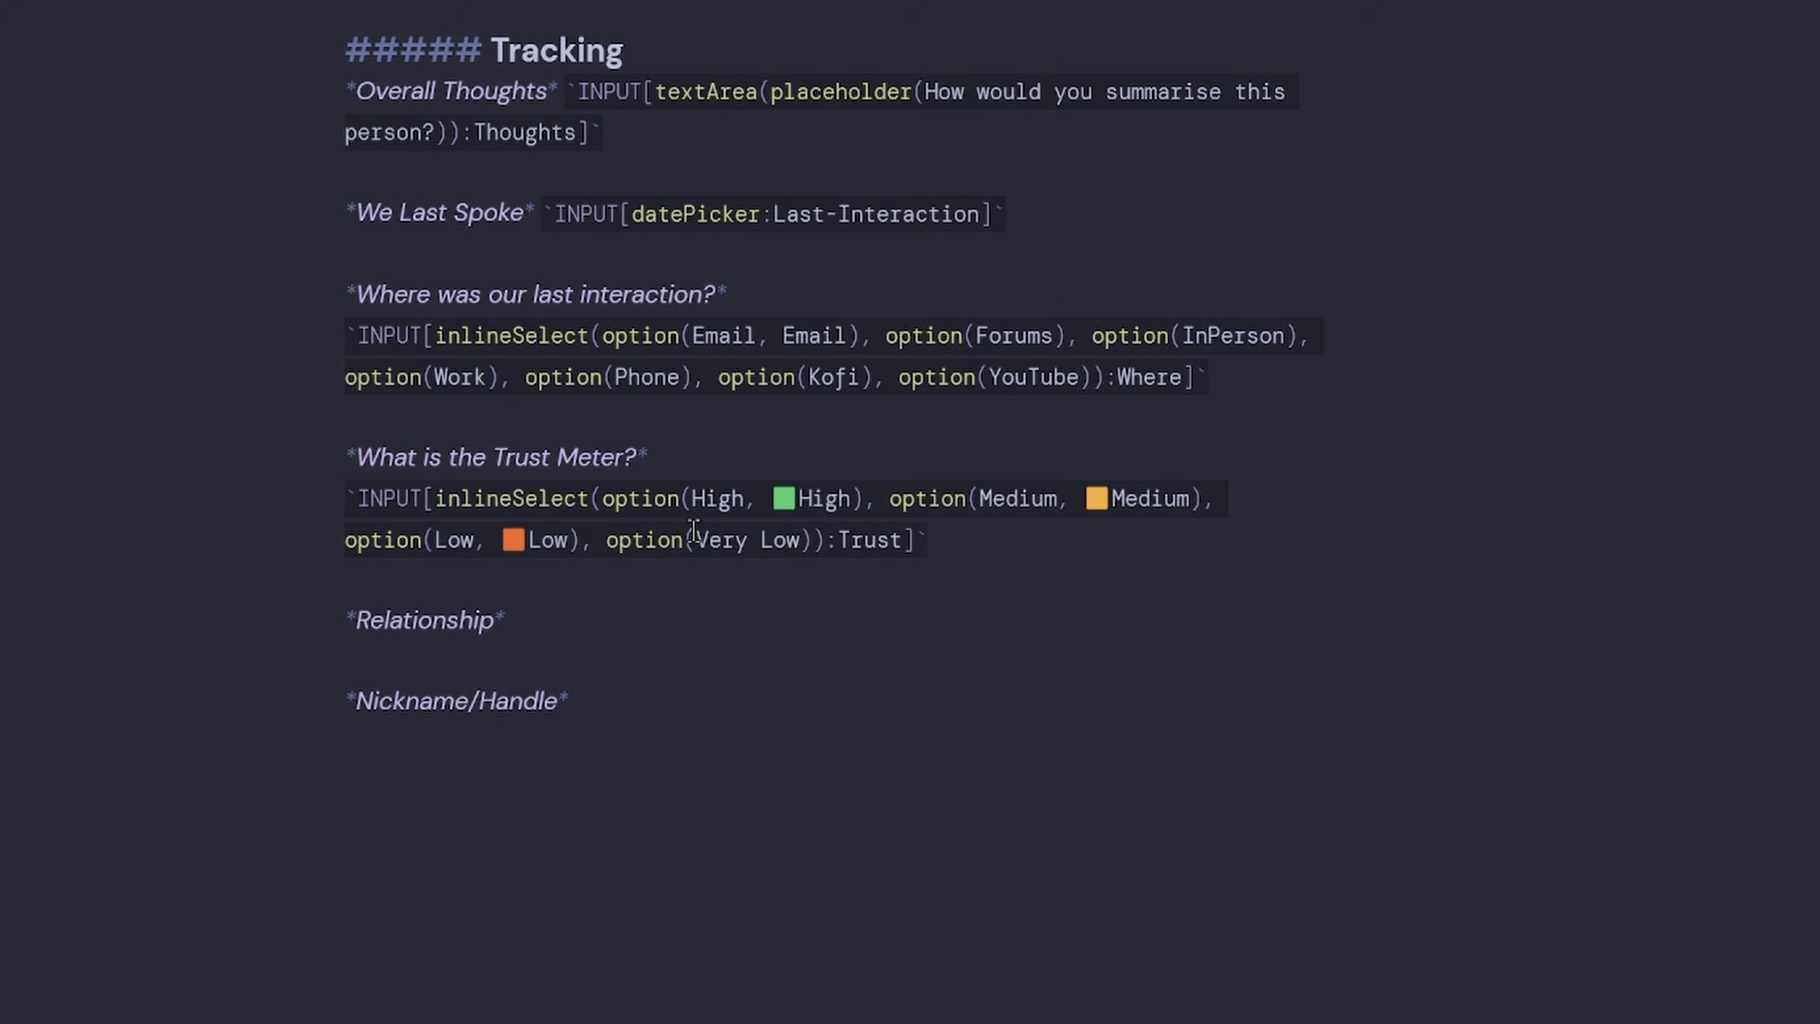
Label the Very Low option with a red square and 'Very Low'.
left_click(695, 536)
key("super+period")
type("red s")
key("Escape")
type(", Very Low")
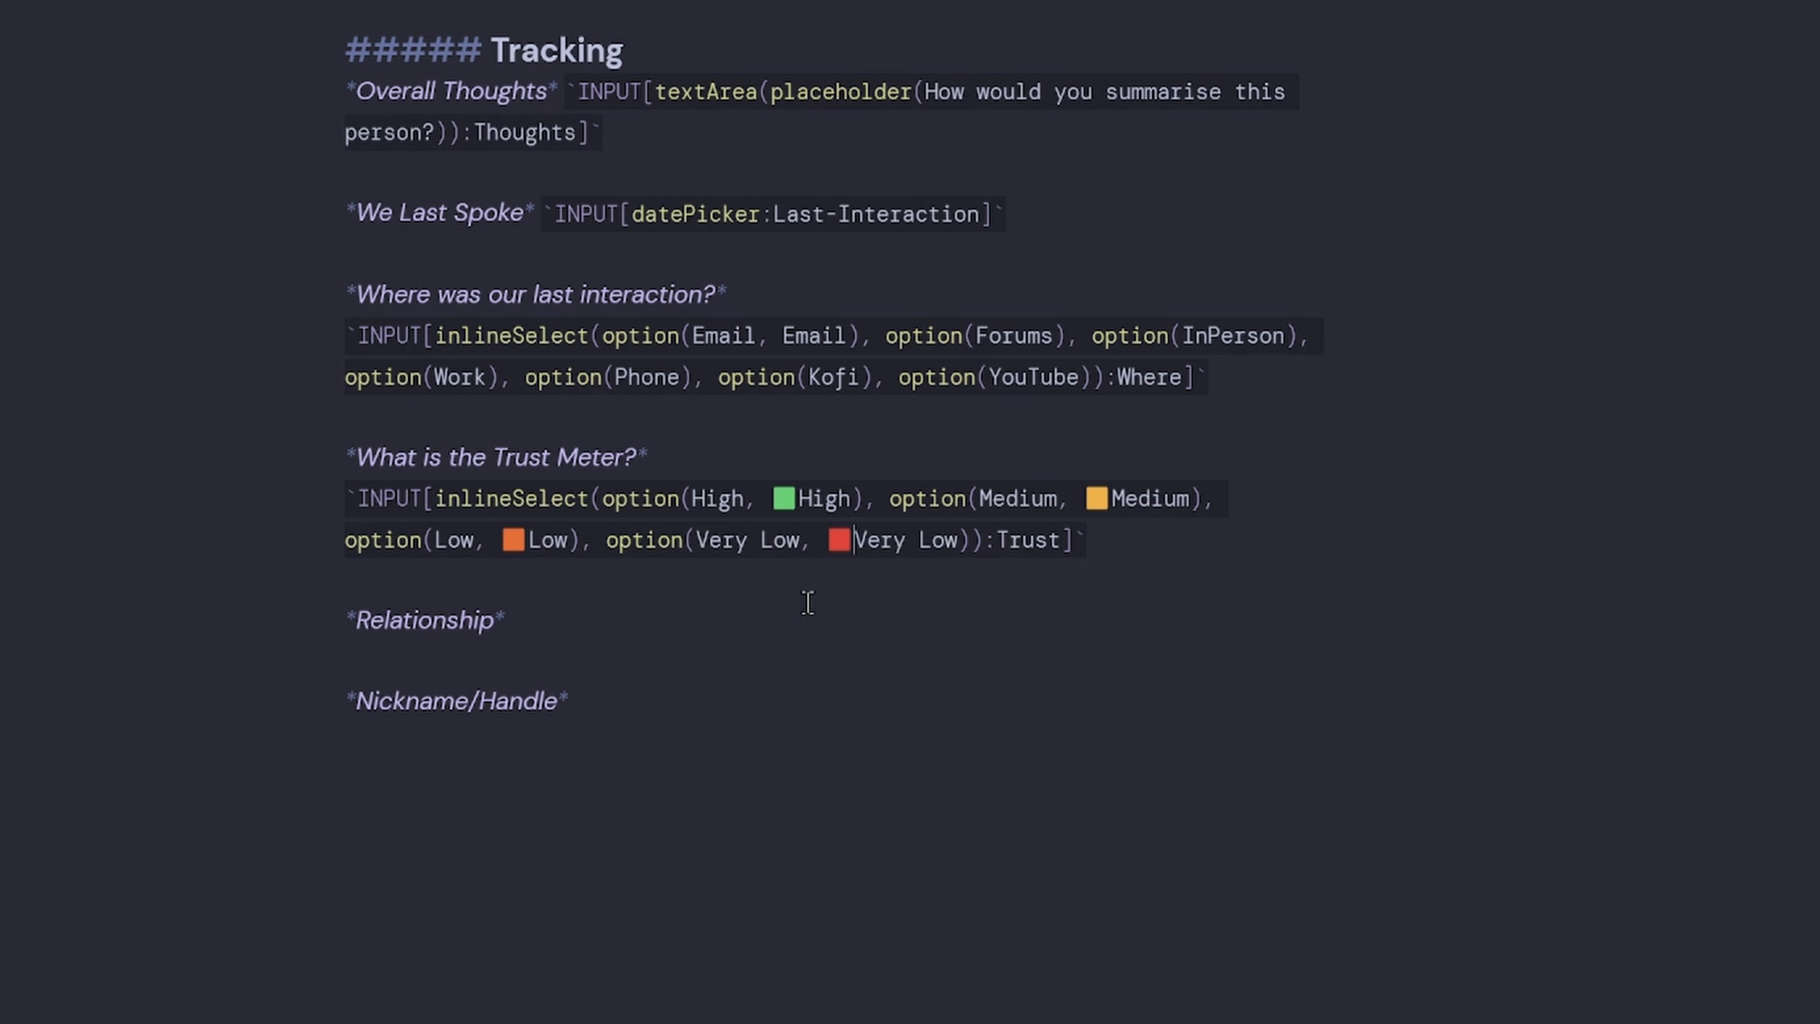
Preview the note and check the coloured Trust Meter choices, keeping Medium selected.
left_click(1051, 646)
key("ctrl+e")
scroll(305, 305, "up", 3)
left_click(466, 418)
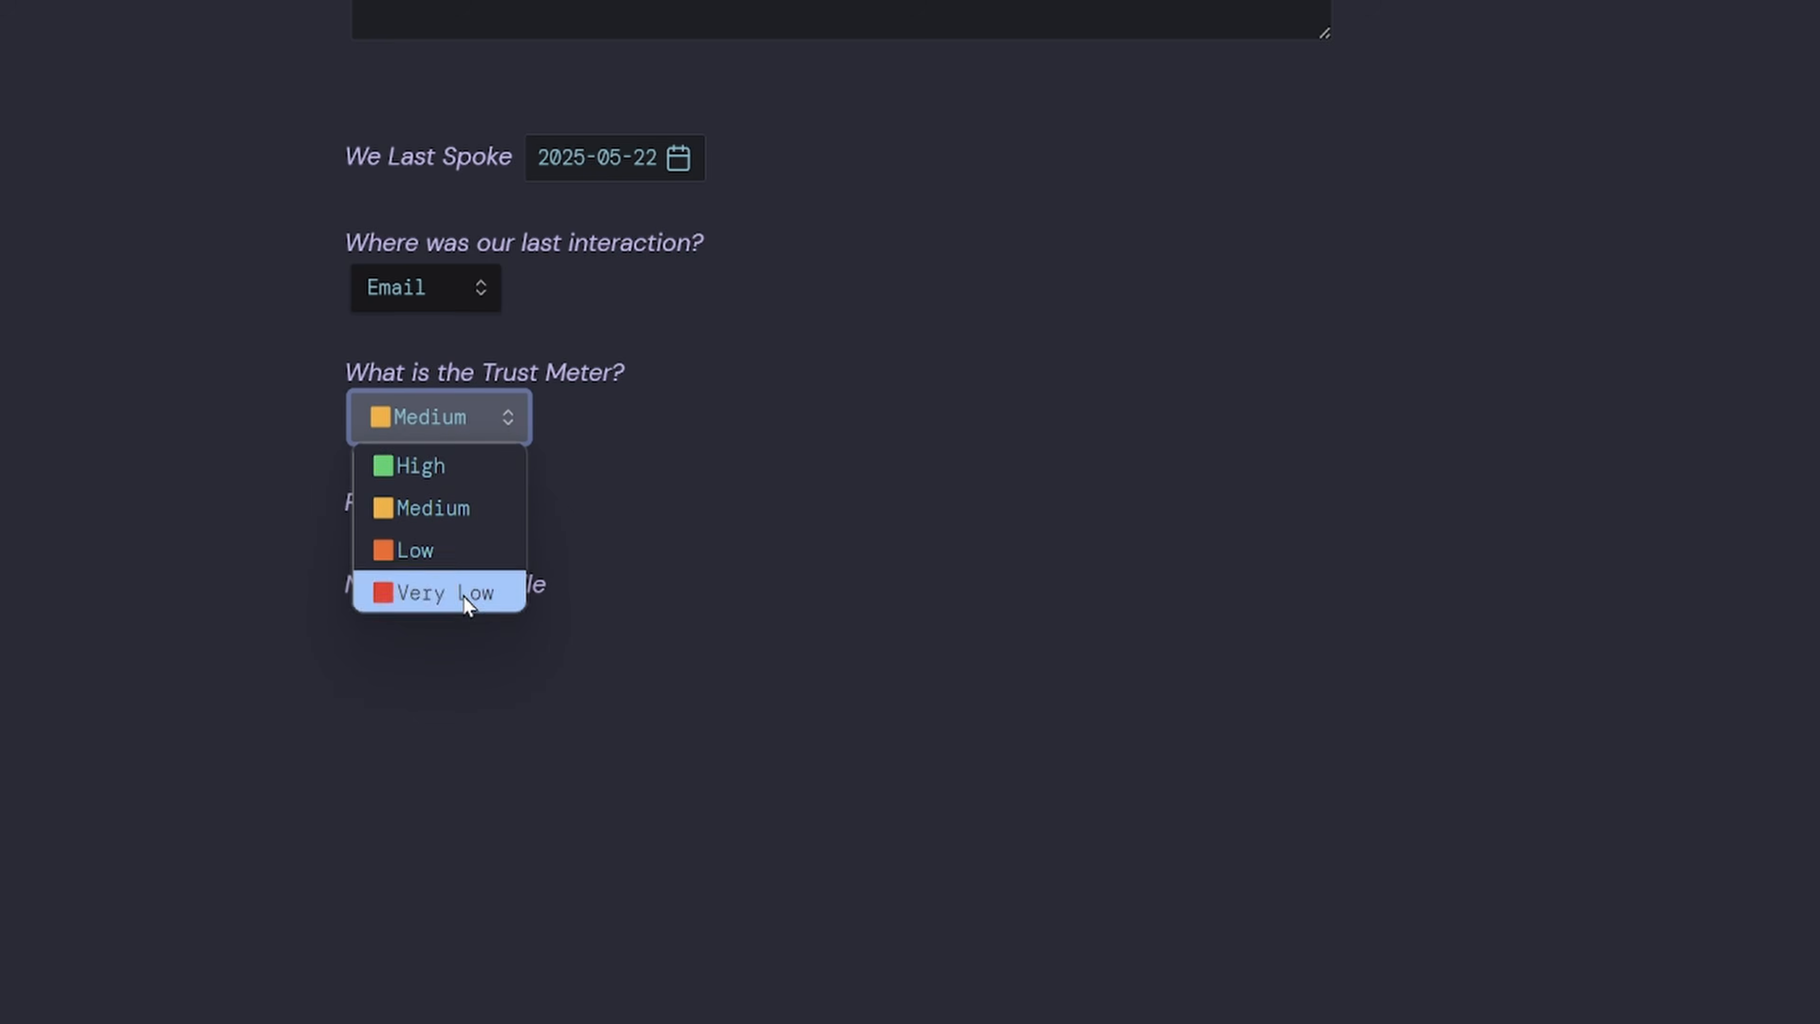
left_click(471, 422)
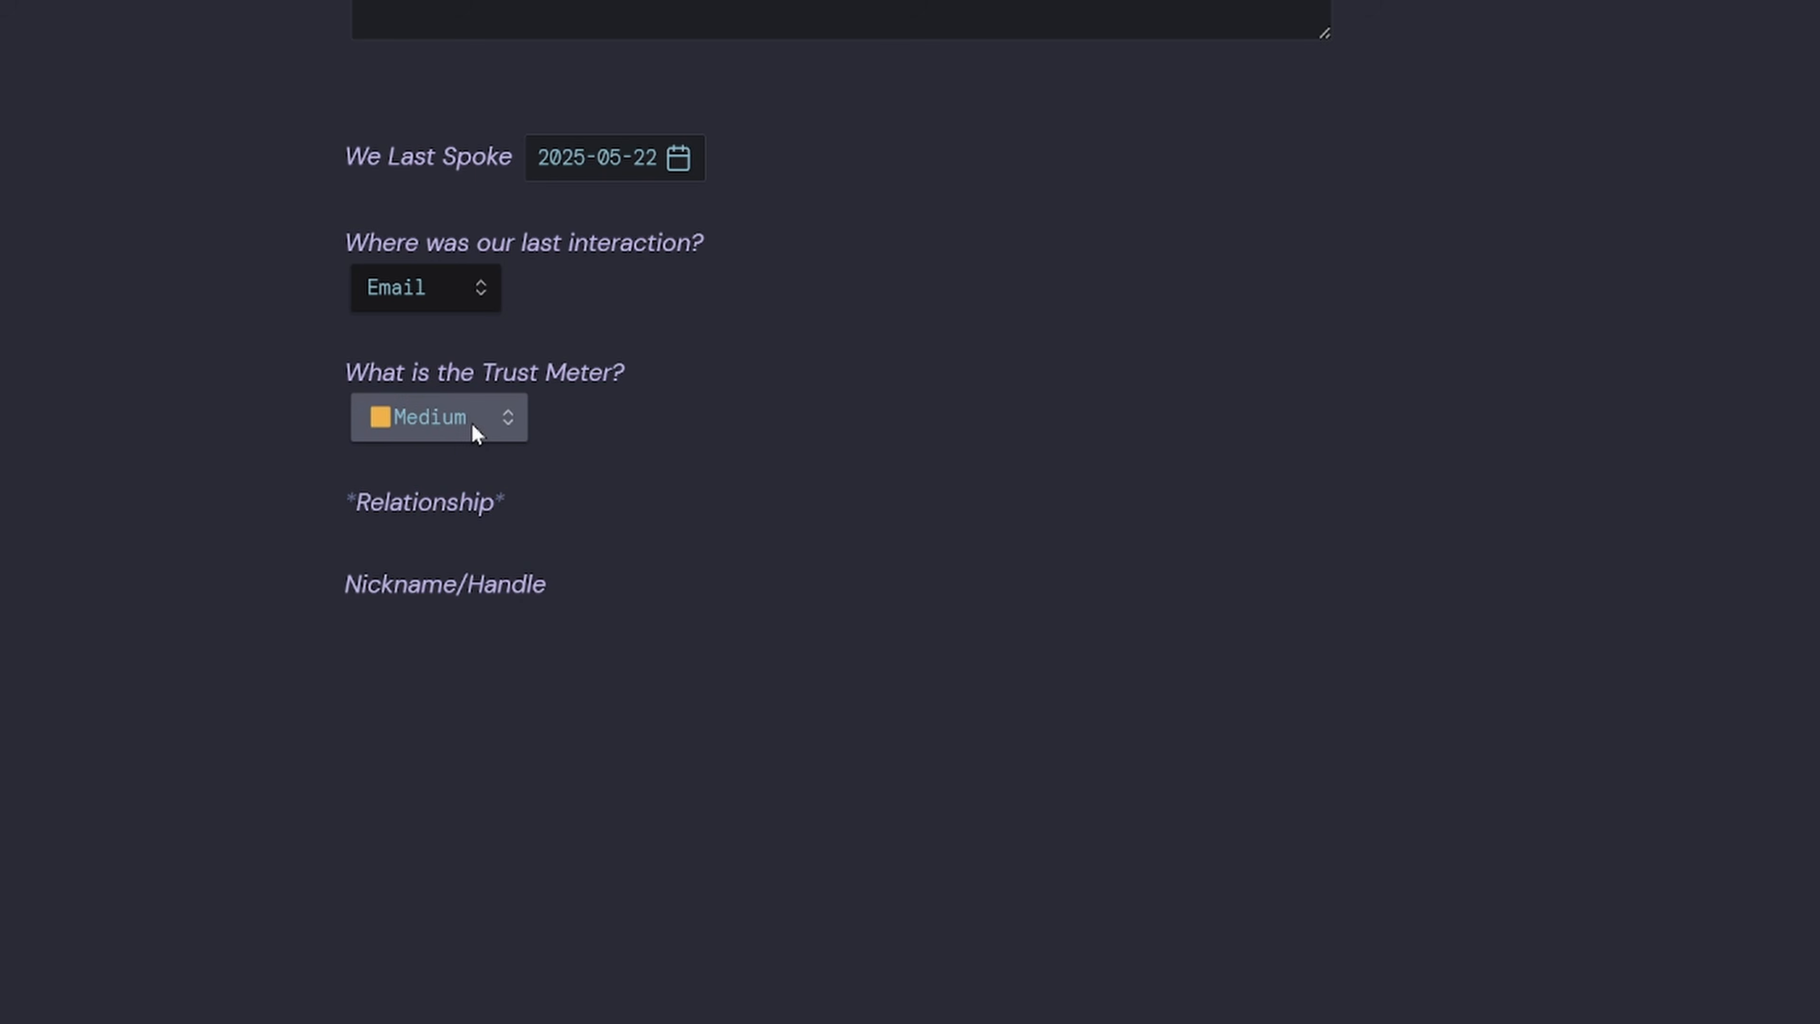
key("ctrl+e")
scroll(747, 736, "down", 1)
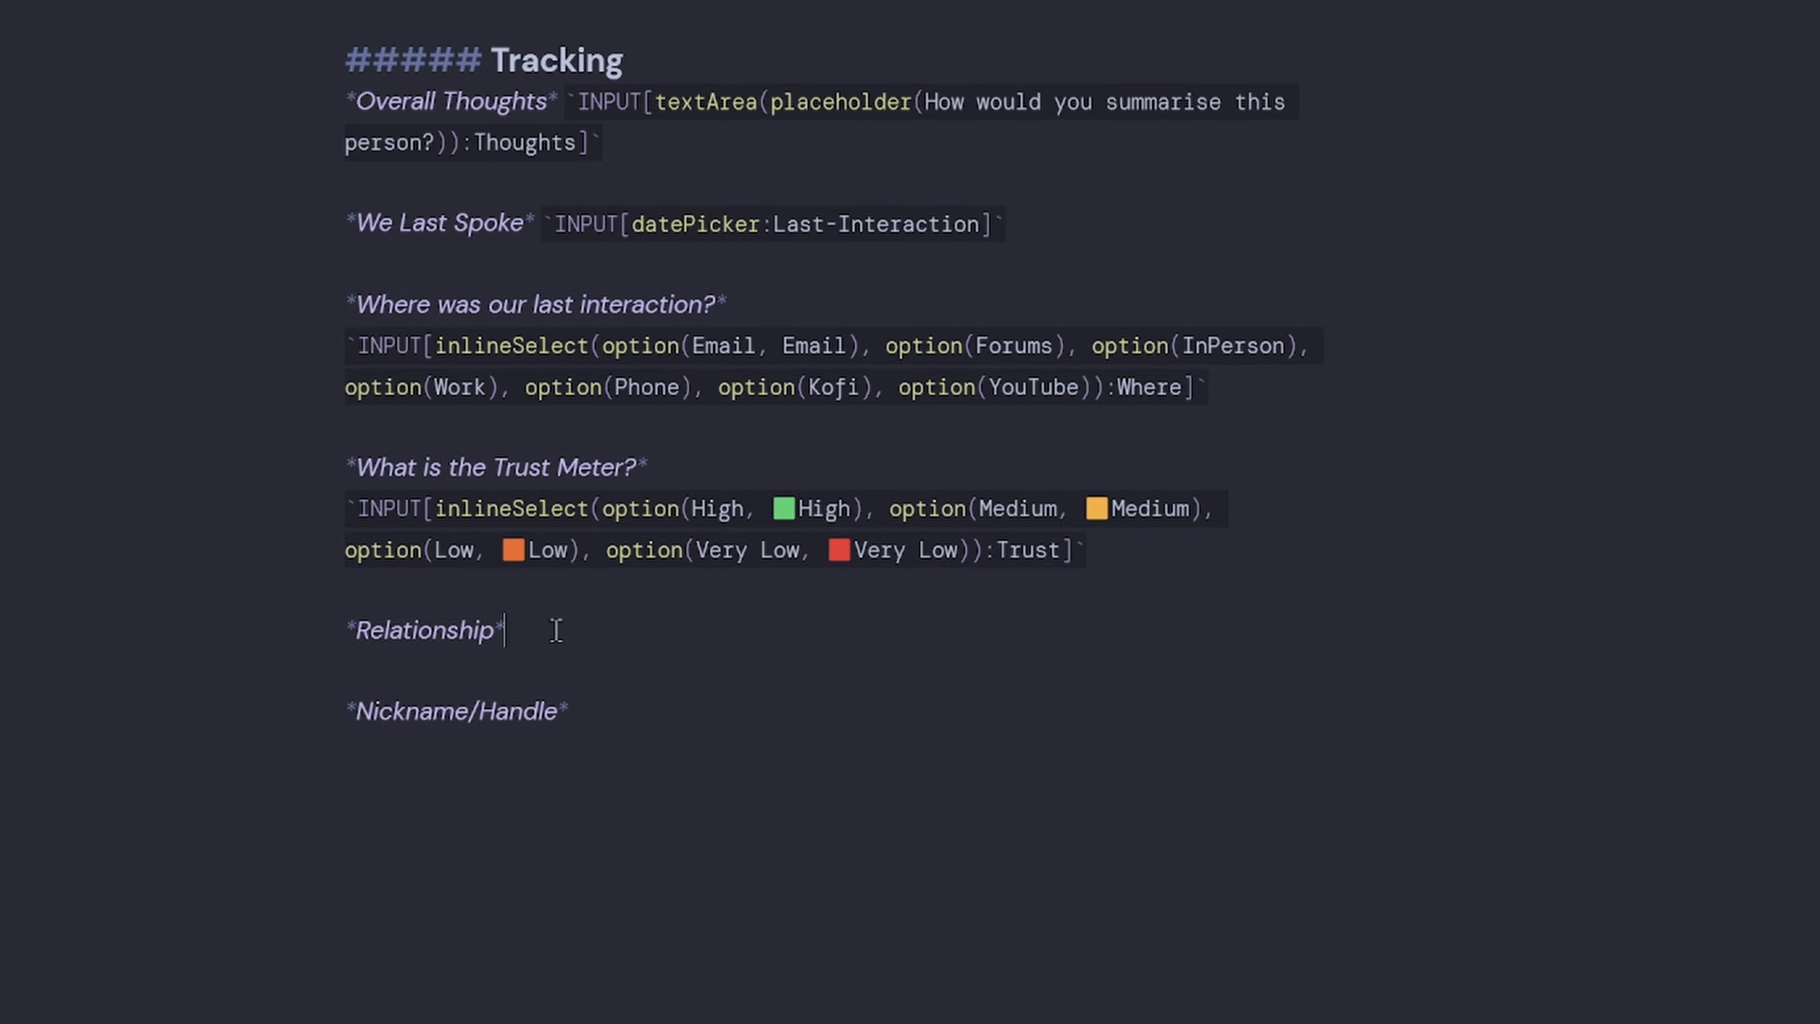
Paste the Relationship inline select of contact types on a new line.
key("Return")
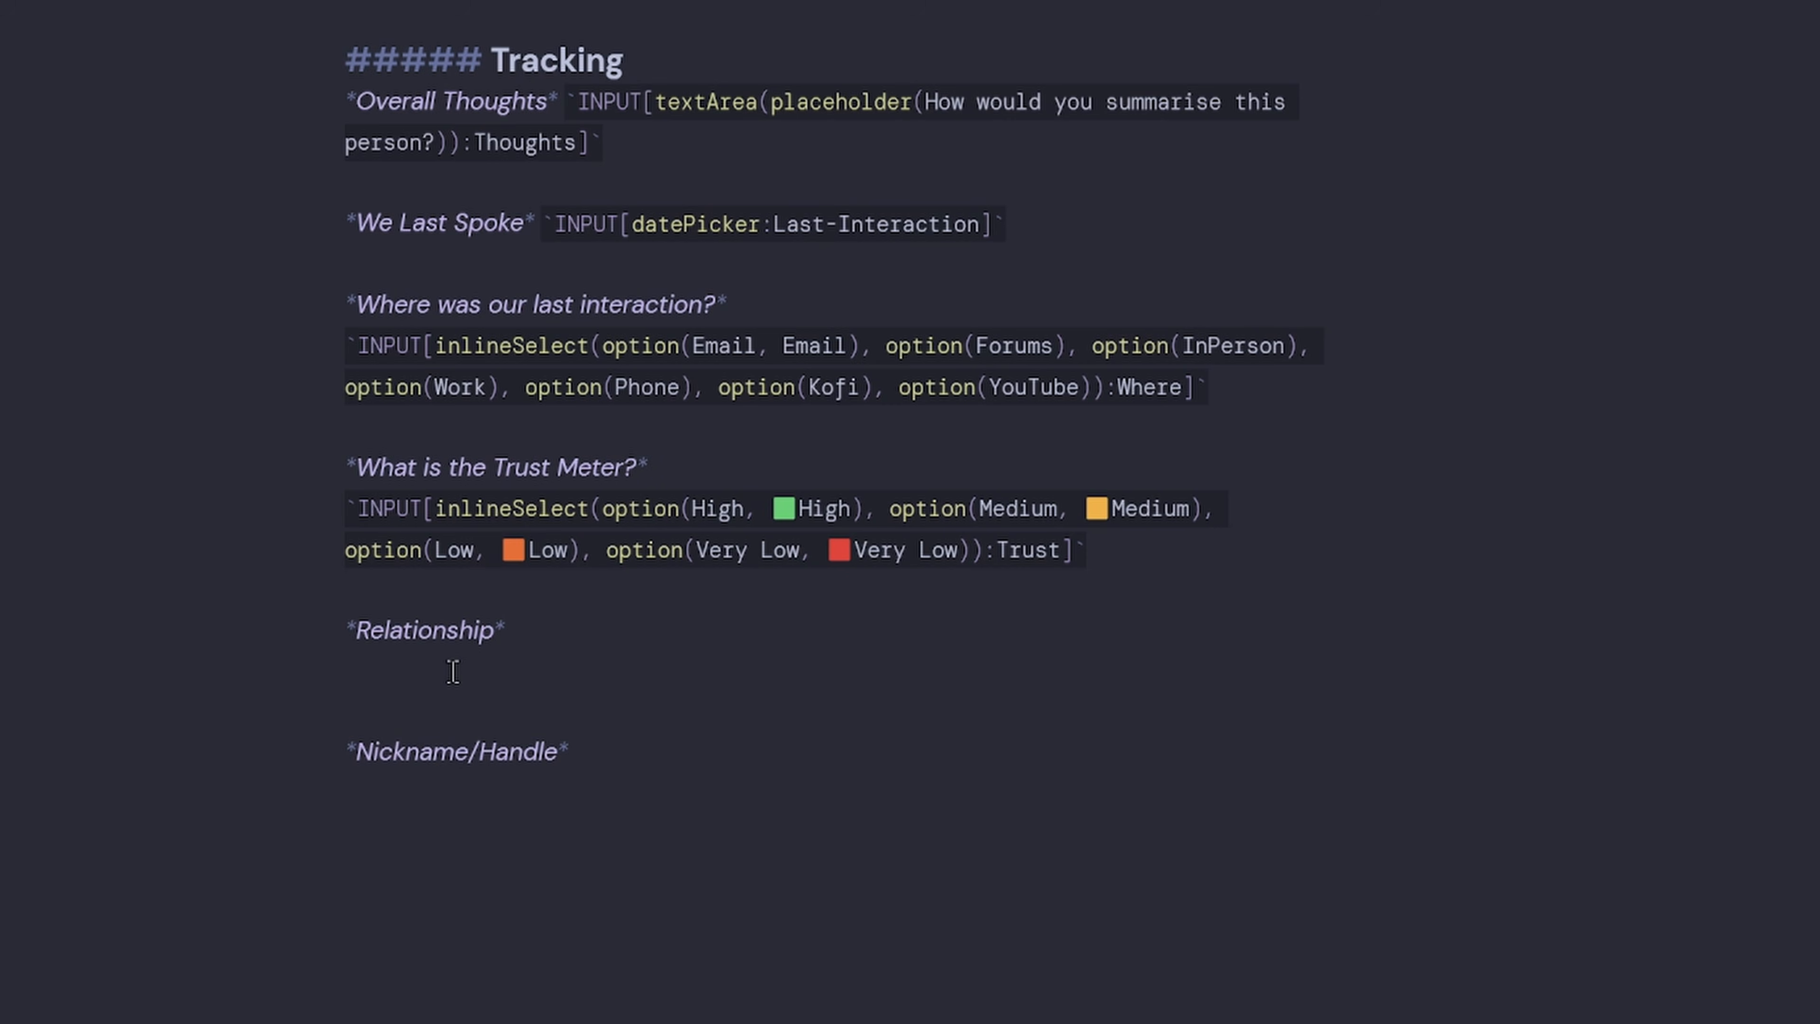
type("`INPUT[inlineSelect(option(Family Member),option(Close Friend),option(Friend),option(Acquaintance),option(Colleague),option(Manager),option(Mentor),option(Customer),option(Vendor),option(Partner),option(Classmate),option(Neighbor),option(Service Provider),option(Networking Contact),option(Social Media Connection),option(Casual Contact),option(Former Colleague),option(Recruiter),option(Team Member),option(Project Collaborator),option(Coach Trainer),option(Consultant),option(Stranger)):Relationship]`")
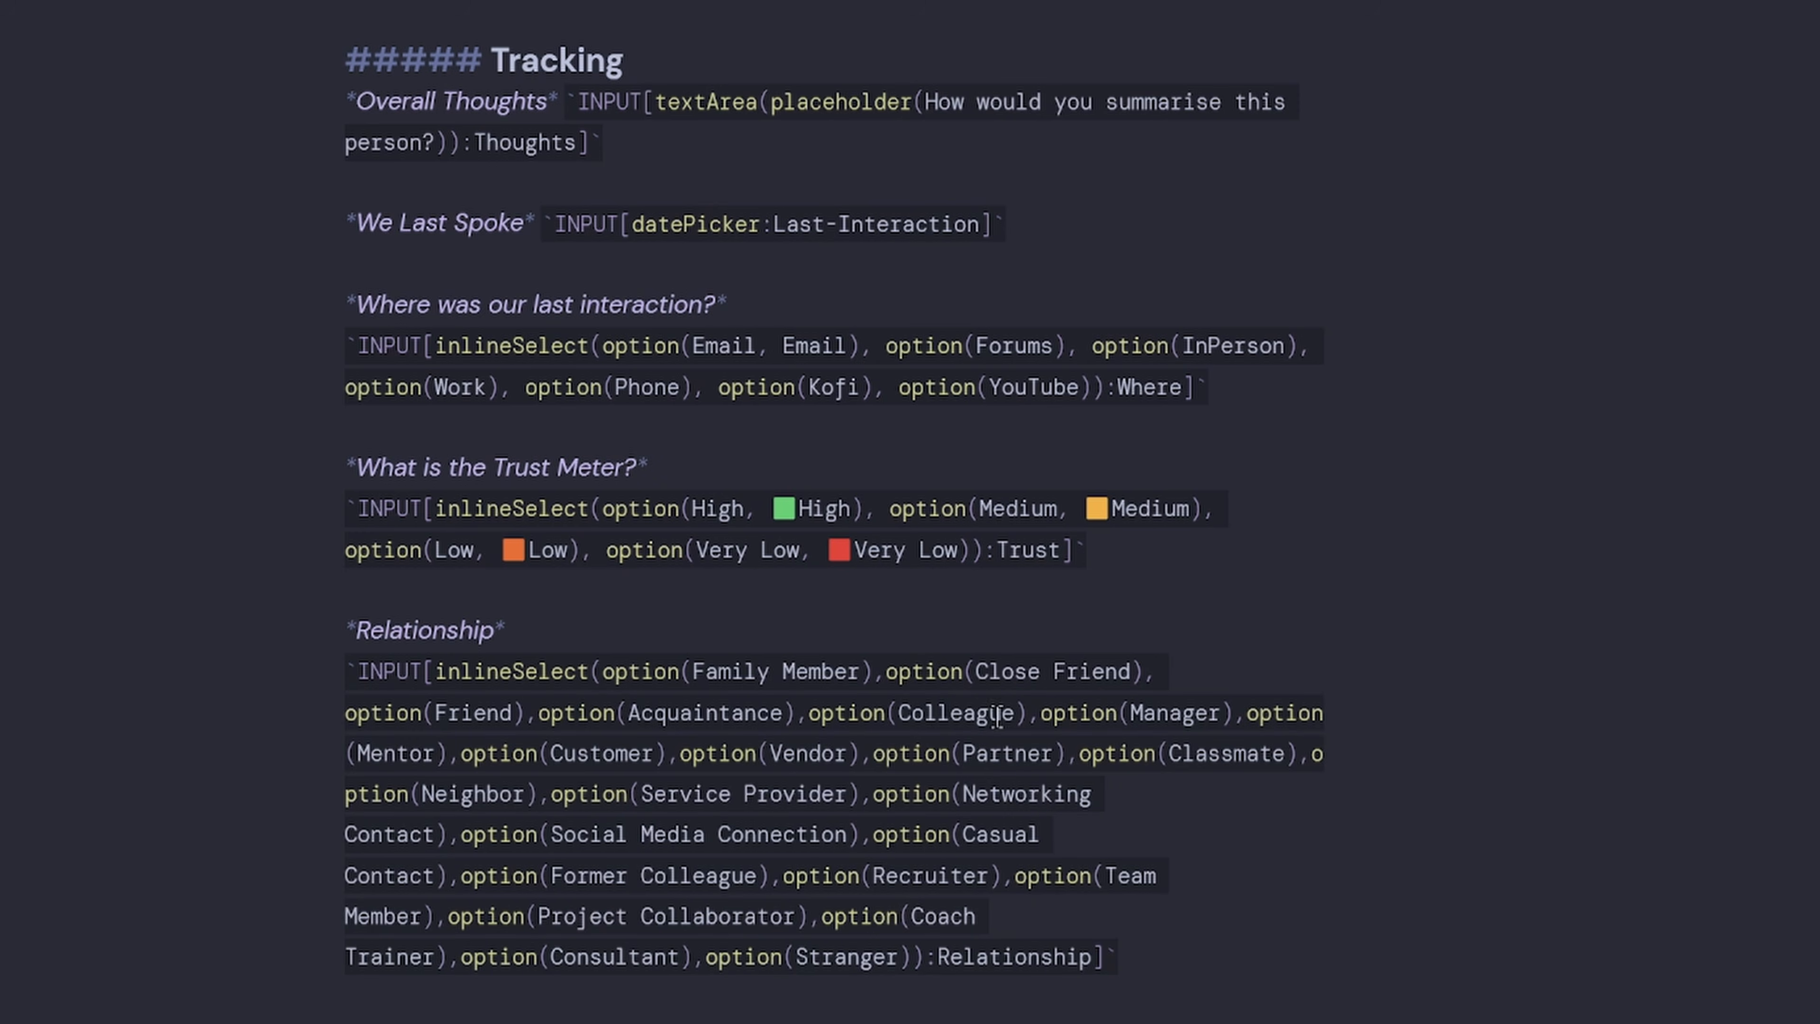
scroll(851, 707, "down", 2)
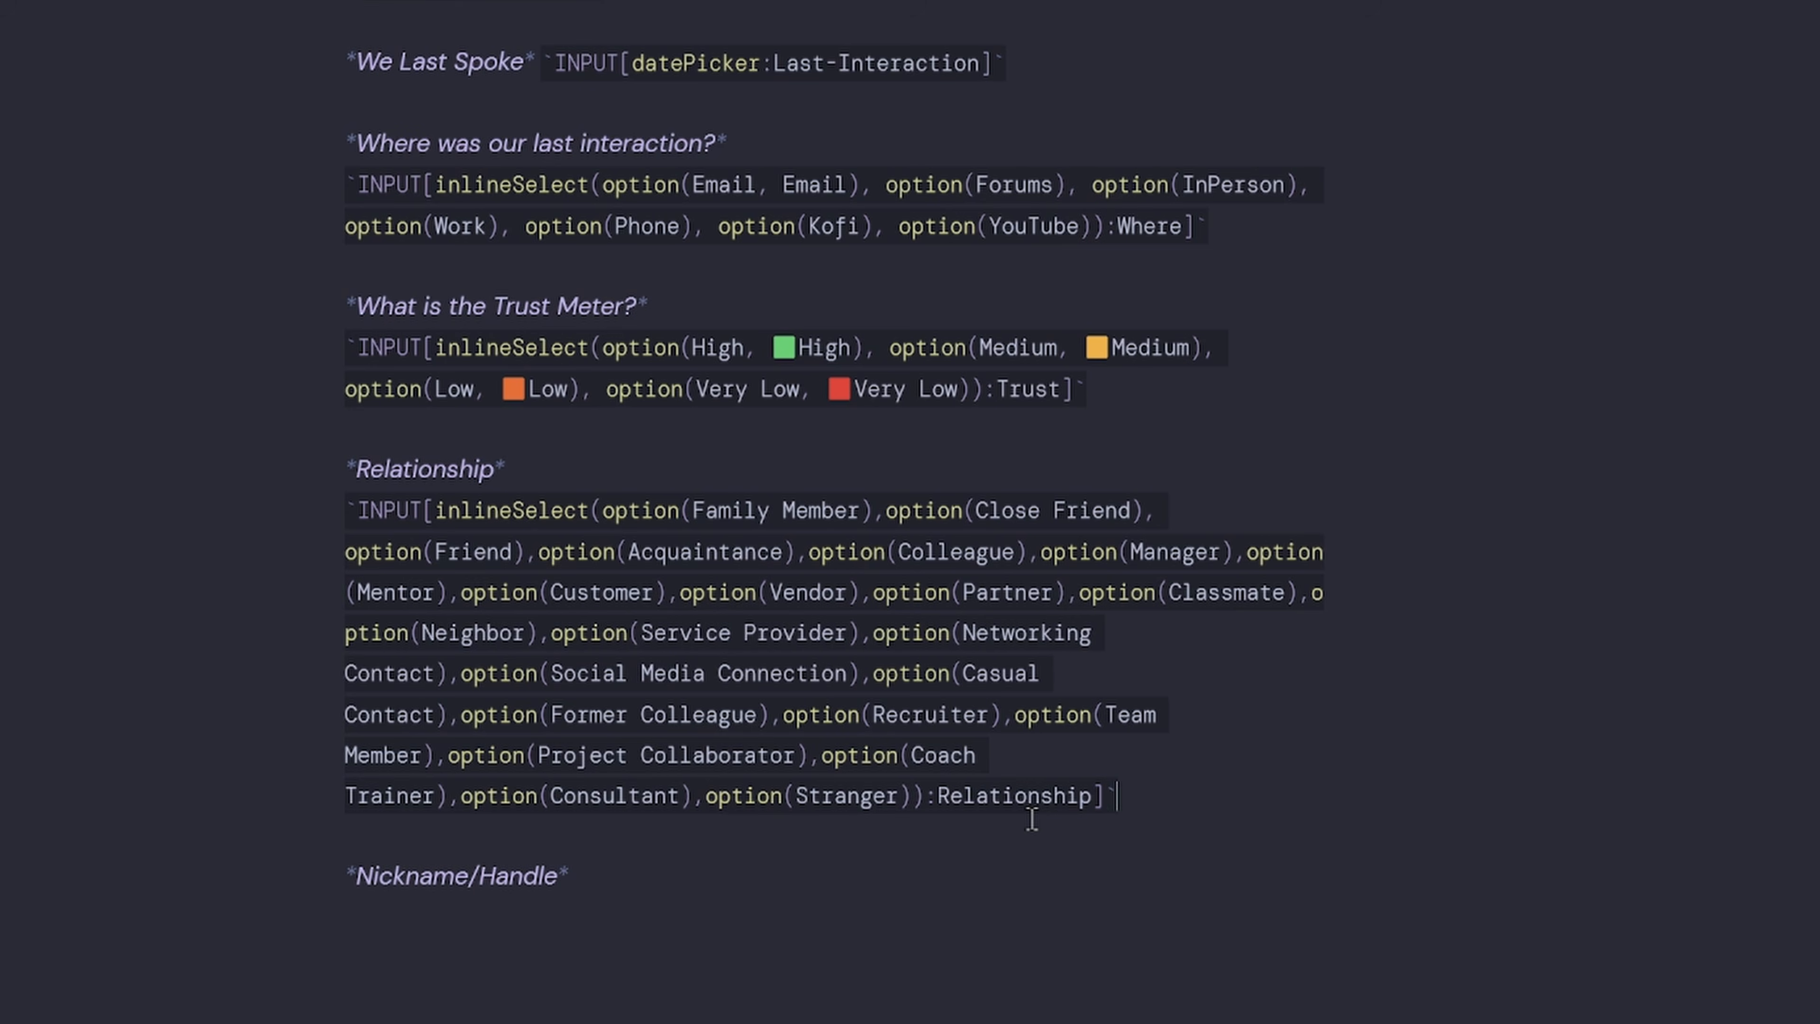
scroll(795, 573, "down", 4)
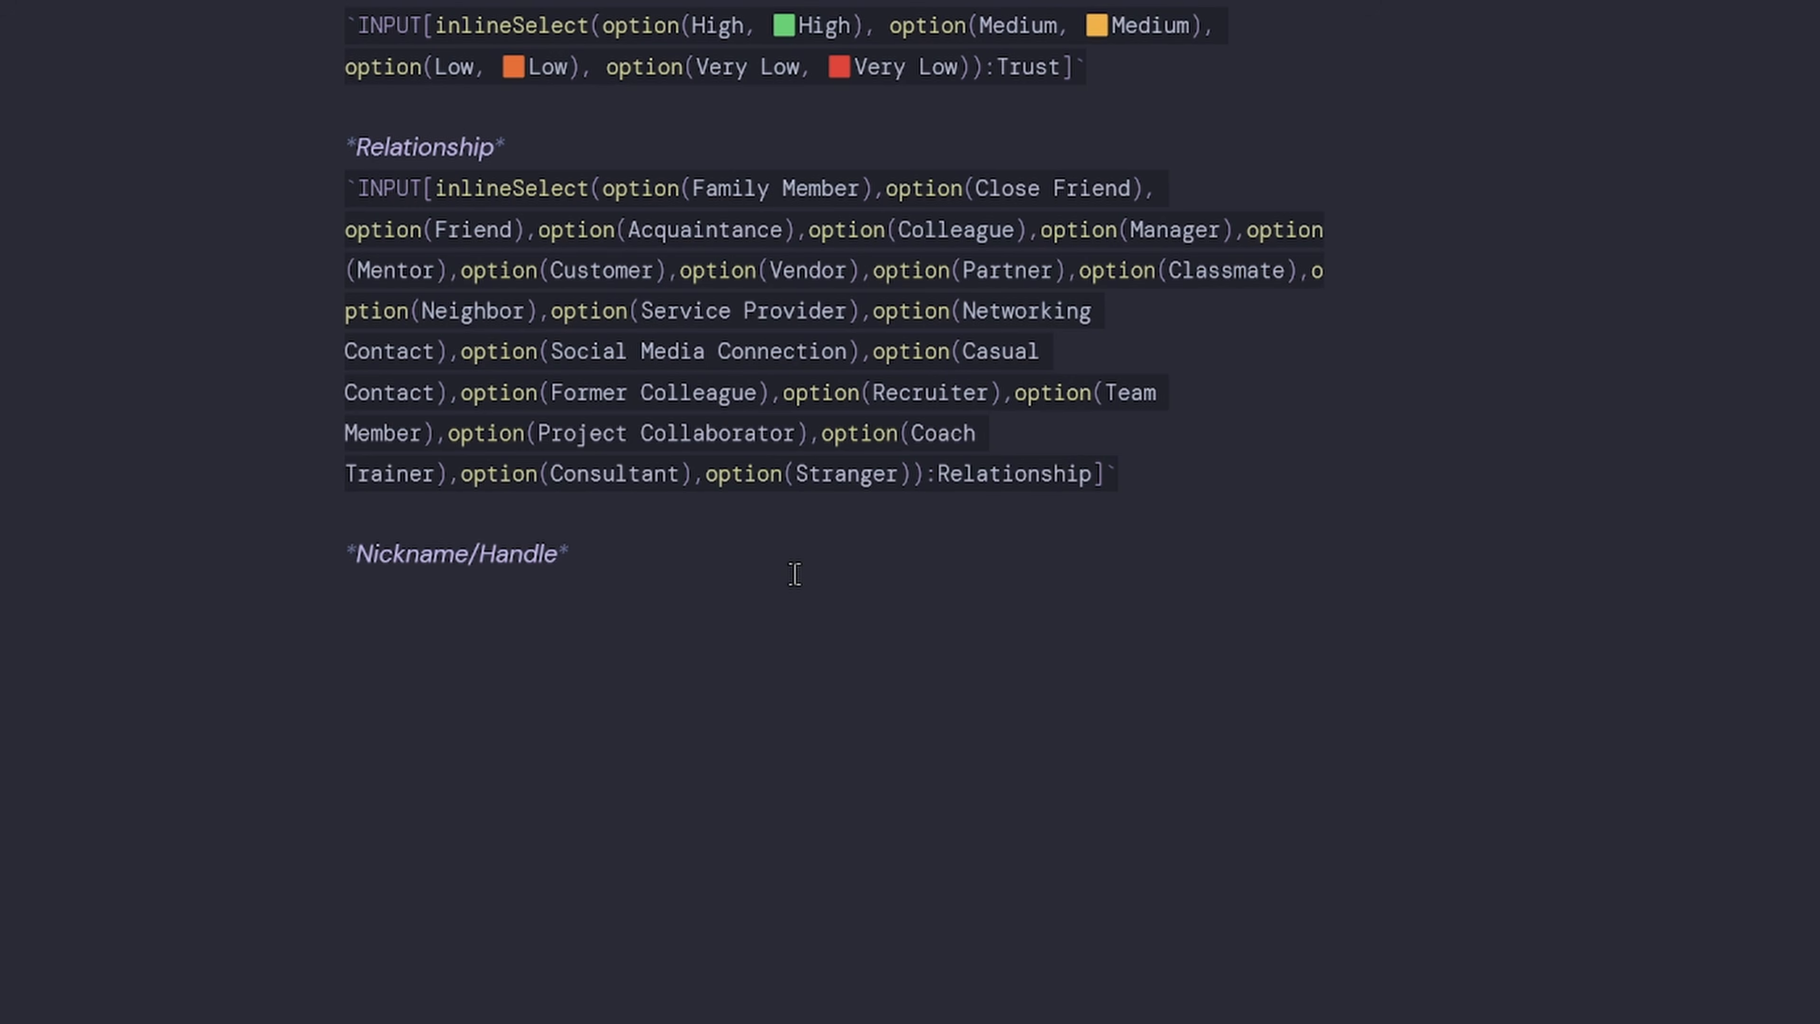
Add `INPUT[text:Nickname]` after Nickname/Handle, copying Nickname from the frontmatter.
type("`INPTU")
key("BackSpace")
key("BackSpace")
type("UT[]")
type("text:")
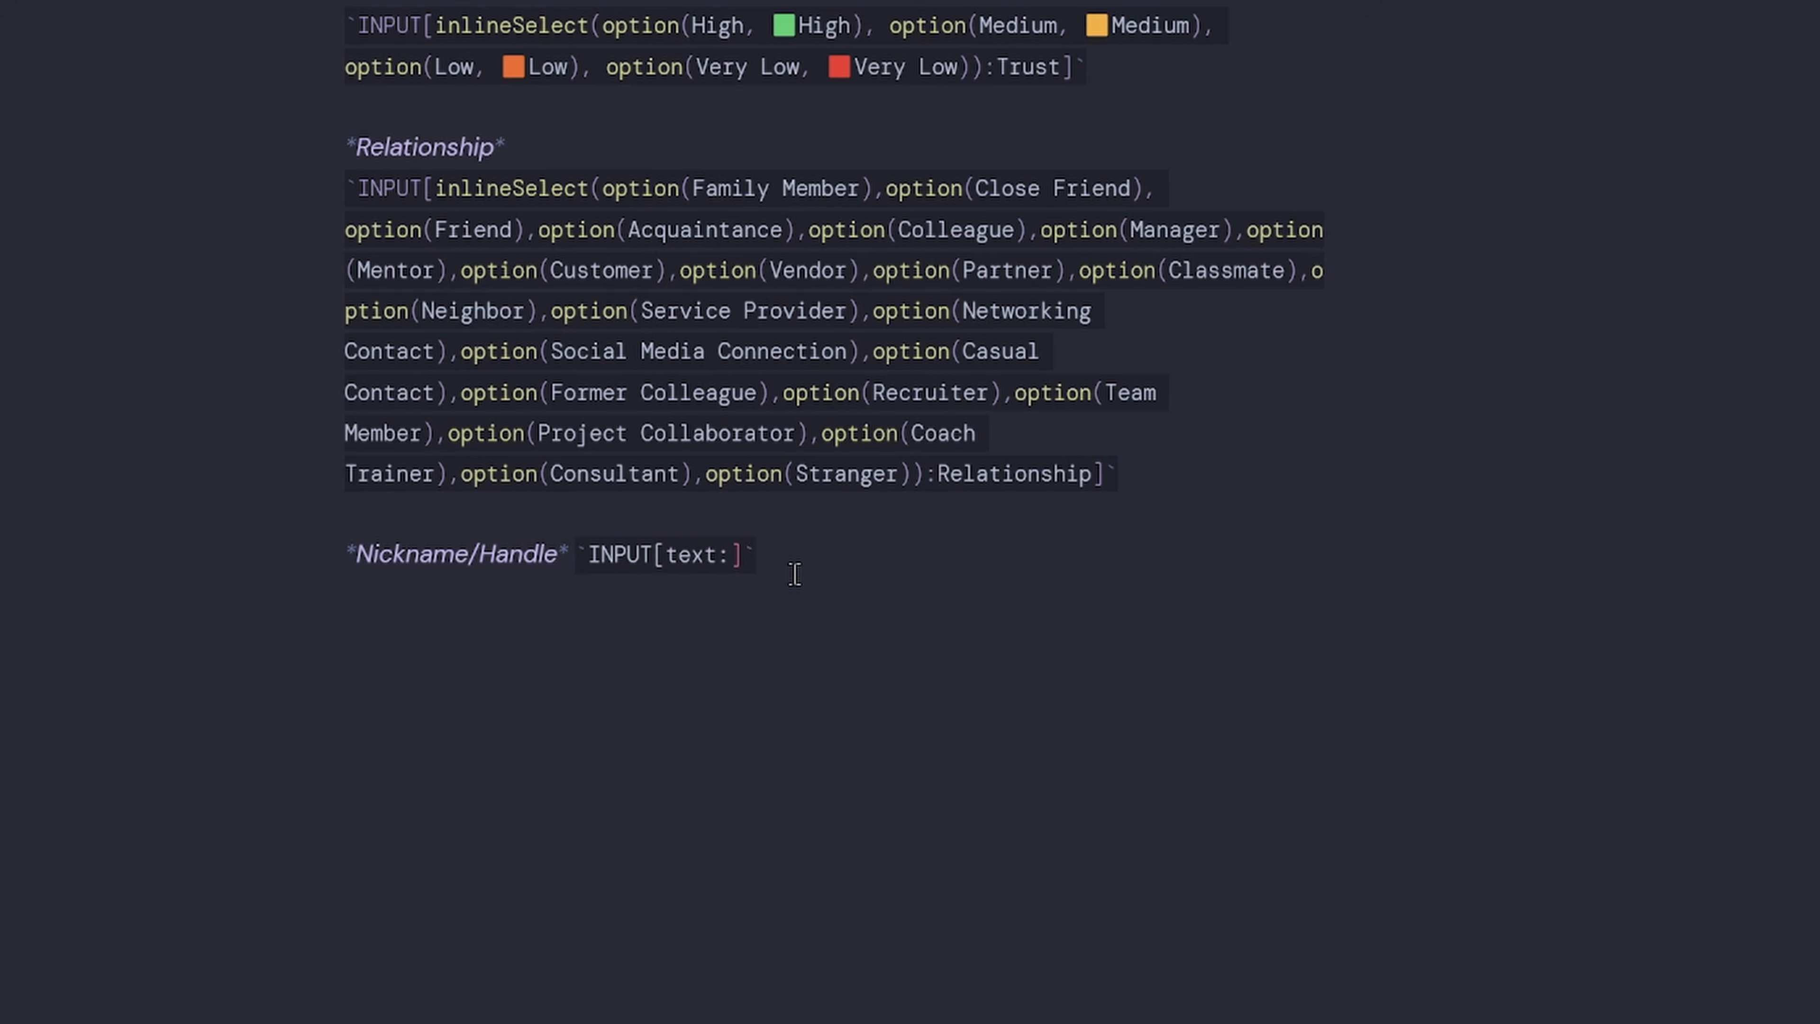
scroll(795, 574, "up", 15)
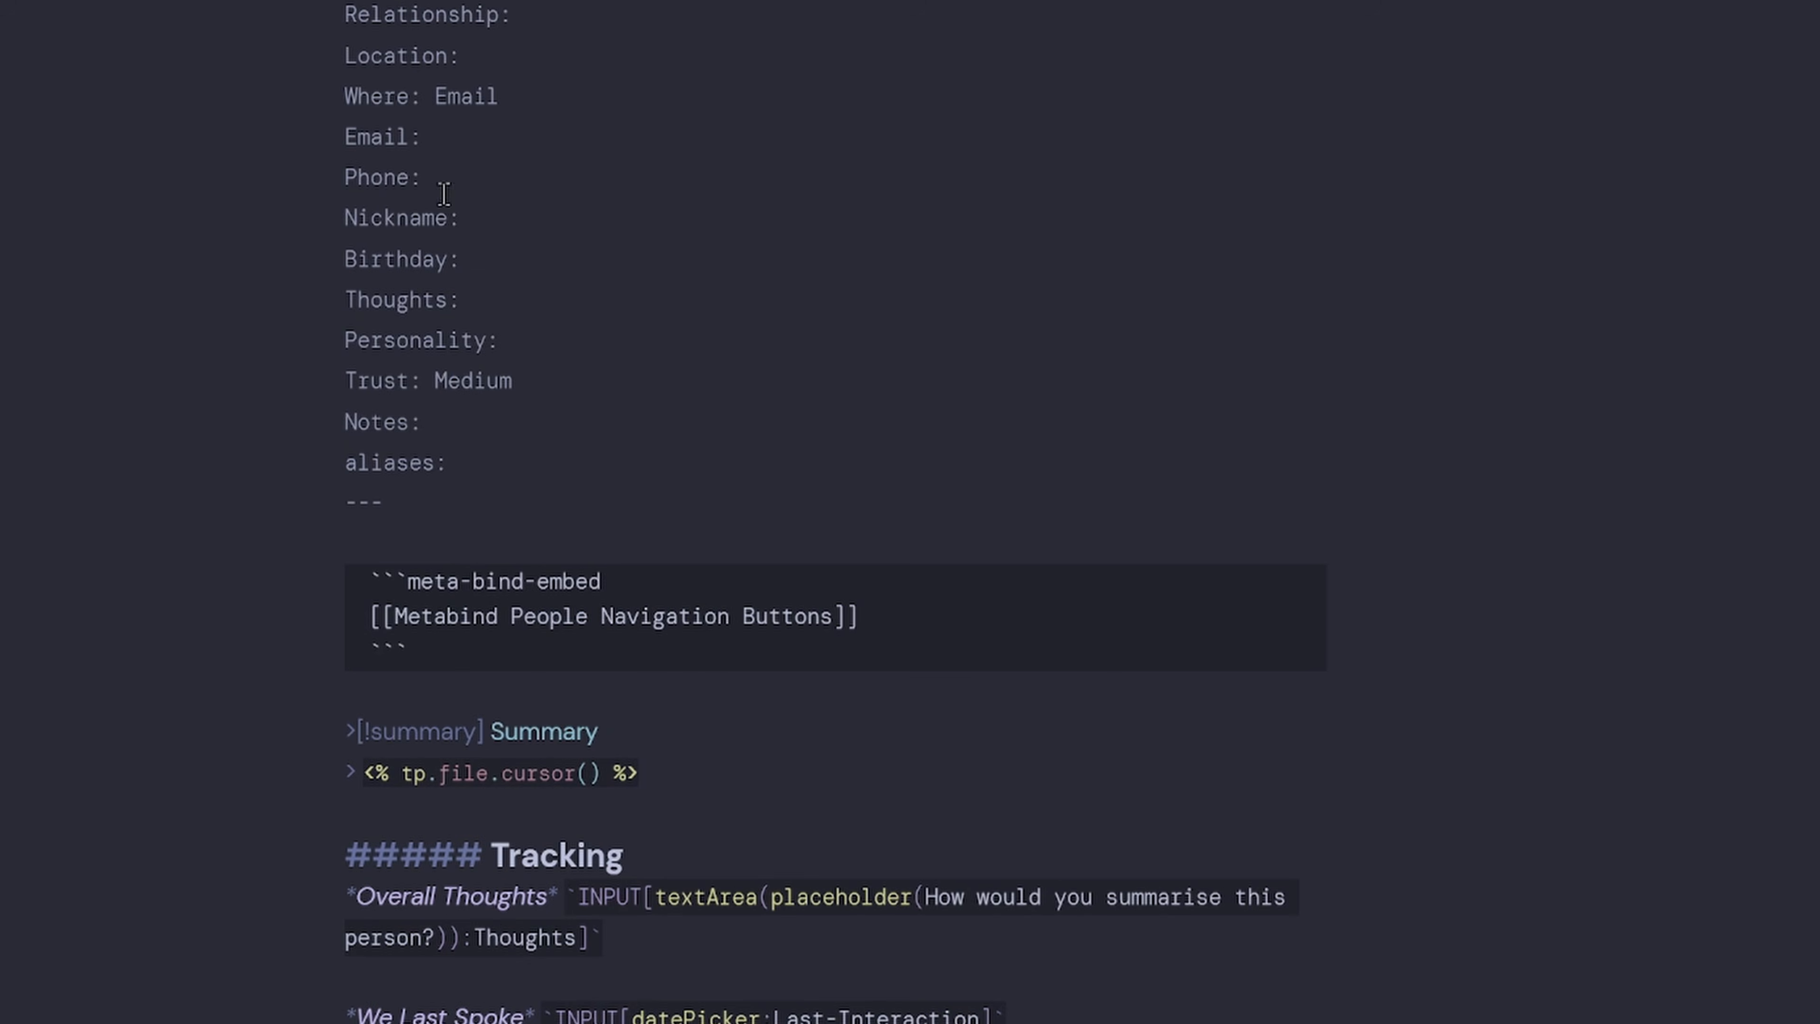
double_click(397, 218)
key("ctrl+c")
scroll(781, 715, "down", 15)
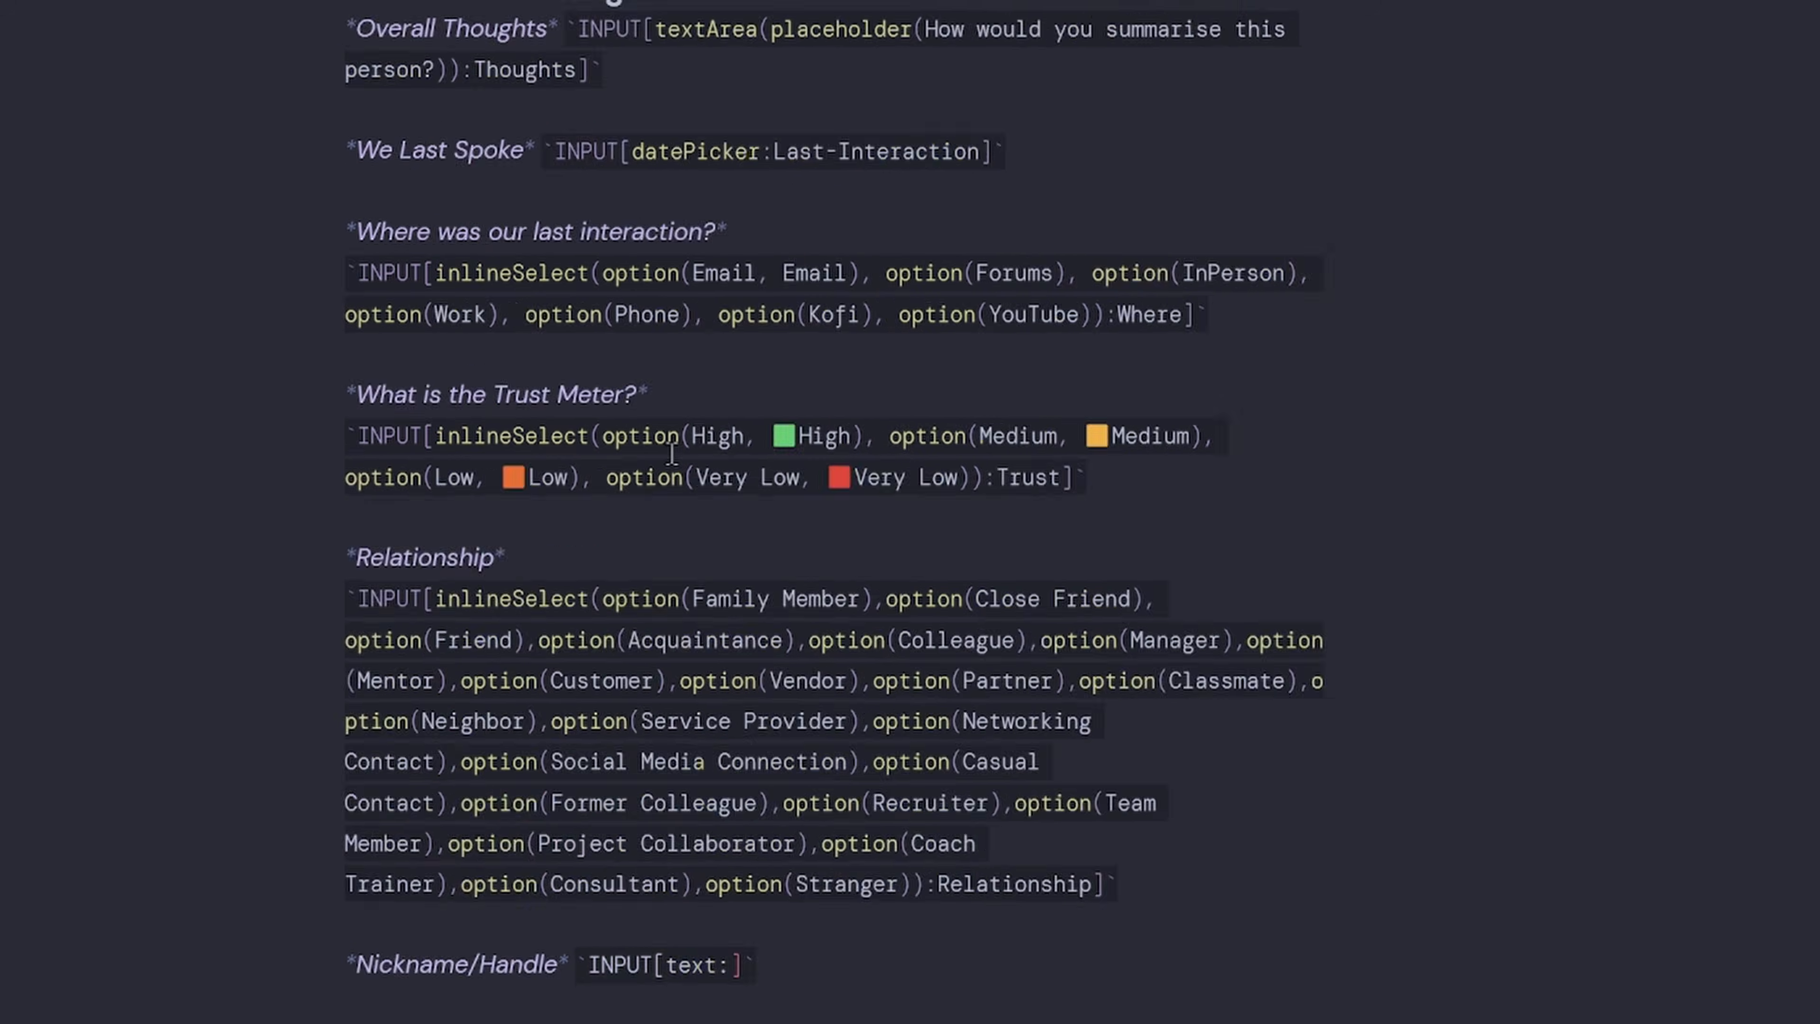
key("ctrl+v")
key("End")
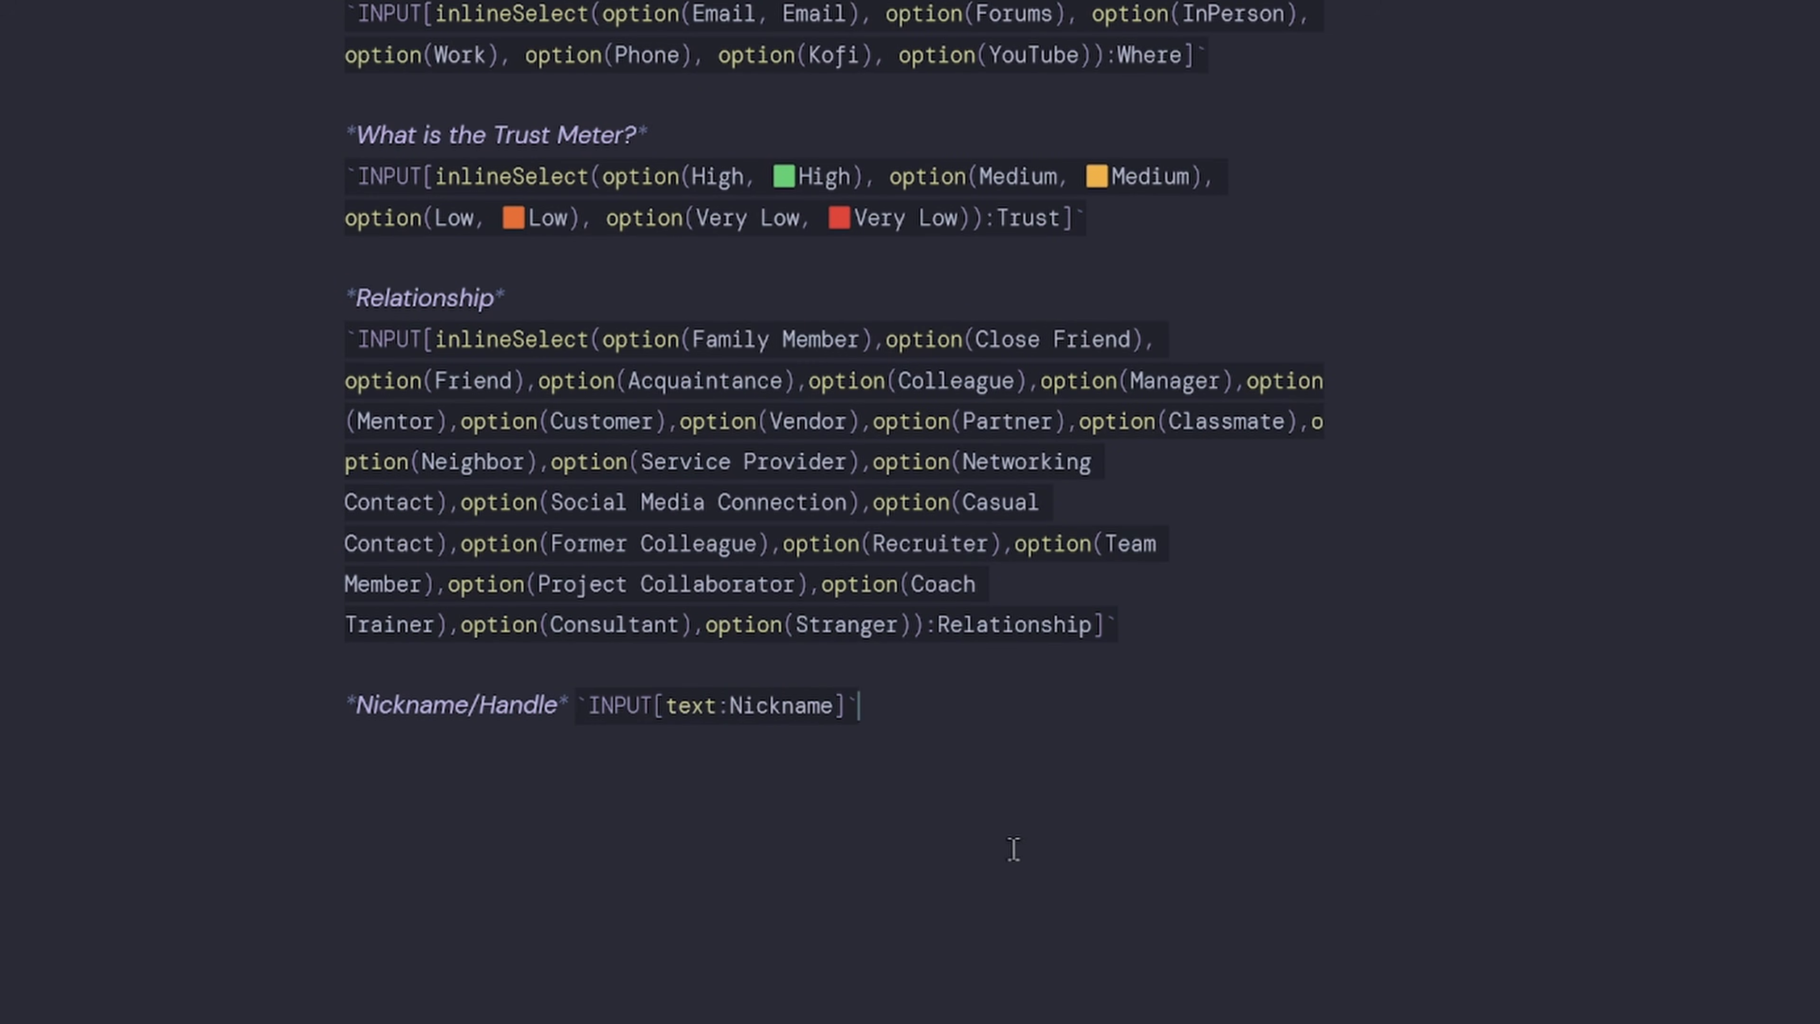
left_click(691, 539)
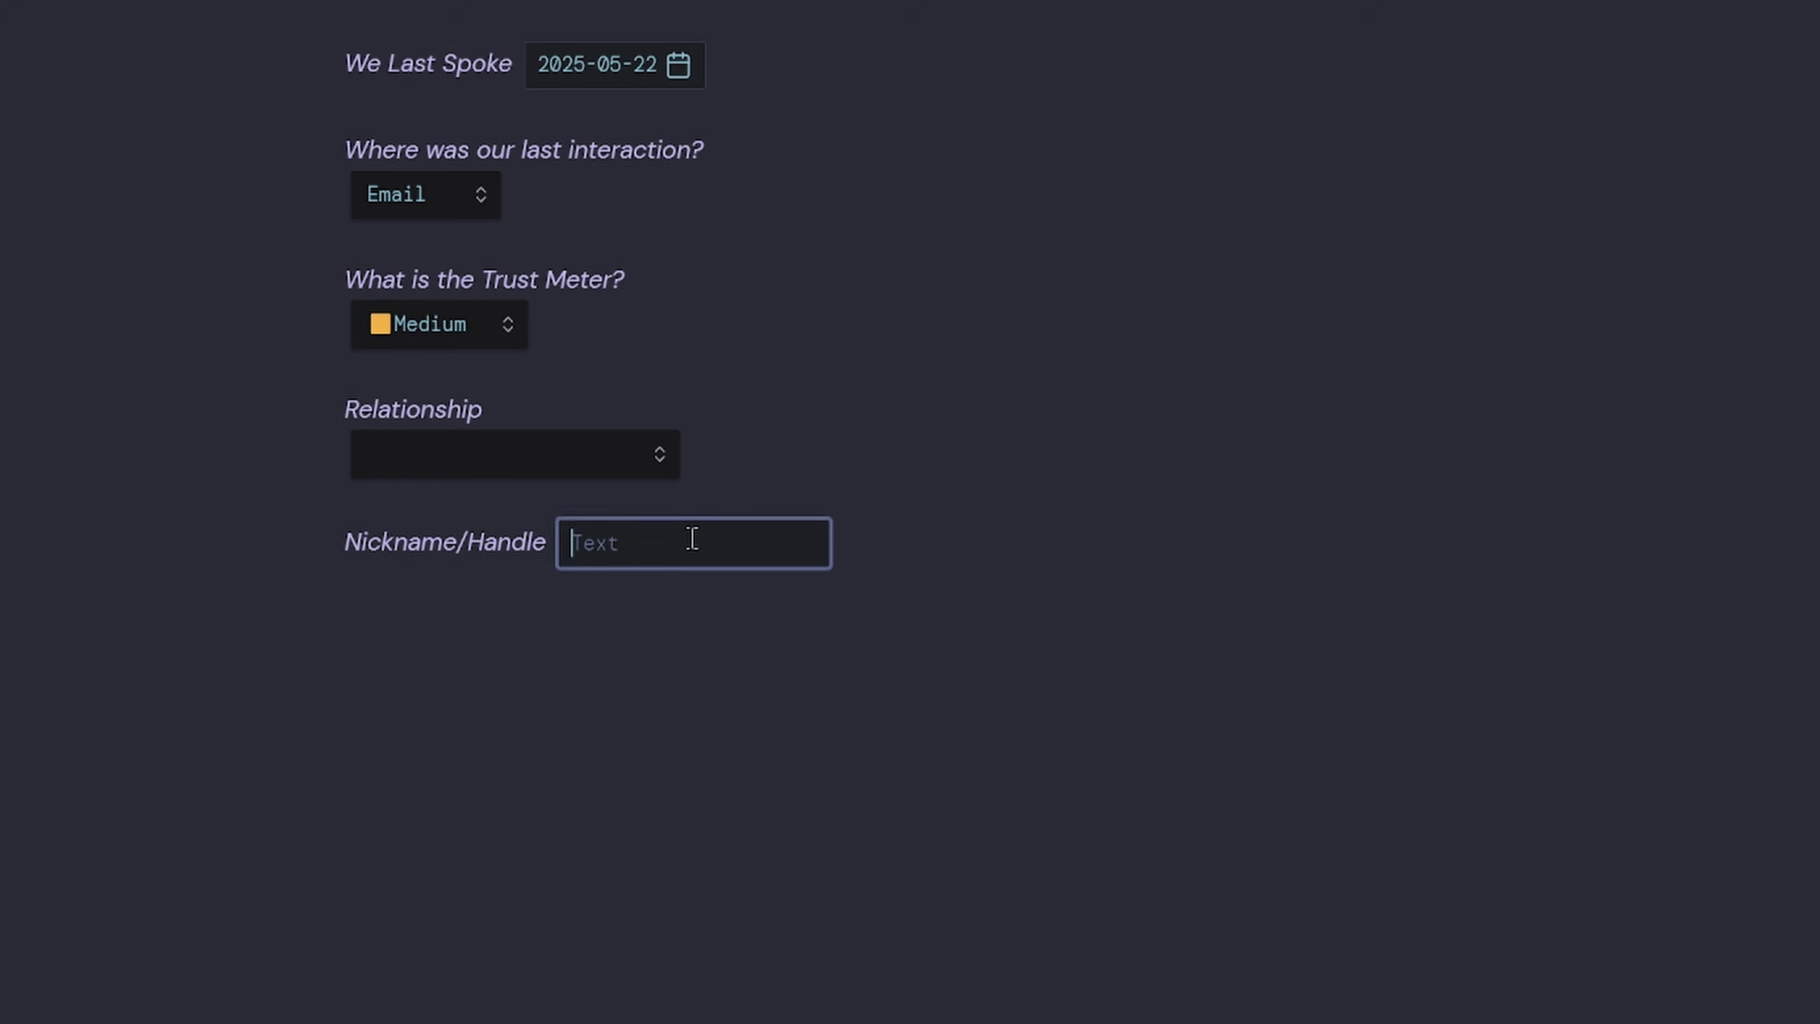
Re-render the last-interaction selector and toggle the Tracking section collapsed and expanded.
scroll(773, 729, "up", 5)
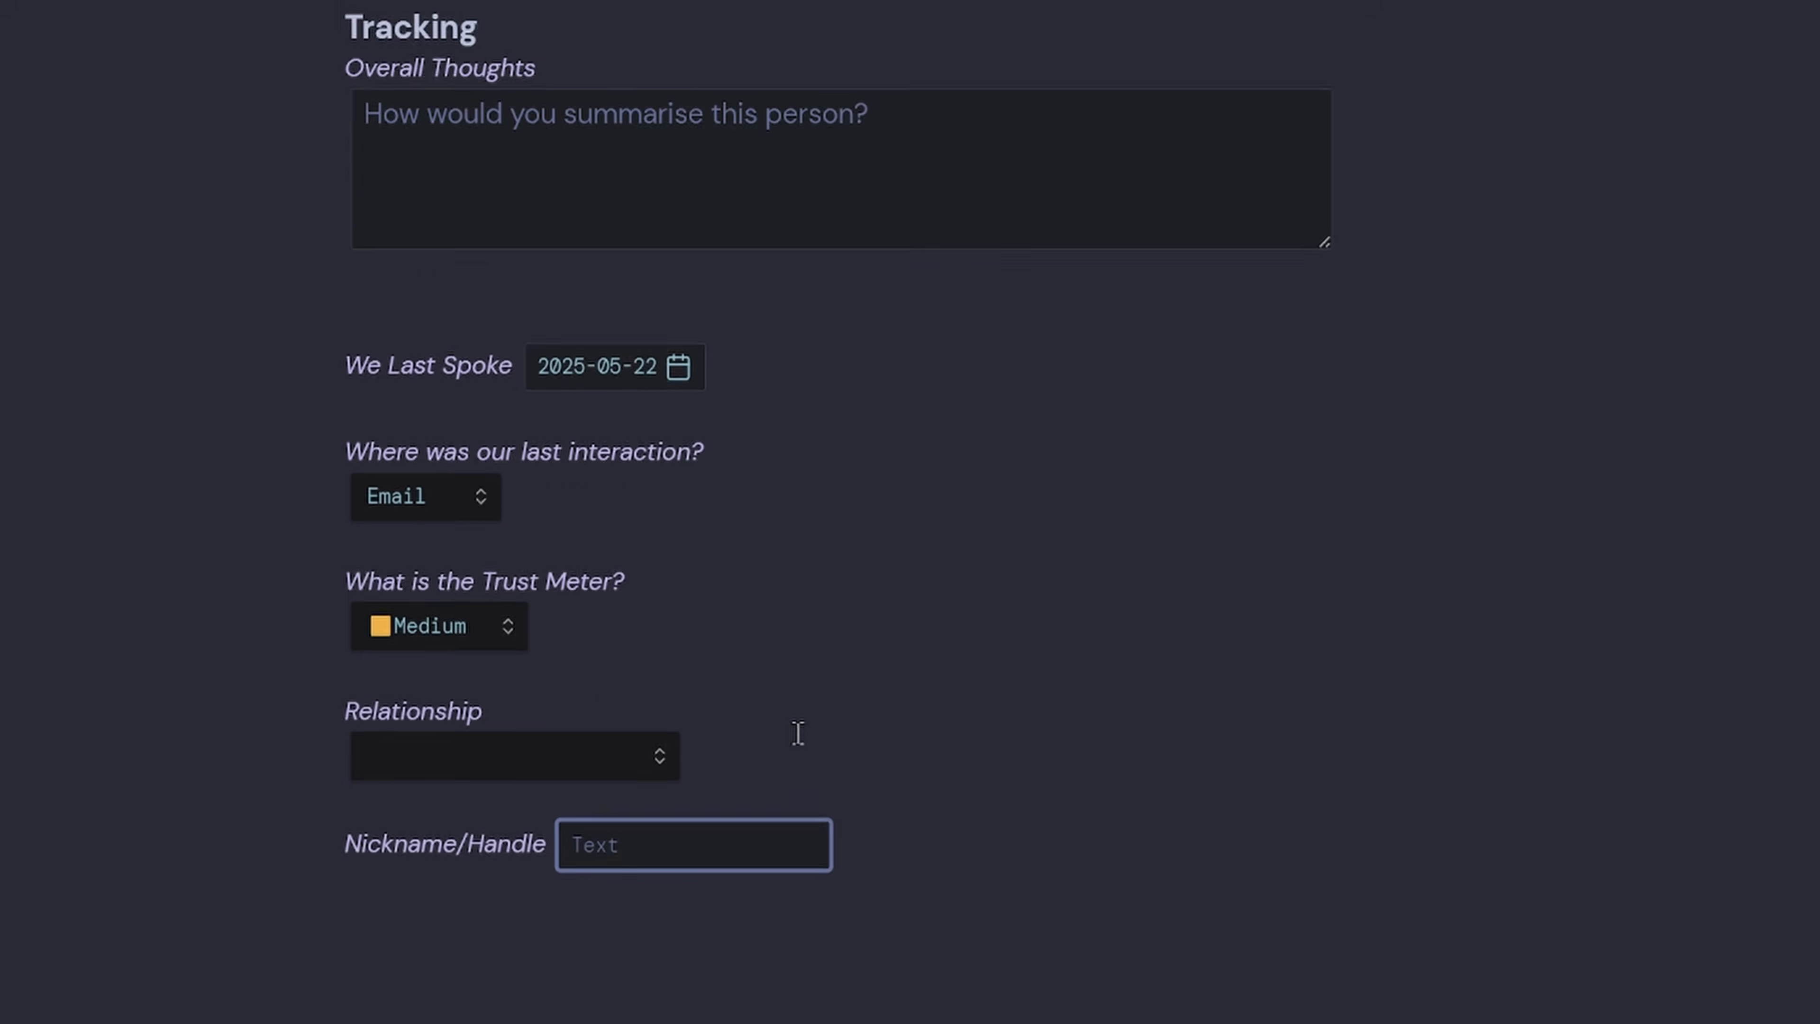
left_click(556, 378)
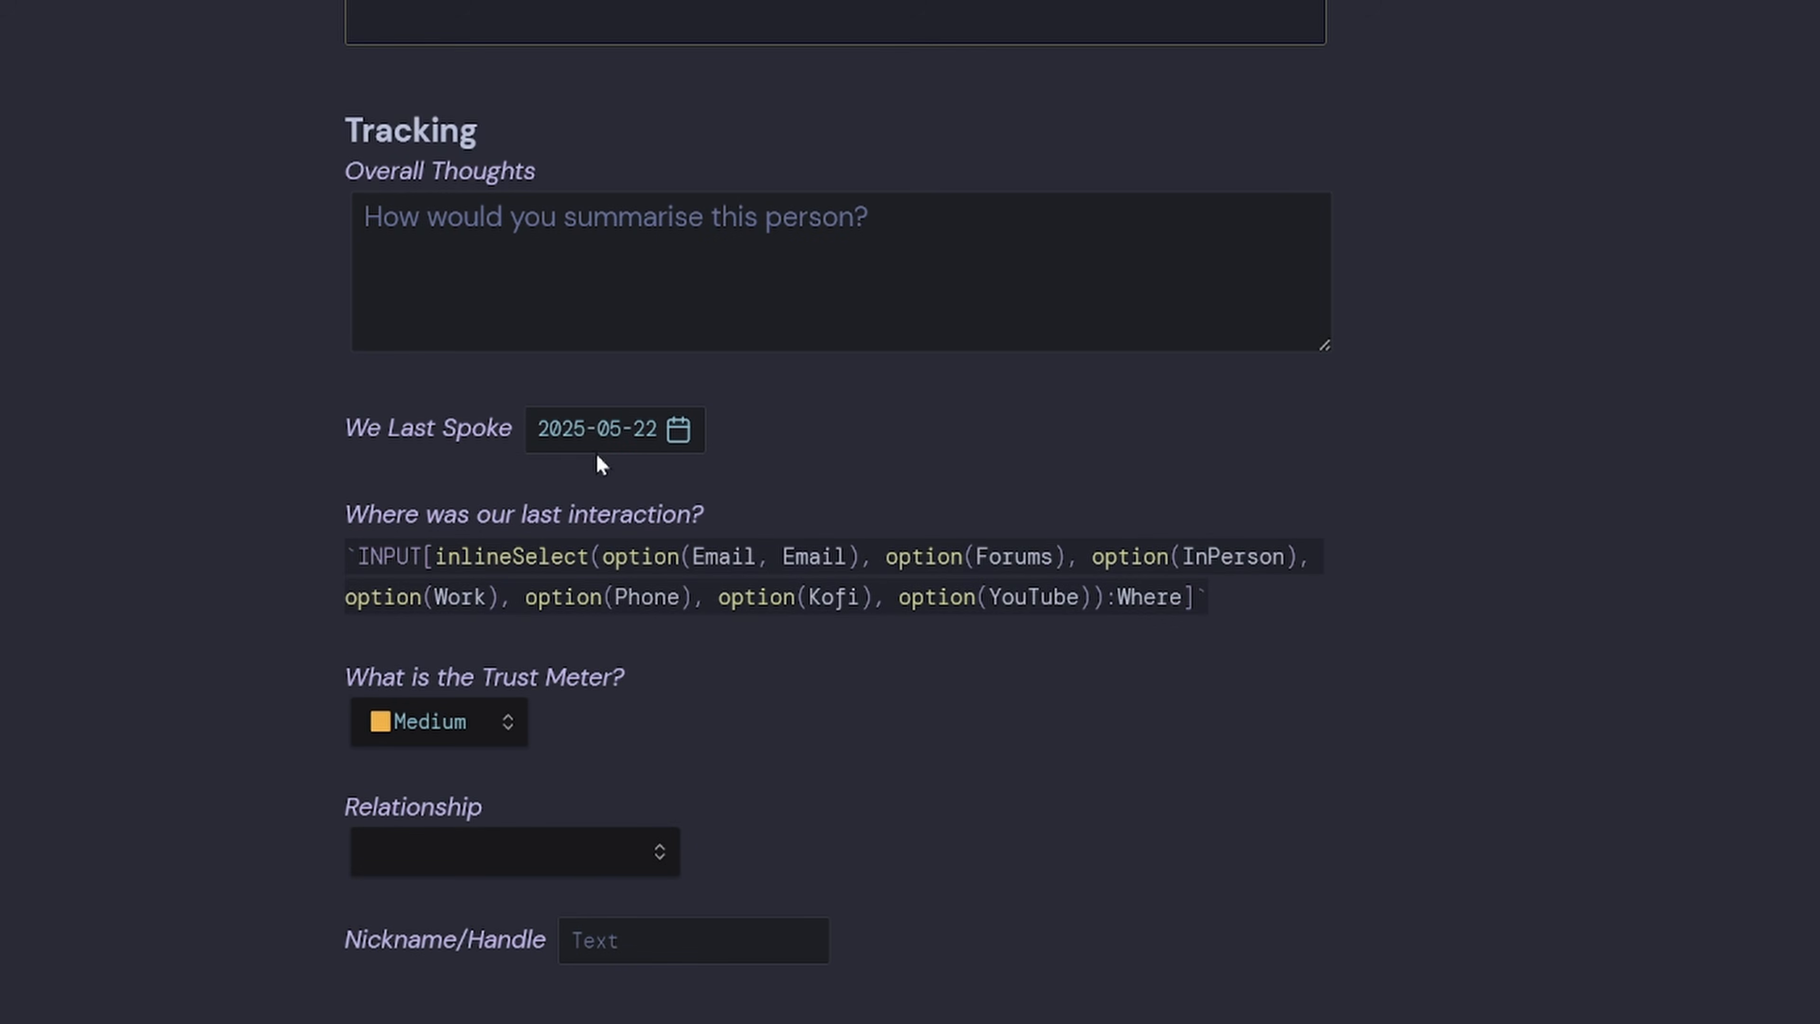
left_click(522, 471)
left_click(326, 140)
left_click(326, 142)
left_click(326, 140)
left_click(327, 140)
left_click(327, 140)
left_click(326, 140)
left_click(327, 140)
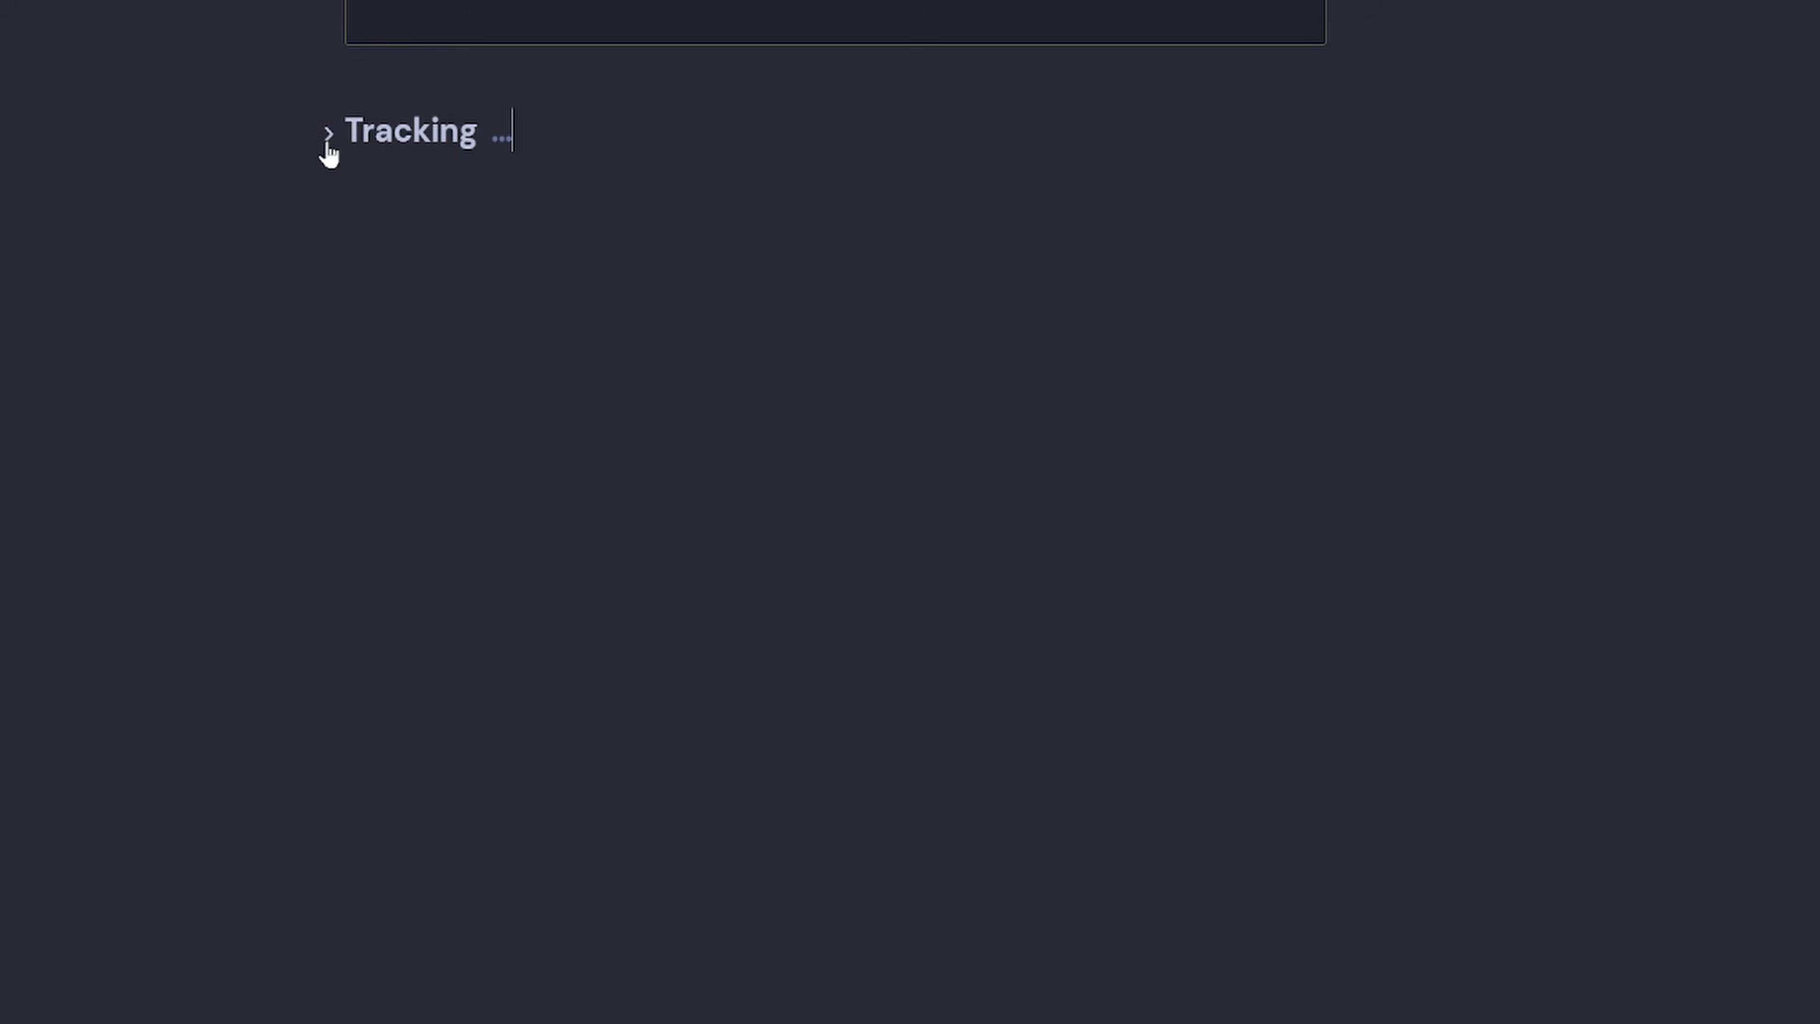
left_click(327, 141)
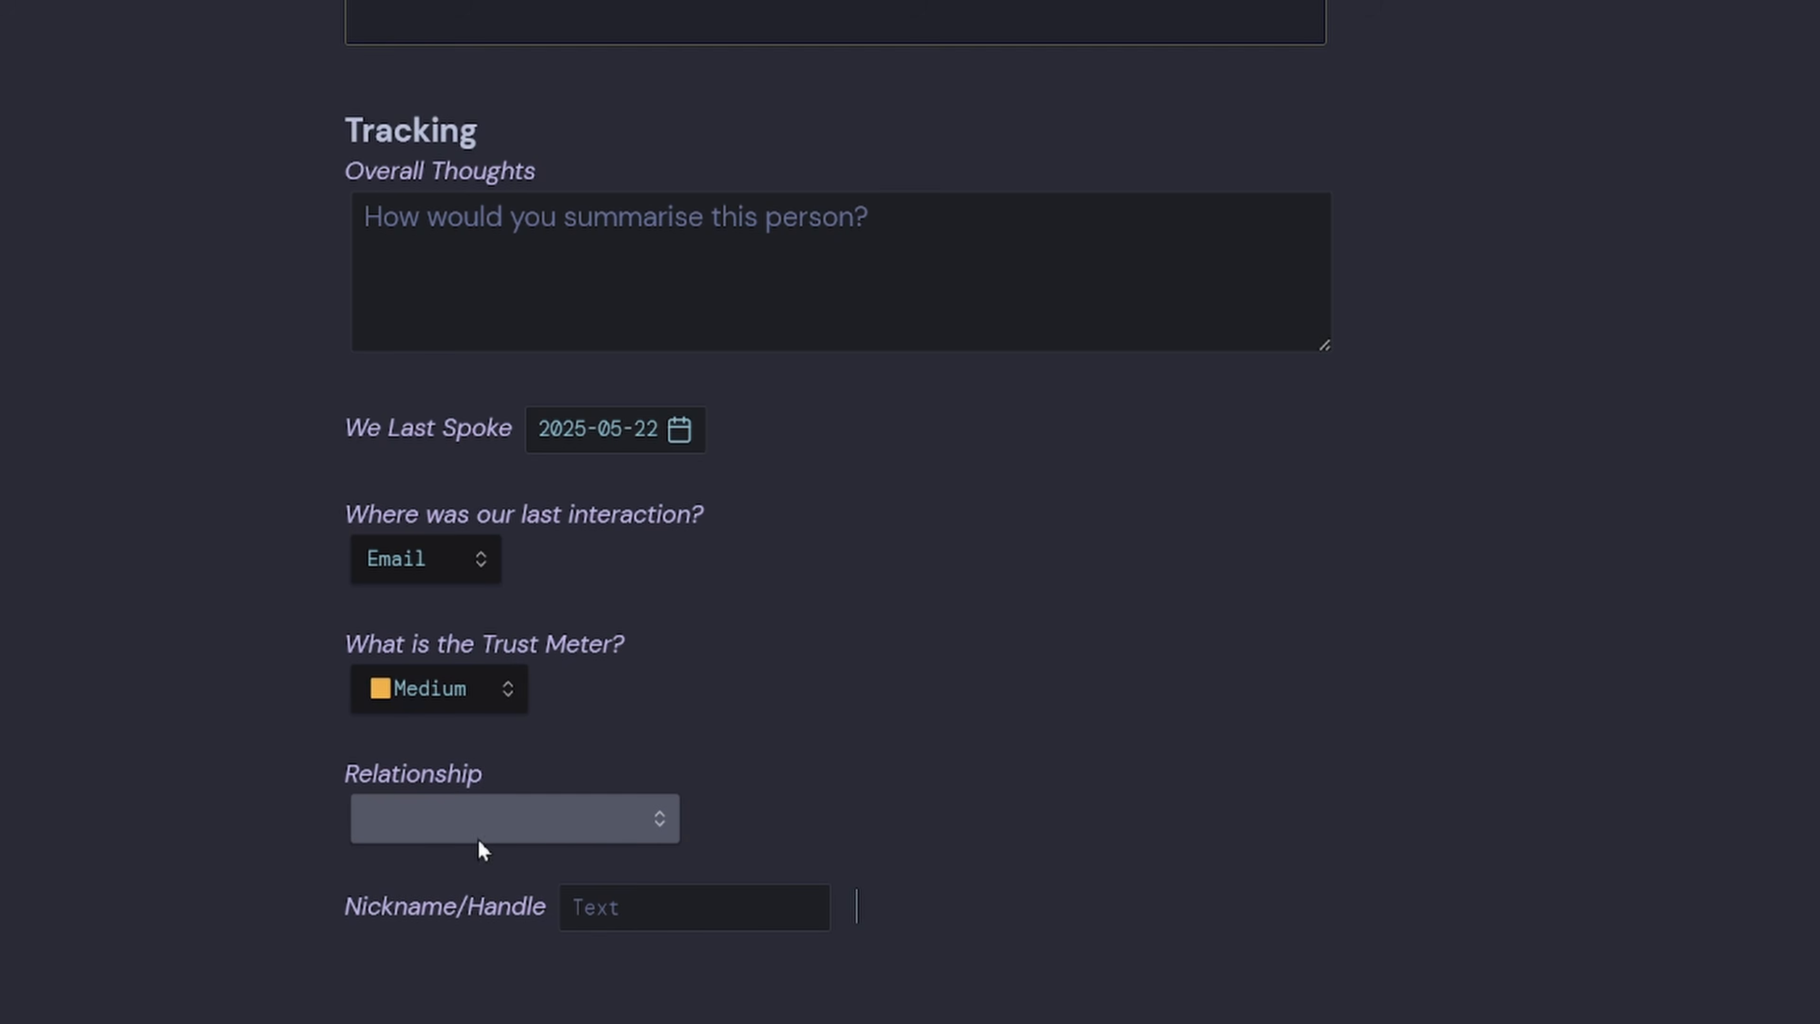
Choose Neighbor from the Relationship dropdown and click away to deselect it.
left_click(561, 824)
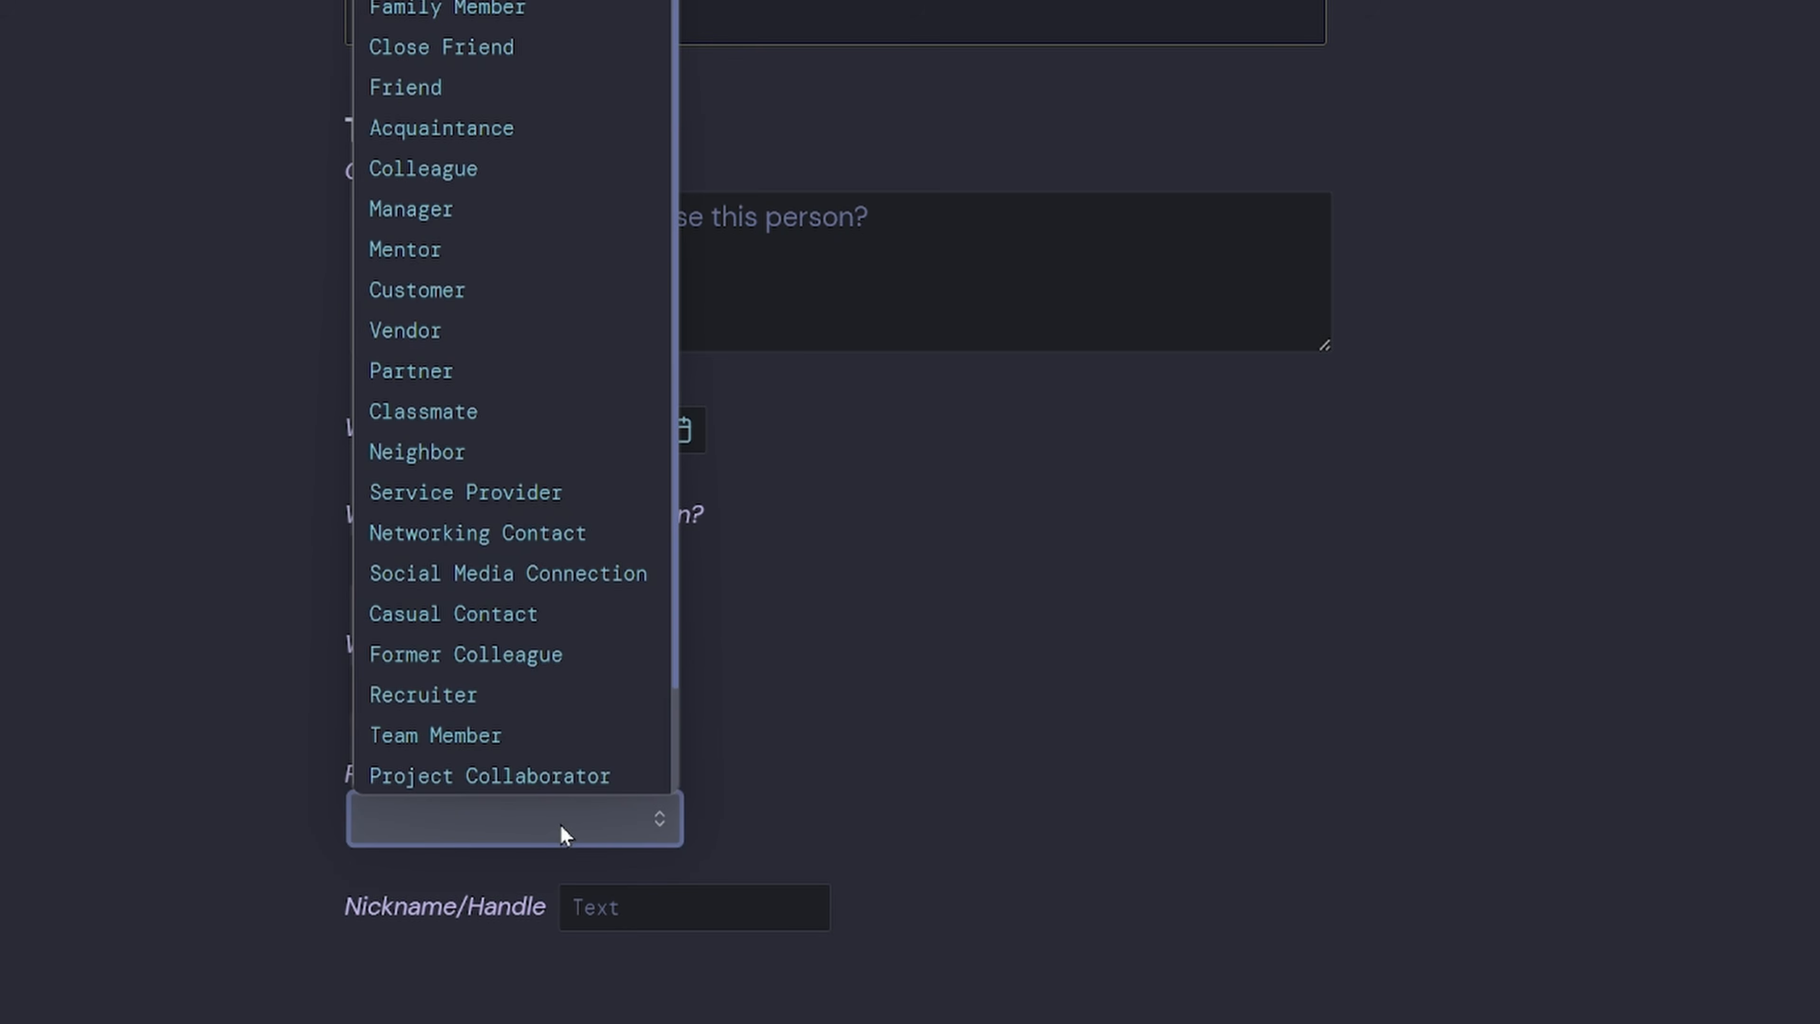
left_click(576, 451)
left_click(1005, 892)
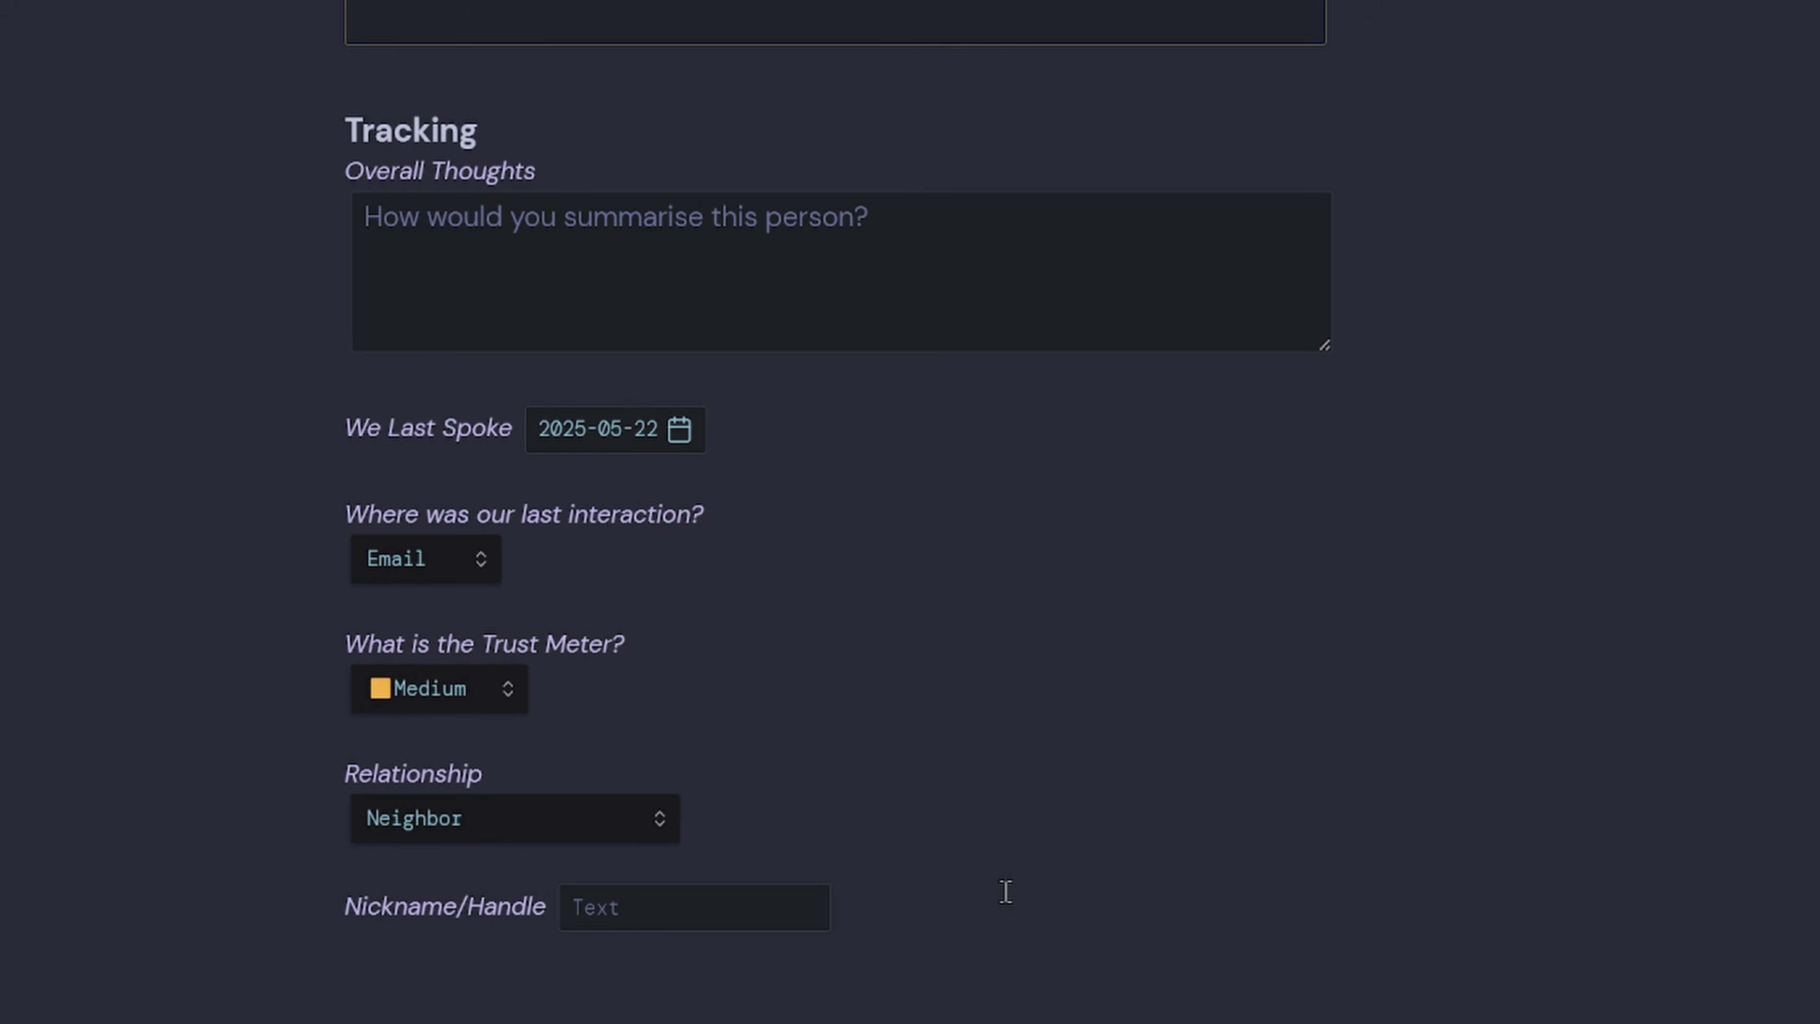
scroll(1005, 892, "down", 5)
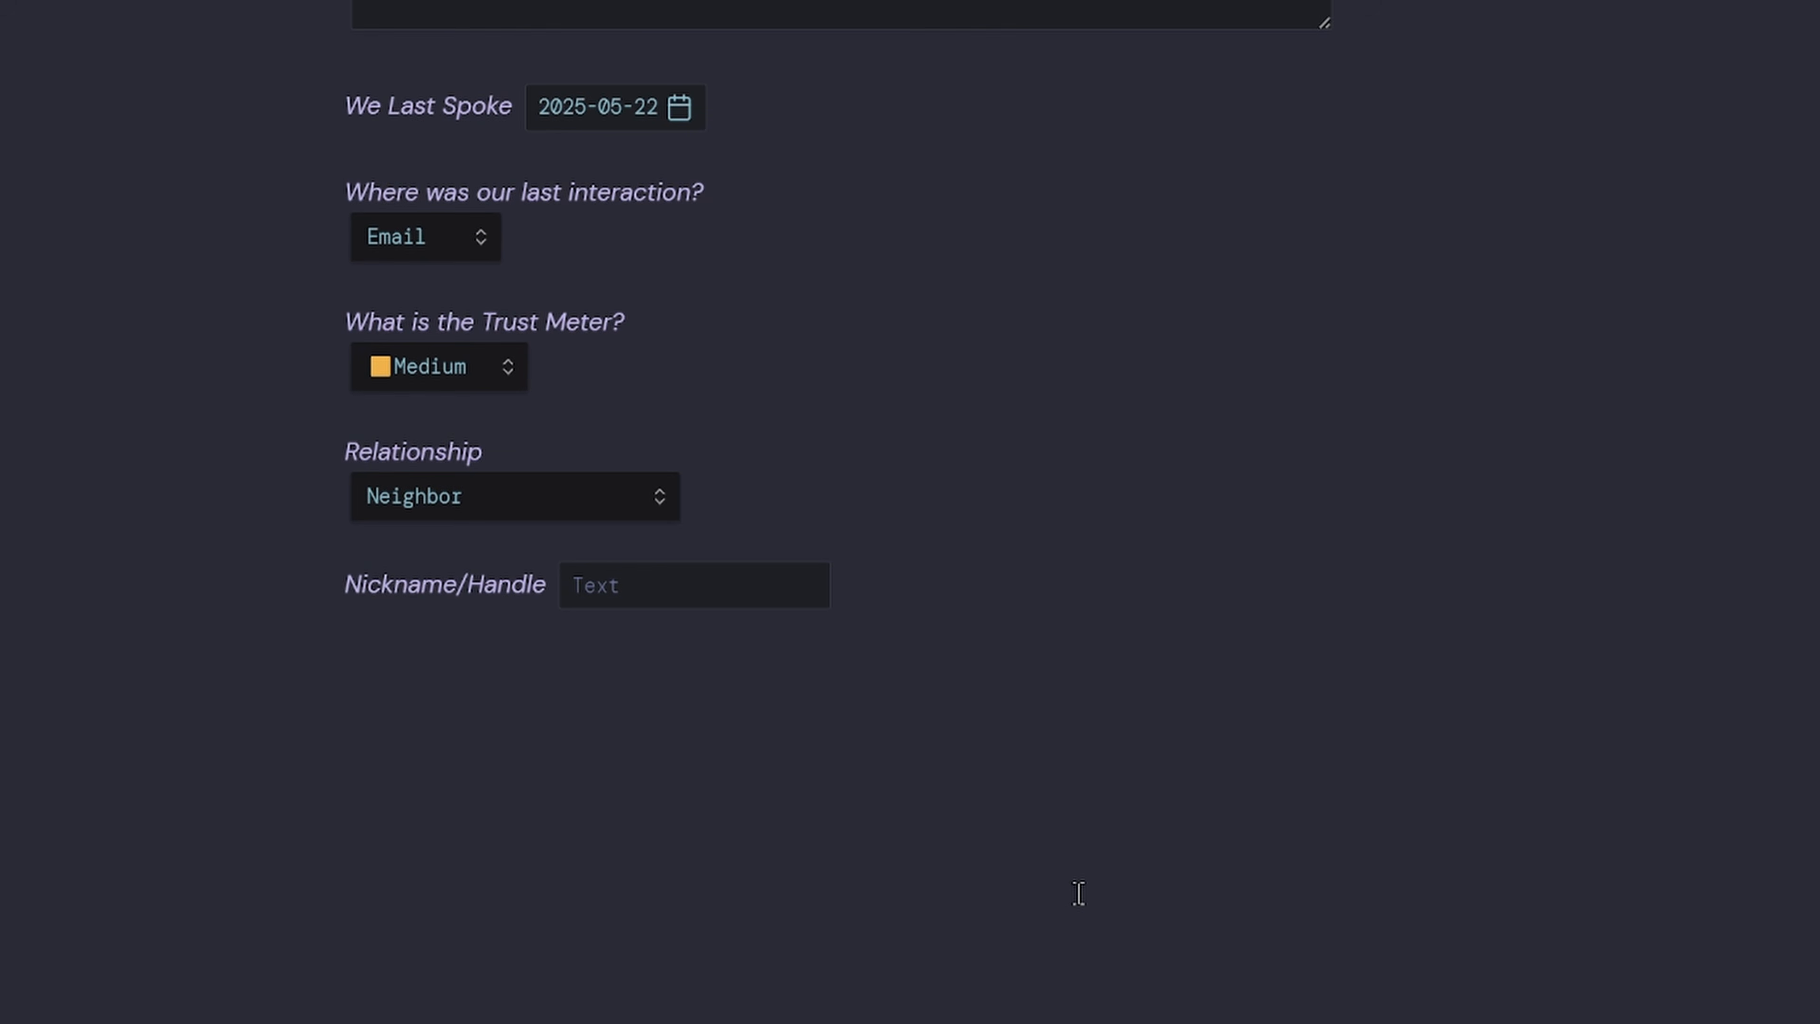
Type a Logs heading with a meta-bind-embed block linking [[Metabind People Log Buttons]].
scroll(1211, 1000, "down", 4)
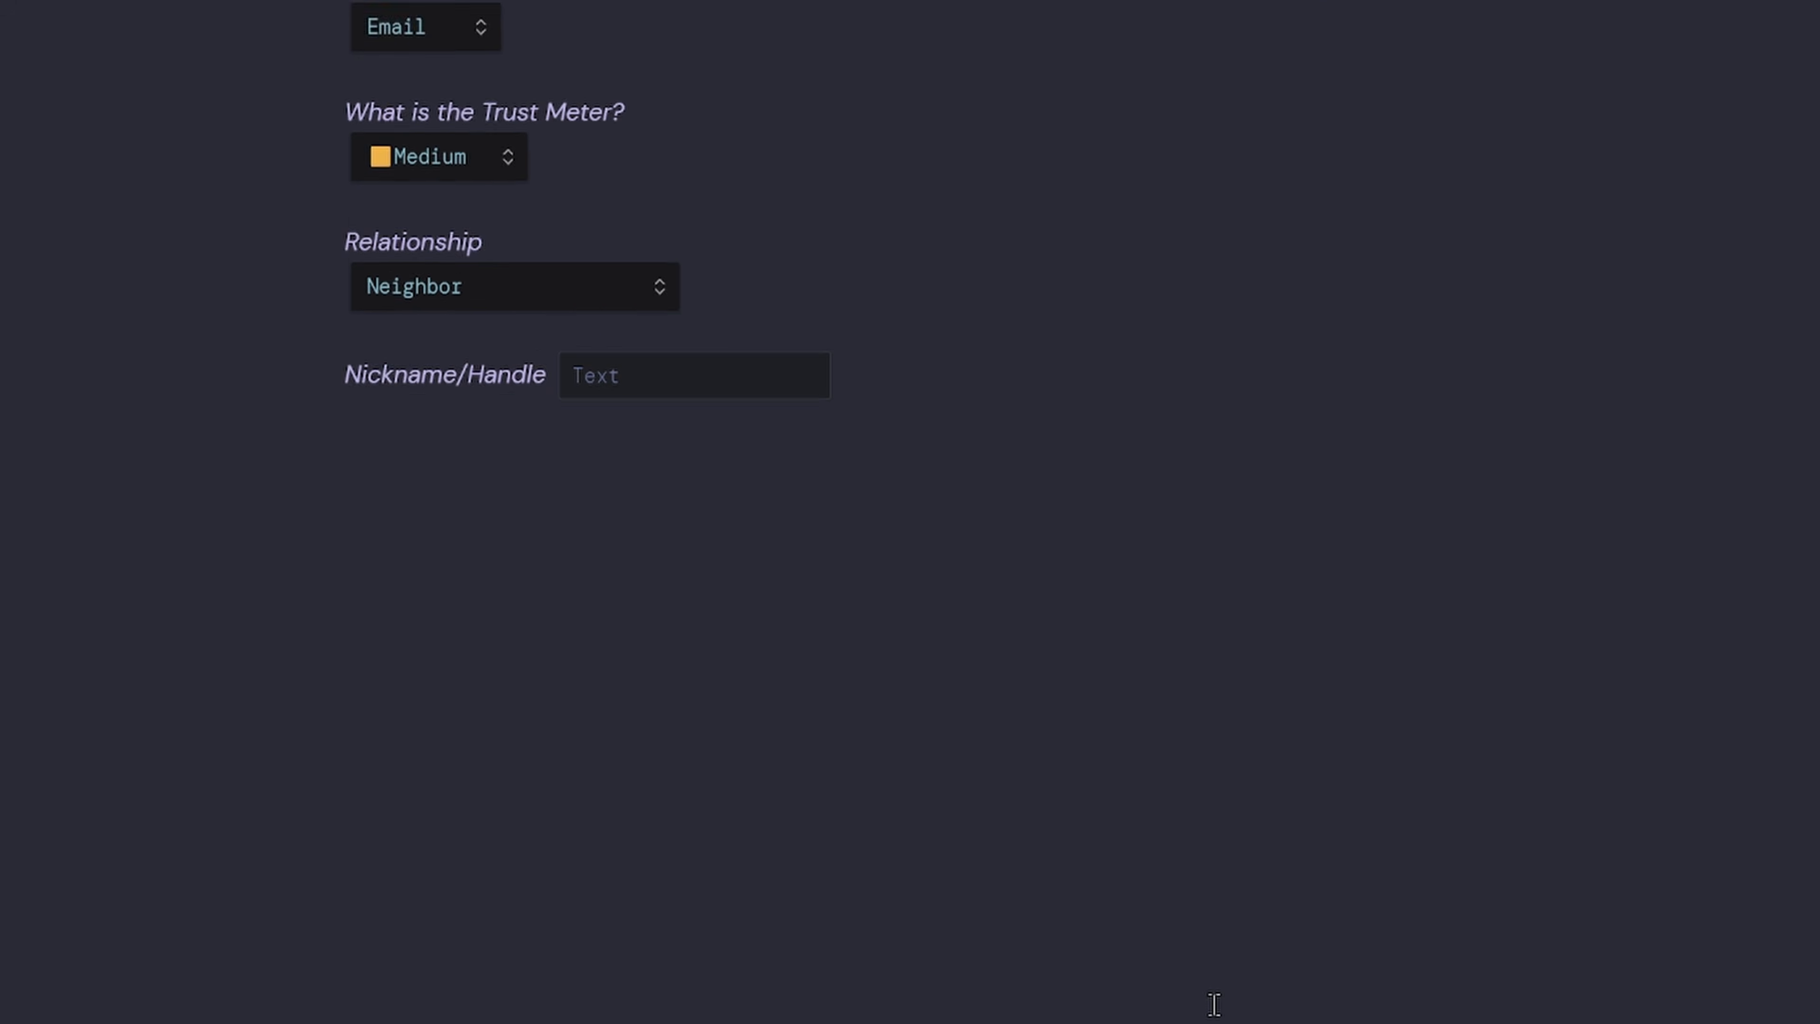
type("###### Logs")
key("Return")
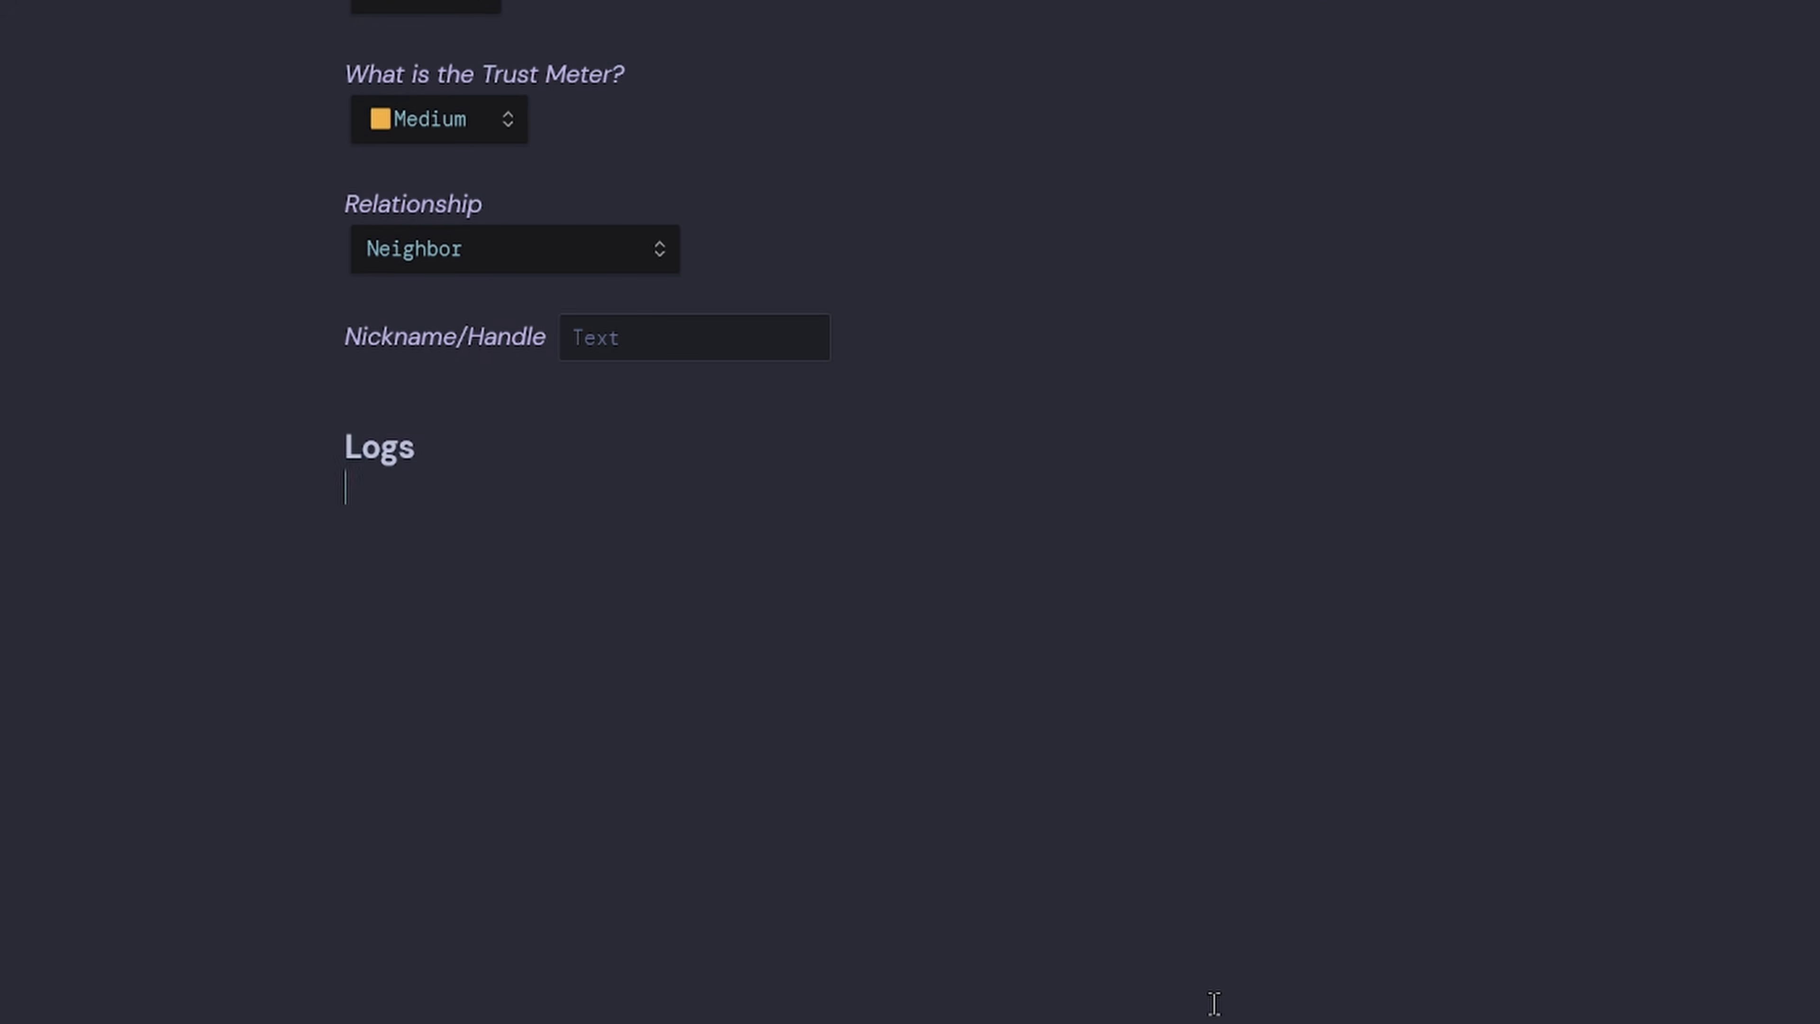
type("```me")
type("ta-")
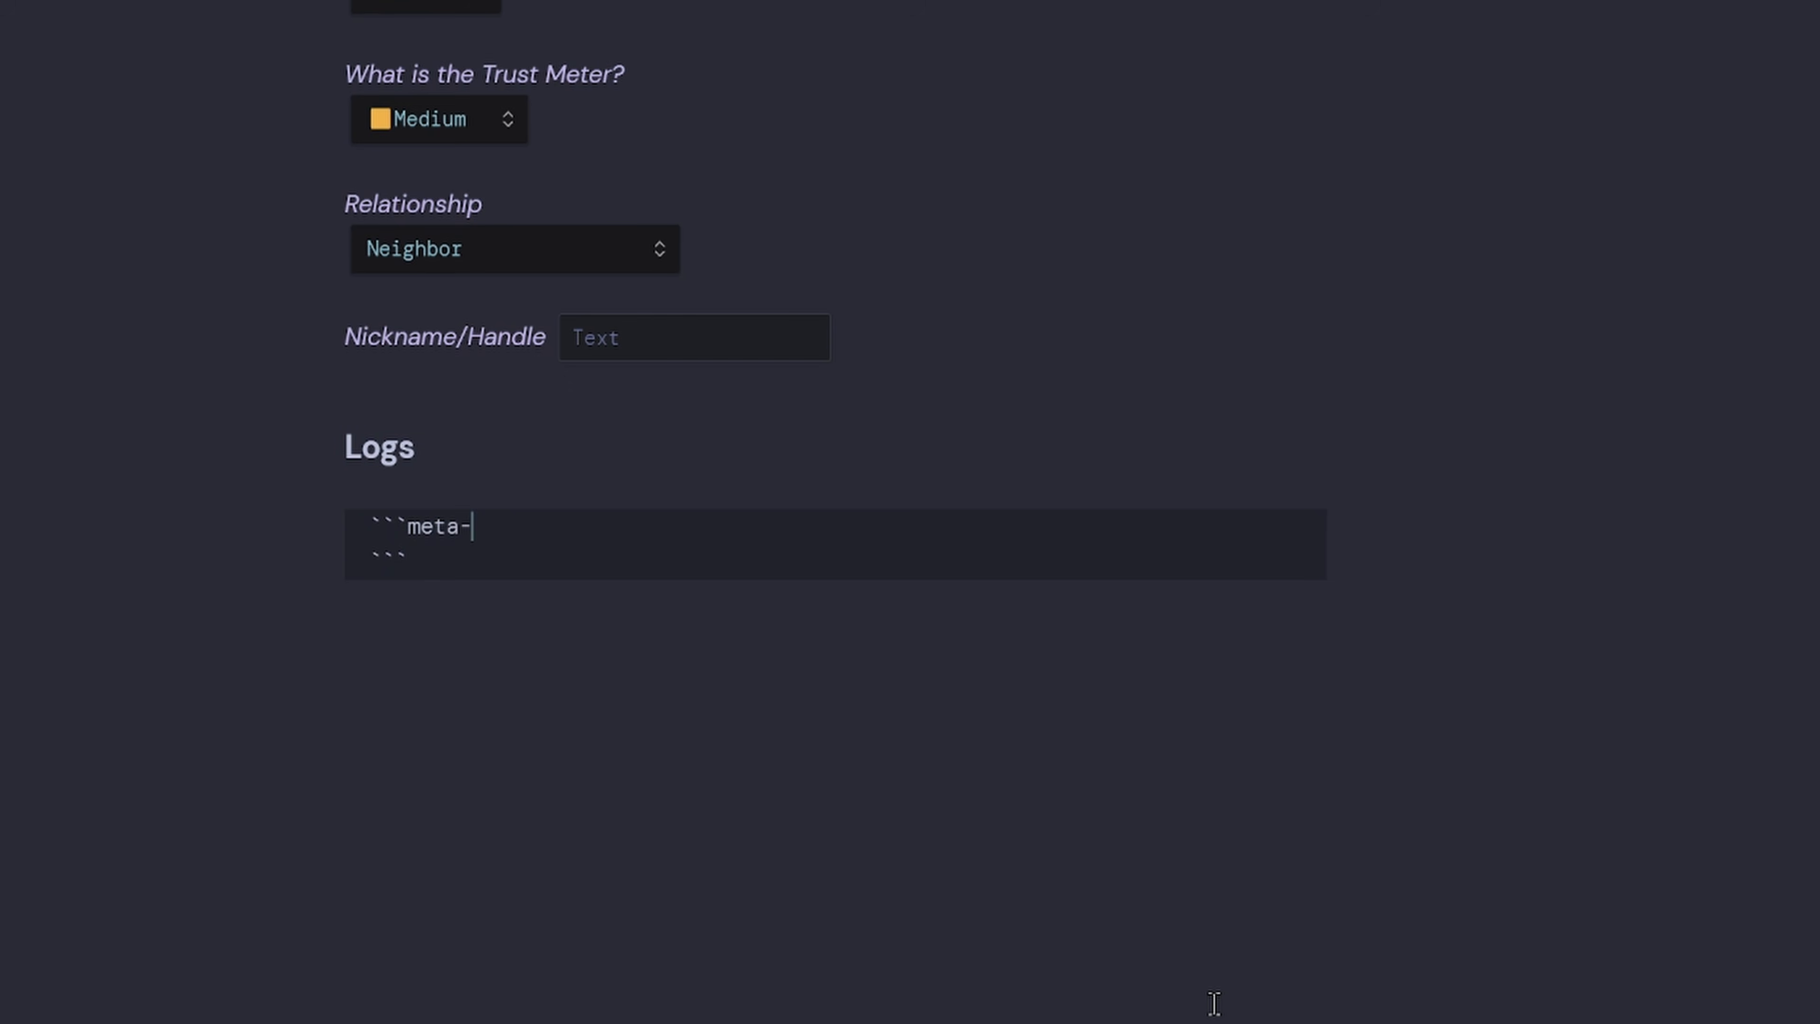
type("bind-embed")
key("Return")
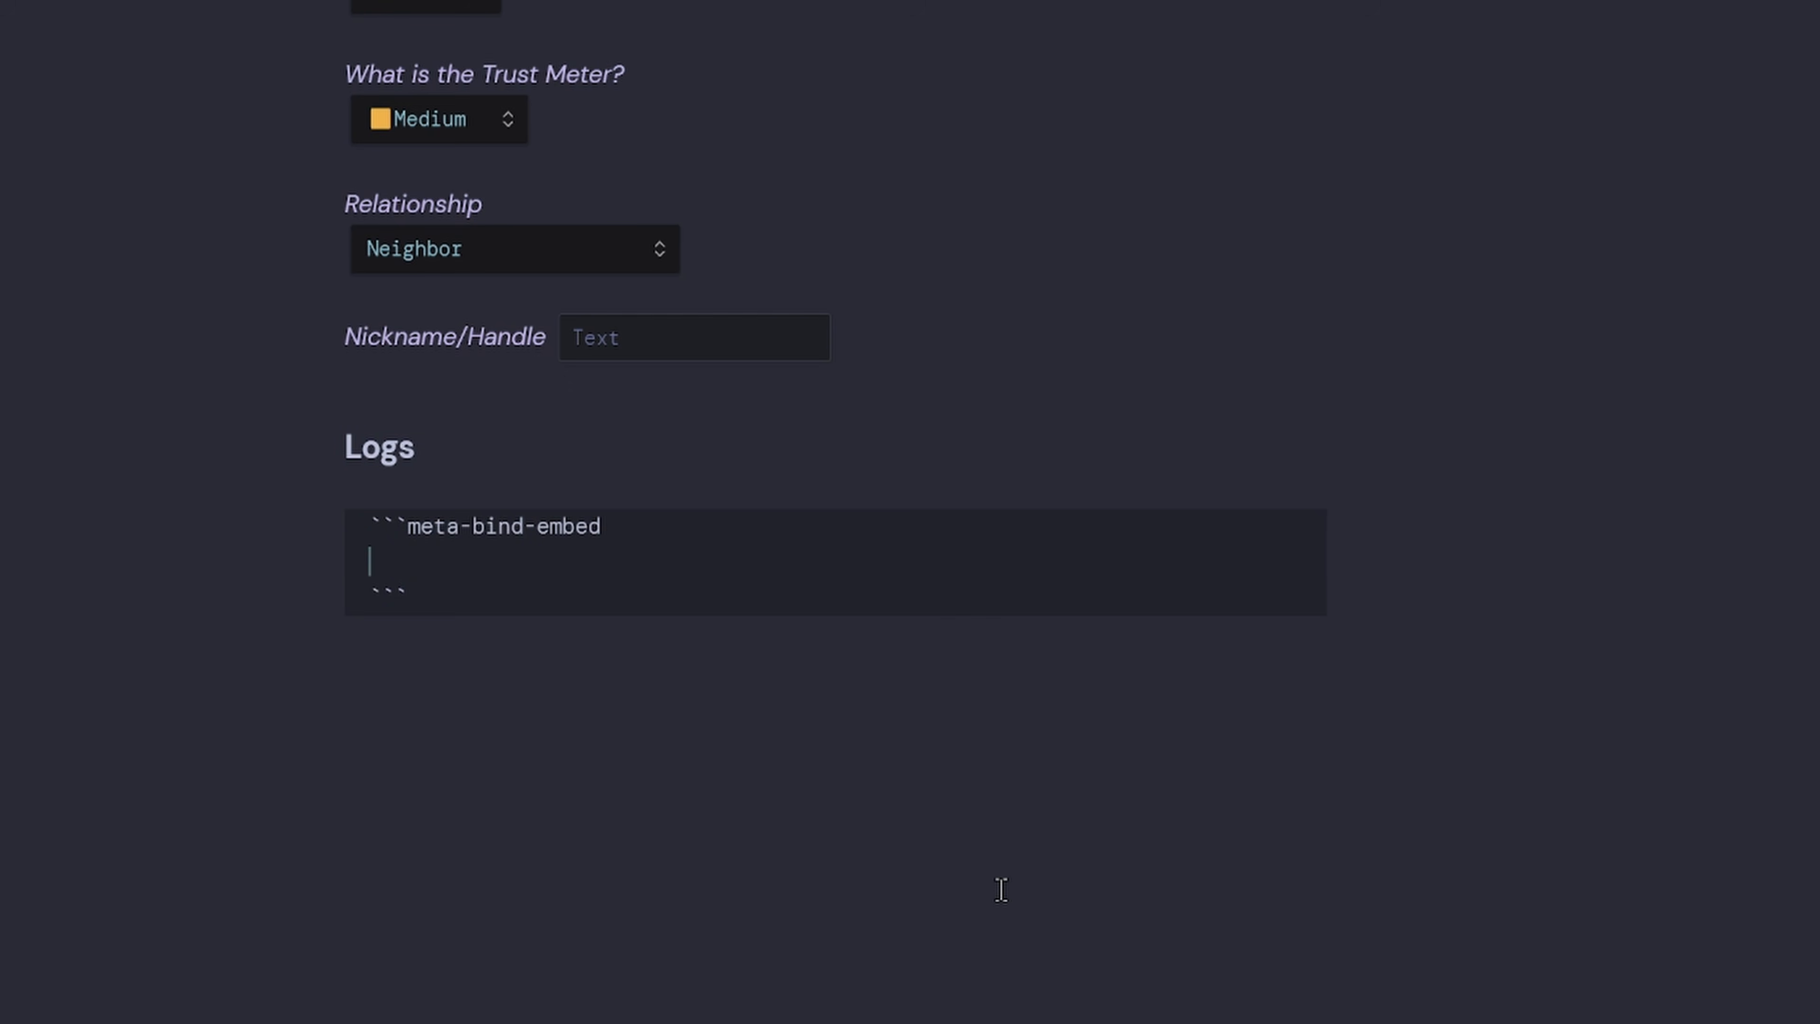
type("[[")
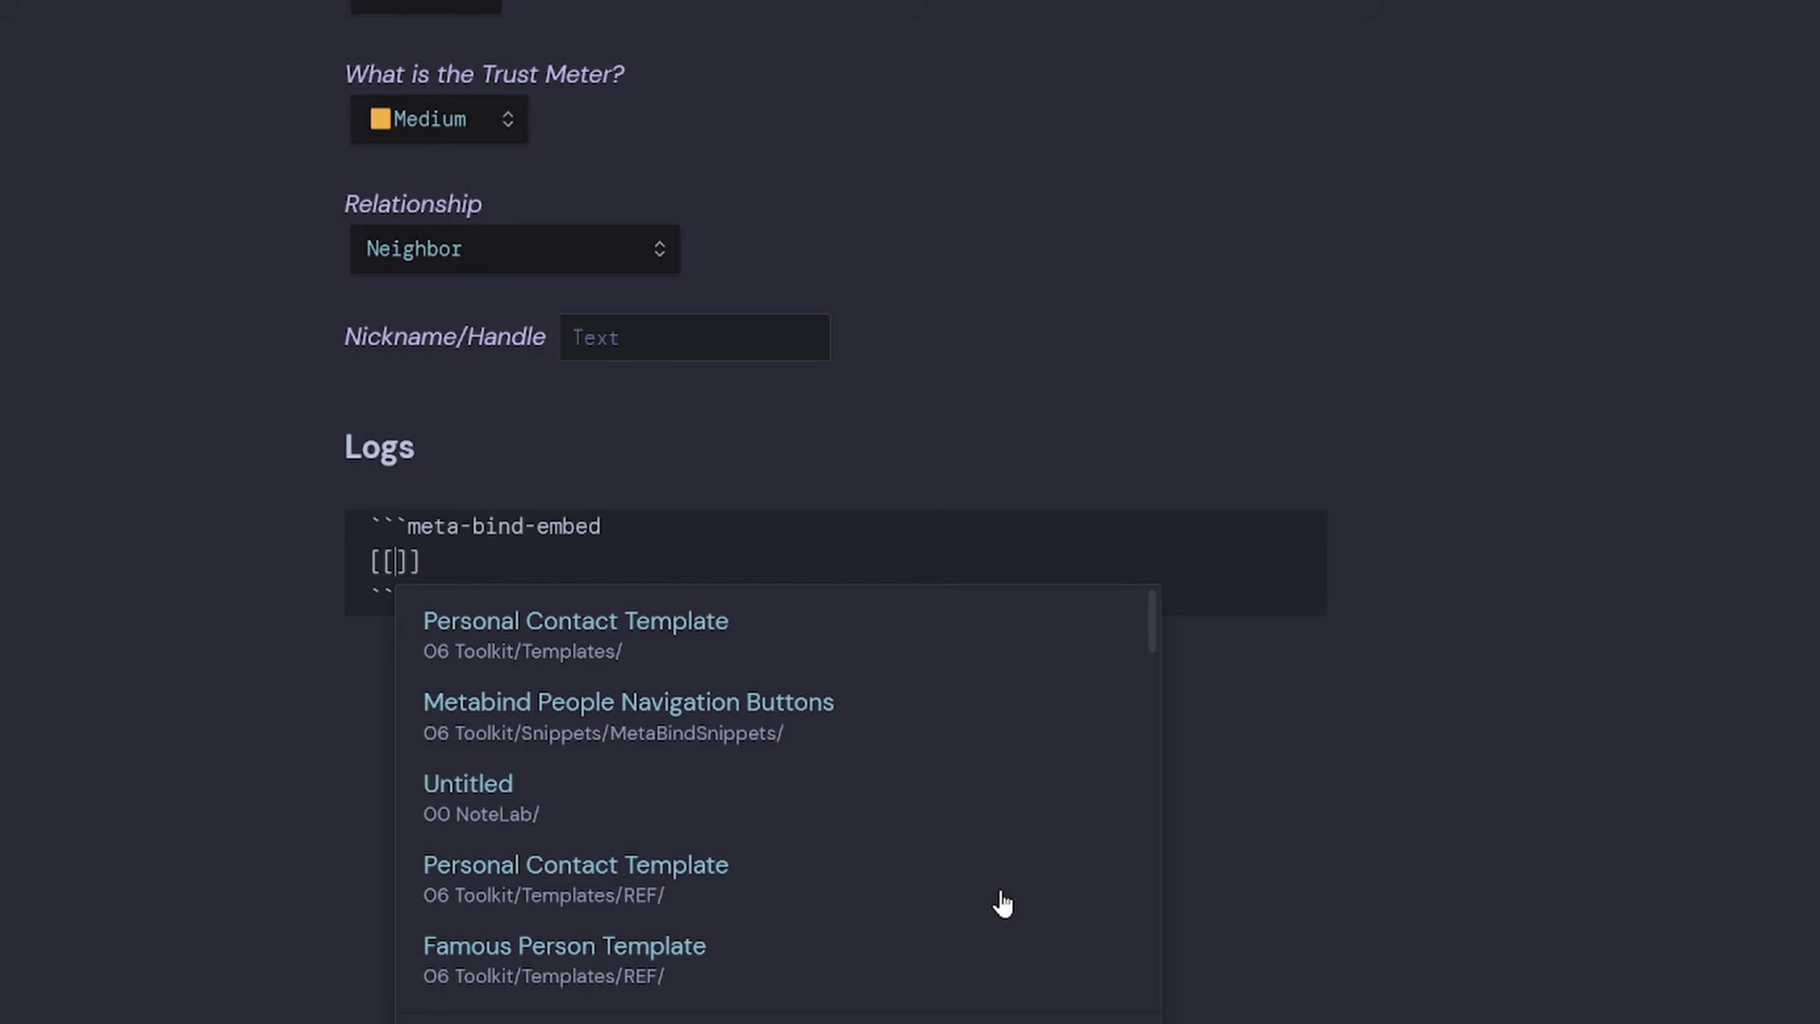
type("Metabind ")
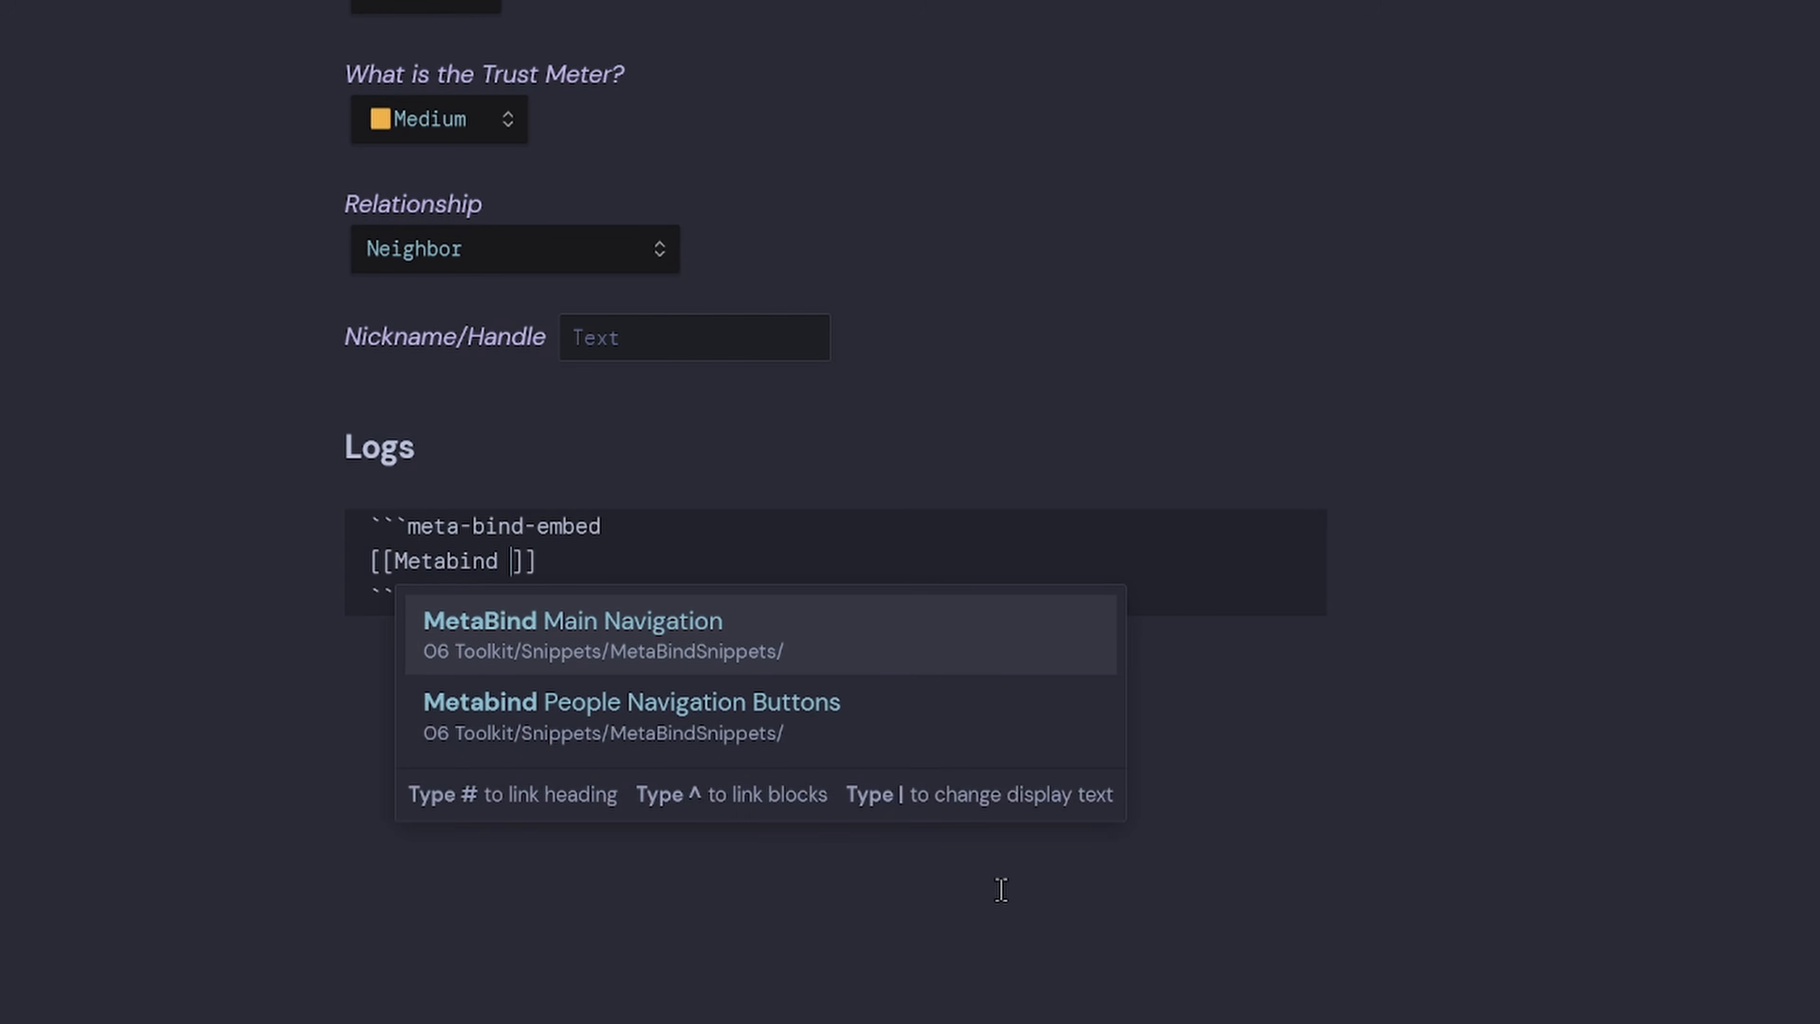
type("People Log Buttons")
key("Escape")
left_click_drag(742, 561, 396, 562)
key("ctrl+c")
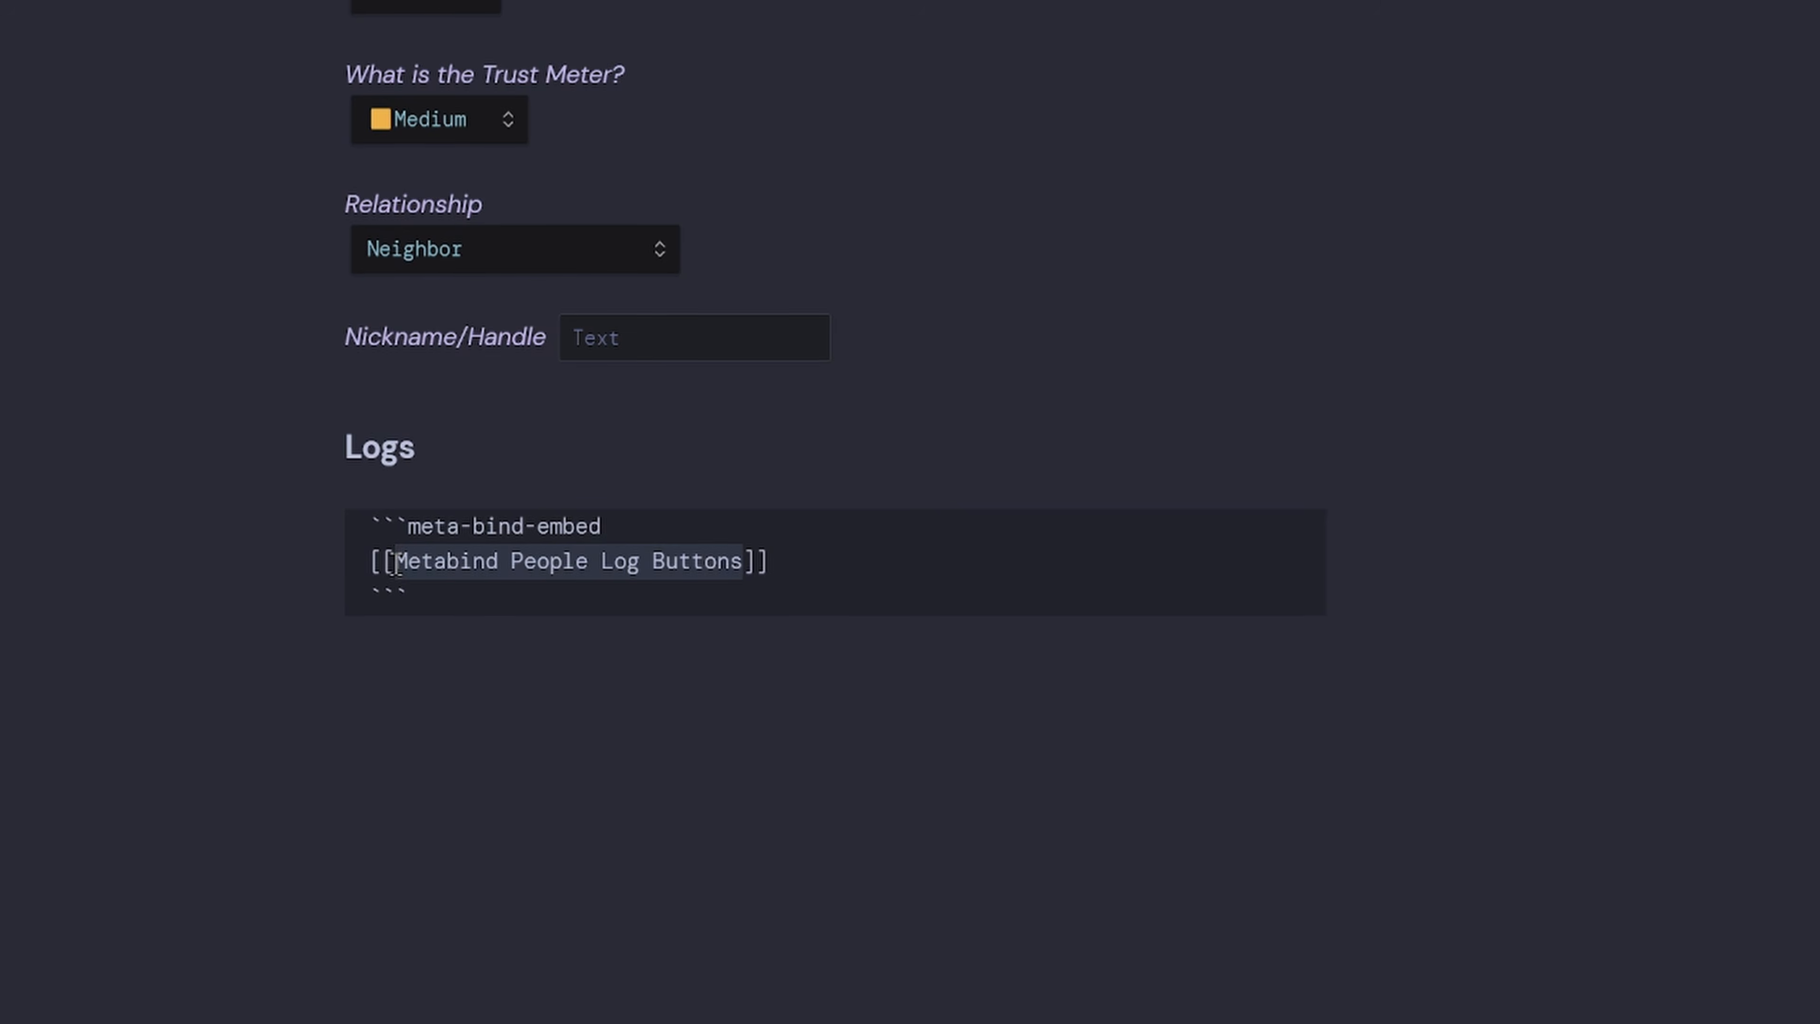
Create the Metabind People Log Buttons note in MetaBindSnippets, then go back.
right_click(136, 336)
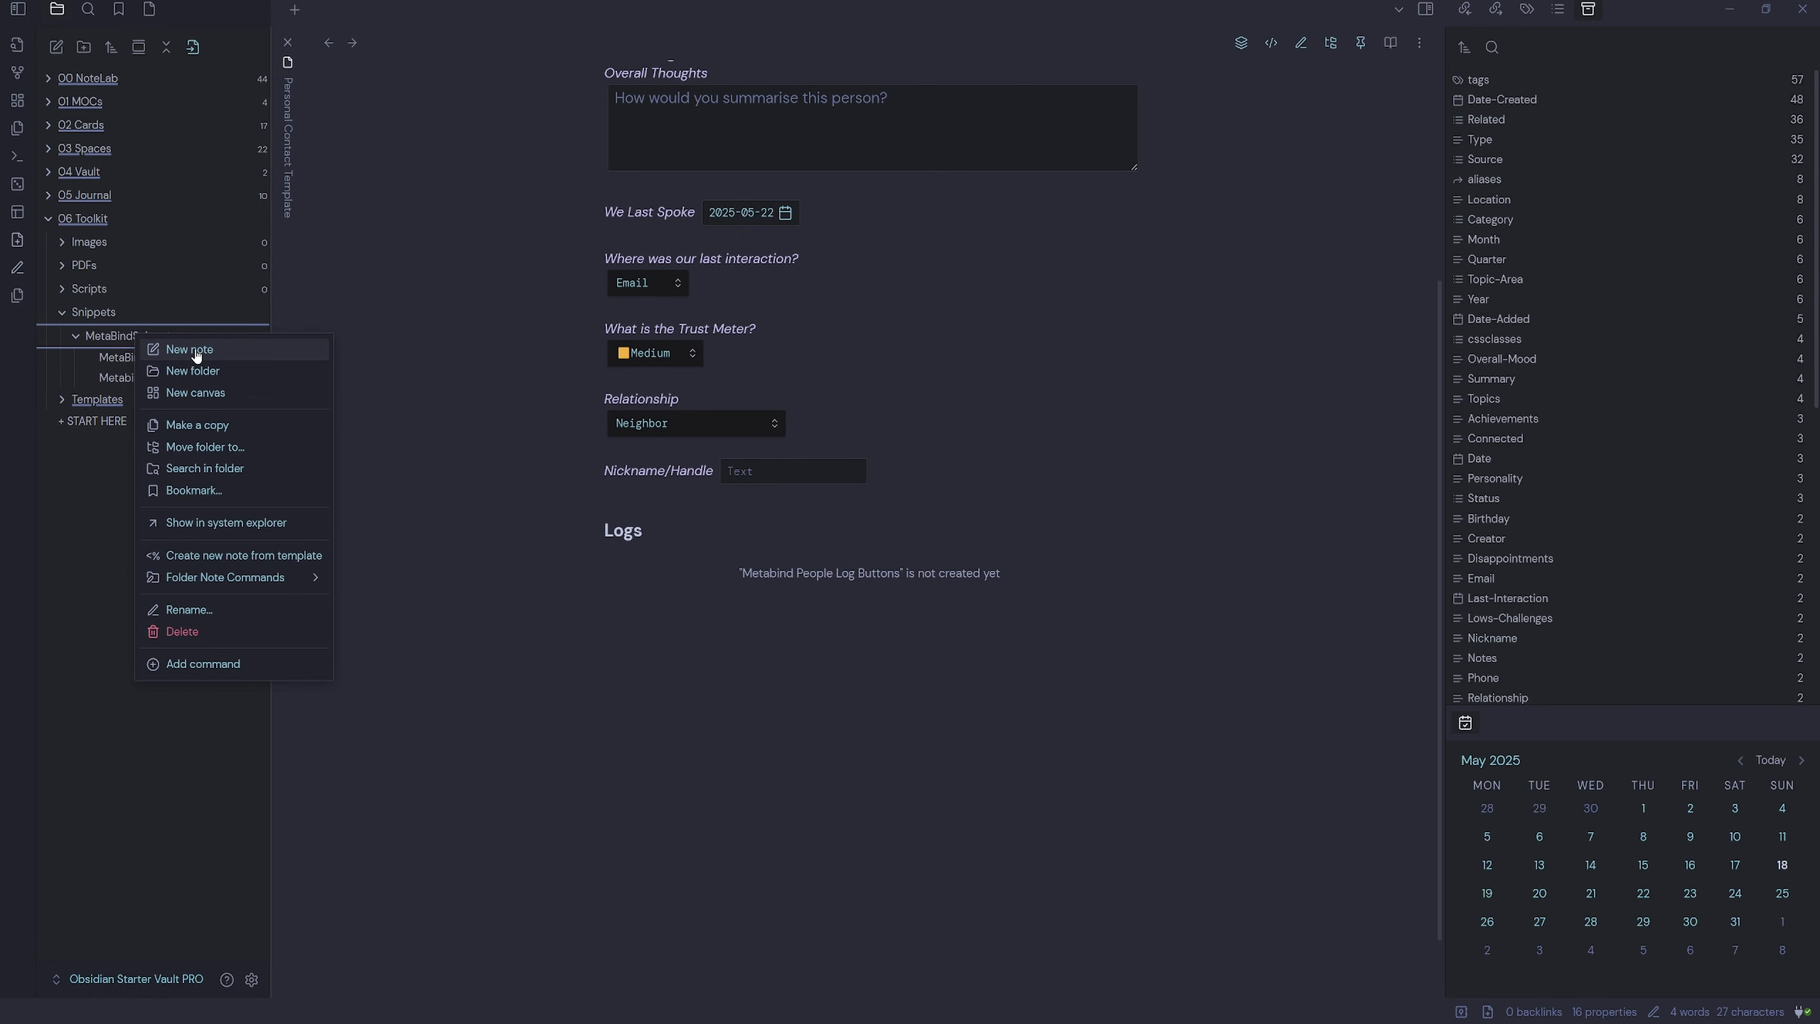
left_click(196, 354)
key("ctrl+v")
key("Return")
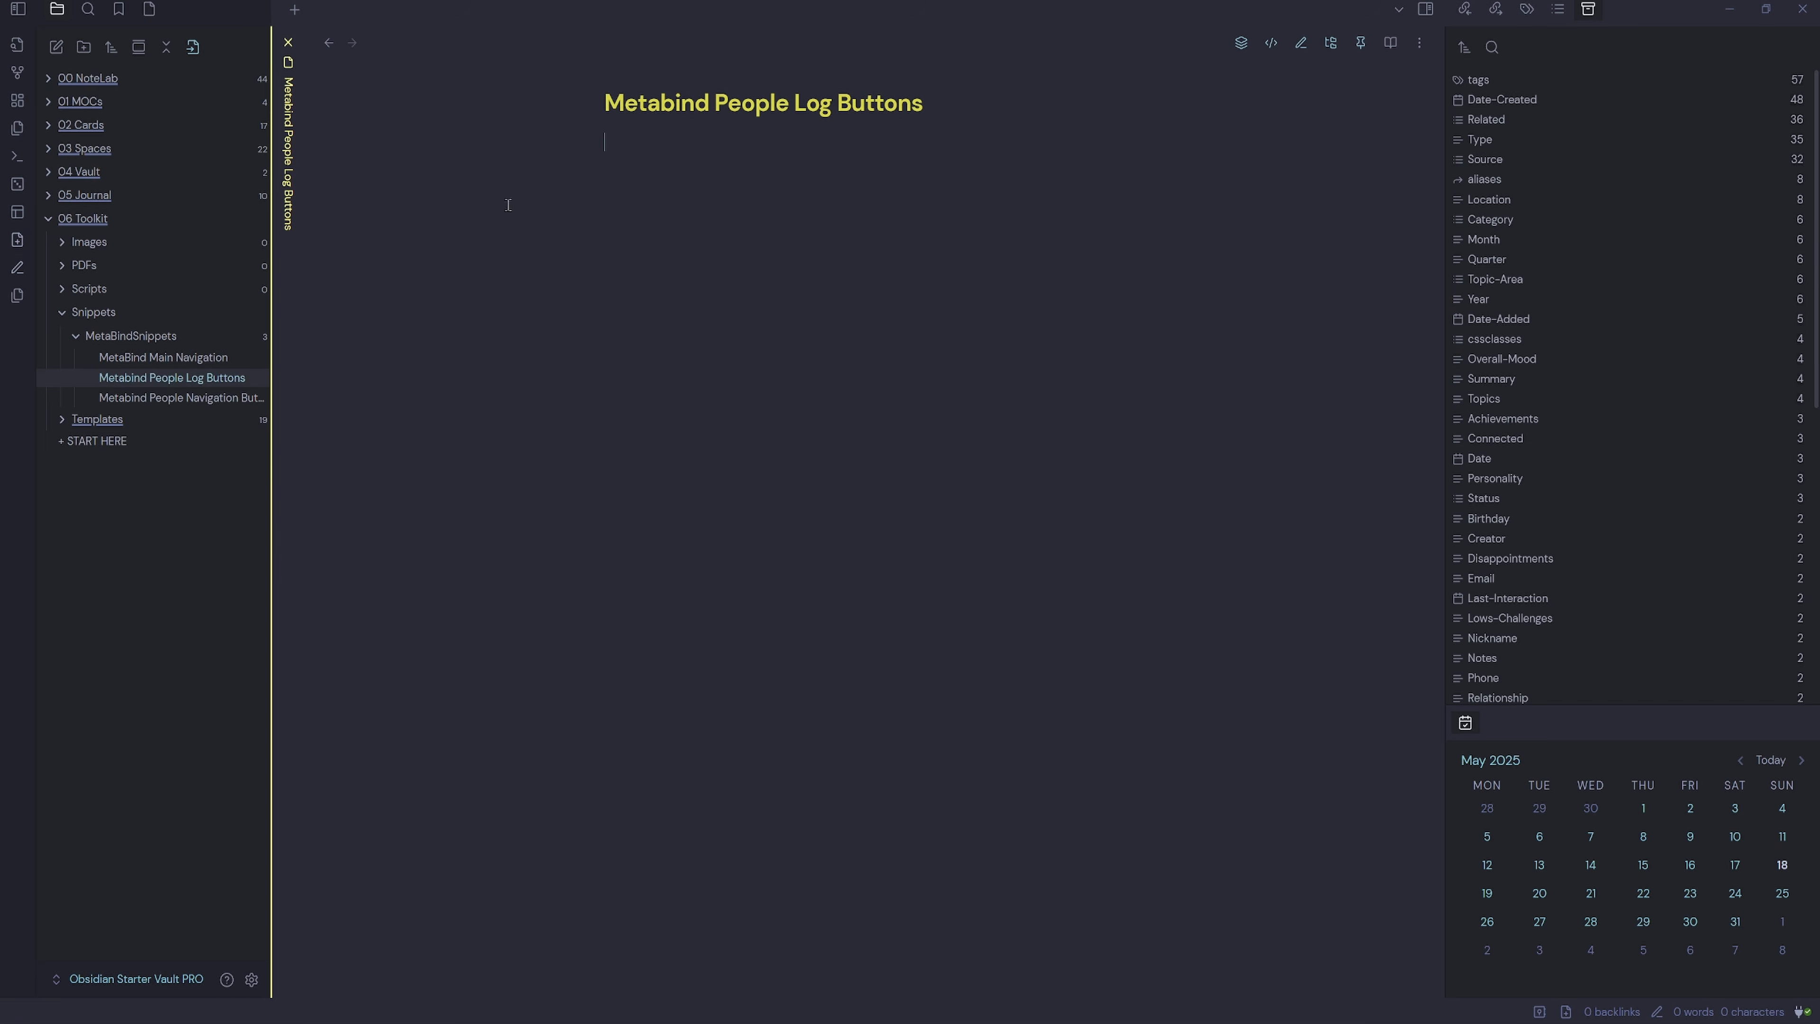
left_click(327, 57)
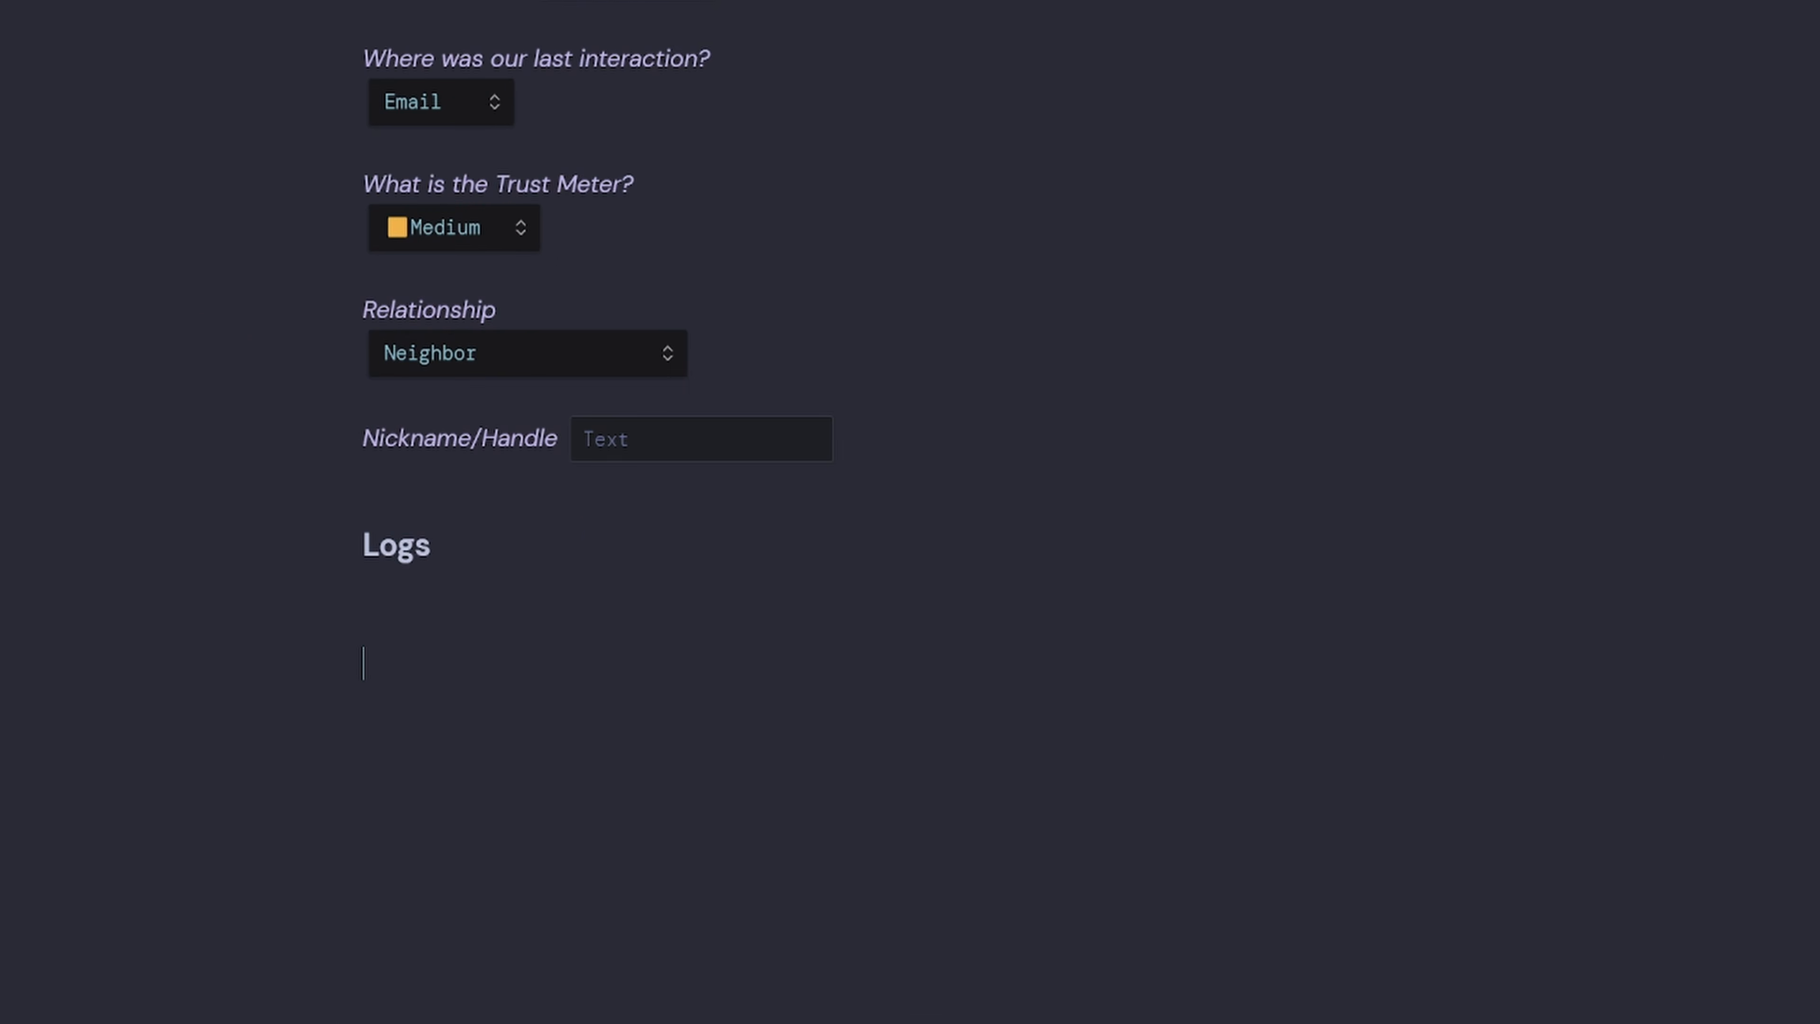
Add a ### Interactions heading with a speech-bubble emoji.
key("ctrl+e")
scroll(748, 797, "down", 10)
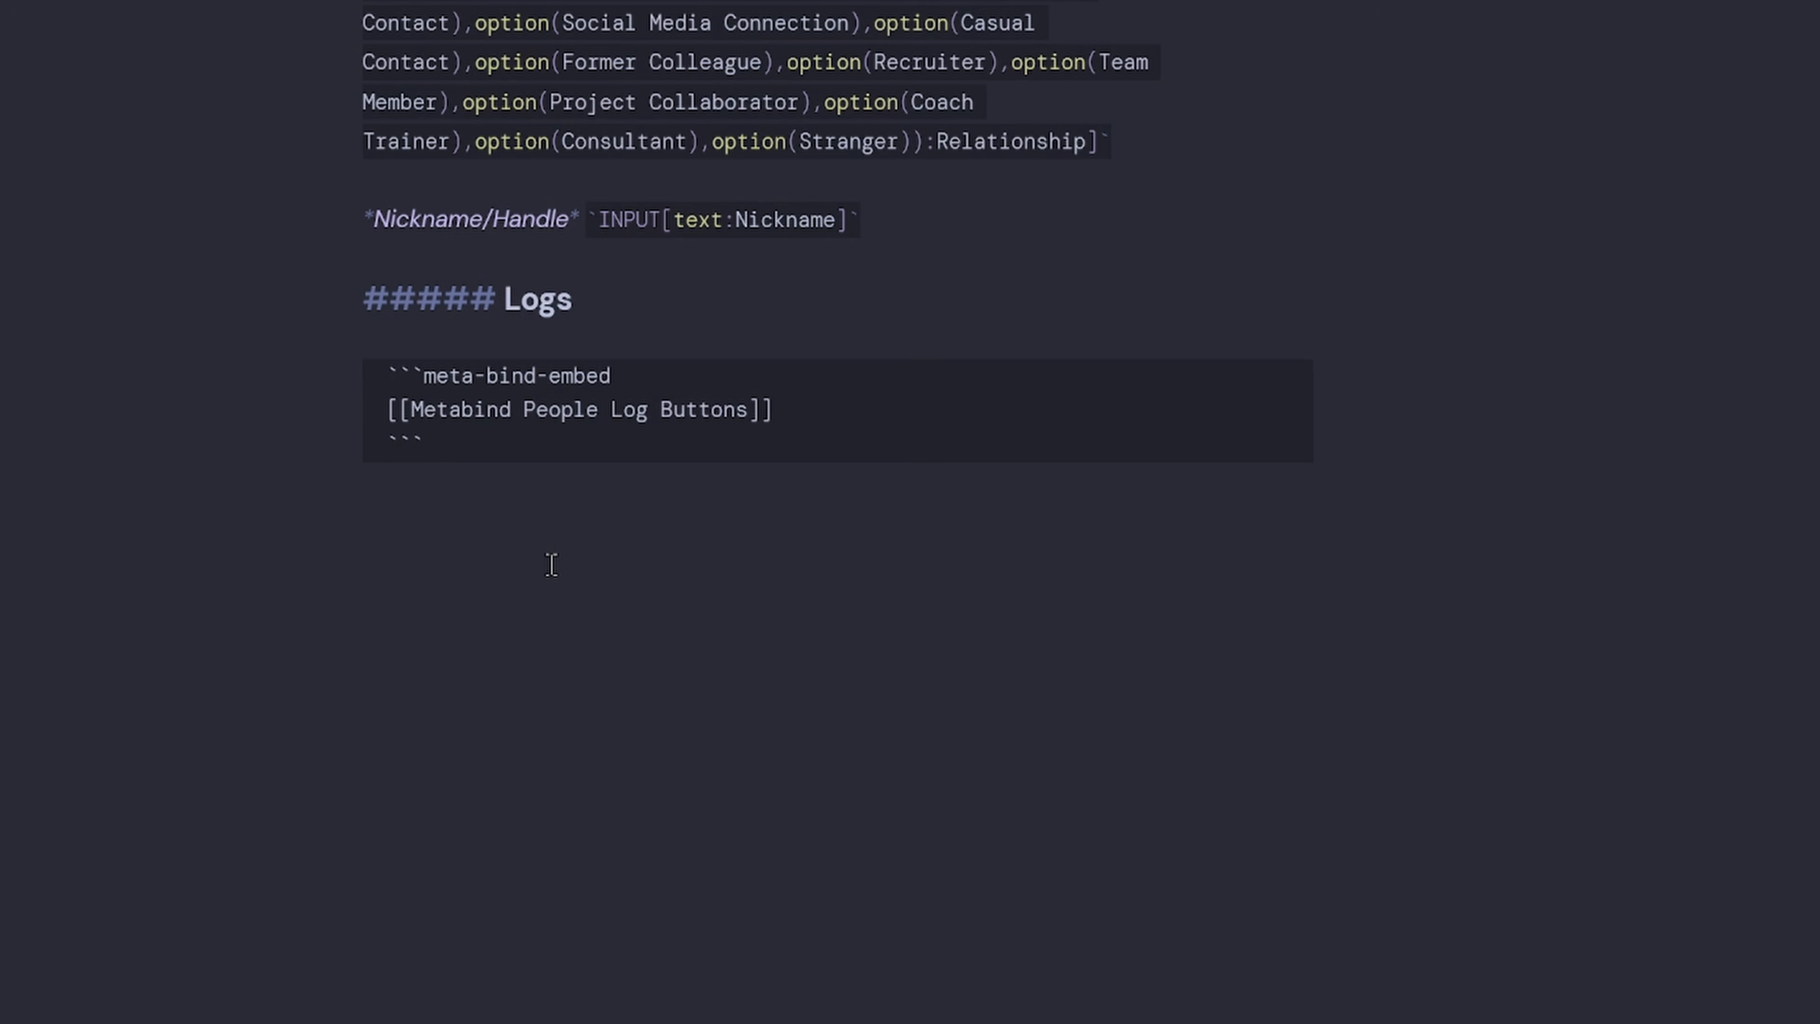
type("###")
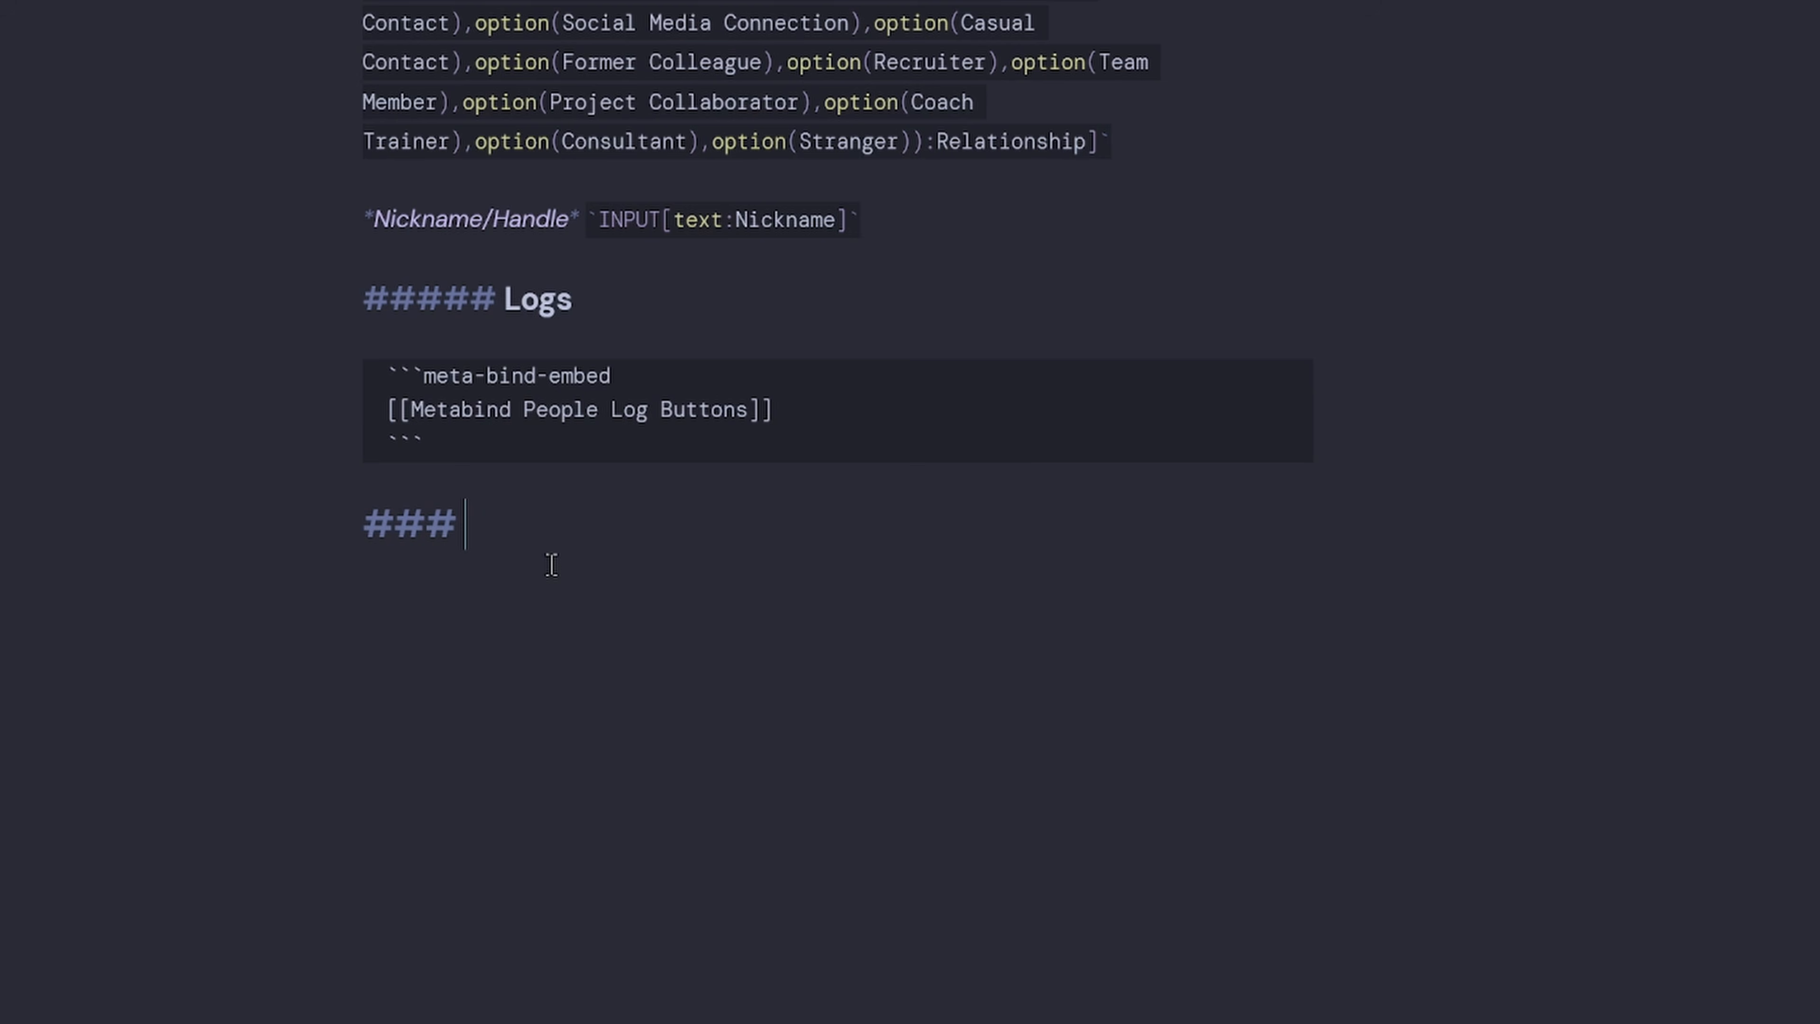
key("super+period")
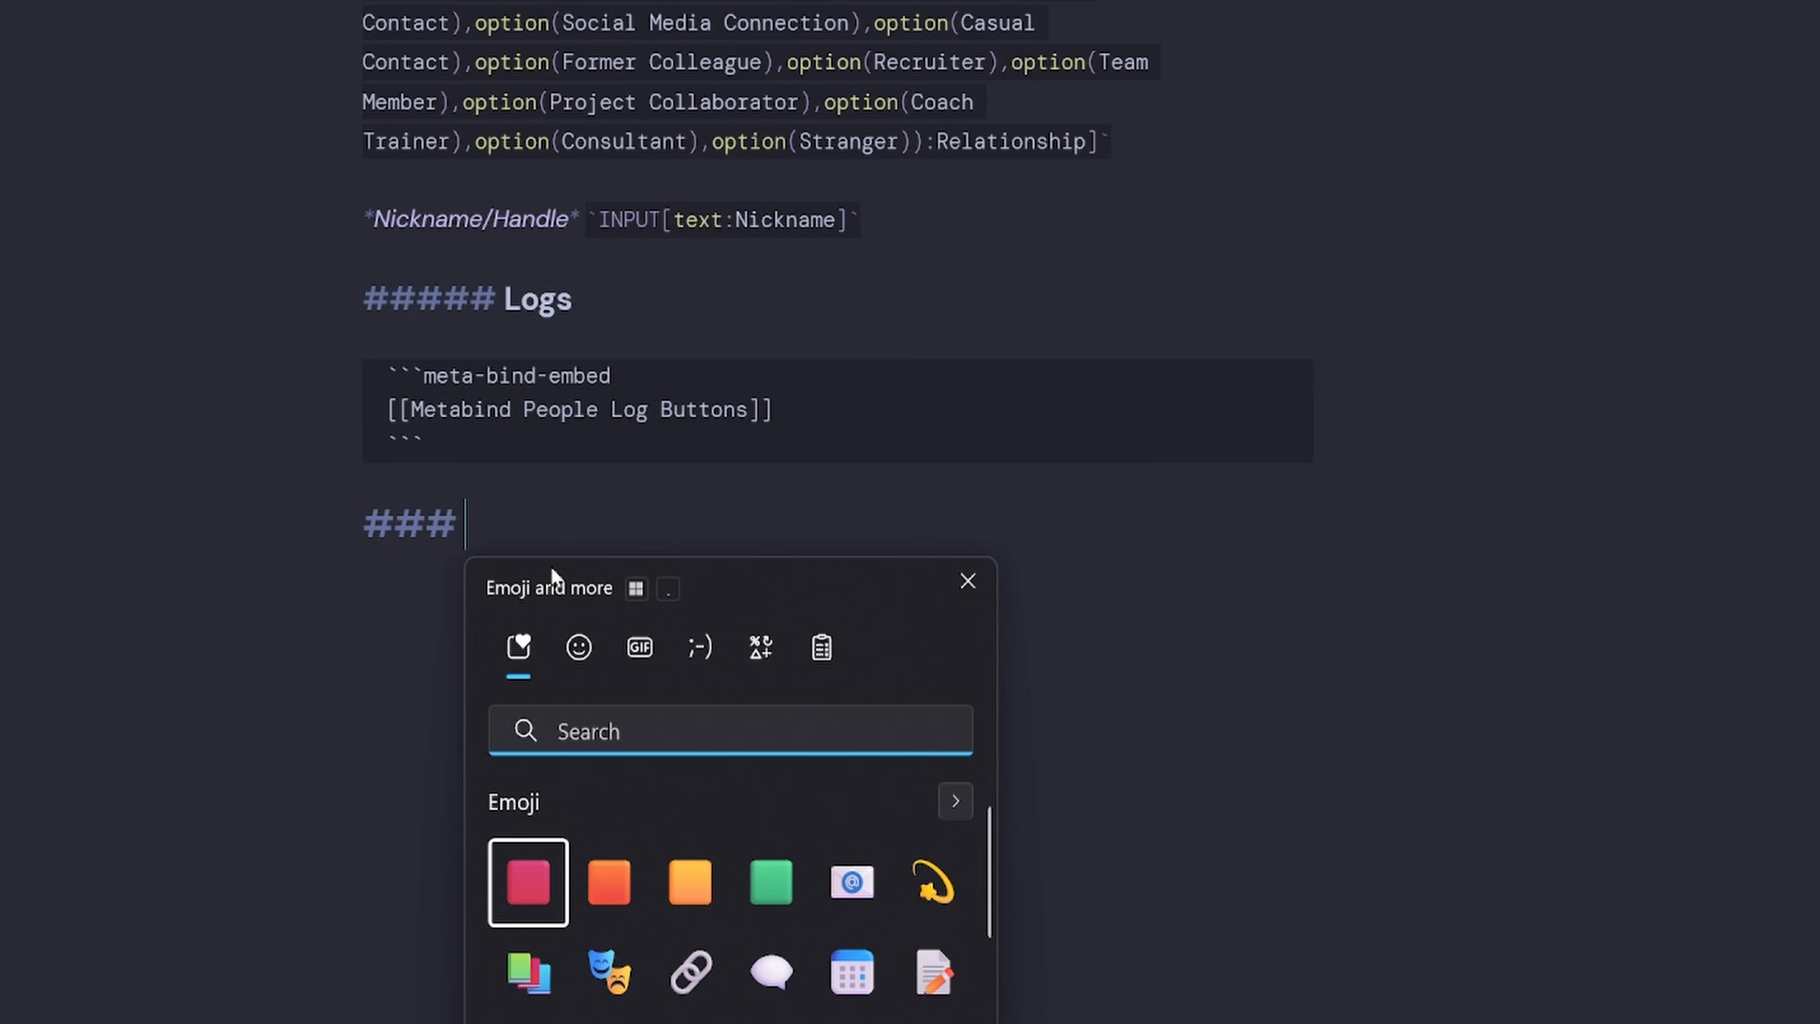
type("spee")
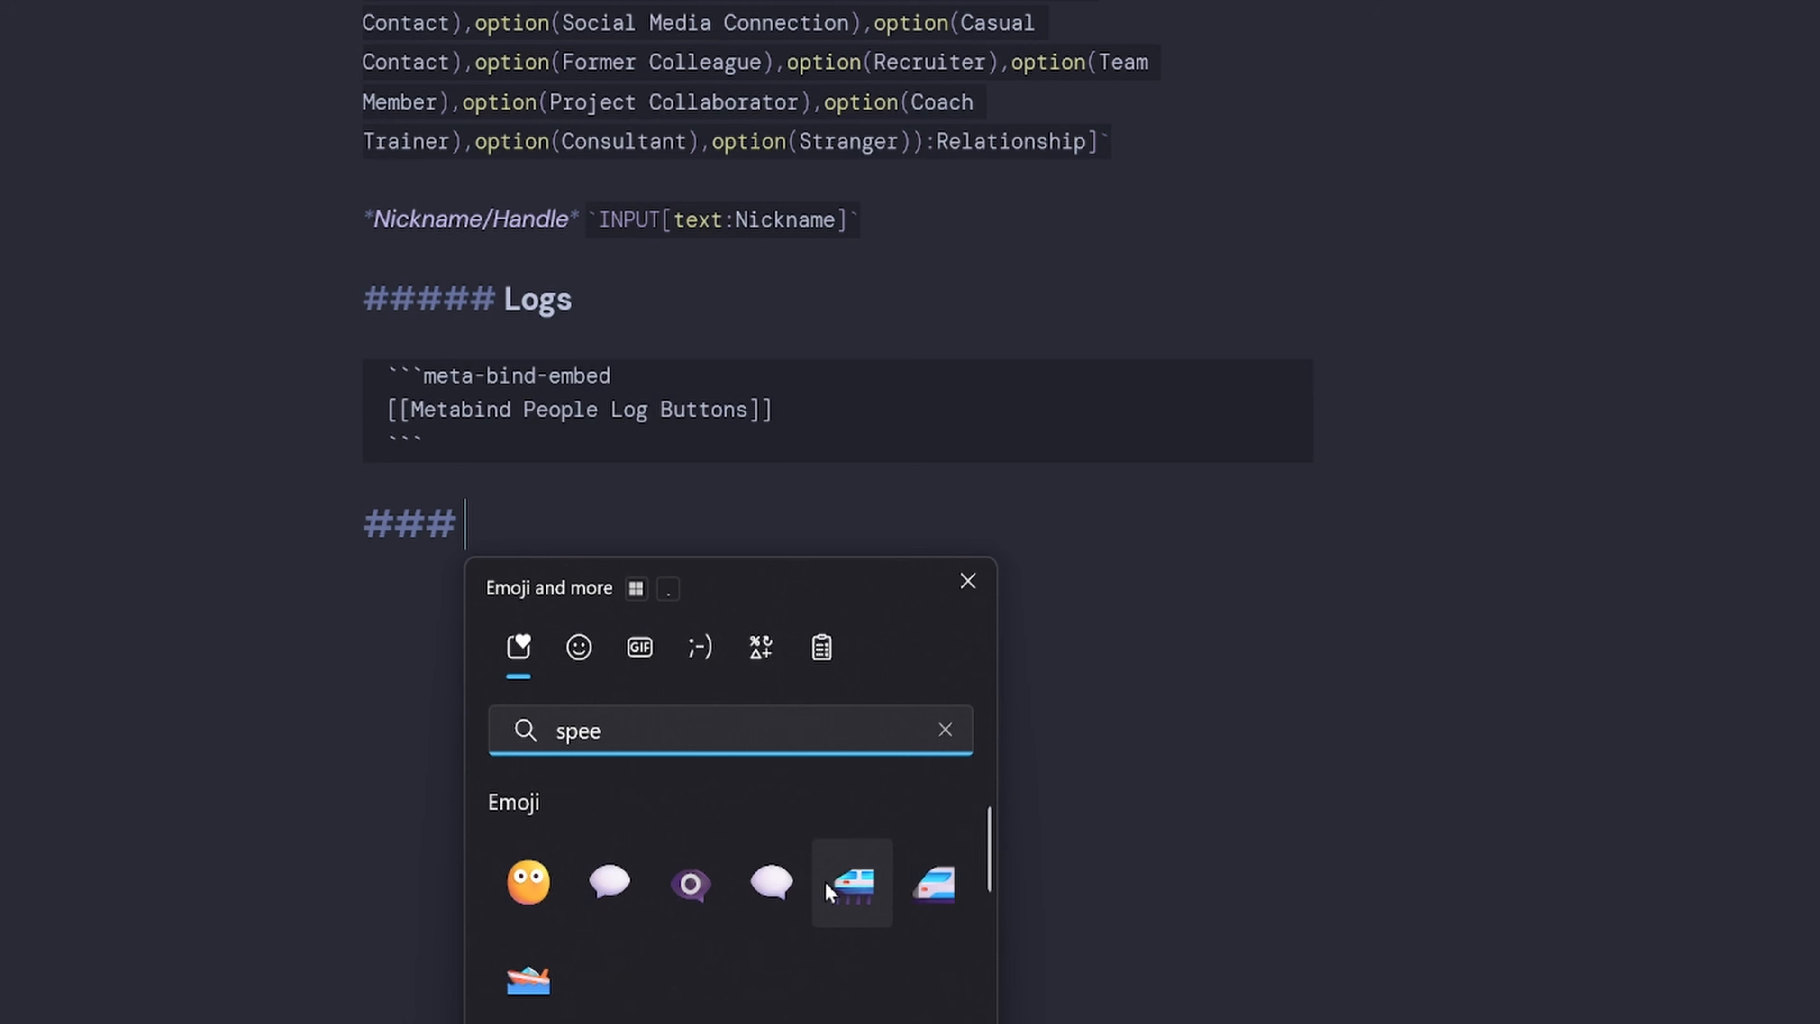
left_click(782, 885)
type("Interactions")
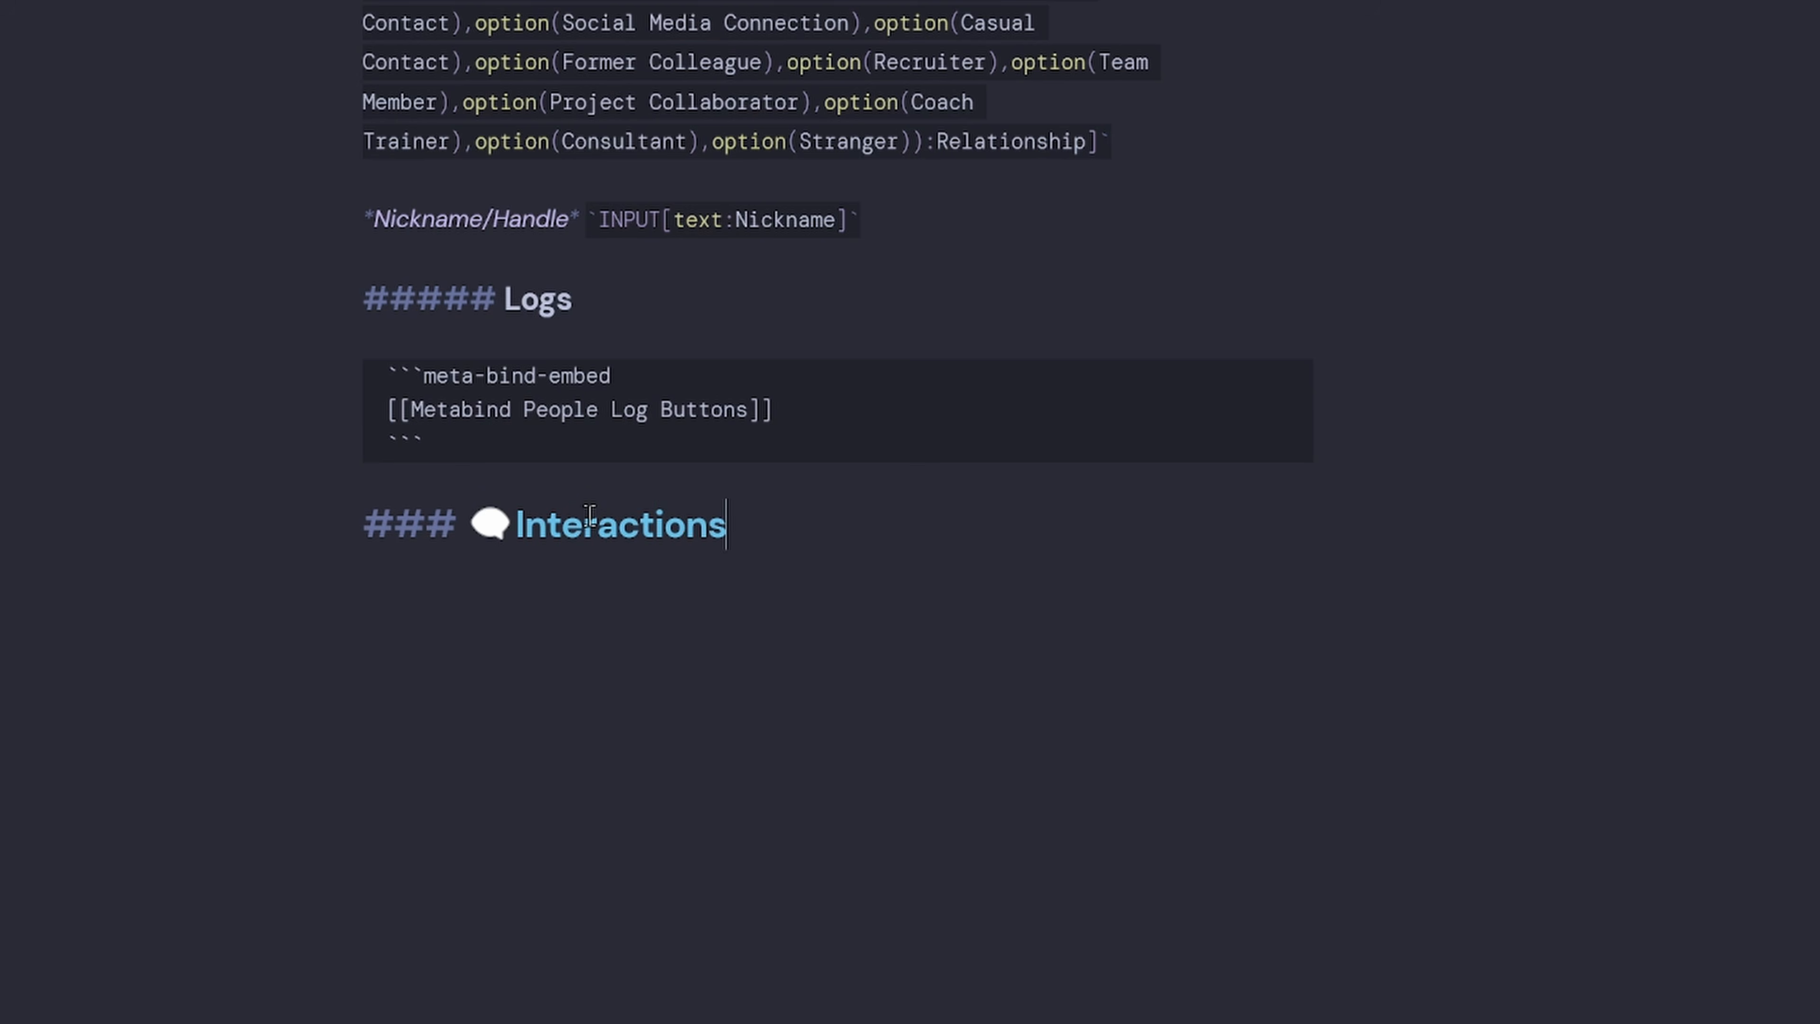
key("Return")
Type a ### Memorable Moments heading and insert ✨ before its title.
type("-")
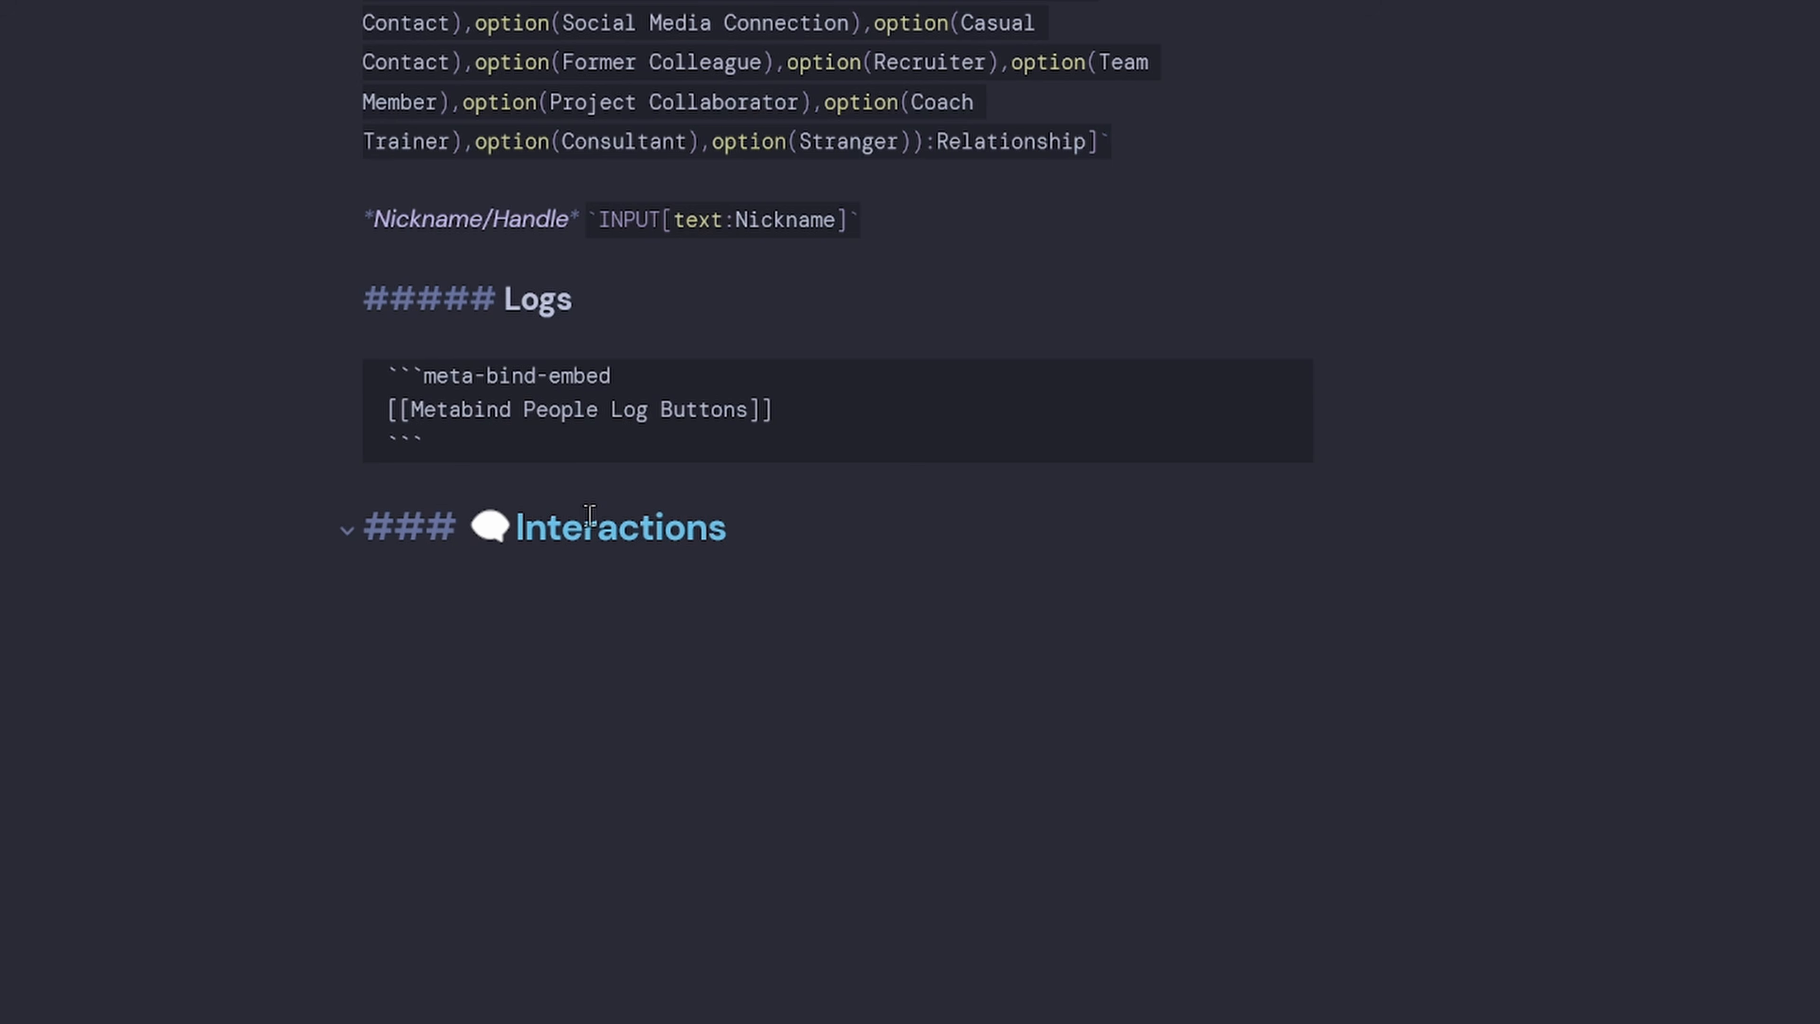
key("BackSpace")
type("### Memorable Mor")
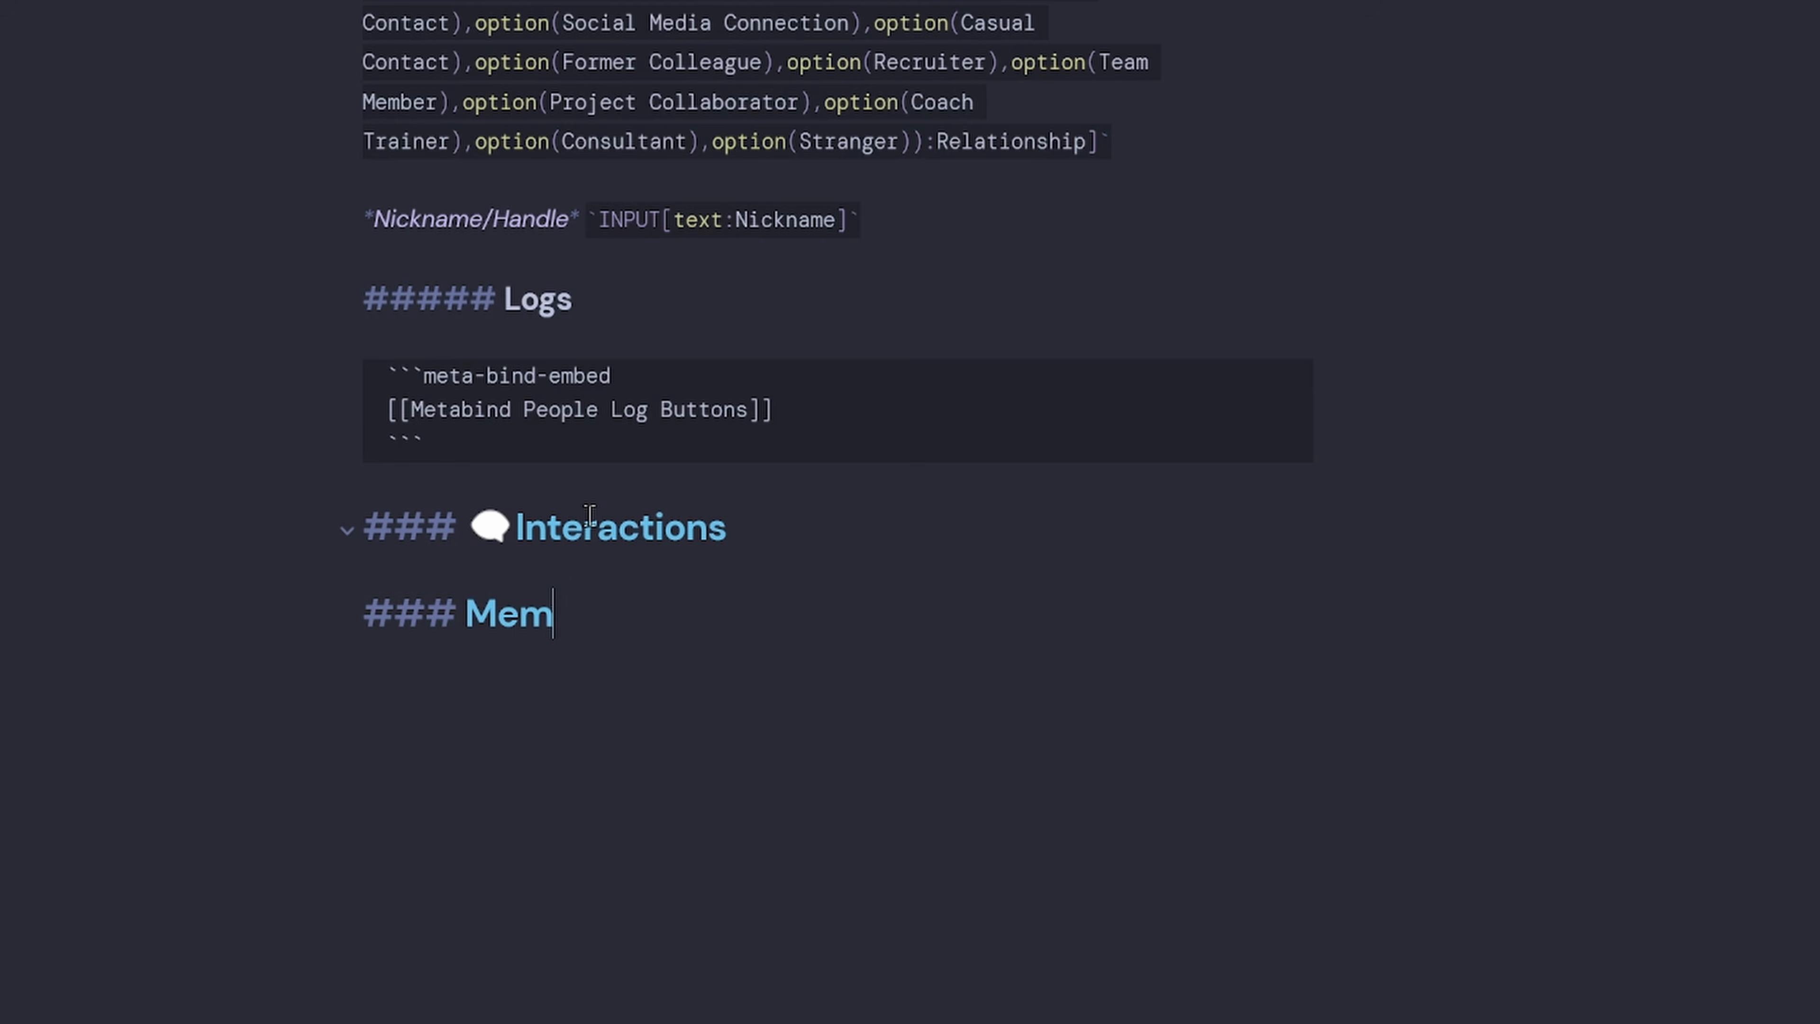
key("BackSpace")
type("ments")
key("ctrl+Left")
key("ctrl+Left")
key("ctrl+Left")
key("Right")
key("Right")
key("Right")
key("Right")
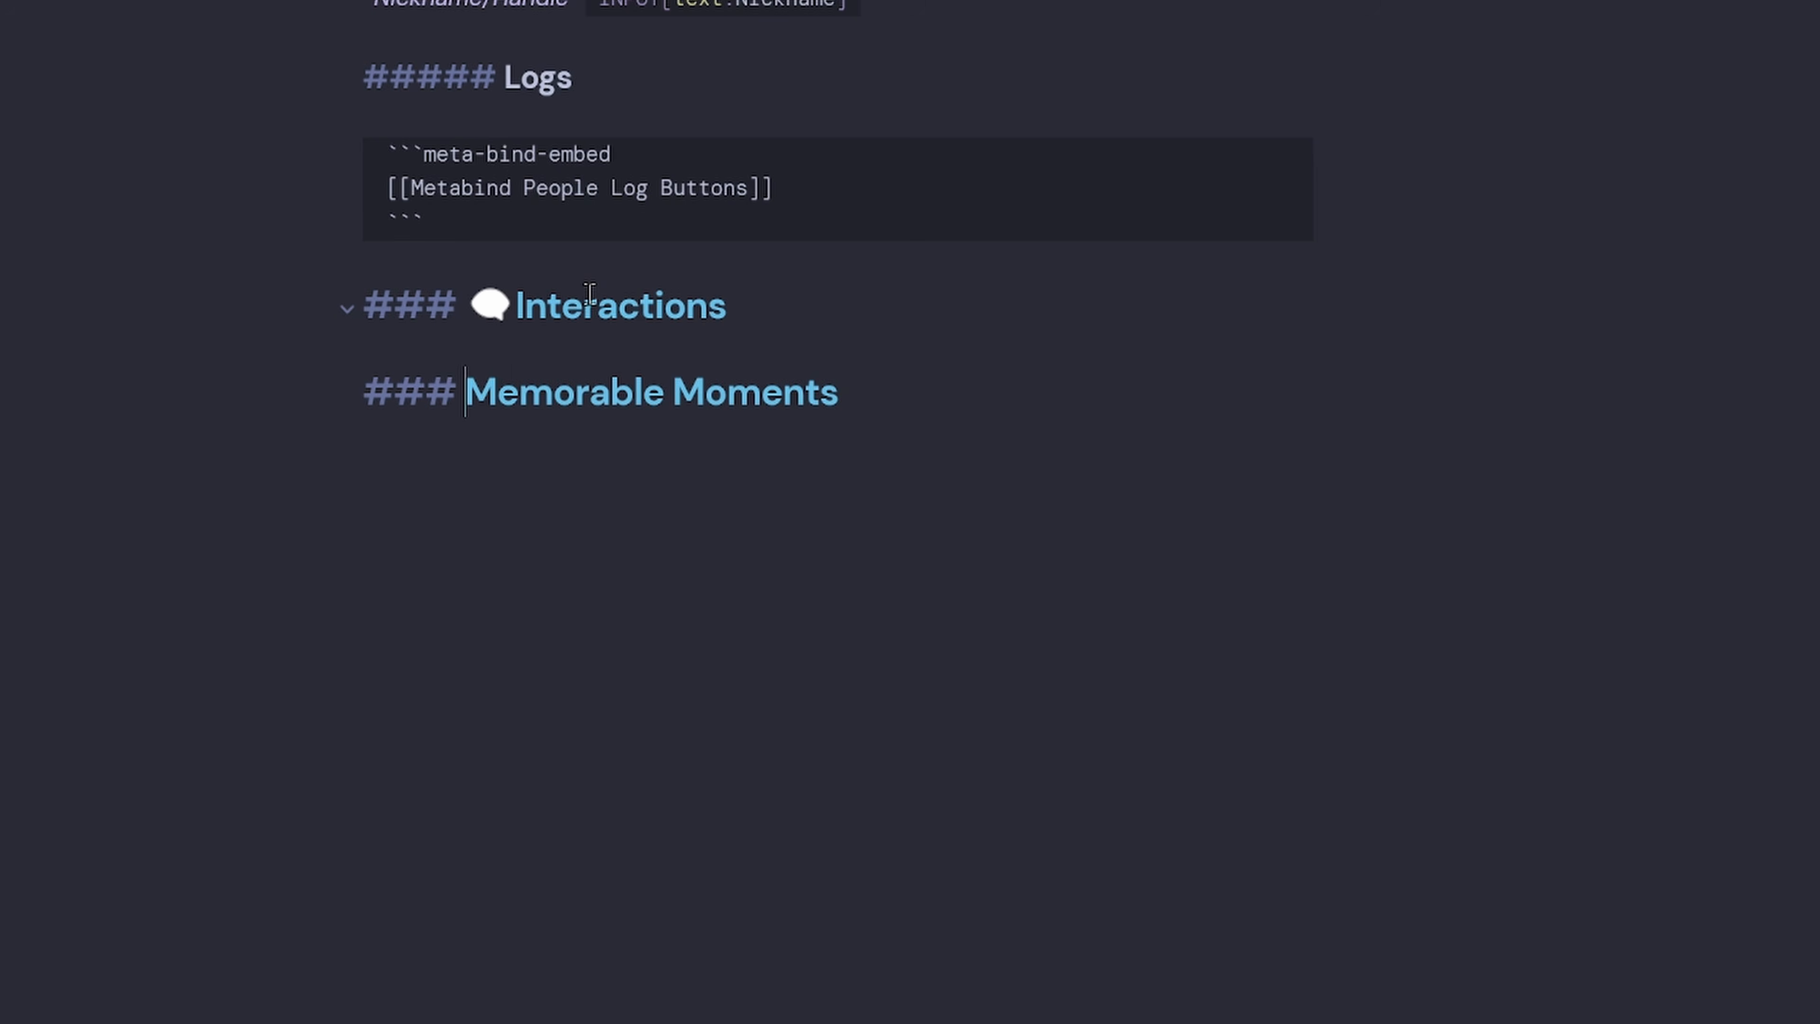
key("super+period")
type("st")
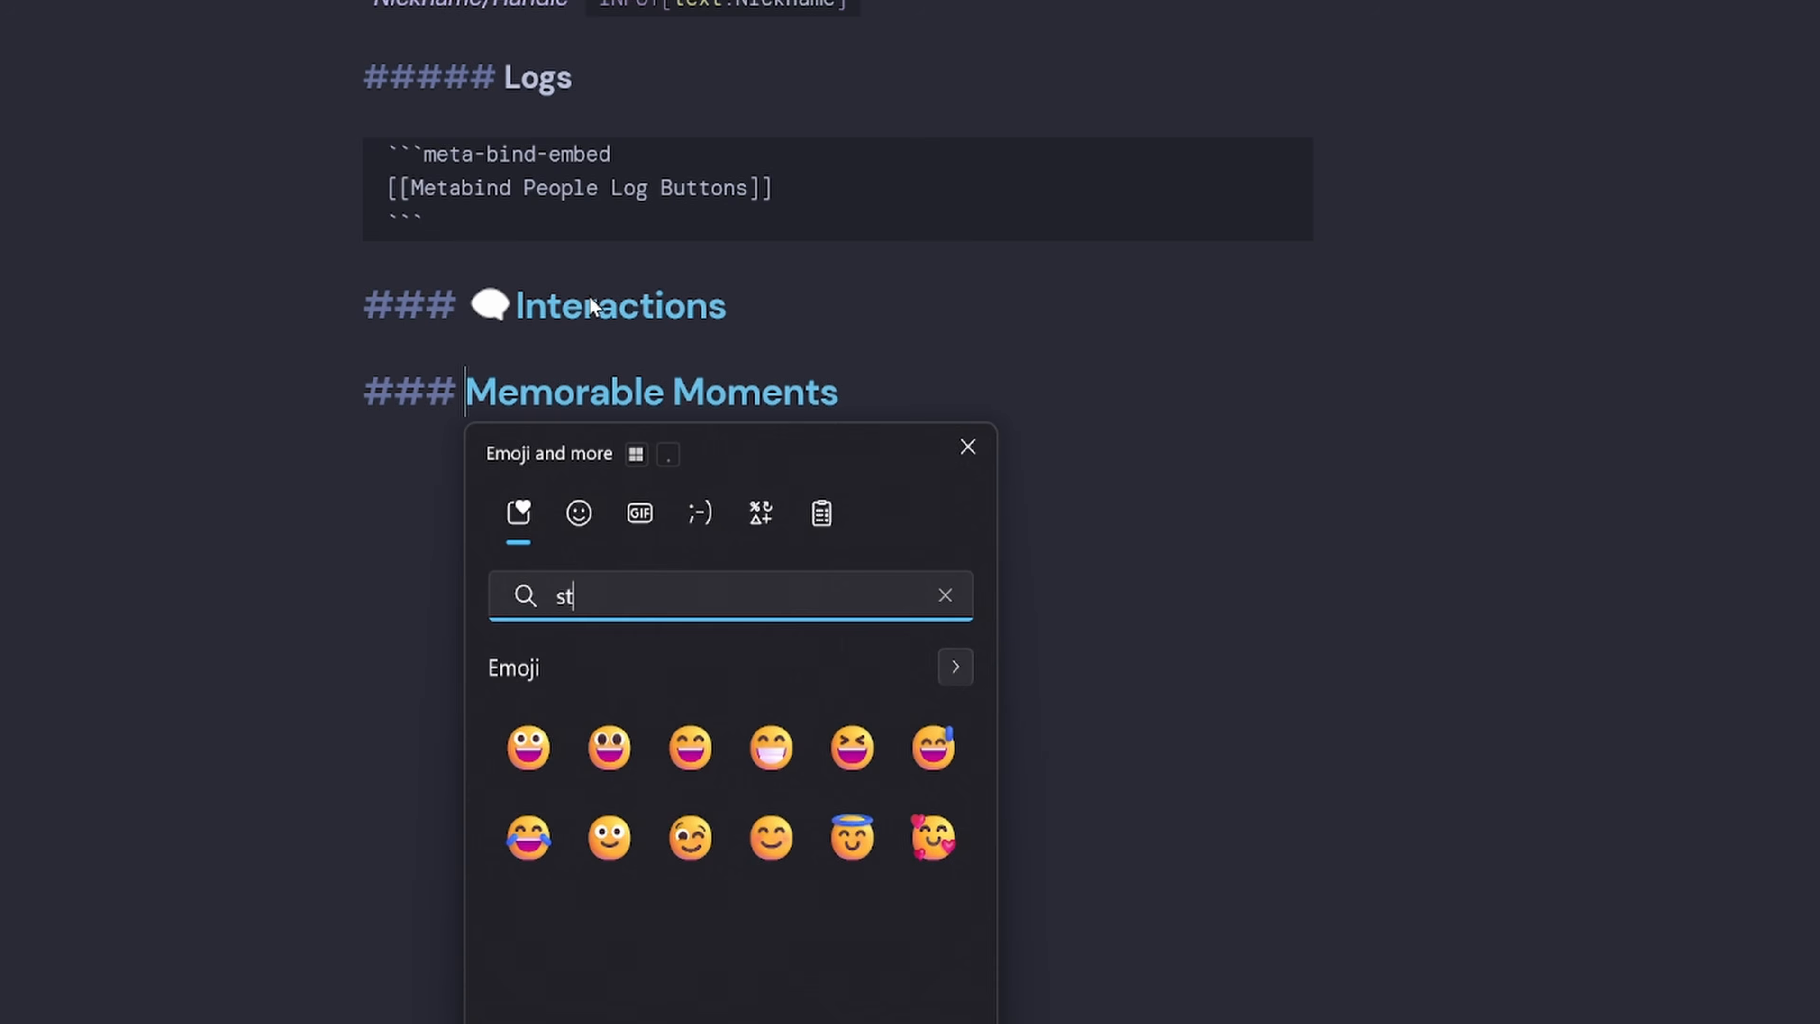
type("ar")
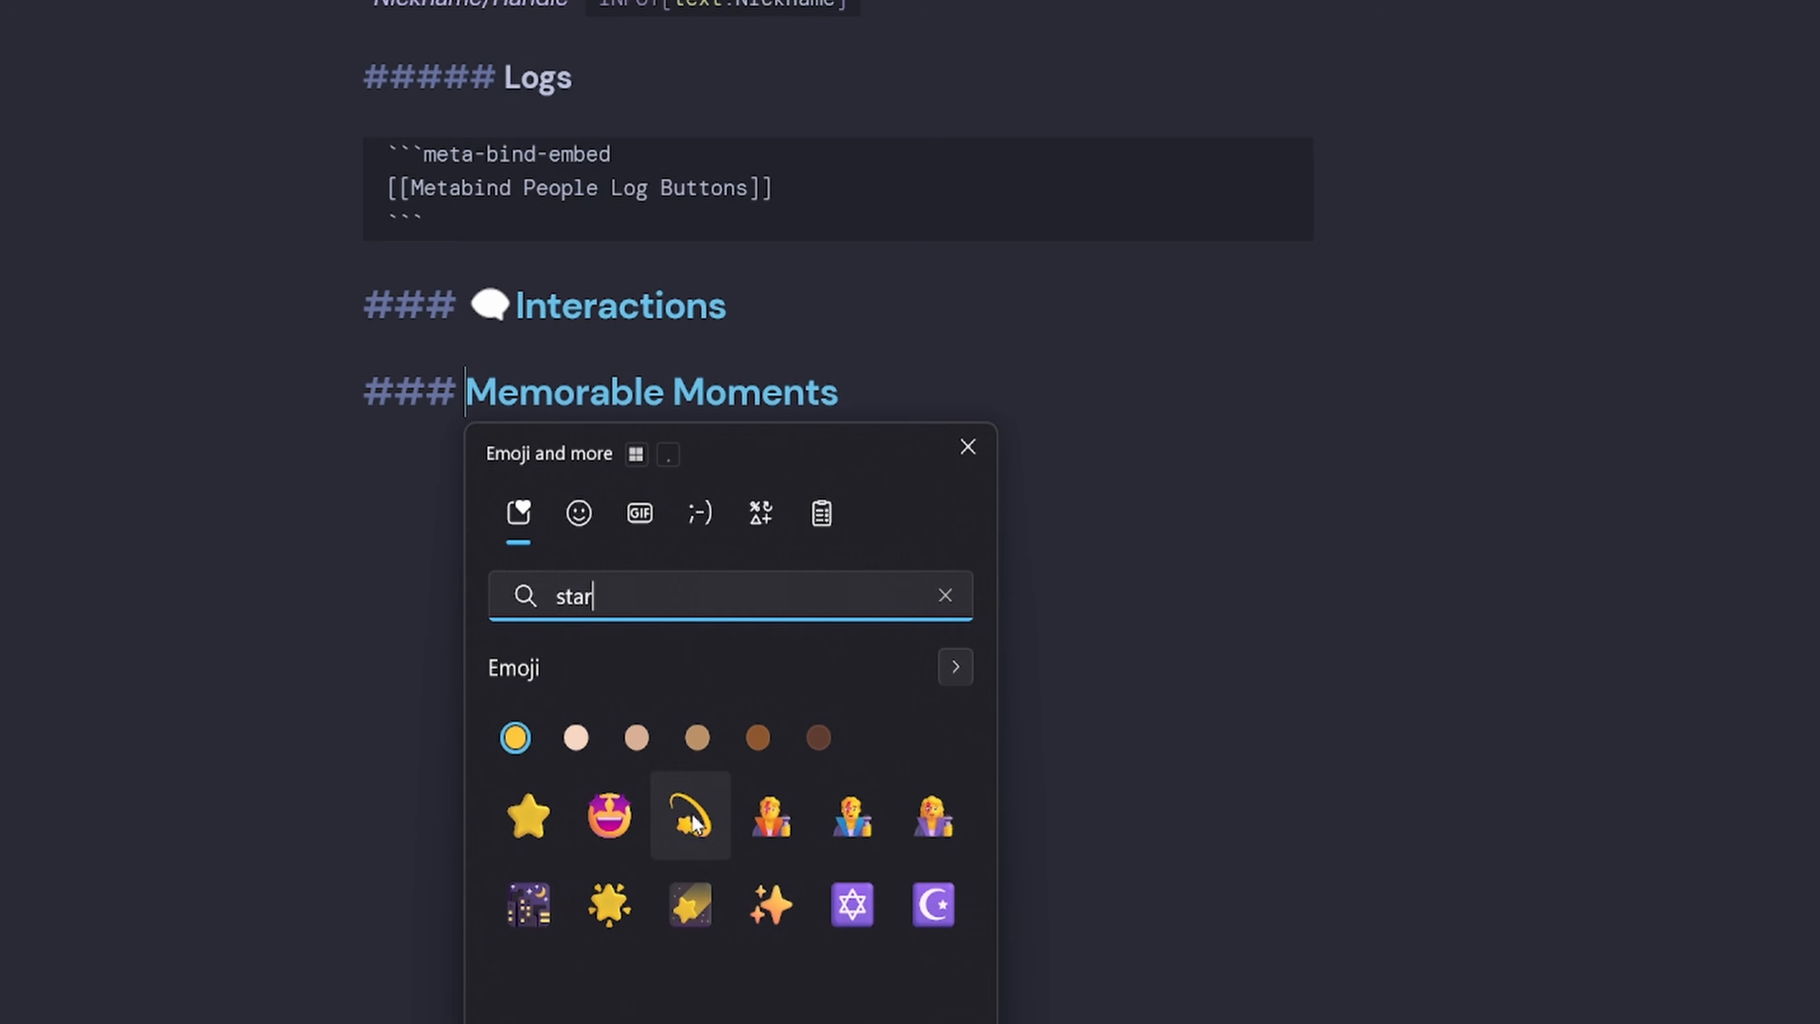
left_click(771, 902)
left_click(939, 396)
Add a ### 📝 Important Notes heading below it.
key("Return")
type("###")
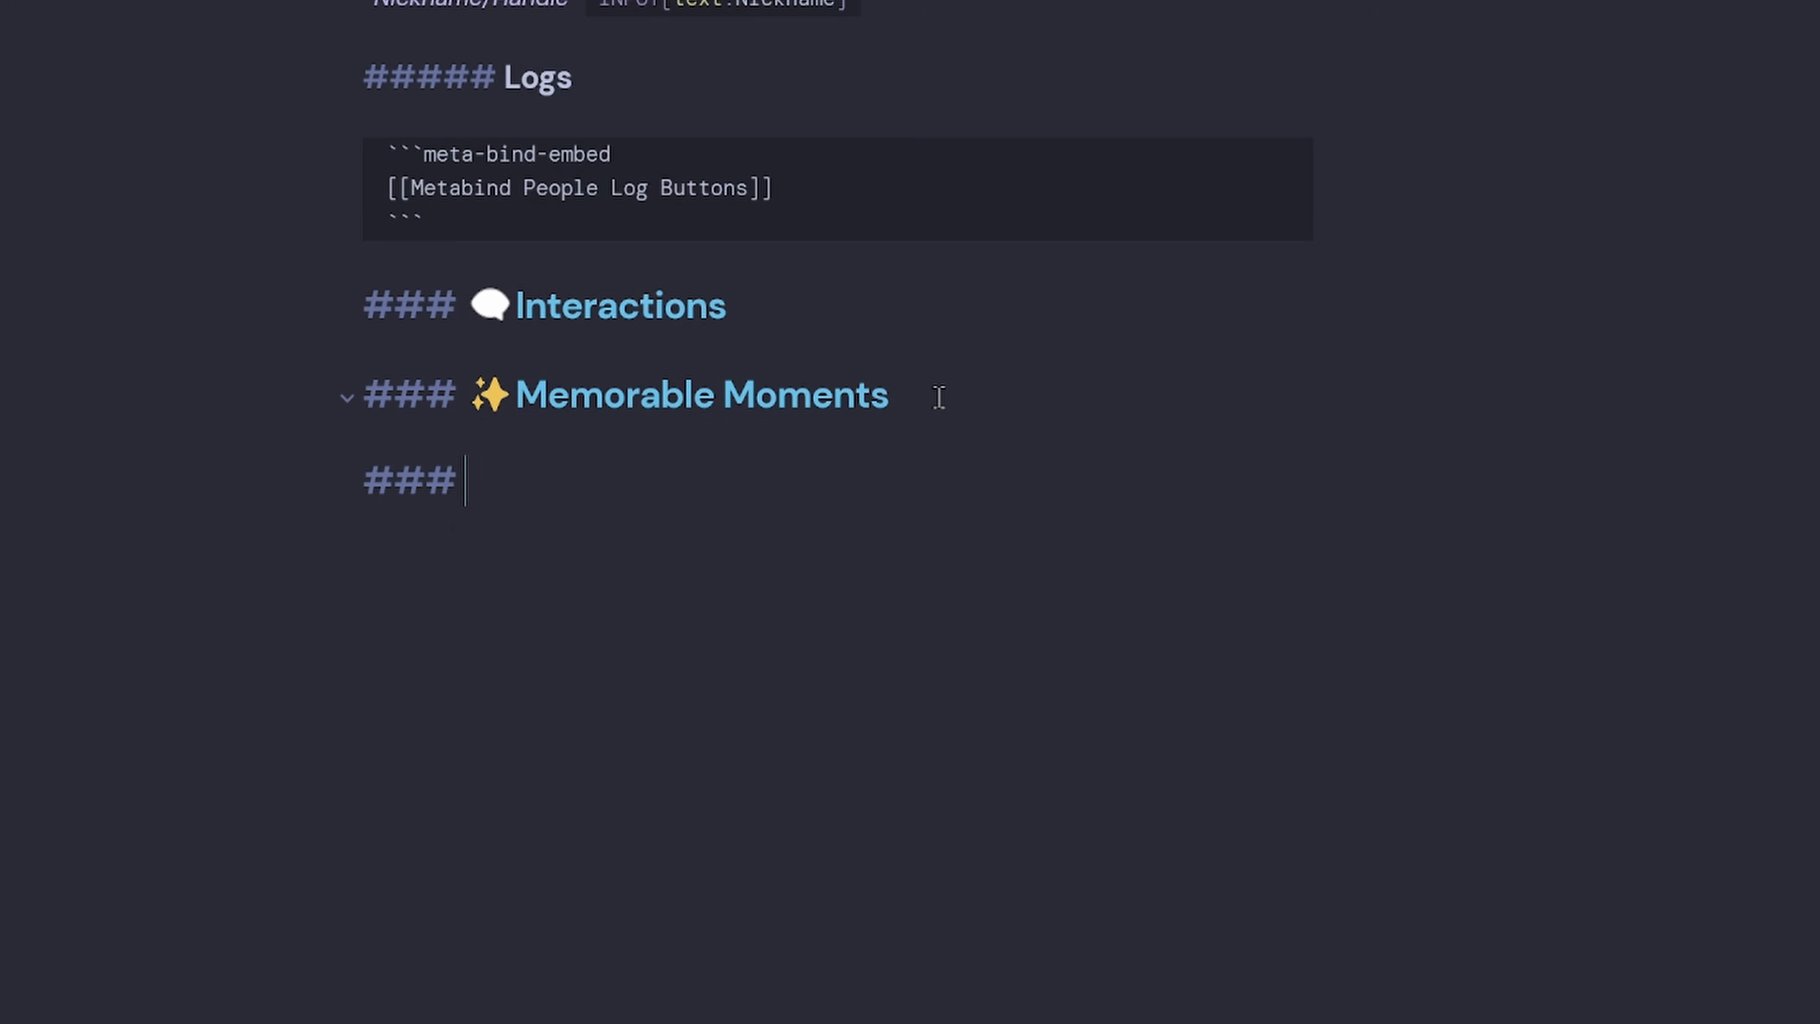
key("super+period")
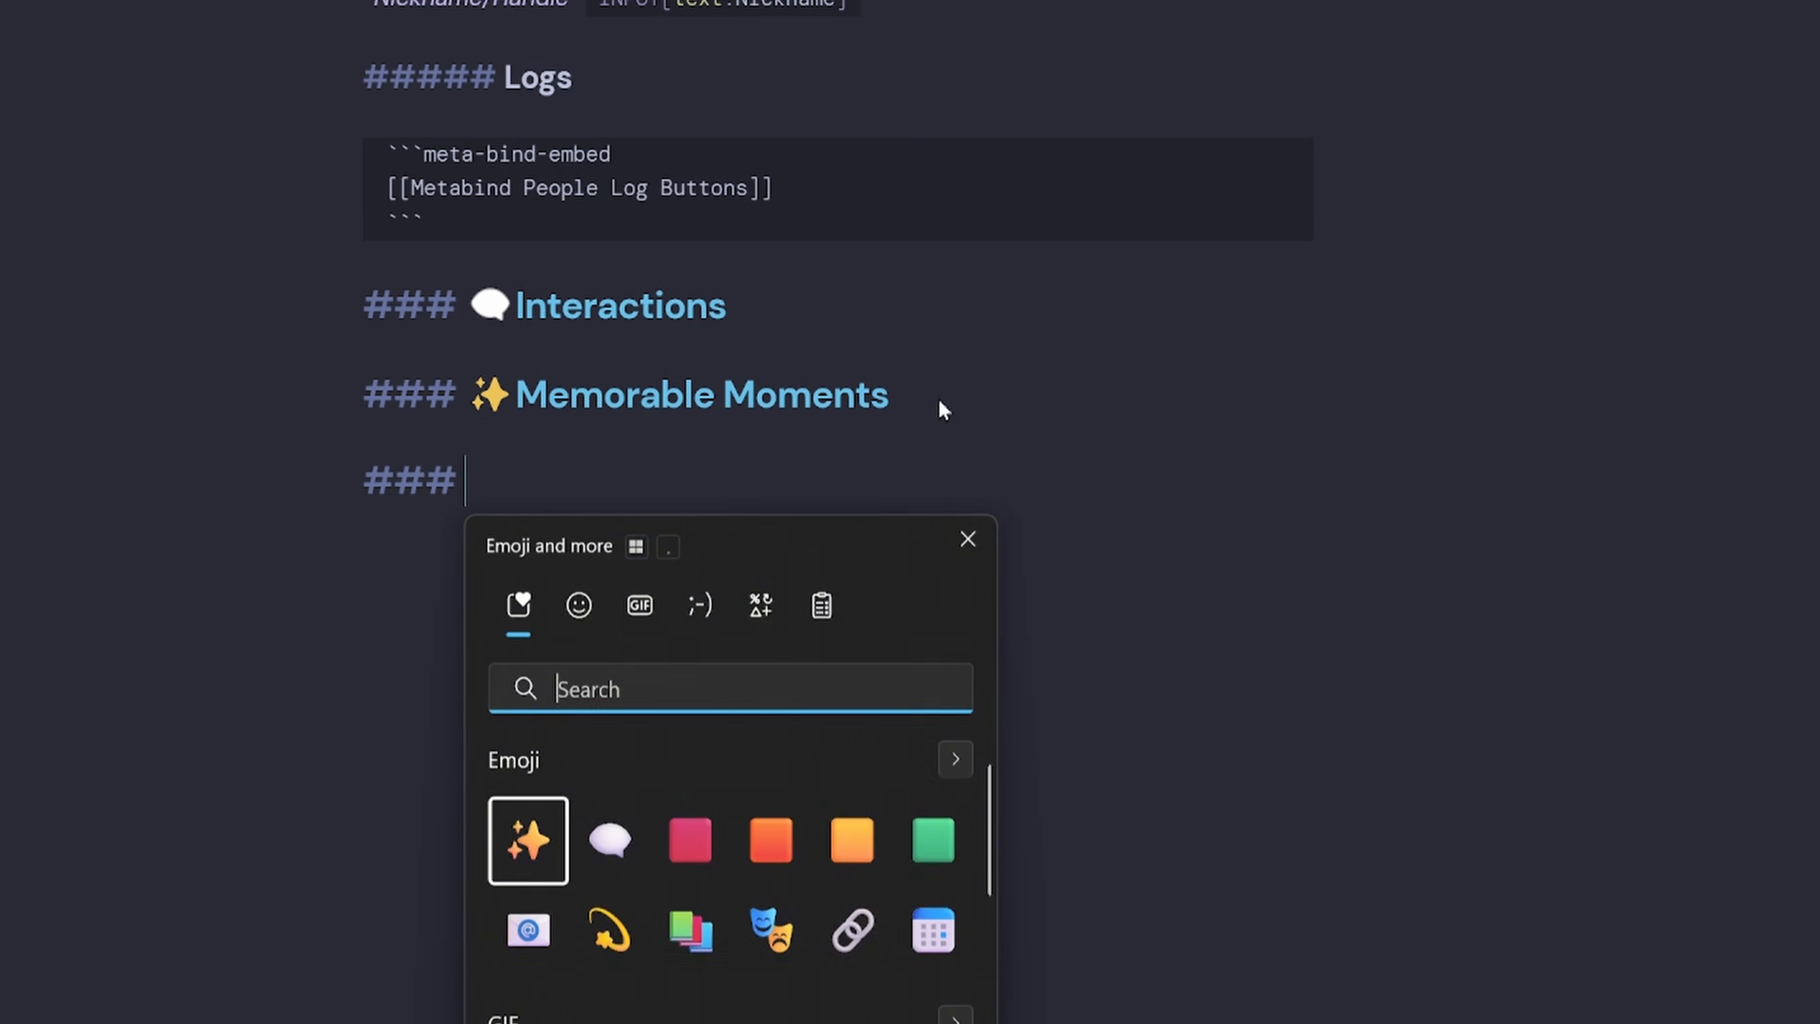
type("note")
left_click(609, 929)
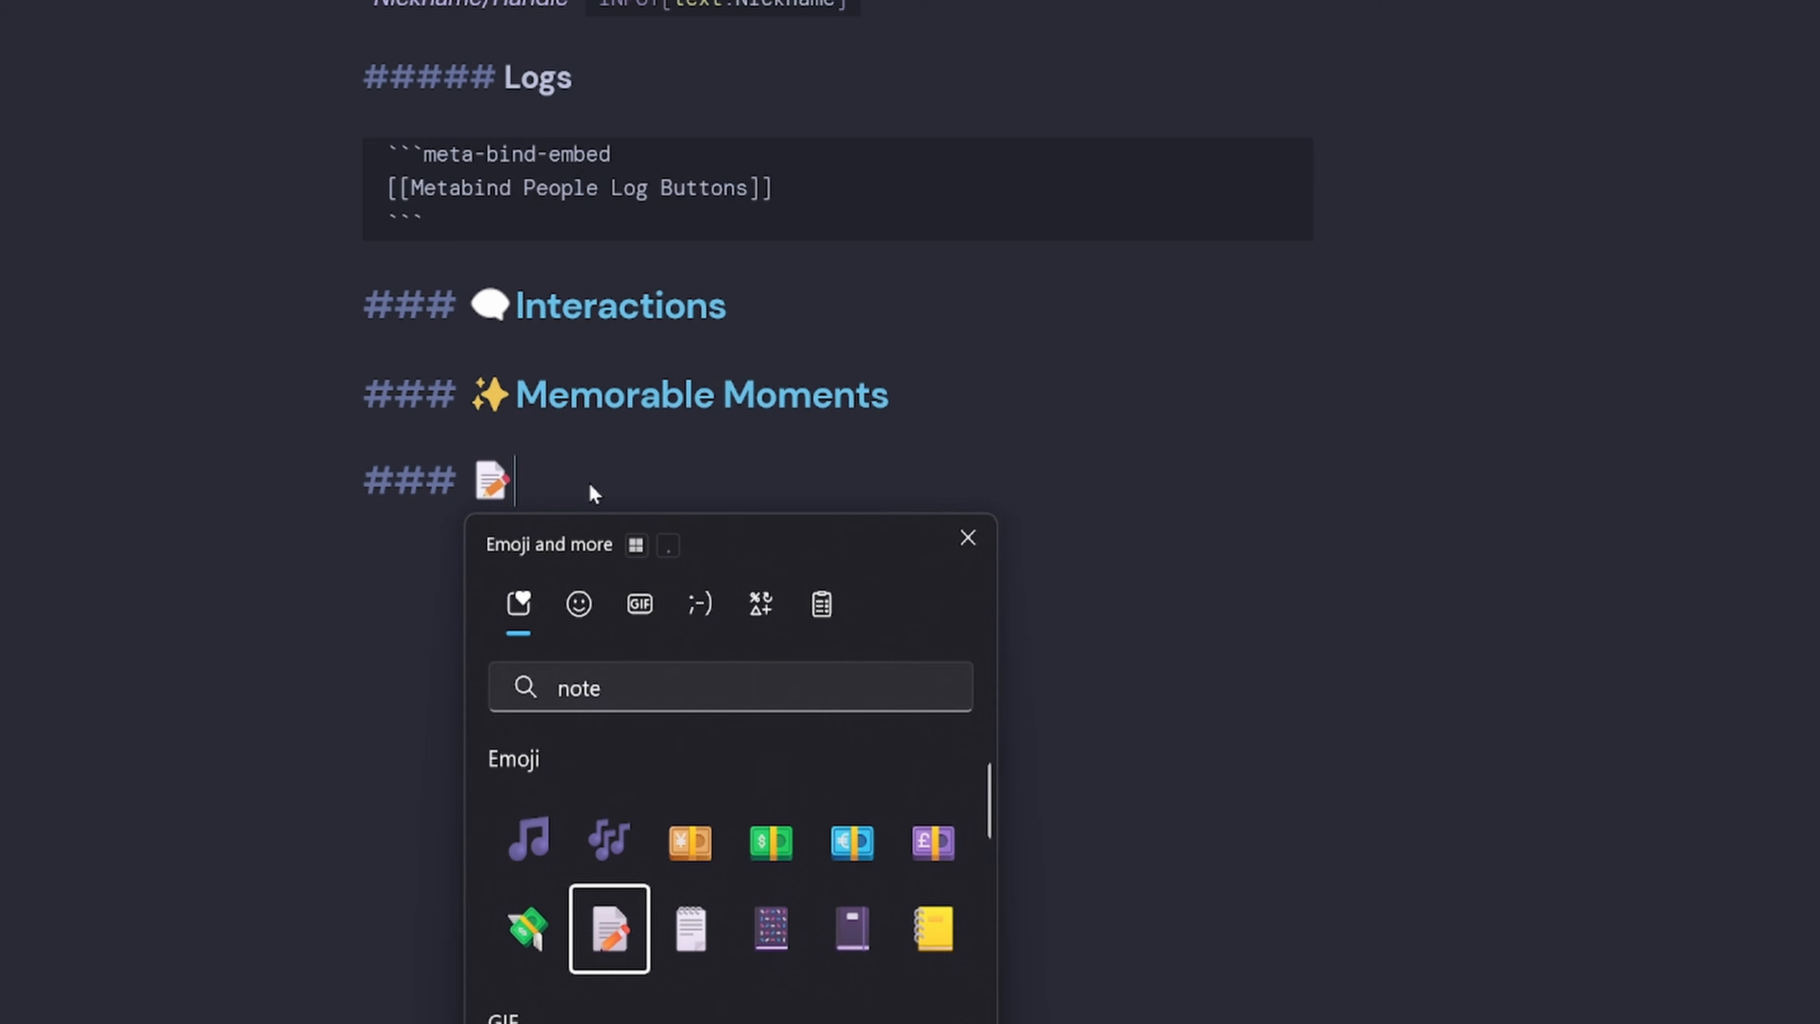
left_click(599, 484)
type("Impor")
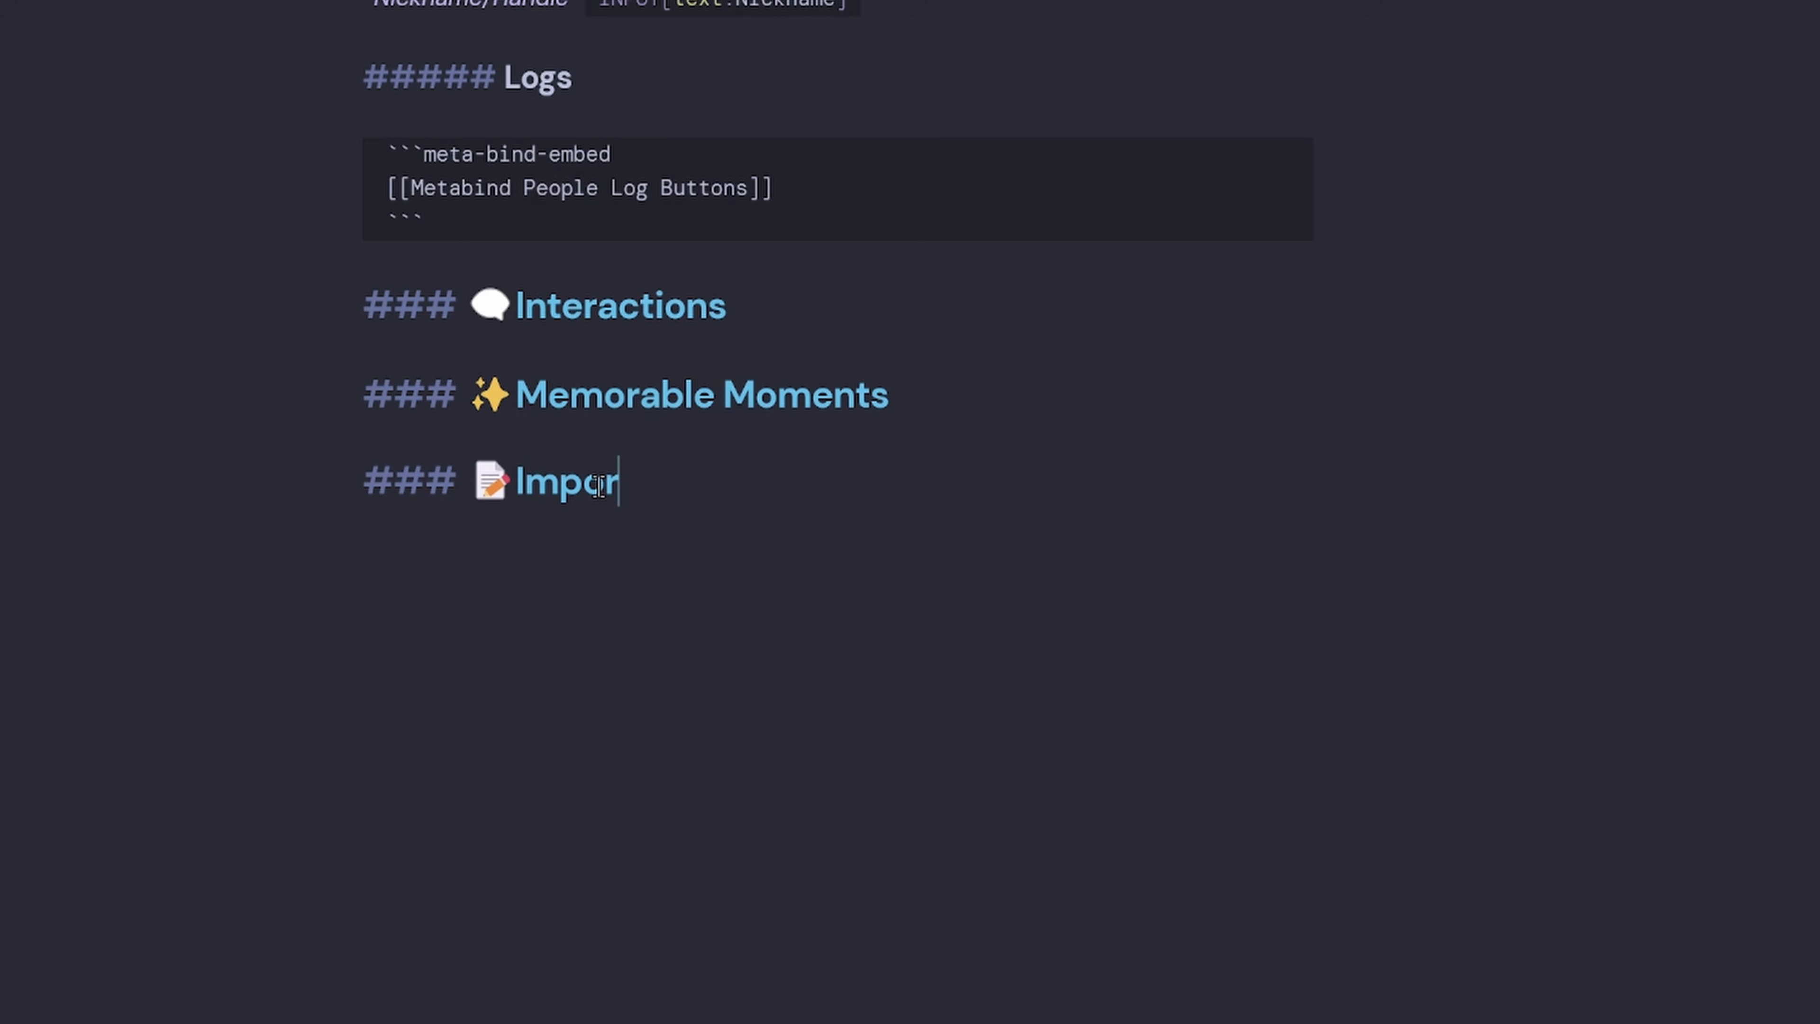
type("tant Notes")
key("Return")
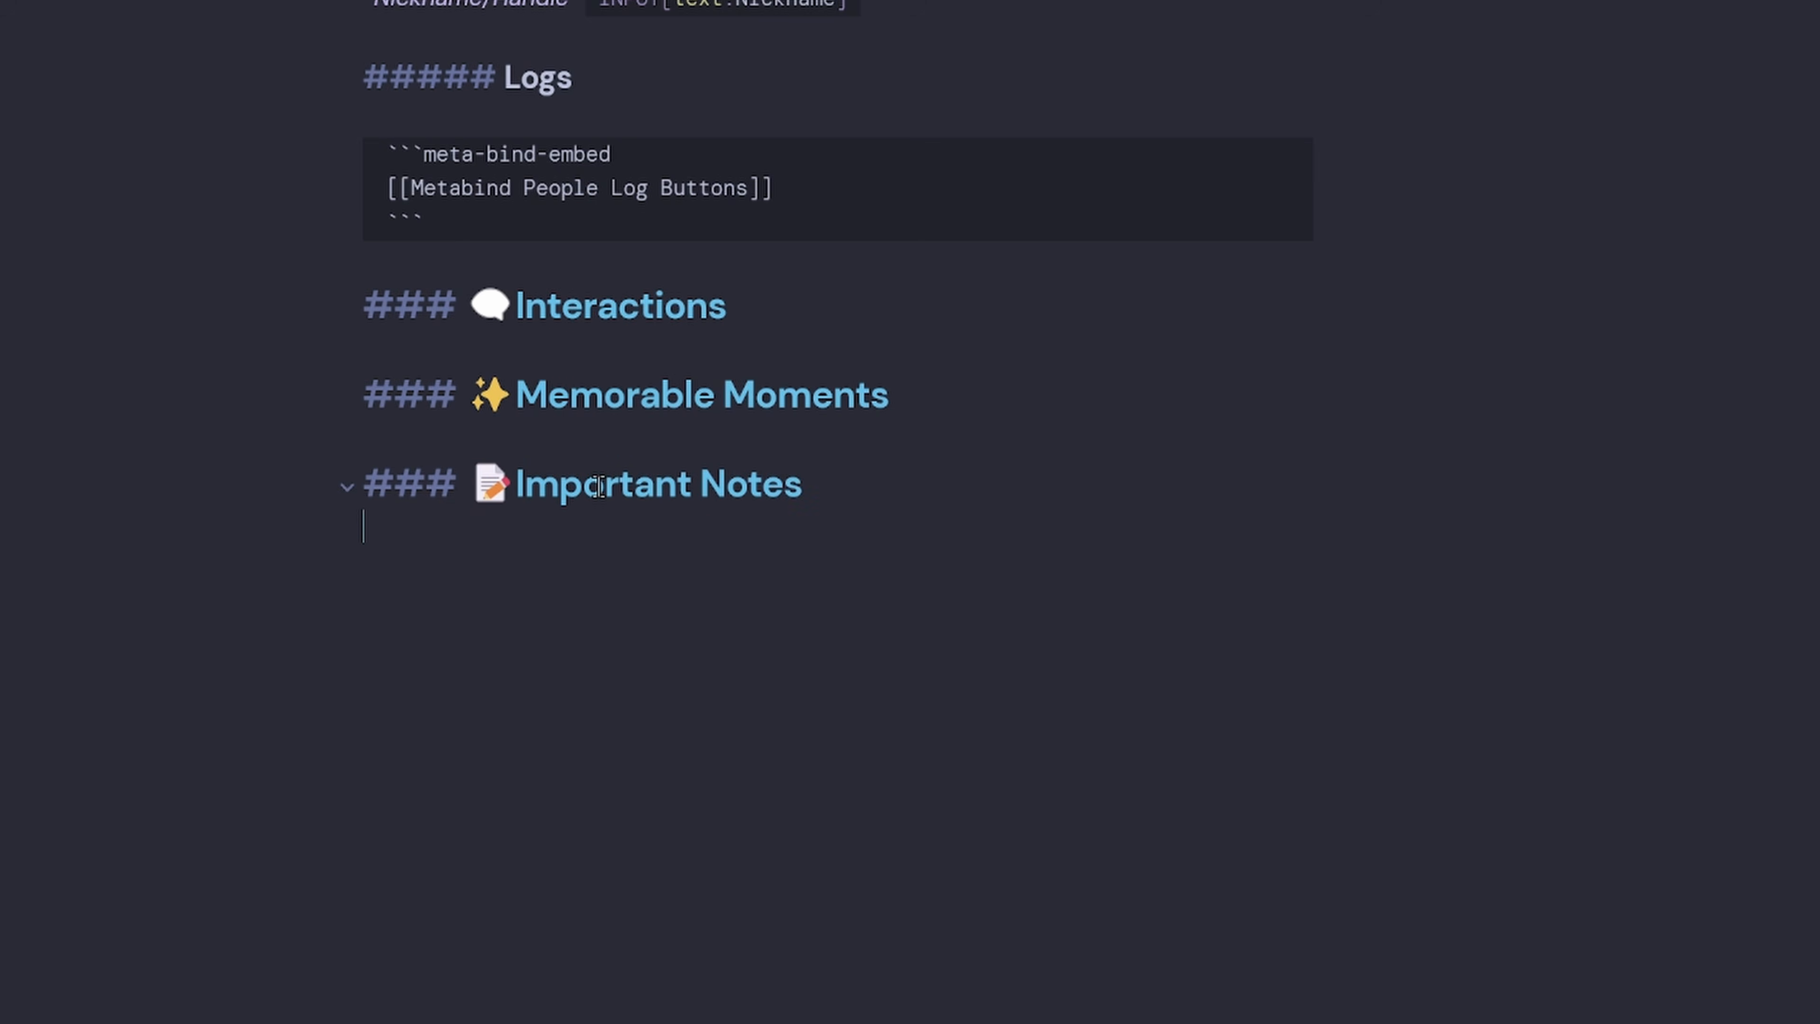
Write a meta-bind block with INPUT[list(placeholder(List important notes about this person)):Notes], then start a ### line.
scroll(870, 573, "down", 3)
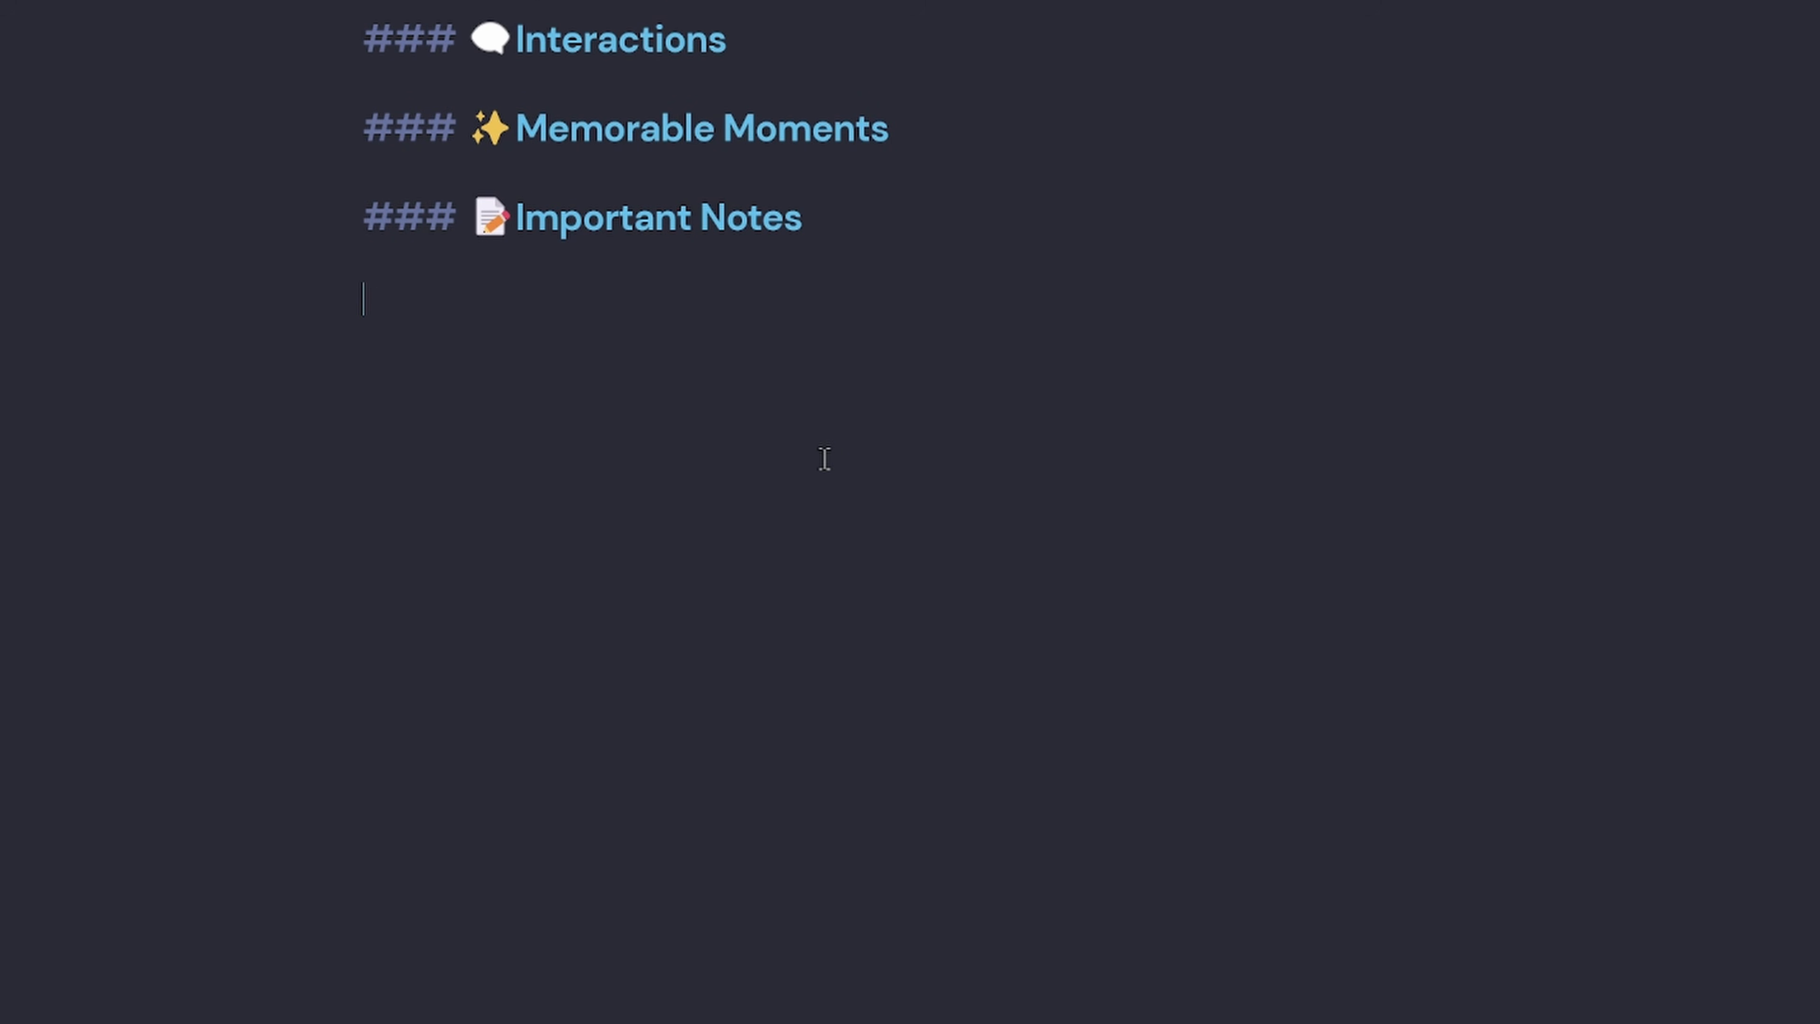
type("```meta-bind")
key("Return")
type("INPUT")
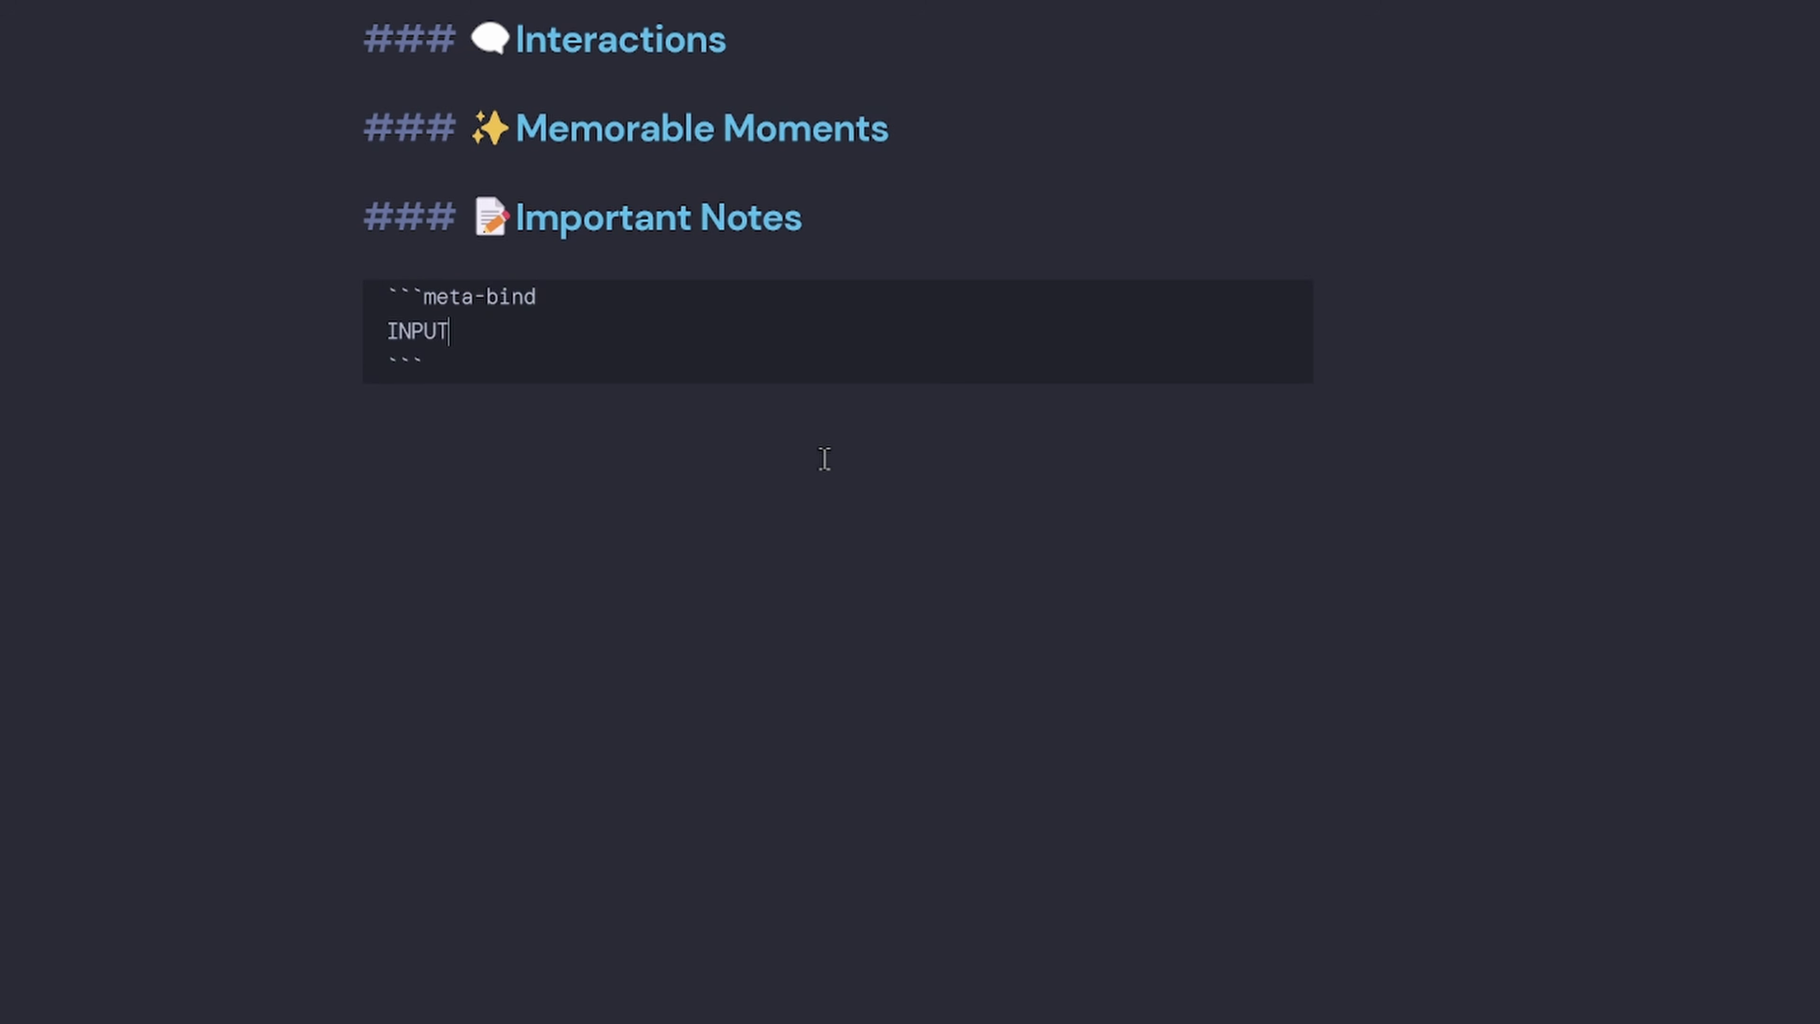
type("[list(placeholder")
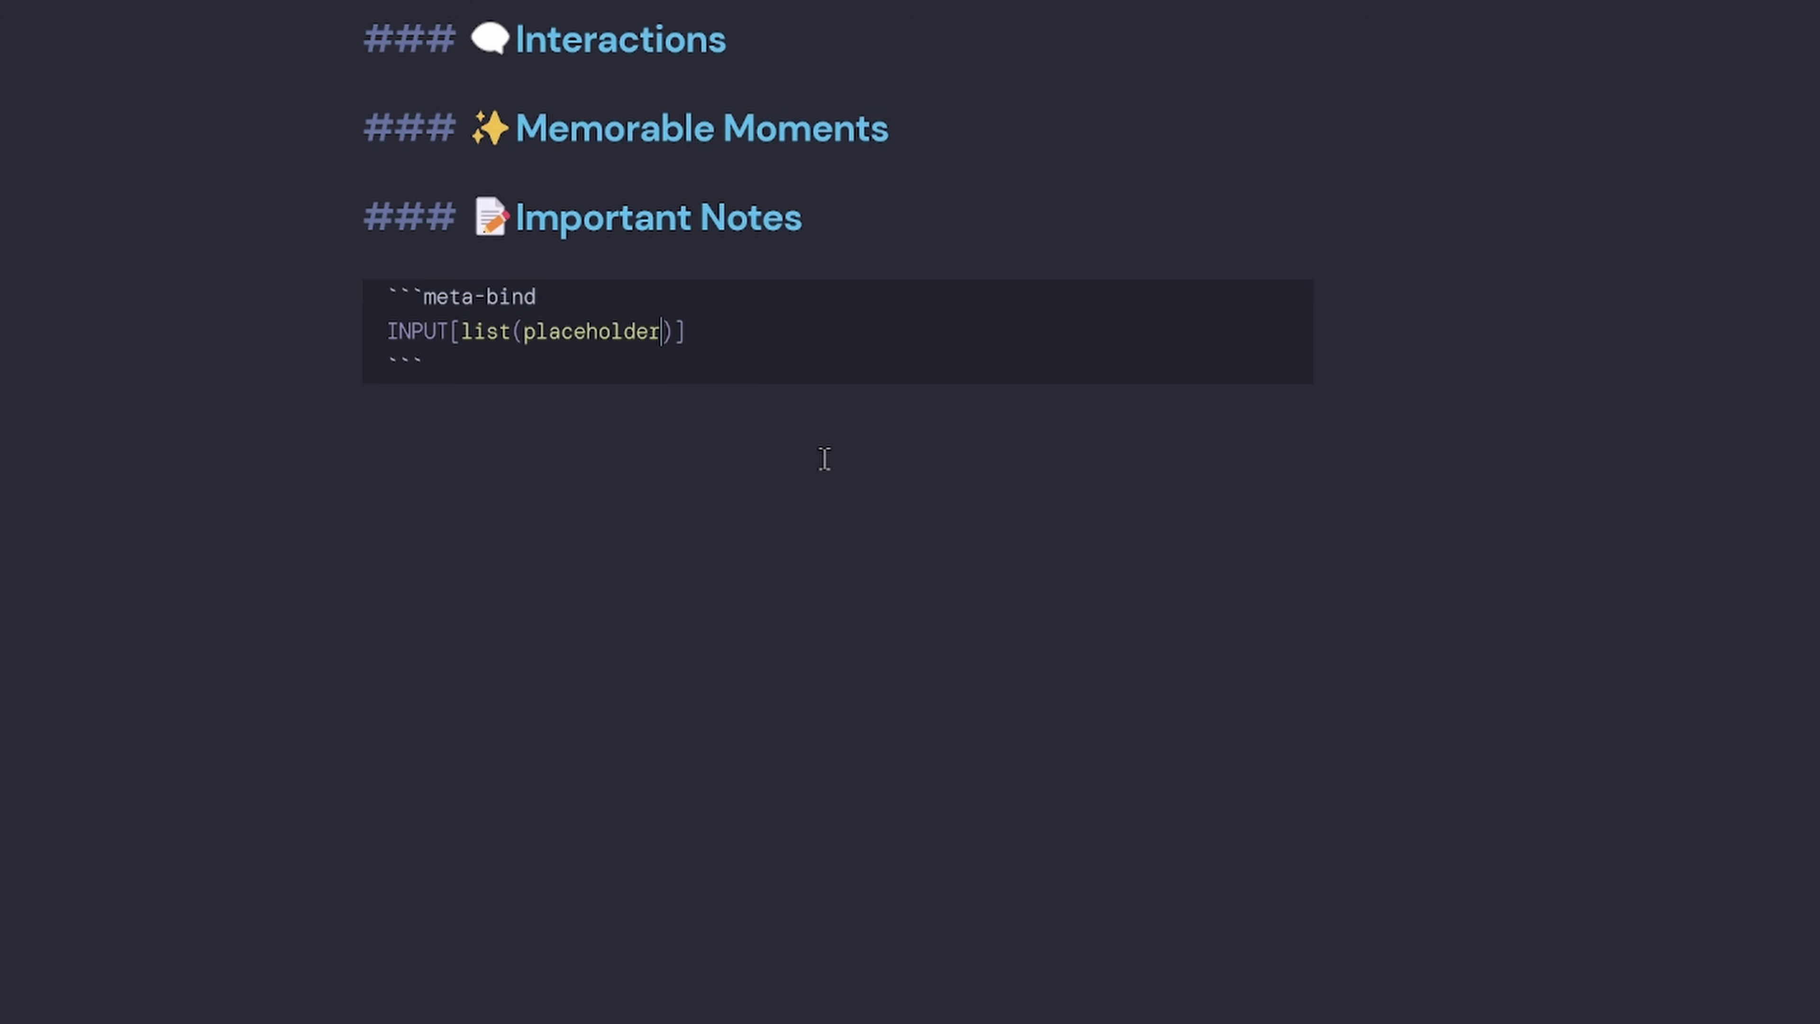
key("Left")
type("(")
type("List impor")
type("tant notes about ")
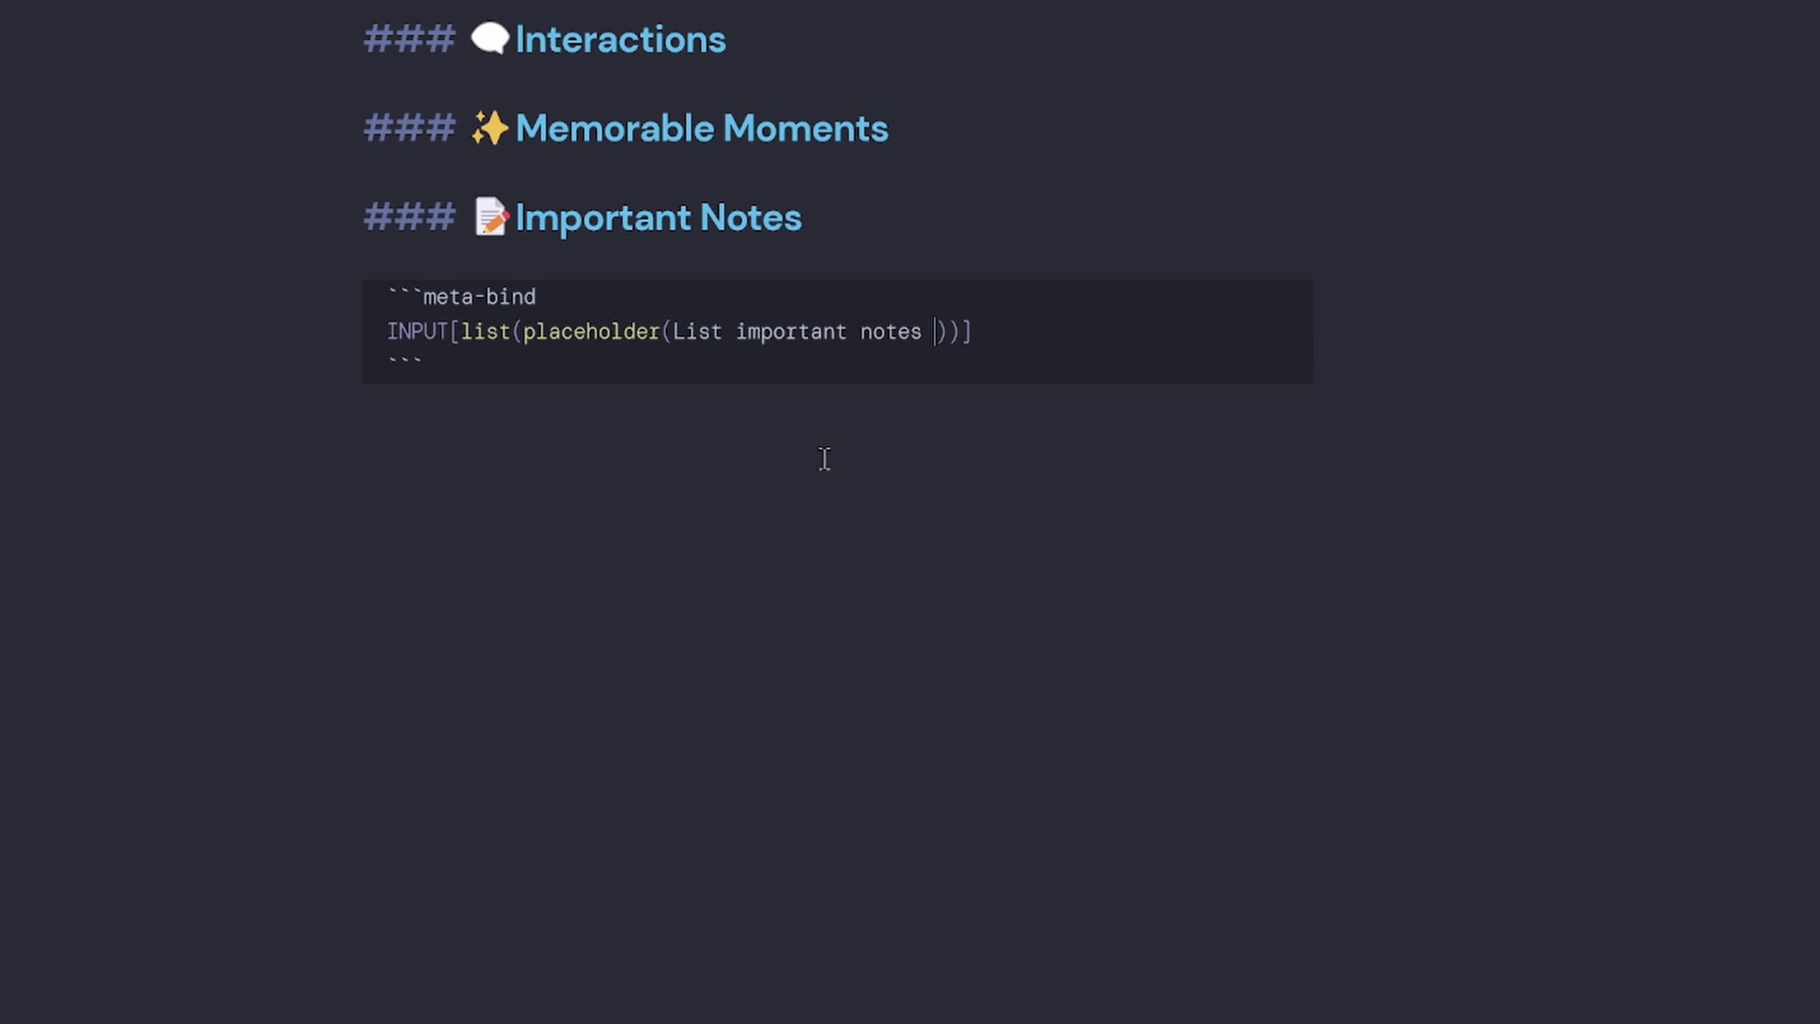
type("this person)):")
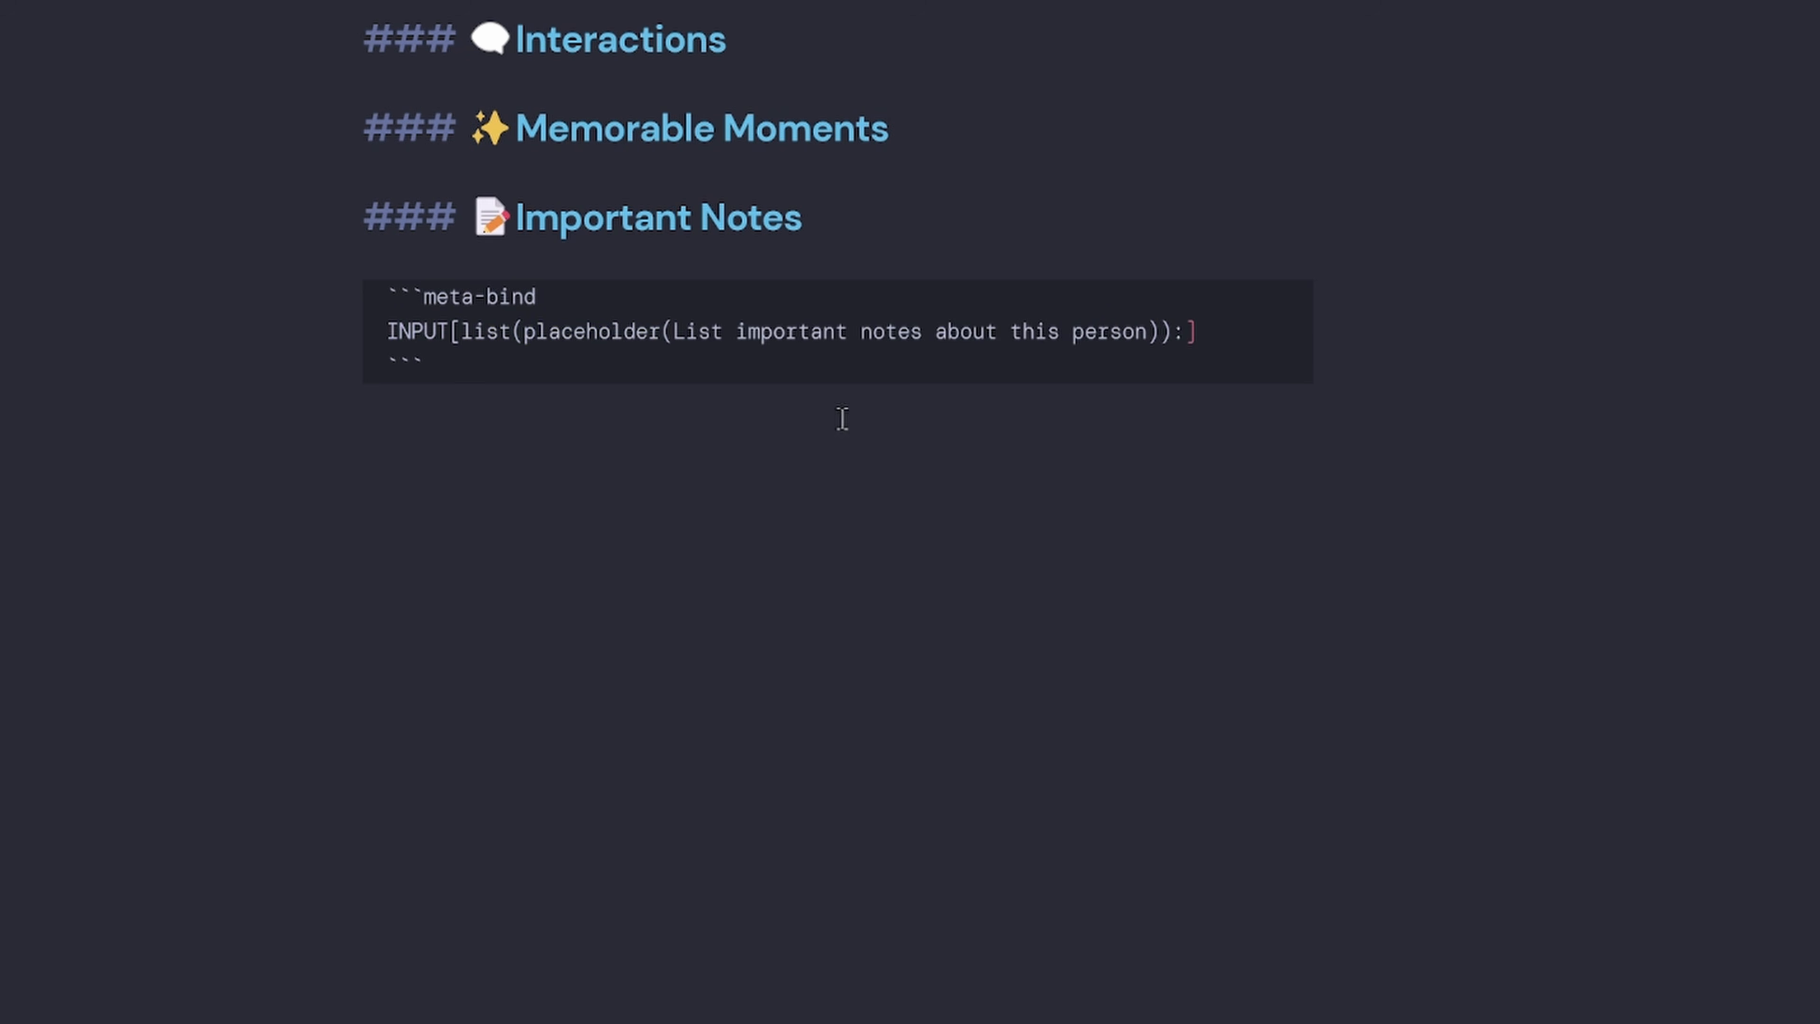
scroll(927, 455, "up", 15)
double_click(409, 281)
scroll(702, 466, "down", 15)
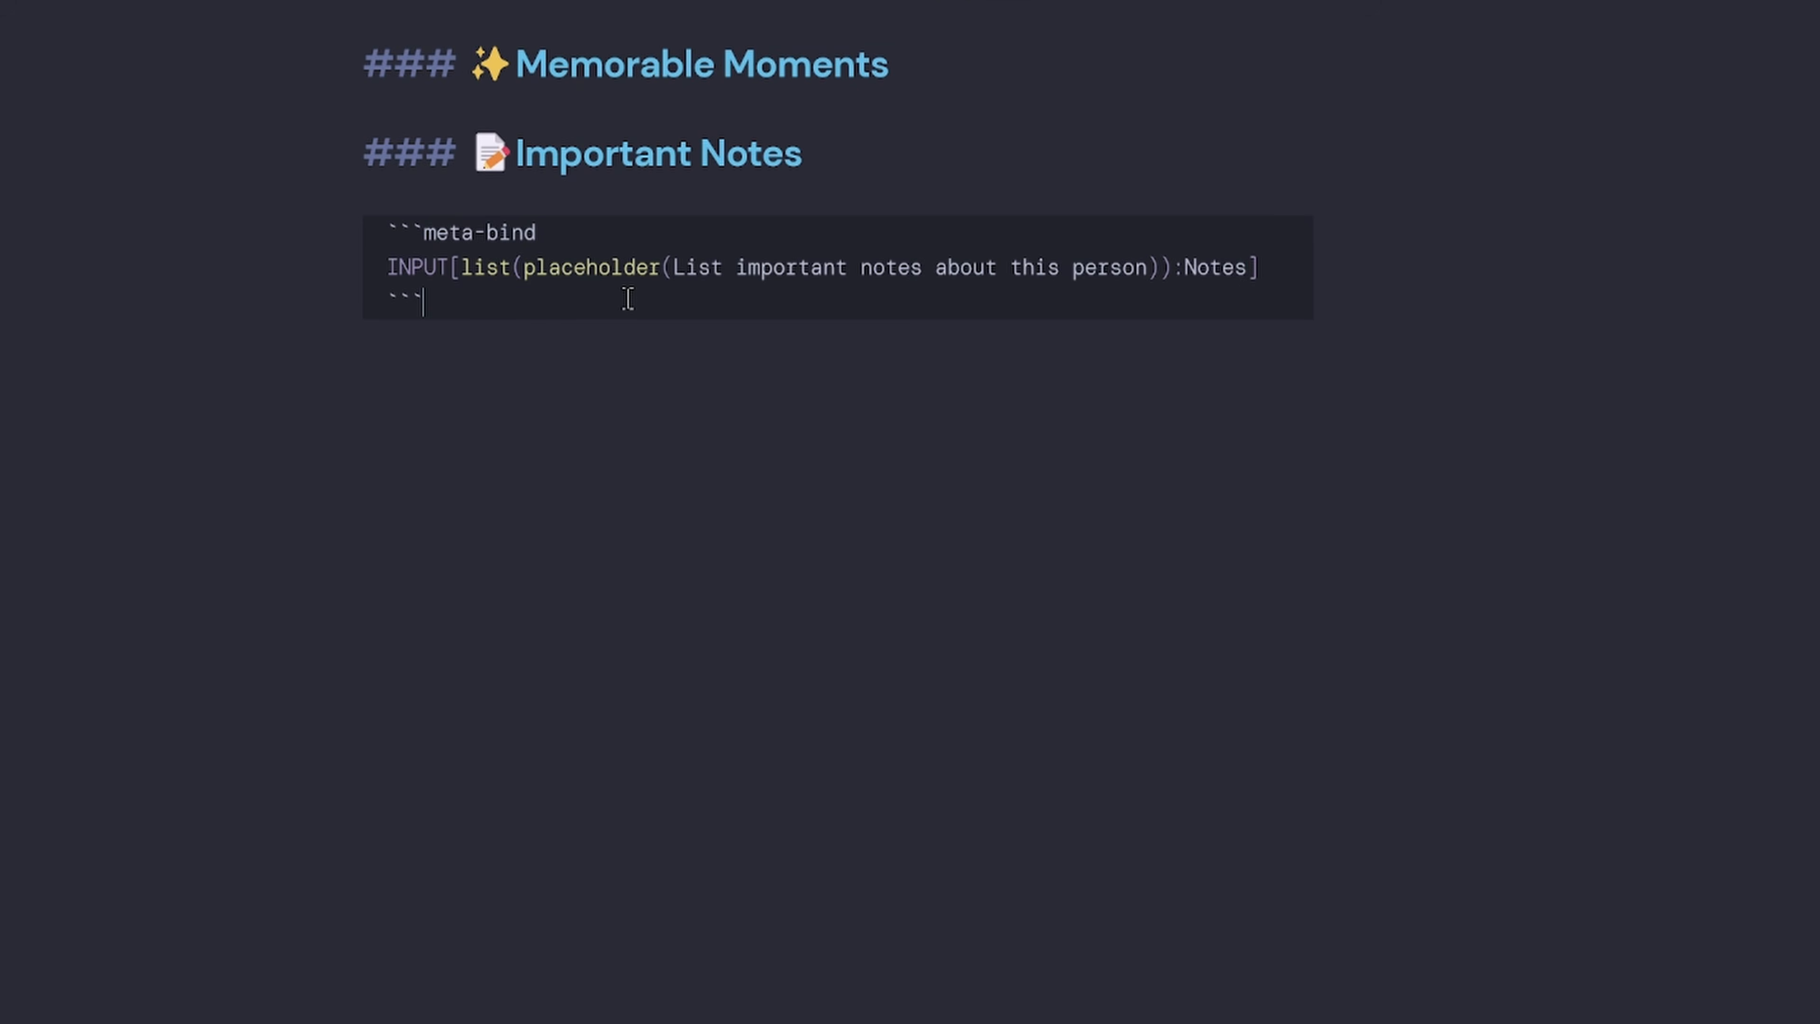
key("Return")
key("Return")
type("###")
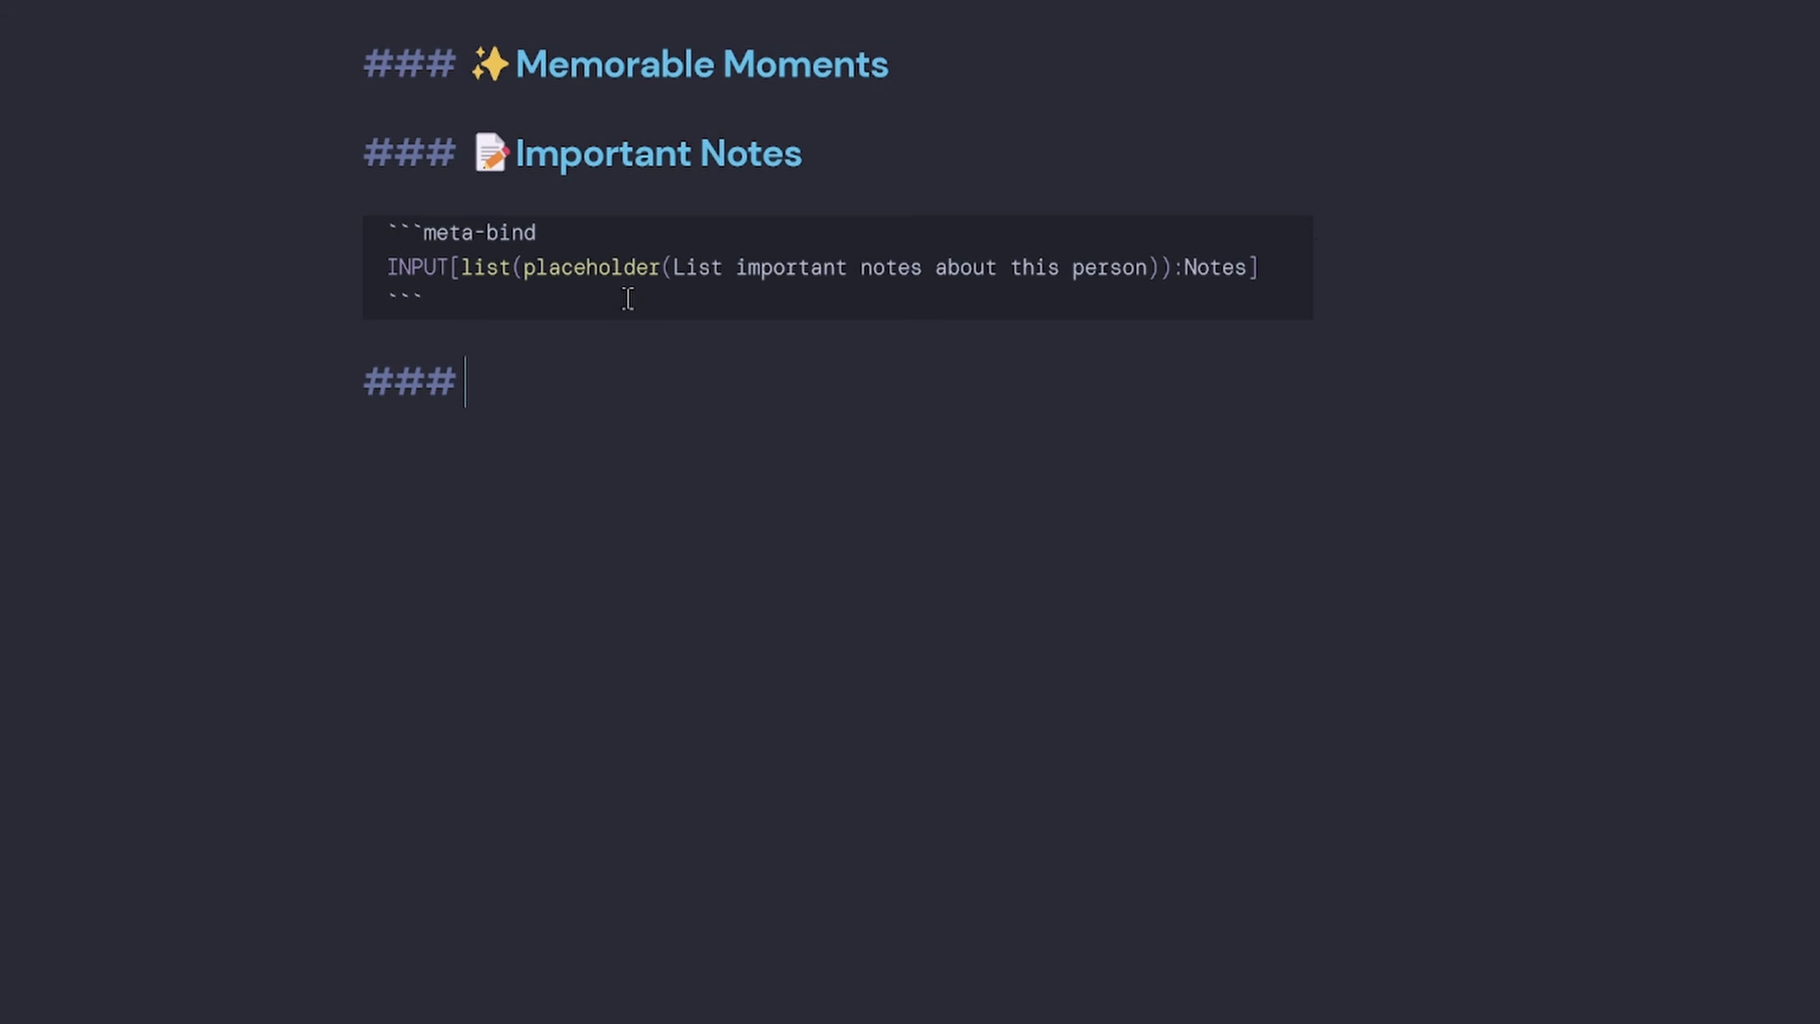
Title the heading 🎭 Personality, fixing the 'Personaility' misspelling.
key("super+period")
type("f")
key("BackSpace")
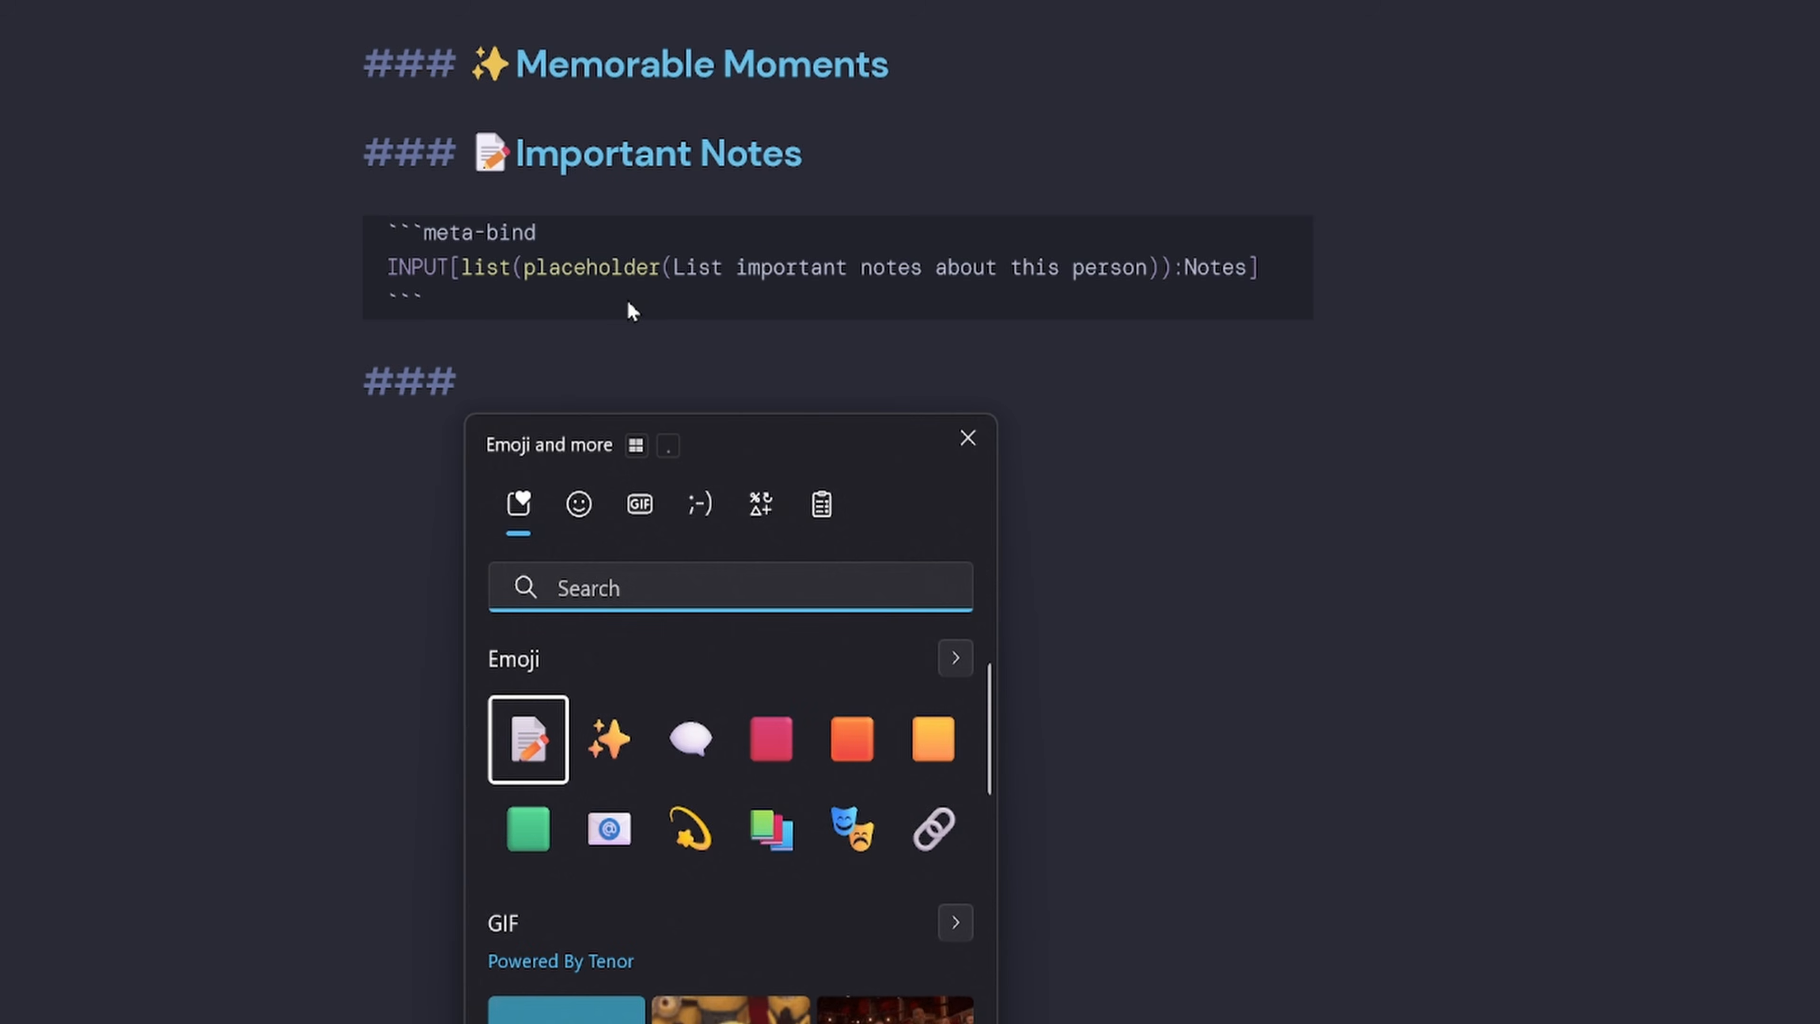
type("mask")
left_click(771, 739)
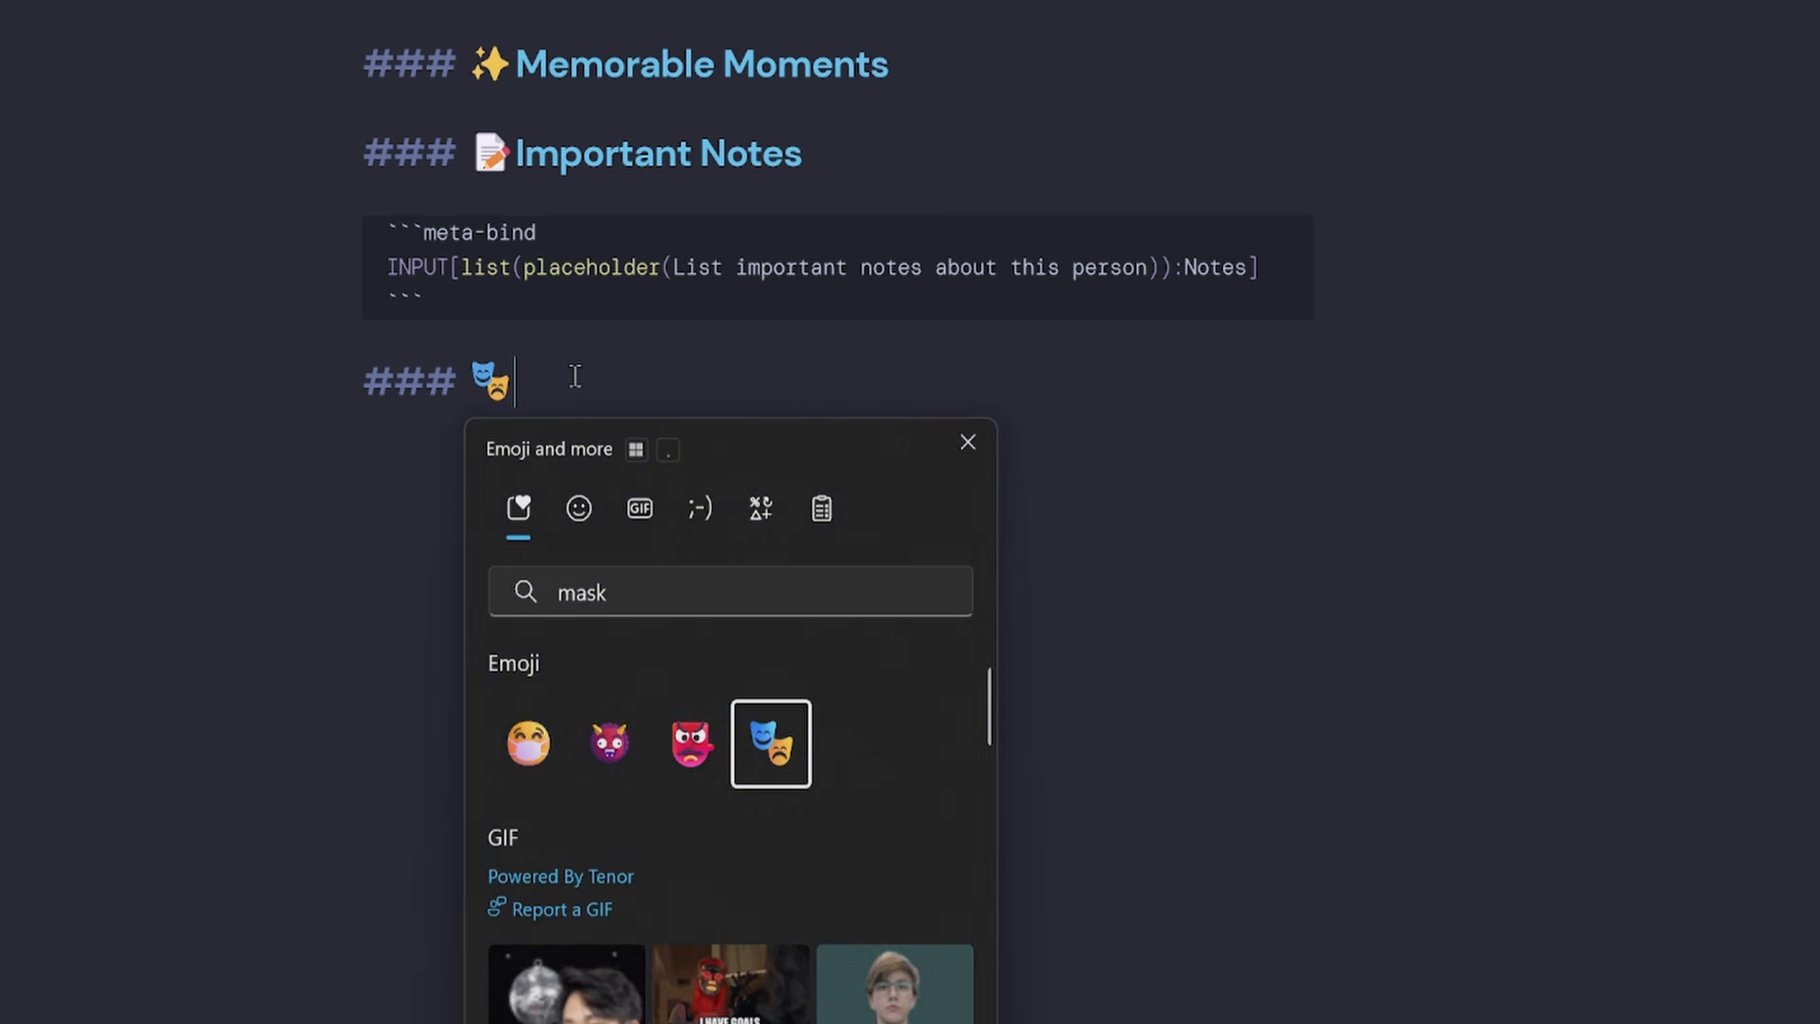
left_click(559, 371)
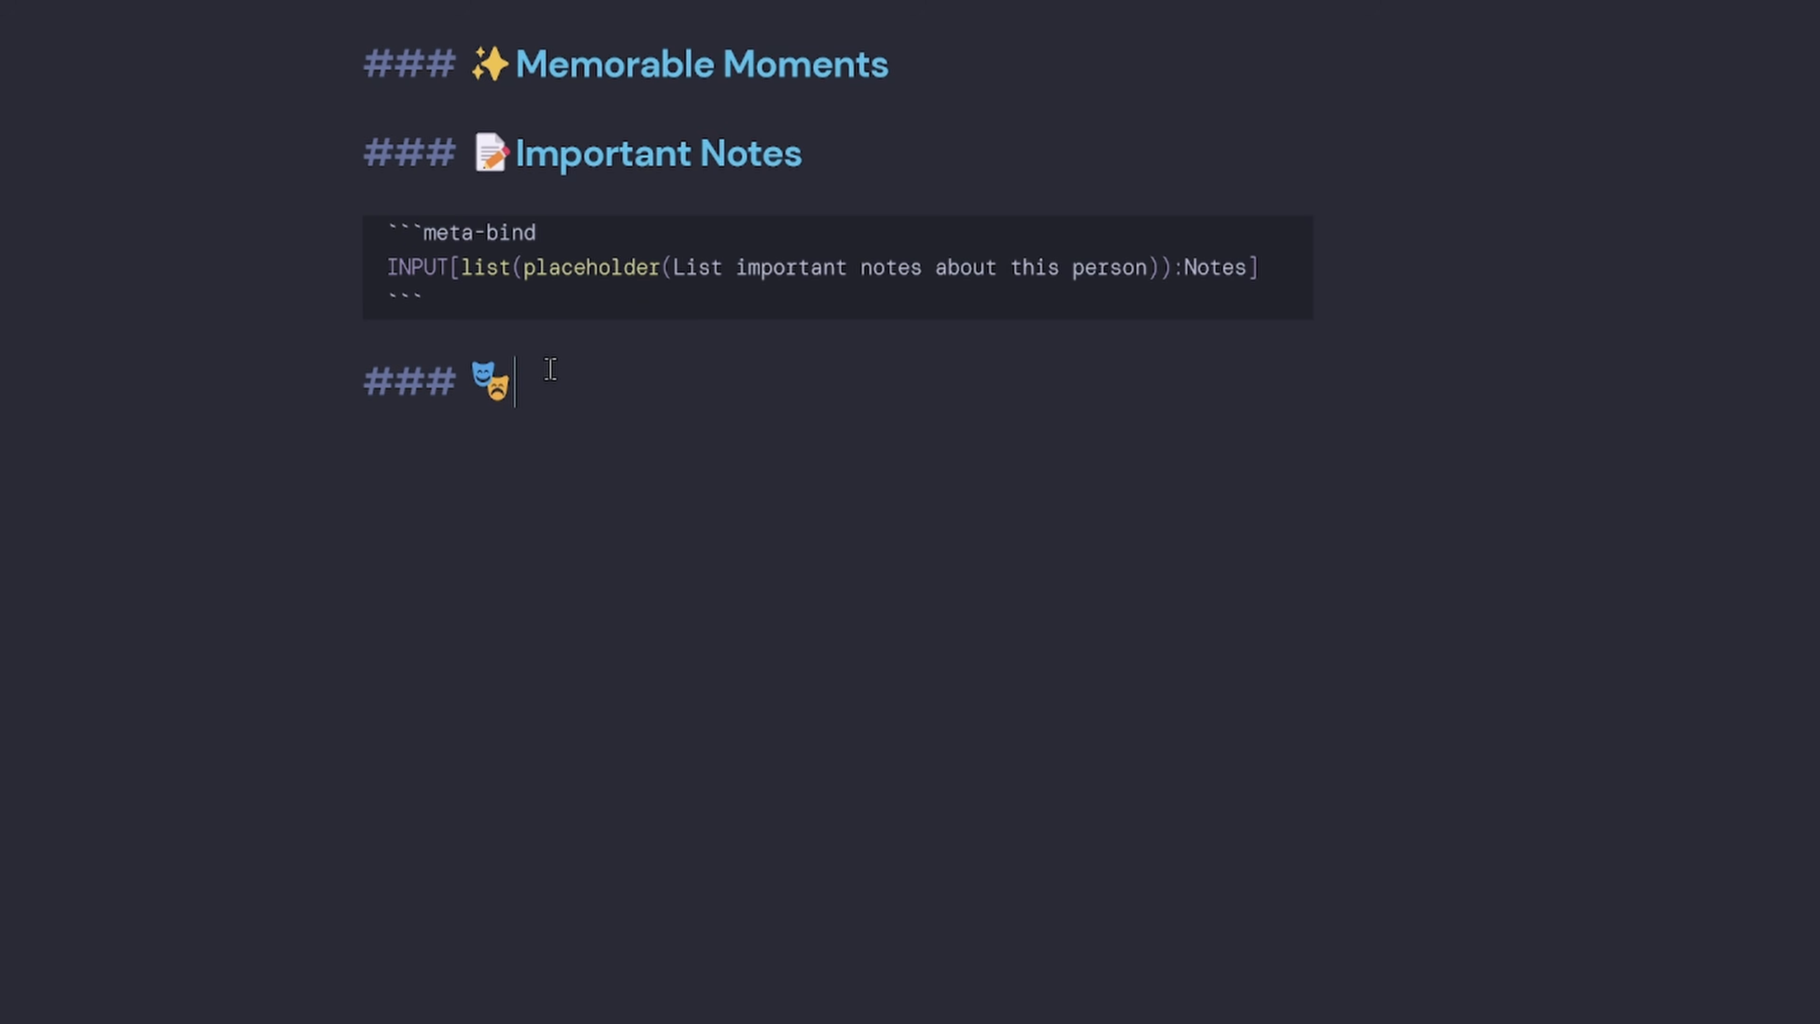
type("Personaility")
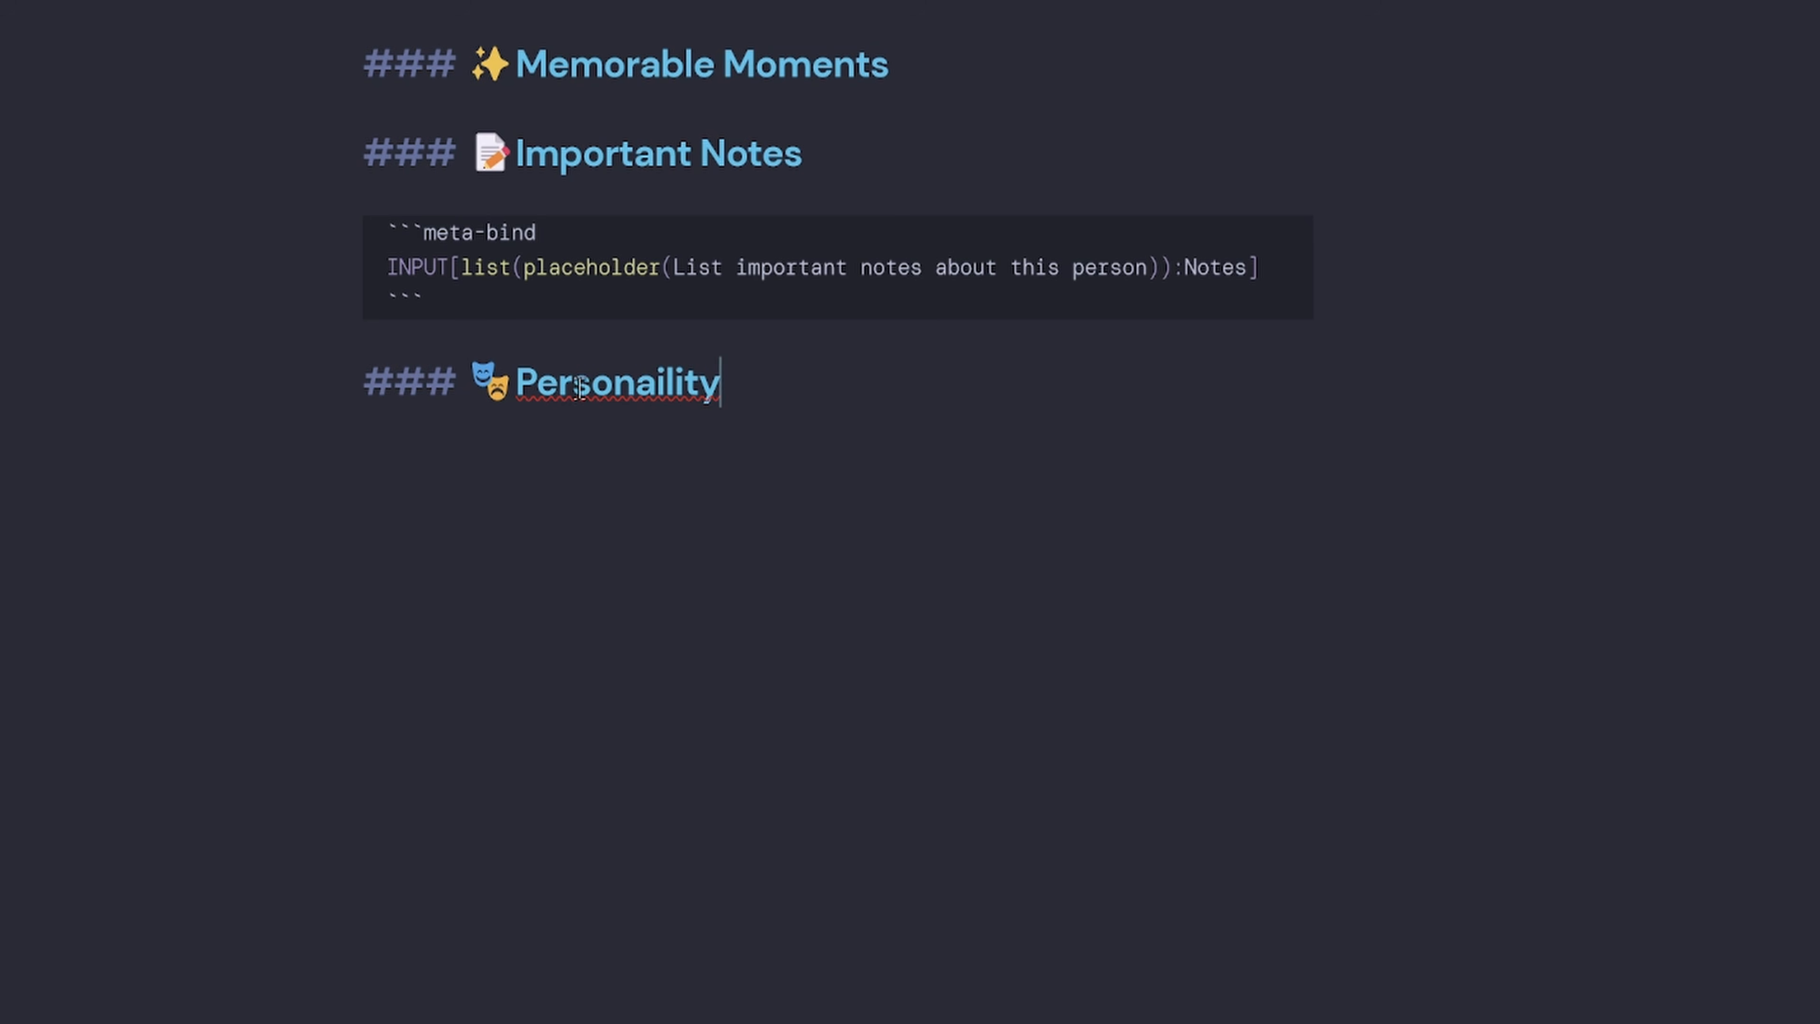
right_click(638, 381)
left_click(760, 2)
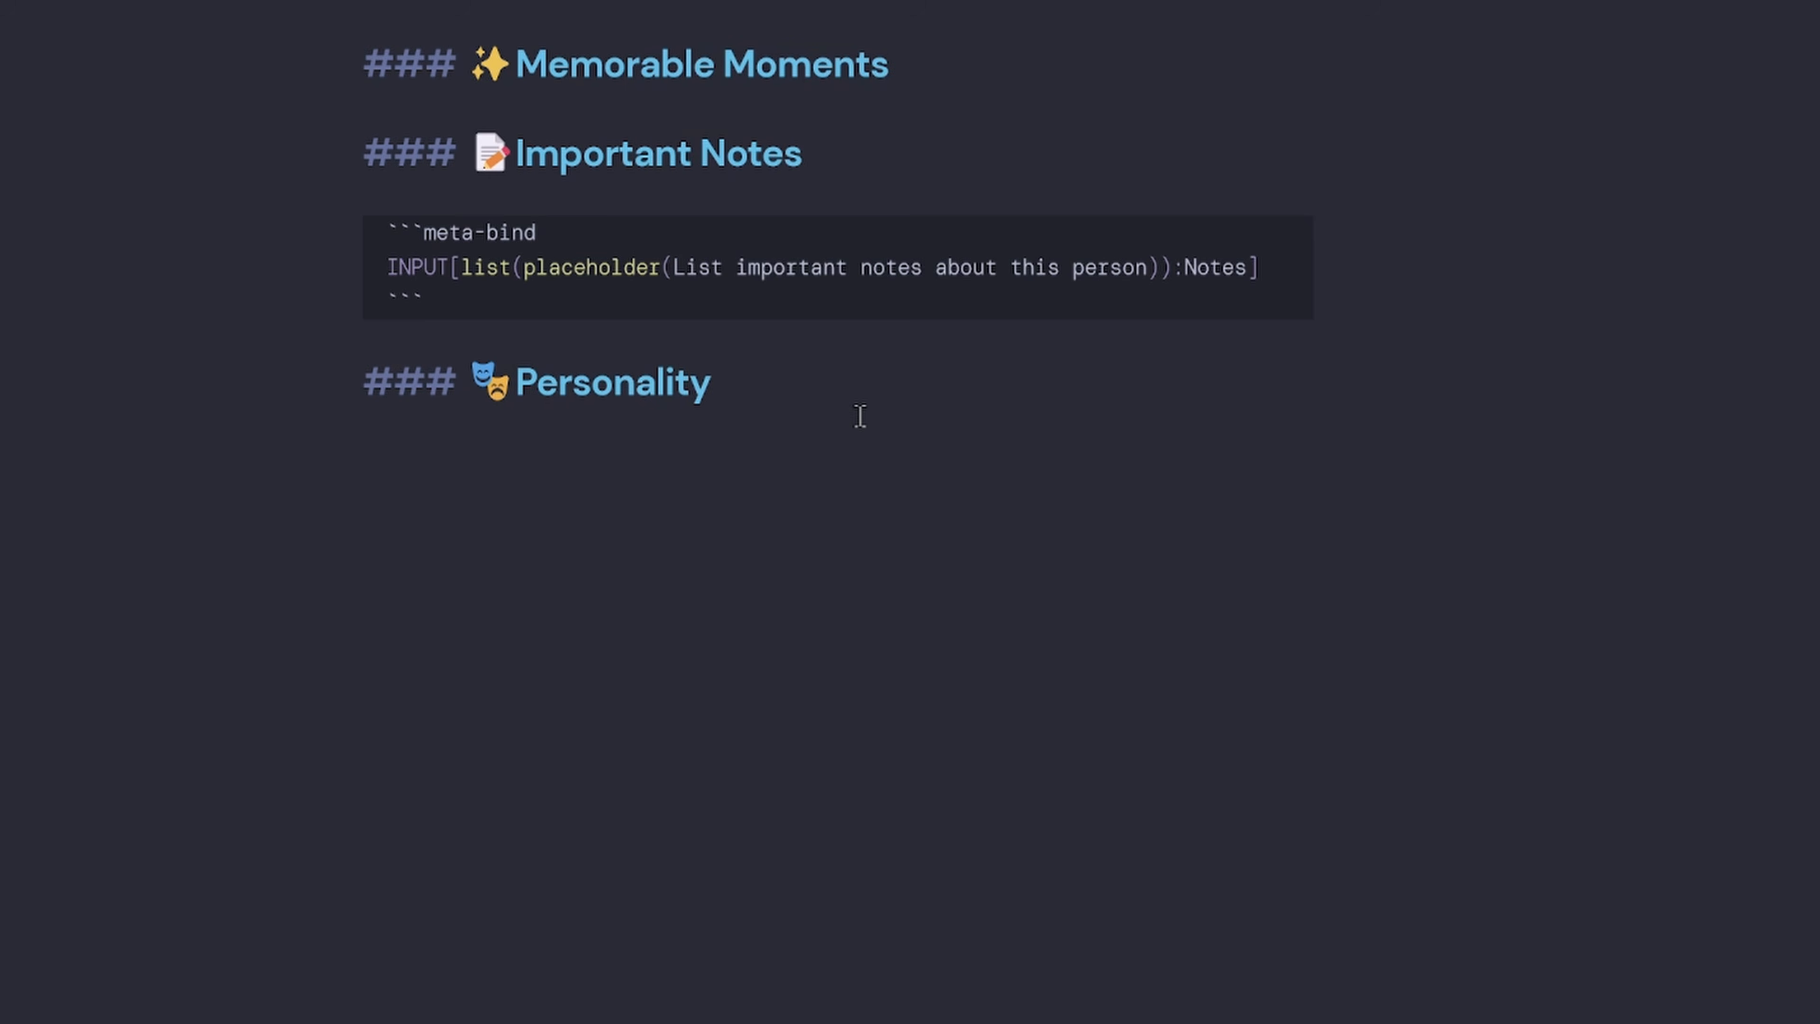
key("Return")
Add a meta-bind block INPUT[list(placeholder(List their key personality traits)):Personality] below it.
type("```meta-bind")
key("Return")
type("INPUT")
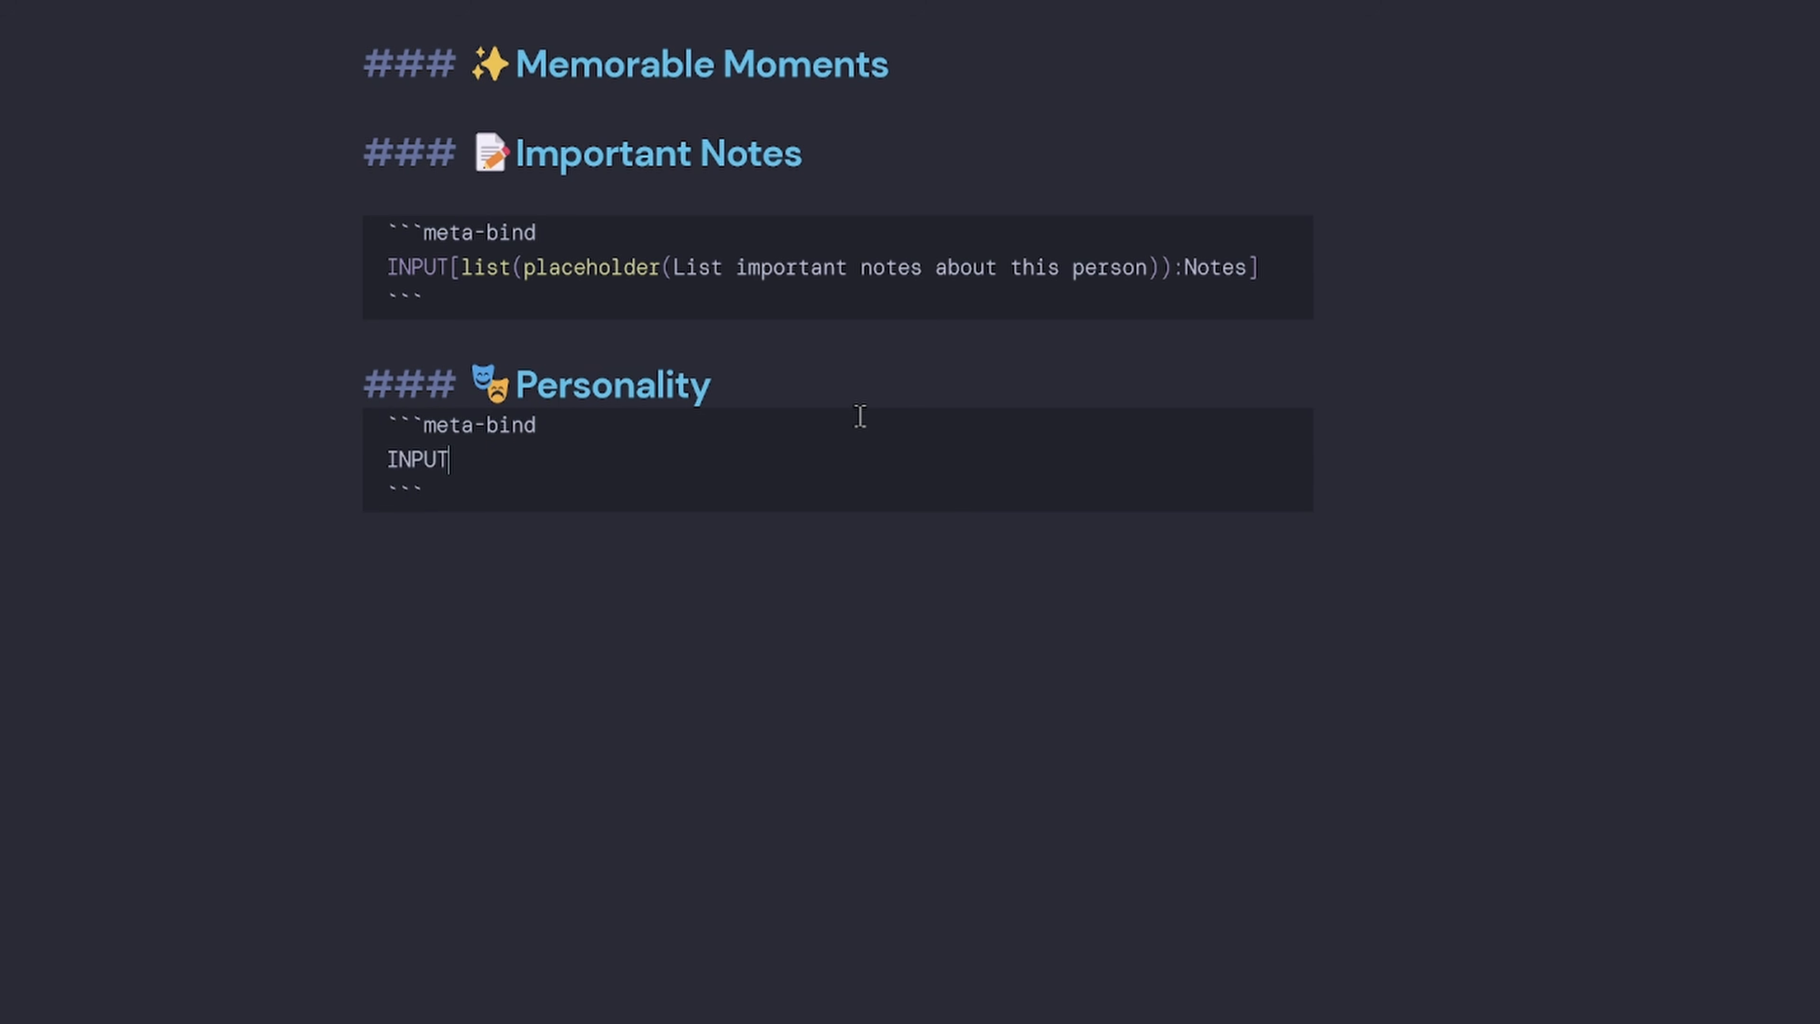
type("[list")
key("Left")
type("(plac")
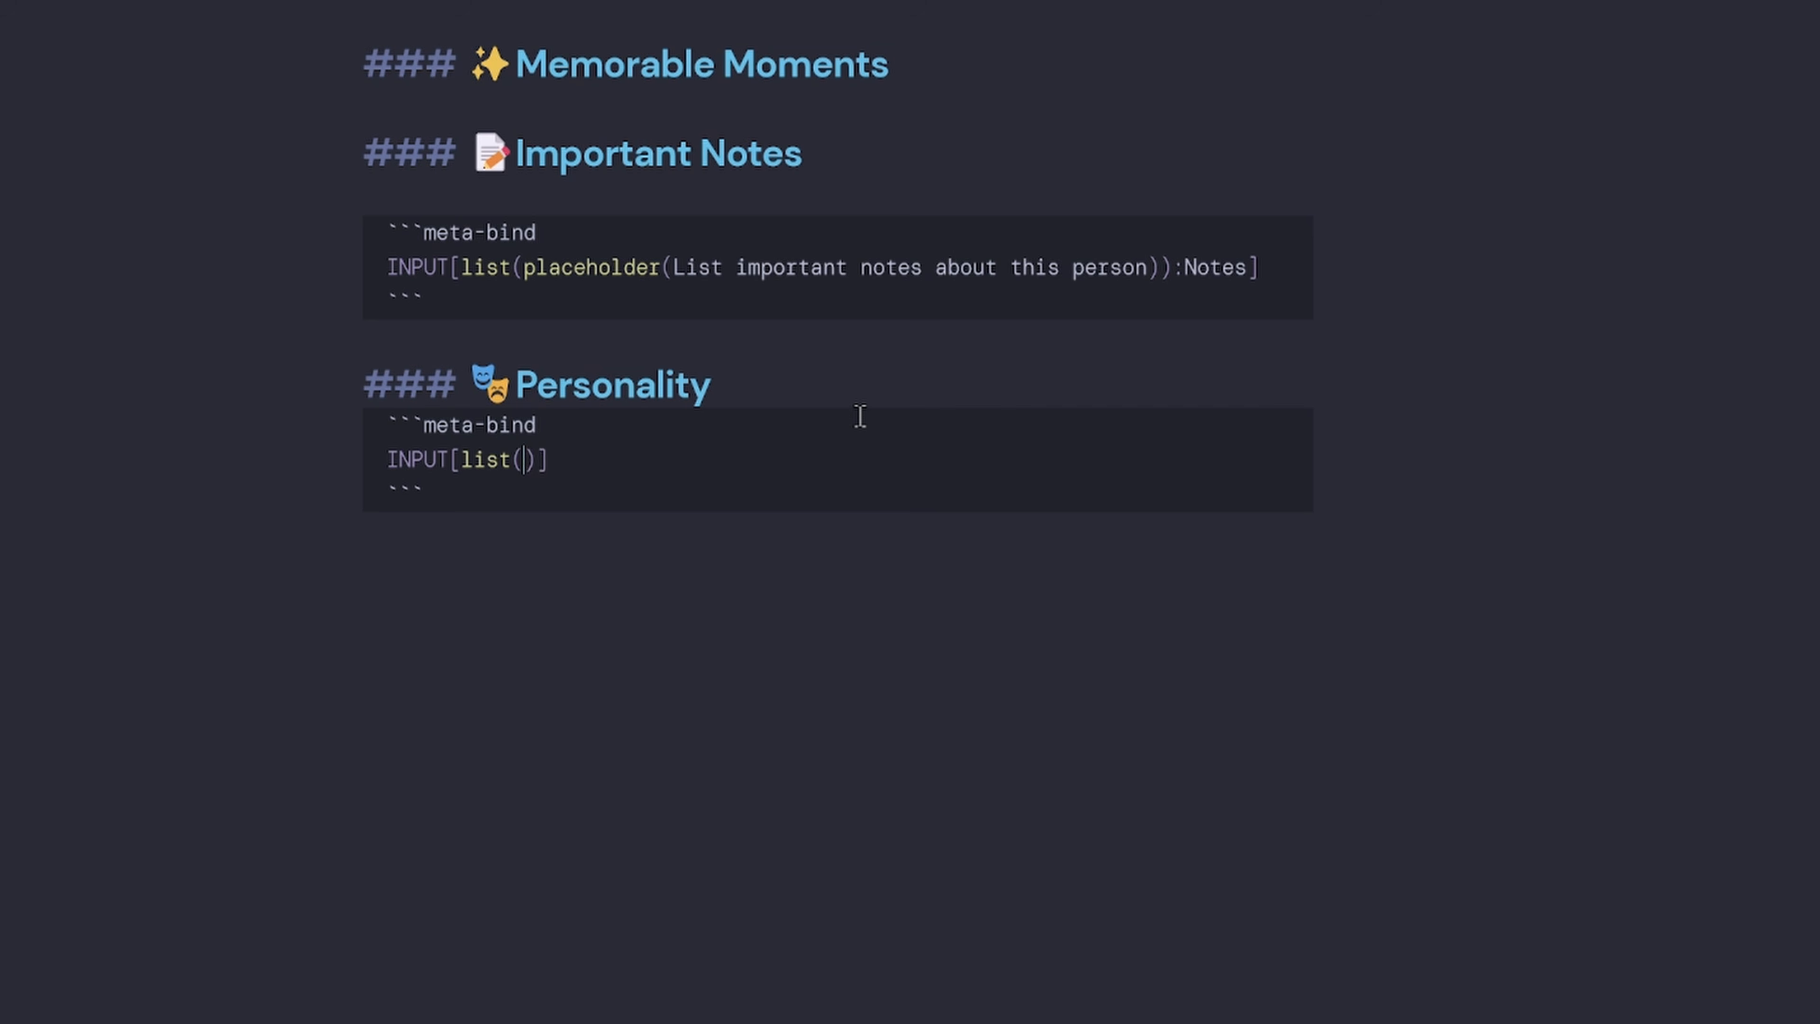
type("eholder")
type("(")
type("List their key")
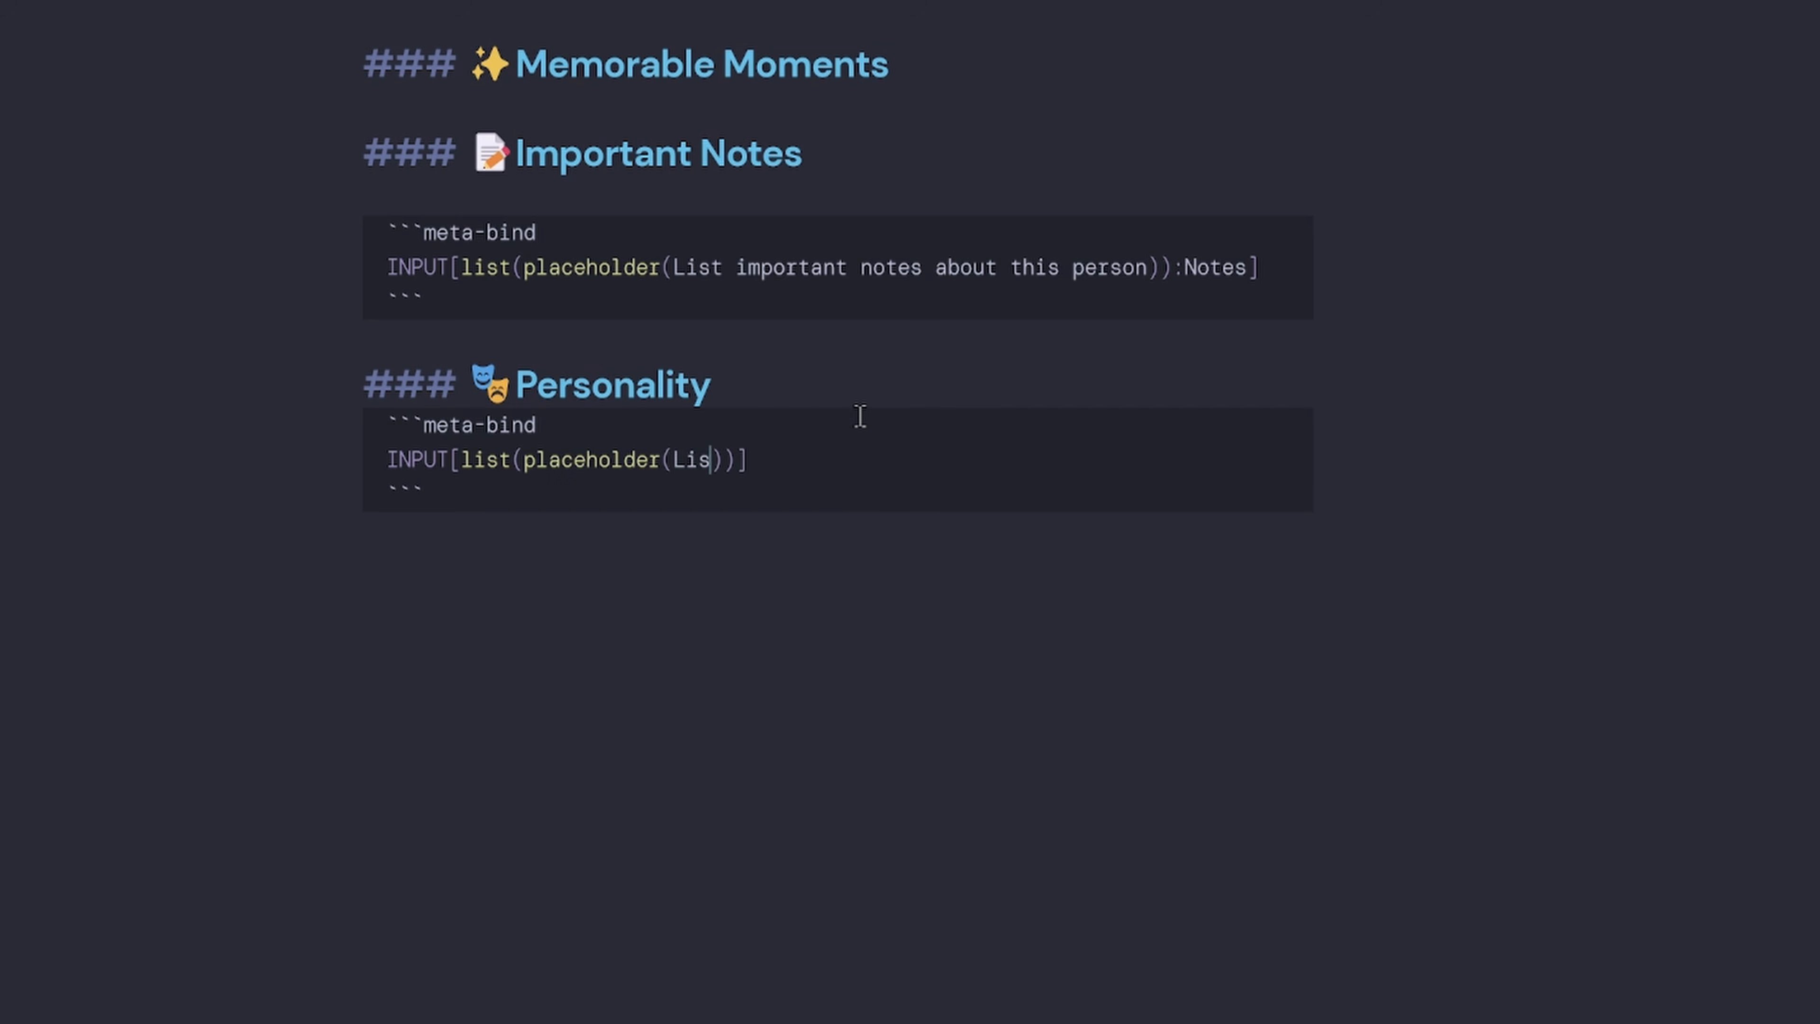
type(" personality")
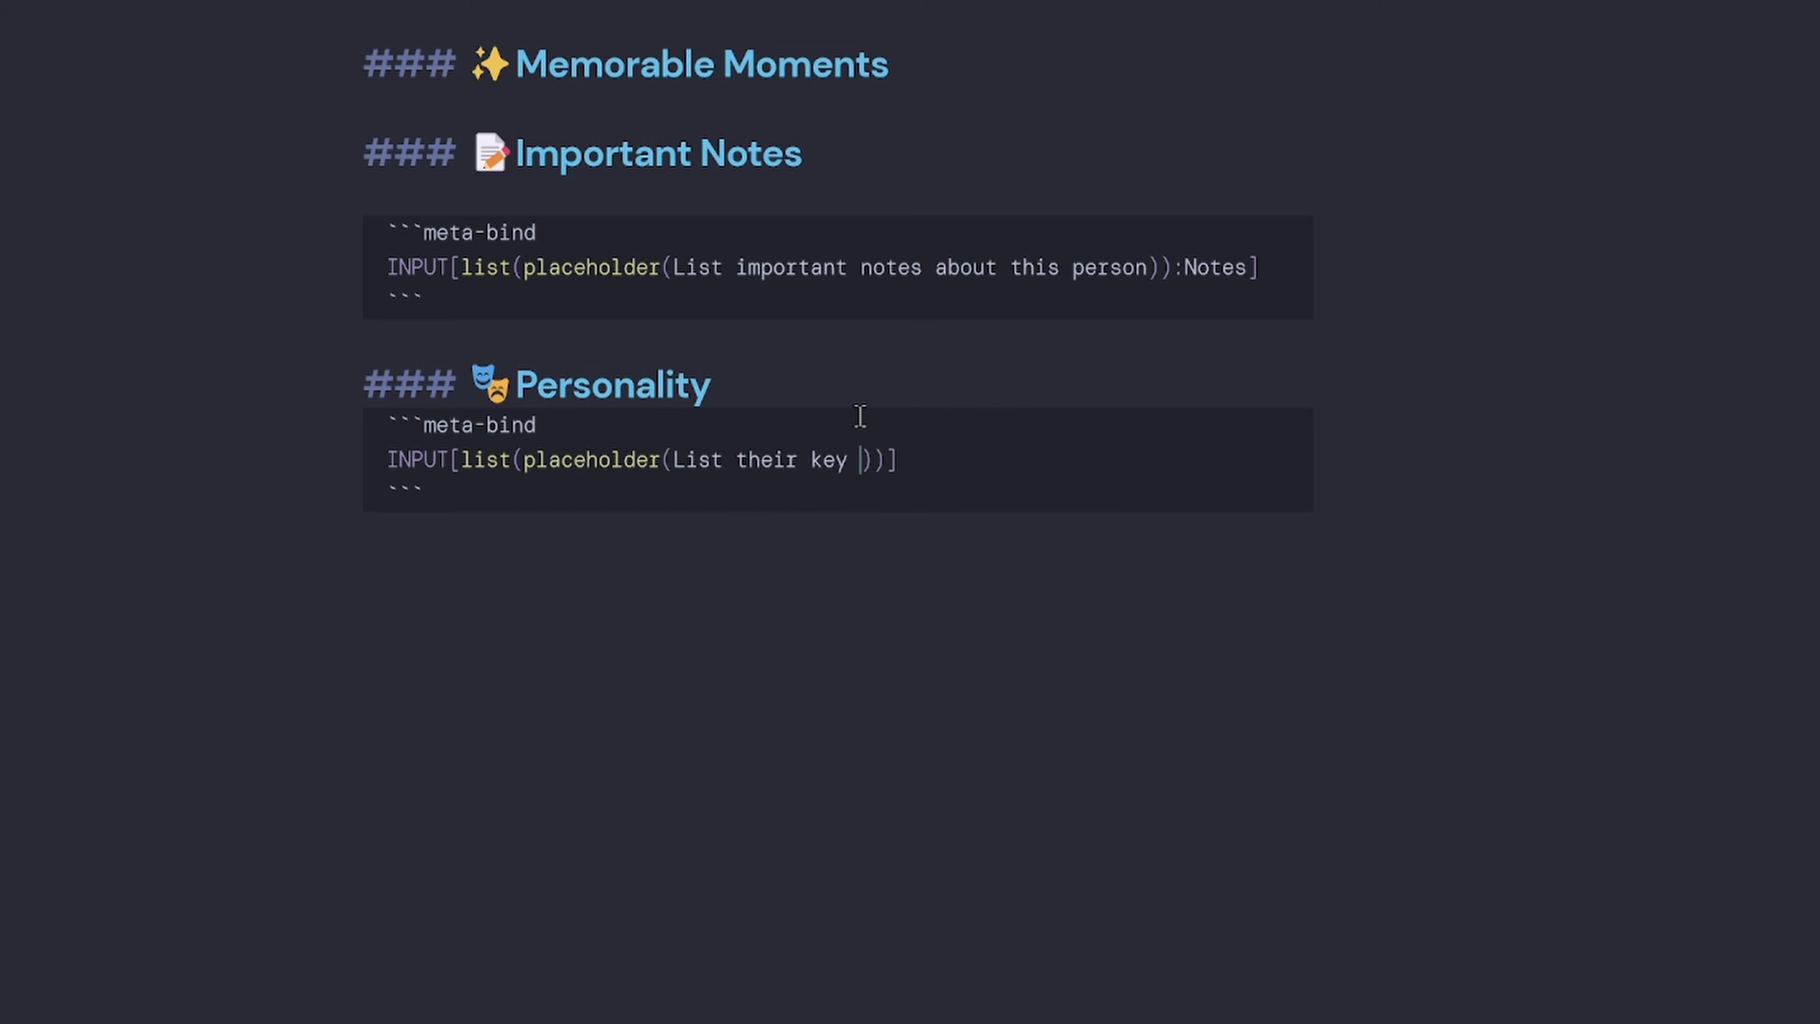
type(" t")
key("BackSpace")
type("traits")
key("Right")
key("Right")
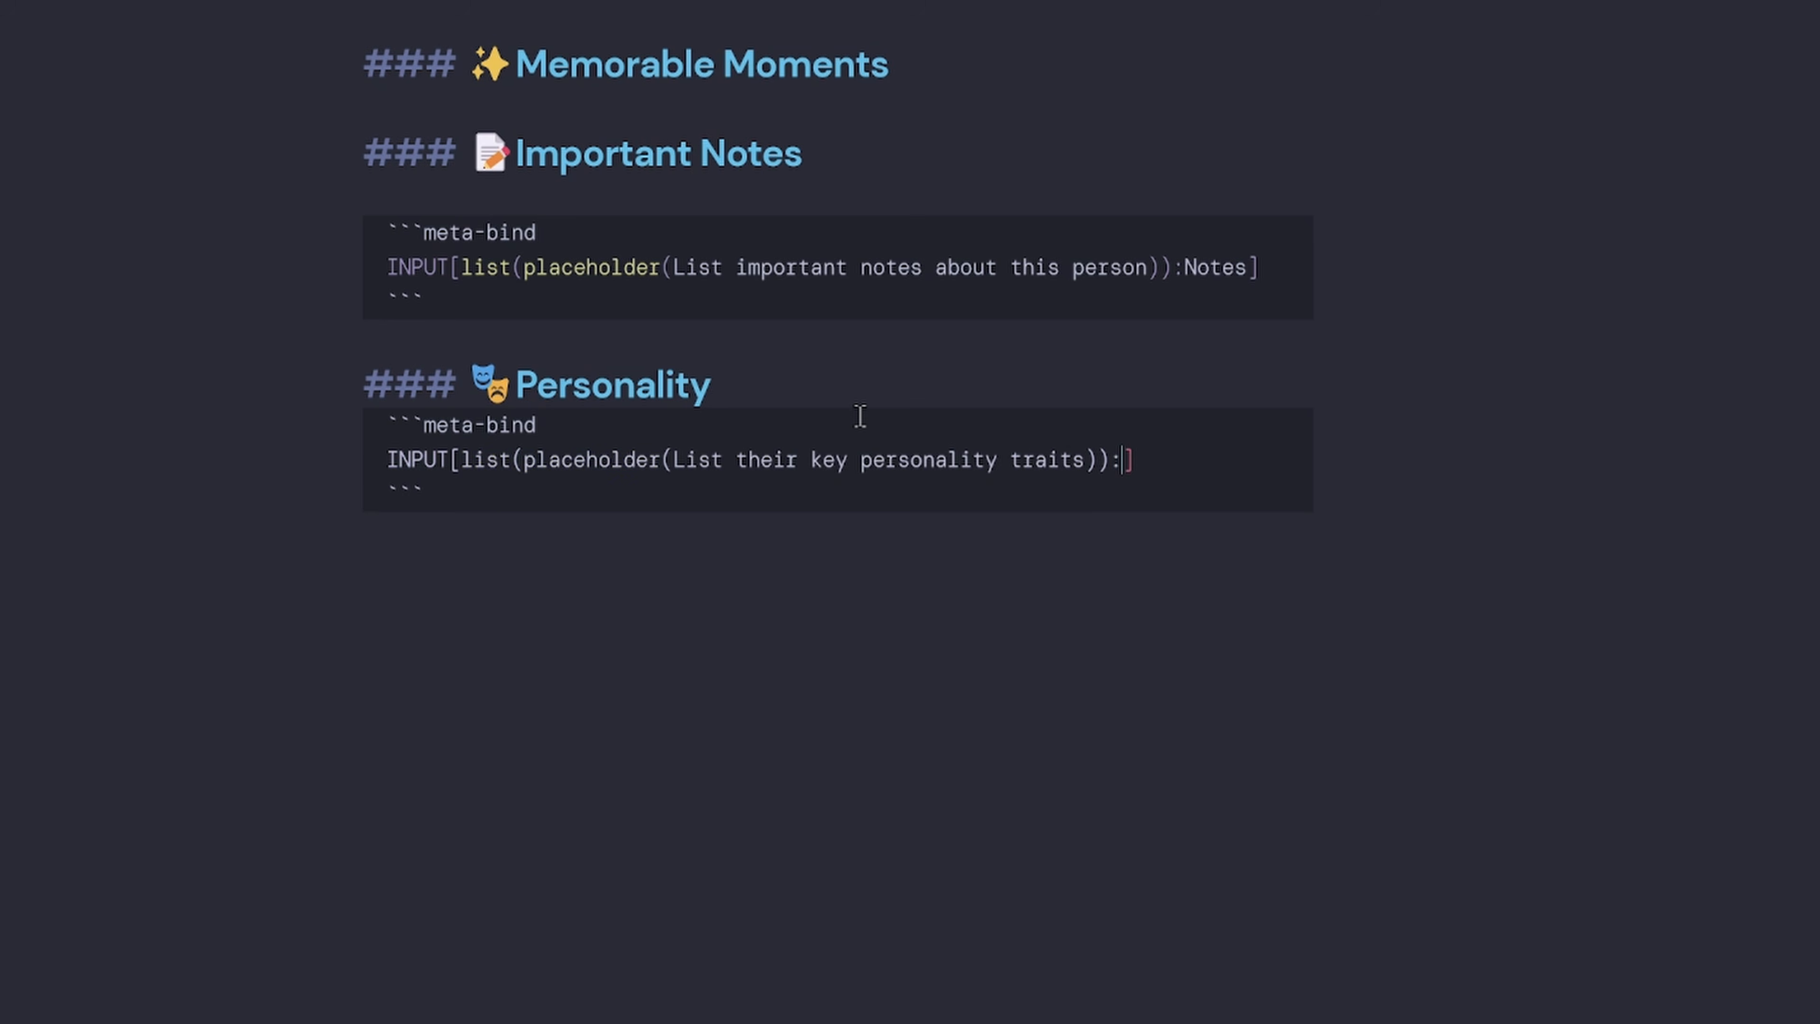
scroll(857, 411, "up", 20)
double_click(445, 221)
key("ctrl+c")
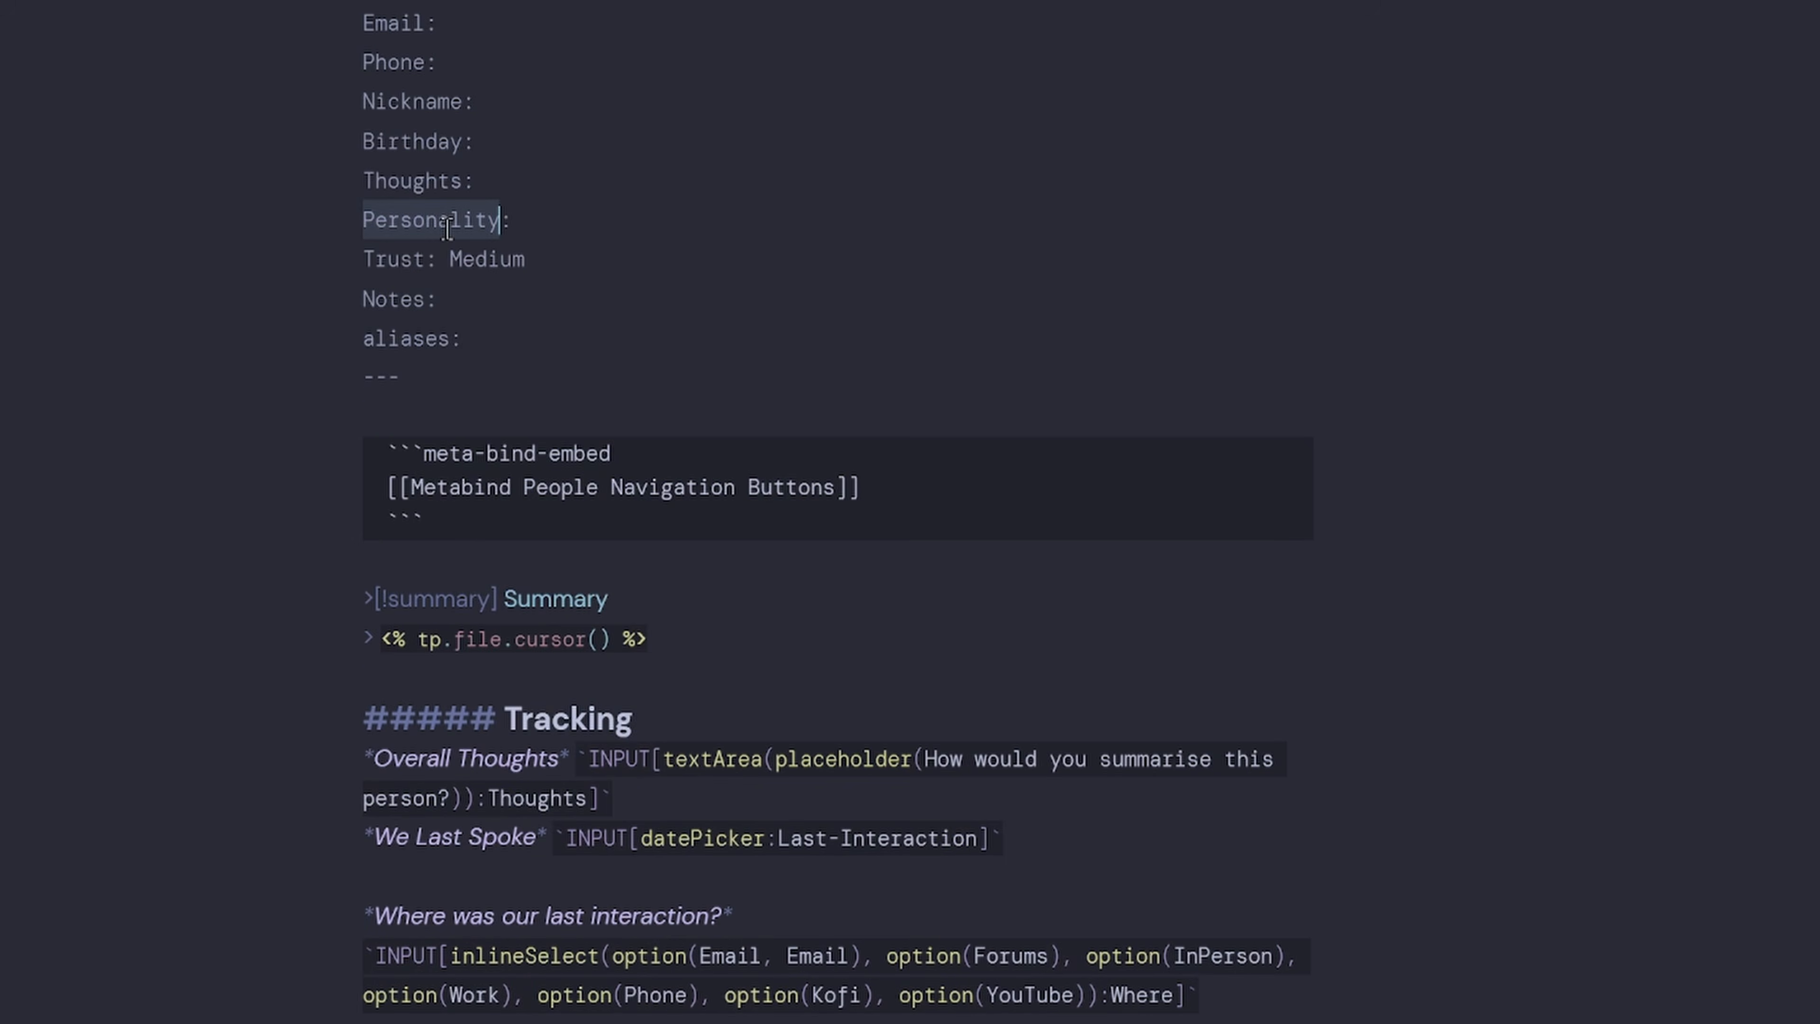
scroll(689, 397, "down", 20)
key("ctrl+v")
scroll(1191, 679, "down", 3)
left_click(735, 414)
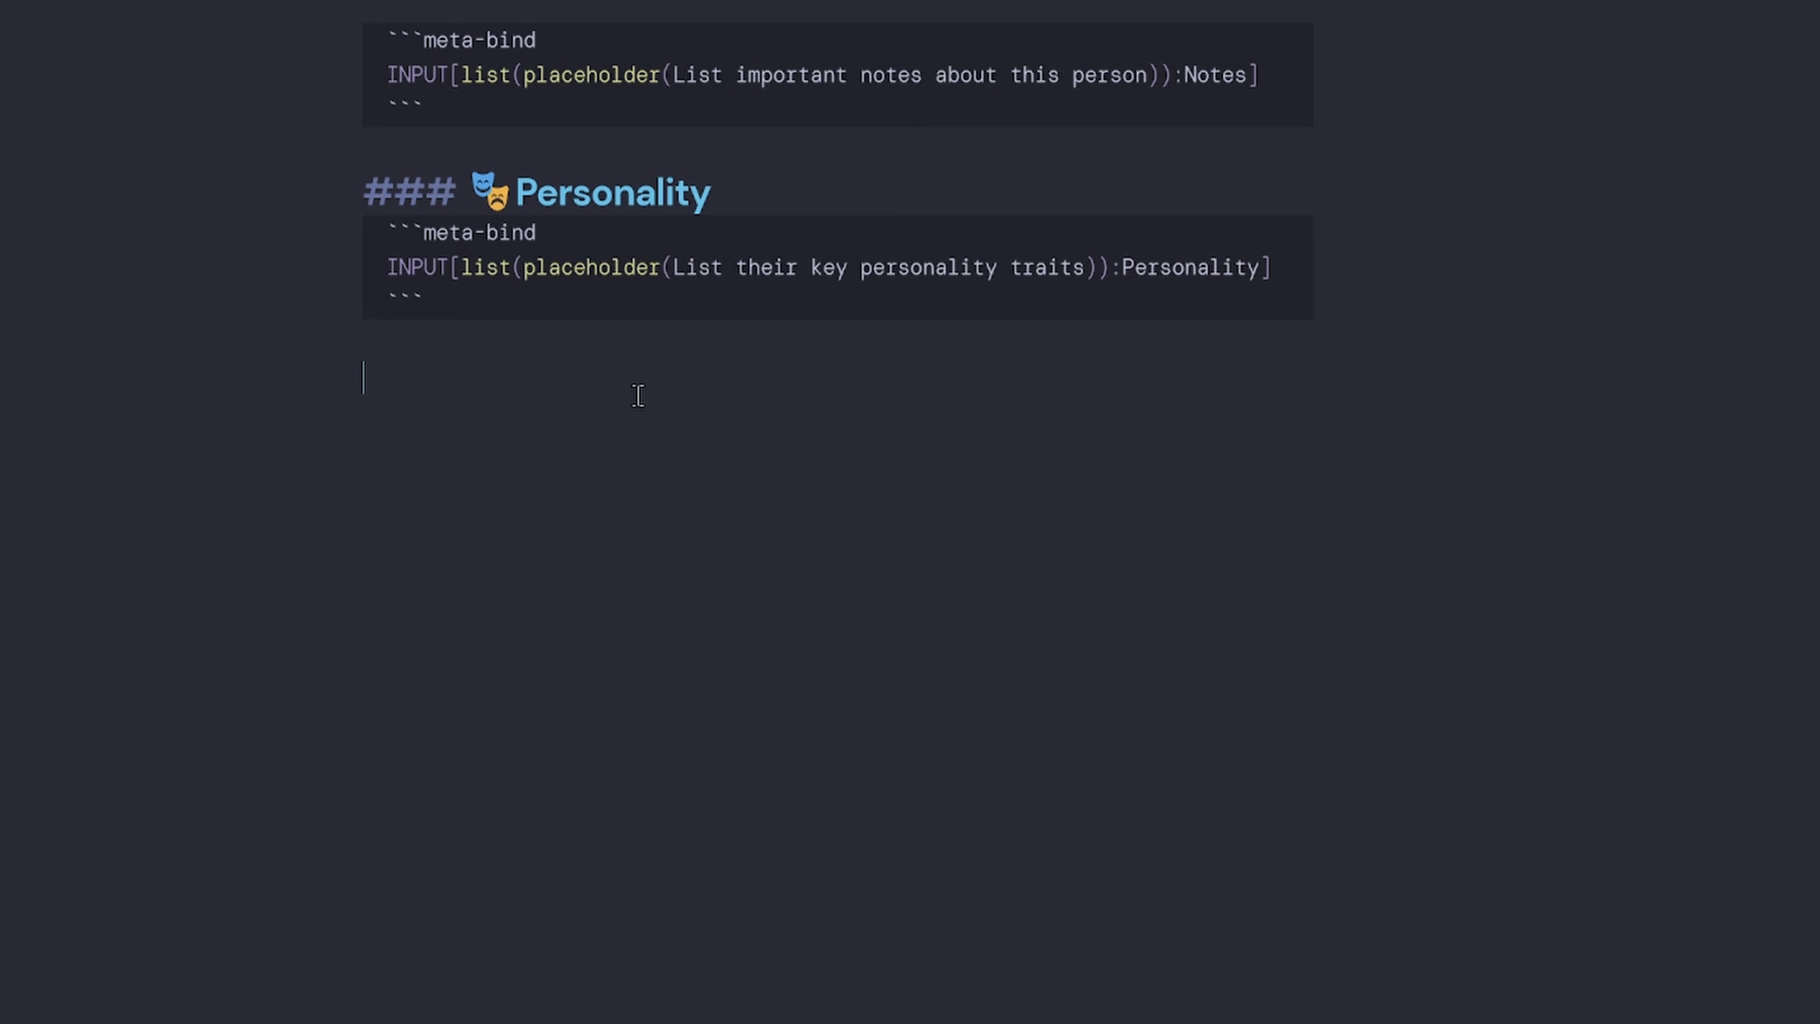
Add a level-3 heading '📅 Meetings' below the Personality section.
type("###")
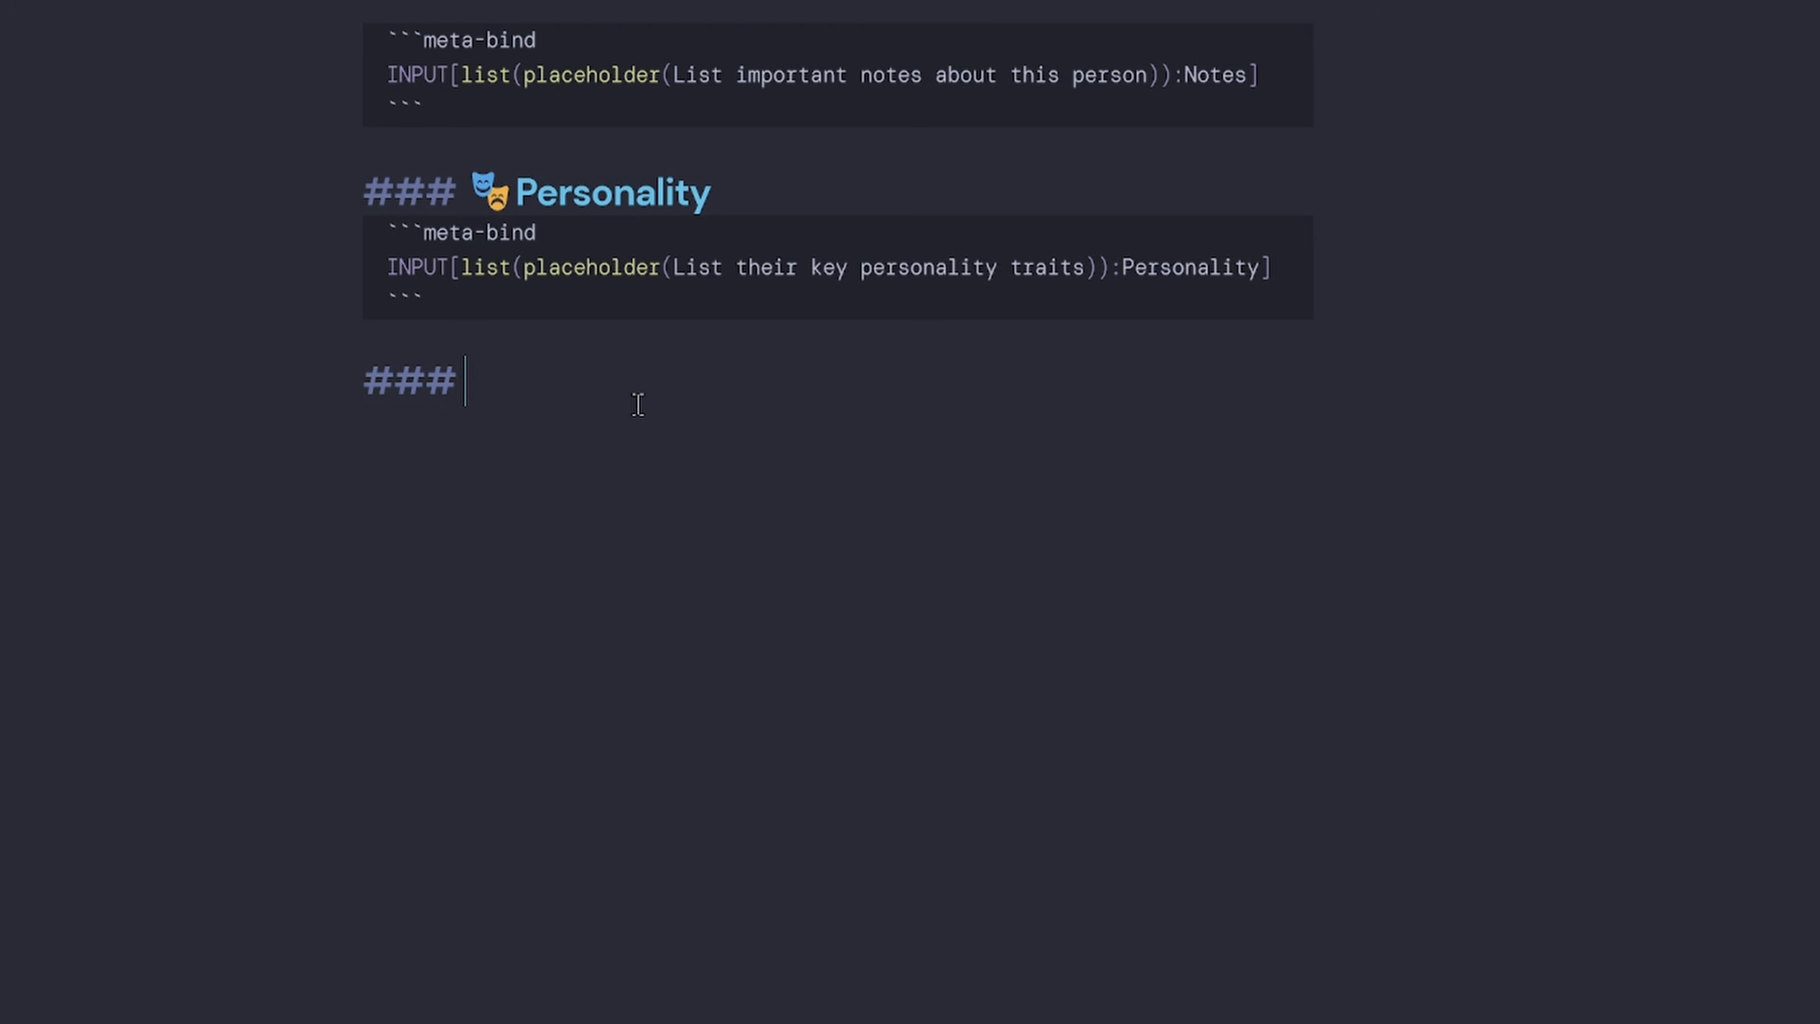
key("super+period")
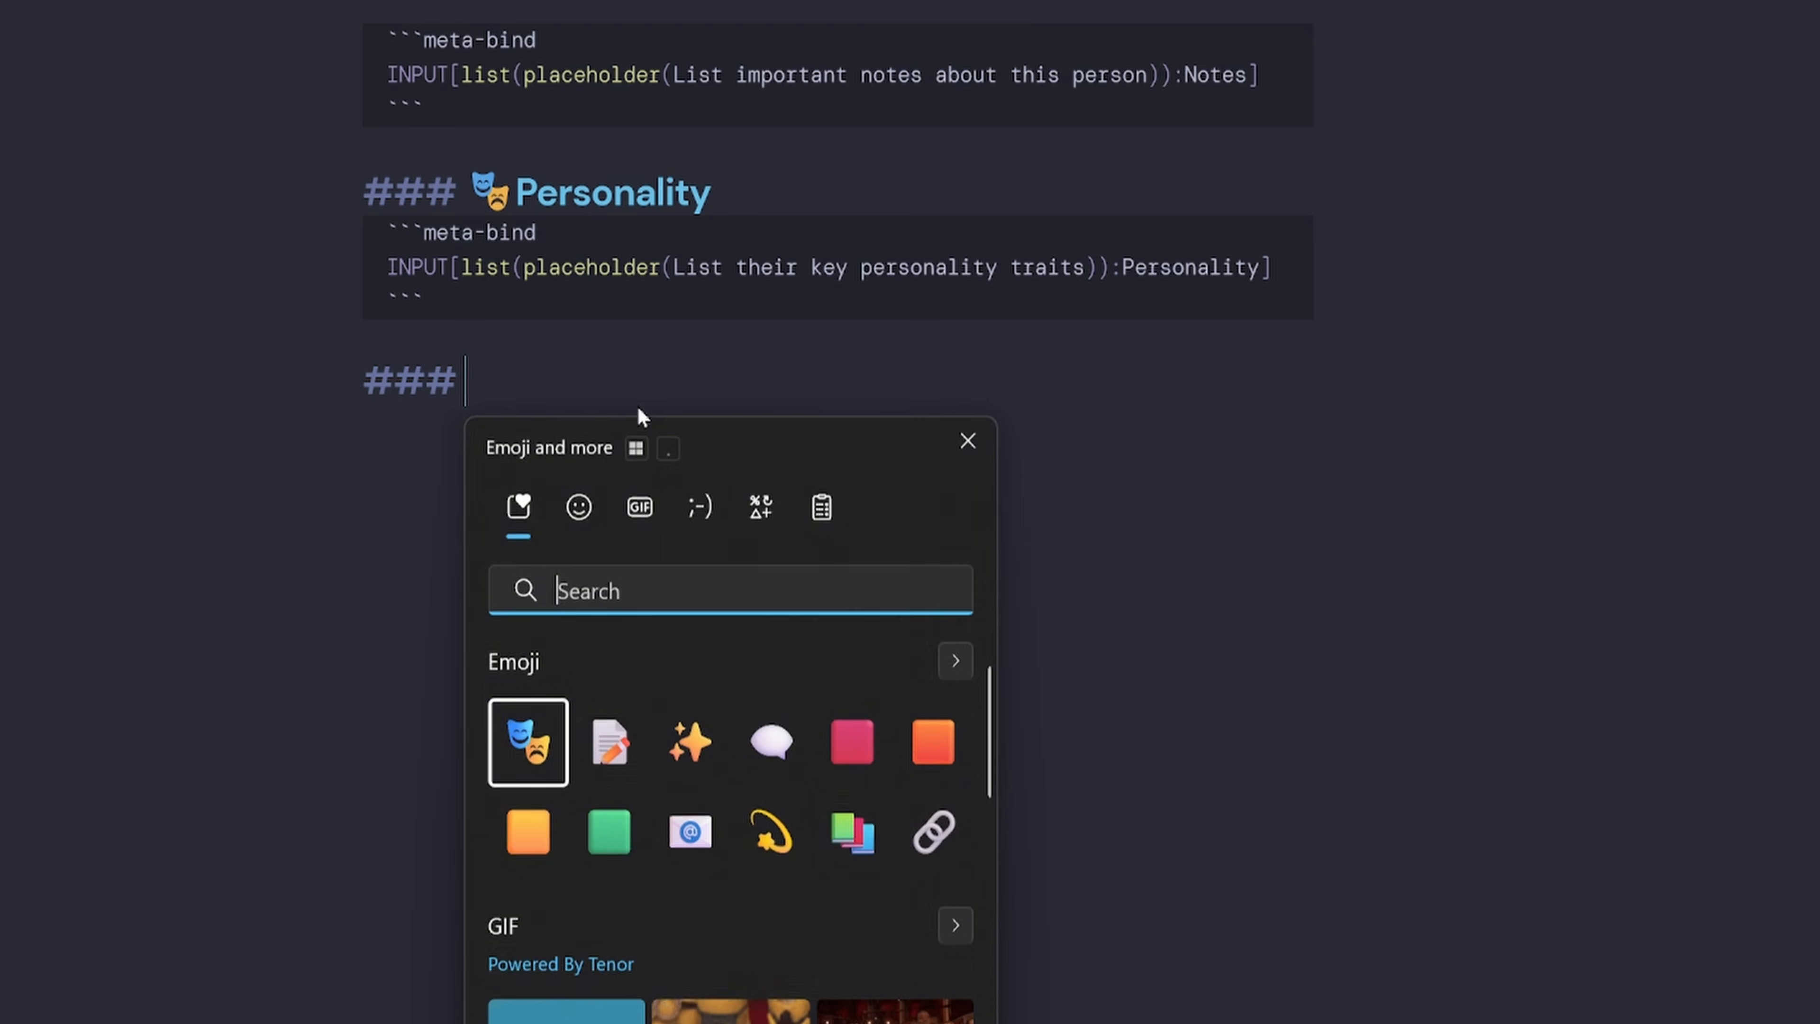
type("cal")
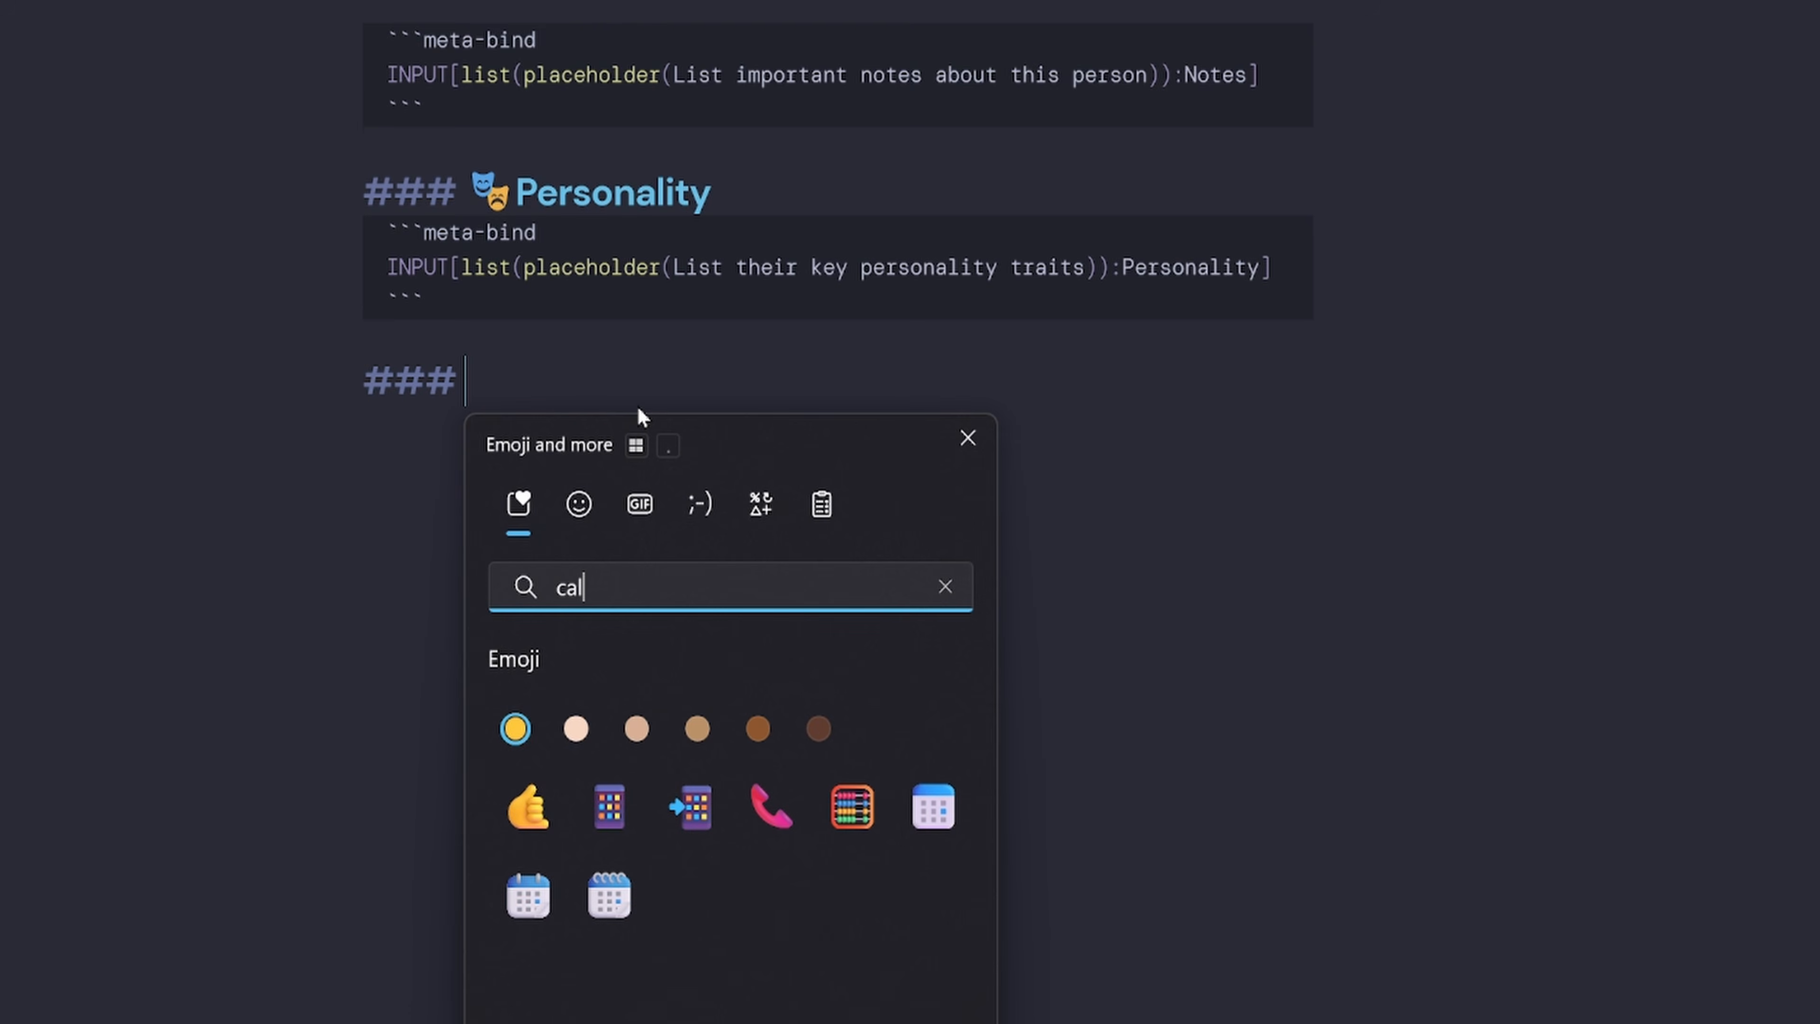
left_click(932, 805)
left_click(665, 373)
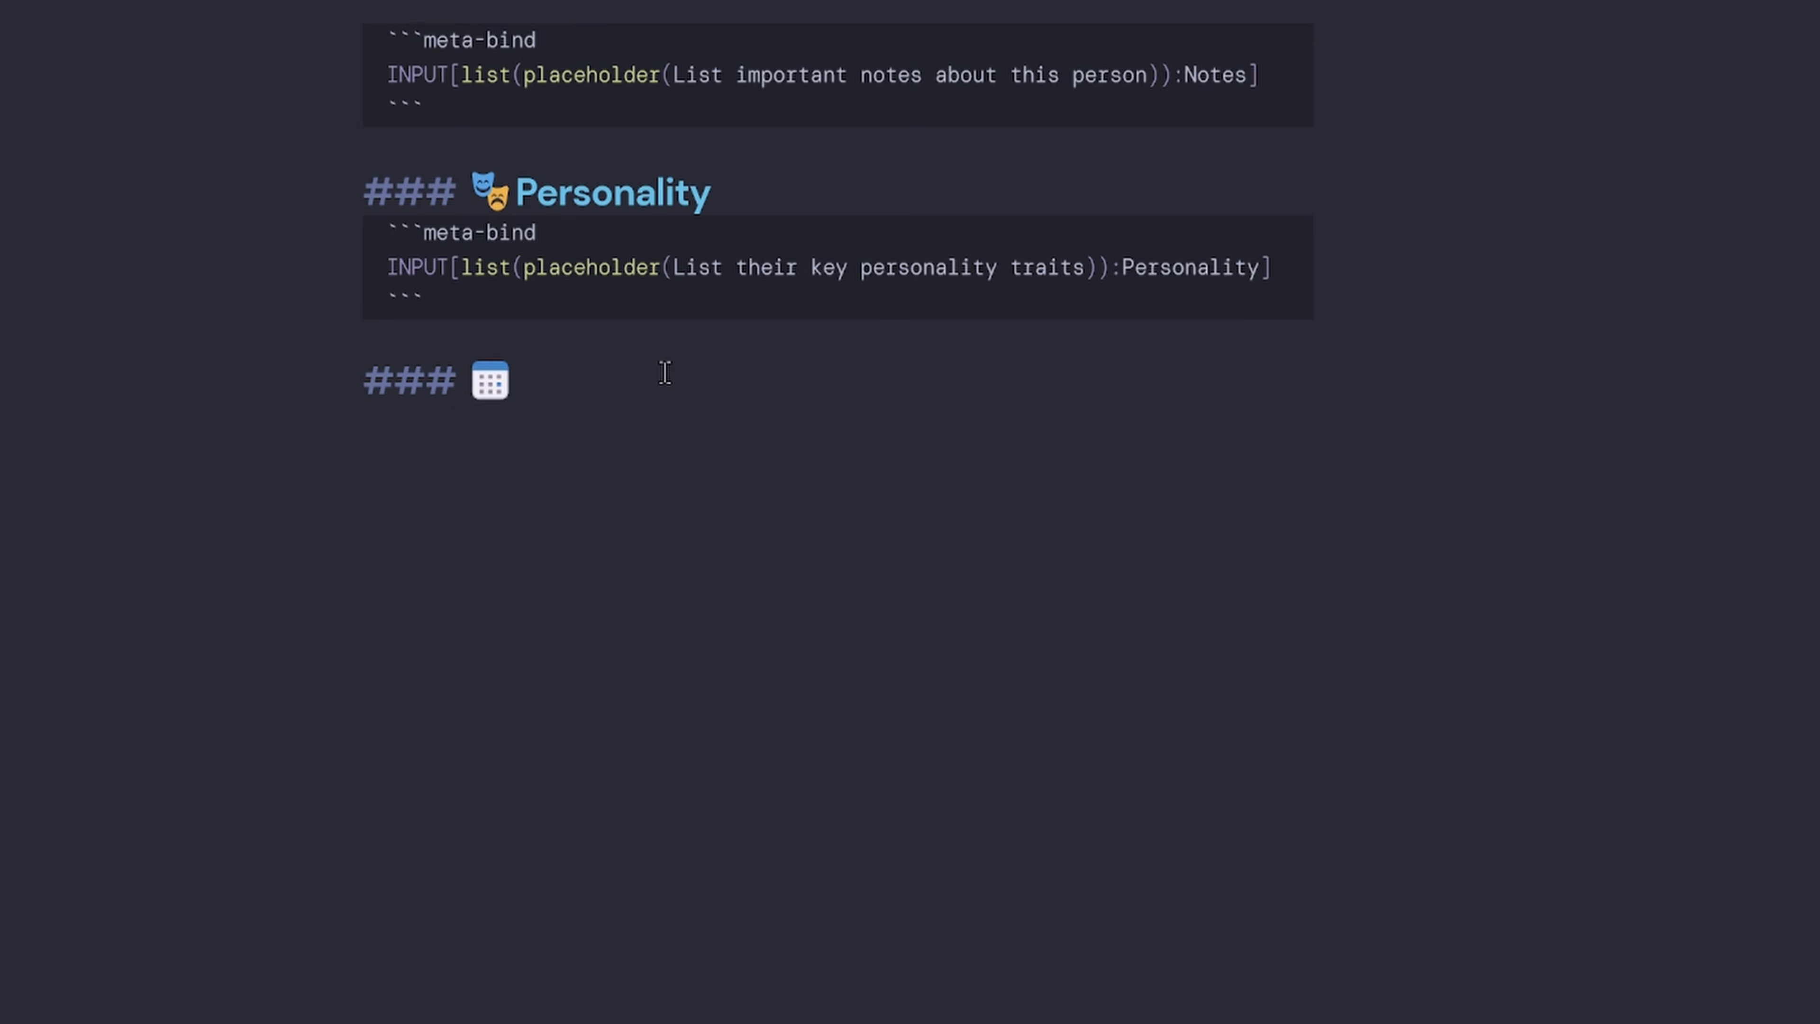
type("Meetings")
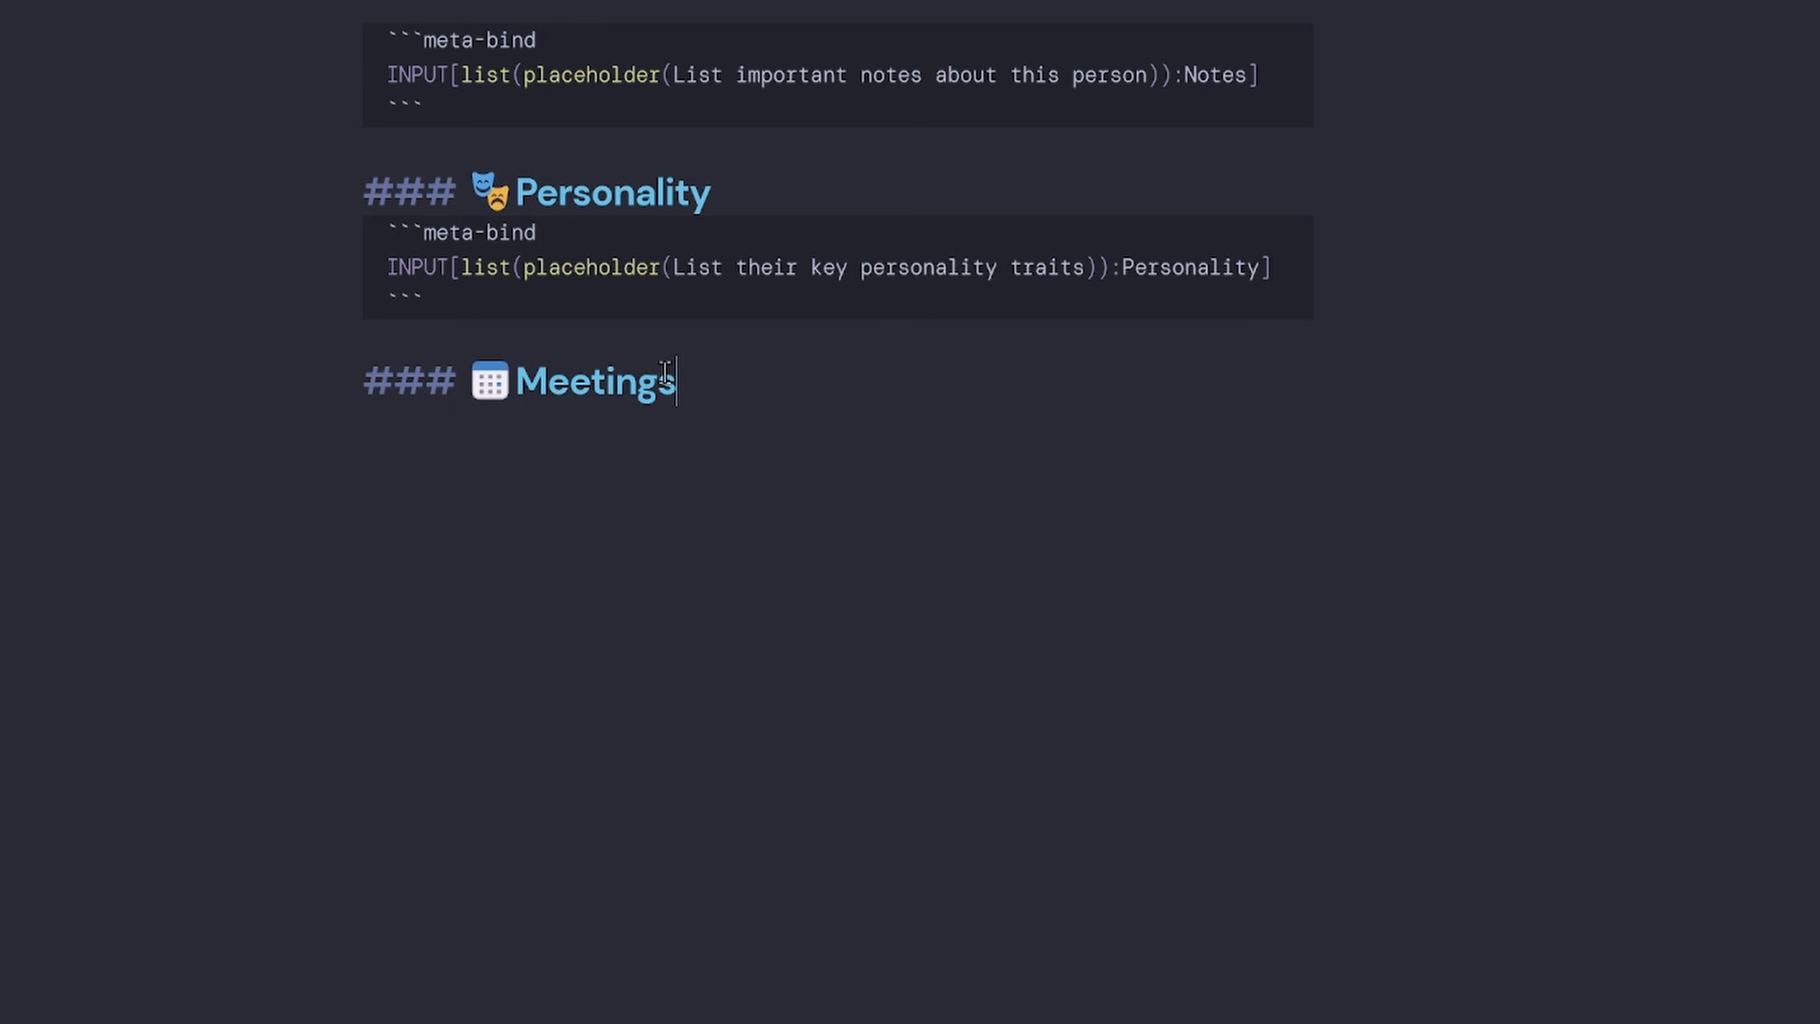
key("Return")
key("Return")
Add a code block containing 'Meeting DV query here' under the Meetings heading.
type("```code")
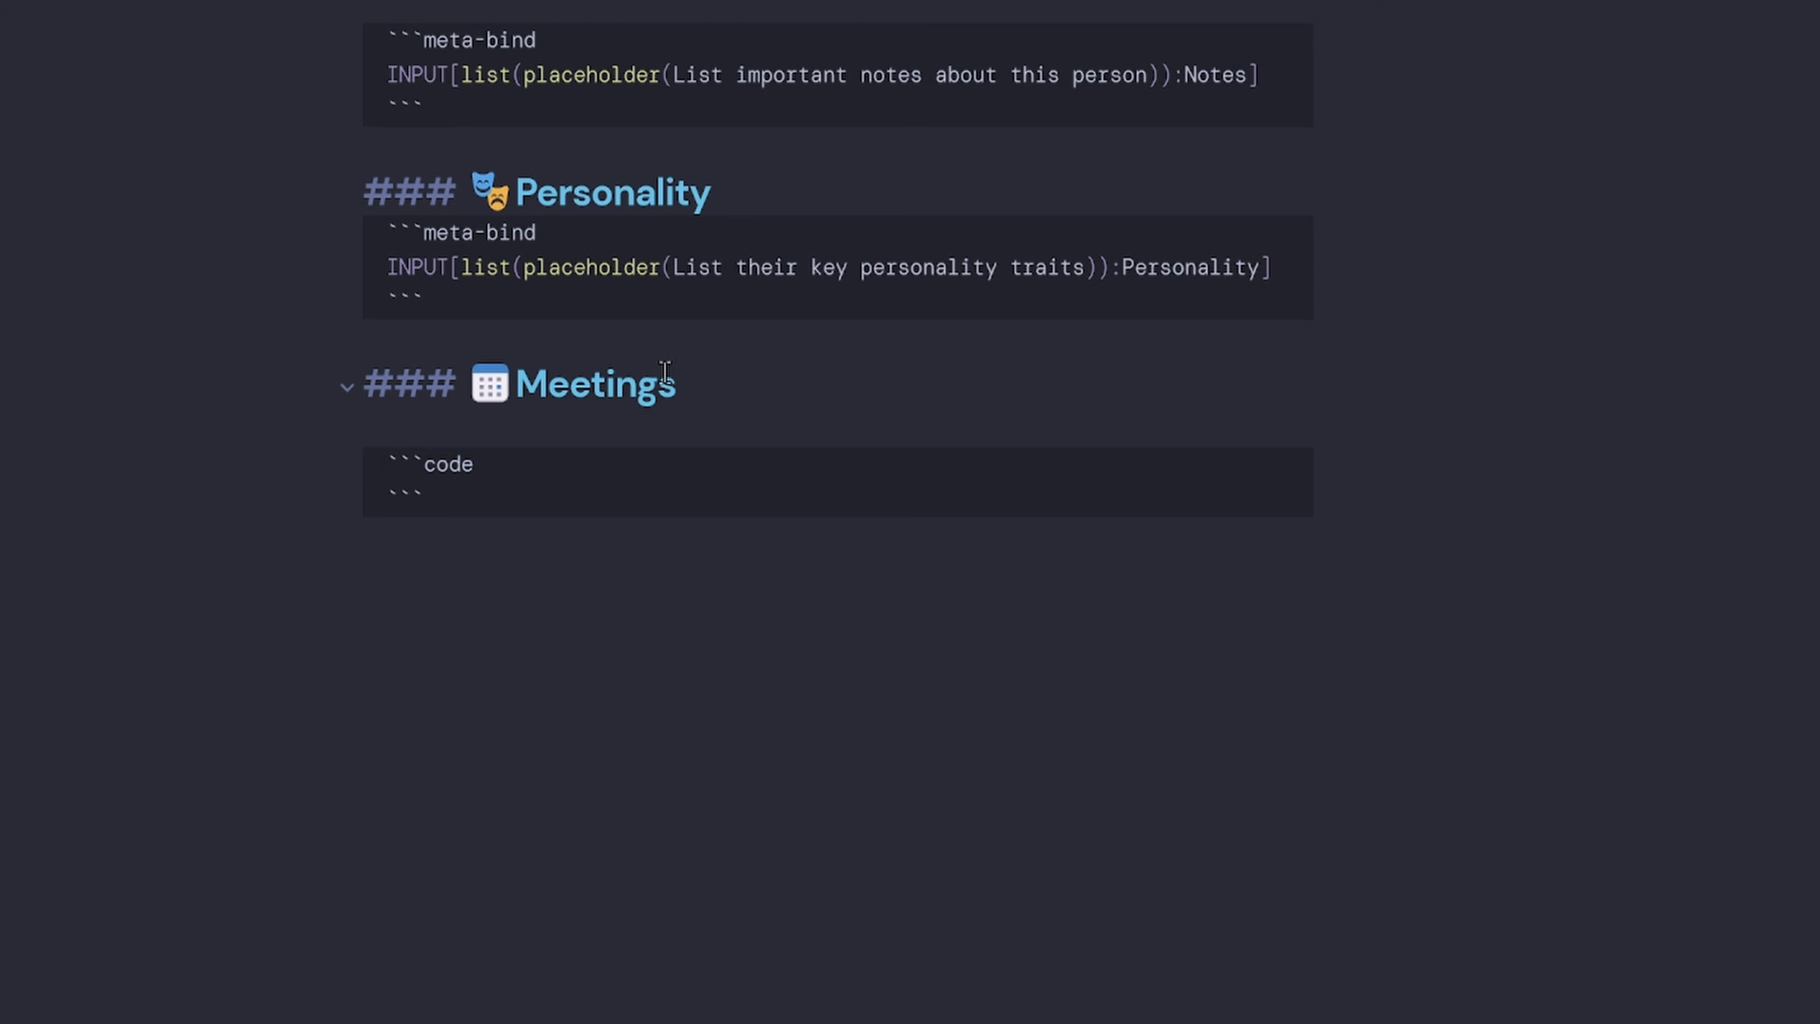
key("Return")
type("Meeting DV query here")
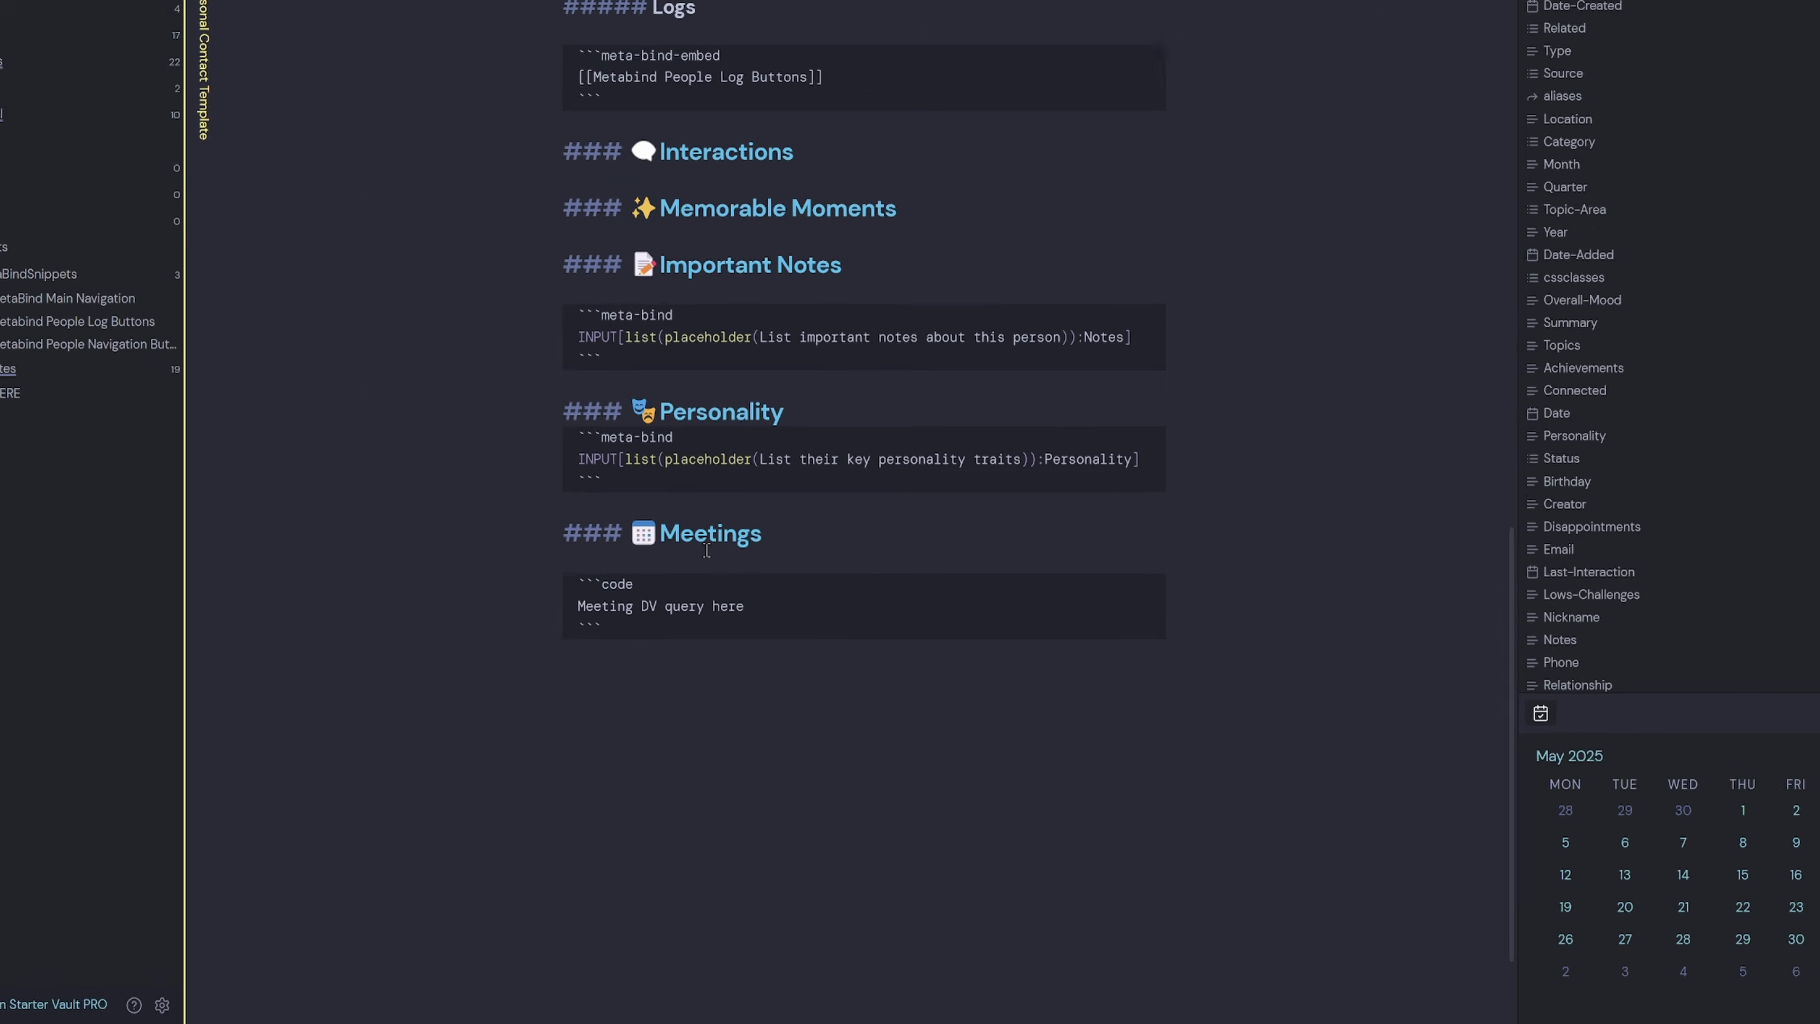
Open the empty Metabind People Navigation Buttons note beside the contact template.
scroll(766, 692, "up", 10)
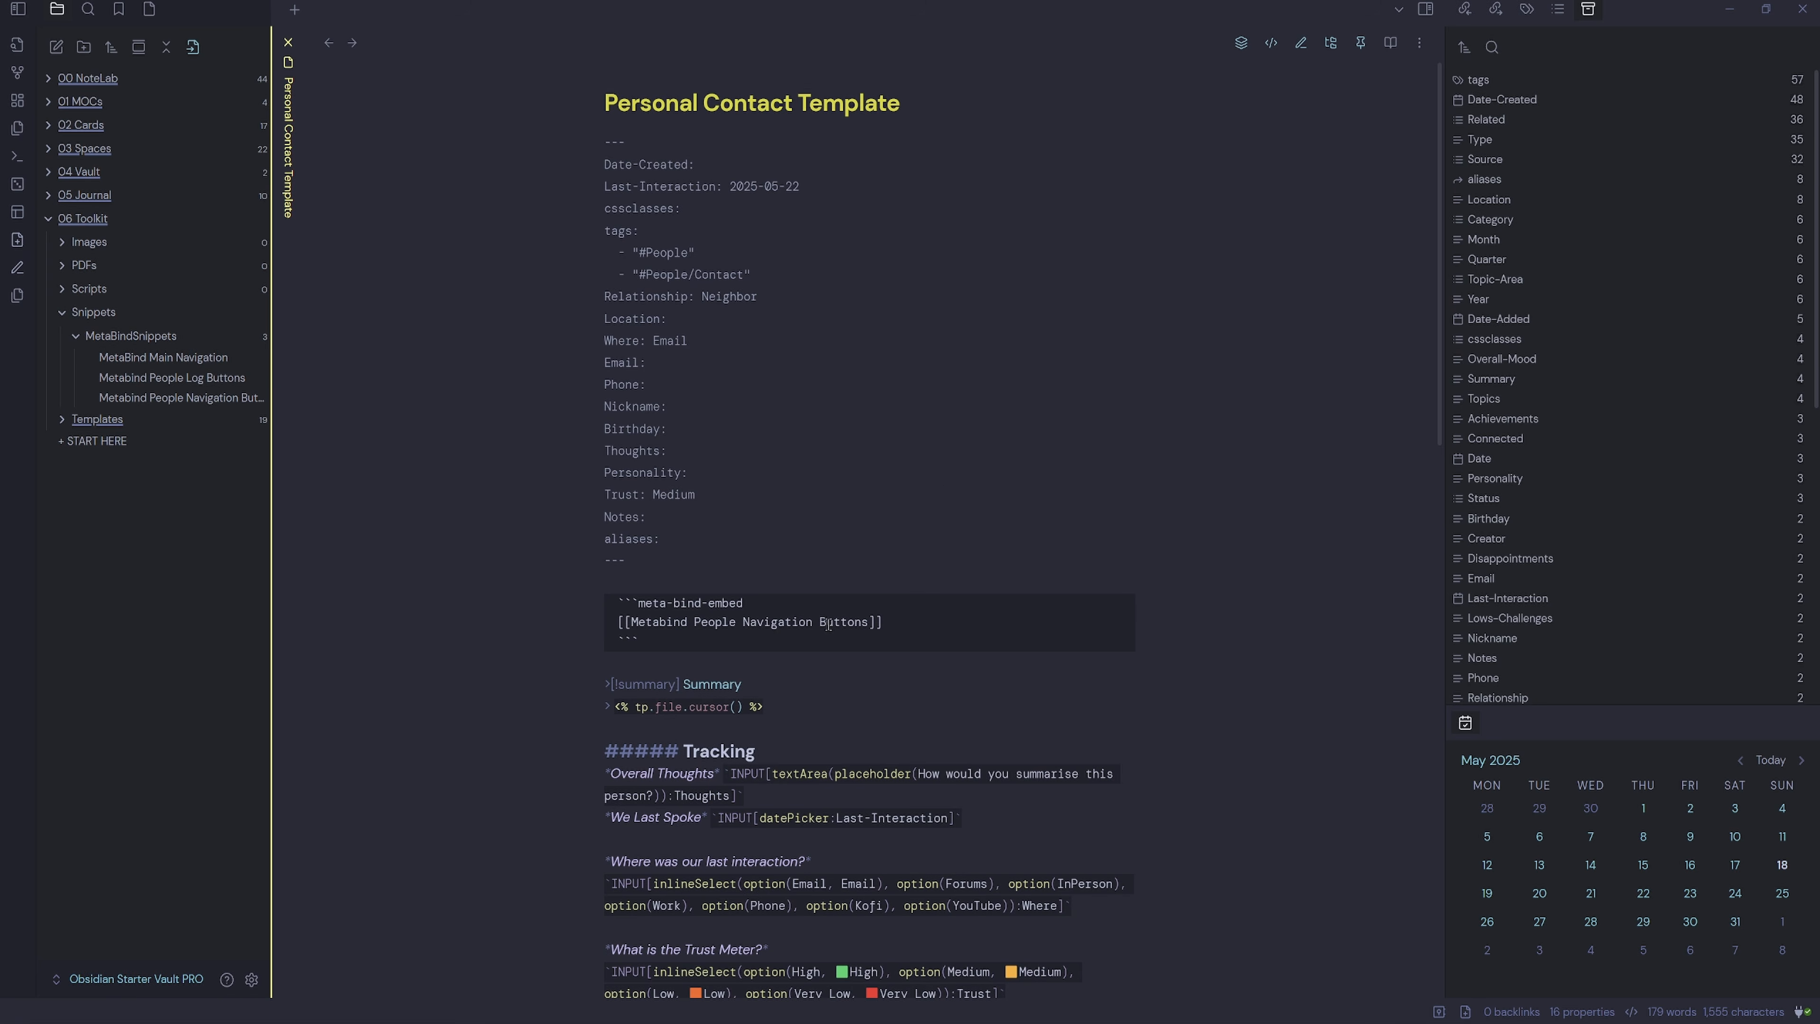
left_click_drag(816, 640, 564, 612)
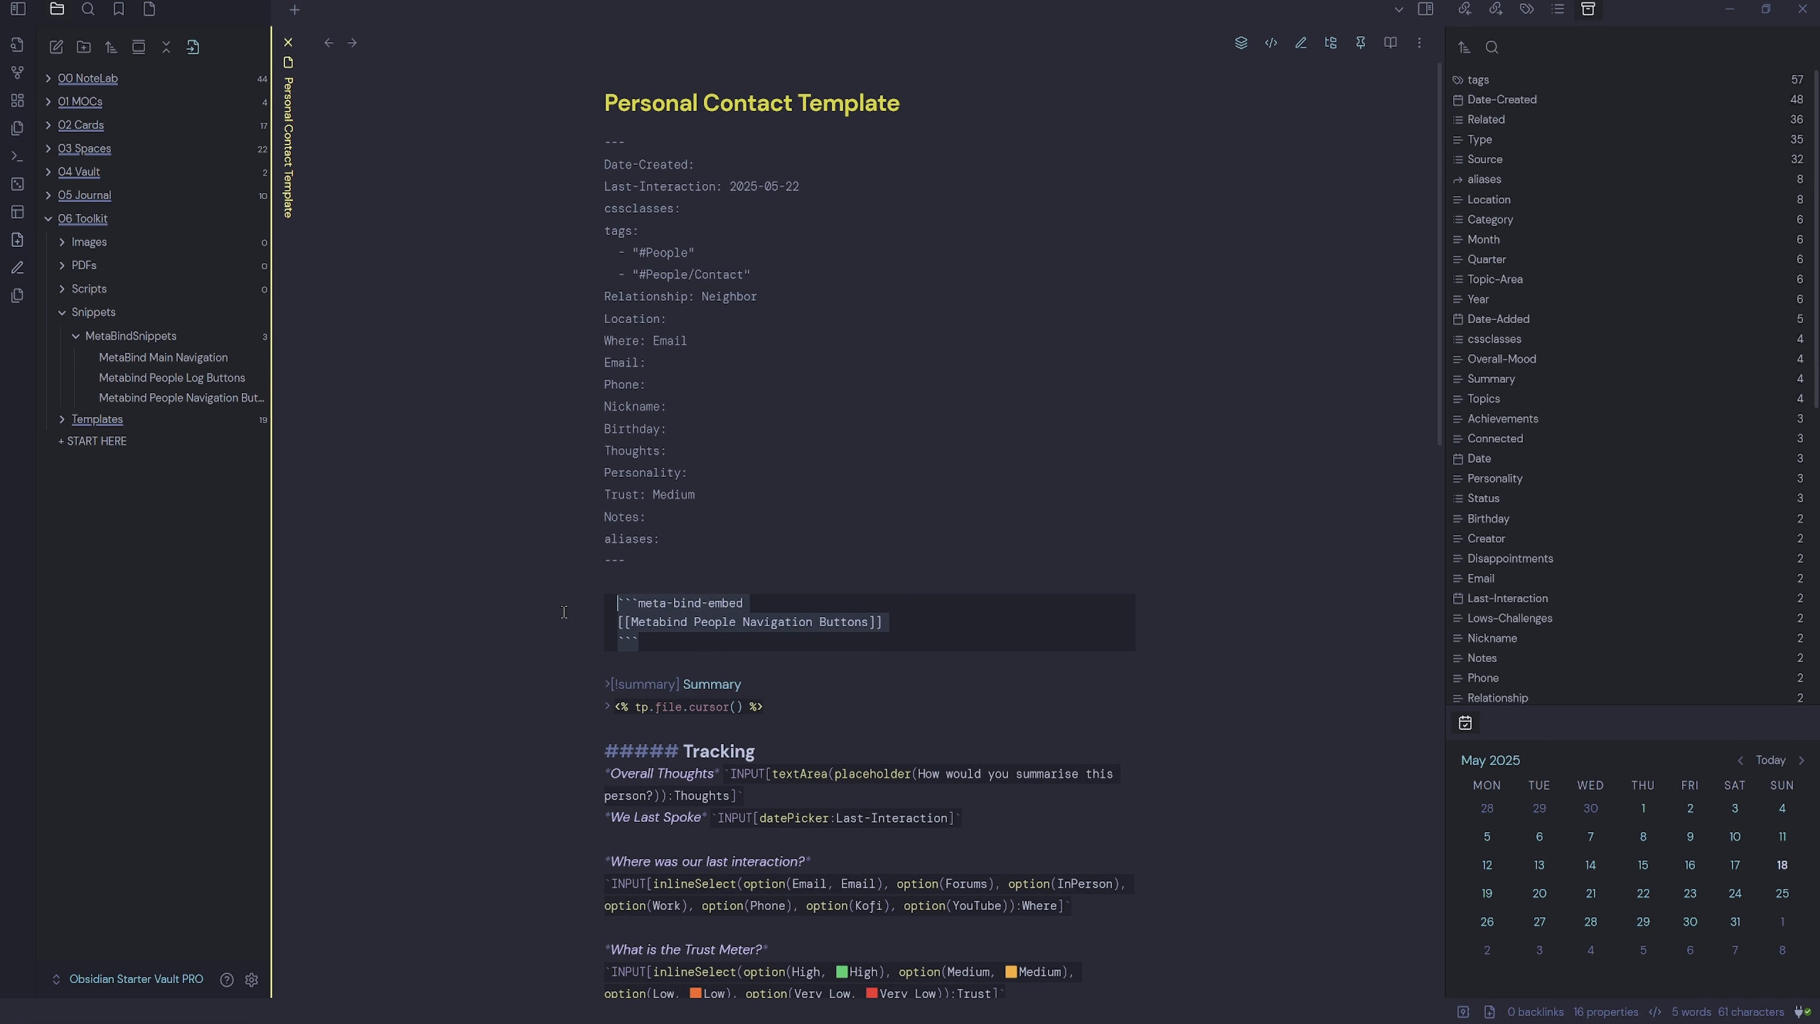
left_click(767, 658)
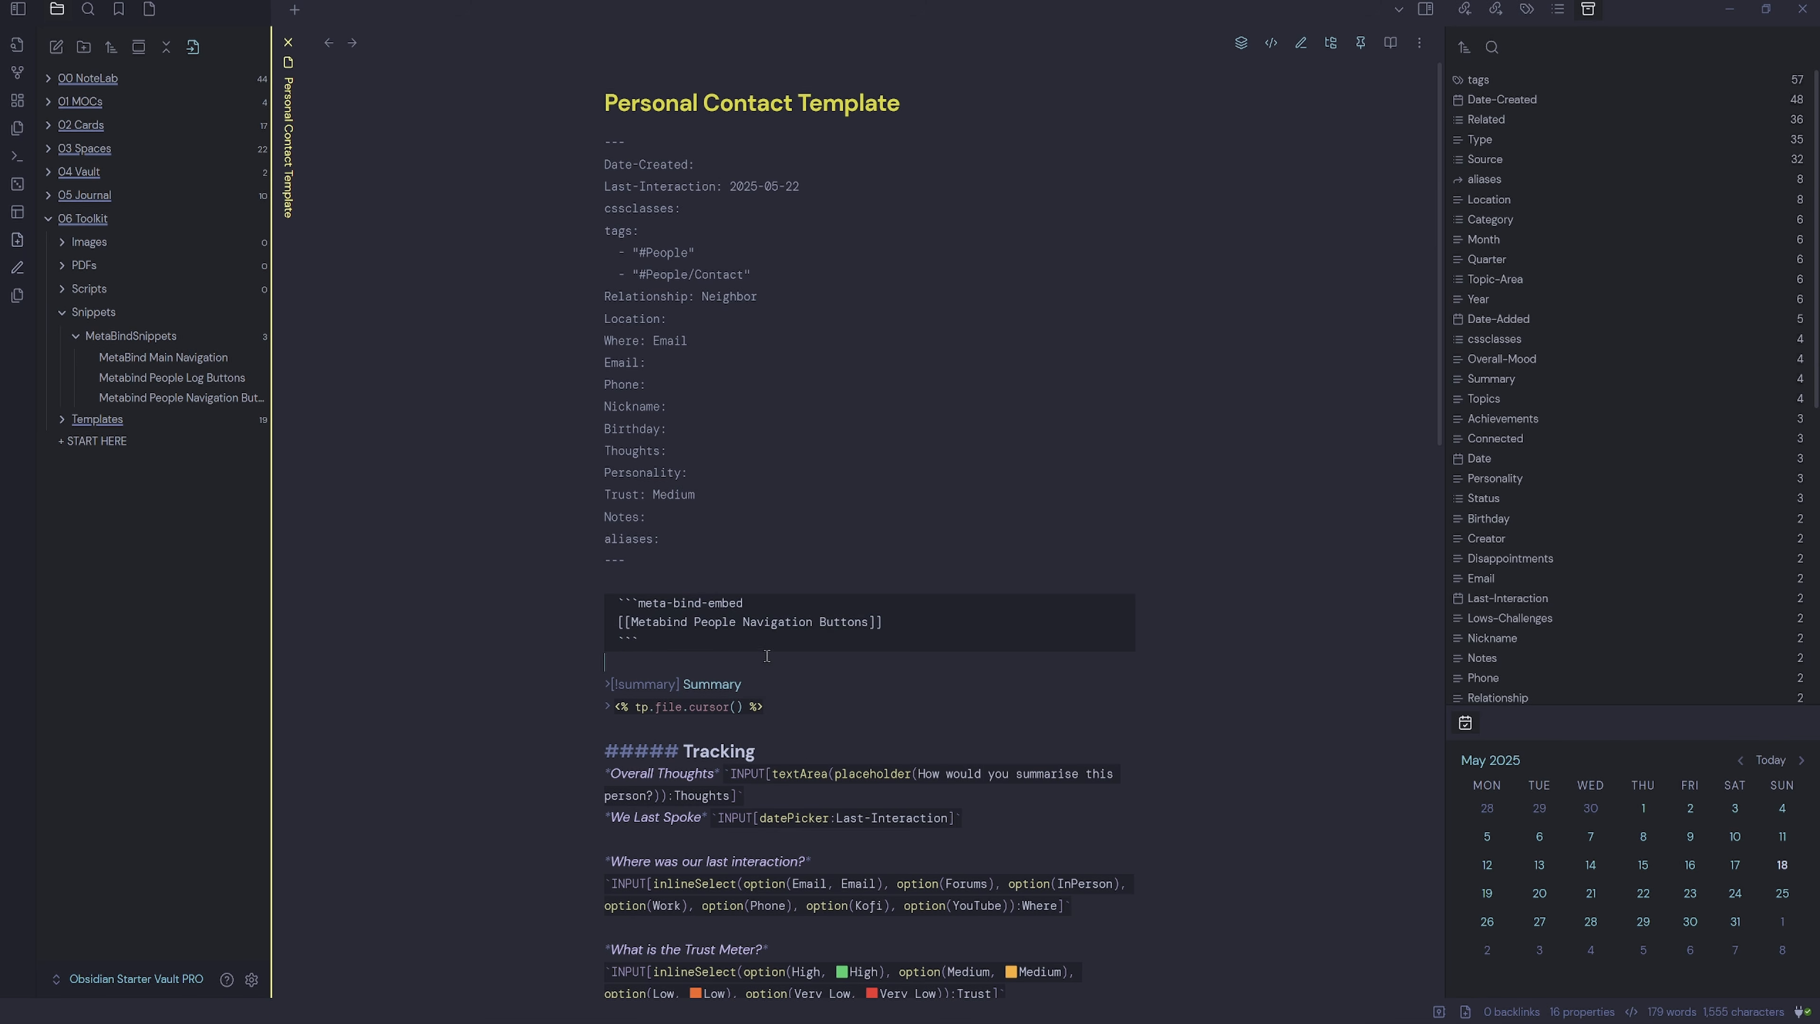
left_click_drag(869, 621, 633, 621)
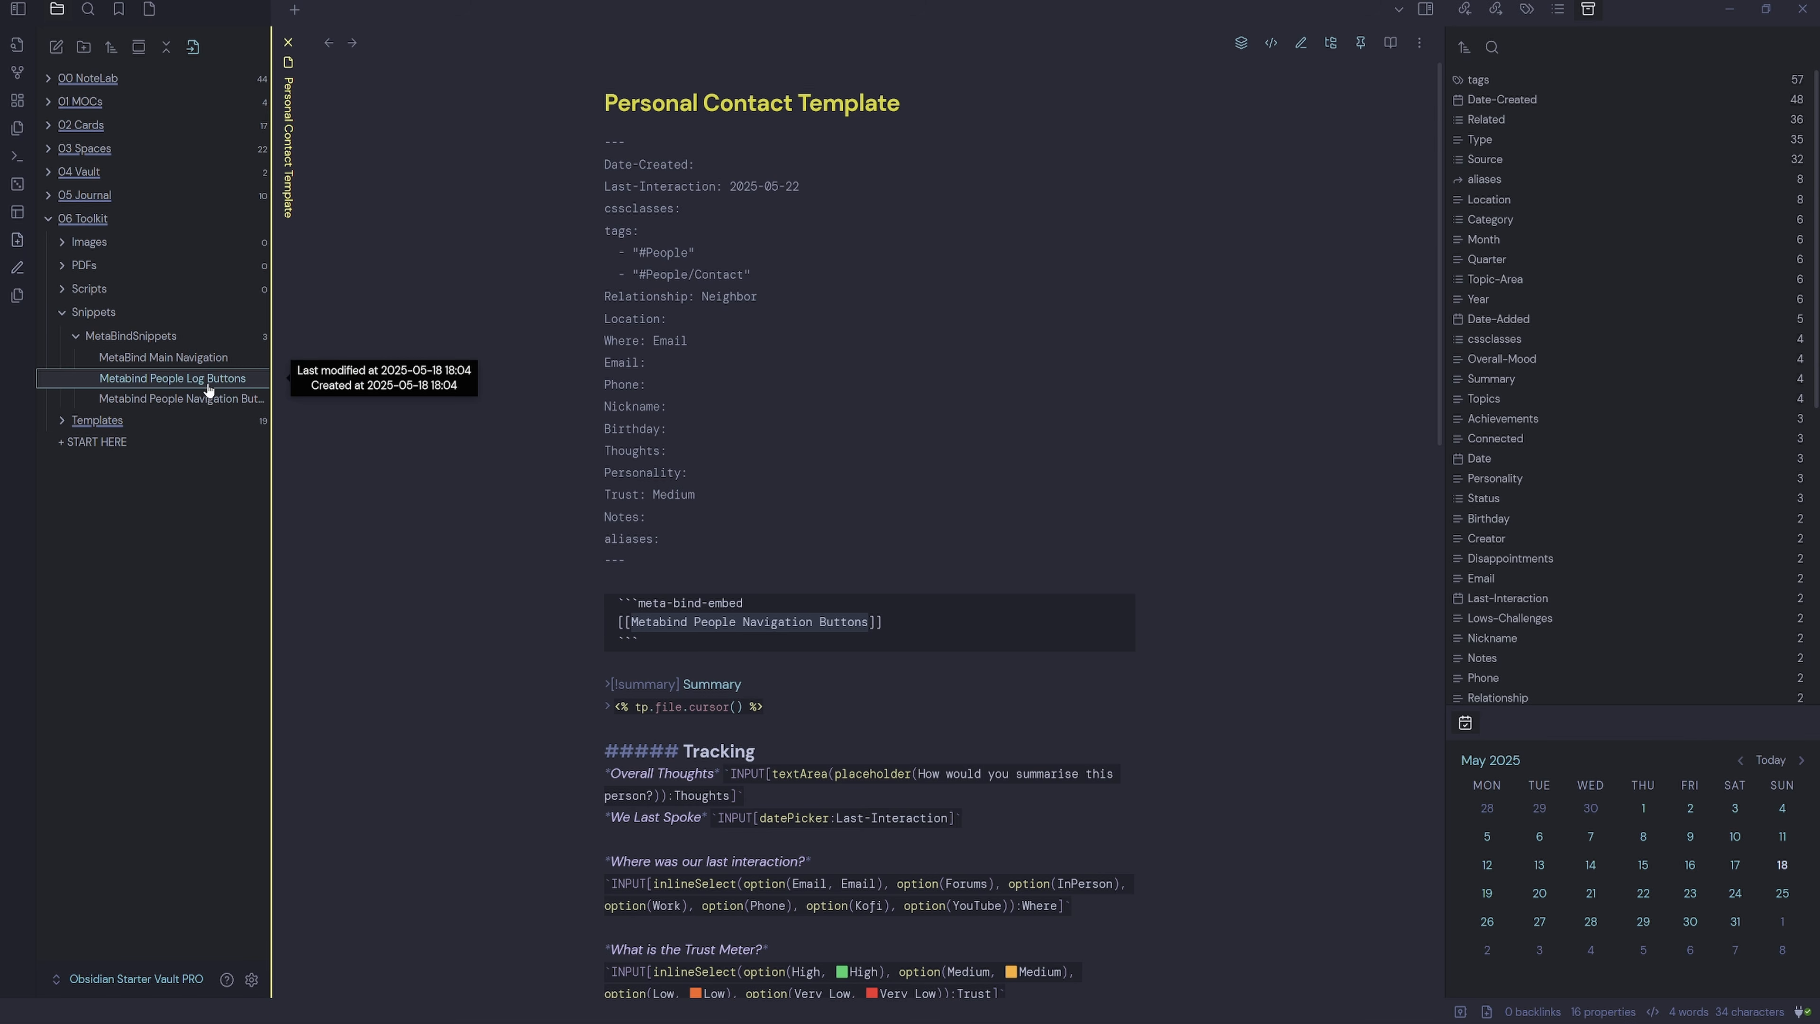
left_click_drag(205, 403, 206, 405)
left_click(206, 405)
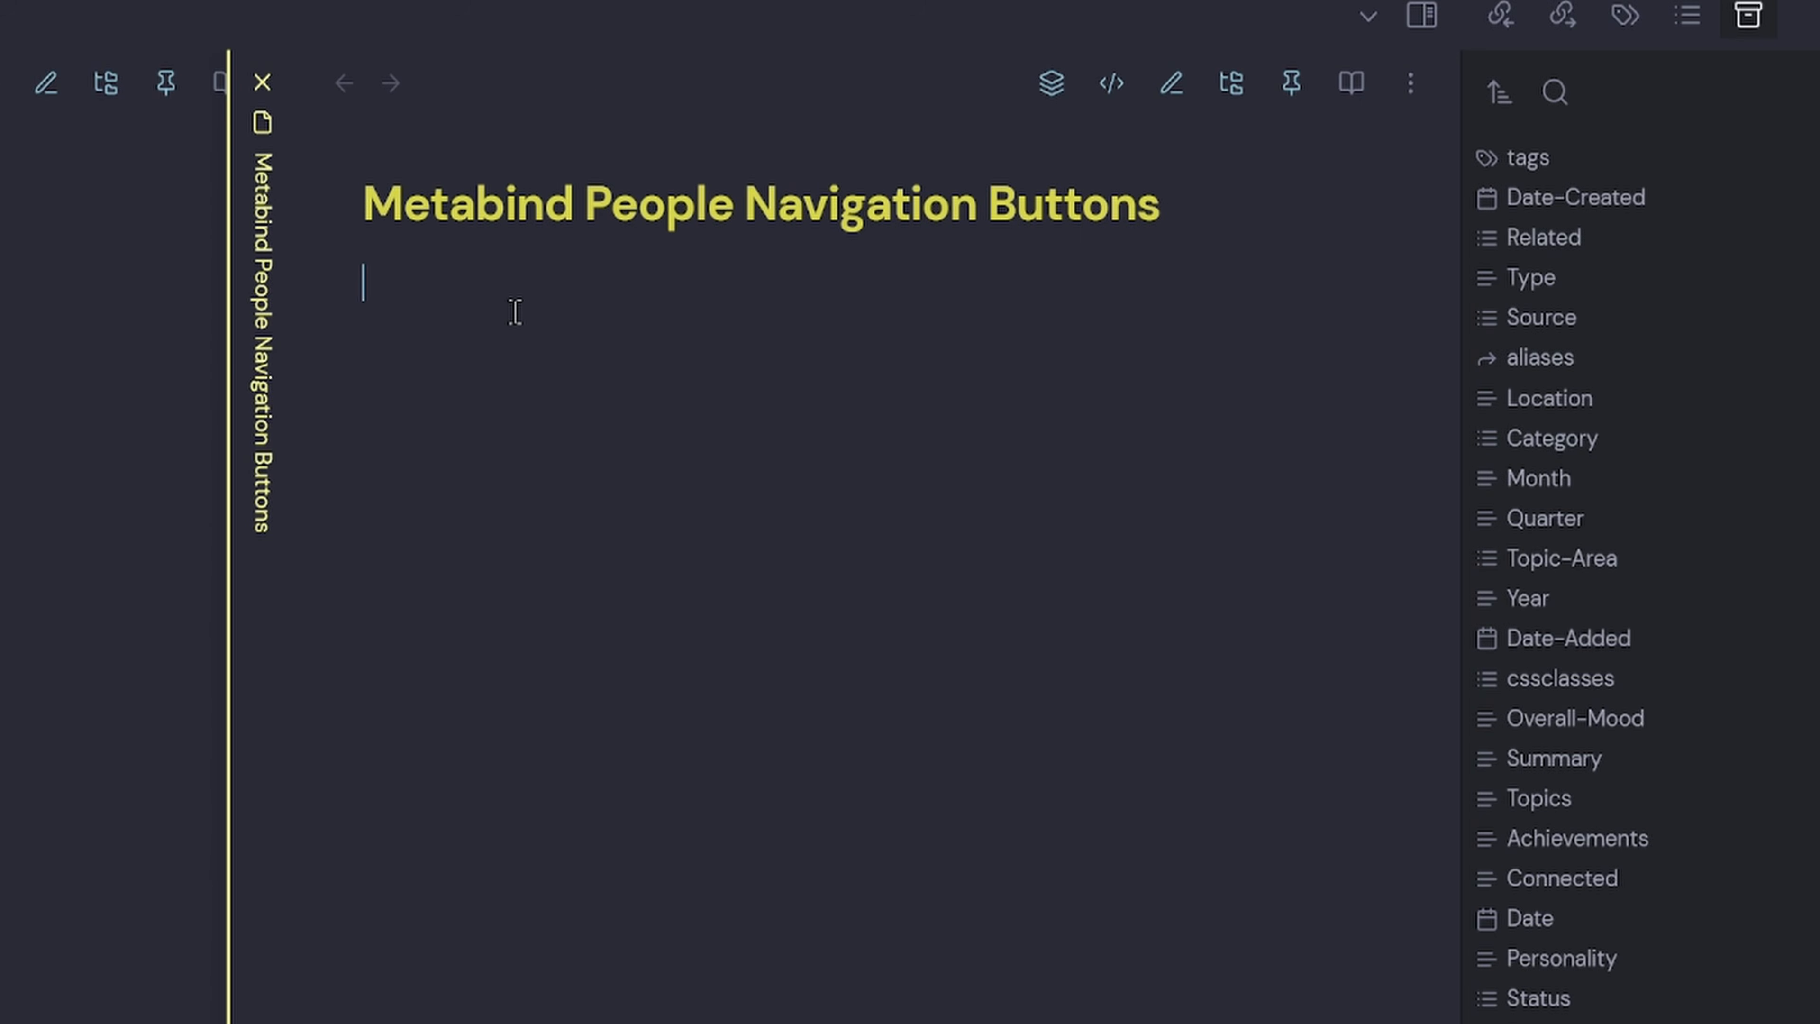
Write a '>[!example] Quick Menu' callout containing the inline `BUTTON[people]` reference.
type(">[!exm")
key("BackSpace")
type("ample")
type("Quick Me")
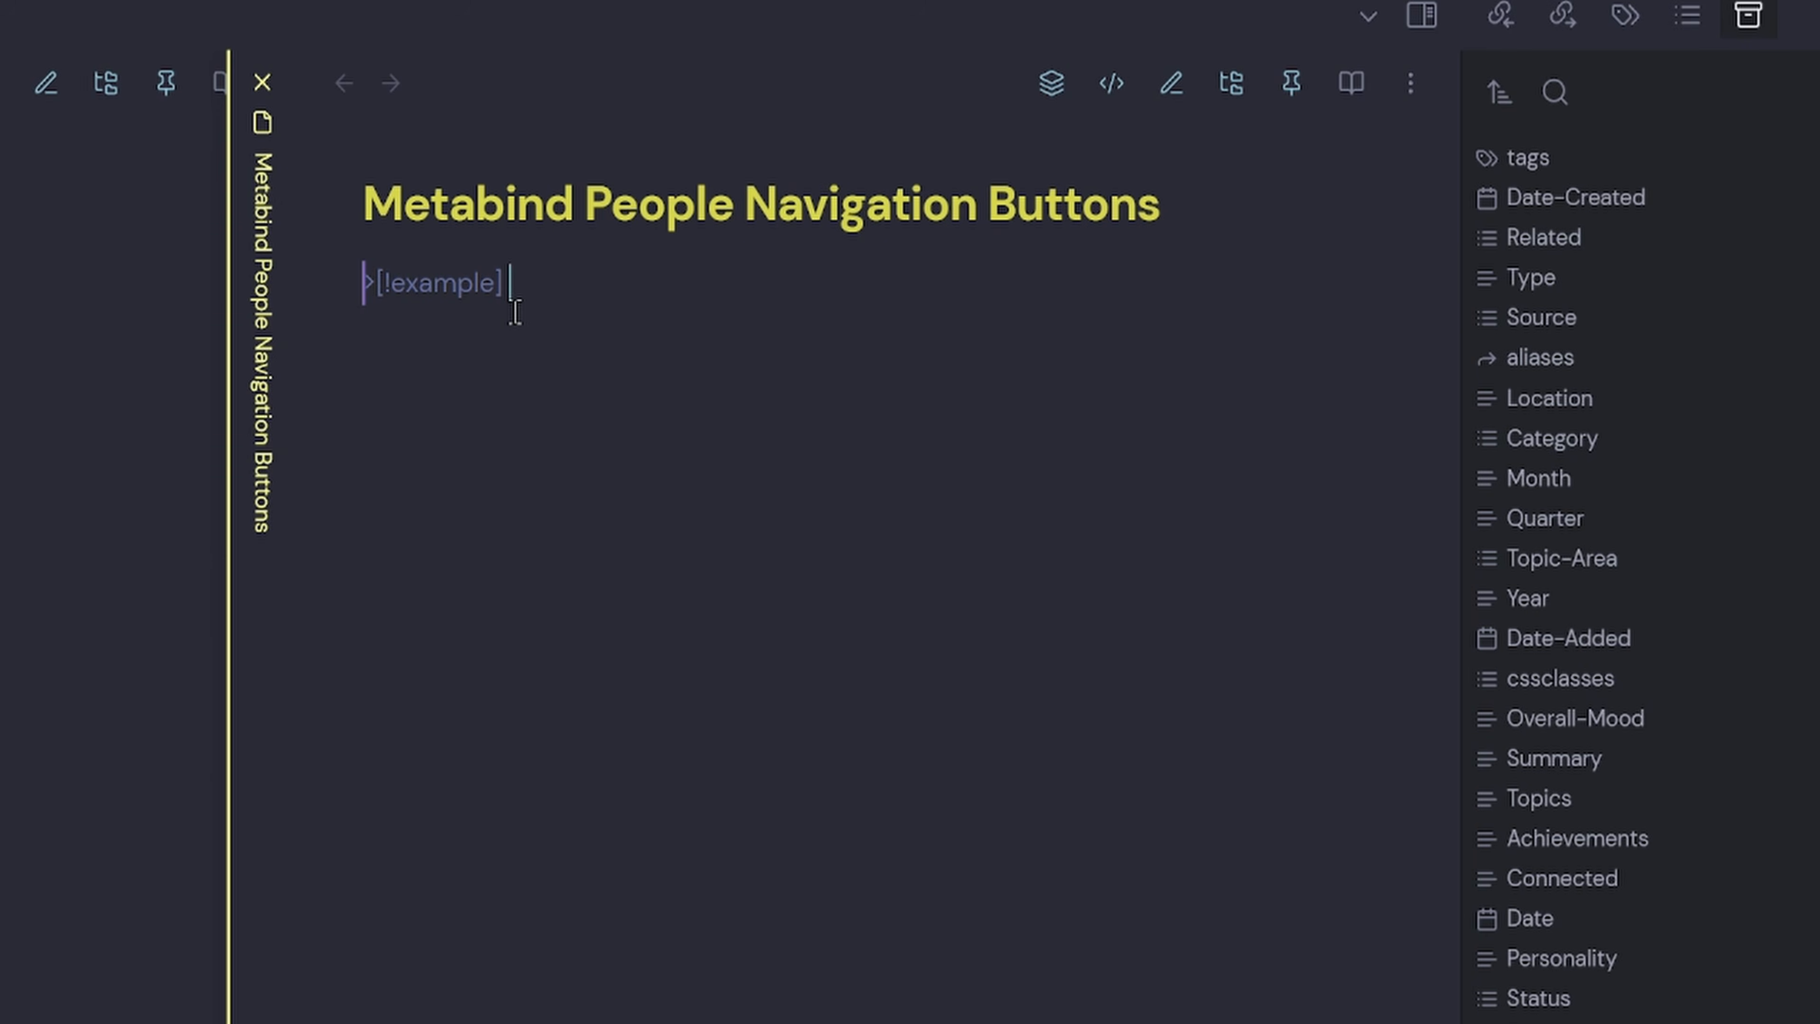
type("nu")
key("Return")
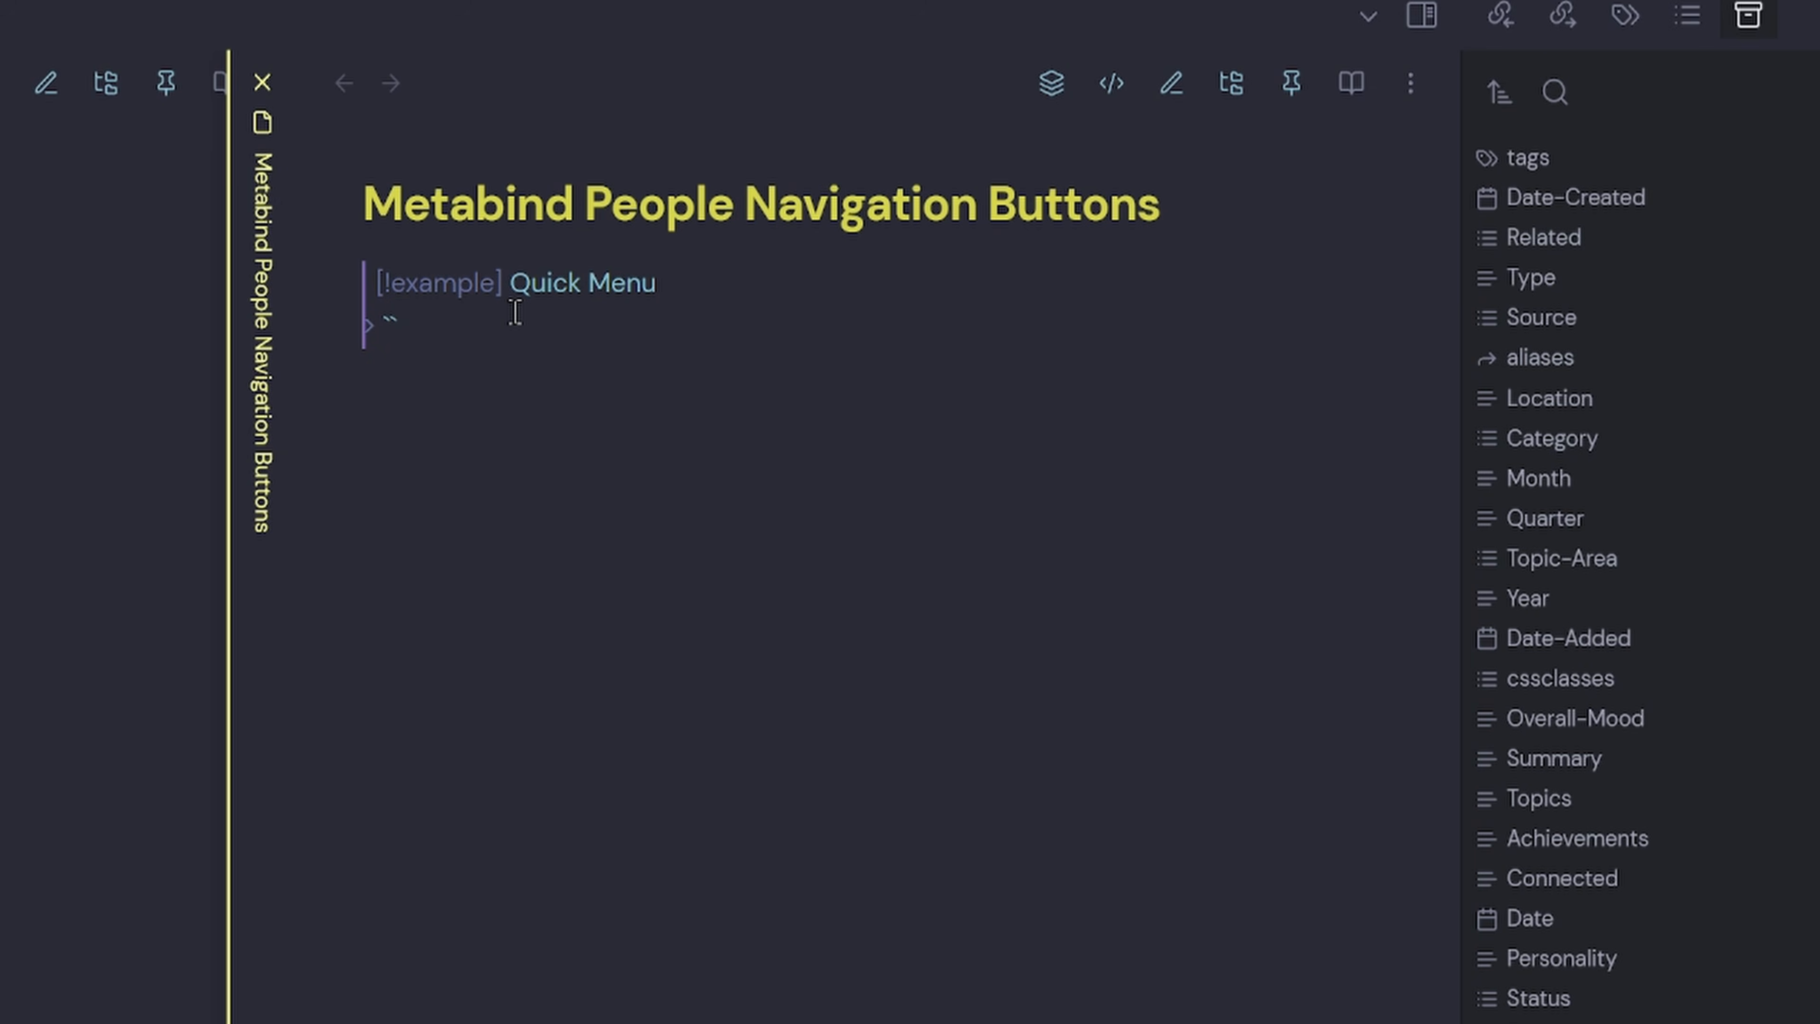
type("`BUTTON[")
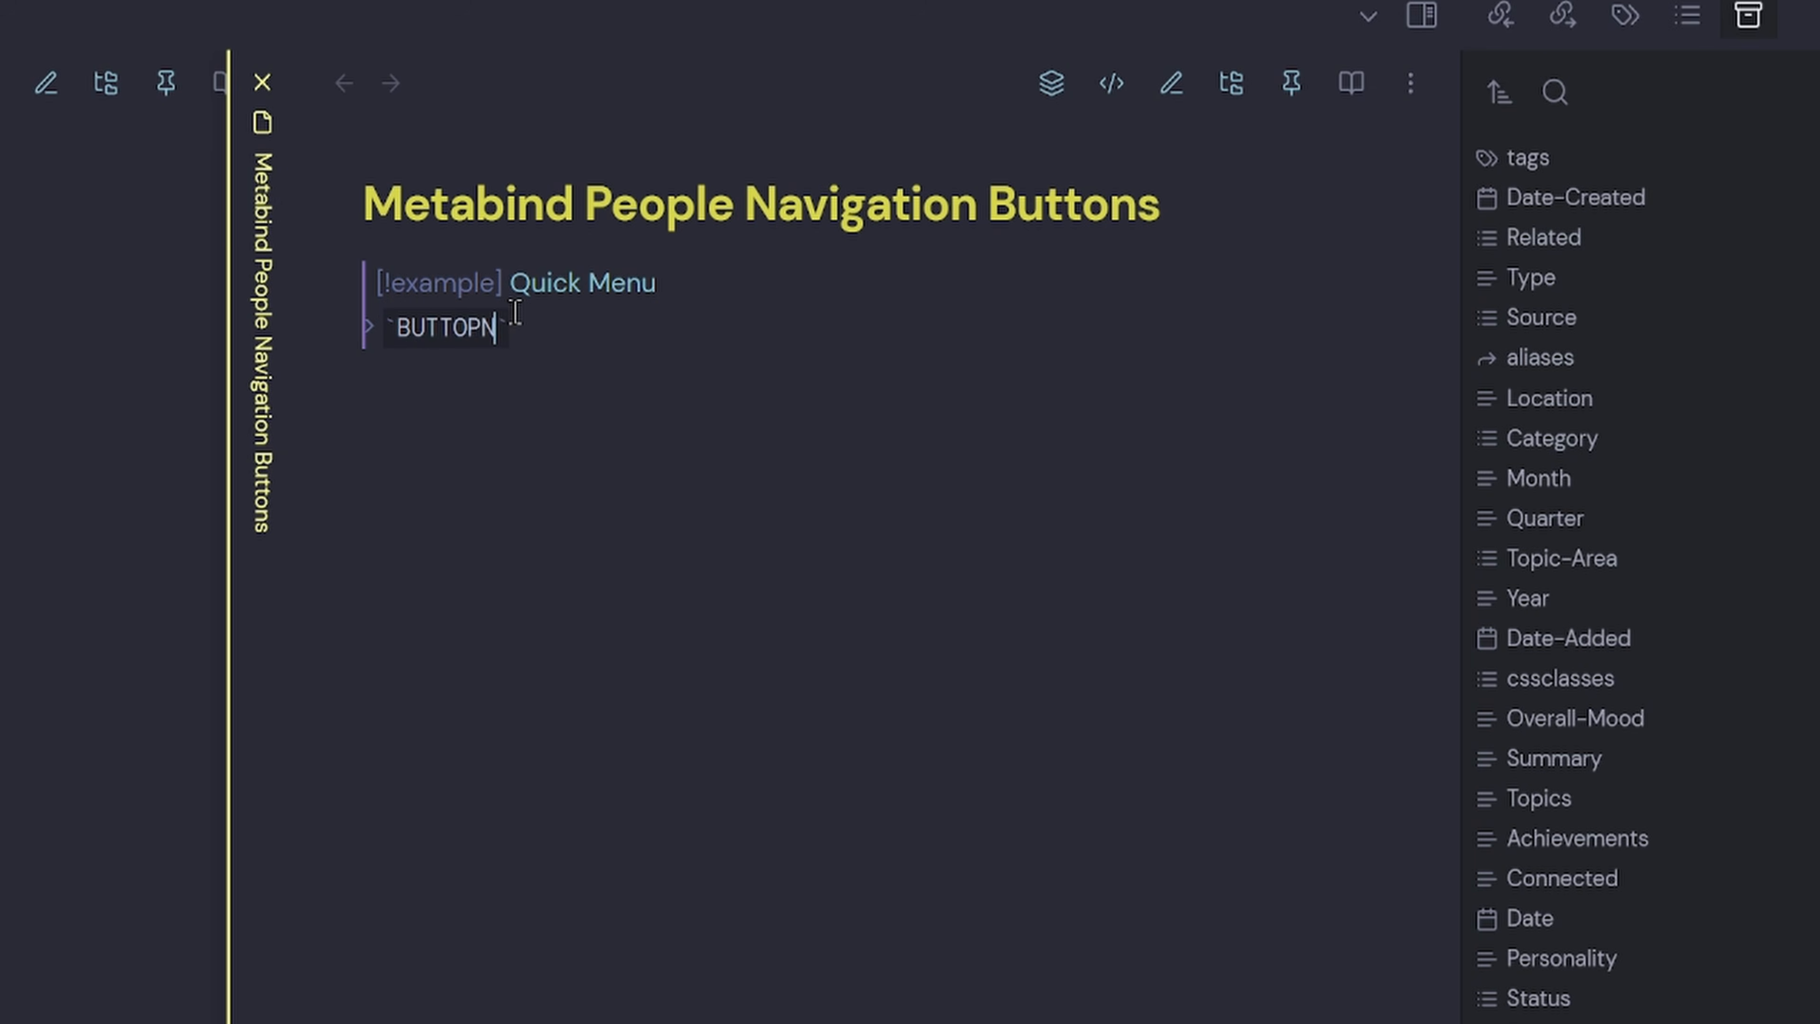
type("people")
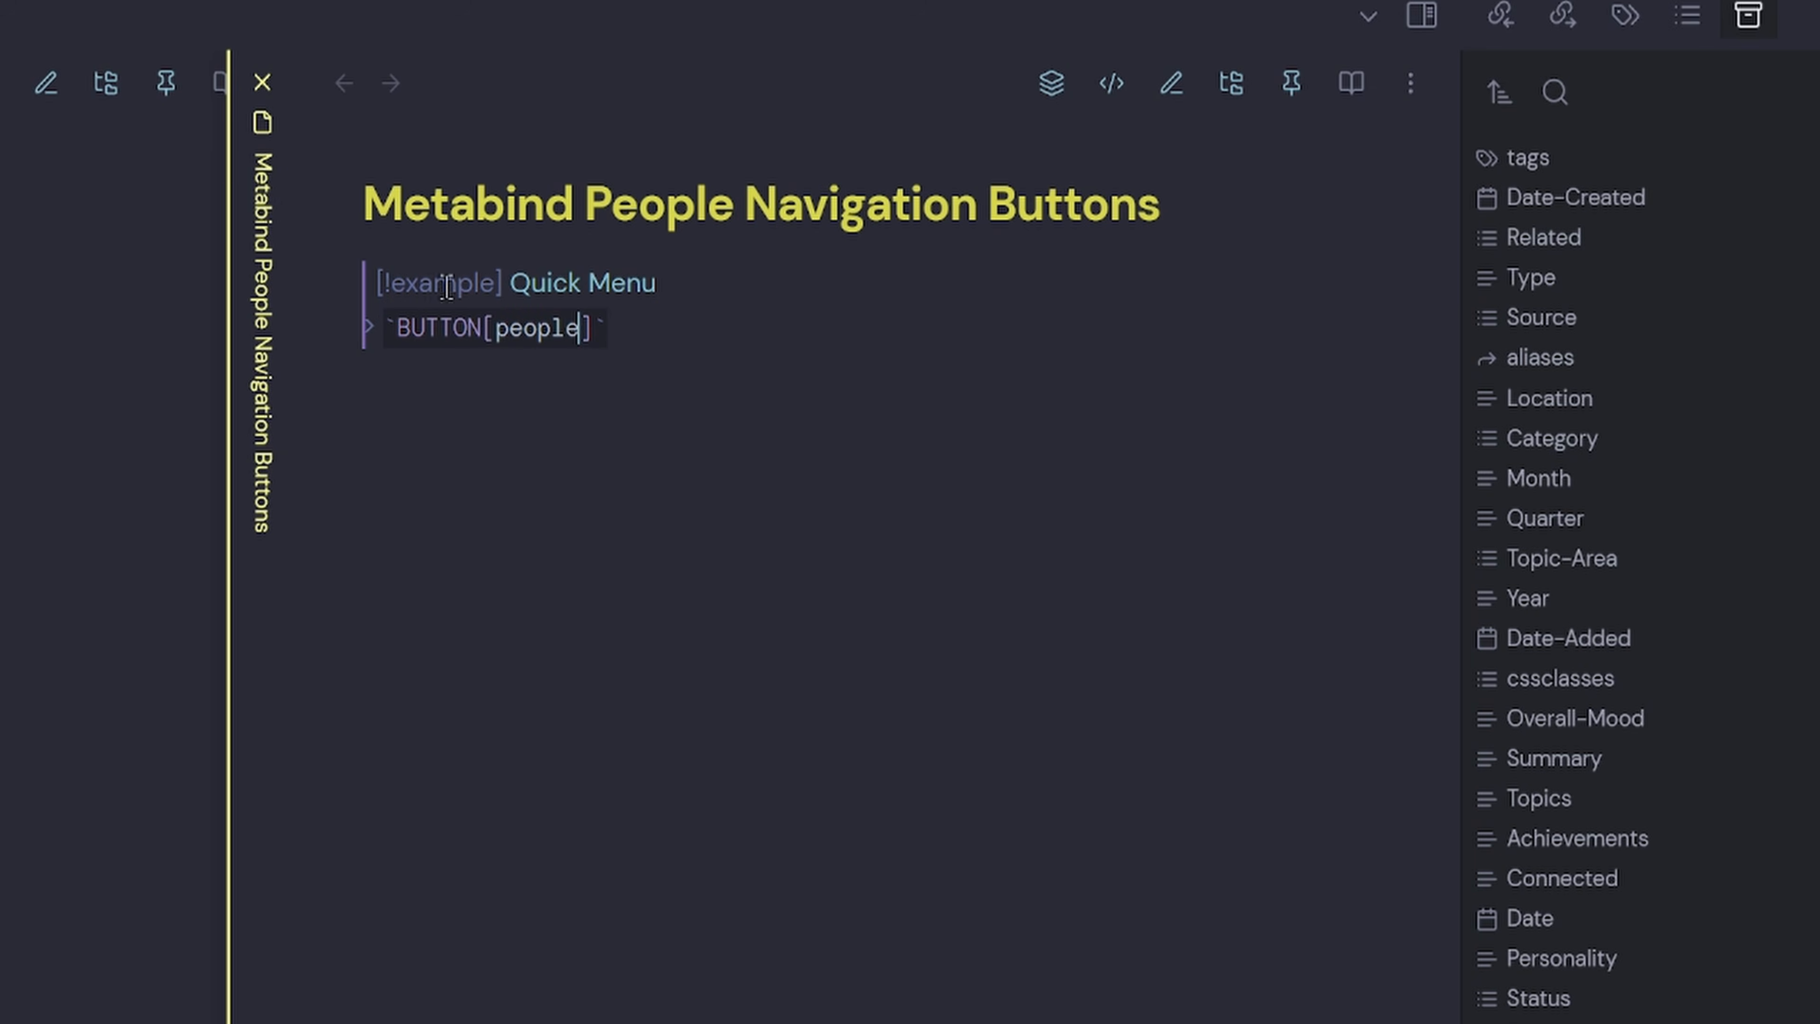
double_click(507, 327)
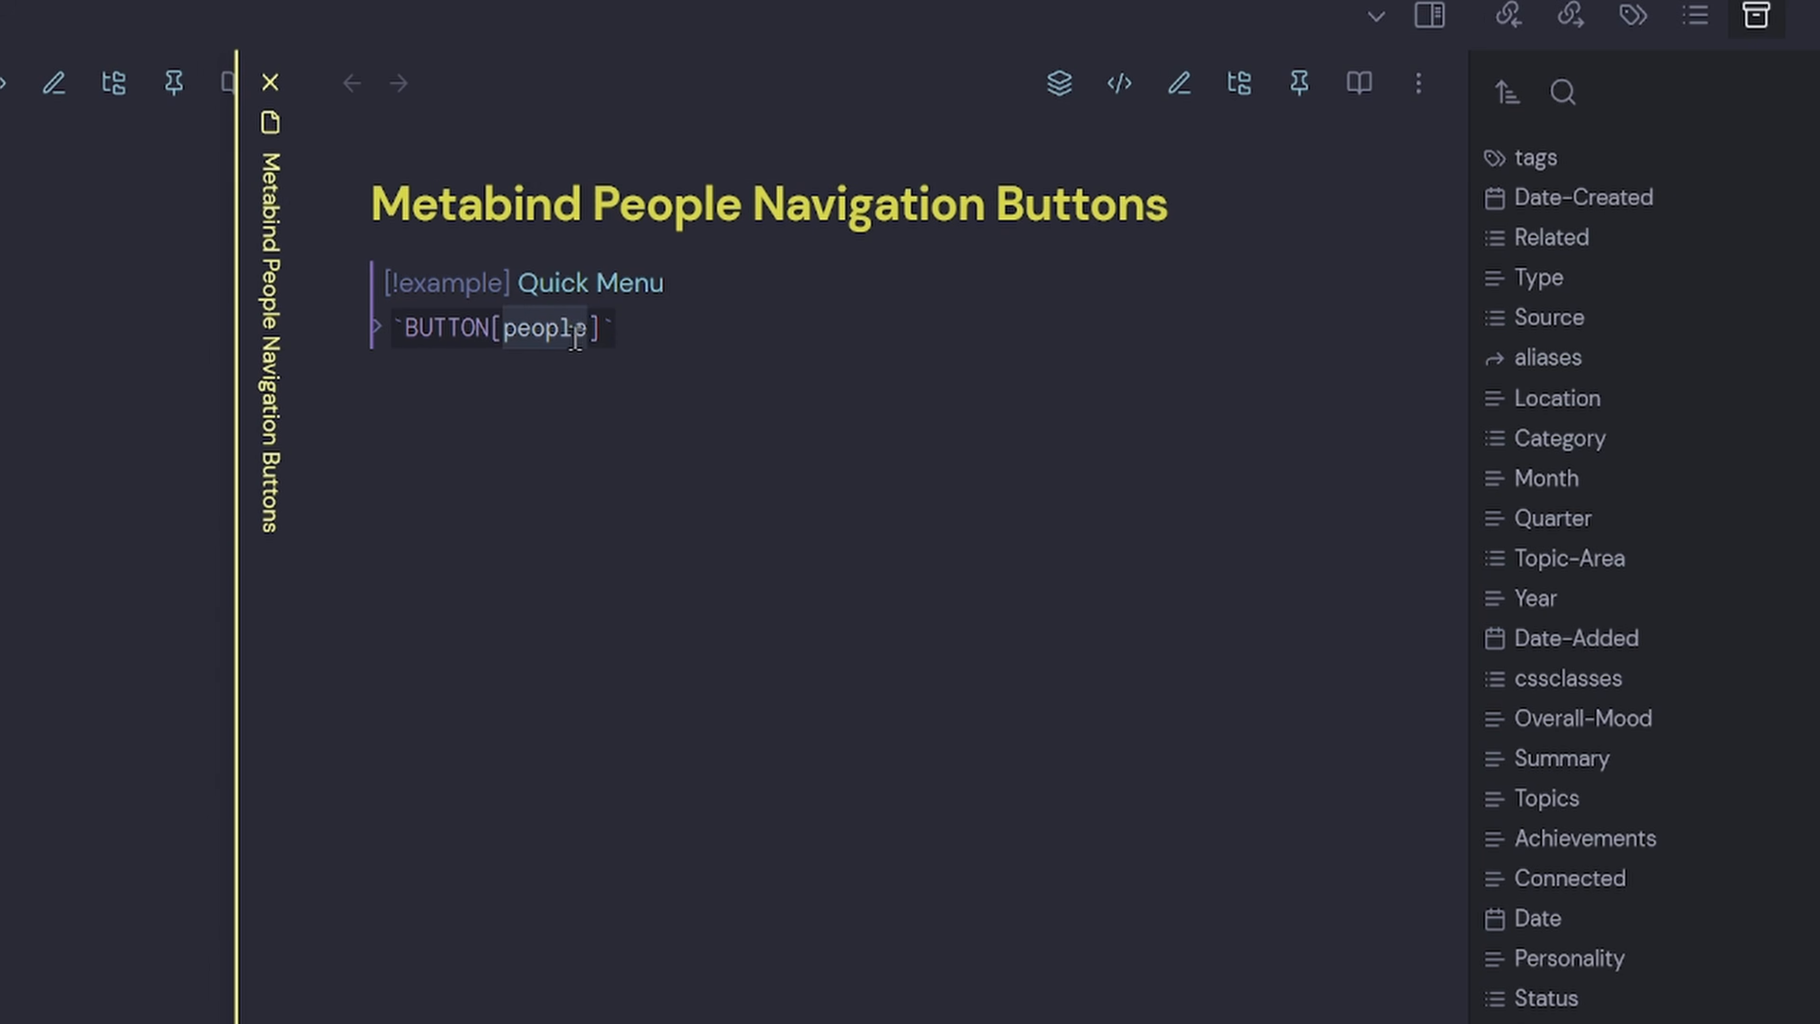
Open the Meta Bind button builder from a blank line below the callout.
left_click(92, 250)
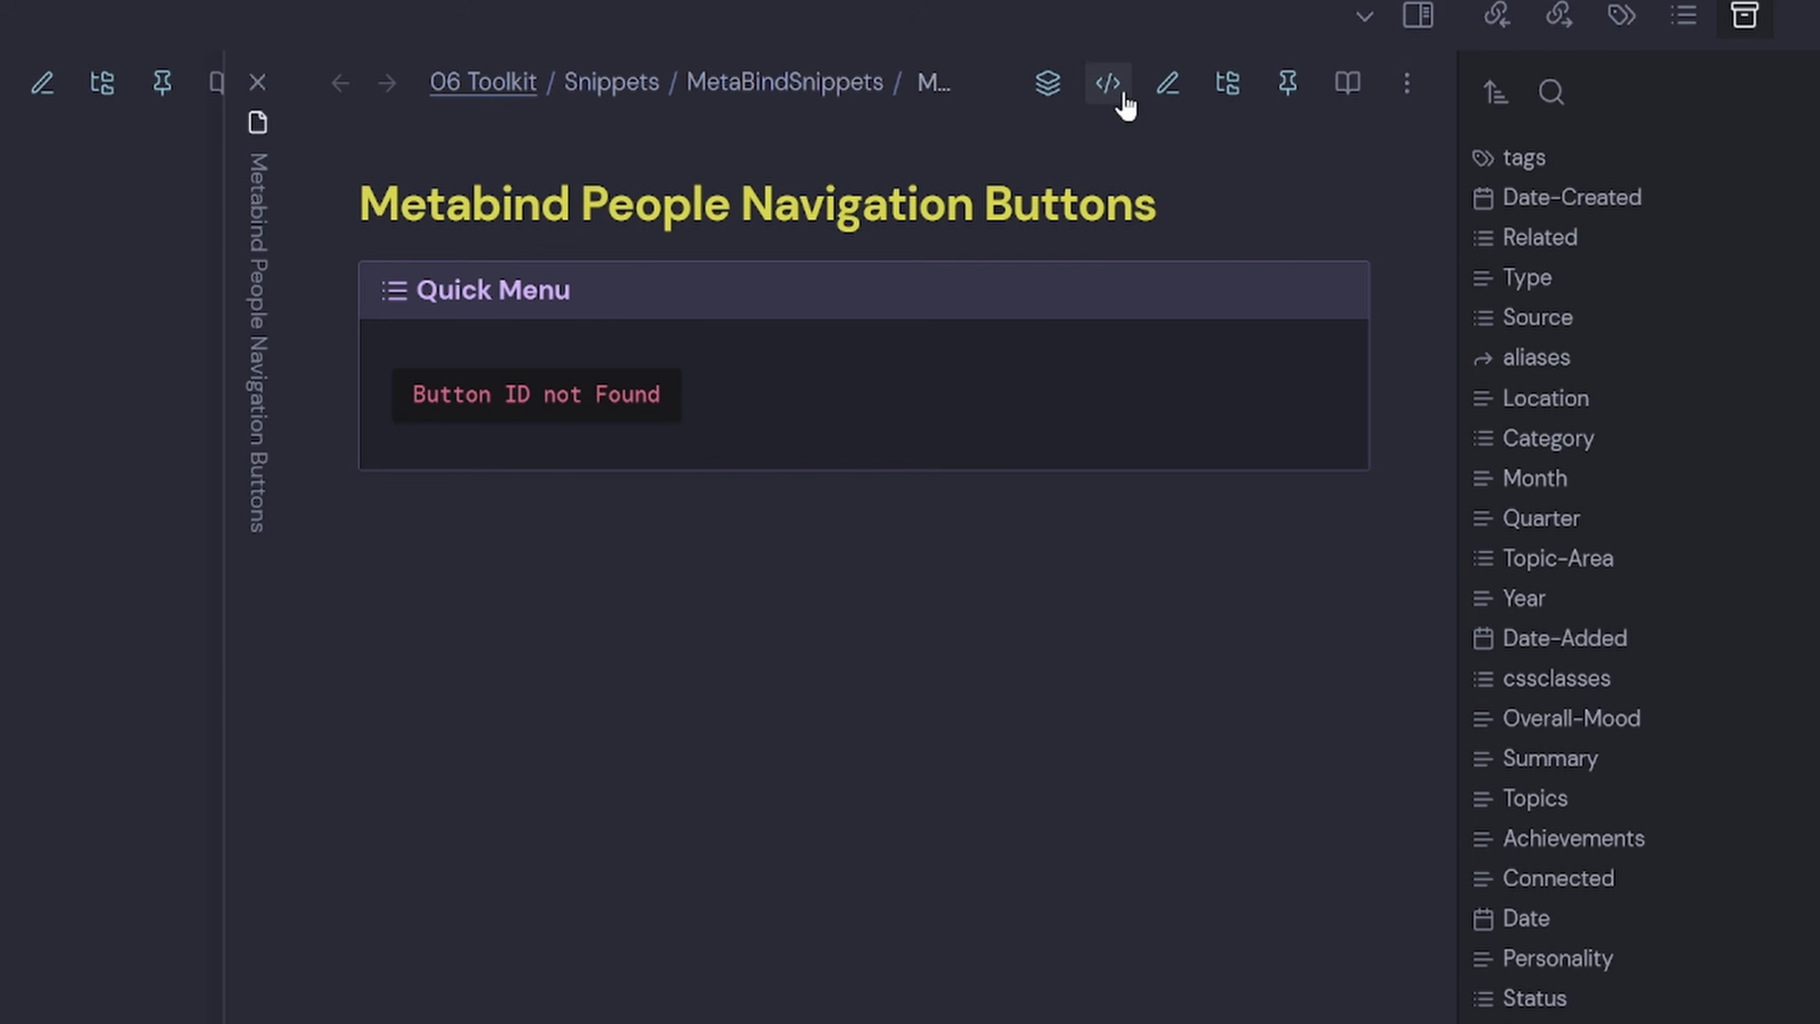
left_click(1107, 83)
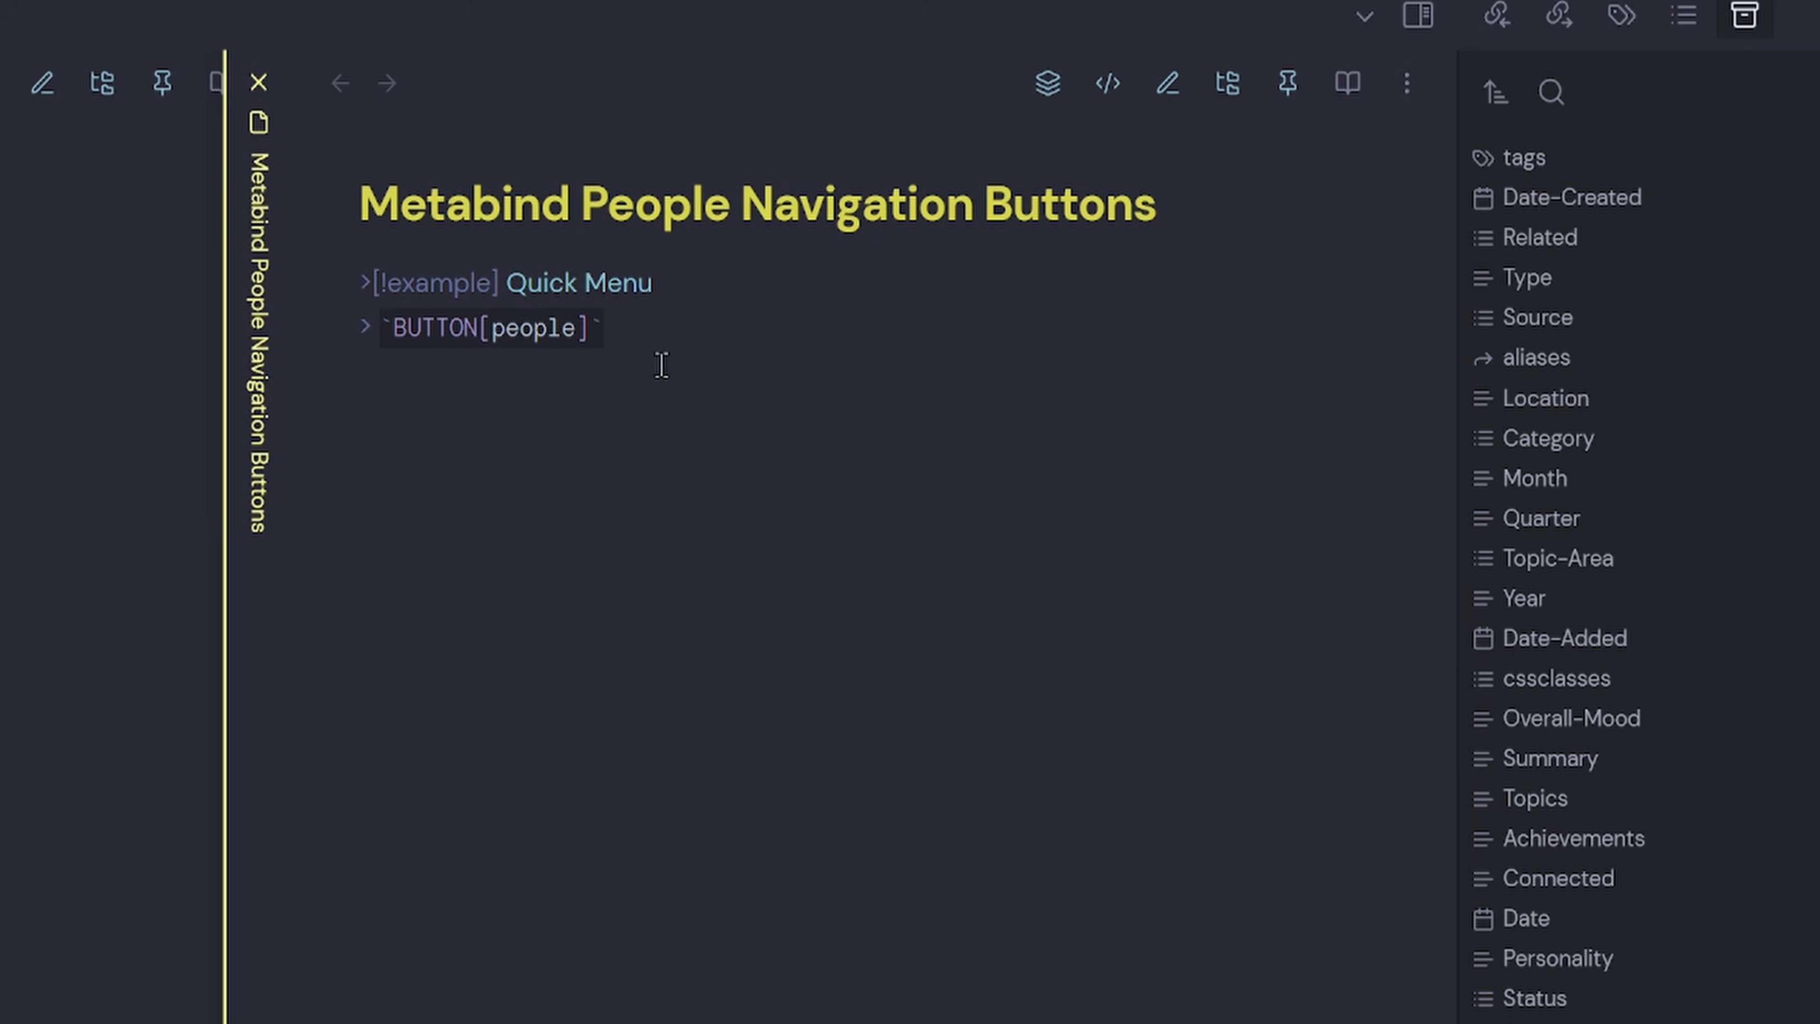
right_click(421, 408)
mouse_move(633, 817)
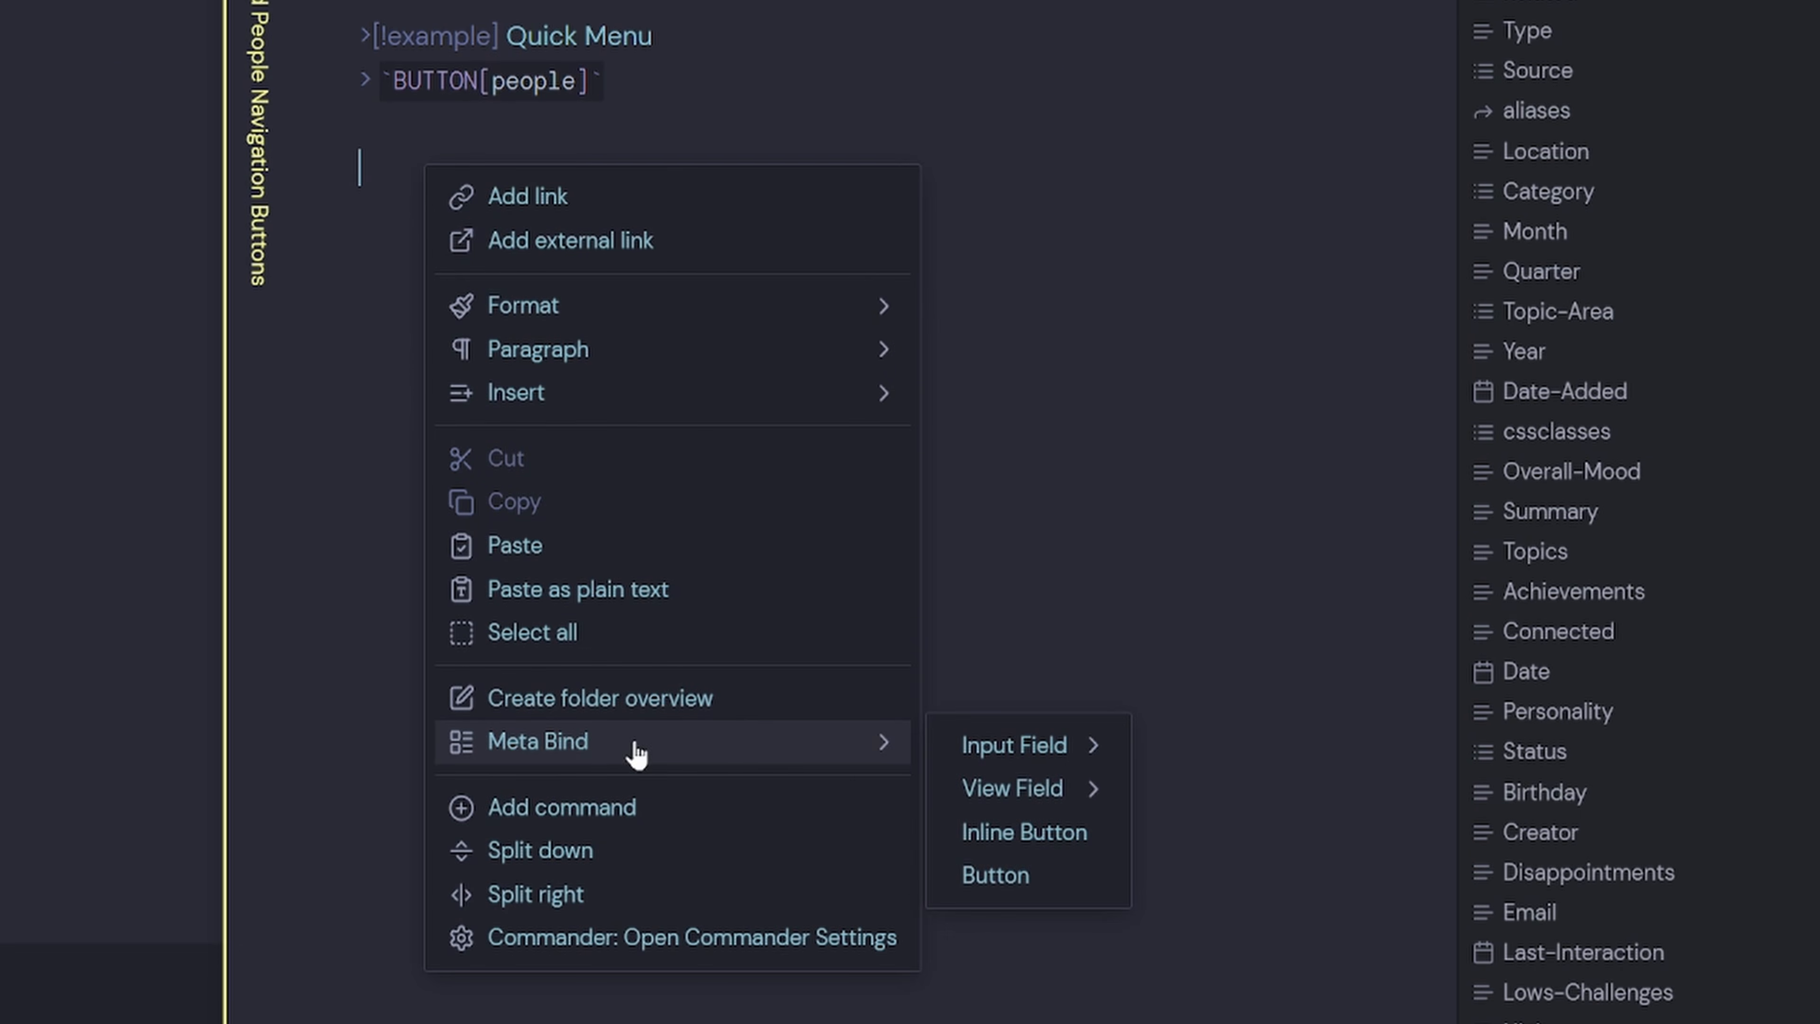
left_click(1065, 952)
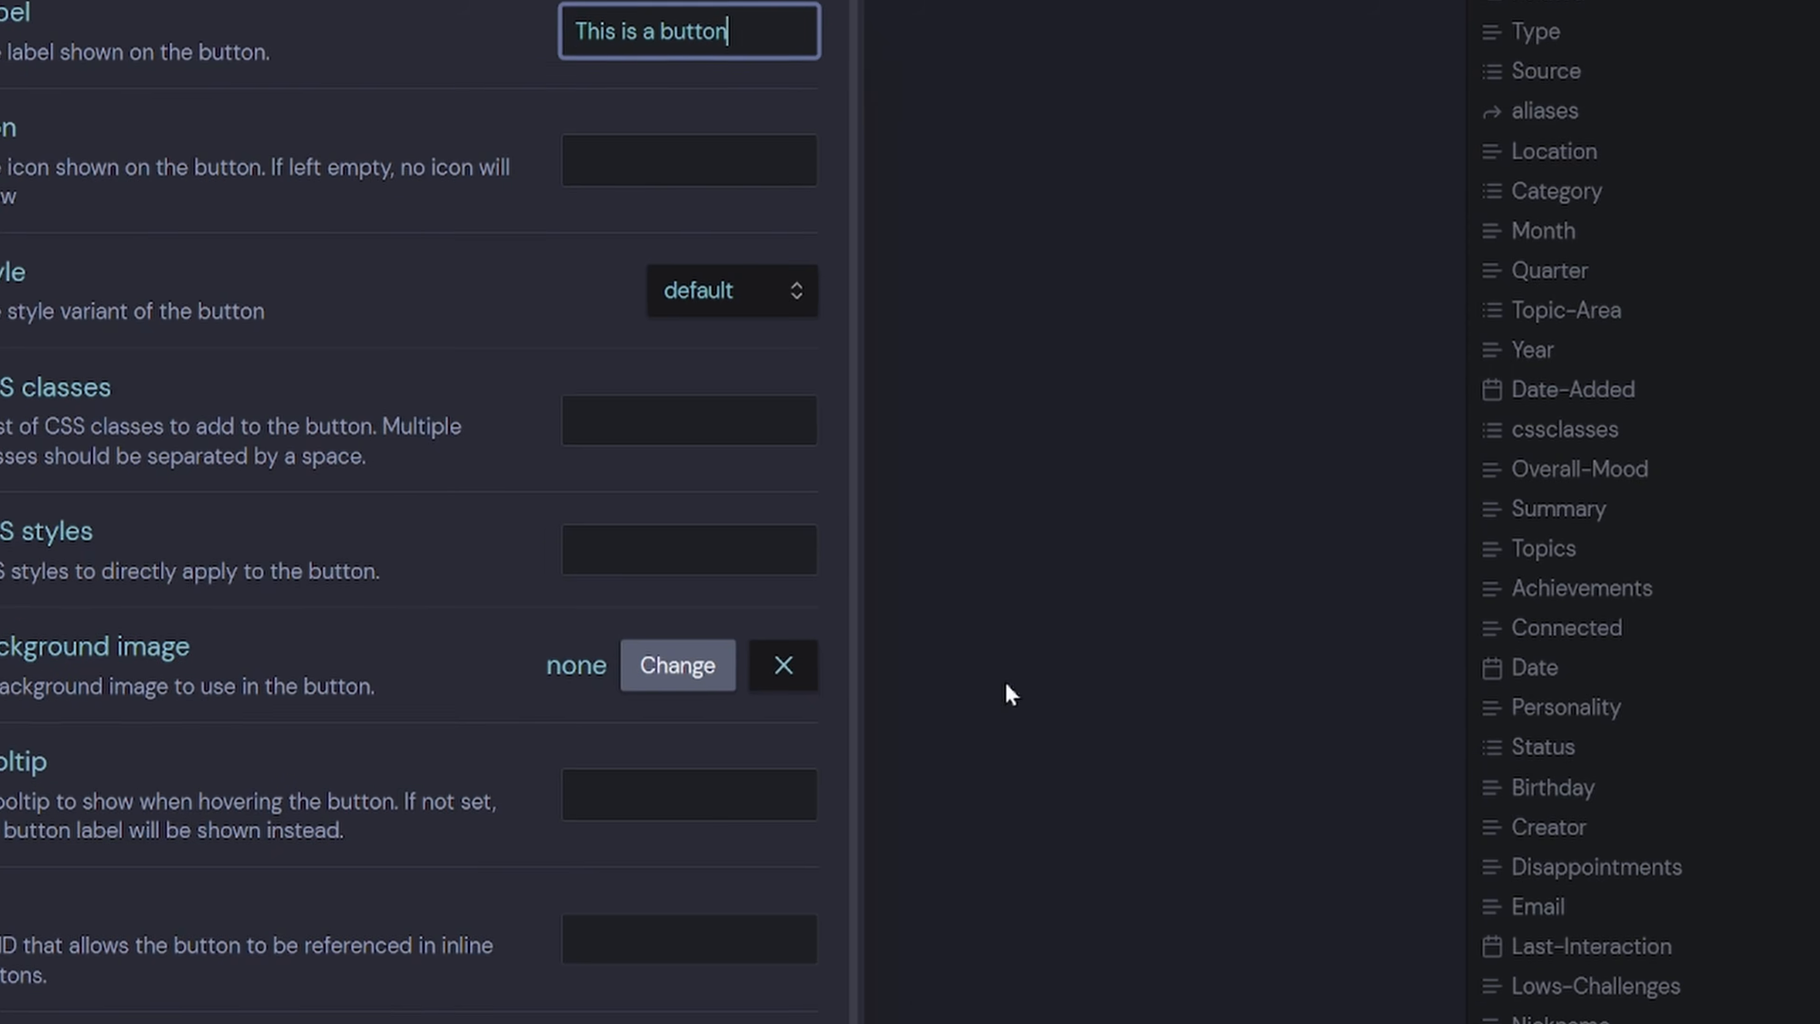
Replace the default button label with a person emoji and 'People Index'.
left_click_drag(725, 32, 453, 32)
key("BackSpace")
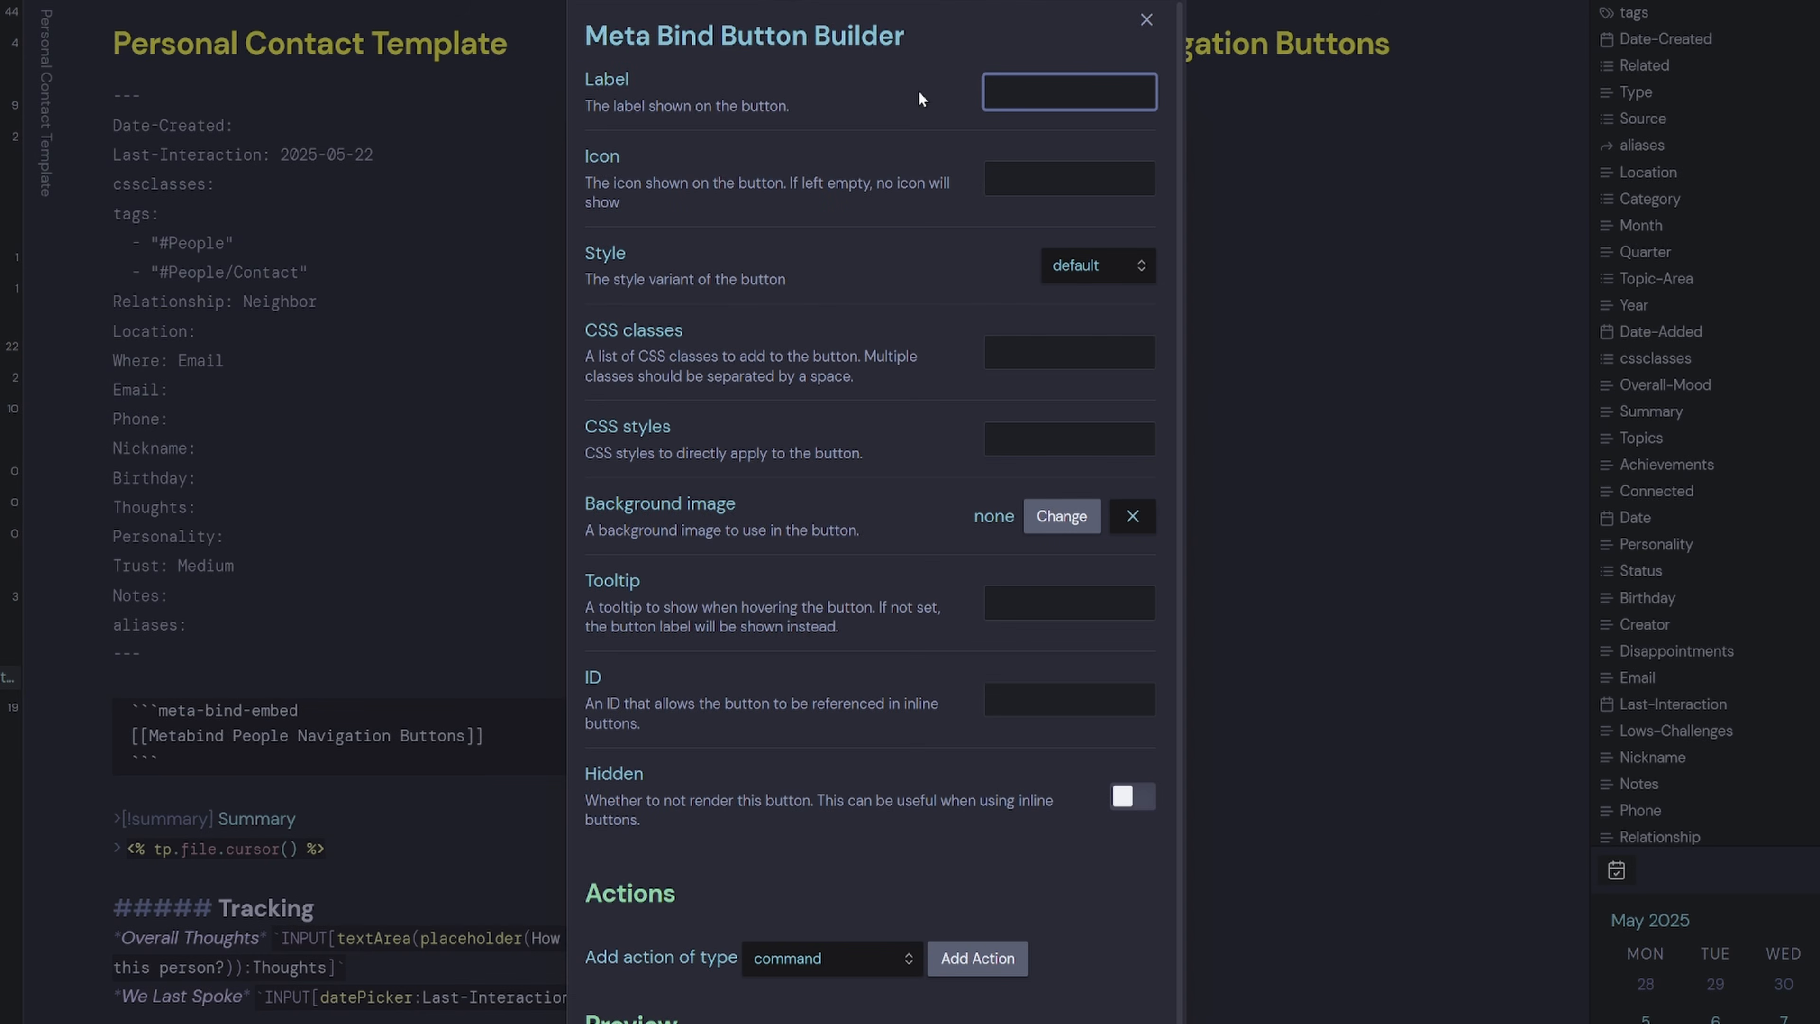
key("super+period")
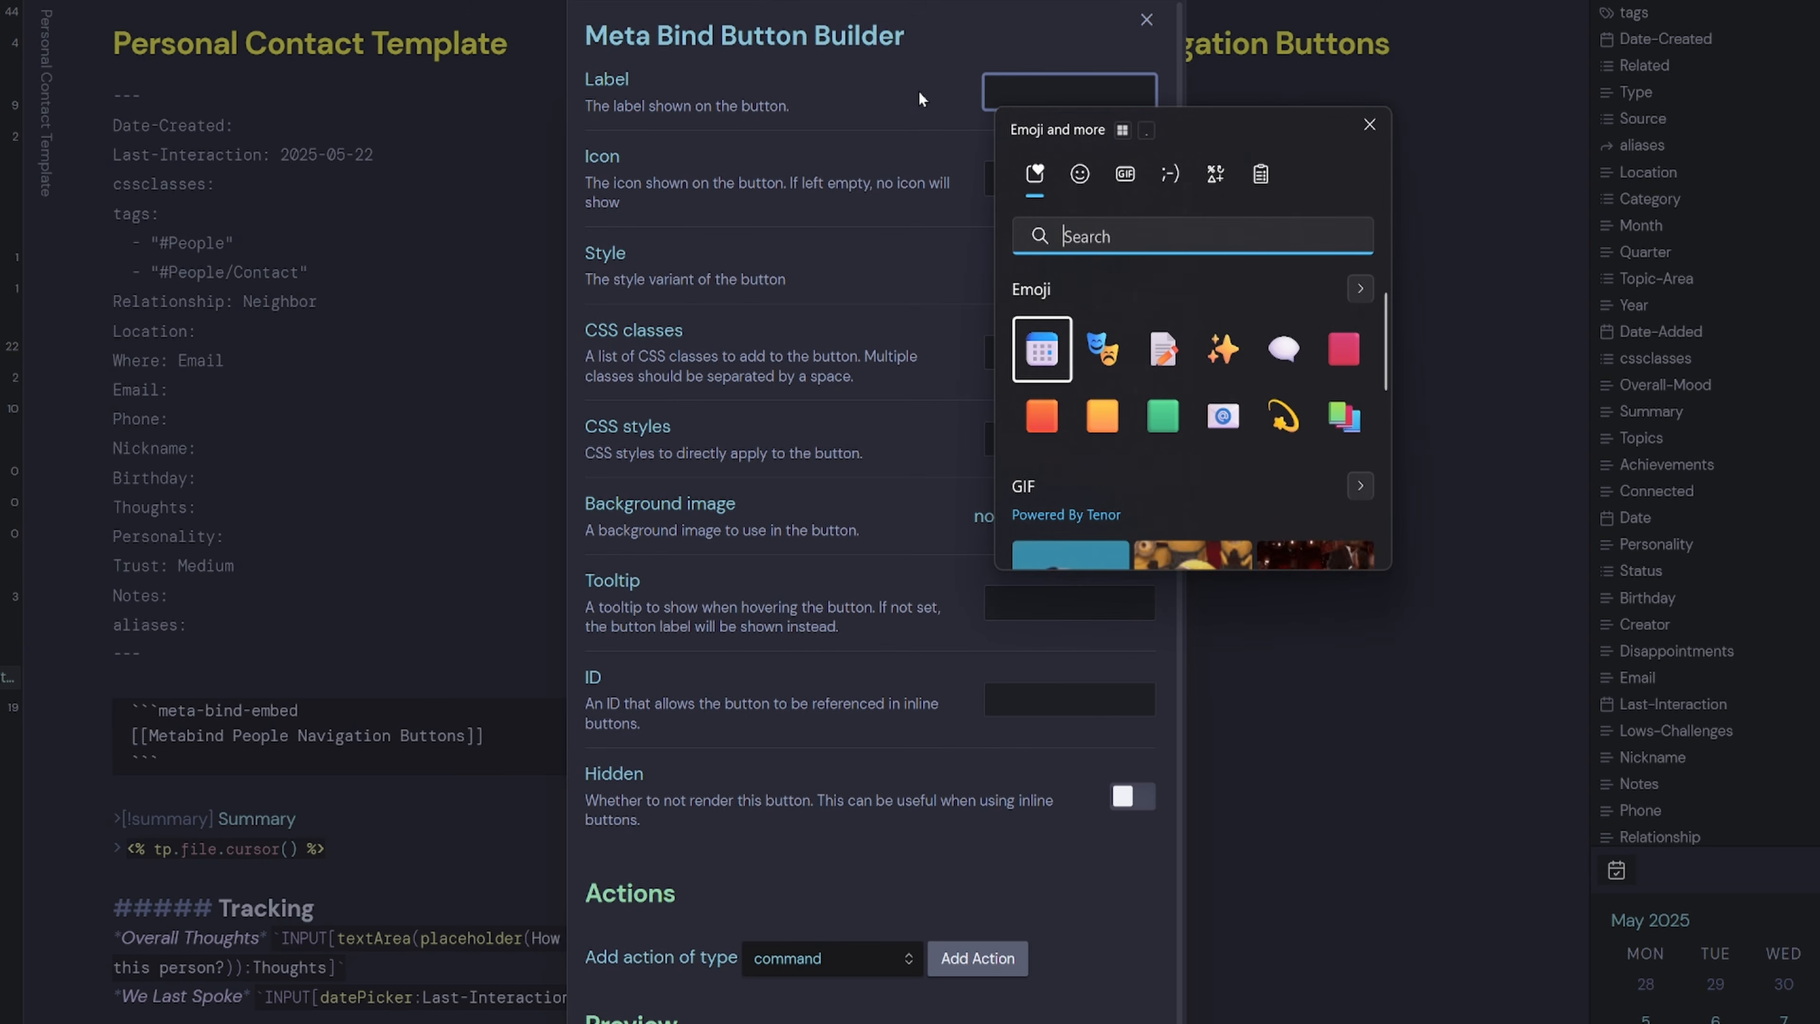
type("per")
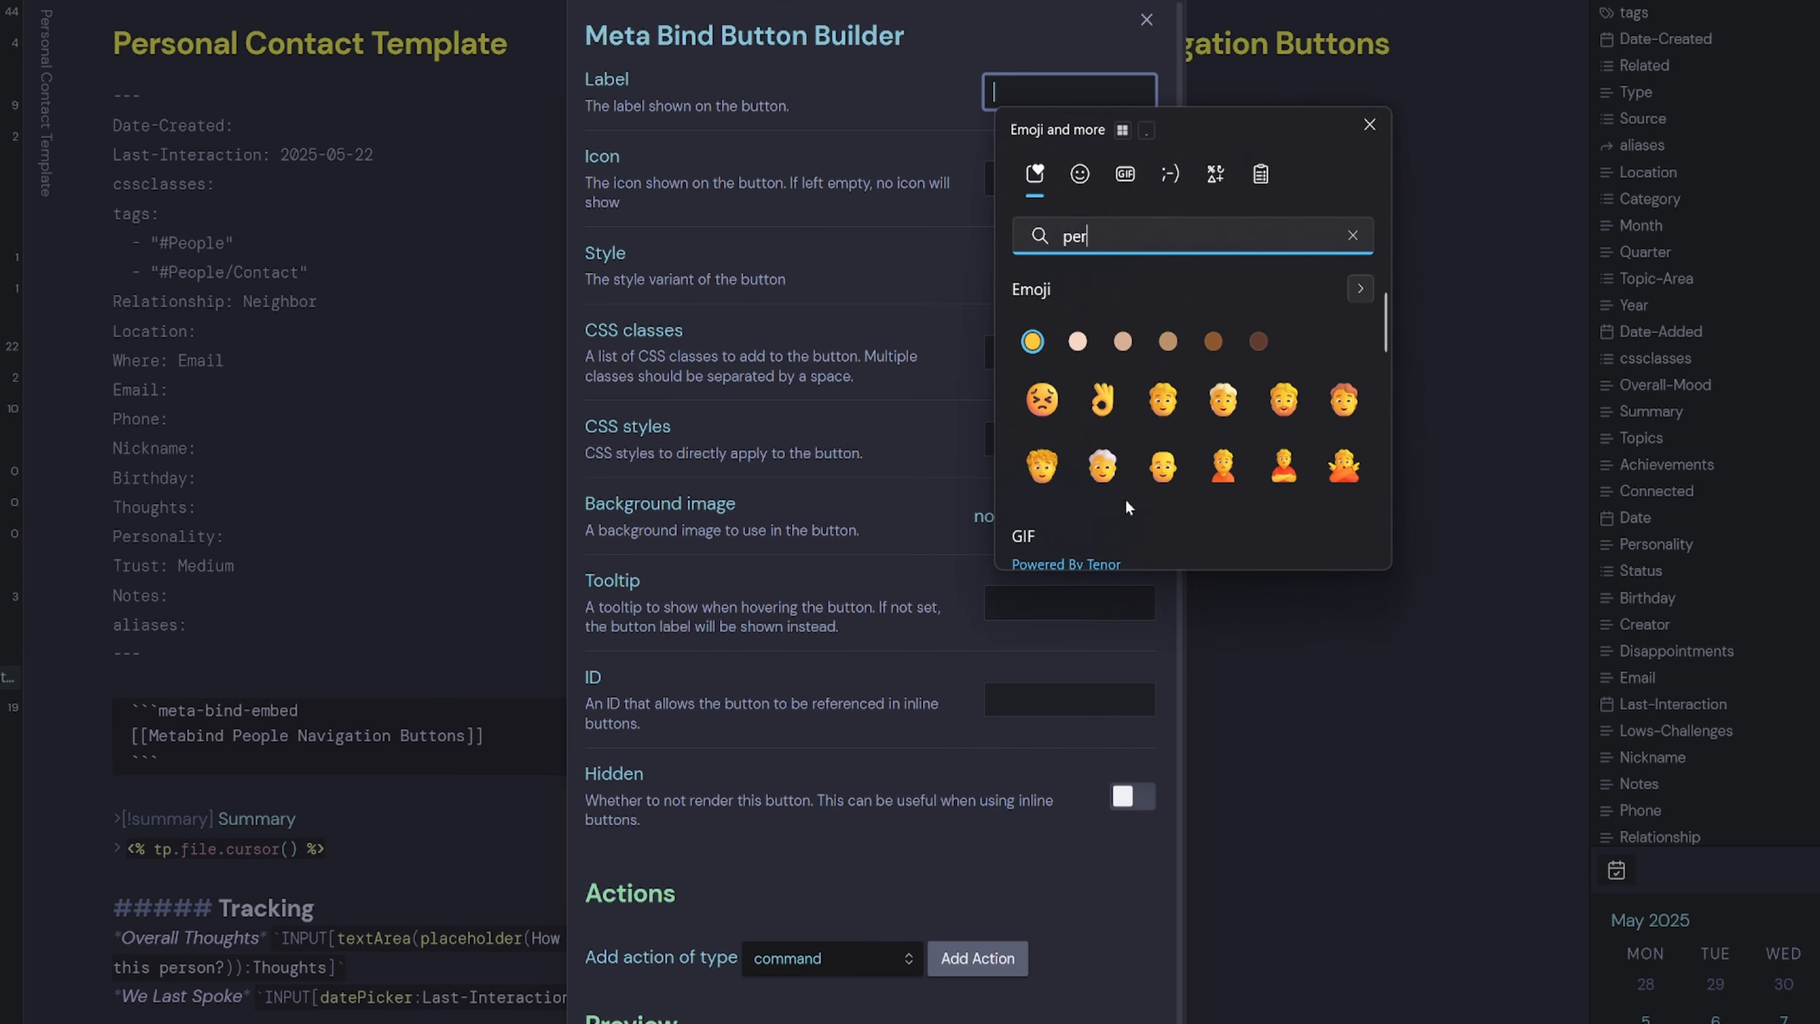
left_click(1043, 467)
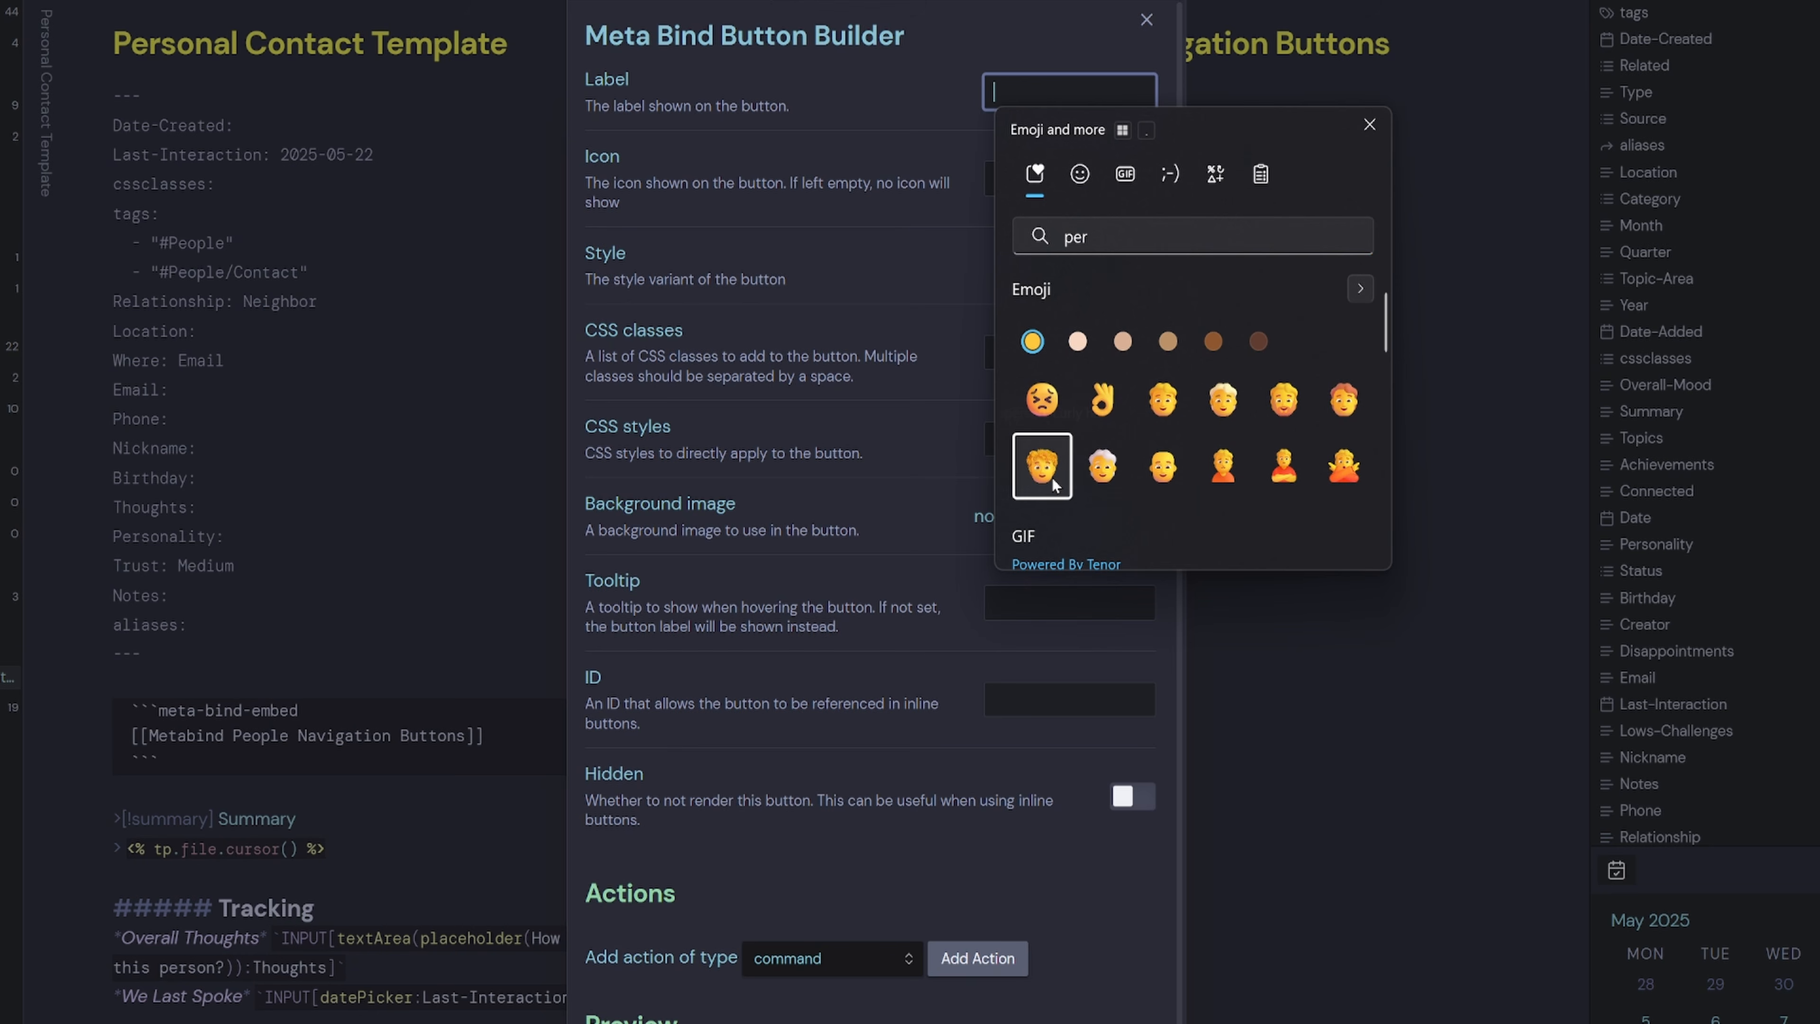
left_click(1038, 93)
type("People Index")
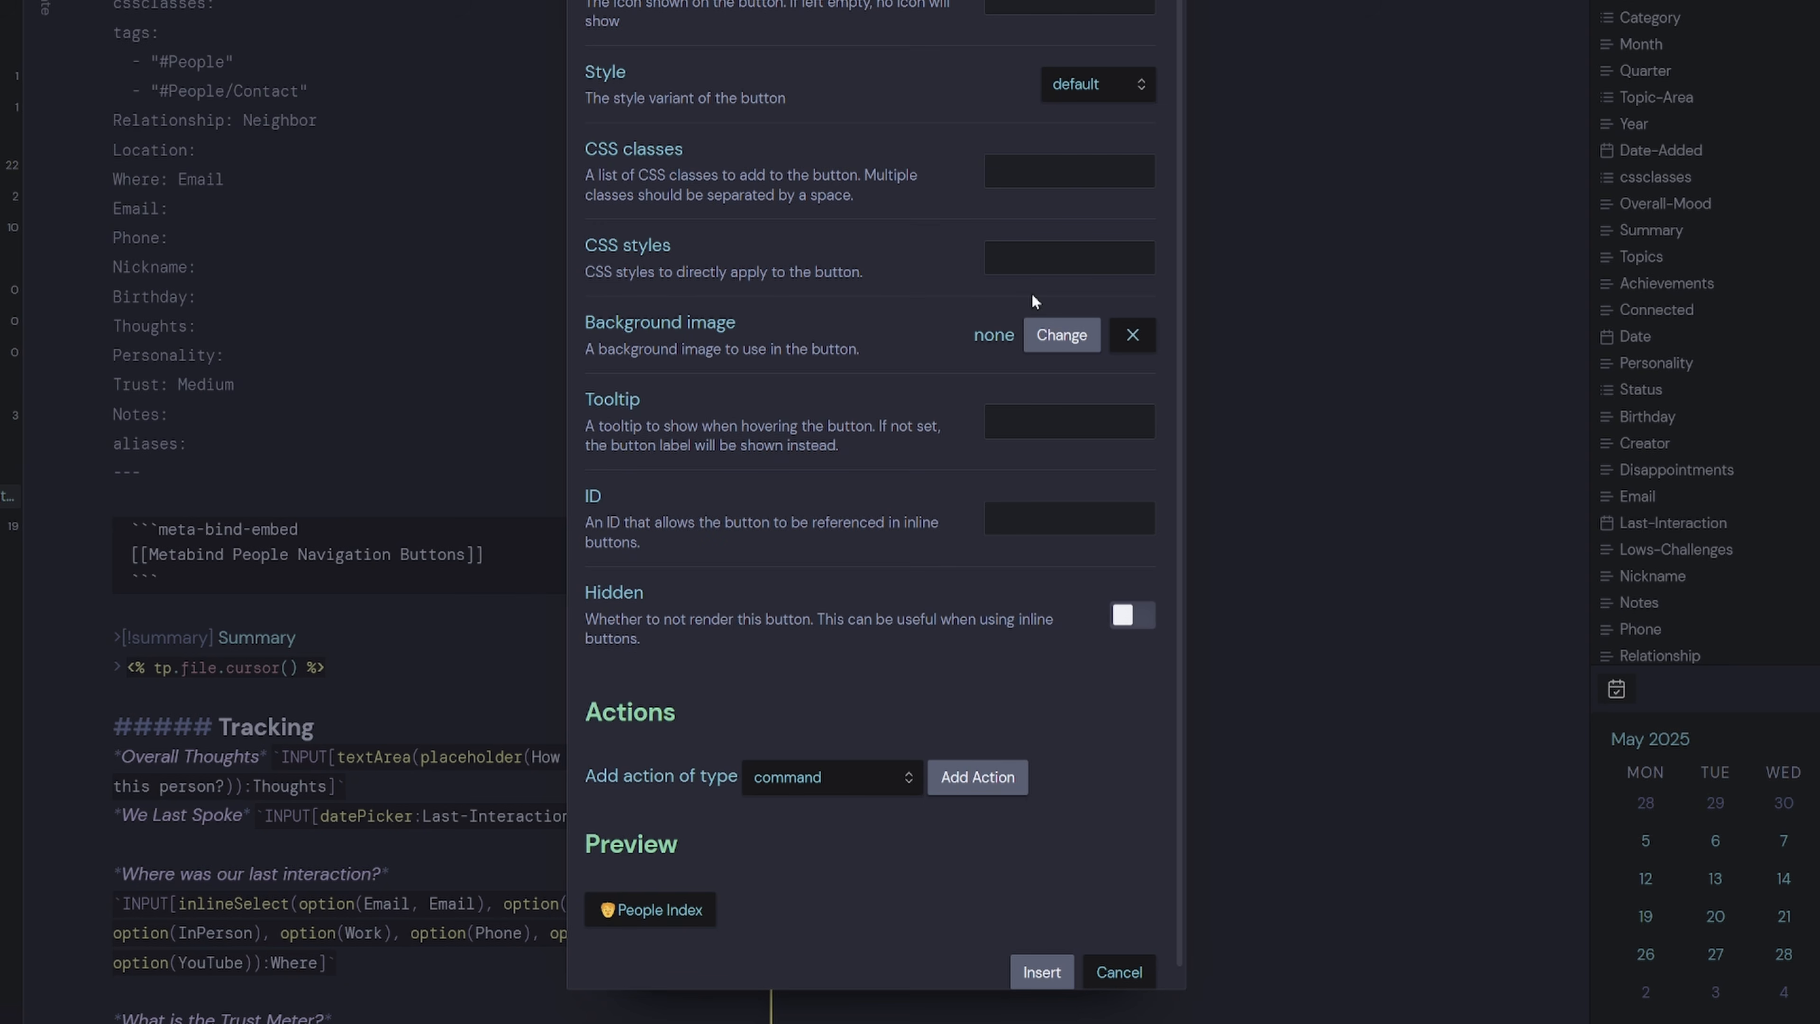
Set the button ID to people, turn Hidden on, and choose the open action type.
left_click(1033, 510)
type("people")
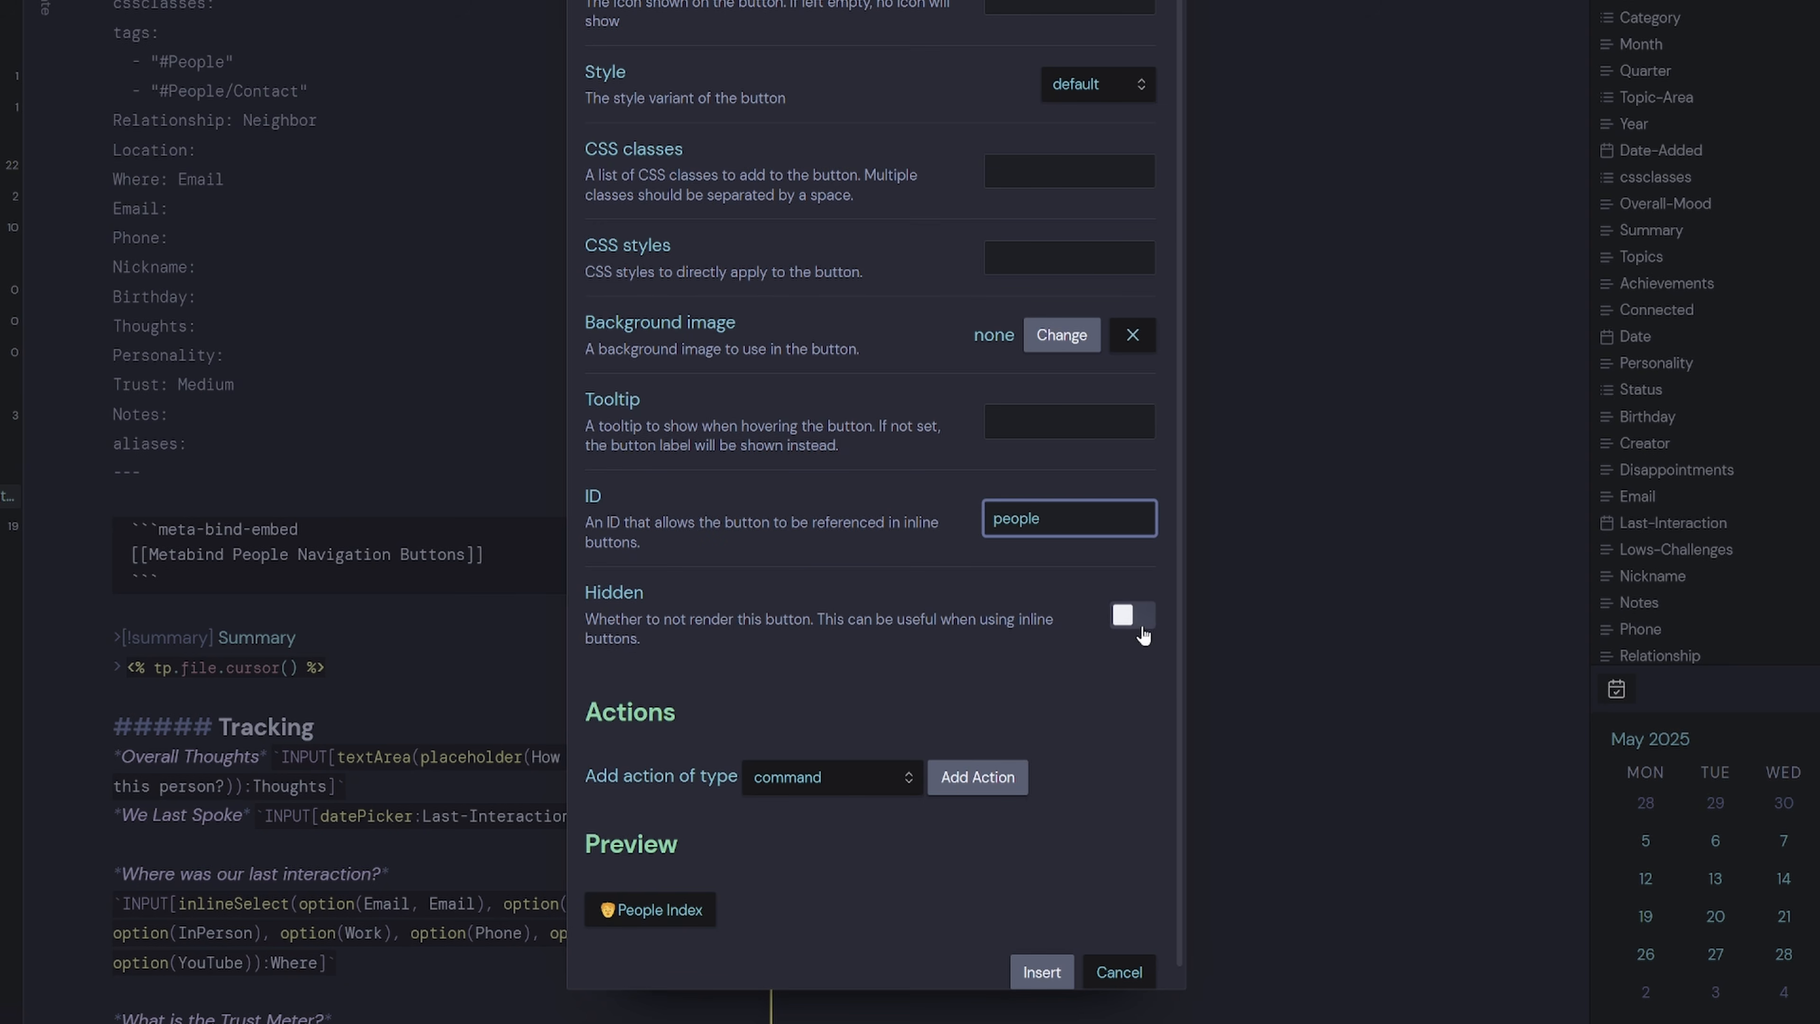
left_click(1140, 616)
scroll(624, 788, "down", 1)
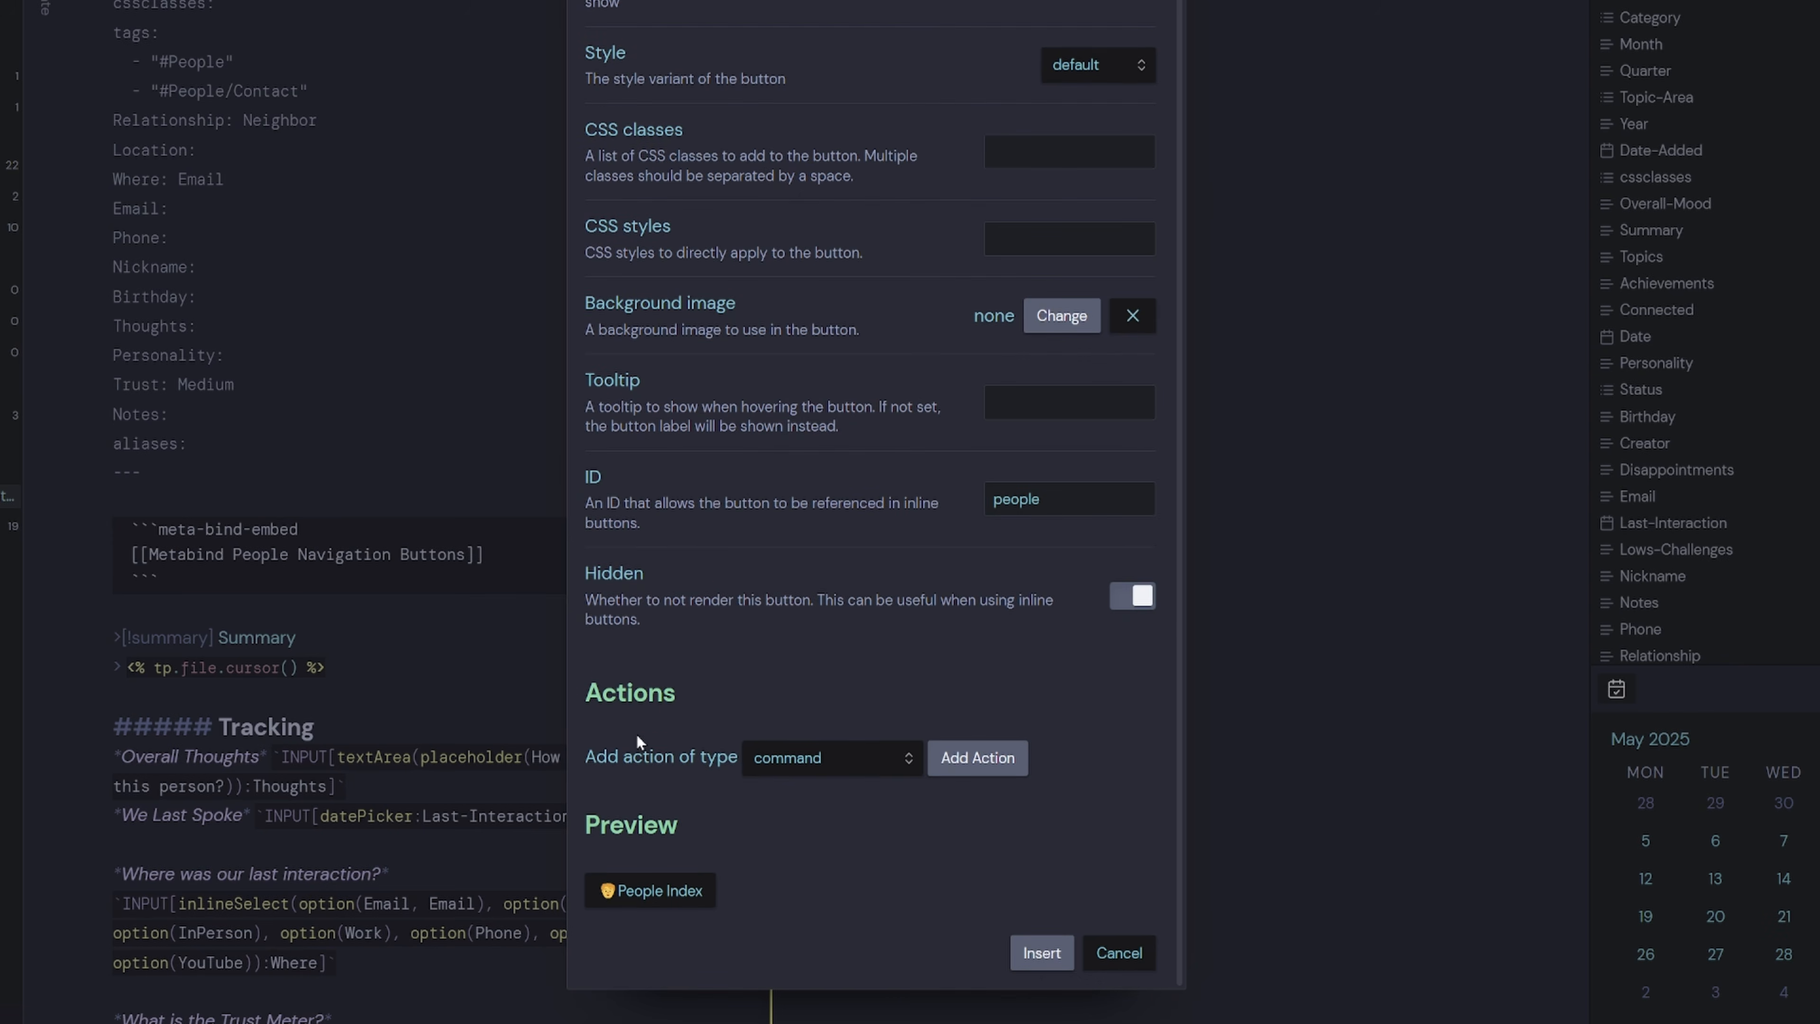
left_click(823, 765)
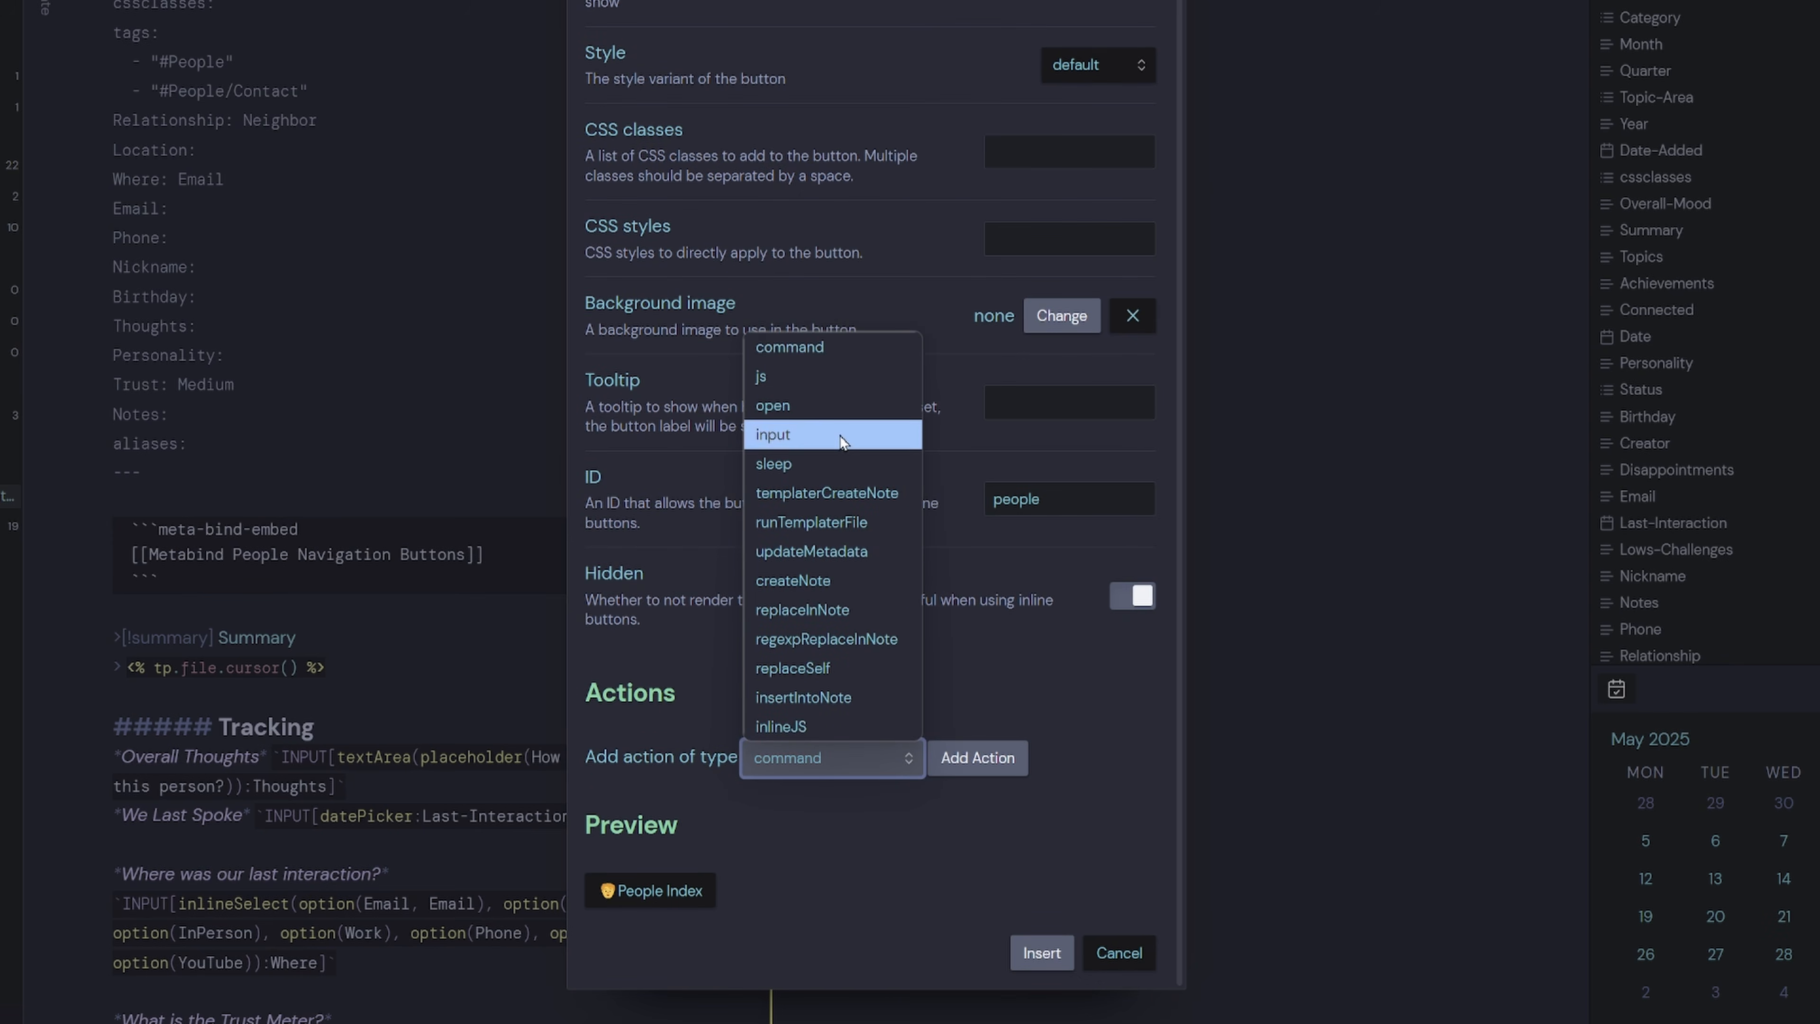
left_click(823, 405)
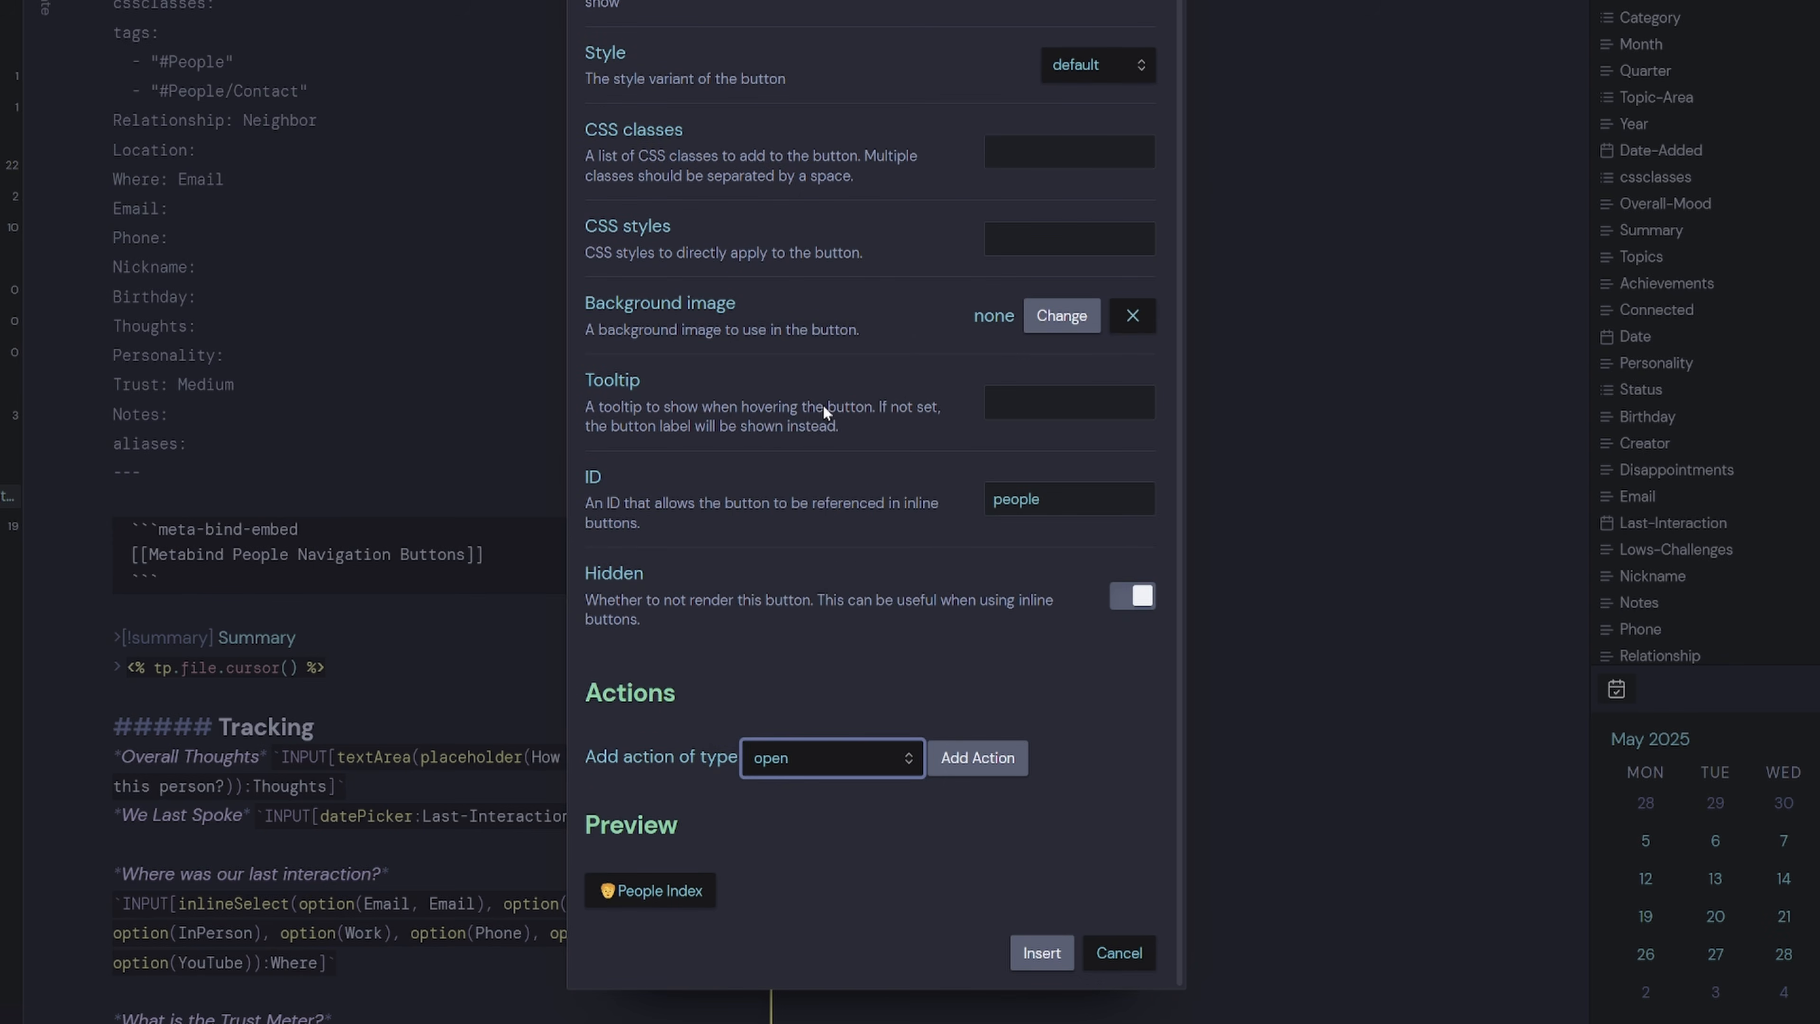
Add an open action to 02 Cards/People/People.md in the same tab and insert the button code.
left_click(977, 758)
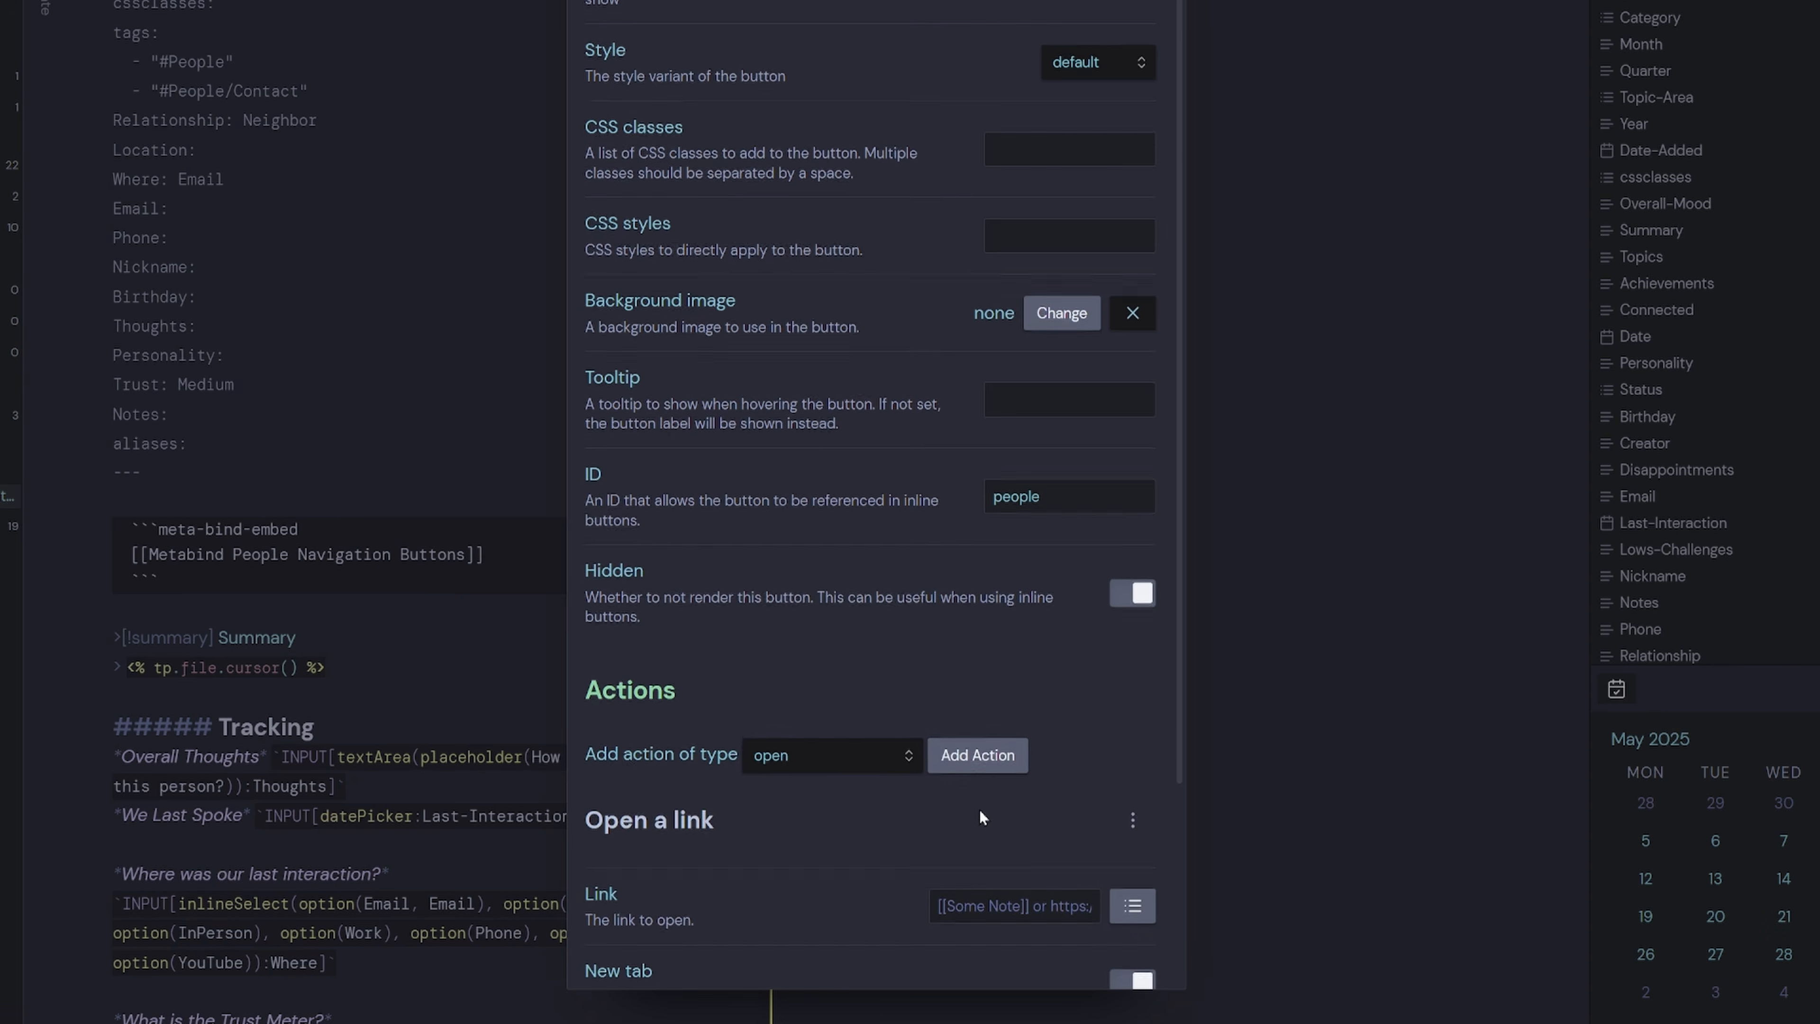
scroll(980, 813, "down", 3)
left_click(969, 661)
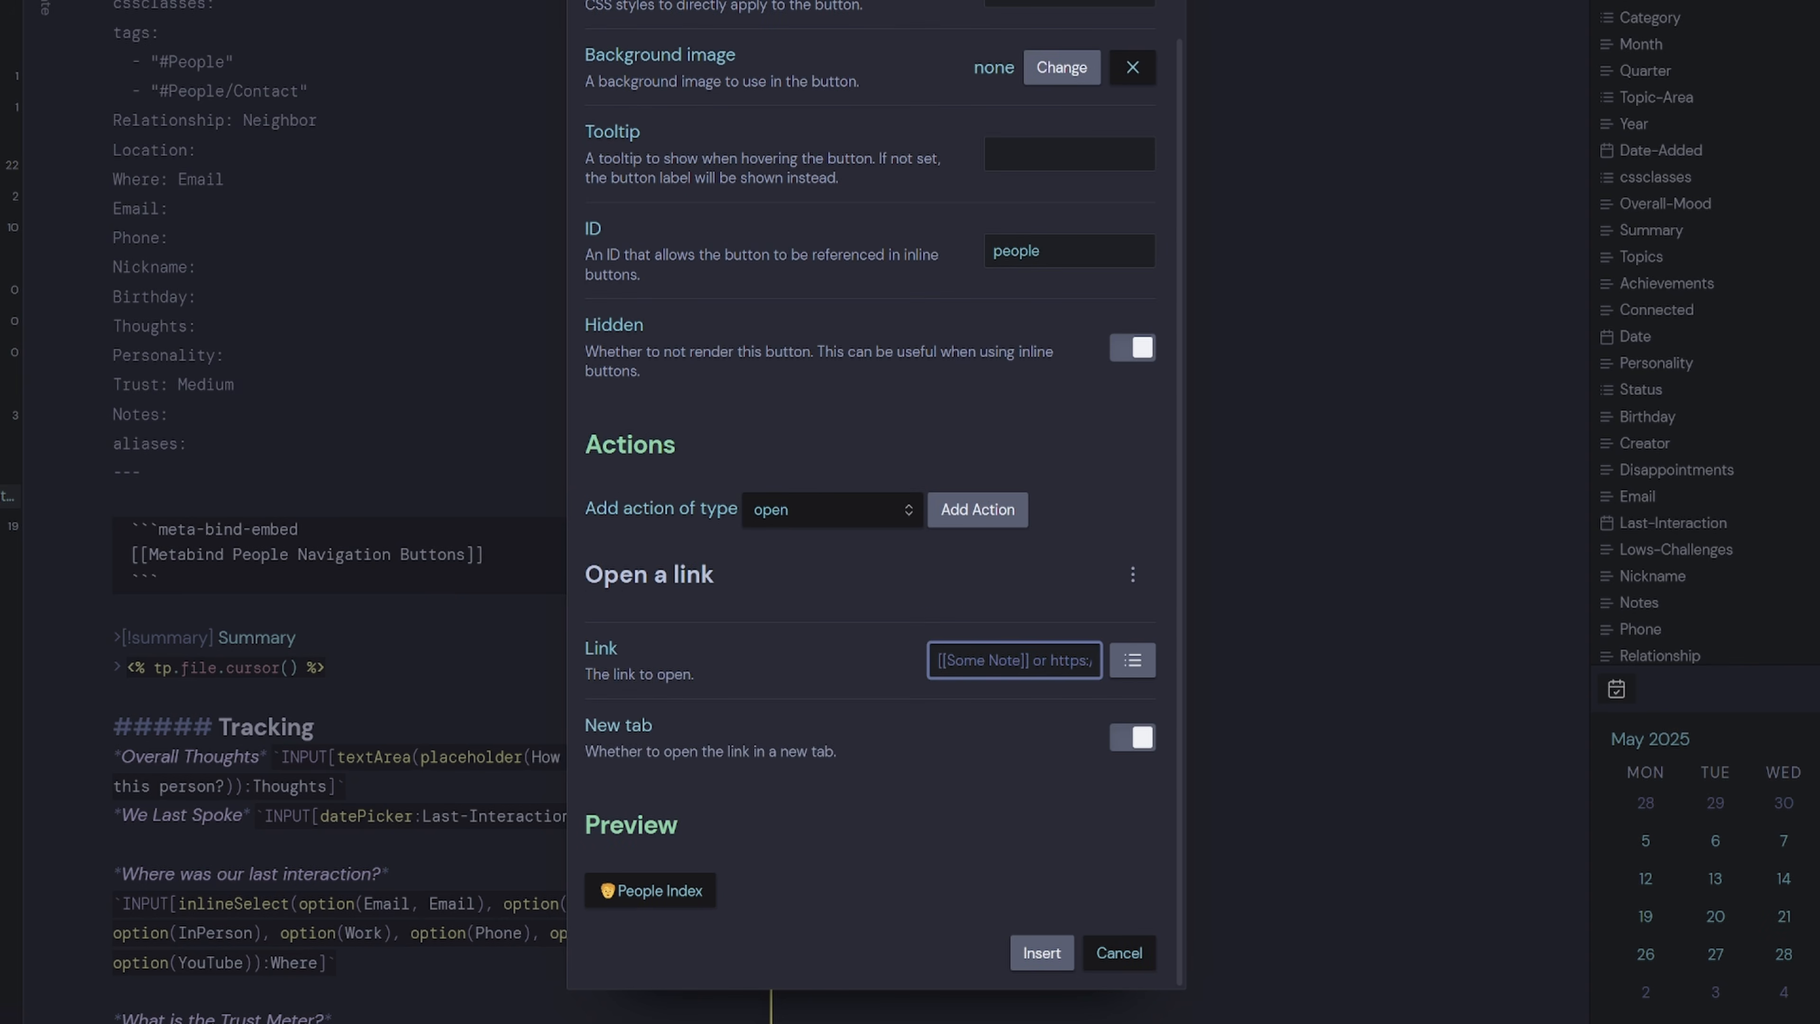
type("[[People")
left_click(1133, 659)
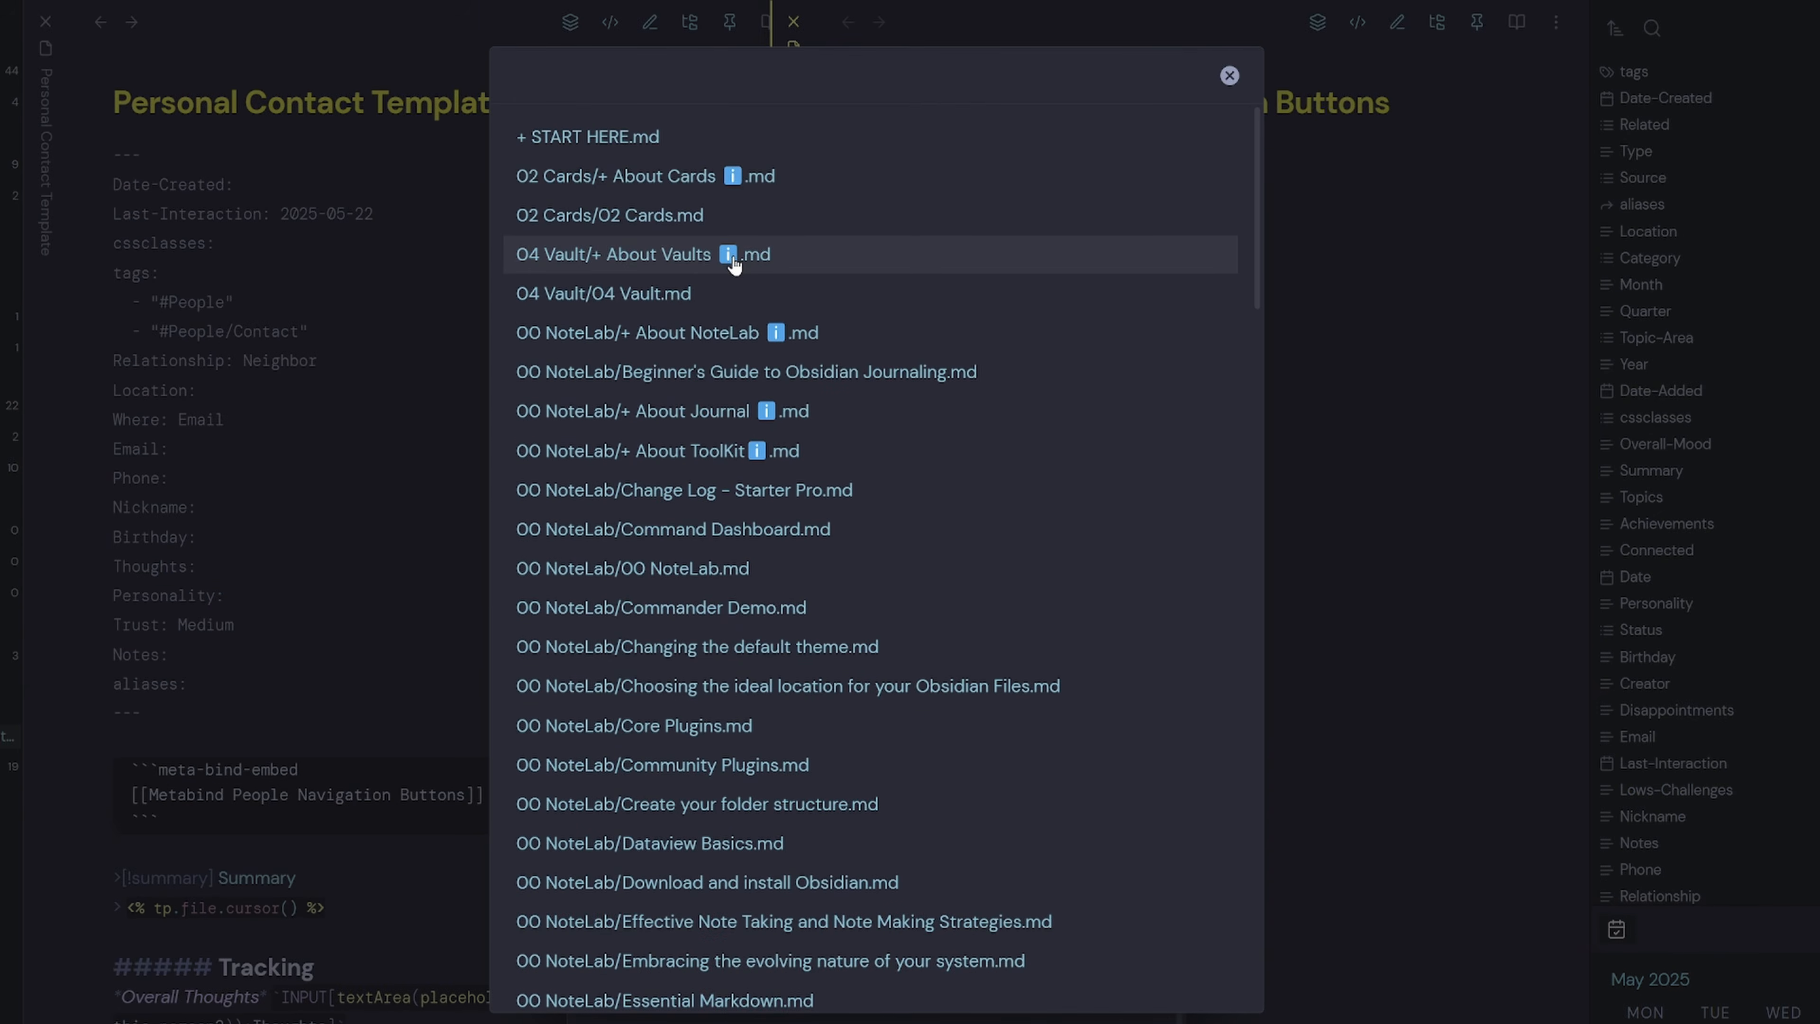
type("people")
key("Return")
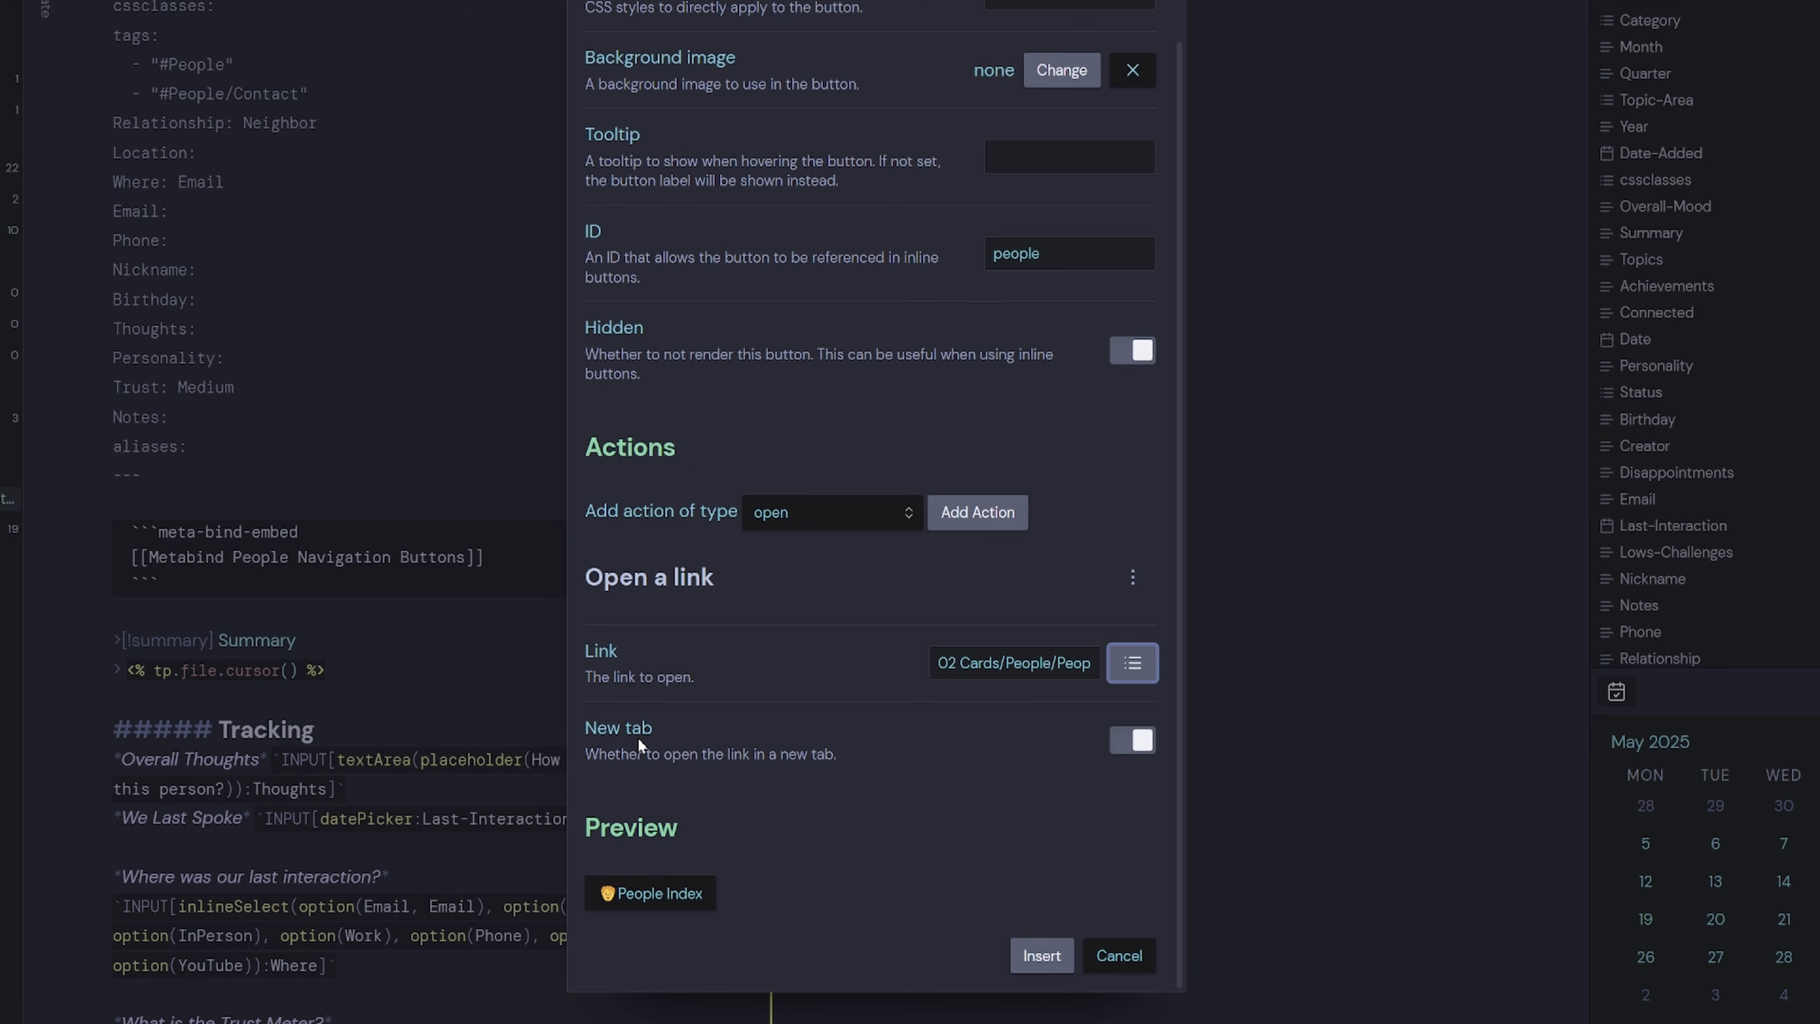
left_click(1133, 743)
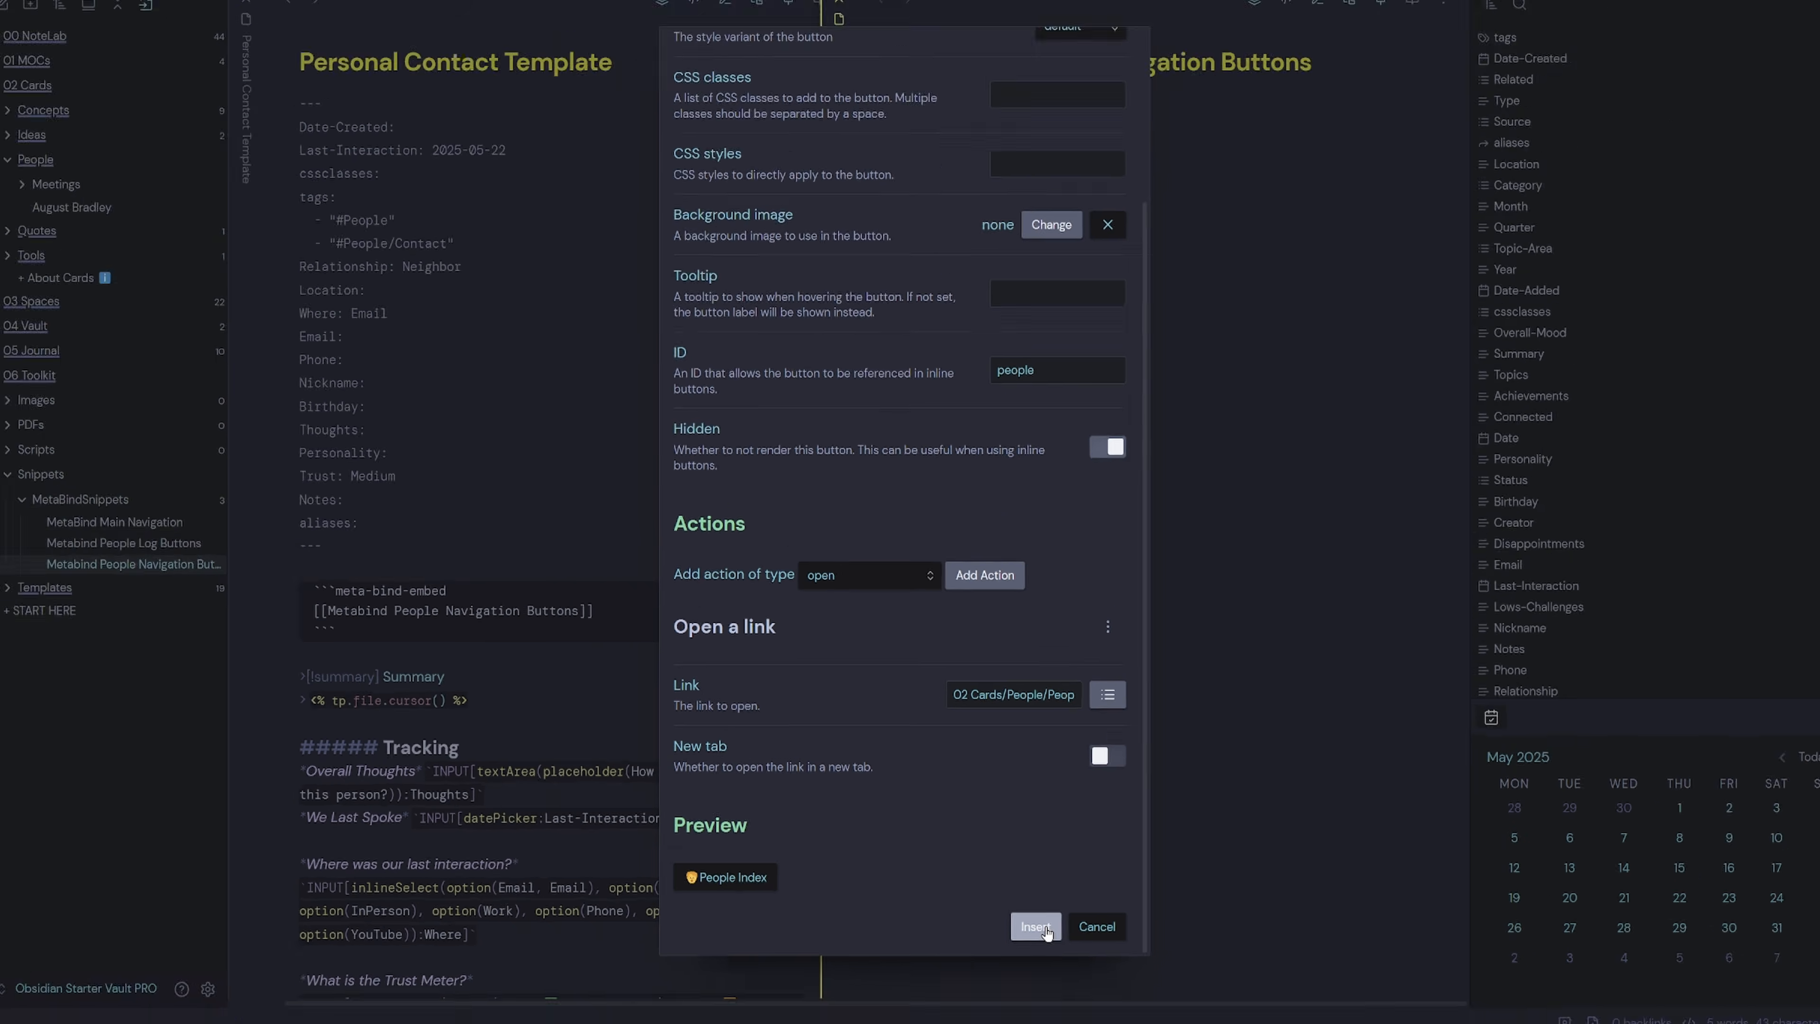
left_click(1036, 926)
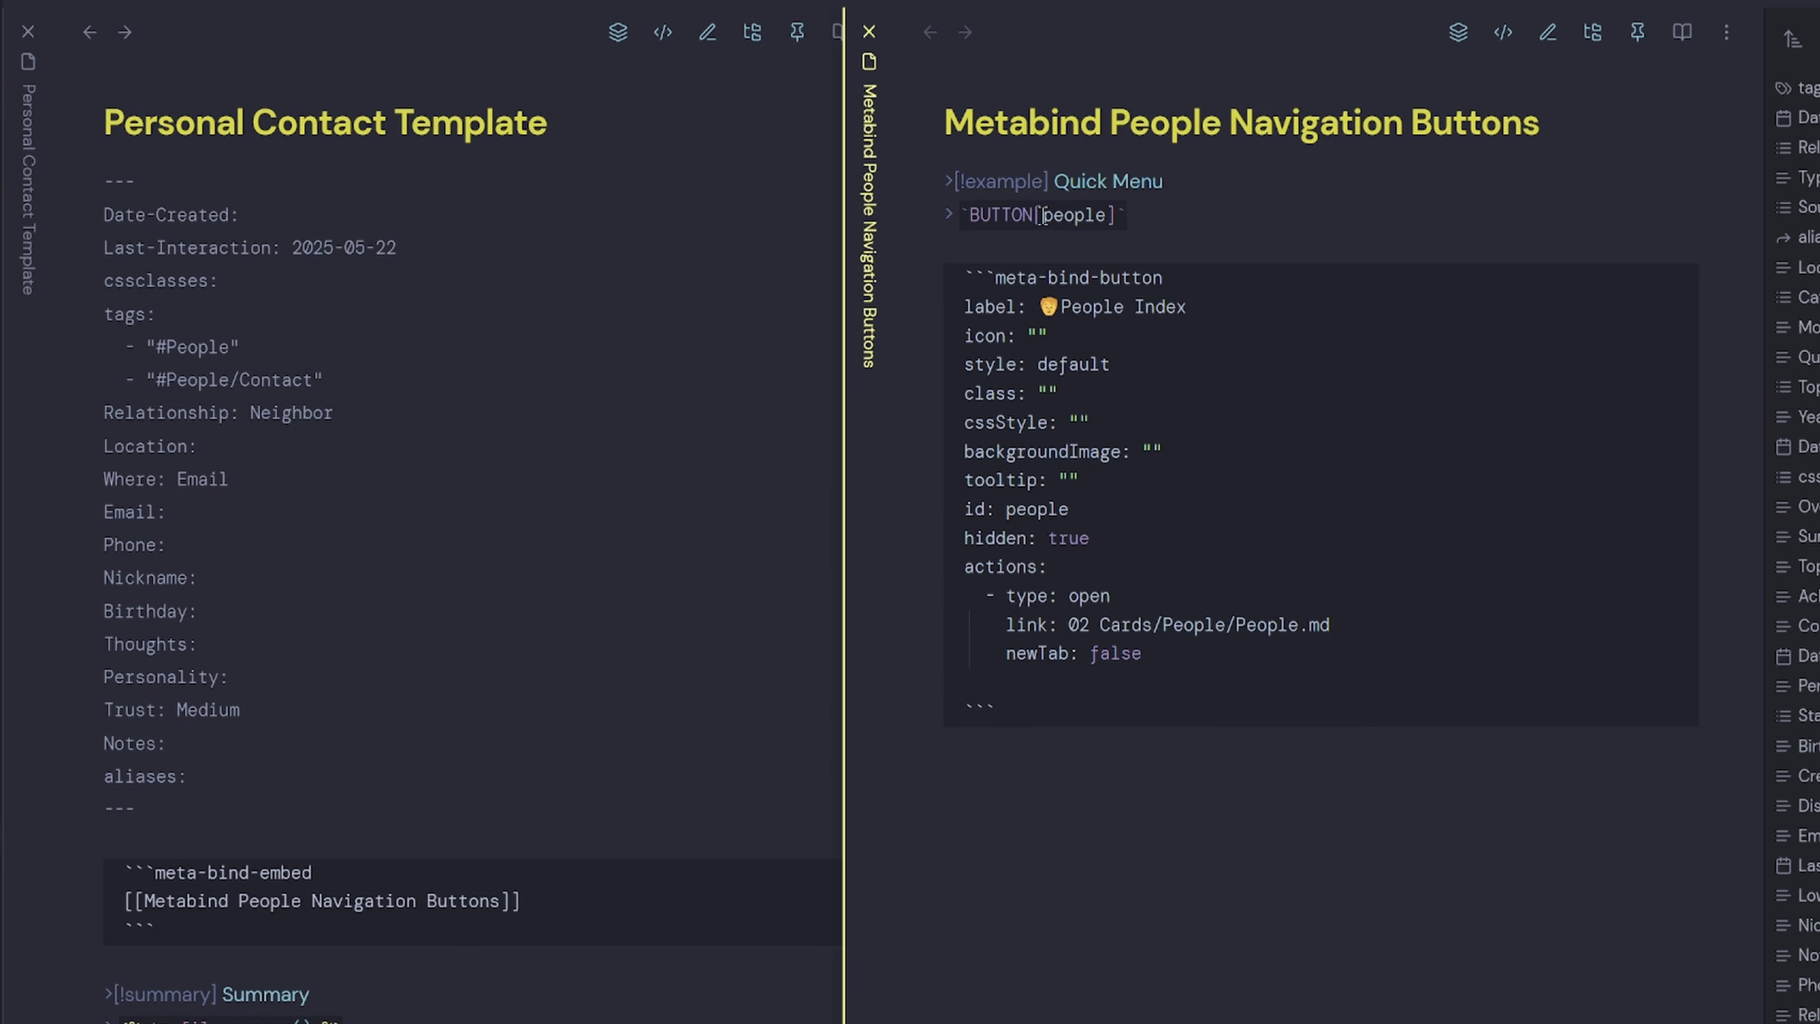
Wrap the button's id value people in double quotes.
left_click(1010, 513)
type("\"")
left_click(1115, 512)
type("\"")
Preview the Quick Menu and confirm People Index opens the People note.
left_click(1503, 32)
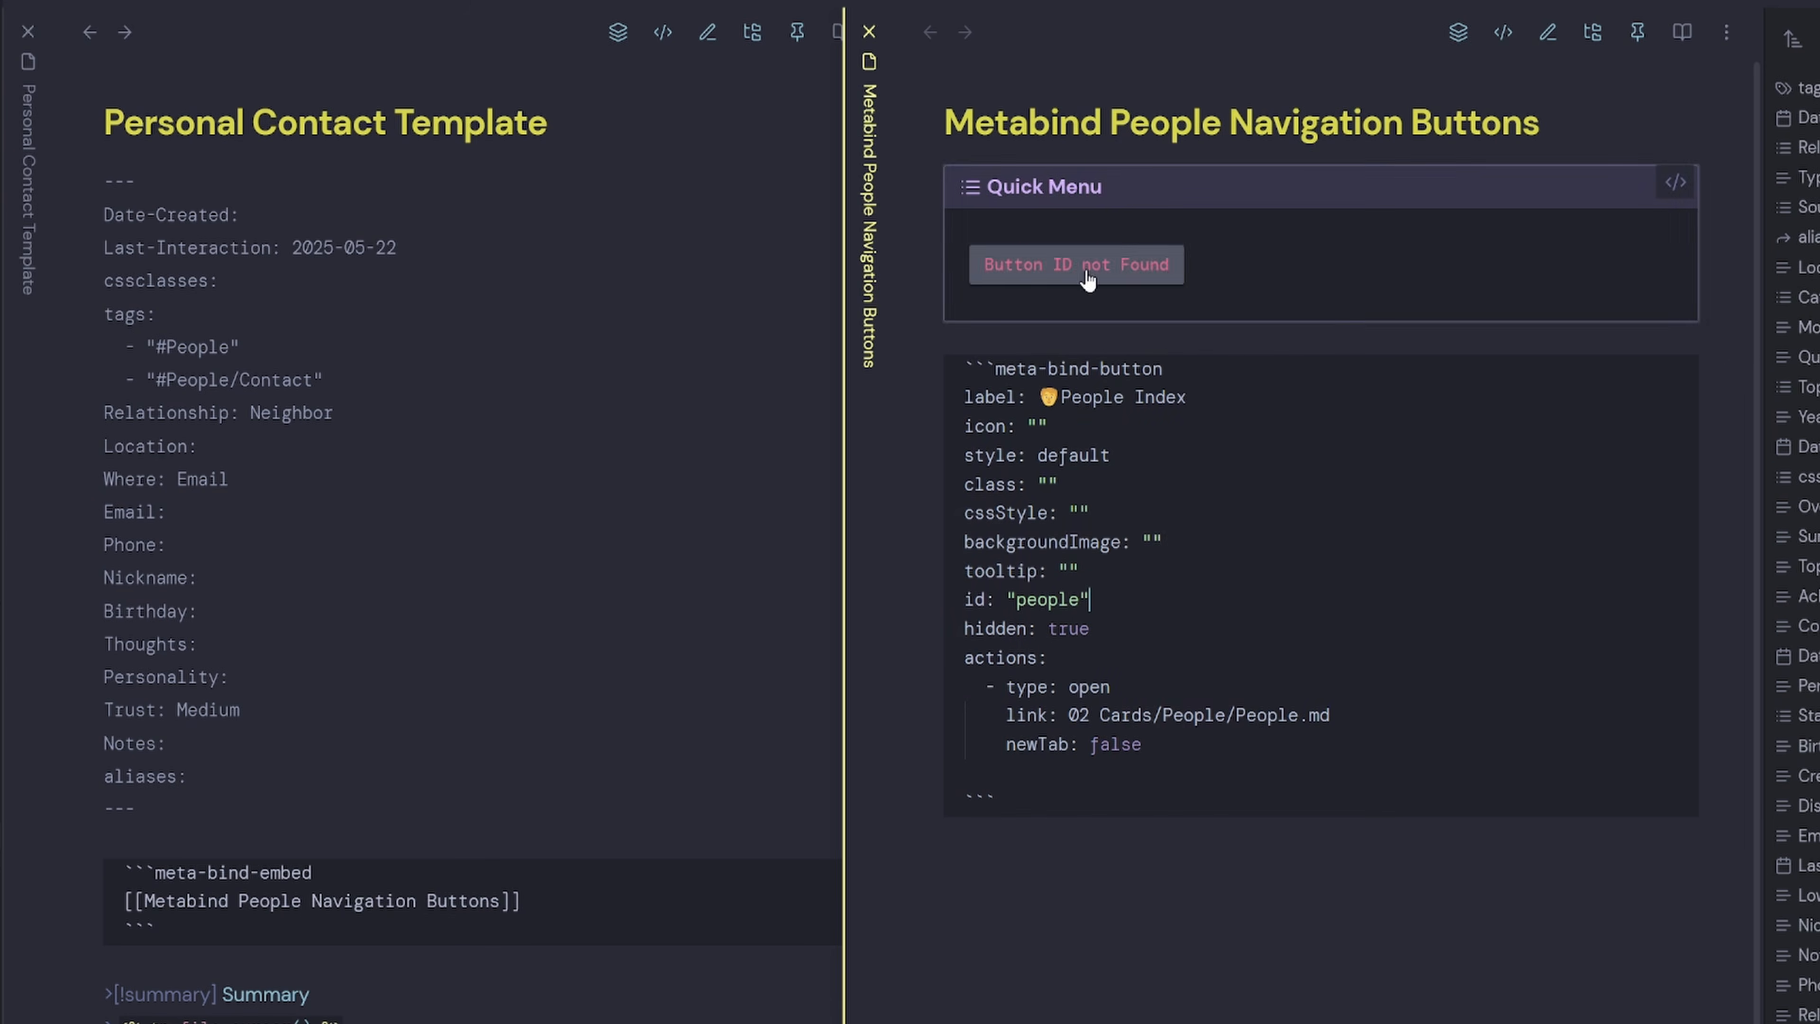
left_click(1679, 187)
left_click(1481, 362)
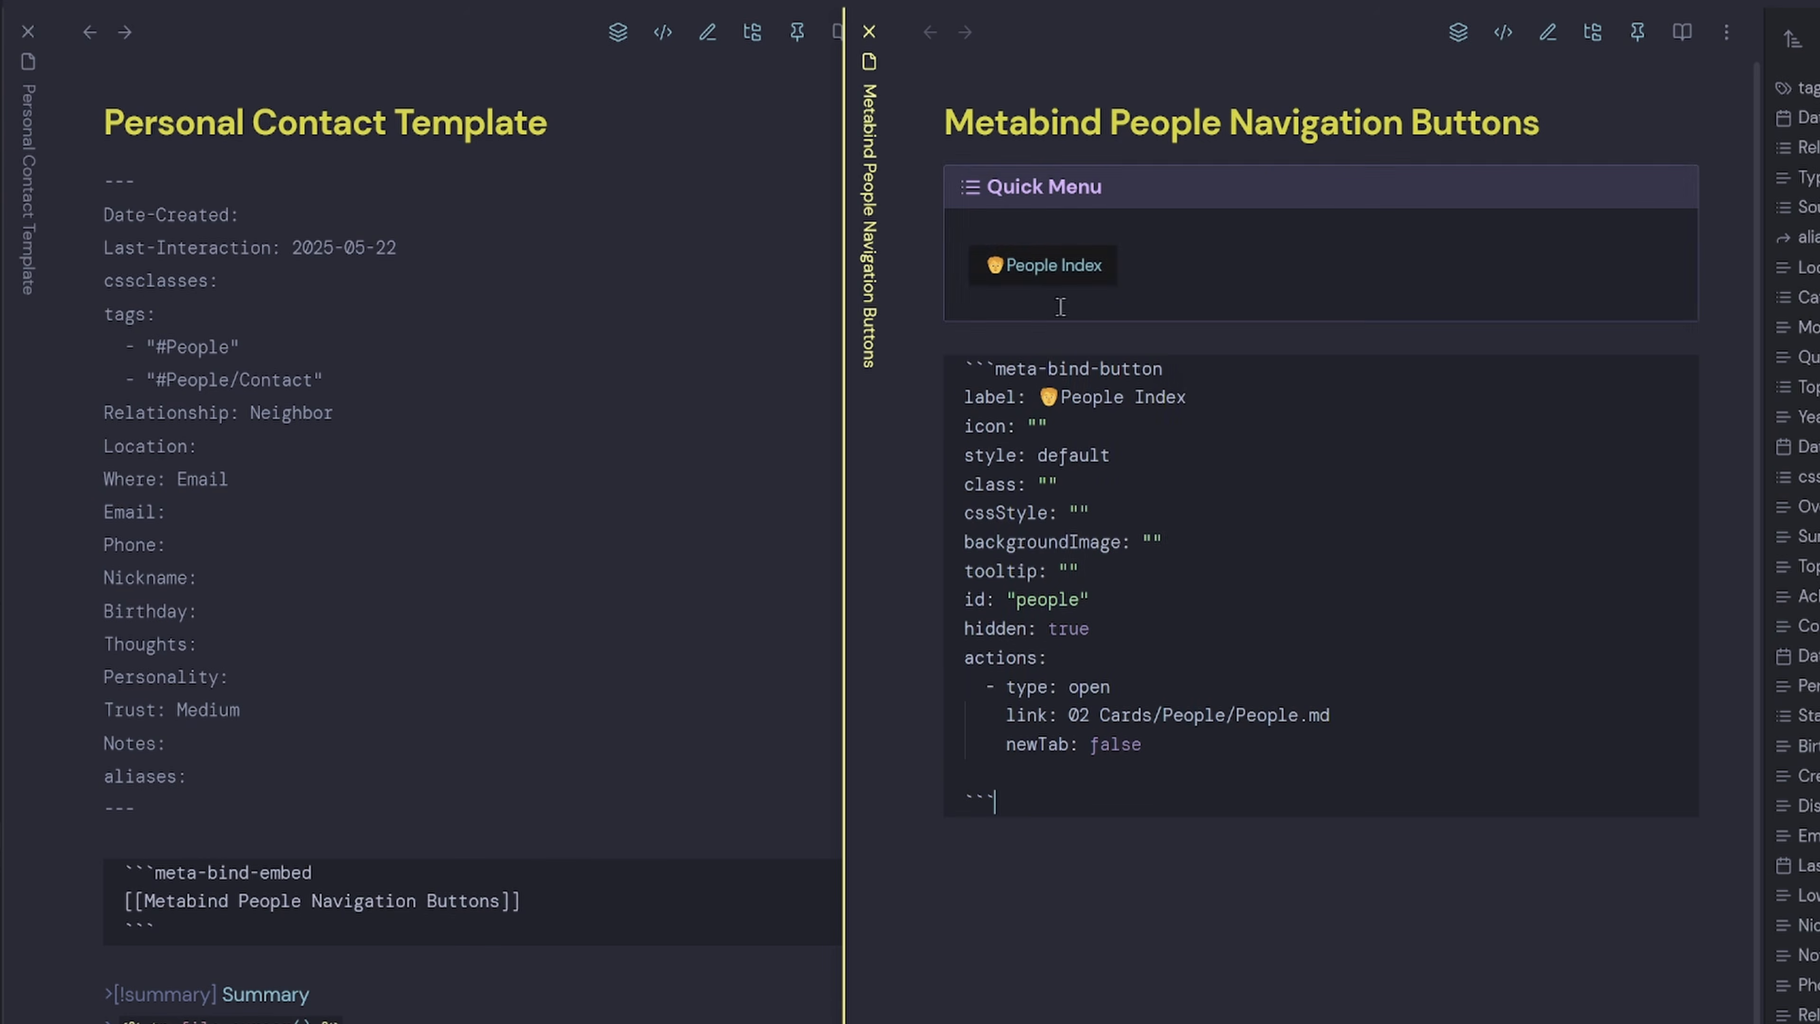
left_click(1065, 275)
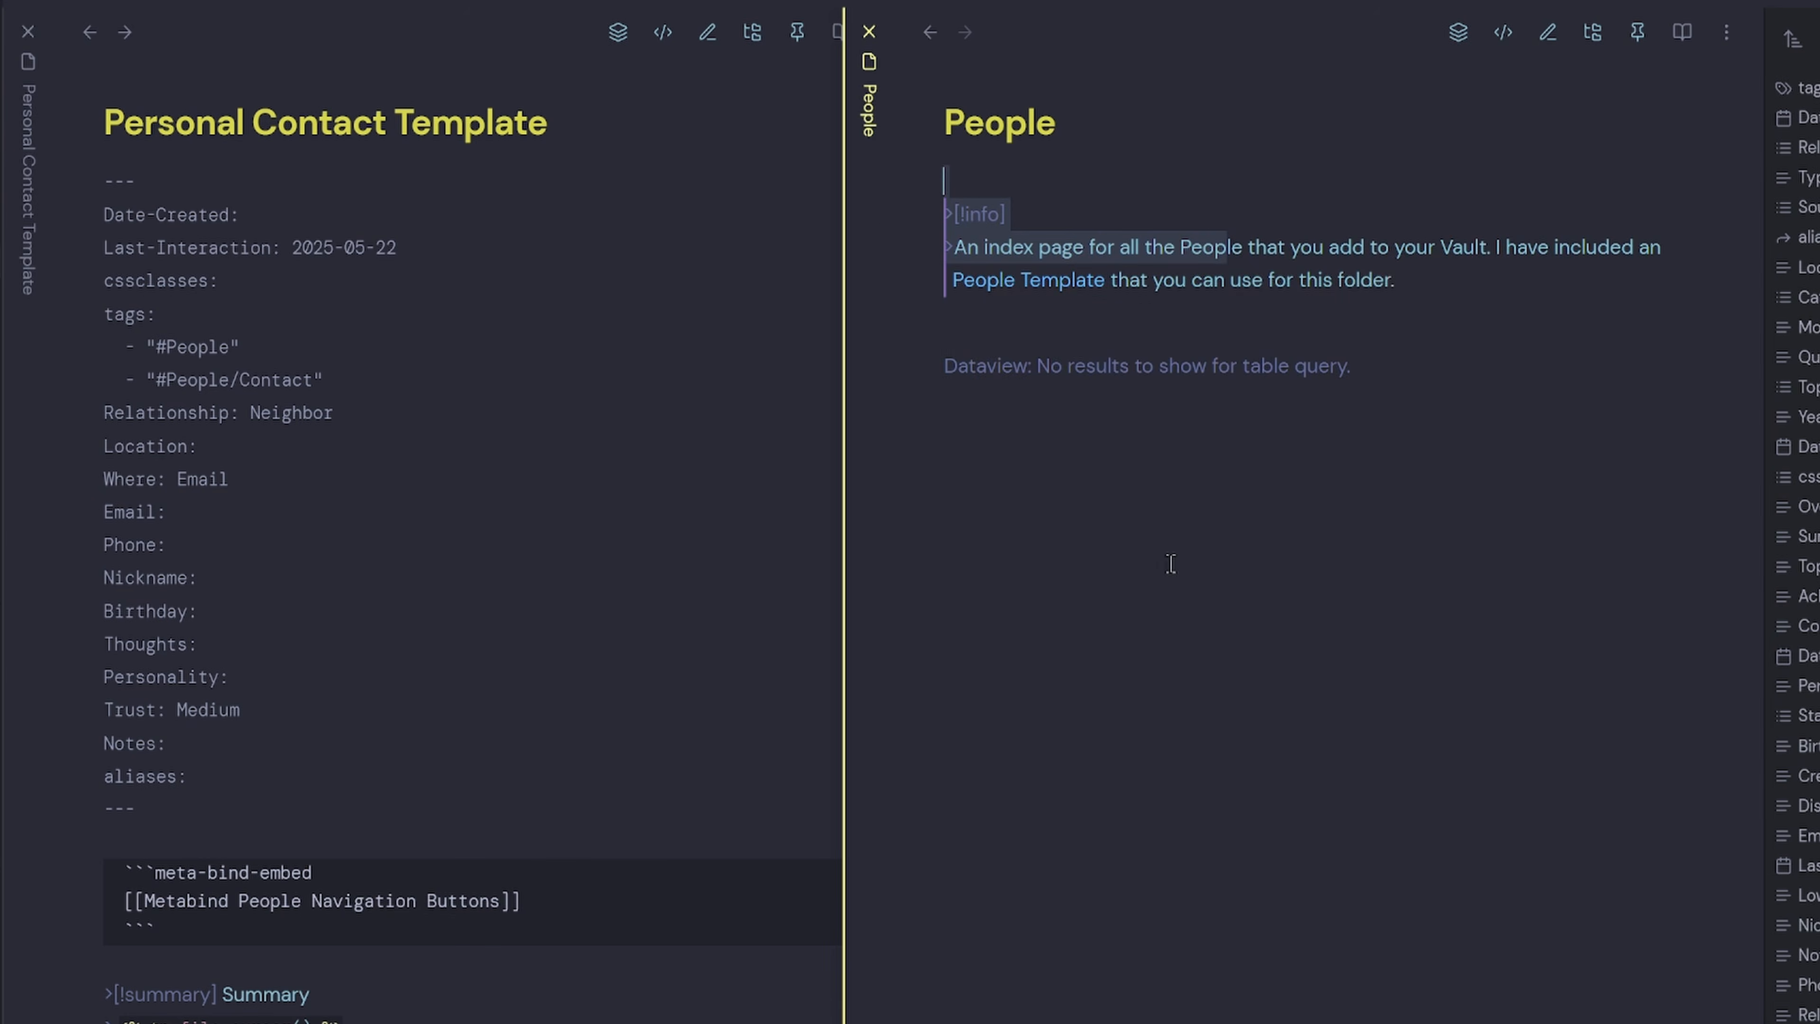
left_click(1051, 330)
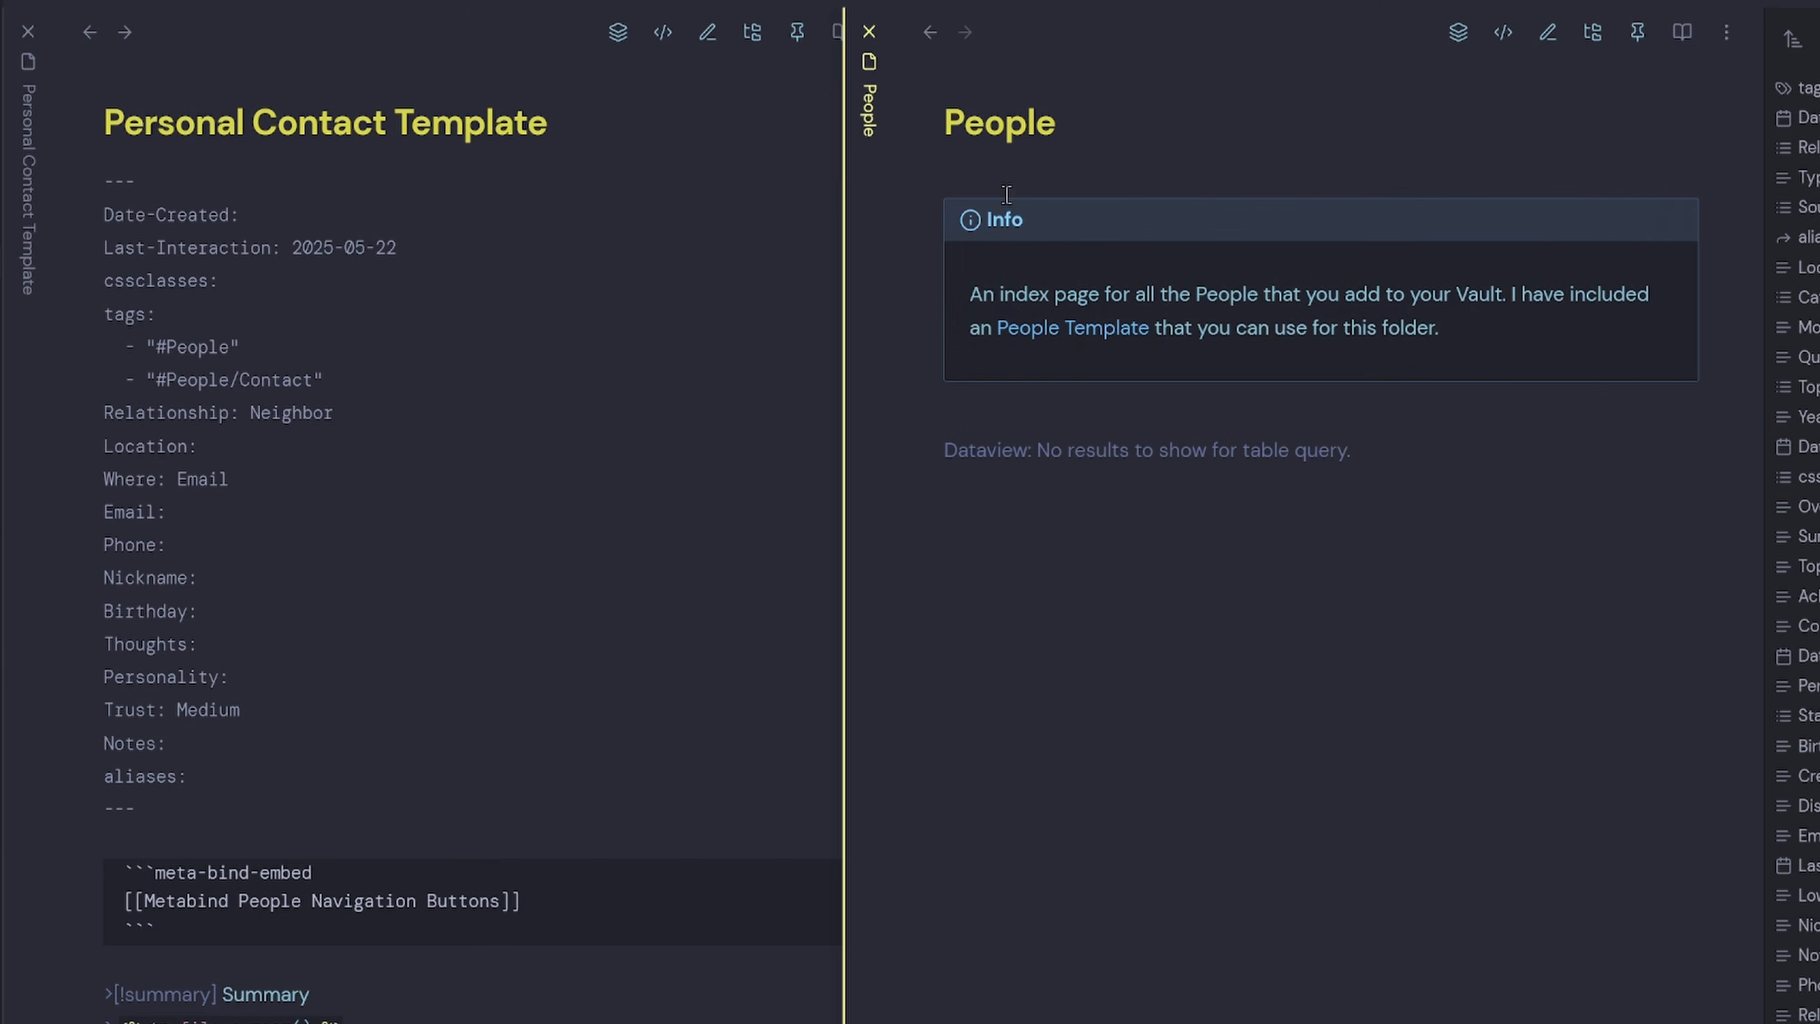
left_click(930, 33)
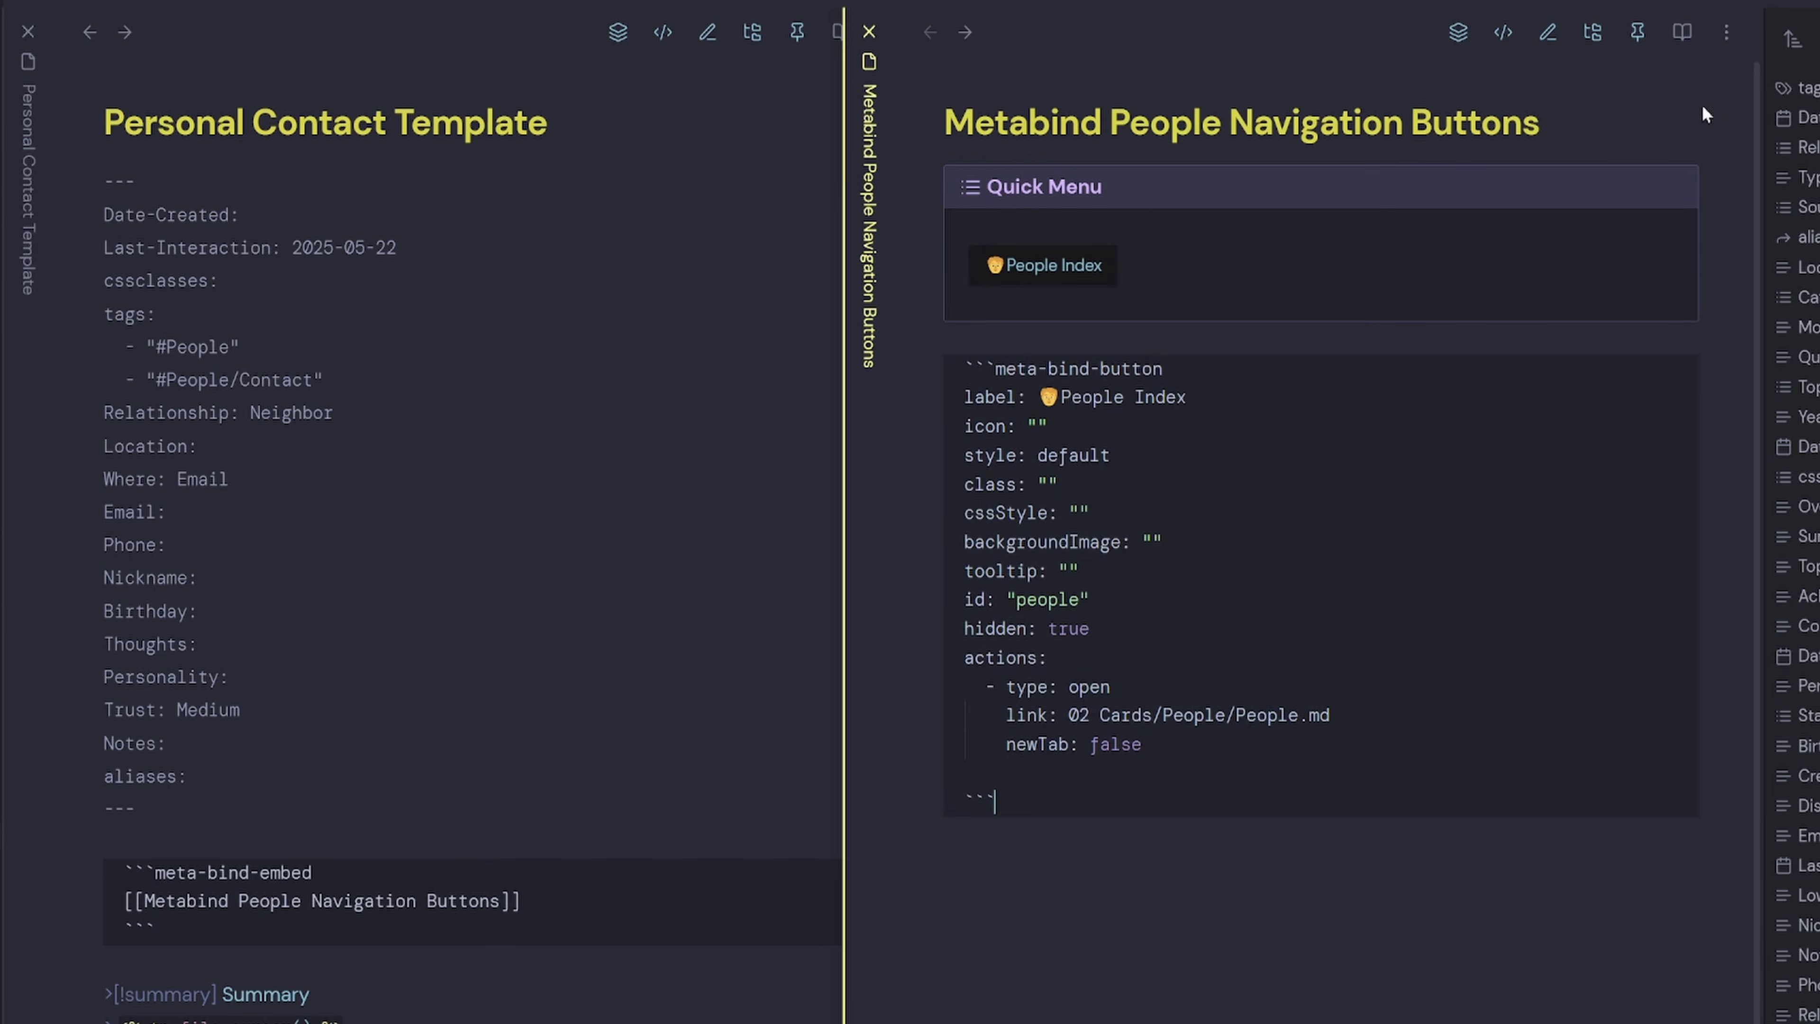
left_click(700, 835)
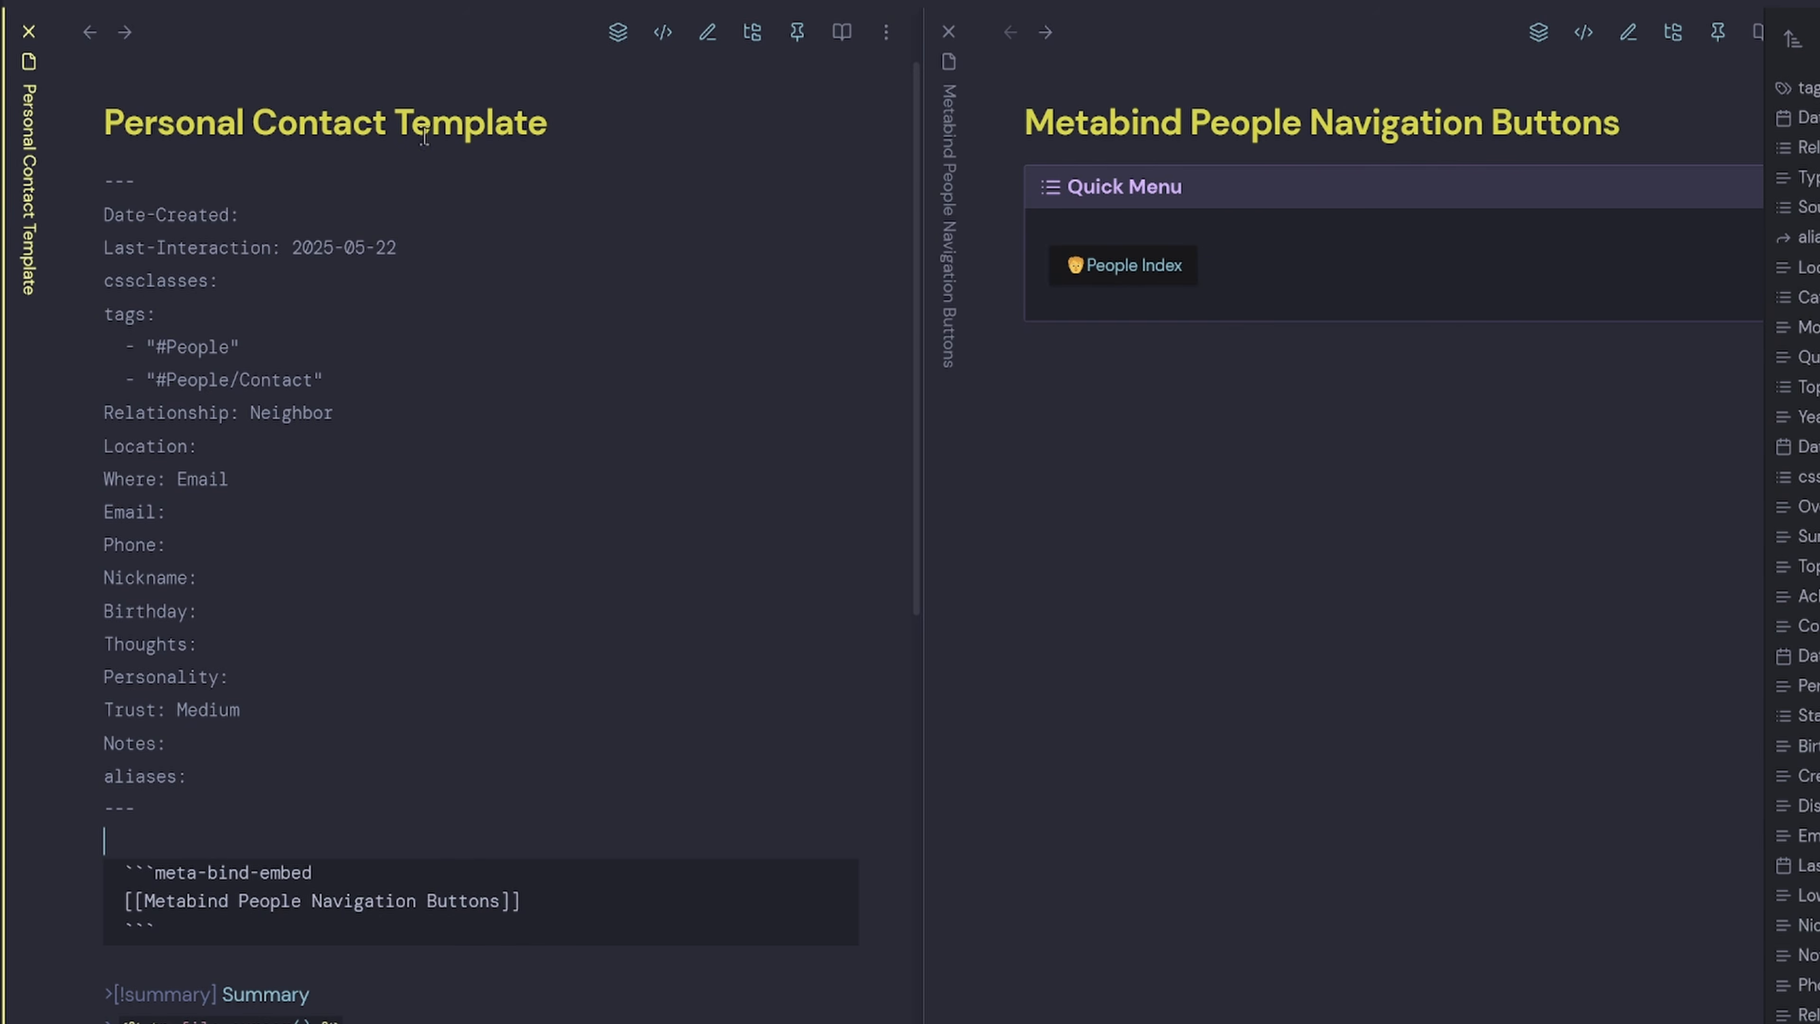
View the template in reading mode and confirm its embedded People Index button opens People.
left_click(658, 37)
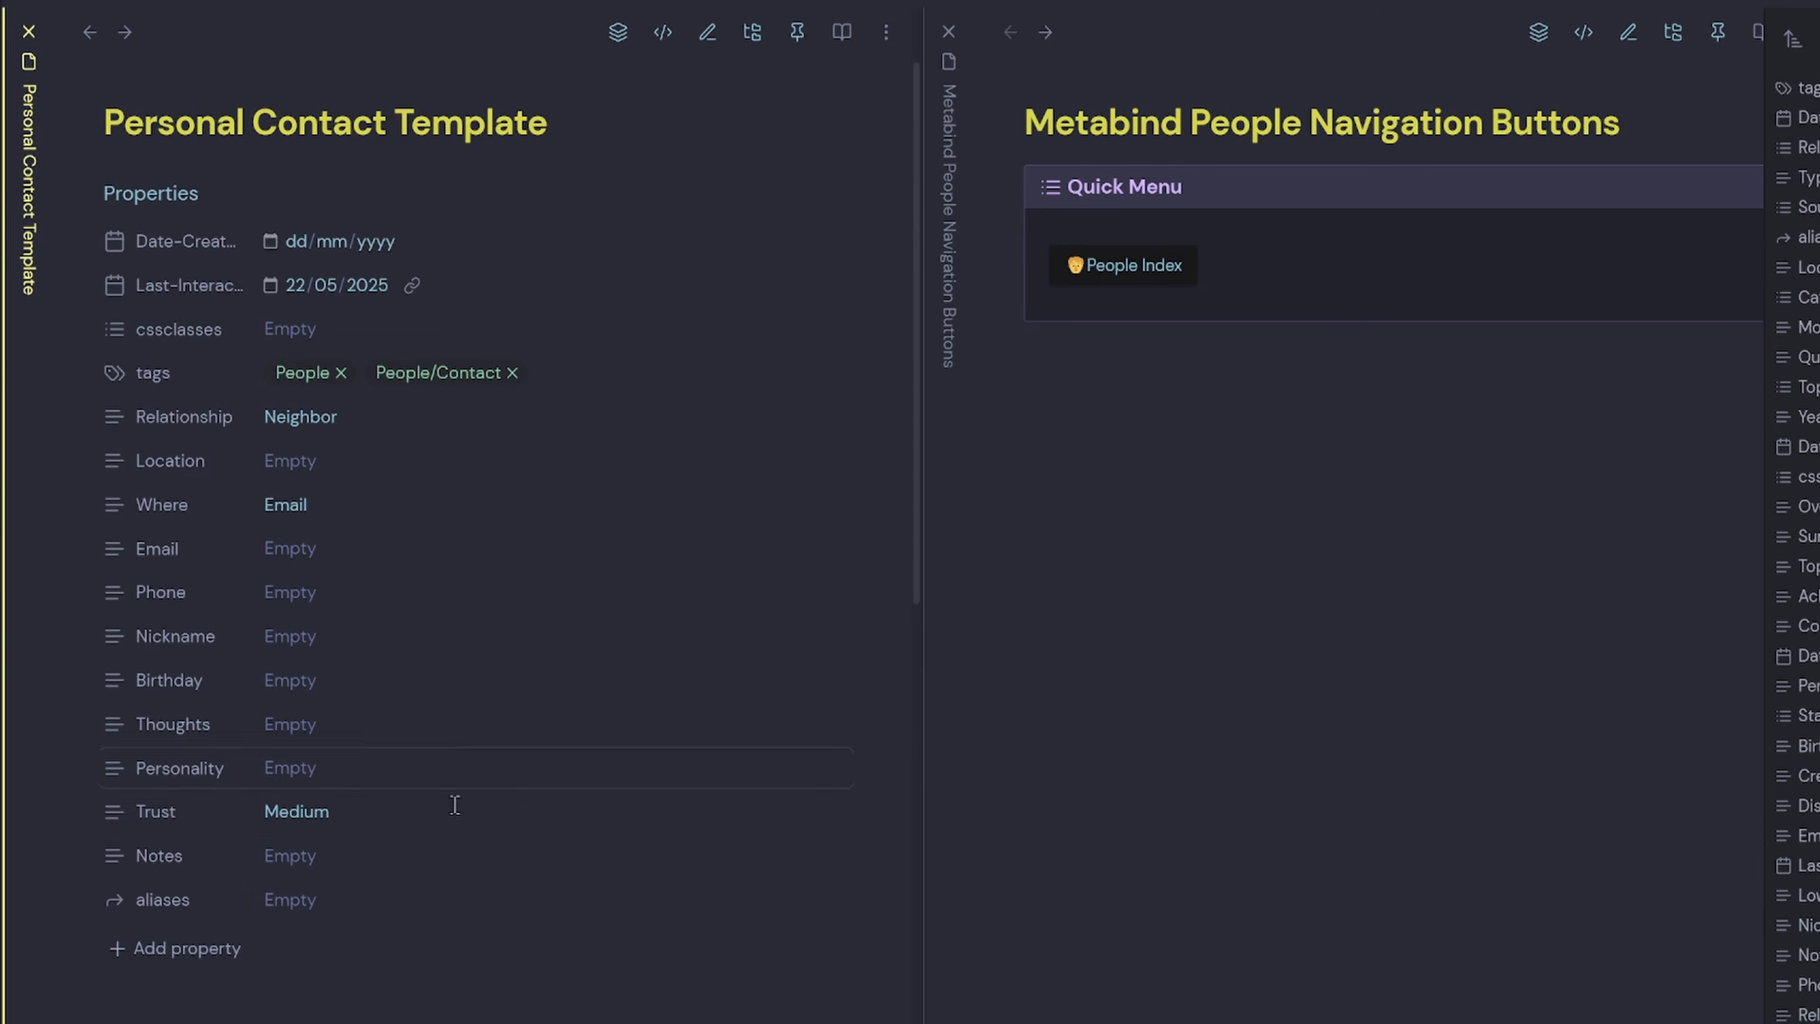
left_click(149, 196)
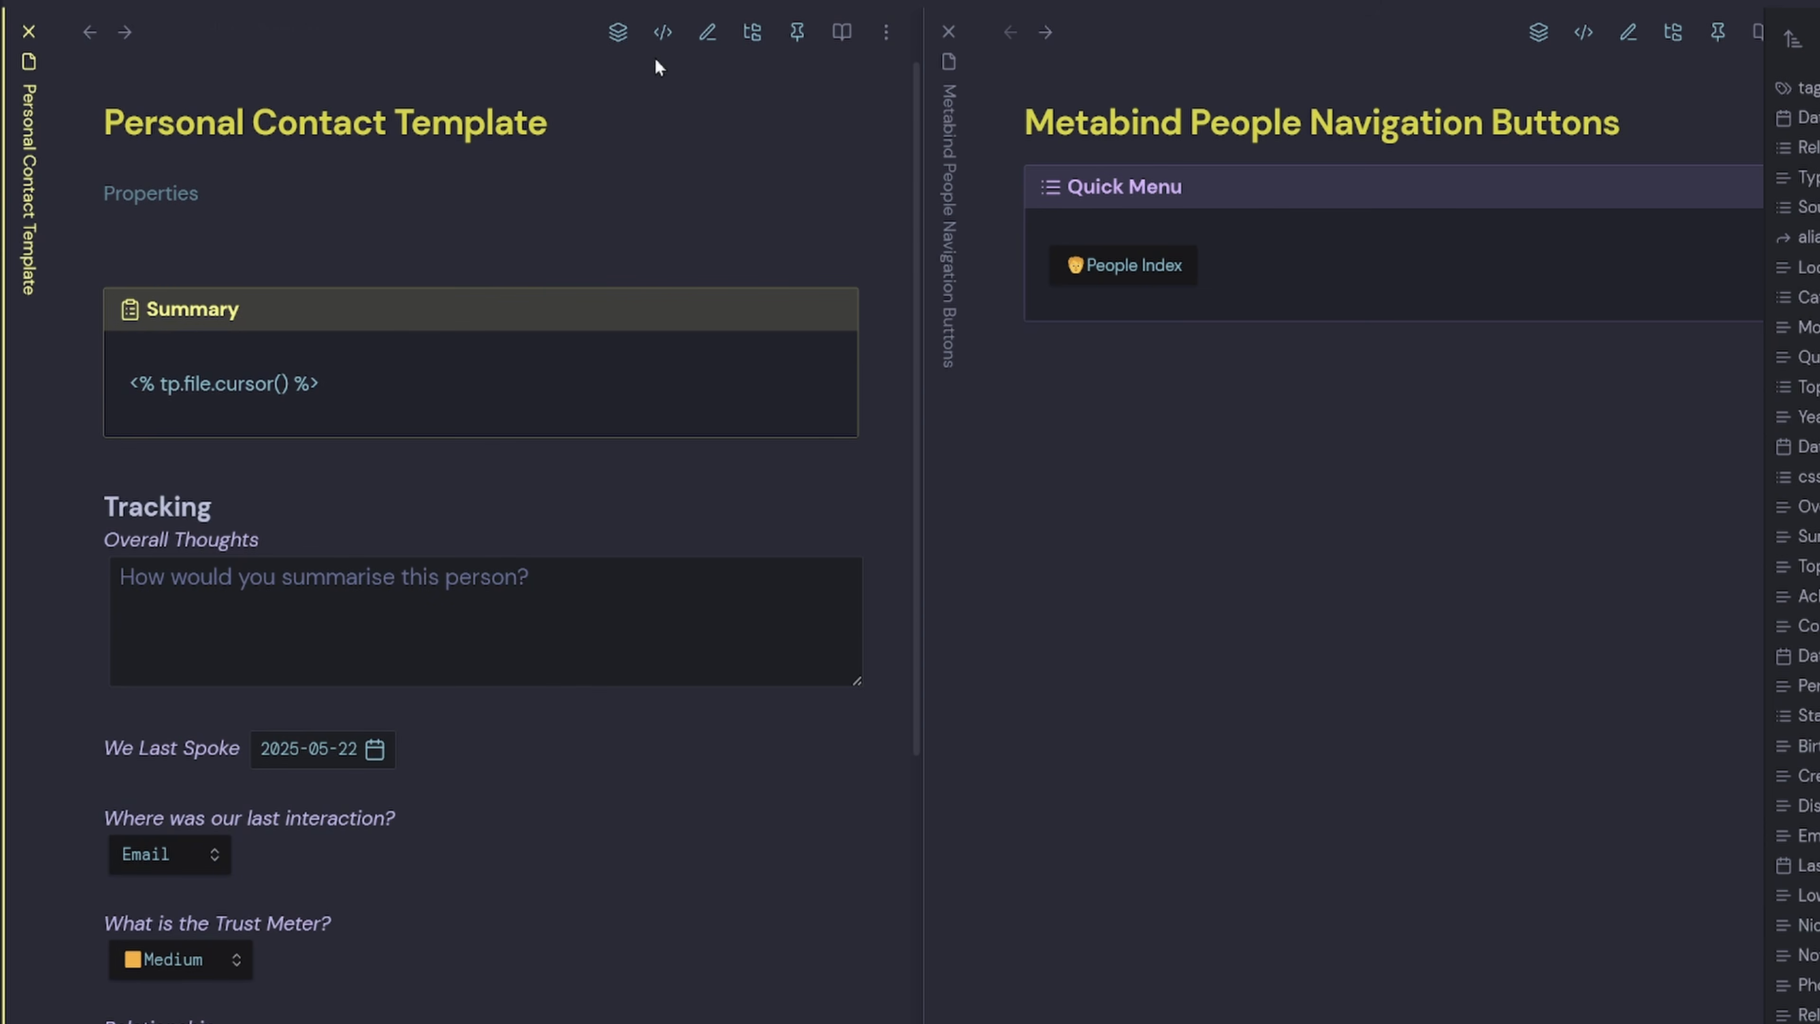
left_click(663, 33)
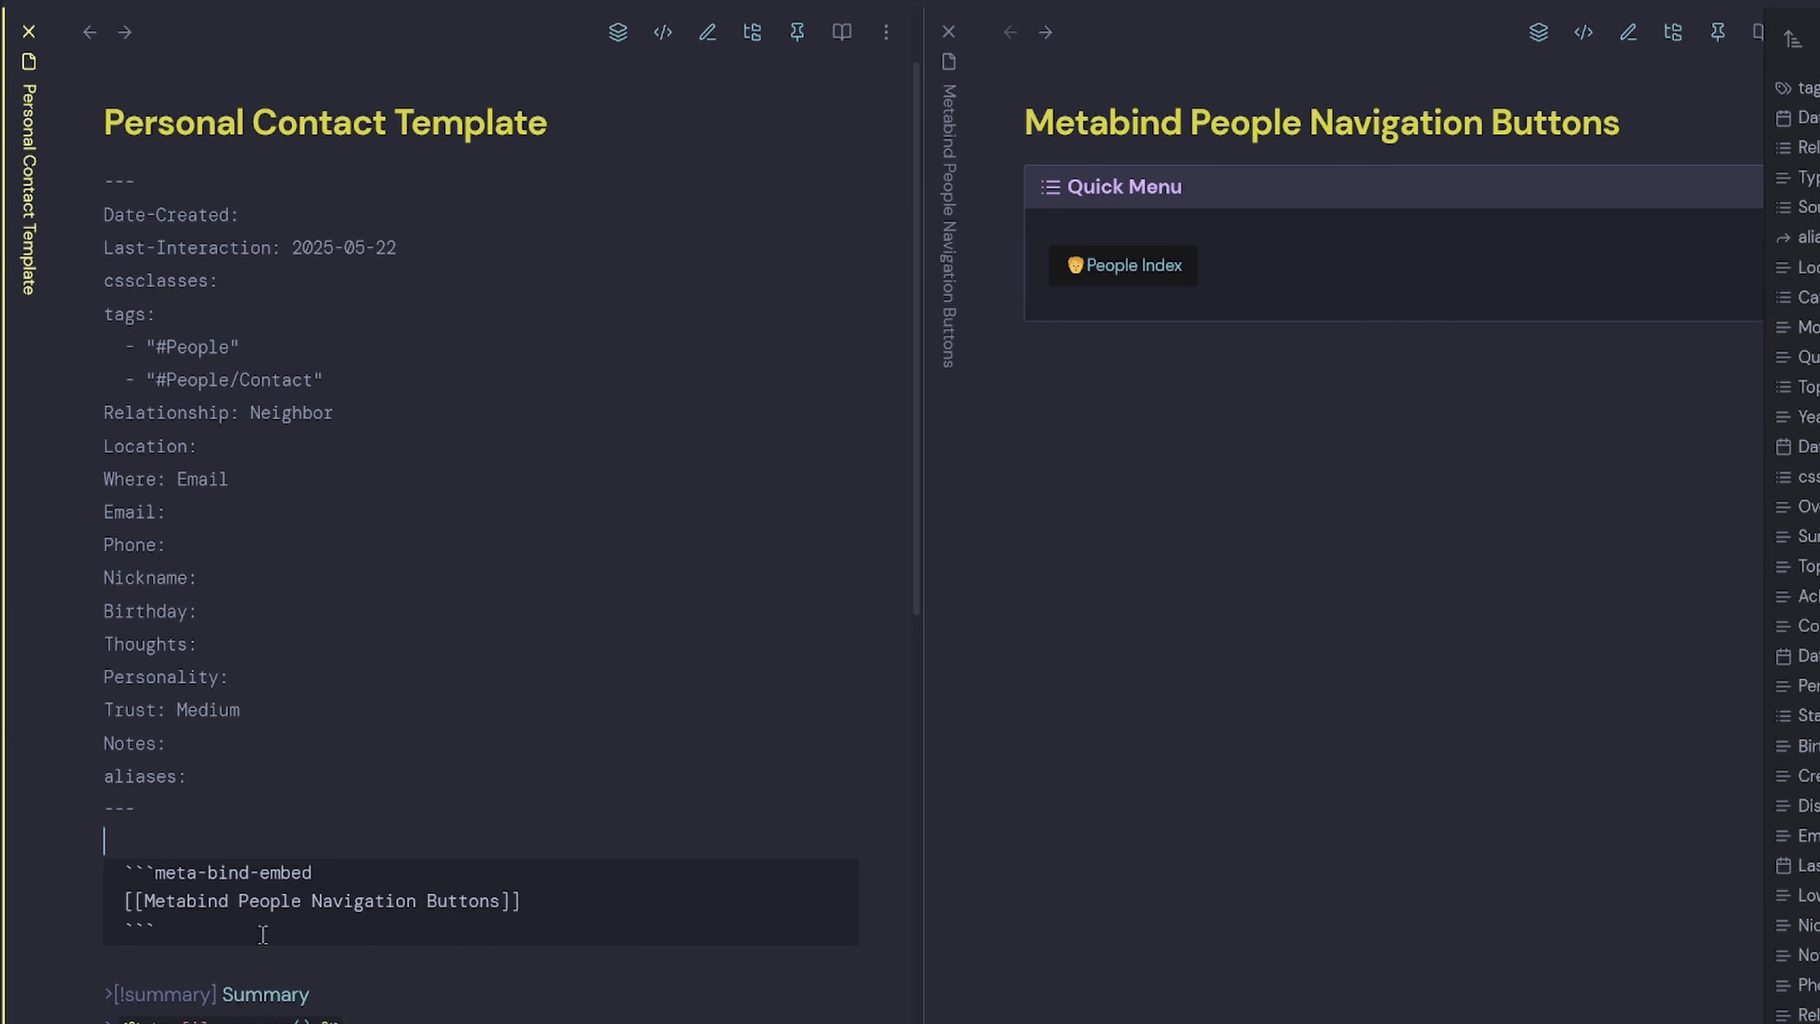
key("ctrl+e")
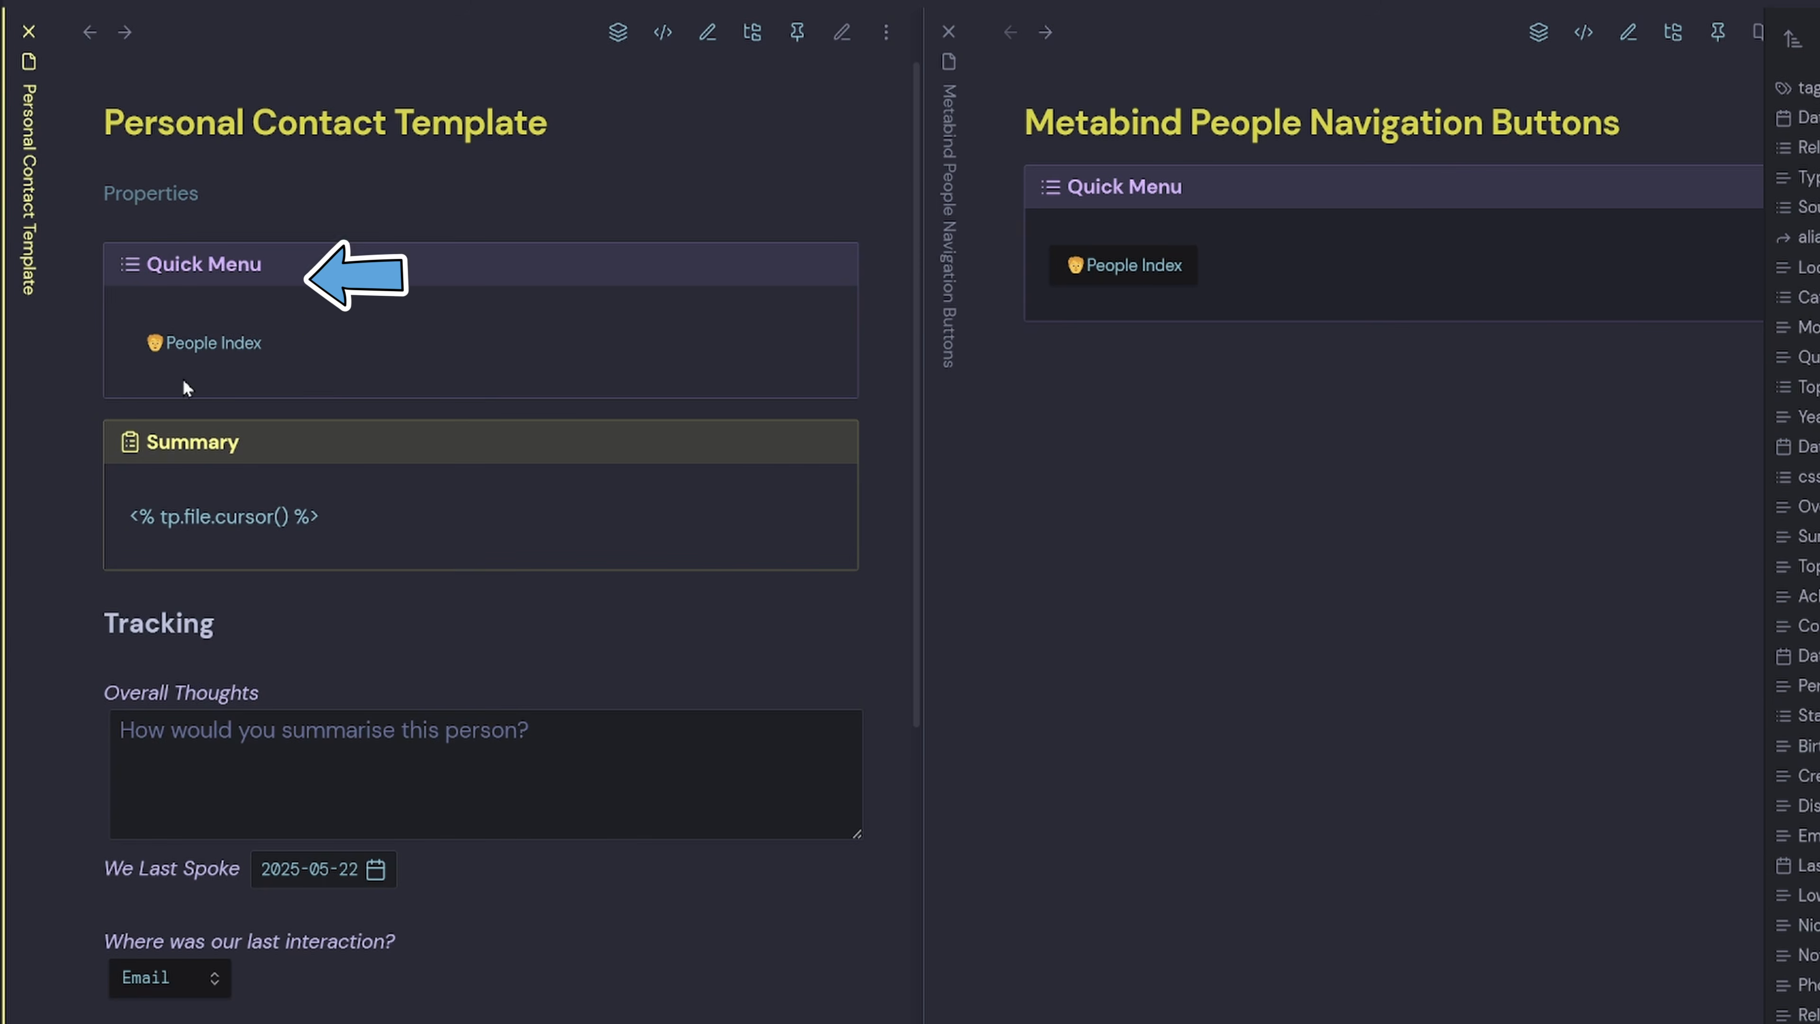
left_click(192, 351)
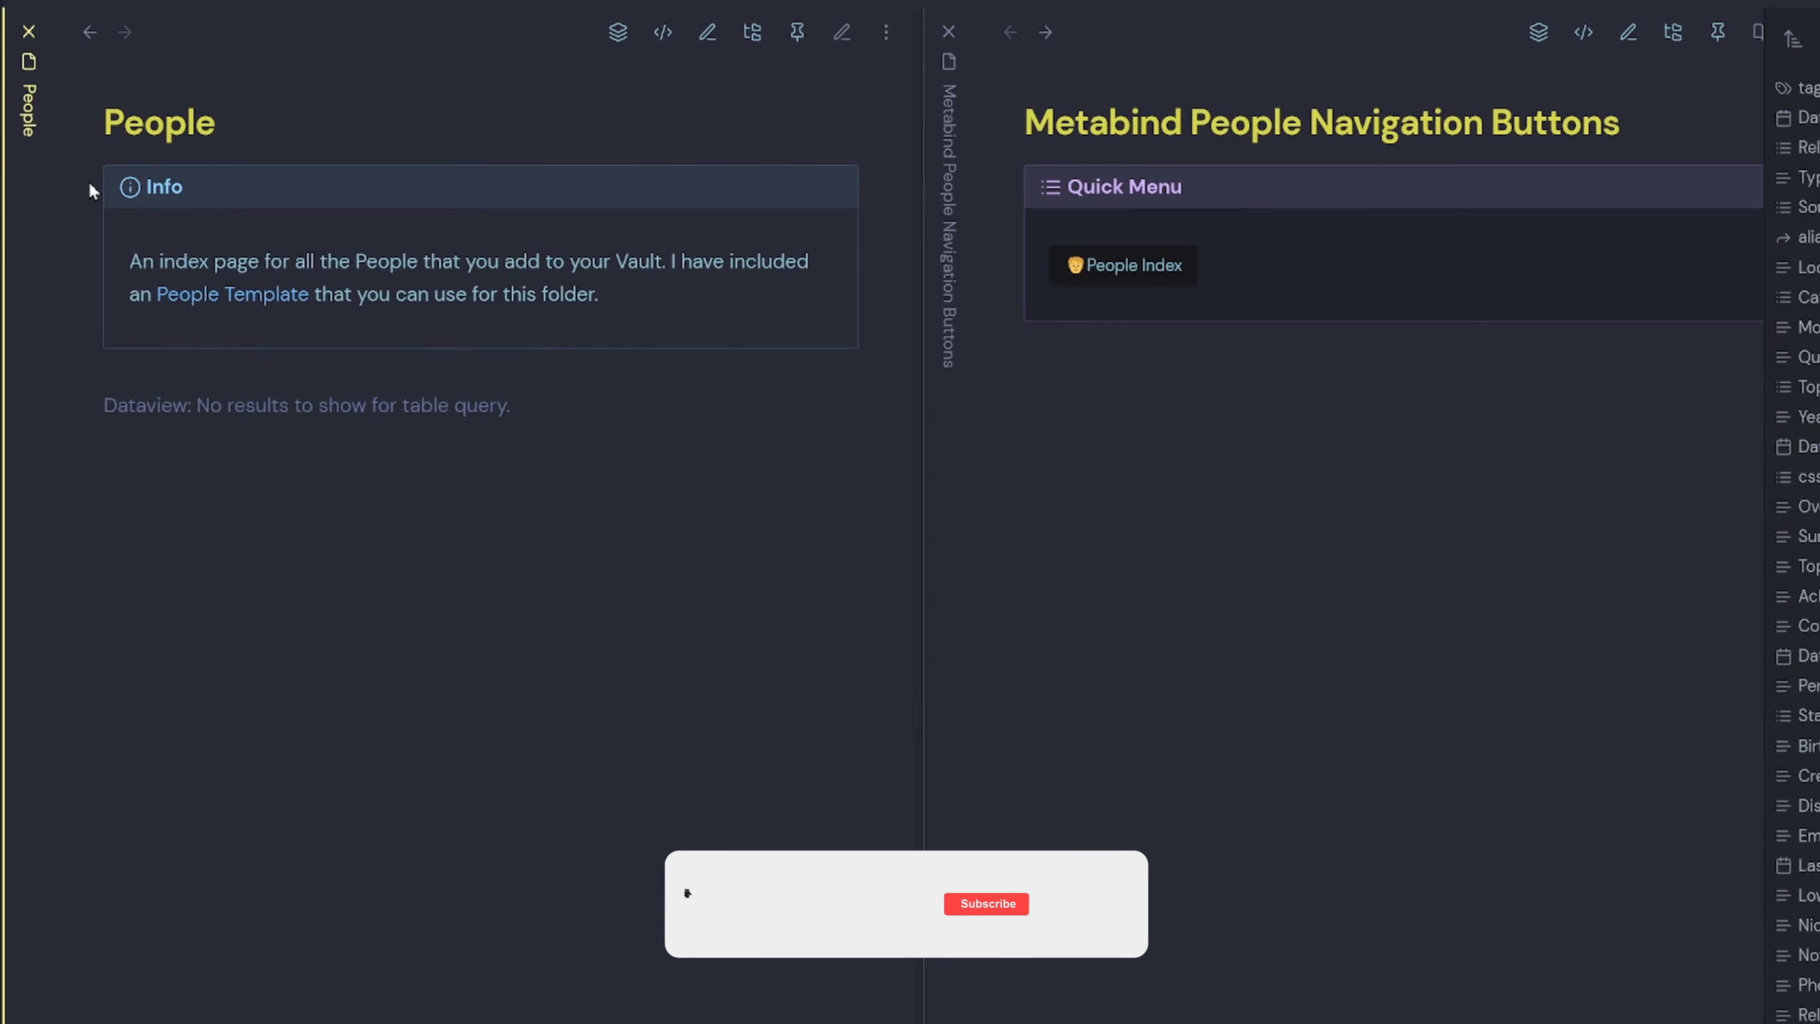
left_click(89, 32)
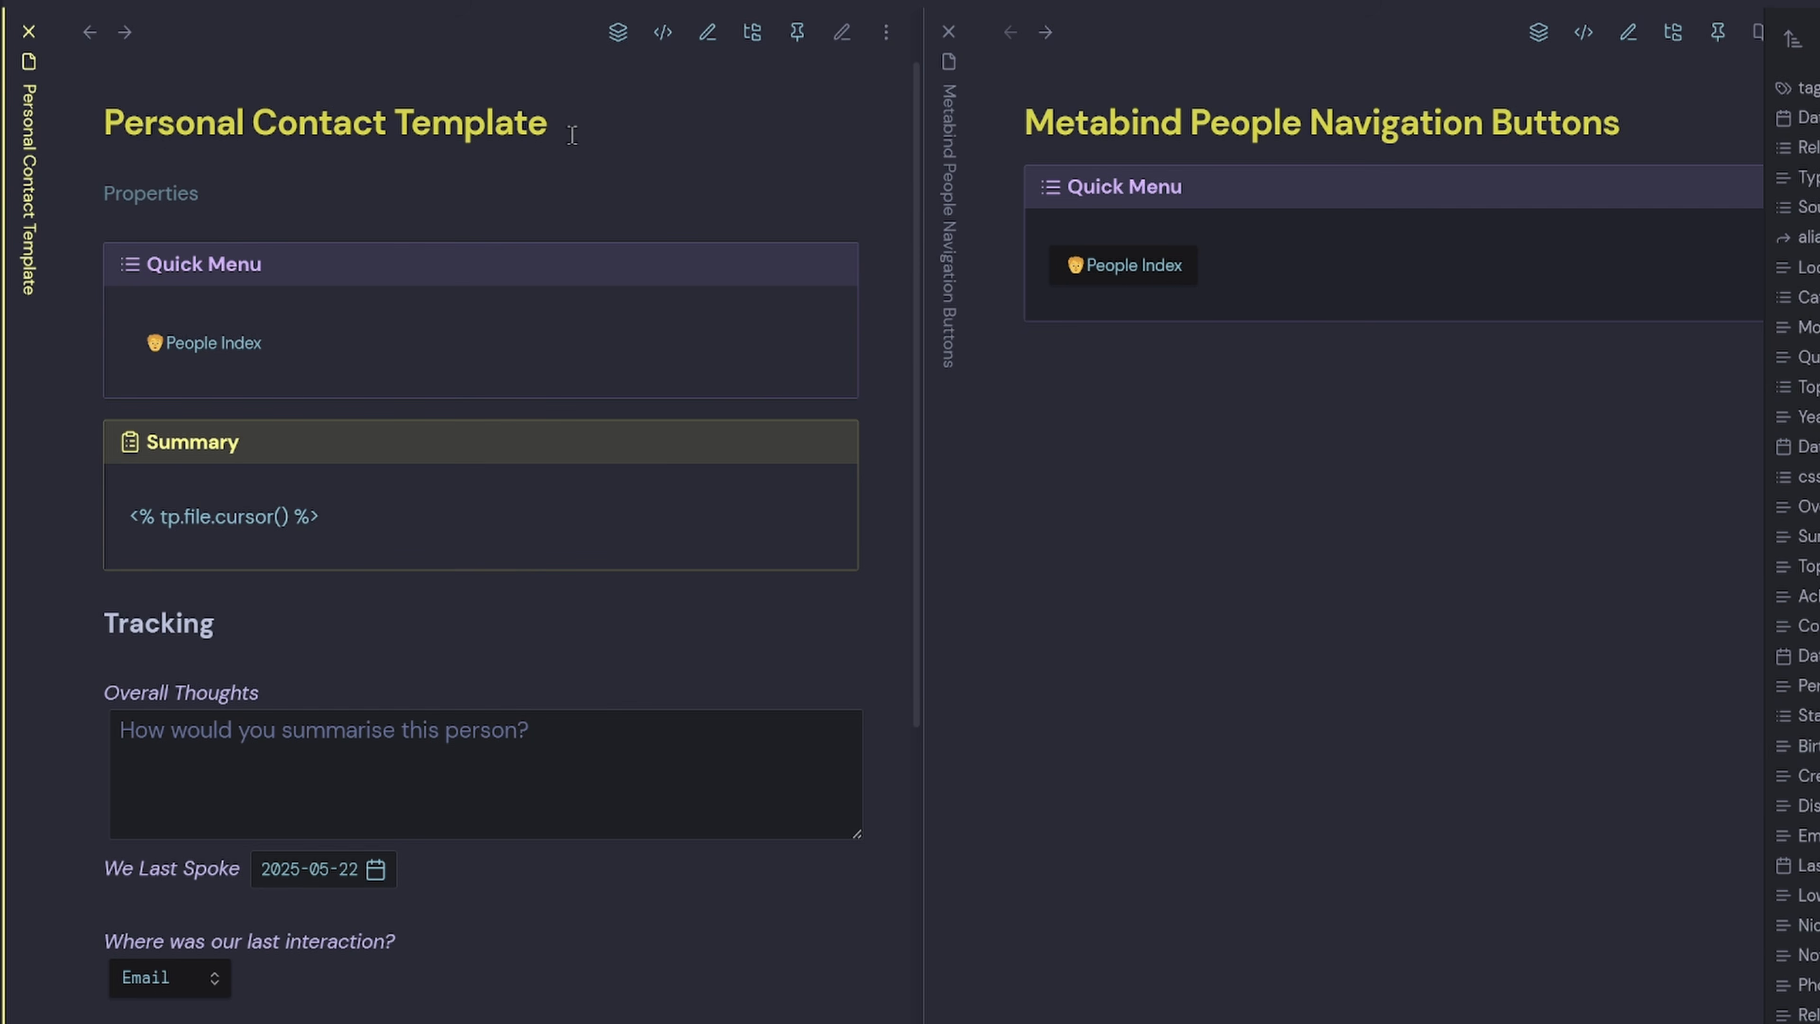
left_click_drag(570, 134, 105, 123)
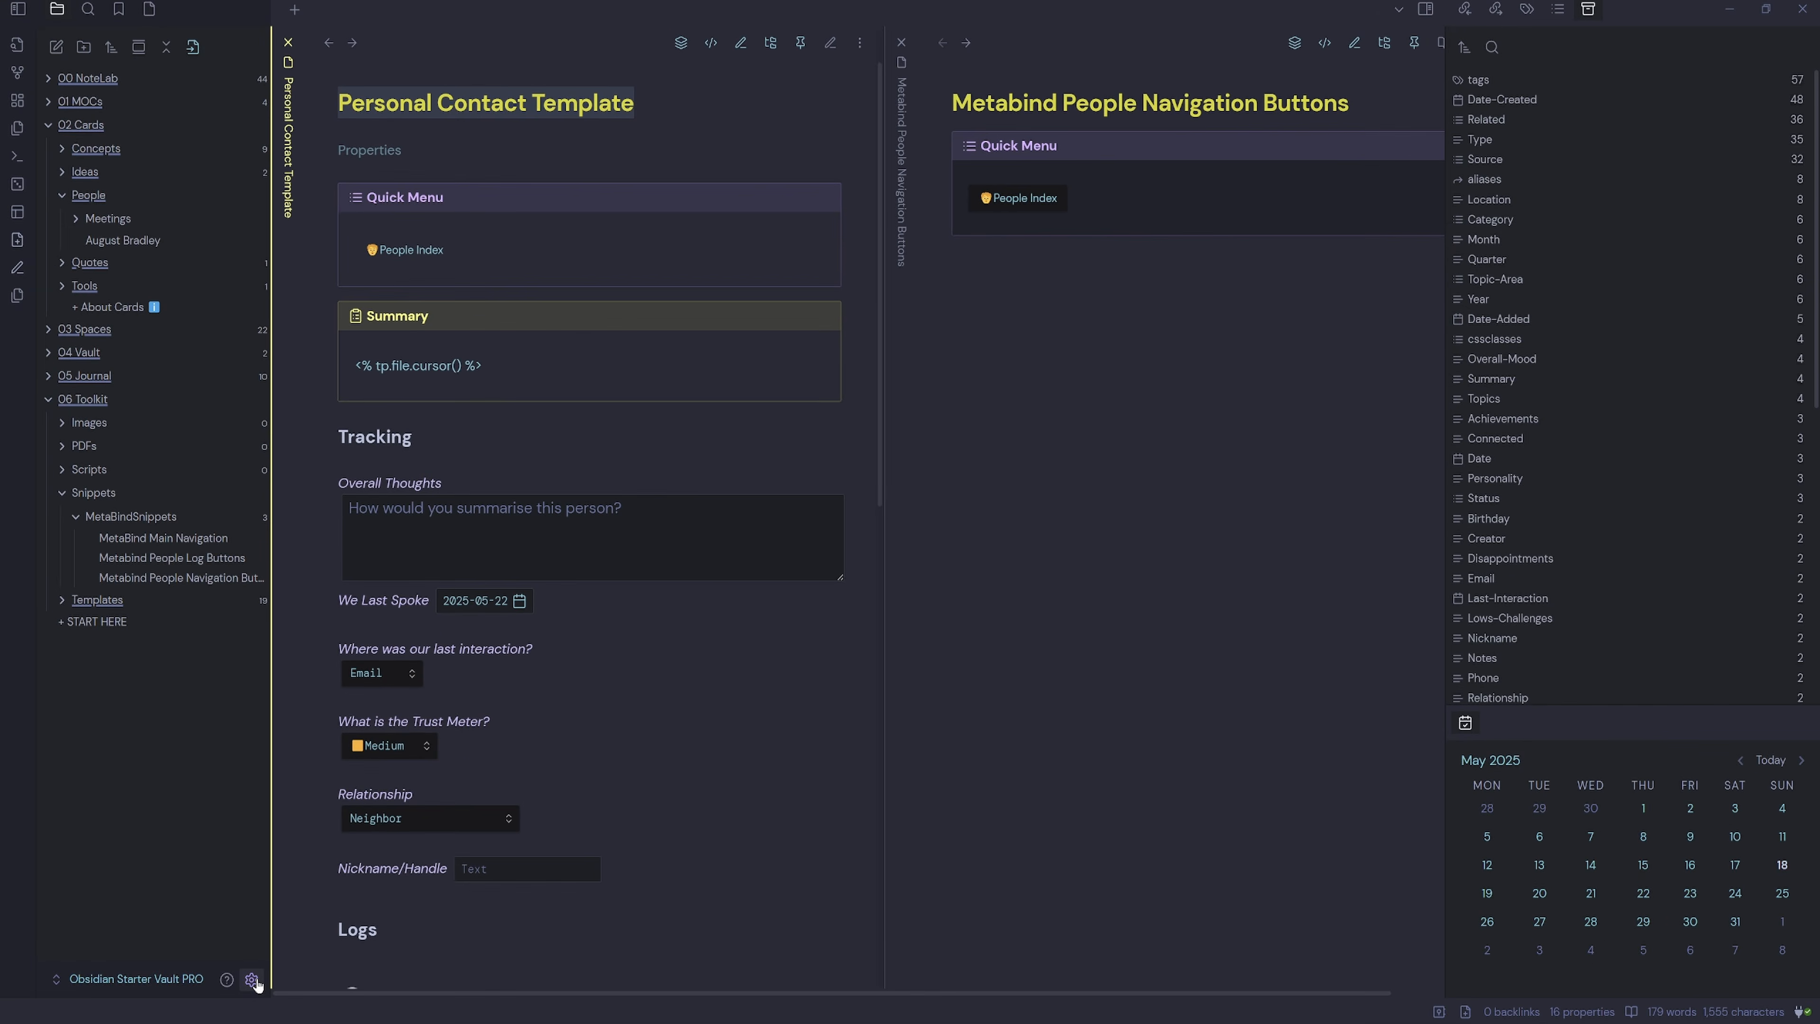
Add a QuickAdd Template choice named with a person emoji and 'New Person'.
left_click(253, 980)
scroll(594, 853, "down", 1)
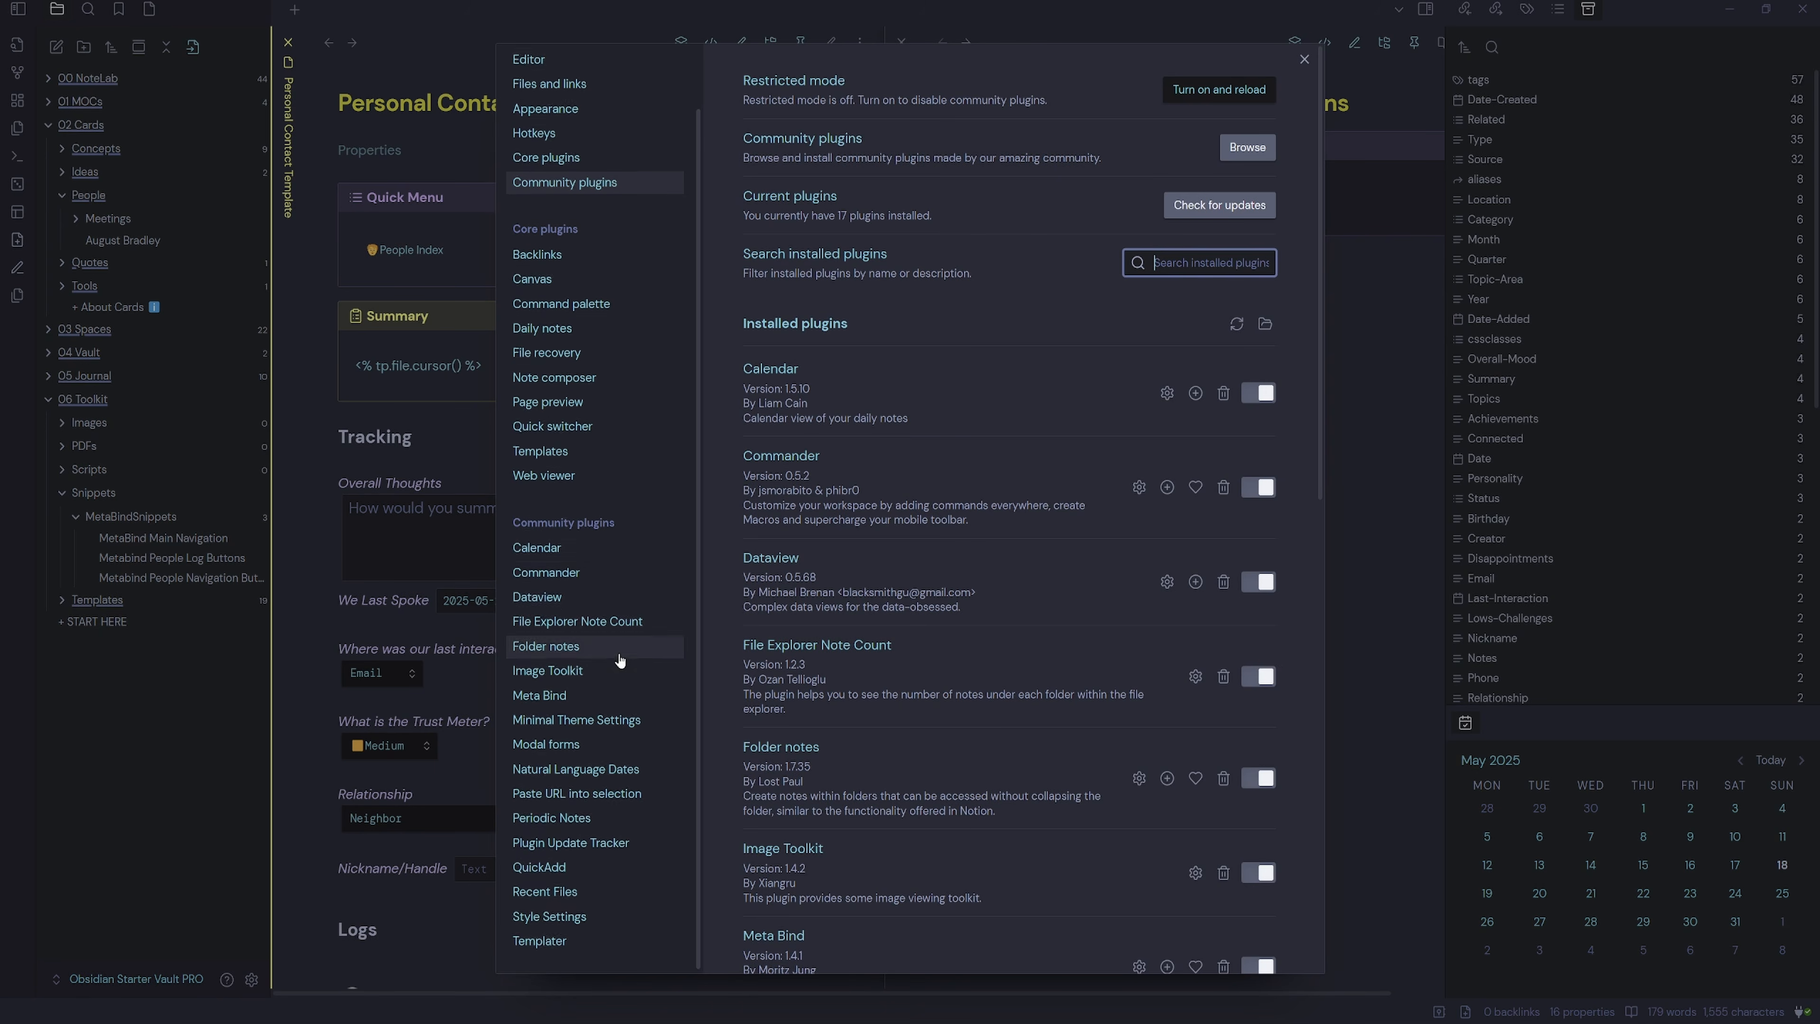
left_click(595, 866)
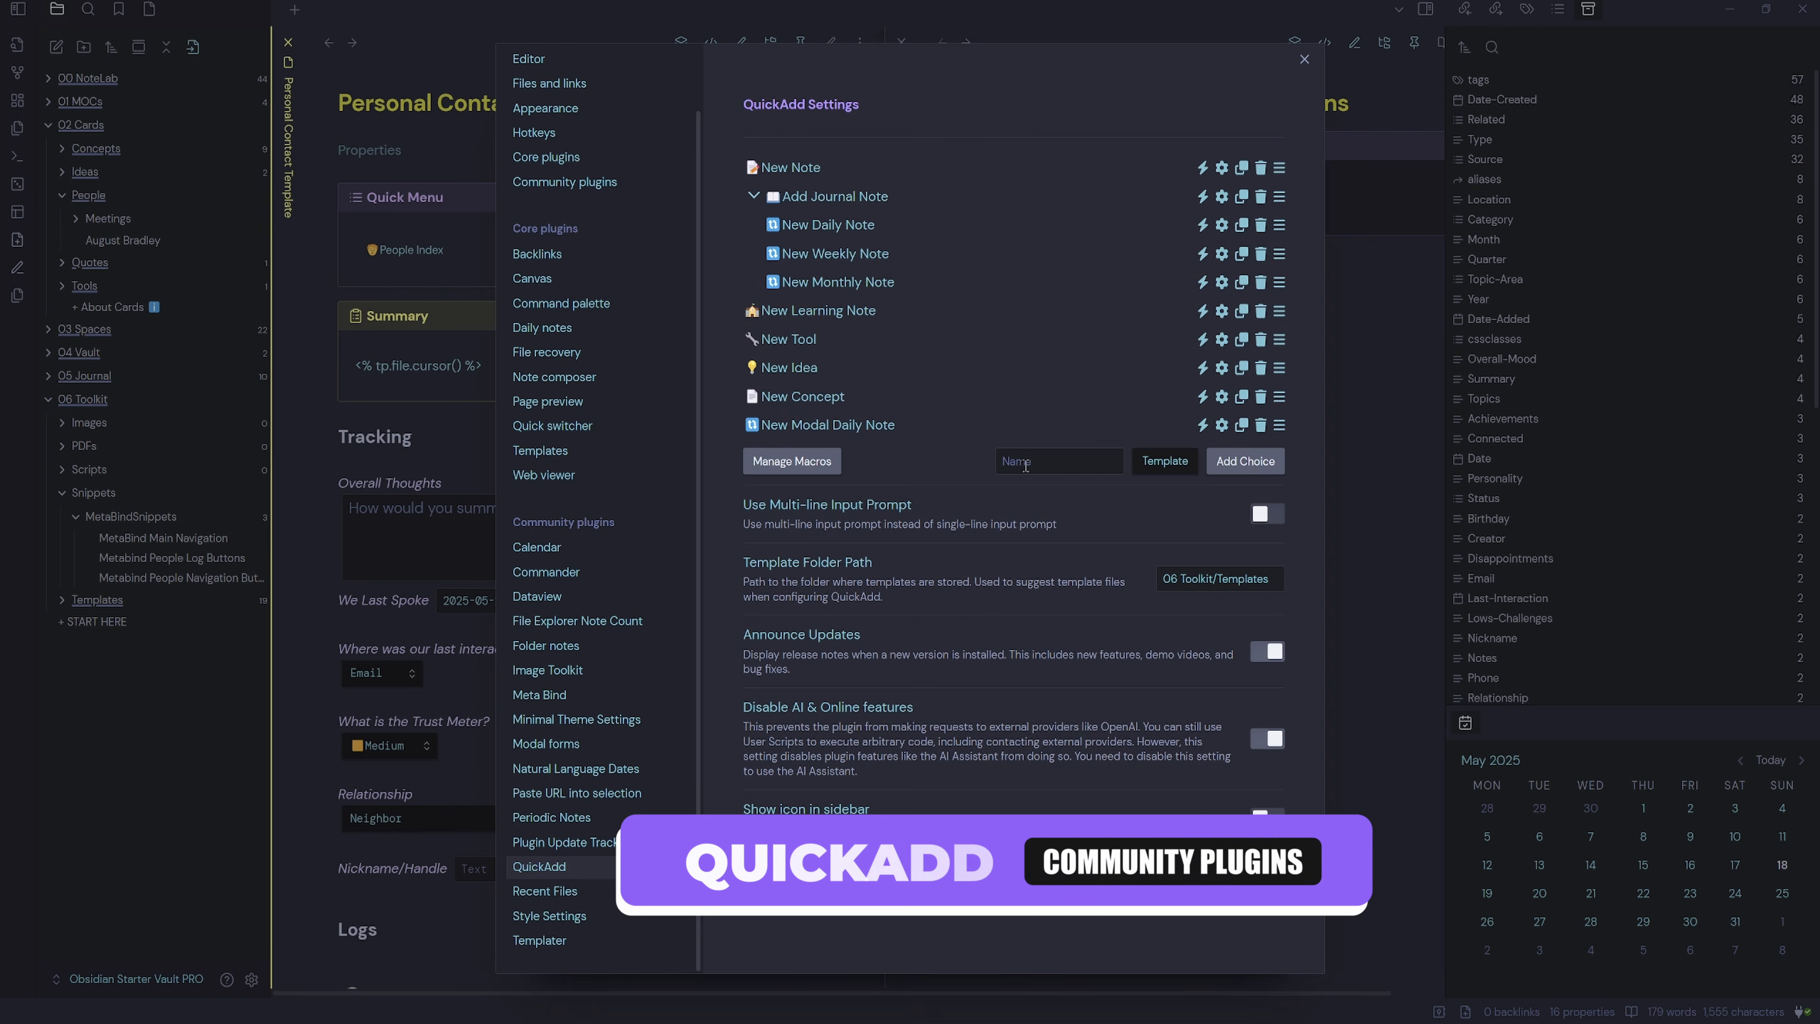
type("New")
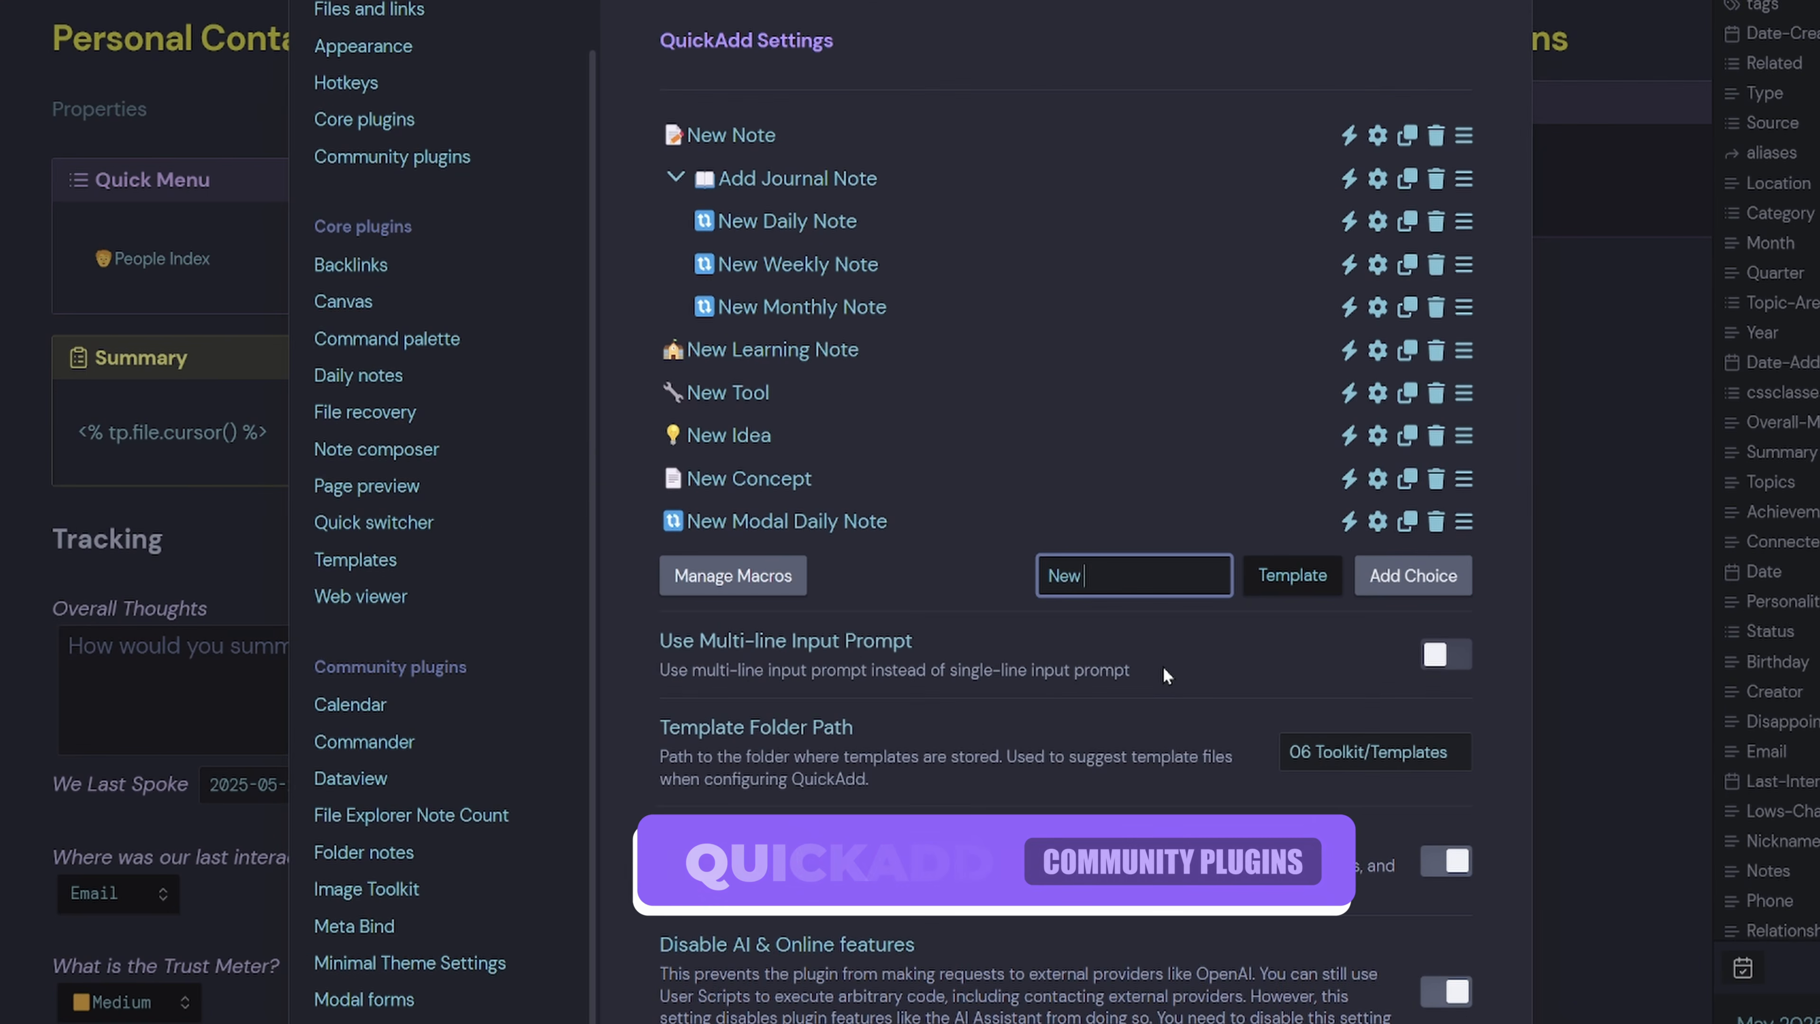
type(" Person")
key("Home")
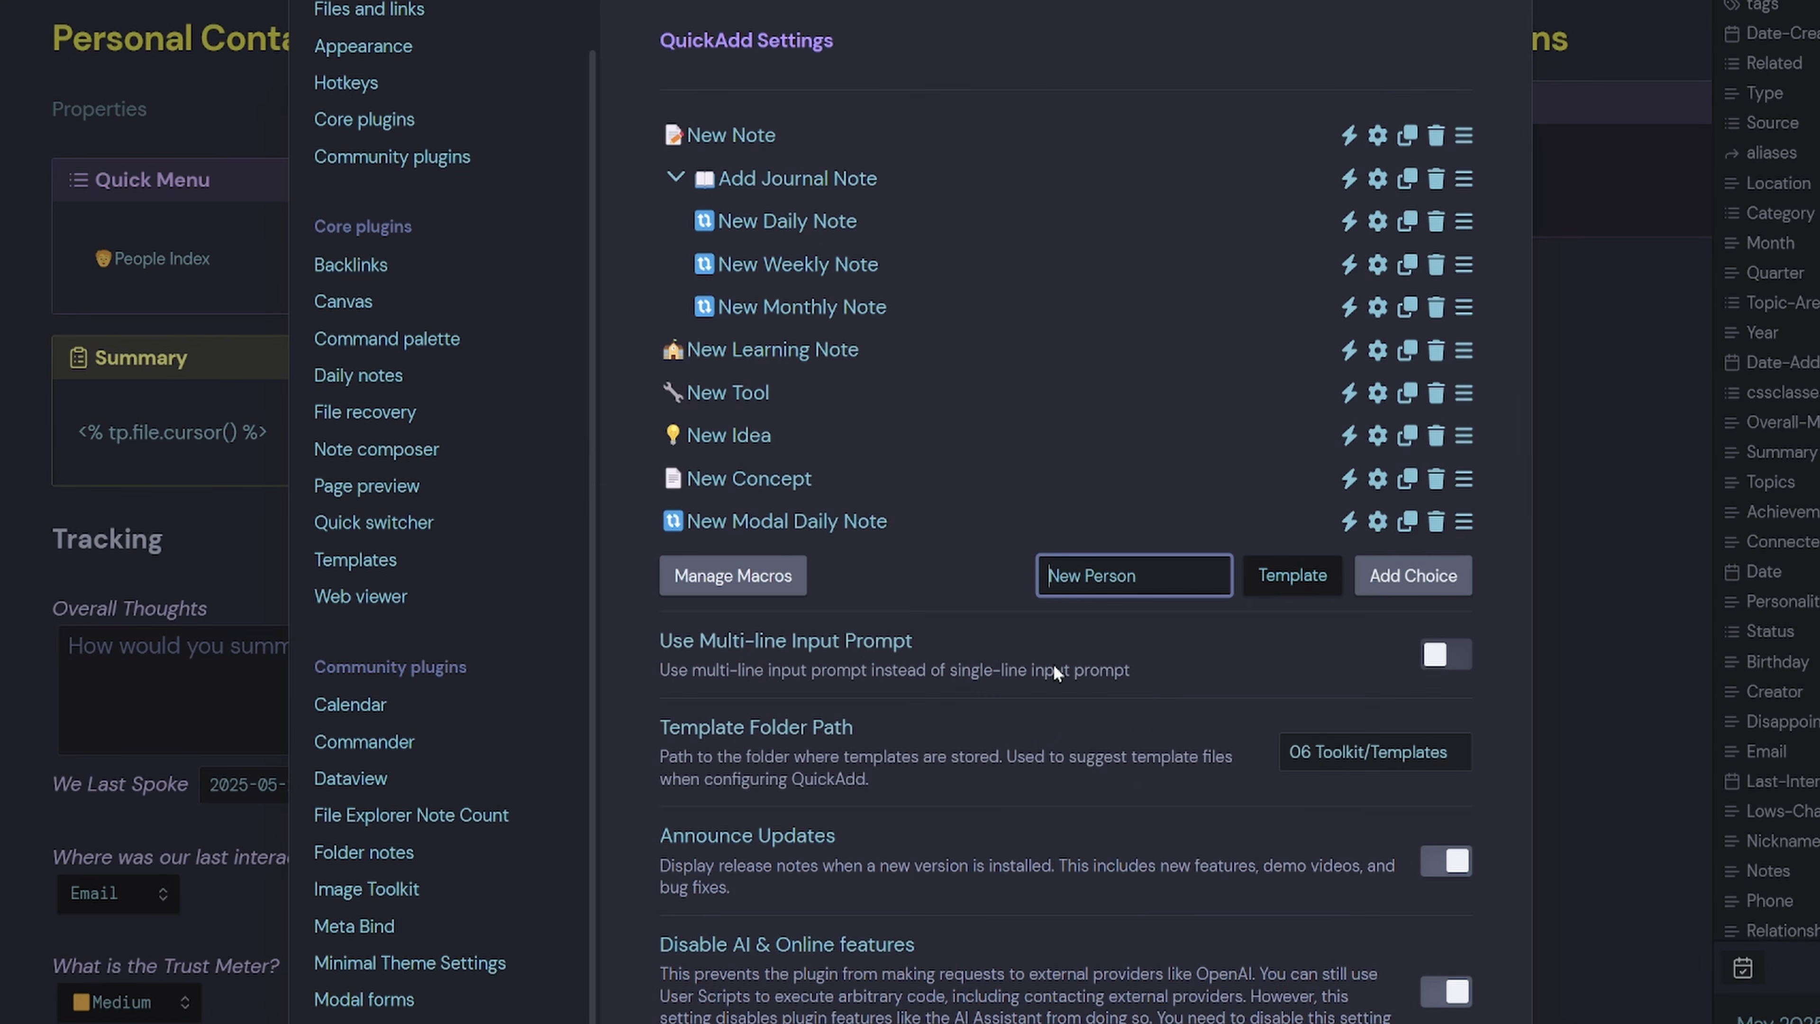
key("super+period")
left_click(1097, 860)
key("Escape")
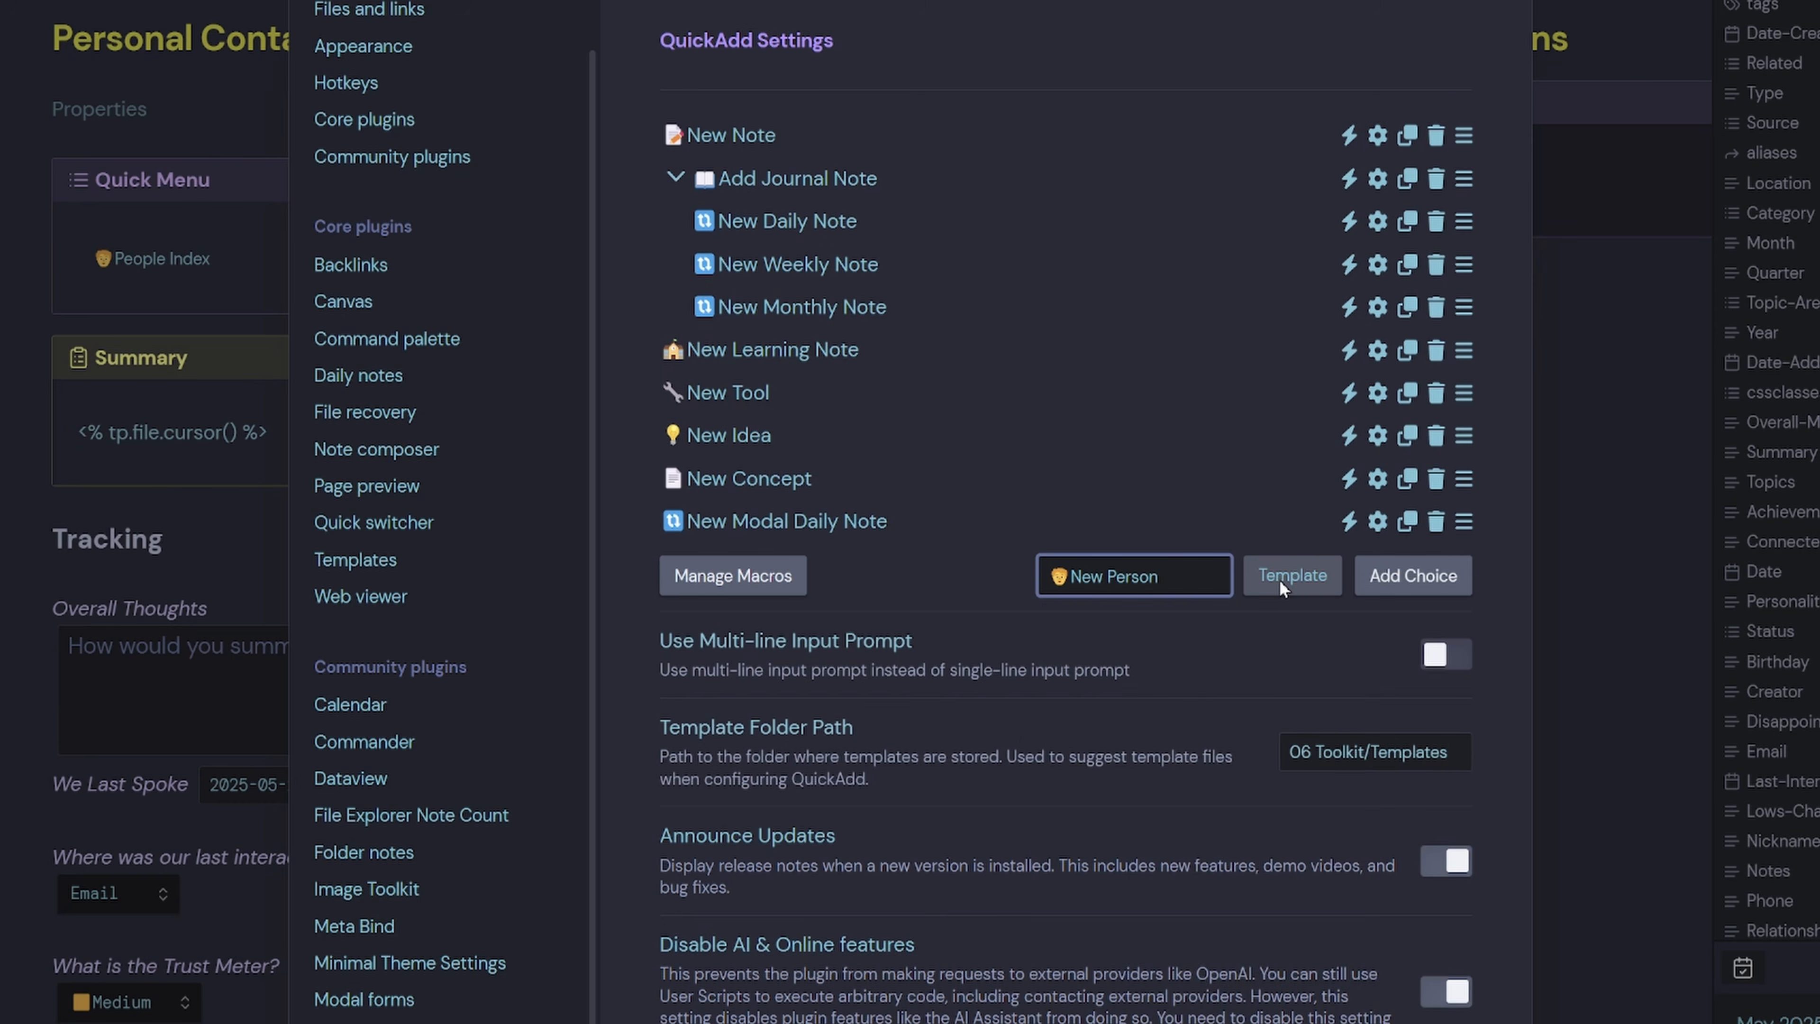
left_click(1408, 579)
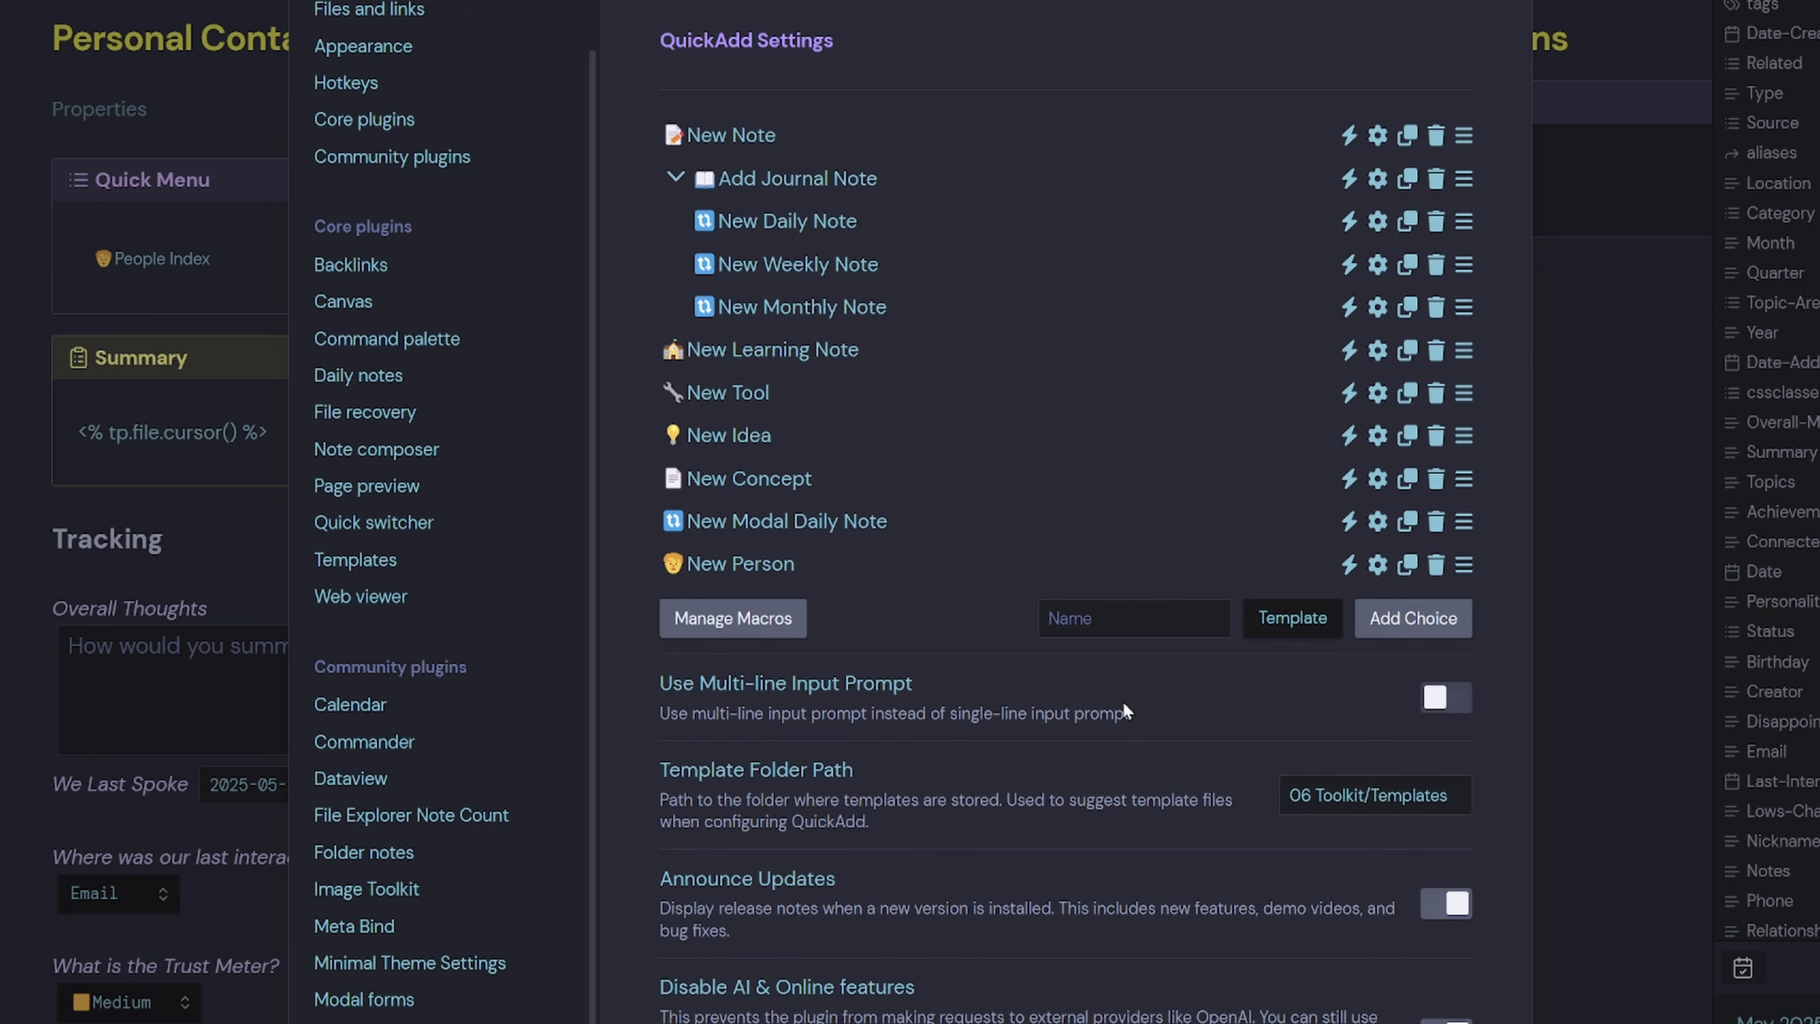
Point New Person at the Personal Contact Template with file name format {{value}}.
left_click(1377, 564)
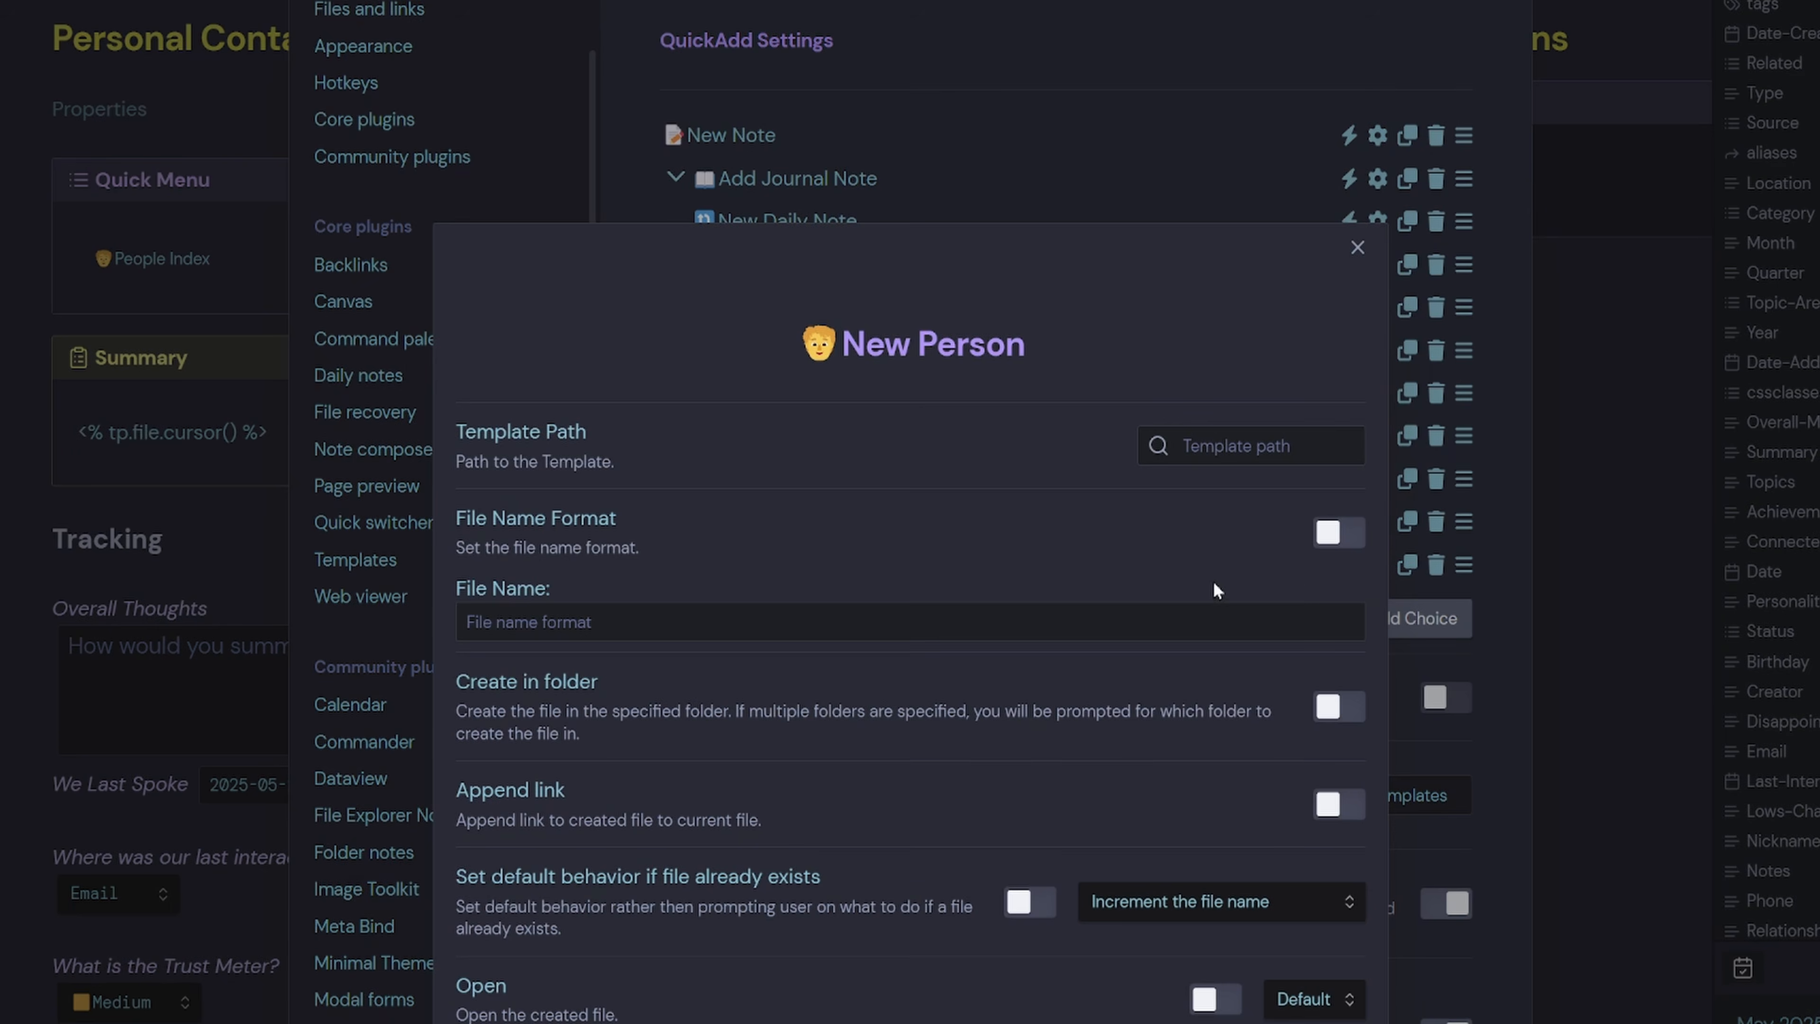
left_click(1234, 438)
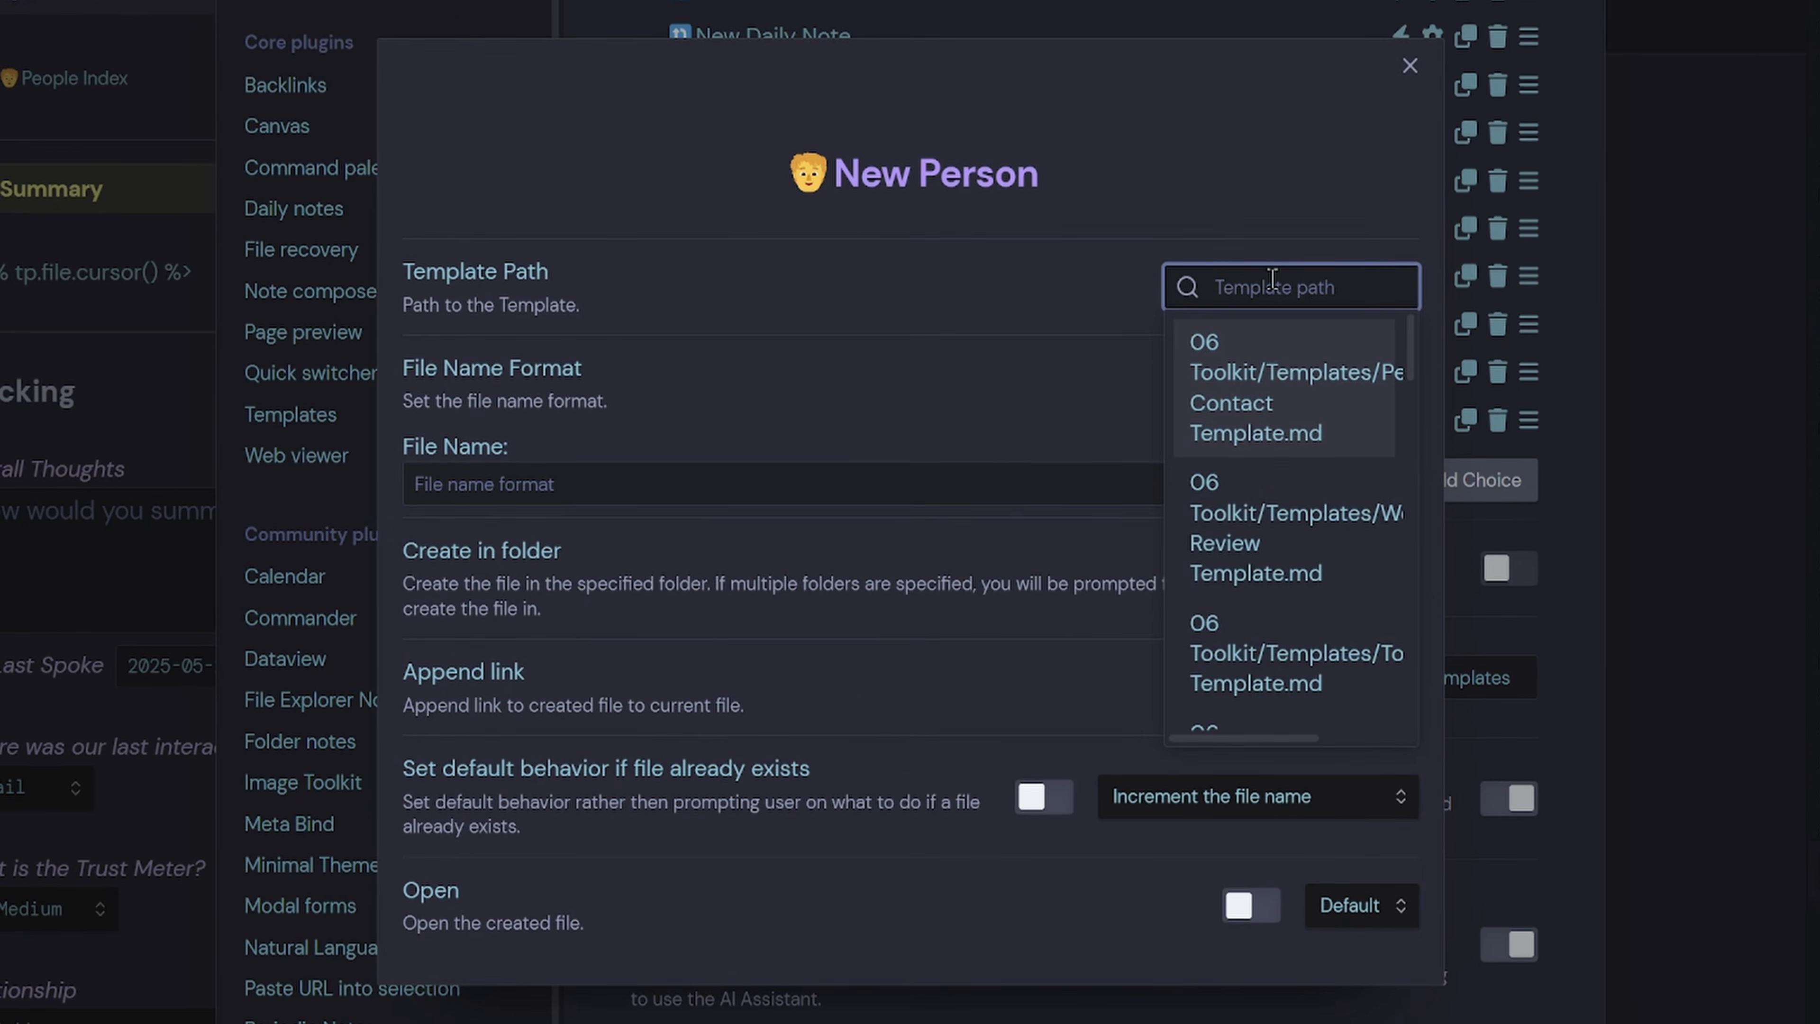
type("pers")
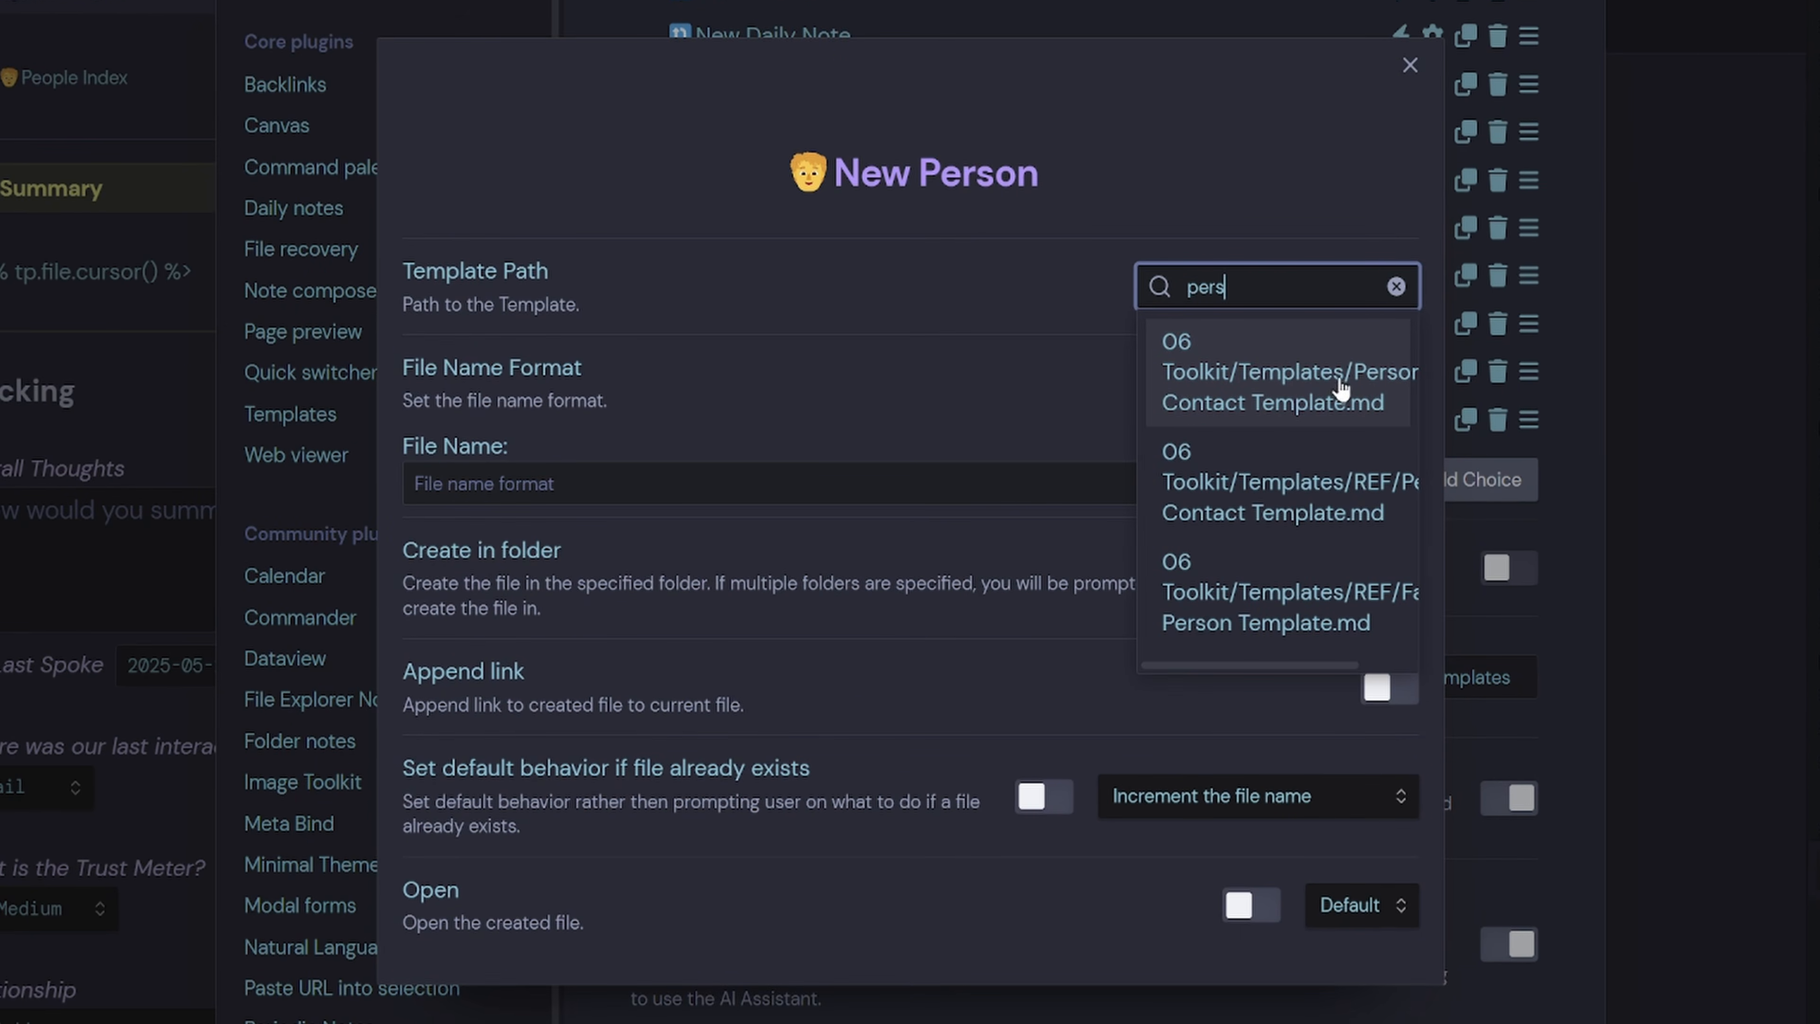
left_click(1315, 397)
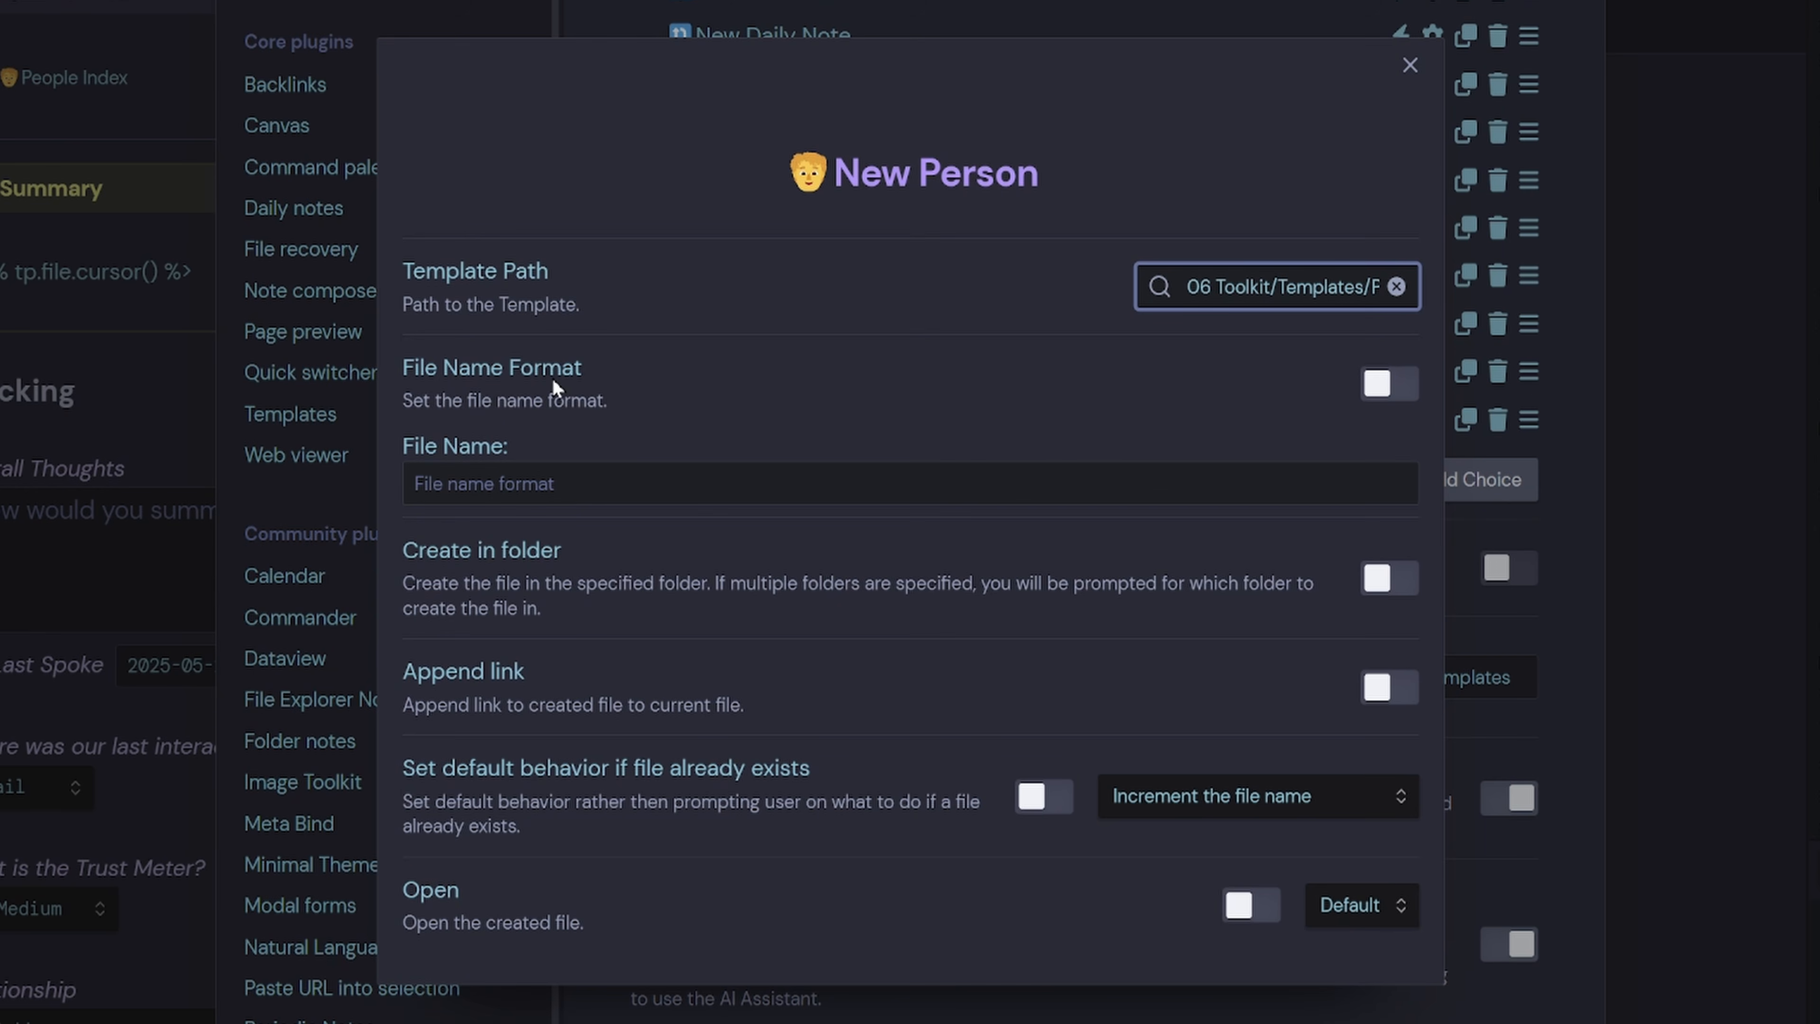
left_click(1389, 384)
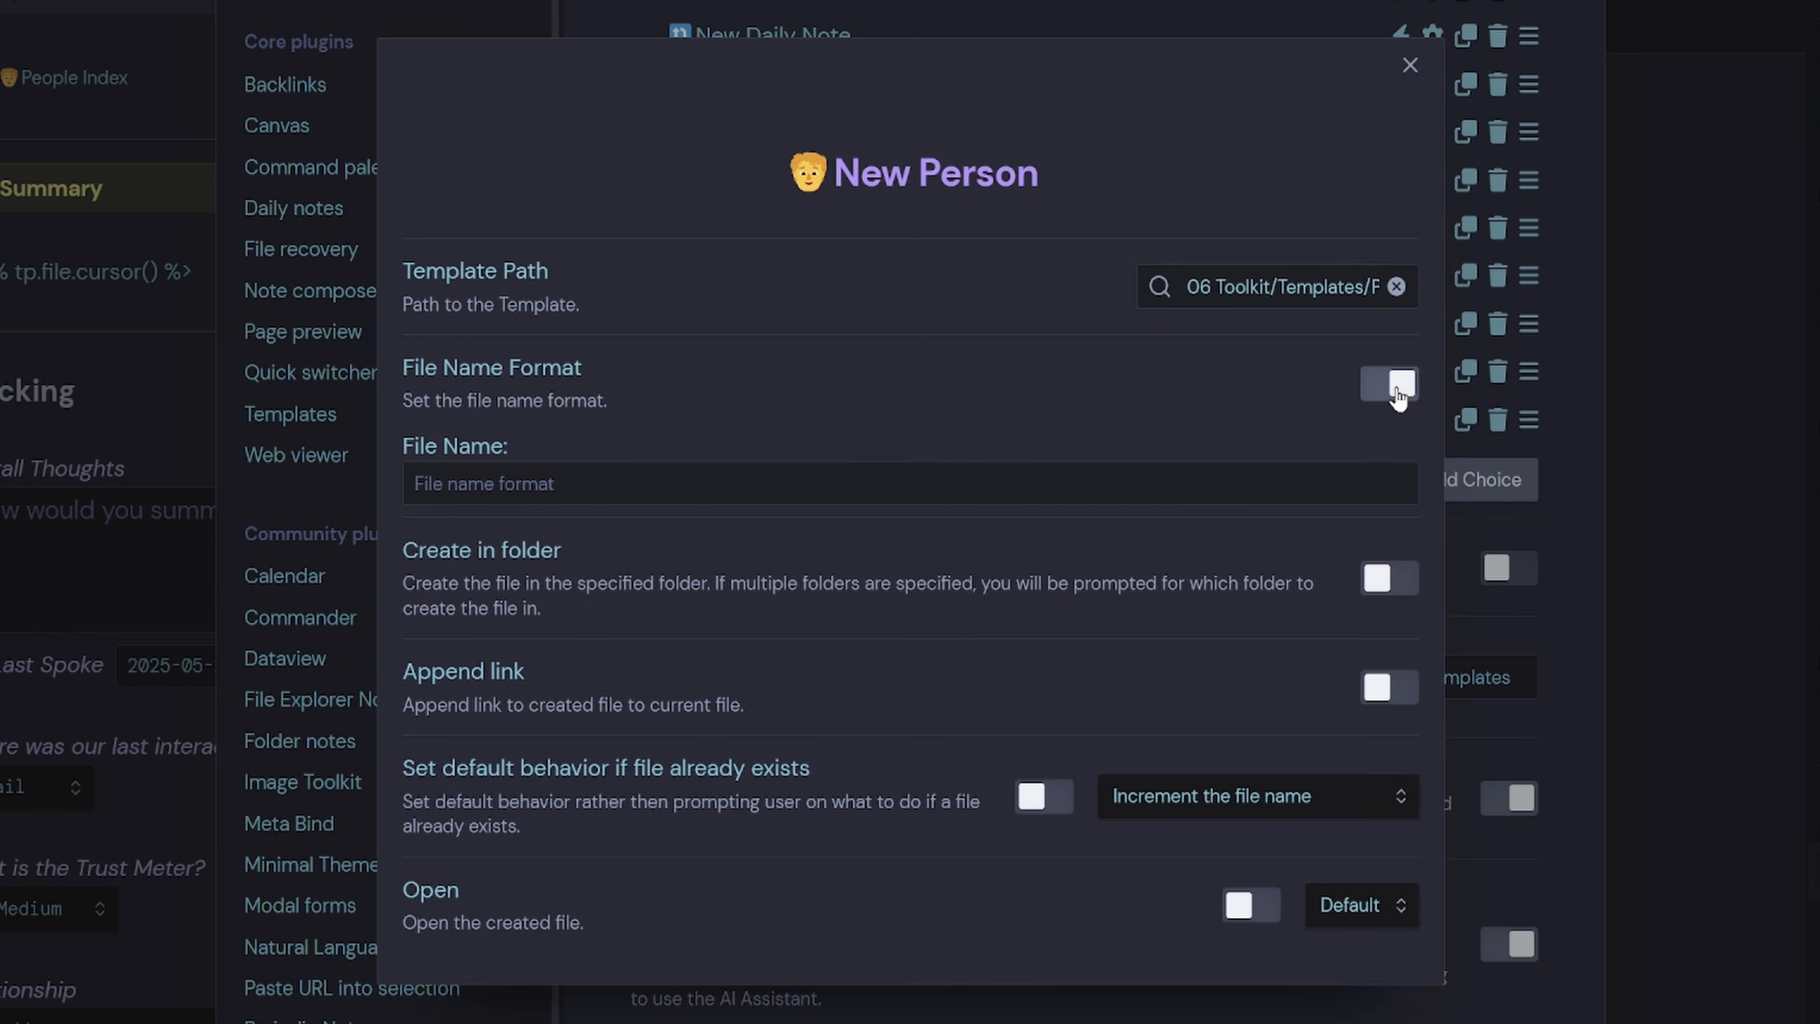
left_click(778, 465)
type("{{")
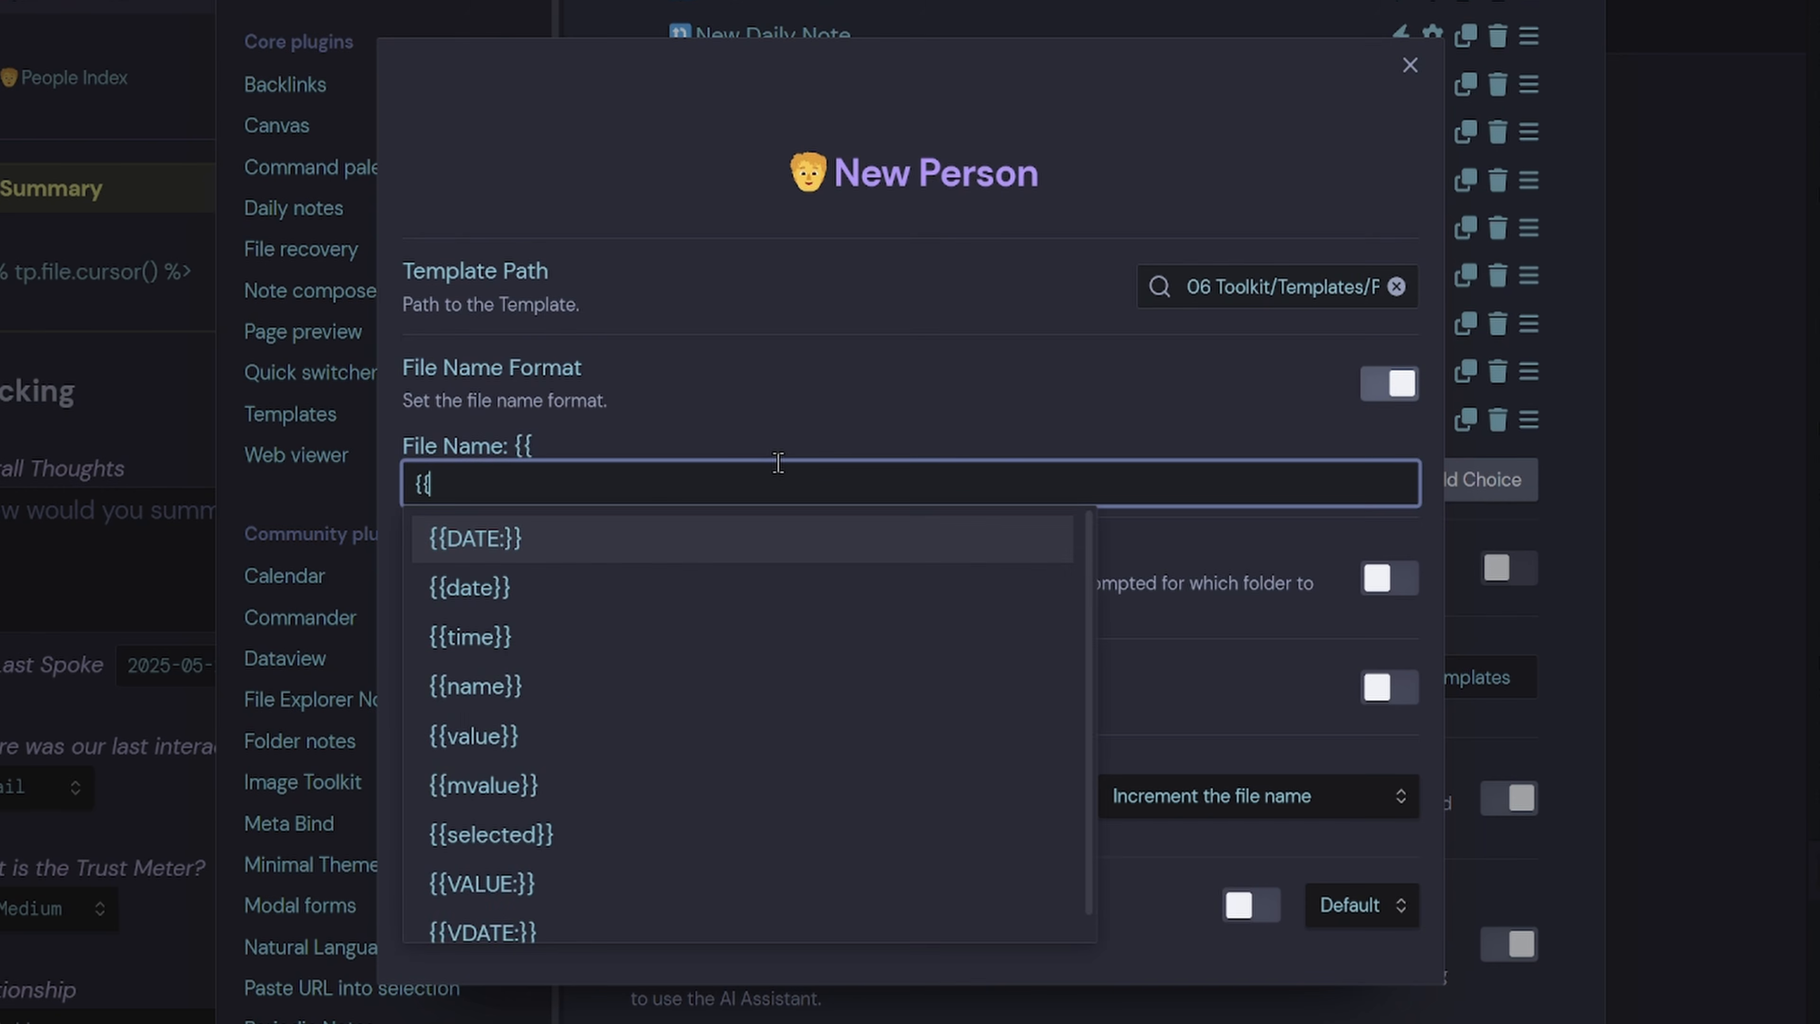
left_click(556, 737)
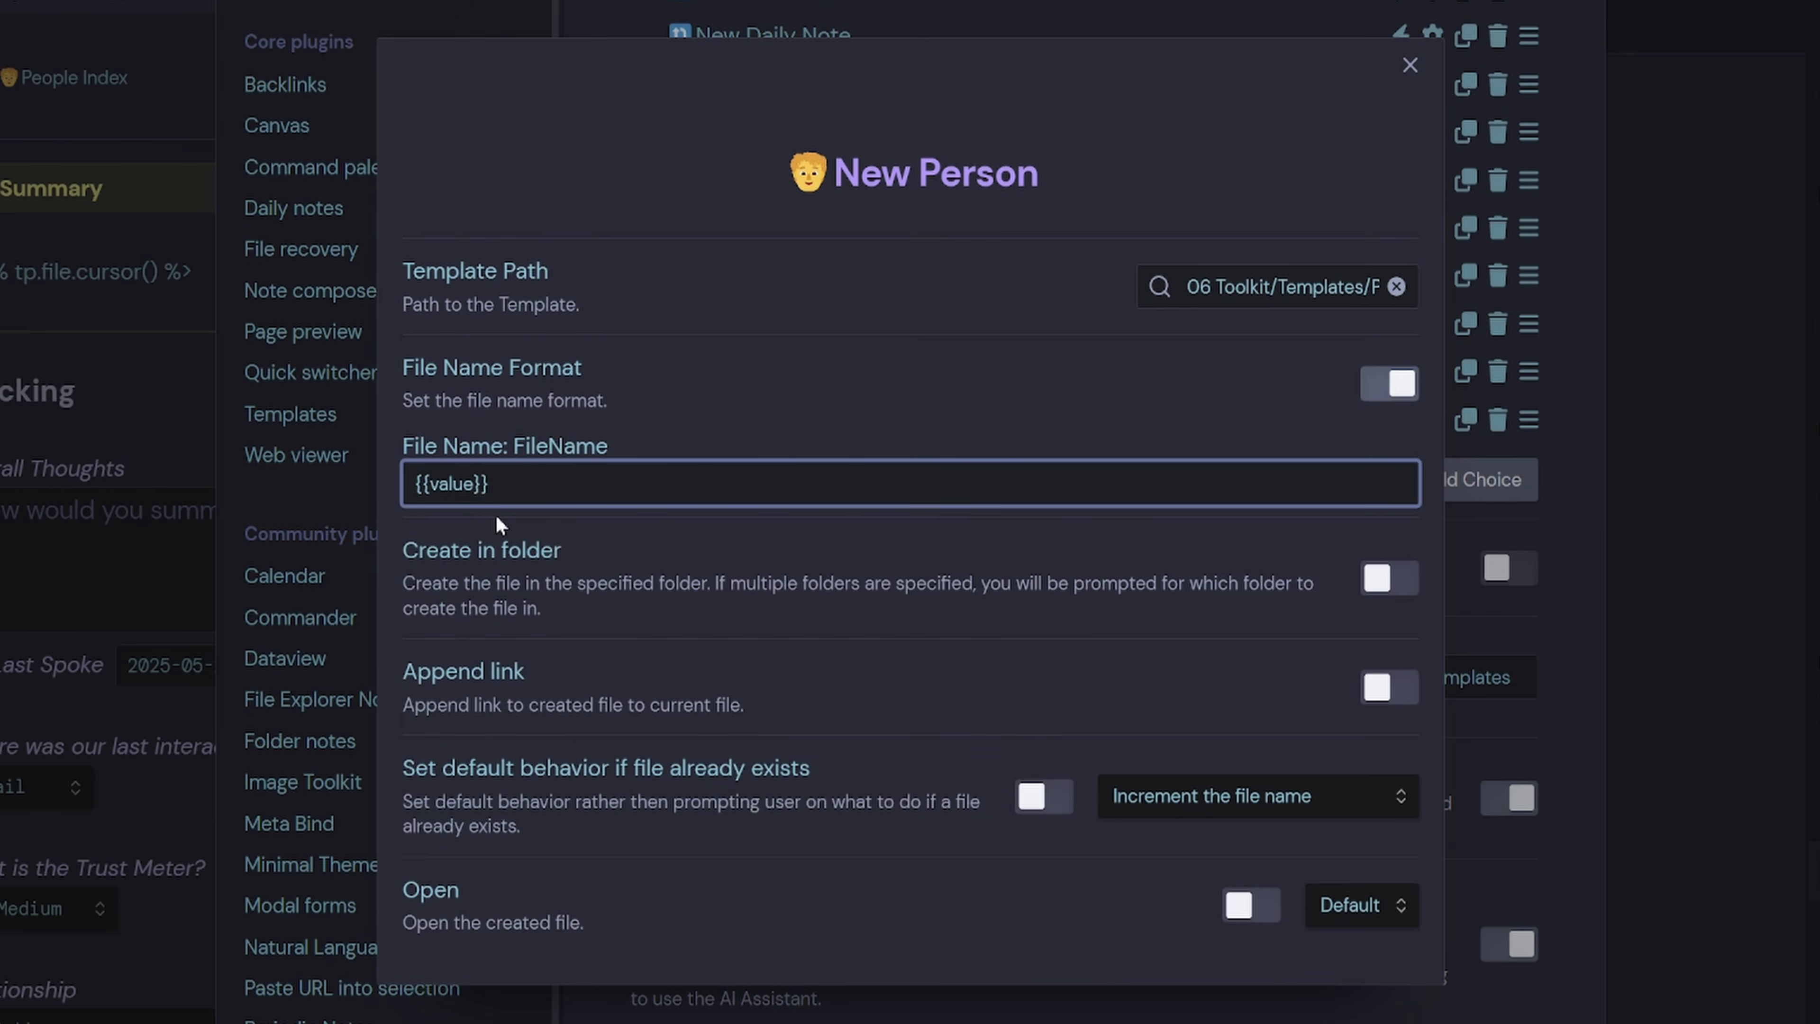
left_click_drag(491, 489, 394, 528)
left_click(532, 549)
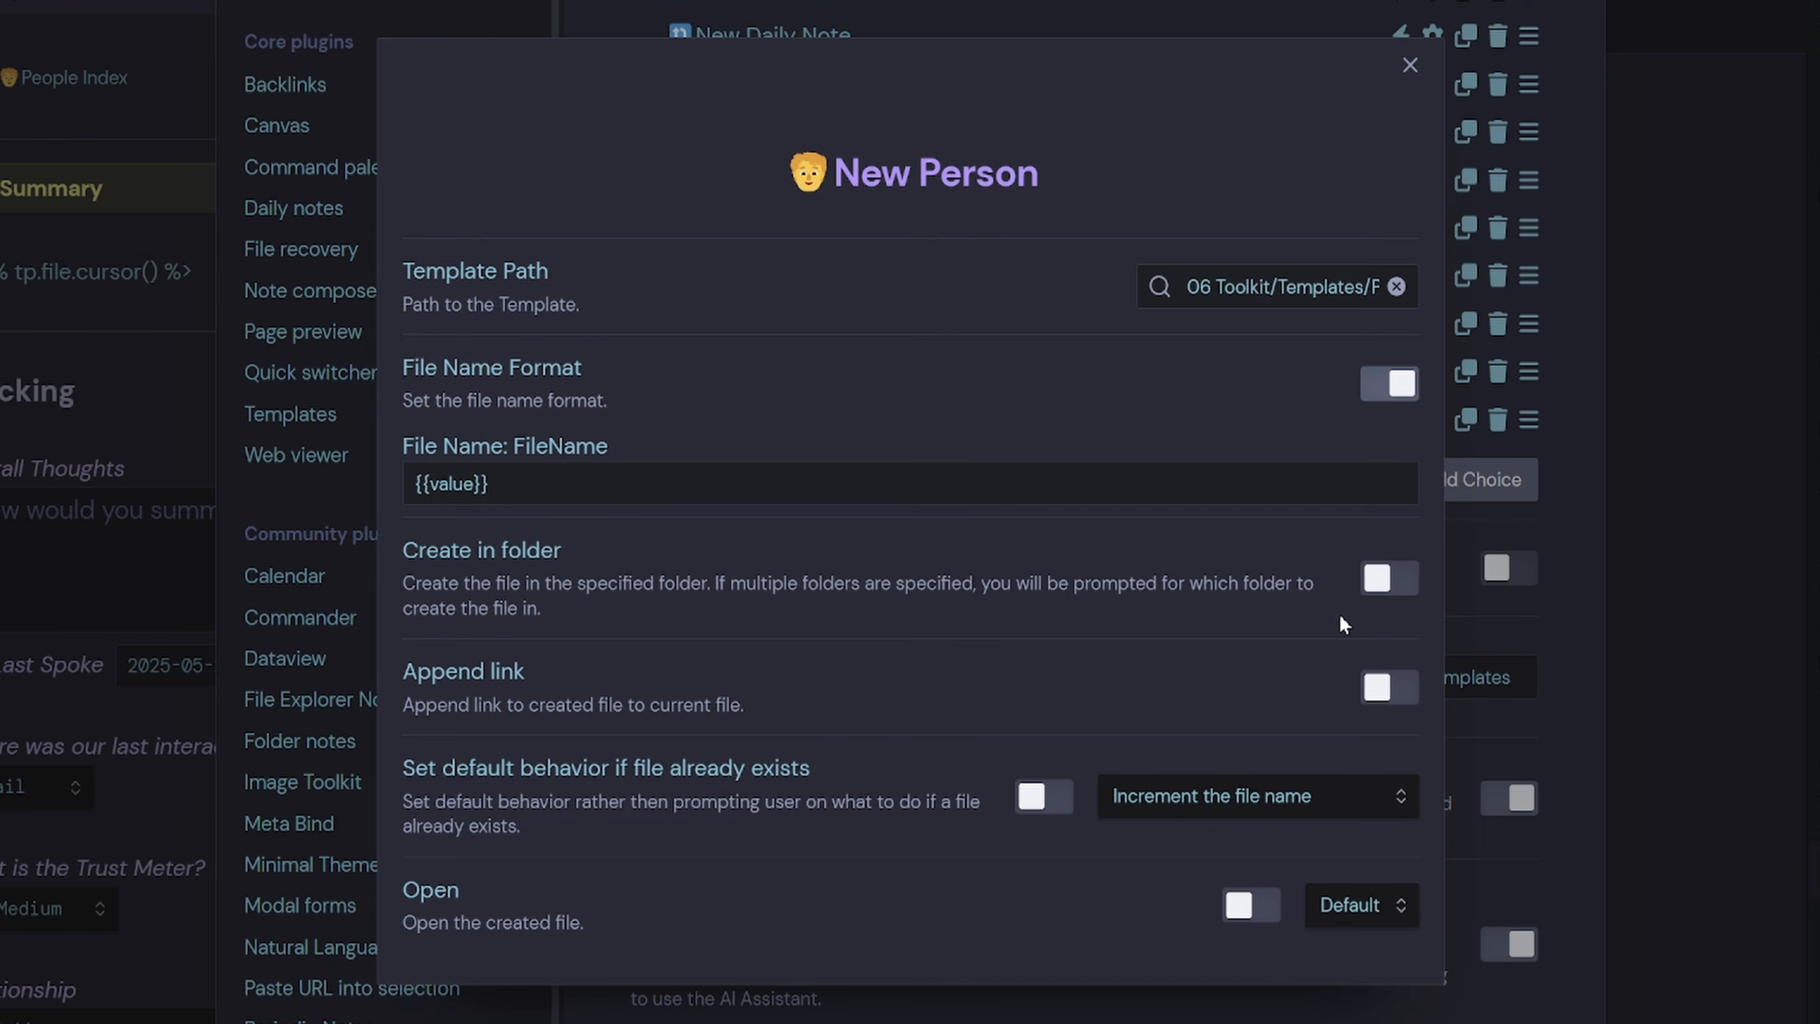
Create New Person notes in folder 02 Cards/People and open each one after creation.
left_click(1389, 578)
left_click(631, 585)
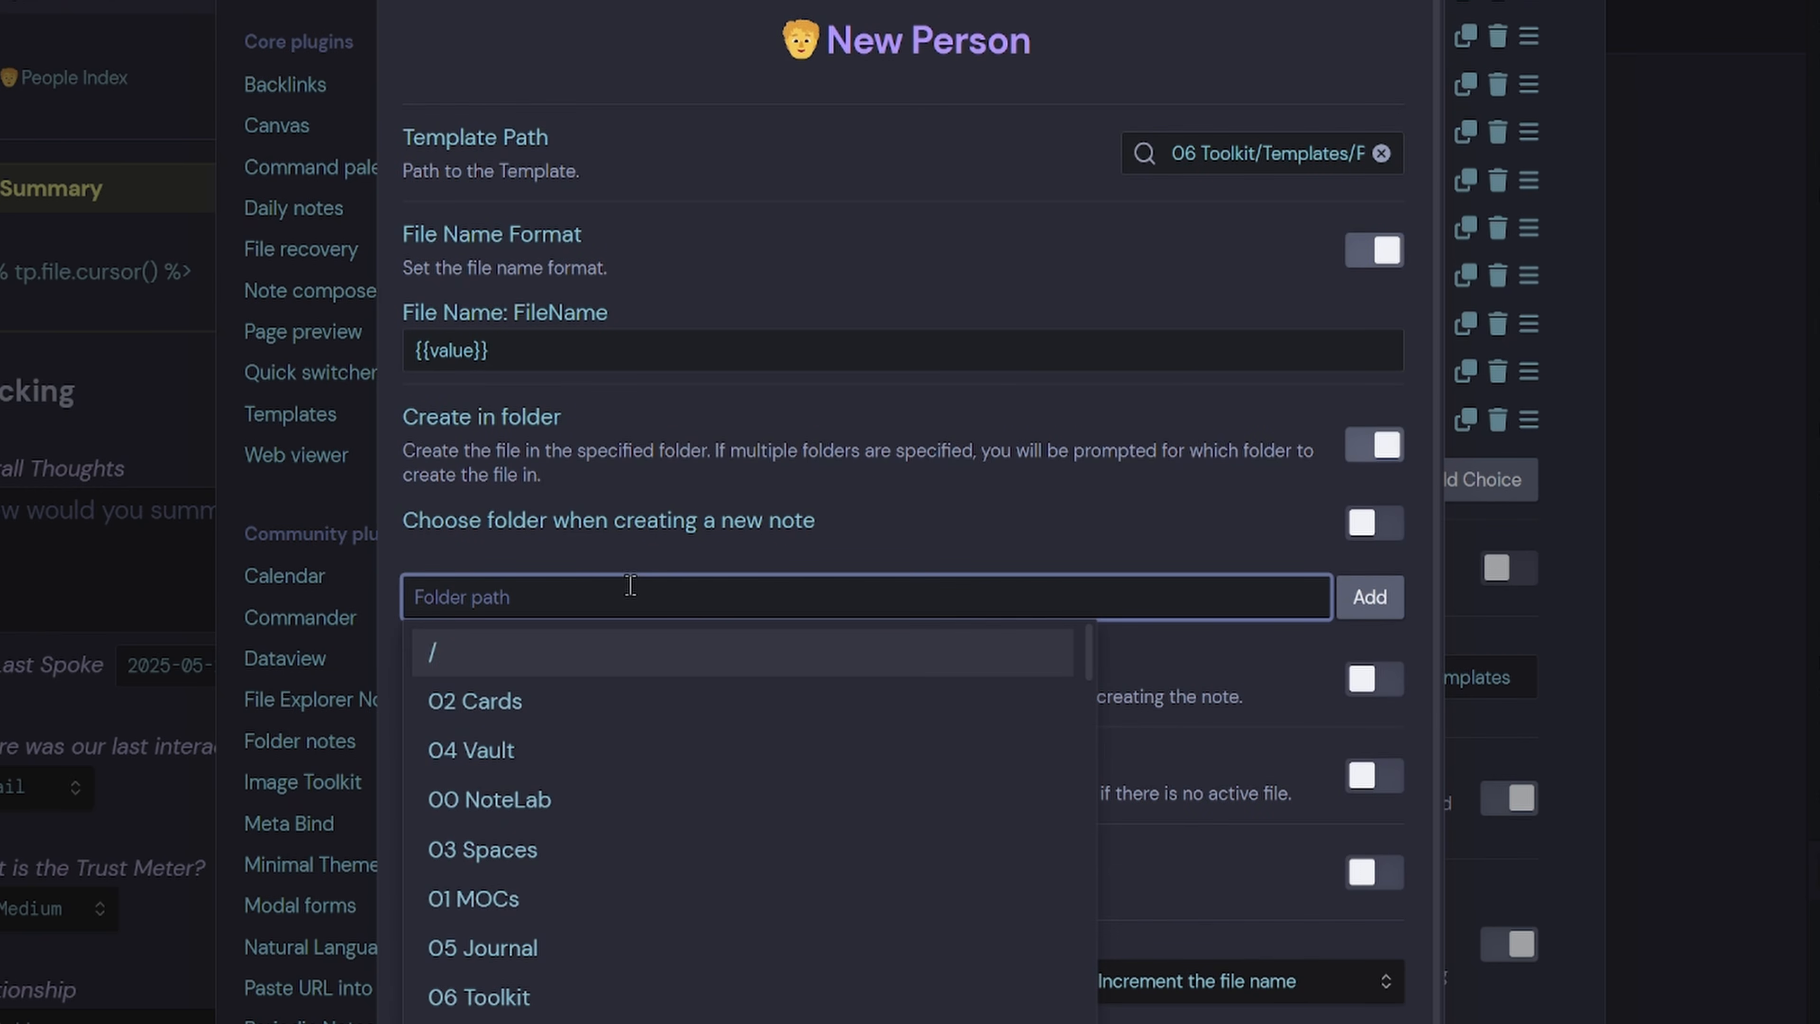
type("02")
left_click(618, 750)
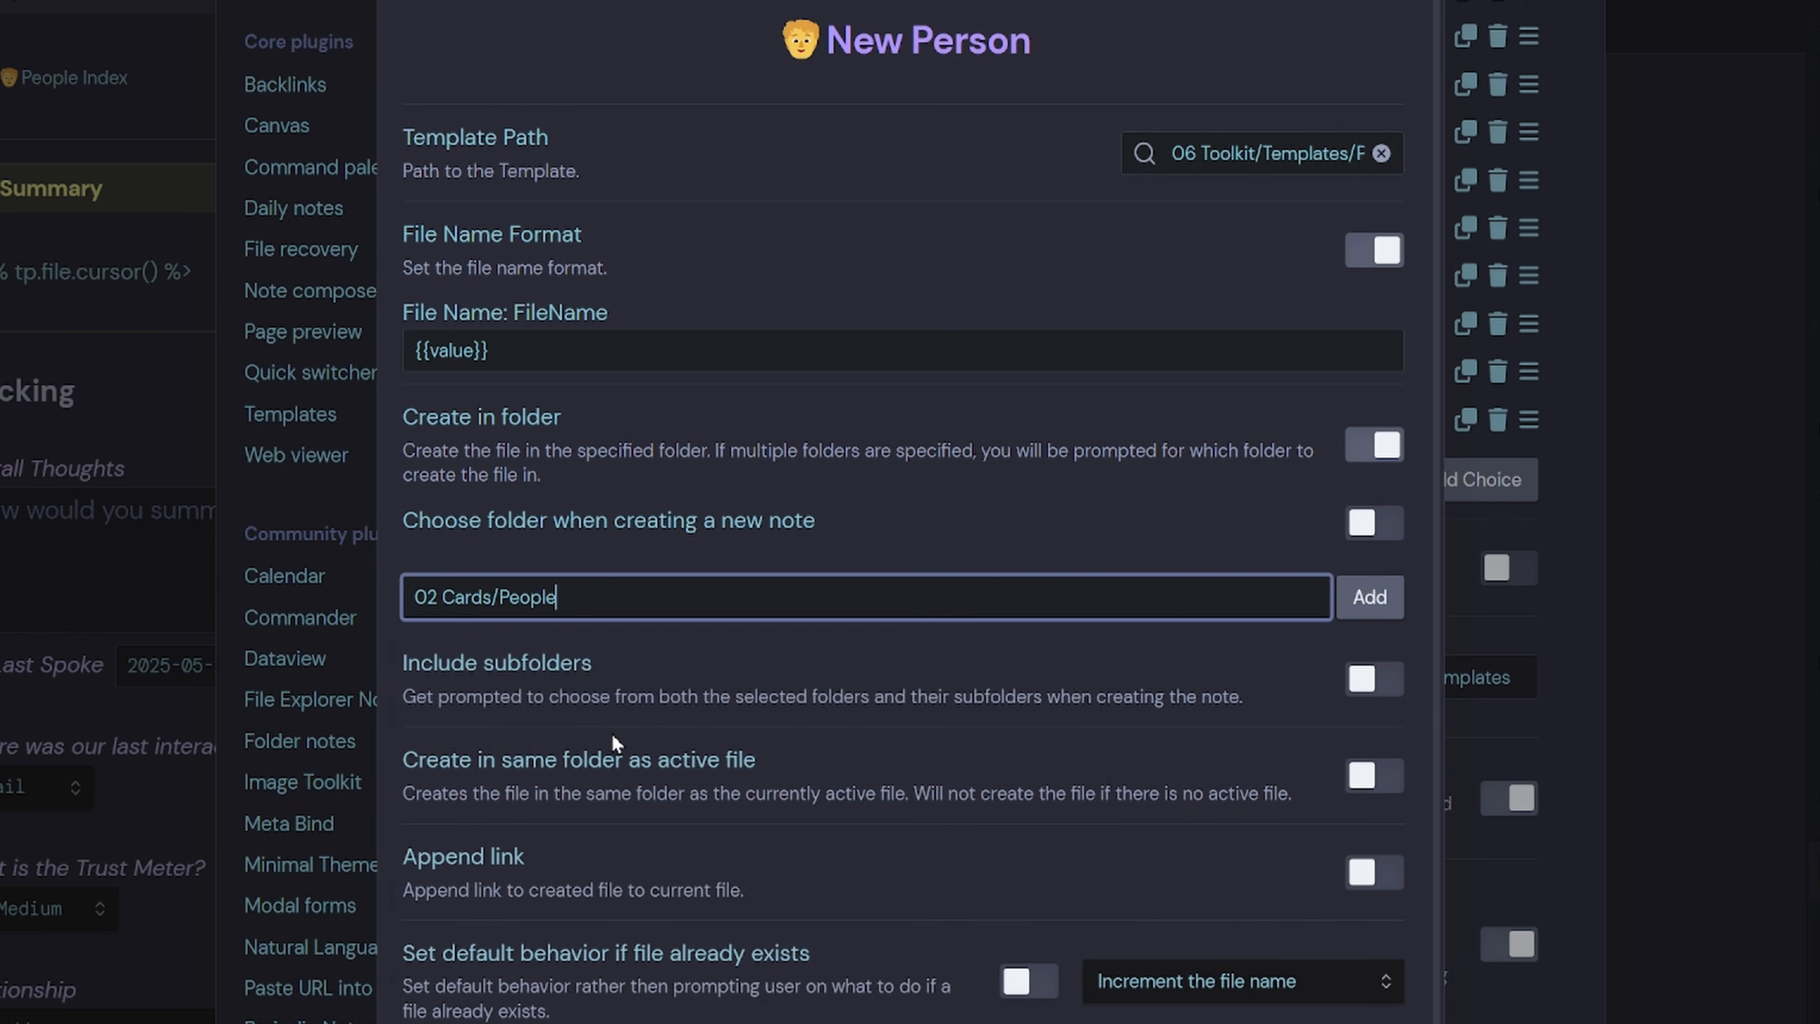
left_click(1375, 609)
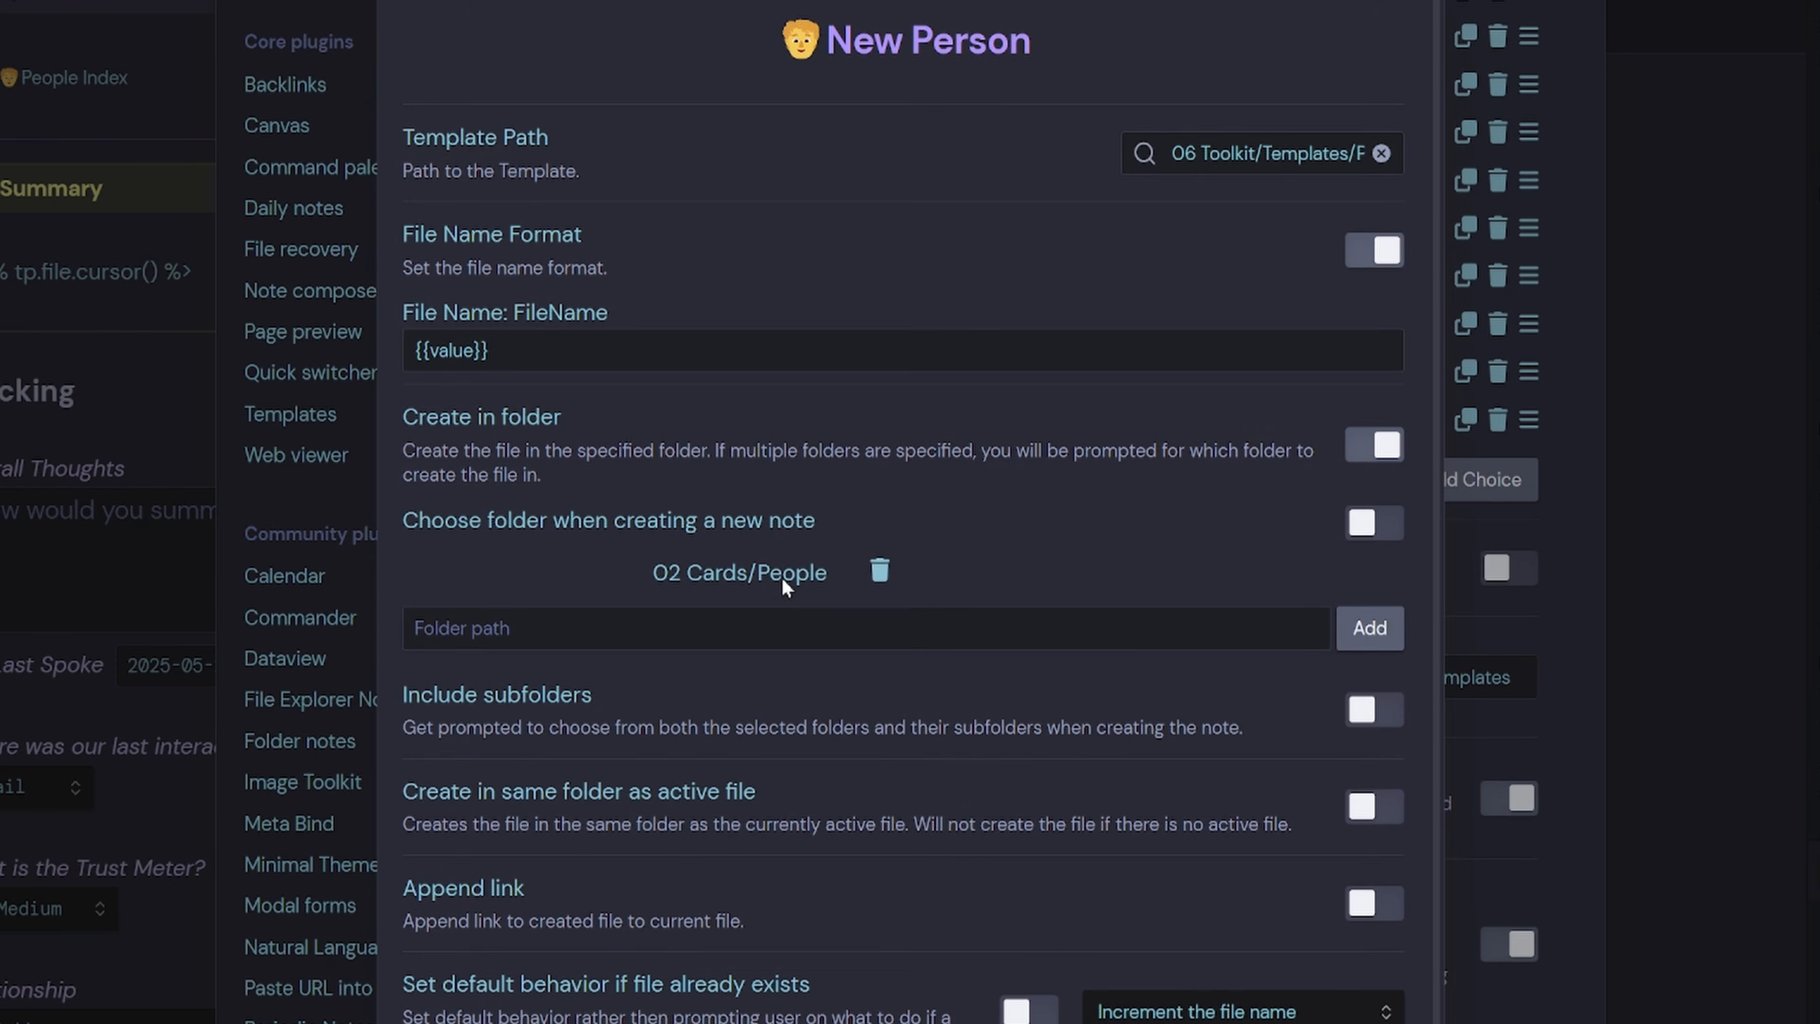
left_click(529, 351)
left_click(732, 285)
scroll(733, 285, "down", 2)
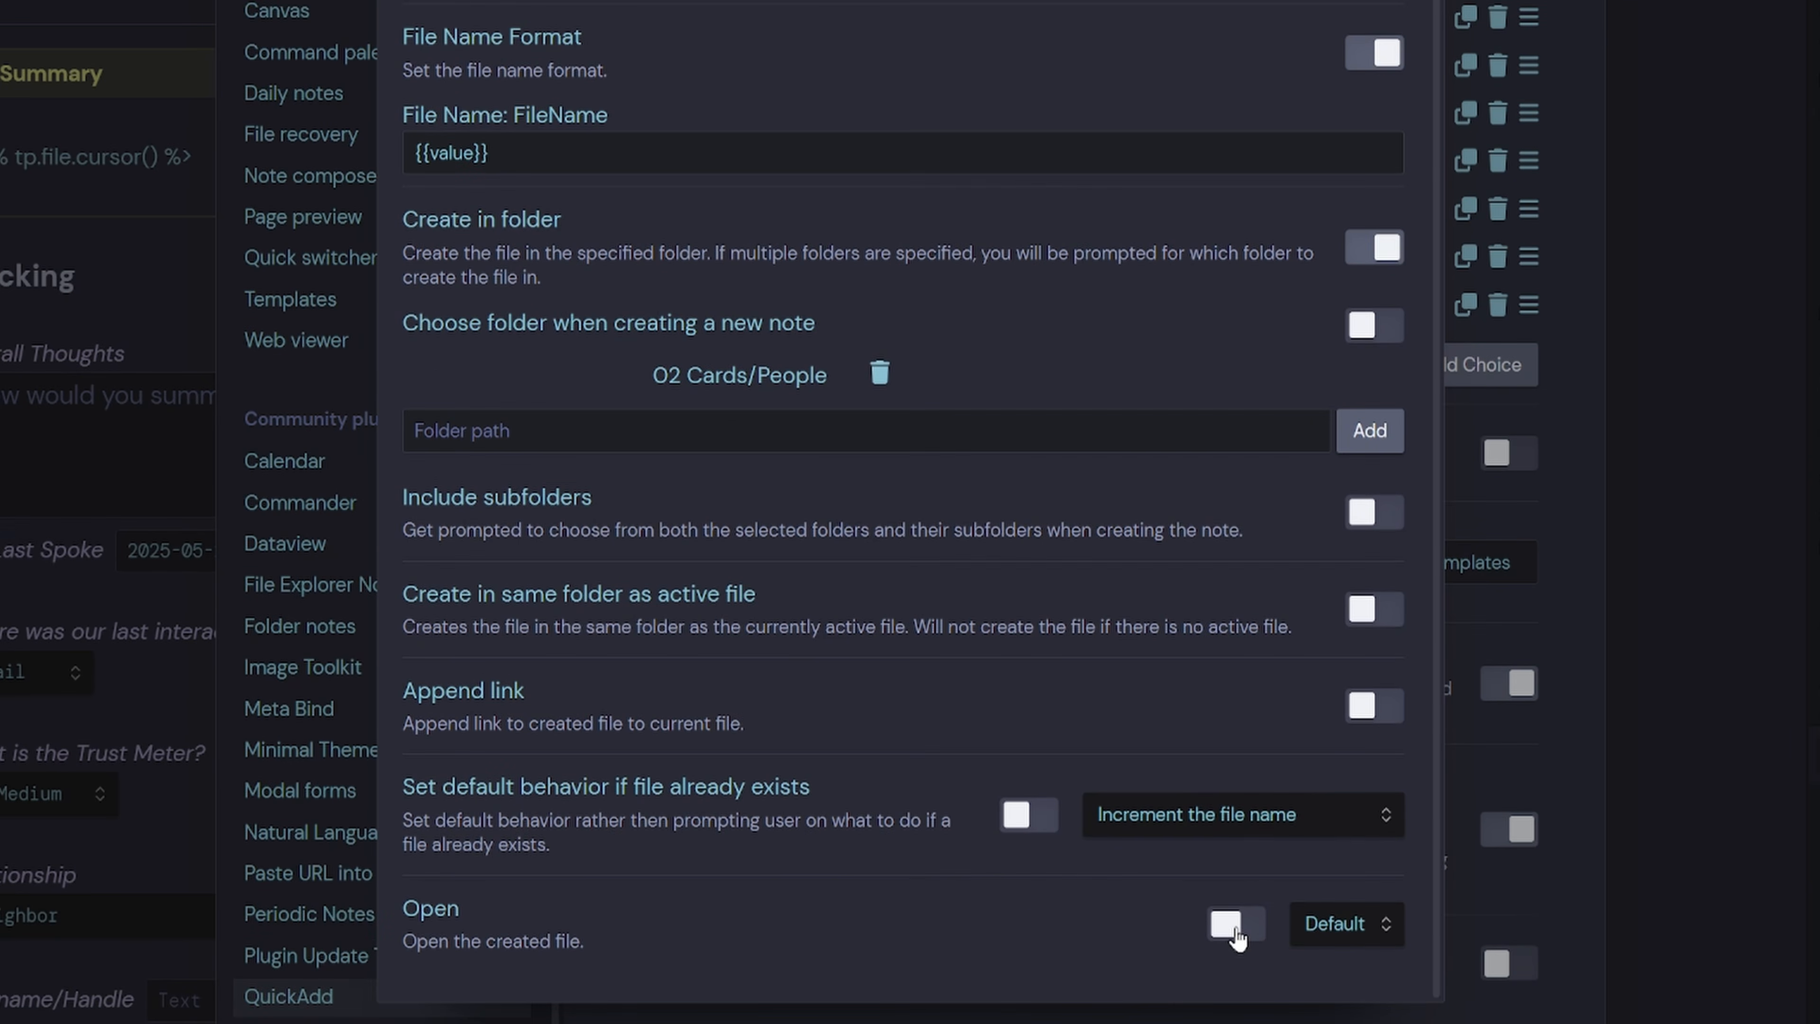
left_click(1236, 925)
scroll(1173, 905, "down", 5)
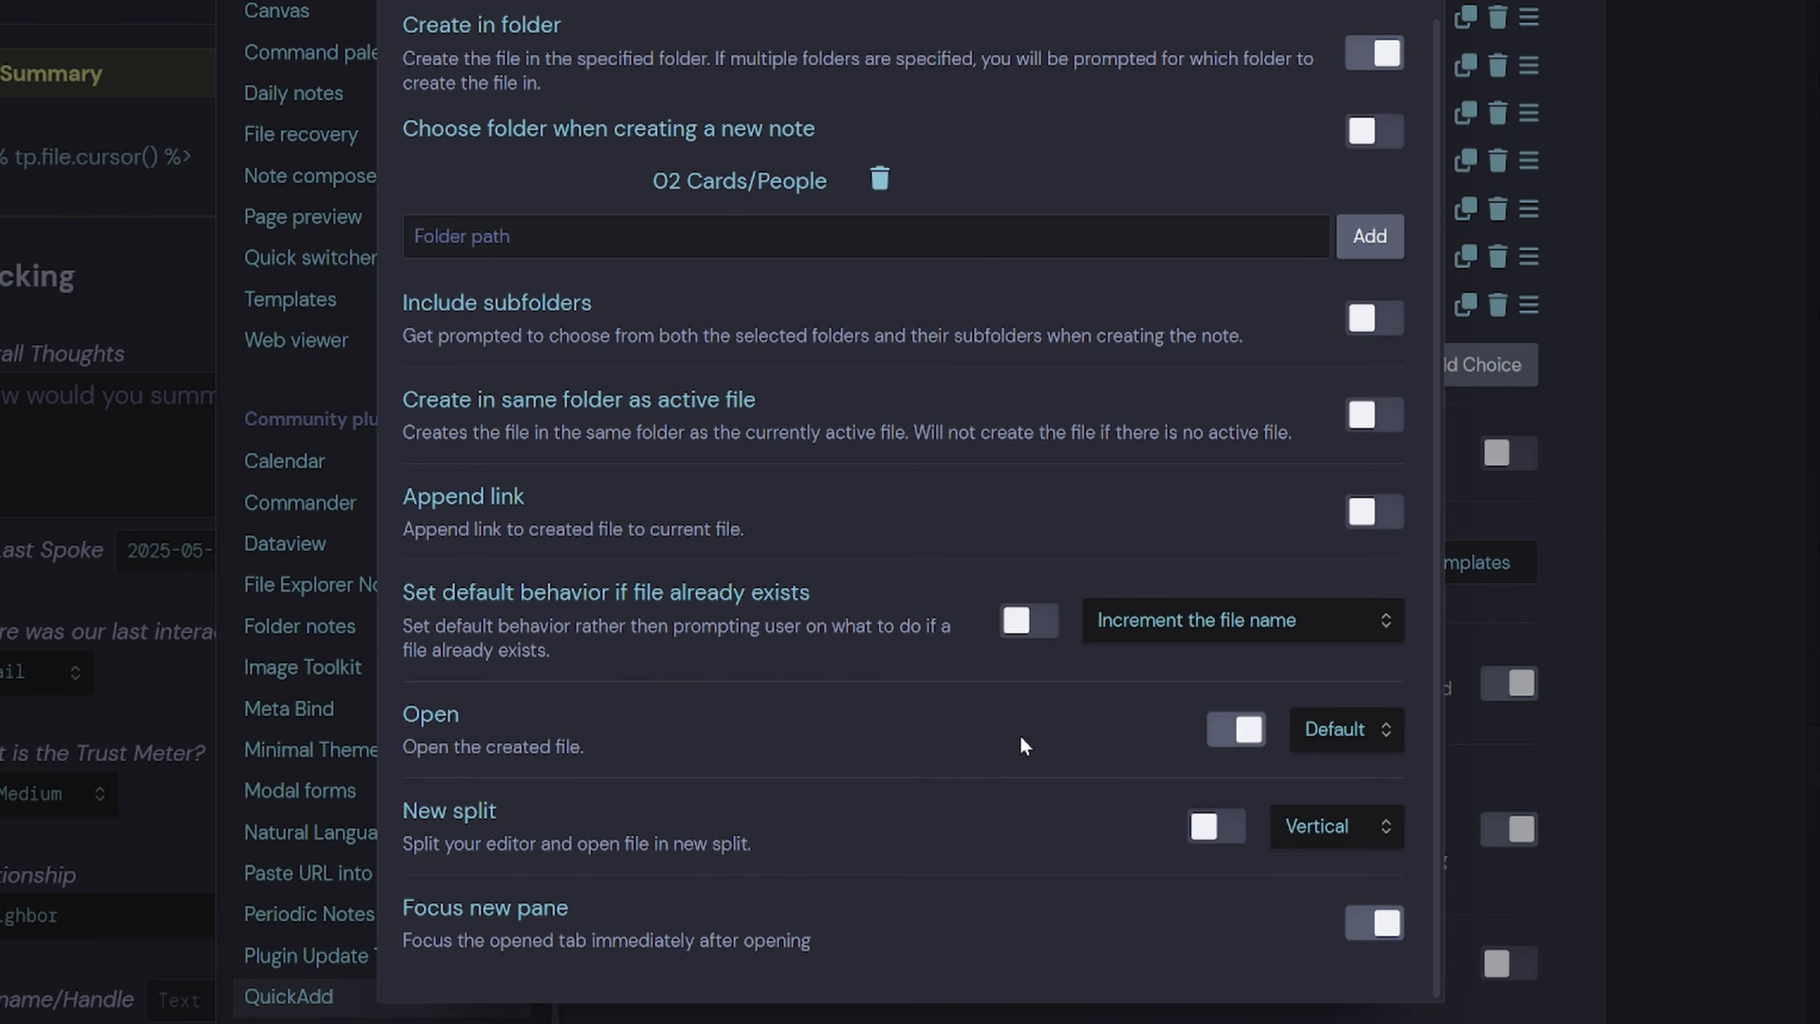
key("Escape")
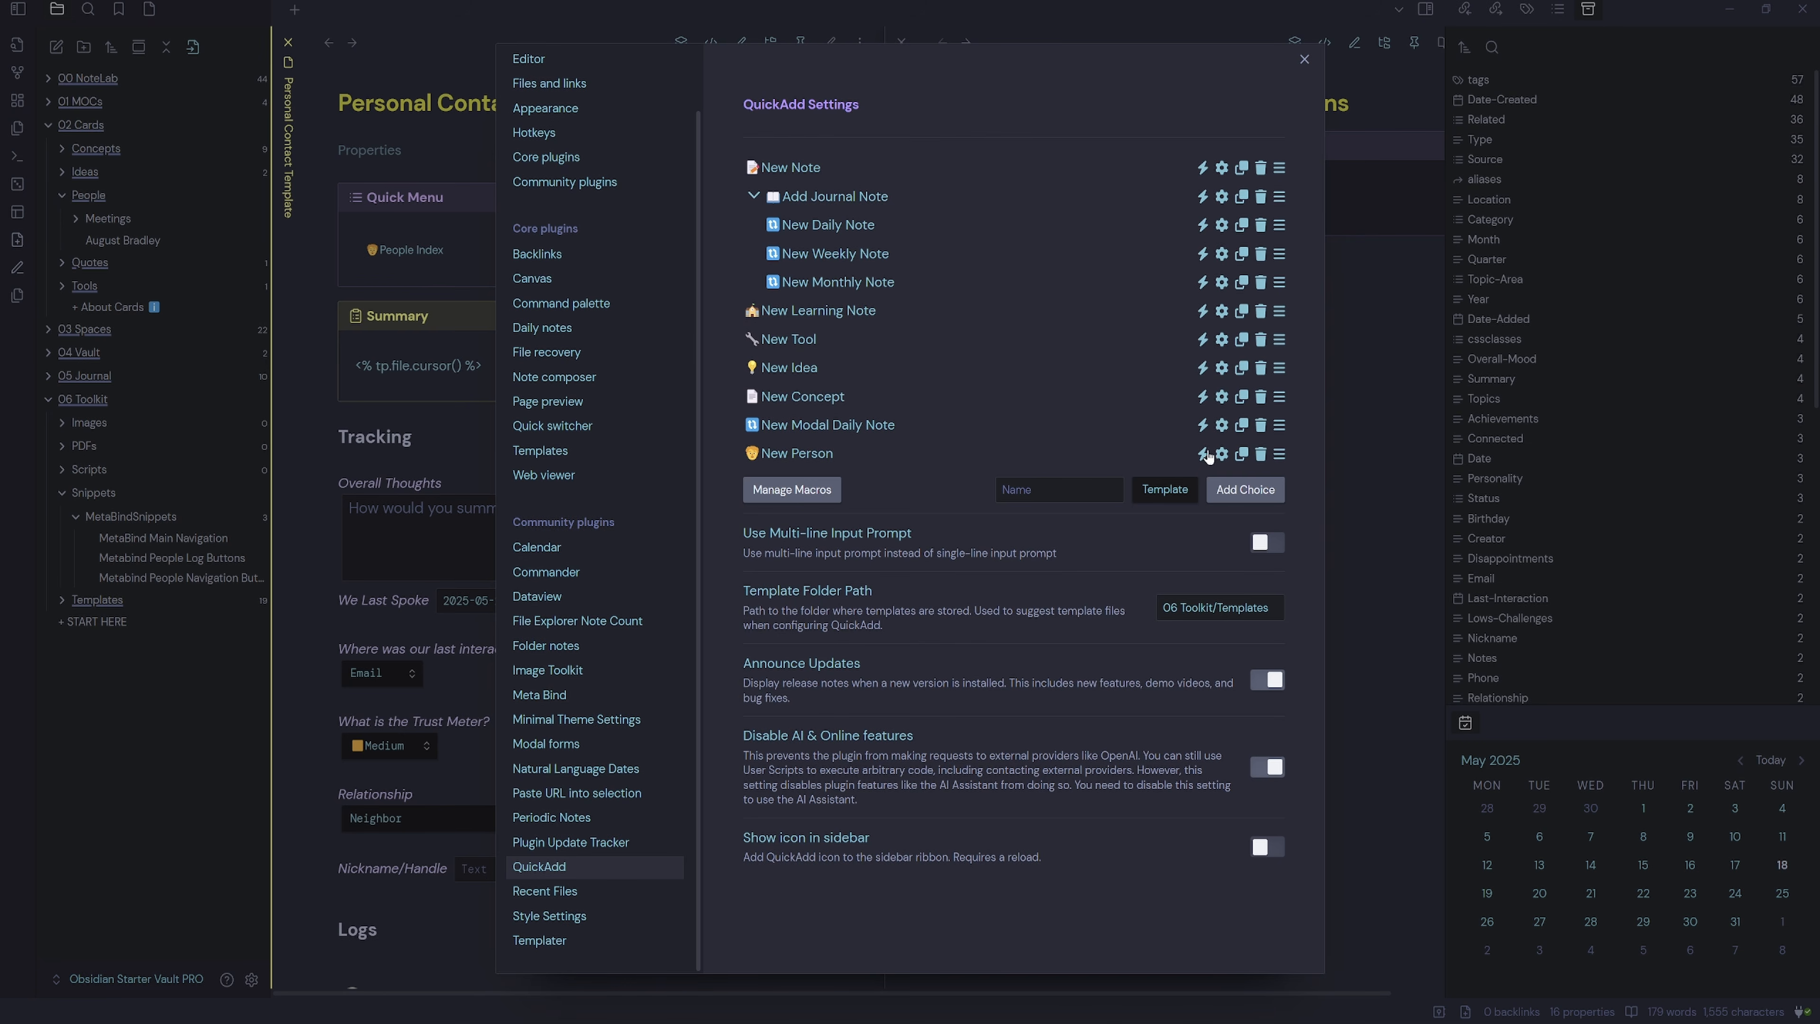
Enable New Person as a command and return to the buttons note in source mode.
left_click(1203, 459)
left_click(1304, 60)
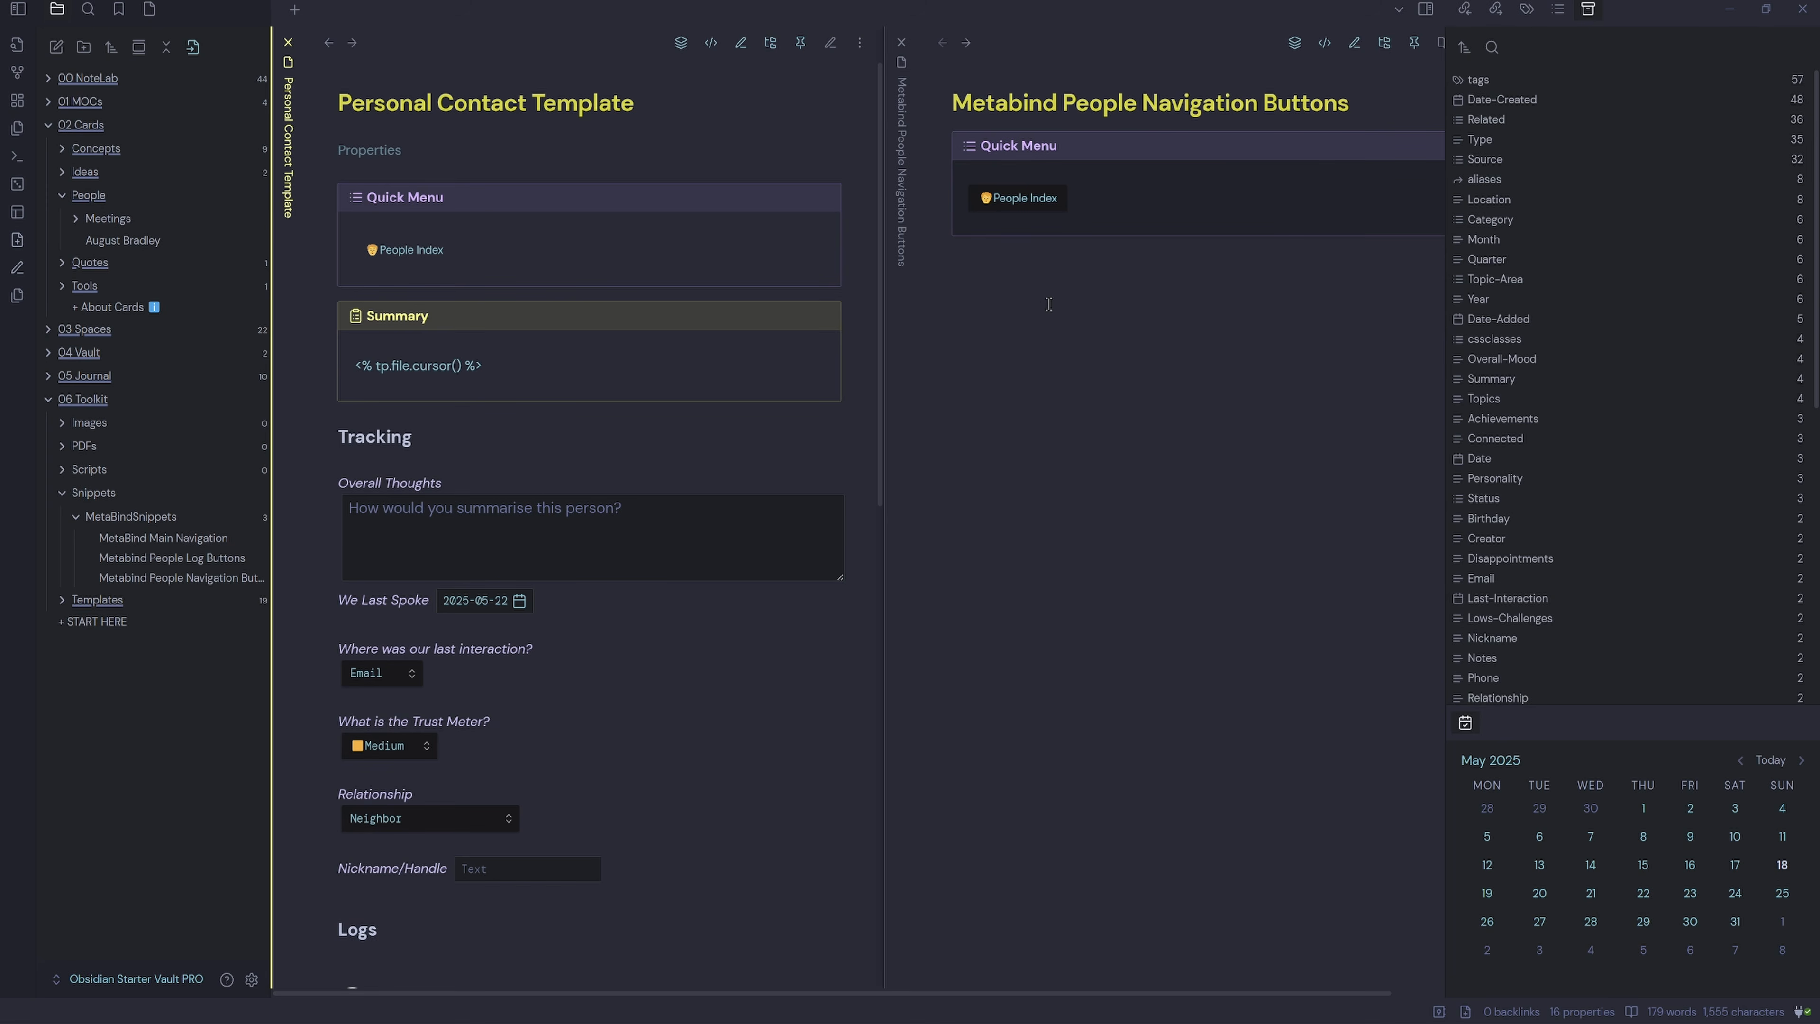
left_click(1335, 68)
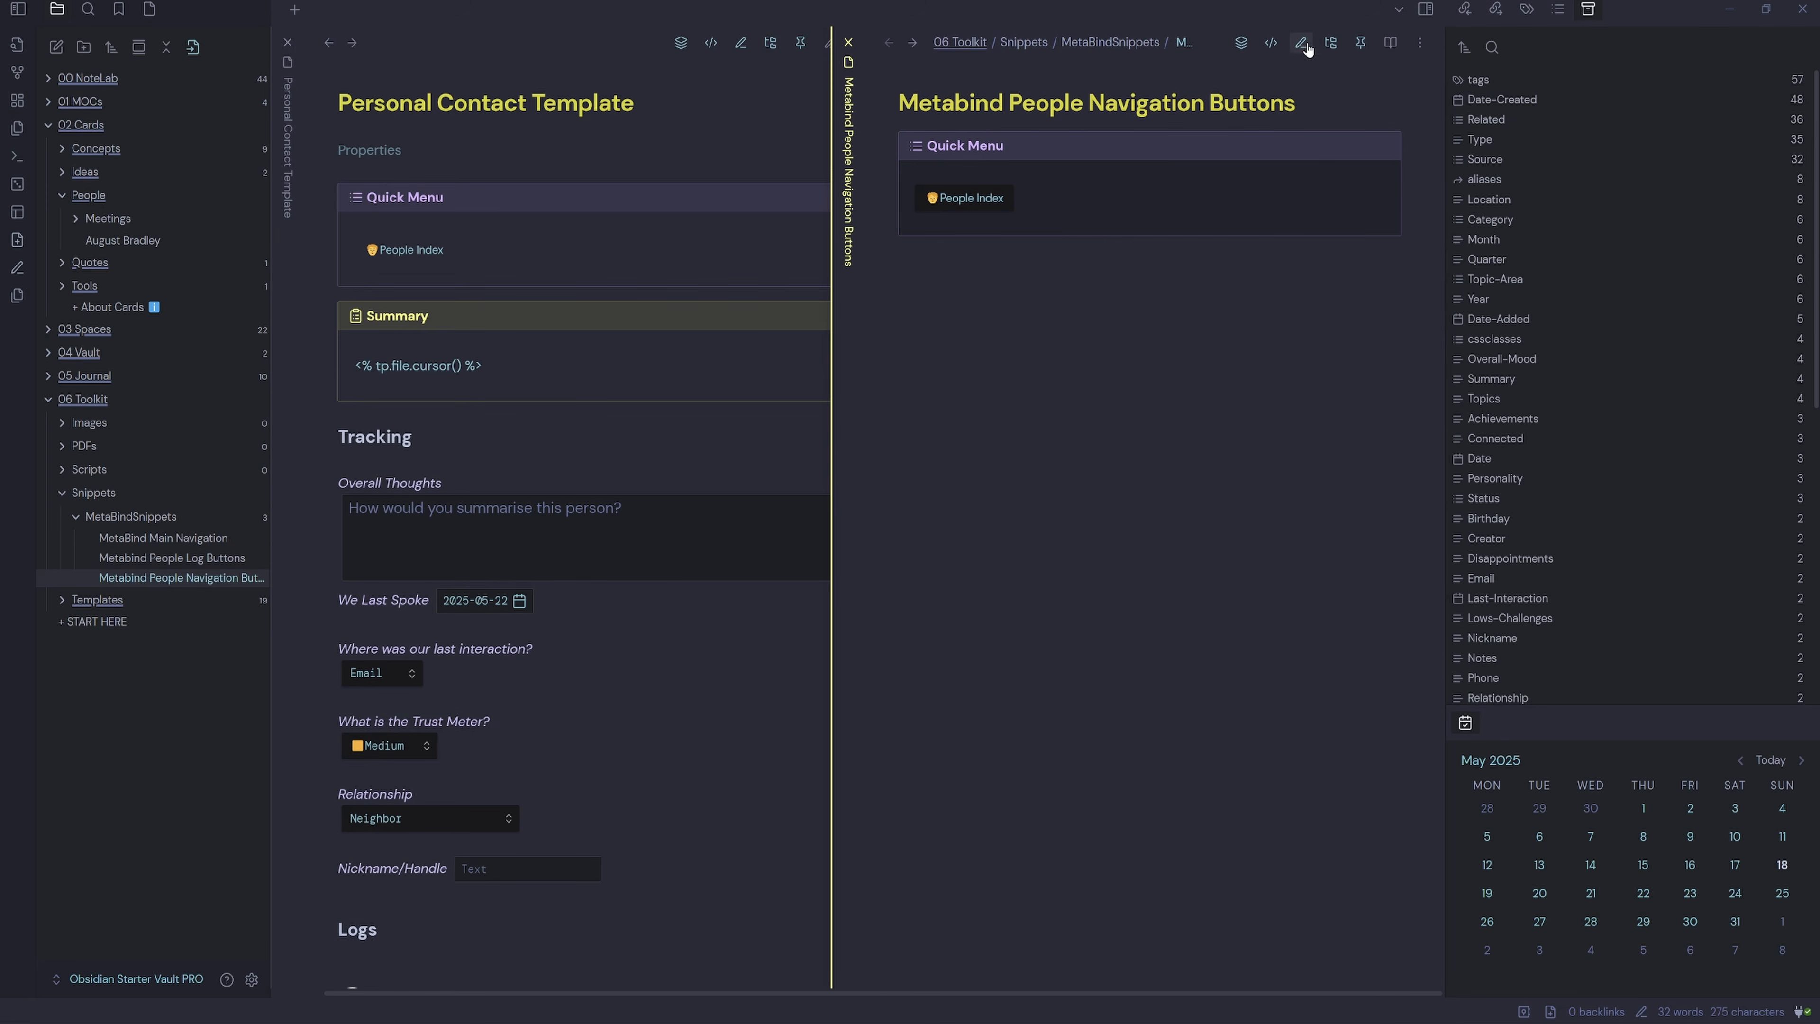
left_click(1273, 44)
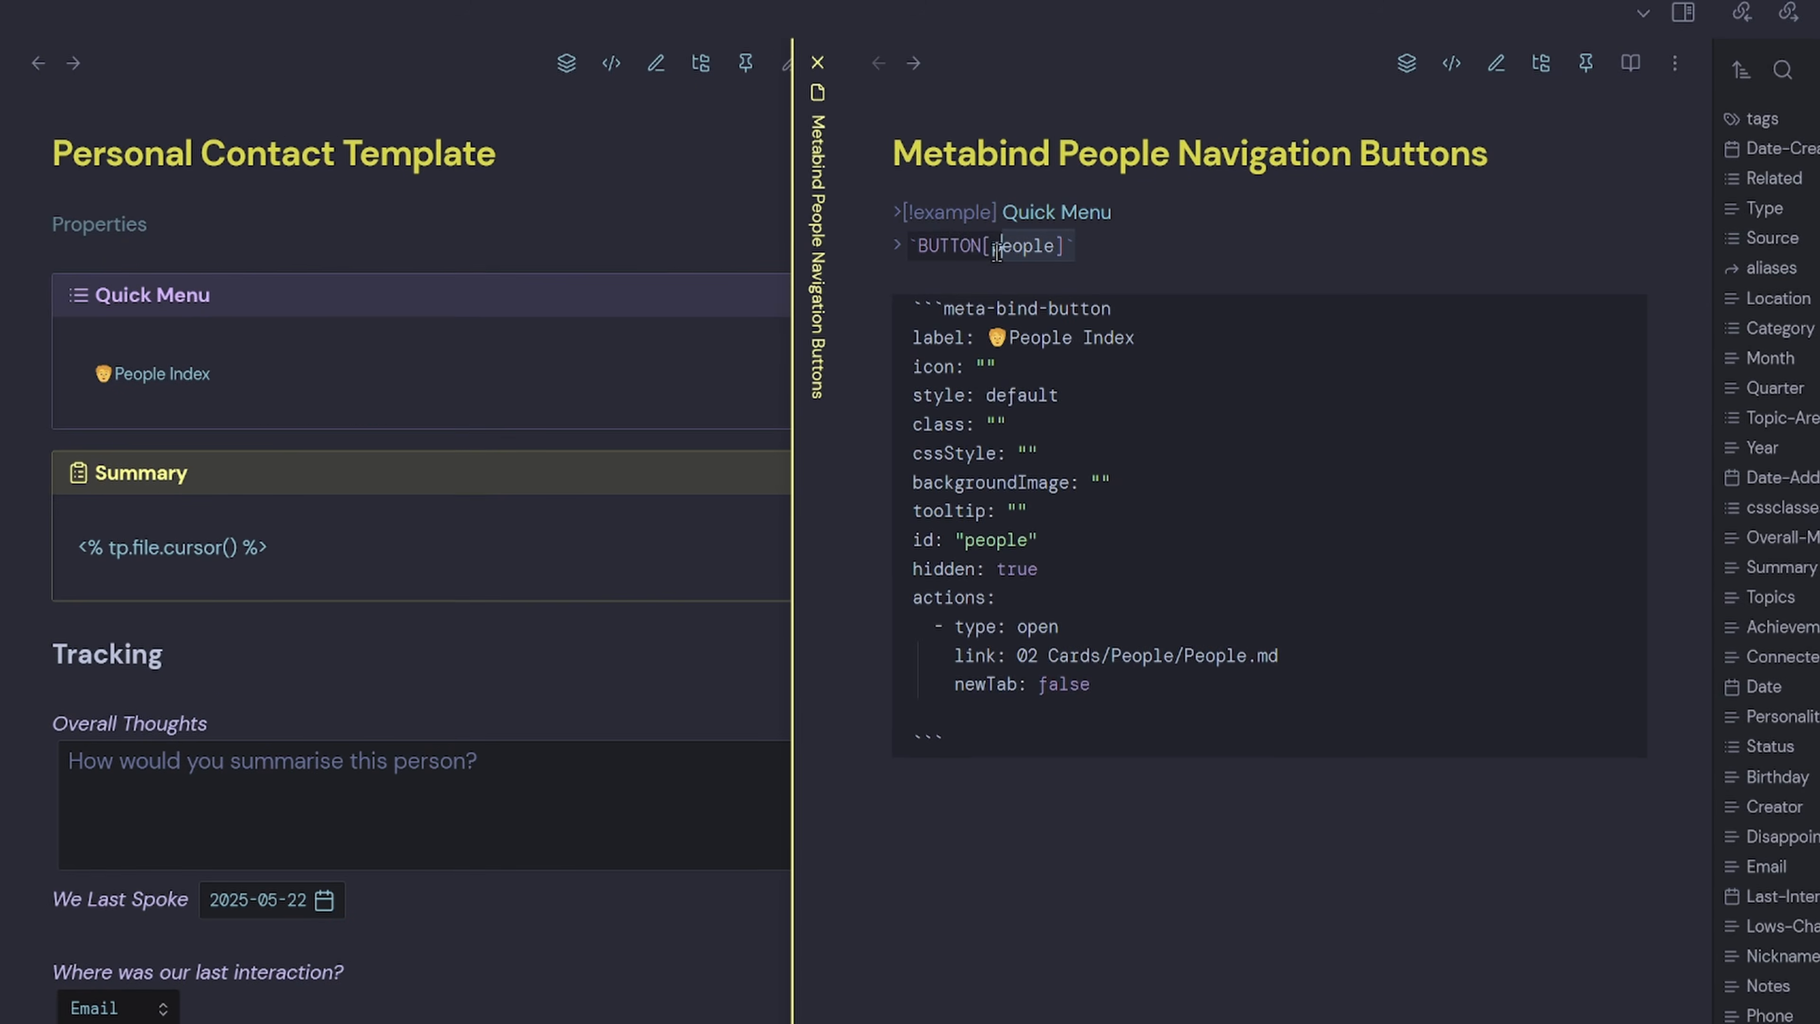
Add a second inline BUTTON[newpeople] beside BUTTON[people] and an empty line below the button block.
left_click(1126, 250)
type("`BUTTON[people]`")
left_click(1165, 246)
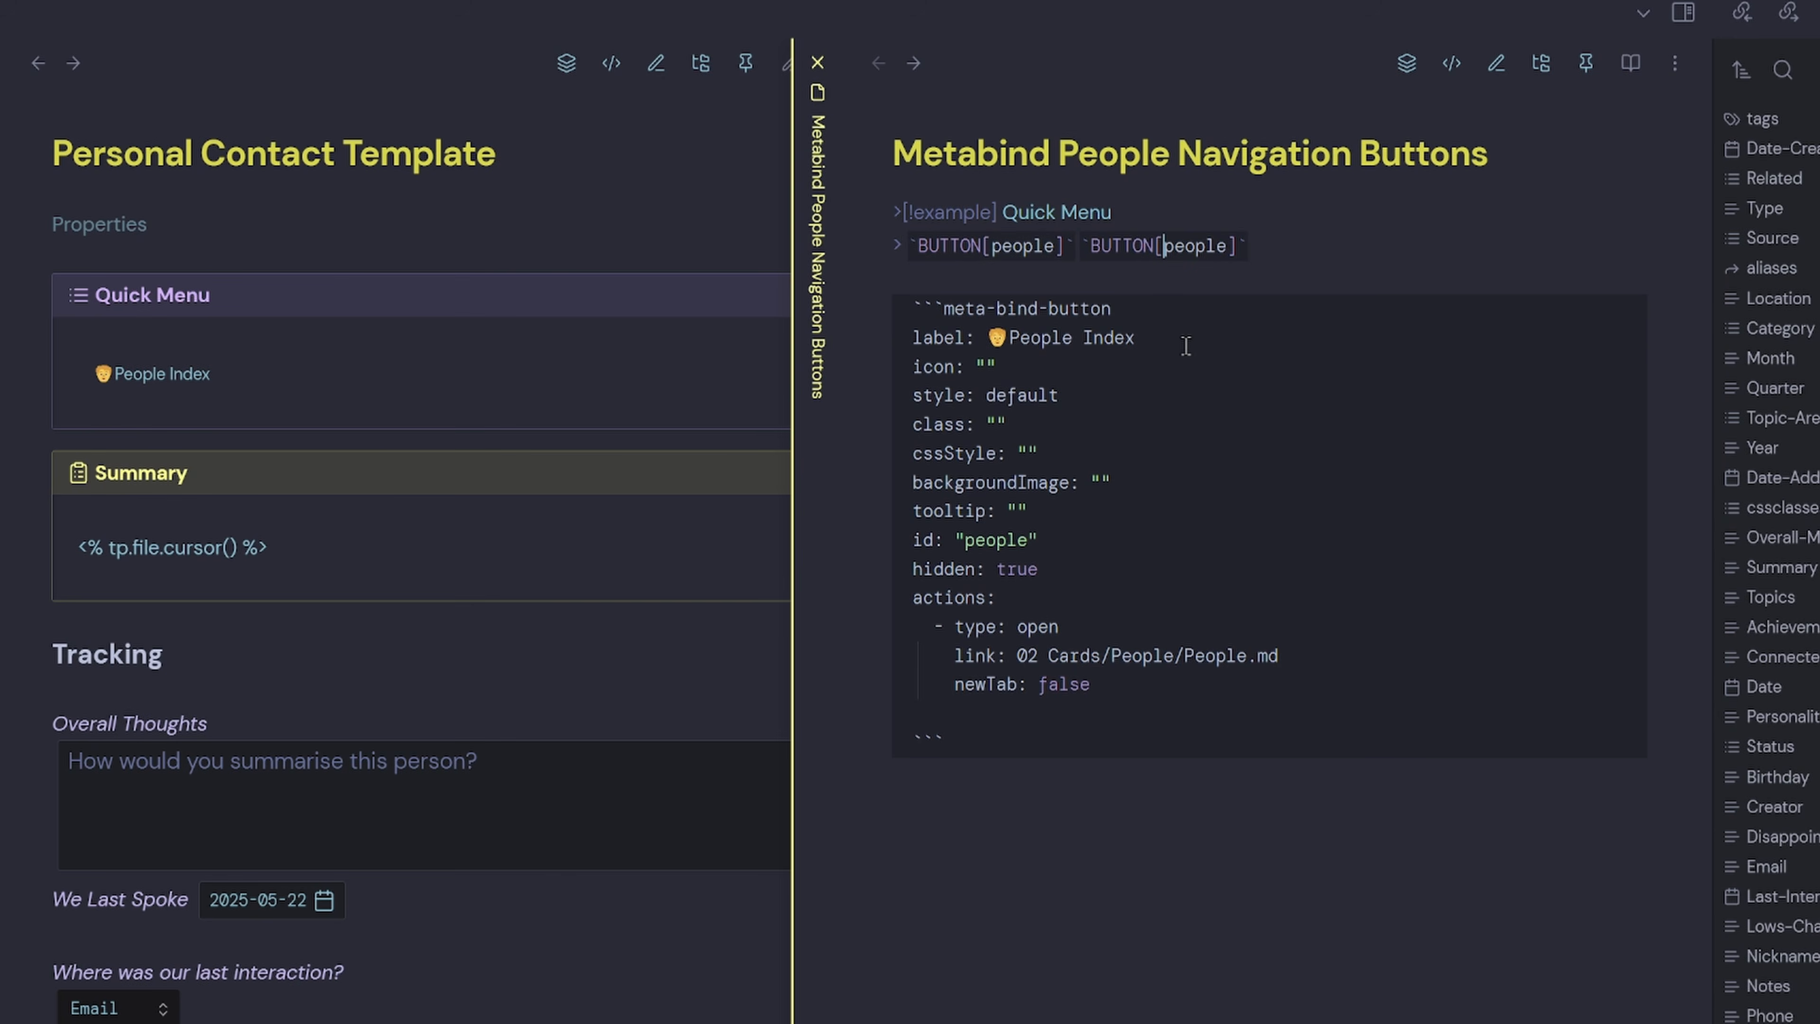
type("new")
double_click(1215, 251)
left_click(1032, 754)
key("Return")
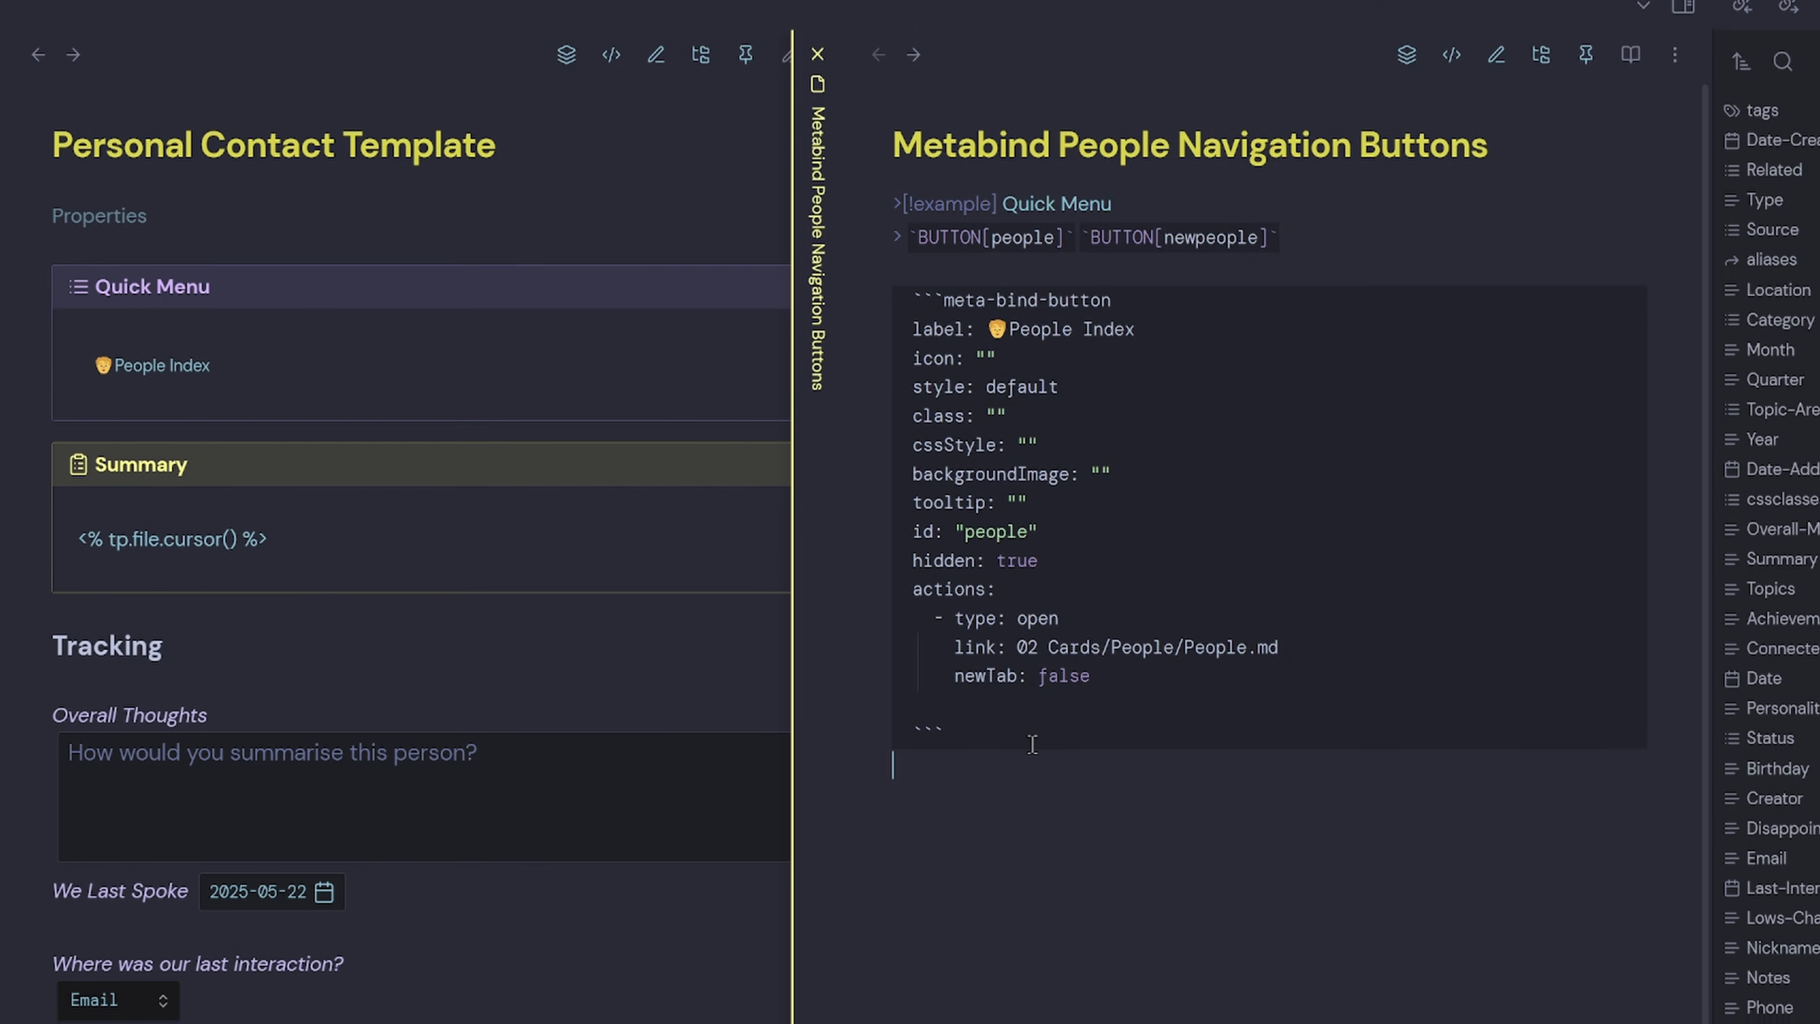
Start a new Meta Bind button labelled '✍ Add New Person'.
right_click(937, 468)
mouse_move(1168, 899)
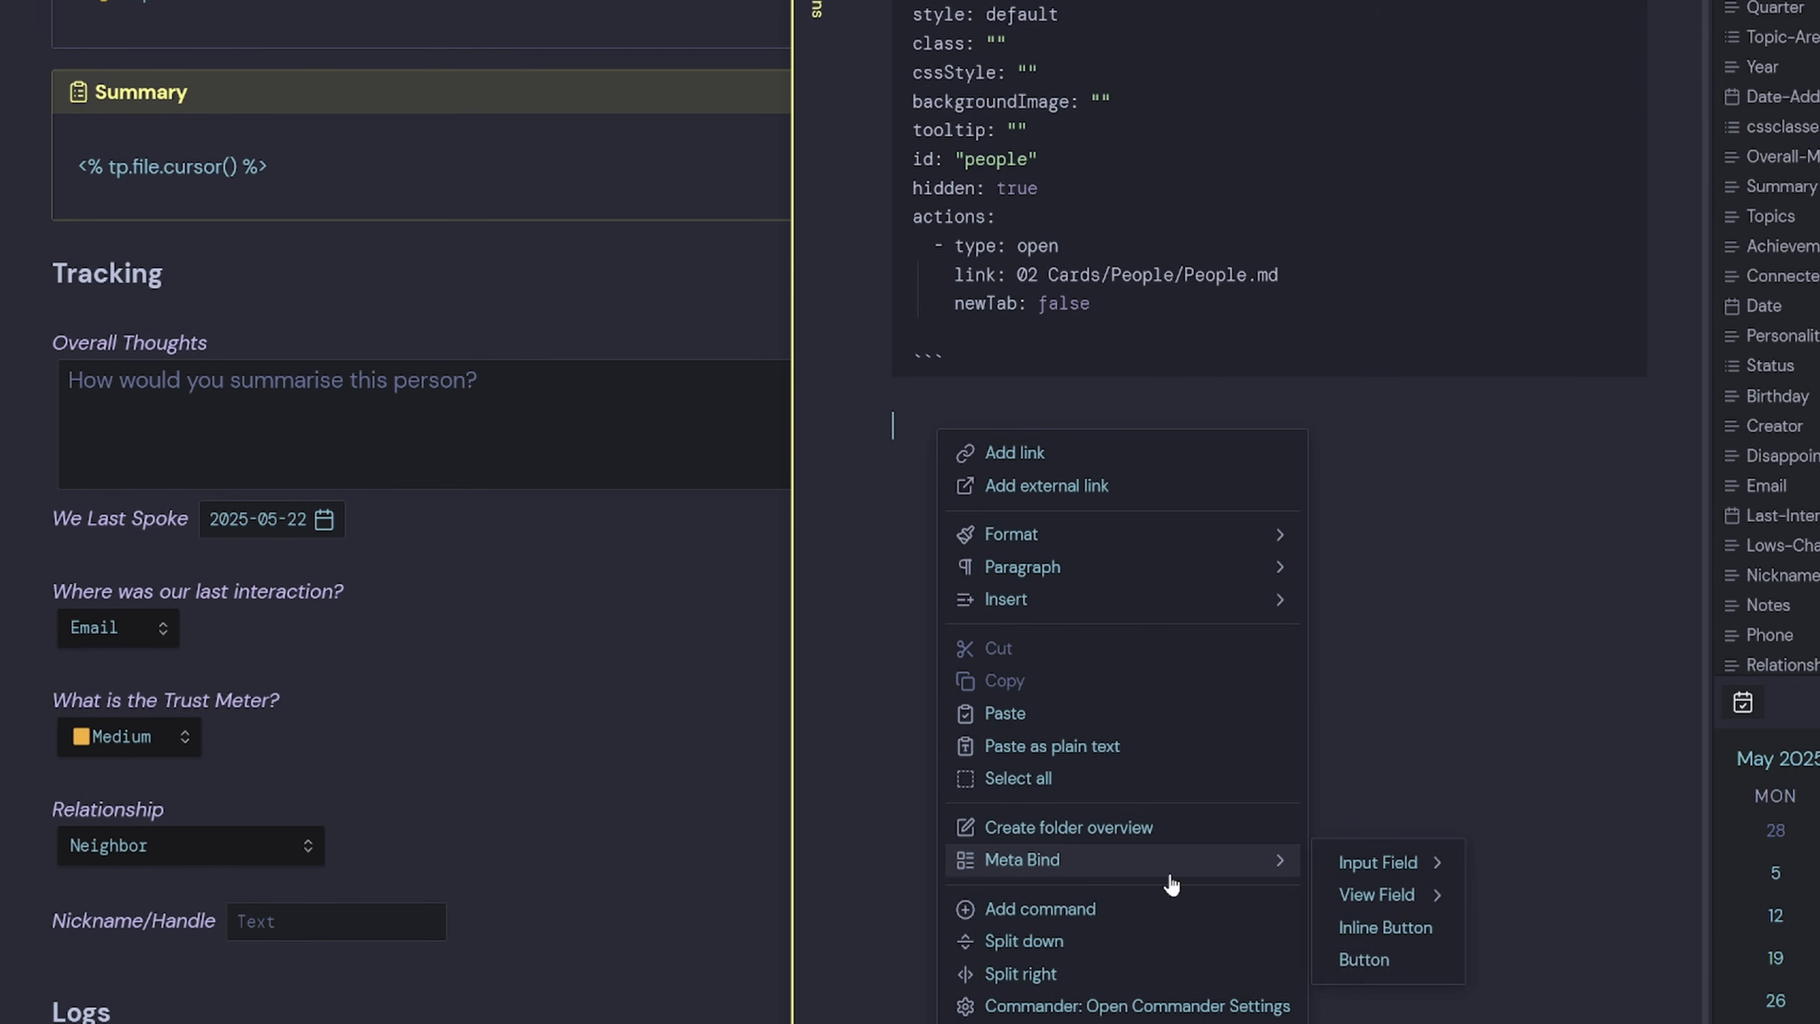
left_click(1366, 961)
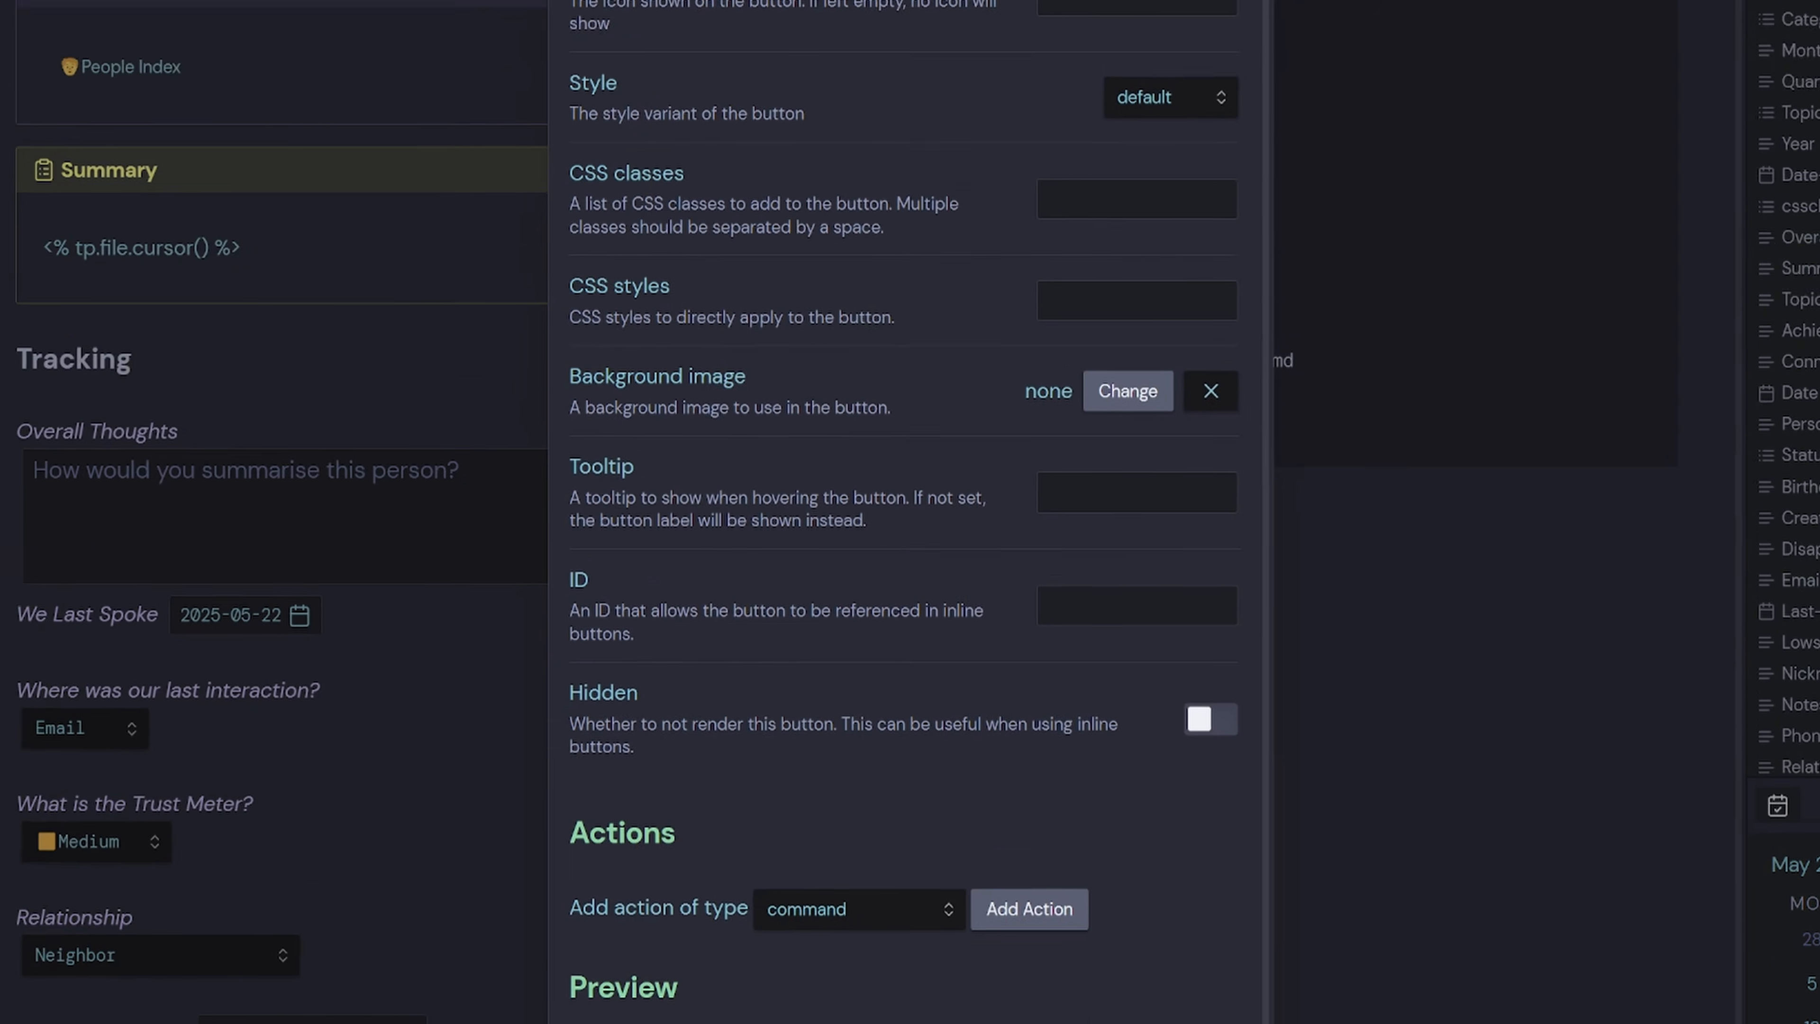
type("Add N")
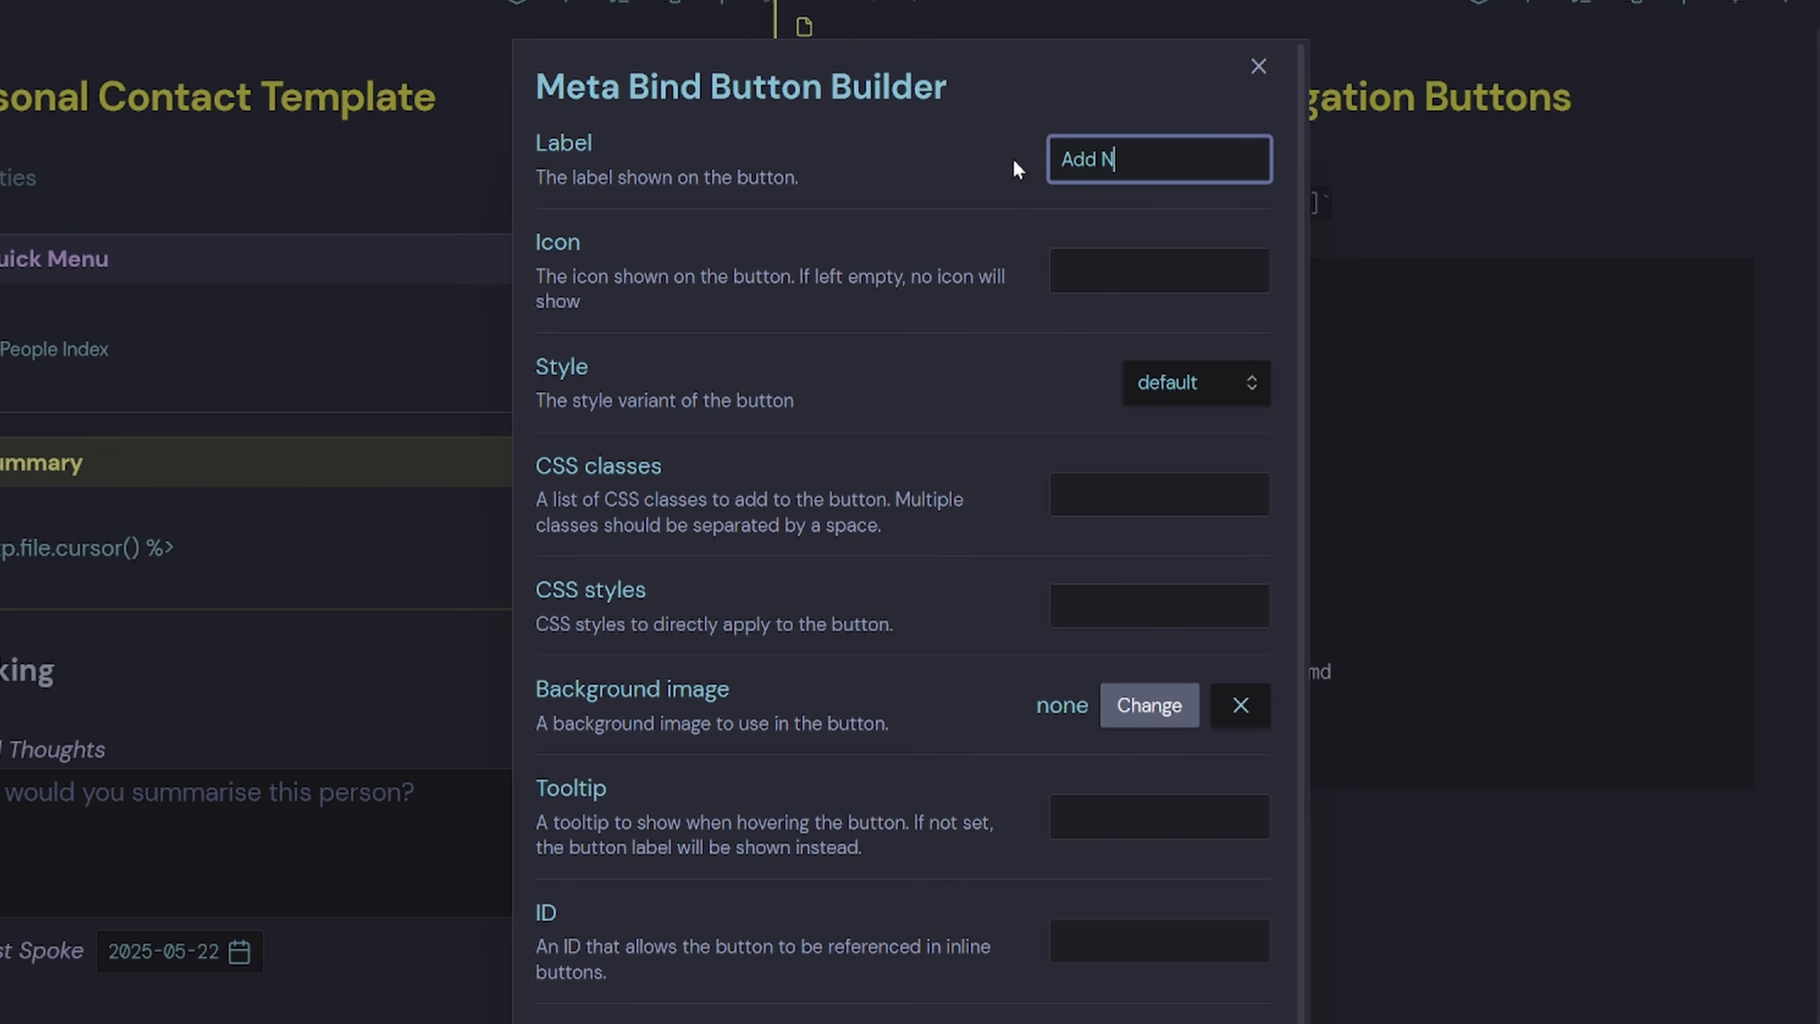
type("ew Person")
left_click(1059, 157)
key("super+period")
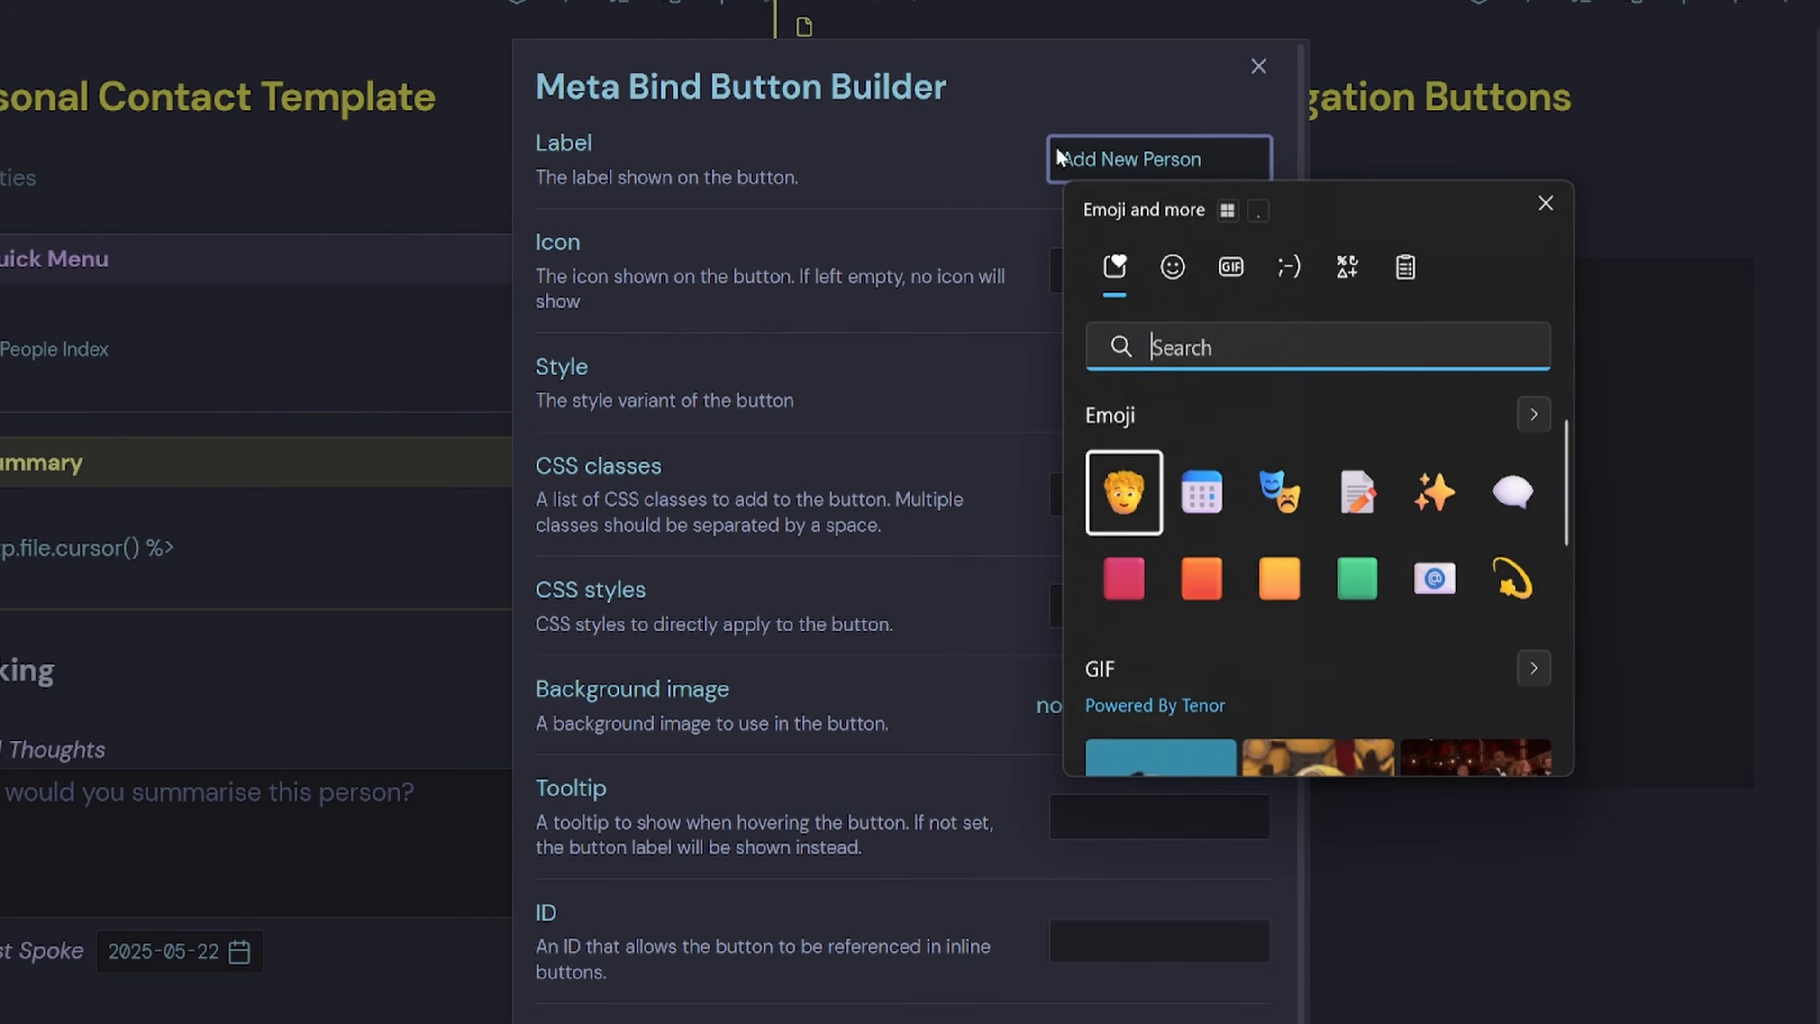
type("write")
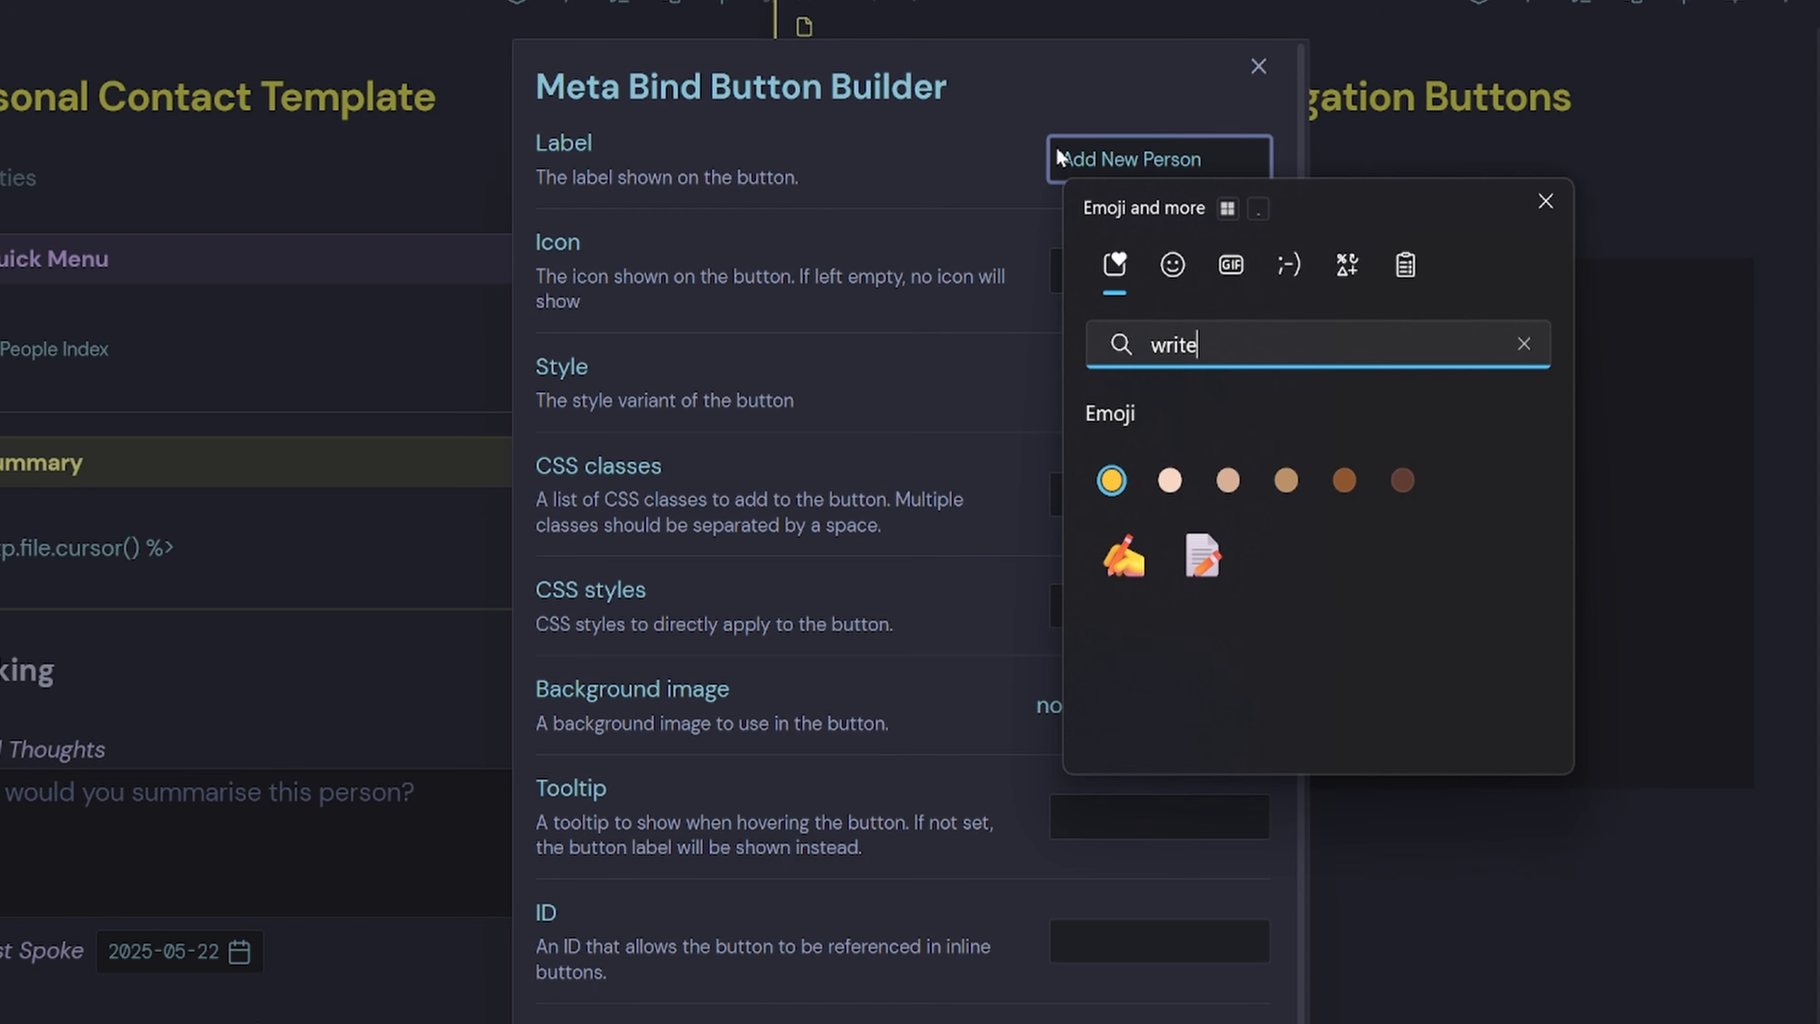
left_click(1124, 556)
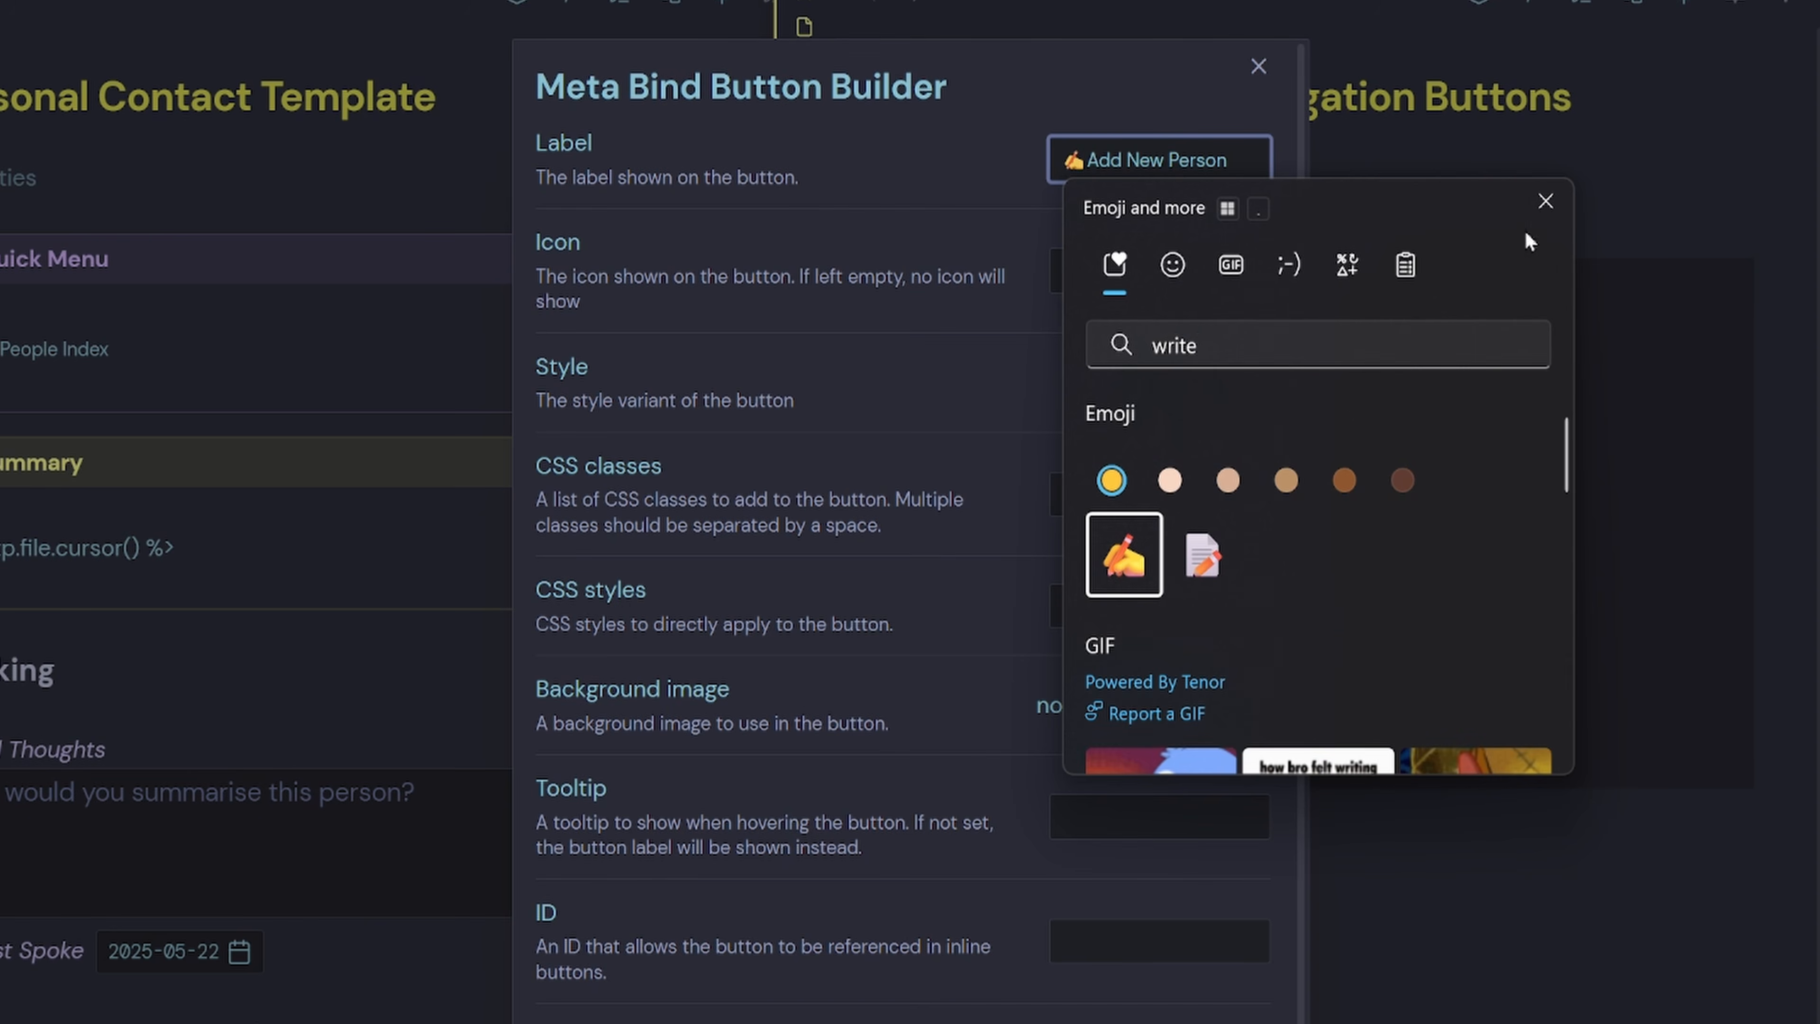
left_click(1546, 202)
Give the button ID newpeople and make it hidden.
left_click(1105, 945)
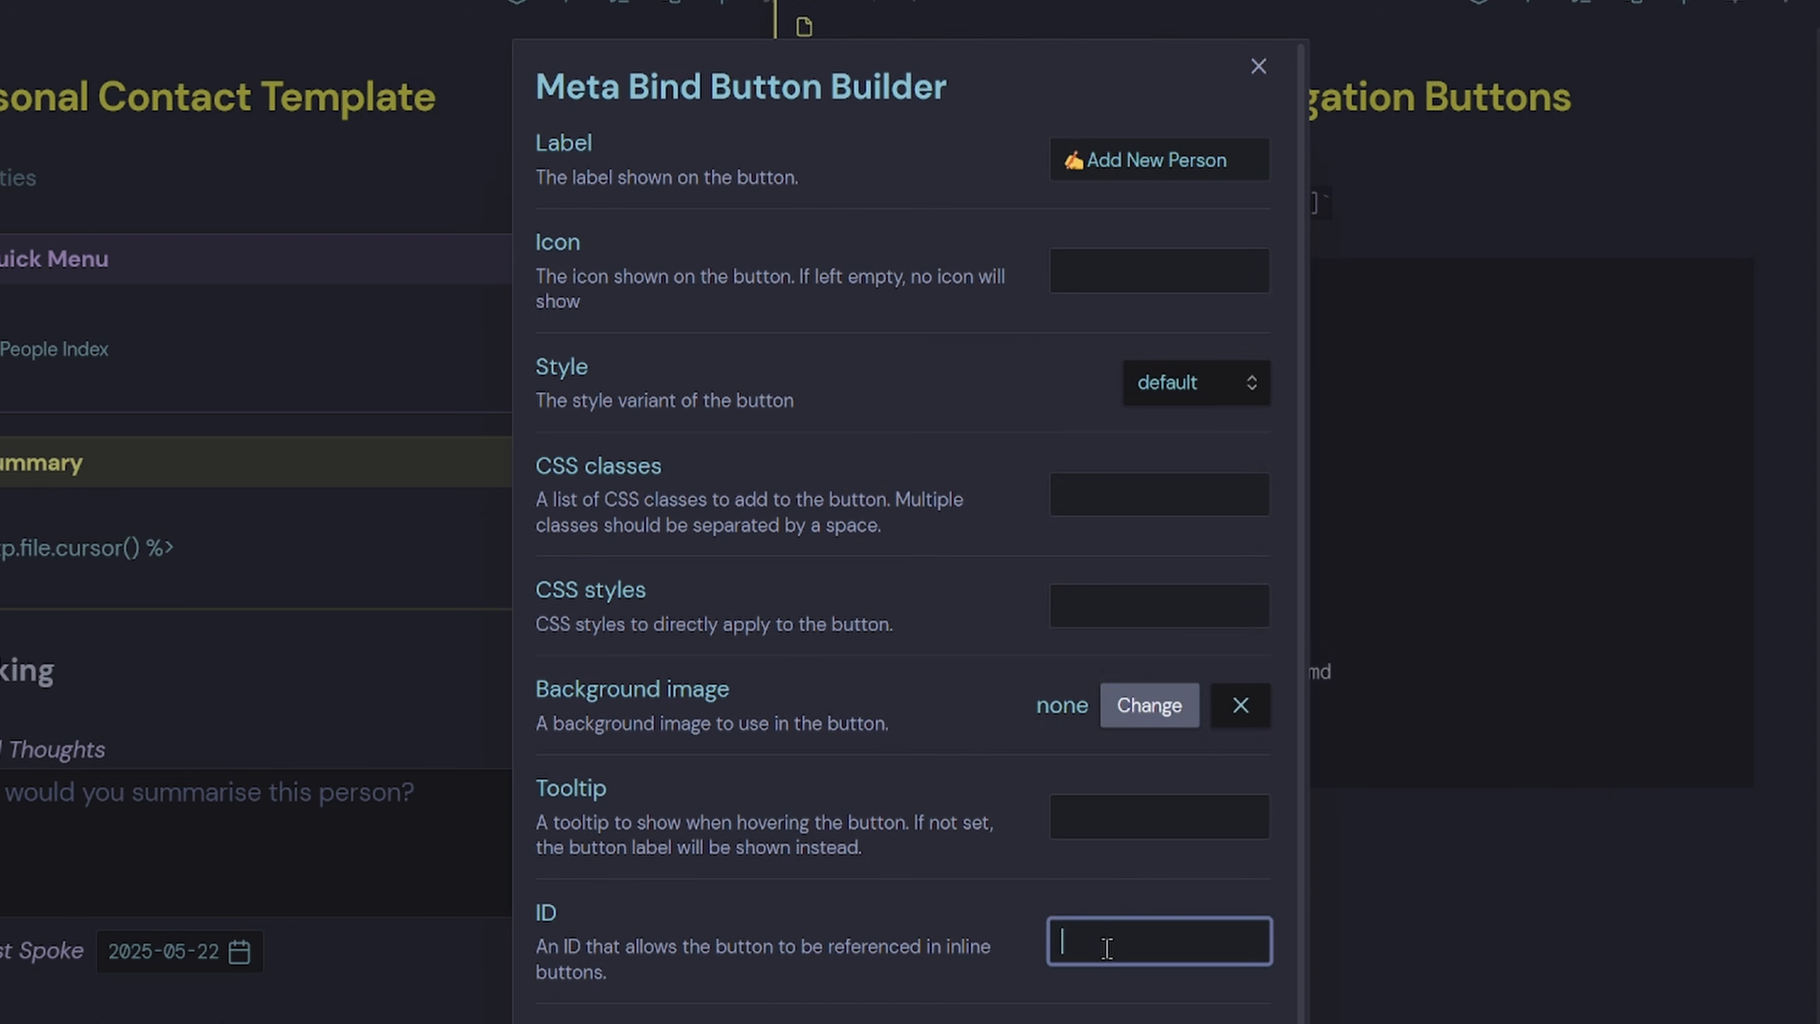
type("newpeople")
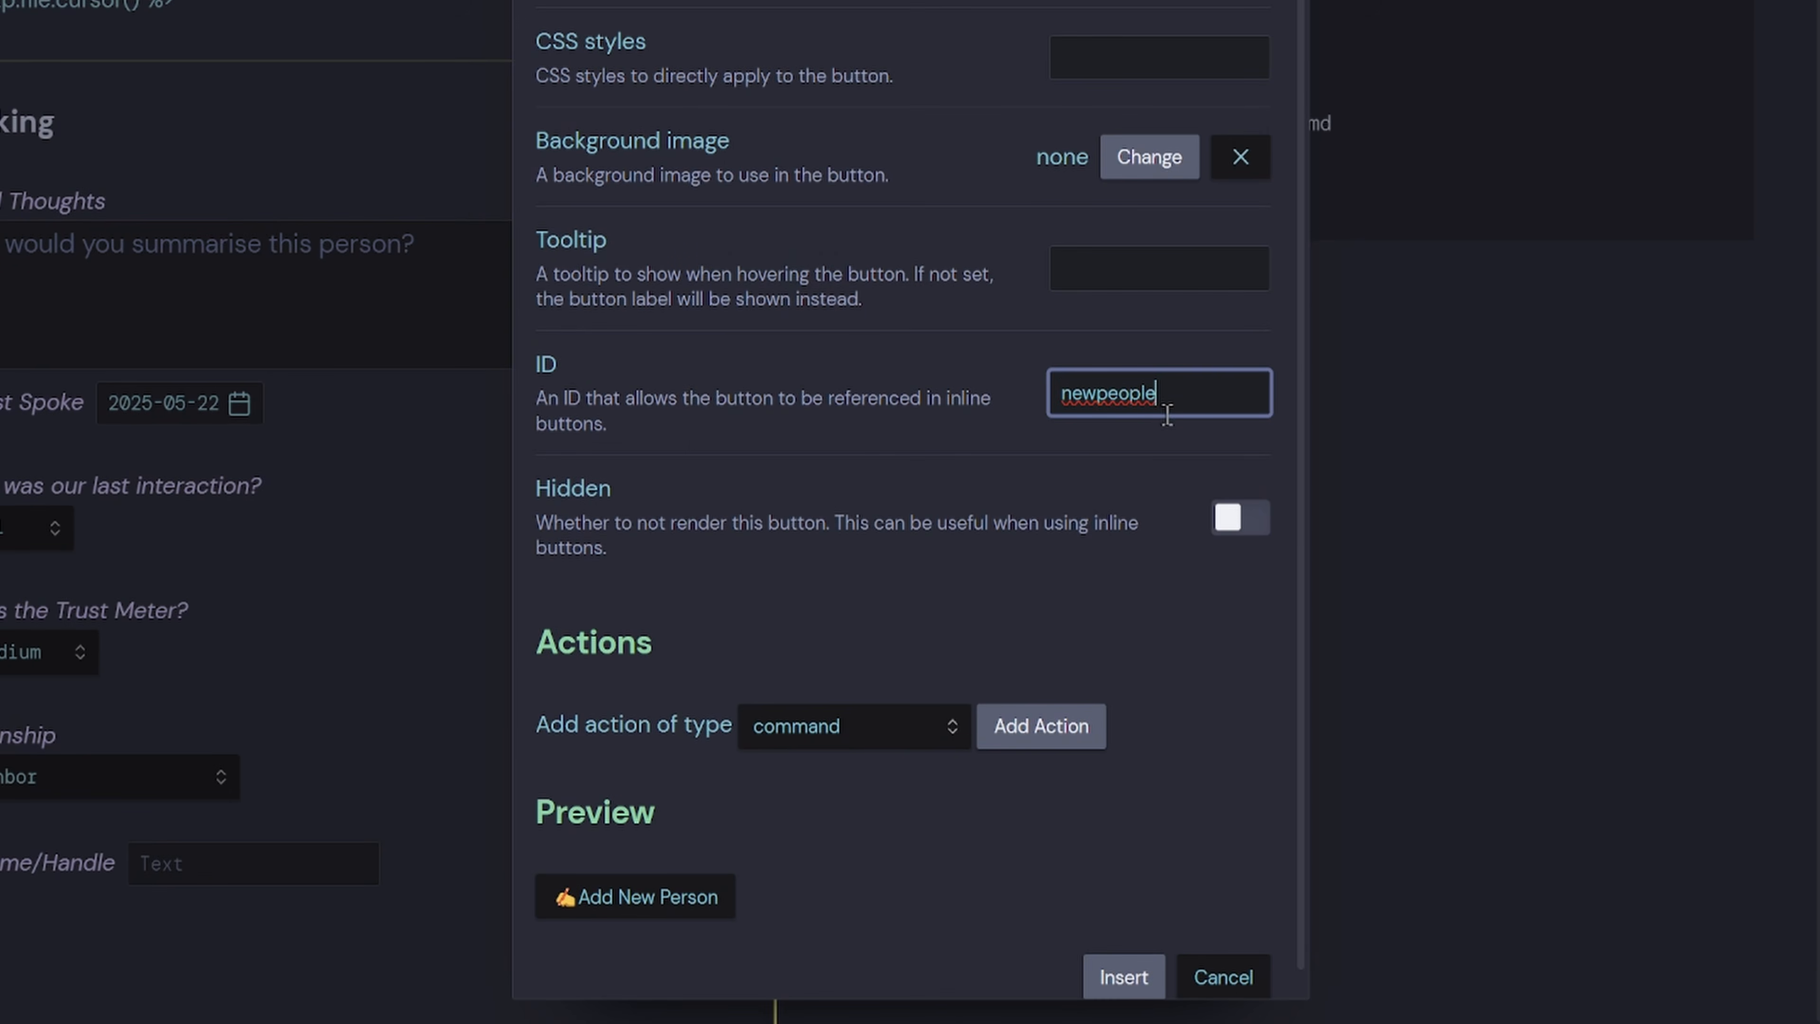
left_click(1168, 442)
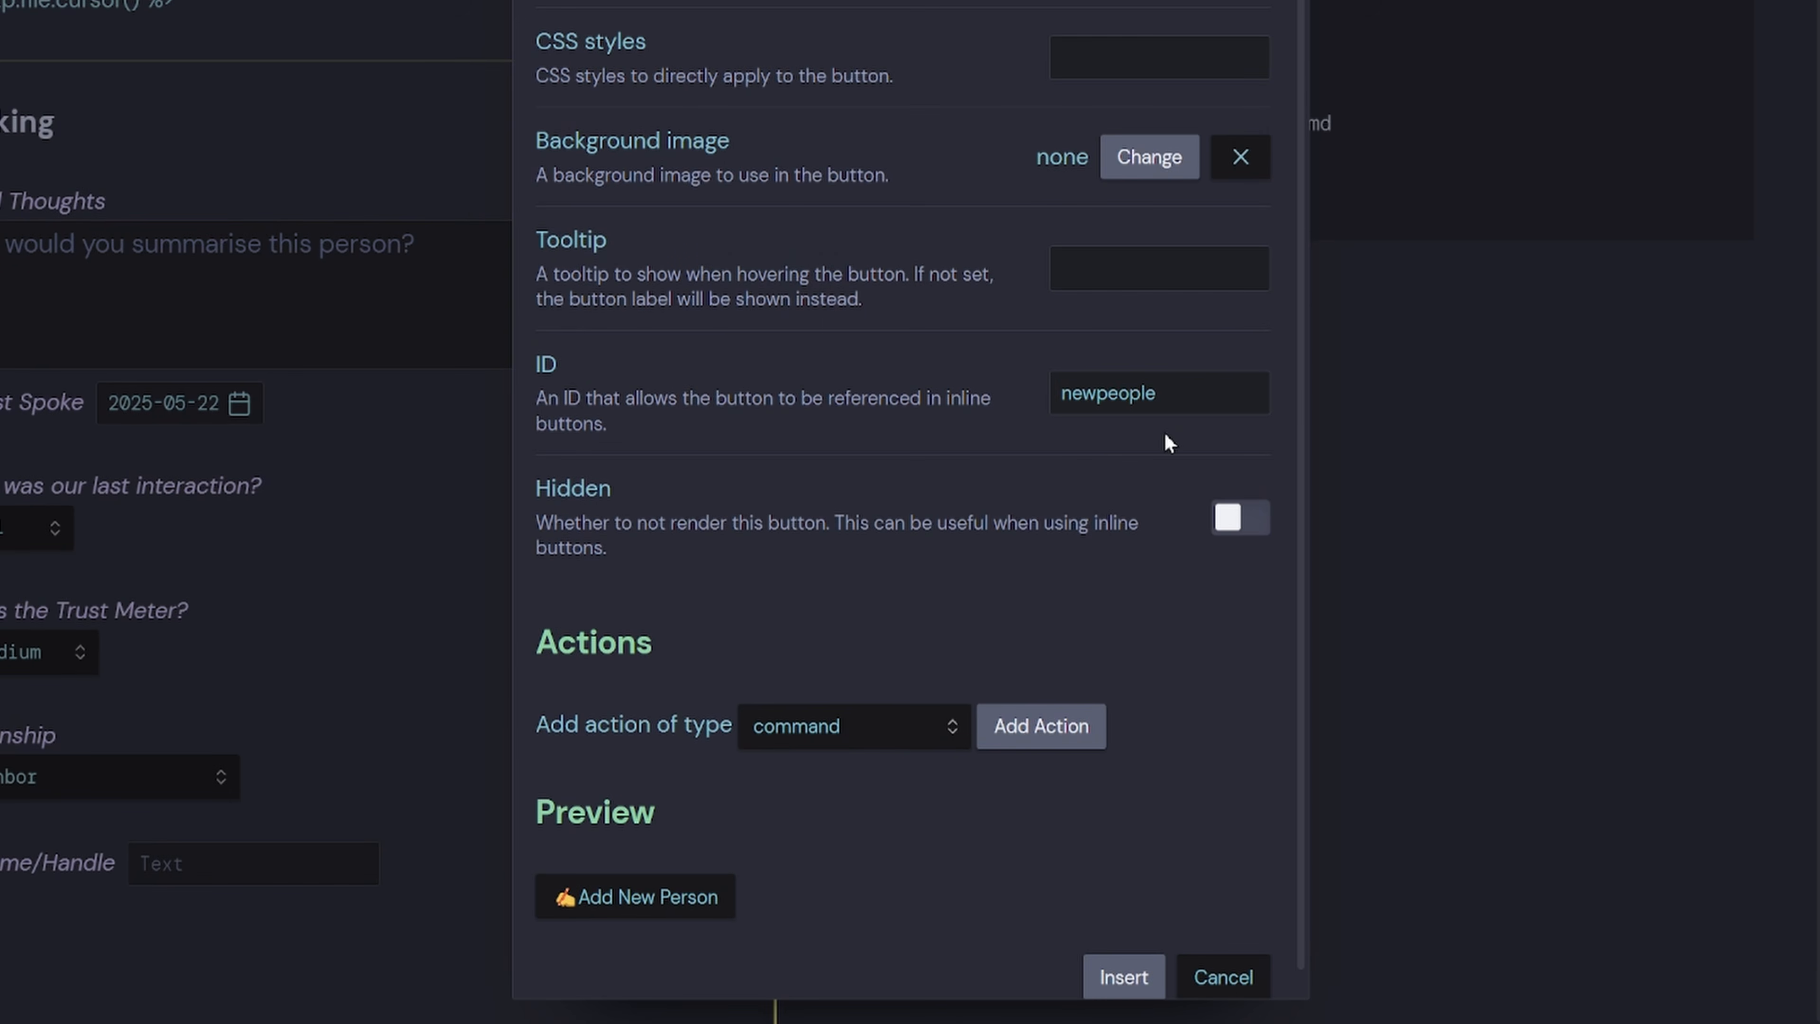
left_click(1250, 525)
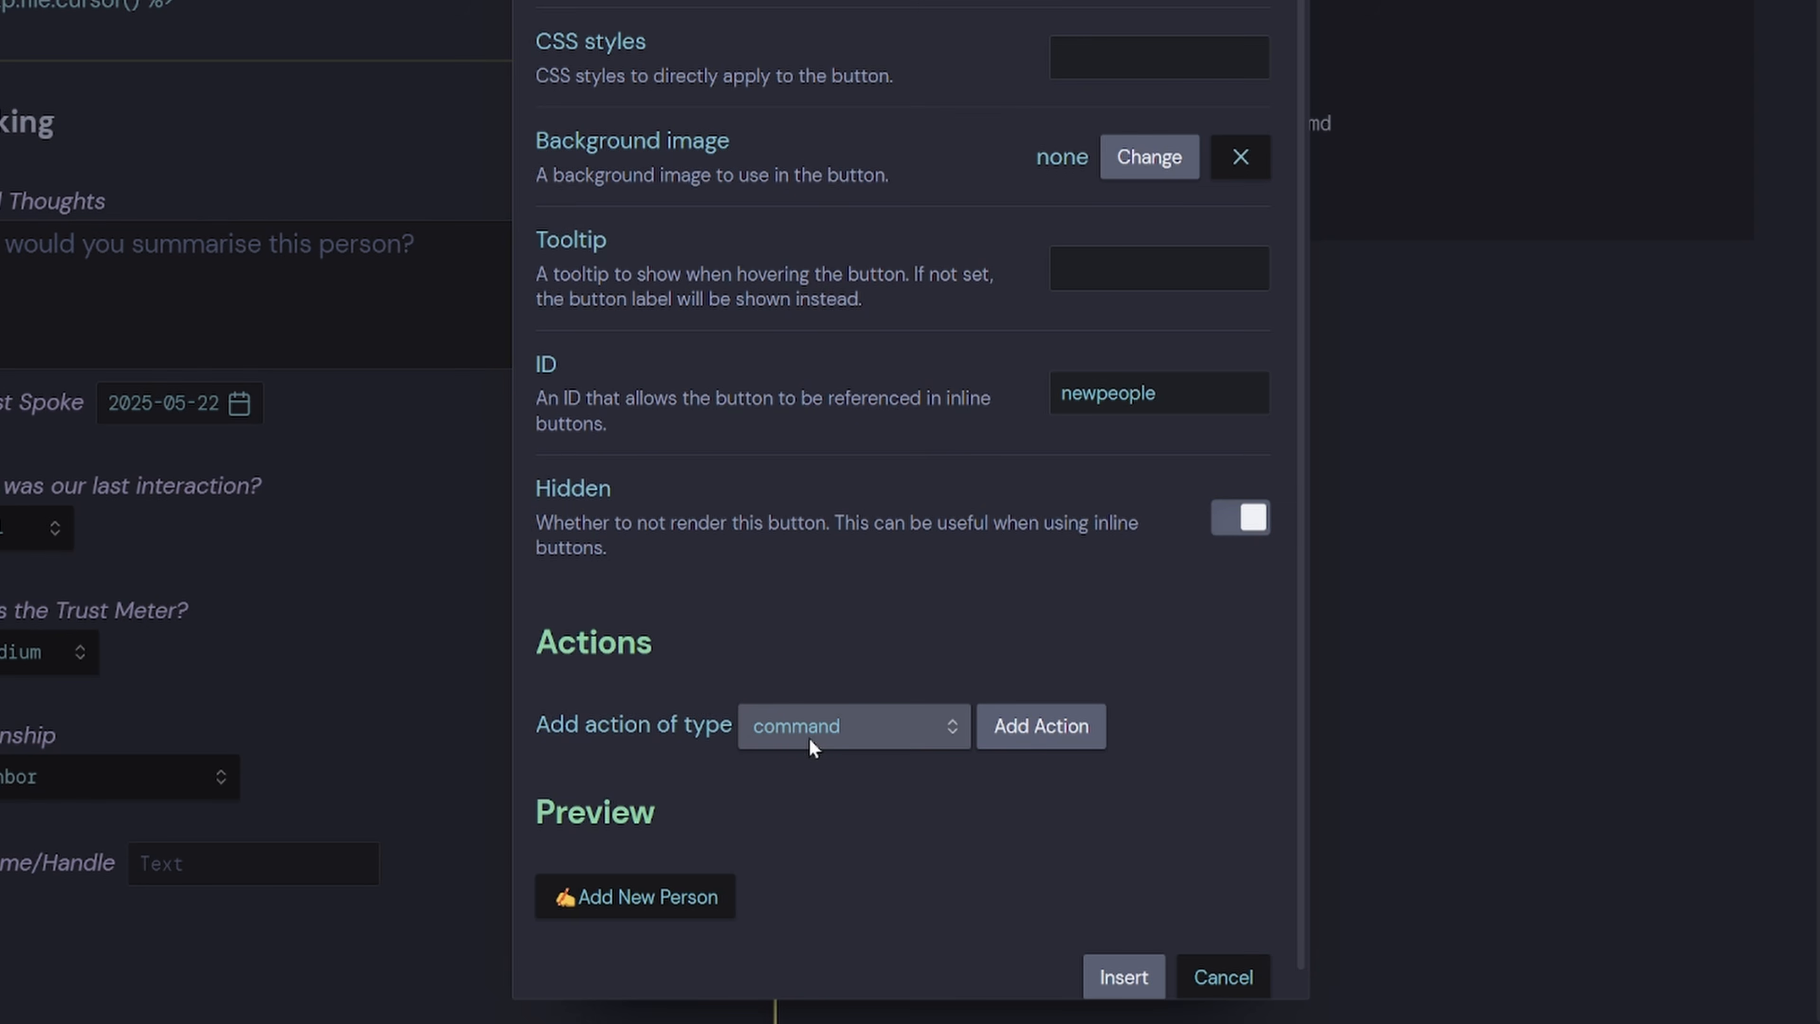
Add a command action running QuickAdd: New Person and insert the button code.
left_click(1075, 734)
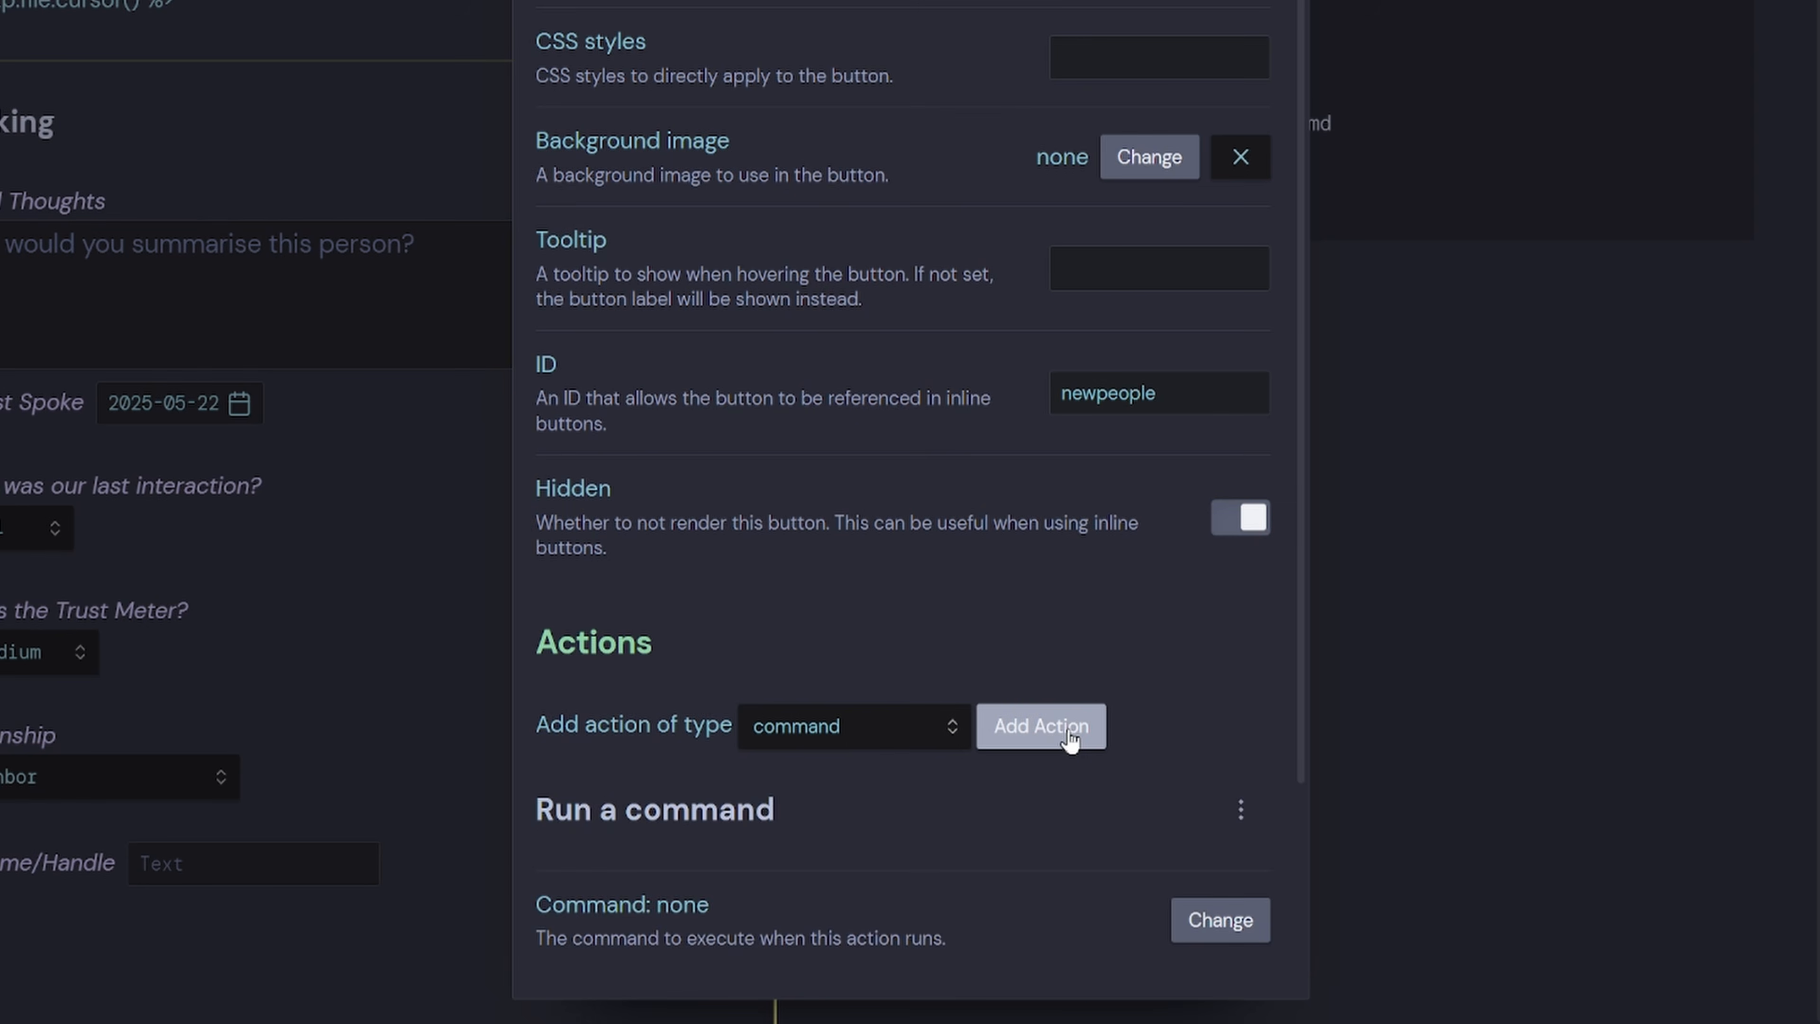
scroll(1072, 733, "down", 3)
left_click(1218, 689)
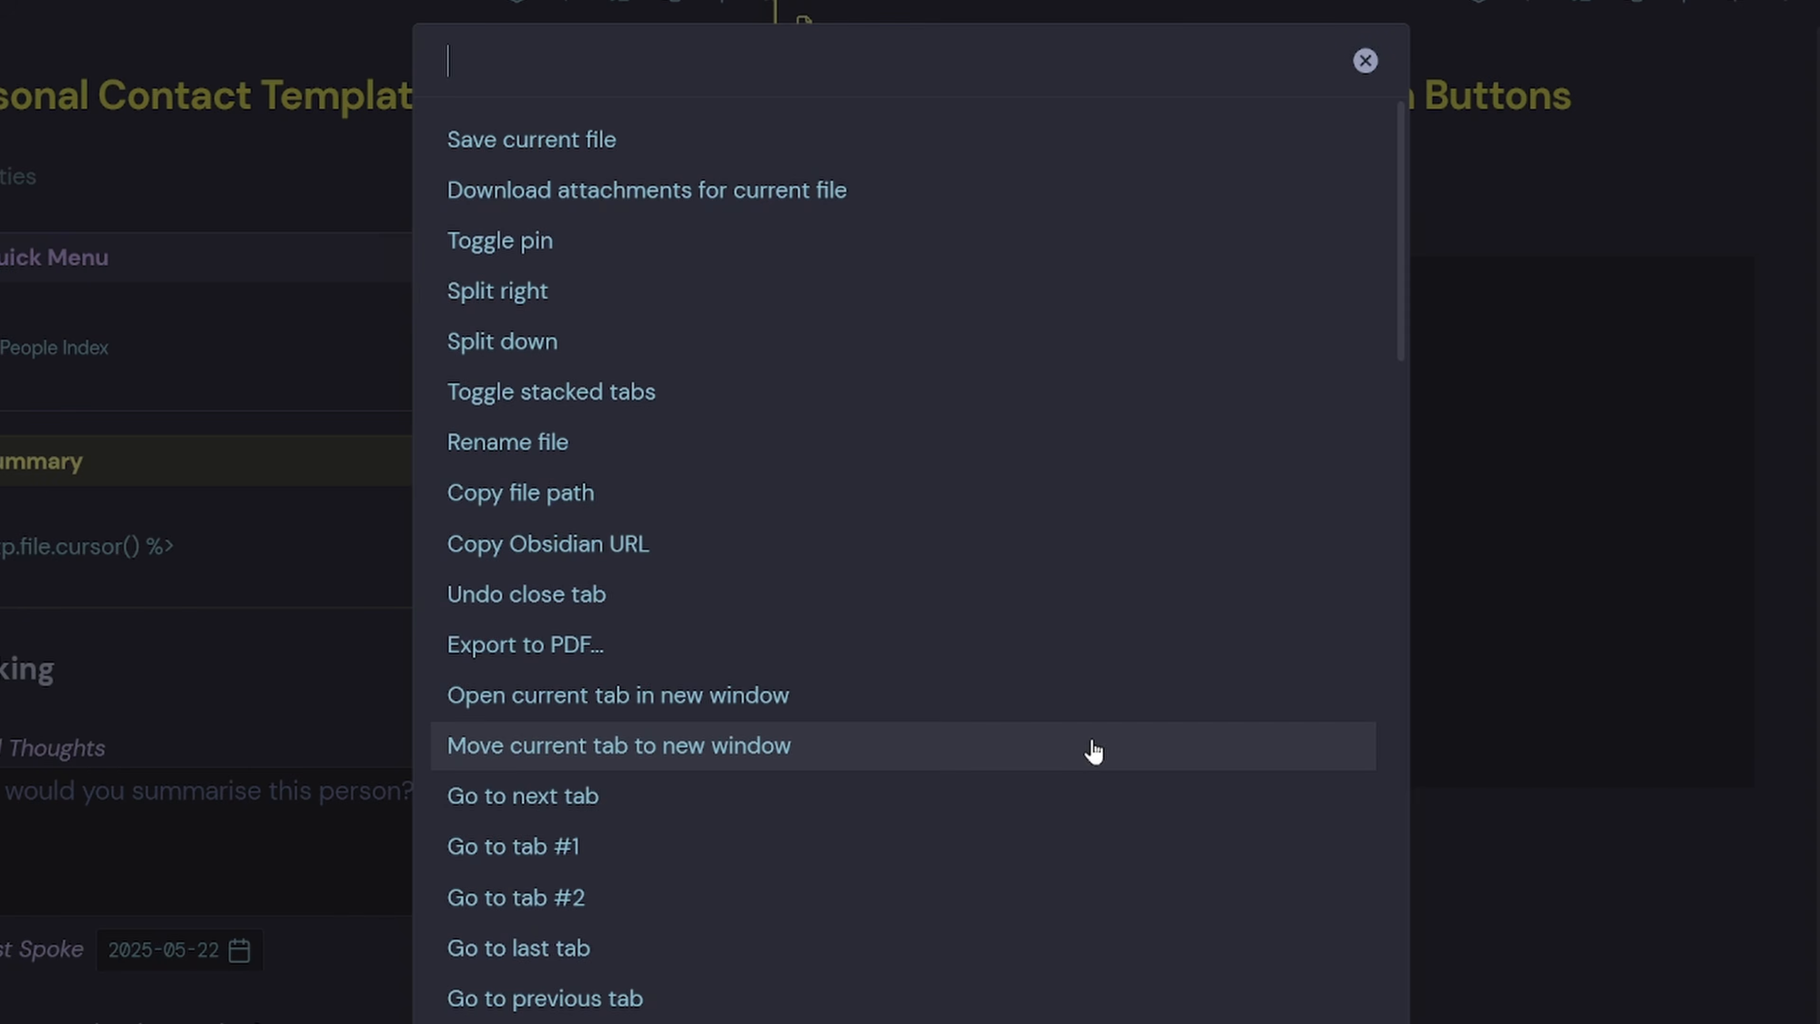
type("person")
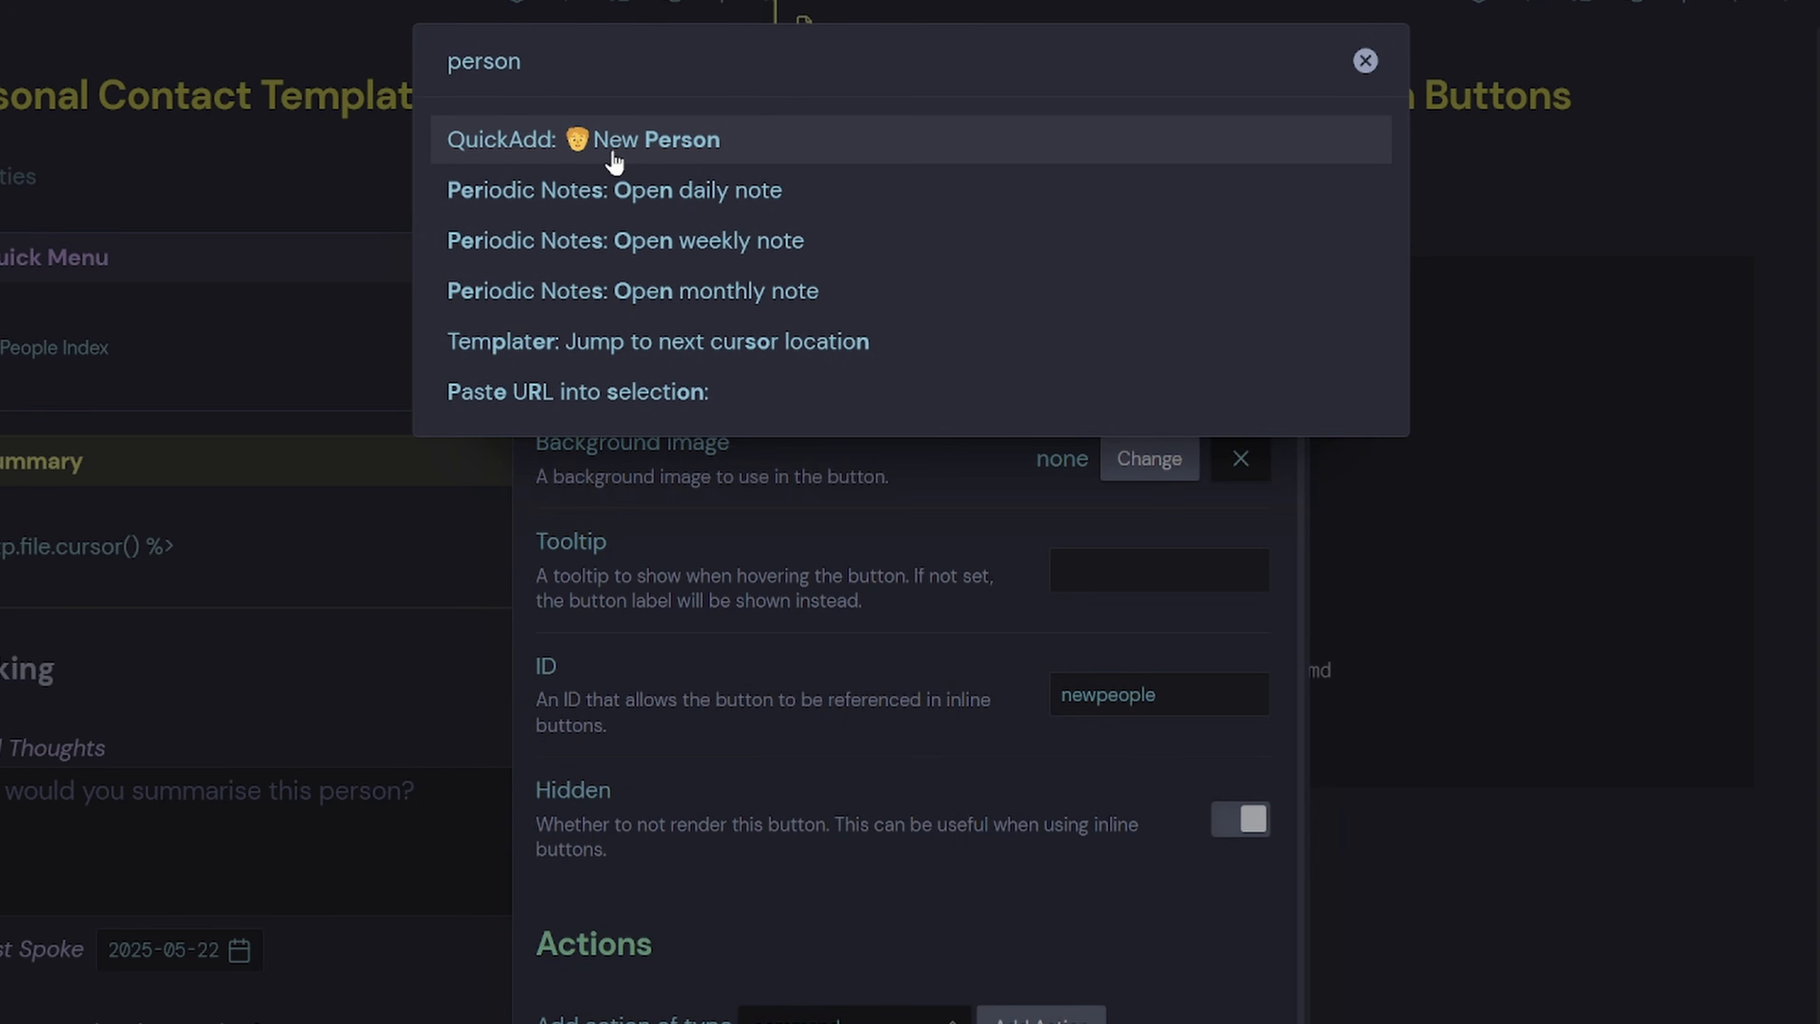
left_click(668, 147)
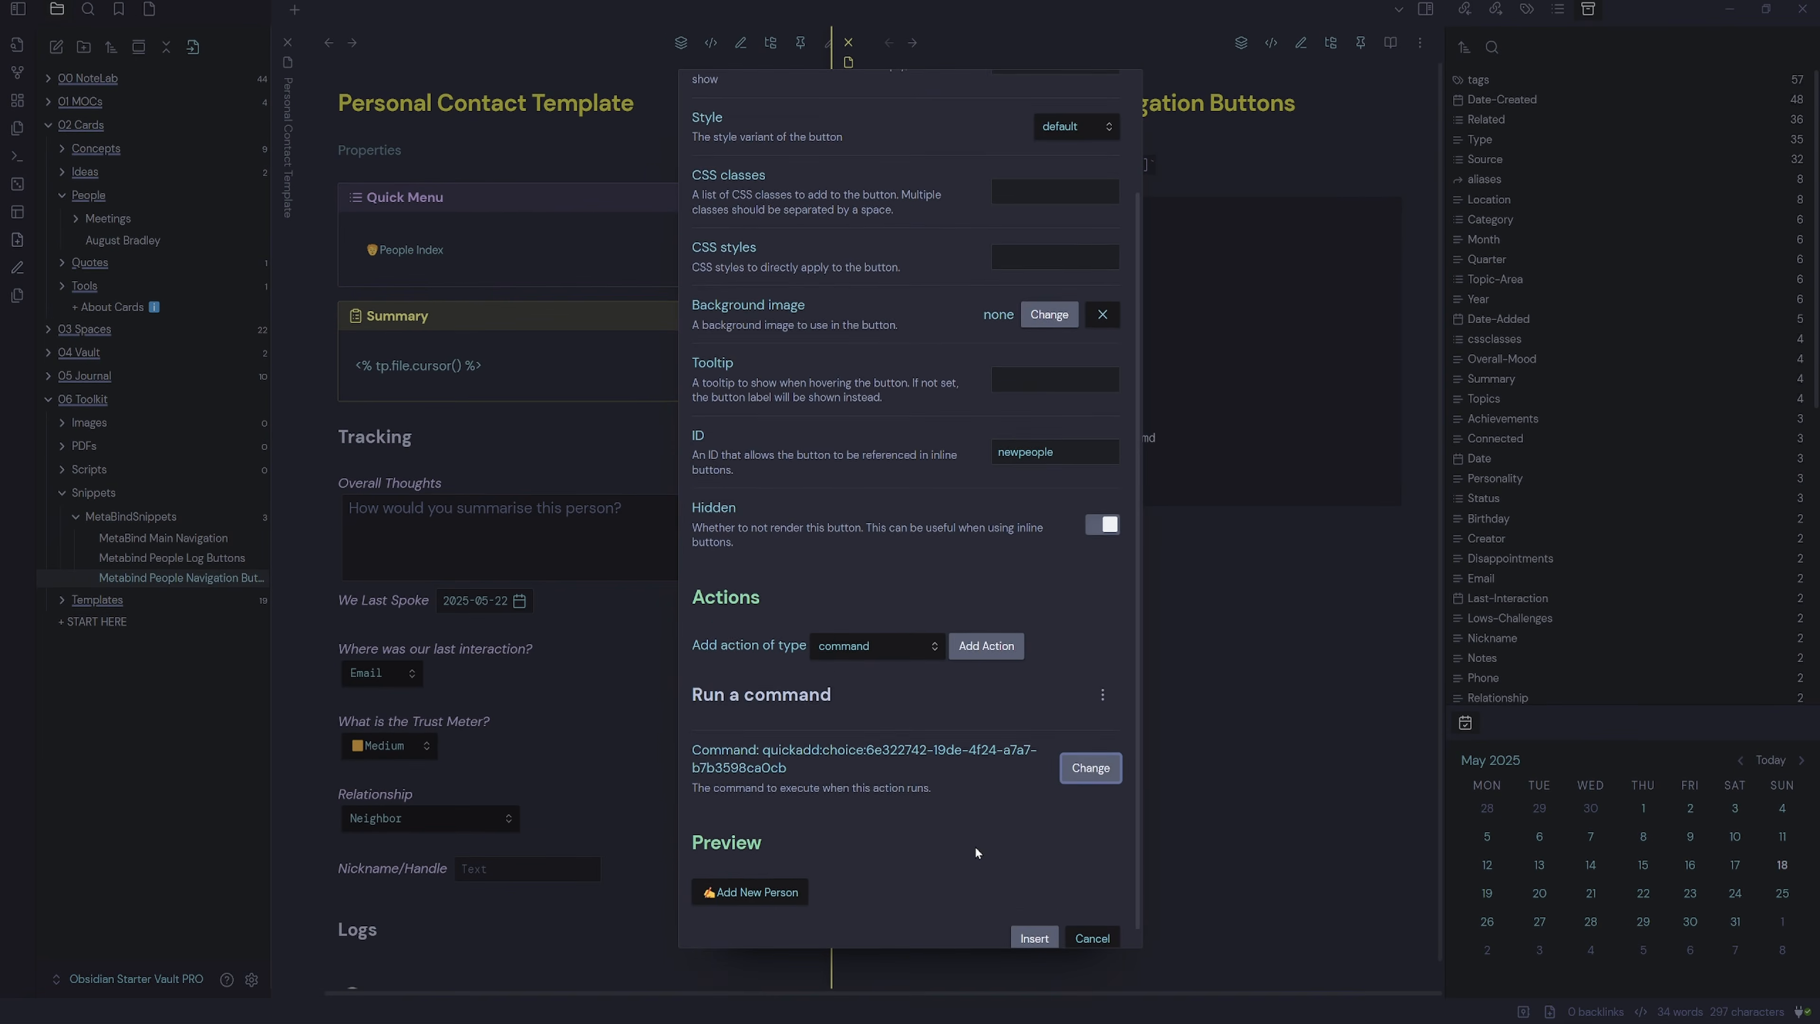
scroll(974, 845, "down", 1)
left_click(1034, 932)
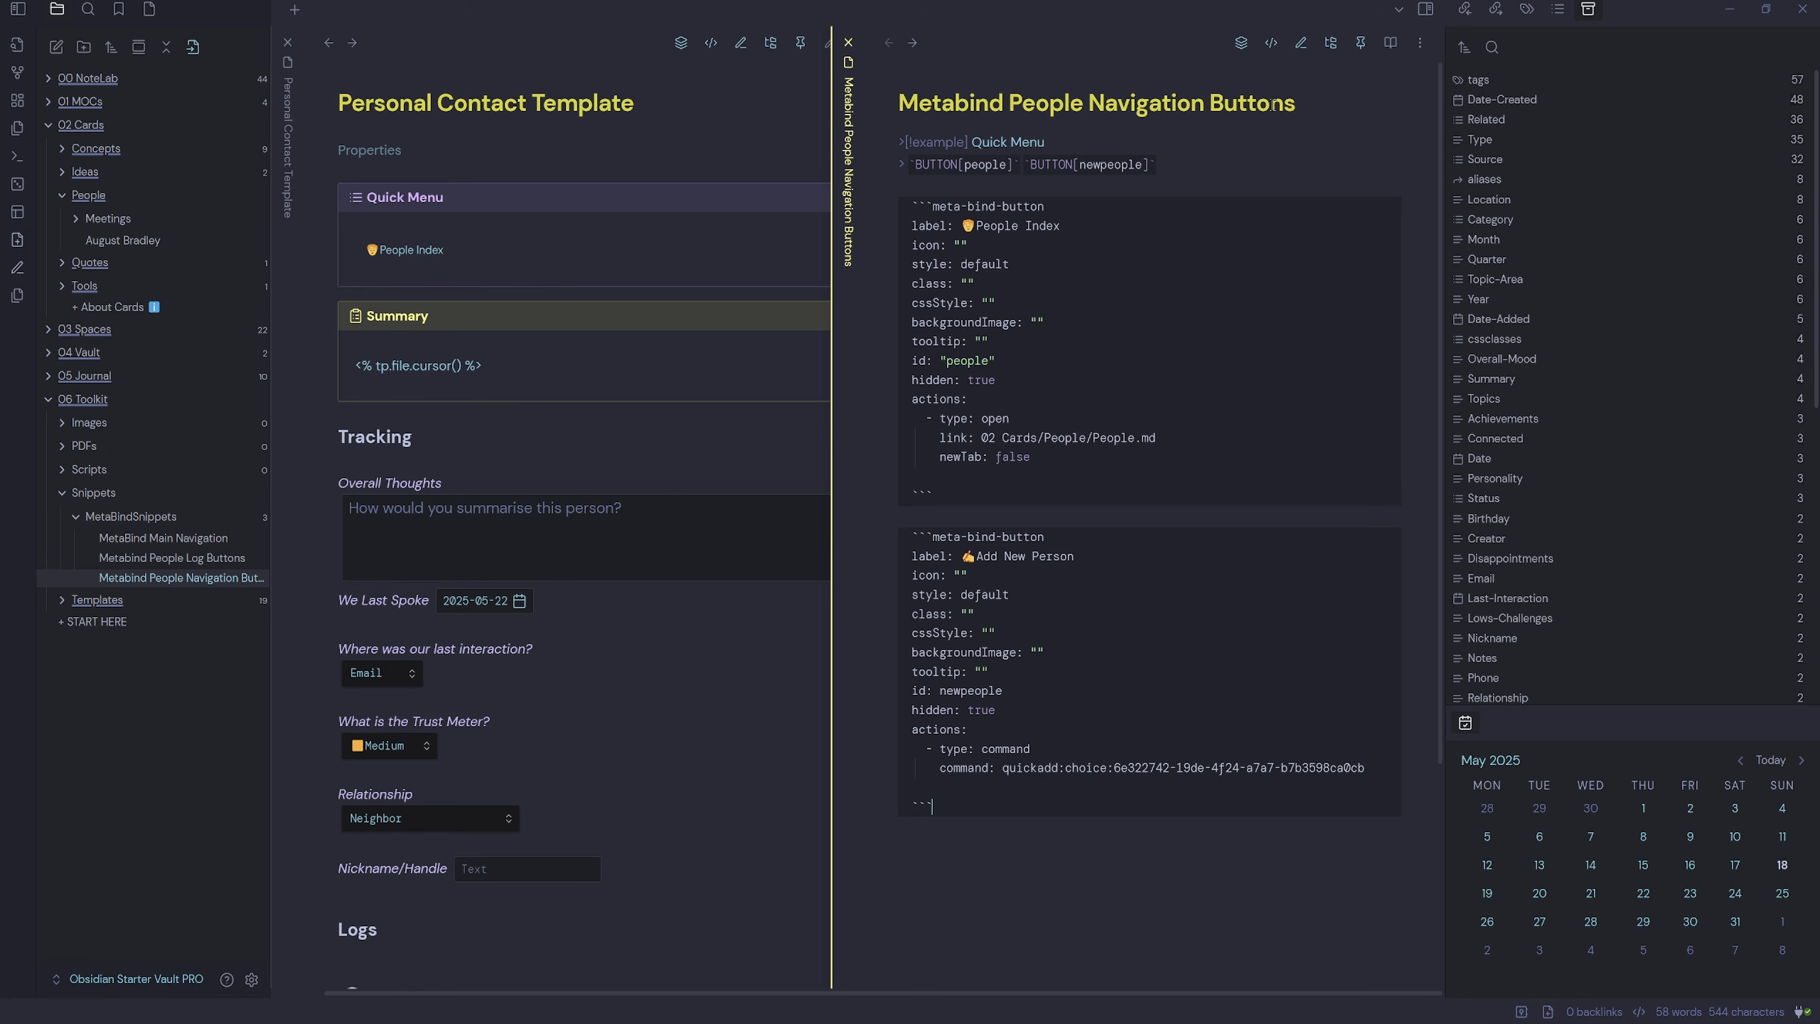
Show the buttons note in Live Preview, then toggle the template to reading view and back.
left_click(1272, 45)
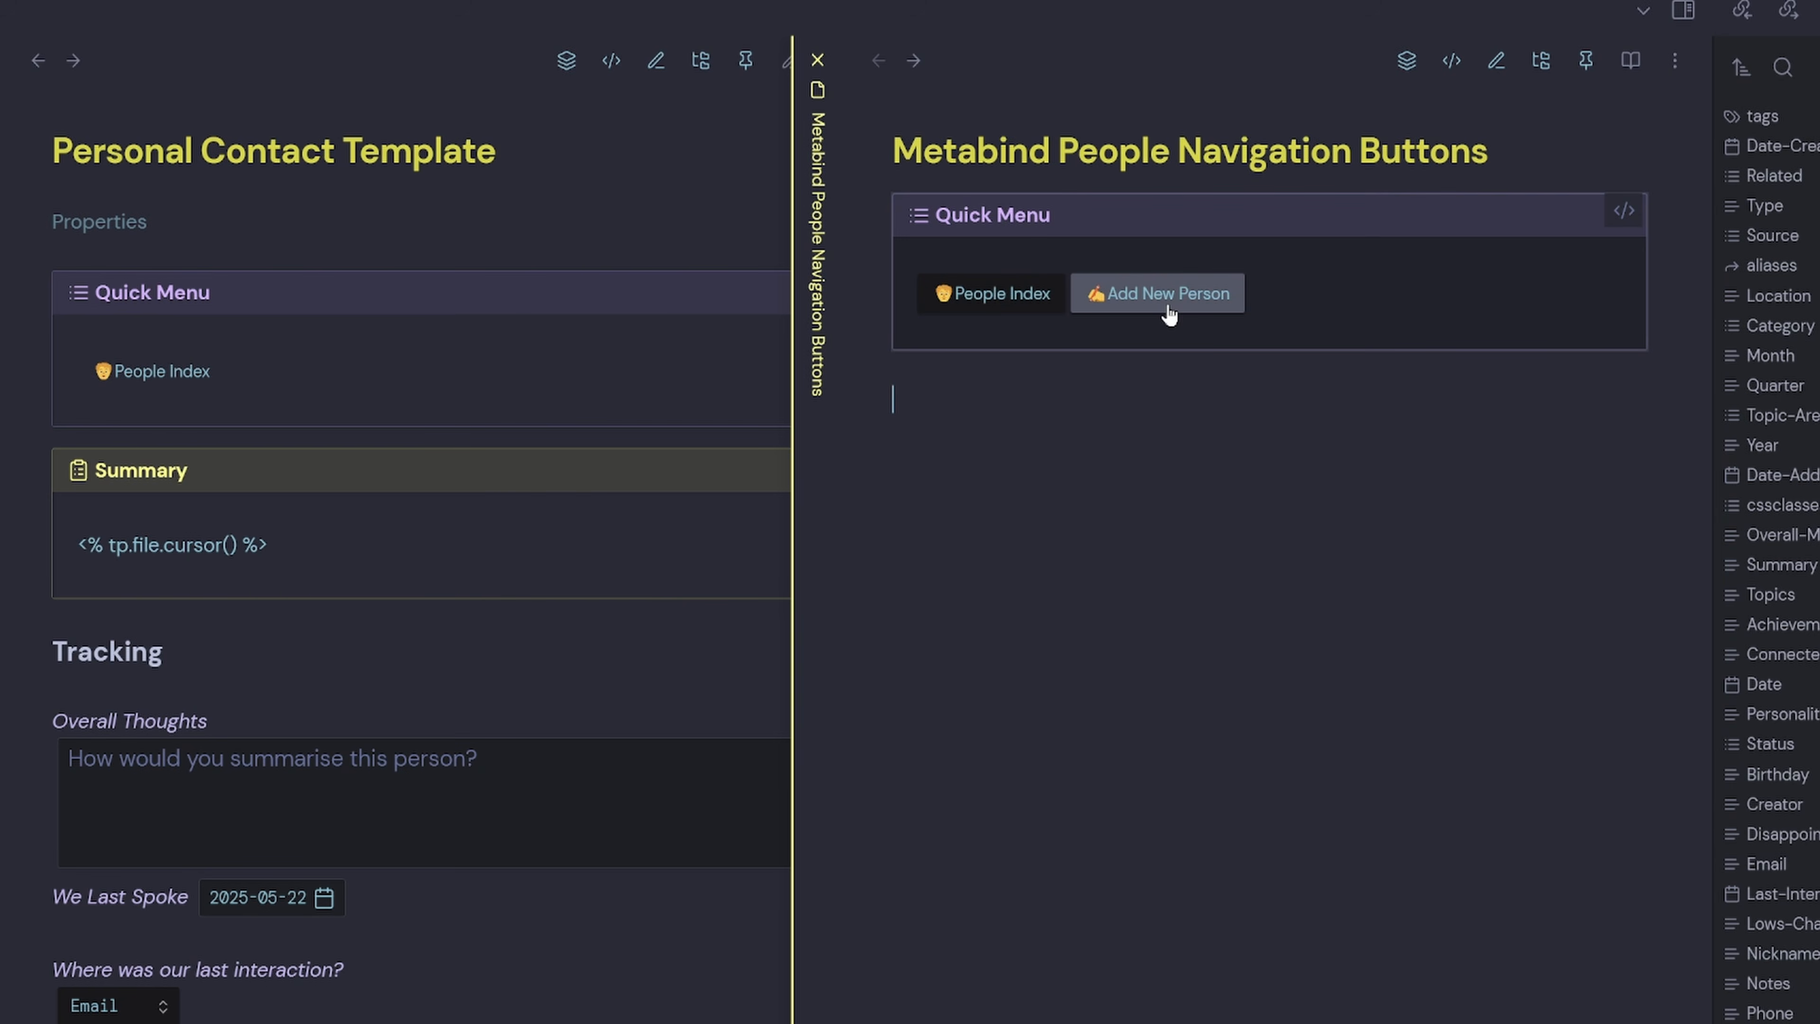
left_click(344, 606)
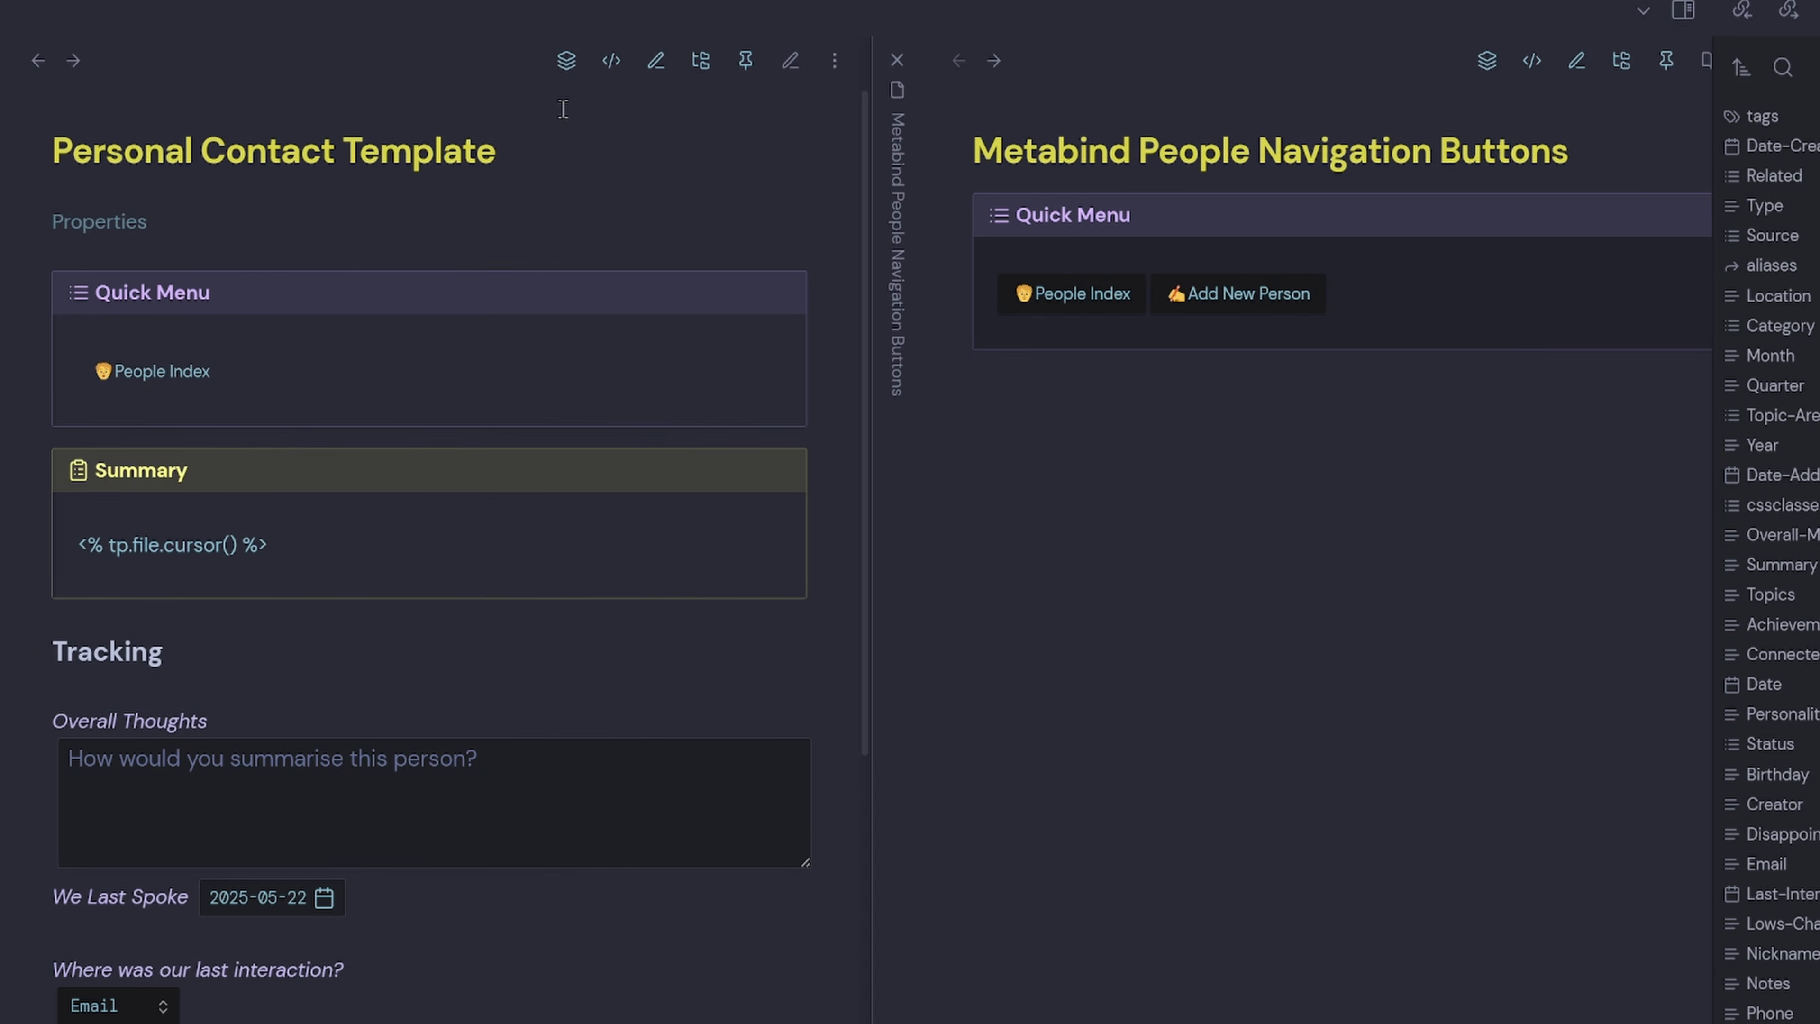
left_click(791, 68)
left_click(792, 68)
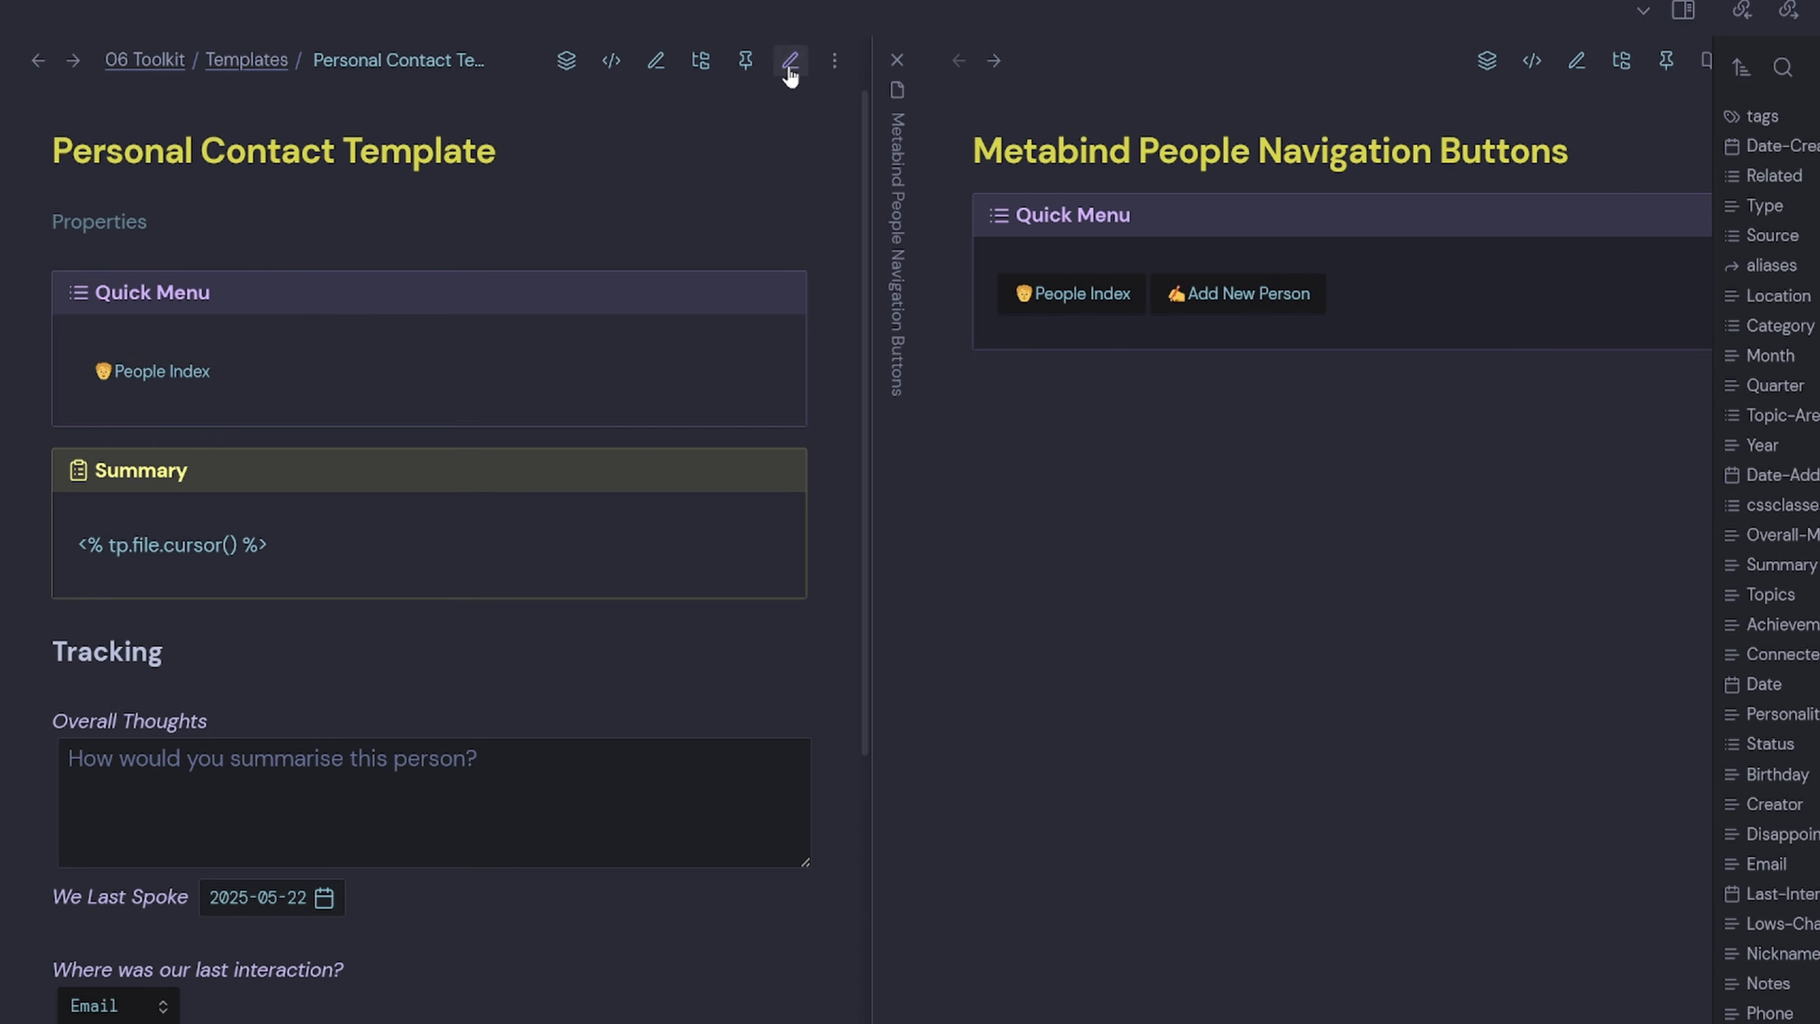
Refresh the Personal Contact Template by navigating back and forward, then run Add New Person.
left_click(37, 60)
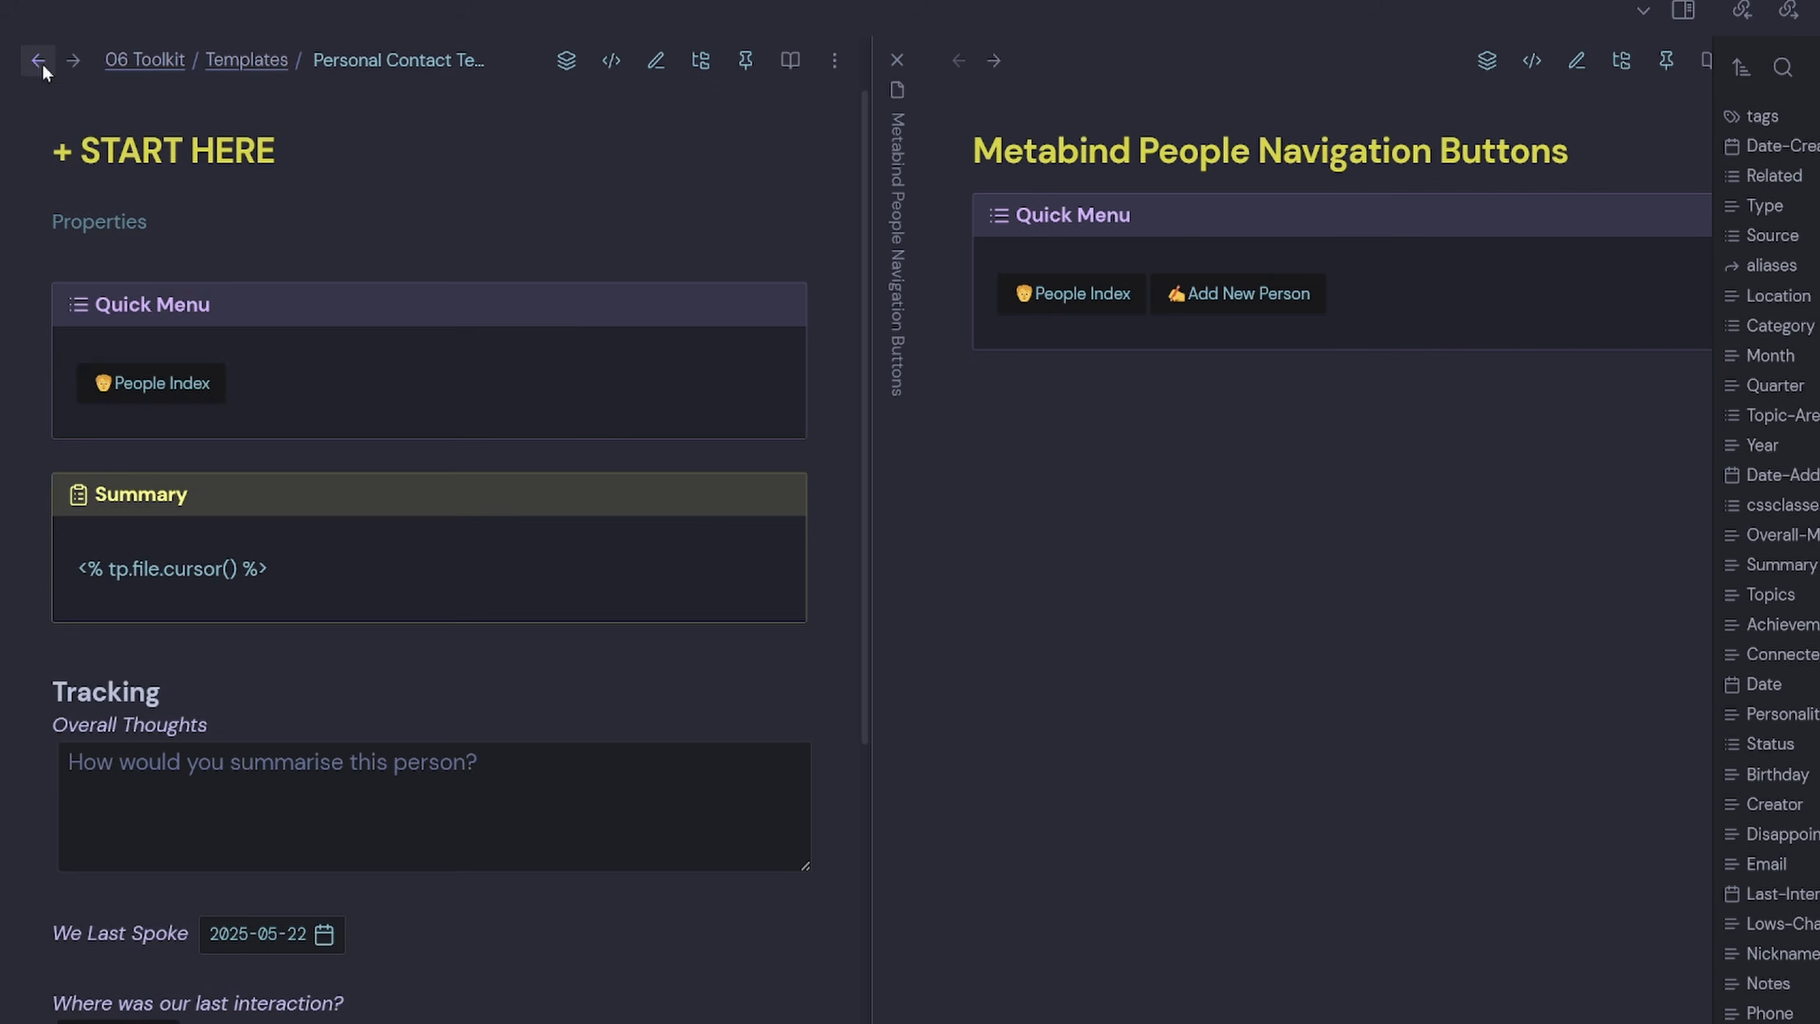
left_click(70, 63)
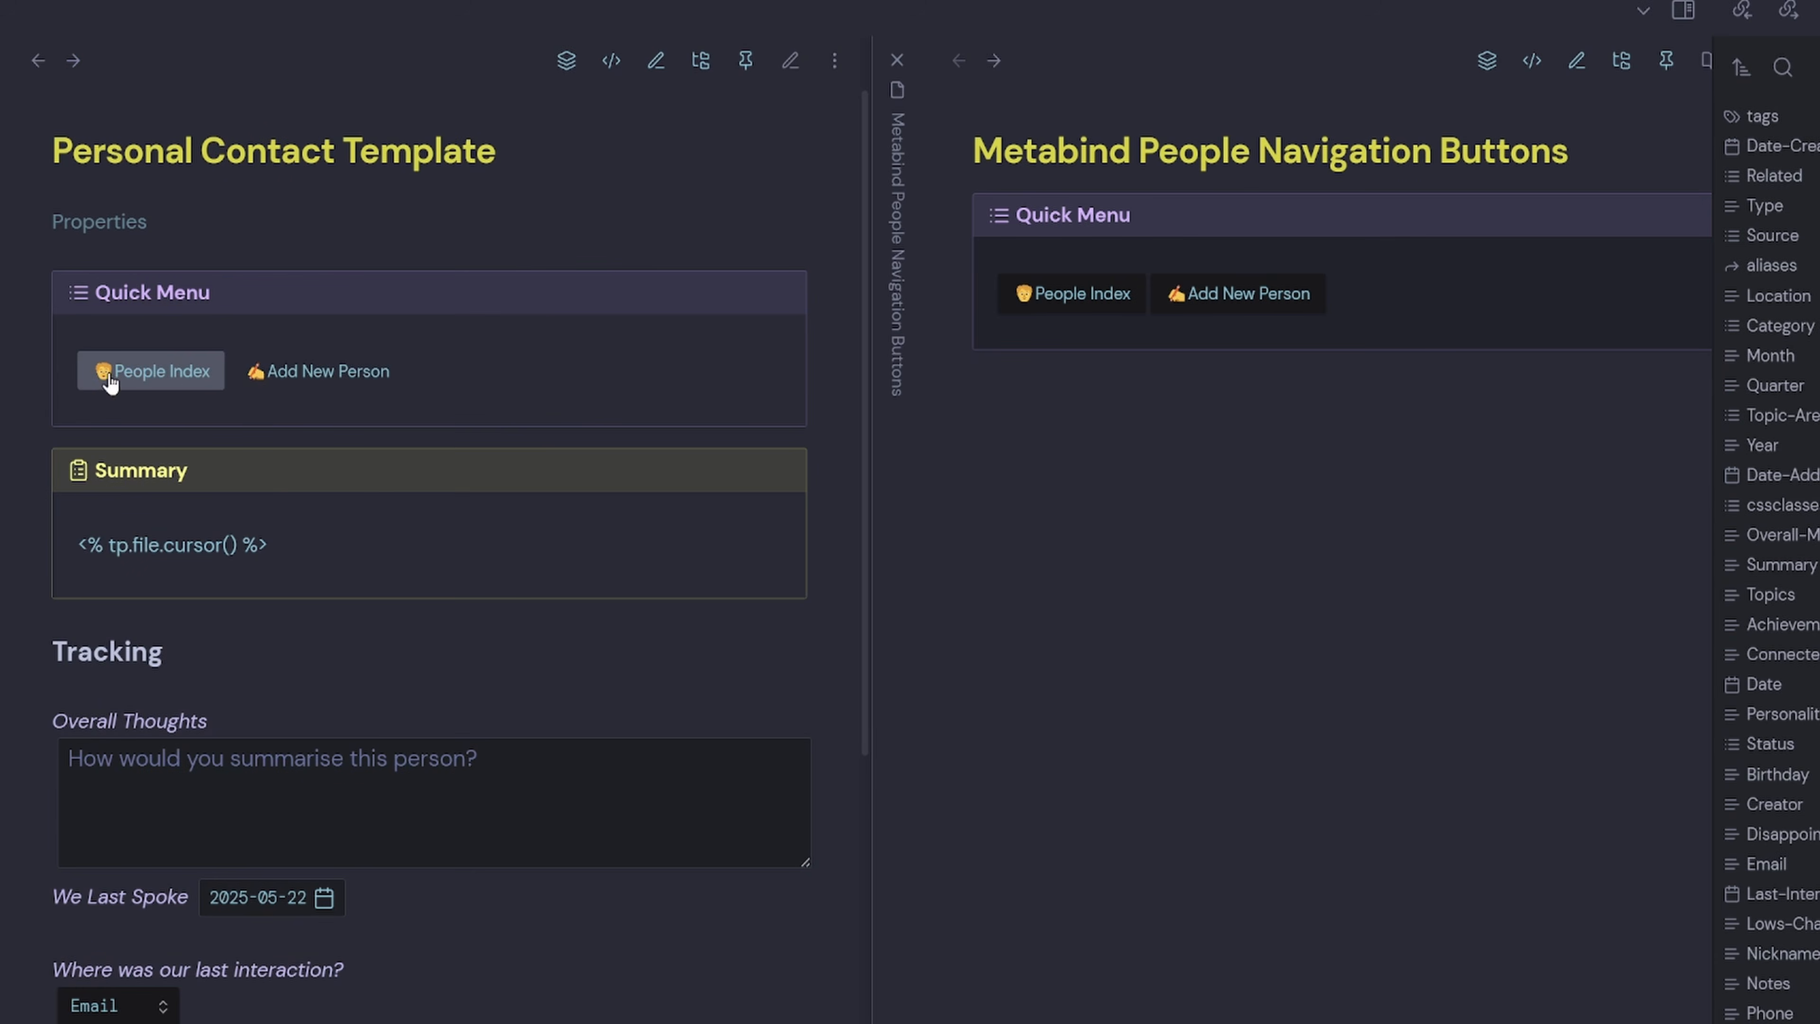
left_click(311, 371)
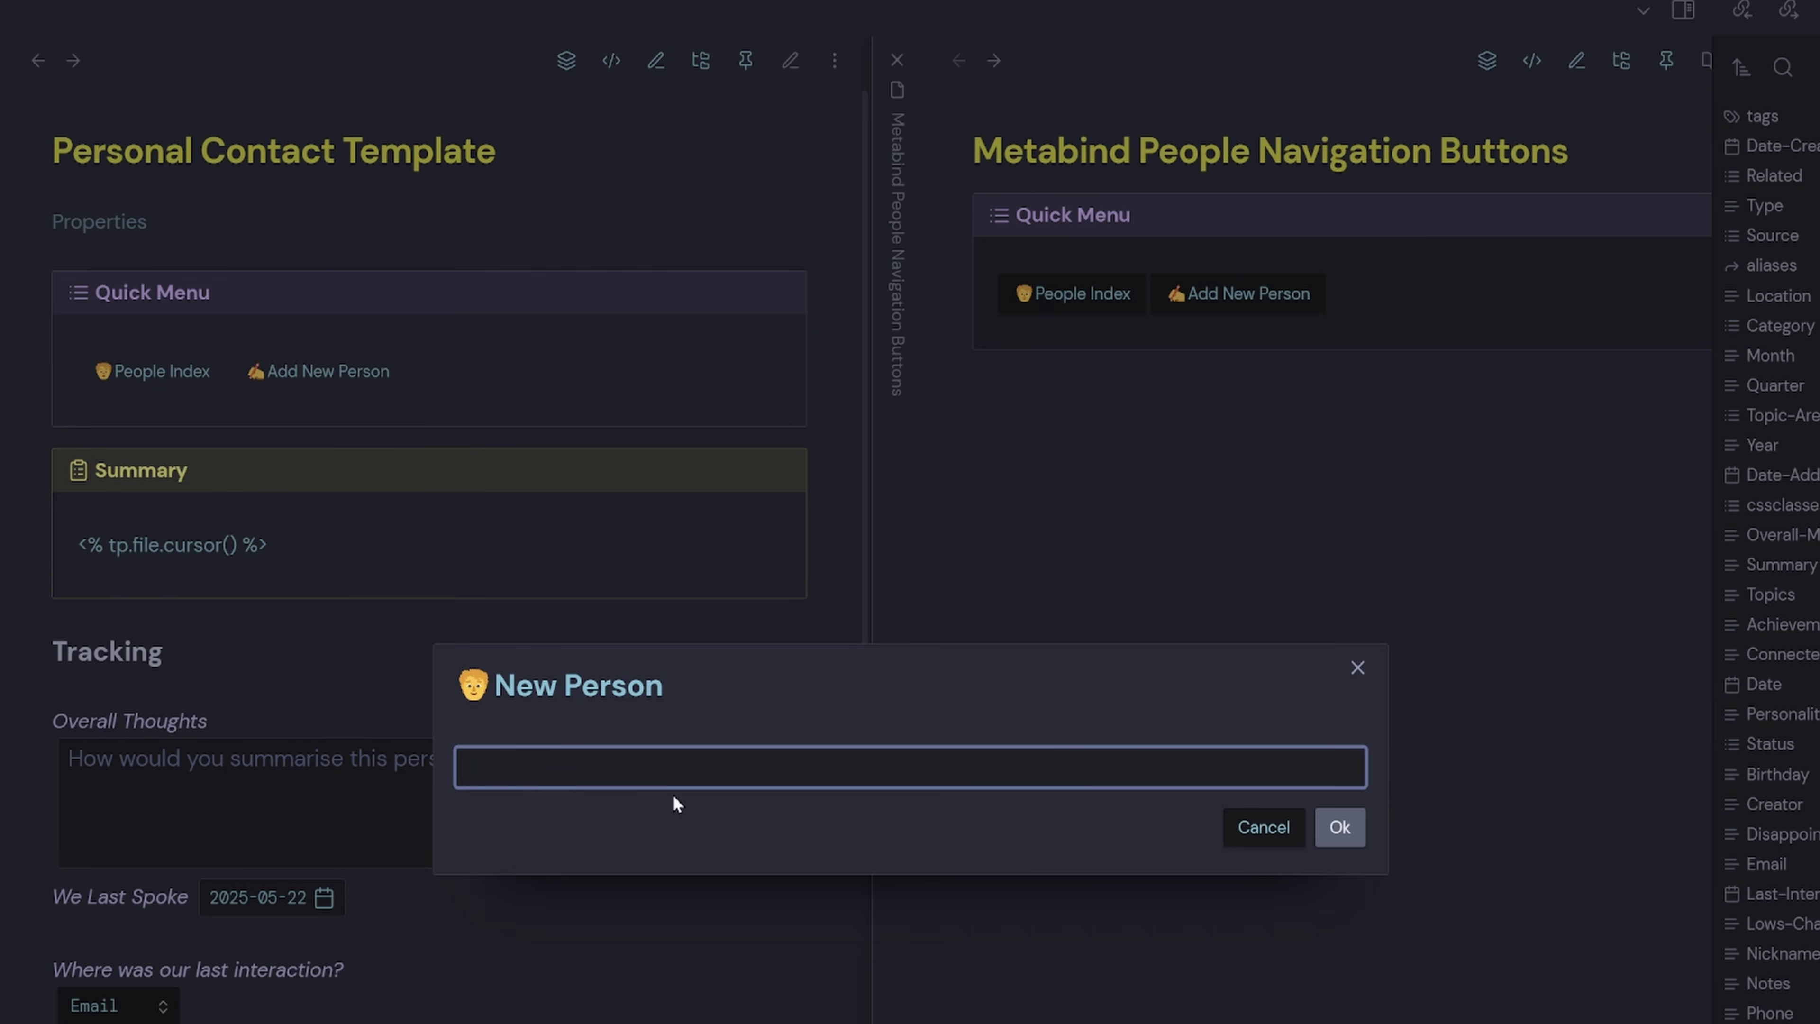
Create a person note named 'Test', then delete that Test note.
type("Test")
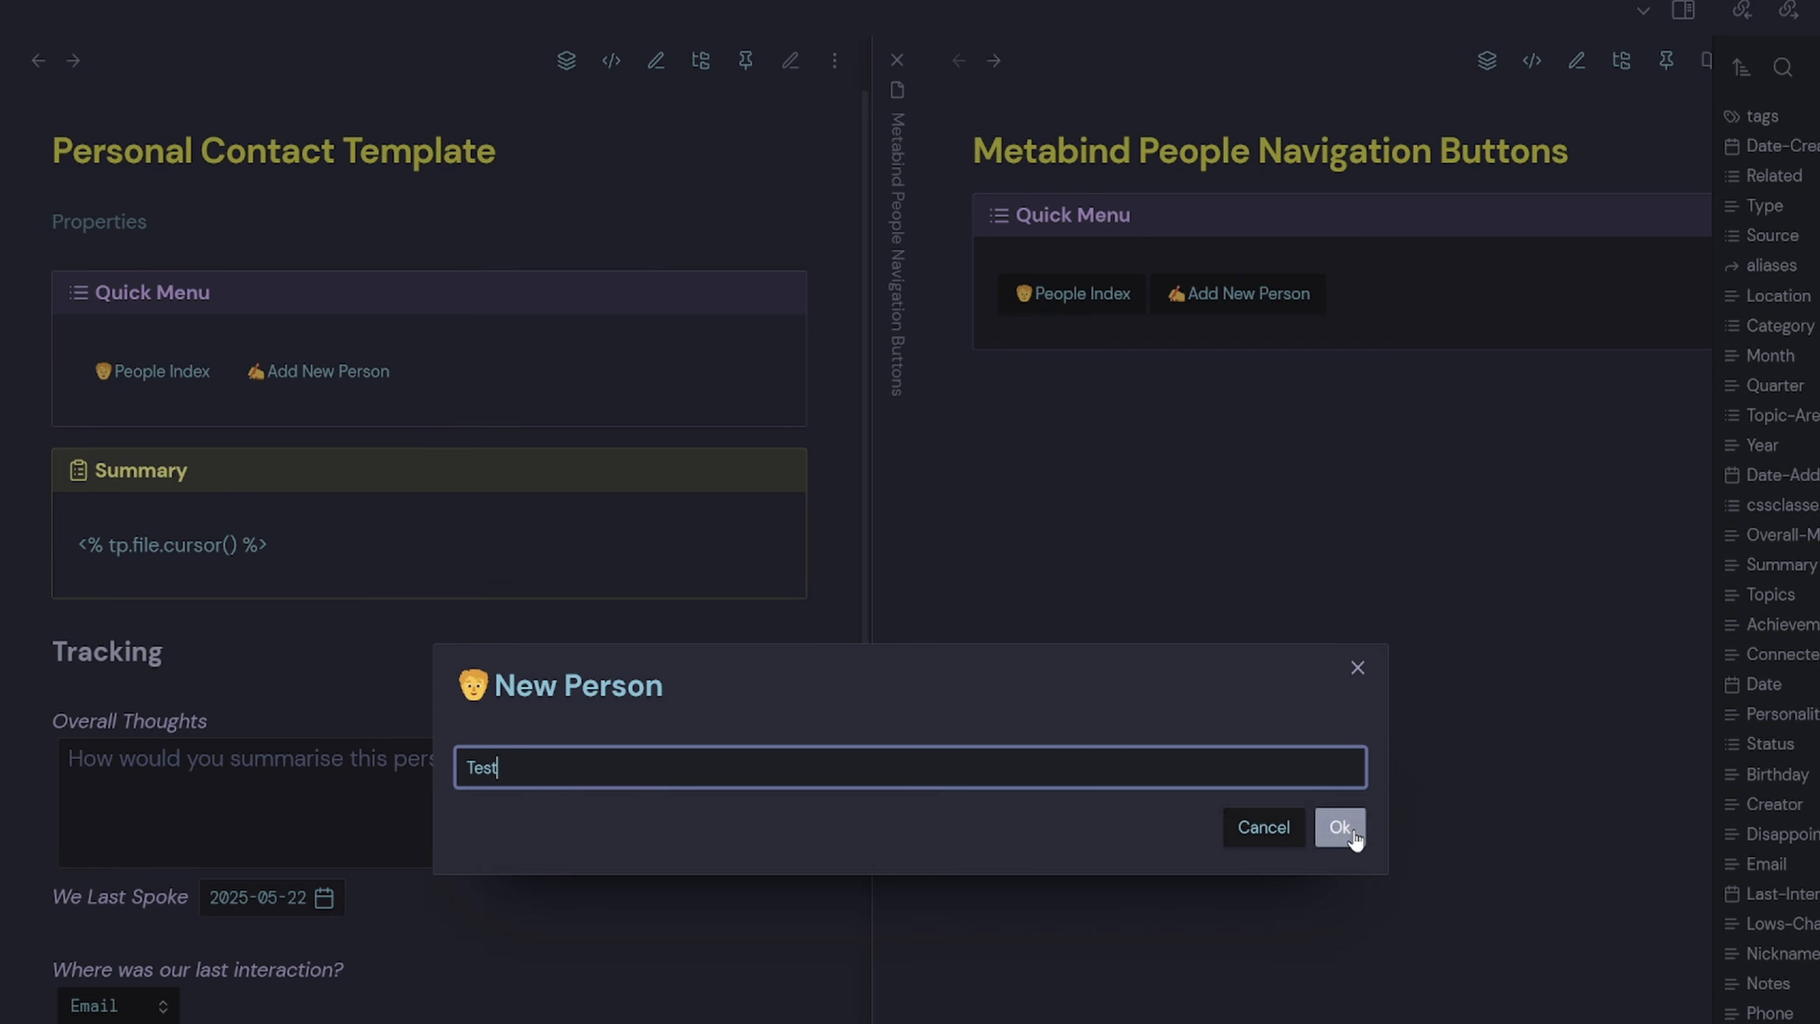
left_click(1340, 827)
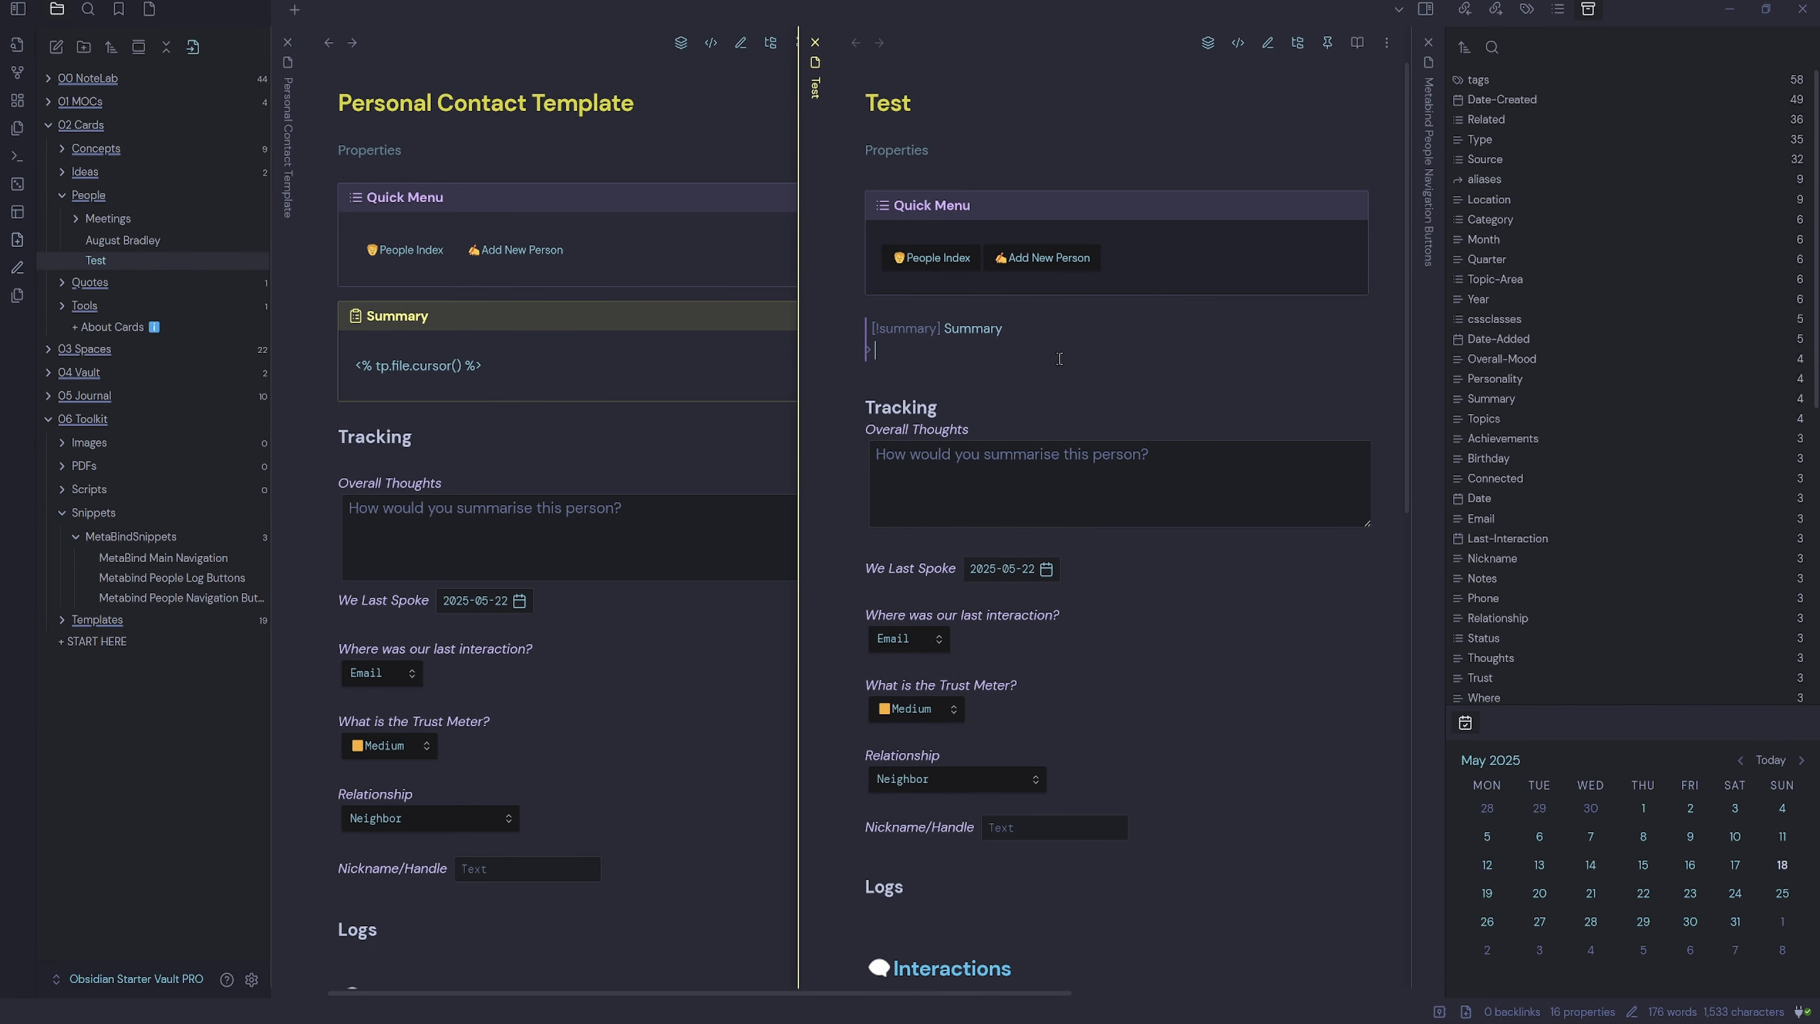
right_click(815, 88)
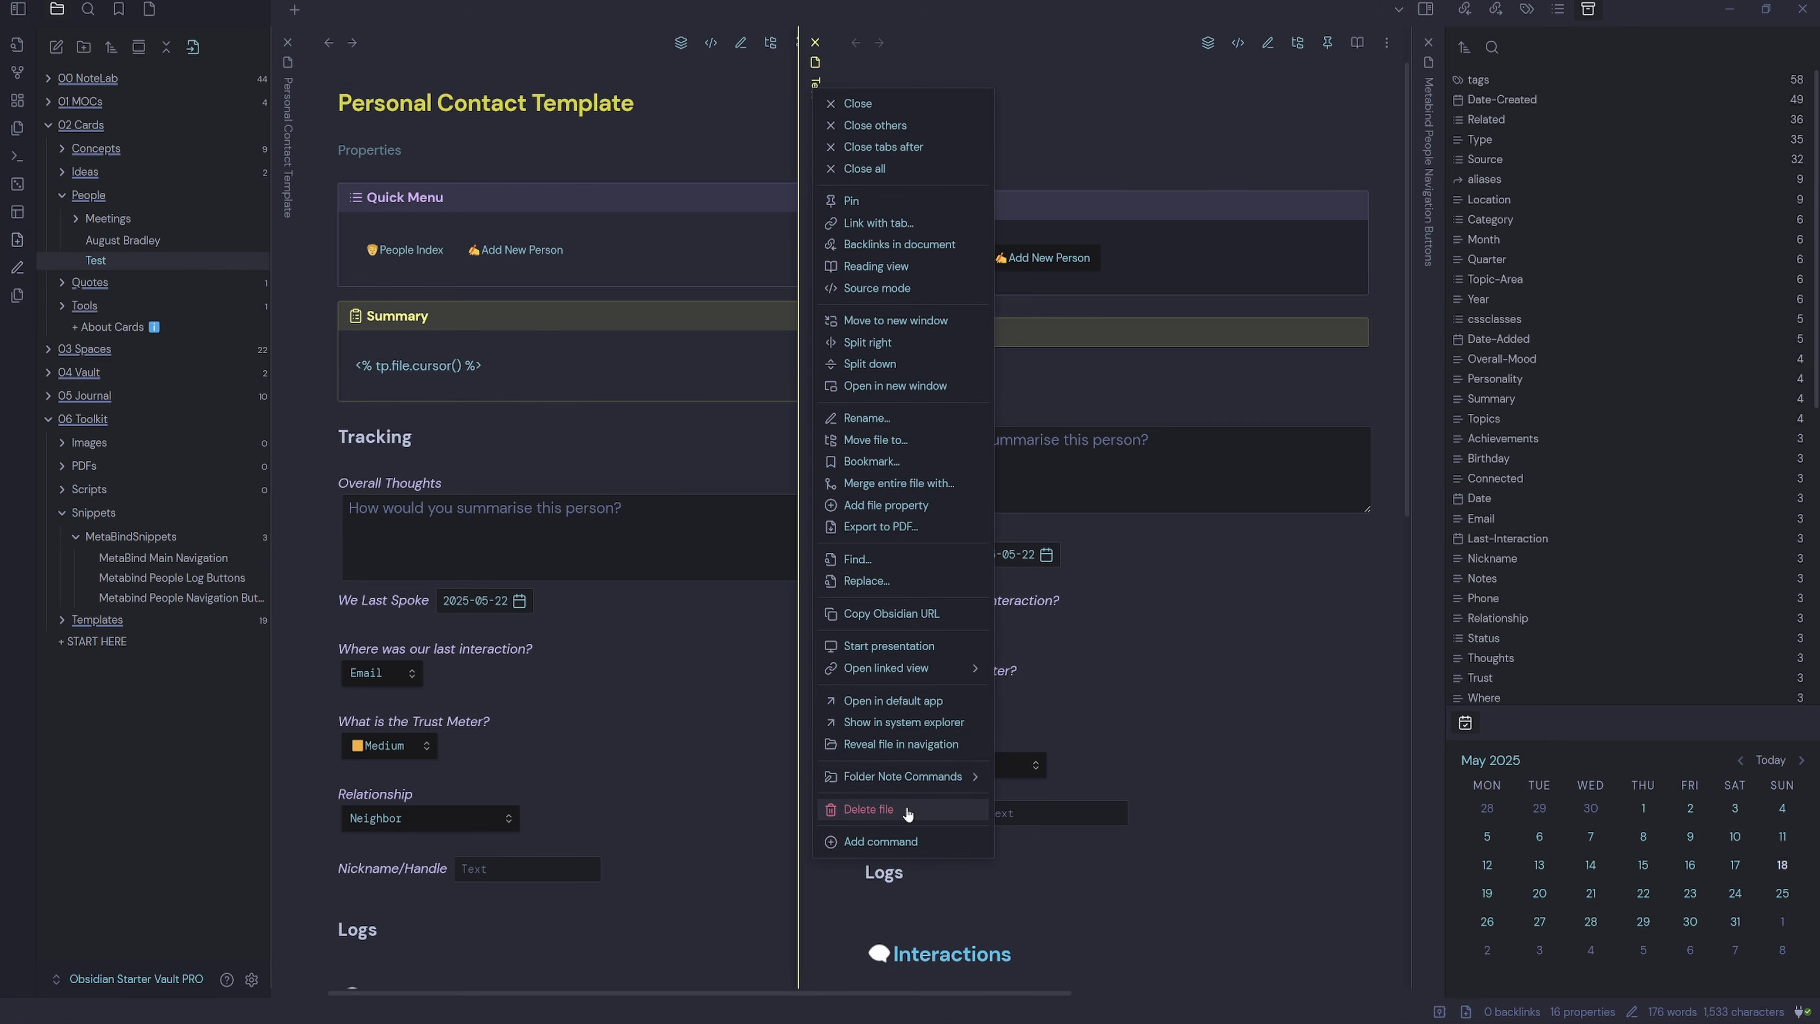
left_click(868, 808)
left_click(1011, 583)
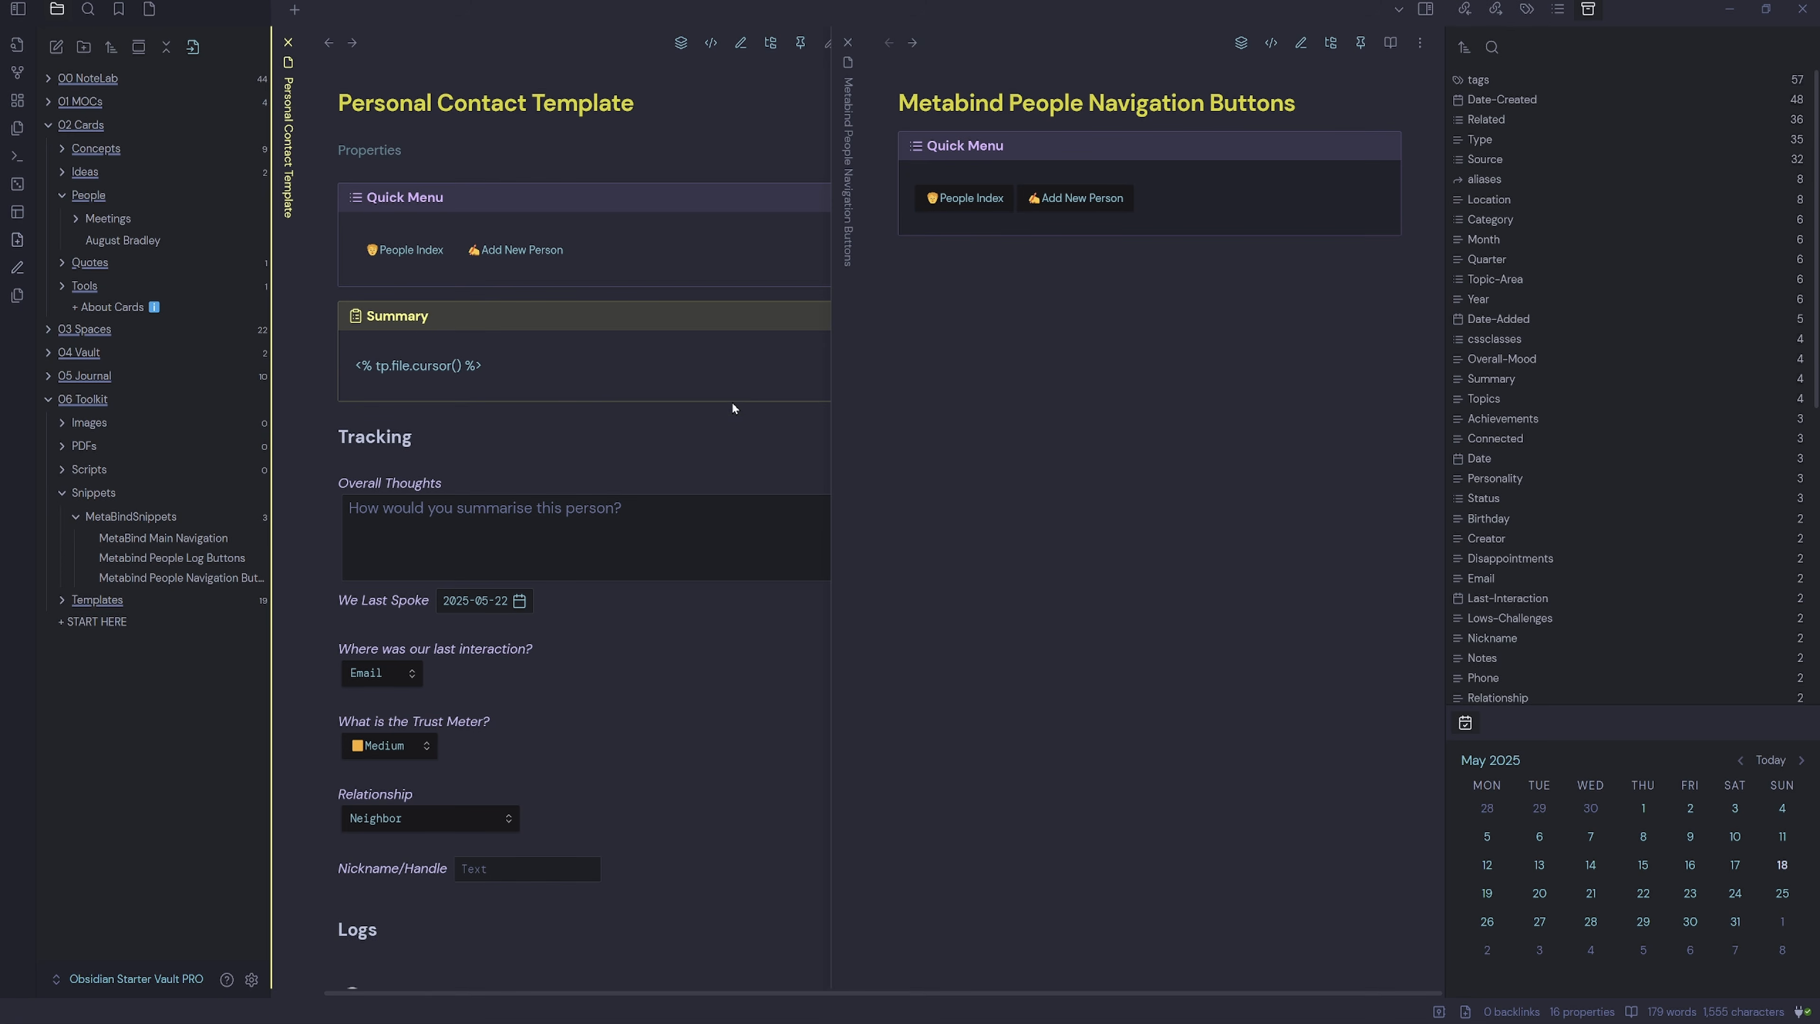
Close the navigation buttons note and show the template's raw markdown in Source mode.
left_click(849, 44)
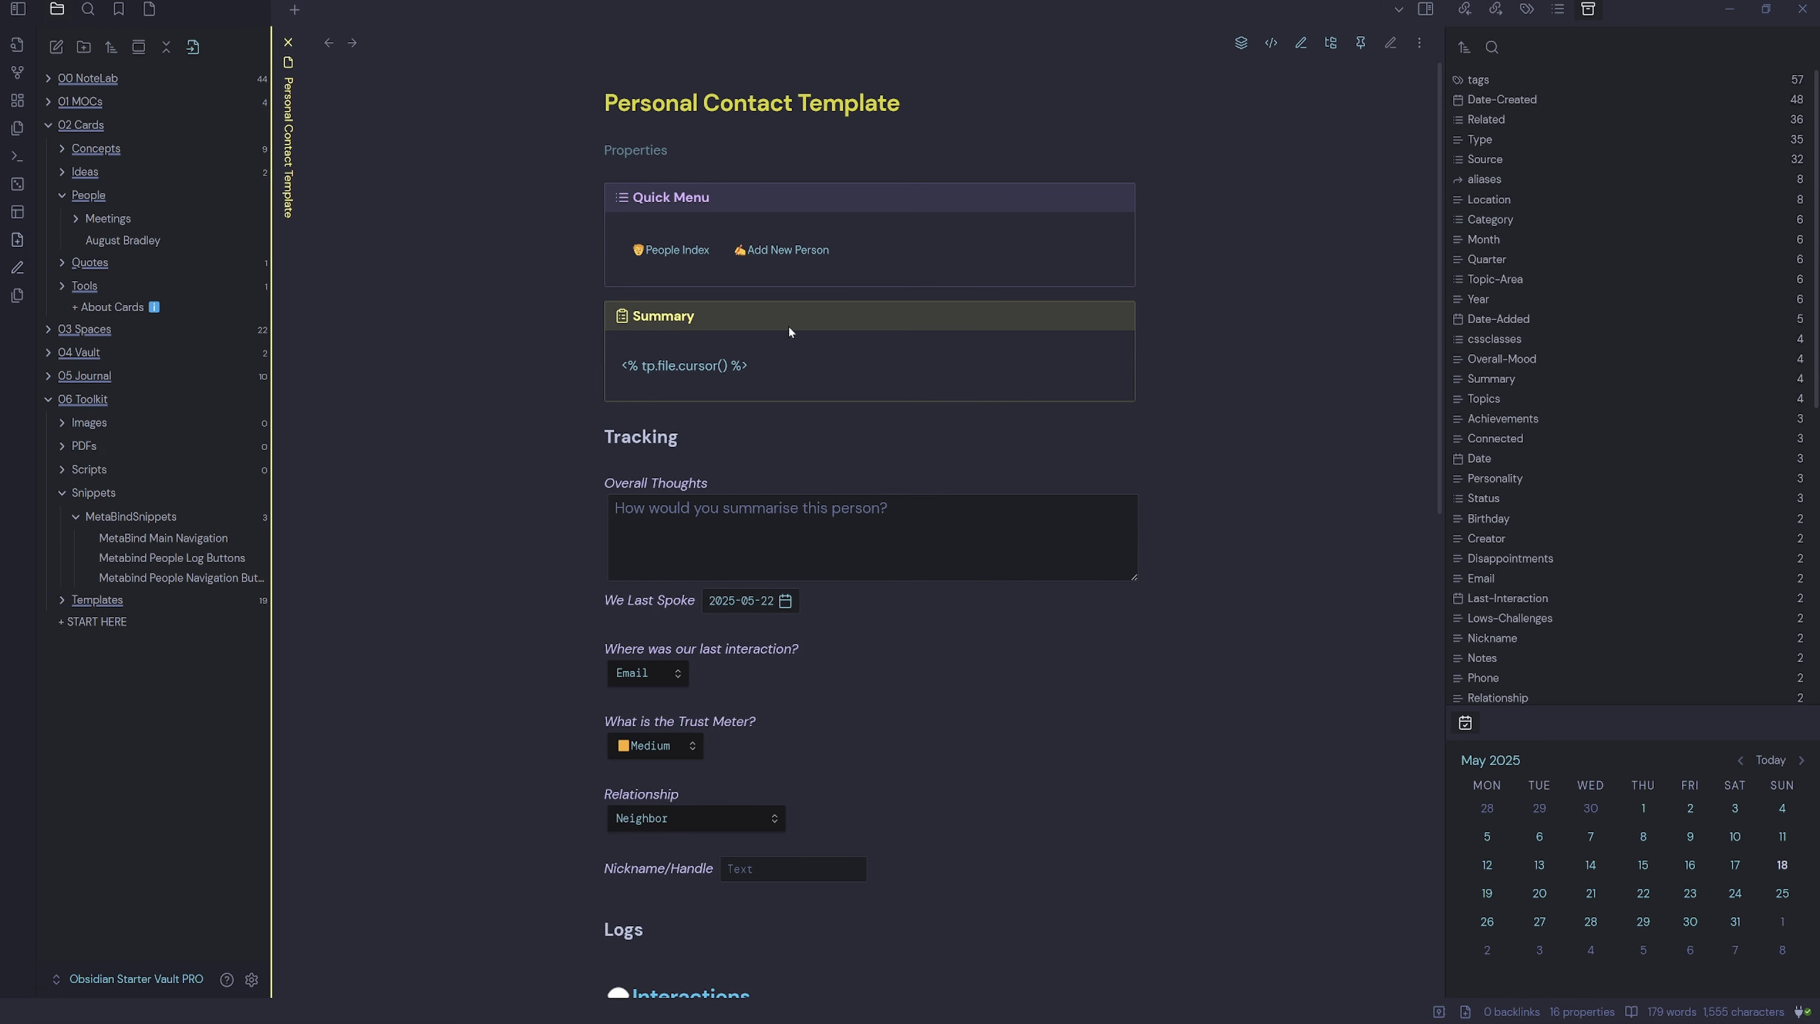
scroll(792, 358, "down", 6)
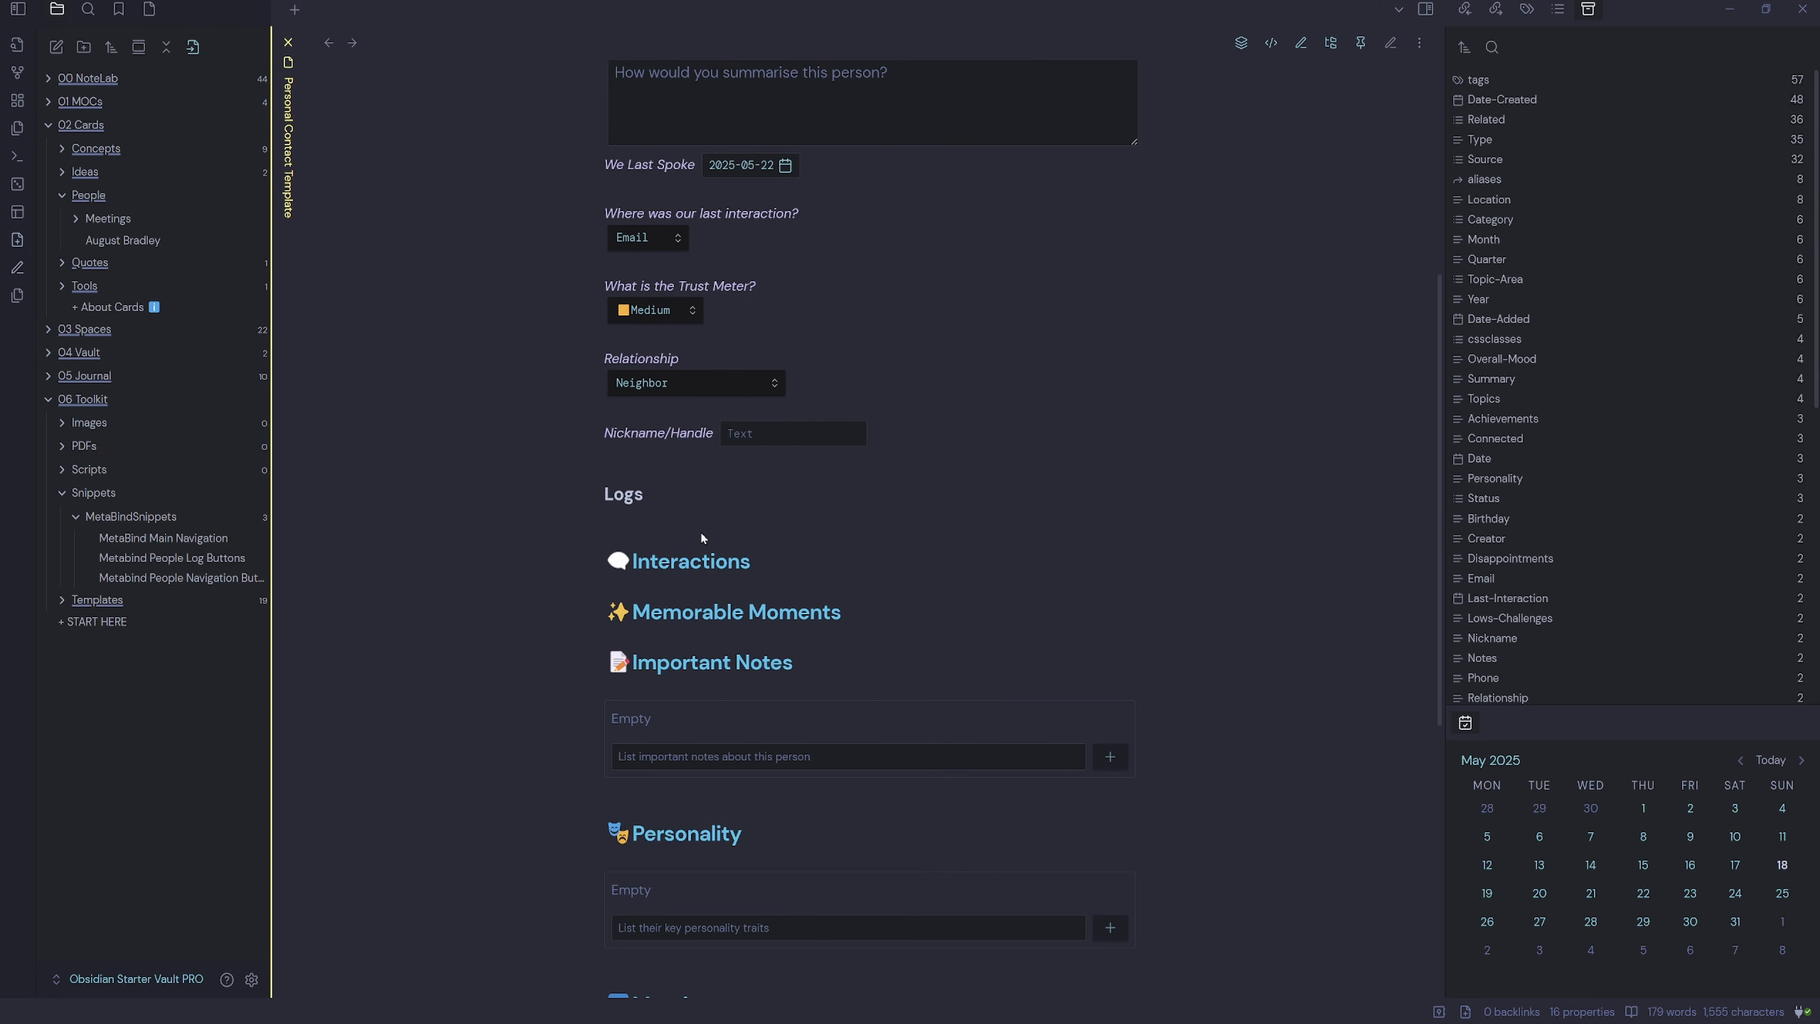
left_click(1390, 43)
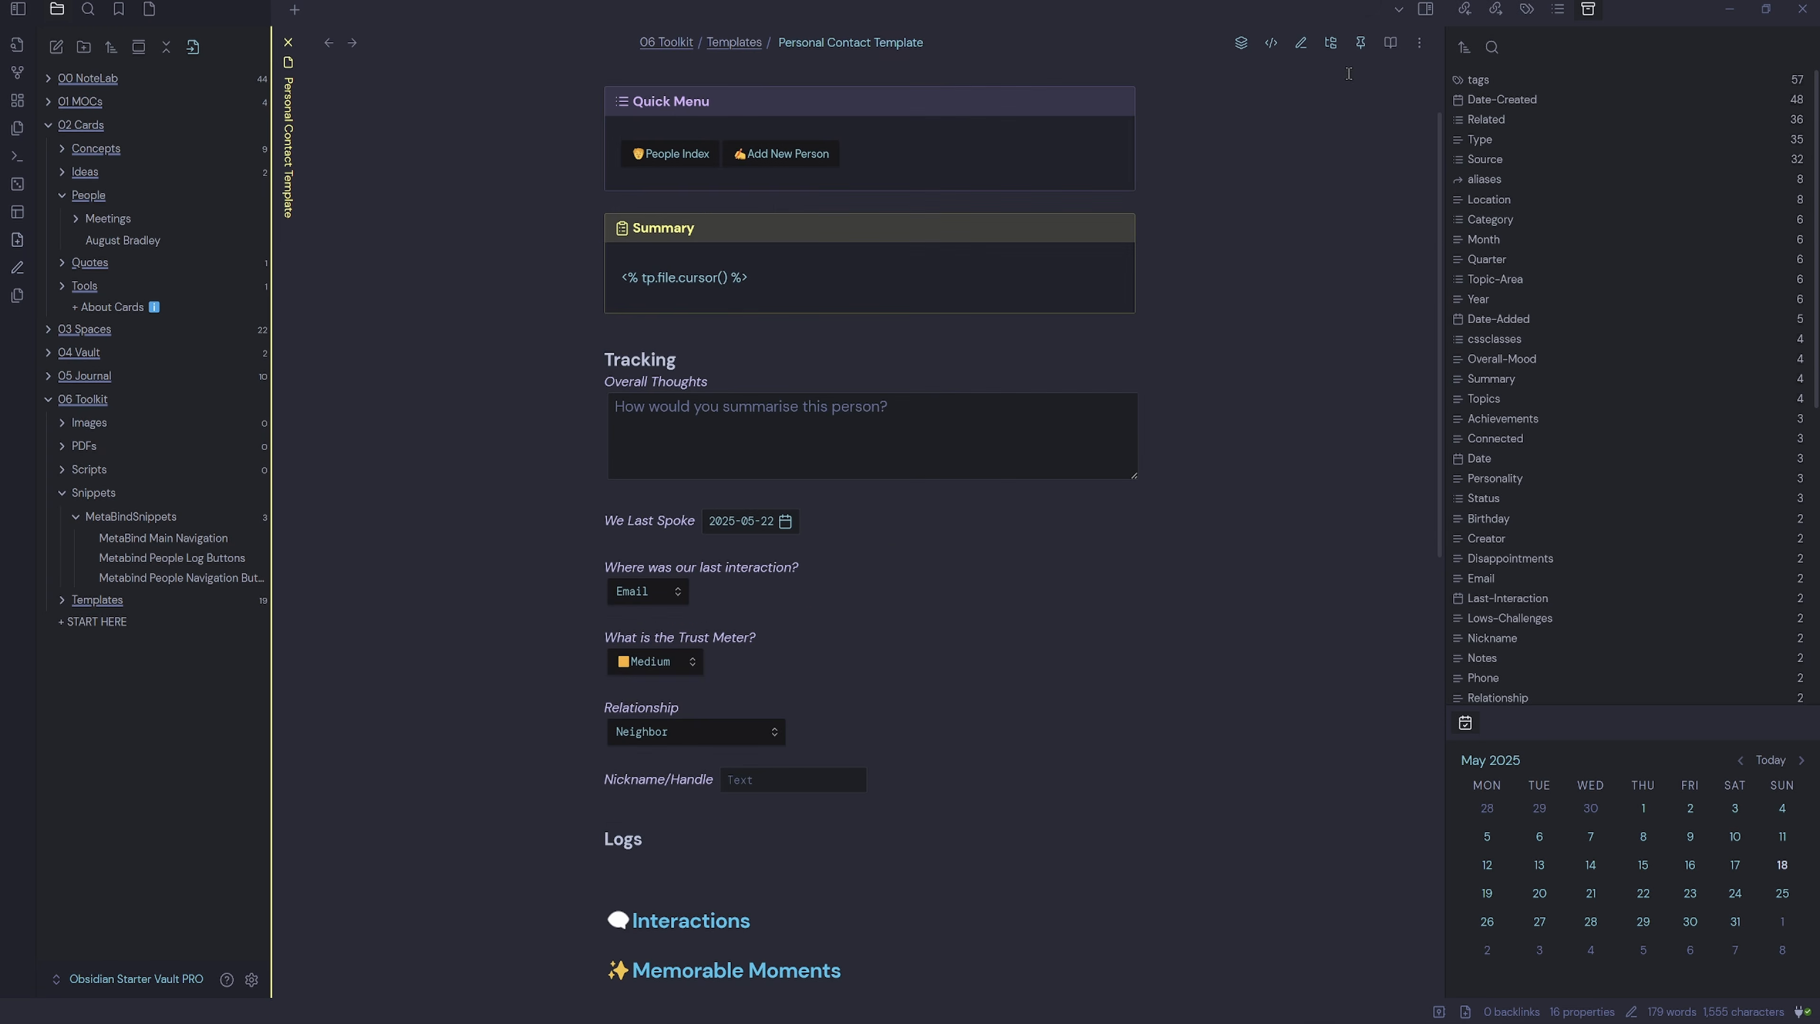
scroll(815, 567, "down", 5)
left_click(1271, 43)
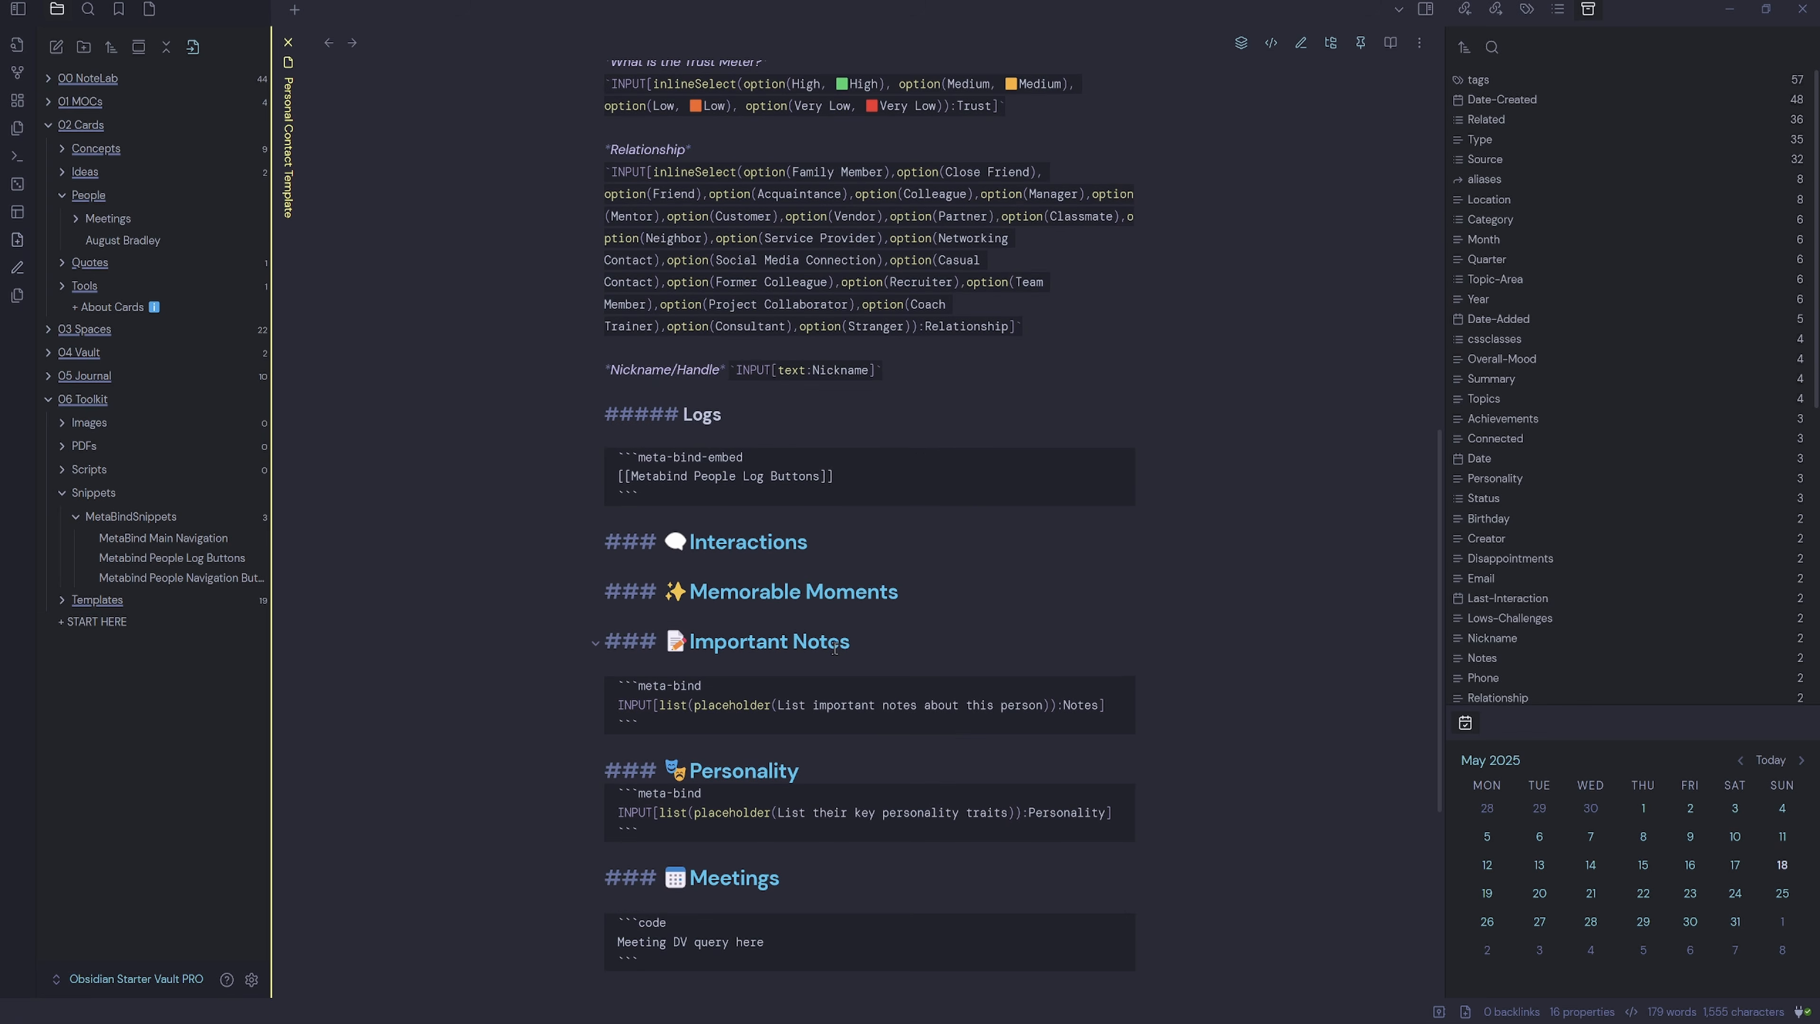
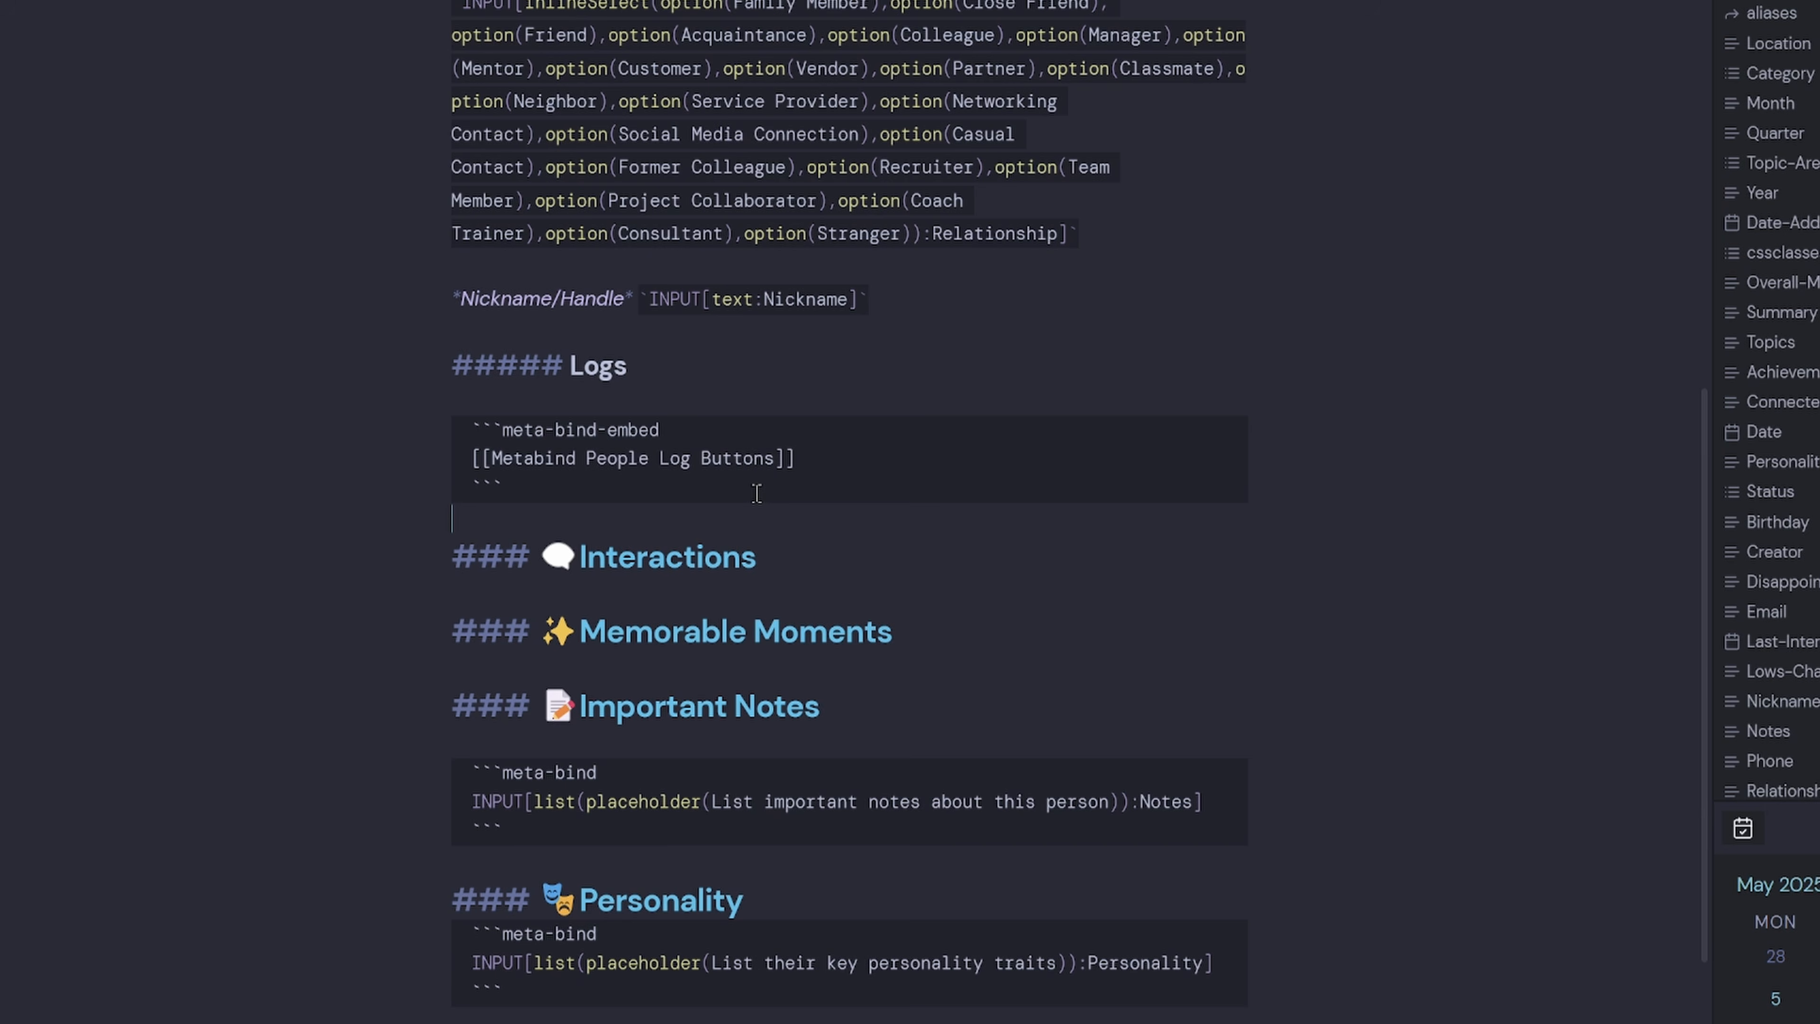
In QuickAdd settings, name a new choice 'New Interaction' prefixed with a writing-hand ✍ emoji.
left_click(642, 586)
left_click(689, 667)
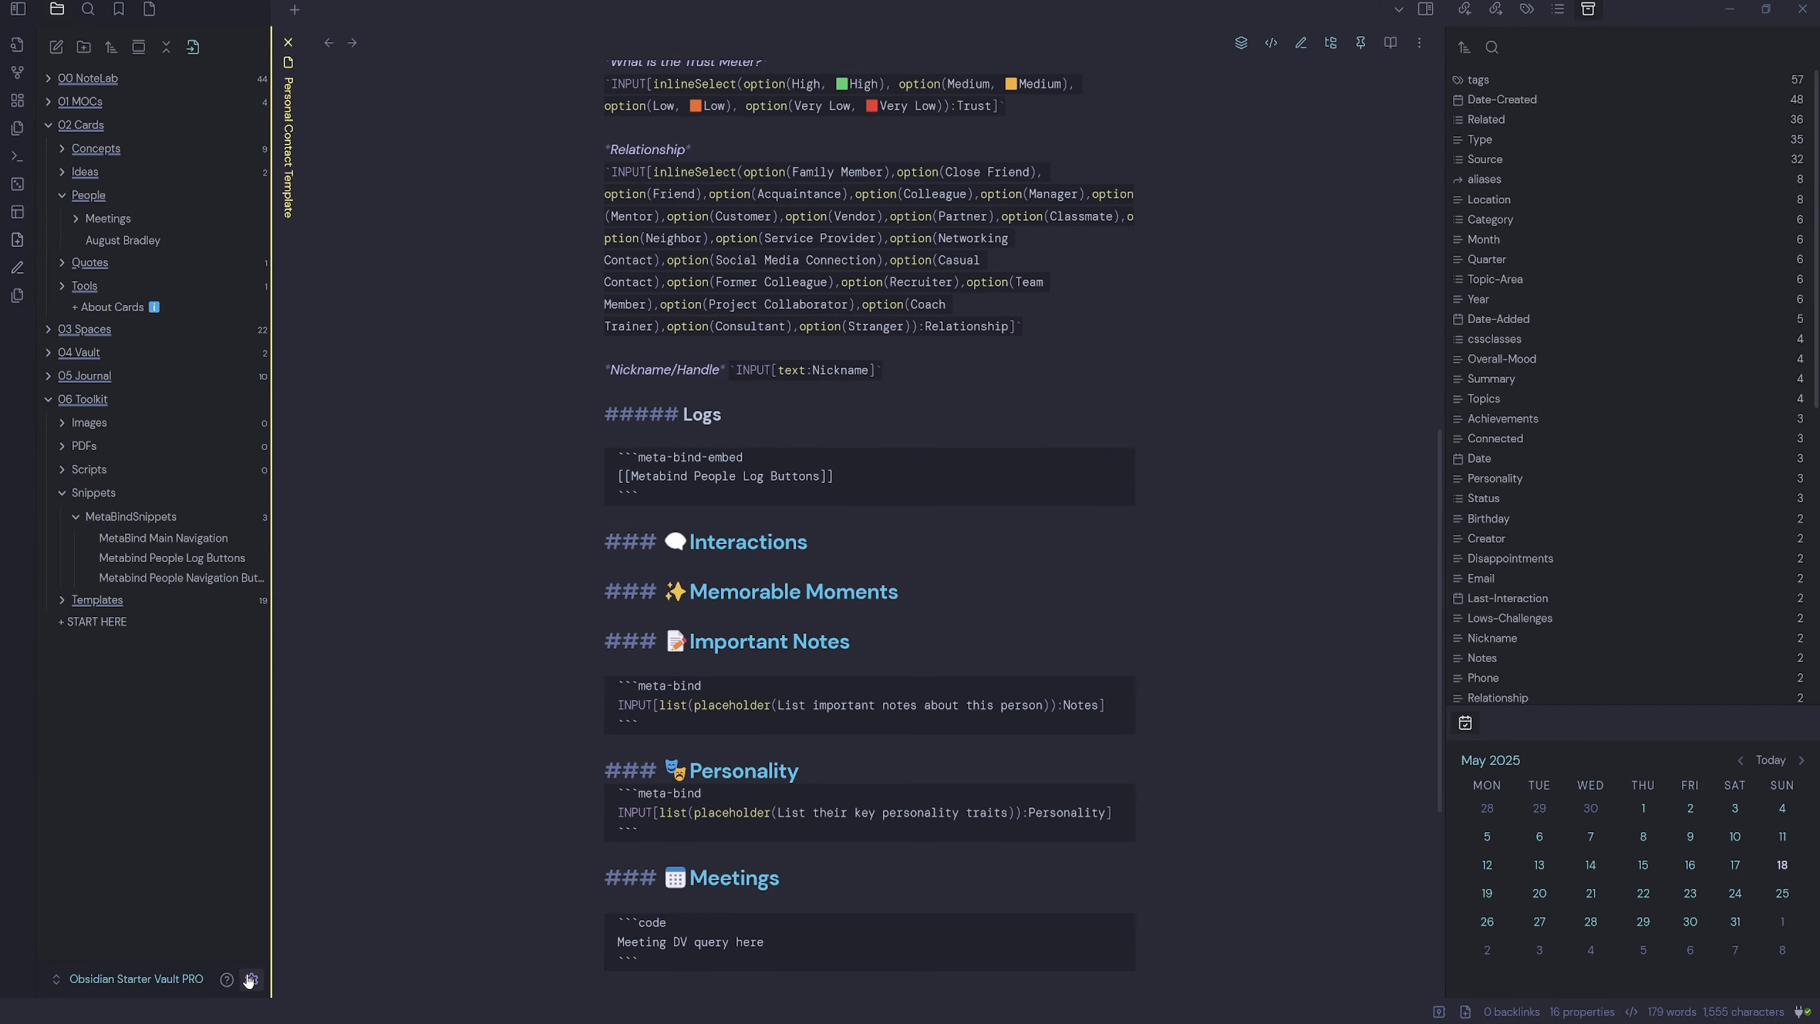
left_click(251, 980)
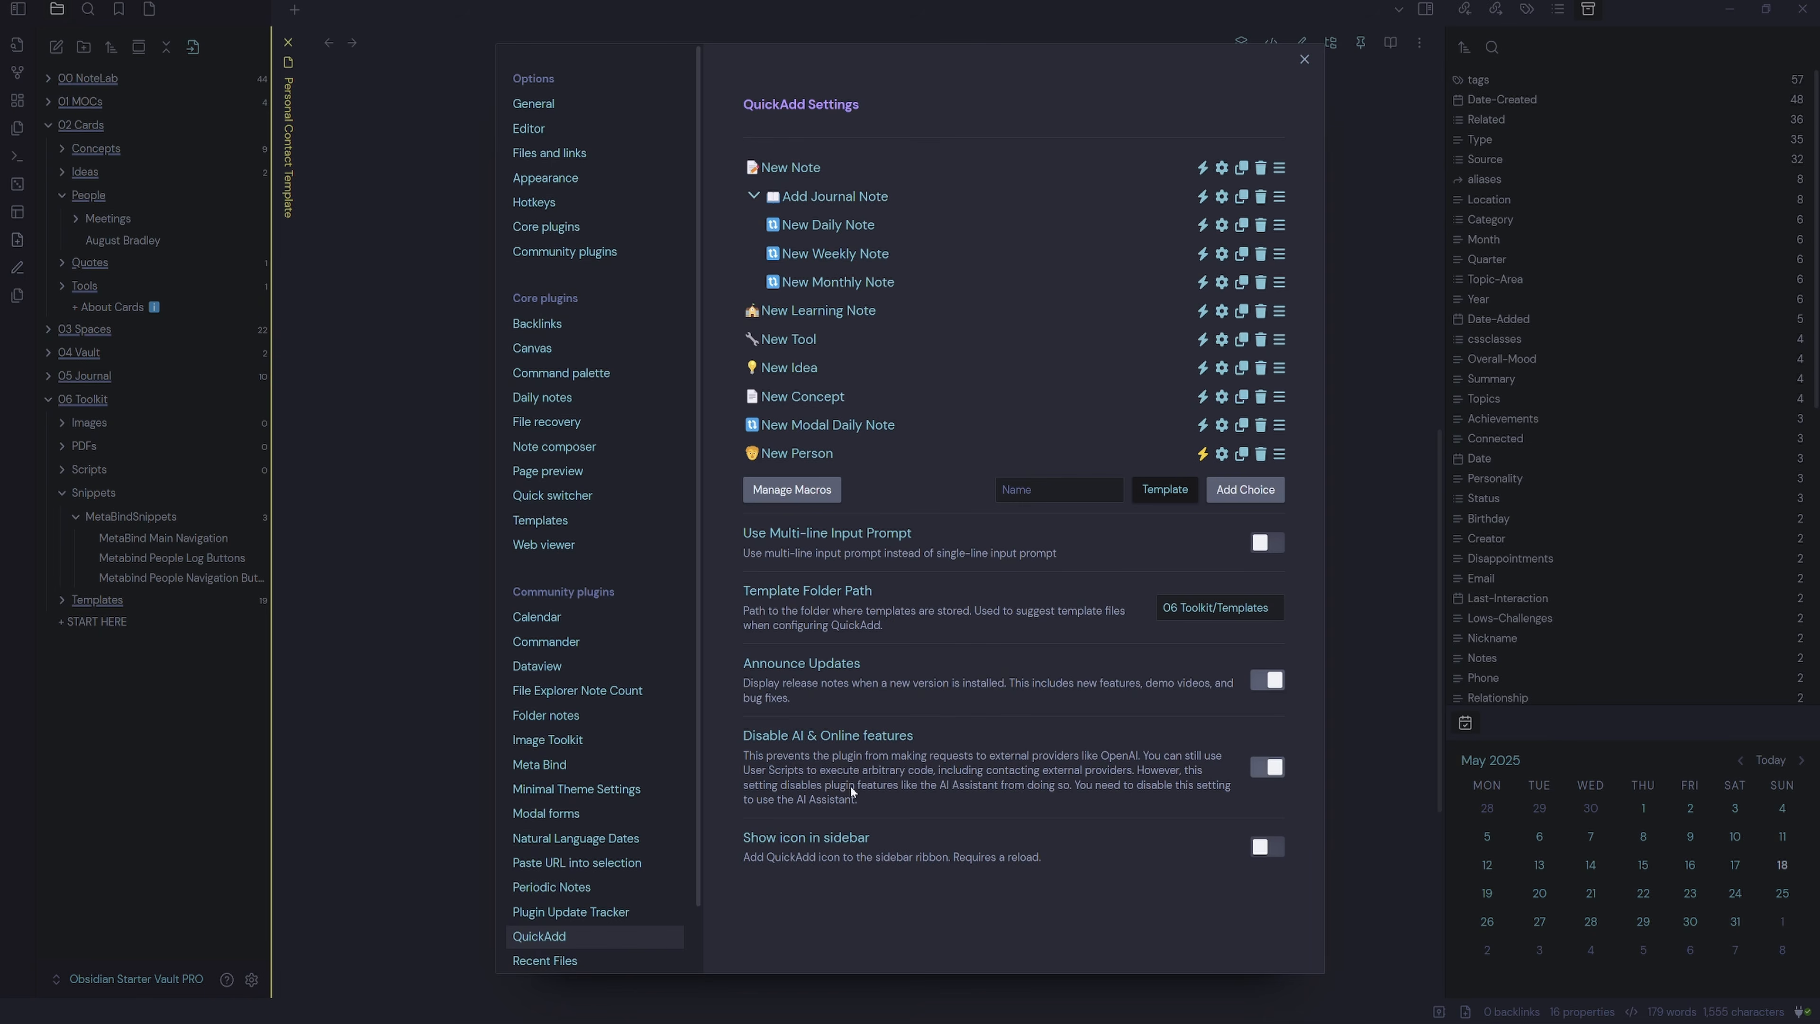
left_click(1063, 492)
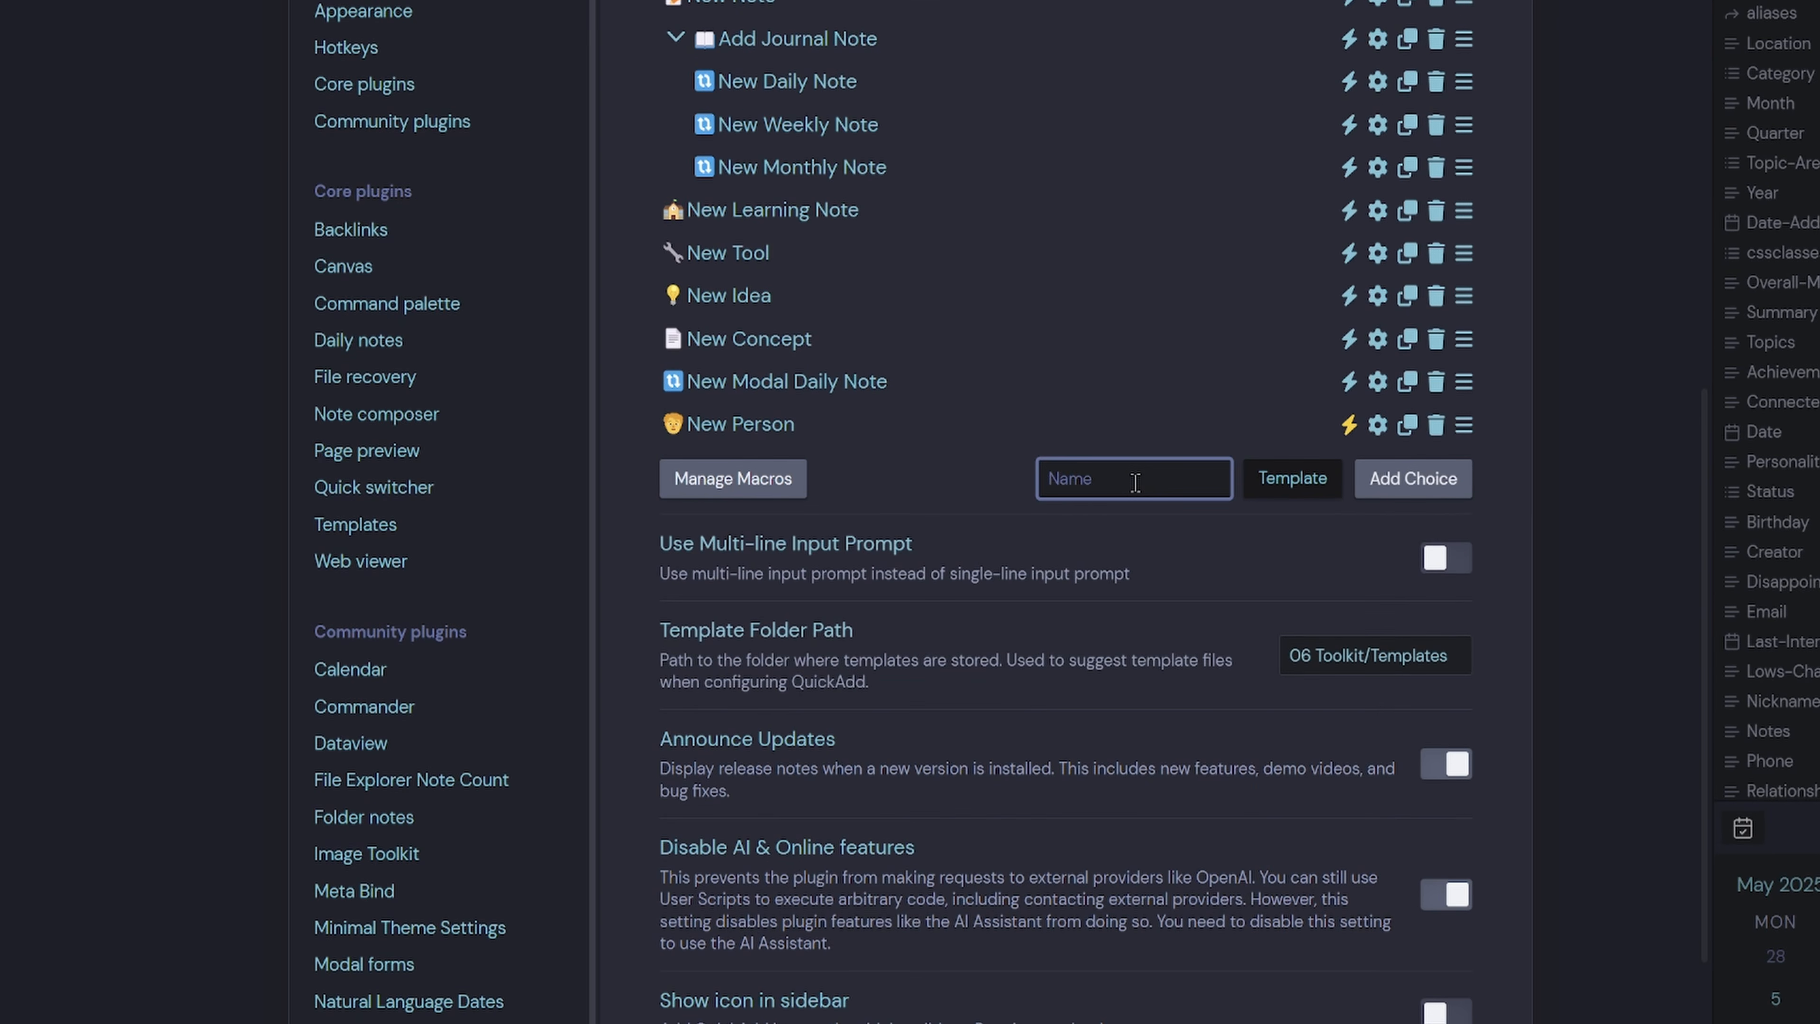
type("New Interaction")
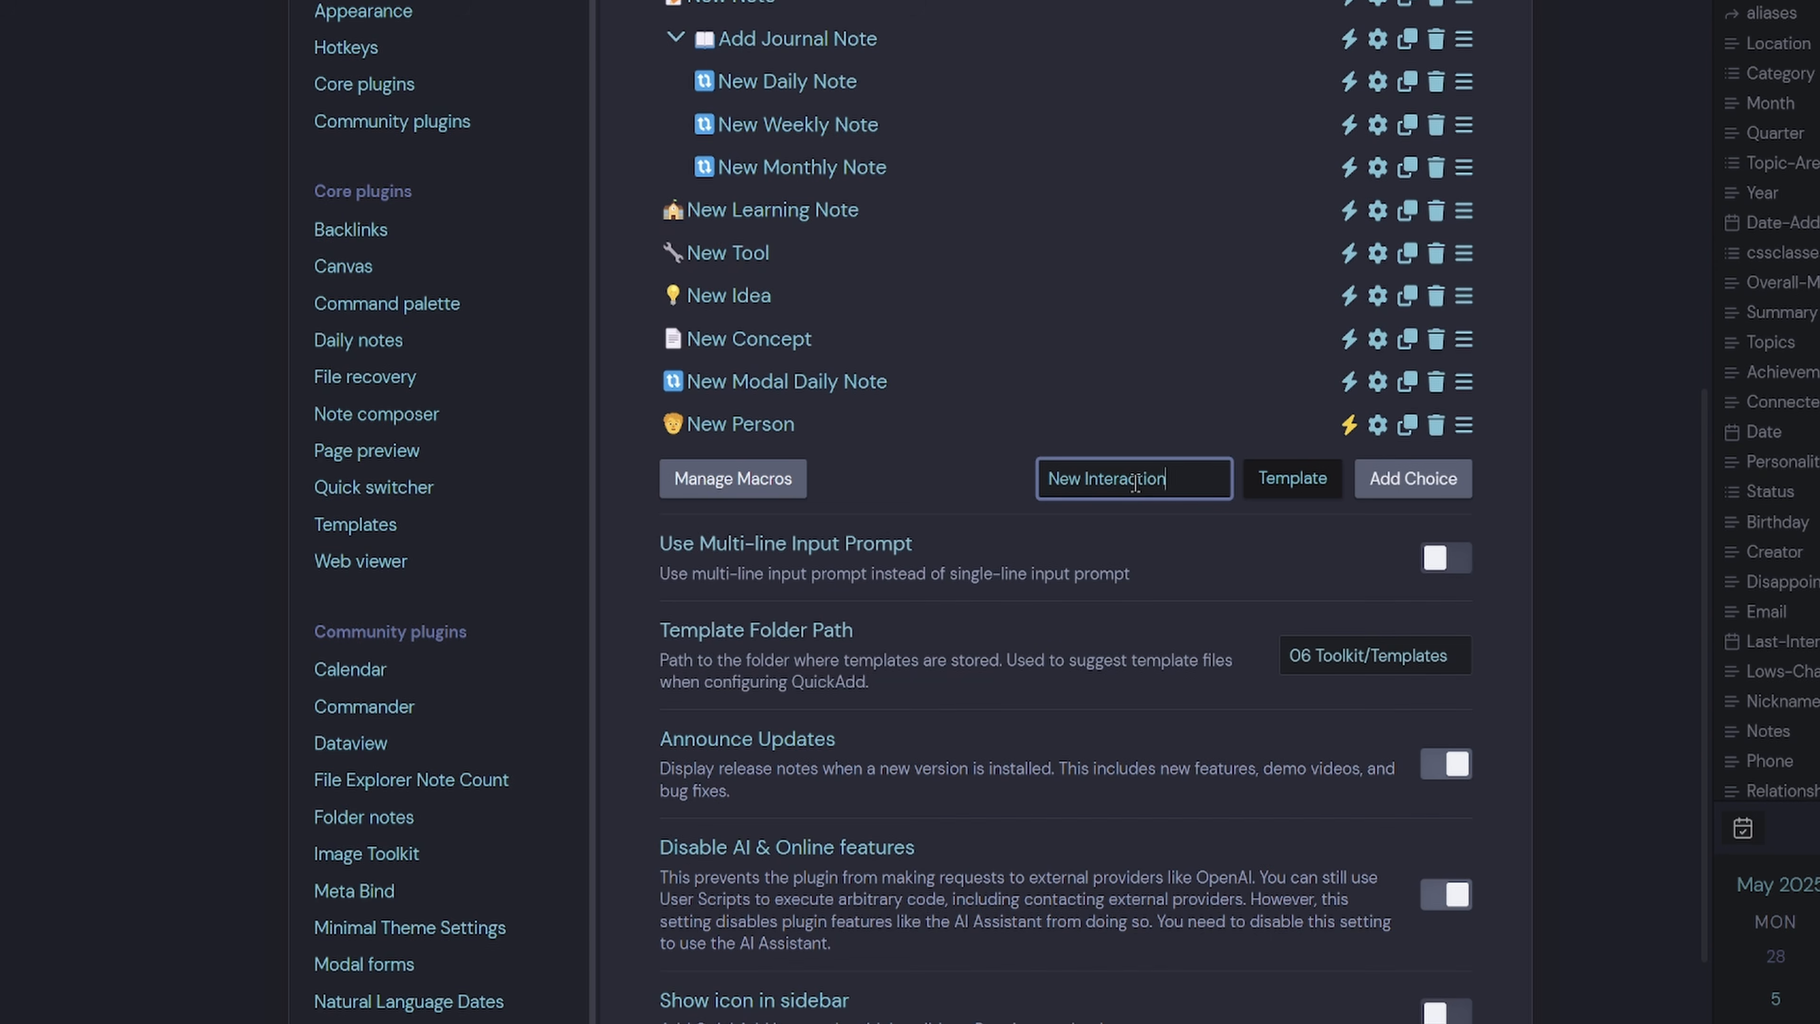
key("Home")
key("super+period")
left_click(1102, 771)
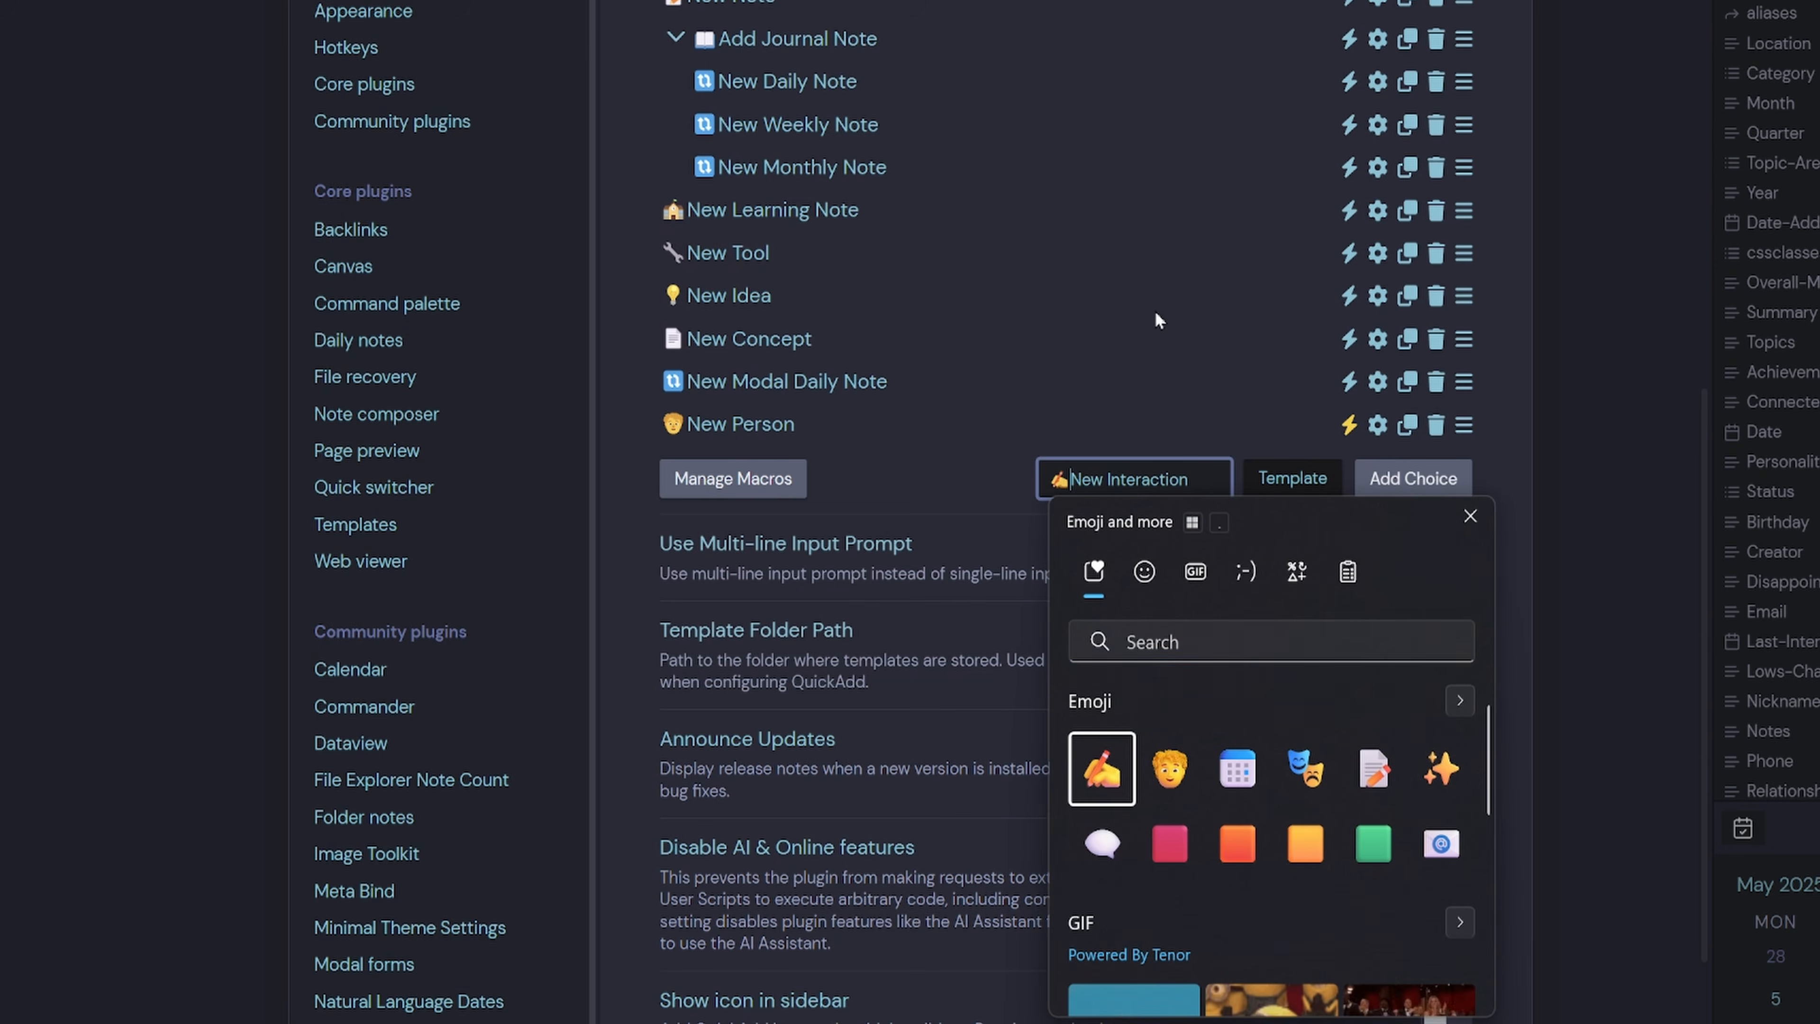
Make New Interaction a Capture choice, add it, and open its capture settings.
left_click(1297, 497)
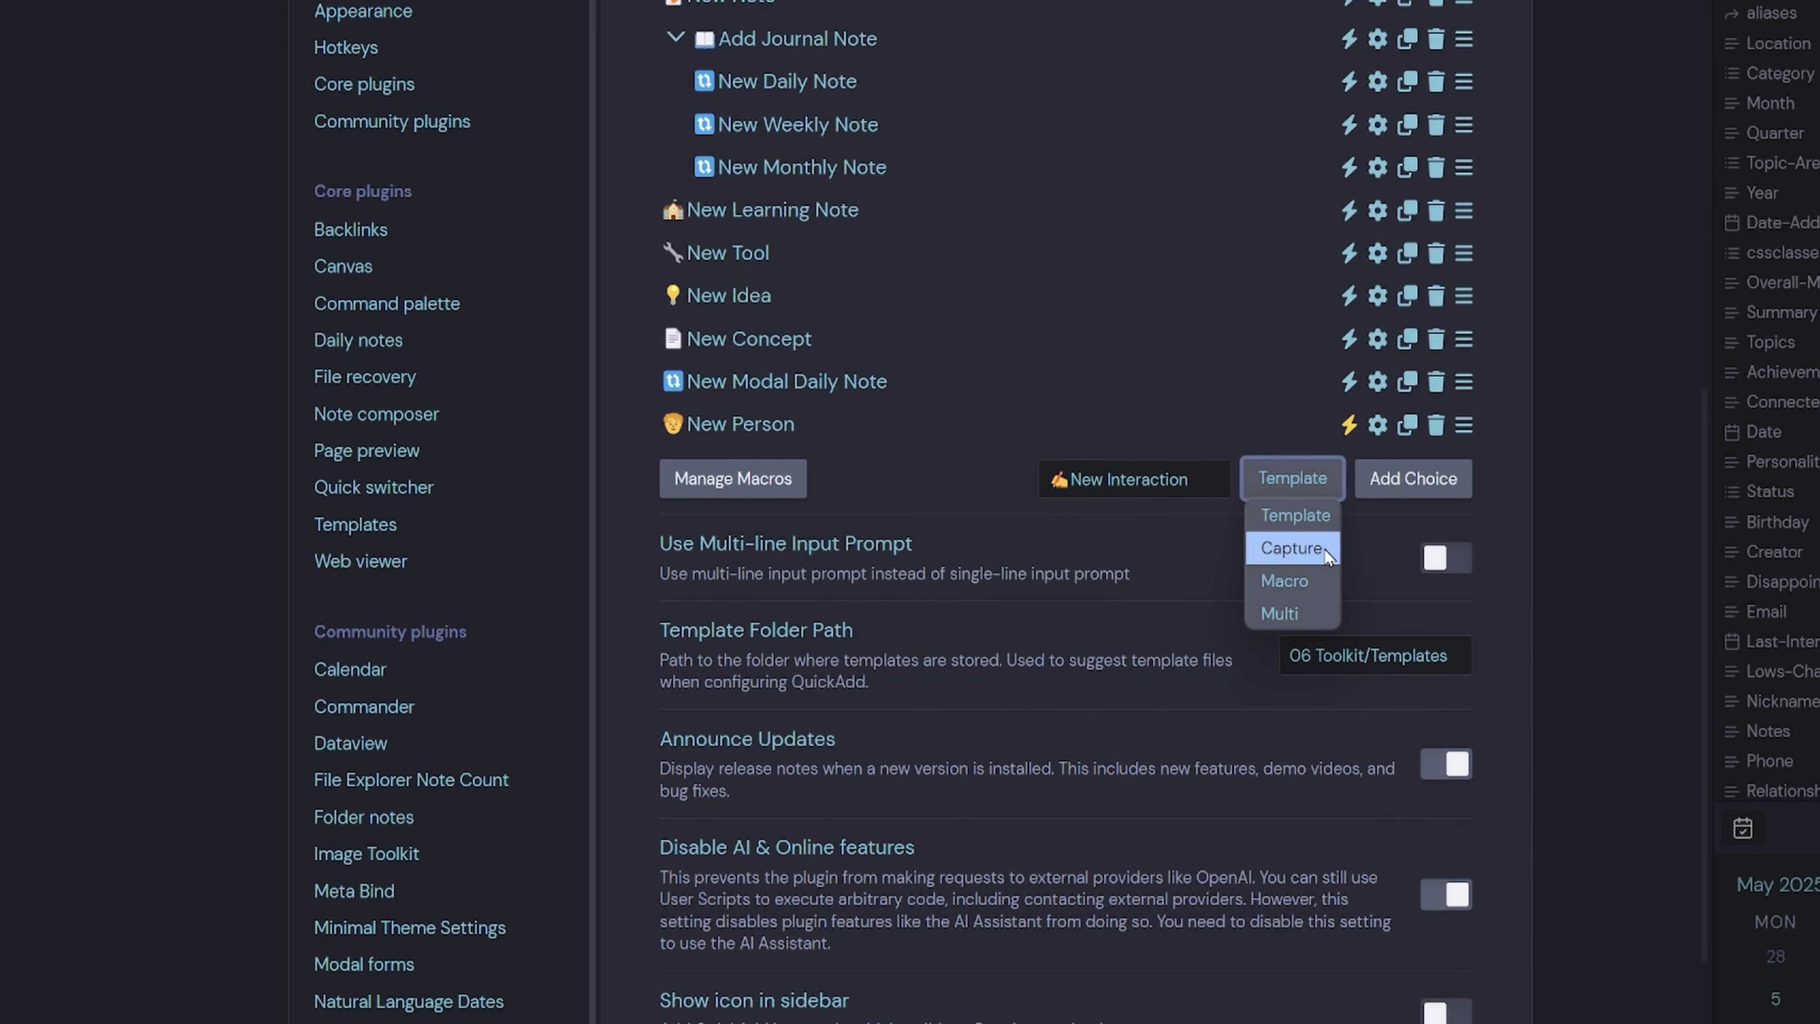
left_click(1322, 549)
left_click(1411, 478)
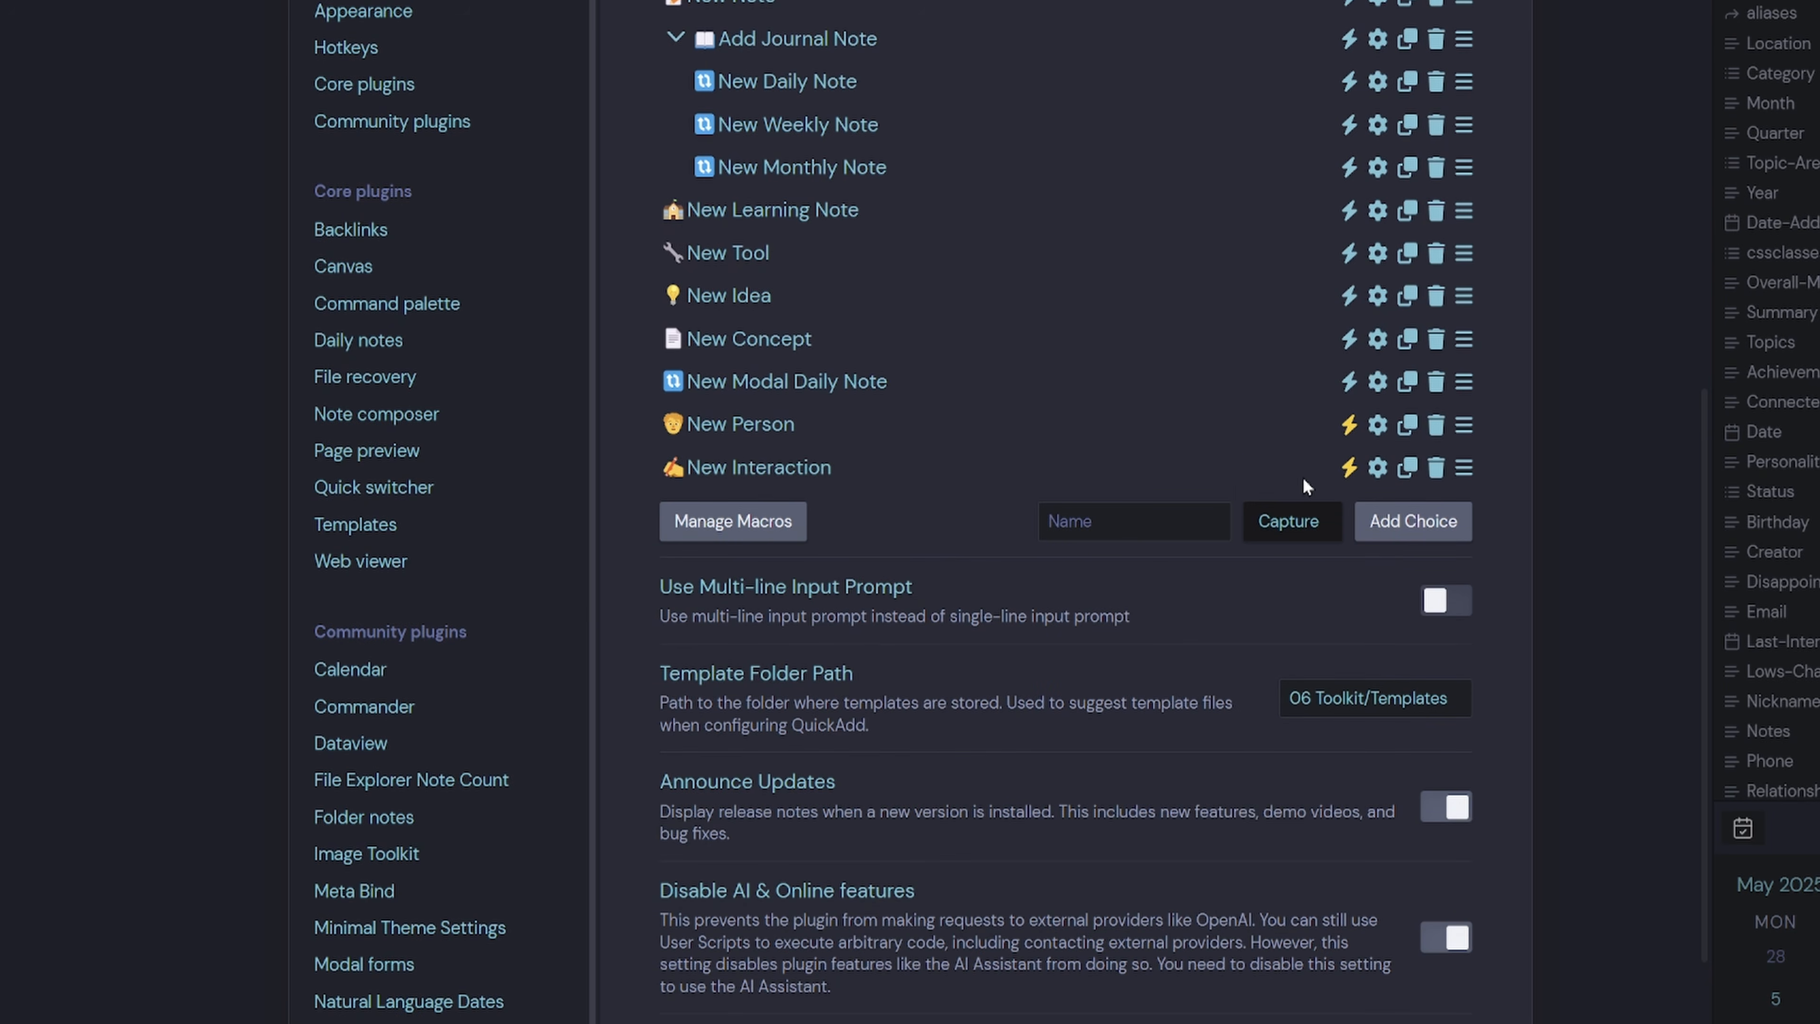
left_click(1378, 468)
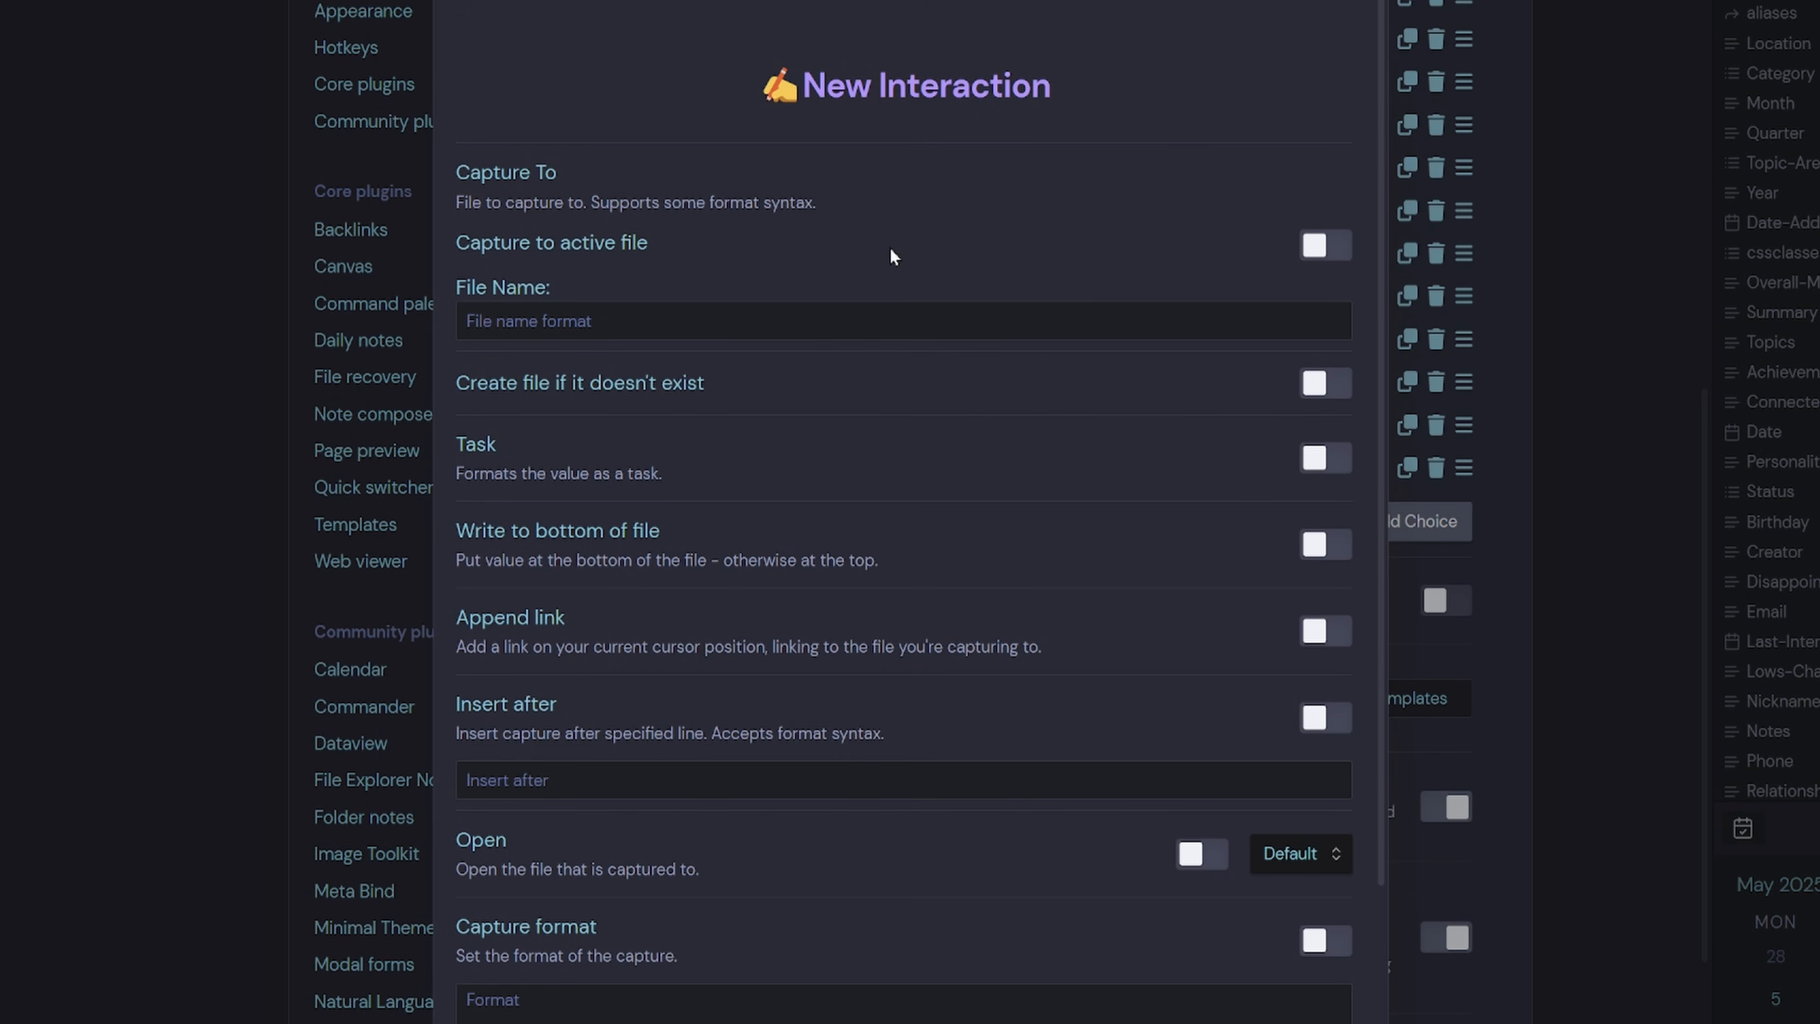
Turn on Capture to active file and Capture format, beginning the format with [[{{date:YYYY-MM-DD}}.
left_click(1319, 246)
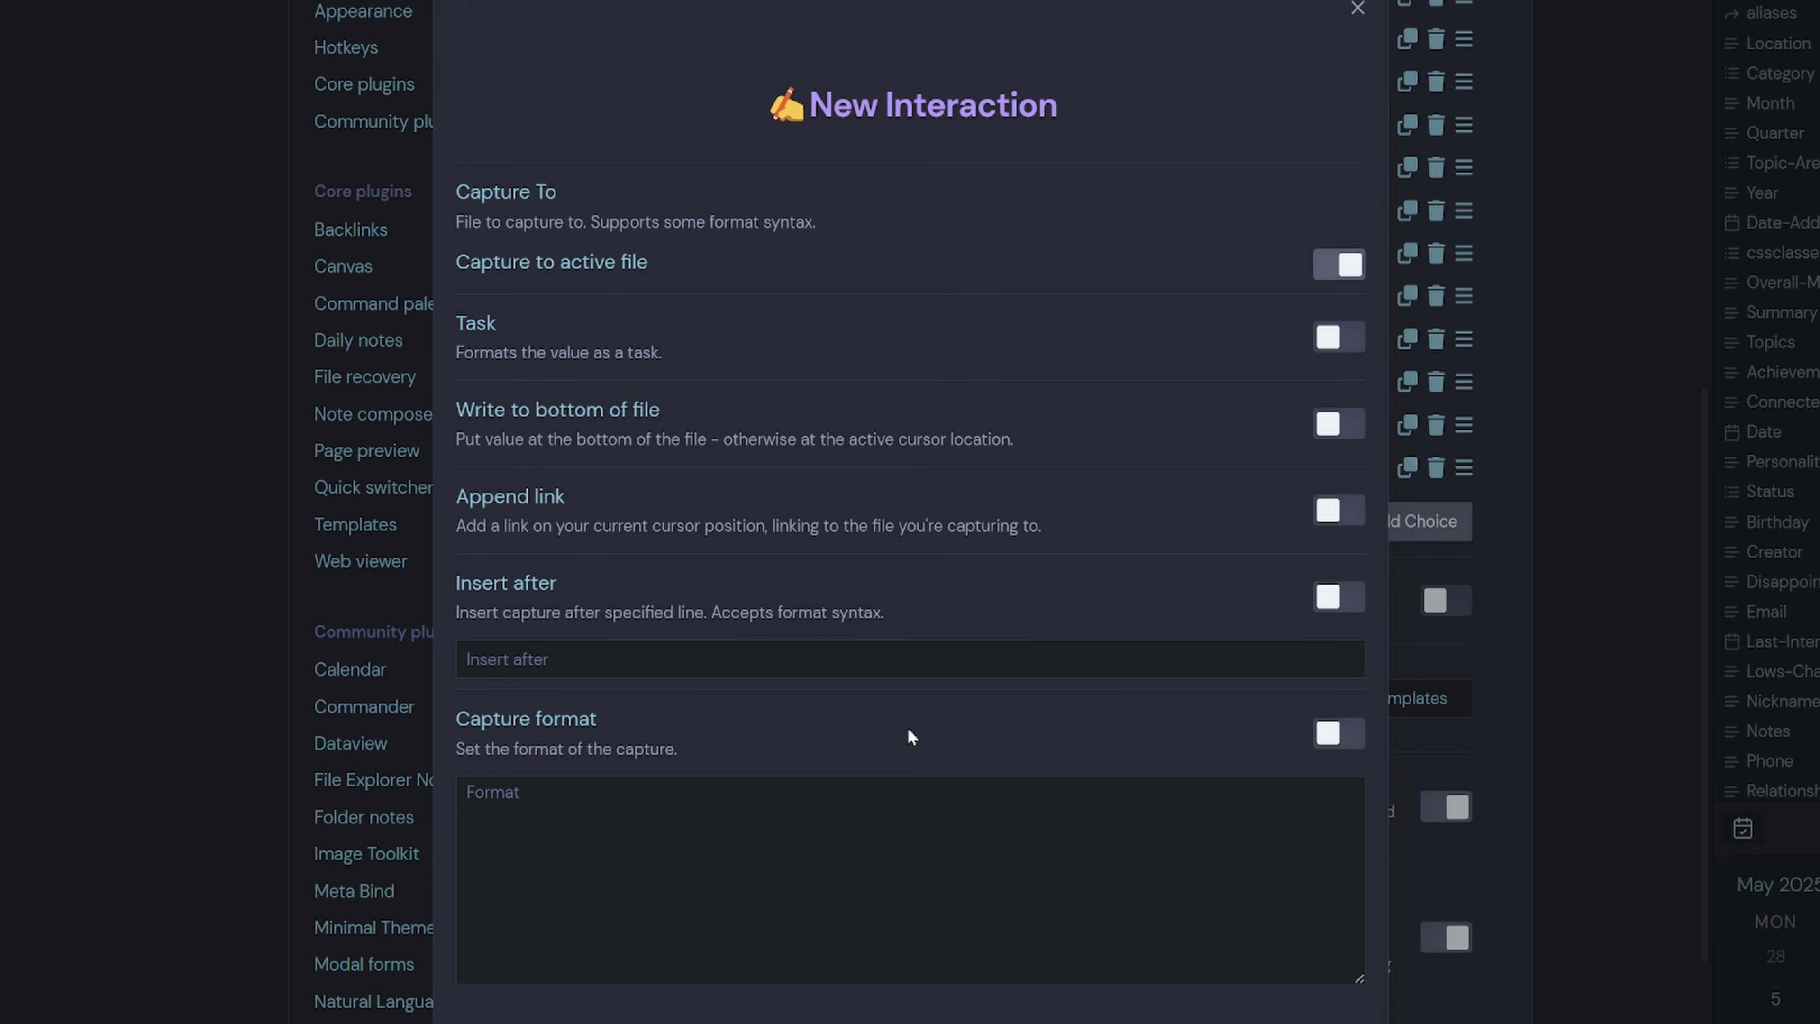
left_click(1341, 733)
left_click(856, 858)
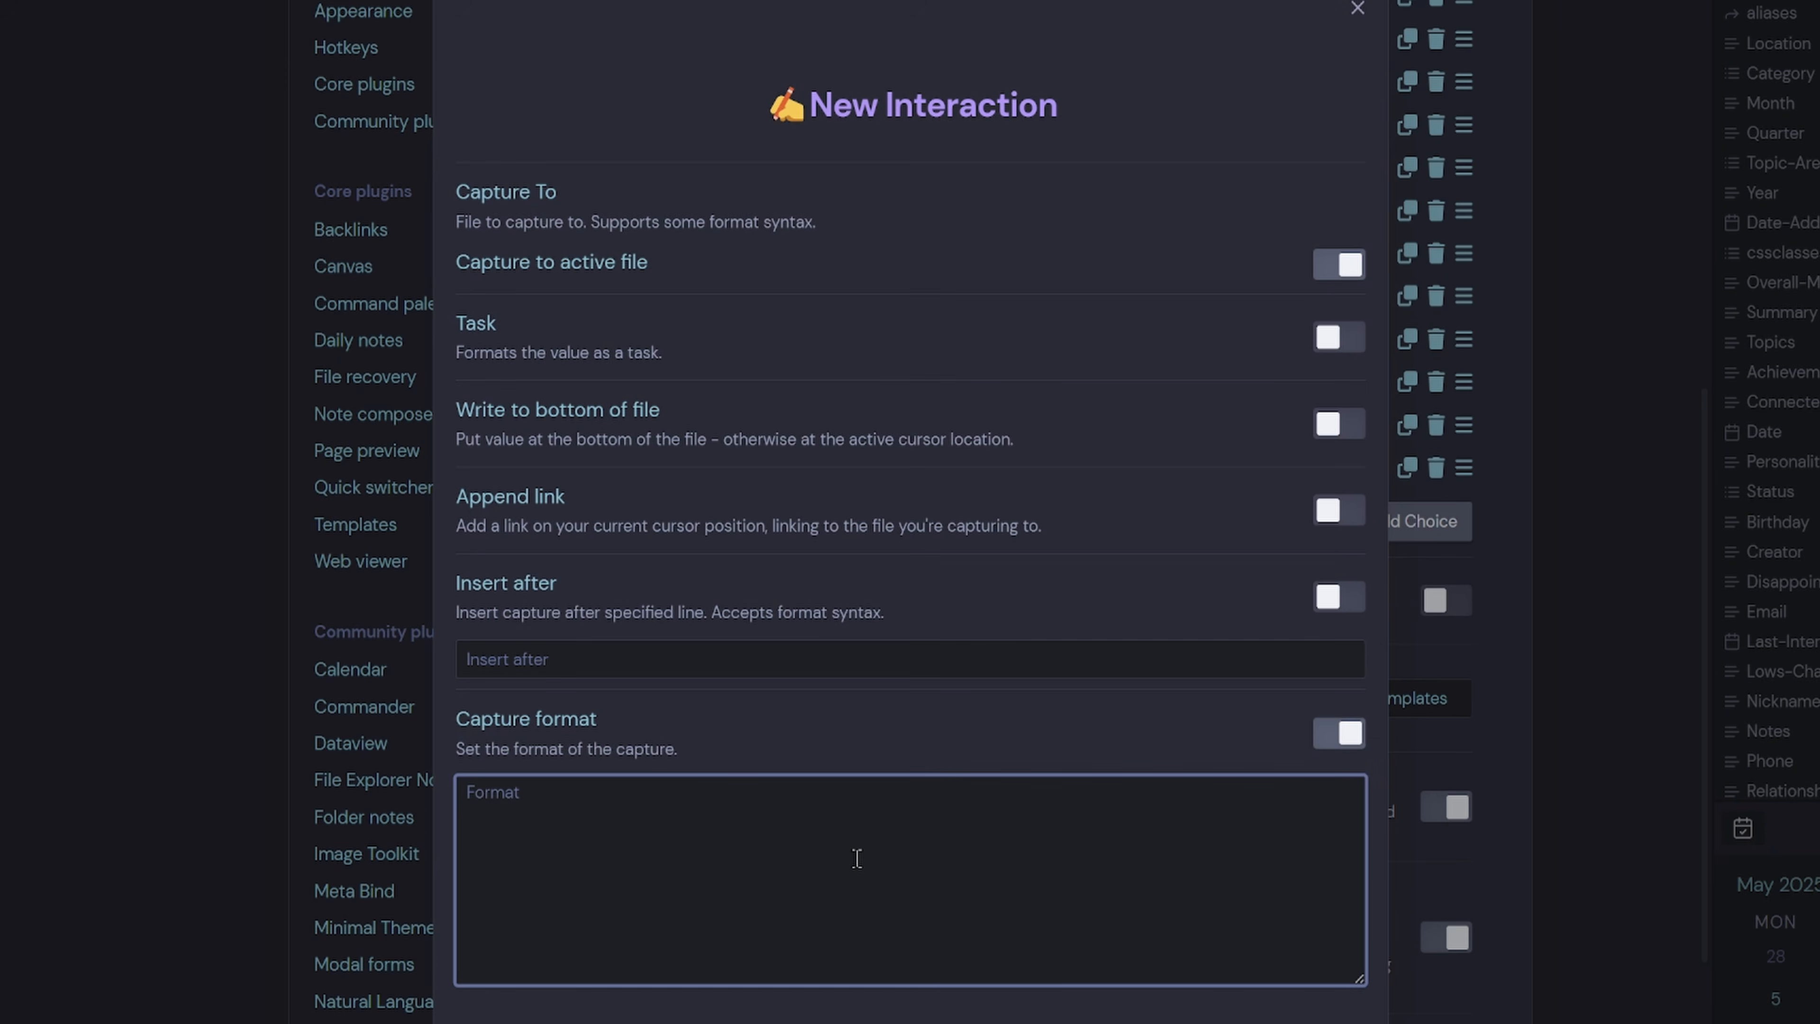
type("[[")
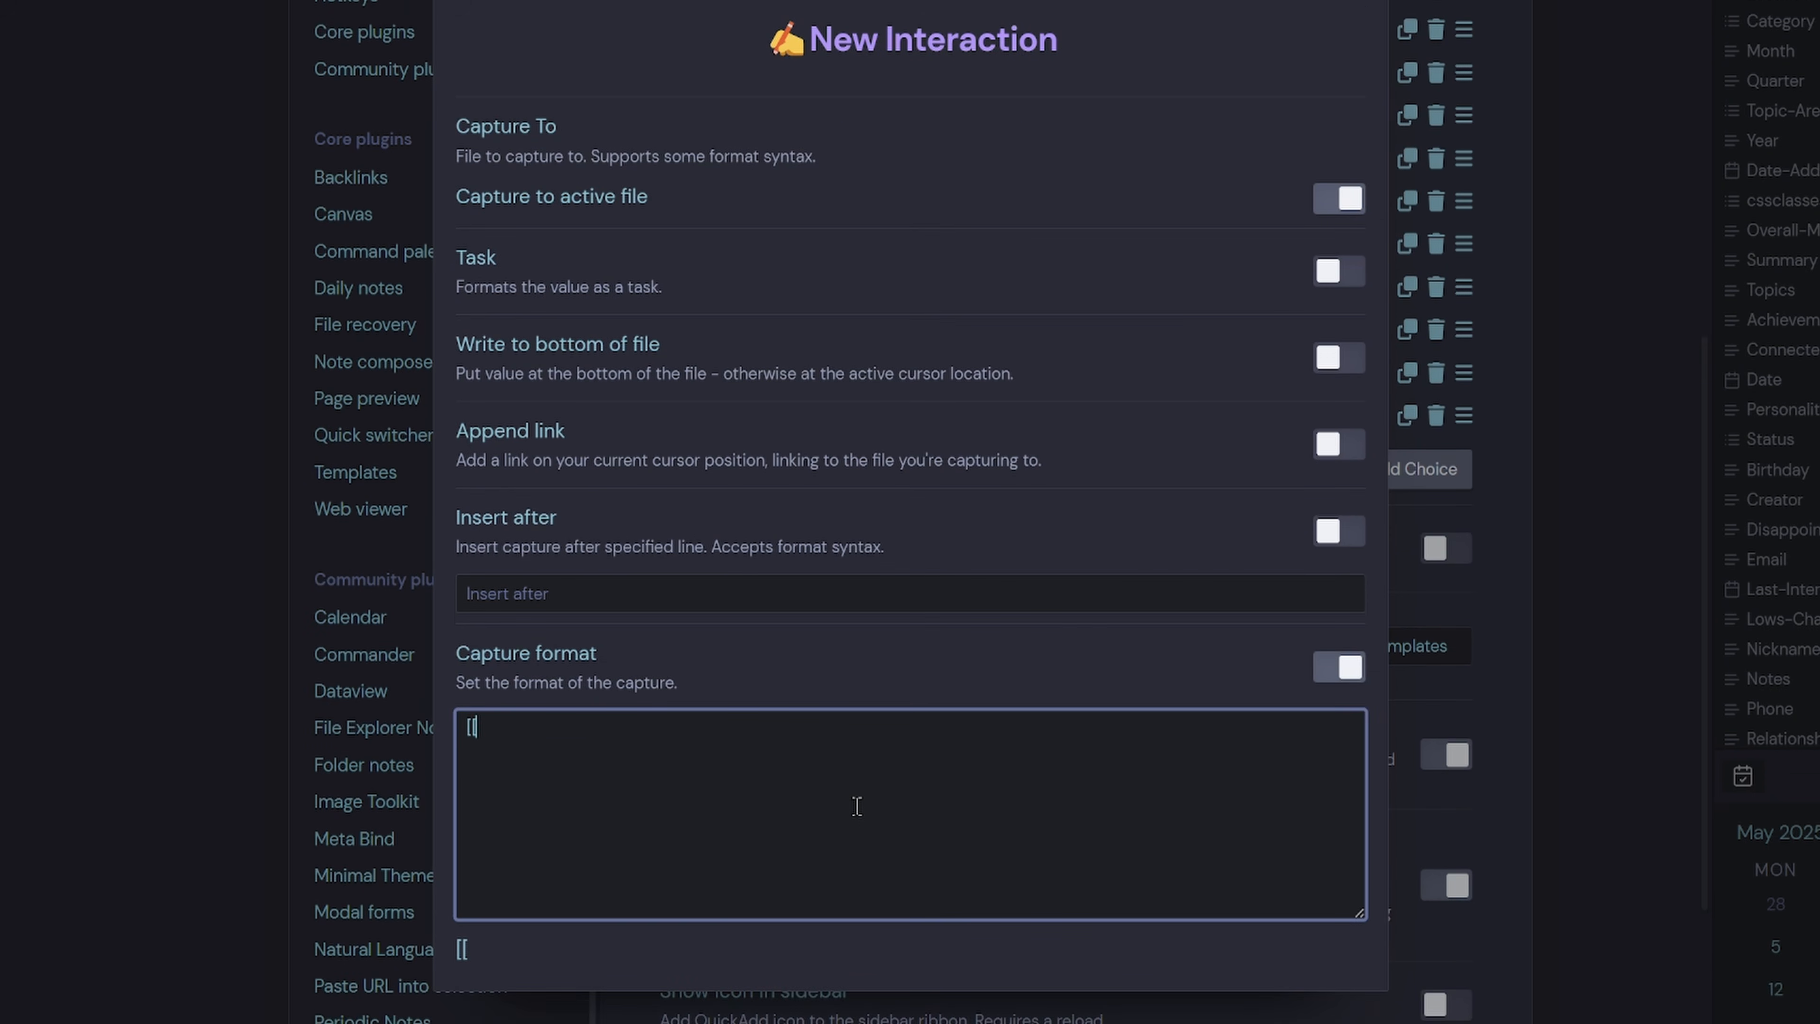
type("{{")
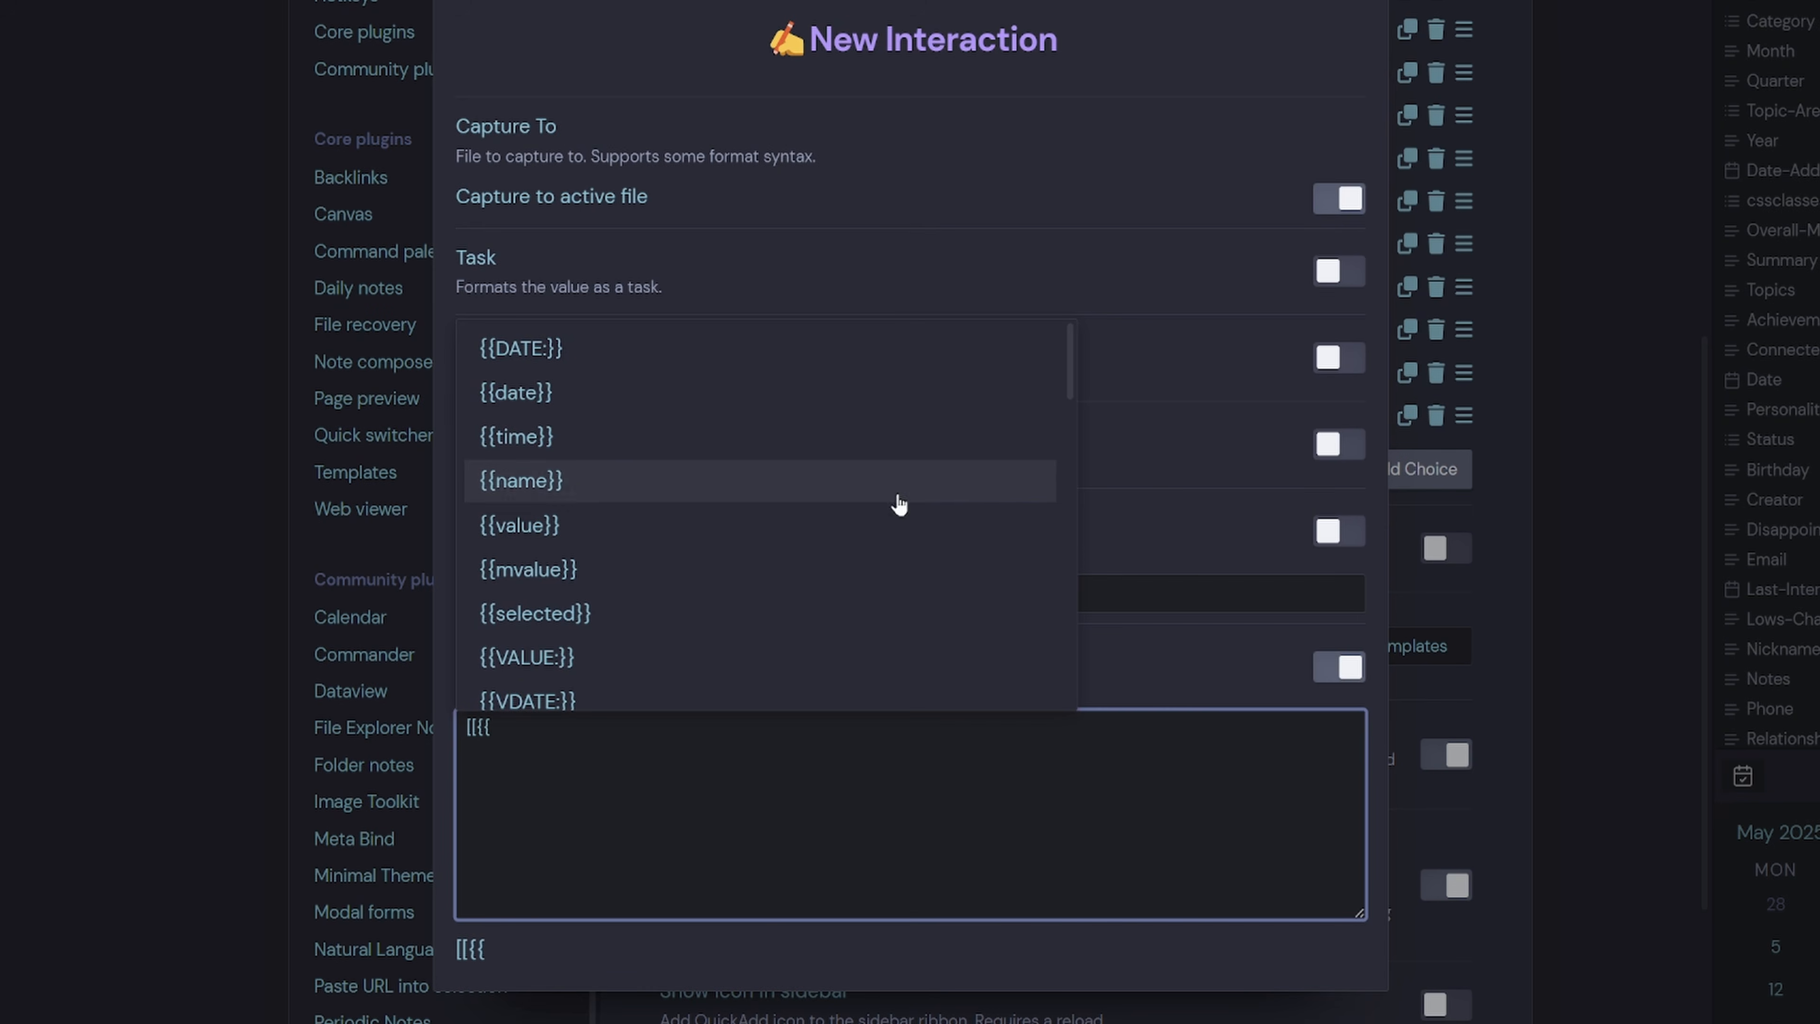
left_click(571, 394)
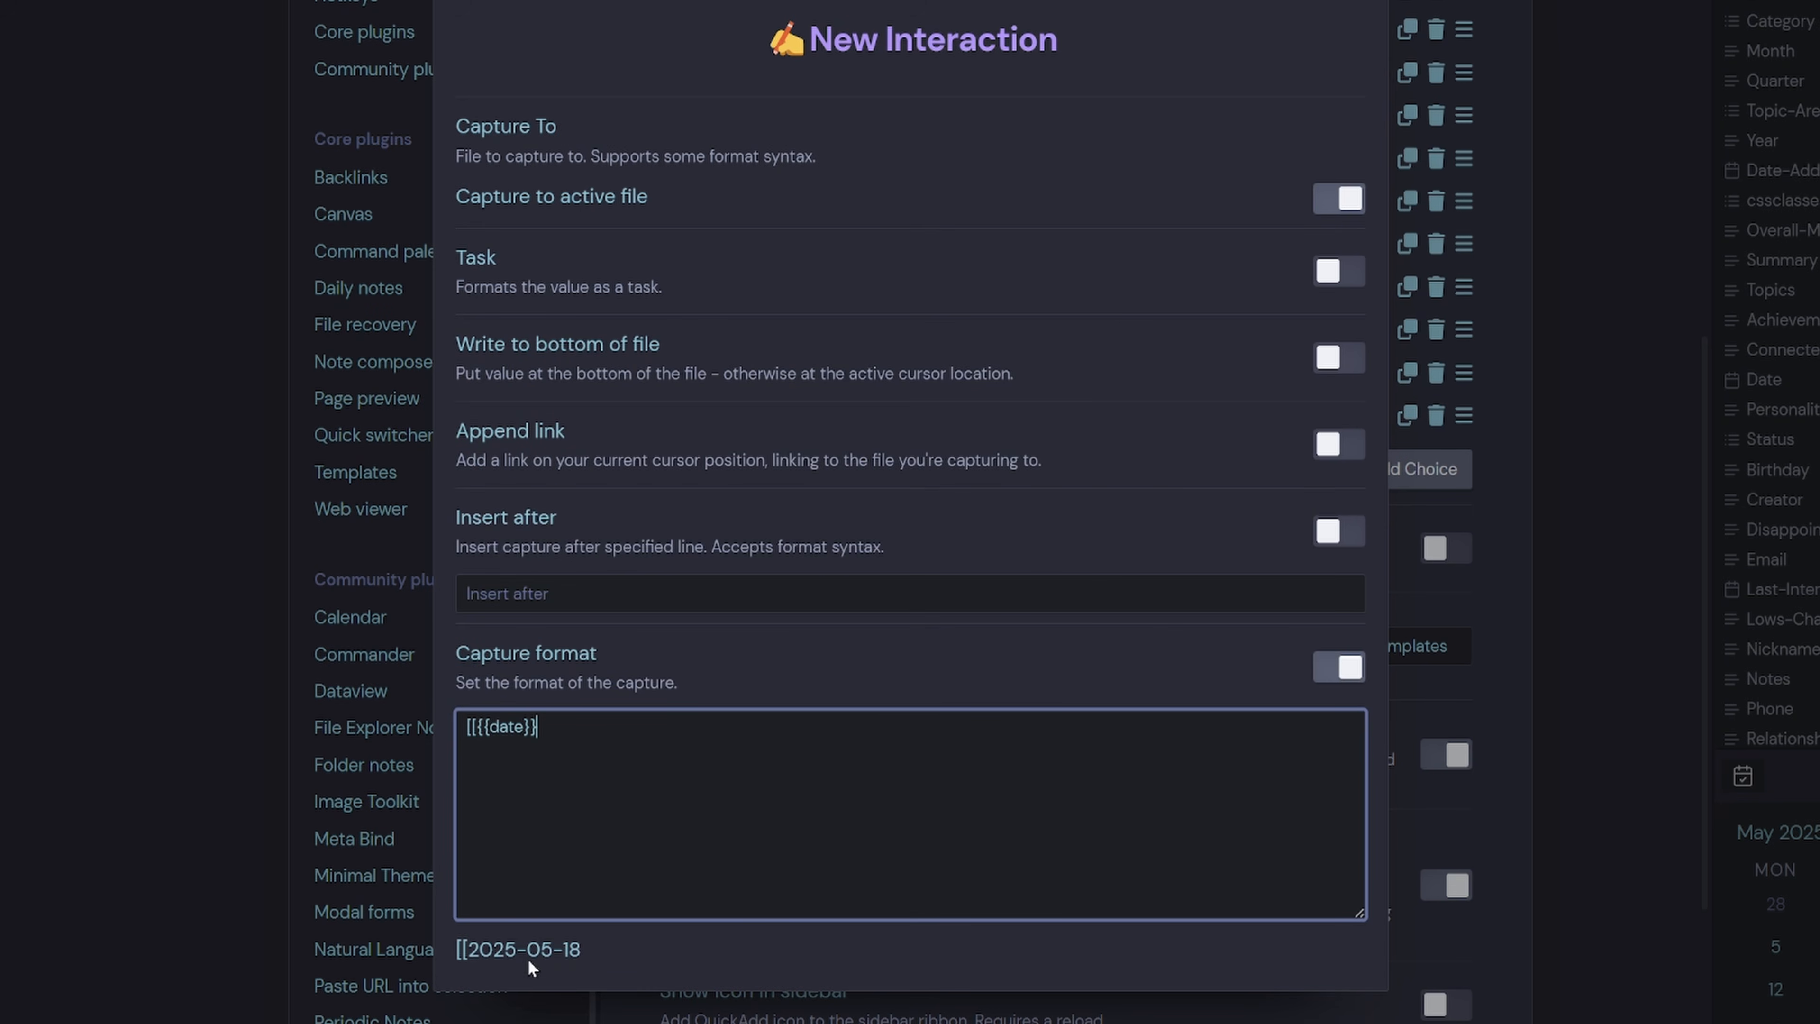
key("Left")
key("Left")
type(":YYYY")
type("-MM")
type("-DD")
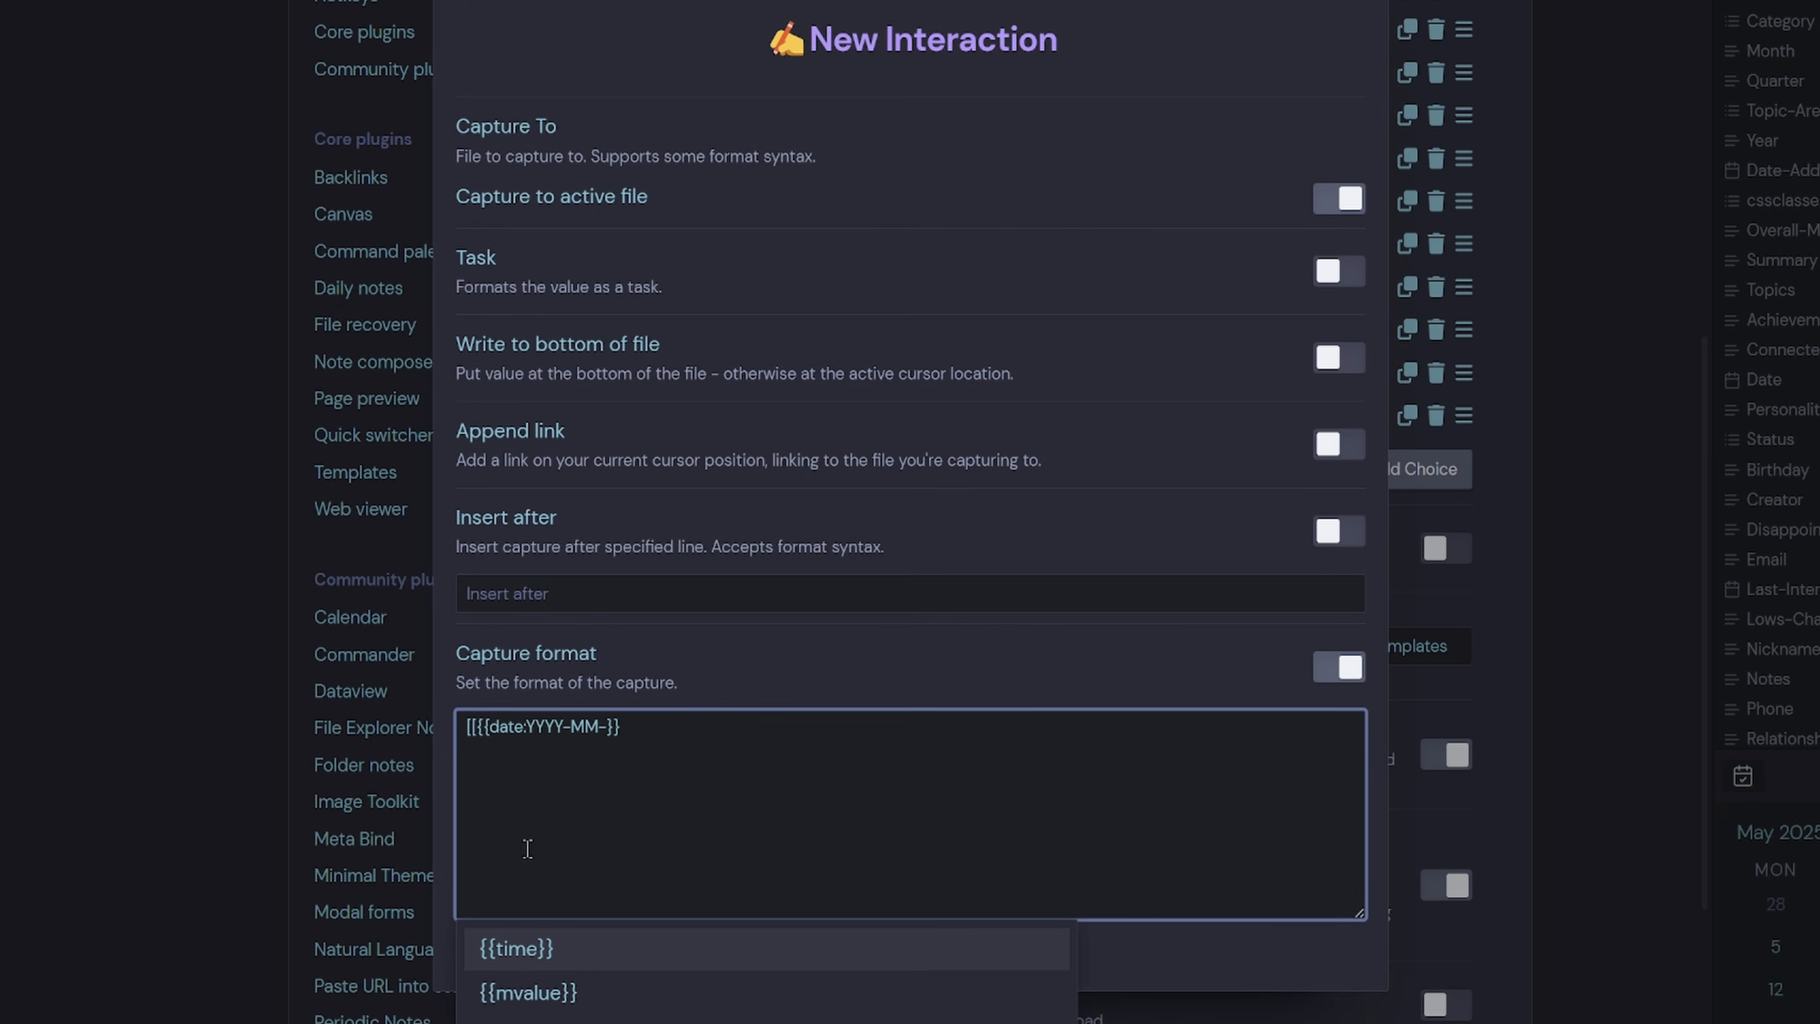
Complete the format as [[{{date:YYYY-MM-DD}}]] - {{value}} and close the capture settings.
key("Right")
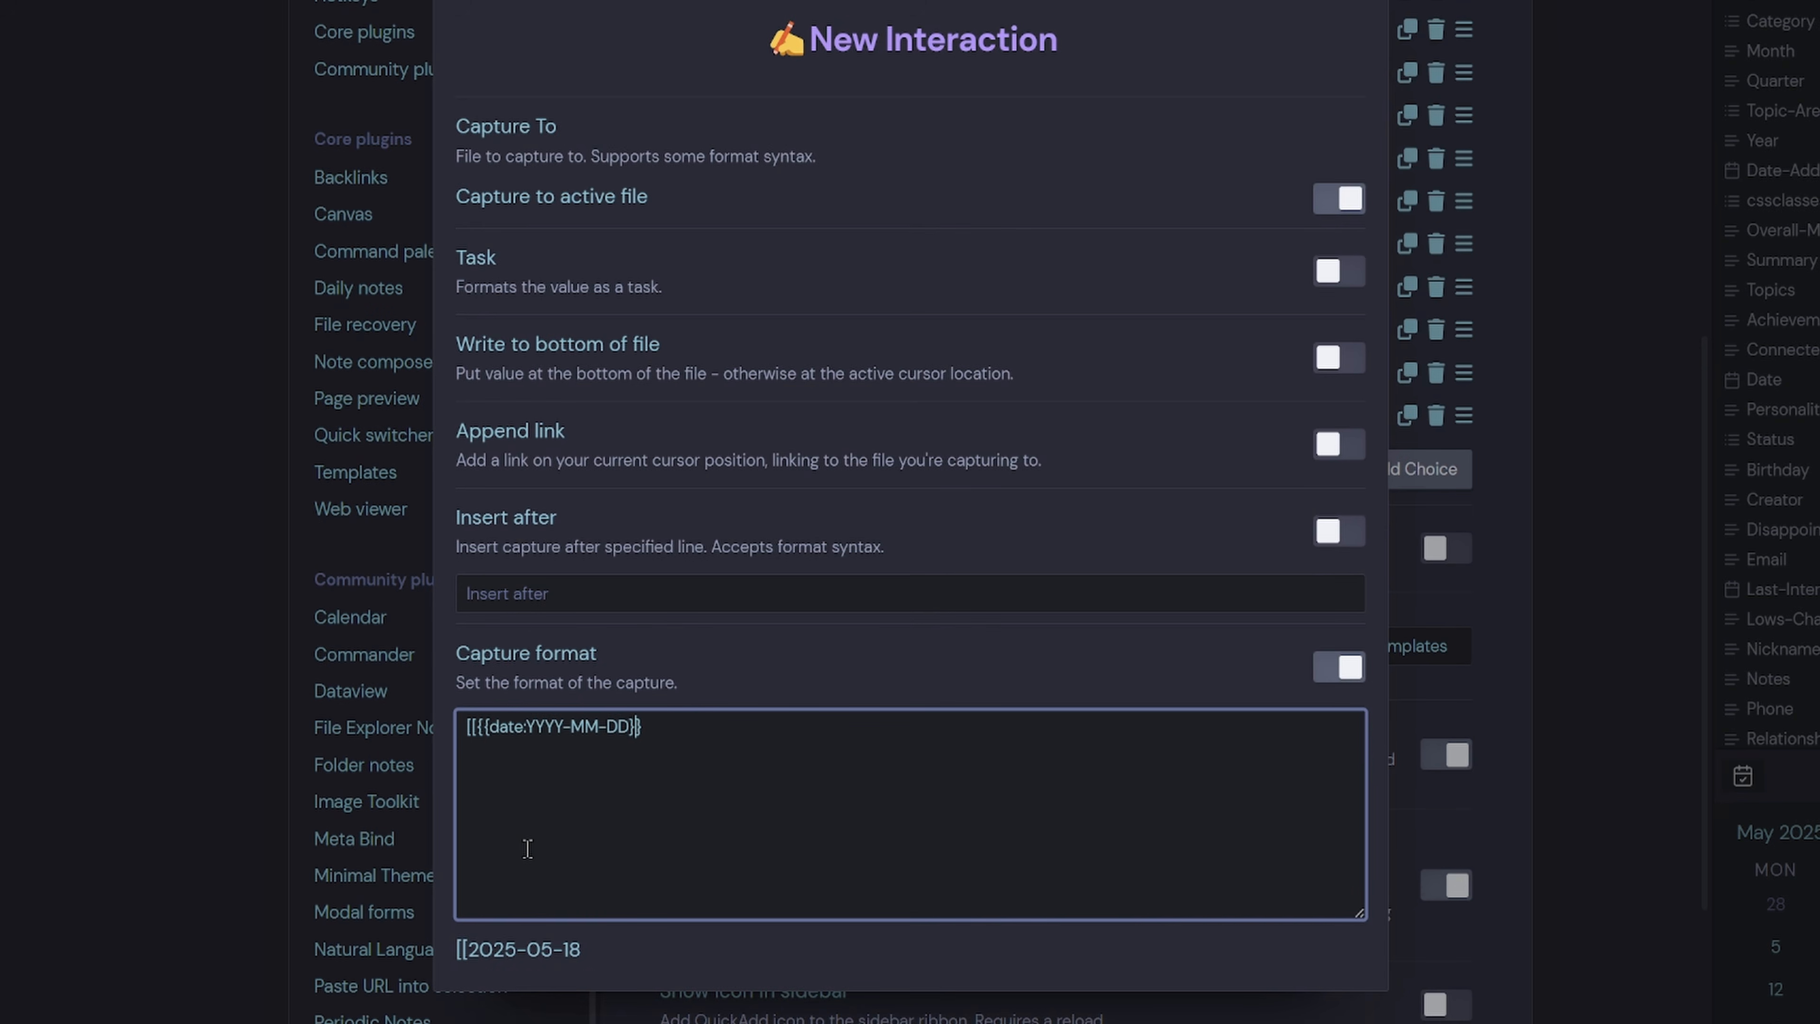
type("]]")
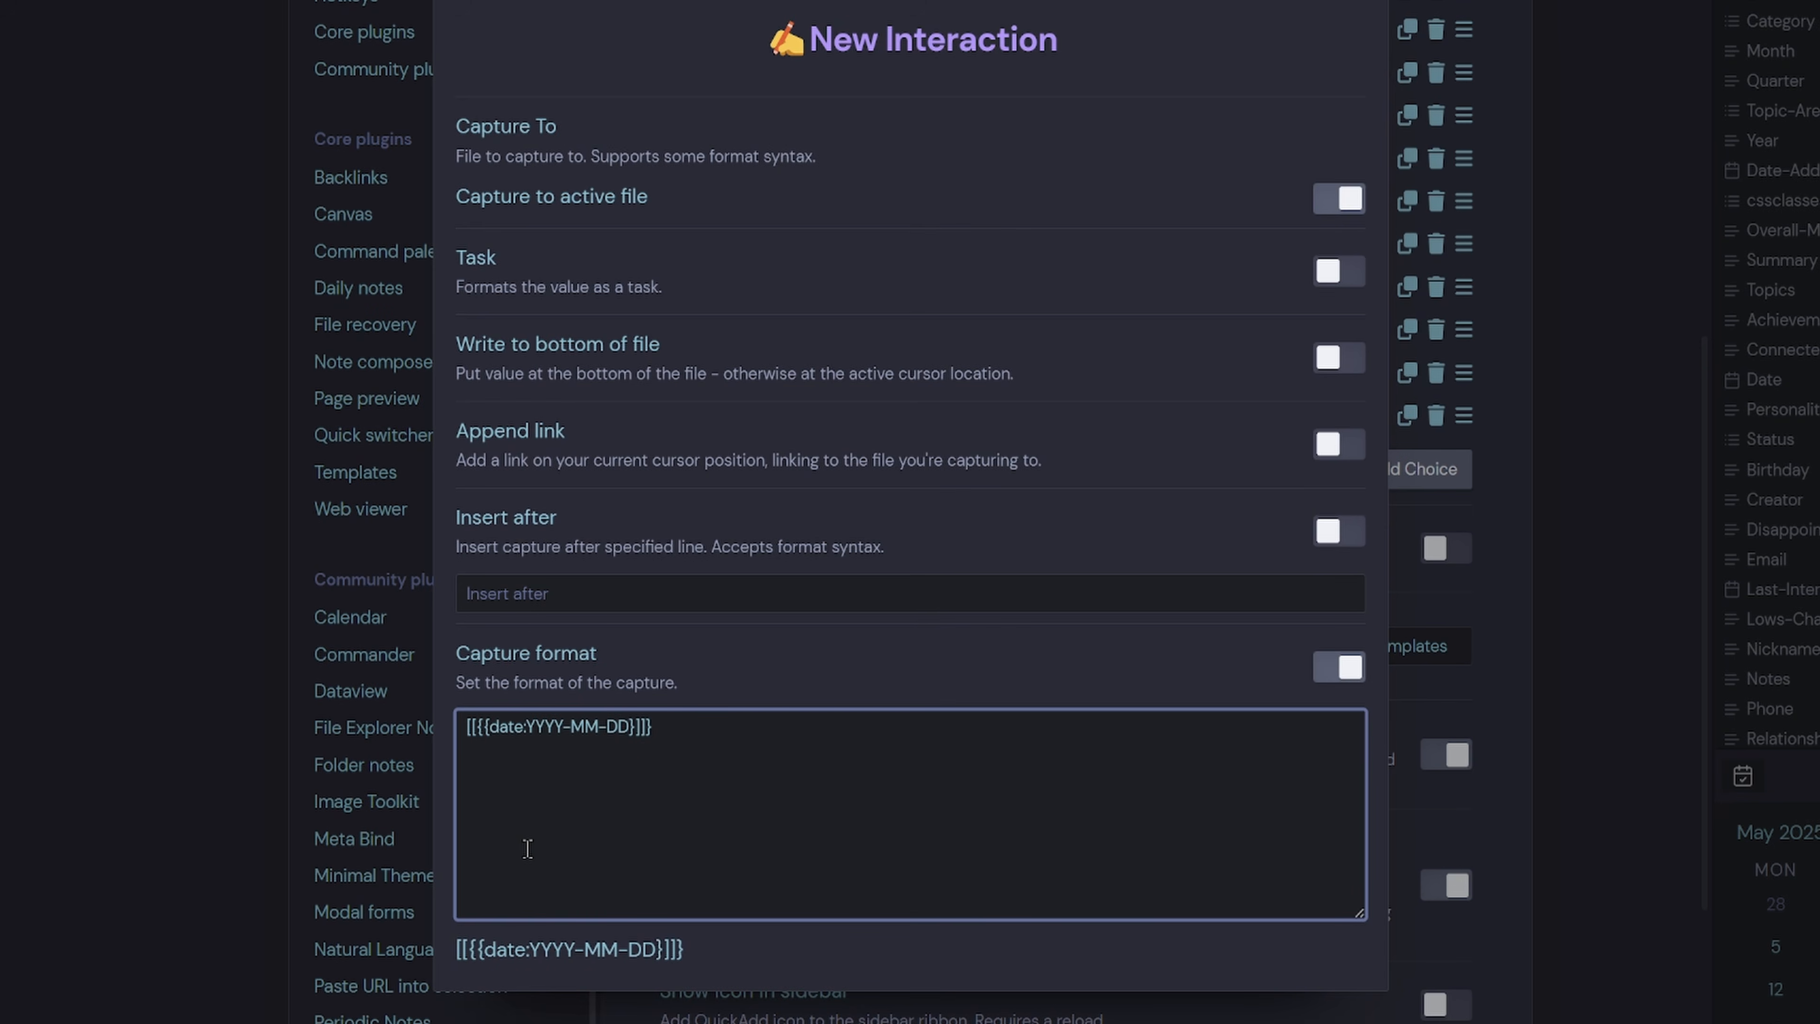
key("Delete")
type("}")
key("Right")
key("Right")
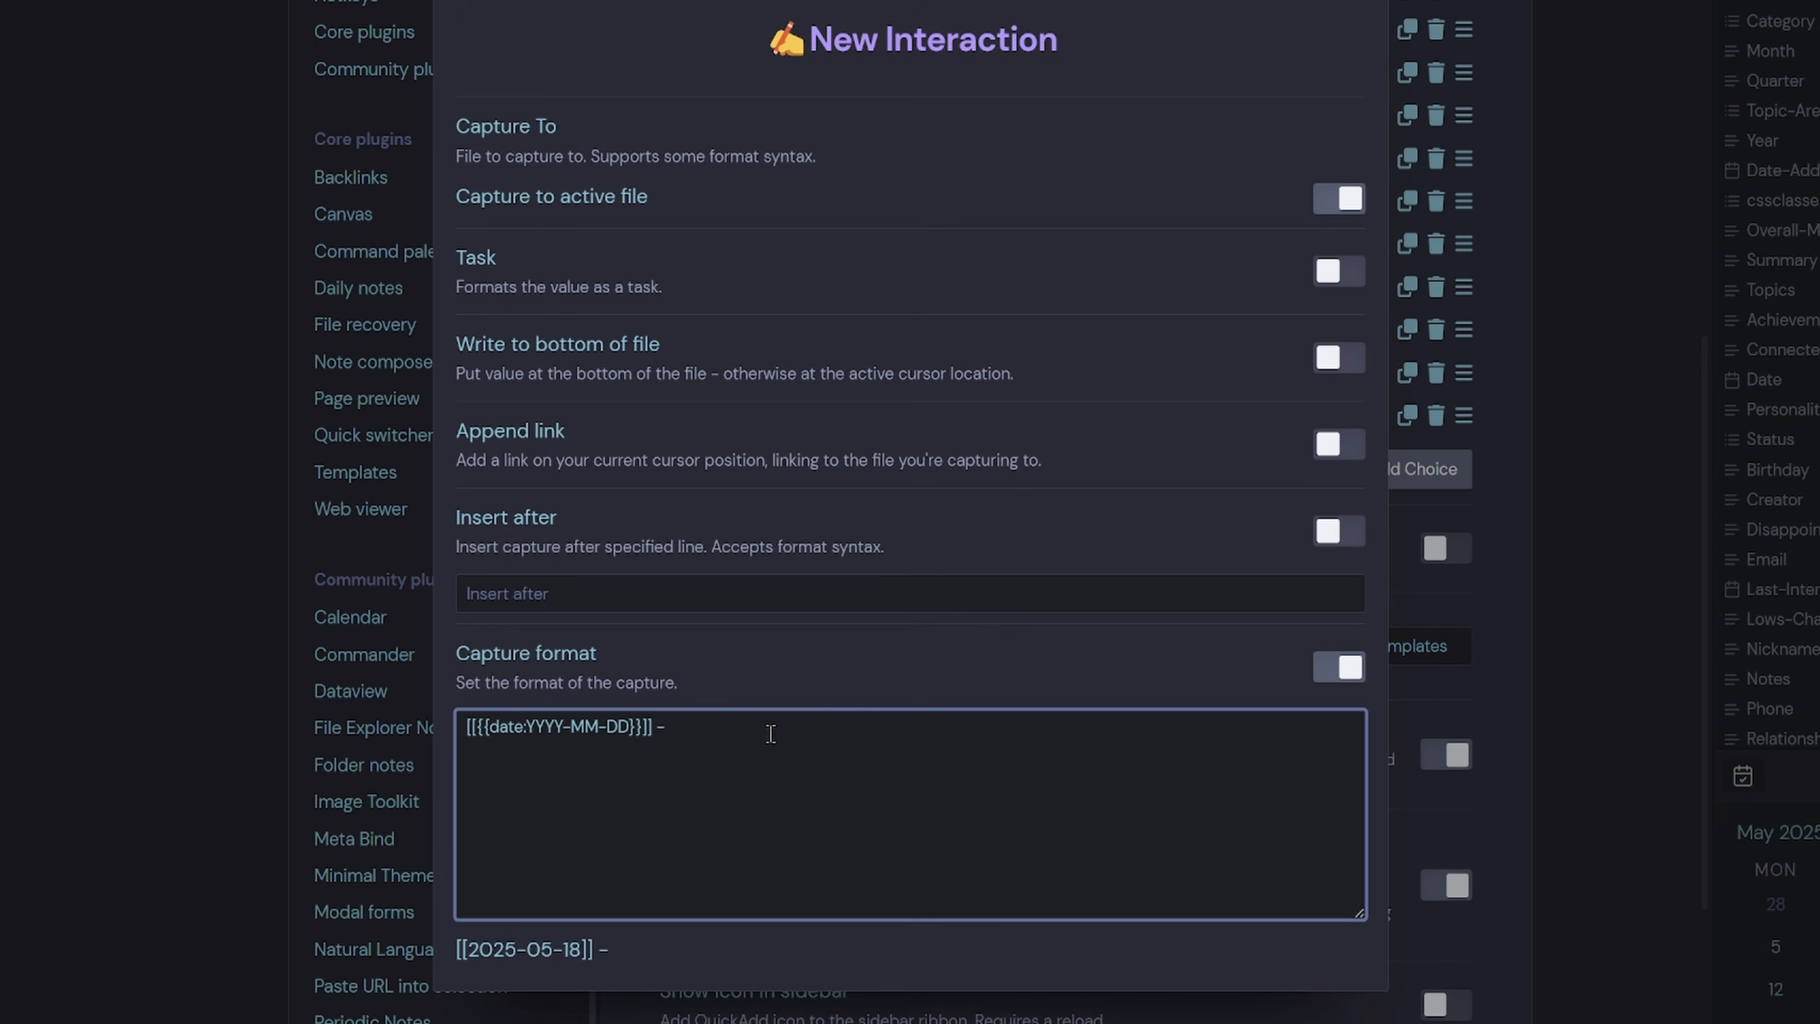
type("{{")
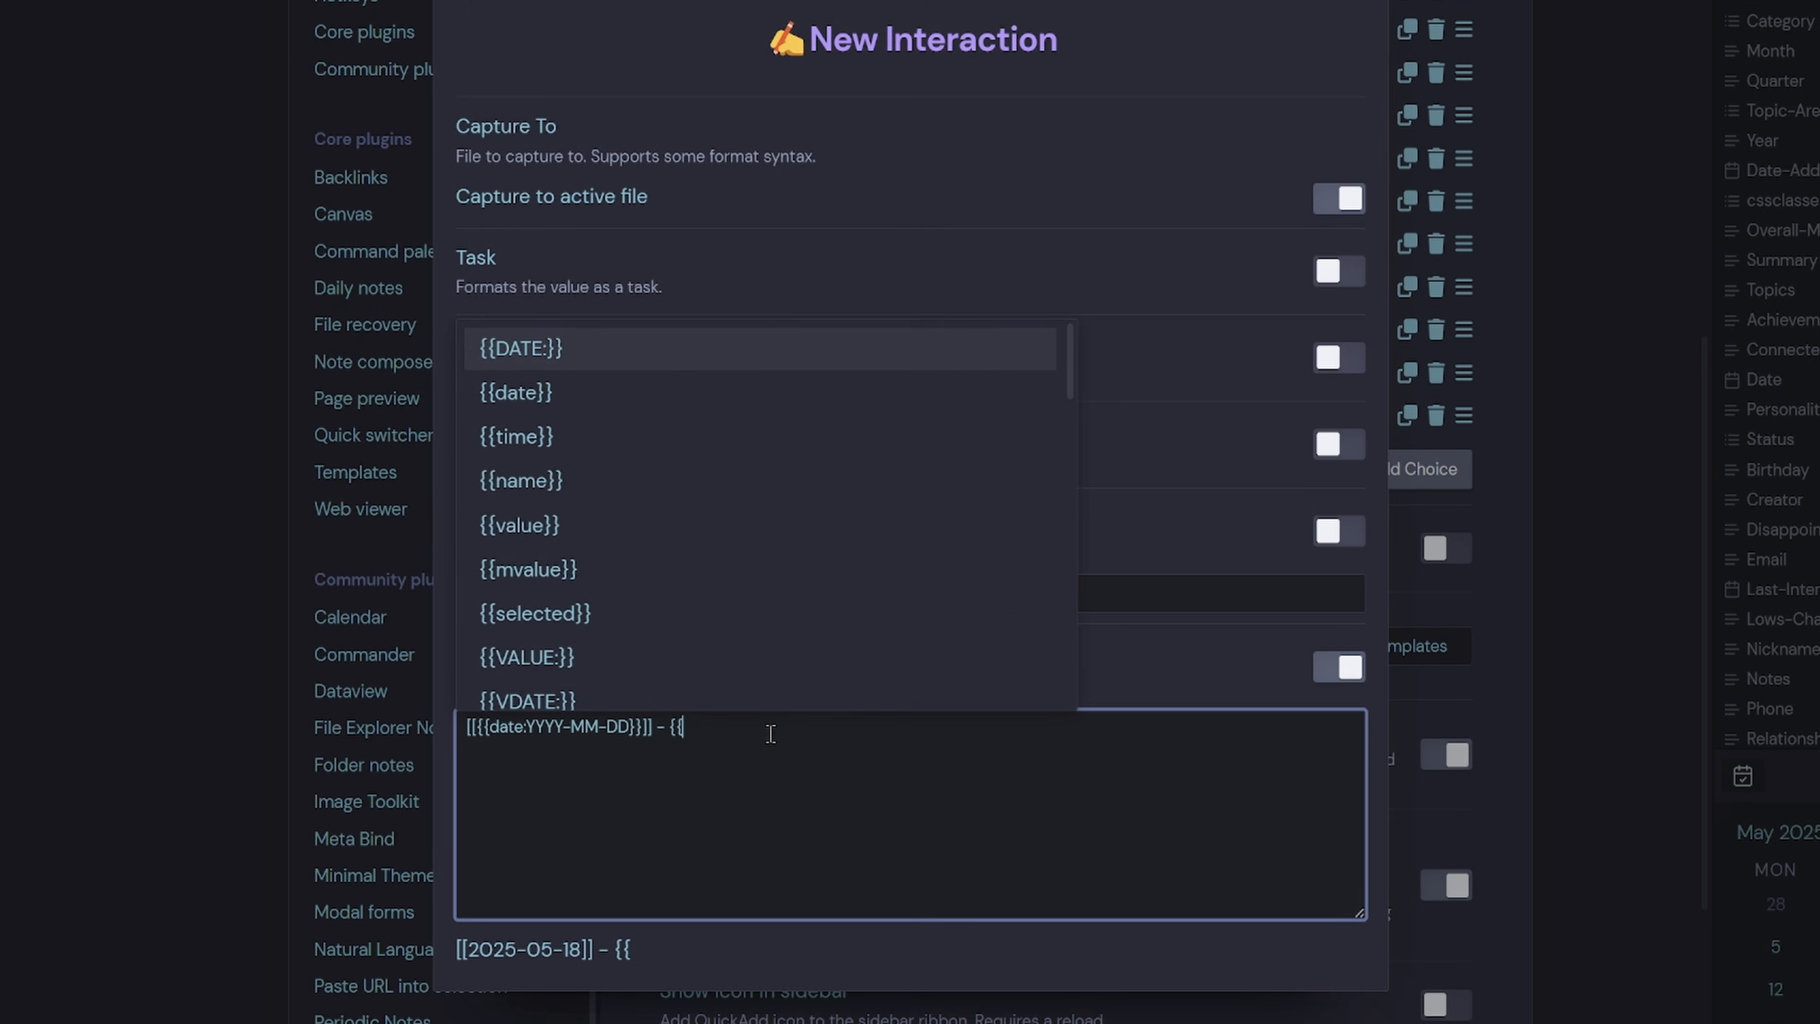
left_click(607, 536)
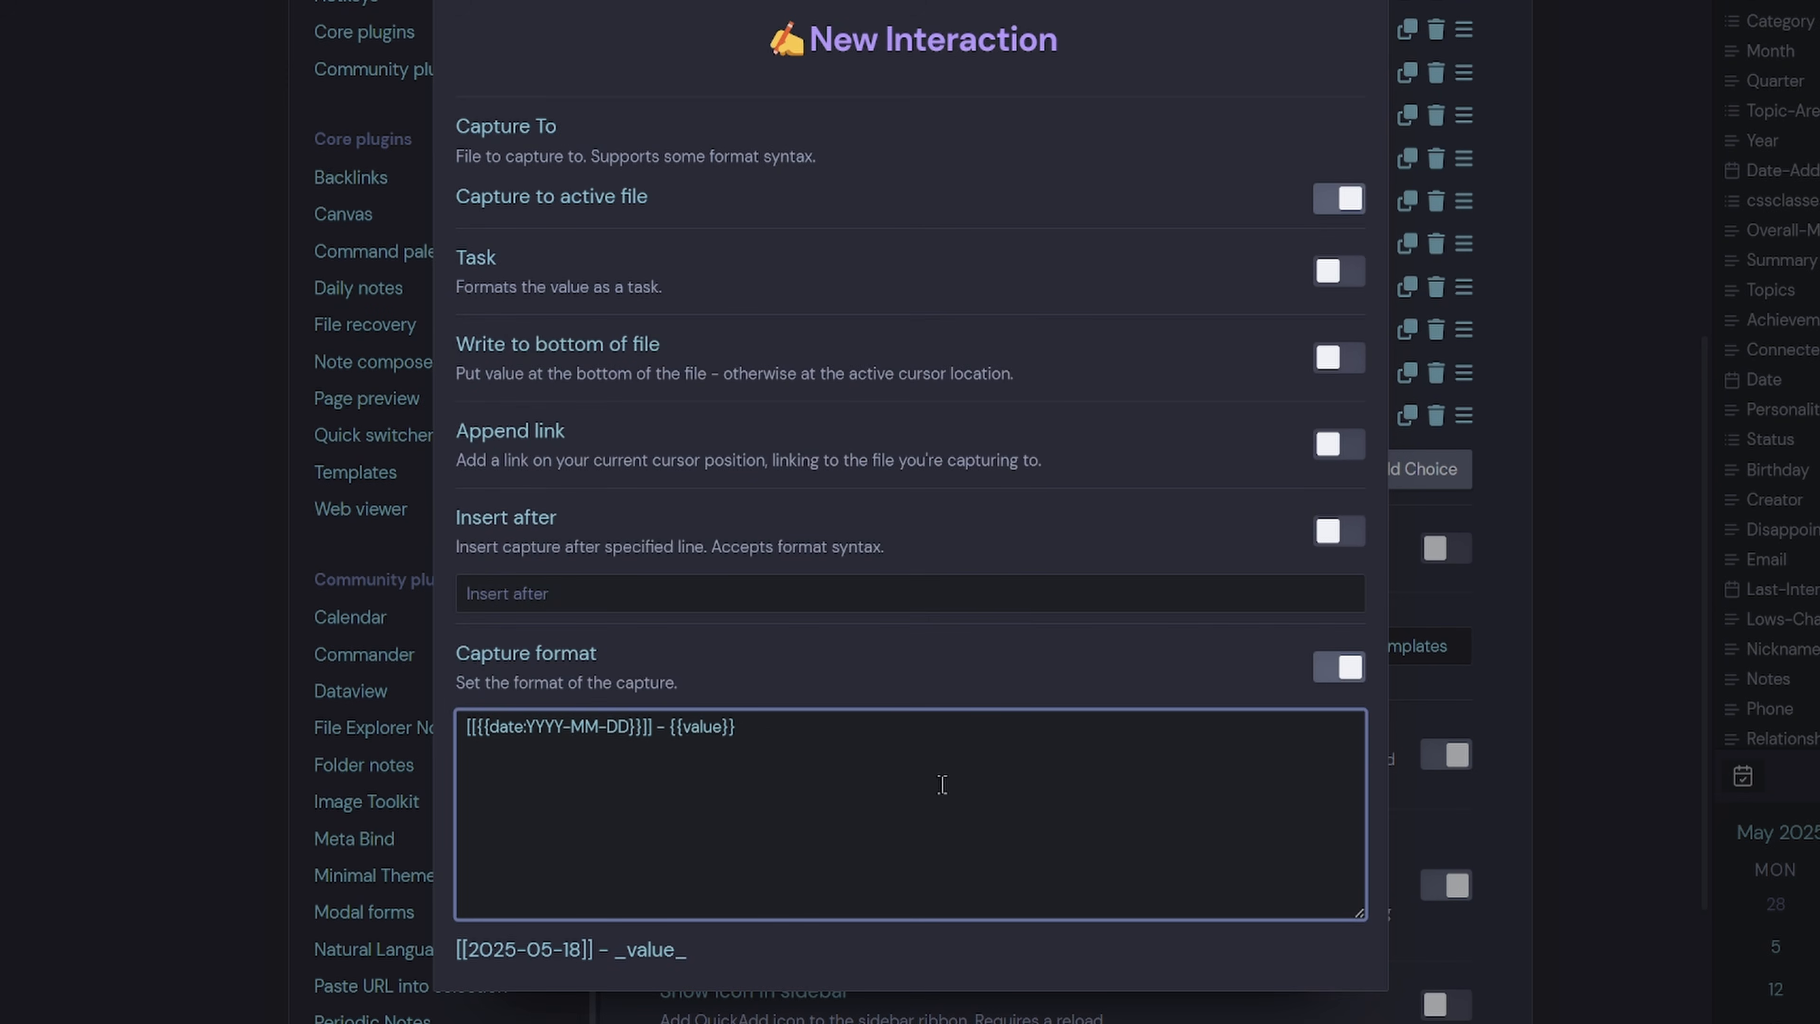
key("shift+Left")
key("shift+Left")
key("shift+Left")
key("shift+Left")
key("shift+Left")
key("shift+Left")
key("shift+Left")
key("shift+Left")
key("shift+Left")
left_click(702, 751)
left_click_drag(783, 724, 670, 734)
key("Escape")
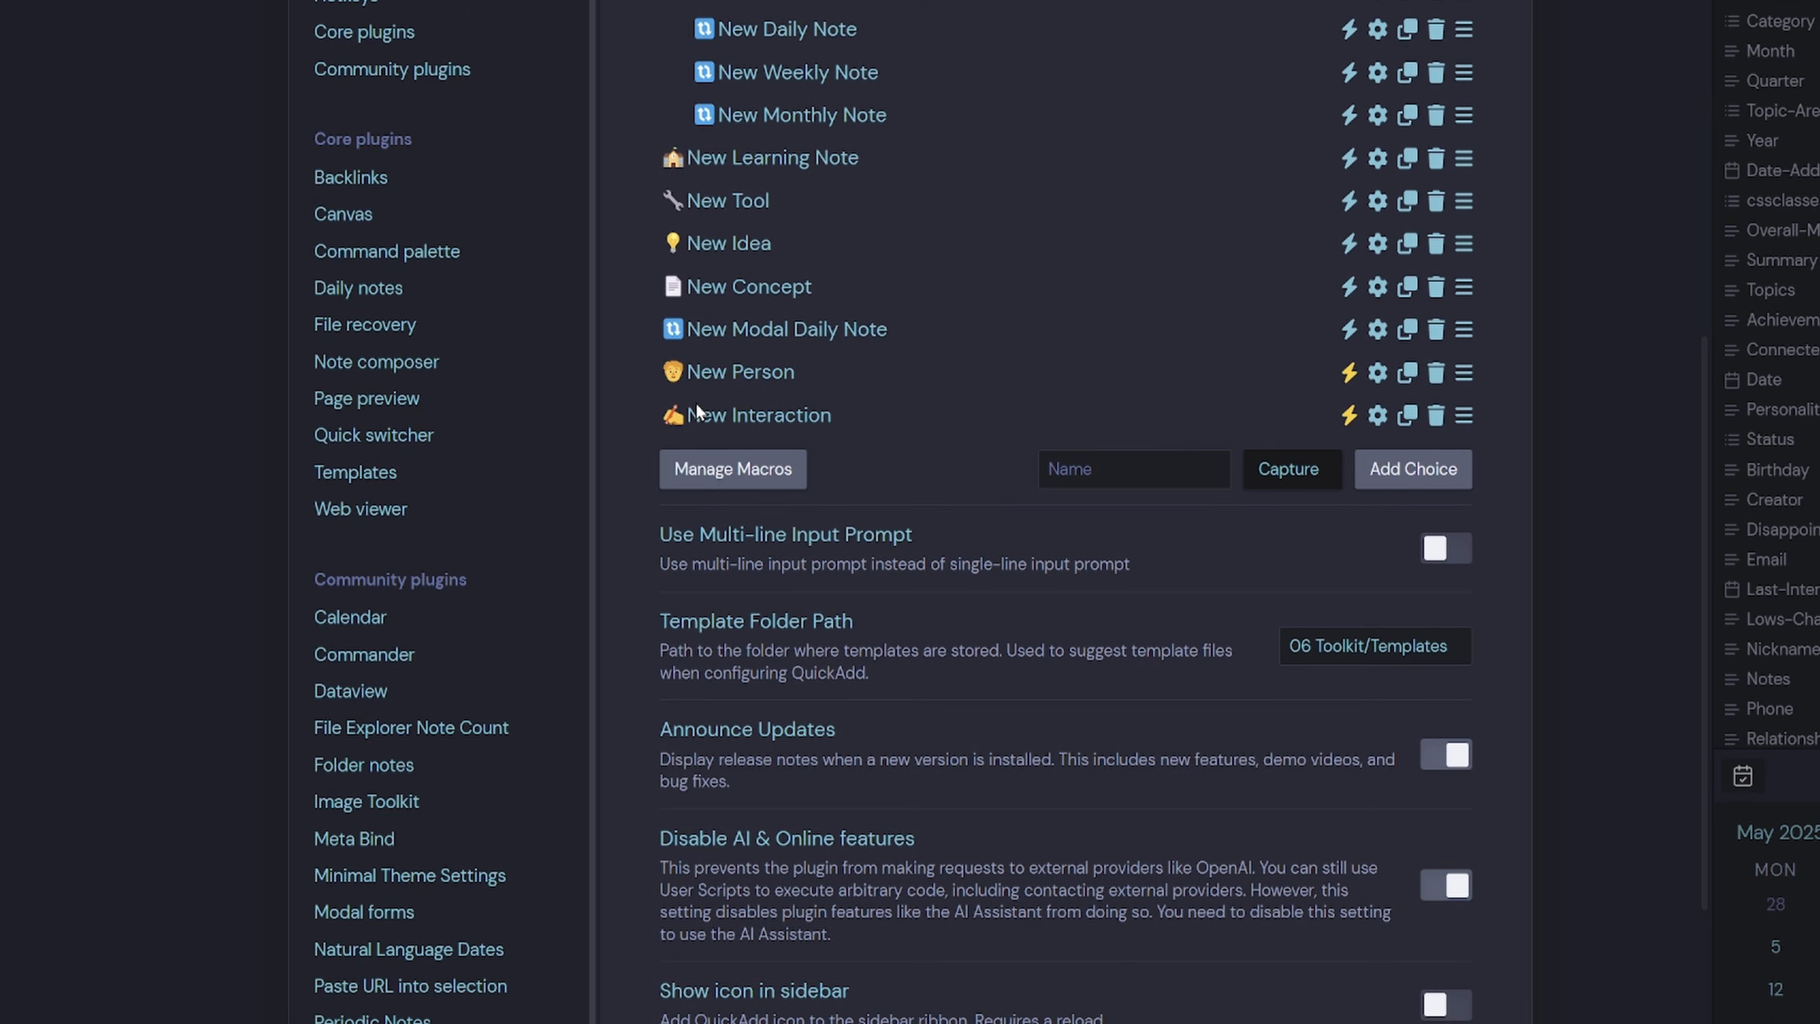
Add a QuickAdd choice named 'New Memorable Moment' with a purple heart 💜 emoji.
left_click(1116, 470)
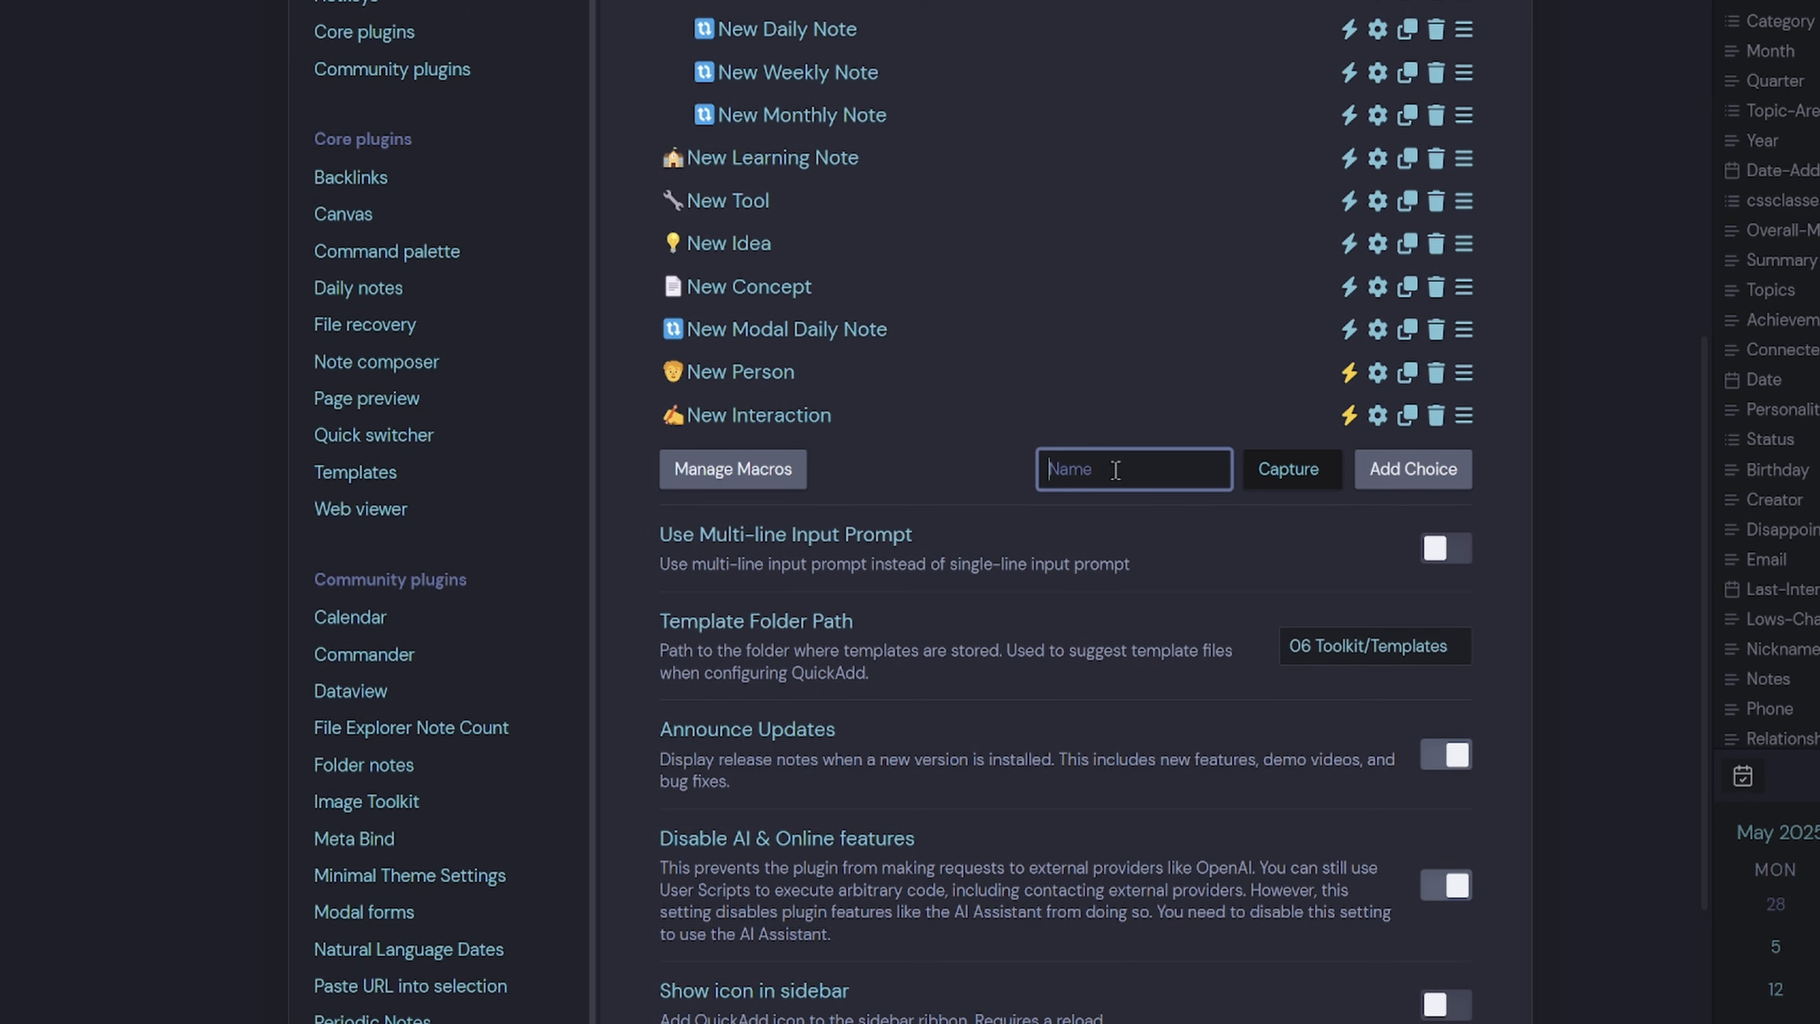
type("New Memorable Moe")
key("BackSpace")
type("me")
key("super+period")
type("heart")
left_click(1373, 832)
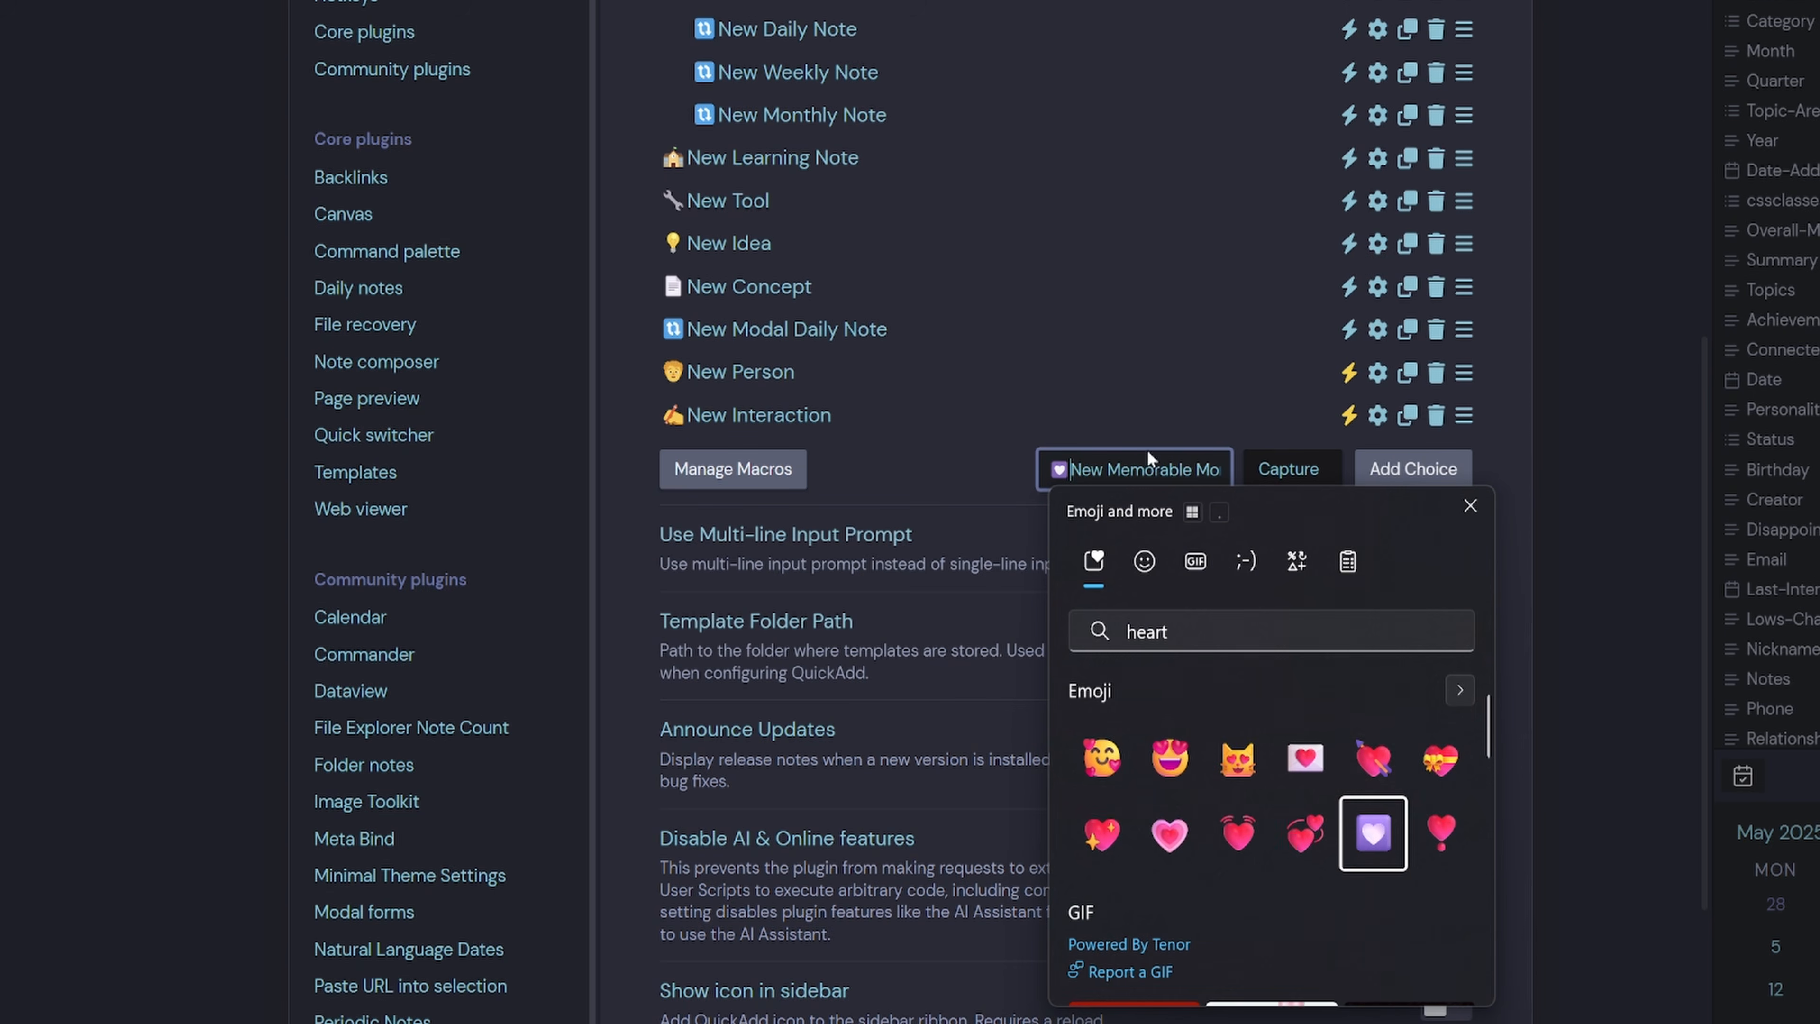
left_click(1125, 457)
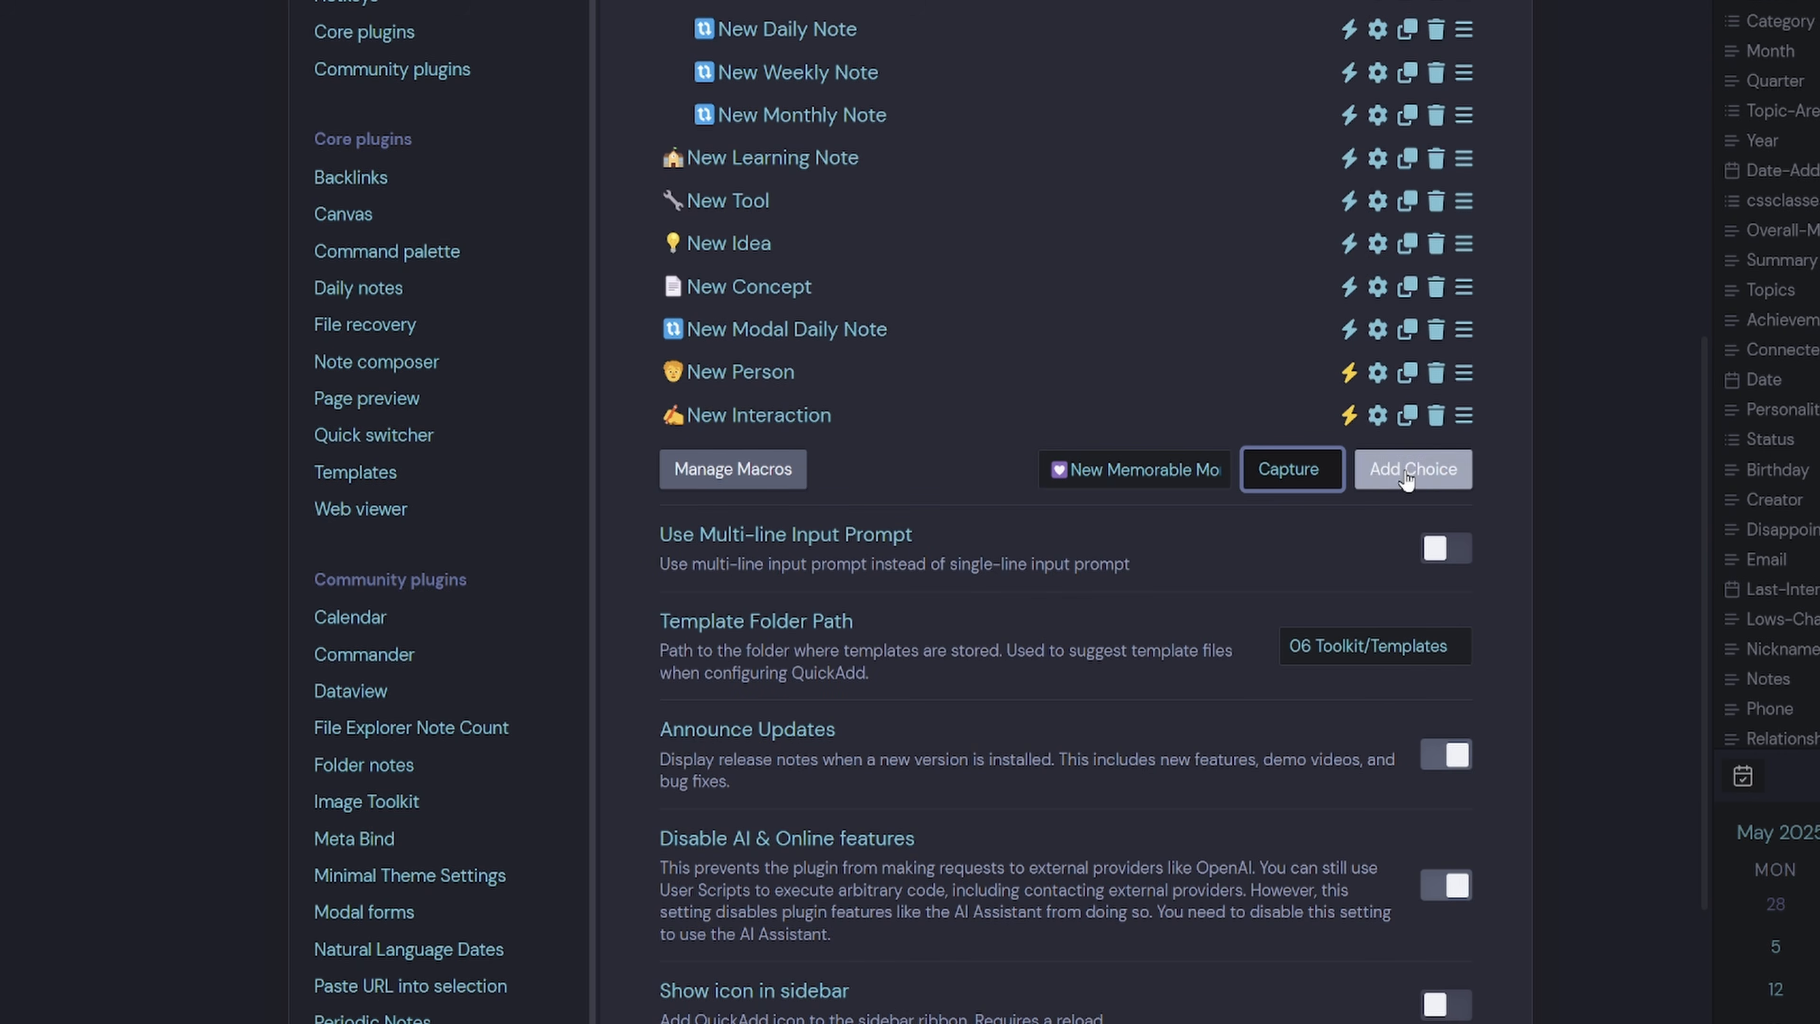
left_click(1406, 472)
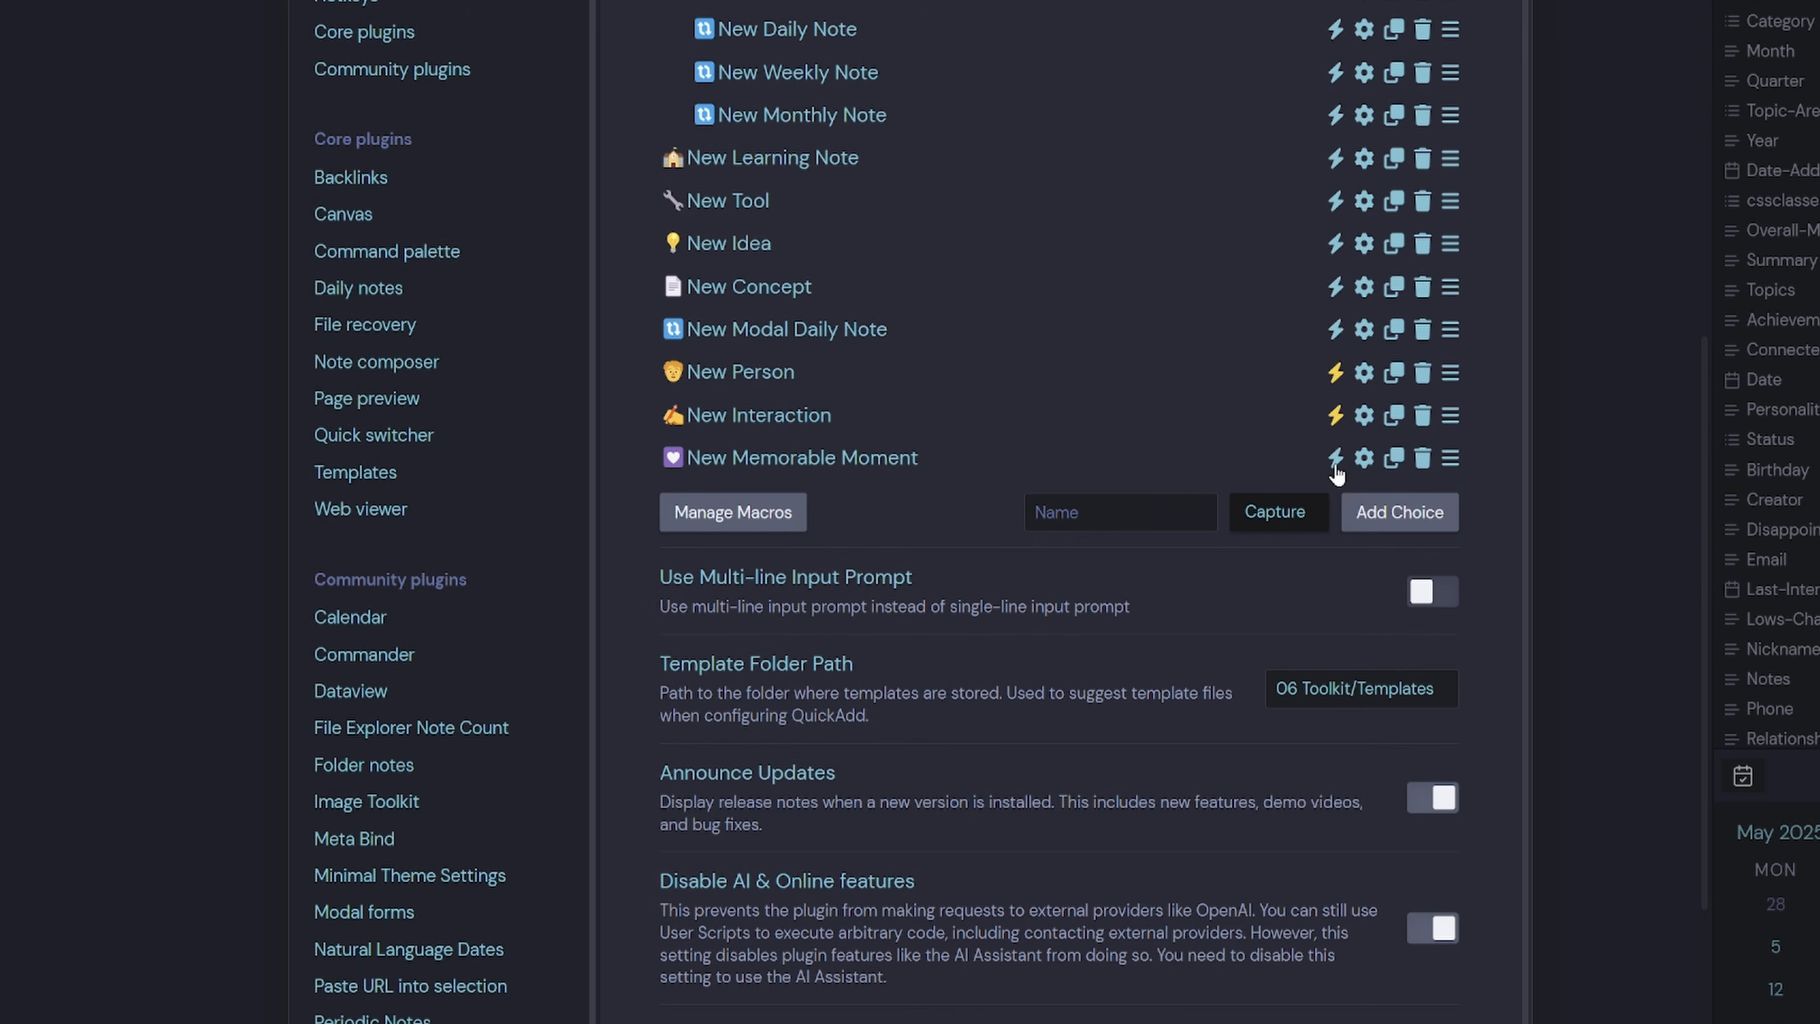
Capture it to the active file with format [[{{DATE:YYYY-MM-DD}}]] - {{value}}.
left_click(1364, 459)
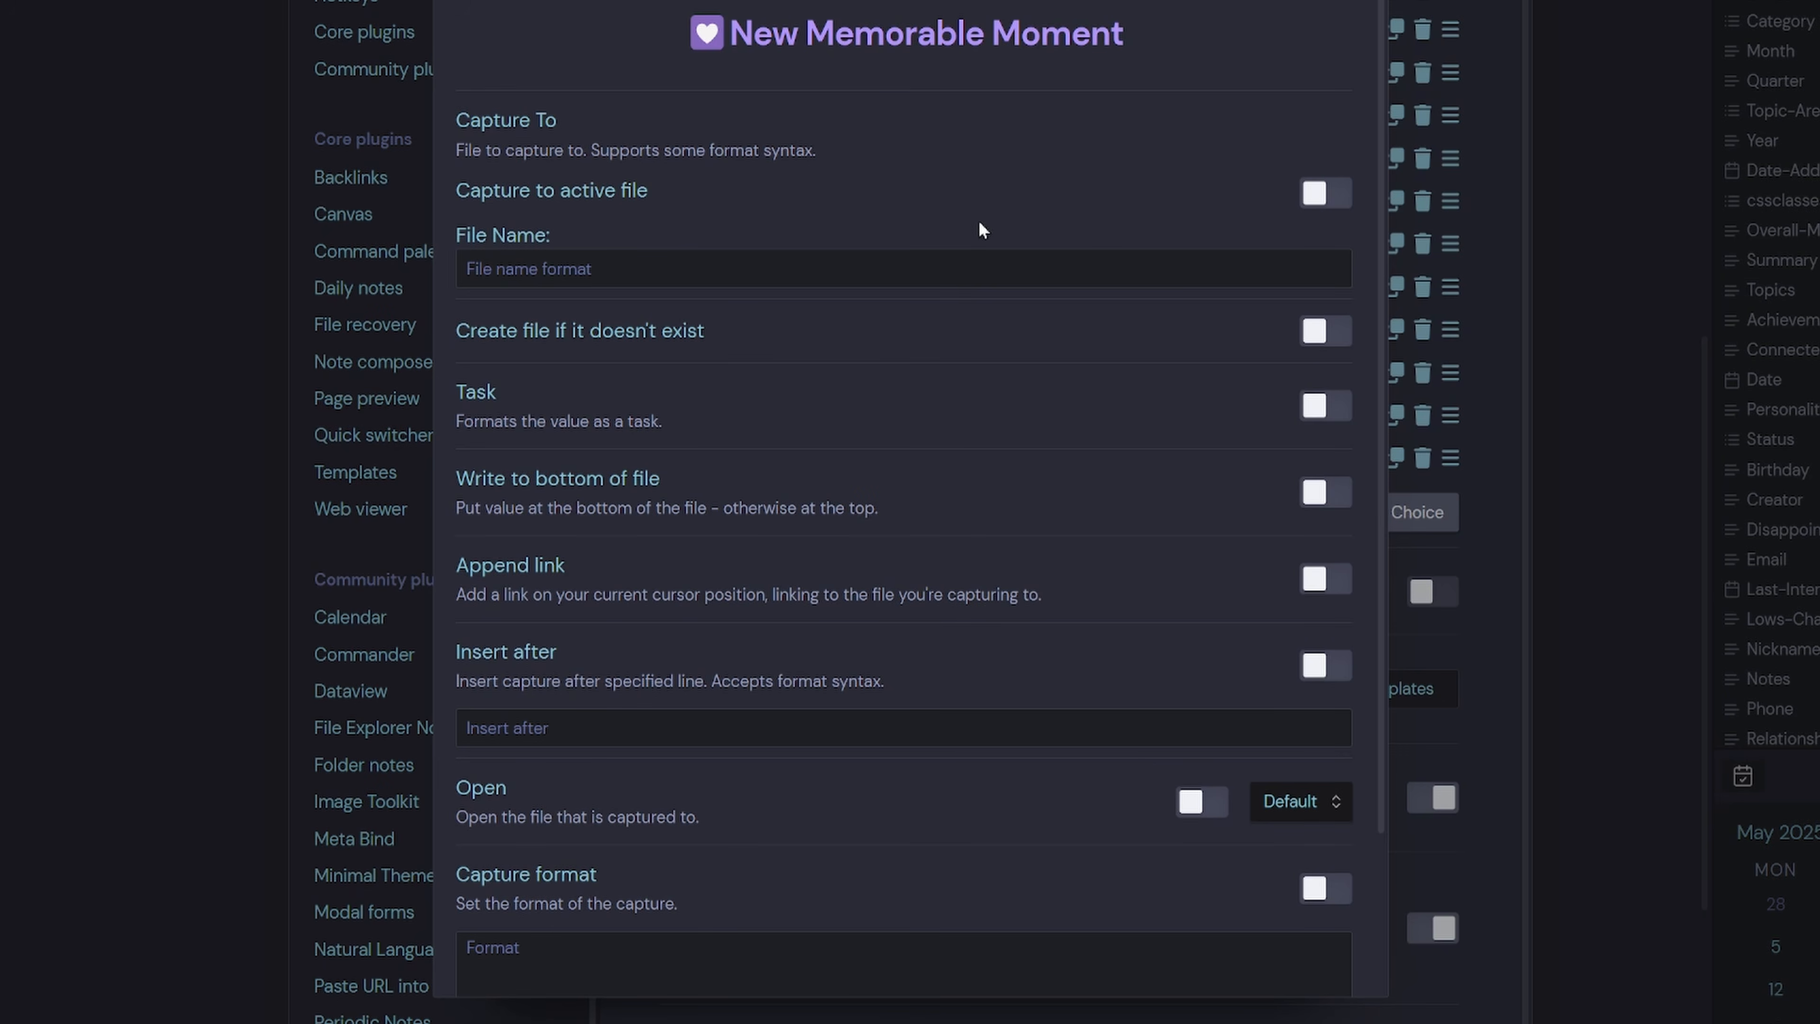
left_click(1315, 193)
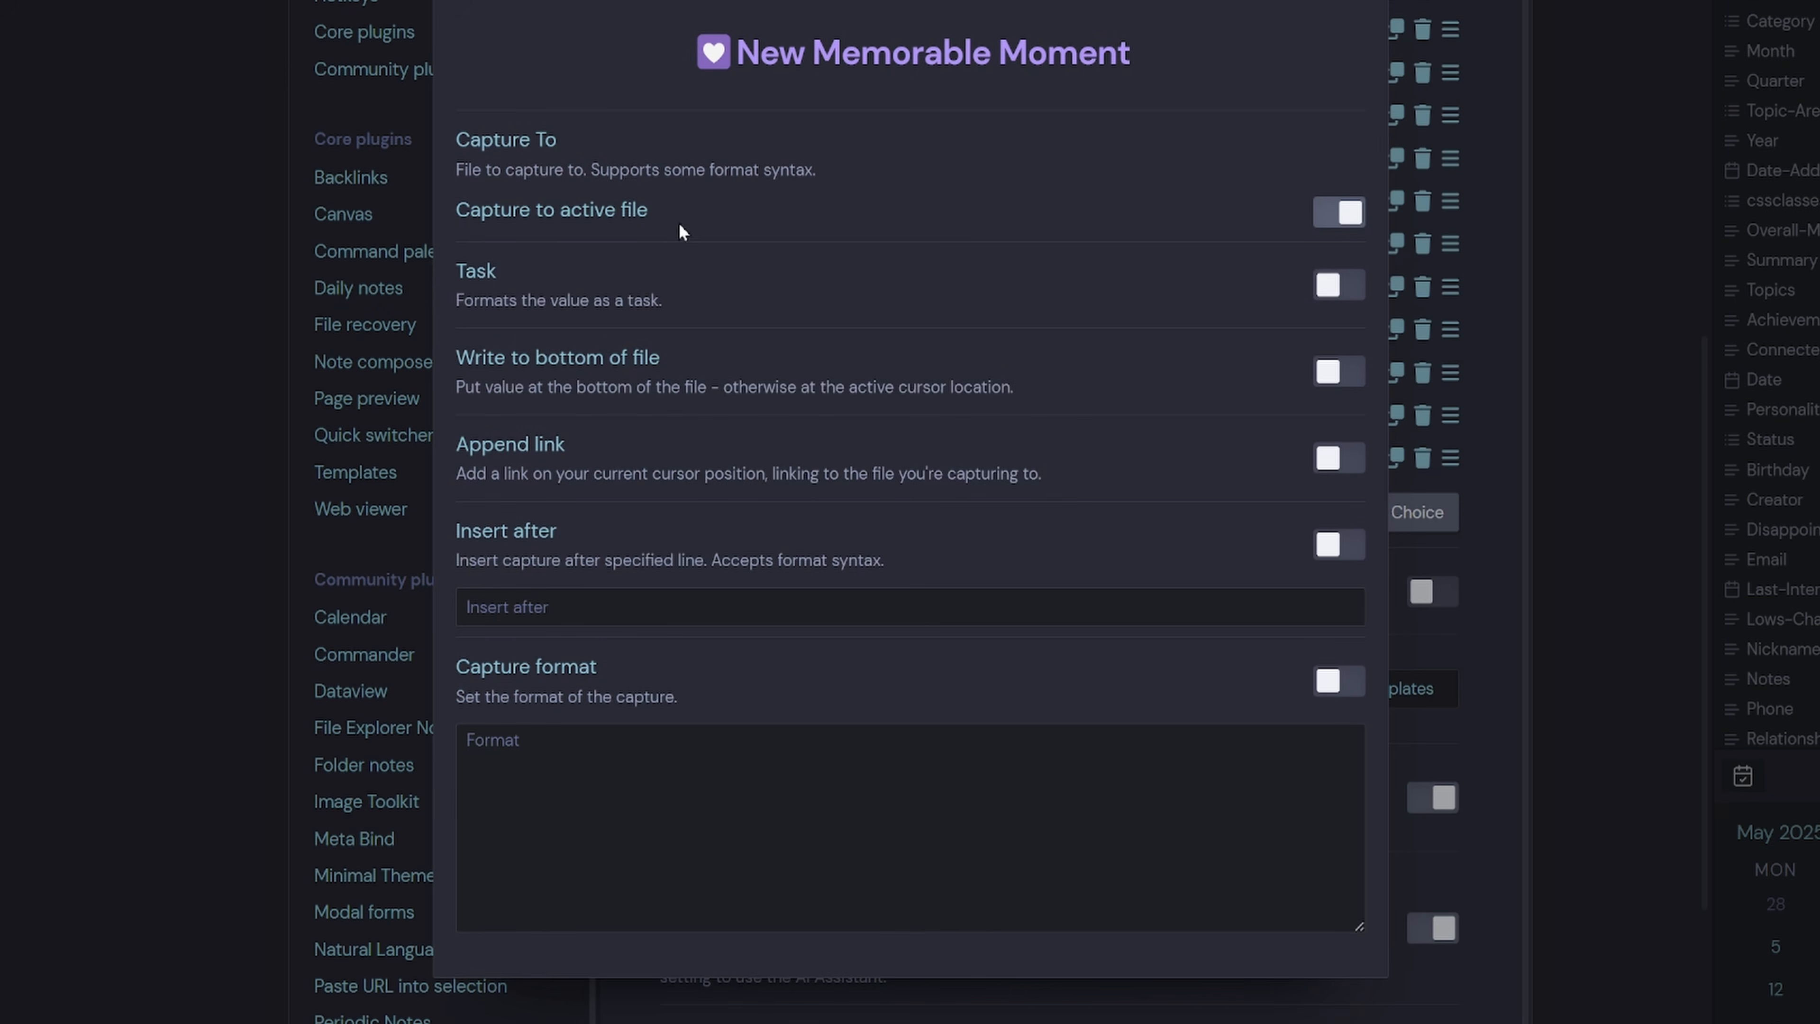
left_click(1344, 677)
left_click(1061, 808)
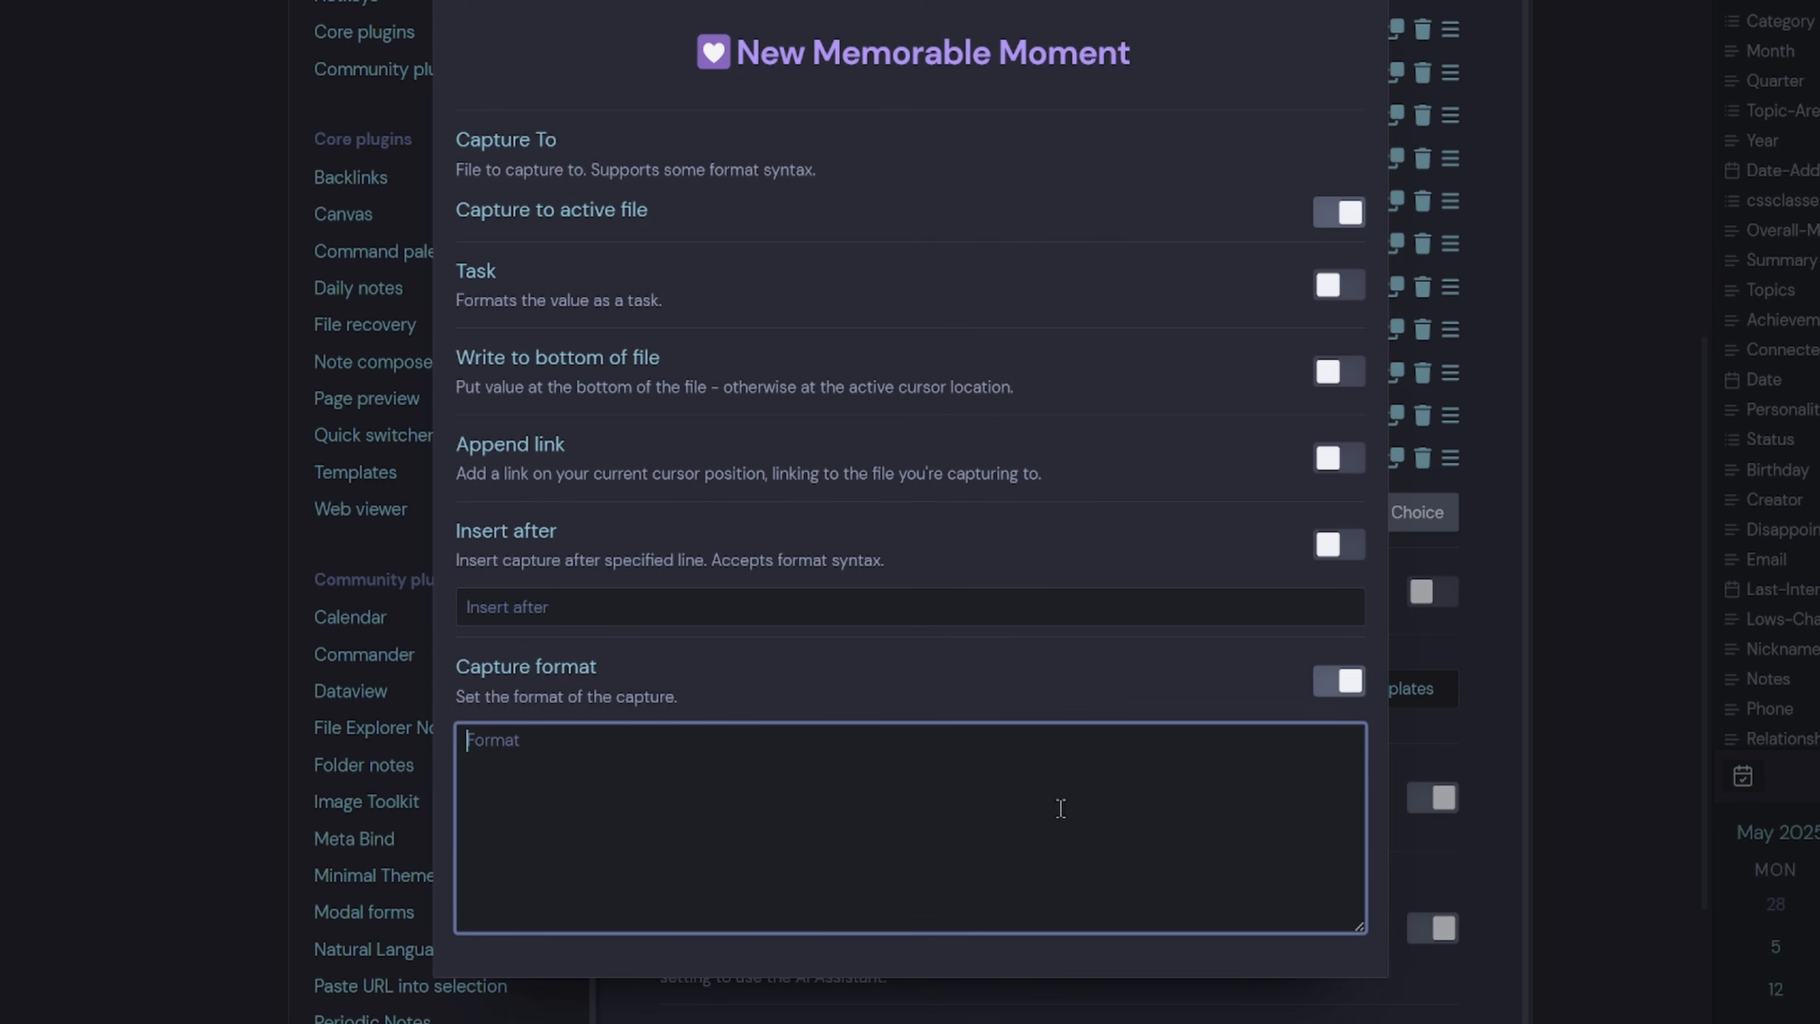
type("[")
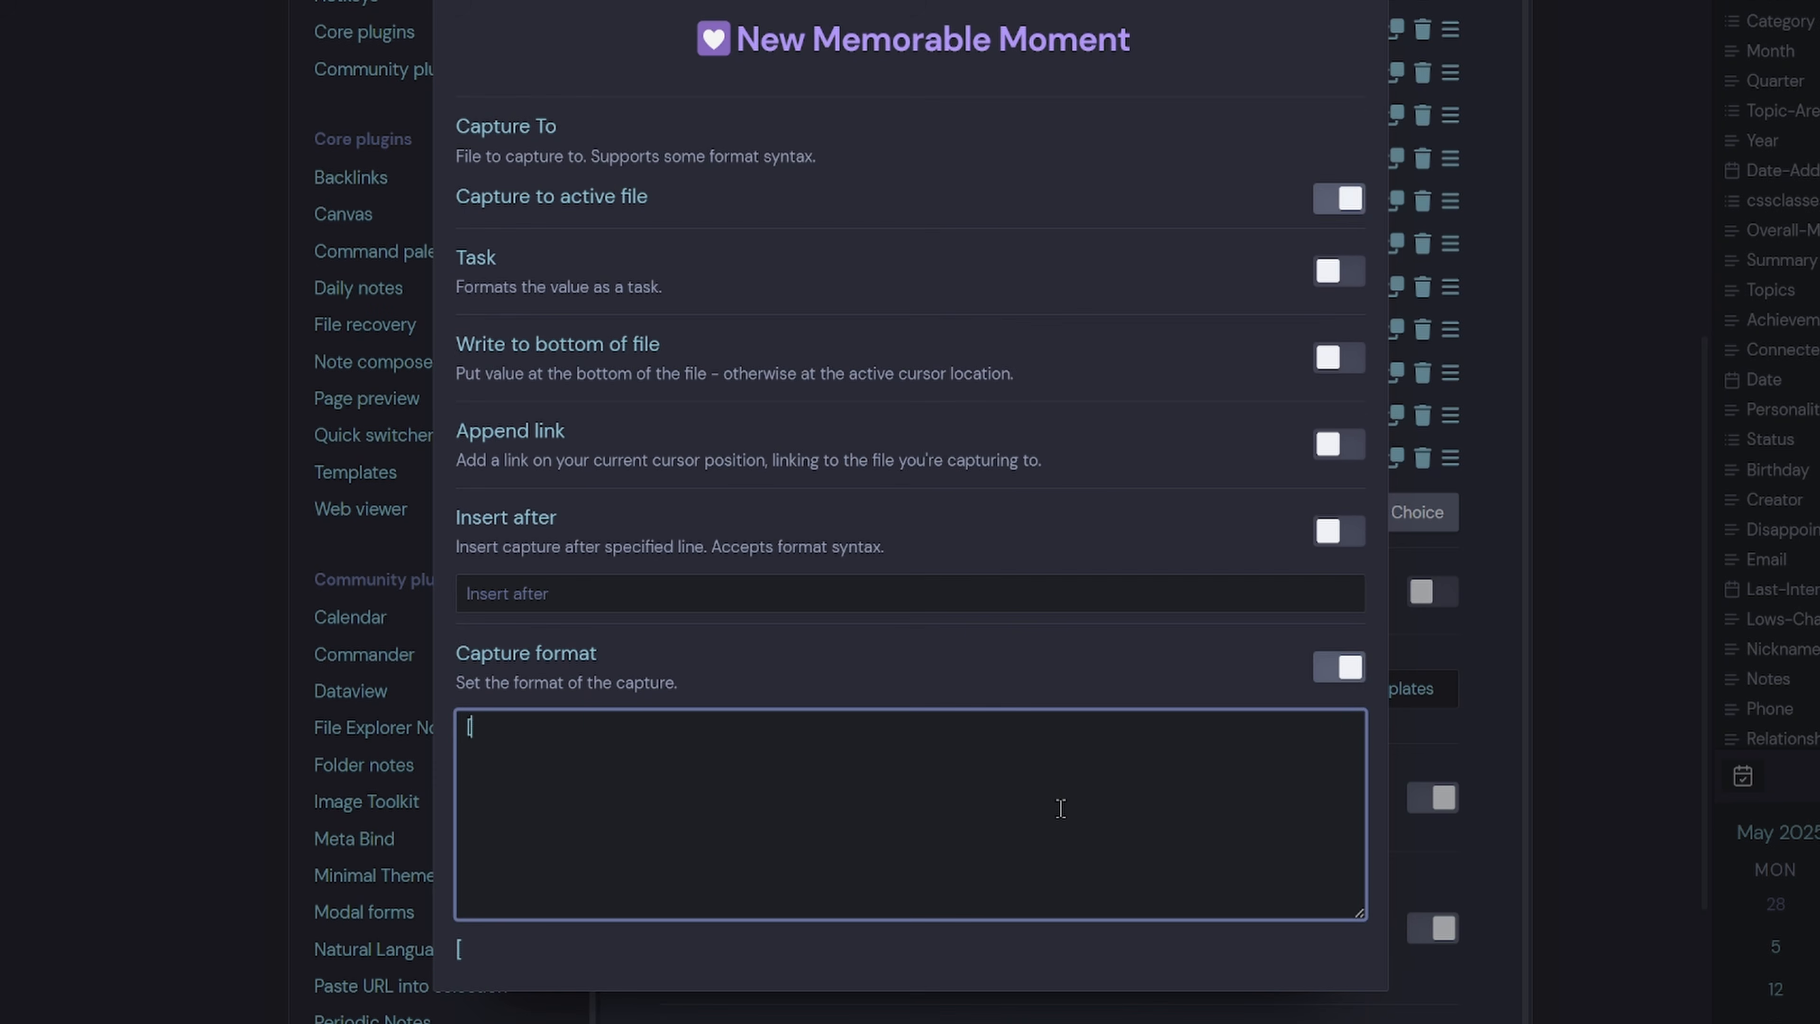
type("[{{")
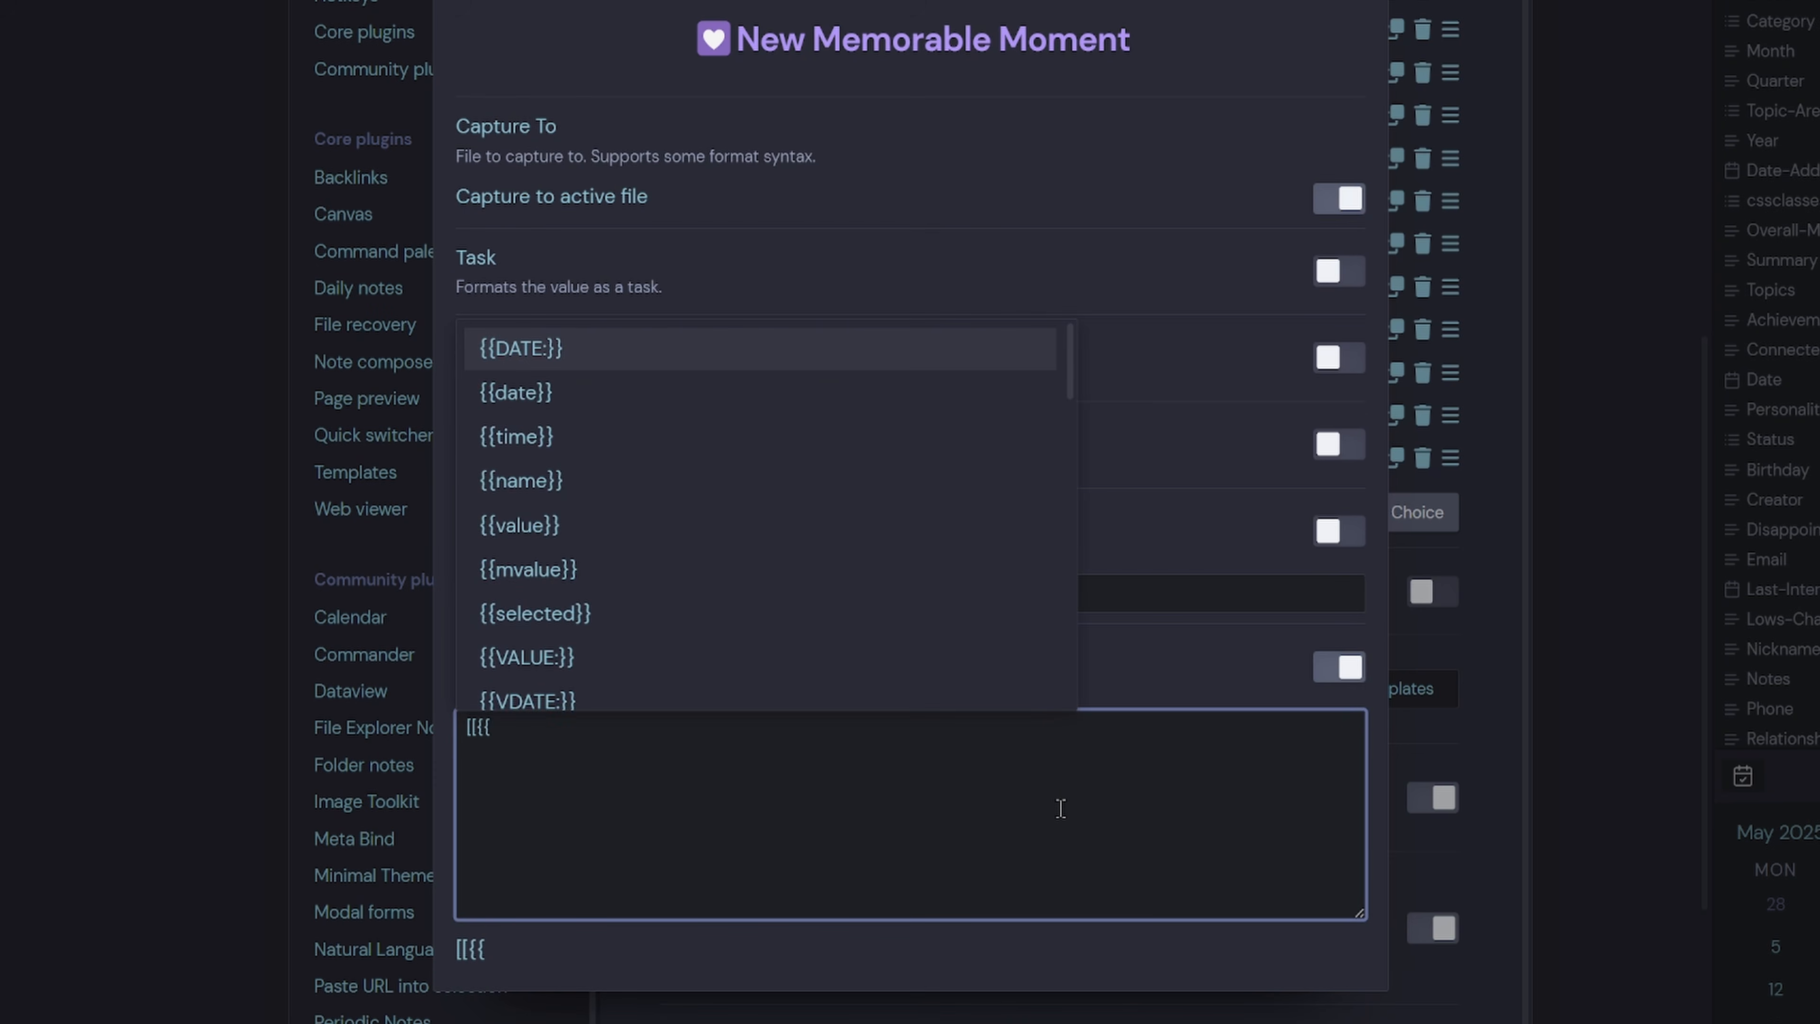
left_click(735, 363)
type("YYYY")
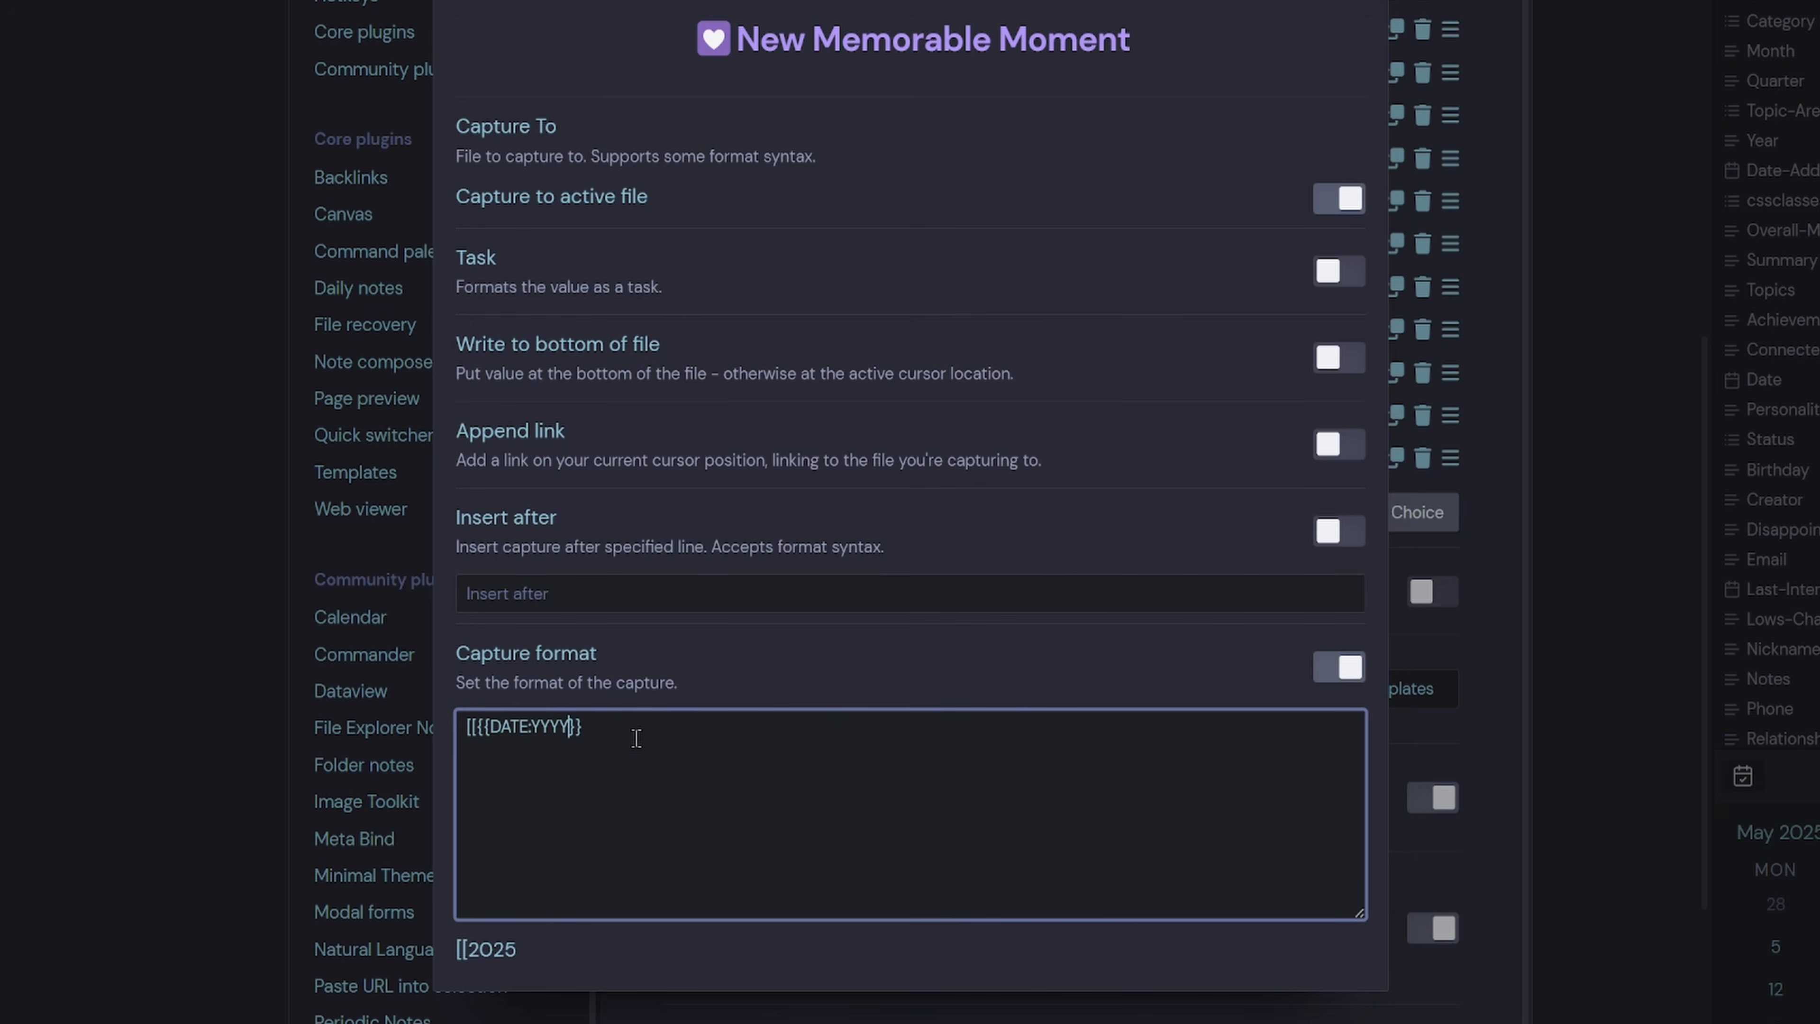
type("-MM-DD}")
key("BackSpace")
type("]] - {{")
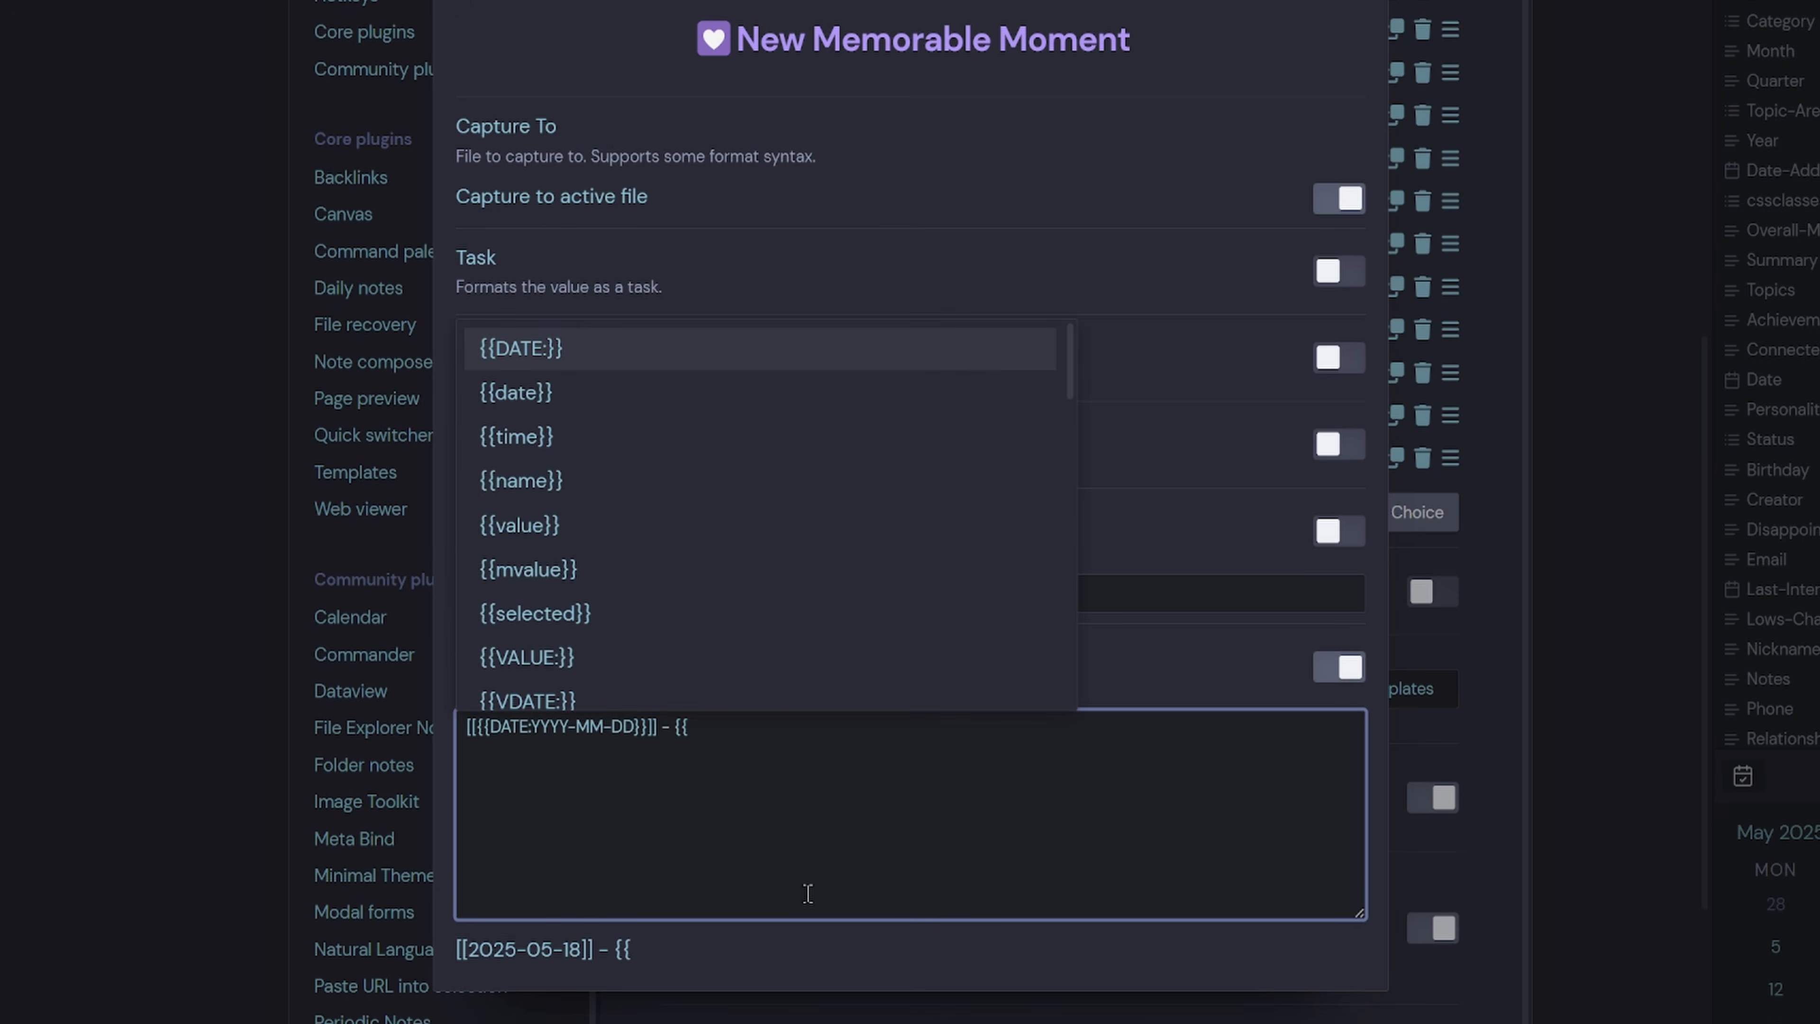
left_click(635, 525)
left_click_drag(813, 747, 677, 753)
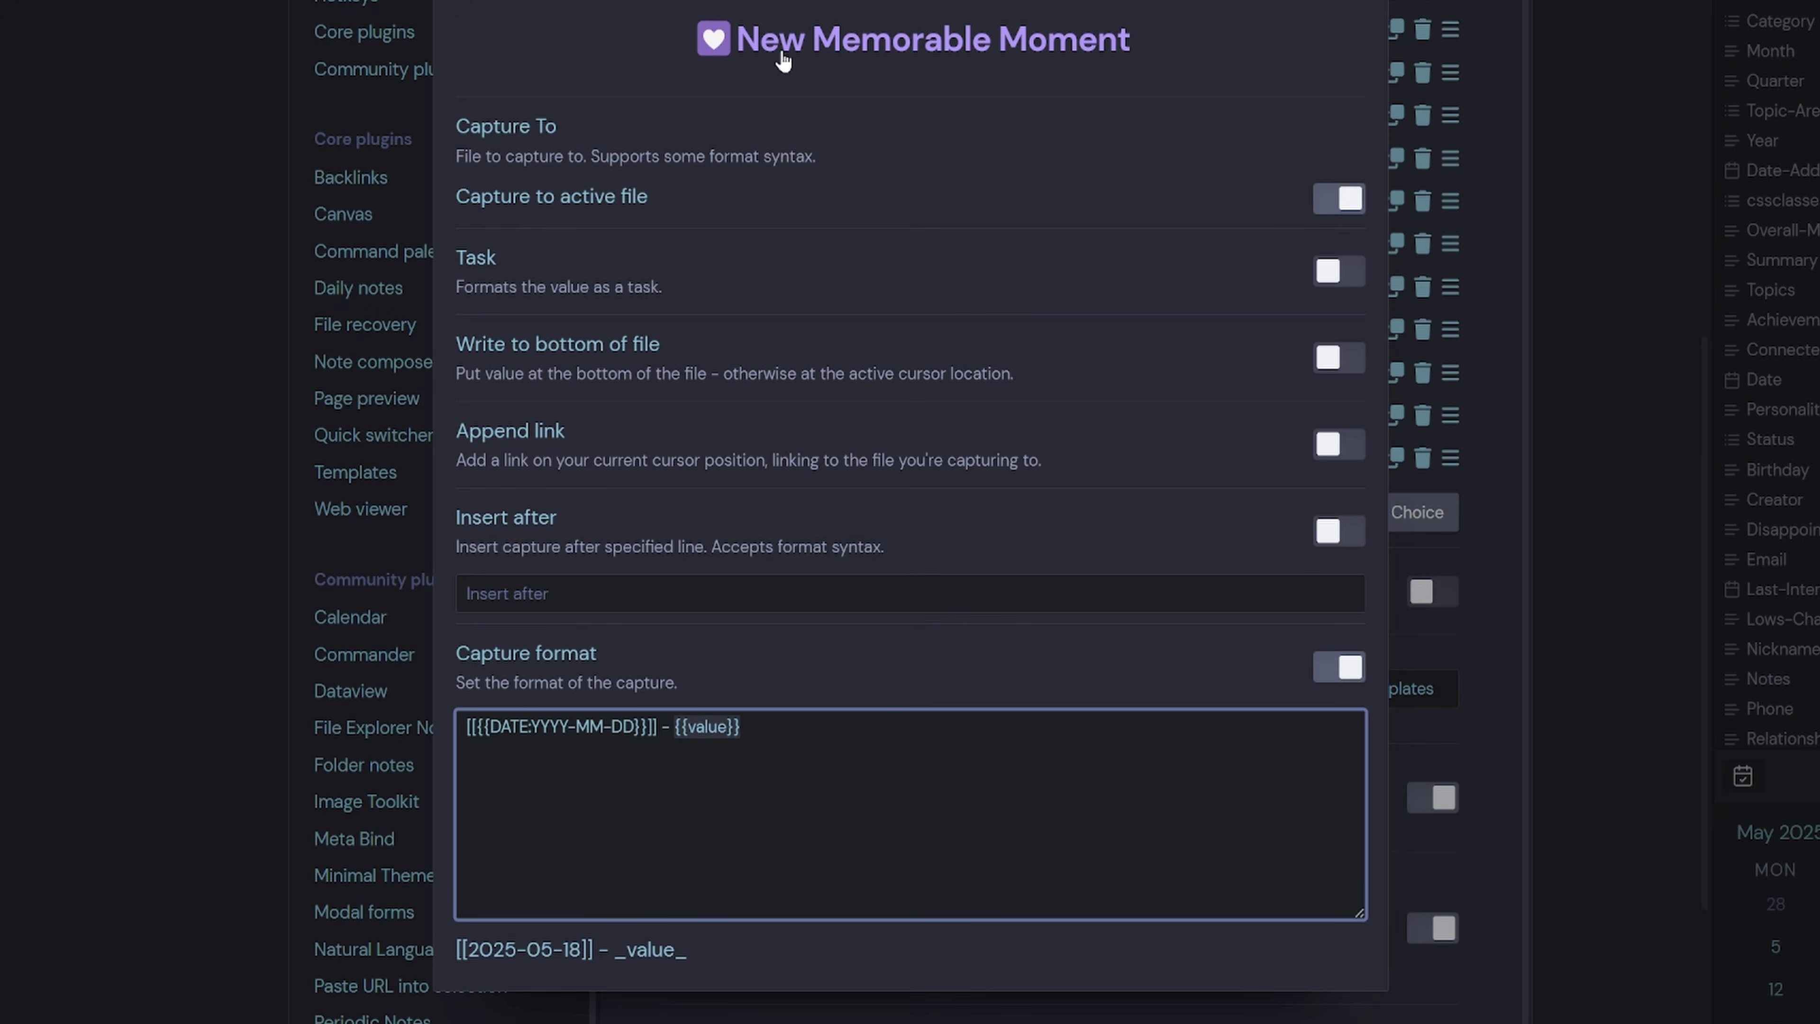
Close settings and open the Metabind People Log Buttons note beside the template.
key("Escape")
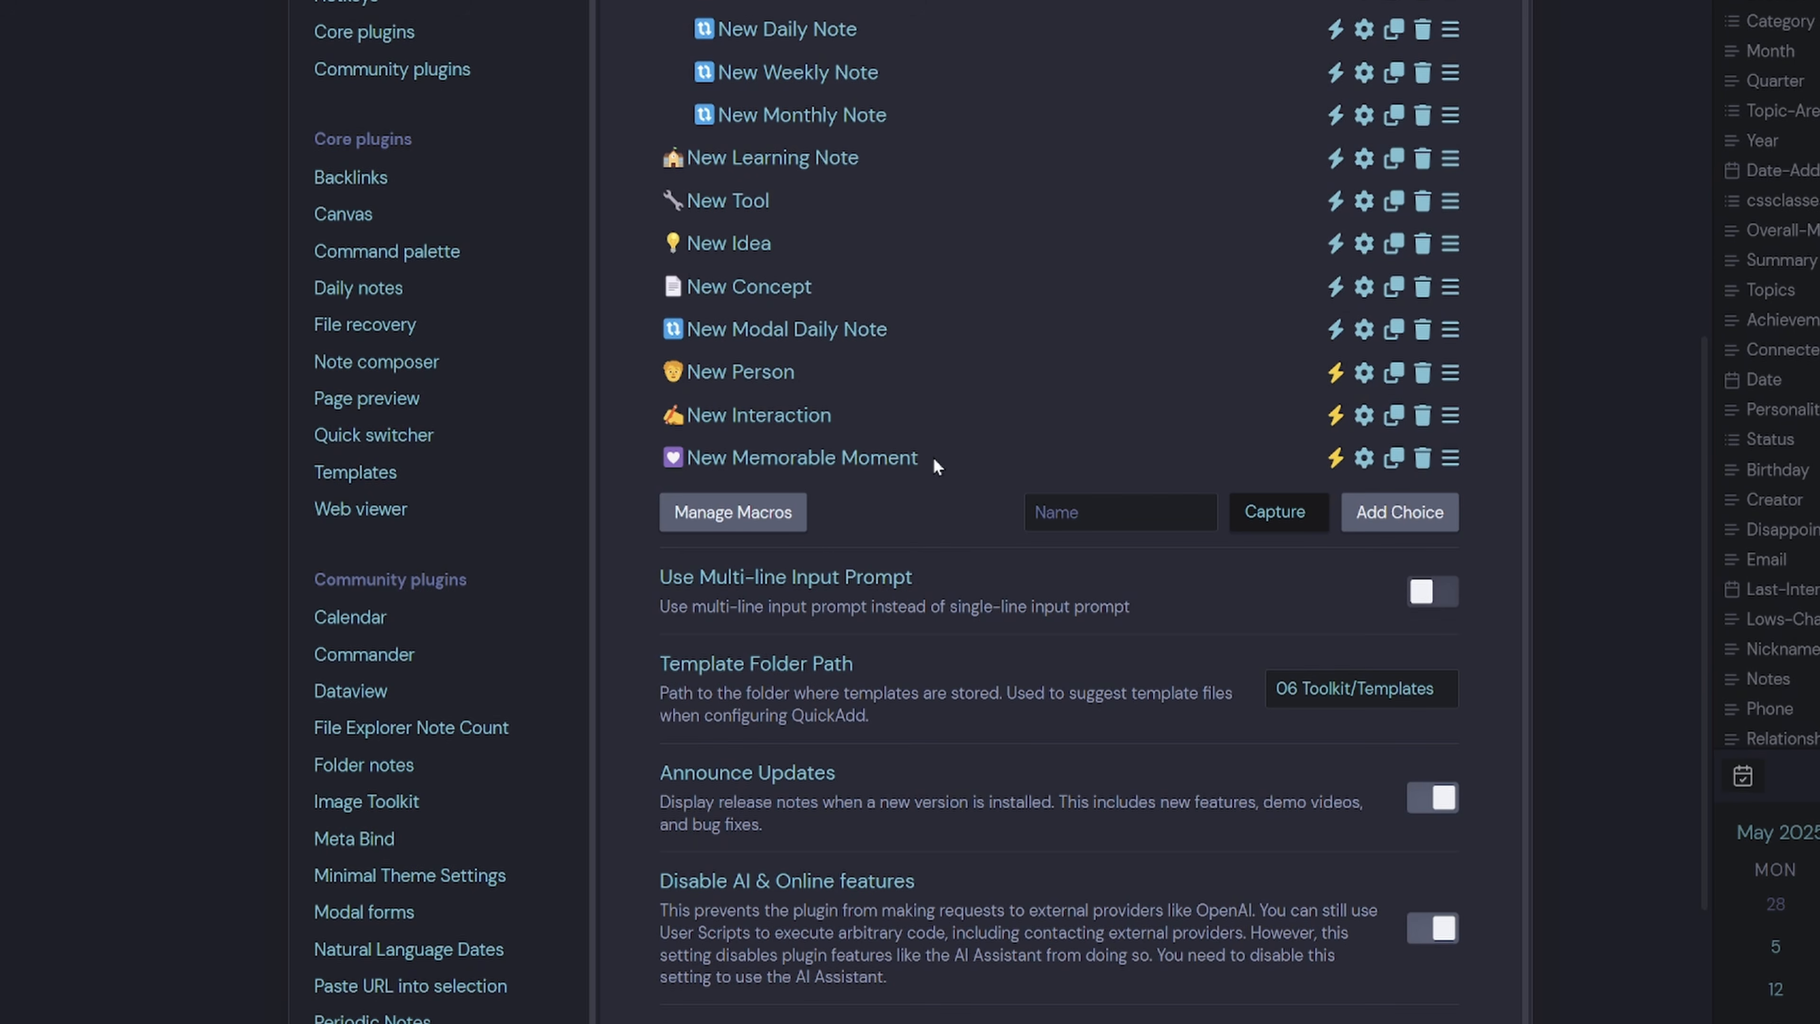
key("Escape")
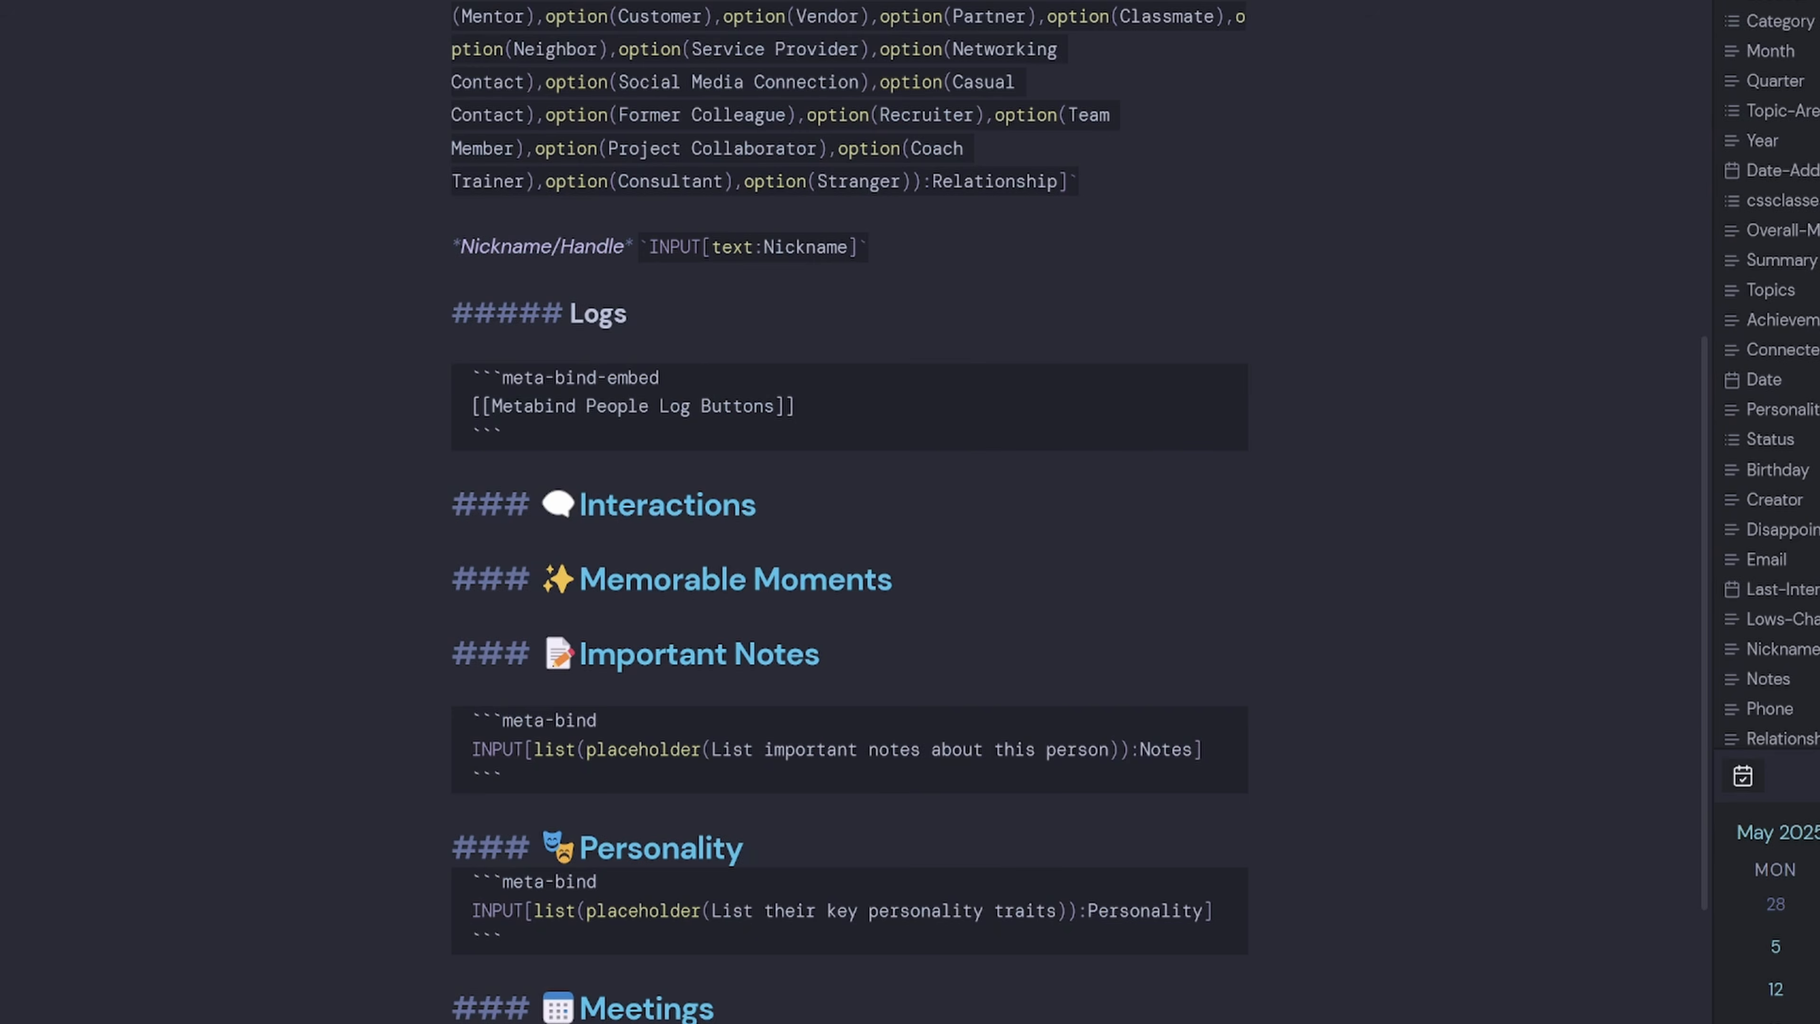
left_click_drag(492, 406, 775, 406)
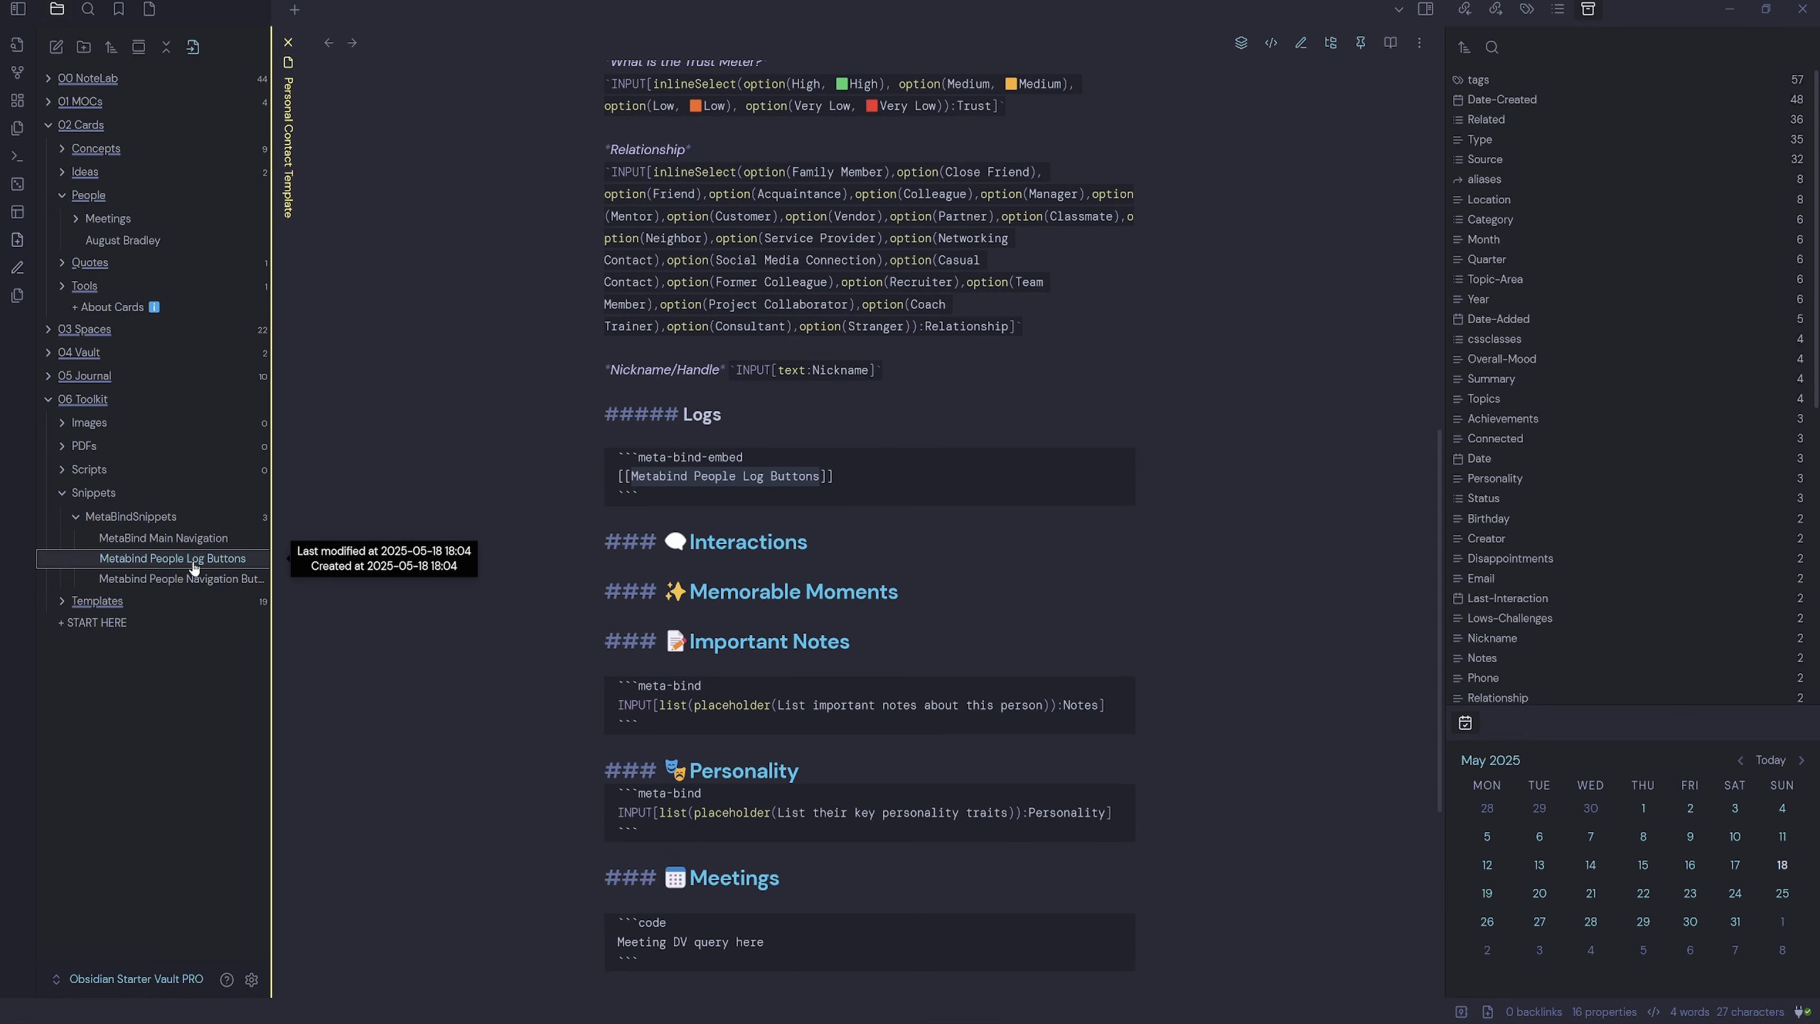
left_click(193, 560, "ctrl+alt")
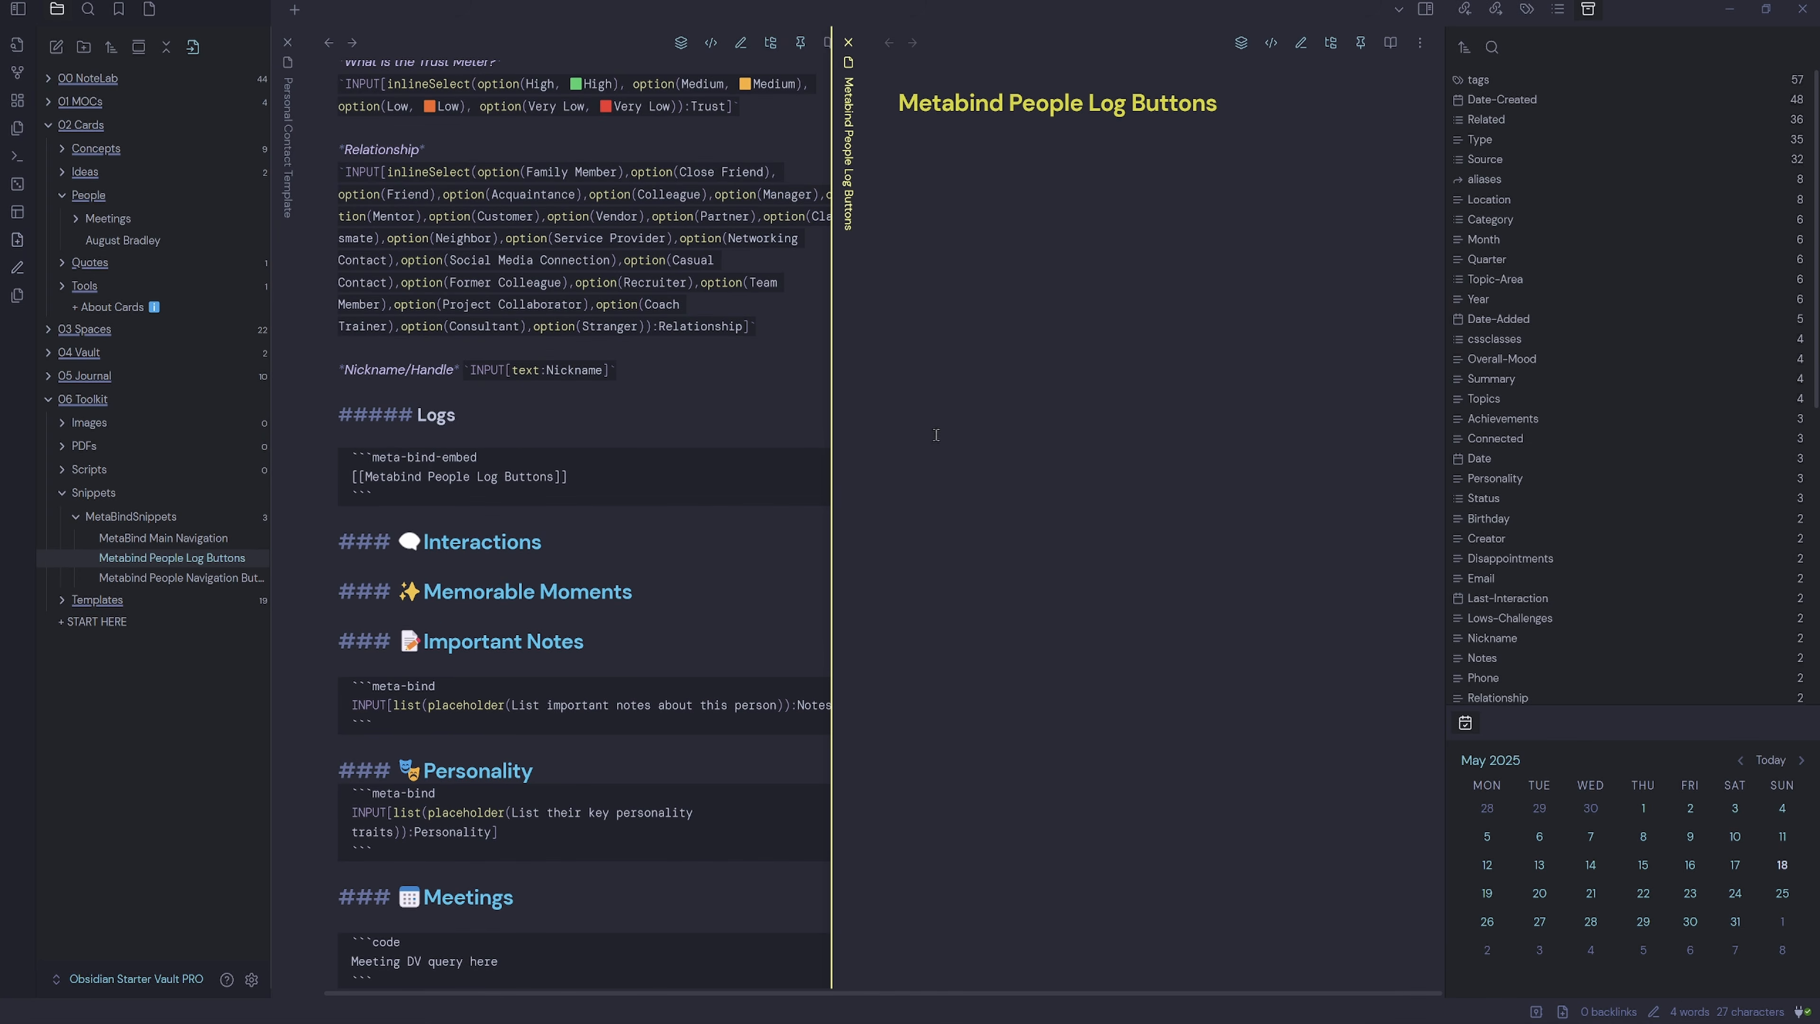
left_click(1419, 44)
Write a '> [!example] Quick Menu' callout containing `BUTTON[interaction]` `BUTTON[moment]`, and copy 'interaction'.
left_click(1023, 152)
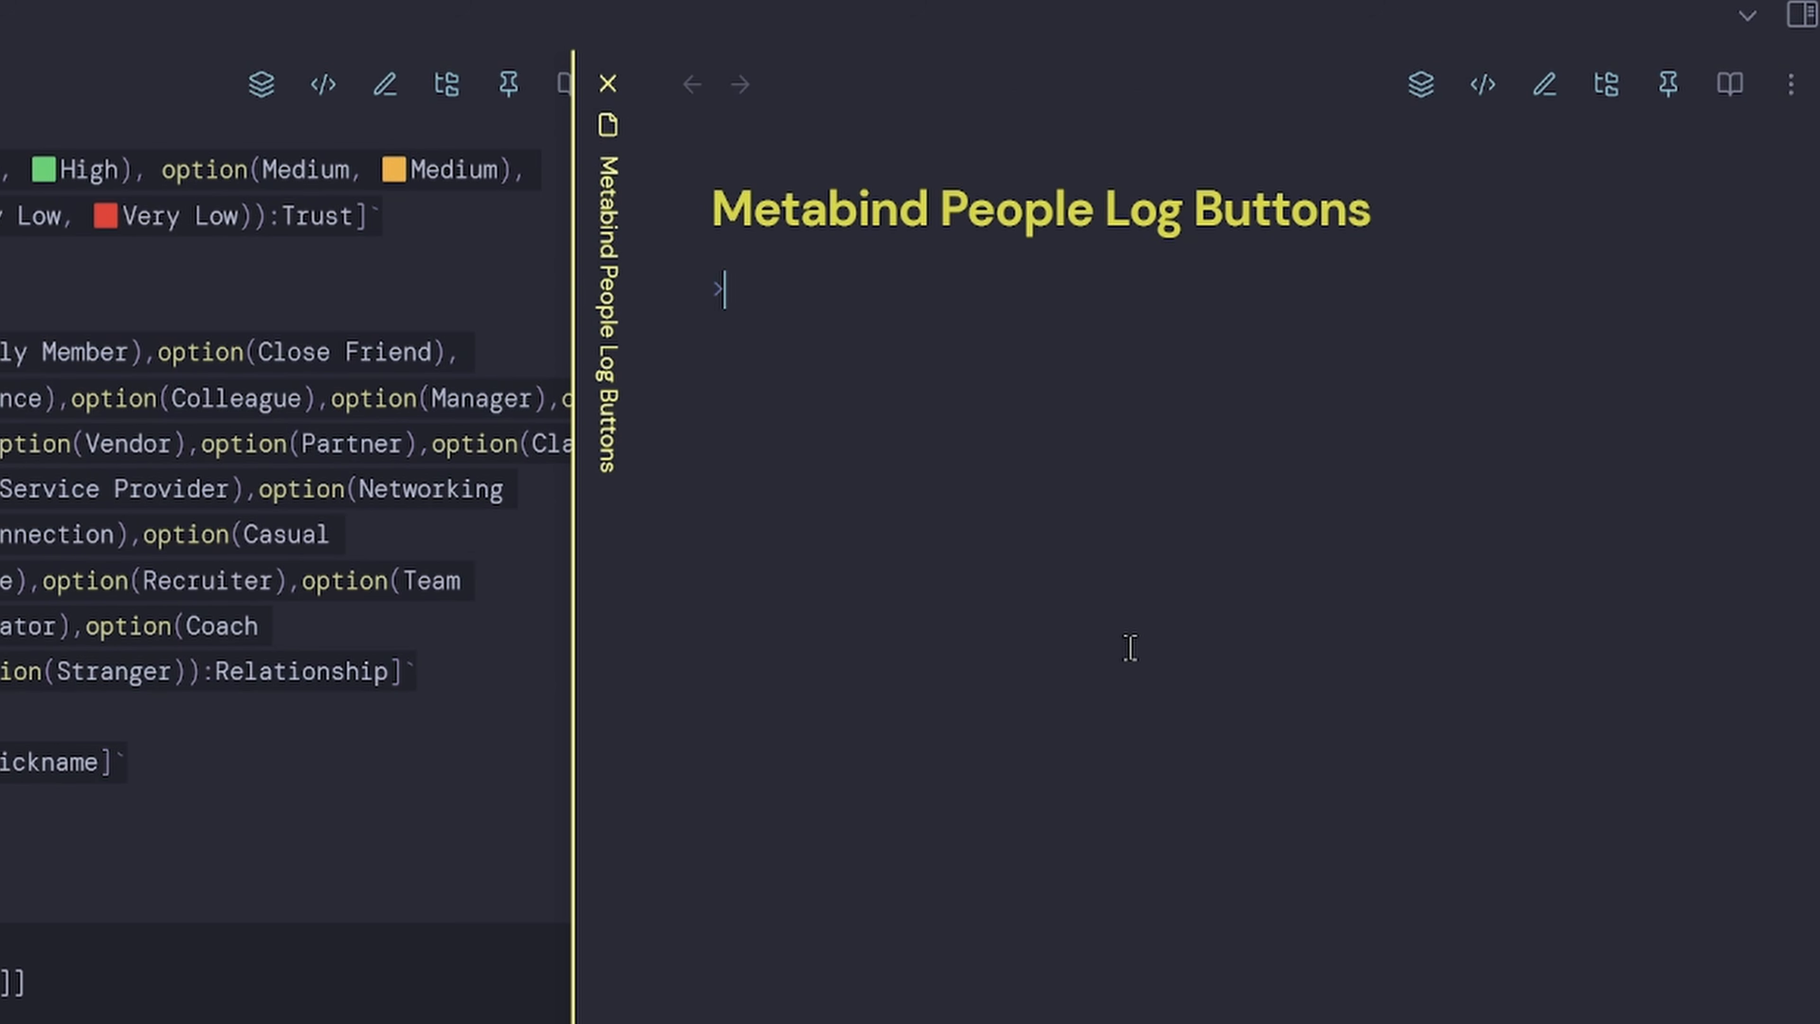
type("> [!example Quick Menu")
key("Return")
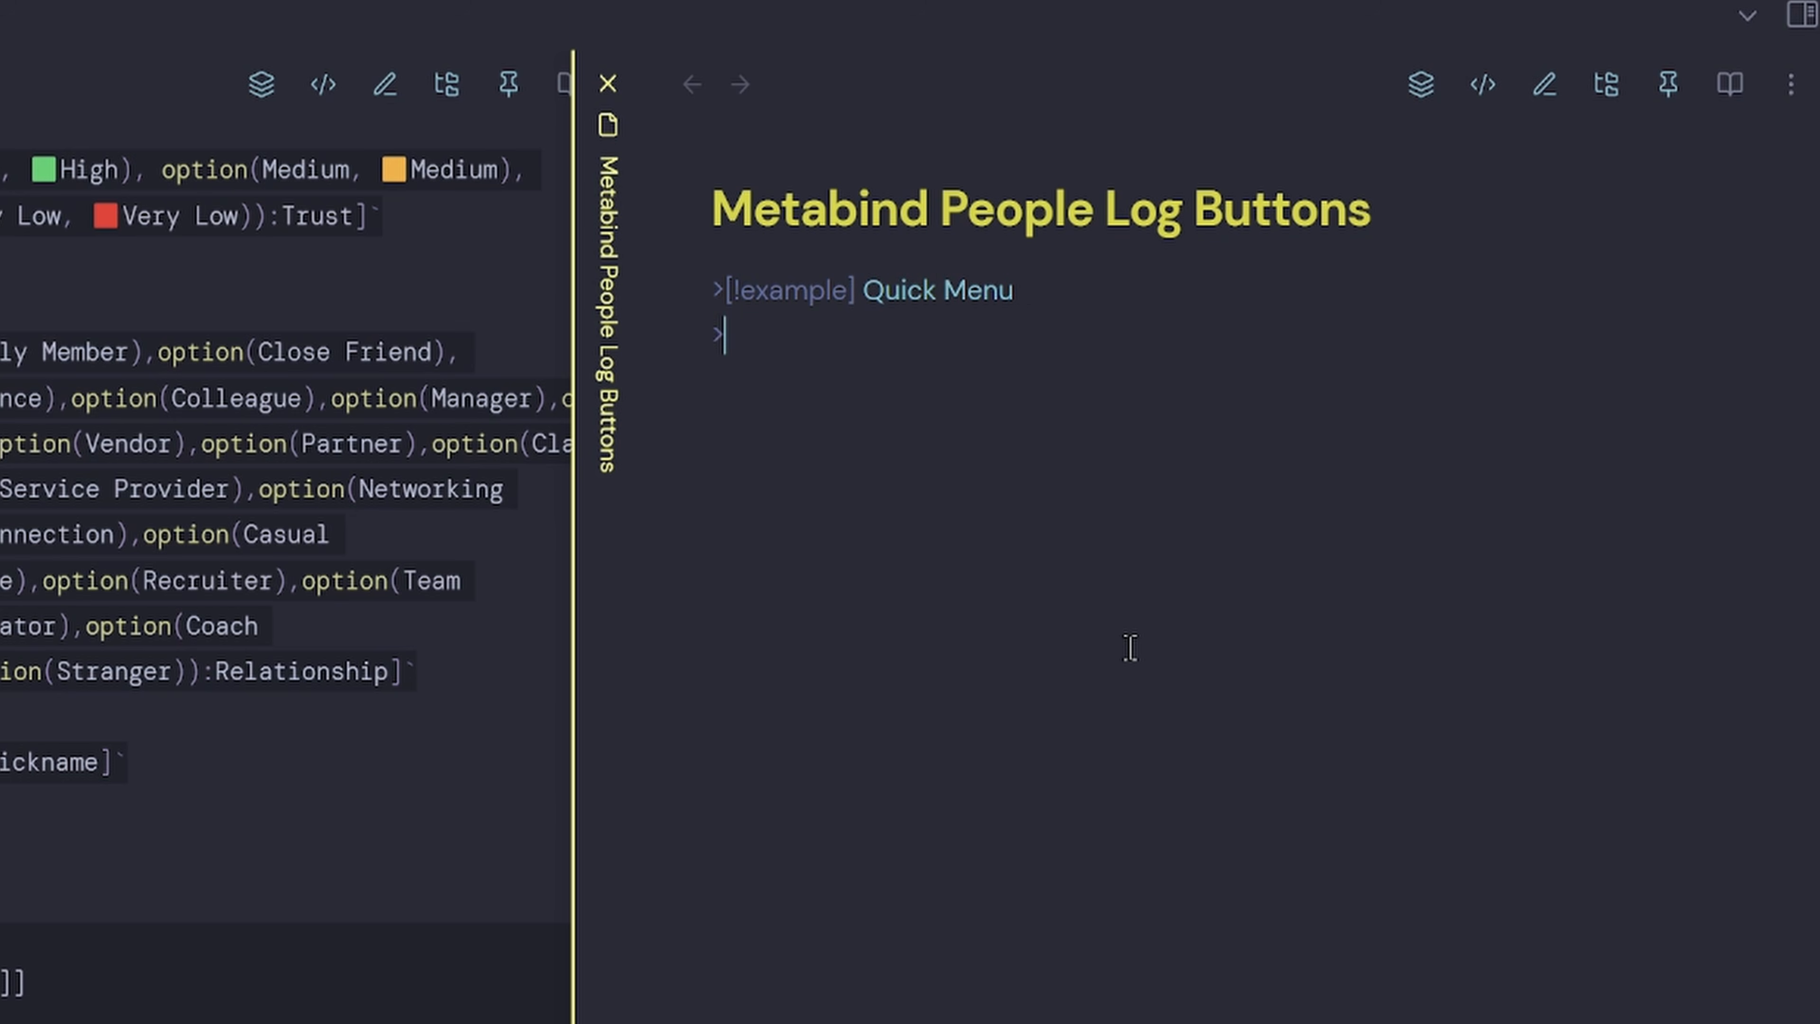
type("`BUTTON")
type("[")
type("interaction")
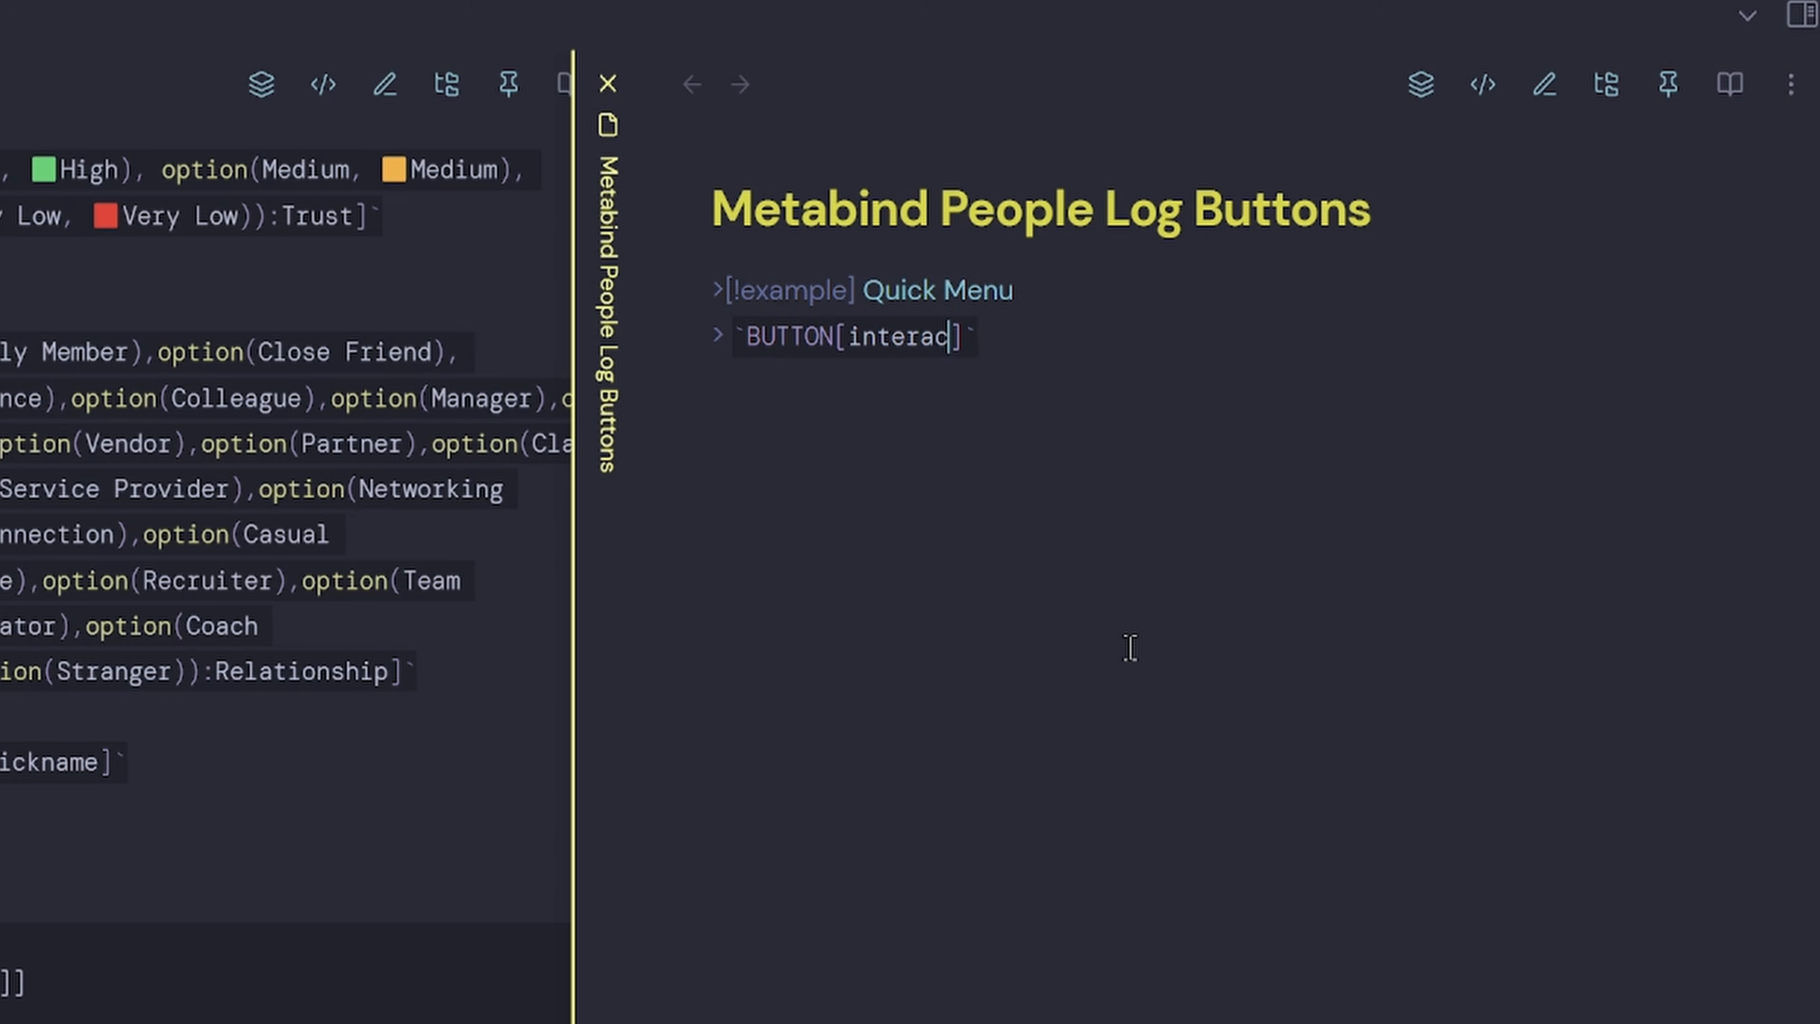
type("]` `BUTTON")
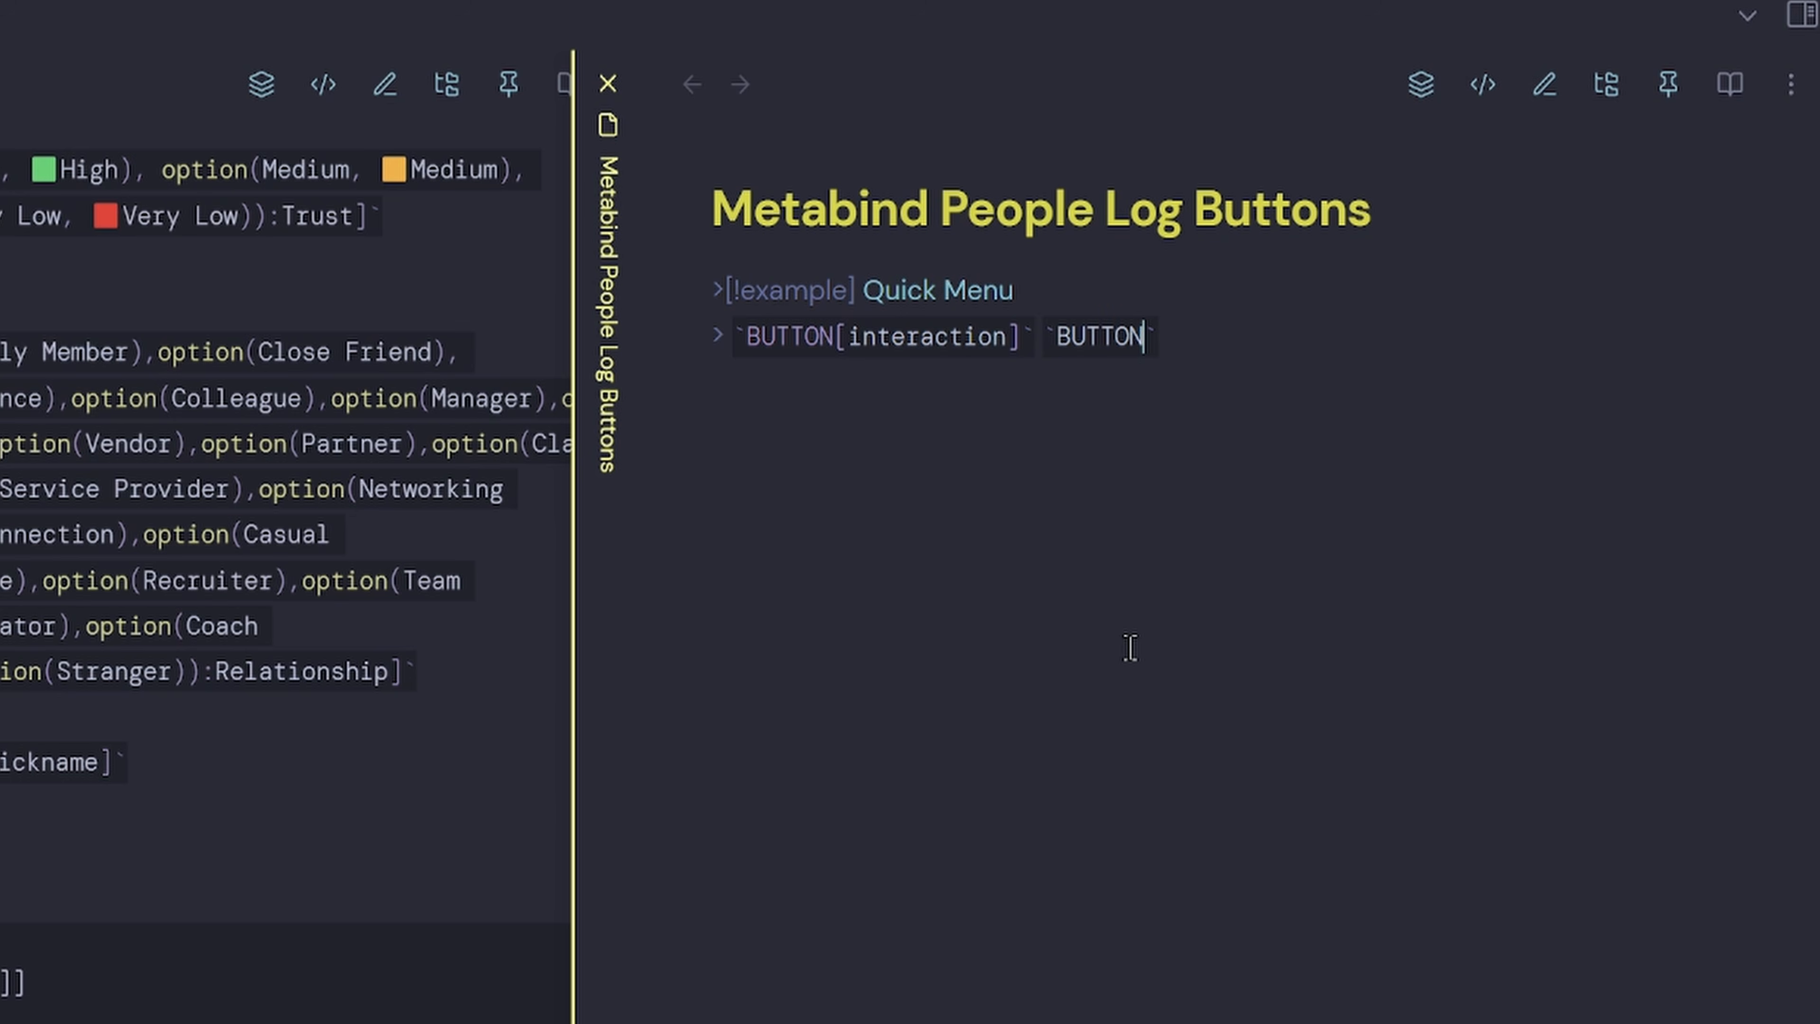
type("[")
type("moment")
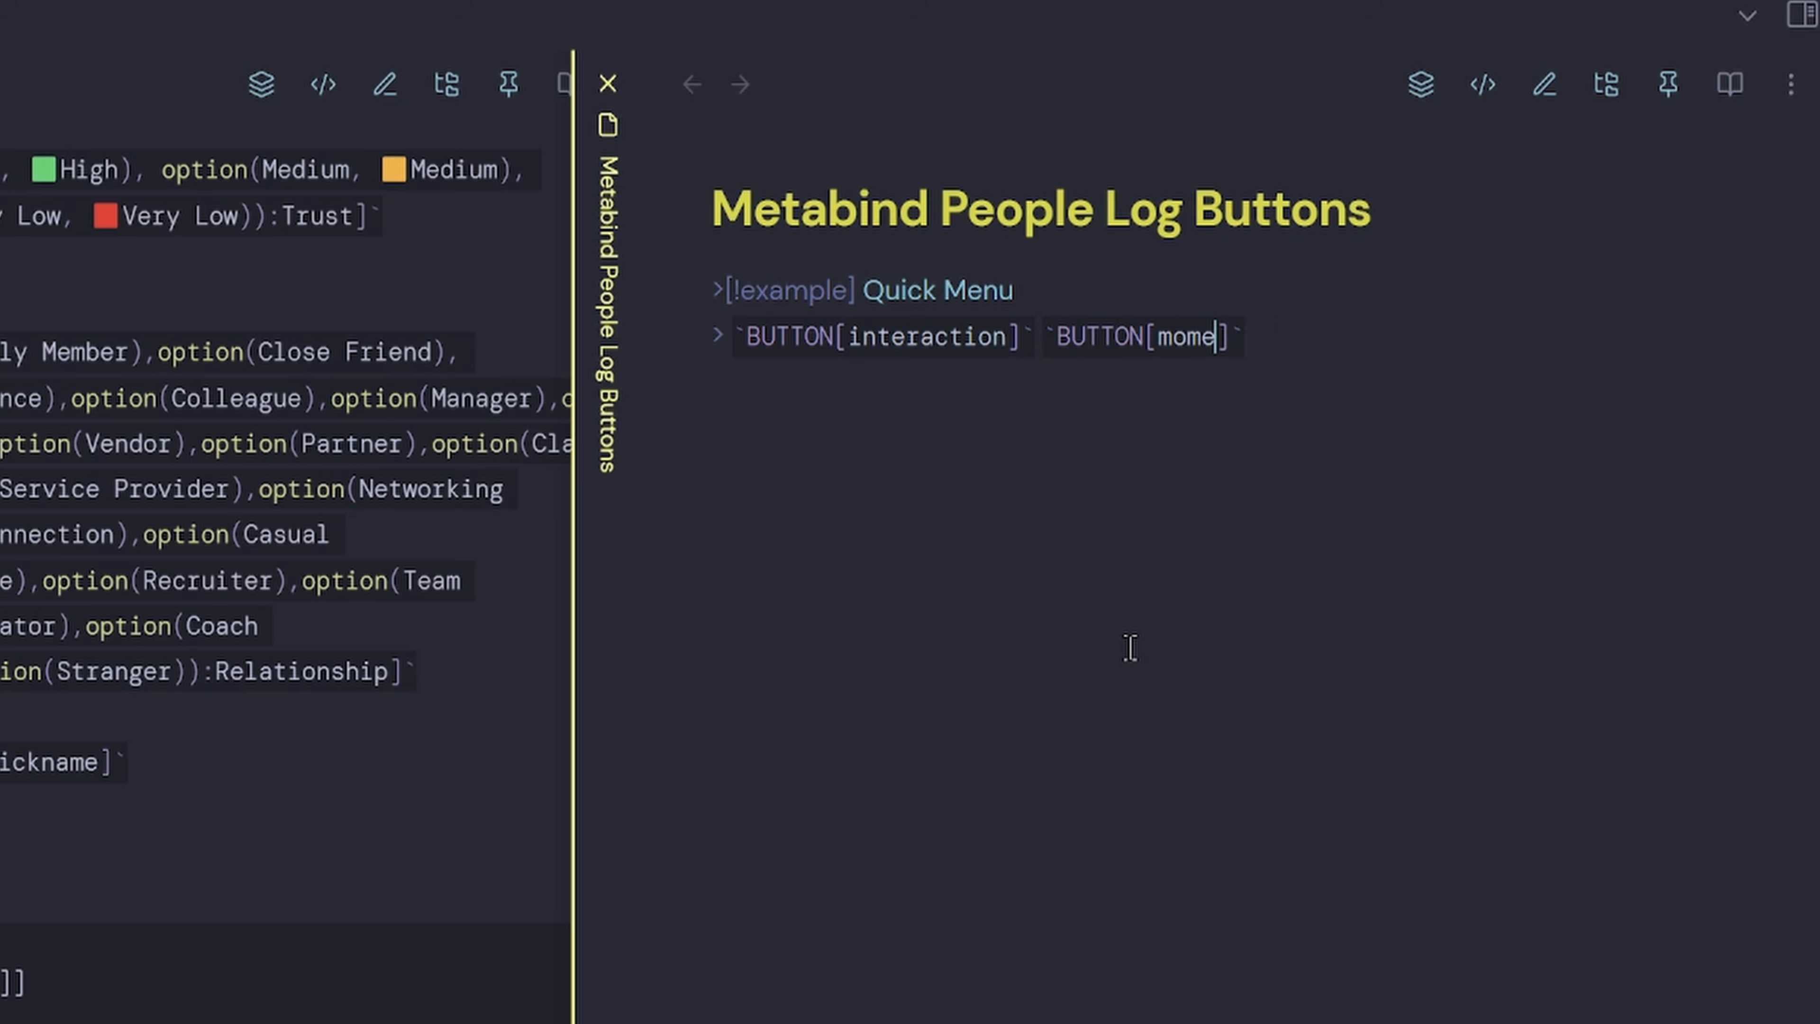
key("Return")
key("Return")
double_click(938, 342)
key("ctrl+c")
left_click(785, 430)
Start a Meta Bind button with ID interaction and label '✍ New Interaction'.
right_click(971, 537)
mouse_move(1248, 739)
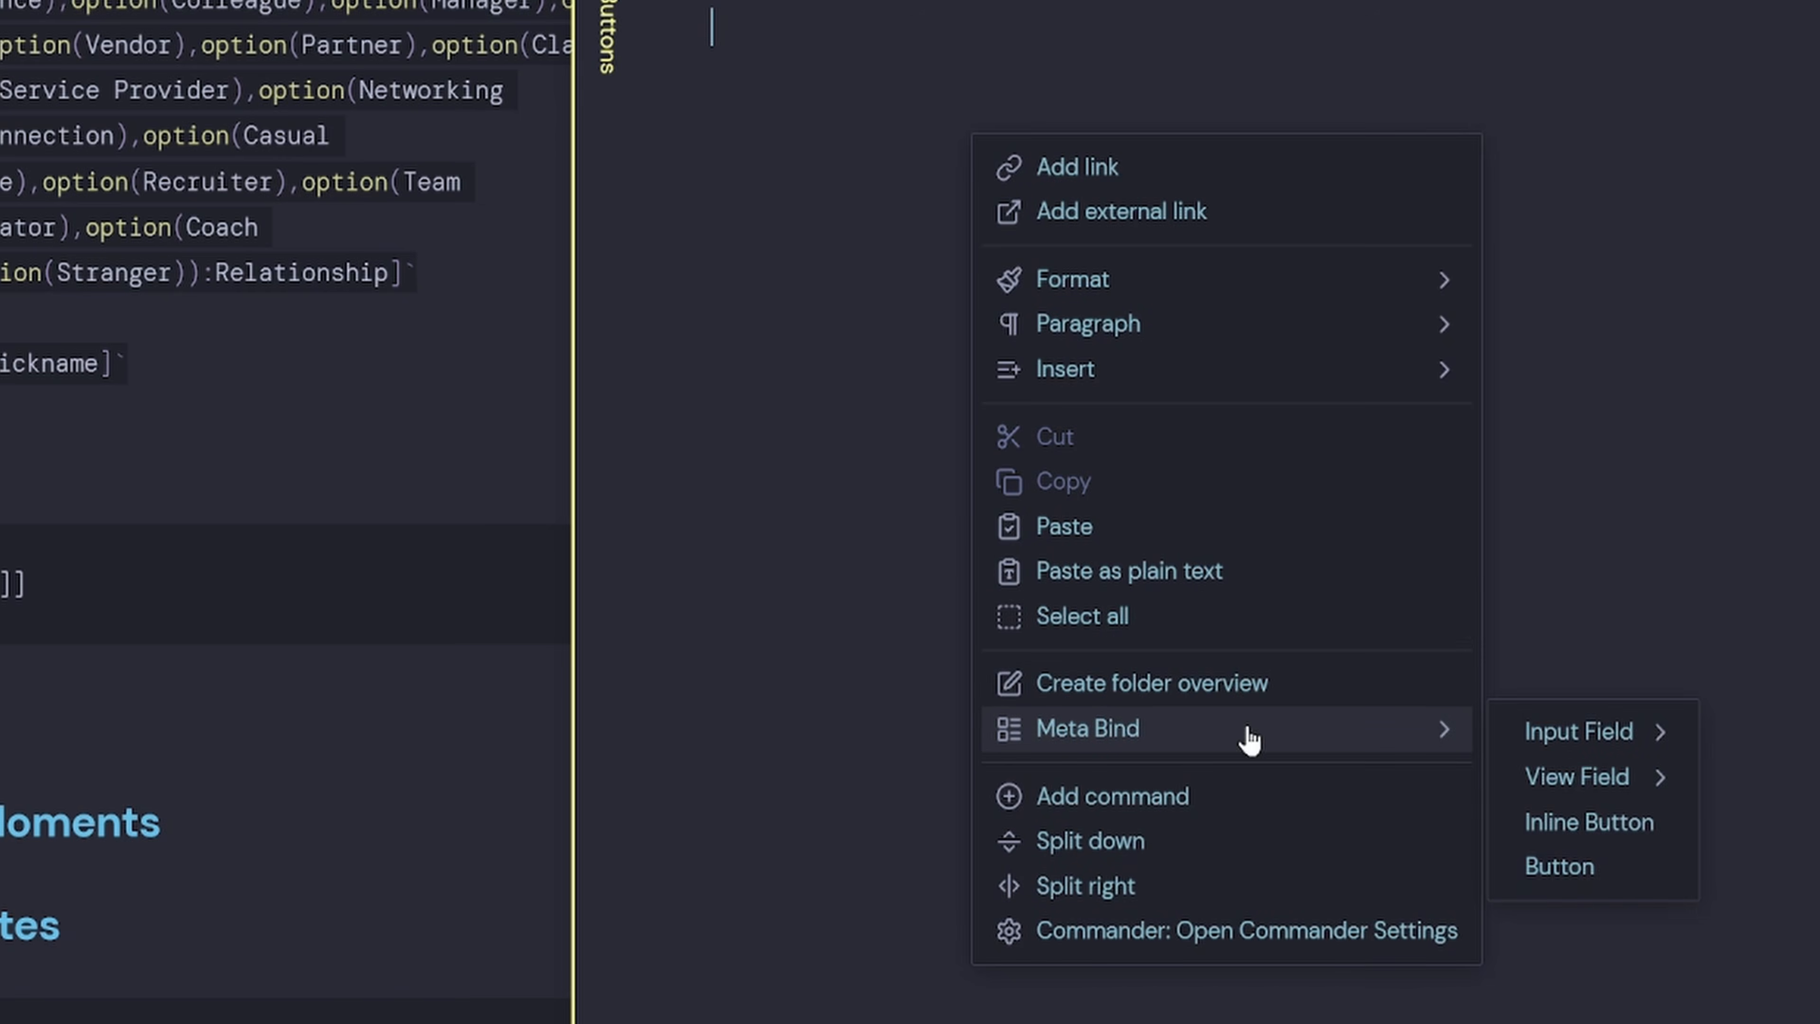
left_click(1508, 866)
left_click(1036, 828)
key("ctrl+v")
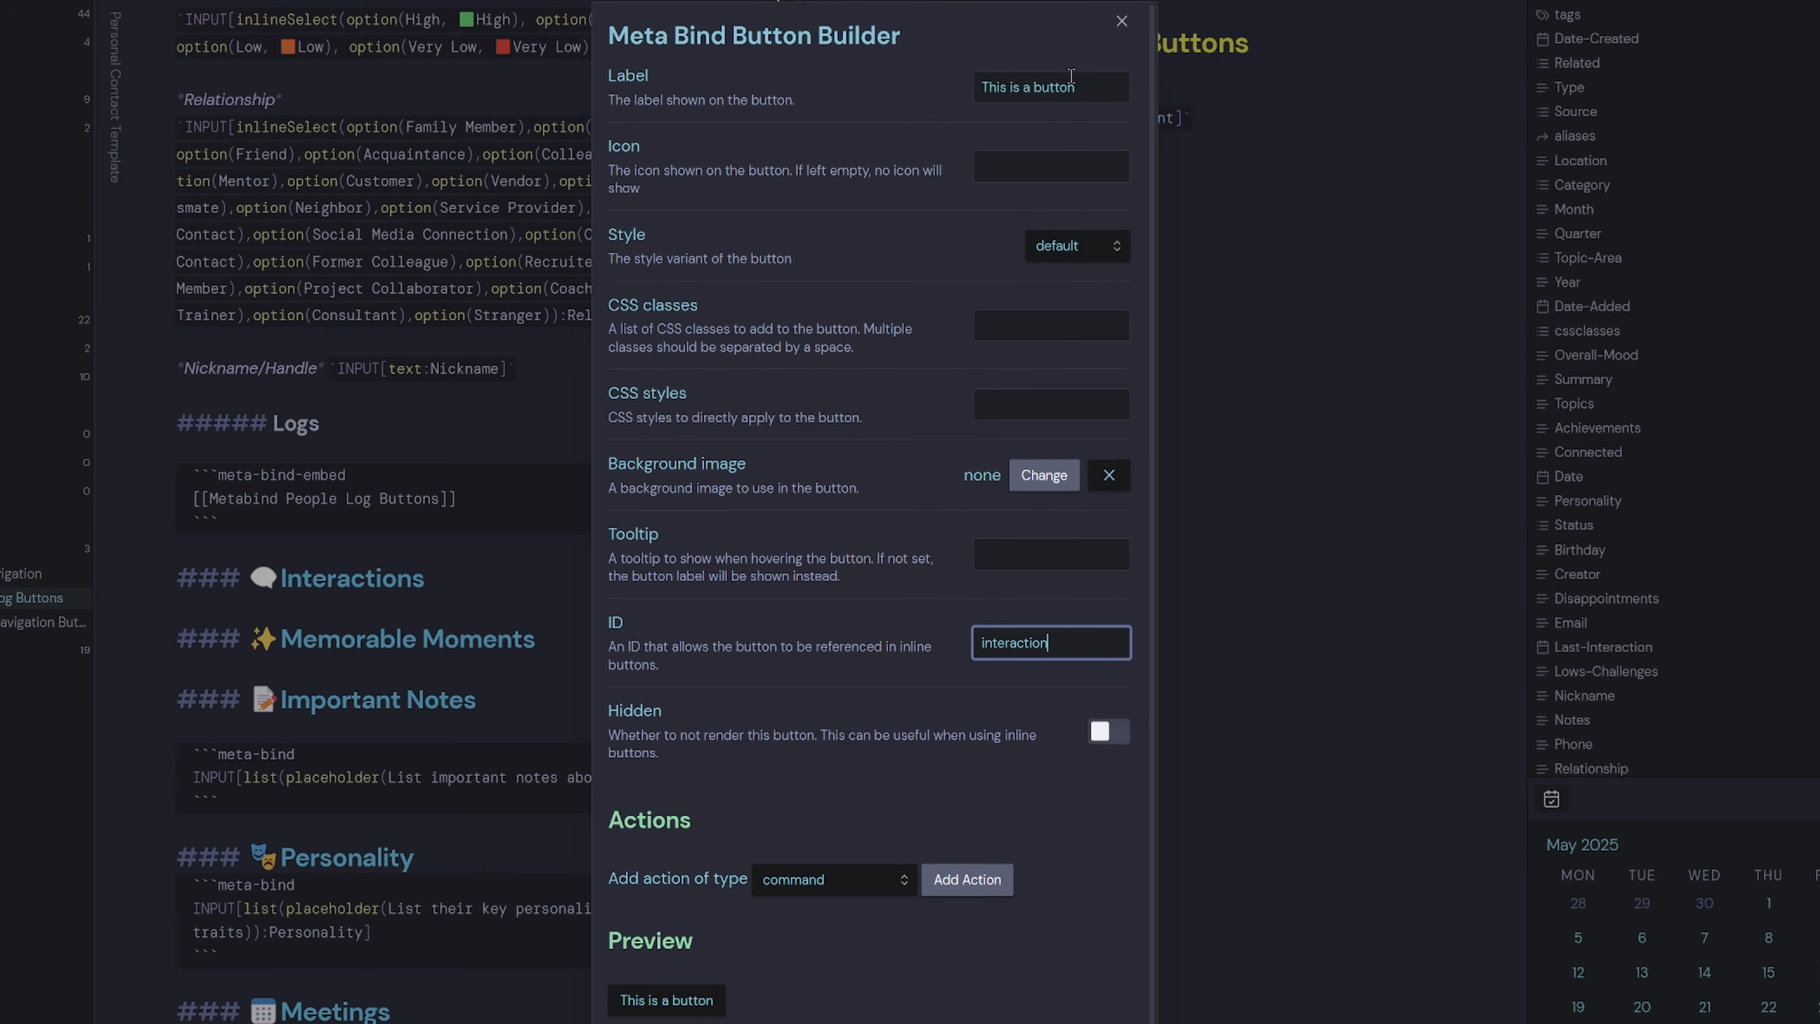
left_click_drag(1082, 86, 895, 170)
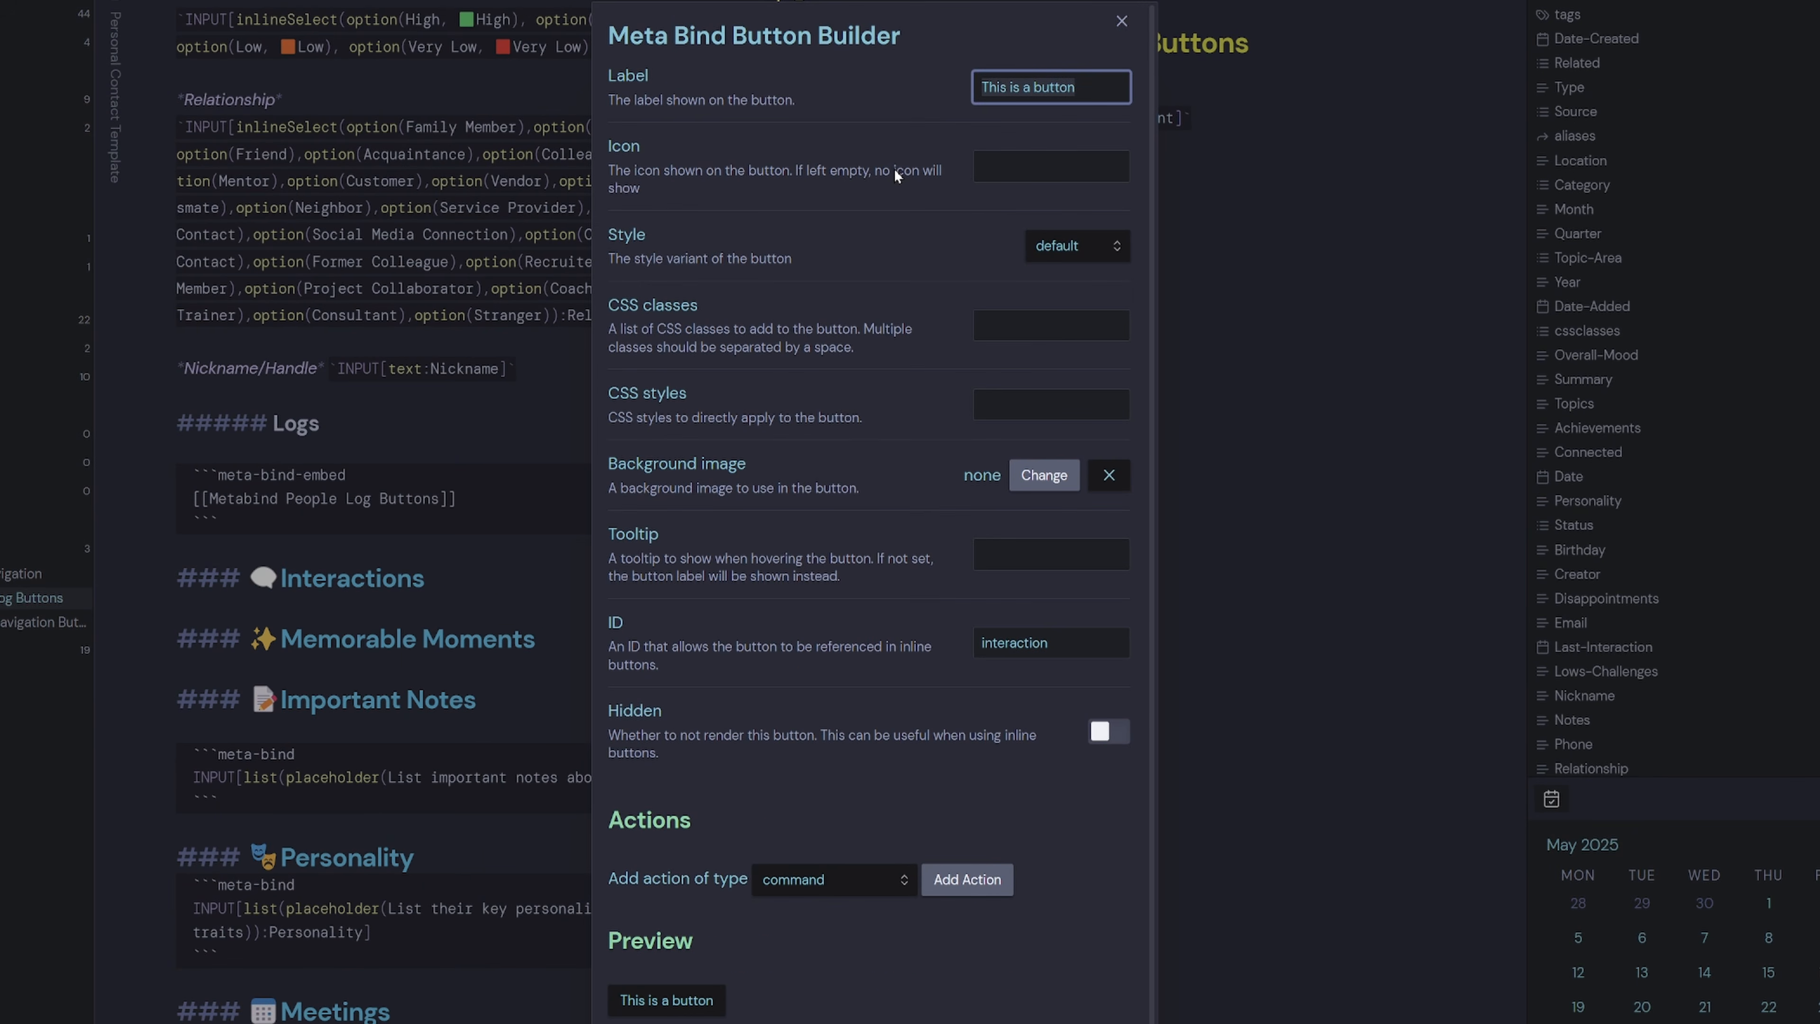
key("super+period")
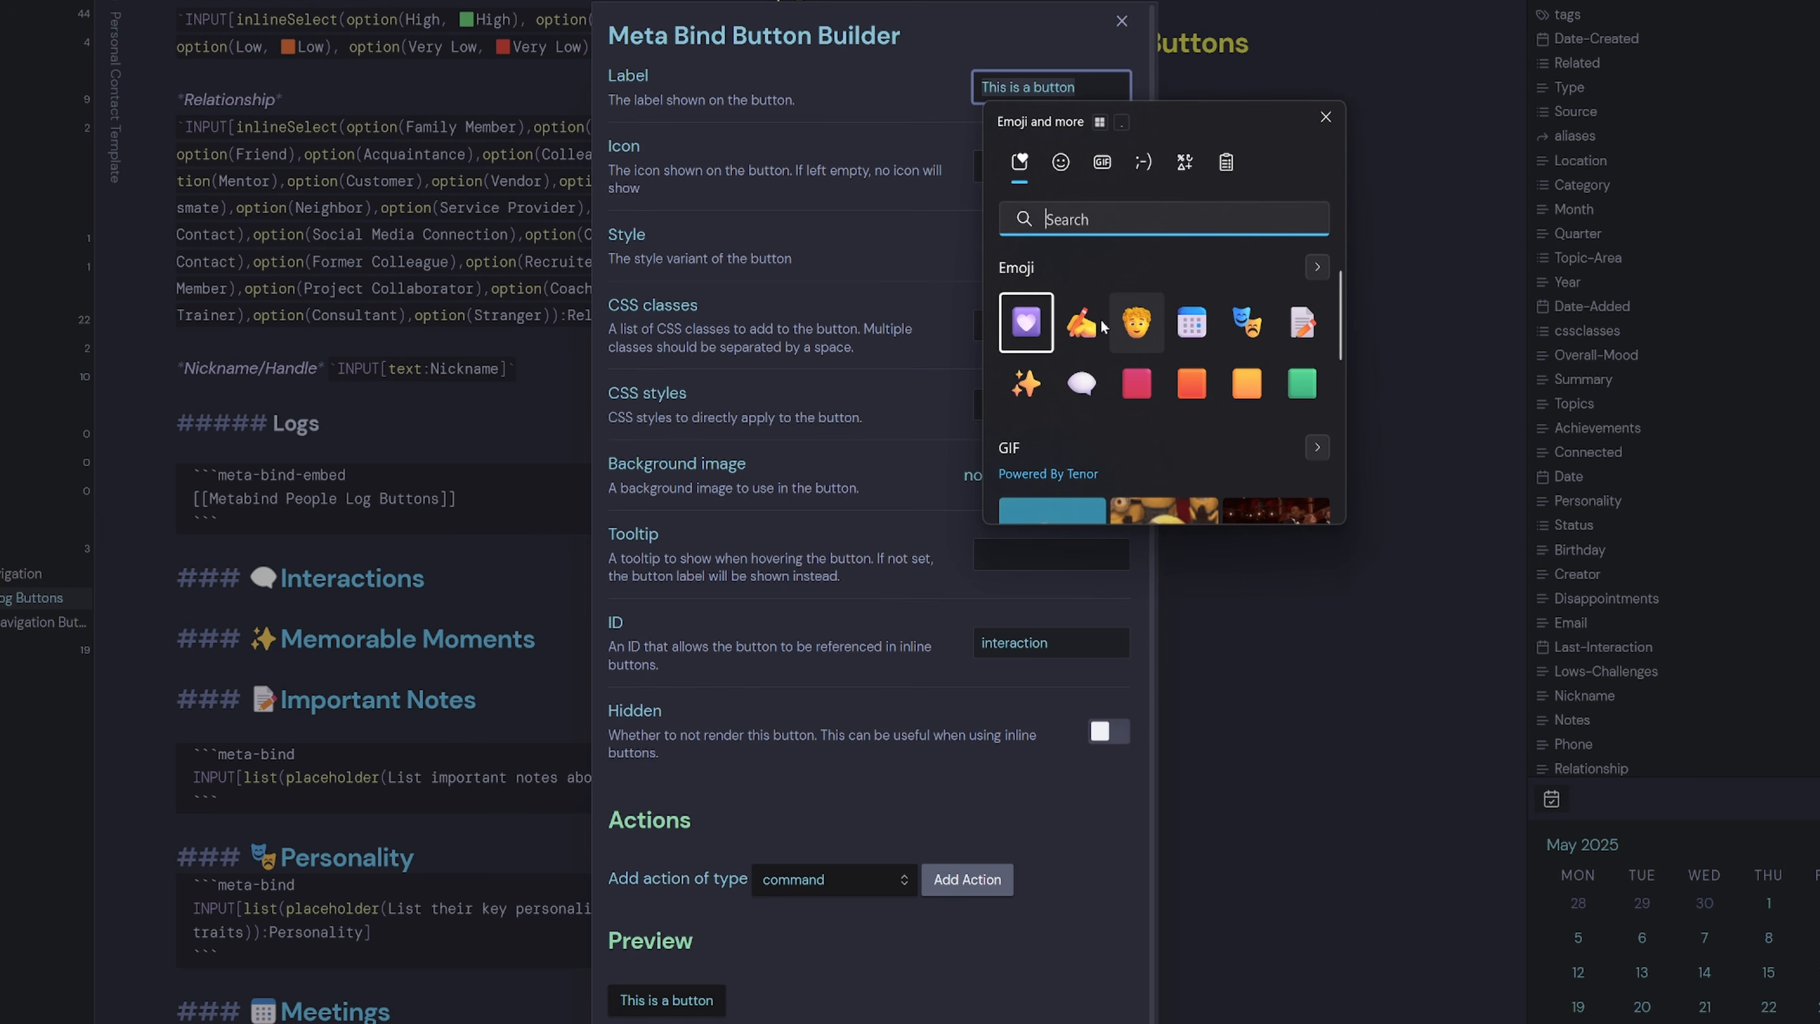
left_click(1082, 323)
left_click(1042, 86)
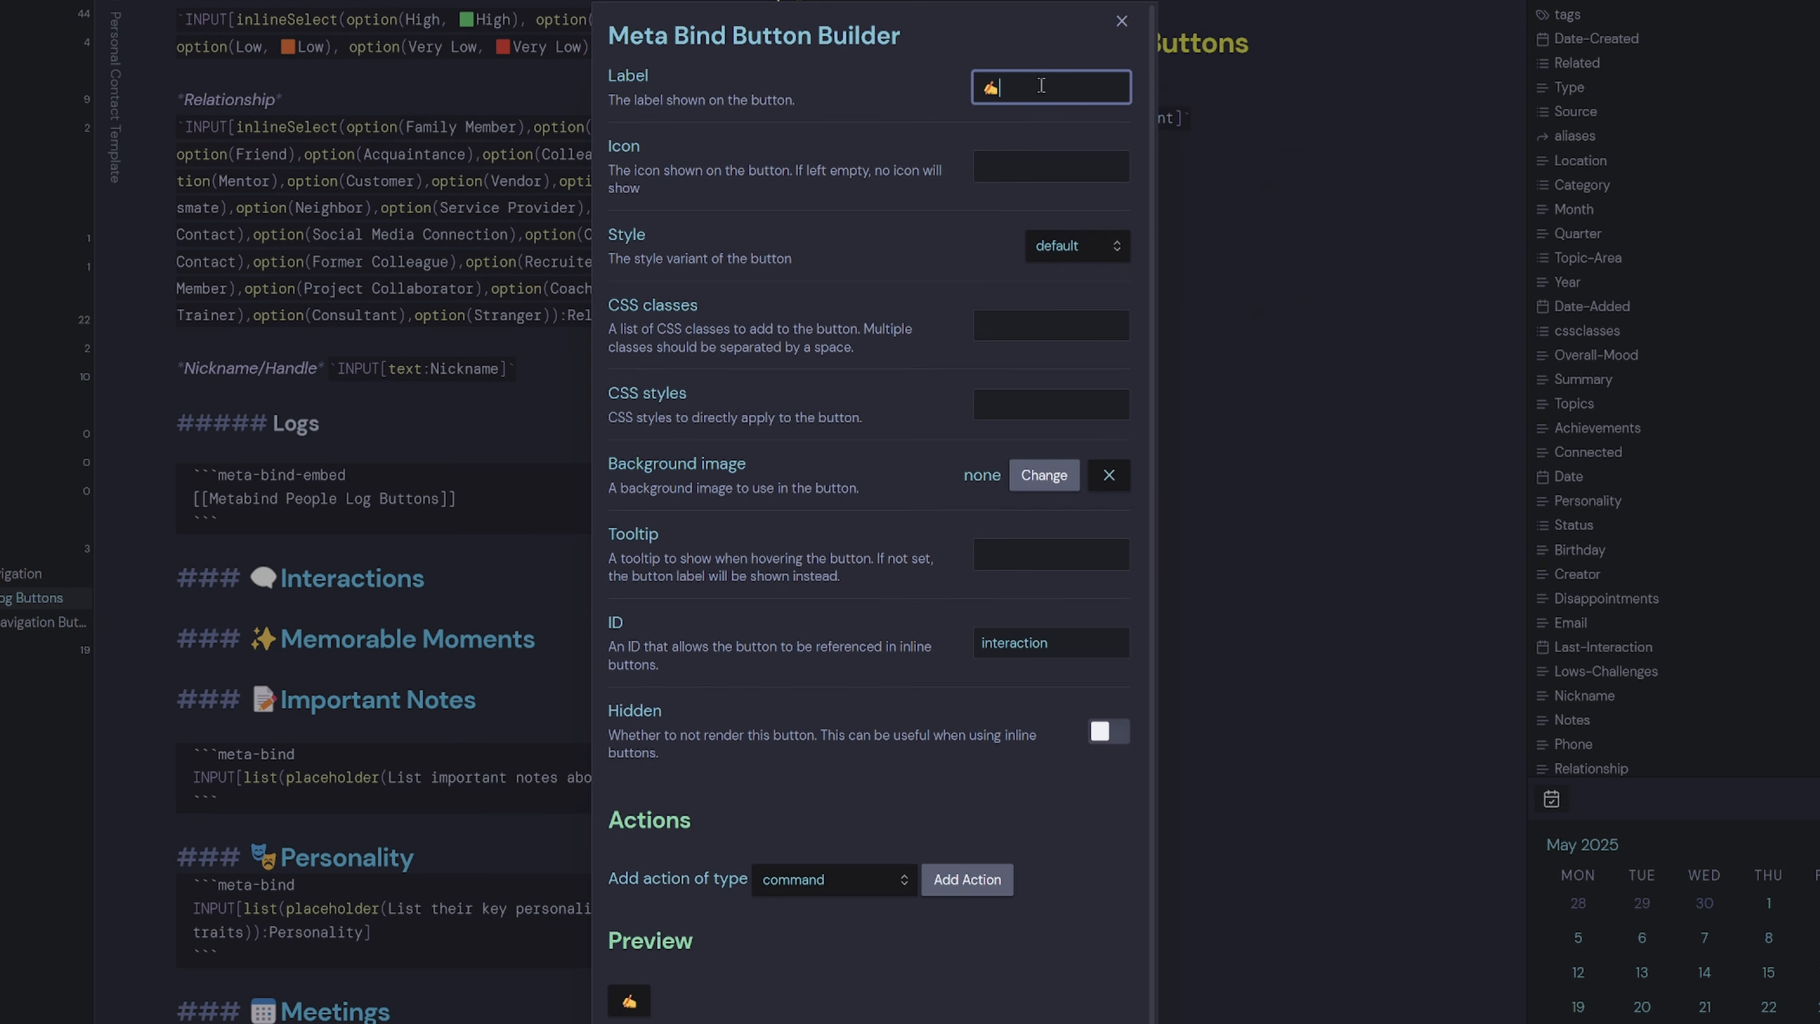
type("New Inter")
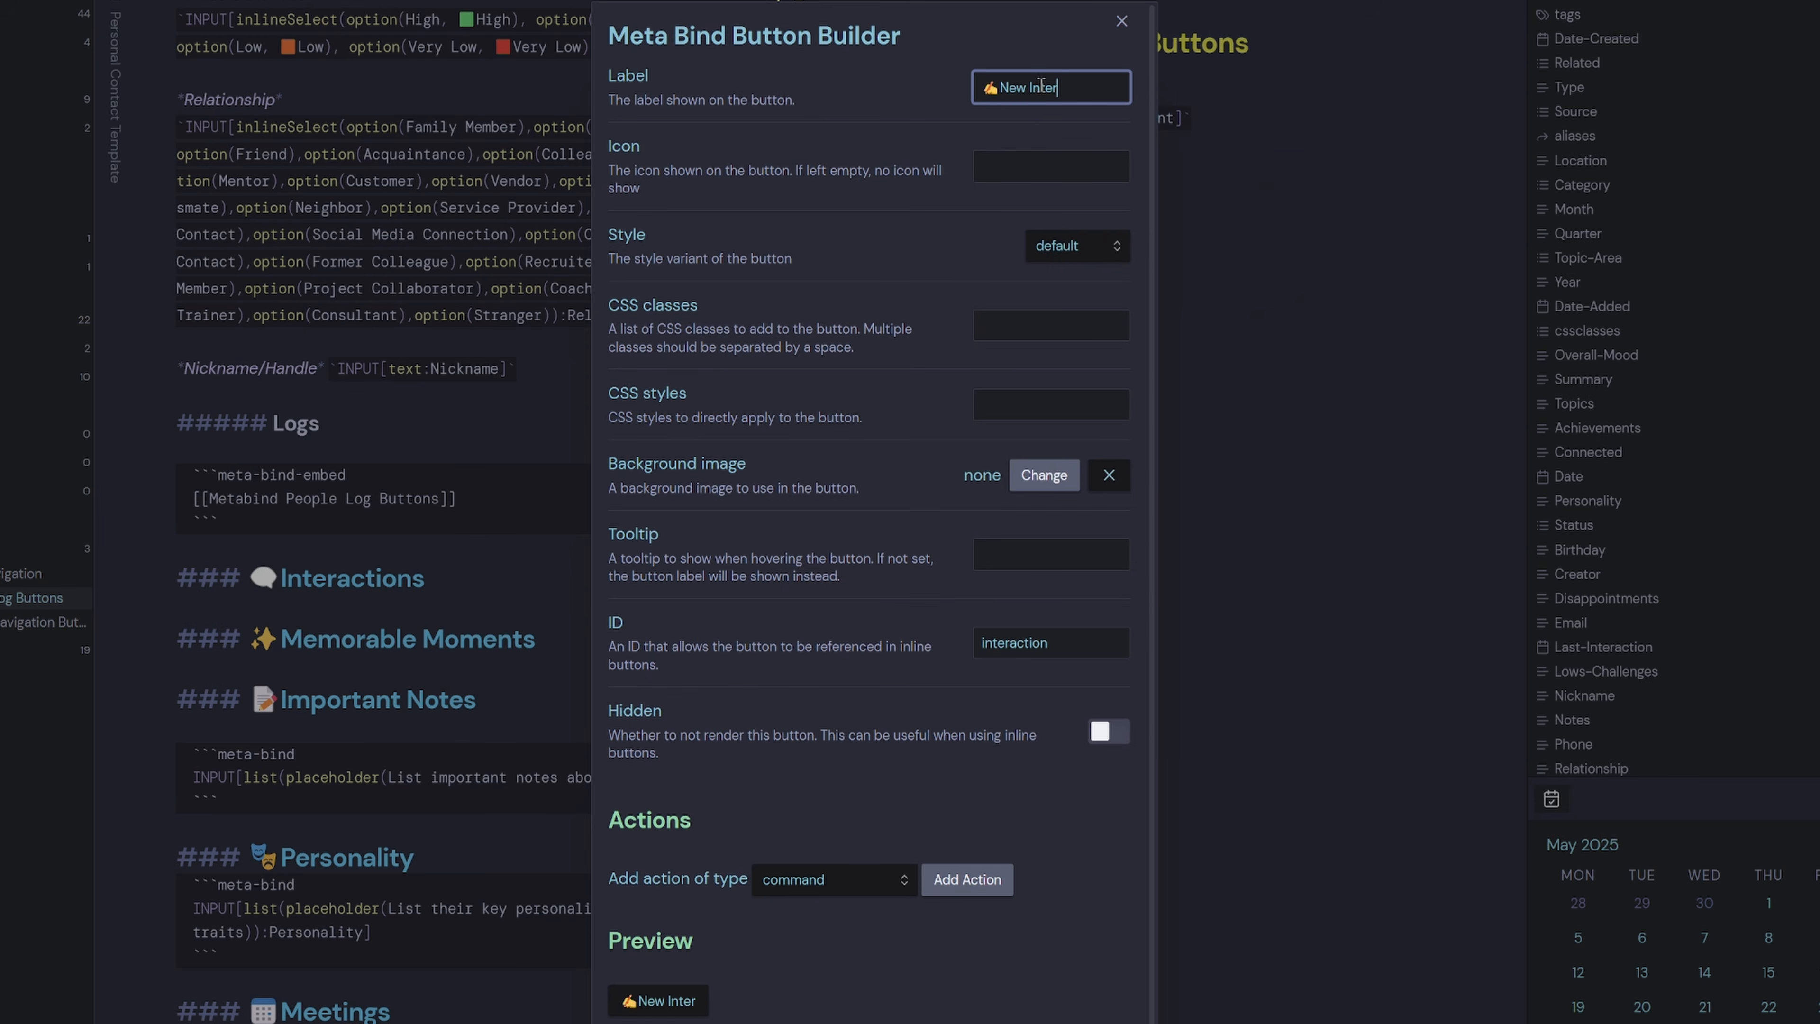
type("action")
key("Tab")
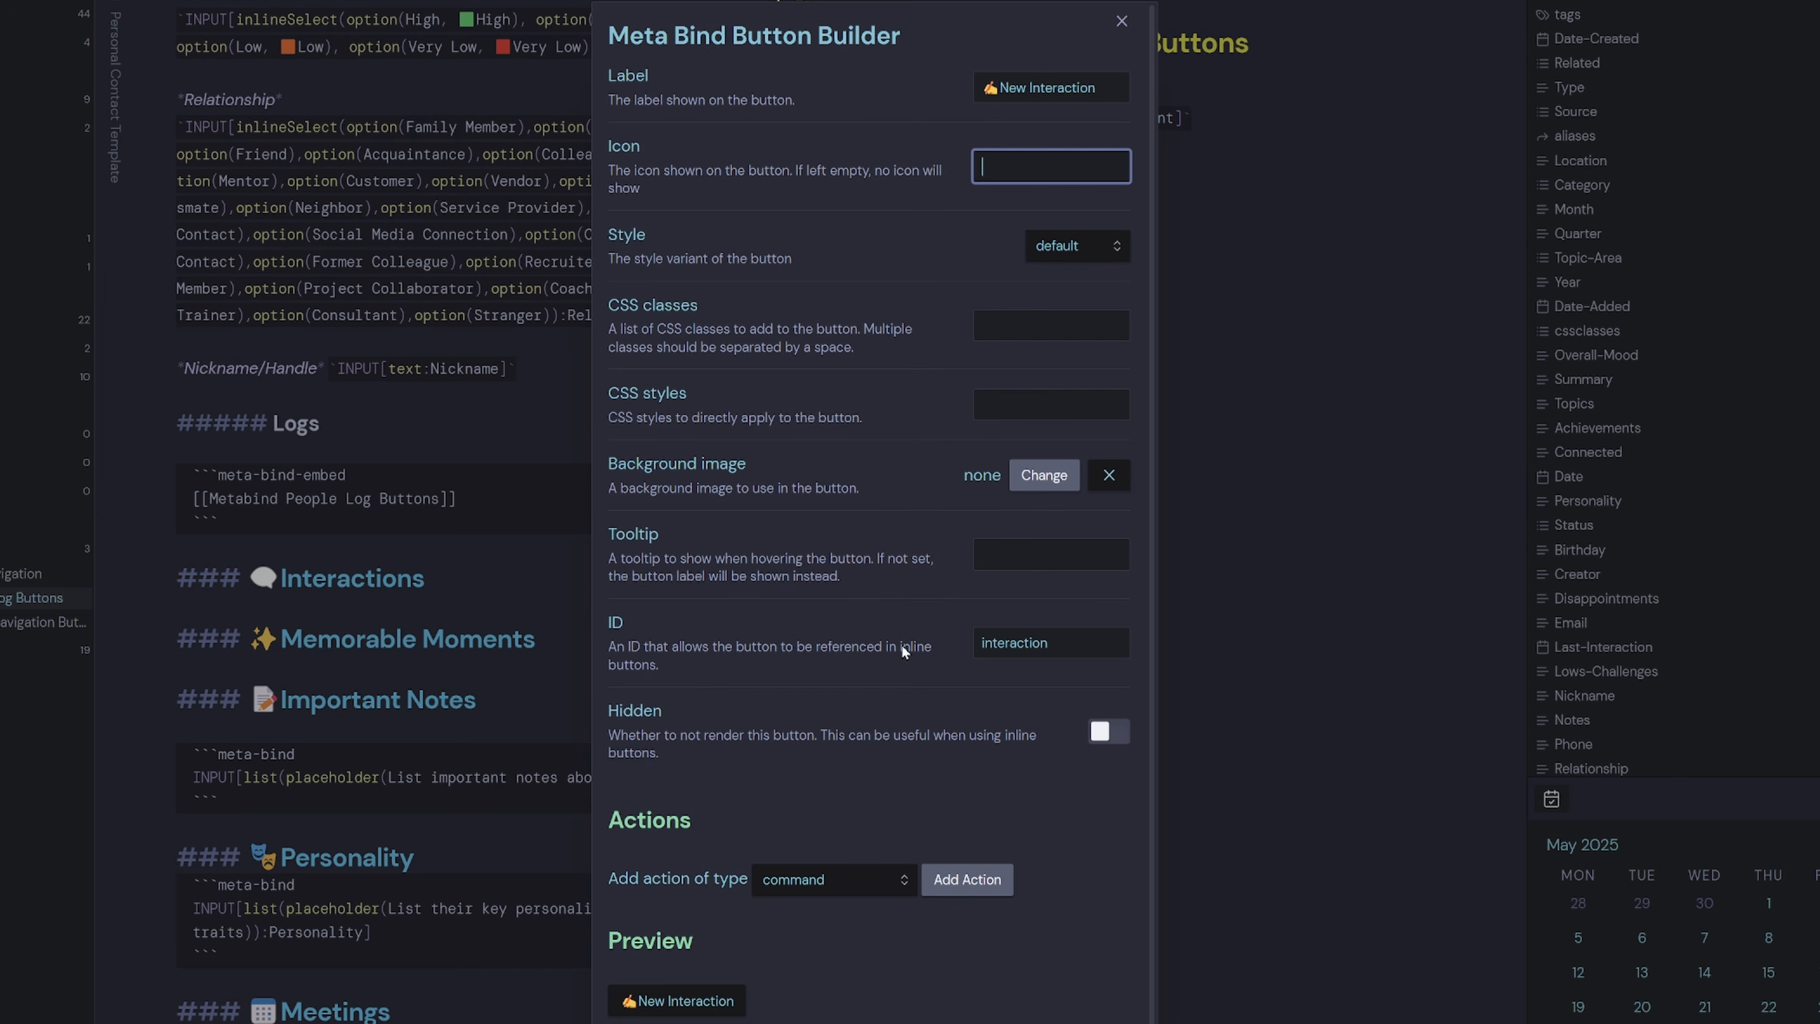
Make the button hidden, give it the QuickAdd: New Interaction command, and insert it.
left_click(1118, 742)
scroll(1071, 789, "down", 1)
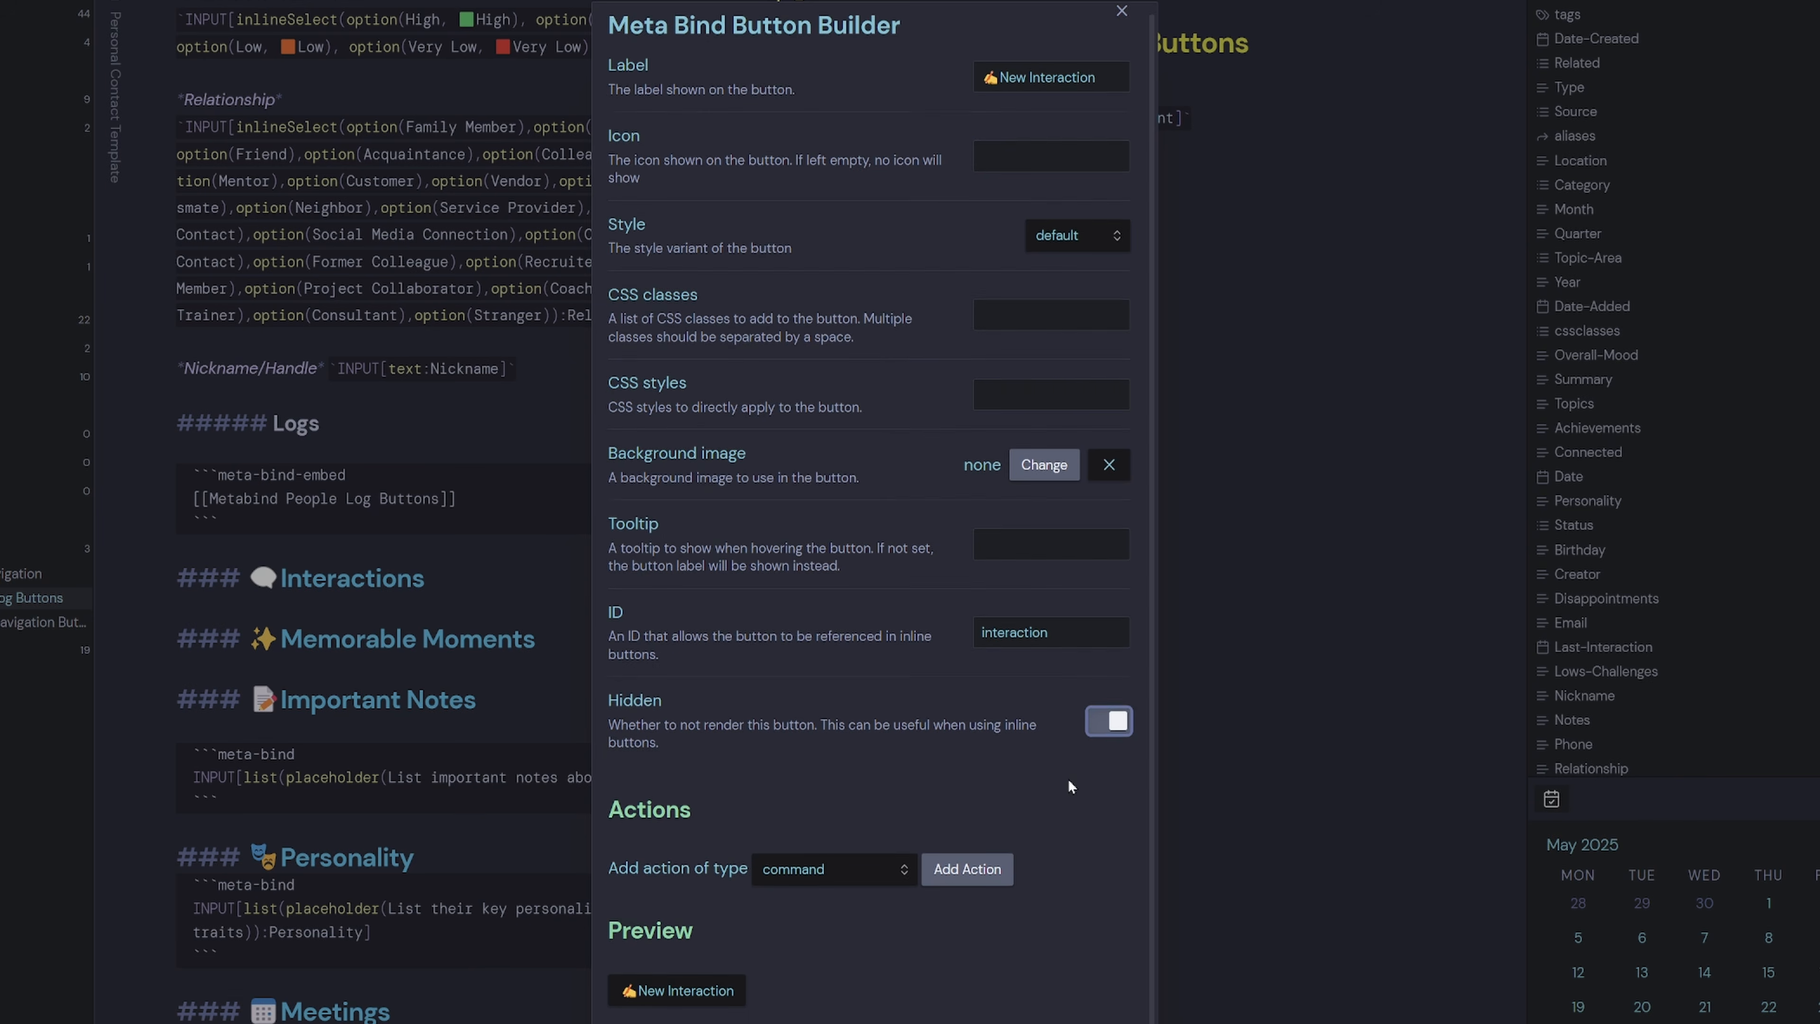
left_click(967, 862)
scroll(1004, 897, "down", 1)
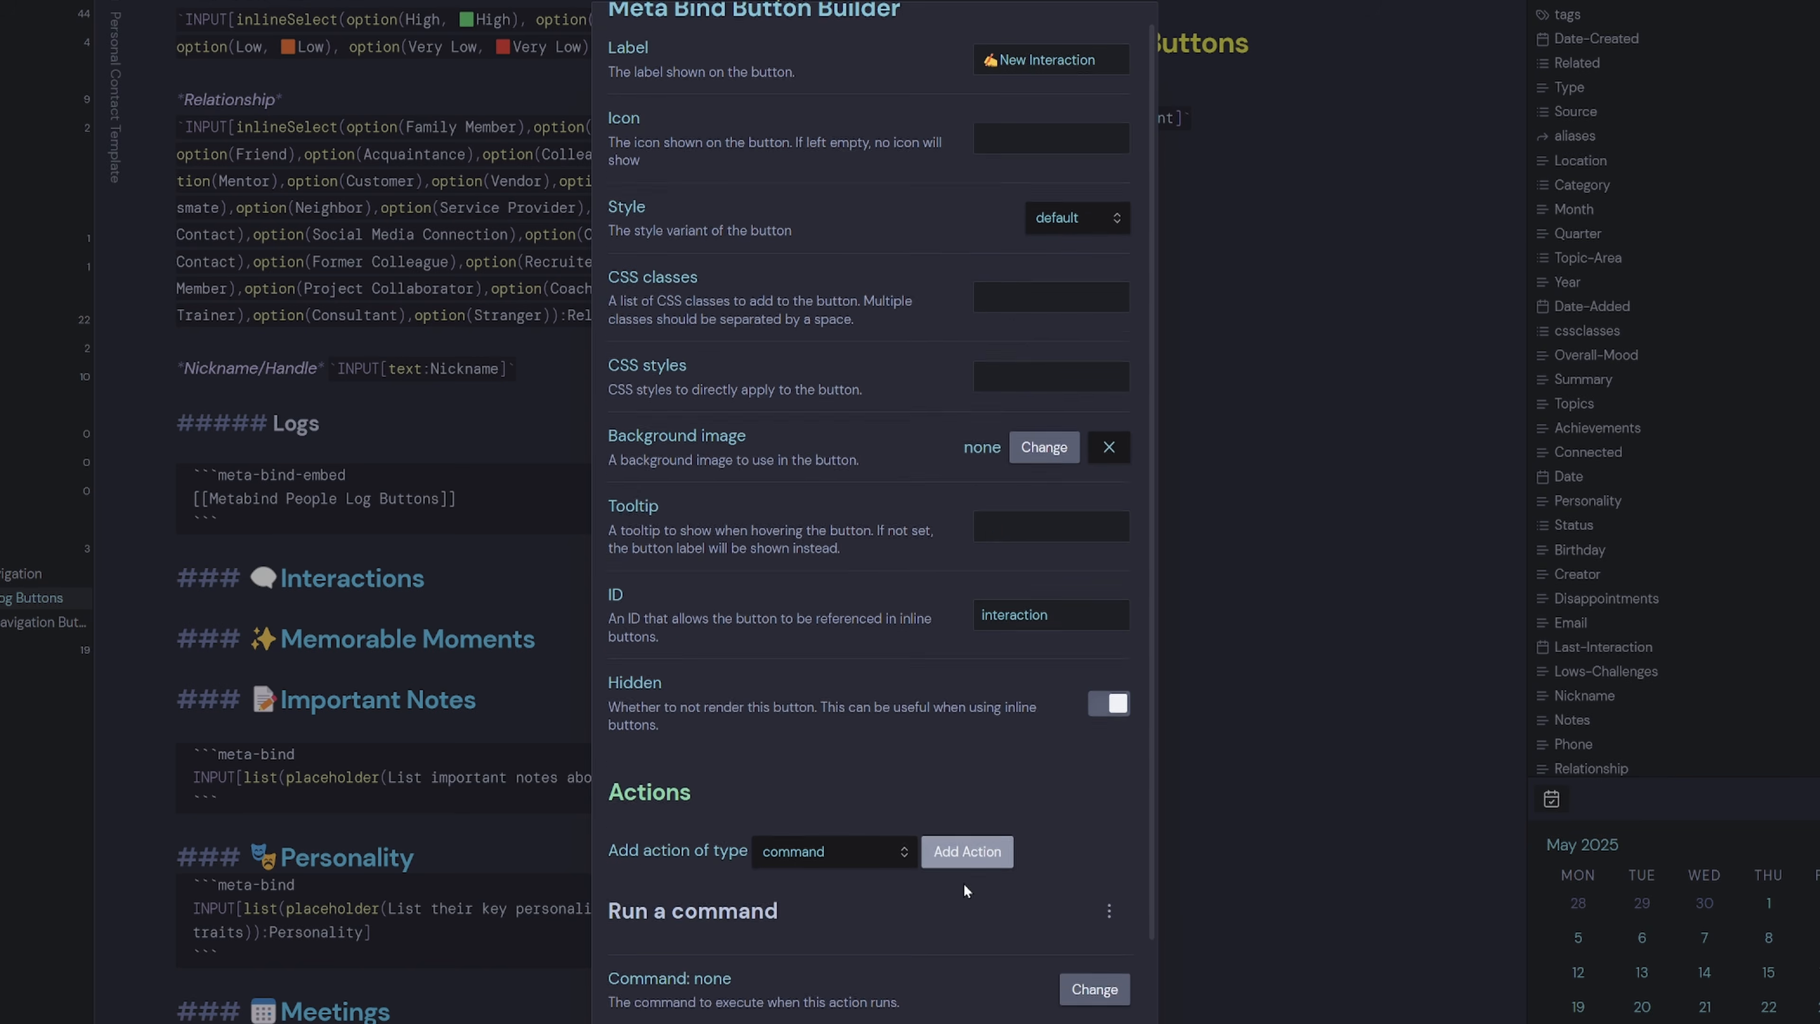
left_click(1094, 992)
type("intera")
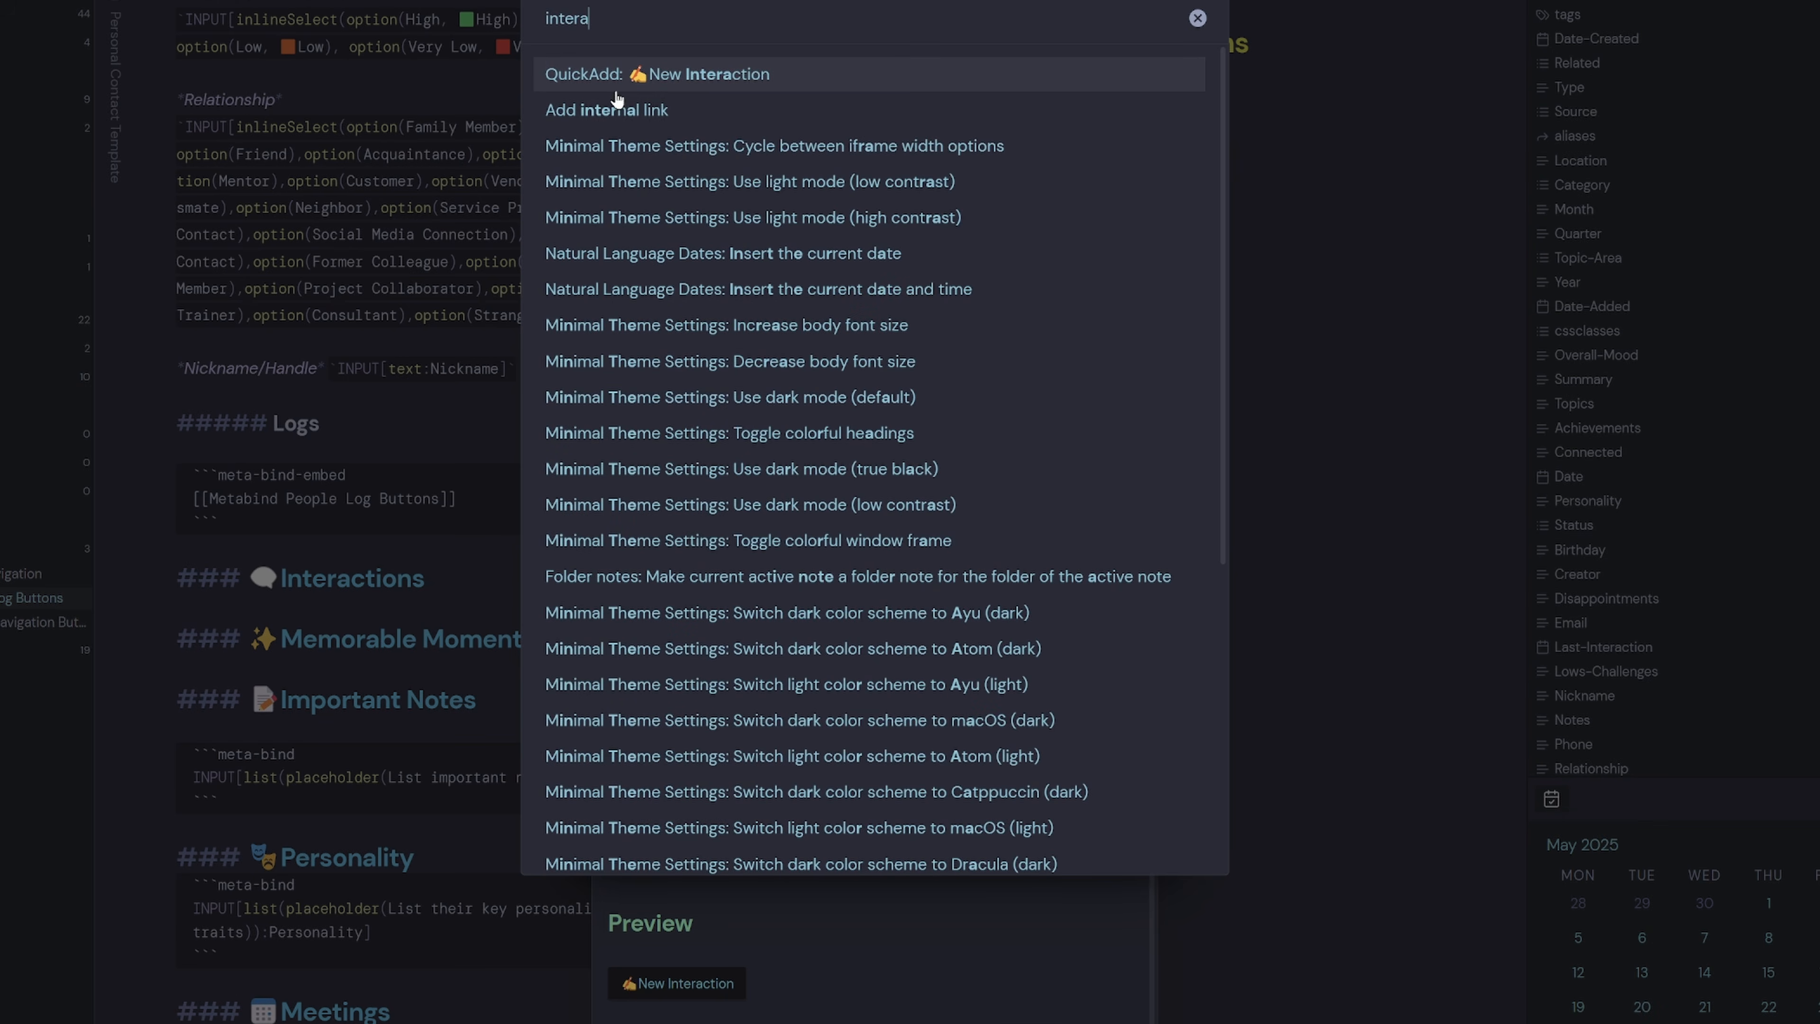
left_click(698, 83)
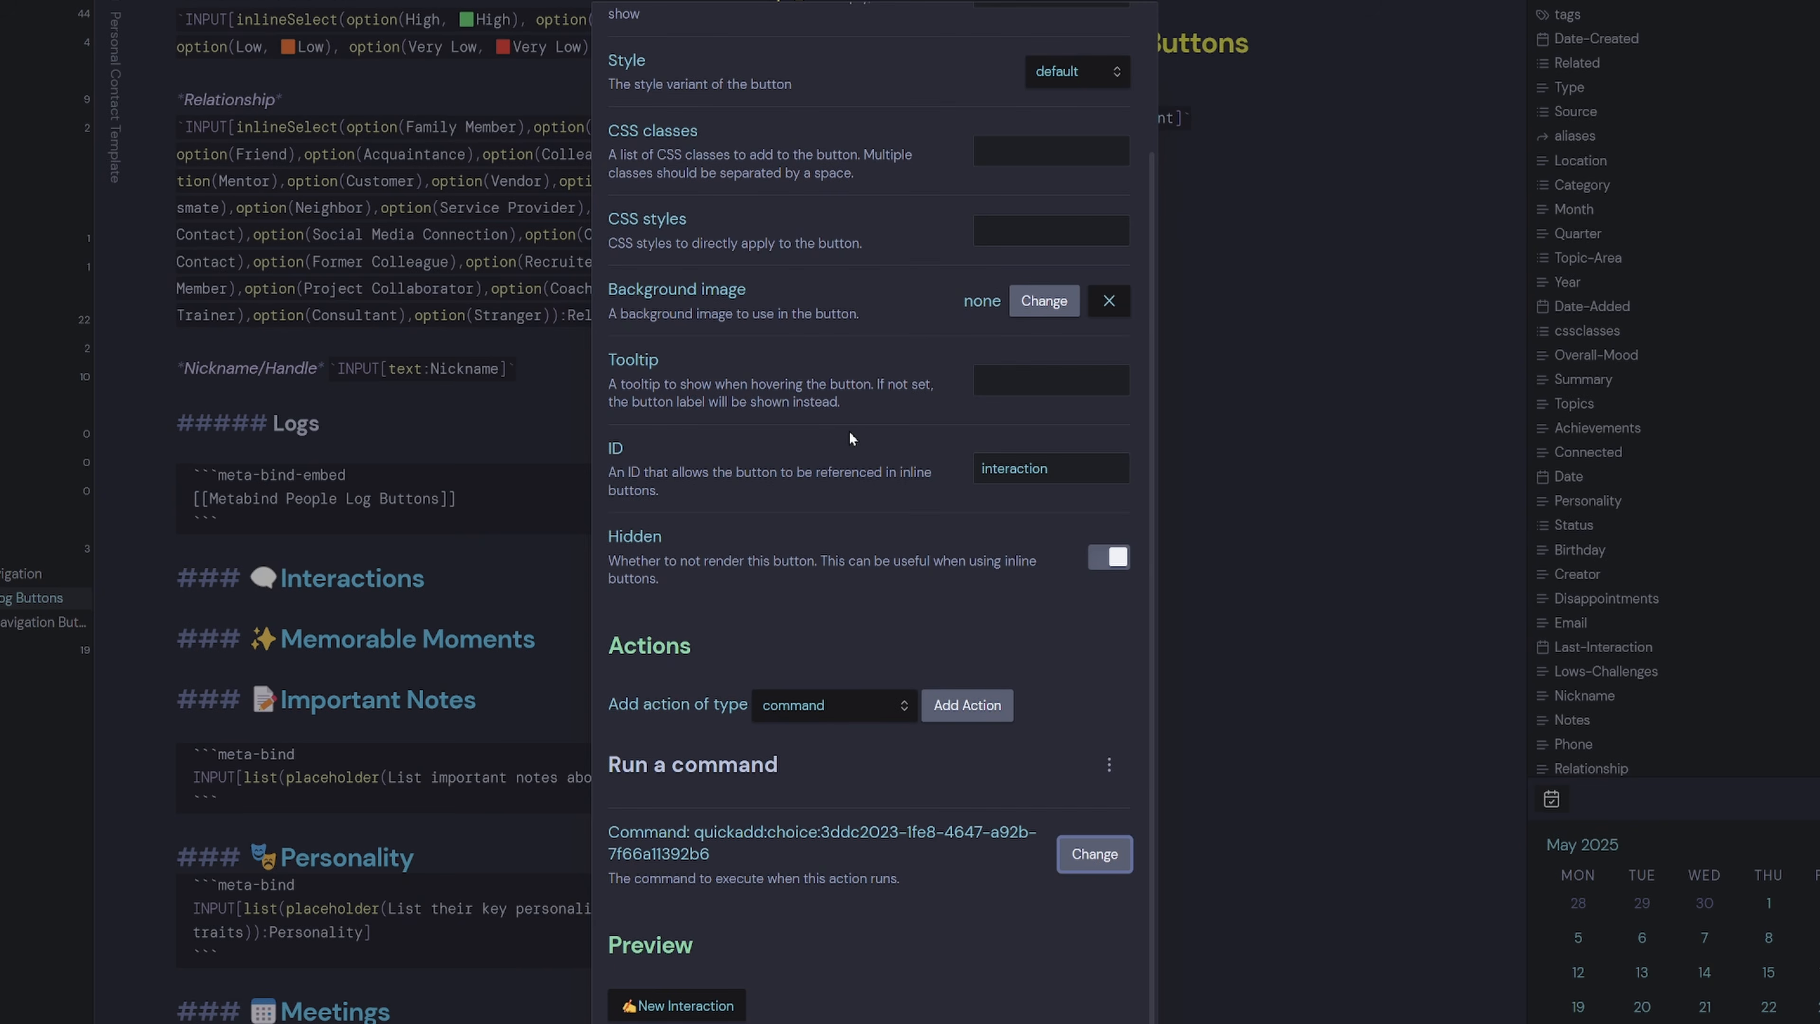
scroll(847, 769, "down", 1)
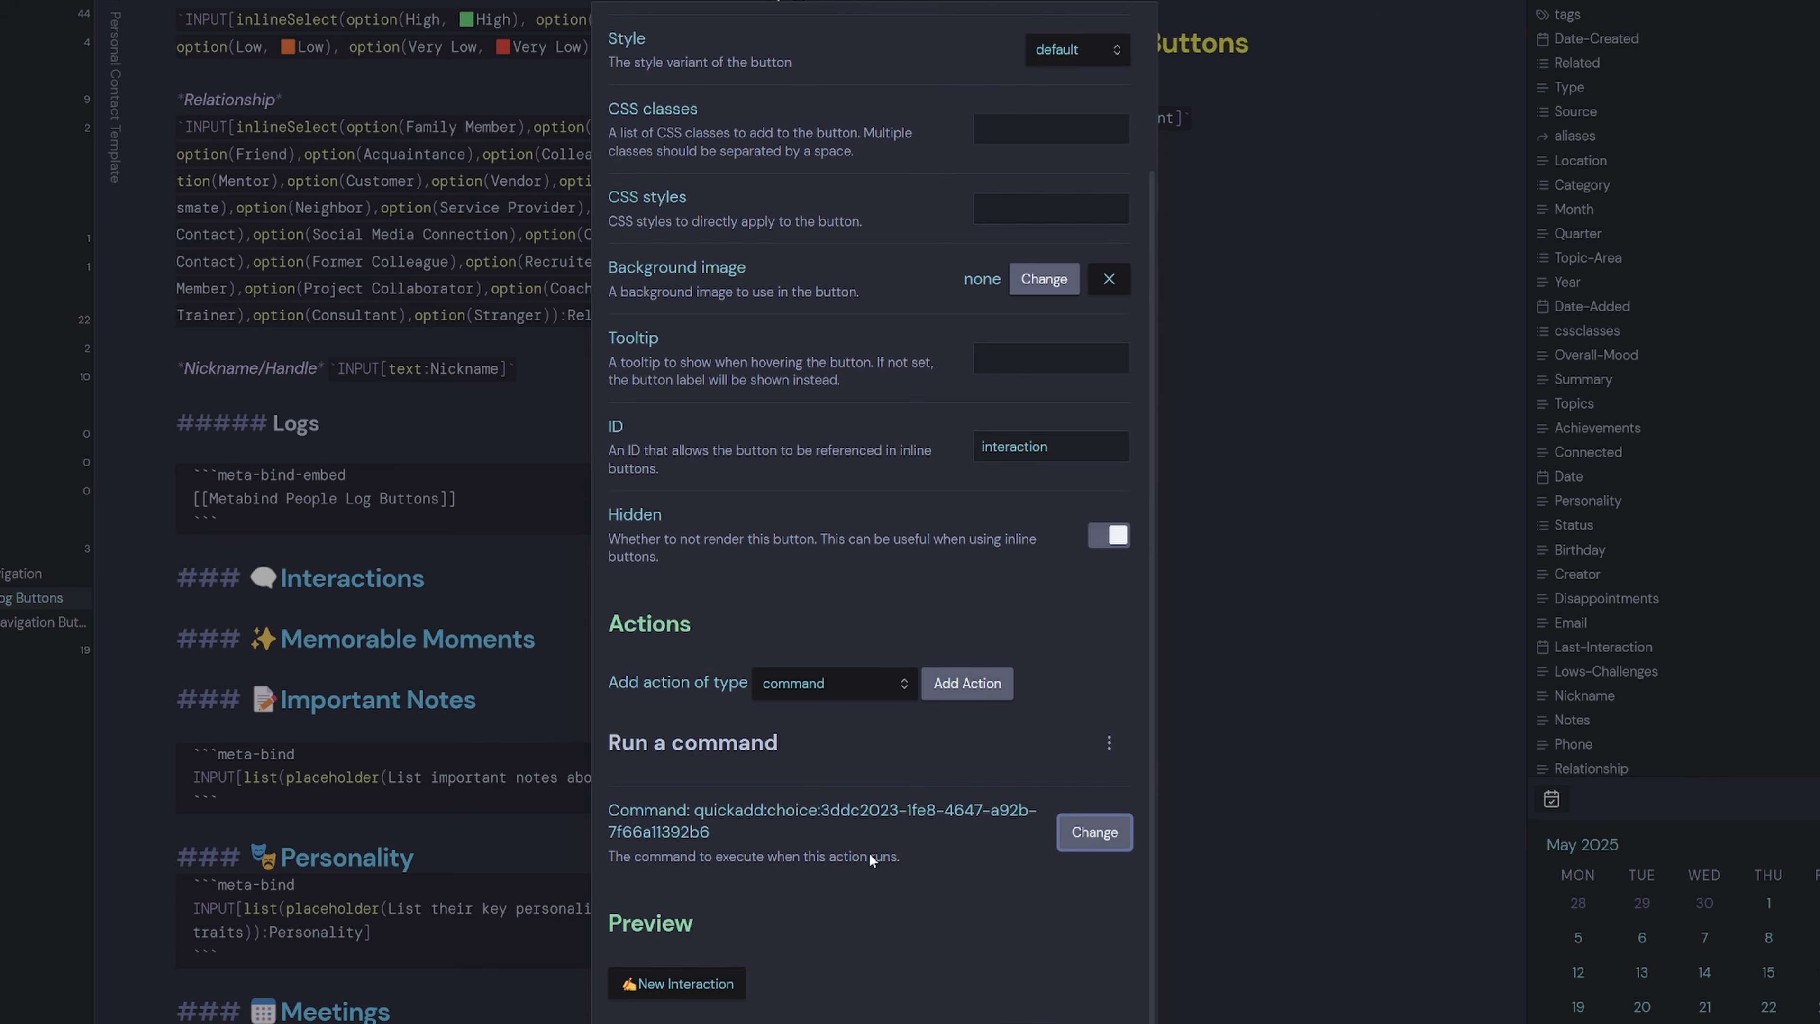
scroll(873, 860, "down", 2)
left_click(1026, 973)
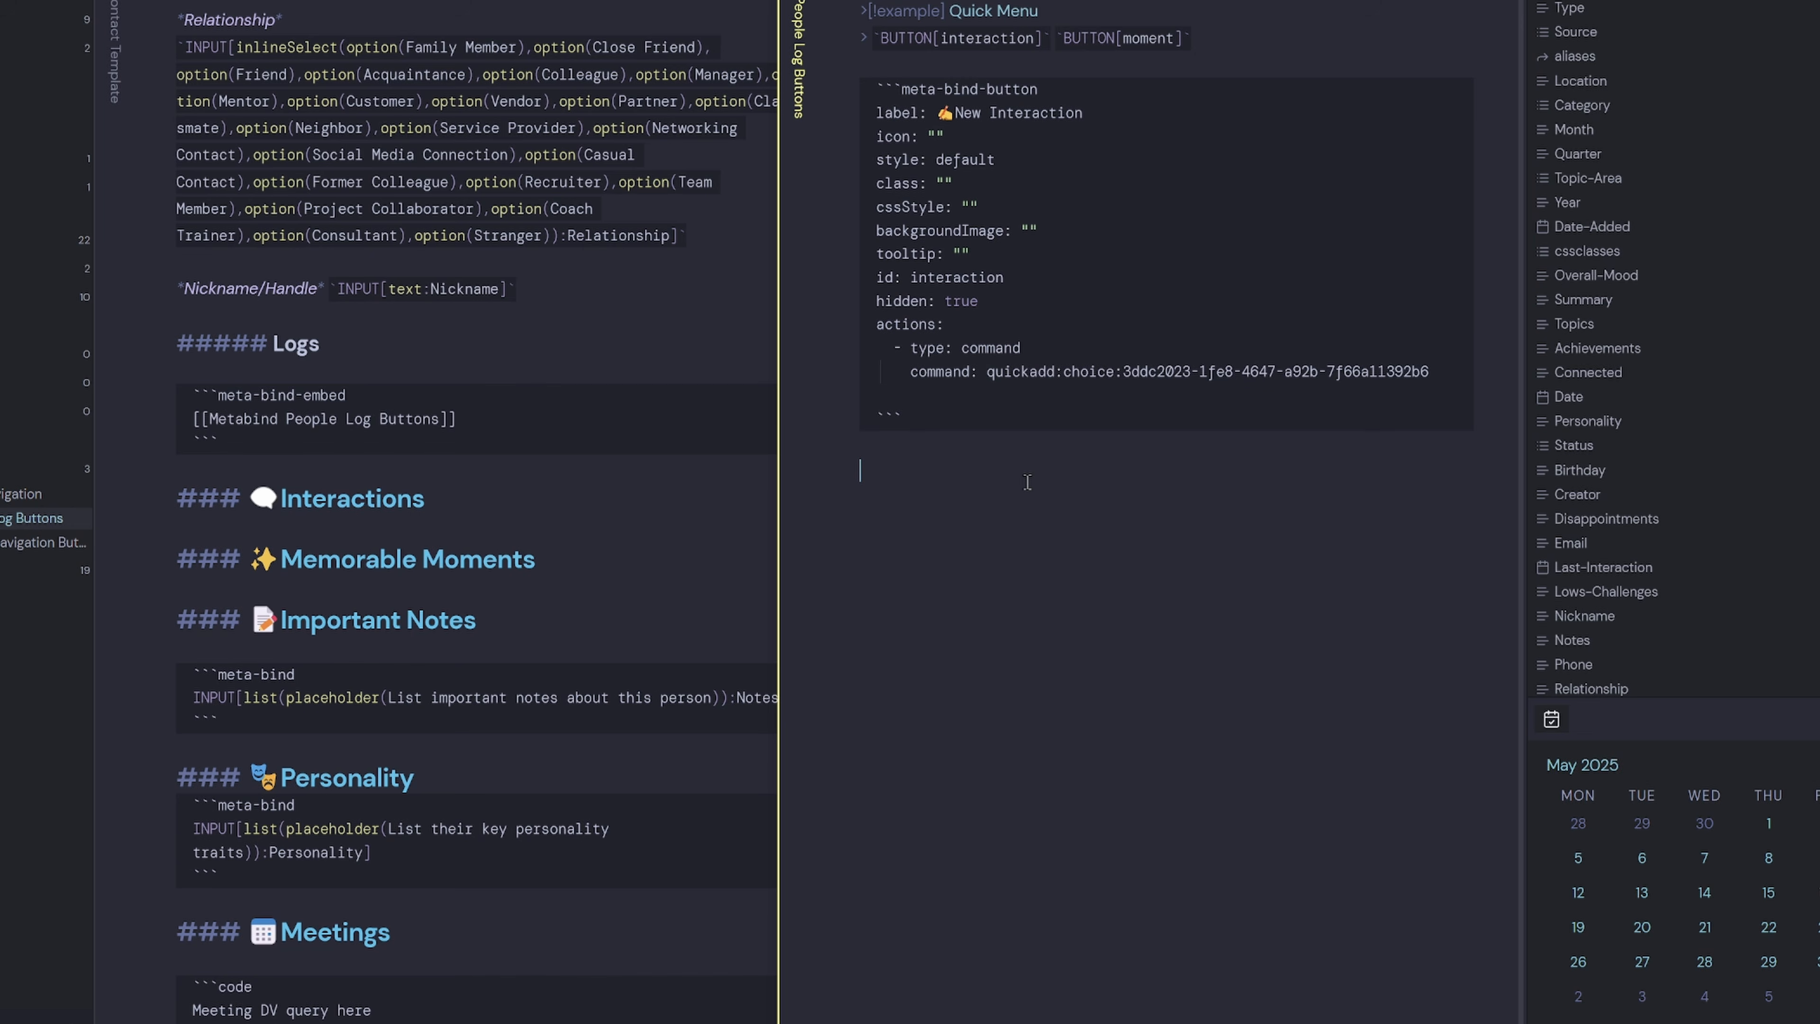
Start another Meta Bind button labelled with a heart emoji and 'New Memorable Moment'.
right_click(936, 490)
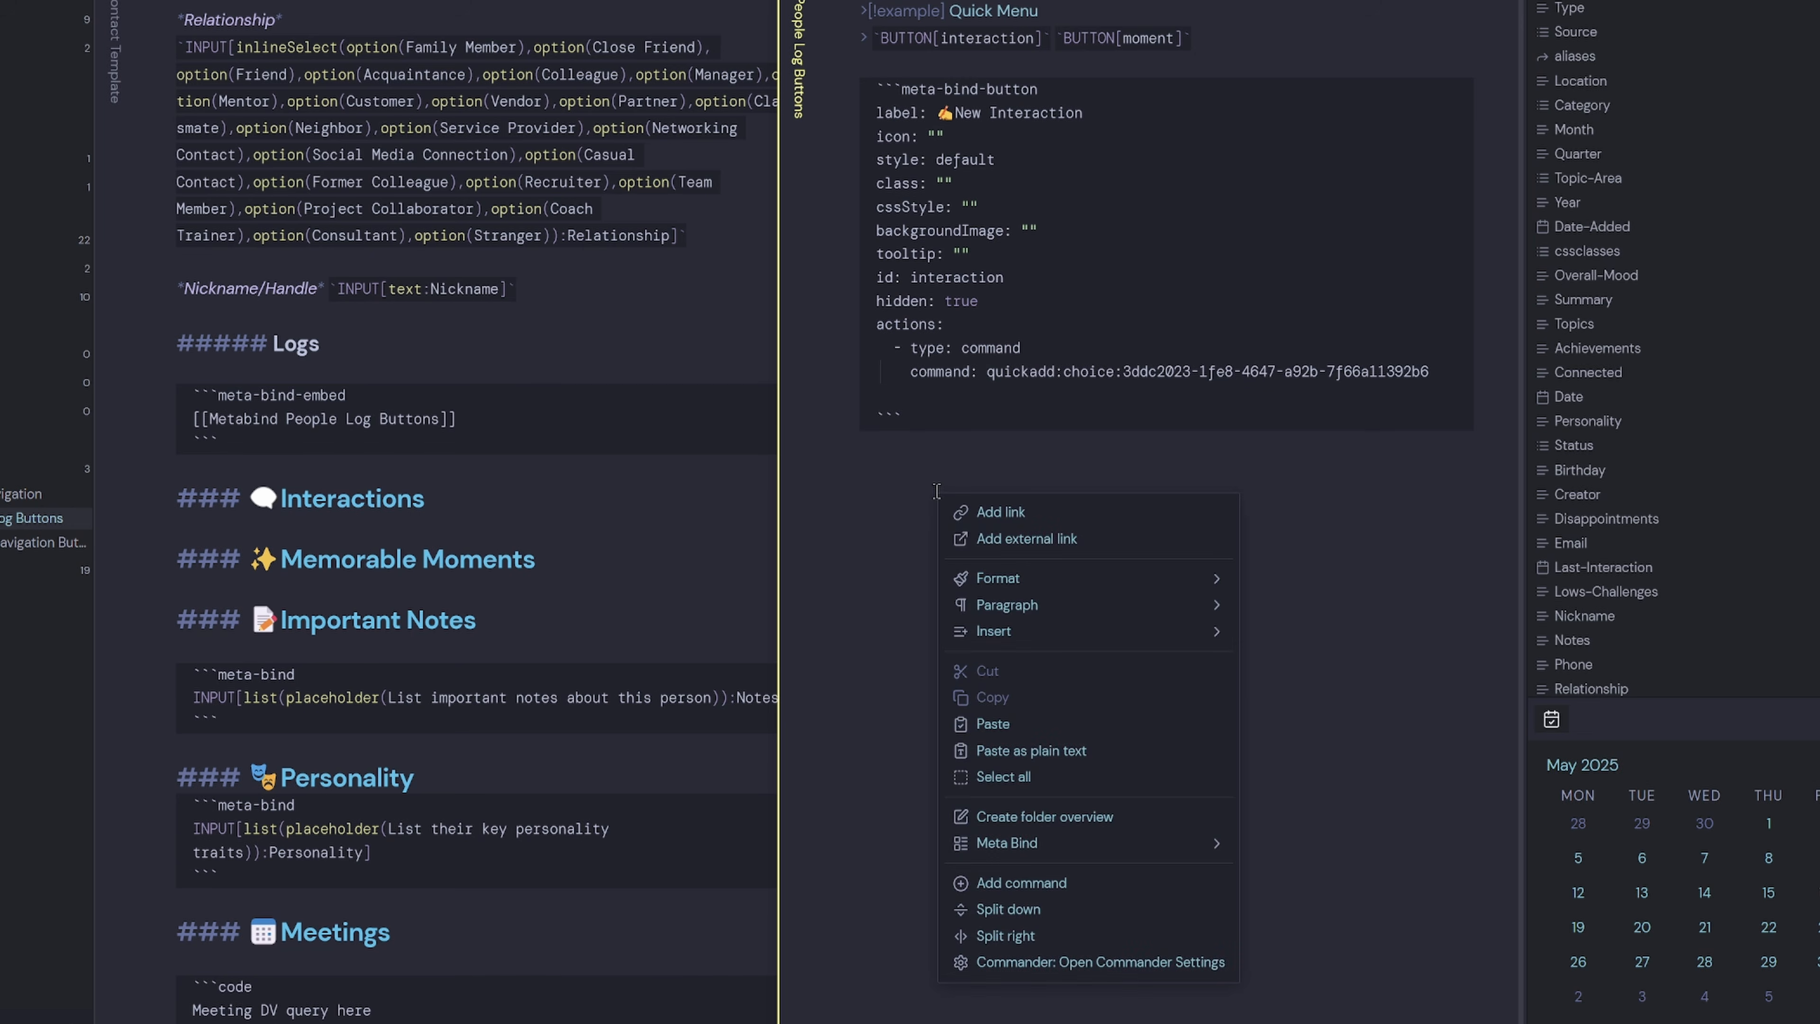
mouse_move(1088, 851)
left_click(1278, 925)
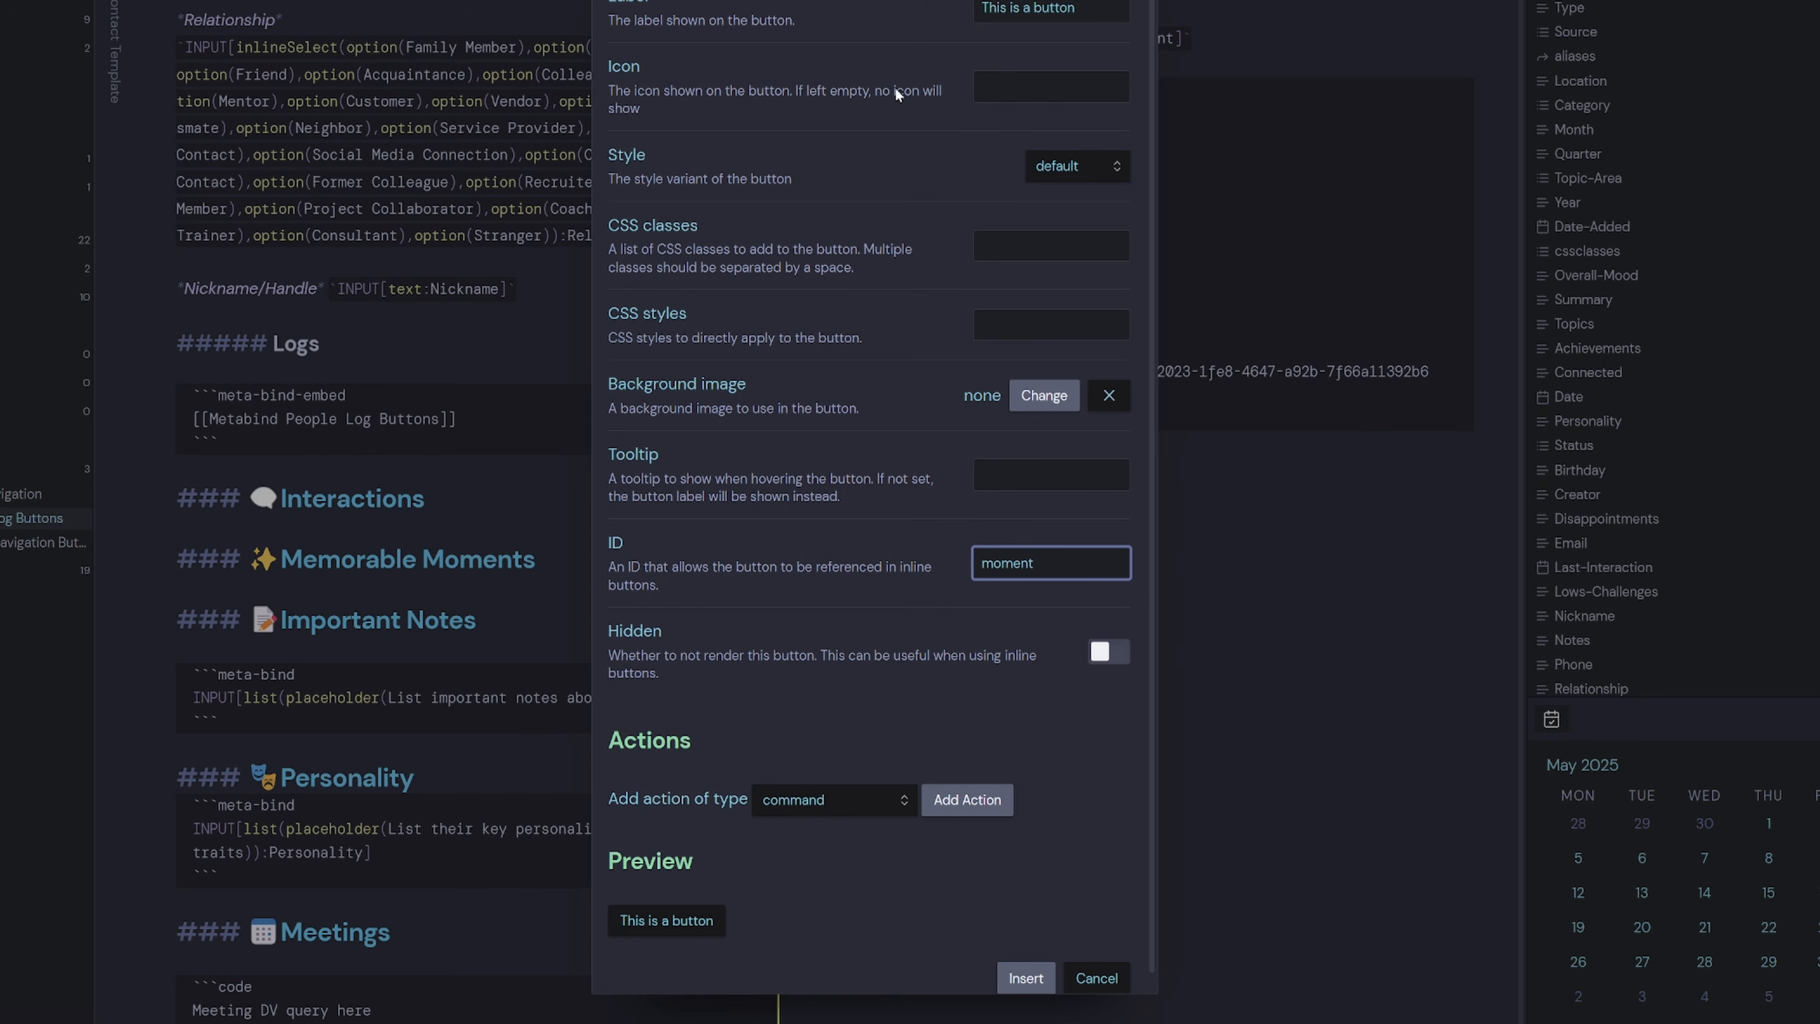
left_click_drag(1079, 10, 911, 44)
key("super+period")
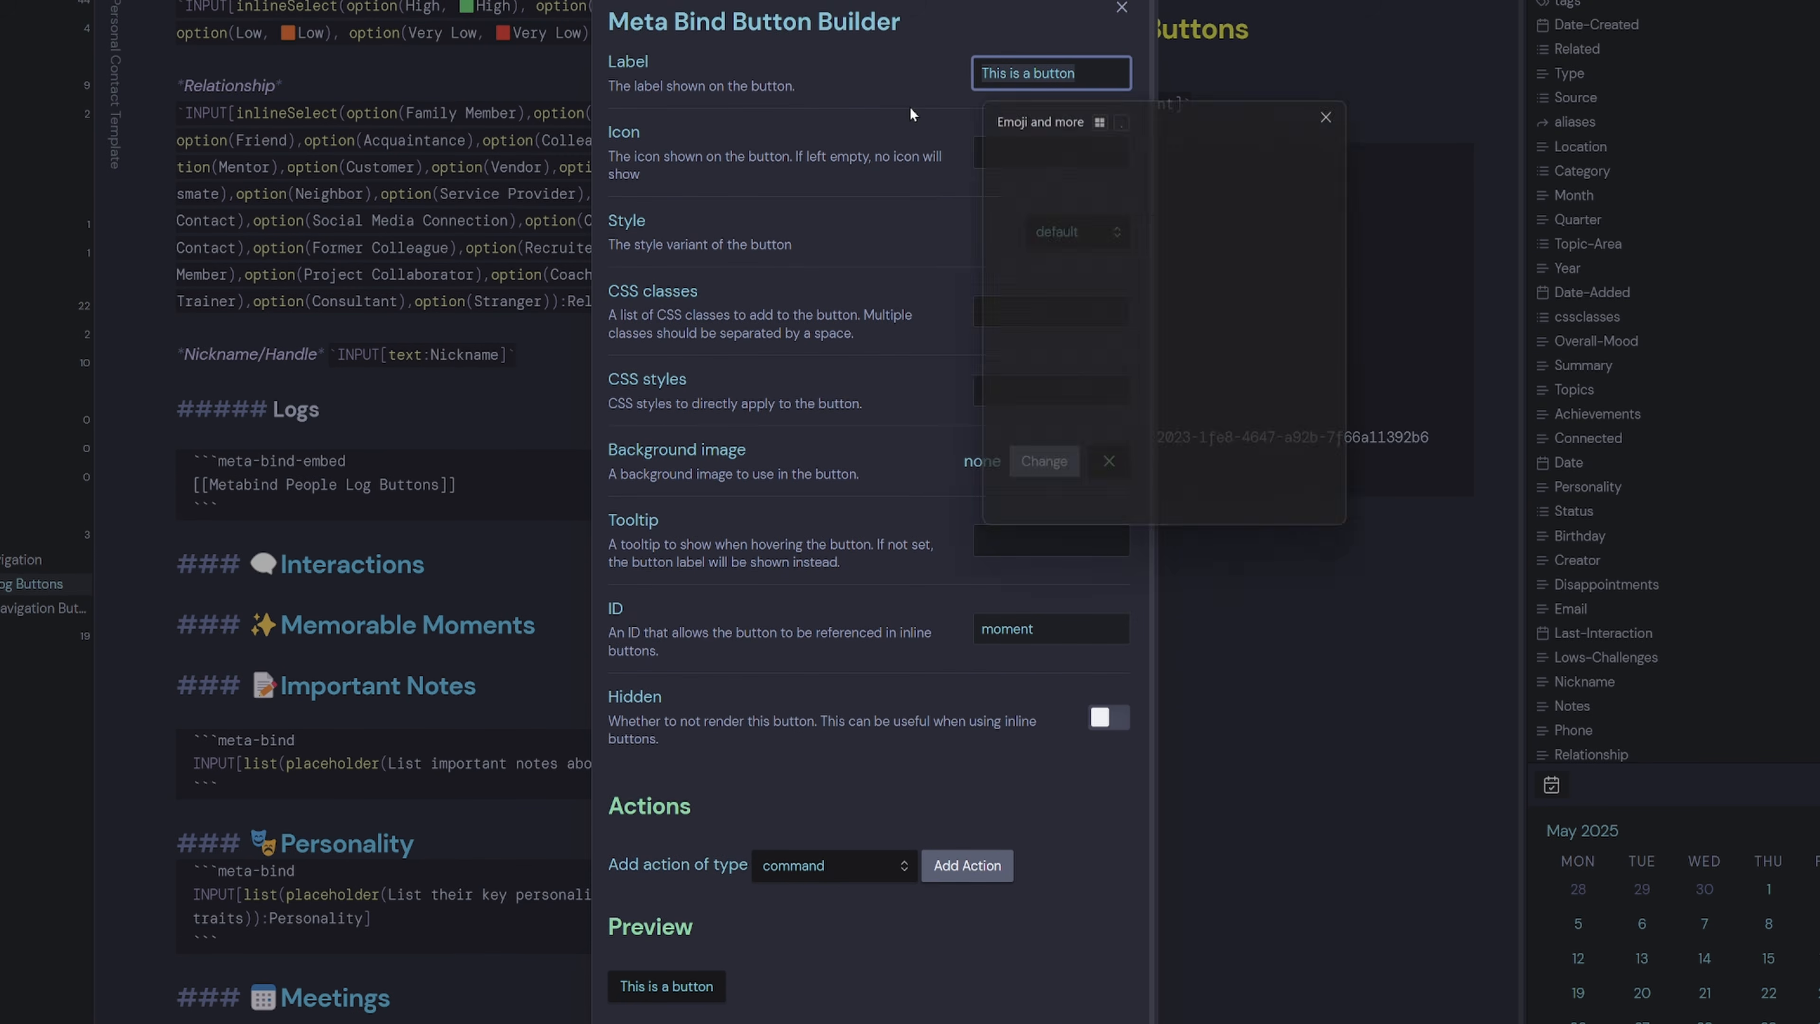
key("Right")
key("Return")
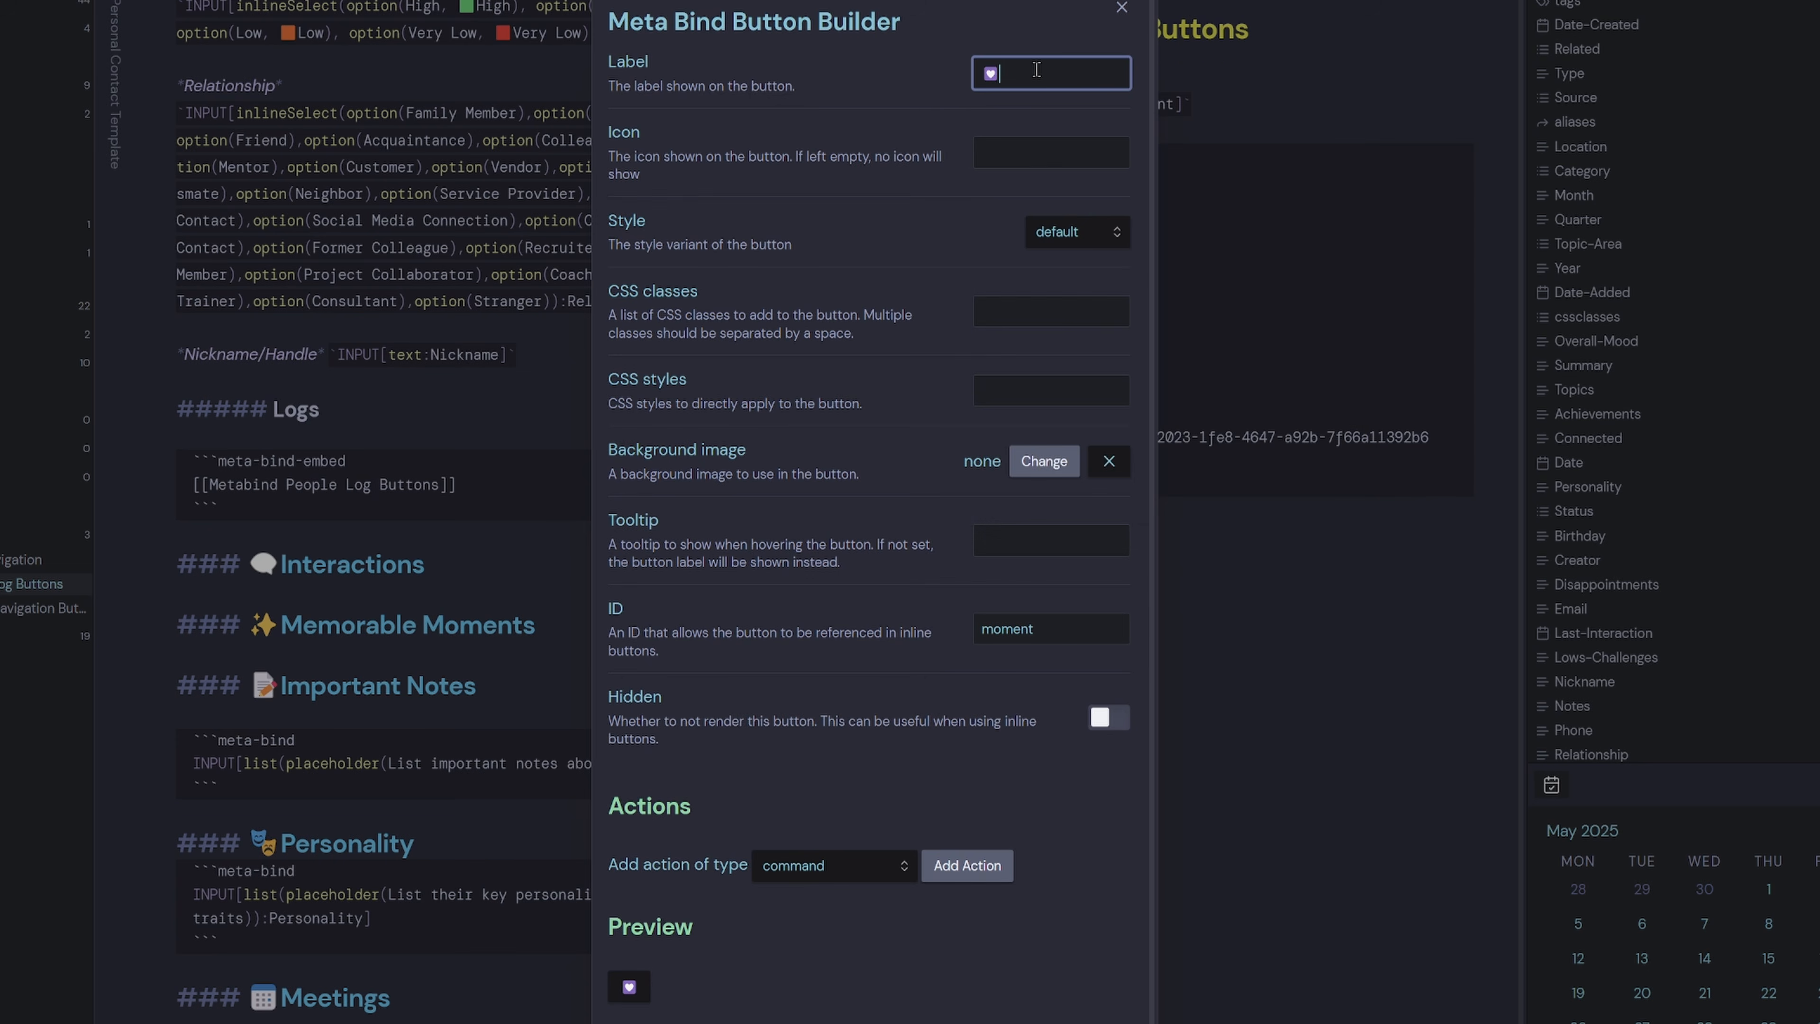
type("New Me")
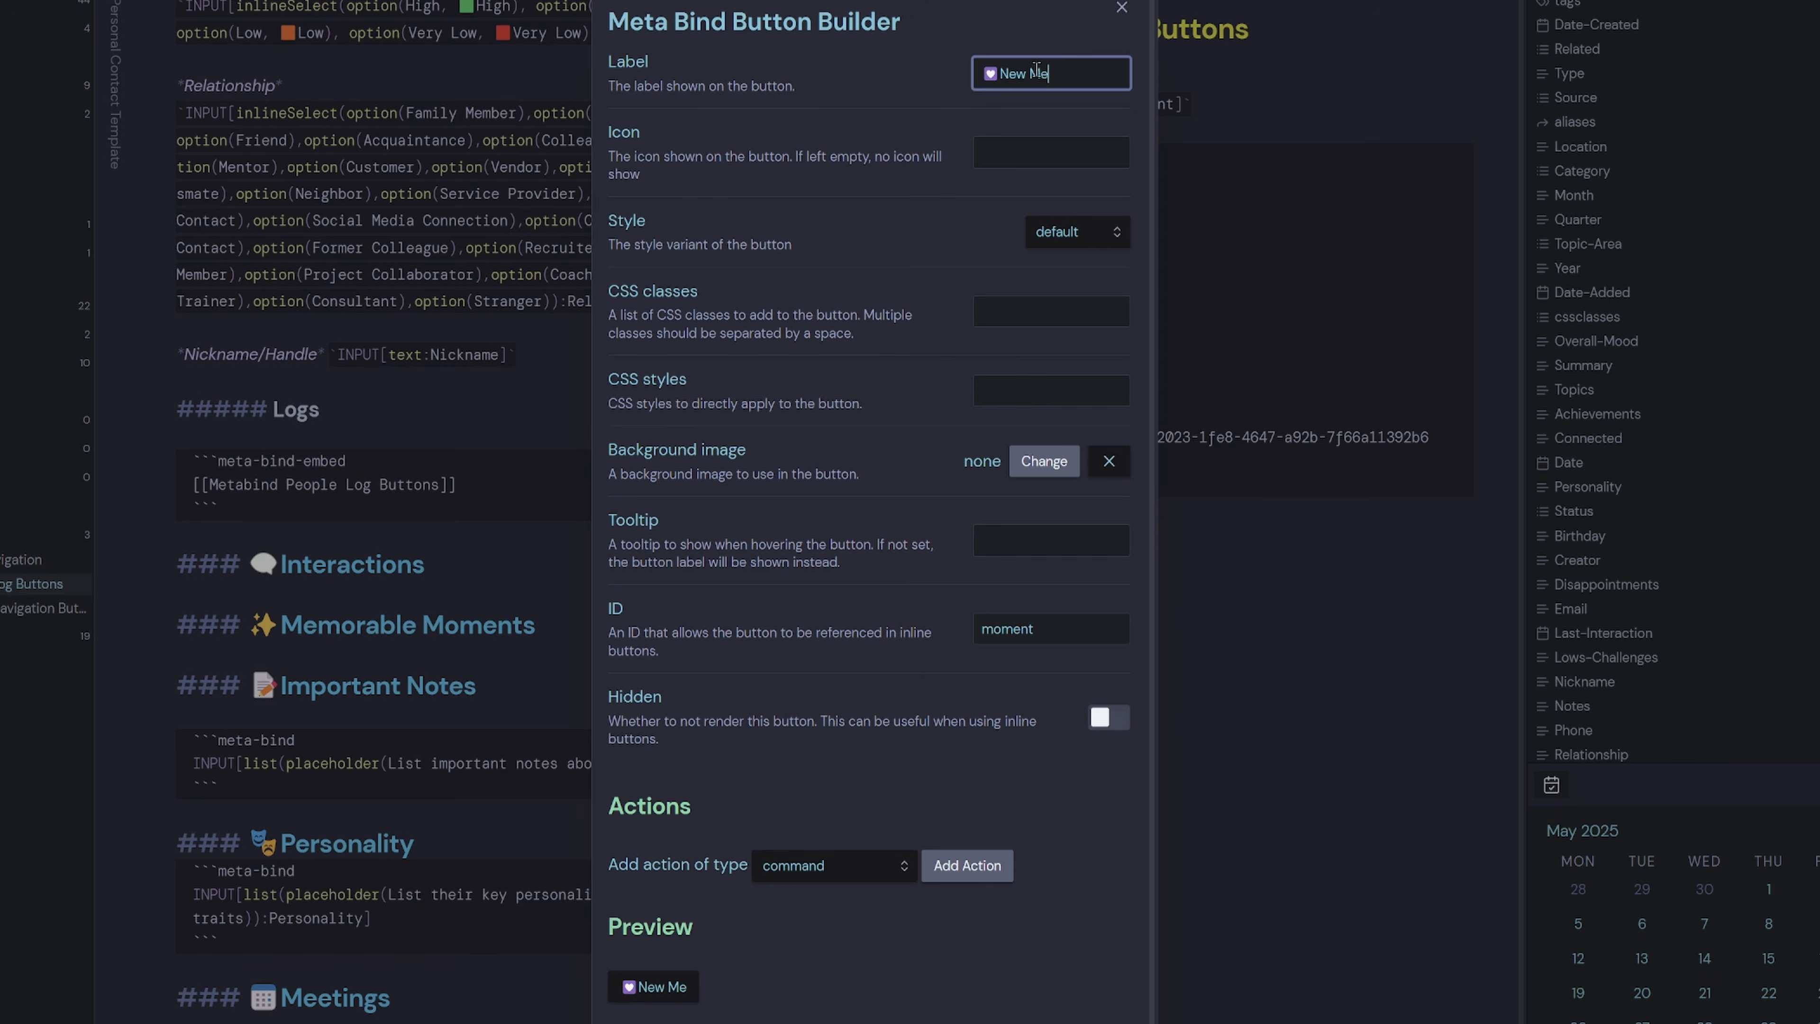
type("morable Moment")
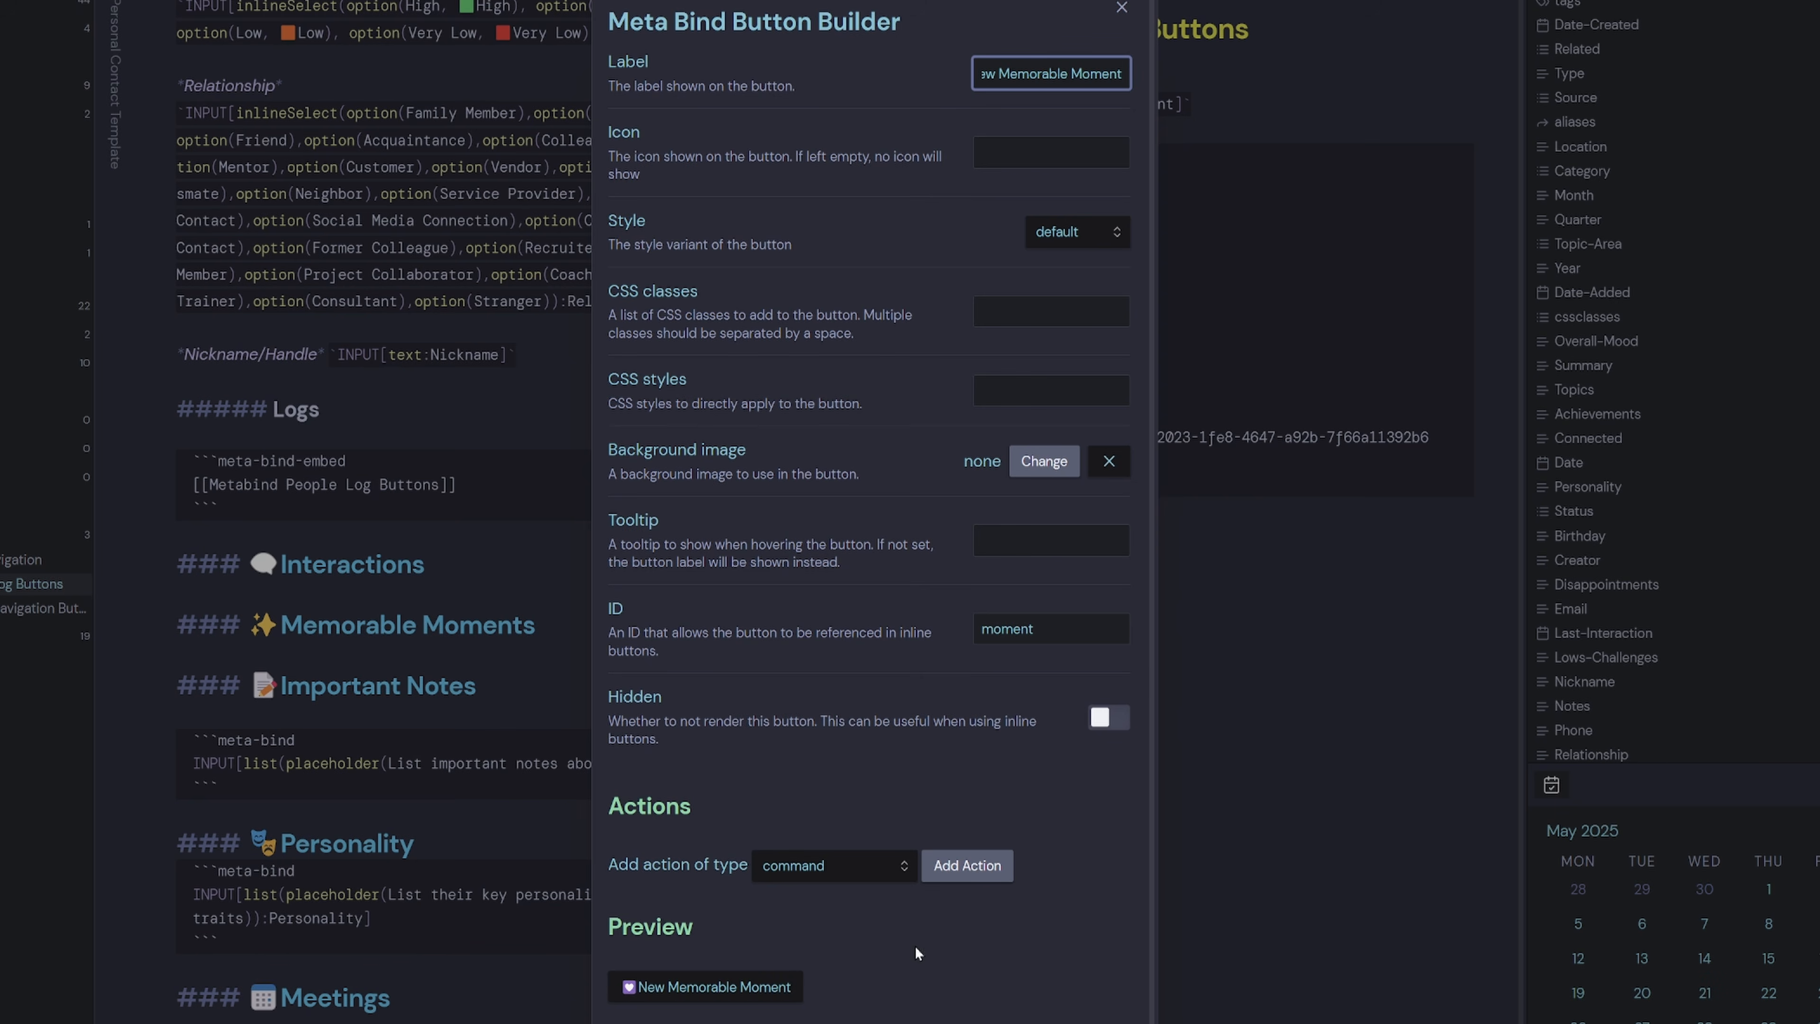
Make it hidden, run the QuickAdd: New Memorable Moment command, and insert it.
left_click(966, 866)
left_click(1109, 717)
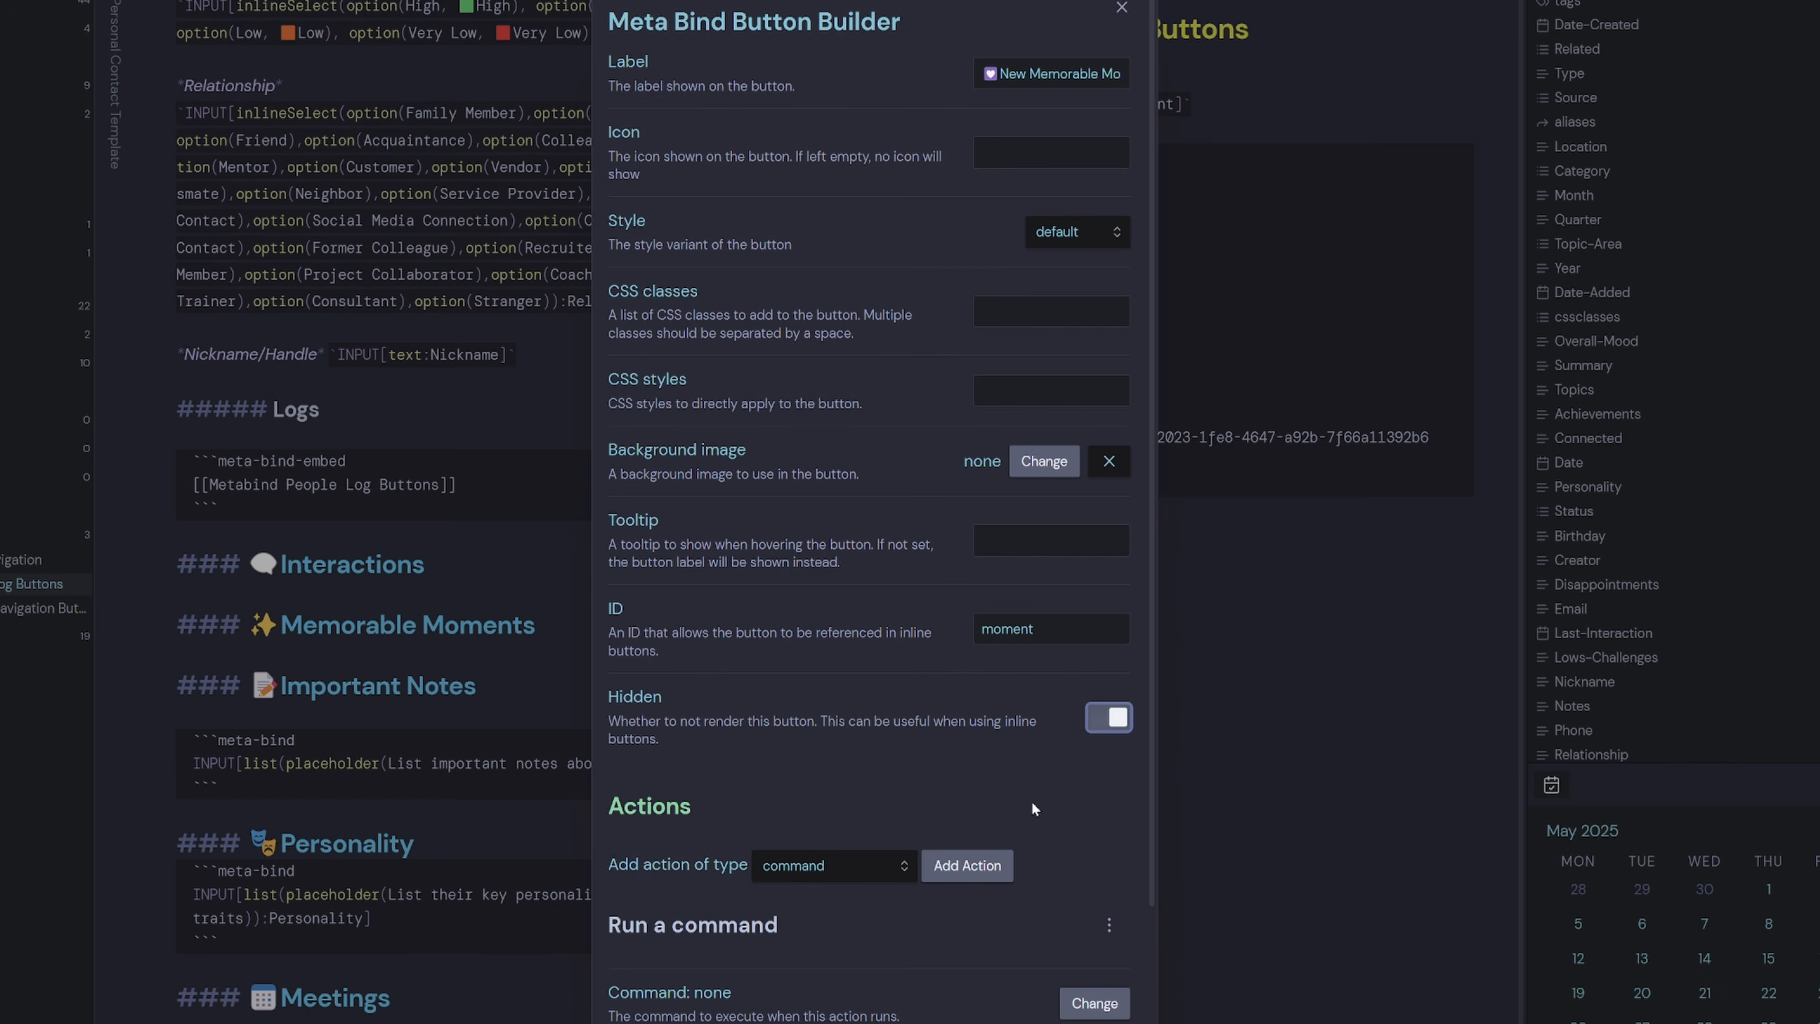
scroll(967, 865, "down", 3)
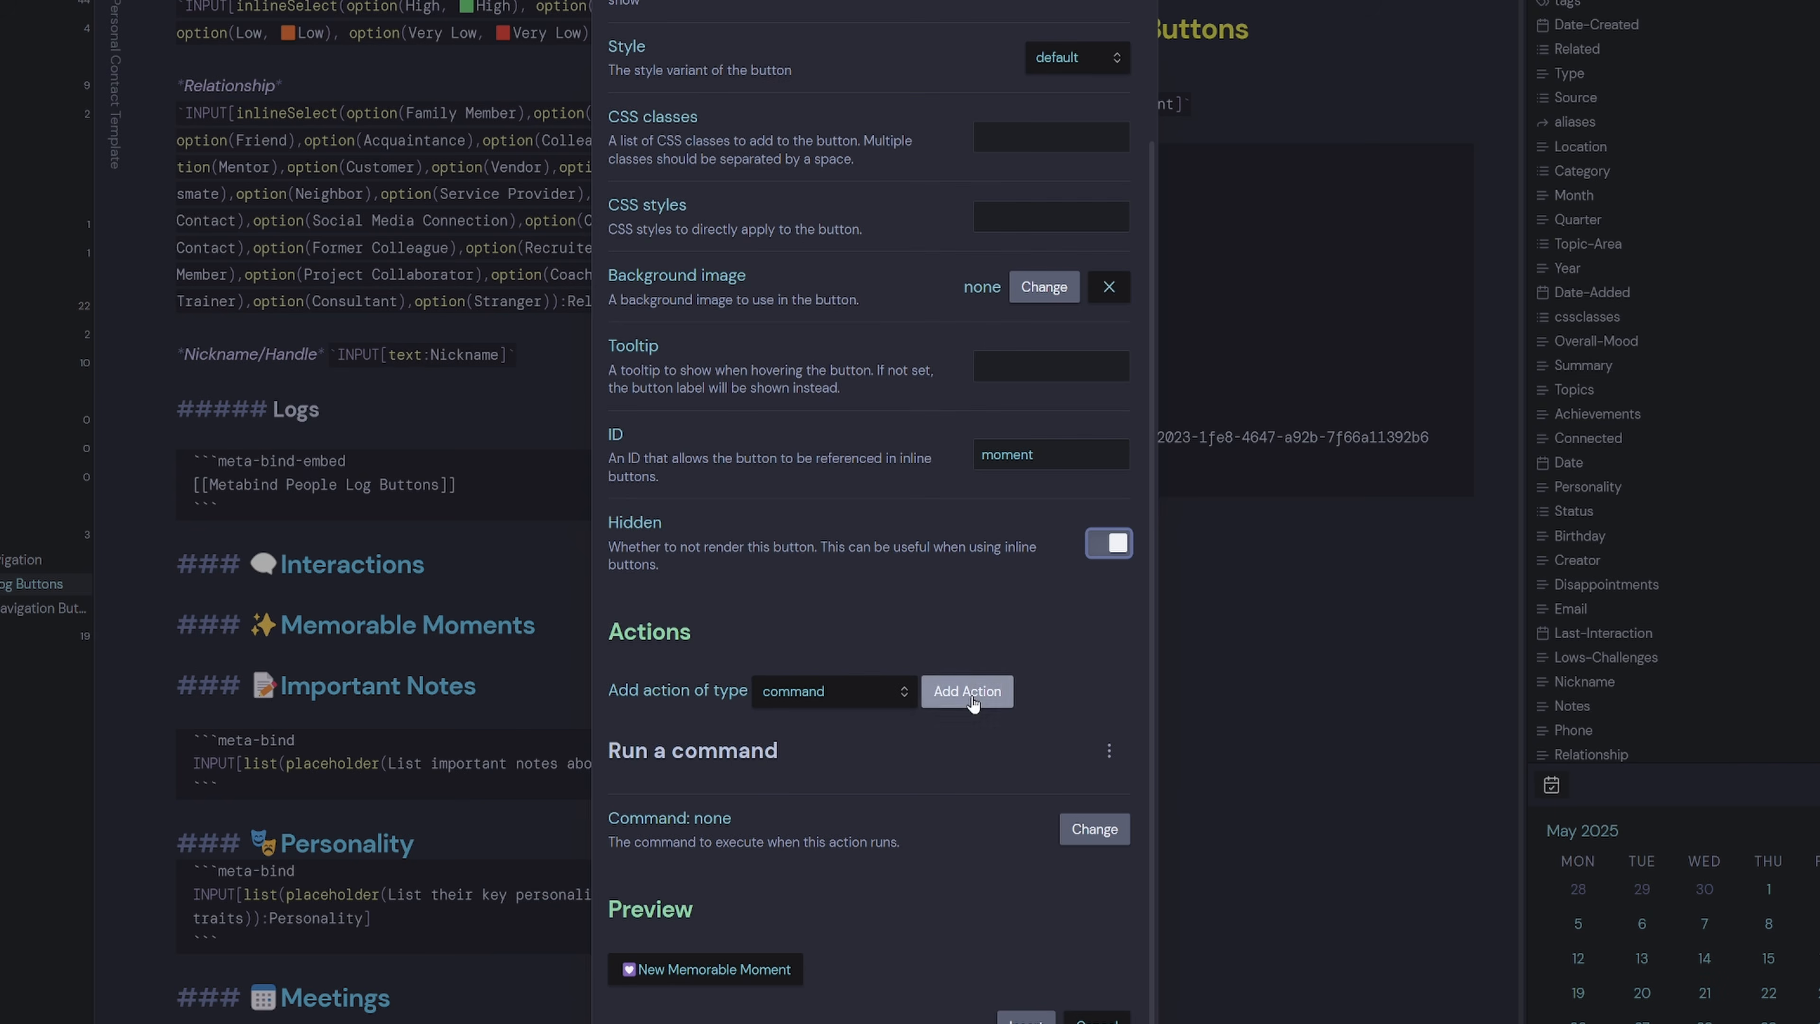
left_click(1094, 830)
type("moment")
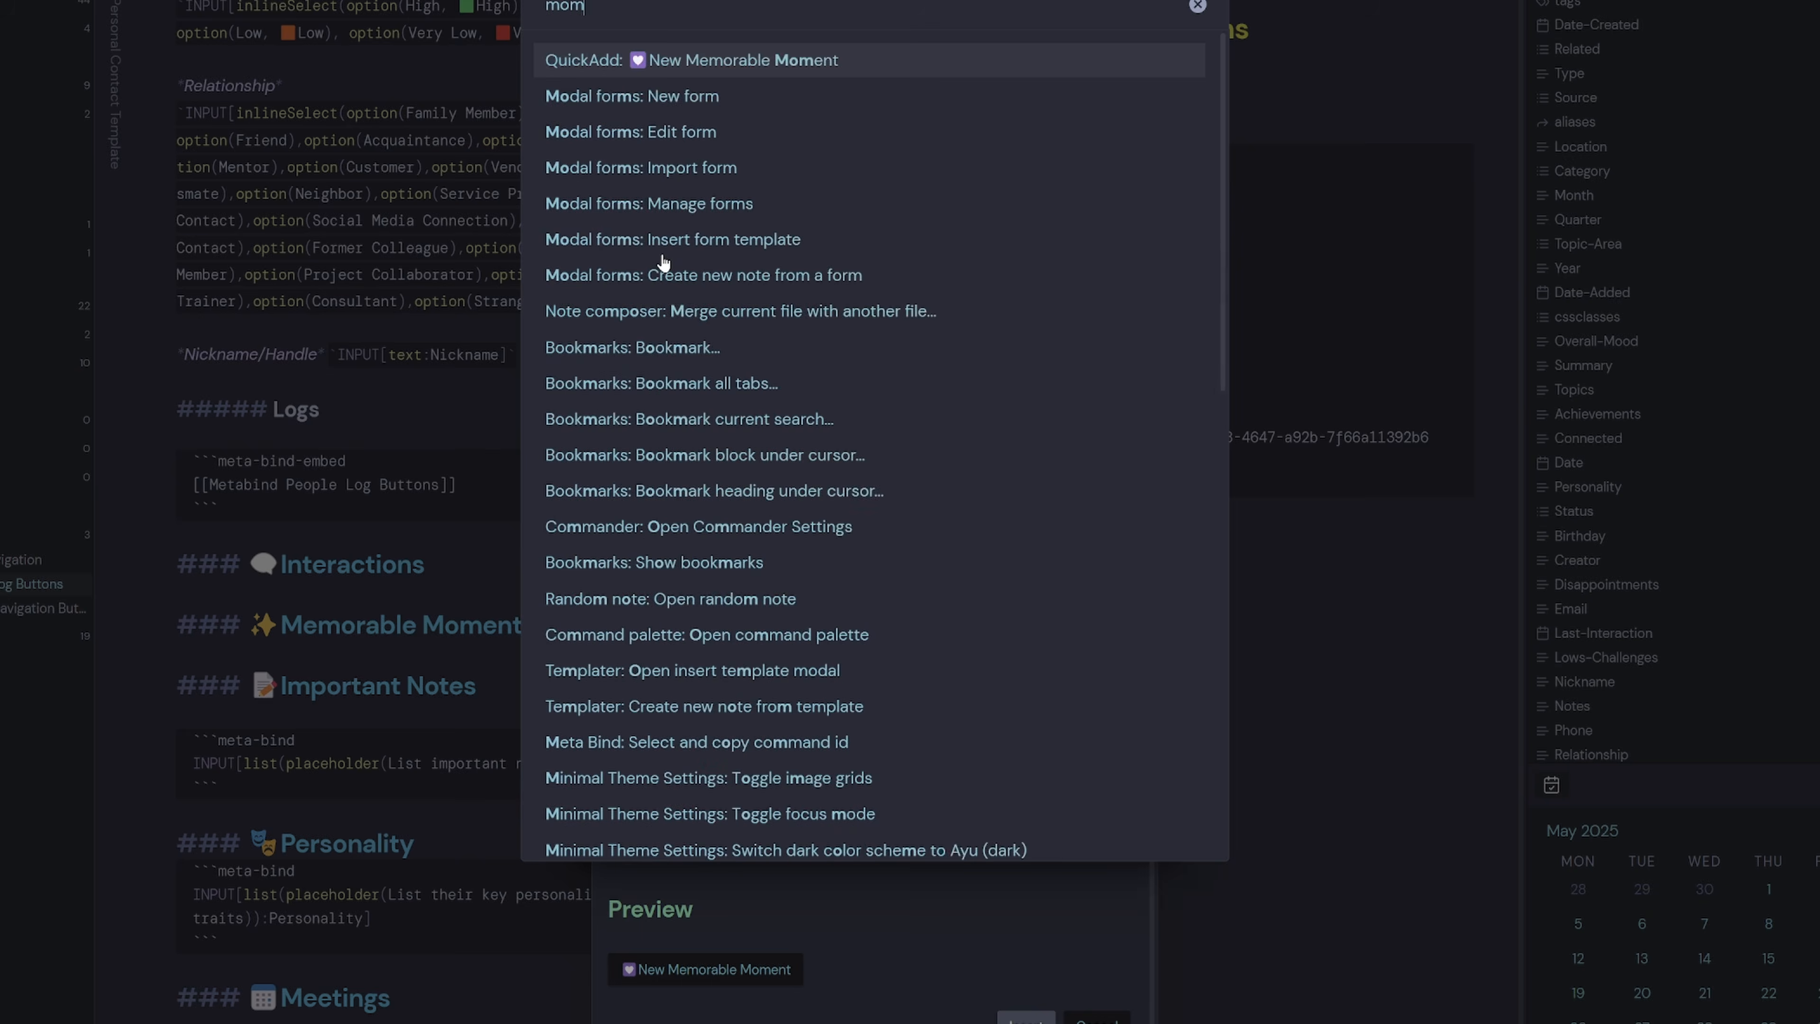
left_click(812, 69)
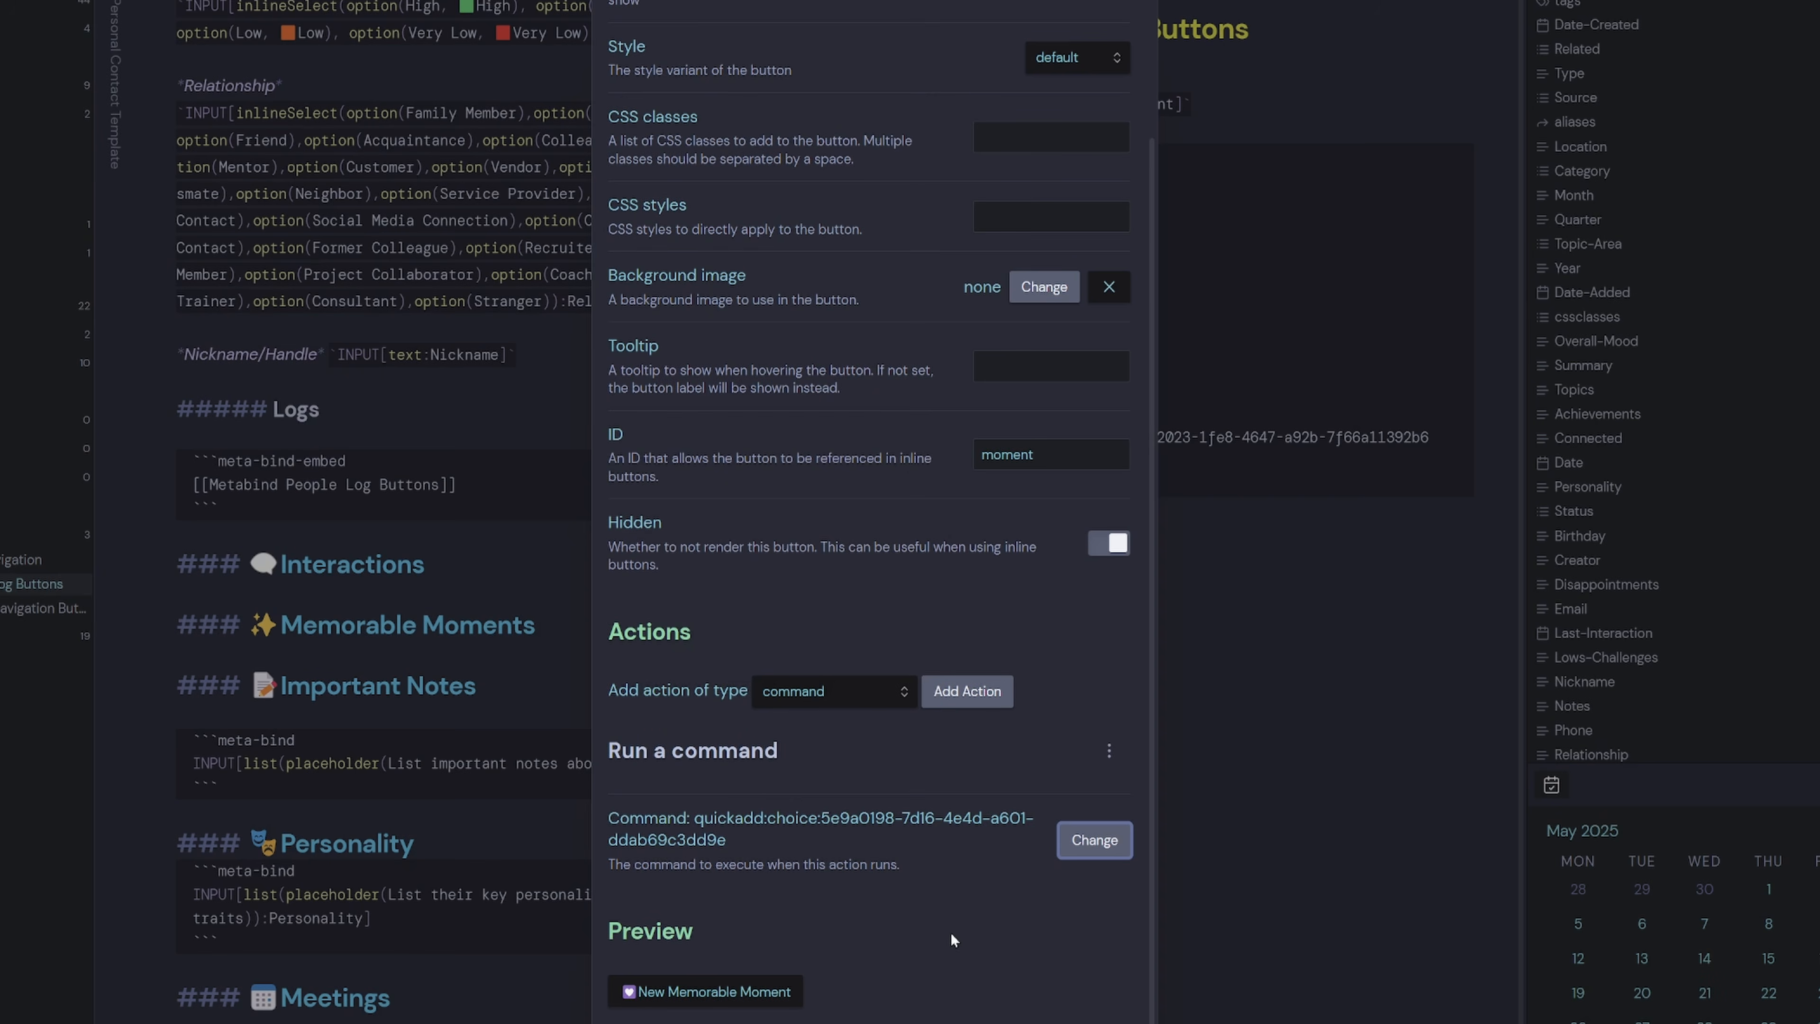
scroll(867, 925, "down", 1)
left_click(1026, 980)
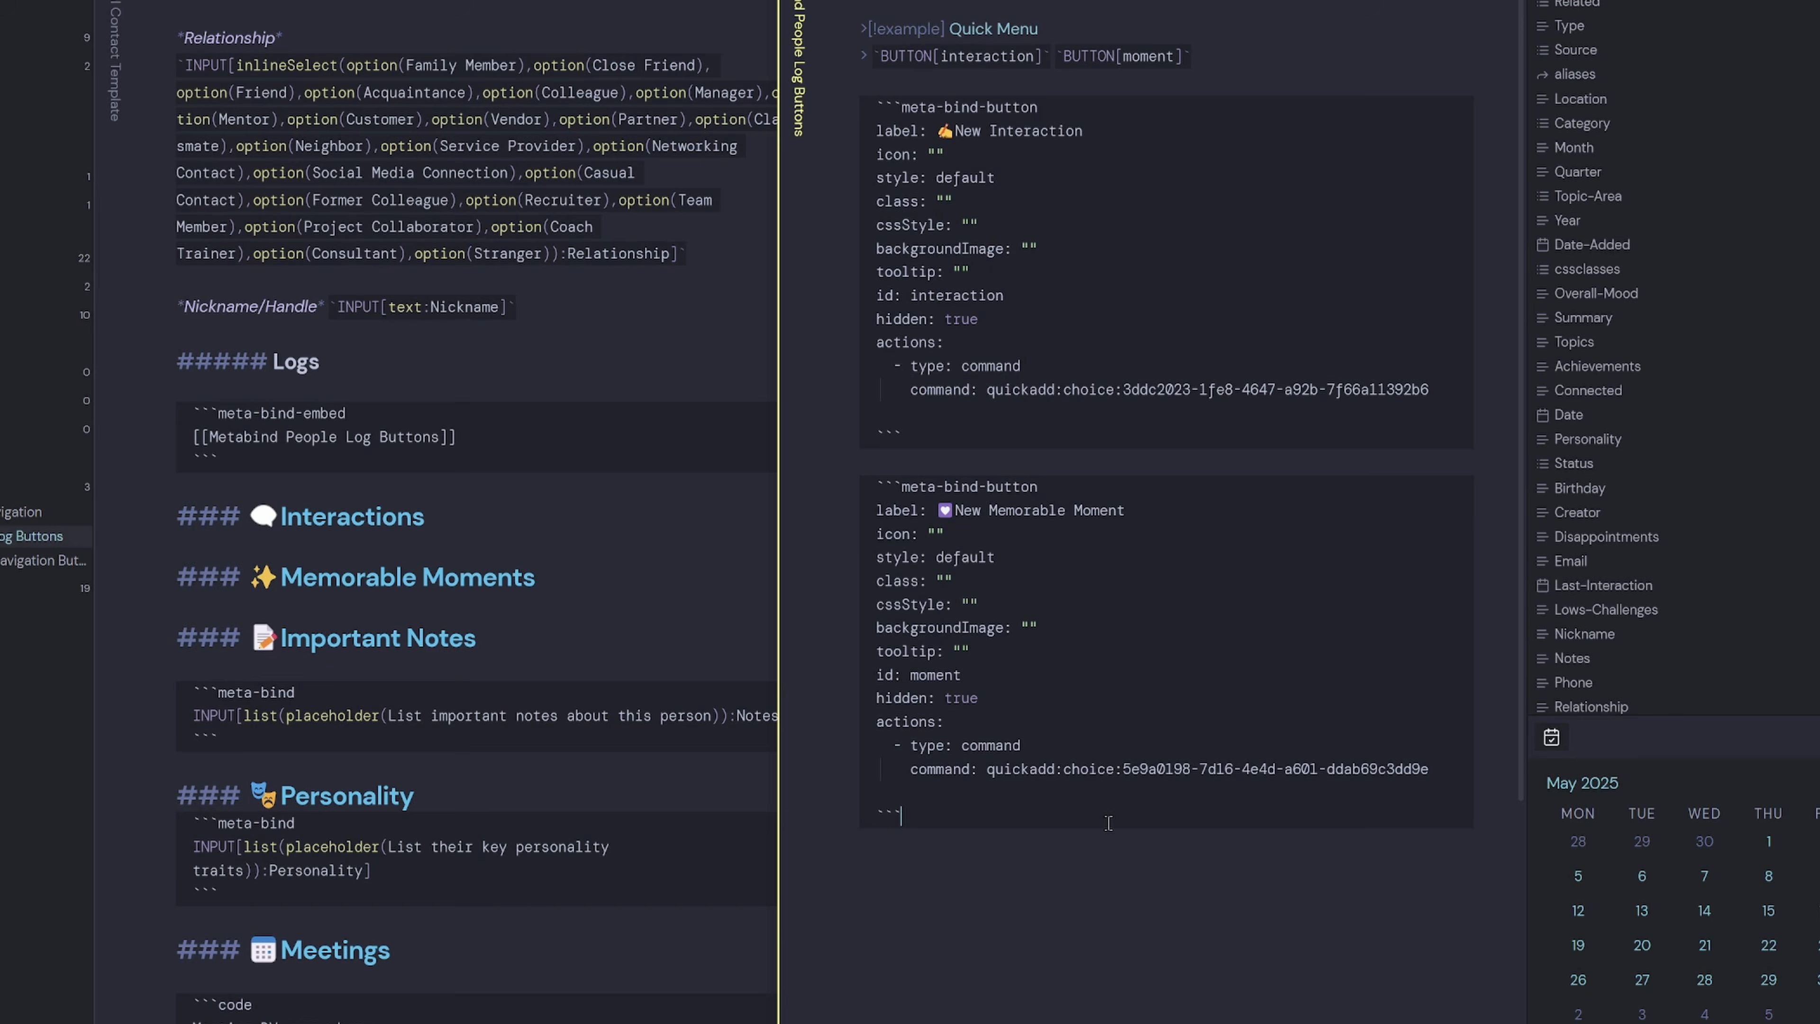
Wrap the moment and interaction button id values in double quotes.
left_click(910, 675)
type("\"")
key("End")
type("\"")
left_click_drag(1025, 295, 911, 295)
type("\"")
key("End")
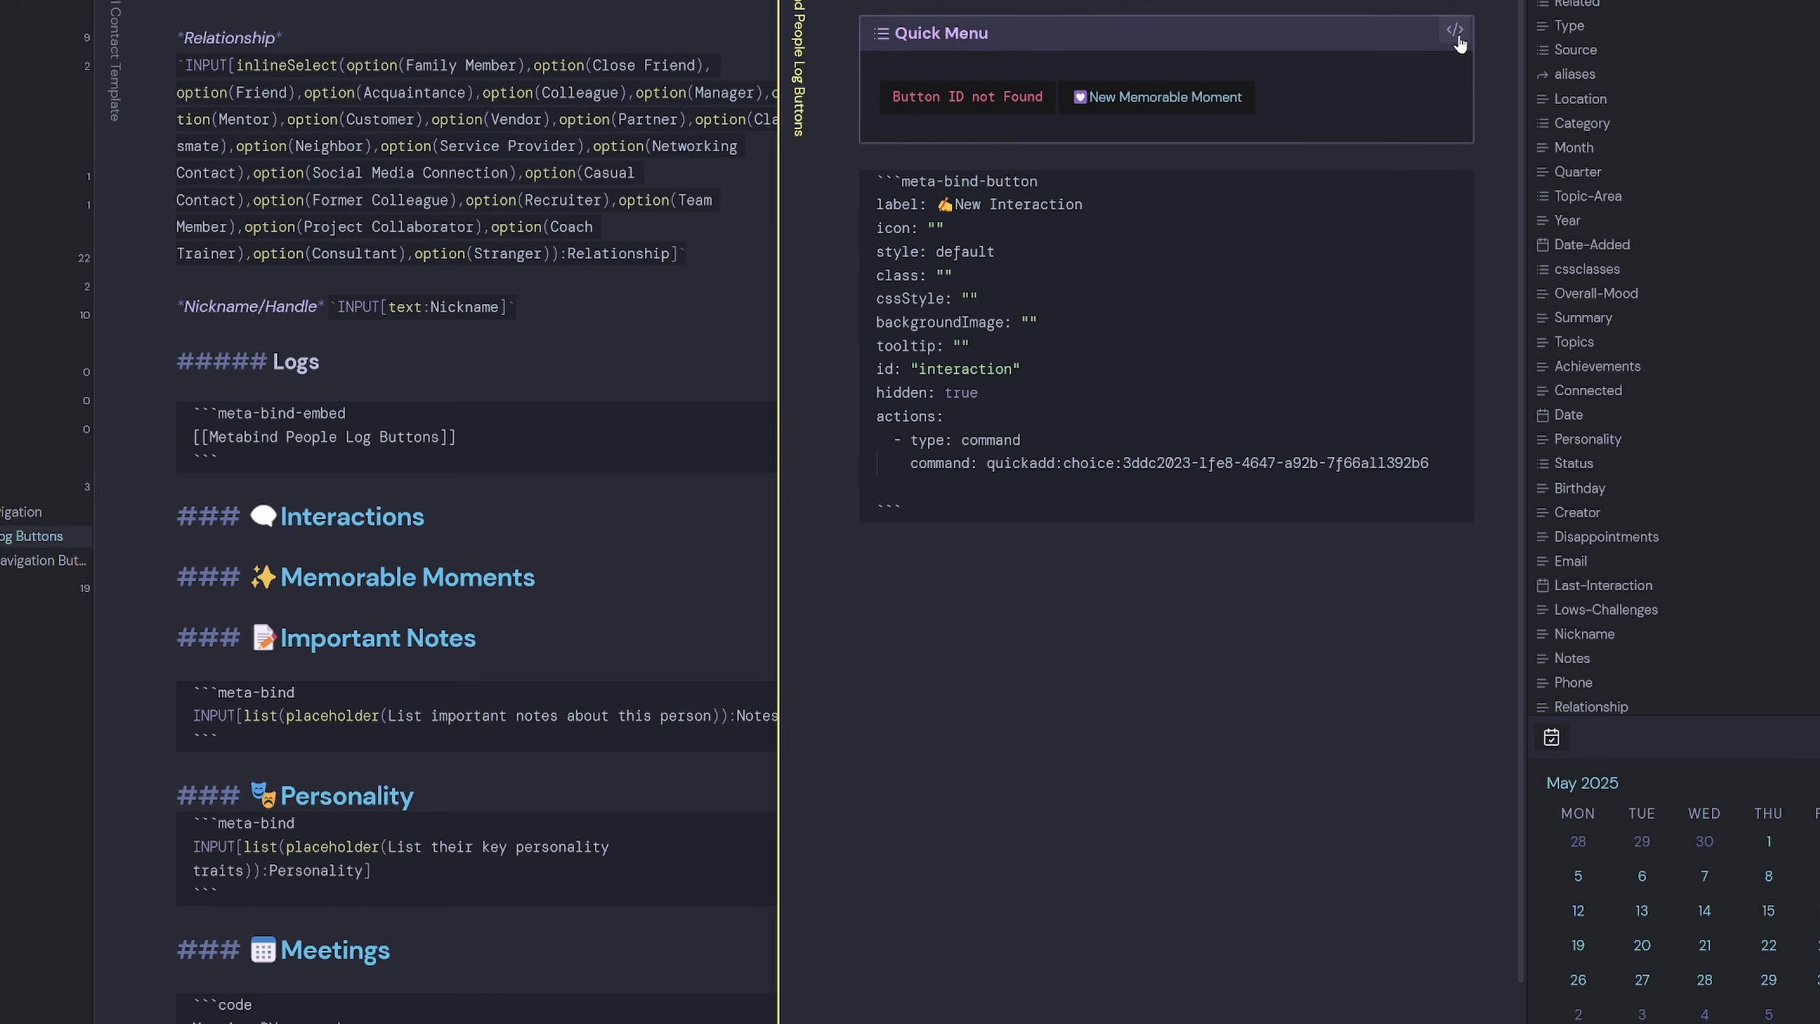
Re-render the Quick Menu callout and show the contact template in reading view, refreshed.
left_click(1459, 36)
left_click(1173, 105)
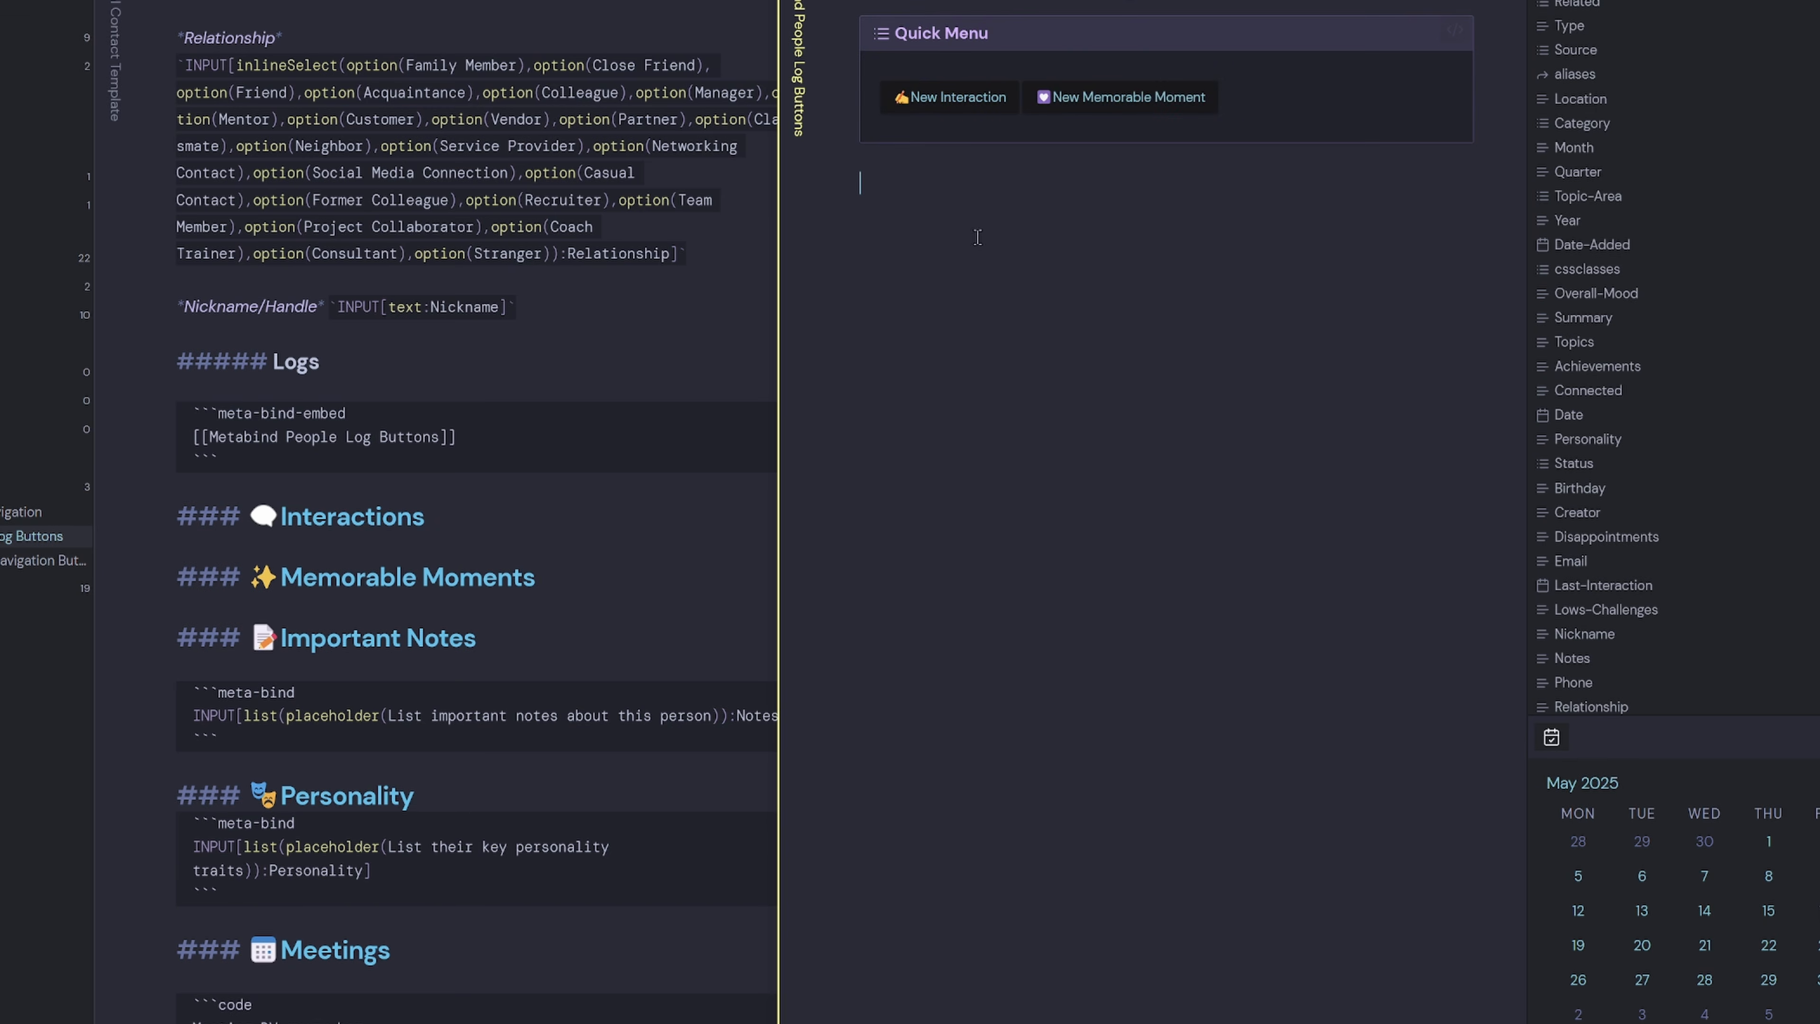
left_click(553, 294)
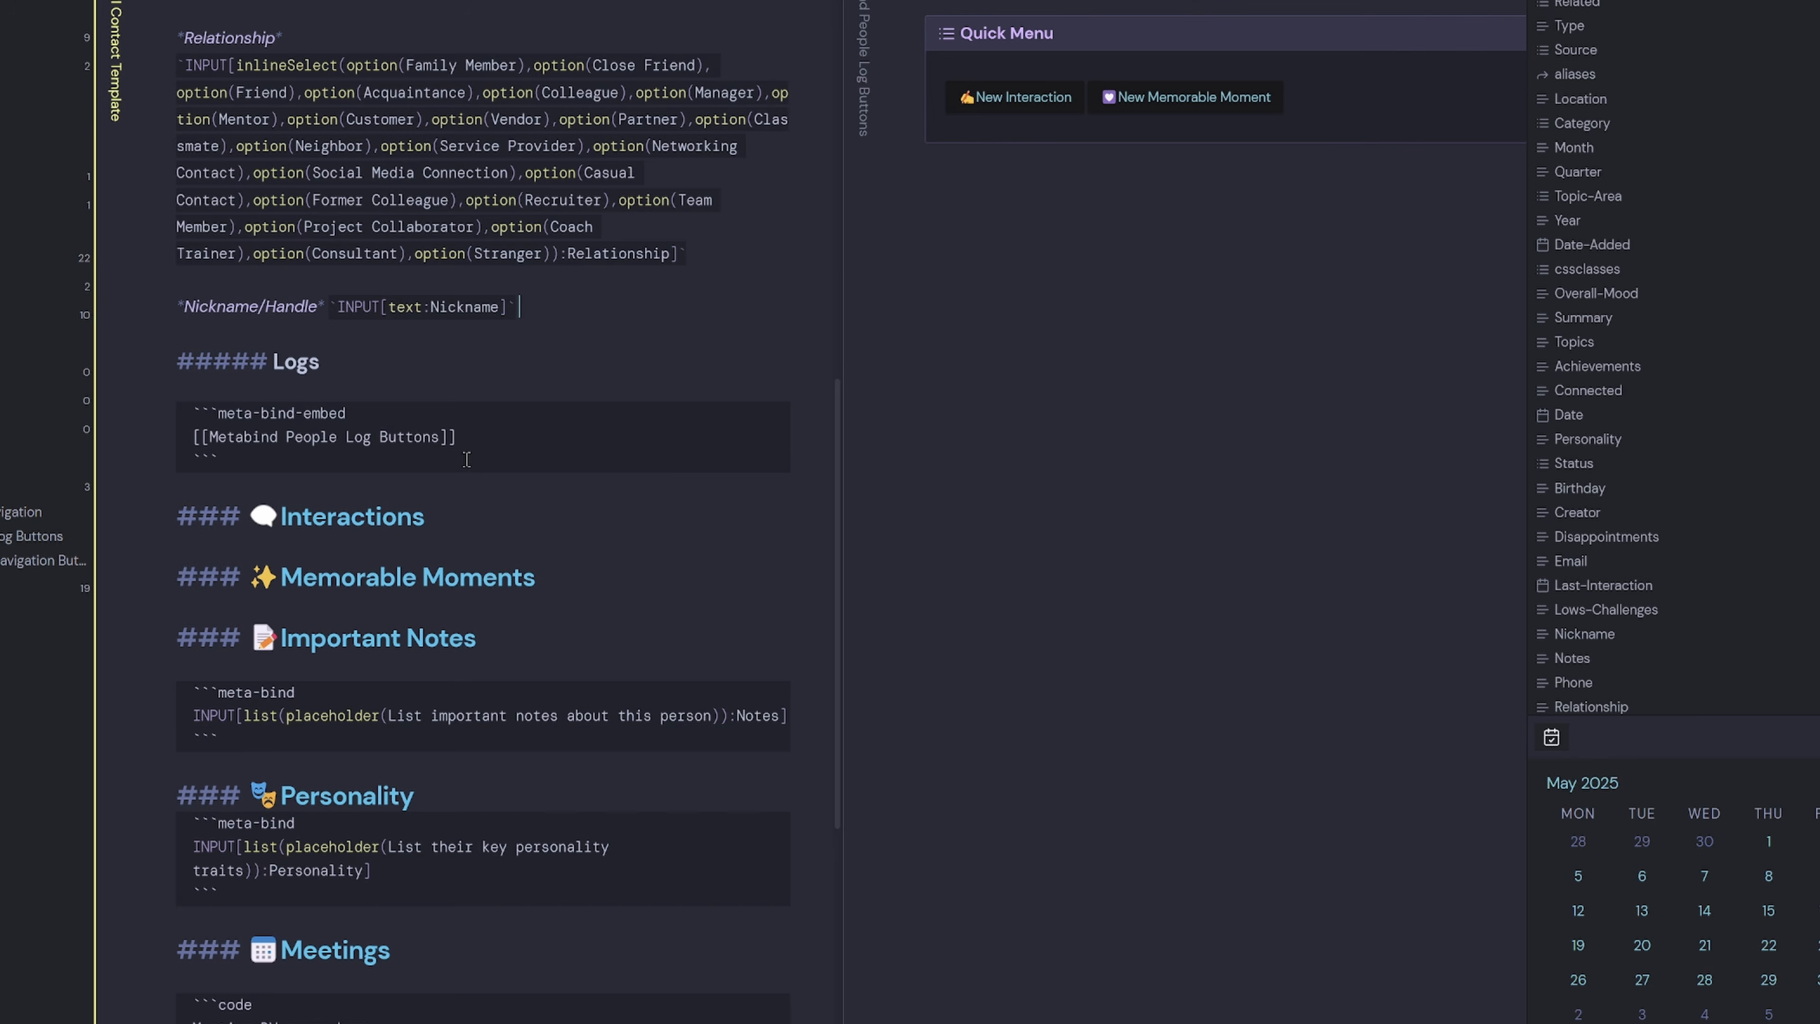
key("ctrl+e")
scroll(495, 479, "up", 5)
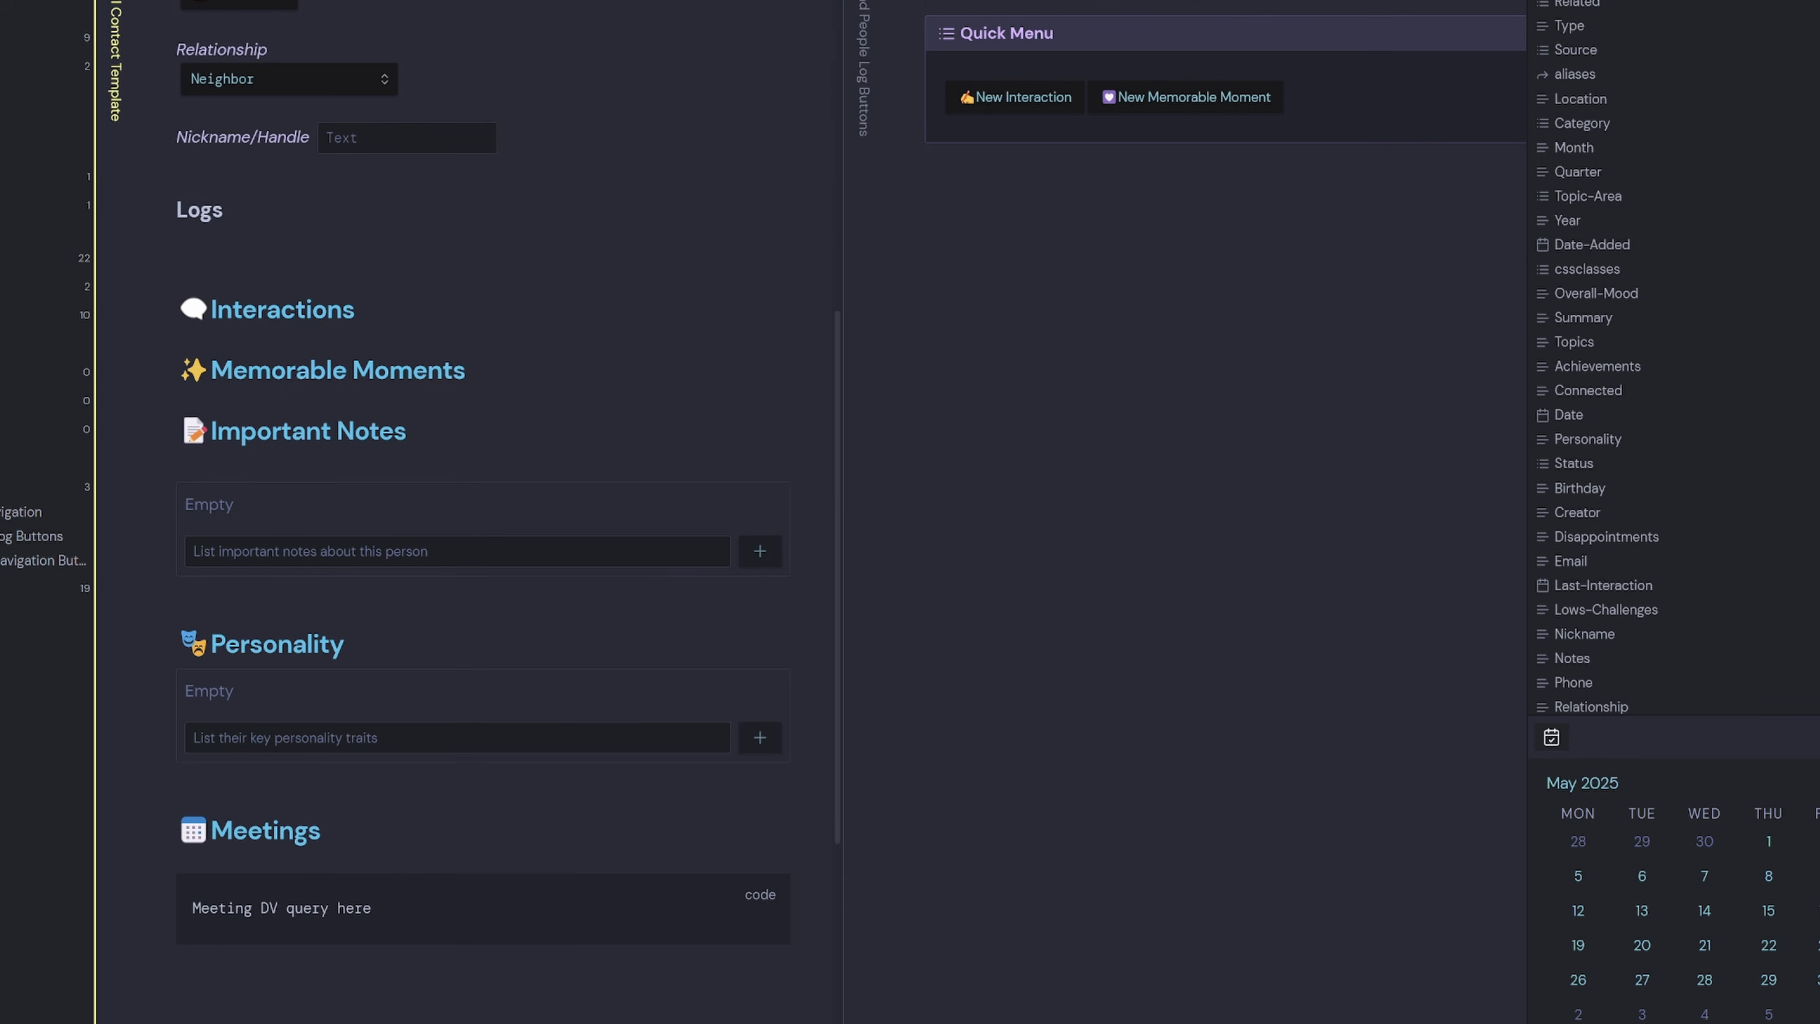
key("alt+super+Left")
key("alt+super+Right")
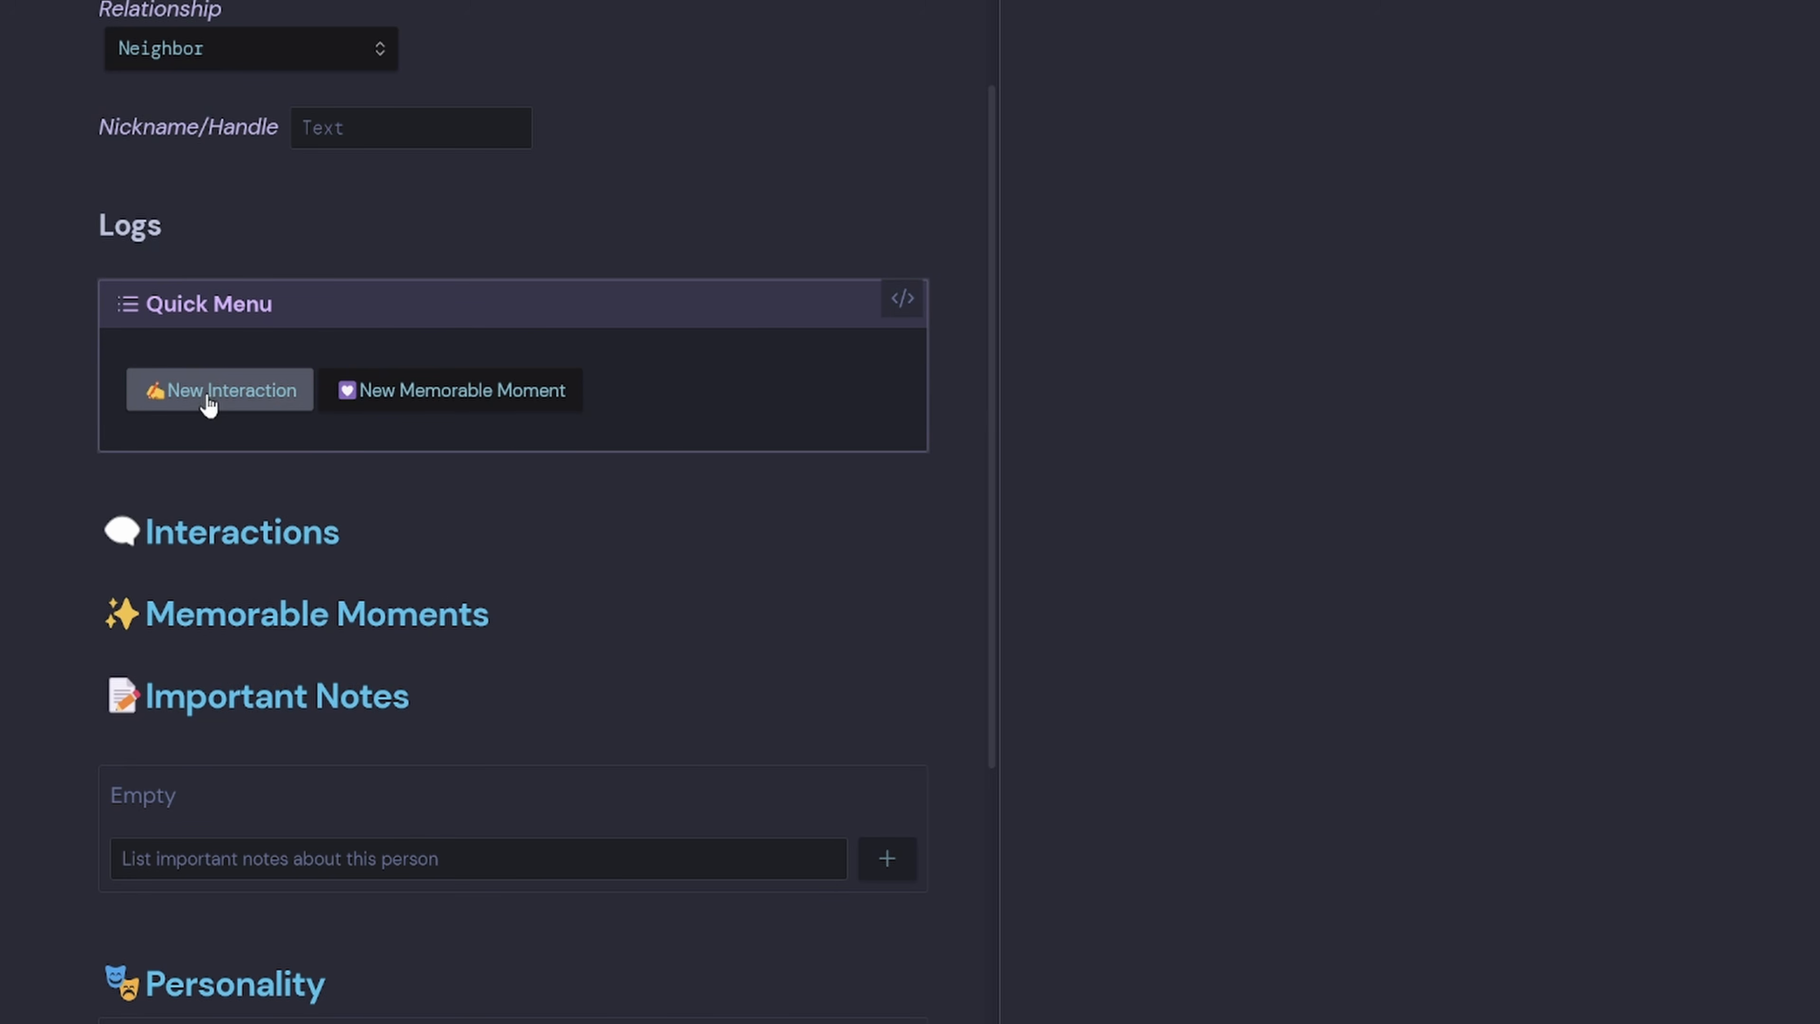
Add '-' bullets under Interactions and Memorable Moments and log a 'Test' entry with each button.
left_click(423, 534)
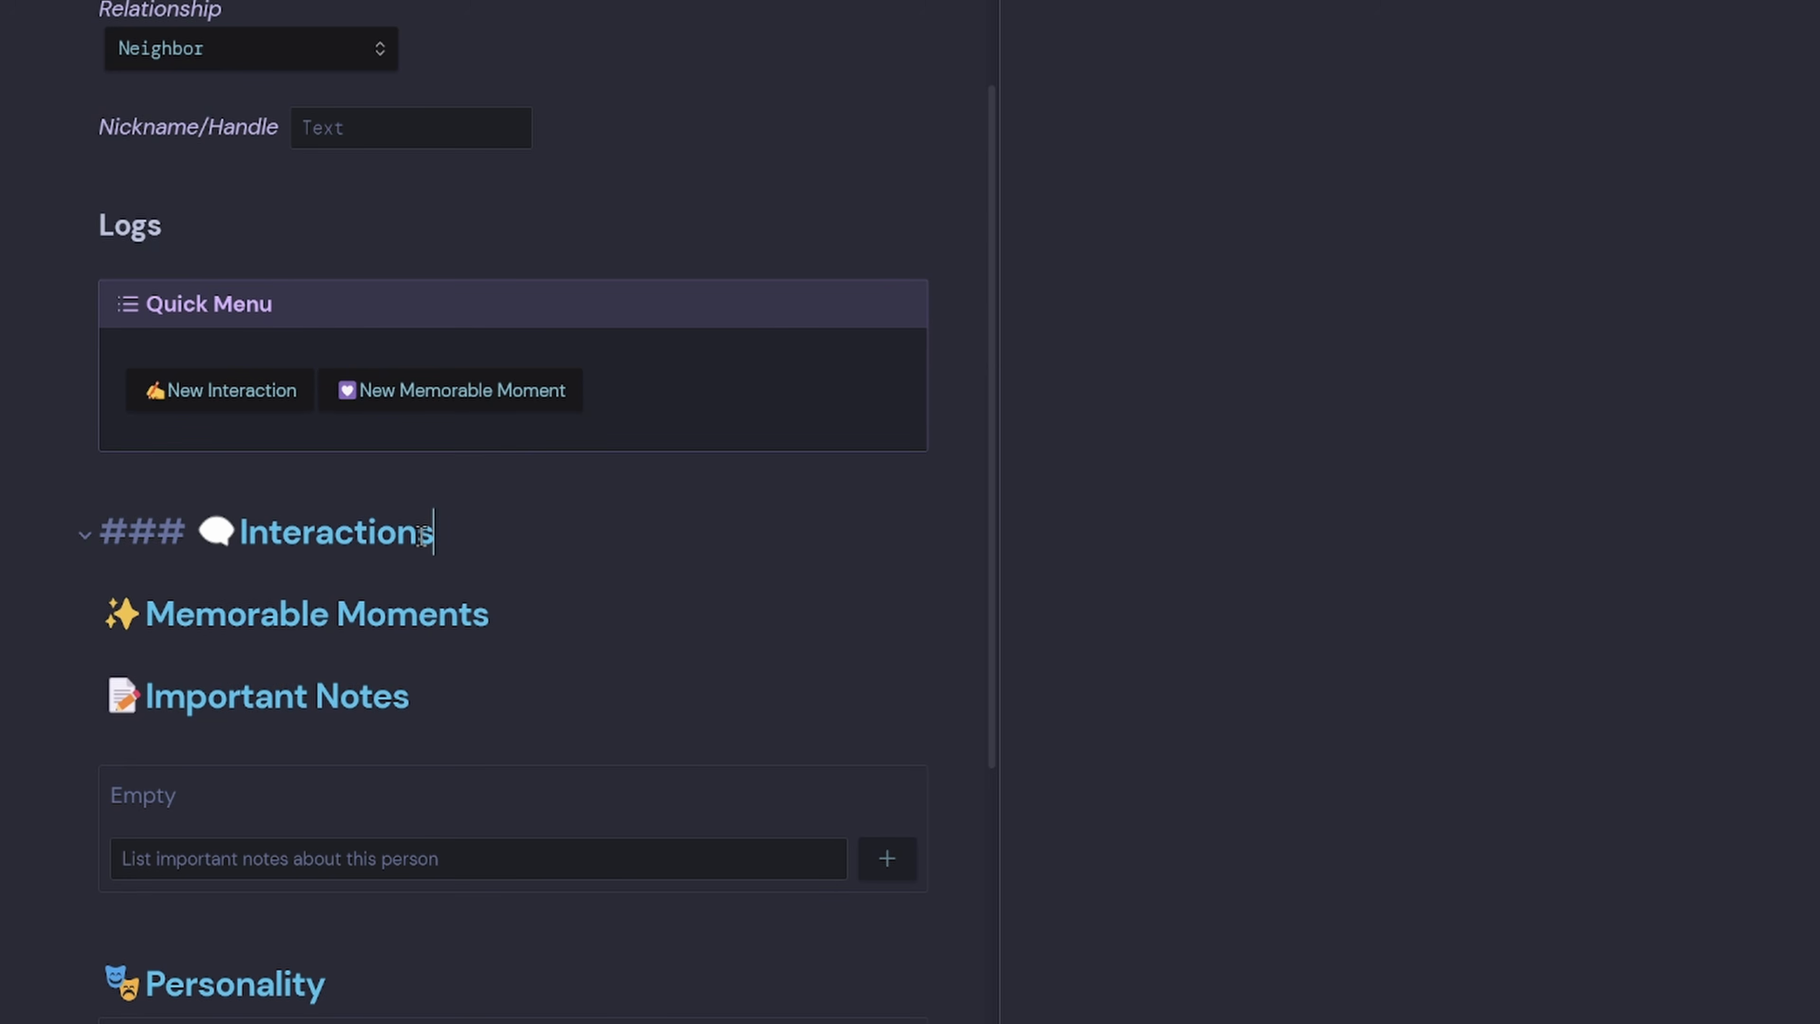
key("Return")
type("-")
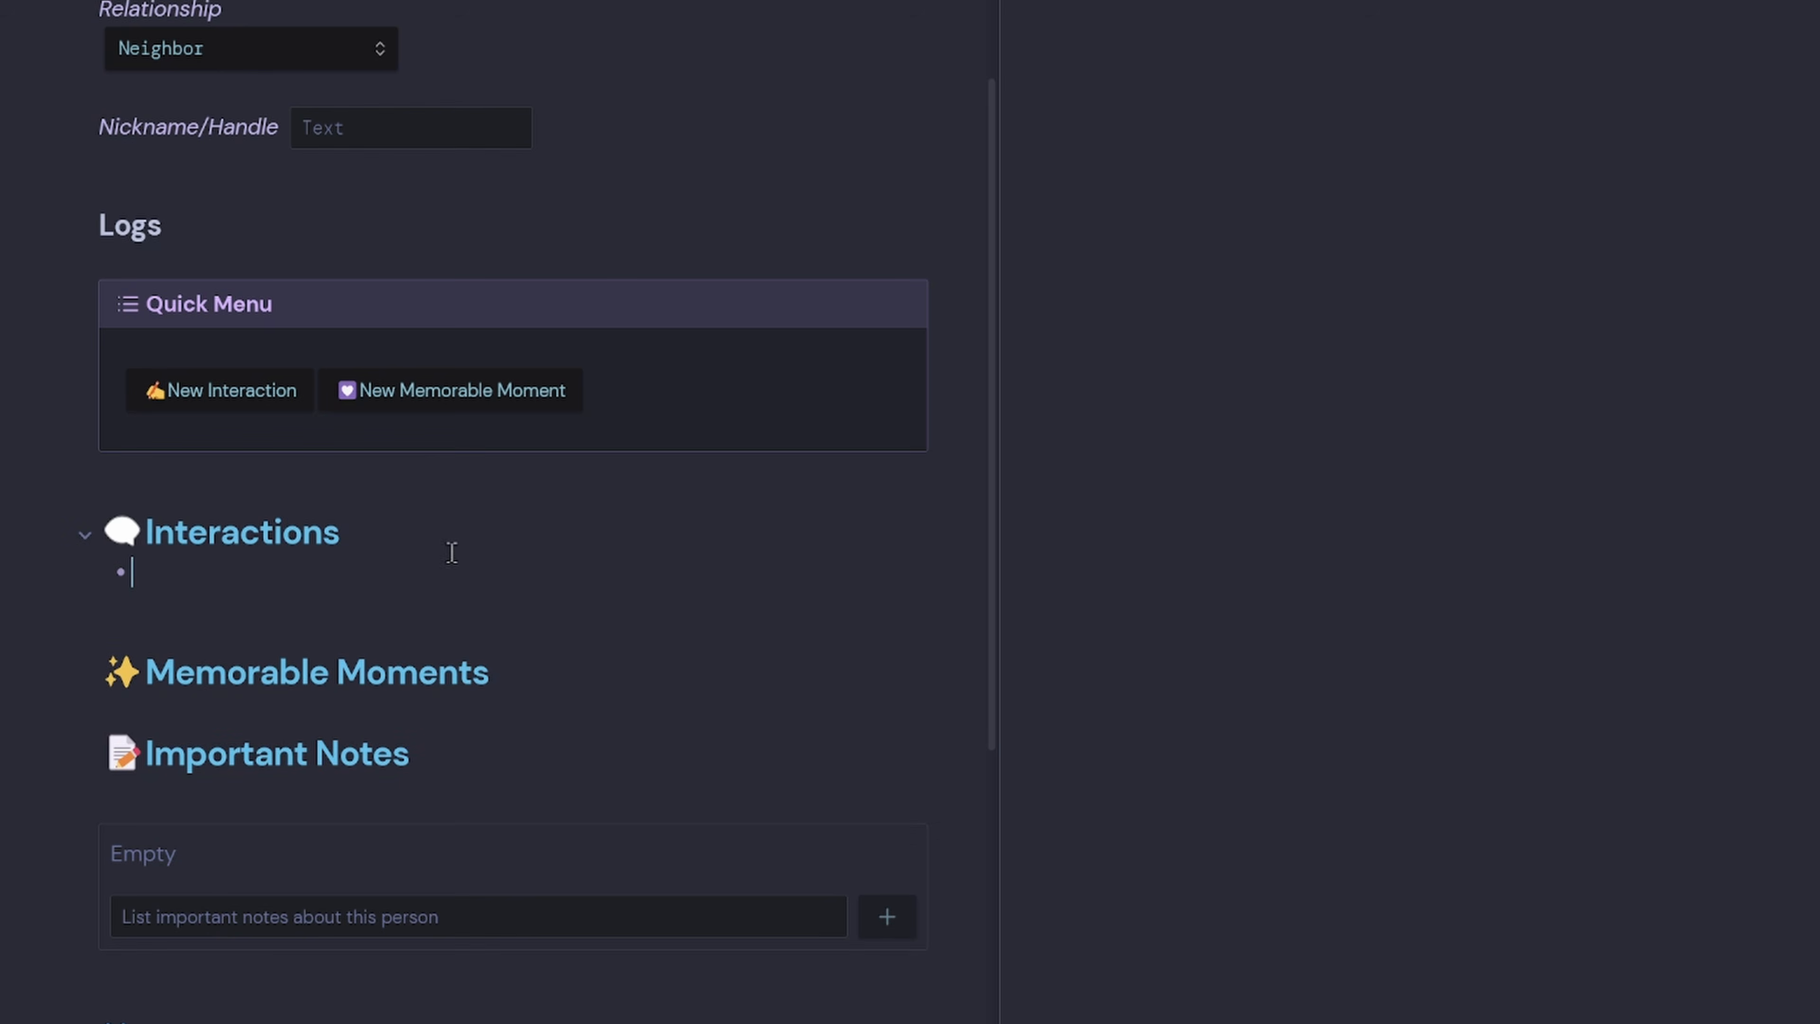
left_click(281, 403)
type("Test")
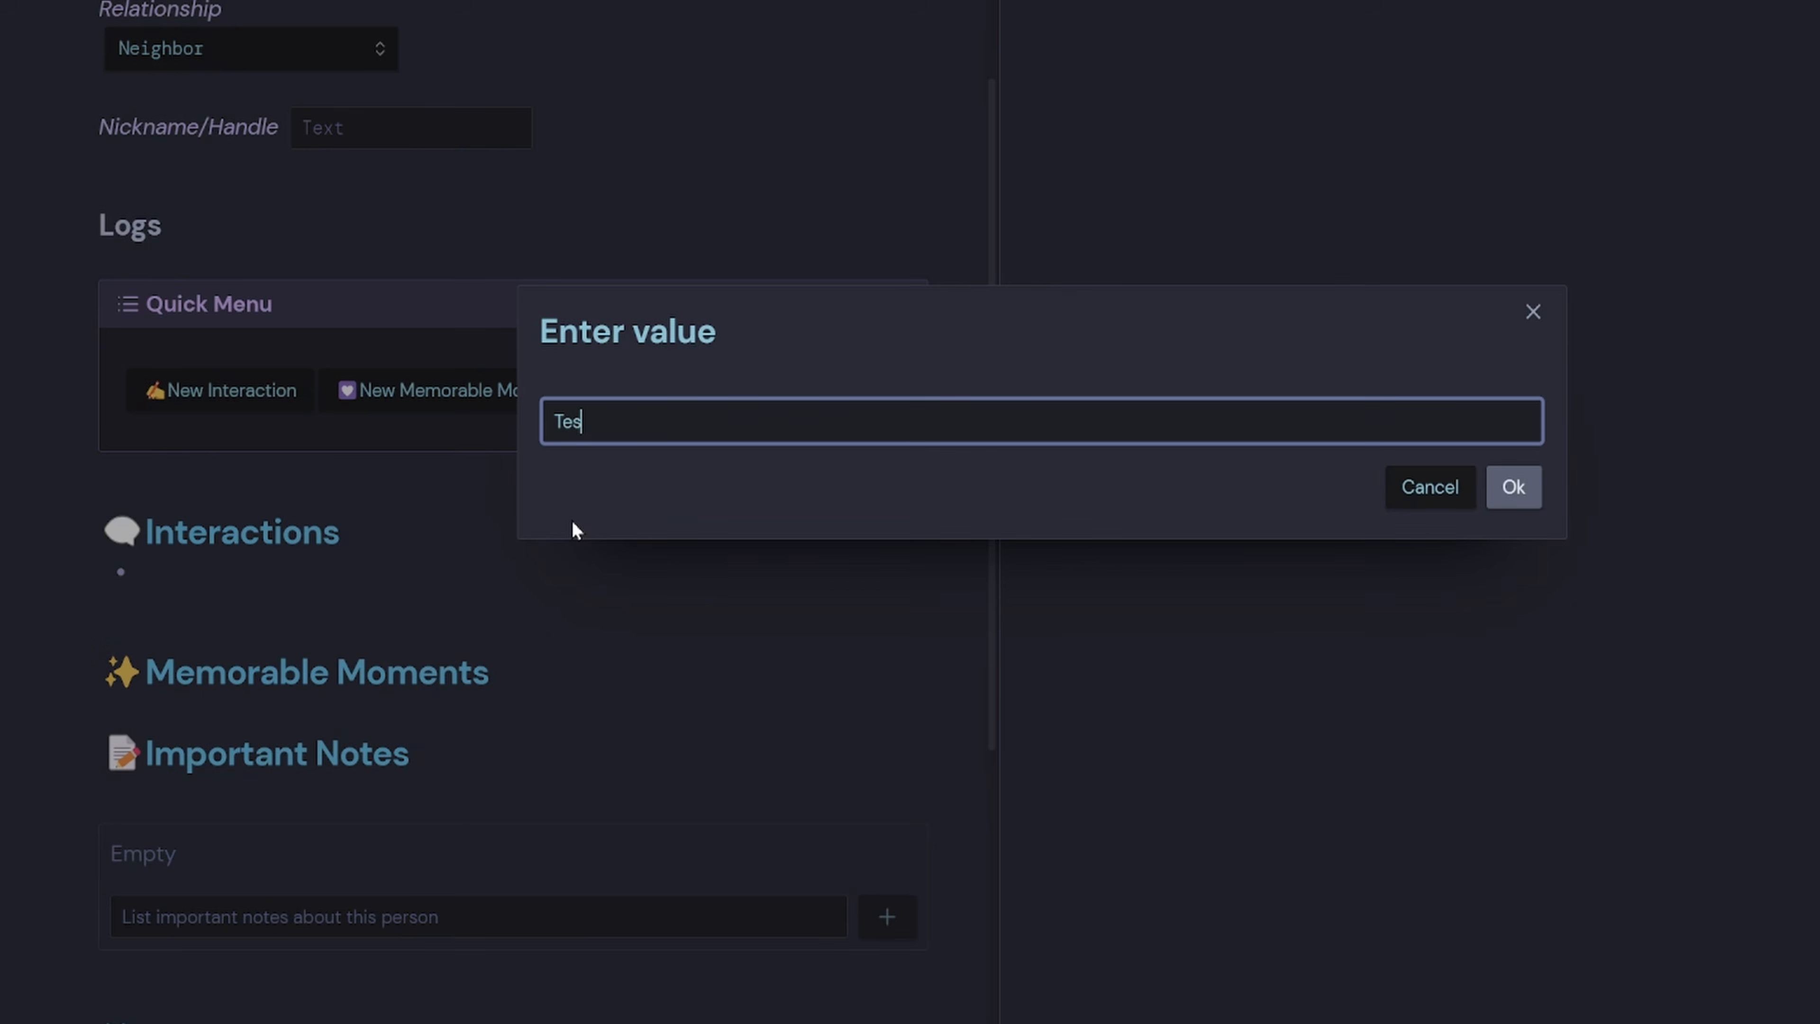
key("Return")
left_click(630, 667)
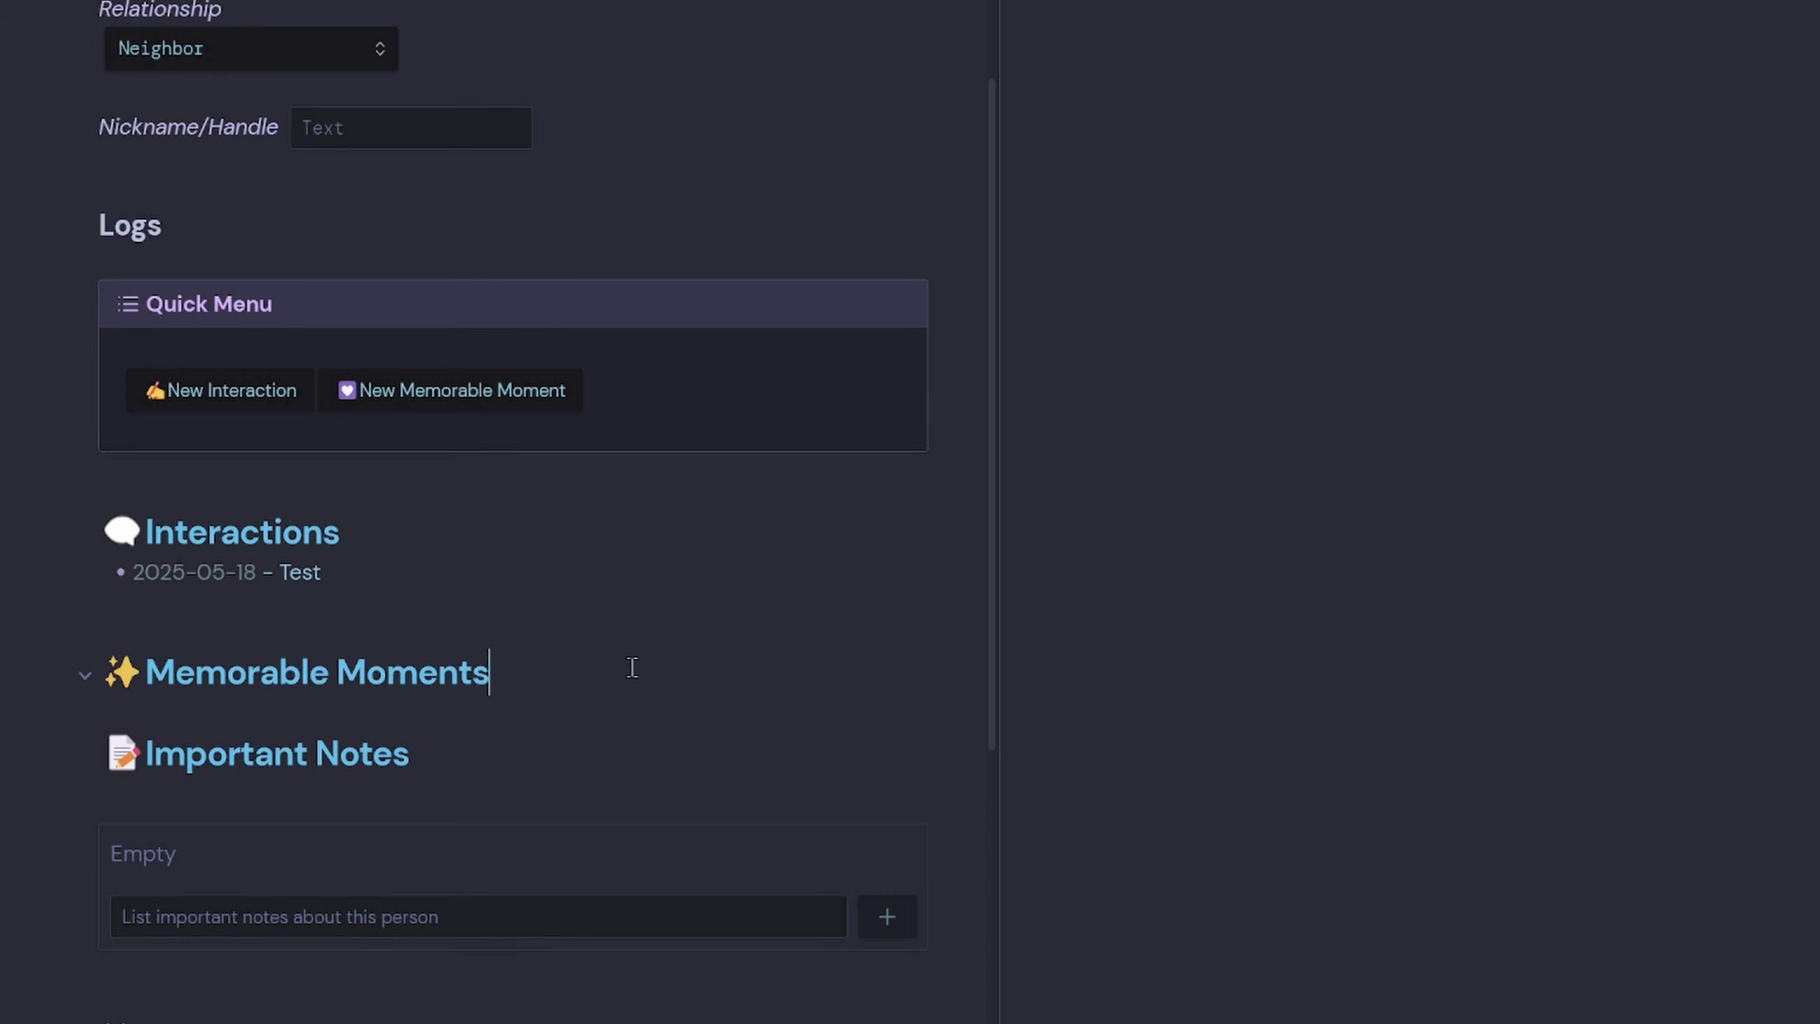
key("Return")
type("-")
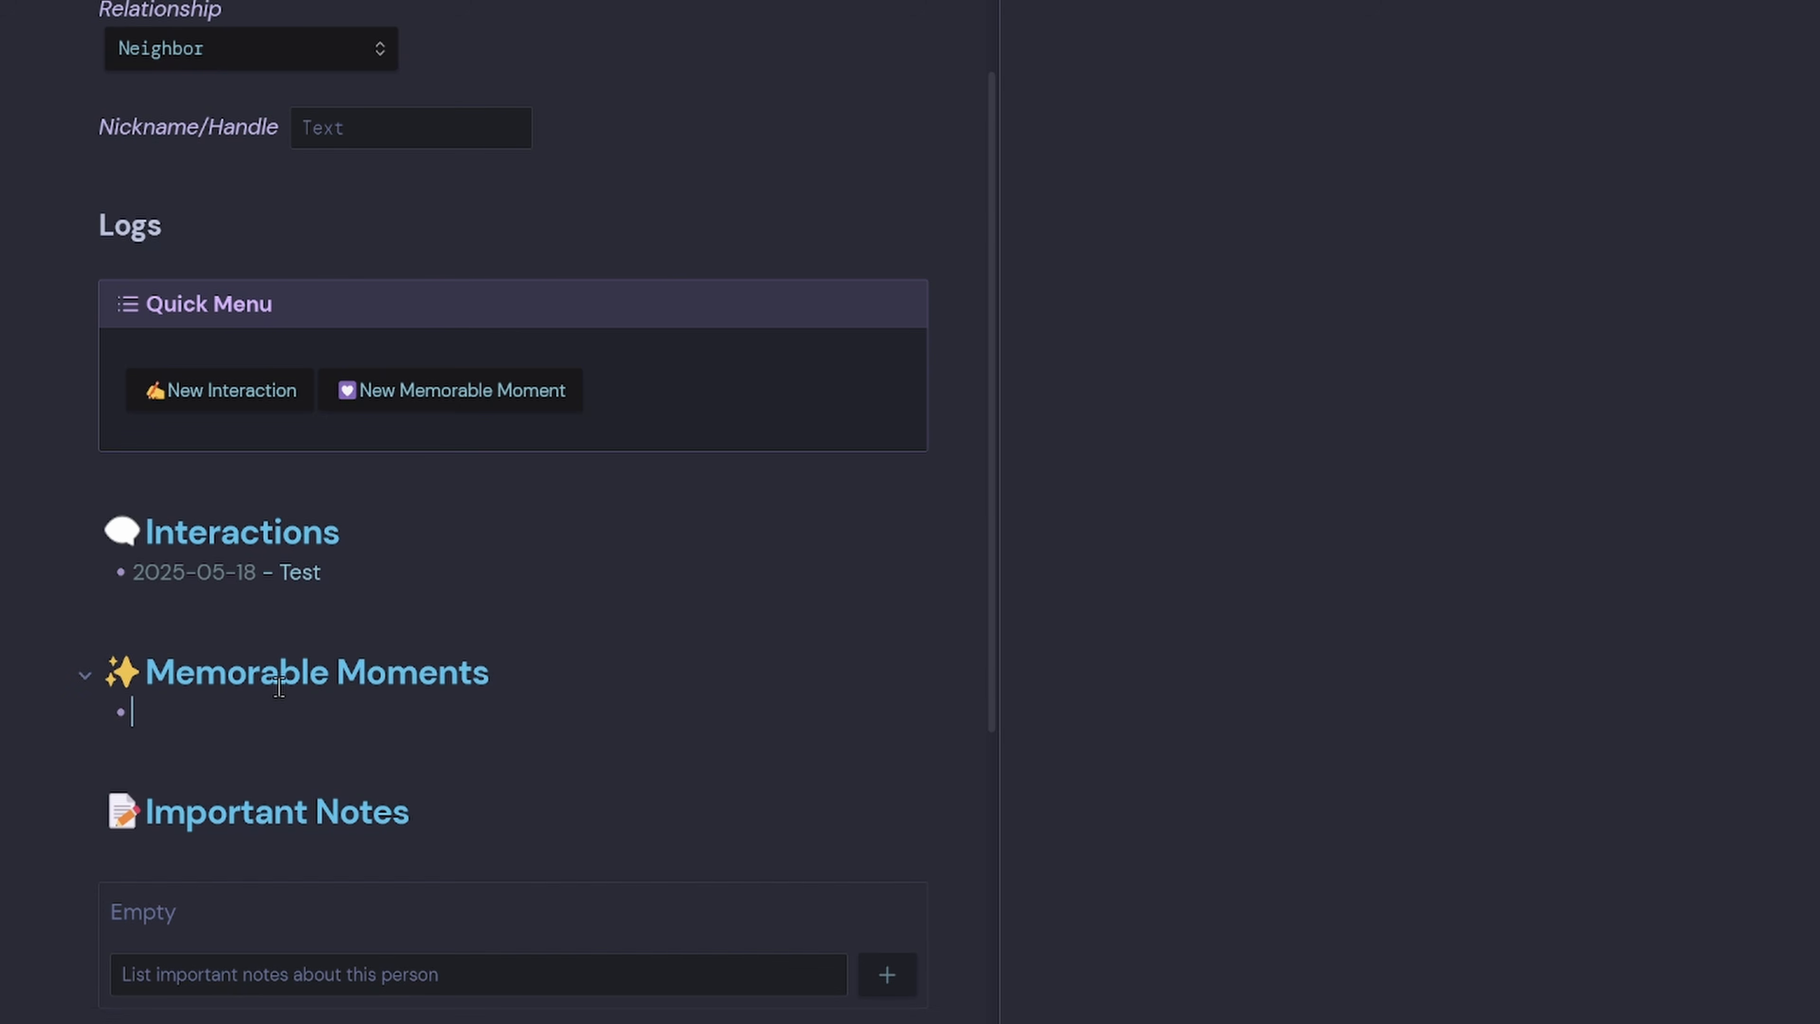
type("Test")
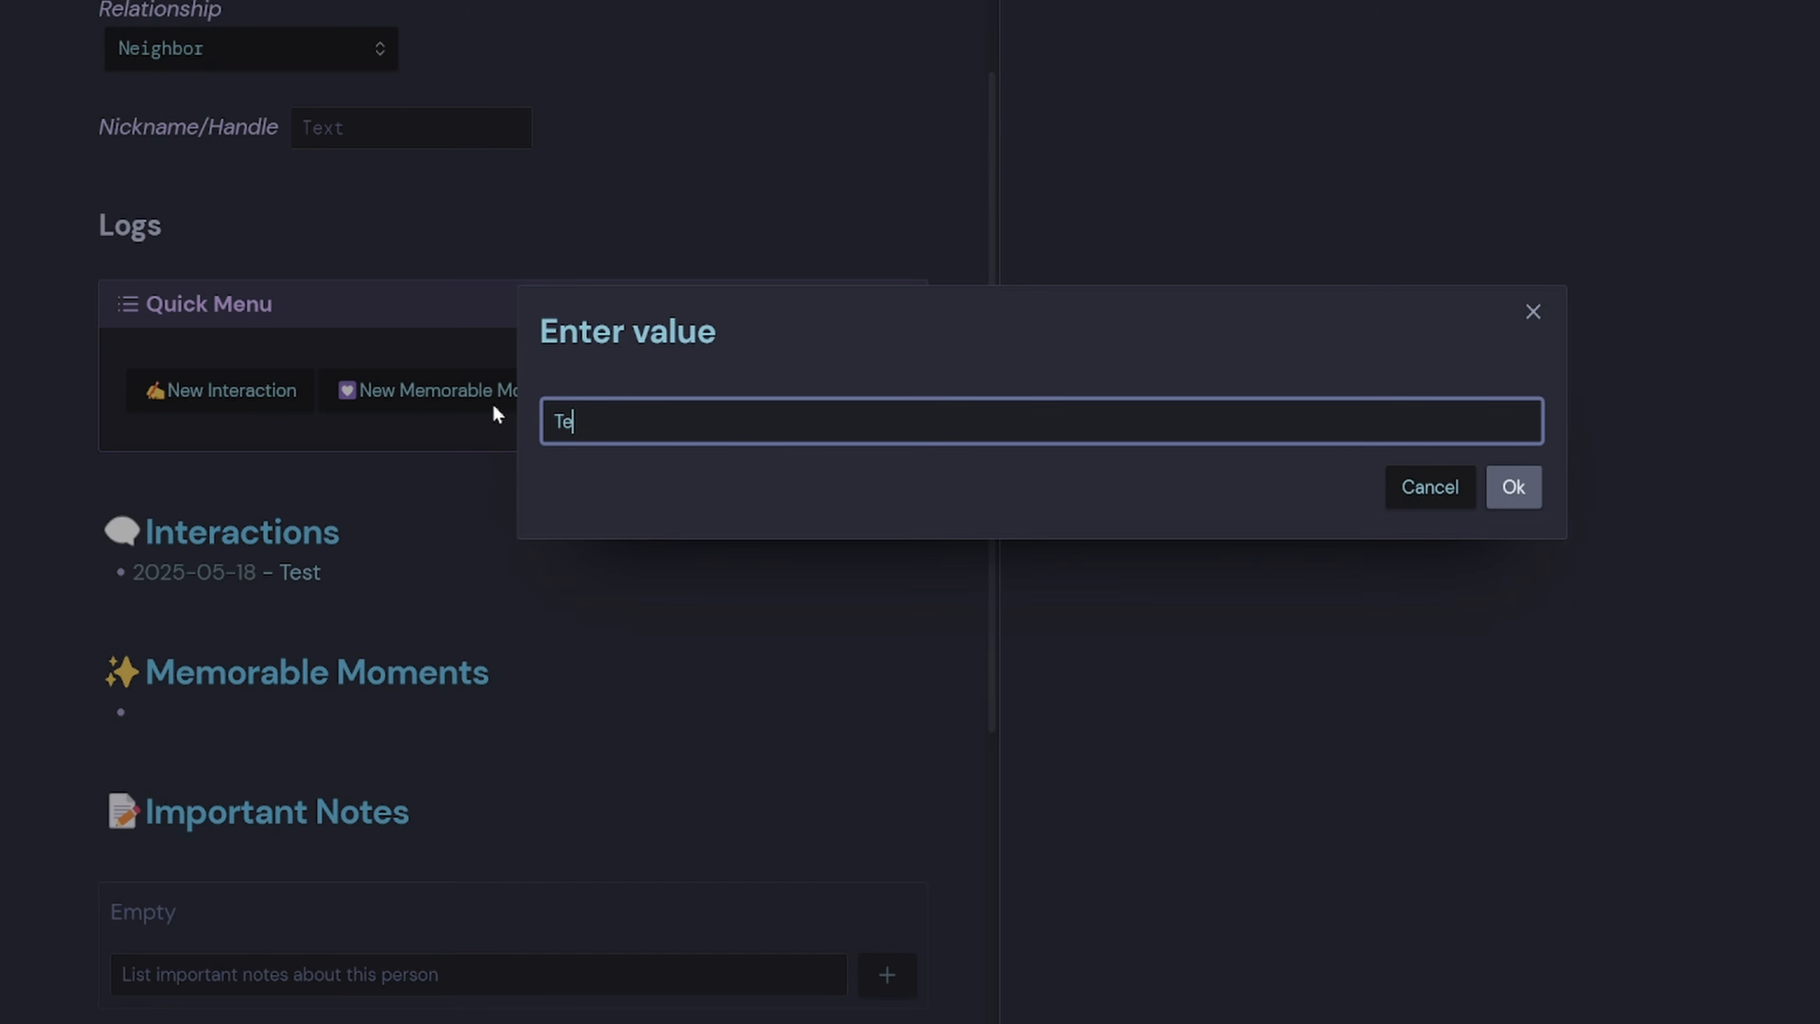
key("Return")
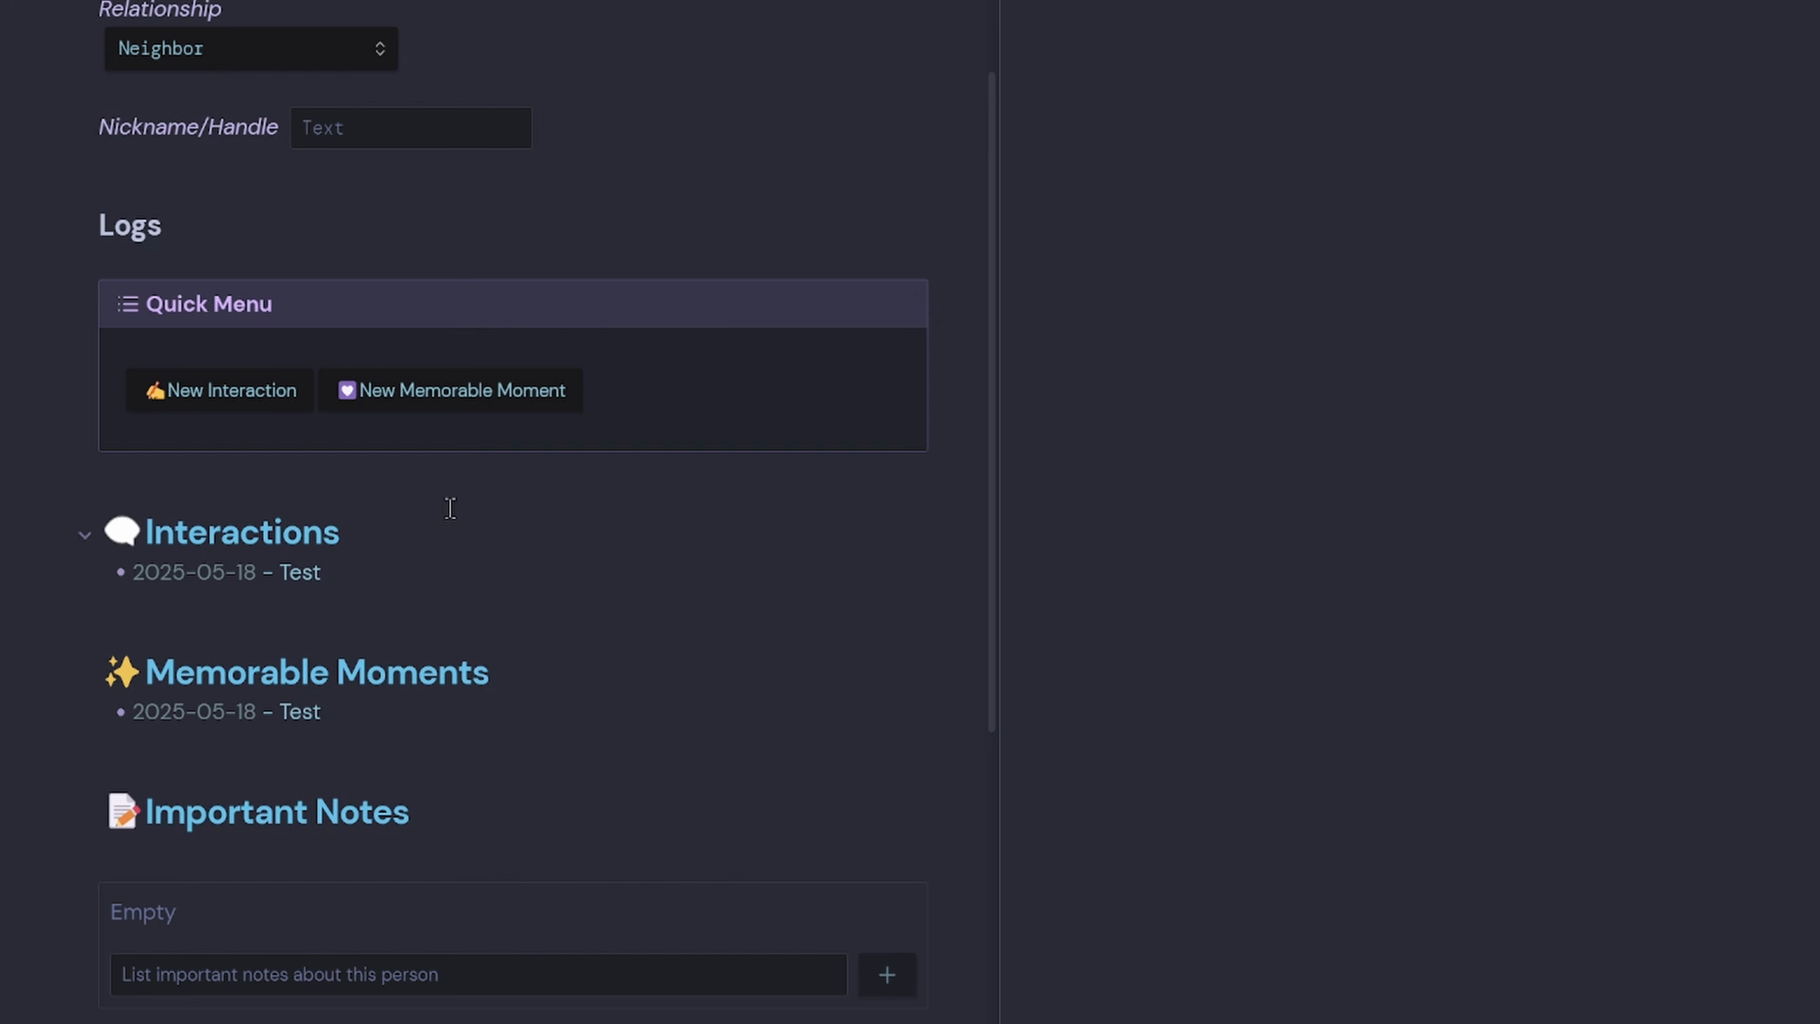
Delete both Test entries, leaving an empty '-' bullet under each heading.
left_click_drag(443, 714, 4, 723)
key("BackSpace")
left_click_drag(441, 561, 2, 578)
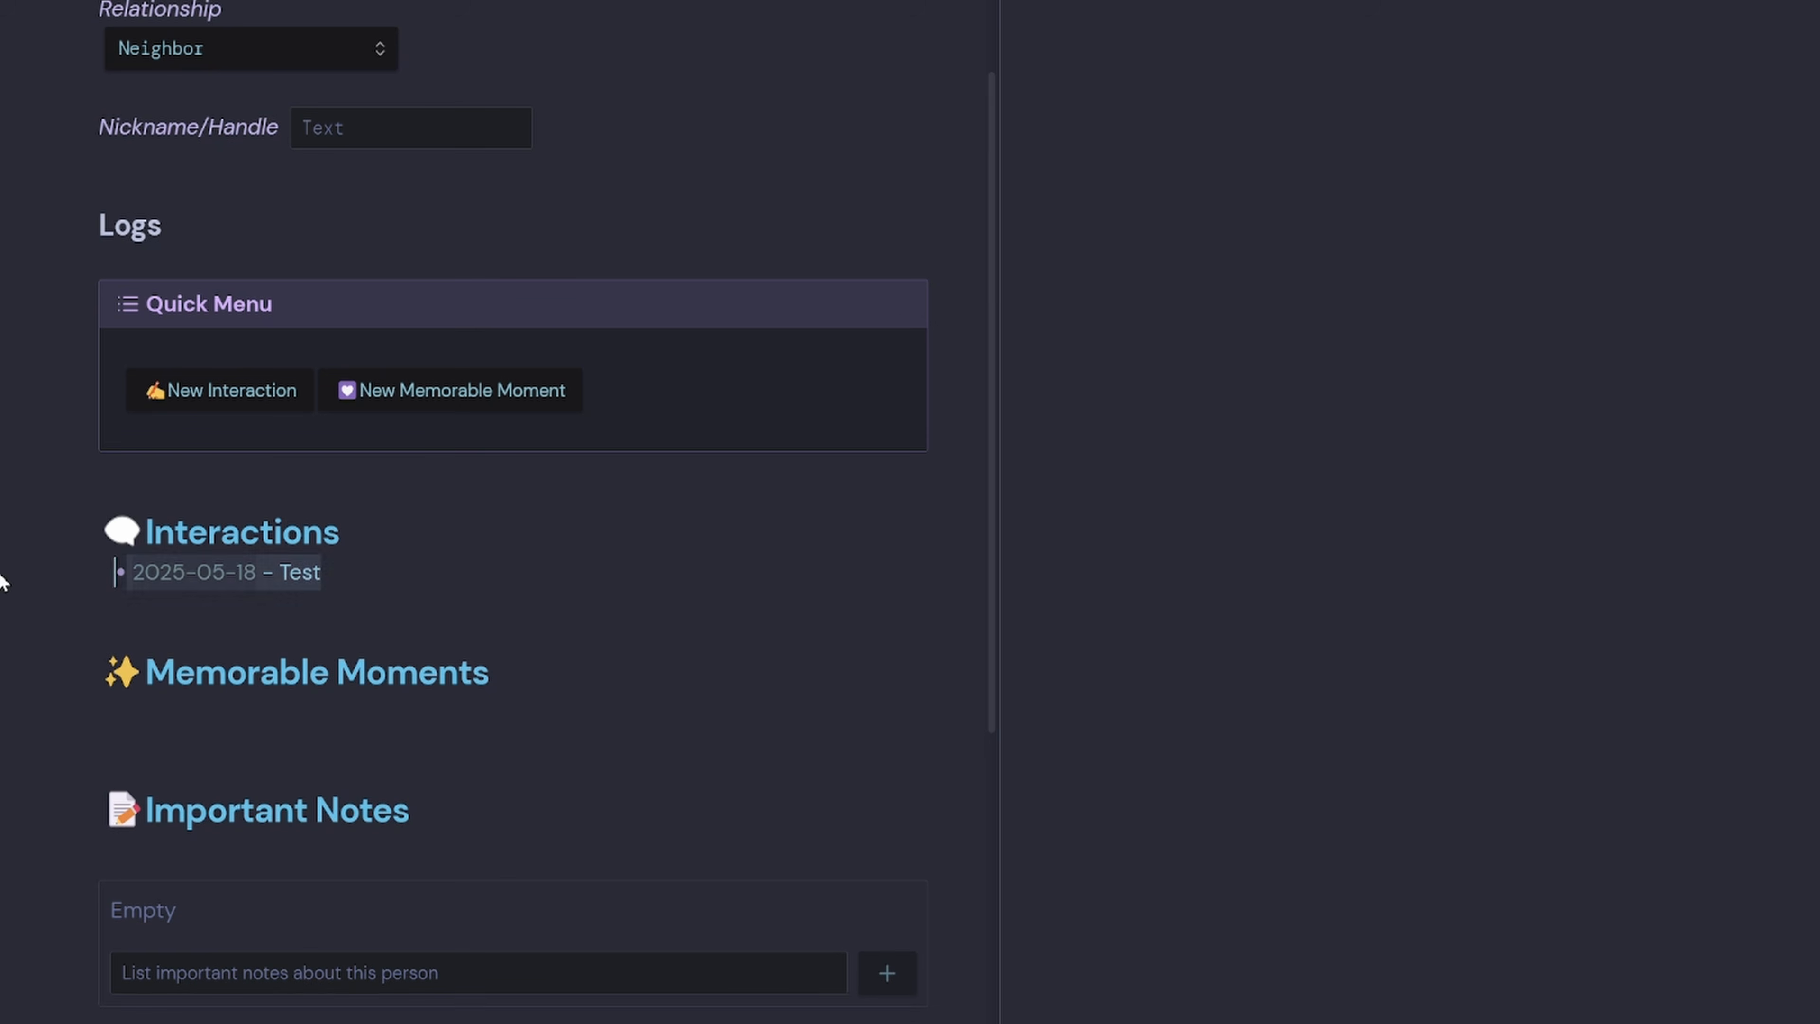
key("BackSpace")
type("-")
left_click(211, 722)
type("-")
left_click(344, 760)
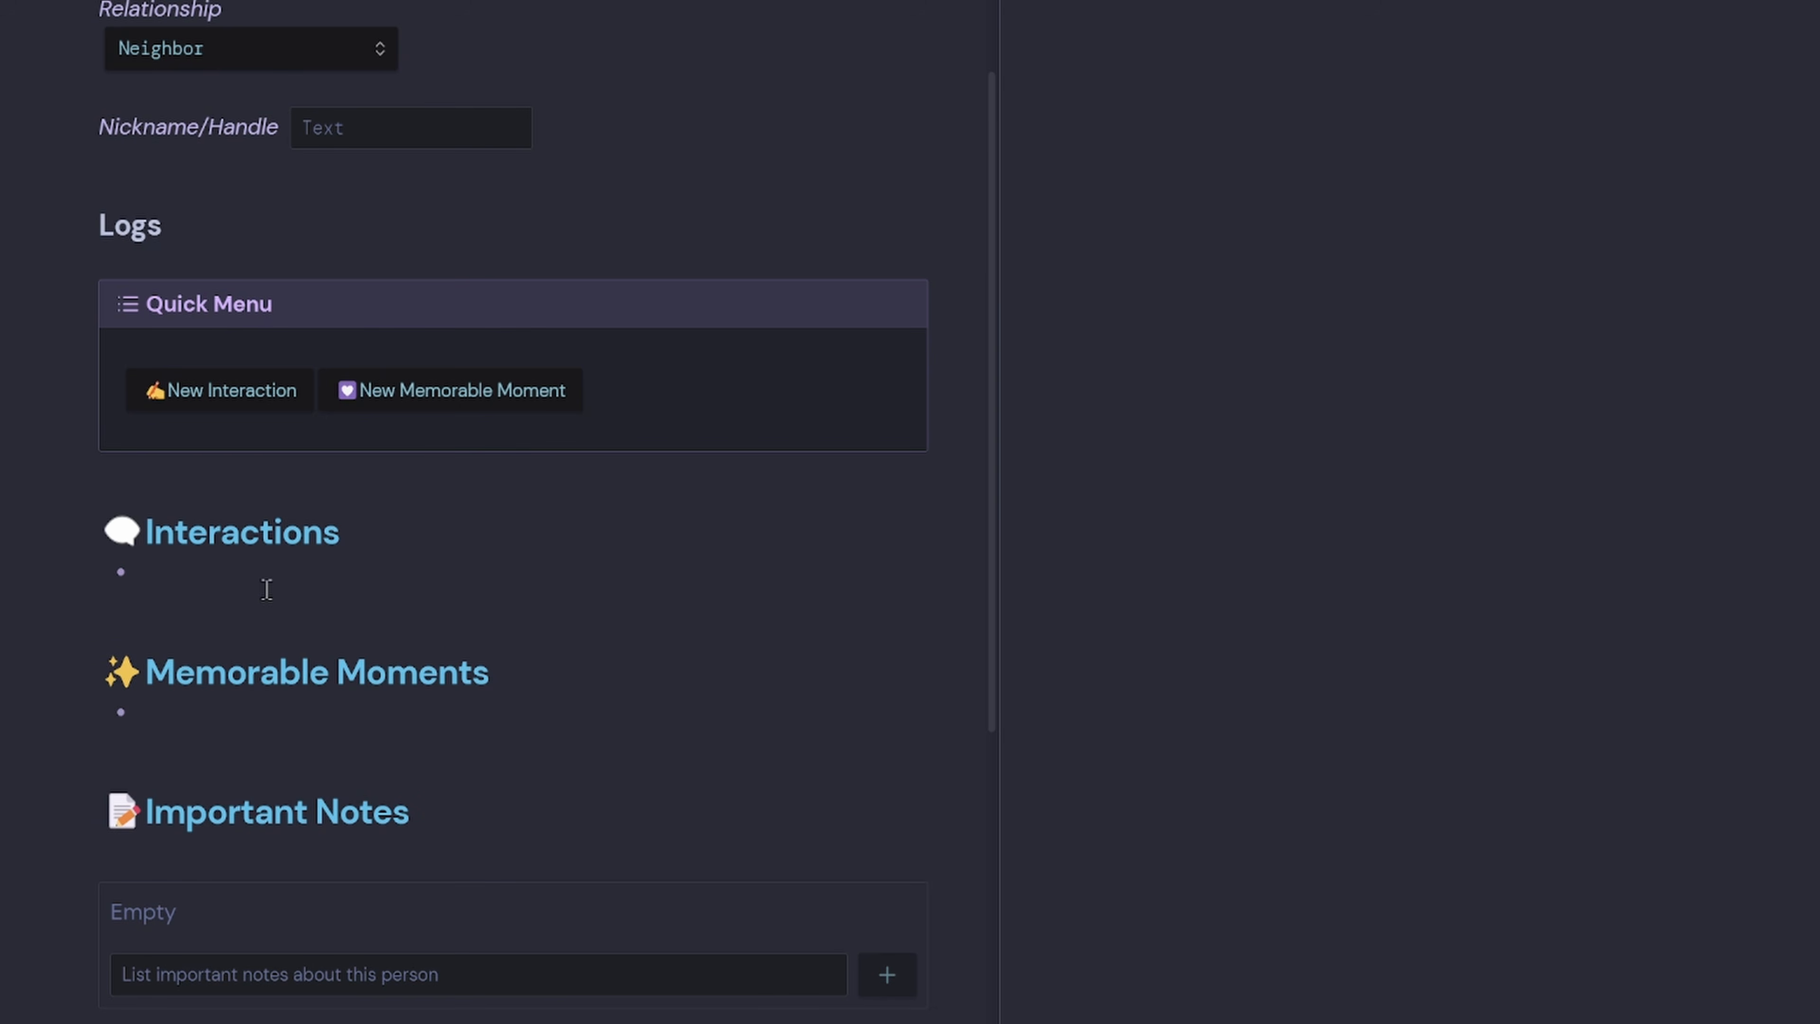
scroll(344, 681, "down", 1)
scroll(344, 681, "down", 5)
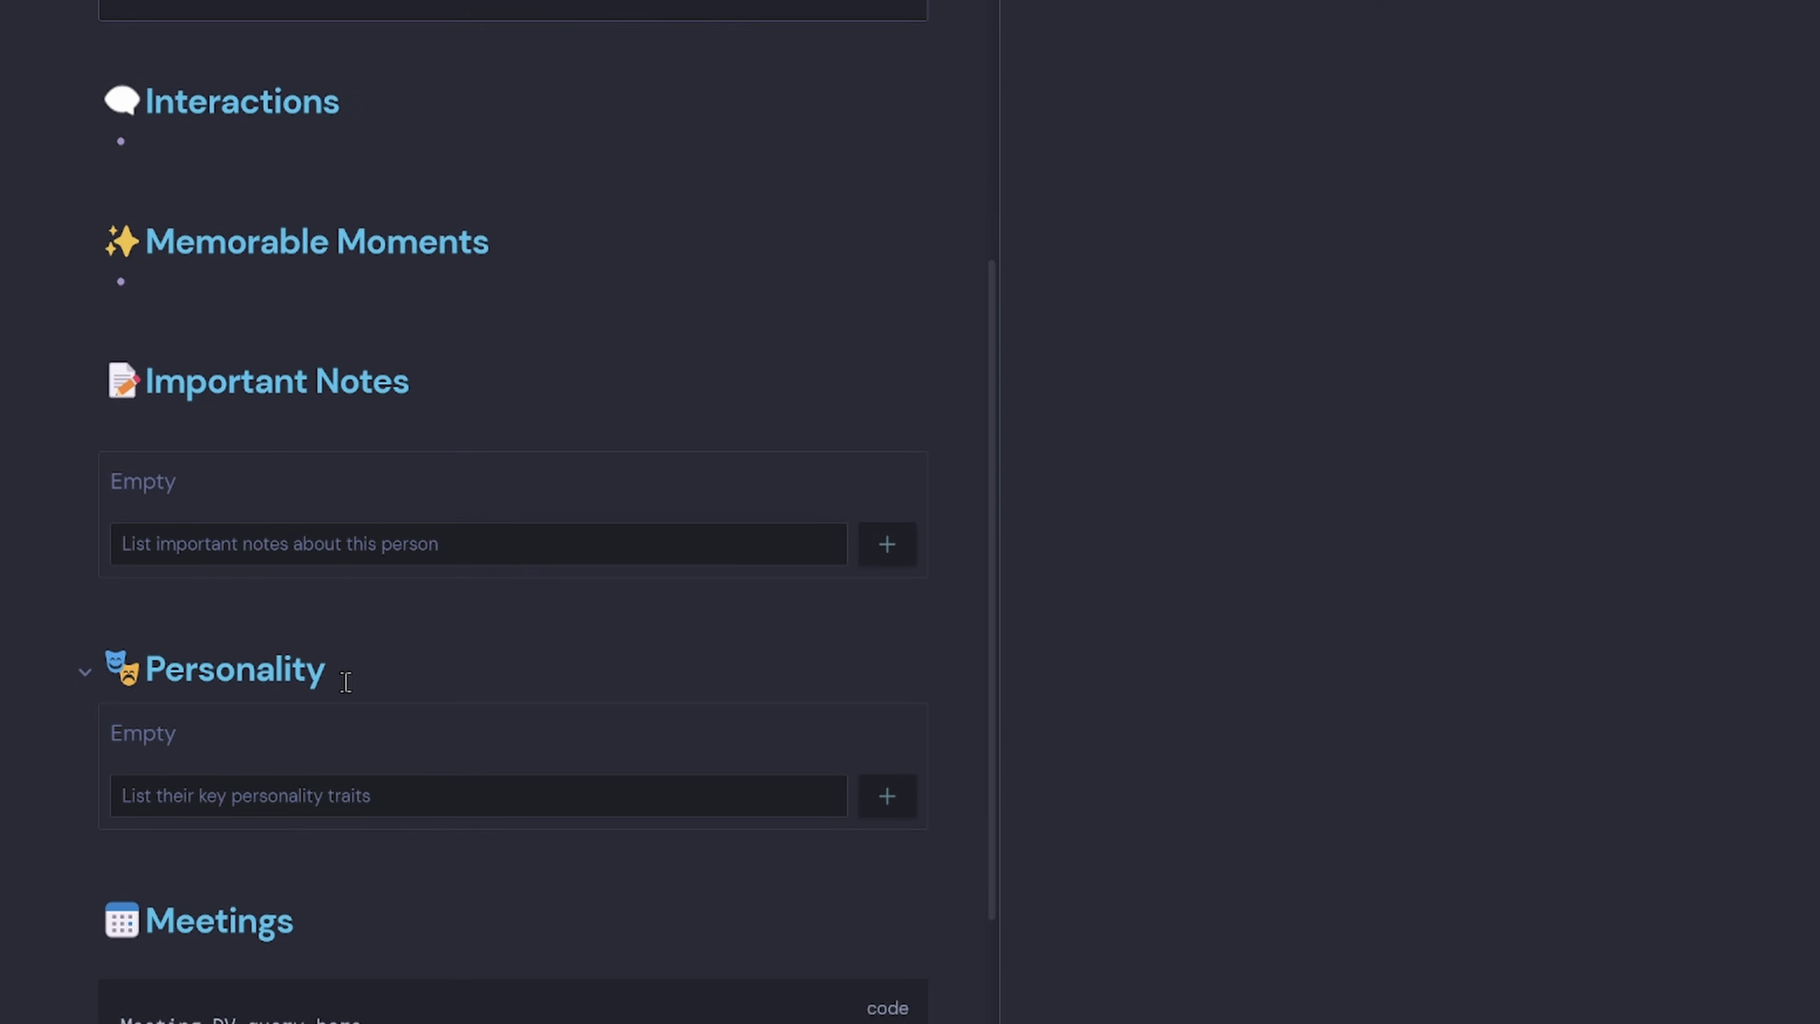
scroll(346, 674, "down", 4)
scroll(666, 396, "up", 15)
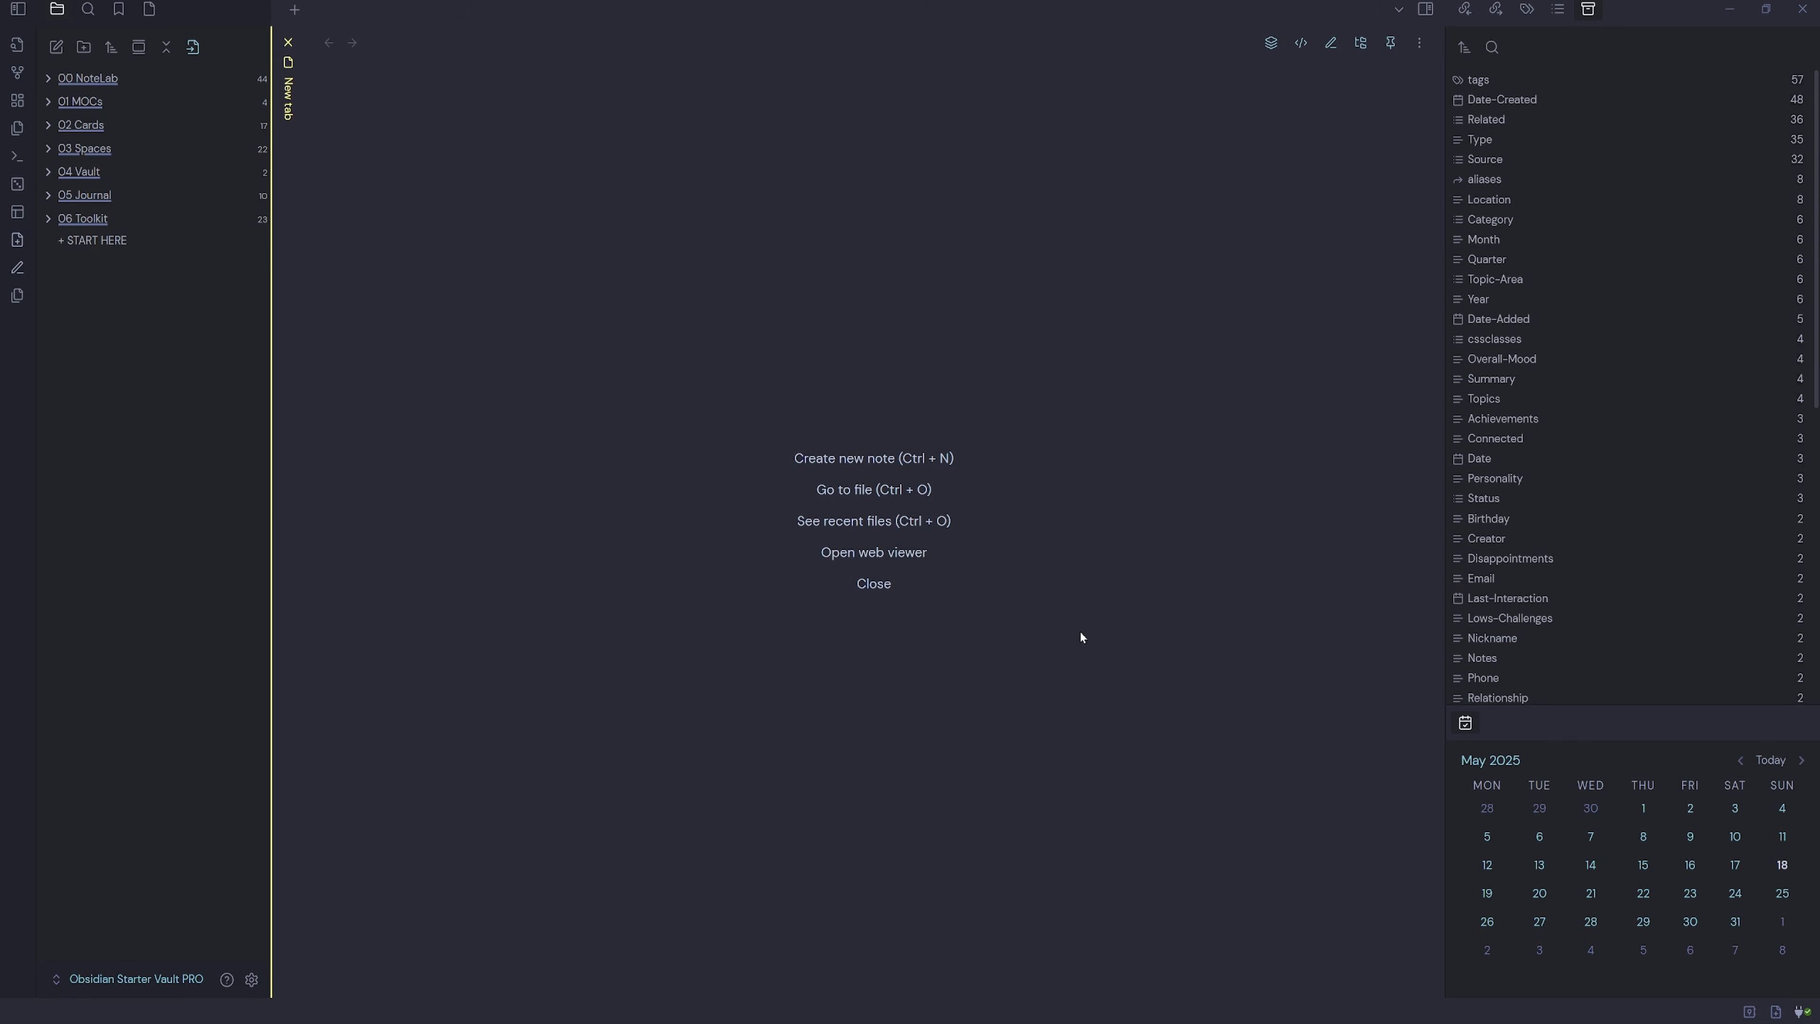
Create a new note 'Famous Person Template' in the Templates folder and start its frontmatter with ---.
left_click(48, 218)
right_click(109, 423)
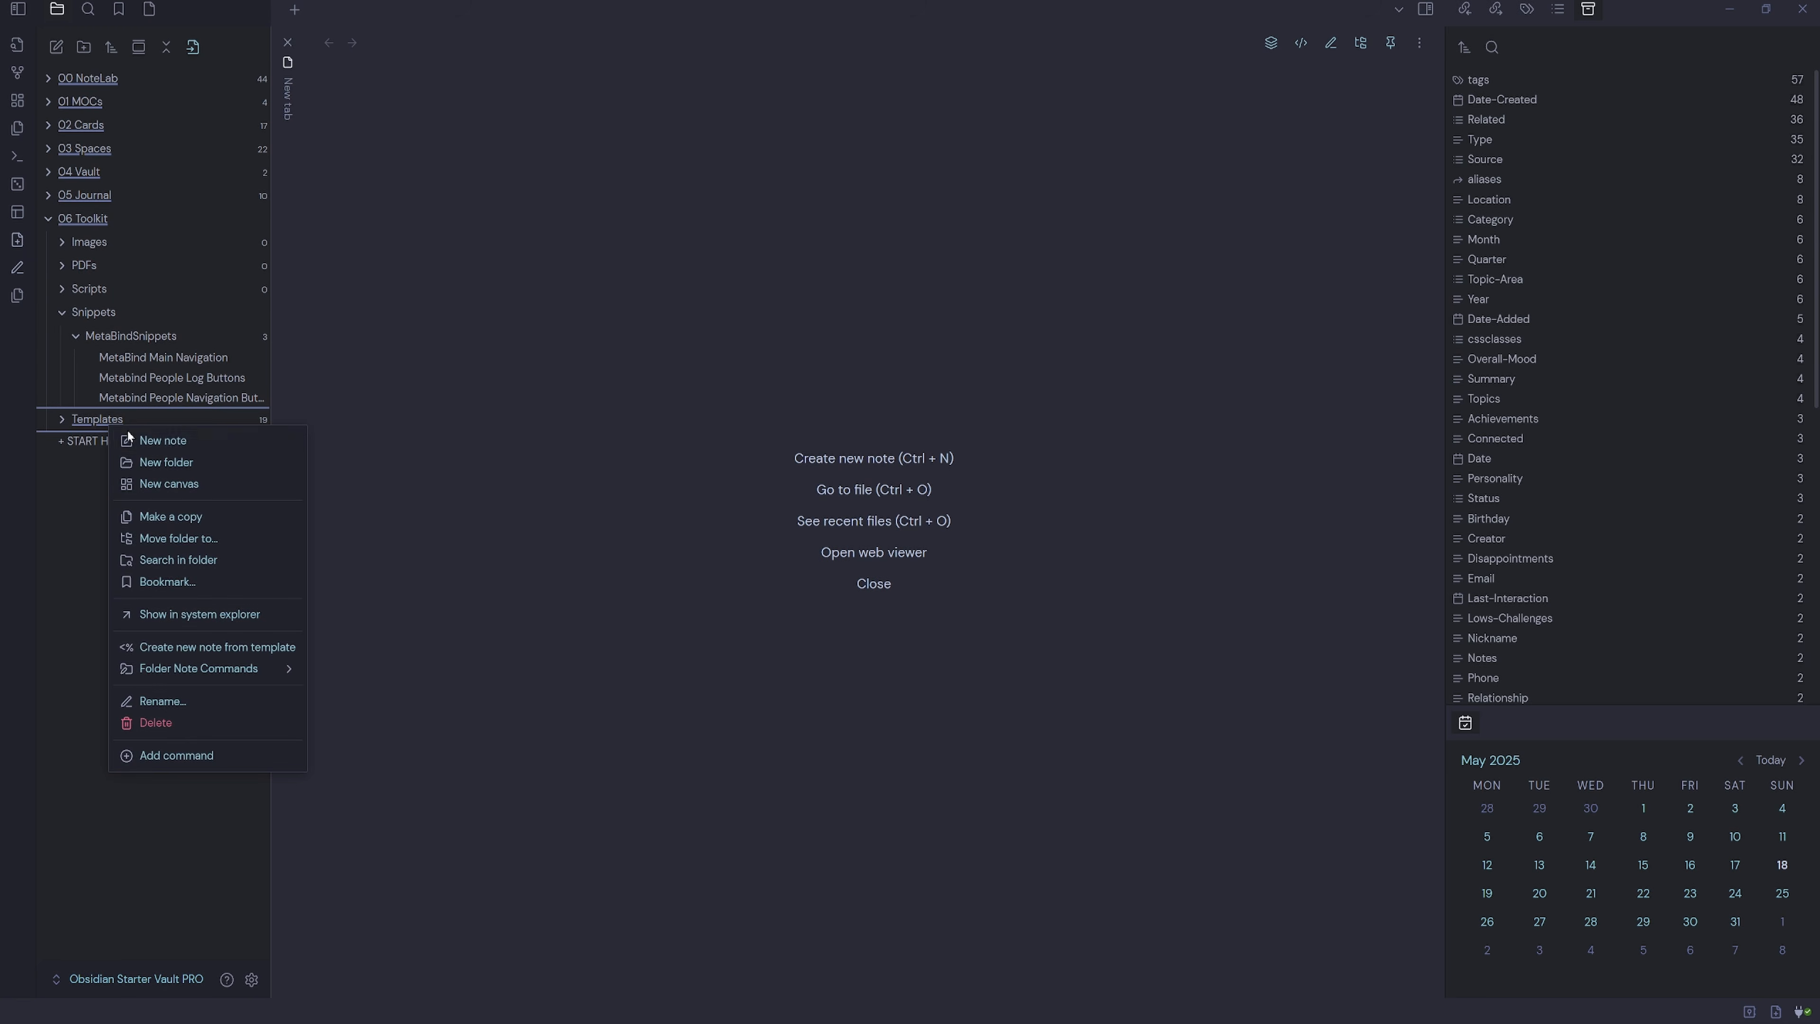
left_click(164, 440)
type("Famous Person Template")
key("Return")
type("---")
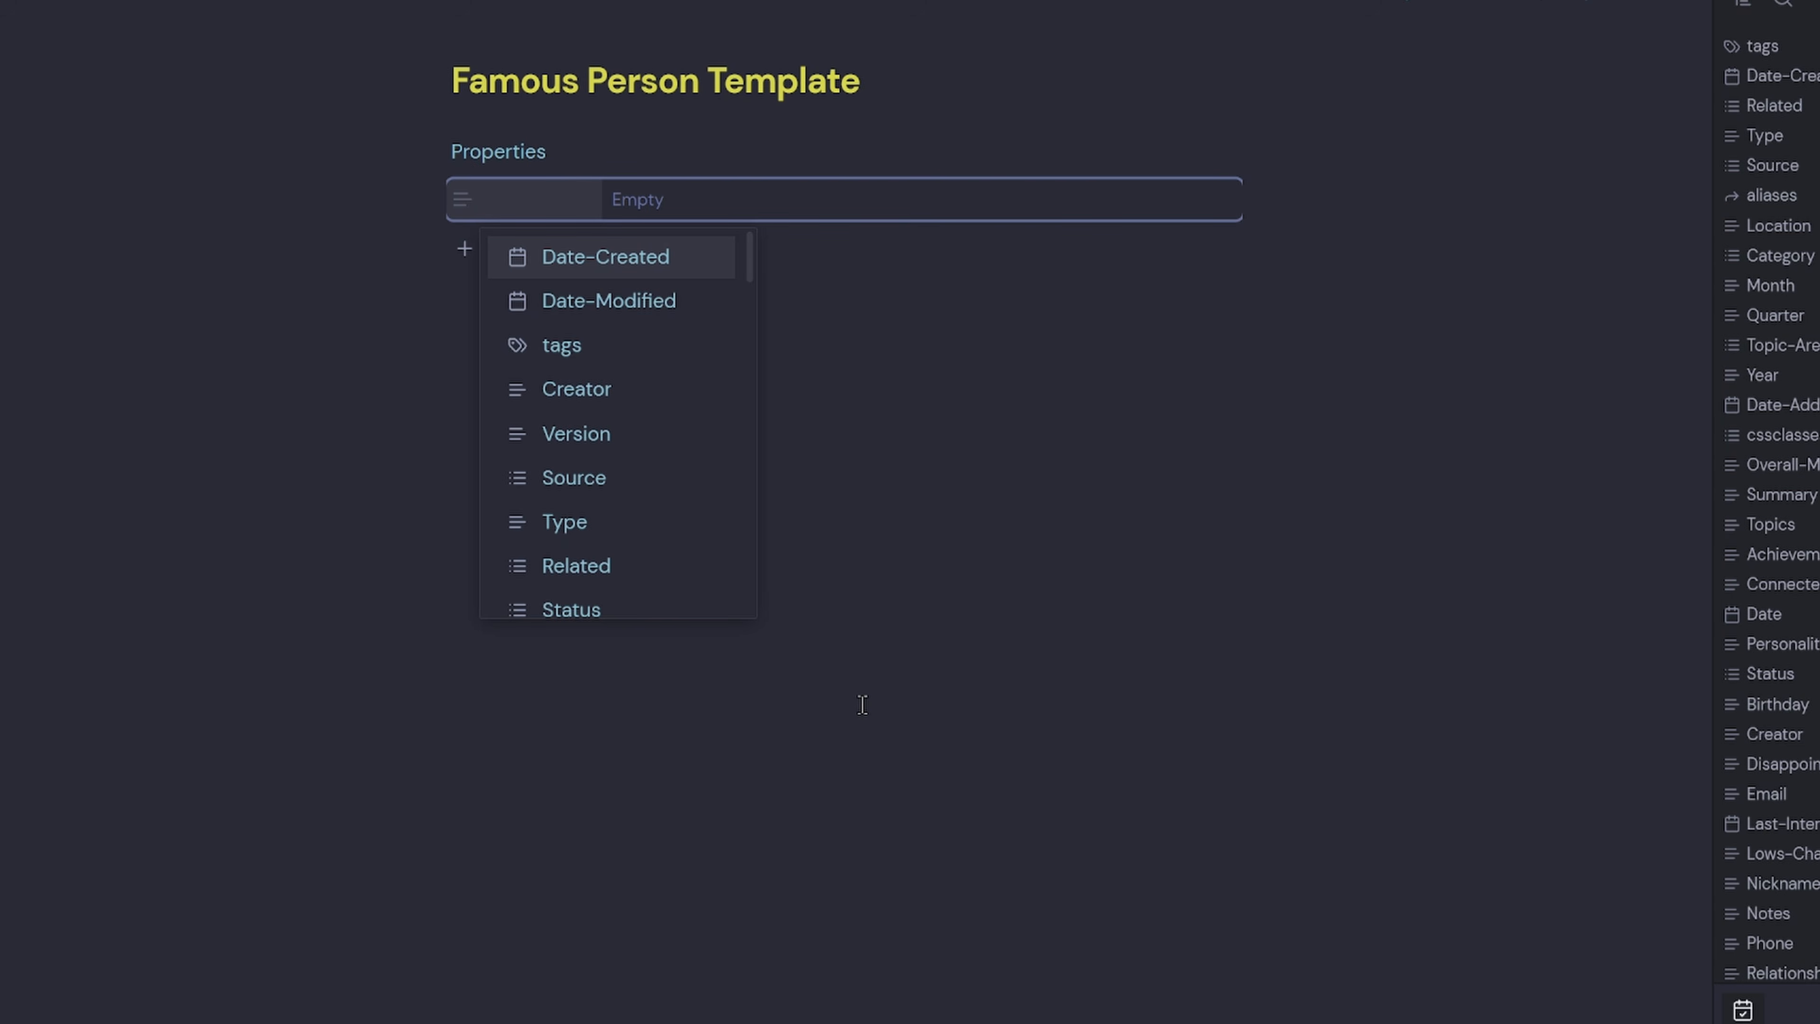
Add Date-Created, cssclasses and tags properties, with tags #People and #People/Famous.
left_click(621, 263)
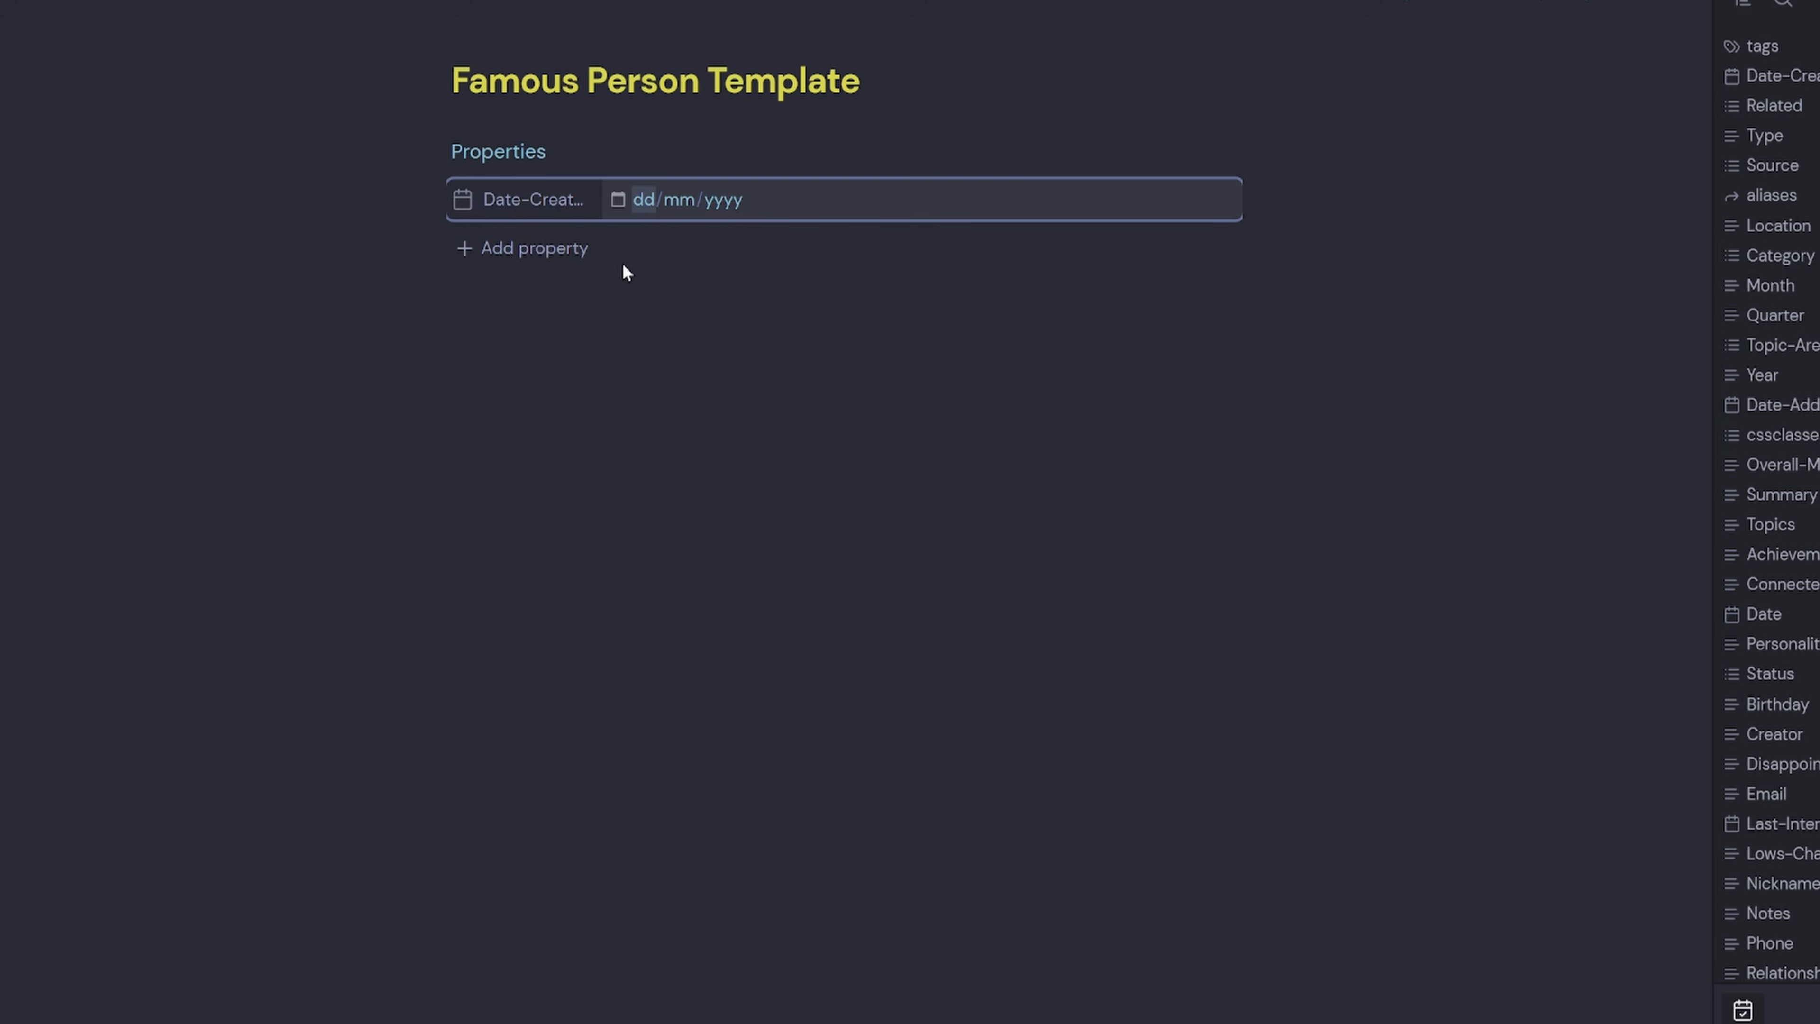
left_click(563, 253)
left_click(569, 301)
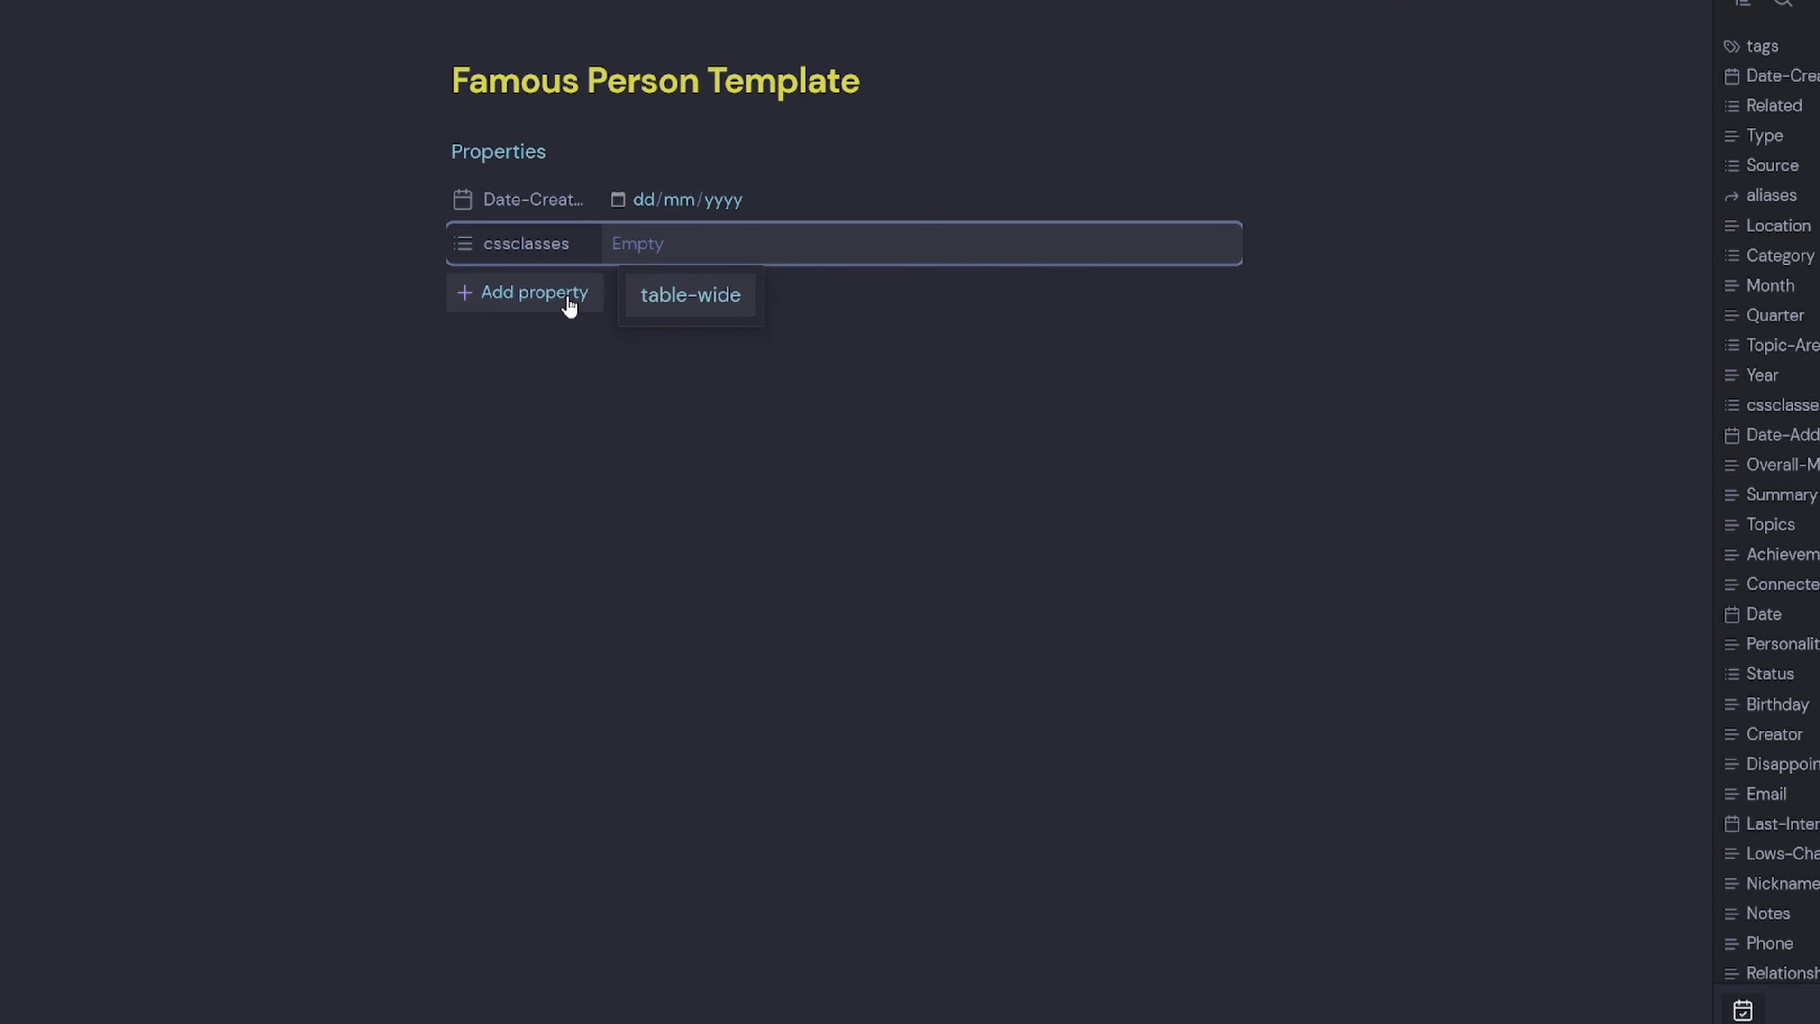
left_click(568, 301)
left_click(555, 387)
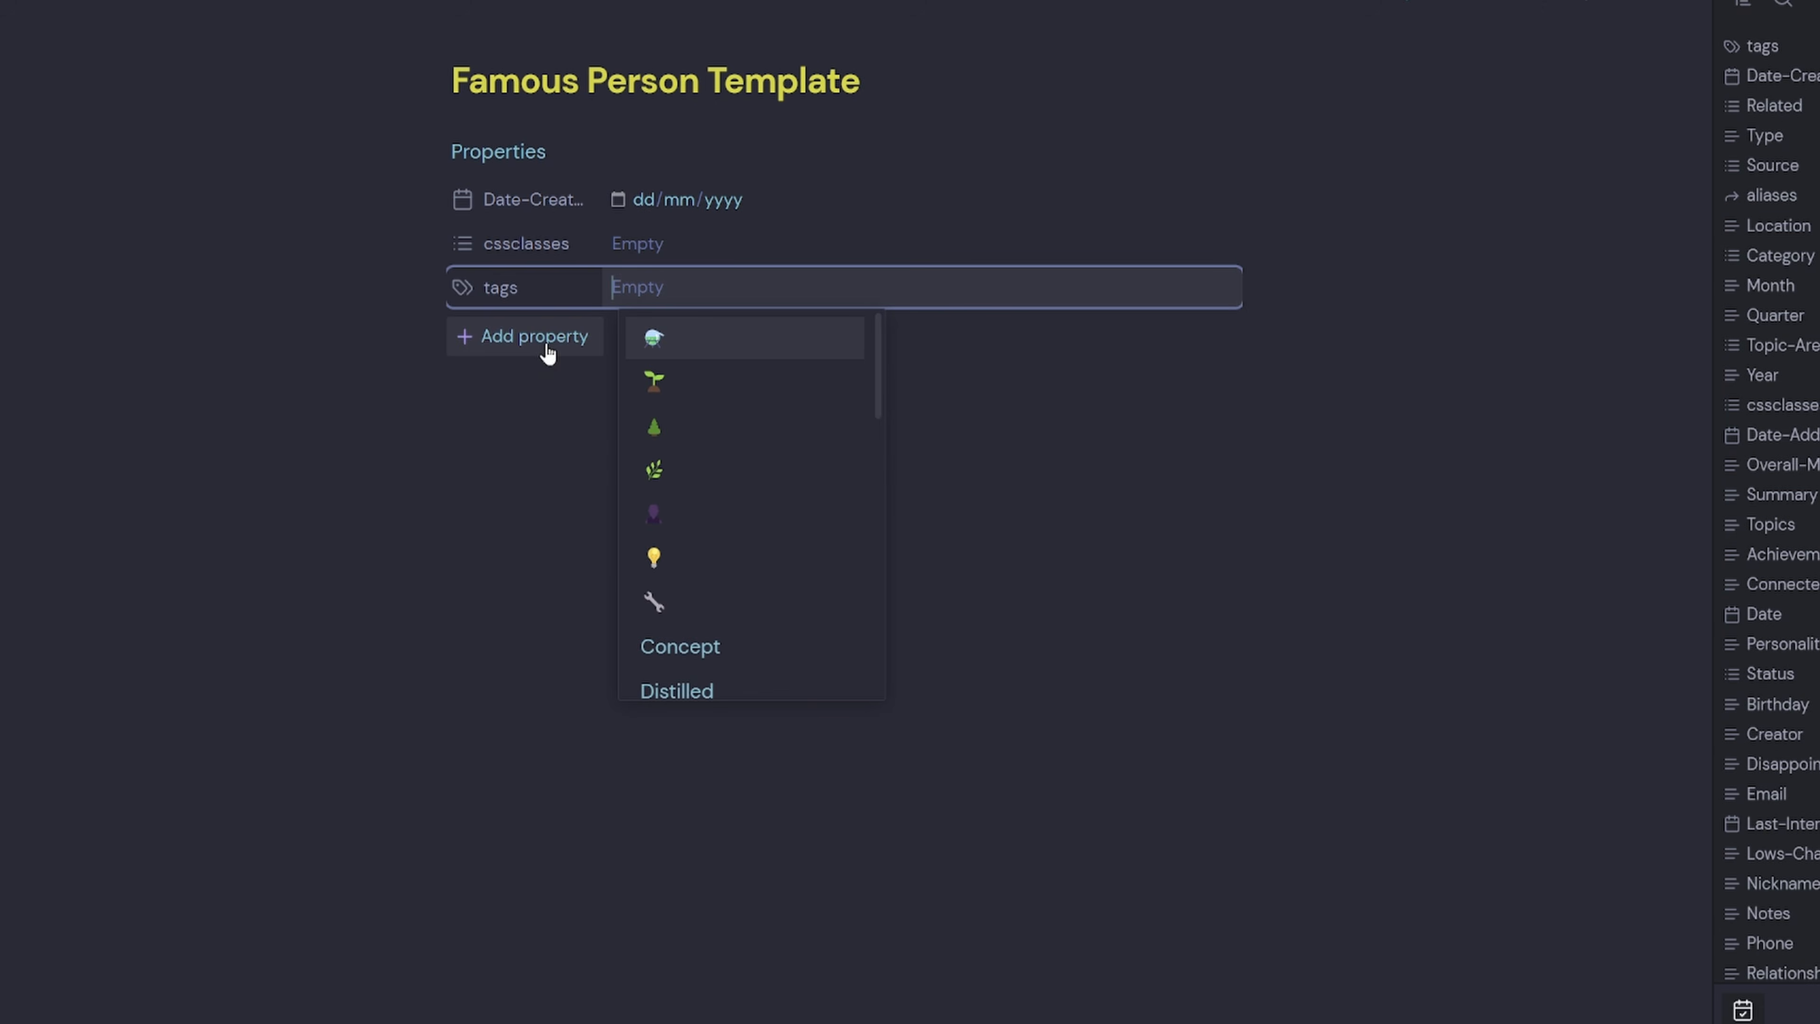
type("#People")
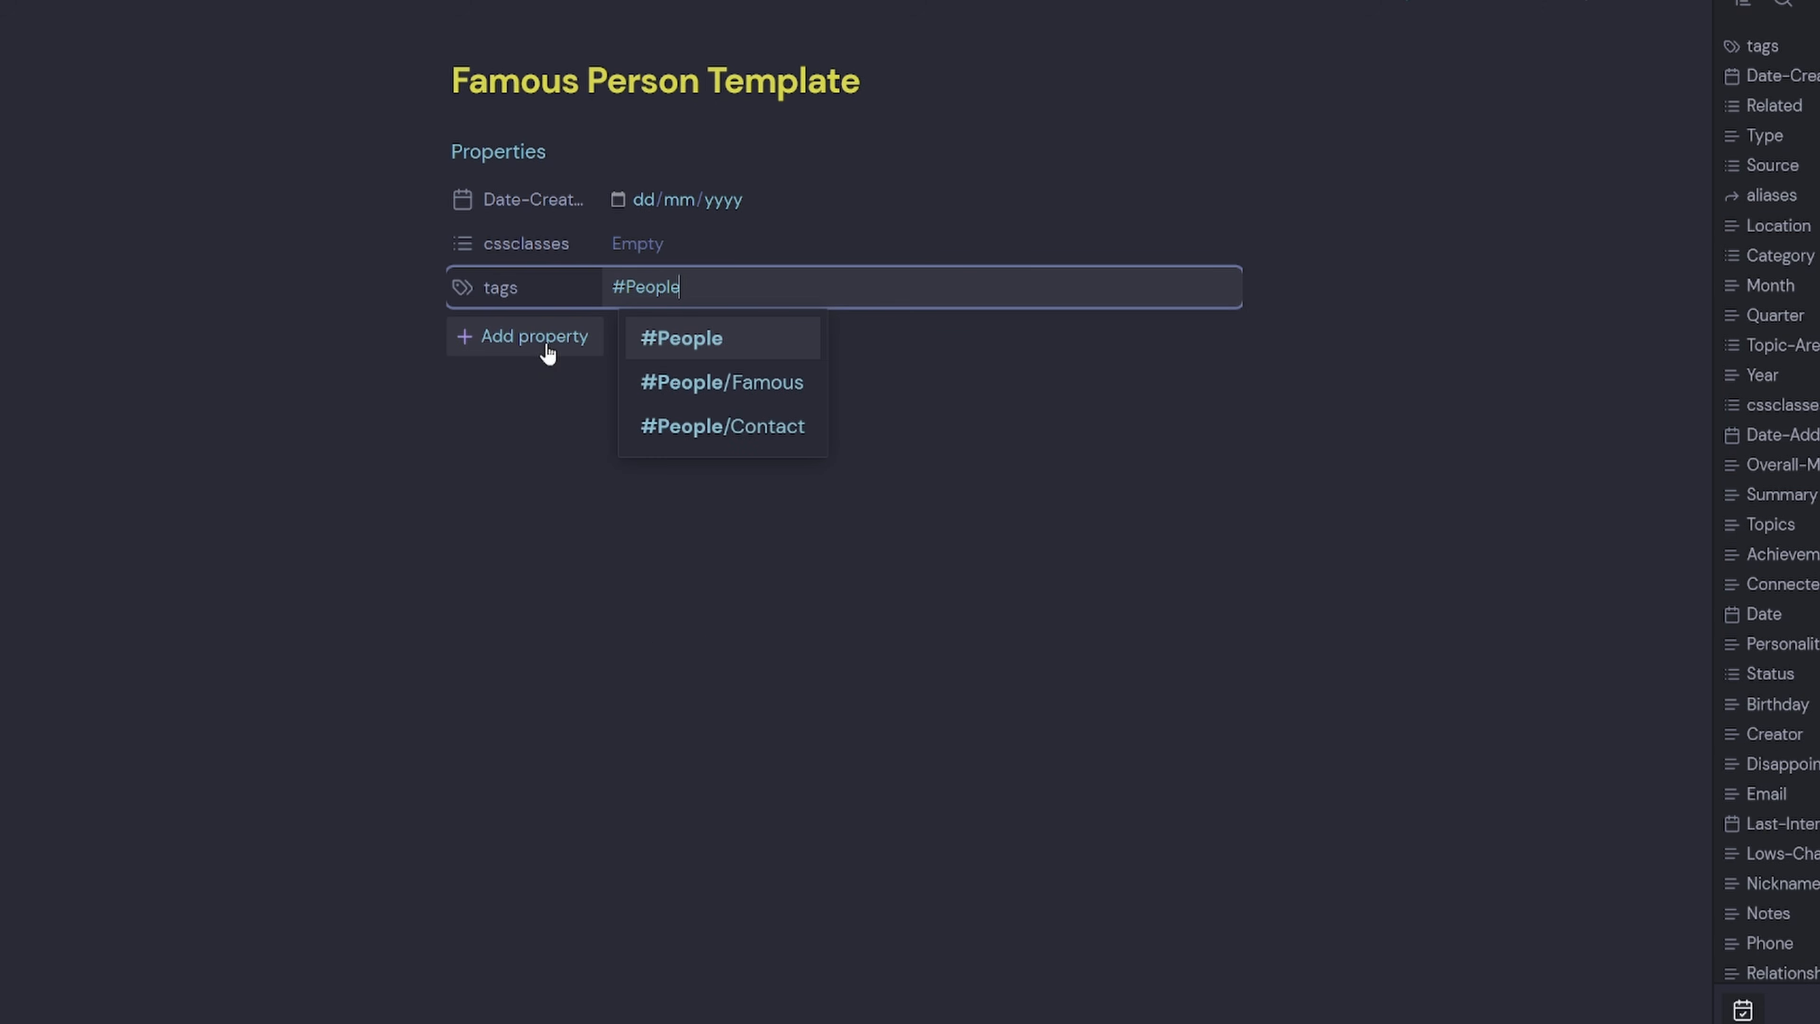
key("Return")
type("#Peo")
key("Return")
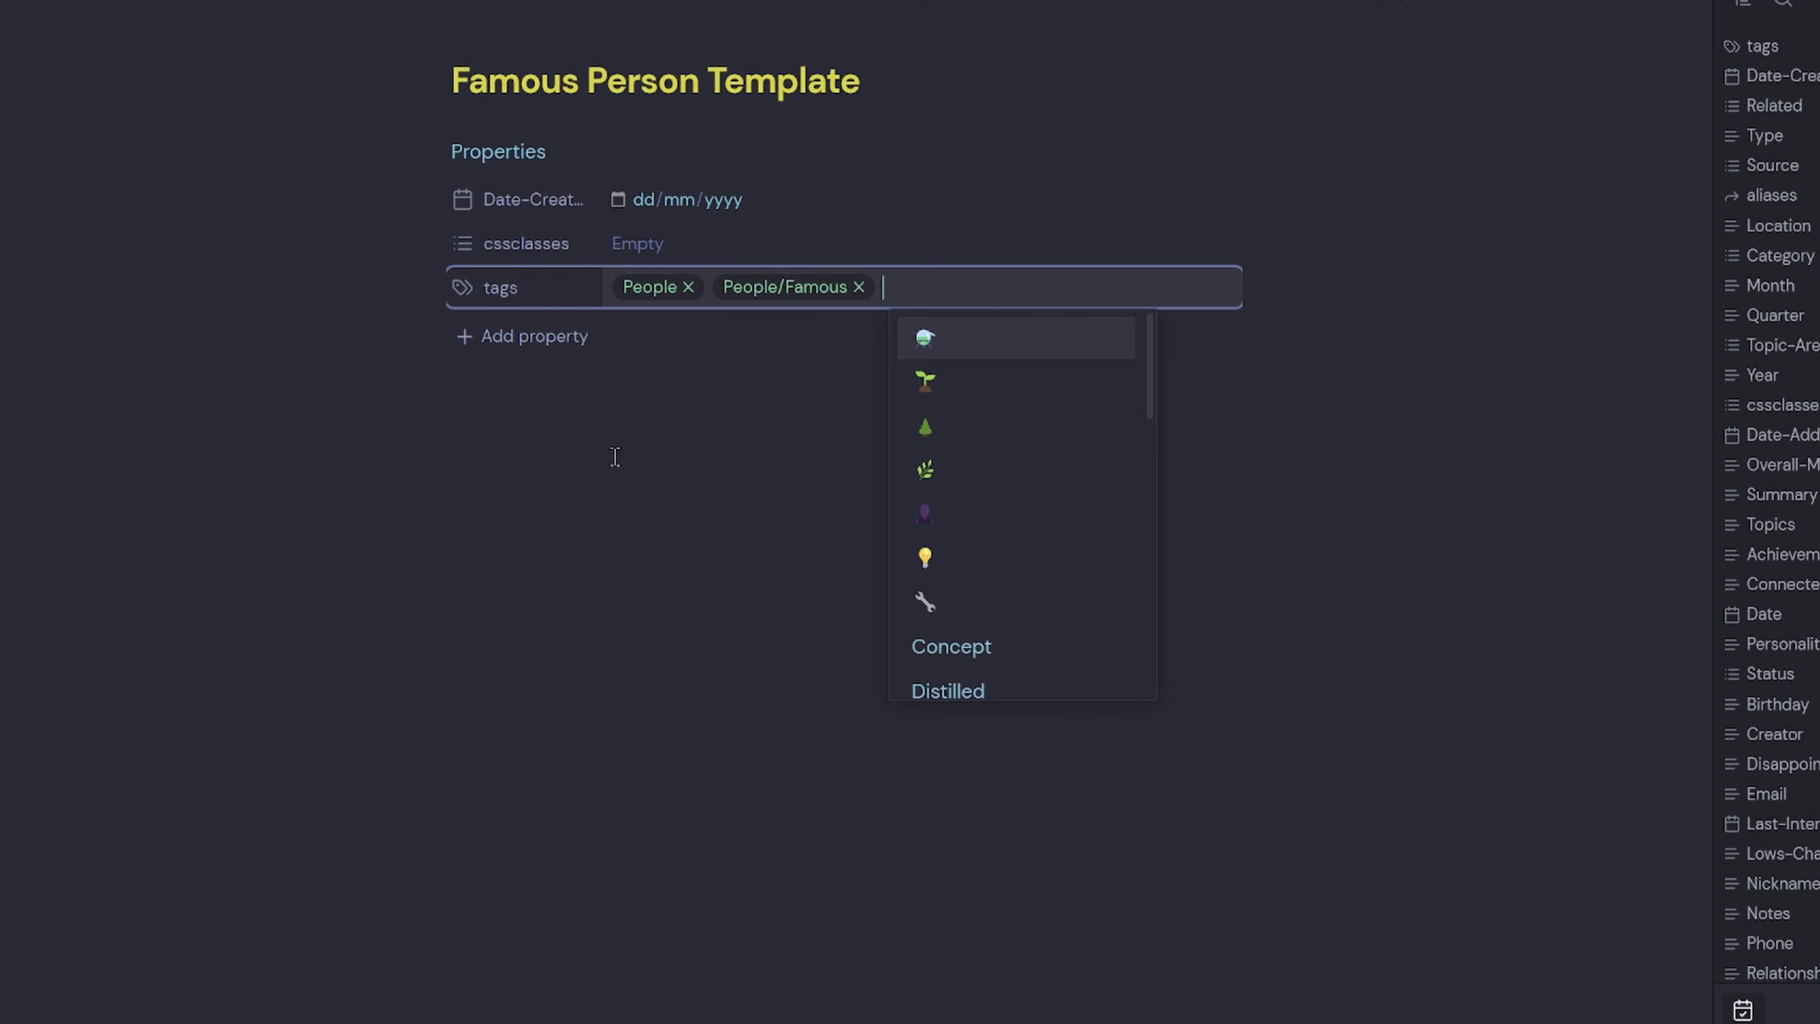
Add Profession, Location and Website properties.
left_click(530, 336)
type("Pro")
left_click(539, 401)
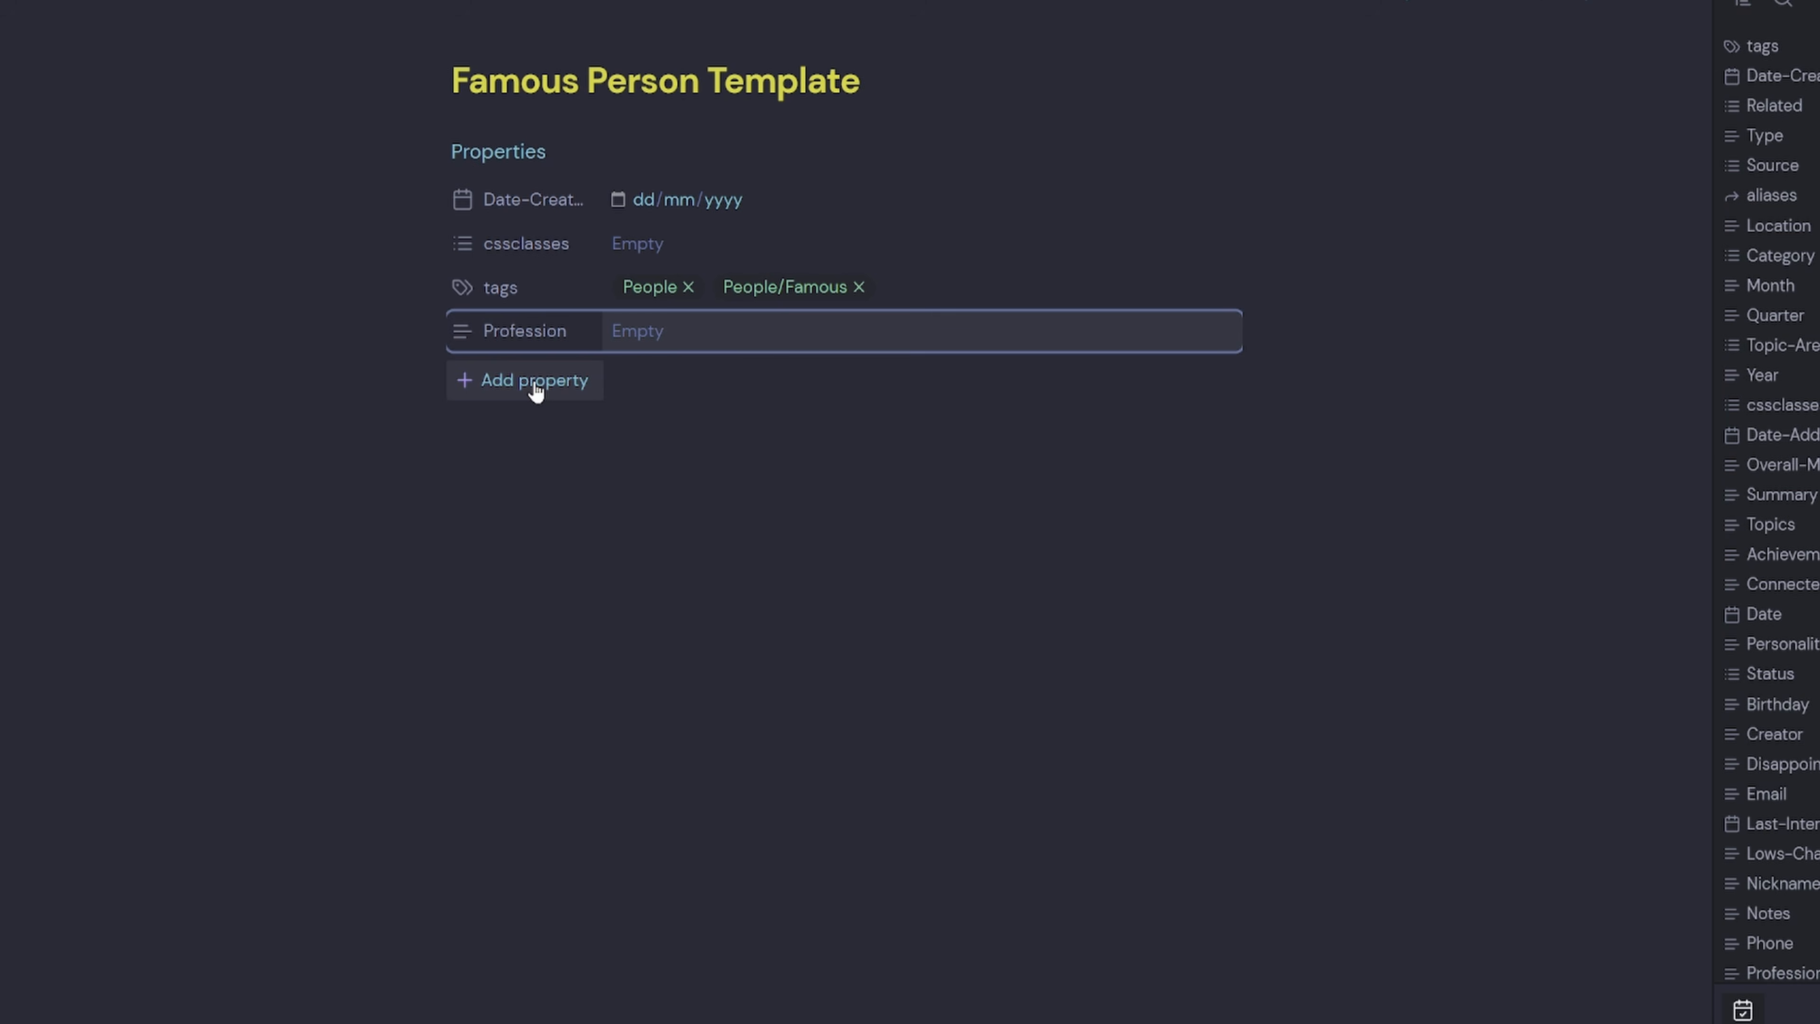
left_click(536, 390)
type("Loc")
key("Return")
left_click(549, 431)
type("Web")
key("Return")
Add Born and Died properties, both set to the Date property type.
left_click(545, 478)
type("Born")
key("Return")
left_click(461, 462)
mouse_move(611, 492)
left_click(728, 617)
left_click(531, 518)
type("Died")
key("Return")
left_click(461, 506)
mouse_move(548, 533)
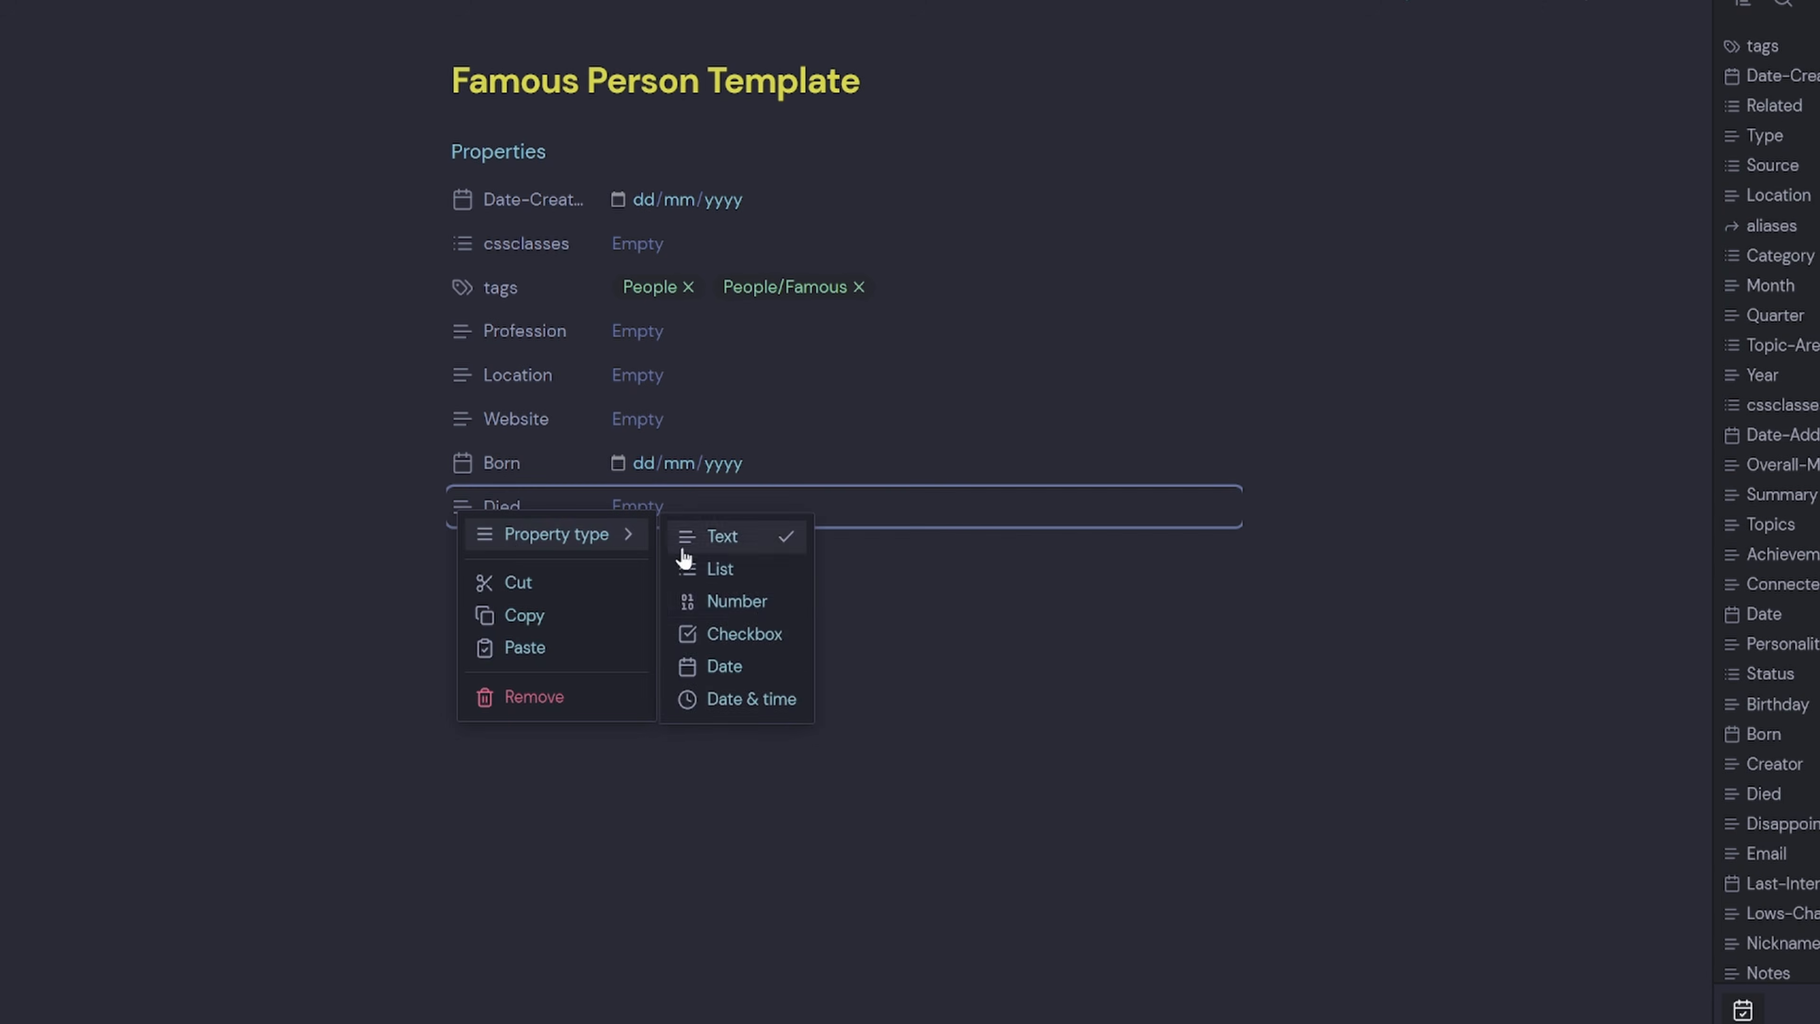
left_click(749, 668)
Add Personality and aliases properties.
left_click(524, 555)
type("Personality")
key("Return")
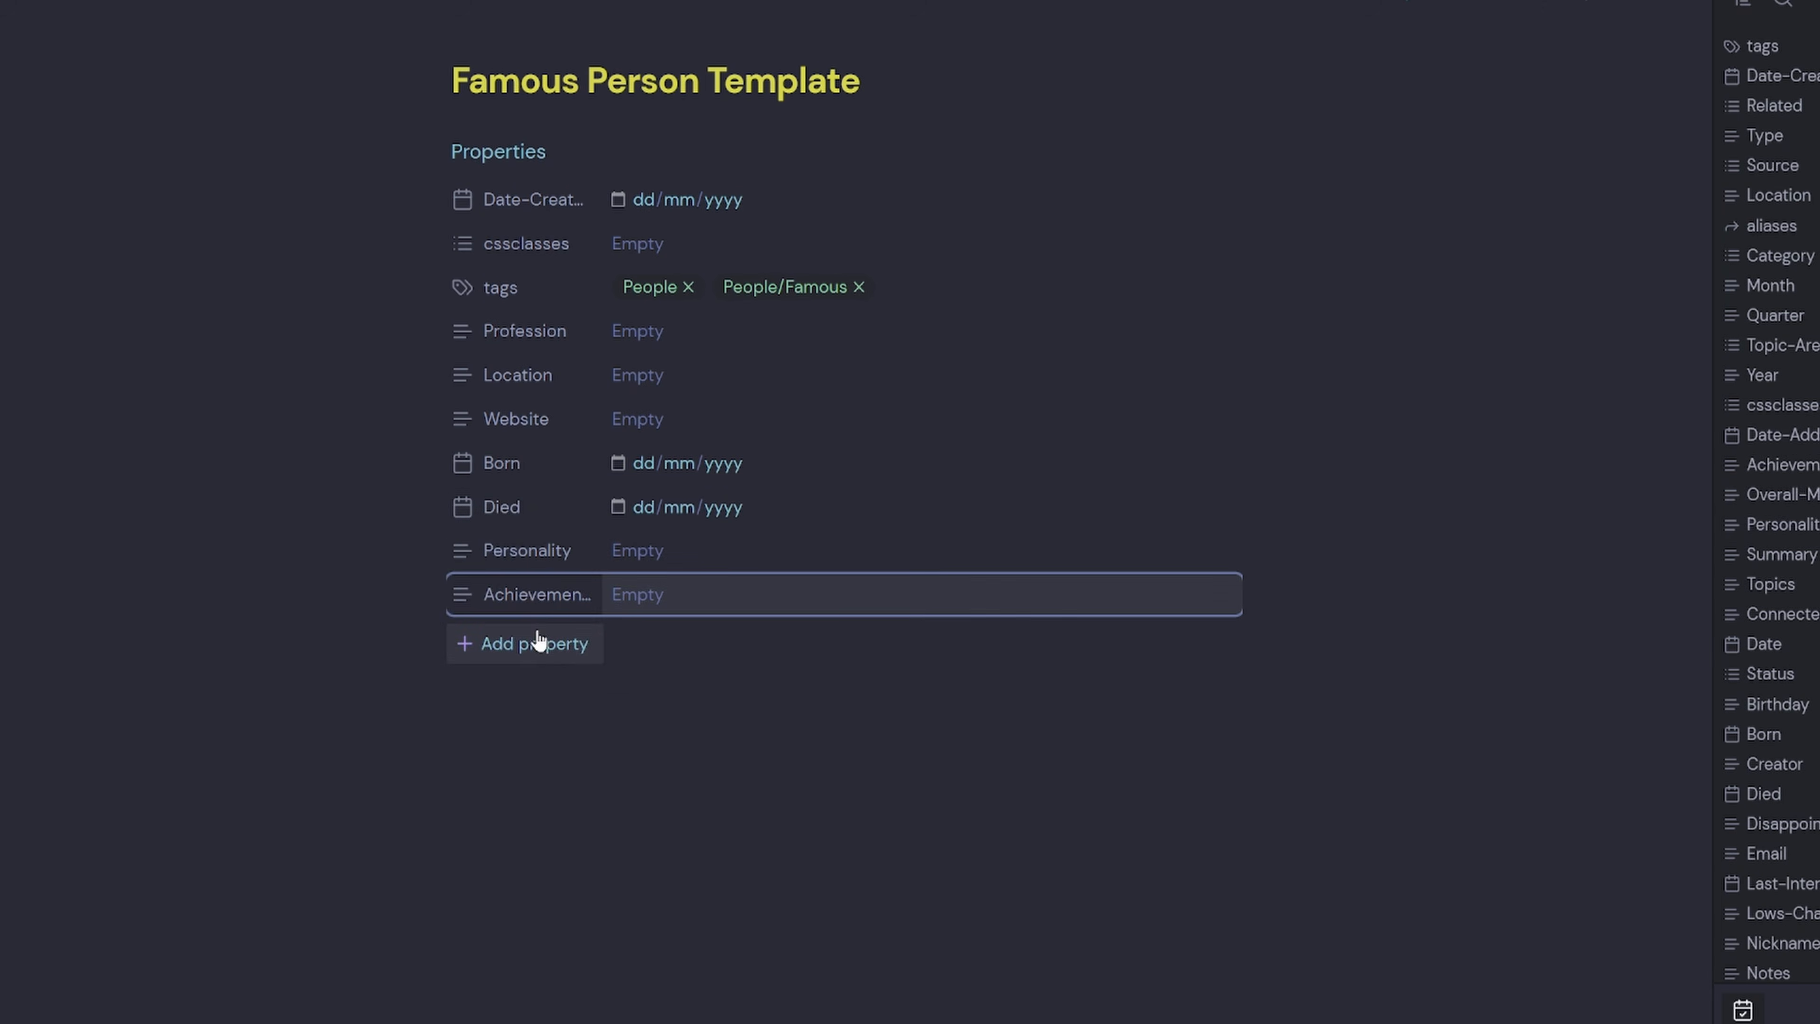
left_click(538, 638)
type("al")
left_click(609, 705)
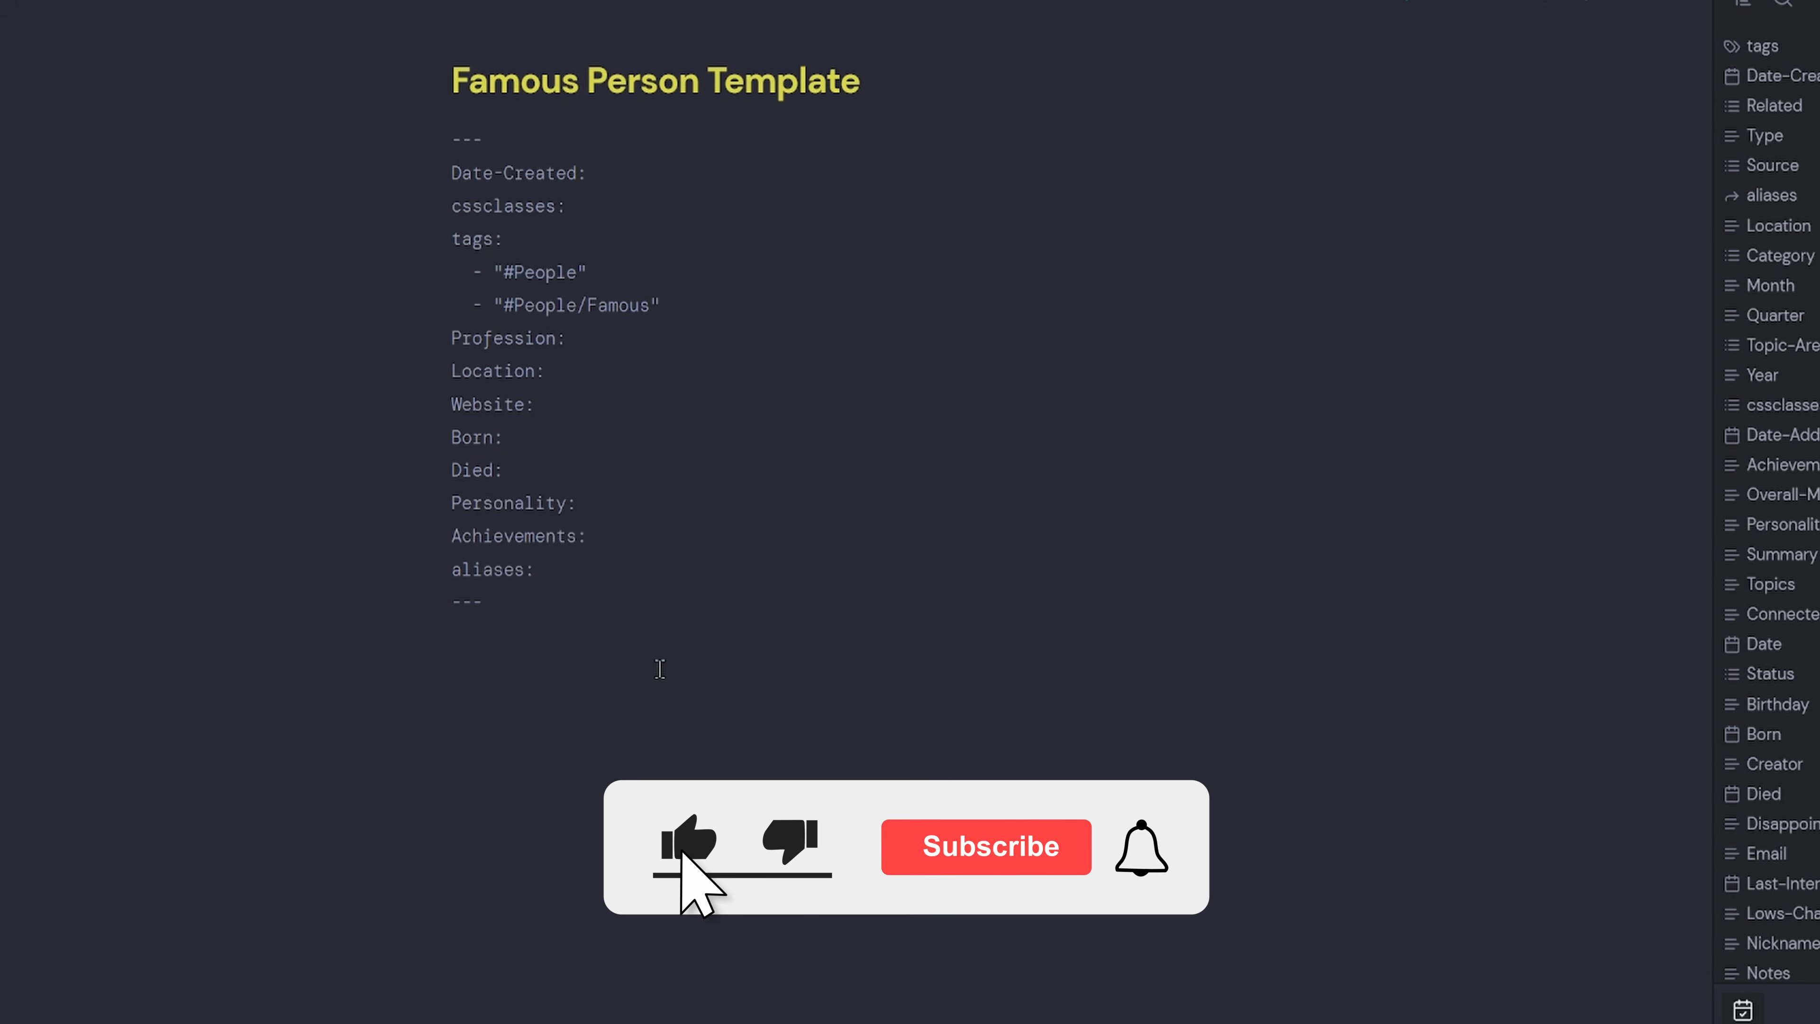
Add a meta-bind-embed block below the frontmatter linking [[Metabind People Navigation Buttons]].
key("Return")
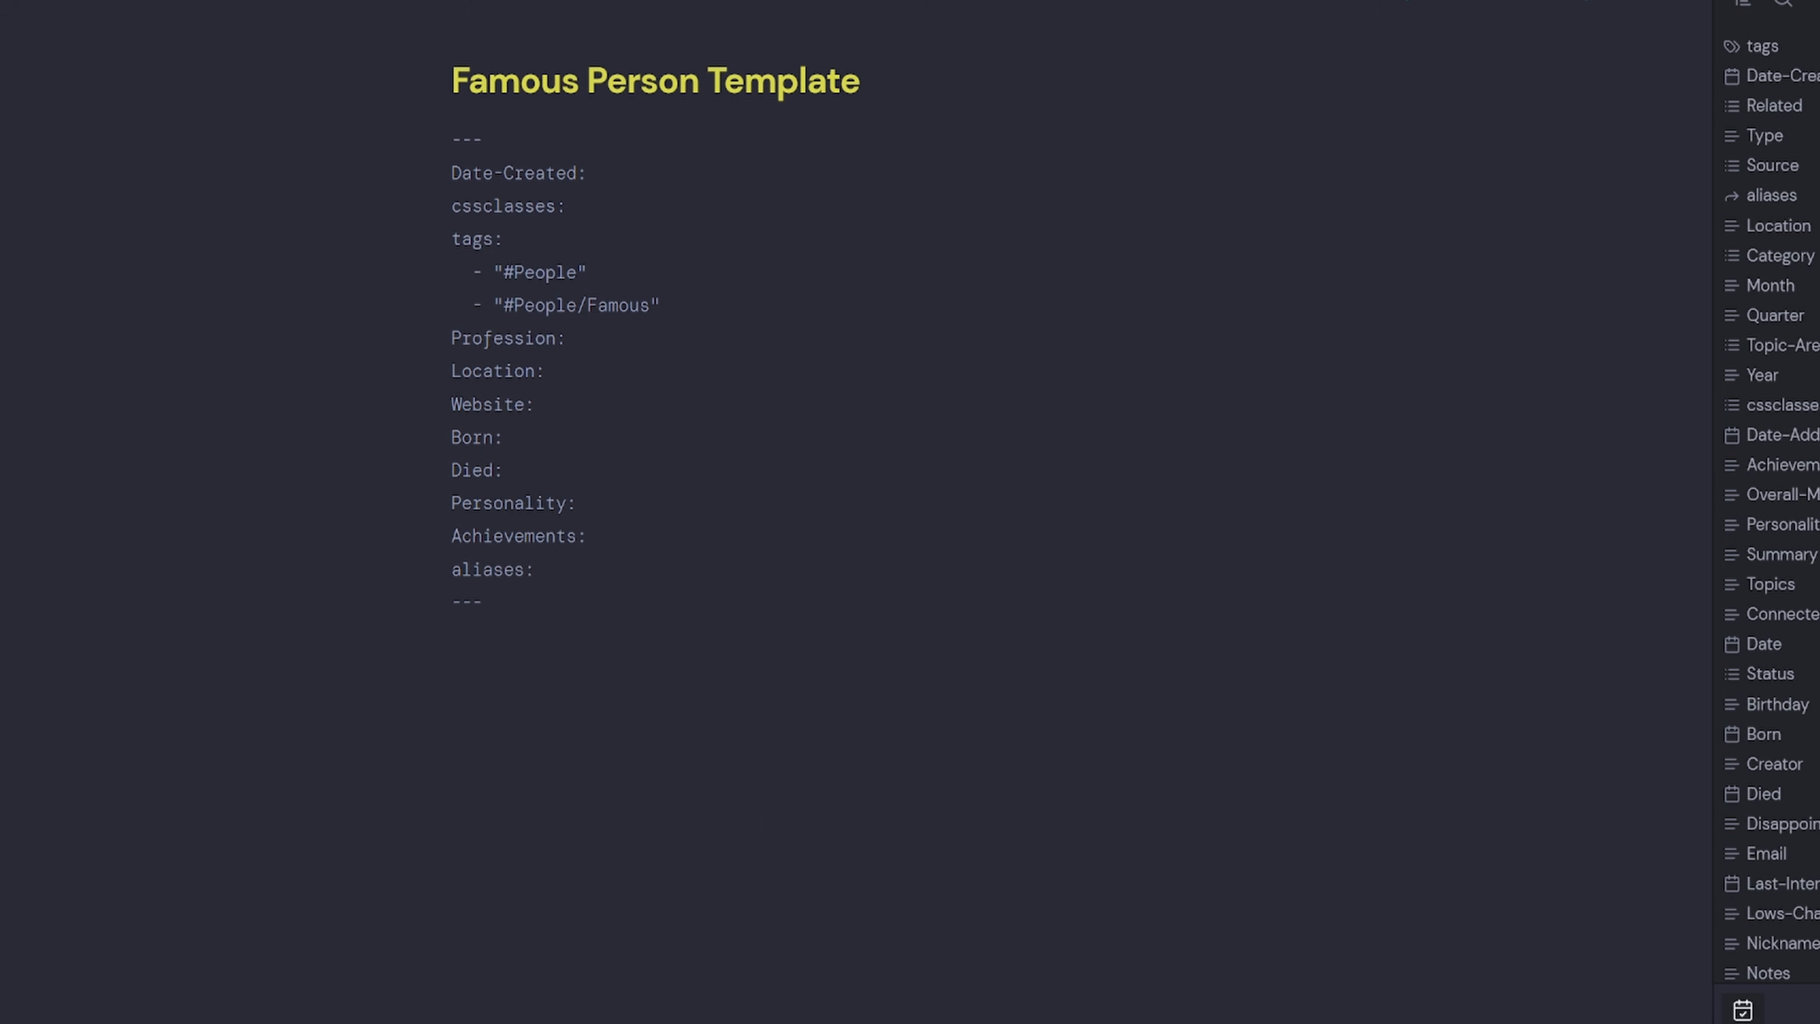
type("```meta-bind-embed")
key("Return")
type("[[")
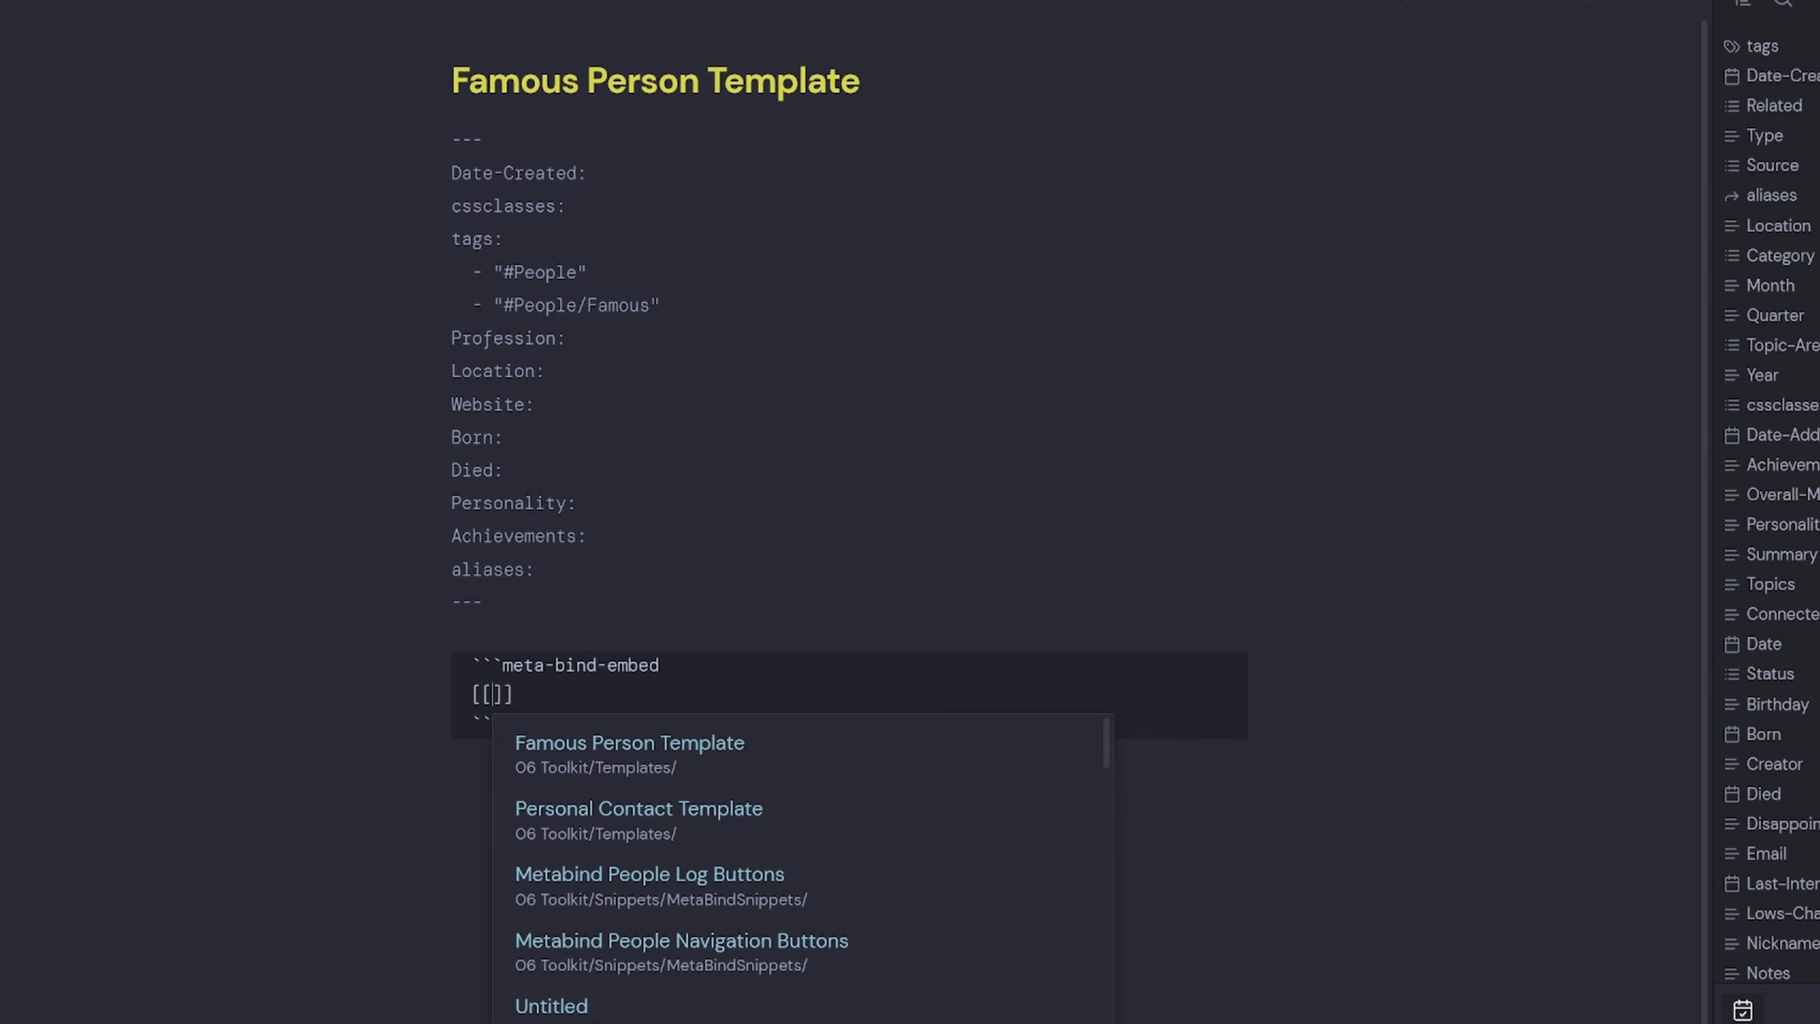
type("Metabind Peo")
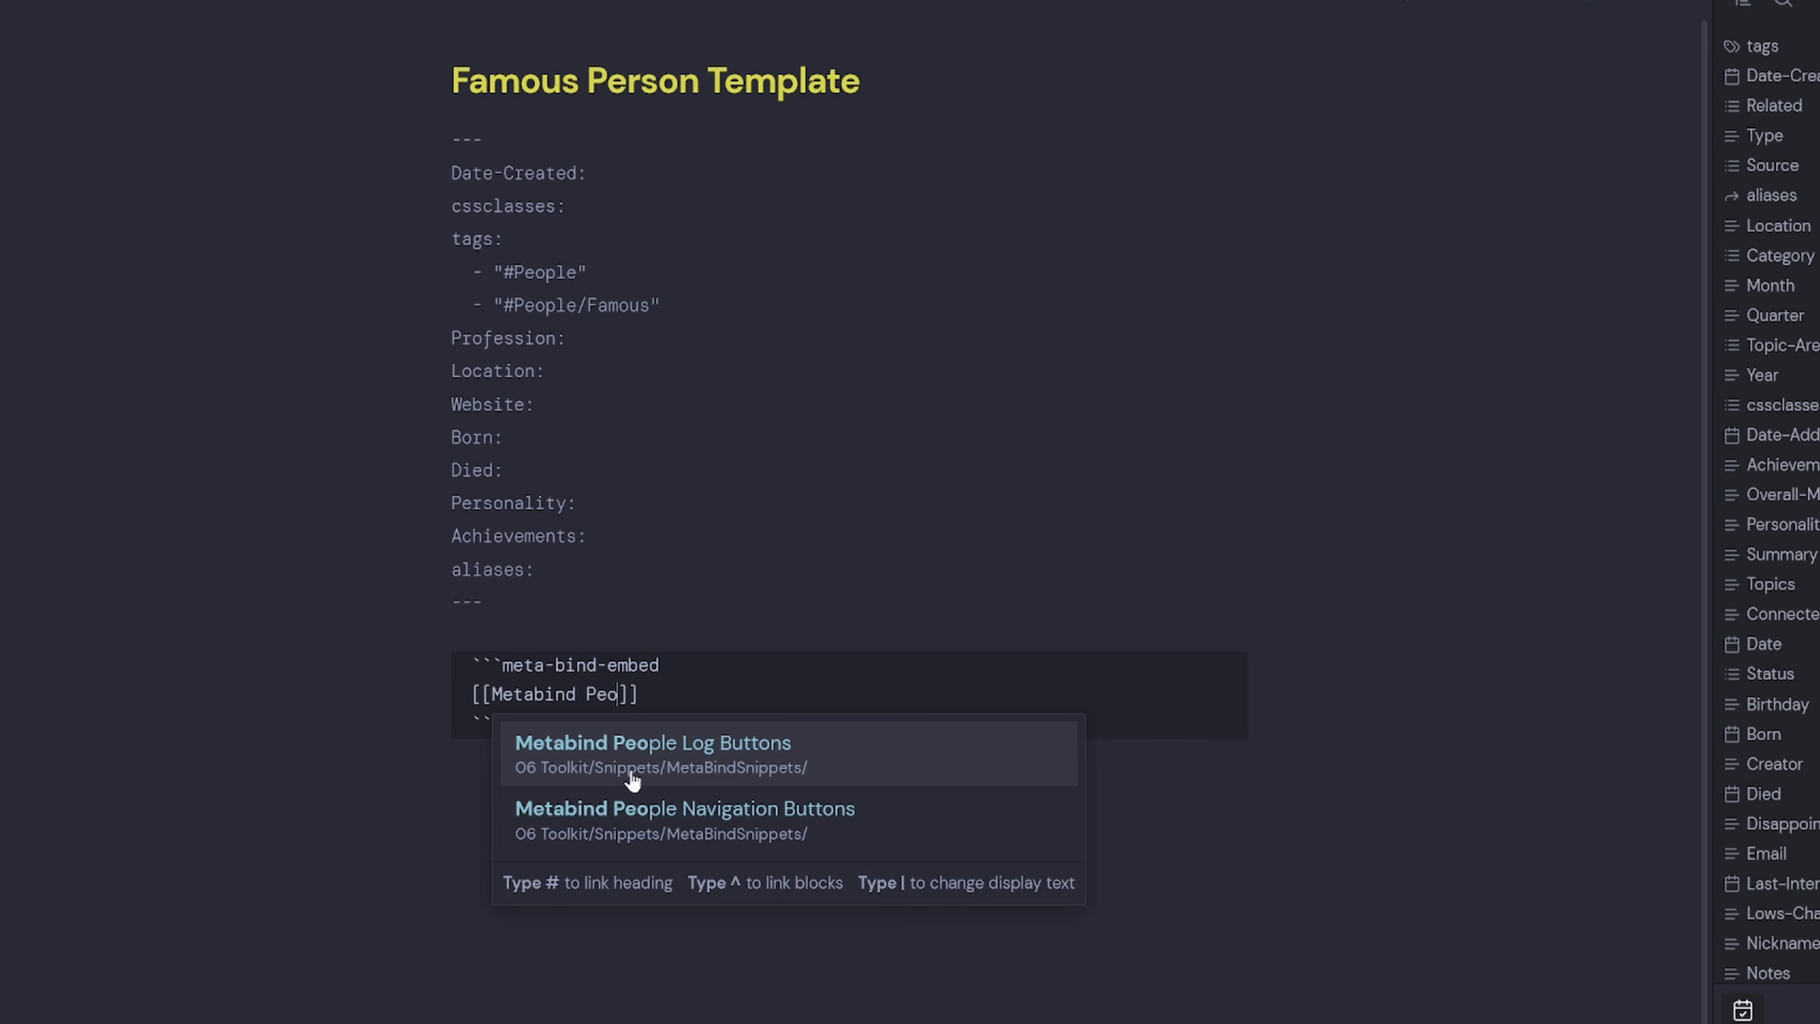
left_click(784, 826)
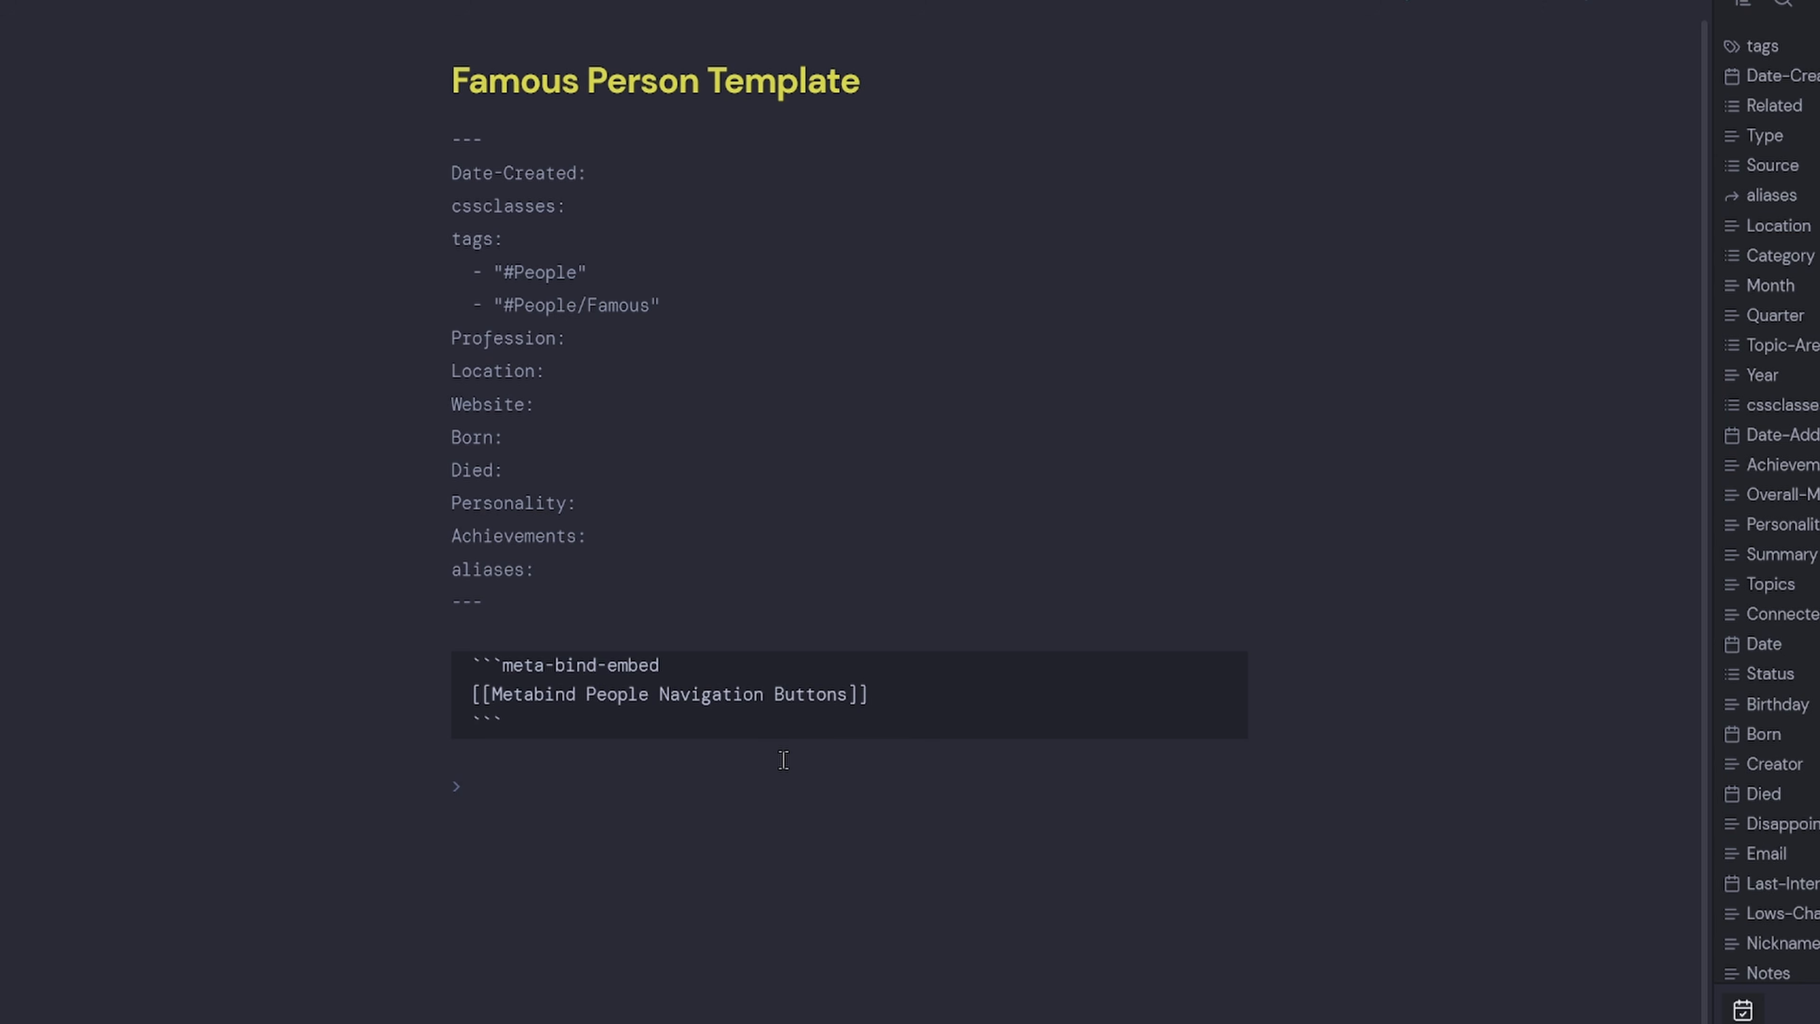
Finish the summary callout and put <% tp.file.cursor() %> inside it.
type("summary]")
key("Return")
type("<")
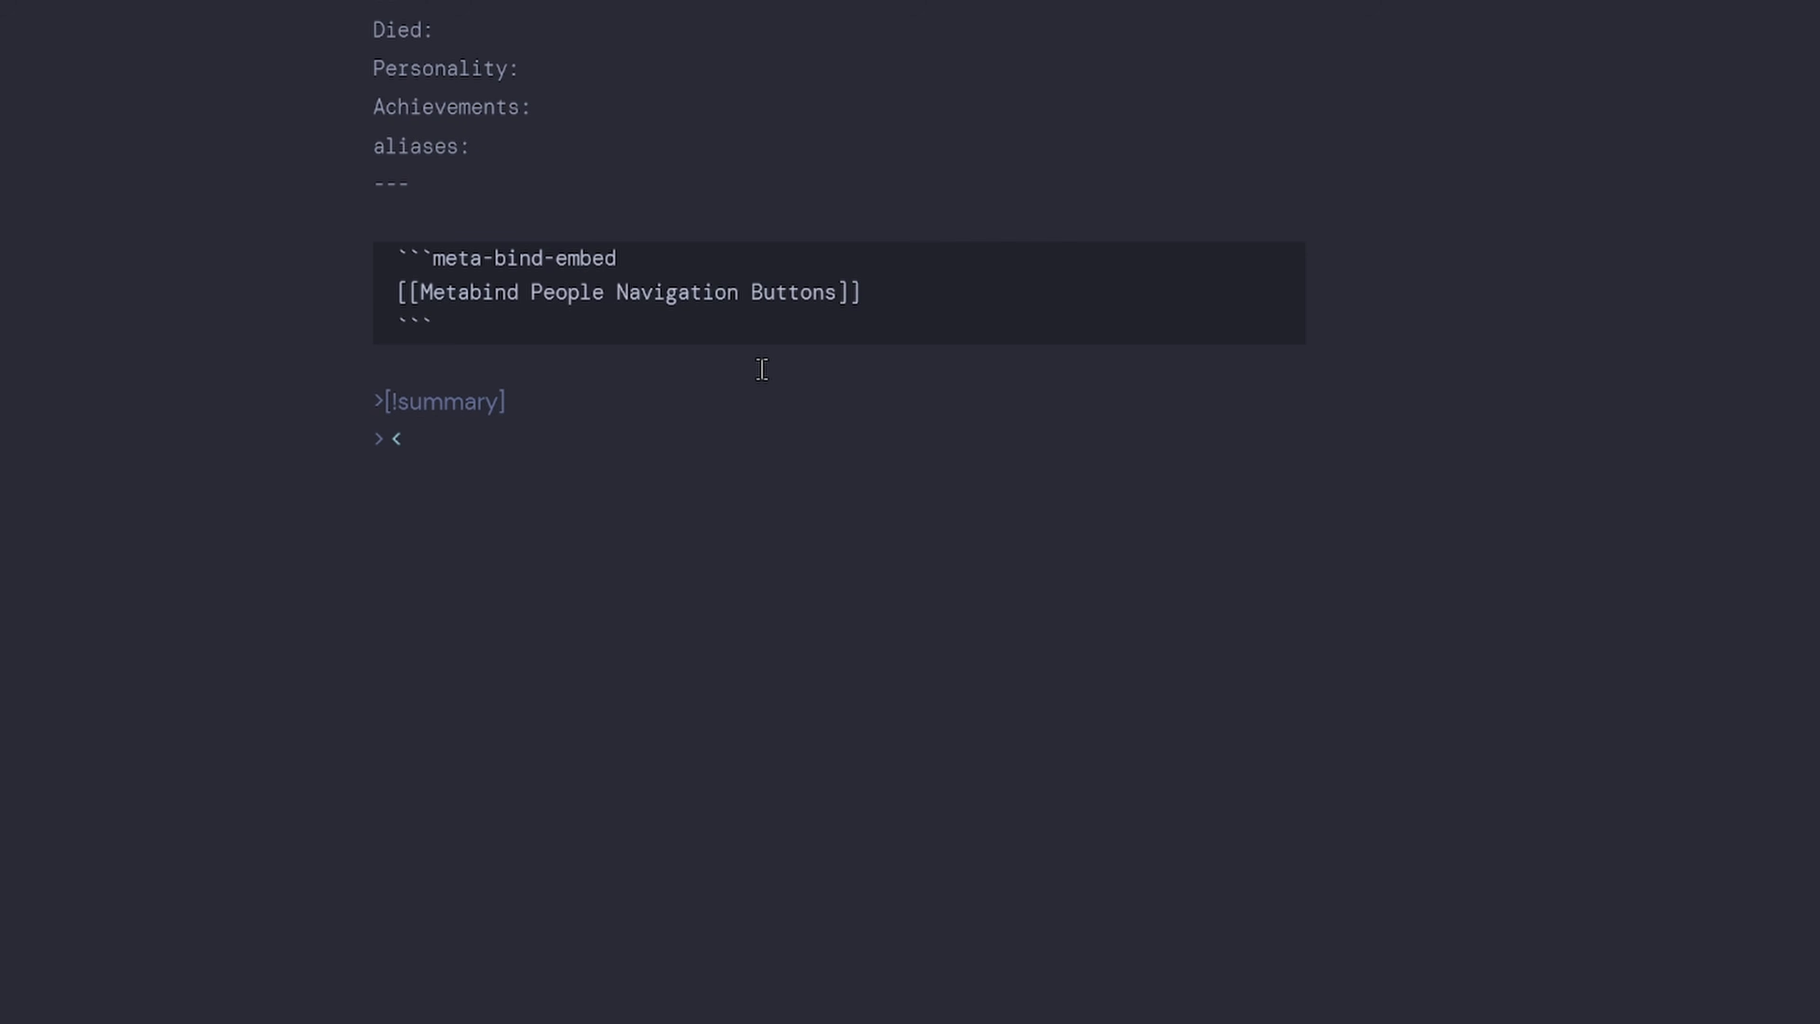
type("% tp.file.")
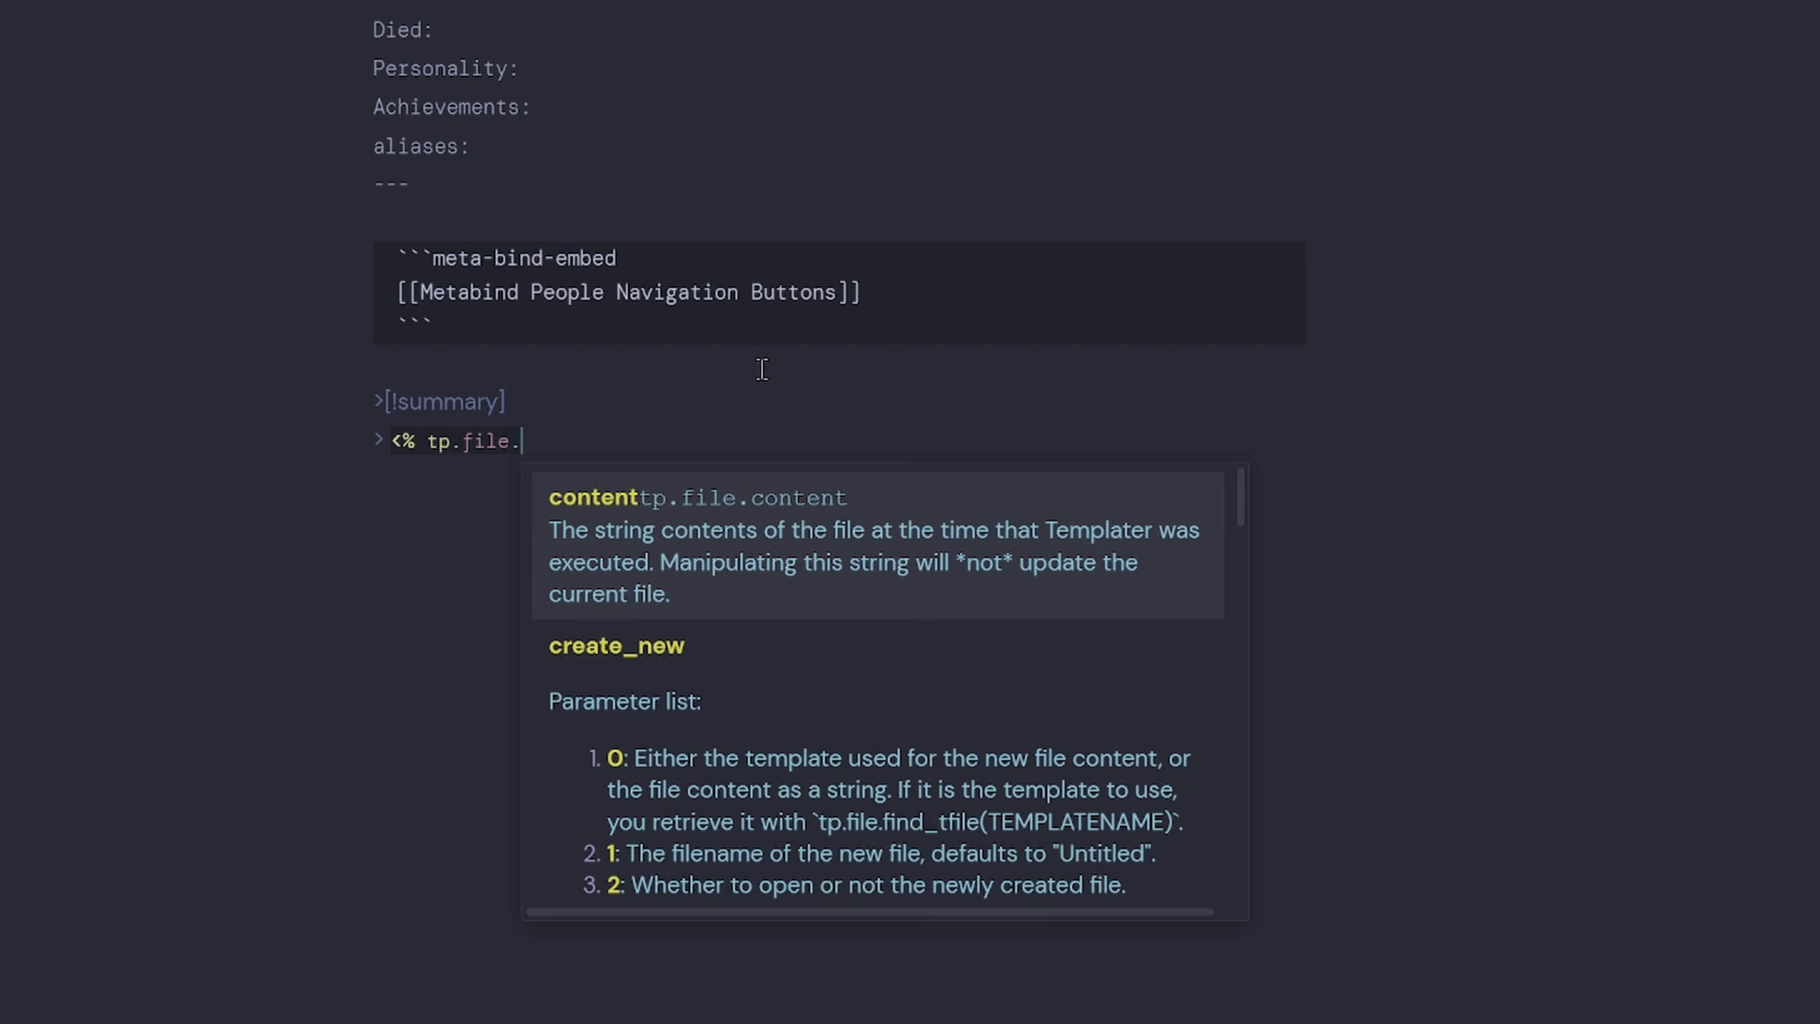
type("cursor")
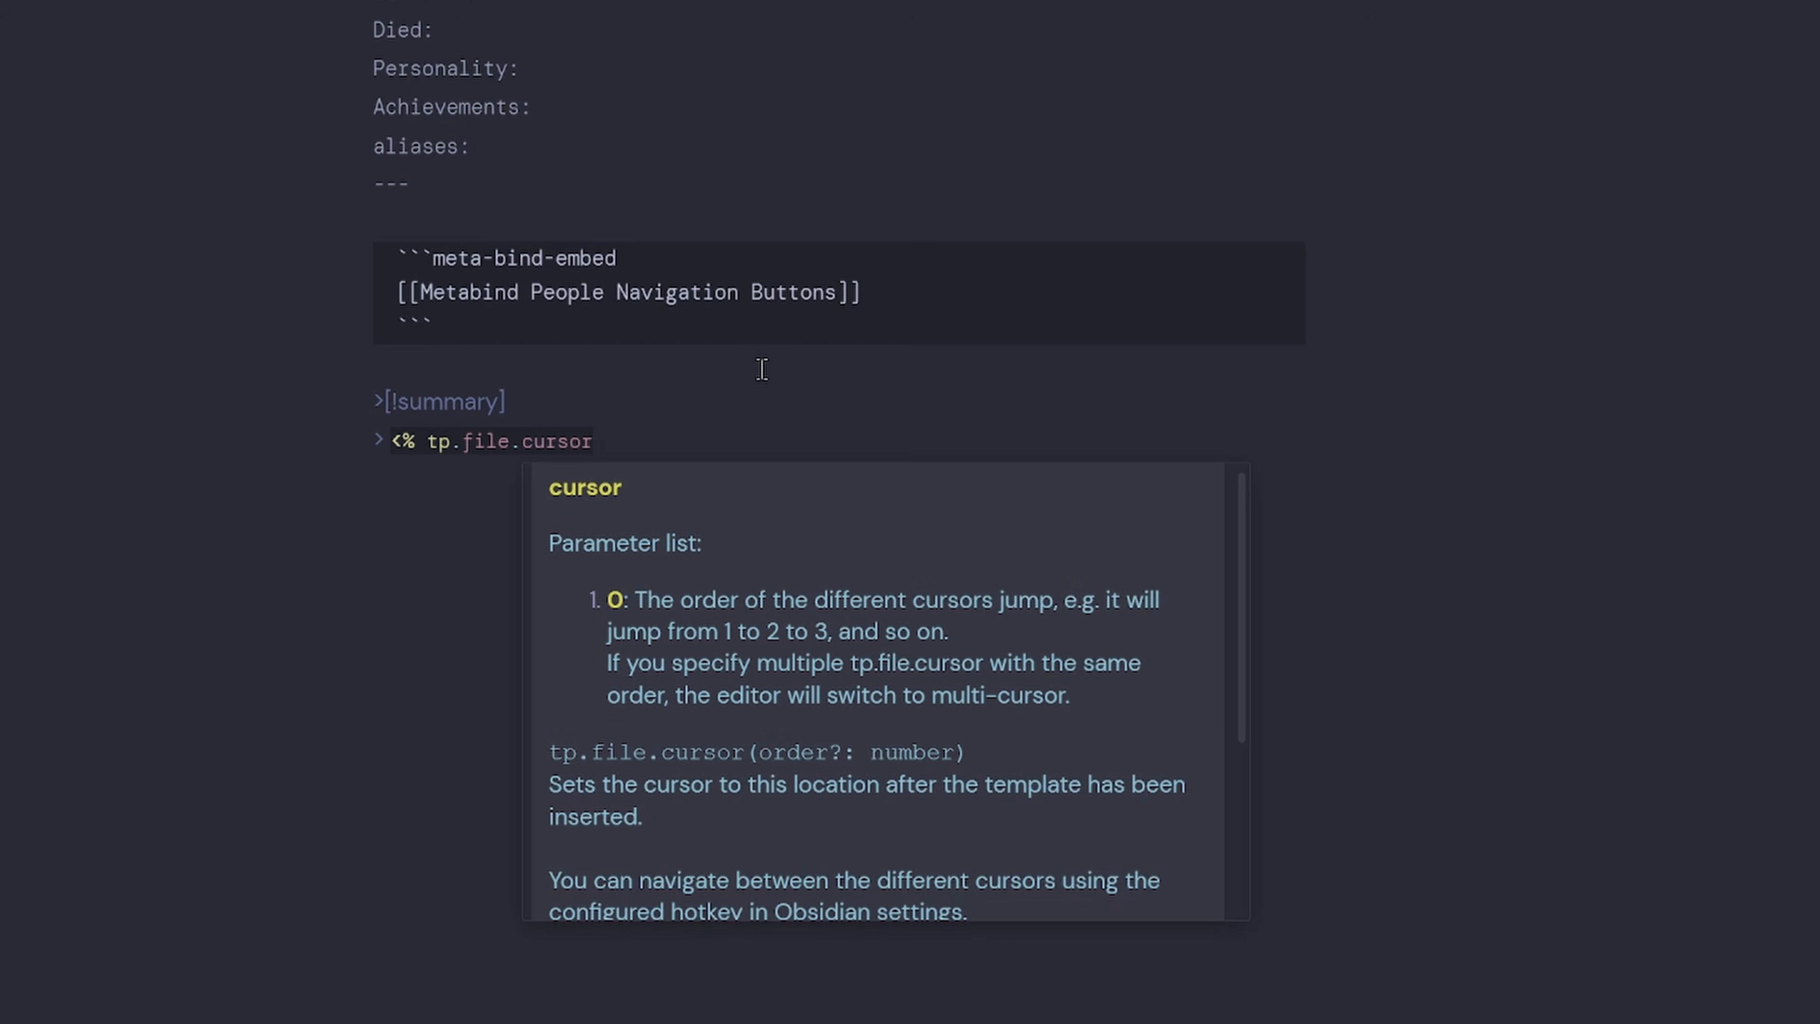
type("()")
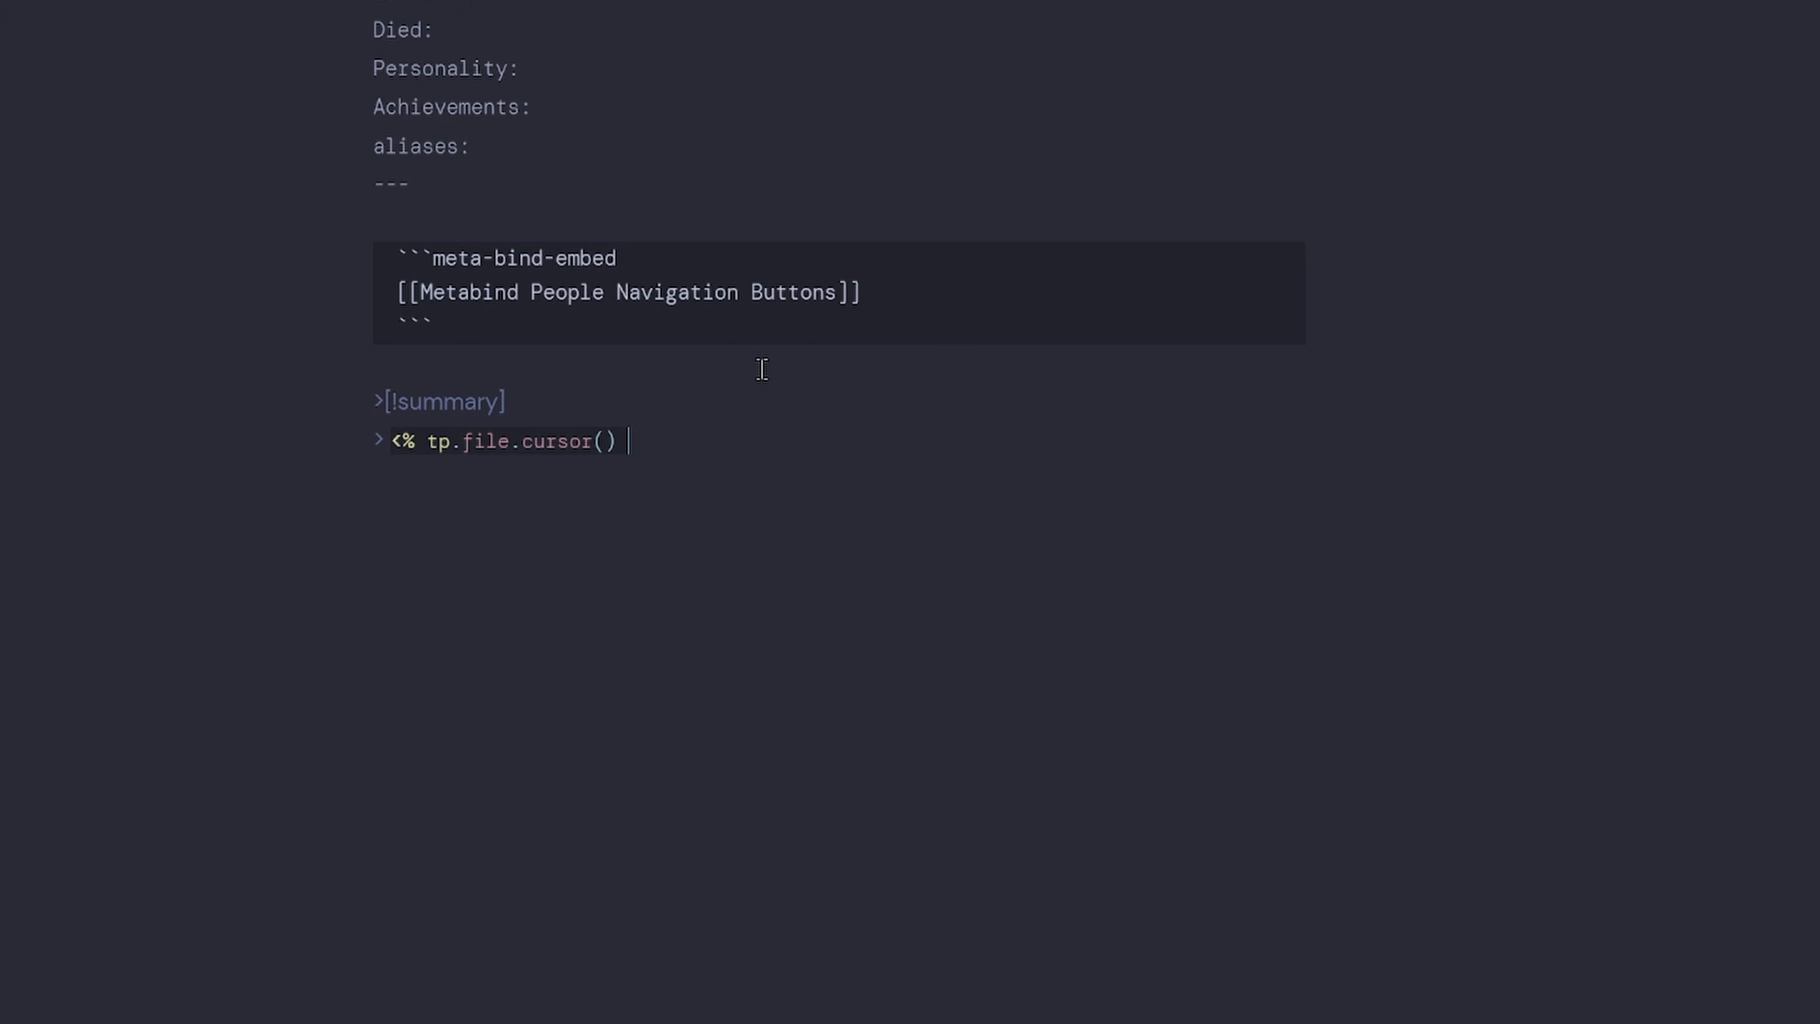
type(" %>")
key("Return")
key("Return")
Add the heading '### ✨ Why is this person important to you?'.
type("###")
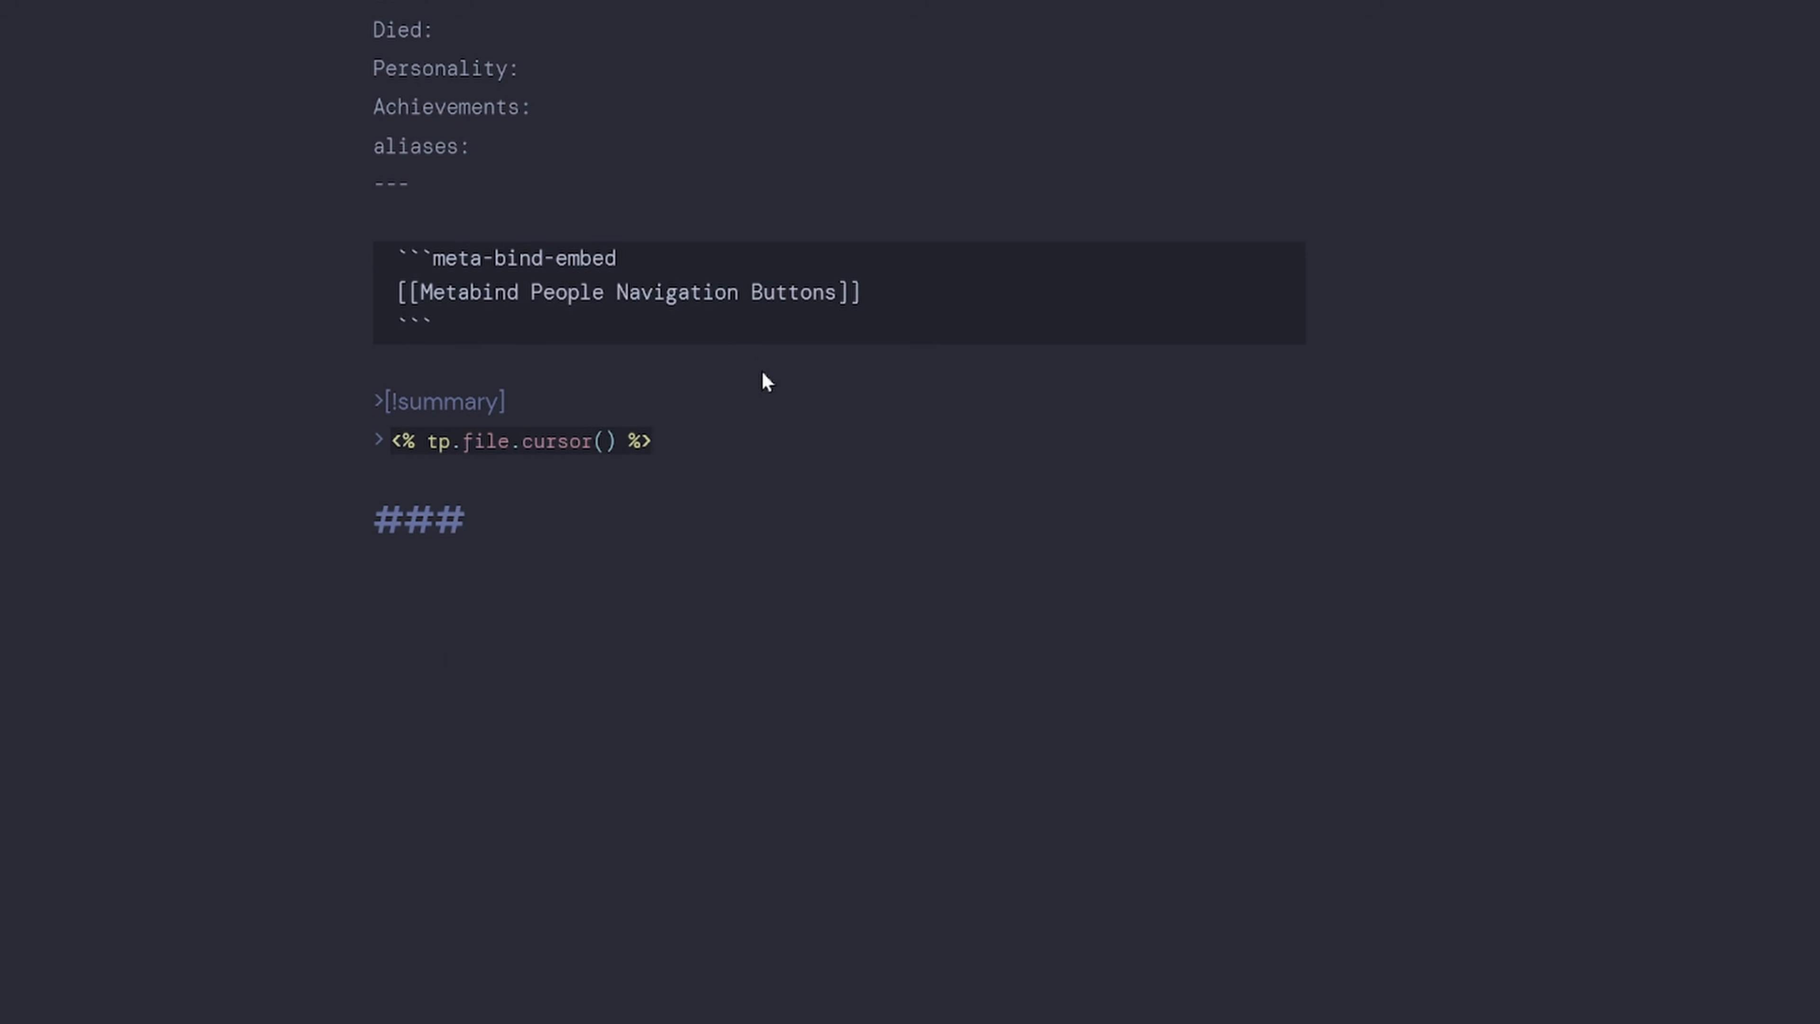
key("super+period")
type("star")
key("Down")
key("Down")
key("Down")
key("Right")
key("Right")
key("Right")
key("Return")
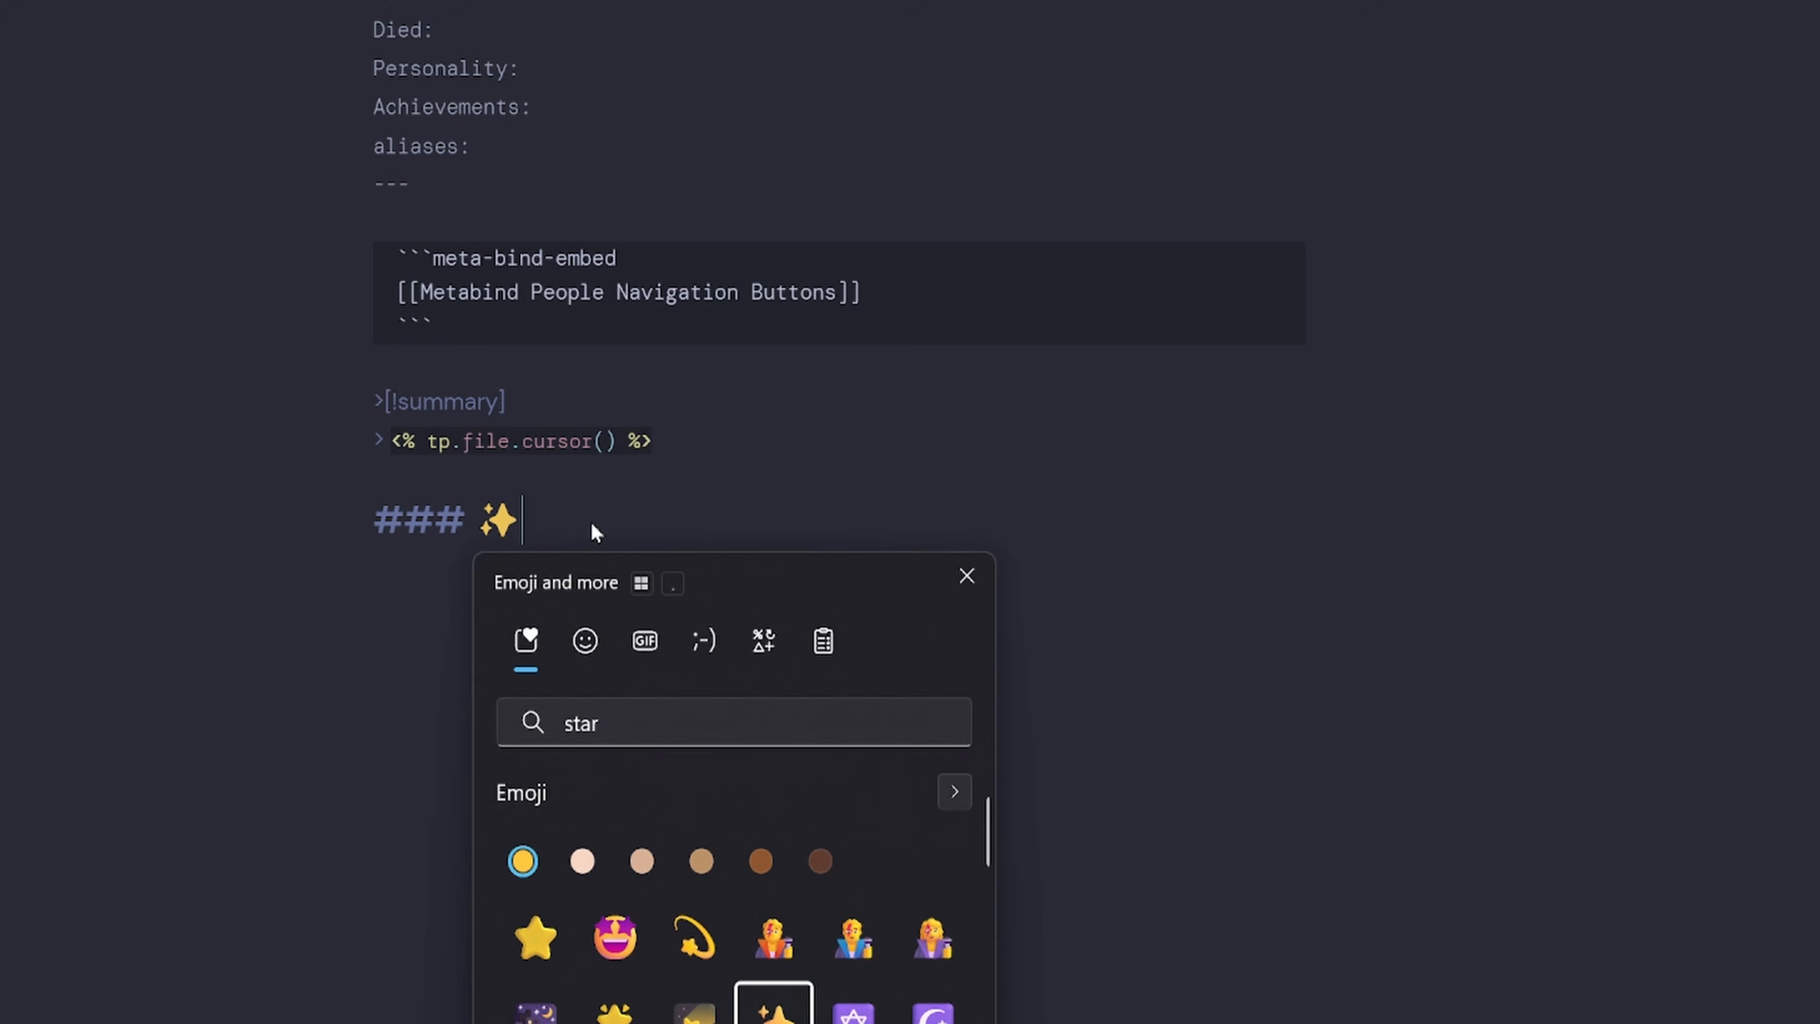
left_click(558, 531)
scroll(615, 532, "down", 2)
scroll(621, 530, "up", 2)
scroll(631, 534, "down", 2)
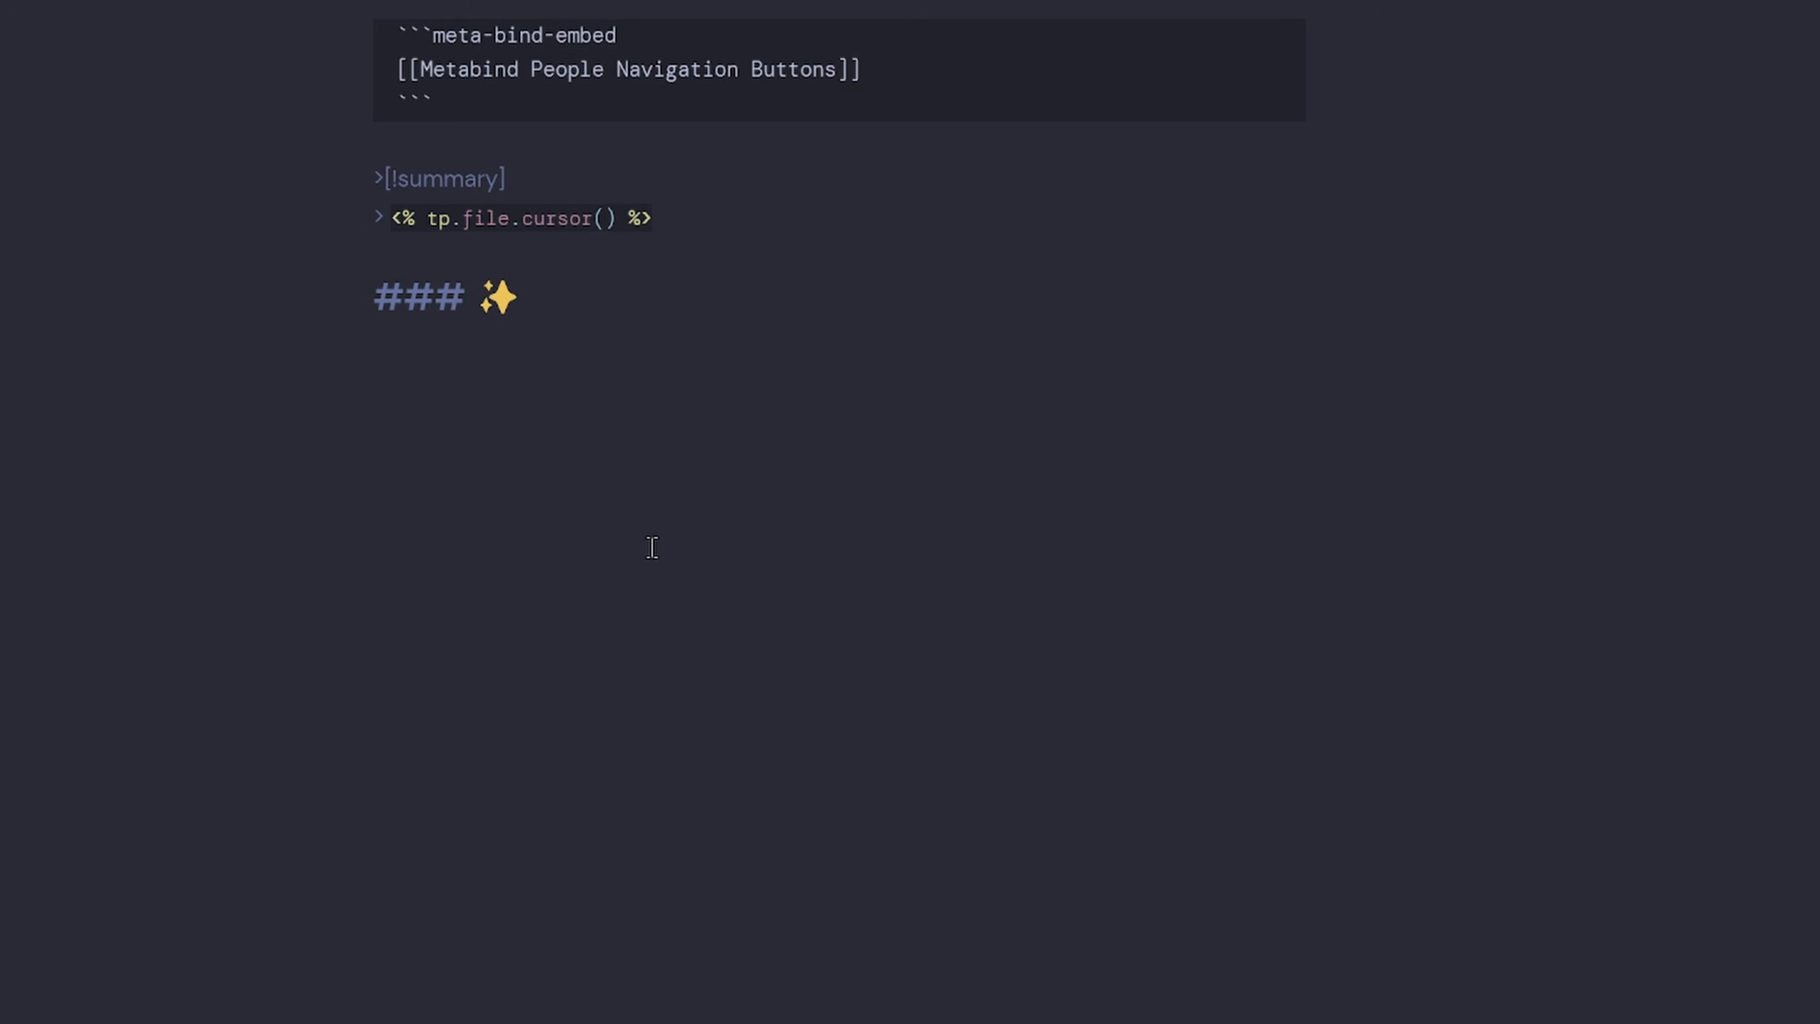
type("Why is this person ")
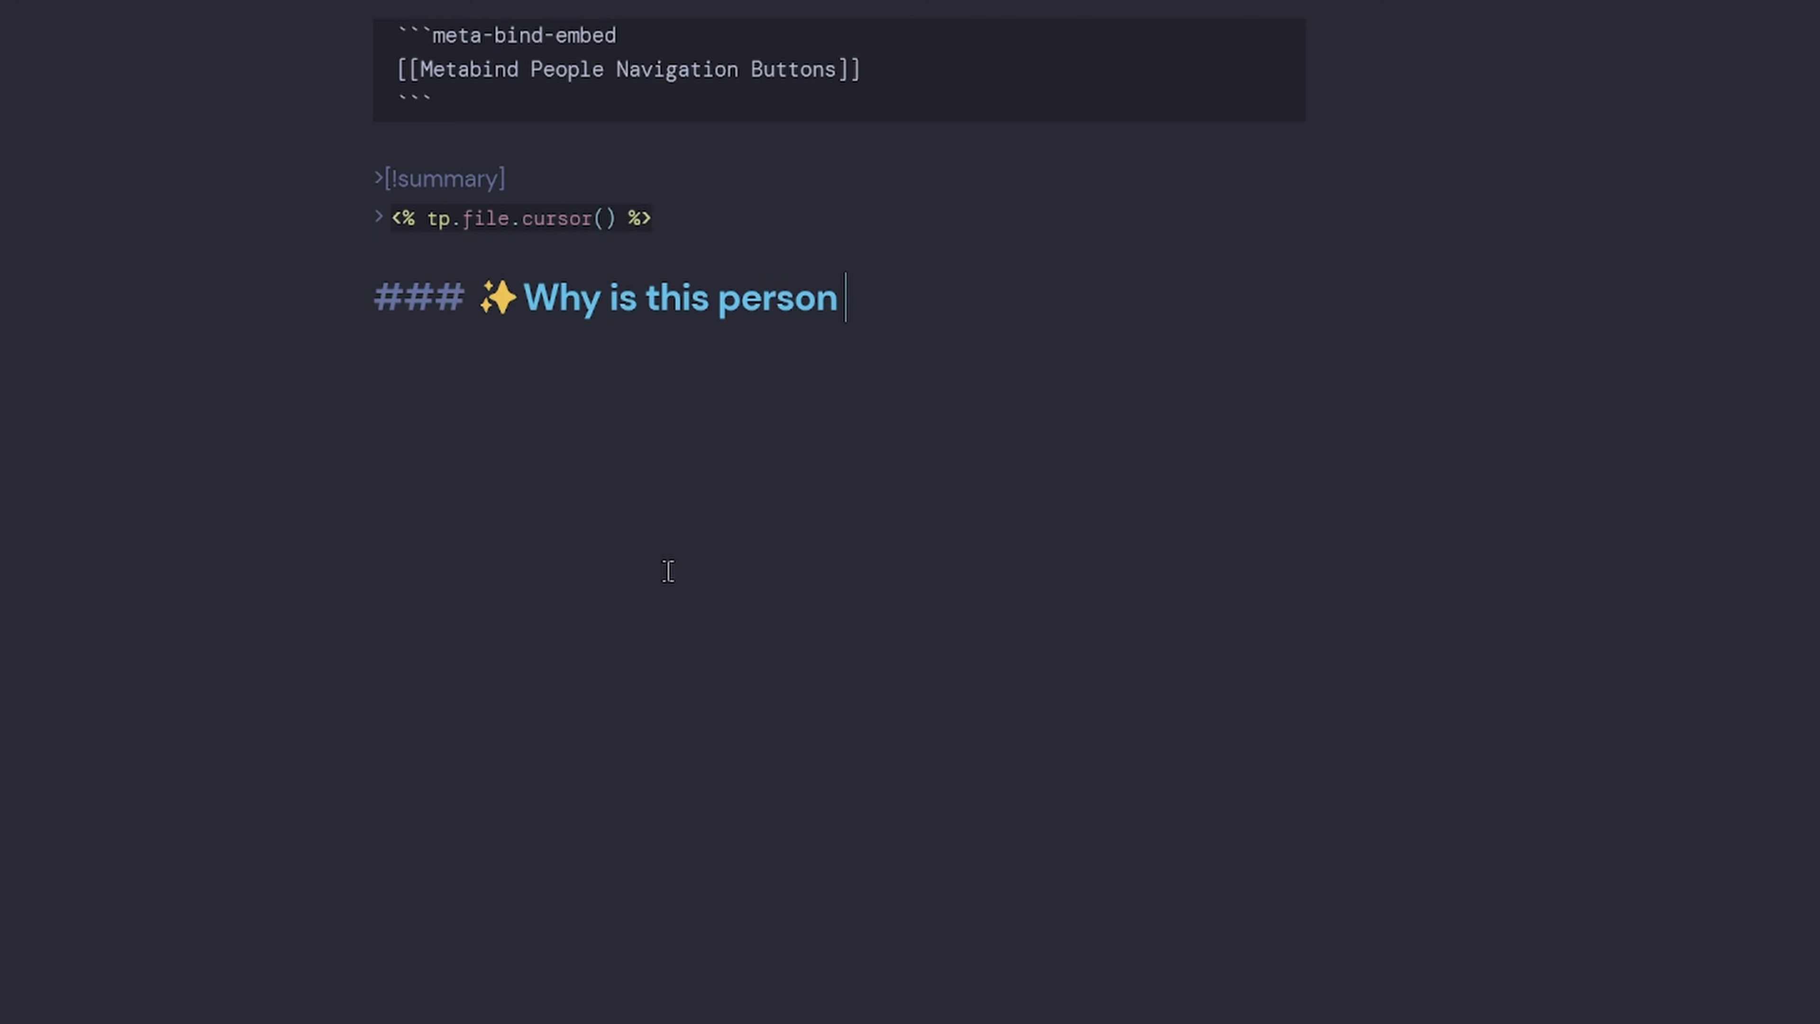
type("important to you?")
Add the heading '### 📚 Key Works or Achievements' and begin a meta-bind code block below it.
key("Return")
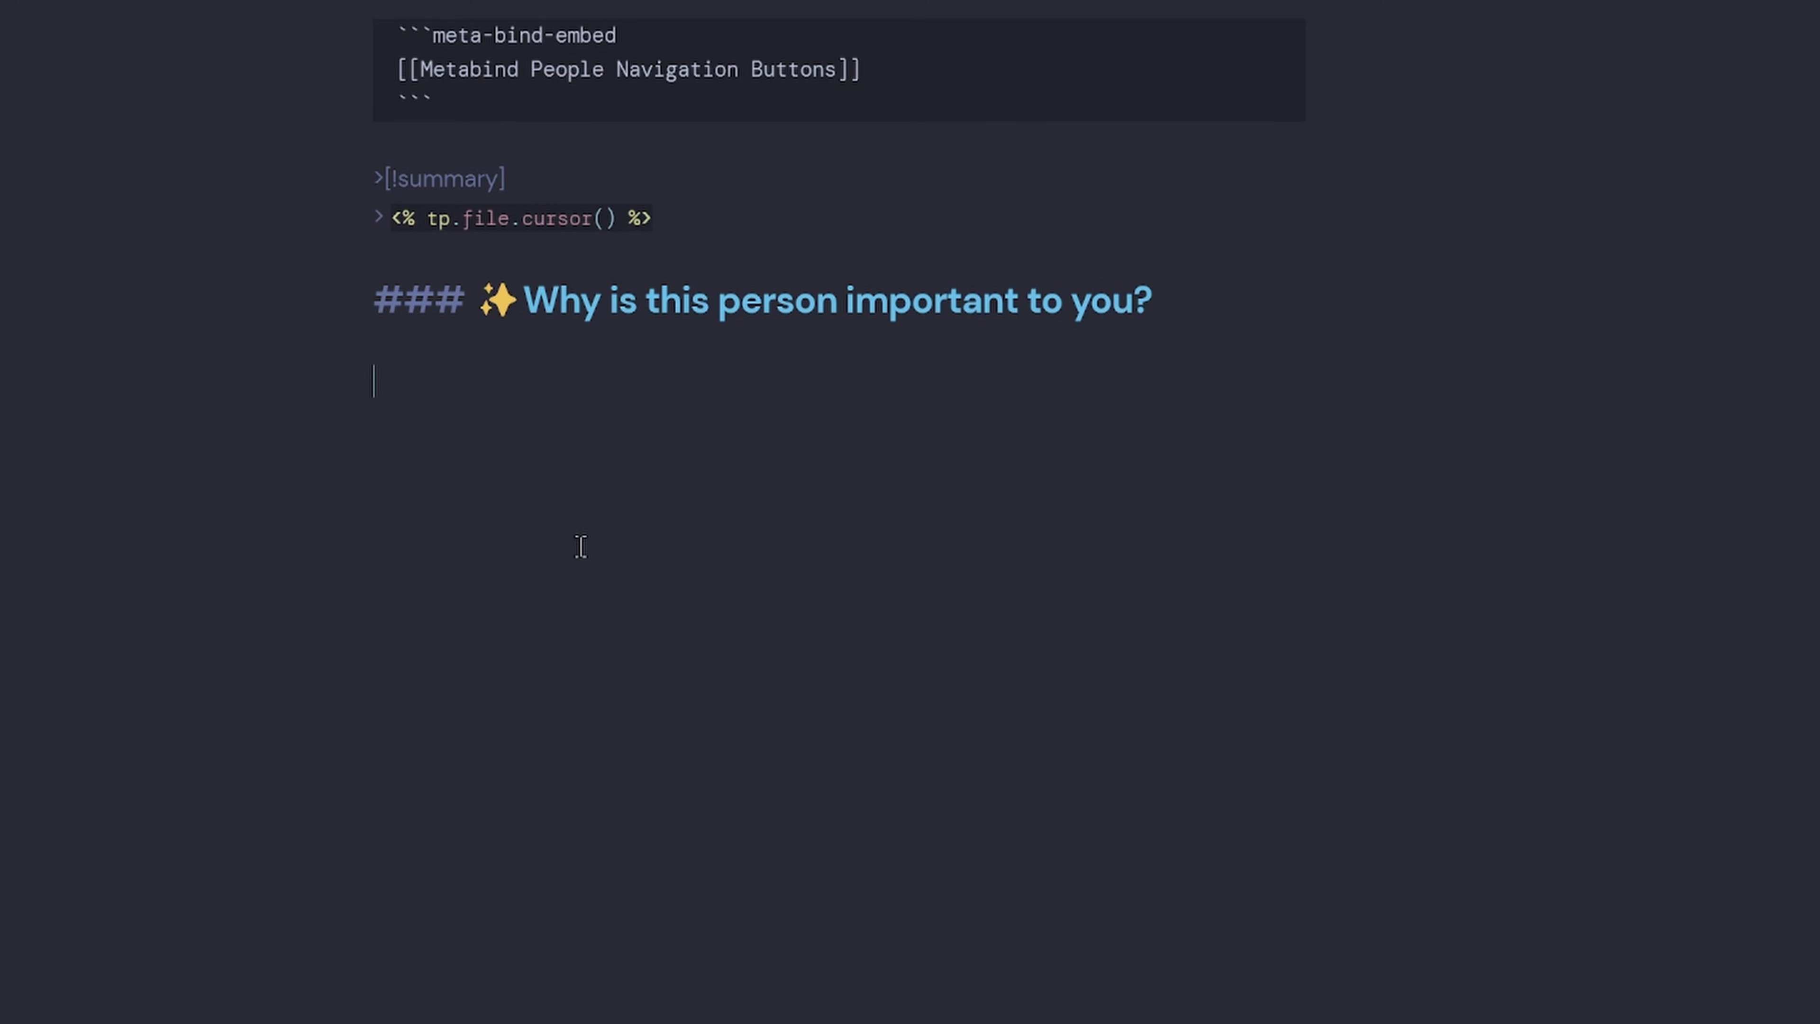
type("###")
key("super+period")
type("book")
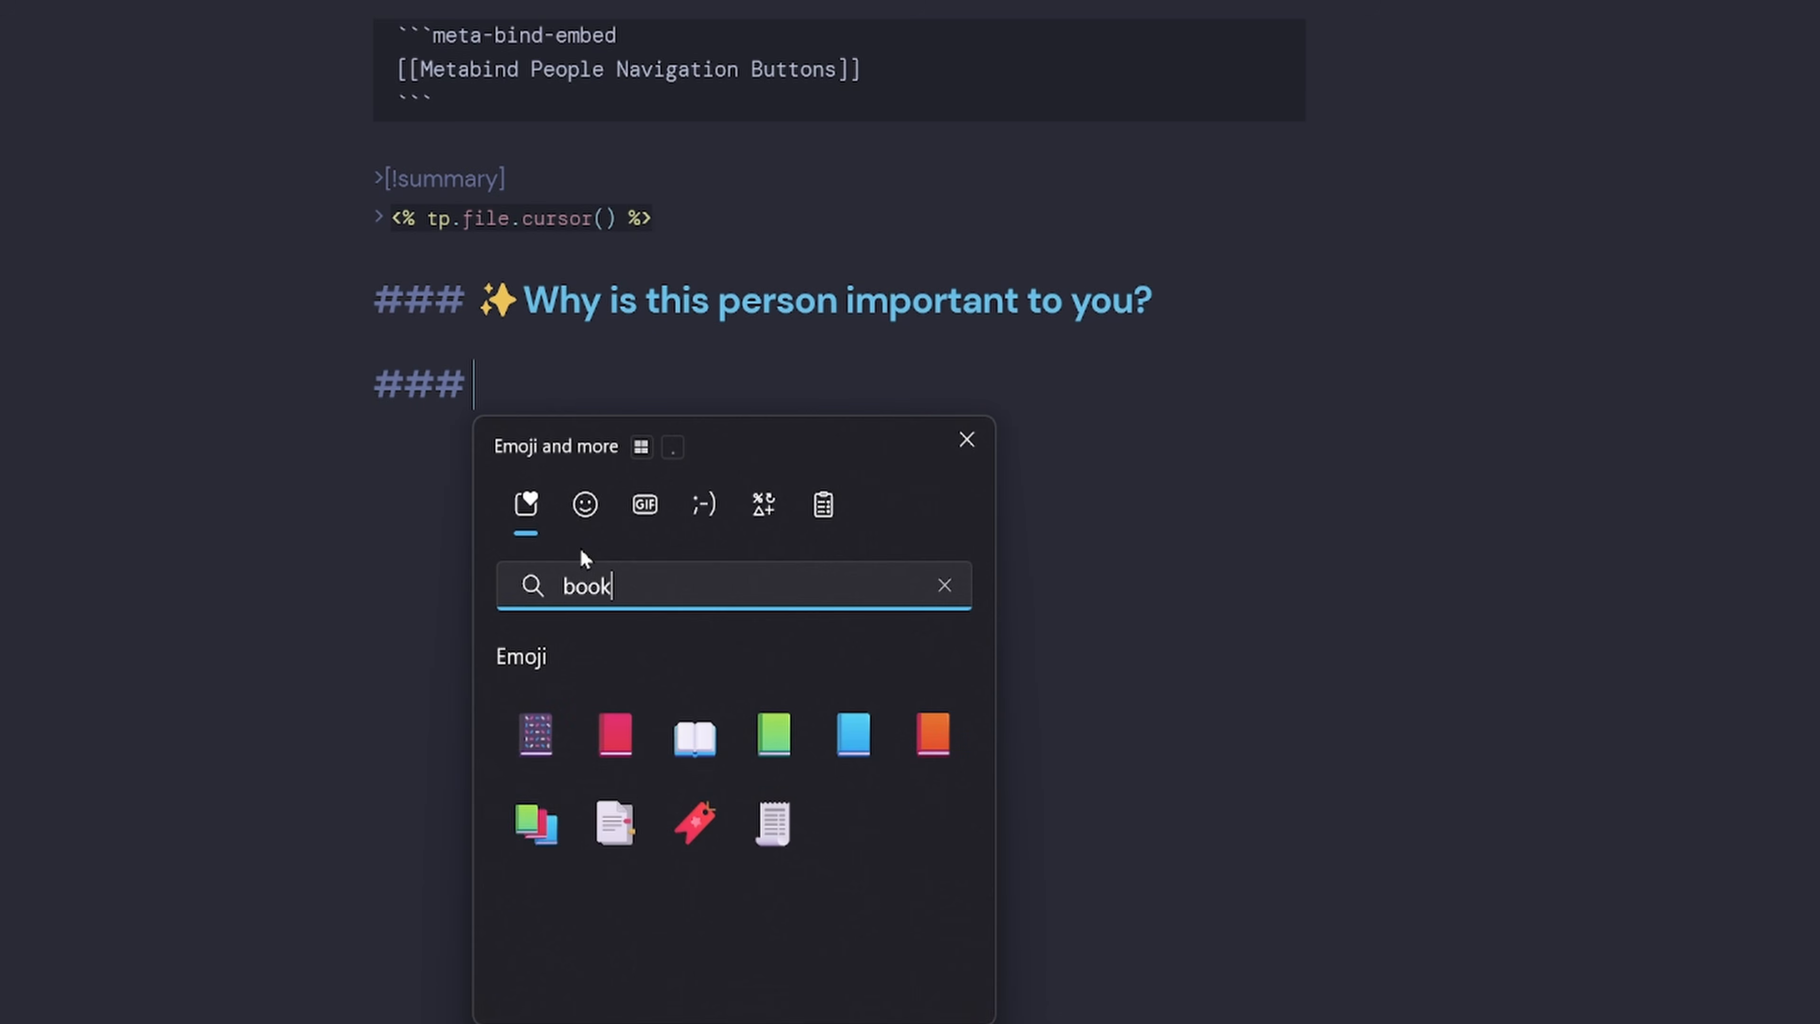
left_click(546, 850)
left_click(569, 386)
type("Key Works or Achievements")
key("Return")
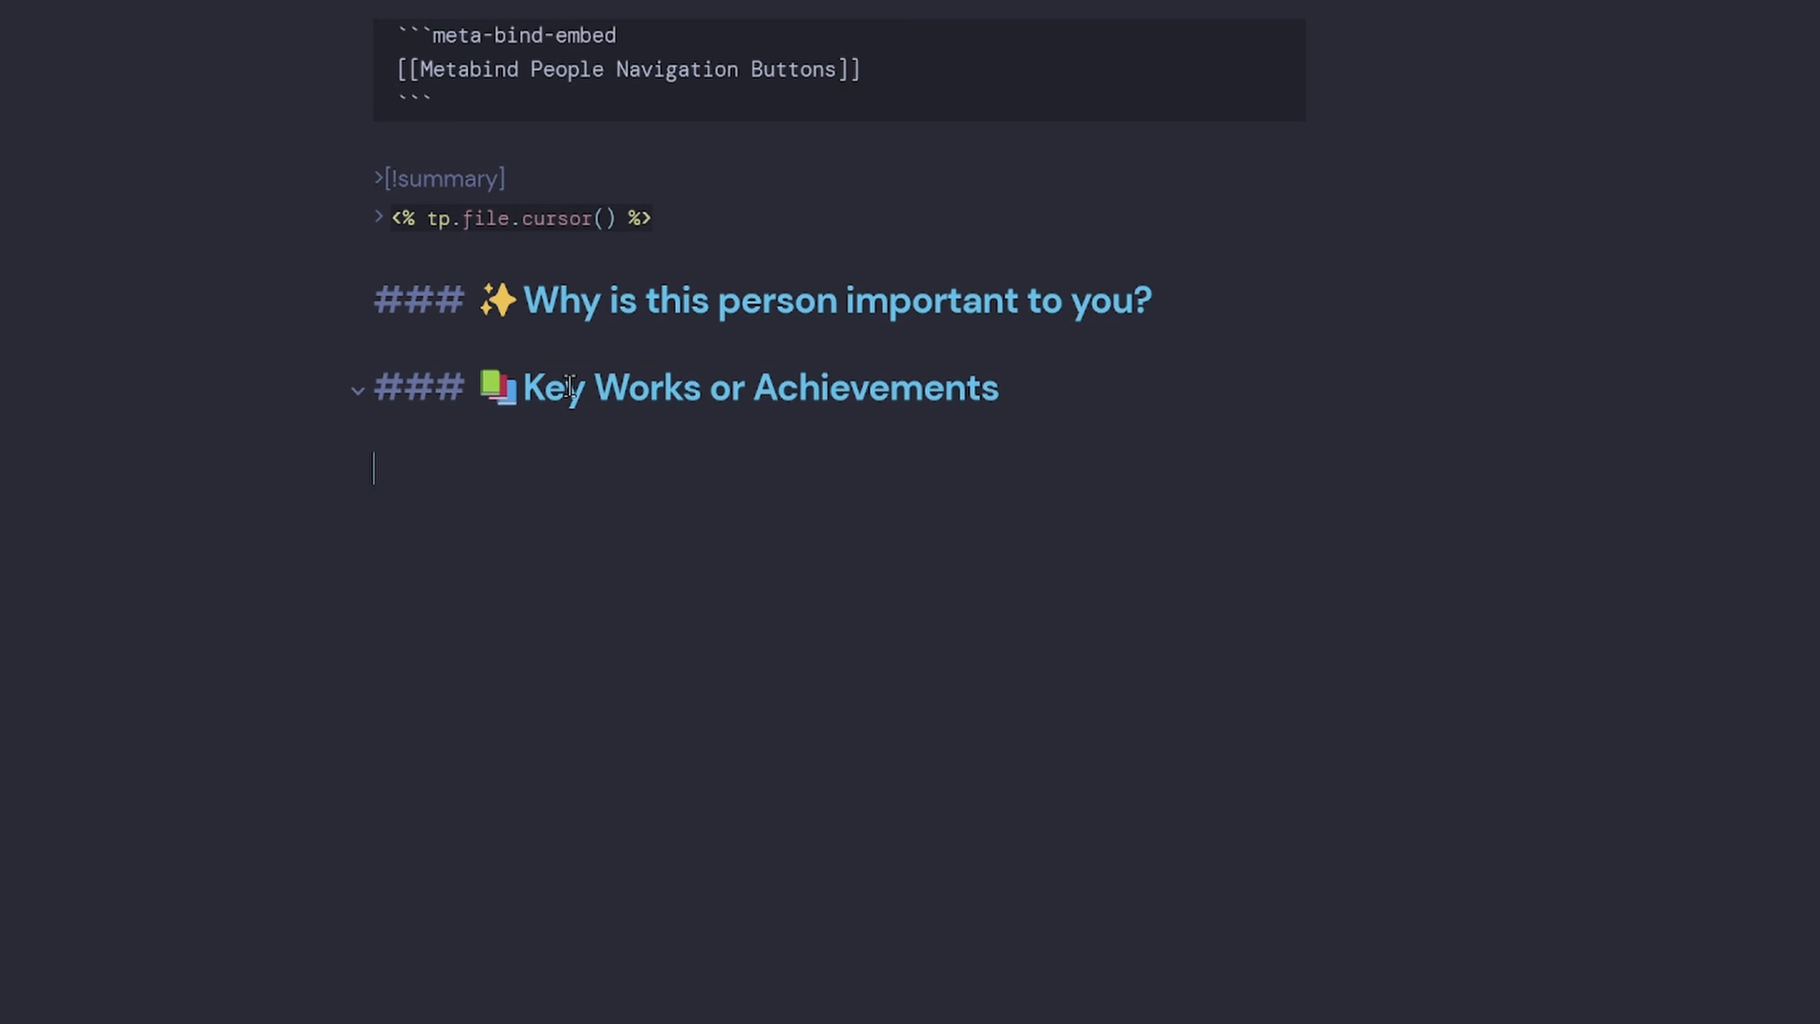
type("```meta-bind")
Add a list INPUT with placeholder 'What are their key achievements' bound to Achievements.
key("Return")
type("IN")
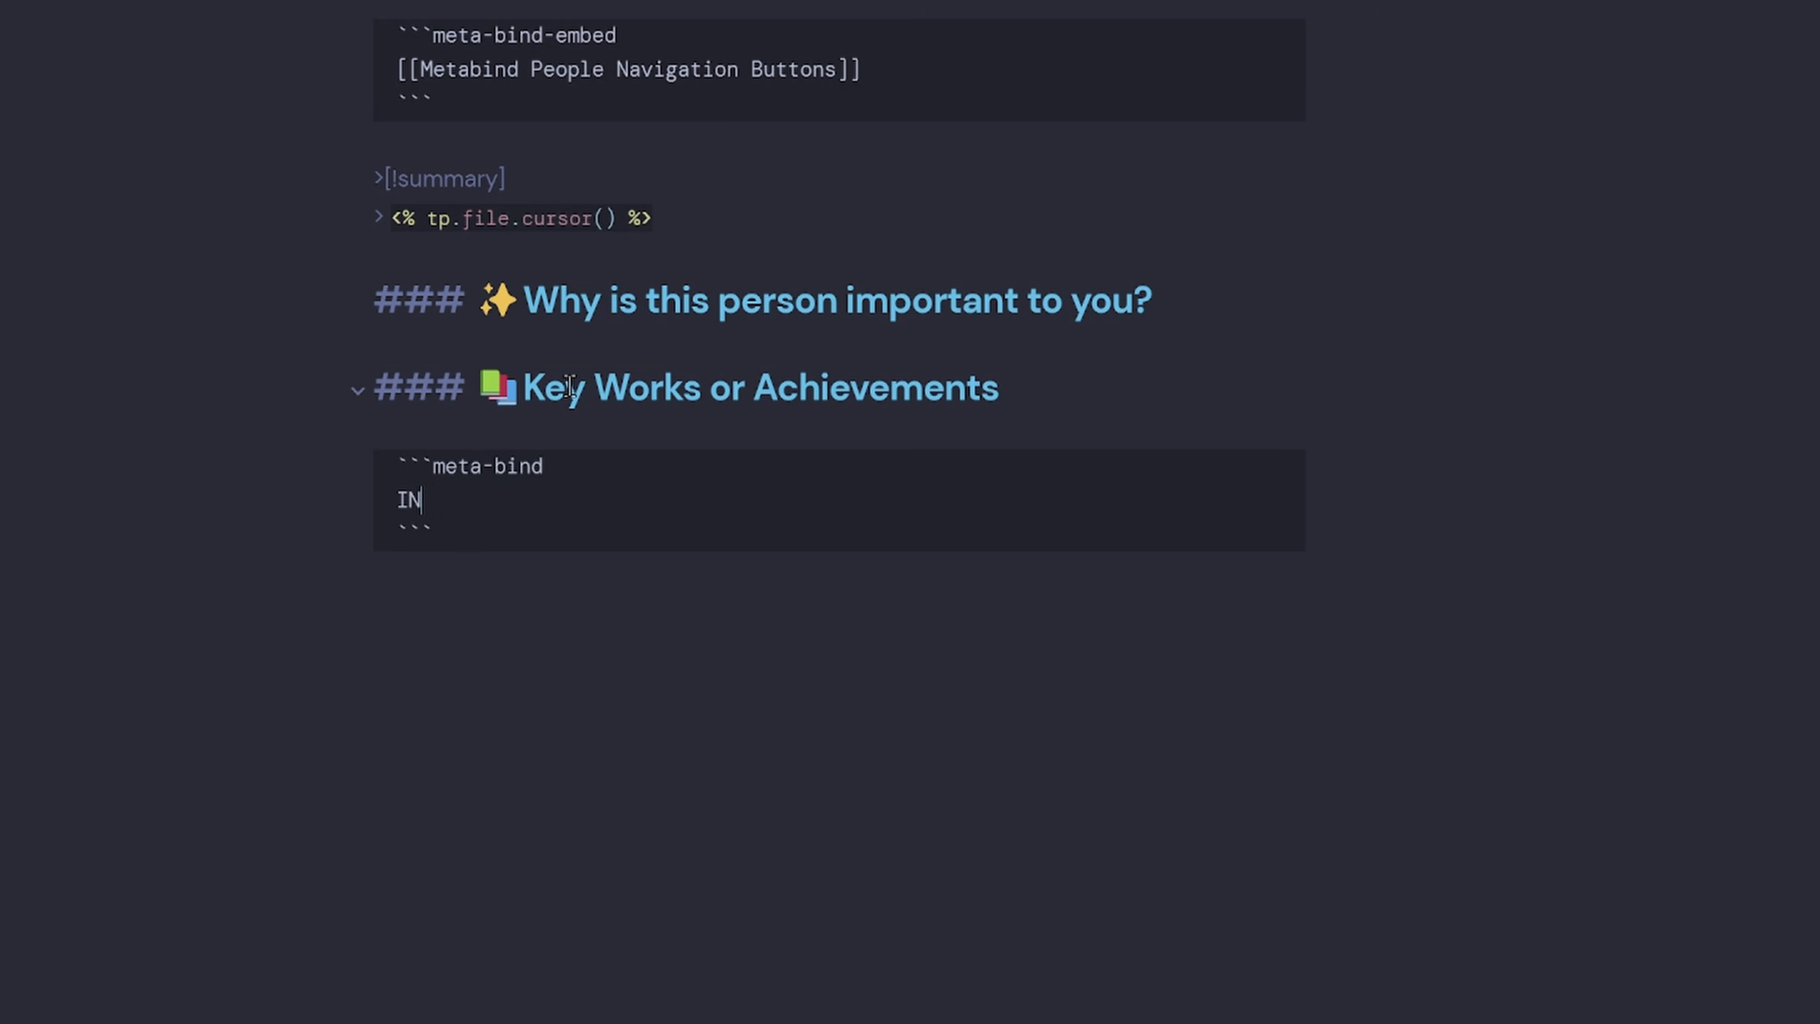
type("PUT[")
type("list")
type("(plach")
type("holder(What are ")
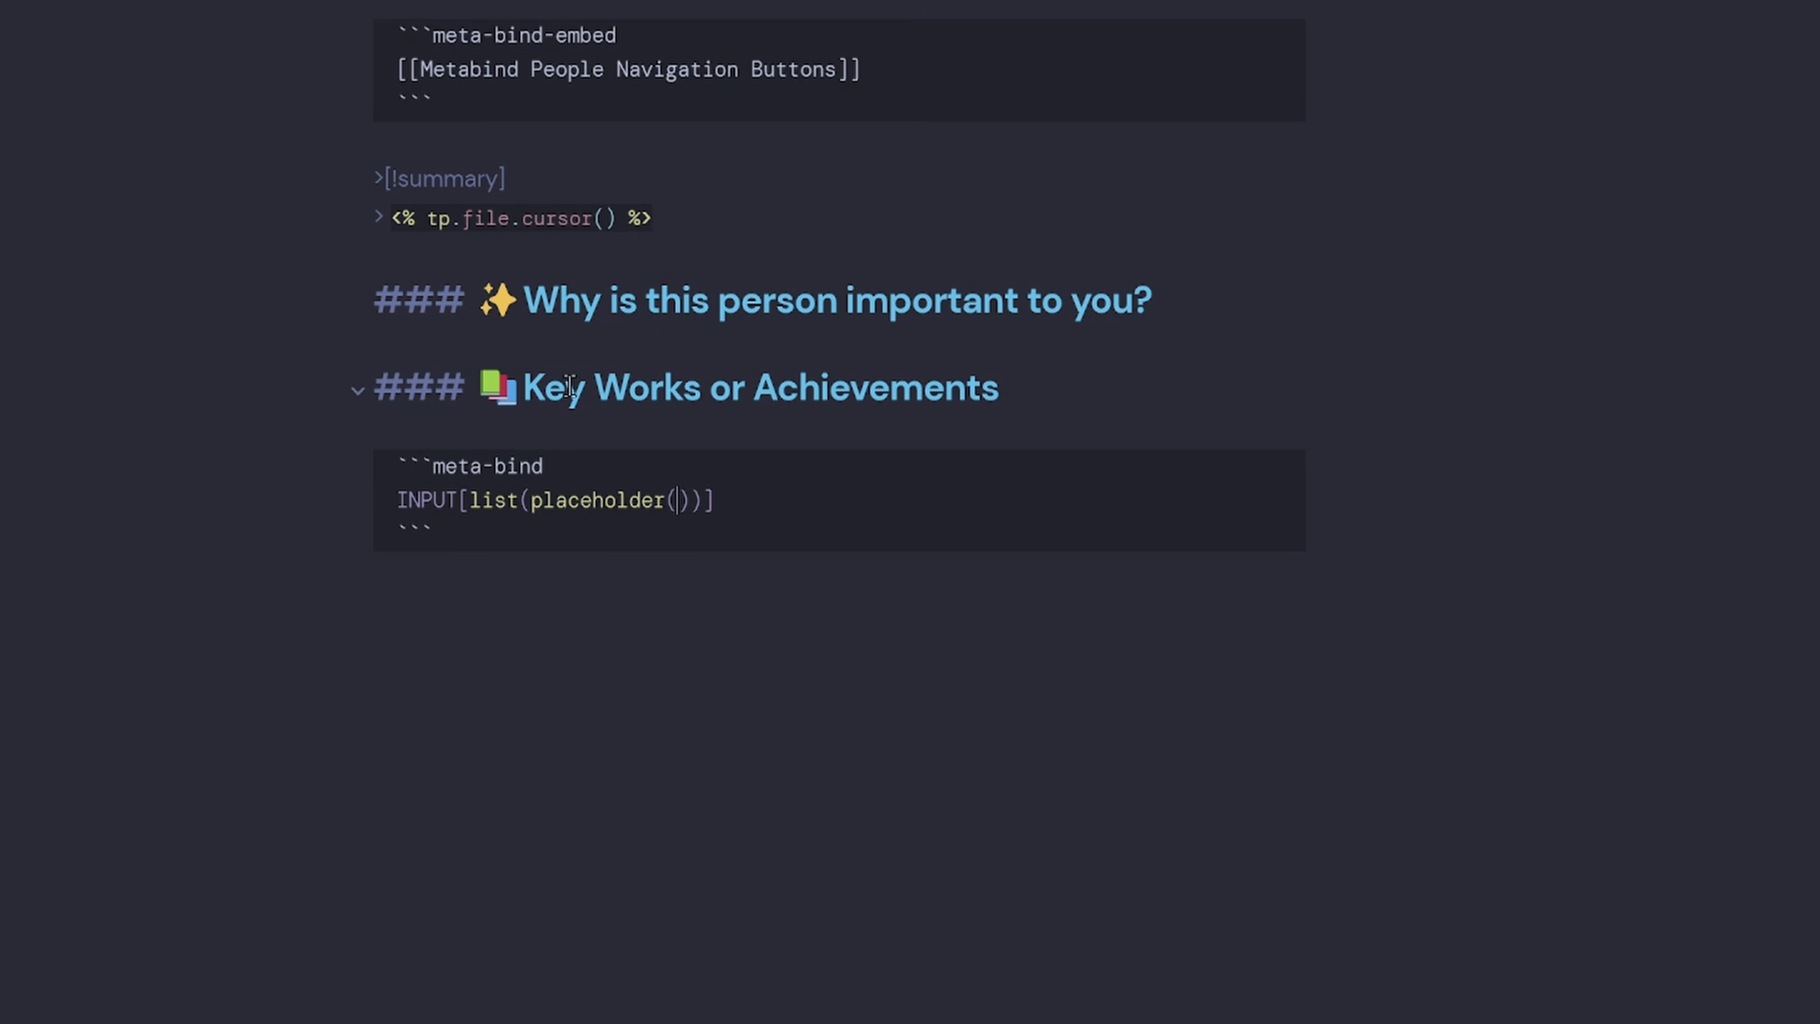
type("their key ac")
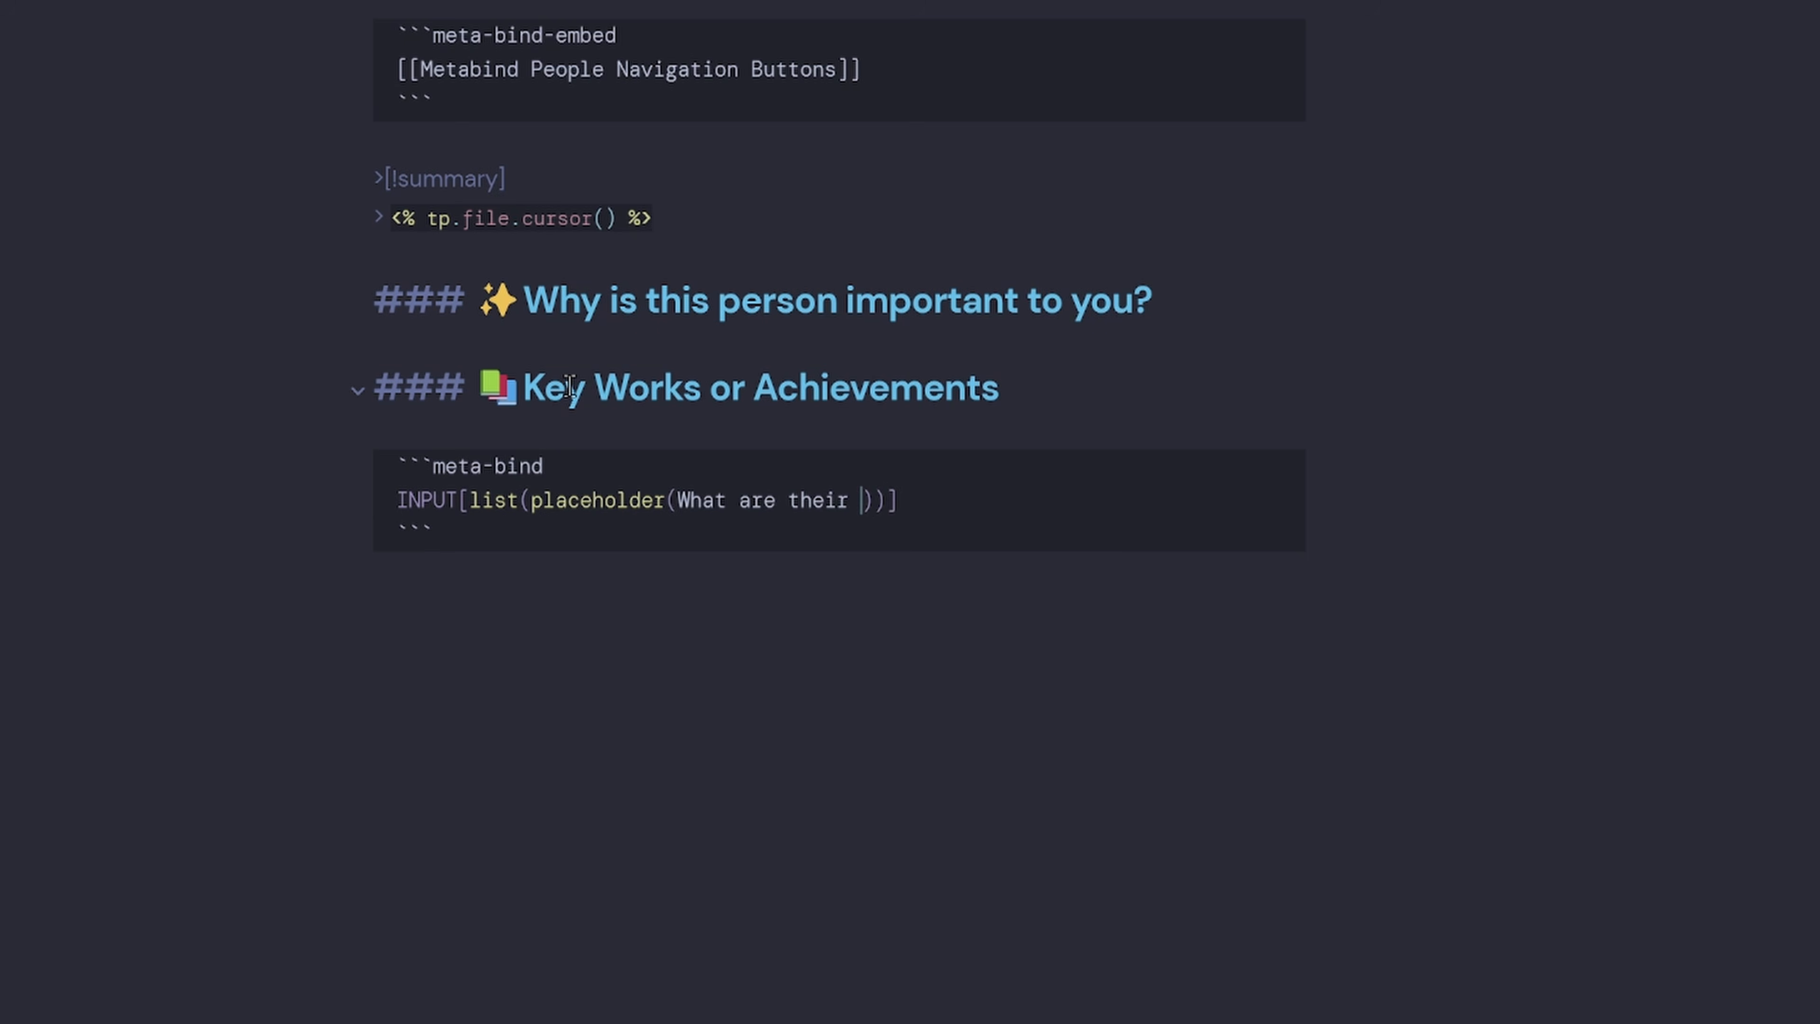
type("hievements)):")
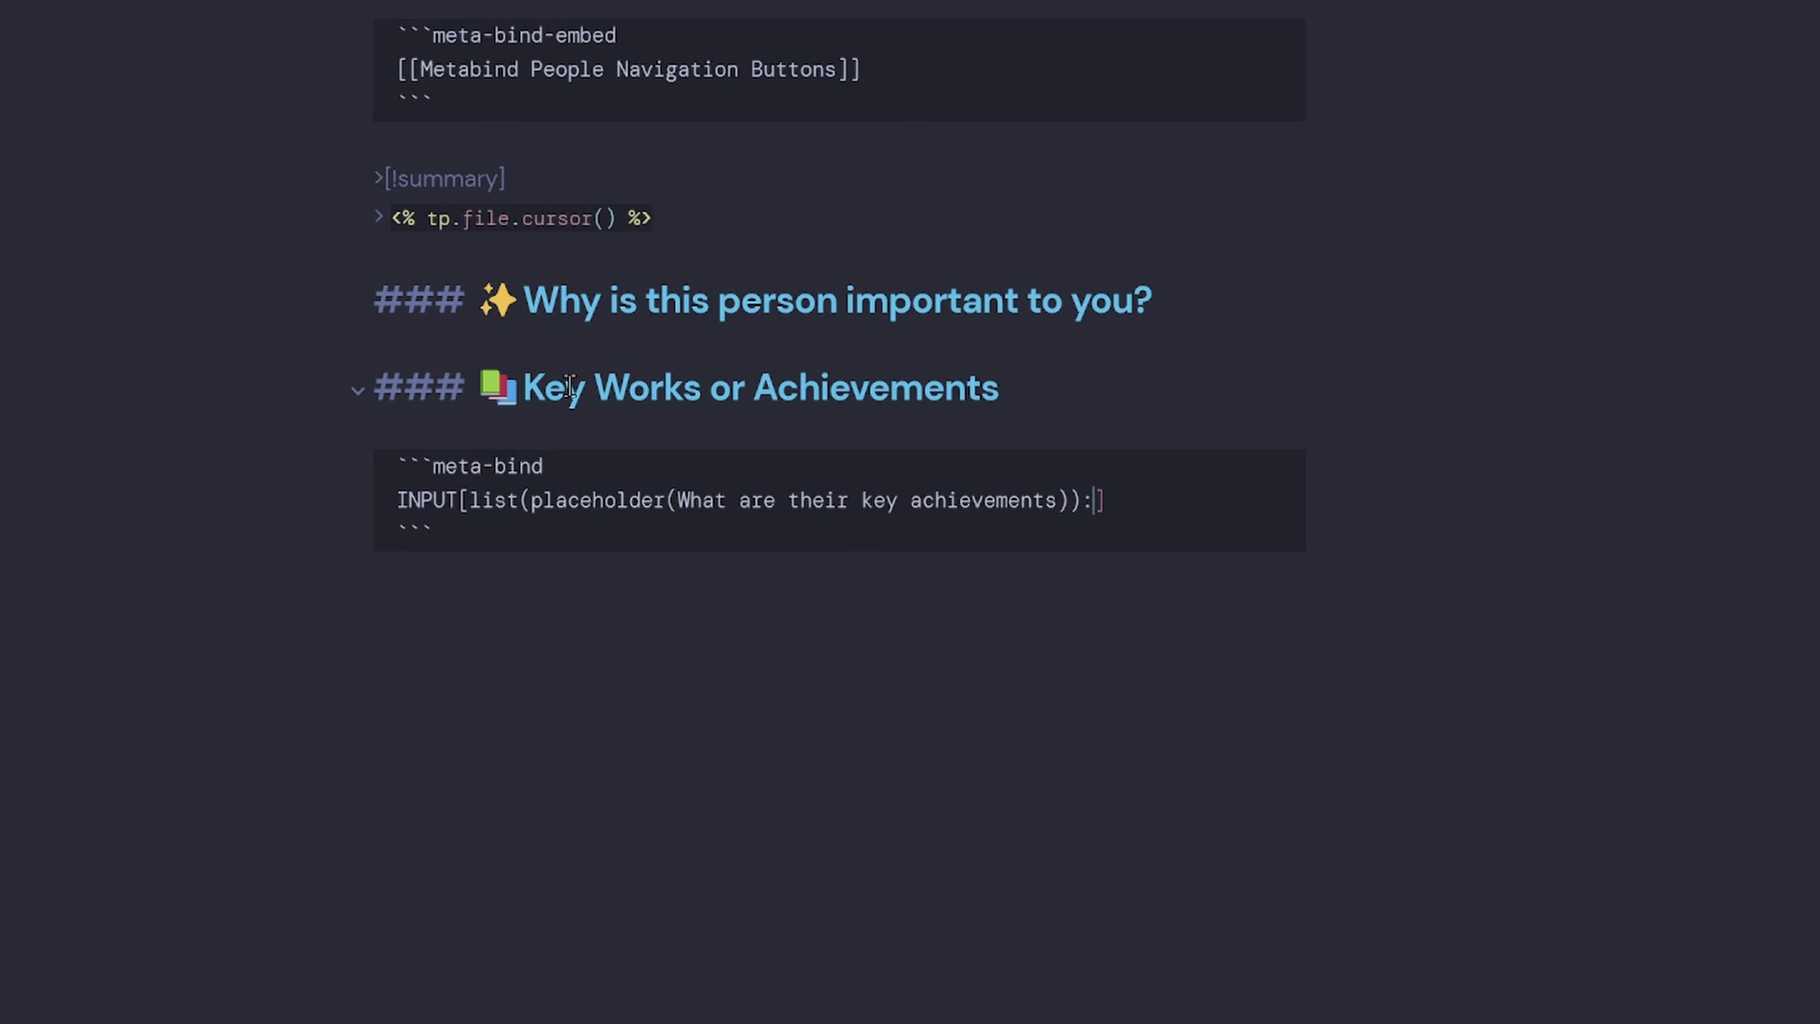
scroll(472, 86, "up", 3)
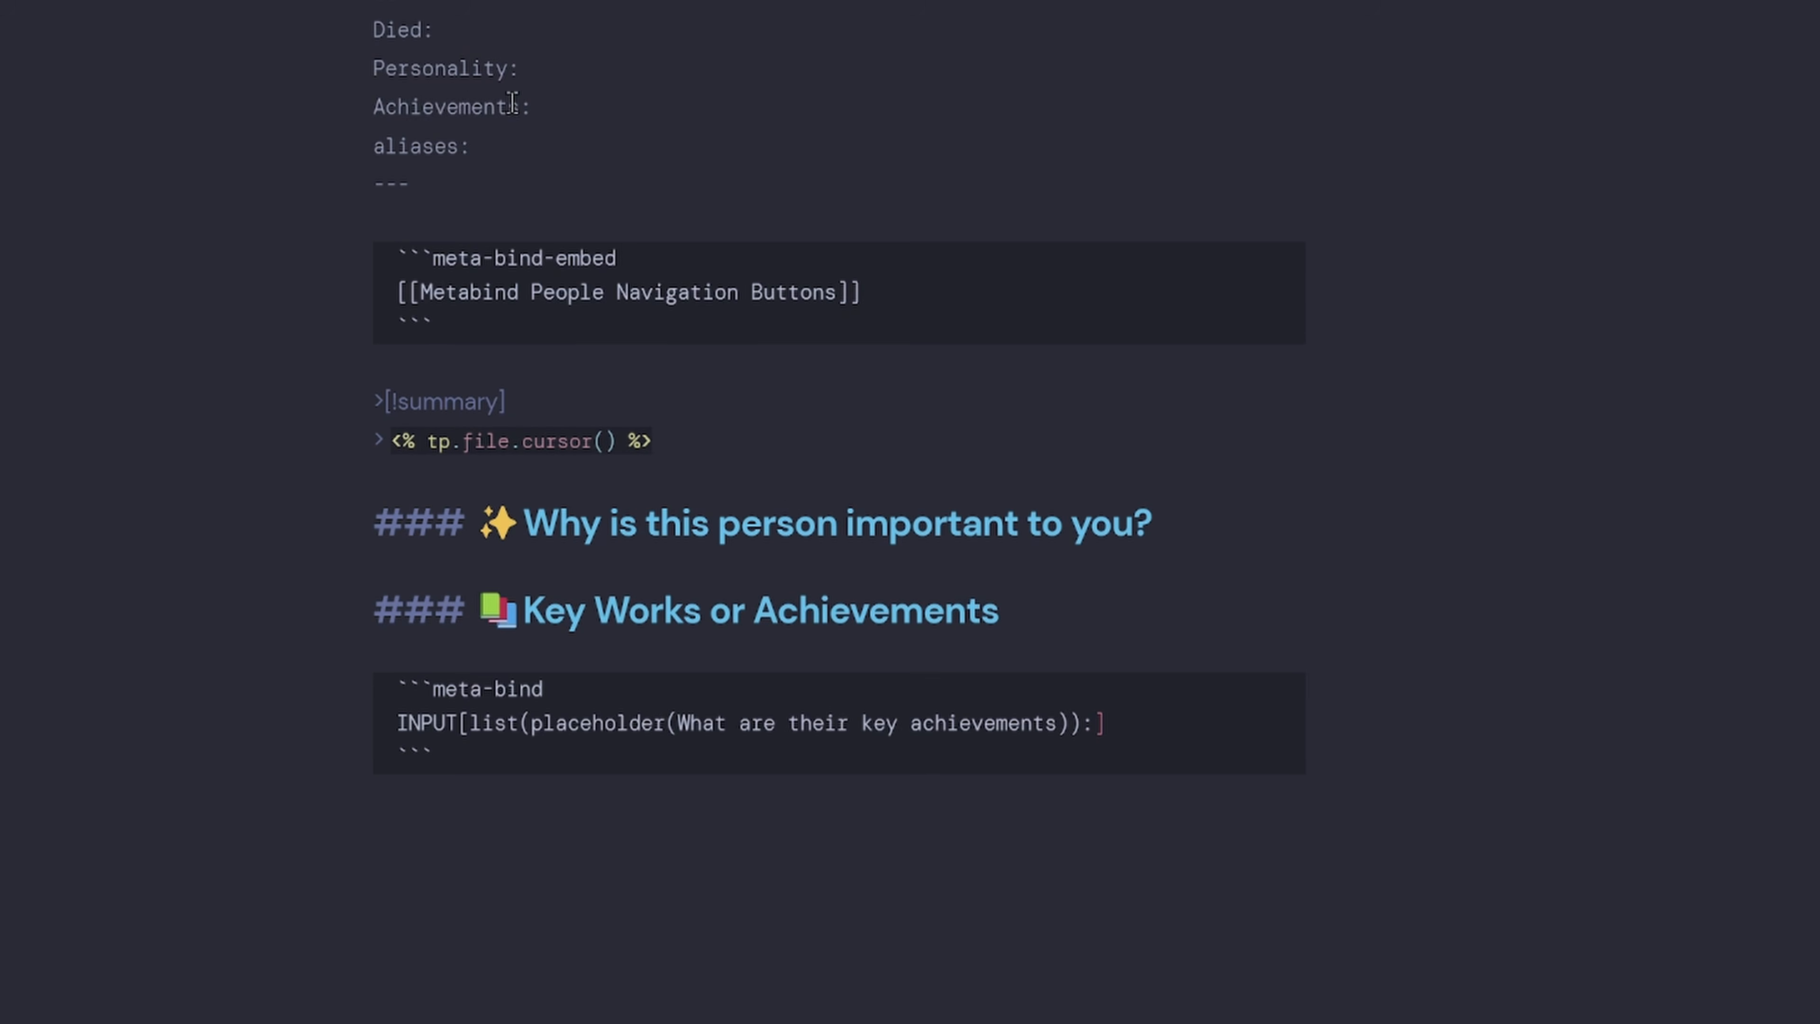
double_click(478, 108)
key("ctrl+c")
left_click(1097, 726)
key("ctrl+v")
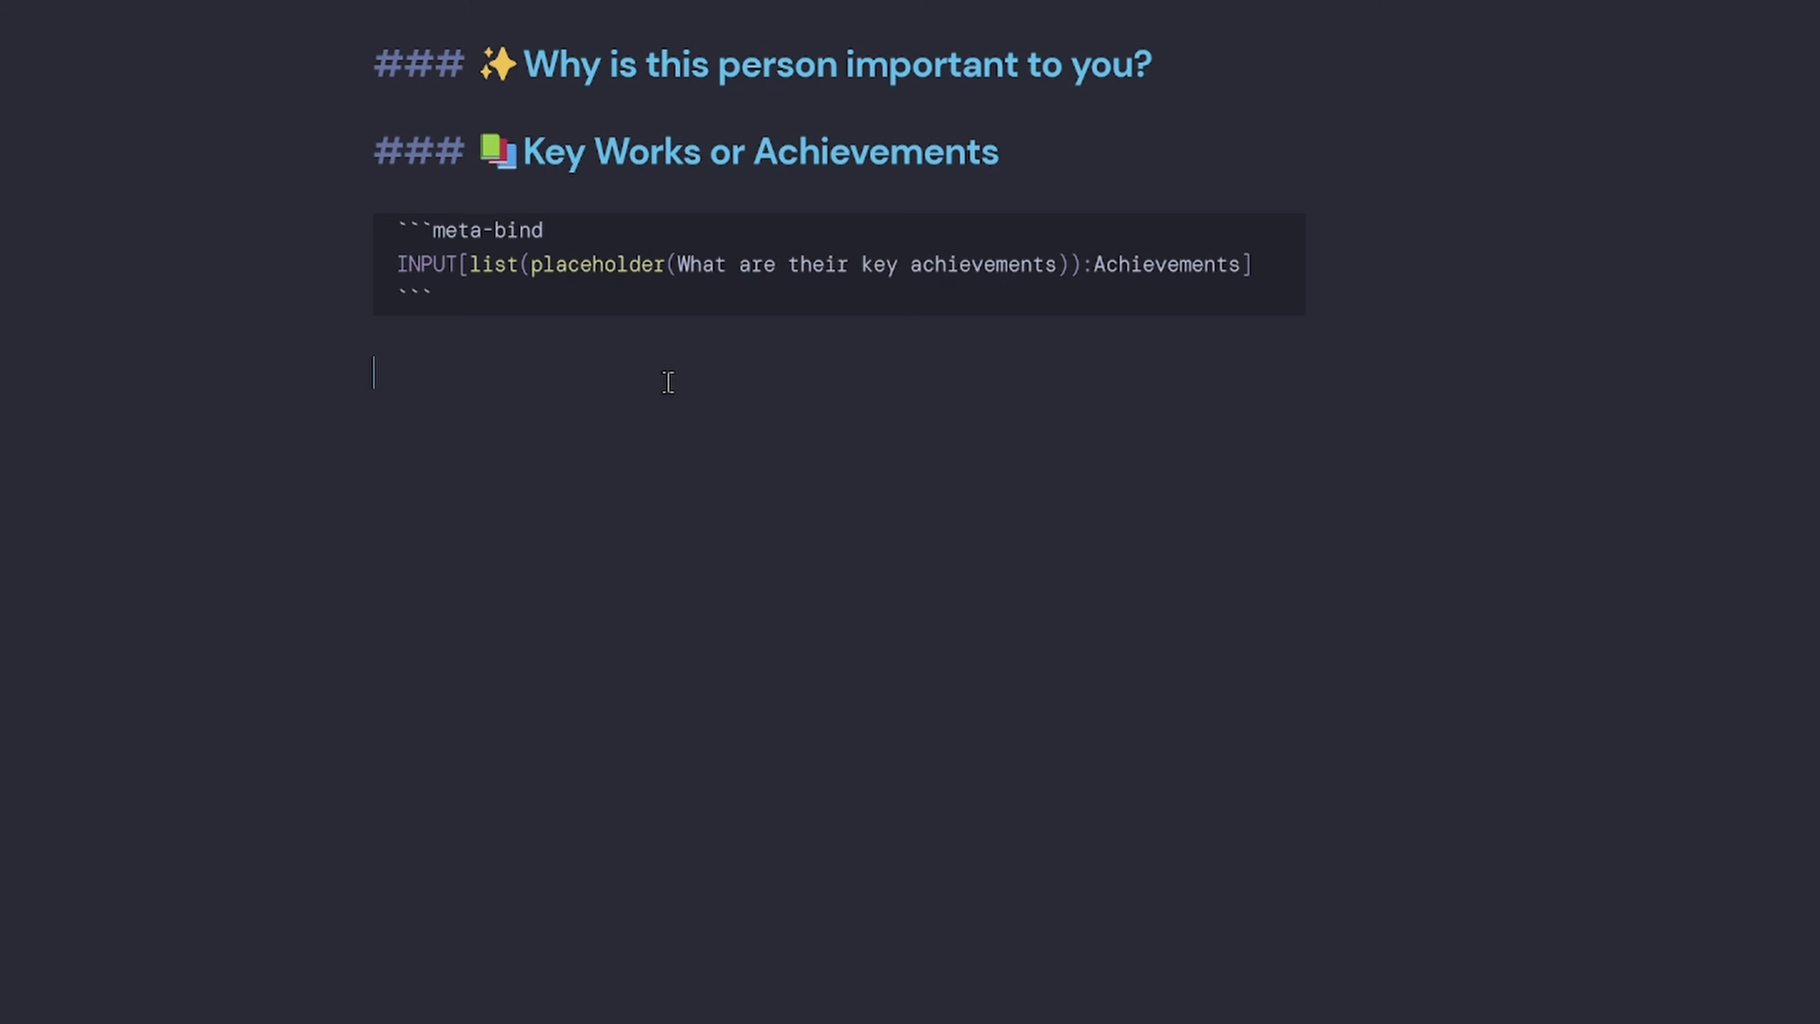
Add the heading '### 🎭 Personality'.
type("###")
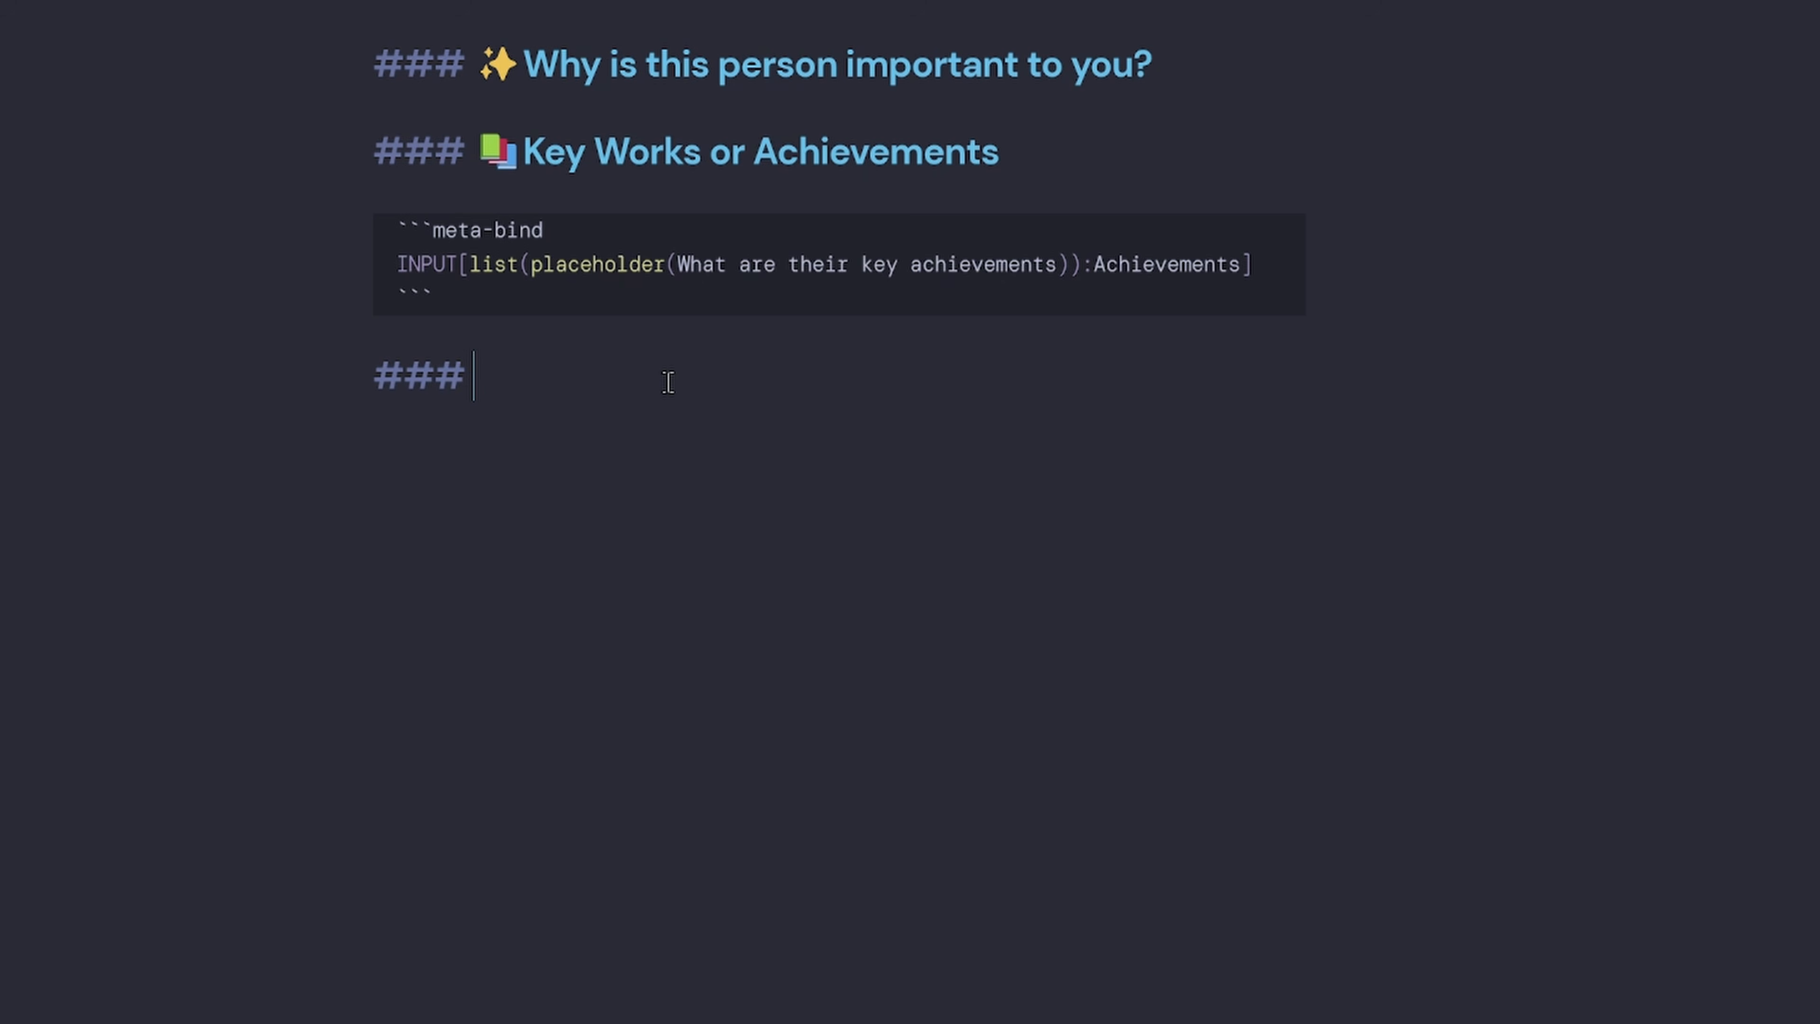
key("super+period")
type("mask")
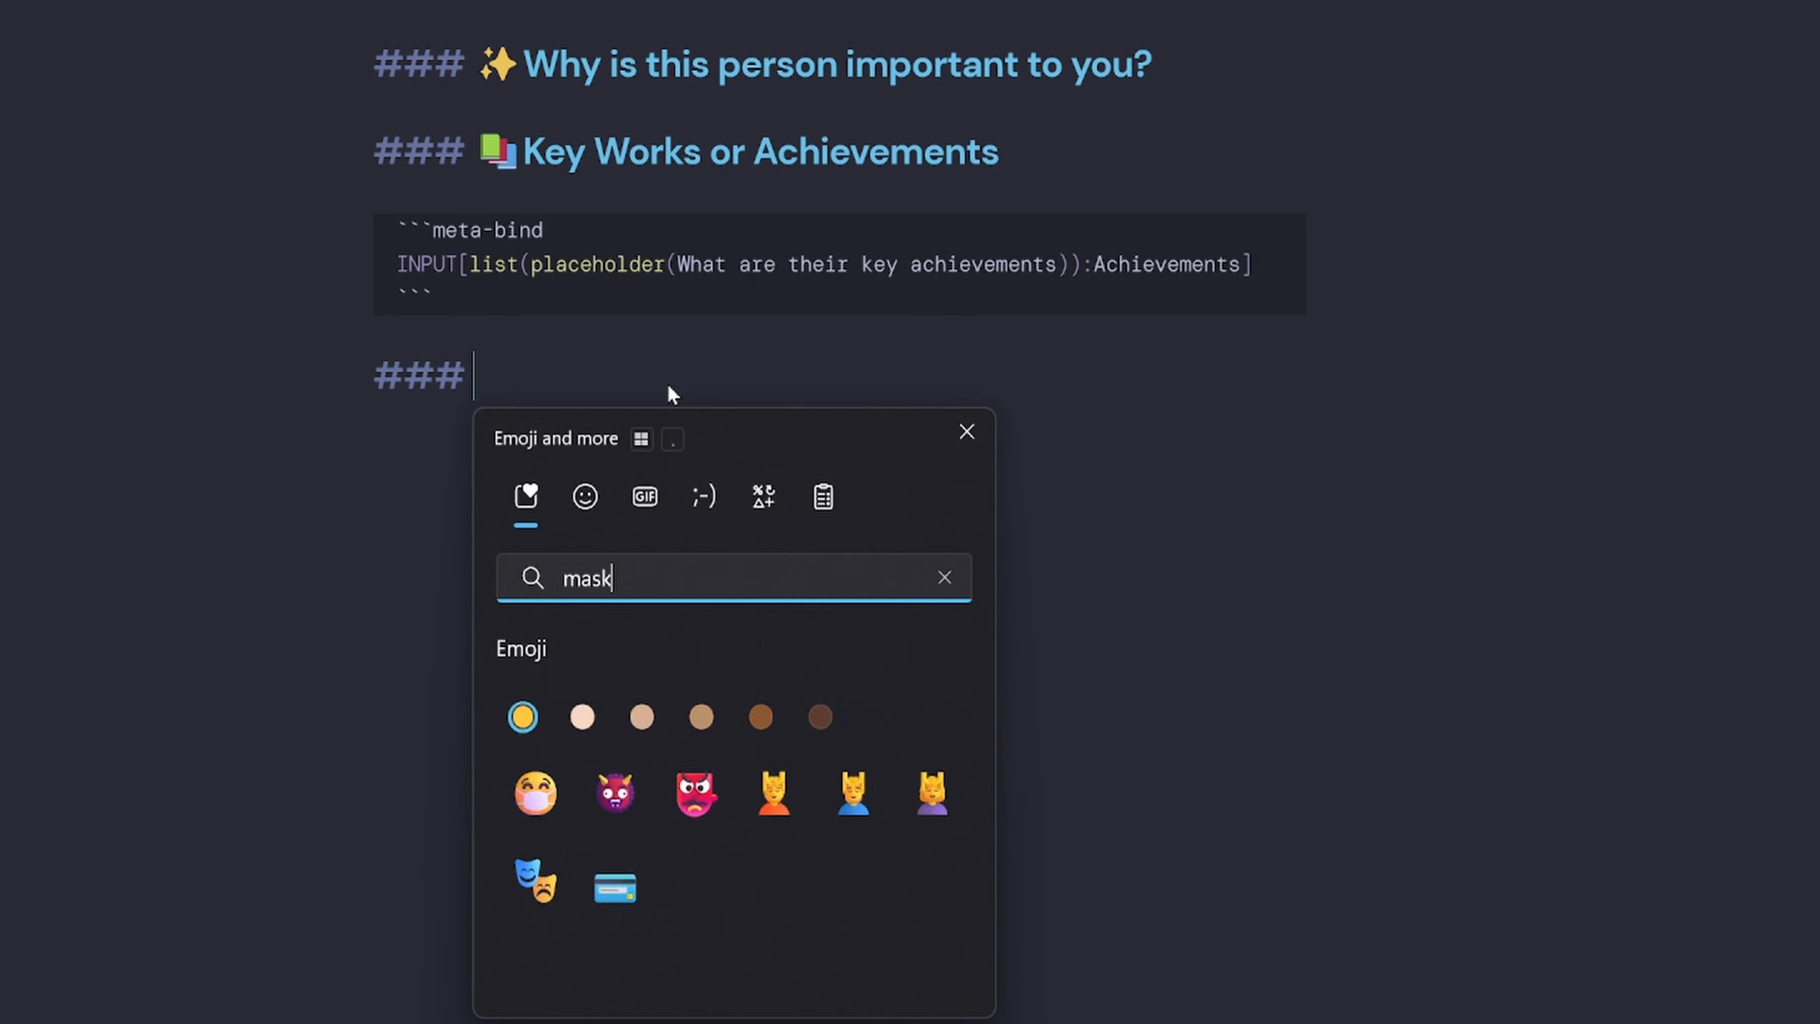
left_click(774, 726)
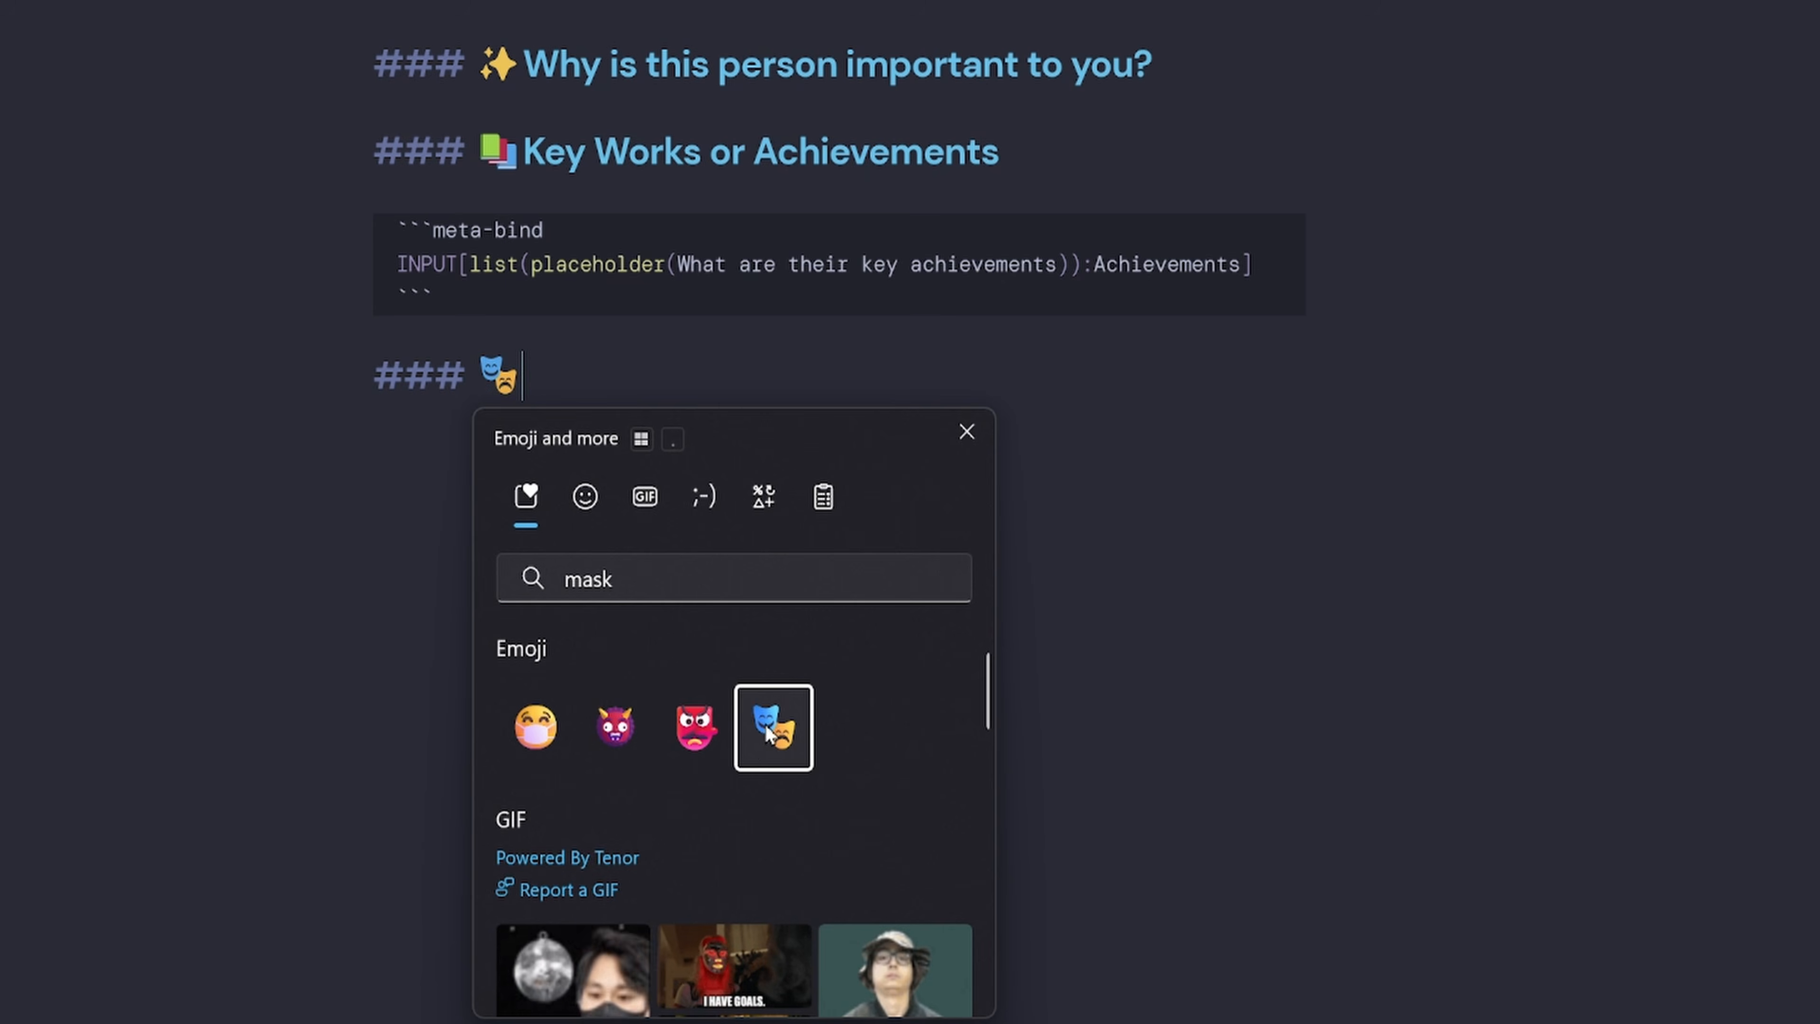
left_click(658, 378)
type("Per")
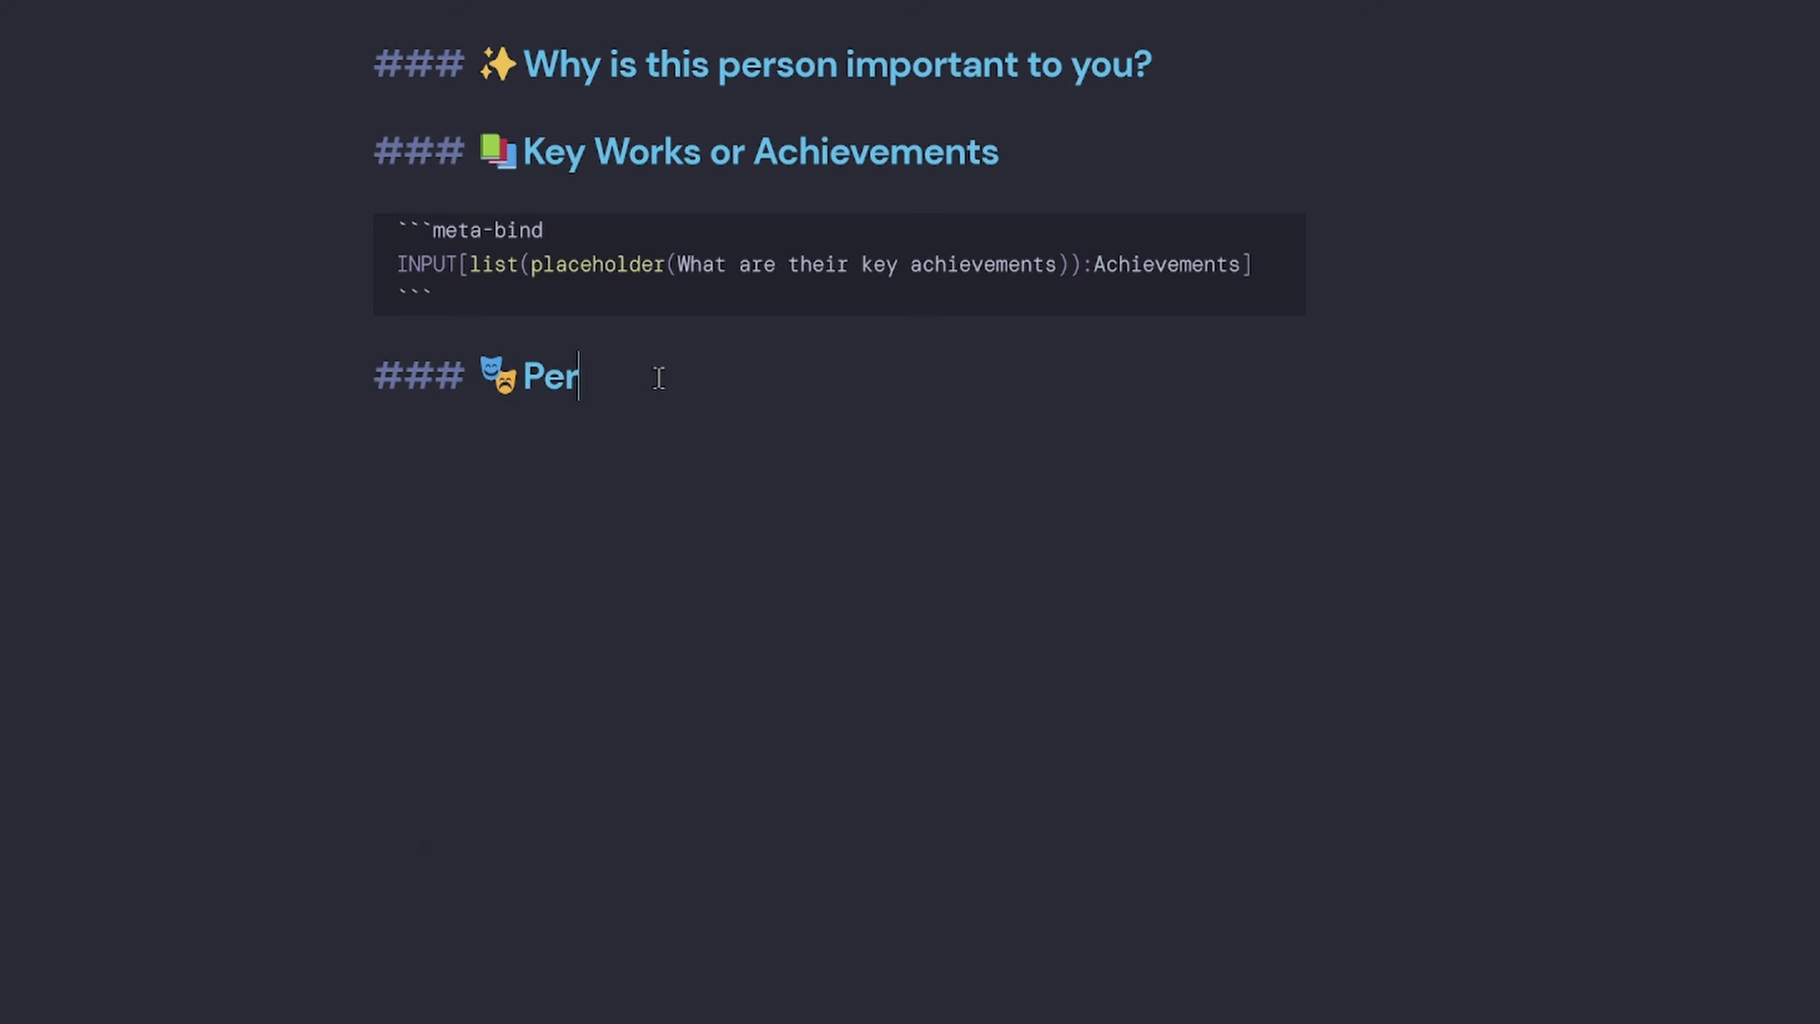
type("sonality")
key("Return")
Add a meta-bind list INPUT with placeholder 'List their key personality traits' bound to Personality.
type("```meta-bind")
key("Return")
type("INPUT")
type("[list(place")
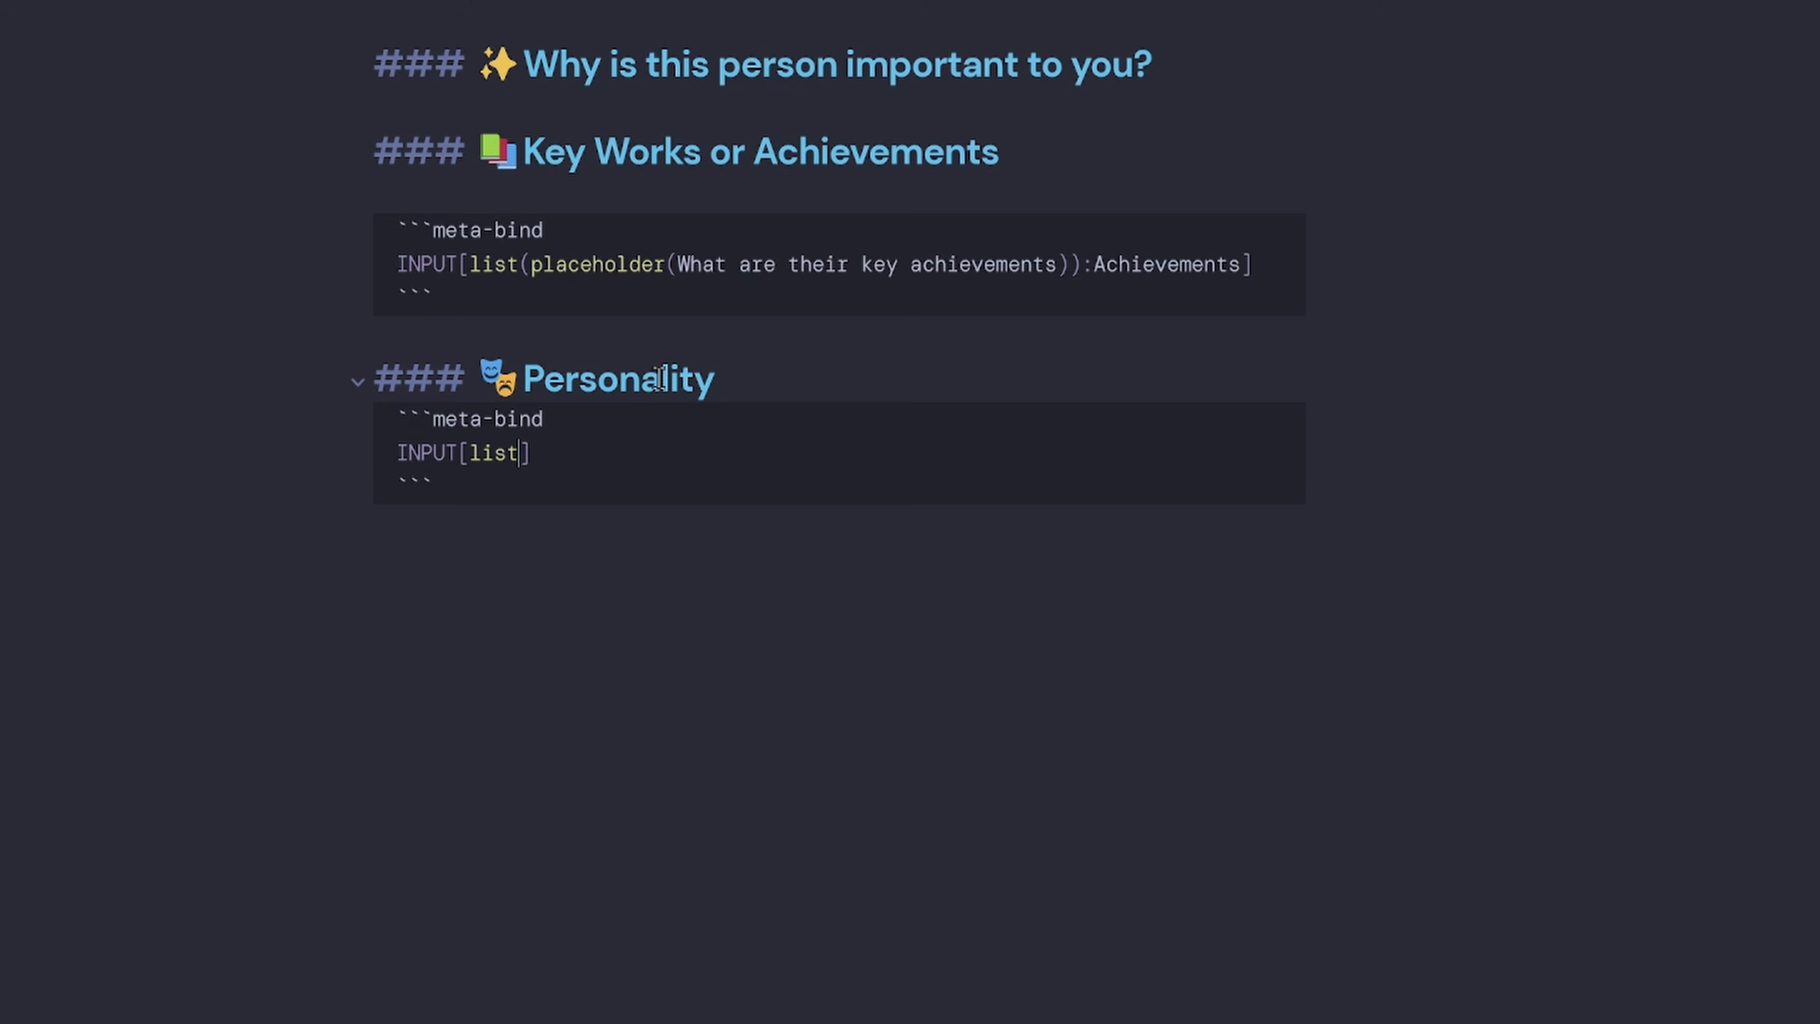
type("holder(")
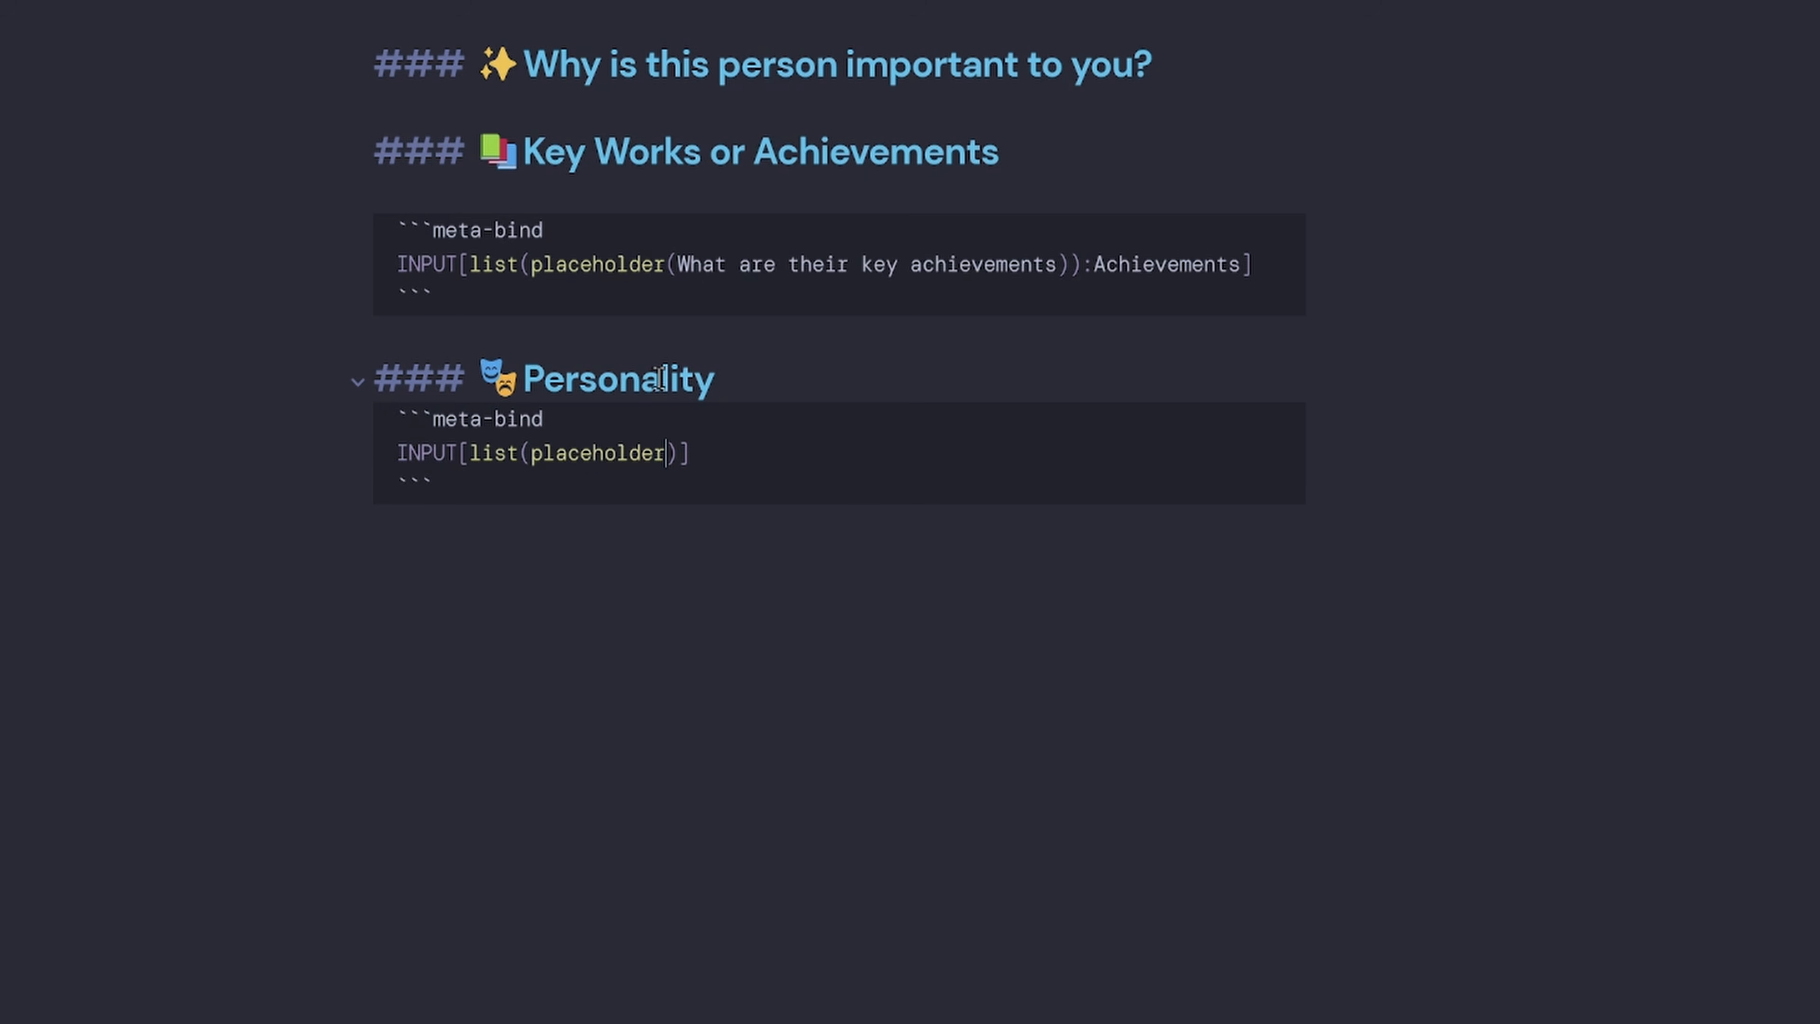
type("List their k")
type("ey personaliyt")
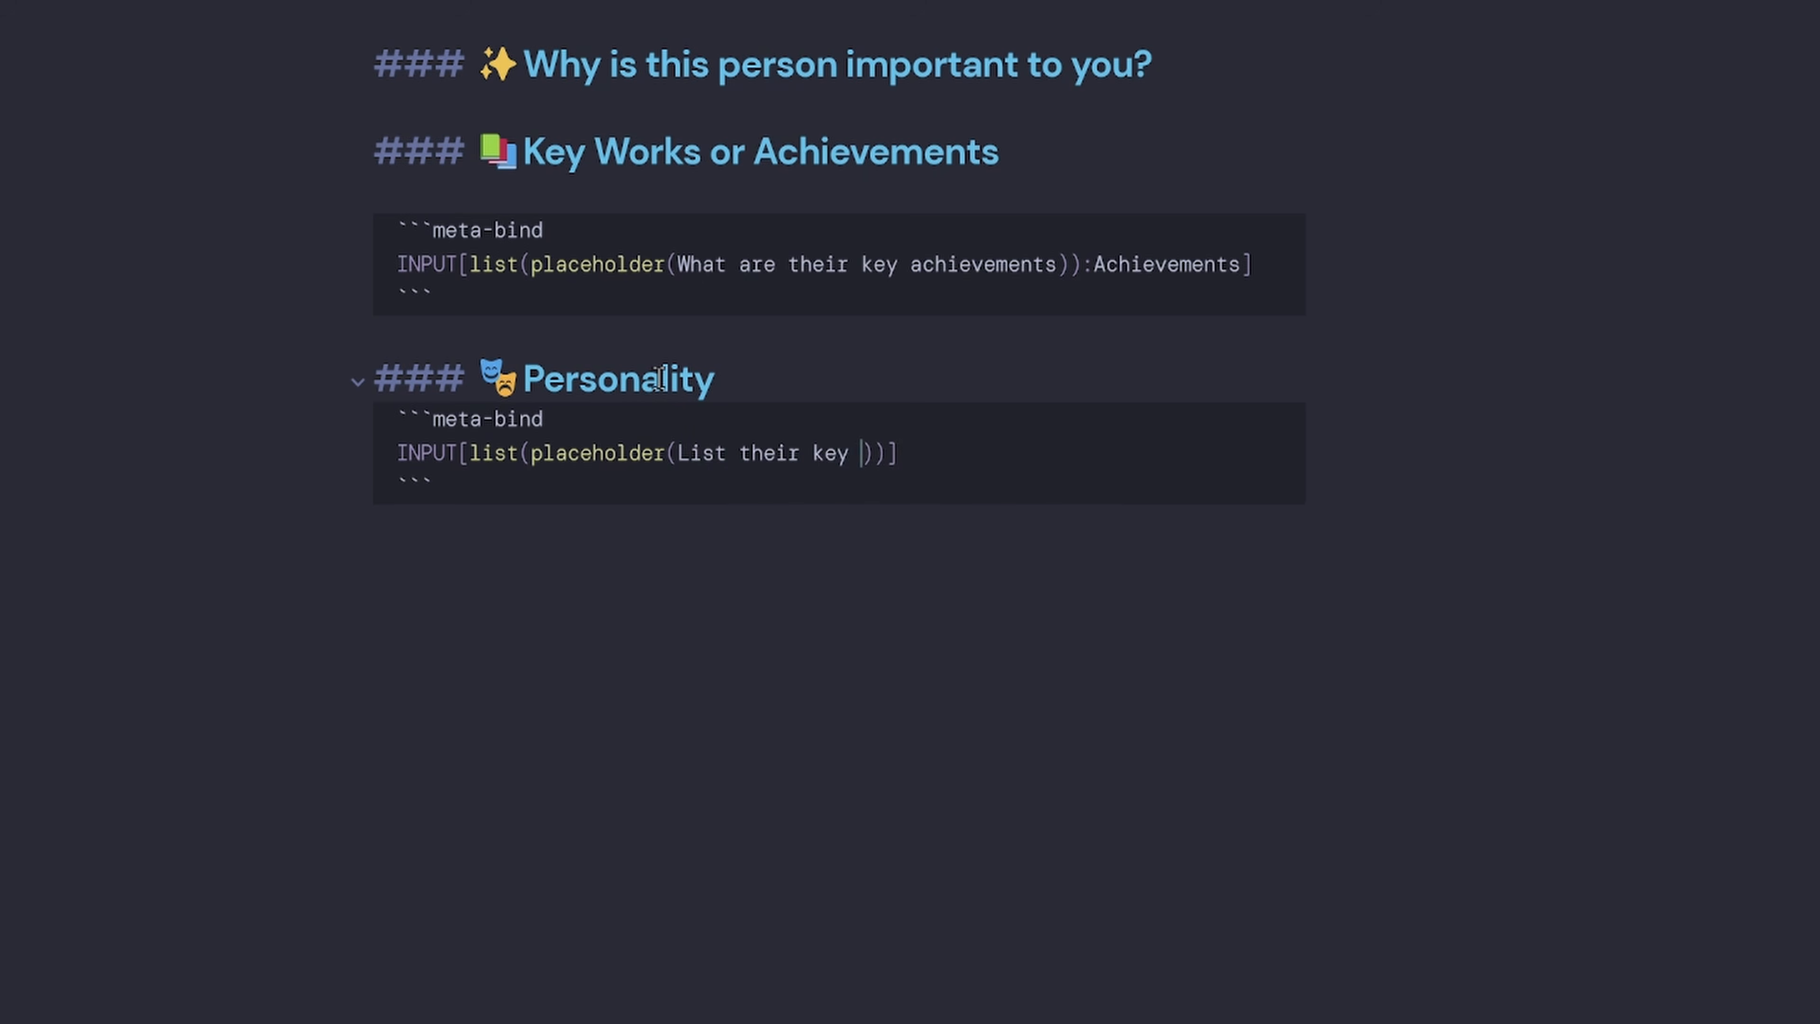
key("BackSpace")
key("BackSpace")
type("ty traits))")
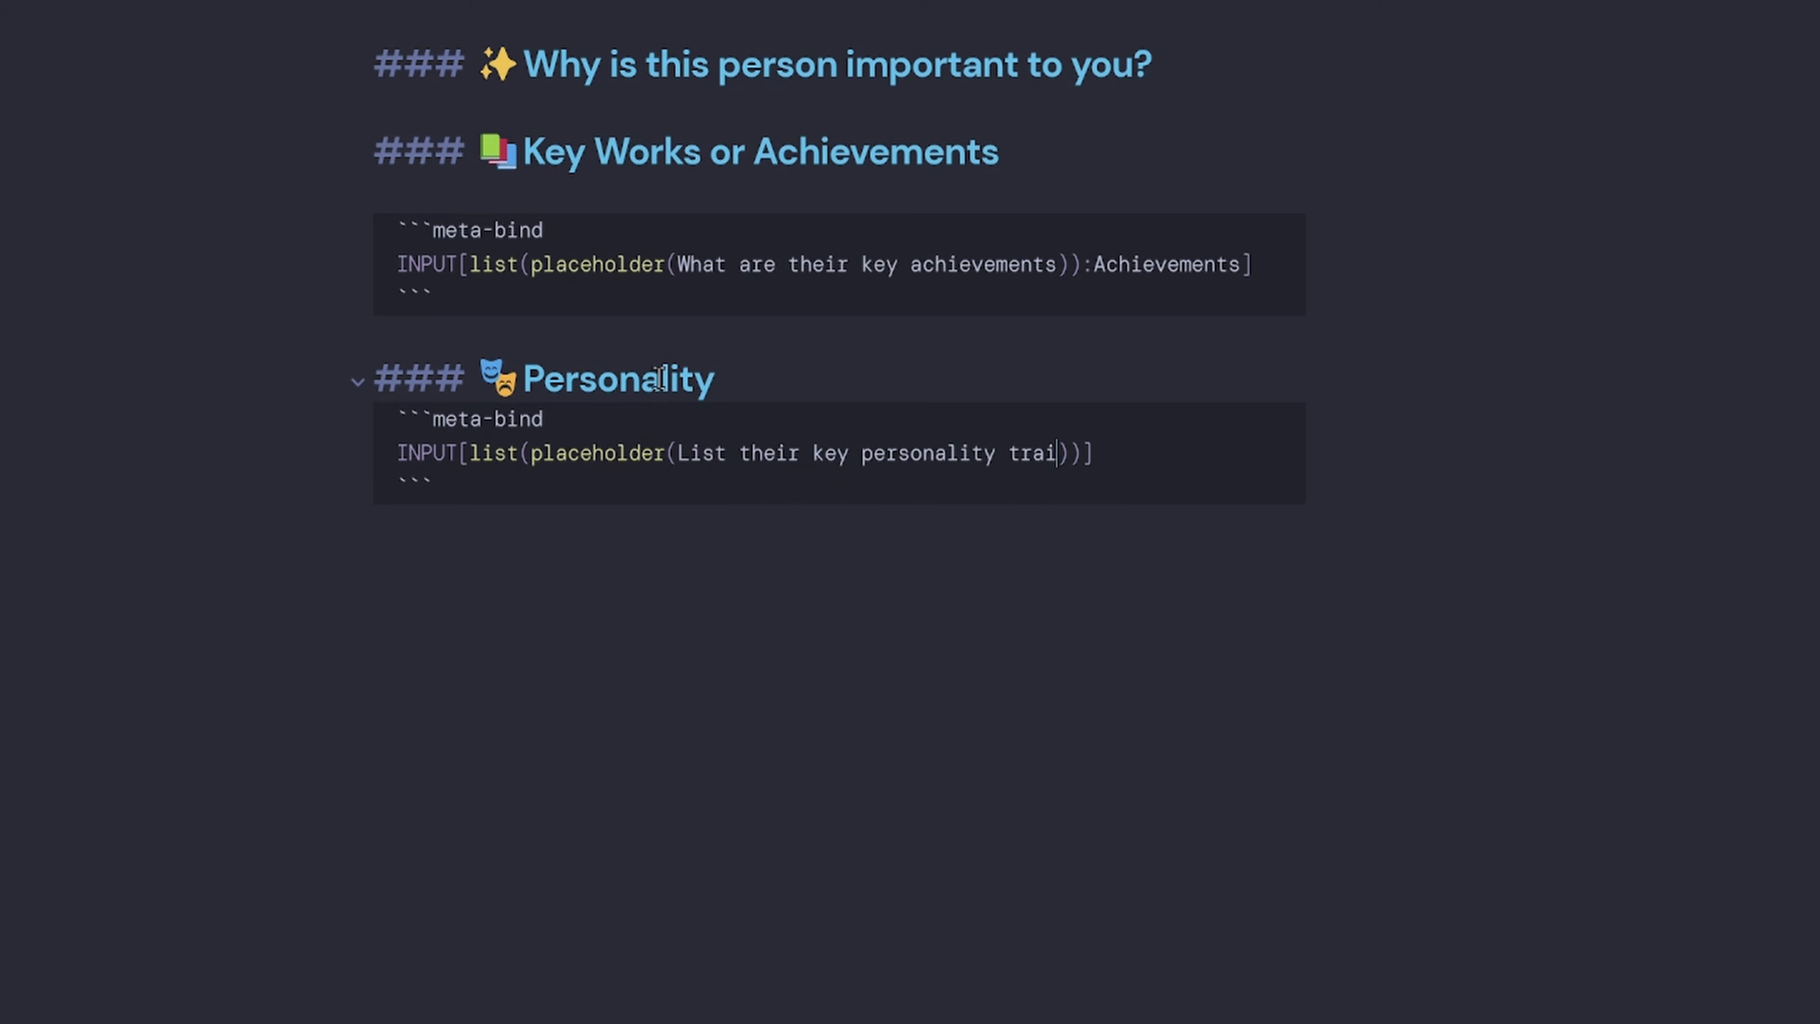
type(":")
scroll(660, 379, "up", 5)
double_click(461, 69)
key("ctrl+c")
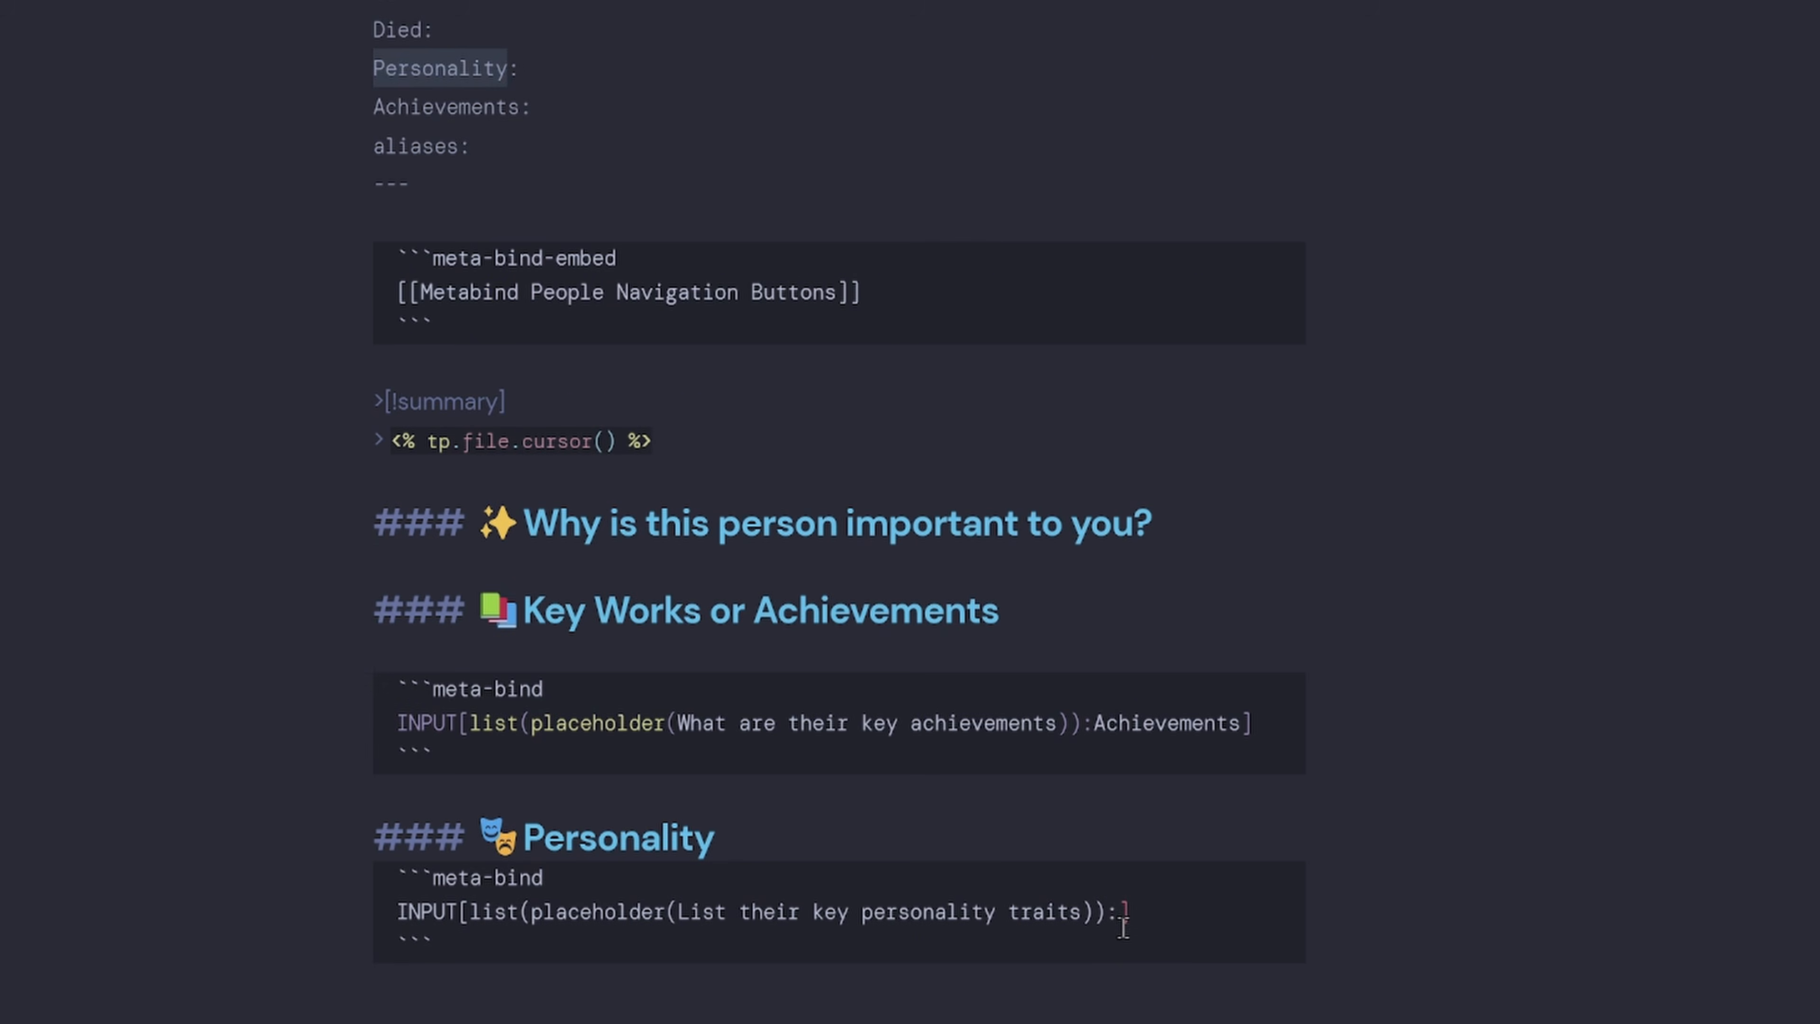
left_click(1117, 921)
key("ctrl+v")
scroll(736, 809, "down", 5)
left_click(736, 808)
Add the heading '### 🔗 Links / References'.
type("### Link")
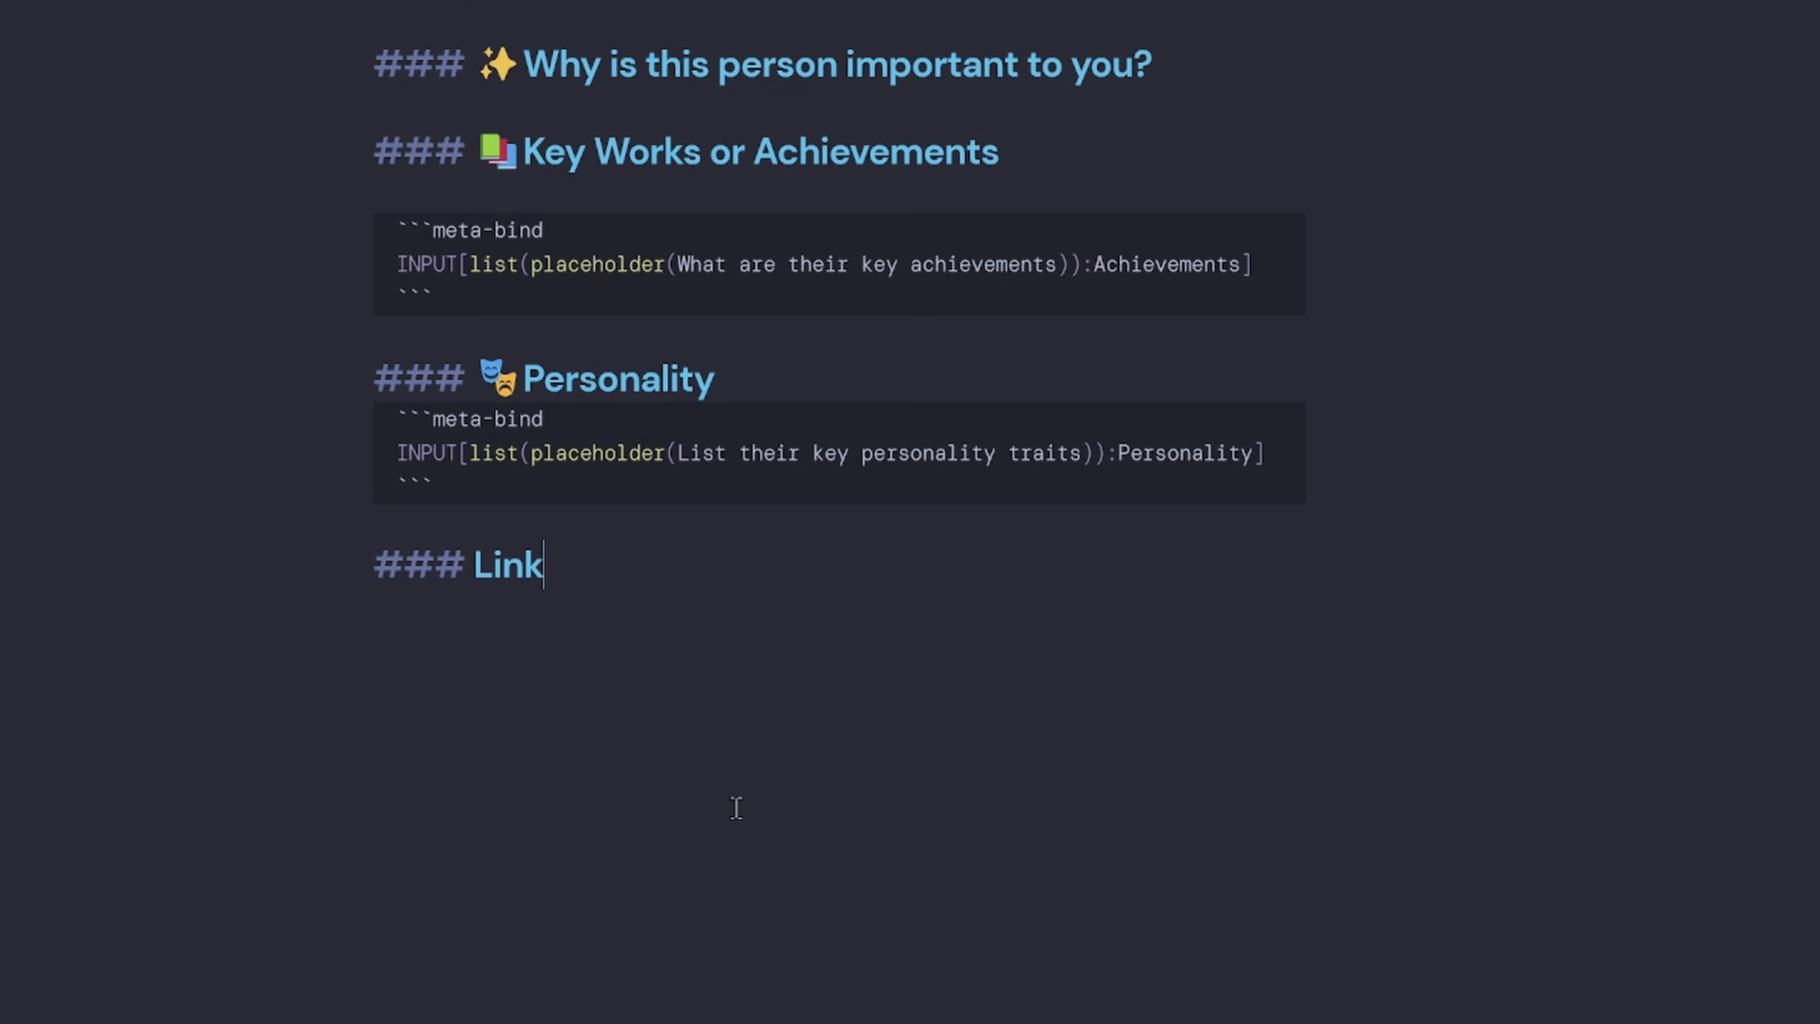
type("s / References")
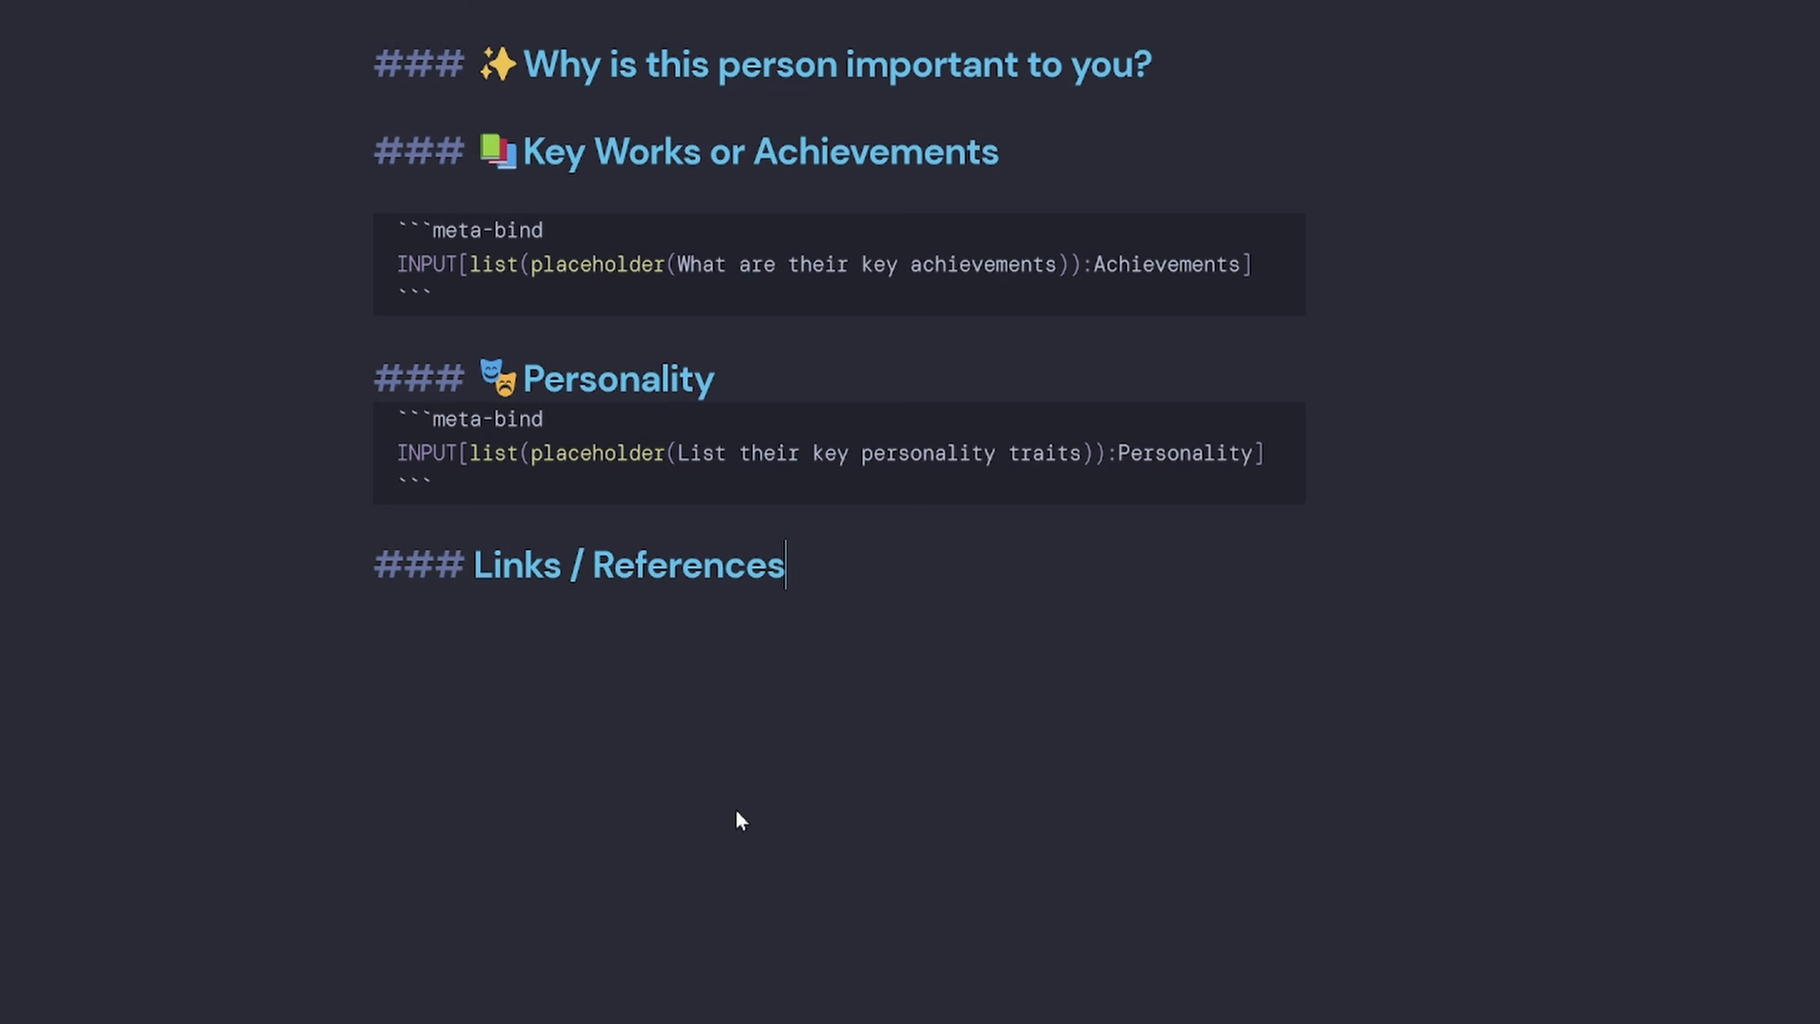
left_click(487, 564)
left_click(478, 566)
key("super+period")
type("chain")
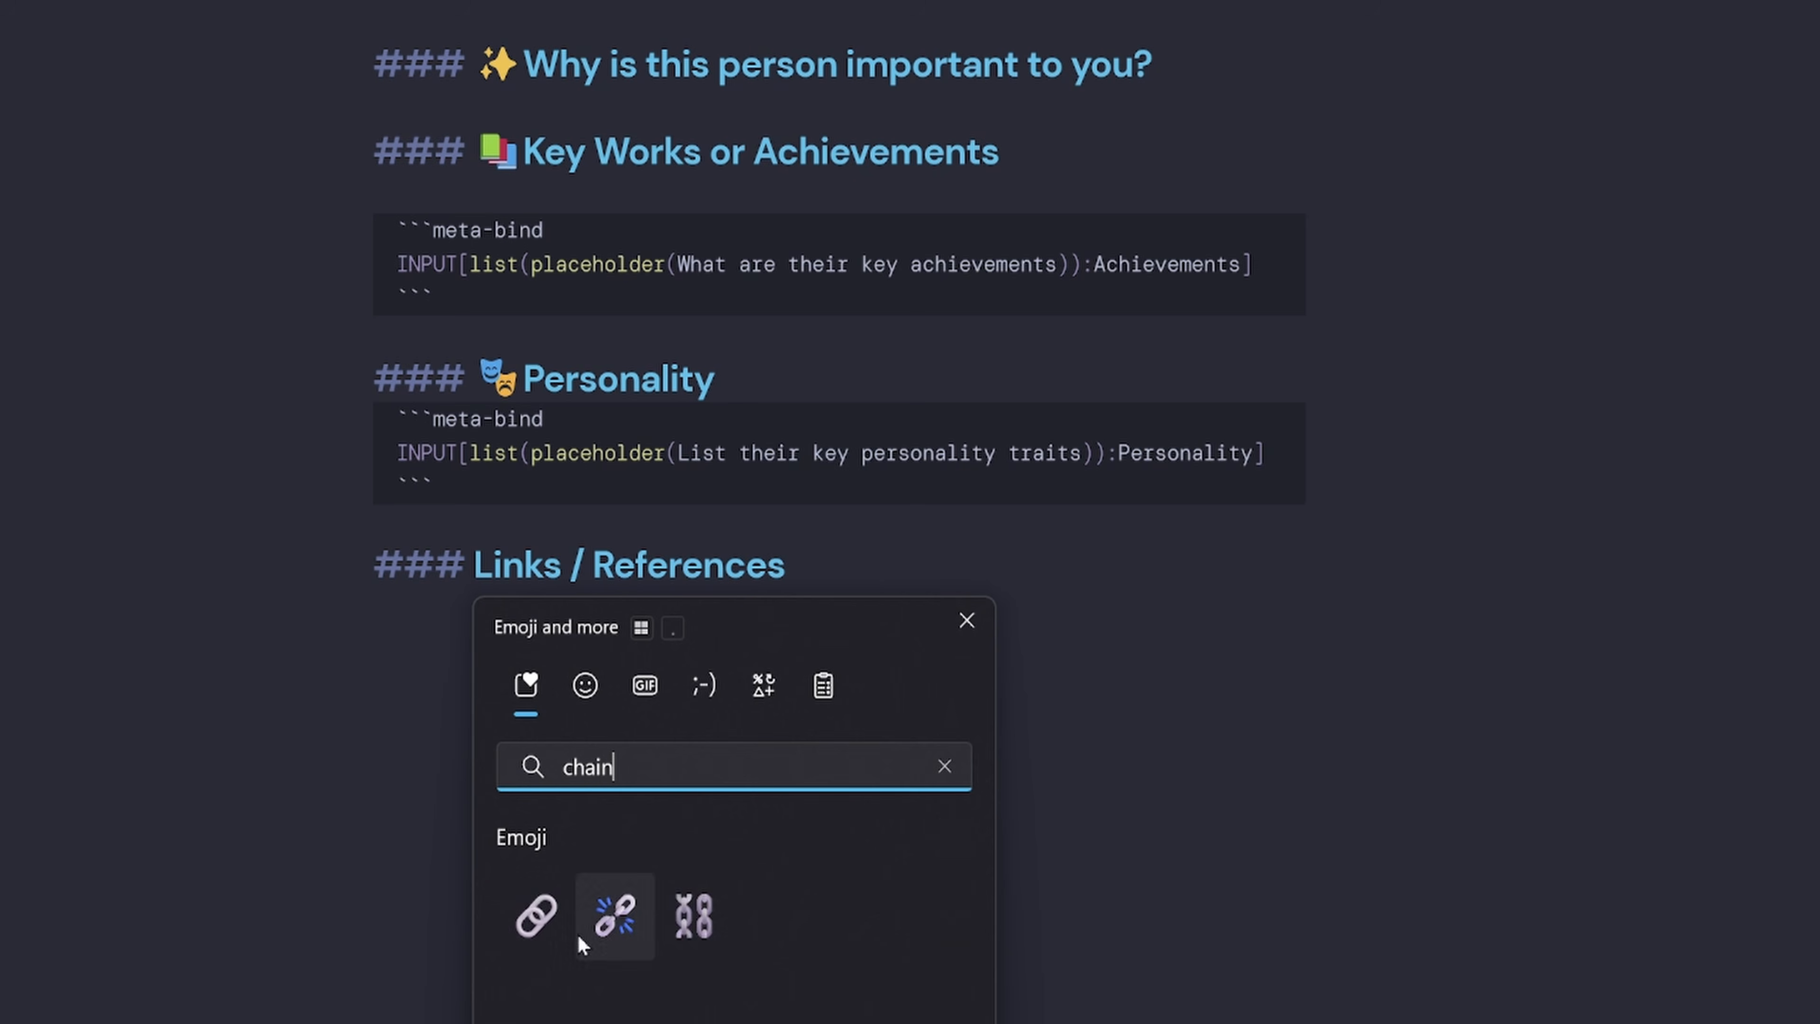
left_click(543, 921)
left_click(901, 567)
Add a heading with the speech-bubble emoji reading 'Quotes or Inspiration'.
key("Return")
key("Return")
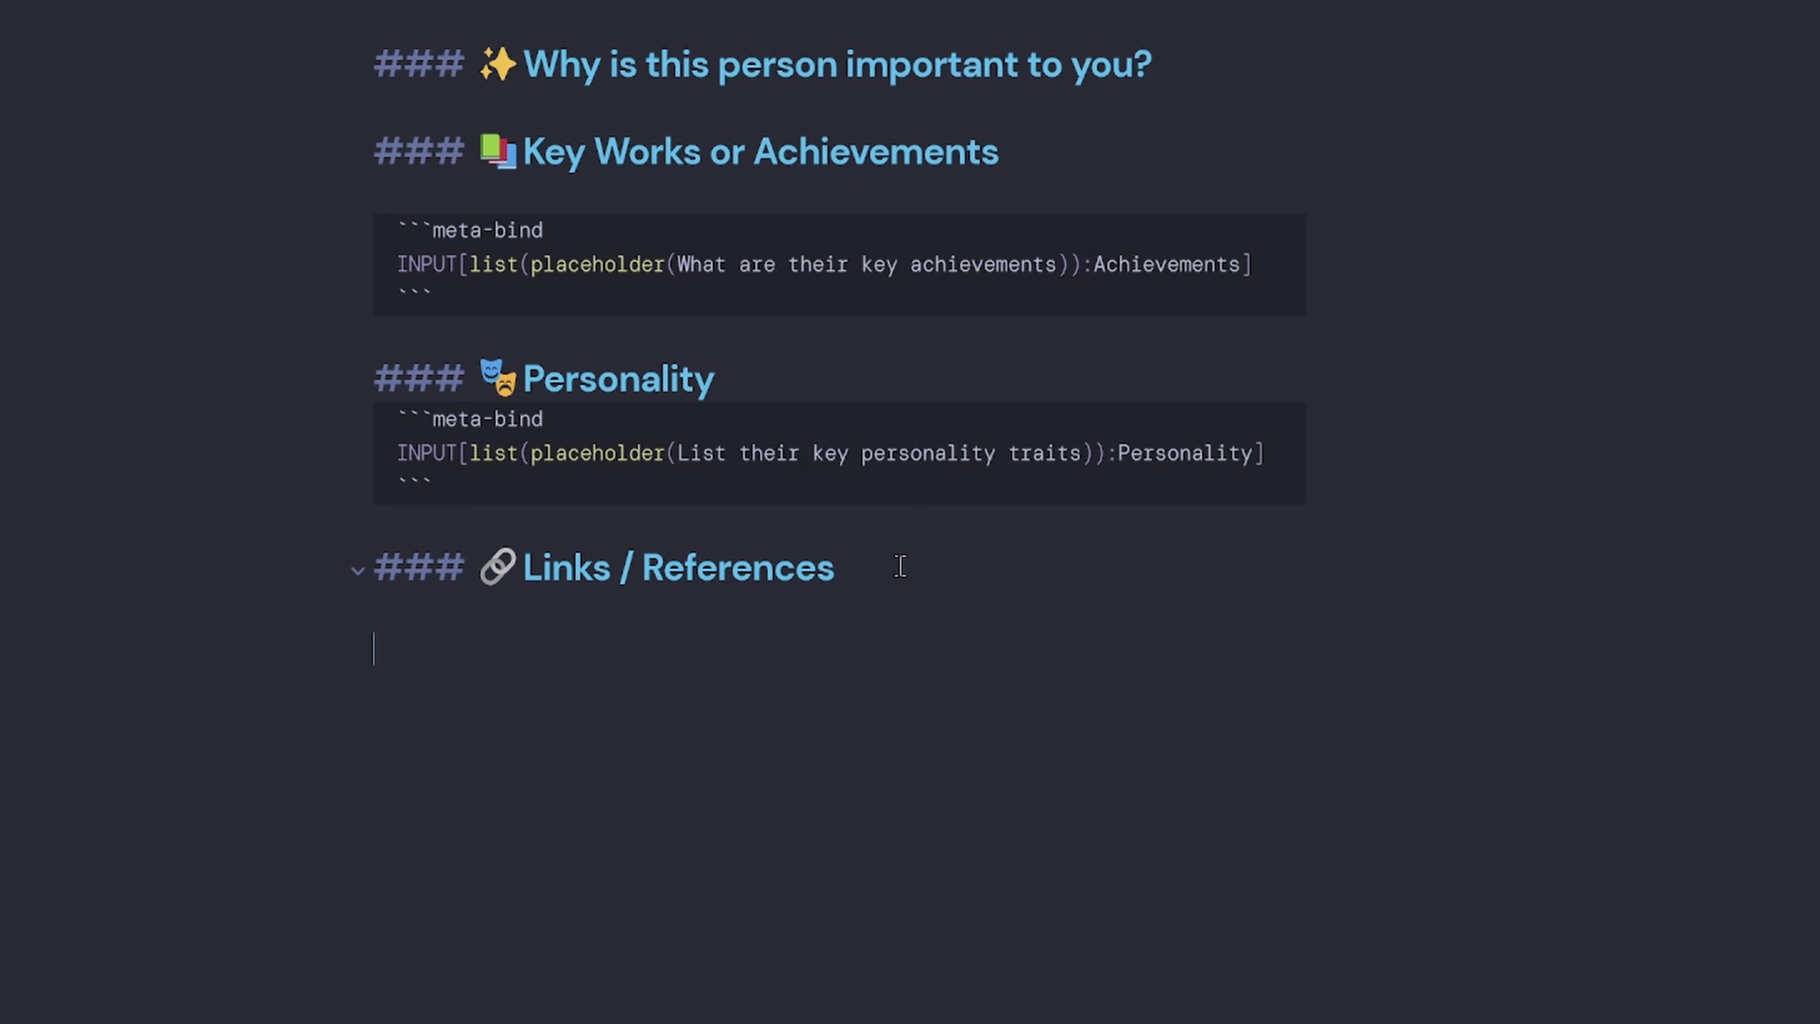
type("###")
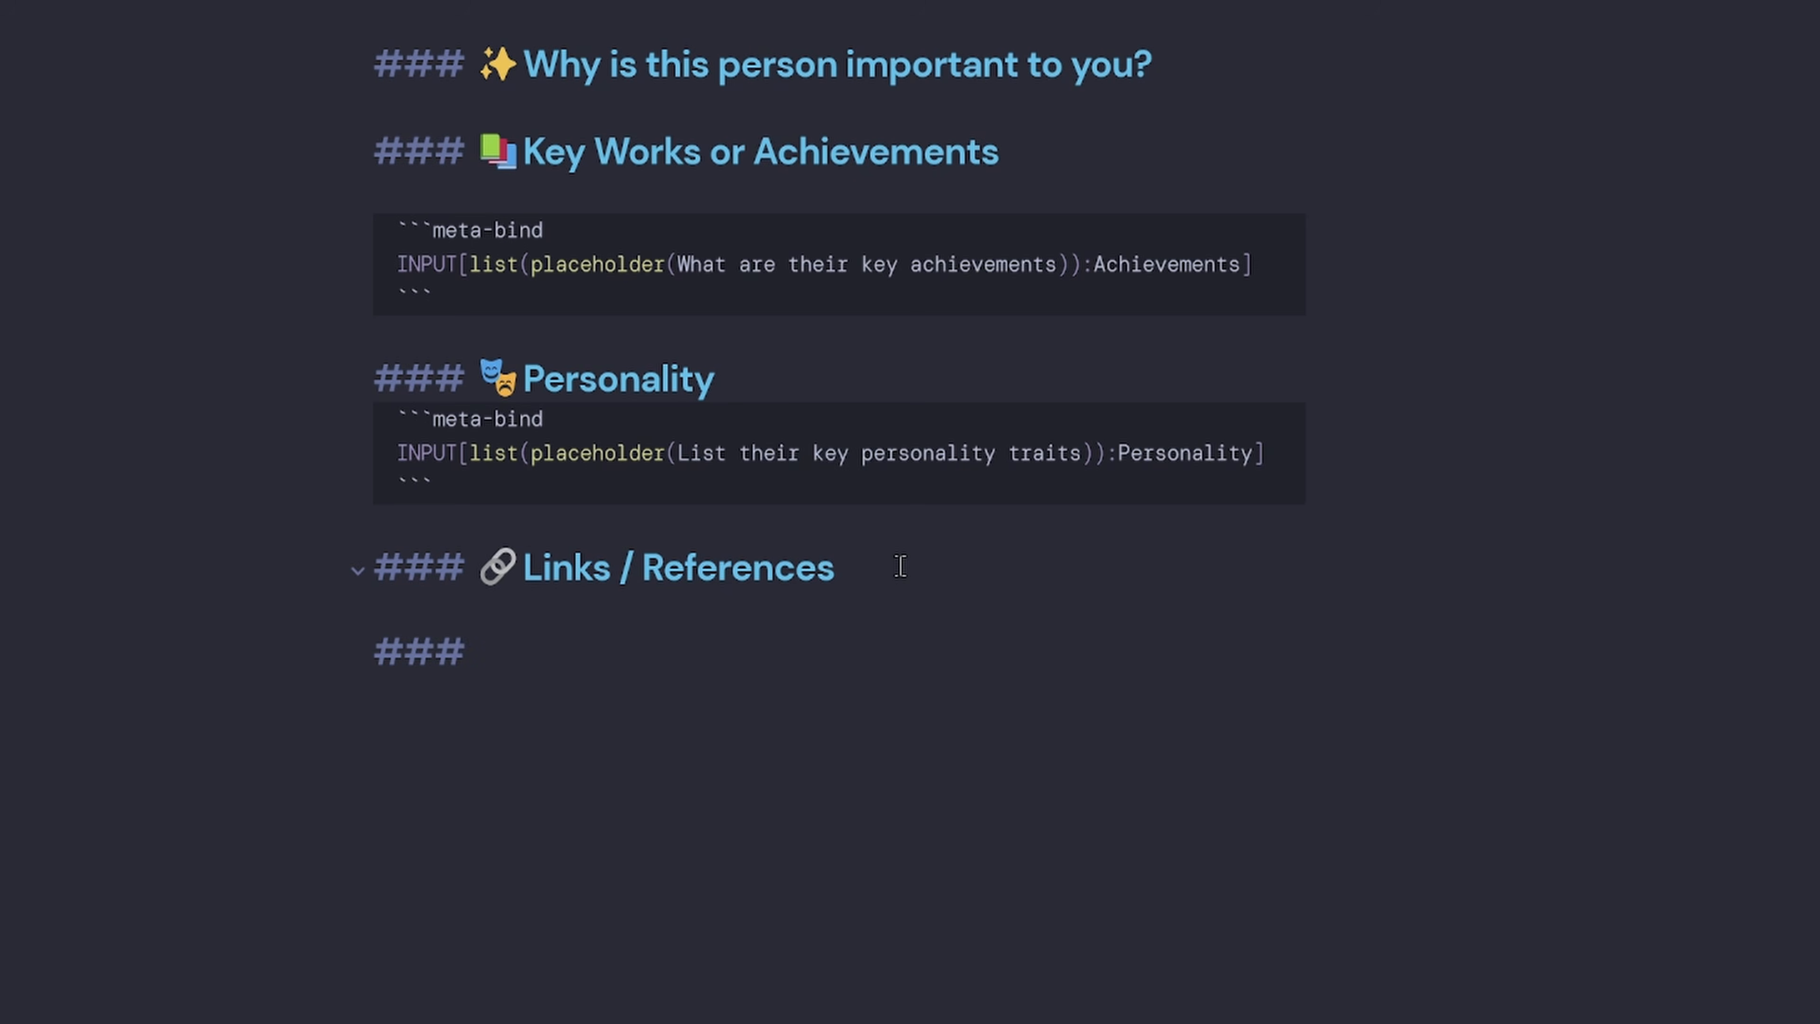
key("super+period")
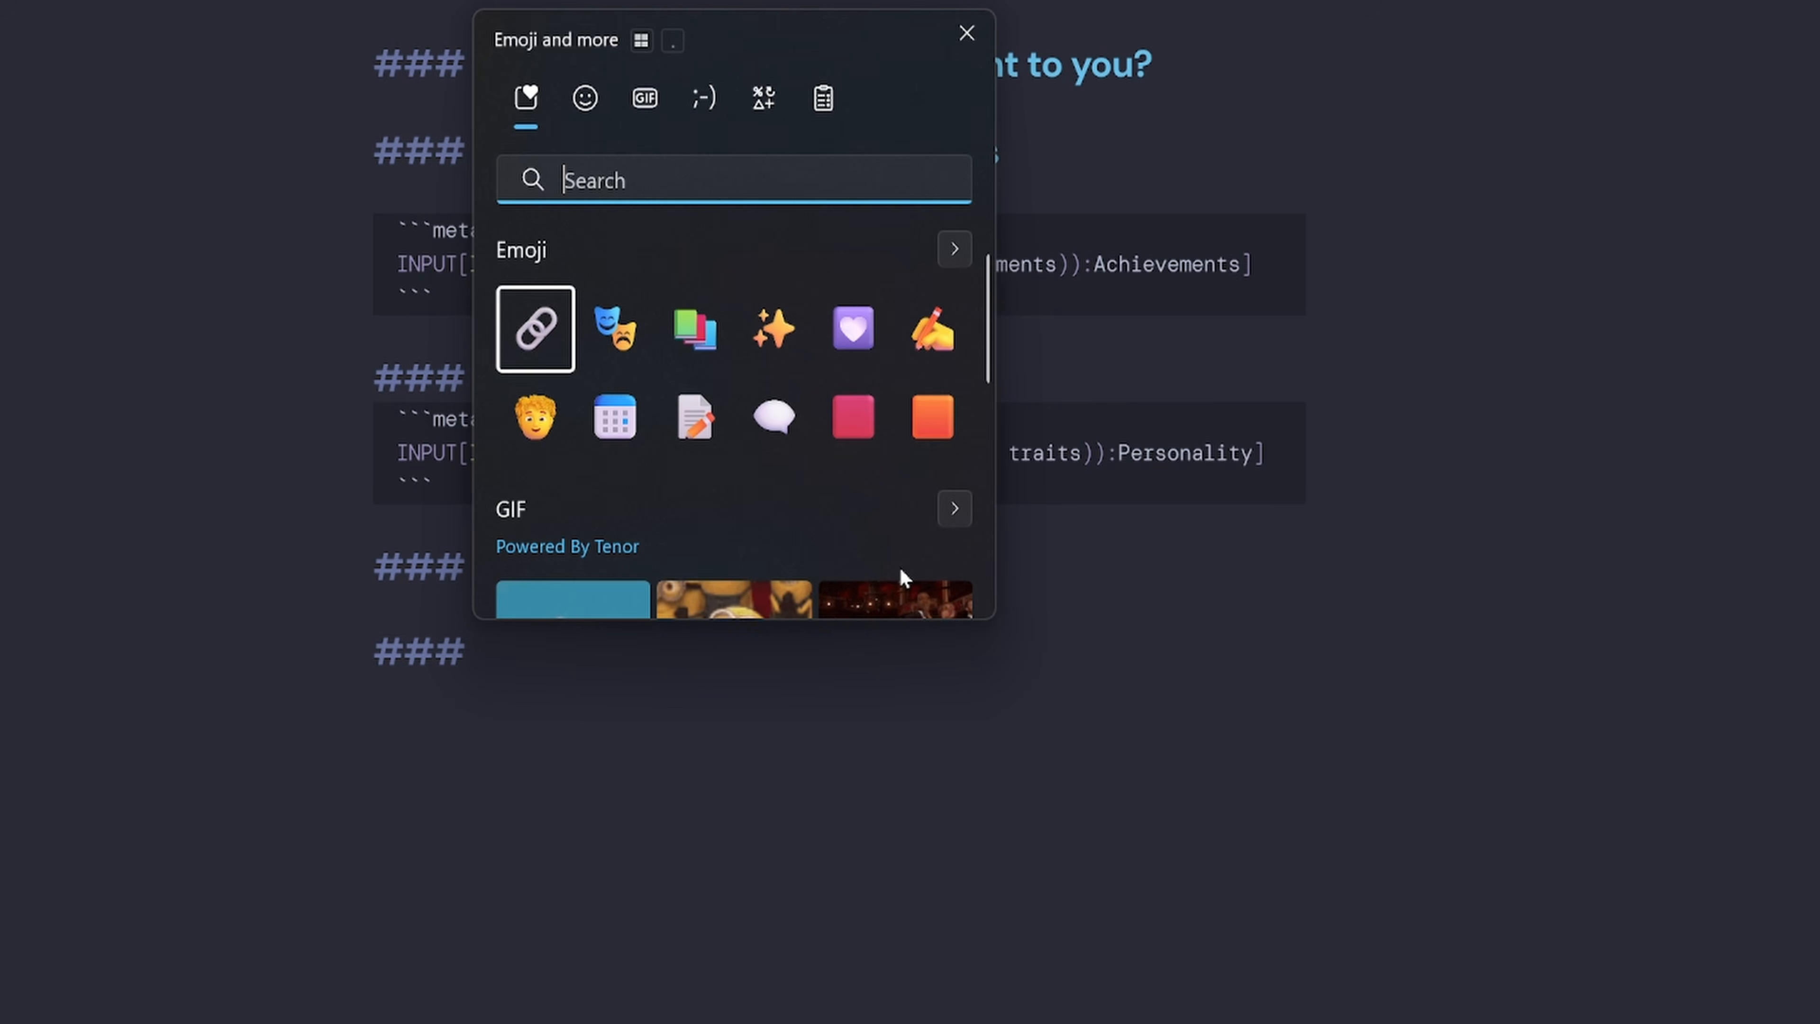
left_click(776, 424)
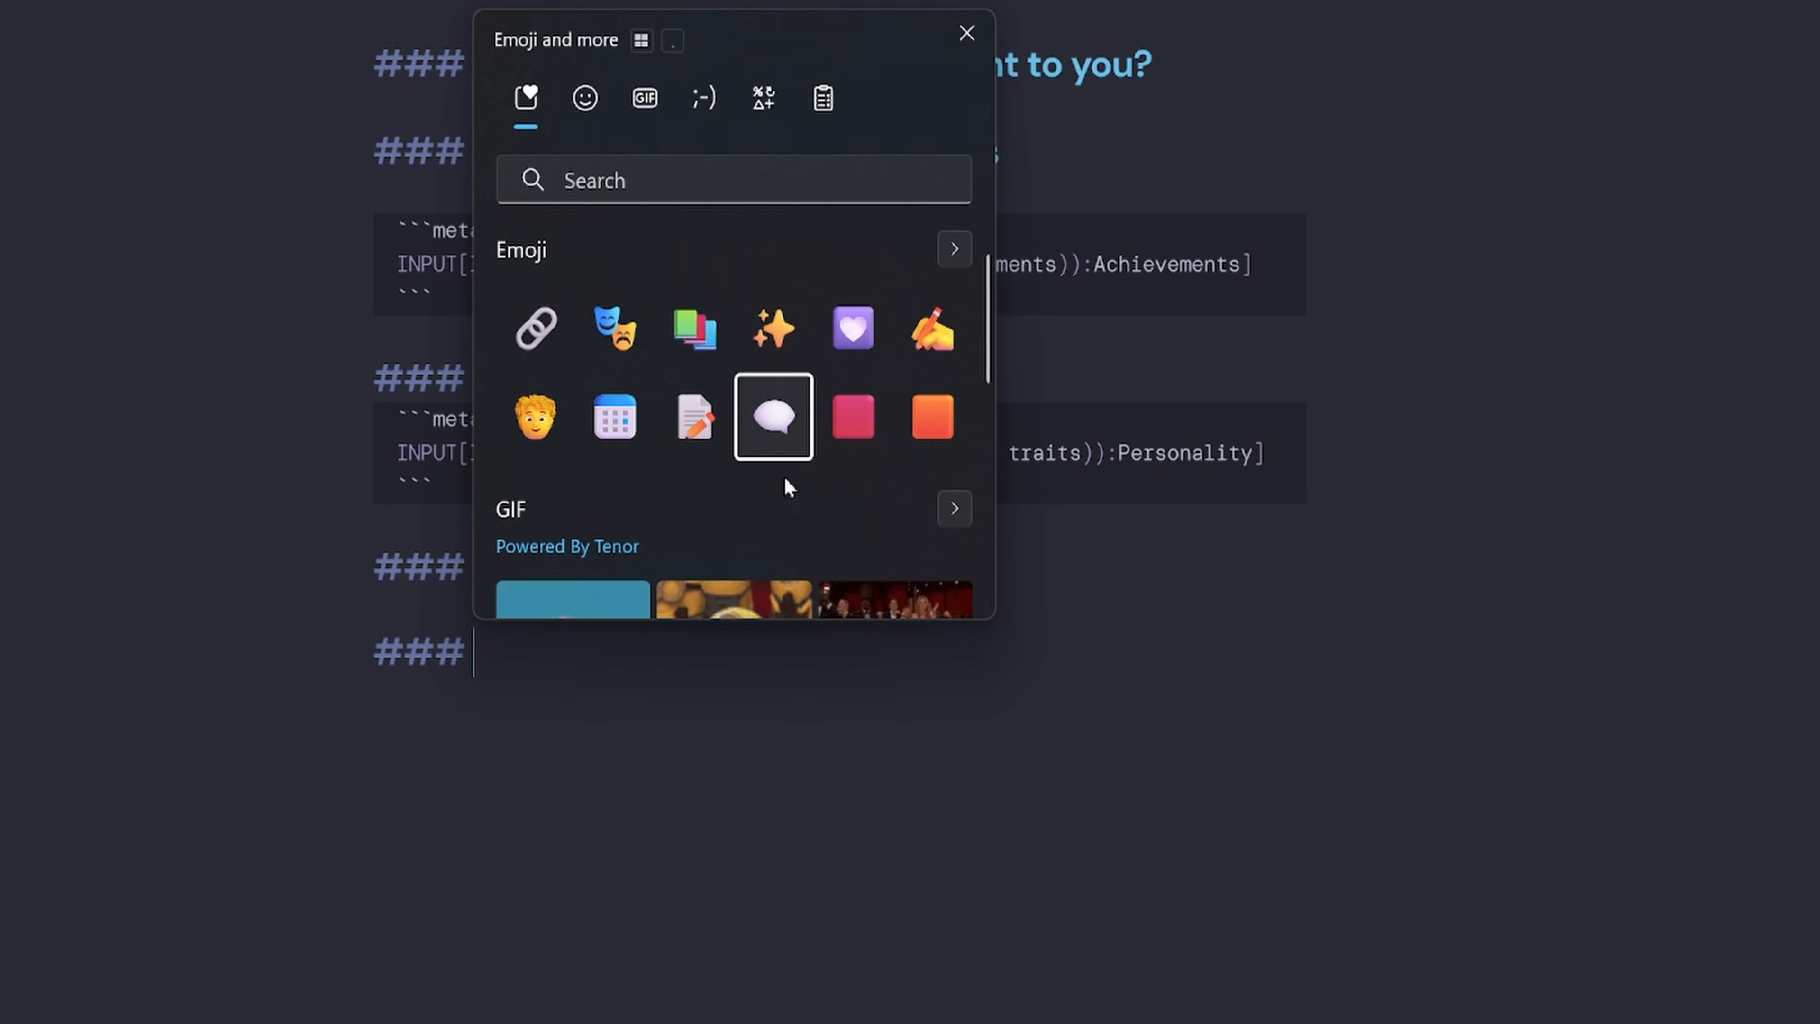
left_click(669, 662)
type("Quotes or Ins")
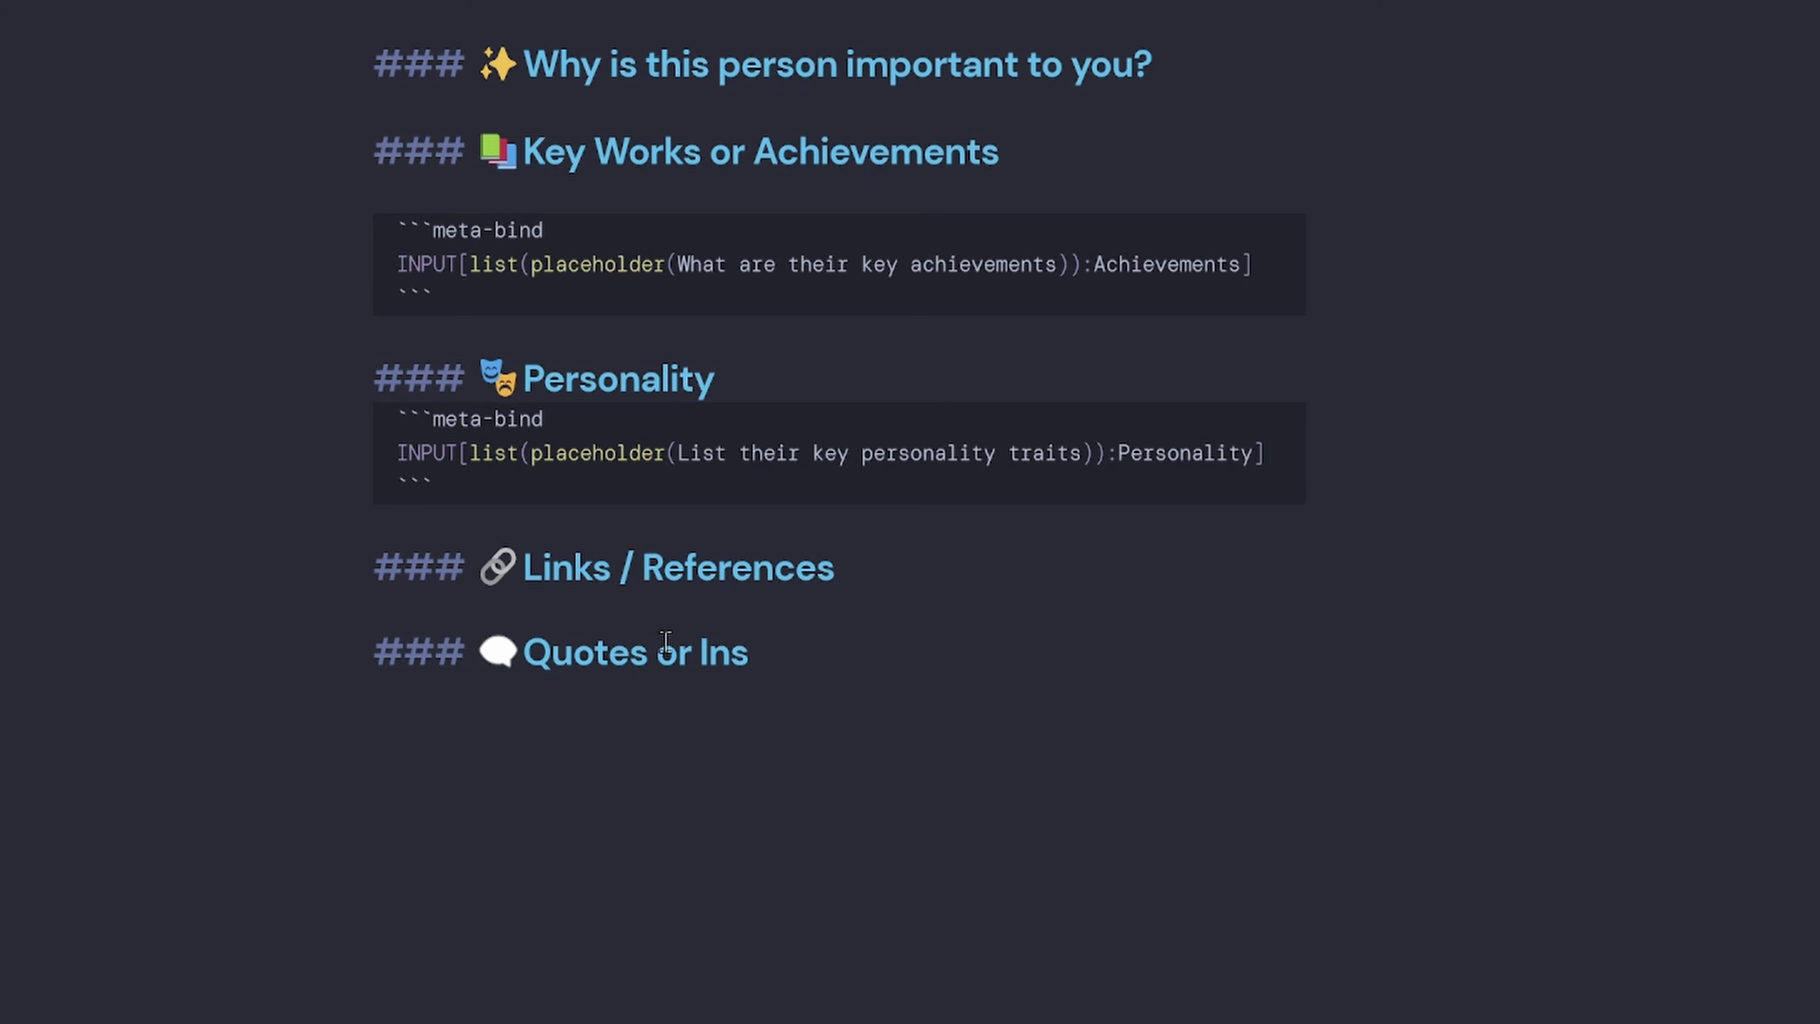
type("piration")
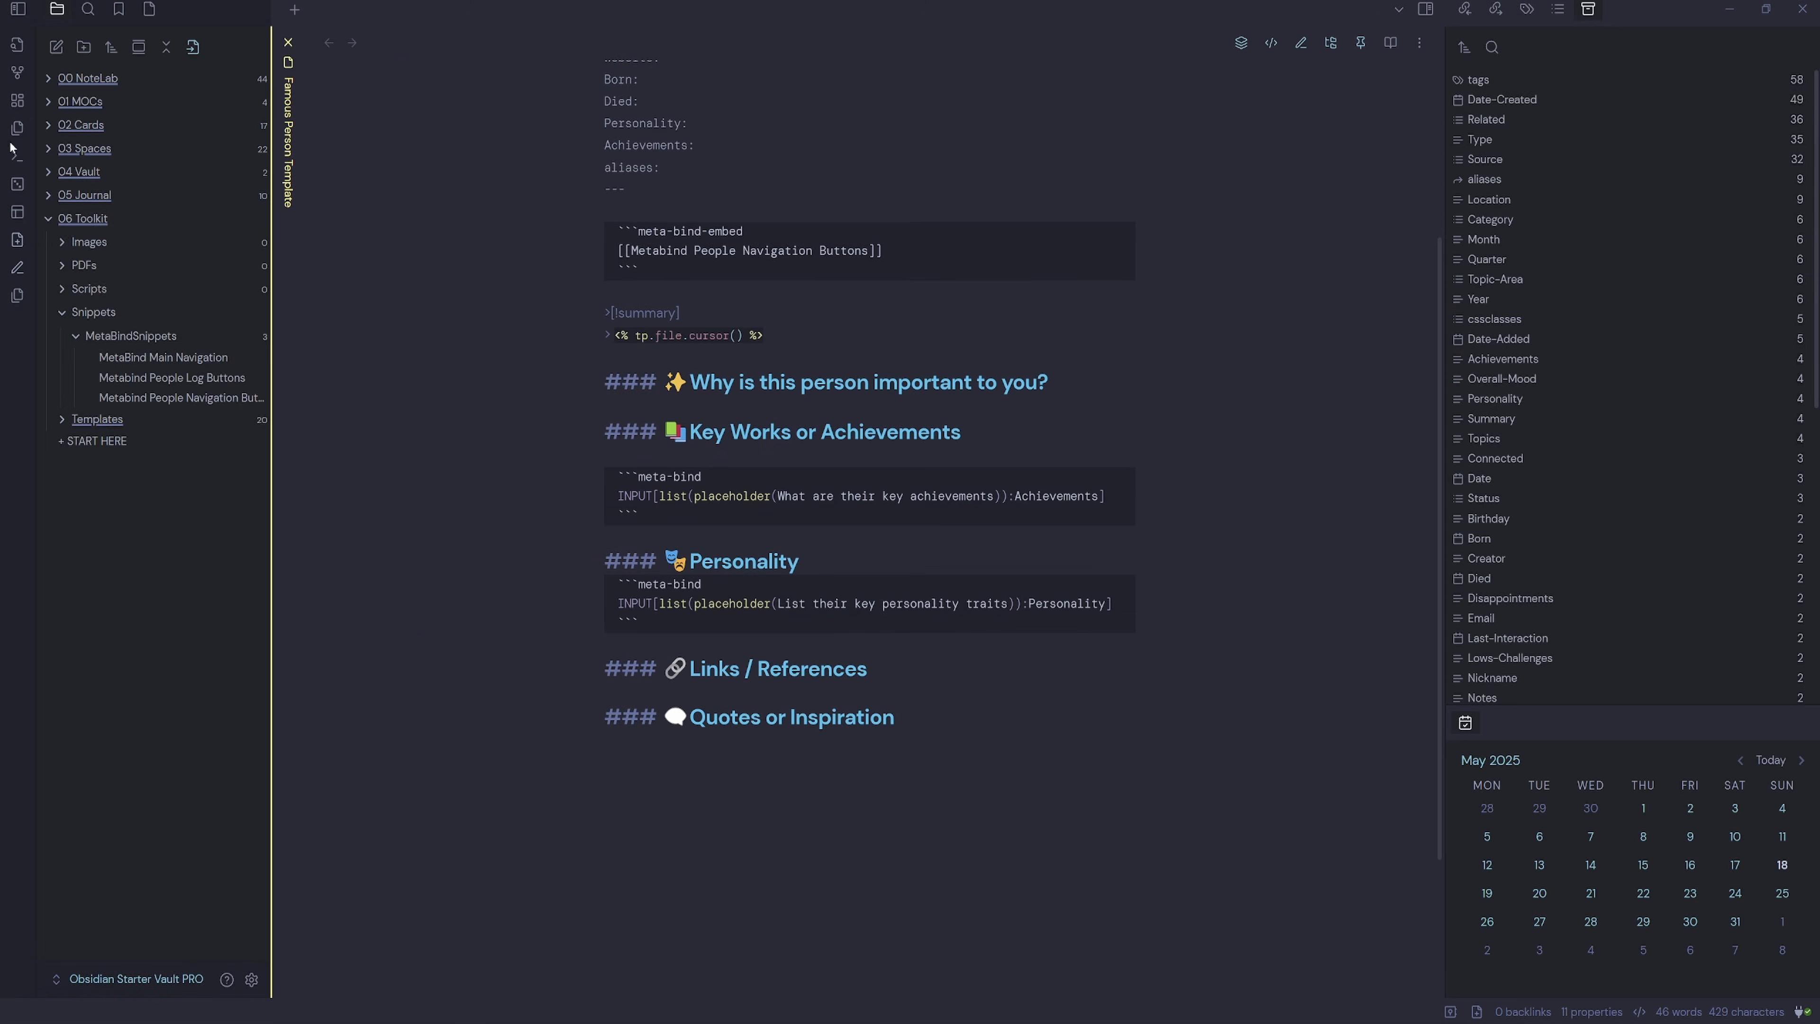
Browse the Quotes folder inside 02 Cards, then collapse 02 Cards again.
left_click(48, 125)
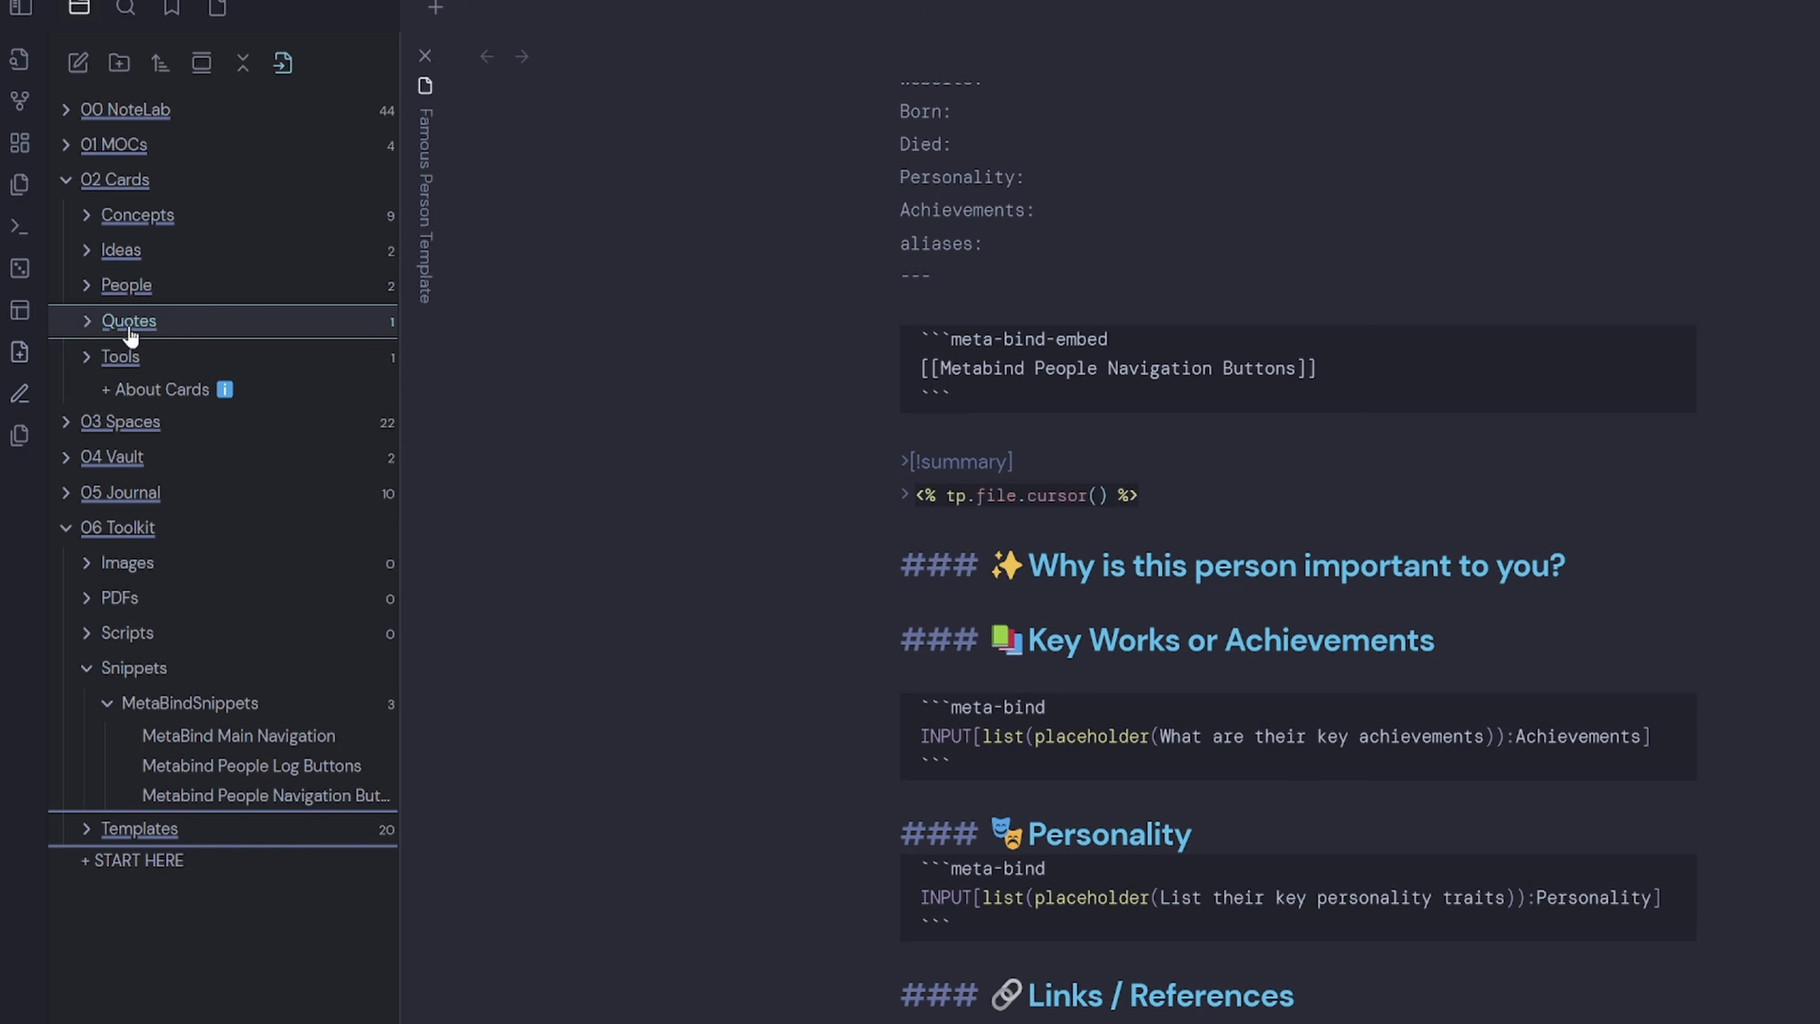
left_click(97, 327)
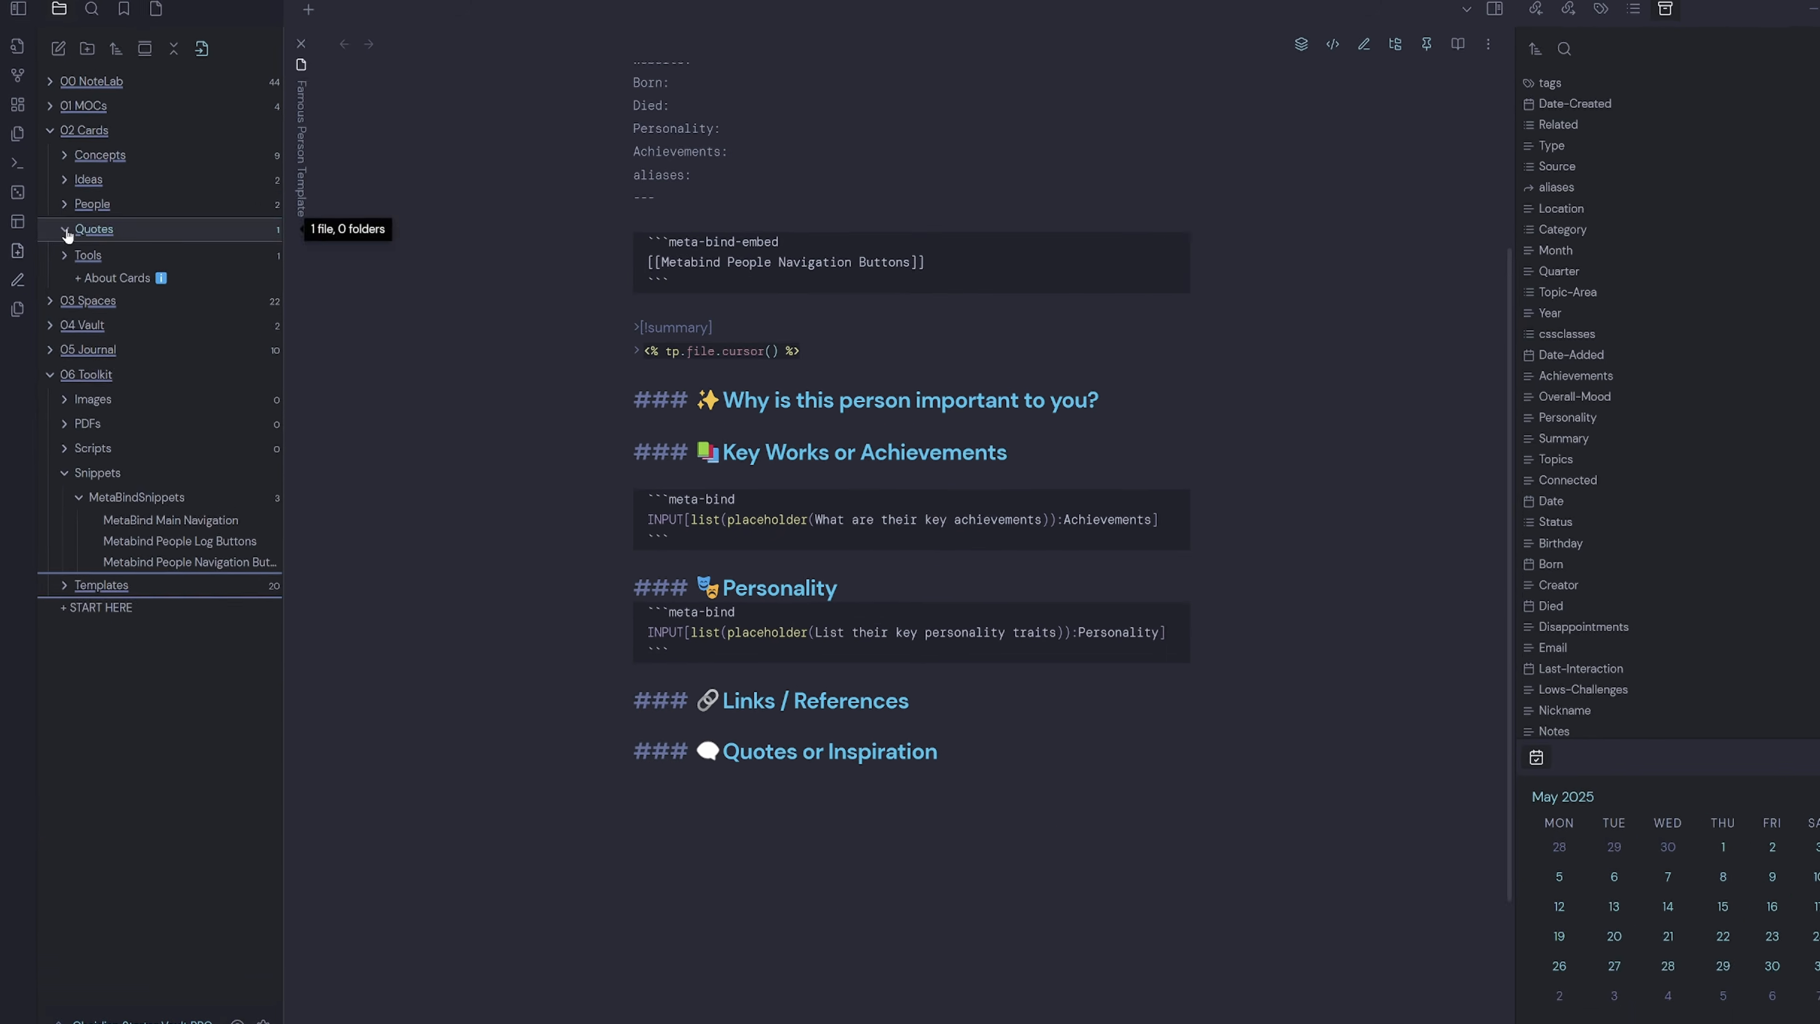
left_click(115, 179)
Add an empty [!quote] callout under the Quotes or Inspiration heading.
left_click(956, 717)
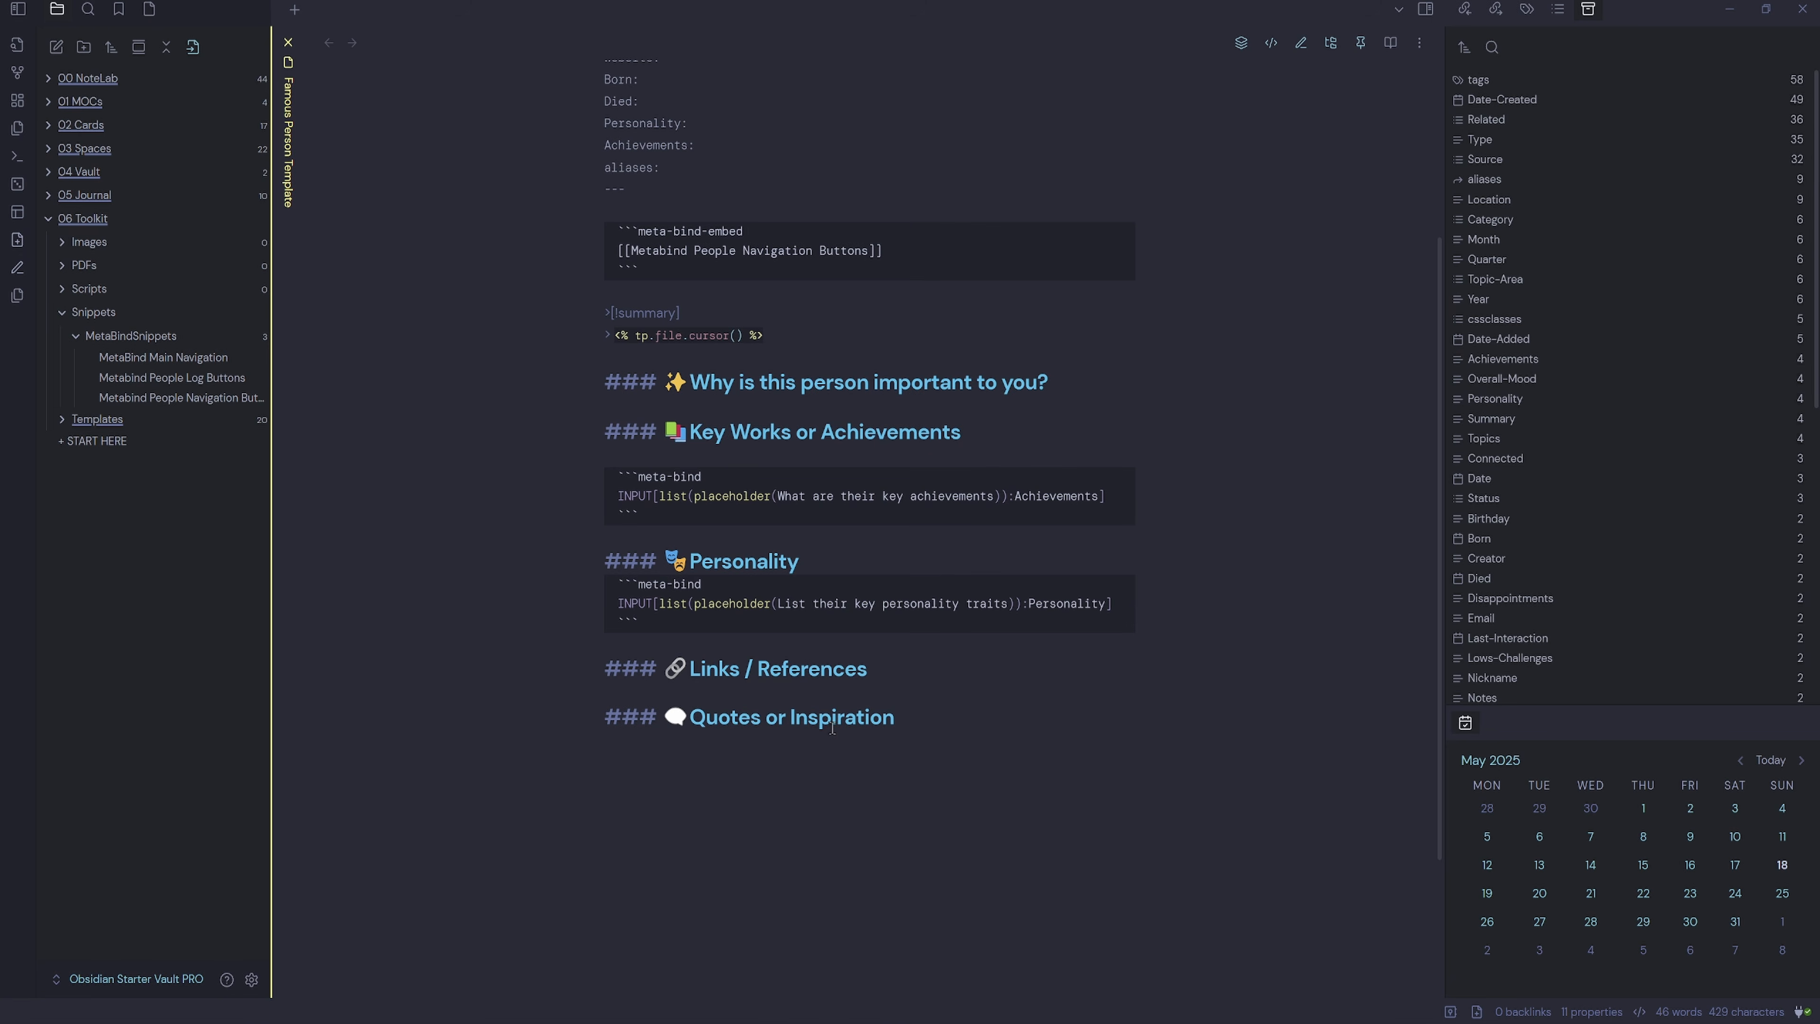
key("Return")
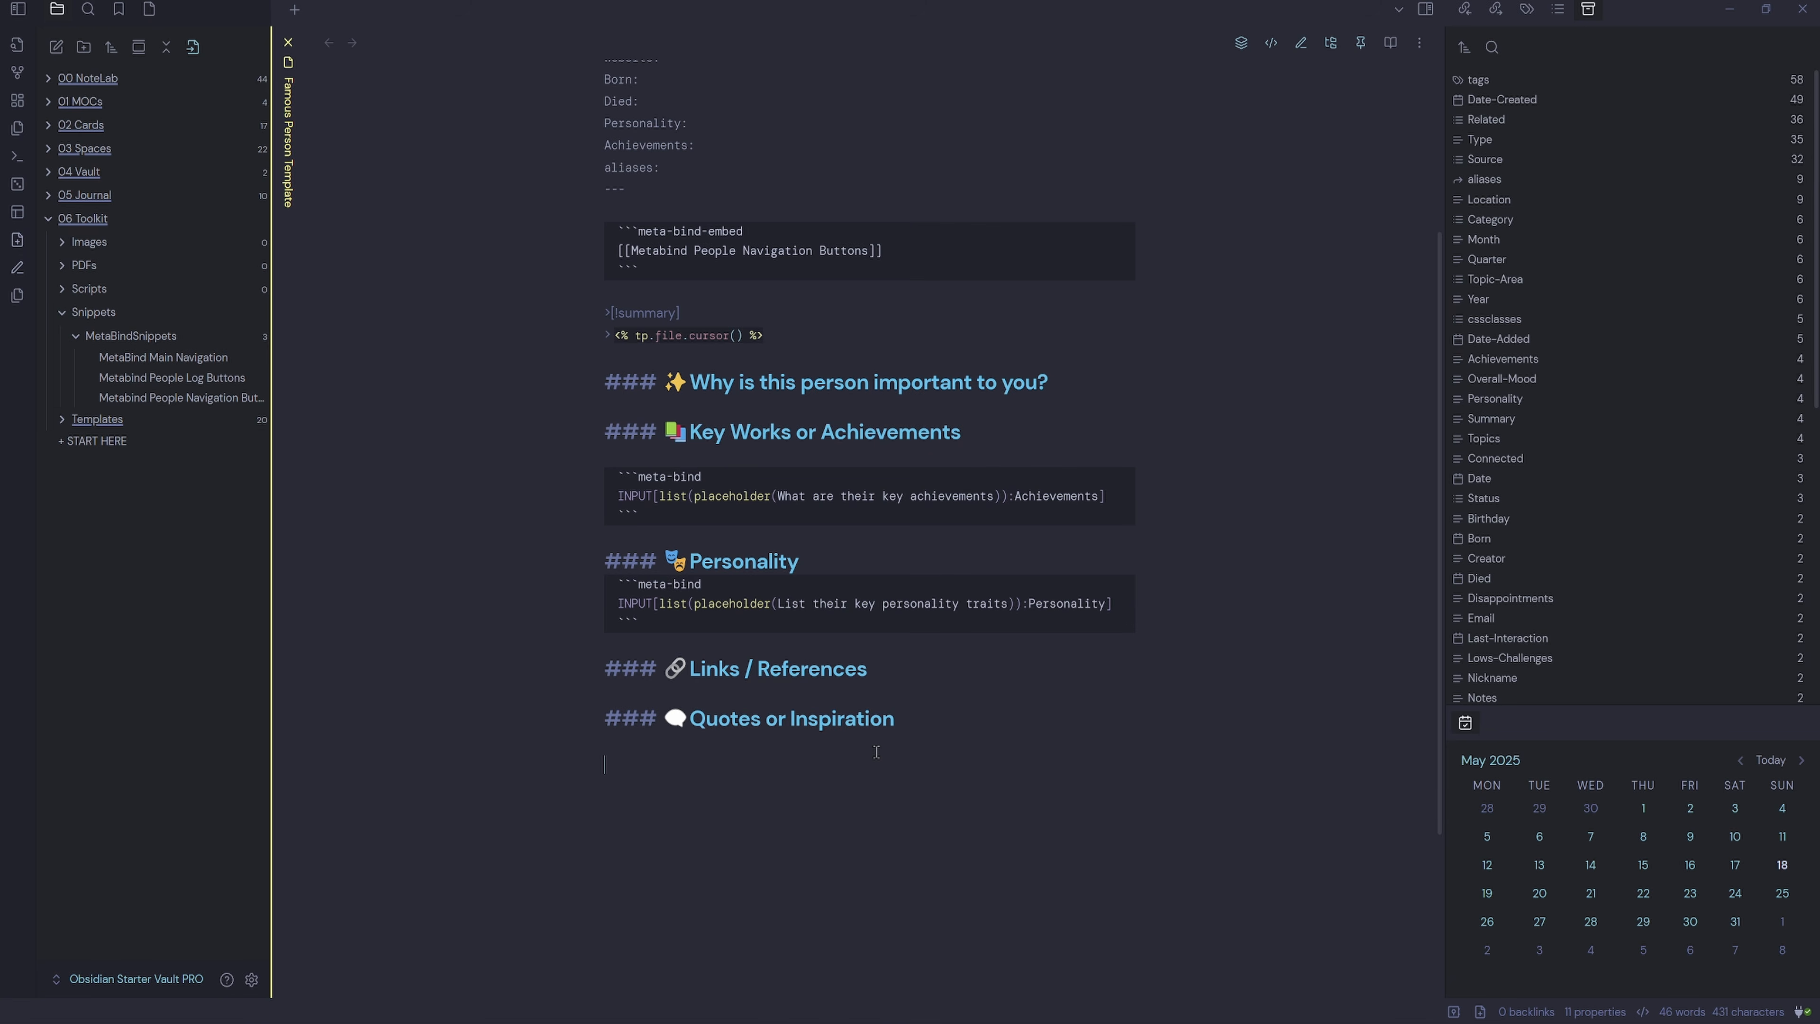
type("[!quote]")
key("Return")
key("ctrl+e")
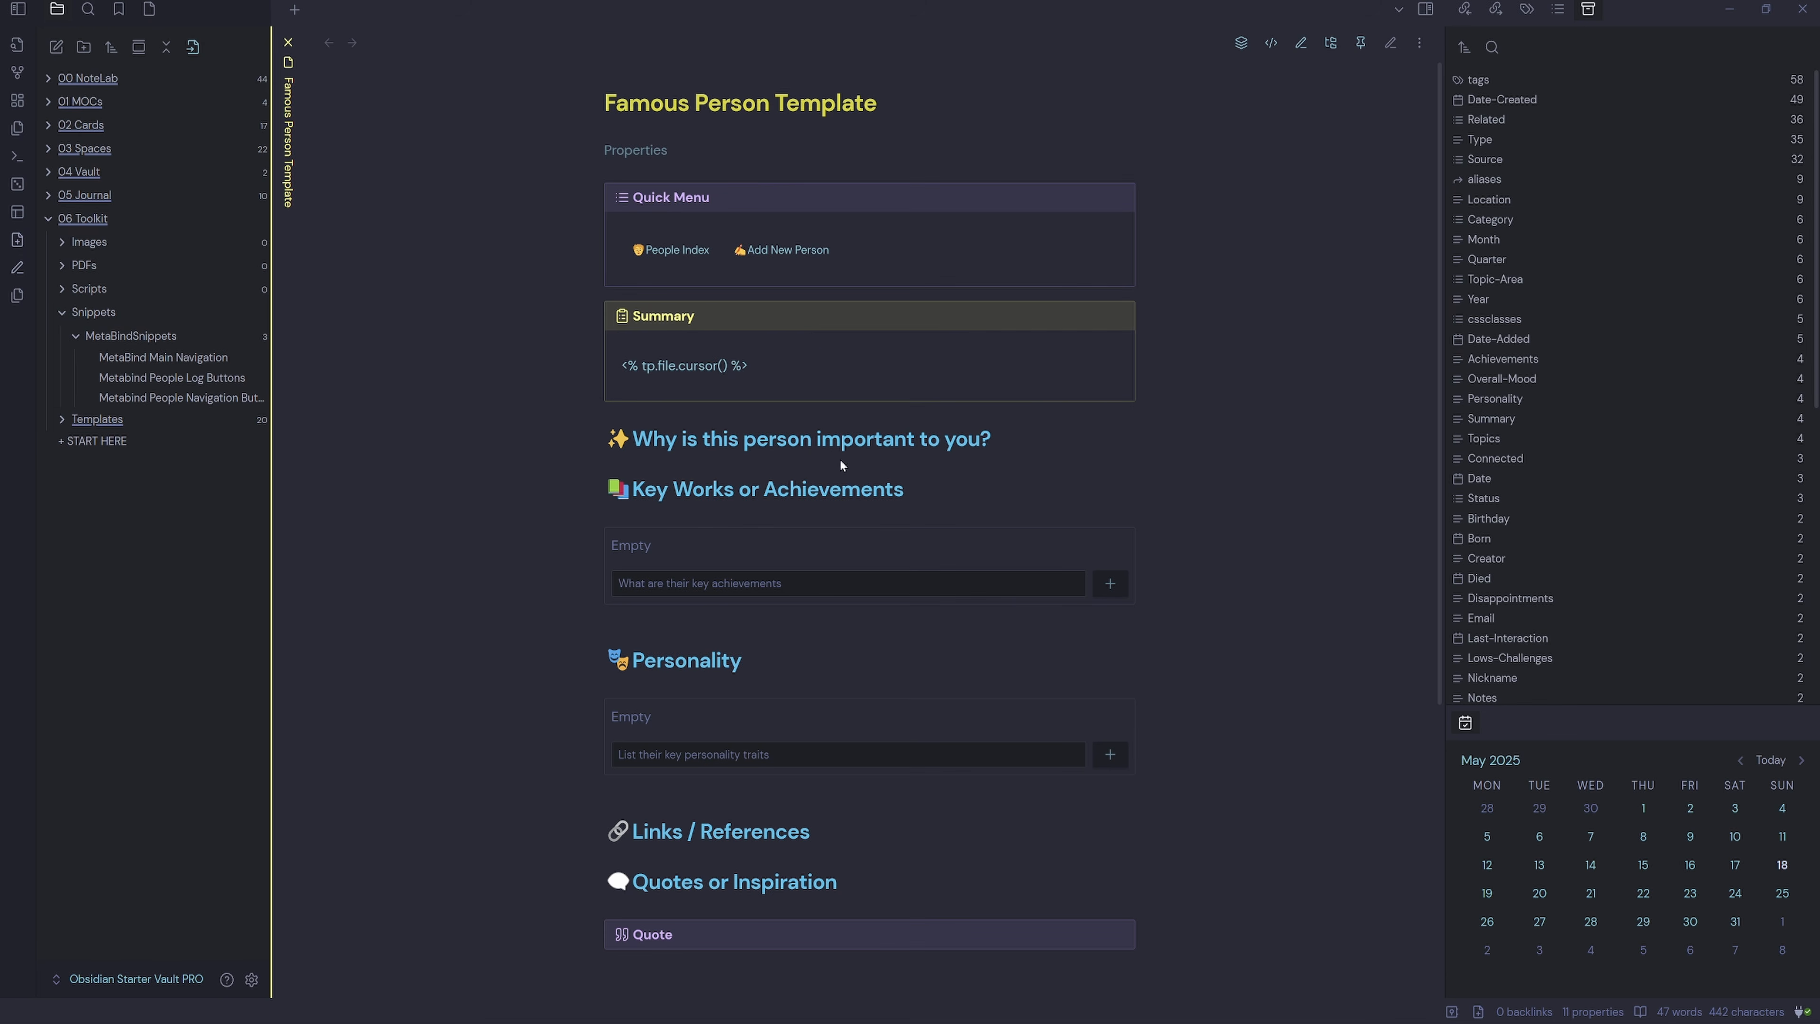
left_click(681, 595)
left_click(744, 759)
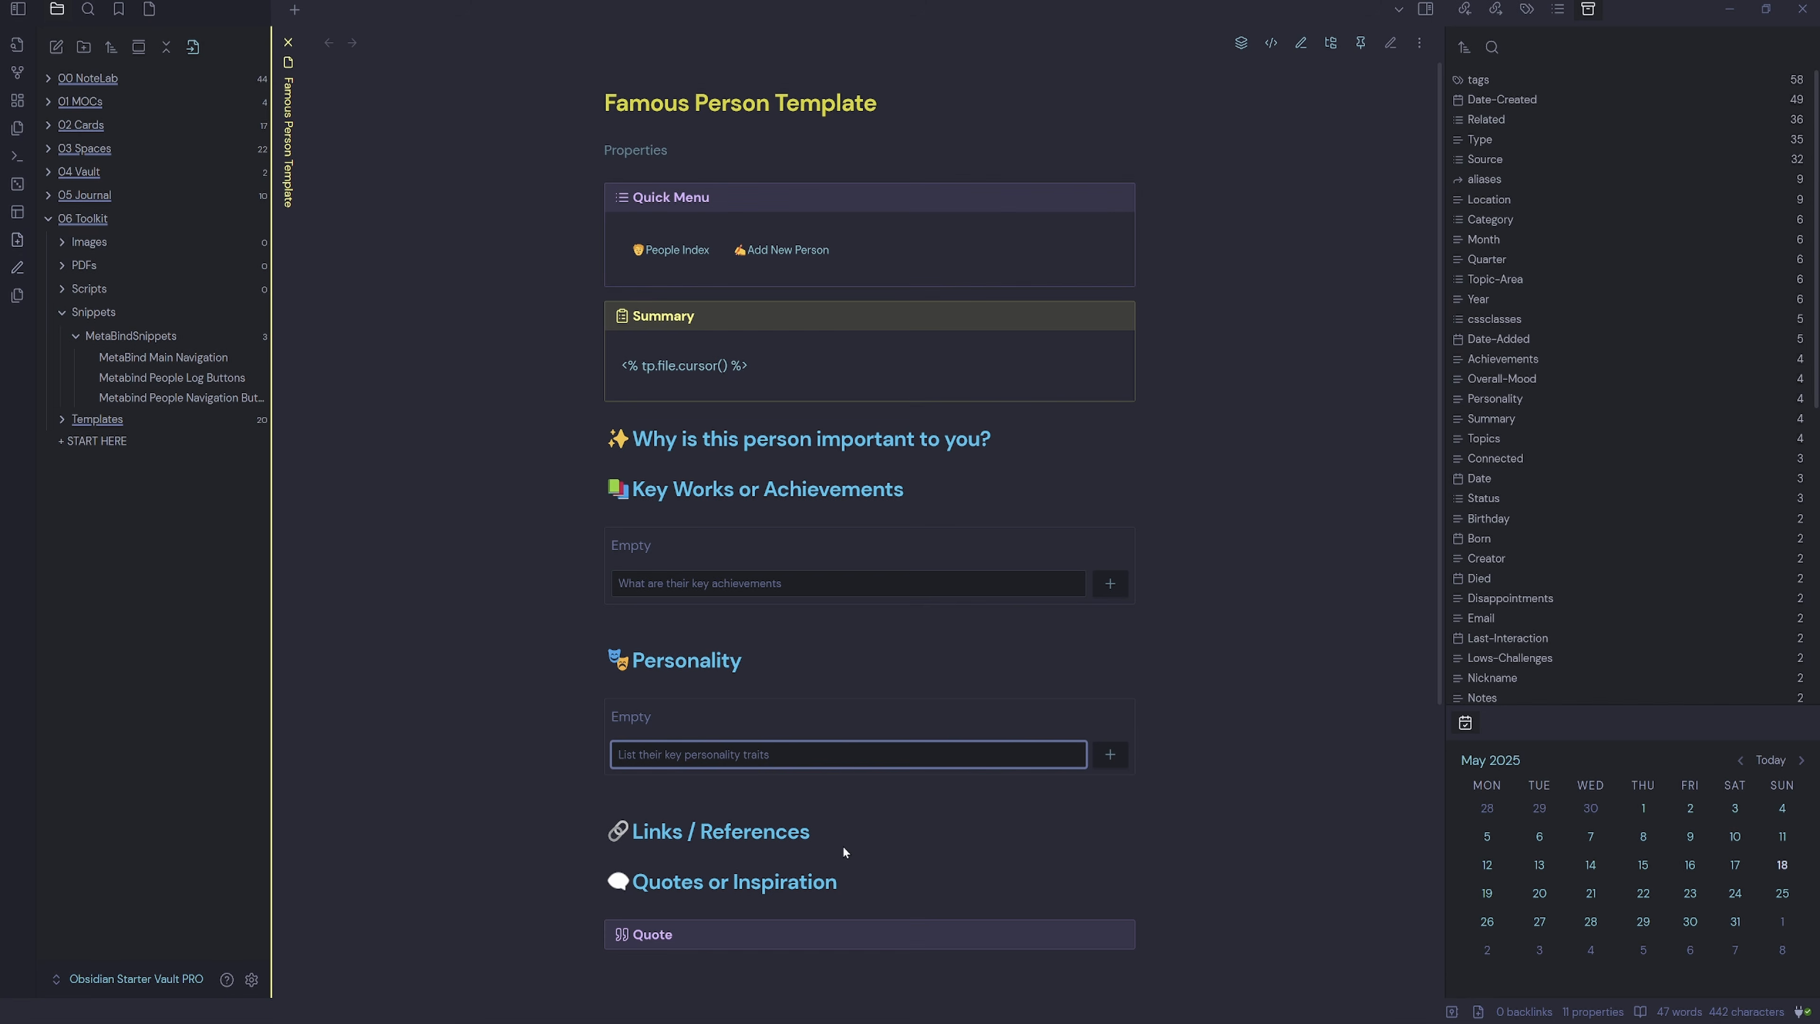
left_click(672, 935)
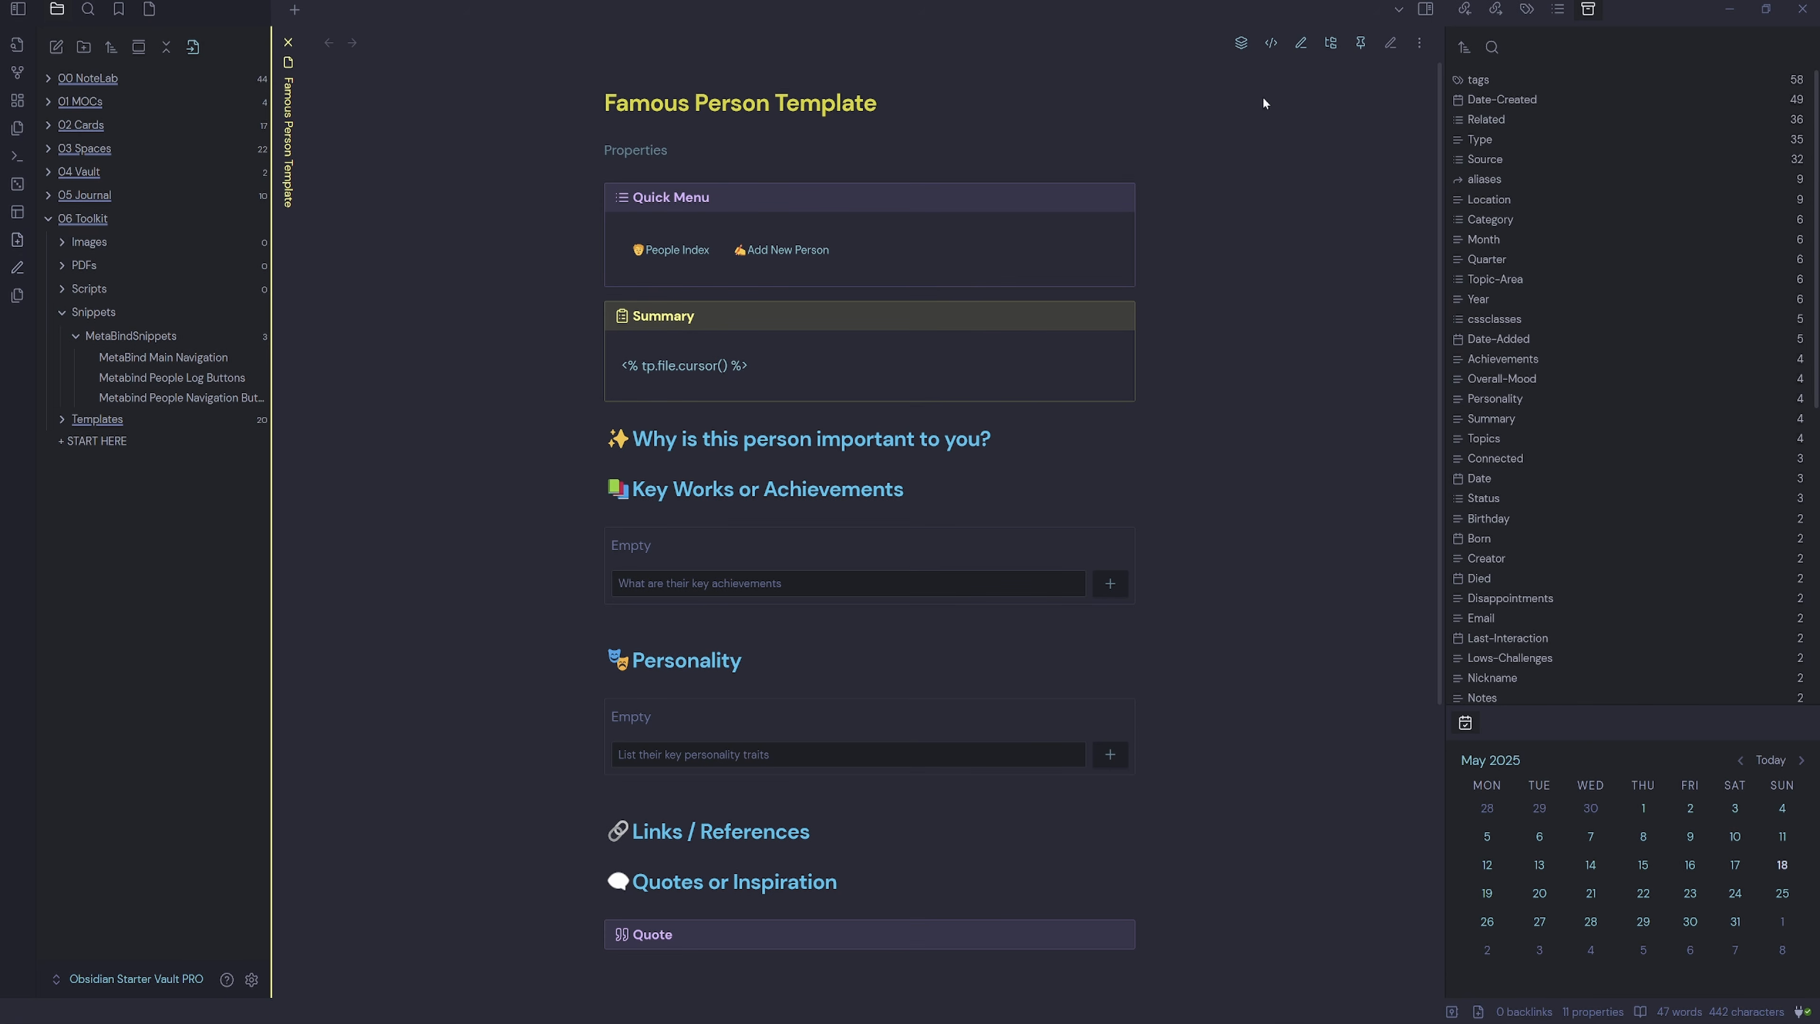
left_click(1391, 42)
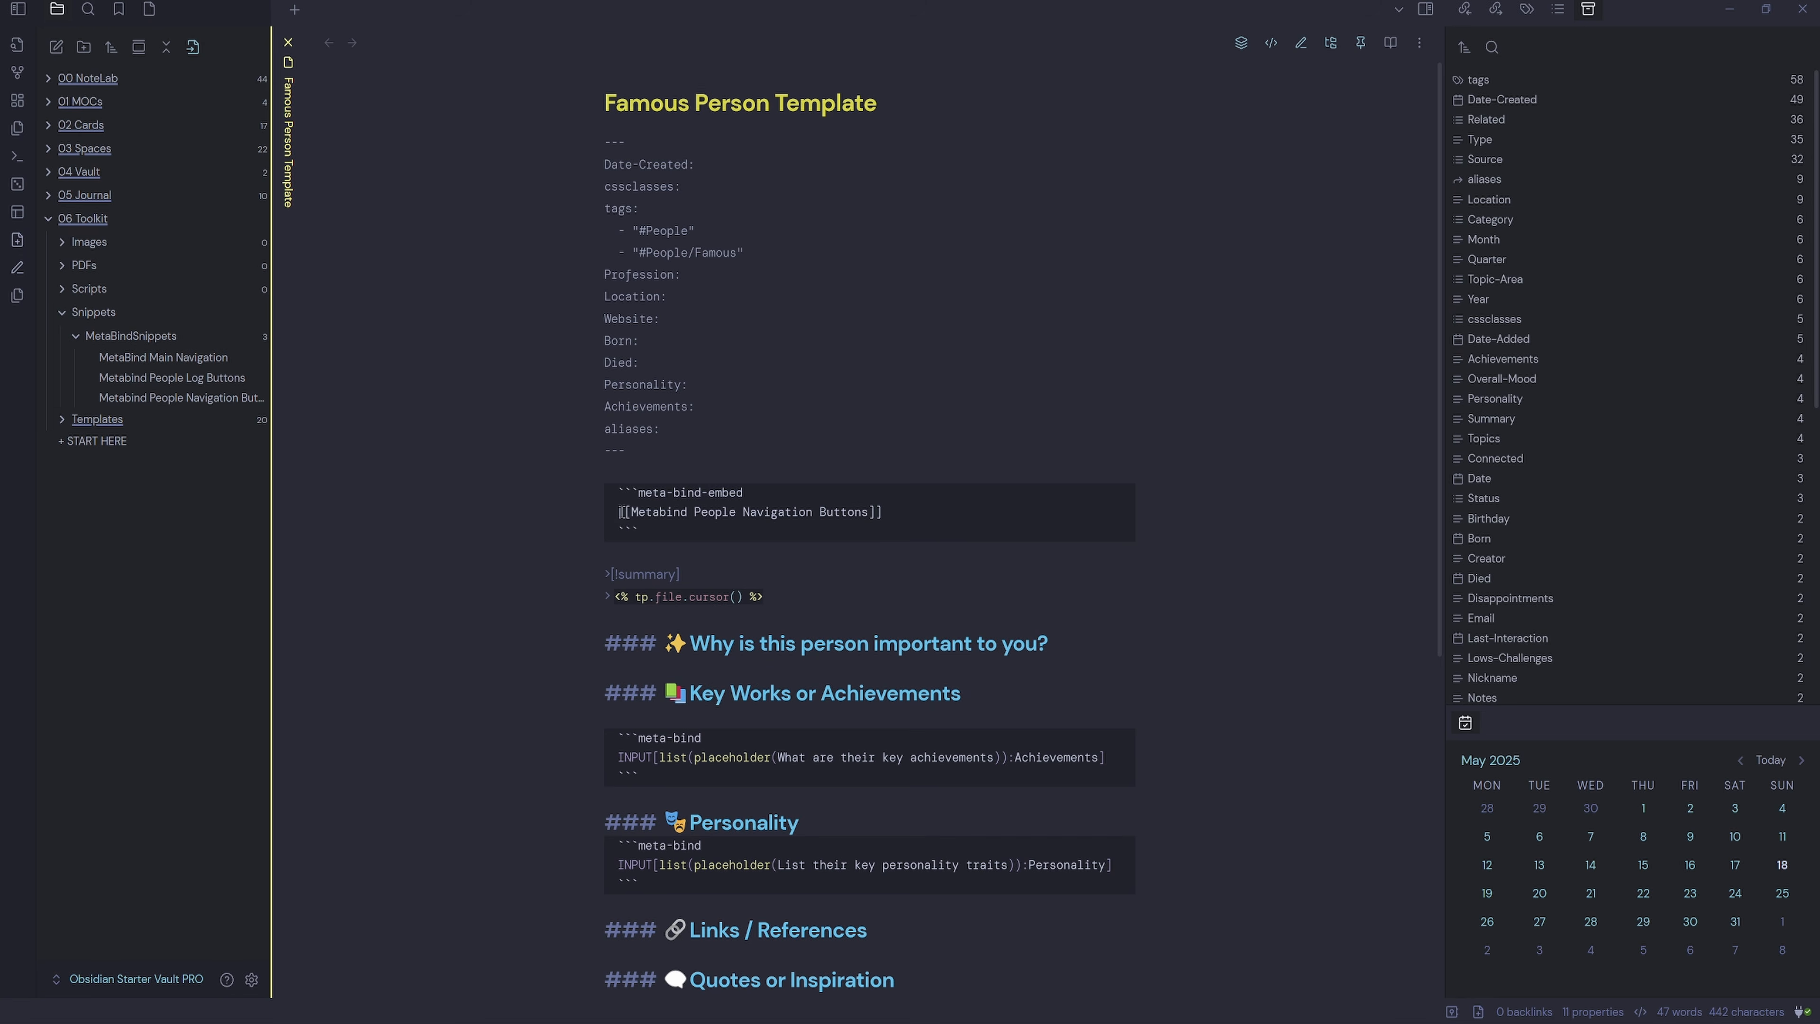
Open Metabind People Navigation Buttons beside the template in source mode.
left_click_drag(631, 511, 869, 511)
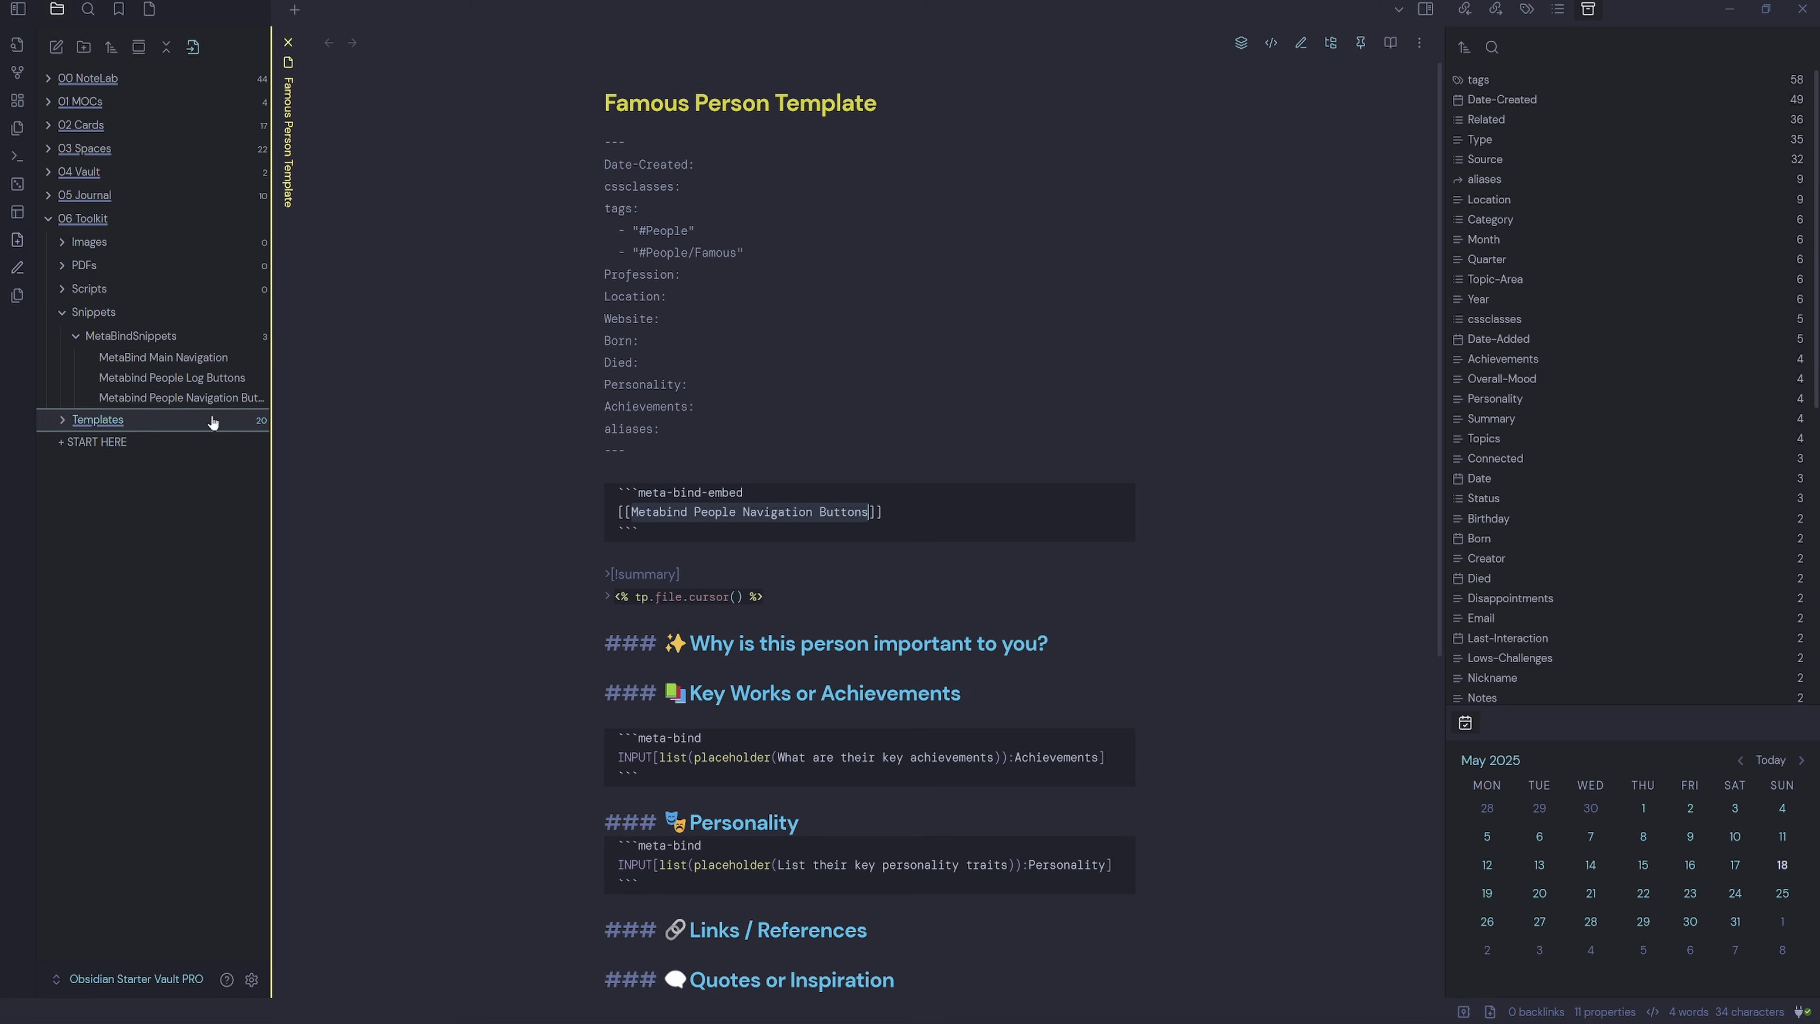
left_click(172, 403, "ctrl+alt")
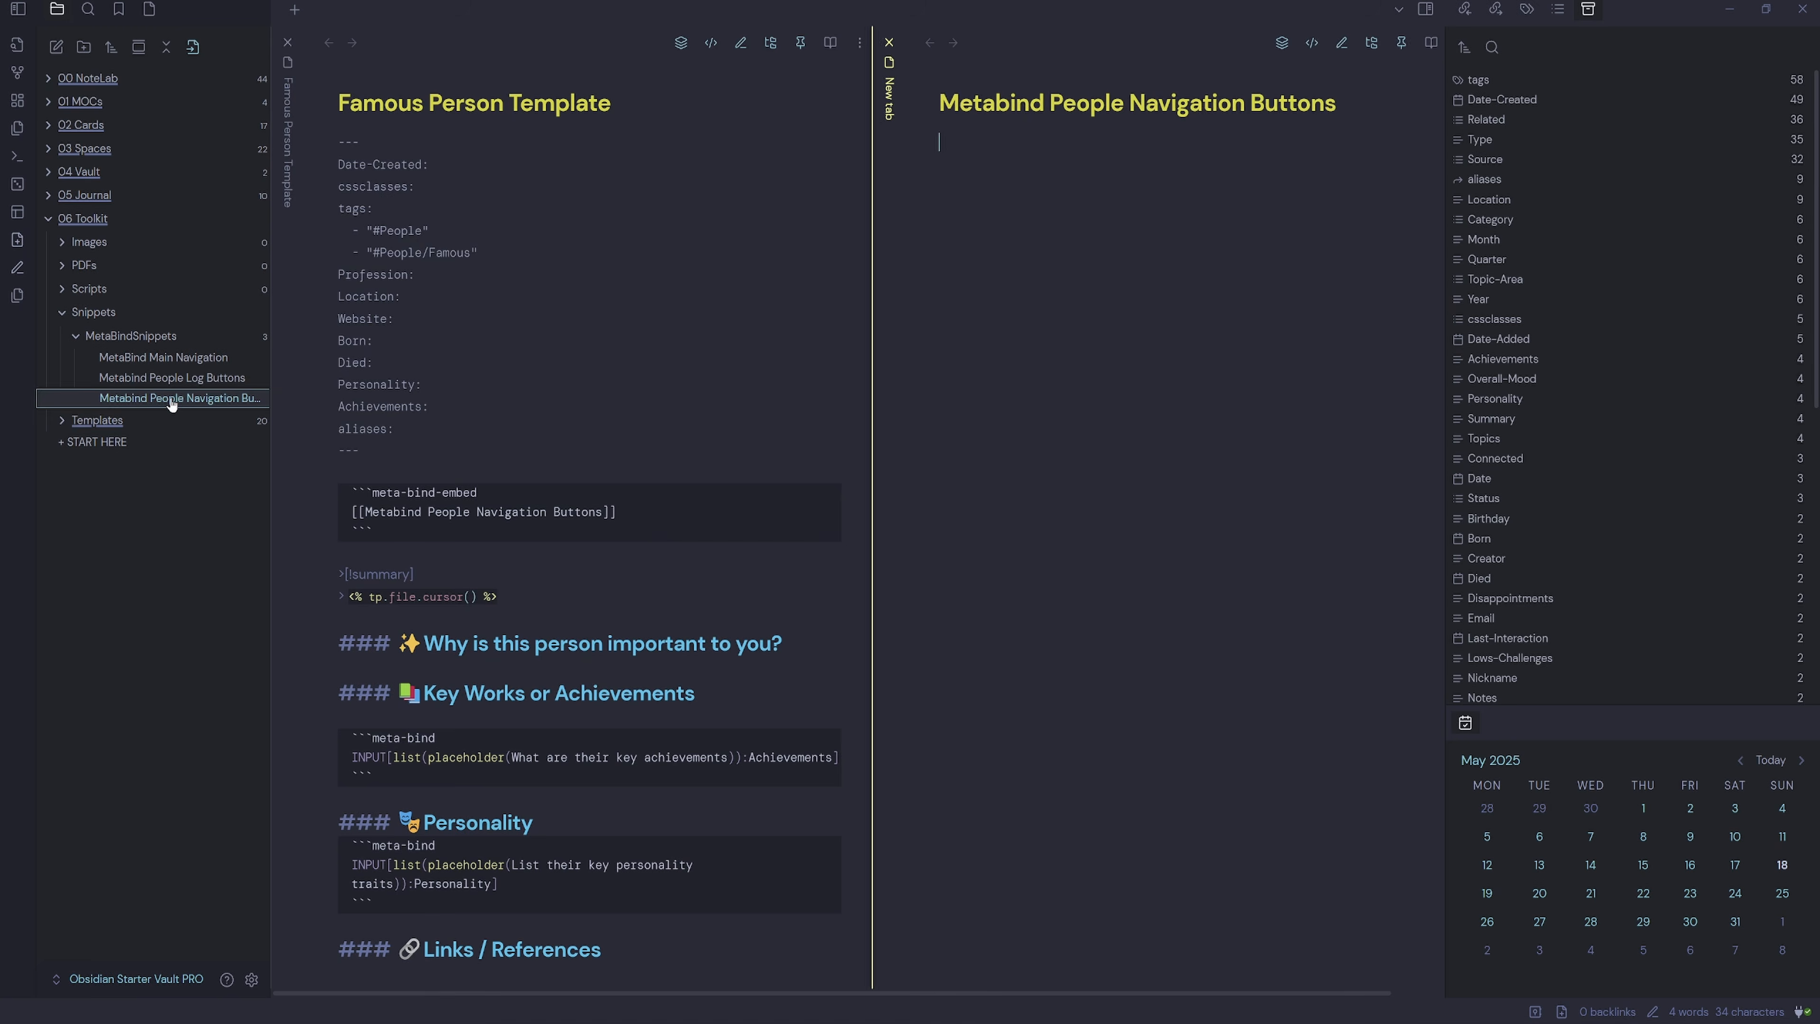
left_click(1272, 48)
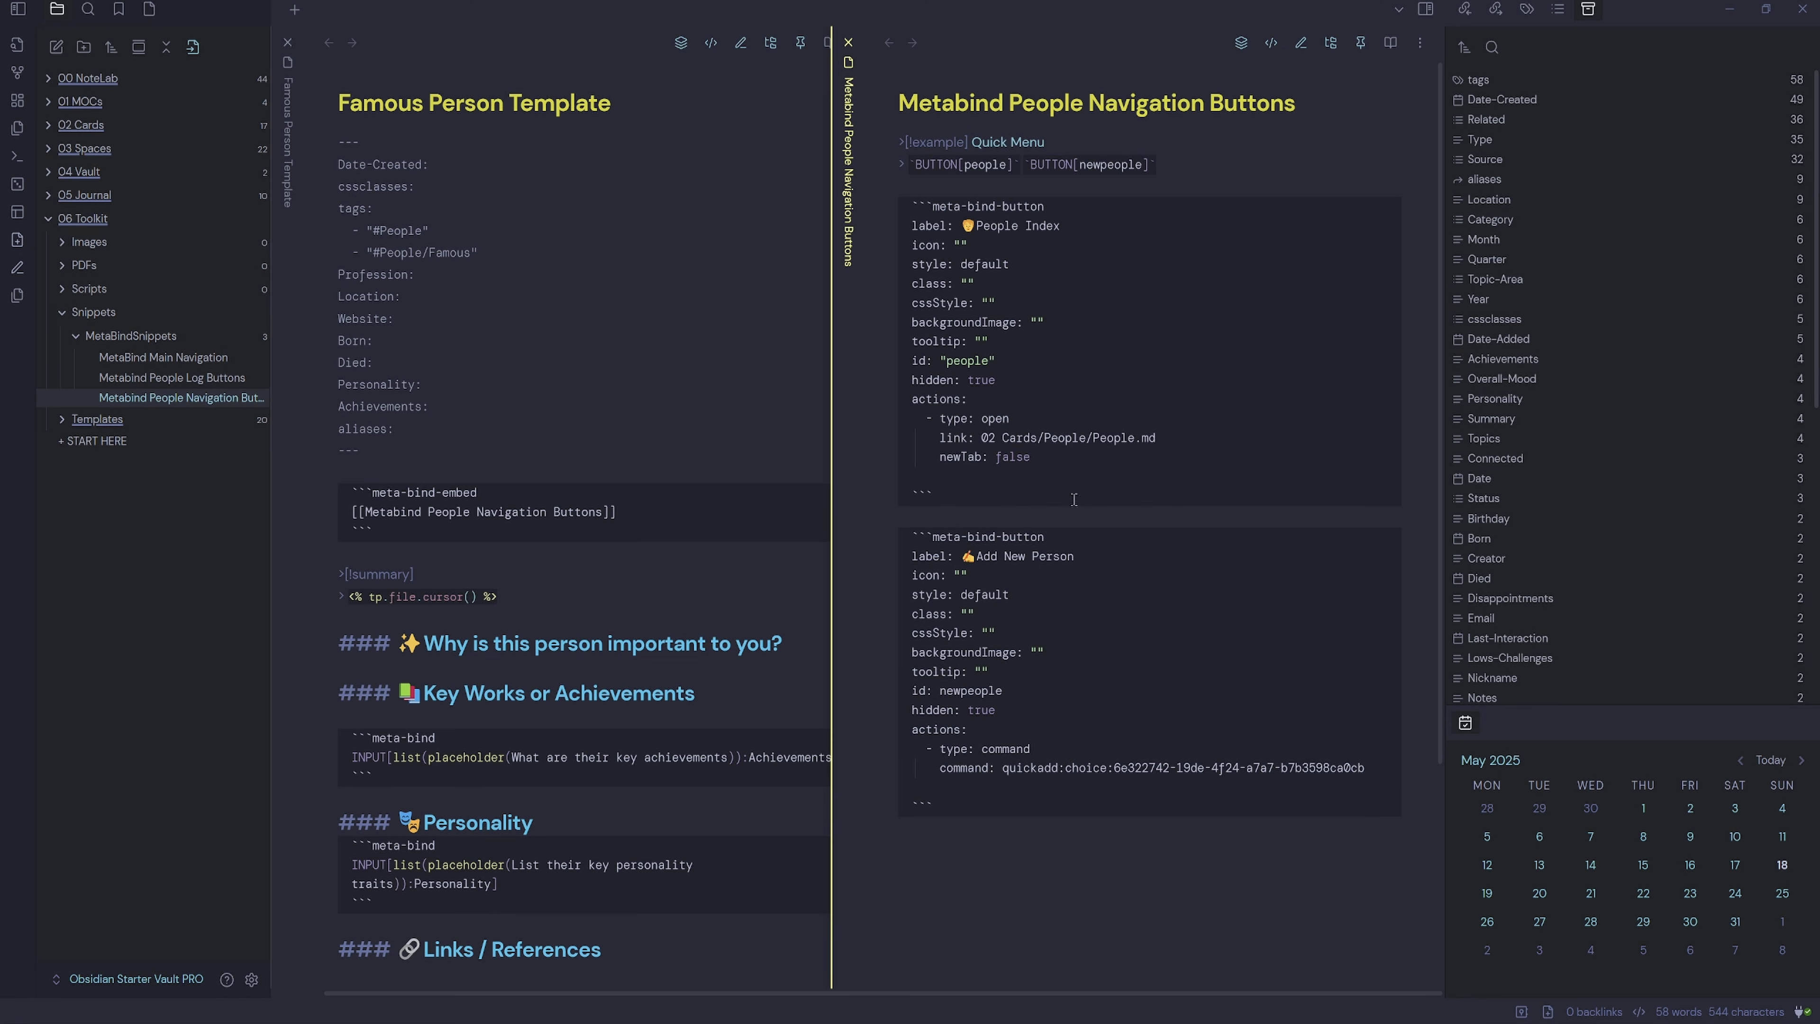
Duplicate the `BUTTON[newpeople]` reference at the line end and rename it `BUTTON[newfamous]`.
left_click_drag(1160, 164, 1025, 165)
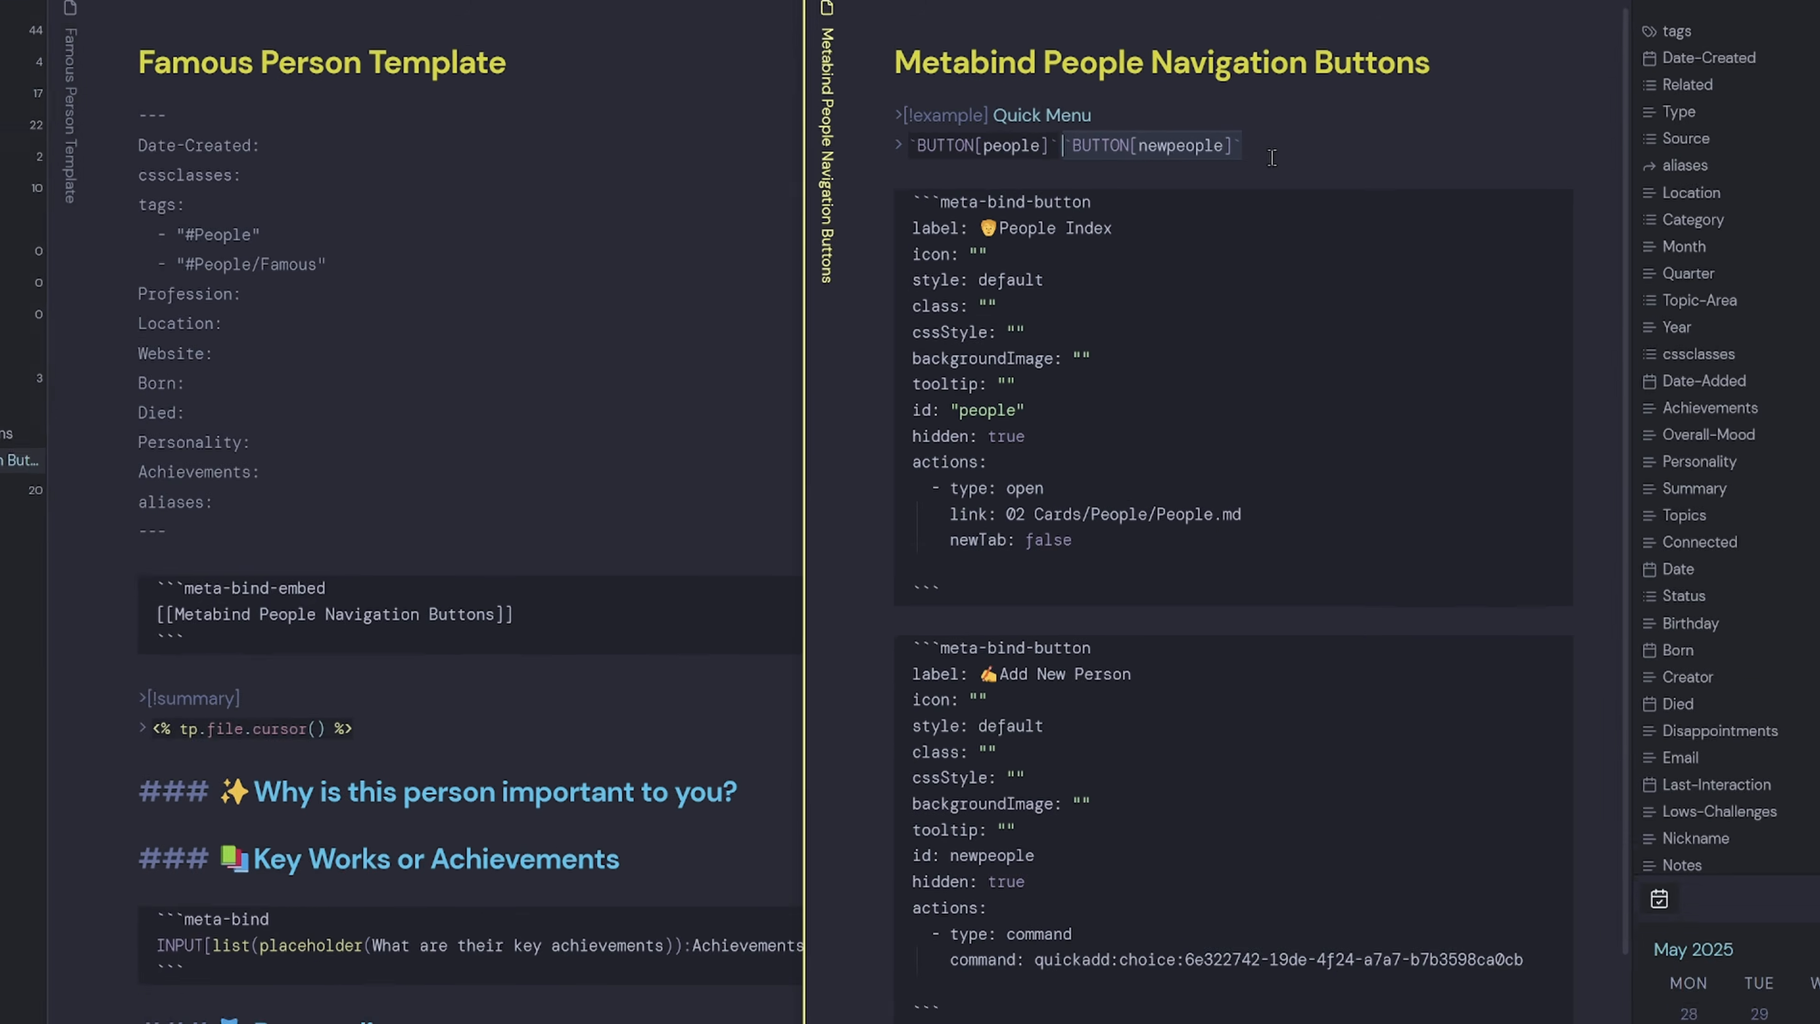
key("ctrl+c")
left_click(1279, 157)
key("ctrl+v")
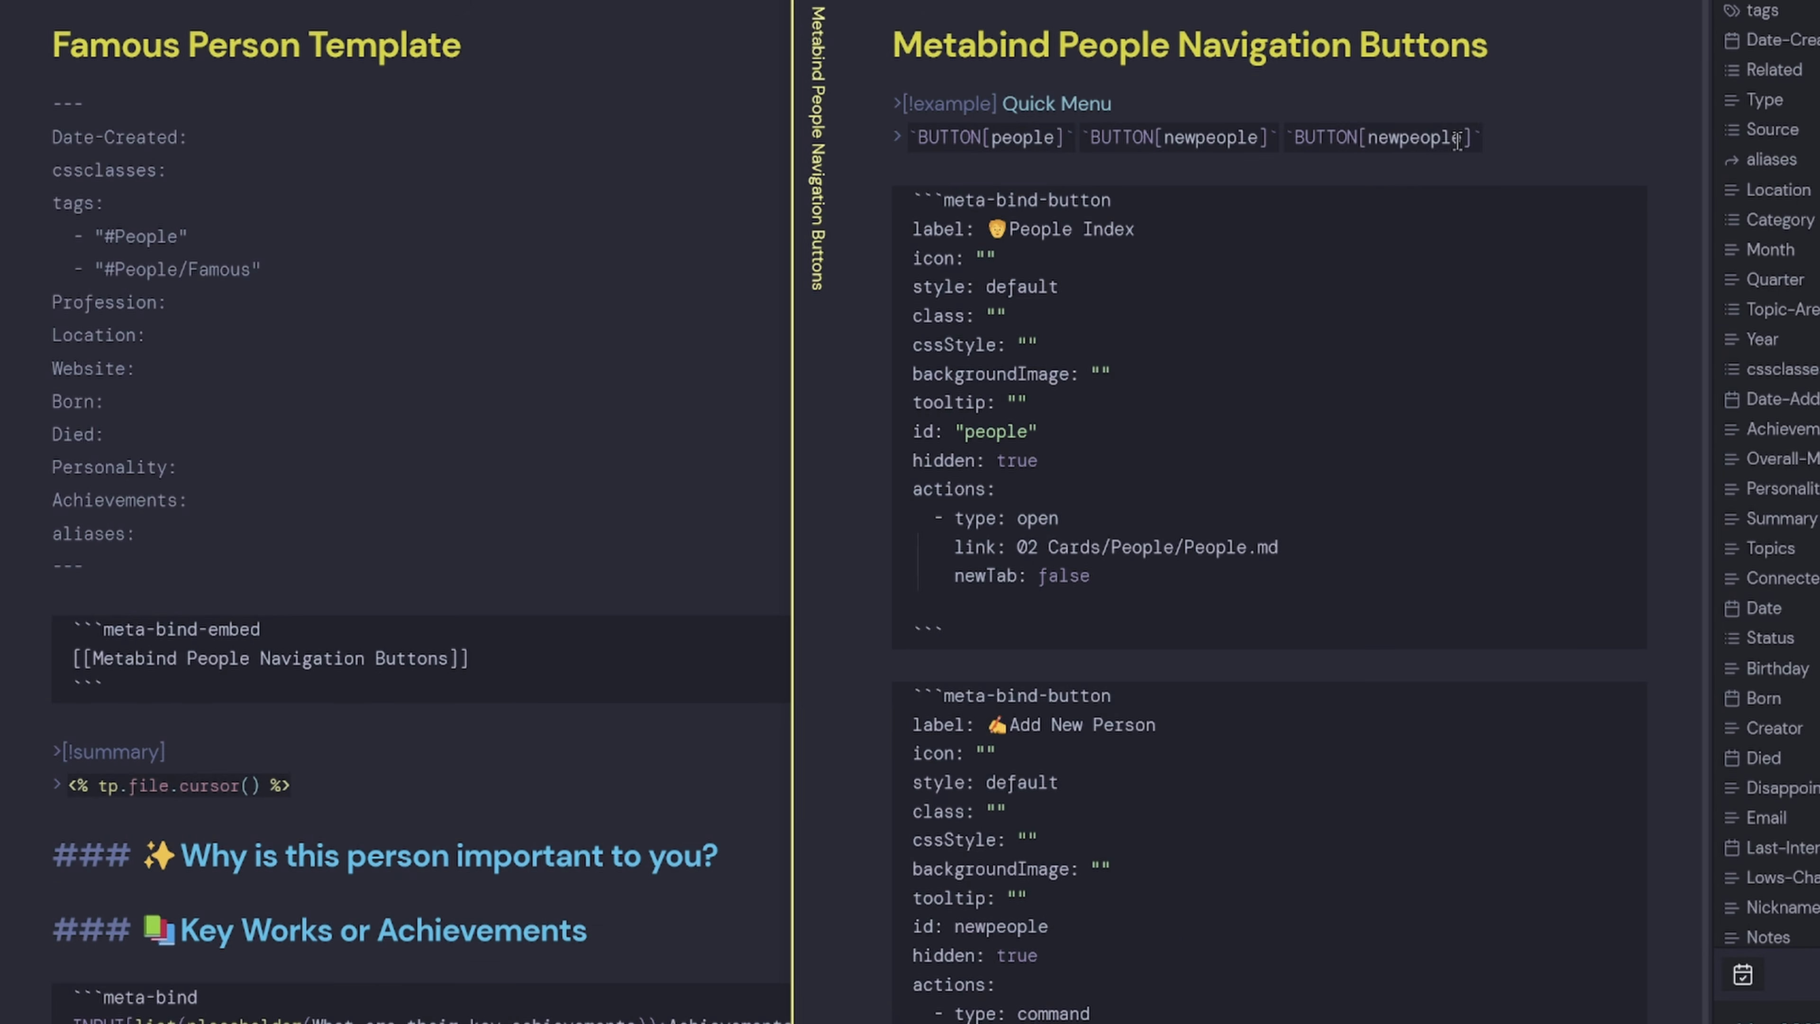
left_click(1458, 140)
key("shift+Left")
key("shift+Left")
key("shift+Left")
key("shift+Left")
key("shift+Left")
key("shift+Left")
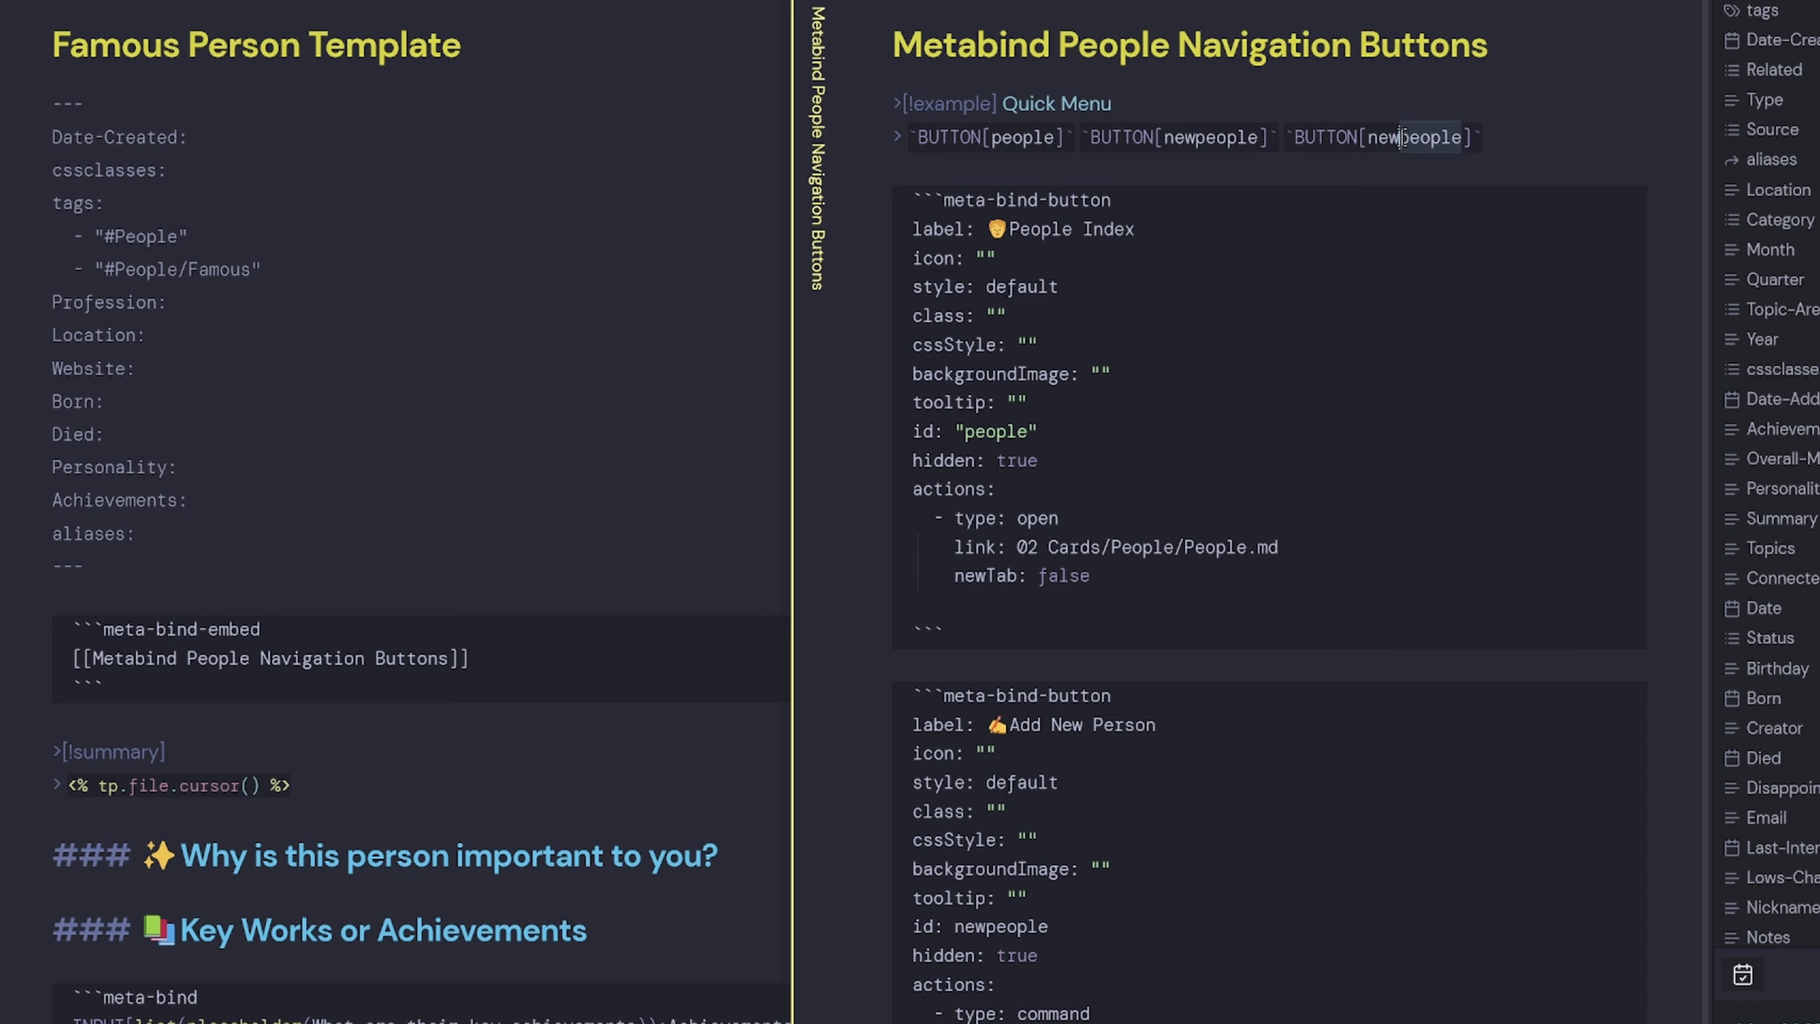
type("famous")
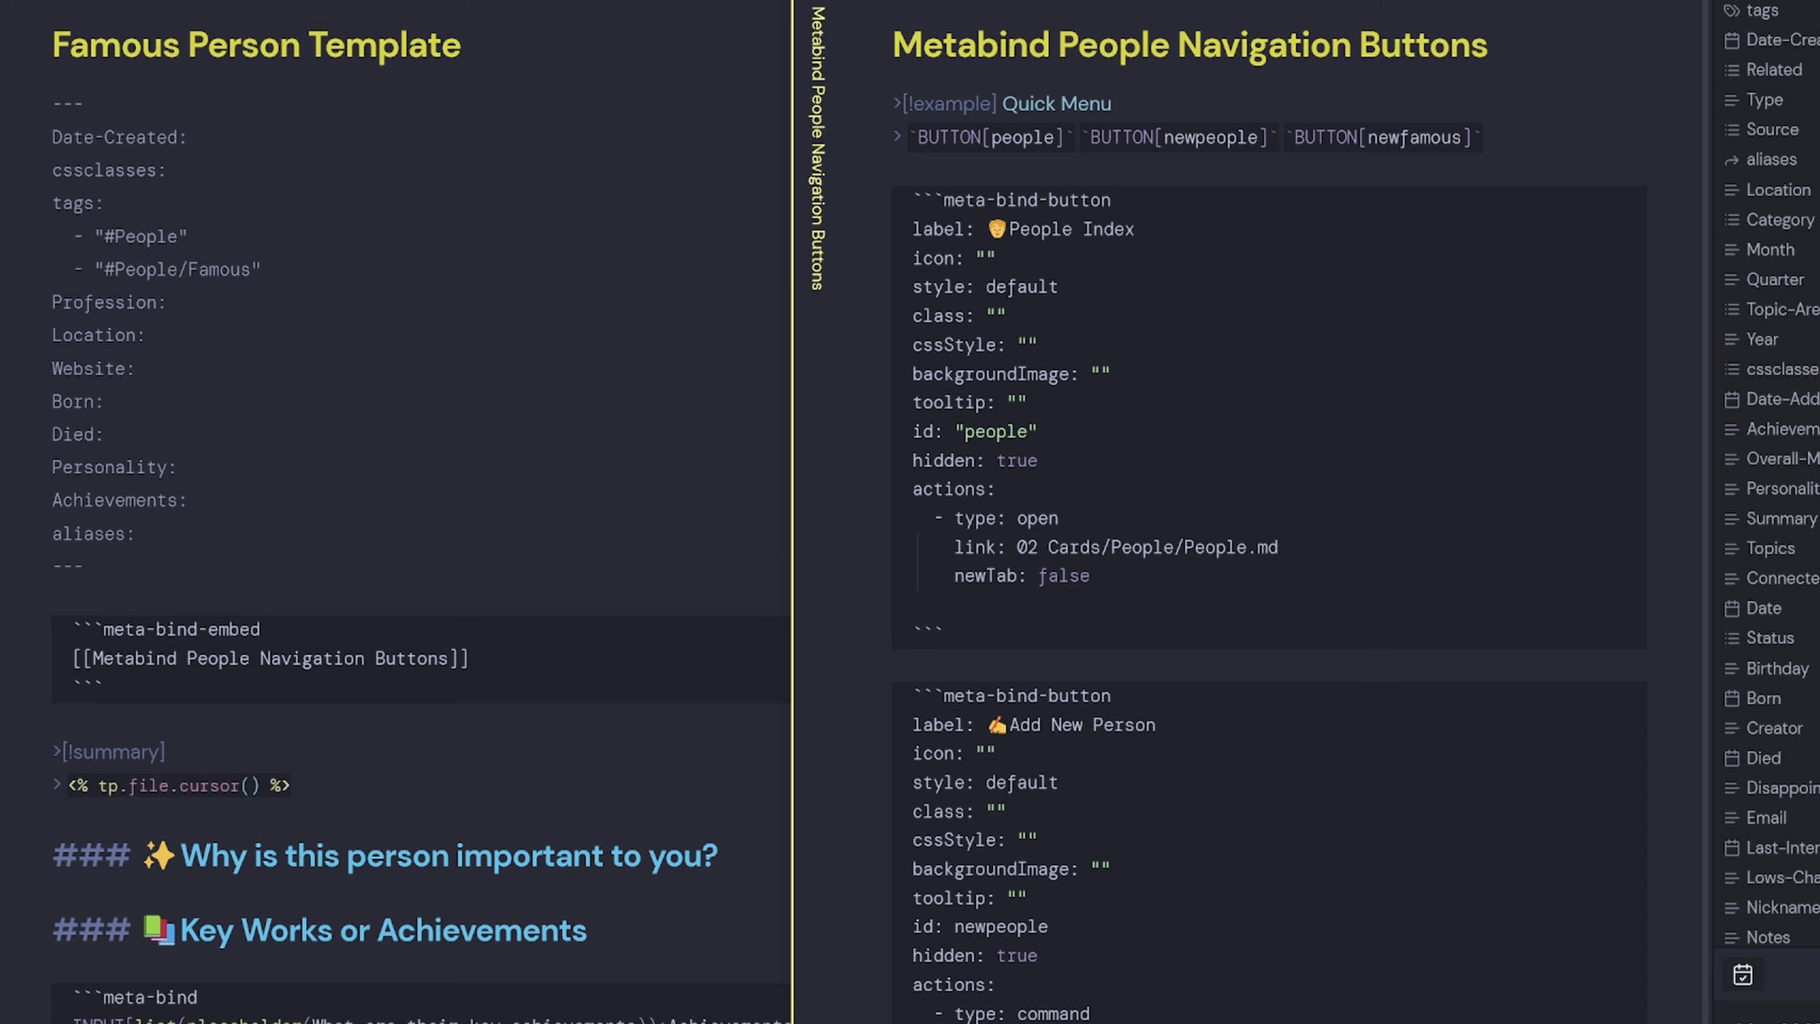
key("super+comma")
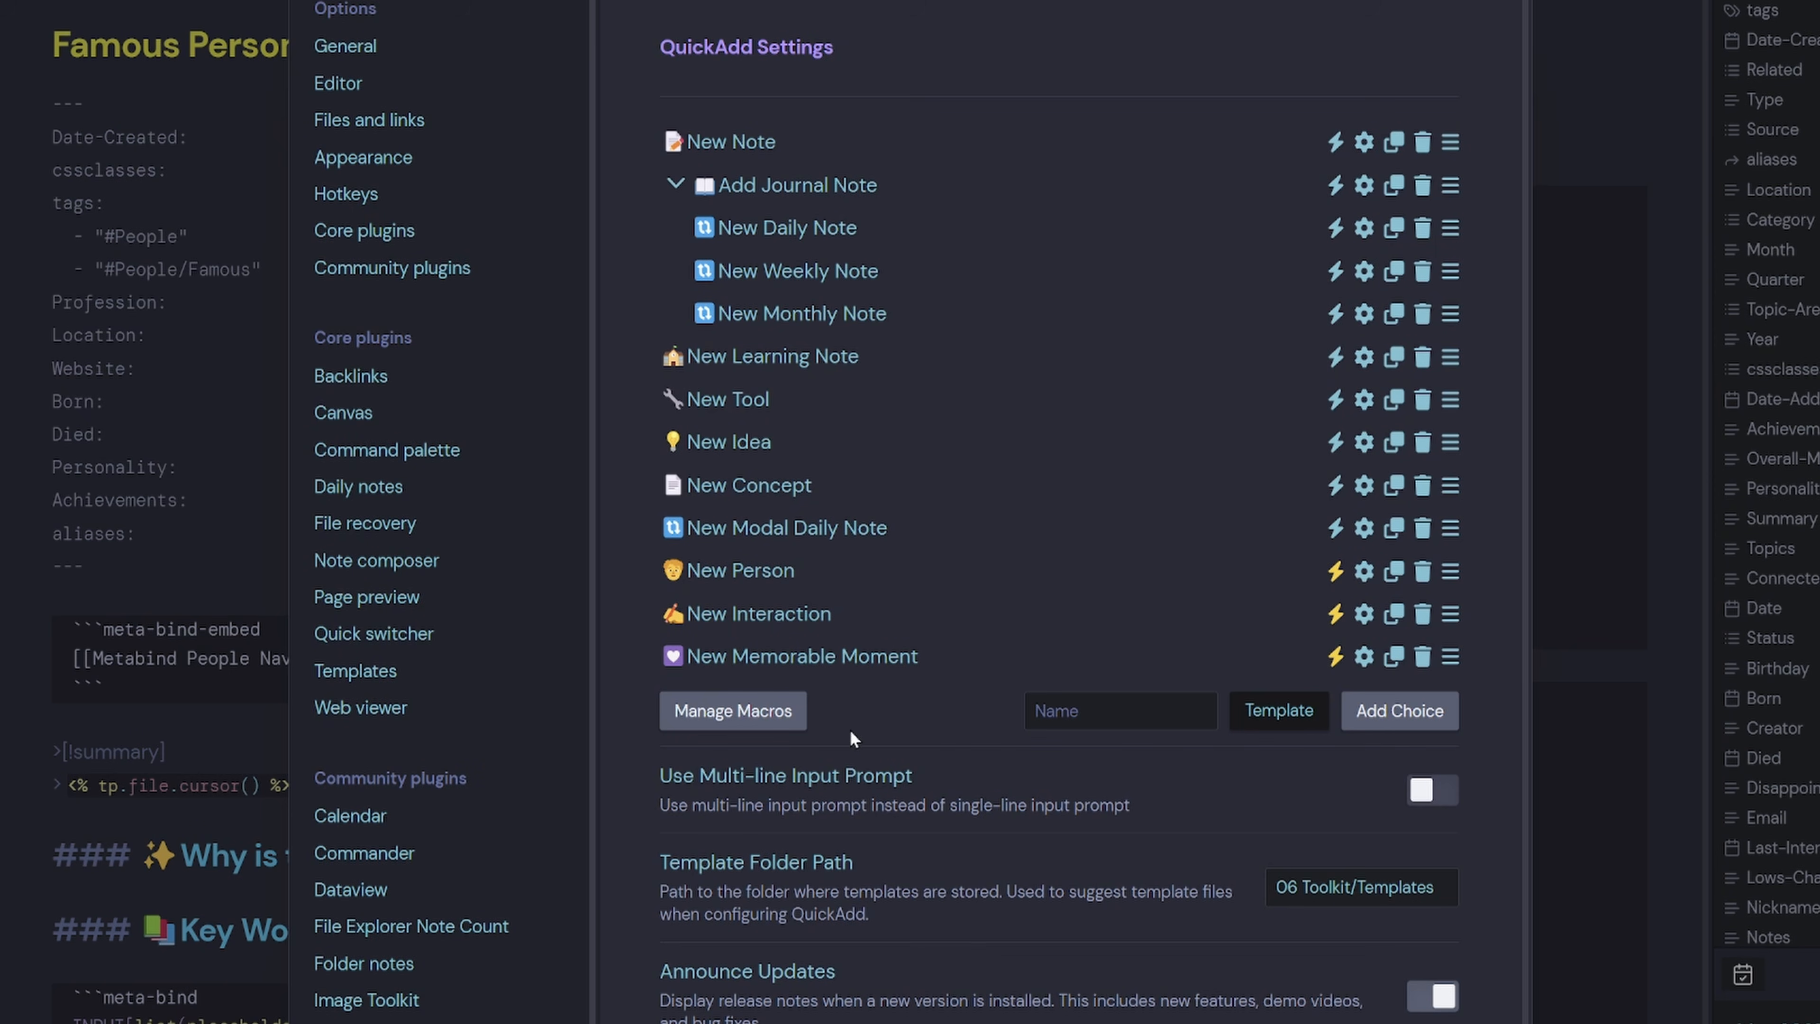
Add a QuickAdd choice named New Famous Person with a superhero emoji, enabled as a command.
left_click(1073, 710)
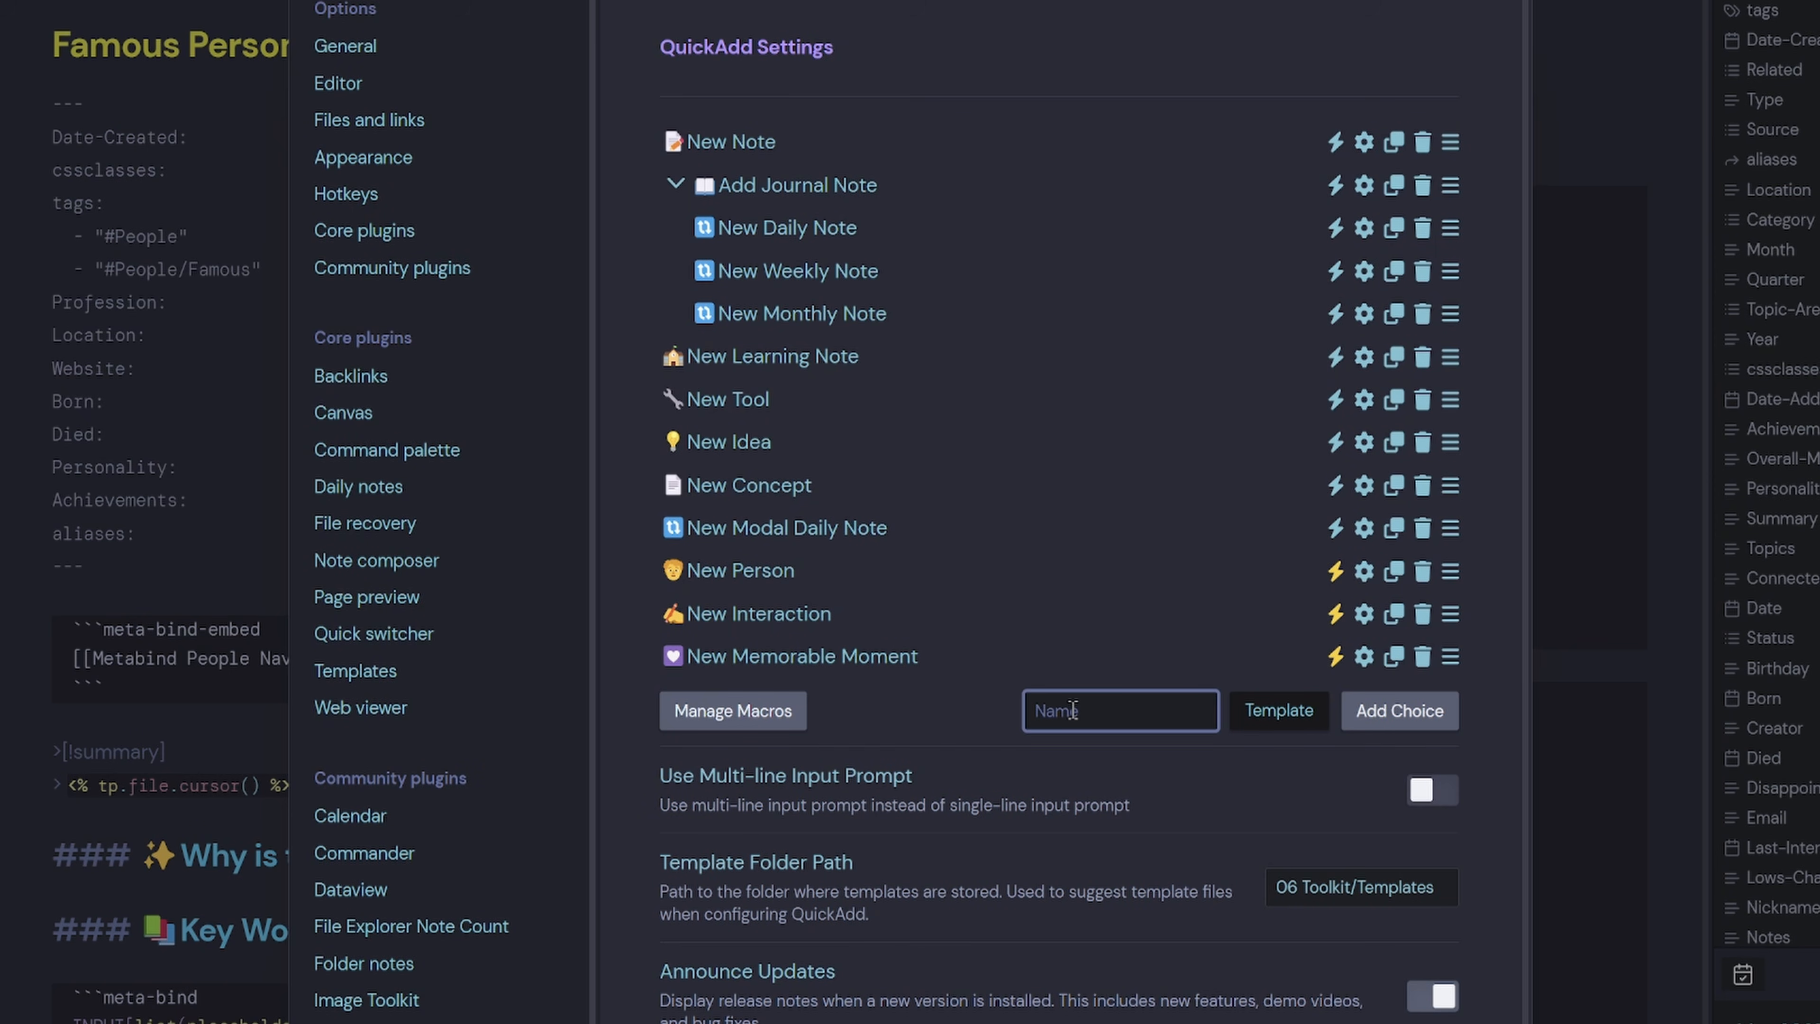
key("super+period")
type("super")
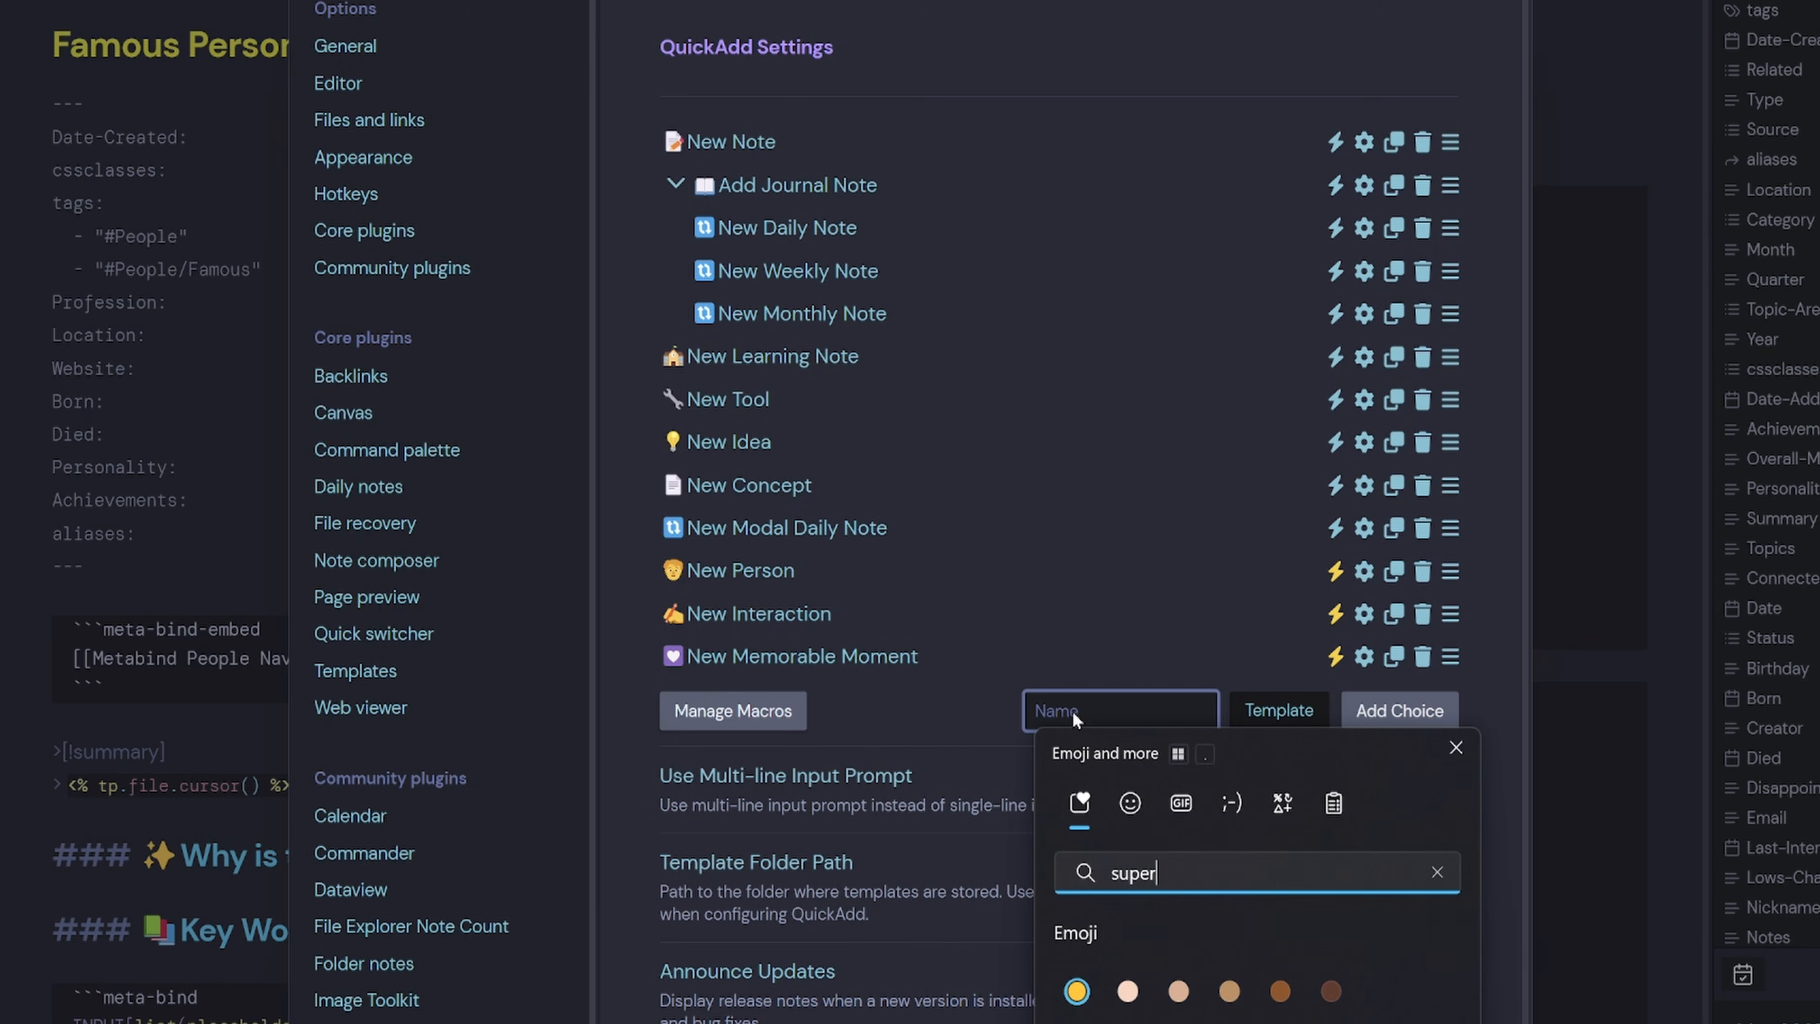
key("Return")
type("New Famous Person")
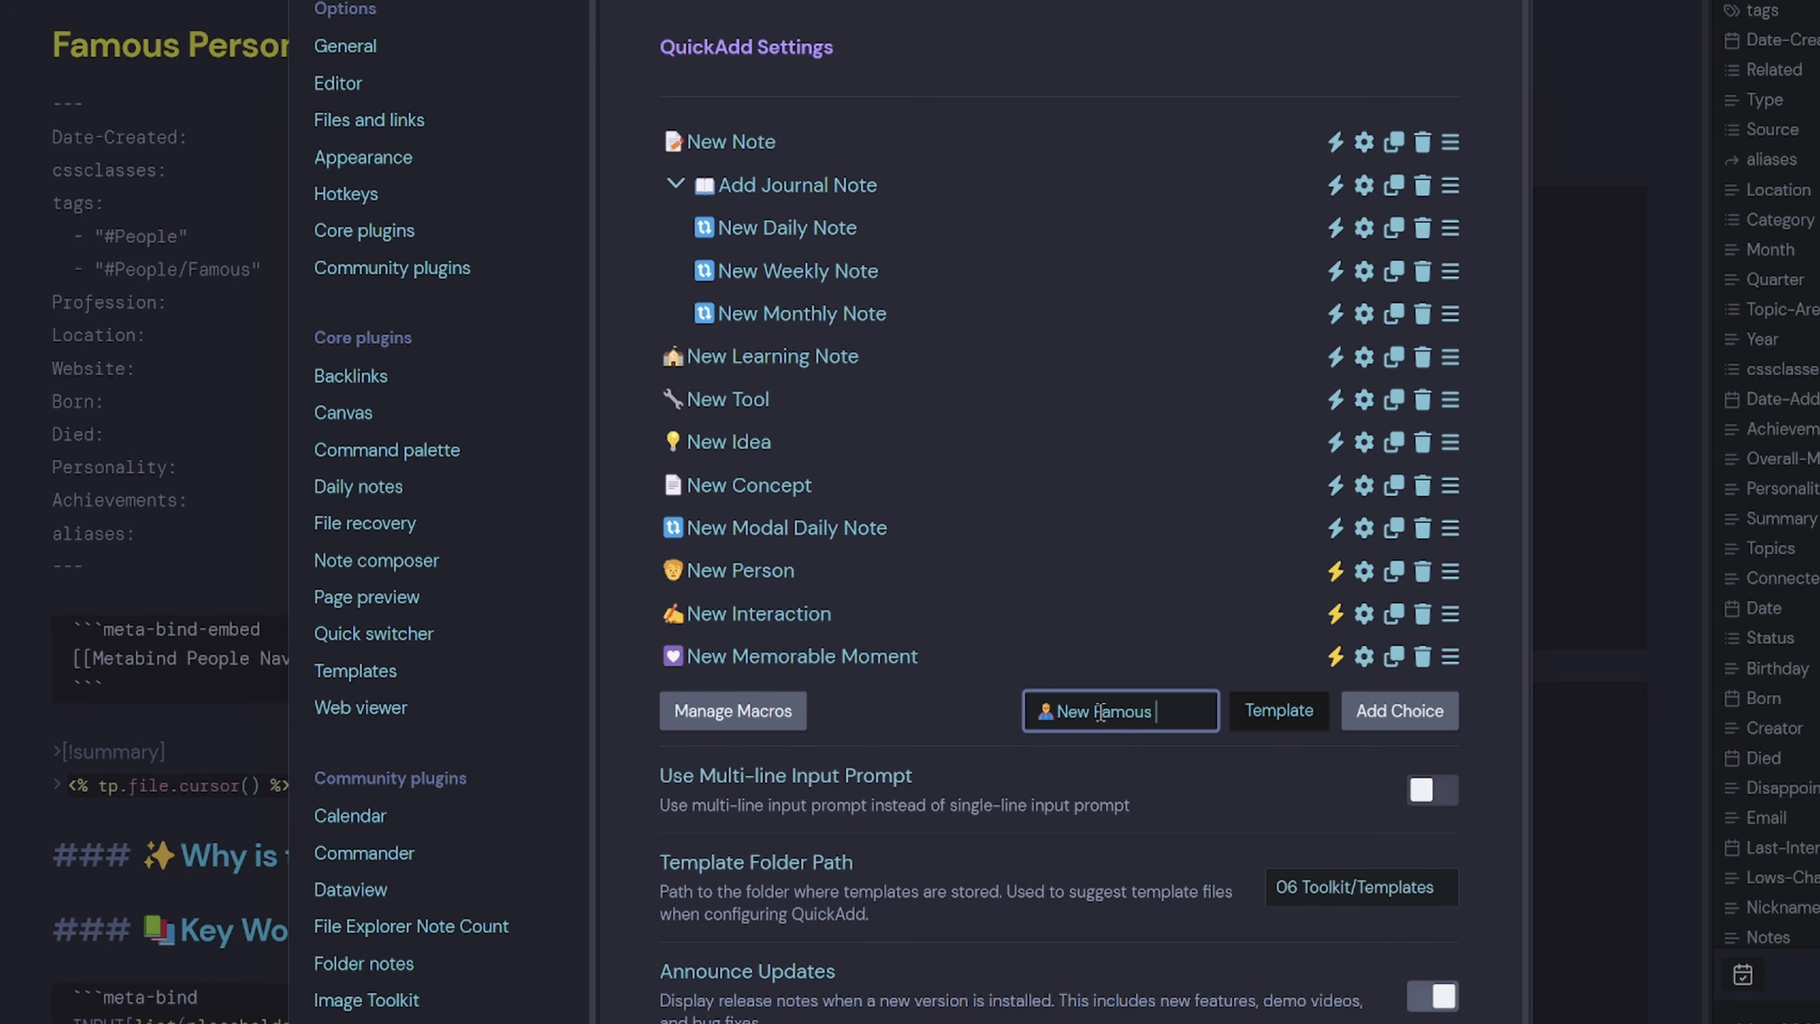
left_click(1427, 716)
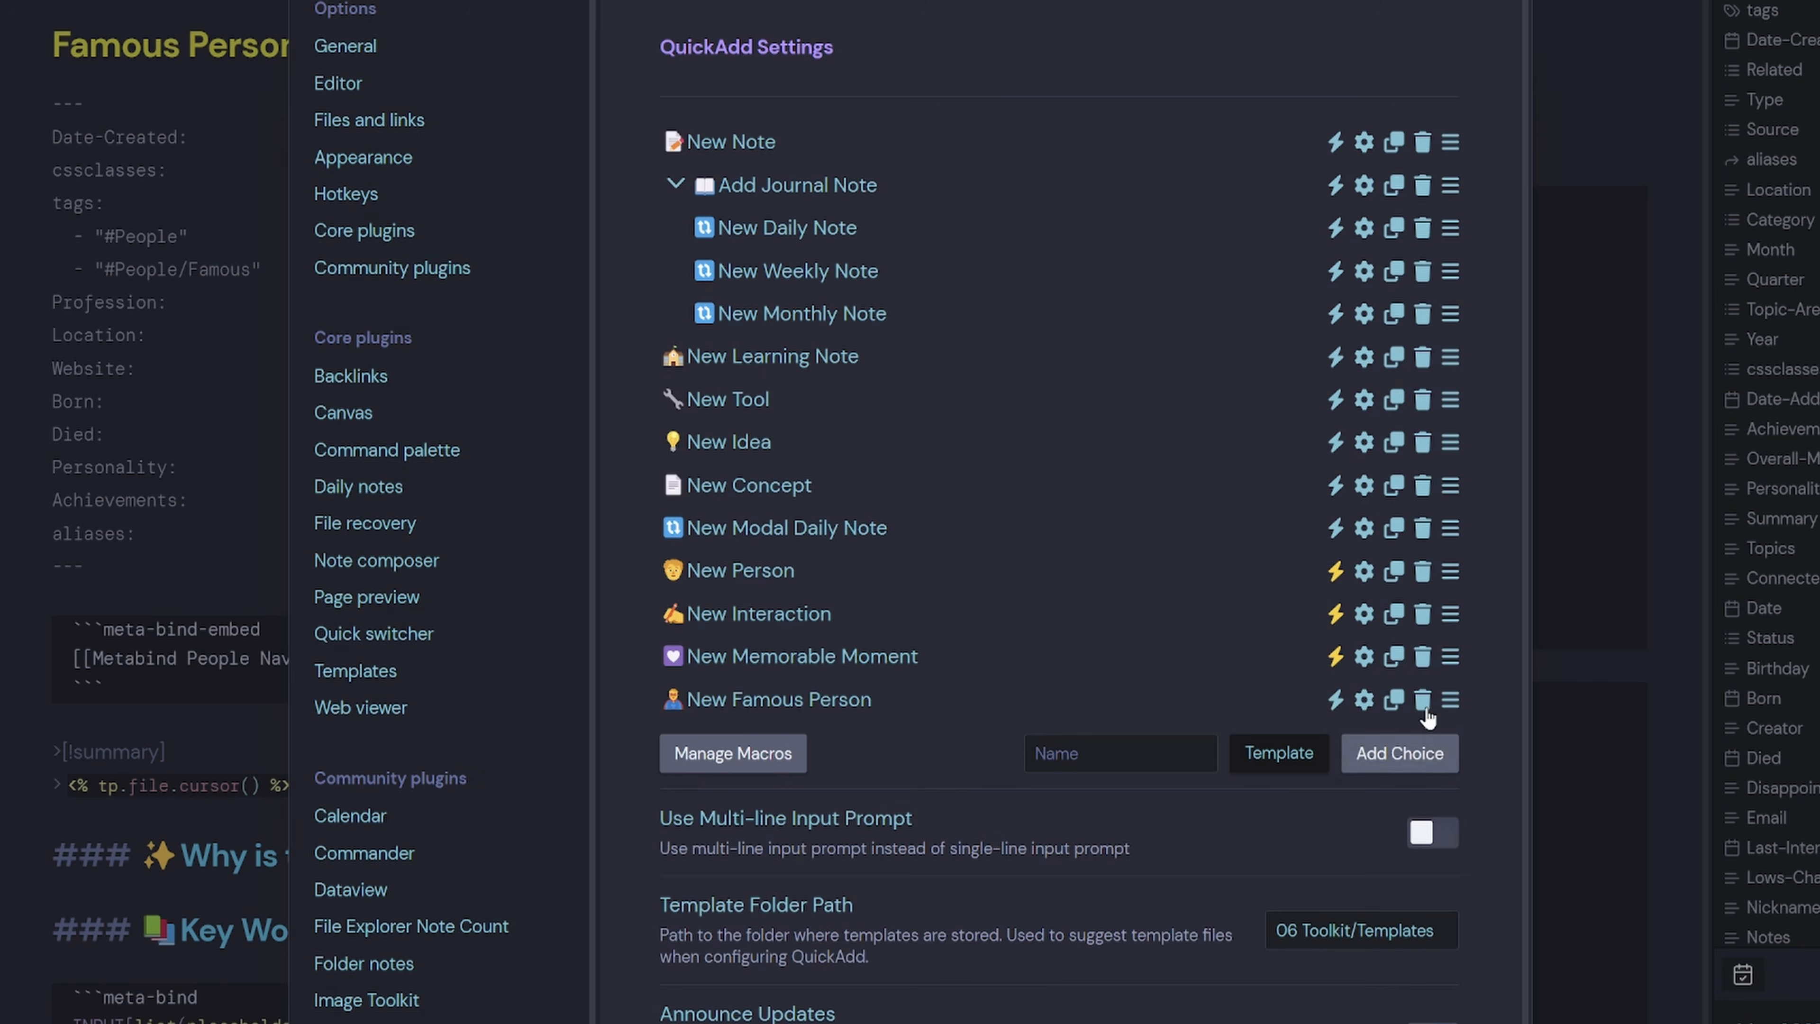
left_click(1338, 702)
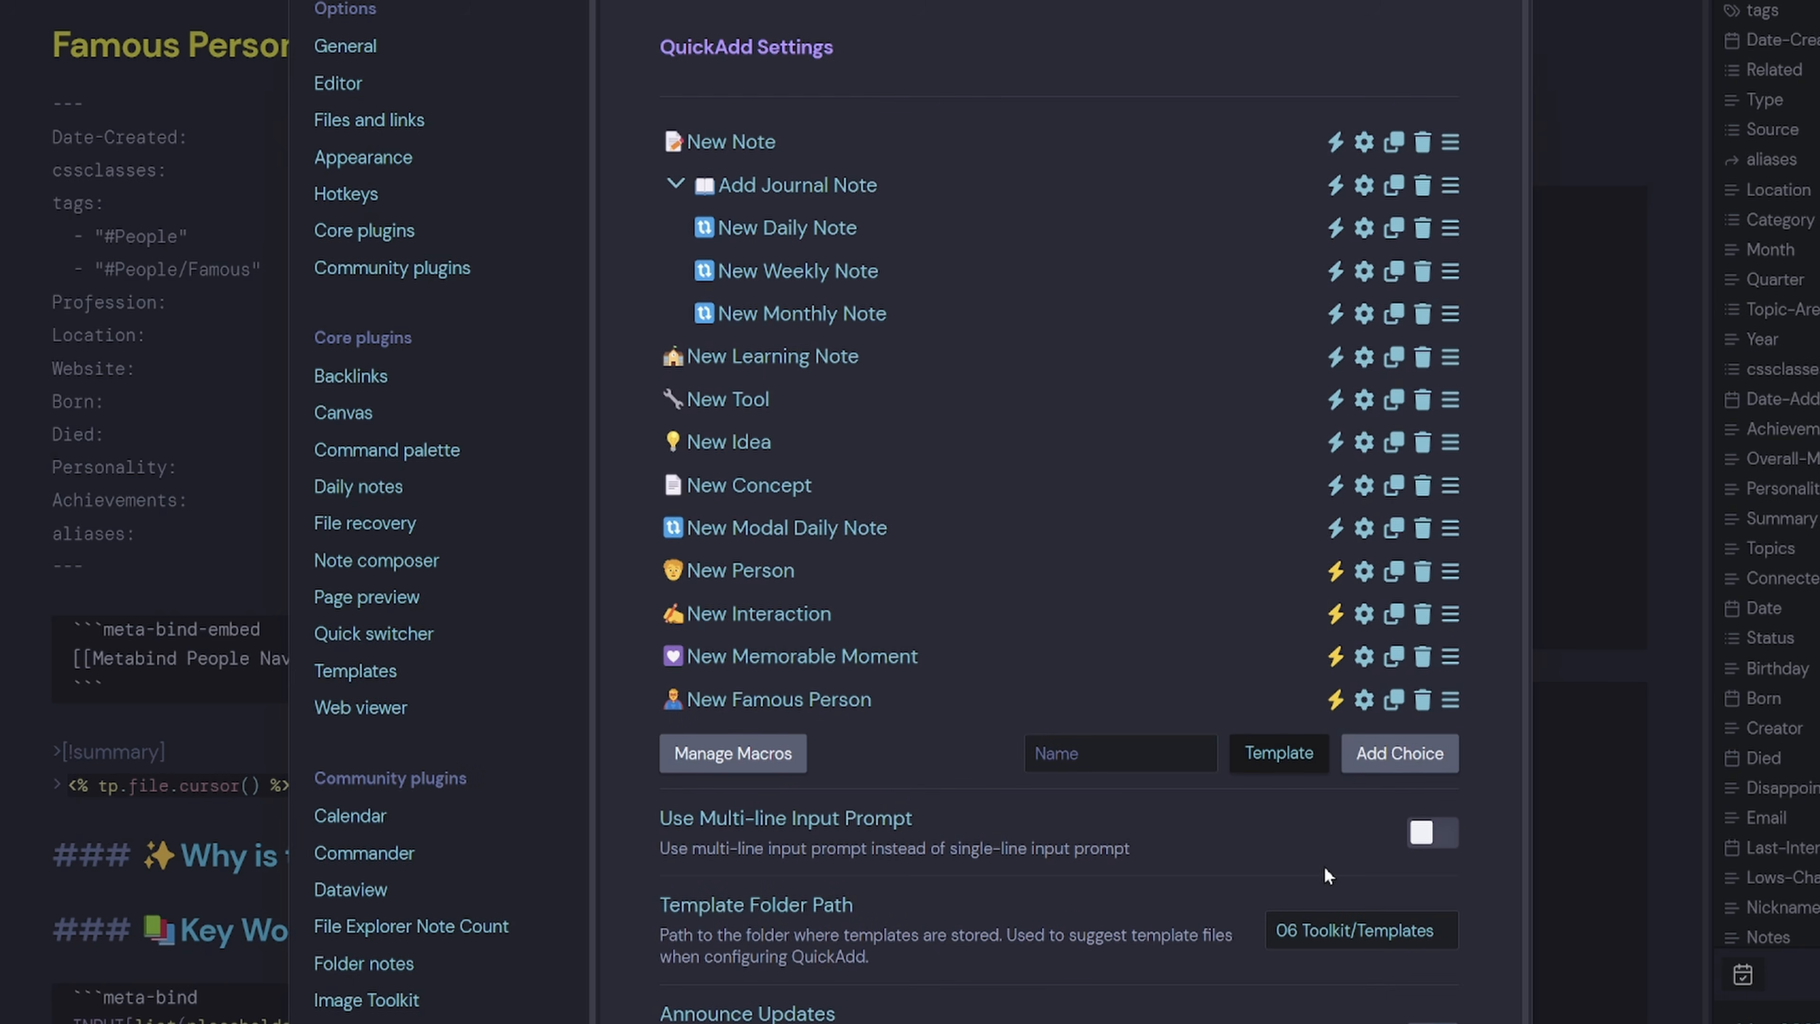
Point the choice to the famous person template and set its file name format to {{value}}.
left_click(1369, 708)
left_click(1253, 308)
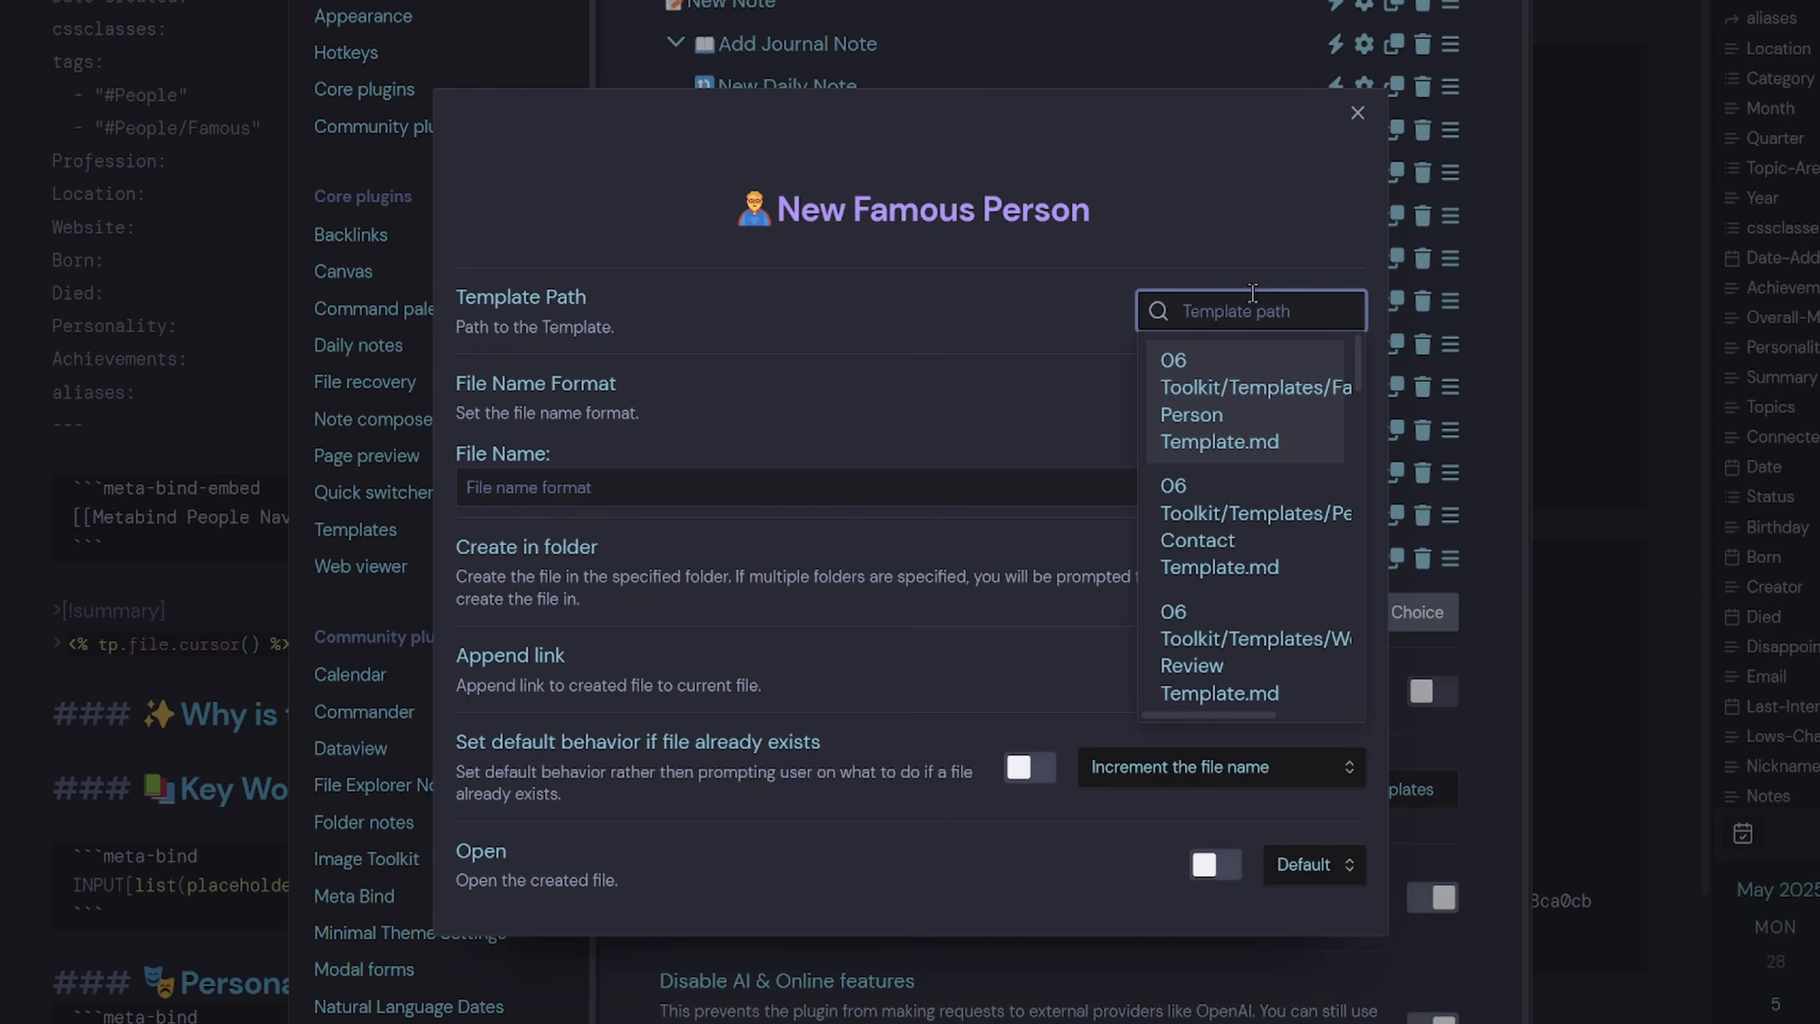
type("famous")
left_click(1211, 401)
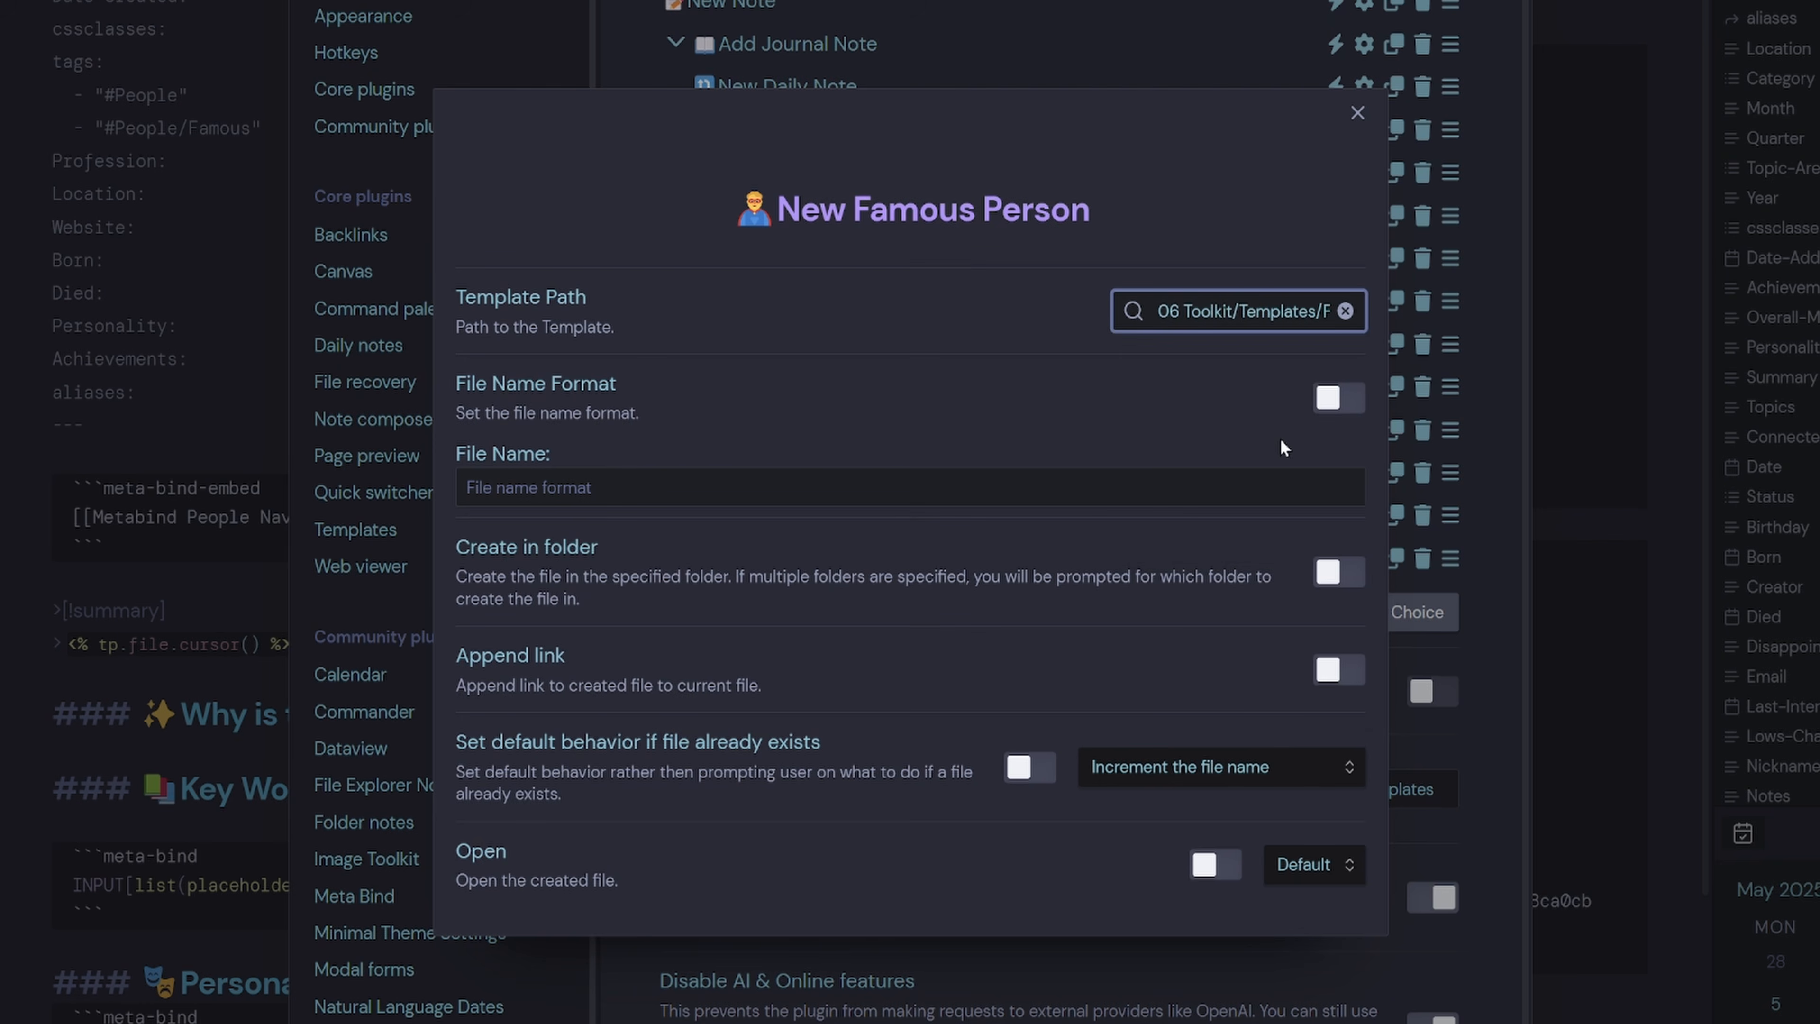
left_click(1337, 403)
left_click(754, 495)
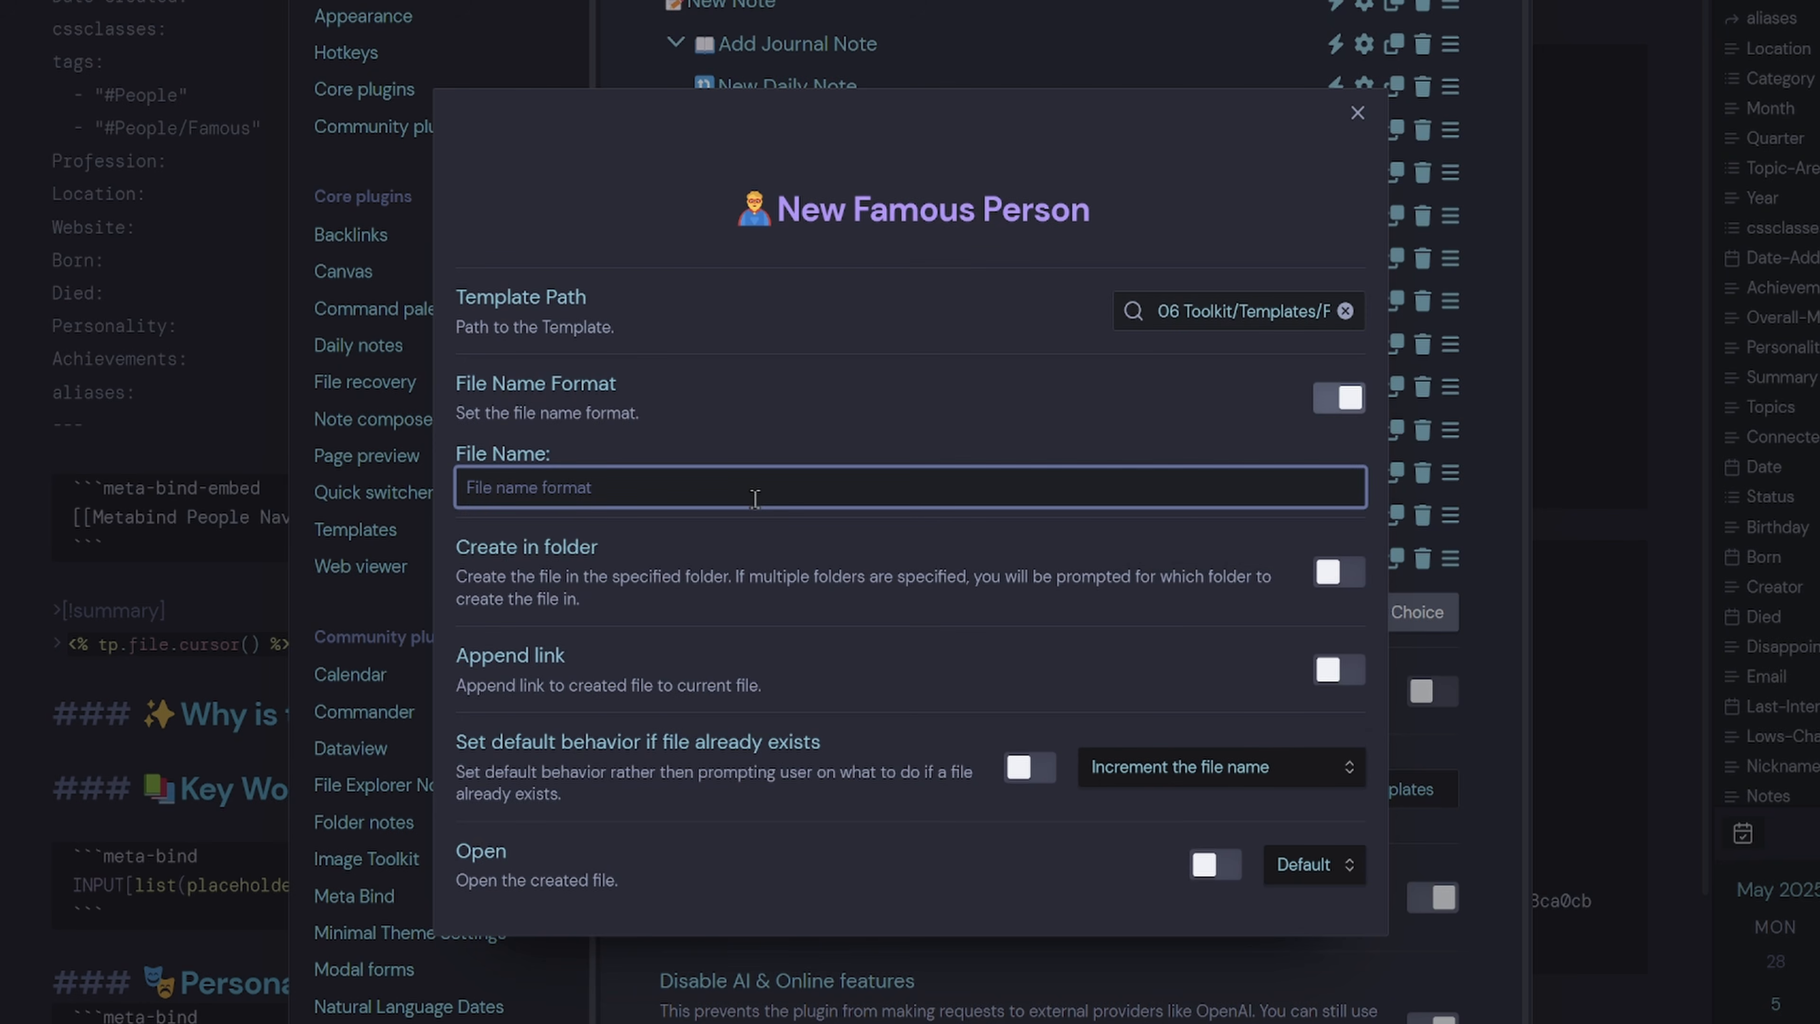
type("{{")
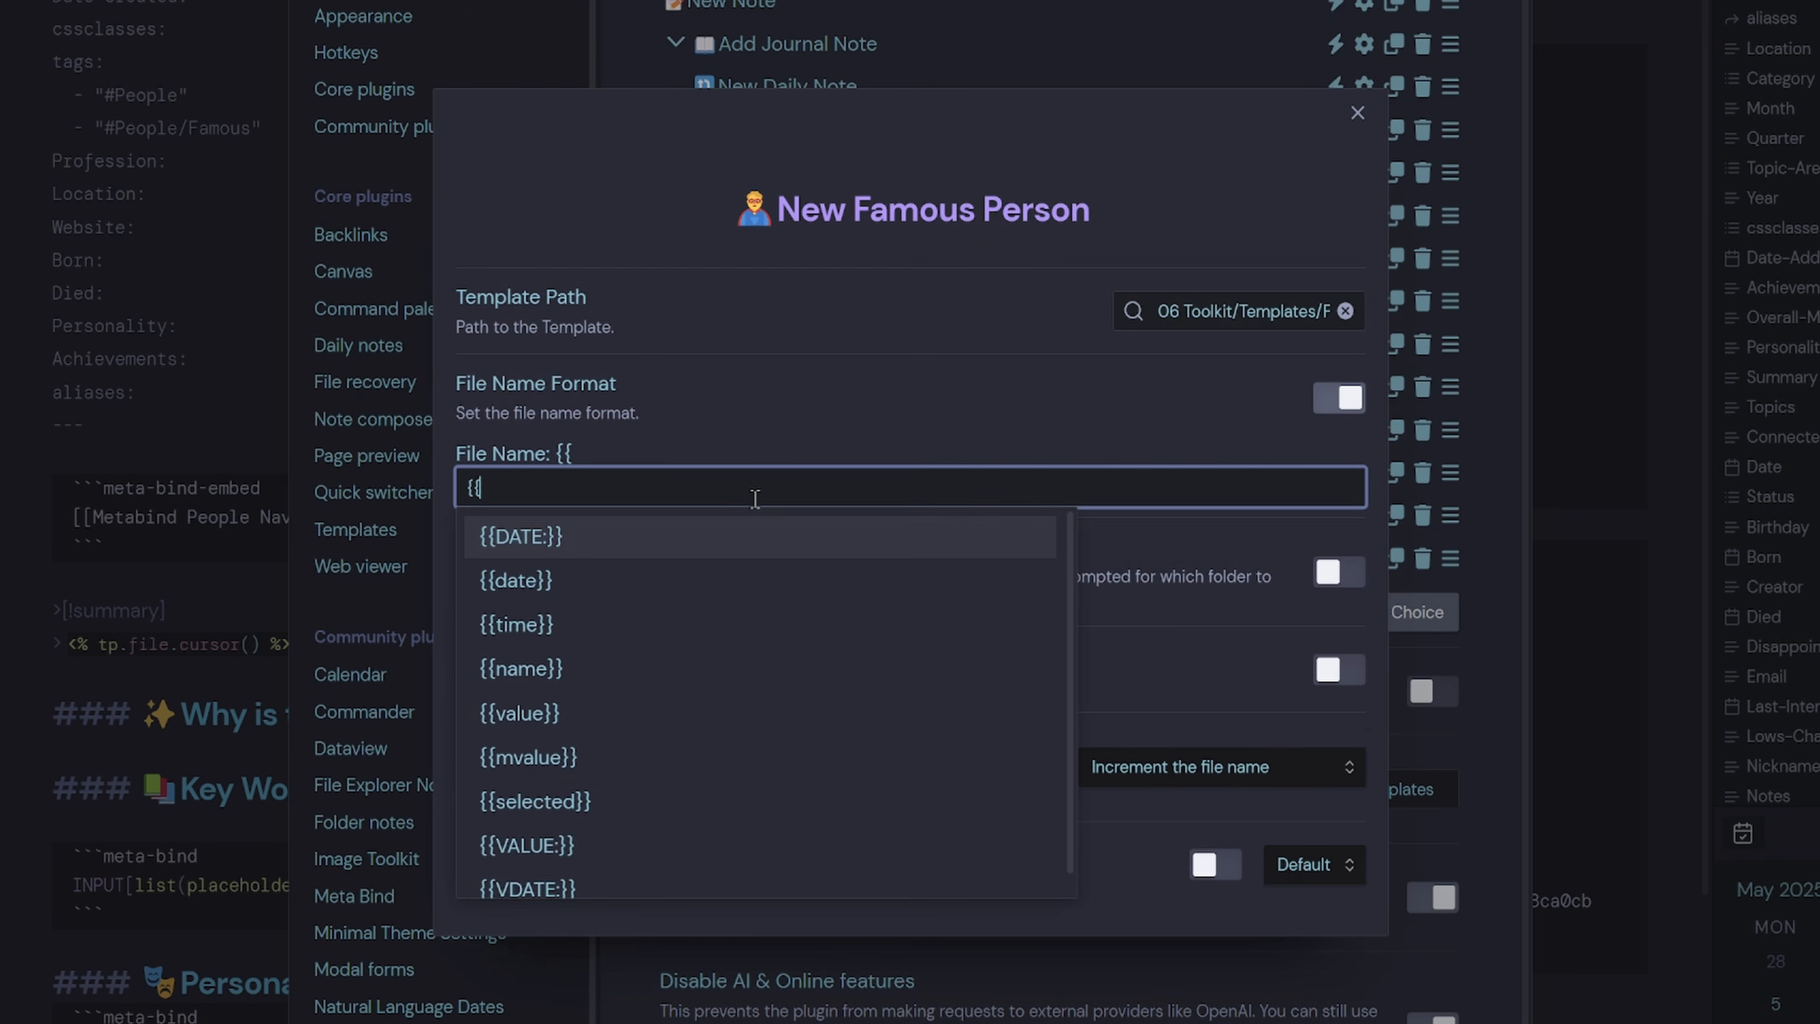
left_click(647, 706)
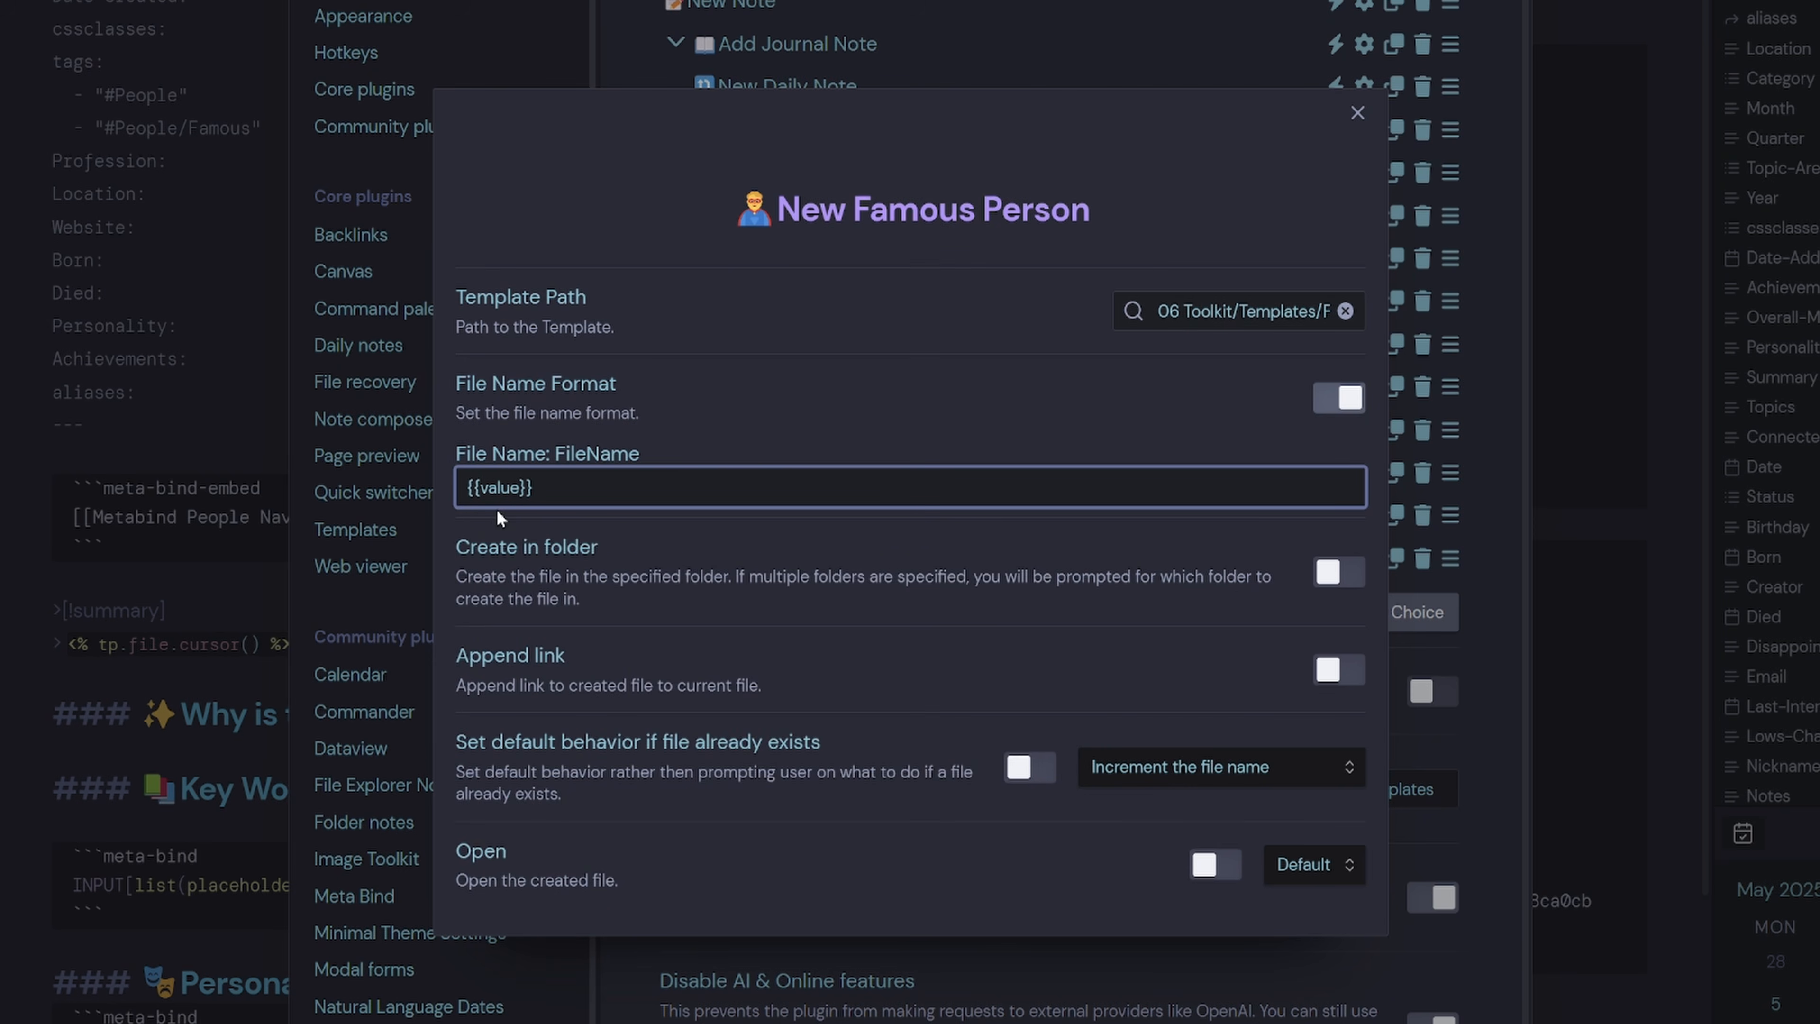
left_click(1325, 585)
Have the choice create new notes in the 02 Cards/People folder.
left_click(667, 589)
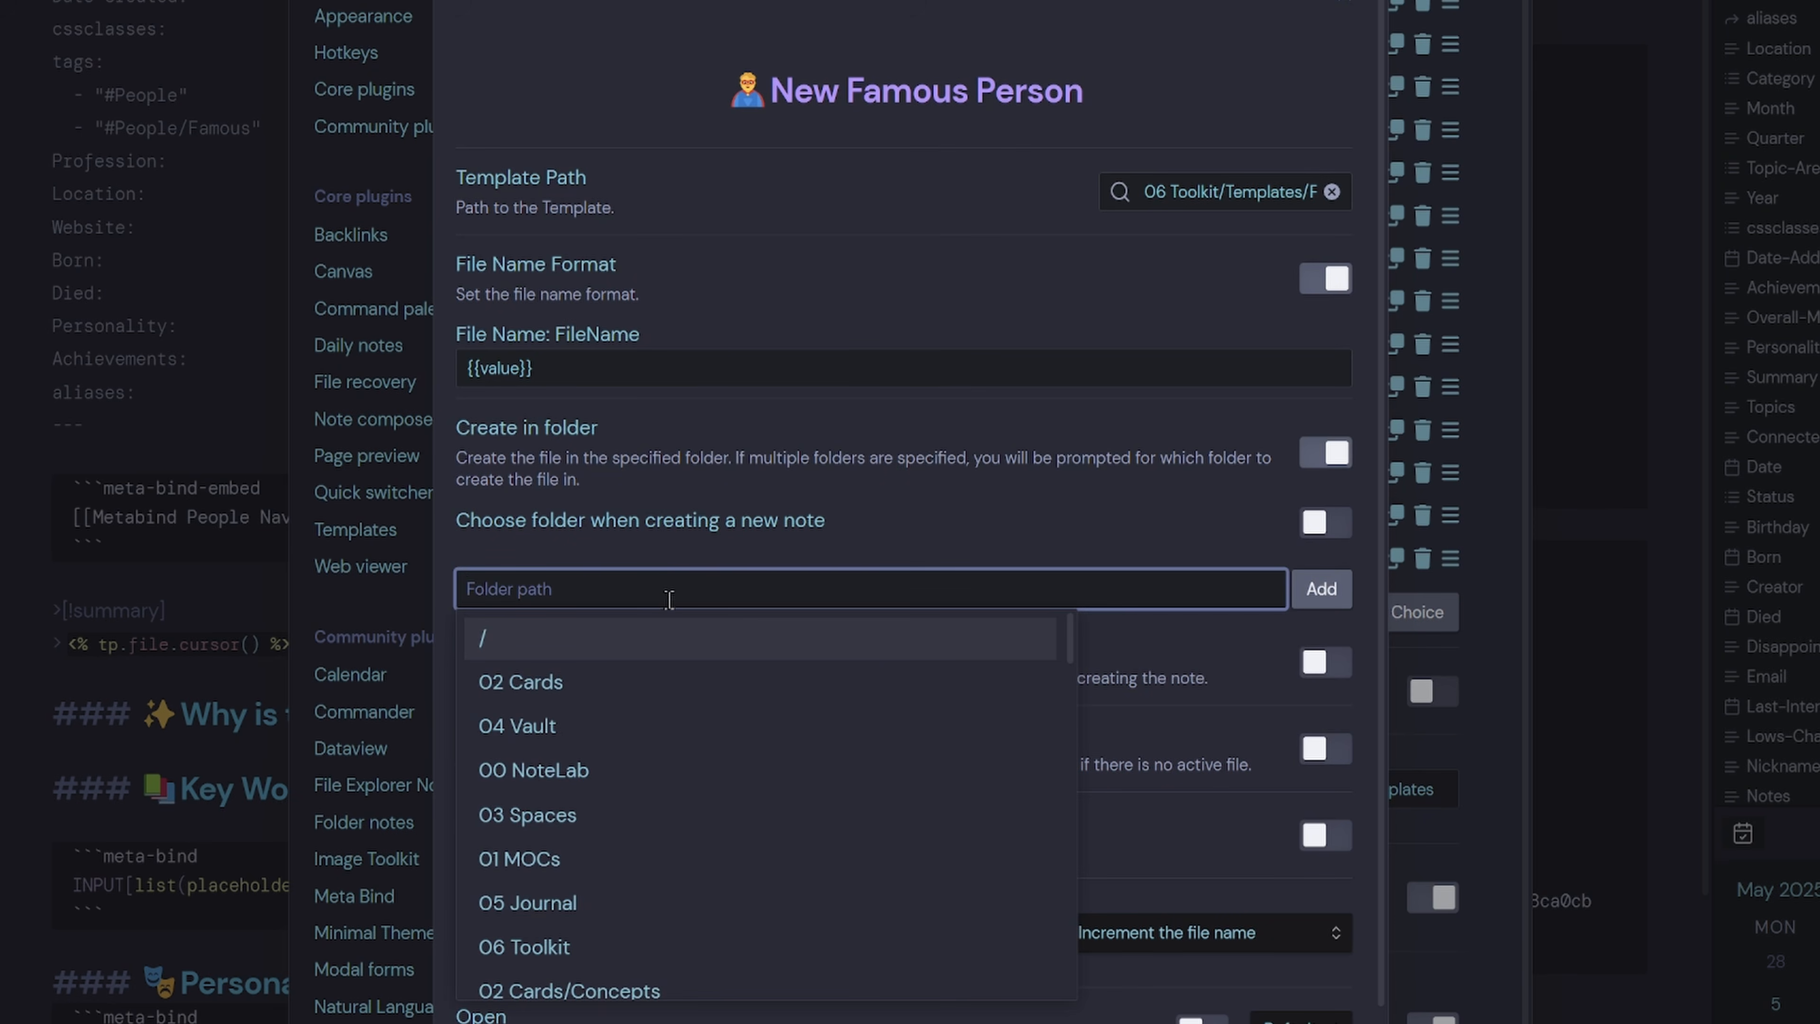
type("02")
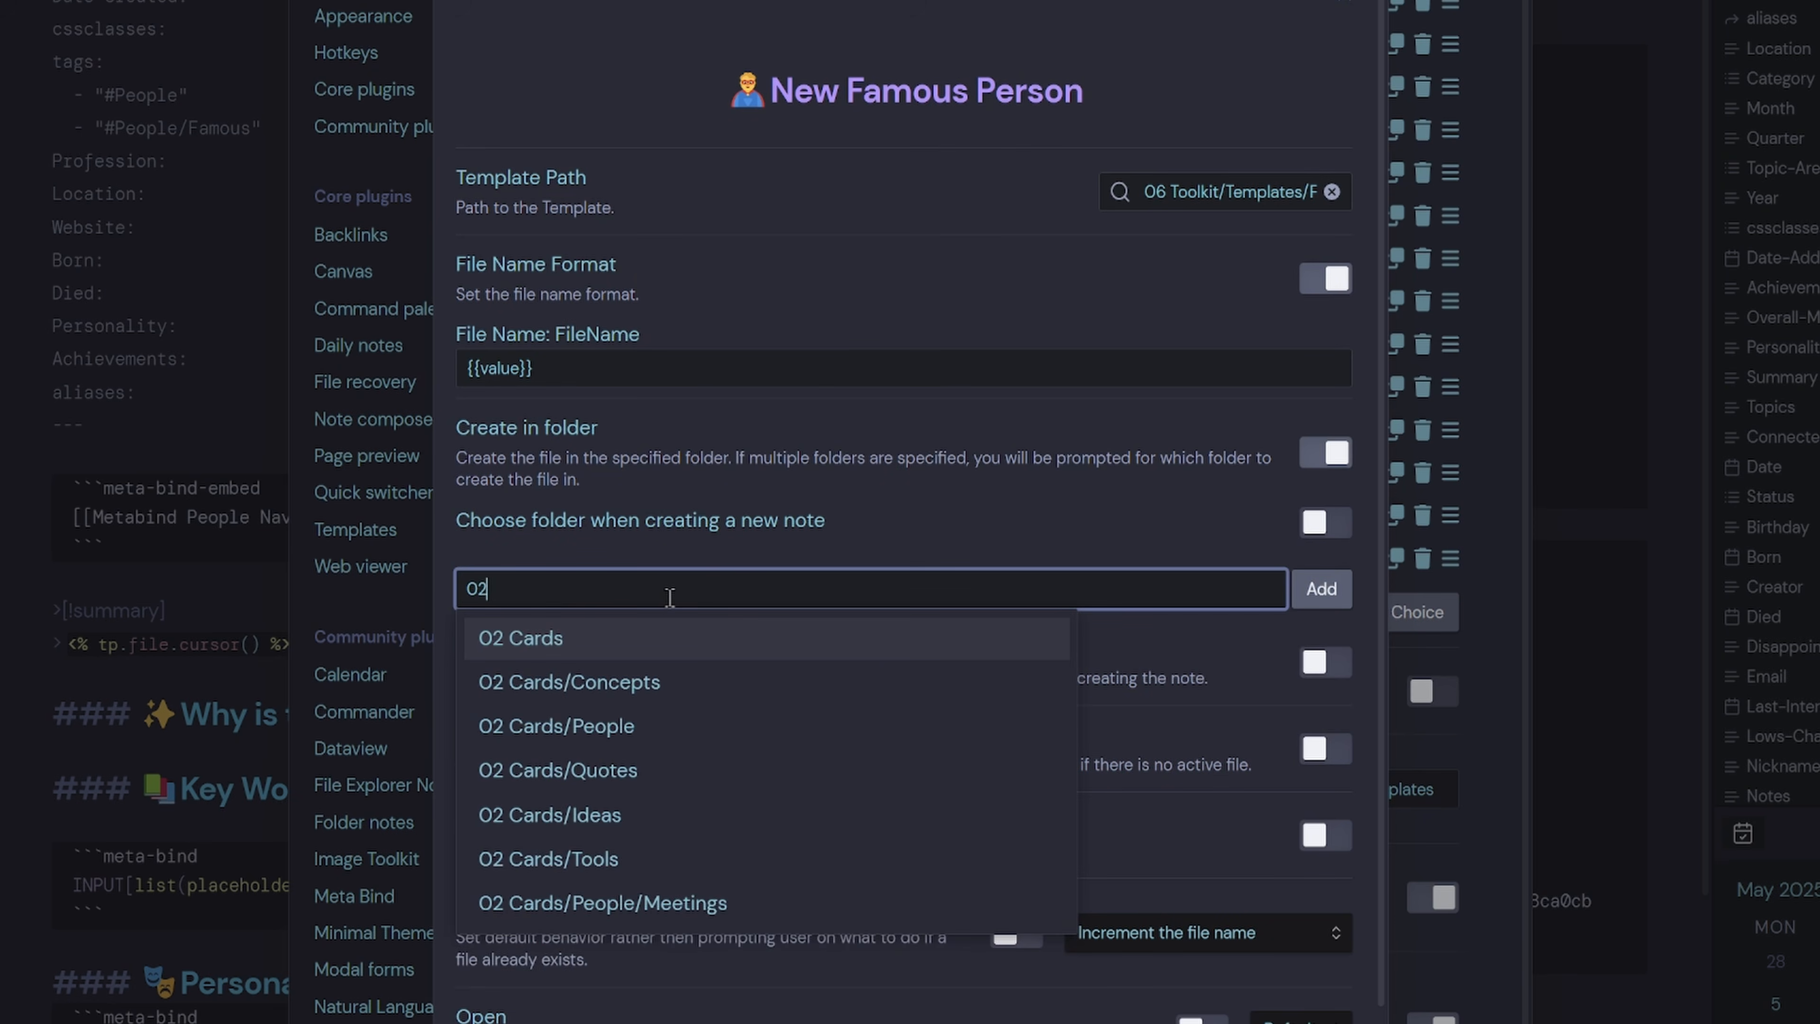
left_click(634, 742)
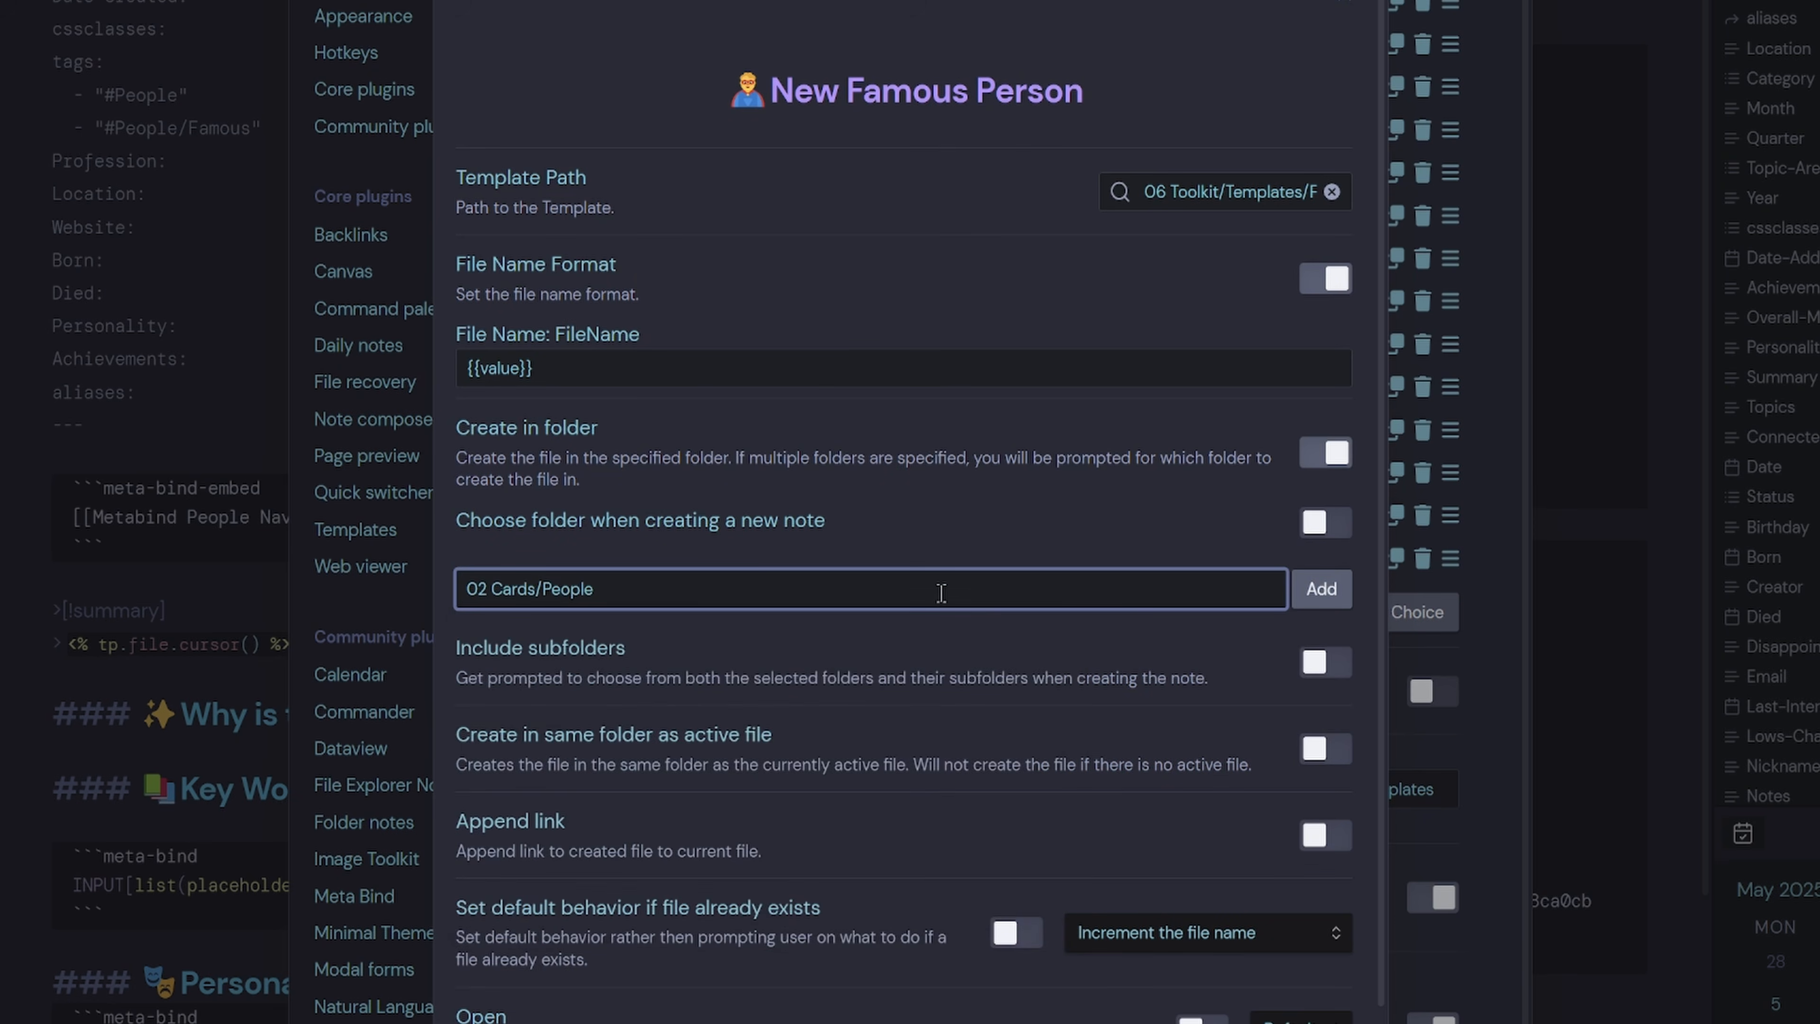
left_click(1321, 589)
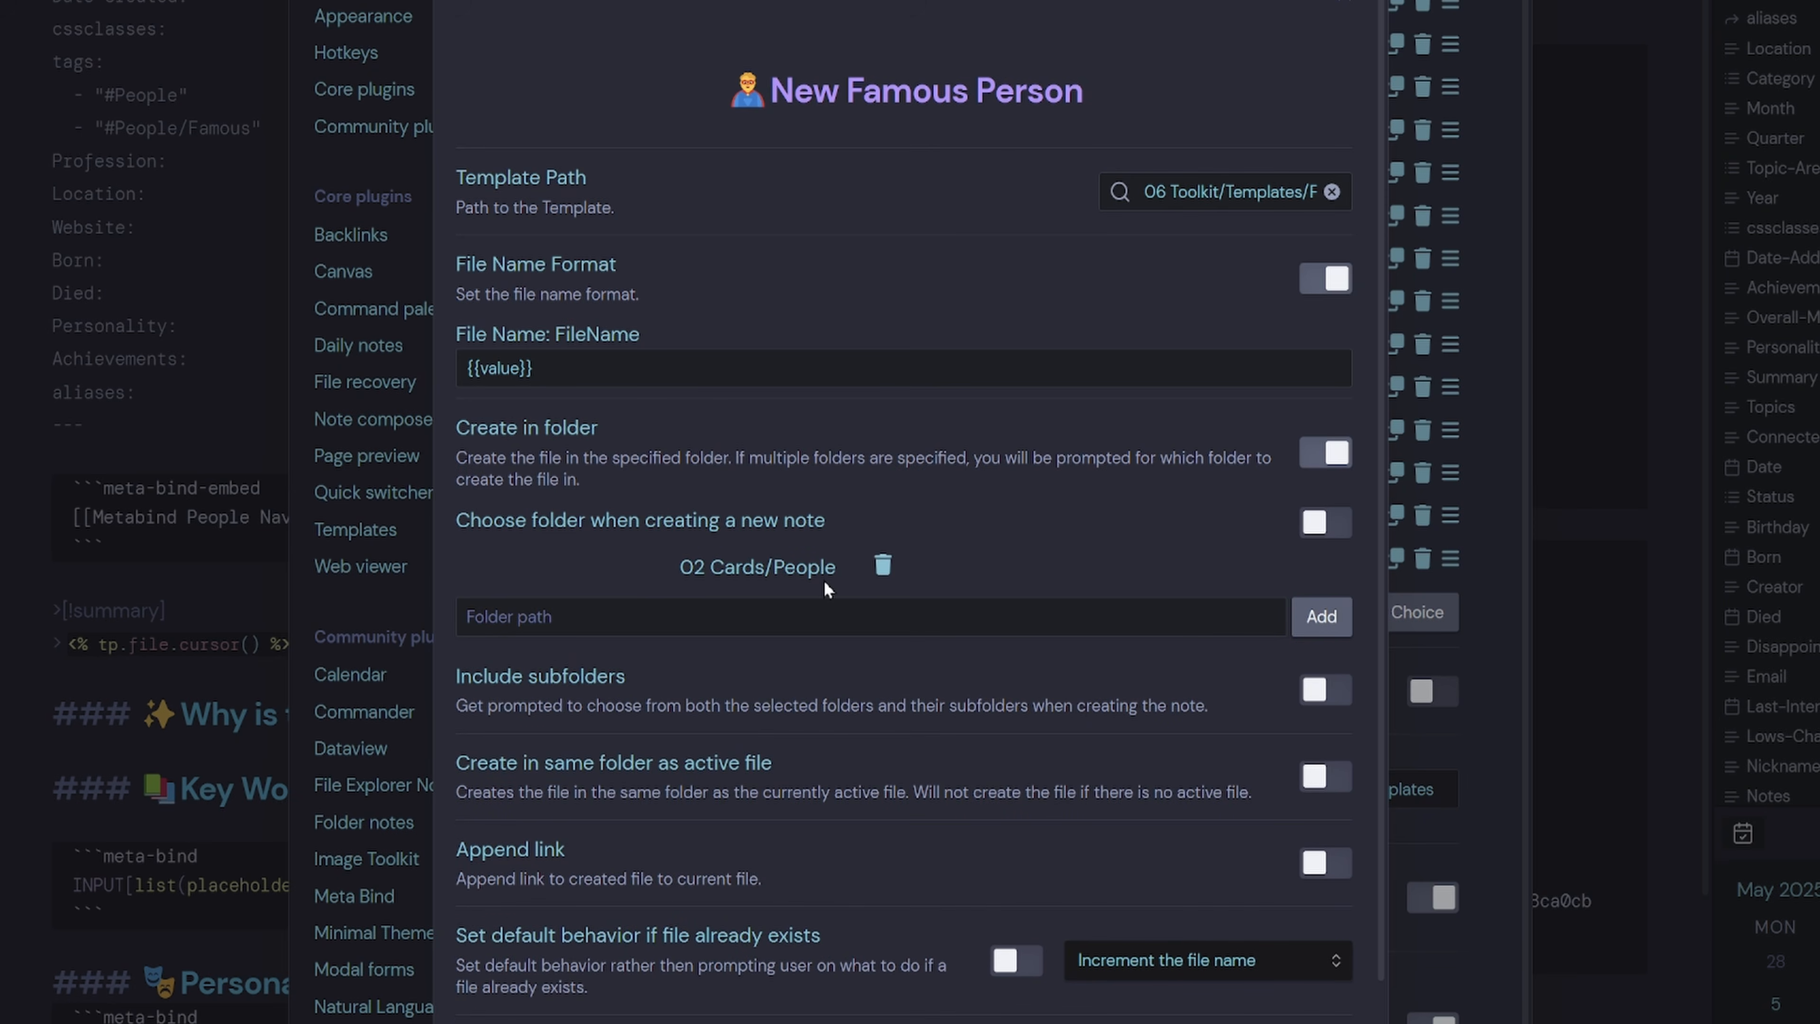
scroll(824, 581, "down", 4)
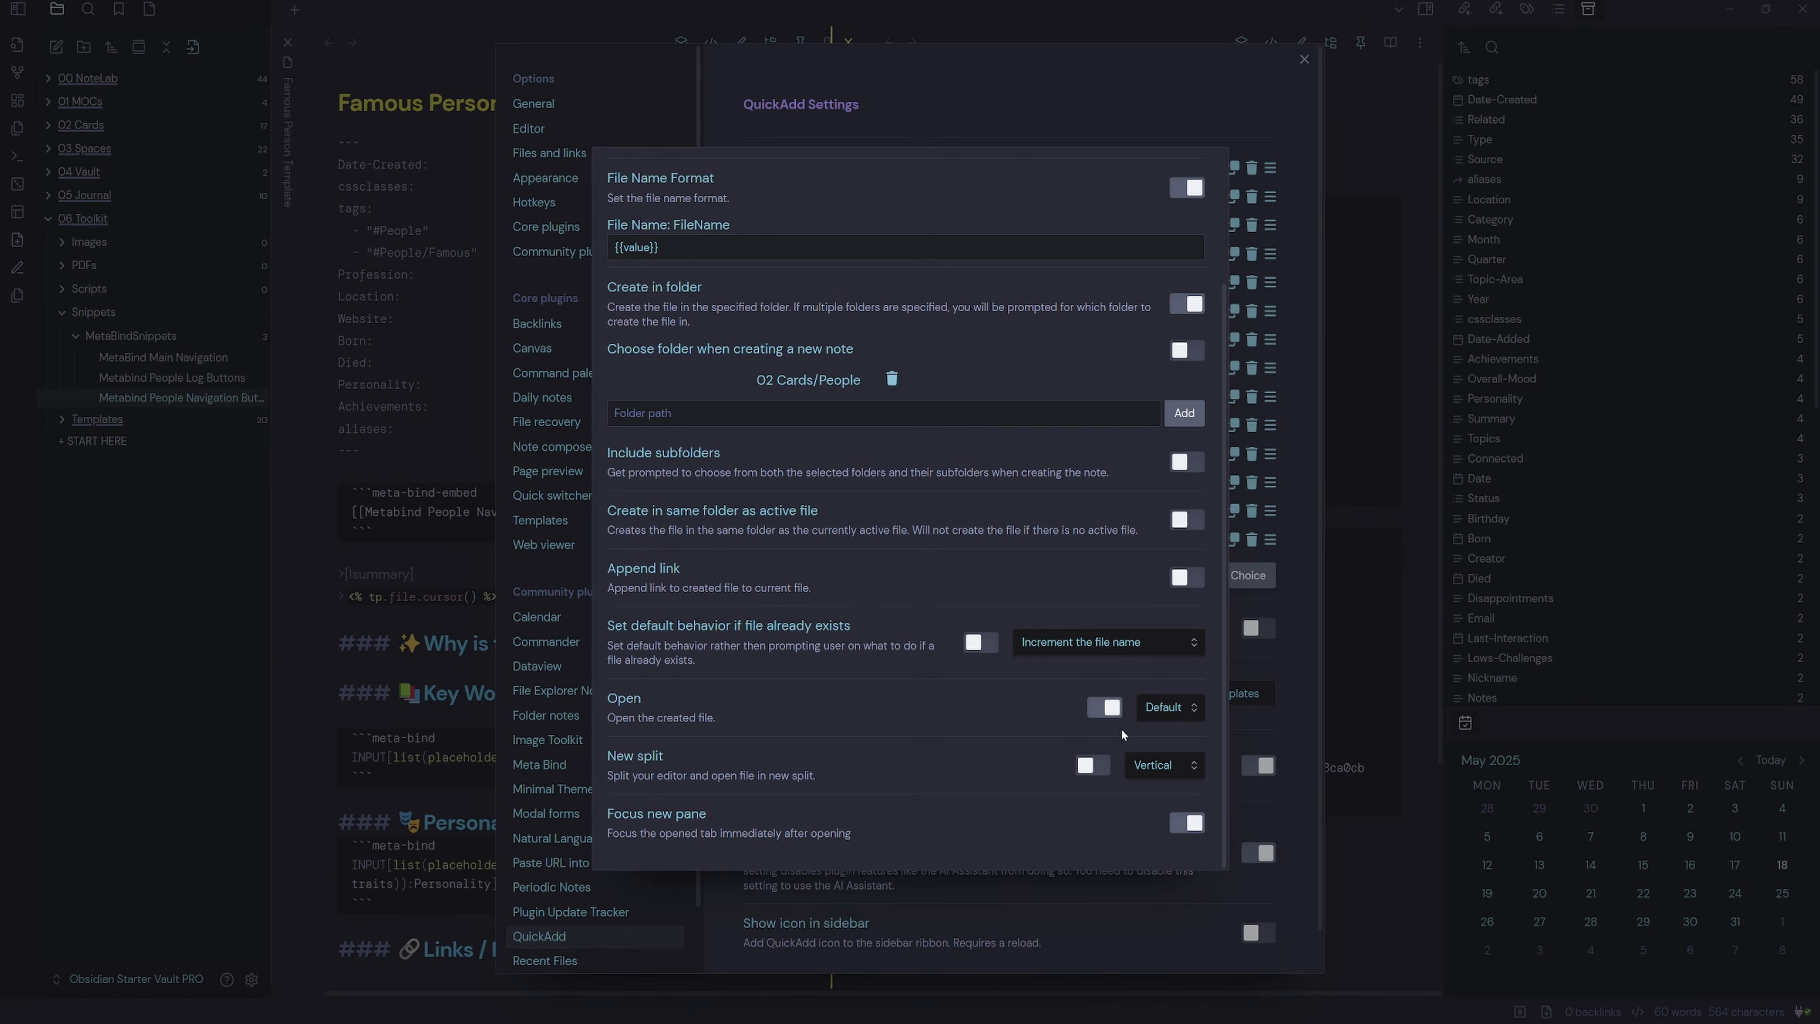
scroll(1121, 727, "up", 5)
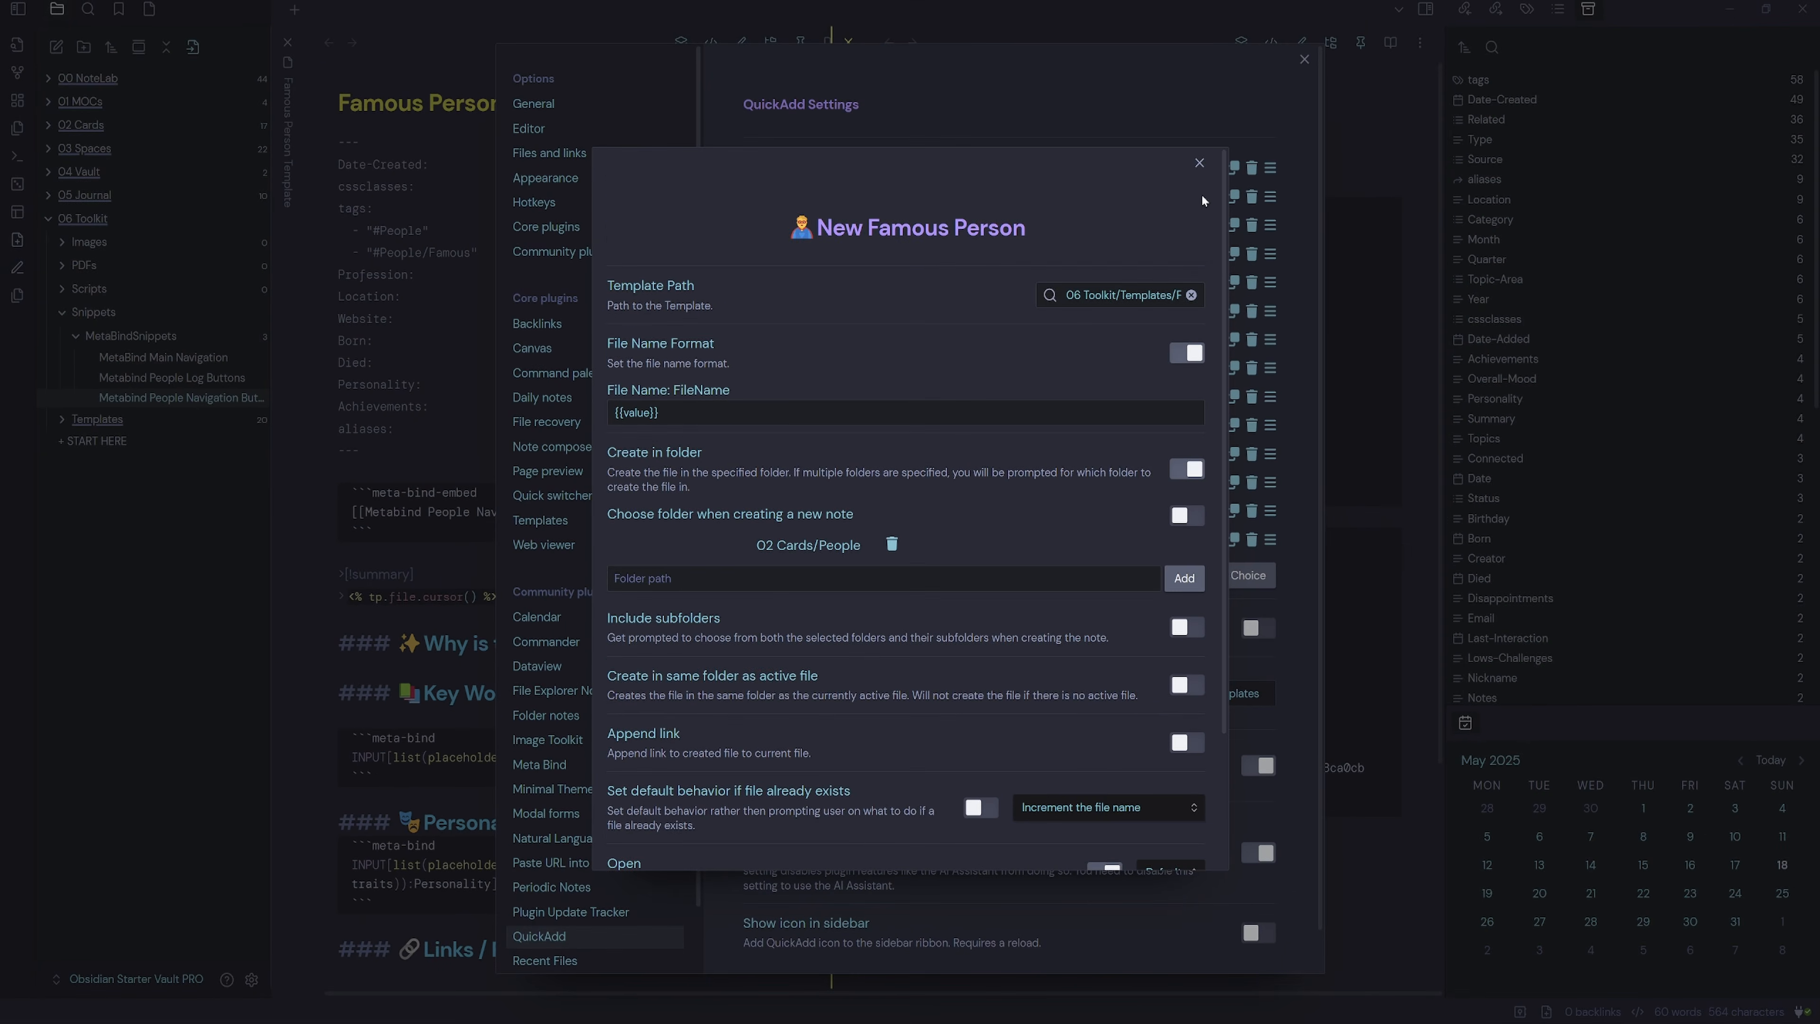
left_click(1203, 167)
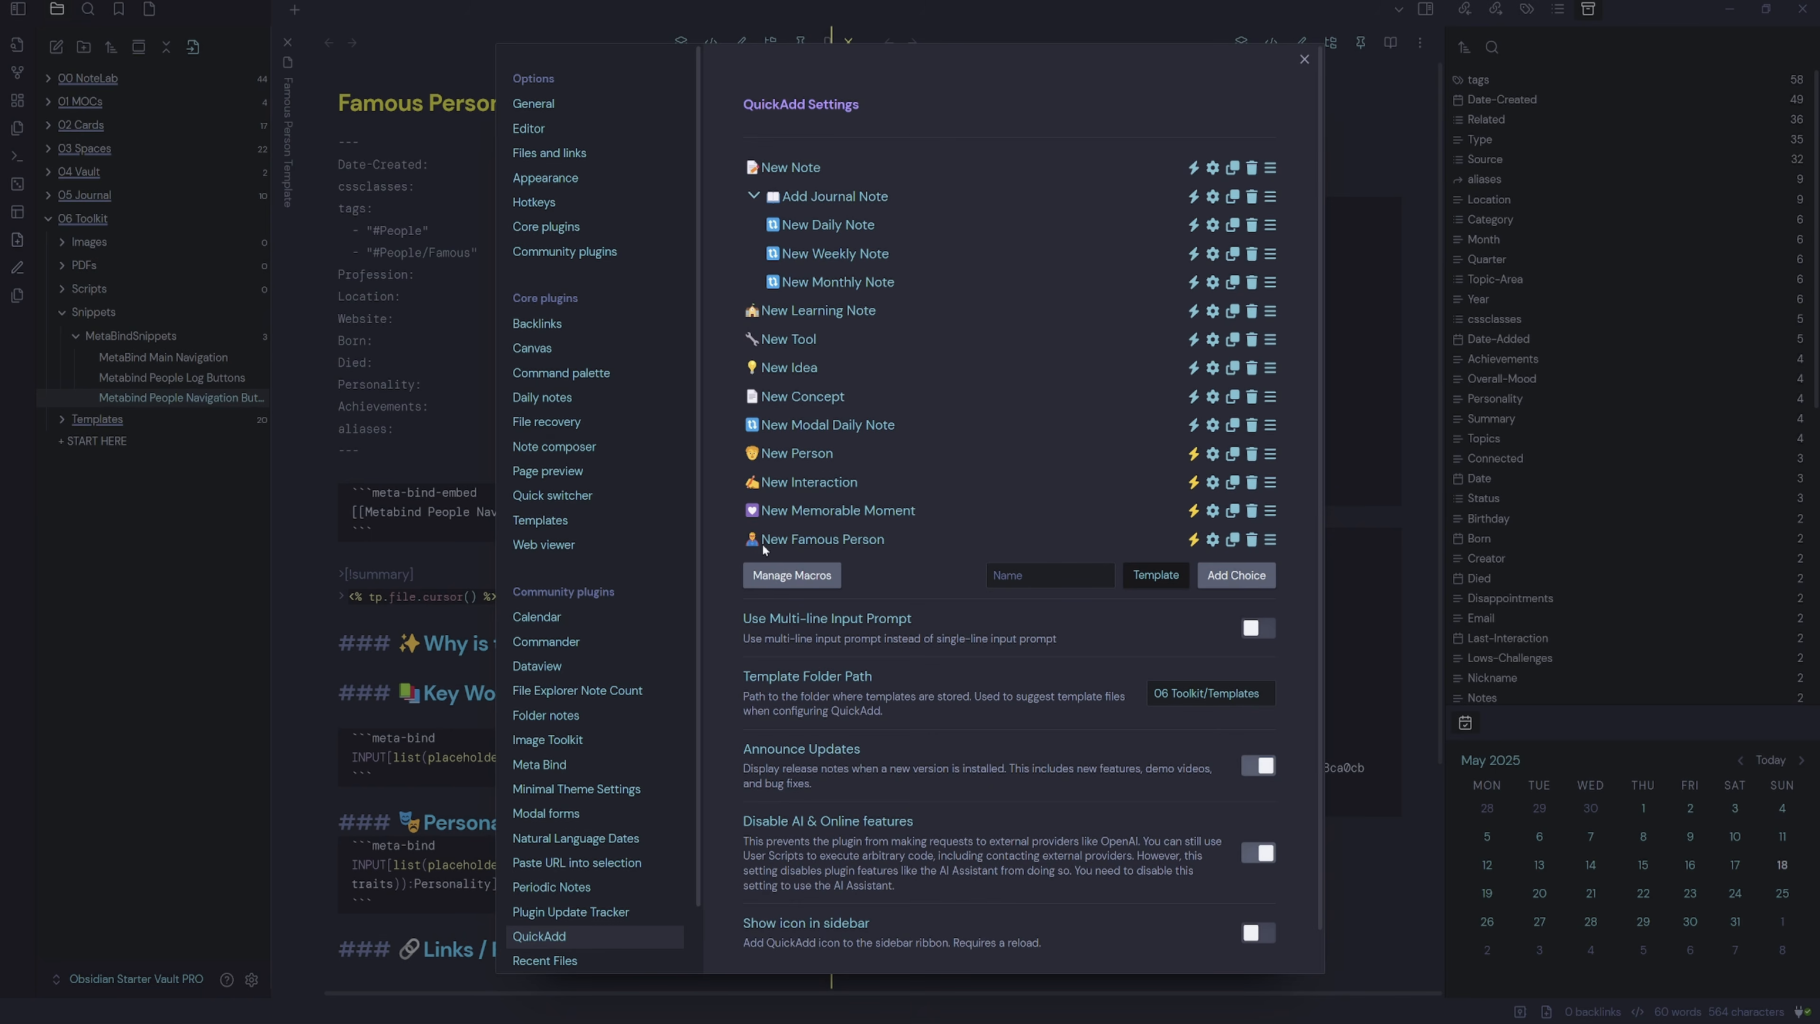
In the Meta Bind Button Builder, set label 'New Famous Person' with a superhero emoji, ID newfamous, hidden.
key("Escape")
left_click(1003, 824)
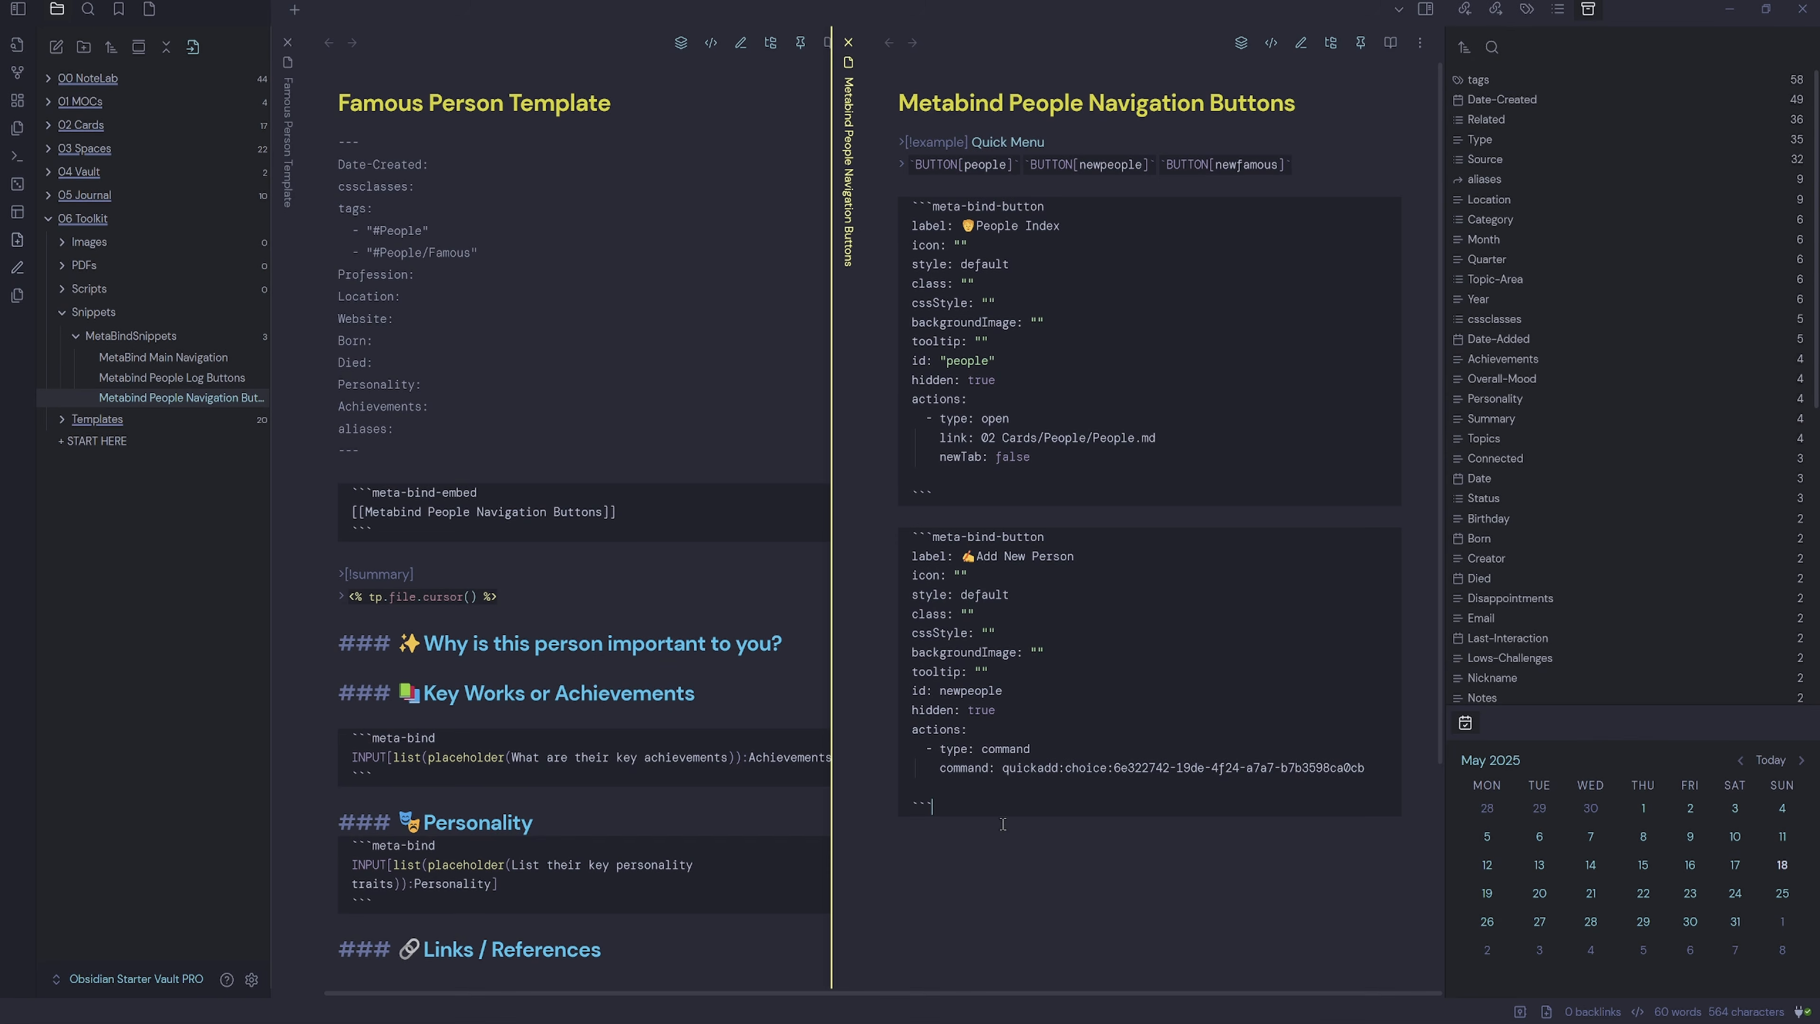
double_click(1256, 165)
left_click(982, 805)
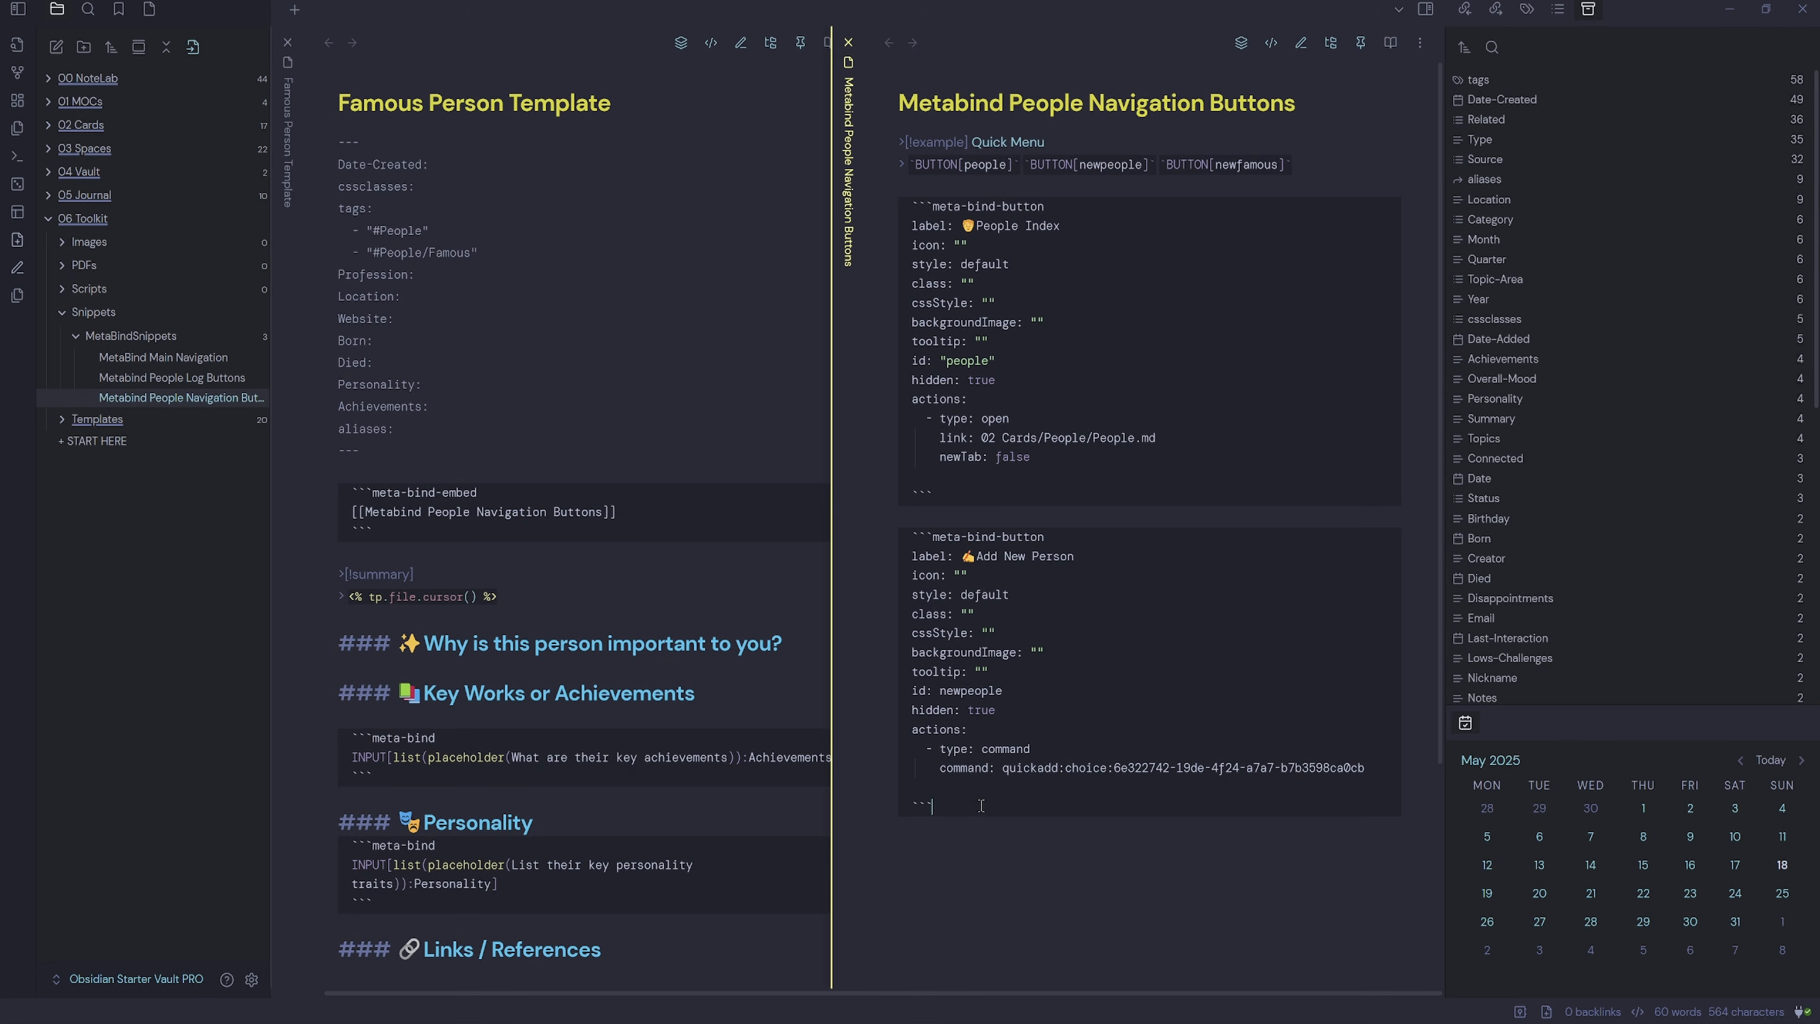
right_click(923, 843)
mouse_move(1160, 742)
left_click(1242, 803)
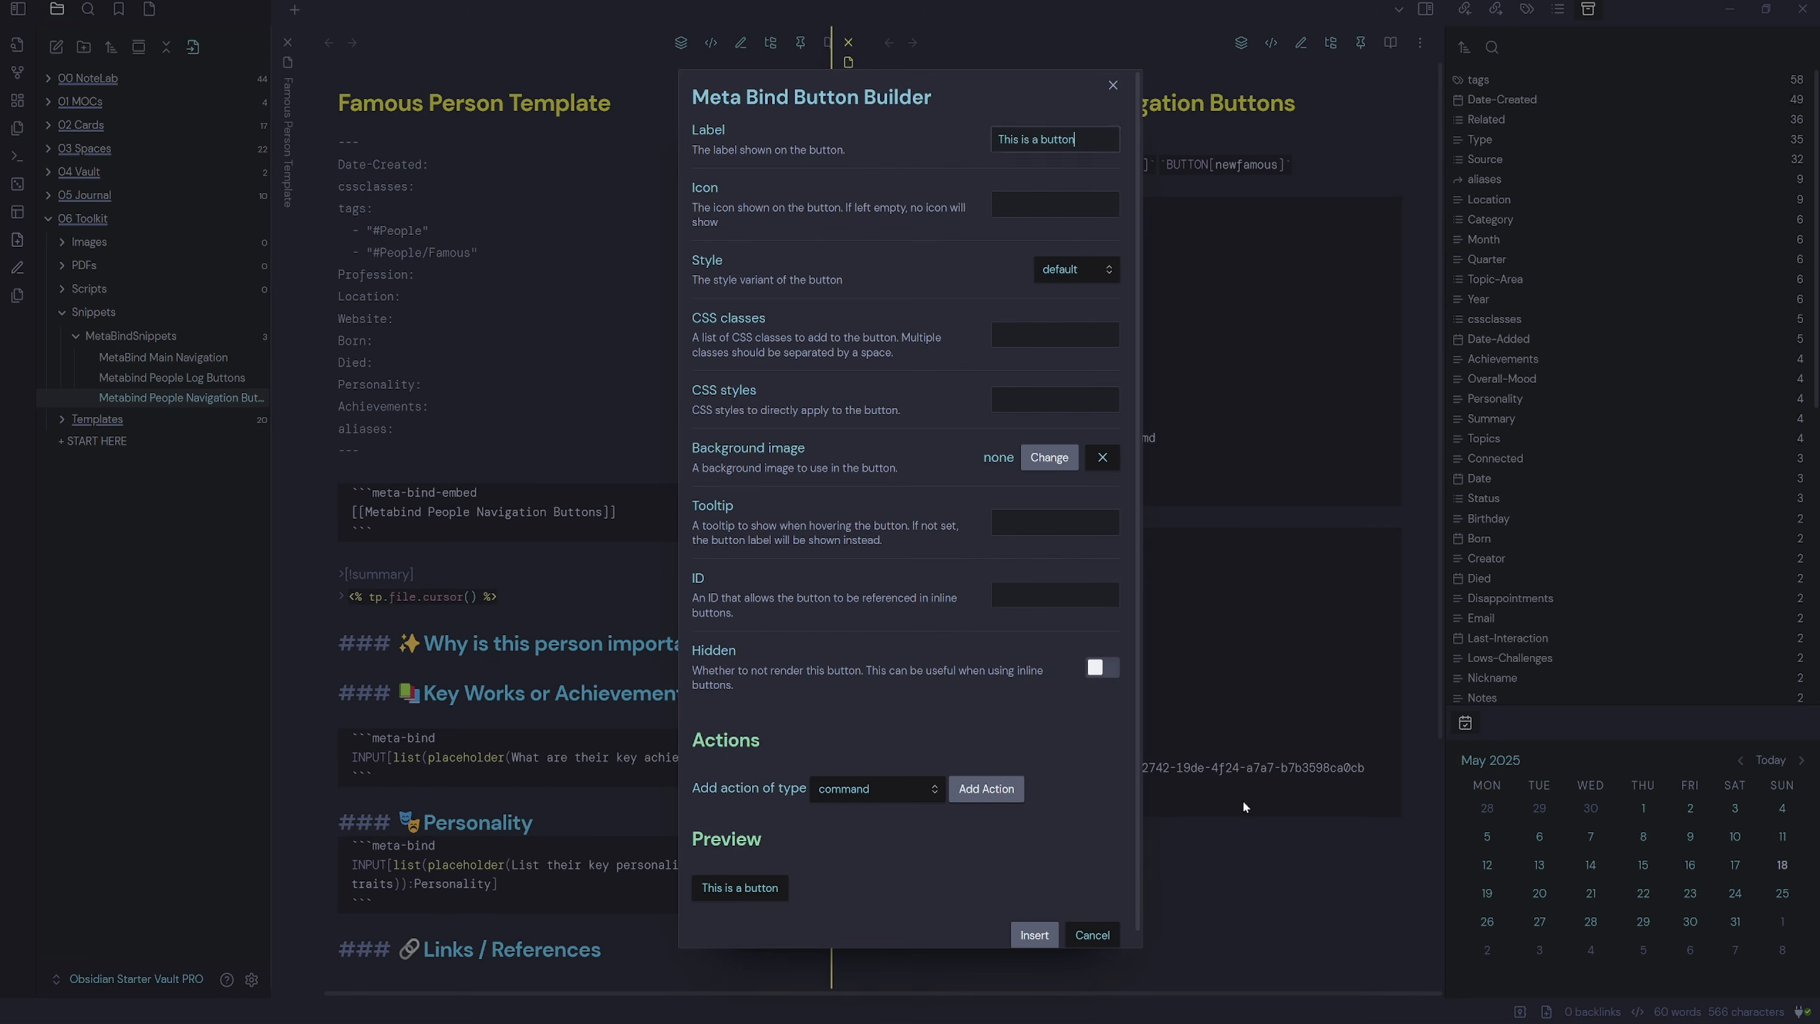
key("super+period")
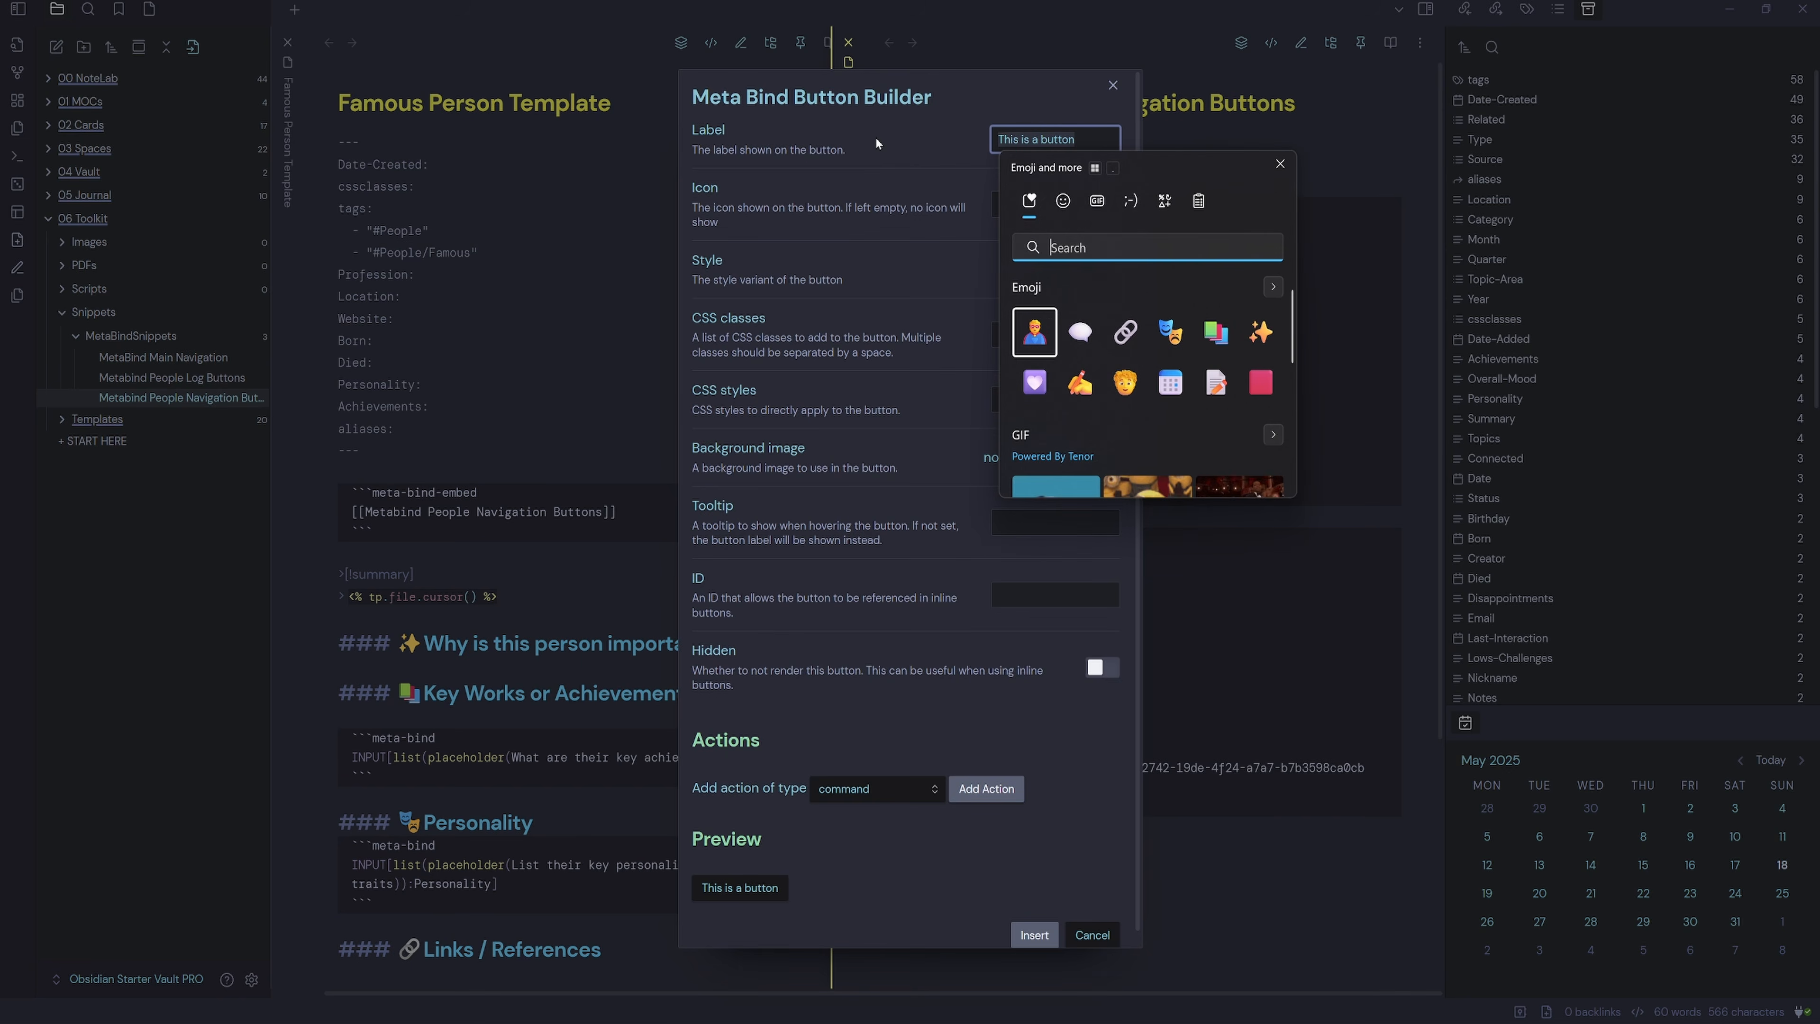
left_click(1034, 332)
left_click(1041, 136)
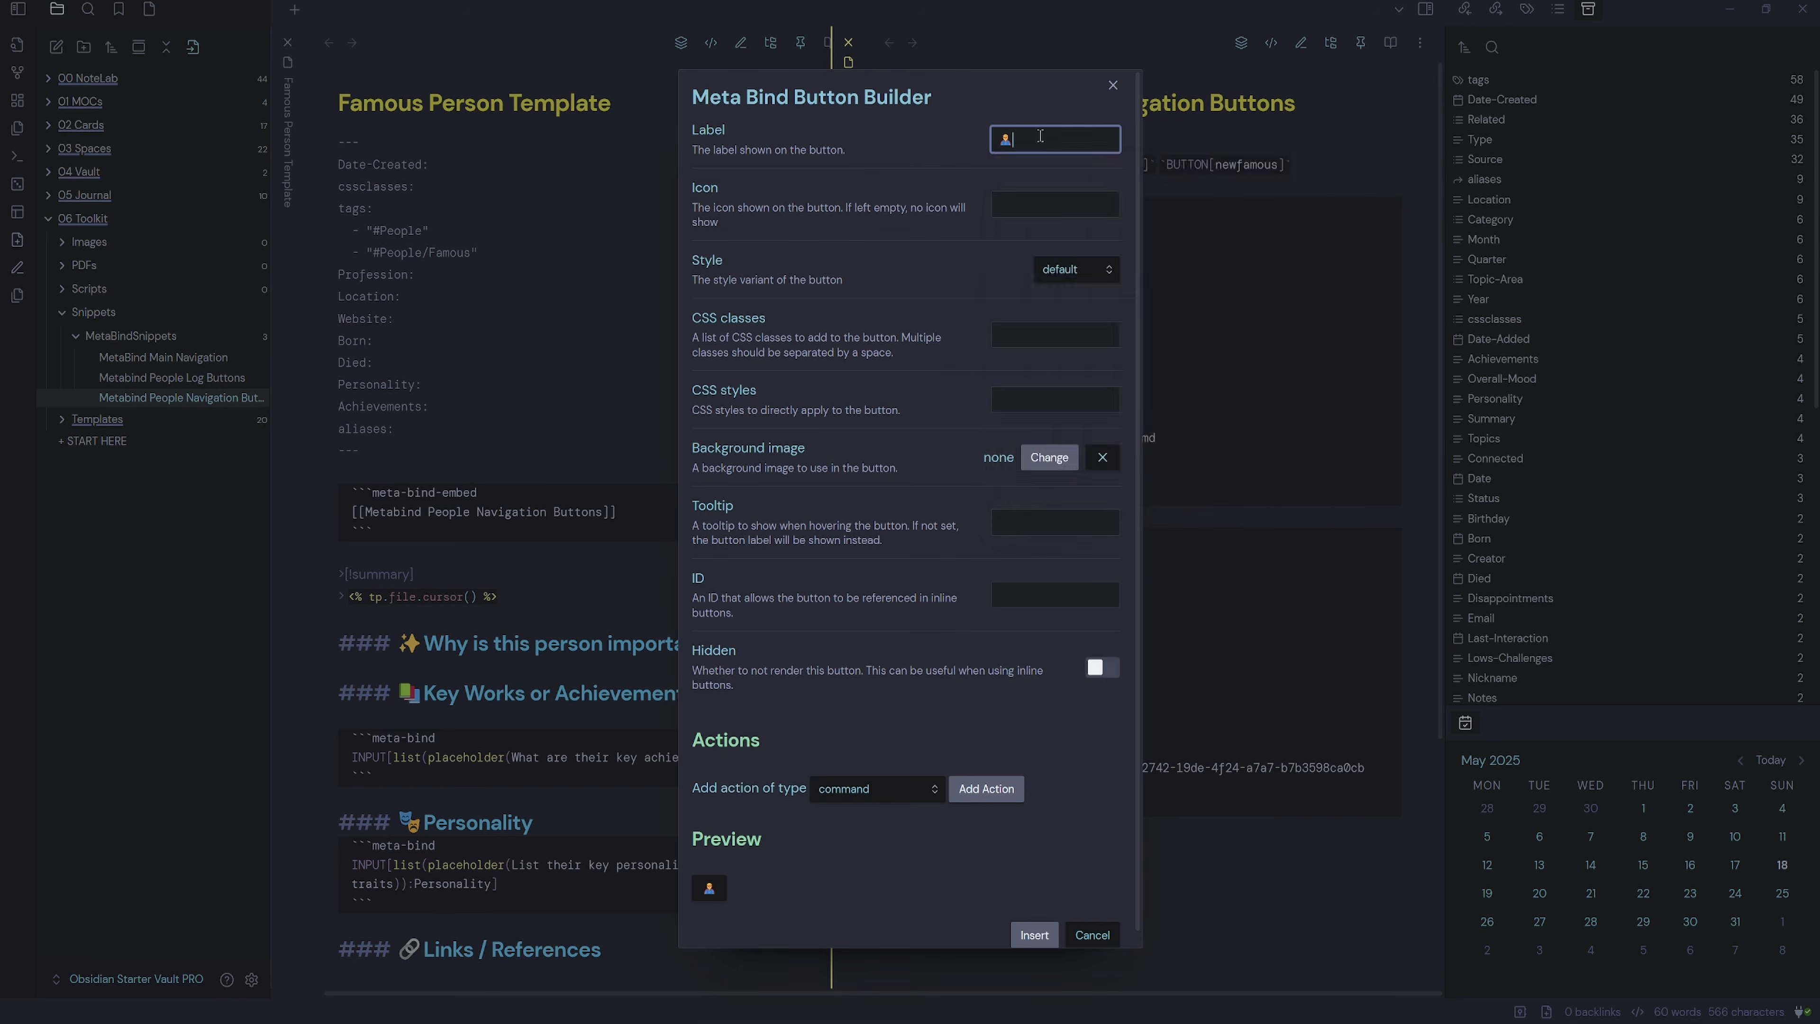
type("New Famous Person")
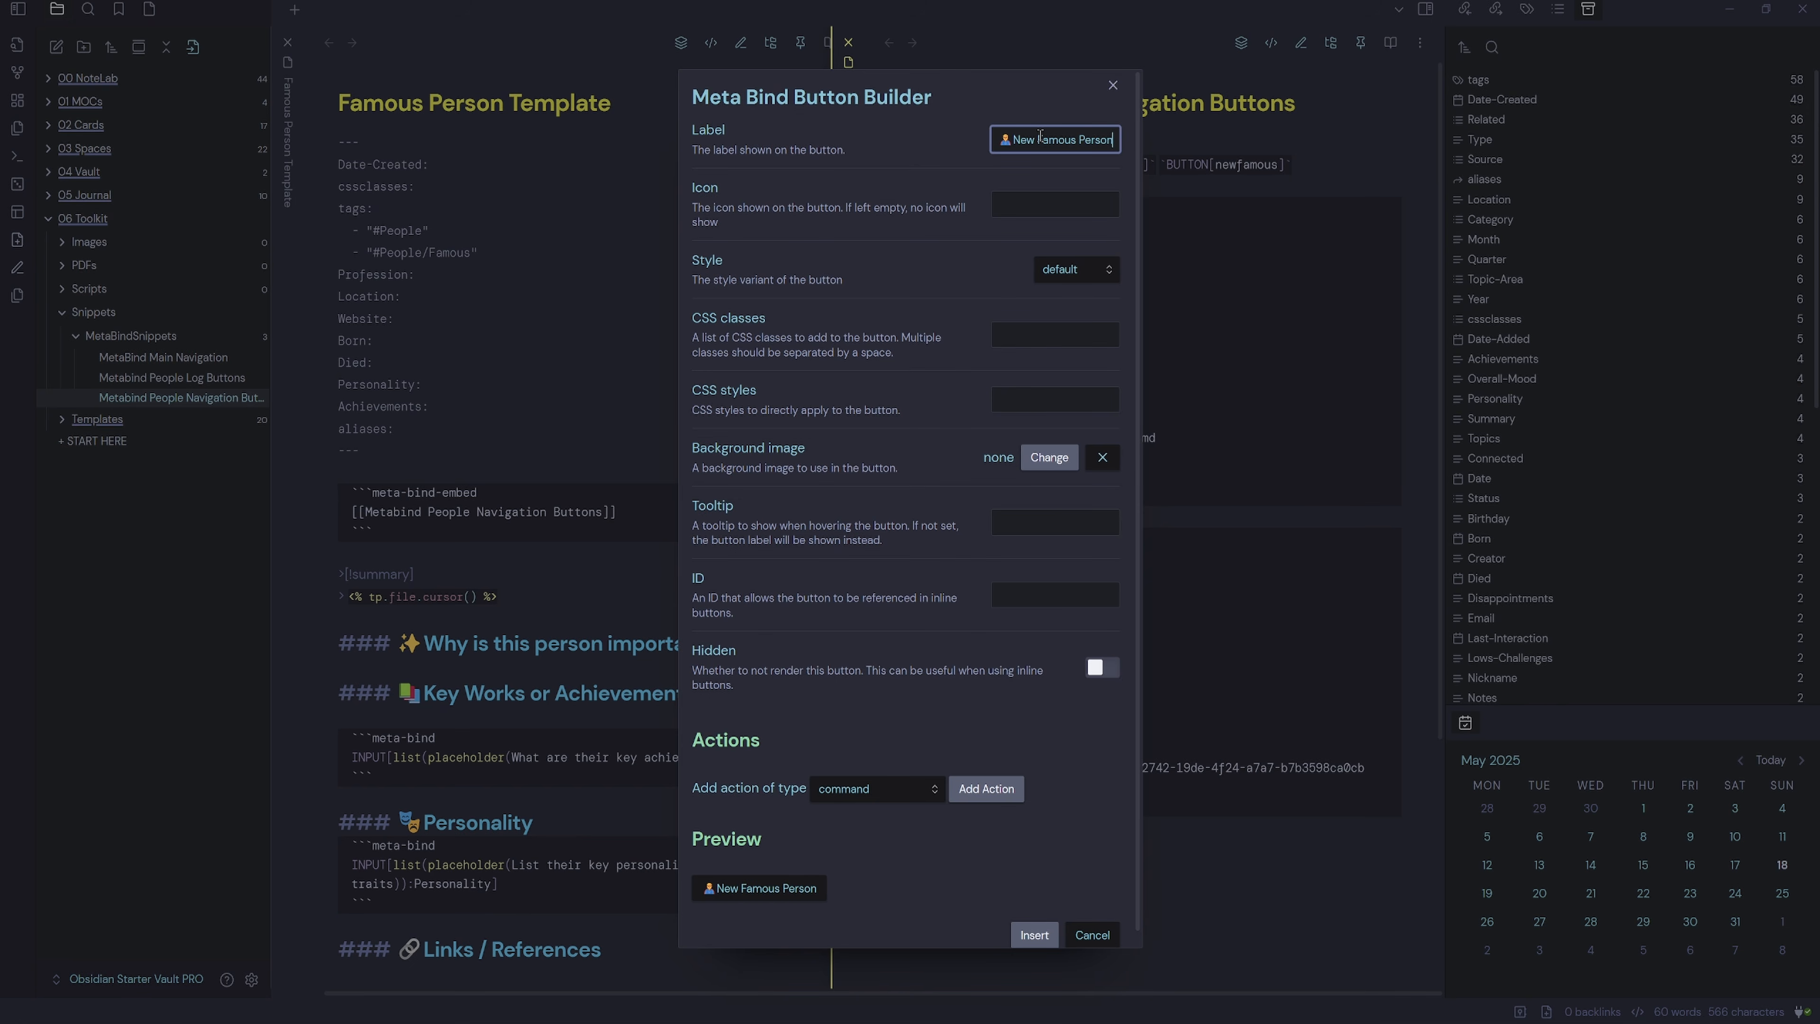
left_click(1039, 594)
type("newfamous")
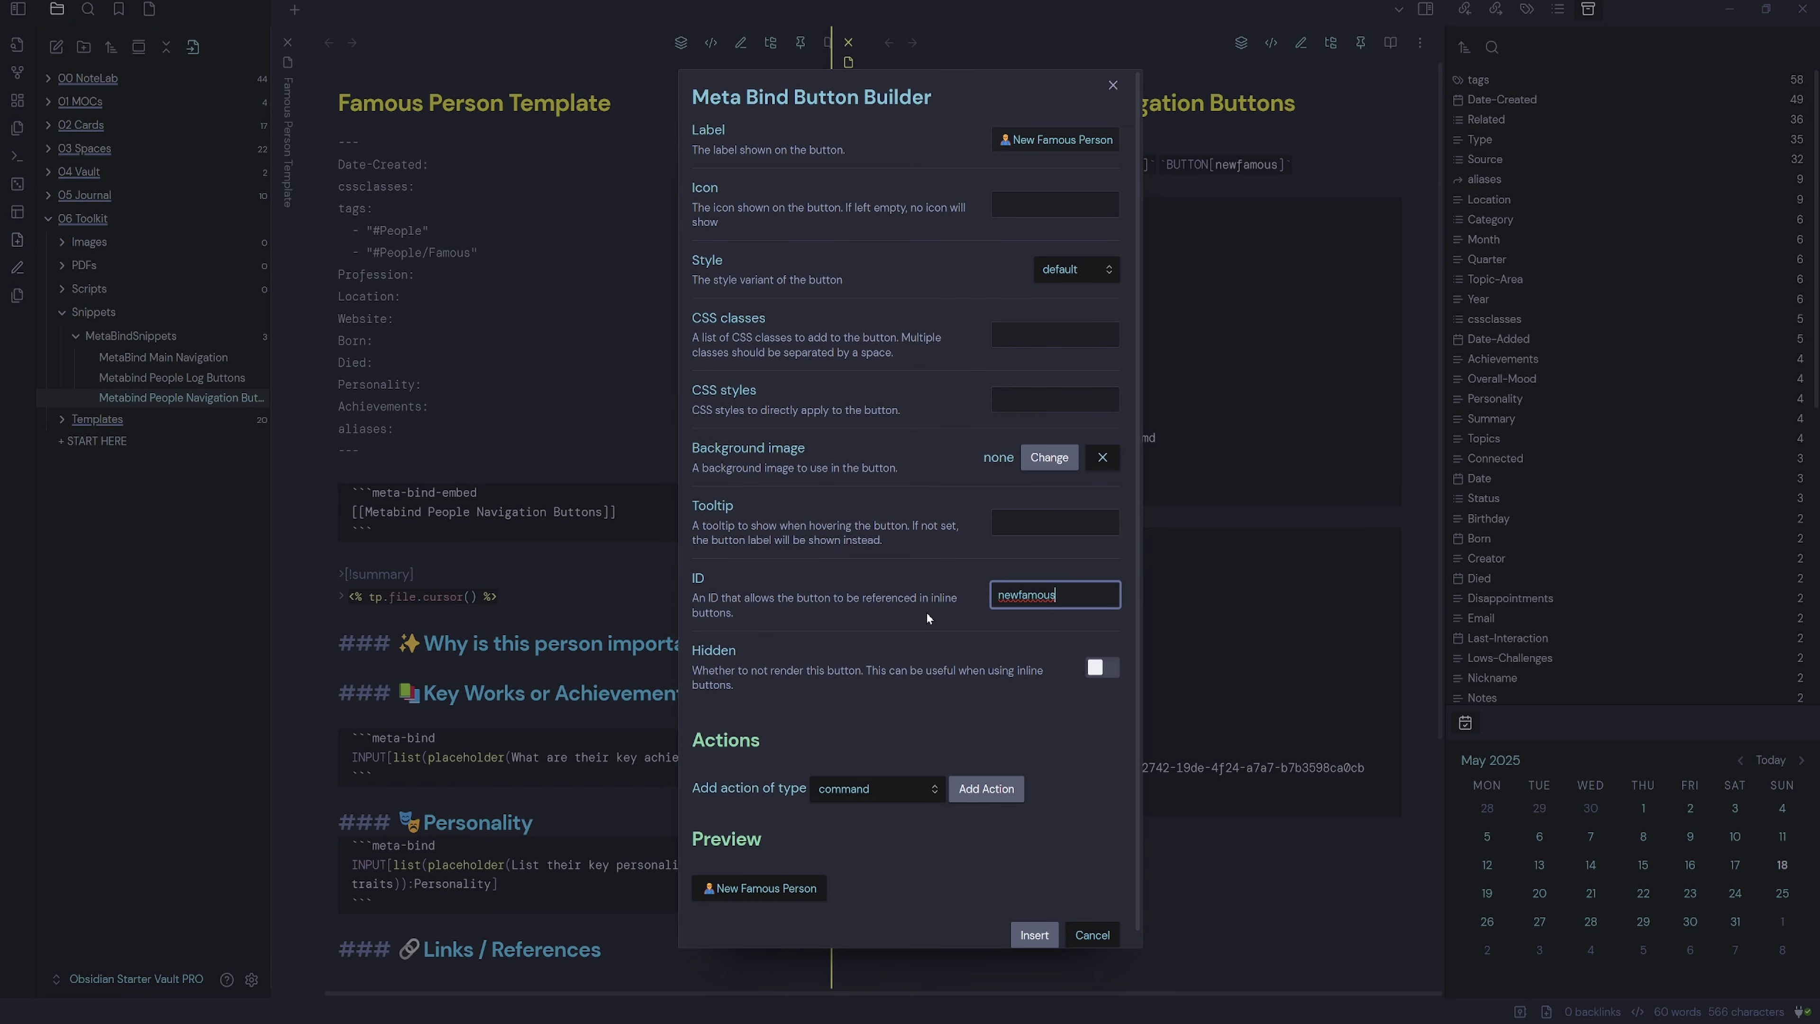
left_click(1101, 668)
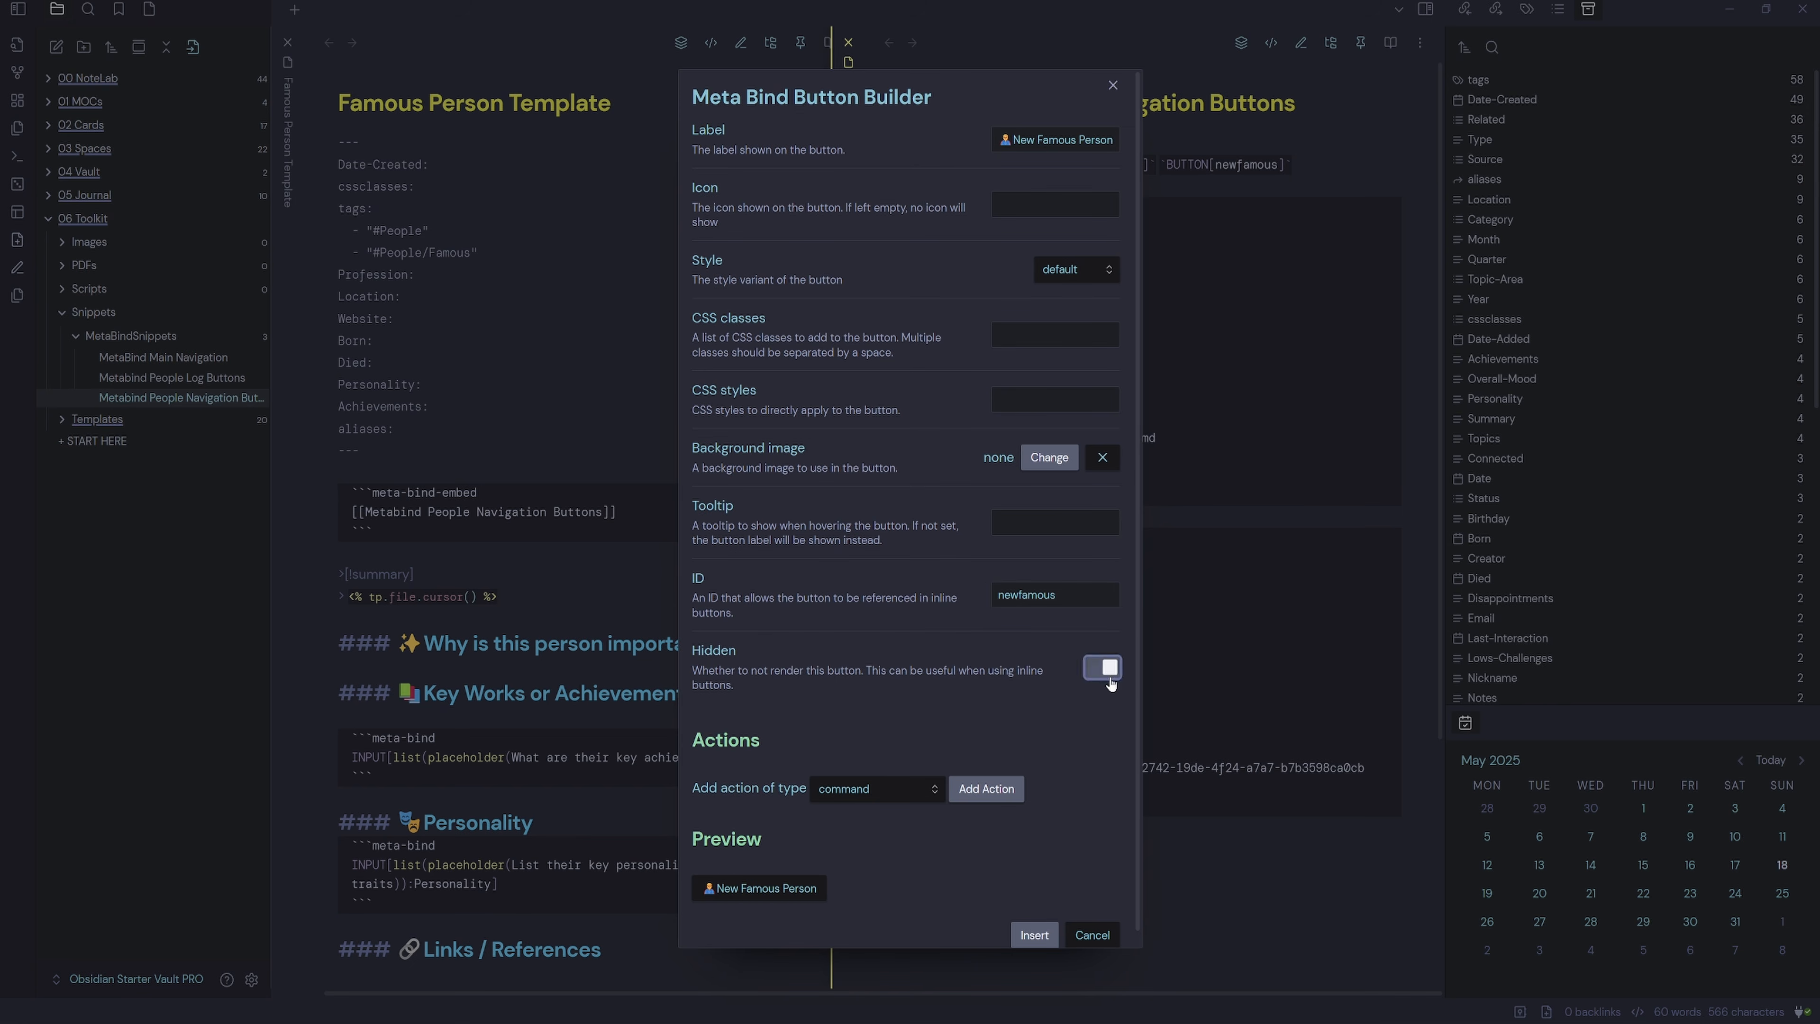
Give the button a QuickAdd: New Famous Person command action and insert it into the note.
scroll(1065, 701, "down", 1)
left_click(987, 774)
scroll(1010, 840, "down", 2)
left_click(1090, 758)
type("famous")
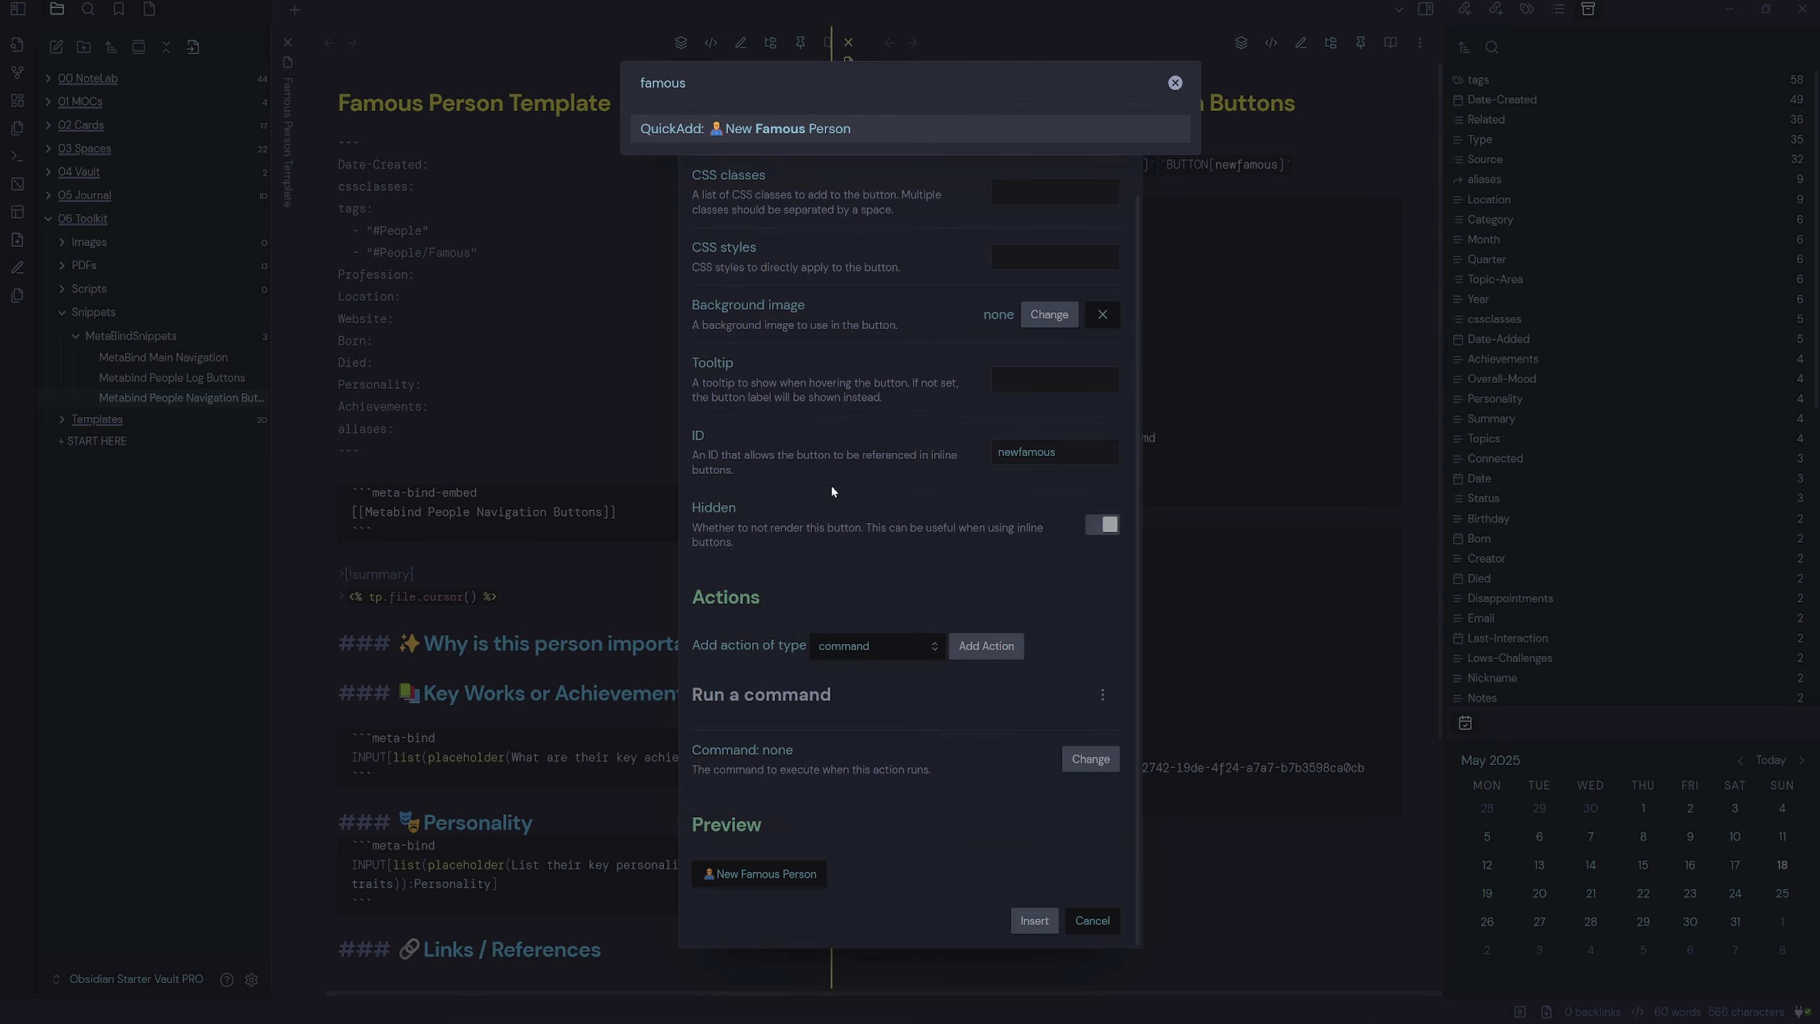
left_click(813, 136)
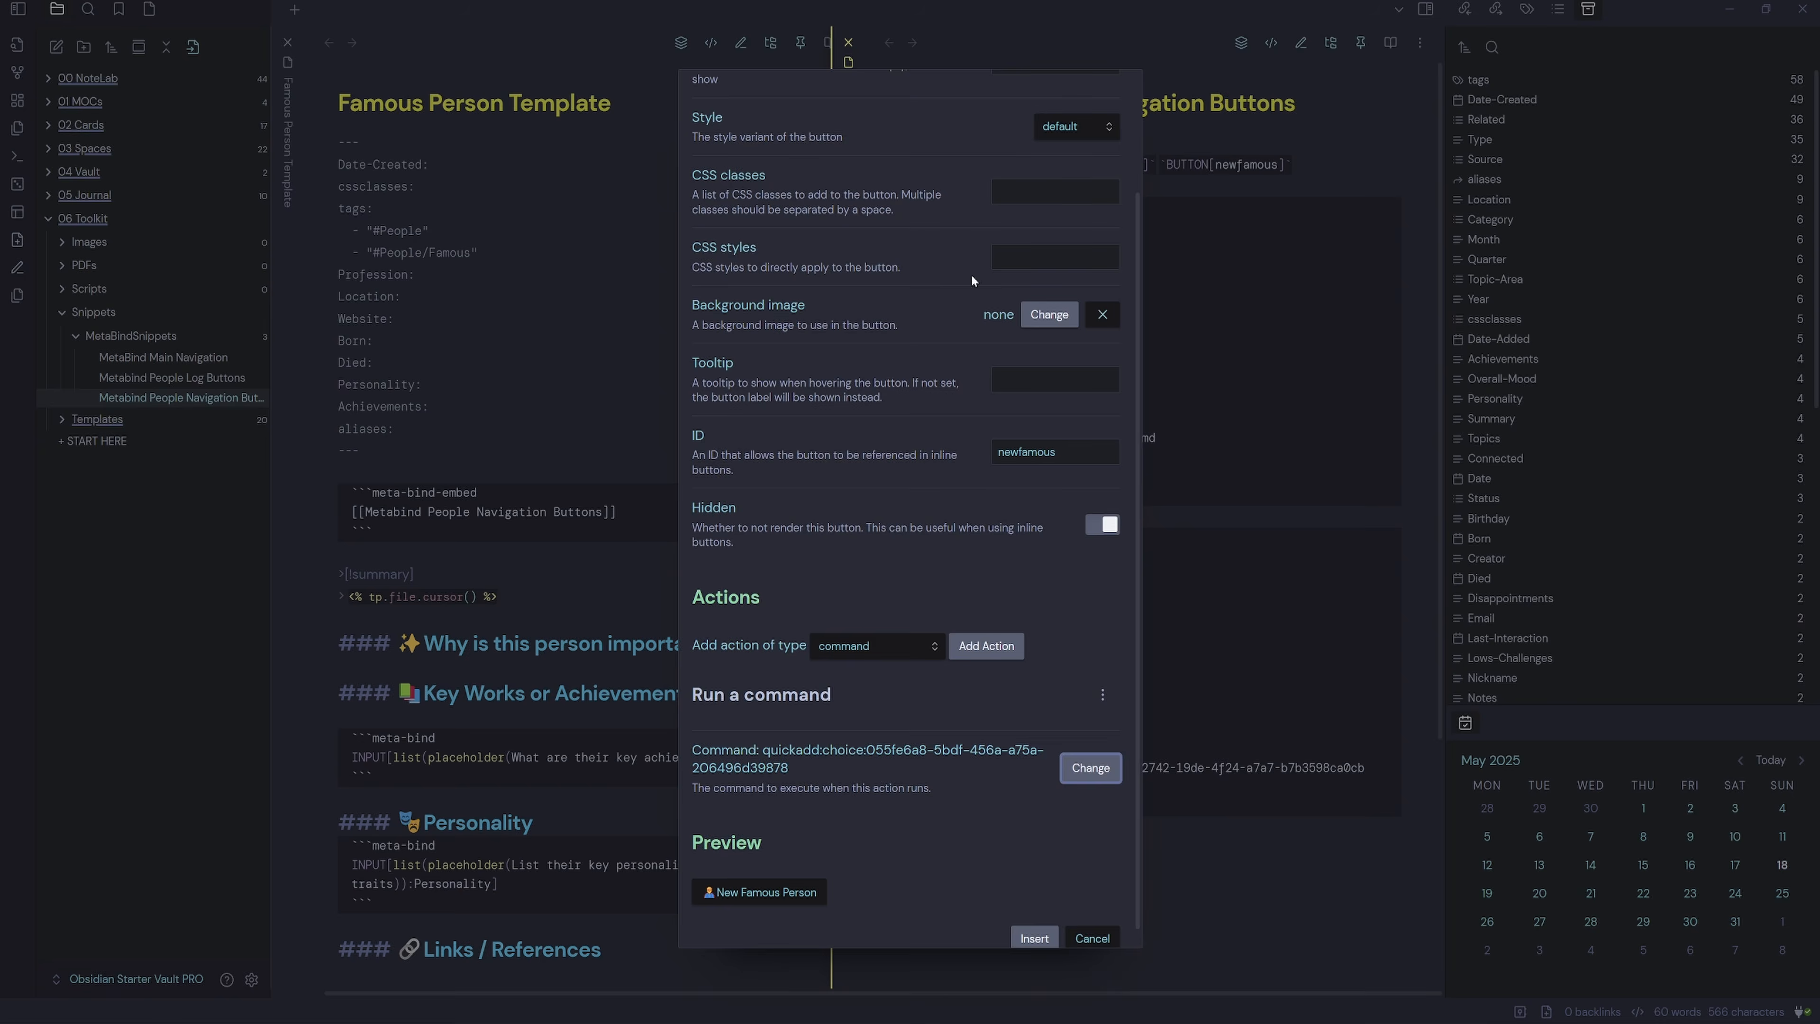
scroll(855, 775, "down", 1)
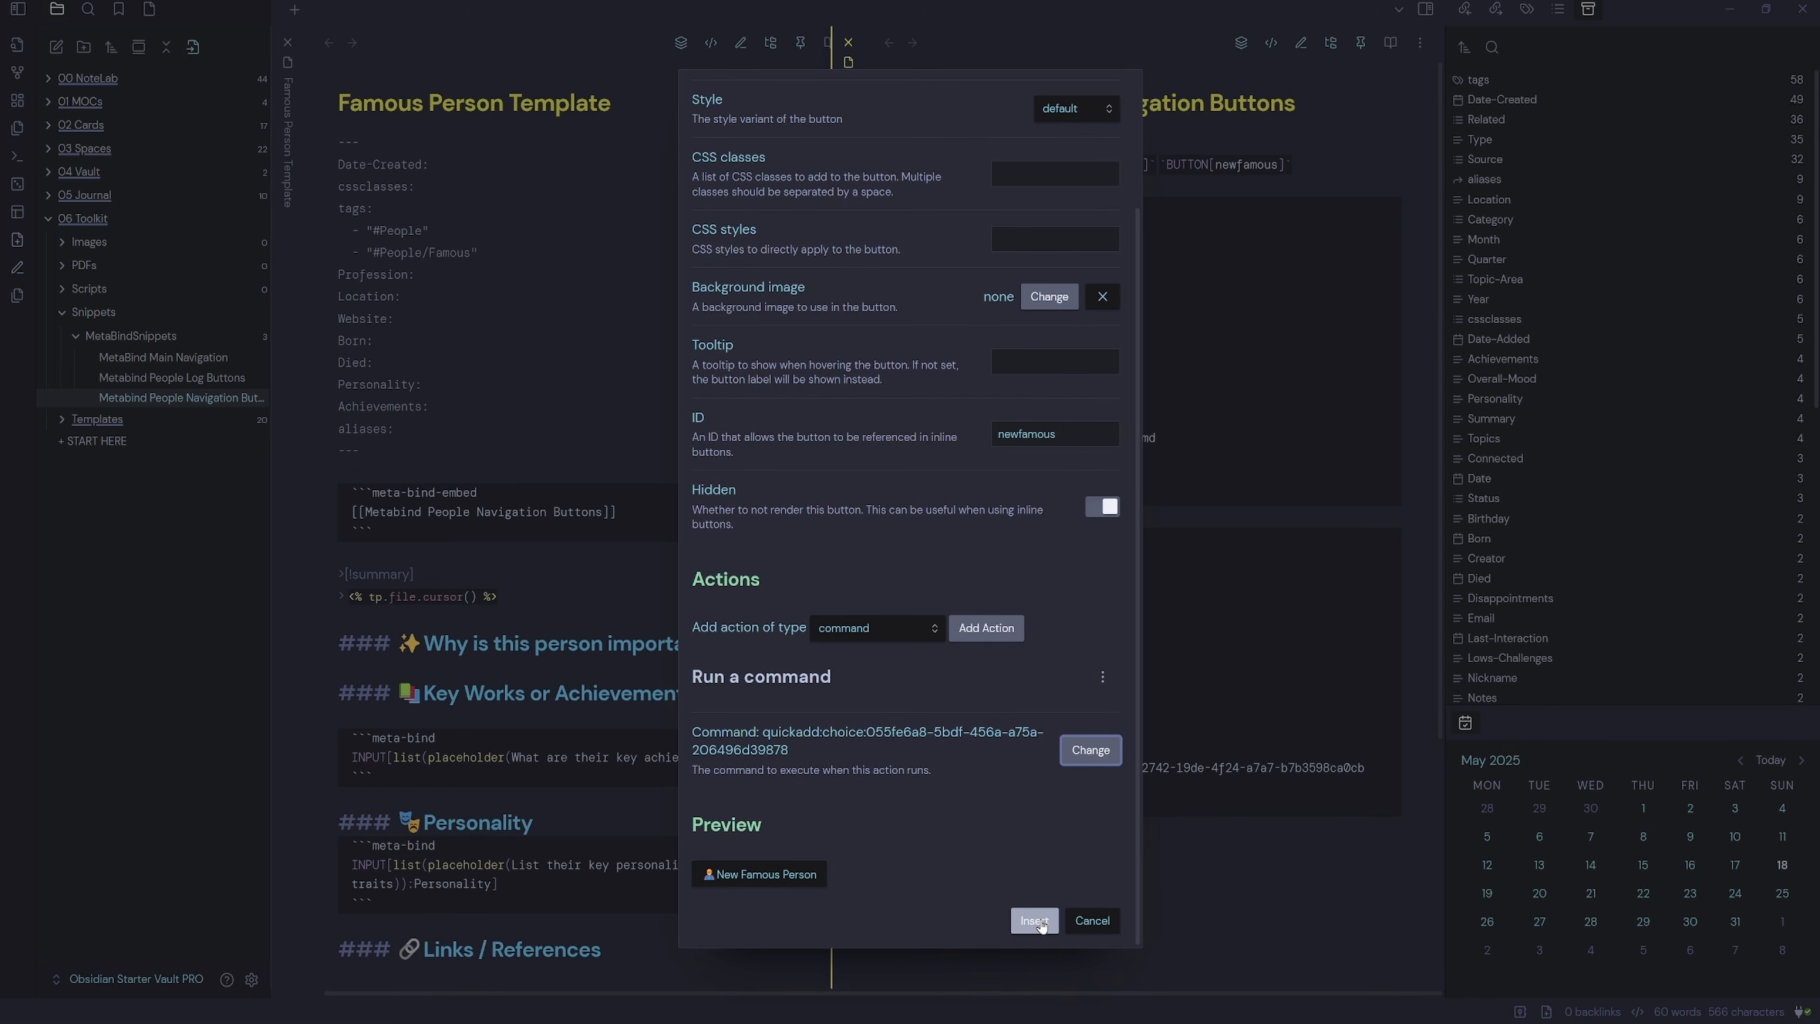
left_click(1034, 920)
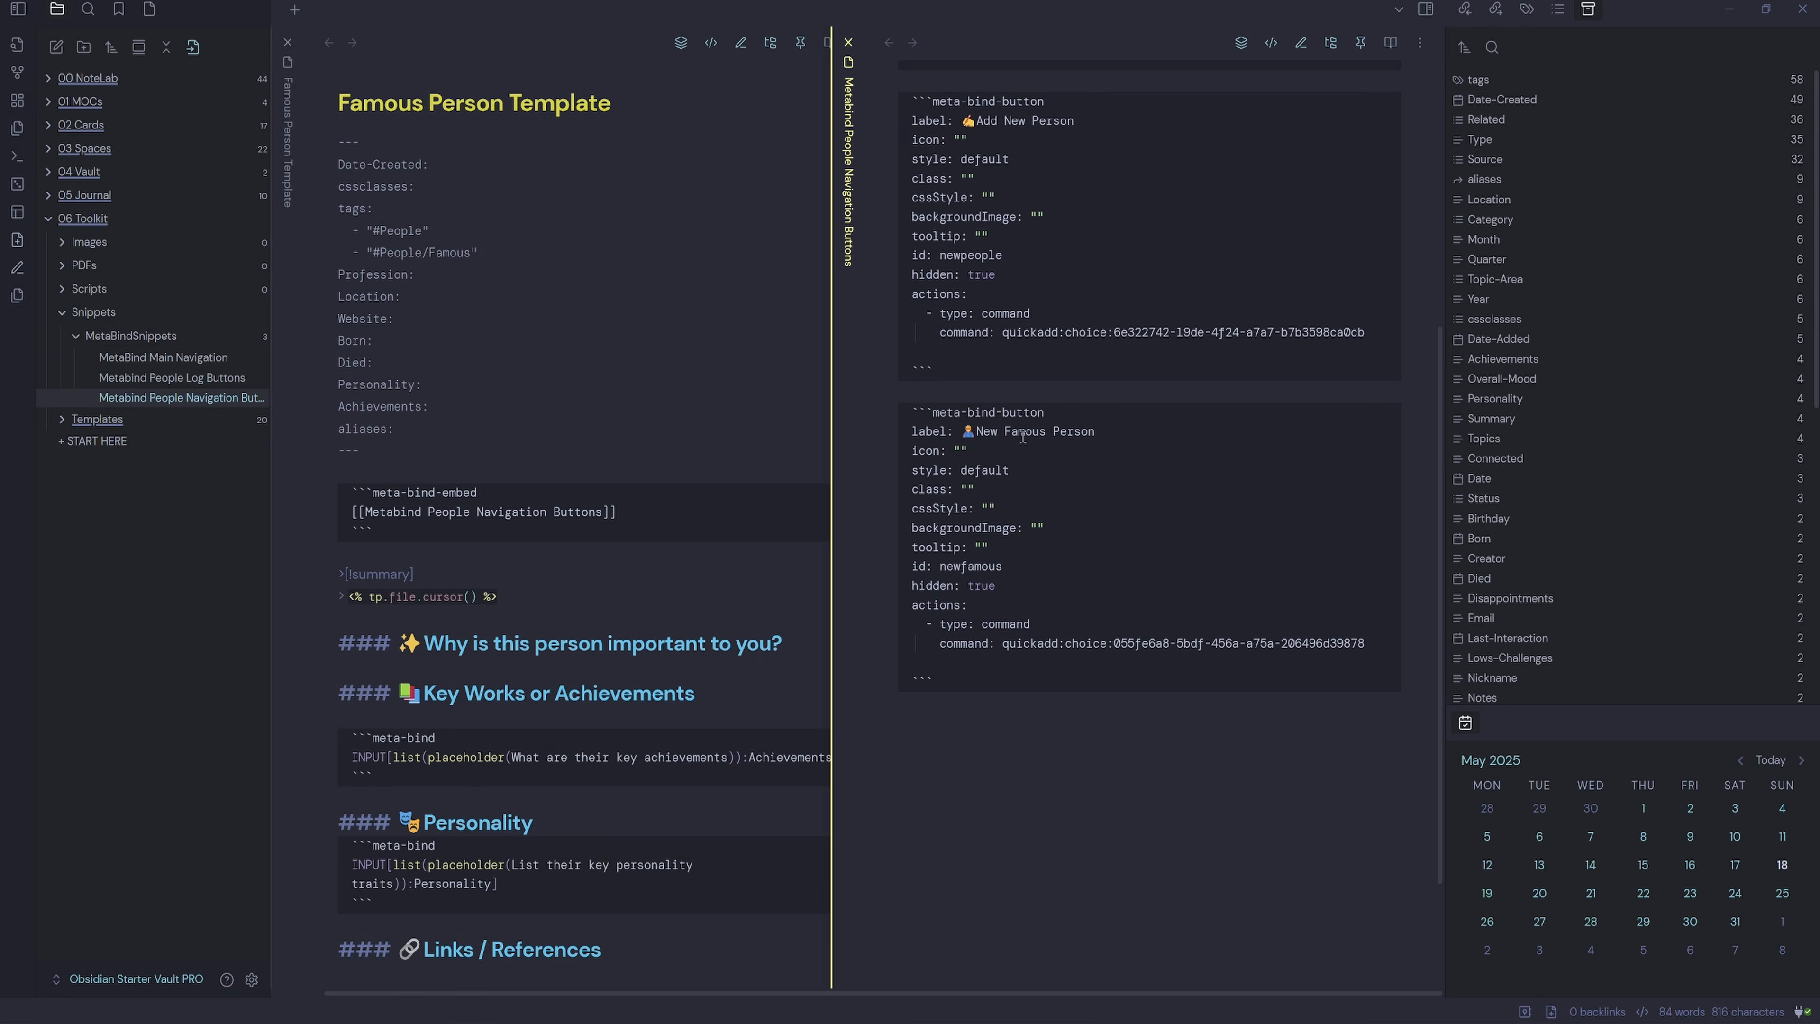
Add a quote mark before the newfamous id value in the button code.
left_click(1022, 565)
left_click(940, 566)
type("\"")
scroll(1019, 683, "up", 5)
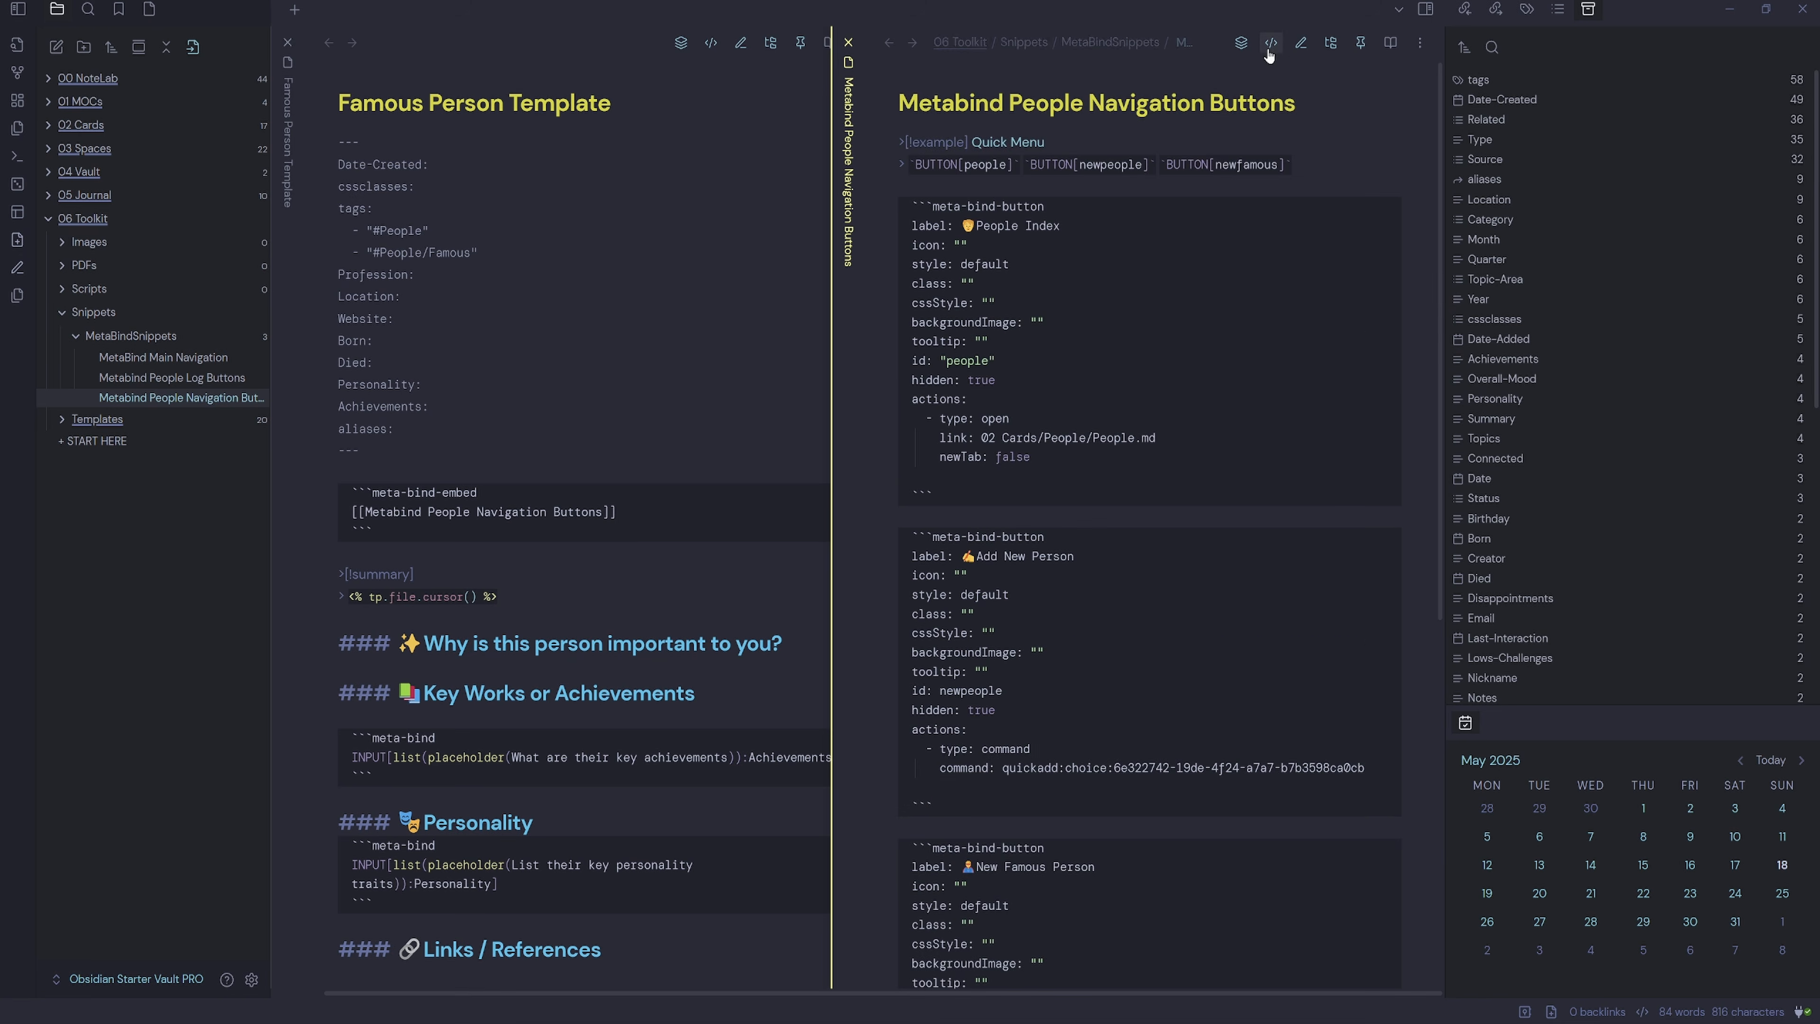
Test the New Famous Person button in Reading view by creating a Superman note.
left_click(1390, 42)
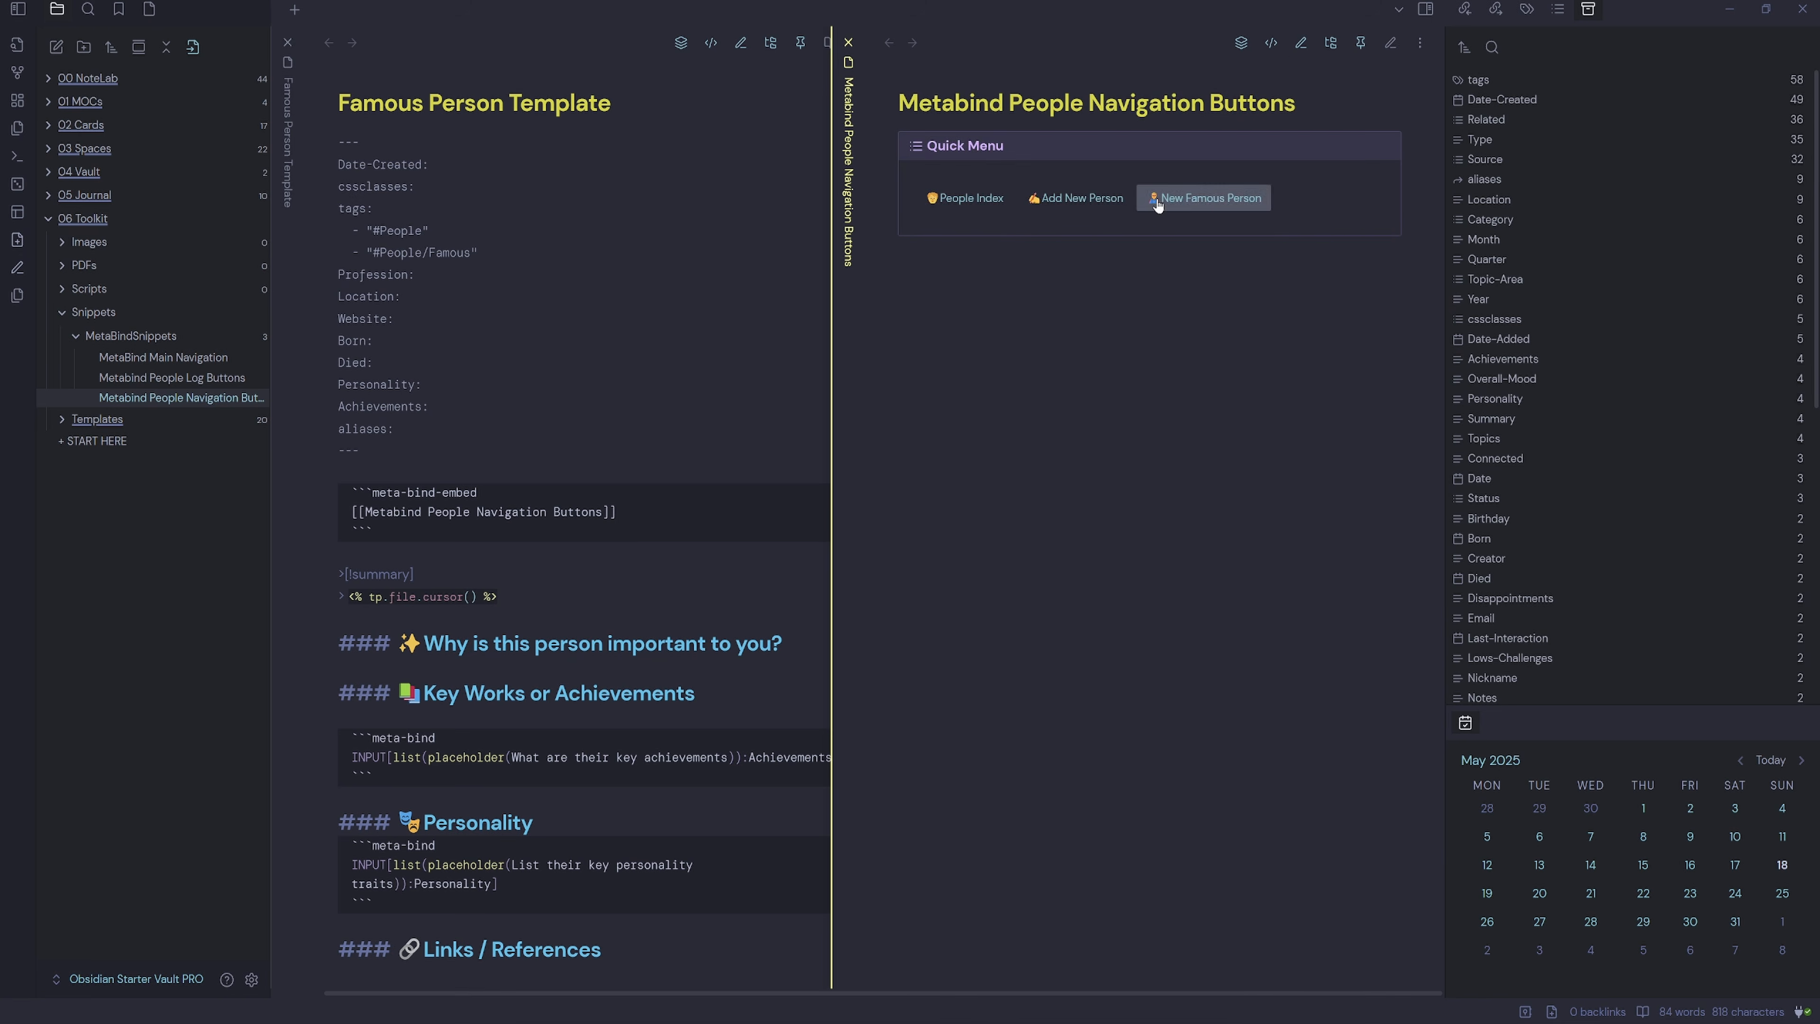
left_click(1190, 205)
type("Superman")
key("Return")
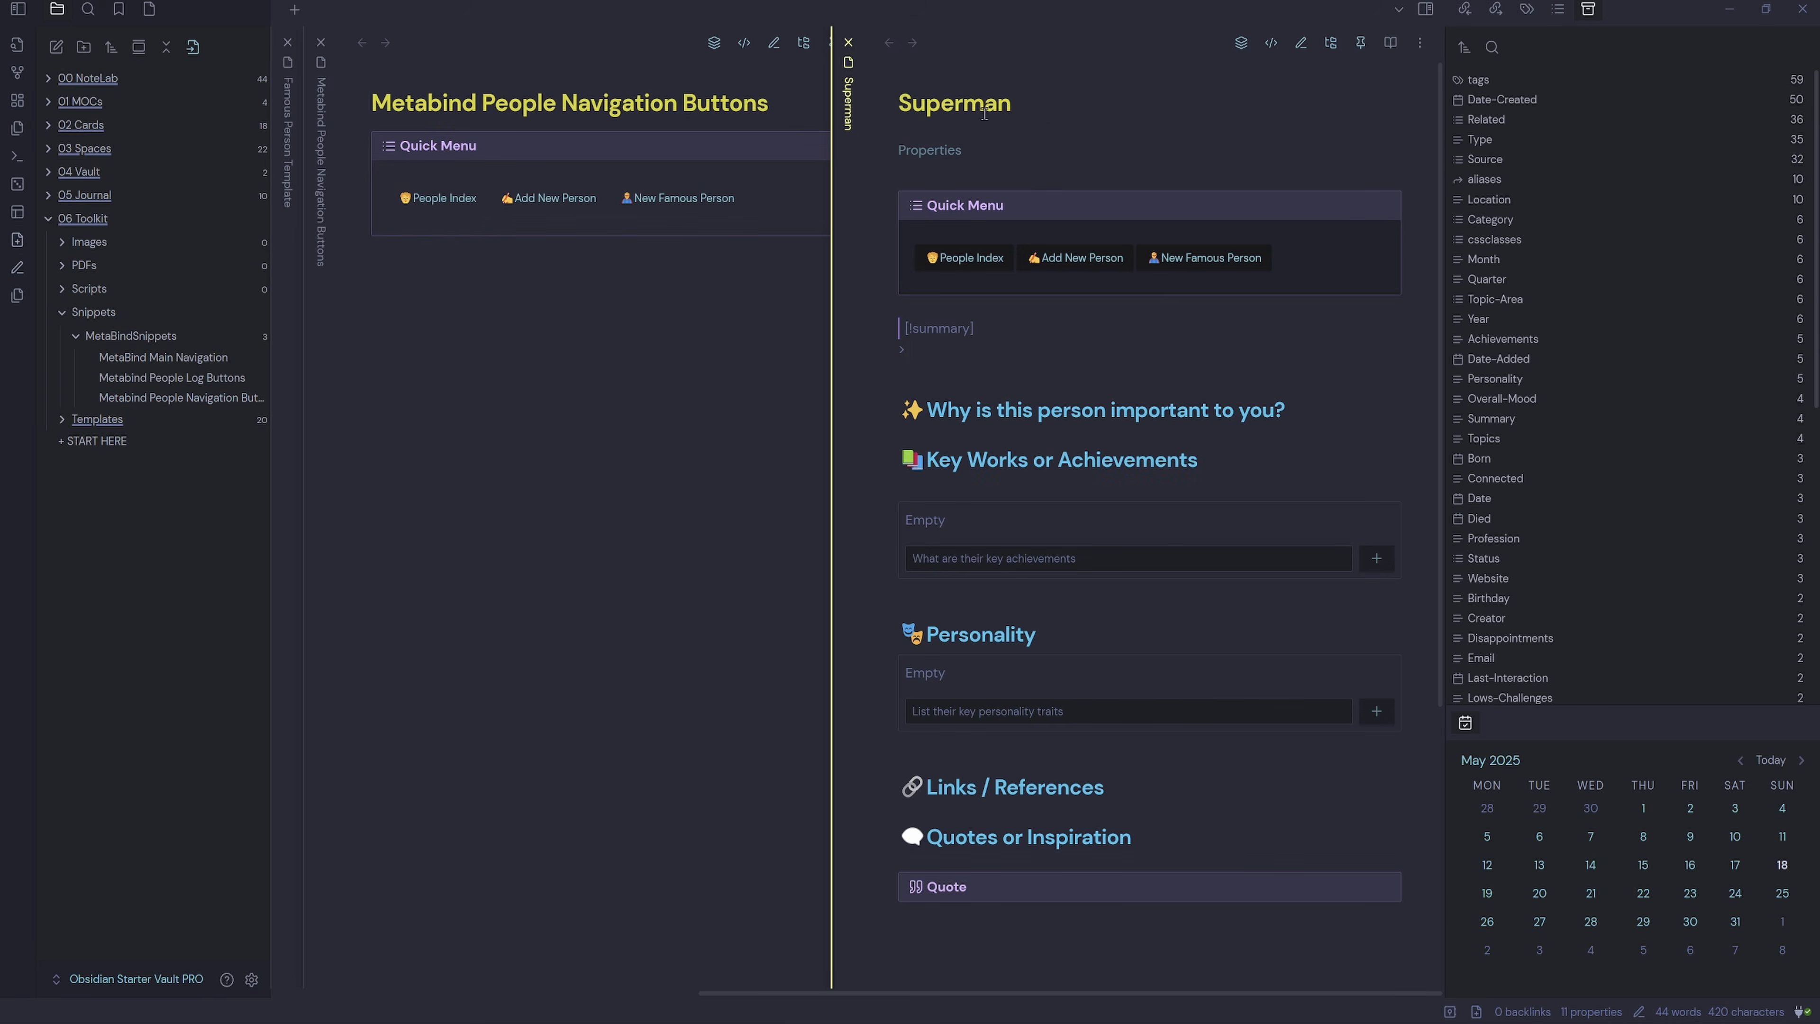
Delete the Superman test note, view the template in Reading view, and open MetaBind Main Navigation.
right_click(853, 116)
left_click(945, 807)
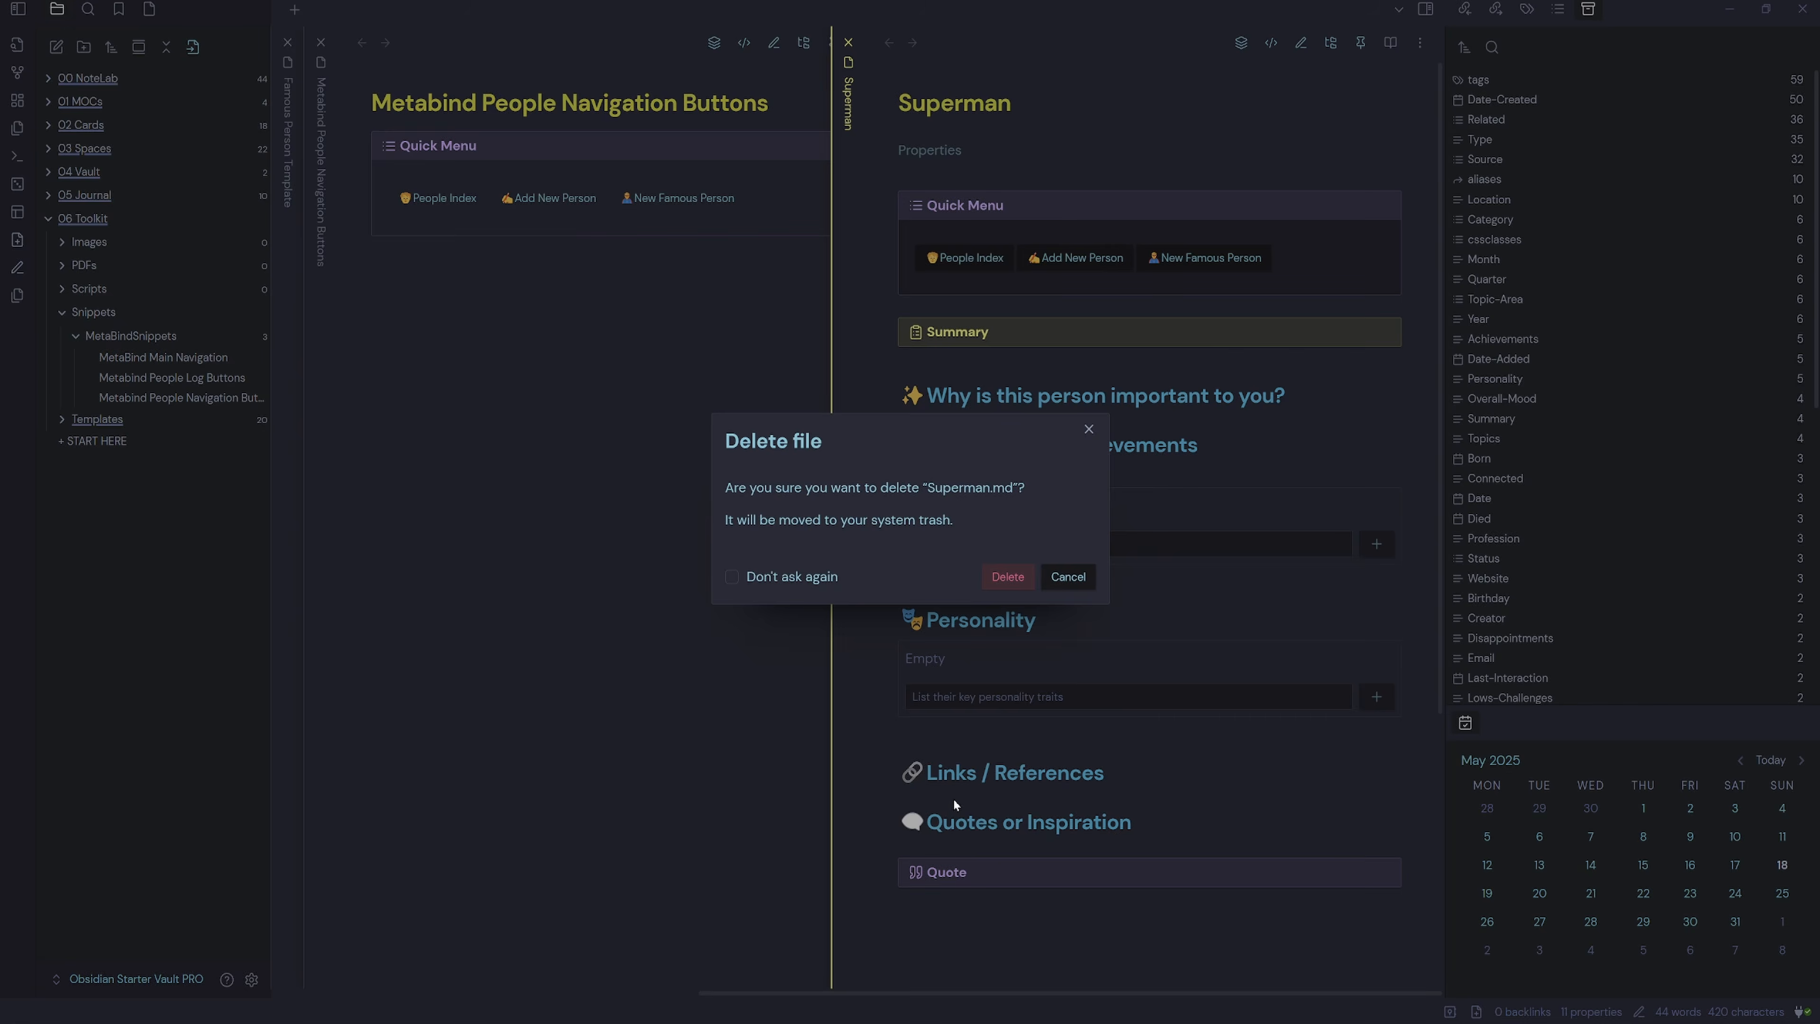
key("Return")
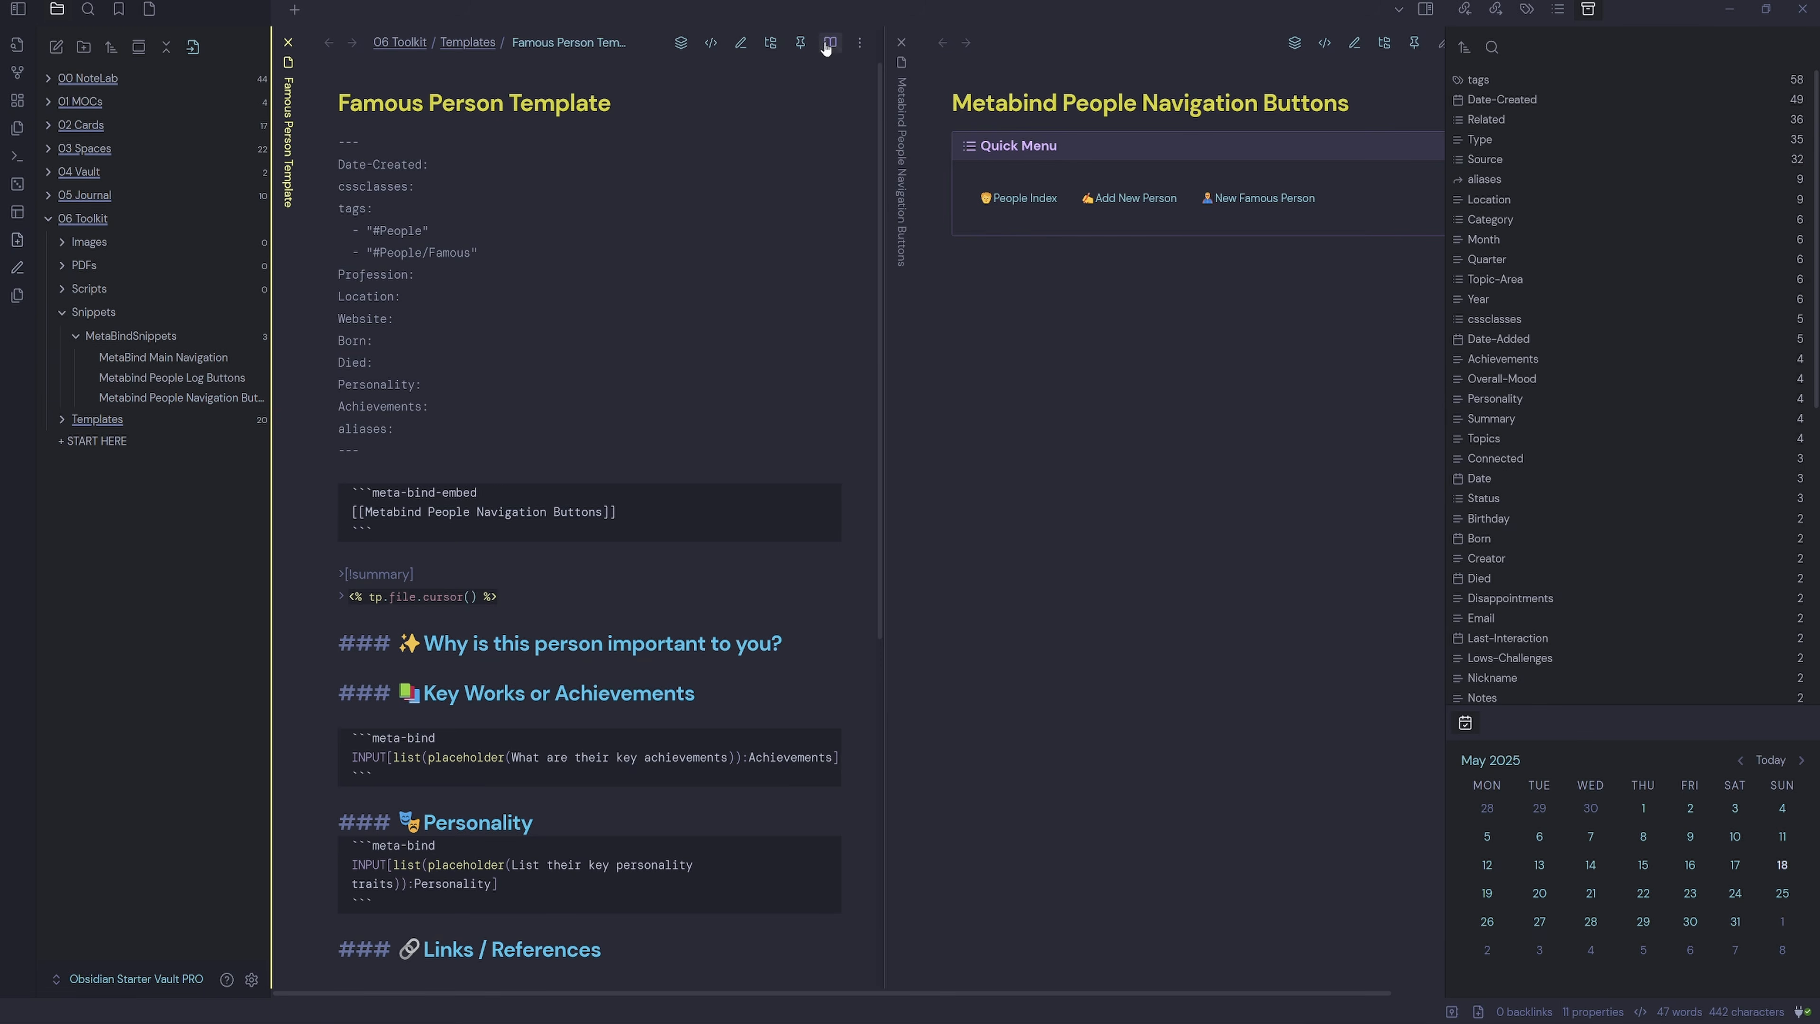
left_click(829, 44)
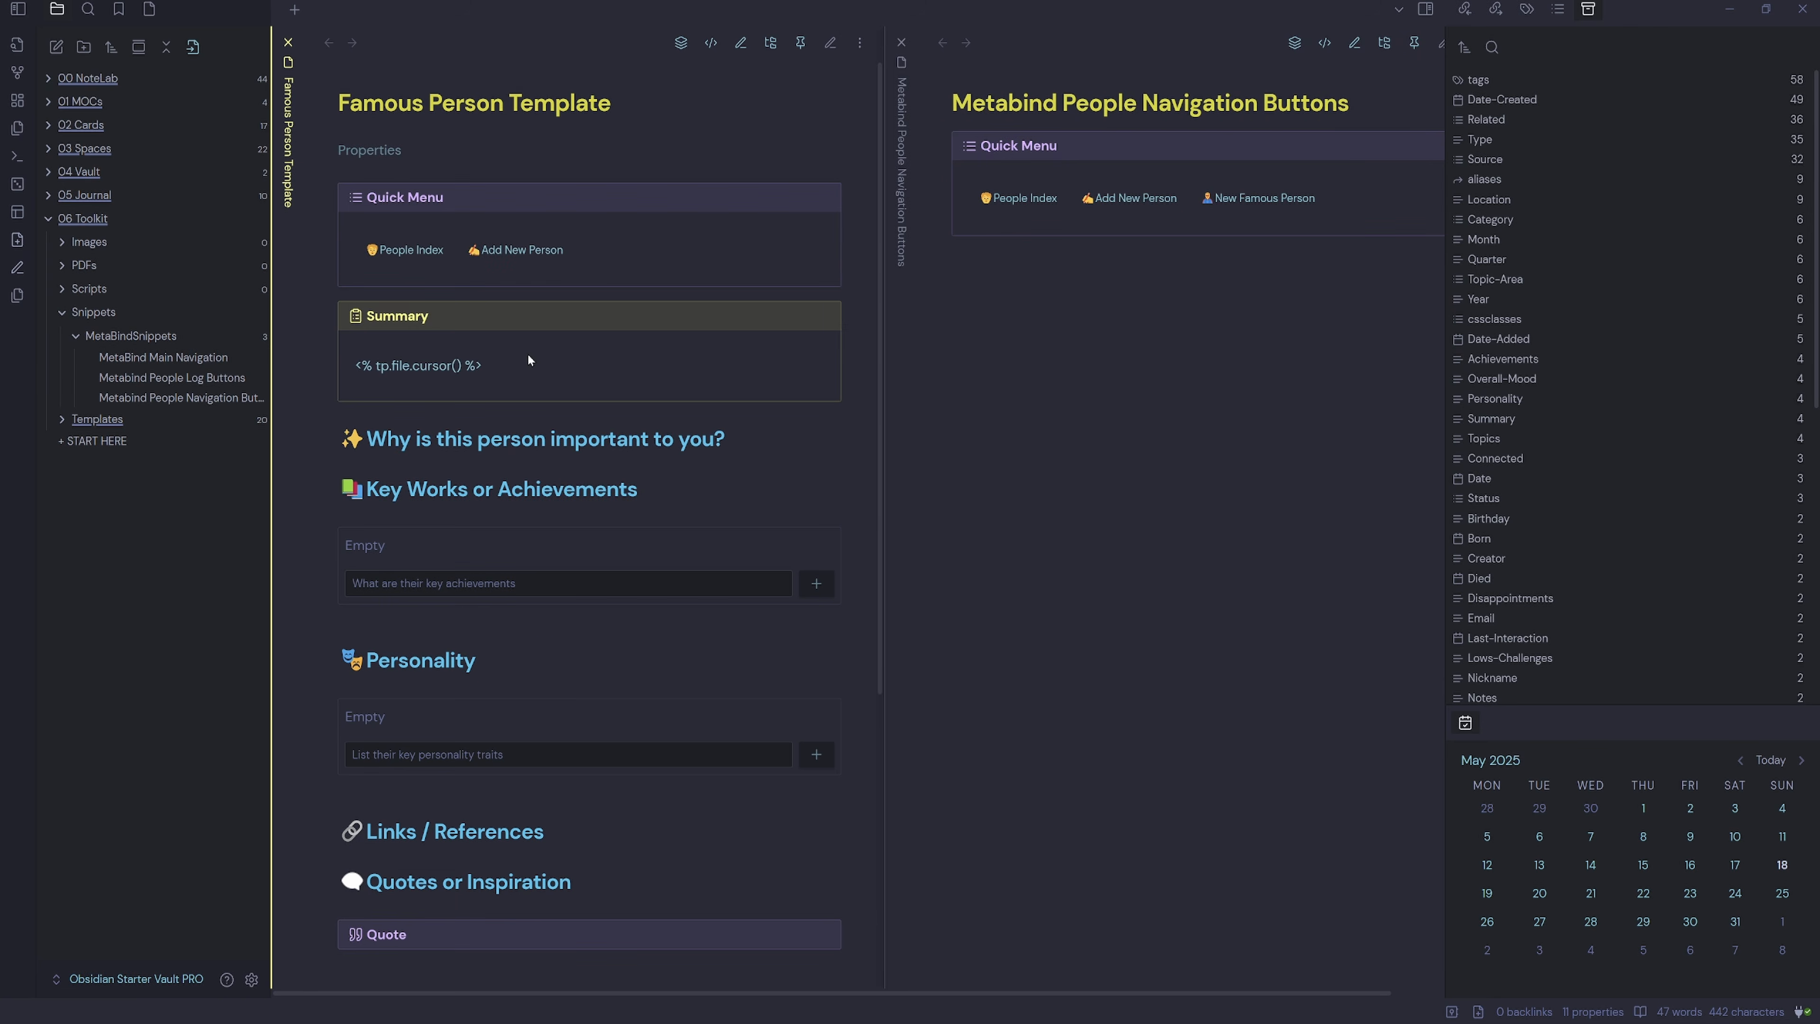
left_click(203, 362)
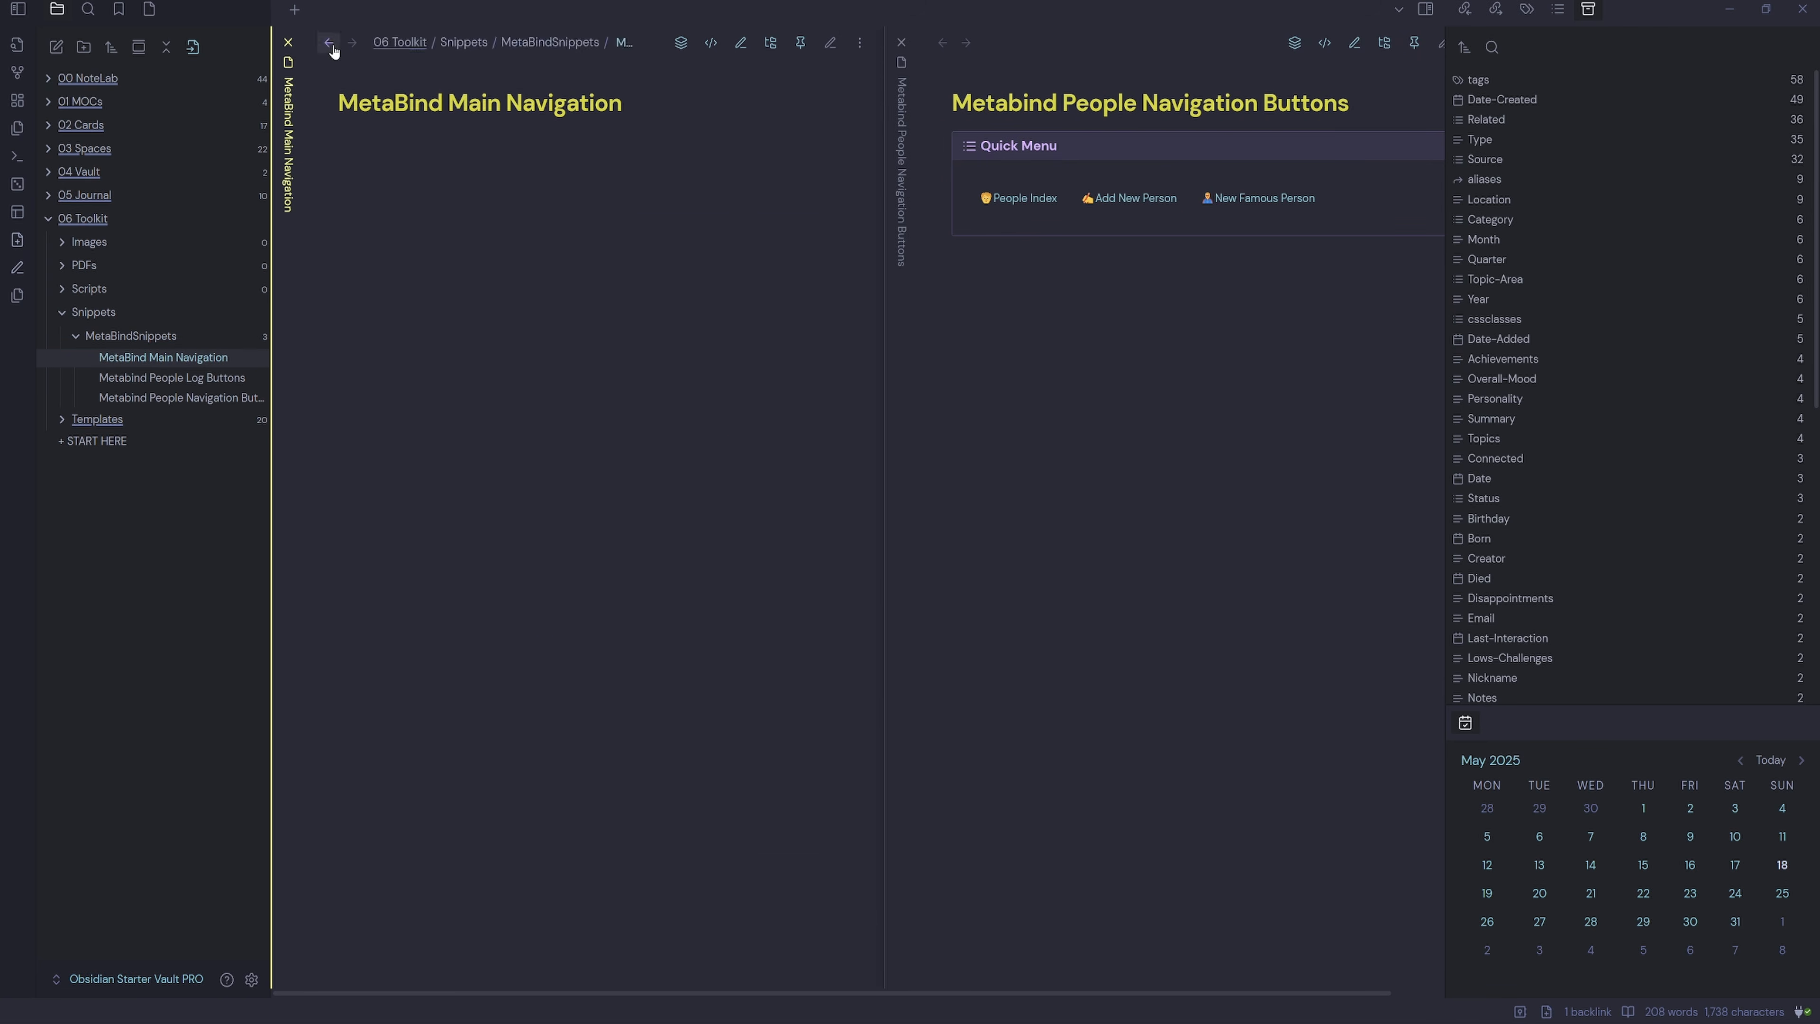
Go back to the Famous Person Template, then expand the 06 Toolkit folder.
key("ctrl+alt+Left")
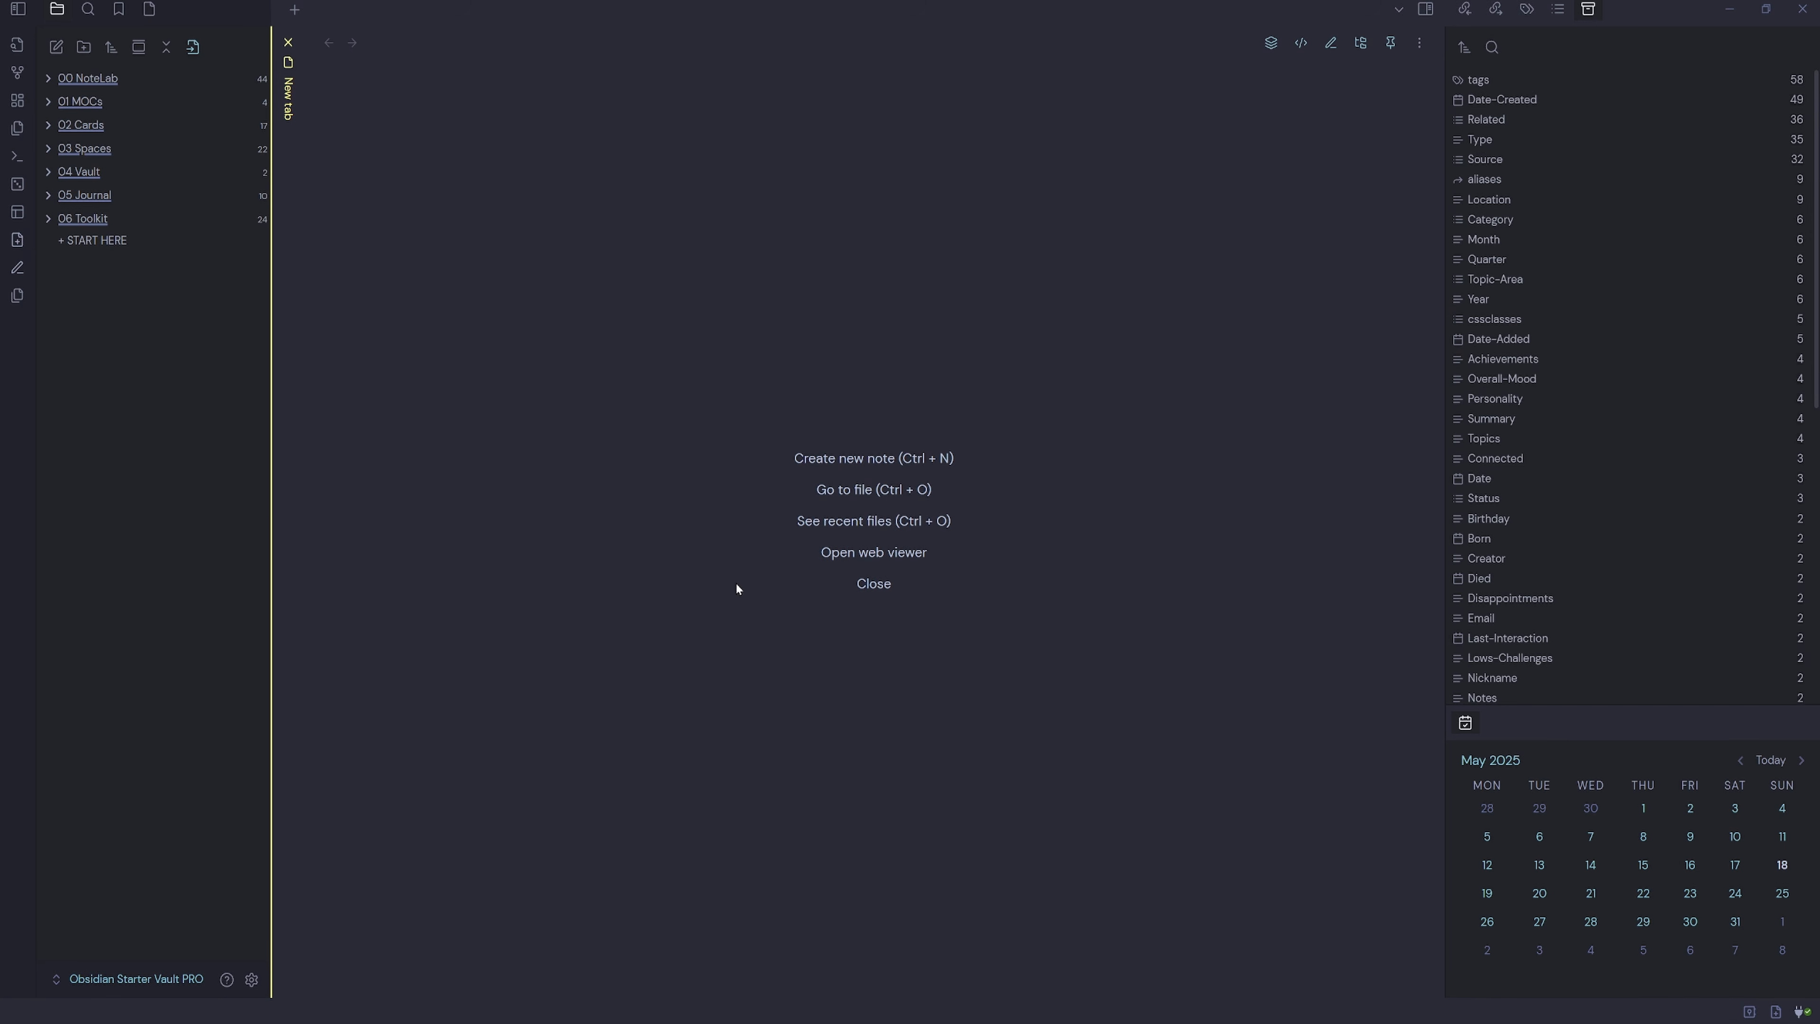
left_click(80, 219)
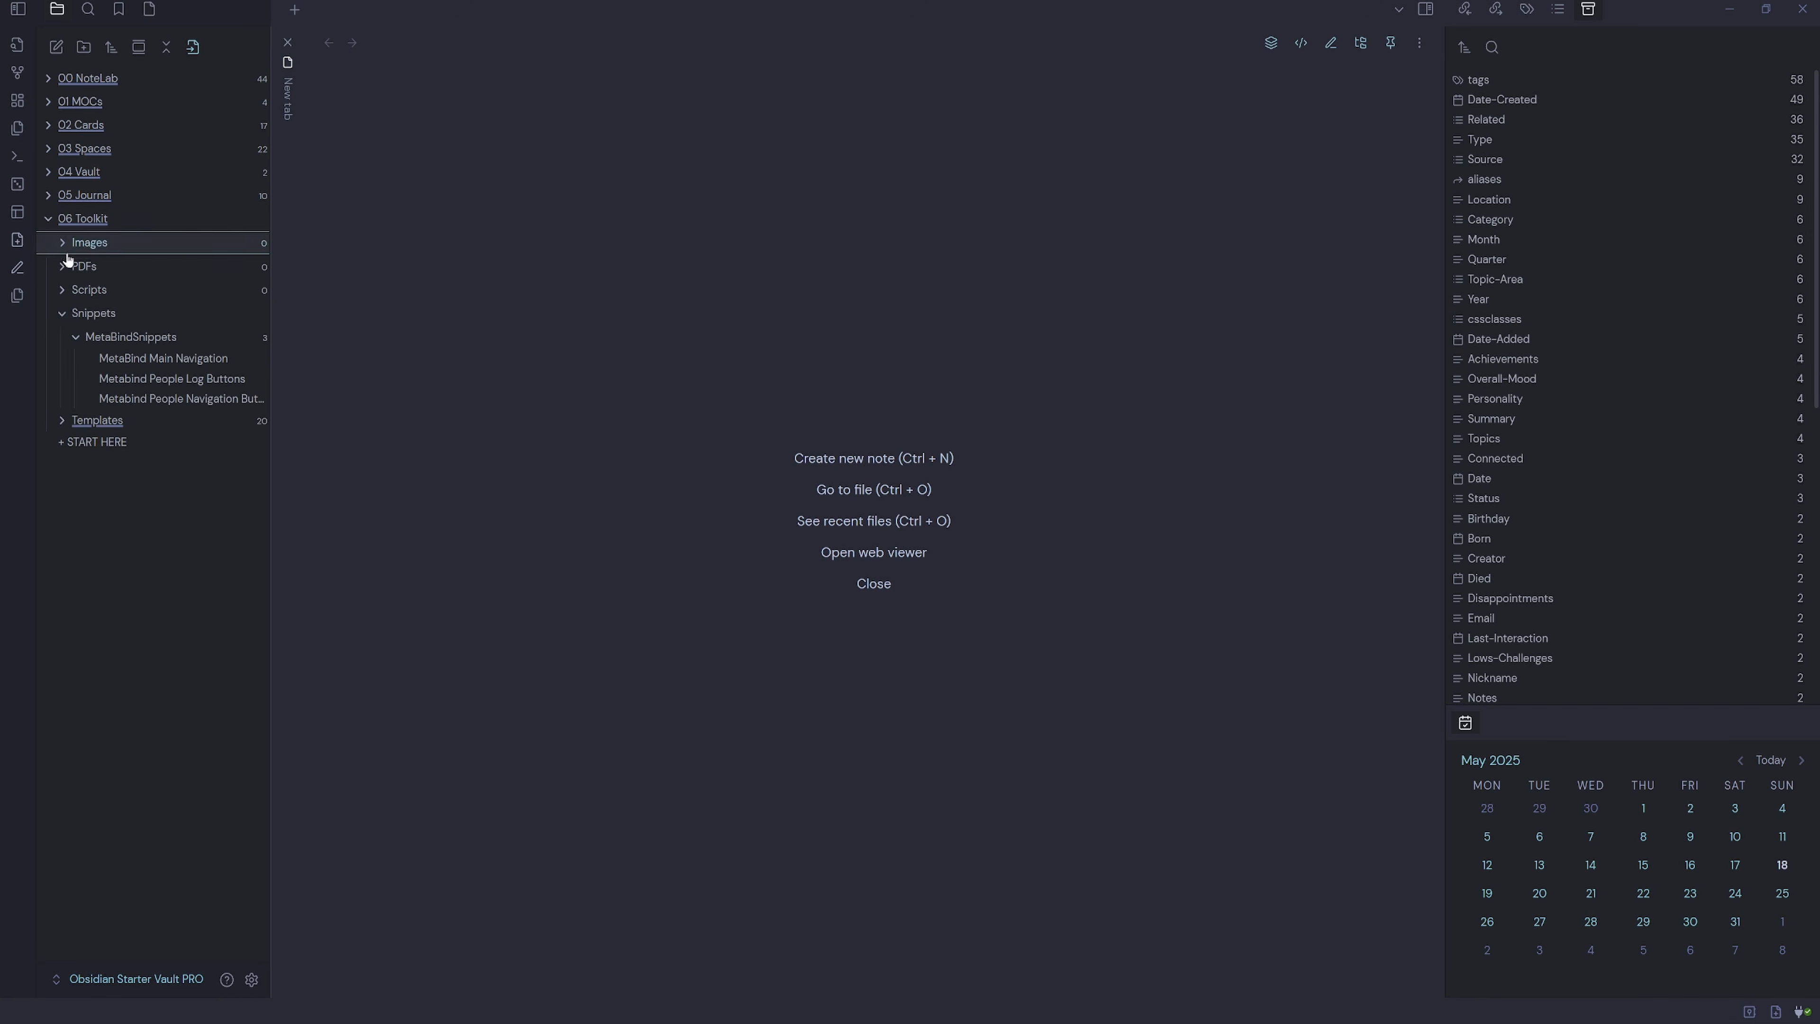
Create a 'Meeting Template' note in Templates and start its frontmatter with ---.
right_click(111, 427)
left_click(171, 437)
type("Meeting Template")
key("Return")
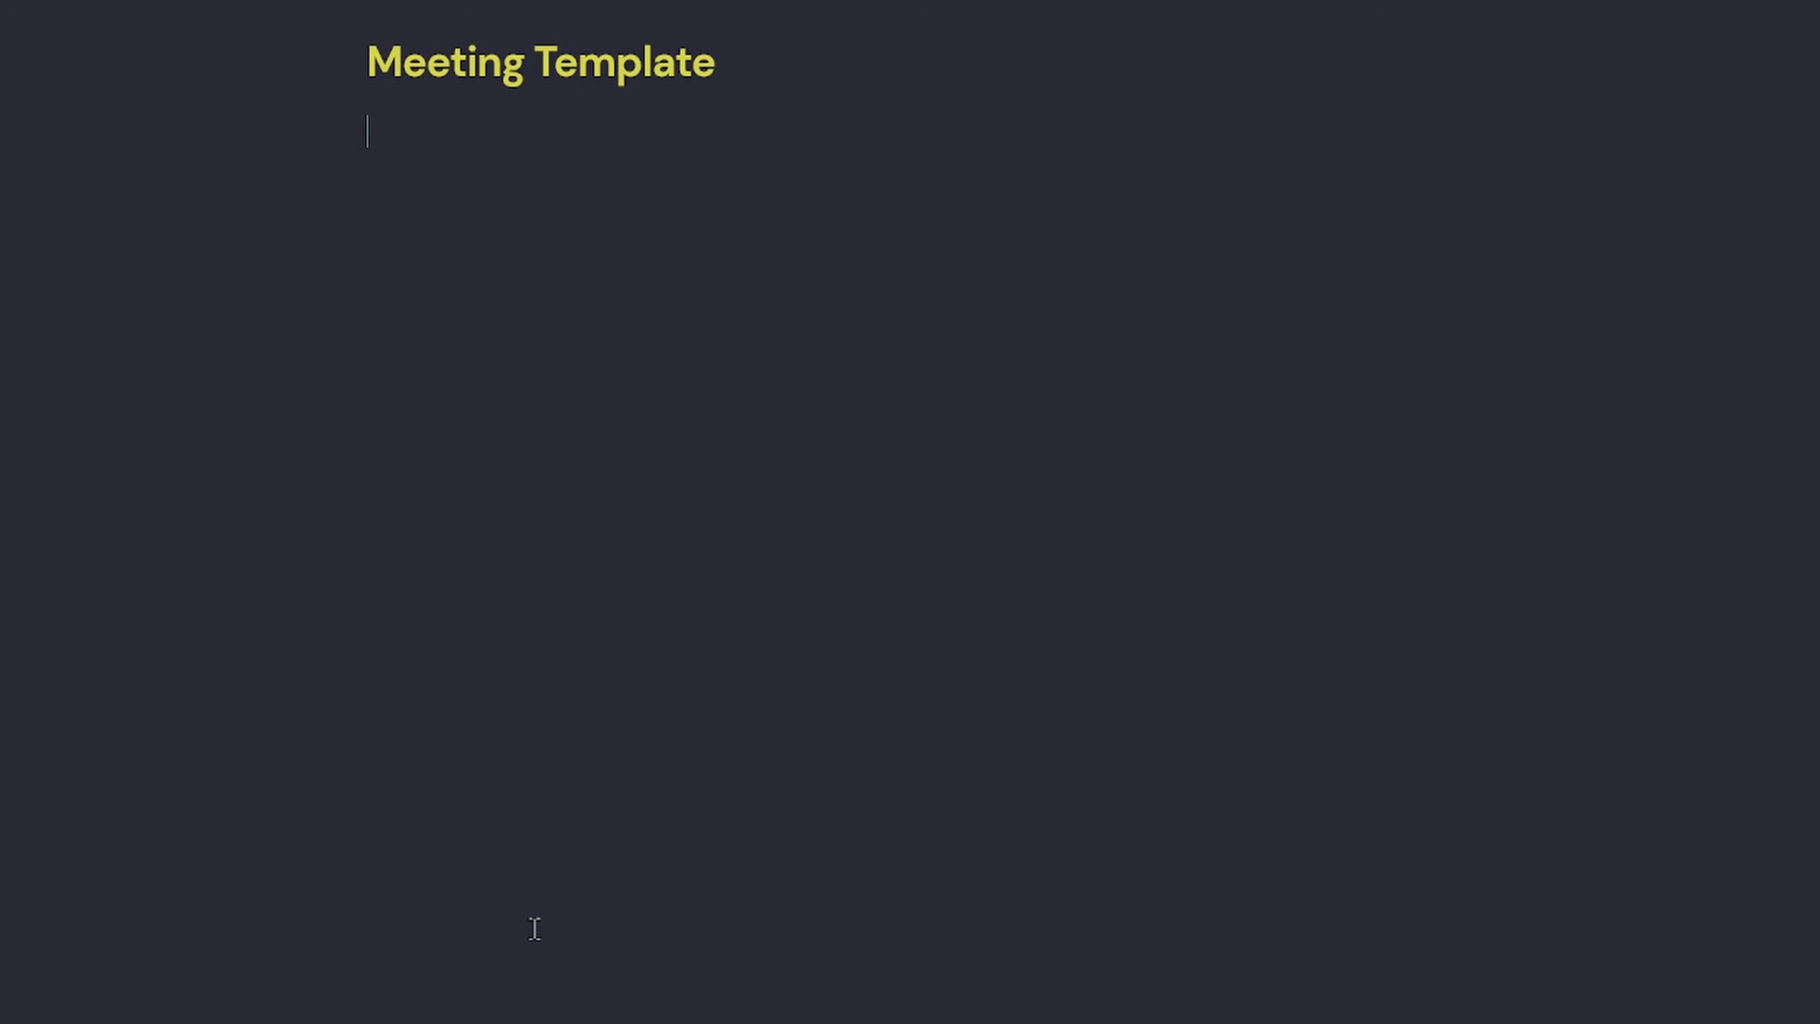
type("---")
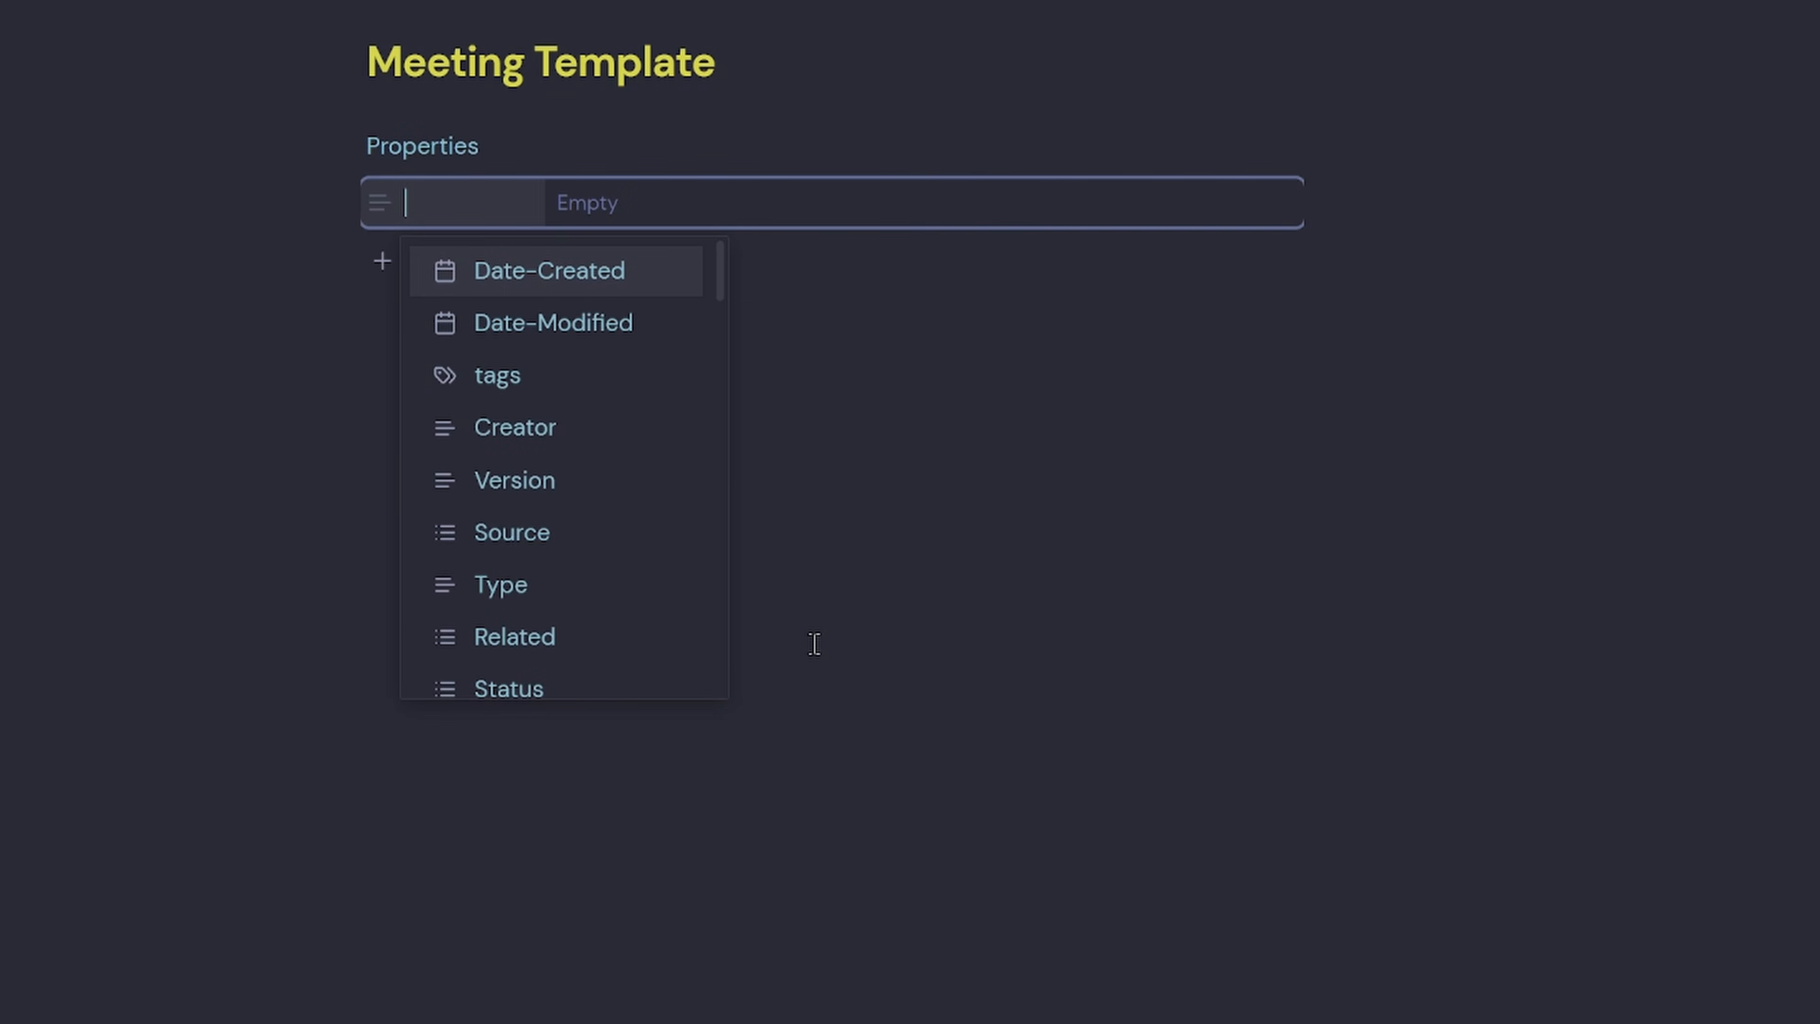
Add Date-Created, cssclasses and tags properties, with tags #My/Meetings and #Meeting.
left_click(544, 283)
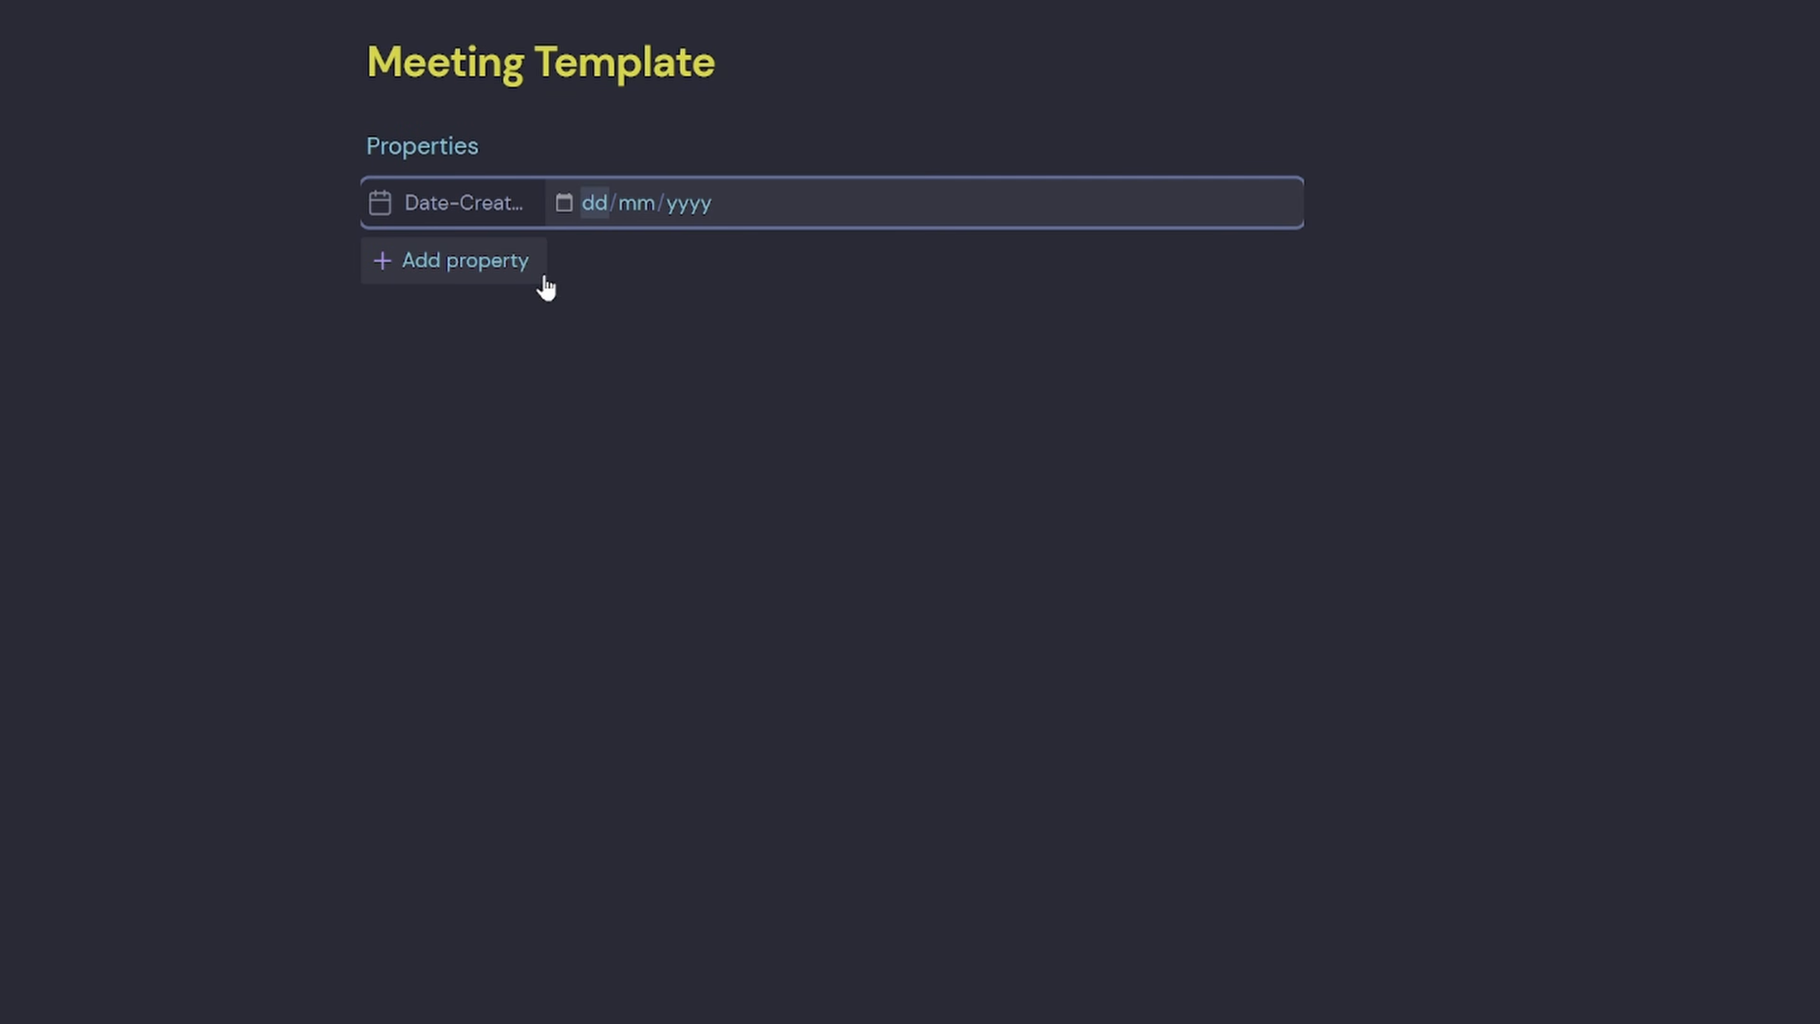
left_click(500, 267)
type("cssclasses")
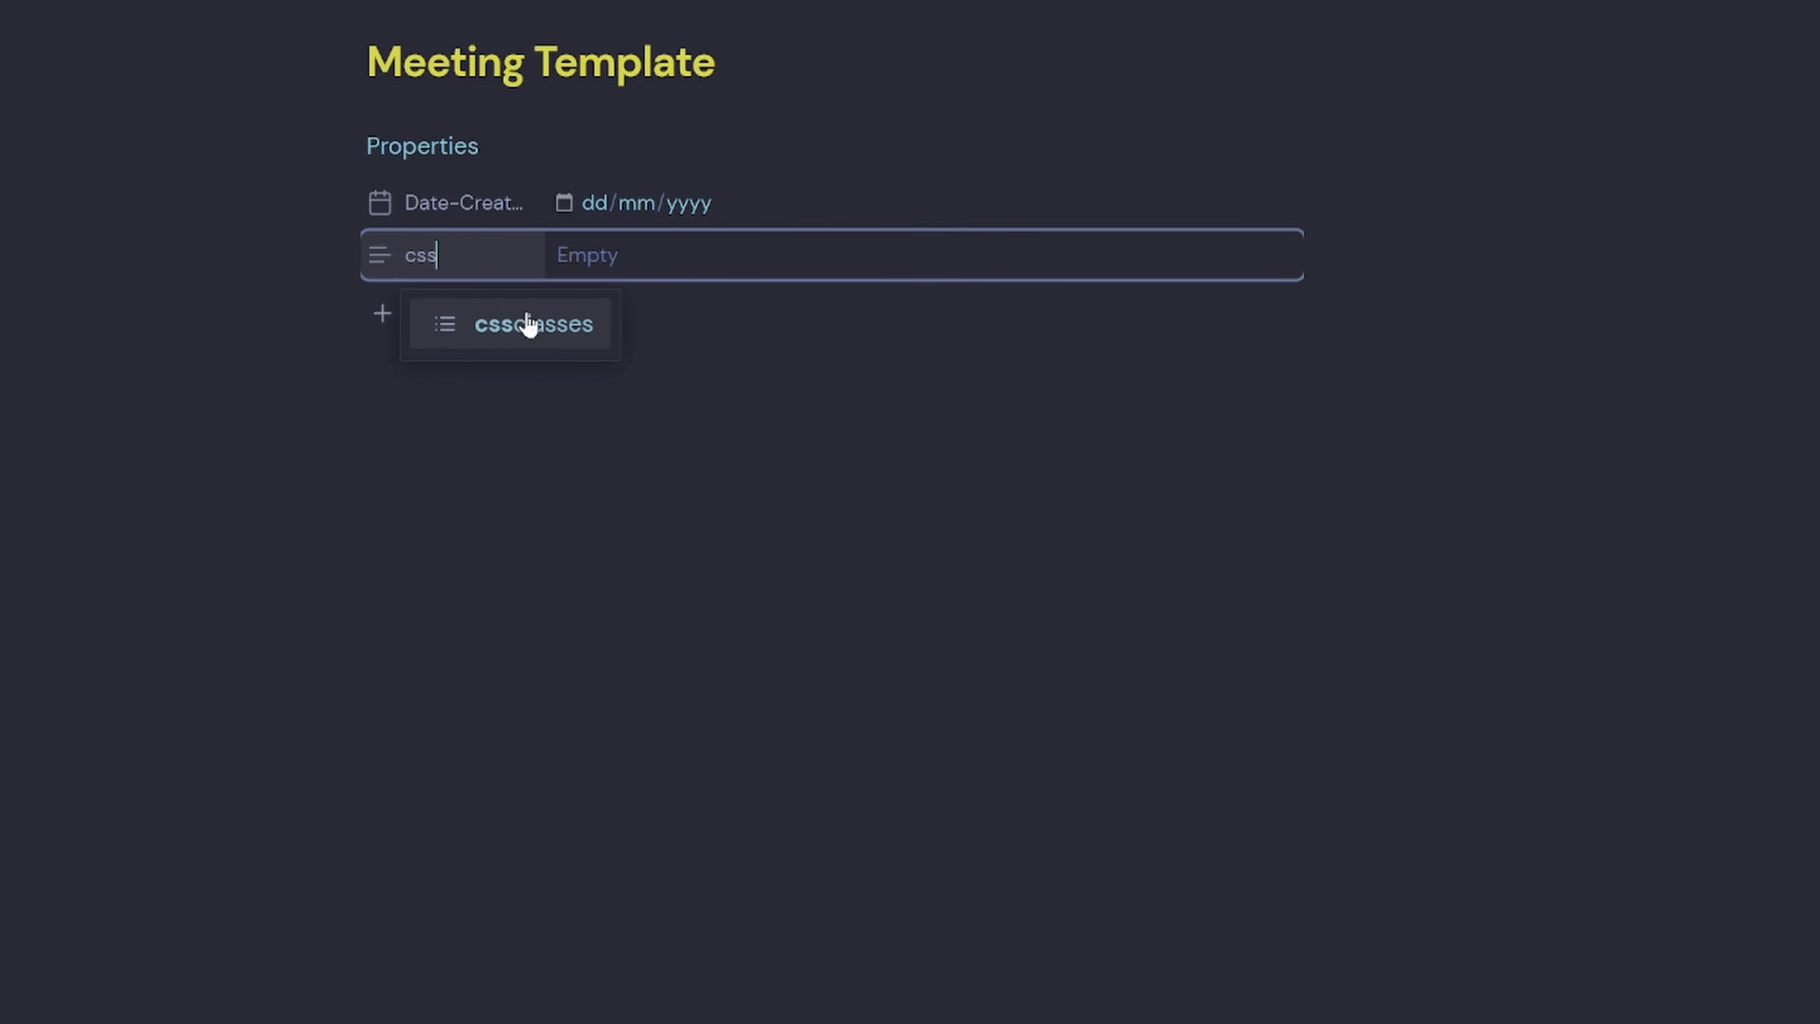
left_click(529, 324)
left_click(492, 320)
type("tag")
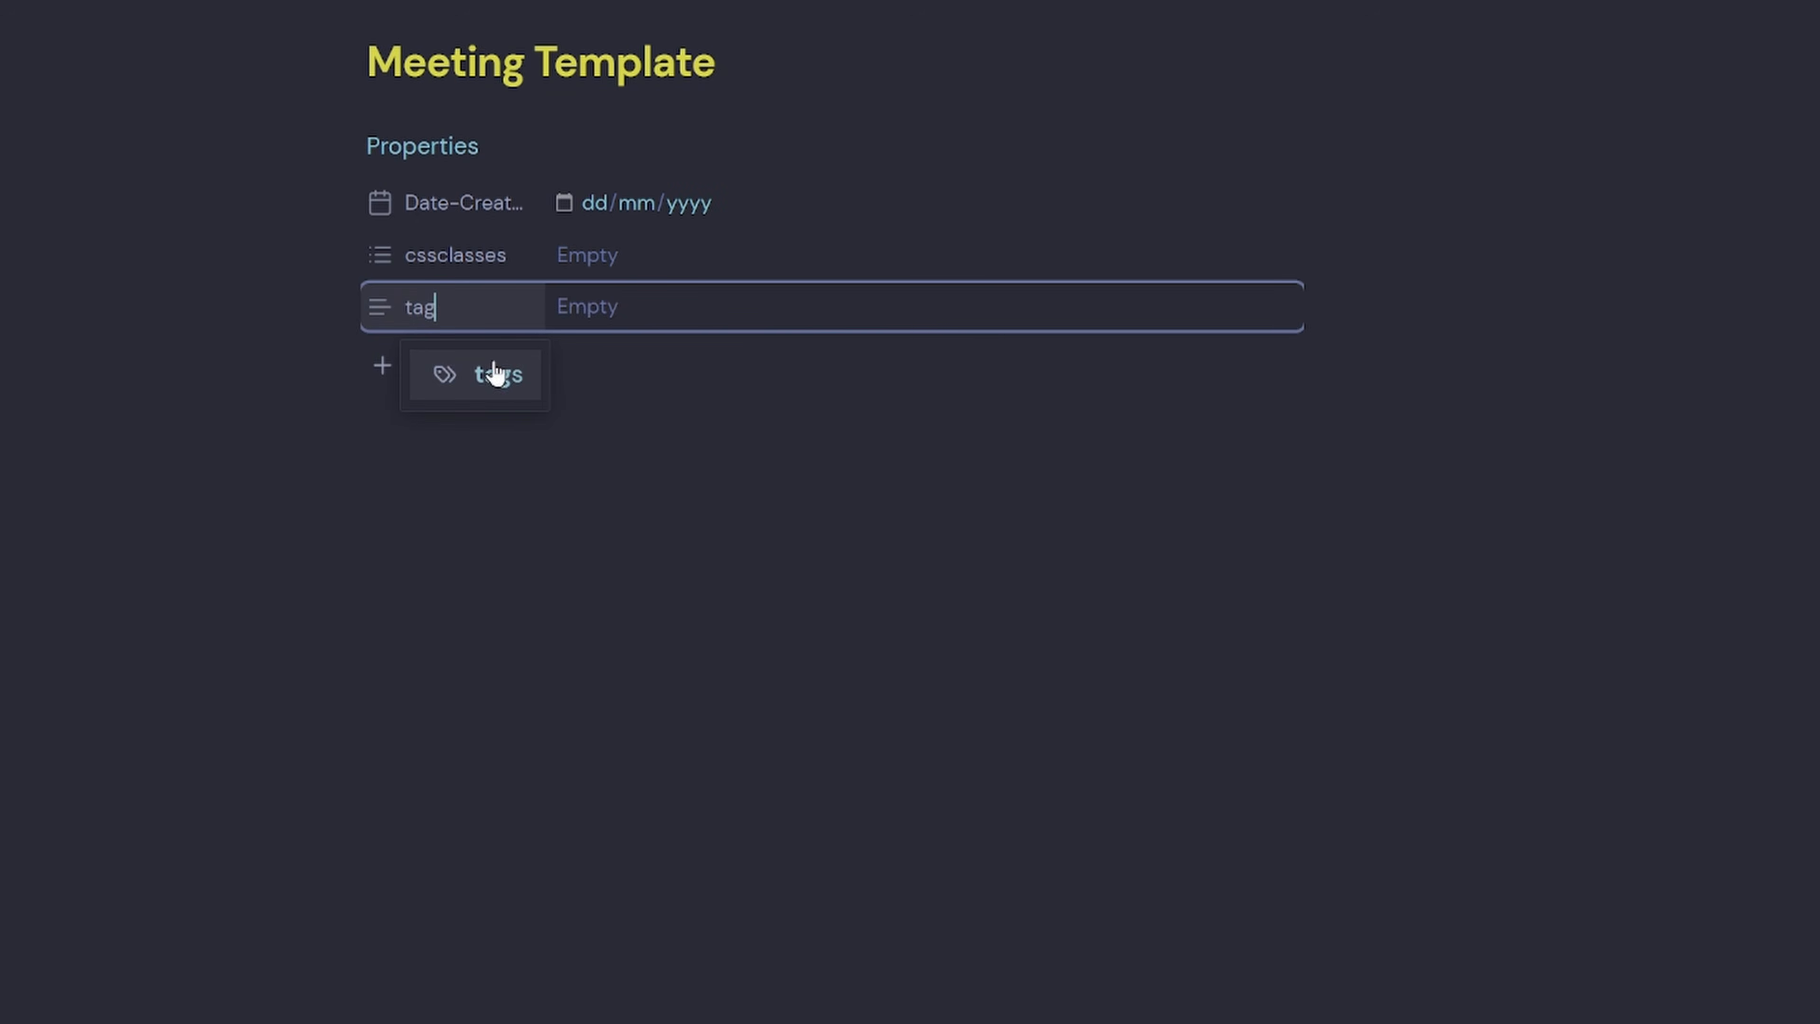
left_click(494, 362)
type("#My")
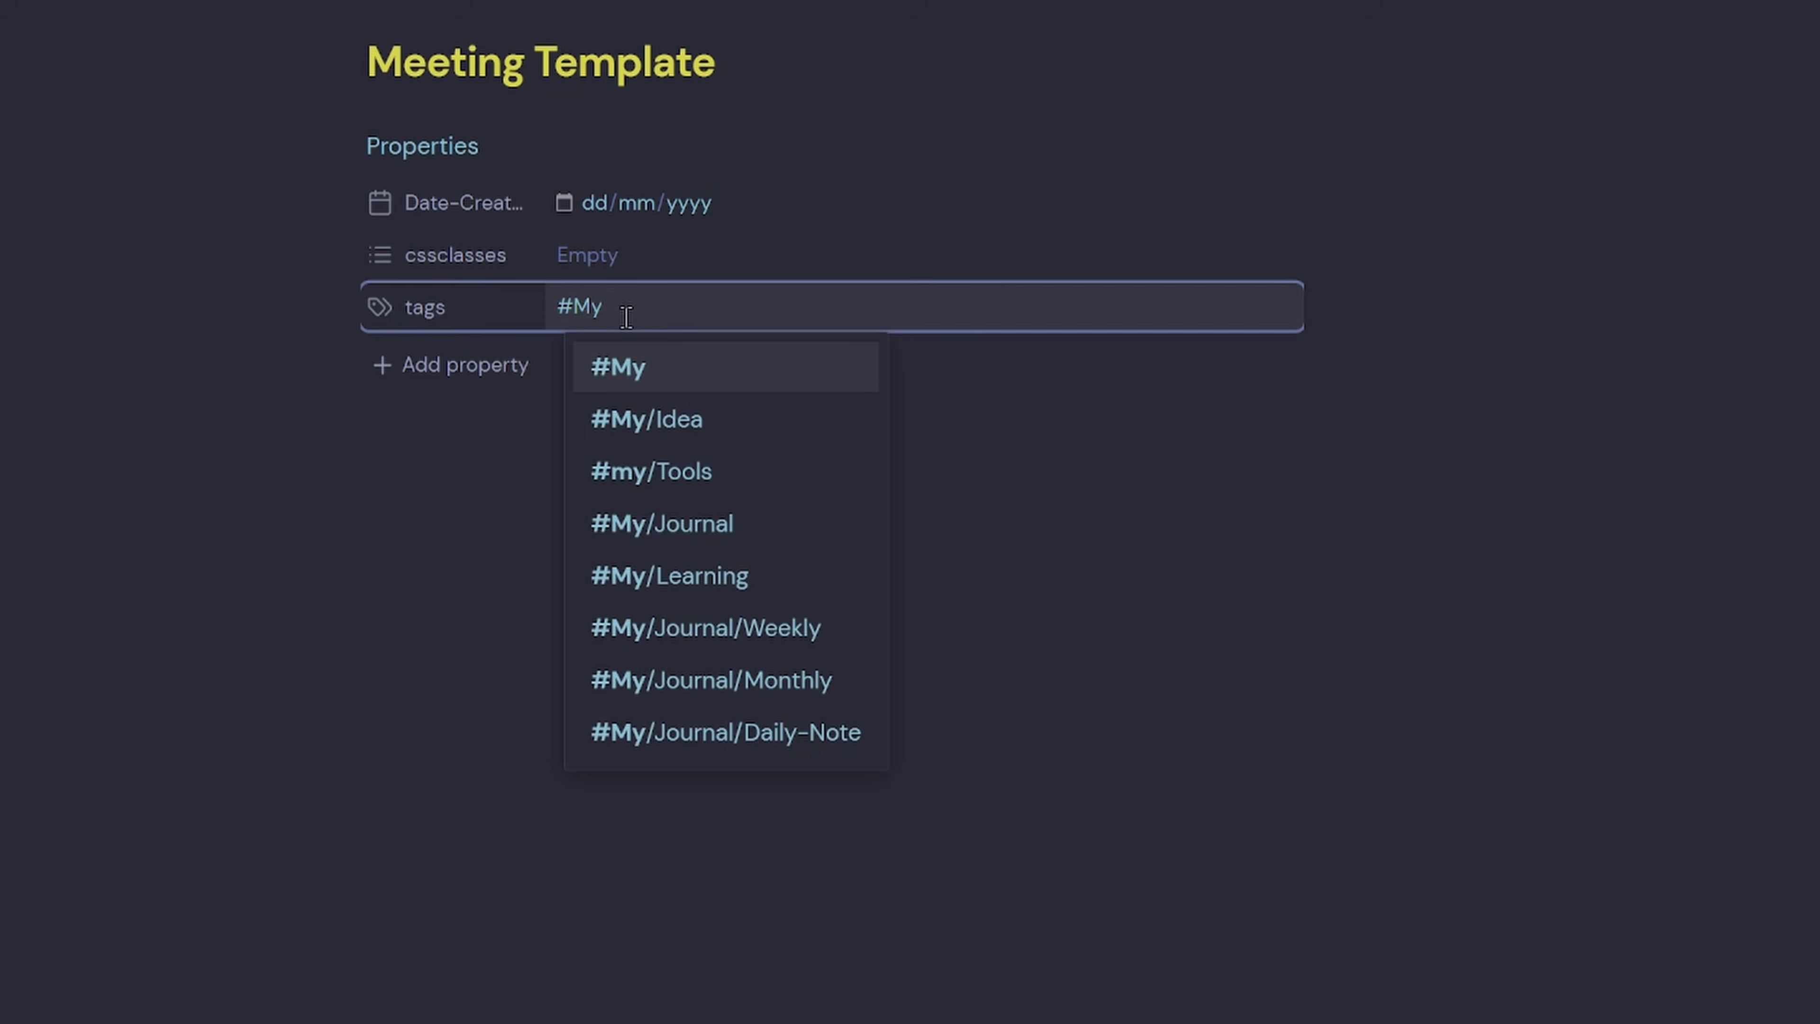
type("/Meetings")
key("Return")
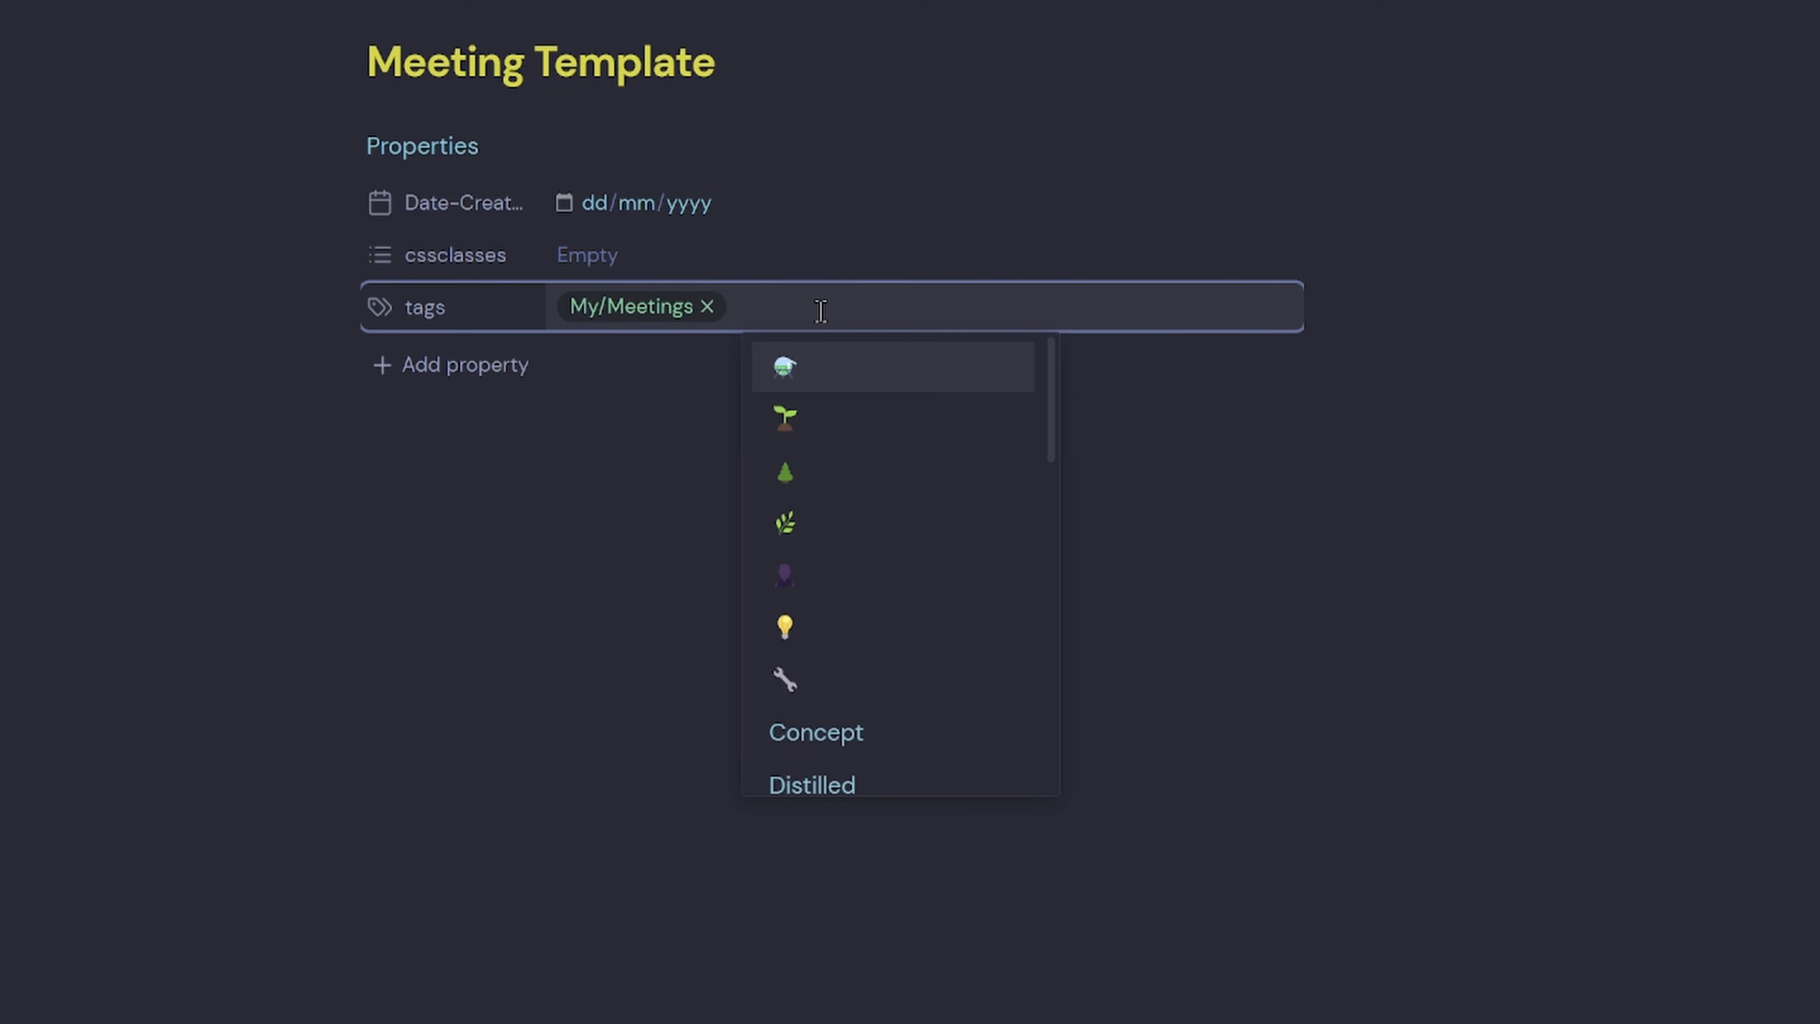
type("#Meeting")
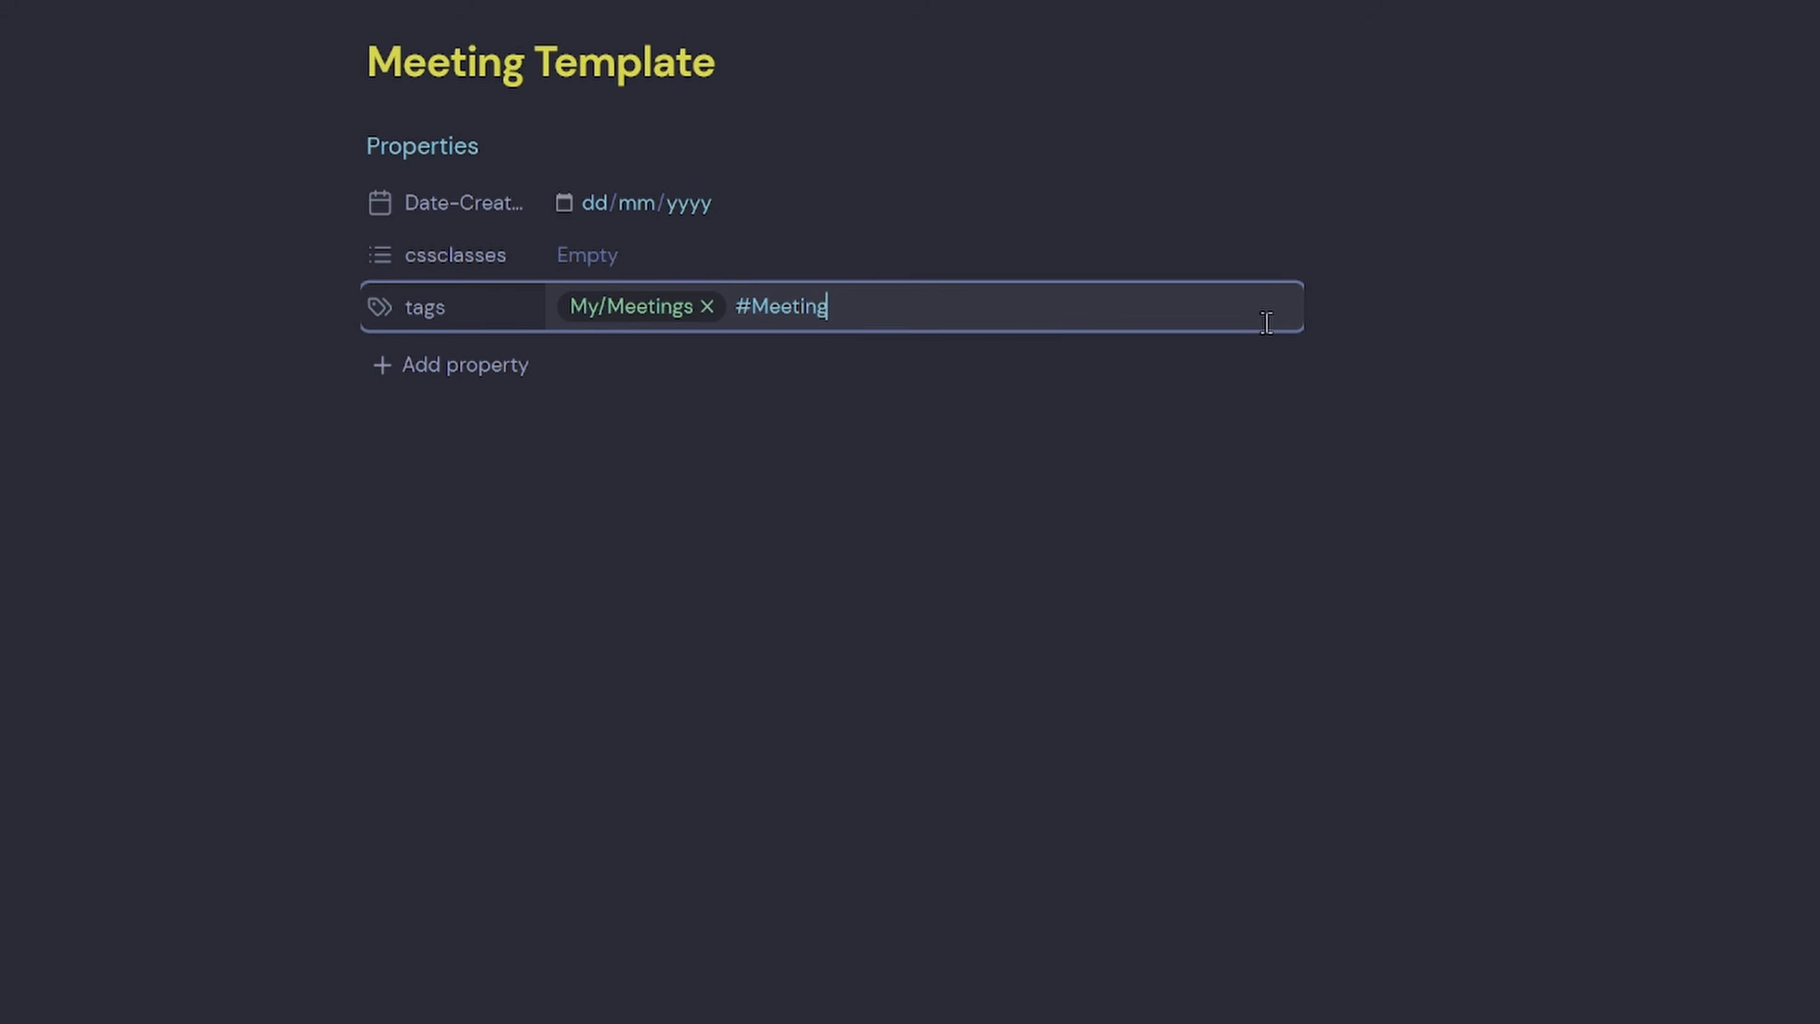
left_click(1389, 322)
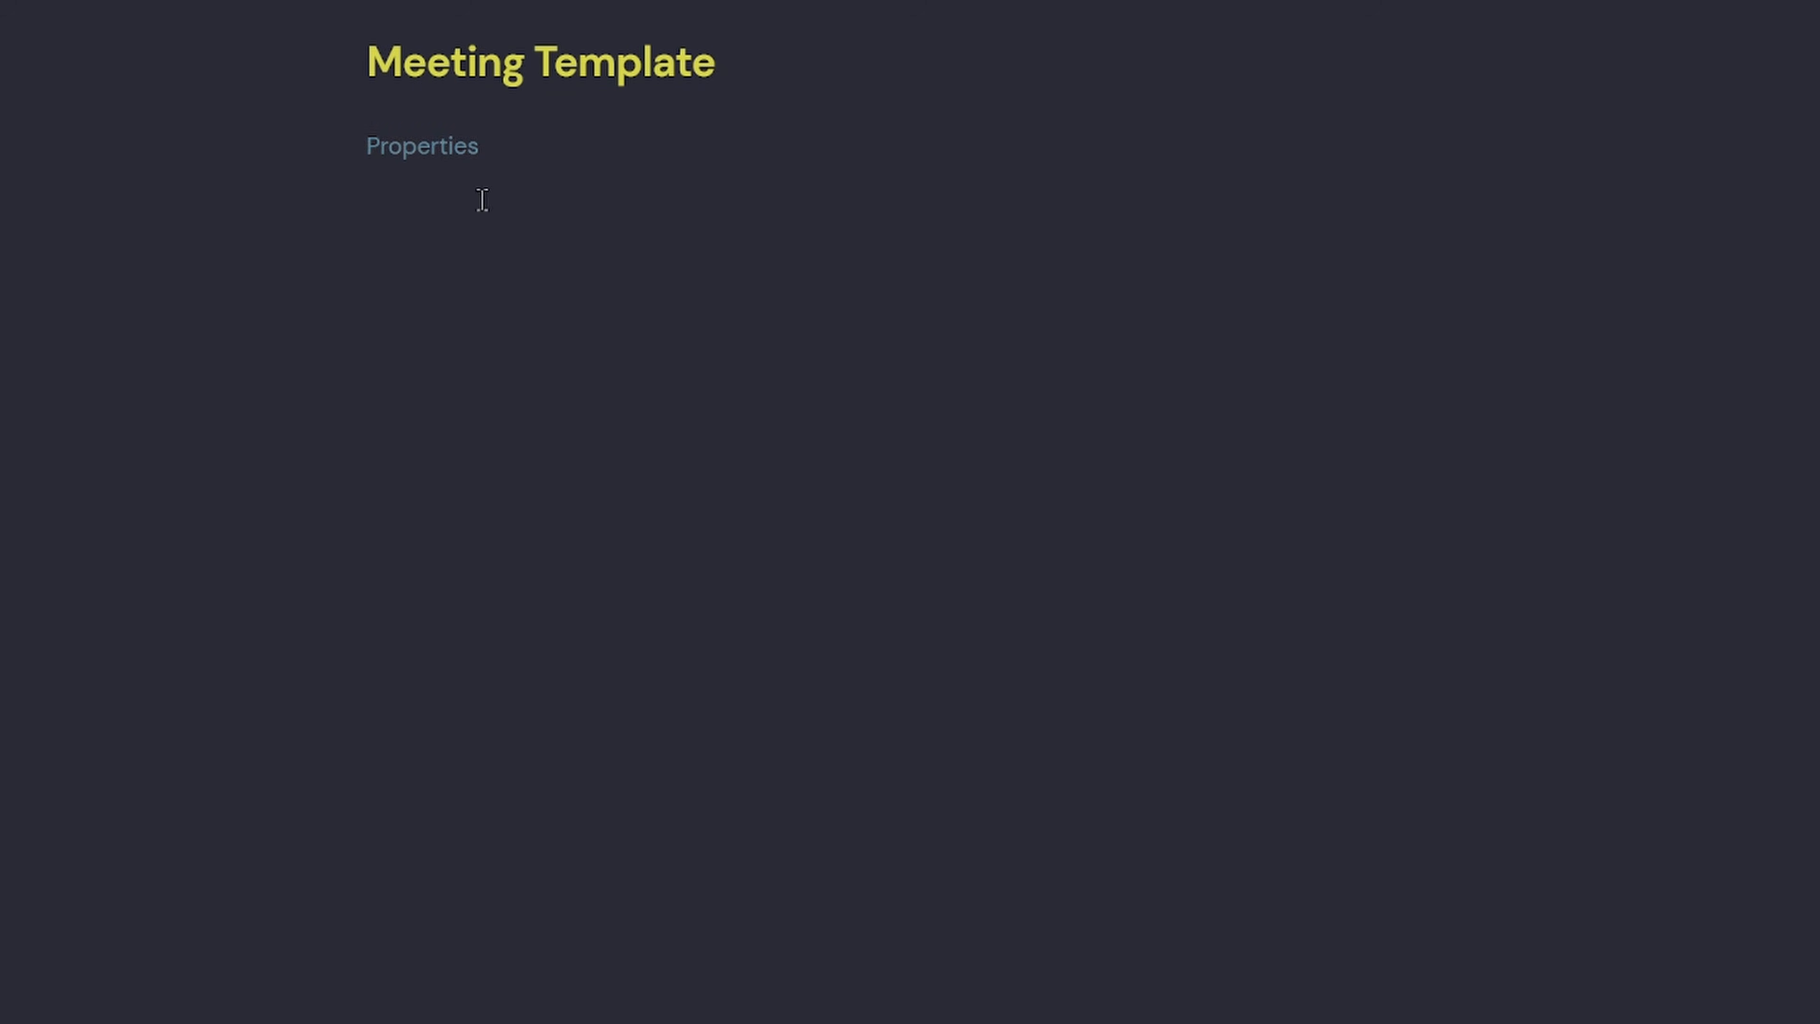
left_click(446, 148)
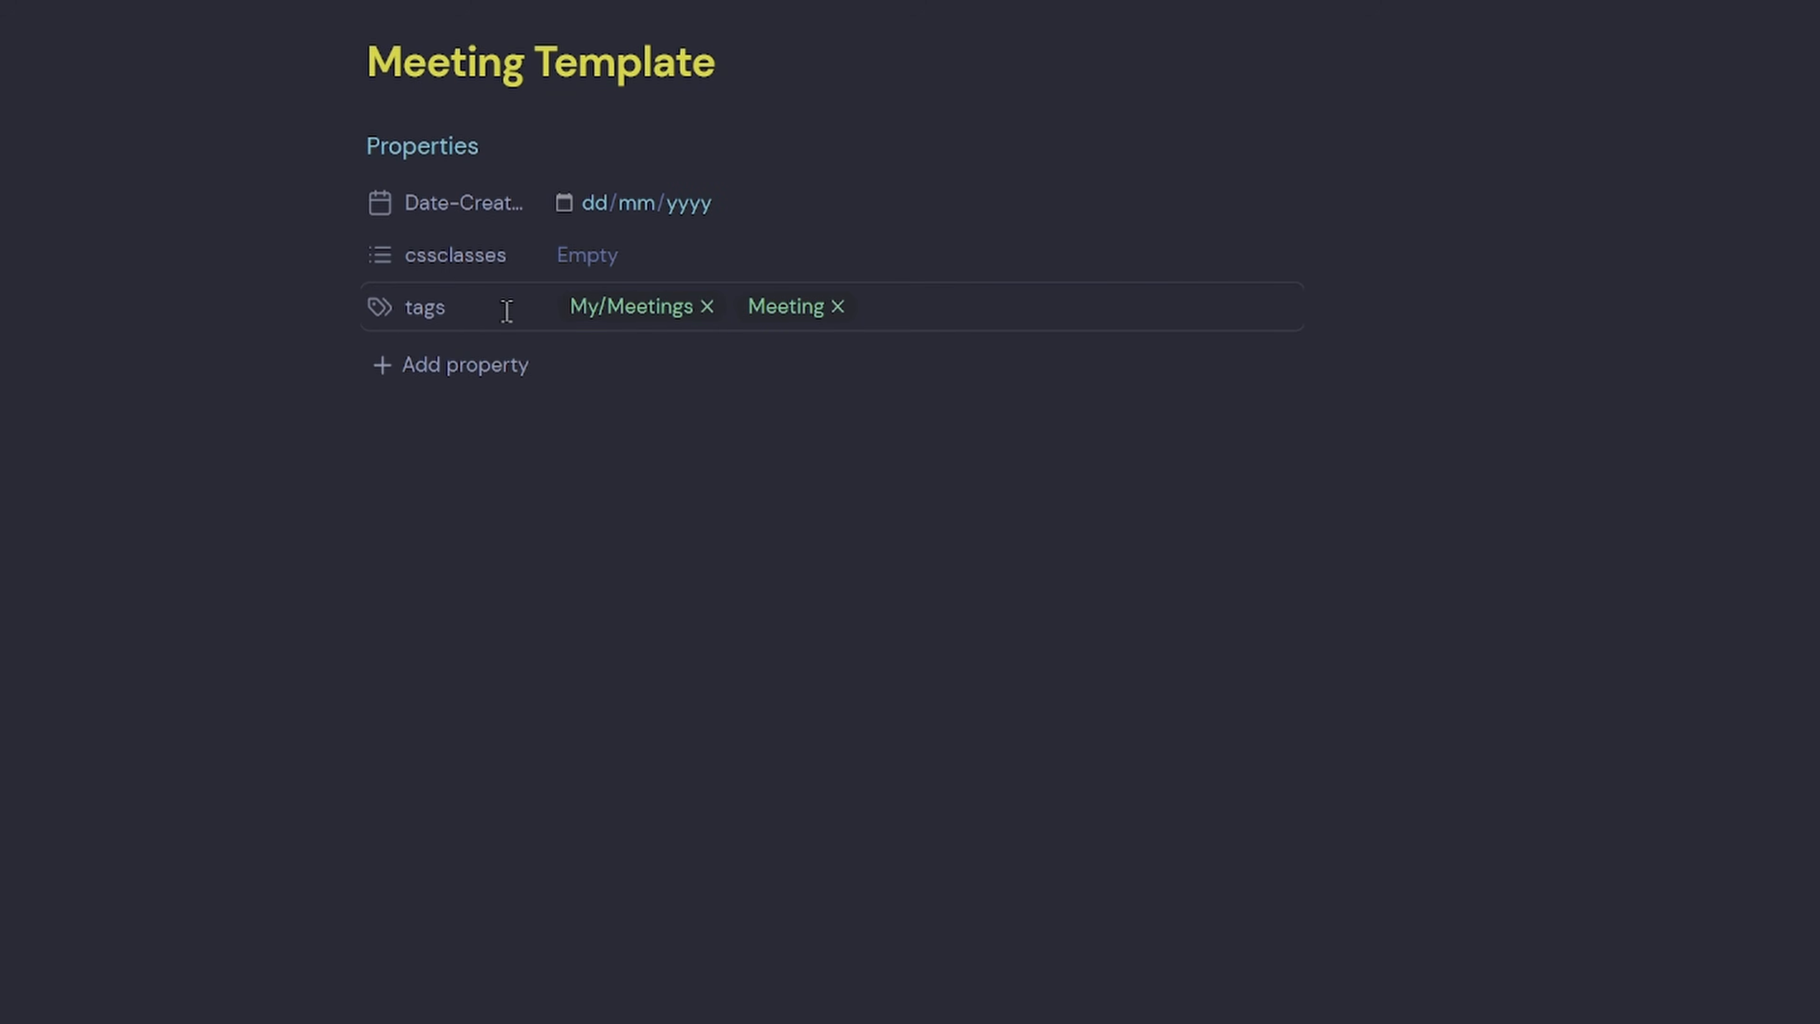
Add an aliases property and a Meeting-Date property of type Date.
left_click(487, 365)
type("alia")
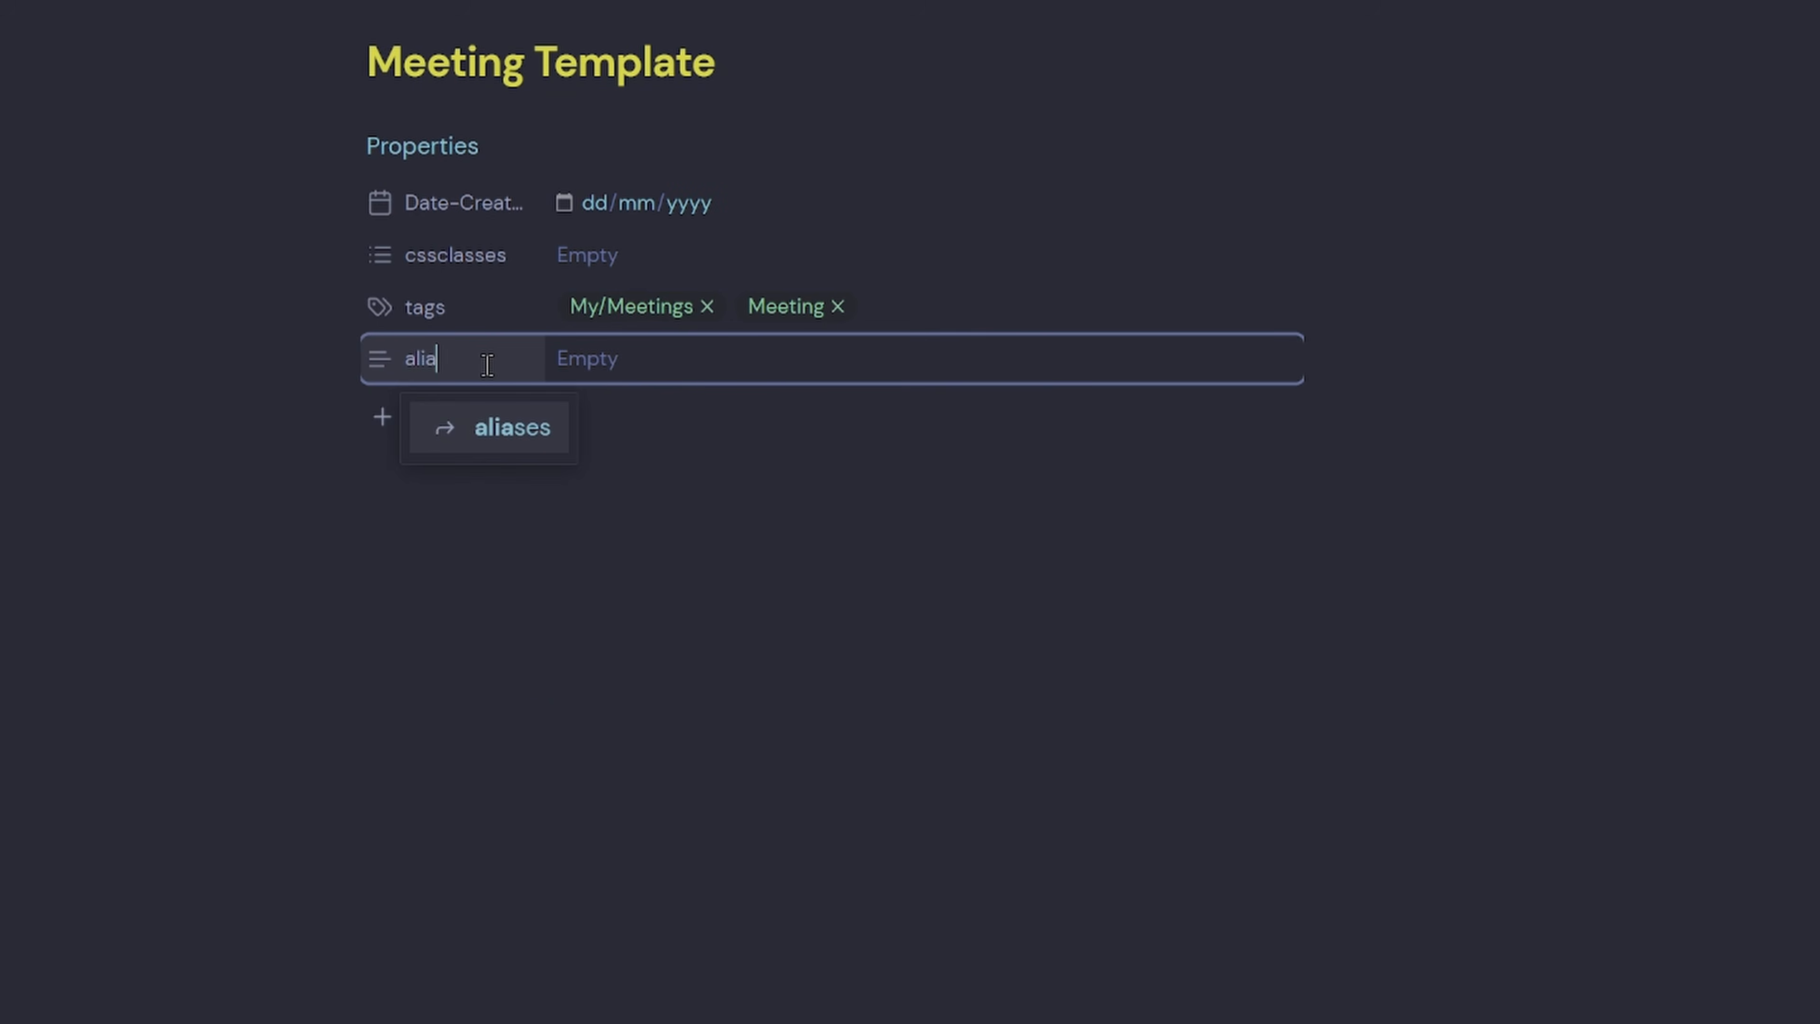
left_click(435, 416)
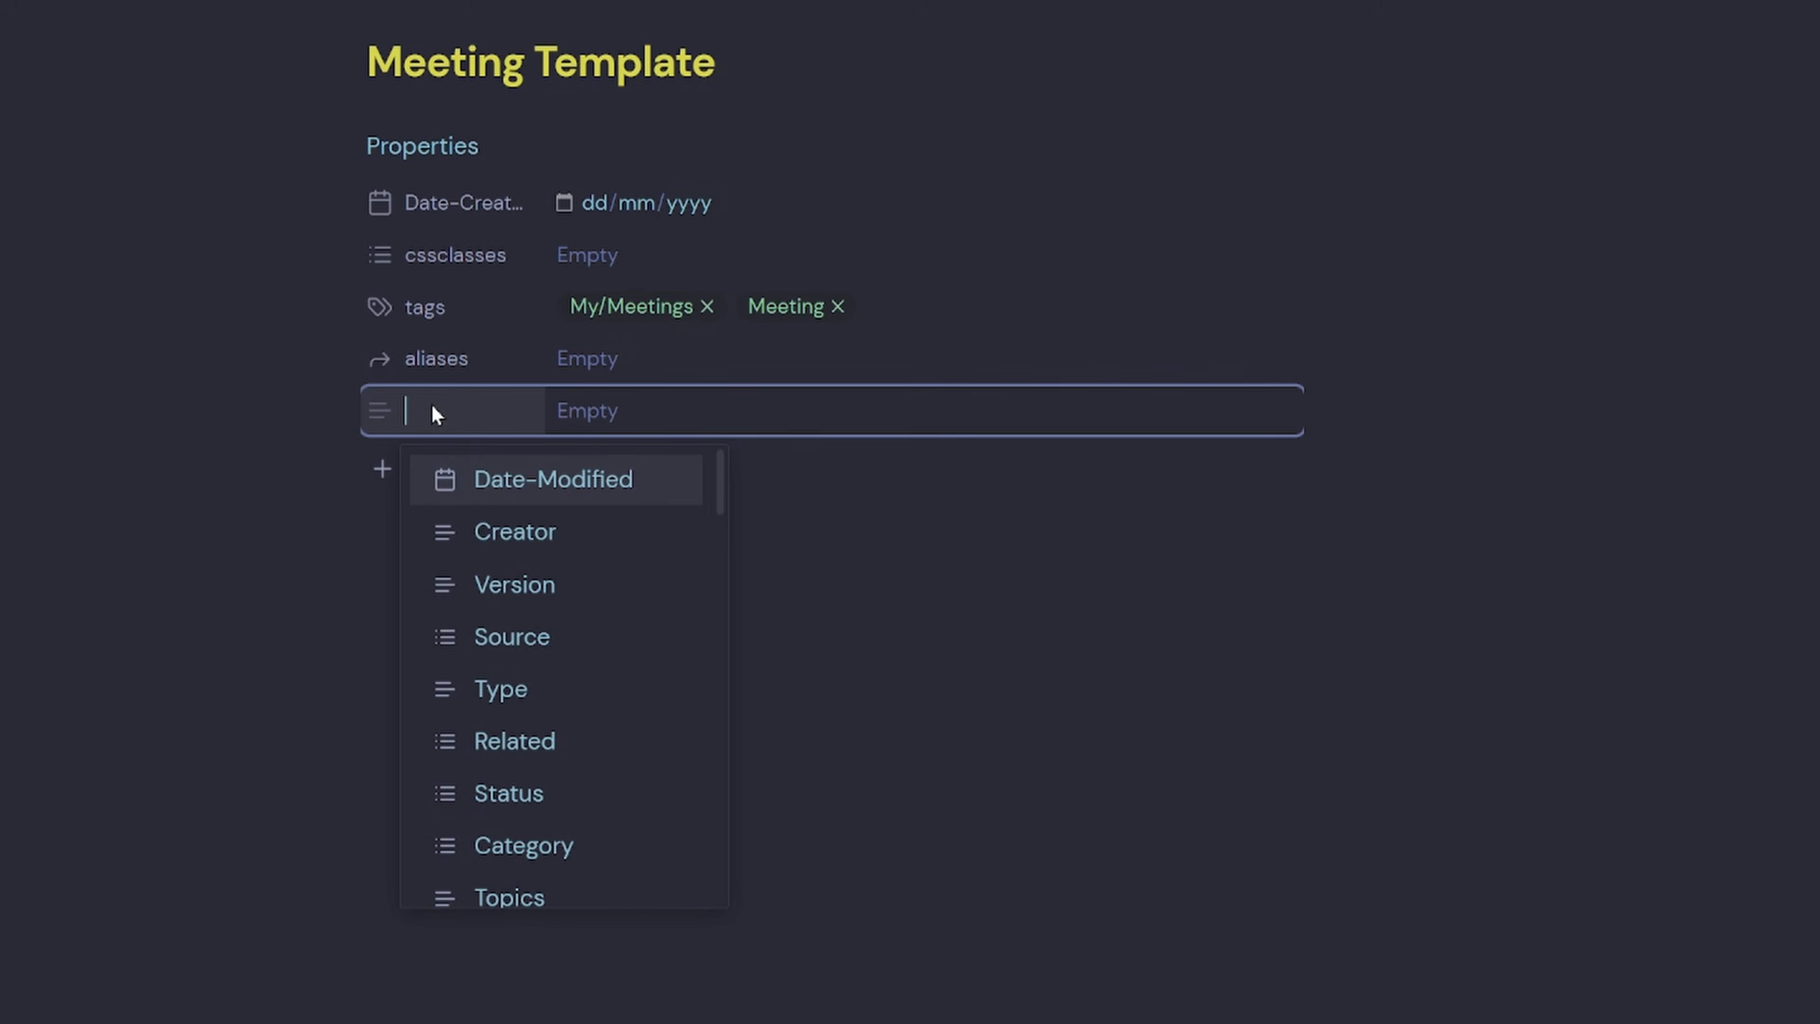
type("Meeting-Date")
left_click(384, 413)
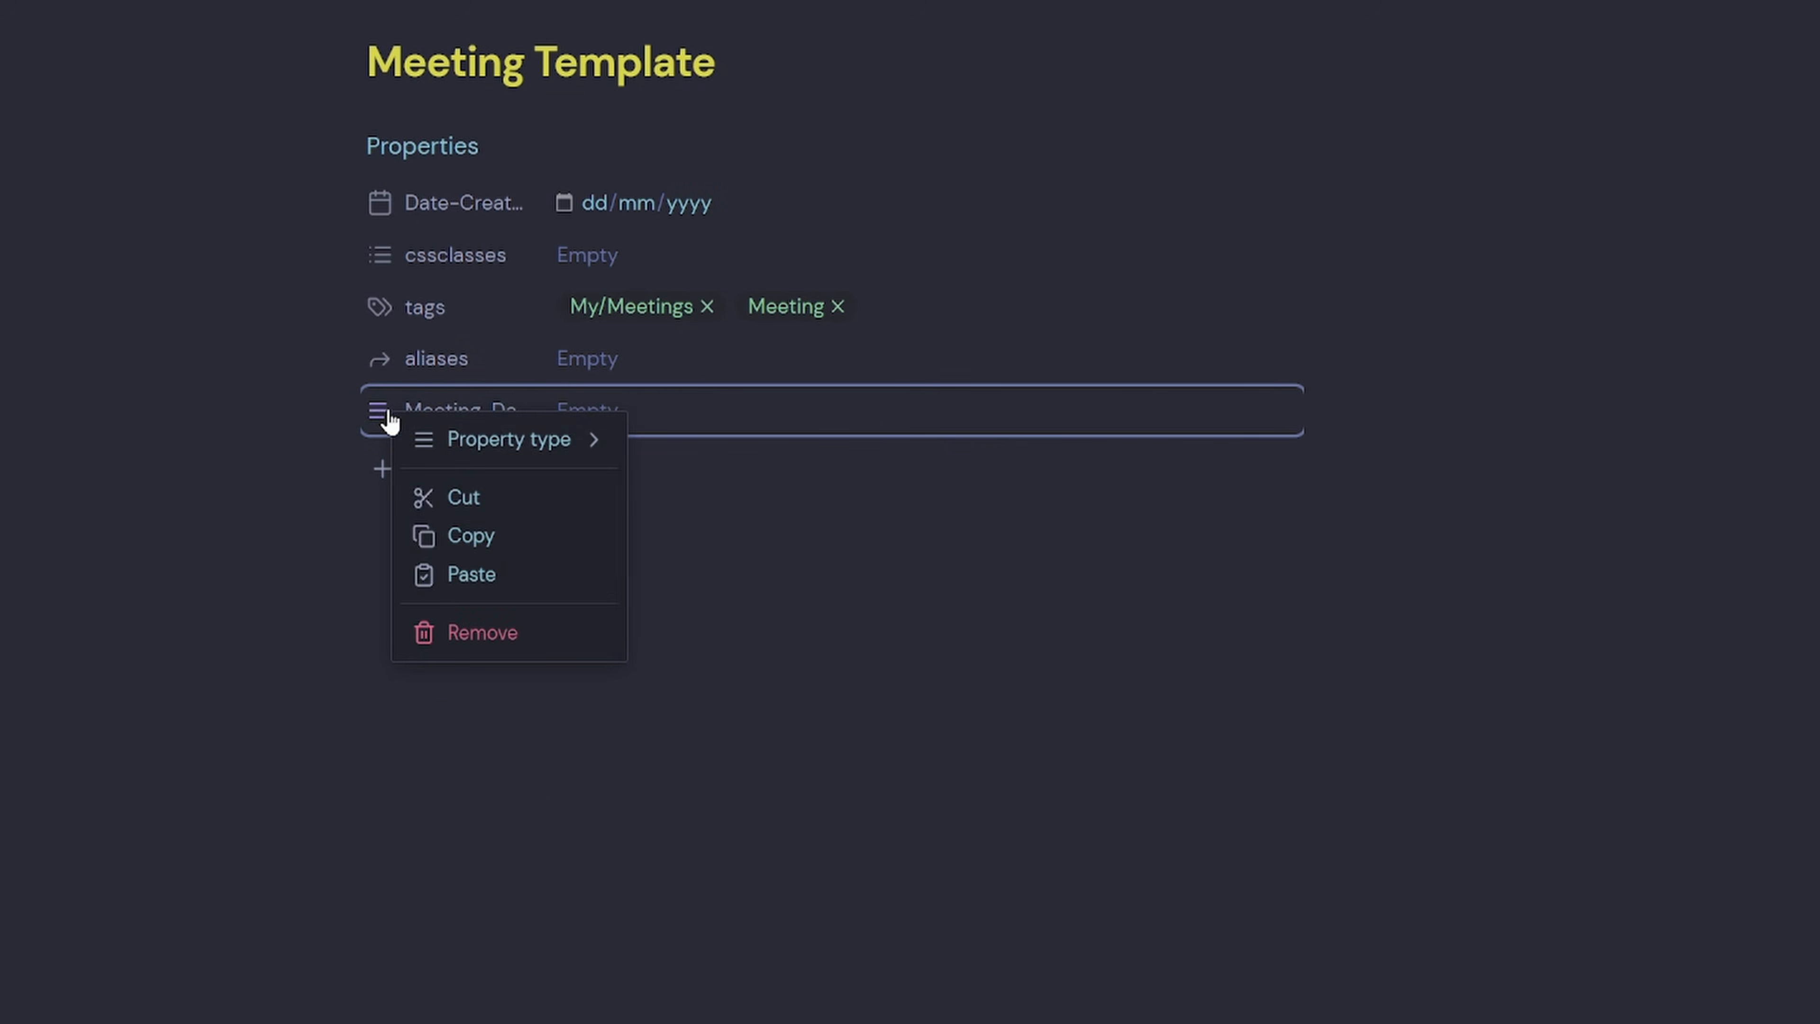
mouse_move(533, 446)
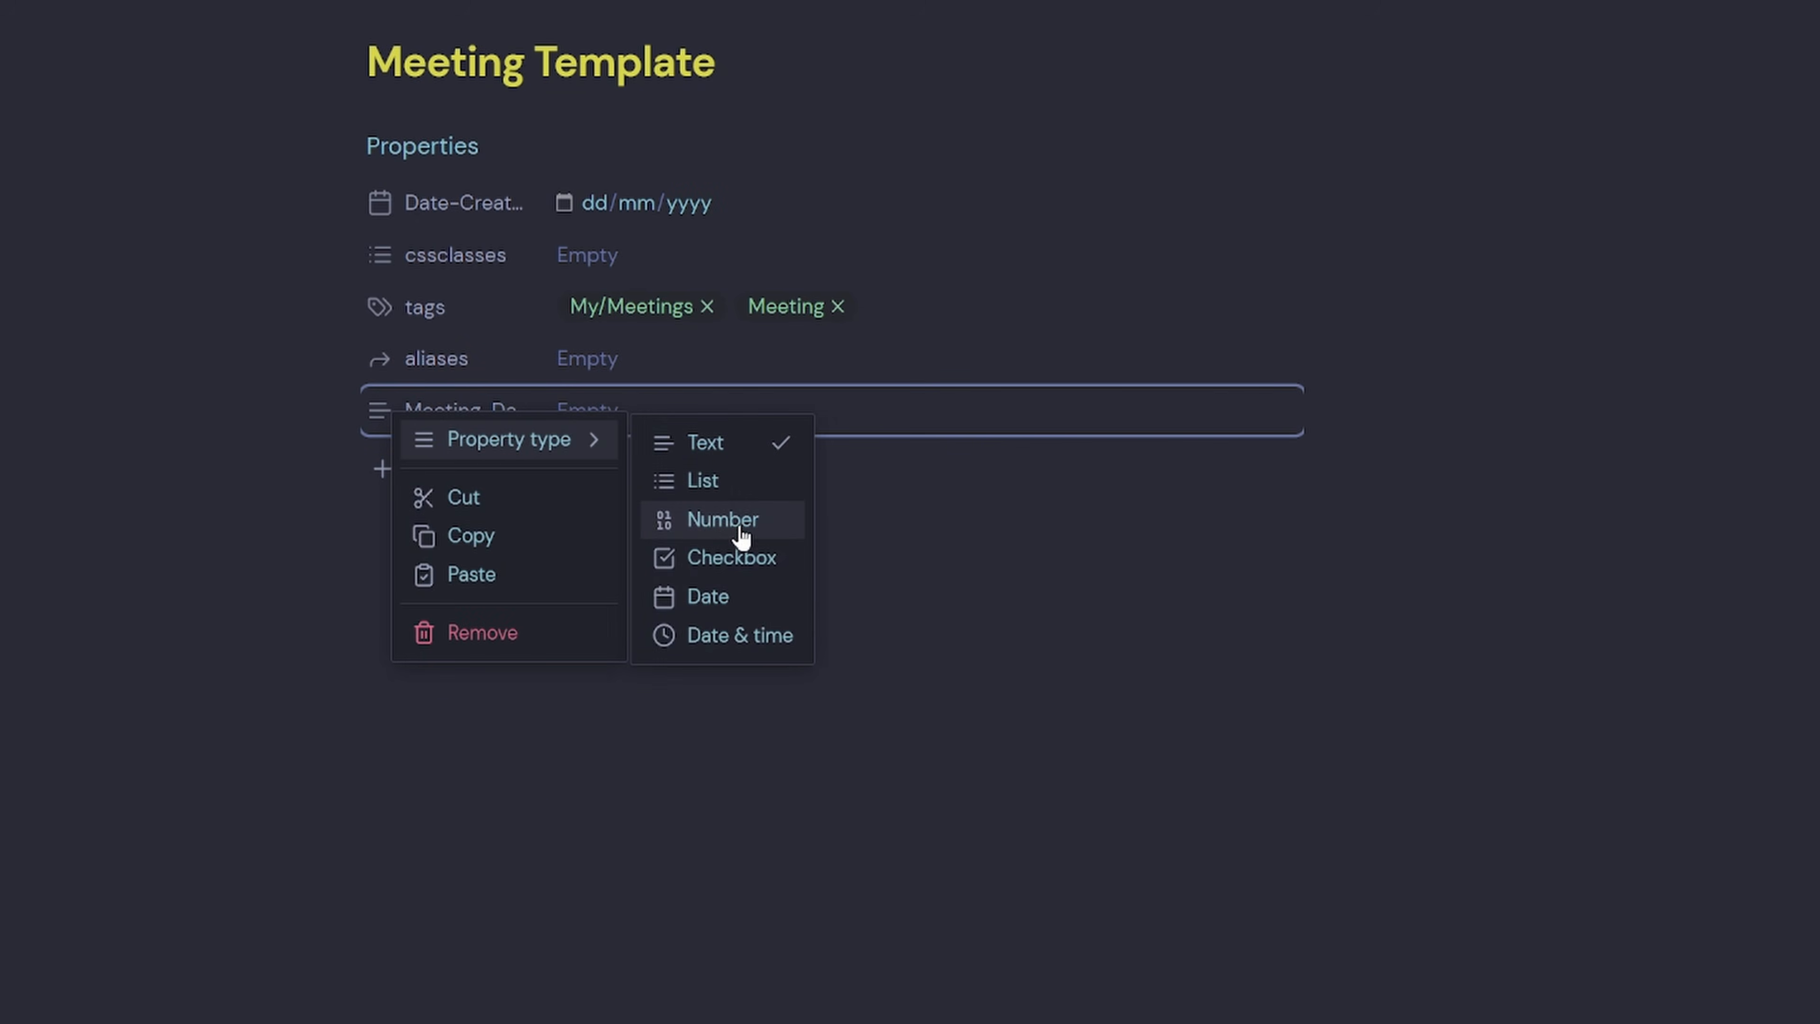
left_click(731, 597)
Add Meeting-Type, Meeting-Duration, Meeting-Attendees, Meeting-Purpose, Meeting-Status, Projects and Related properties.
left_click(463, 464)
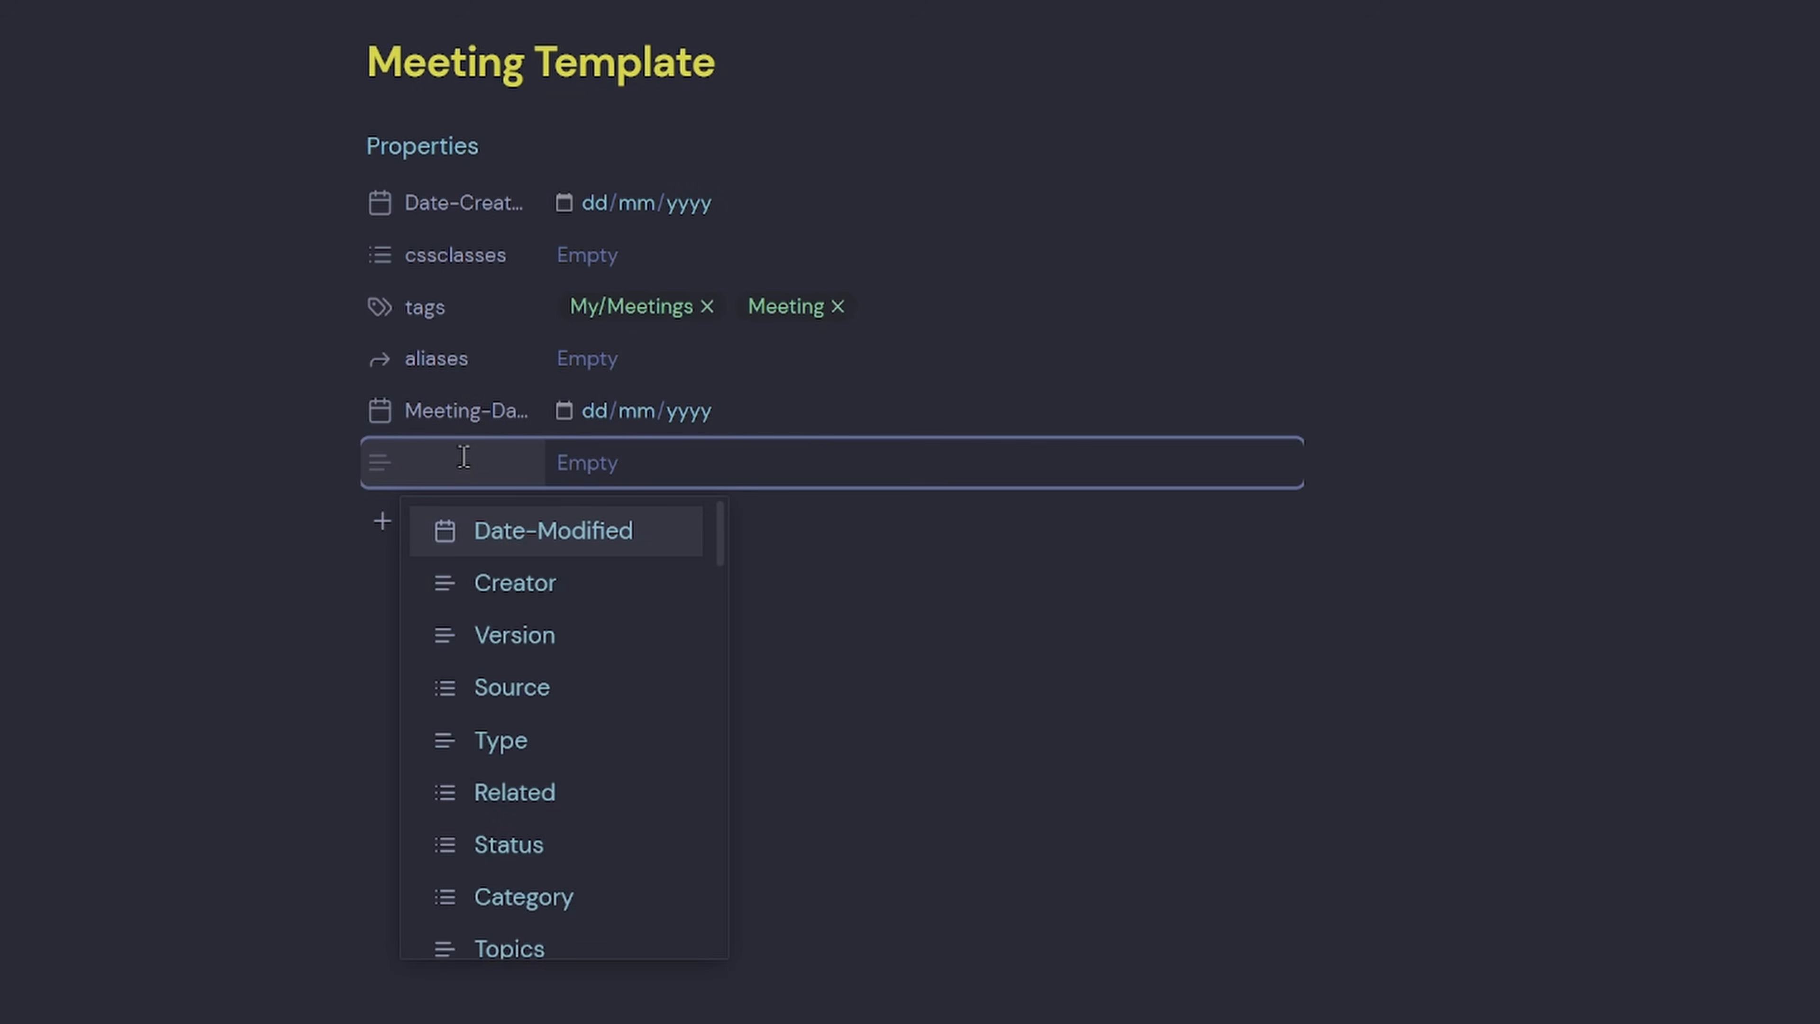
type("Meeting-Type")
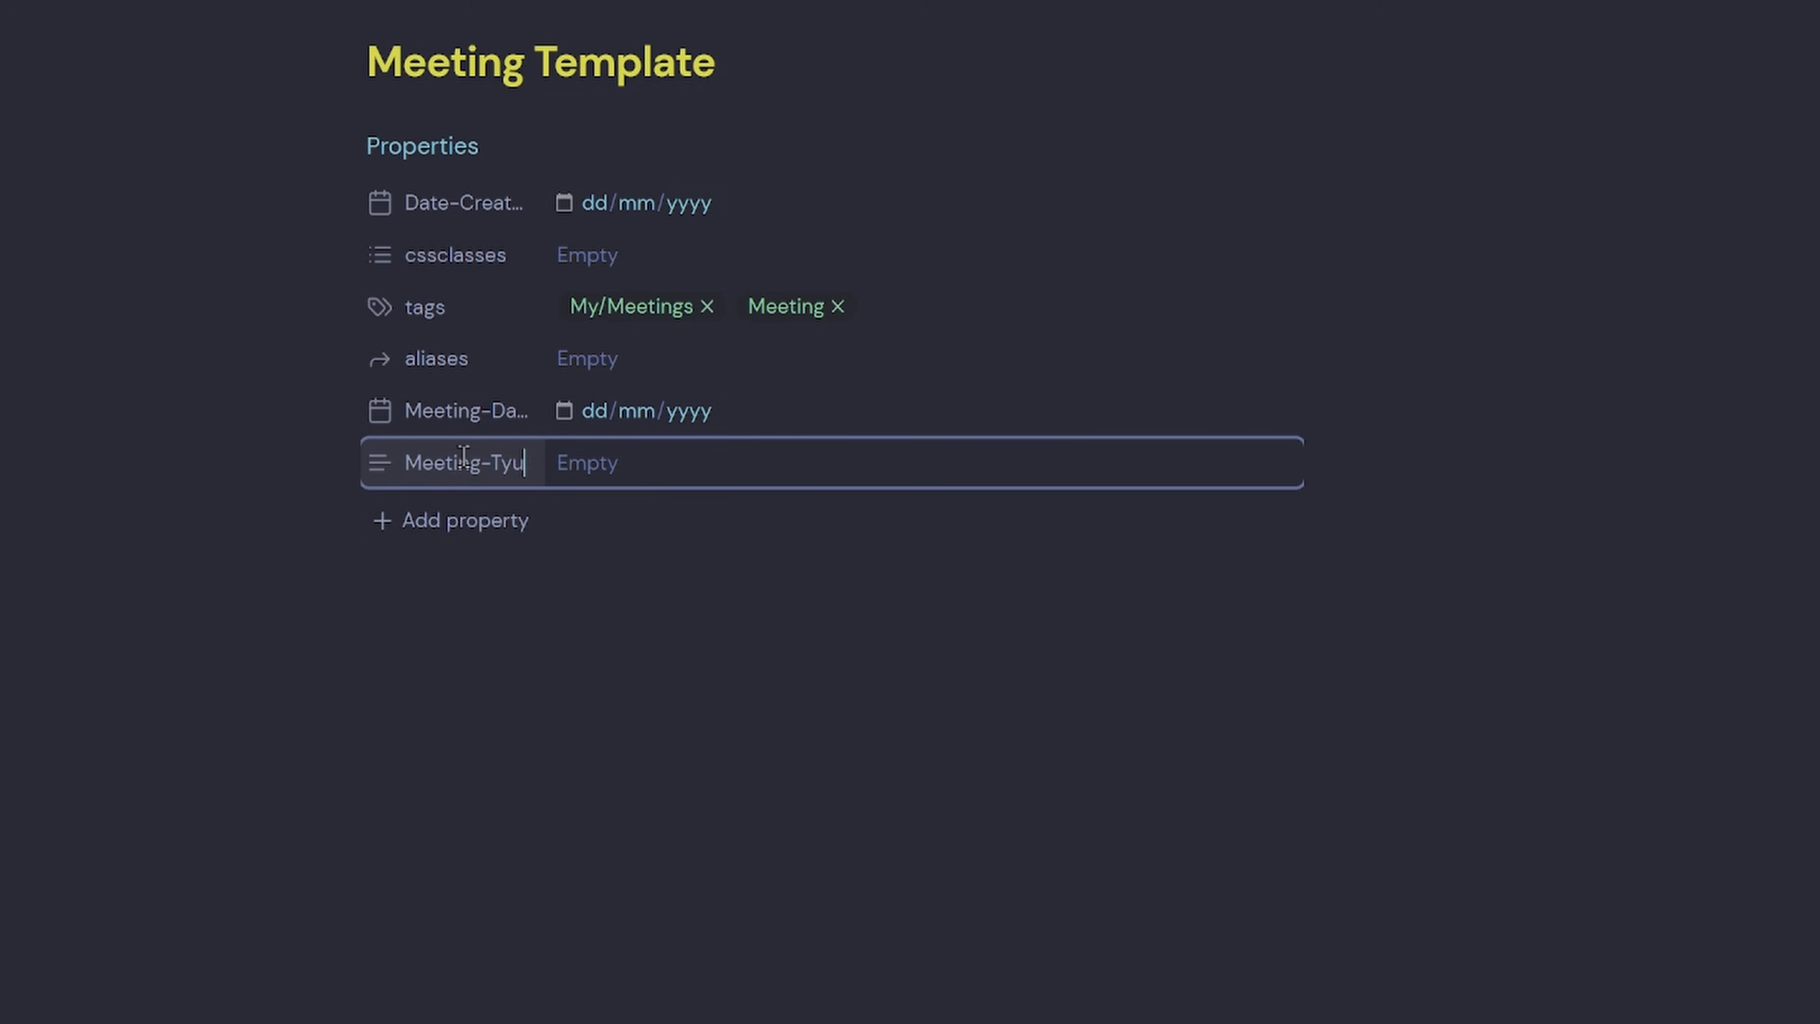
key("Return")
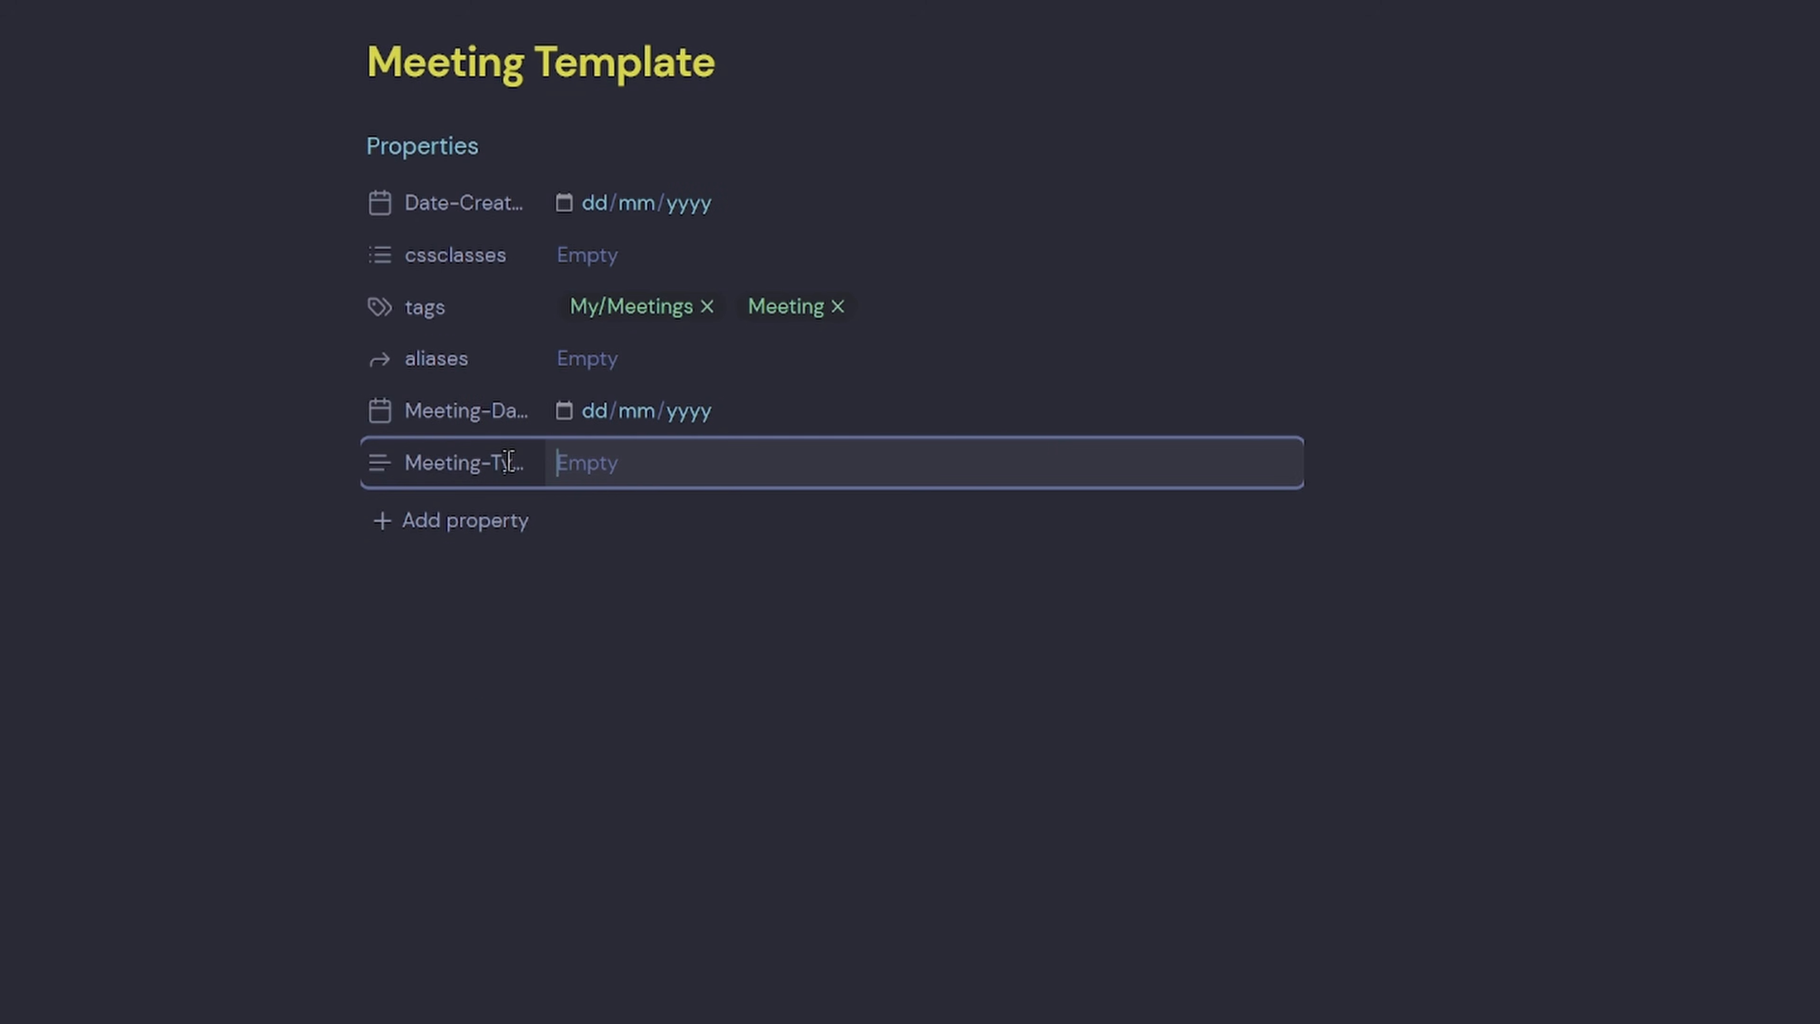
left_click(467, 521)
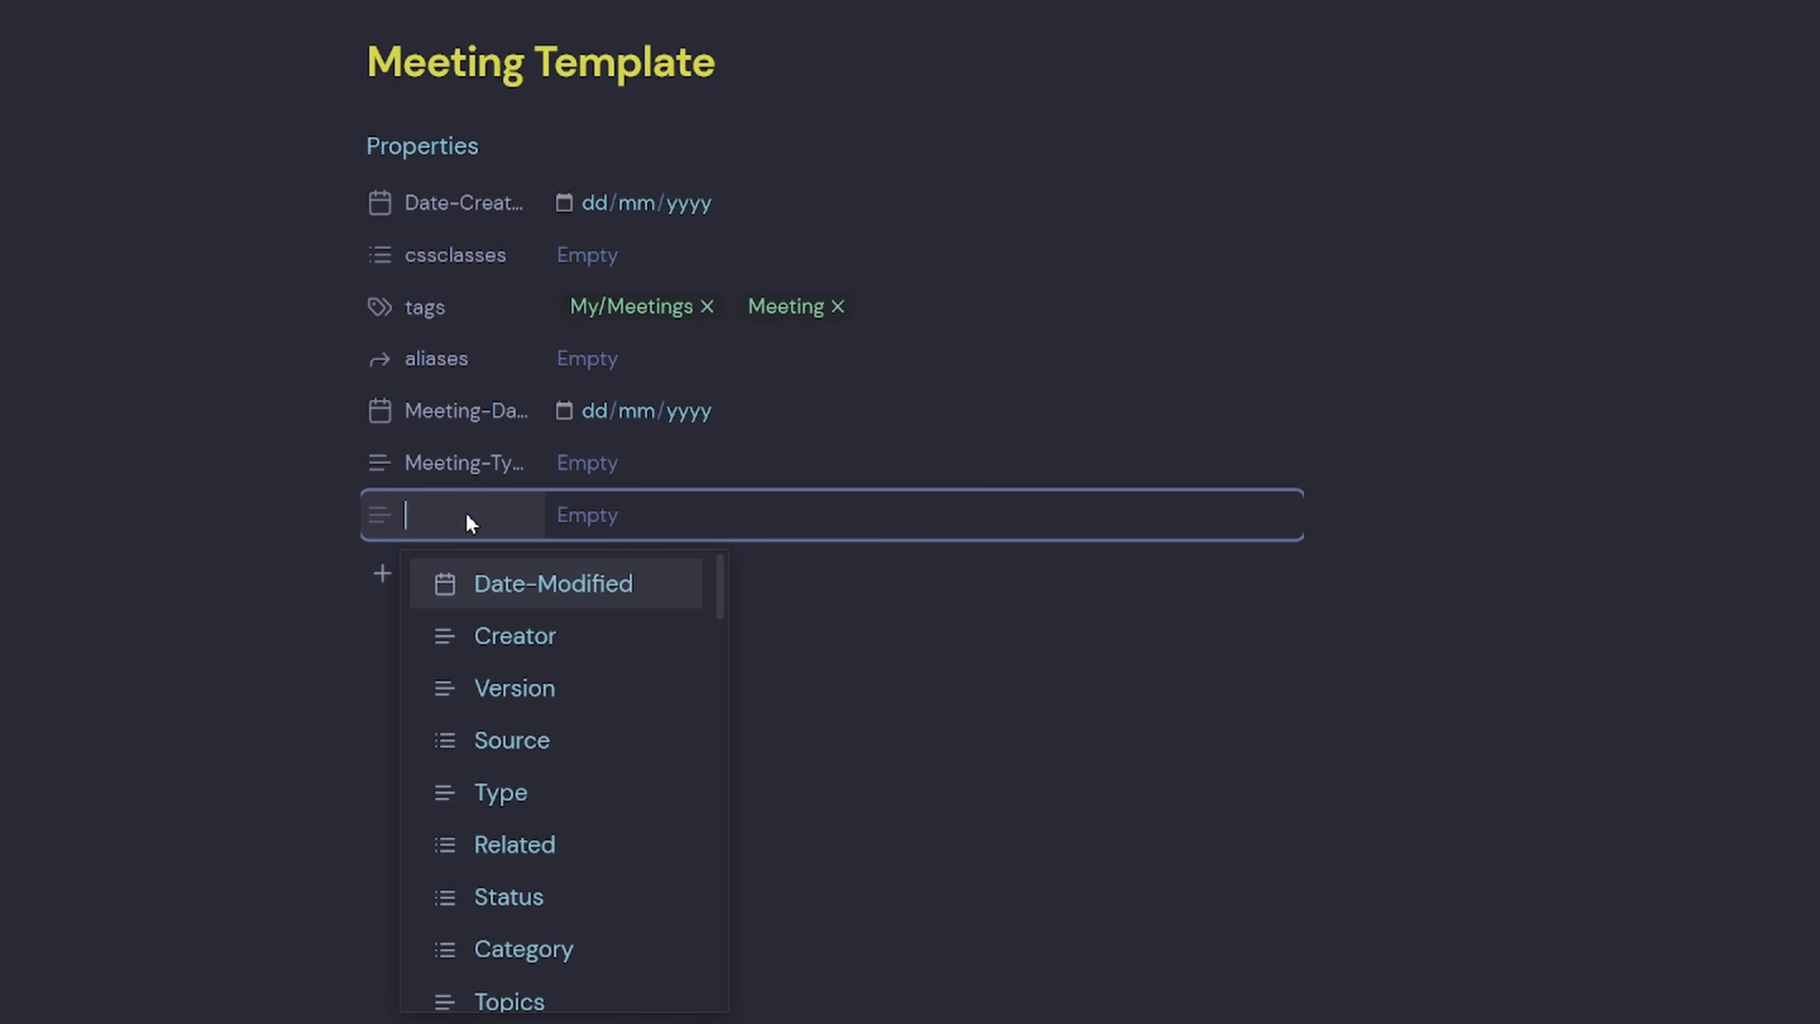
type("Meeting")
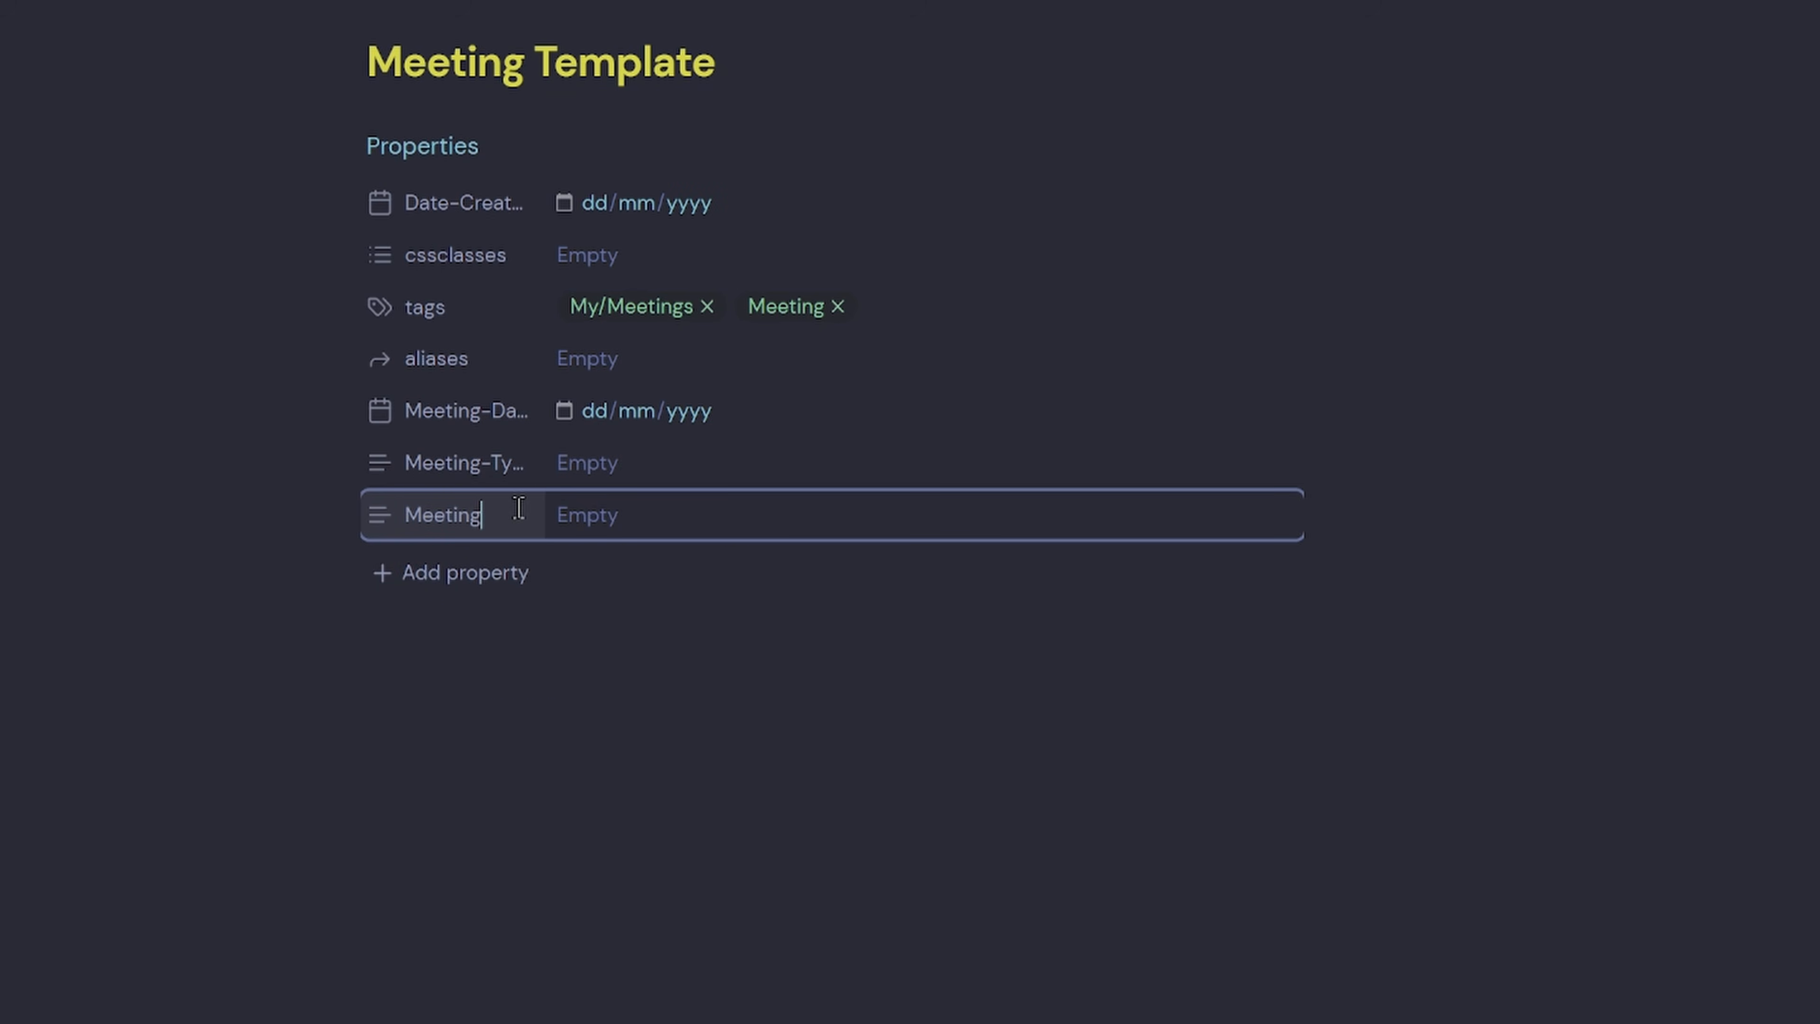
type("-Duration")
left_click(460, 566)
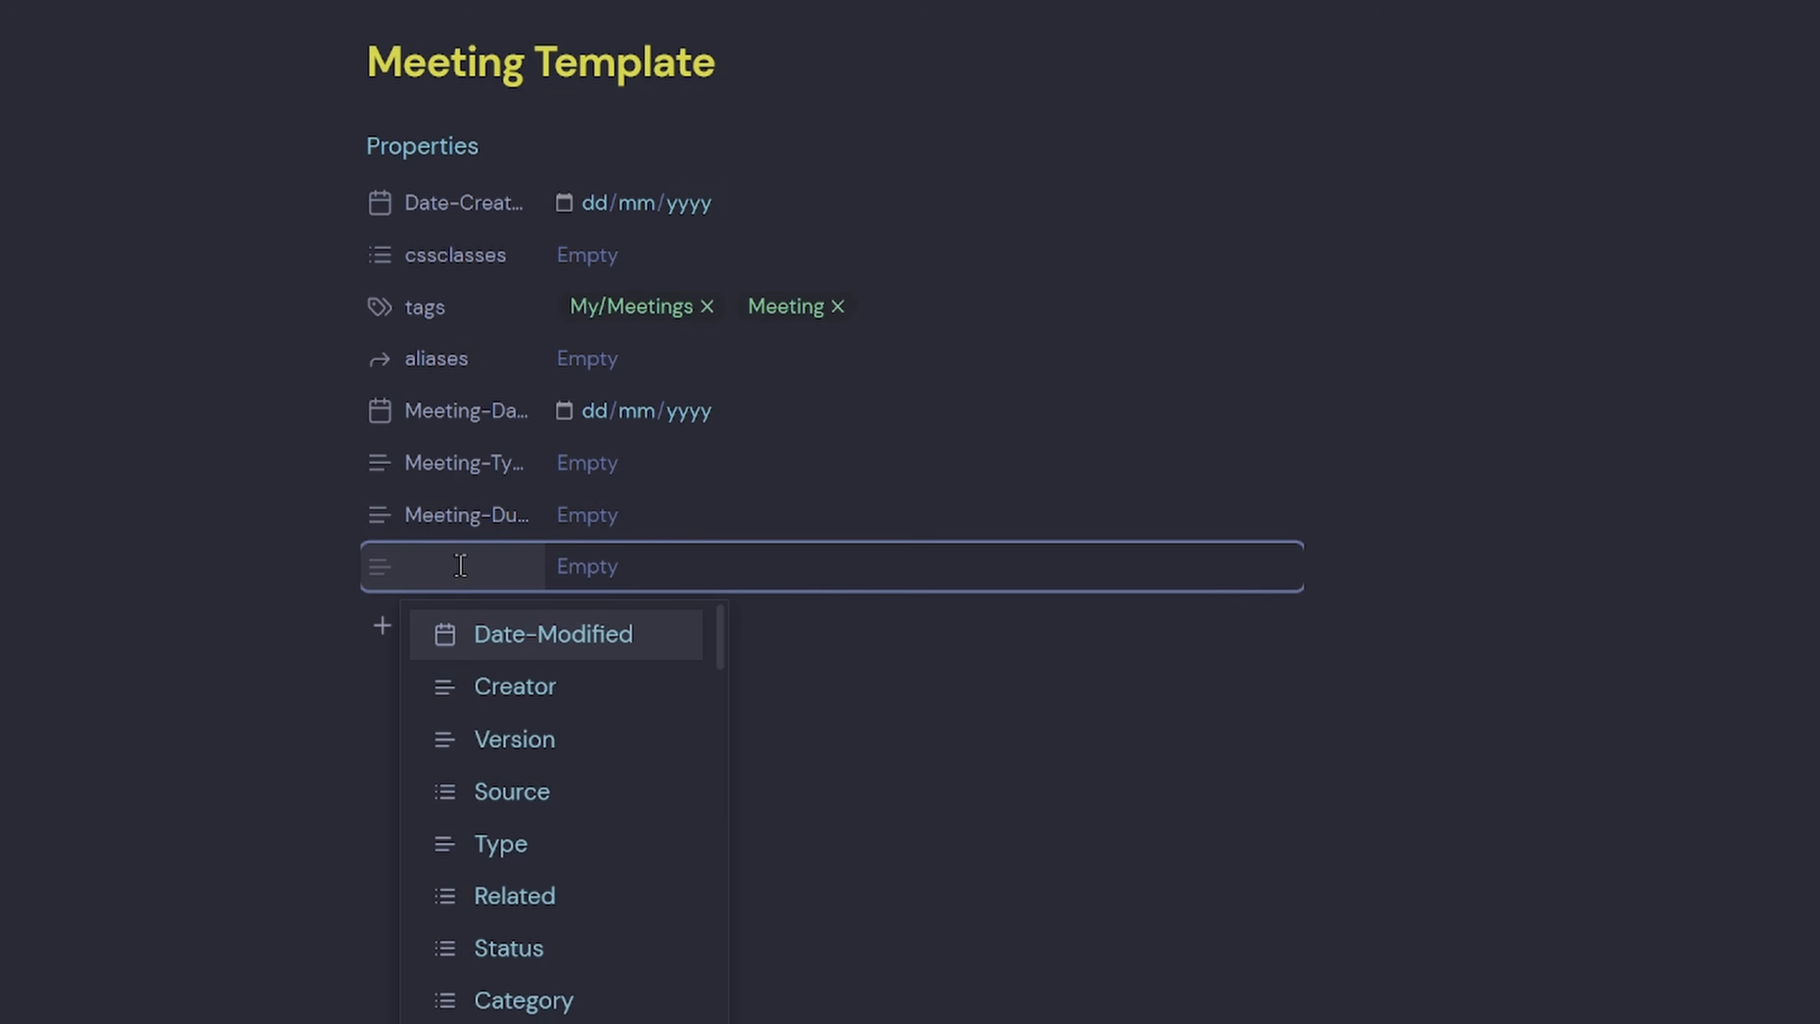
type("Meeting-")
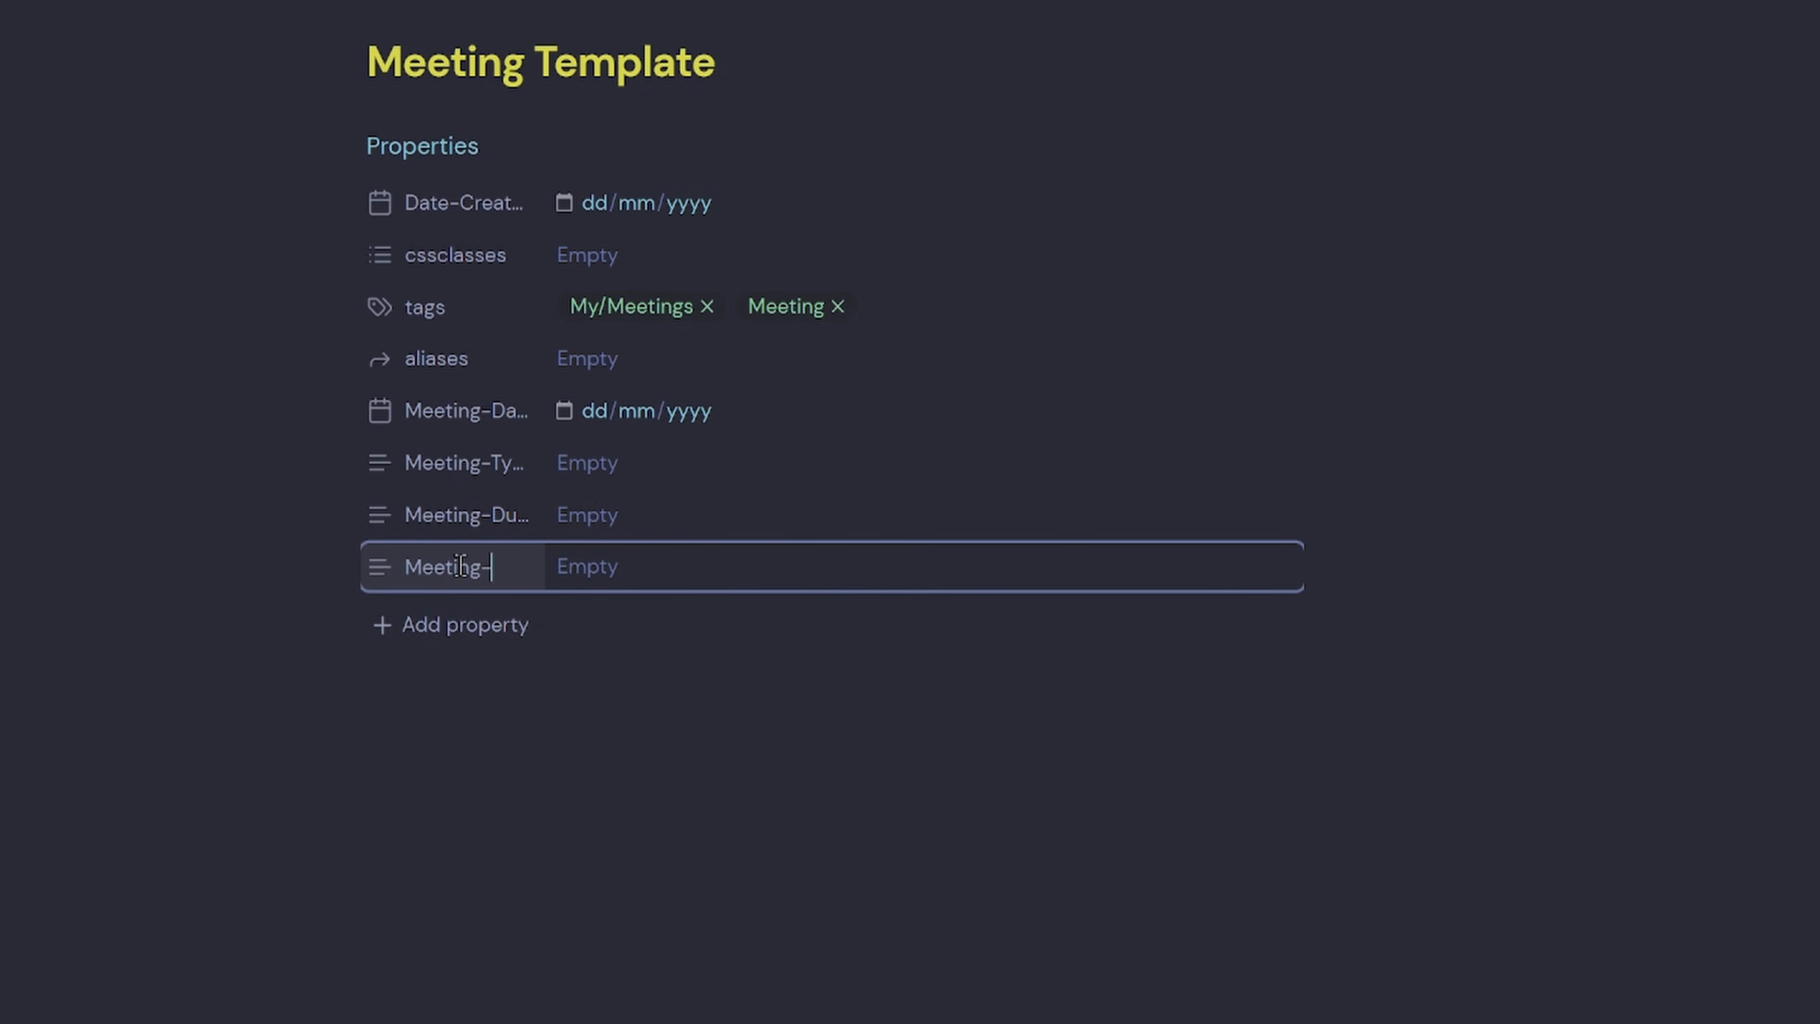
type("Attendees")
left_click(467, 621)
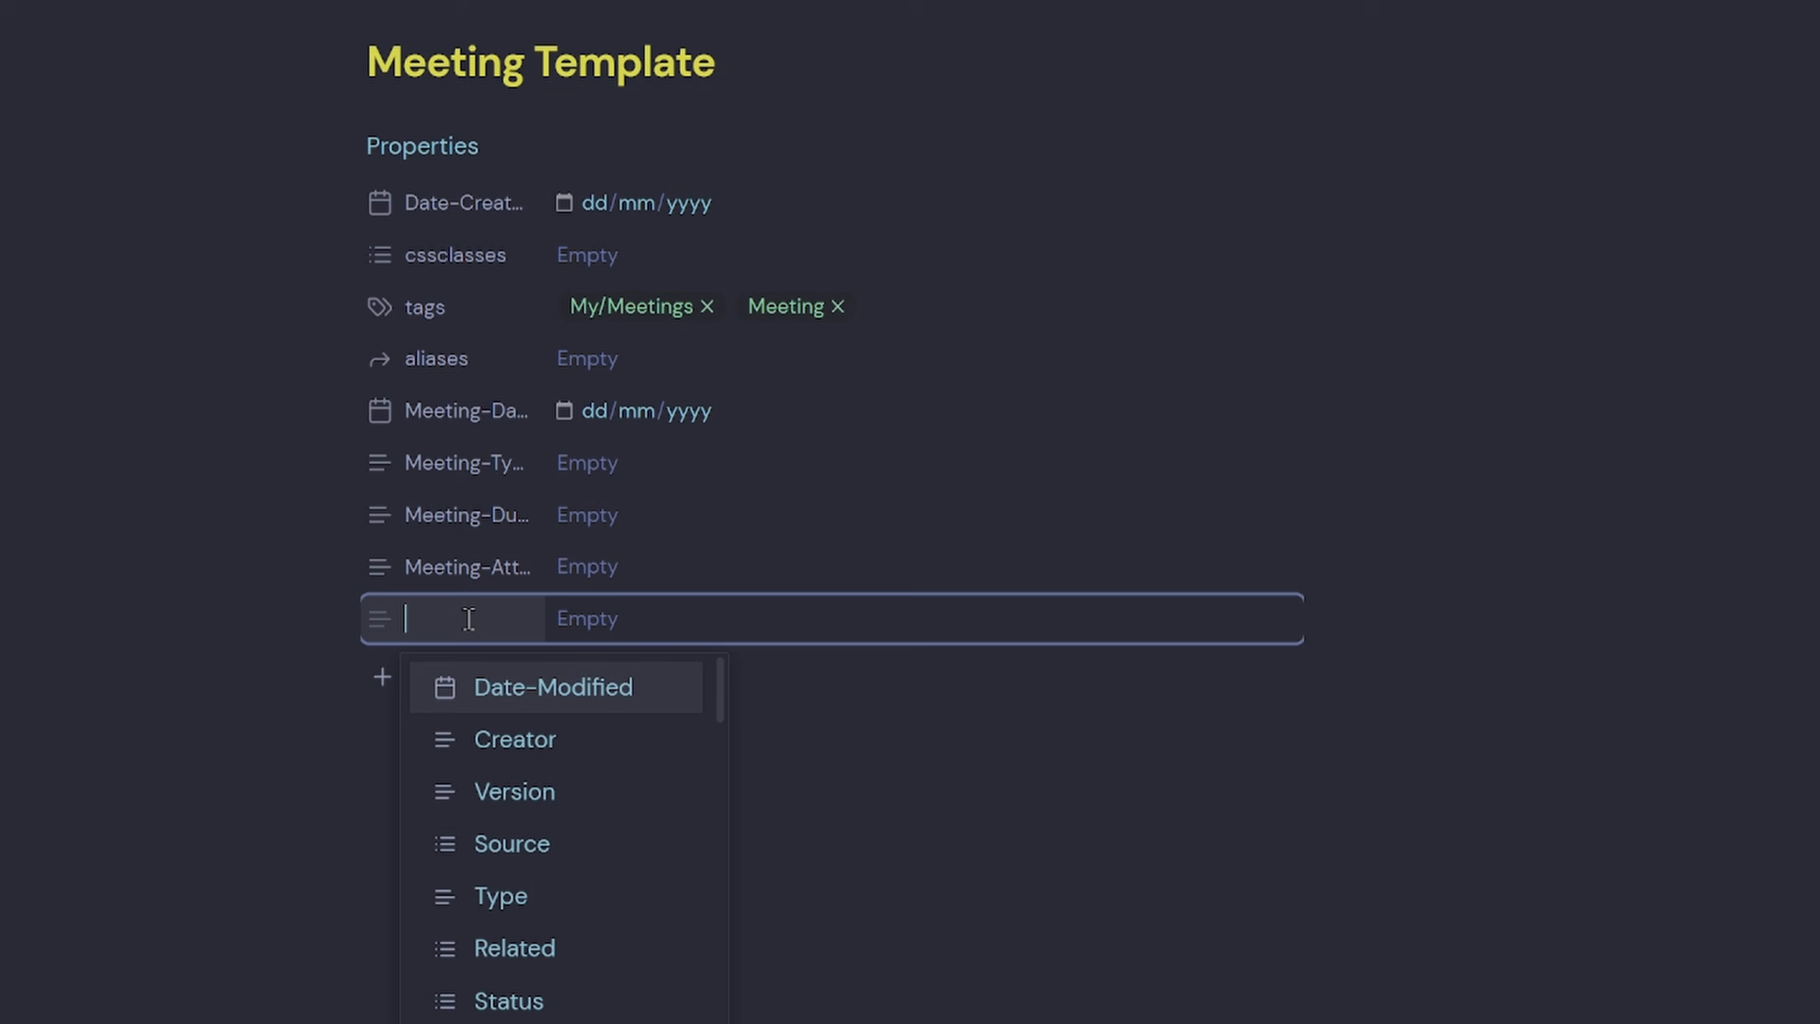
type("Meeting-Purpose")
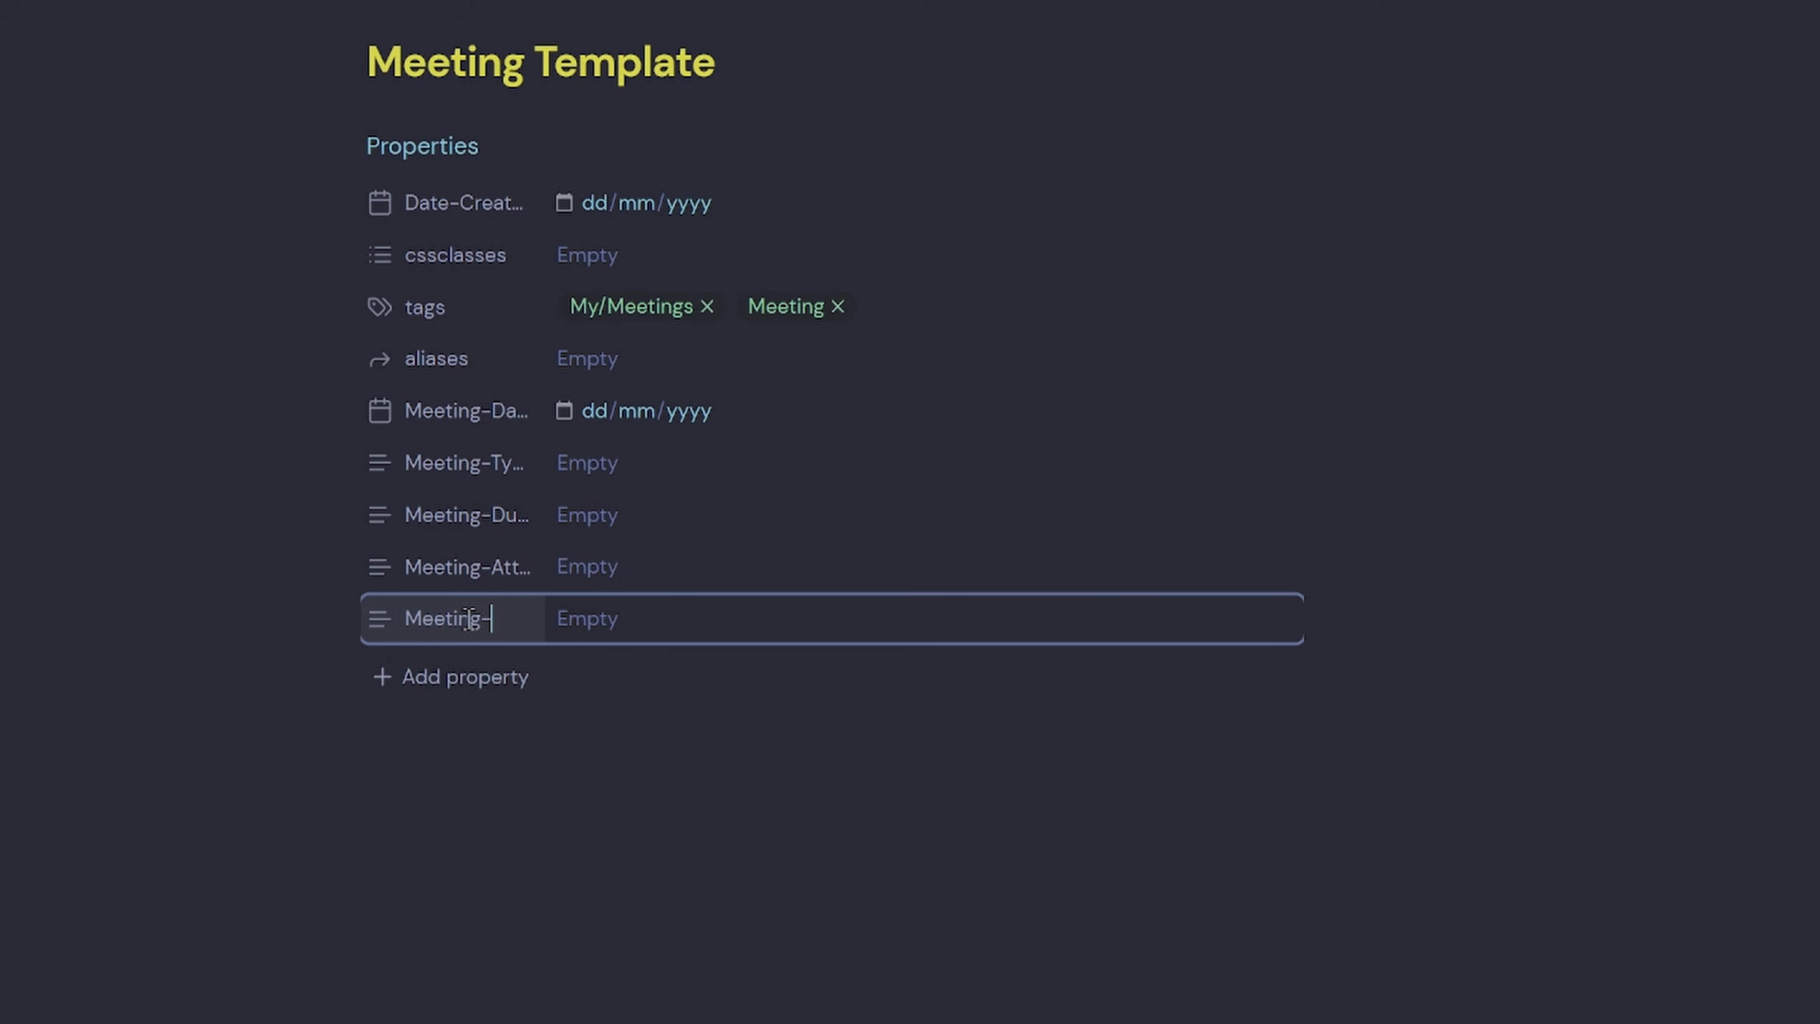
left_click(466, 672)
type("Meet")
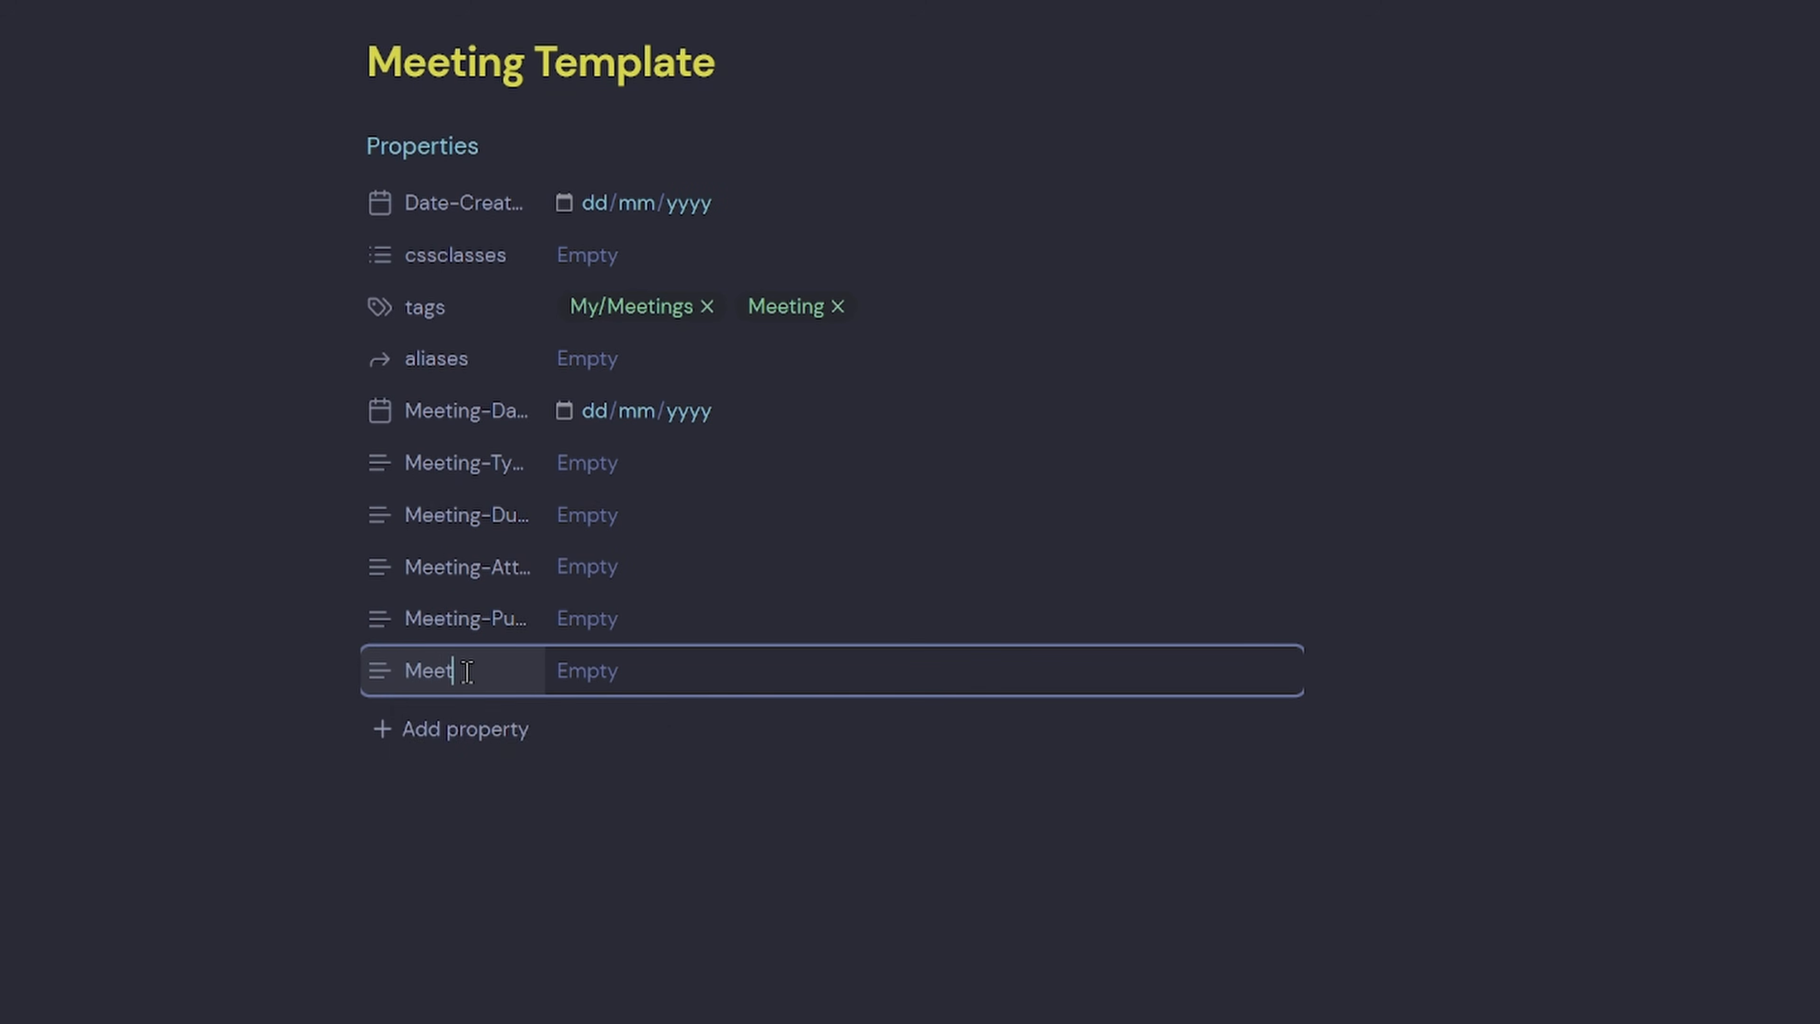
type("ing-Status")
left_click(496, 730)
type("Projects")
key("Return")
left_click(510, 796)
type("Related")
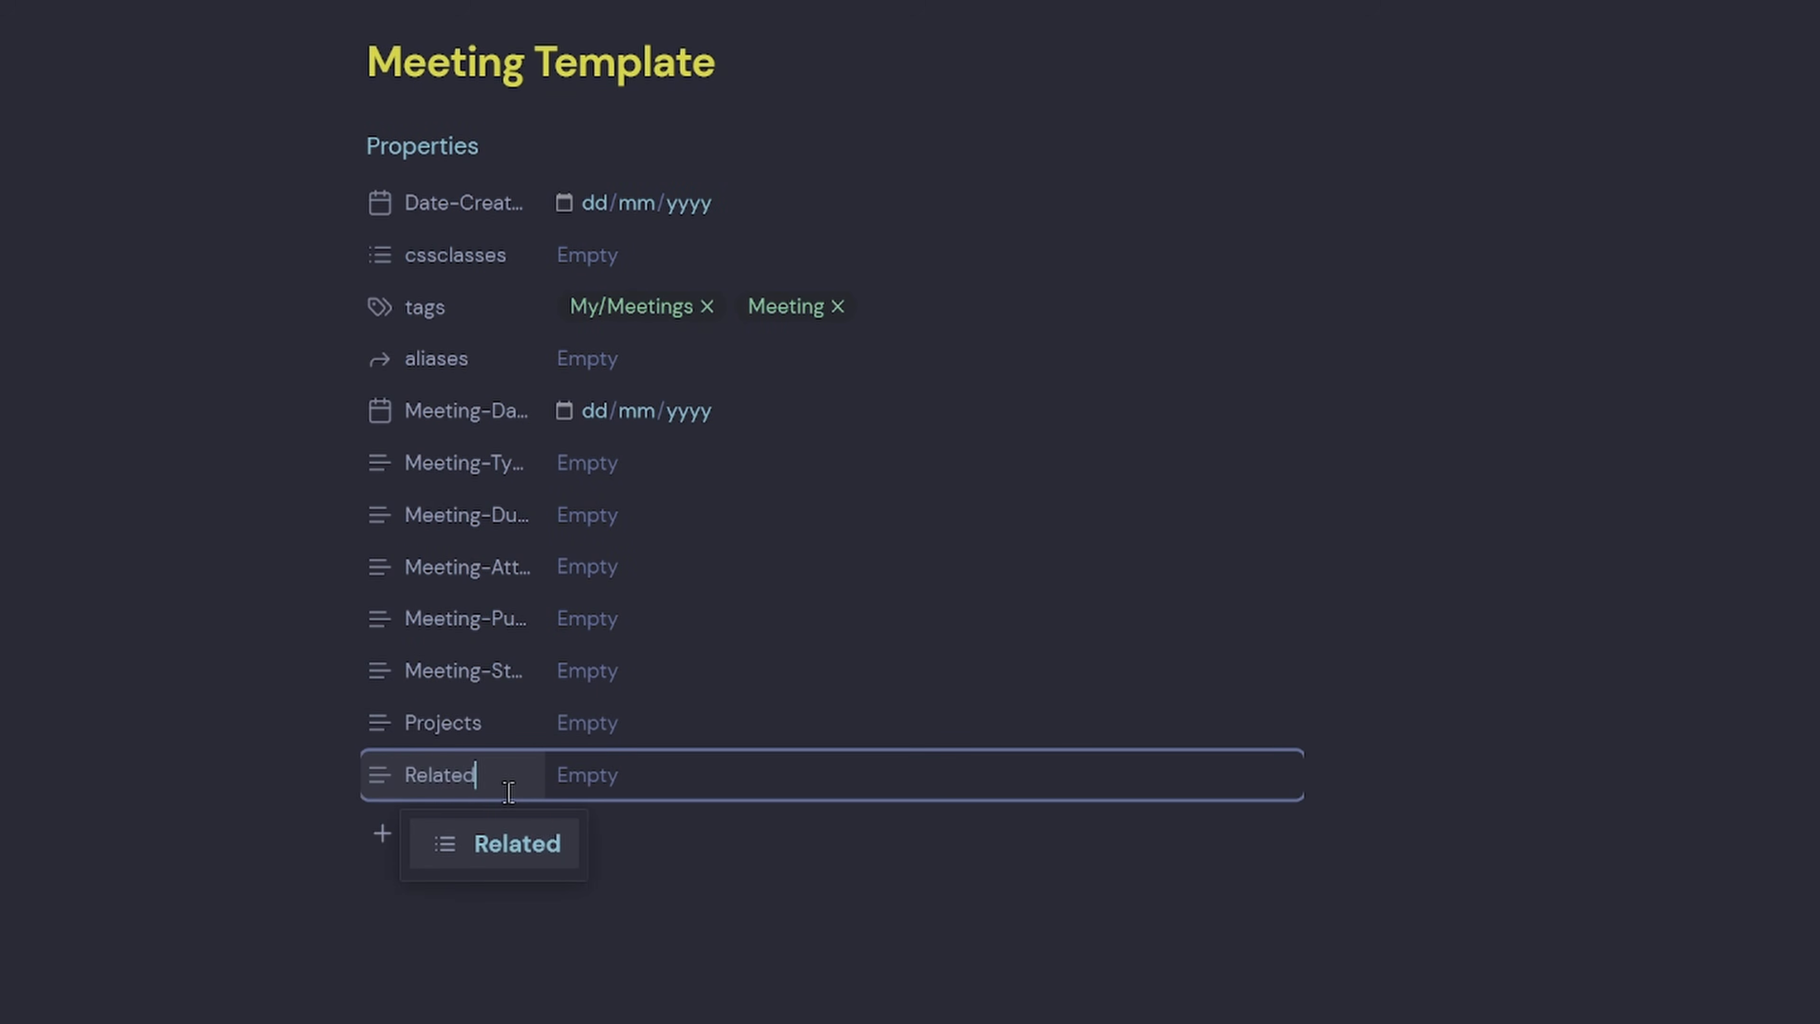
key("Return")
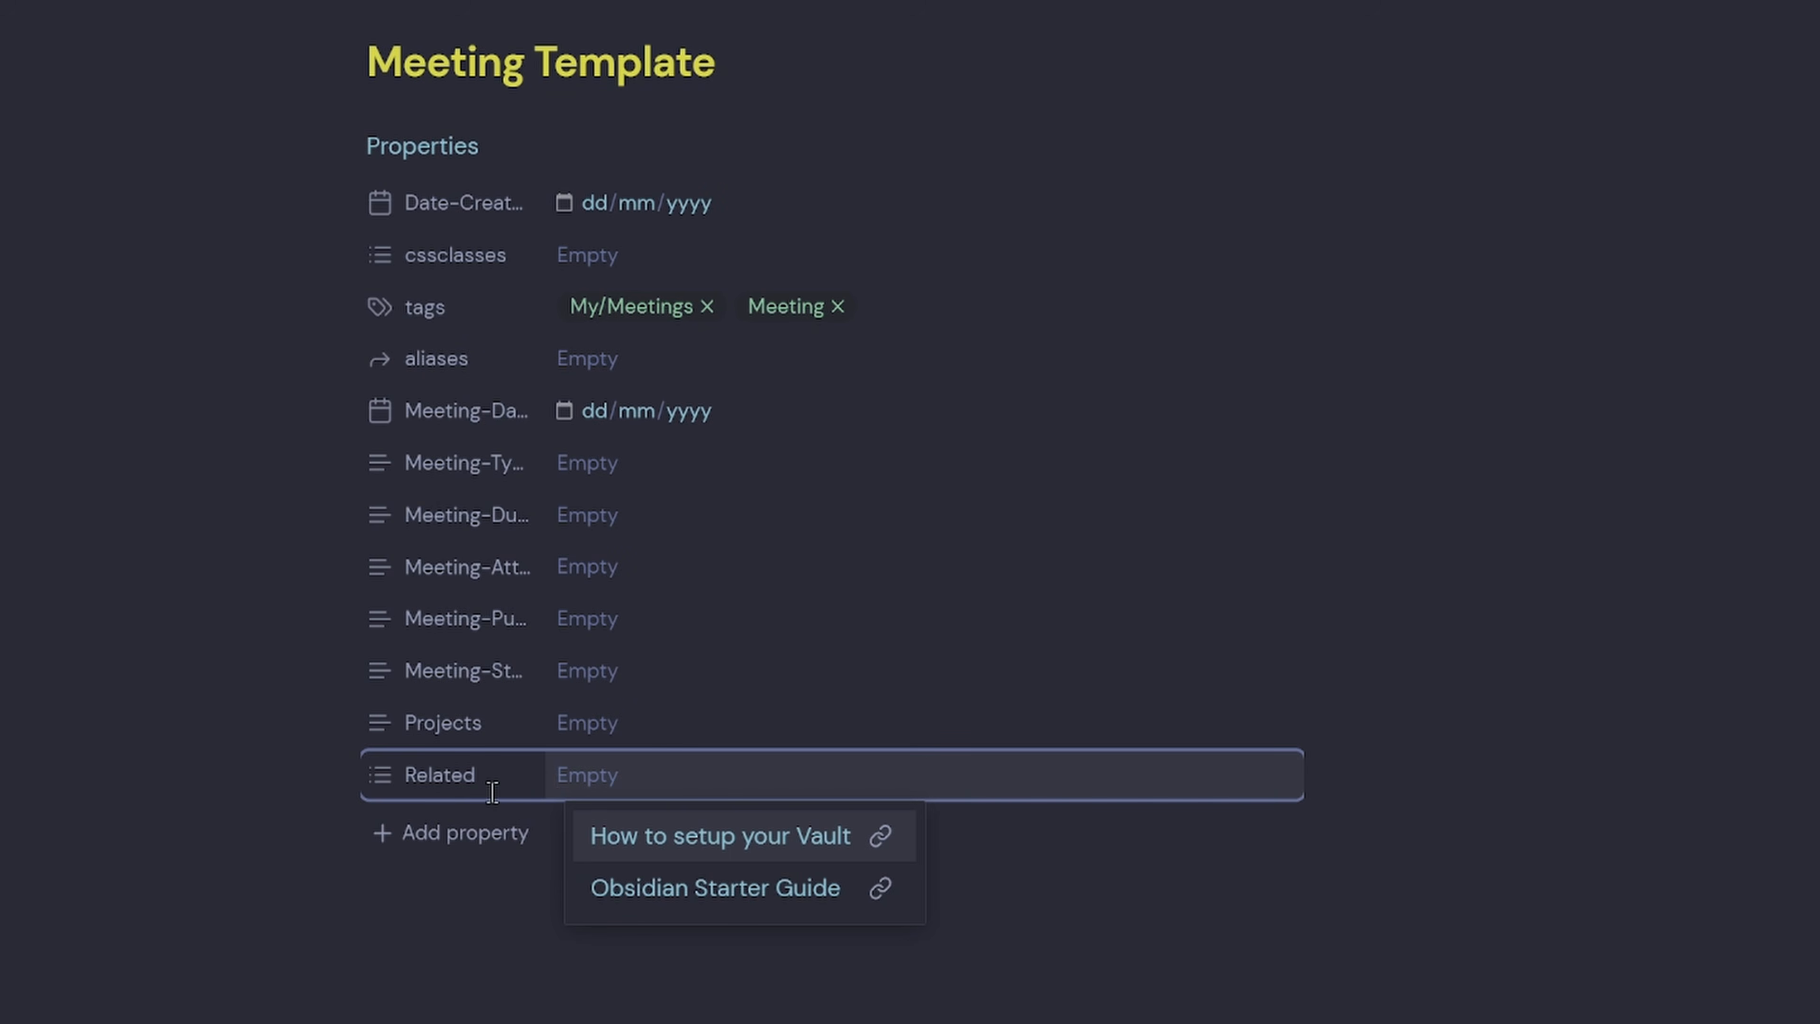
In Source mode, add a '## Overview' heading below the frontmatter.
left_click(1813, 32)
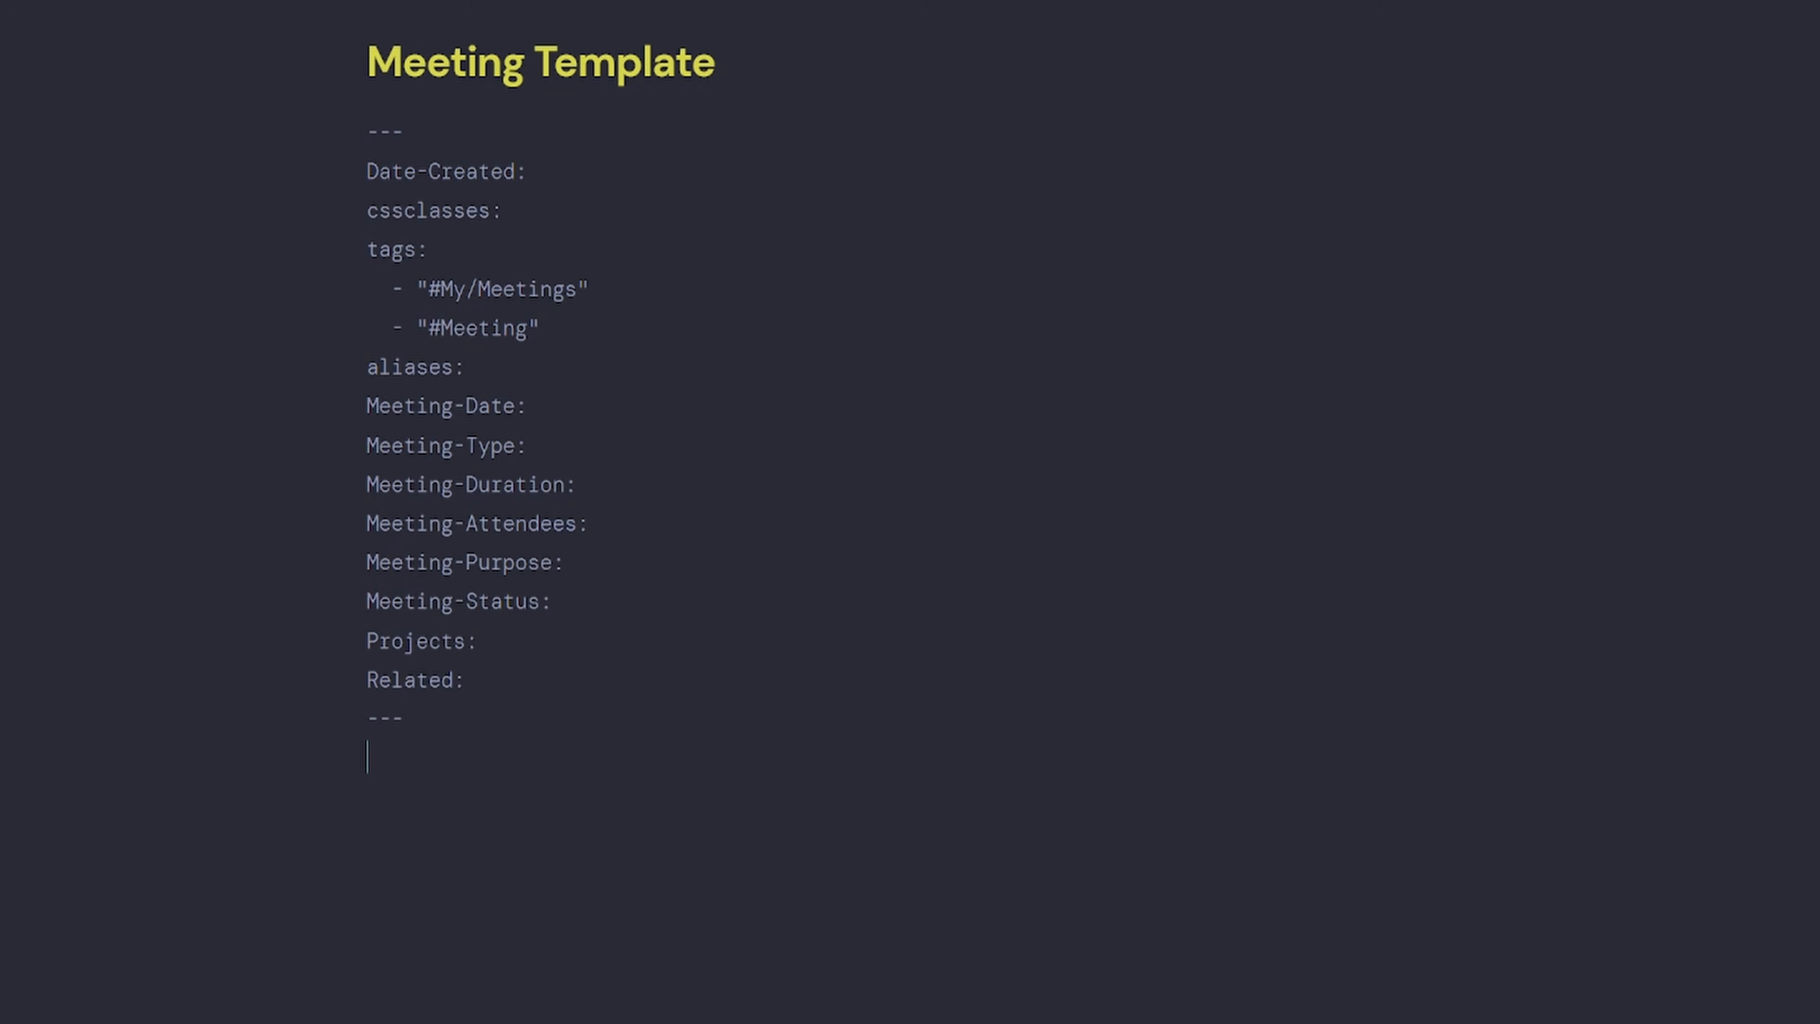
left_click(505, 863)
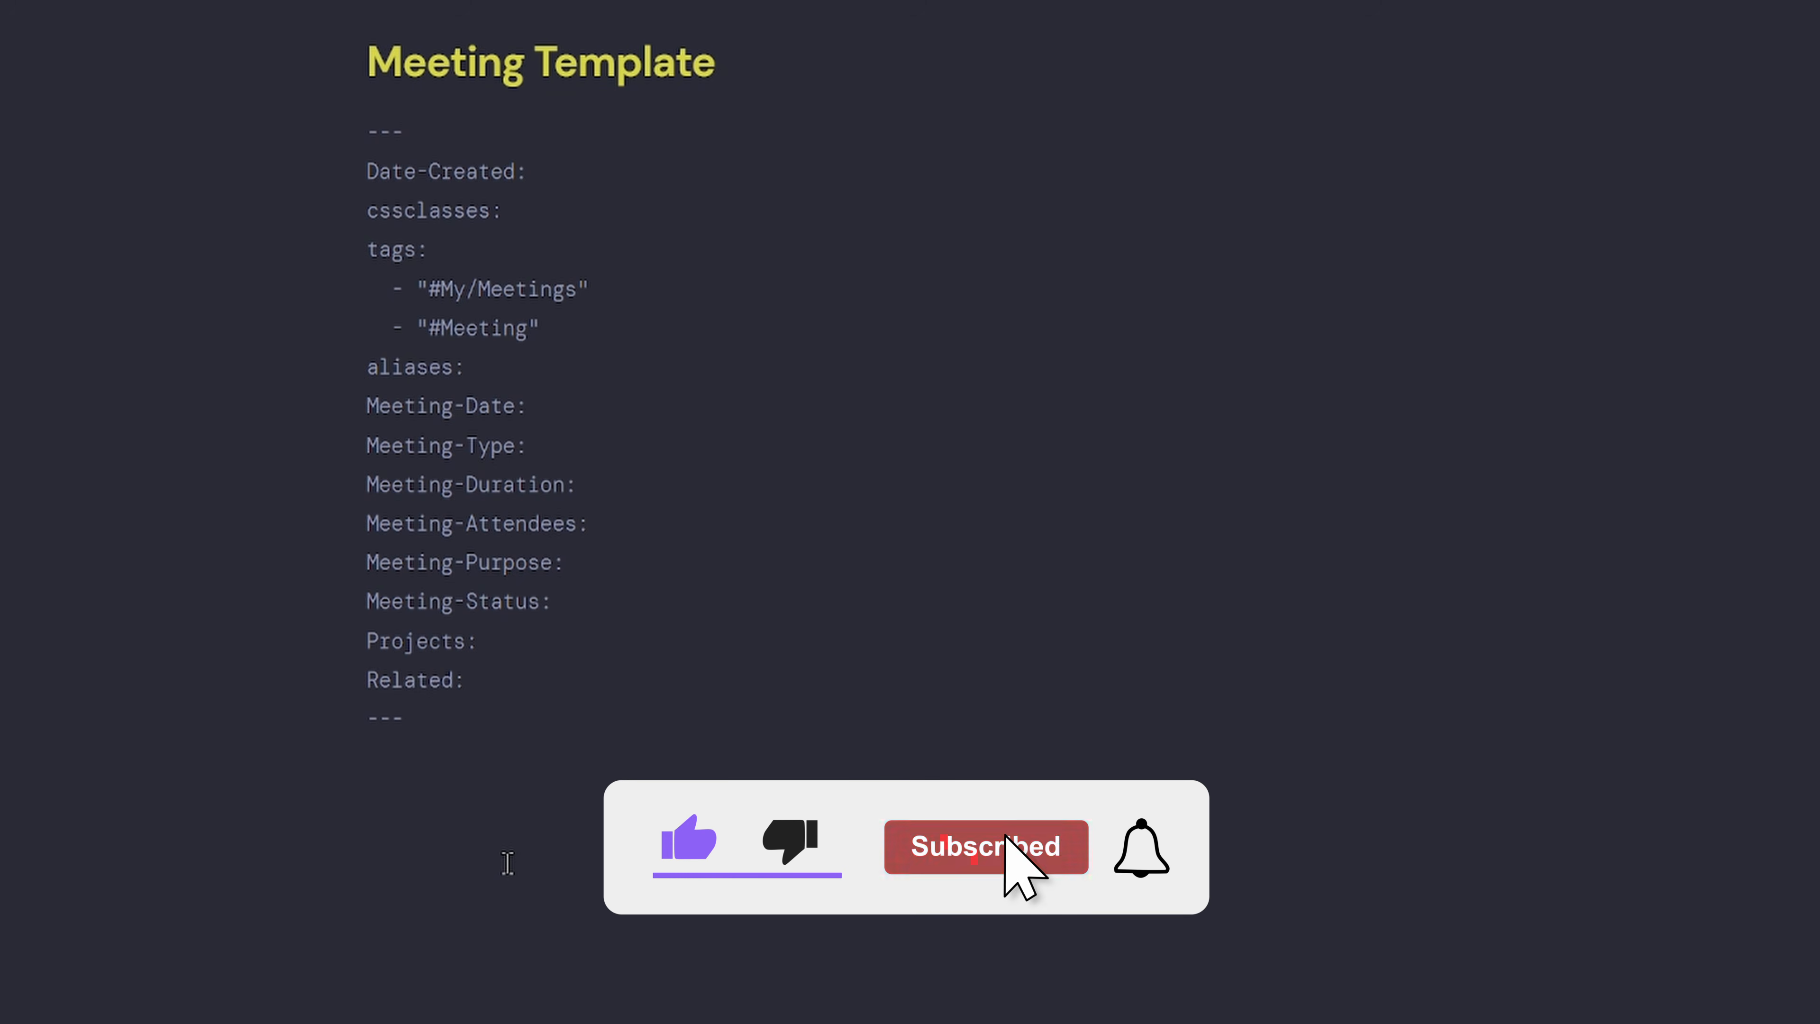
key("Return")
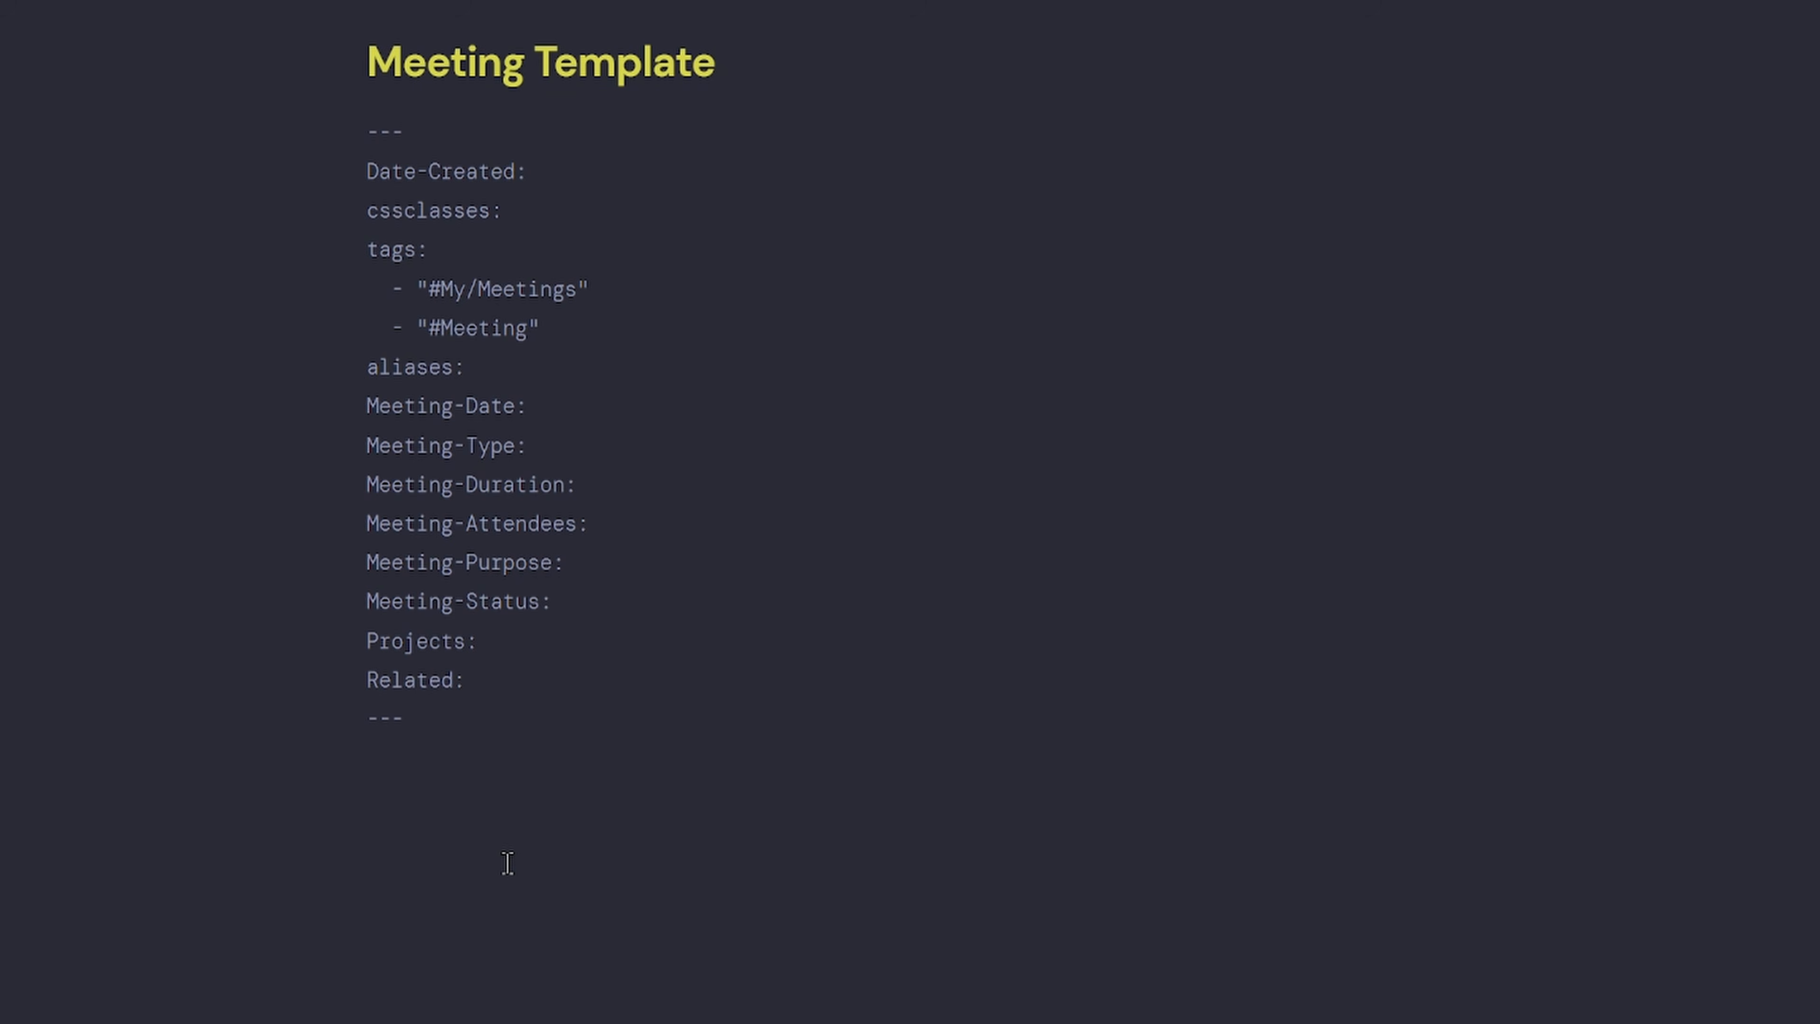
type("## Overs")
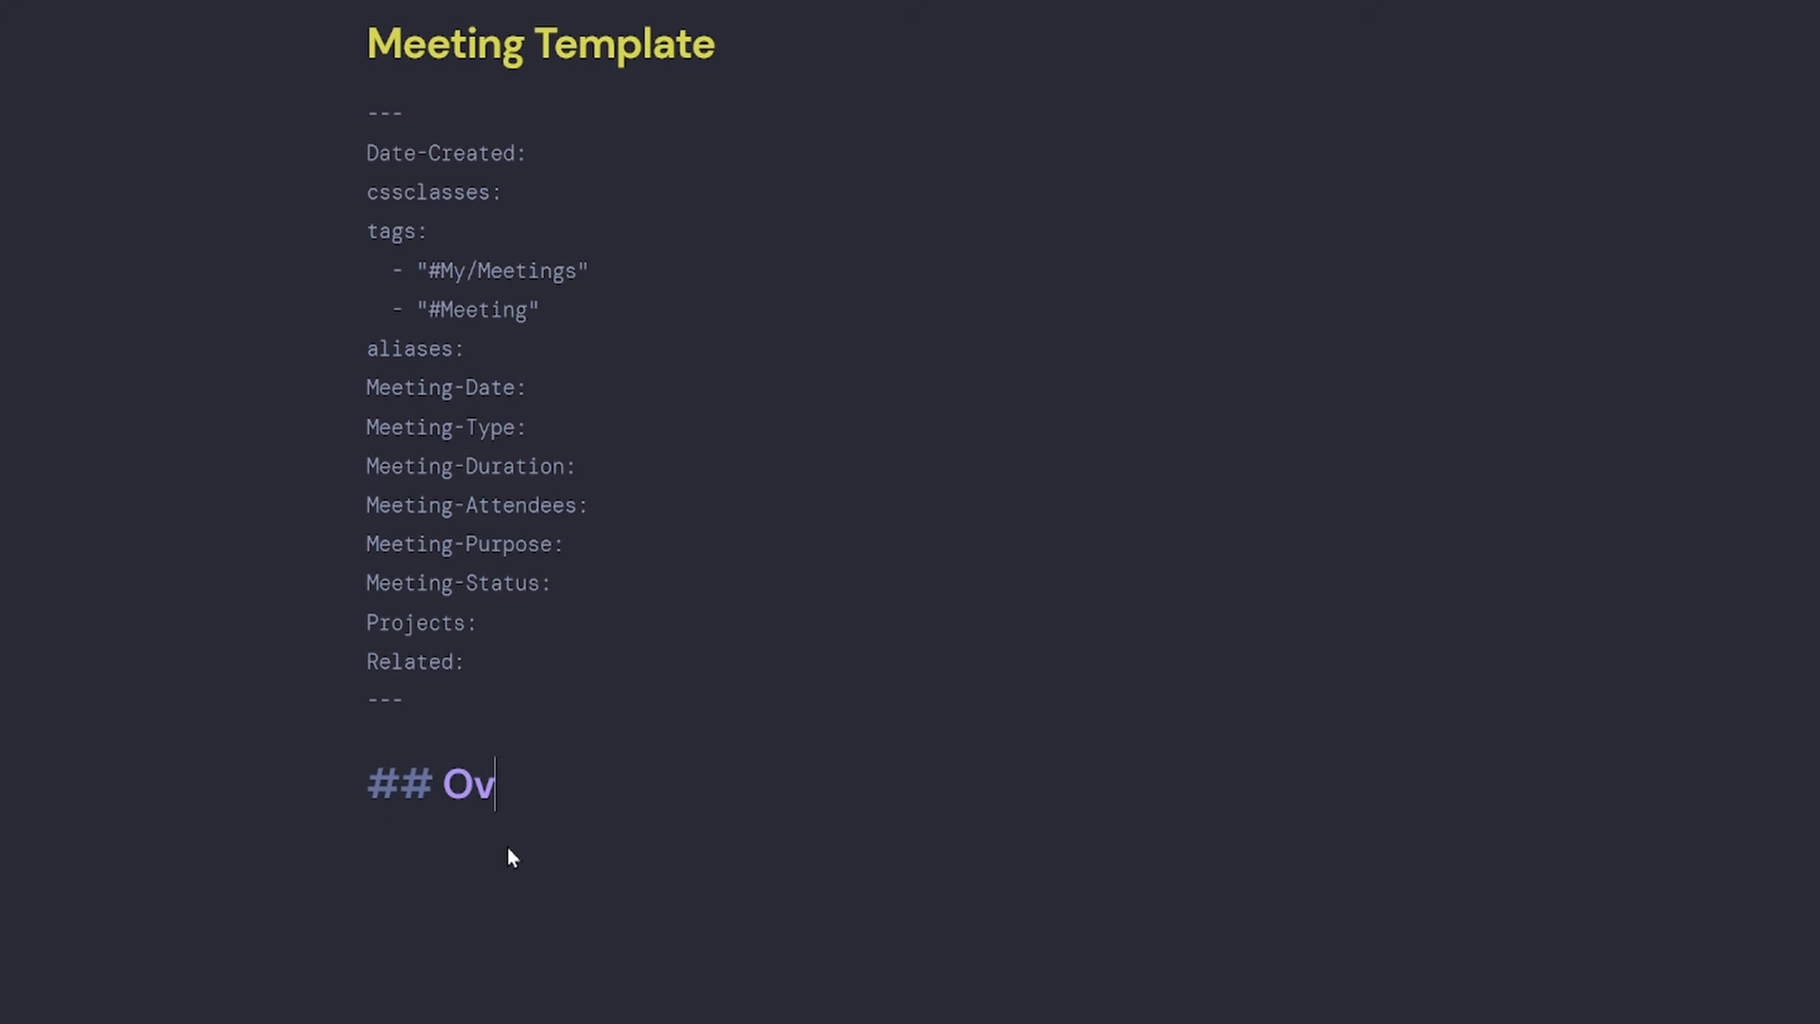
key("BackSpace")
type("view")
Add italic labels 'Date / Time:', 'Duration:', 'Meeting Type:' and 'Purpose:' under Overview.
key("Return")
type("DAte")
key("BackSpace")
key("BackSpace")
key("BackSpace")
type("ate / Time:")
key("Return")
key("Return")
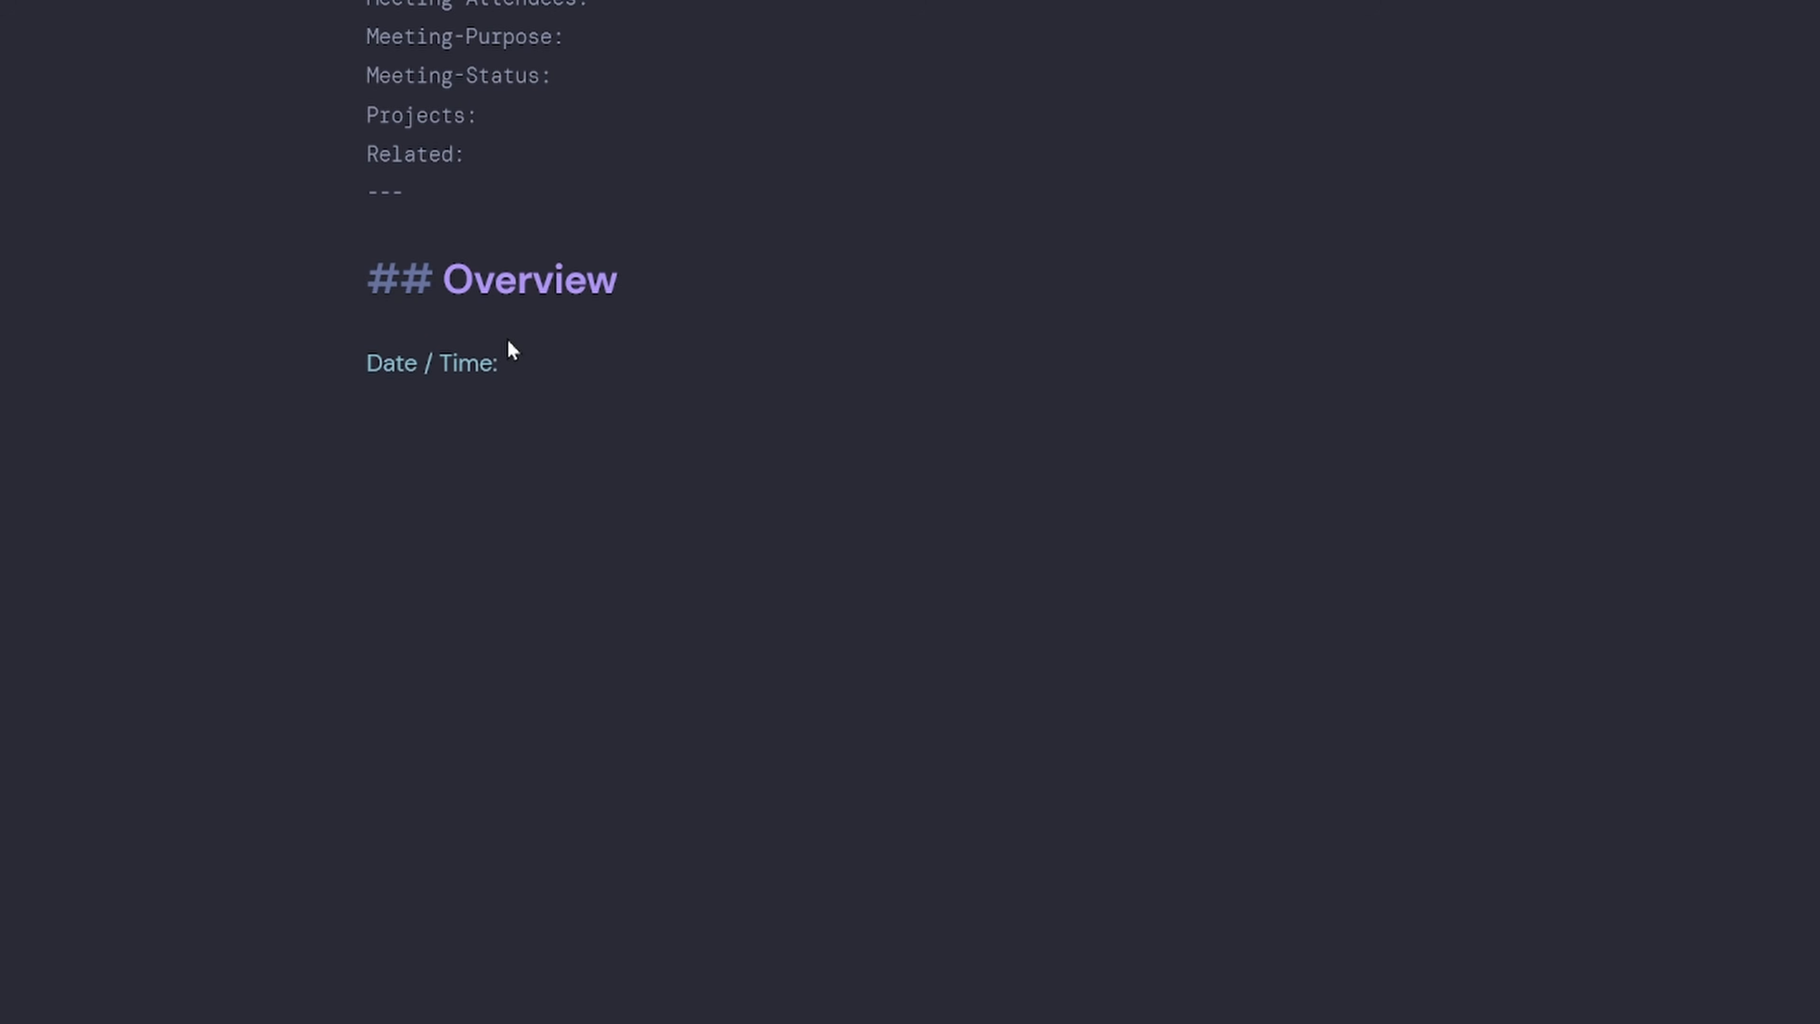
type("Duration:")
key("Return")
key("Return")
type("Meeting Type:")
key("Return")
key("Return")
type("Pru")
key("BackSpace")
key("BackSpace")
type("u")
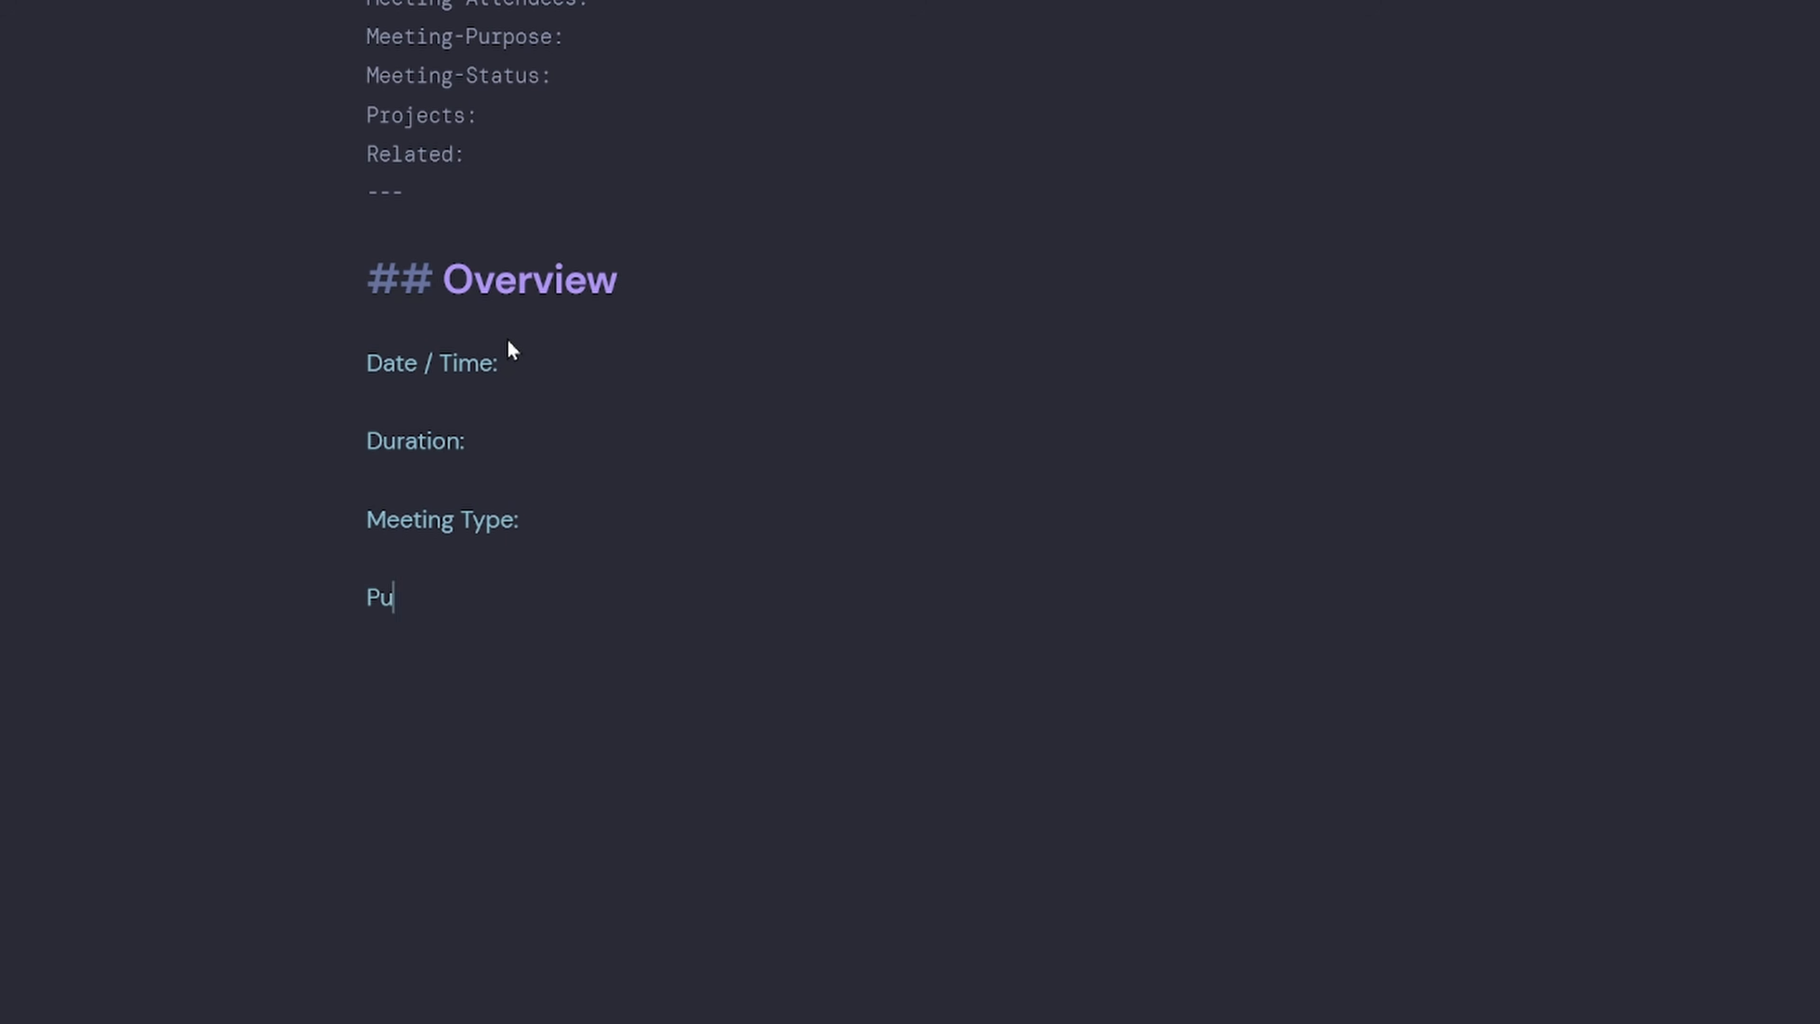
type("rpose:")
left_click(229, 347, "shift")
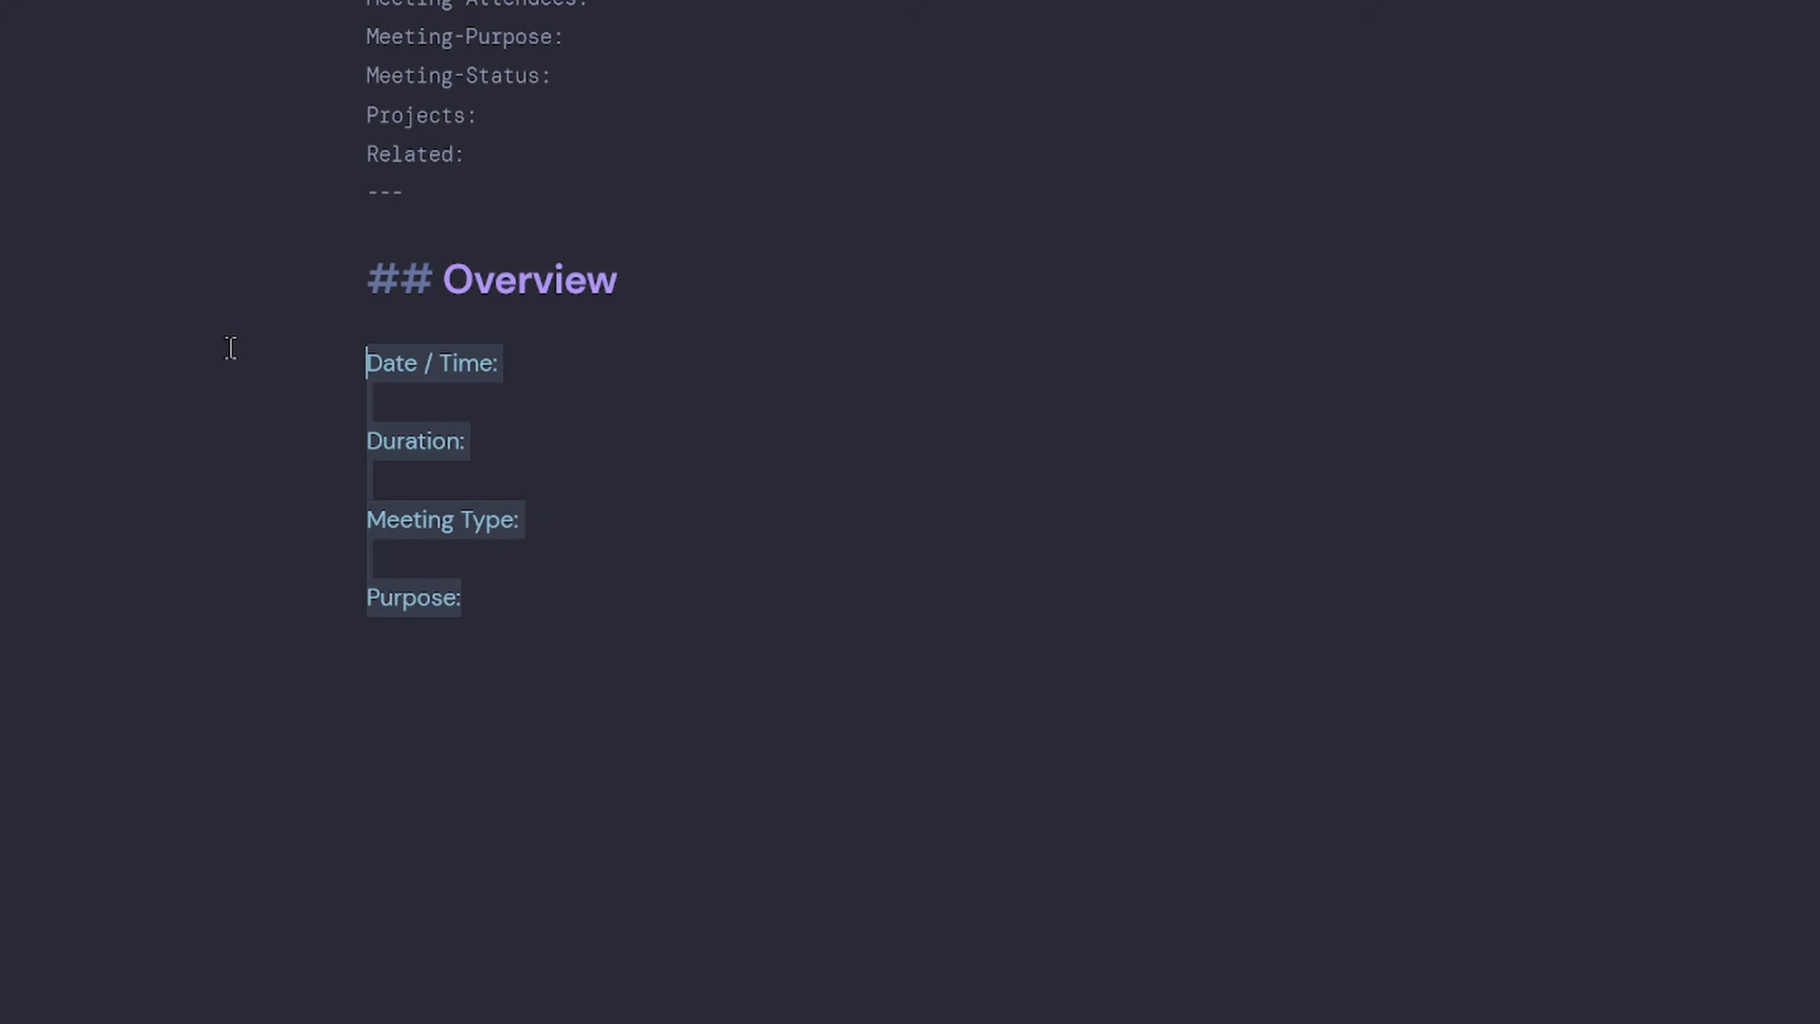
key("ctrl+i")
left_click(615, 380)
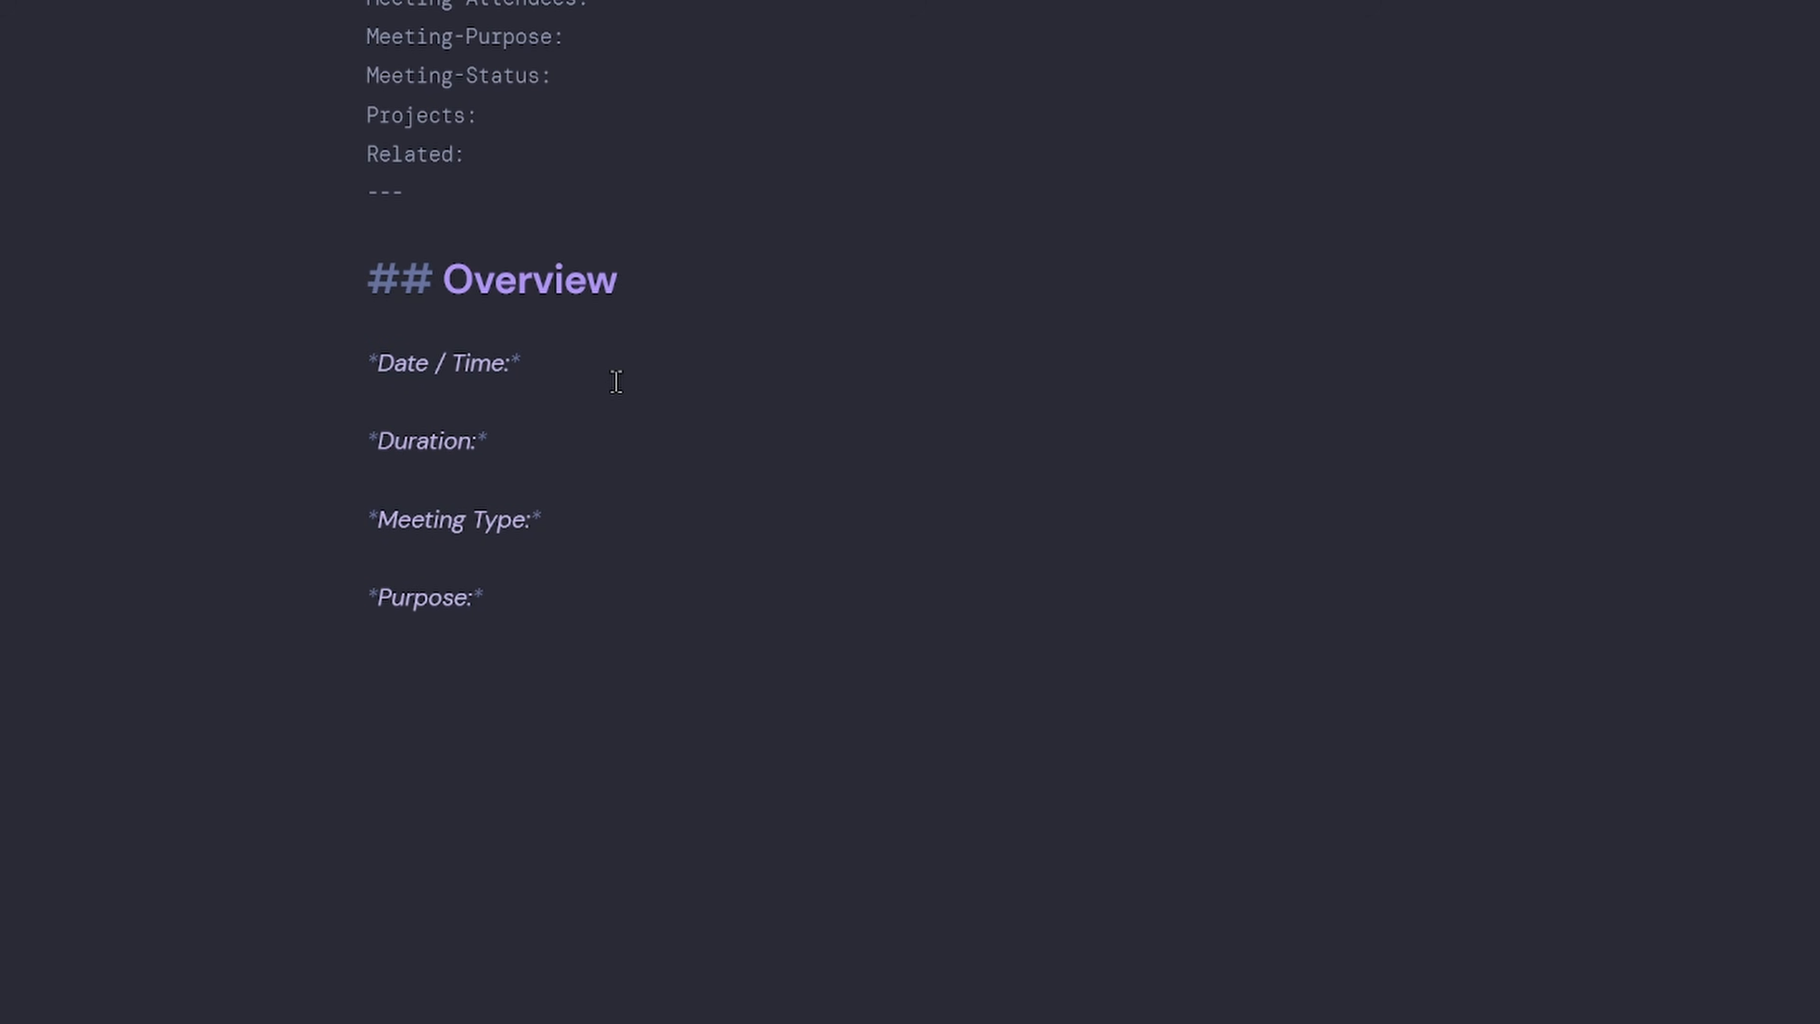
After Date / Time, add an `INPUT[dateTime:Meeting-Date]` field.
type("`INPUT")
type("[]")
type("dateTime")
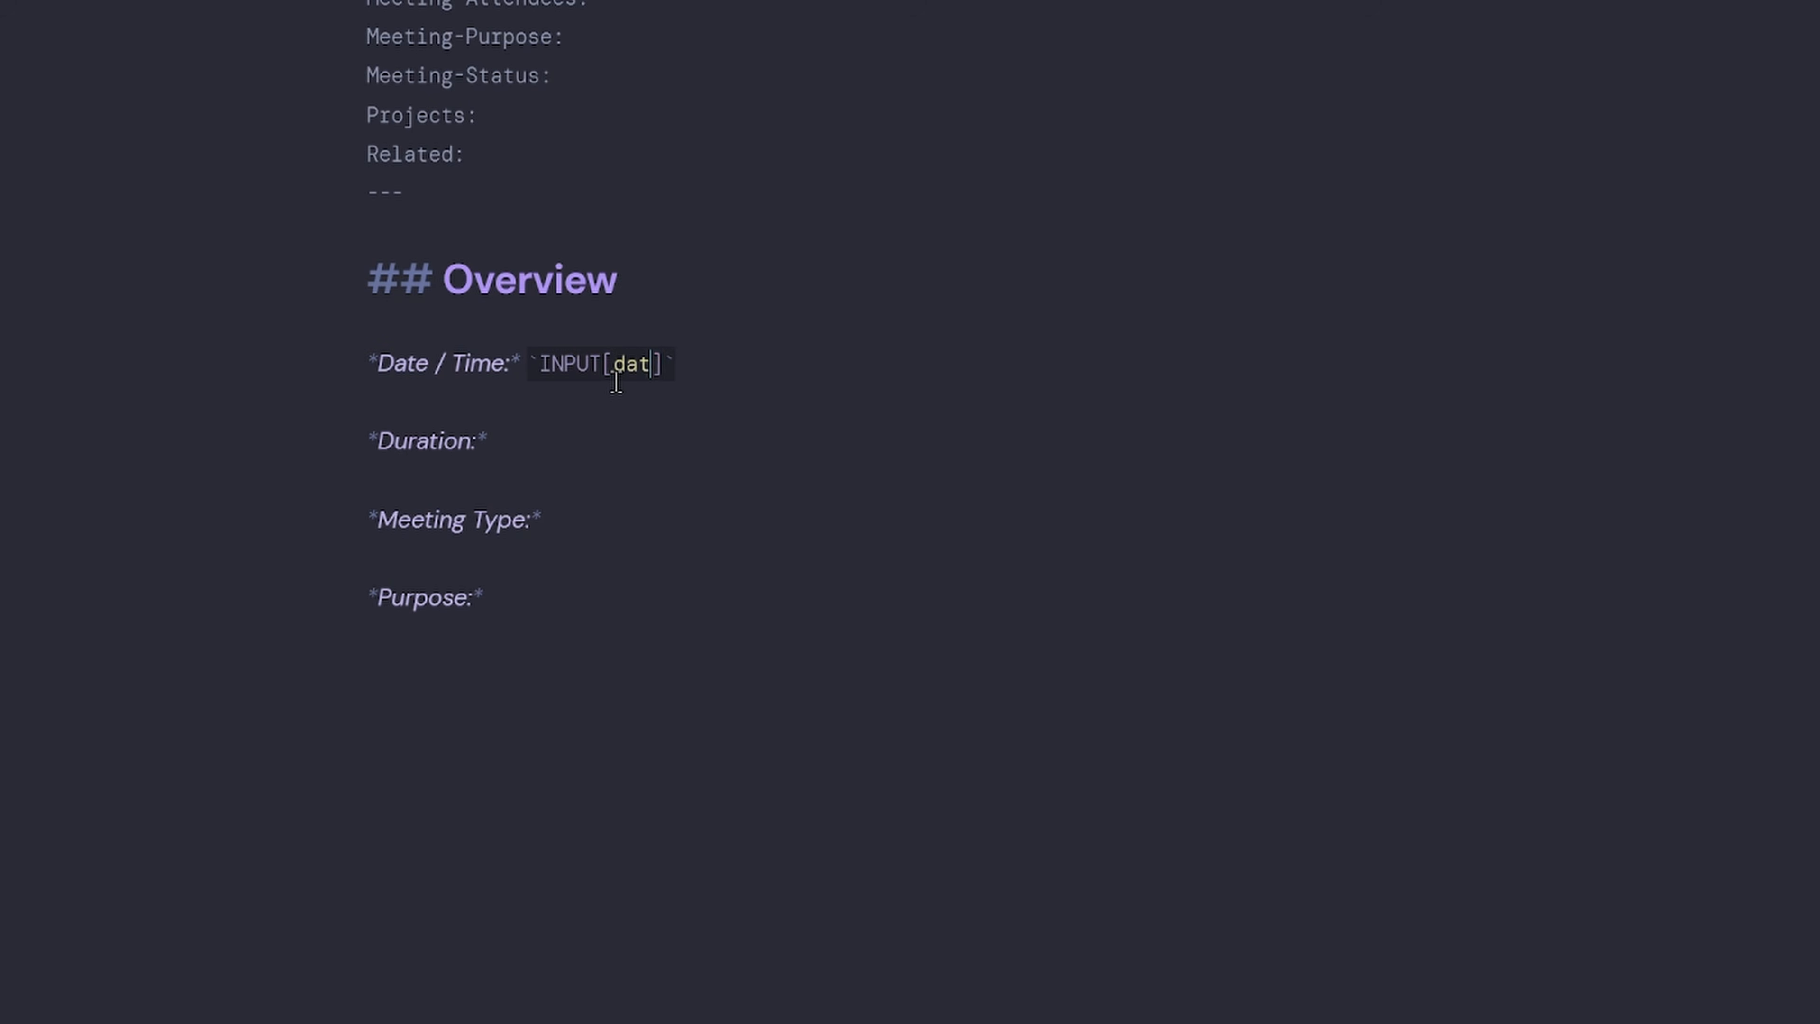
type(":")
scroll(655, 430, "up", 2)
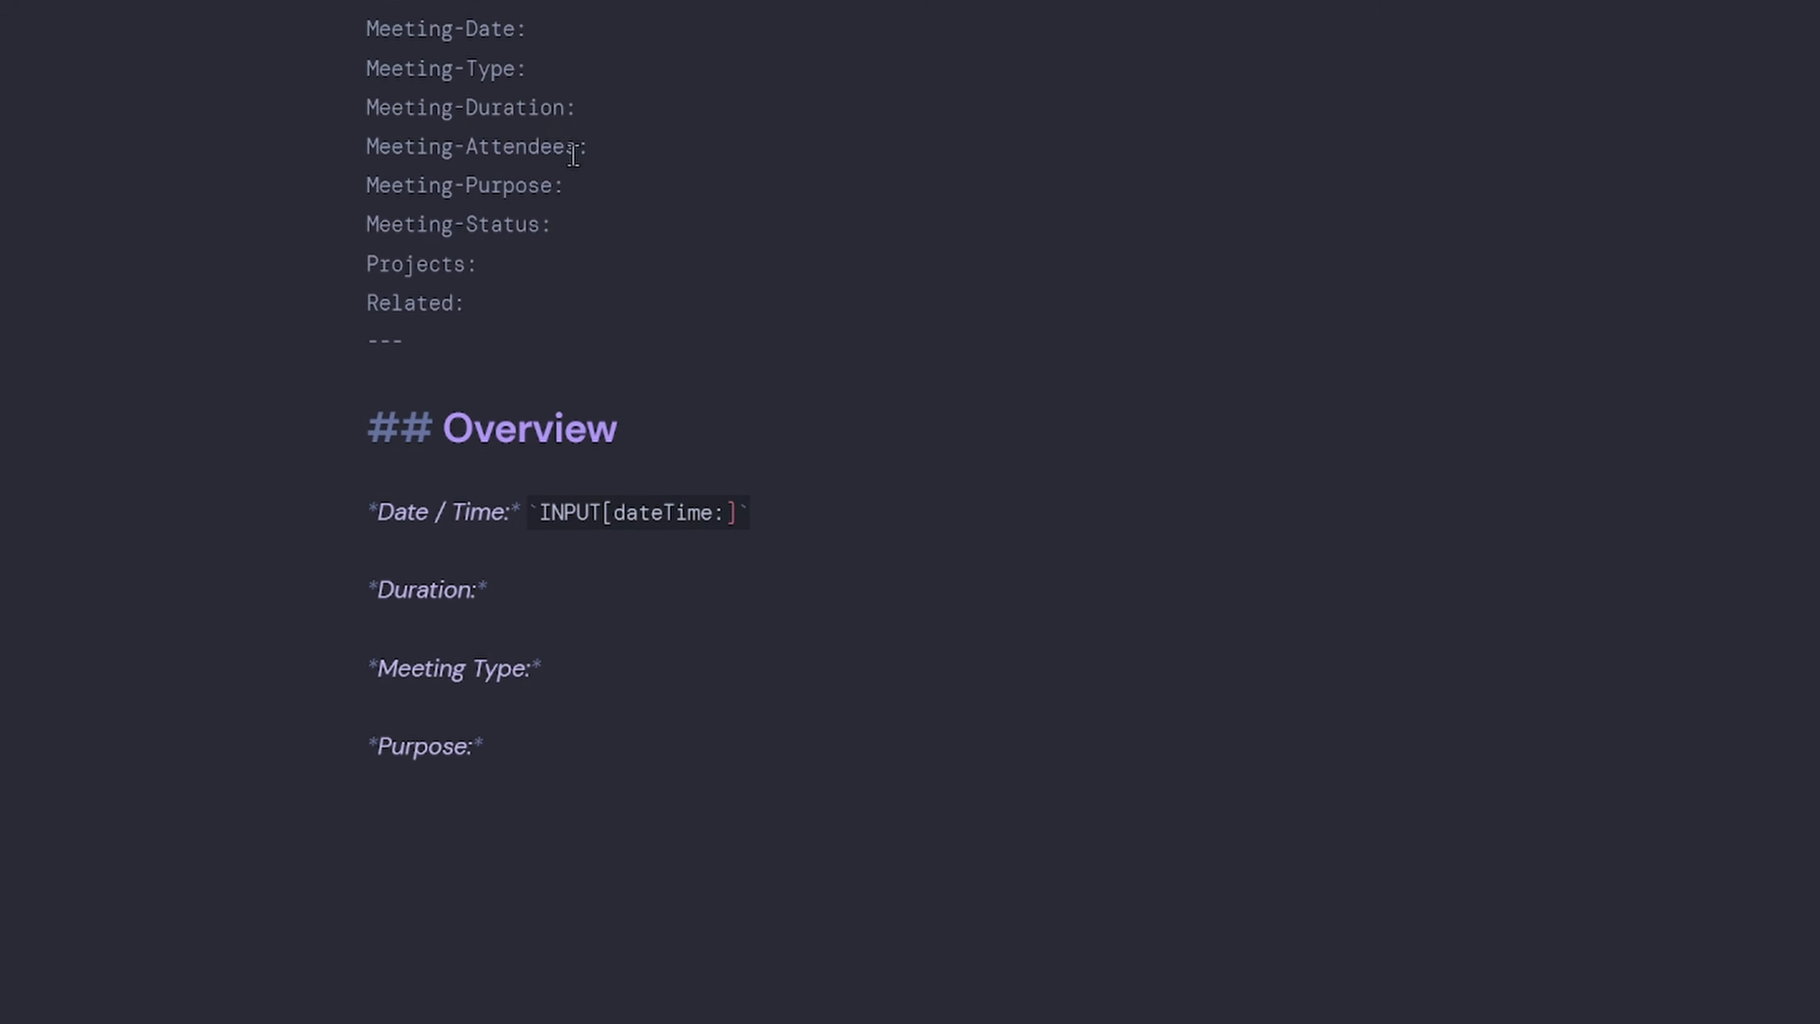
left_click_drag(515, 29, 328, 30)
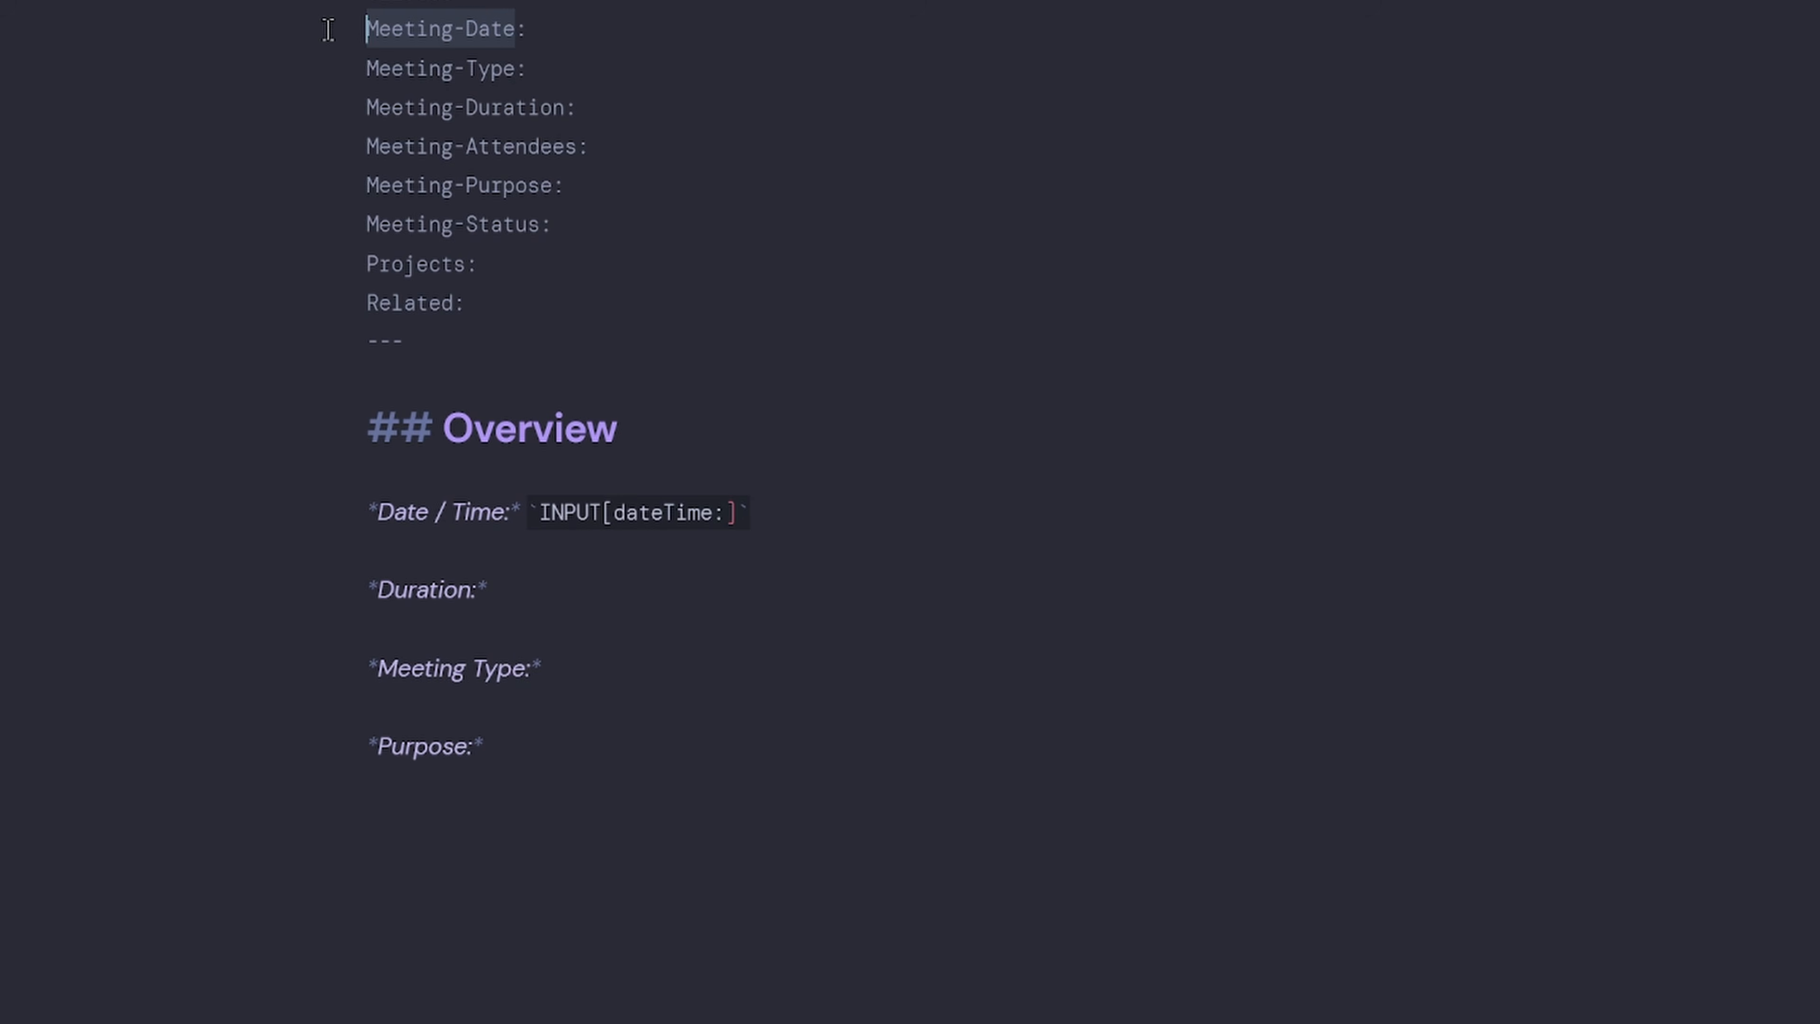
key("ctrl+c")
left_click(726, 512)
key("ctrl+v")
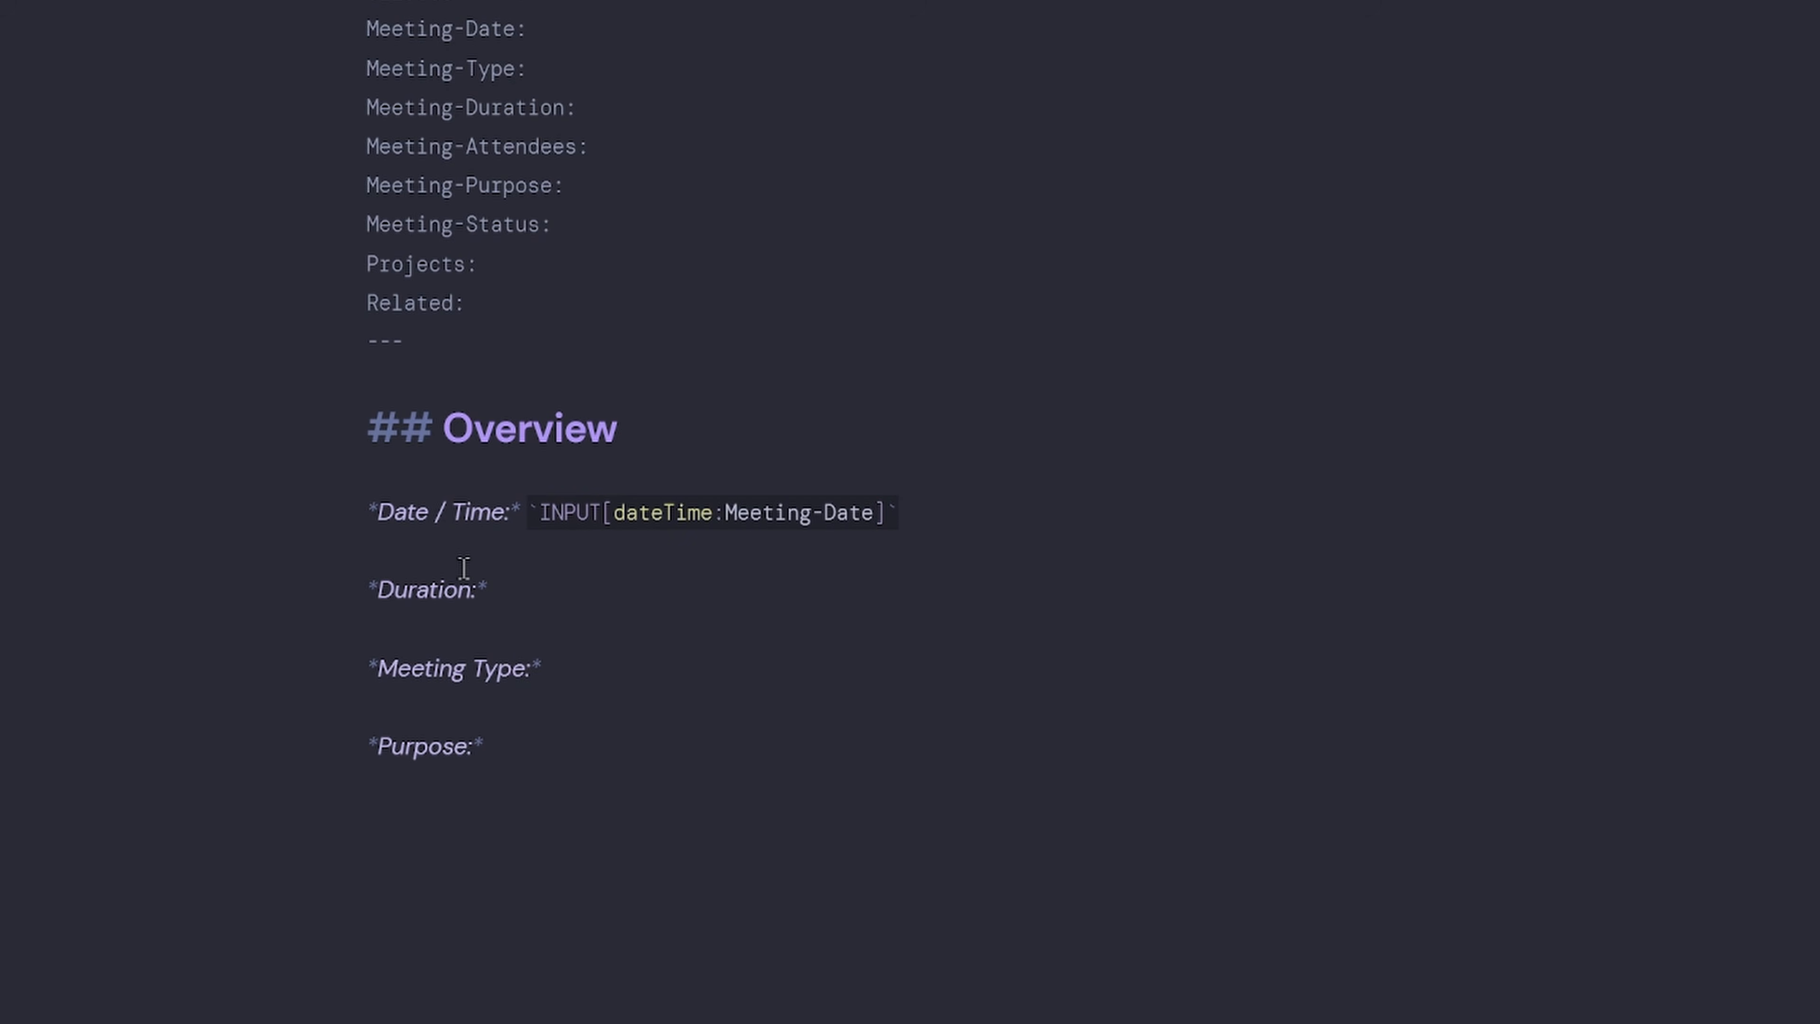
After Duration, add an `INPUT[text(placeholder(How long?)):Meeting-Duration]` field.
left_click(621, 608)
type("`INPUT[")
type("]")
key("Left")
type("text")
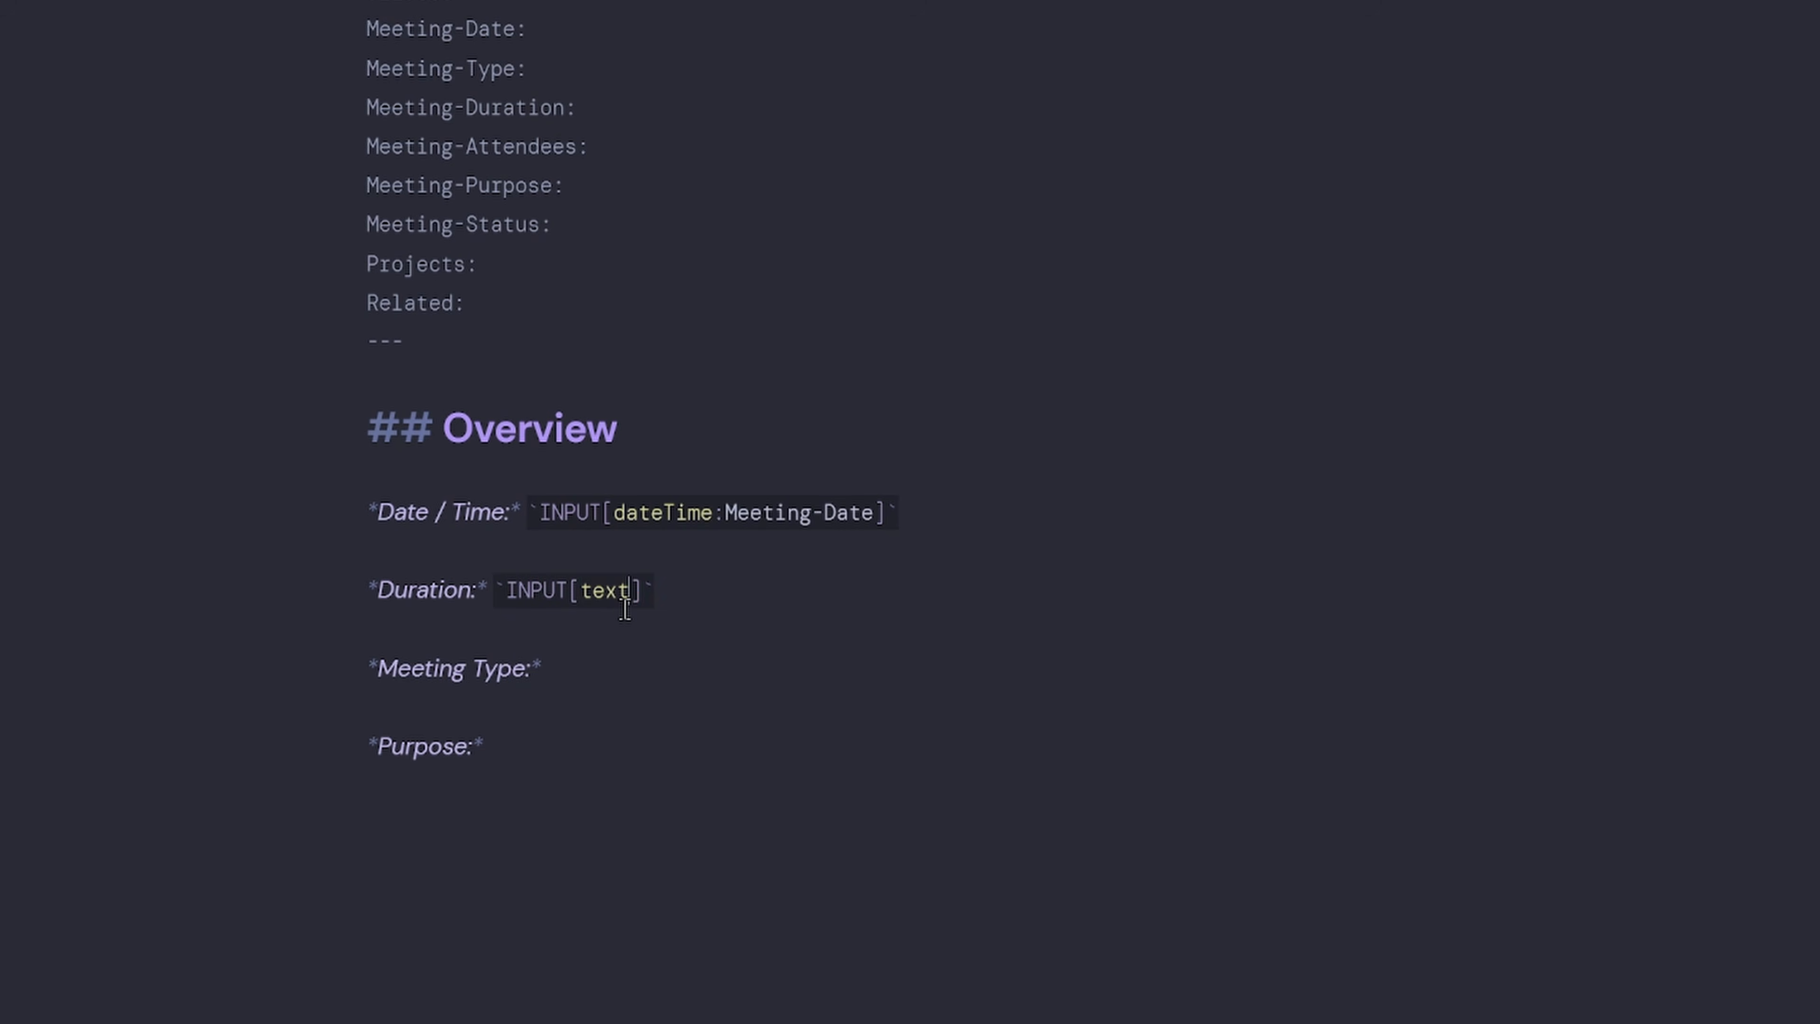
type("(placeholder(")
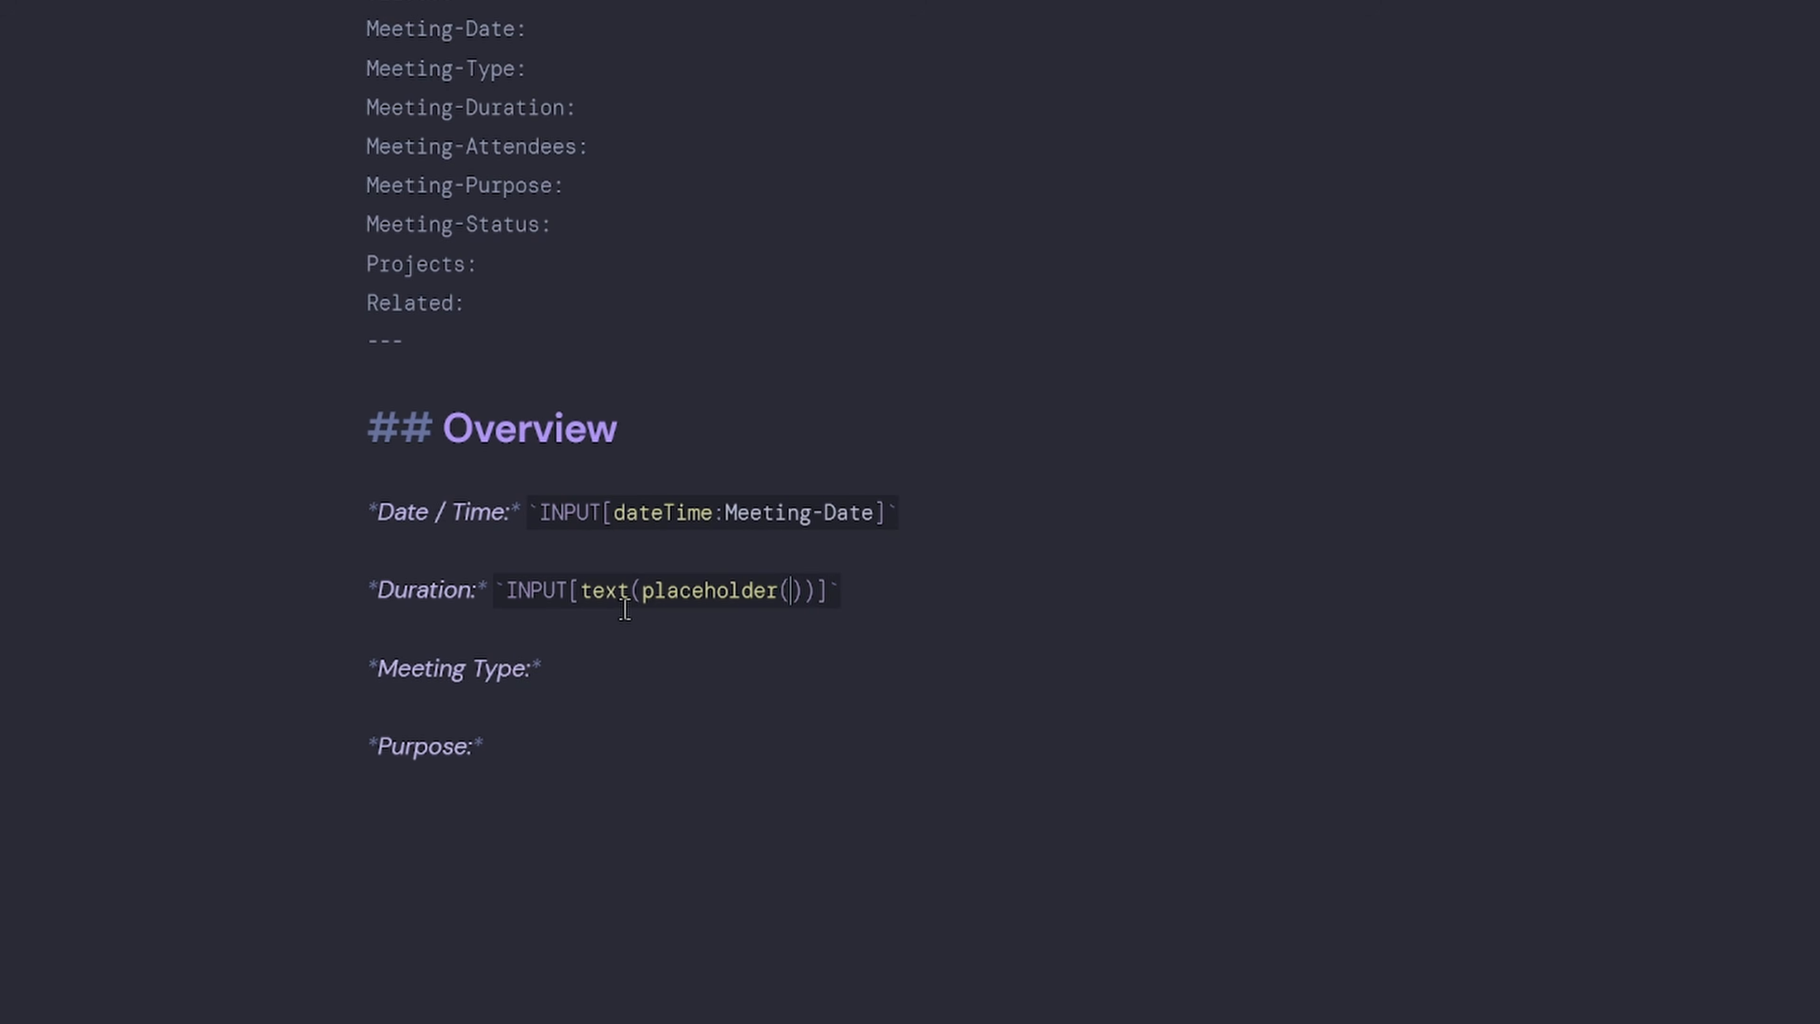
type("How long?")
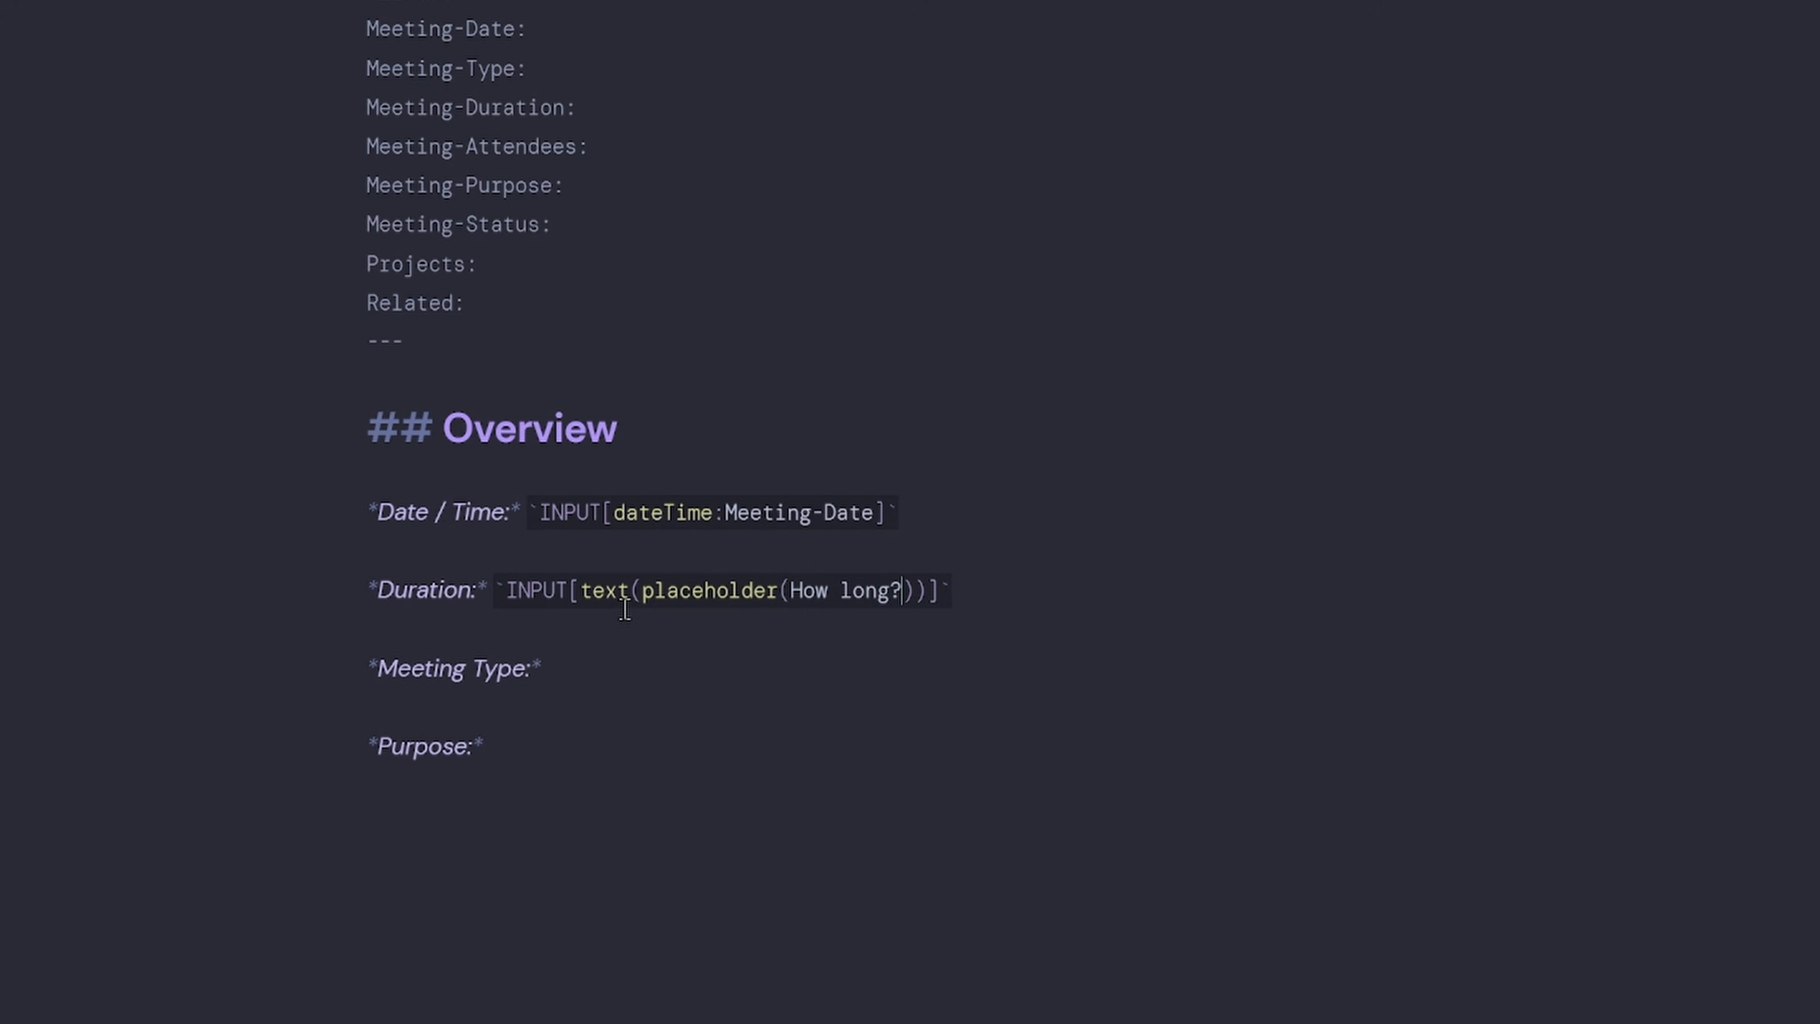
left_click_drag(566, 108, 294, 118)
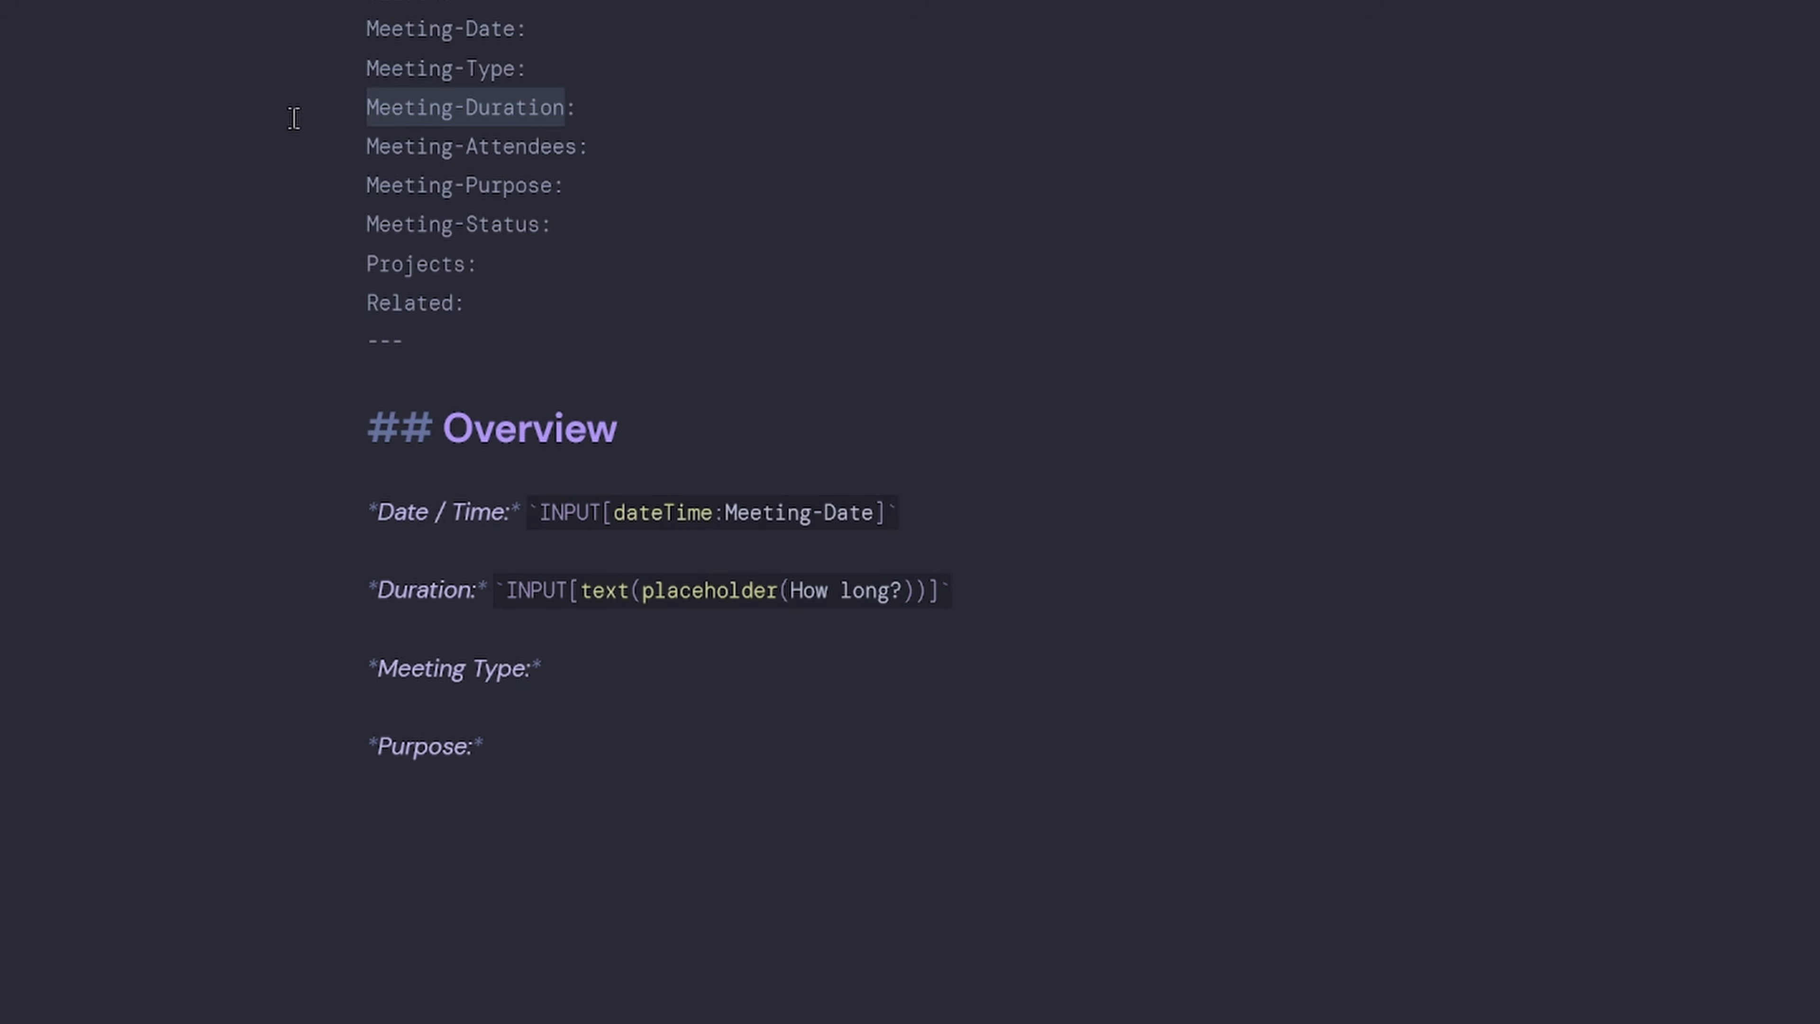
left_click(926, 591)
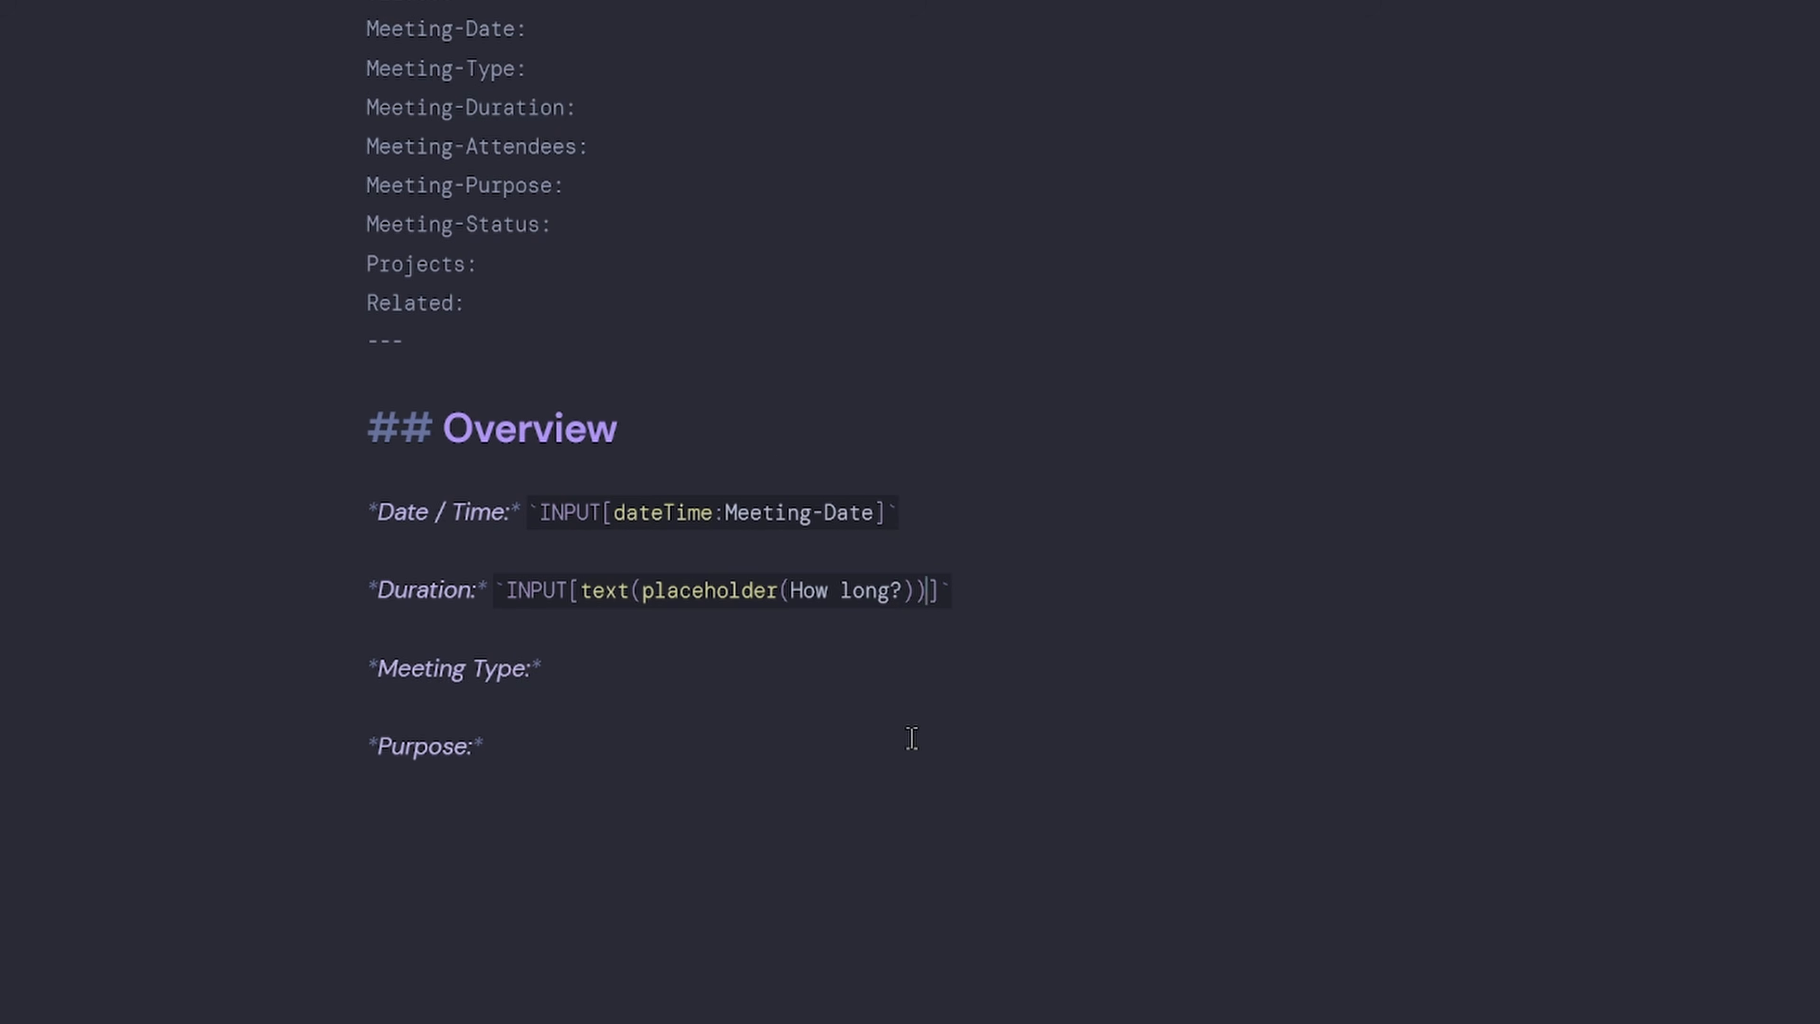
type(":")
key("ctrl+v")
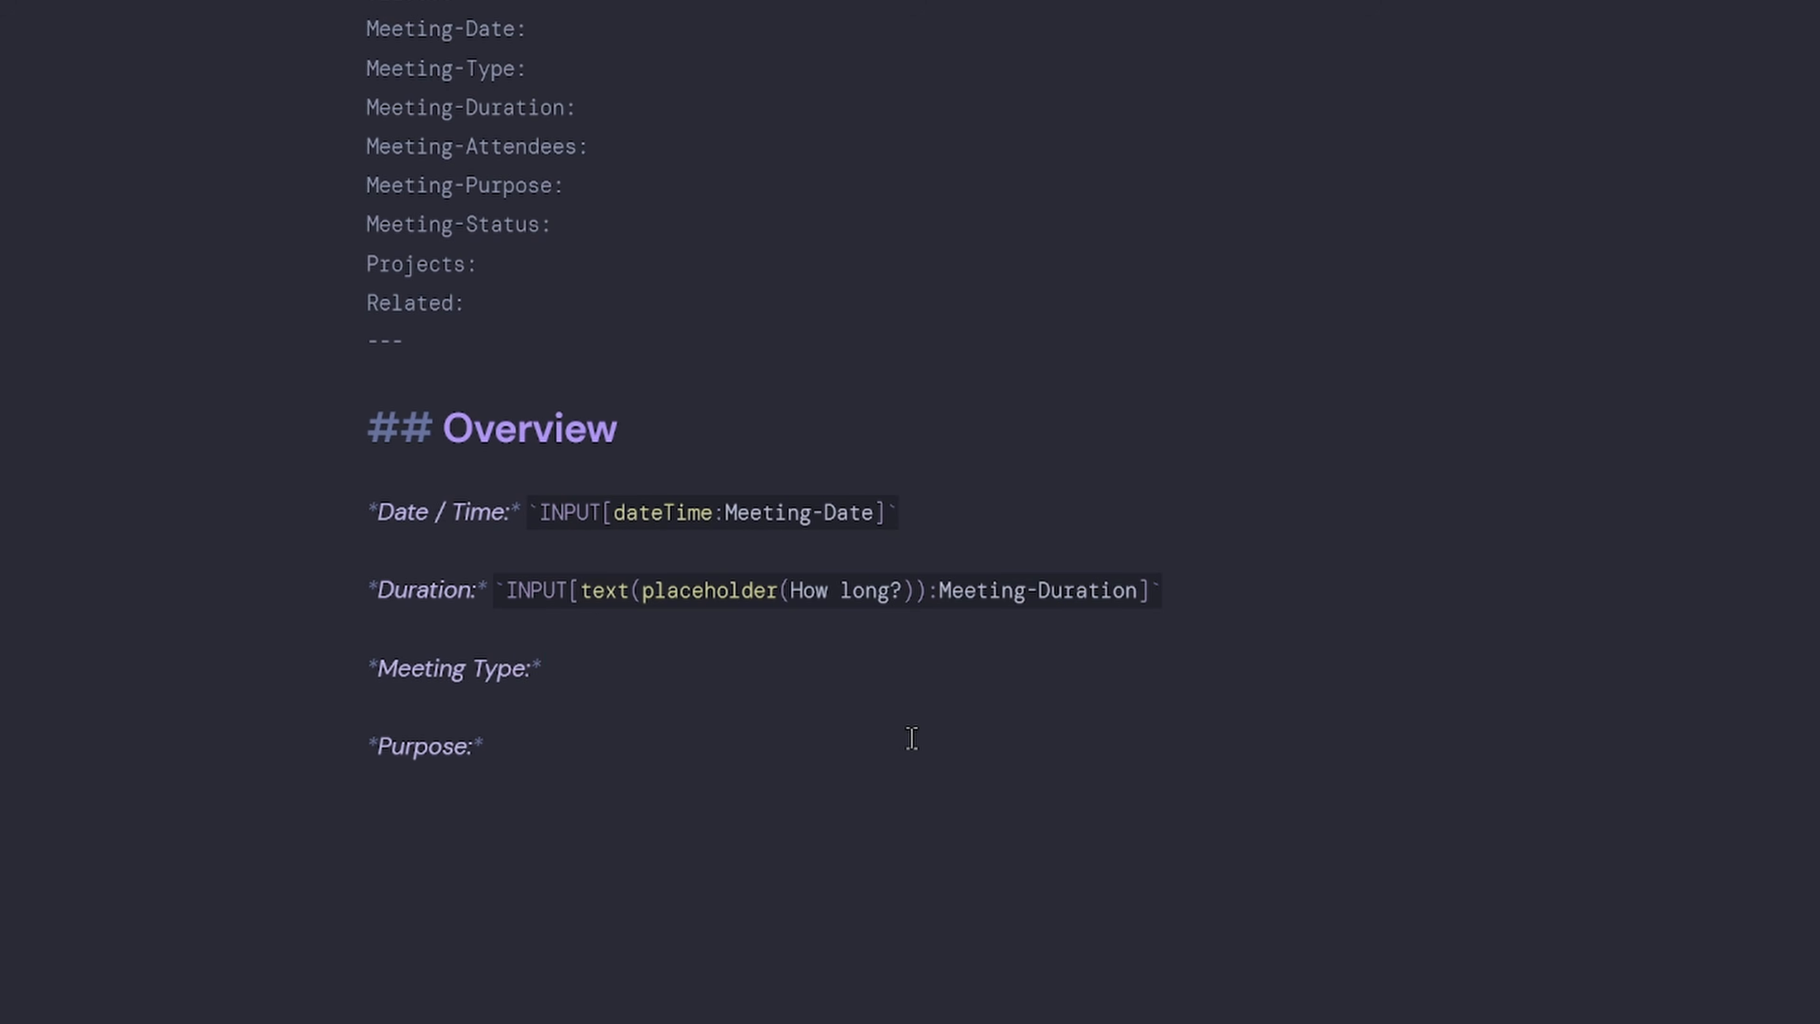
Under Meeting Type, start an inlineSelect with defaultValue none and options None, Standup and Sprint.
scroll(912, 738, "down", 4)
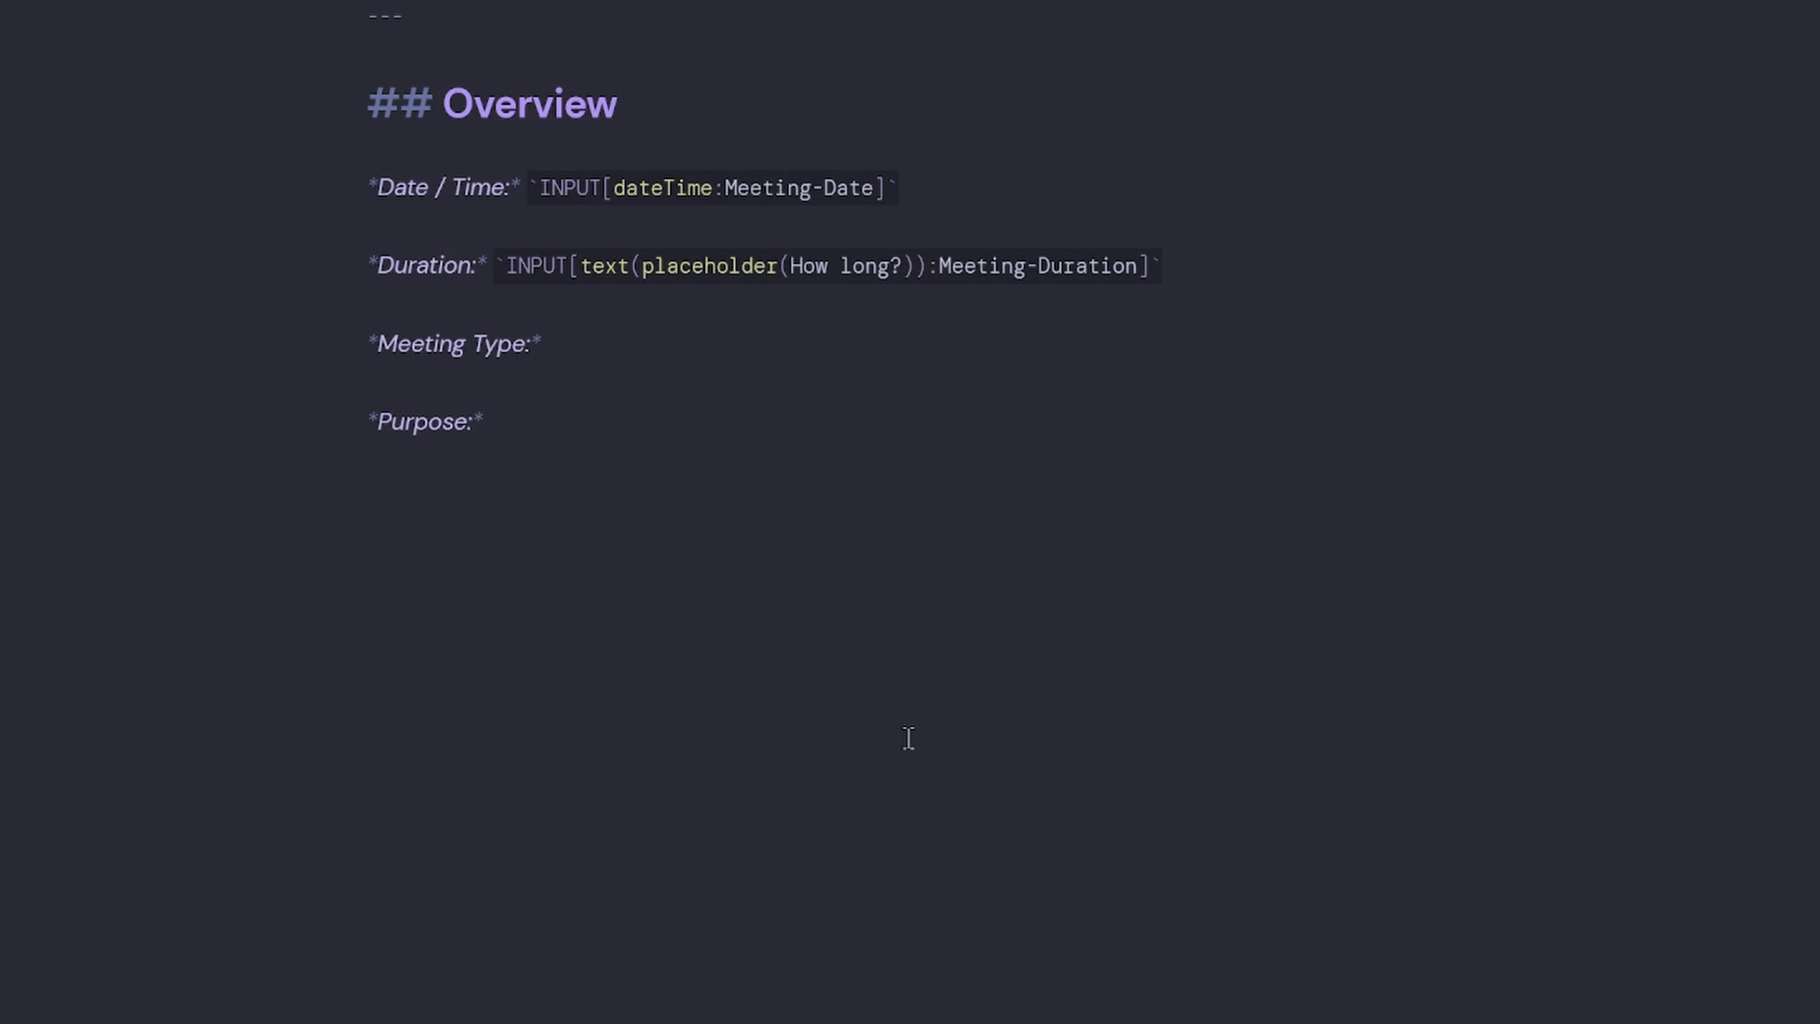
key("Return")
type("`")
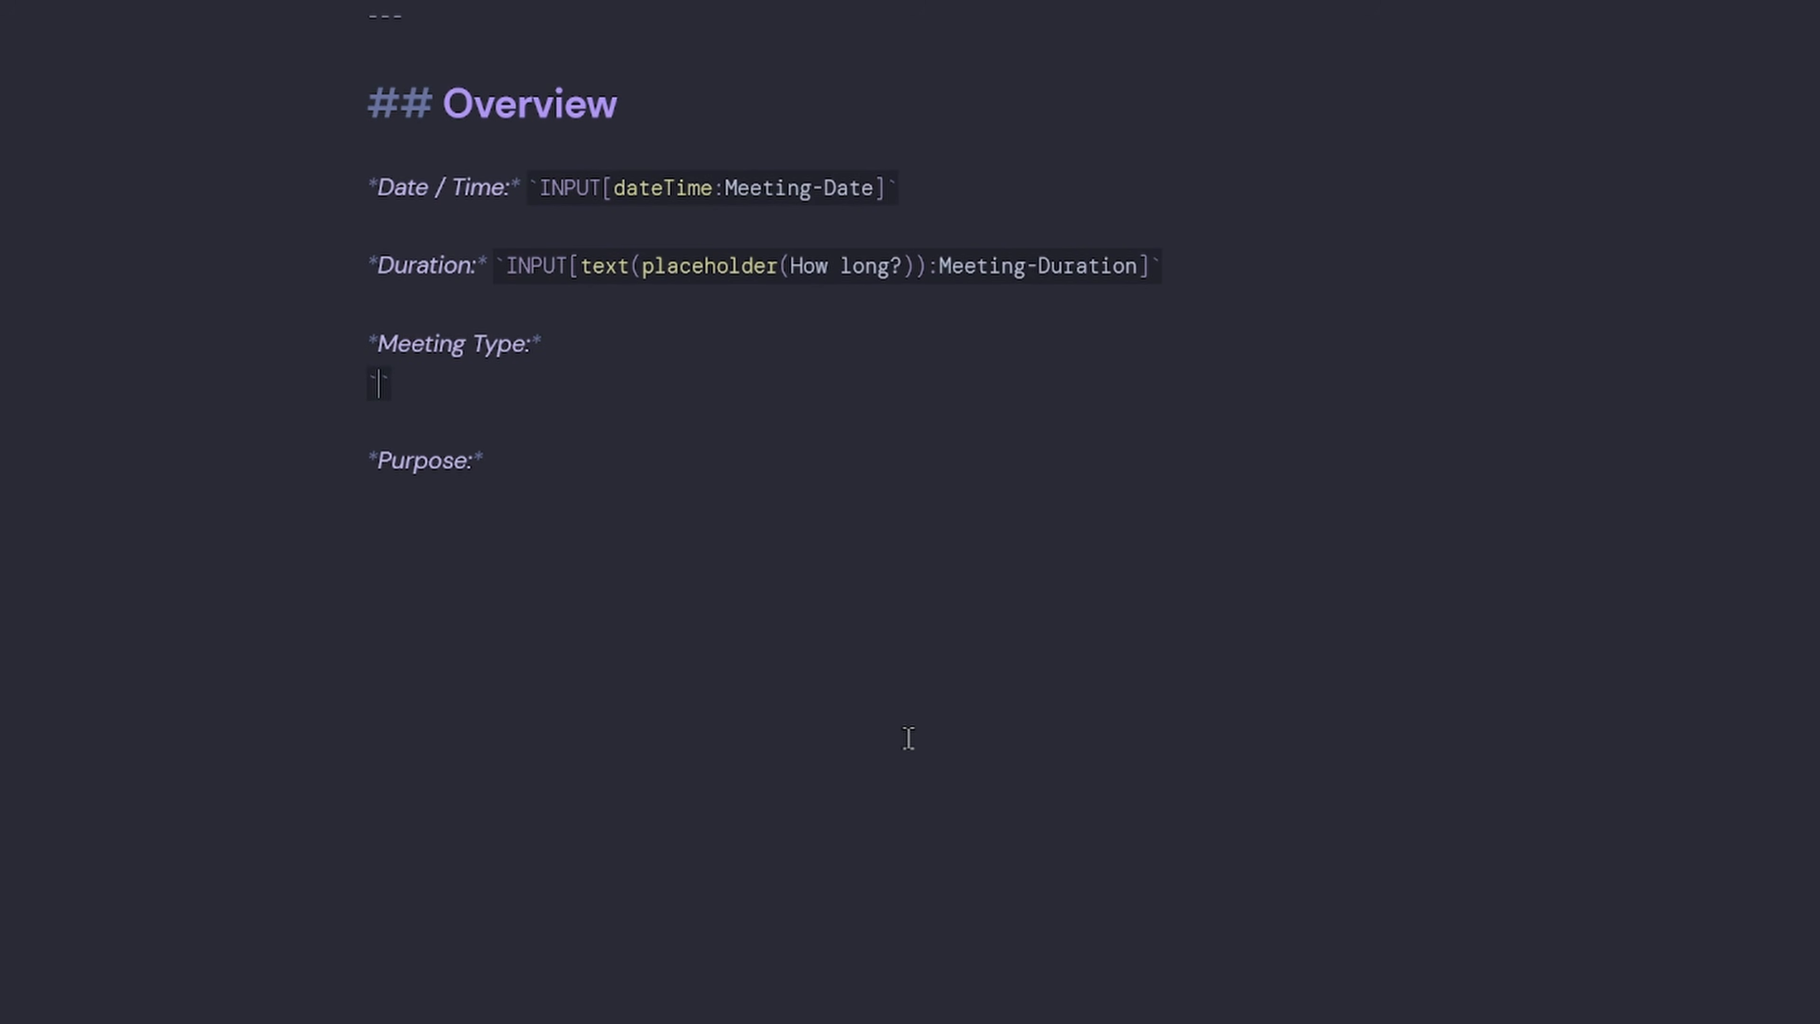
type("INPUT[")
type("inlineSelec")
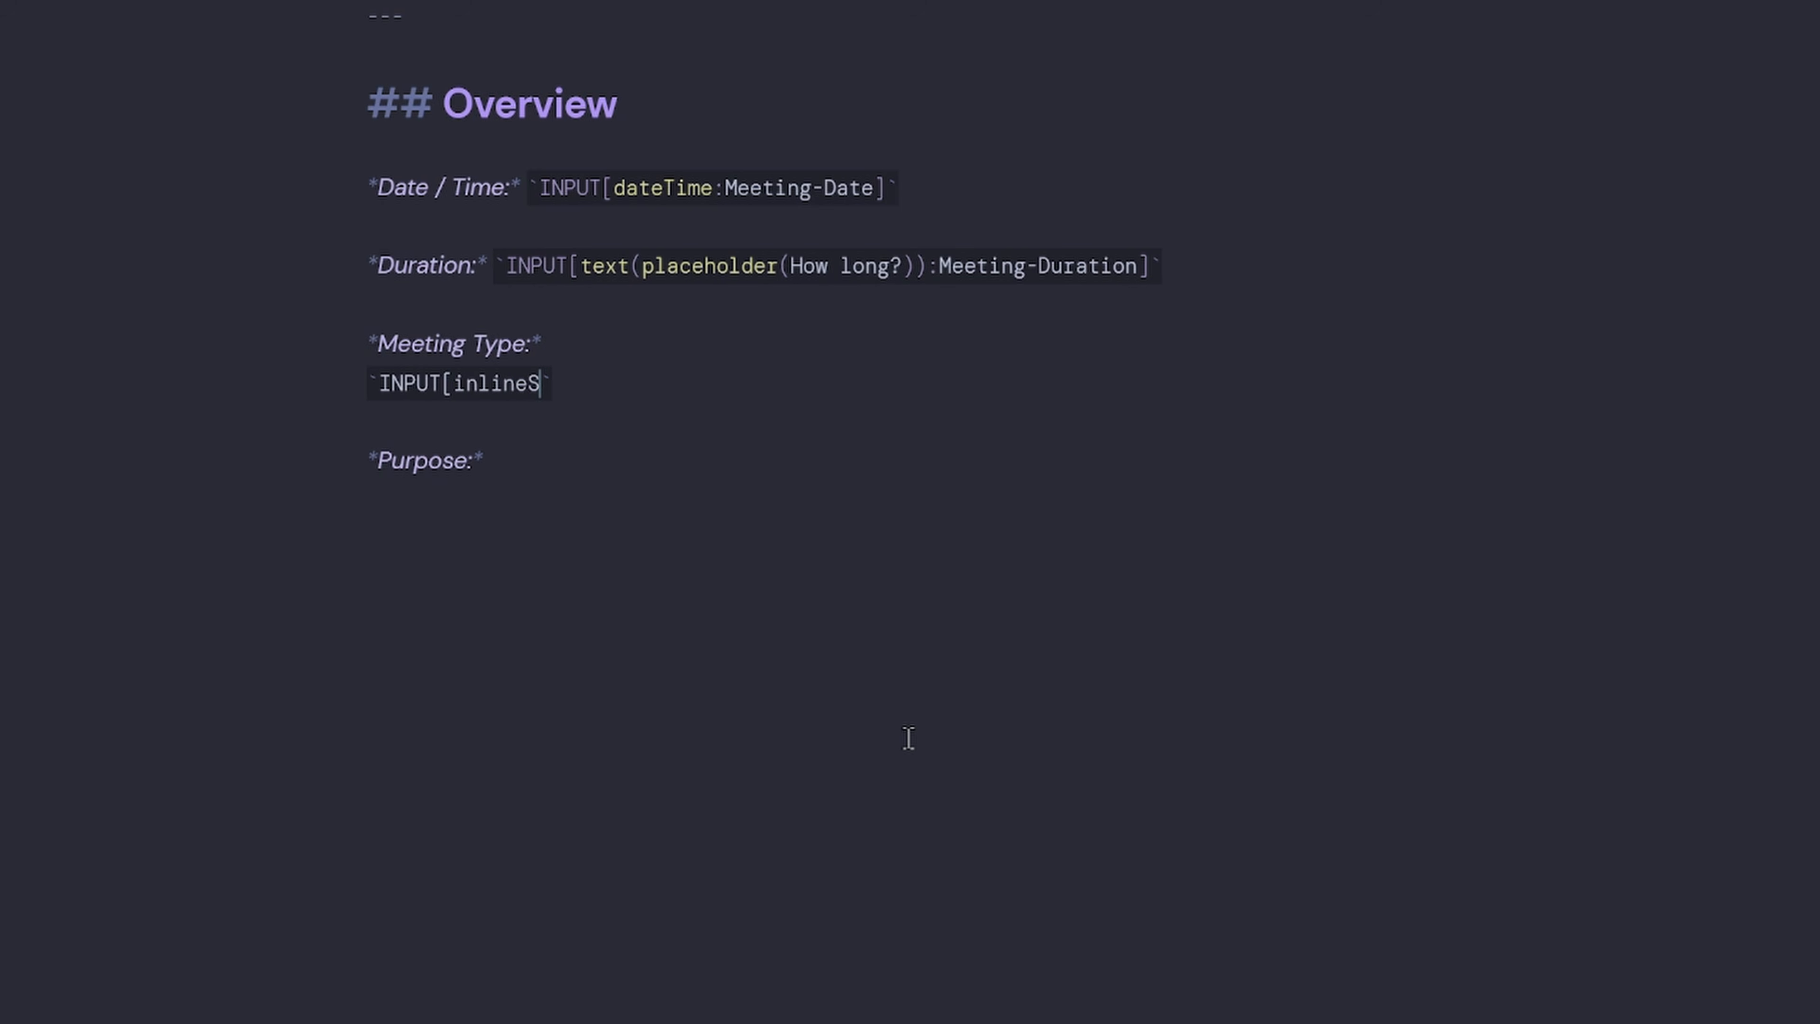
type("t(defual")
key("BackSpace")
key("BackSpace")
key("BackSpace")
type("aultValue(")
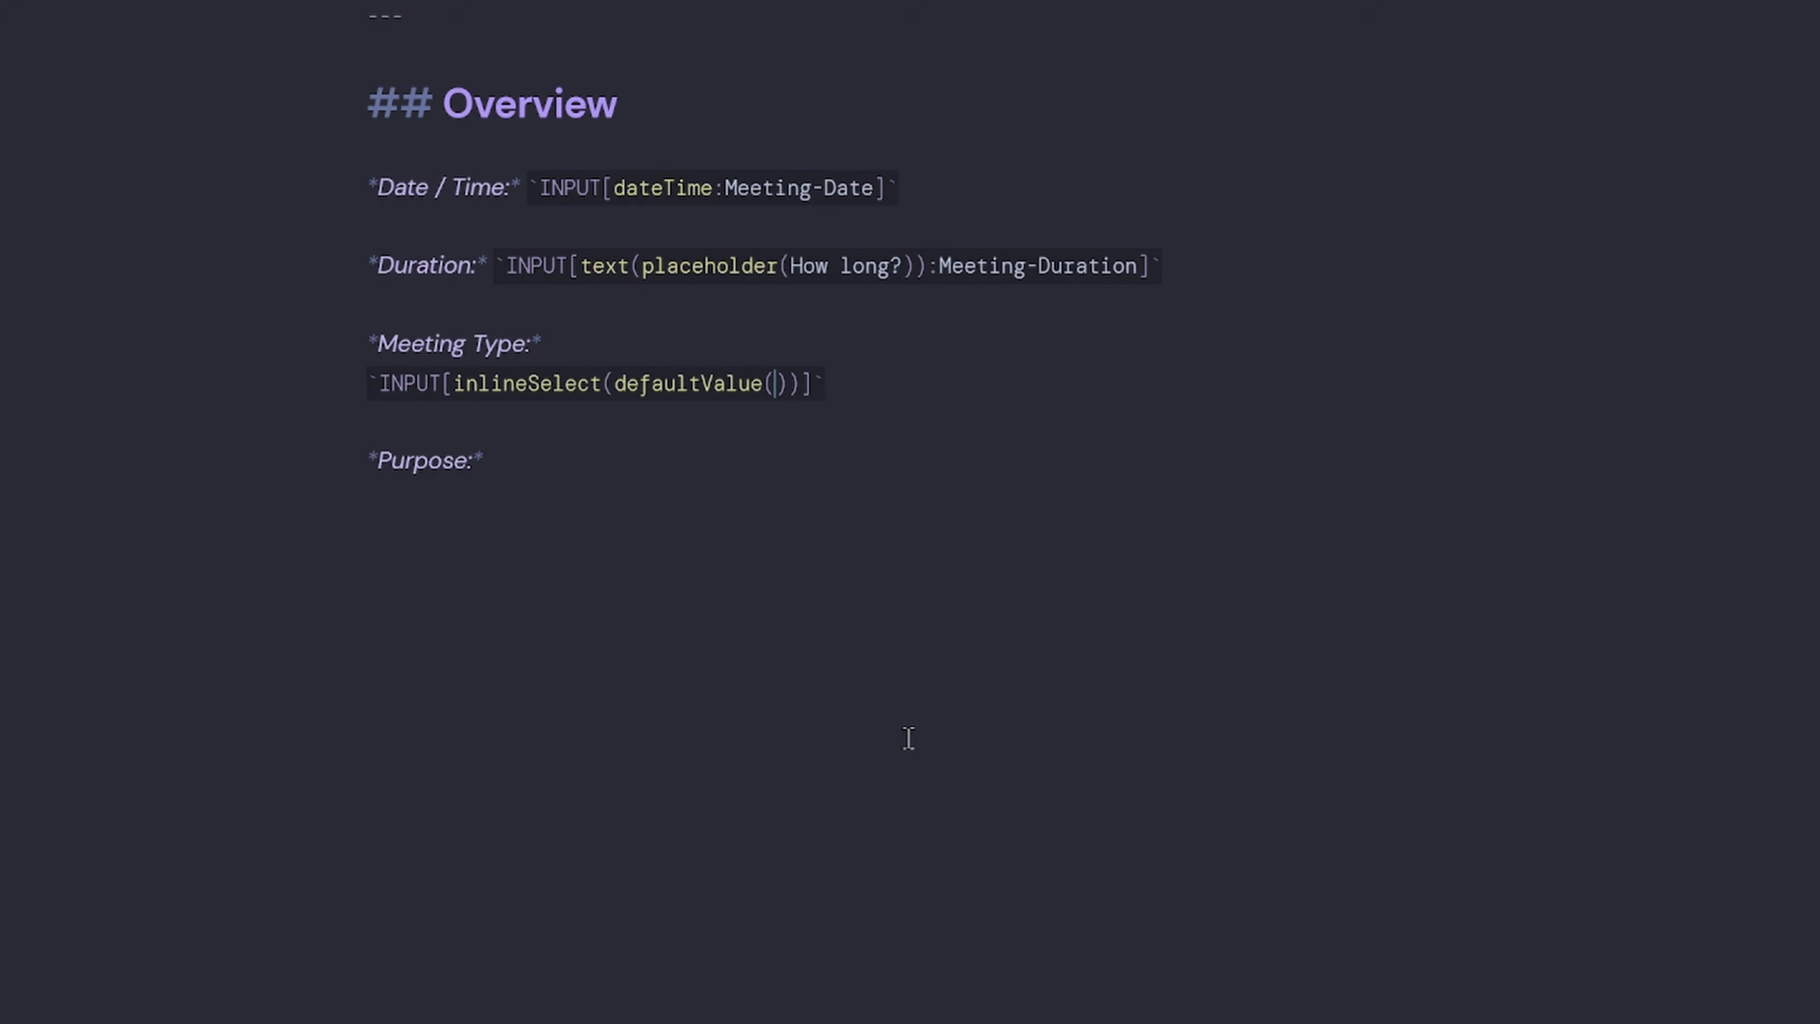
type("none), option")
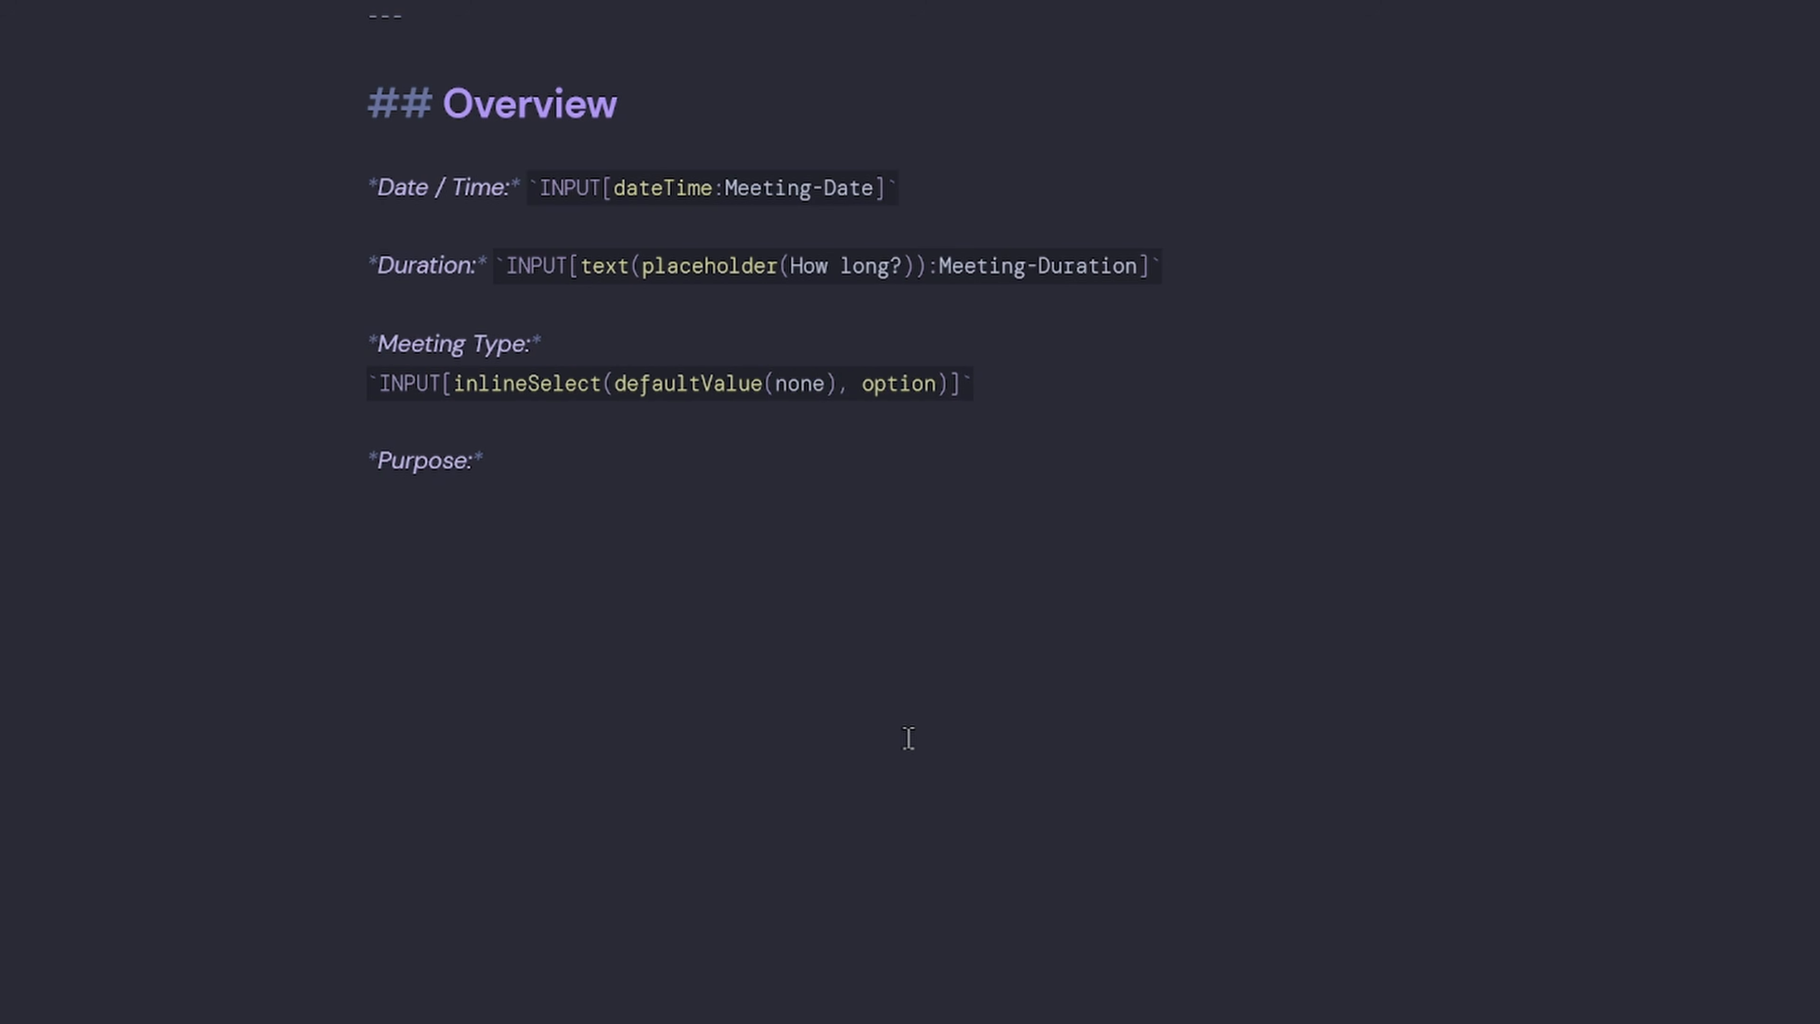
type("(None), O")
key("BackSpace")
type("optuion")
key("BackSpace")
key("BackSpace")
key("BackSpace")
key("BackSpace")
type("ion(")
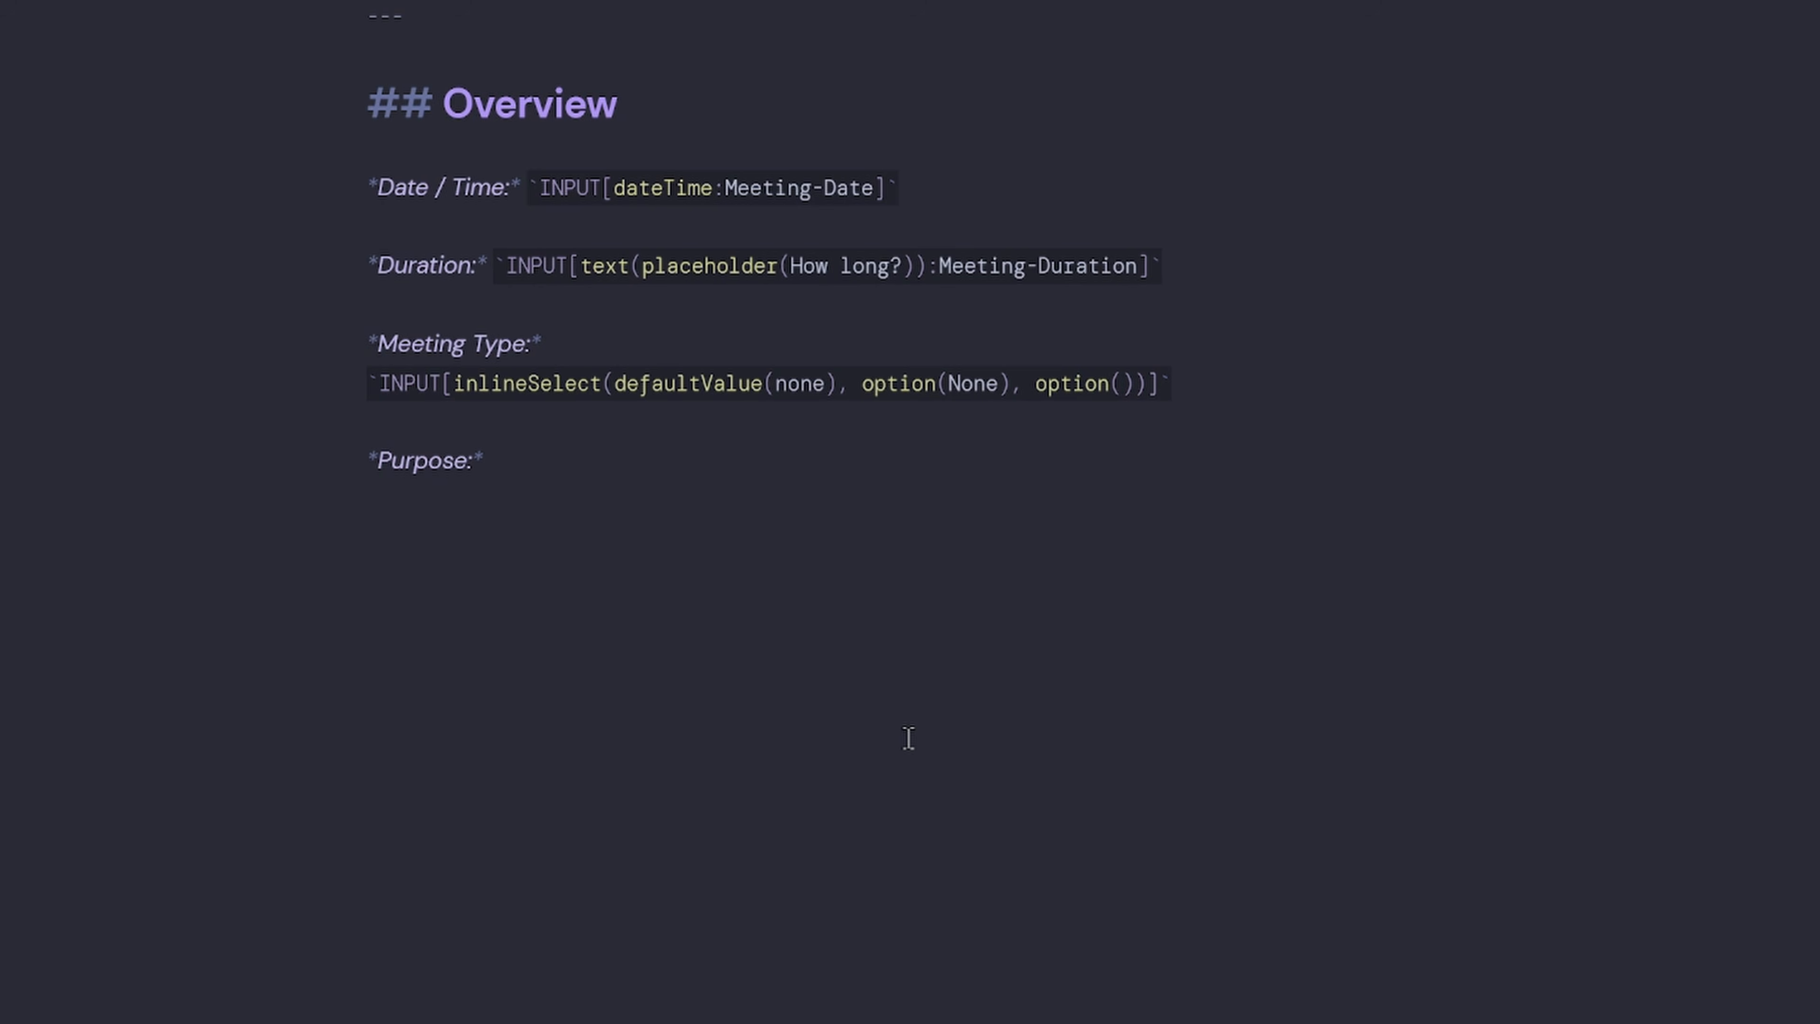
type("Standup), option")
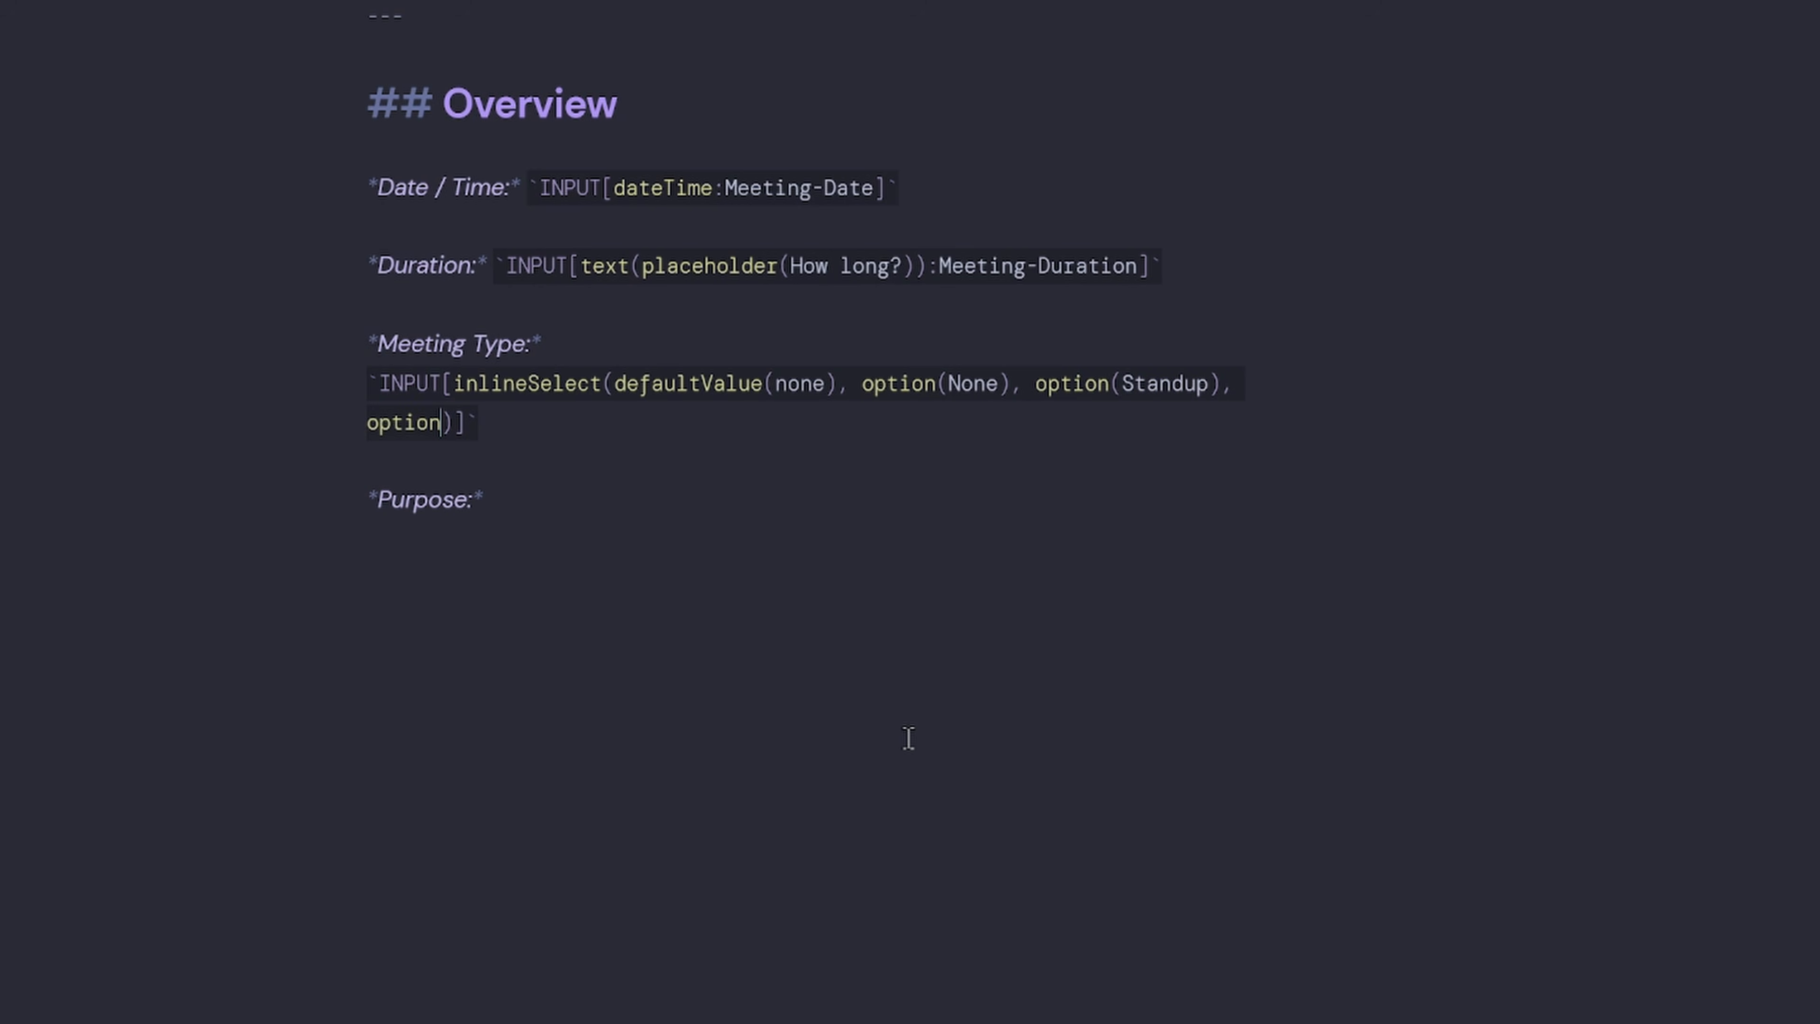
type("(Sprint),")
Add Retrospective, Project Review, Workshop, Client Call, Interview, Design and Technical options, bound to Meeting-Type.
type("option(")
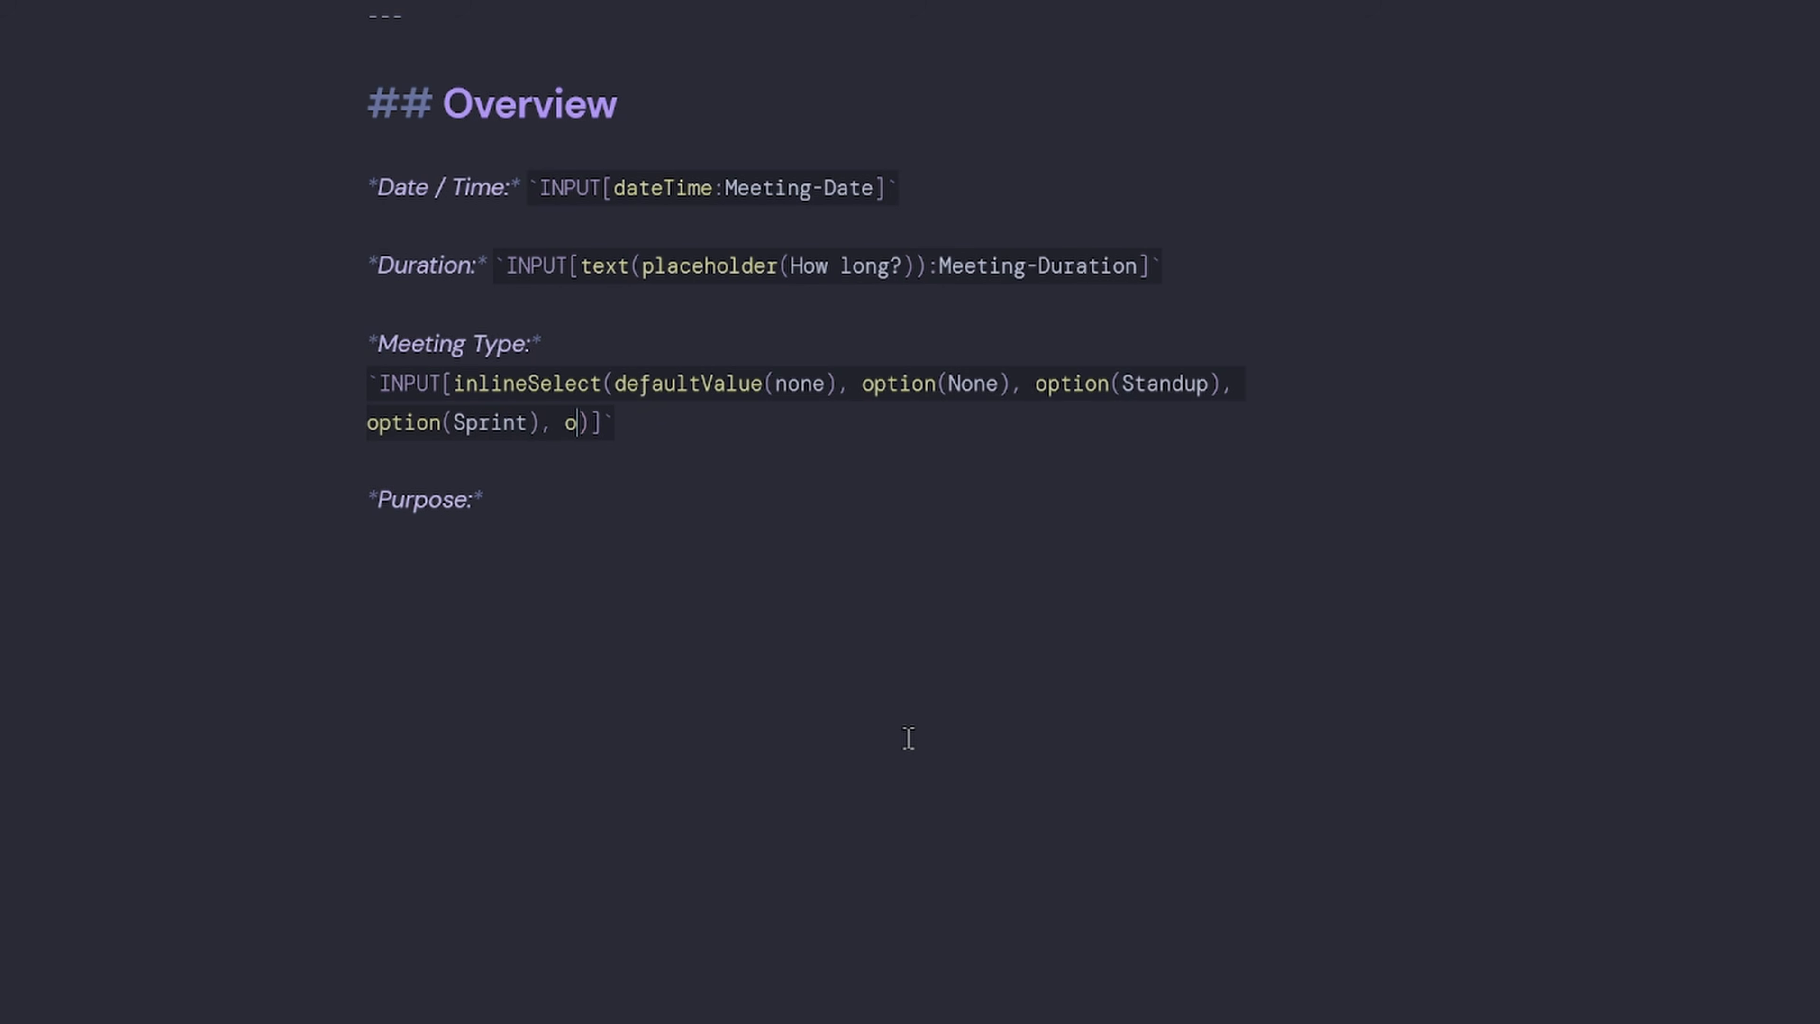
type("Retrospective), option(Project),")
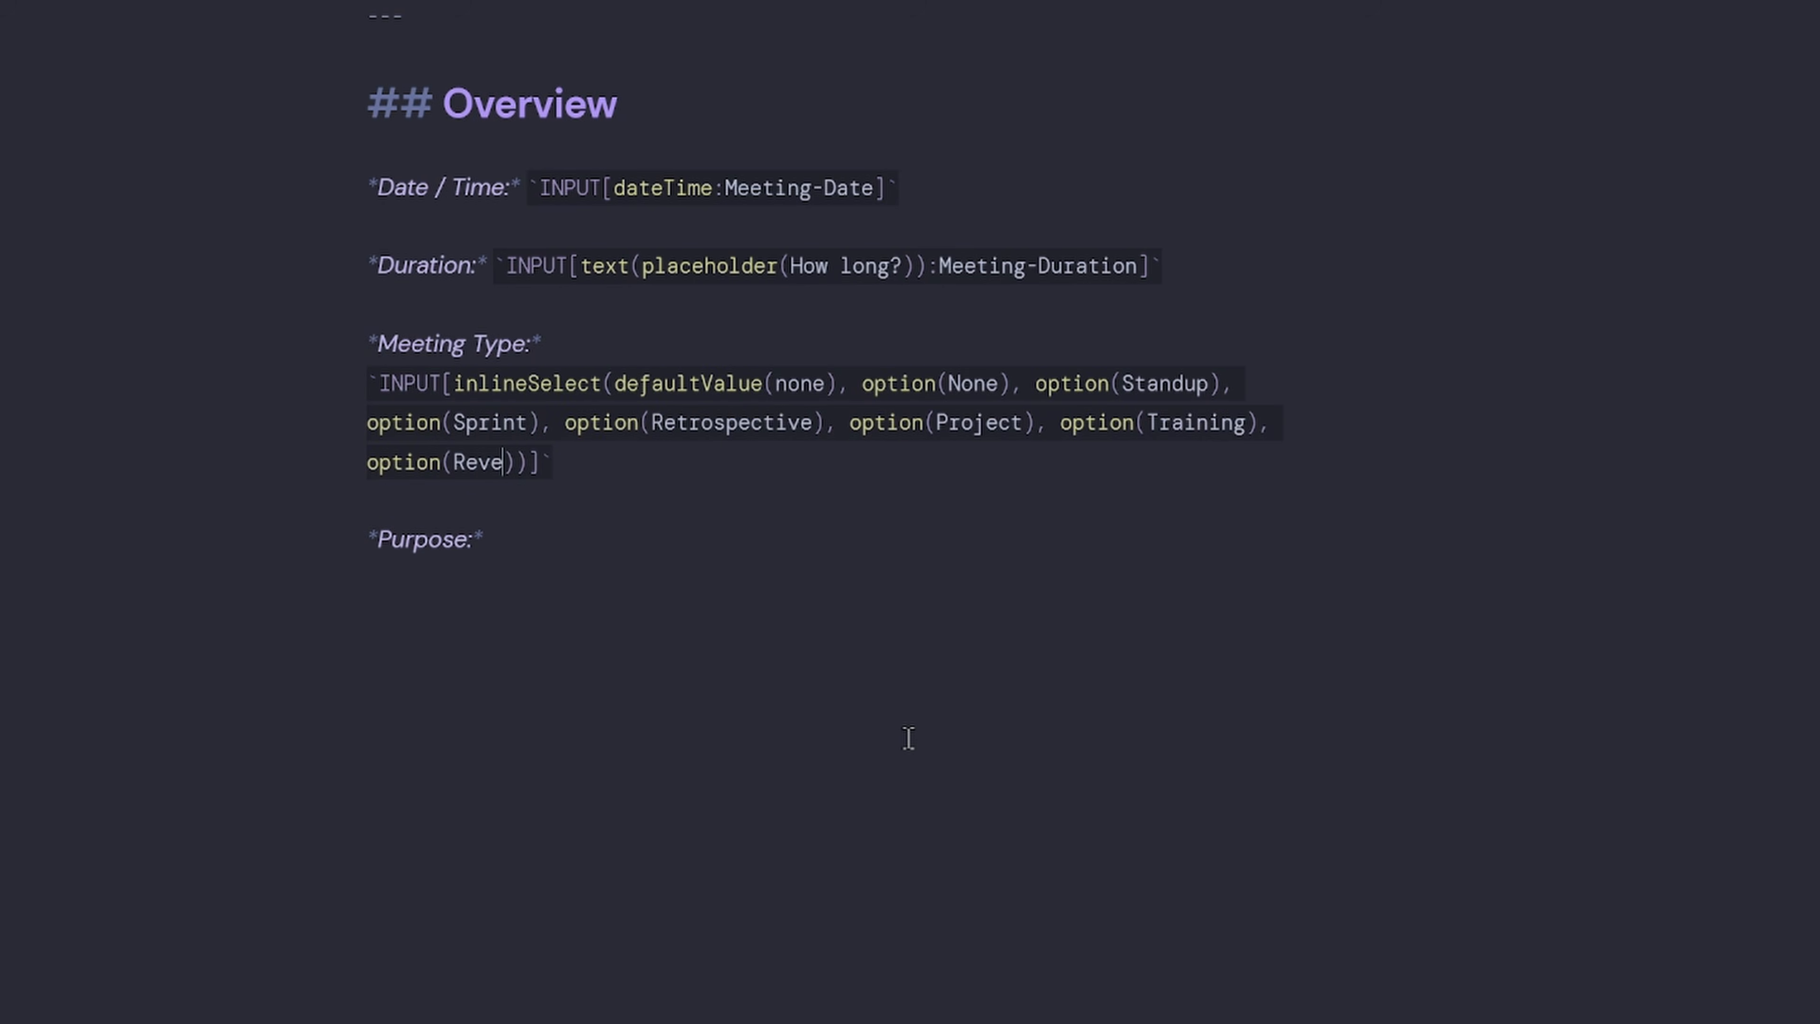
key("BackSpace")
type("iew),")
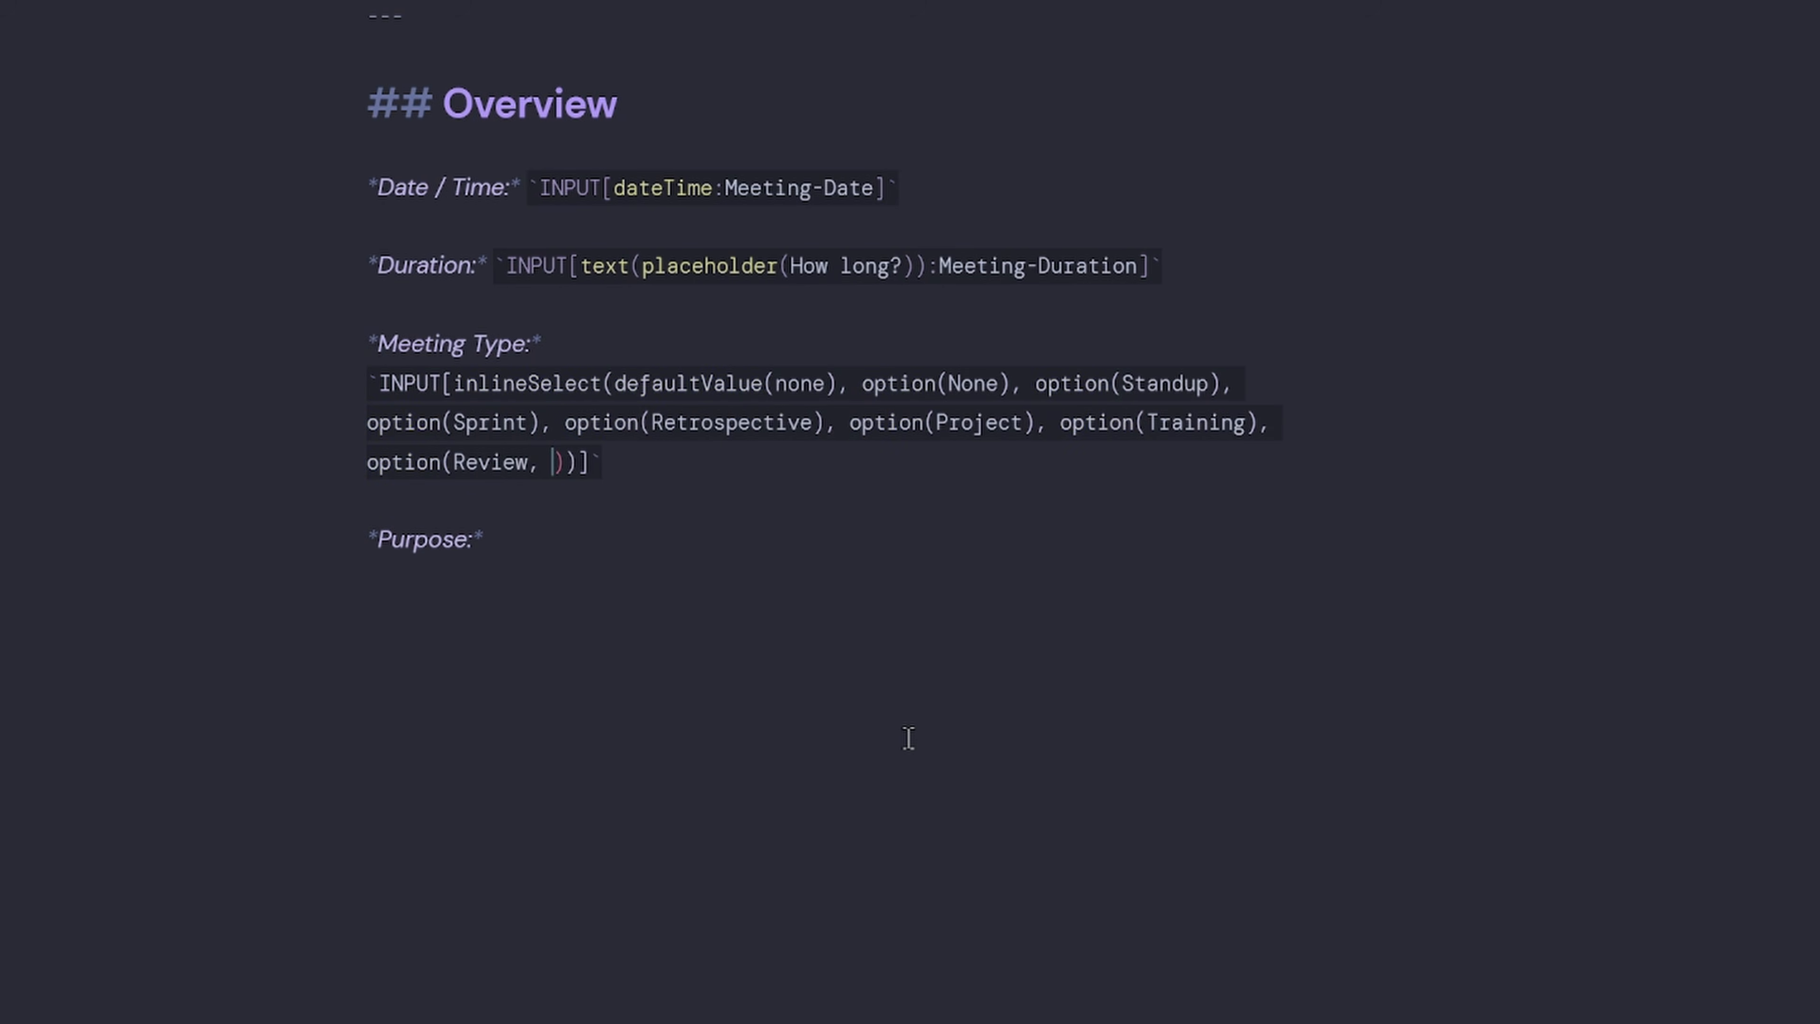
type("W")
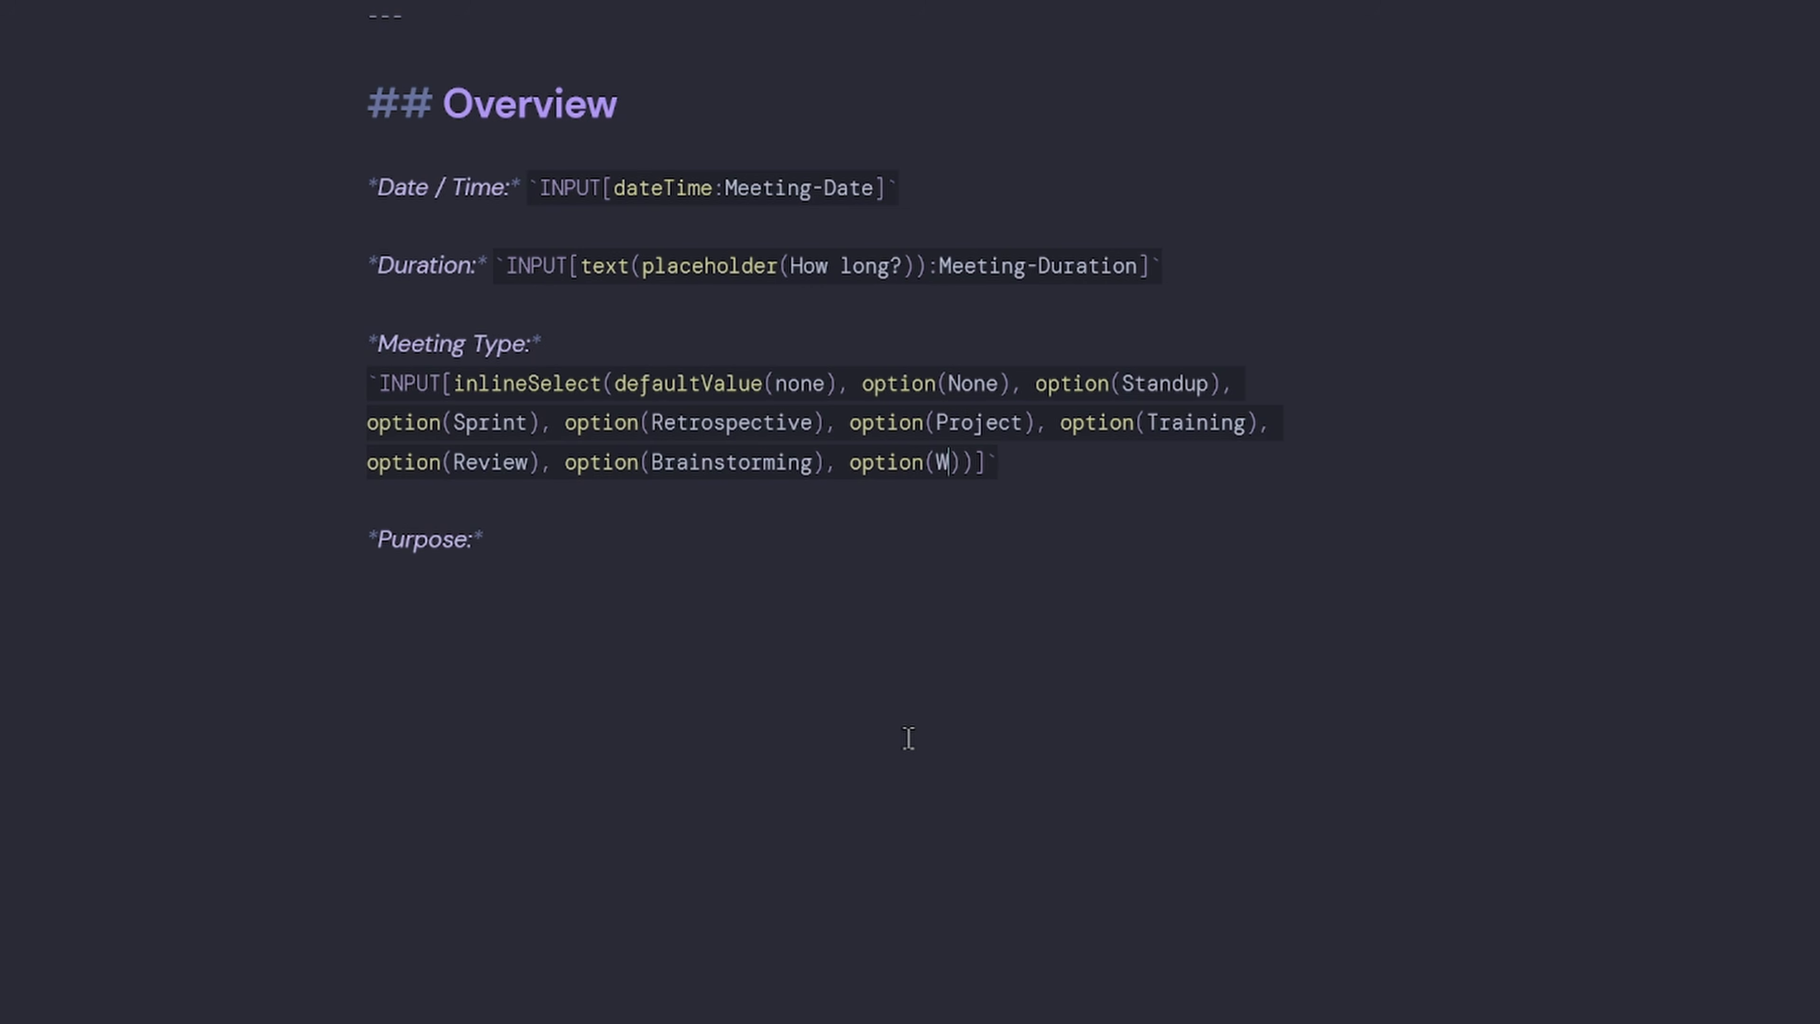
type("ork")
type("shop), option(Client Call), option(")
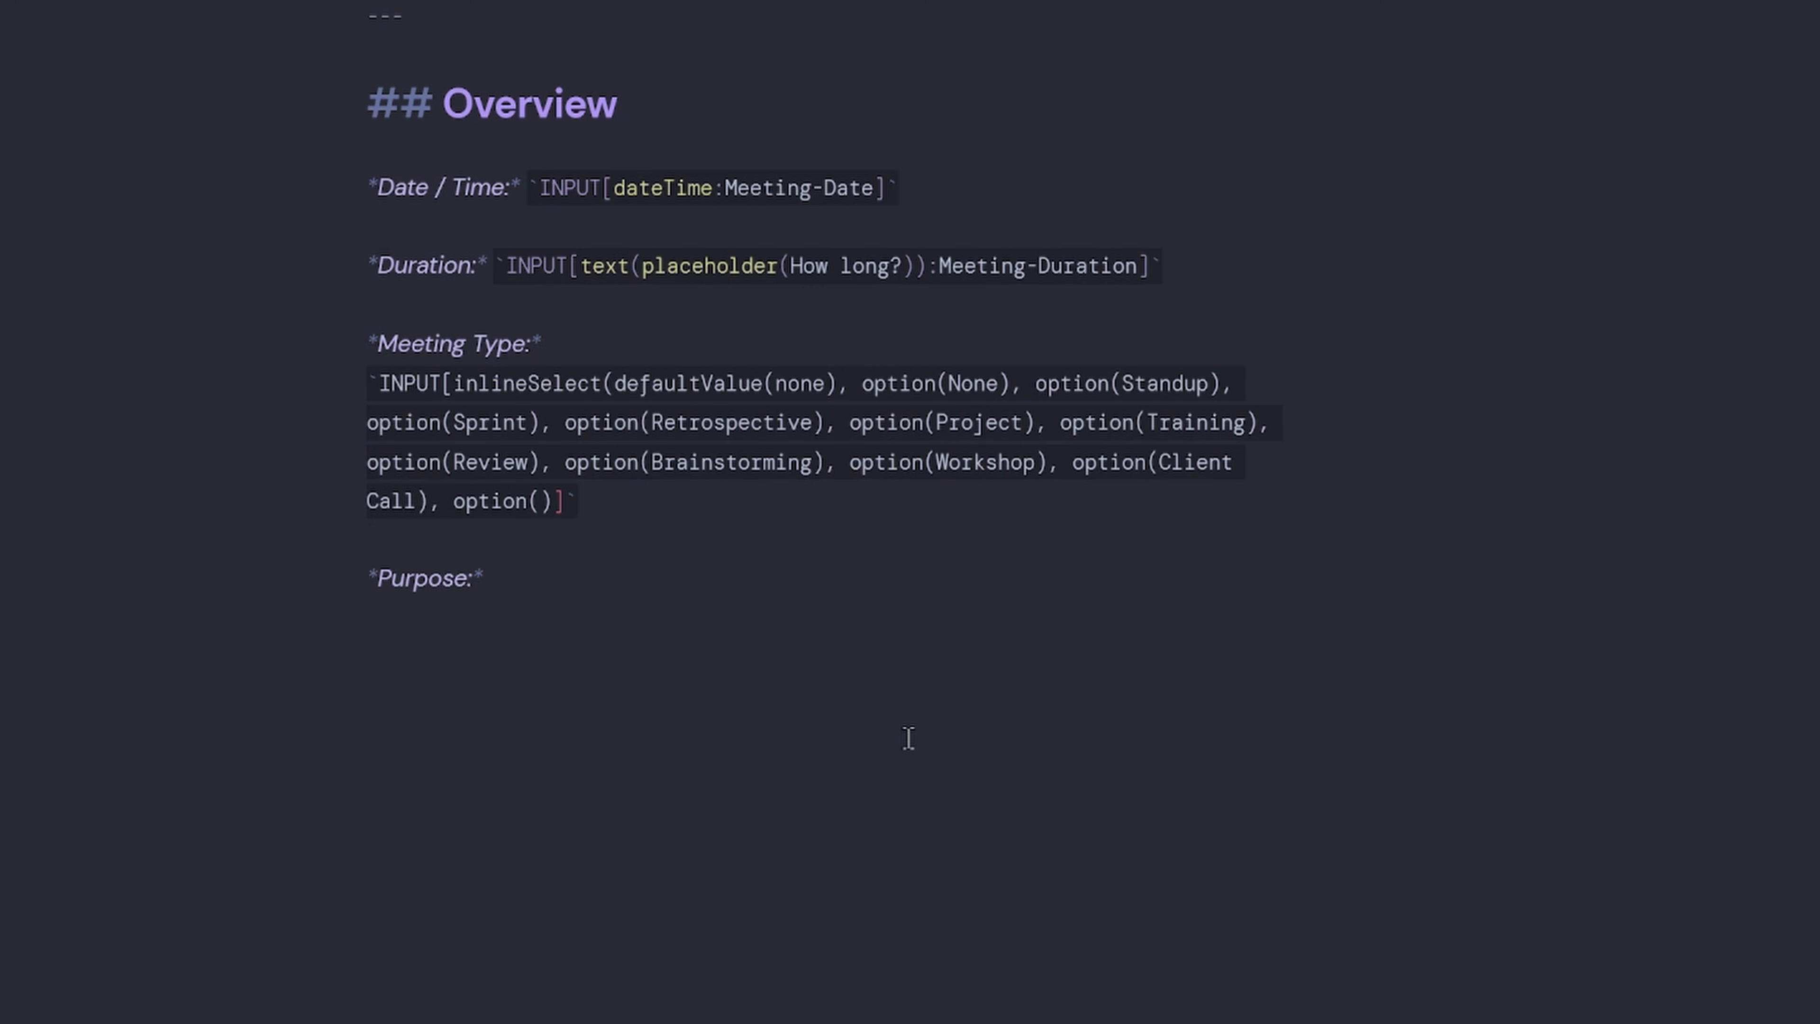
type("Interview), option(Design), option")
key("BackSpace")
type("(Technical))")
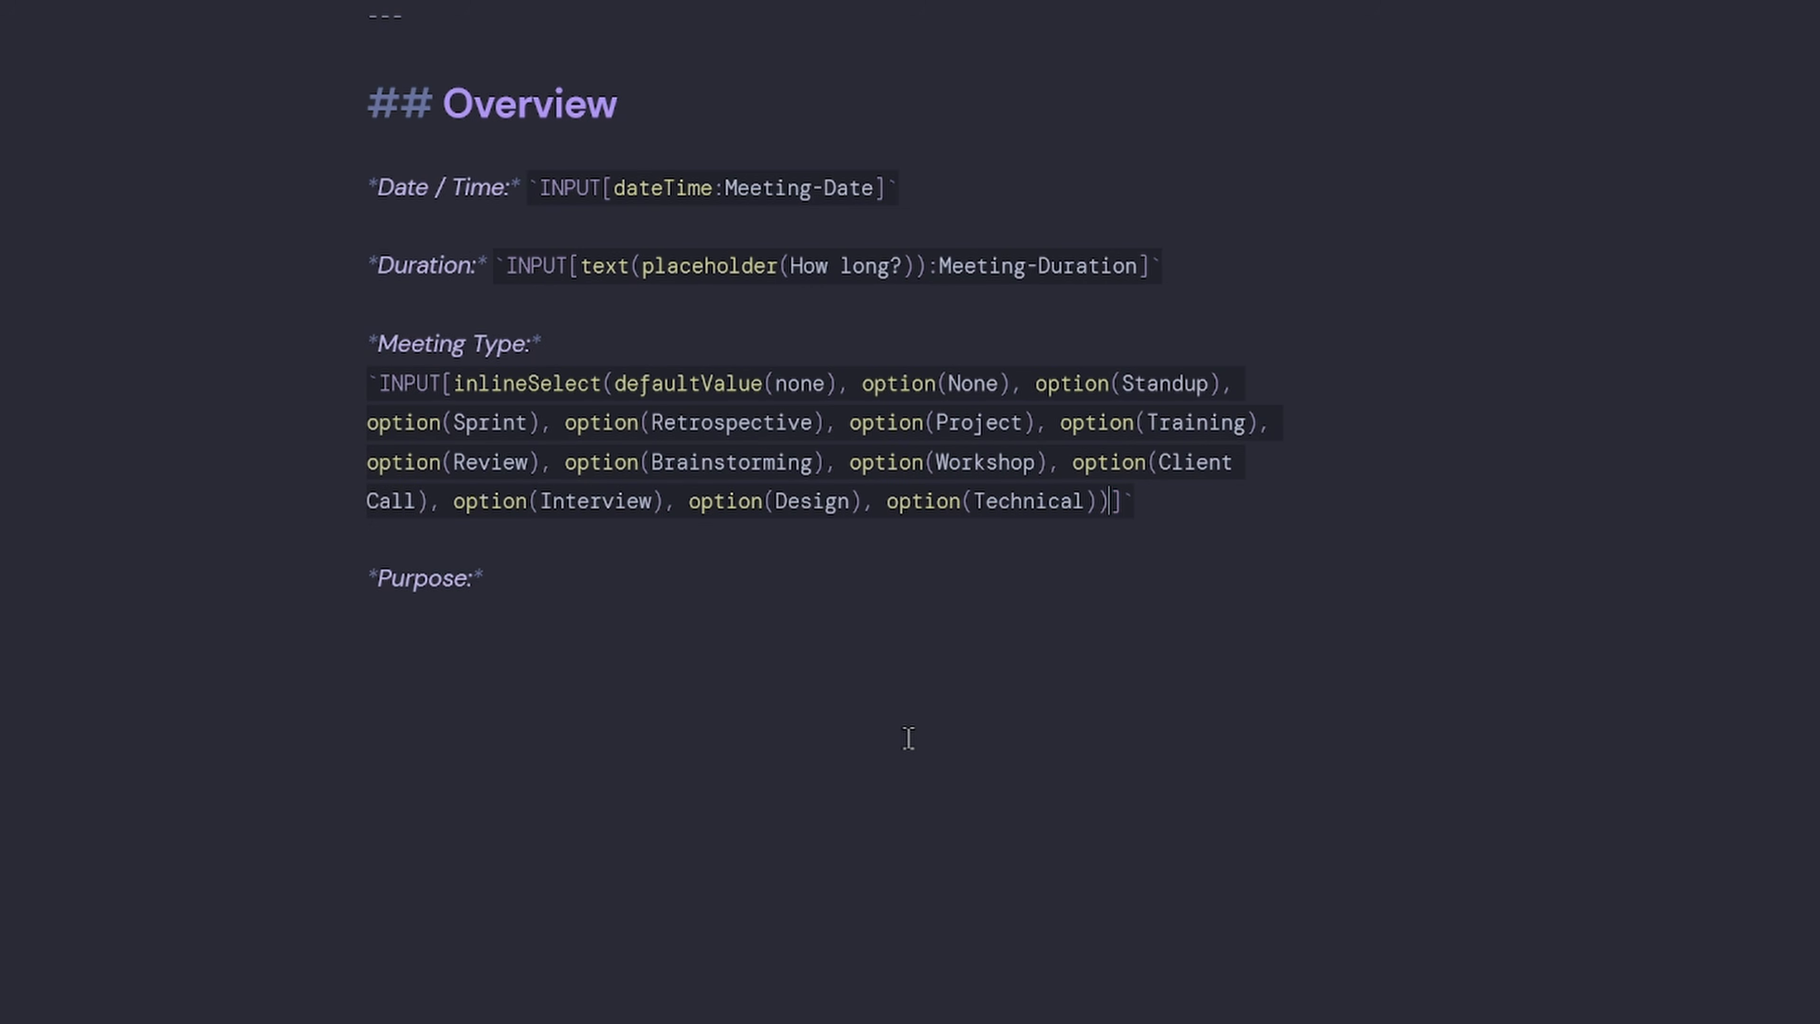
type(":")
scroll(908, 739, "up", 2)
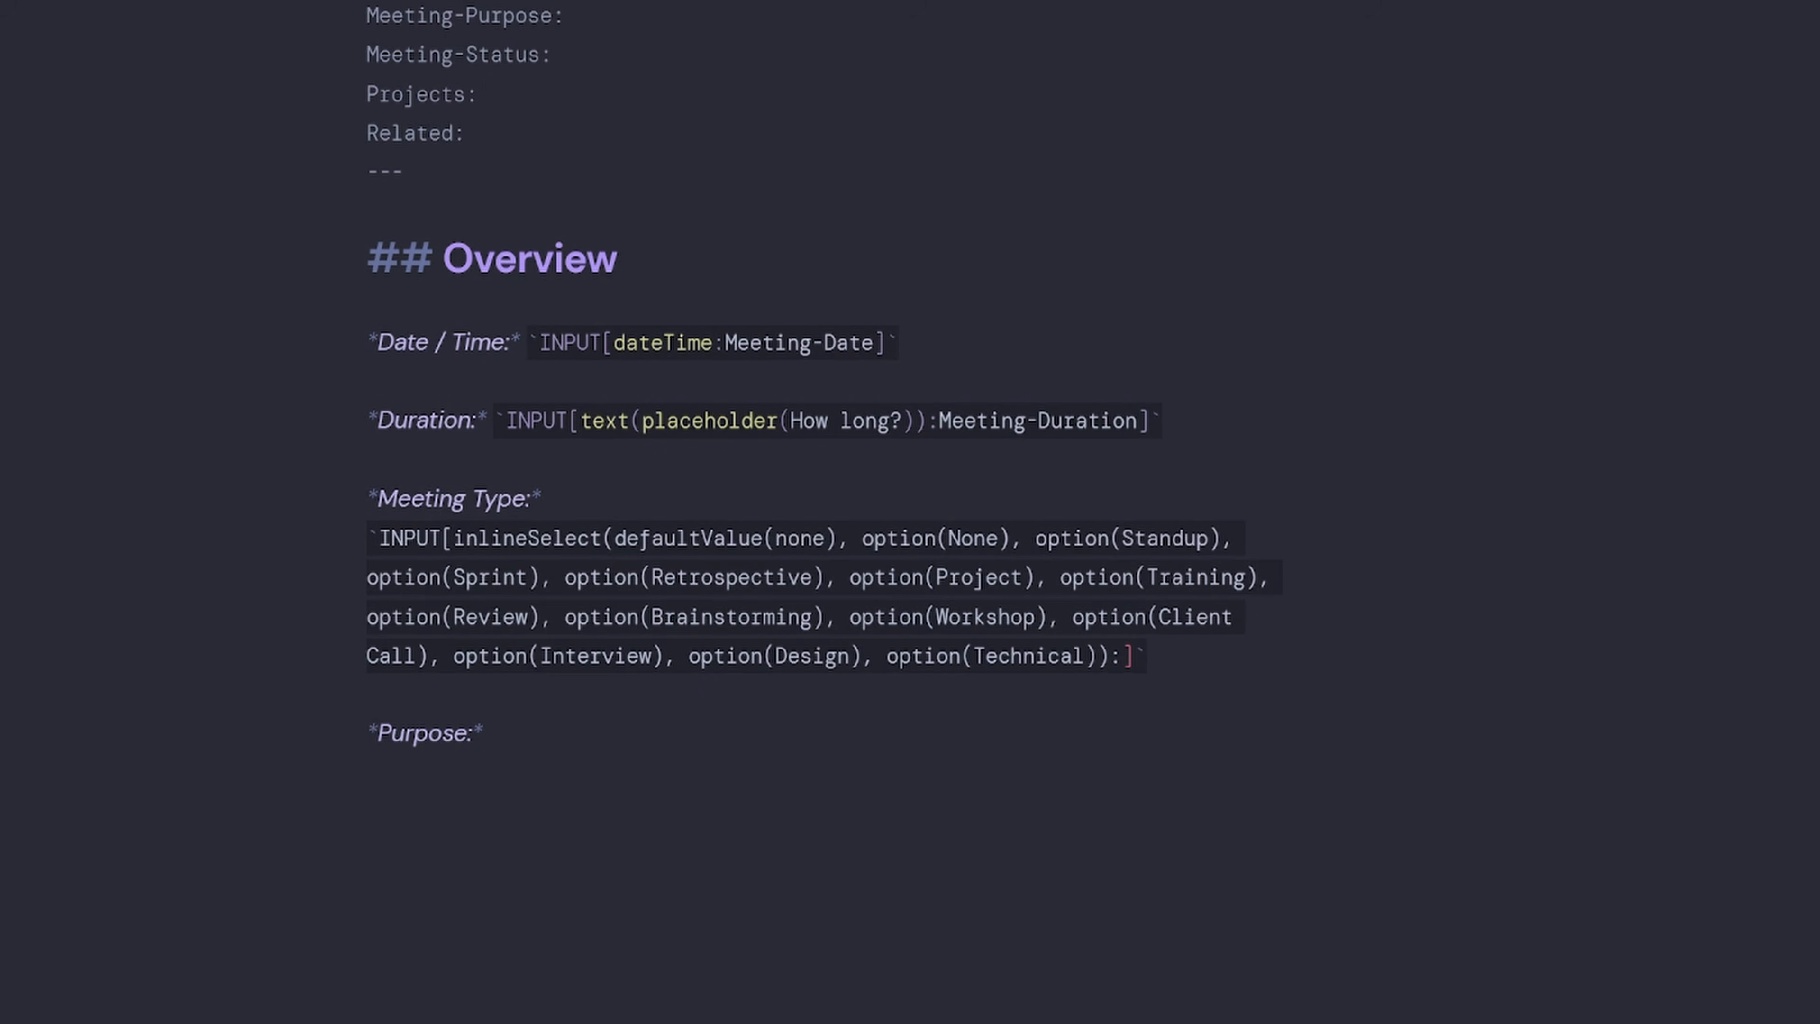
type("Meeting-Type")
left_click(1368, 664)
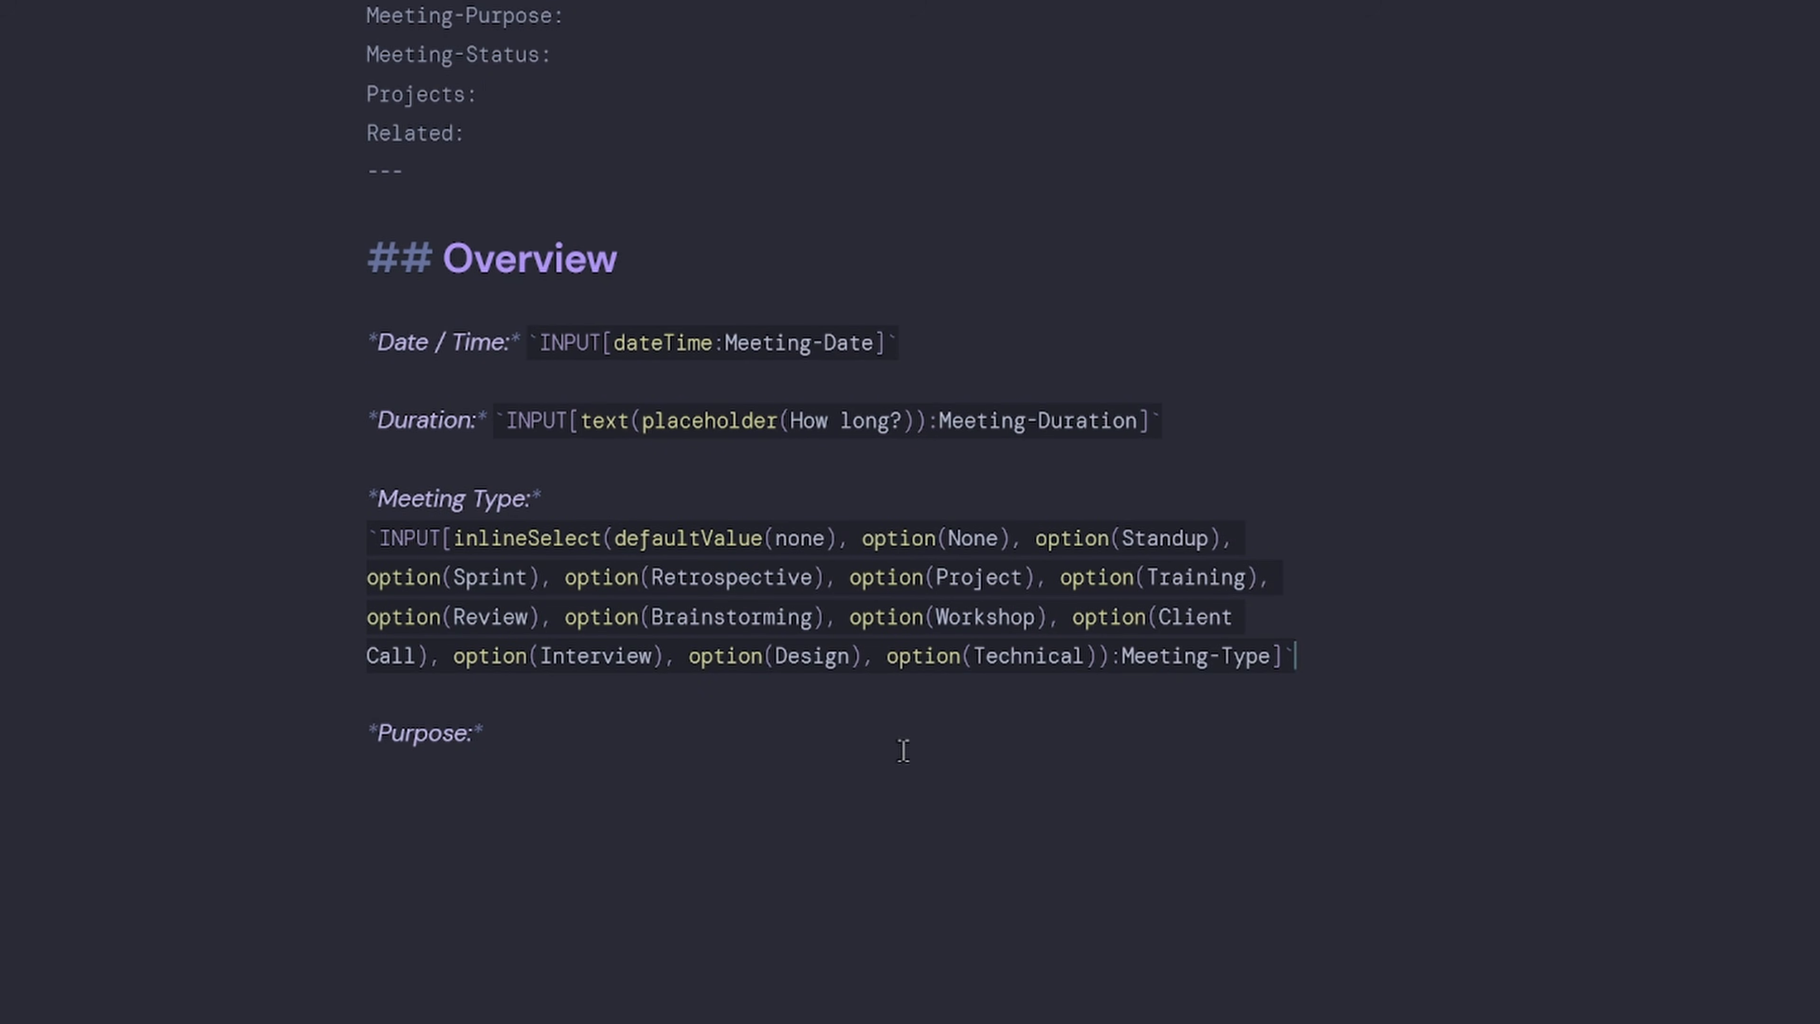
After Purpose, add a textArea with placeholder 'What is the purpose of this meeting?' bound to Meeting-Purpose.
left_click(847, 766)
type("INPUT")
type("[")
type("textArea")
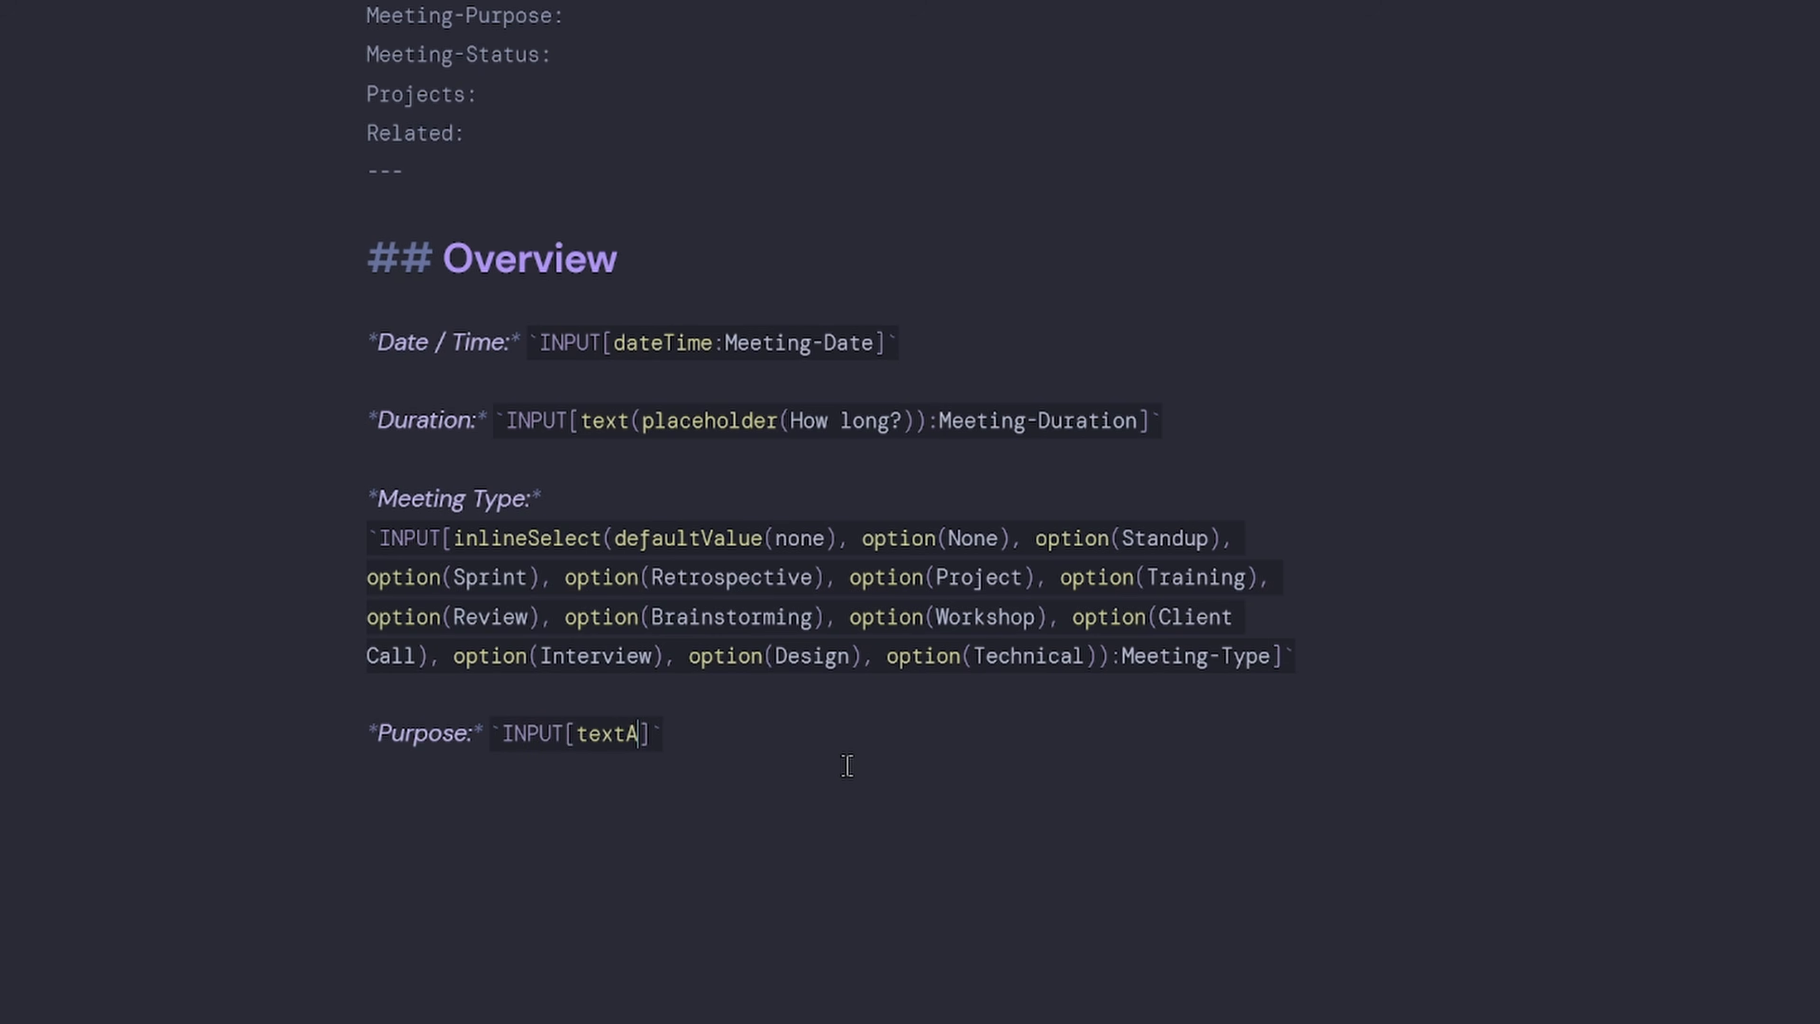
type("(placeholder(")
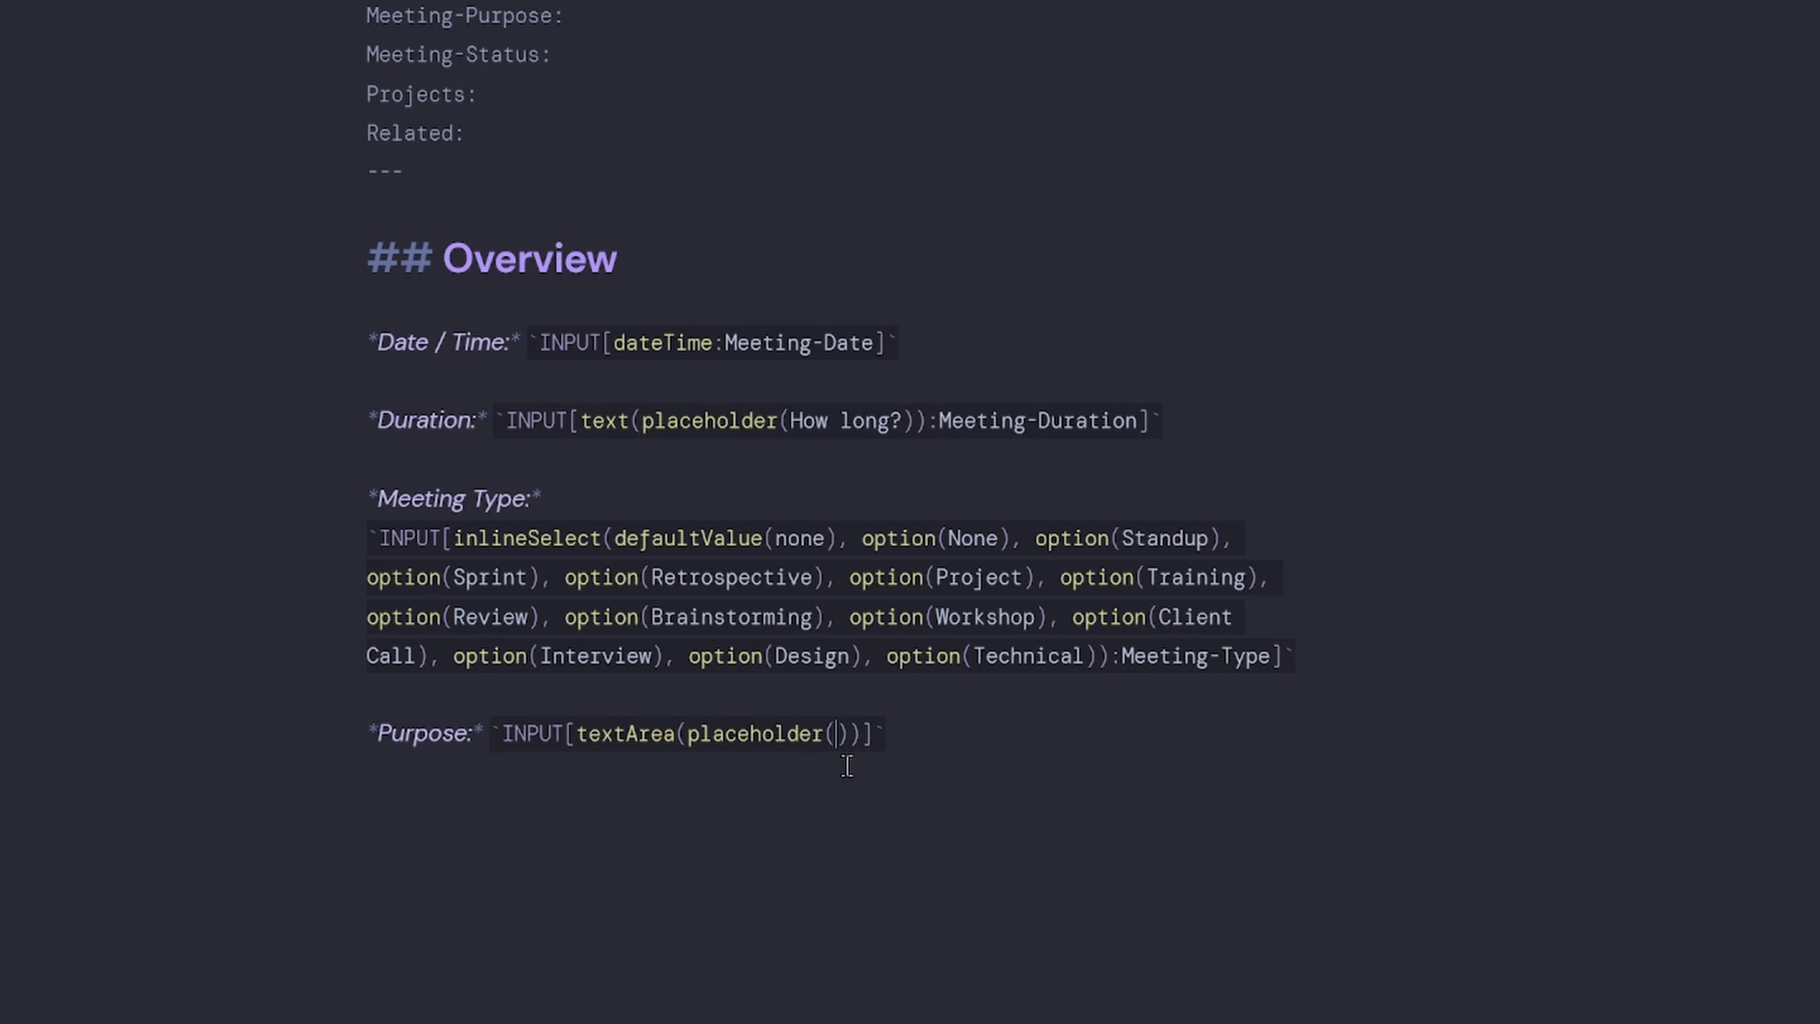
type("What is the purpose of this meeting?")
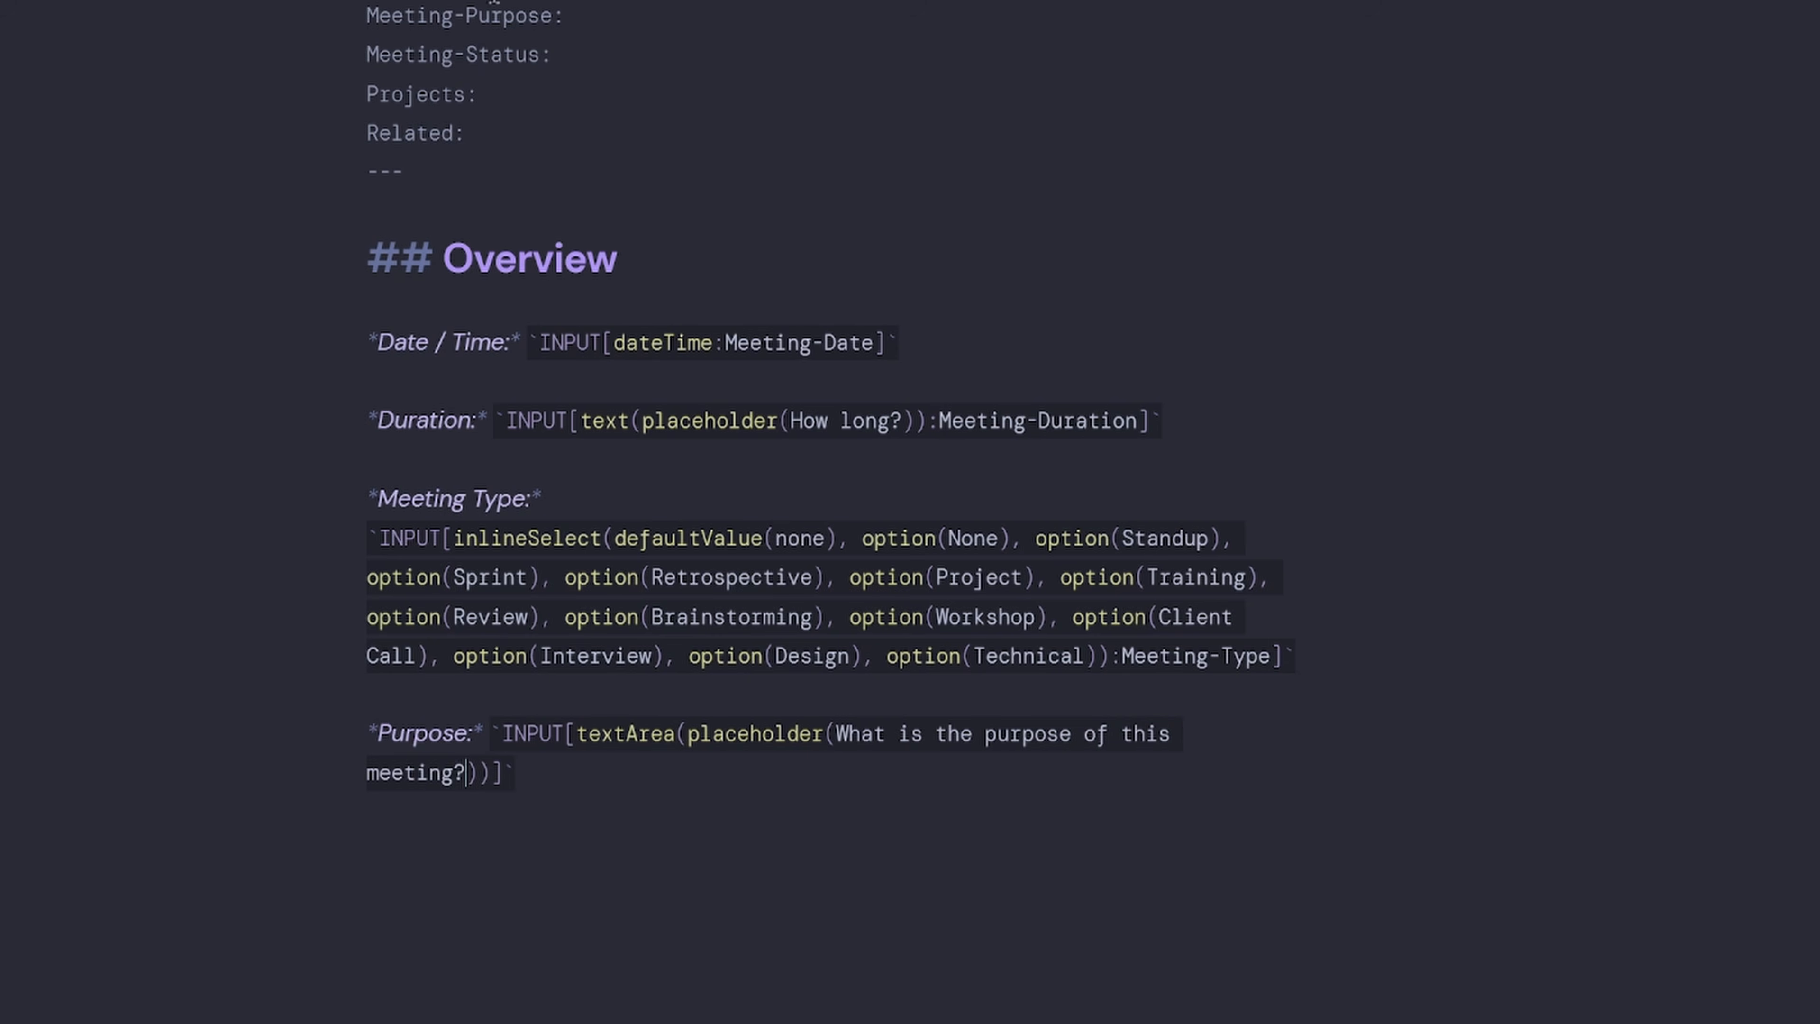
left_click_drag(555, 14, 326, 19)
key("ctrl+c")
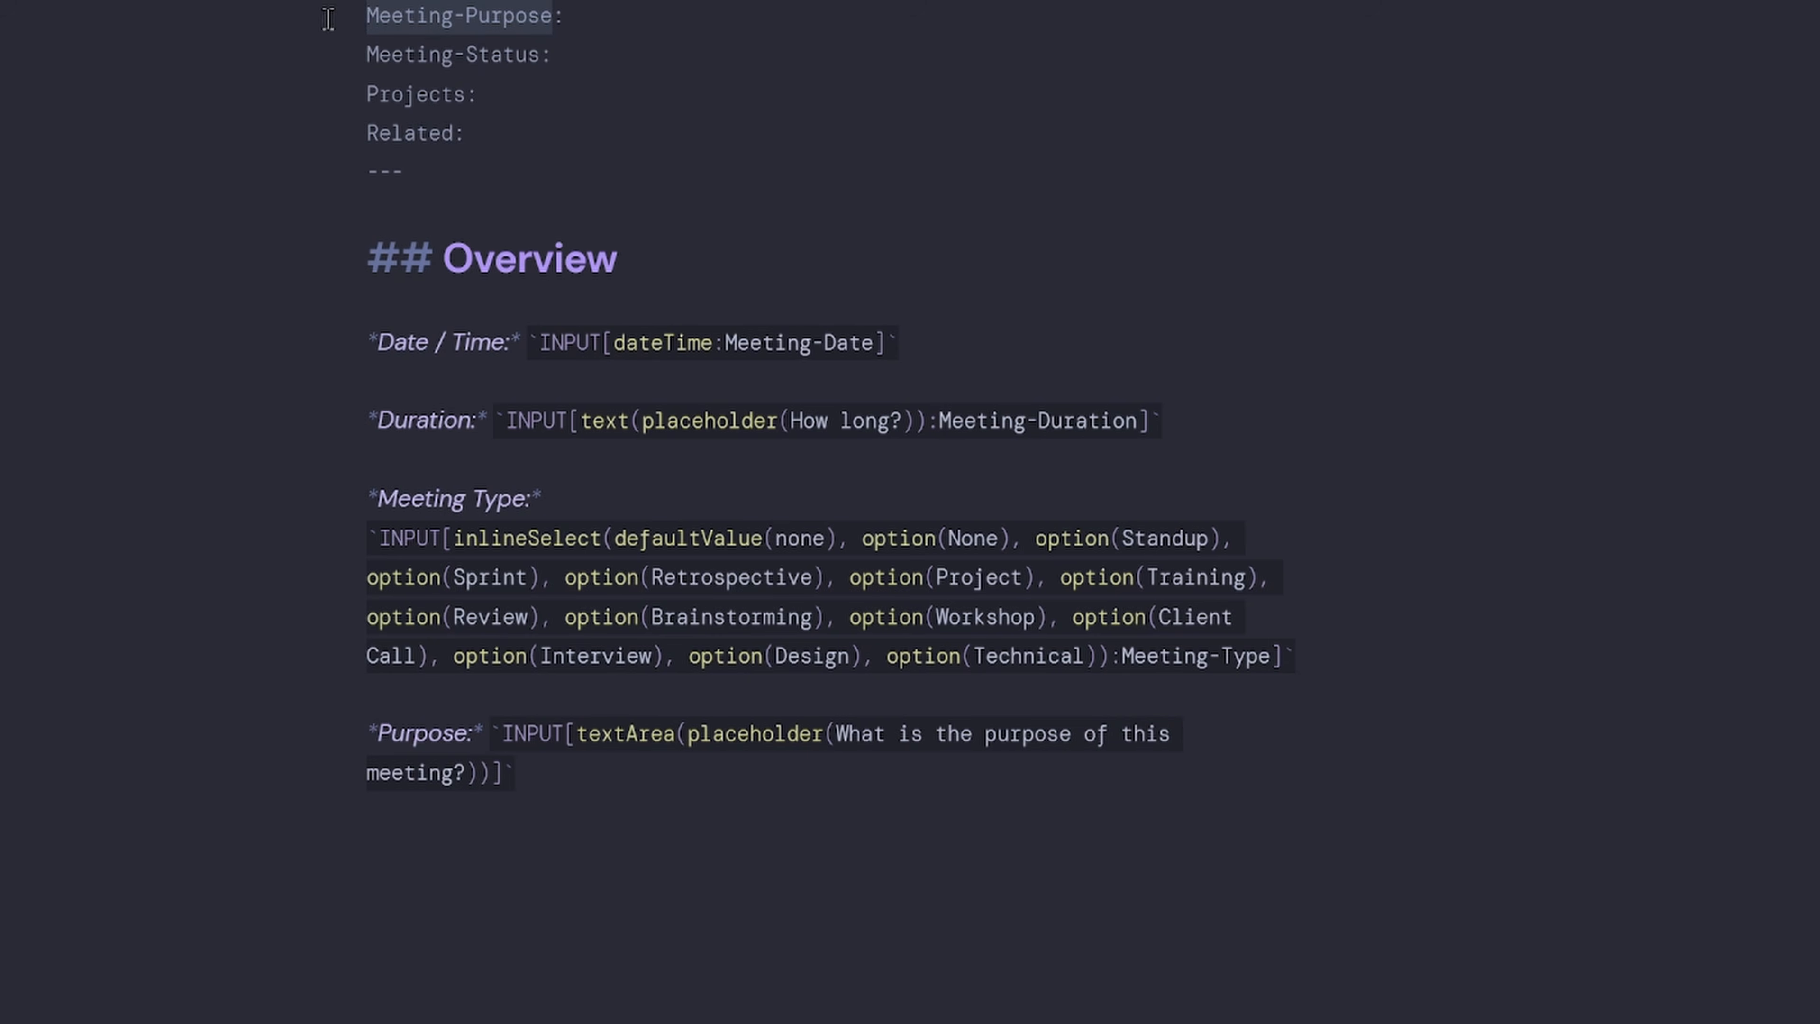
left_click(493, 773)
type(":")
key("ctrl+v")
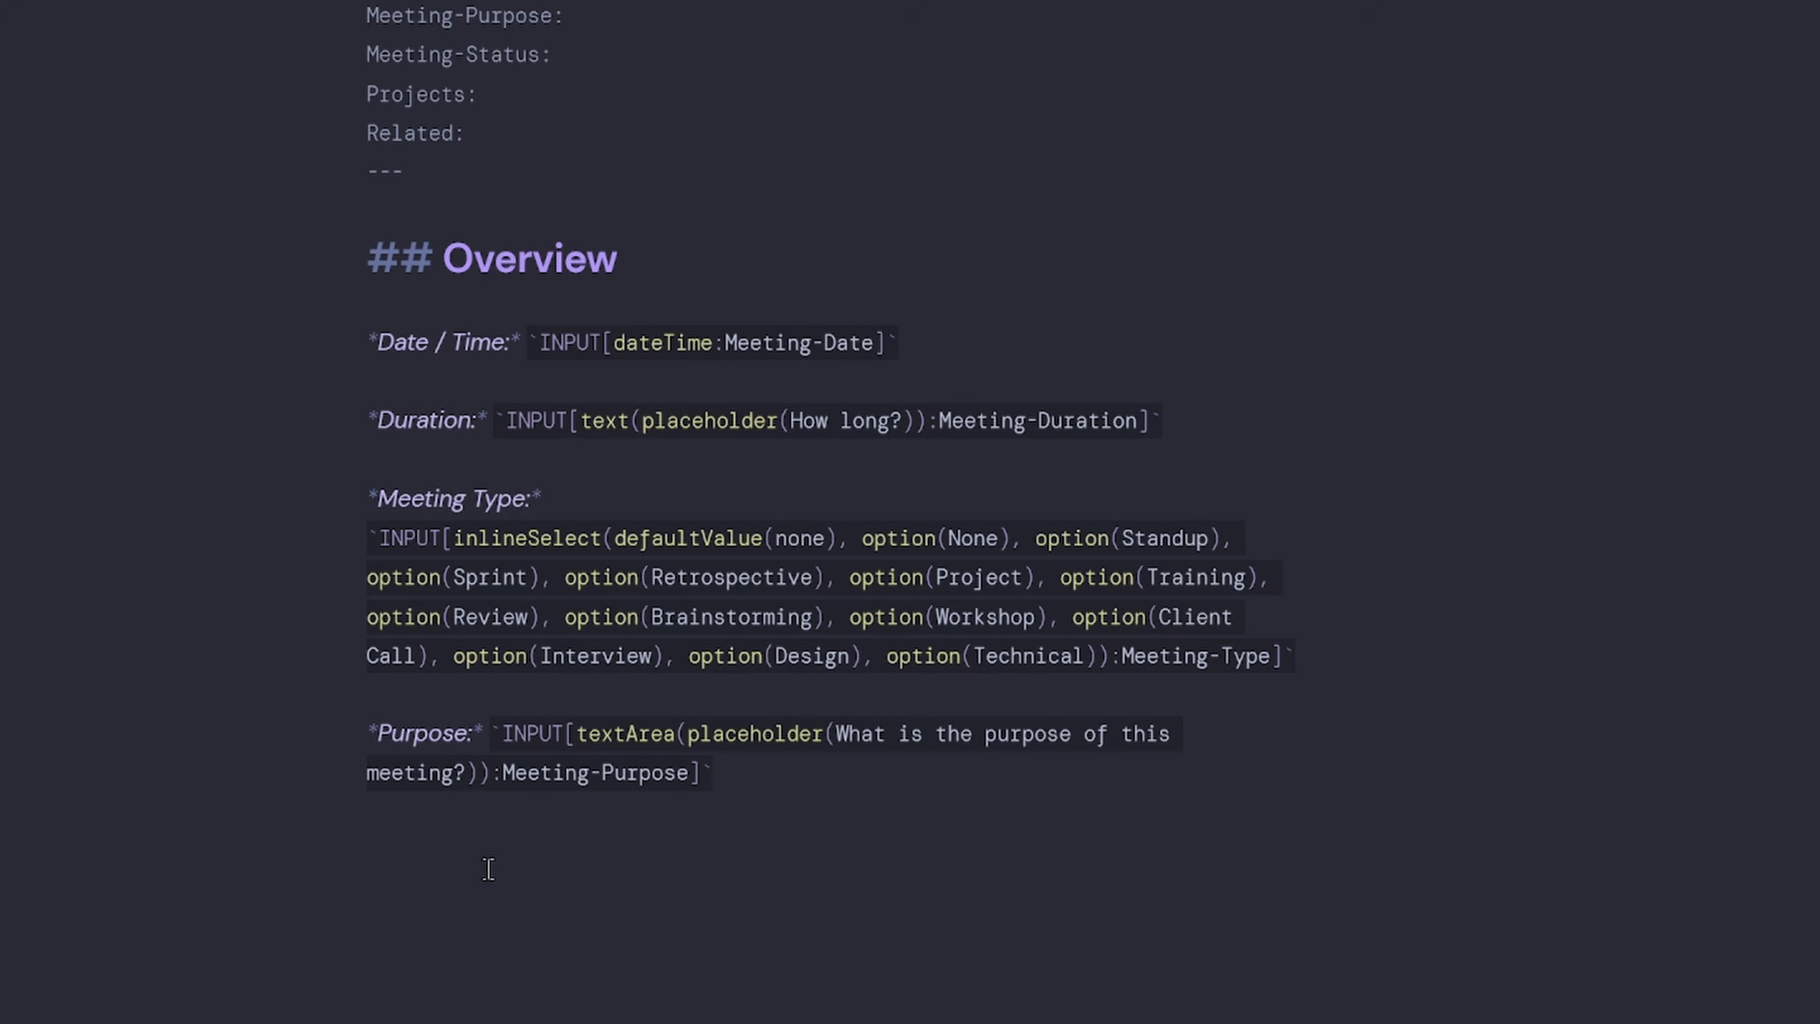
left_click(488, 869)
scroll(955, 962, "up", 5)
In preview, fill the form with duration 1 Hour, type Brainstorming, purpose 'My purpose' and a 17 May date.
left_click(1567, 2)
left_click(843, 756)
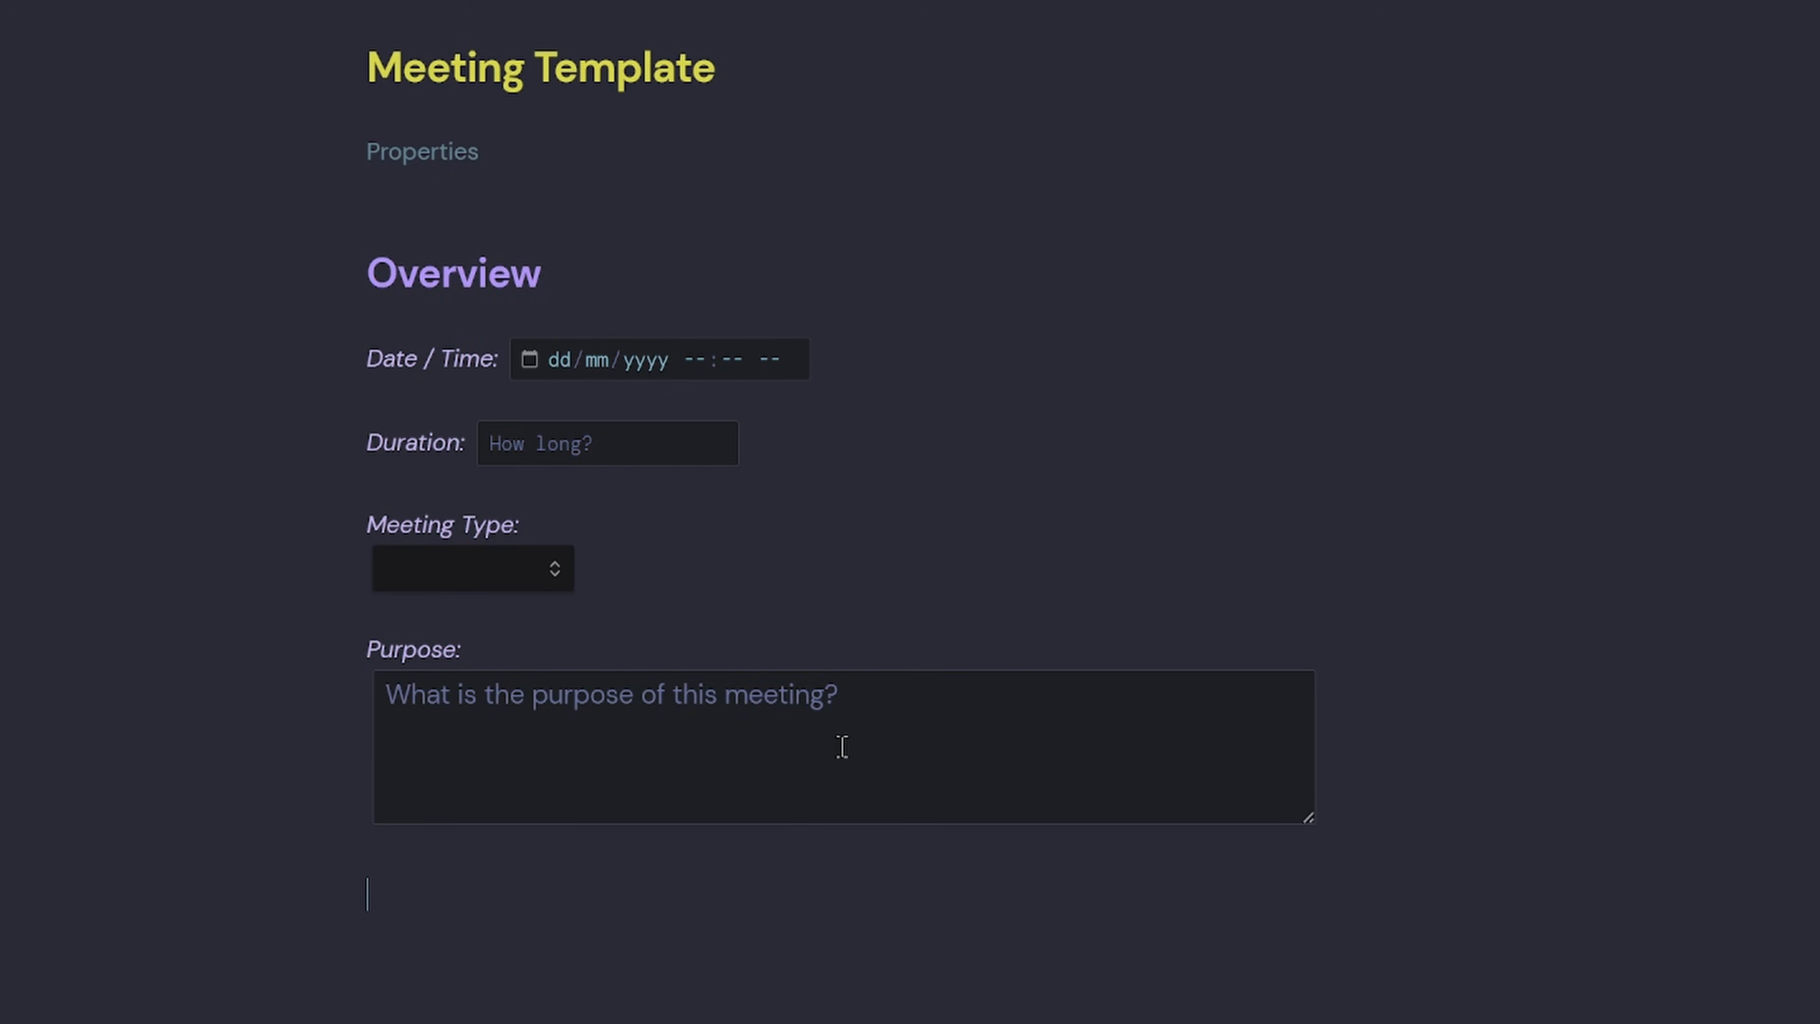
left_click(531, 359)
left_click(336, 364)
left_click(559, 443)
type("1 Hour")
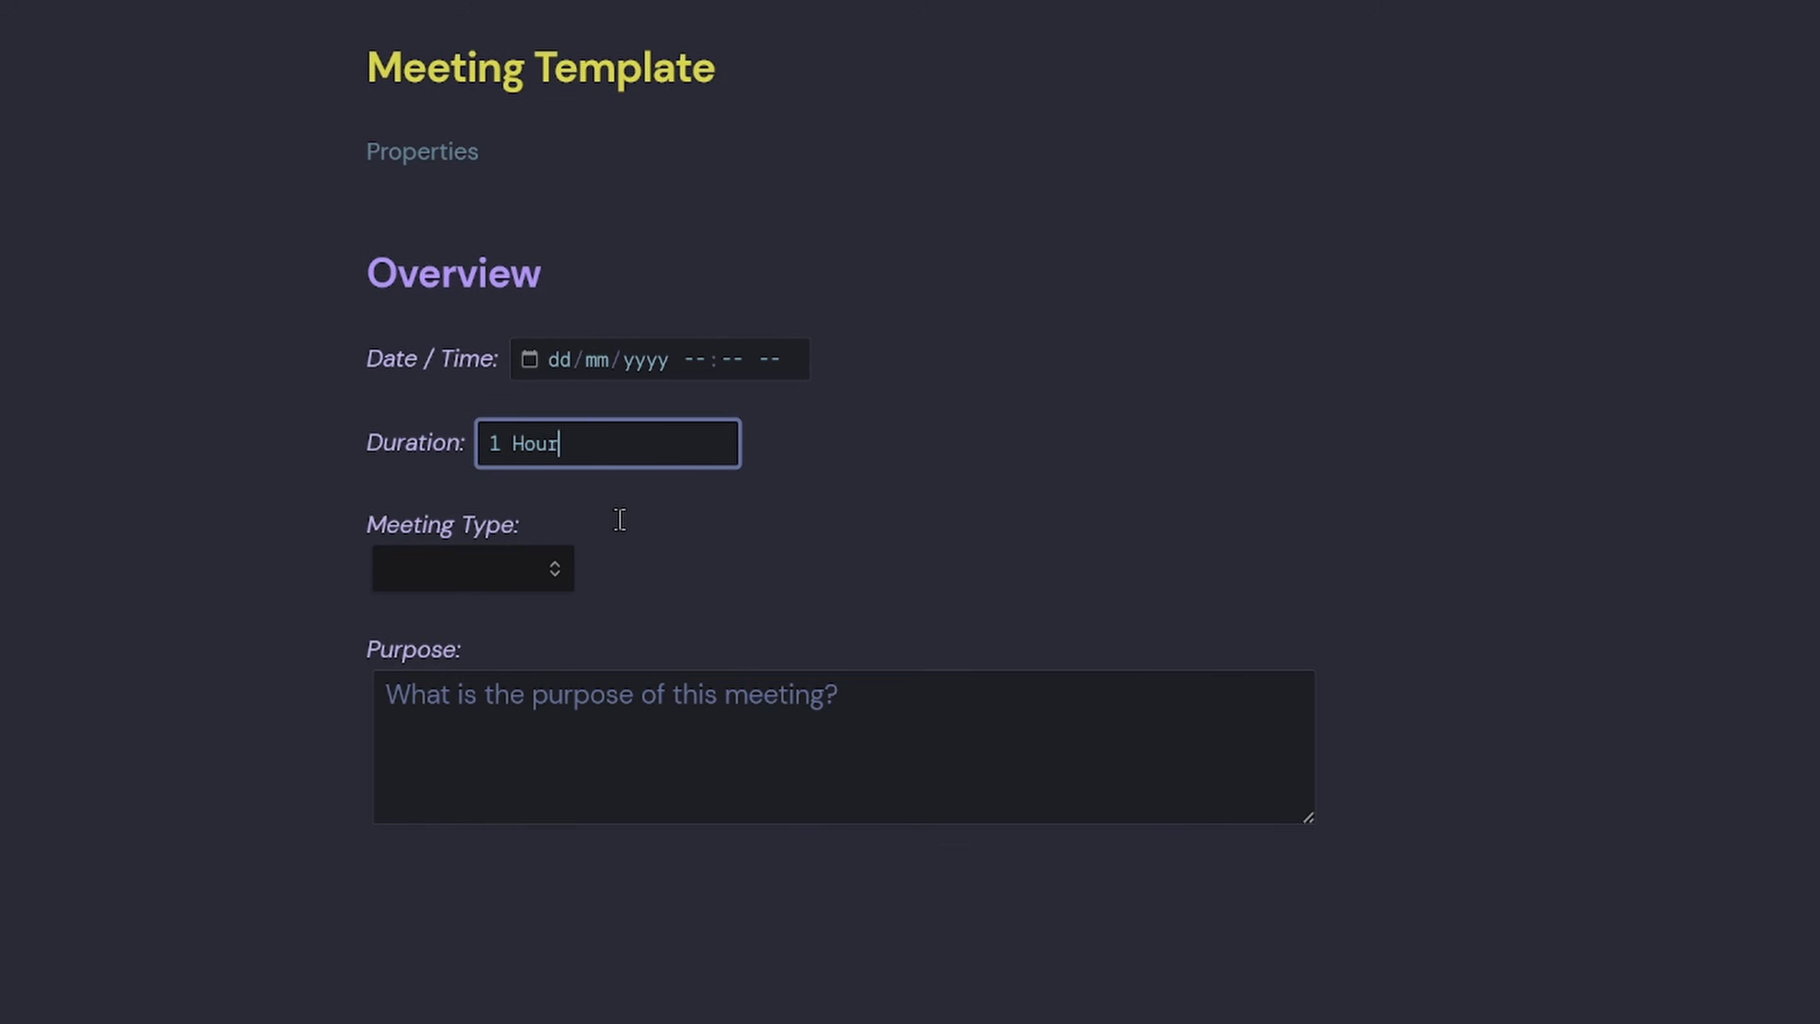
left_click(508, 586)
left_click(559, 824)
left_click(595, 754)
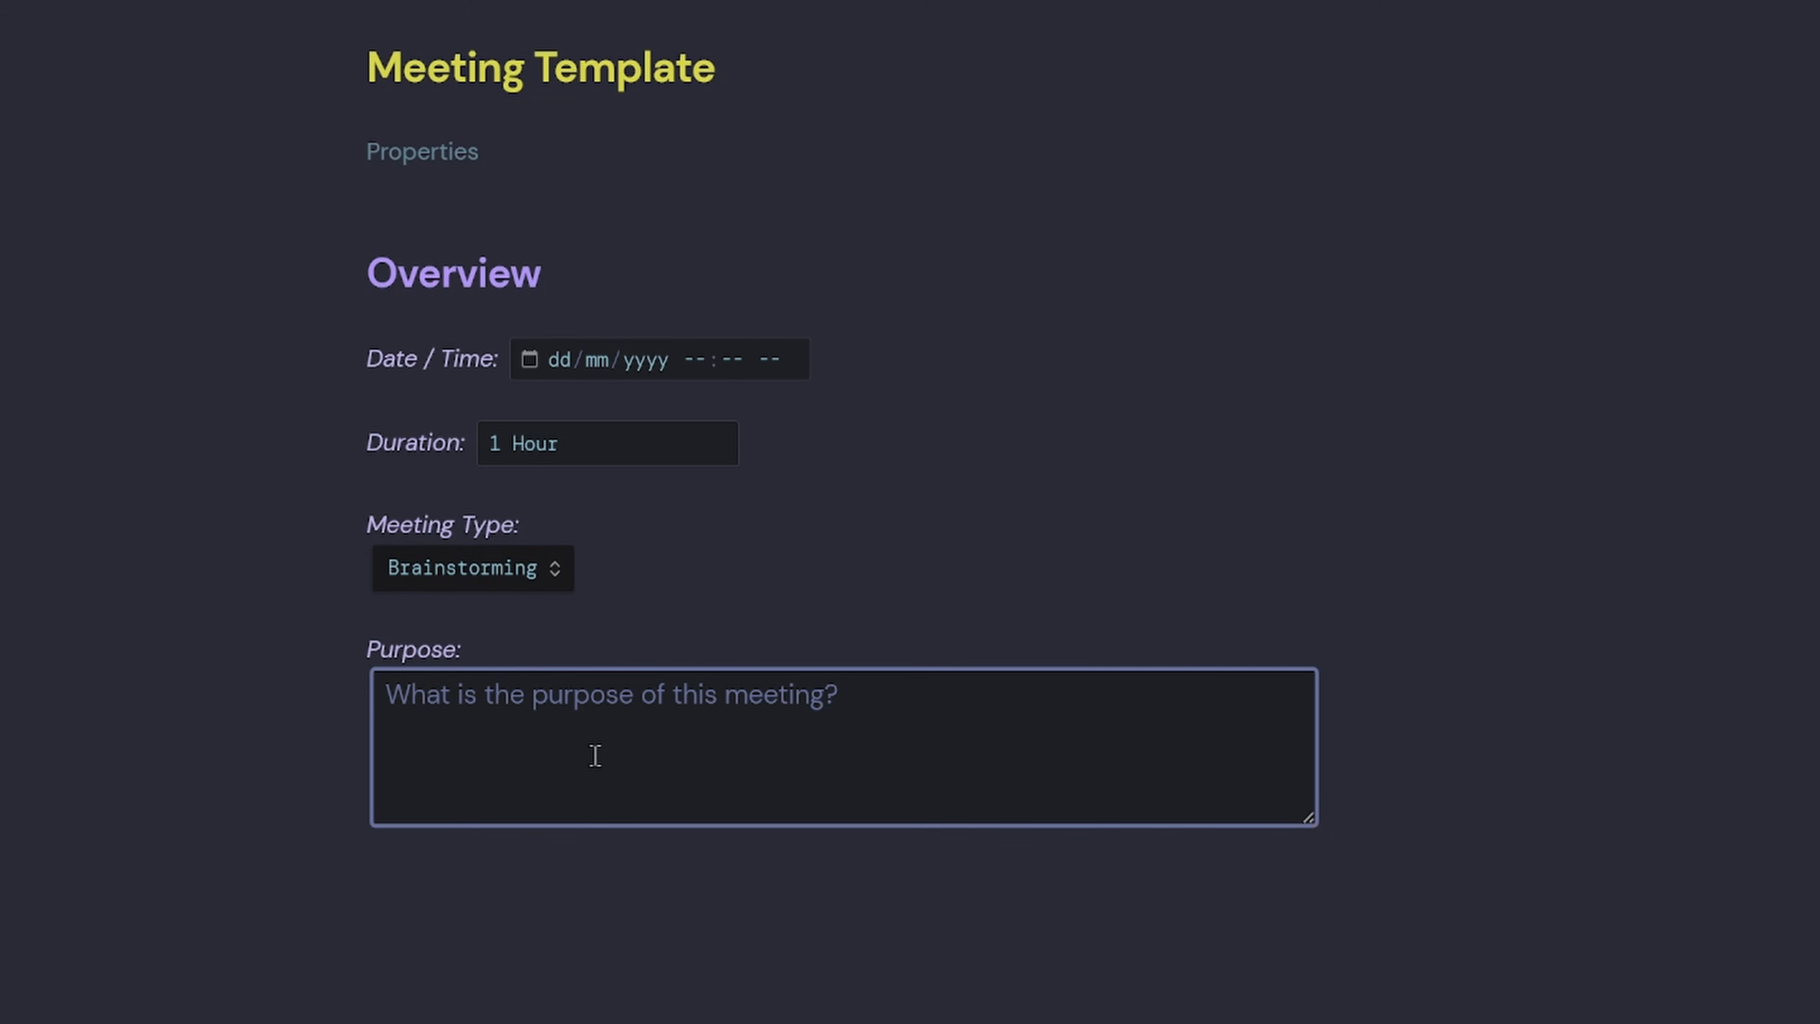
type("My purpose")
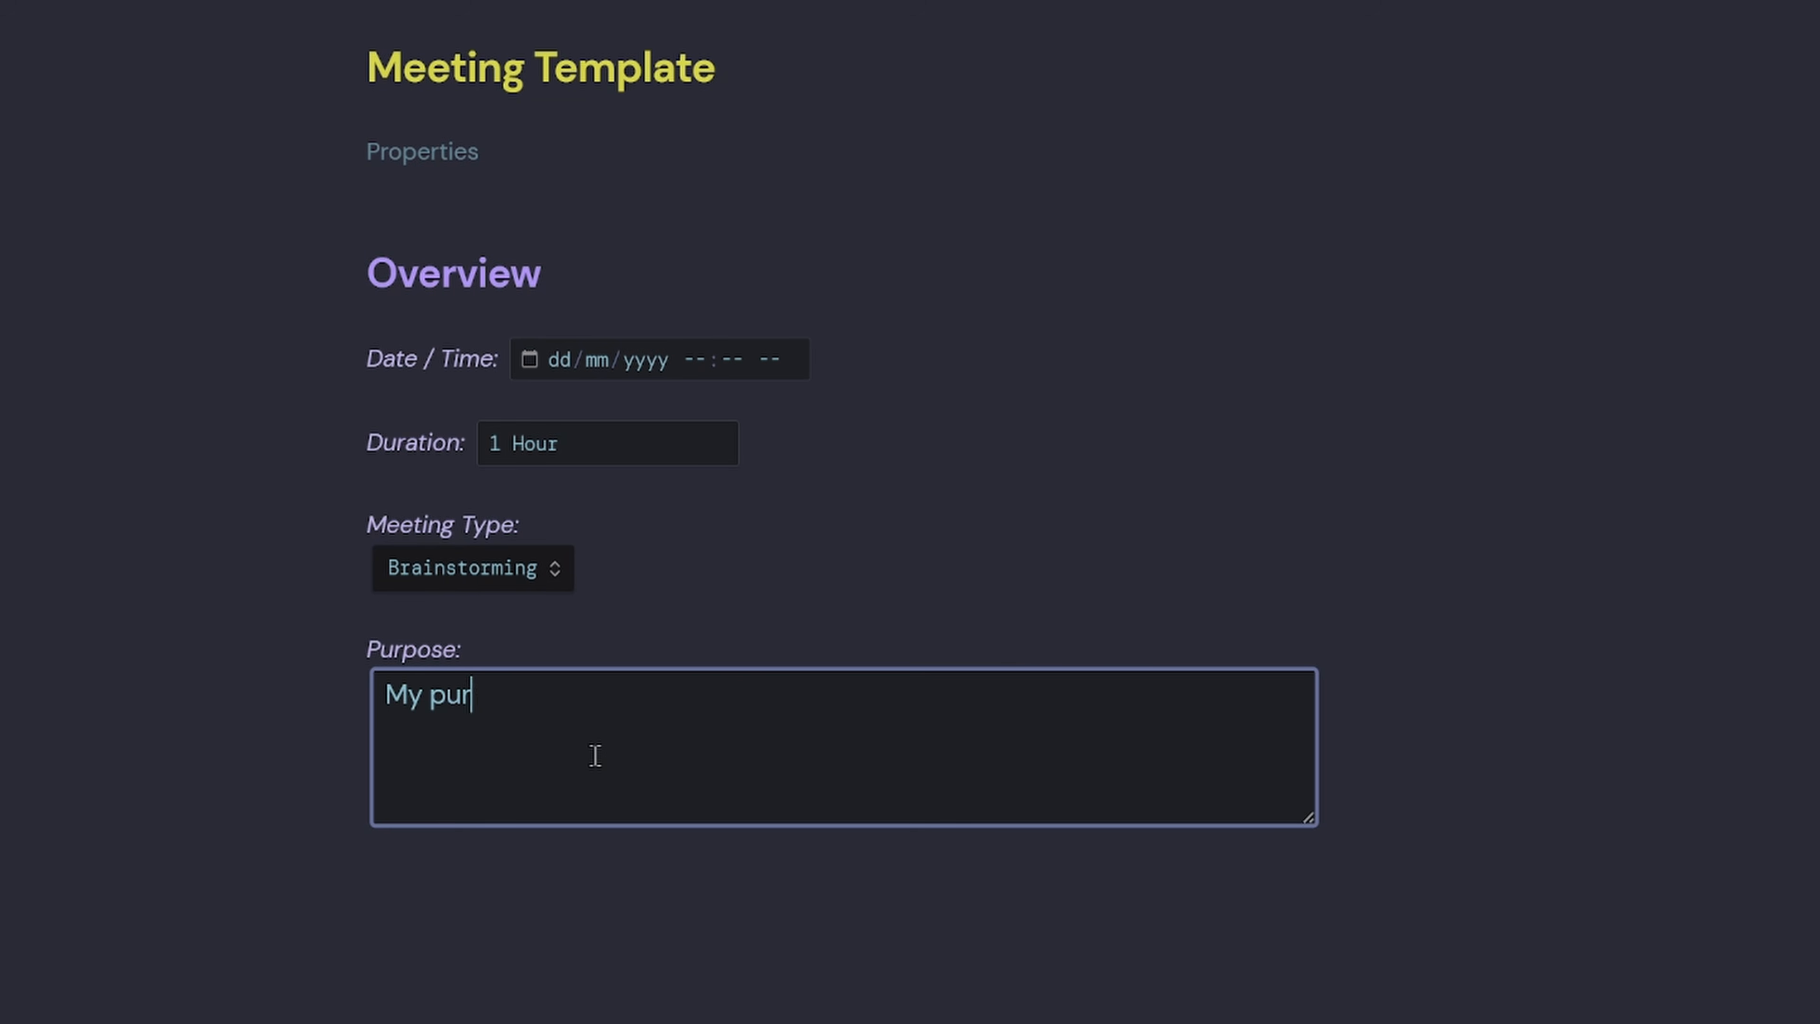
left_click(528, 362)
left_click(529, 362)
left_click(756, 570)
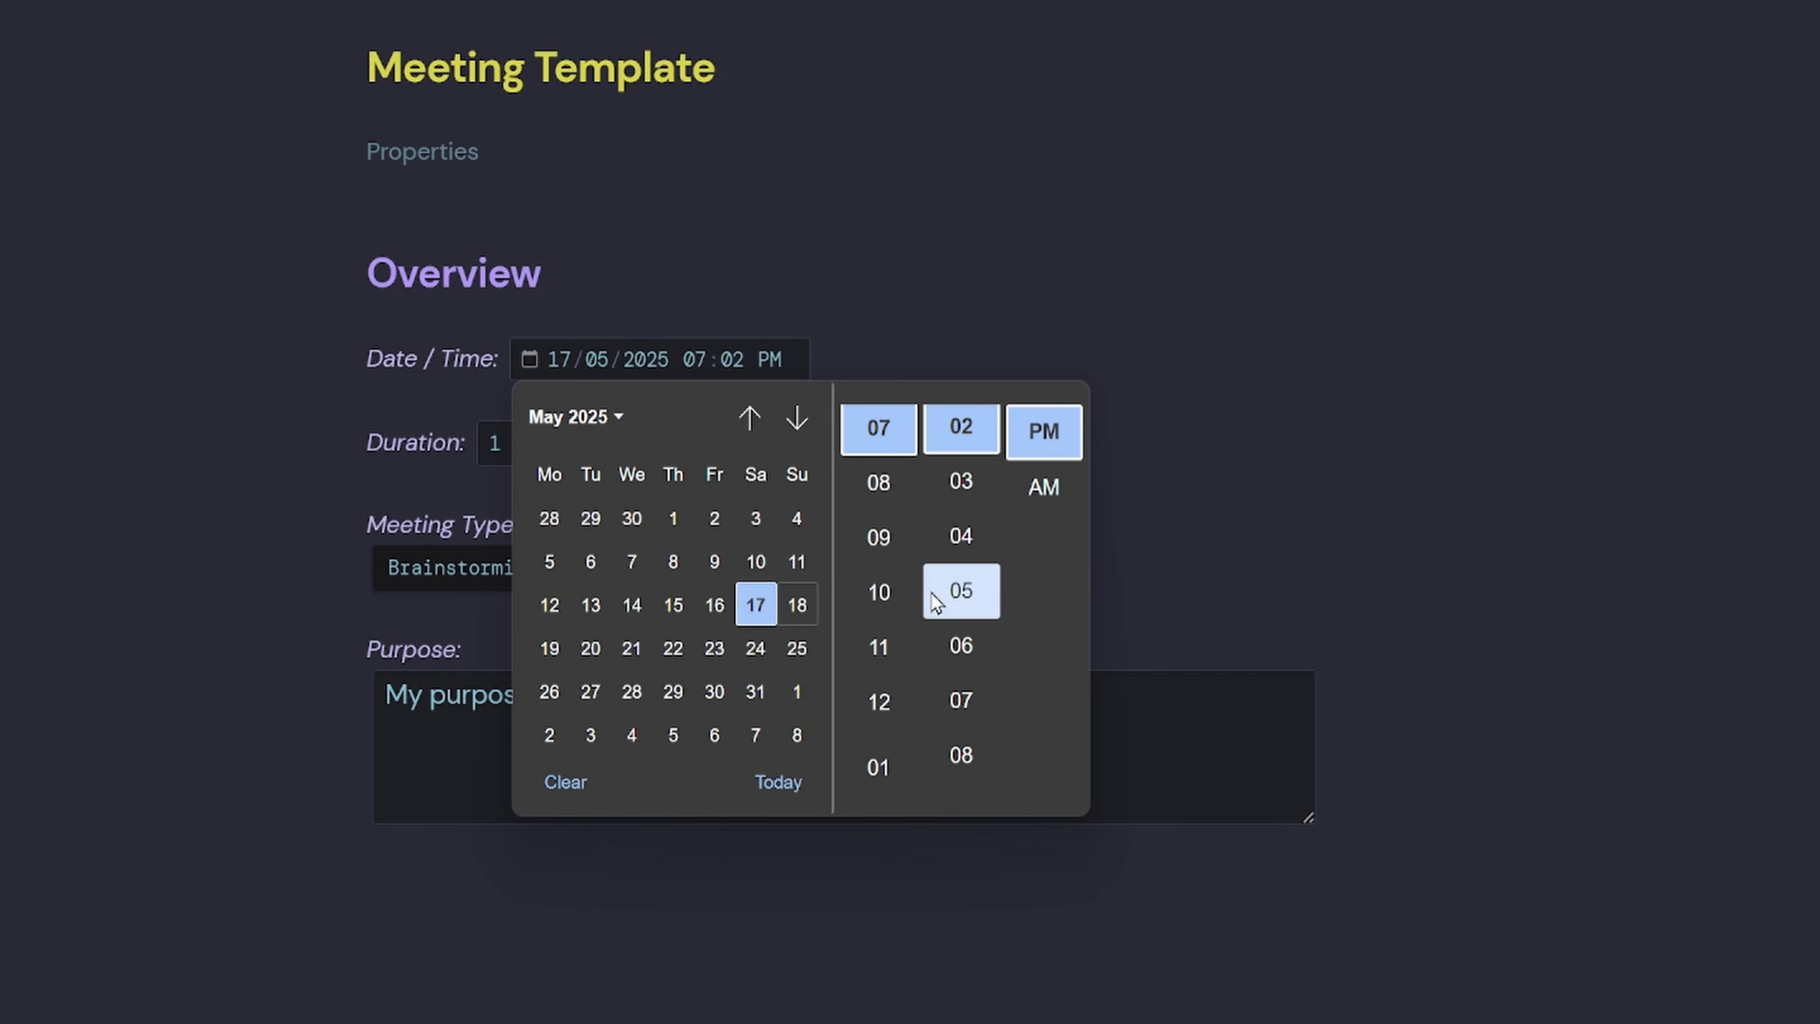
left_click(962, 598)
Check the saved properties, then delete the test purpose, duration, type and date values in Source mode.
left_click(399, 150)
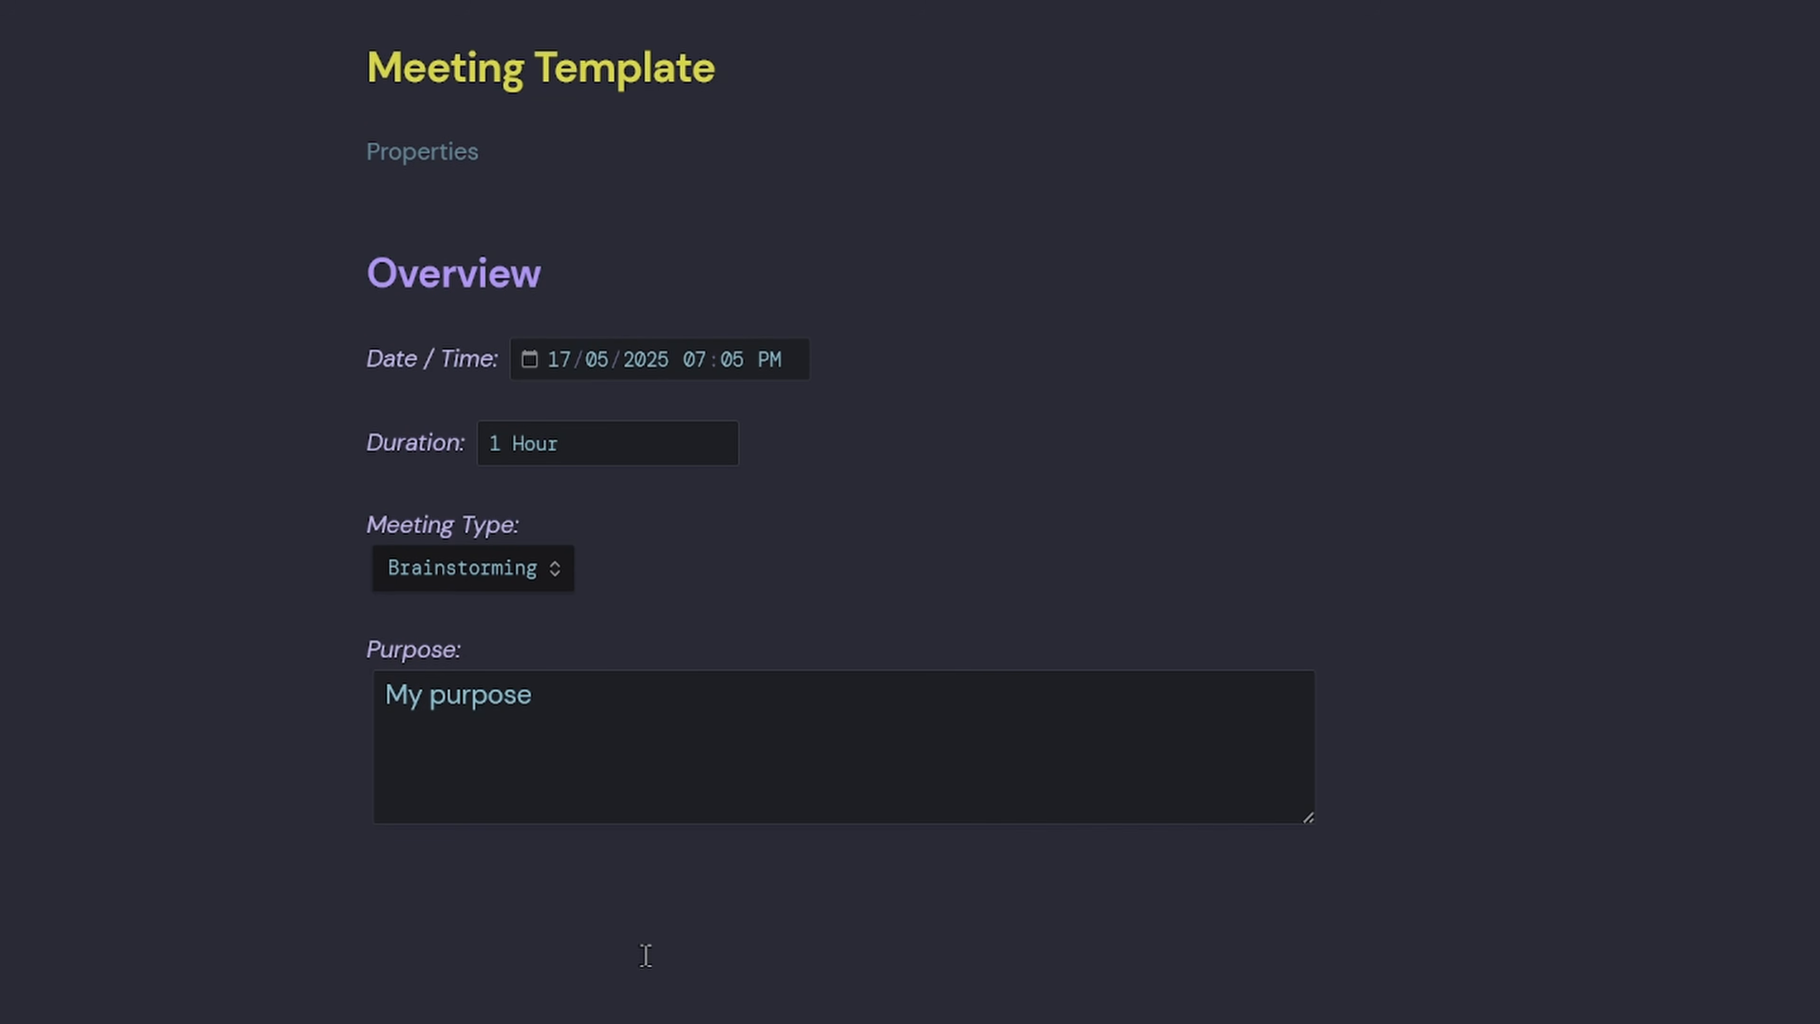
key("ctrl+e")
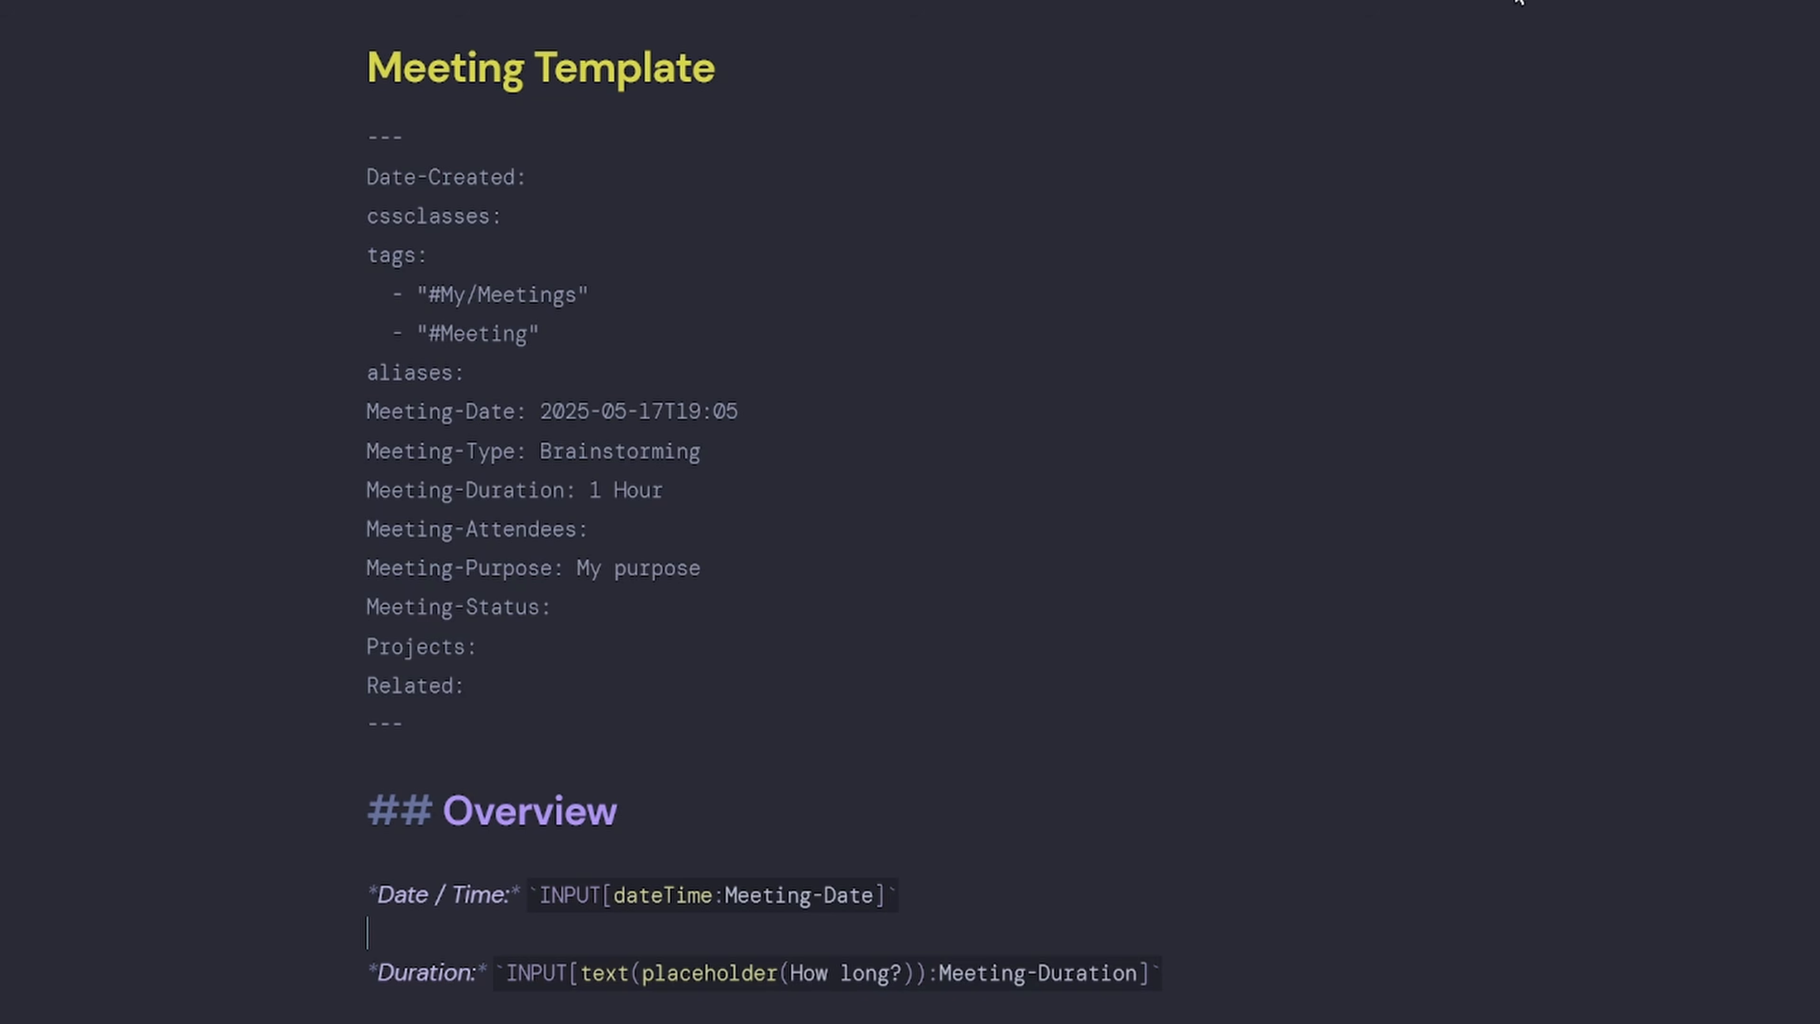
left_click_drag(755, 567, 566, 570)
key("BackSpace")
left_click_drag(720, 495, 577, 492)
key("BackSpace")
left_click_drag(715, 458, 529, 452)
key("BackSpace")
left_click_drag(797, 410, 528, 411)
key("BackSpace")
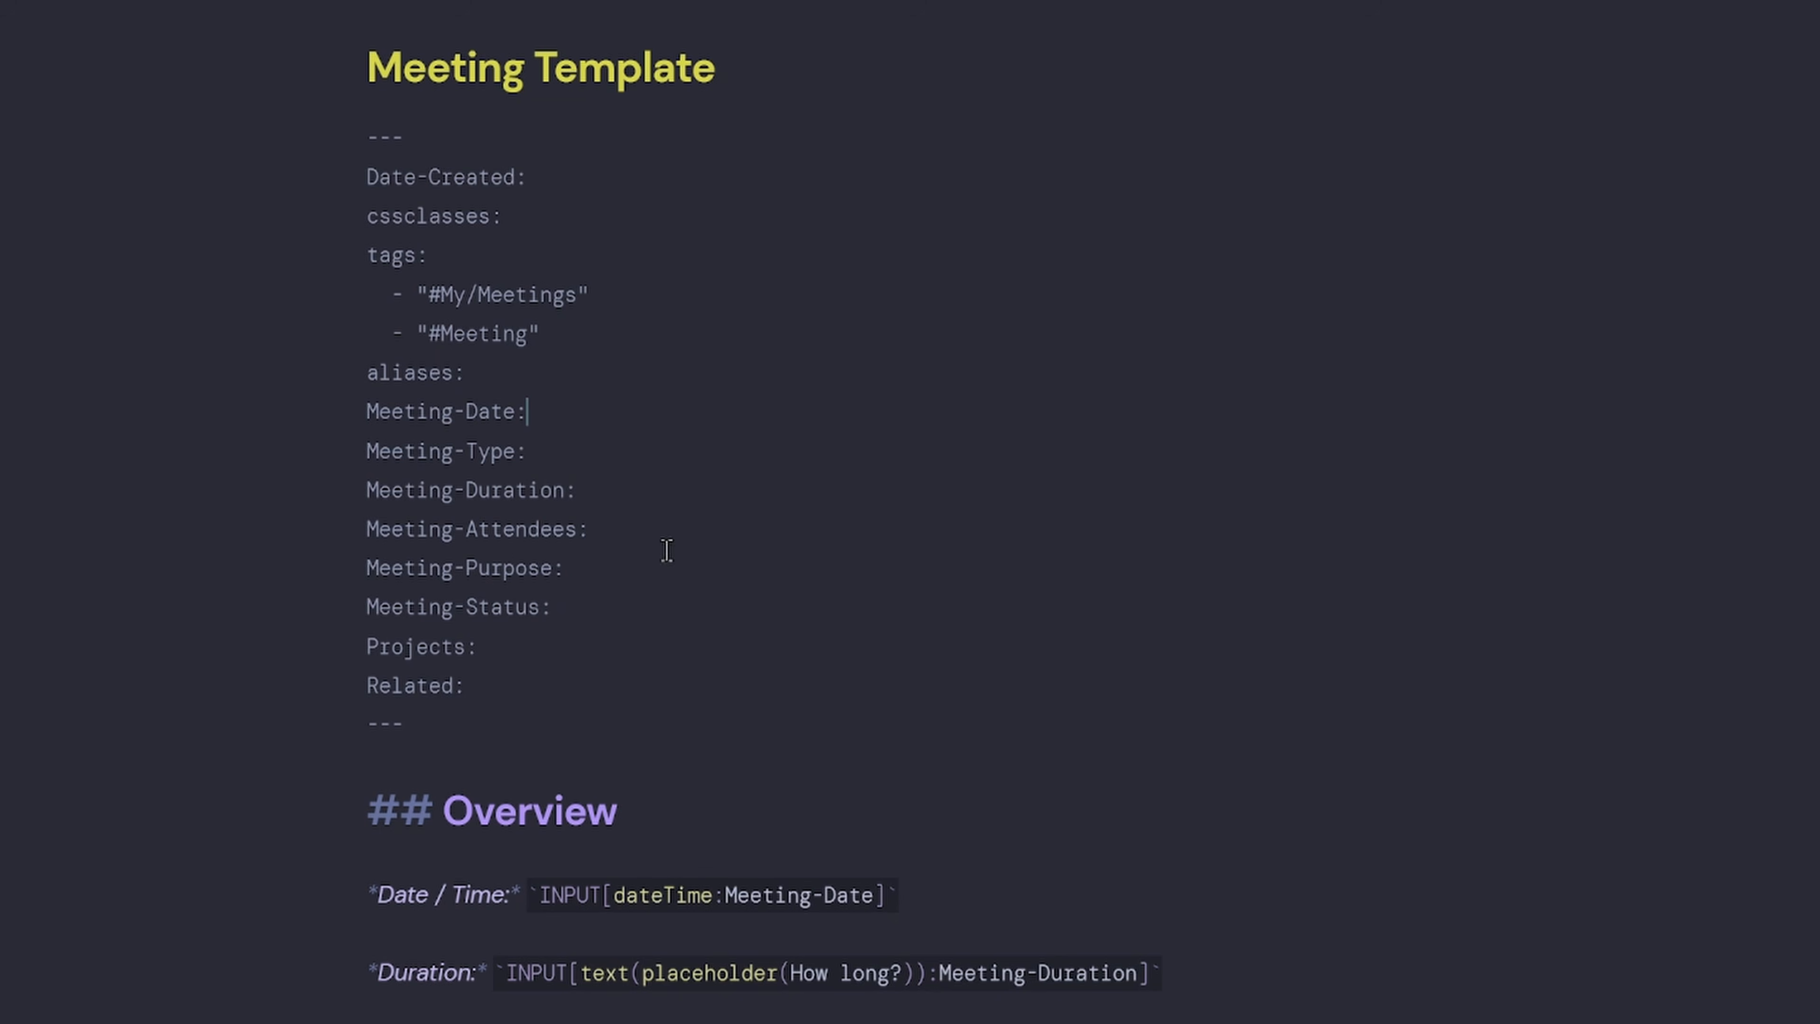
left_click(632, 541)
key("BackSpace")
left_click(569, 450)
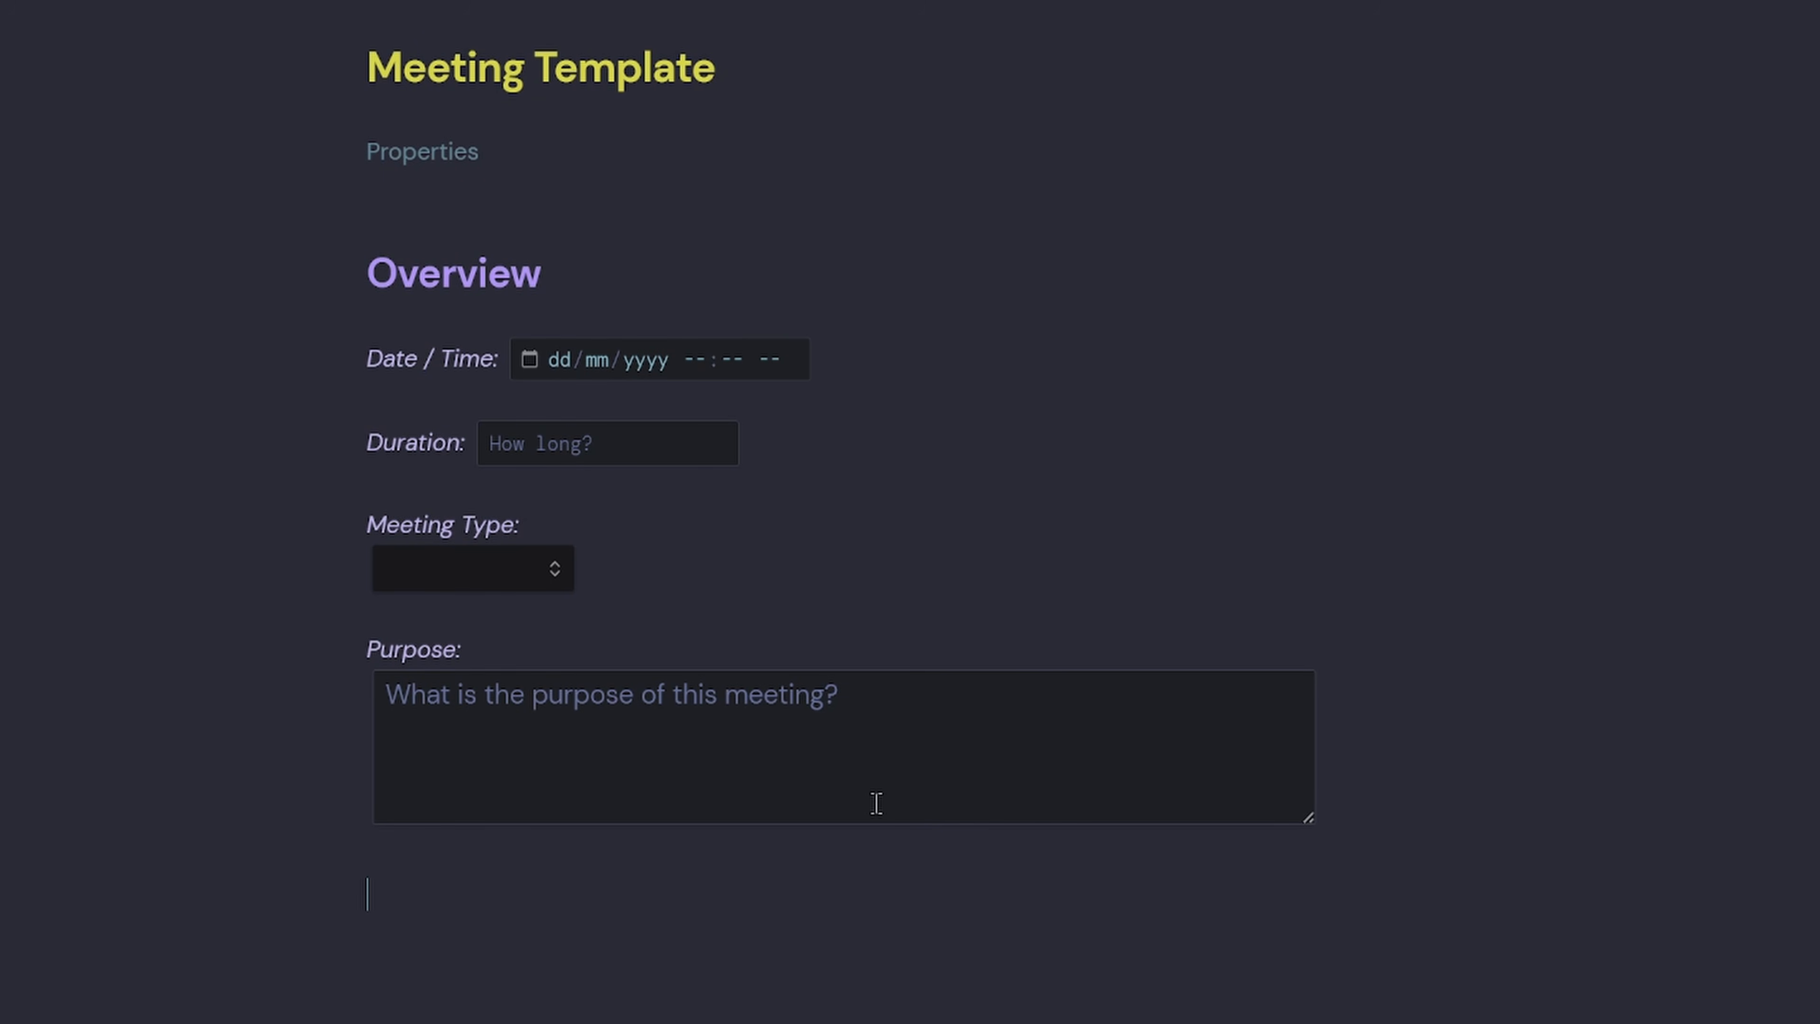
Add ### headings: Agenda Items, Discussion and Notes, Decisions, Action Items, Follow-ups and References.
type("### A")
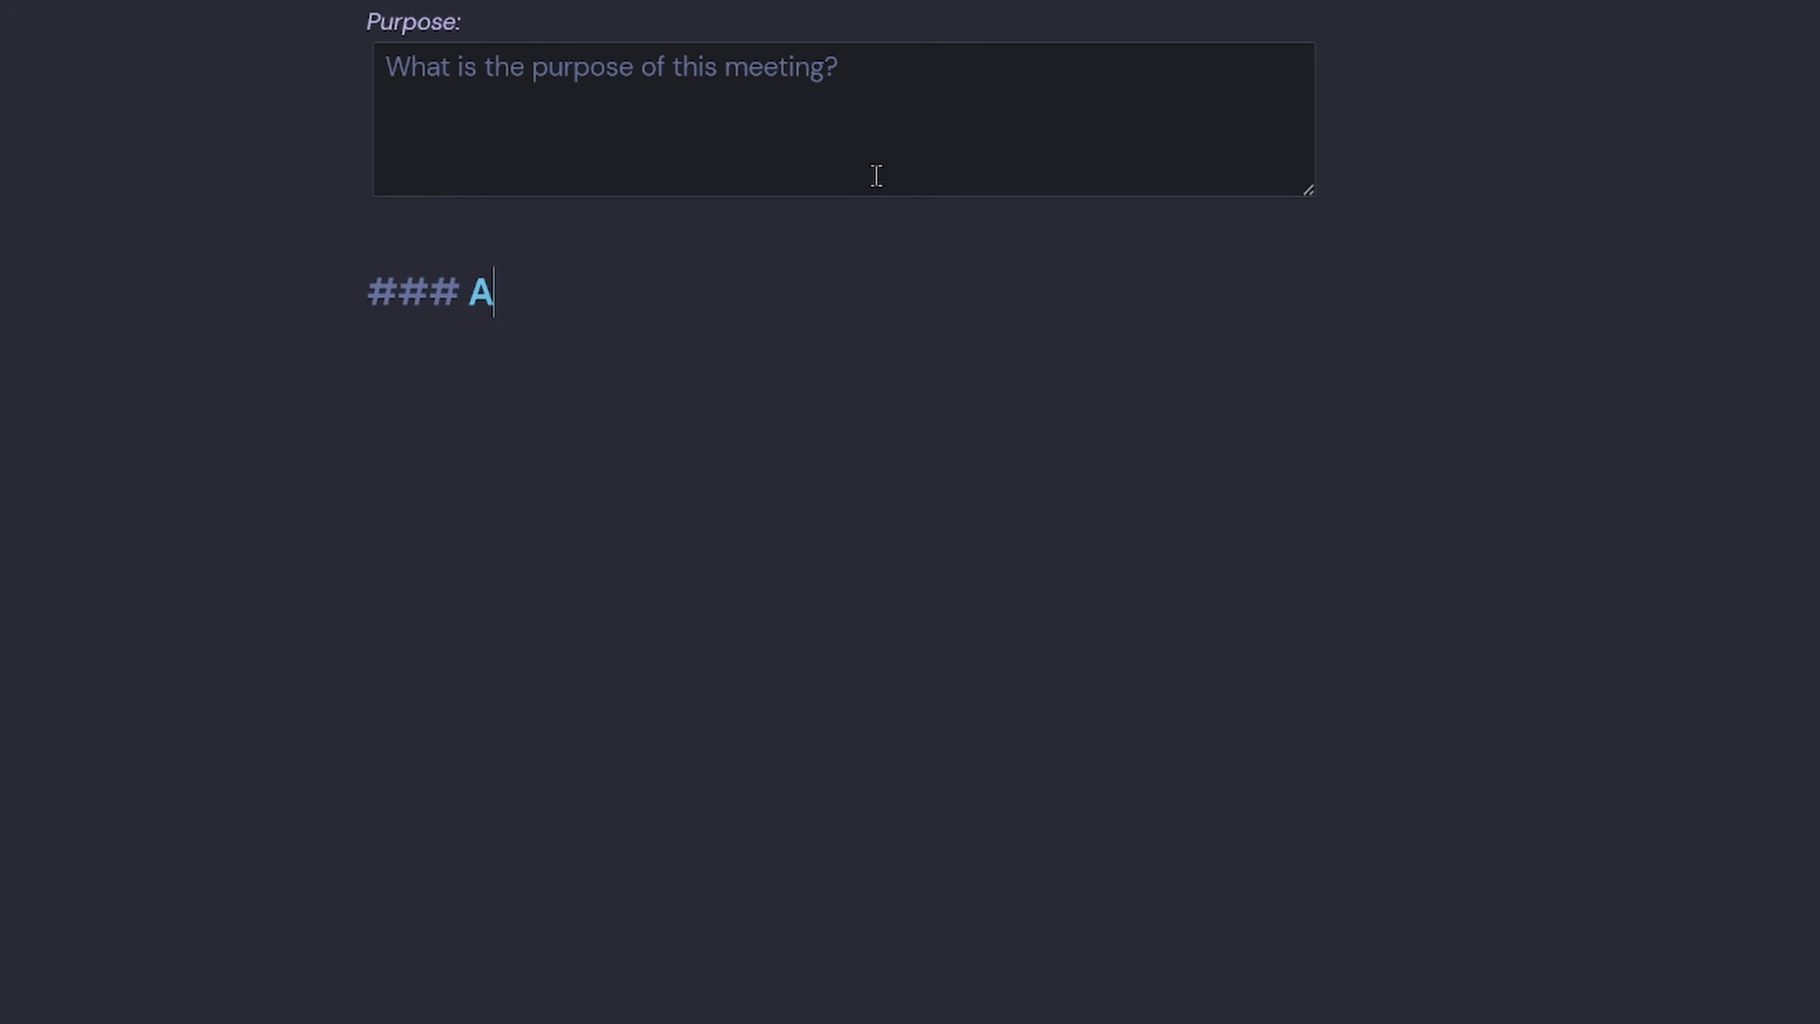
type("genda Items")
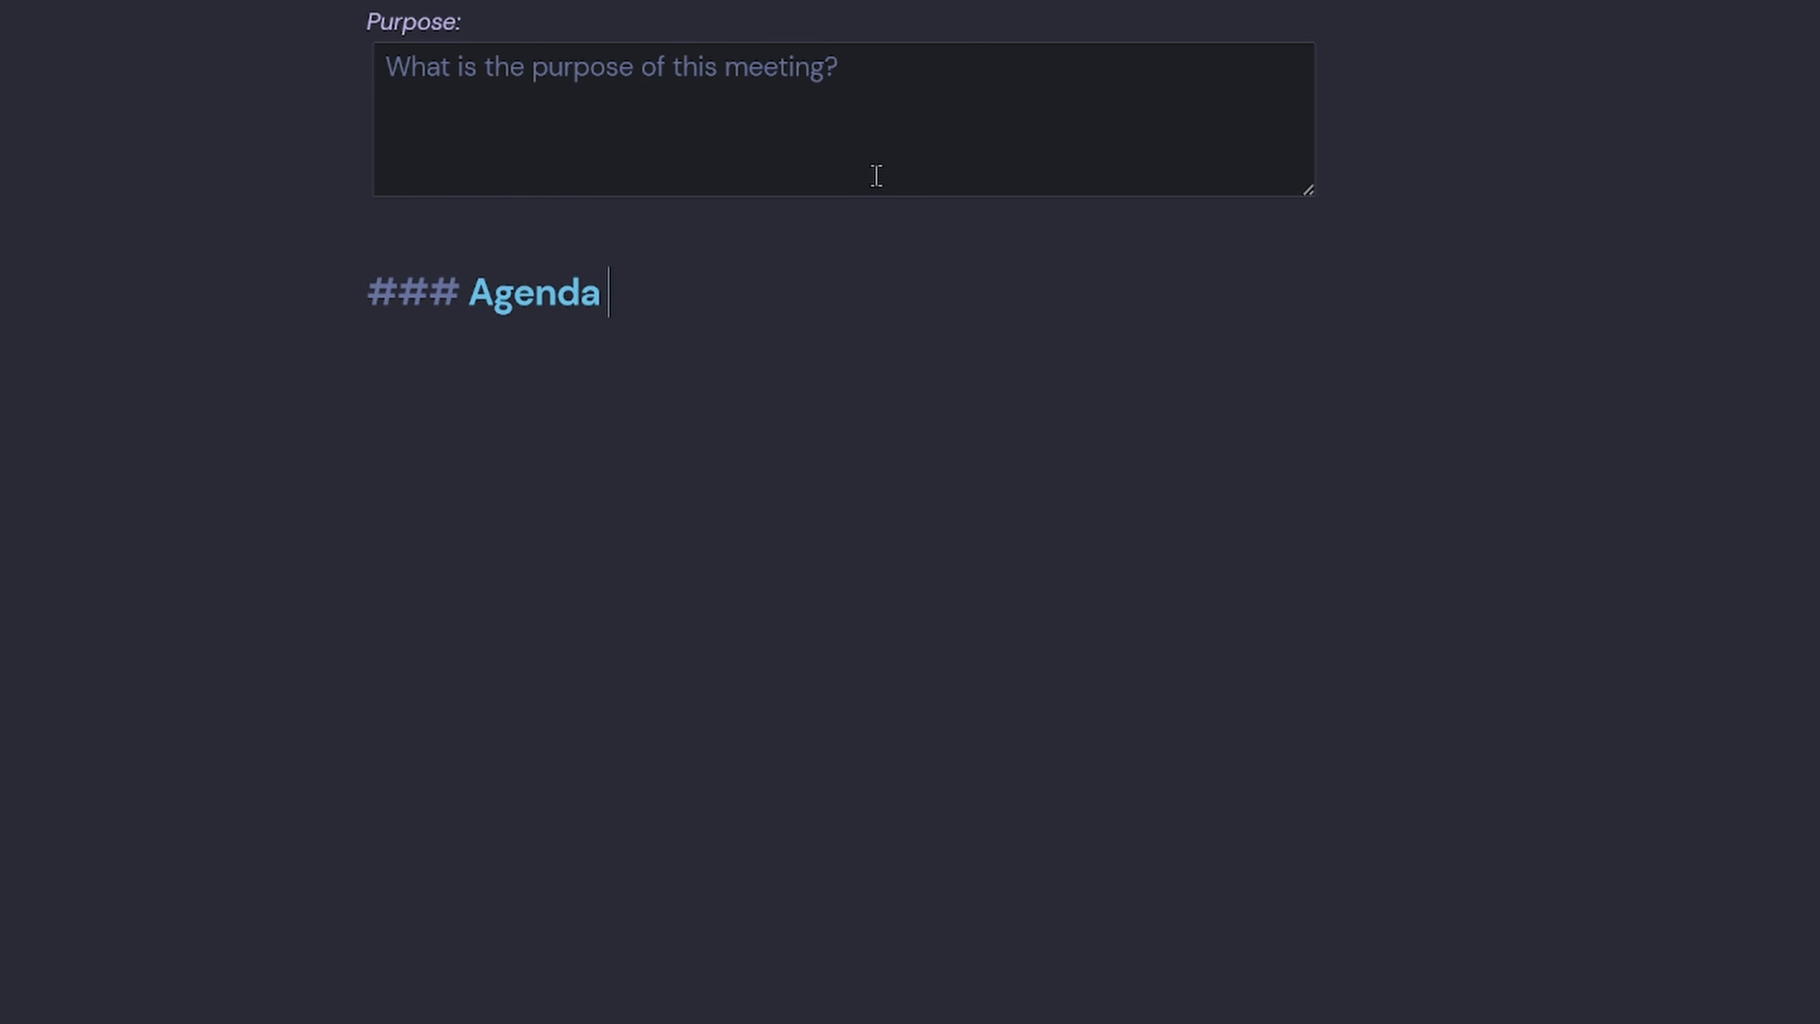
key("Return")
type("### D")
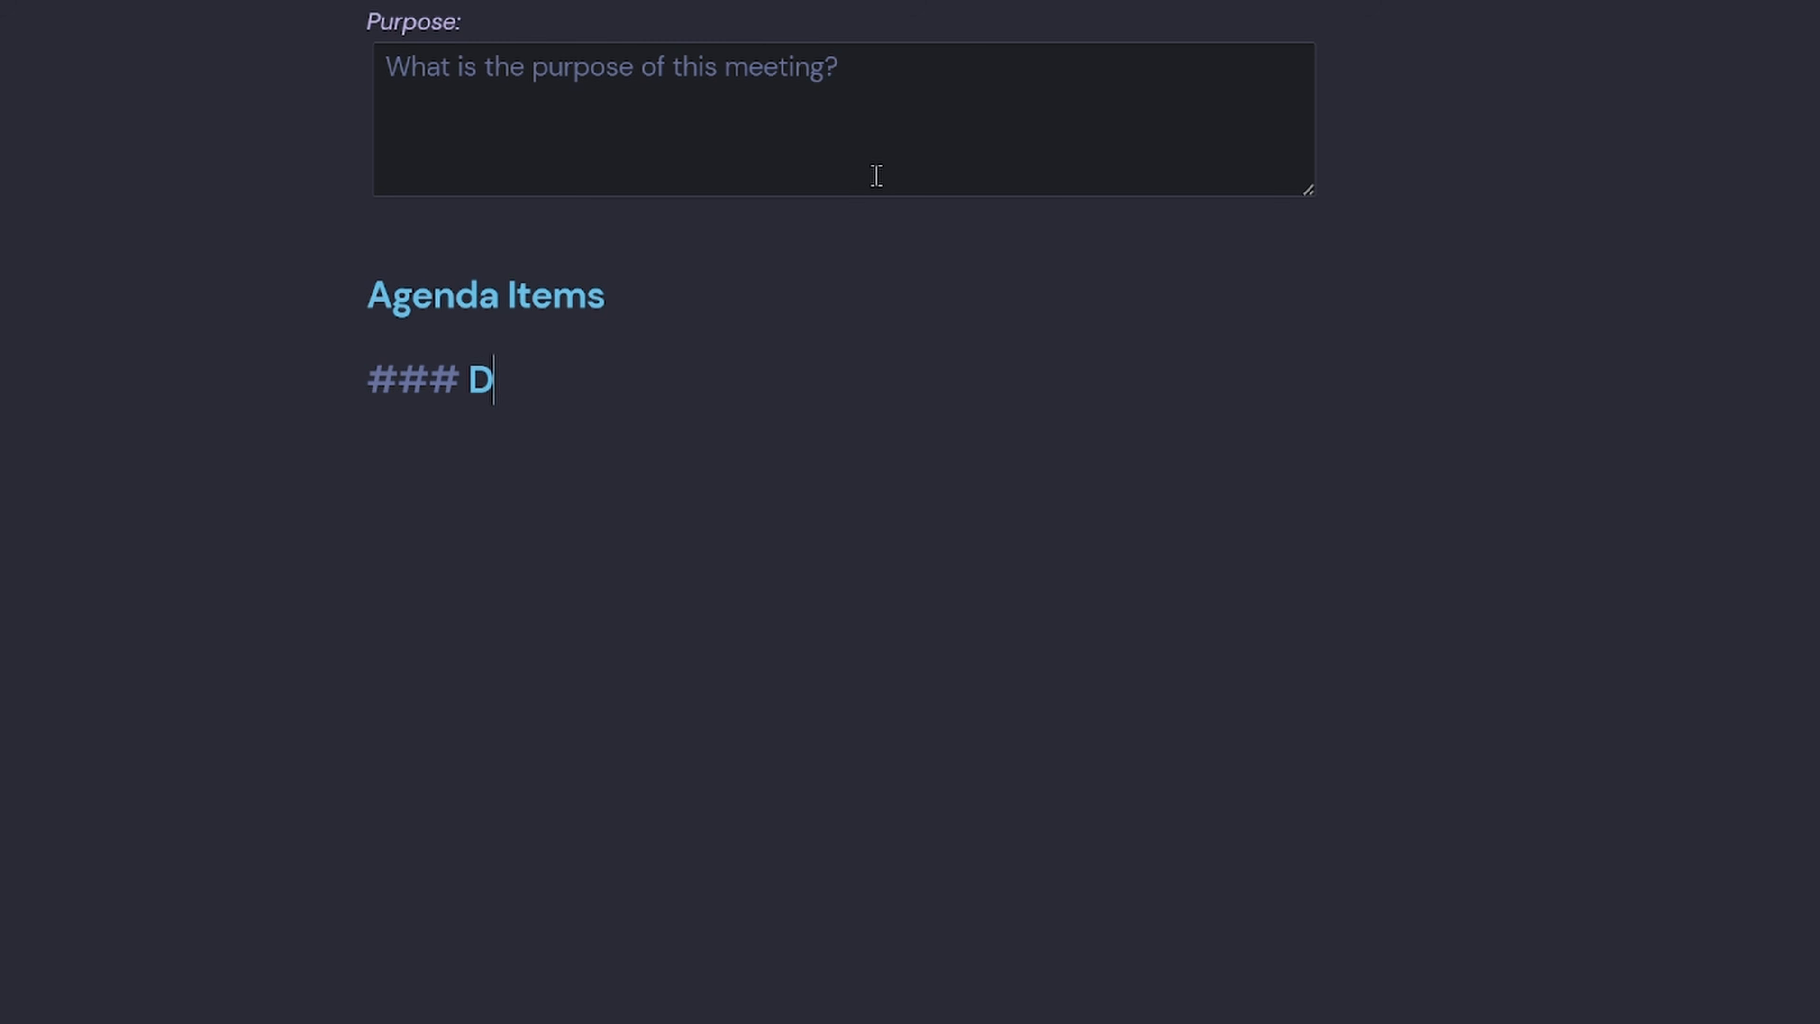
type("iscussion and Notes")
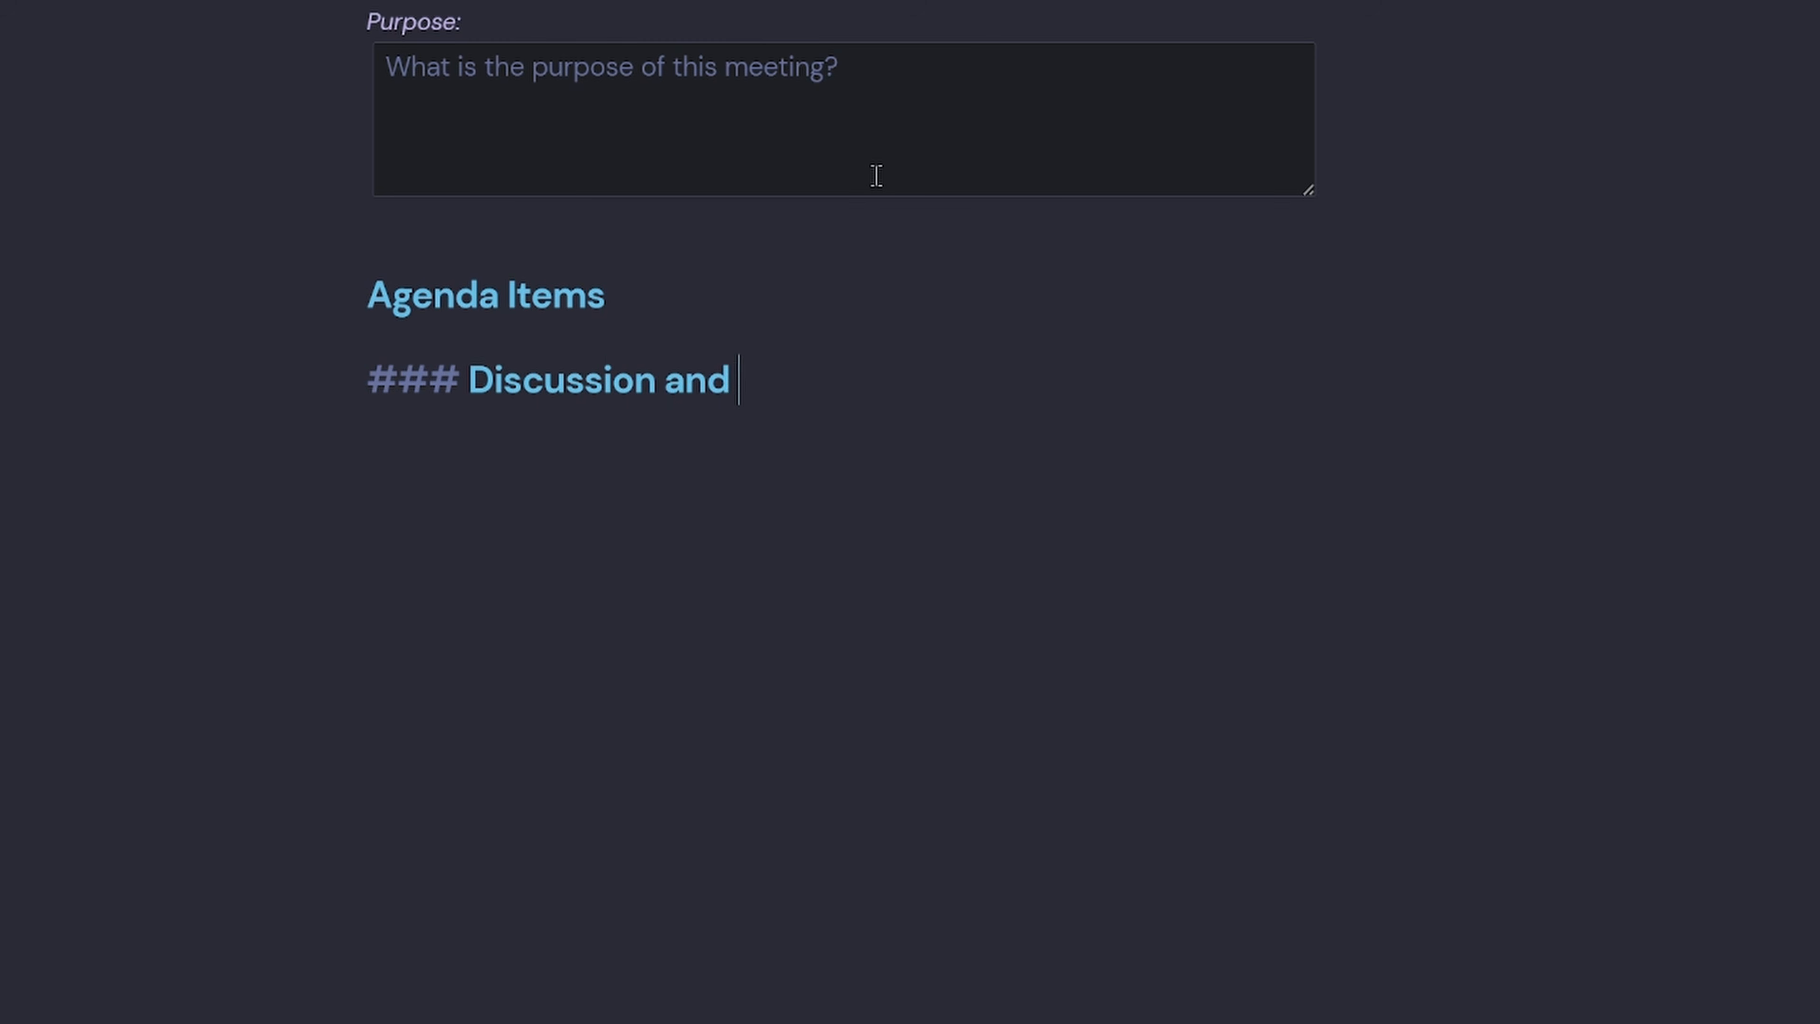
key("Return")
type("### ")
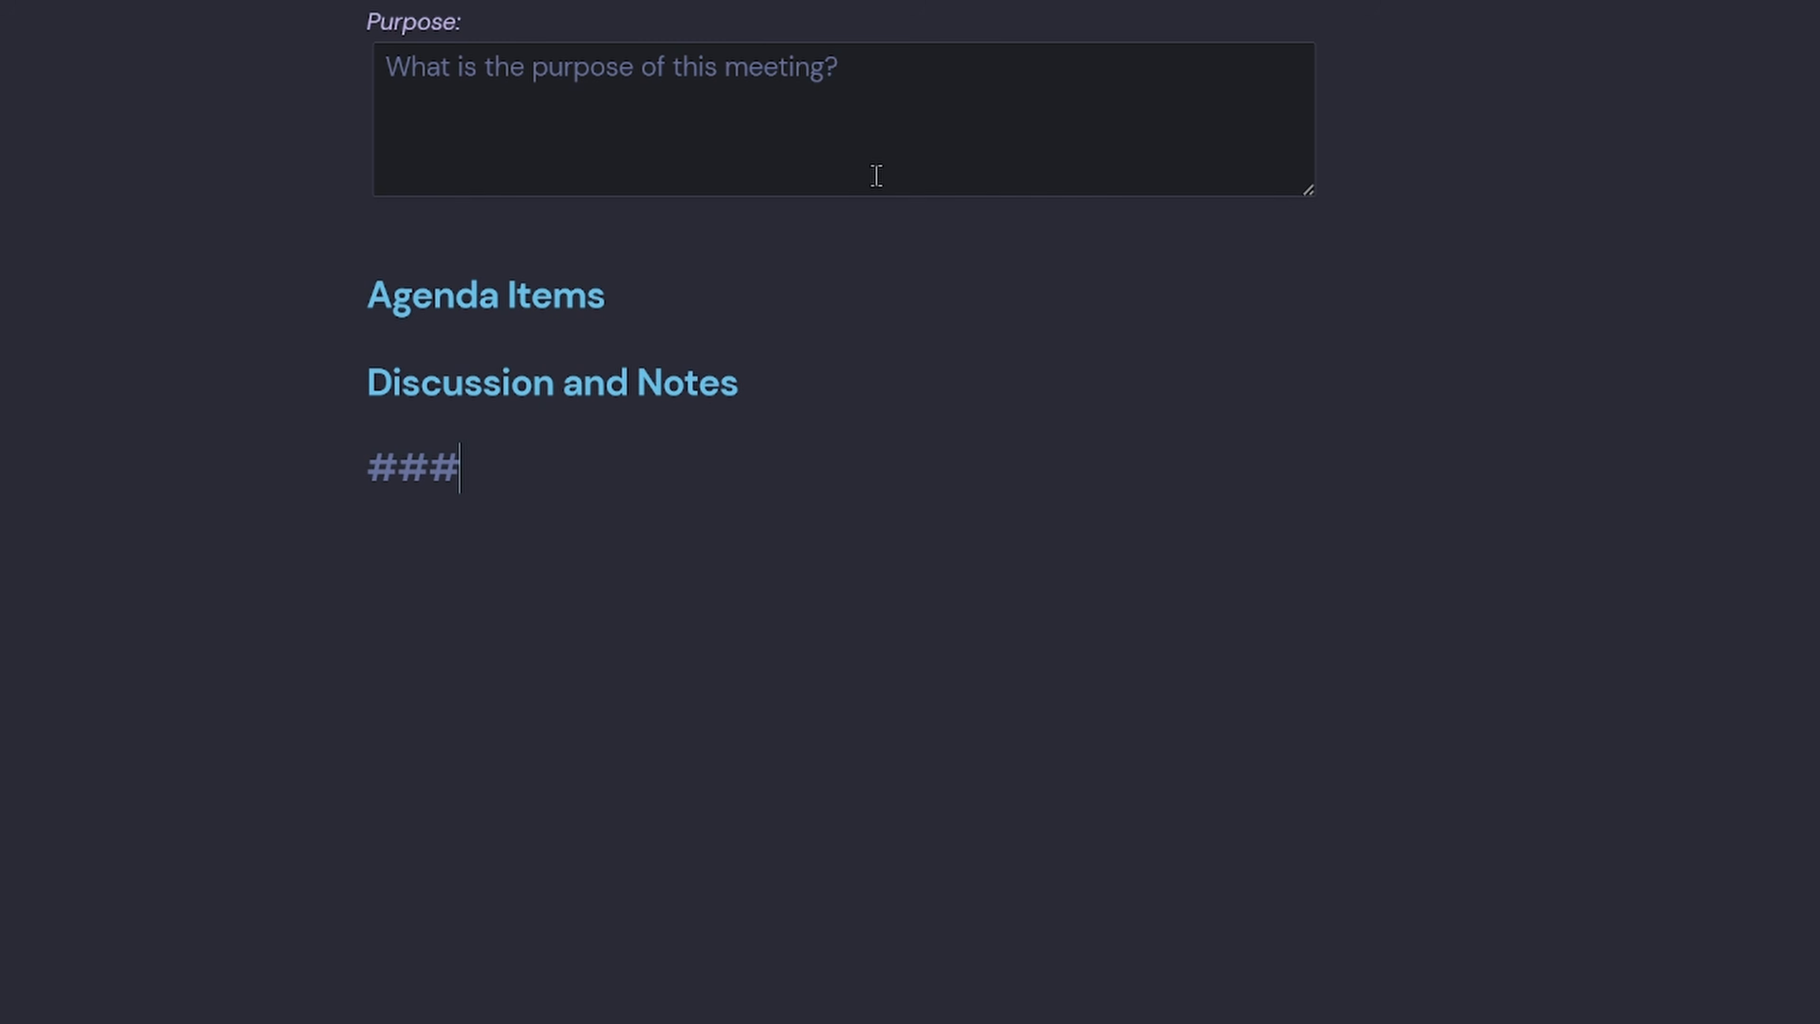
type("Decisions")
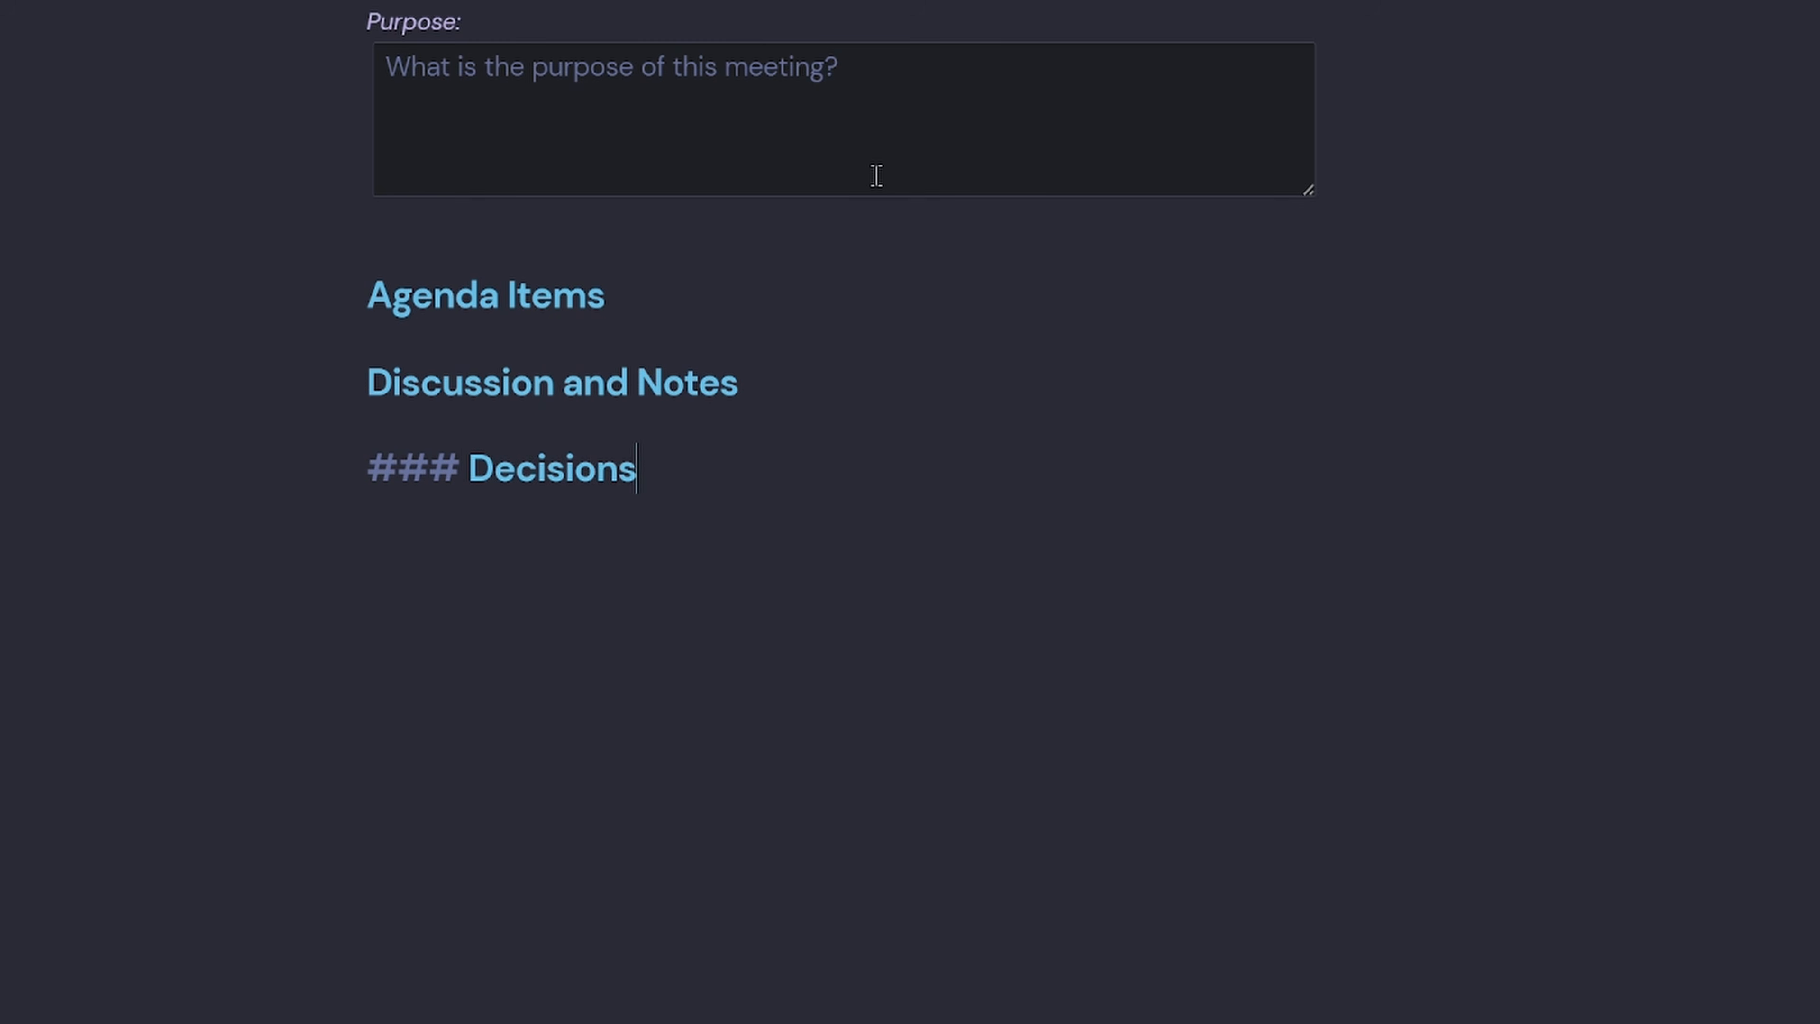
key("Return")
type("### Actions")
key("BackSpace")
type("Items")
key("Return")
type("### Follow")
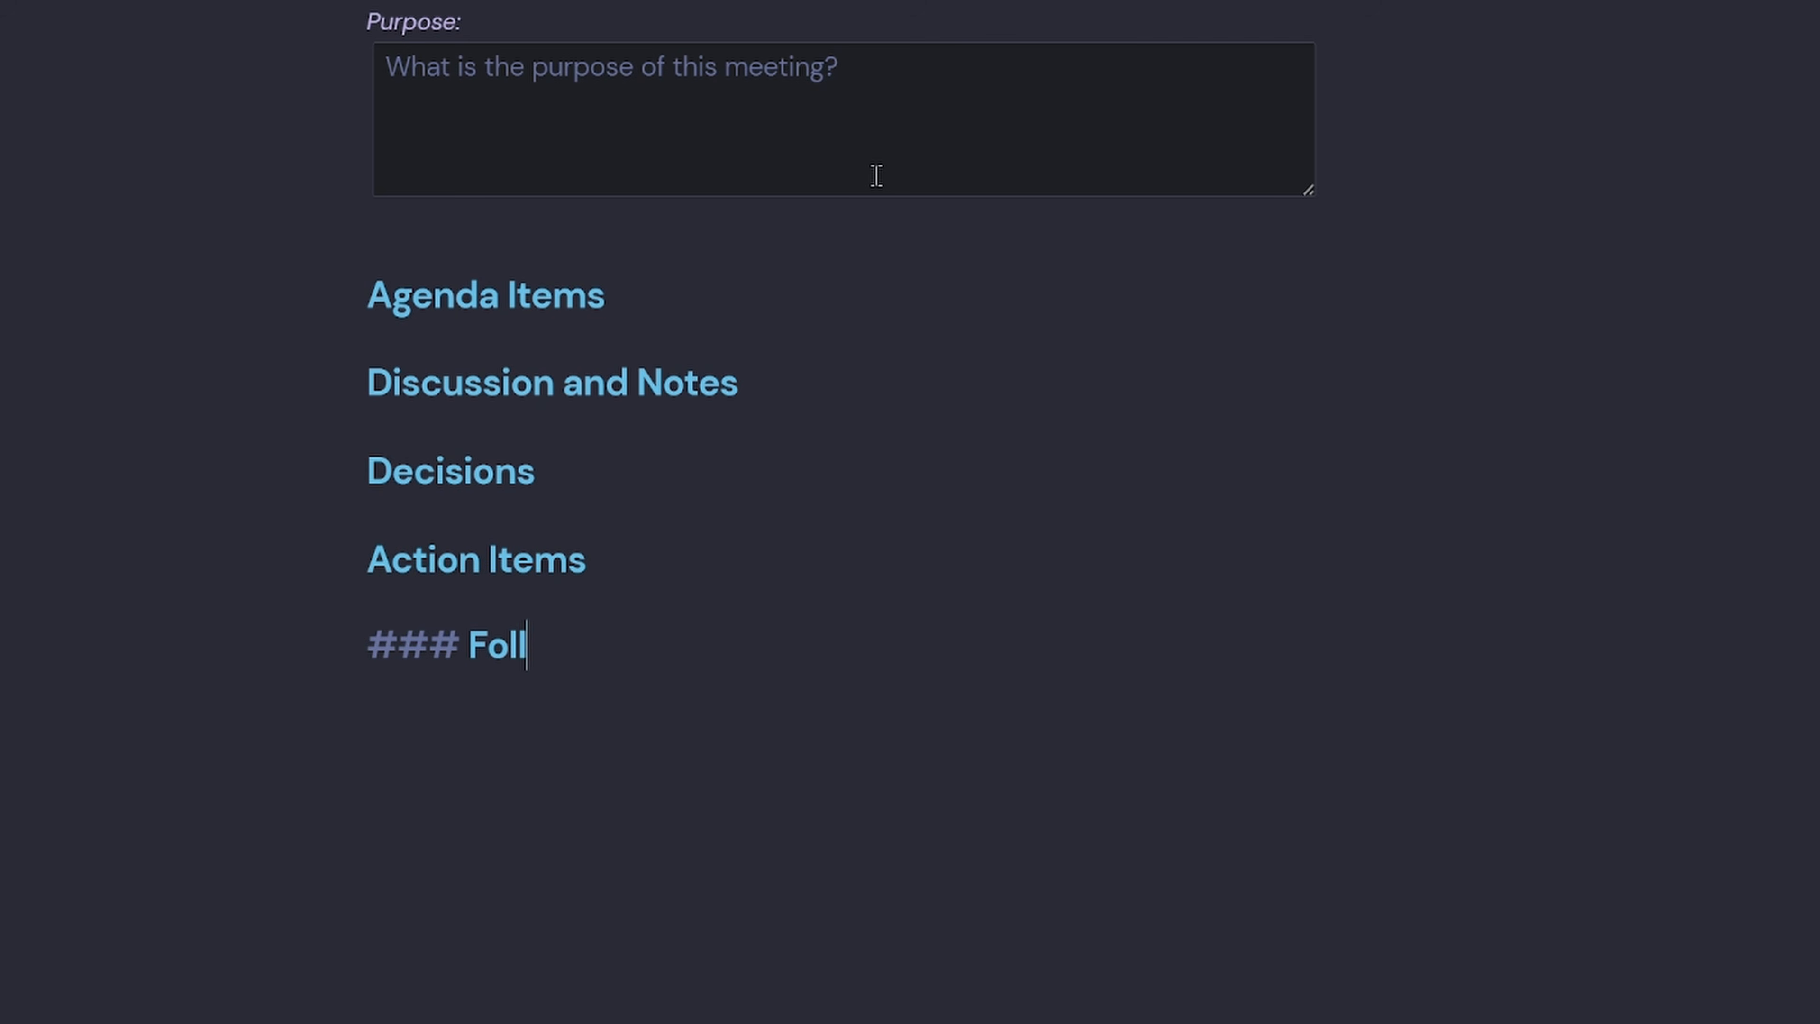
type("-ups")
key("Return")
type("### References")
key("Return")
scroll(801, 564, "down", 4)
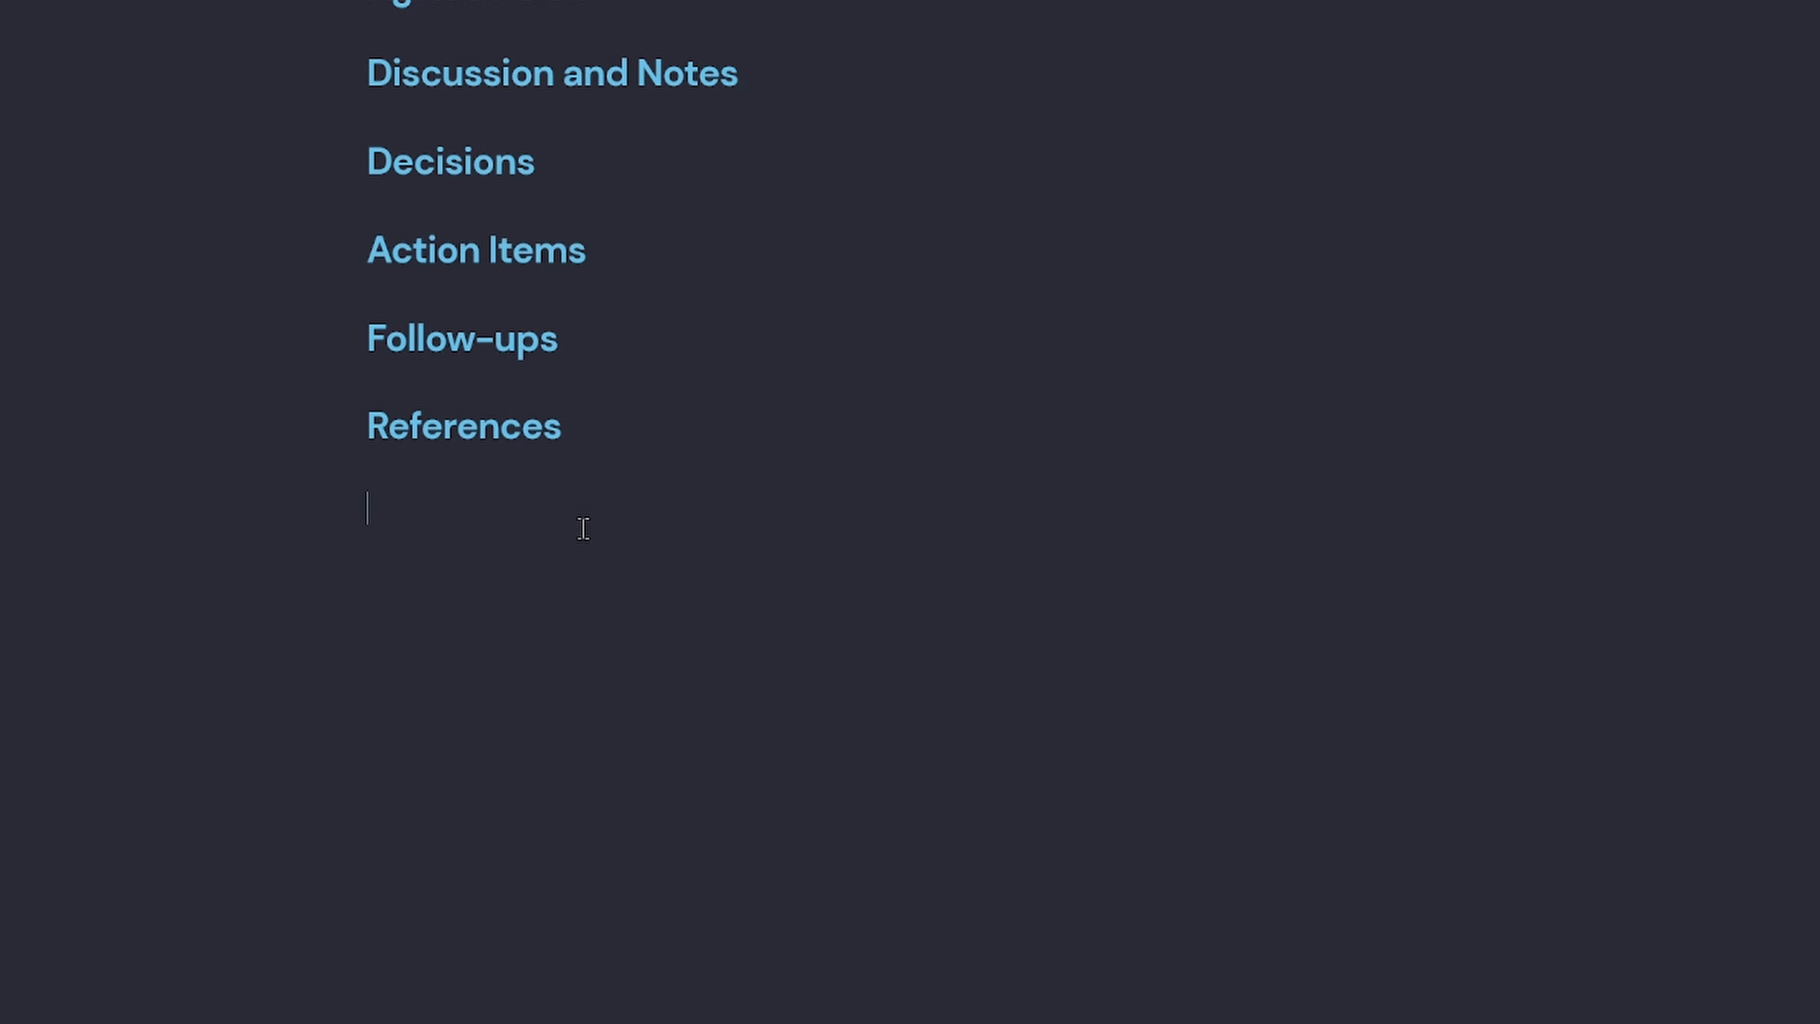
Add a '[!info] Meta Details' callout with a Date line using tp.date.now("DD-MM-YY").
type("[!info]")
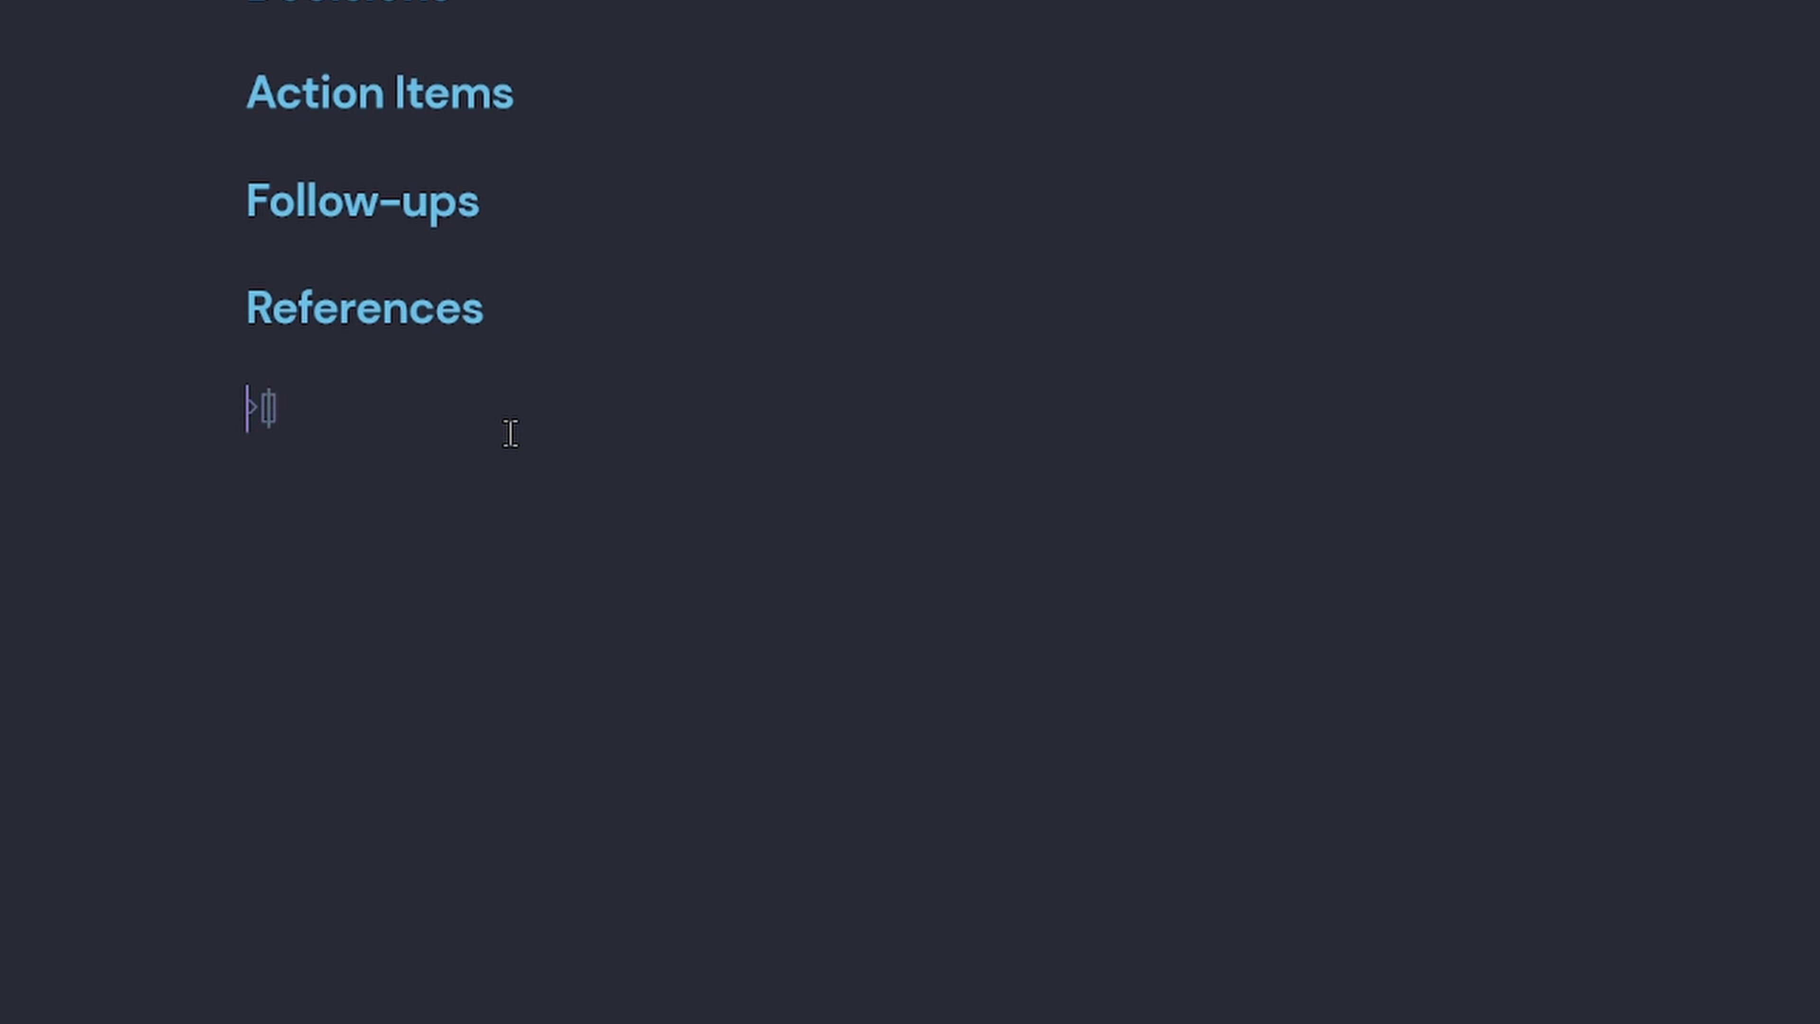
type(" Meta B")
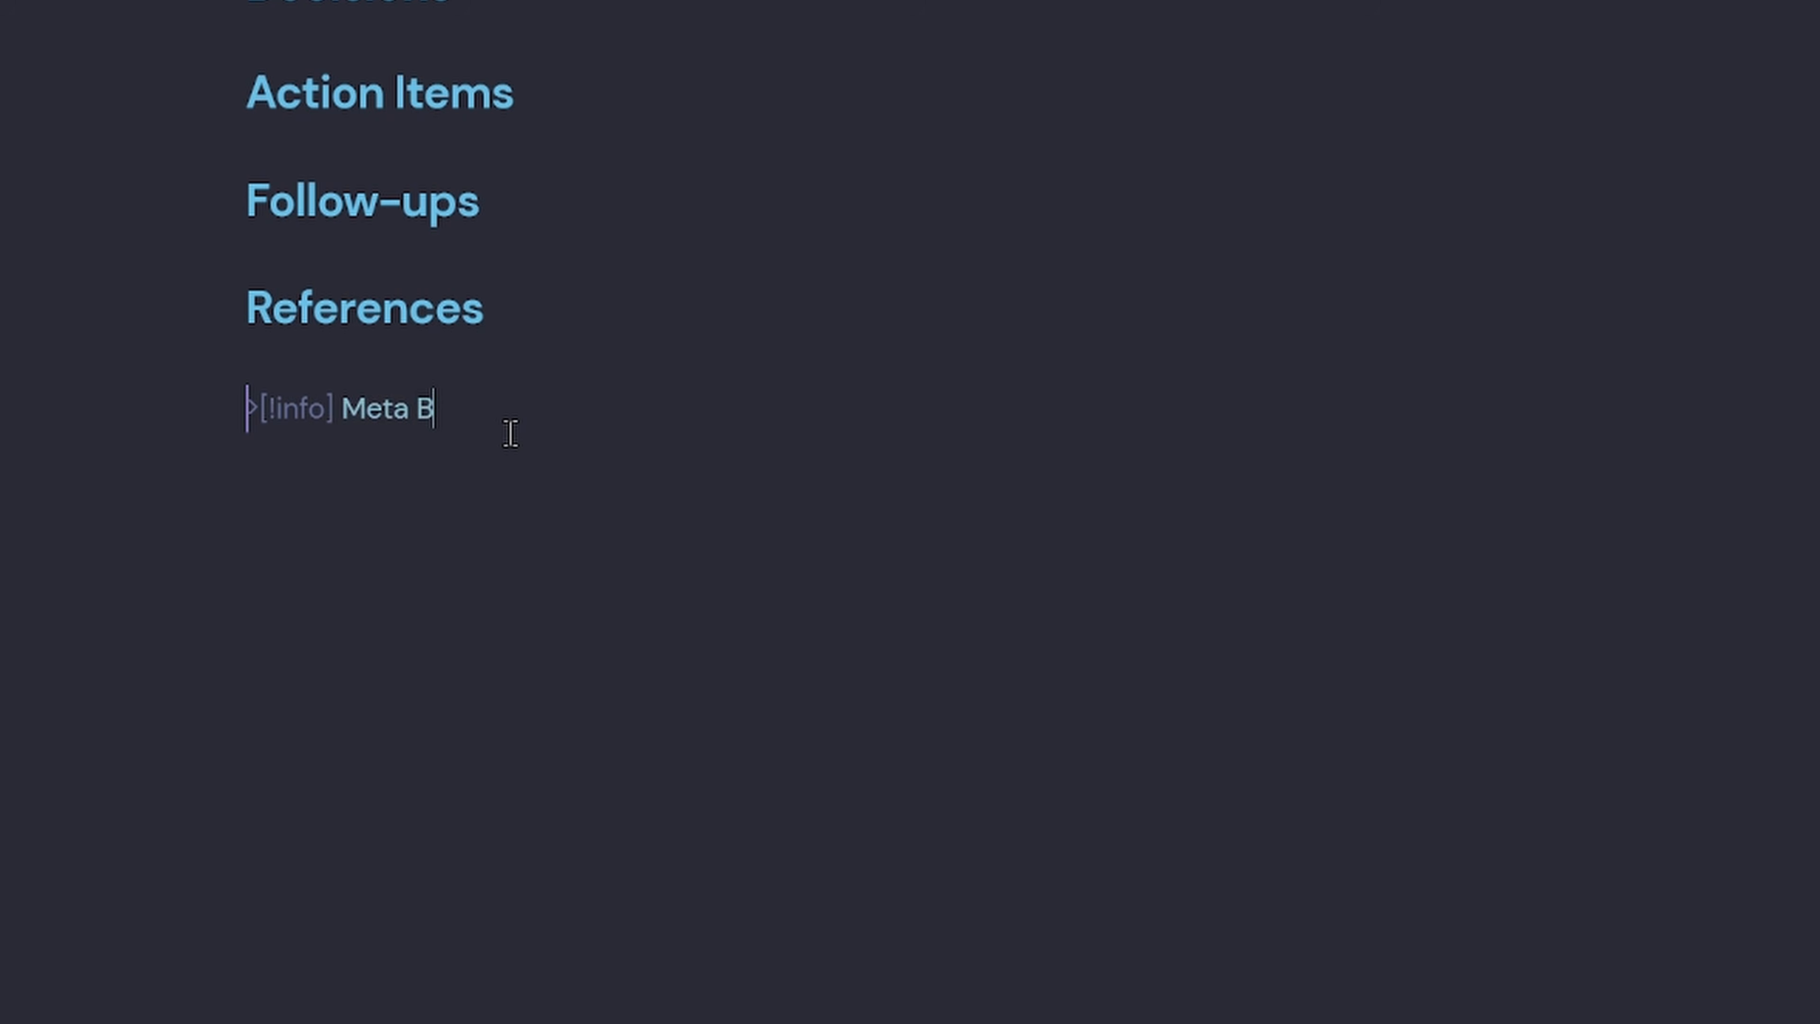
key("BackSpace")
type("Details")
key("Return")
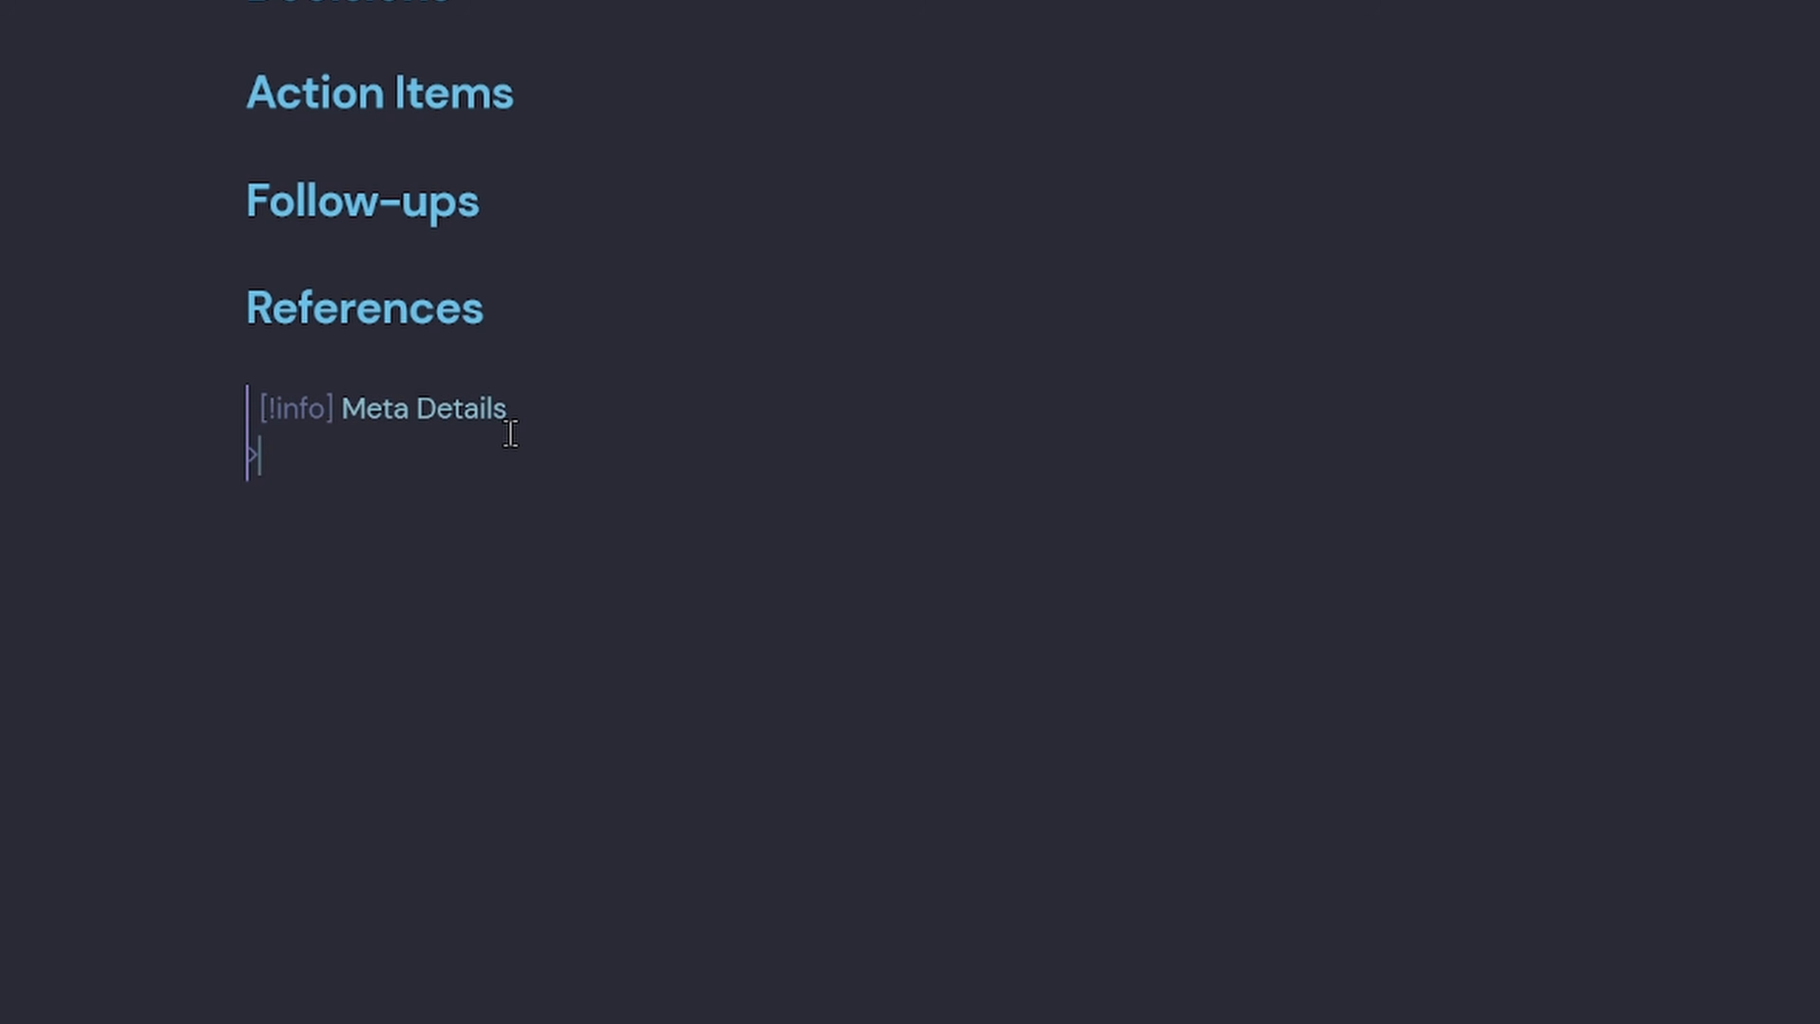
type("Date: [[")
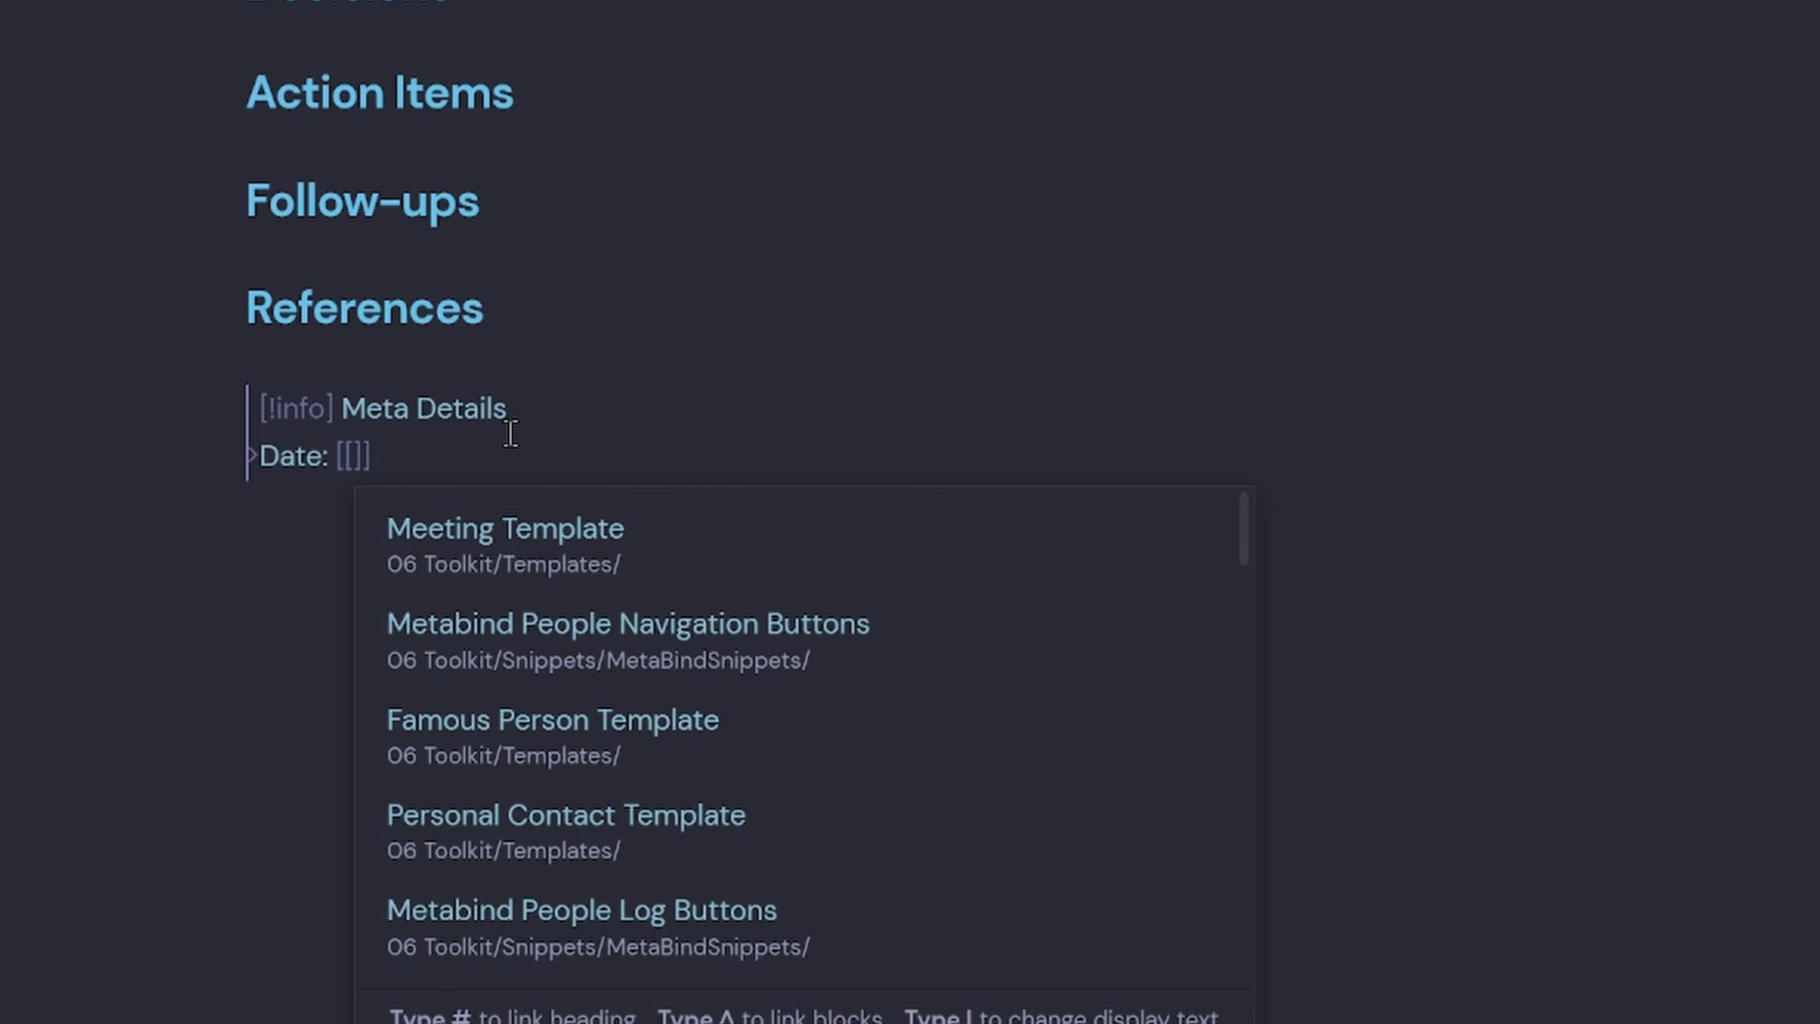
key("BackSpace")
key("BackSpace")
type("<% tp.")
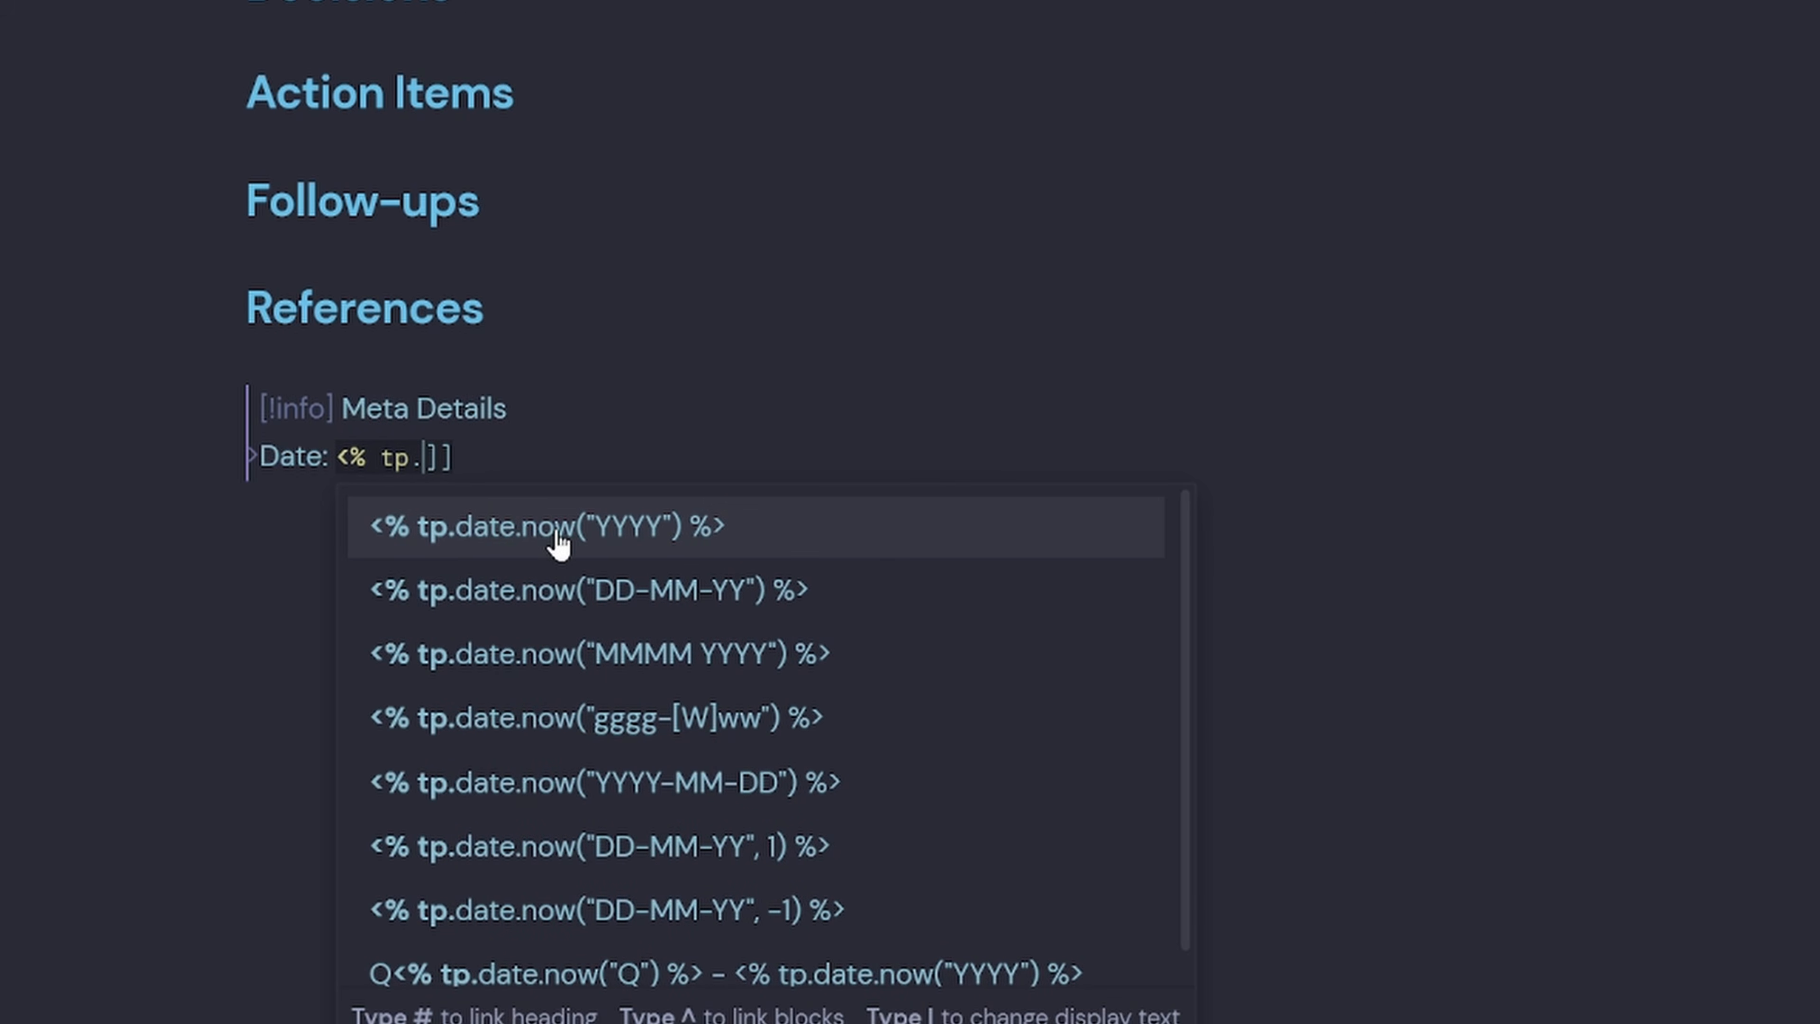
left_click(684, 860)
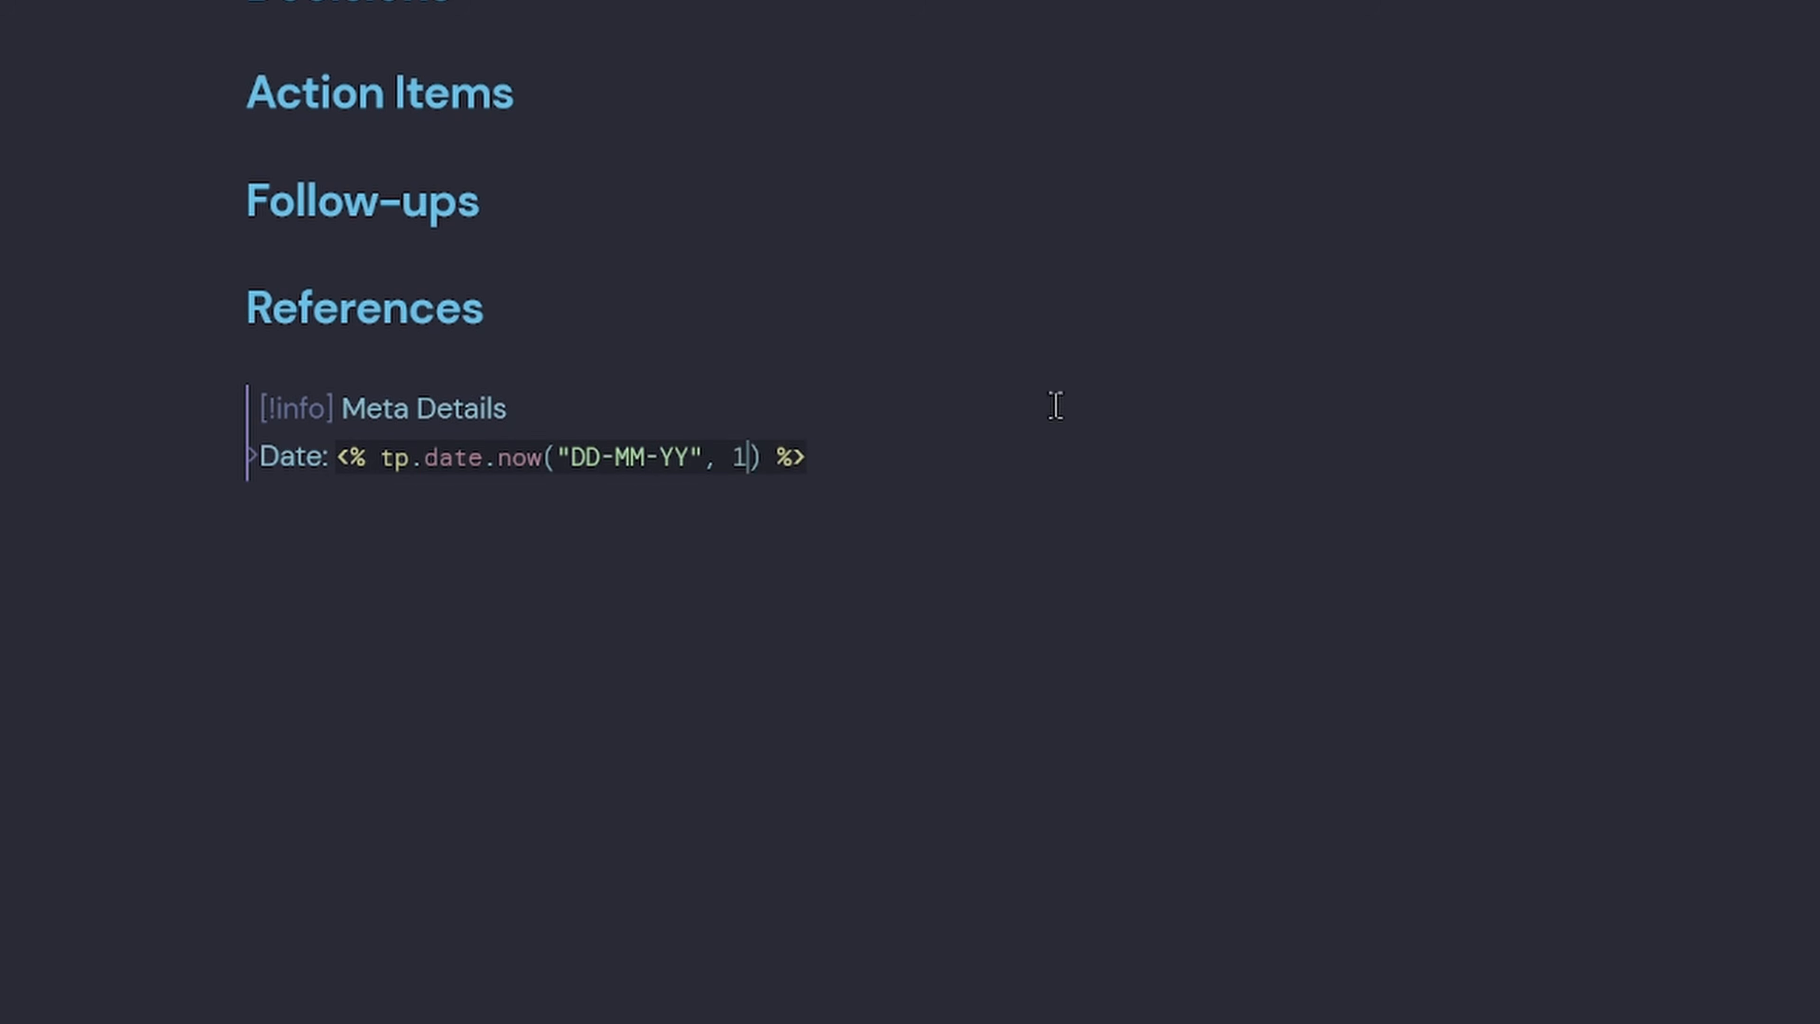
key("BackSpace")
key("BackSpace")
key("BackSpace")
type("]]")
key("BackSpace")
key("BackSpace")
key("Return")
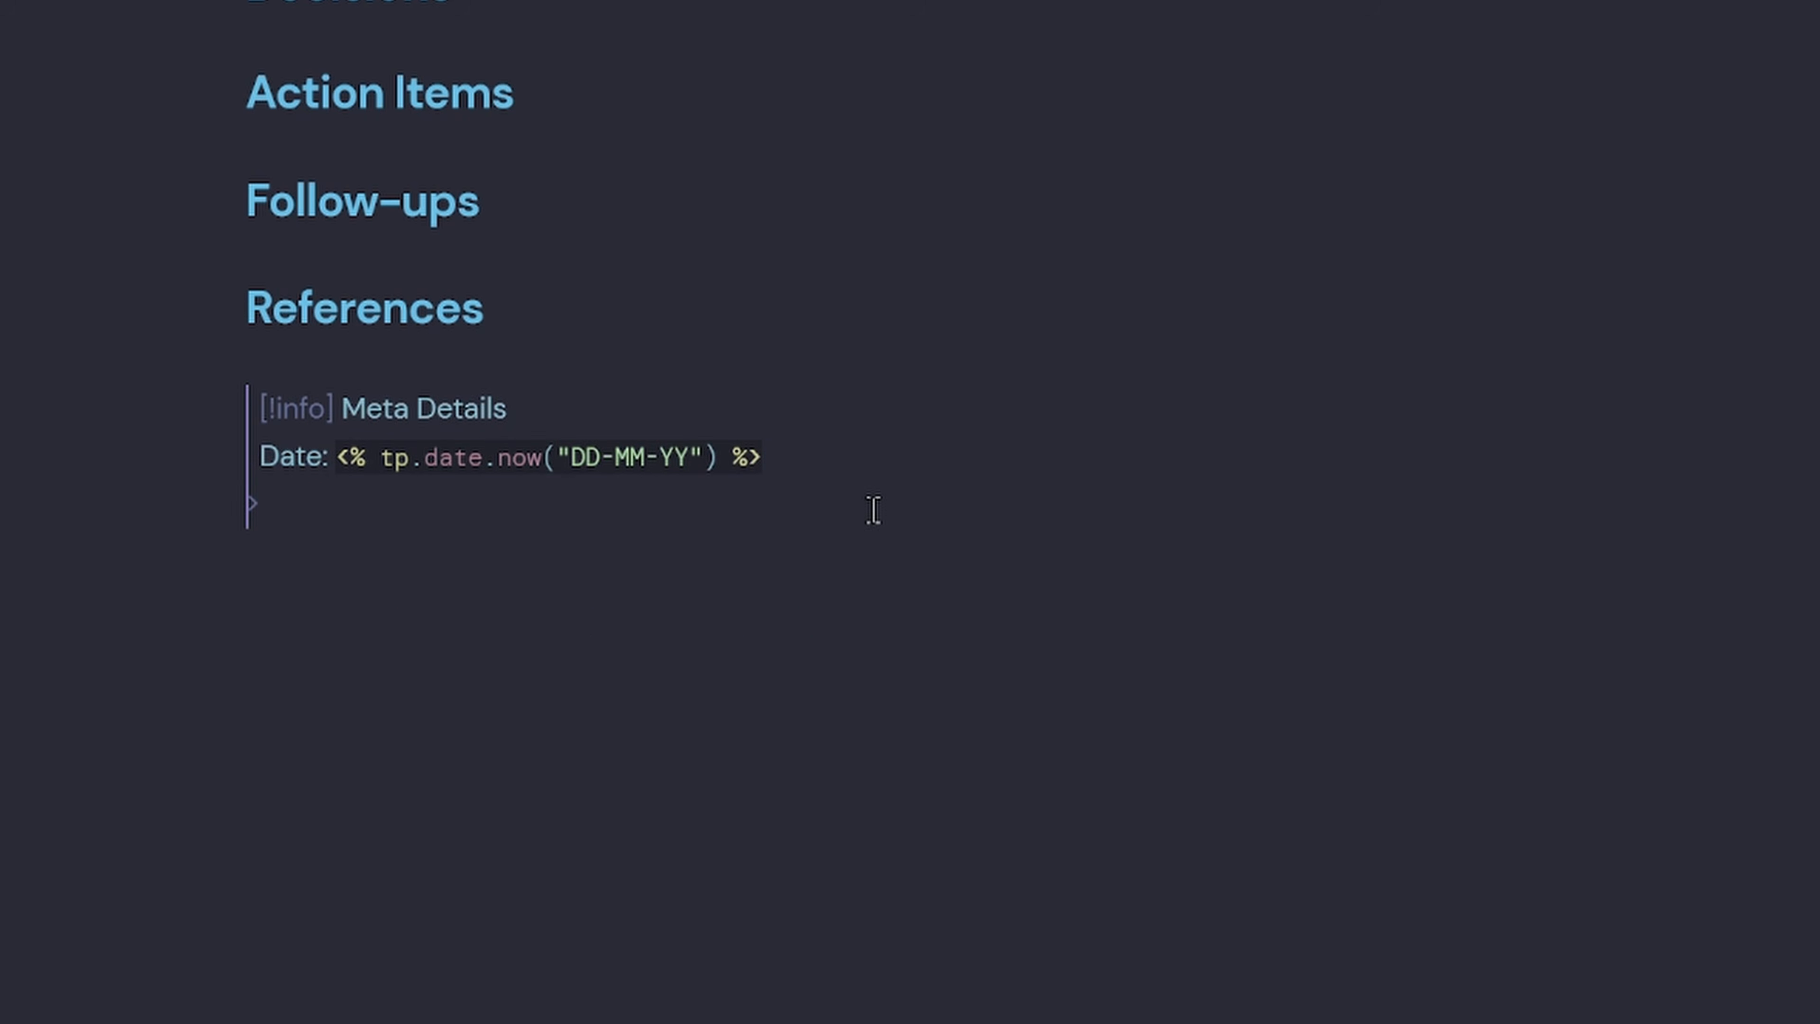
Add a Week line using tp.date.now("gggg-[W]ww") and duplicate it below.
type("Week: [[")
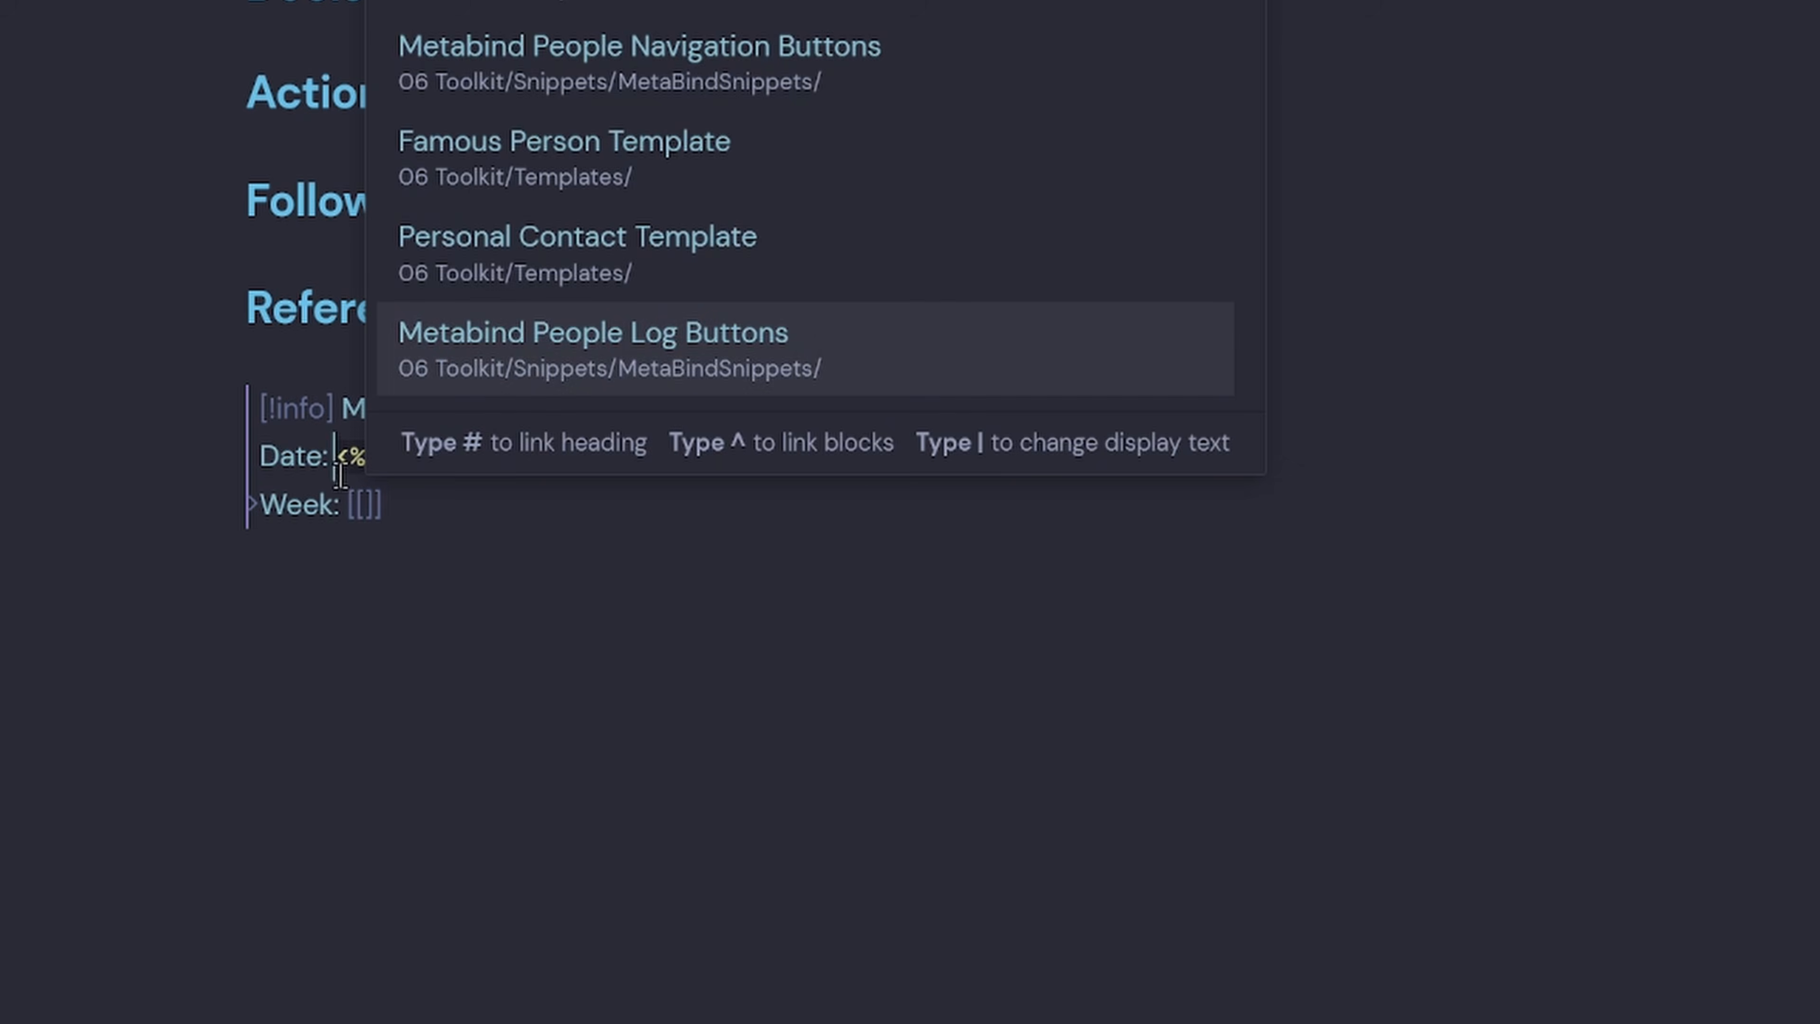
left_click(336, 463)
type("[[")
left_click_drag(798, 460, 337, 460)
key("ctrl+c")
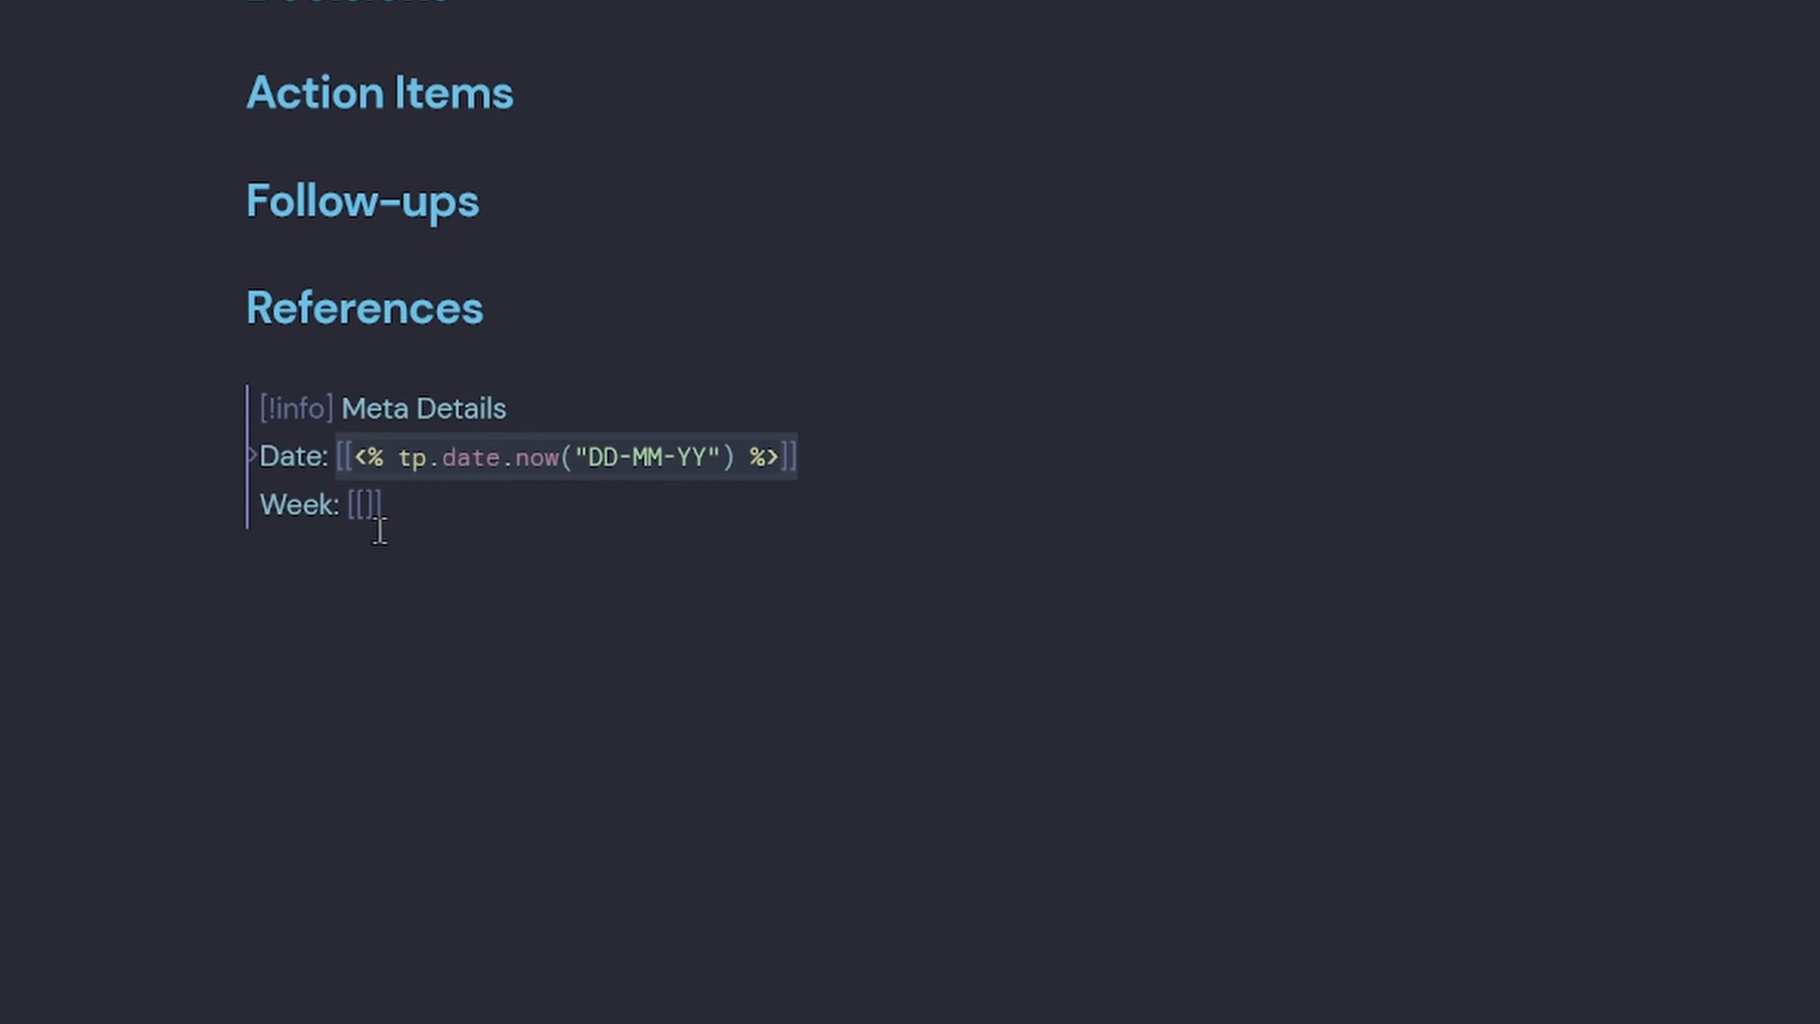
left_click(365, 510)
key("ctrl+v")
left_click_drag(701, 511, 579, 515)
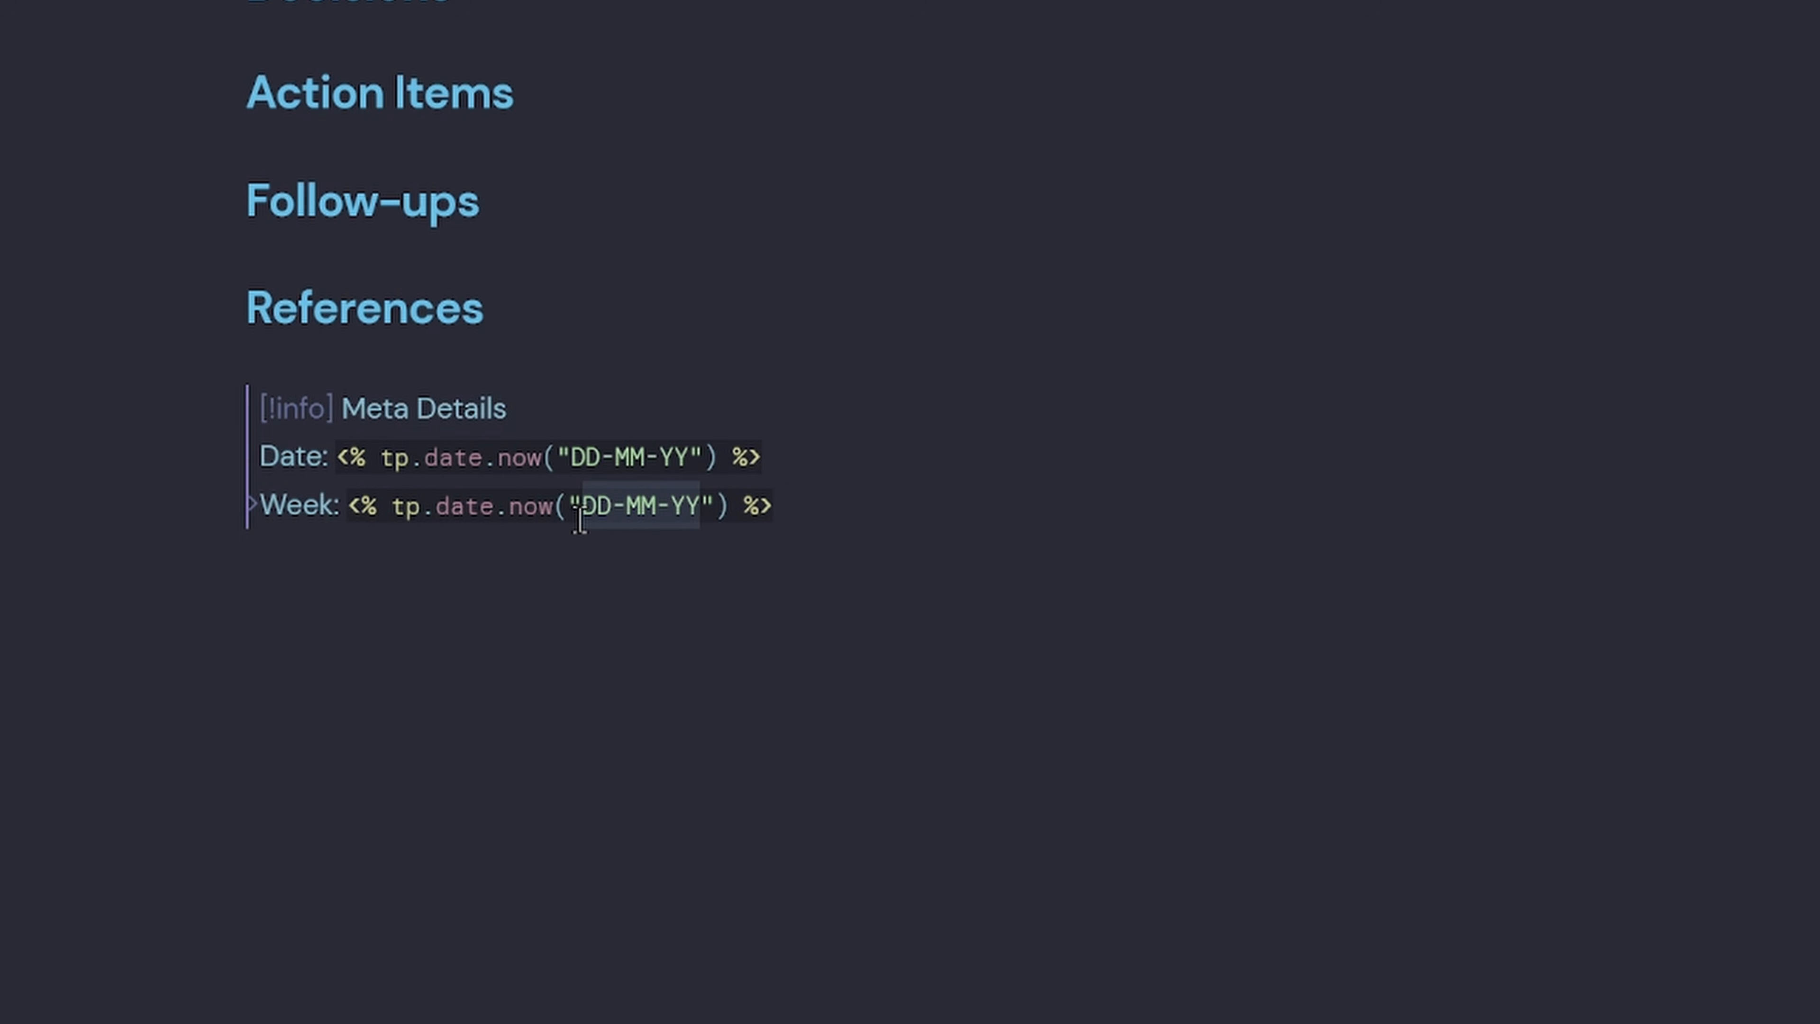
type("gggg")
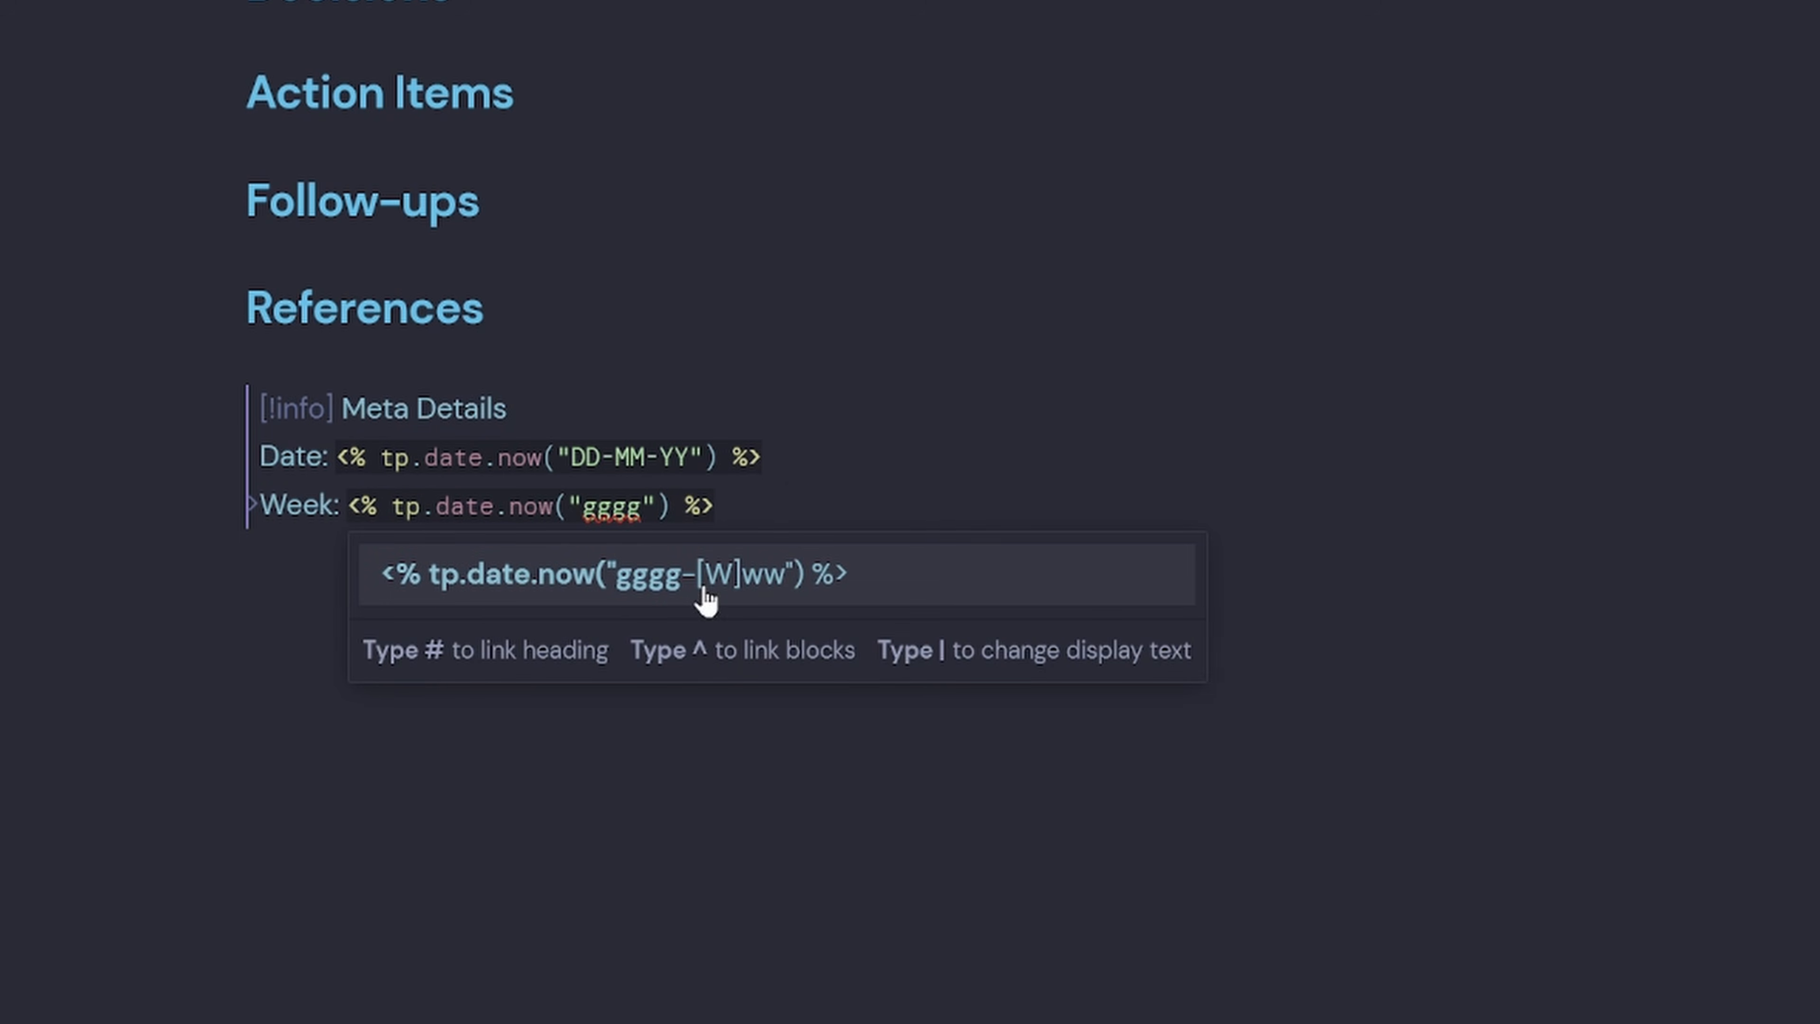
left_click(706, 595)
left_click_drag(909, 502, 265, 510)
left_click(894, 503)
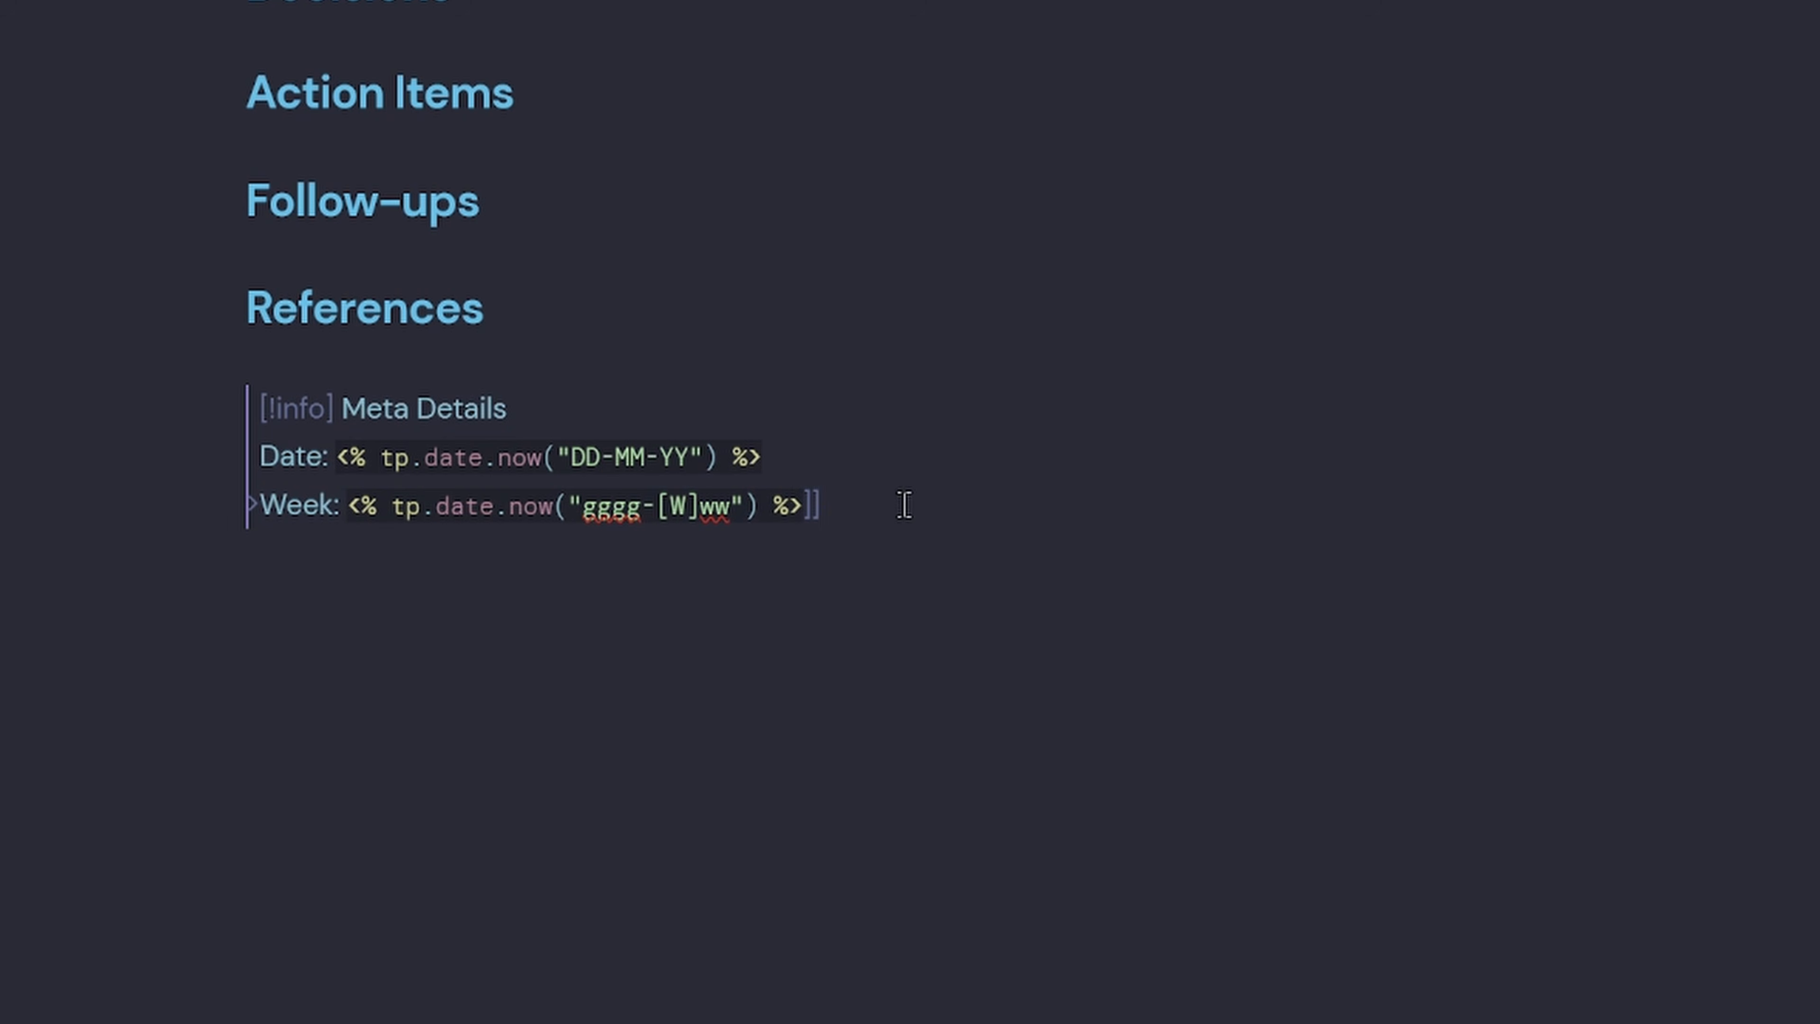
key("Return")
key("ctrl+v")
Turn the copied line into Month with the MMMM YYYY format, then duplicate it.
double_click(312, 552)
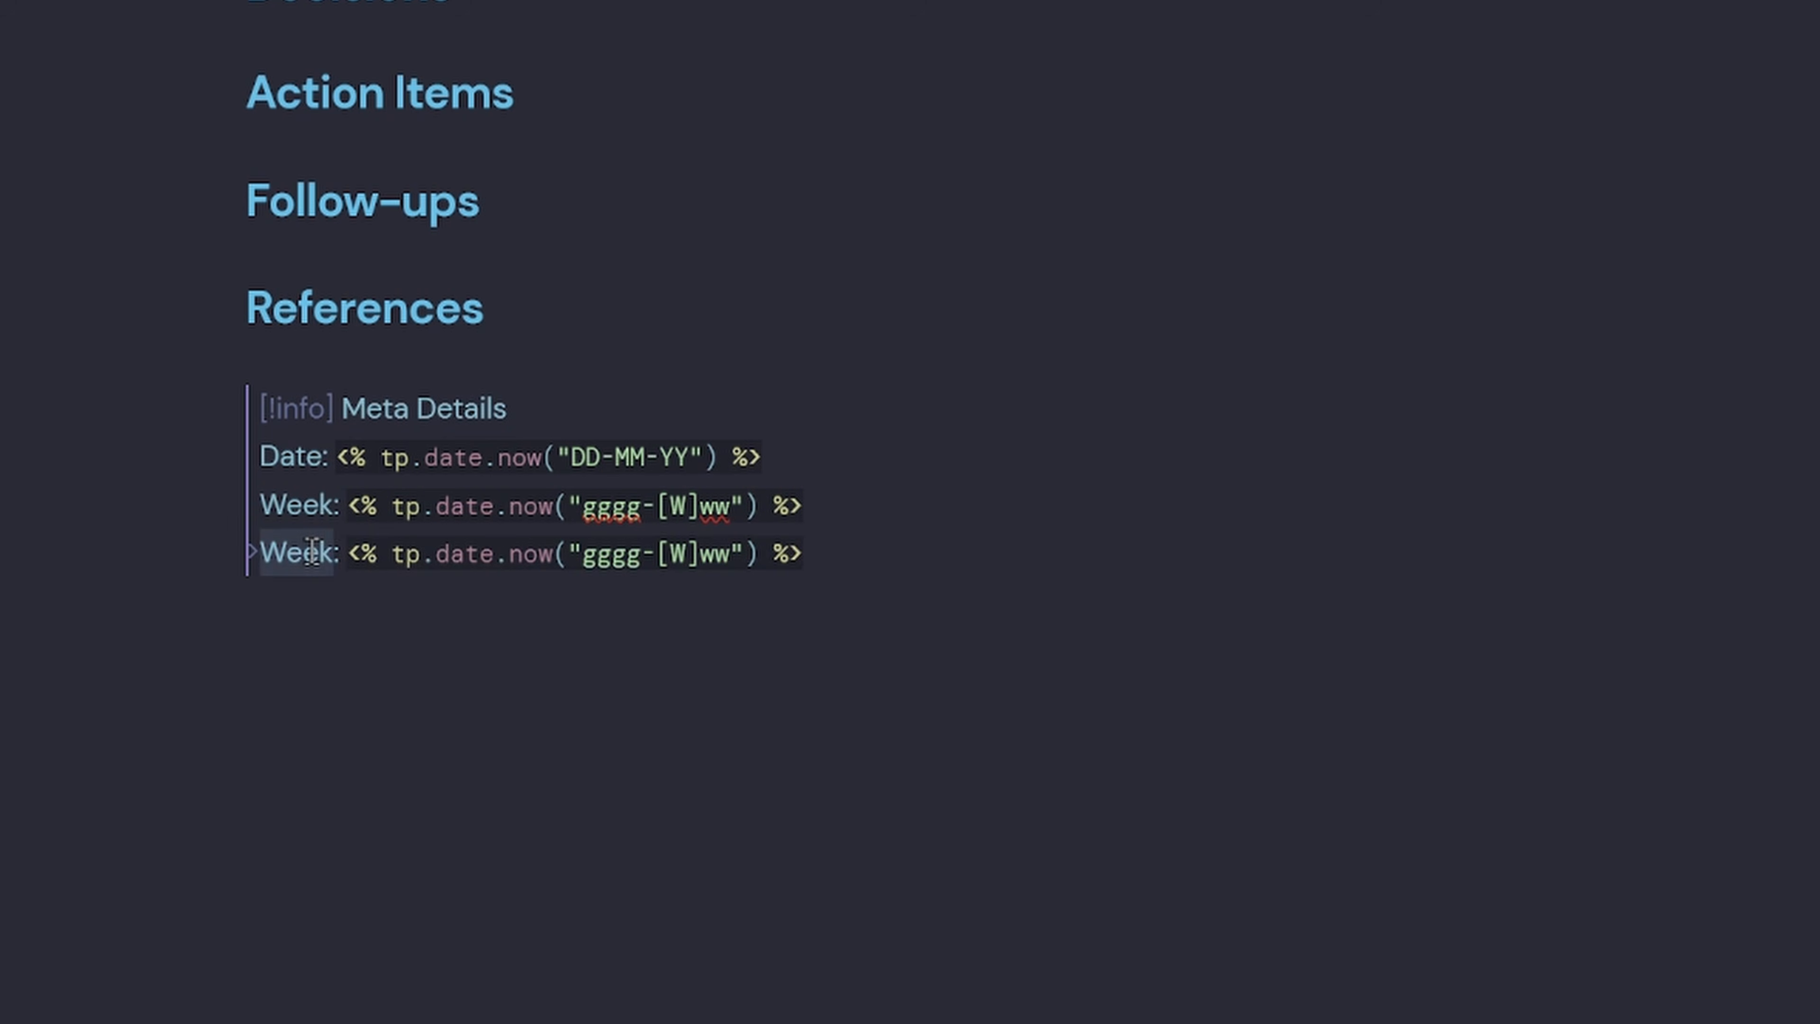
type("Month")
left_click_drag(742, 555, 599, 567)
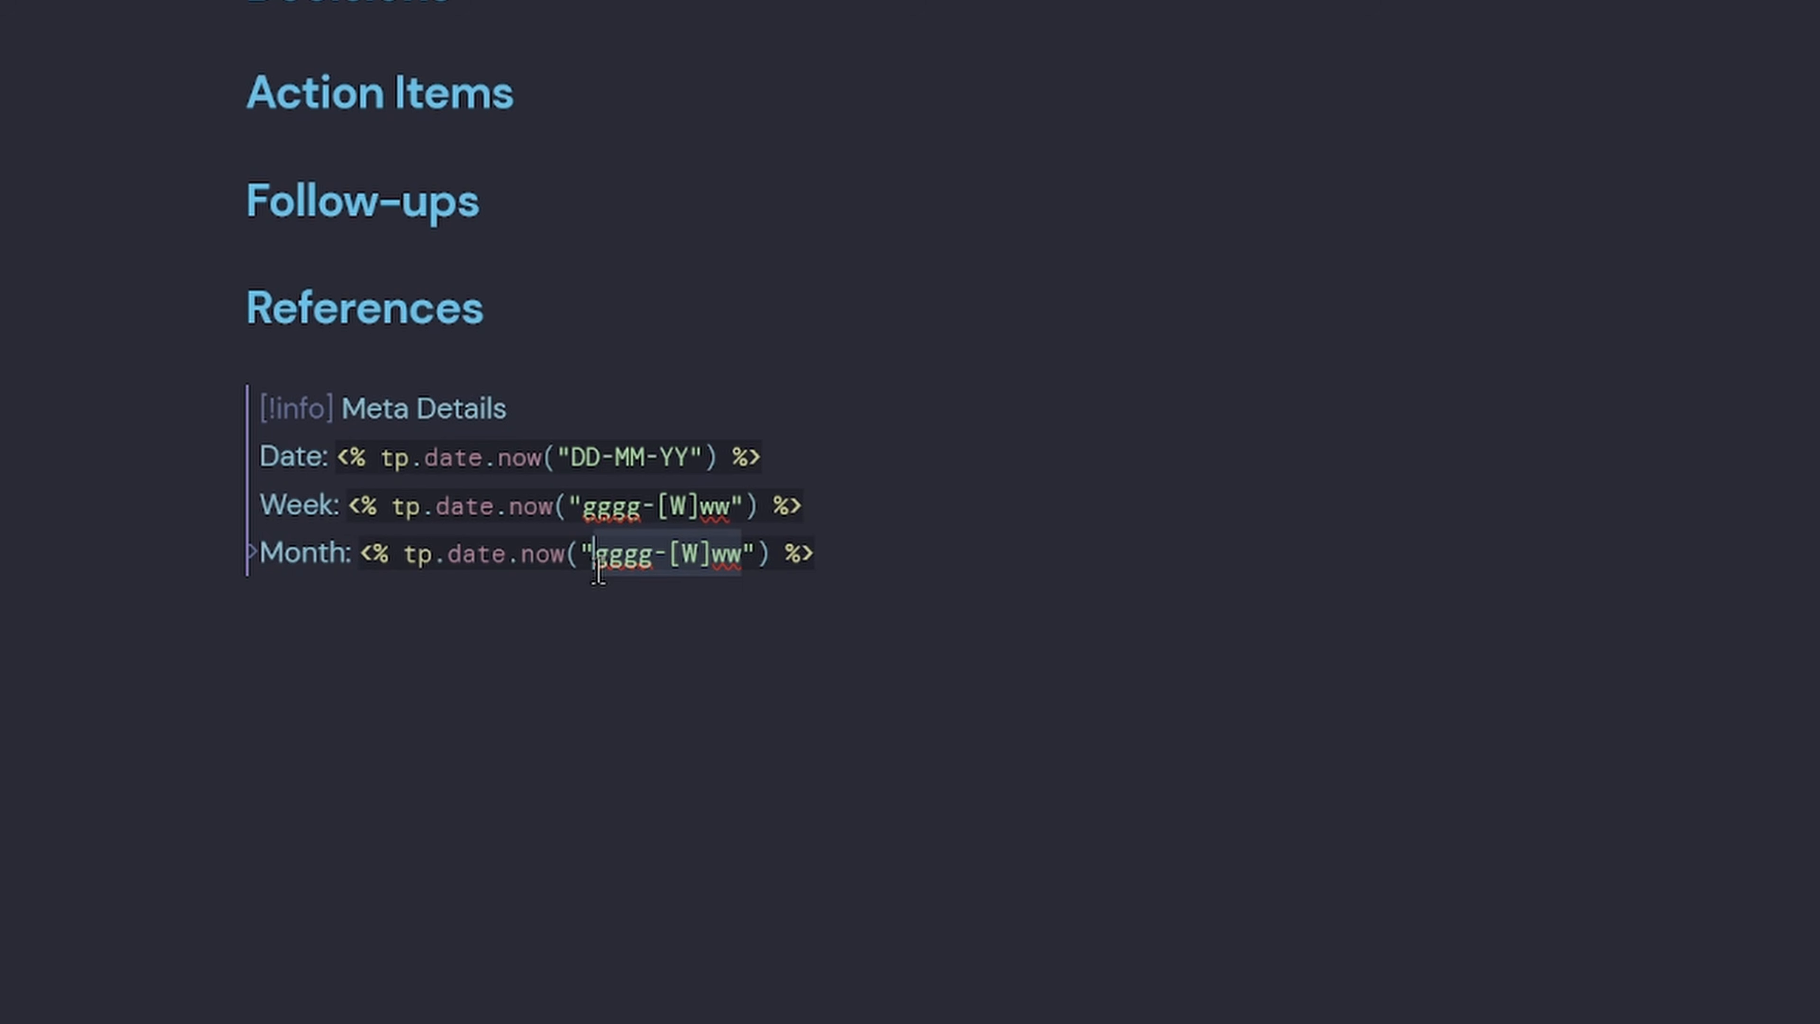
type("MMMM")
left_click(663, 621)
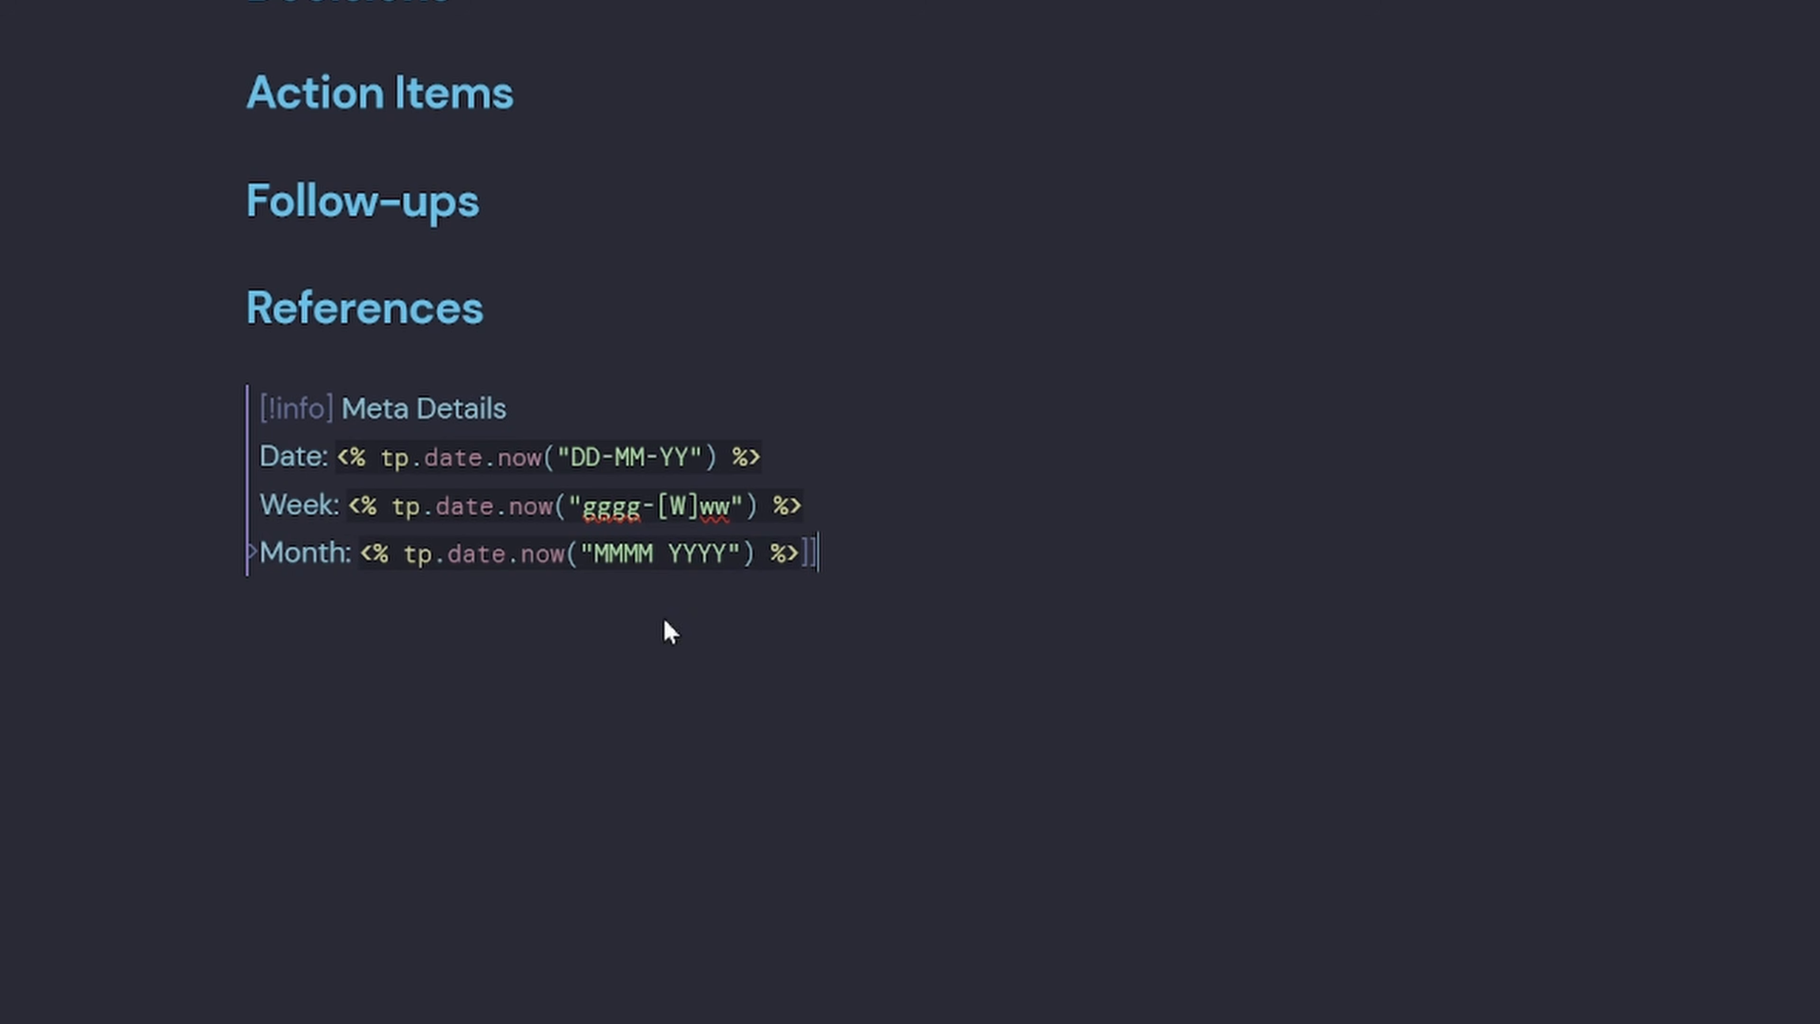
left_click_drag(888, 557, 266, 564)
left_click(901, 561)
key("Return")
key("ctrl+v")
Change the duplicate into a Year line using the YYYY format.
double_click(293, 604)
type("Year")
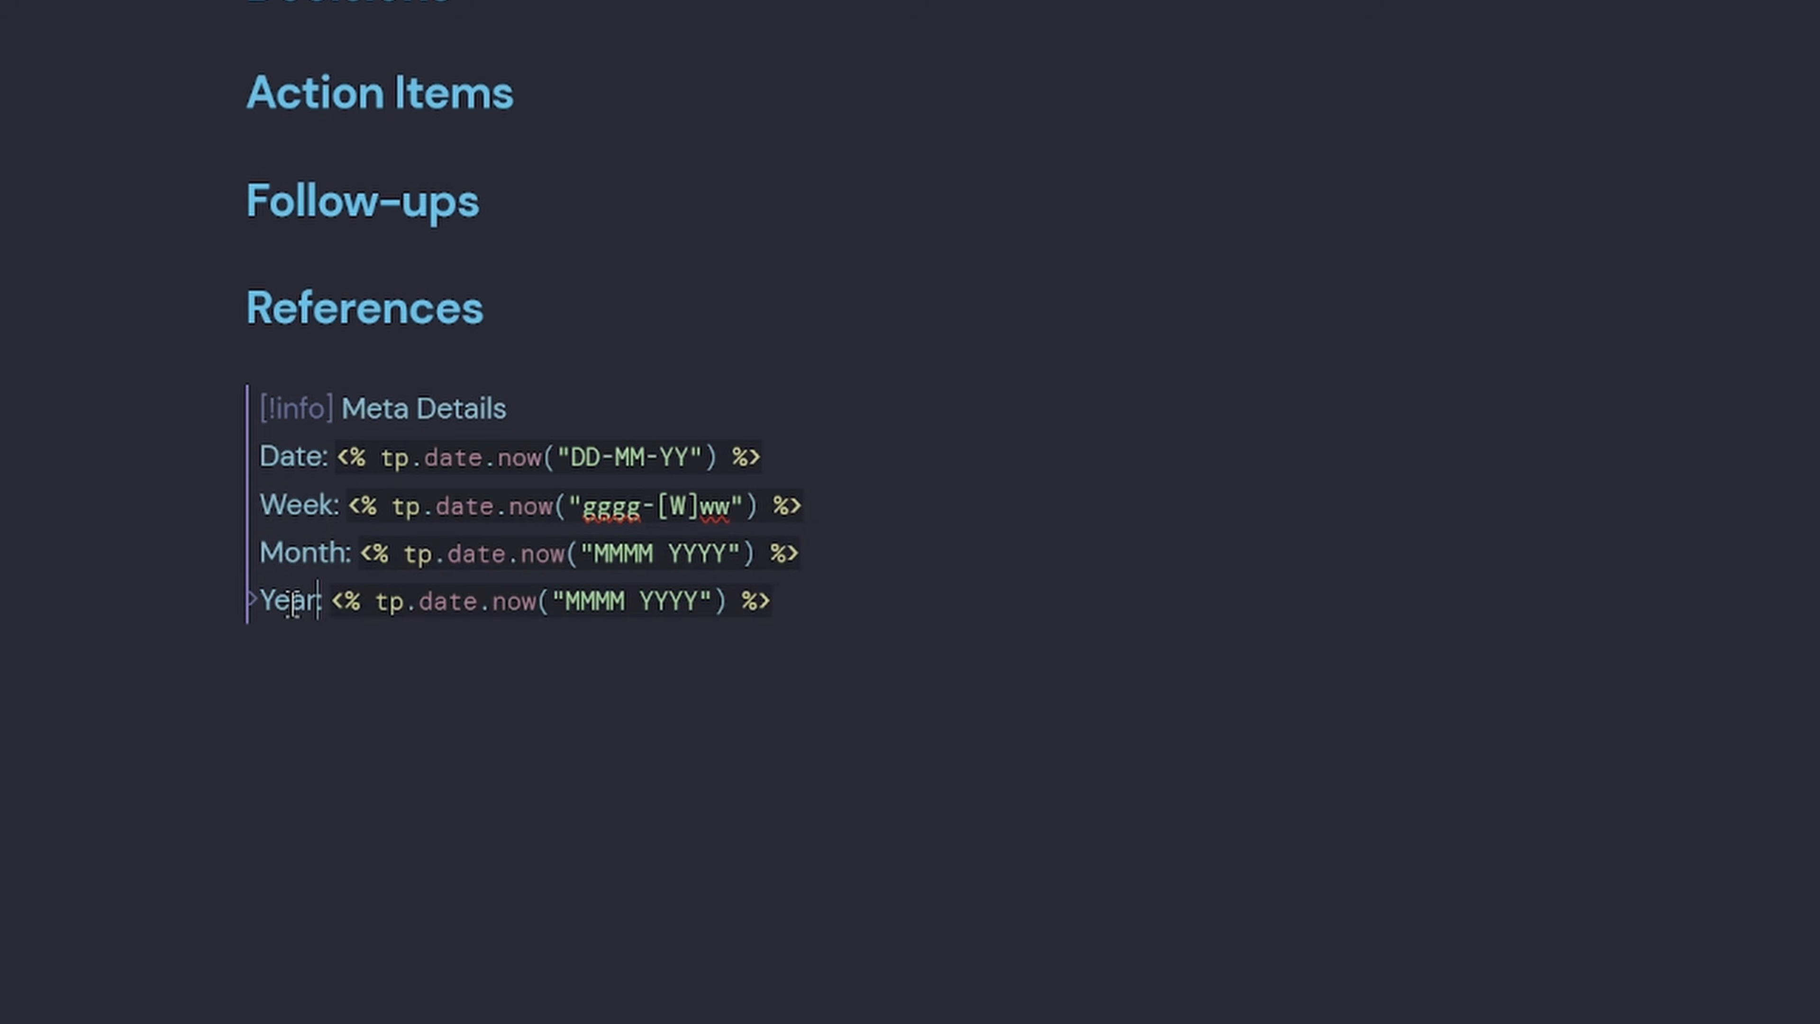
left_click(642, 601)
key("BackSpace")
key("BackSpace")
key("BackSpace")
key("BackSpace")
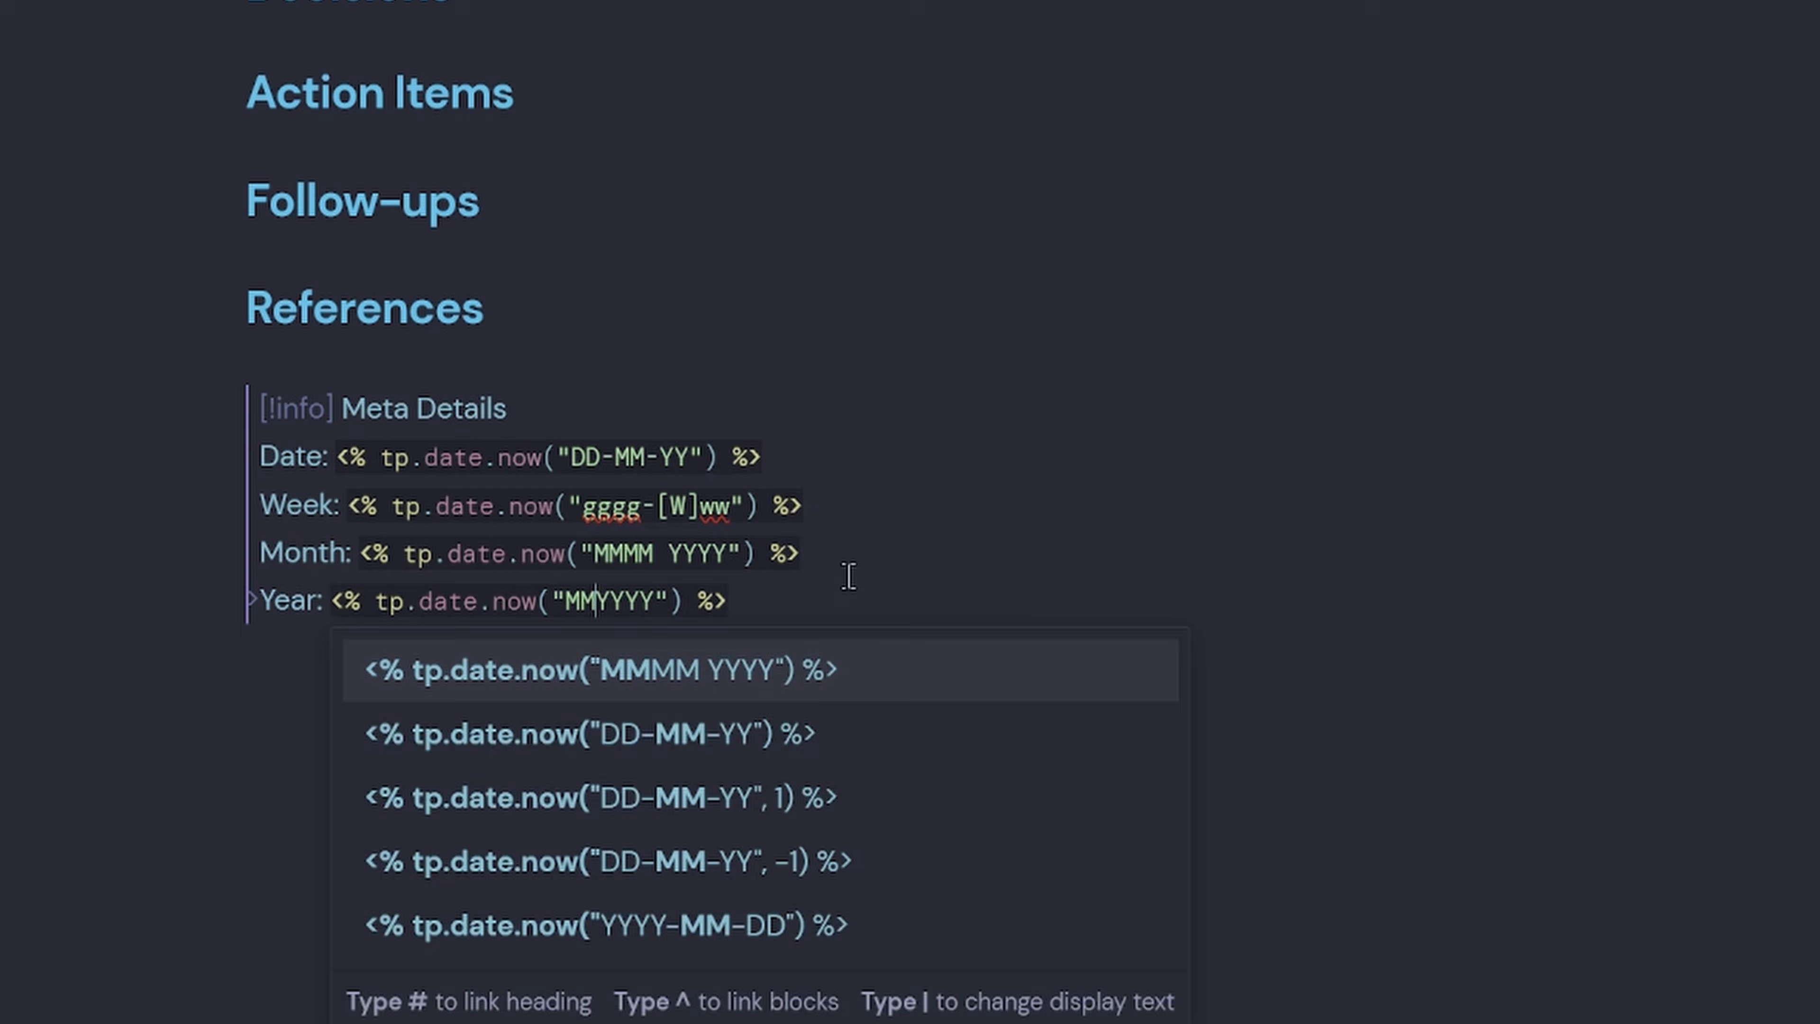
key("BackSpace")
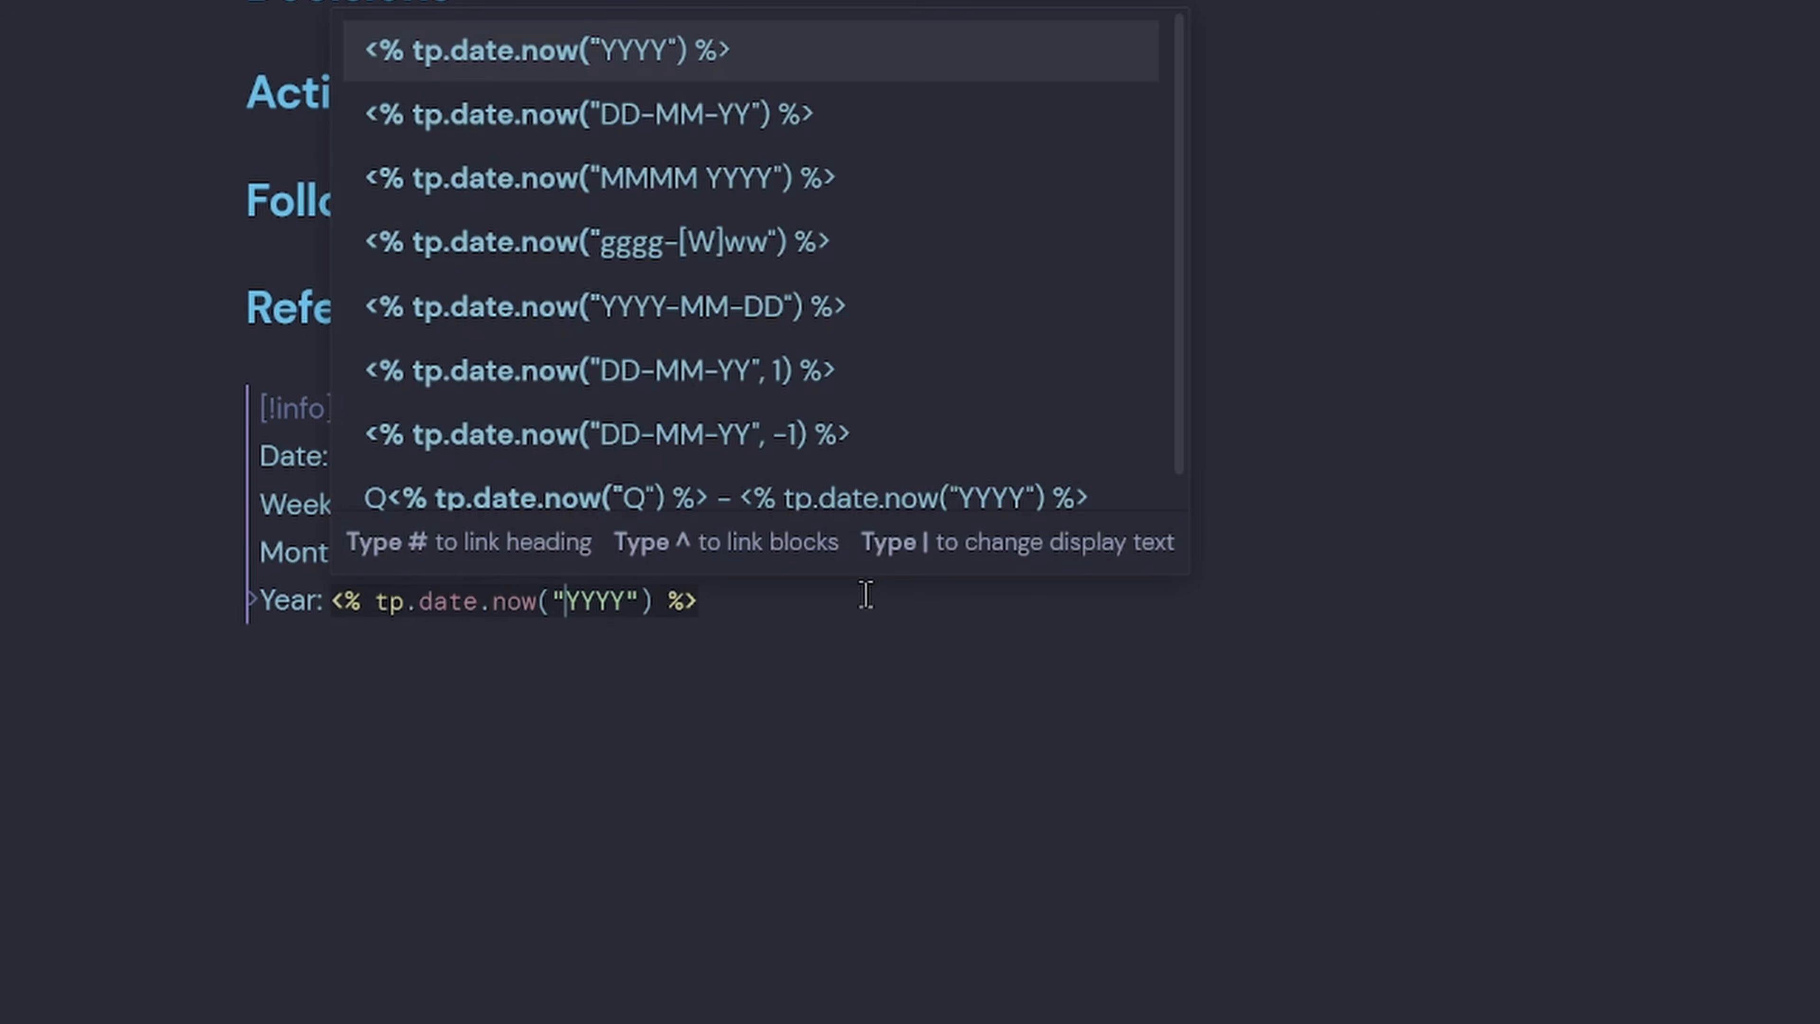
left_click(665, 75)
key("Return")
Add a Quarter line with the "Q" quarter-and-year date template.
type("Quarter:")
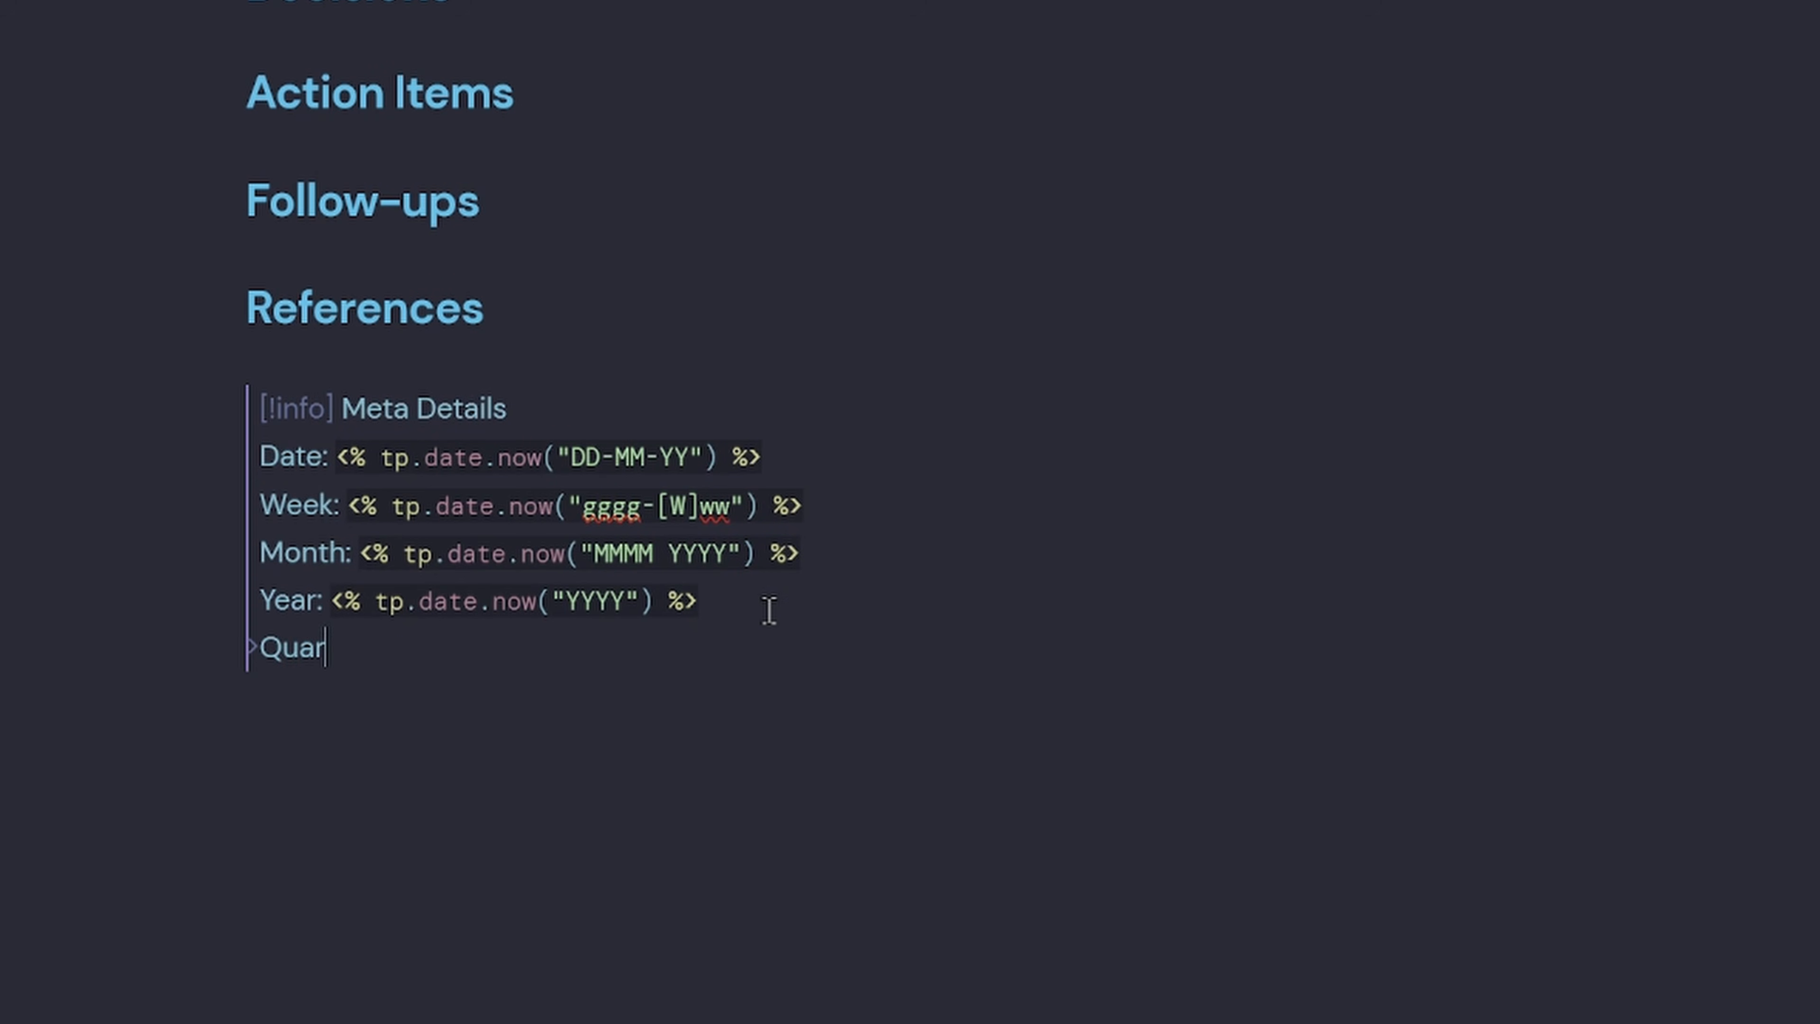
left_click_drag(777, 599, 331, 604)
key("ctrl+c")
left_click(481, 654)
key("ctrl+v")
key("BackSpace")
key("BackSpace")
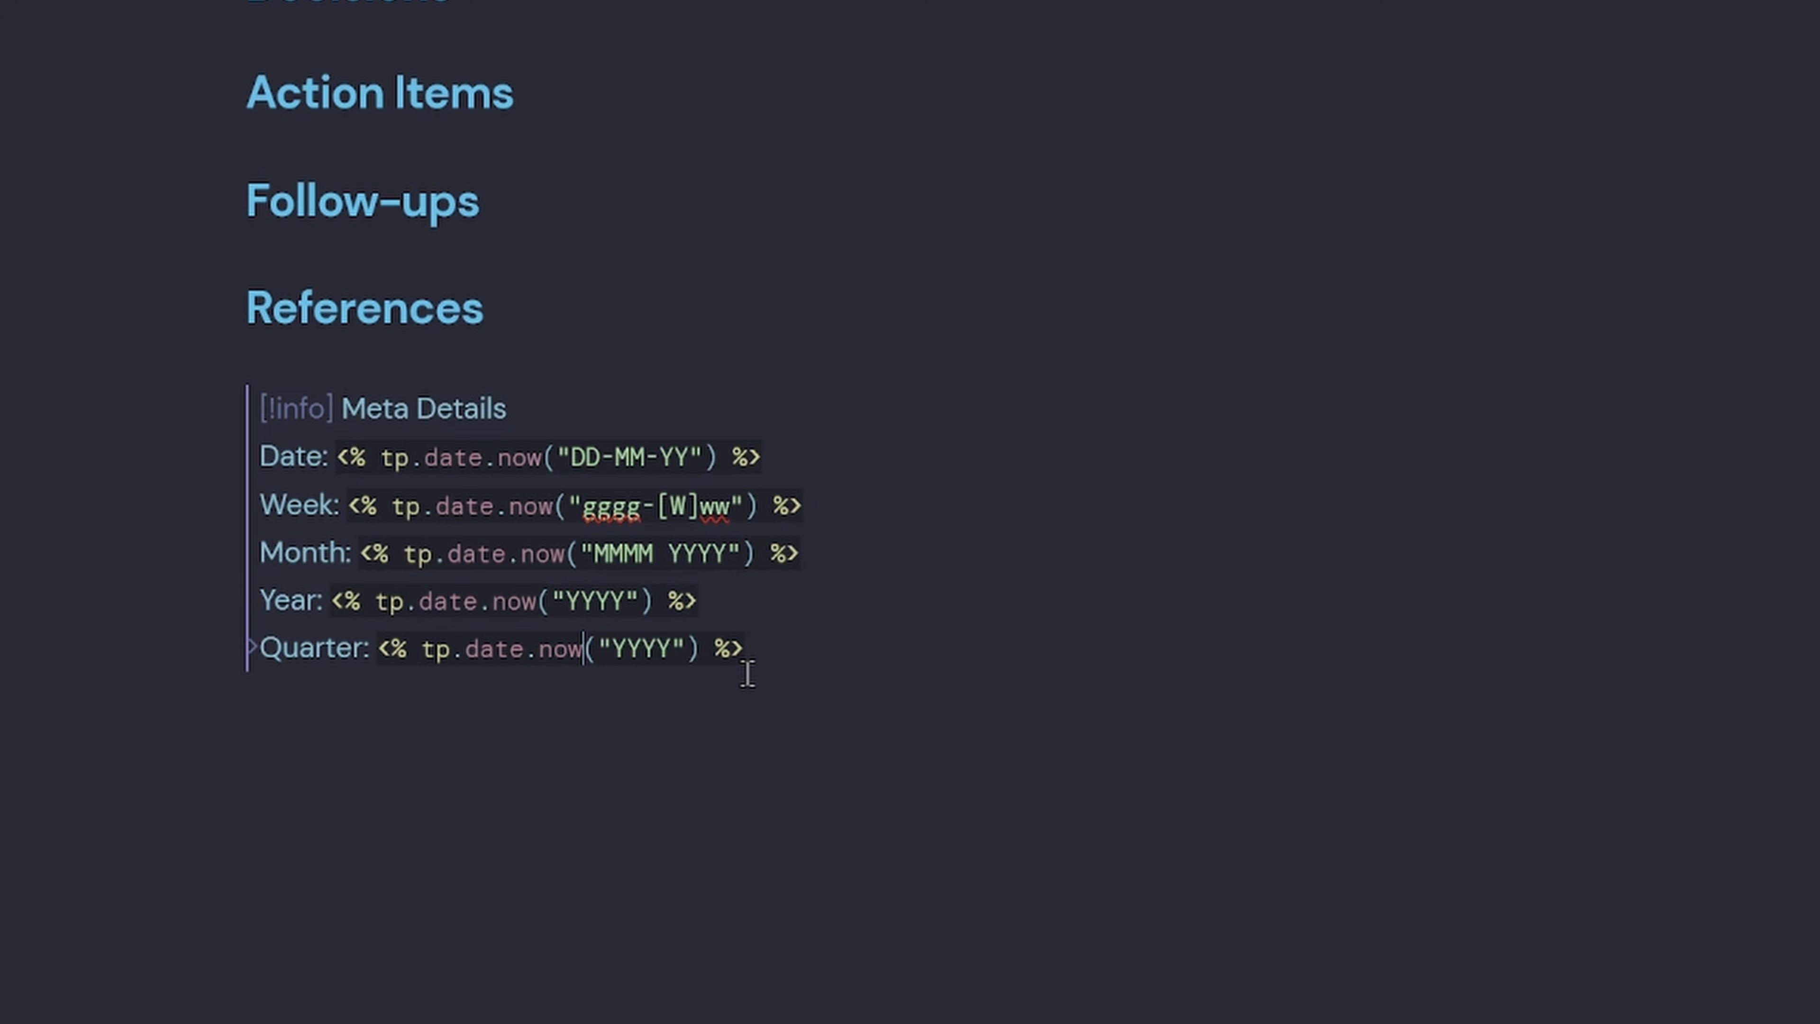
type("(")
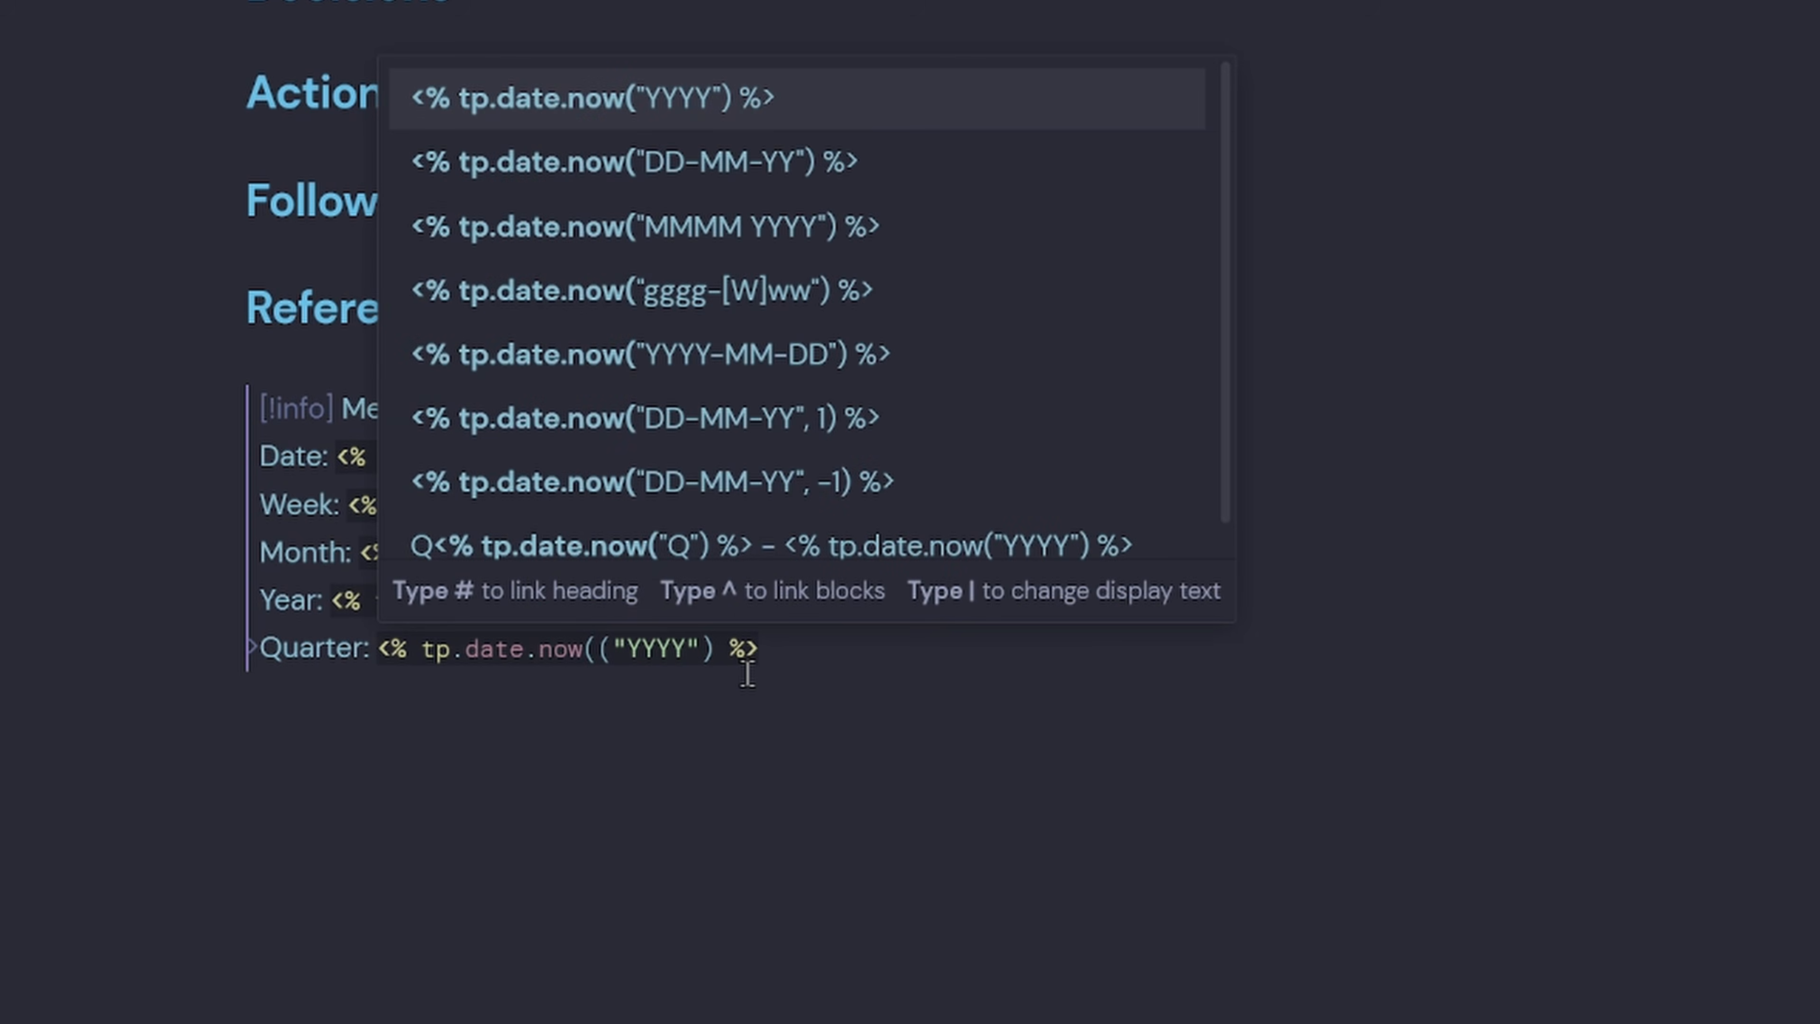
type("\"Q")
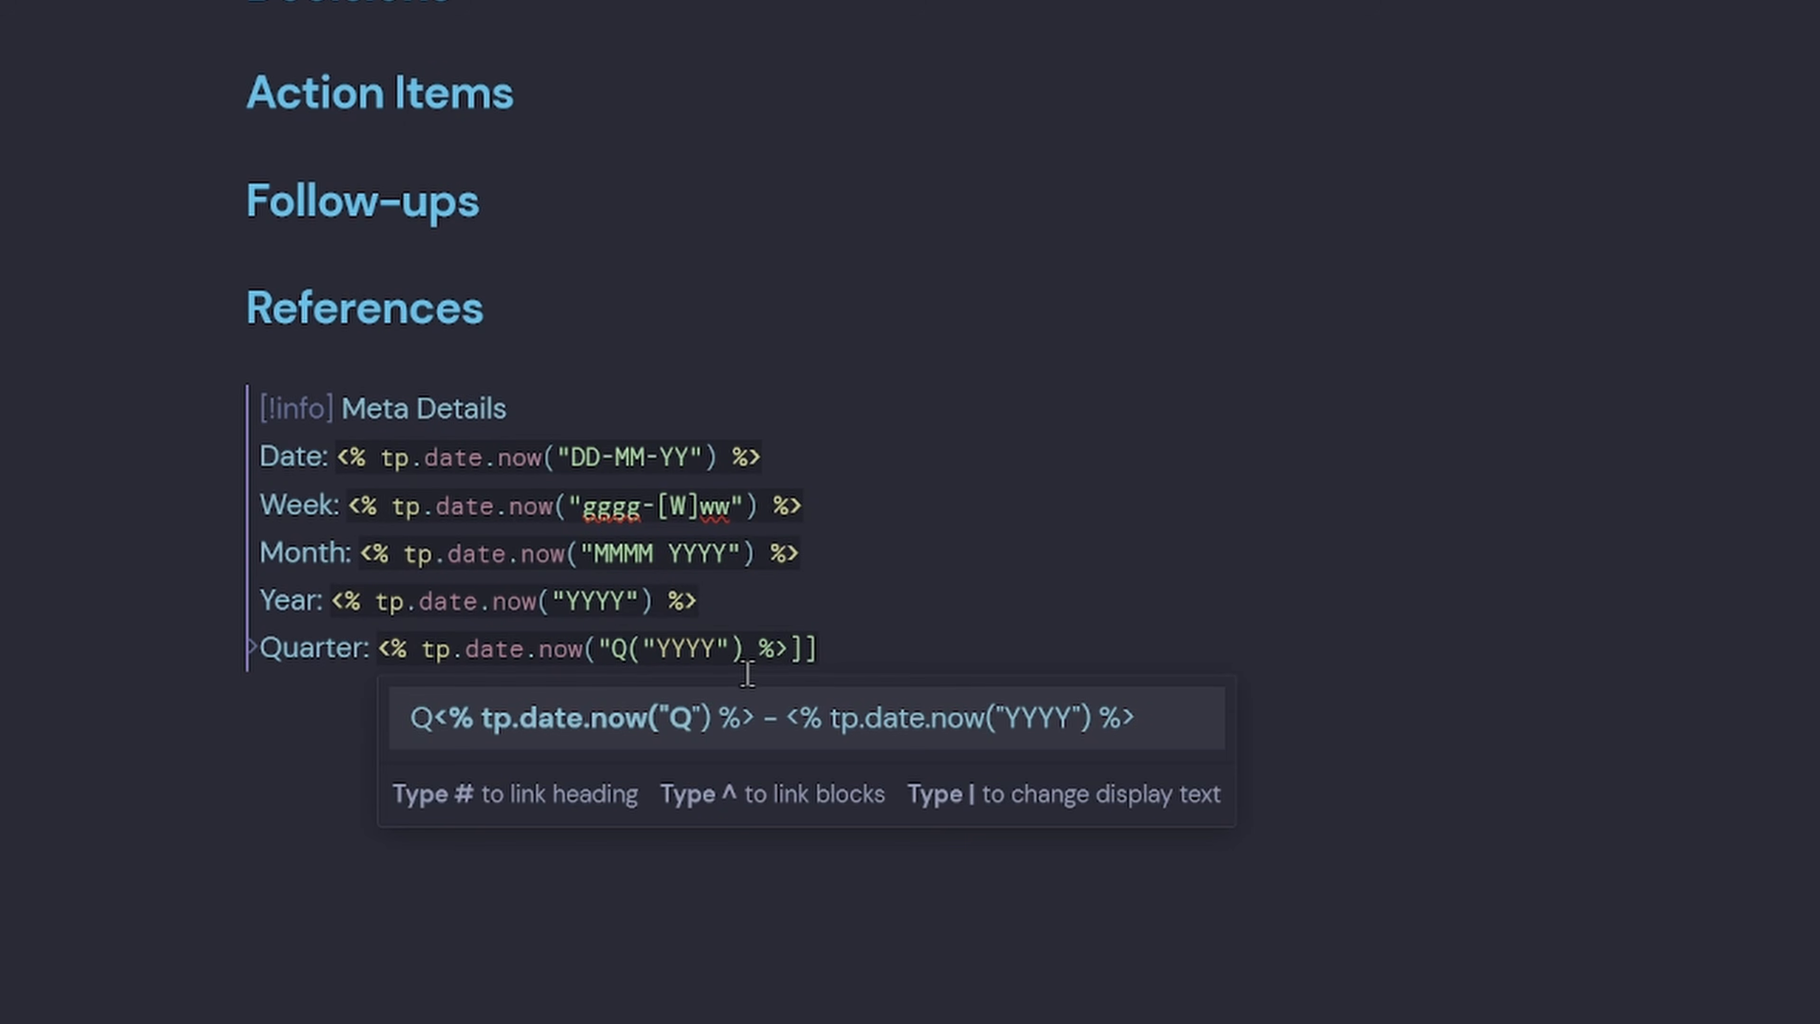
left_click(802, 743)
key("Return")
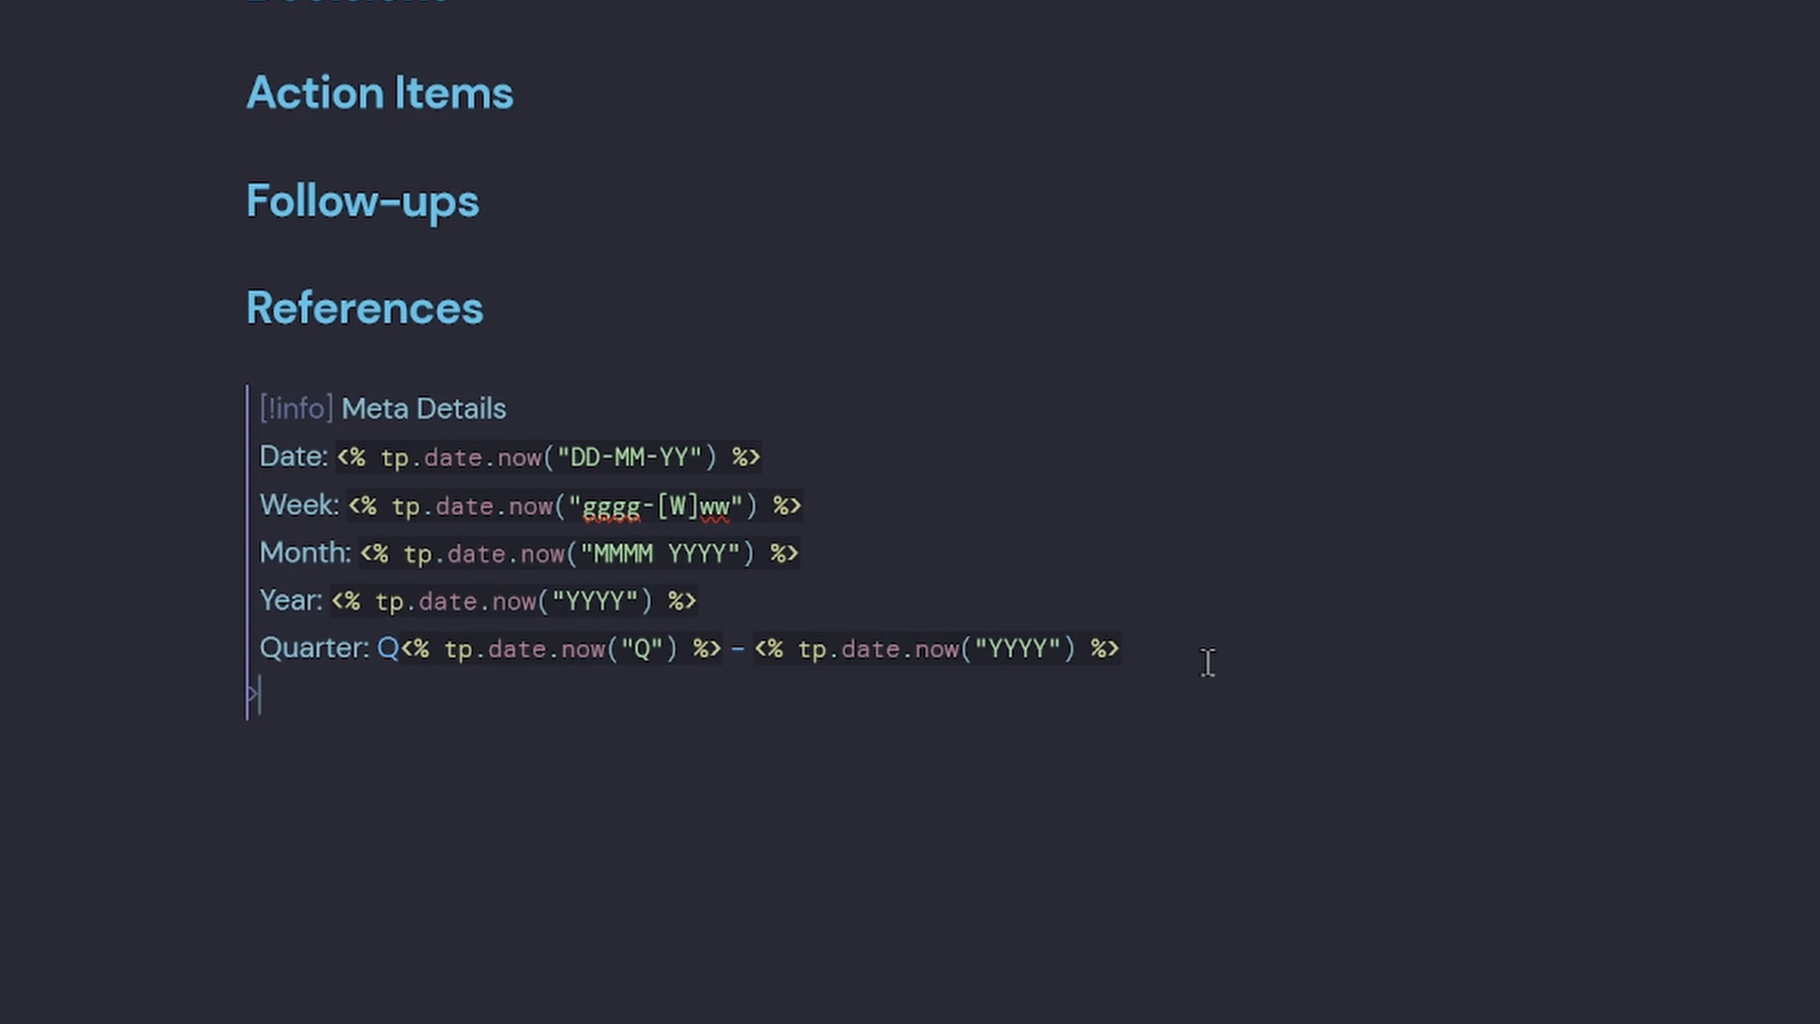
Move the Quarter line up so it sits below Month, above Year.
key("Up")
key("ctrl+x")
left_click(886, 550)
key("Return")
key("ctrl+v")
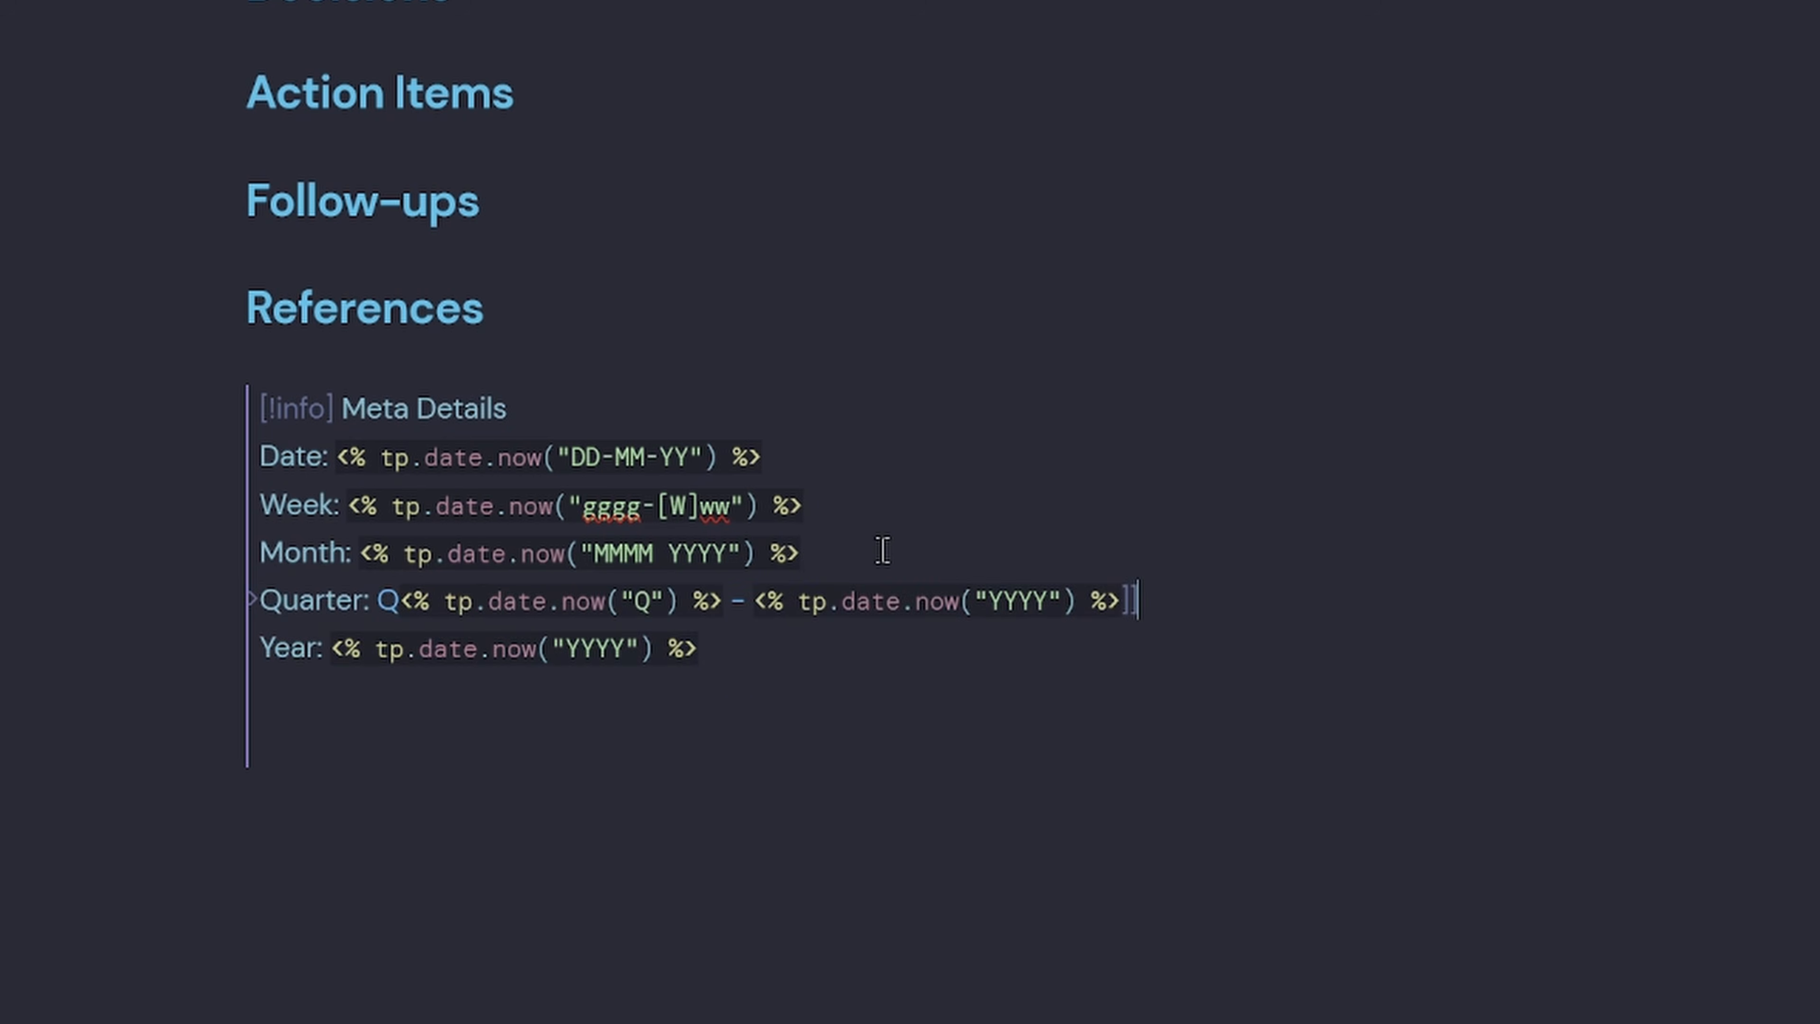
left_click(581, 805)
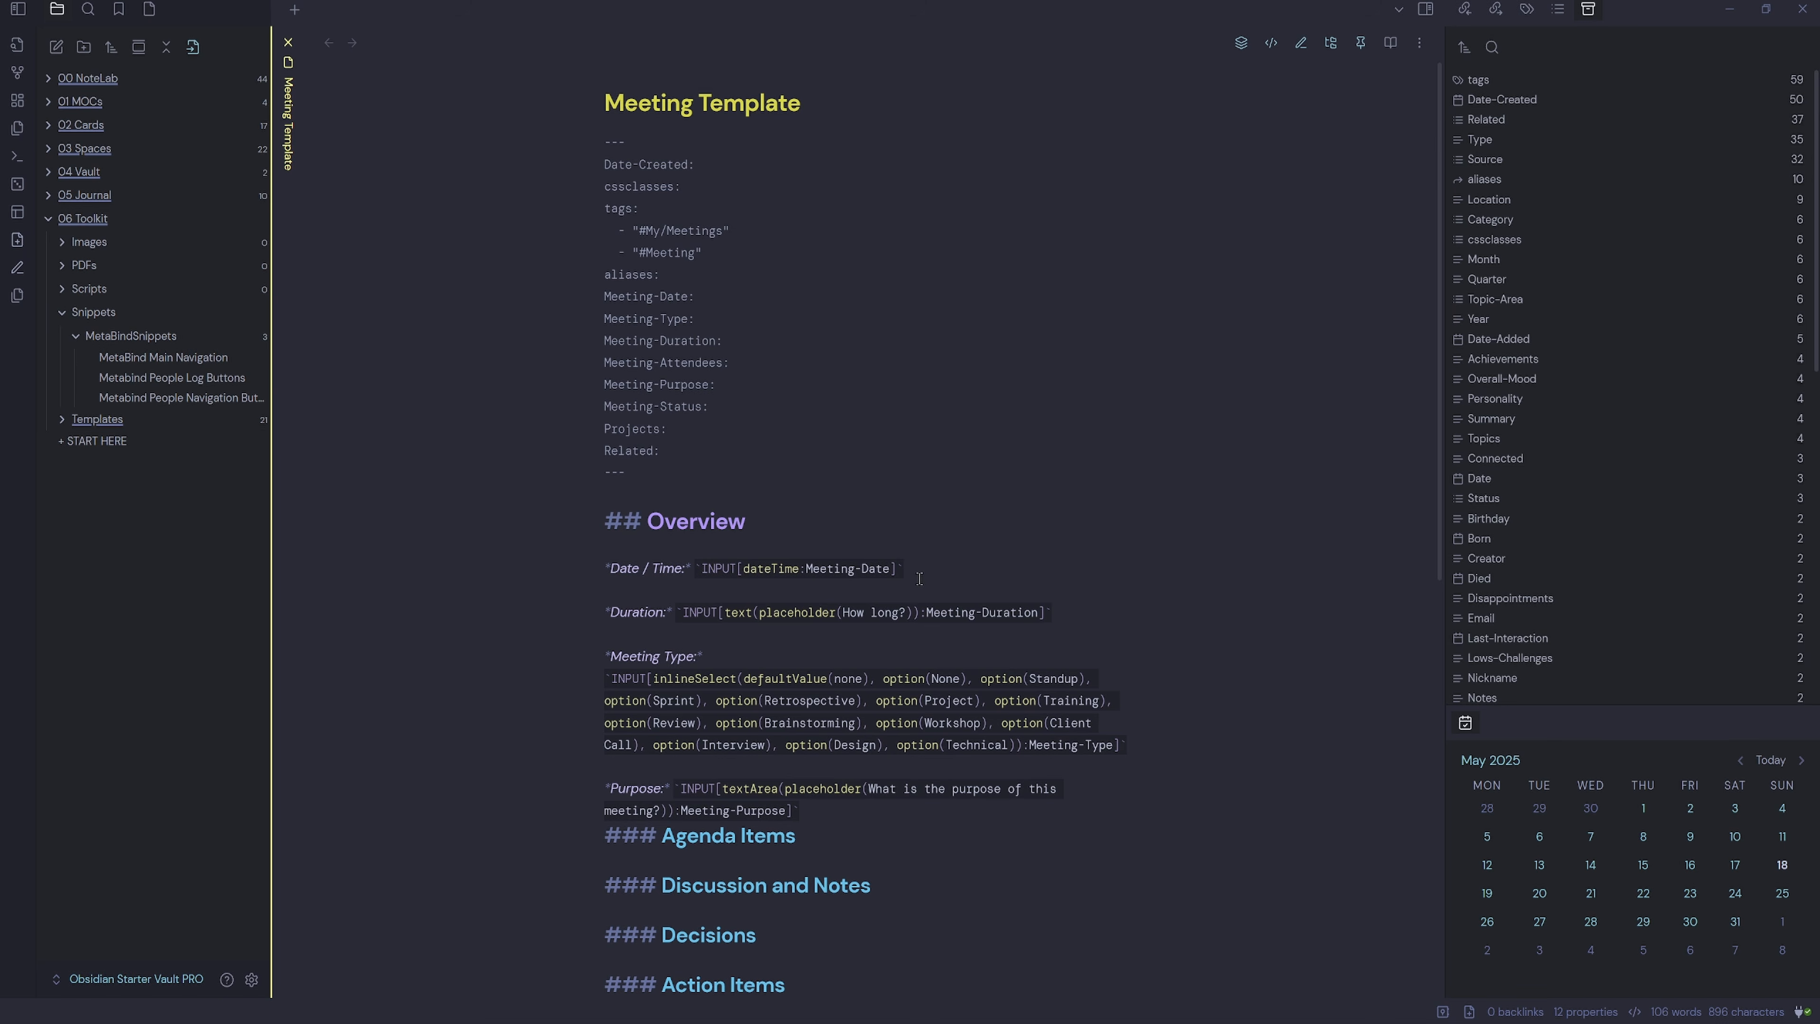
Via 'Modal forms: New form', name the form Meeting, title it 'New Meeting', and add one field.
key("ctrl+p")
type("modal")
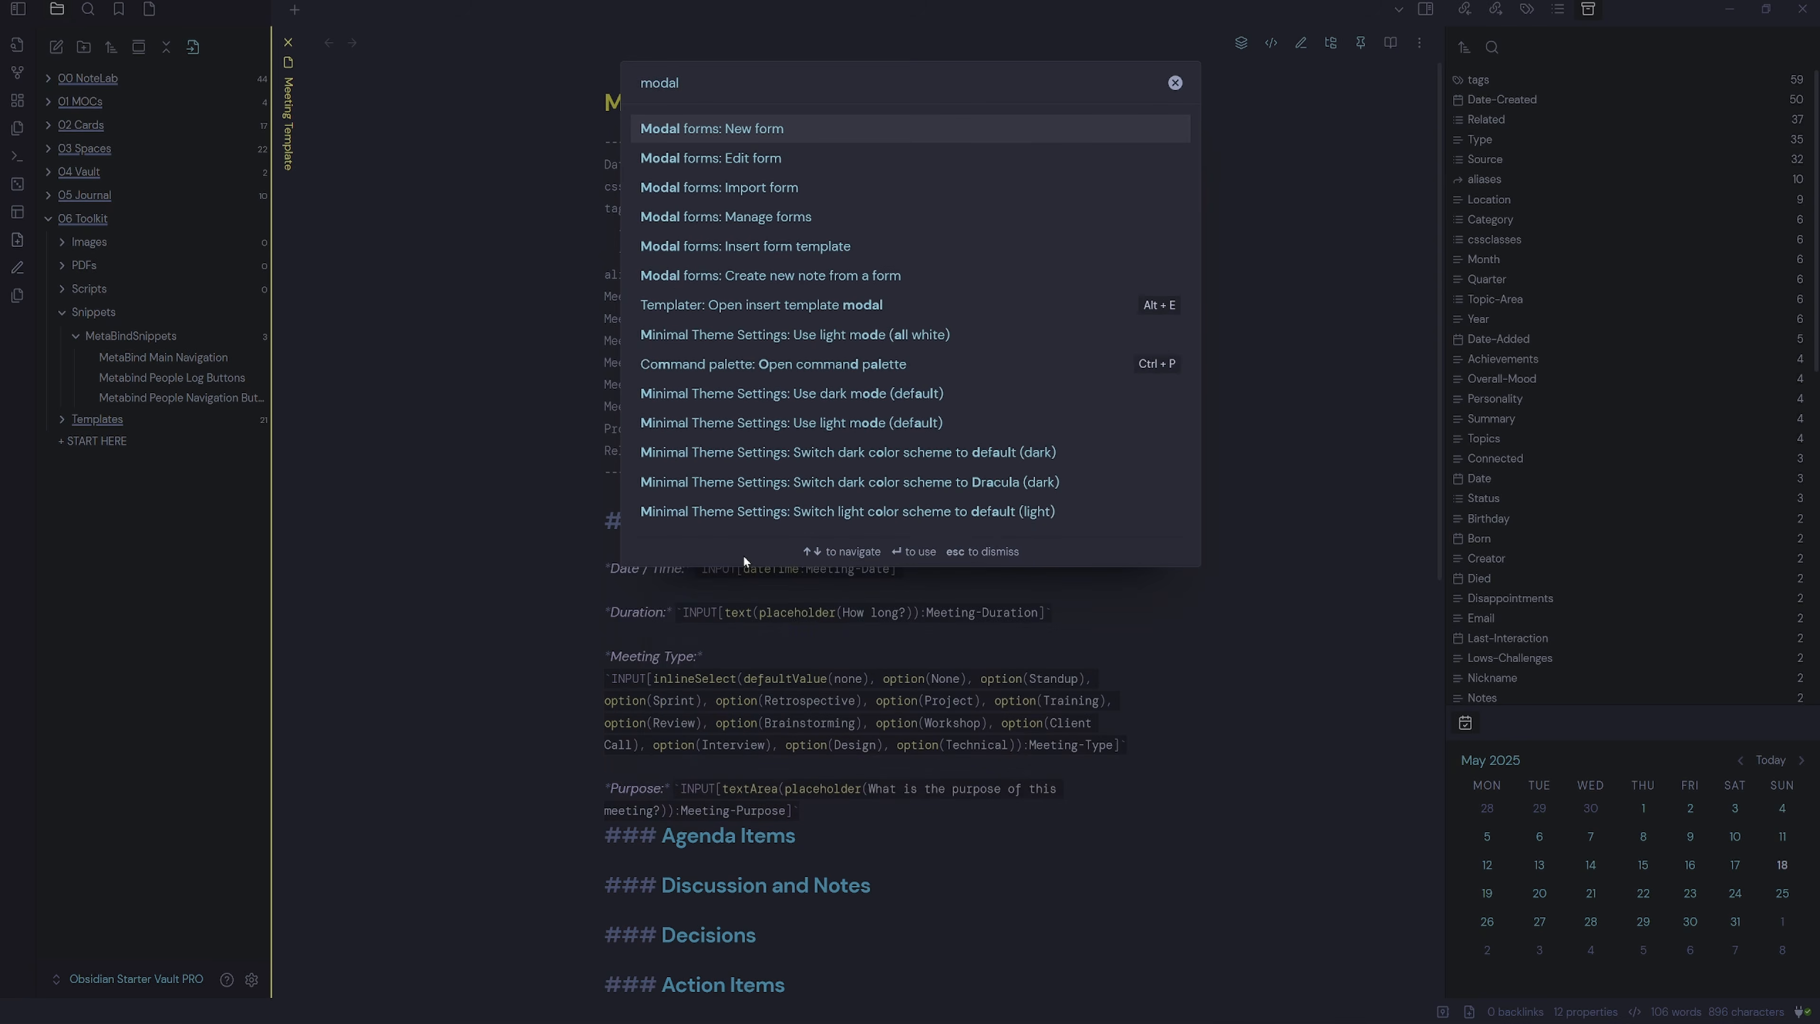
left_click(780, 134)
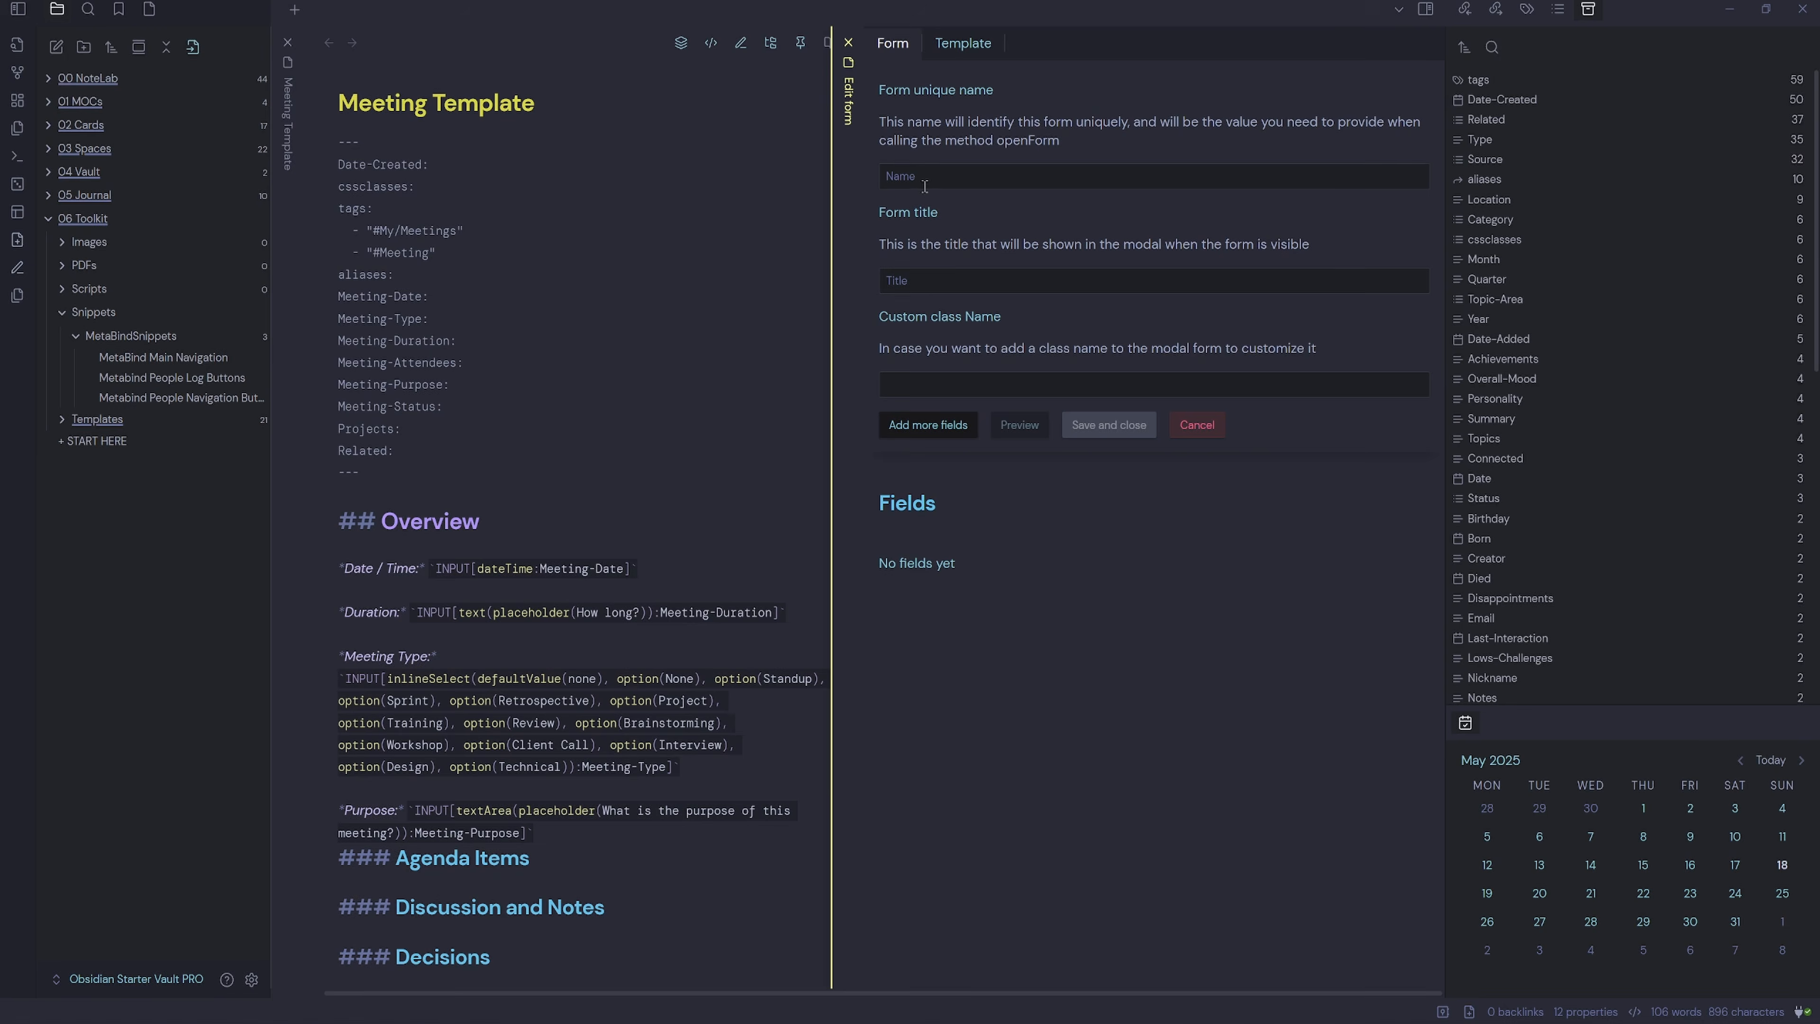
type("Meeting")
left_click(984, 383)
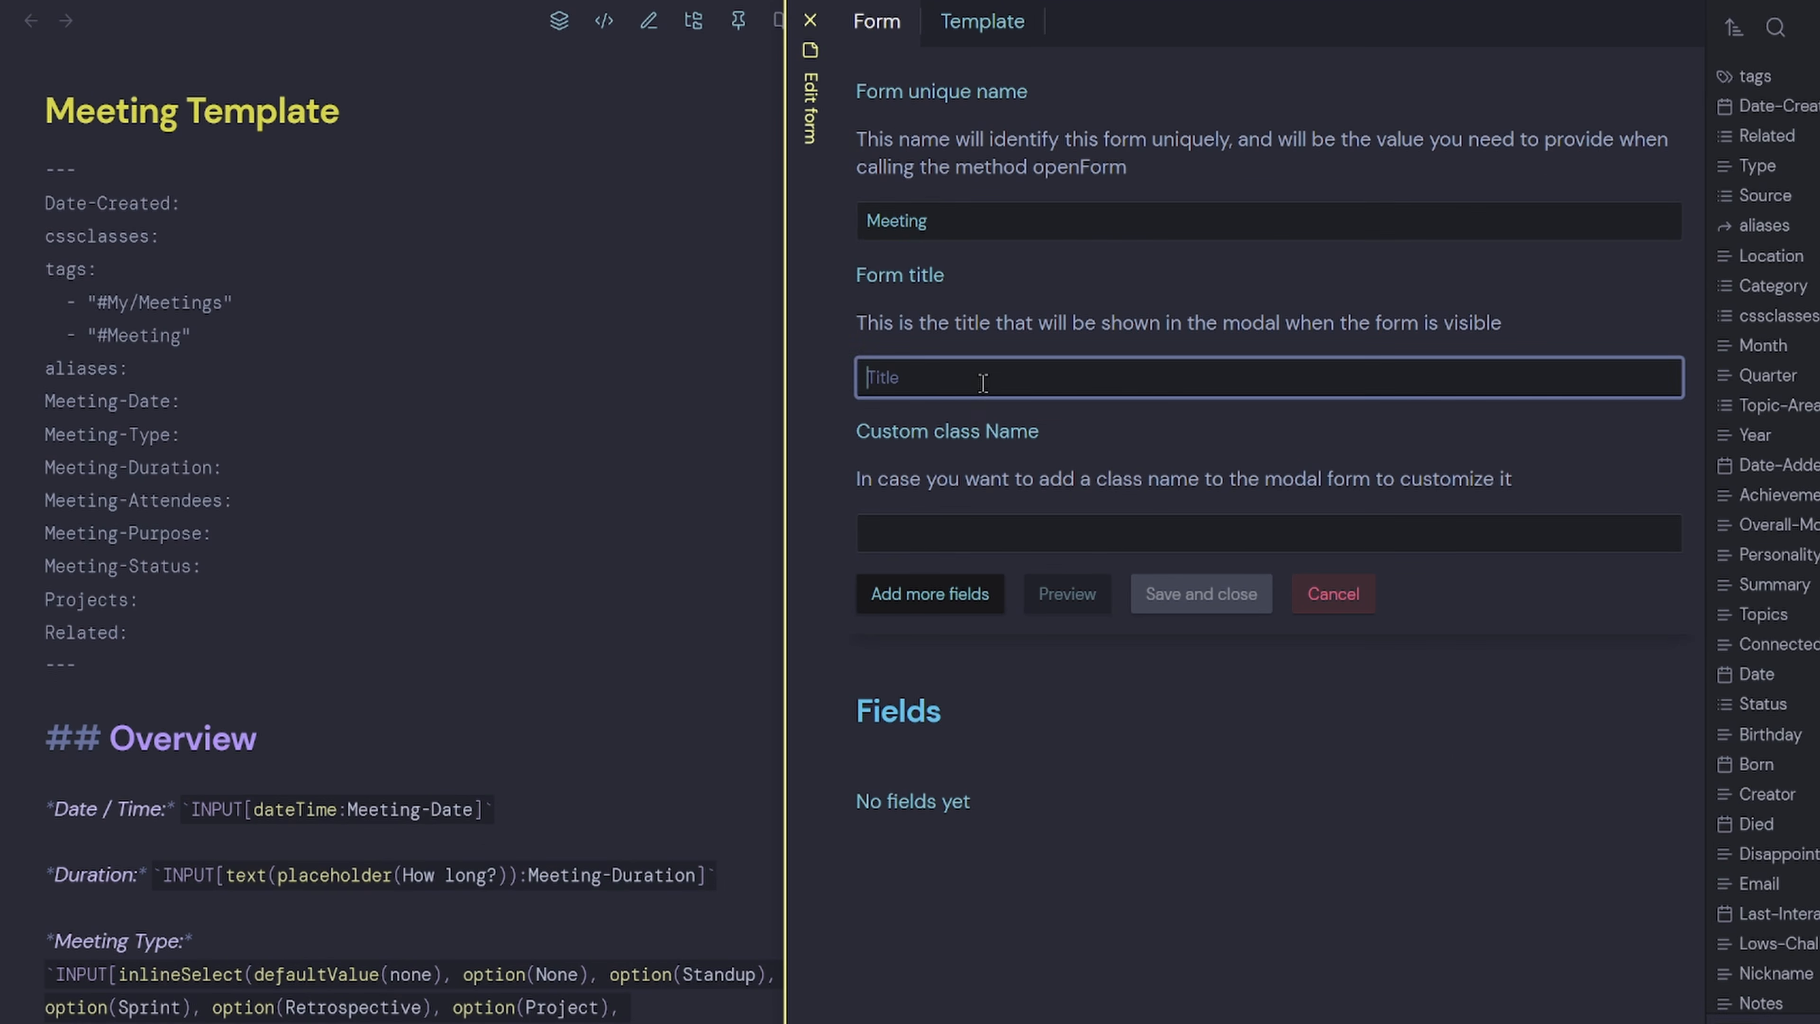
type("New Meeting")
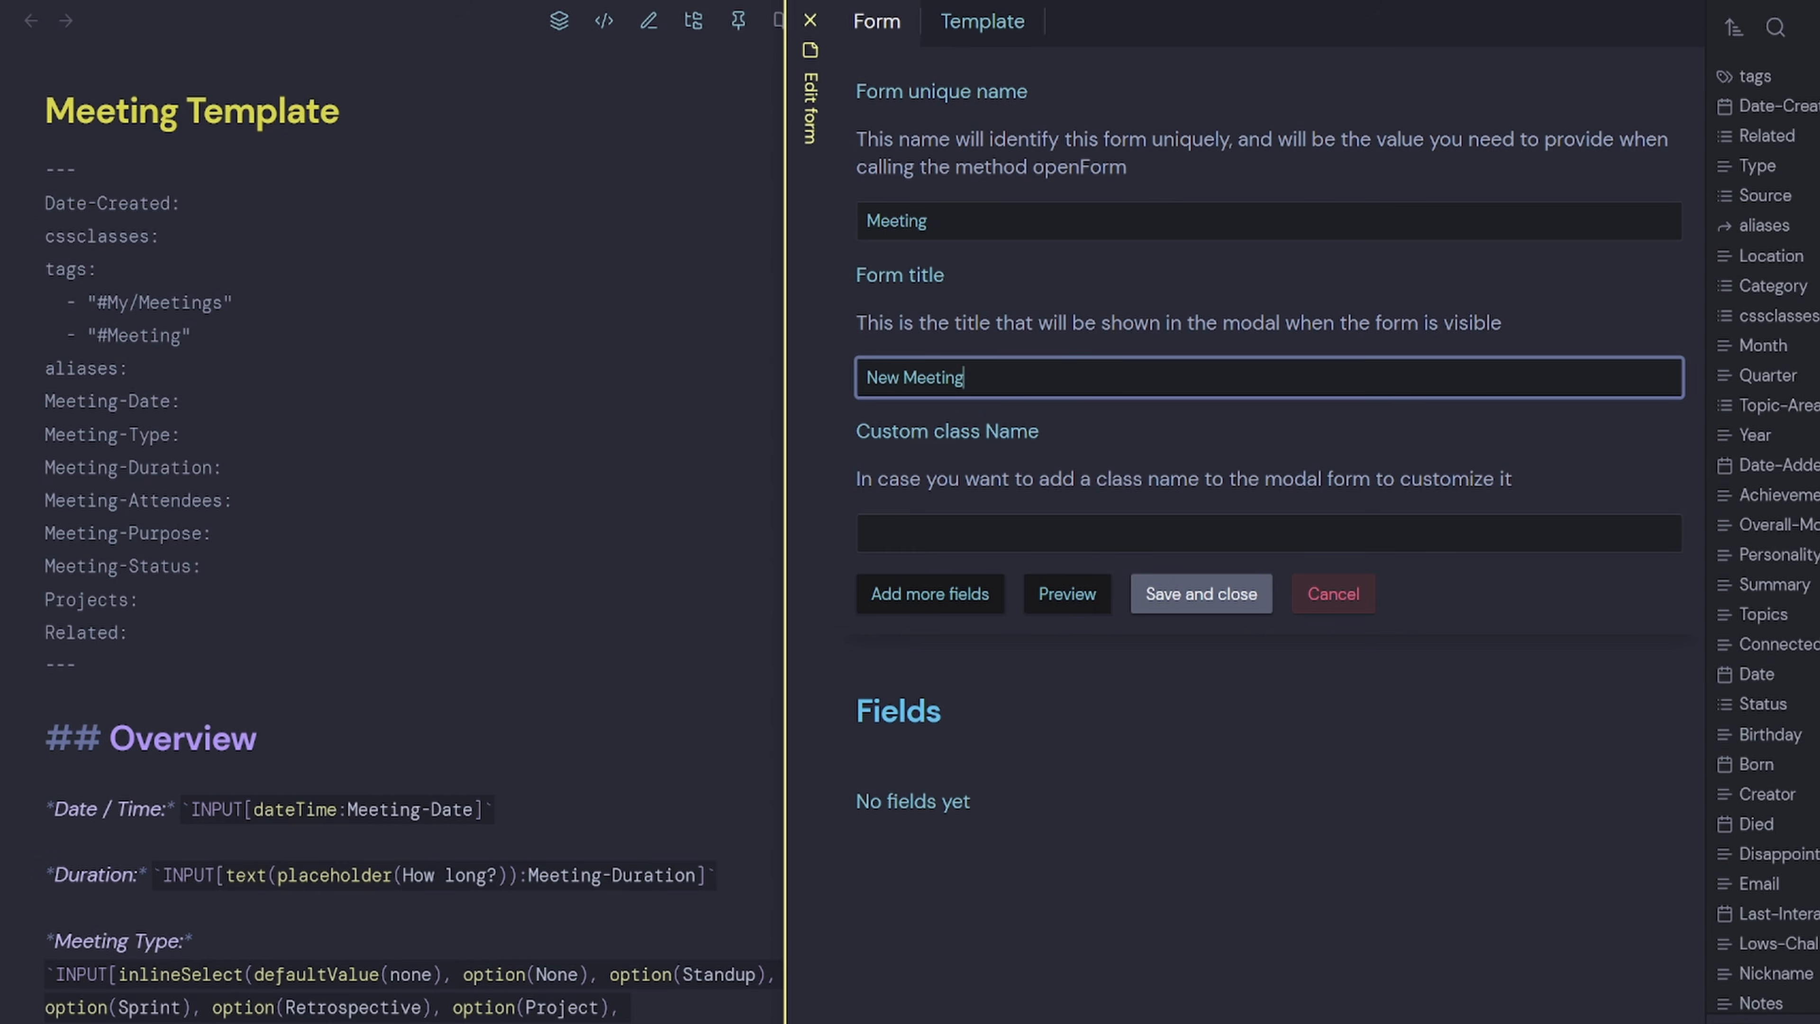
left_click_drag(170, 402, 2, 407)
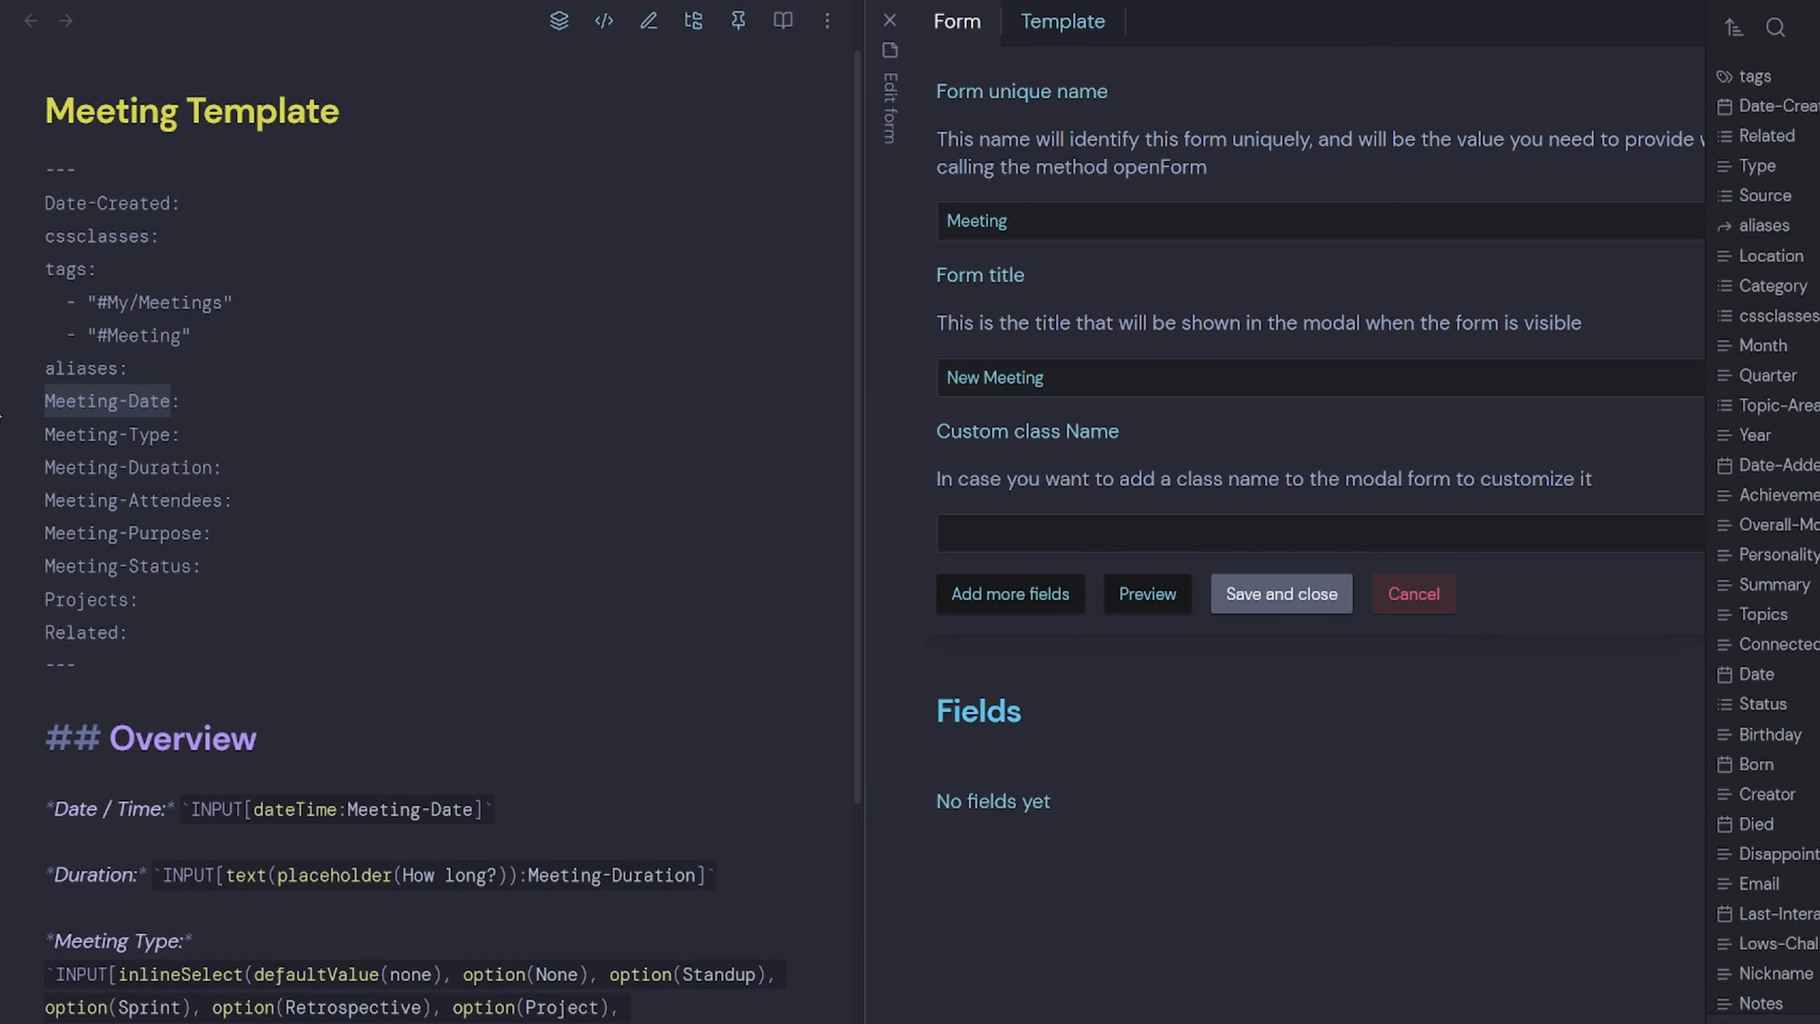
left_click(1011, 594)
left_click(991, 968)
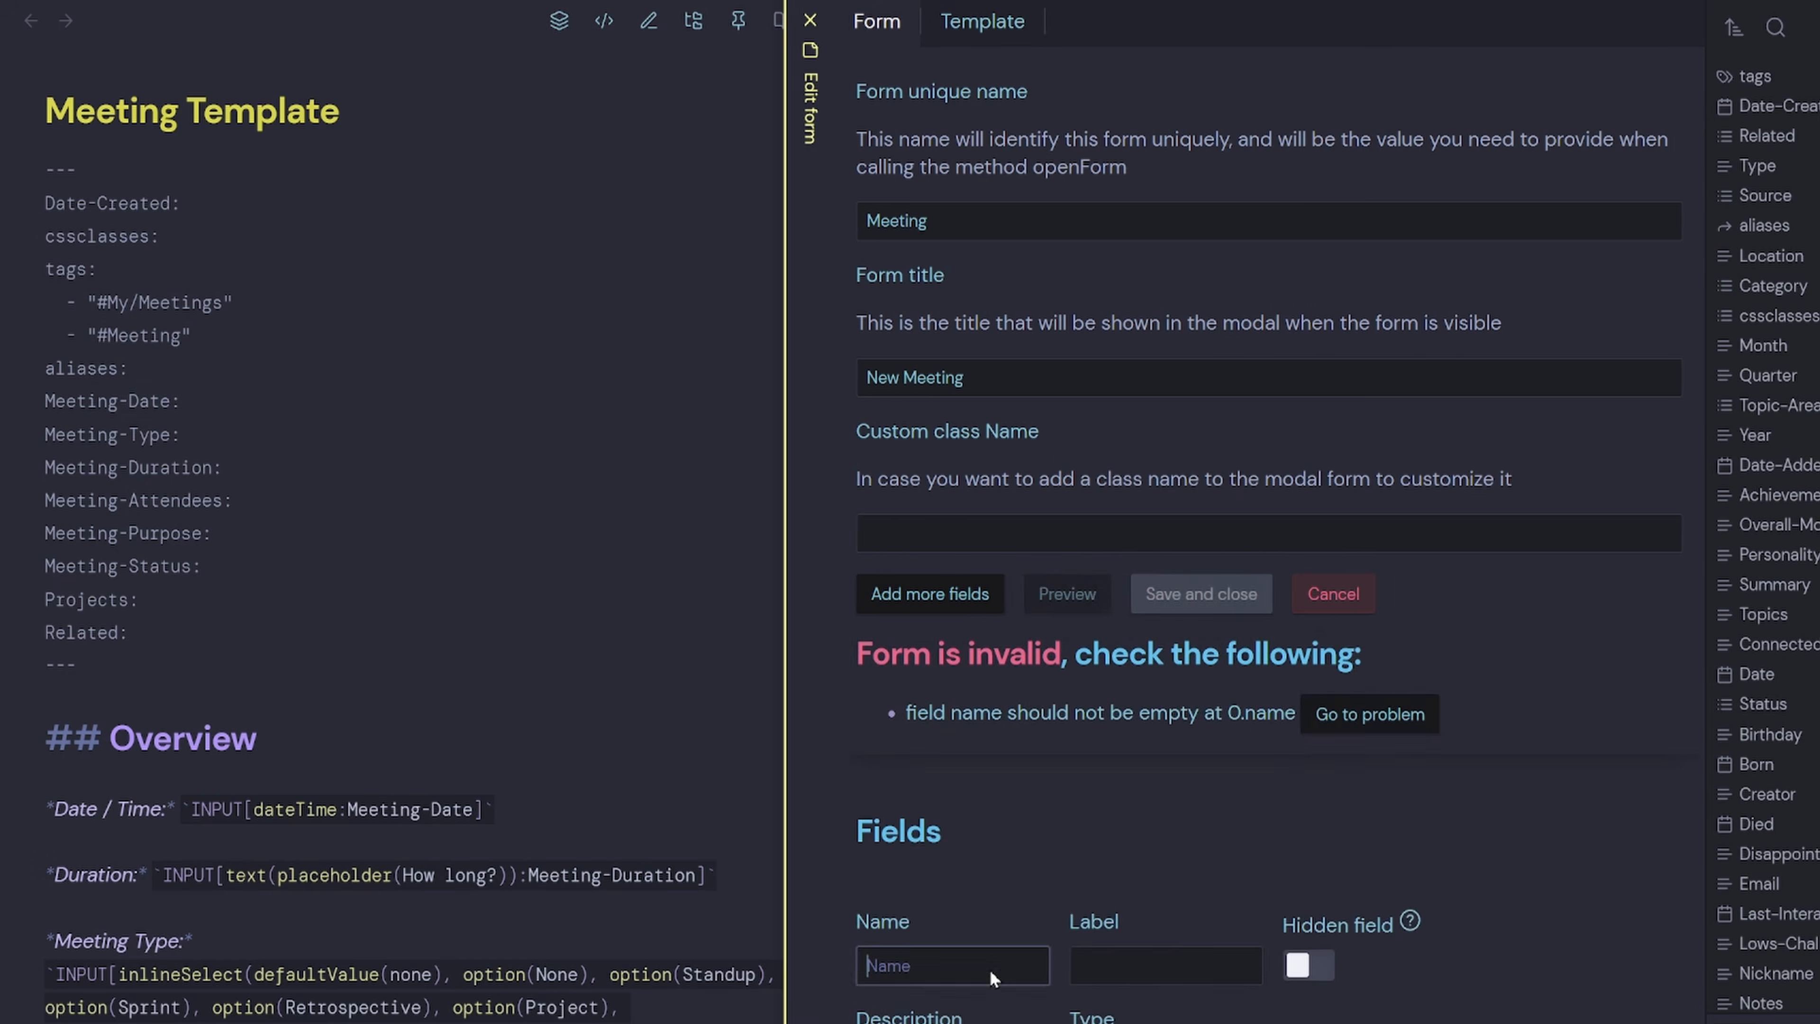
Make the first field Meeting-Date, labelled Meeting Date, type DateTime, then add a second field.
key("ctrl+v")
left_click(1186, 853)
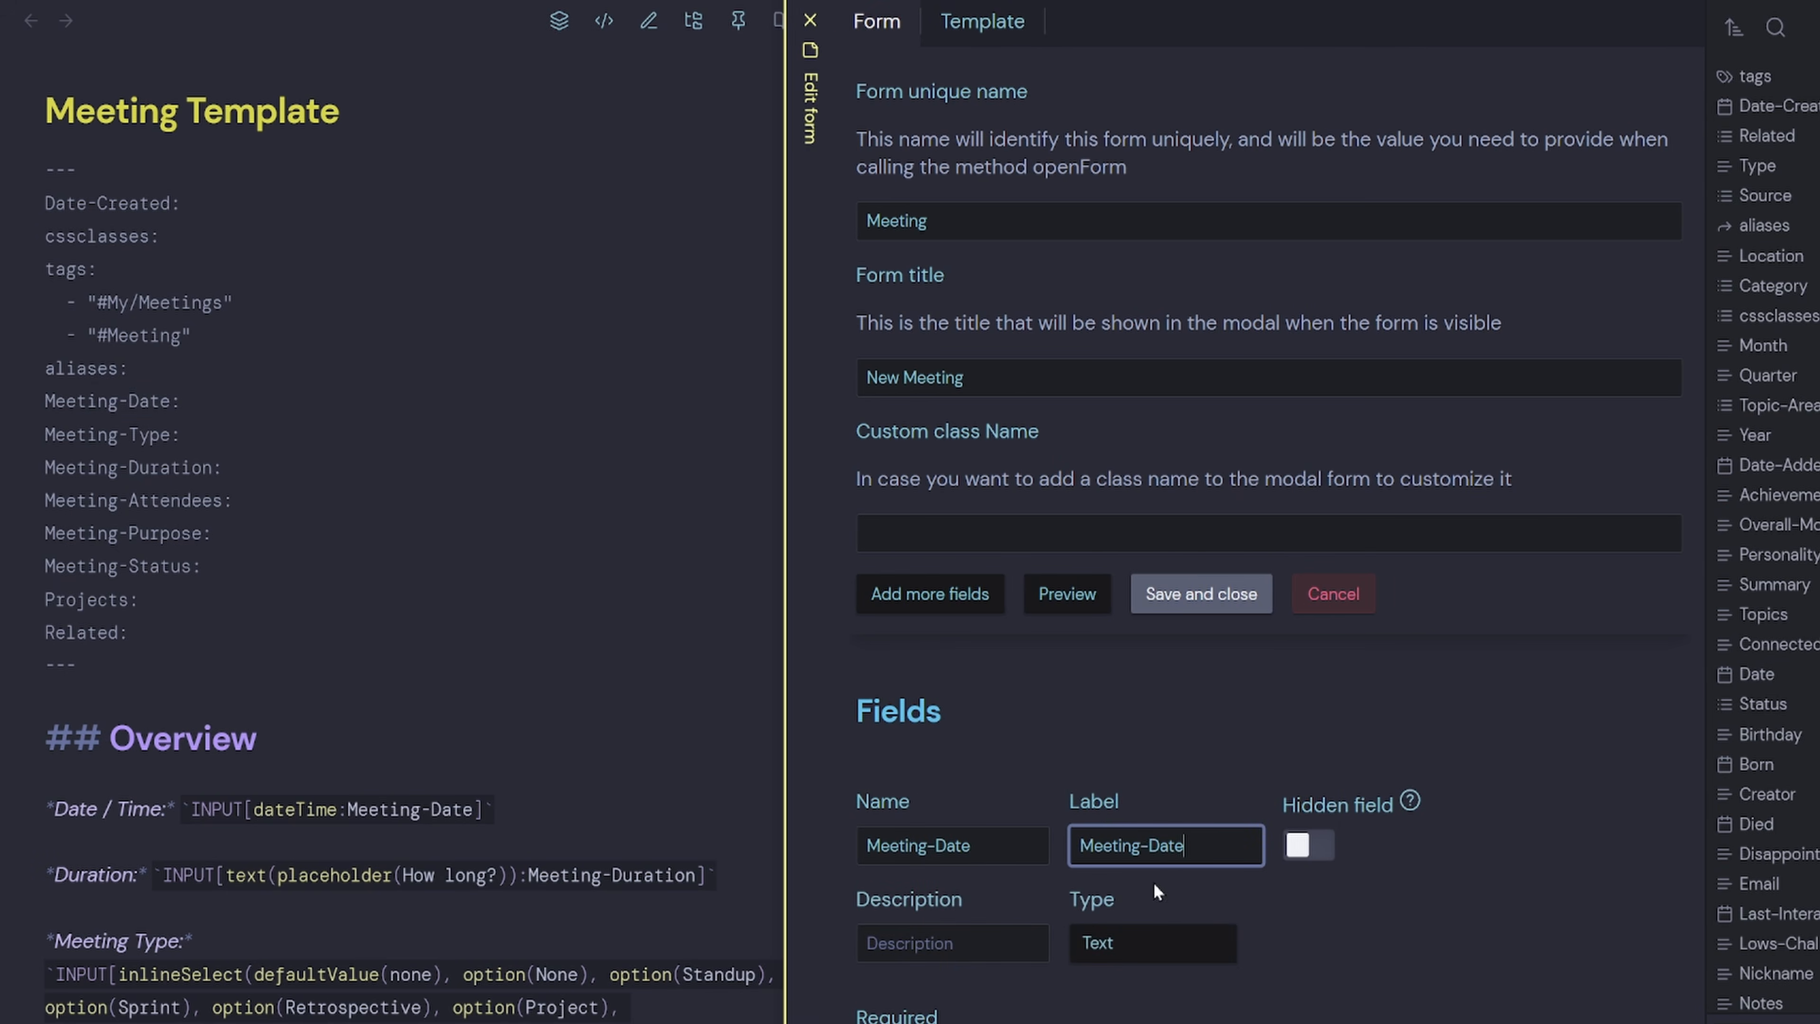
key("BackSpace")
scroll(1177, 904, "down", 5)
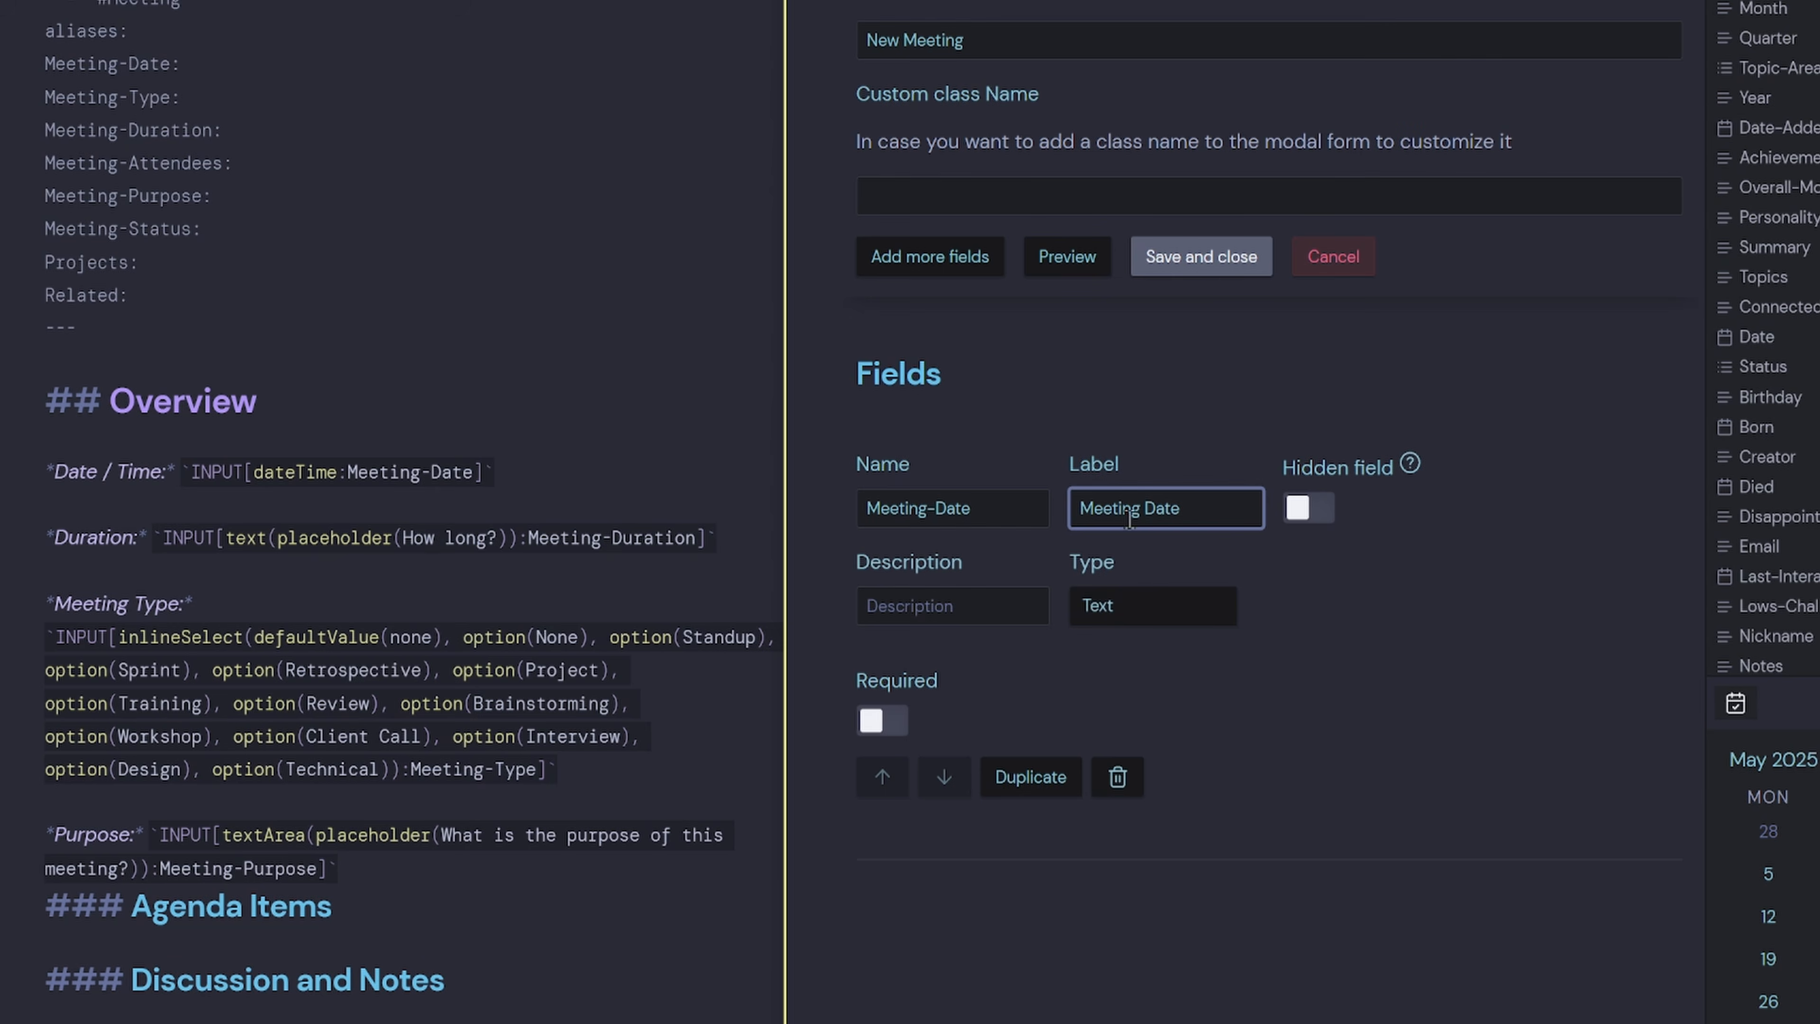
left_click_drag(1017, 512, 820, 508)
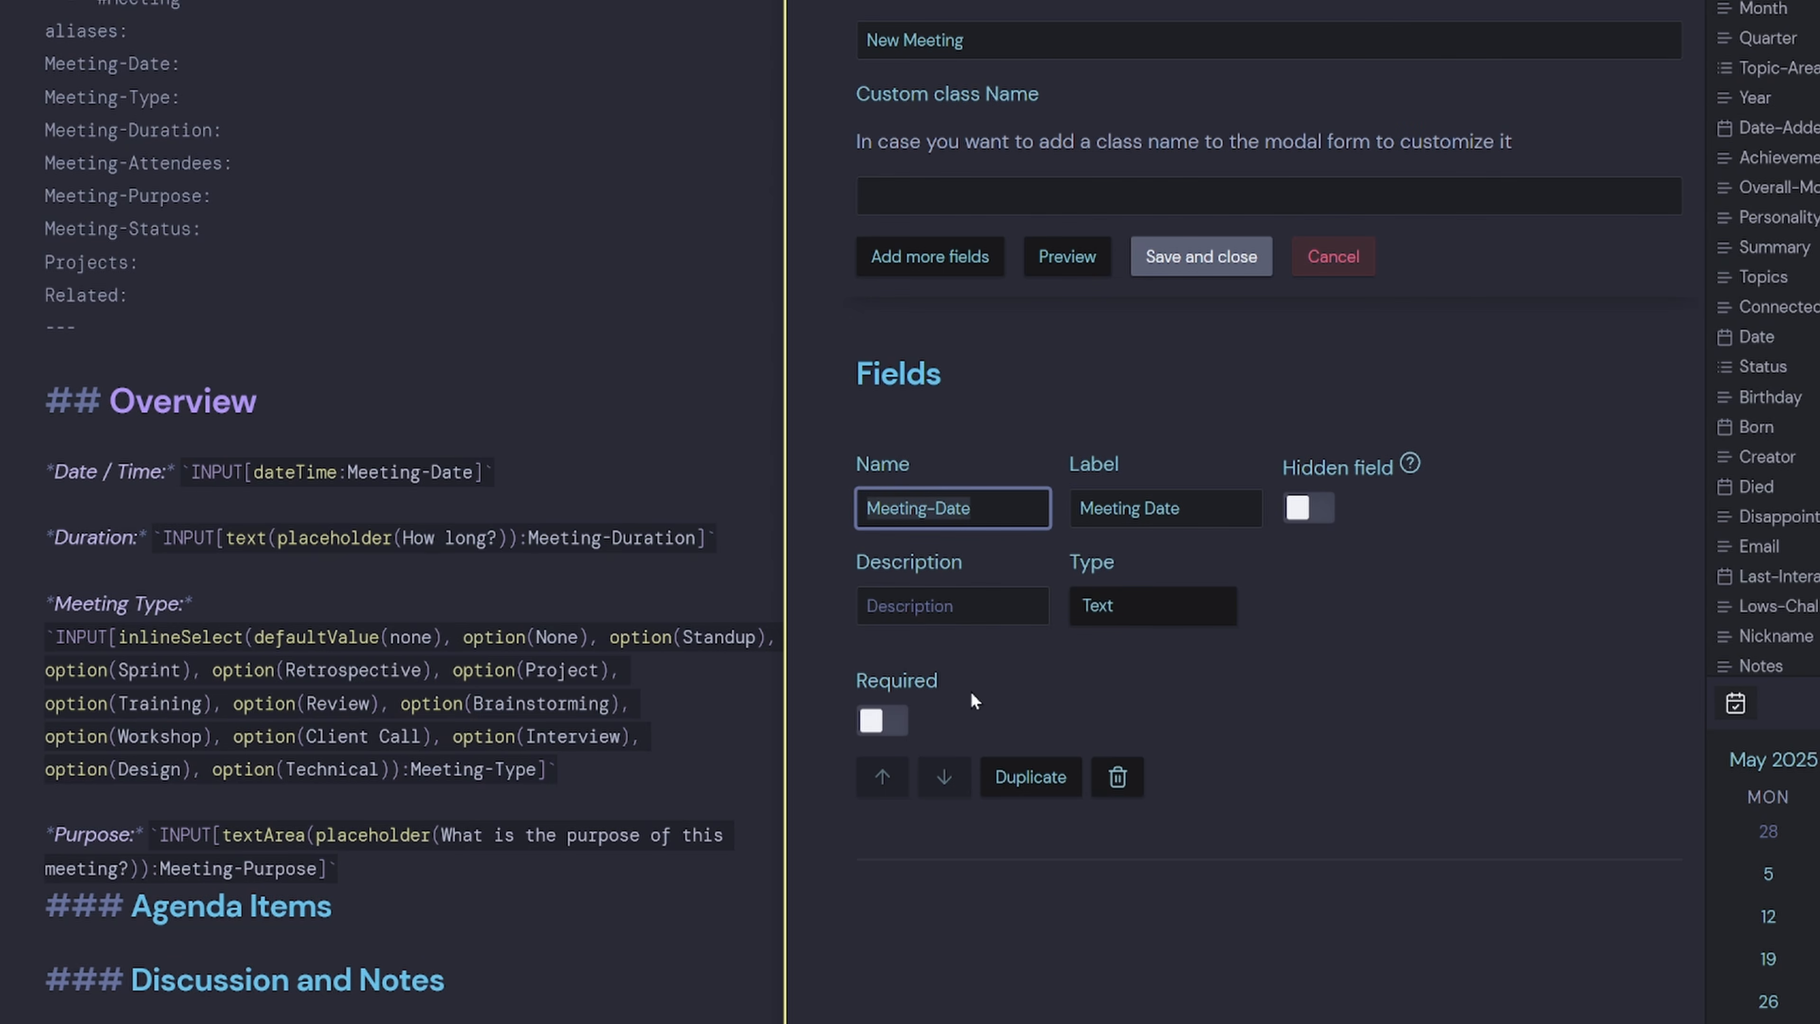
key("Tab")
left_click(1111, 599)
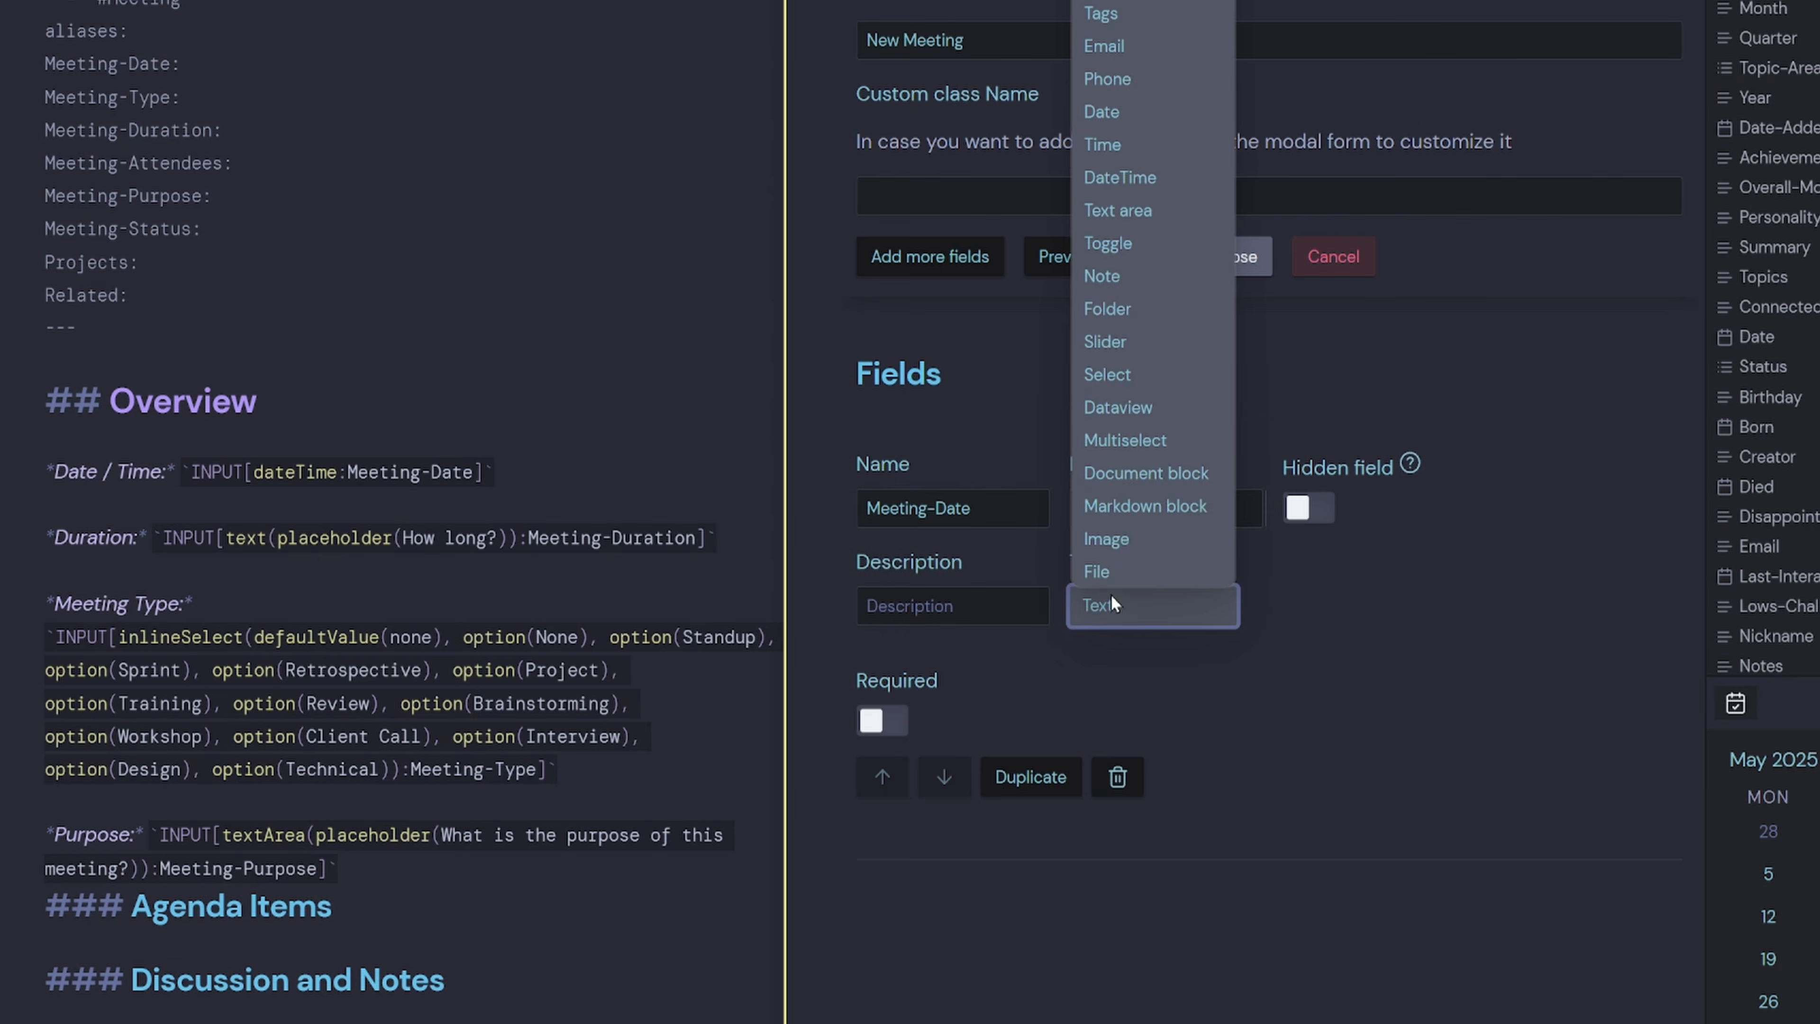
left_click(1158, 181)
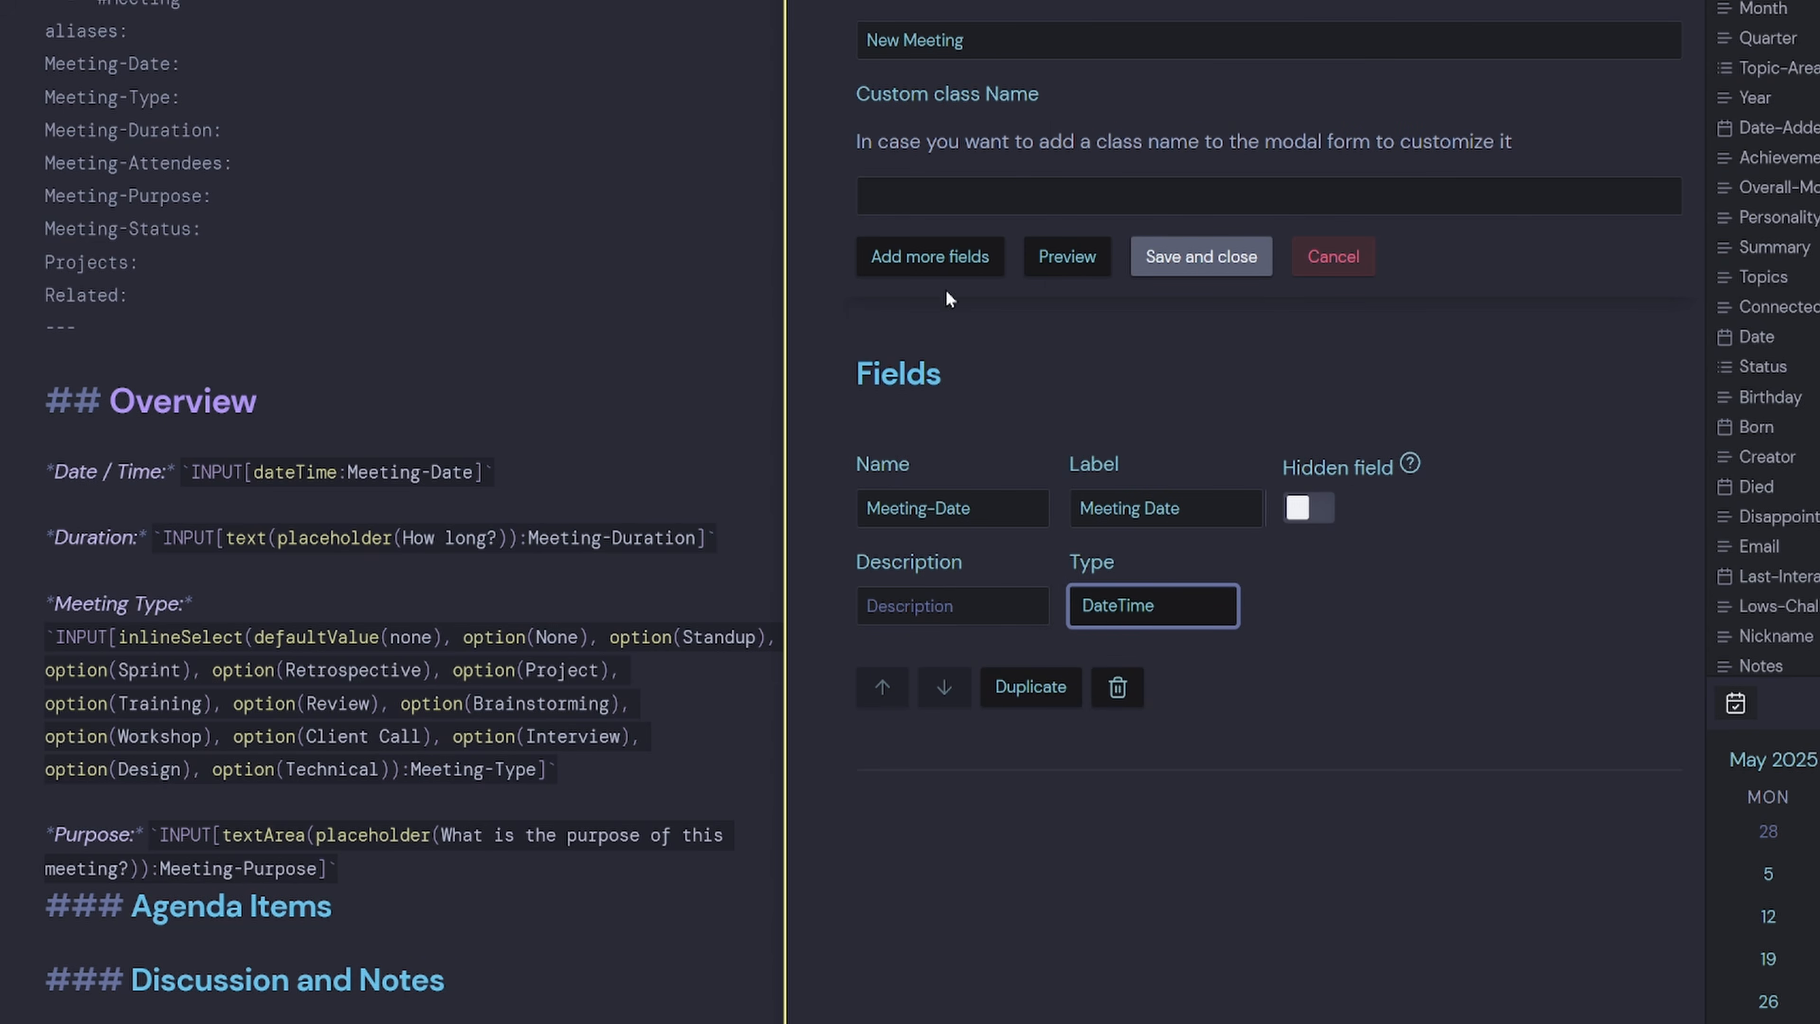
left_click(937, 271)
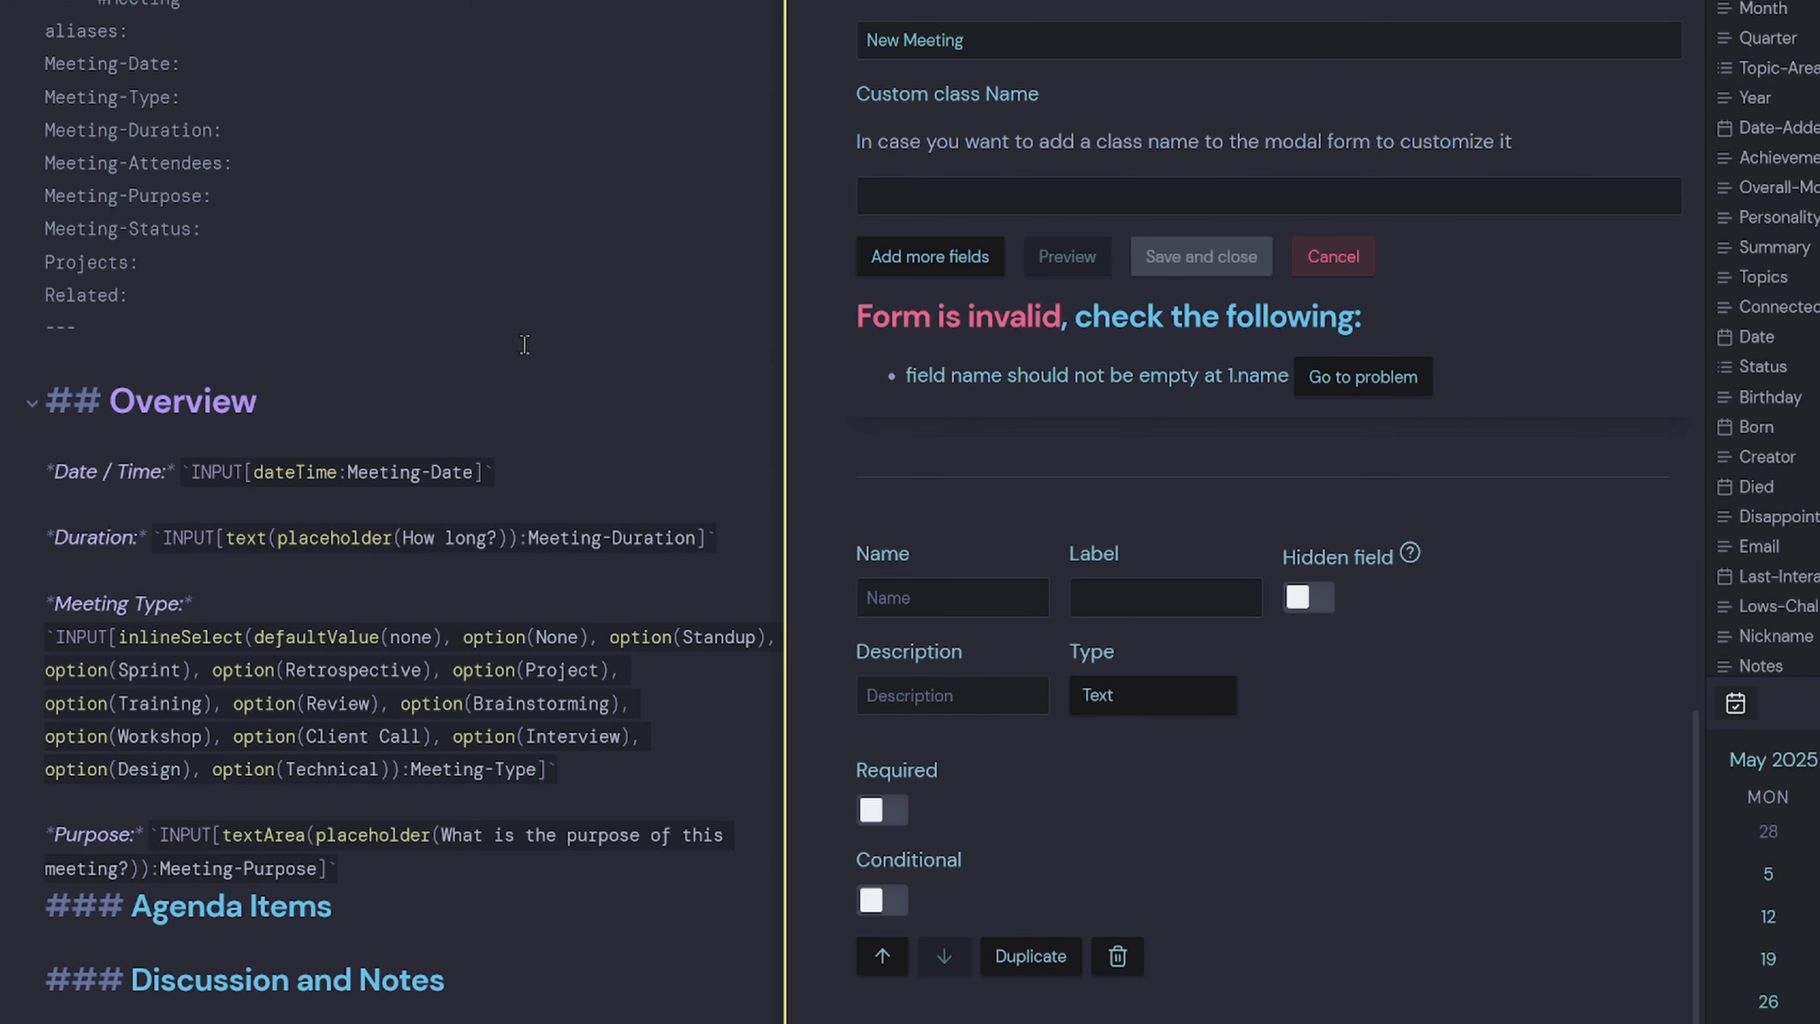
Name the second field Meeting-Type, label it Meeting Type, and set its type to Select.
left_click_drag(172, 97, 44, 96)
key("ctrl+c")
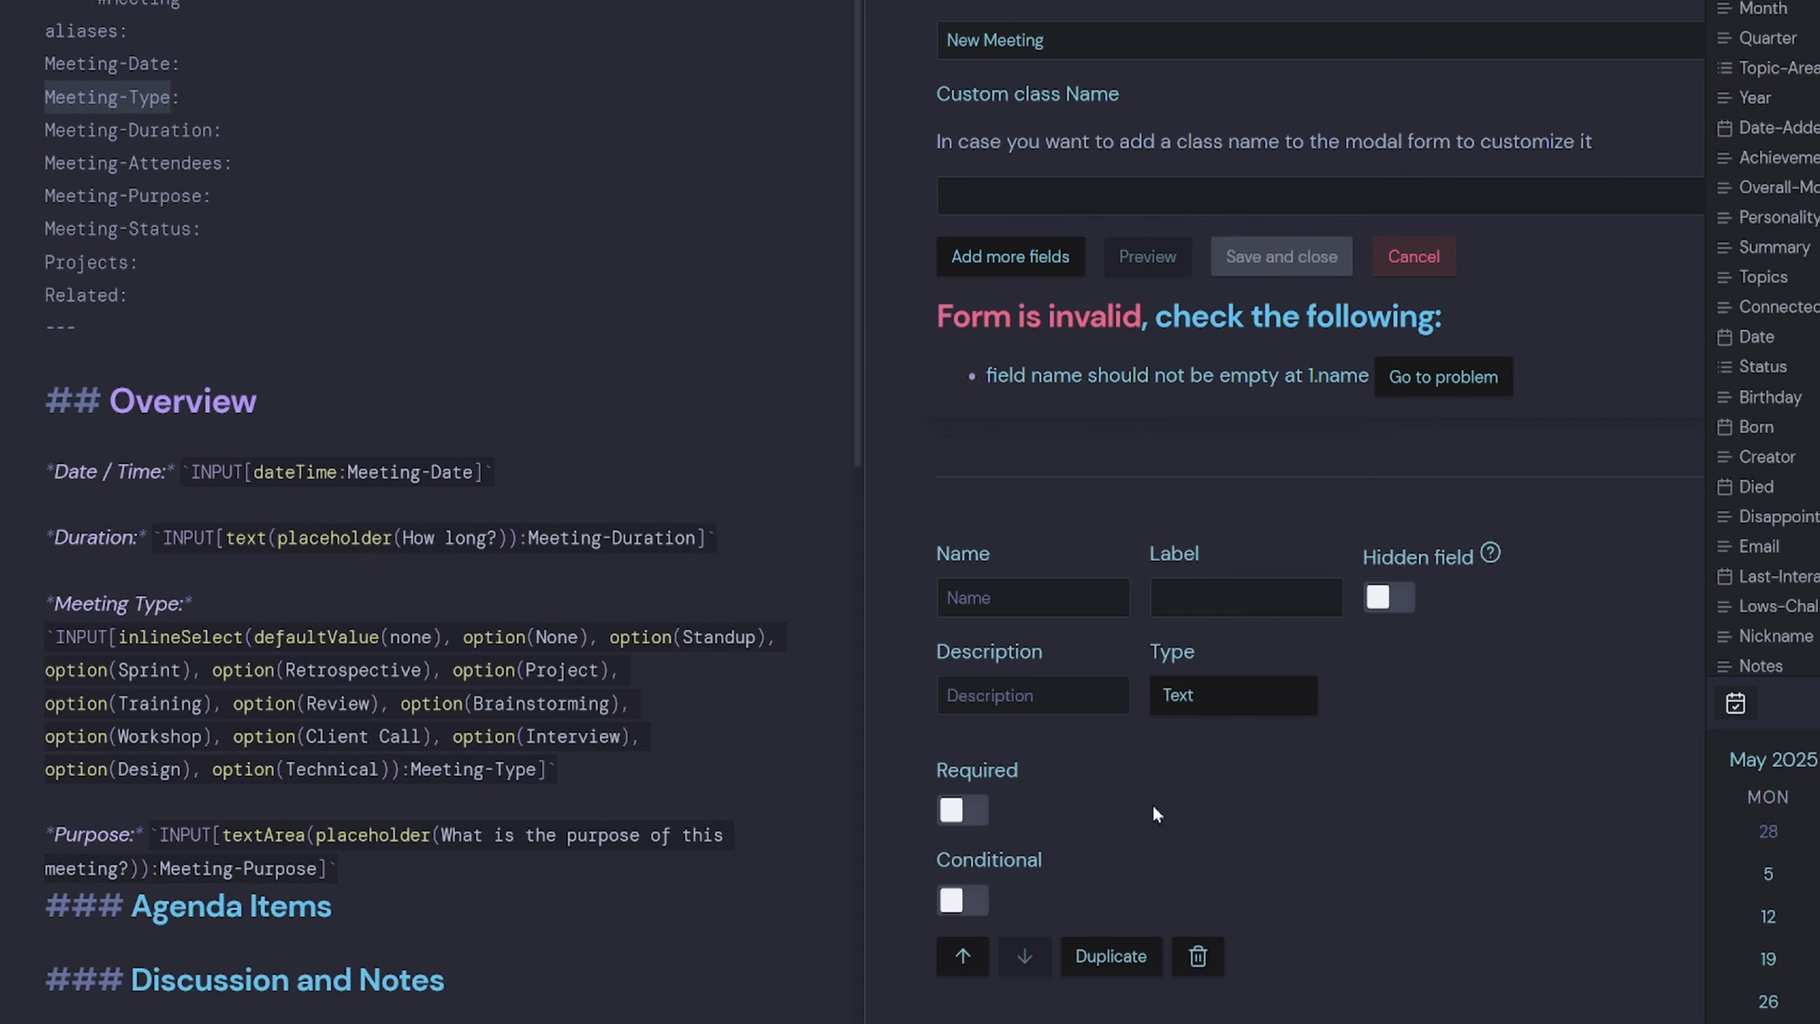
left_click(1044, 610)
key("ctrl+v")
left_click(1155, 593)
key("ctrl+v")
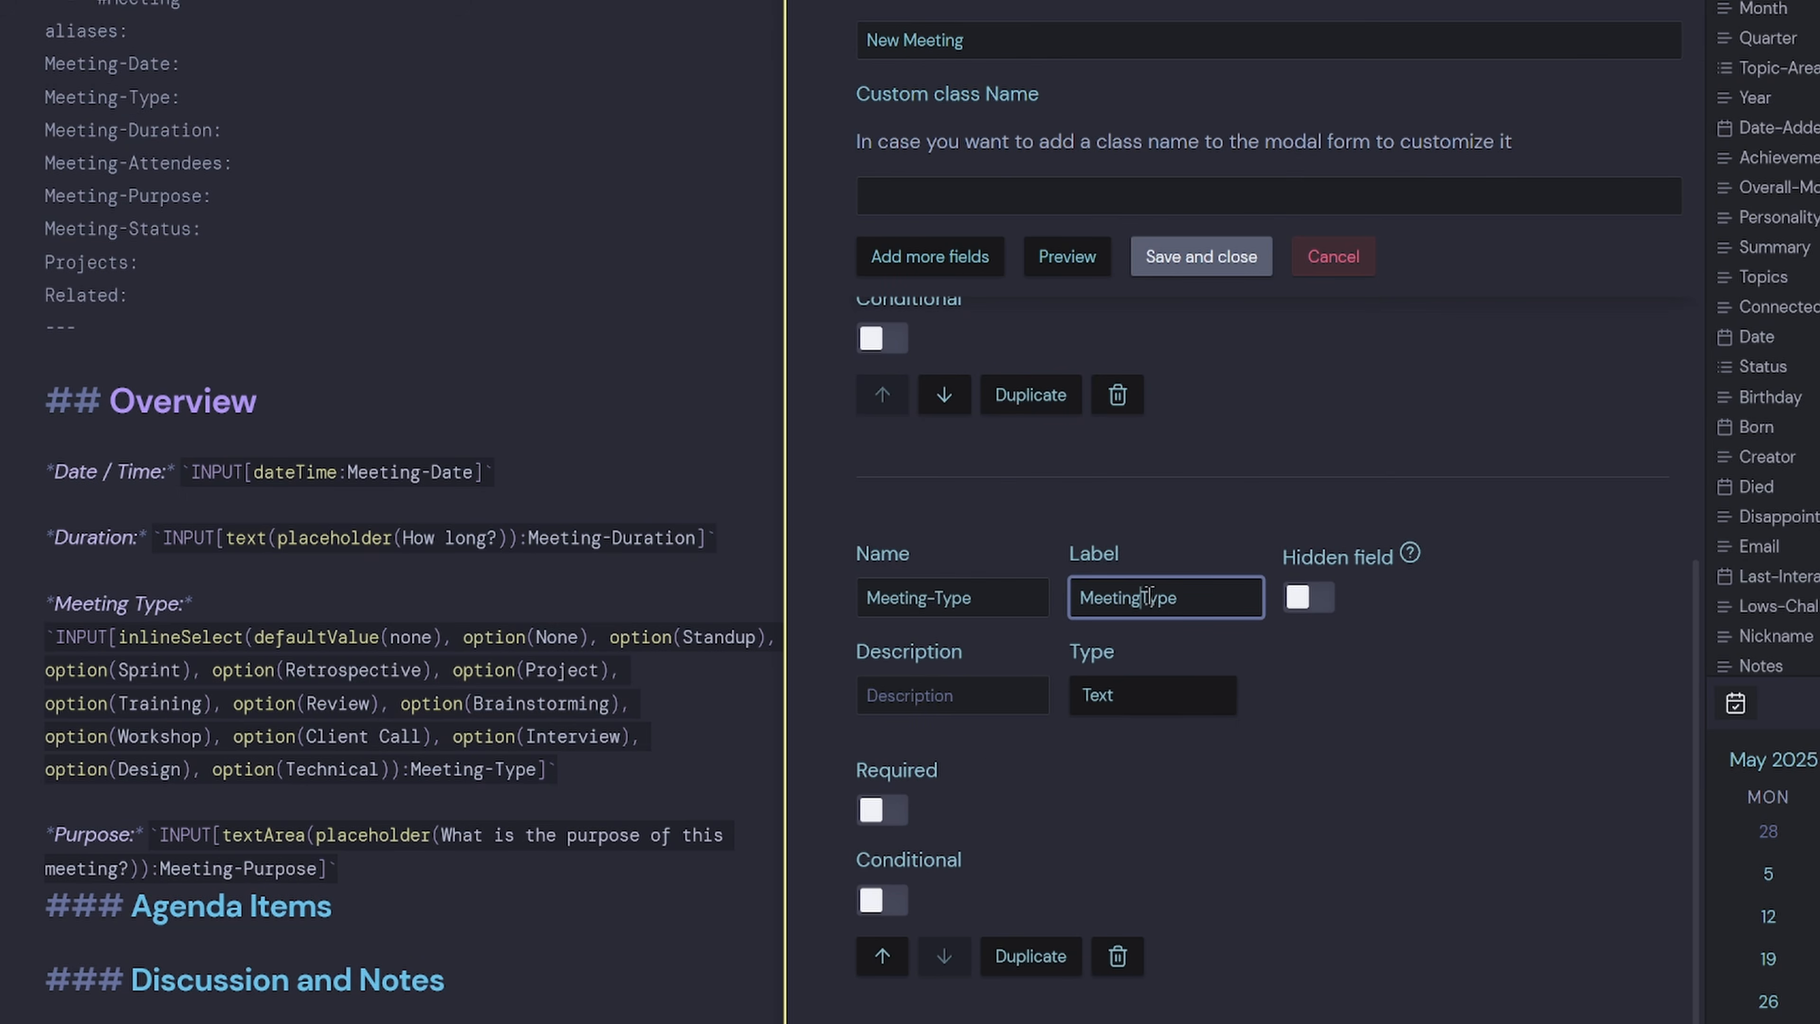
left_click(1149, 597)
key("BackSpace")
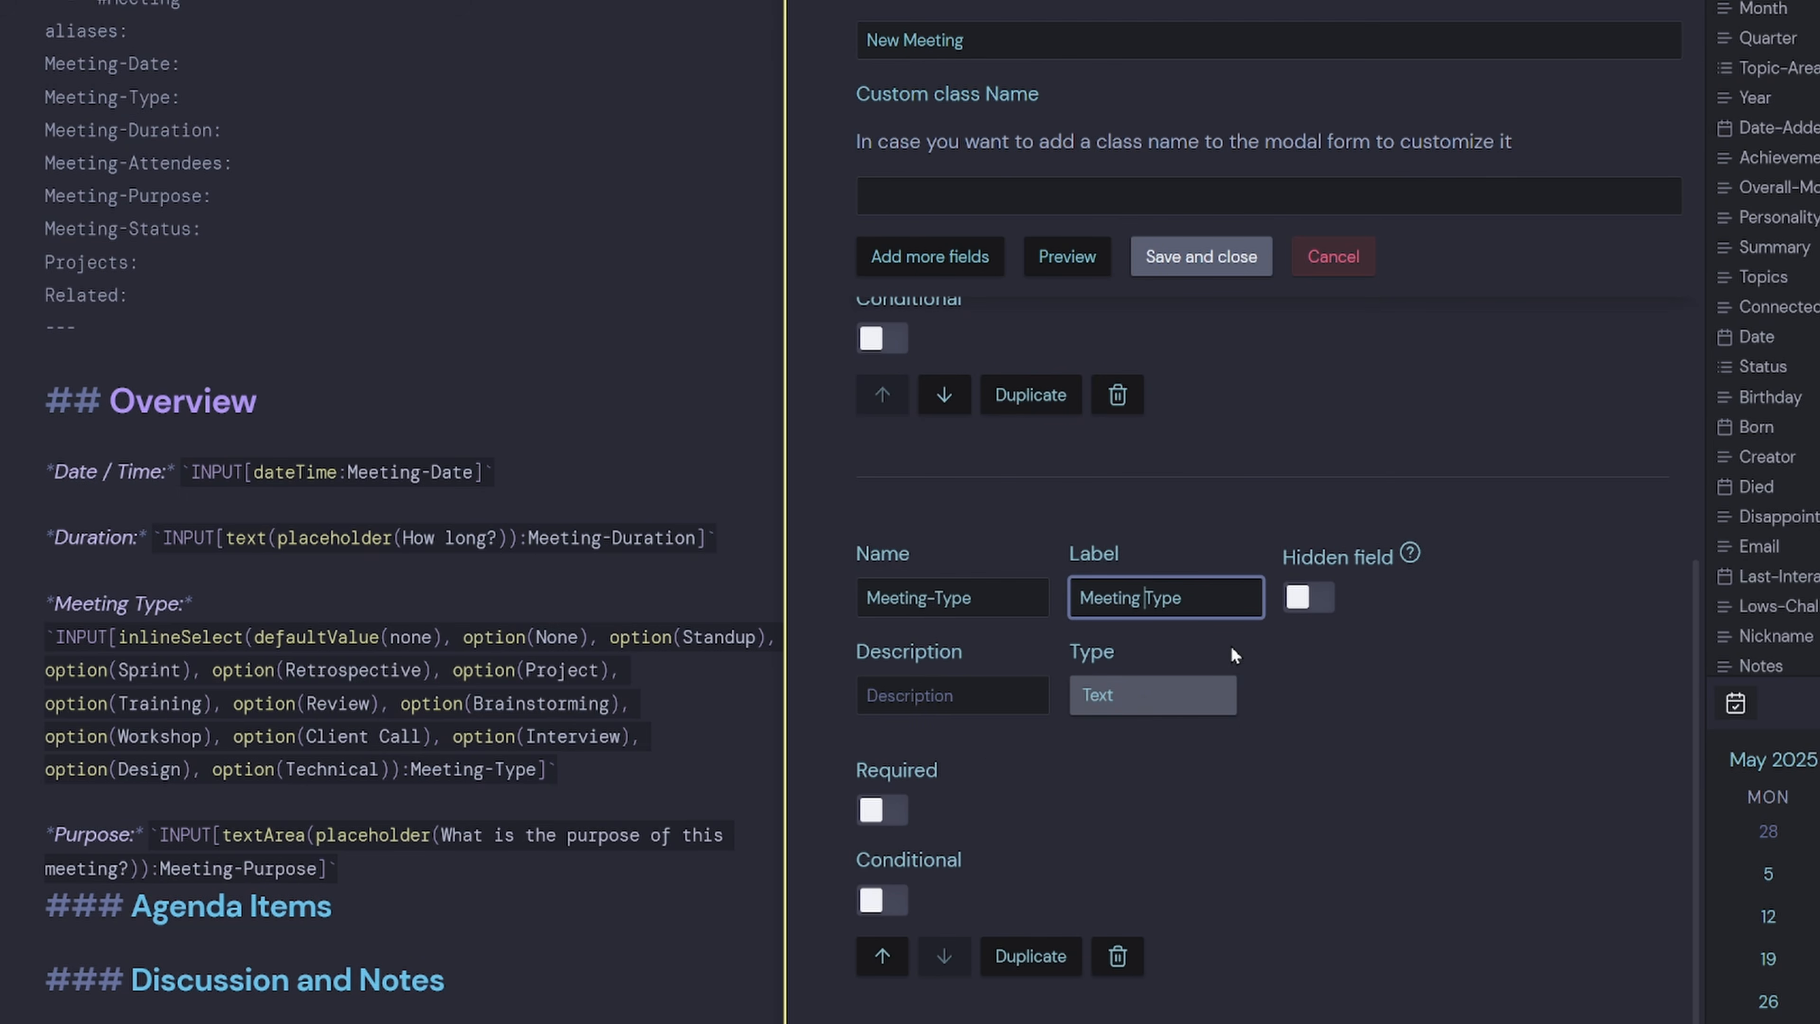
left_click(1144, 698)
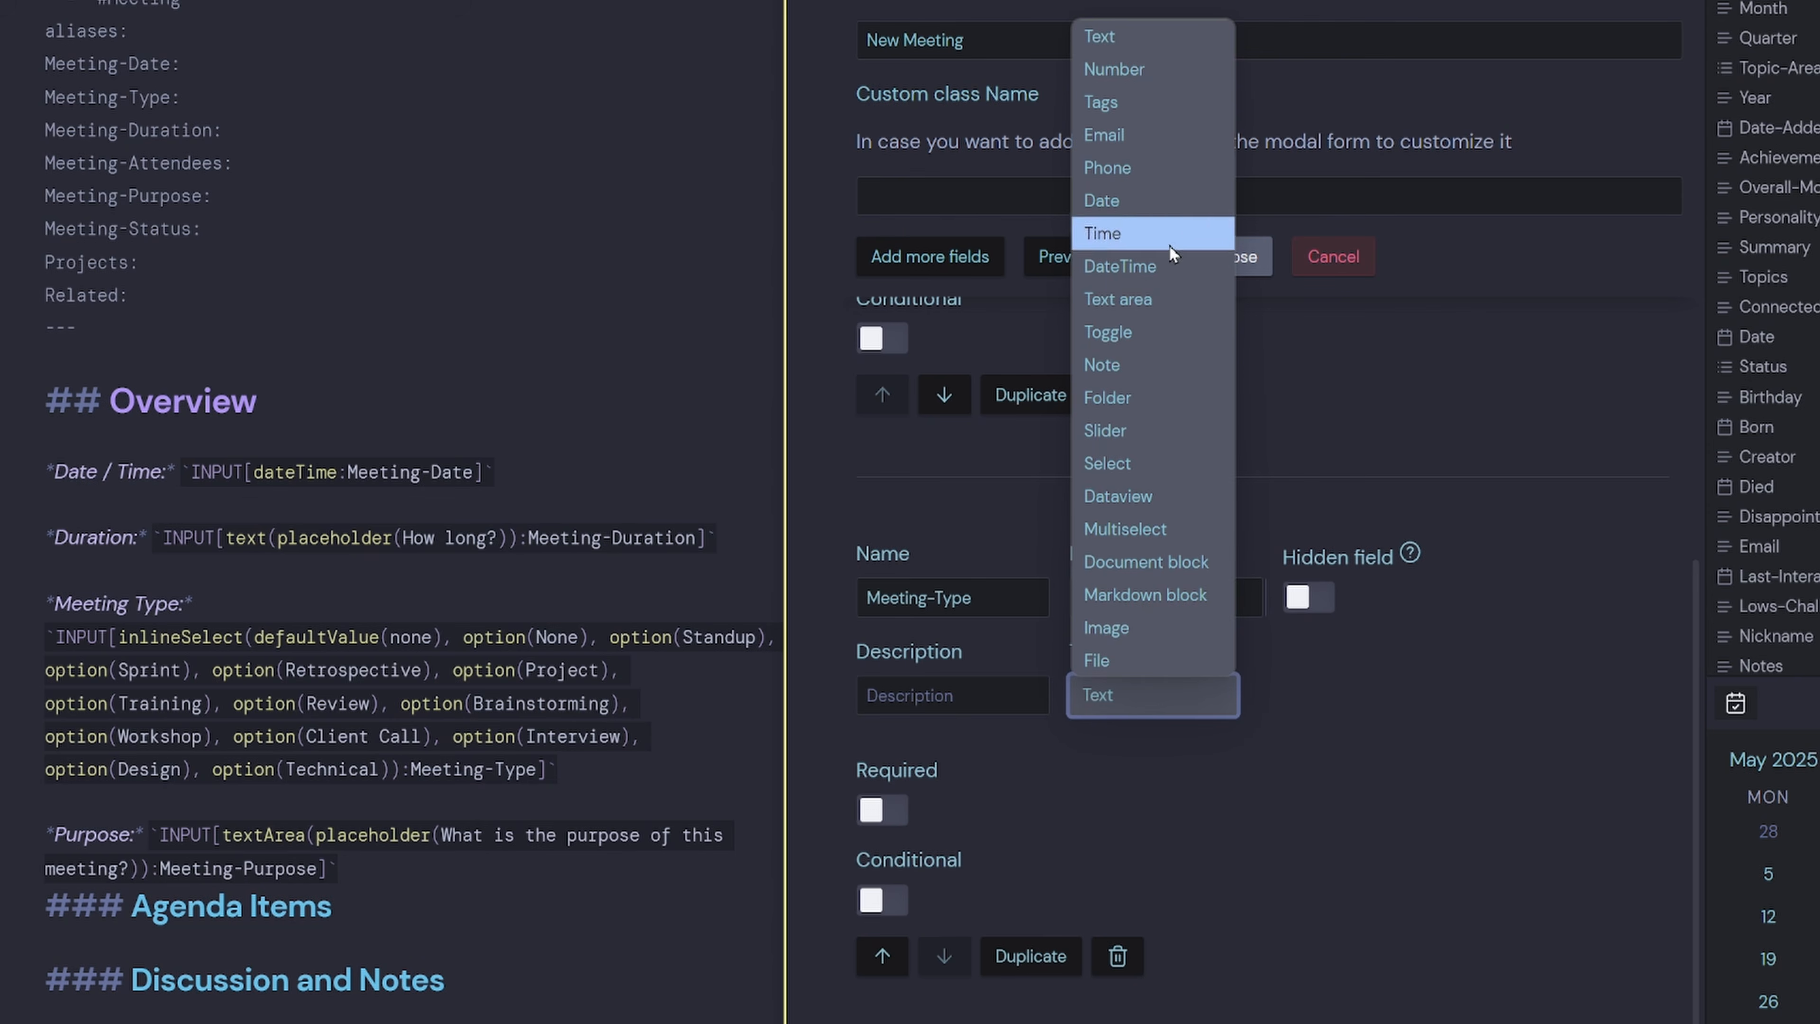
left_click(1137, 461)
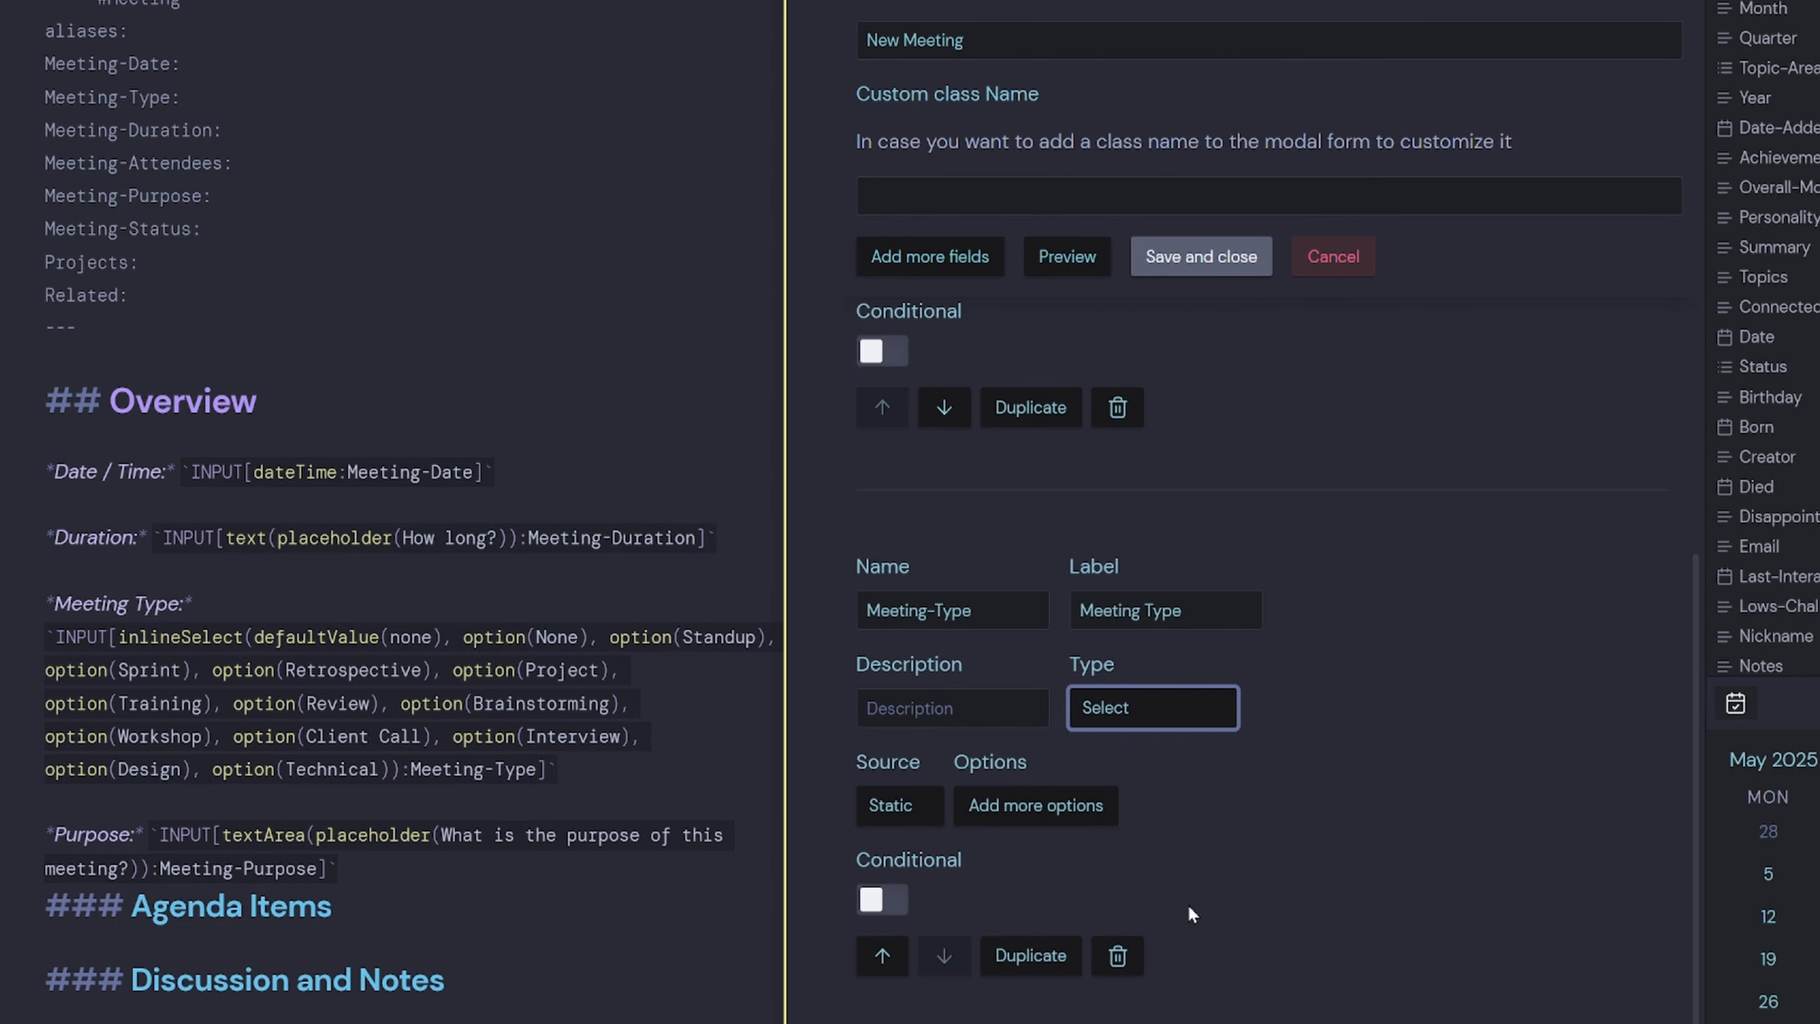
Add the select options none/none and Standup/Standup as label and value.
left_click(1028, 818)
scroll(1113, 829, "down", 1)
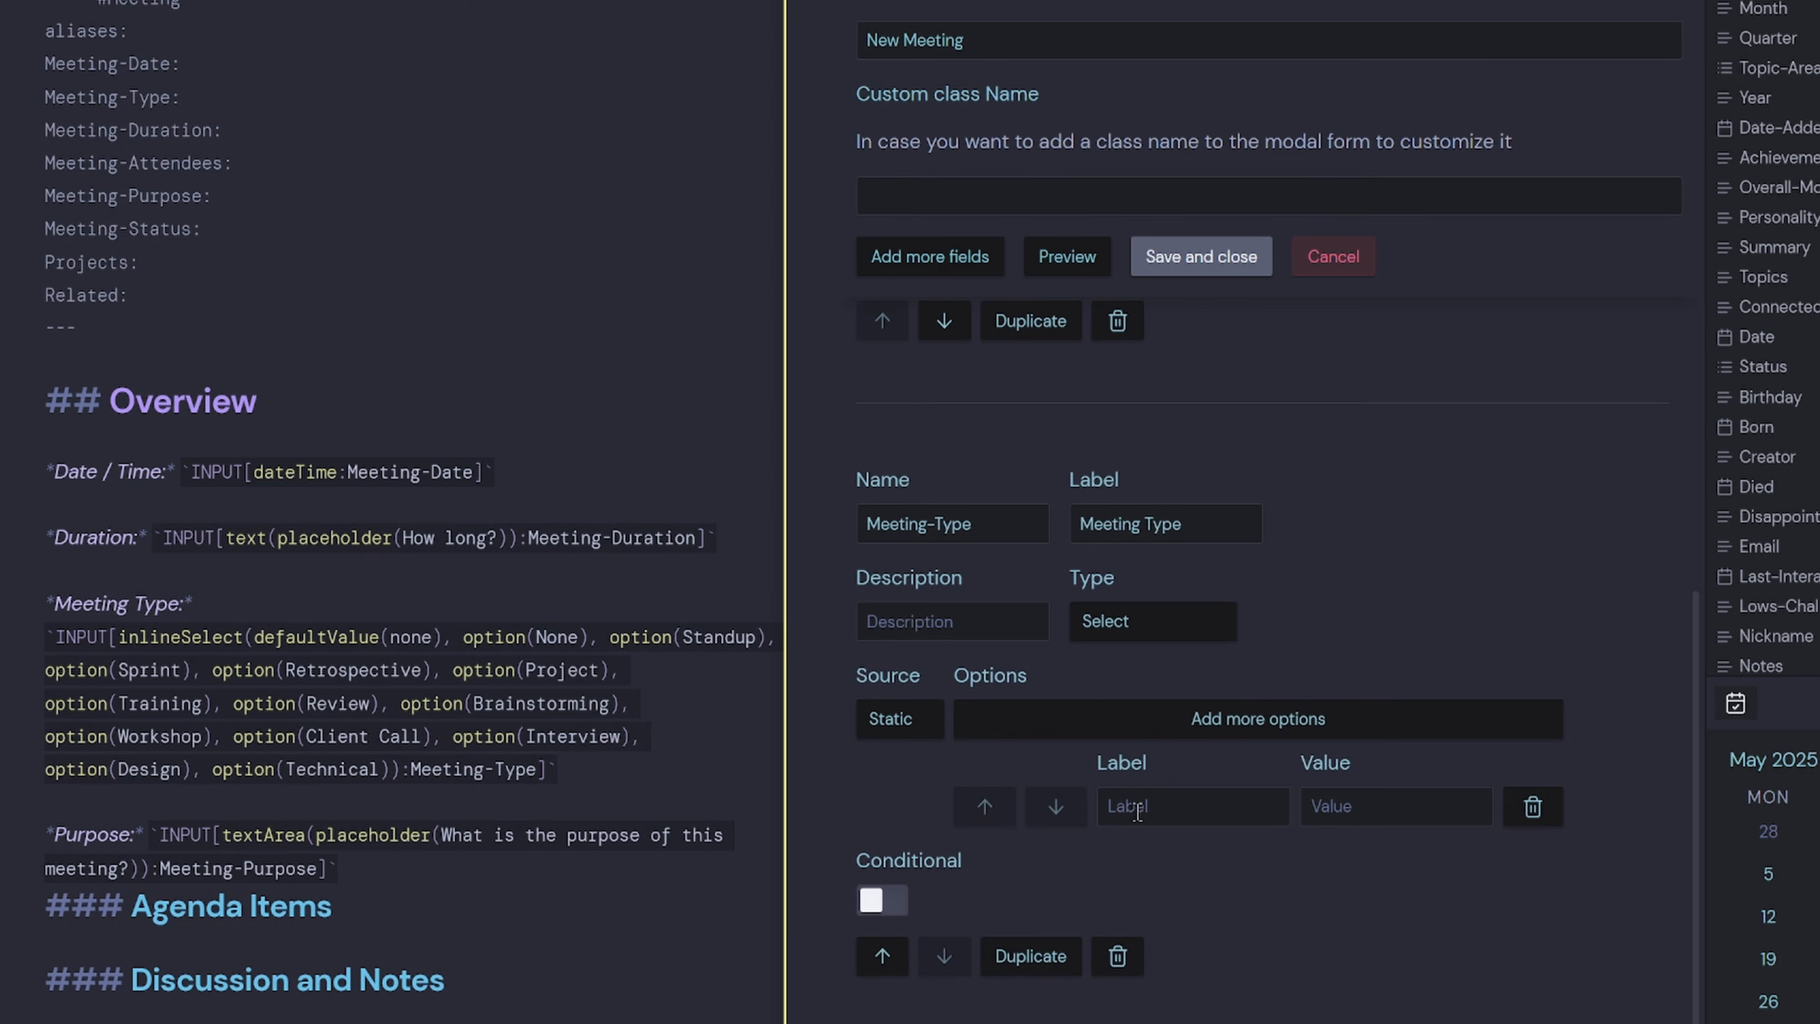
scroll(474, 640, "down", 4)
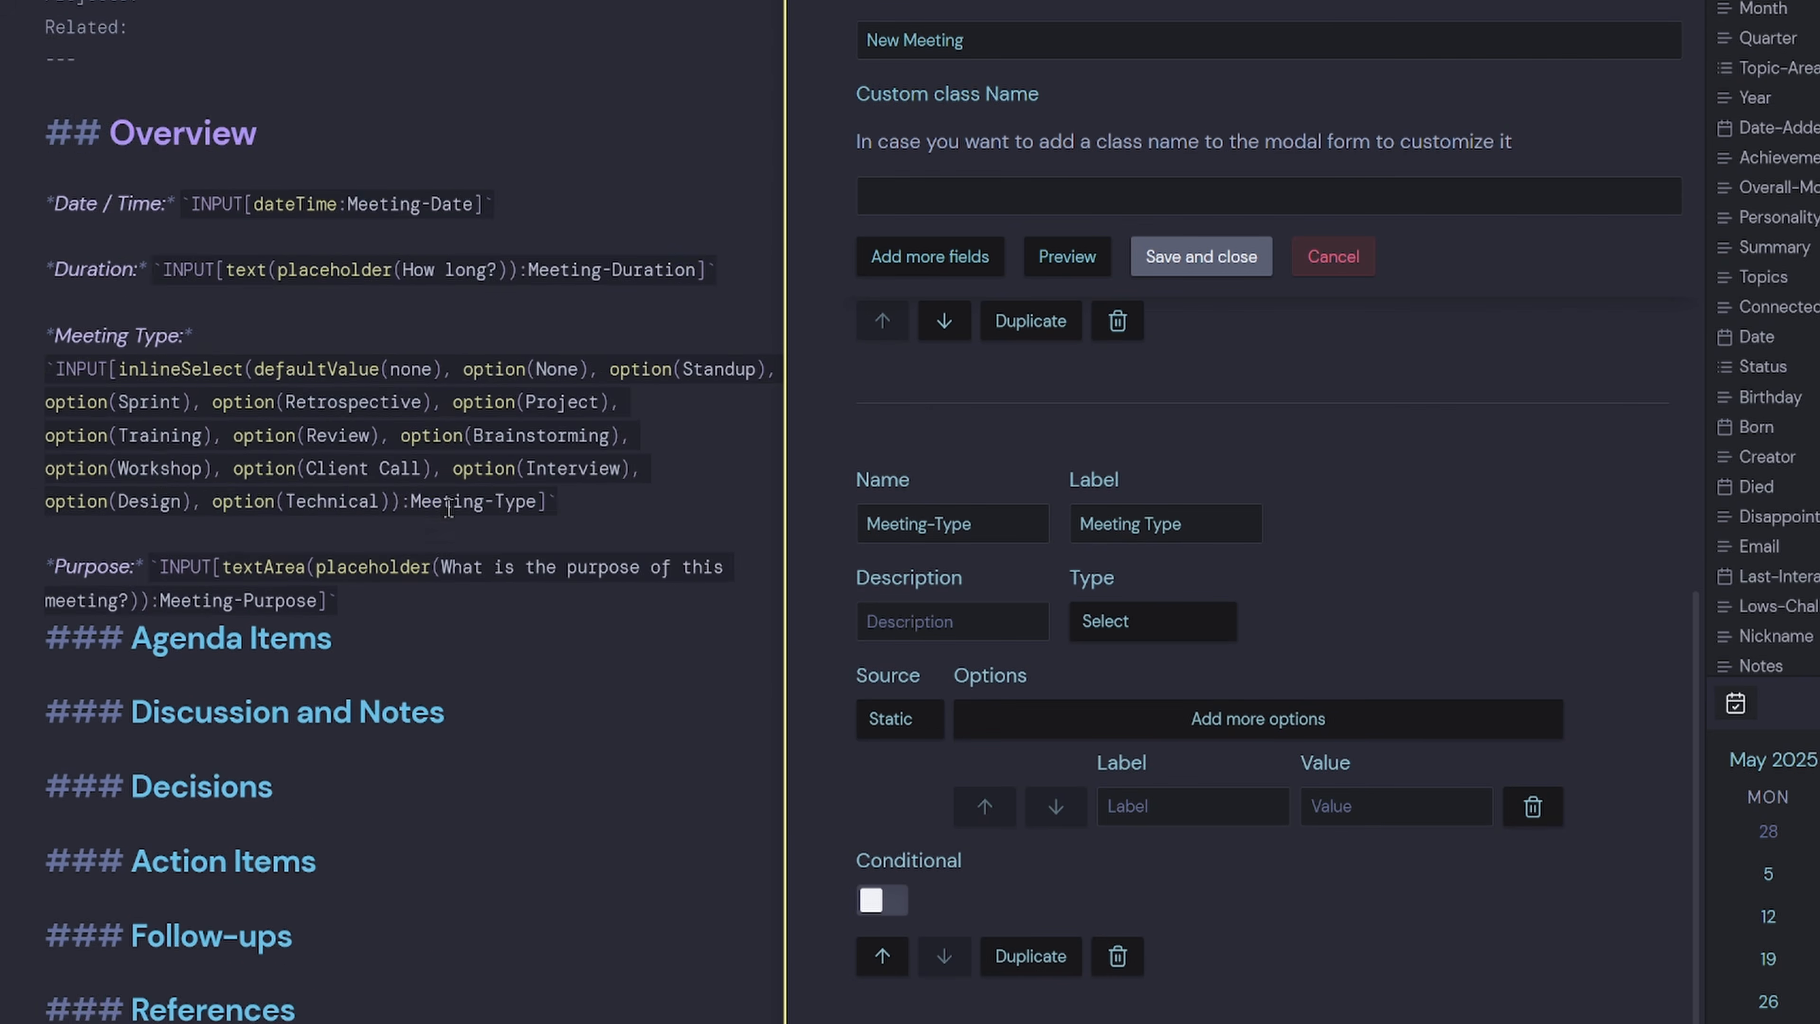
scroll(486, 392, "down", 1)
double_click(410, 244)
key("ctrl+c")
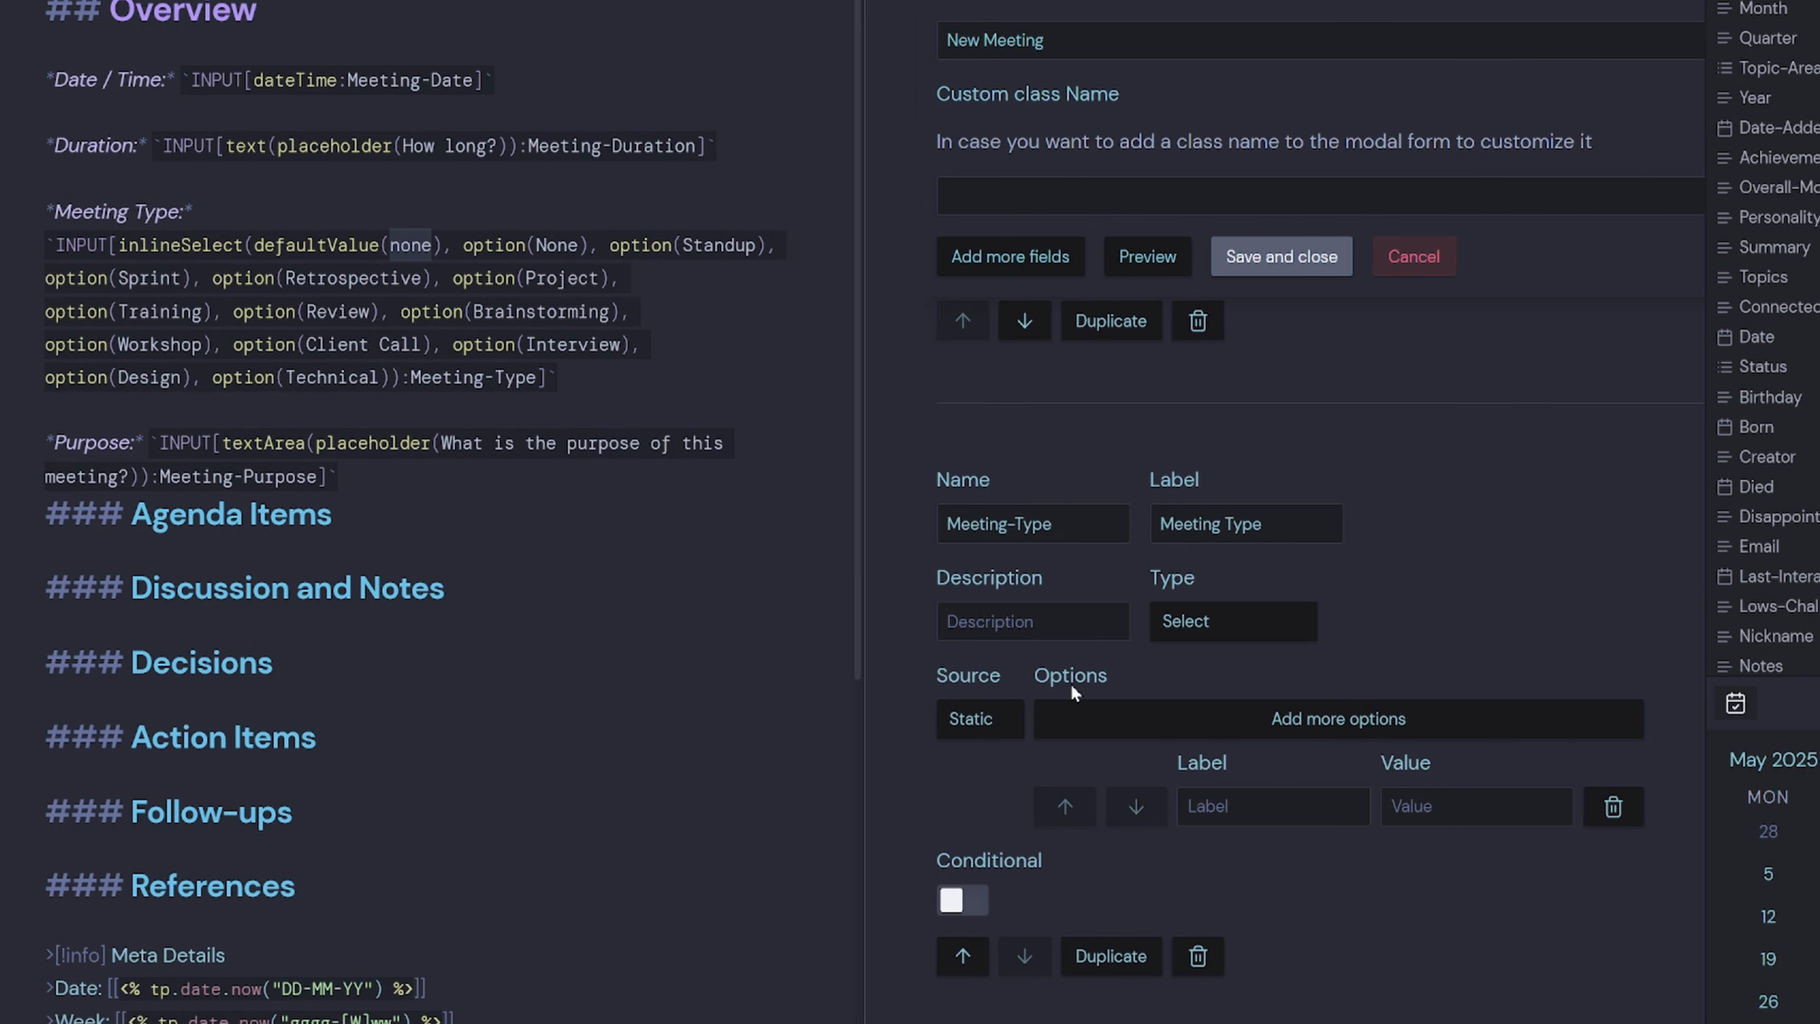
left_click(1237, 796)
key("ctrl+v")
left_click(1330, 799)
key("ctrl+v")
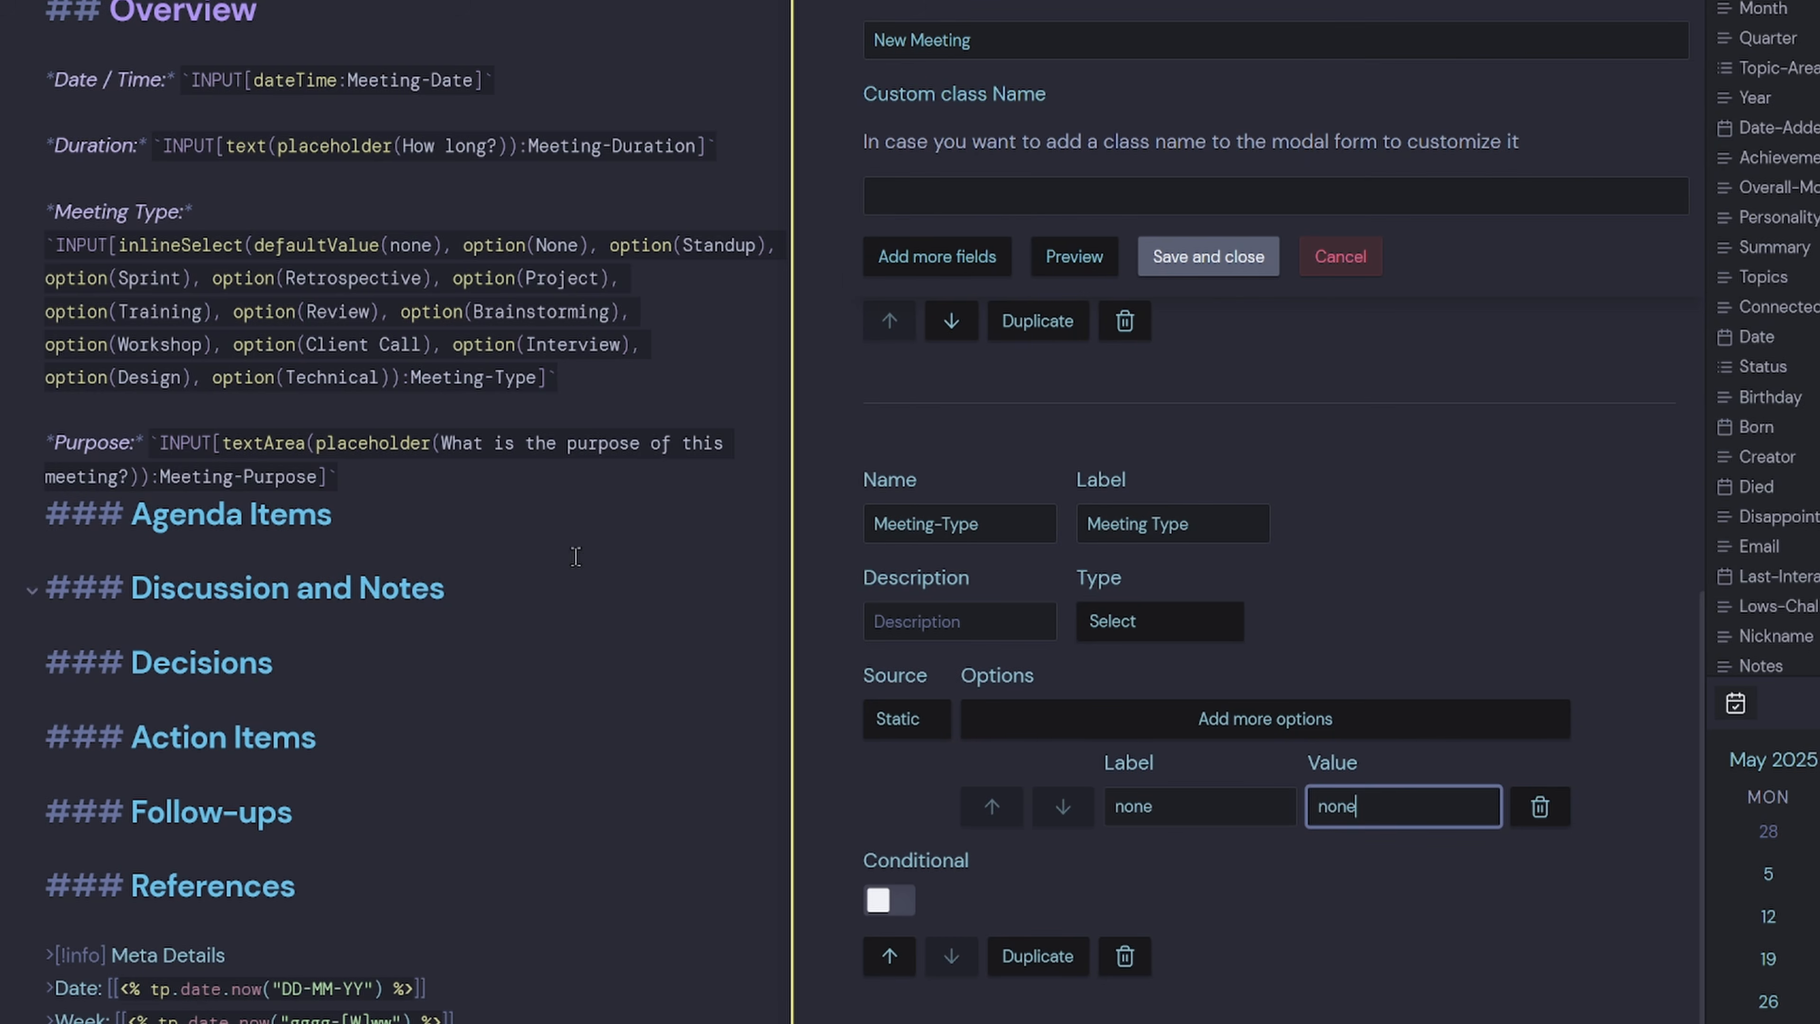
double_click(719, 245)
key("ctrl+c")
left_click(1266, 719)
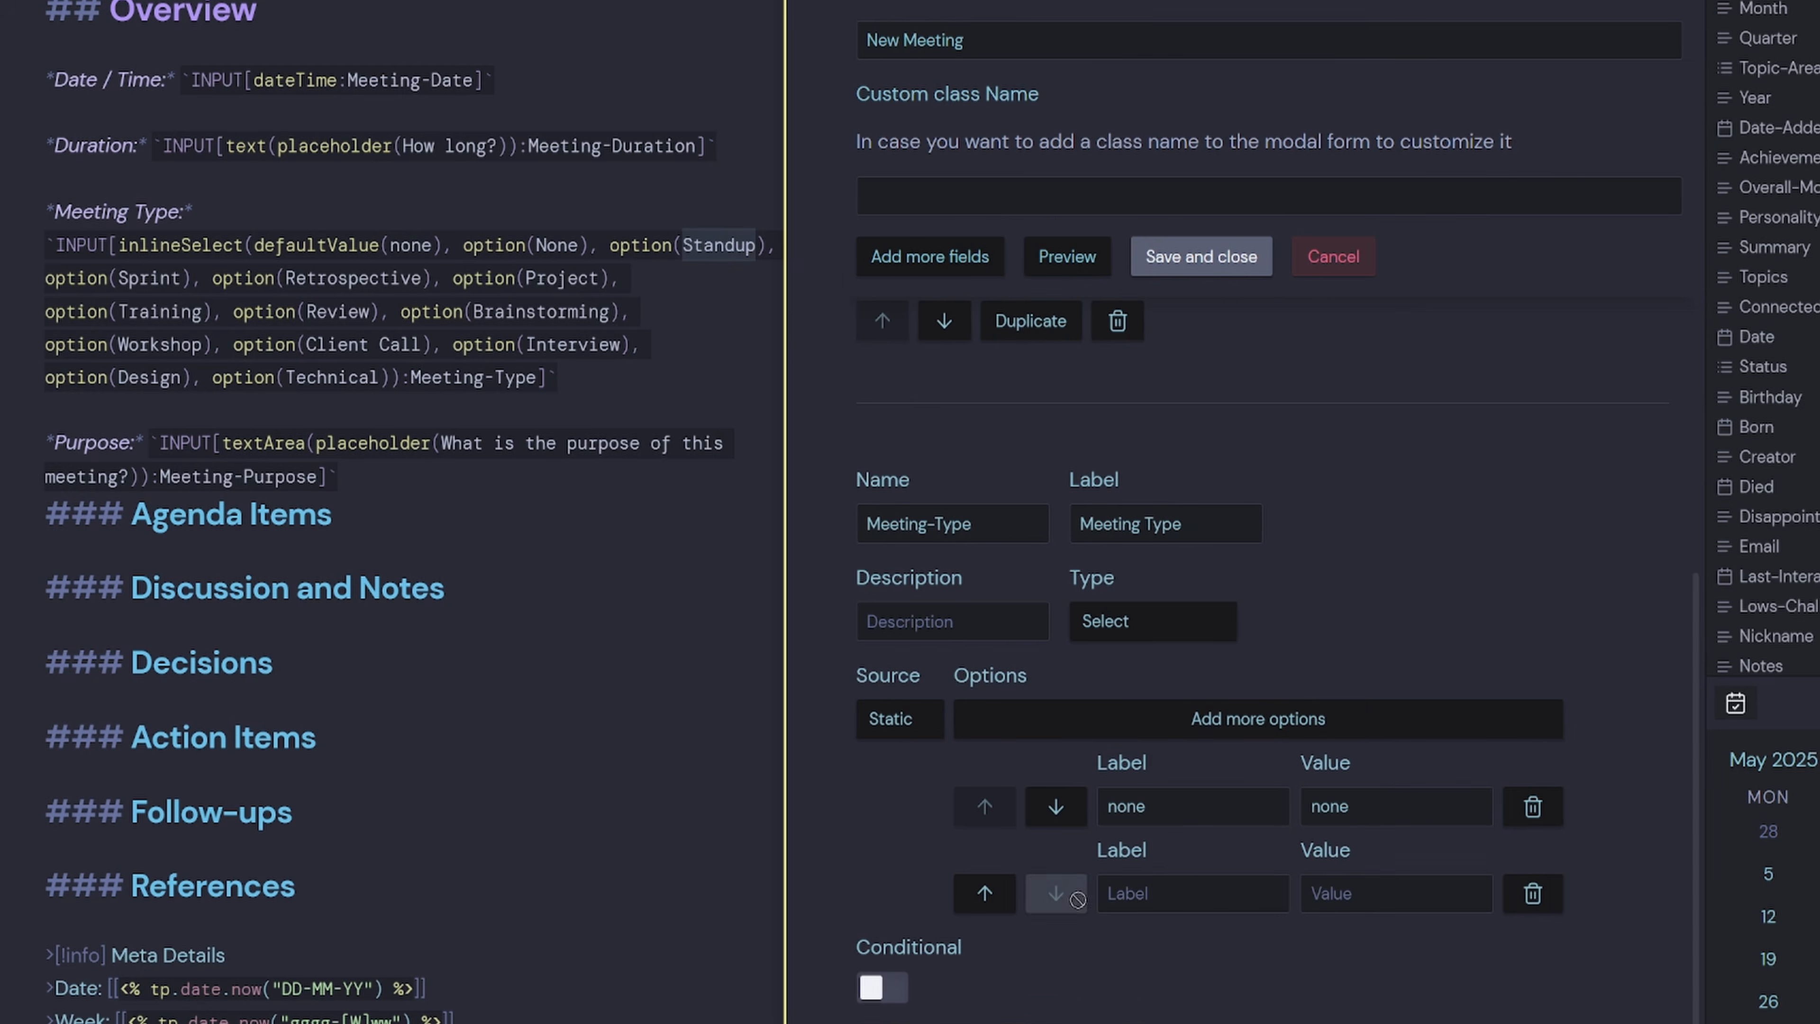
key("ctrl+v")
left_click(1339, 898)
key("ctrl+v")
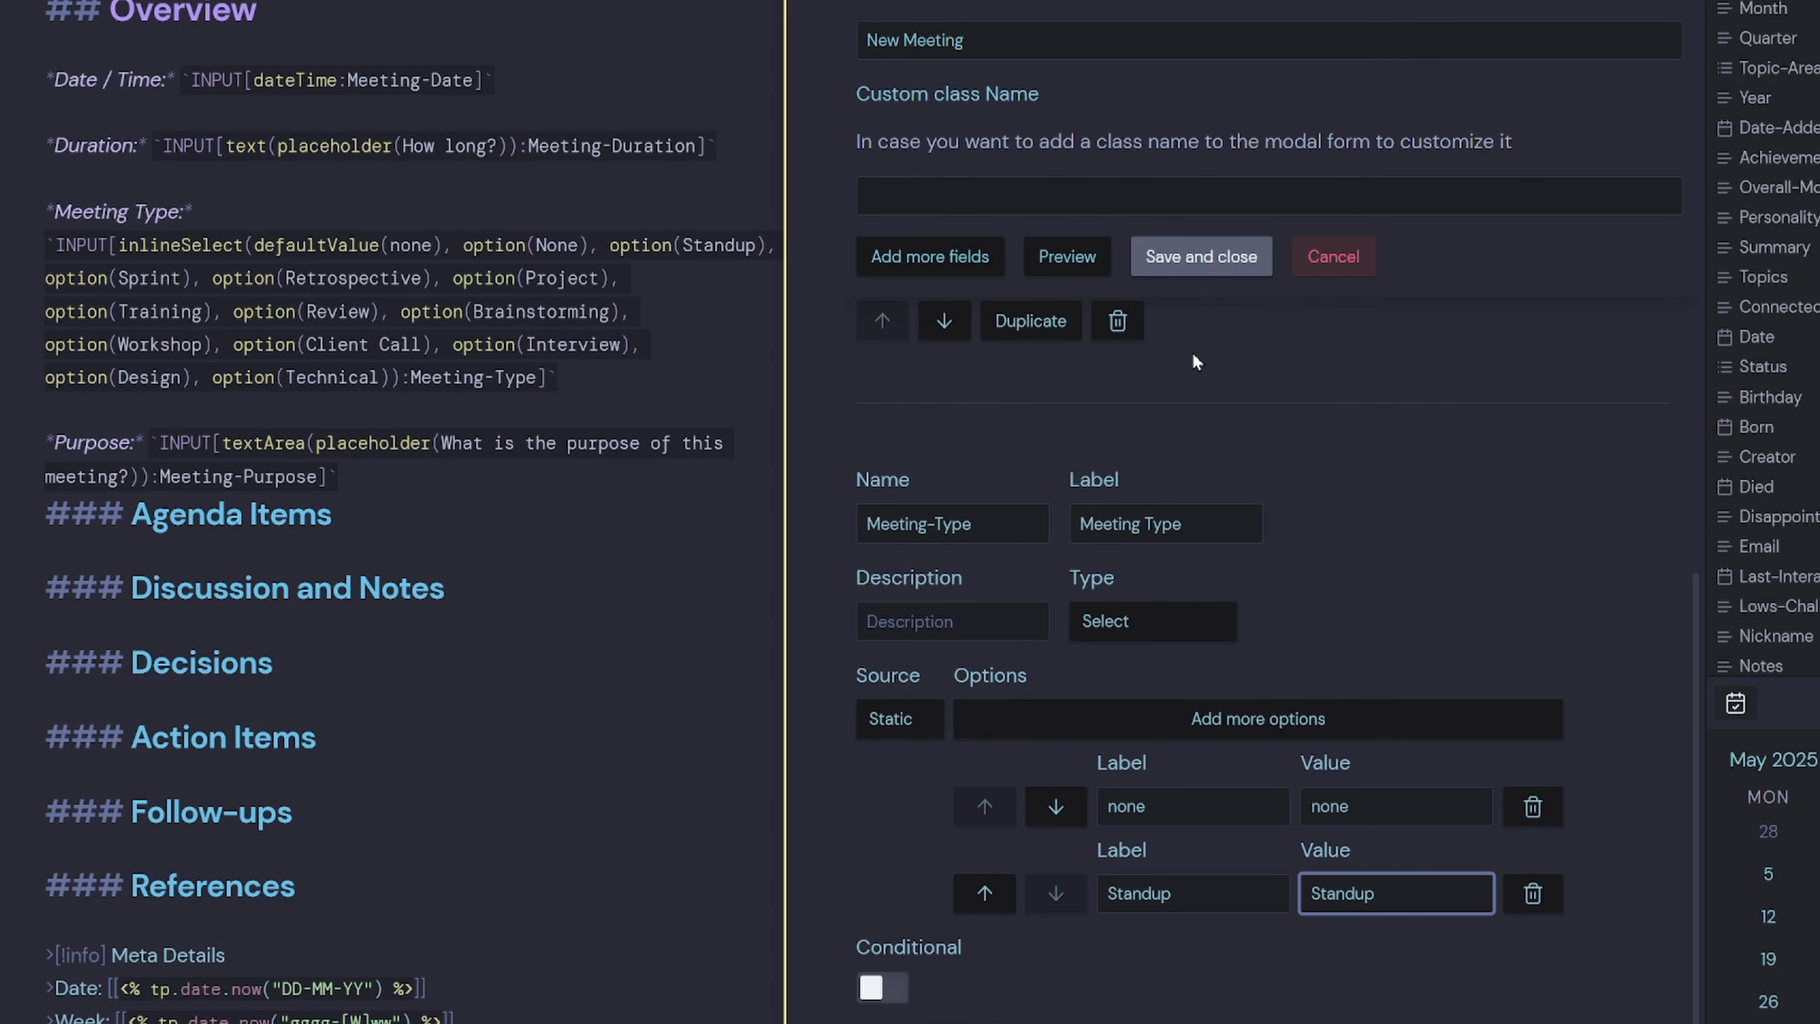
Save the form, then reopen the New Meeting form for editing.
left_click(1207, 279)
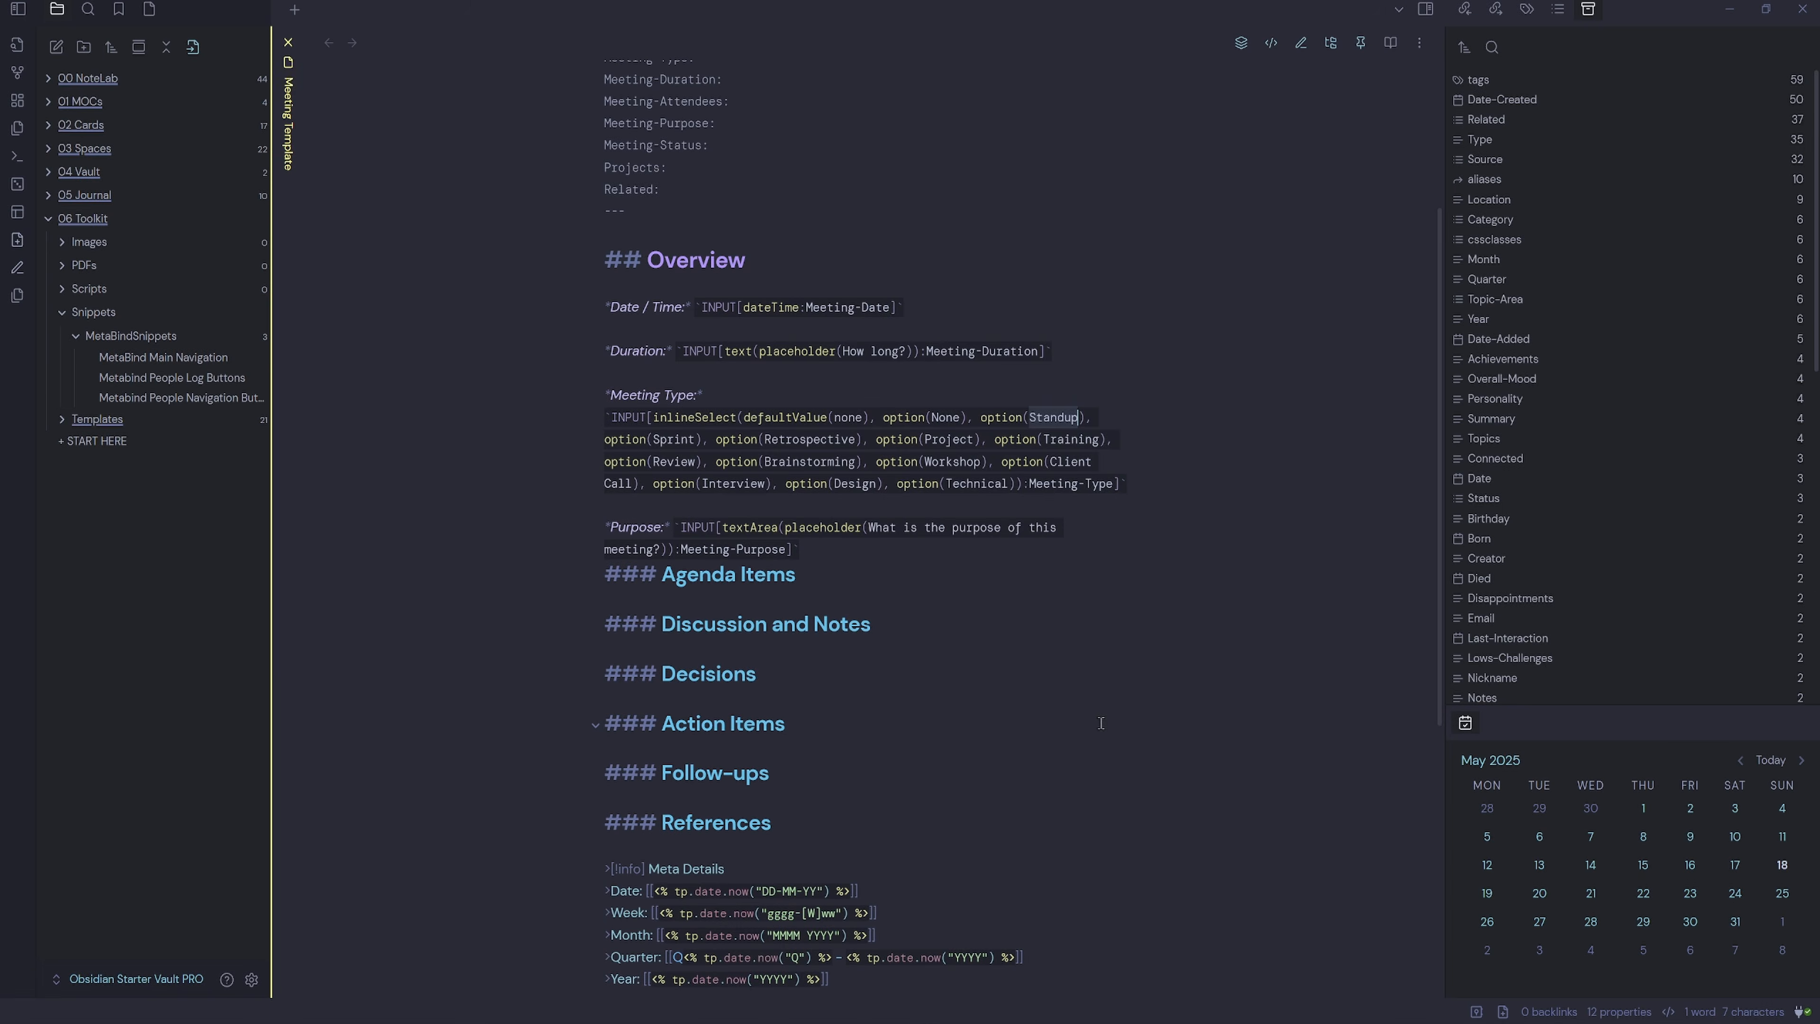
key("ctrl+p")
type("modal")
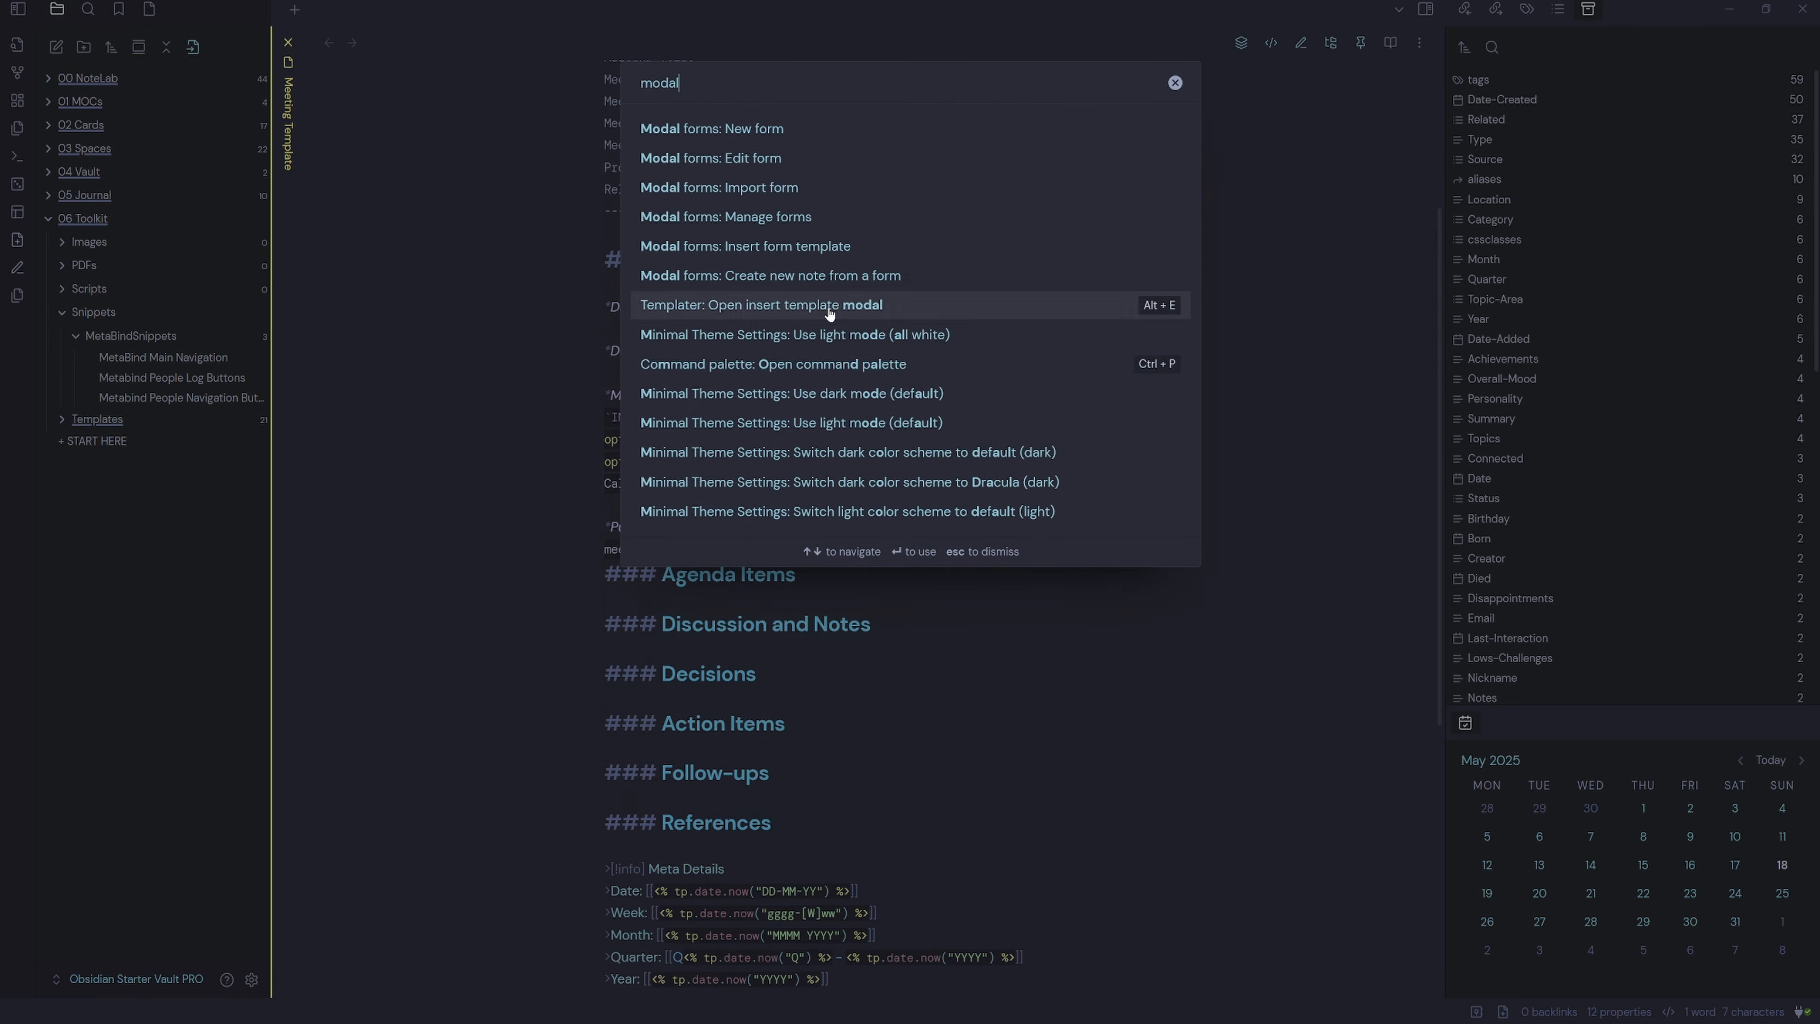
left_click(787, 165)
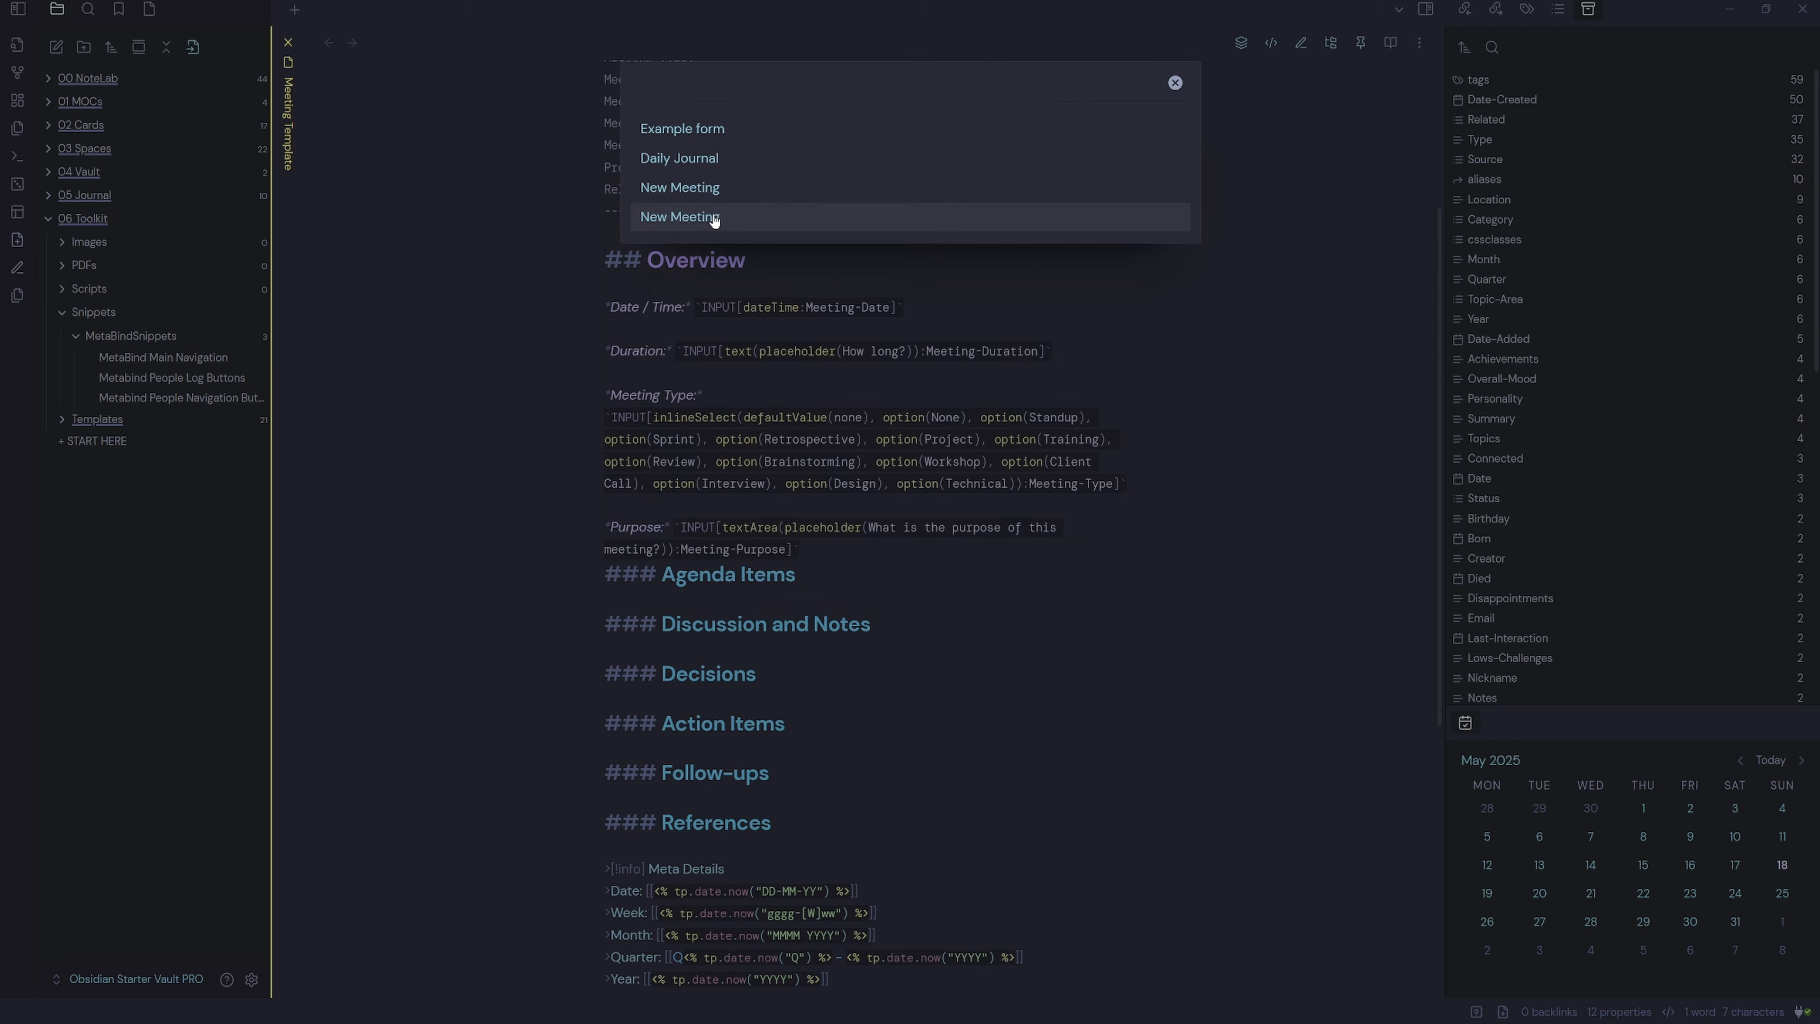
left_click(699, 215)
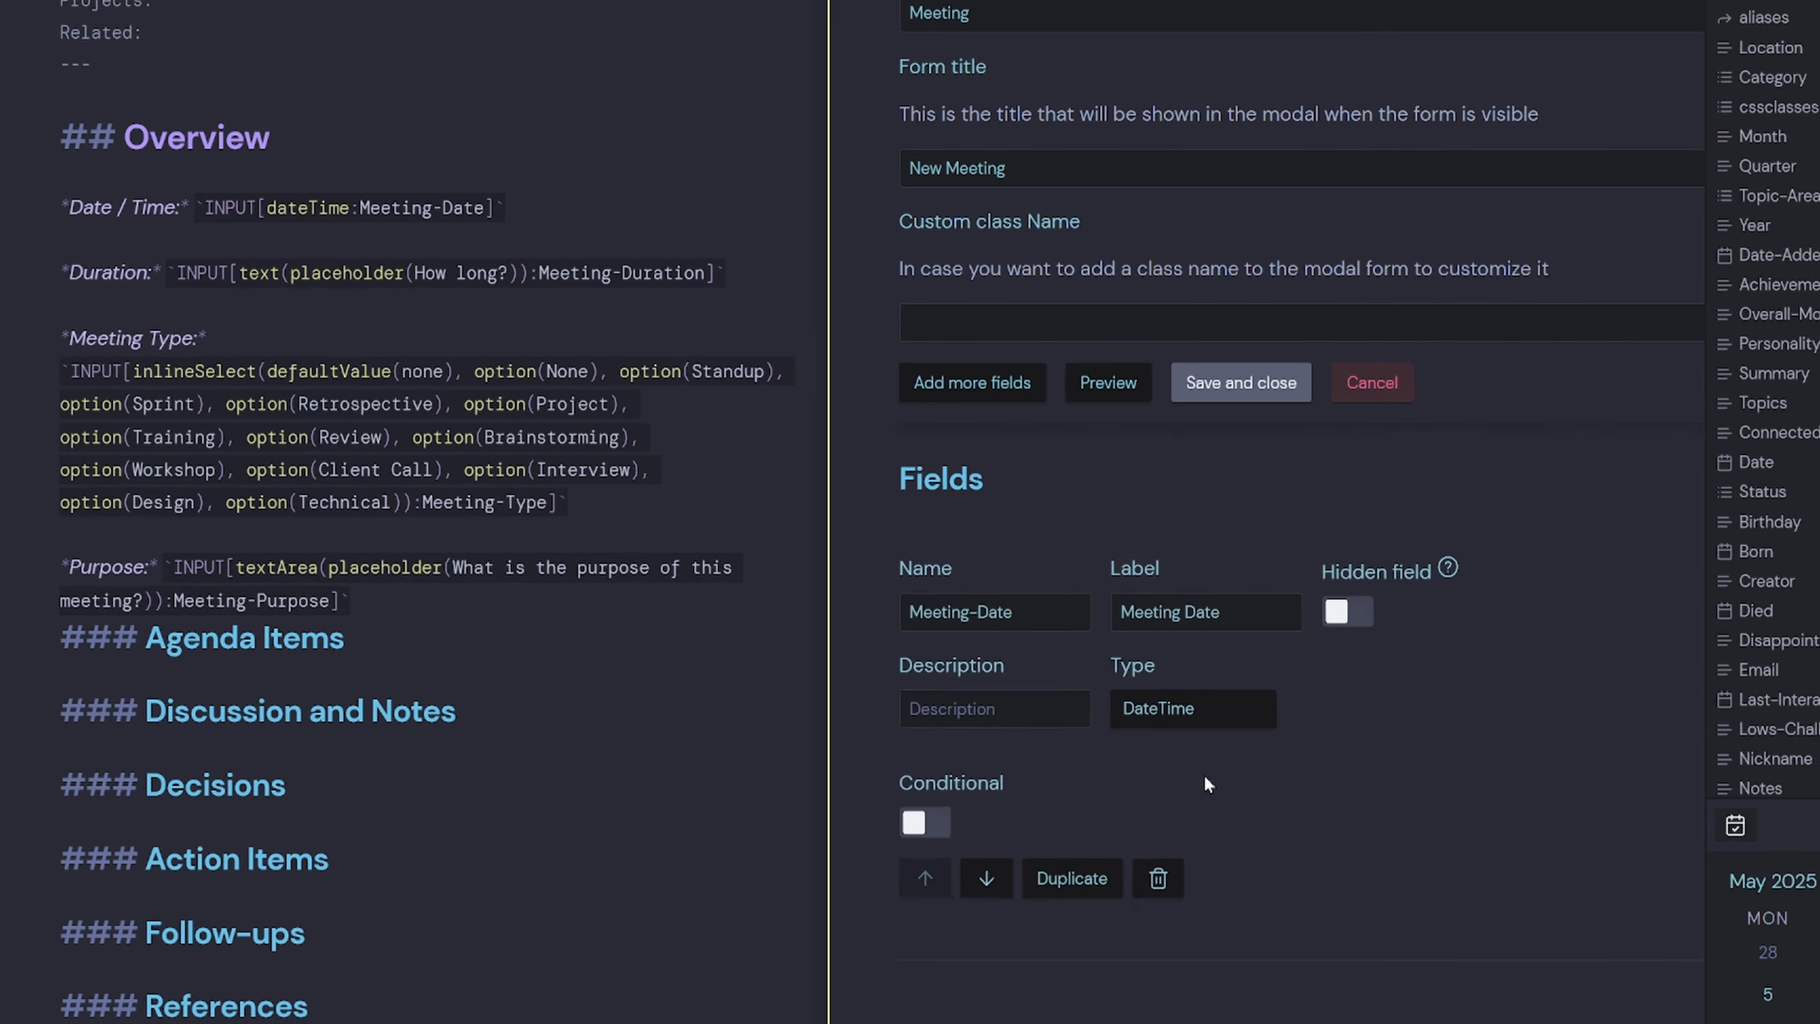
scroll(1114, 694, "down", 5)
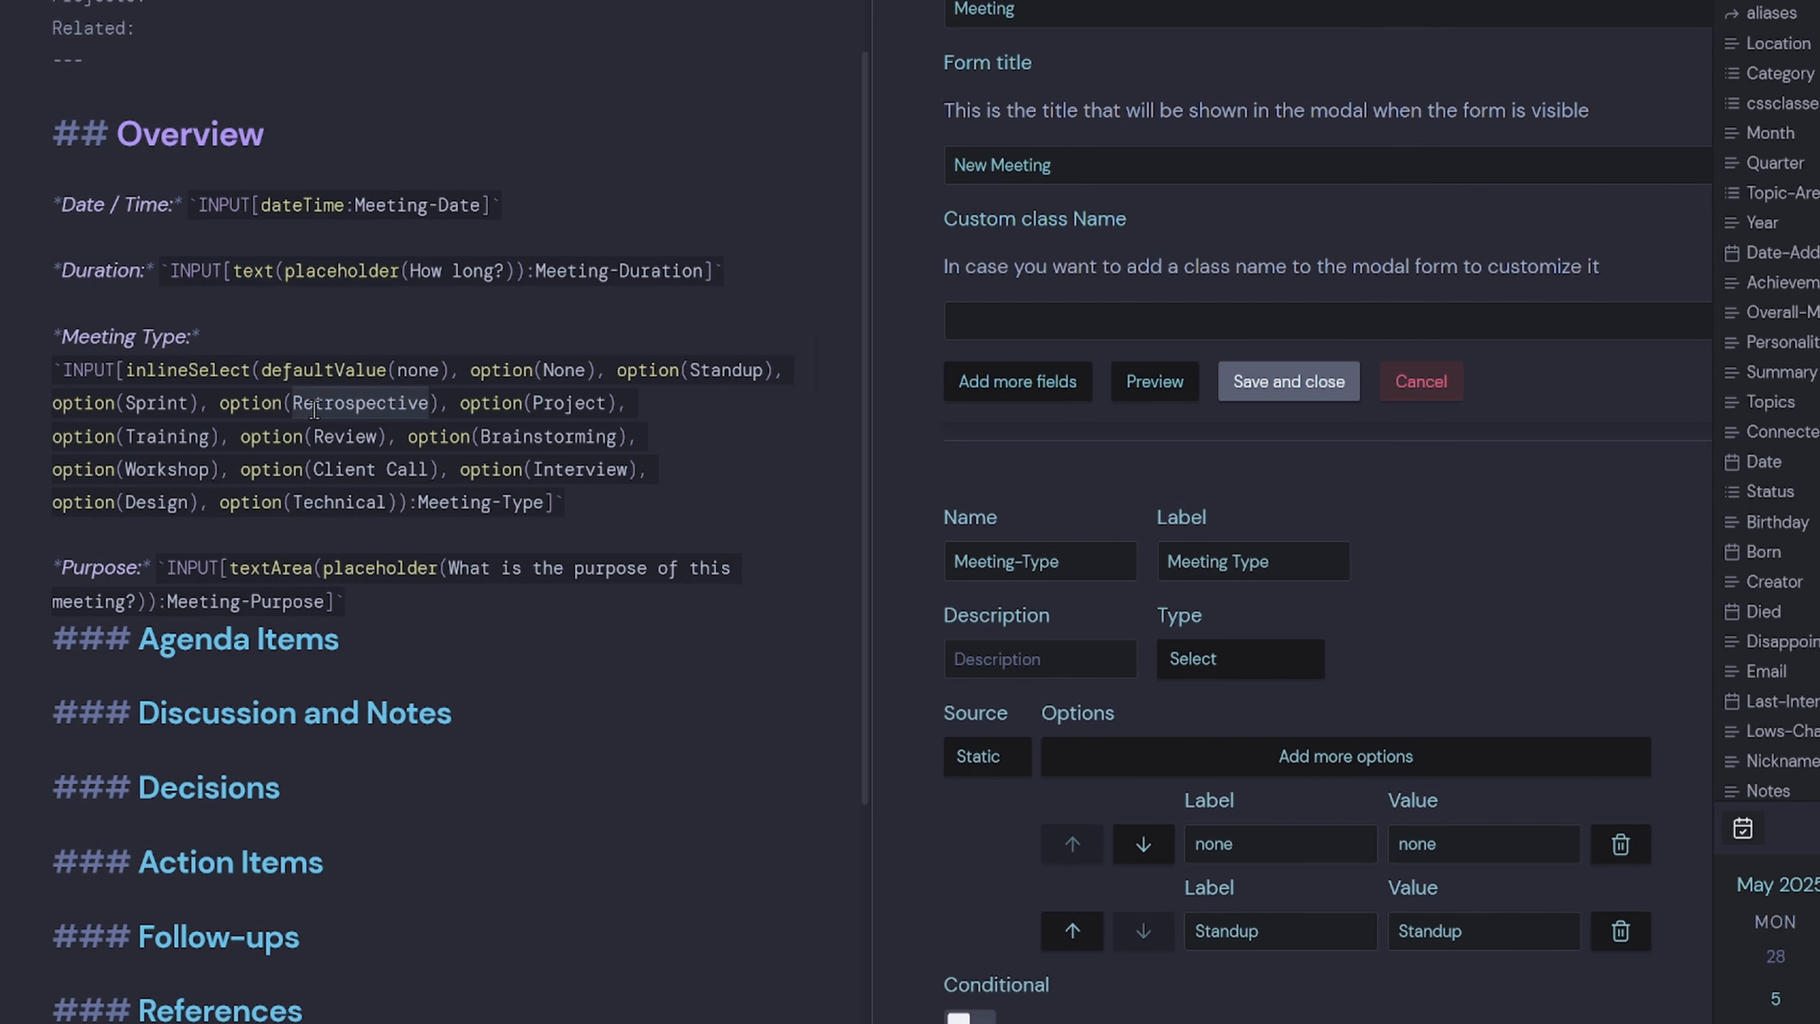
Add Retrospective and Training as Meeting-Type options.
left_click(1347, 757)
left_click(1264, 1012)
type("Retrospective")
key("Tab")
type("Retrospective")
double_click(192, 336)
key("ctrl+c")
left_click(1240, 657)
left_click(1247, 1006)
key("ctrl+v")
key("Tab")
key("ctrl+v")
Add Review and Brainstorming as Meeting-Type options.
double_click(347, 336)
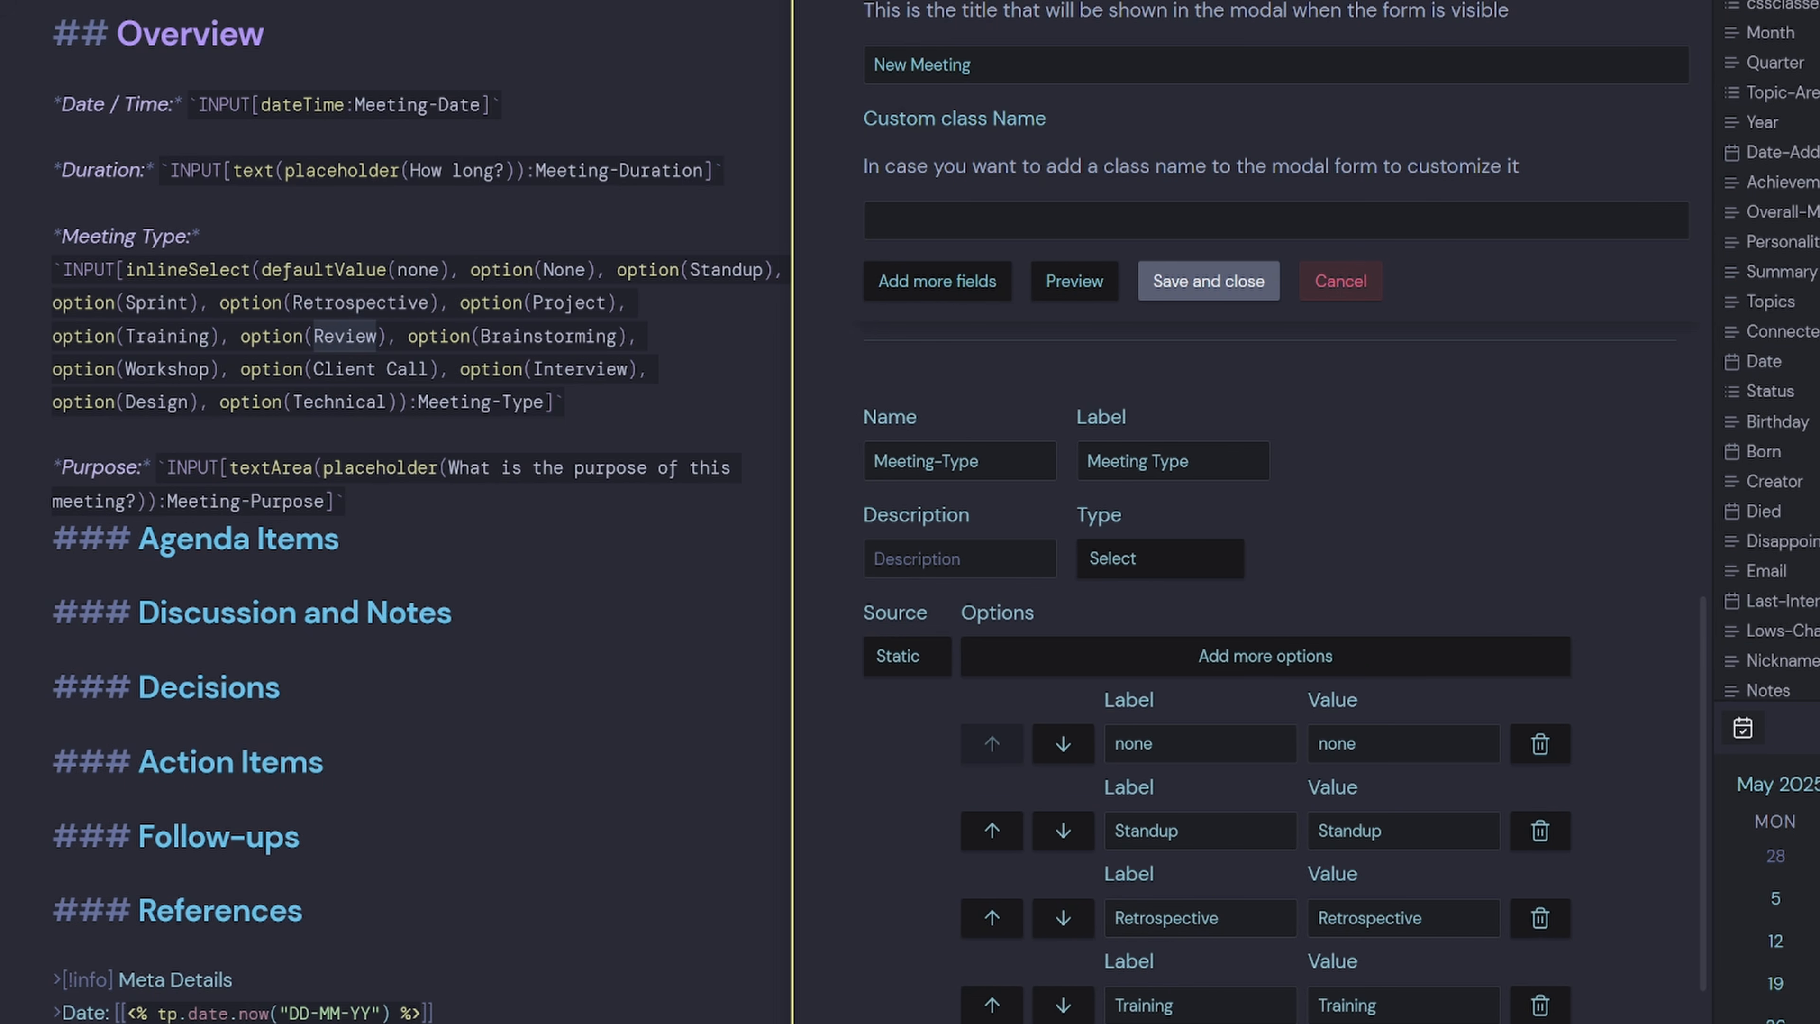
double_click(549, 336)
key("ctrl+c")
left_click(1361, 671)
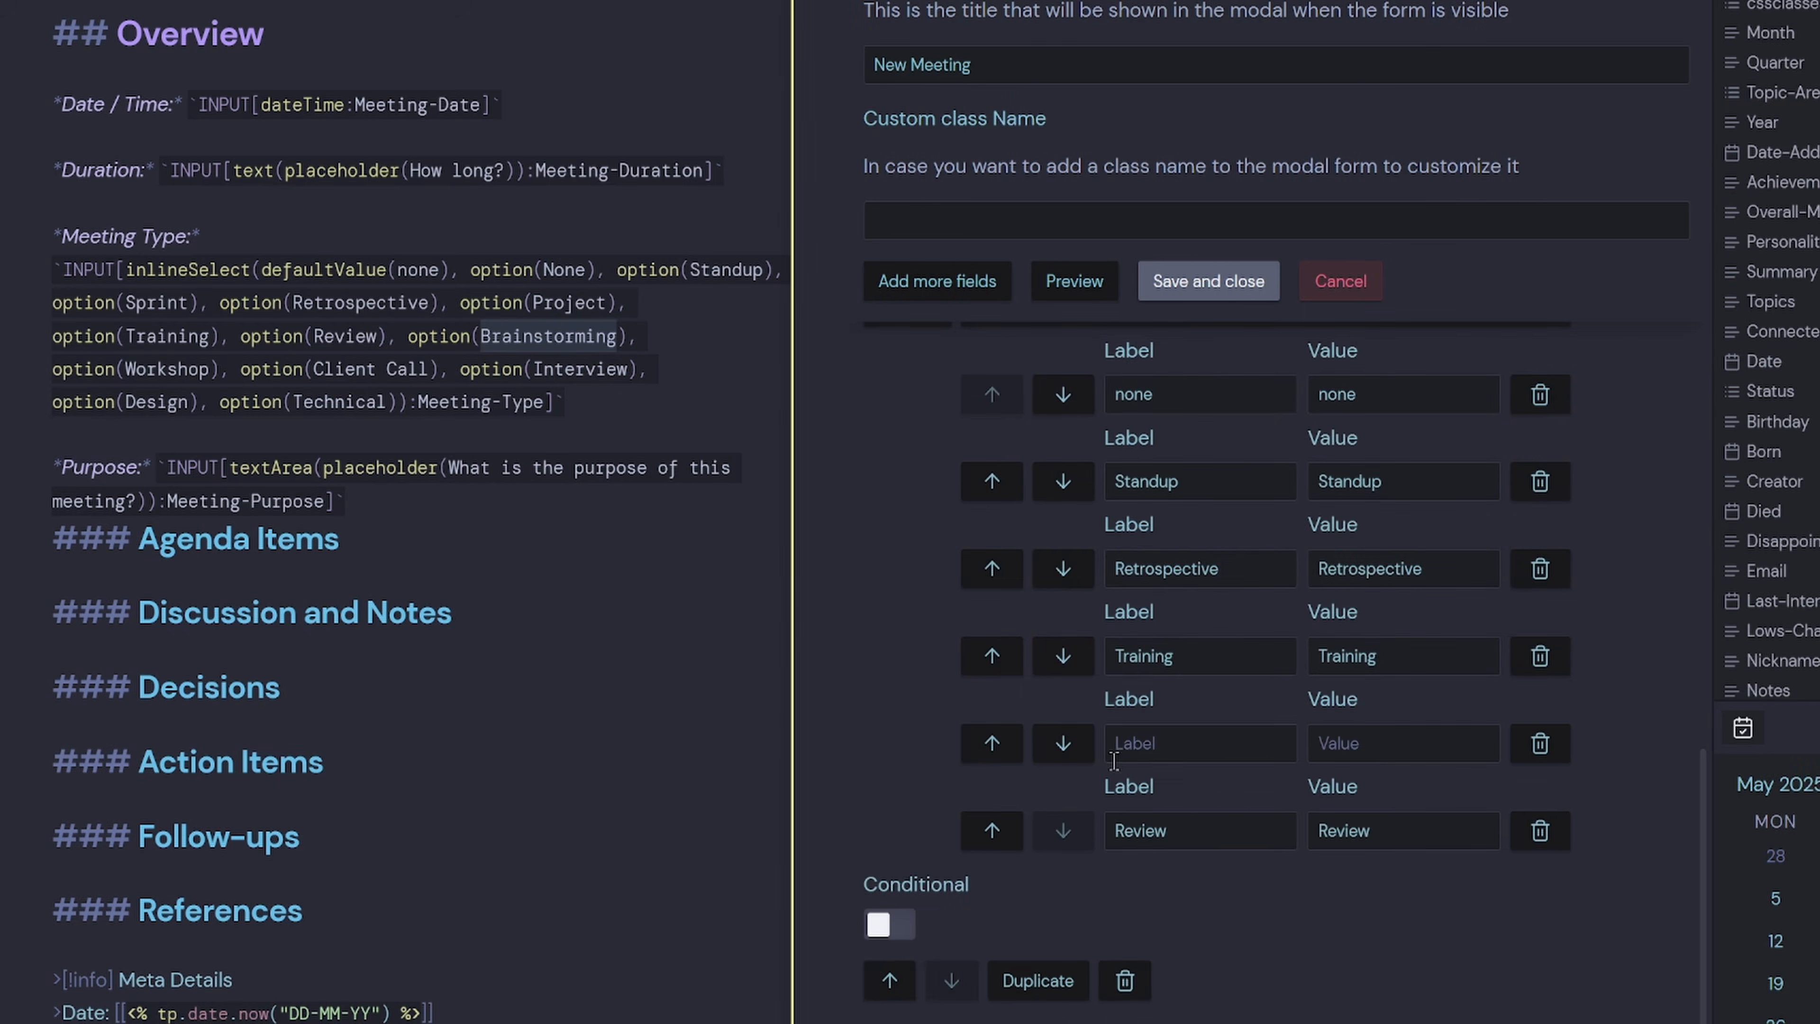
left_click(992, 830)
left_click(1224, 833)
key("ctrl+v")
key("Tab")
key("ctrl+v")
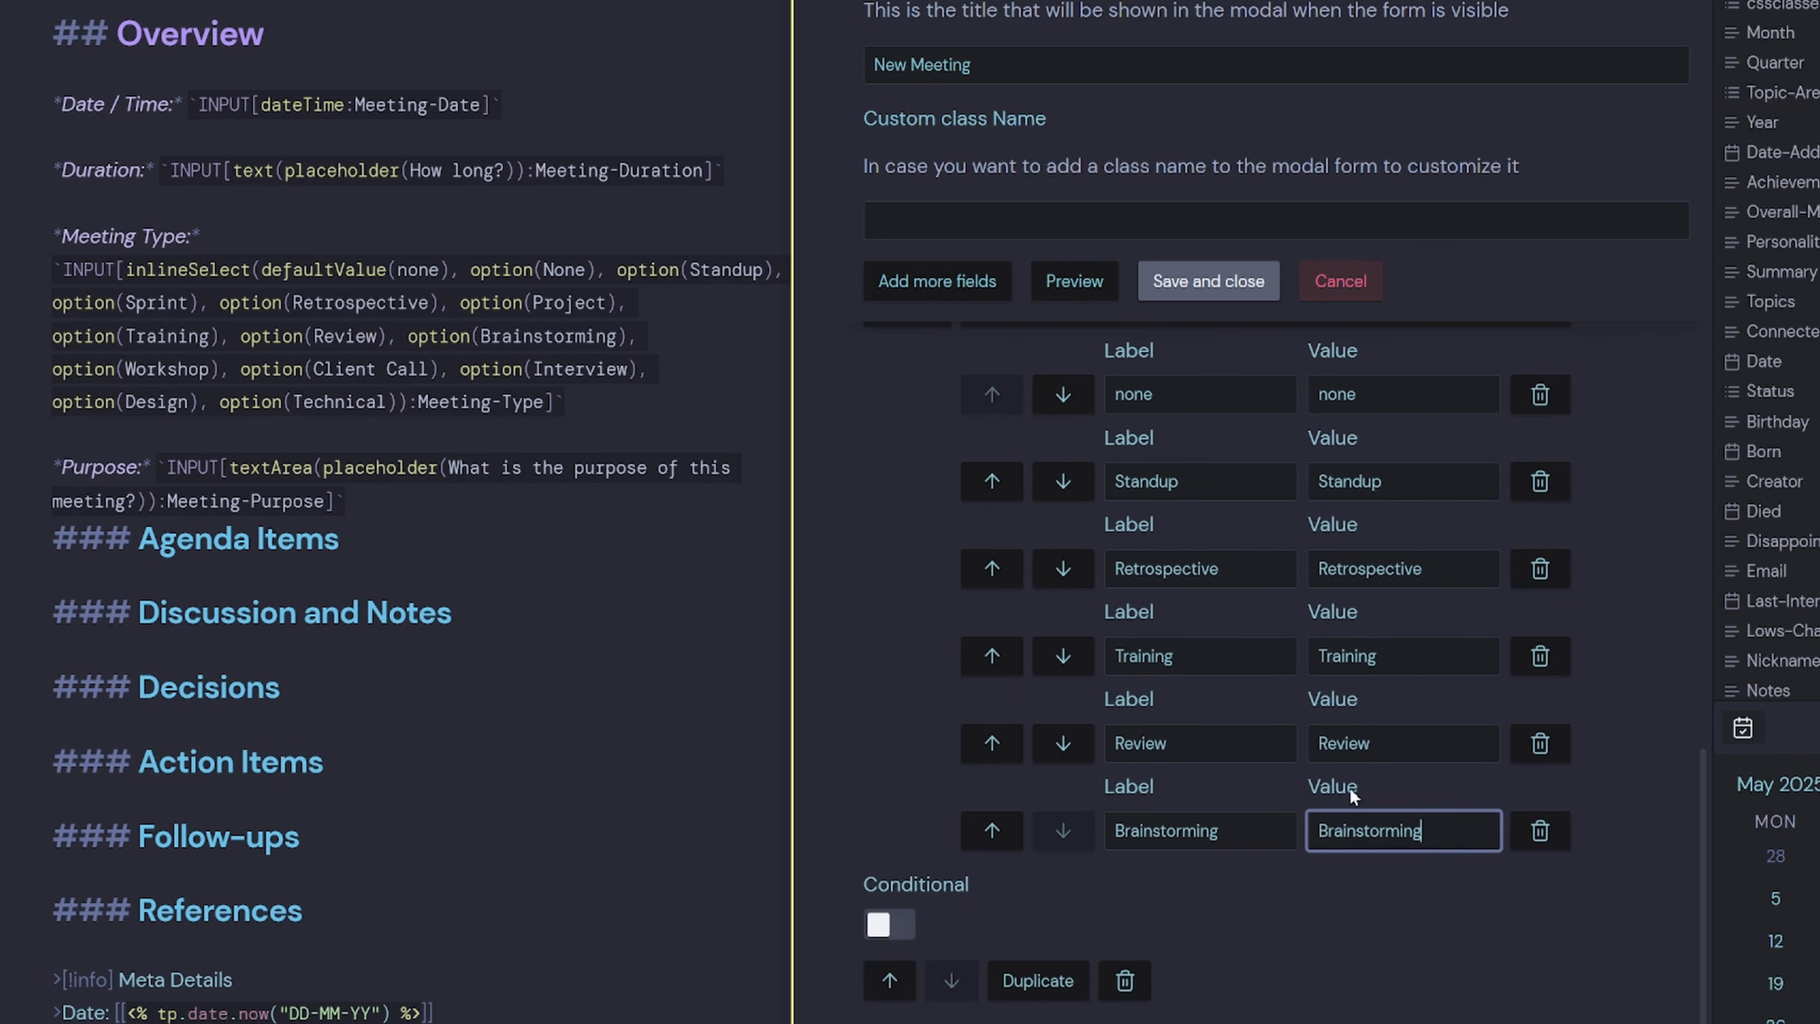
Add the Workshop, Client Call and Technical options, then add a new blank field.
double_click(202, 369)
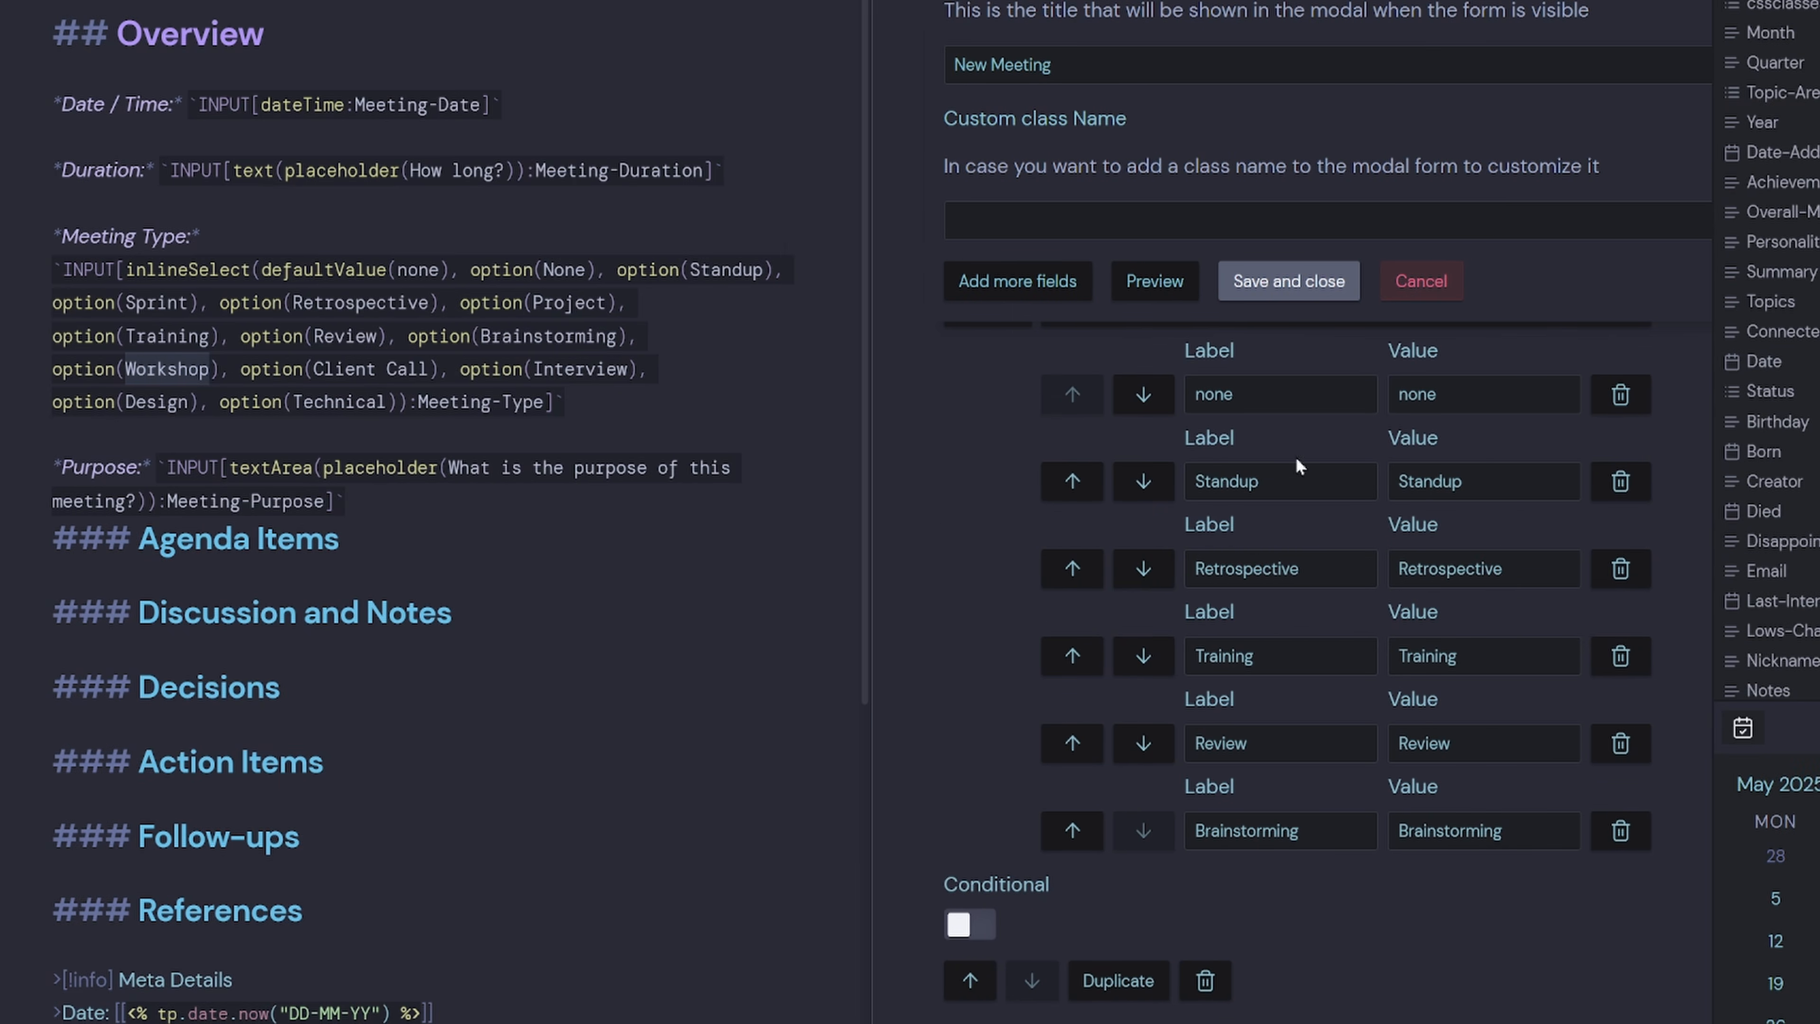
scroll(1234, 800, "up", 3)
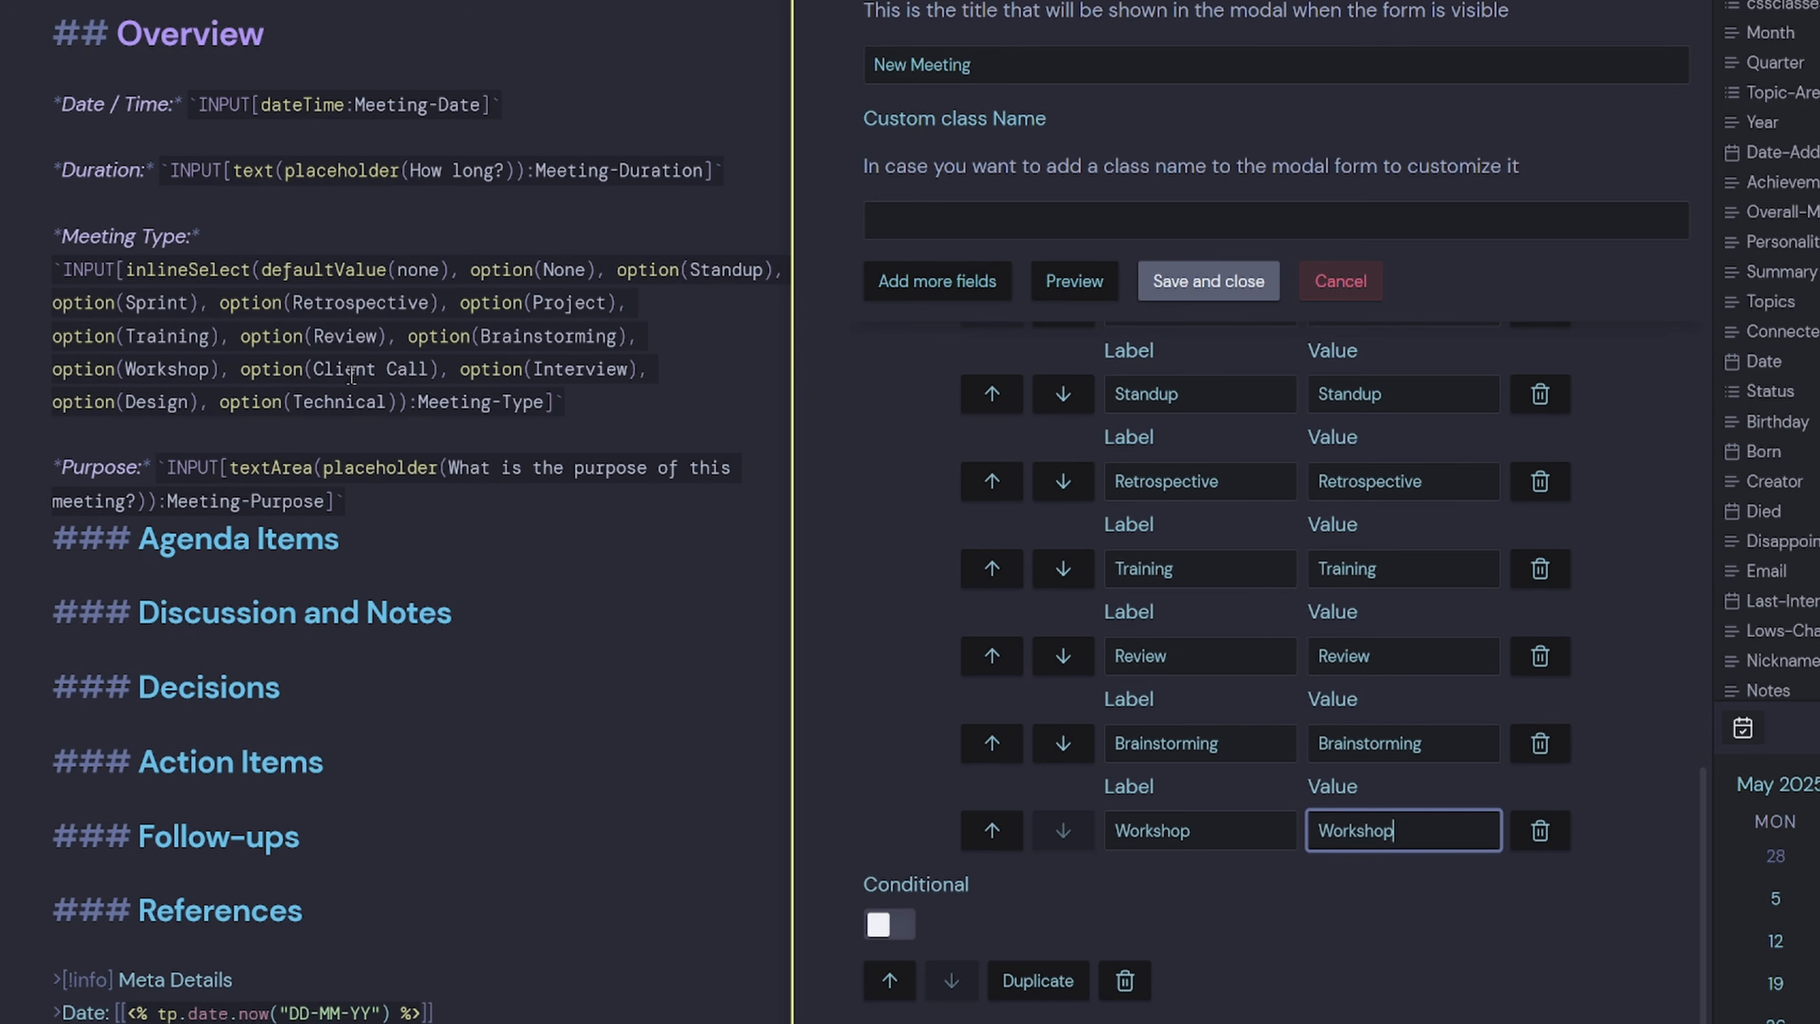
left_click(346, 372)
left_click_drag(428, 372, 314, 369)
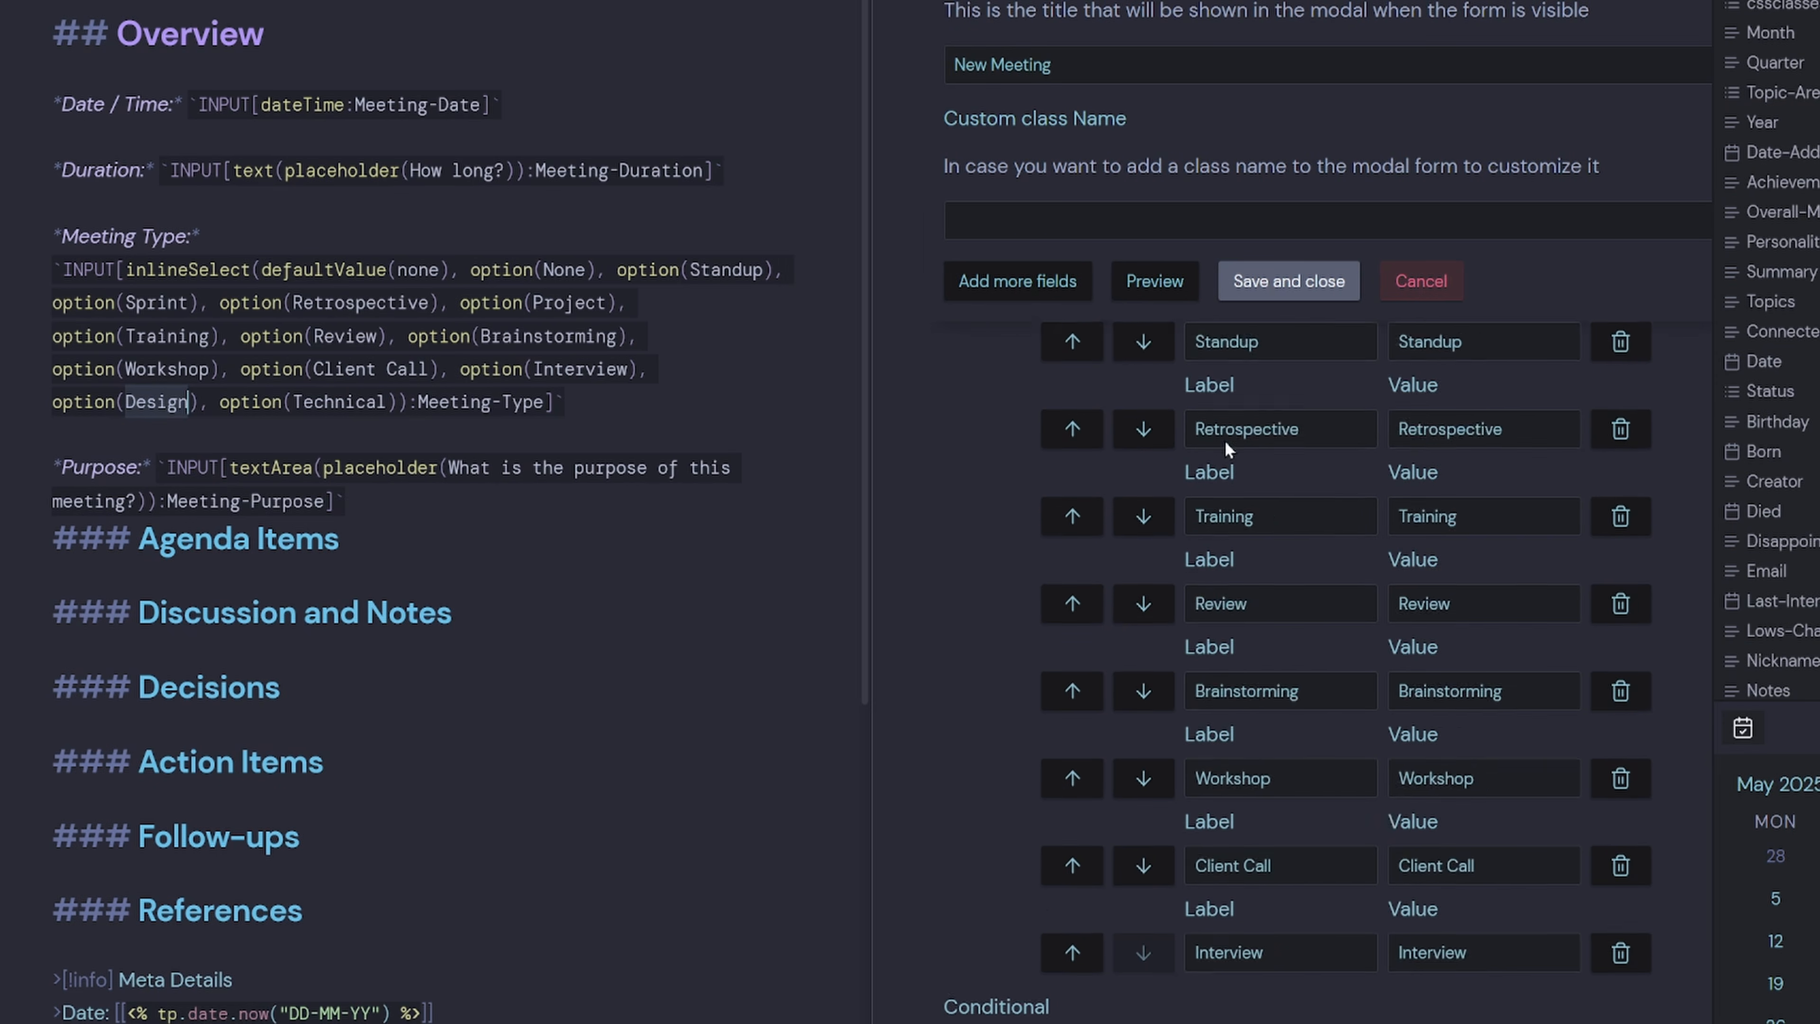
scroll(1403, 438, "up", 3)
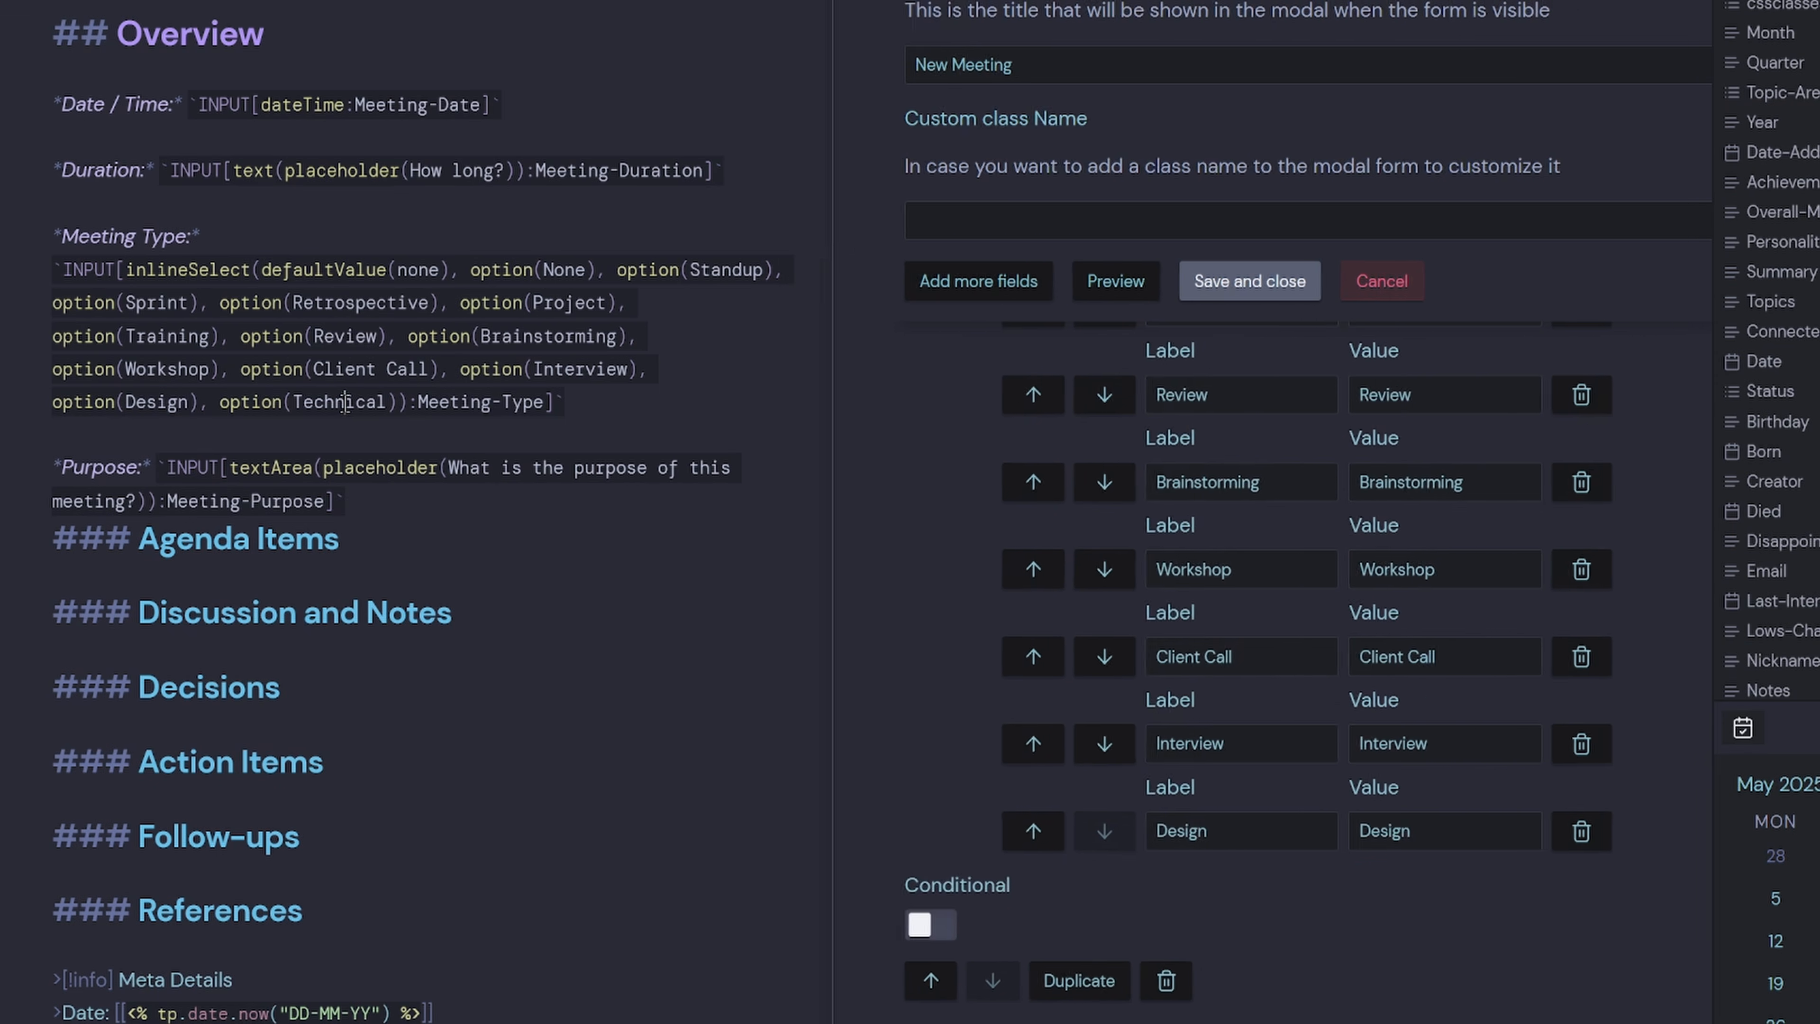
double_click(344, 401)
scroll(1362, 516, "up", 10)
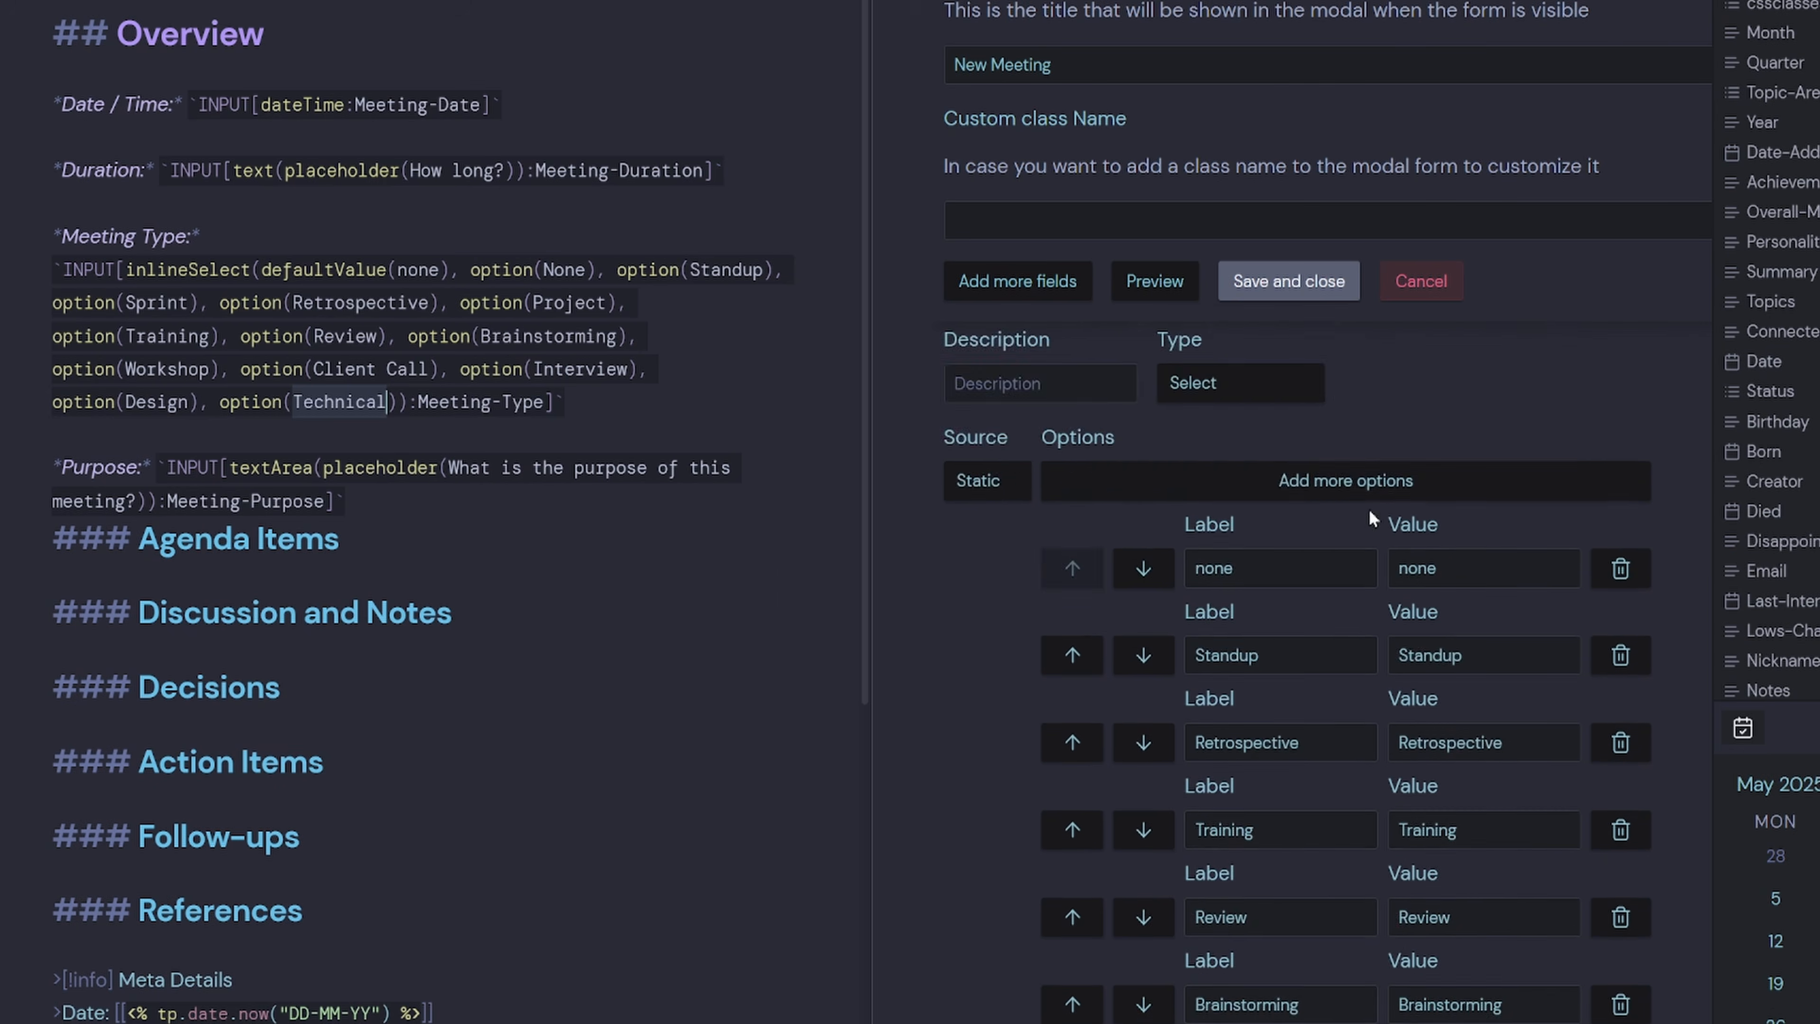
left_click(1398, 832)
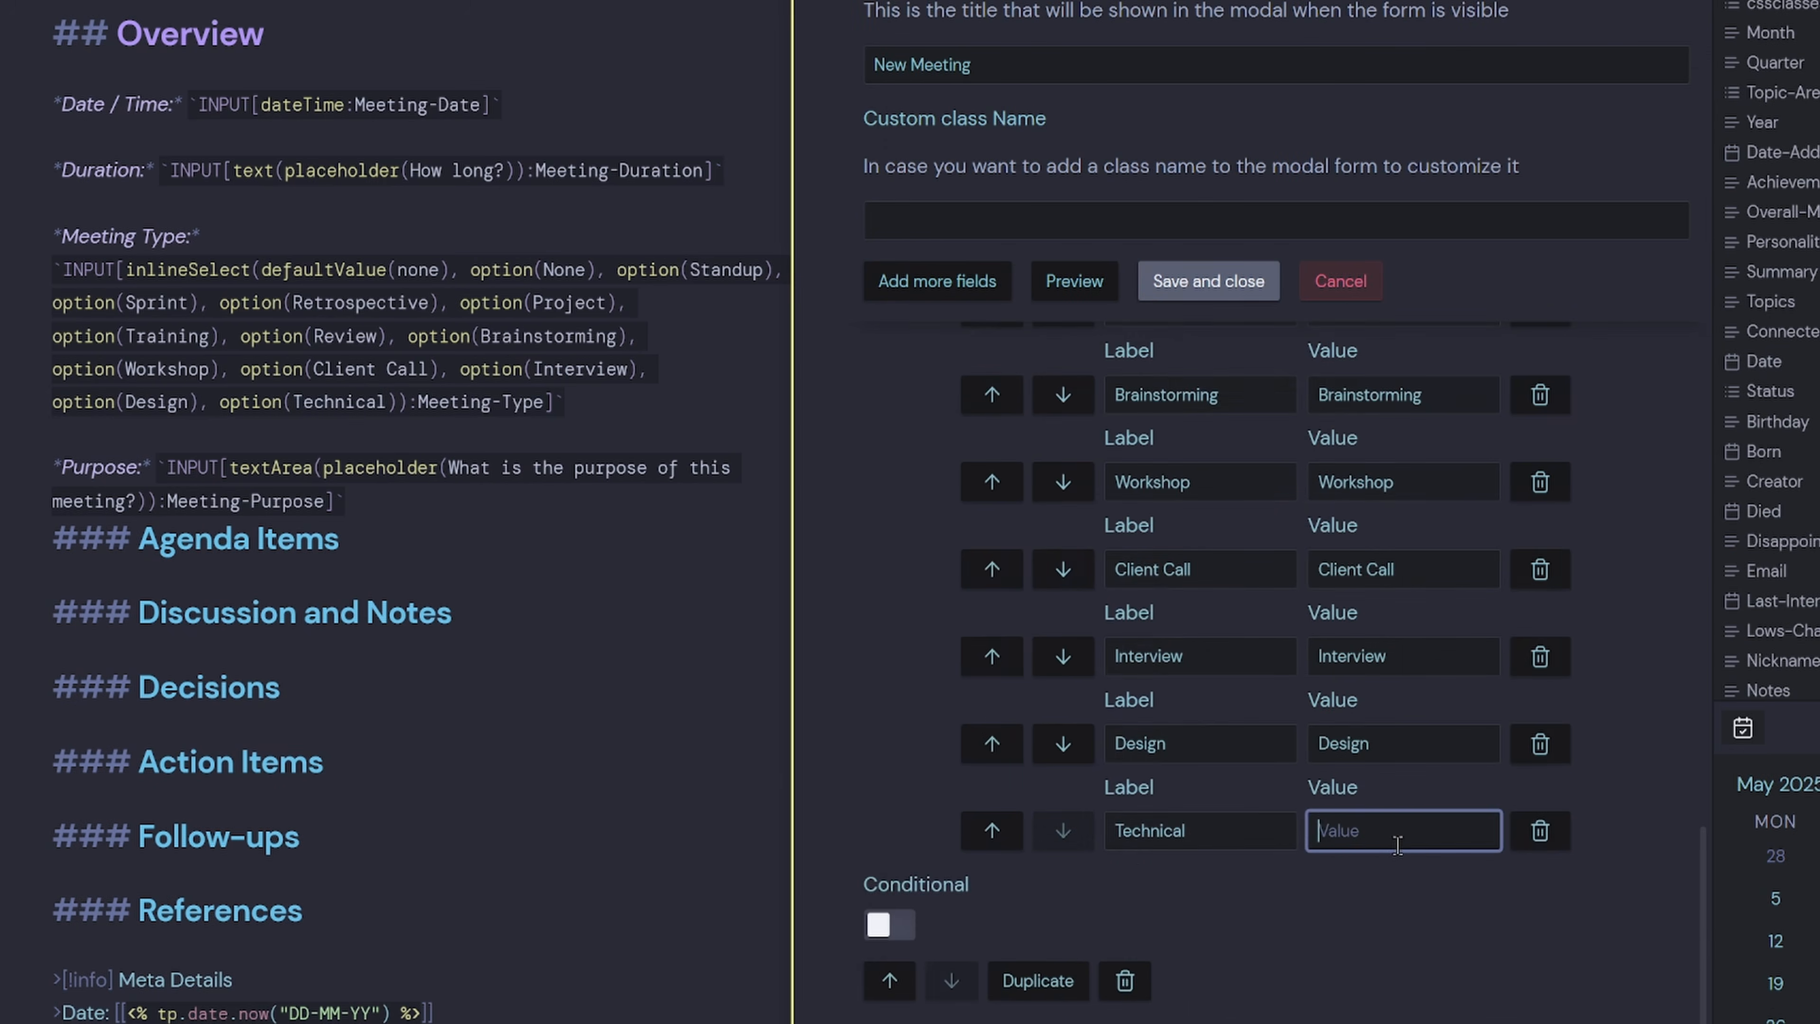
scroll(900, 531, "up", 11)
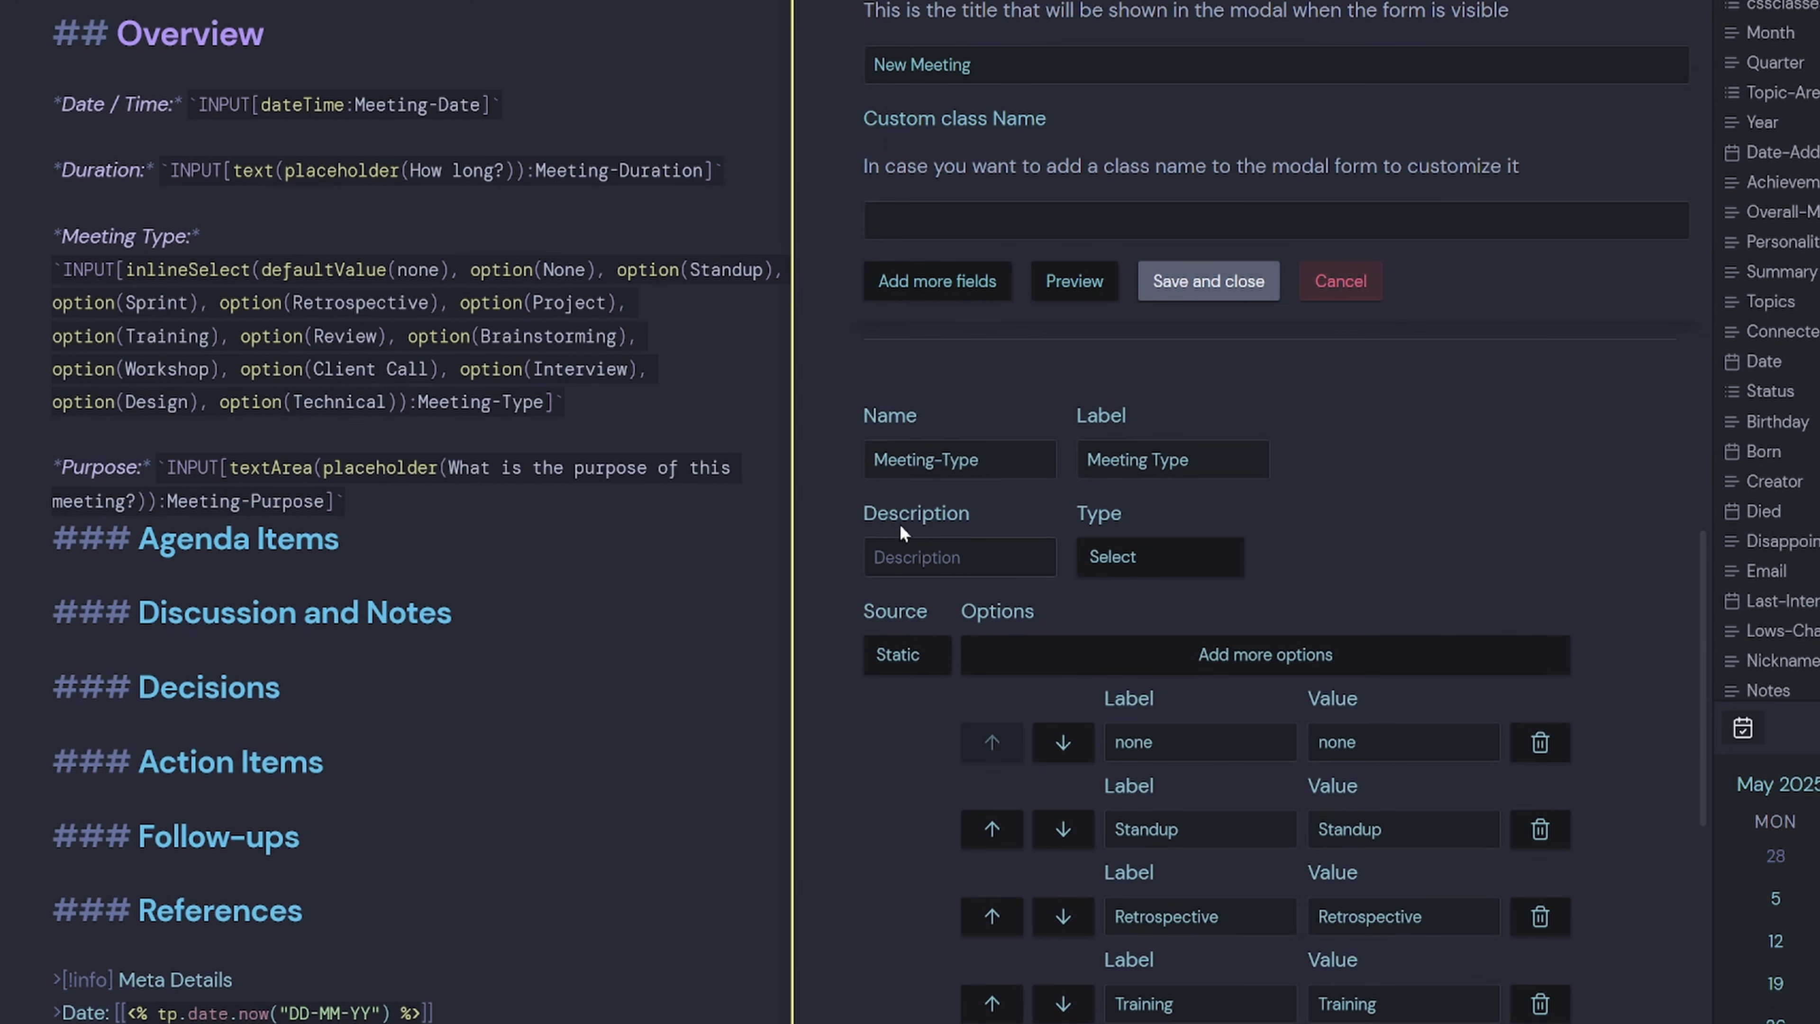
key("ctrl+a")
scroll(364, 336, "up", 5)
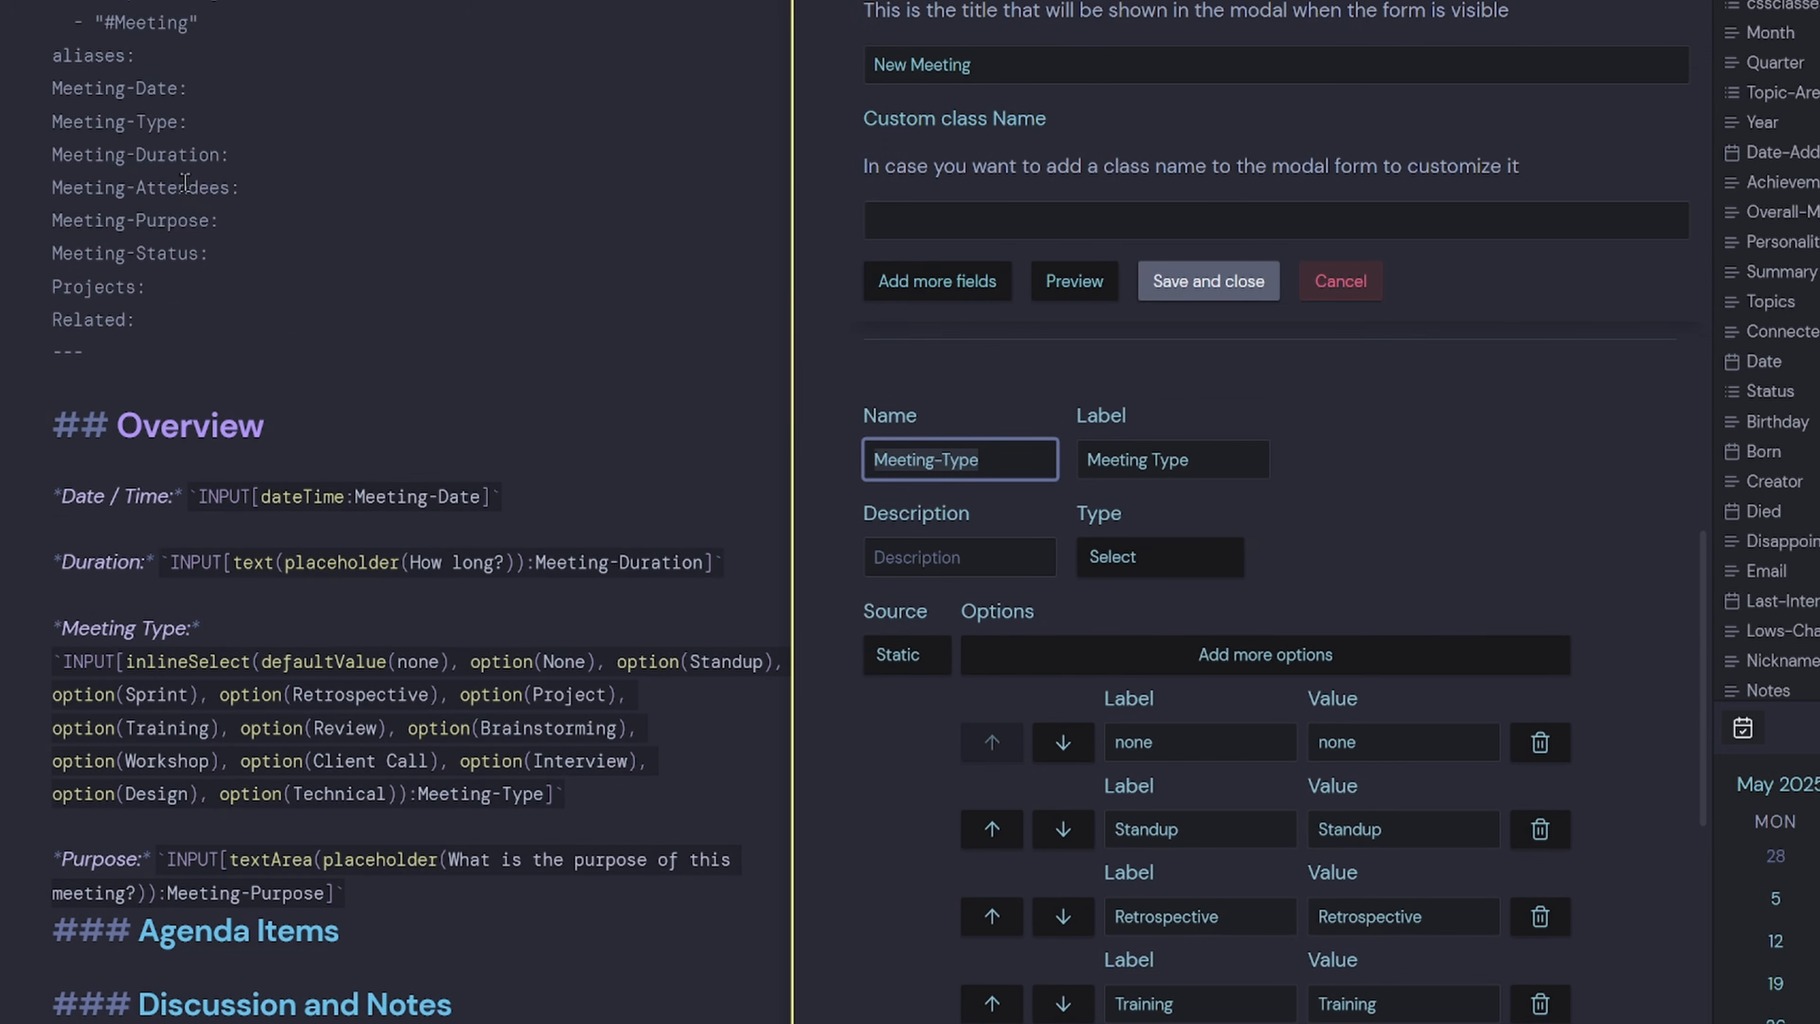
scroll(204, 627, "down", 3)
scroll(923, 676, "down", 11)
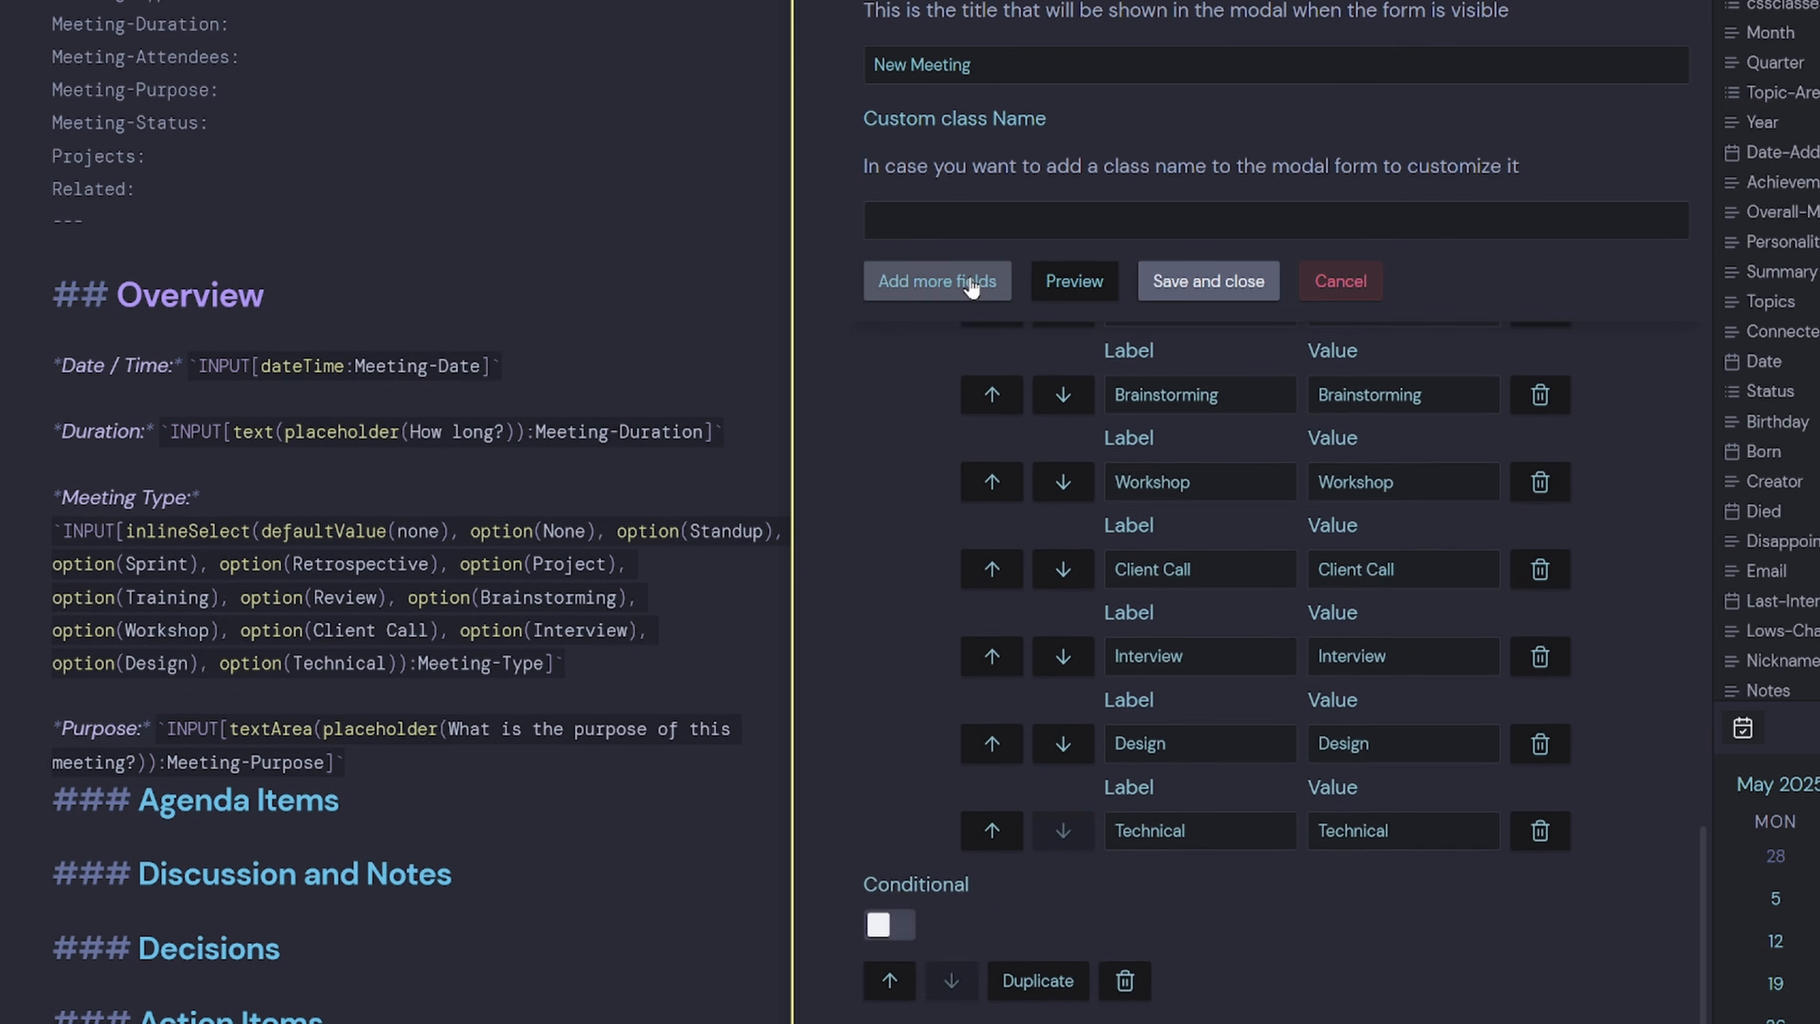
left_click(935, 281)
Name the third field Meeting-Duration with the label Meeting Duration.
double_click(221, 24)
key("ctrl+c")
left_click(1032, 803)
key("ctrl+v")
left_click(1161, 687)
key("ctrl+v")
left_click(1157, 685)
key("BackSpace")
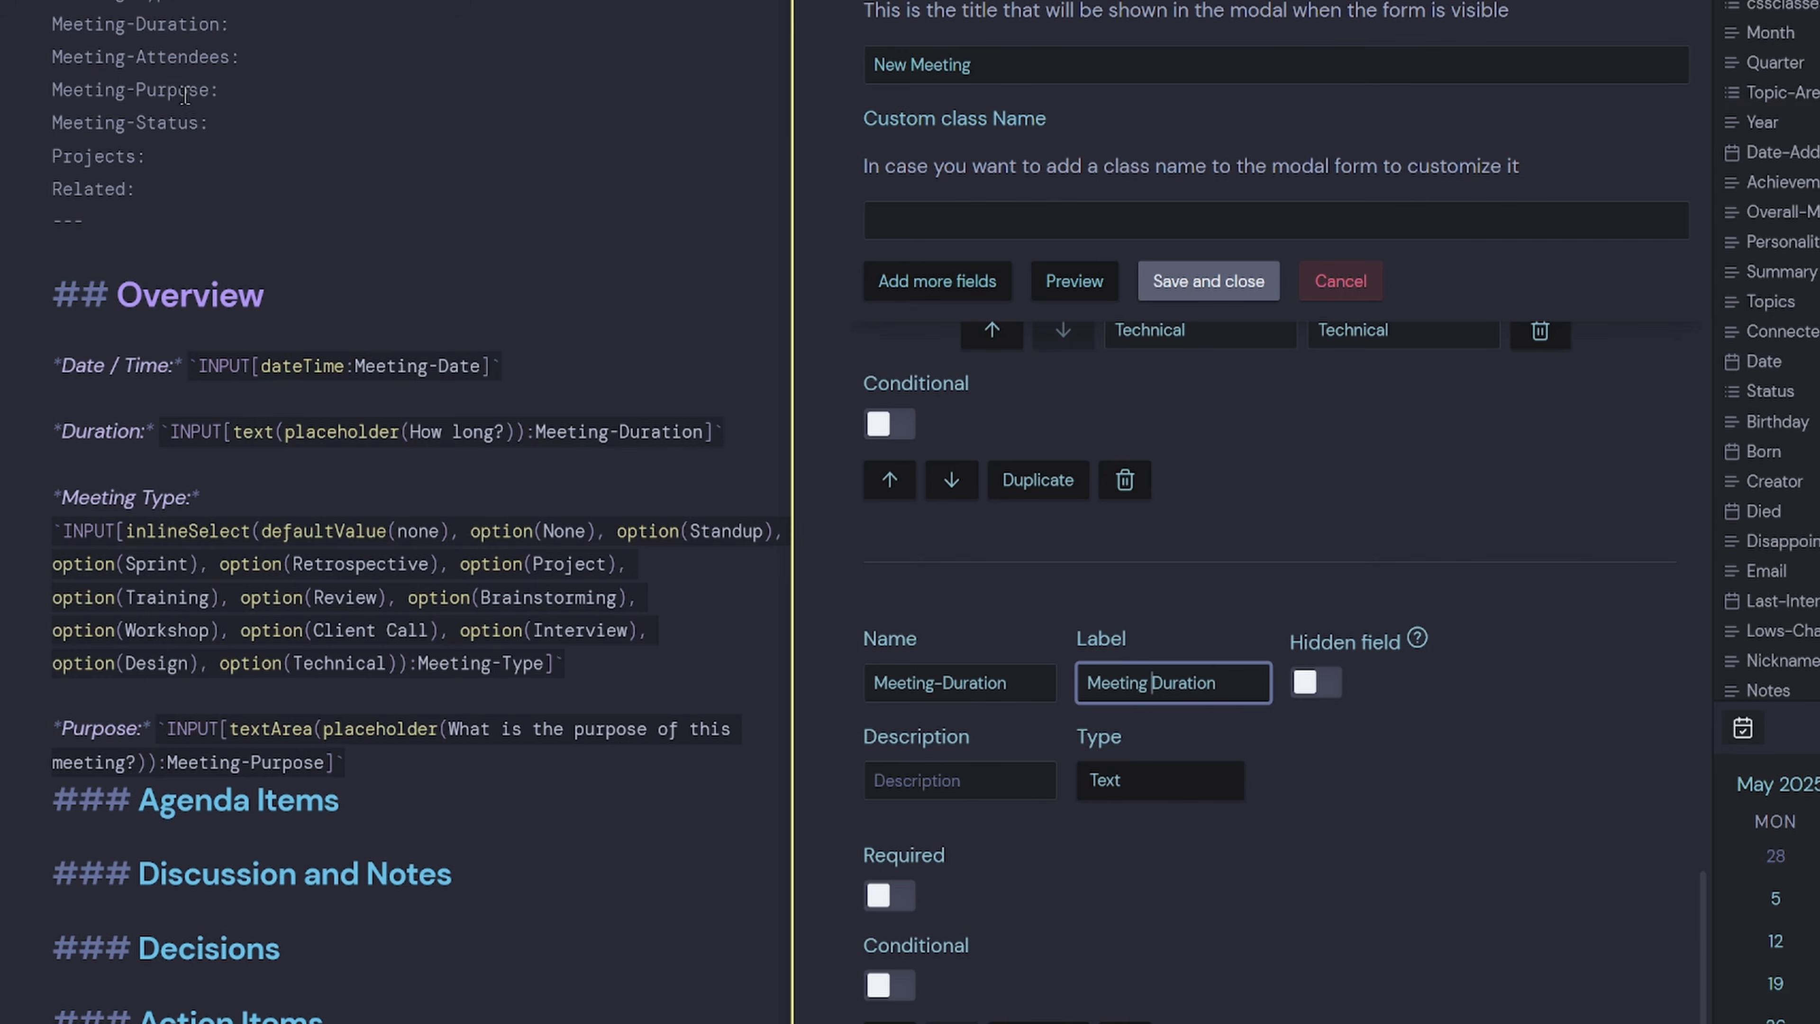
Add a Meeting-Attendees field labelled Meeting Attendees with type Multiselect.
left_click_drag(229, 58, 44, 59)
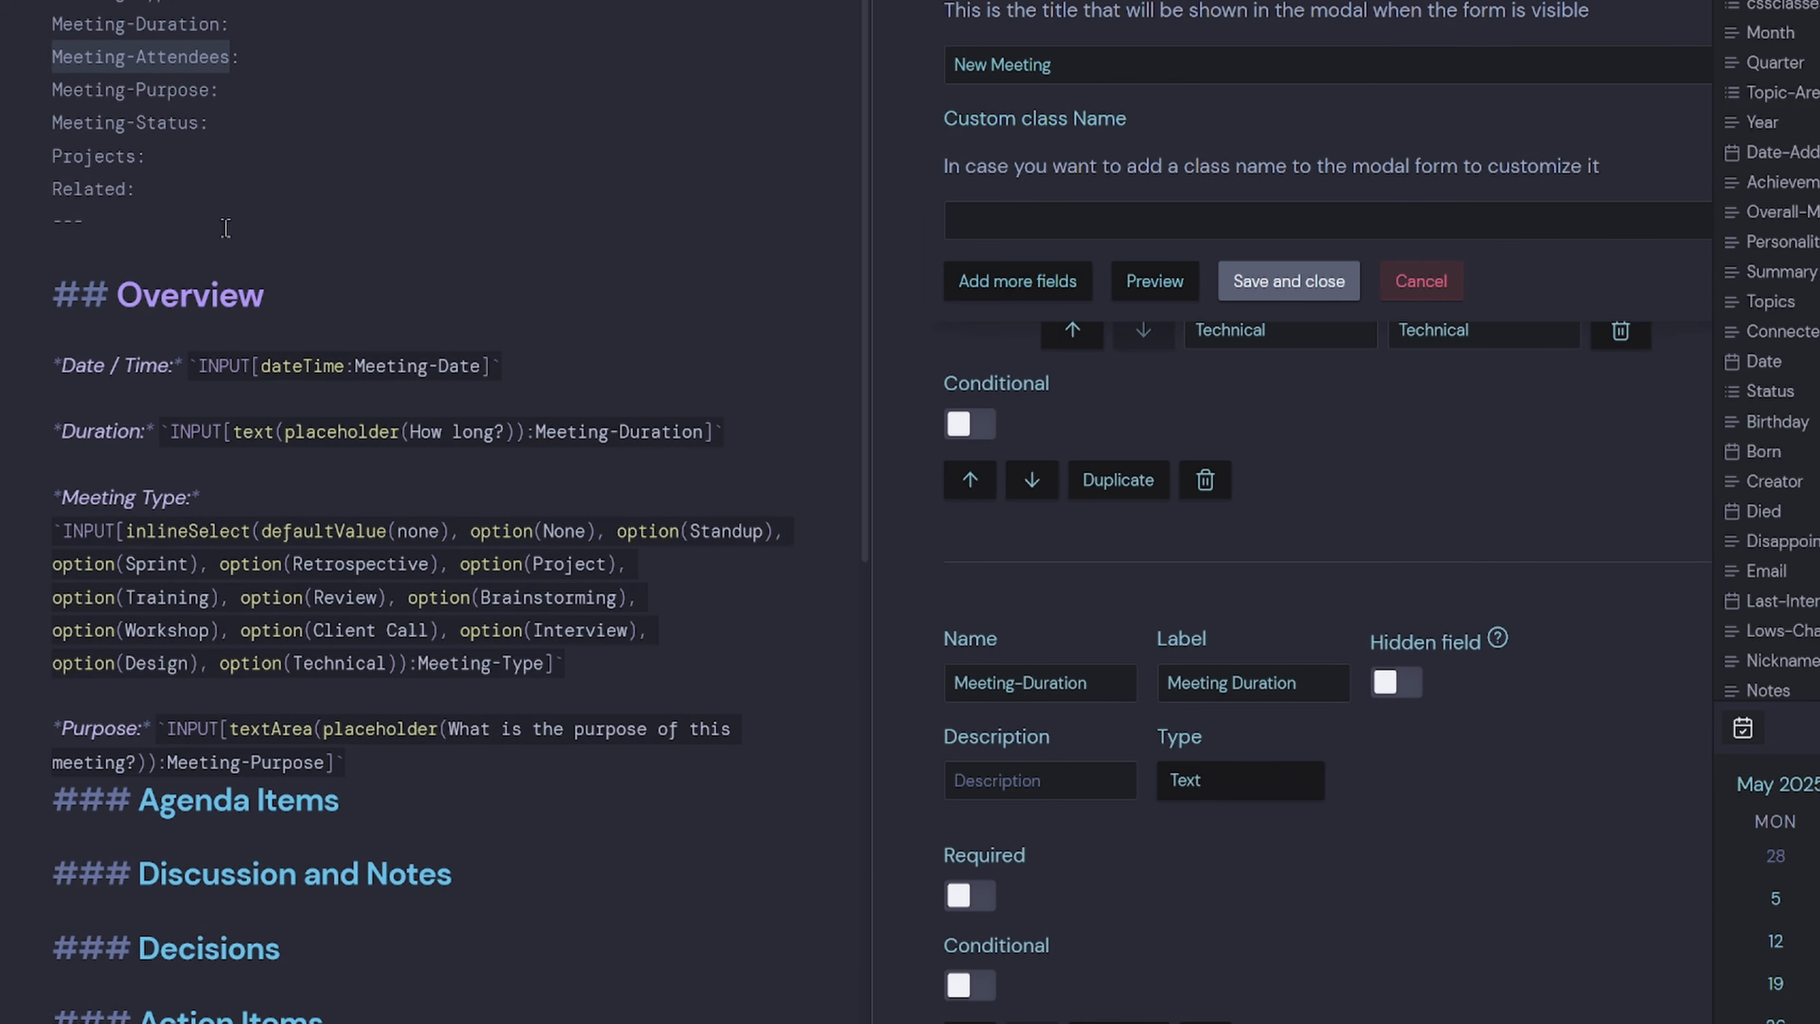
left_click(1017, 283)
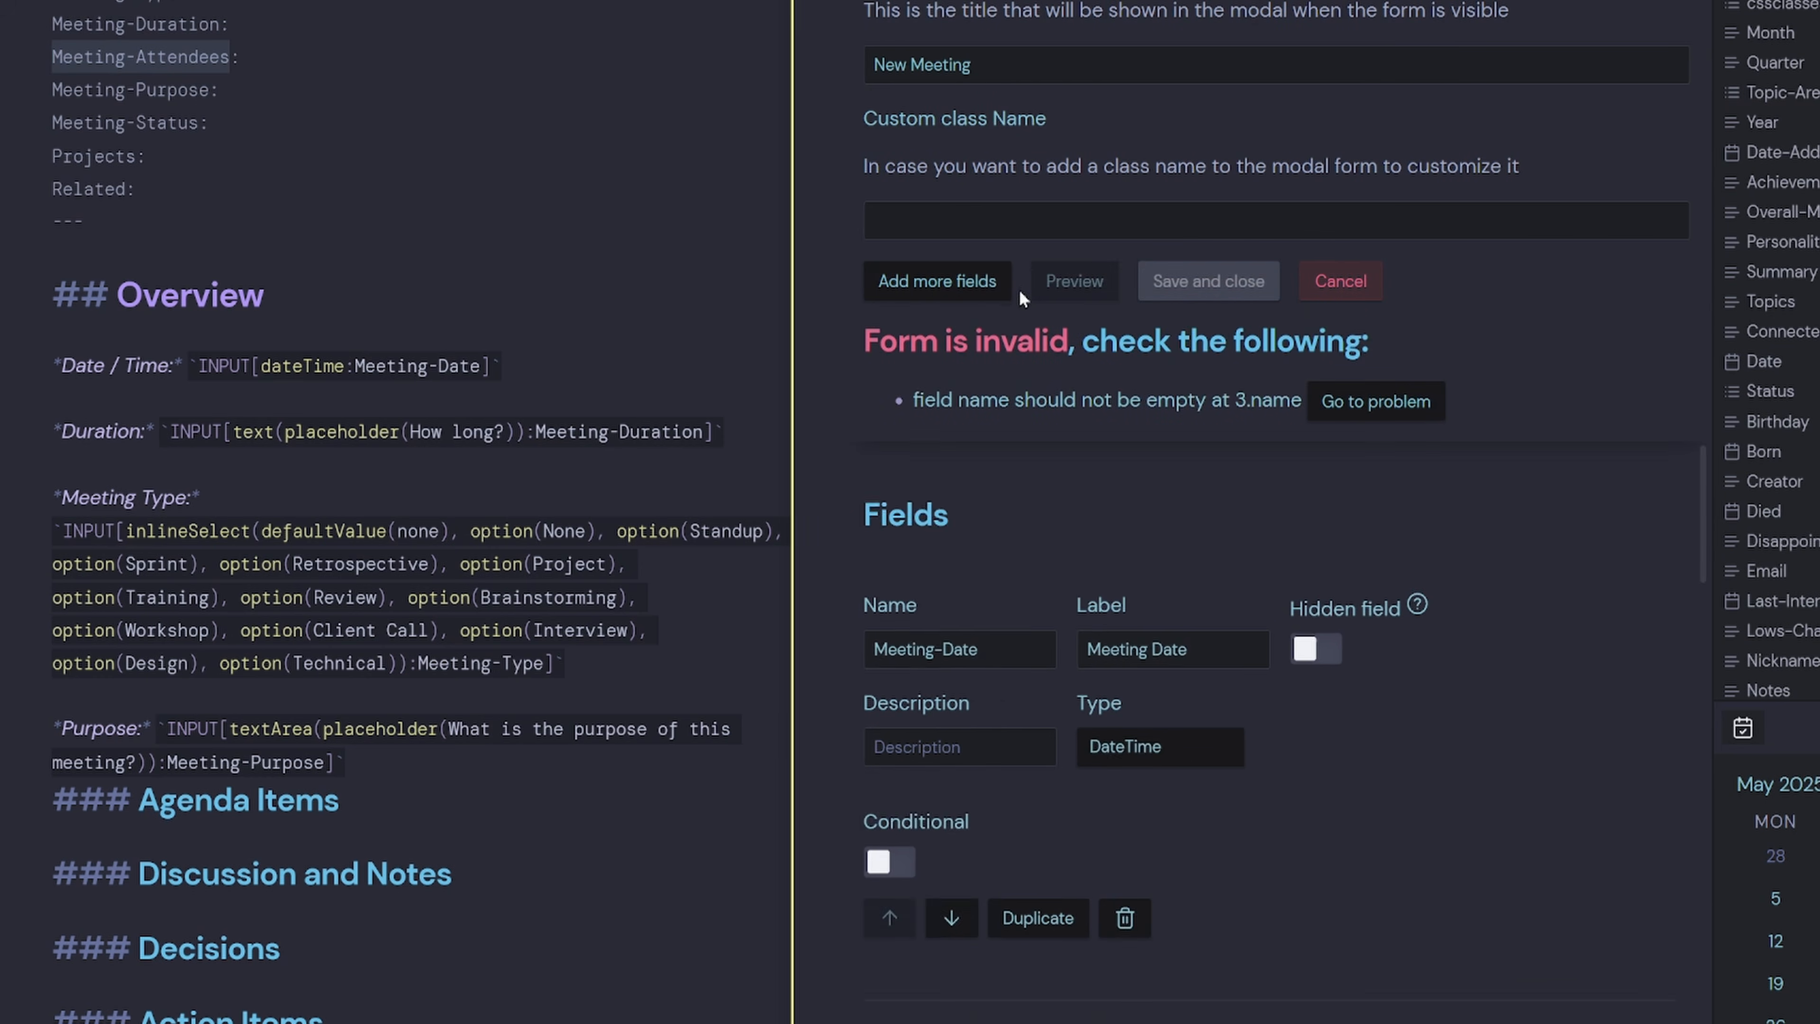
scroll(1076, 717, "down", 3)
left_click(994, 622)
key("ctrl+v")
left_click(1165, 622)
key("ctrl+v")
left_click(1157, 625)
key("BackSpace")
left_click(1209, 720)
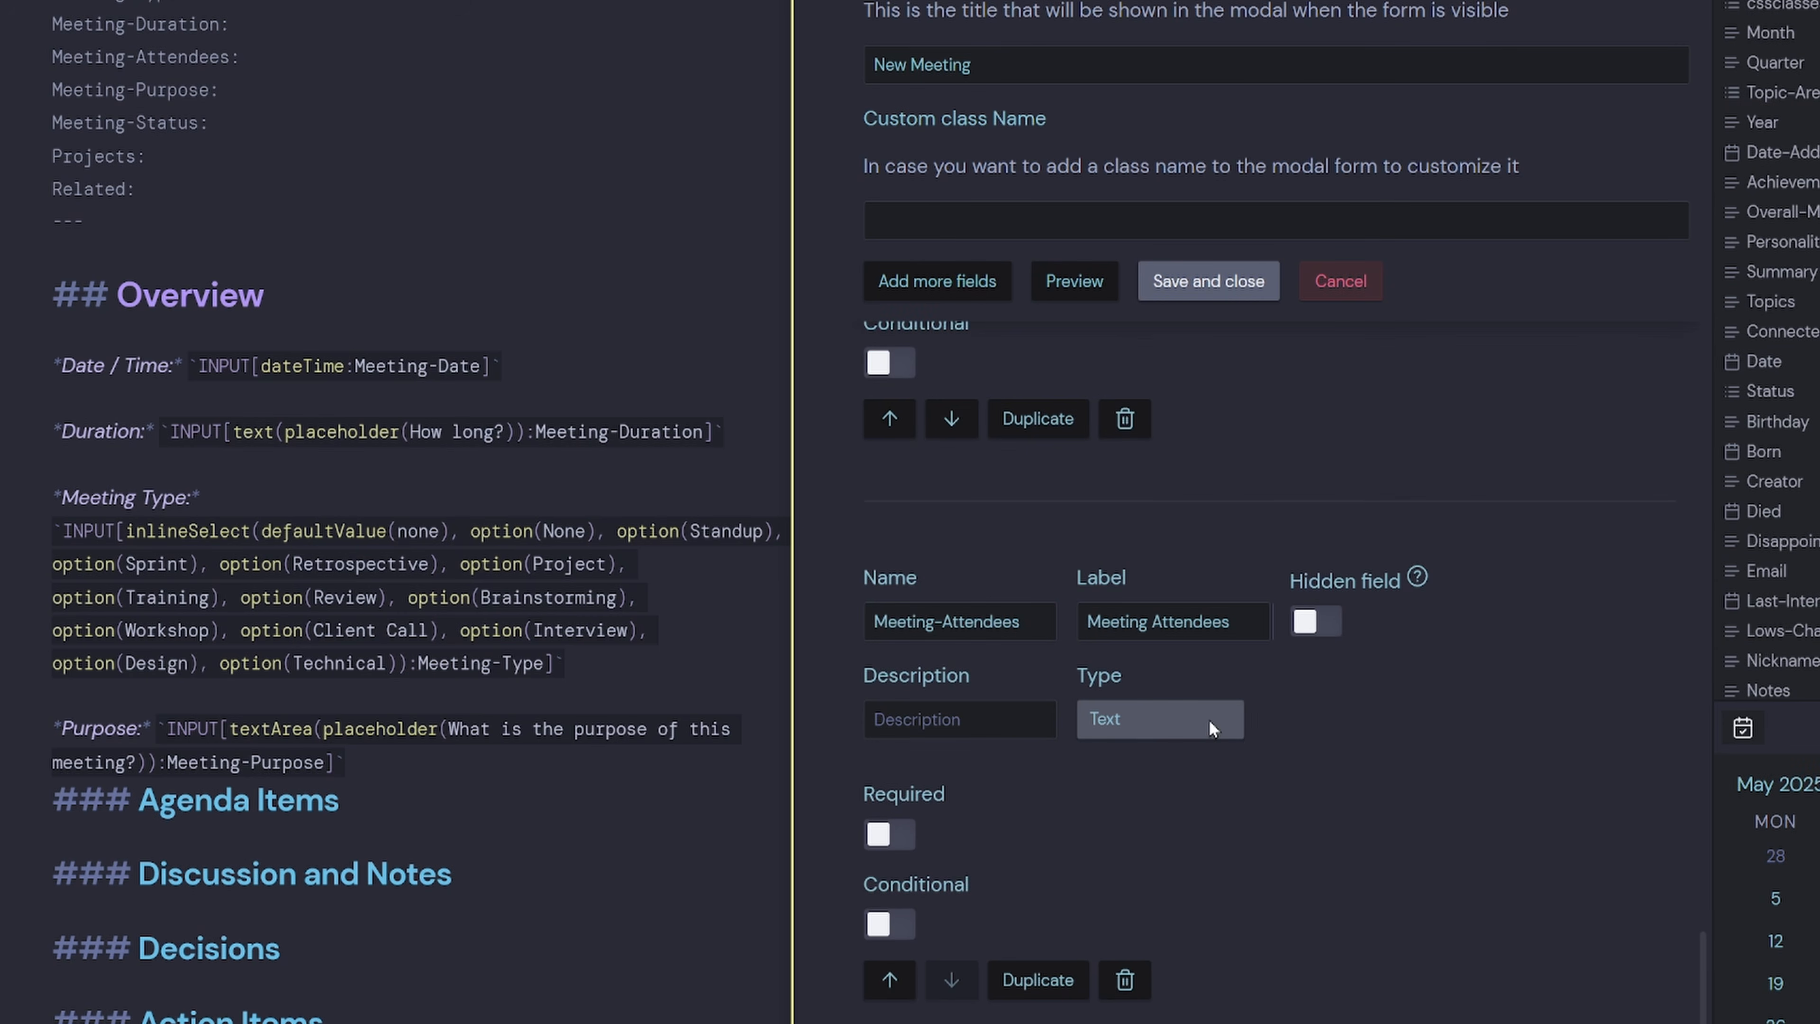
left_click(1209, 720)
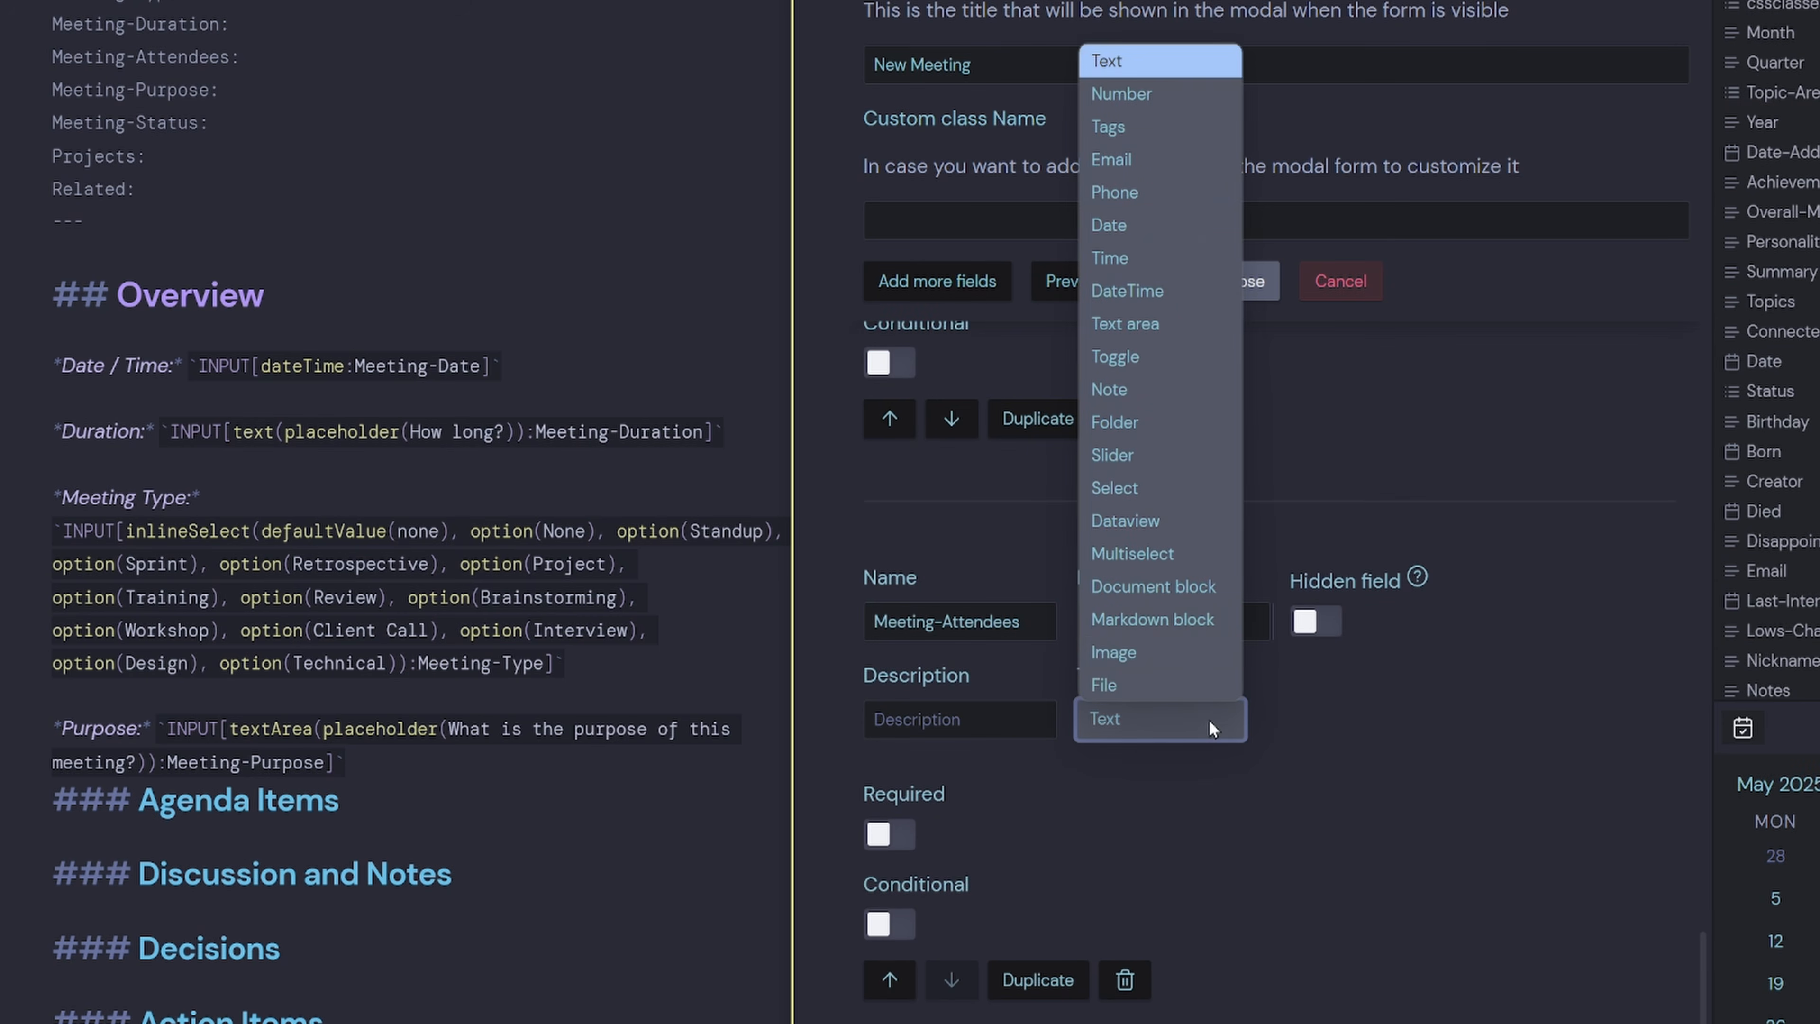
left_click(1191, 561)
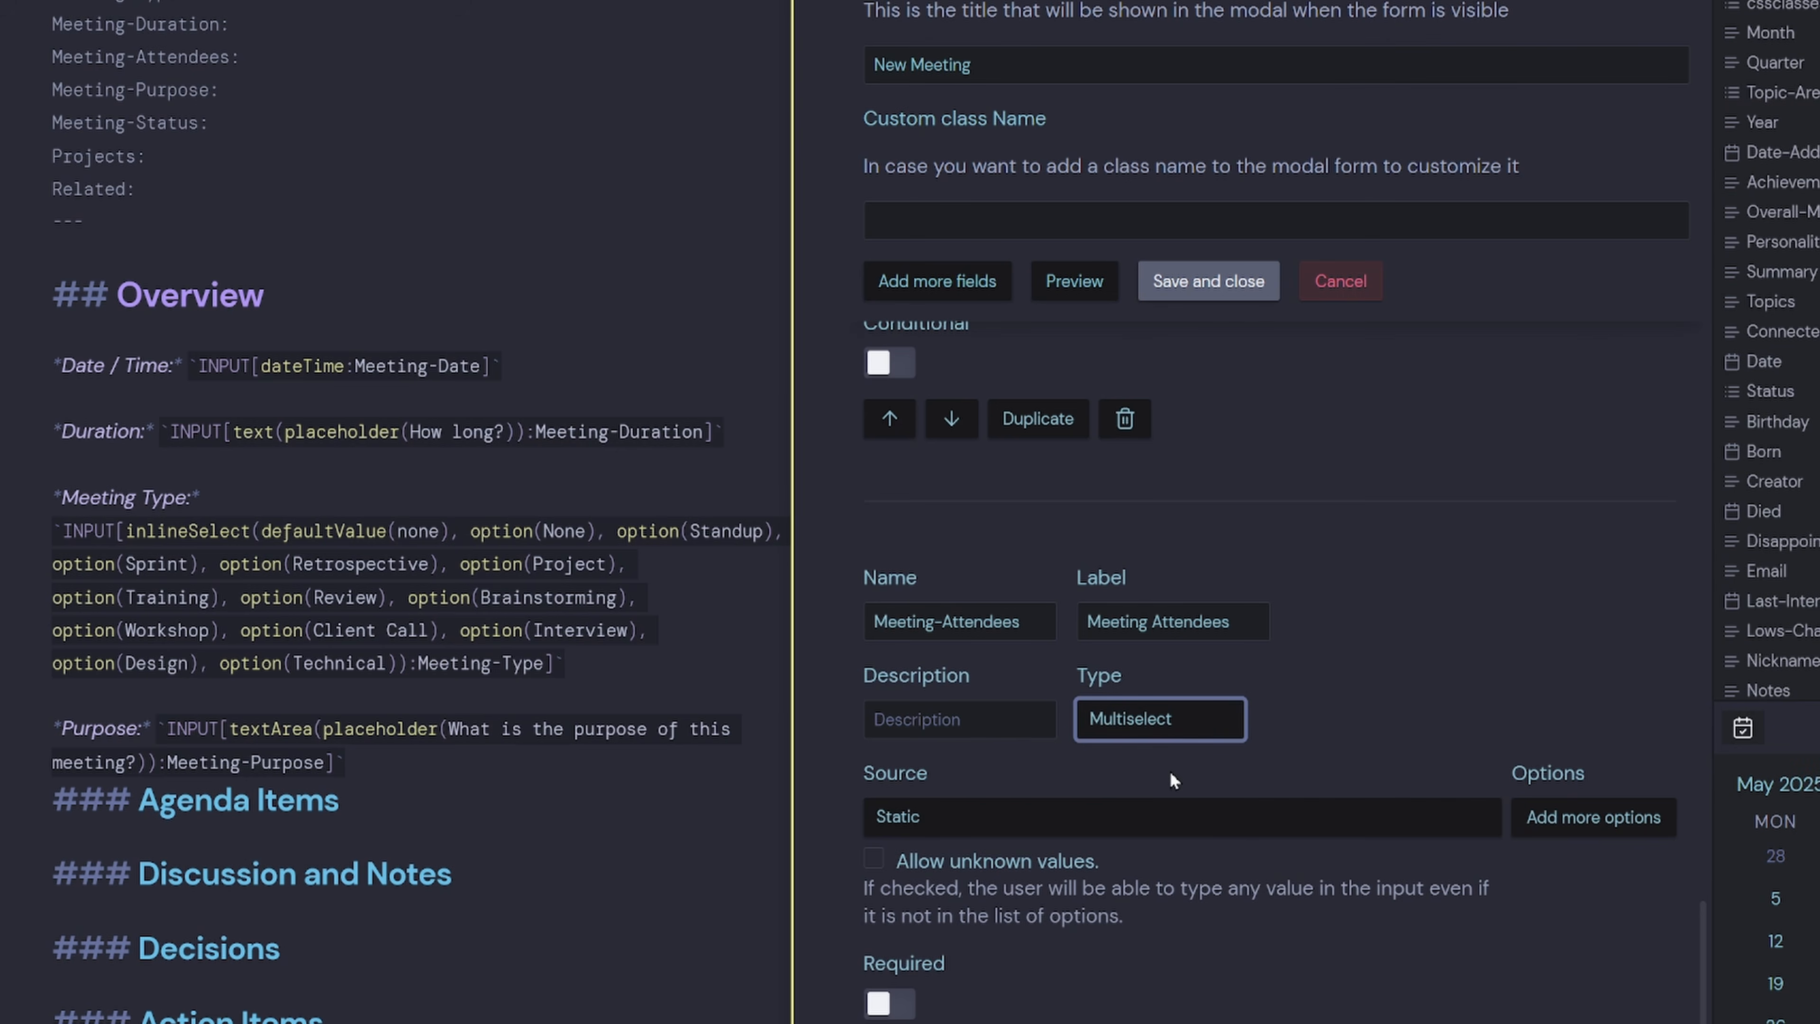
Source the attendee options from notes in 02 Cards/People, then add another blank field.
left_click(1075, 817)
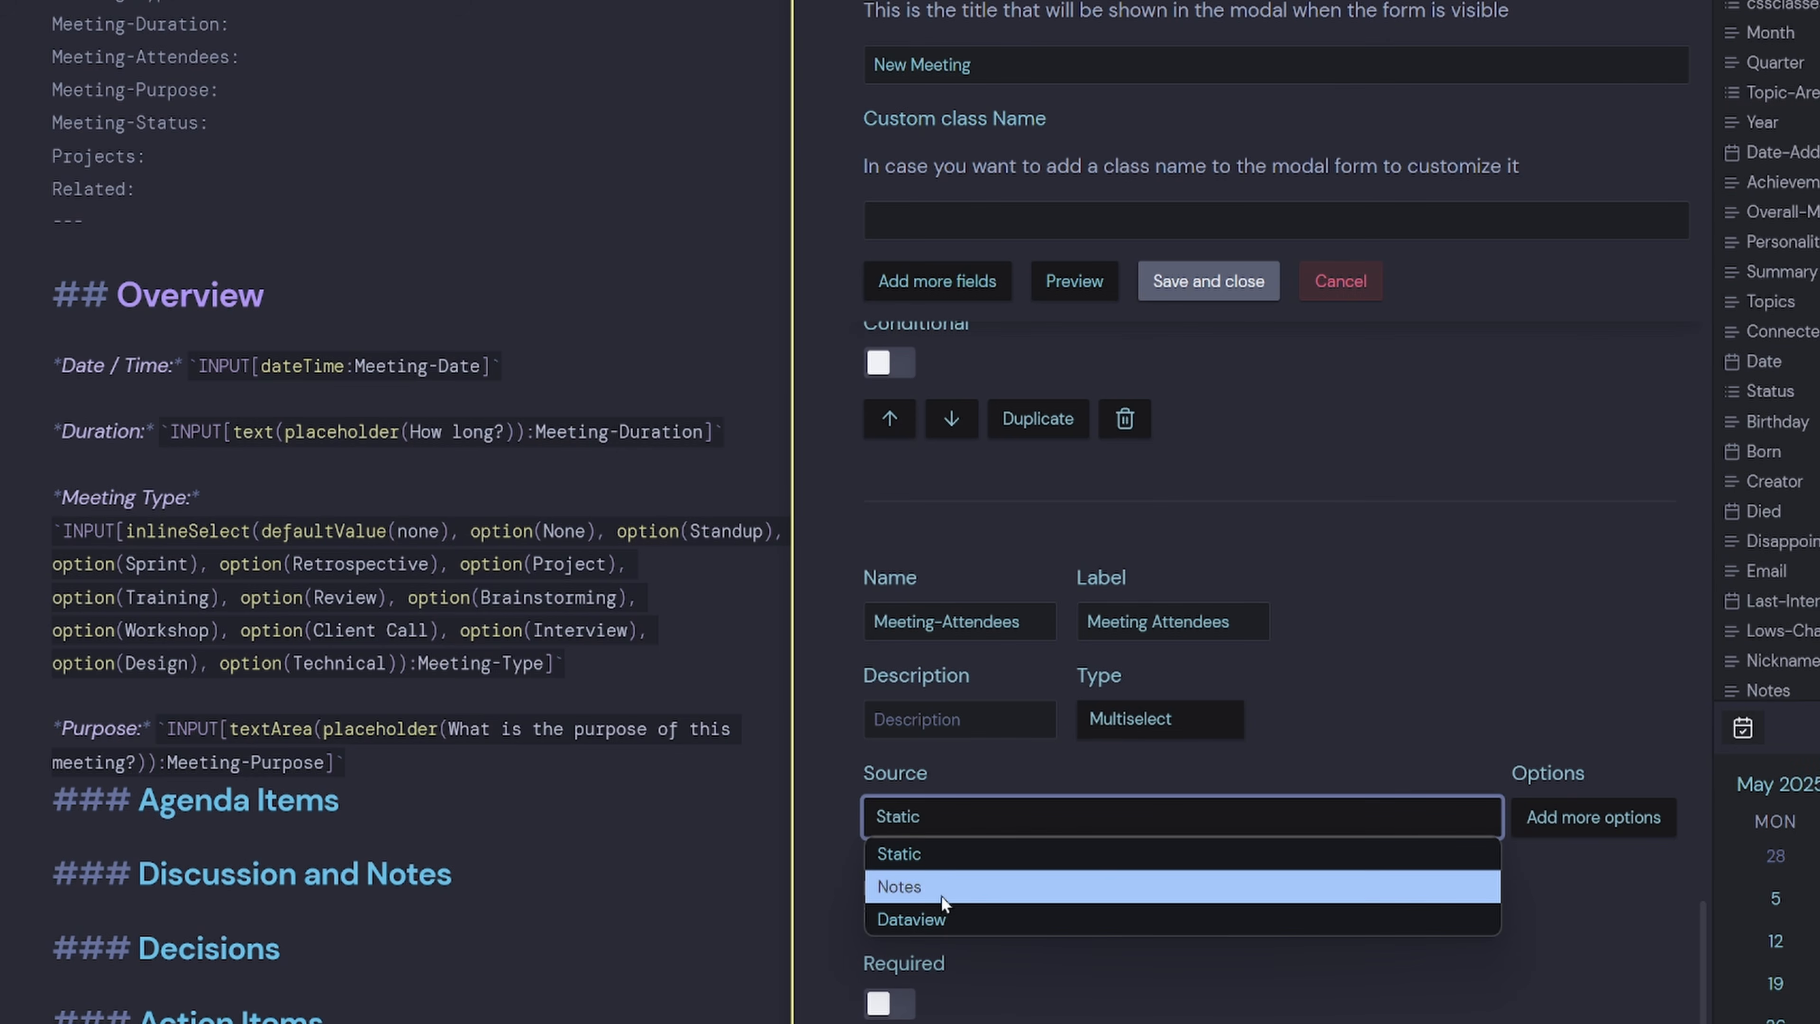
left_click(927, 889)
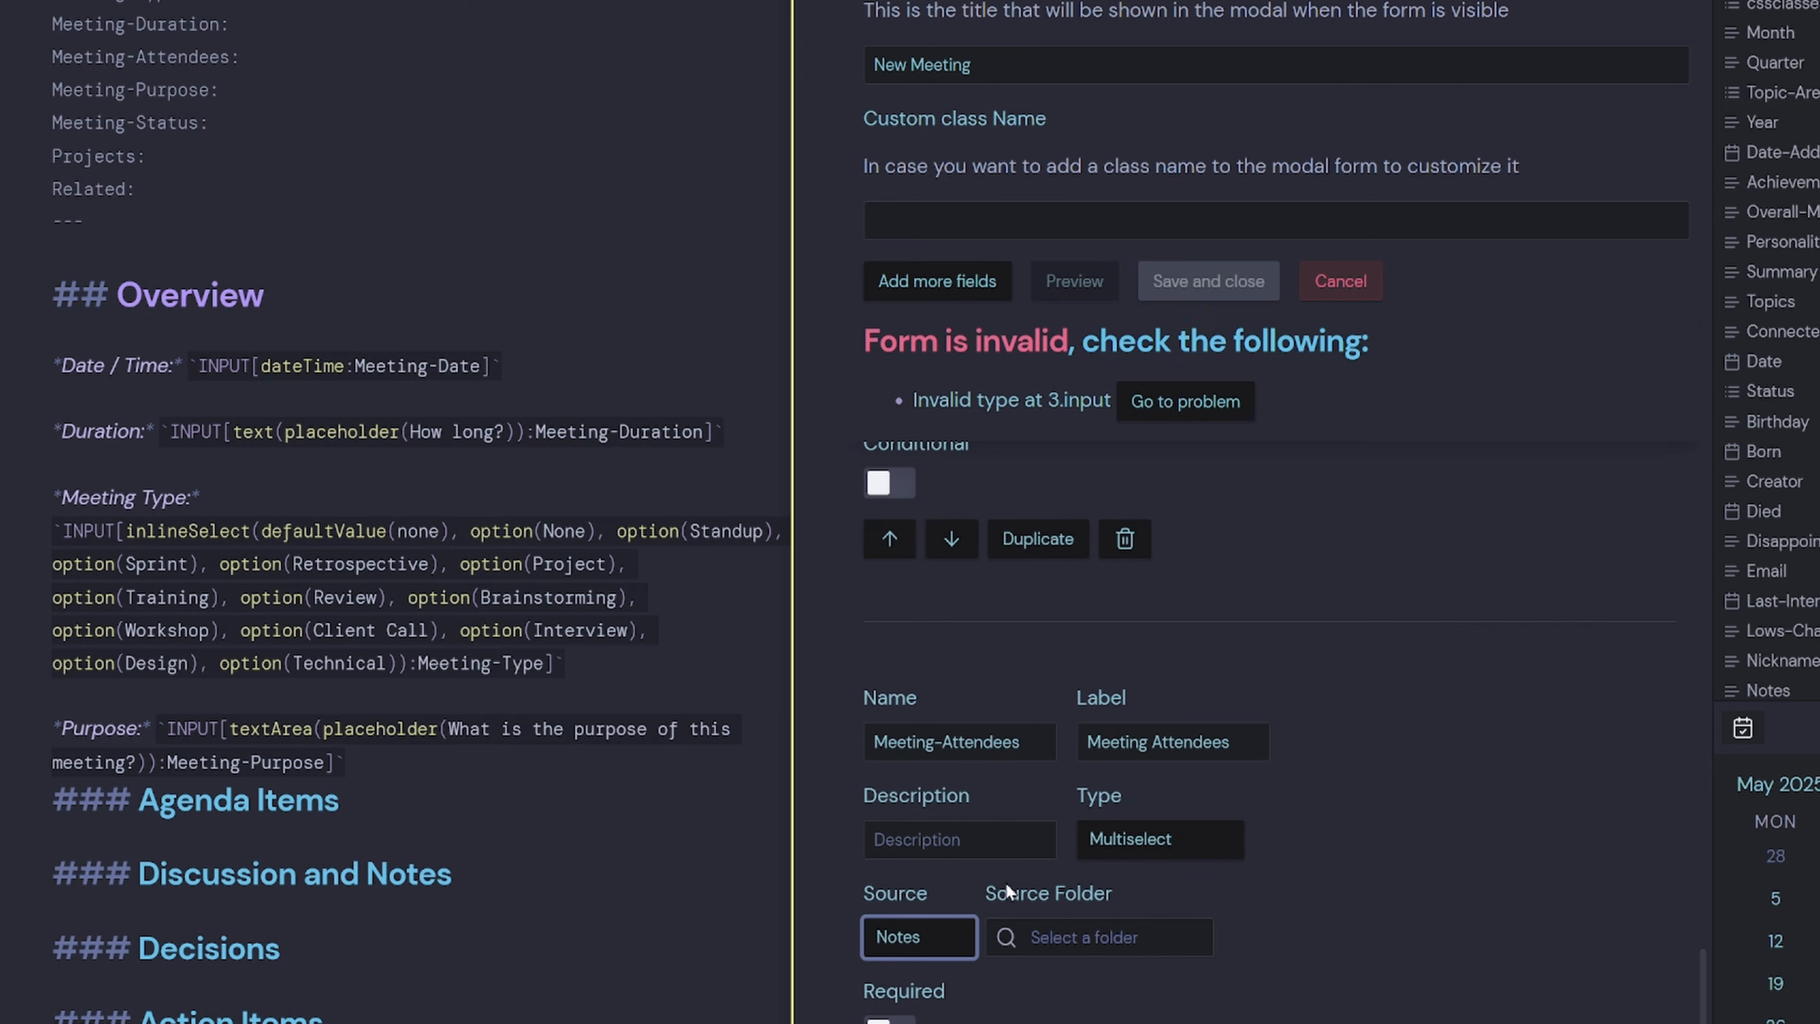
left_click(1075, 939)
type("02 Ca")
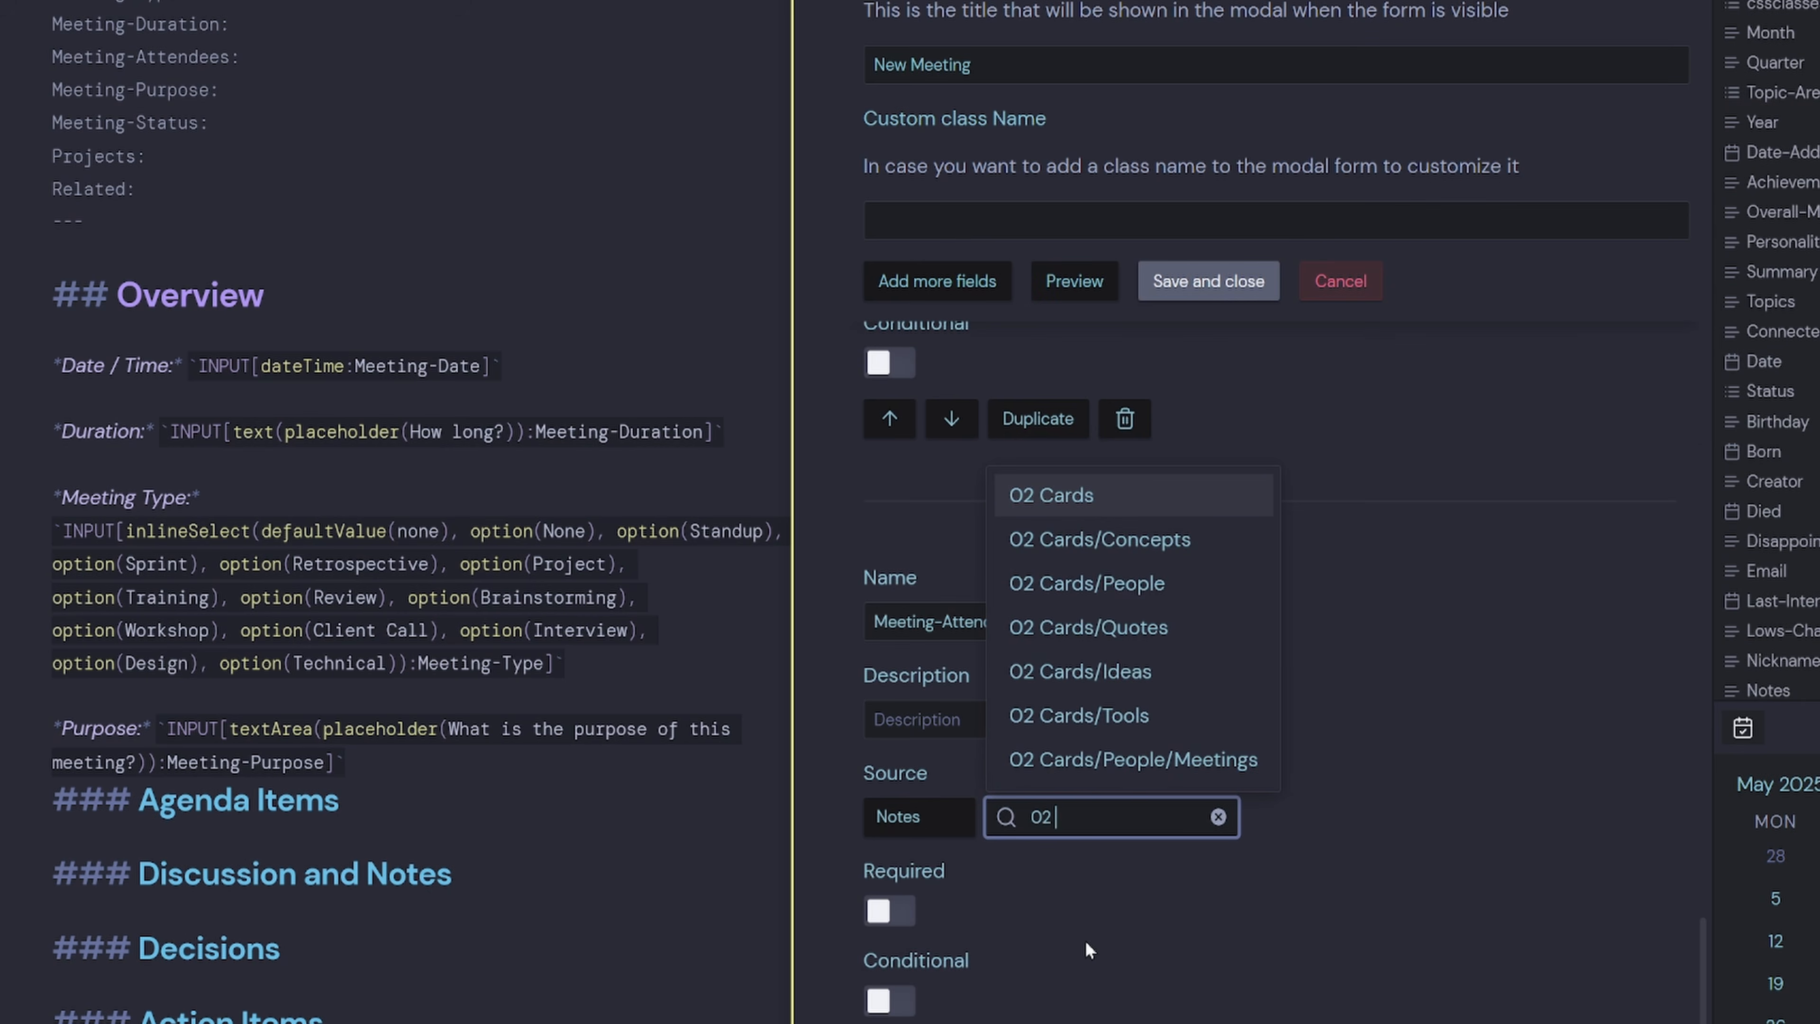
left_click(1247, 584)
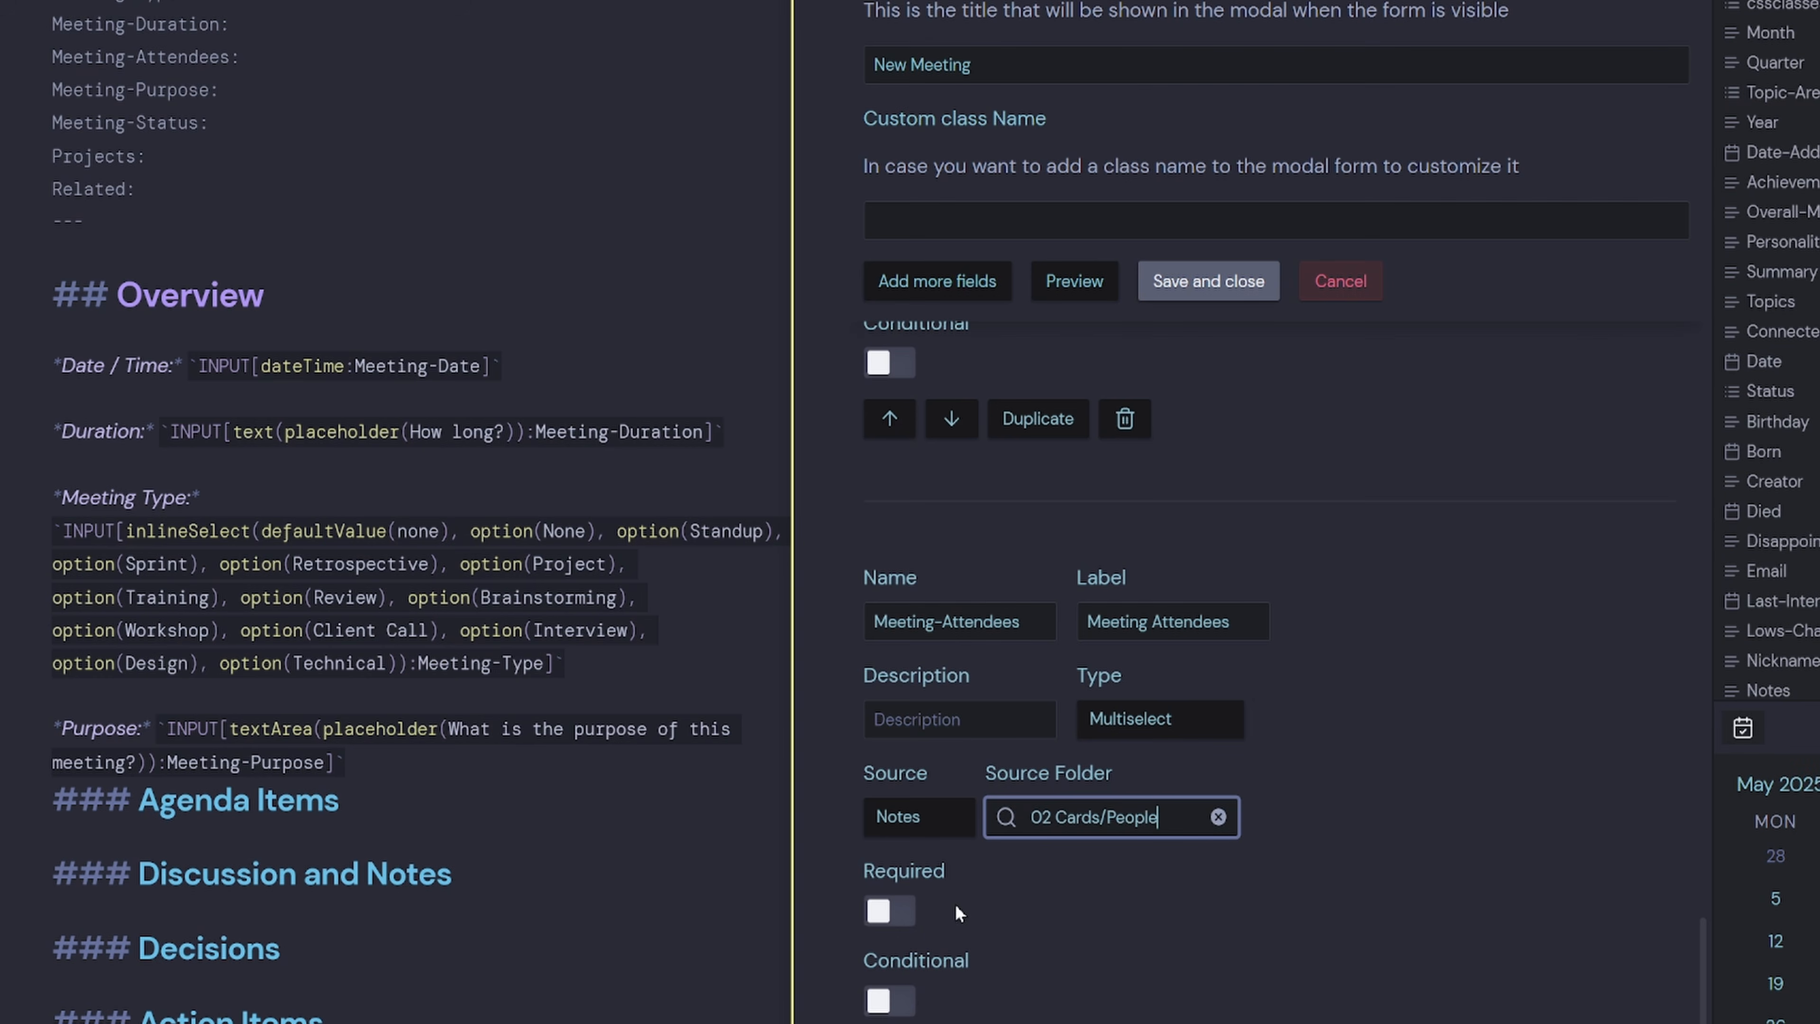
left_click(937, 281)
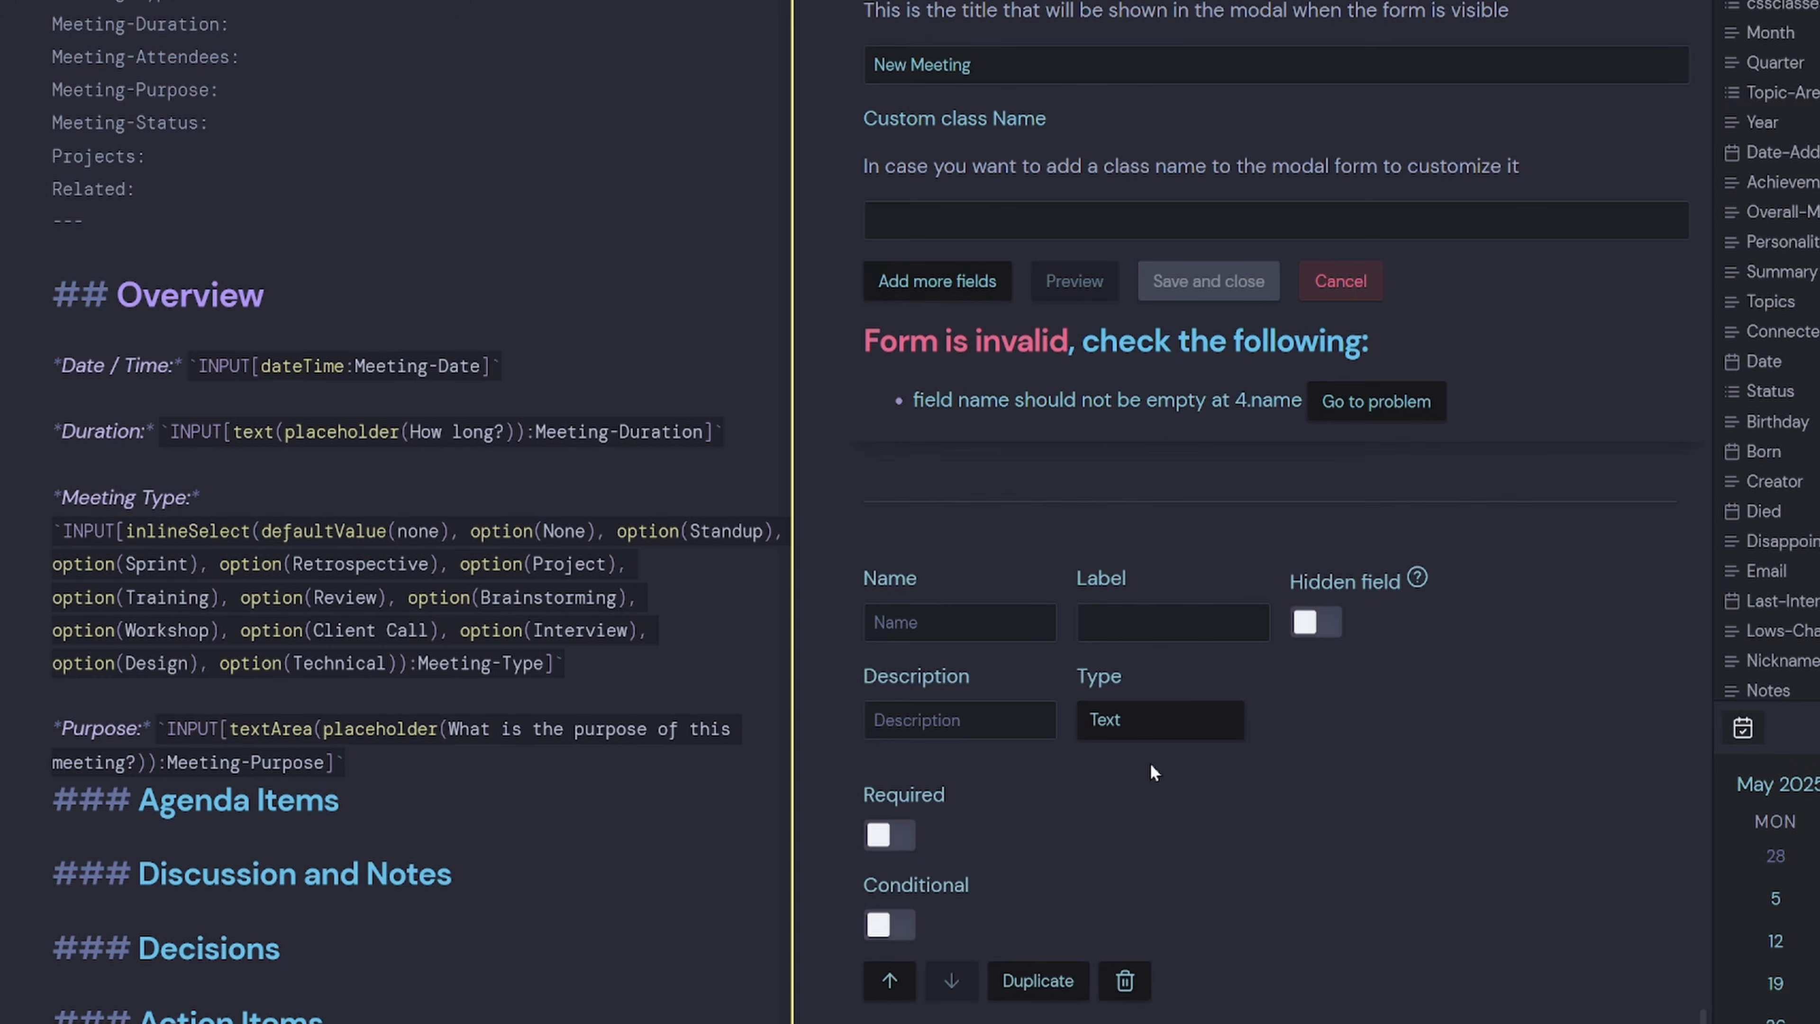
Set up a Meeting-Purpose field labelled Meeting Purpose with type Text area.
left_click_drag(209, 90, 47, 85)
key("ctrl+c")
left_click(1039, 630)
key("ctrl+v")
left_click(1161, 628)
key("ctrl+v")
left_click(1171, 626)
key("BackSpace")
left_click(1316, 713)
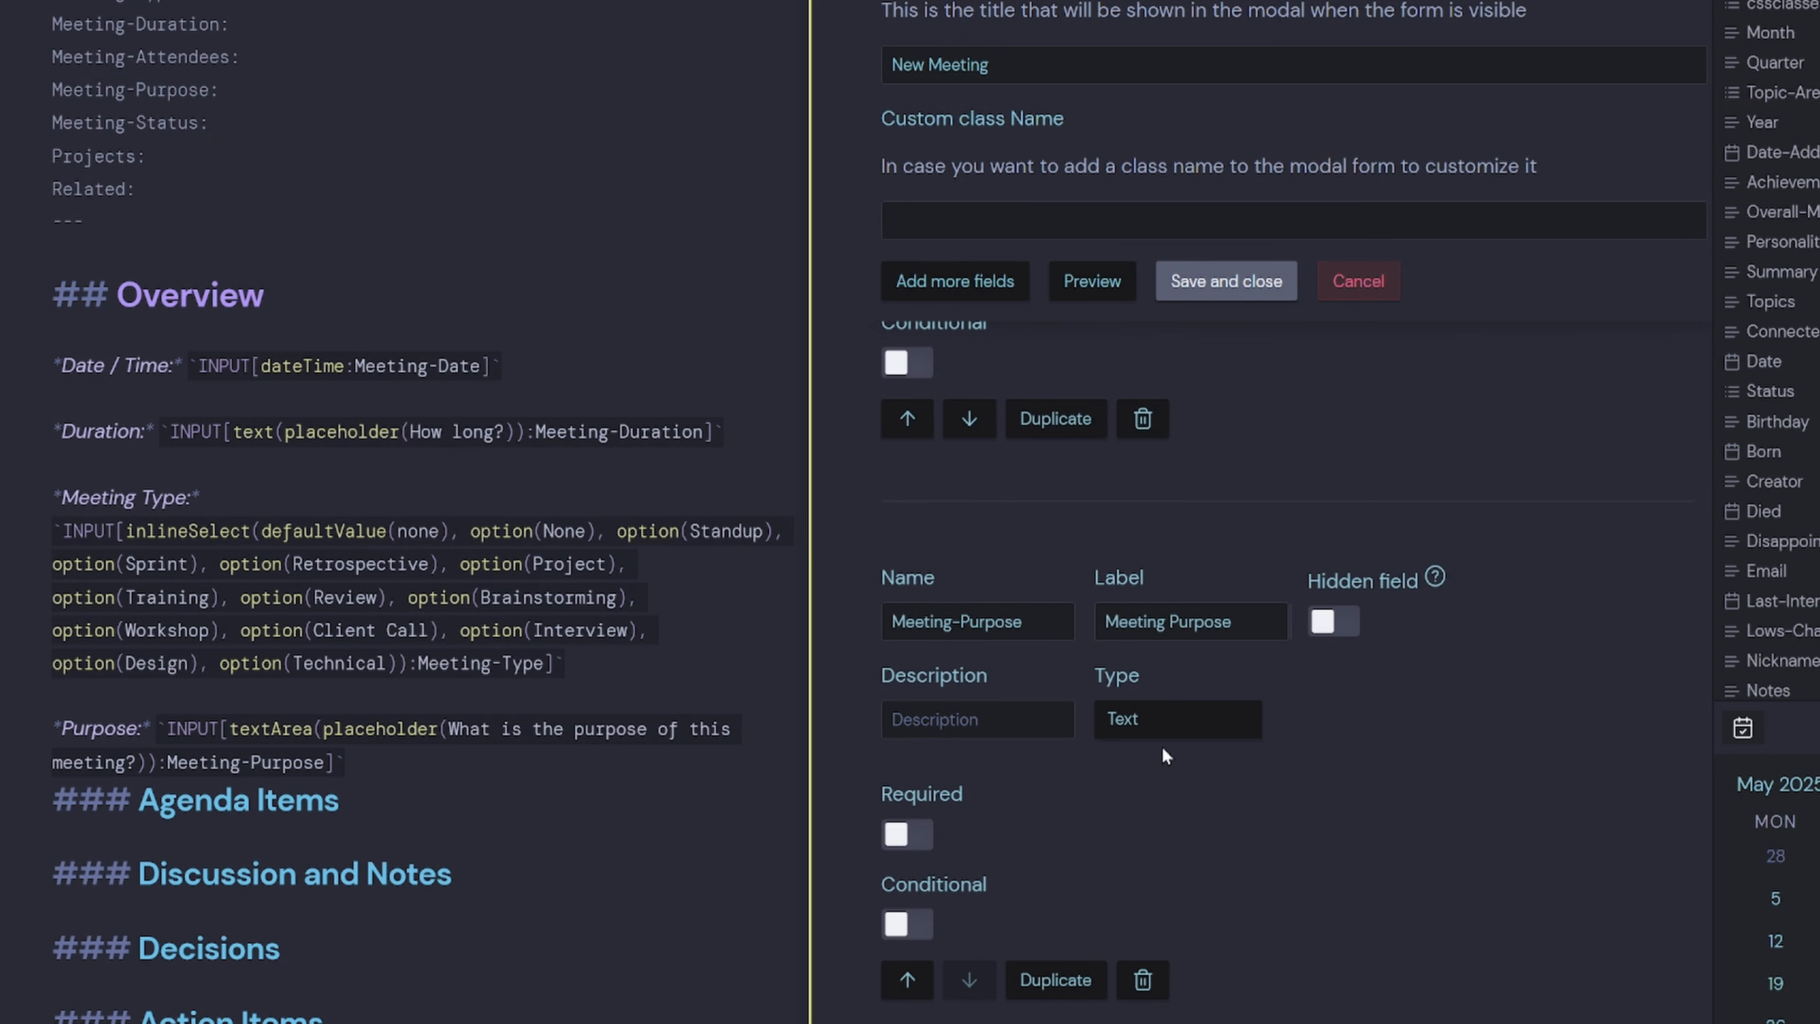
left_click(1178, 719)
left_click(1154, 323)
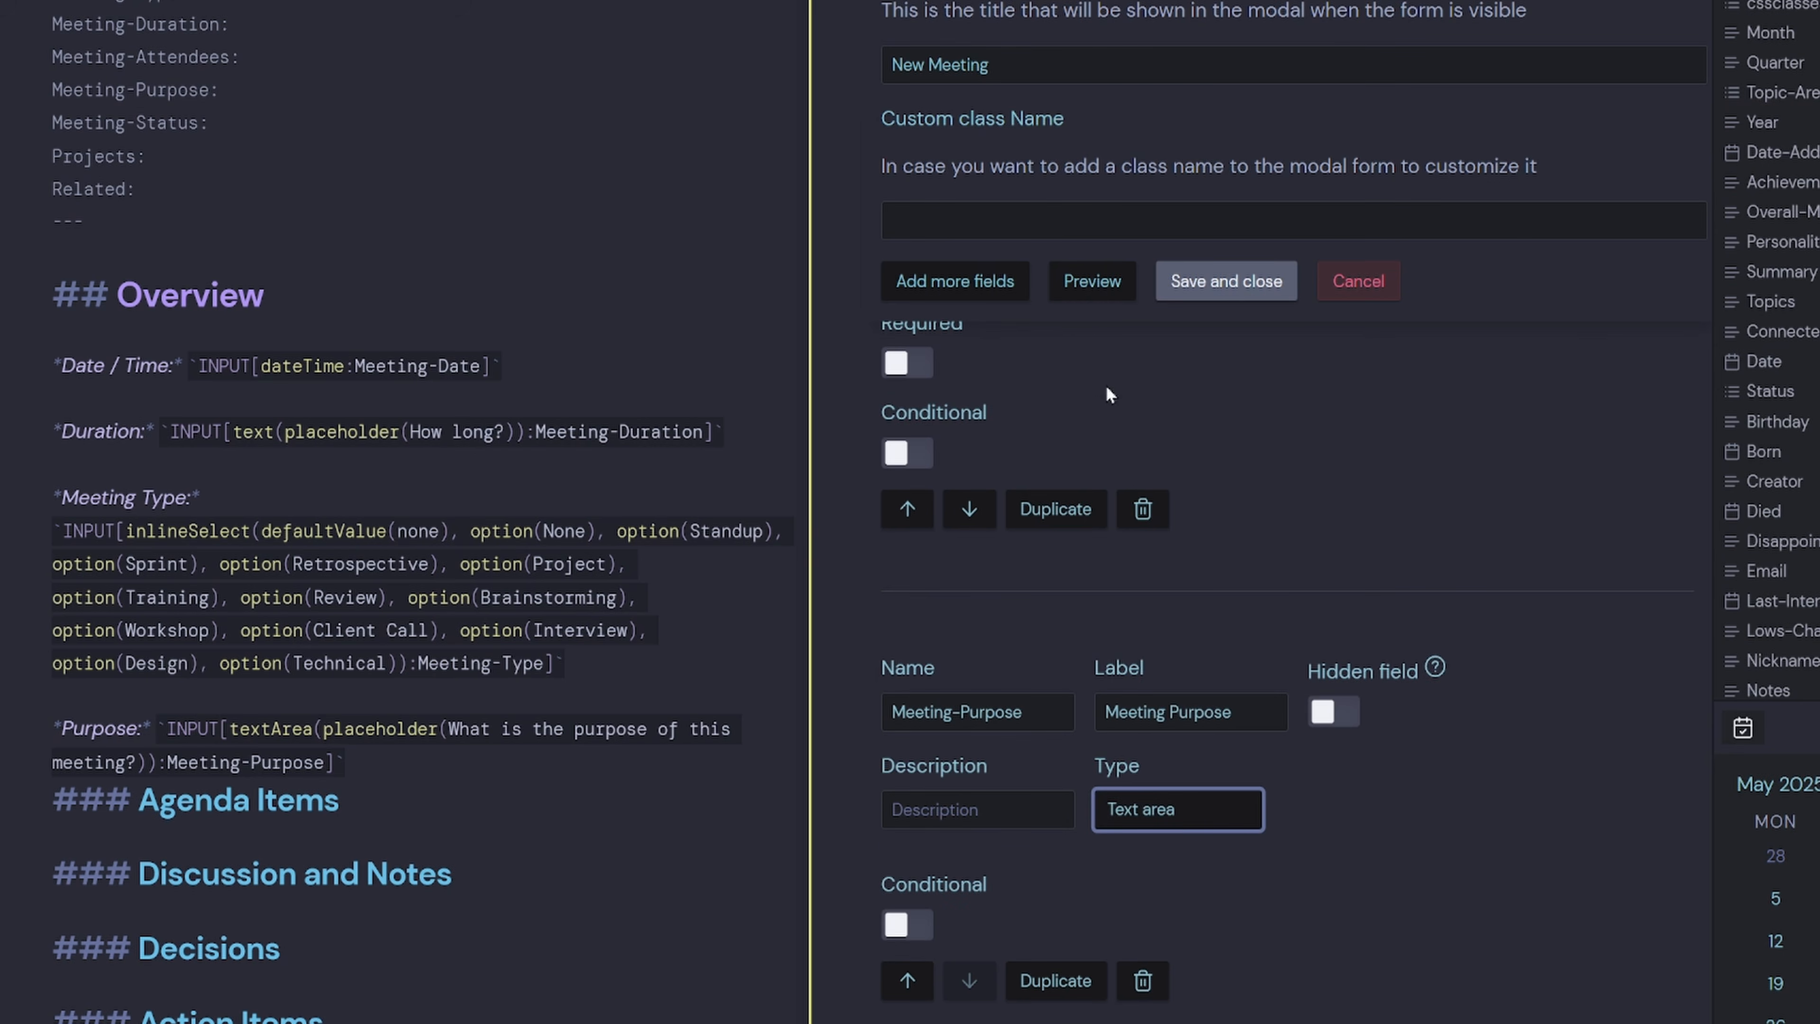
Preview the New Meeting form, close the preview, and save the form.
left_click(1081, 287)
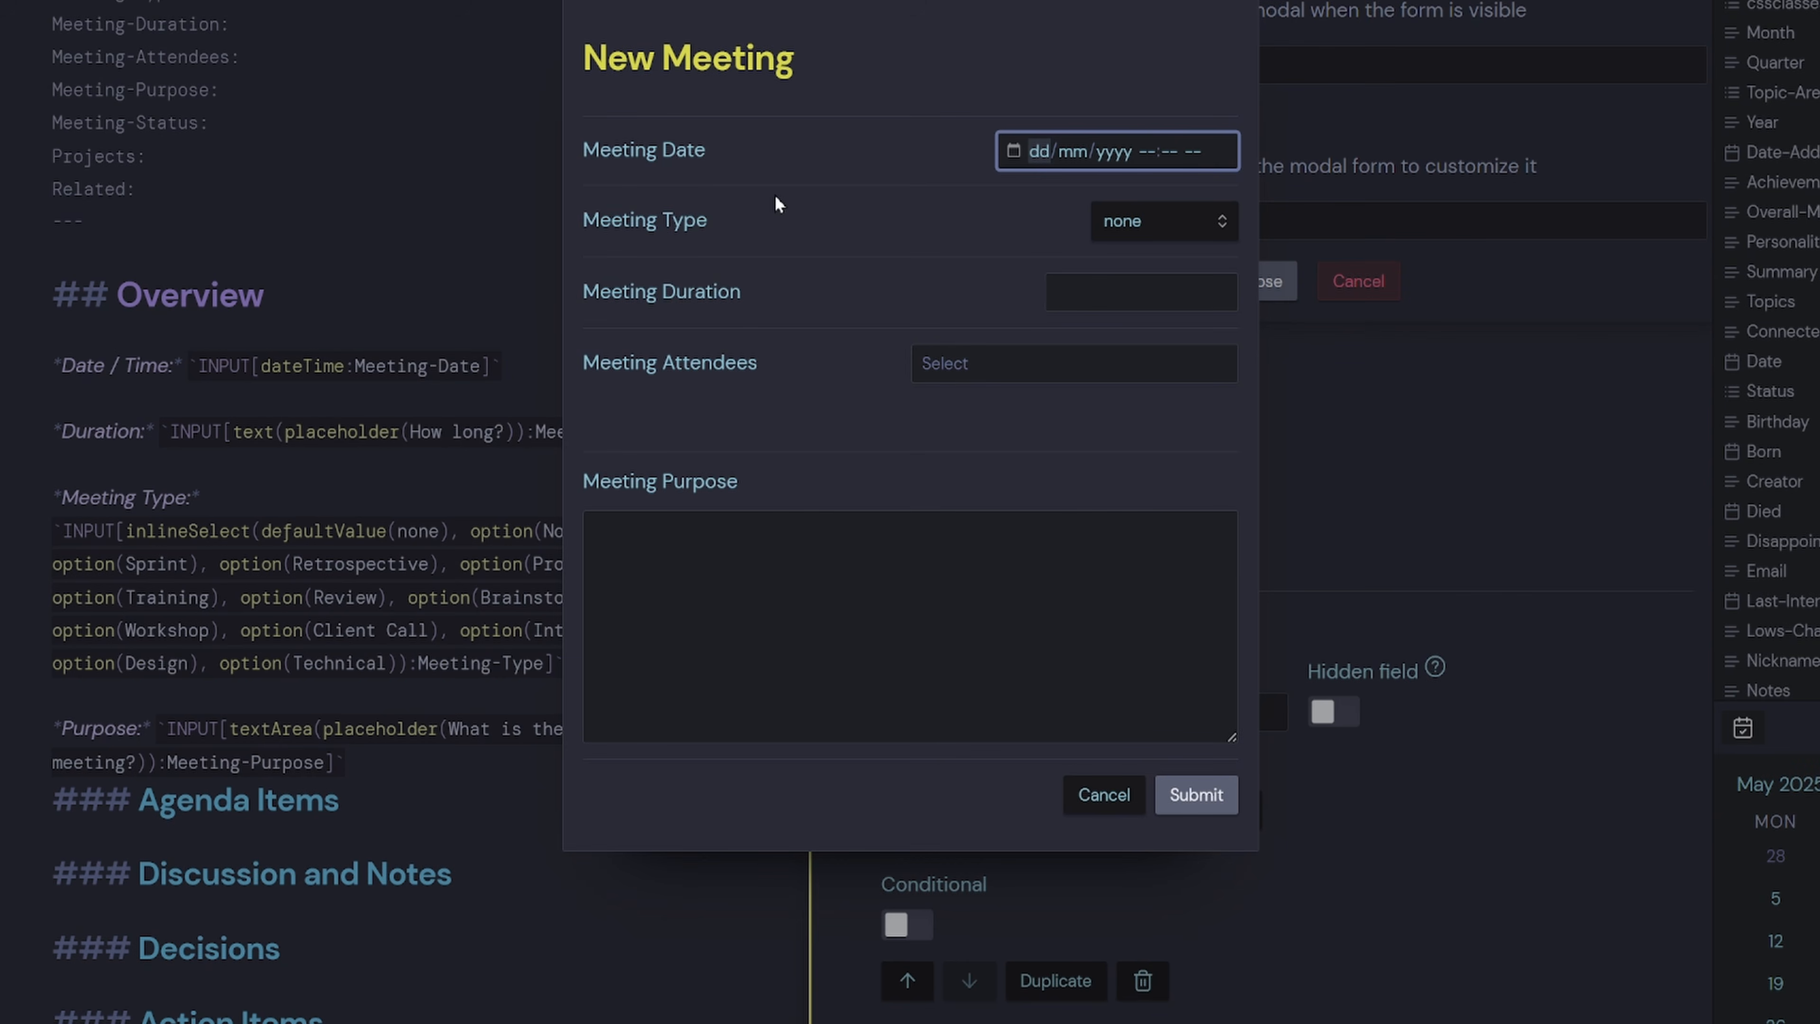
left_click(1284, 632)
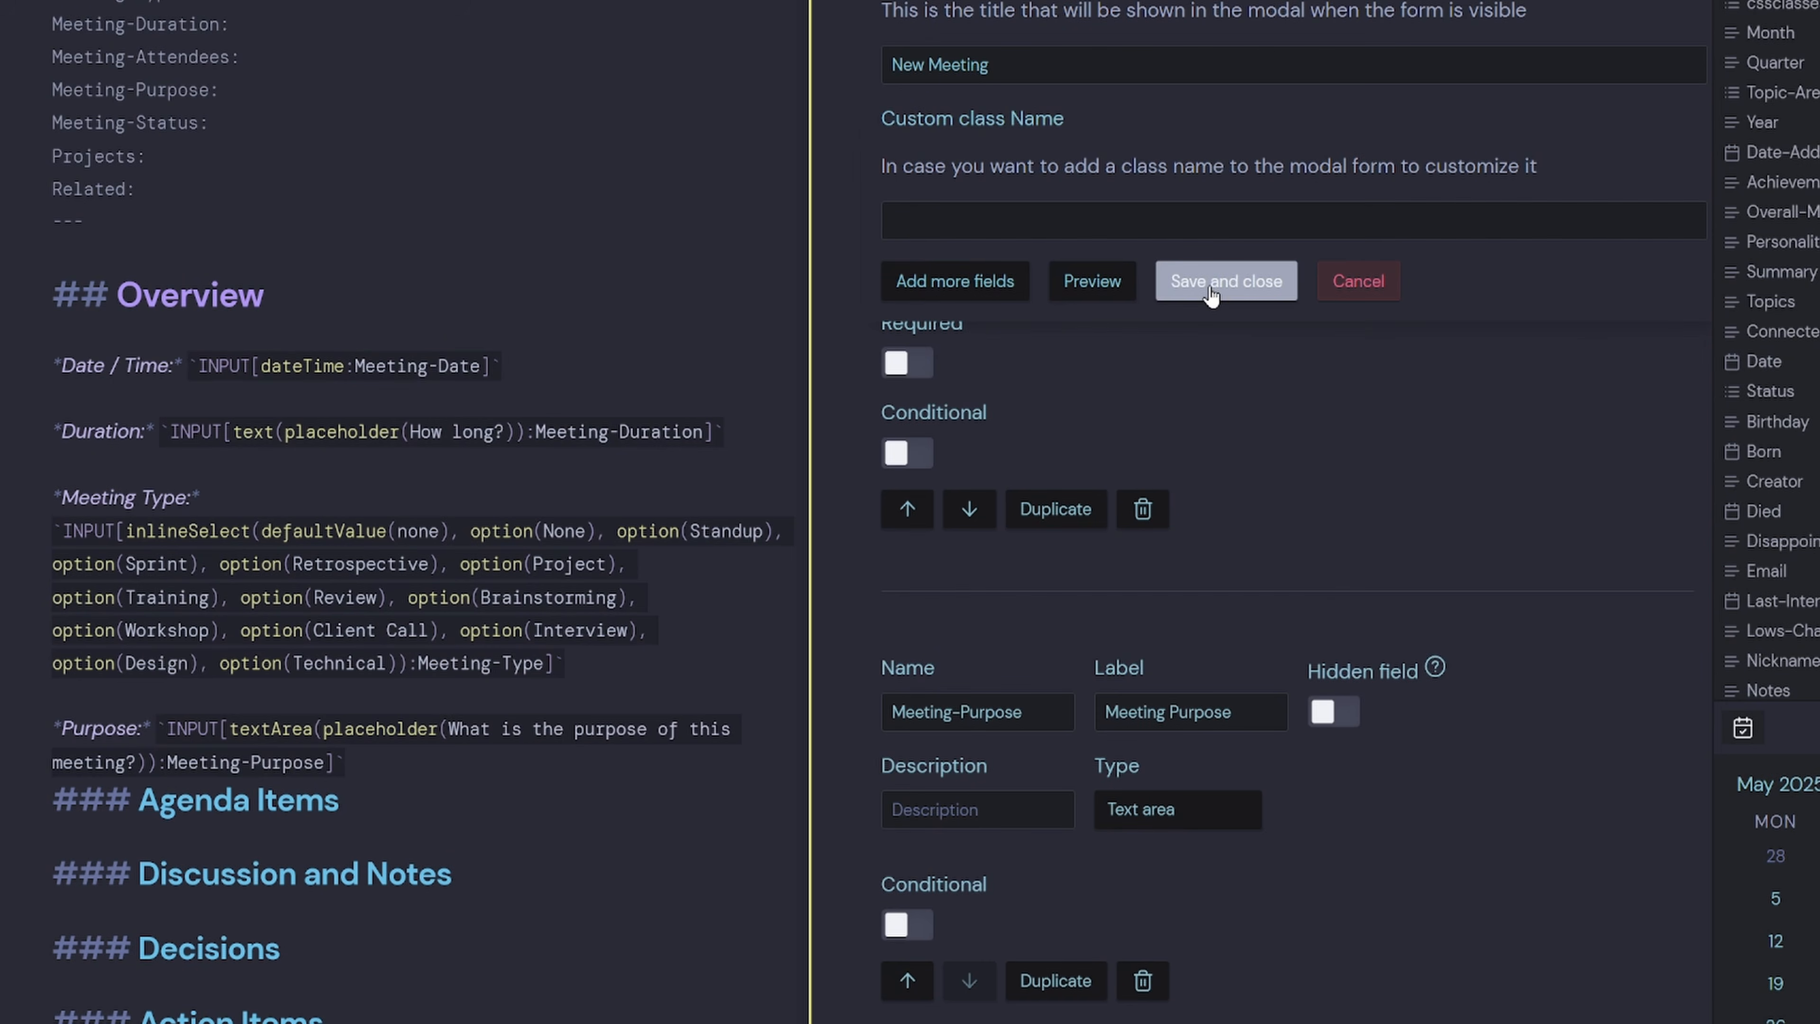
left_click(1211, 290)
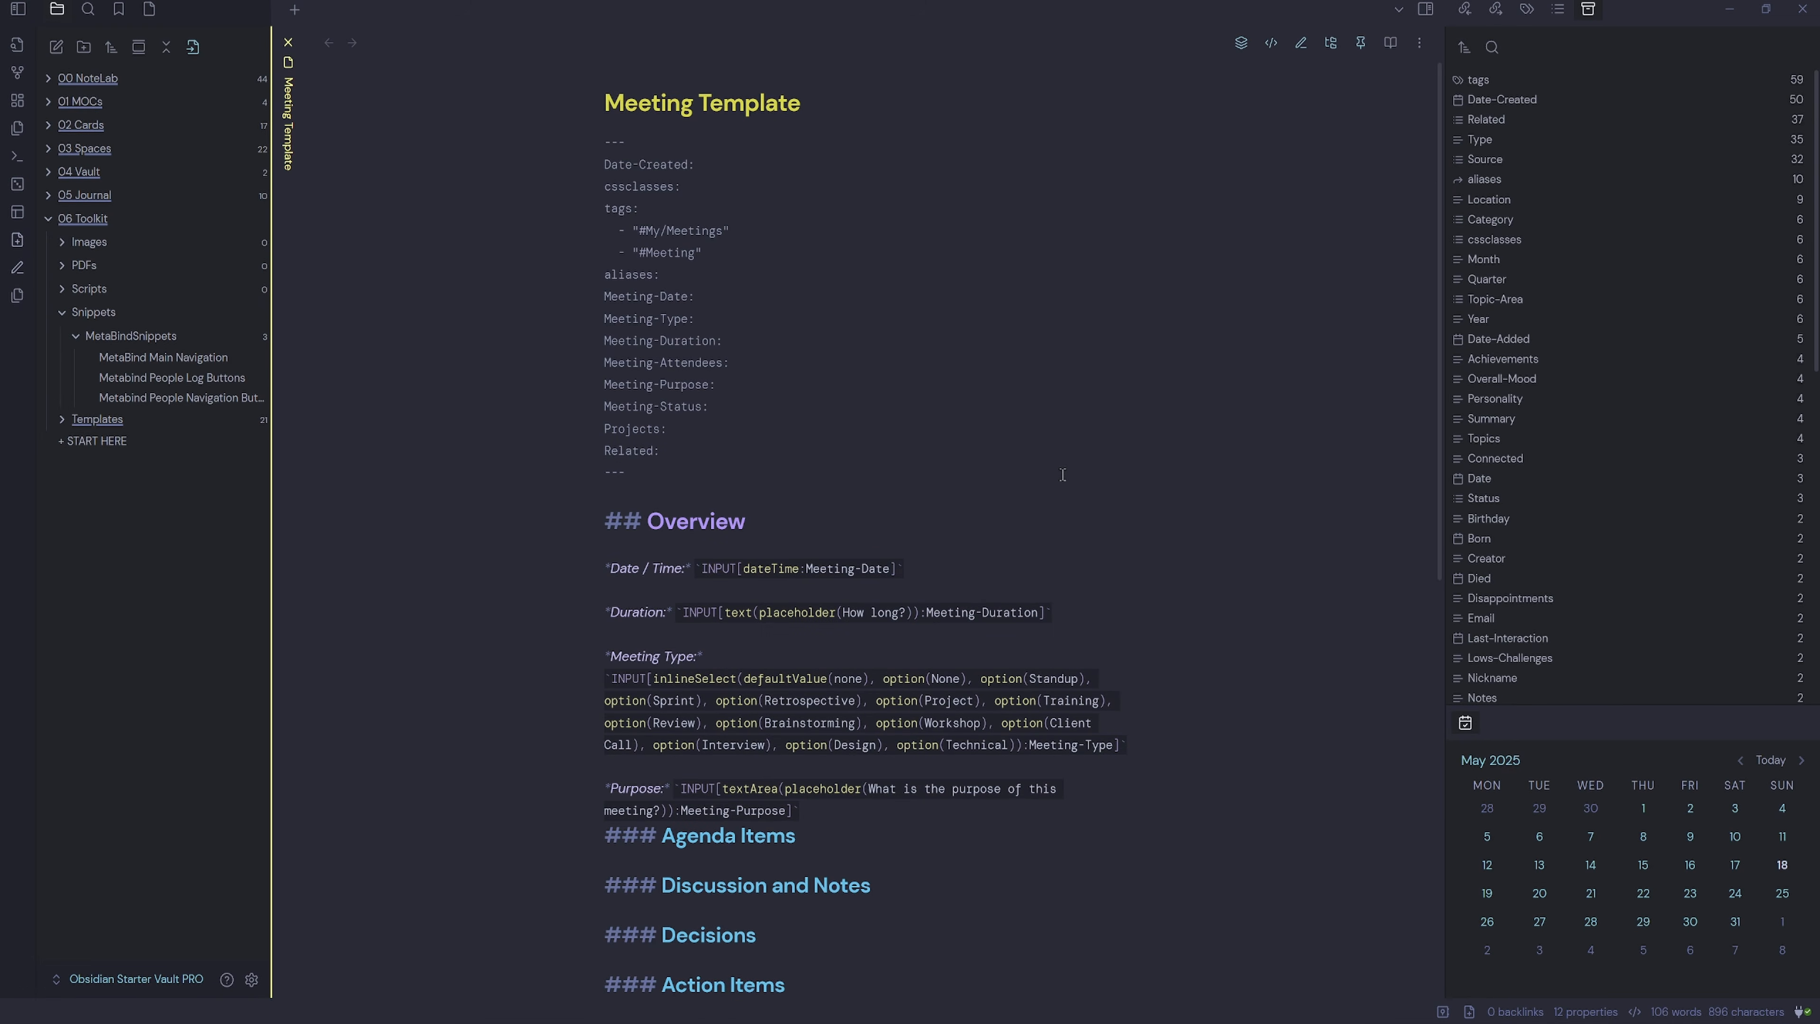
Build a template from the Meeting form with All fields ticked and copy its code.
key("ctrl+p")
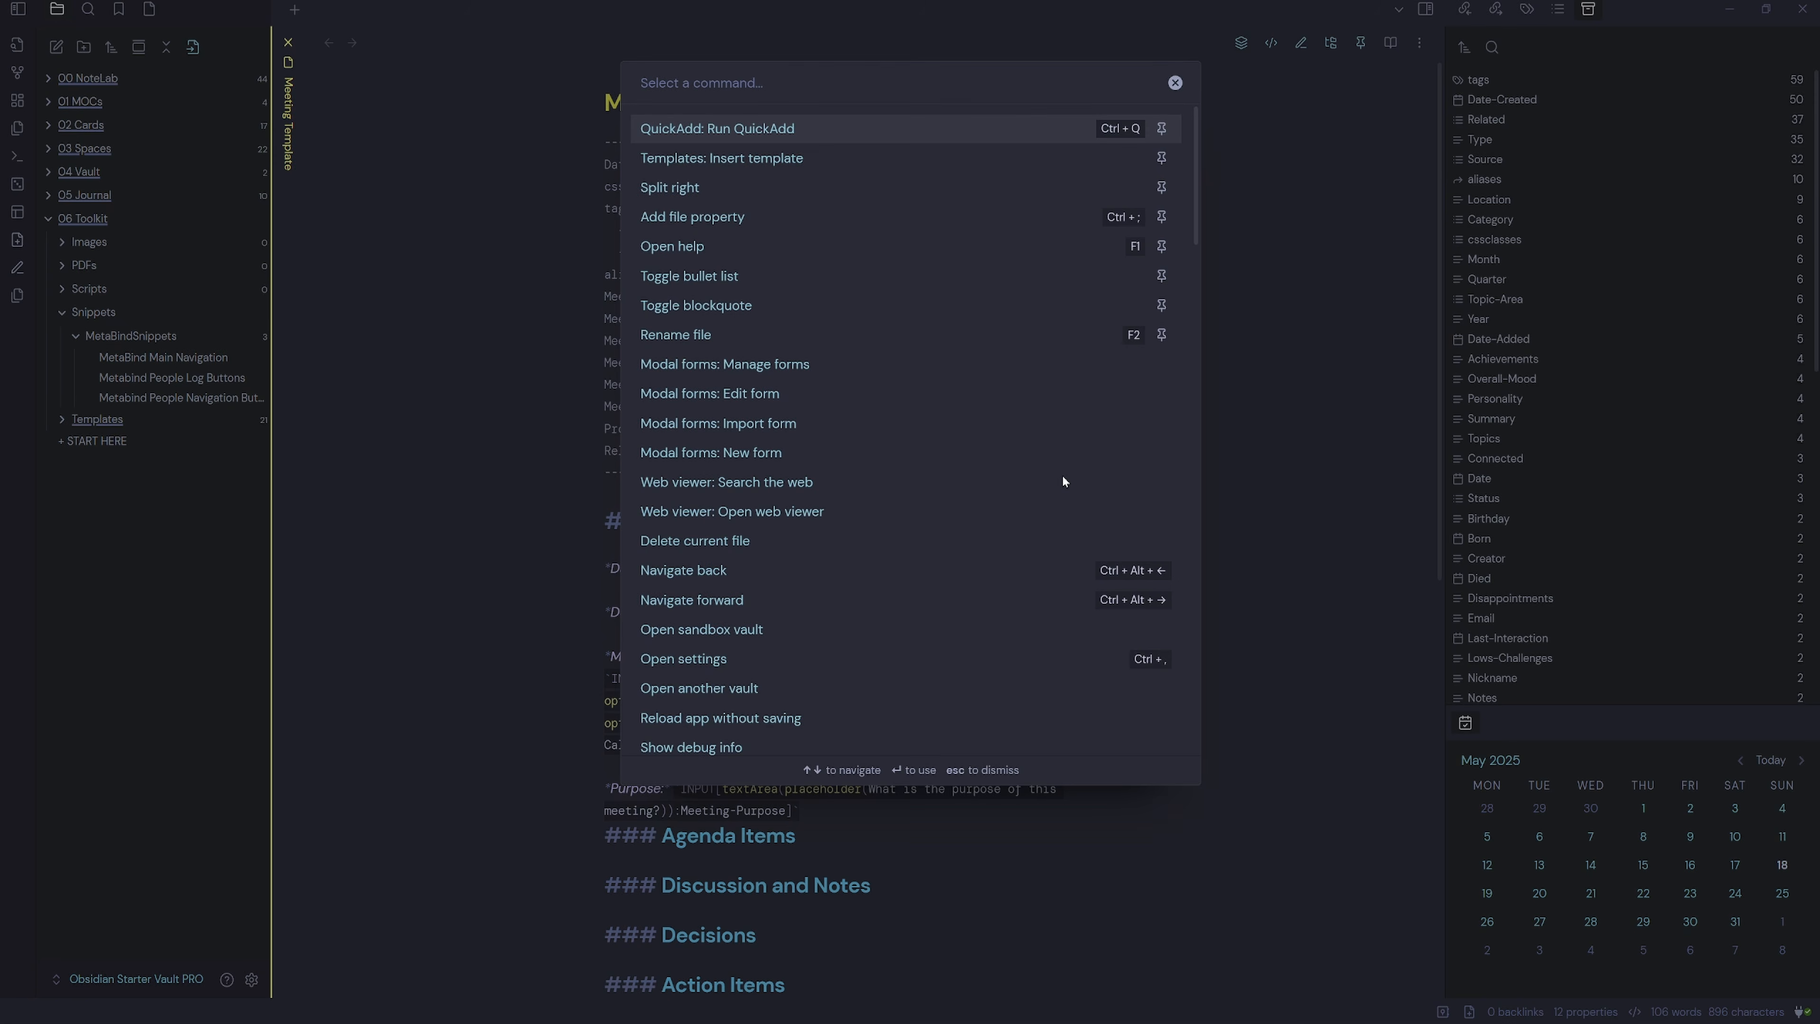
type("modal")
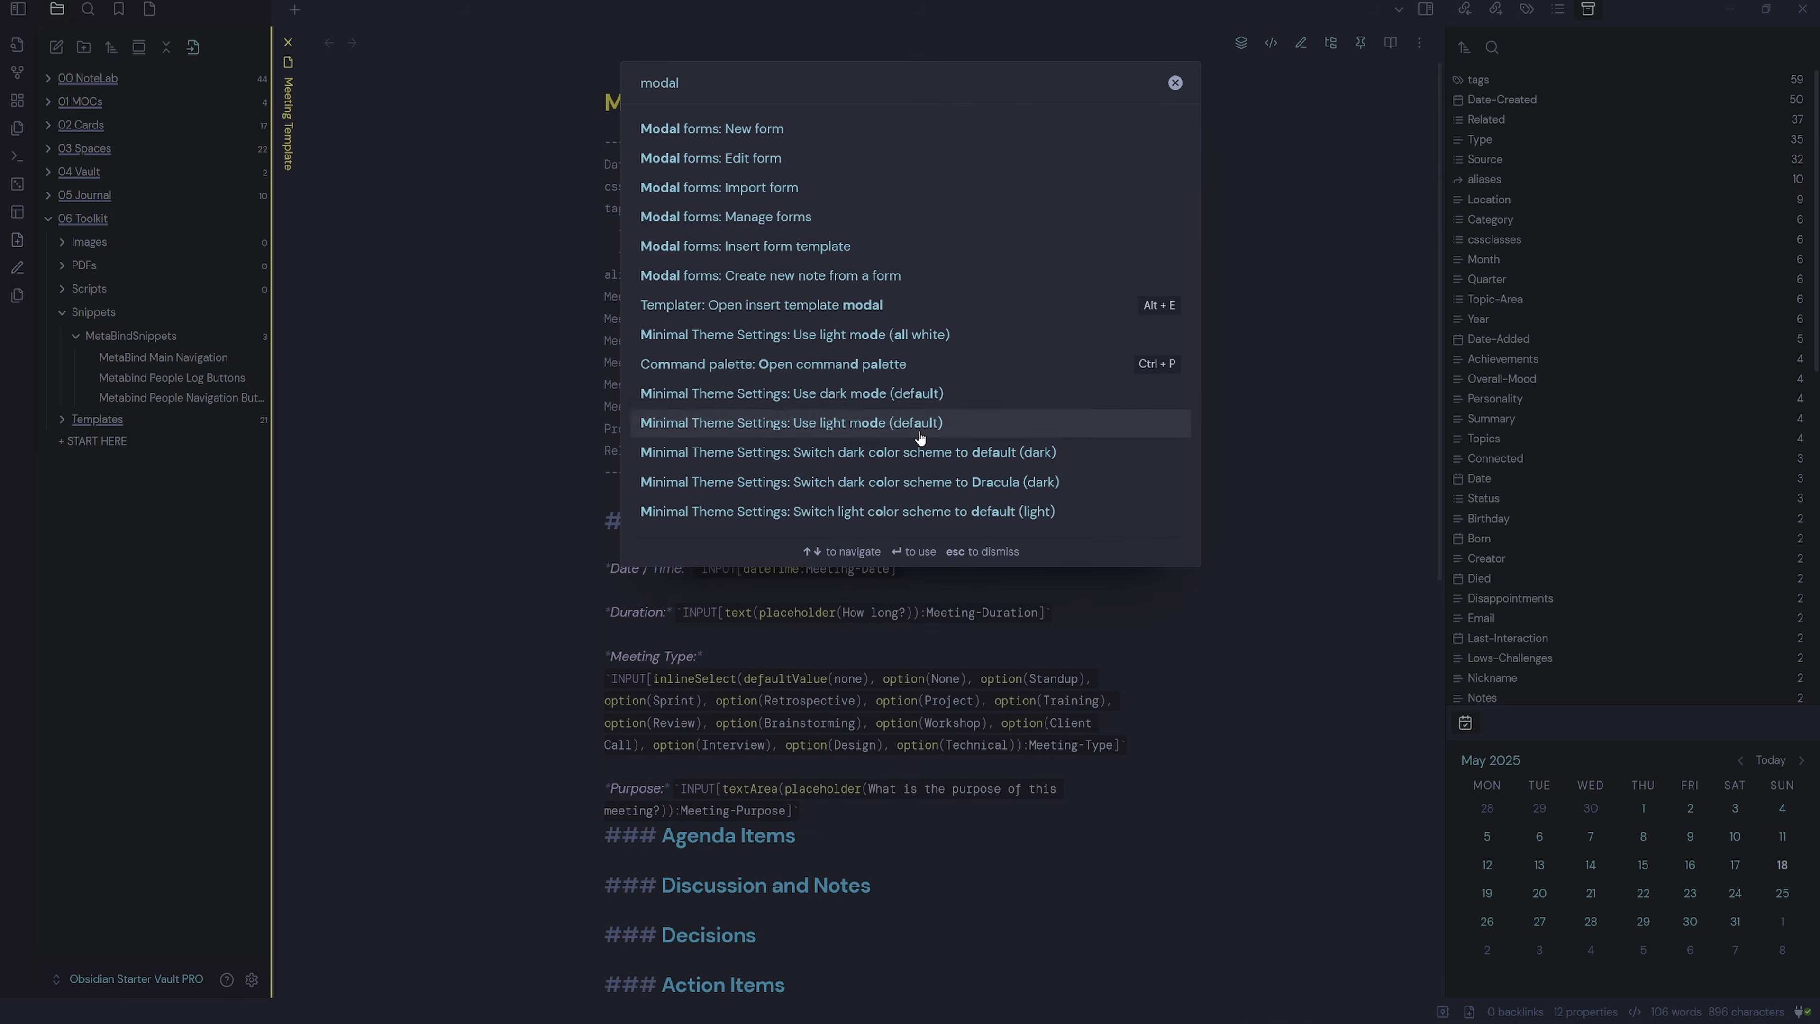
left_click(807, 220)
scroll(1081, 568, "down", 2)
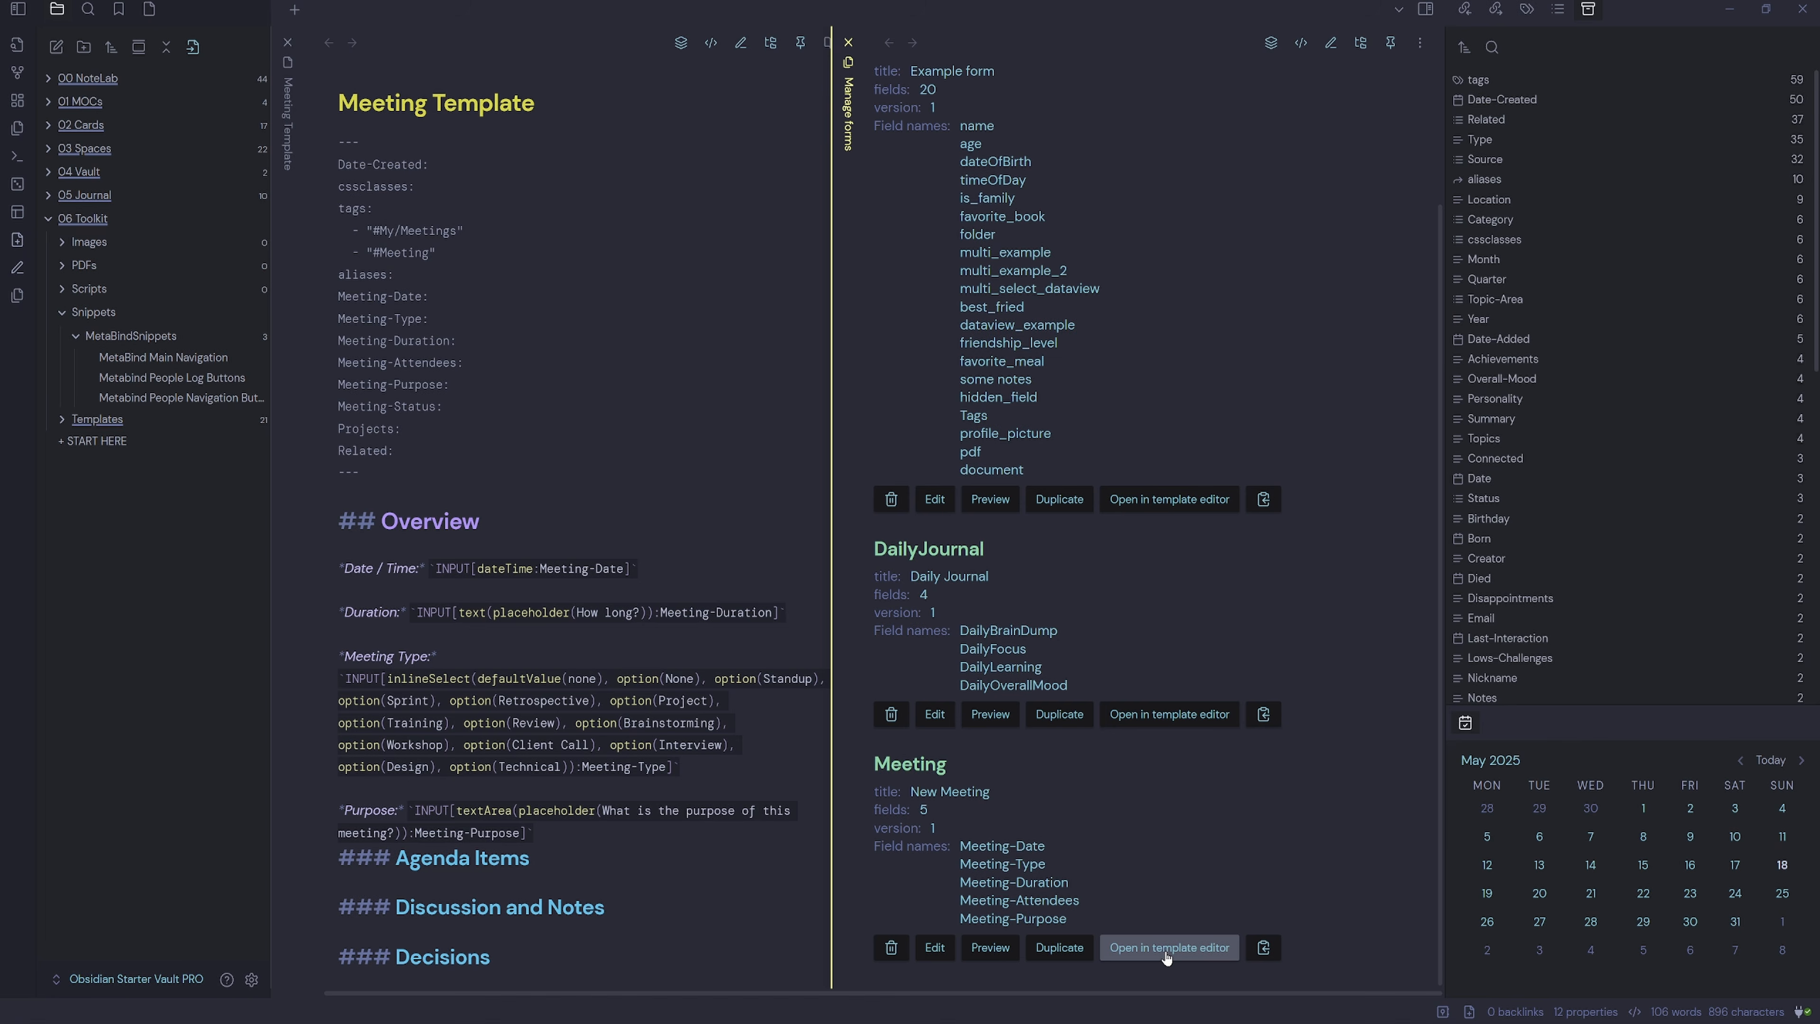
left_click(1166, 949)
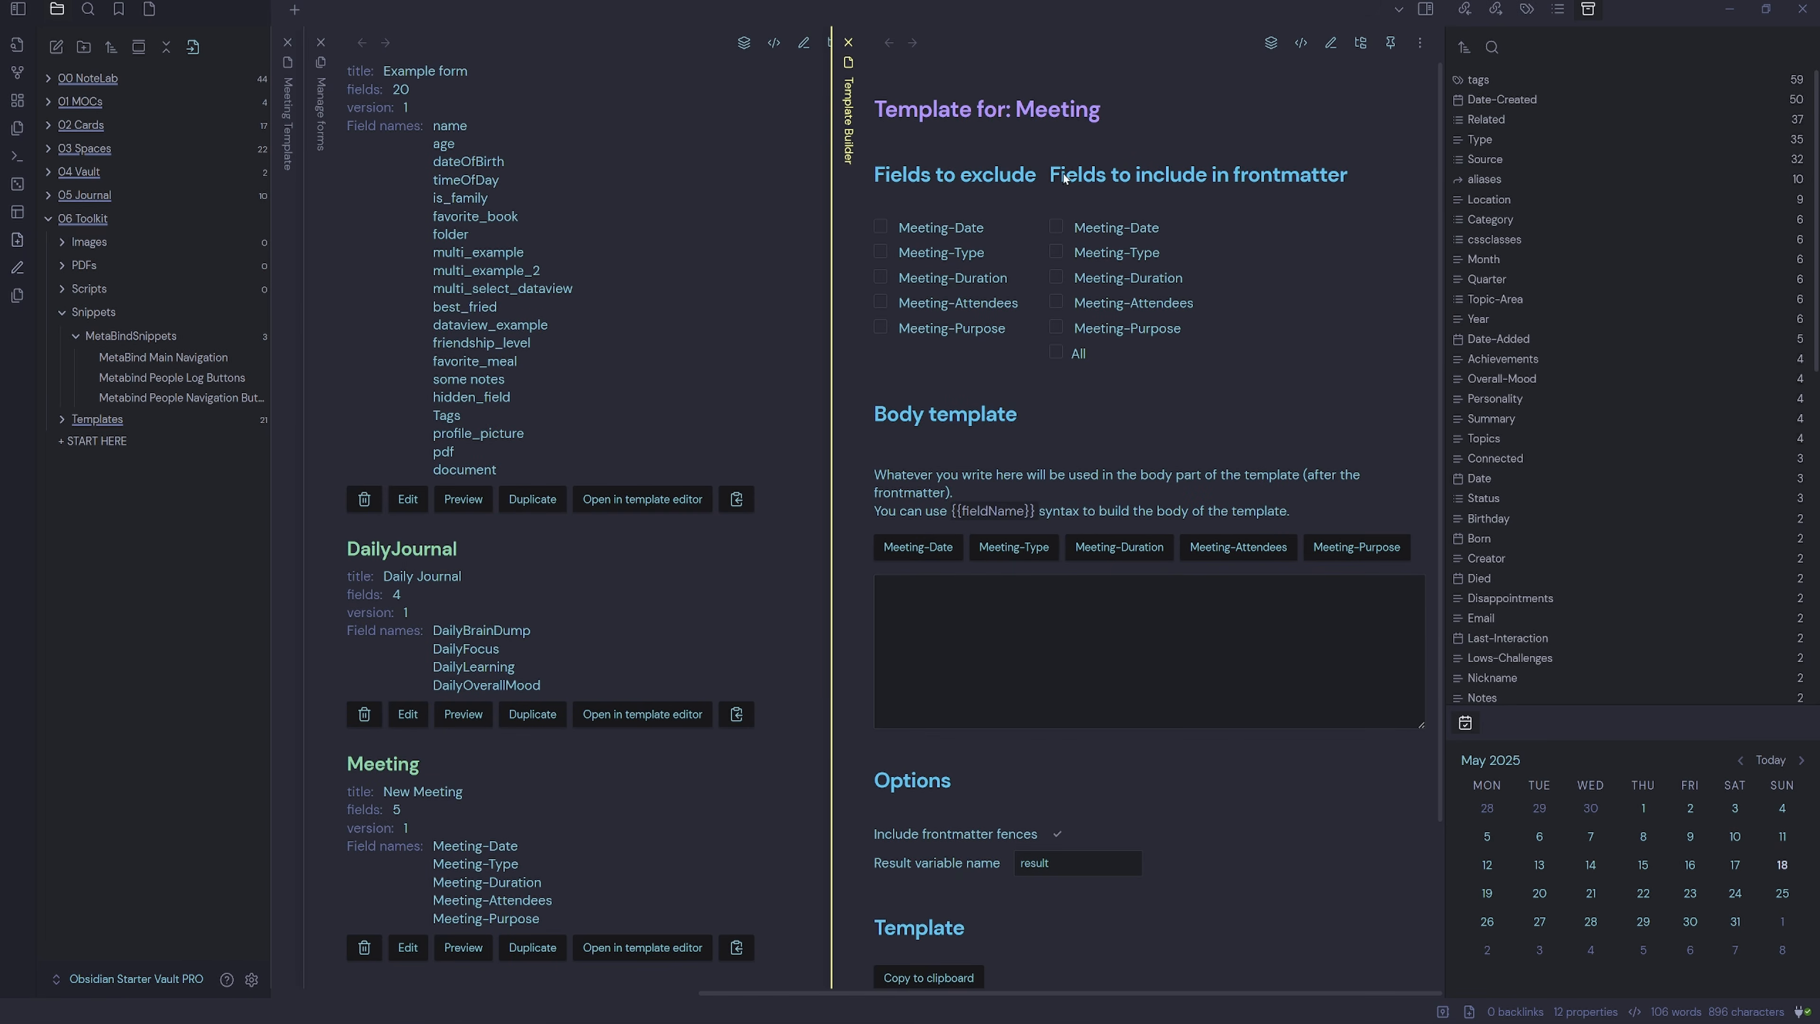
left_click(1054, 352)
scroll(1175, 687, "down", 3)
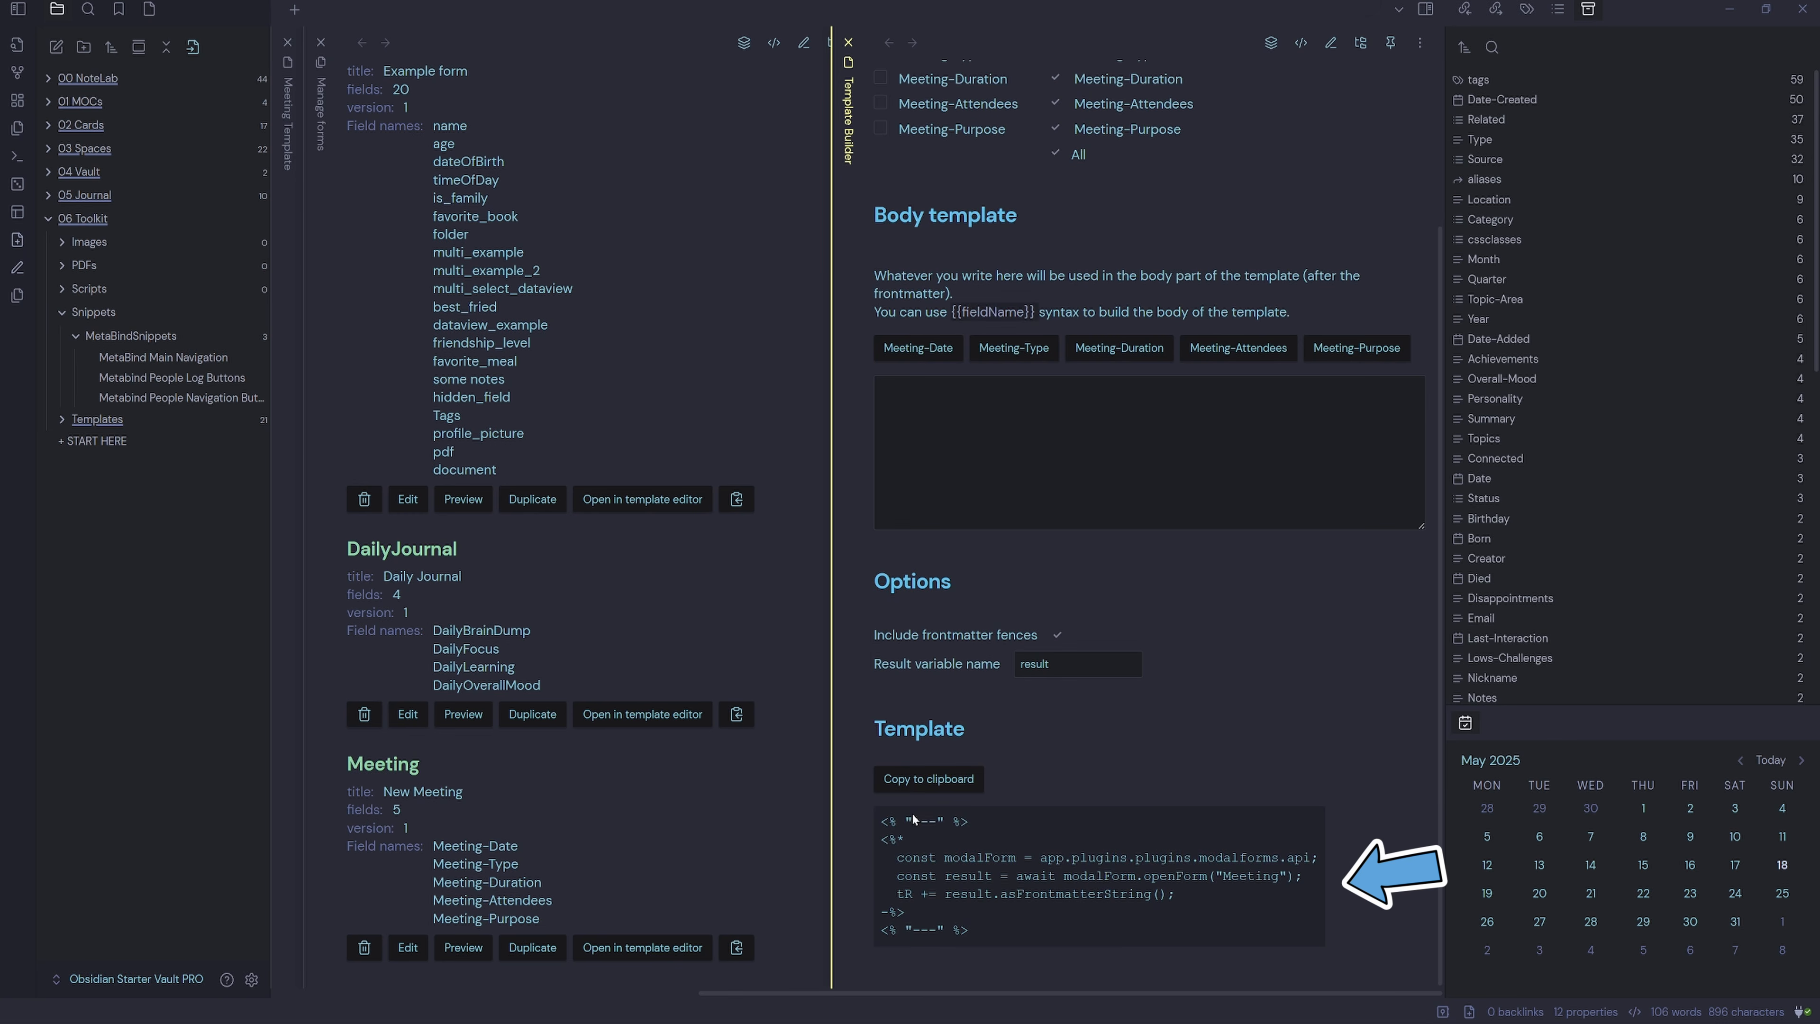
left_click(946, 787)
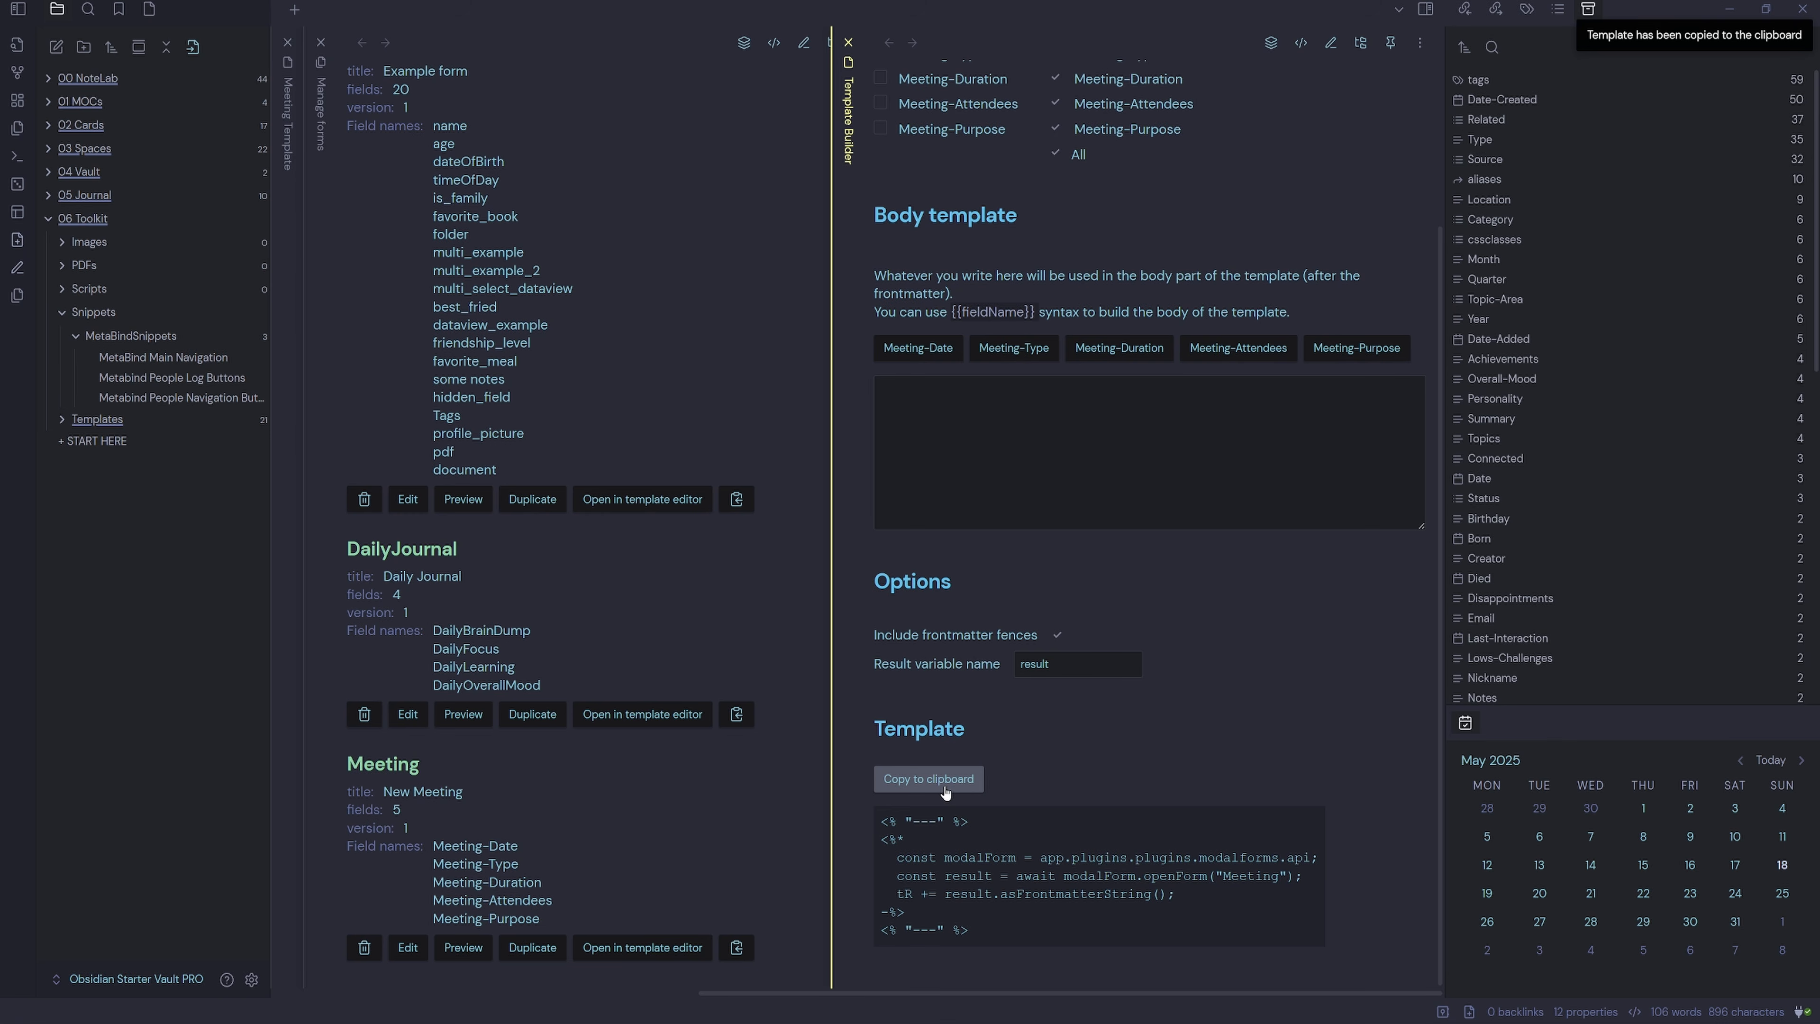
left_click(319, 43)
left_click(847, 44)
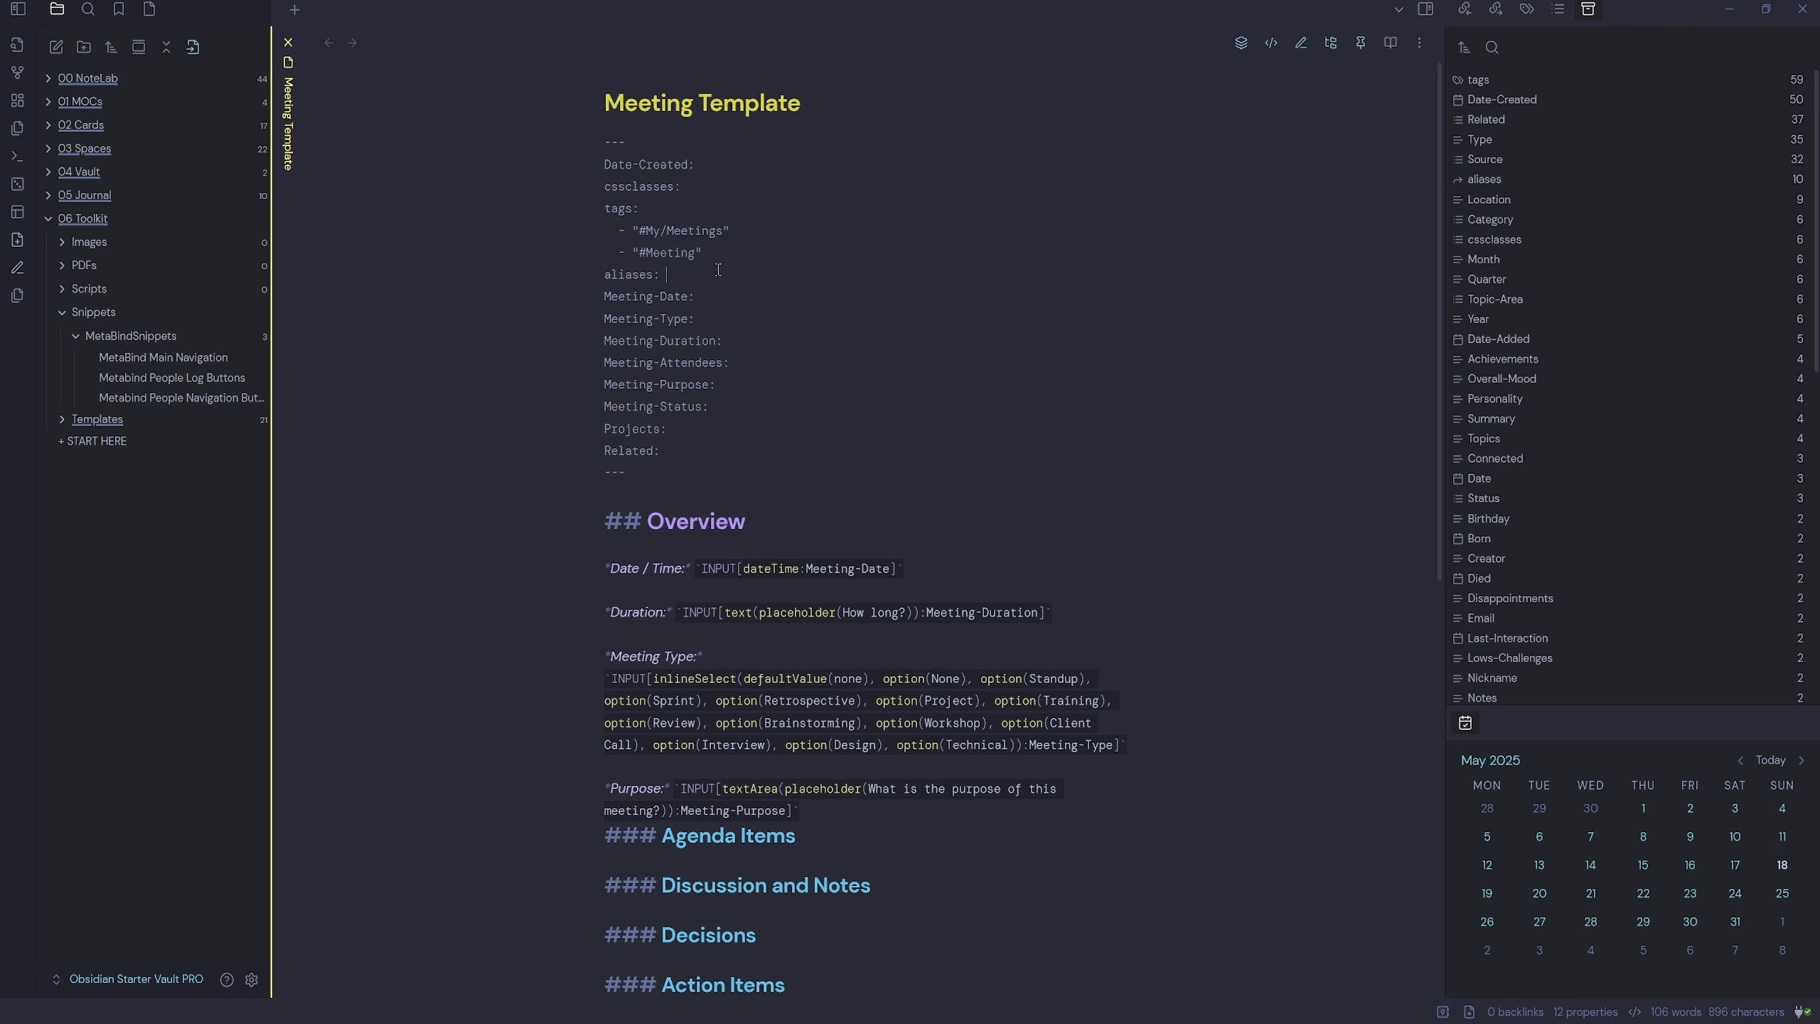
Paste the modalForm code after aliases and replace the opening --- with <% "---" %>.
key("Return")
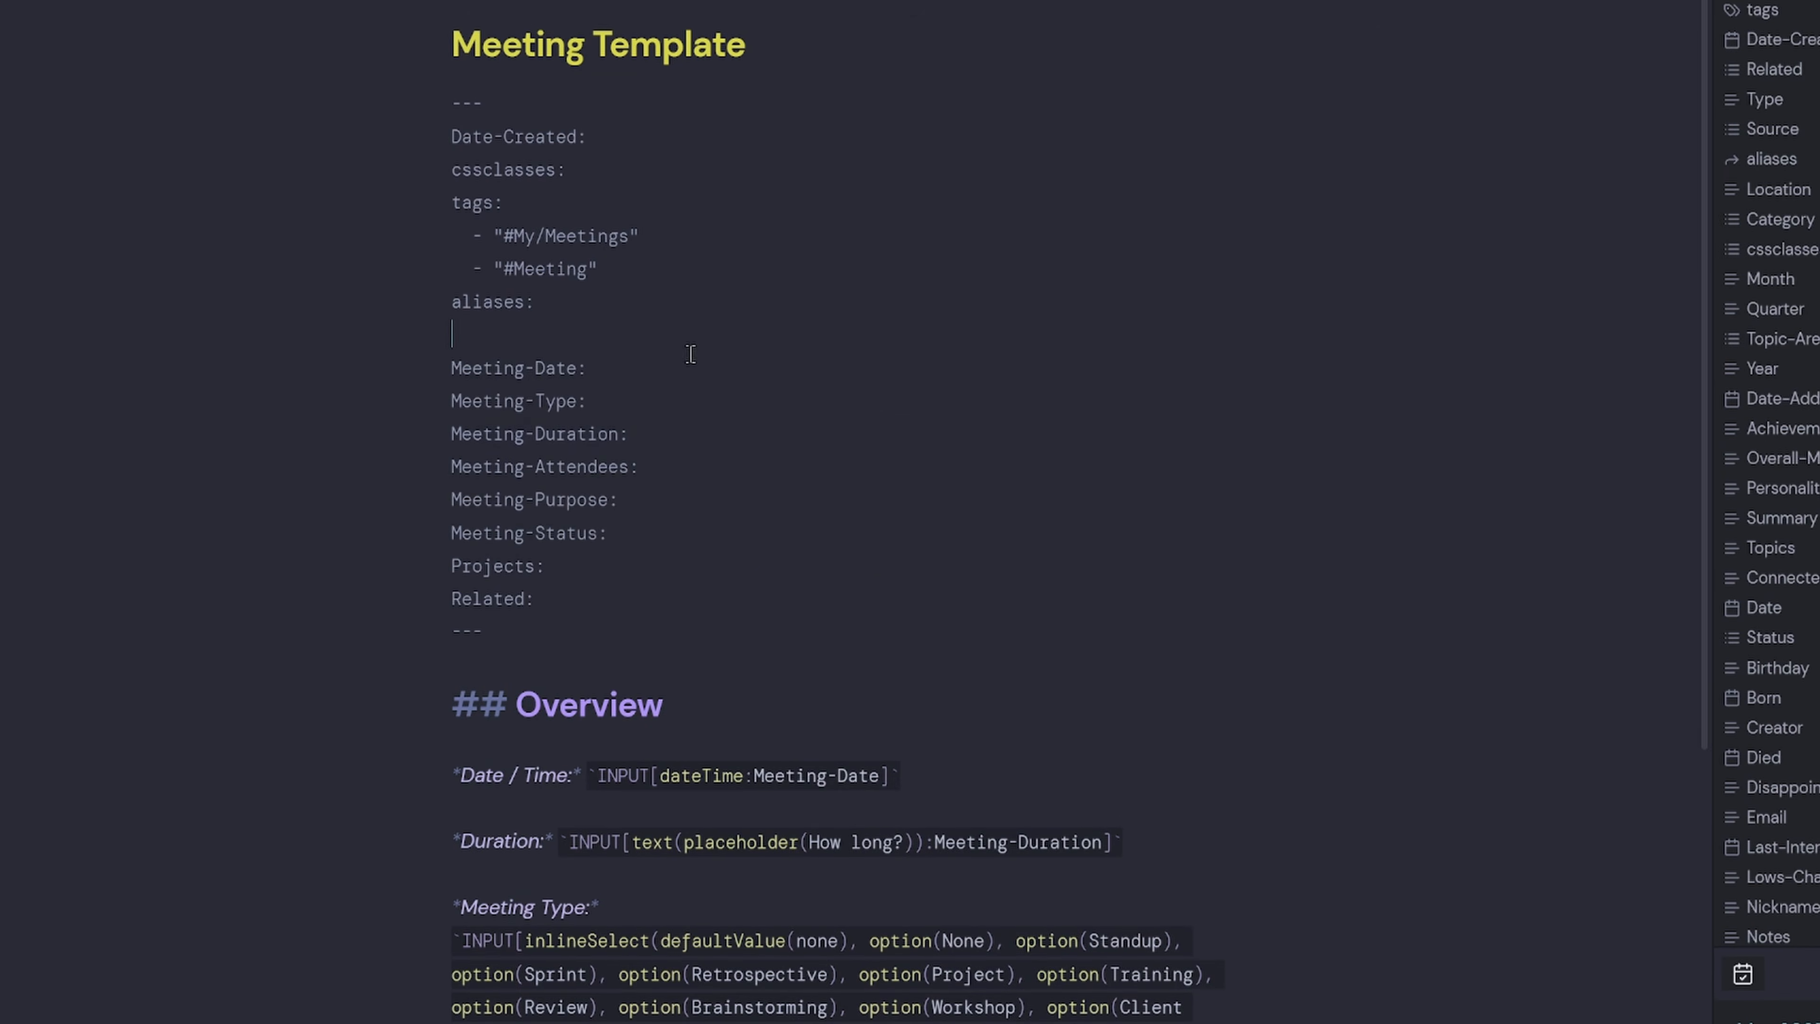
key("ctrl+v")
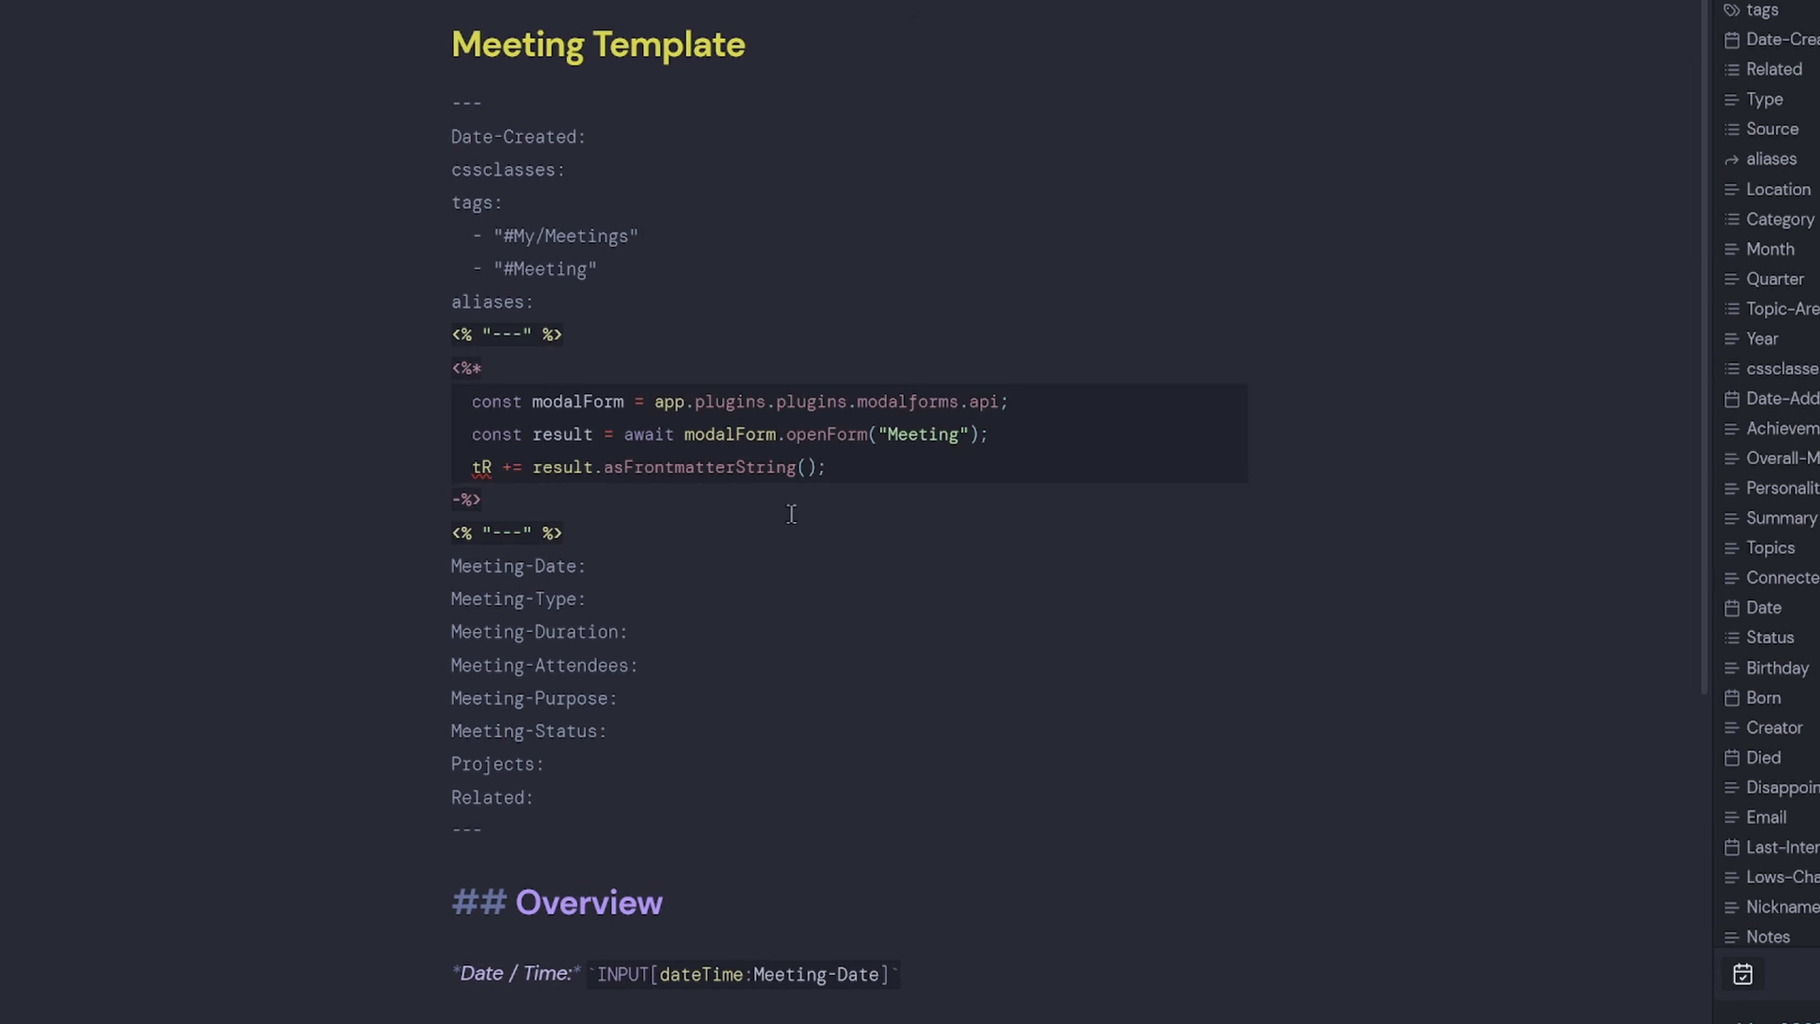
left_click_drag(572, 336, 409, 333)
key("BackSpace")
left_click_drag(494, 106, 442, 106)
key("ctrl+v")
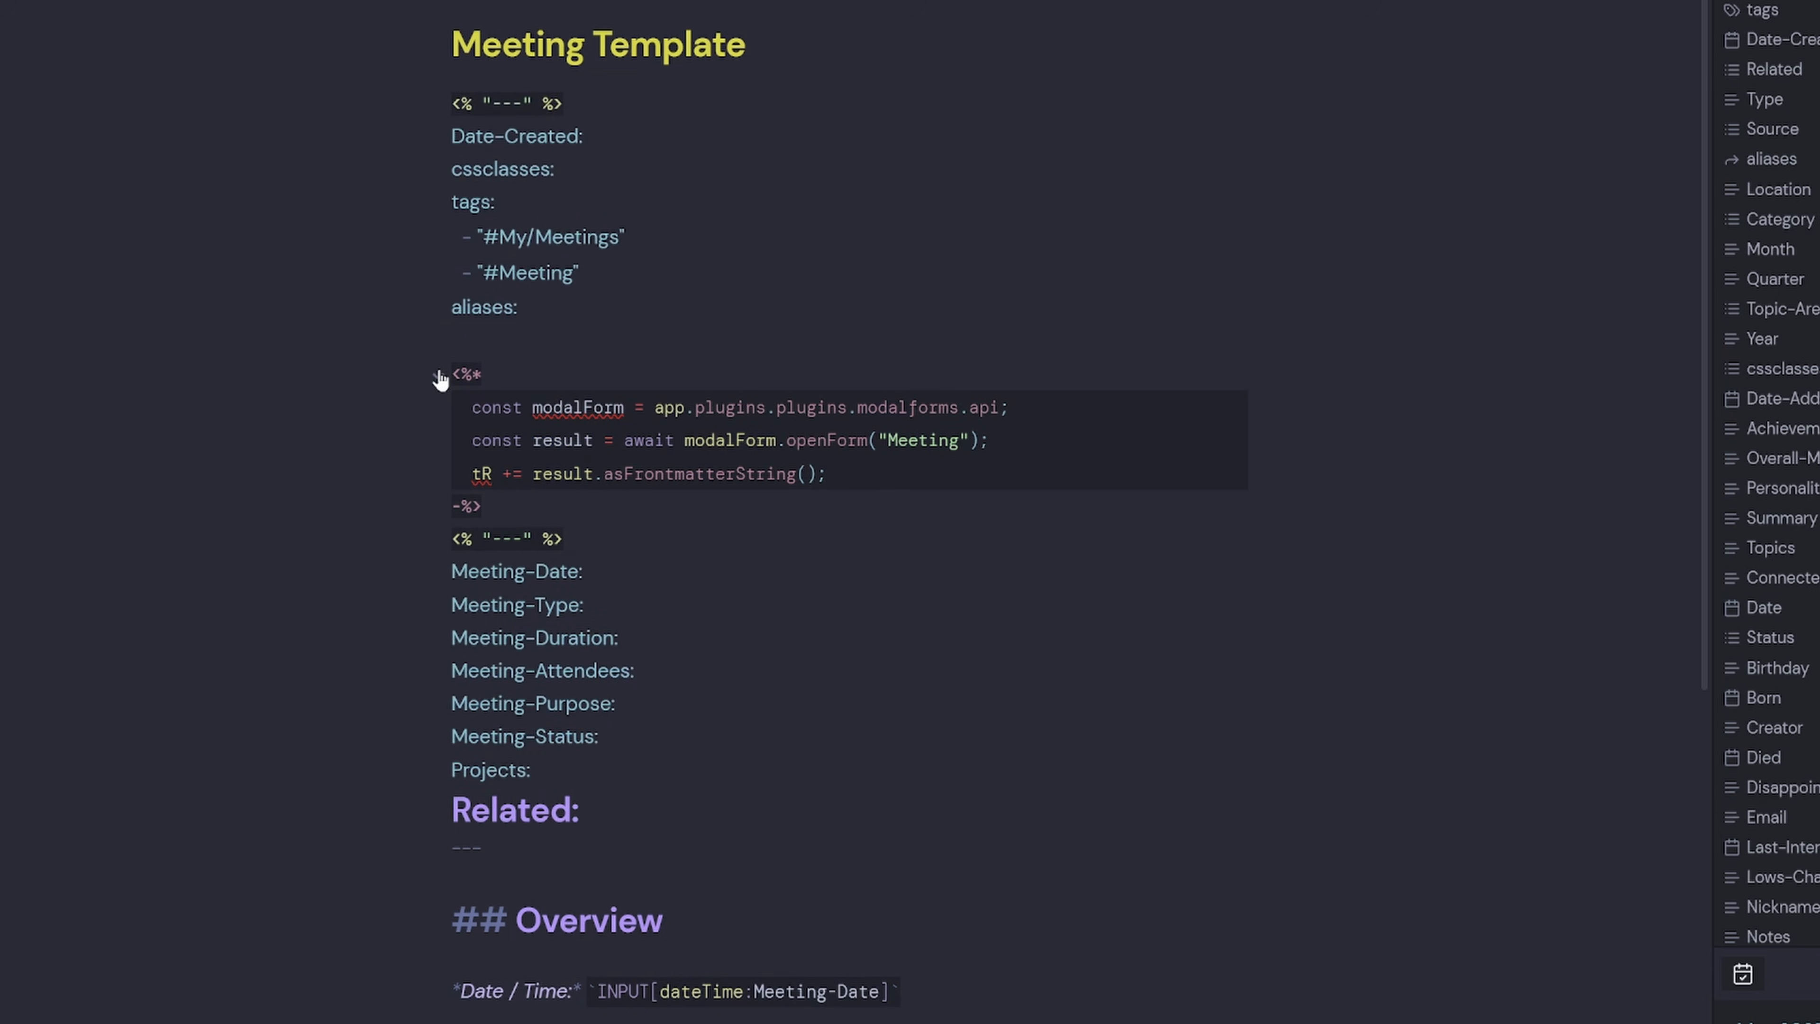
left_click_drag(583, 531, 398, 534)
key("BackSpace")
Replace the closing --- under Related with <% "---" %> and delete the leftover blank lines.
left_click_drag(581, 853, 394, 853)
key("ctrl+v")
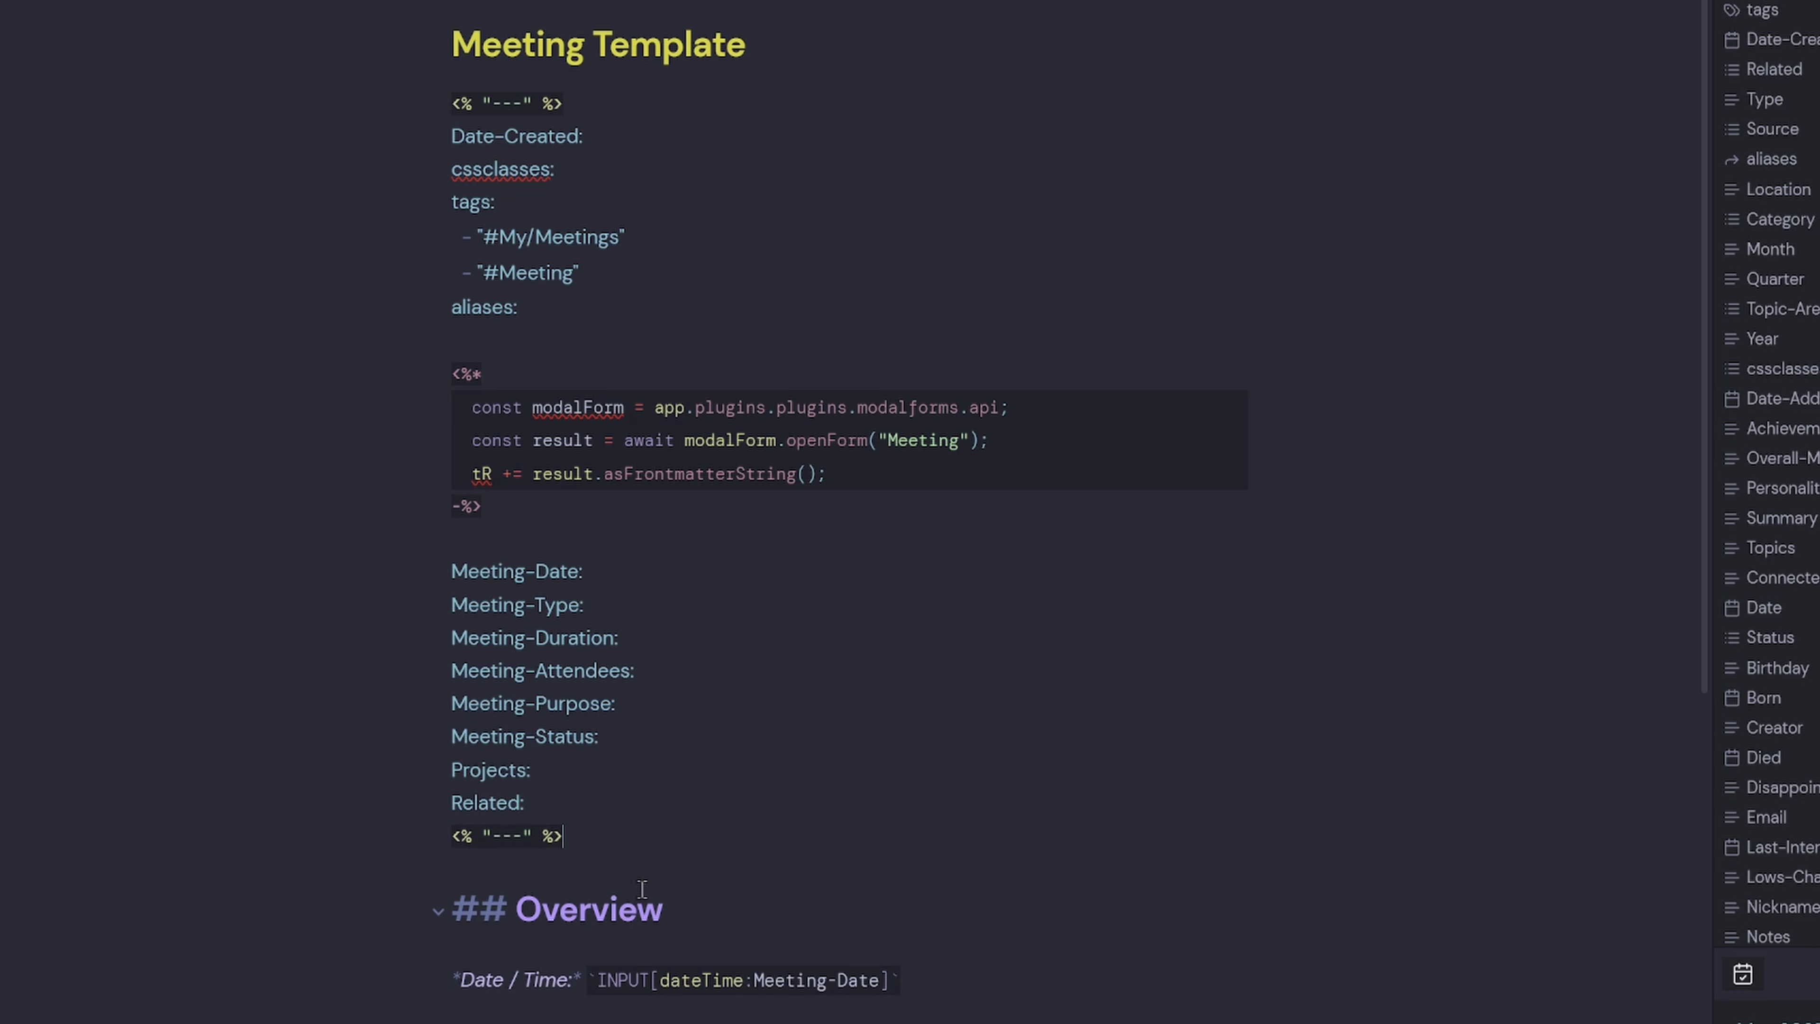
left_click(512, 538)
key("BackSpace")
left_click(484, 343)
key("BackSpace")
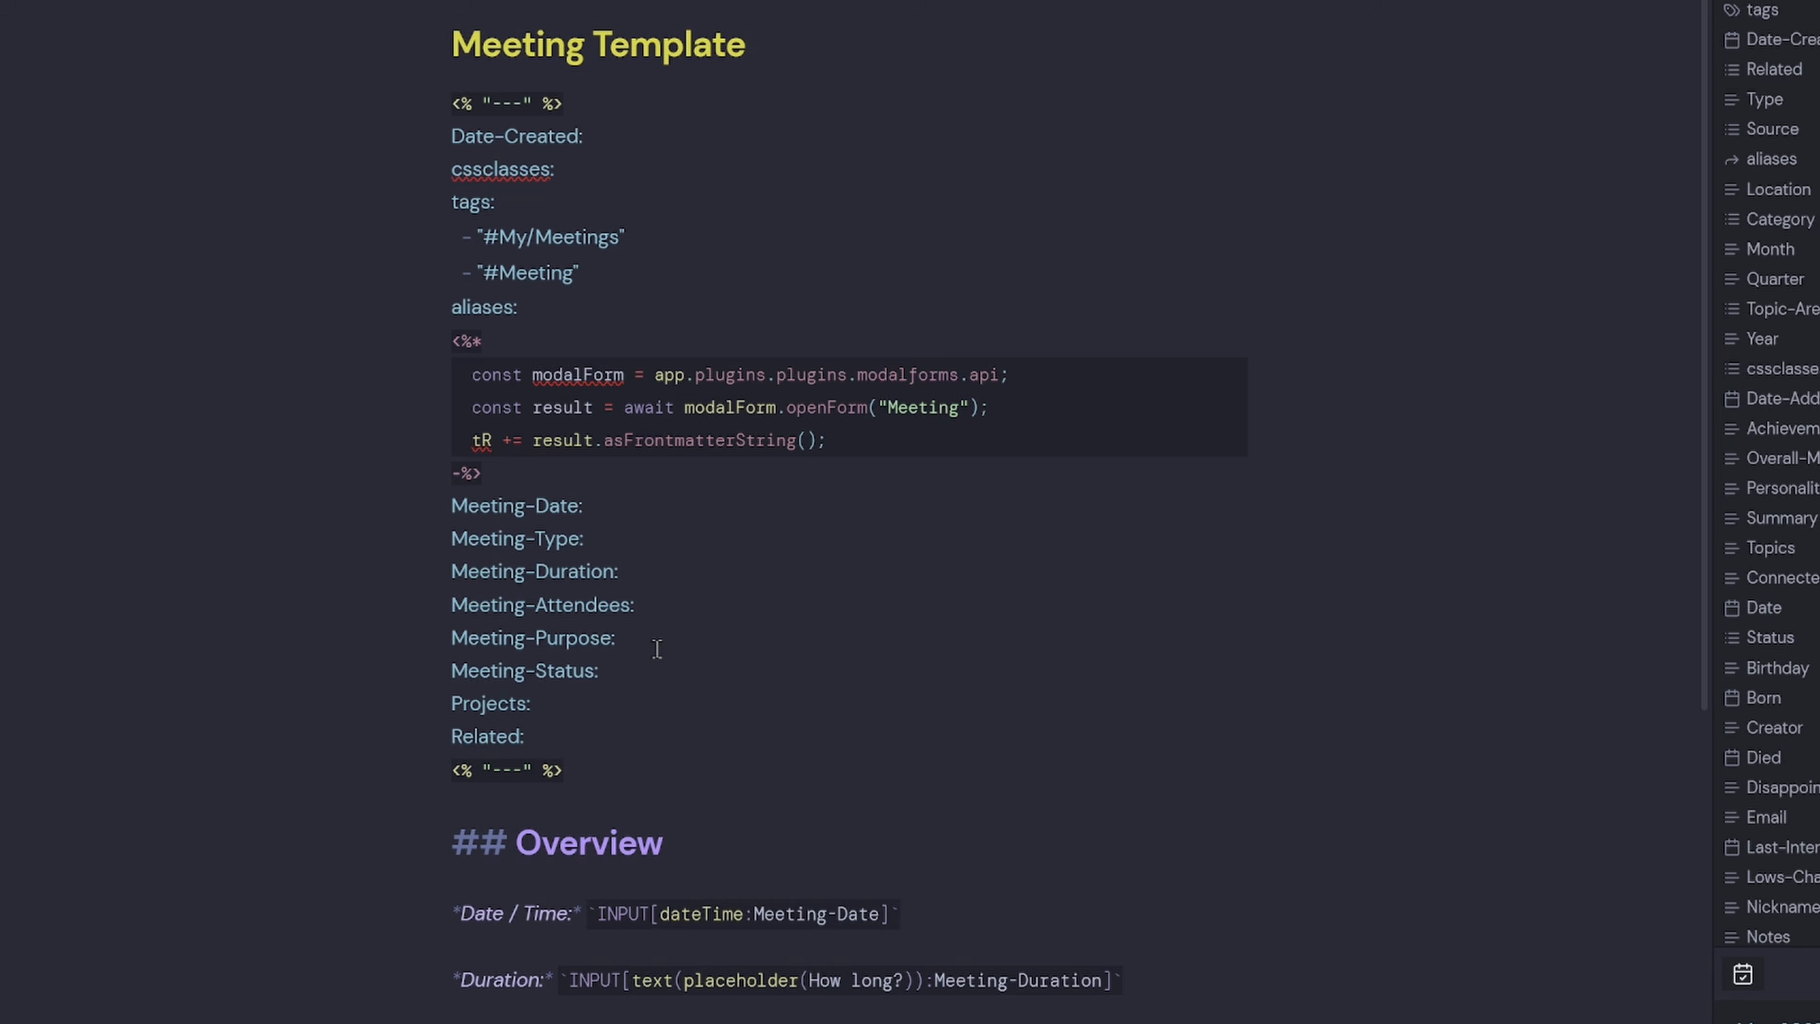
Open the New Meeting modal form for editing with the Modal forms: Edit form command.
key("ctrl+p")
type("modal")
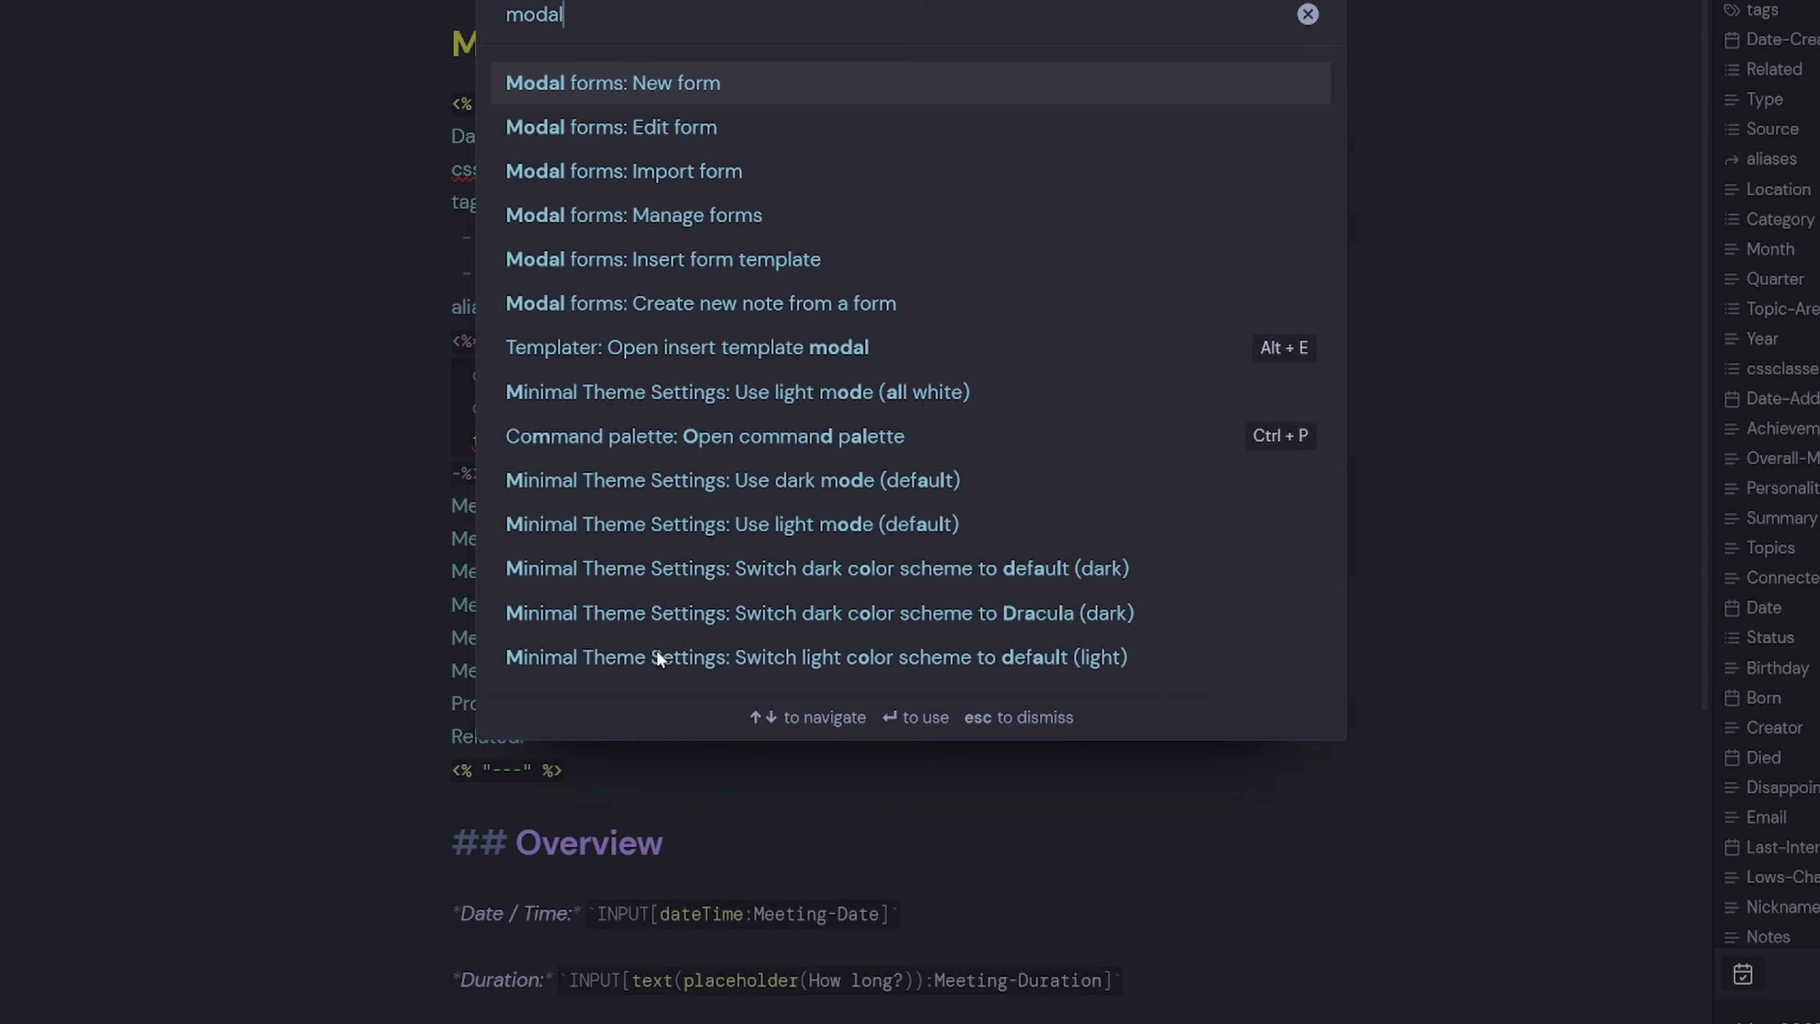
left_click(695, 130)
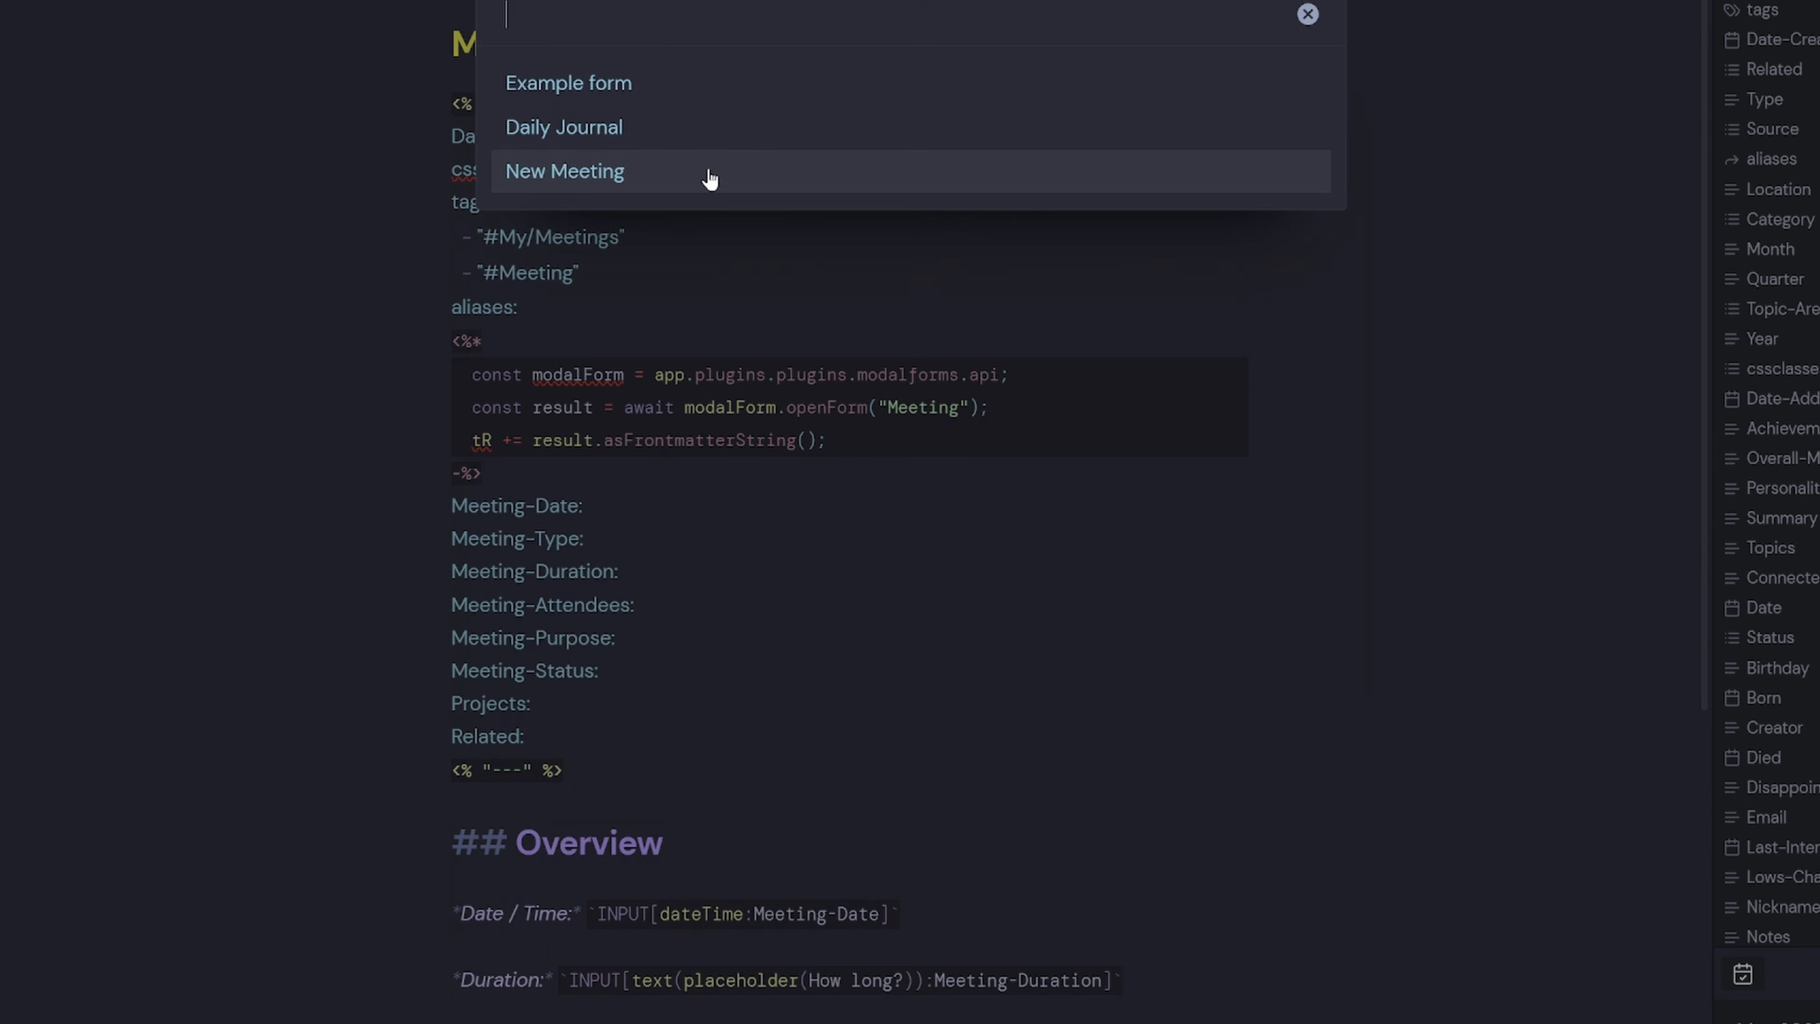
left_click(618, 172)
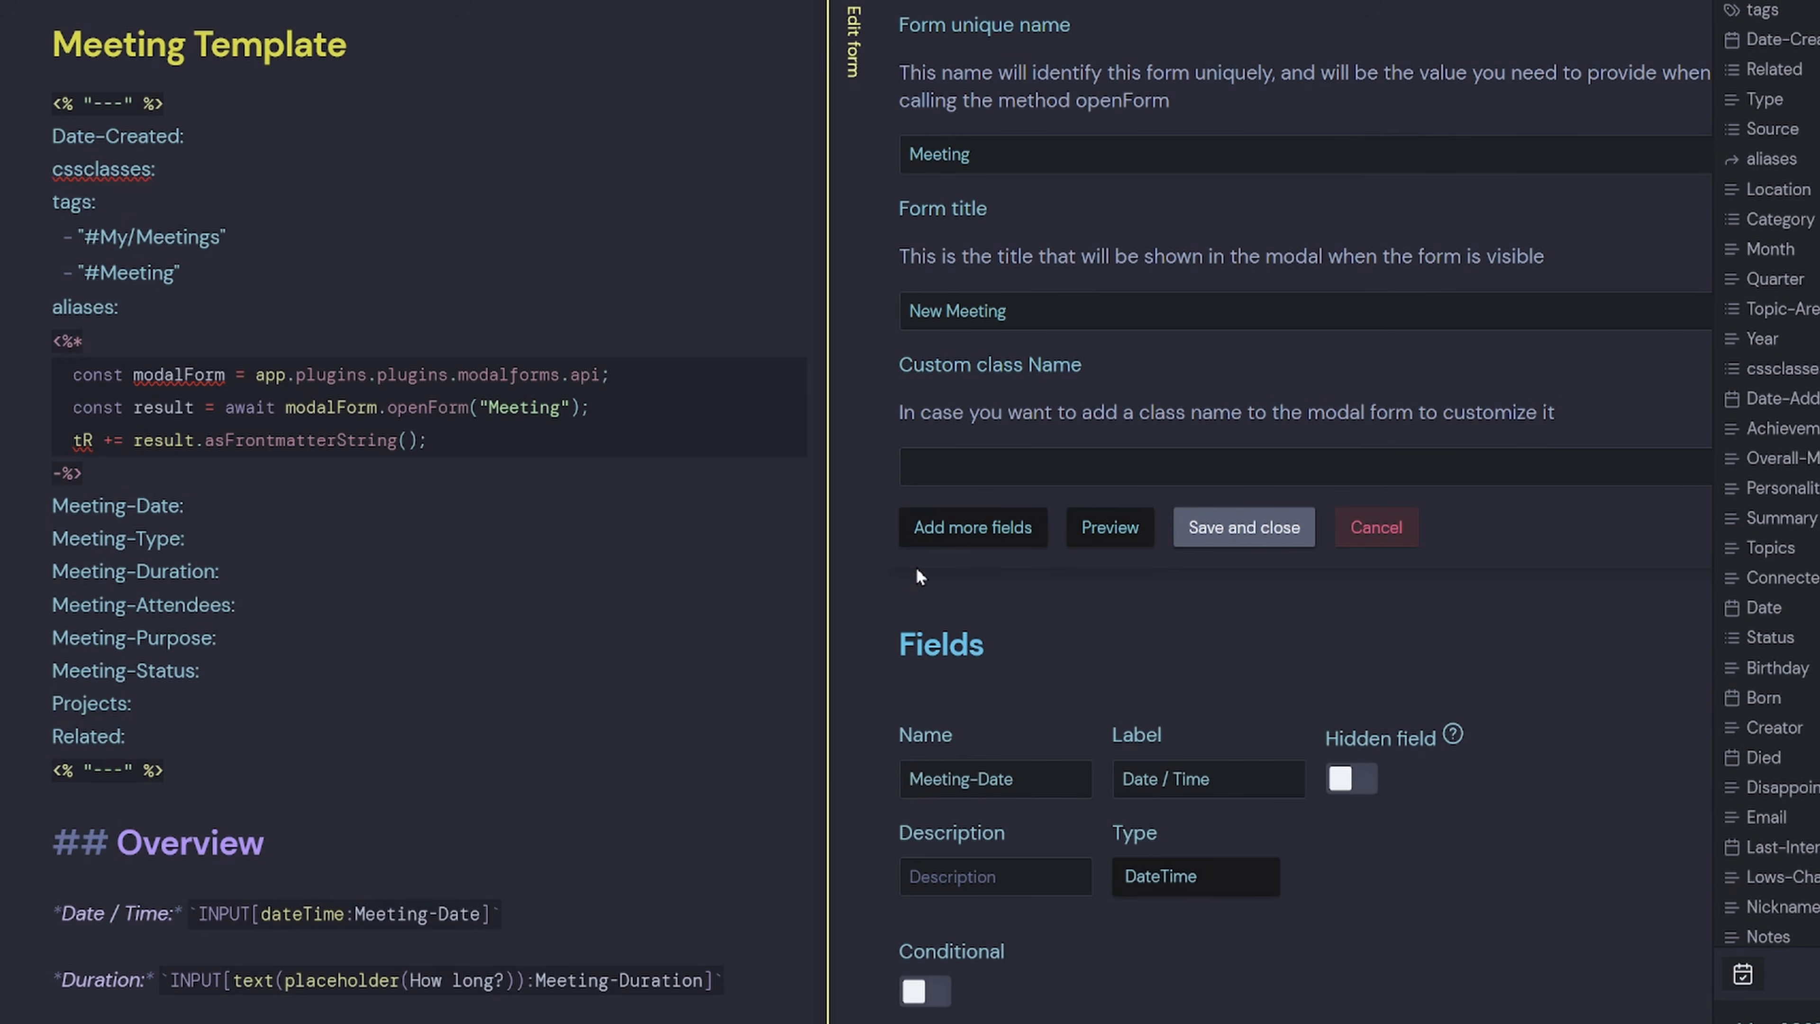
scroll(934, 729, "down", 2)
scroll(990, 664, "up", 2)
Delete the Meeting-Date, Meeting-Type and Meeting-Purpose frontmatter lines that the form supplies.
left_click_drag(1044, 774, 808, 775)
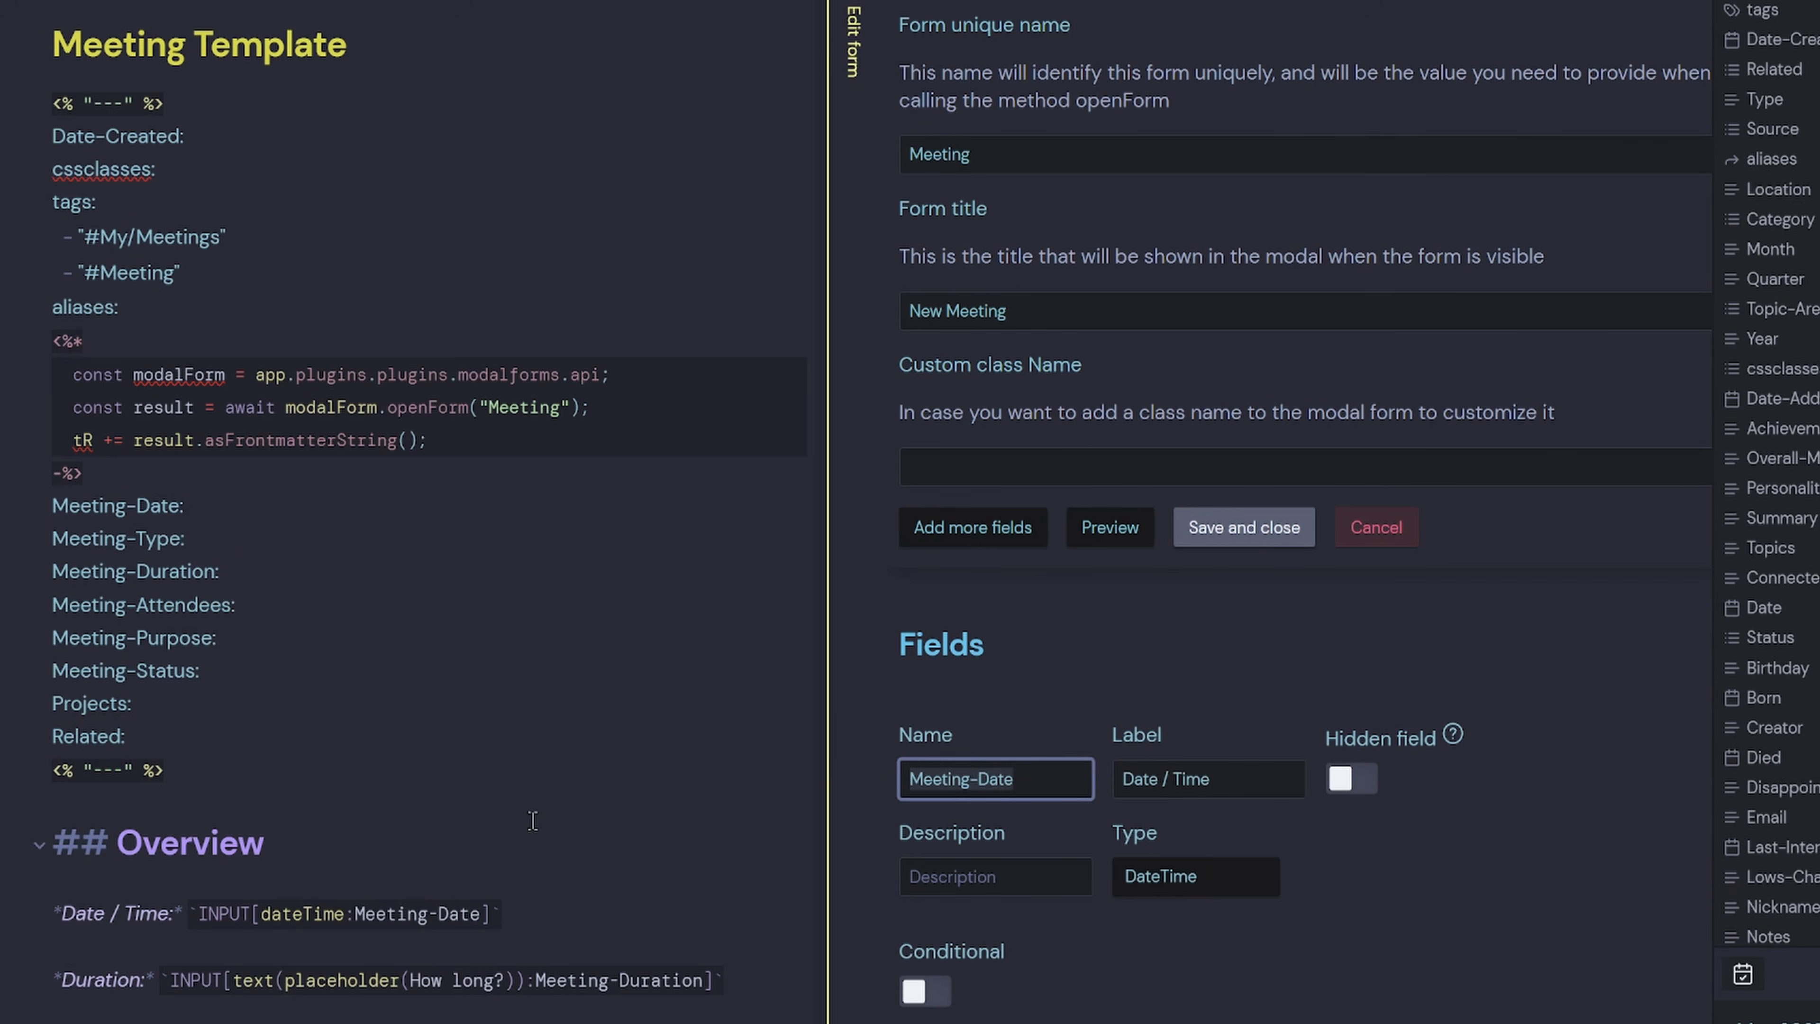
left_click(74, 573)
left_click_drag(231, 502, 39, 514)
key("BackSpace")
key("BackSpace")
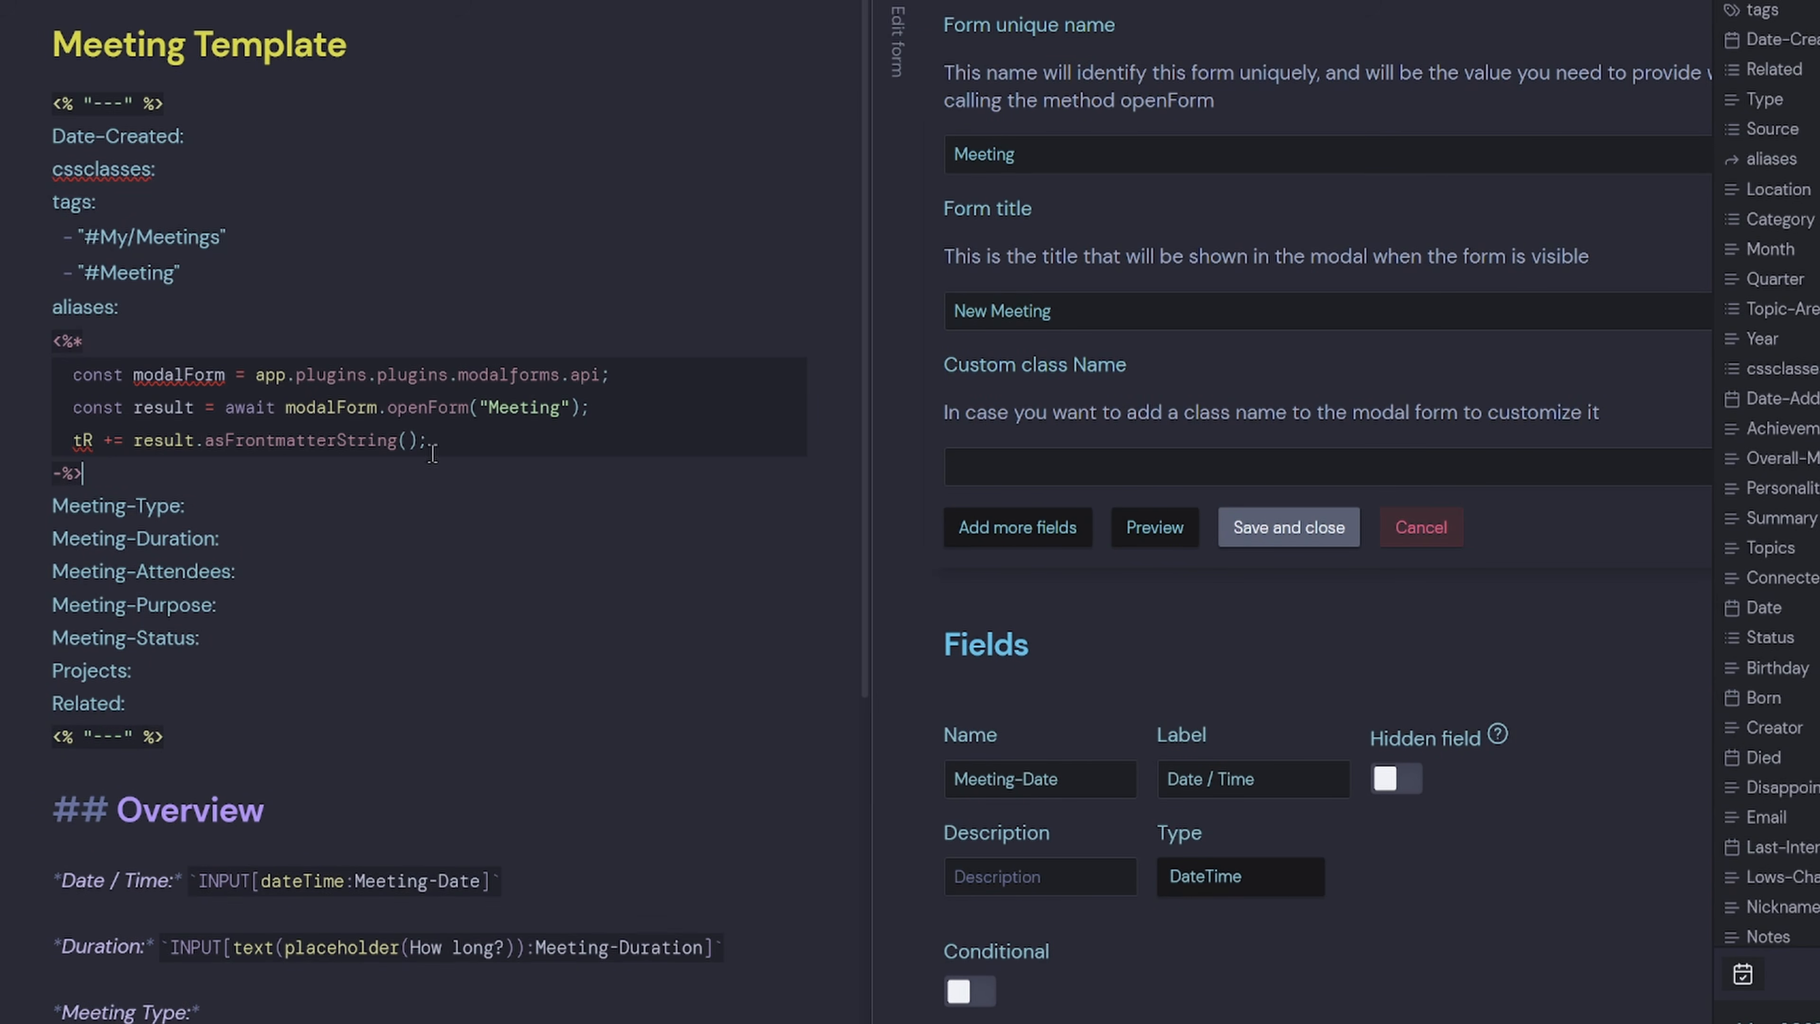
left_click_drag(430, 441, 5, 446)
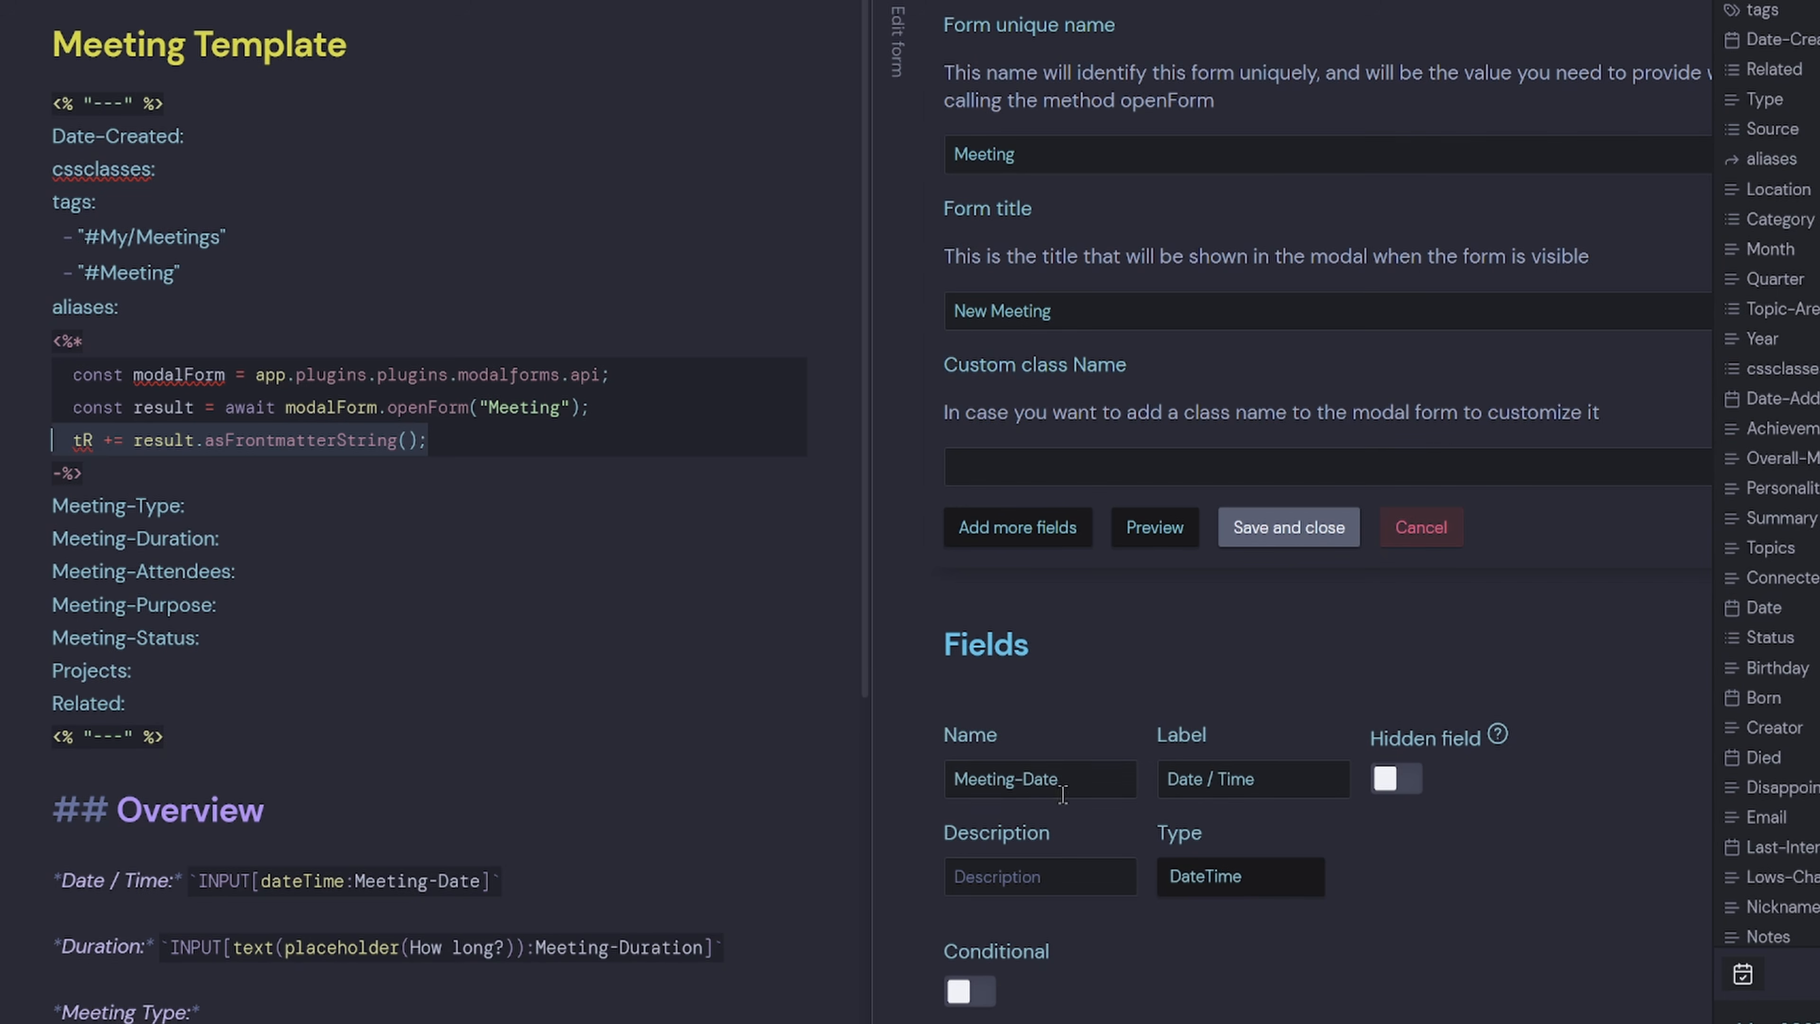
scroll(1078, 852, "down", 5)
left_click(1083, 858)
left_click_drag(261, 502, 24, 509)
key("BackSpace")
key("BackSpace")
scroll(1079, 791, "down", 10)
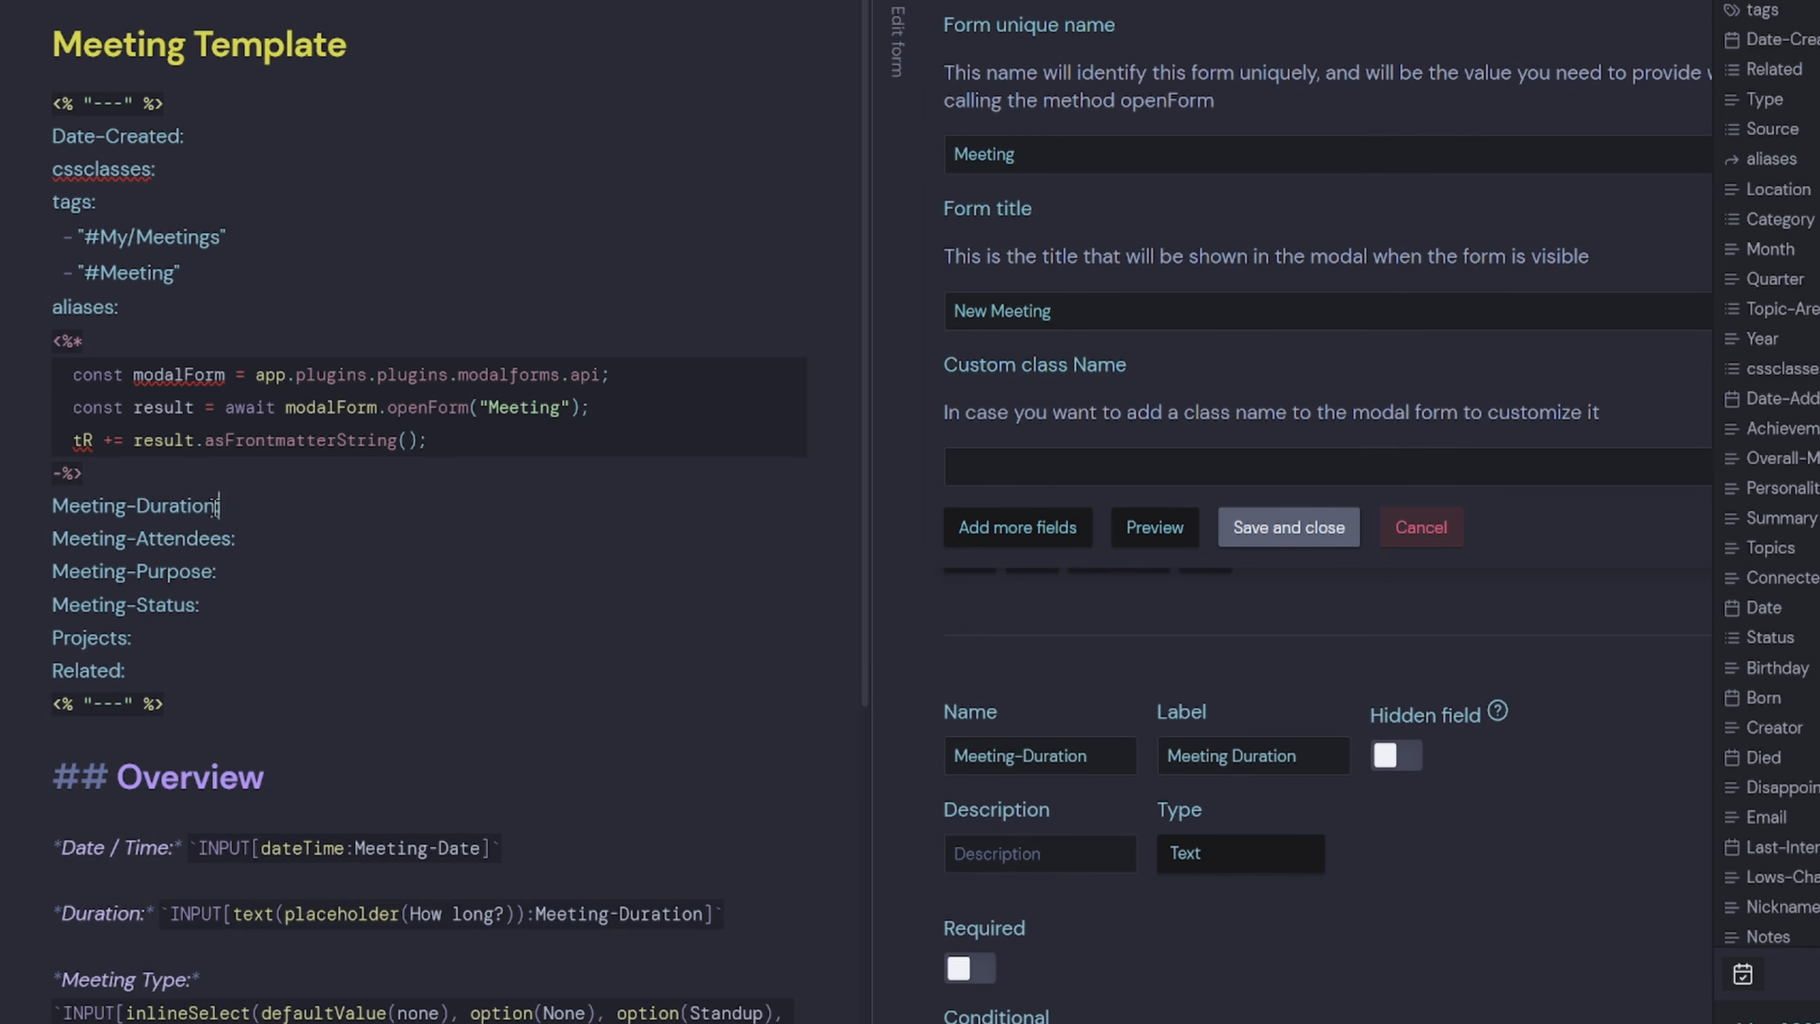
scroll(1109, 890, "down", 5)
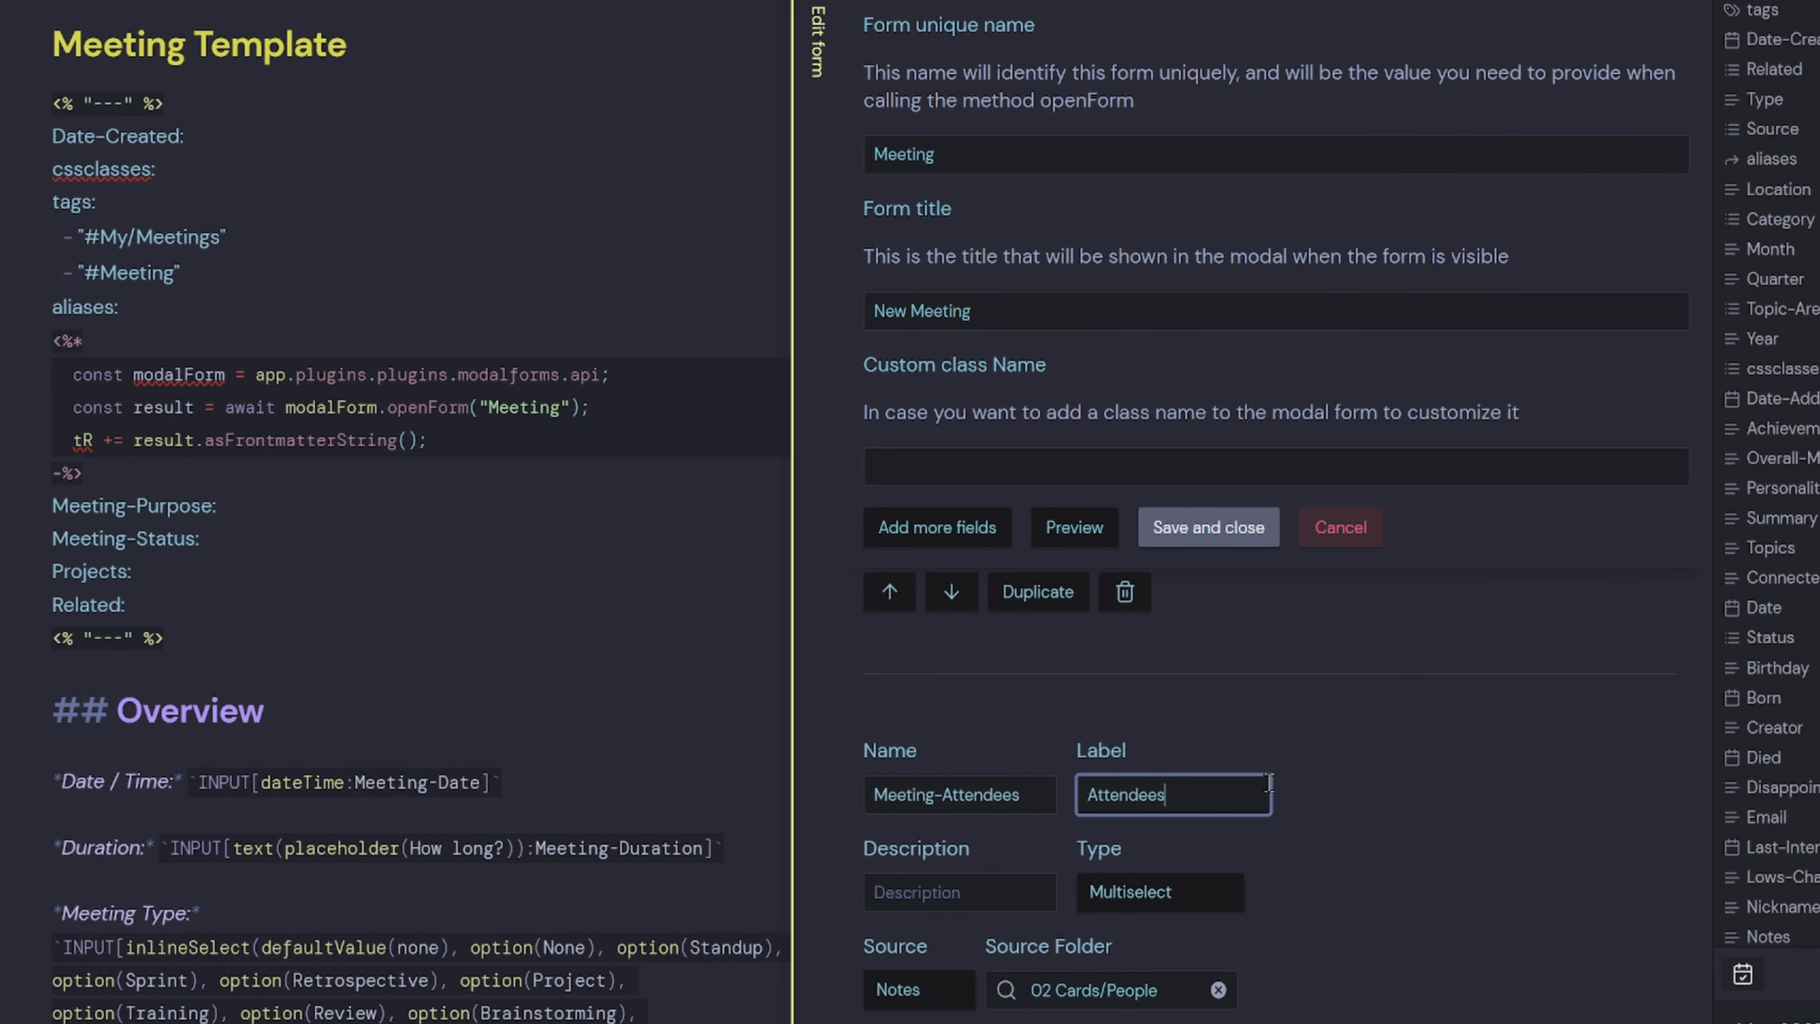
scroll(1076, 858, "down", 5)
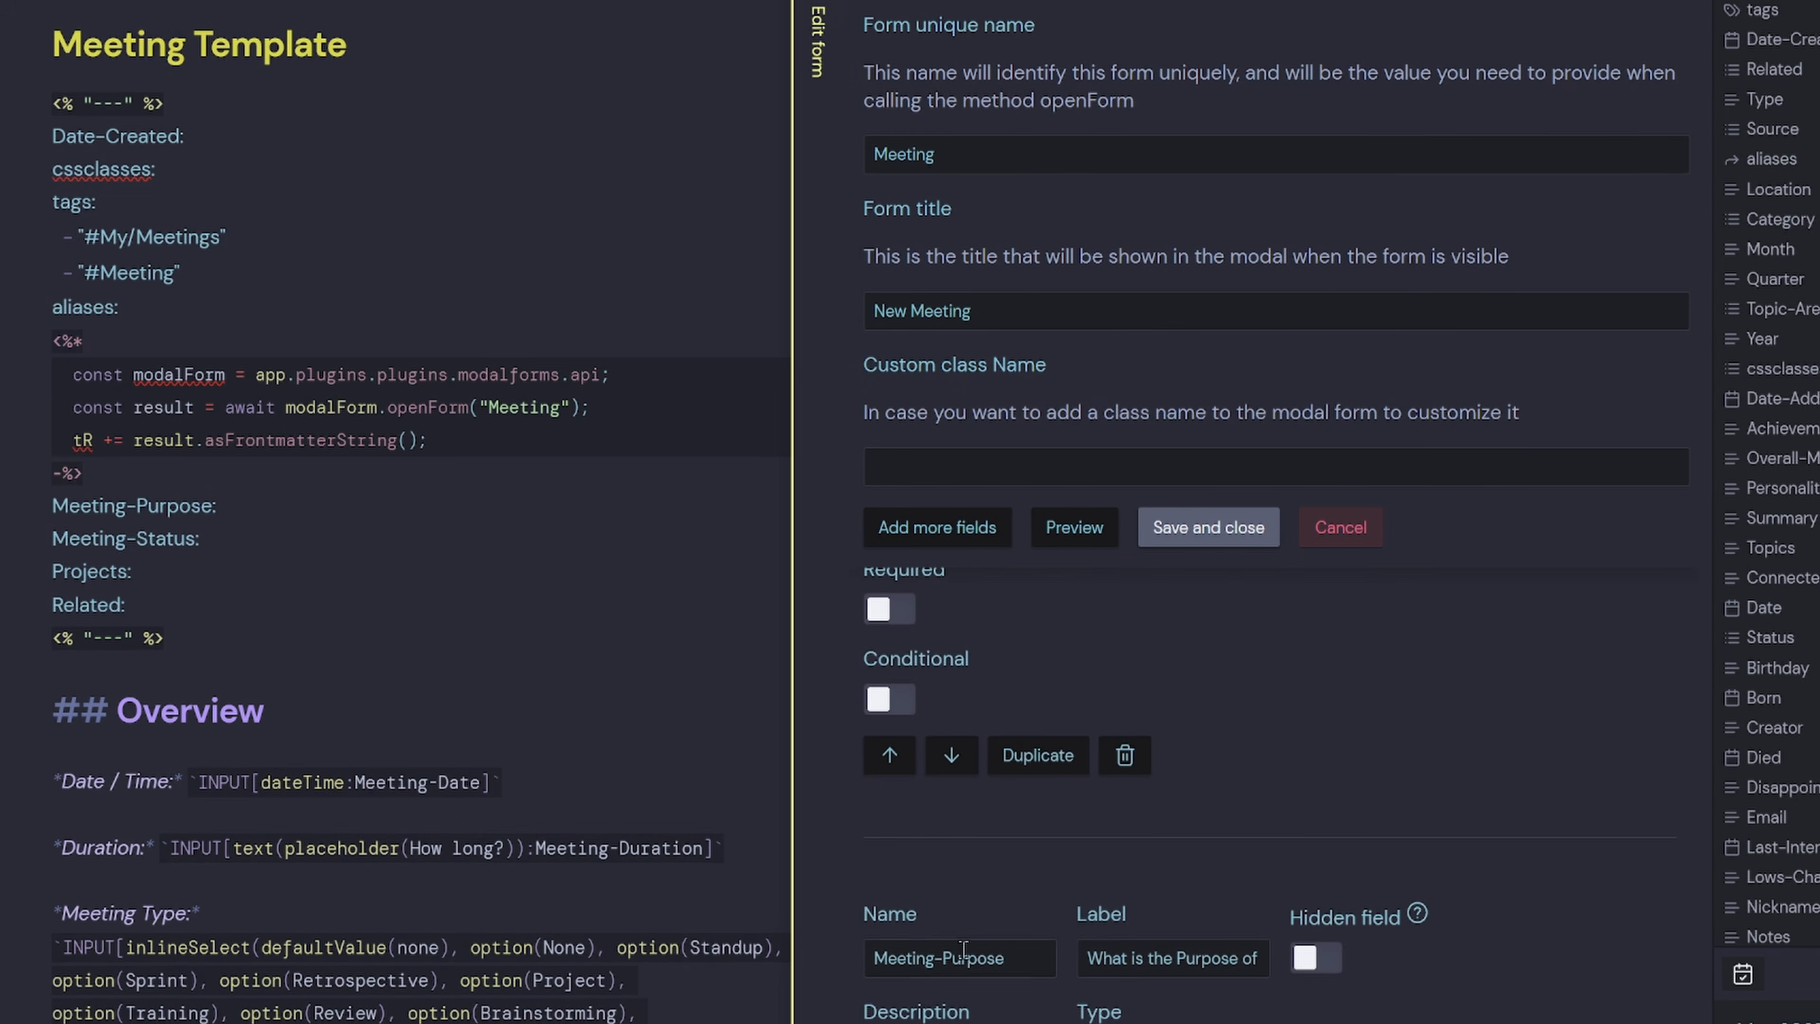
triple_click(252, 518)
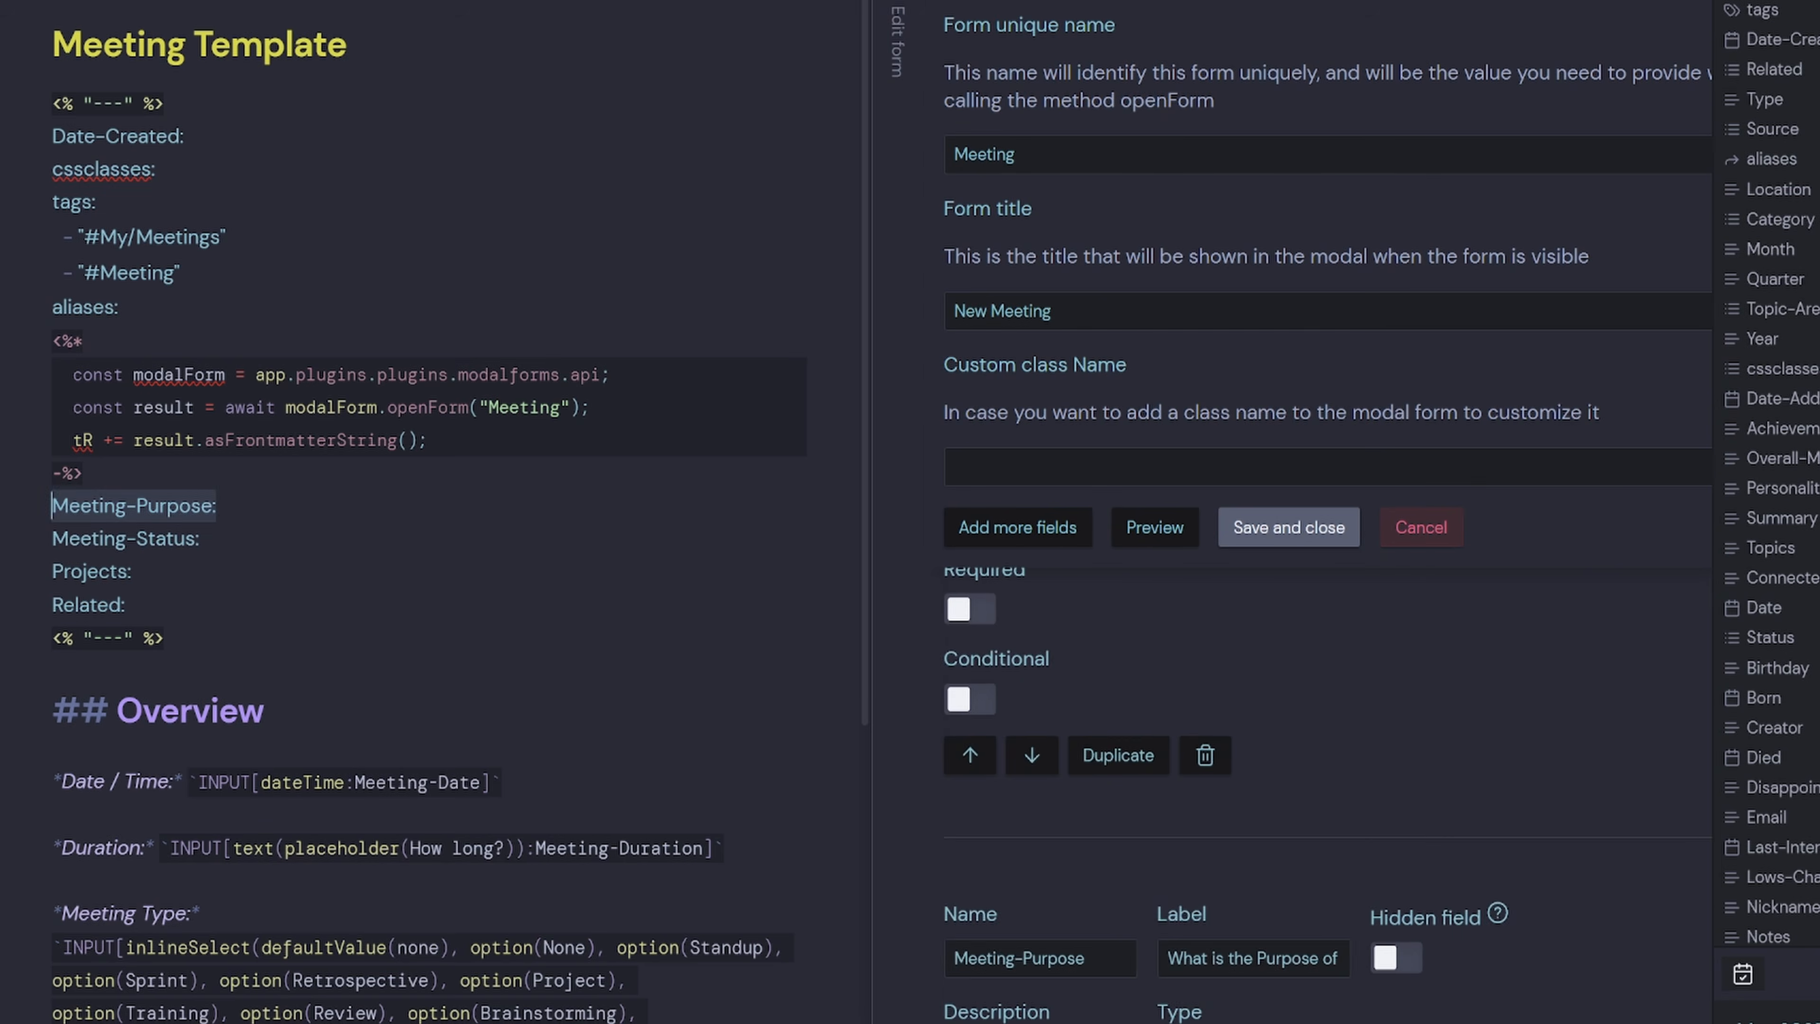
key("BackSpace")
scroll(1165, 880, "down", 5)
scroll(1165, 880, "up", 10)
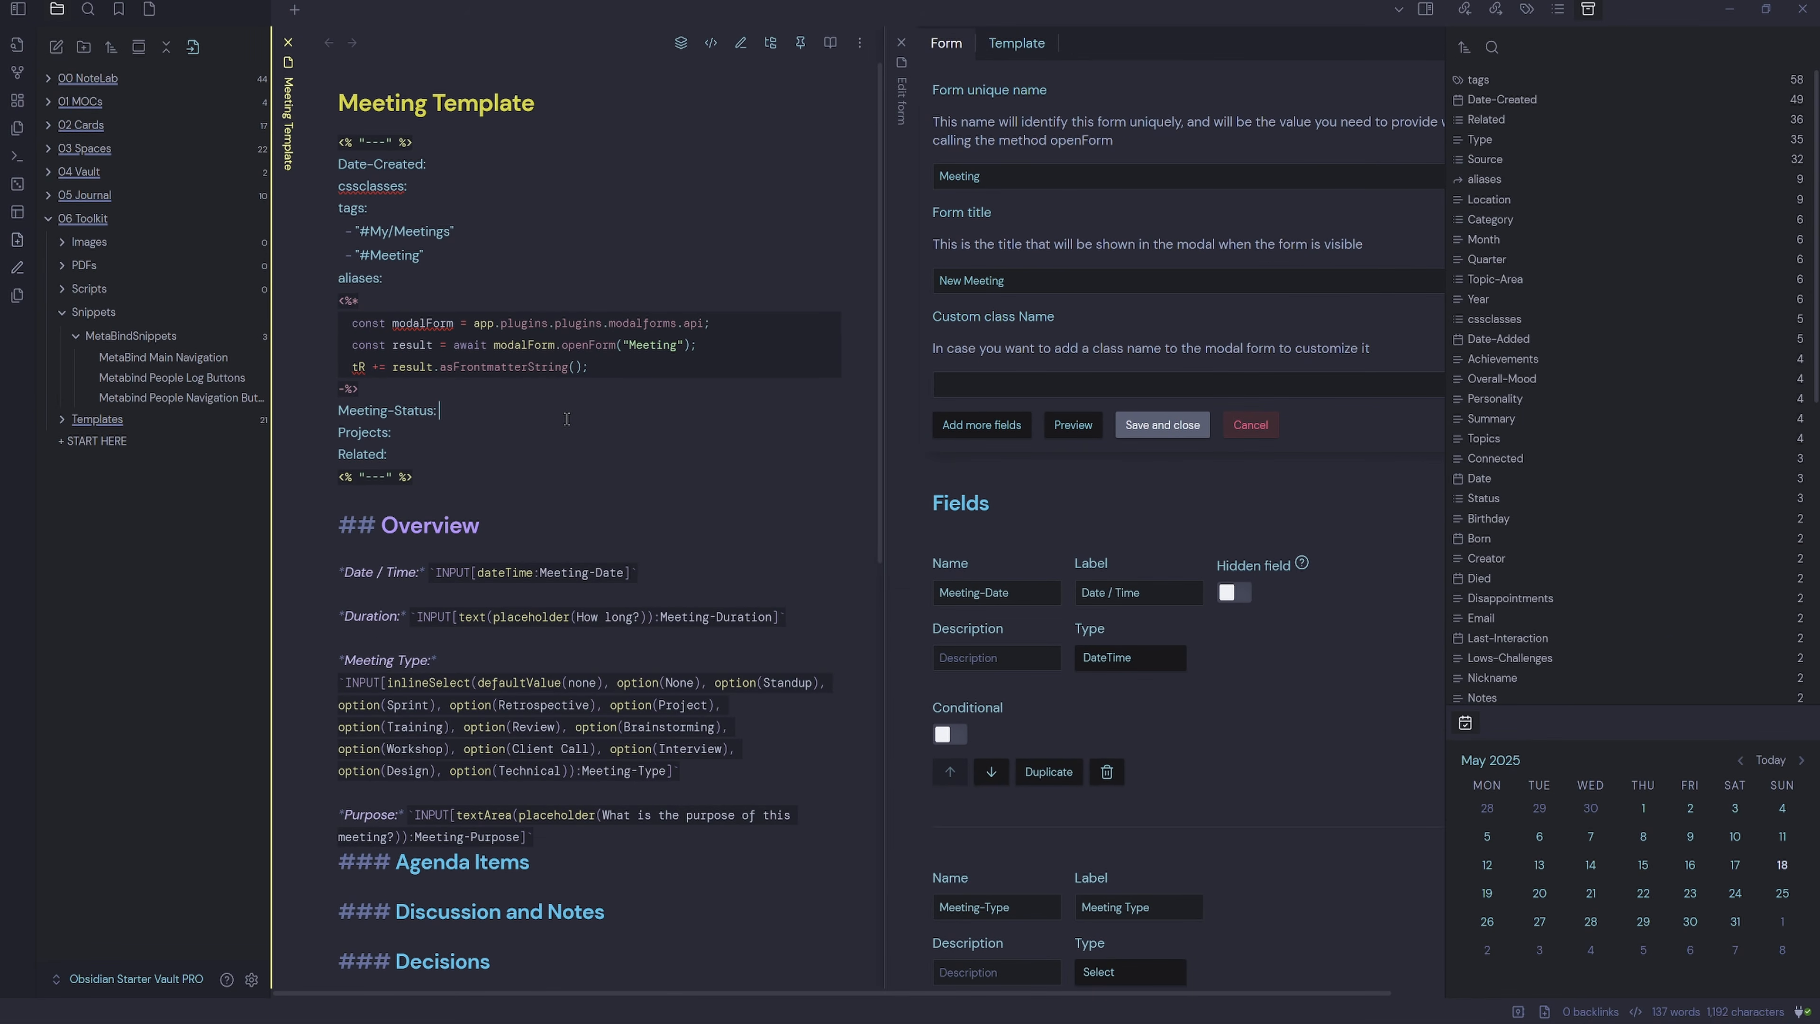
Prefix the note title with 'Modal - ' and close the form editing pane.
left_click(339, 103)
type("Modal -")
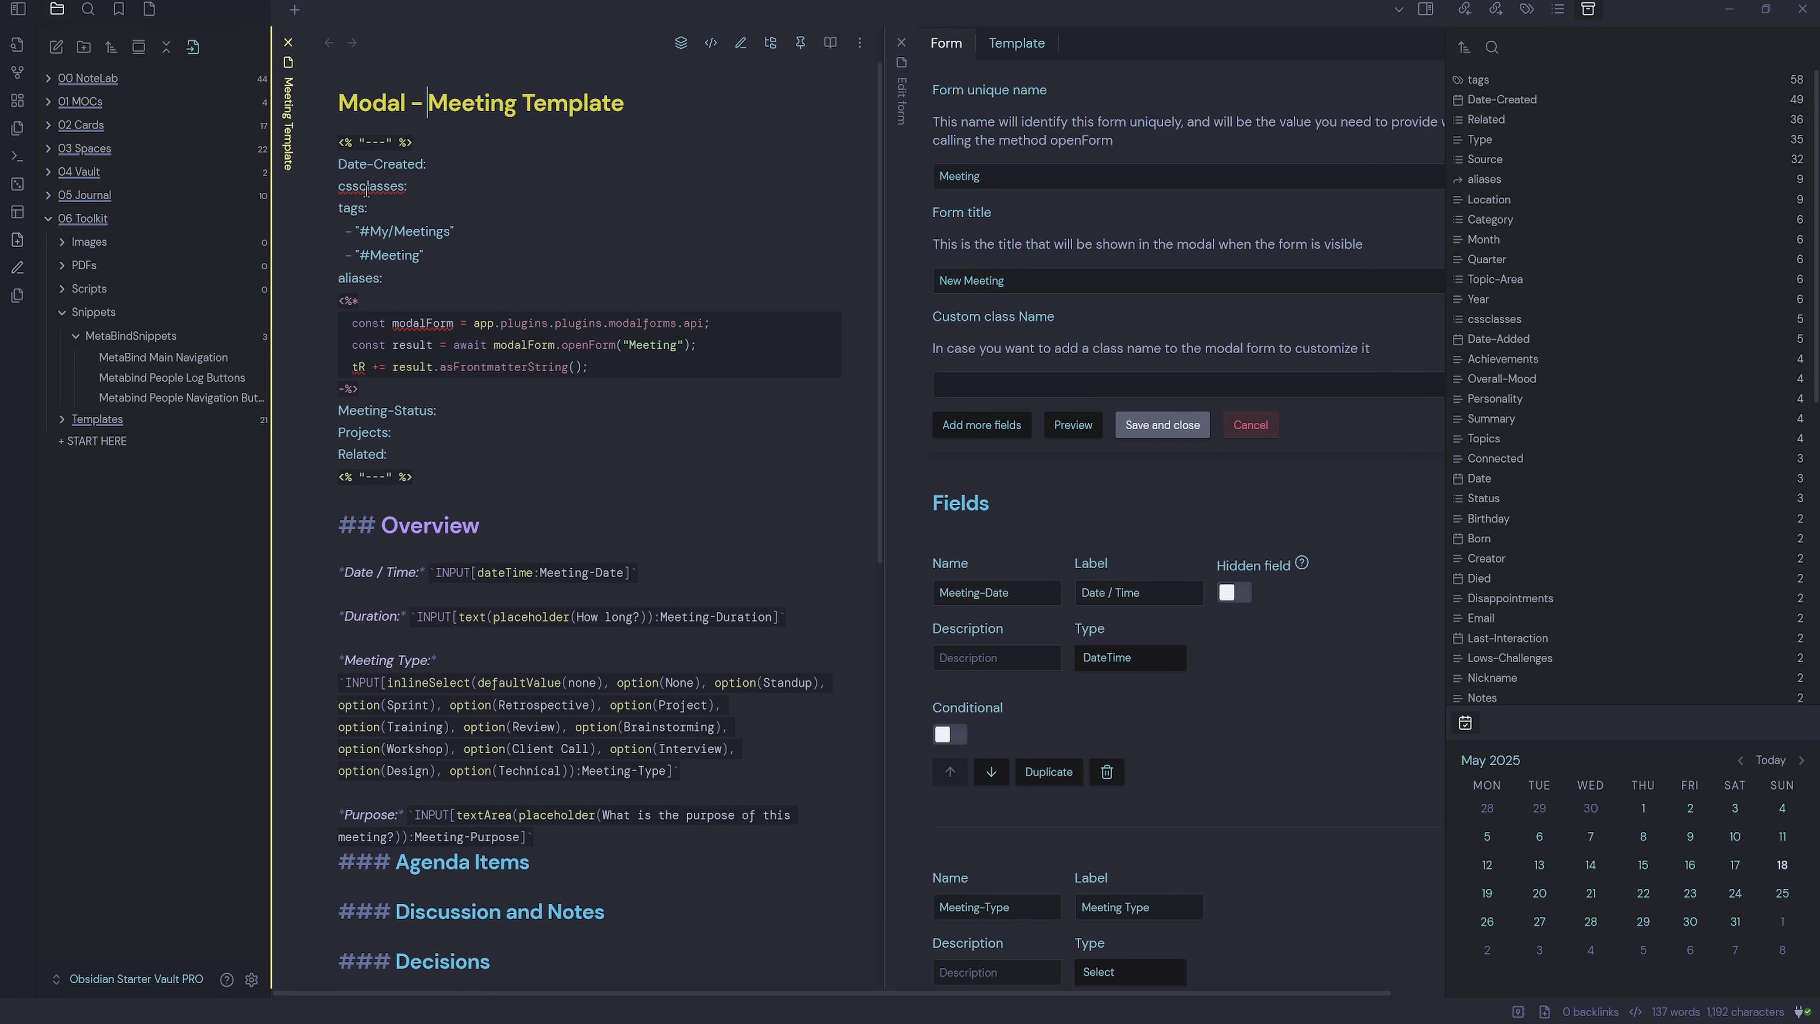
left_click(902, 43)
left_click(910, 417)
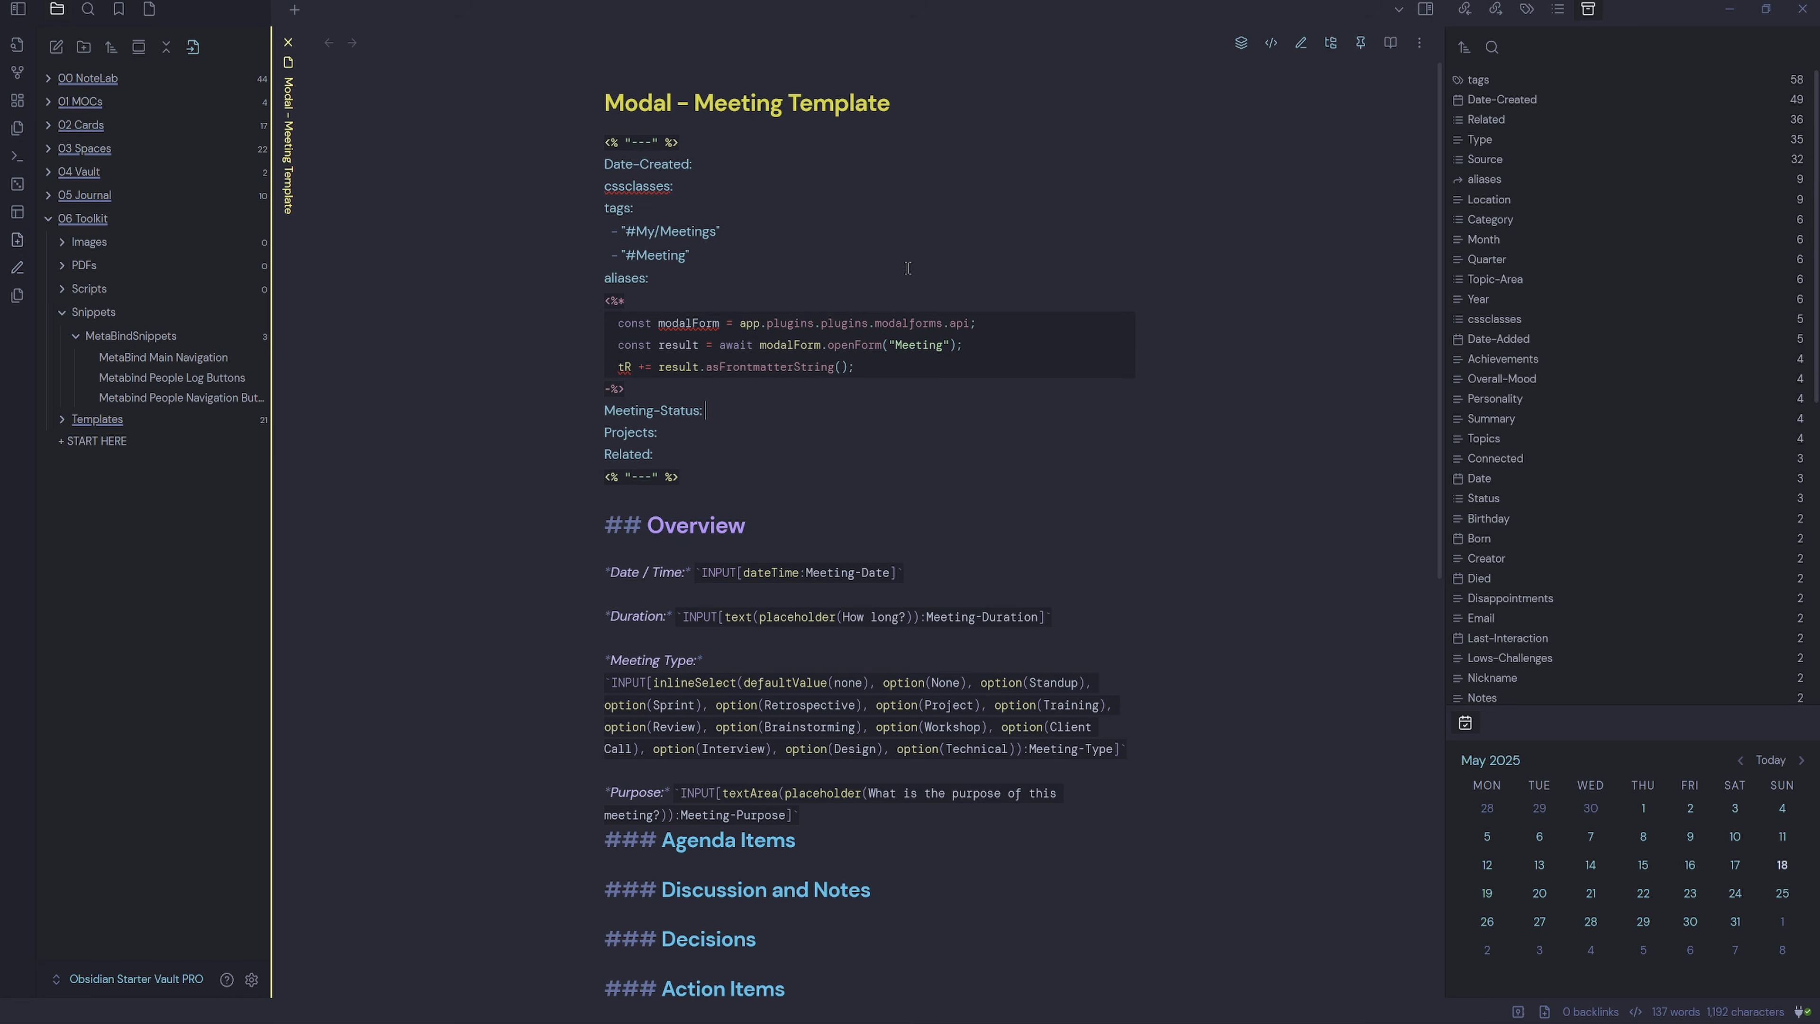
left_click(251, 980)
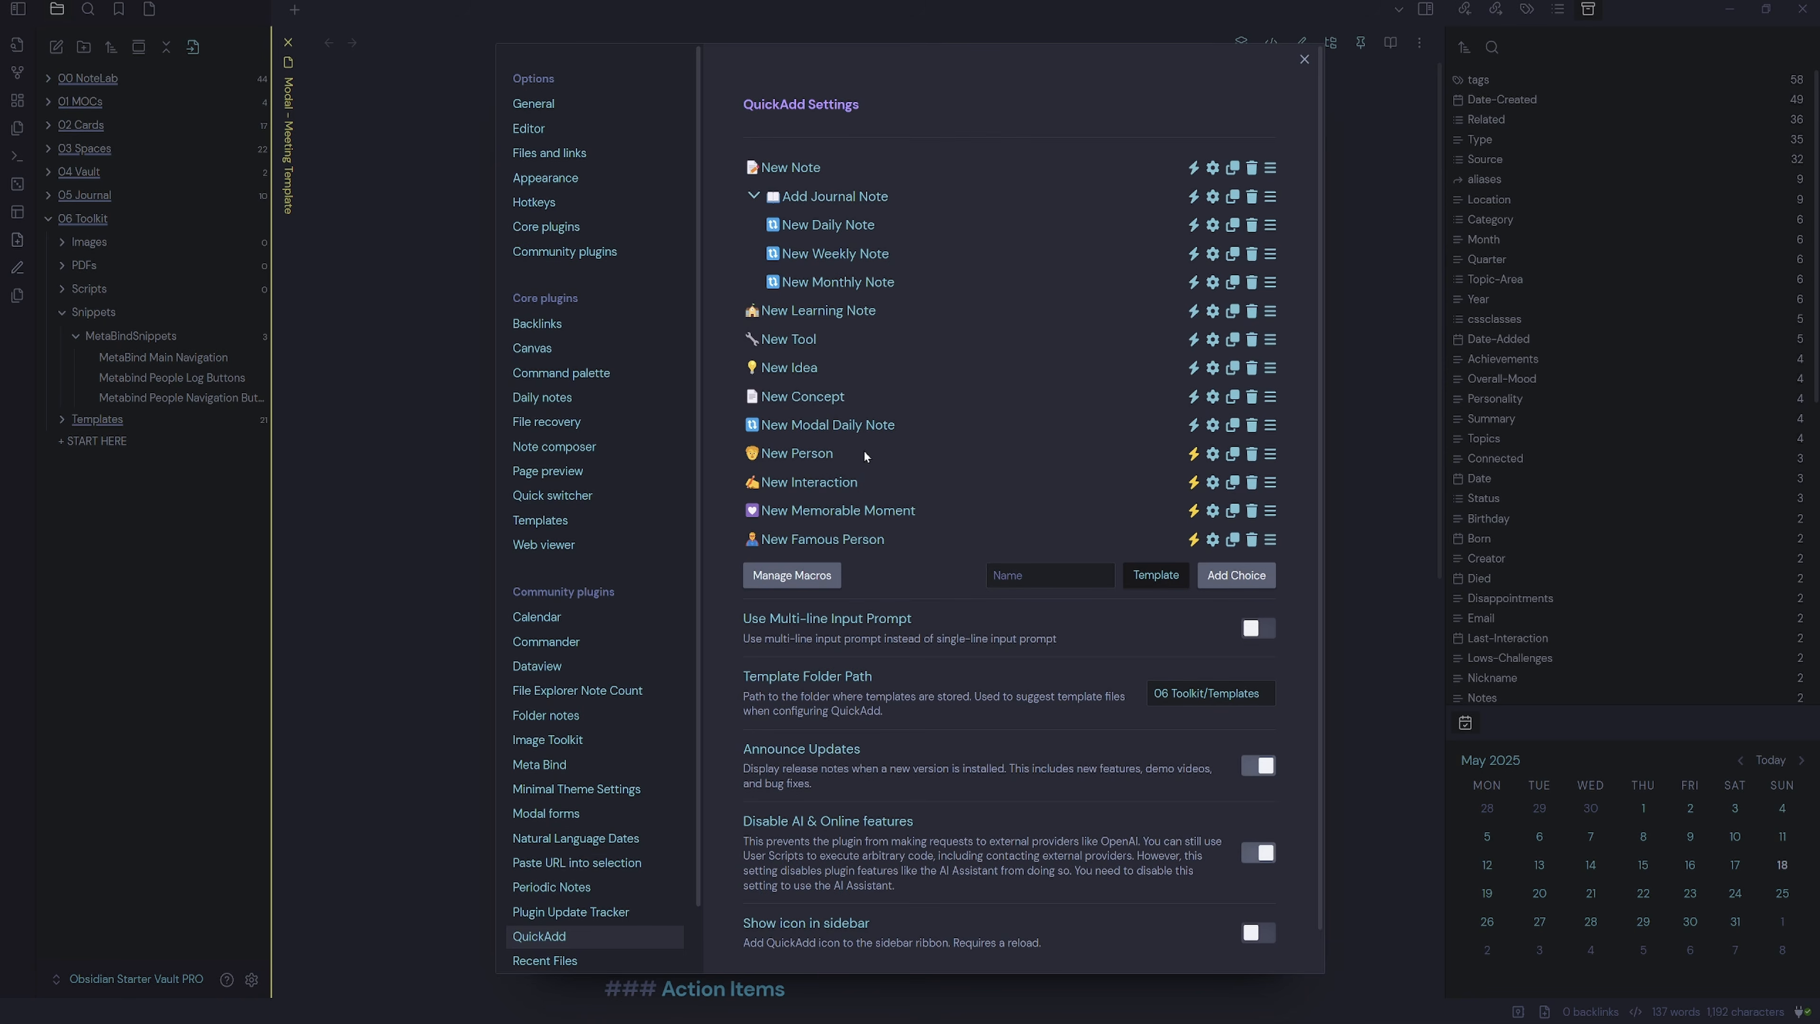
Add a Template-type QuickAdd choice named '📅 New Meeting'.
left_click(1006, 576)
type("New Meeting")
key("super+period")
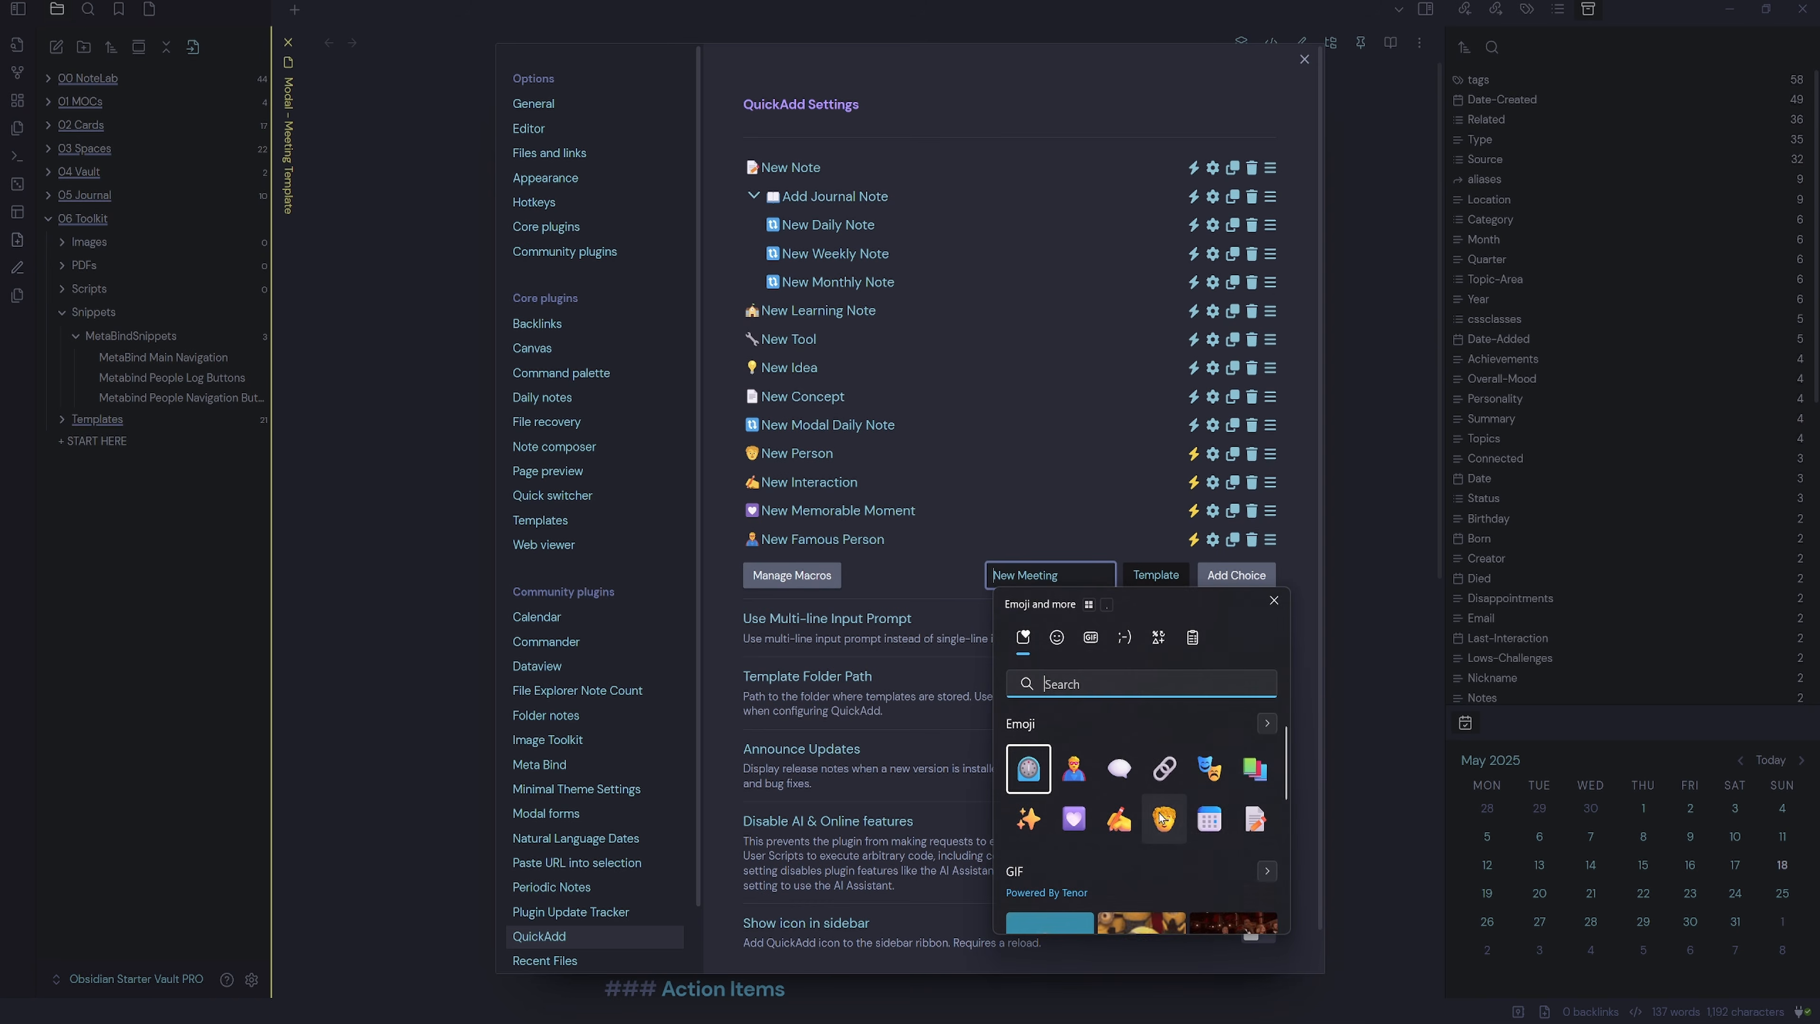
key("Return")
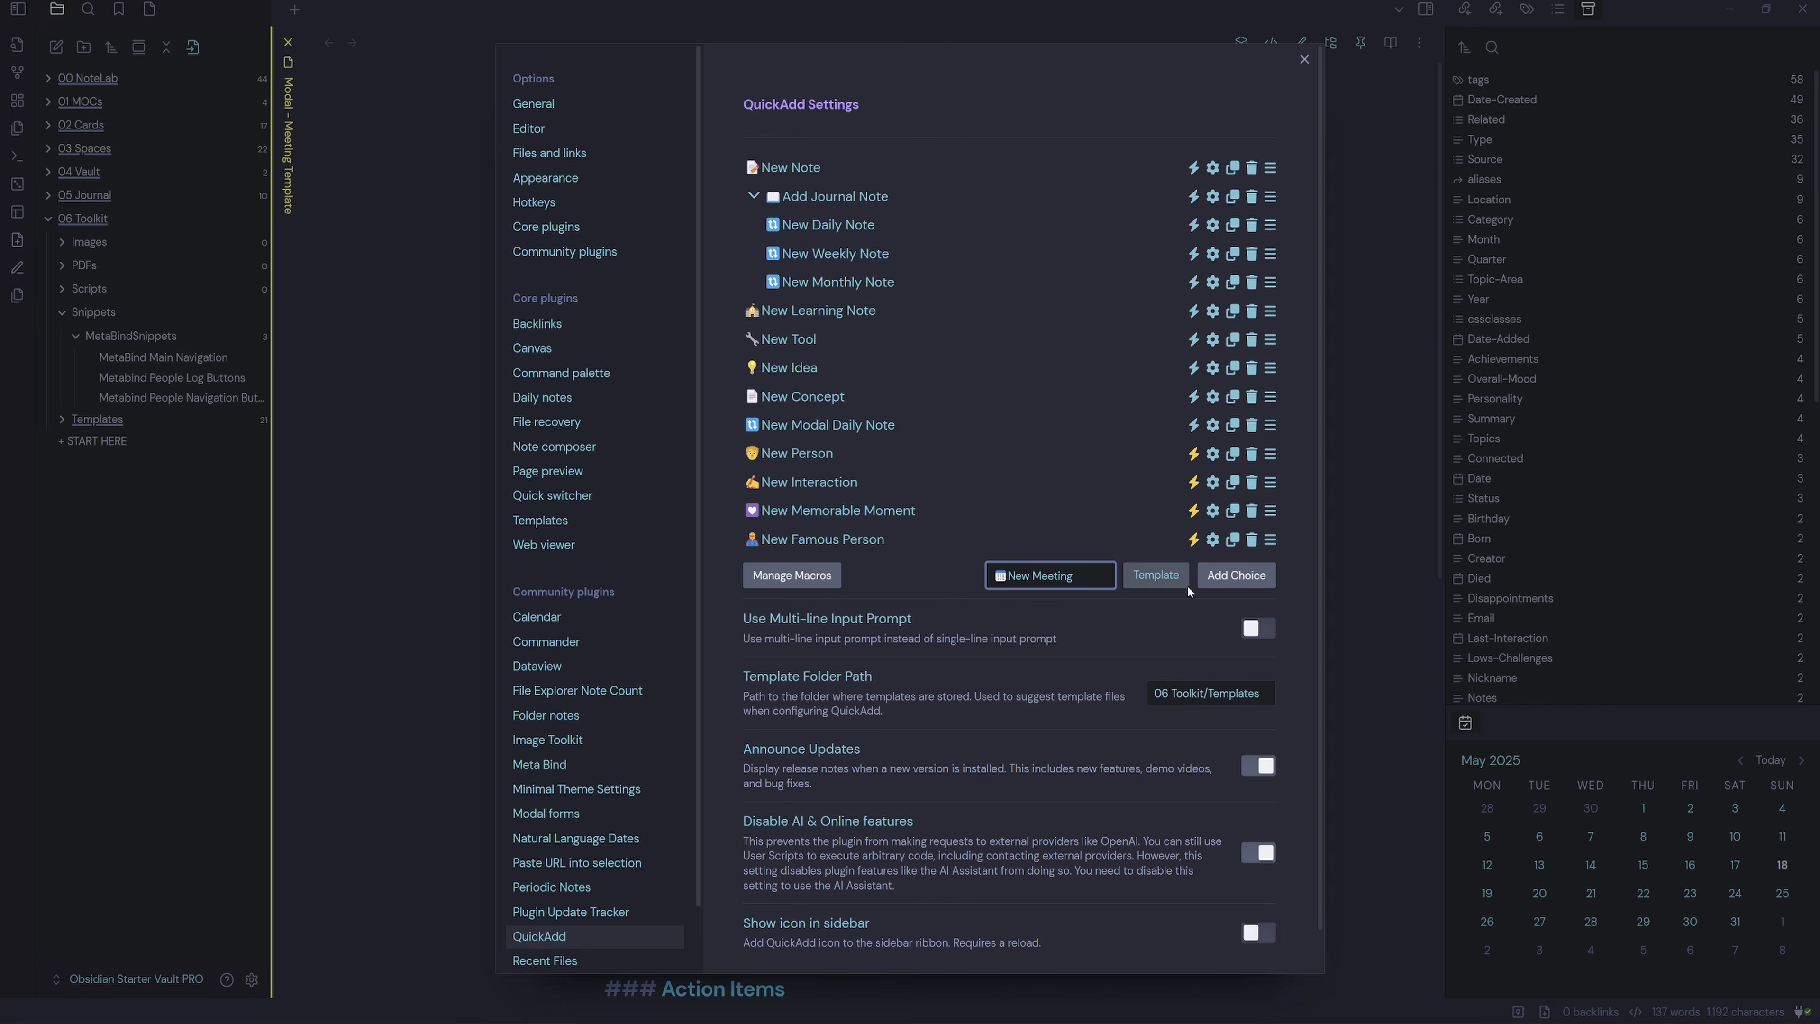
left_click(1226, 582)
left_click(1226, 582)
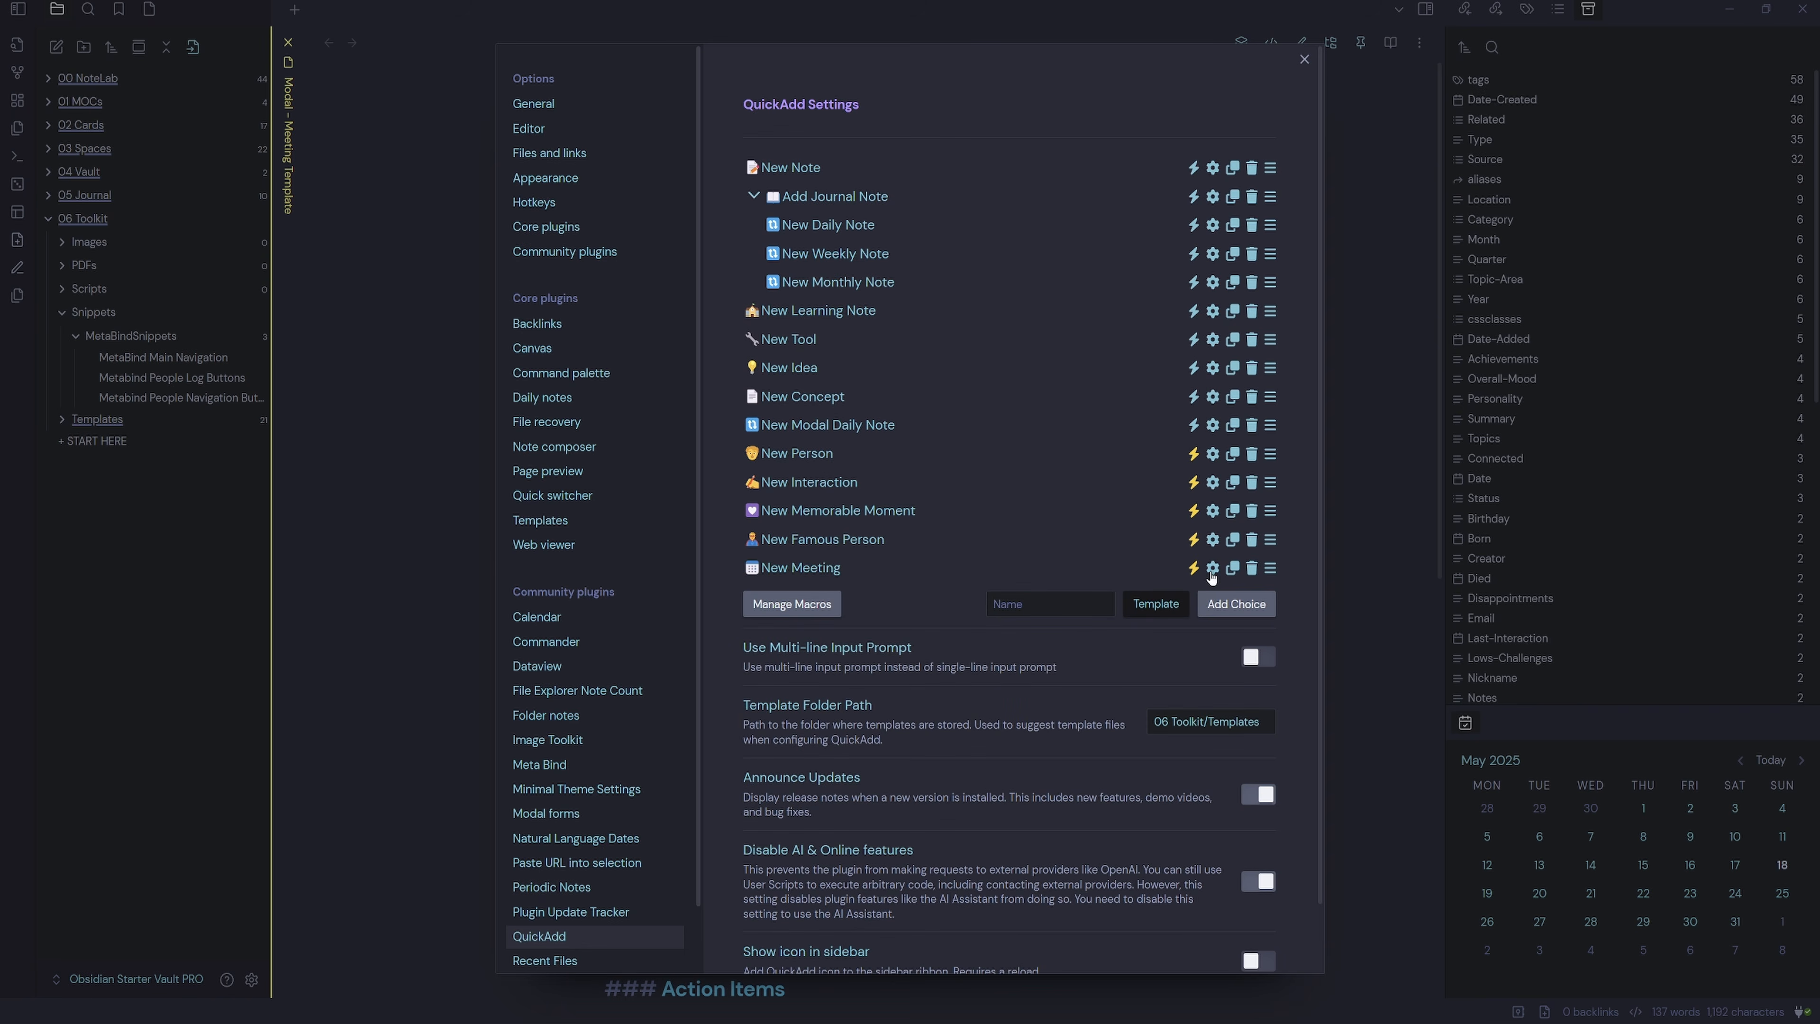
Use the Modal - Meeting Template with file name format '{{DATE}} - Meeting {{VALUE}}'.
left_click(1211, 572)
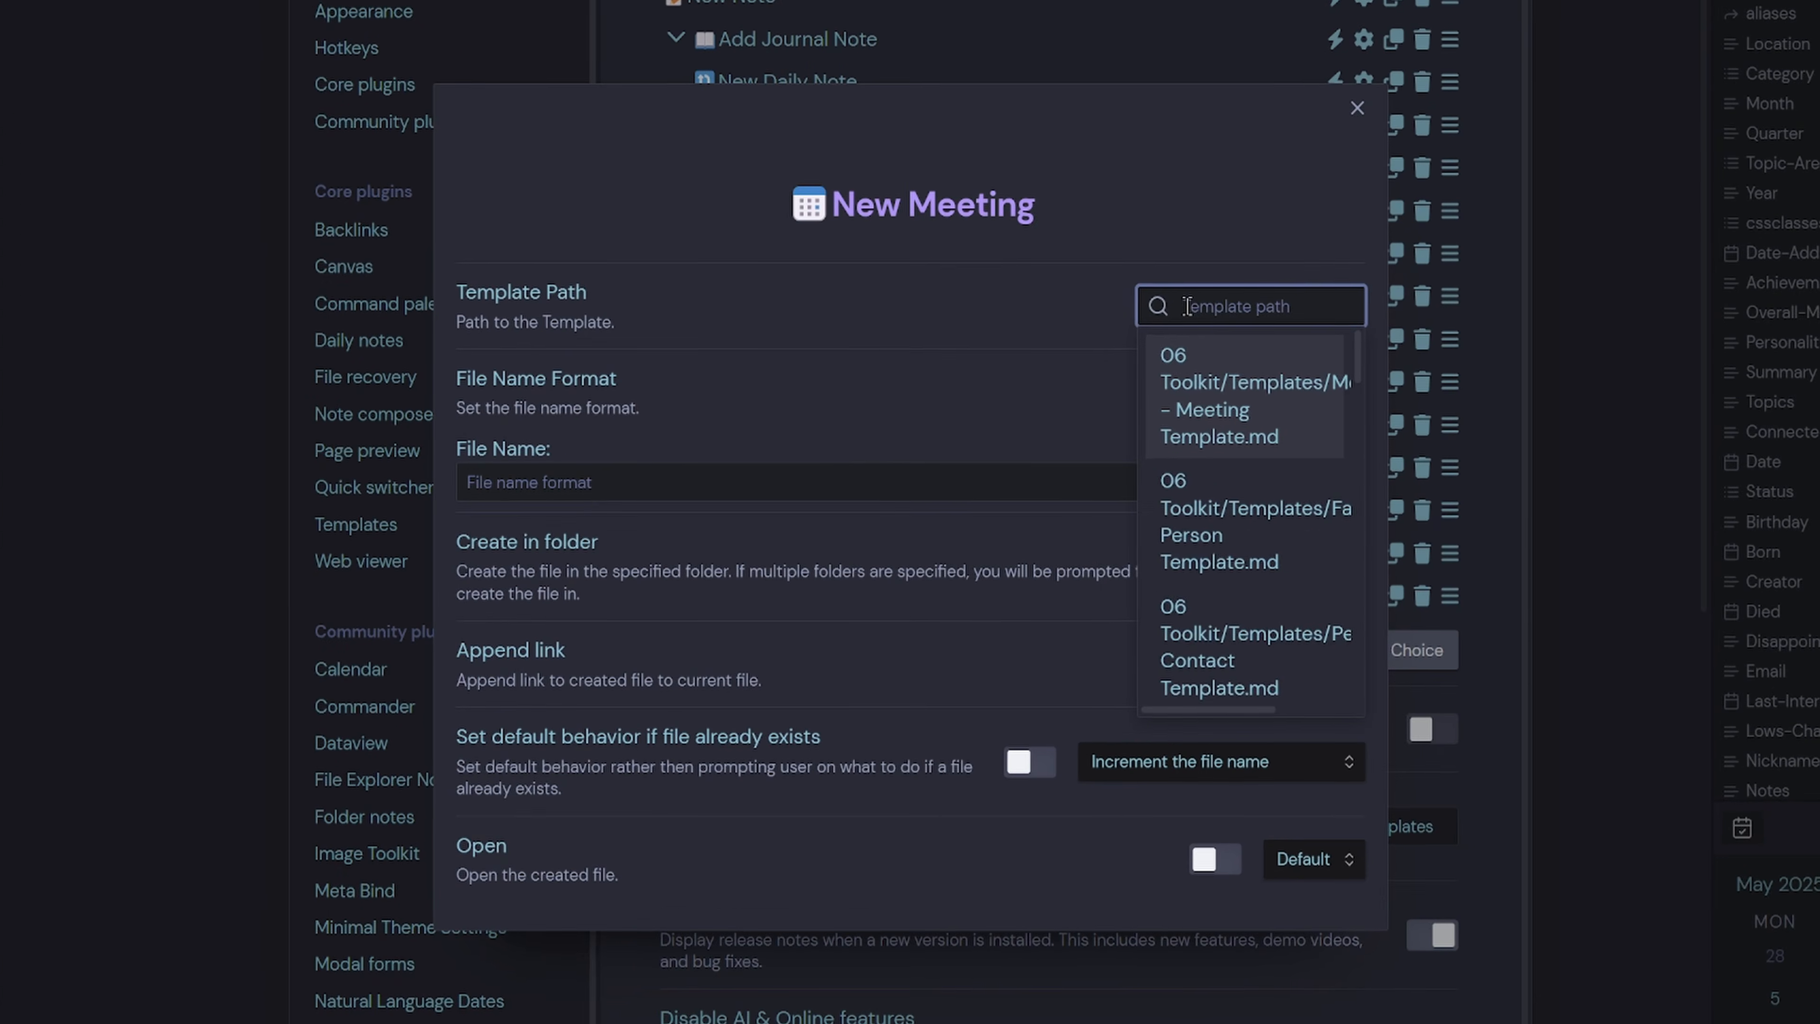
type("modal")
left_click(1218, 409)
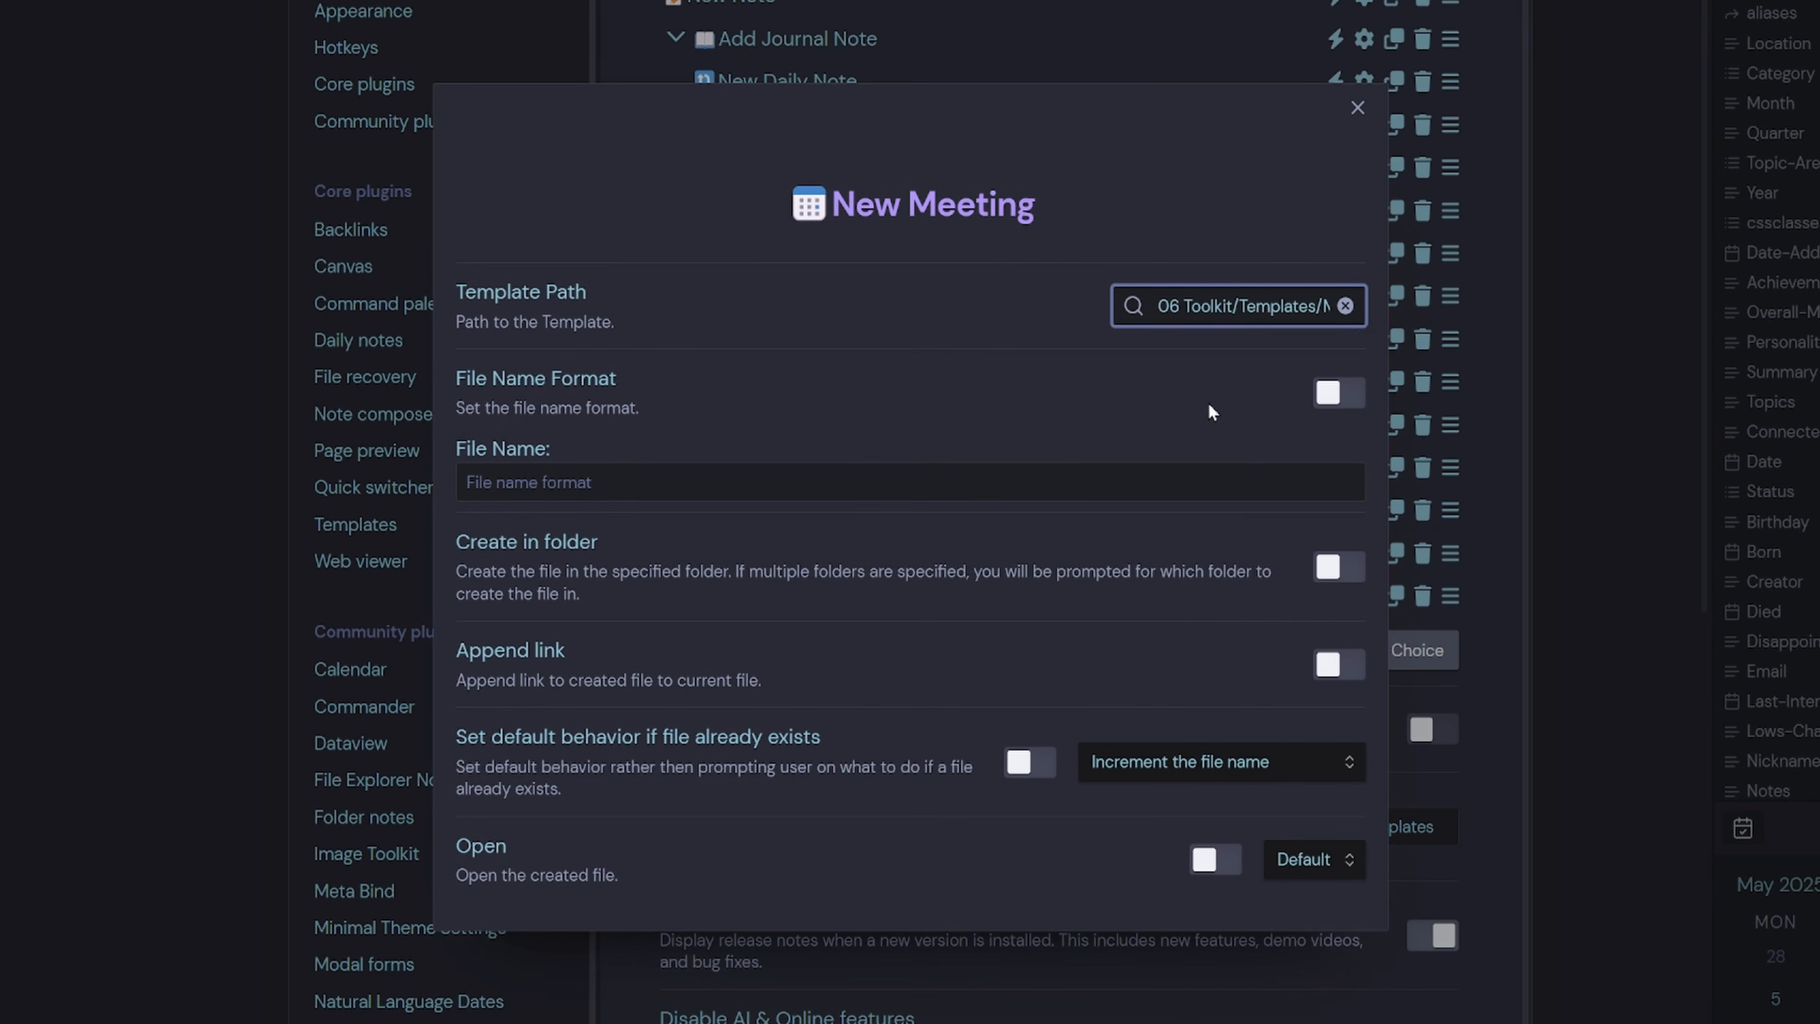
left_click(1333, 393)
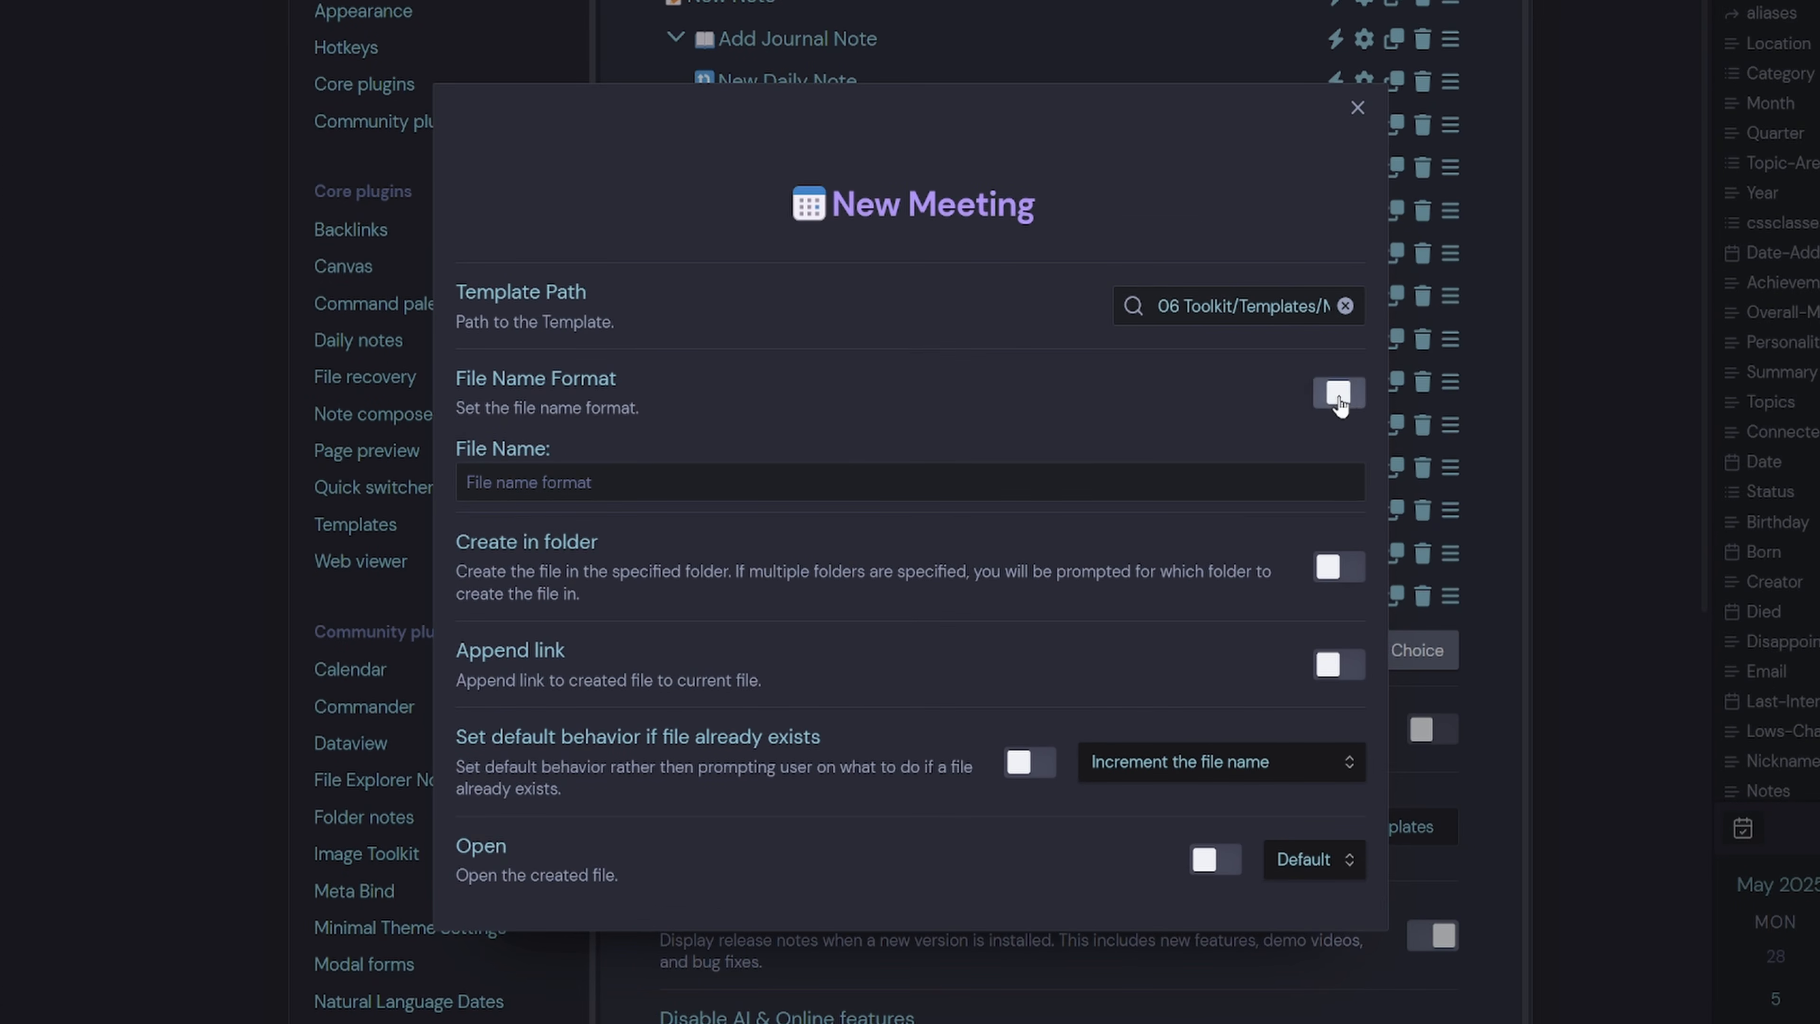
left_click(943, 482)
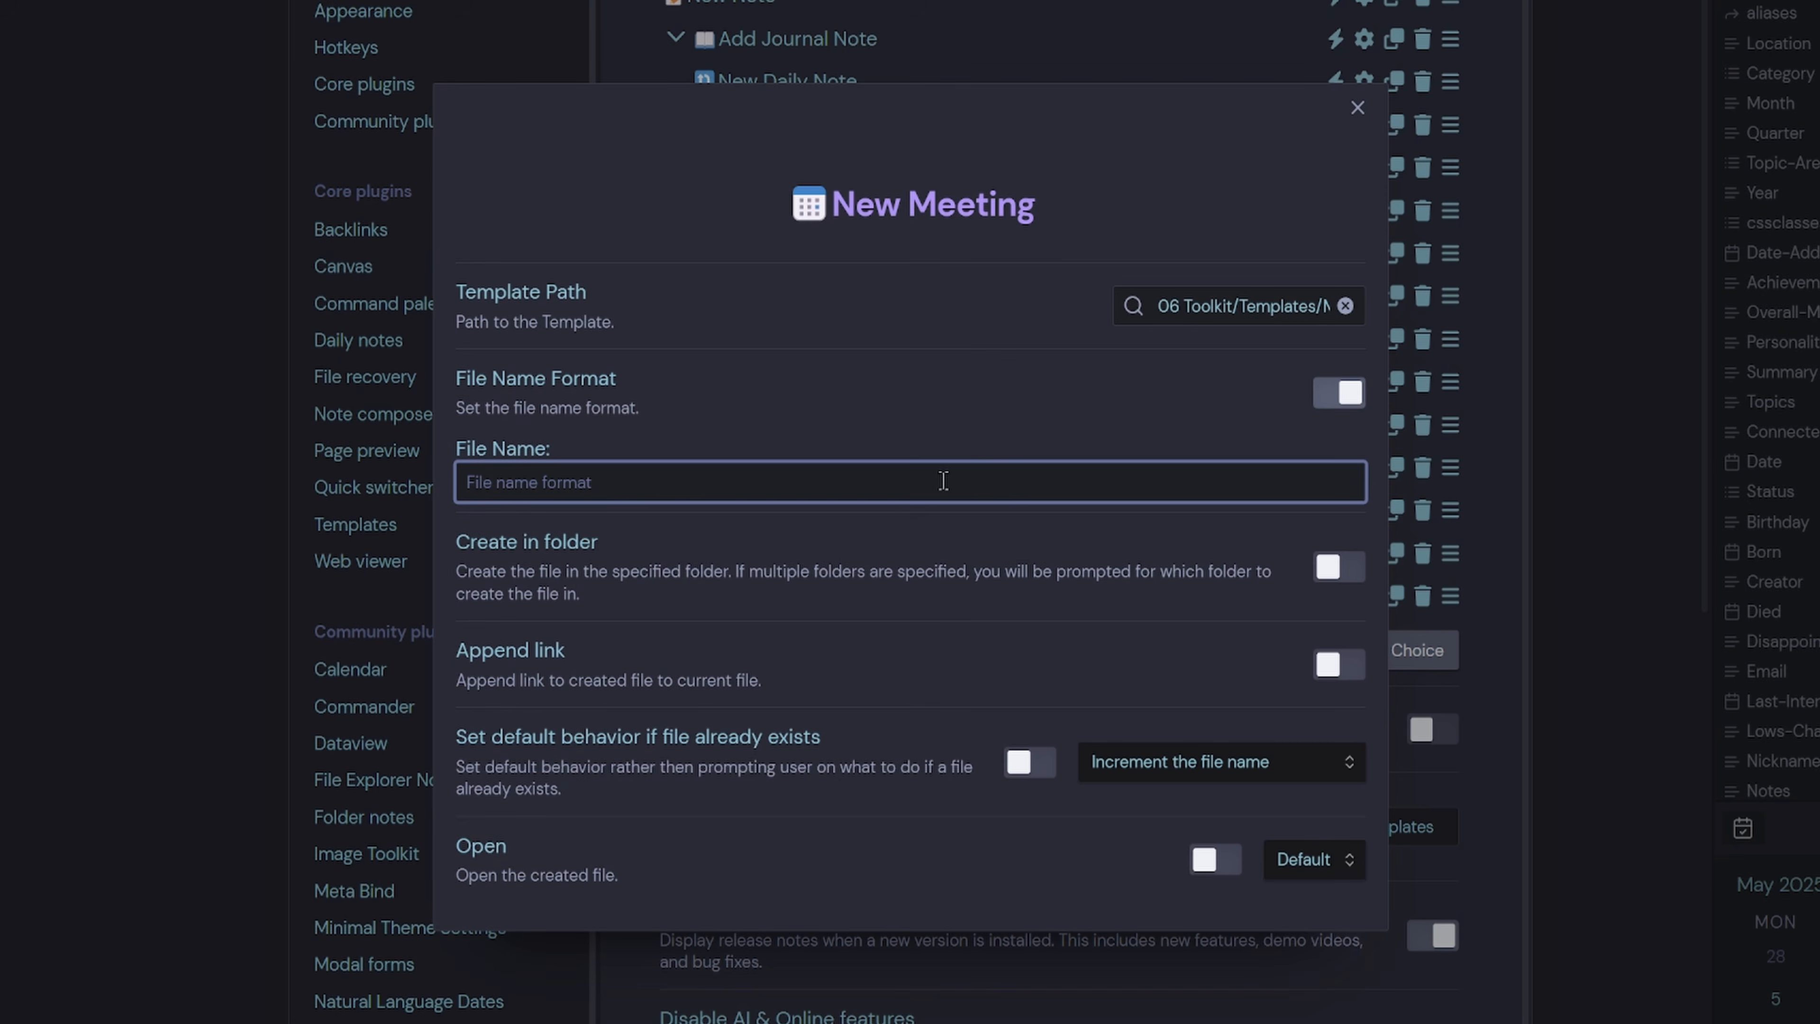
type("{{")
key("Return")
type("- ")
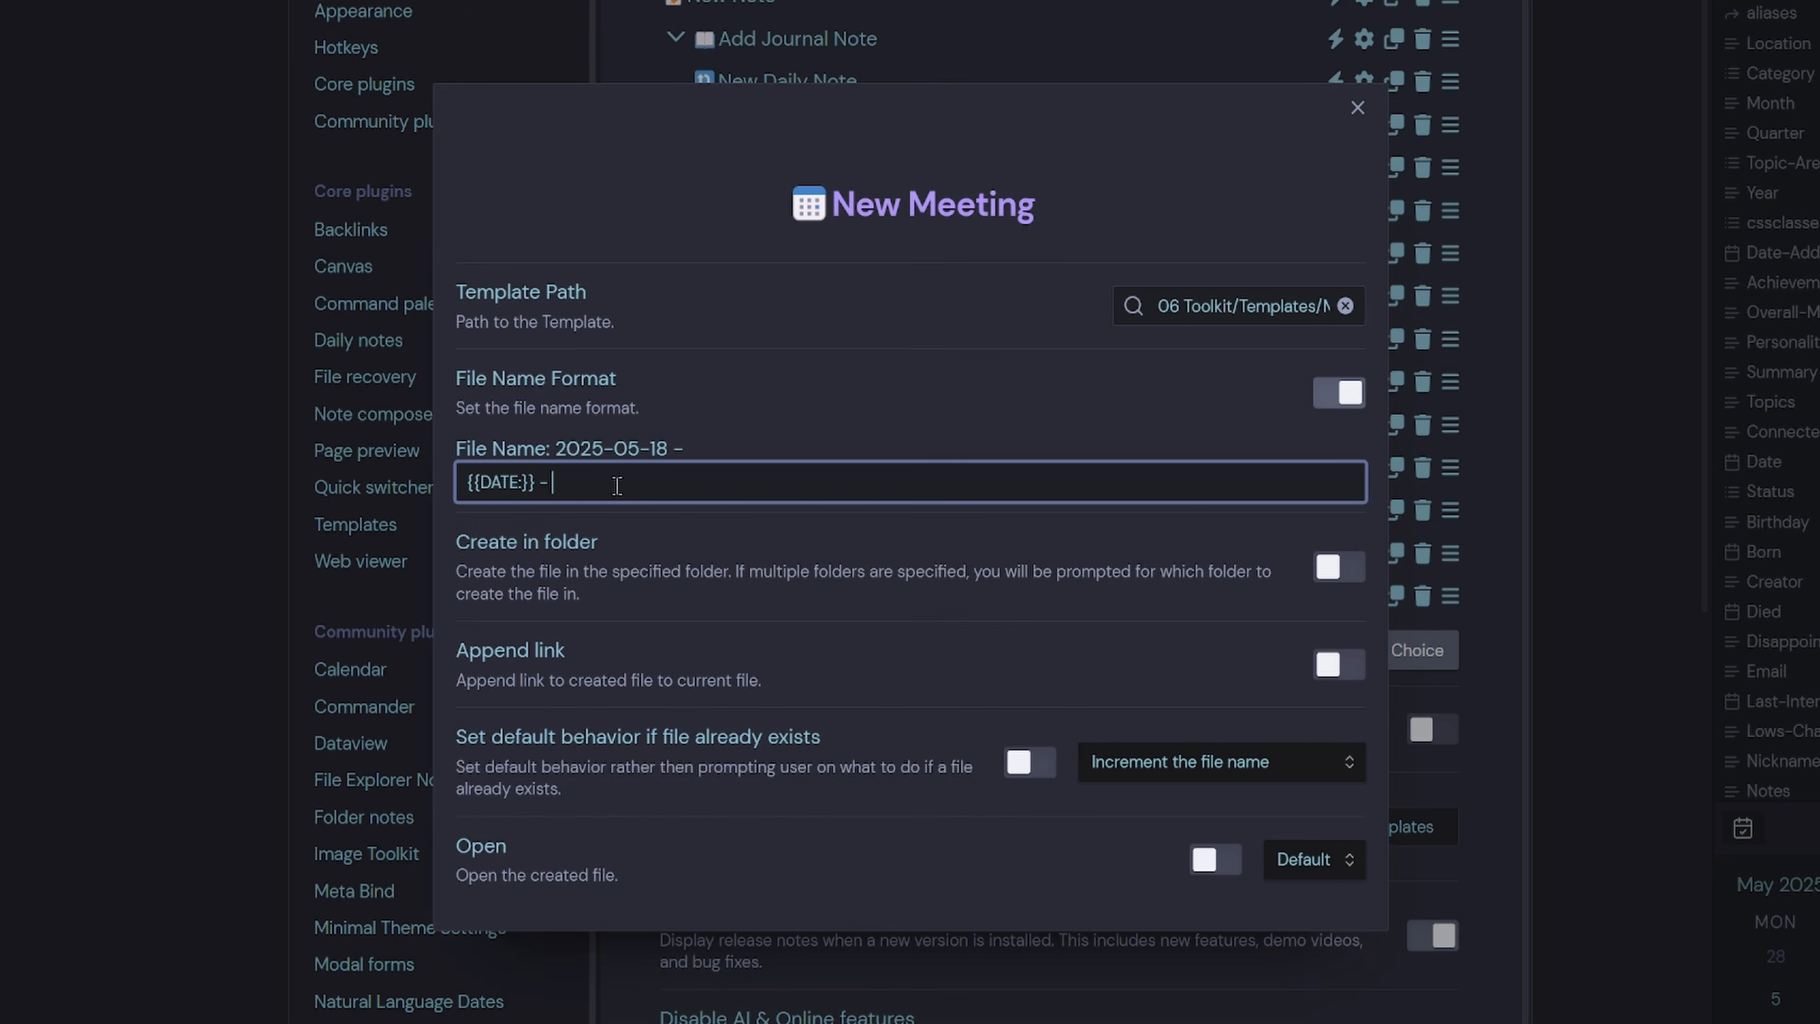
type("Meeting {{")
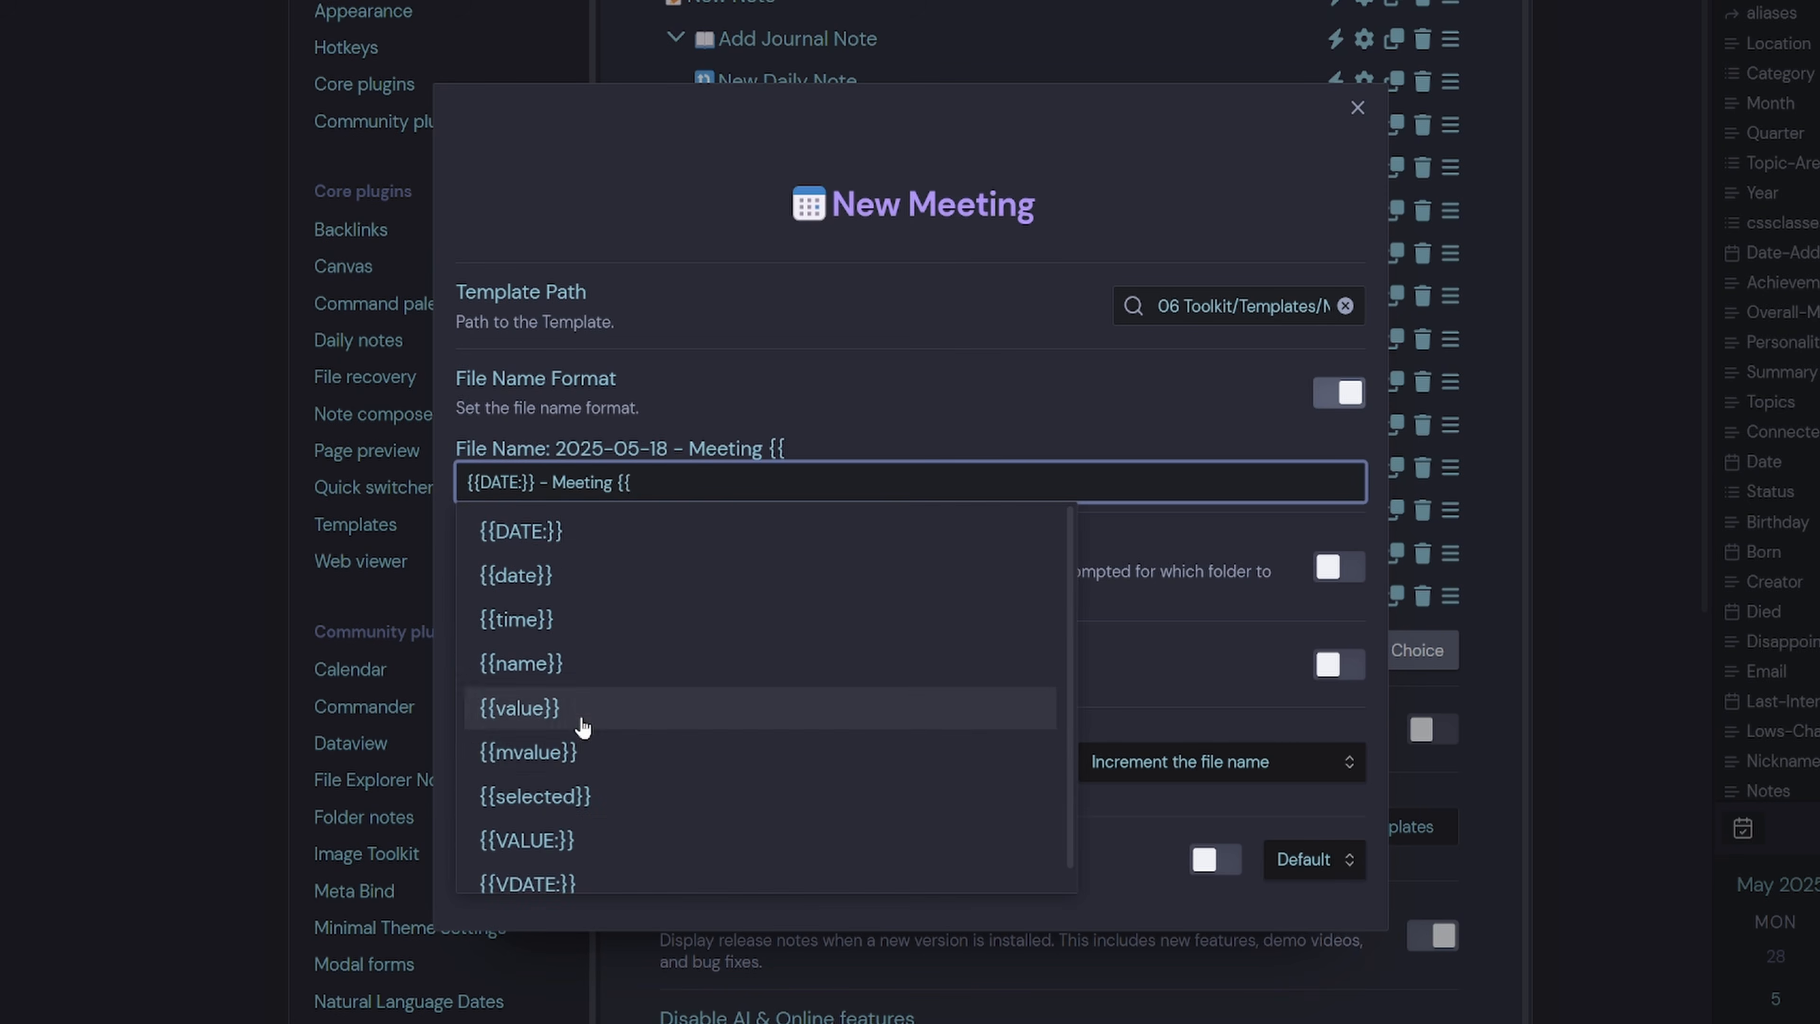
left_click(552, 728)
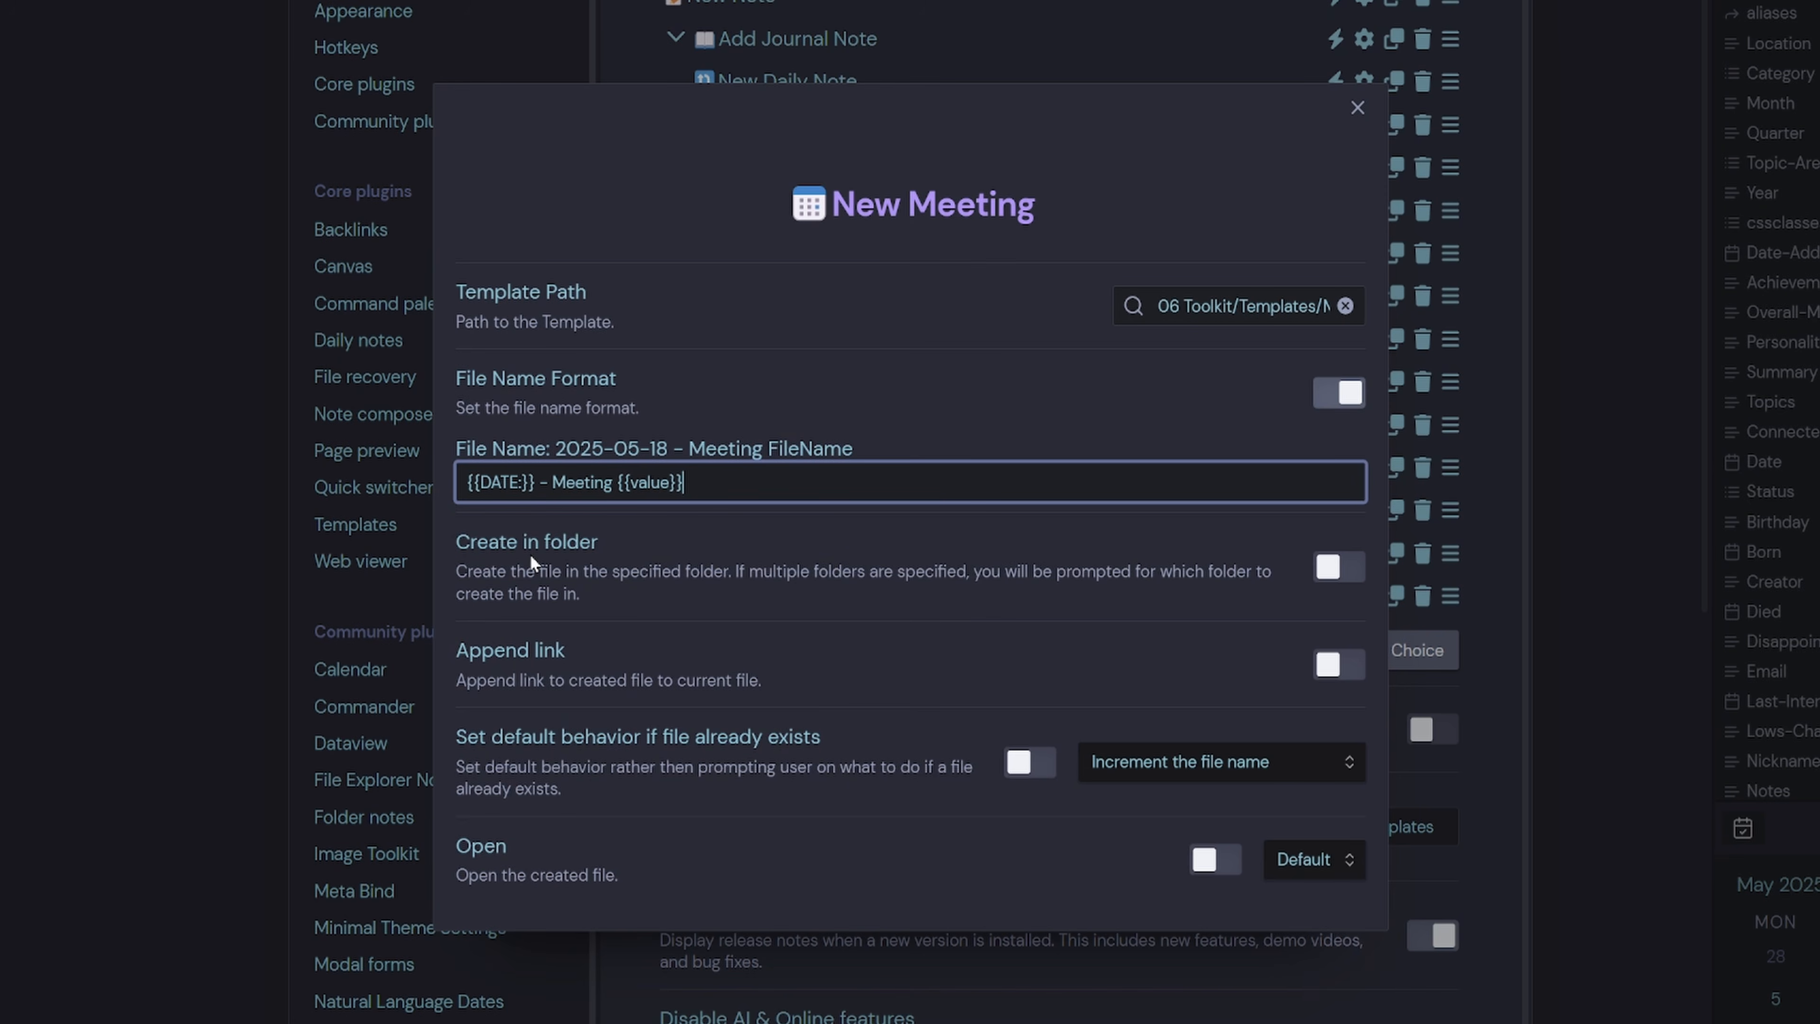
Create new meeting files in the 02 Cards/People/Meetings folder.
left_click(1329, 567)
left_click(682, 584)
type("02 Cards/People/Meeting")
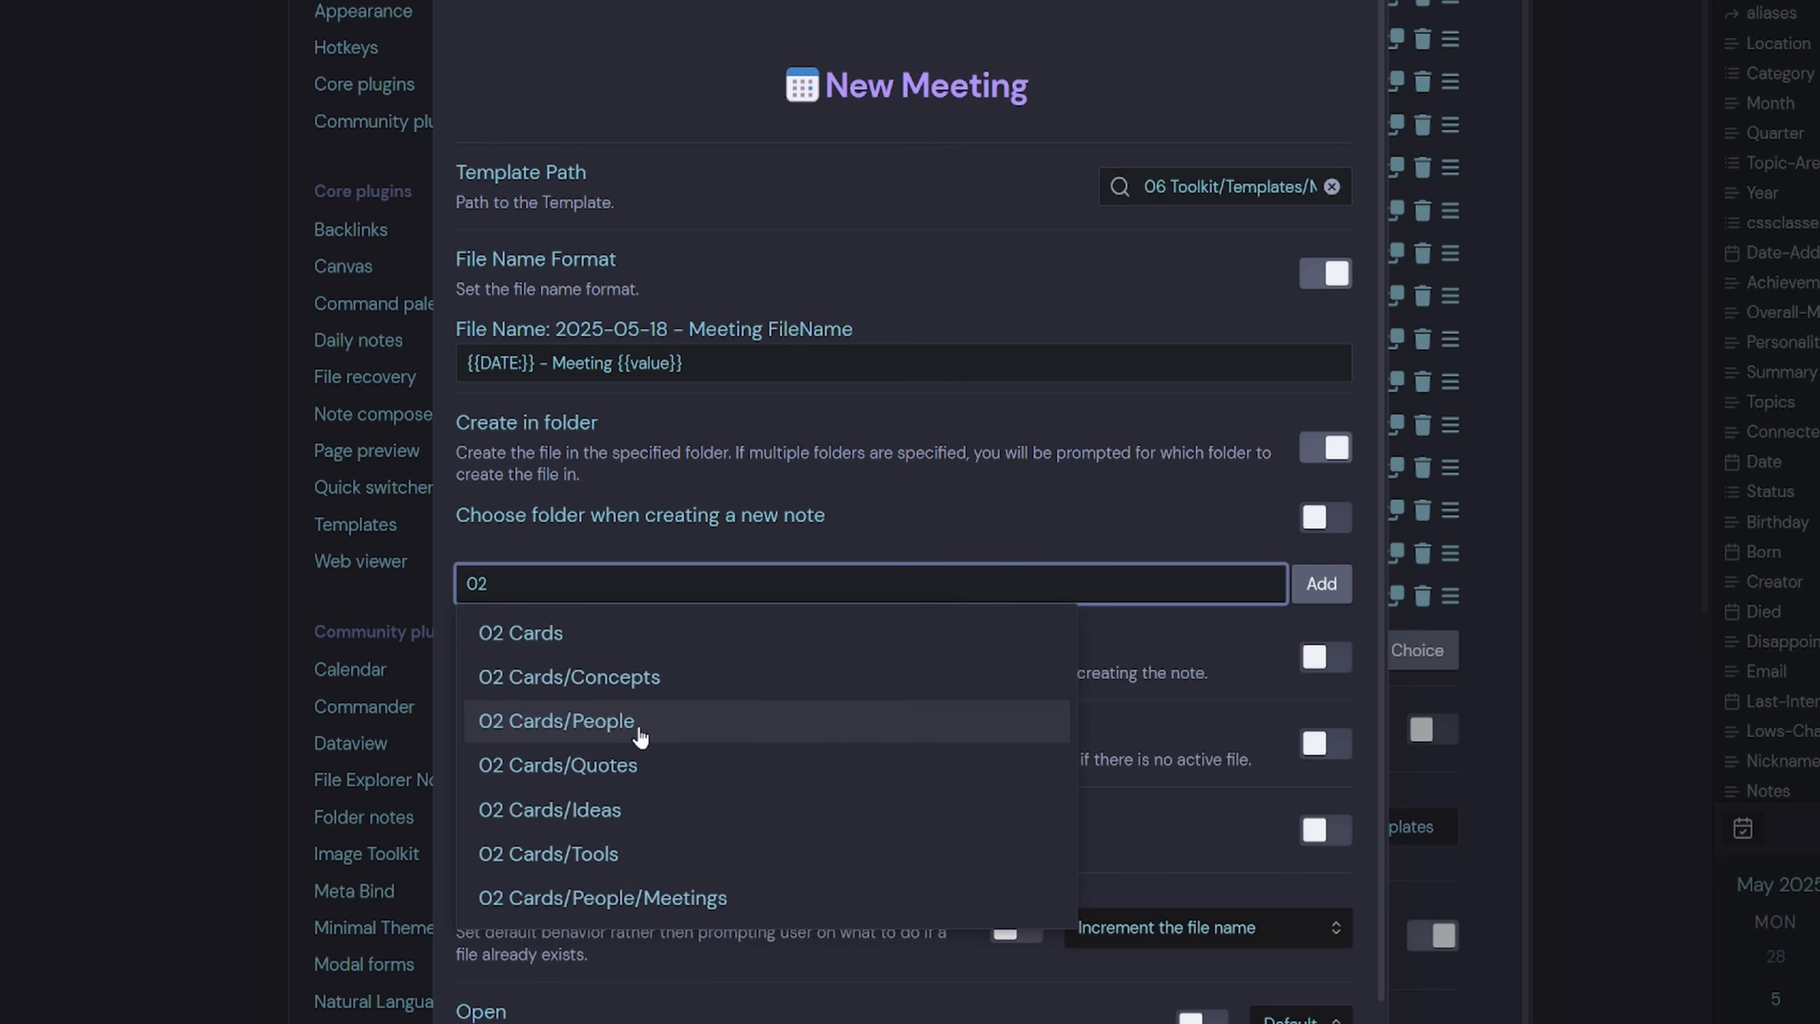
left_click(616, 720)
type("/Meeting")
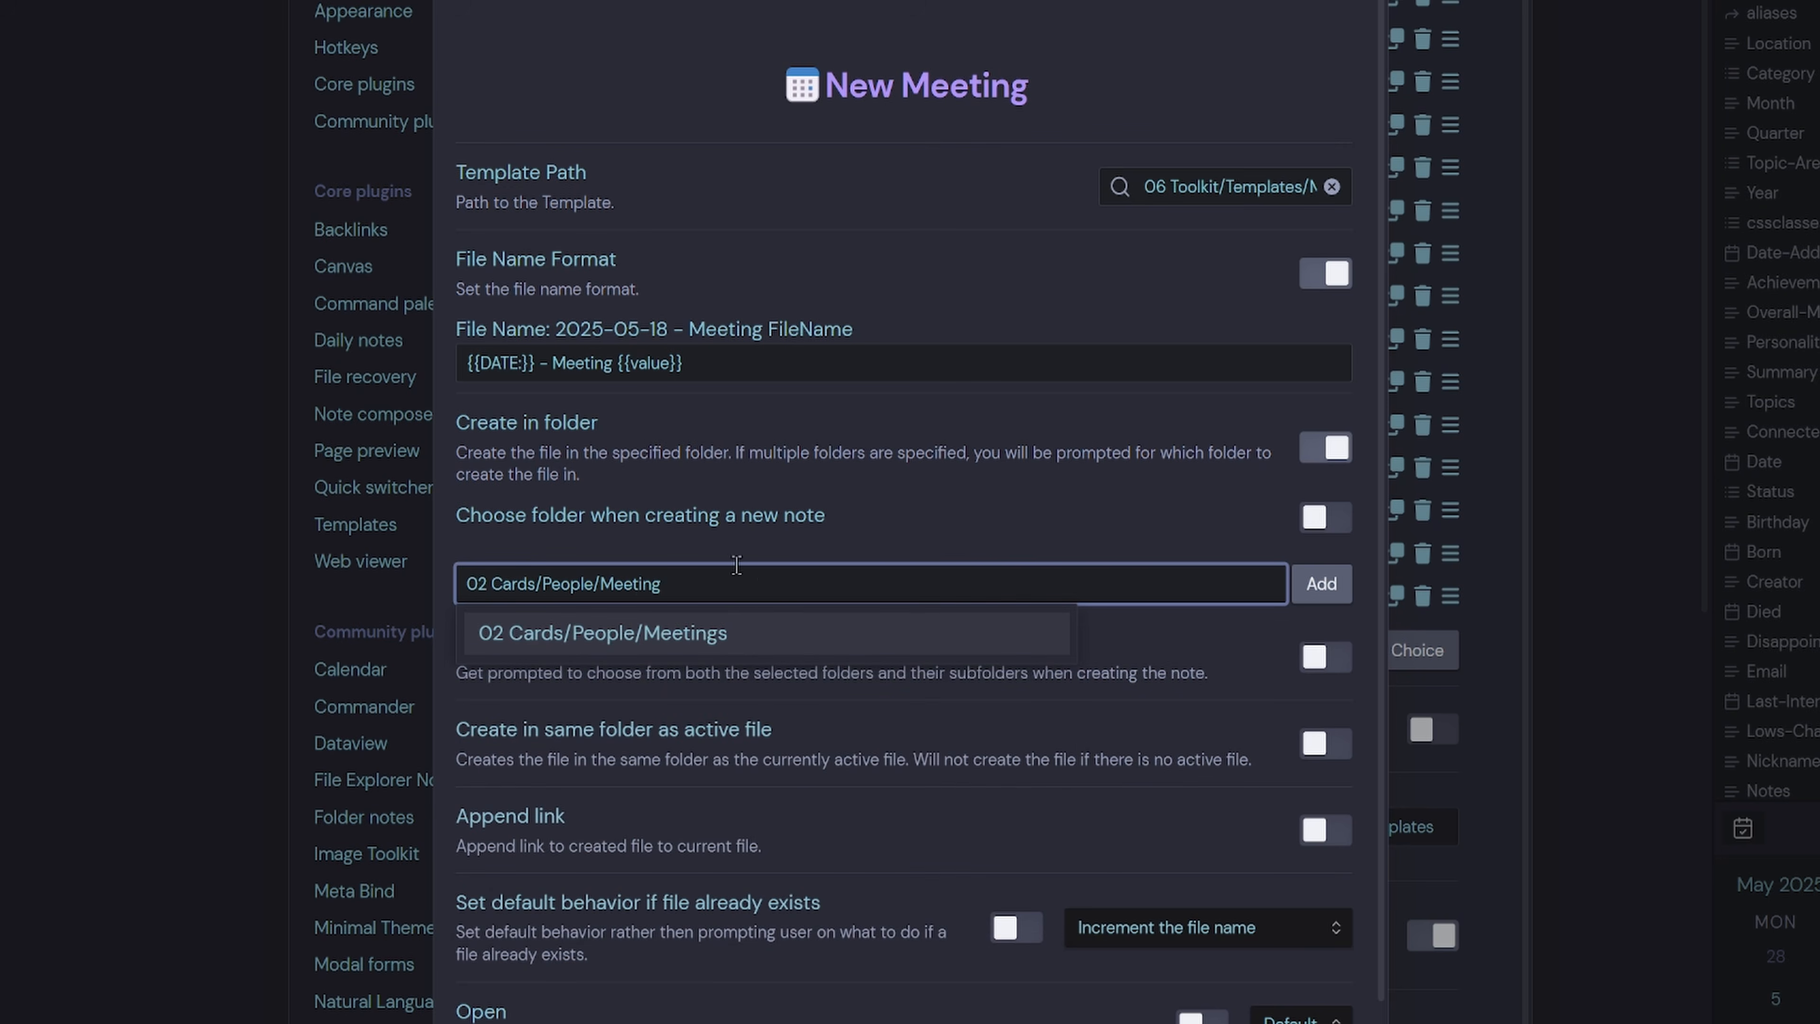
left_click(745, 634)
left_click(1337, 592)
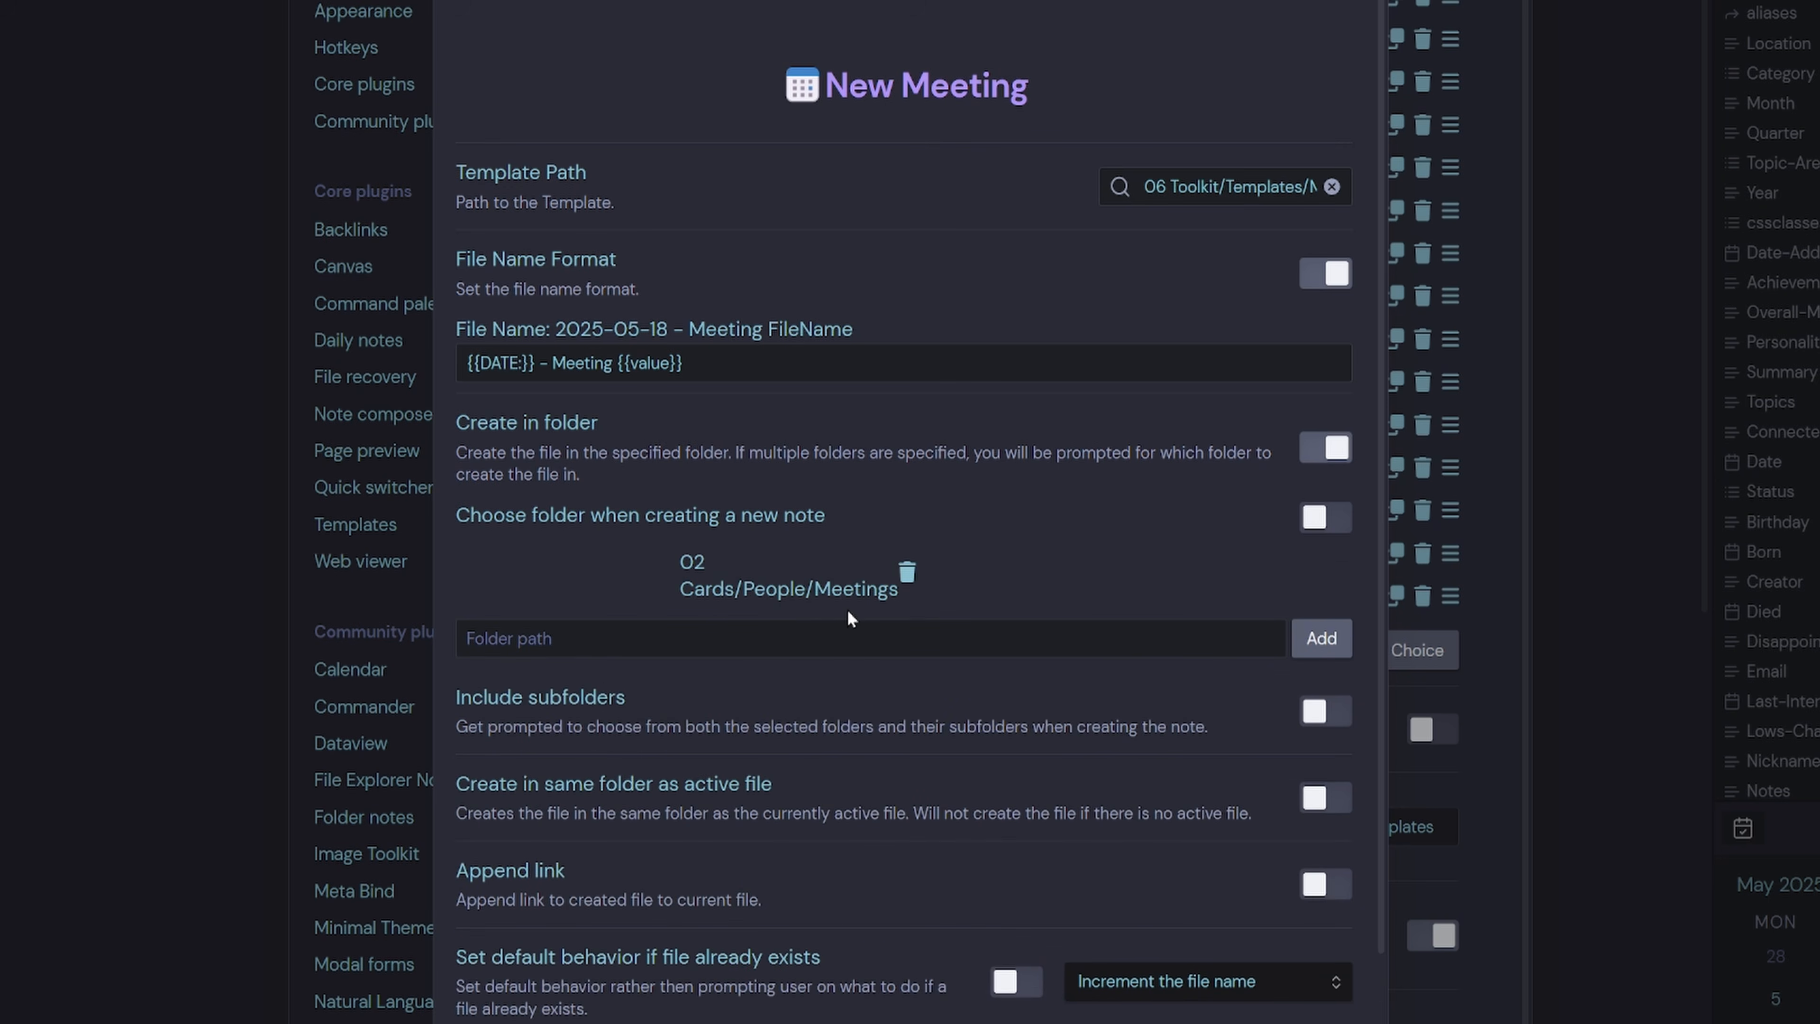
Open the created meeting note in a new vertical split and close the choice settings.
scroll(849, 607, "down", 2)
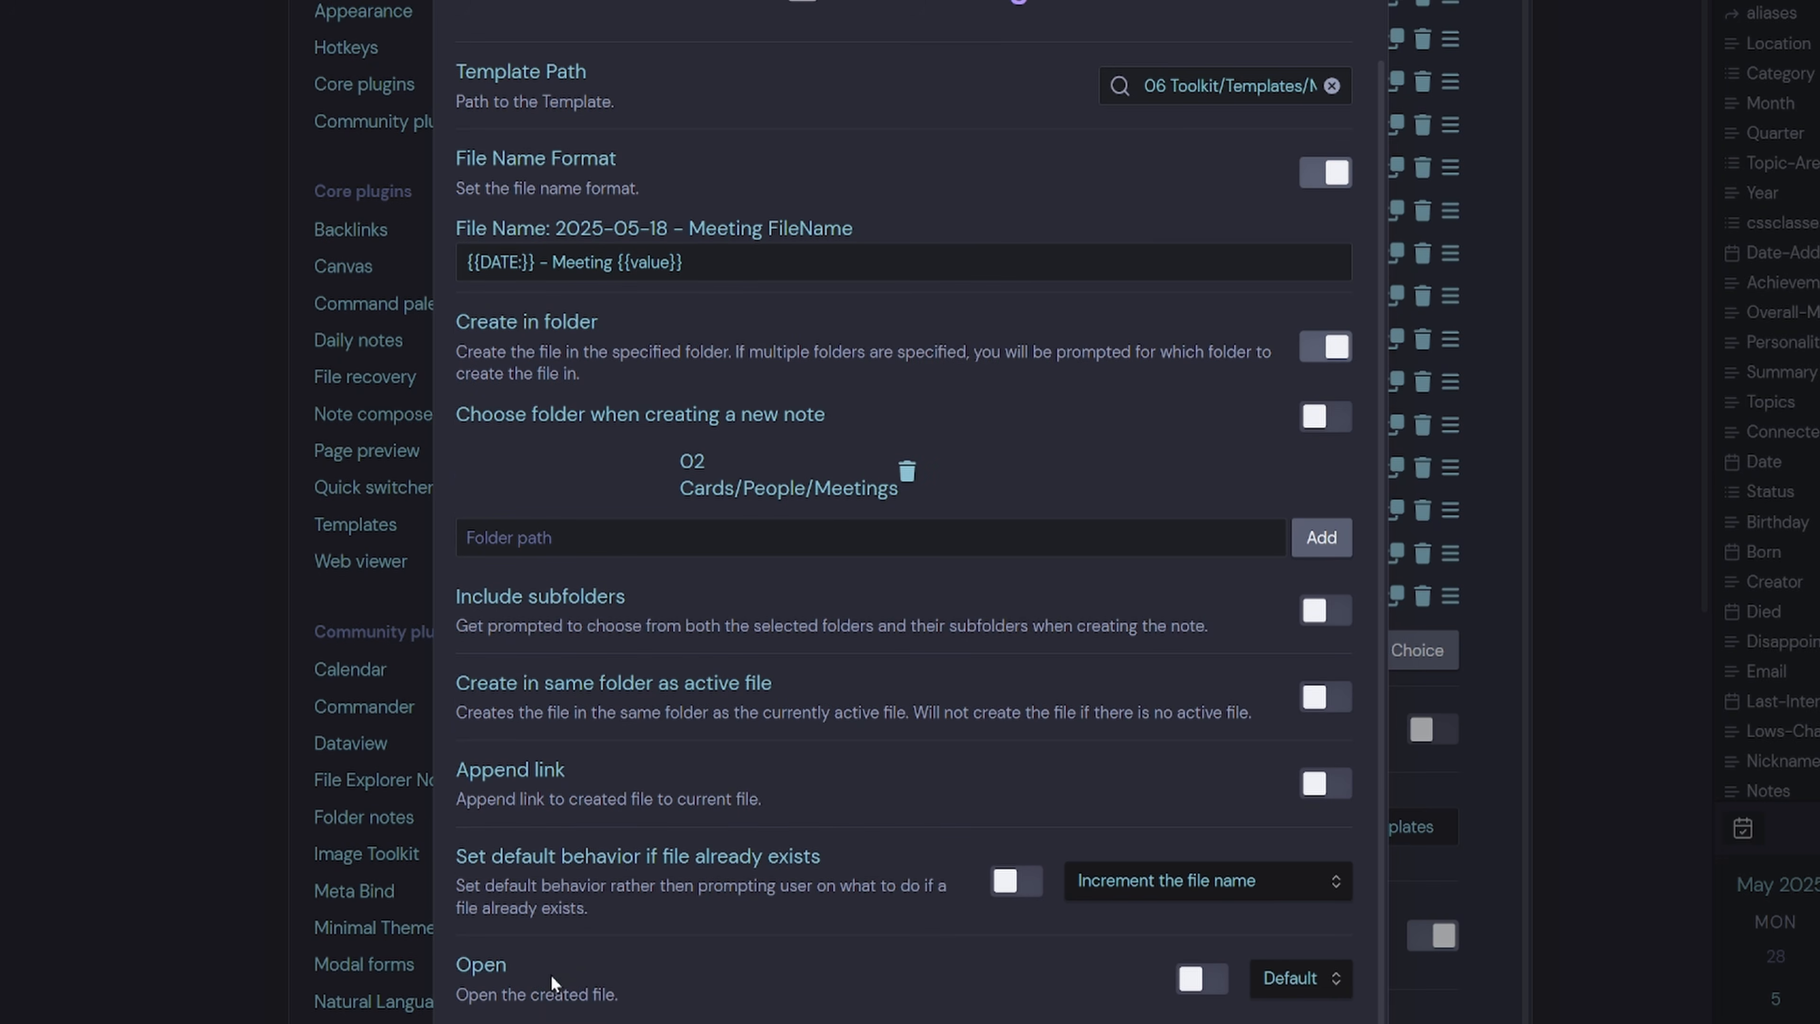
left_click(1193, 979)
scroll(1147, 983, "down", 3)
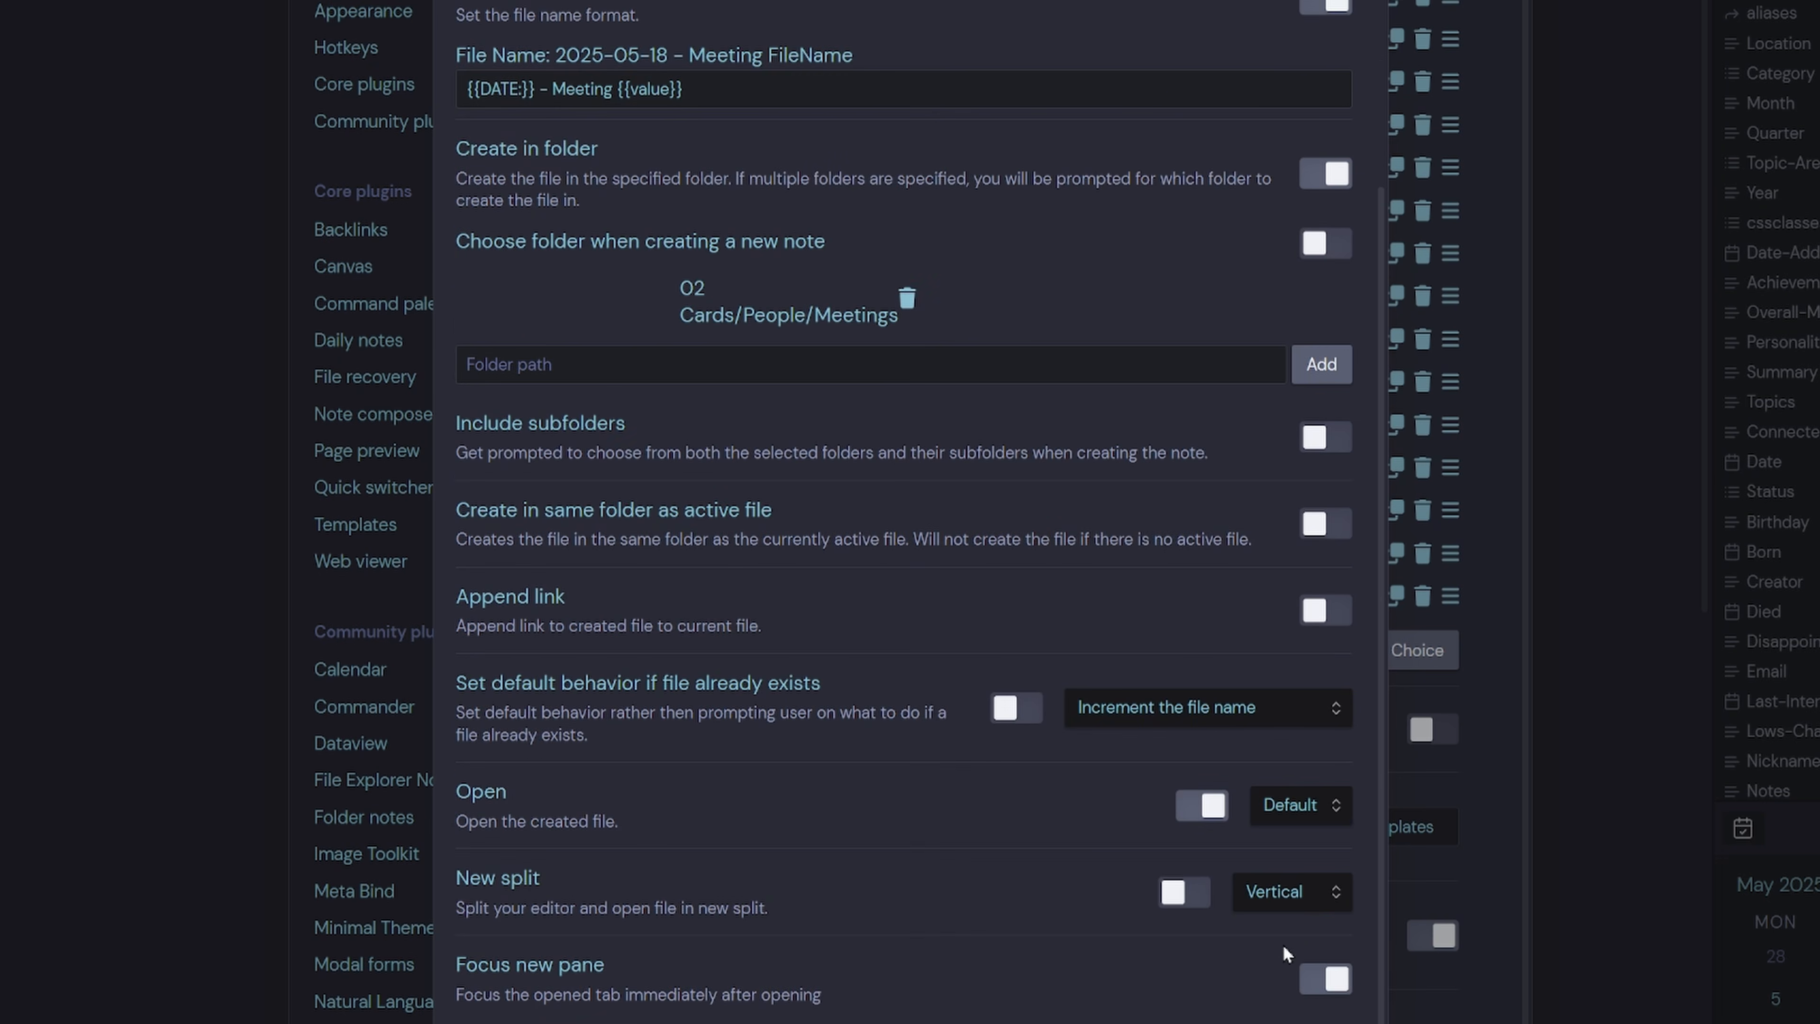
left_click(1195, 897)
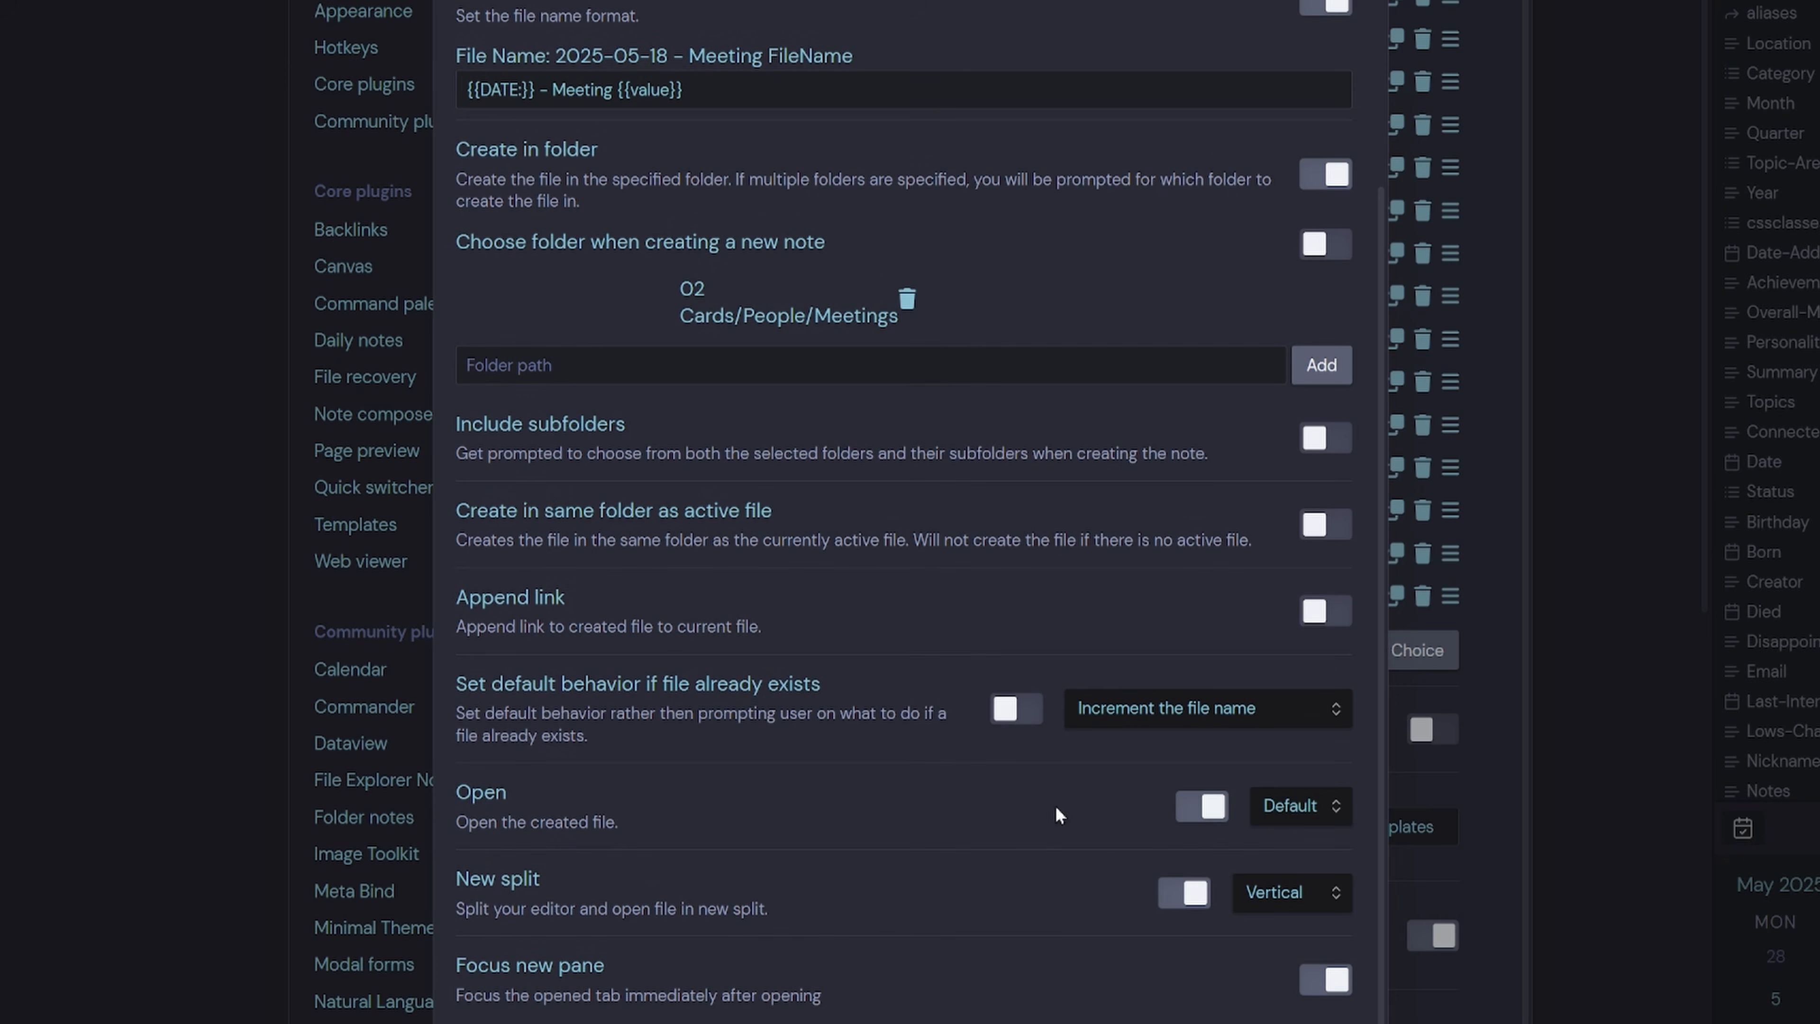
scroll(1317, 32, "up", 4)
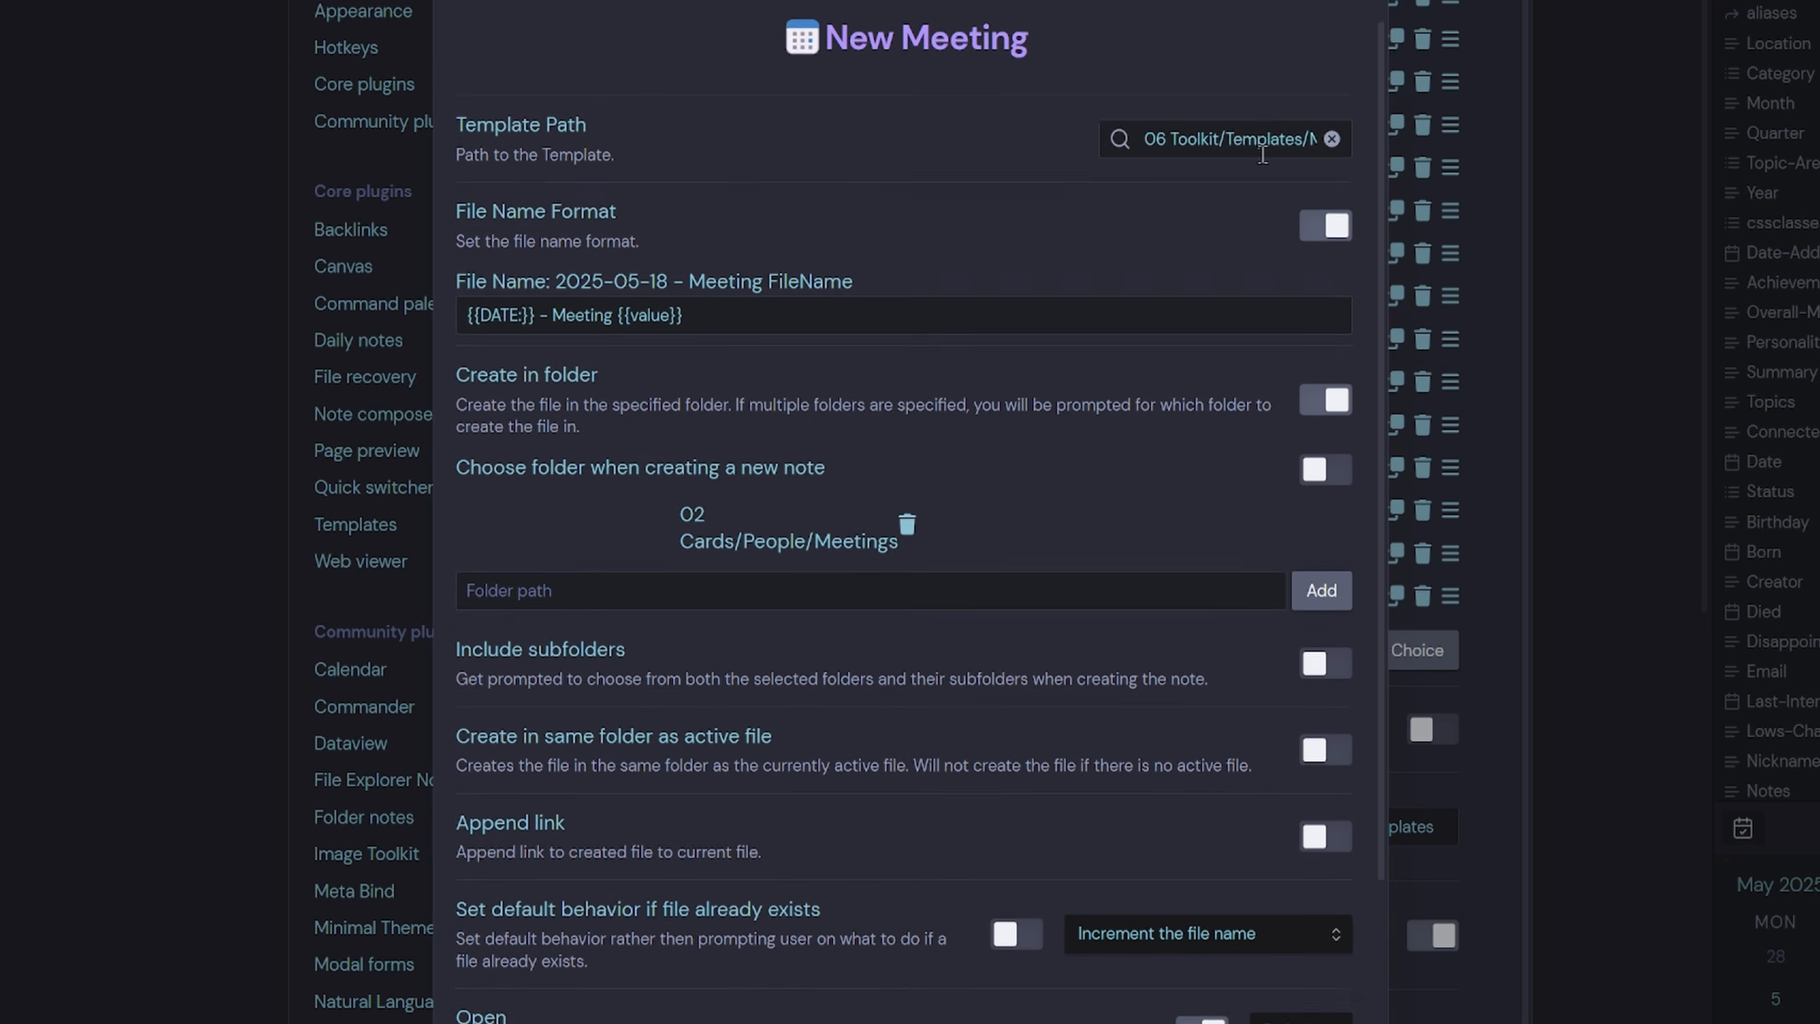
left_click(1348, 1)
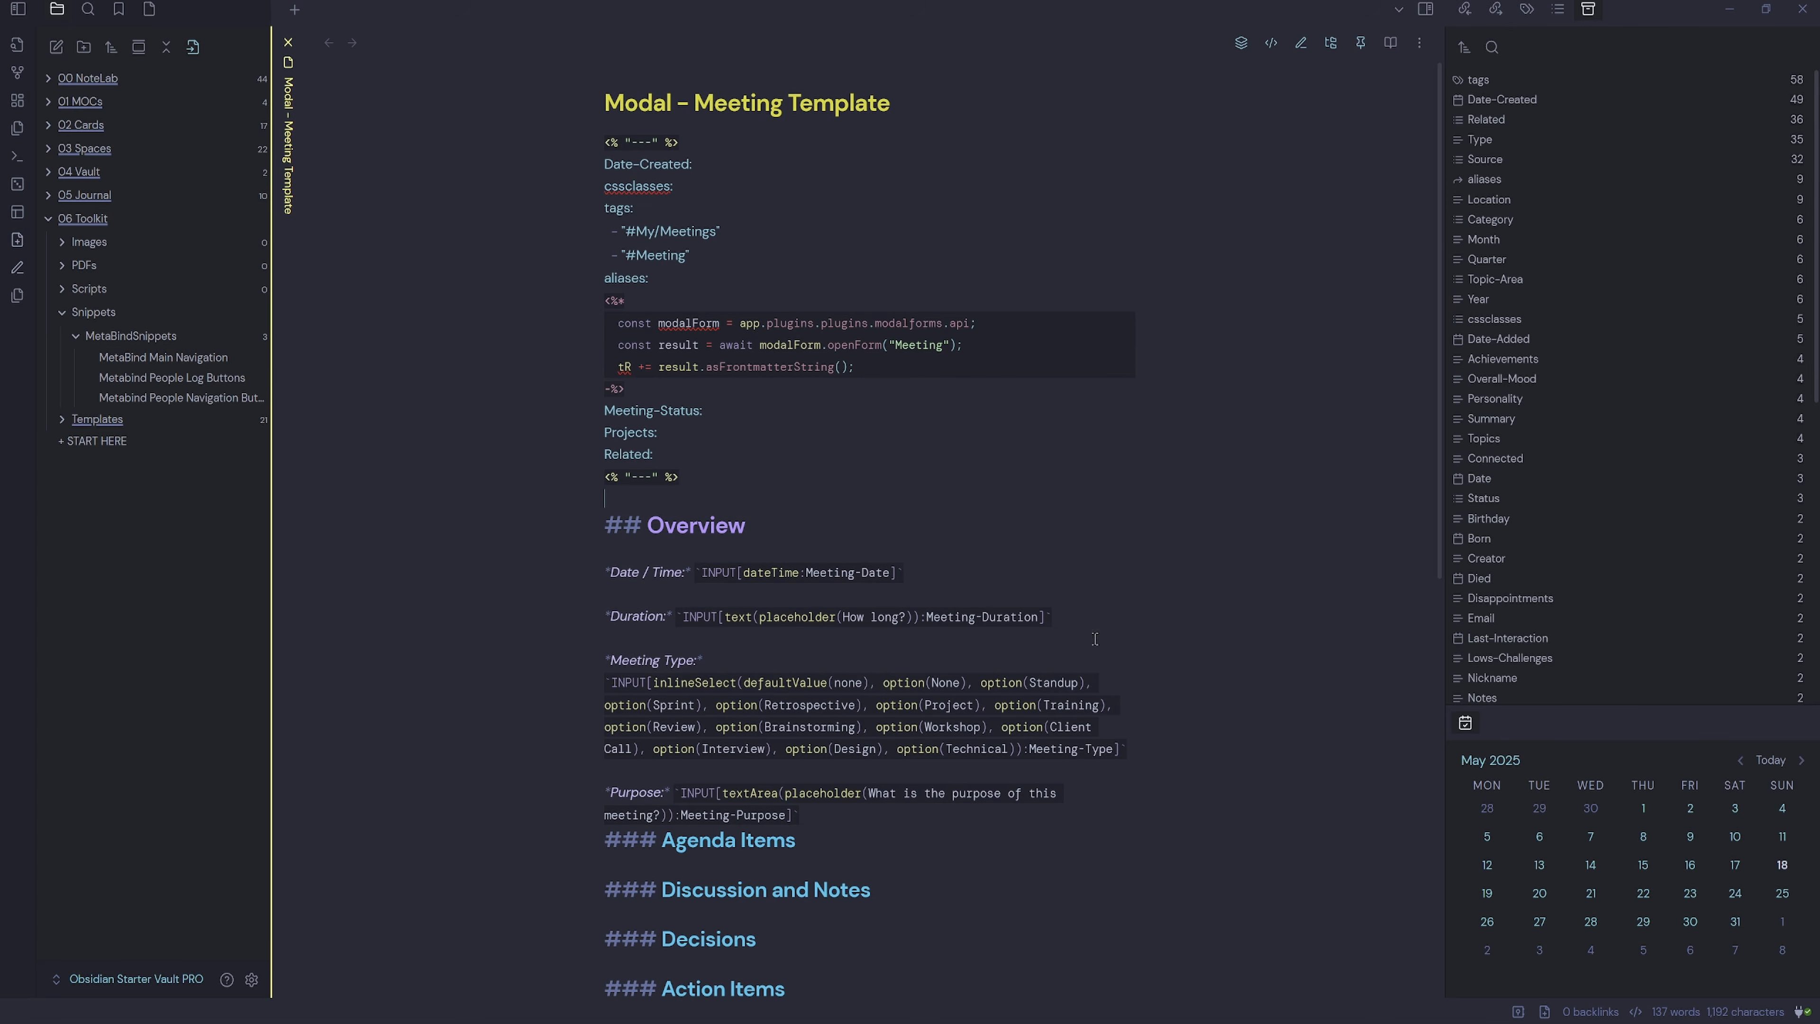
Start a QuickAdd New Meeting note named 'Daily Standup'.
left_click(1545, 1012)
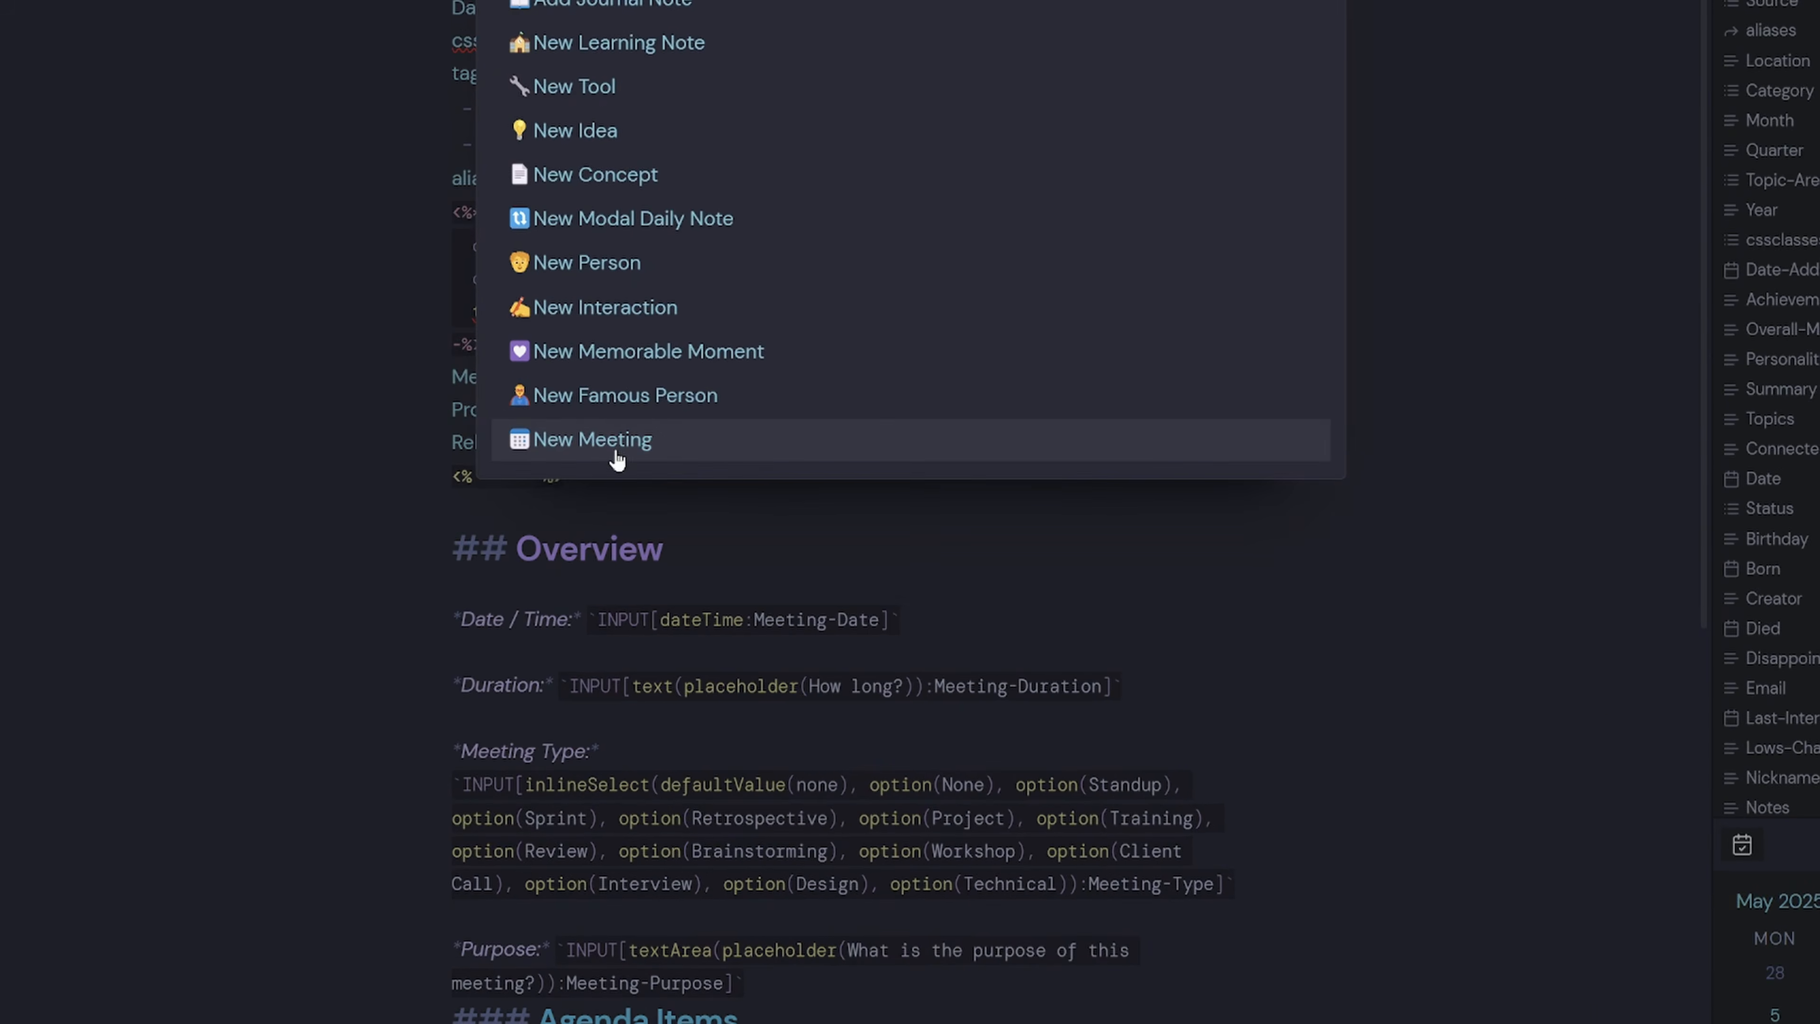
left_click(616, 441)
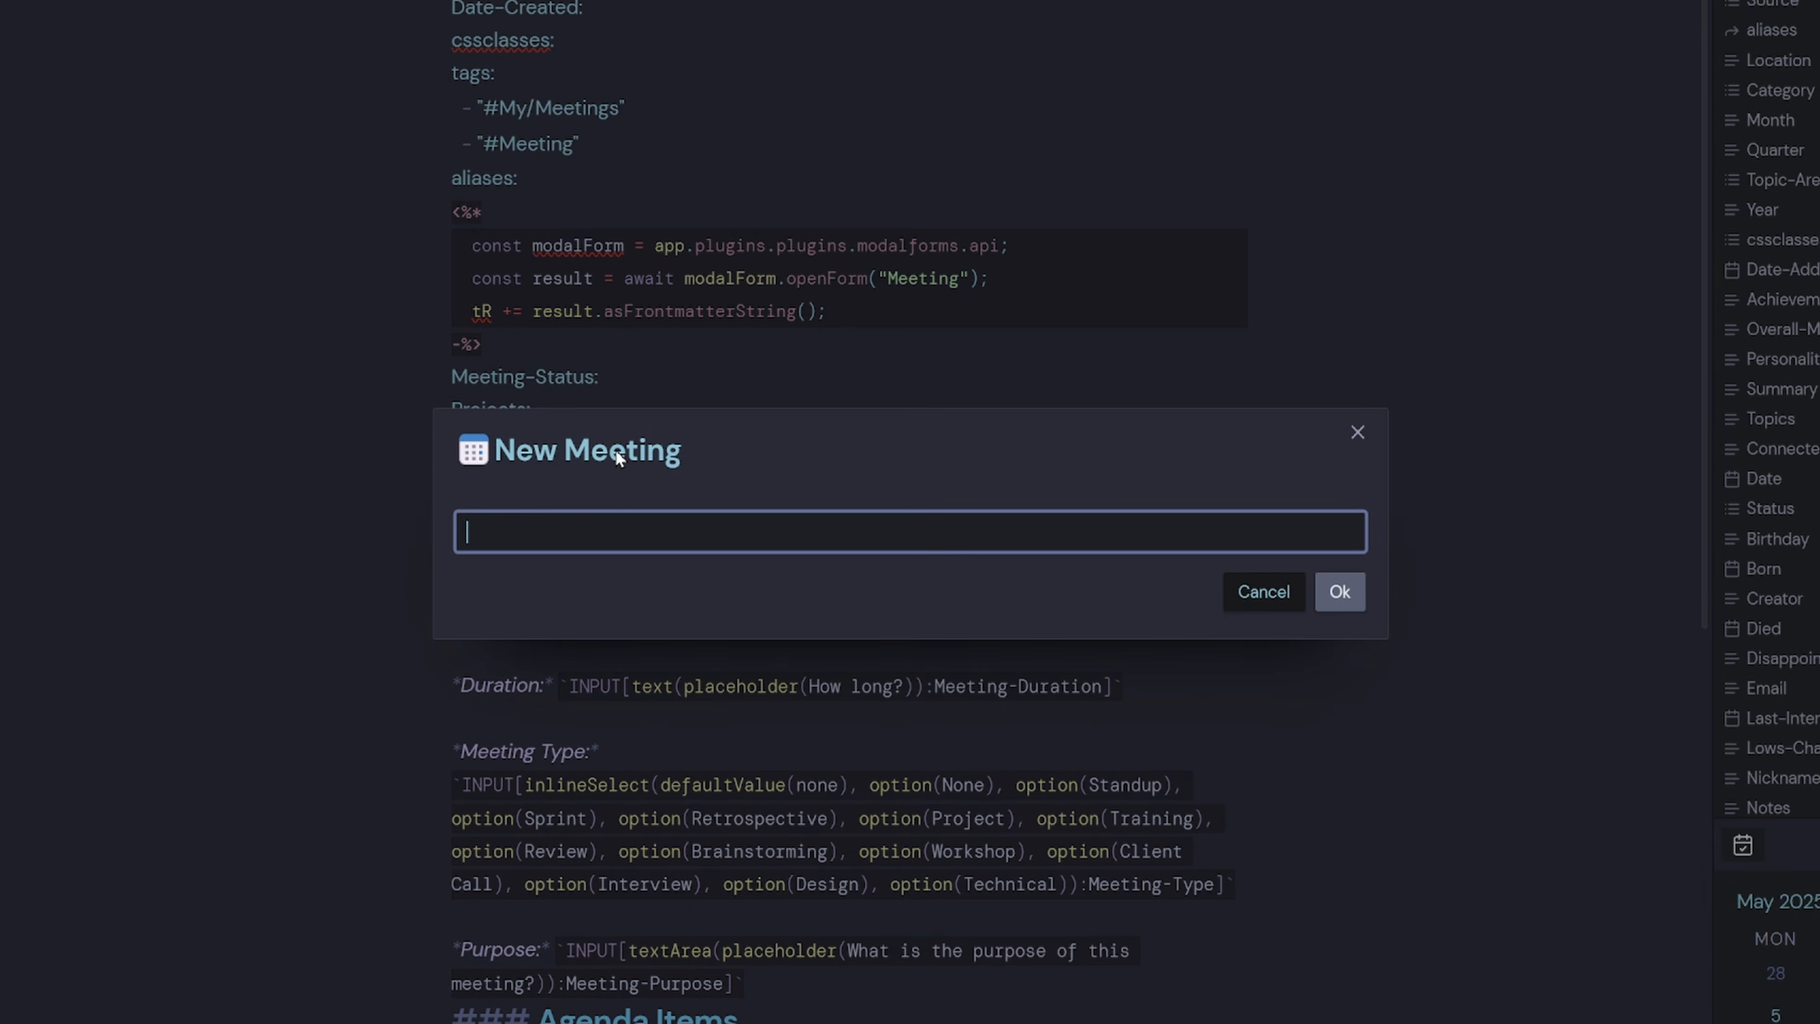
type("Standup")
key("Home")
type("Daily")
left_click(1337, 593)
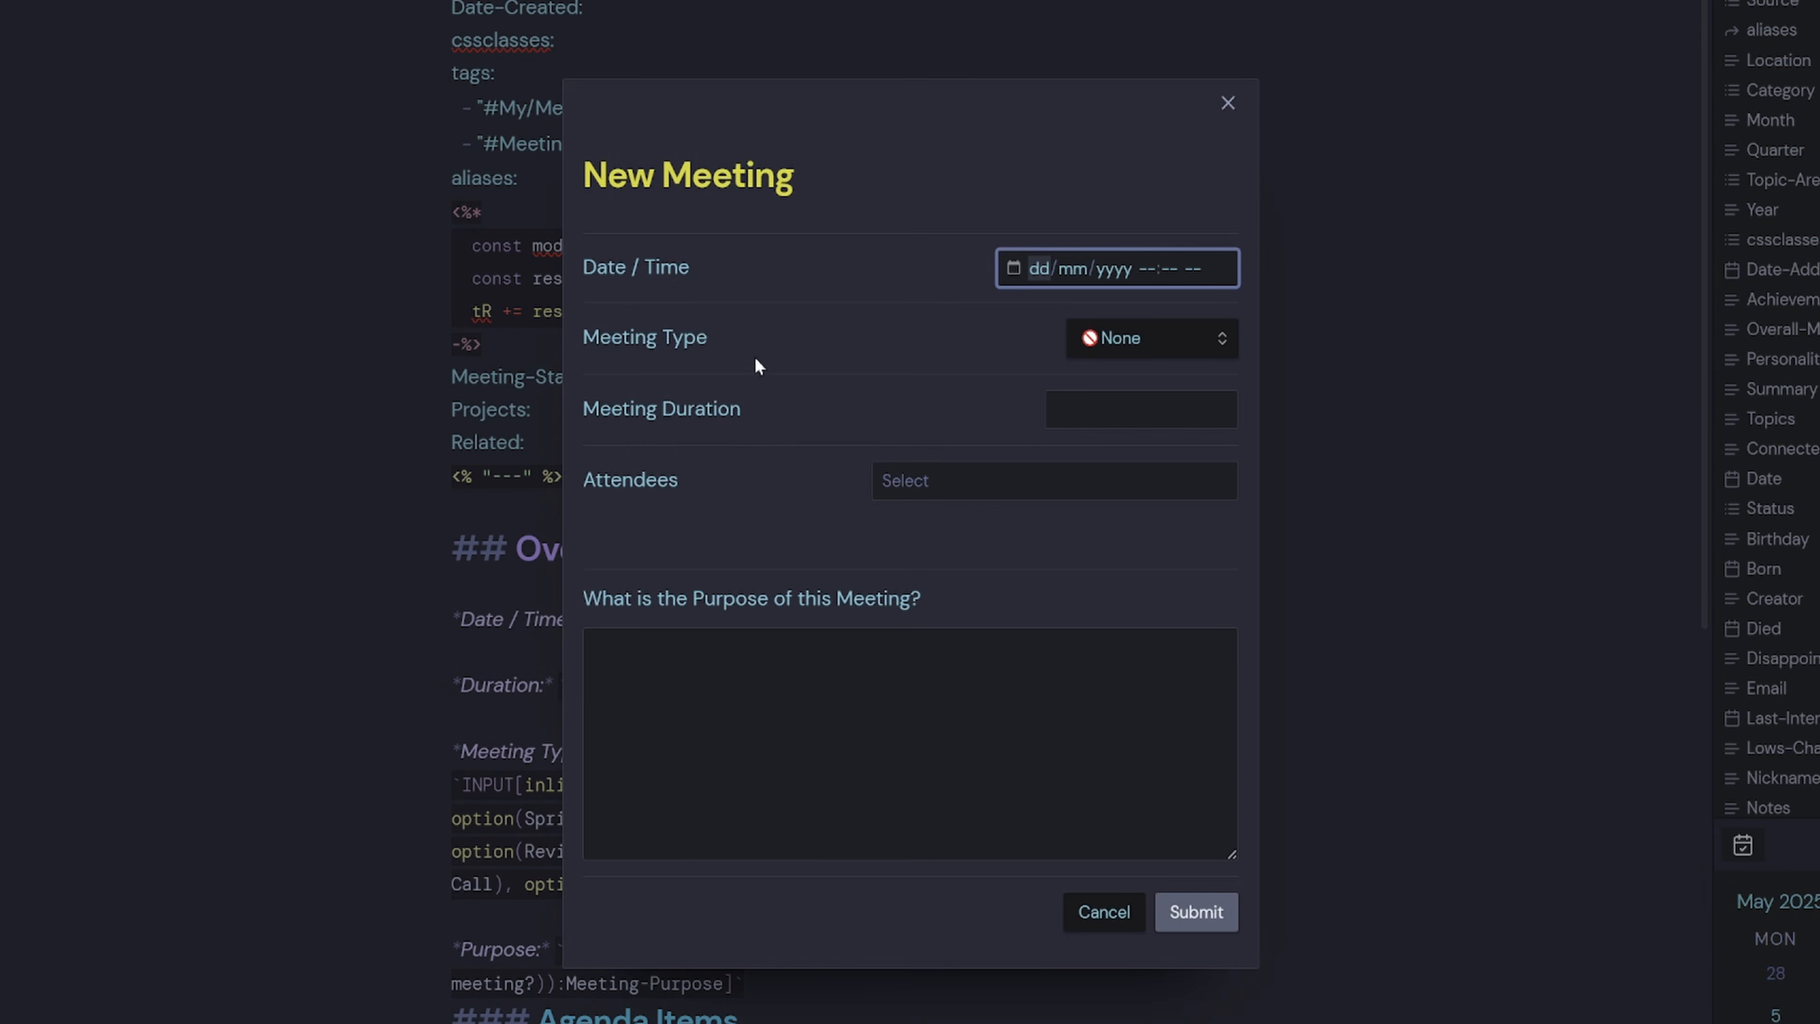
Set the meeting date and time to 20 May 2025, 10:20 AM.
left_click(1013, 270)
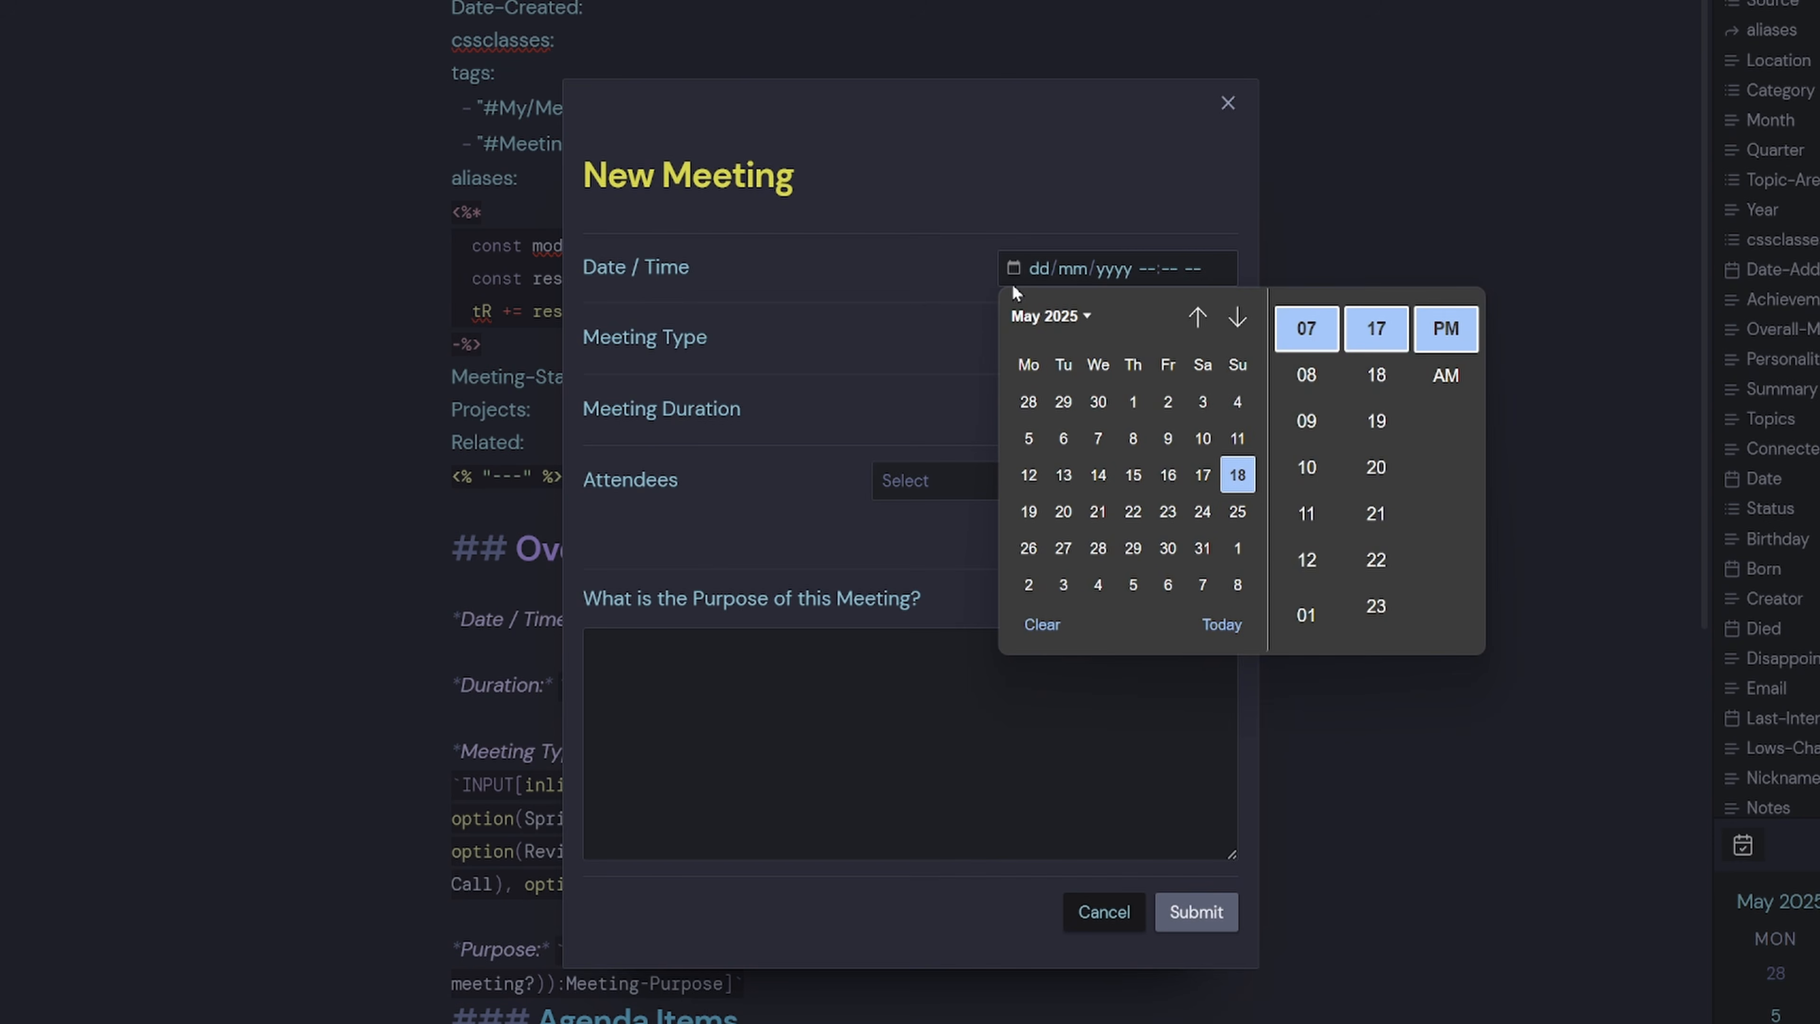
left_click(1065, 513)
left_click(1306, 465)
left_click(1376, 465)
left_click(1442, 377)
Fill in type Standup, 30 mins, one attendee and purpose 'Standup to discuss work item', then submit.
left_click(1182, 339)
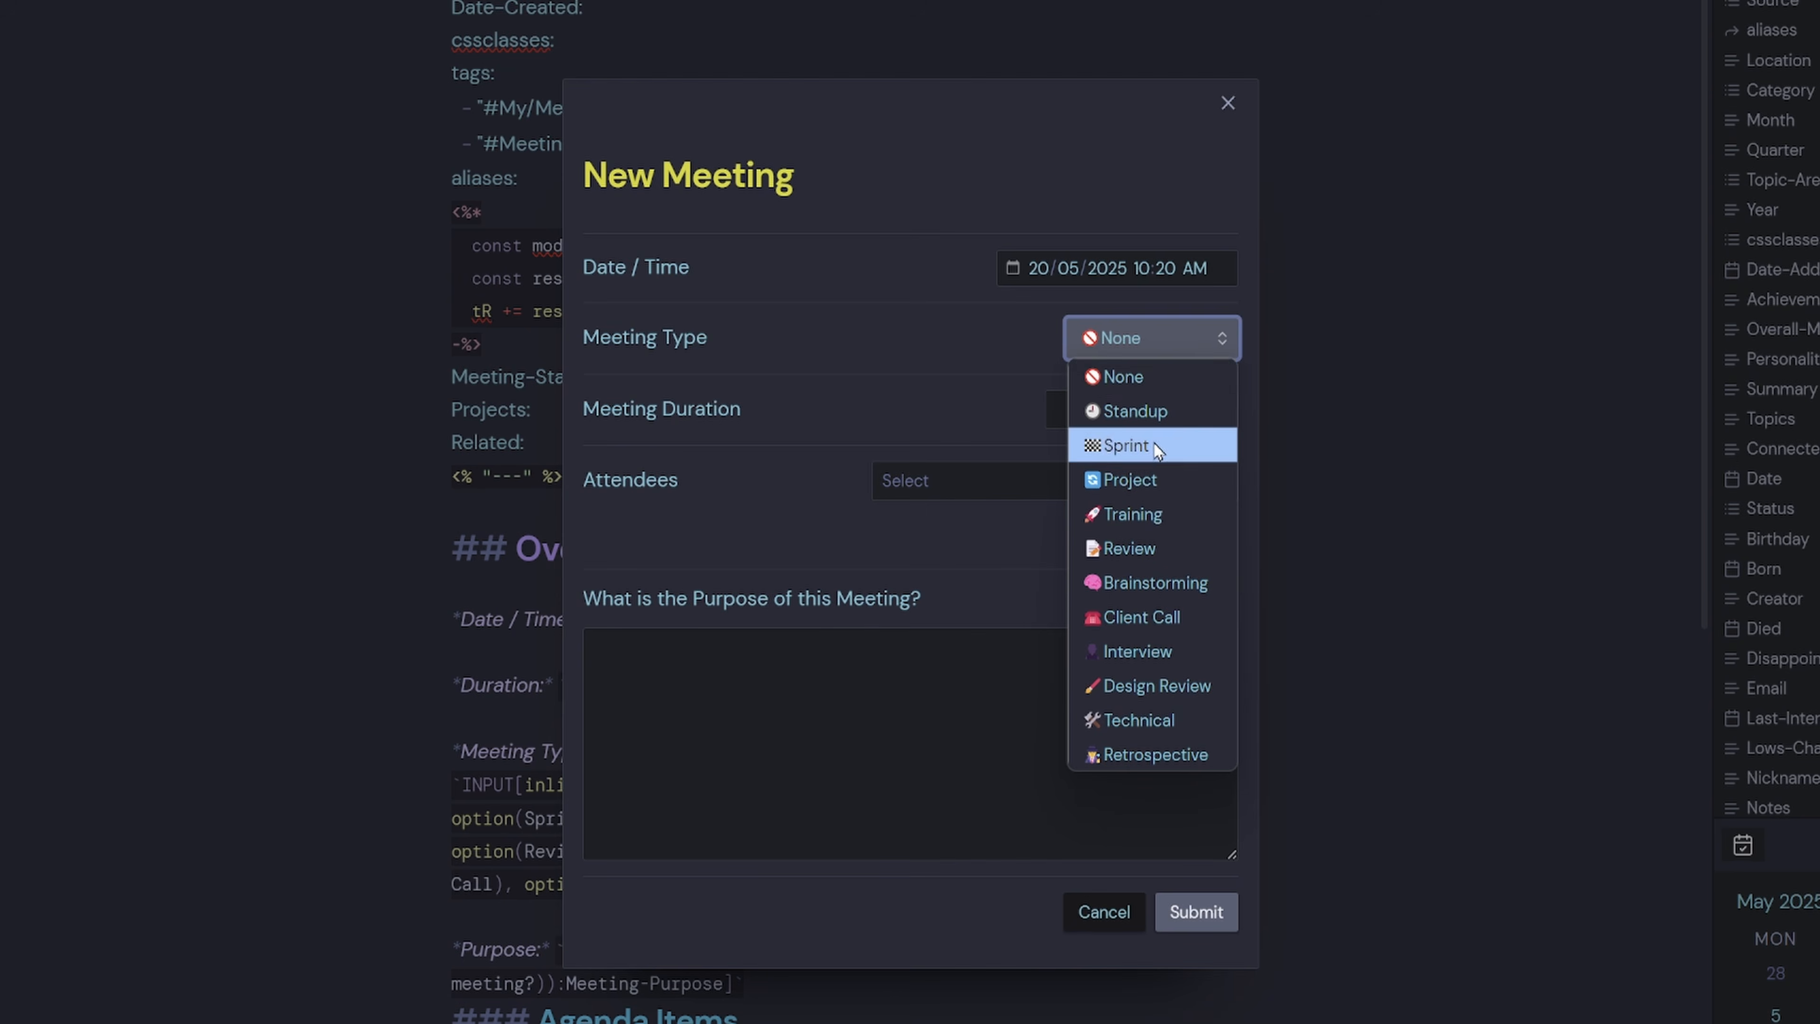
left_click(1140, 411)
left_click(1113, 403)
type("30 mins")
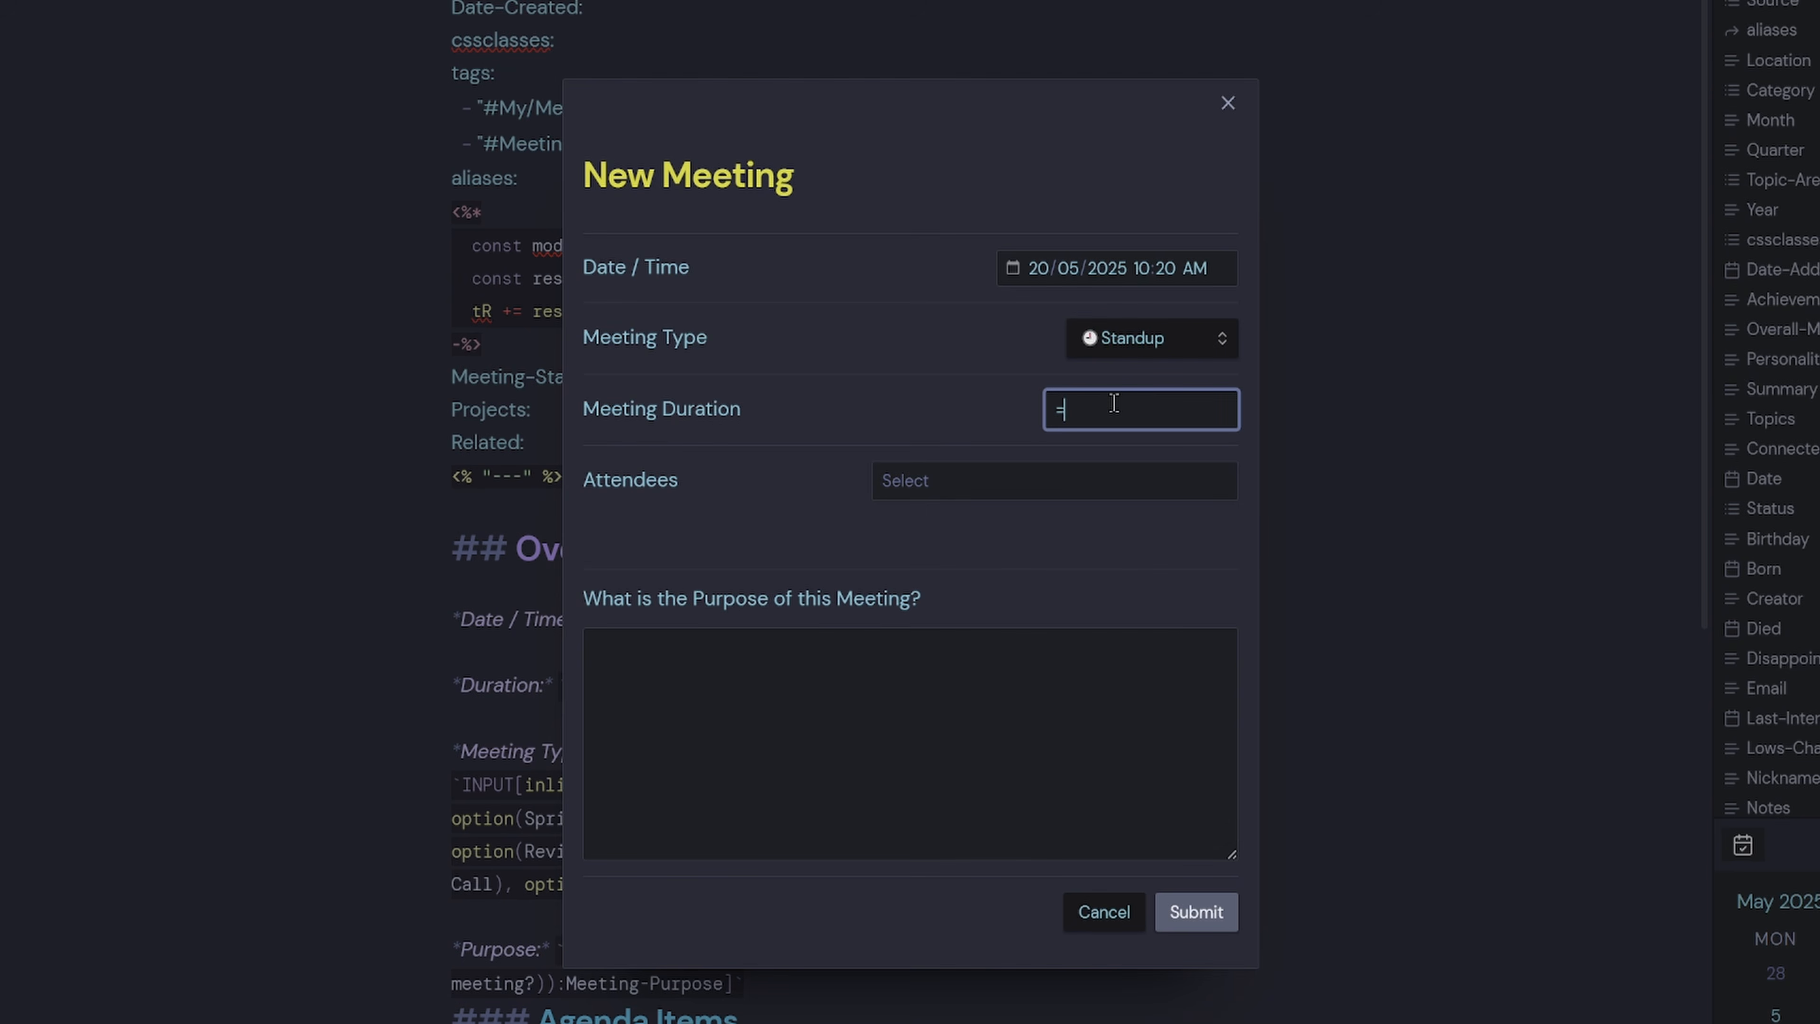
left_click(993, 478)
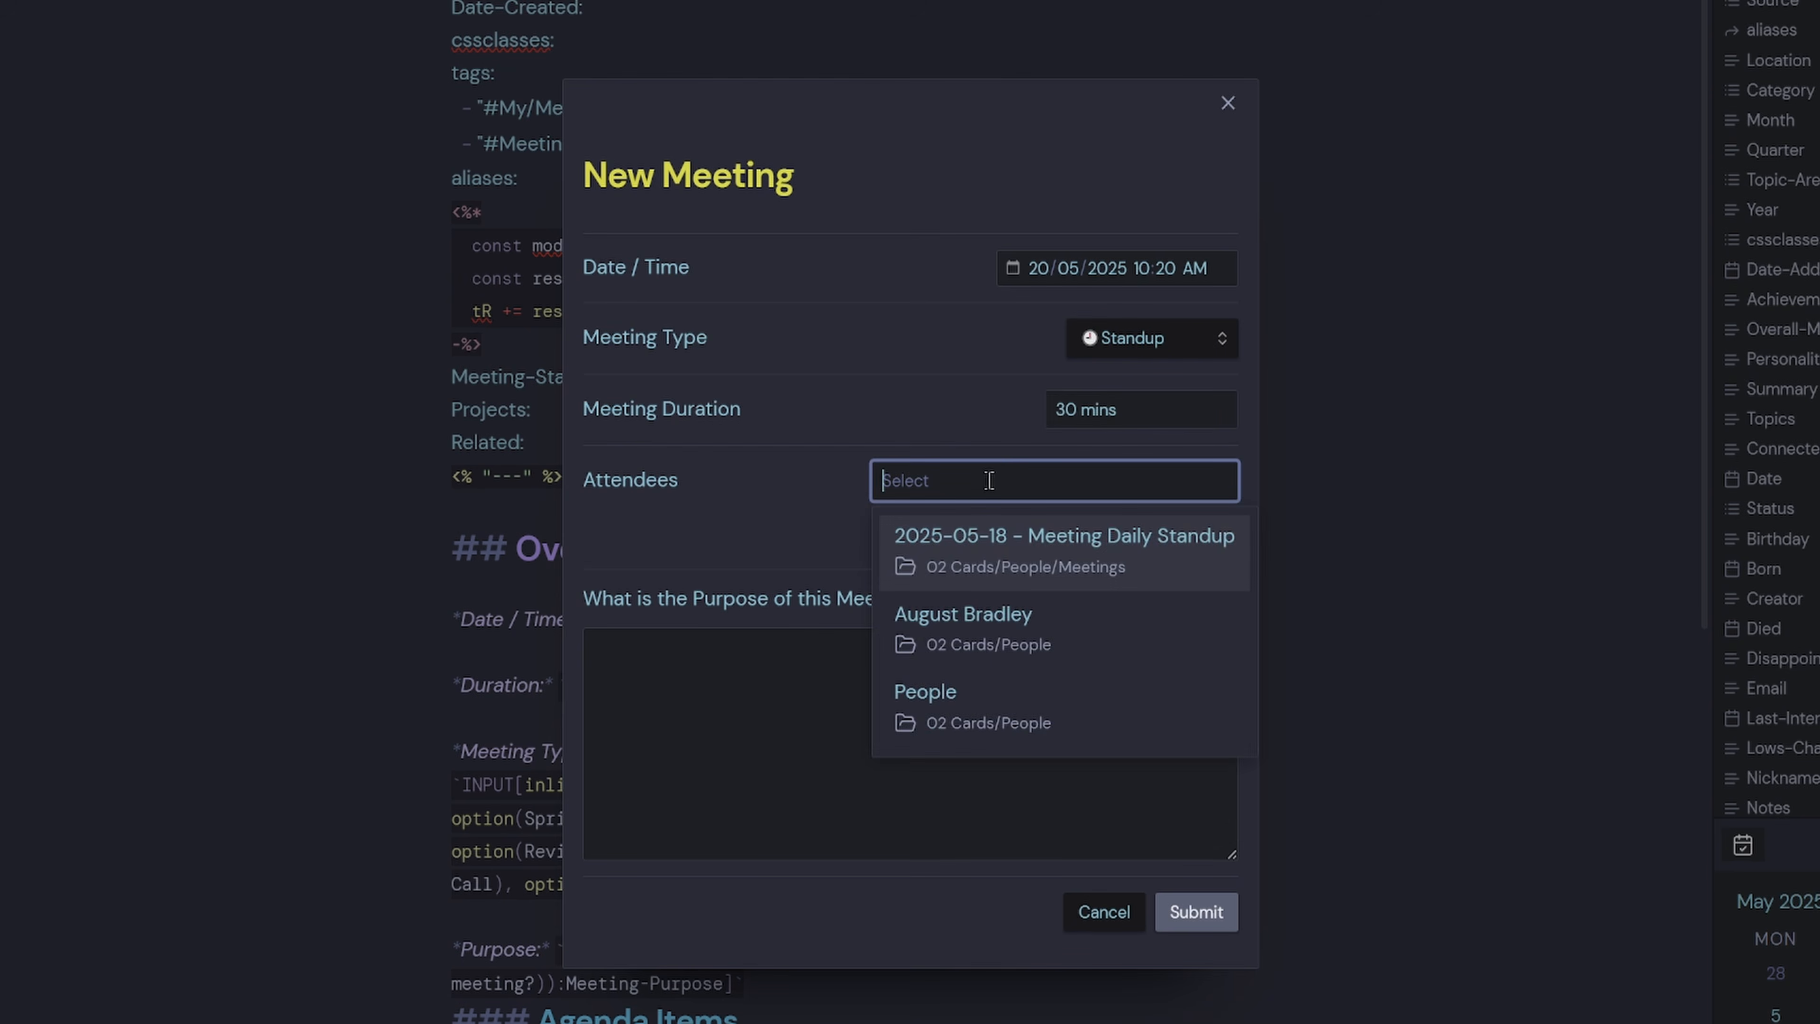
left_click(1032, 642)
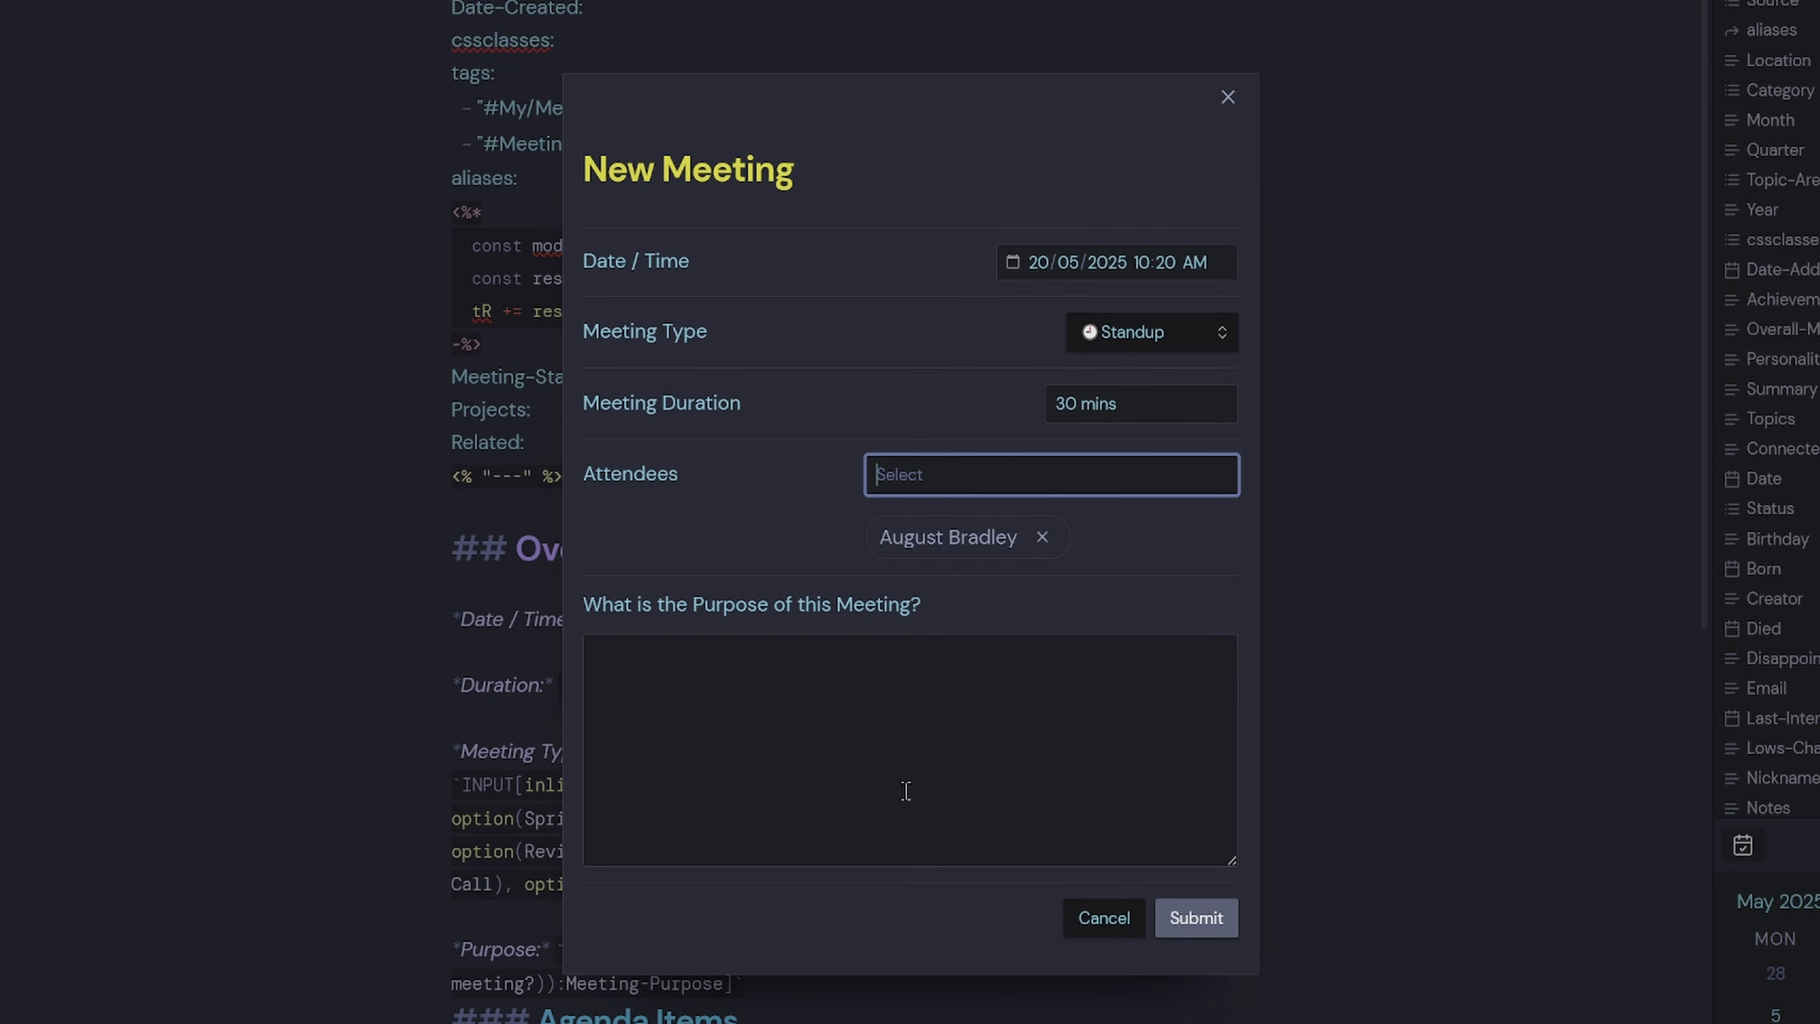
left_click(924, 708)
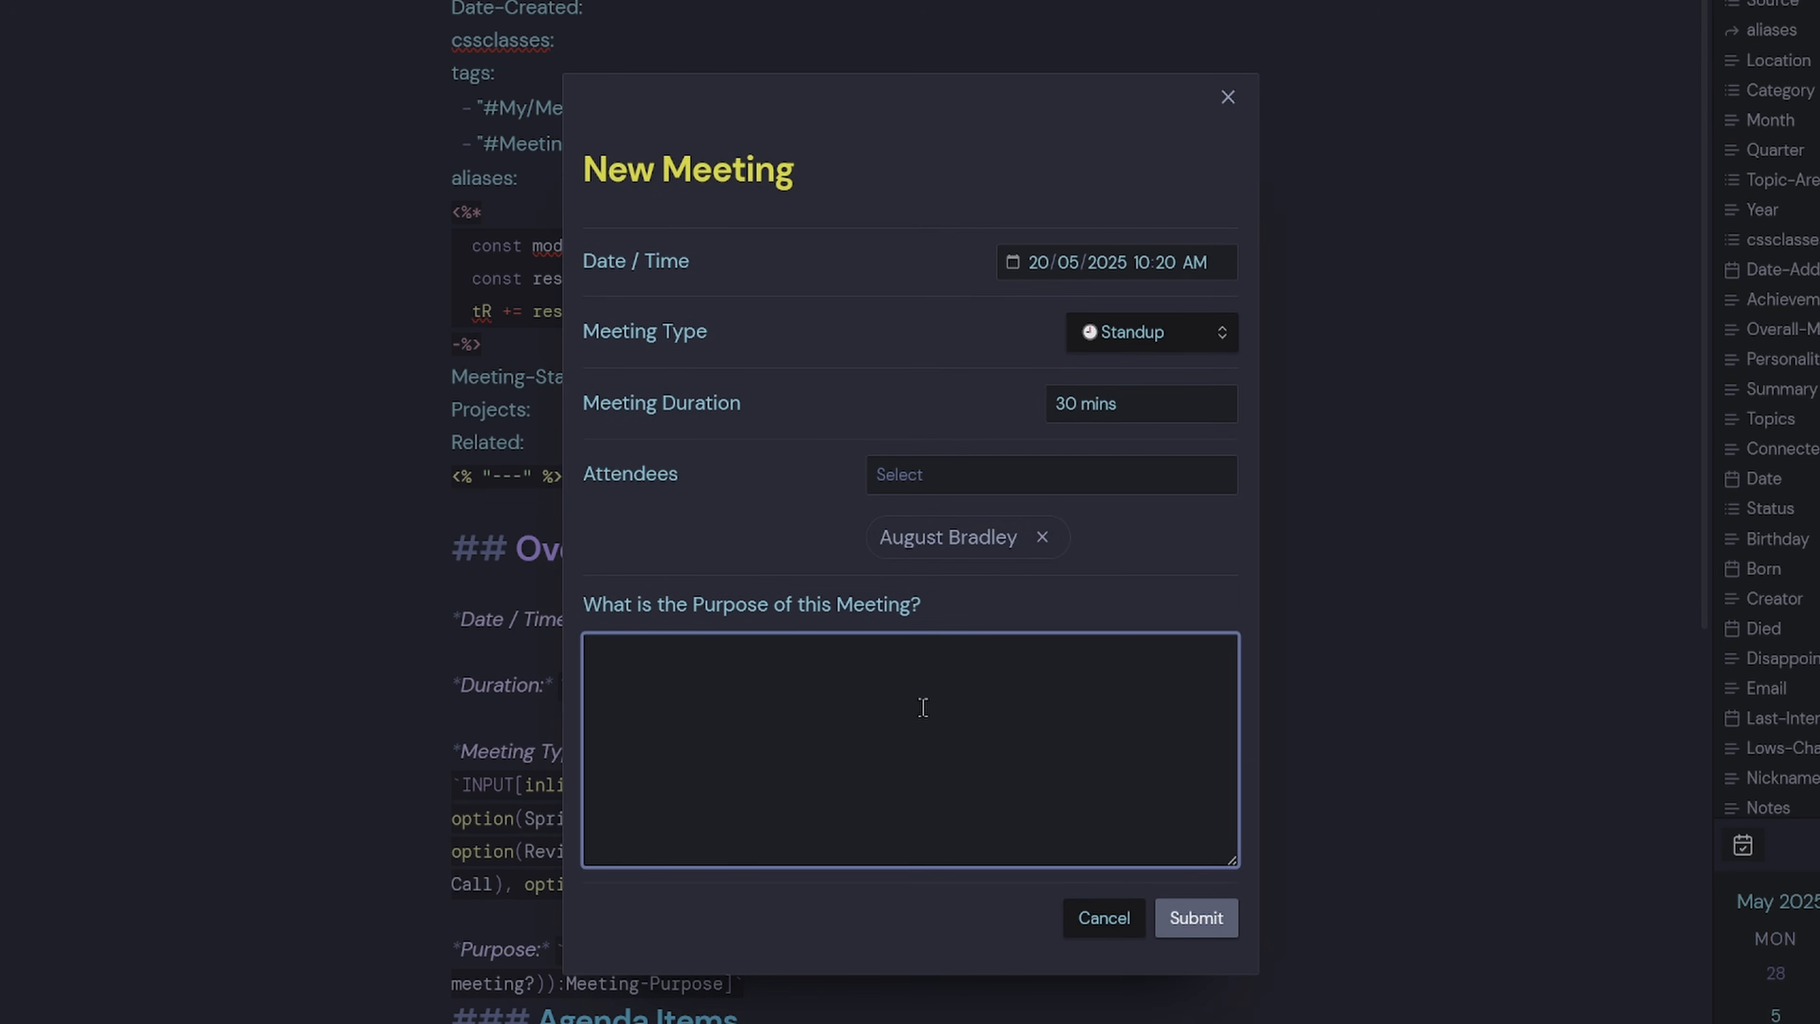
type("Standup to discuss work item")
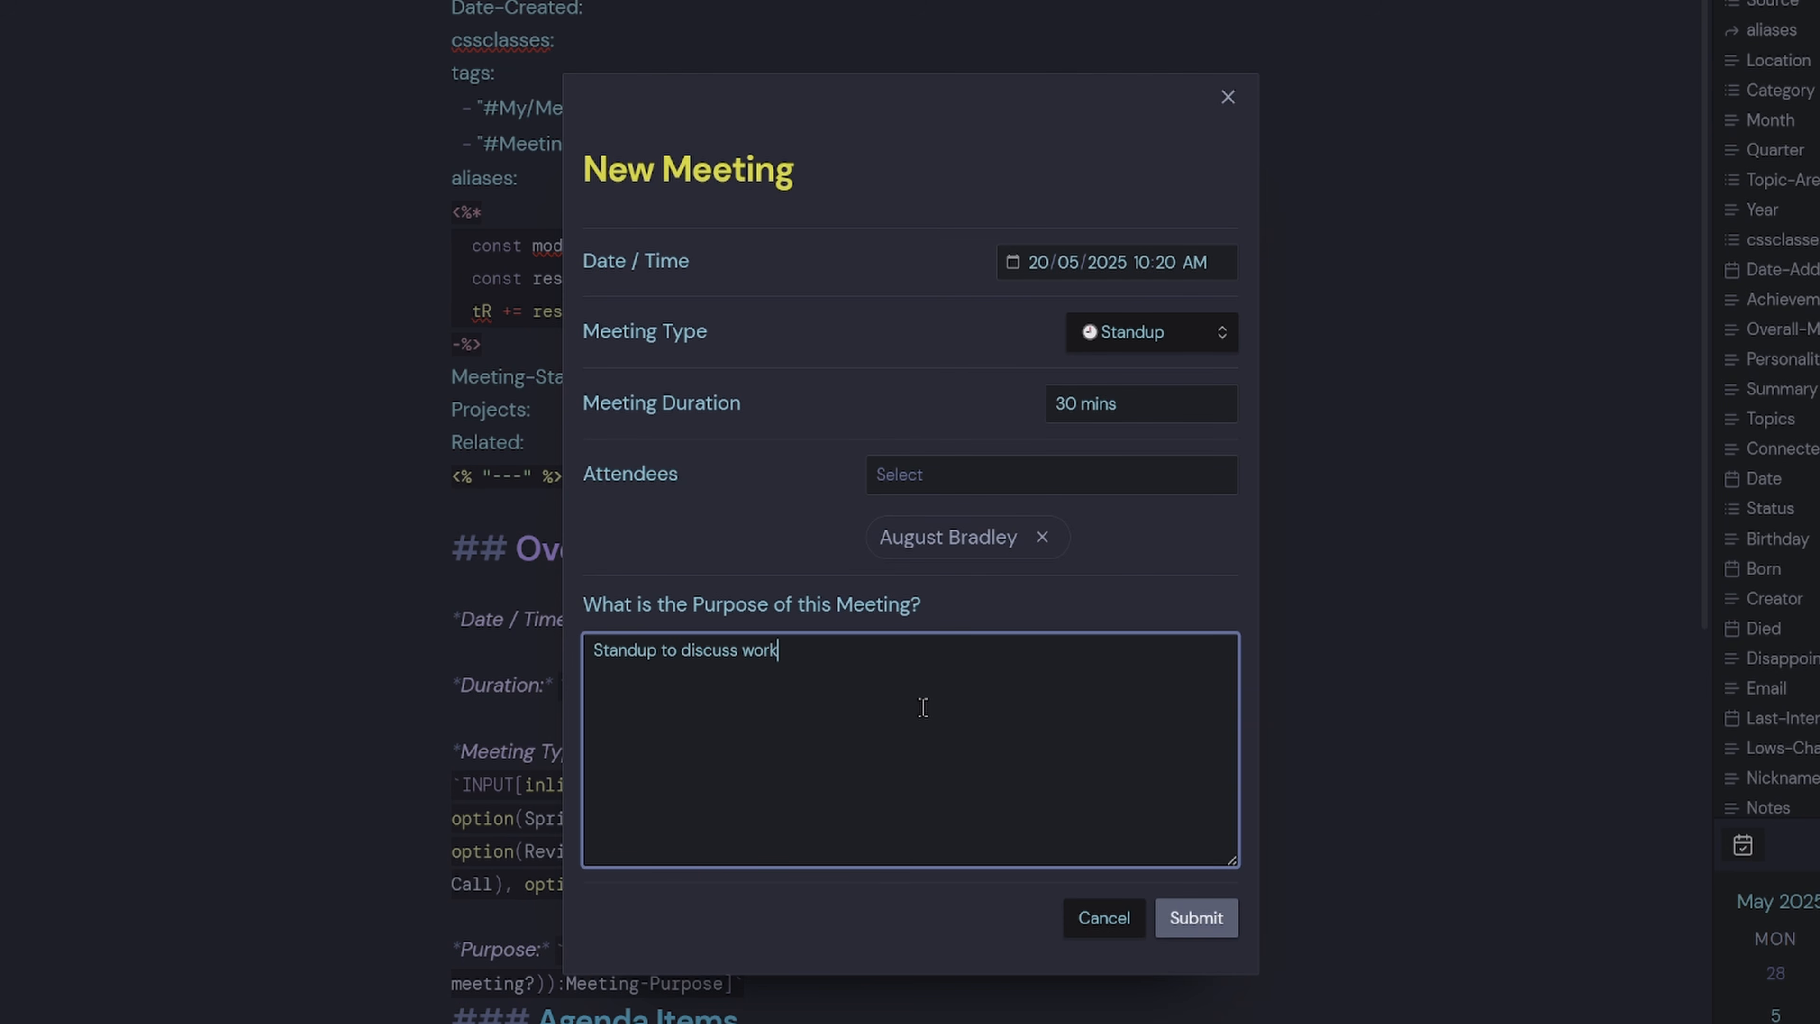
left_click(1204, 918)
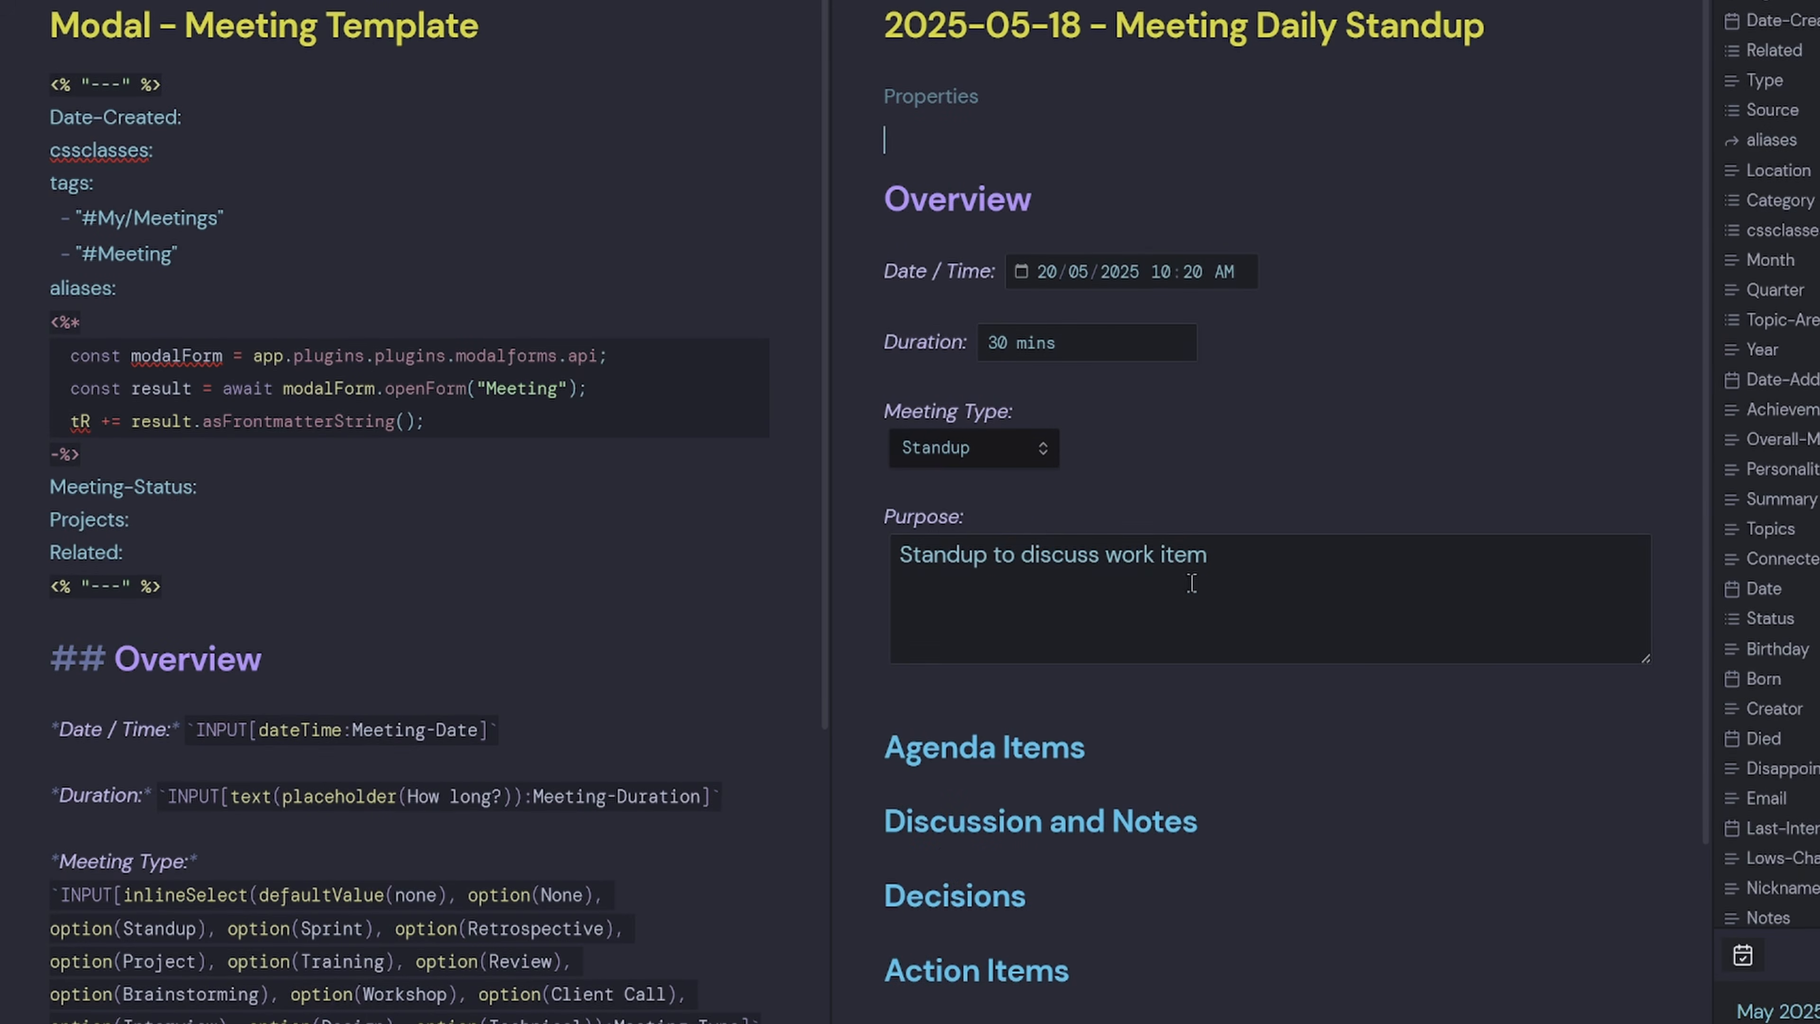
Review the new Daily Standup note by folding the Overview heading and scrolling through it.
left_click(878, 209)
left_click(877, 210)
scroll(1011, 961, "down", 5)
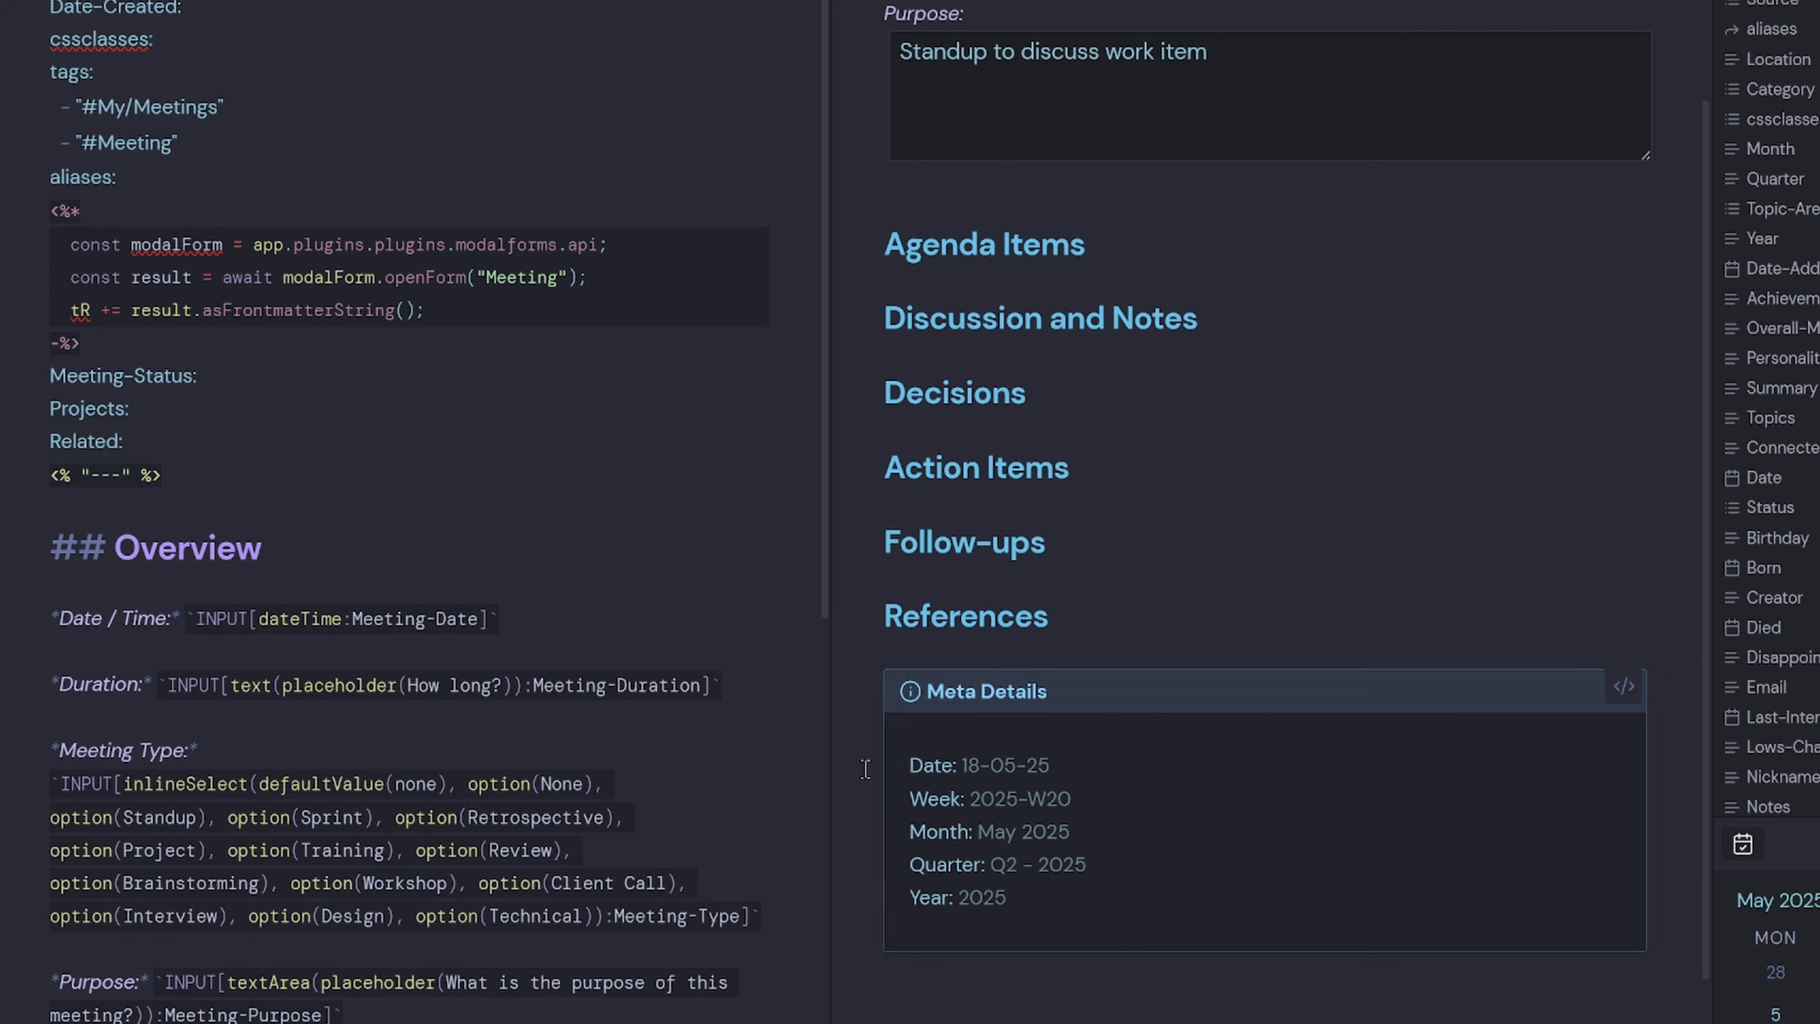
scroll(1109, 698, "up", 3)
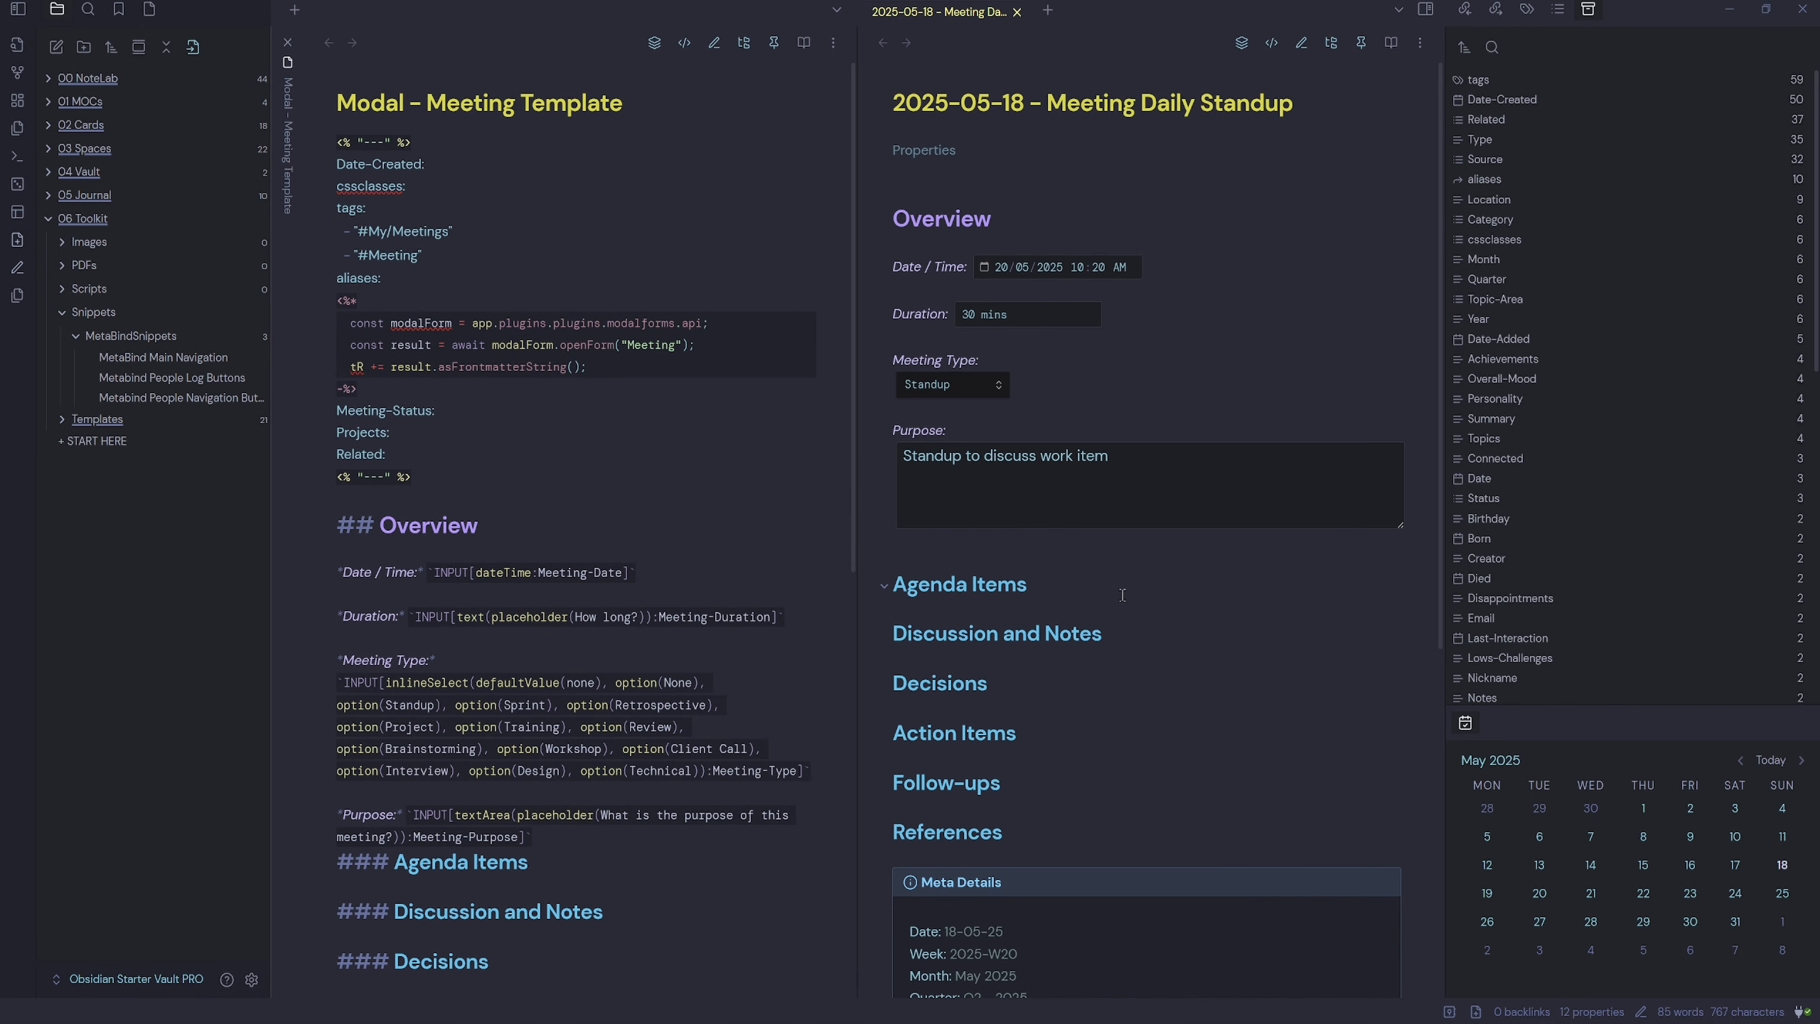
left_click(682, 473)
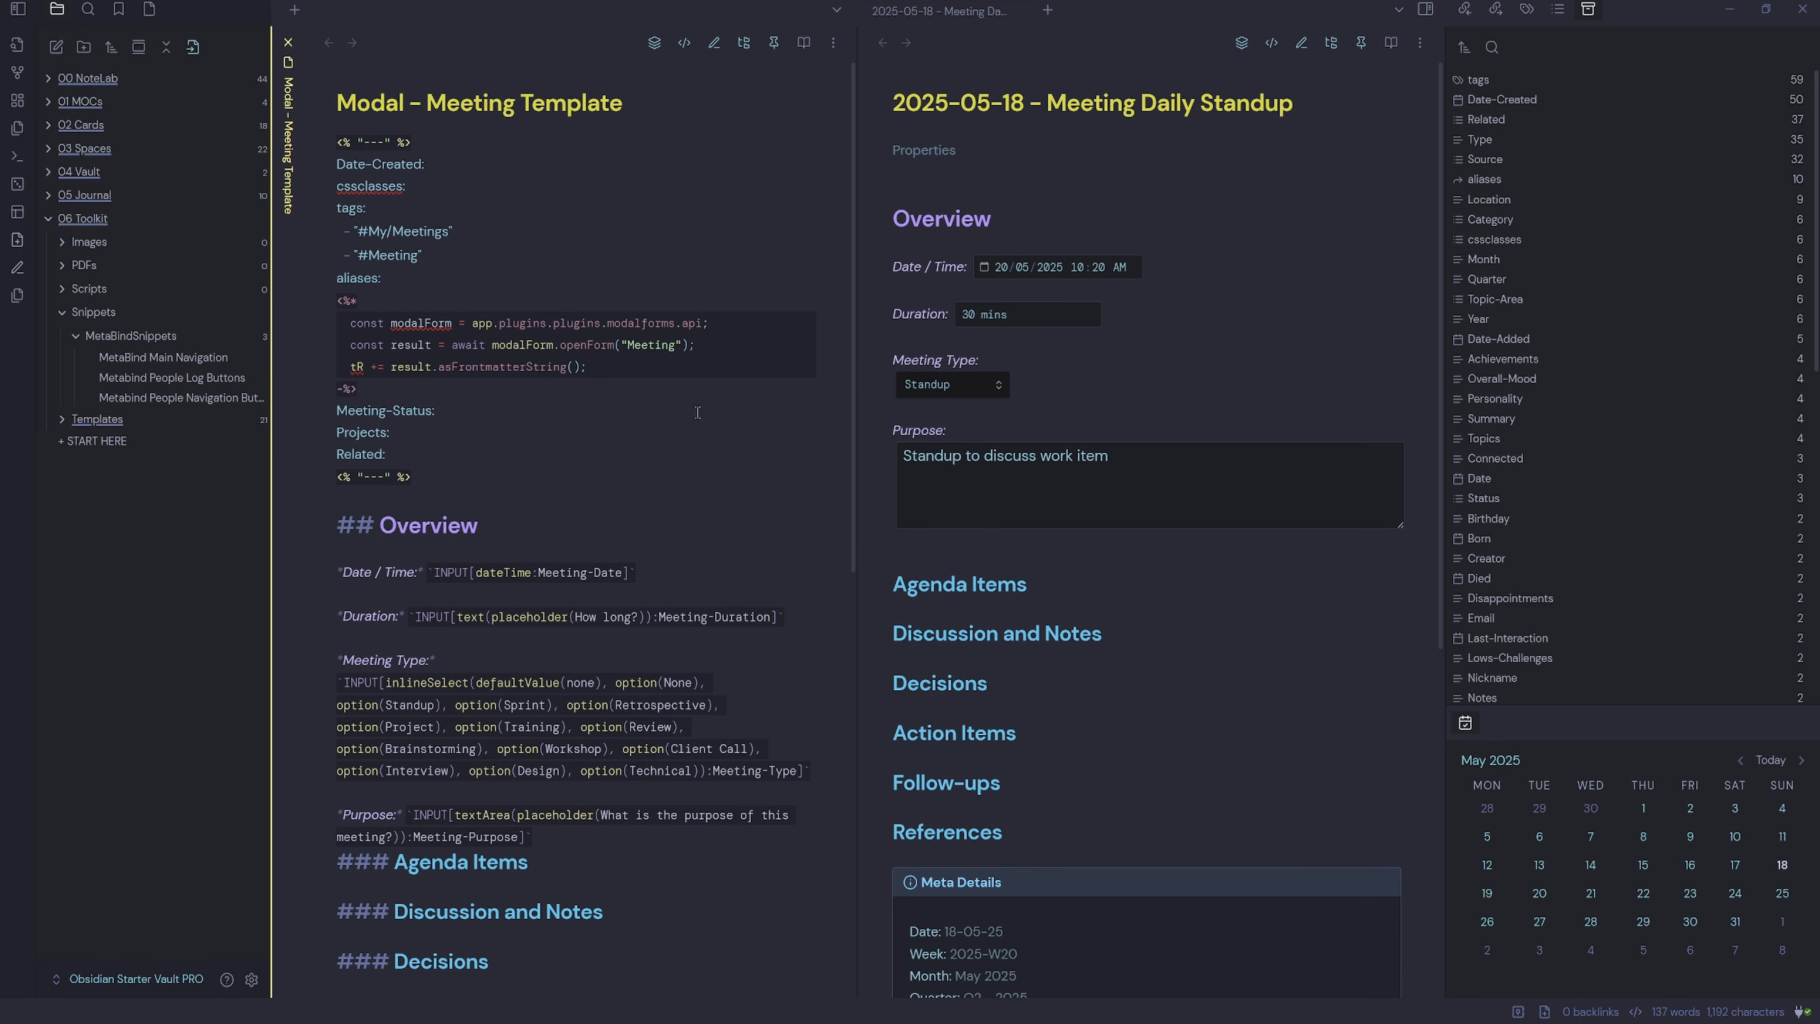
Open the Personal Contact Template from the Templates folder.
left_click(63, 420)
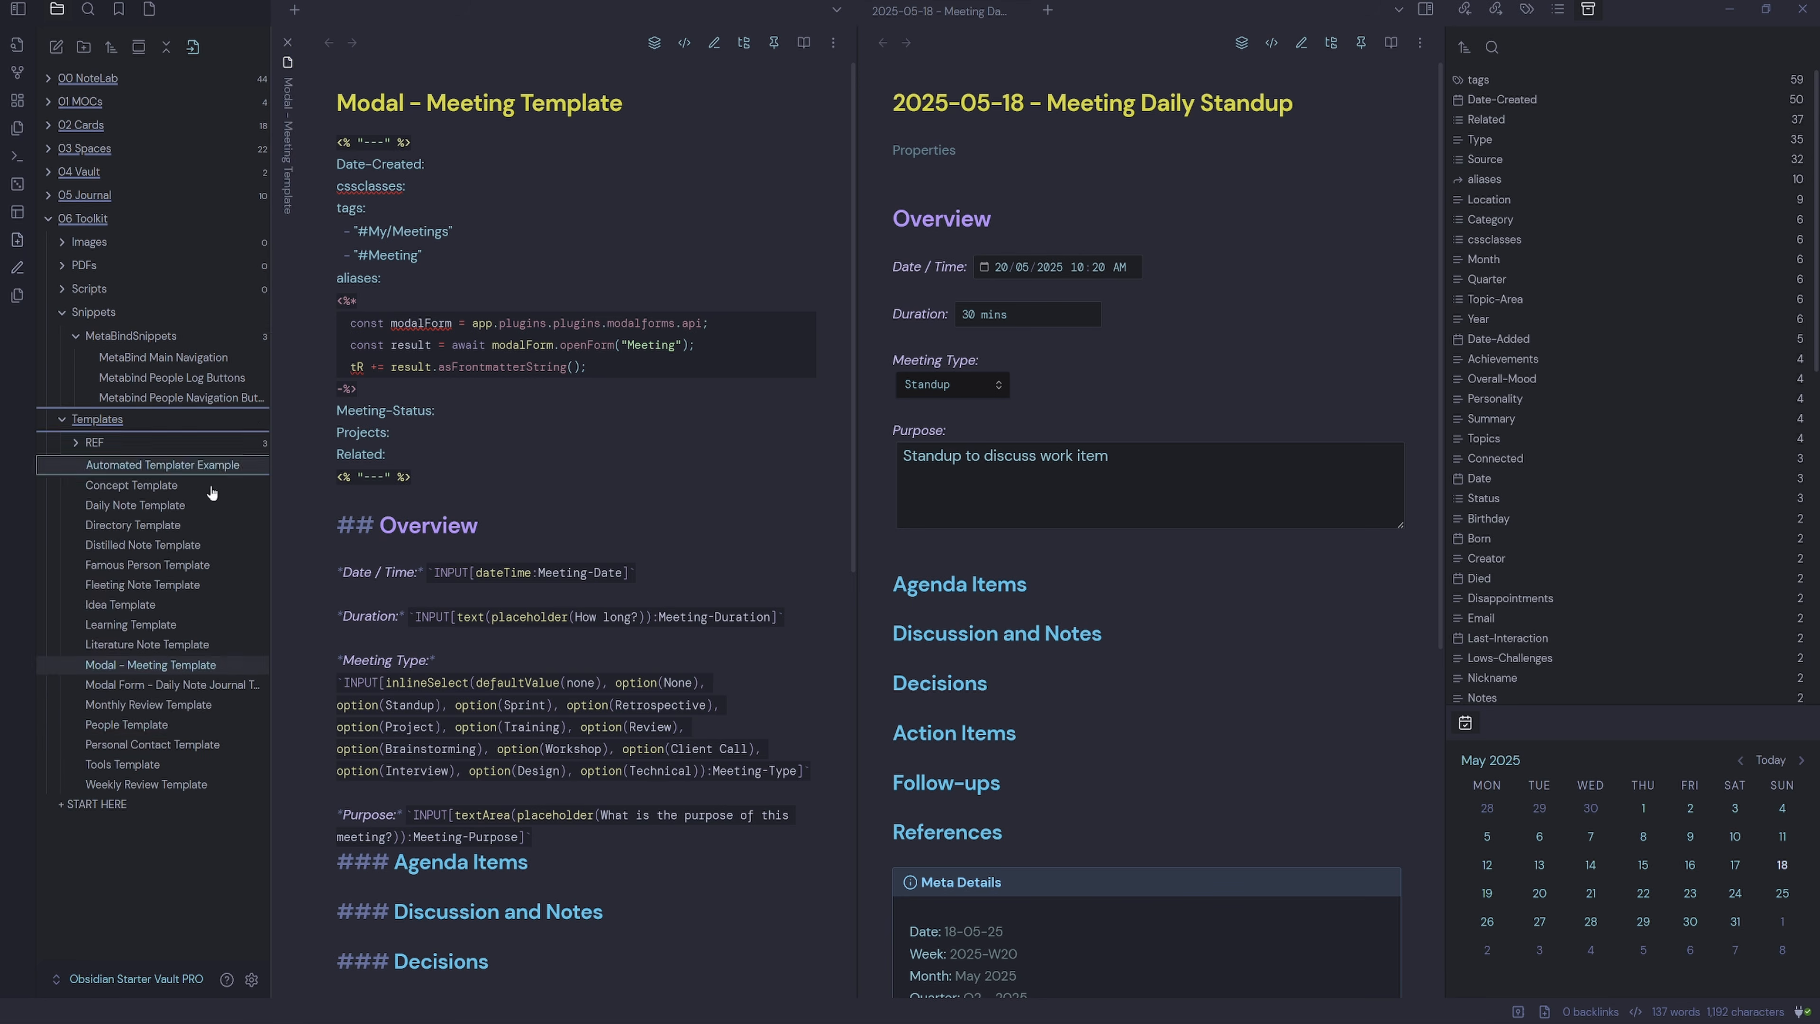
left_click(126, 723)
left_click(172, 744)
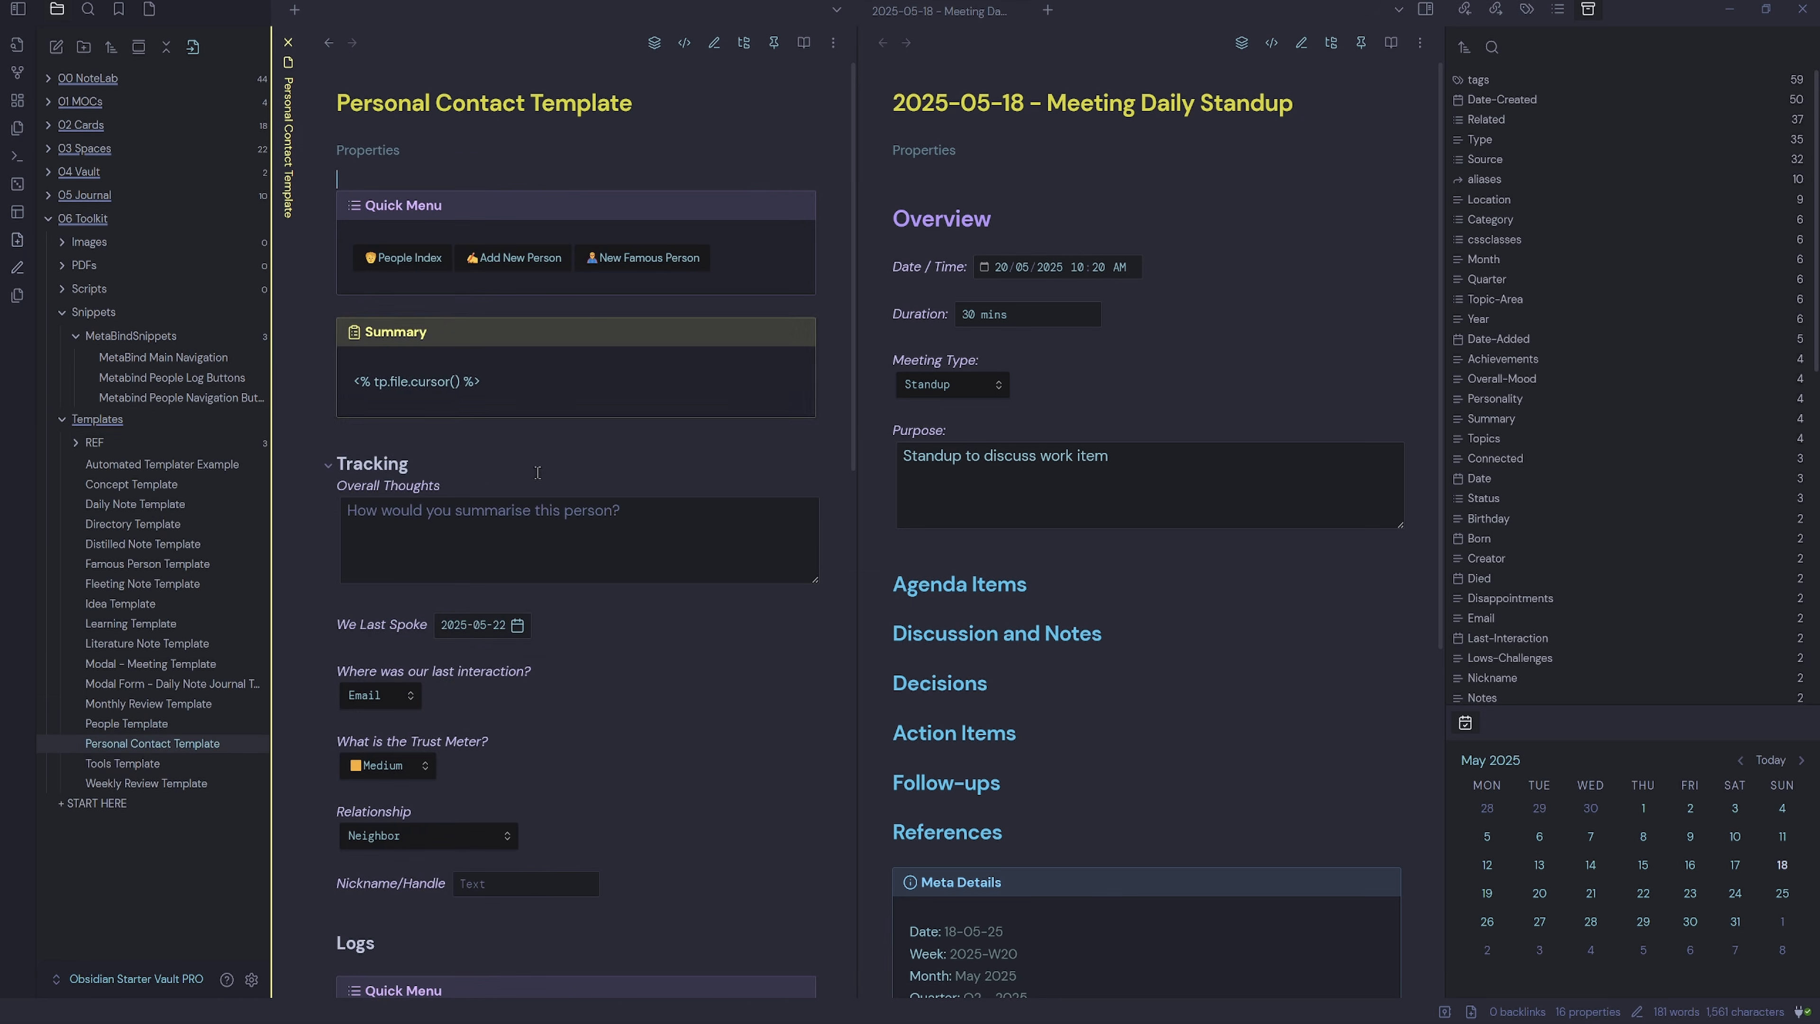
scroll(541, 437, "down", 8)
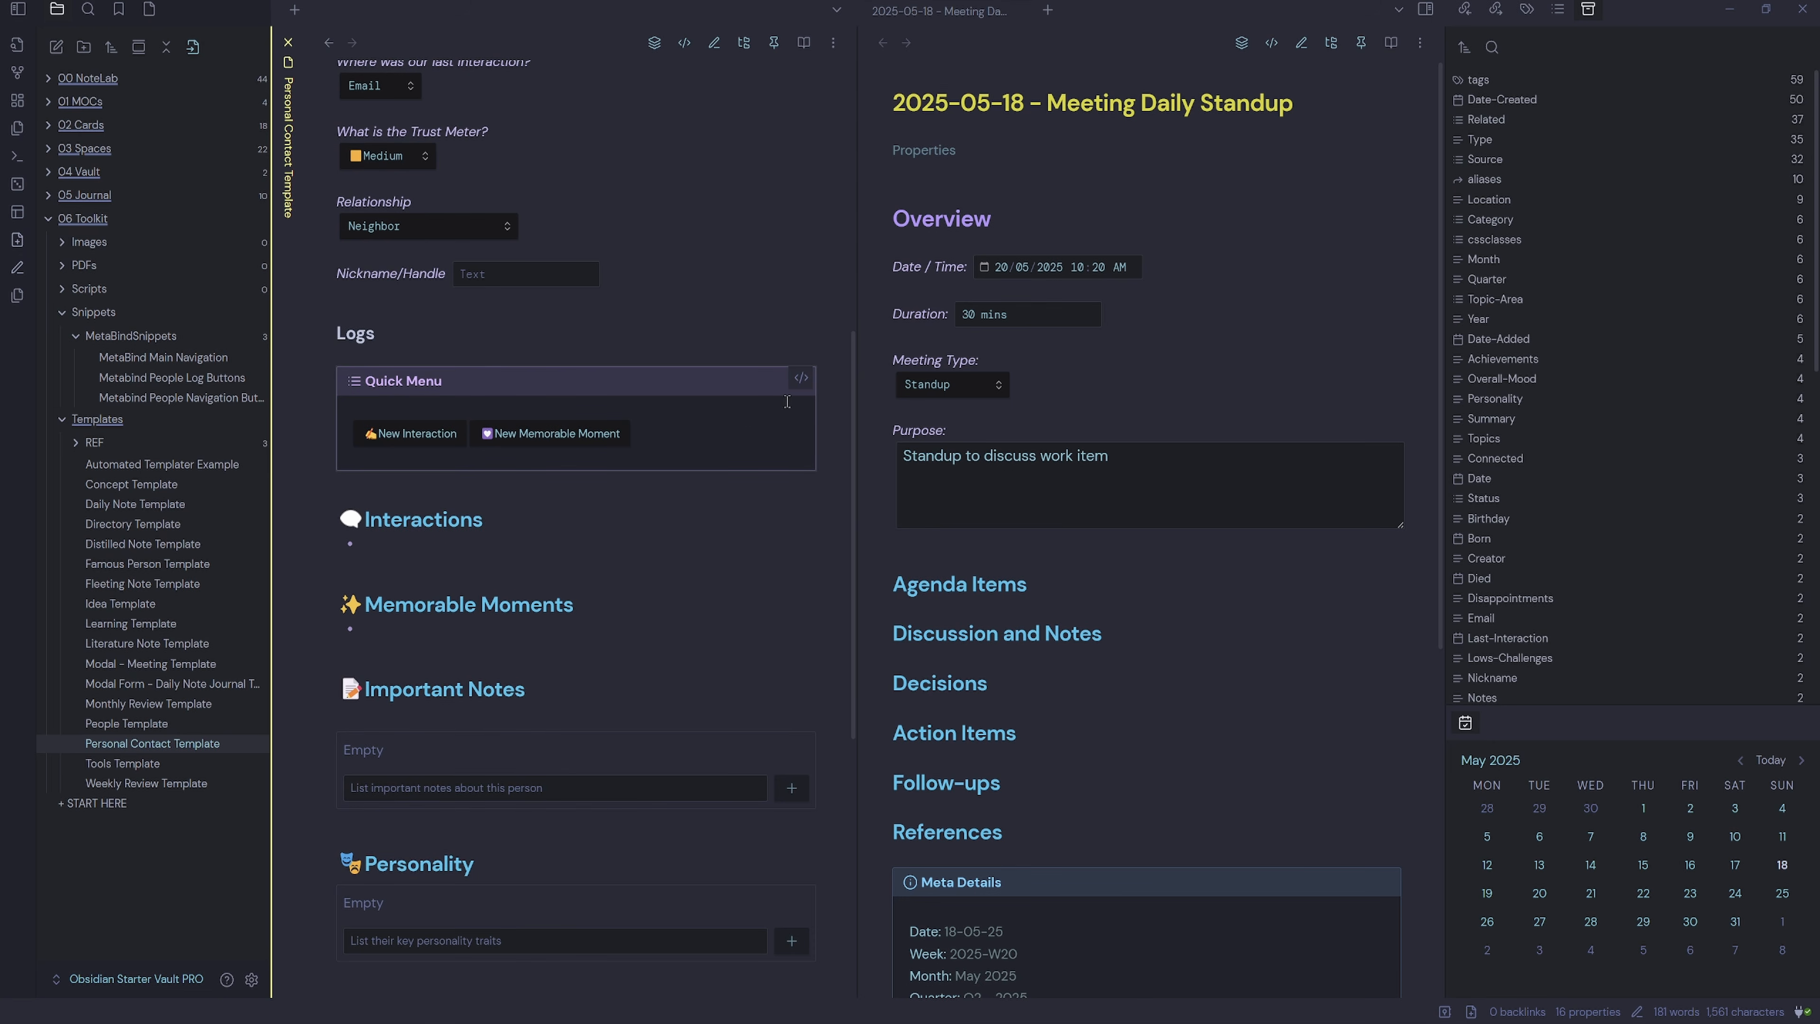
Open the Metabind People Log Buttons snippet in source mode and add a line after the last button.
left_click(801, 377)
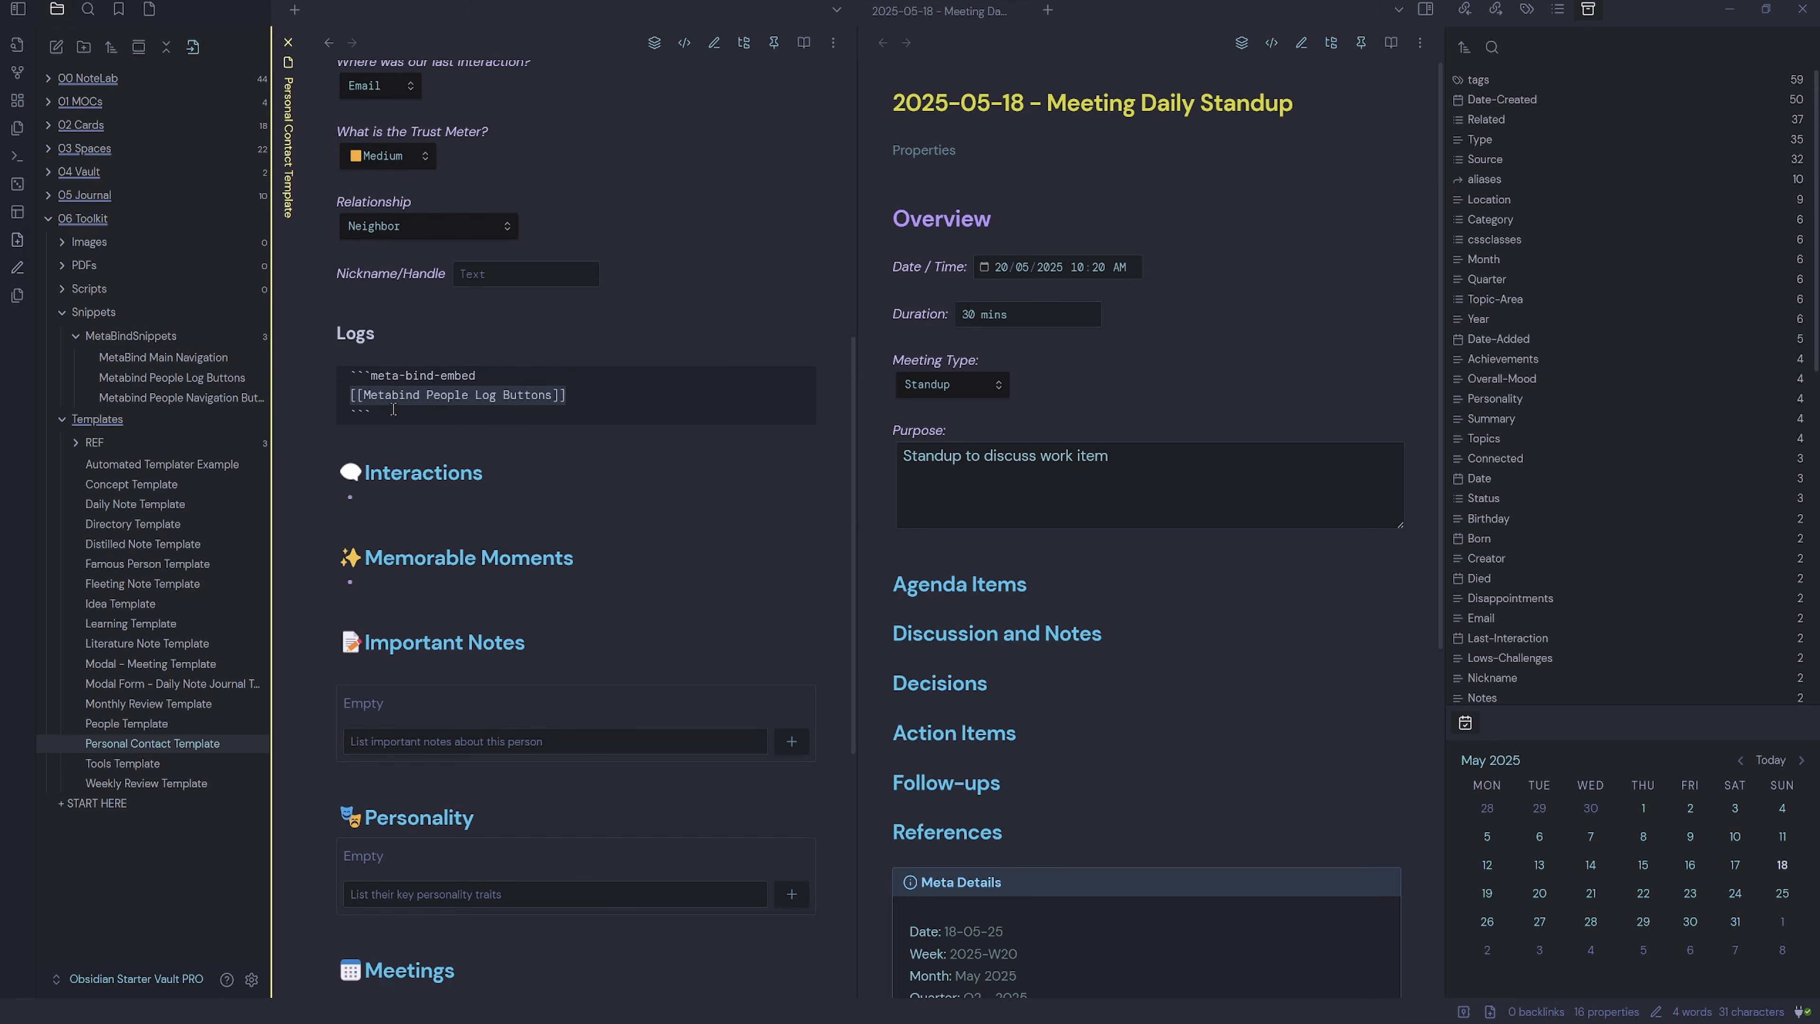
left_click(207, 380)
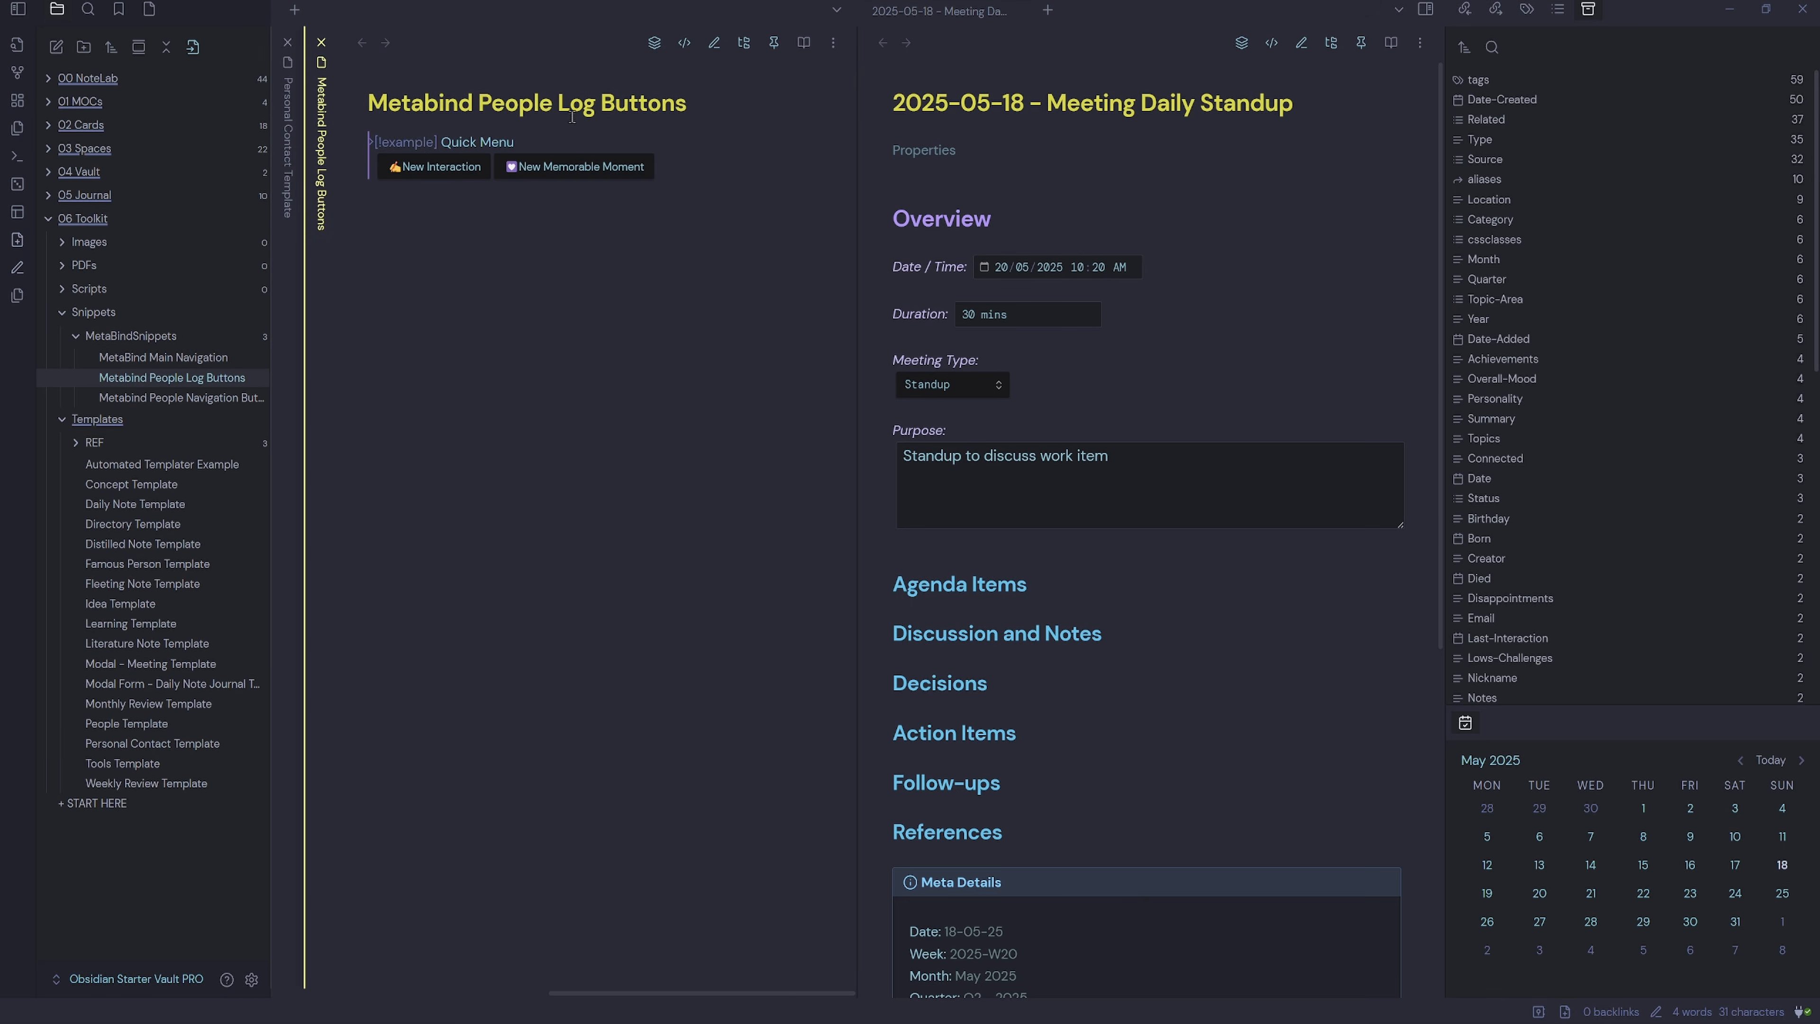
left_click(683, 44)
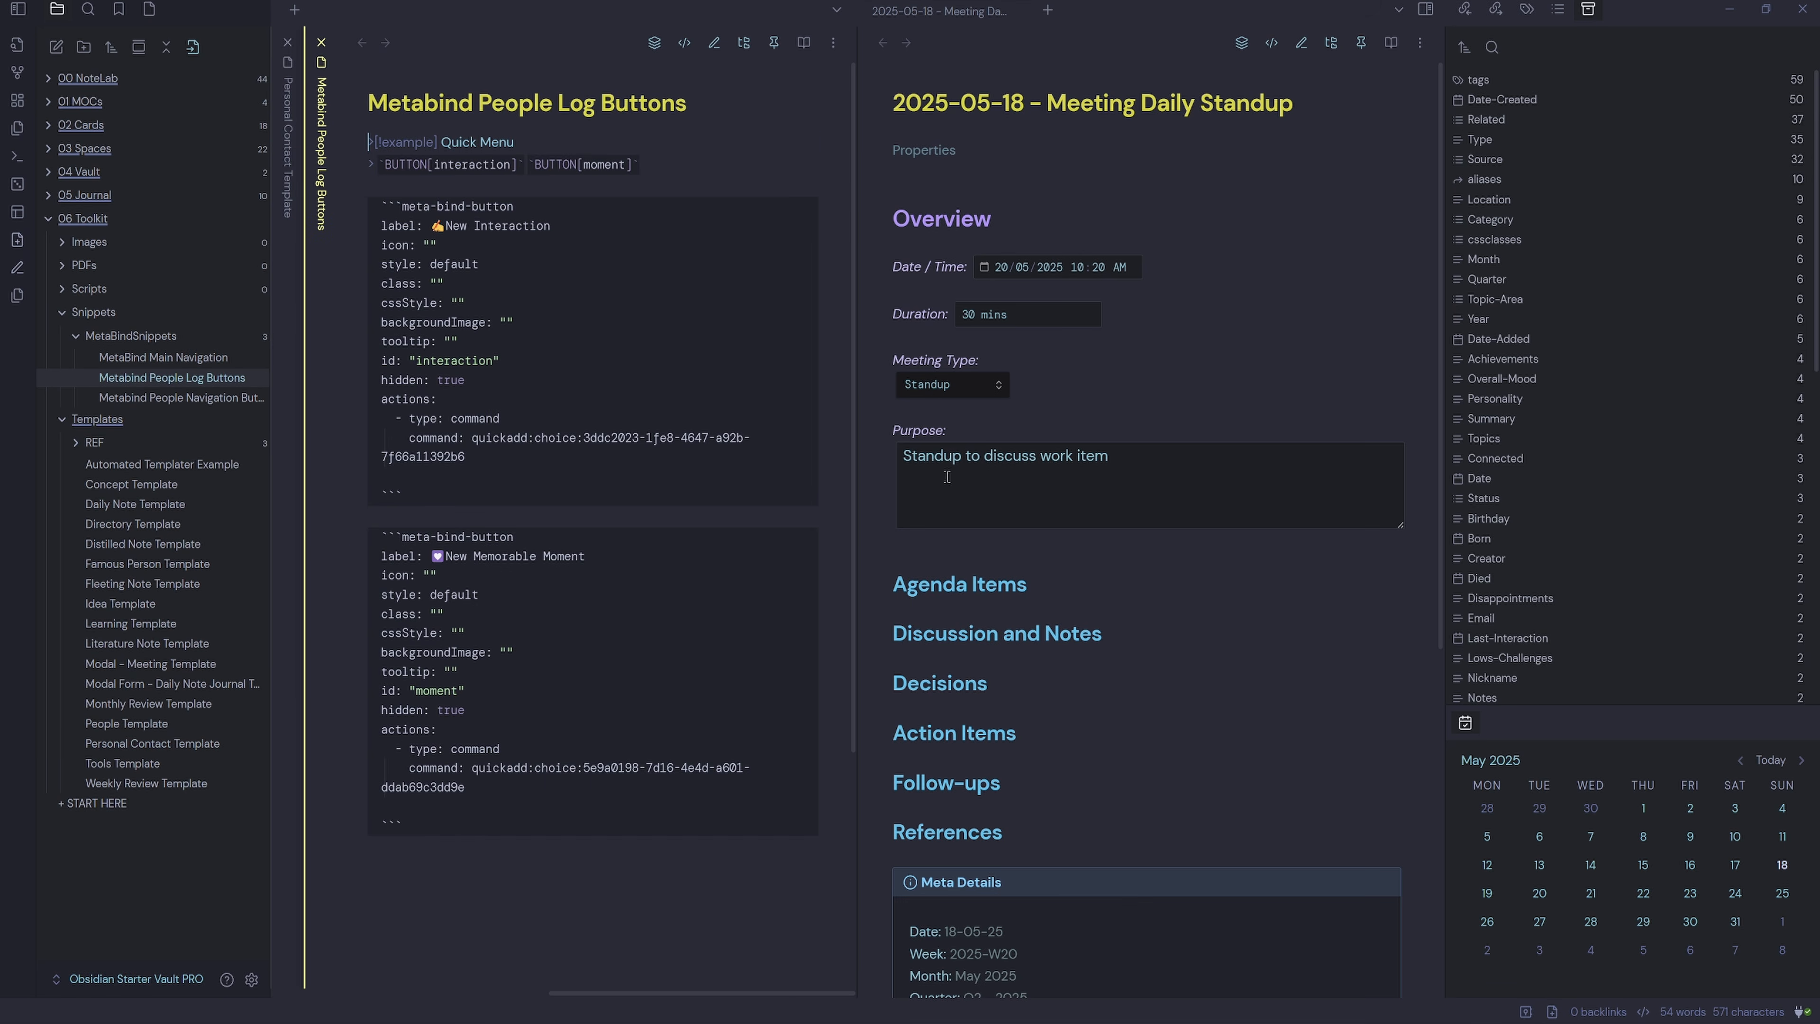
scroll(544, 573, "down", 3)
left_click(476, 662)
key("Return")
Build a Meta Bind button labelled '📅 New Meeting' with ID newmeeting, set to hidden.
right_click(483, 708)
mouse_move(630, 597)
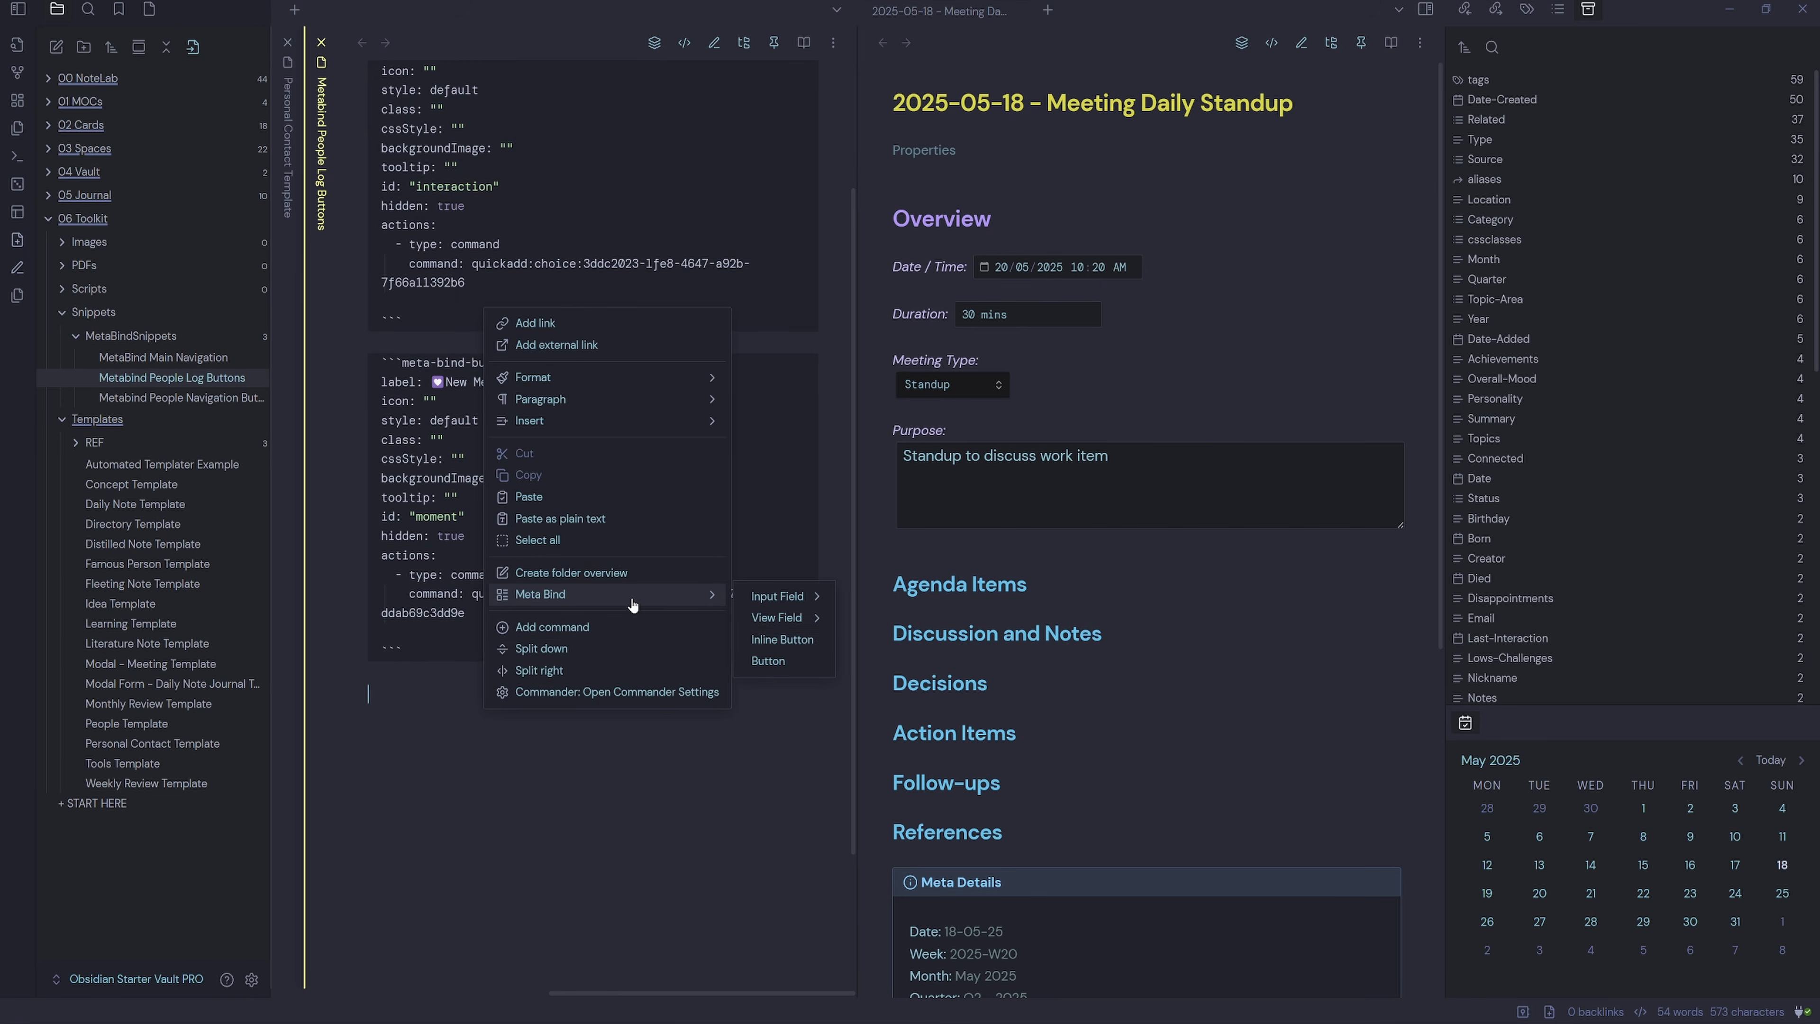
left_click(783, 661)
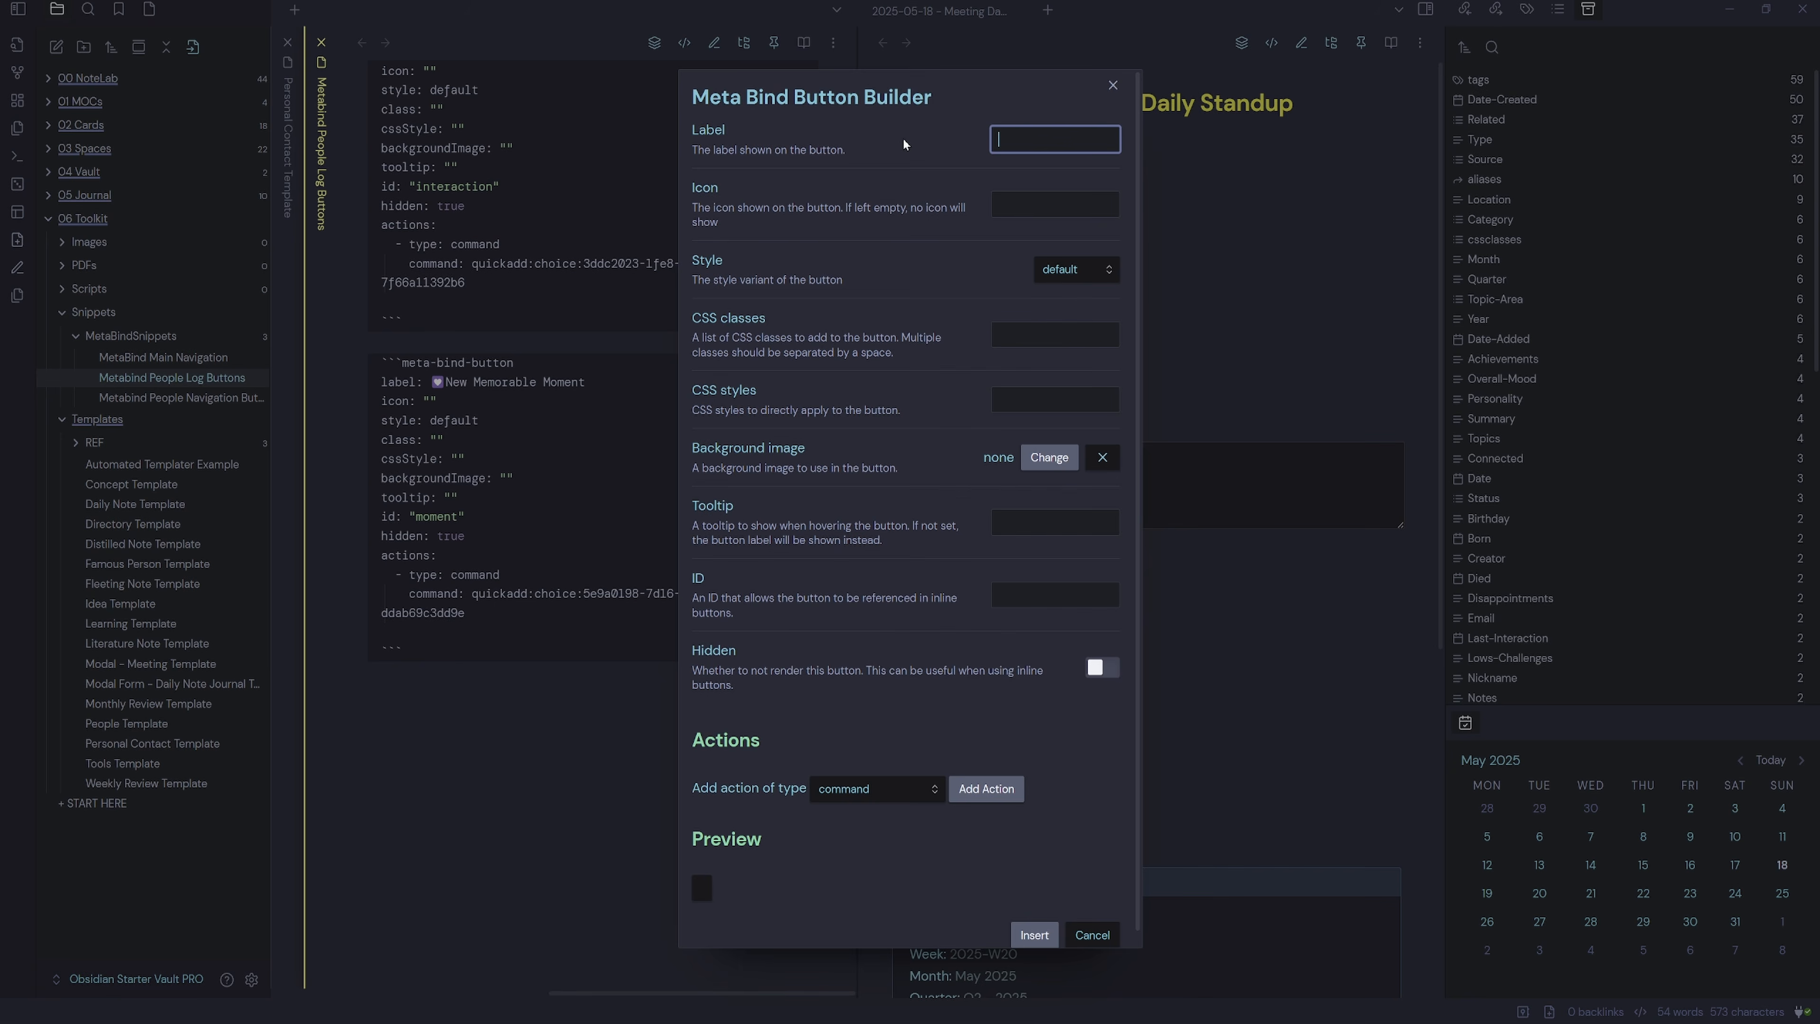
key("super+period")
left_click(1032, 139)
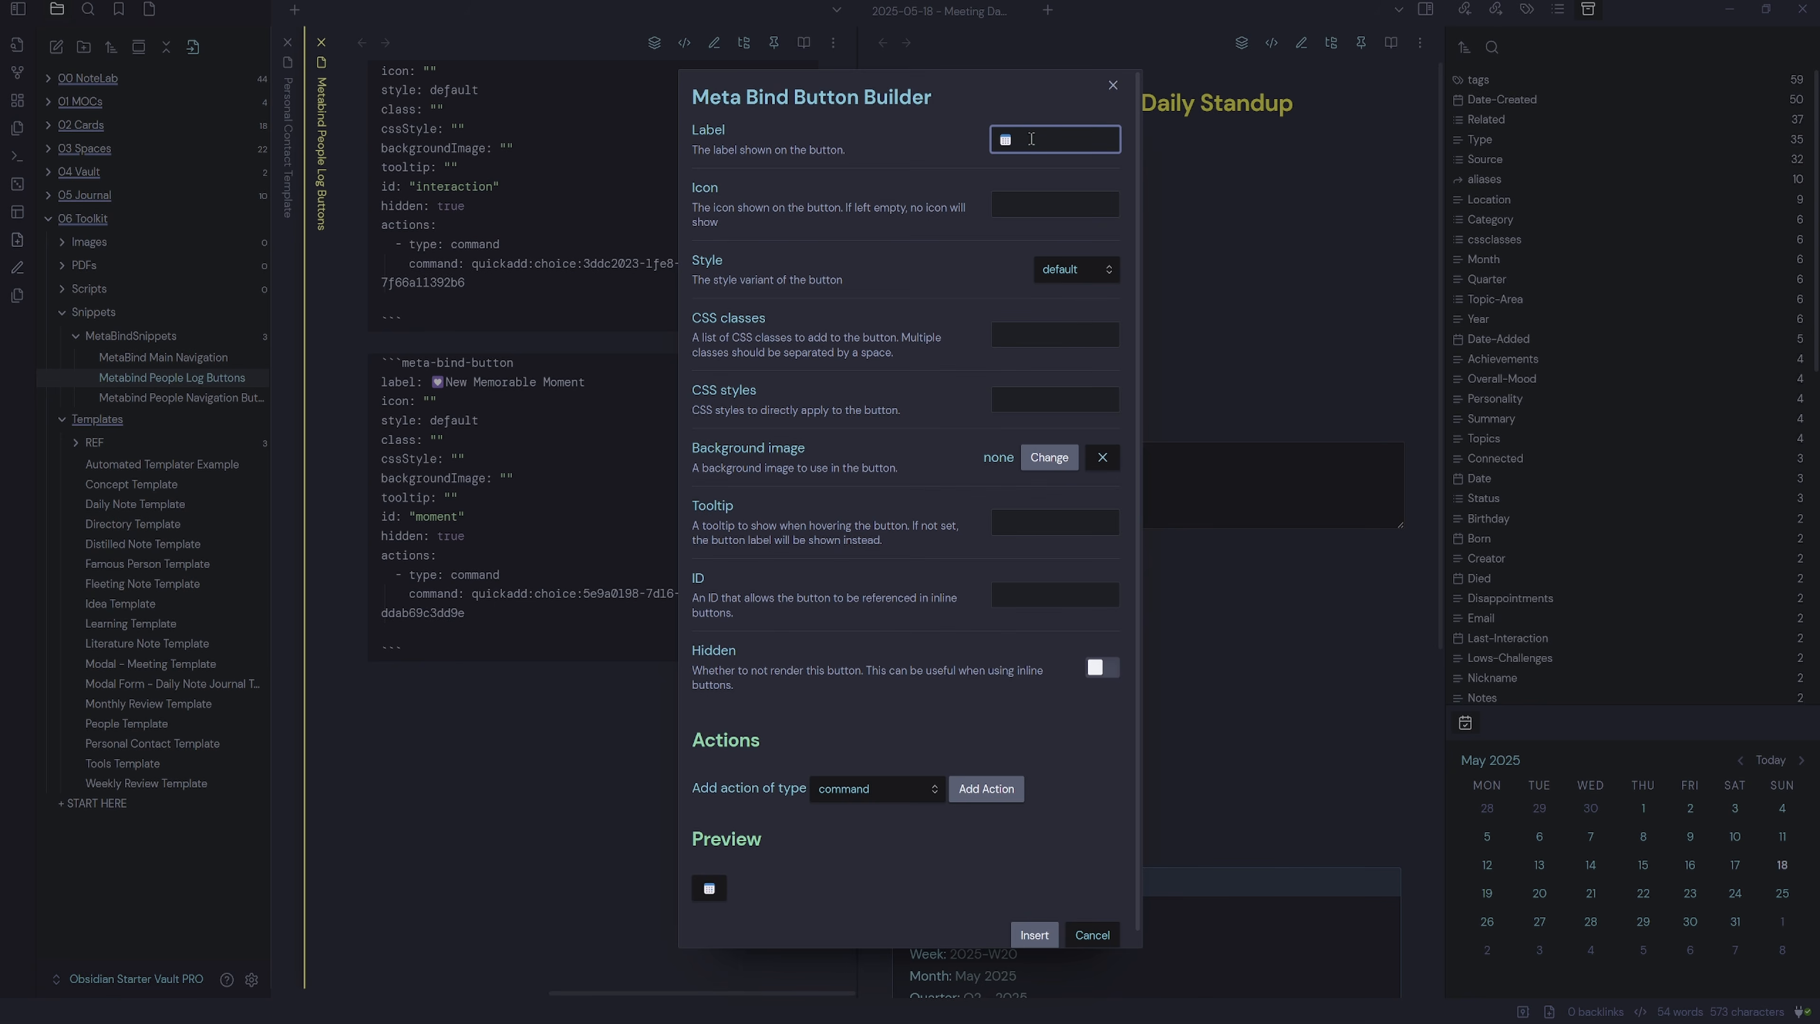
type("New Meeting")
left_click(1042, 596)
type("newmeeting")
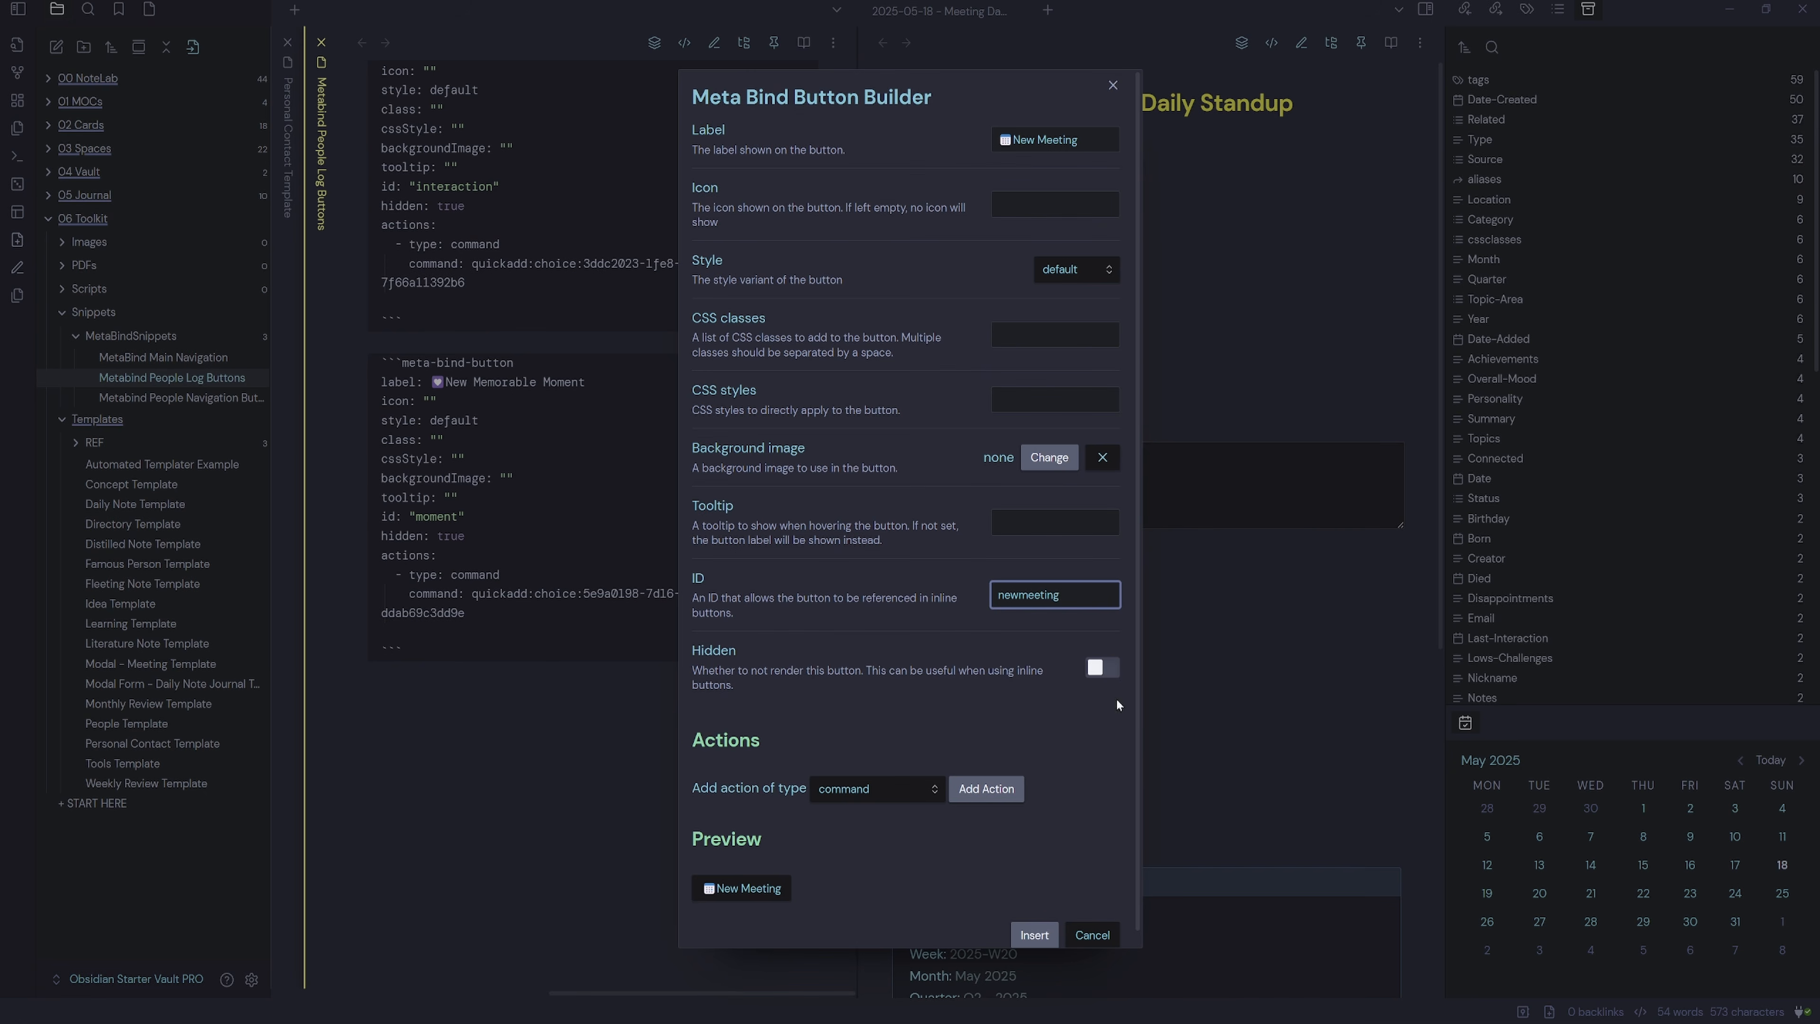
left_click(1102, 668)
Give the button a command action running QuickAdd: New Meeting.
left_click(986, 789)
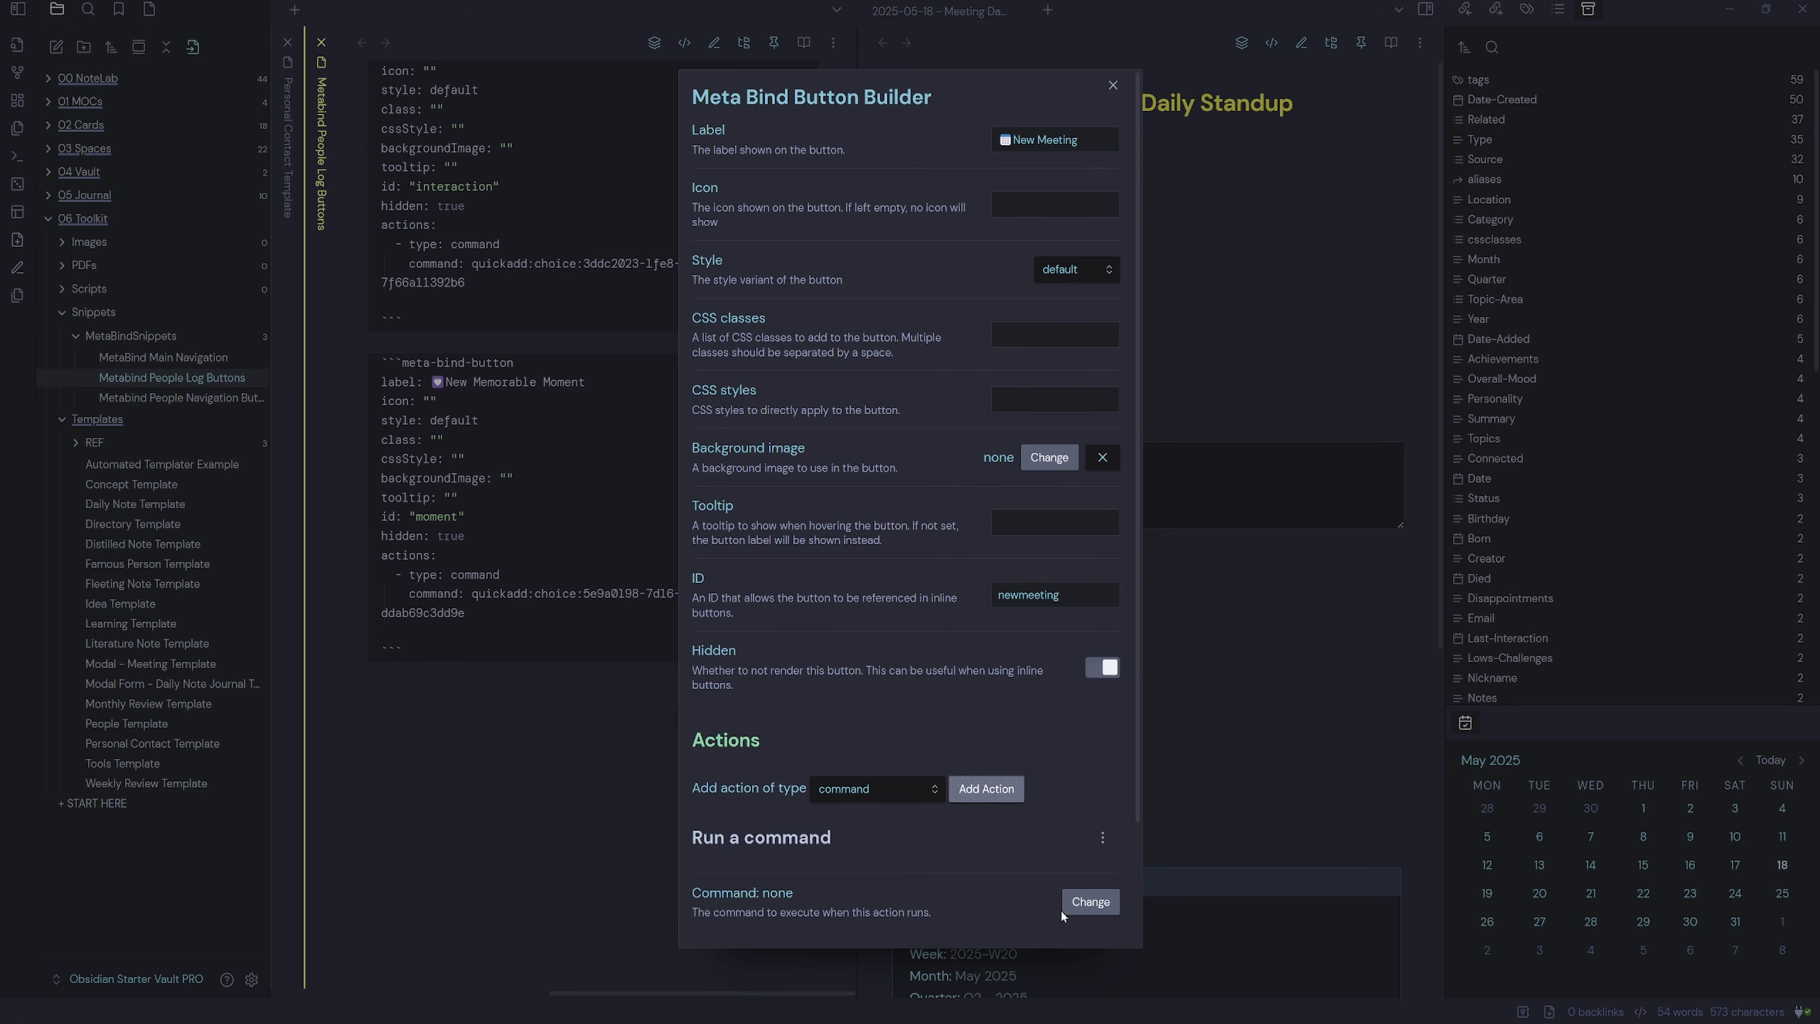
left_click(1088, 905)
type("meeting")
left_click(717, 129)
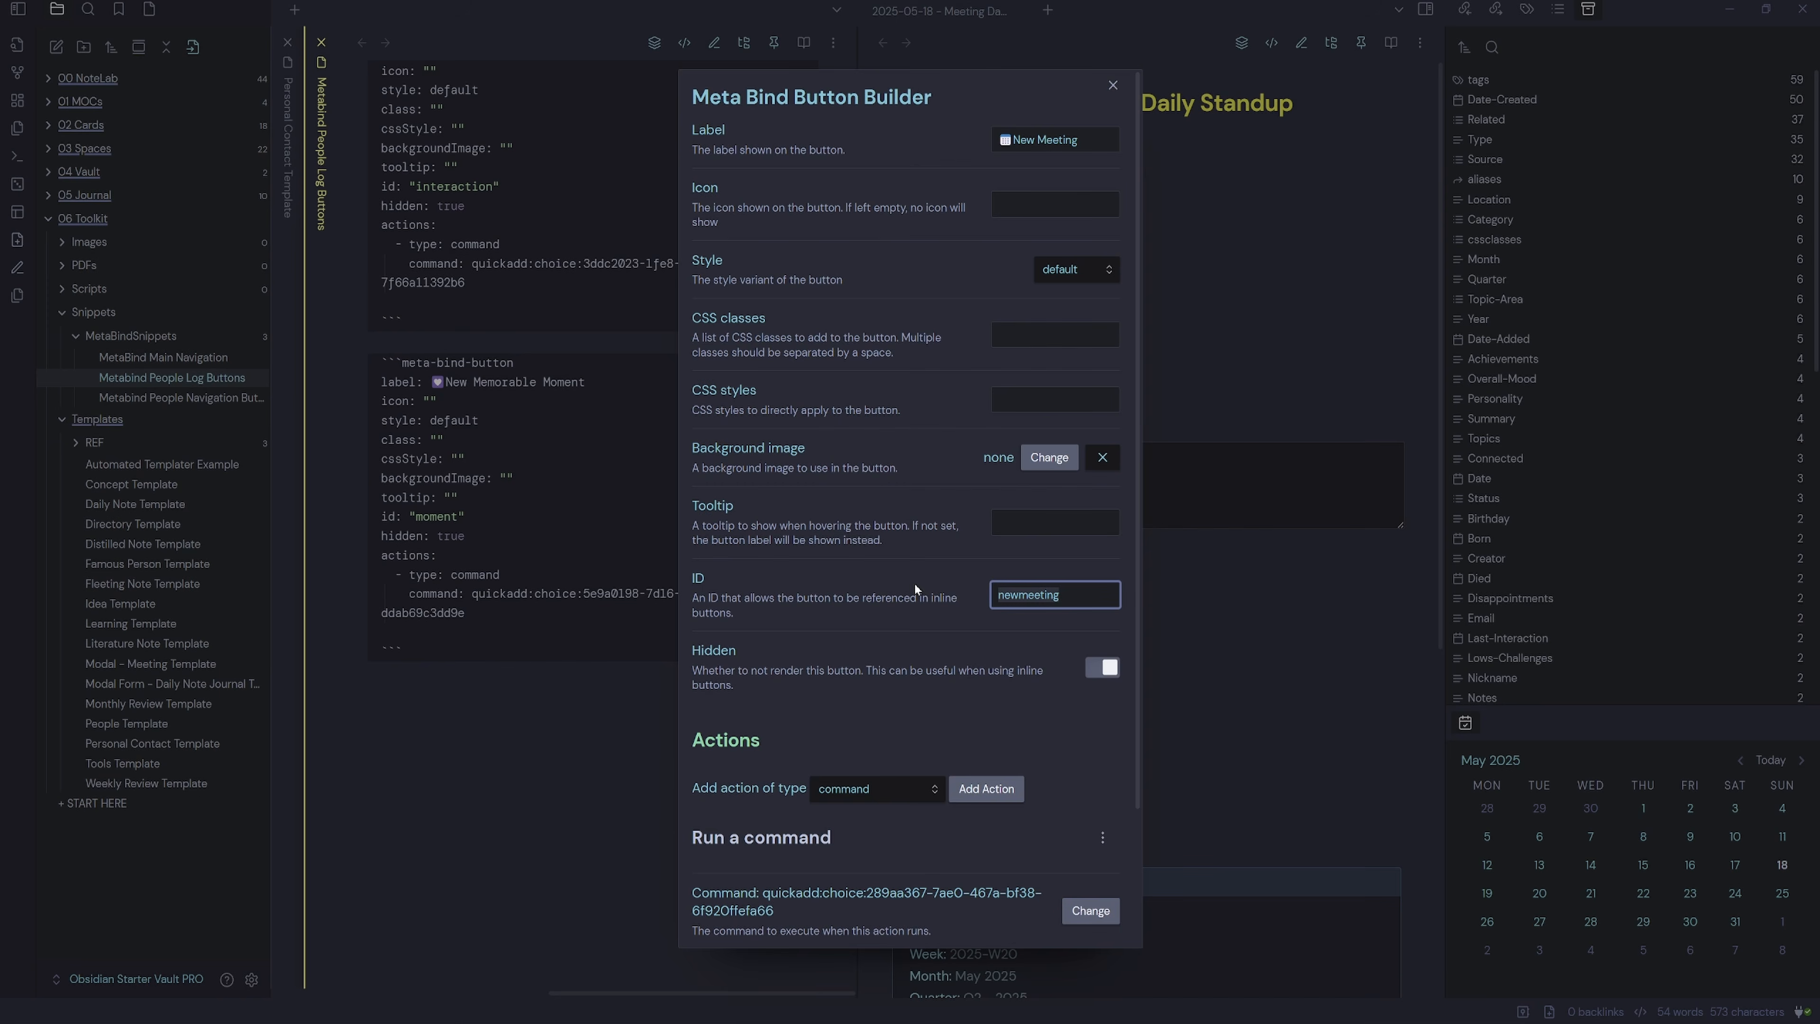
scroll(1024, 817, "down", 5)
Insert the button with its id quoted and add `BUTTON[newmeeting]` to the quick menu.
left_click(1037, 925)
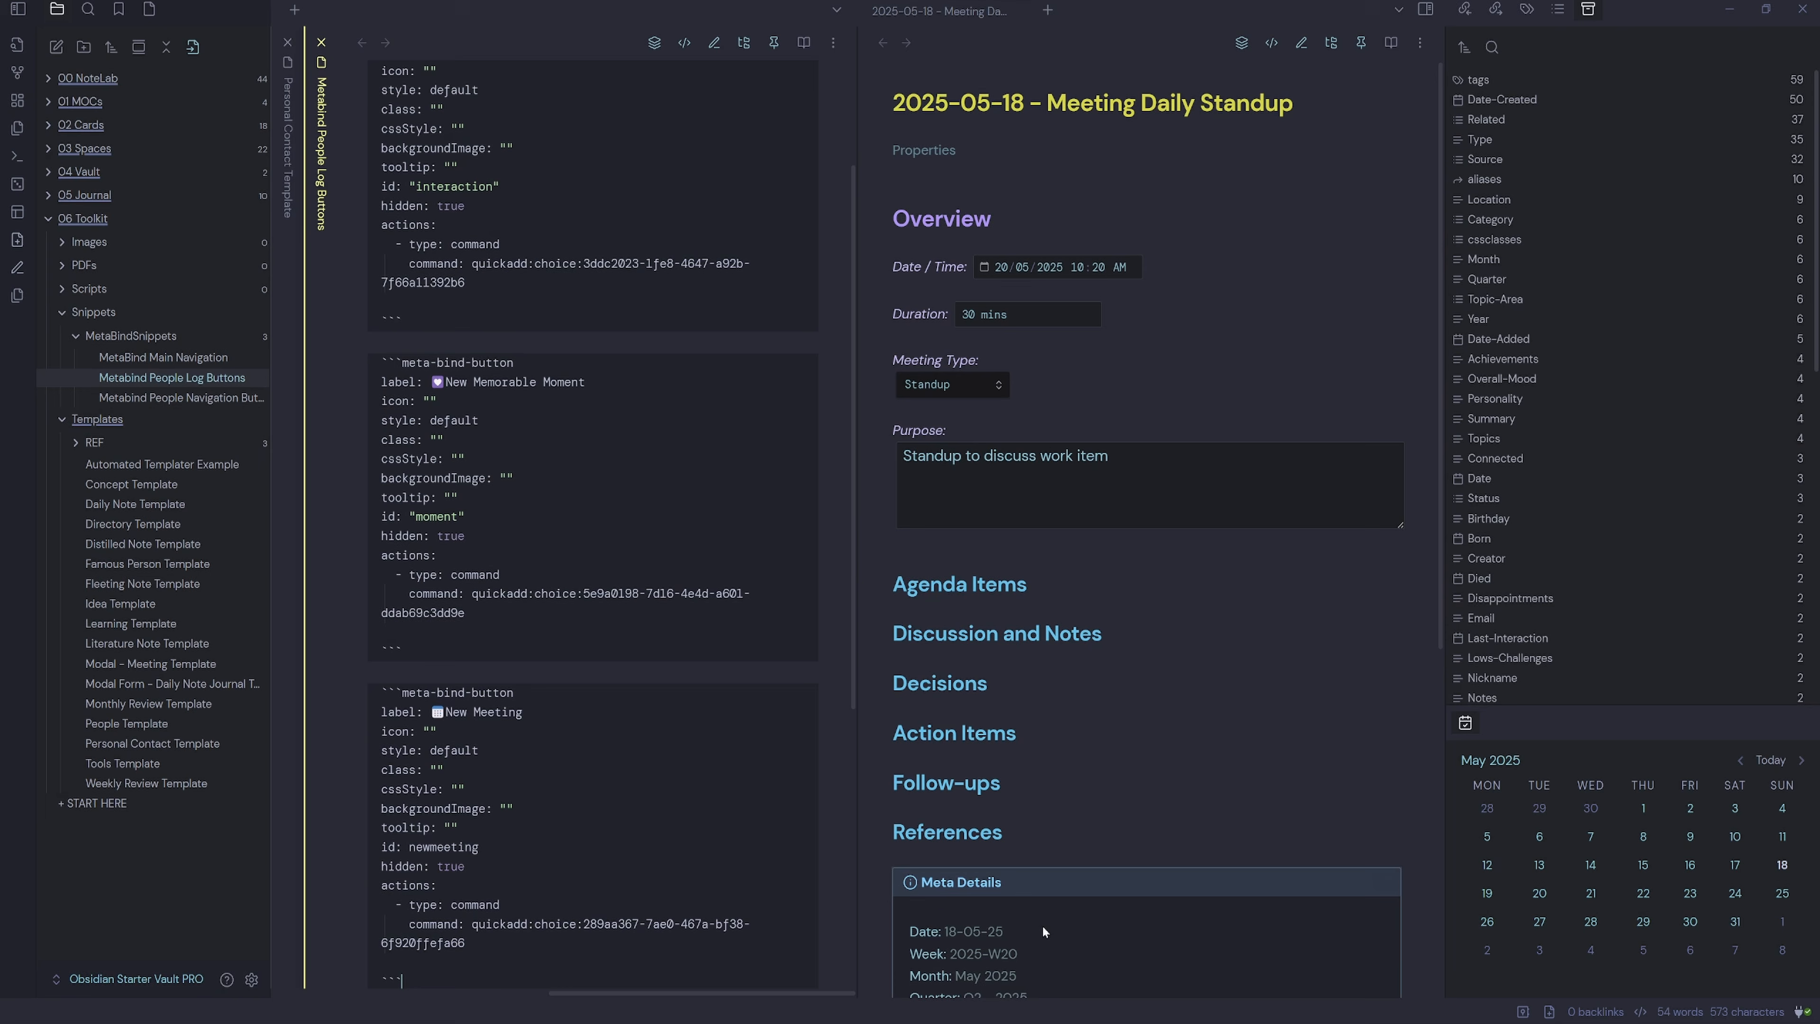
left_click(534, 847)
type("\"")
left_click(410, 849)
type("\"")
scroll(521, 870, "up", 2)
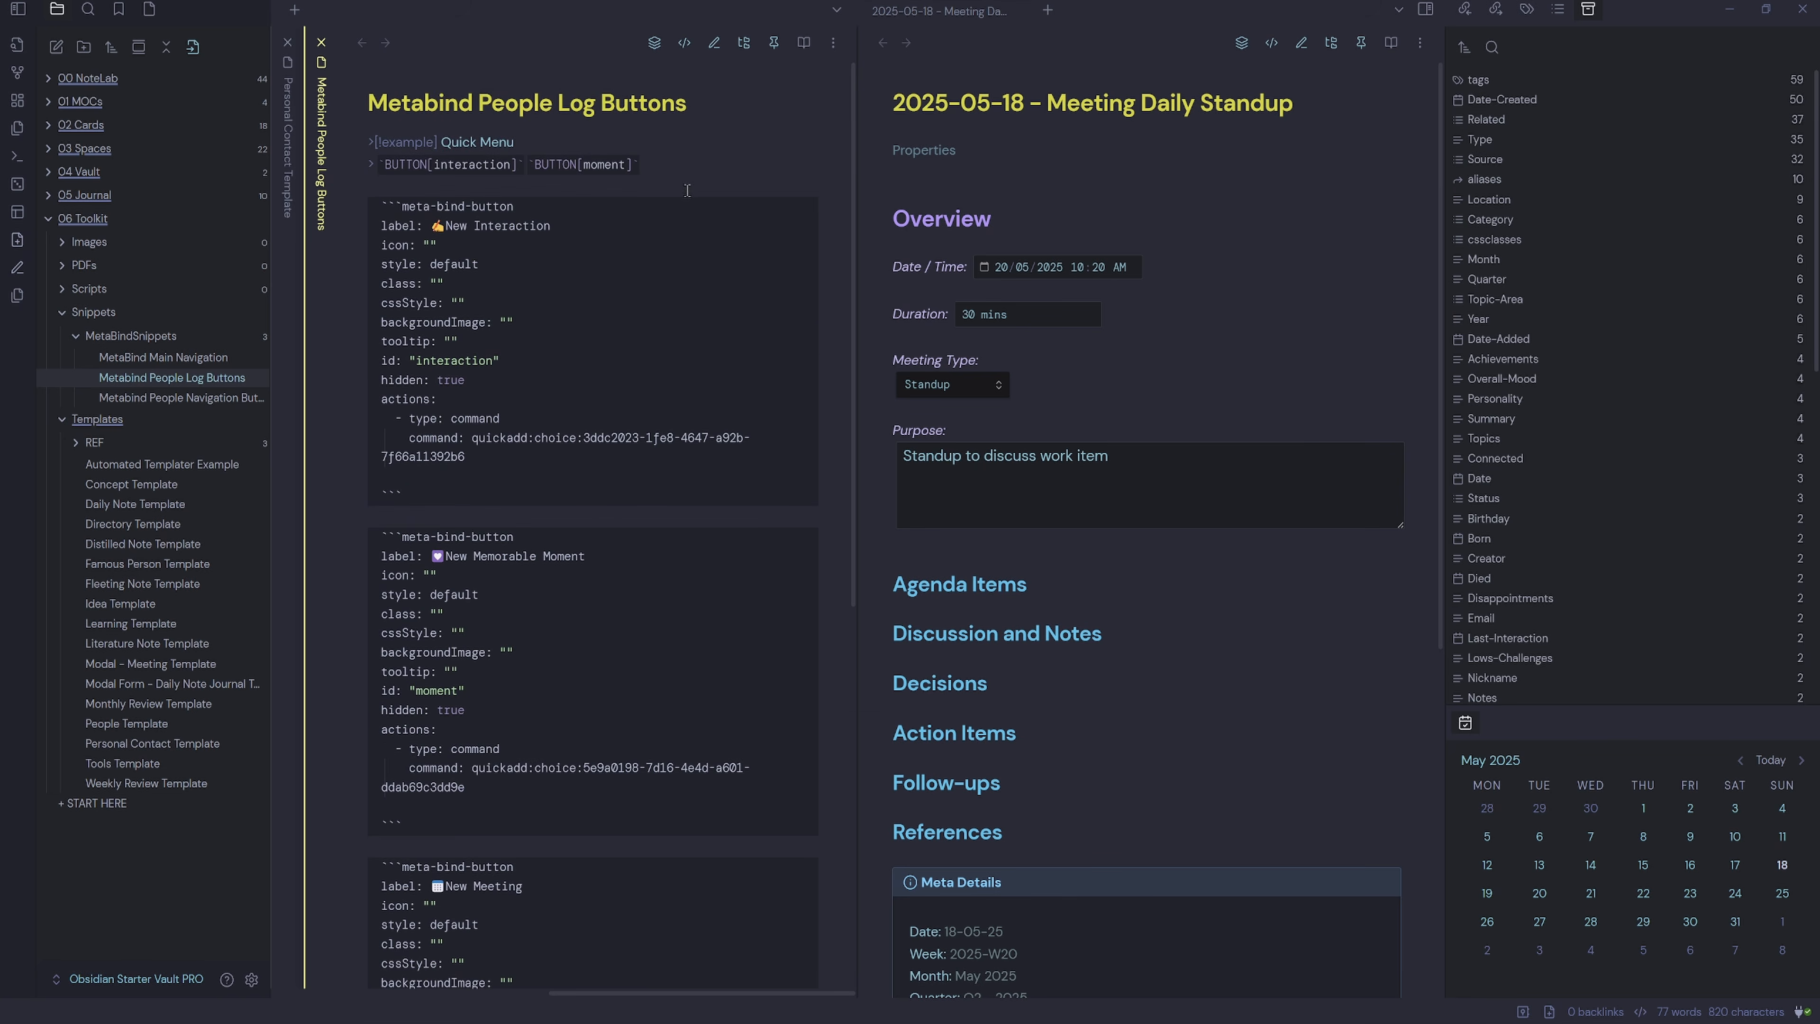
type("`BUTTON[newmeeting")
Test the New Meeting button in Reading view with title 'Tes', then cancel the form.
key("ctrl+e")
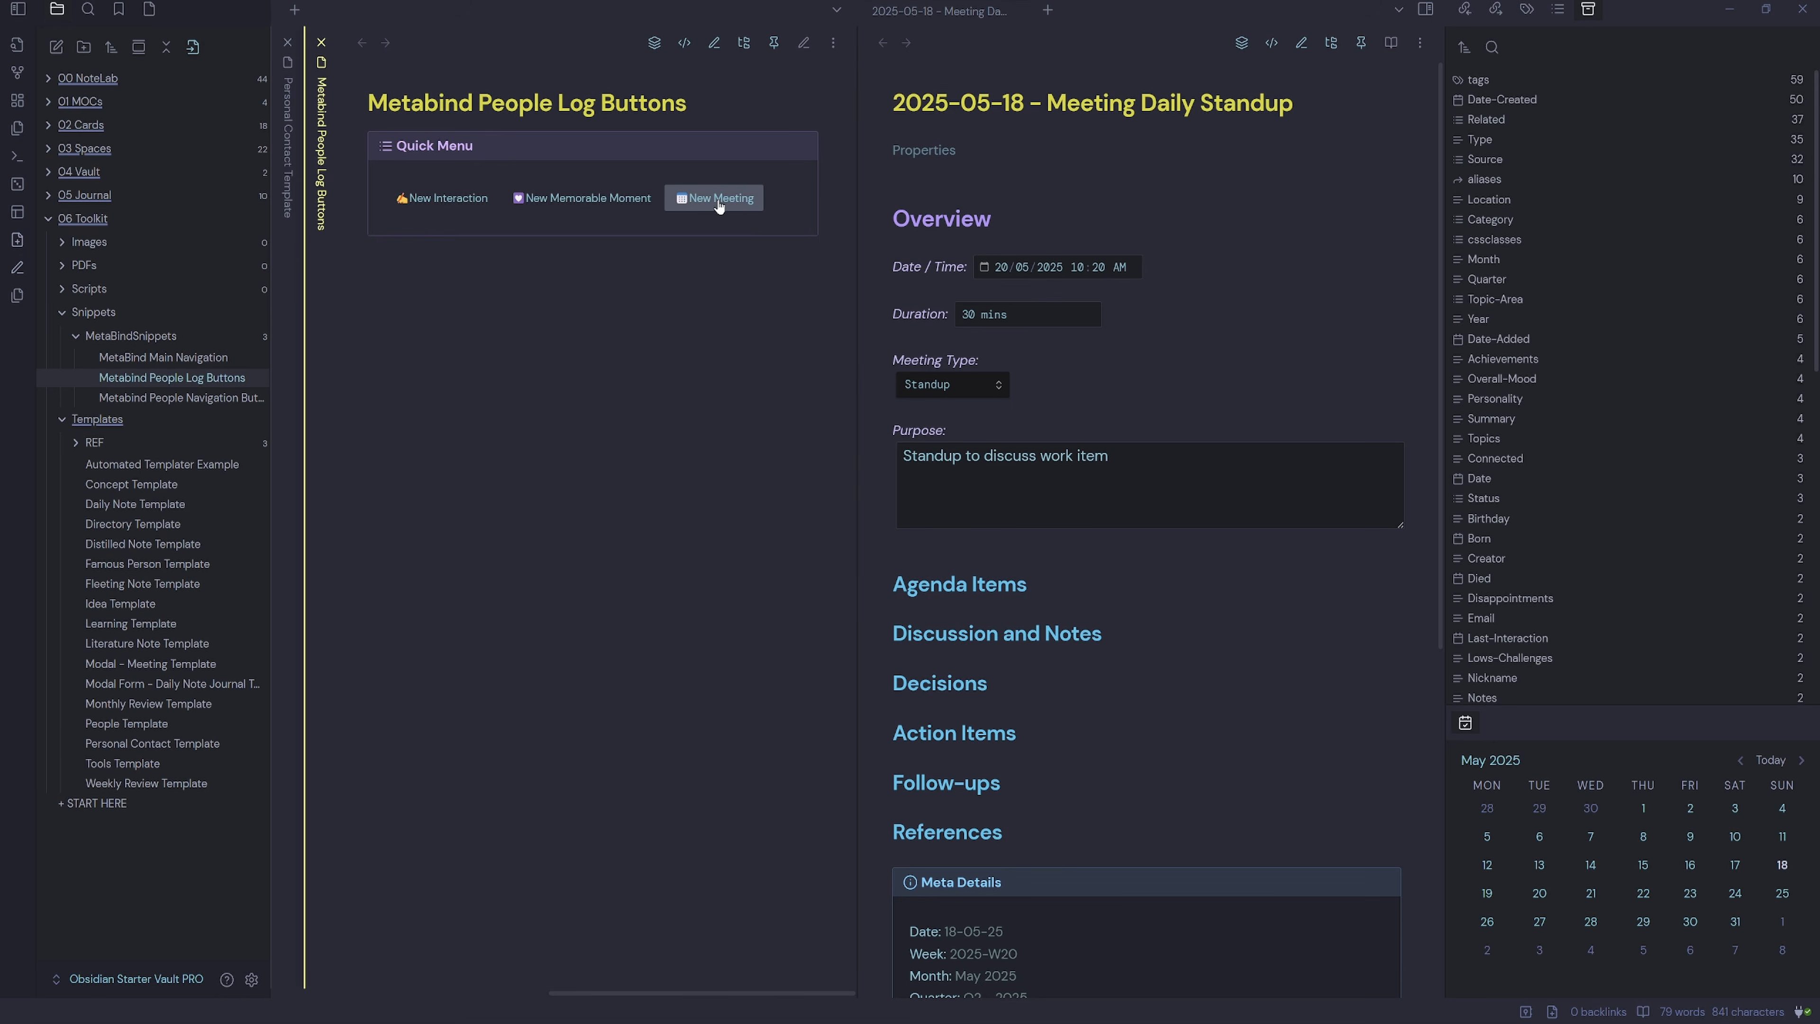
left_click(718, 201)
type("Test")
key("BackSpace")
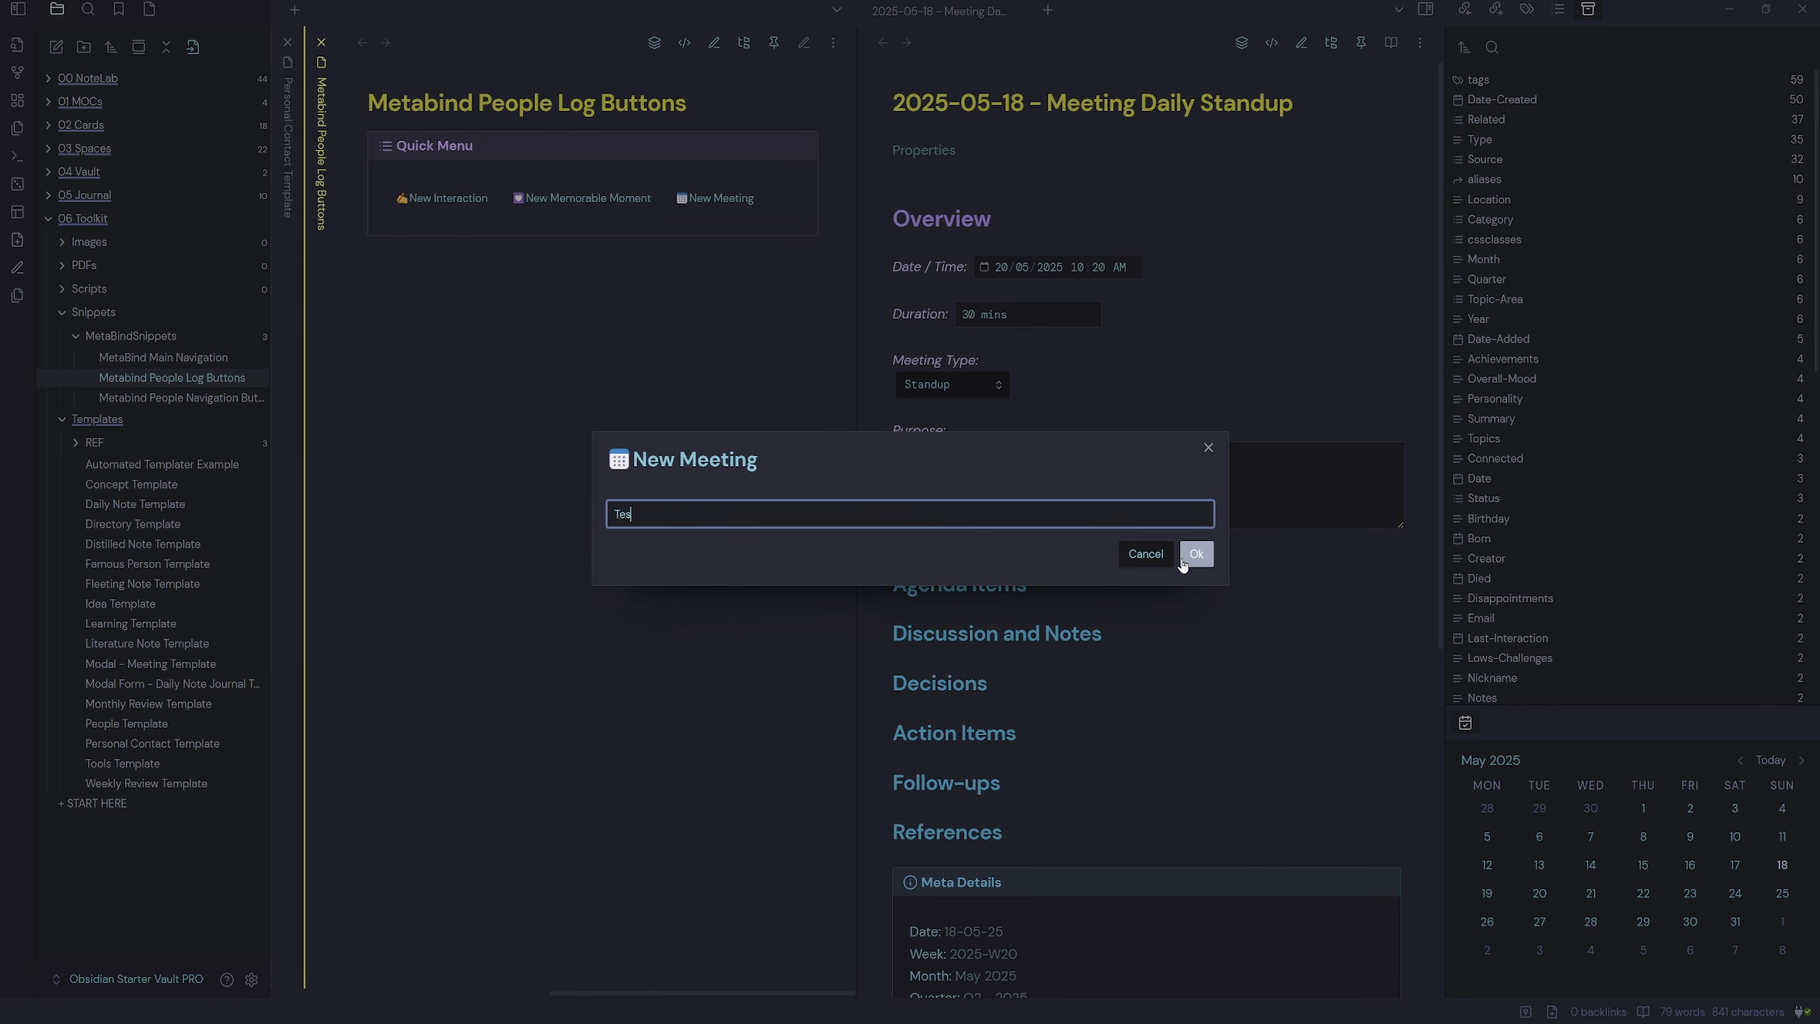
key("Return")
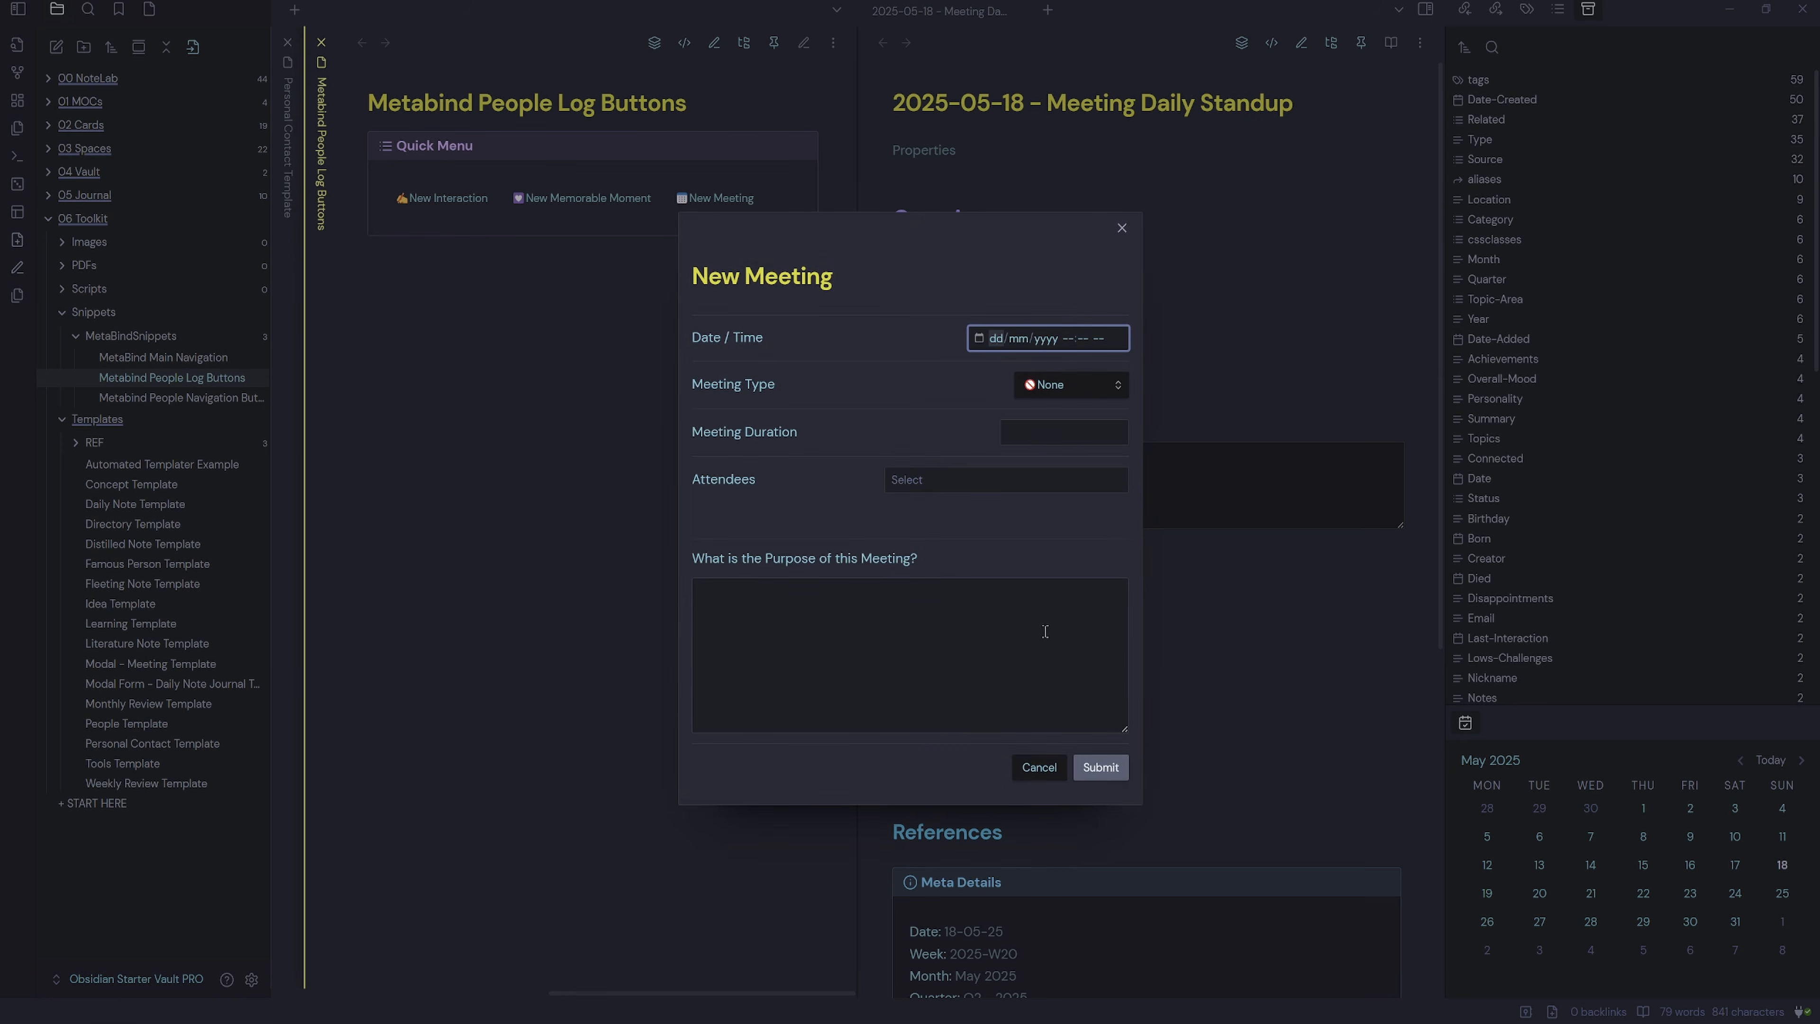
left_click(1039, 767)
Delete the test meeting note it created.
right_click(690, 11)
left_click(789, 666)
left_click(1011, 591)
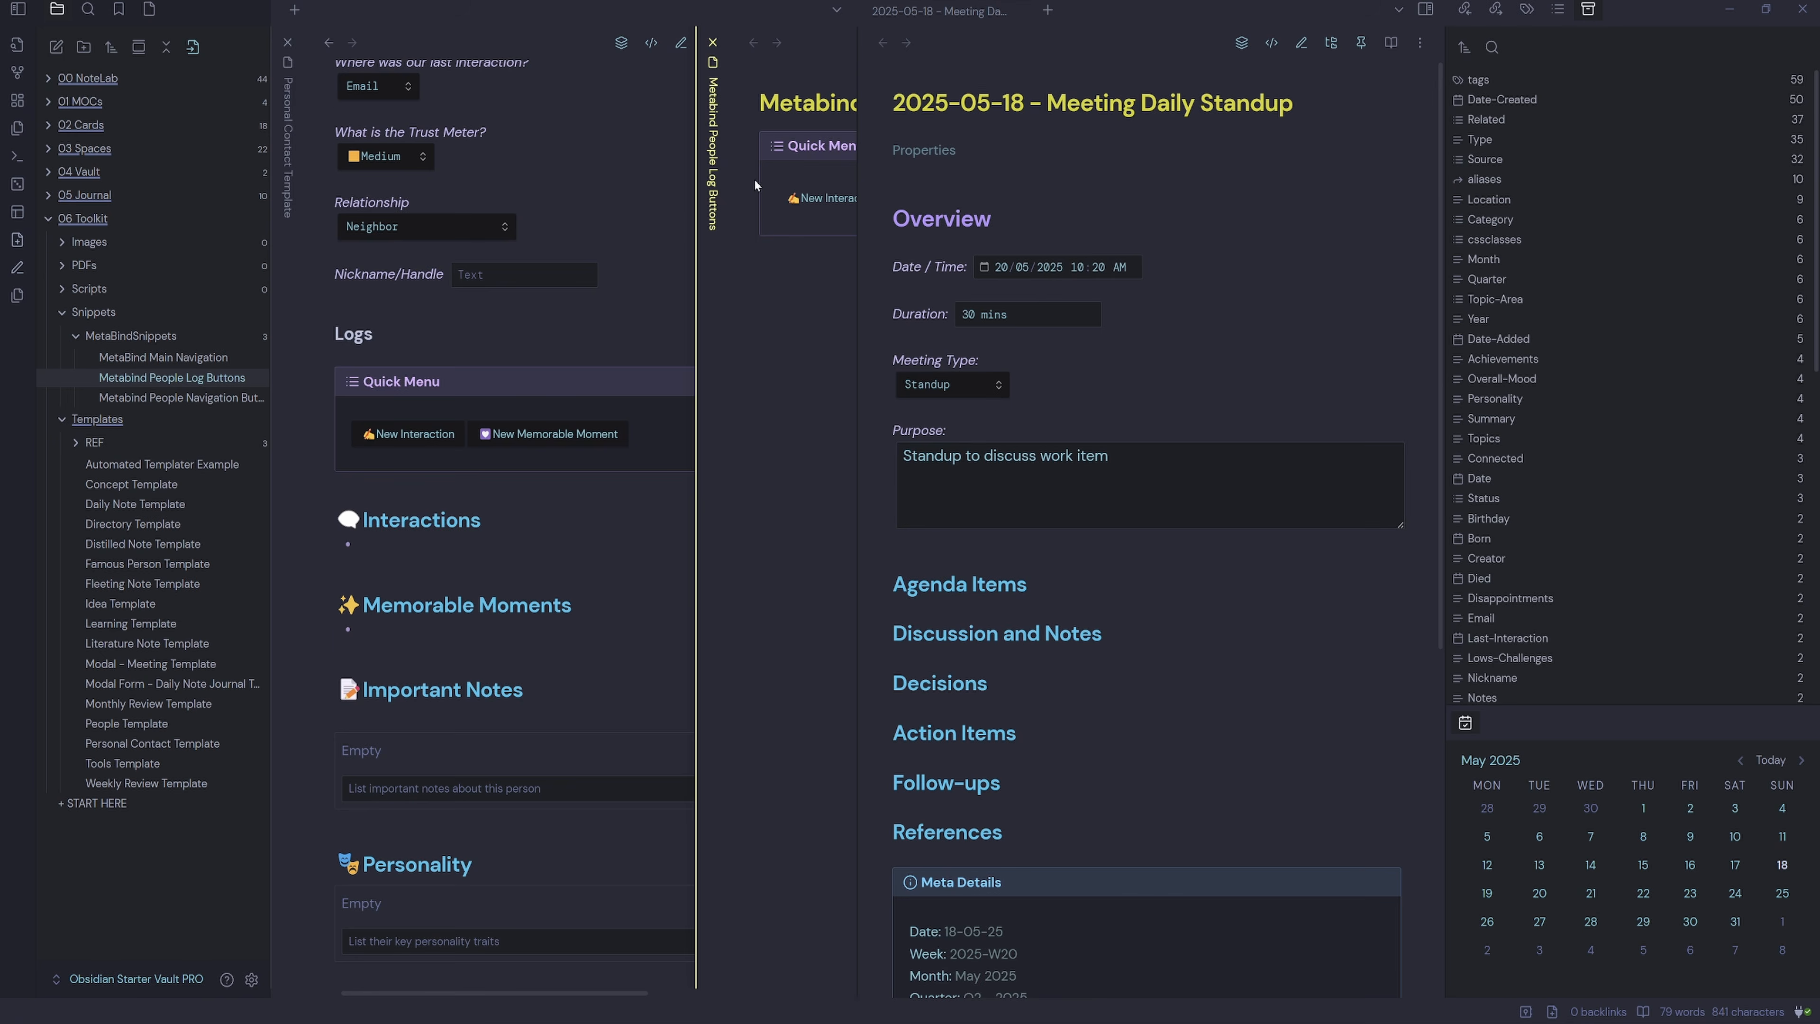
Scroll the Personal Contact Template down to the Meetings code block.
scroll(591, 523, "up", 4)
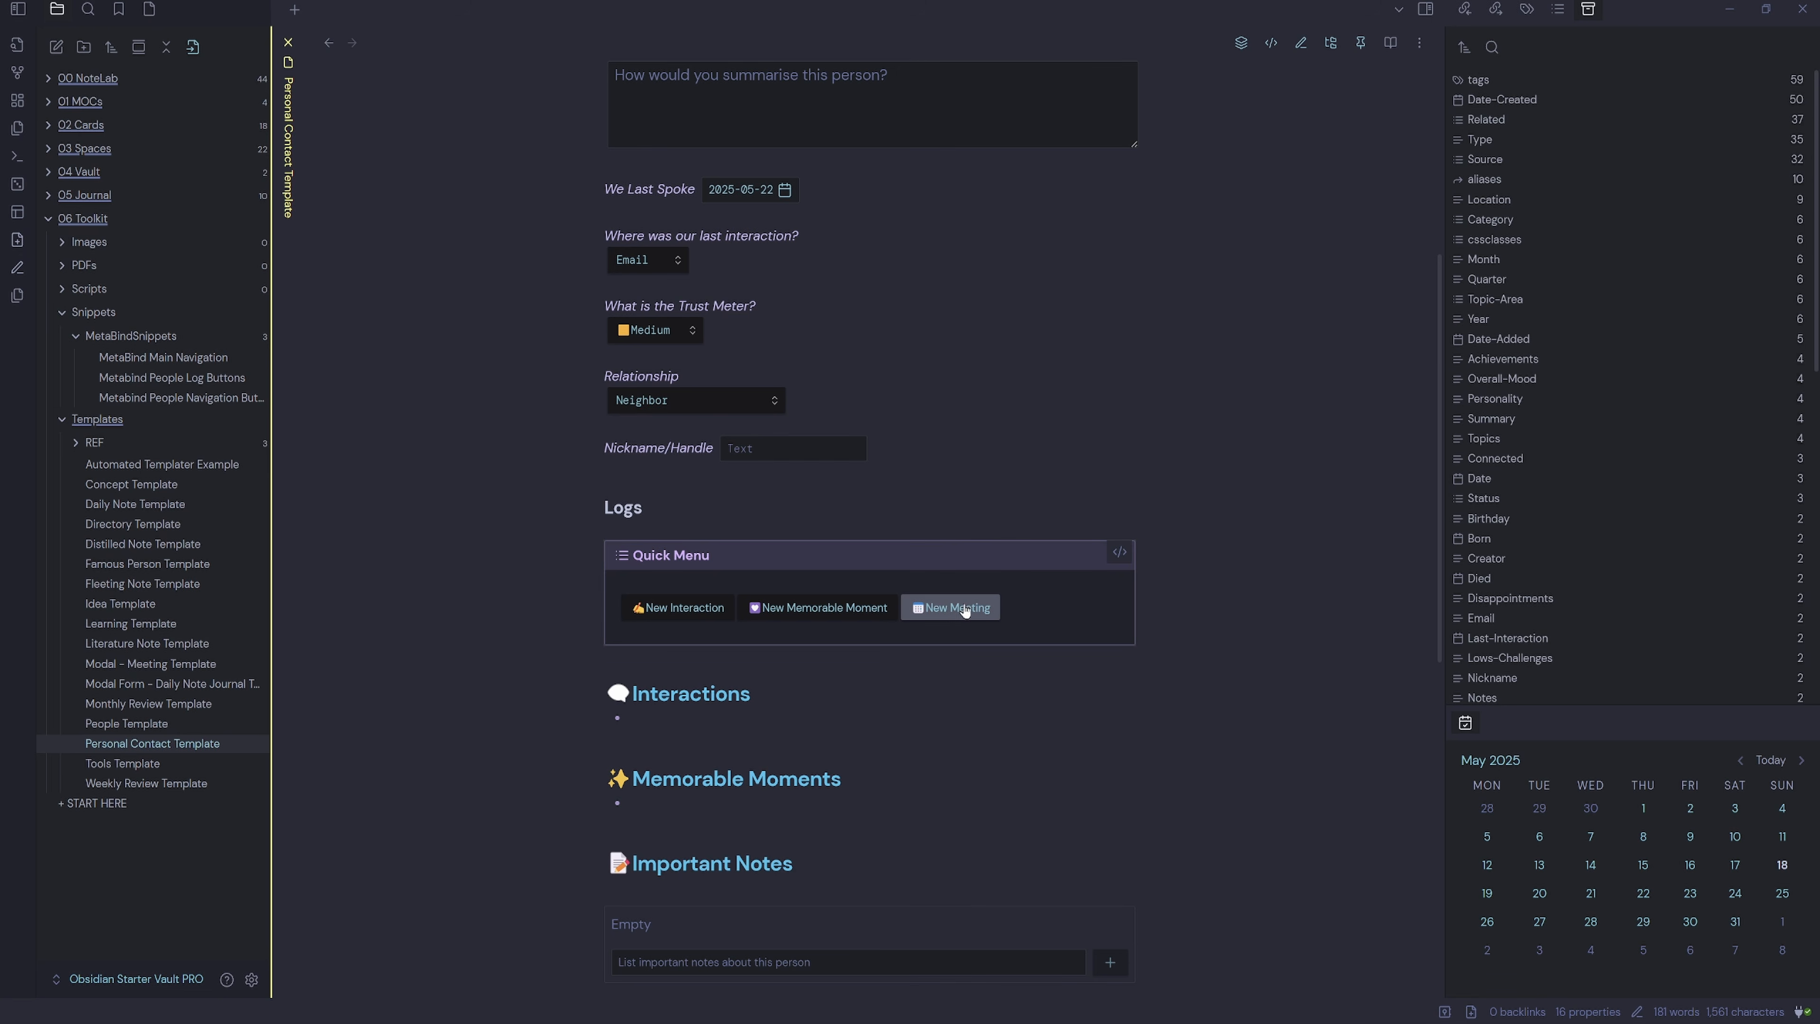
scroll(956, 616, "down", 7)
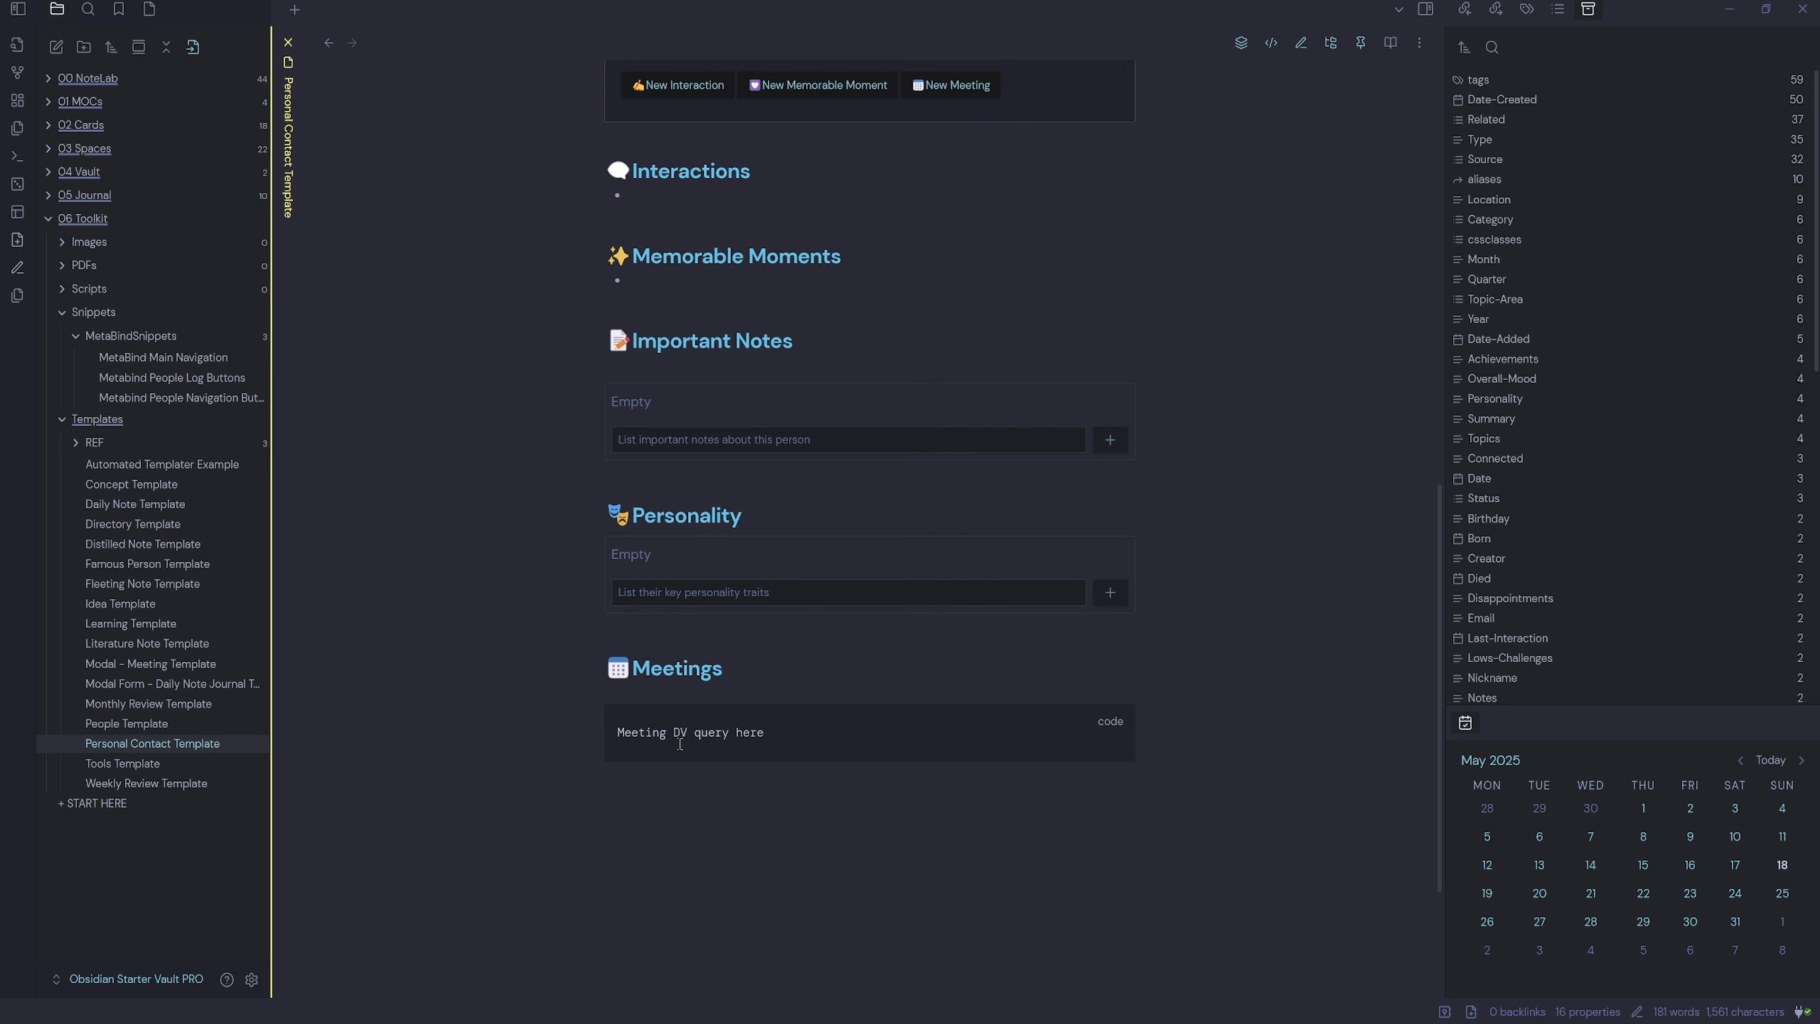
scroll(681, 745, "down", 2)
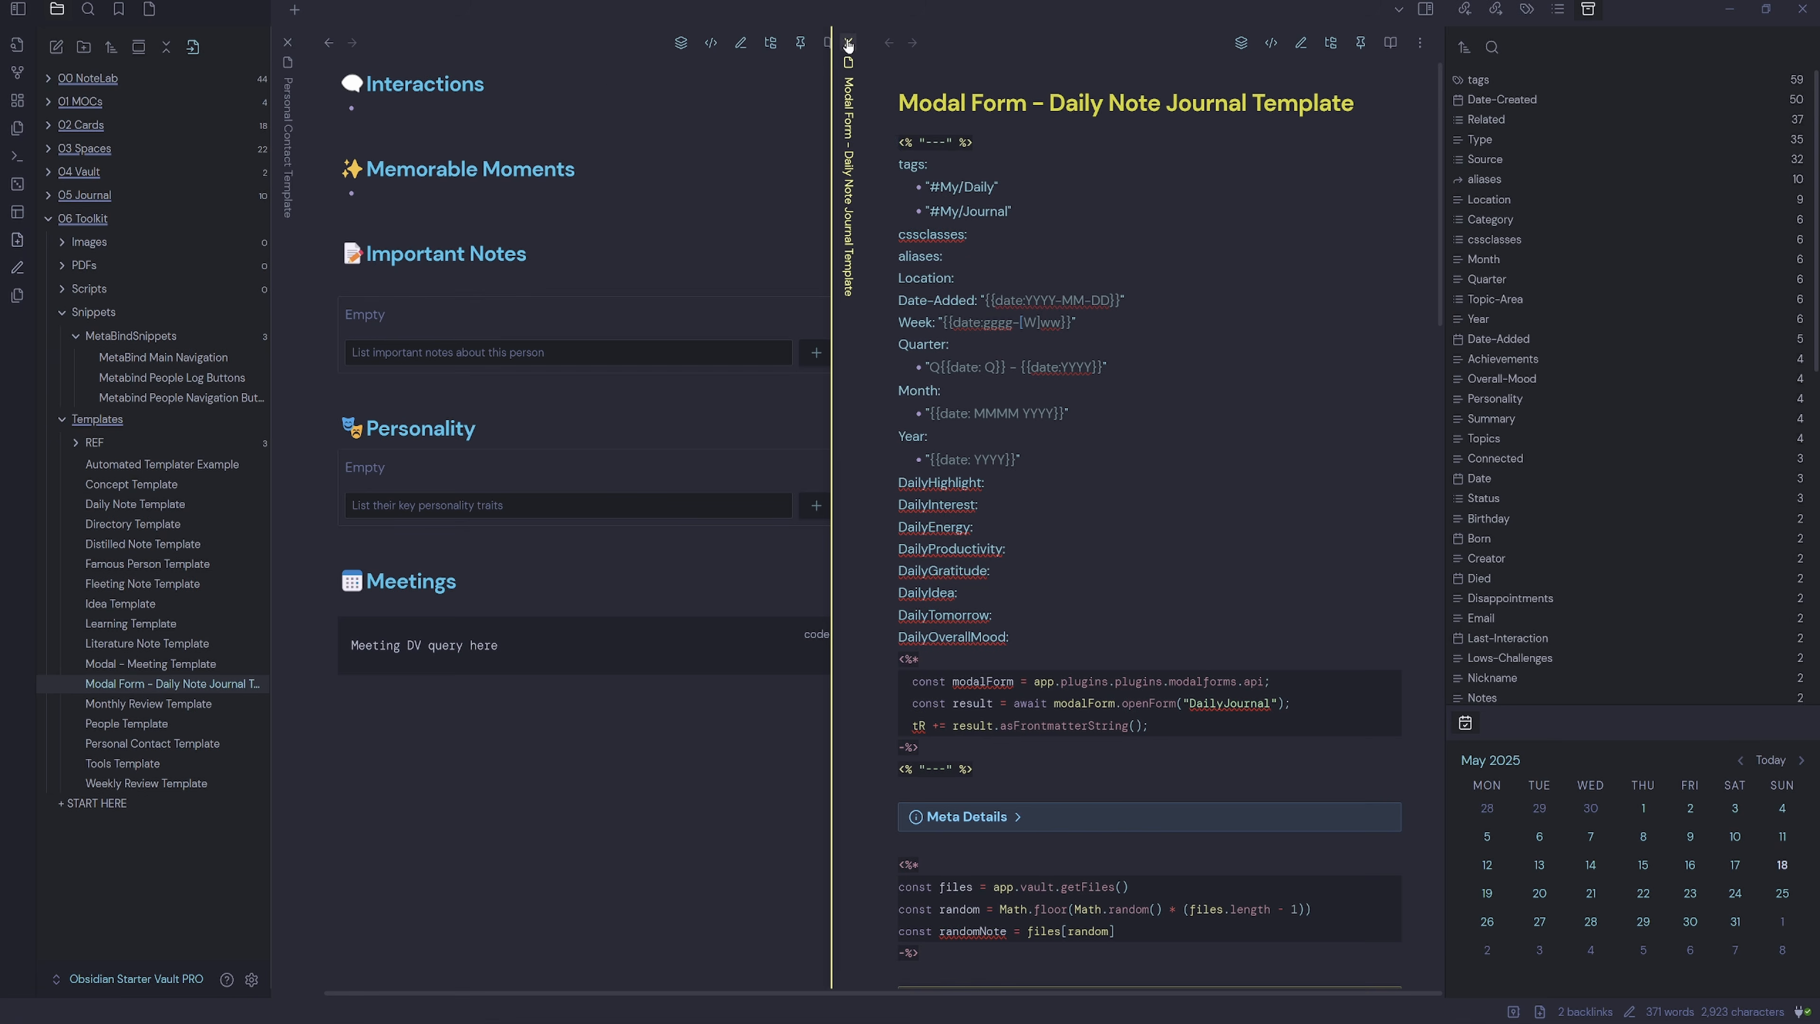
Swap the Daily Note Journal pane for Modal - Meeting Template and open the New Meeting form editor.
left_click(849, 40)
left_click(188, 665)
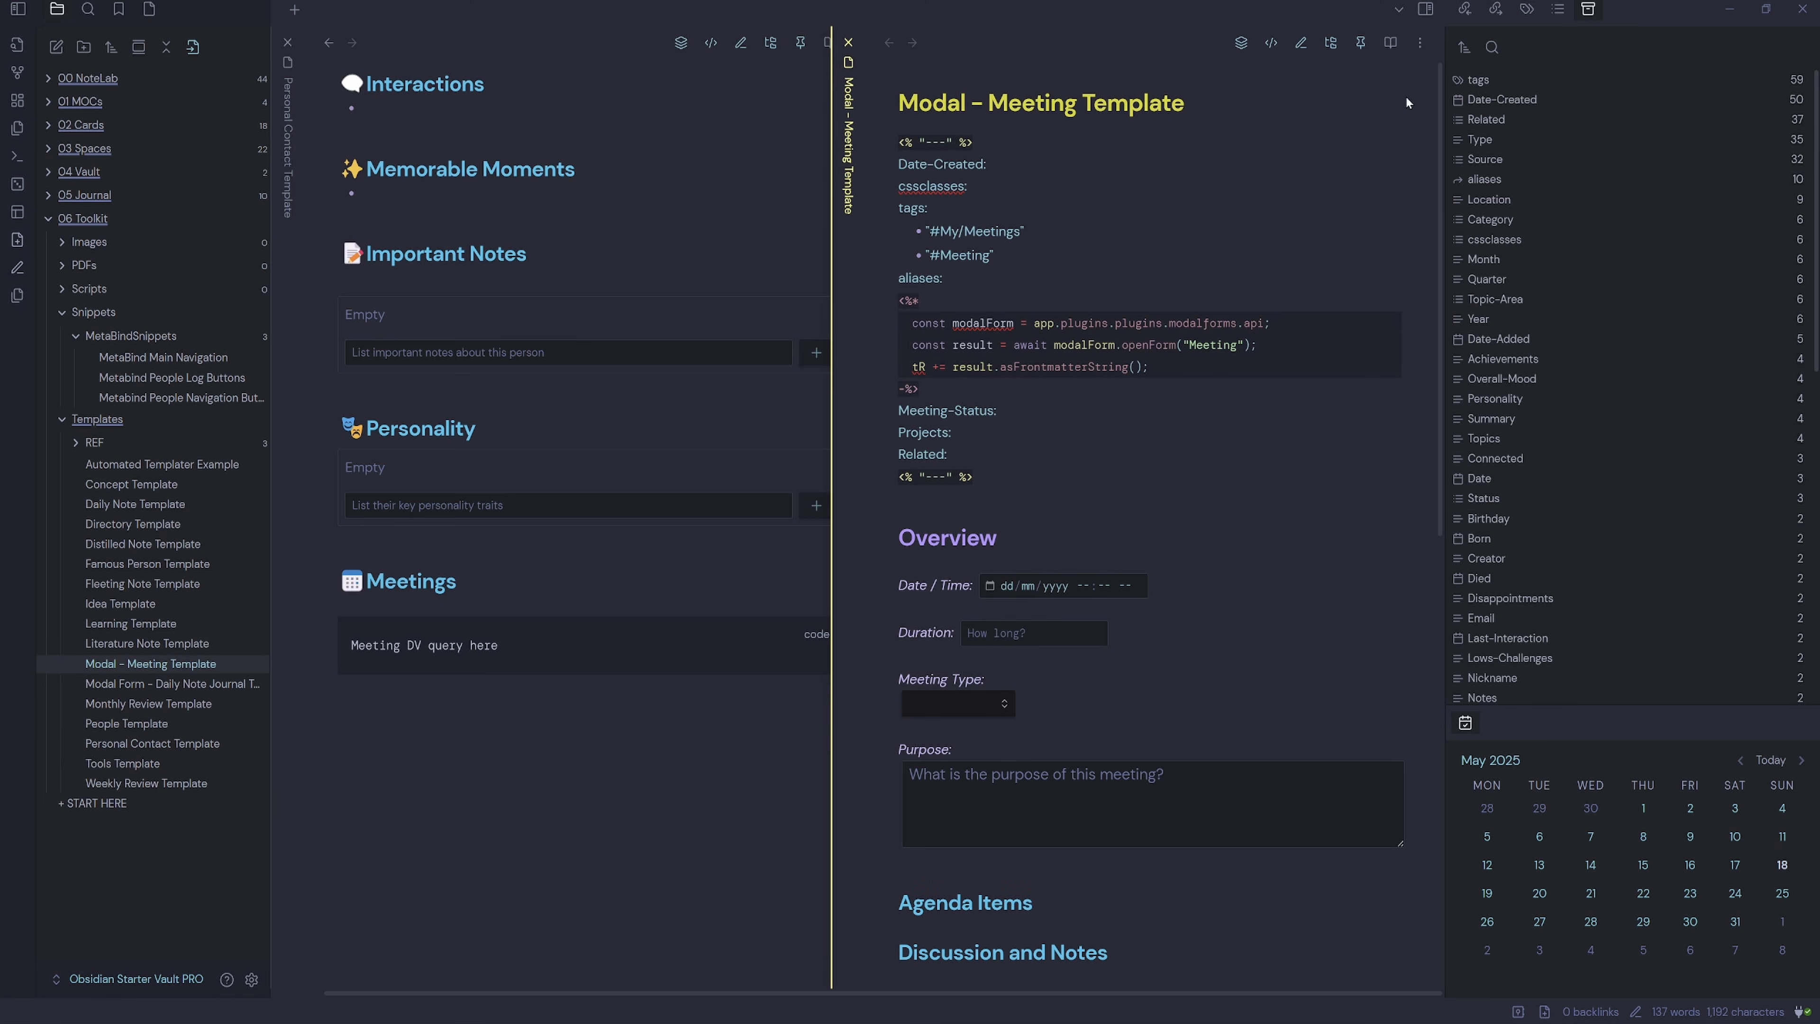
left_click(1425, 10)
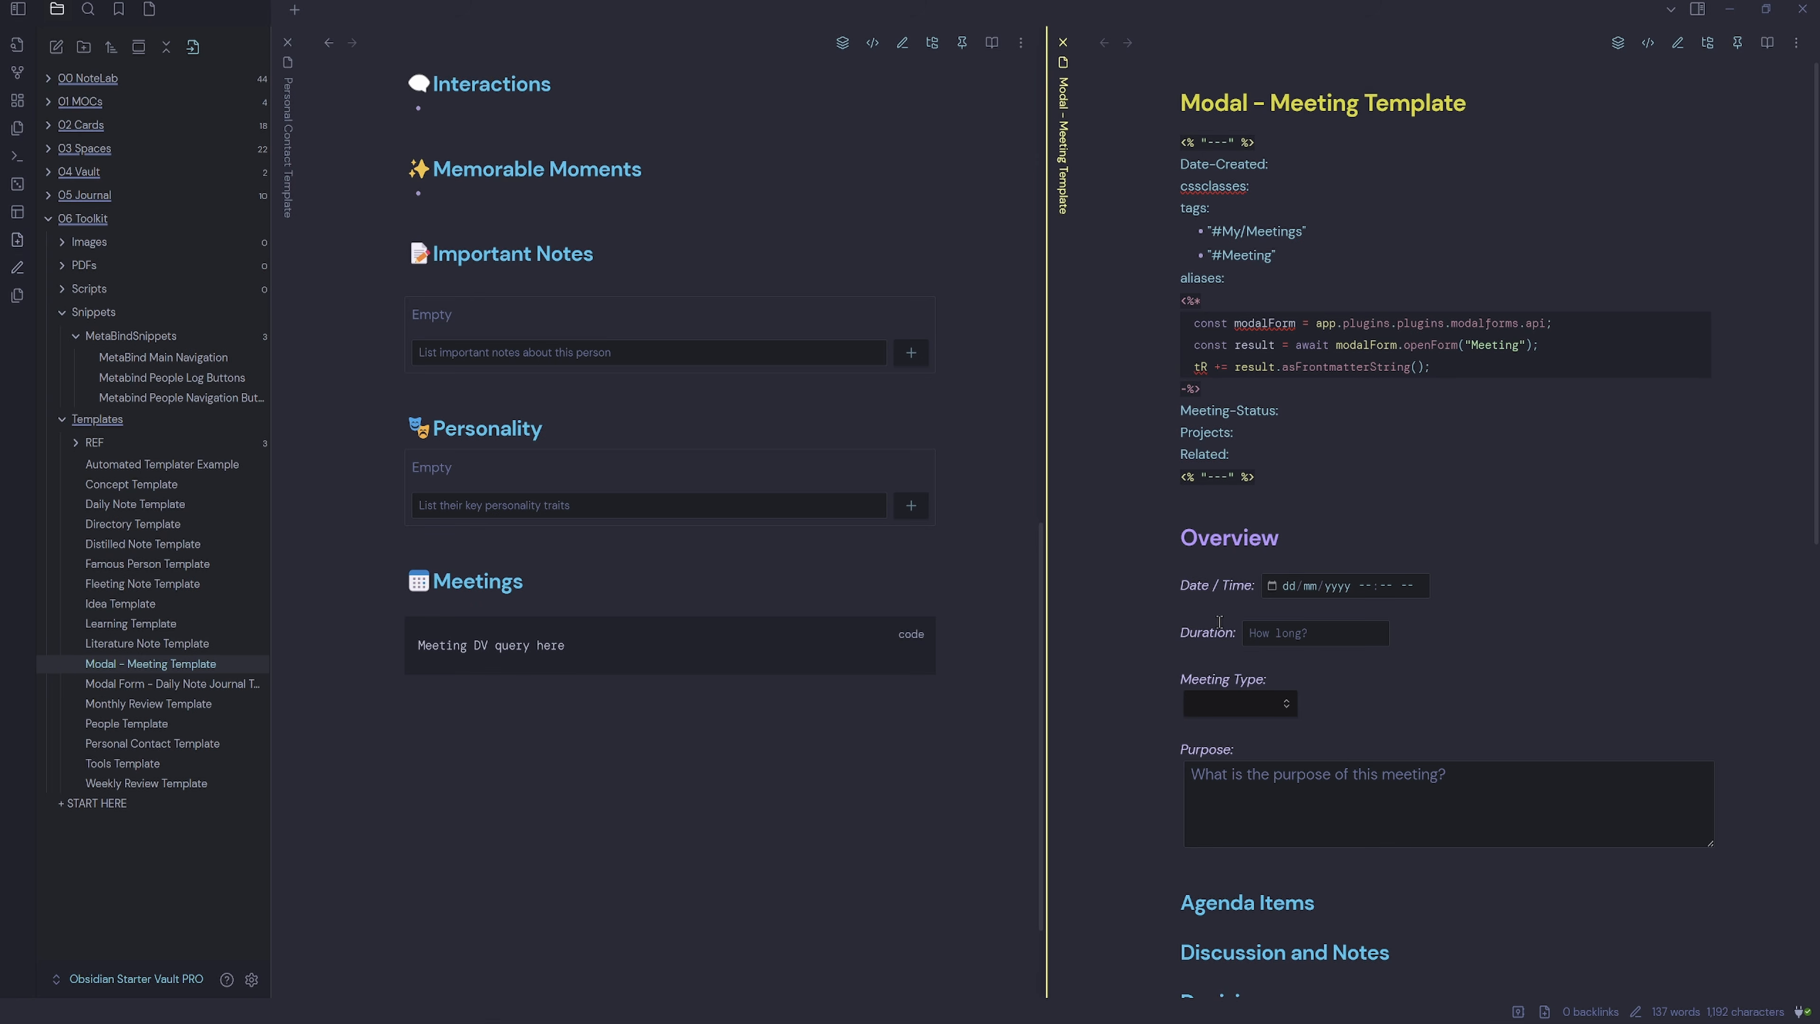
key("ctrl+p")
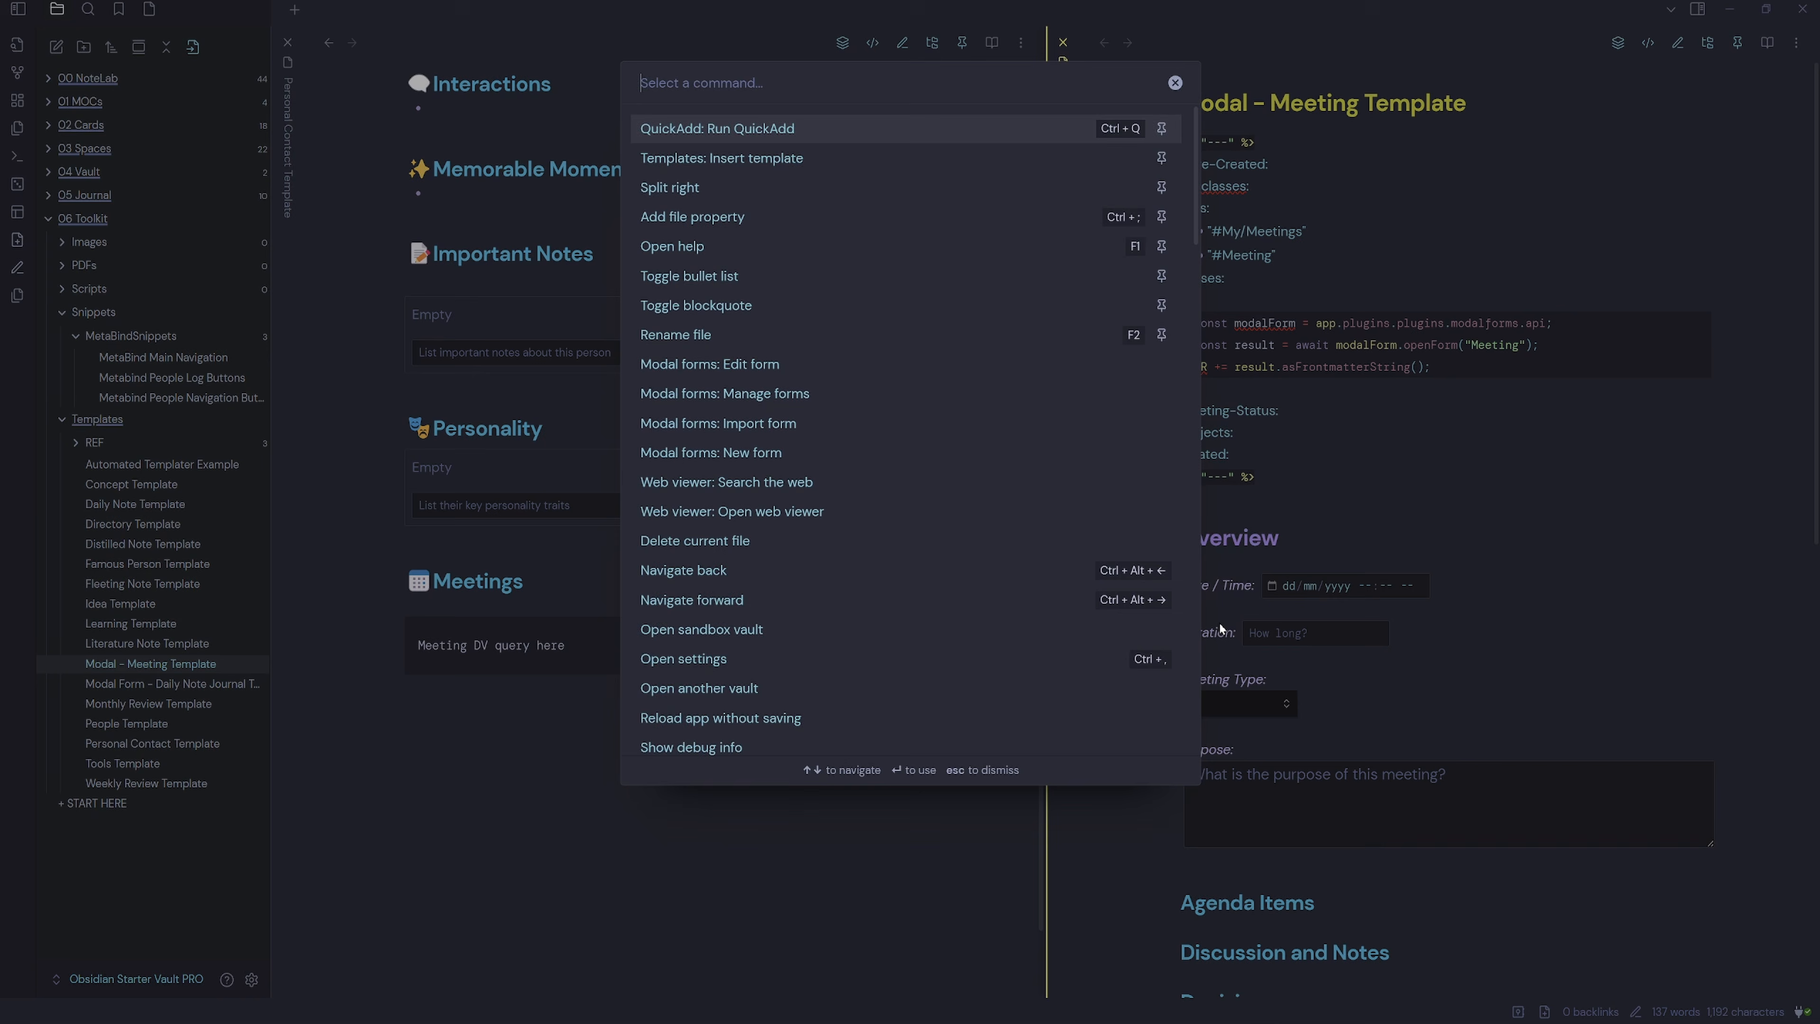
type("modal")
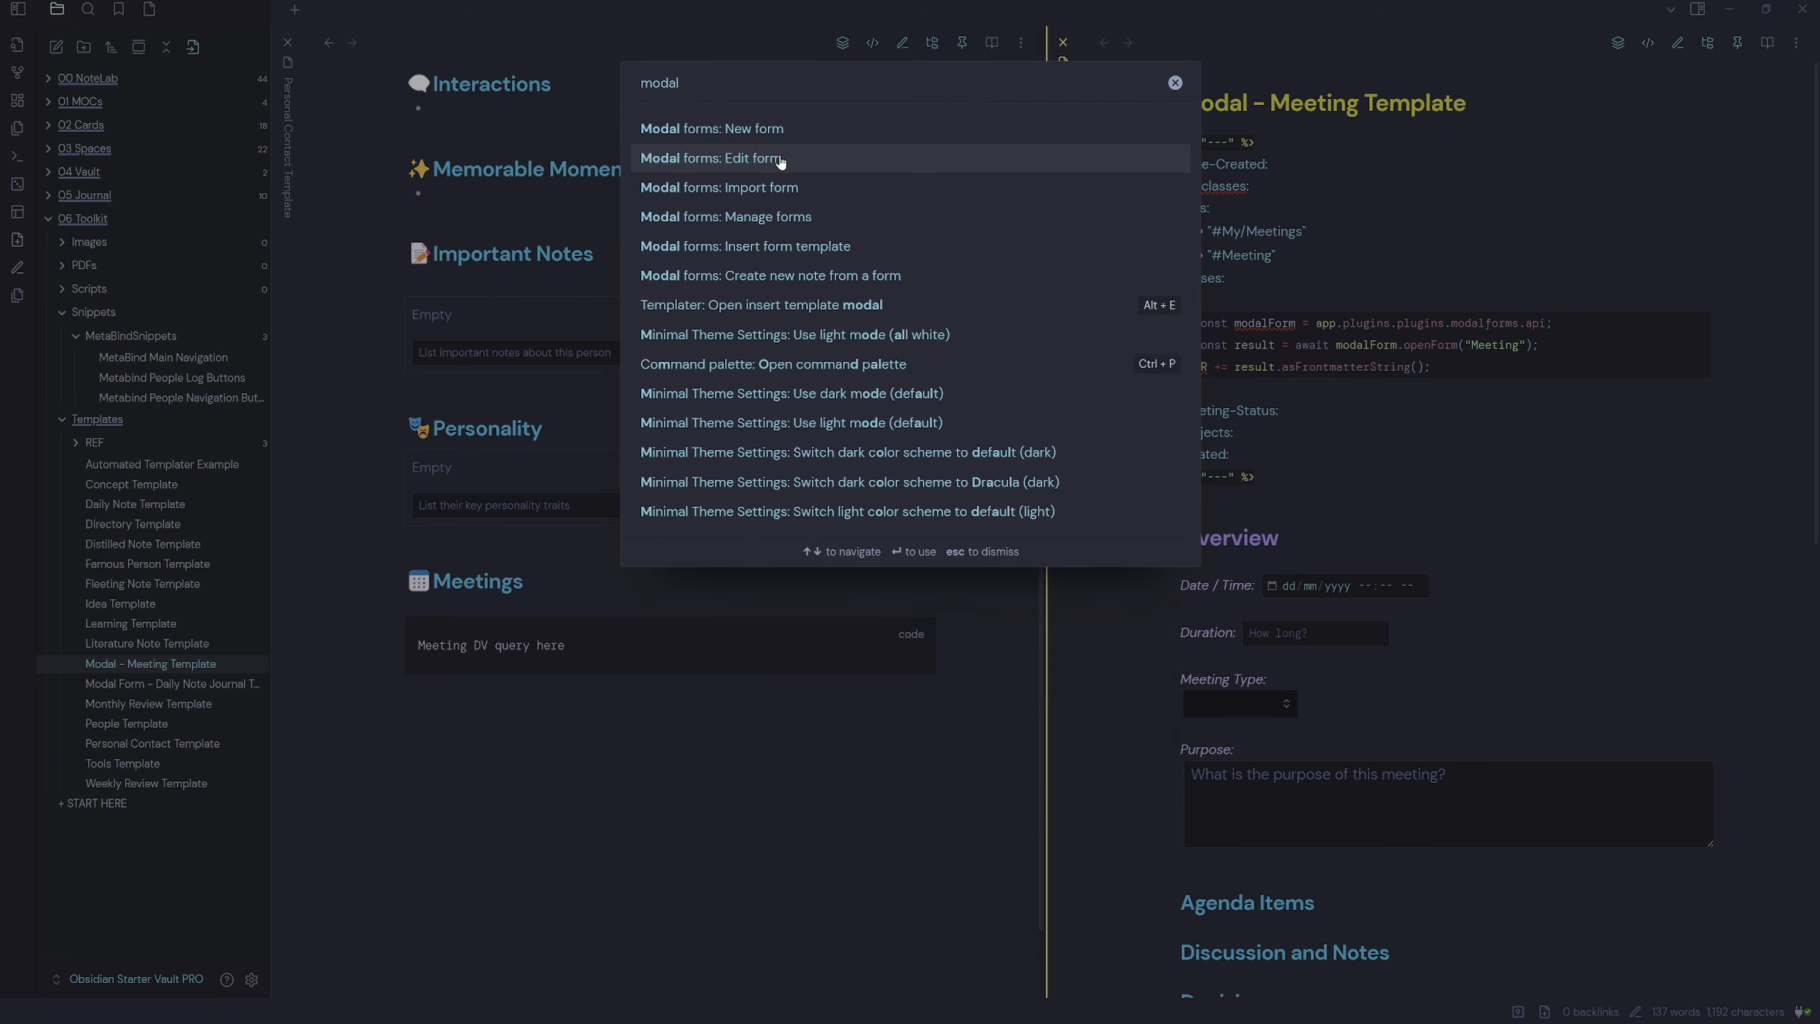
left_click(780, 162)
left_click(755, 188)
Close the Meetings code block with ``` and view the contact template's raw markdown source.
left_click(482, 667)
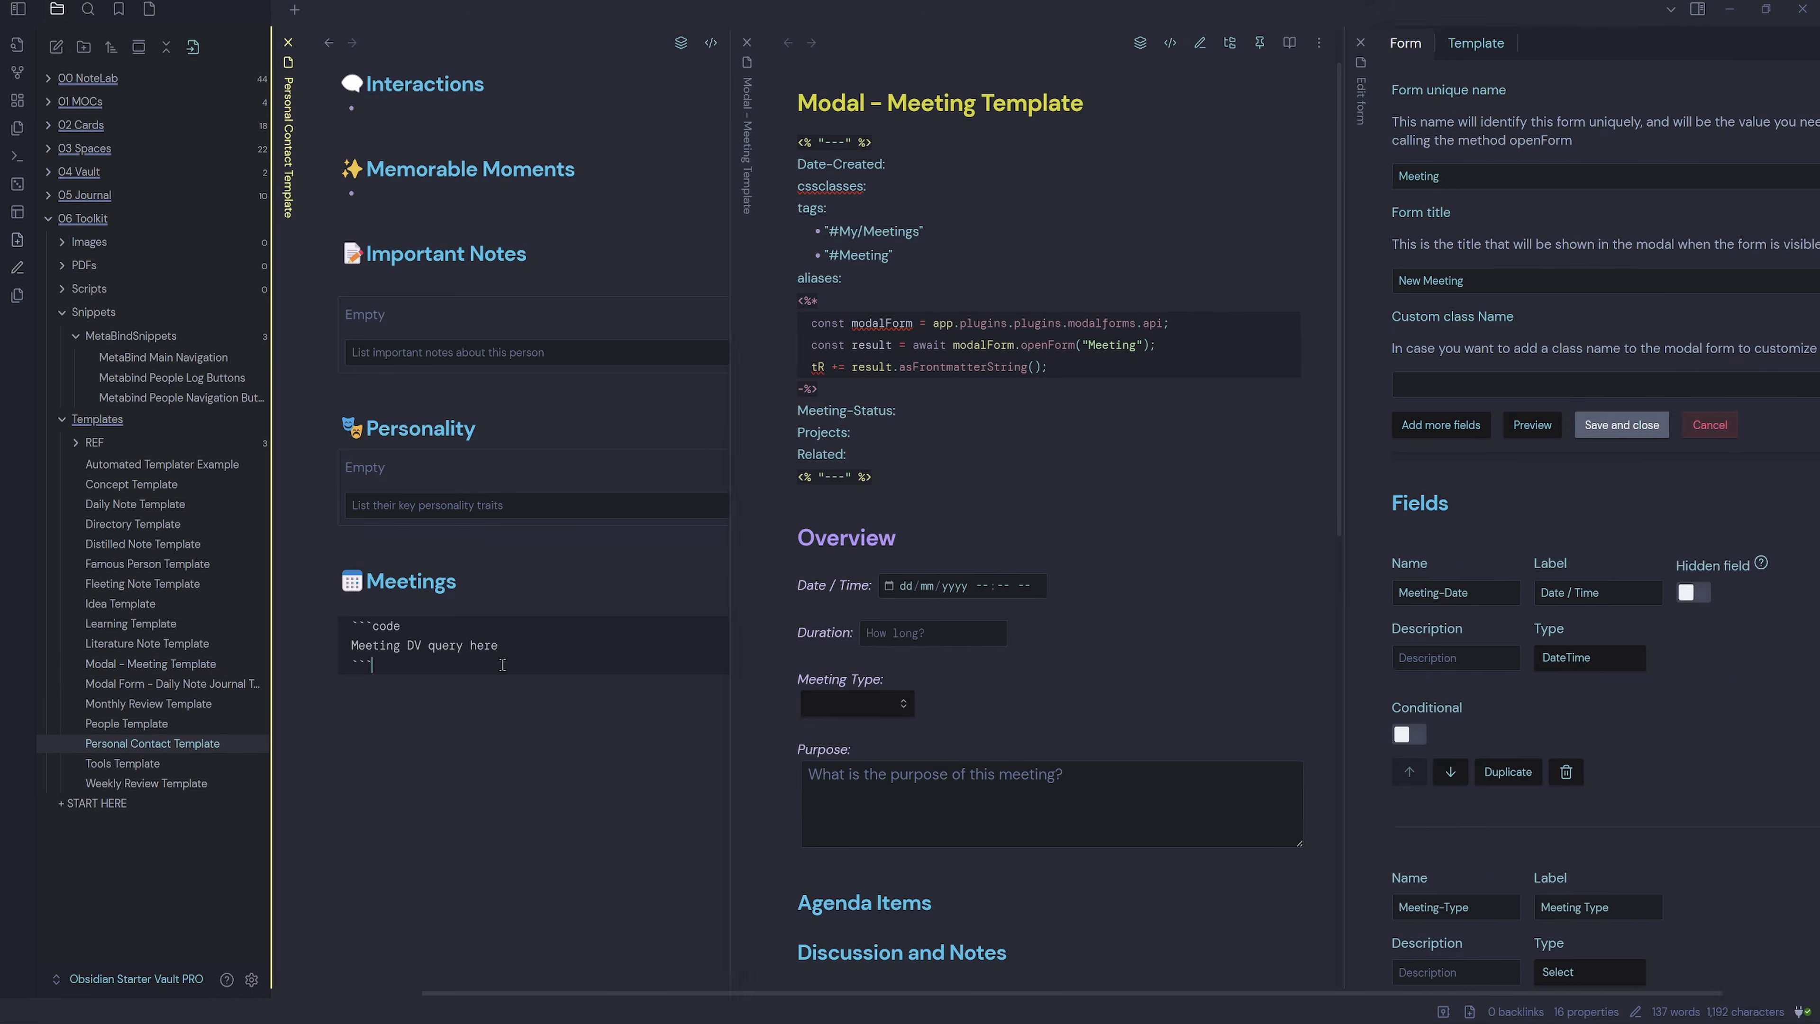
type("```")
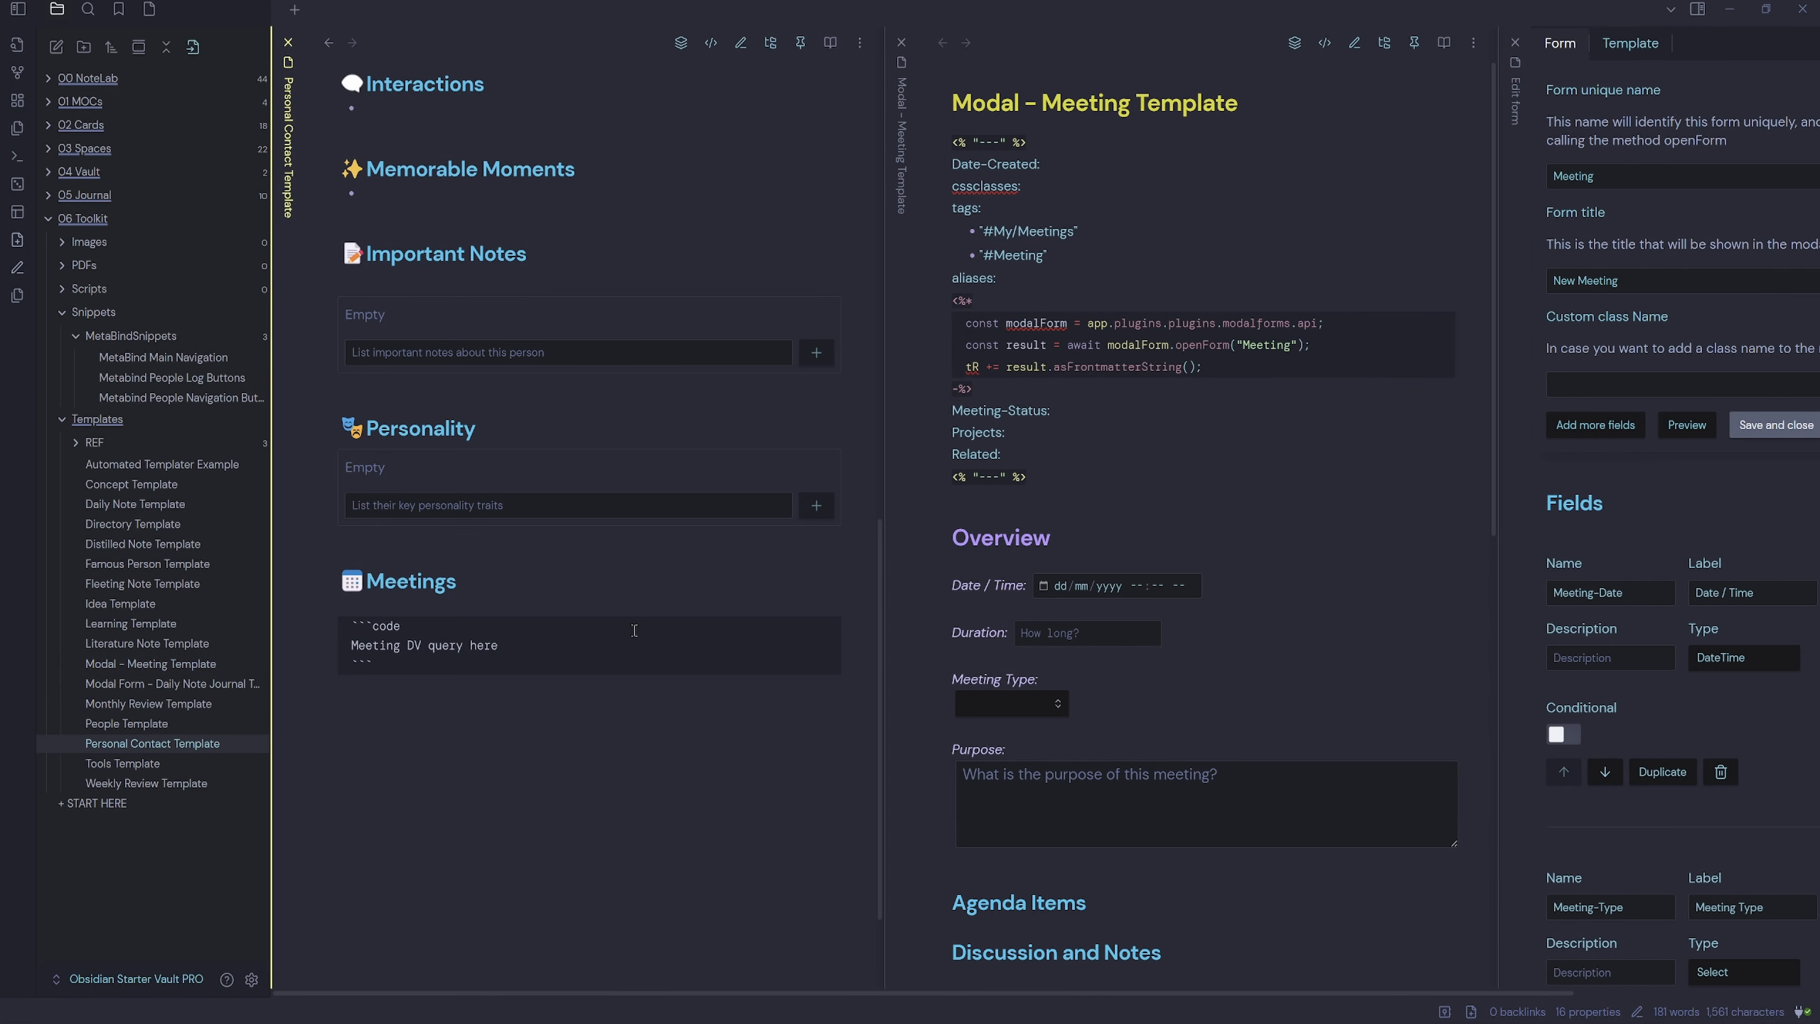
left_click(18, 9)
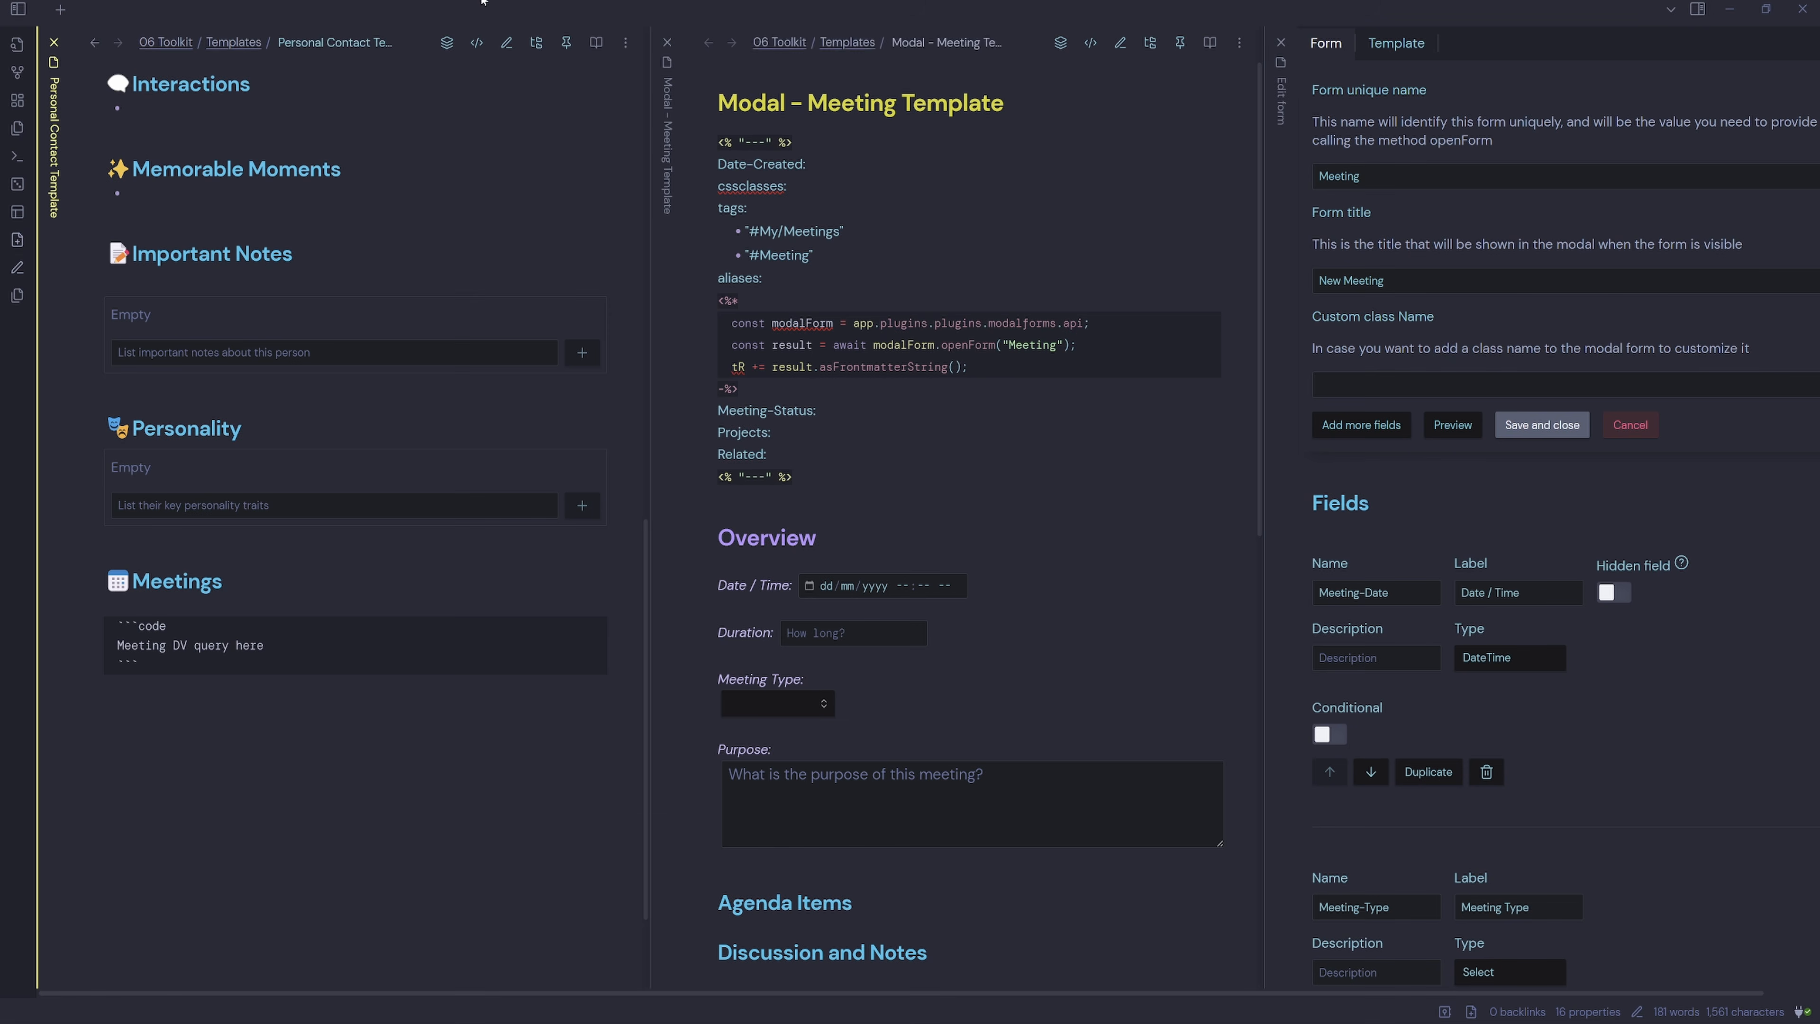
left_click(476, 42)
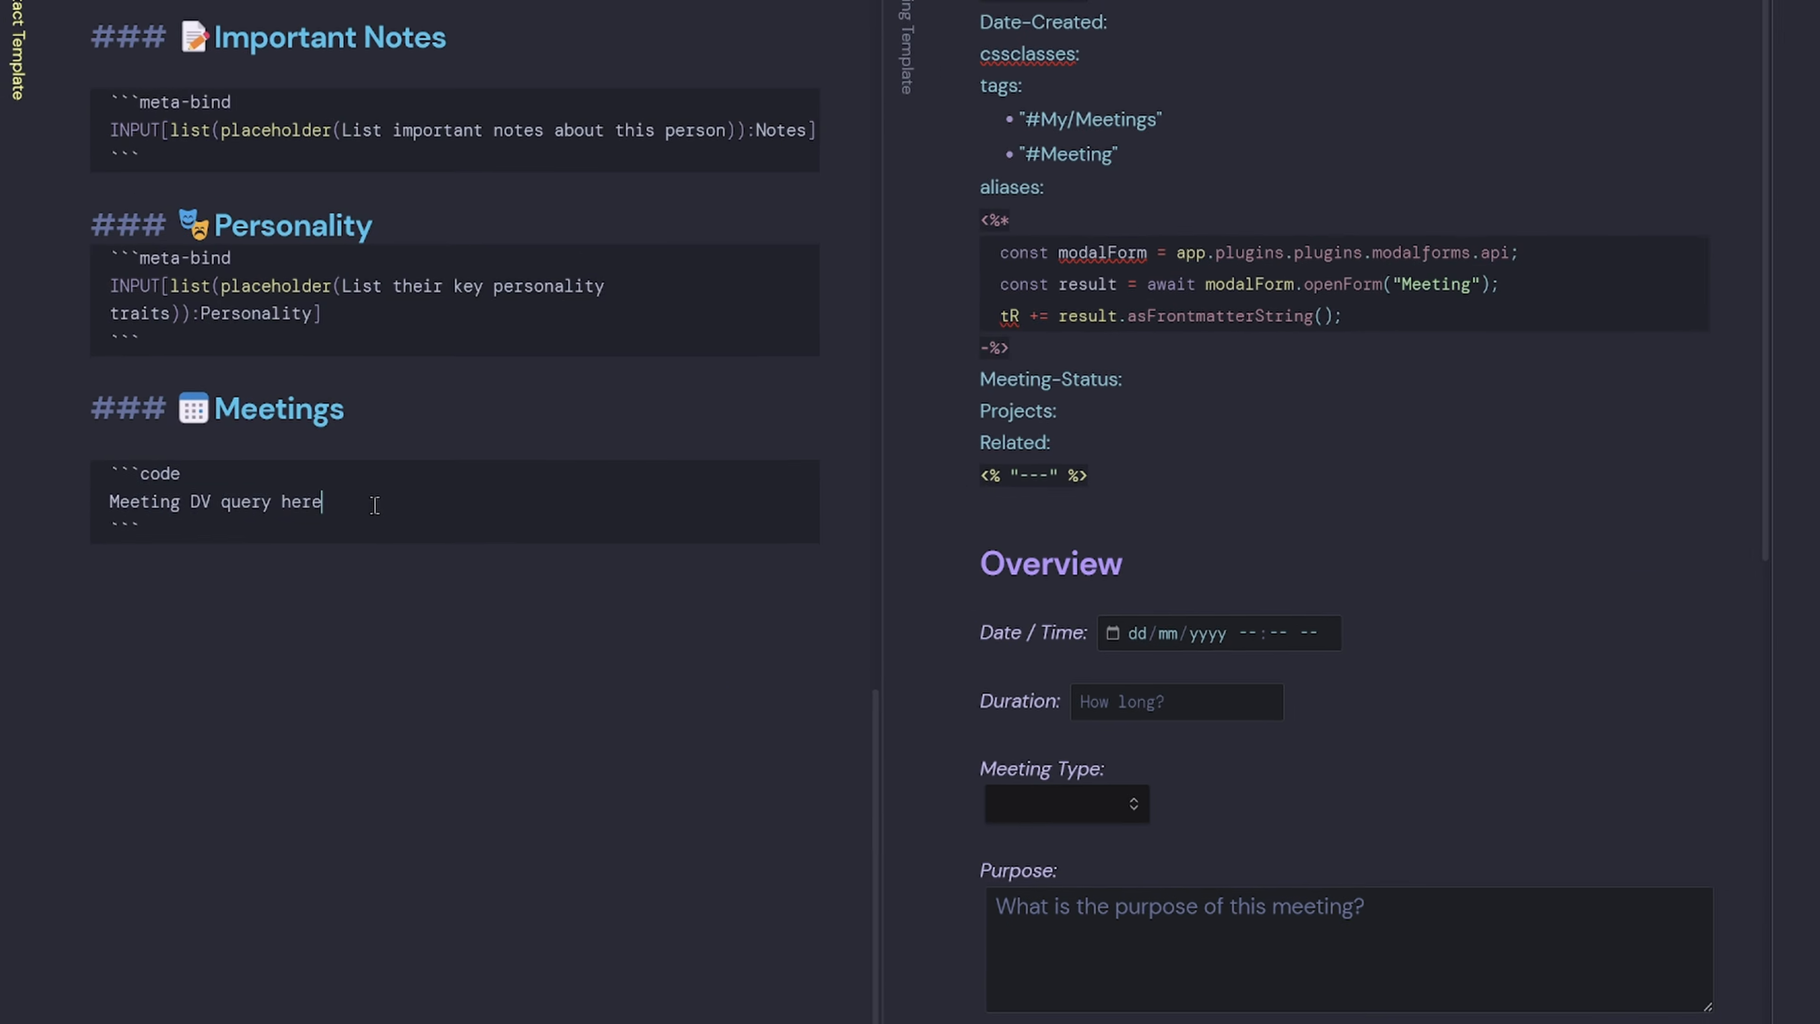
Change the code fence to dataview and replace the placeholder with TABLE without ID.
left_click_drag(298, 496, 117, 495)
double_click(158, 475)
type("dataview")
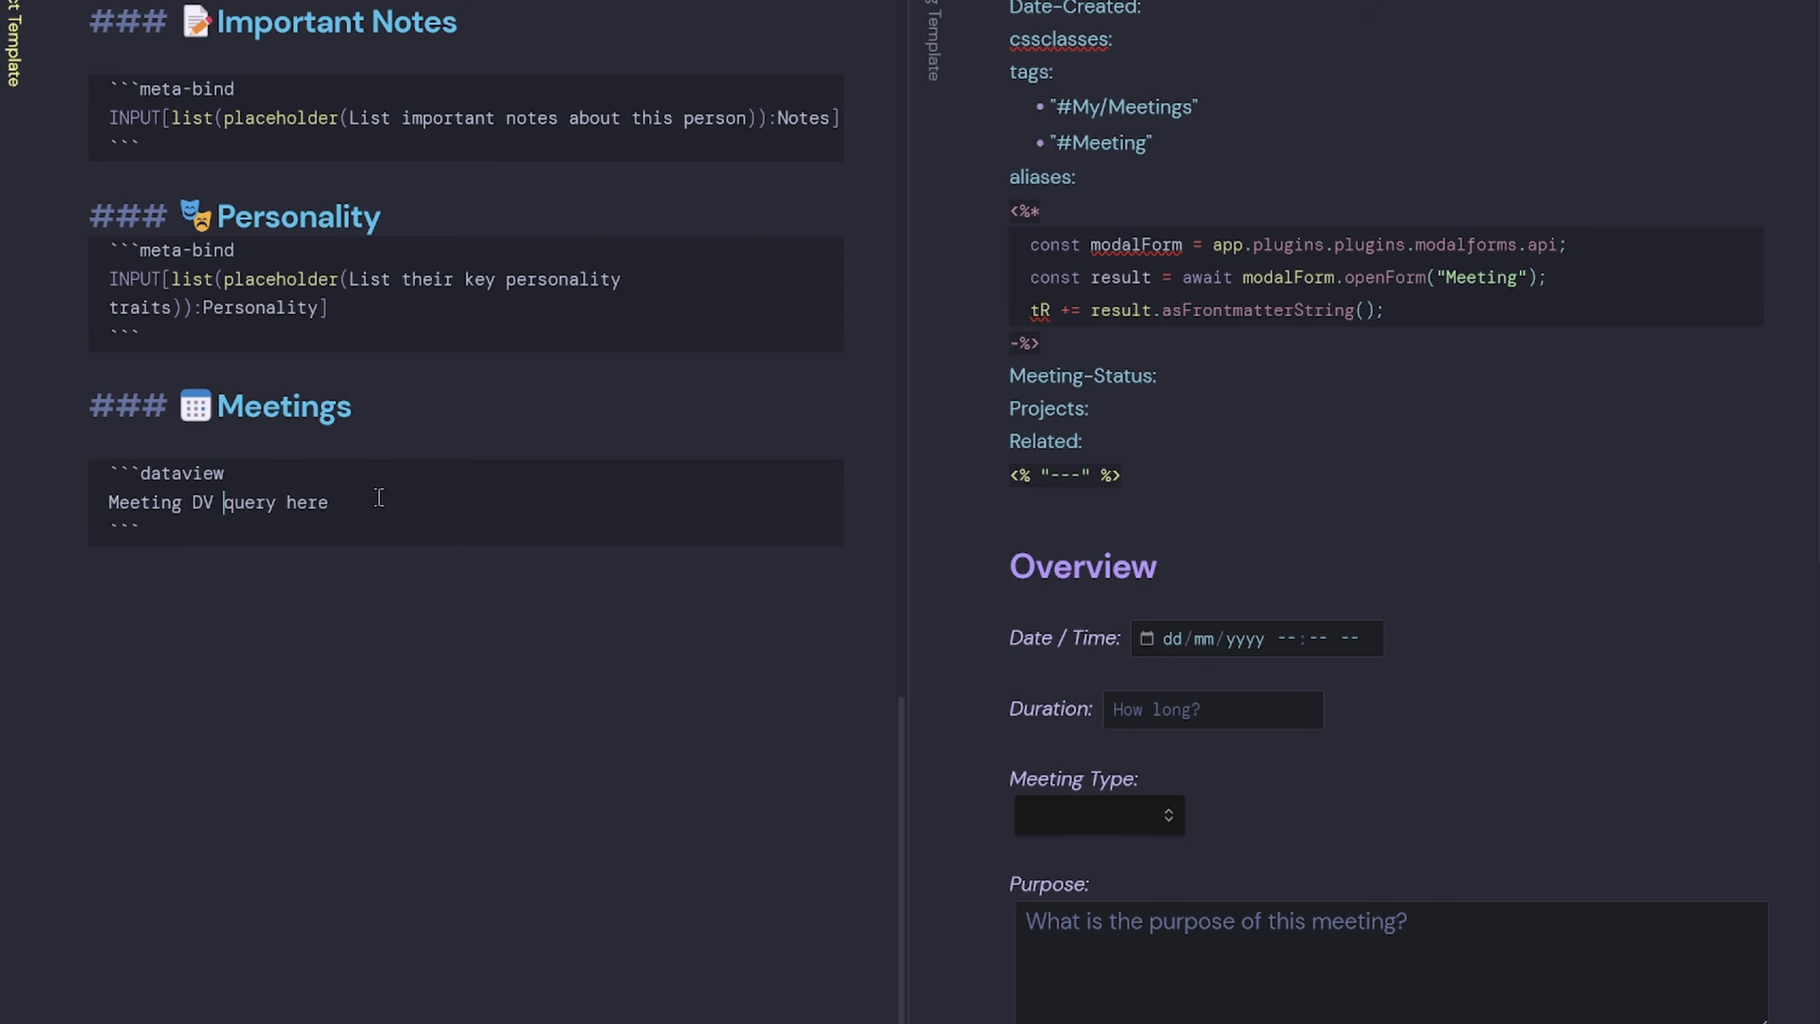
left_click_drag(377, 496, 84, 507)
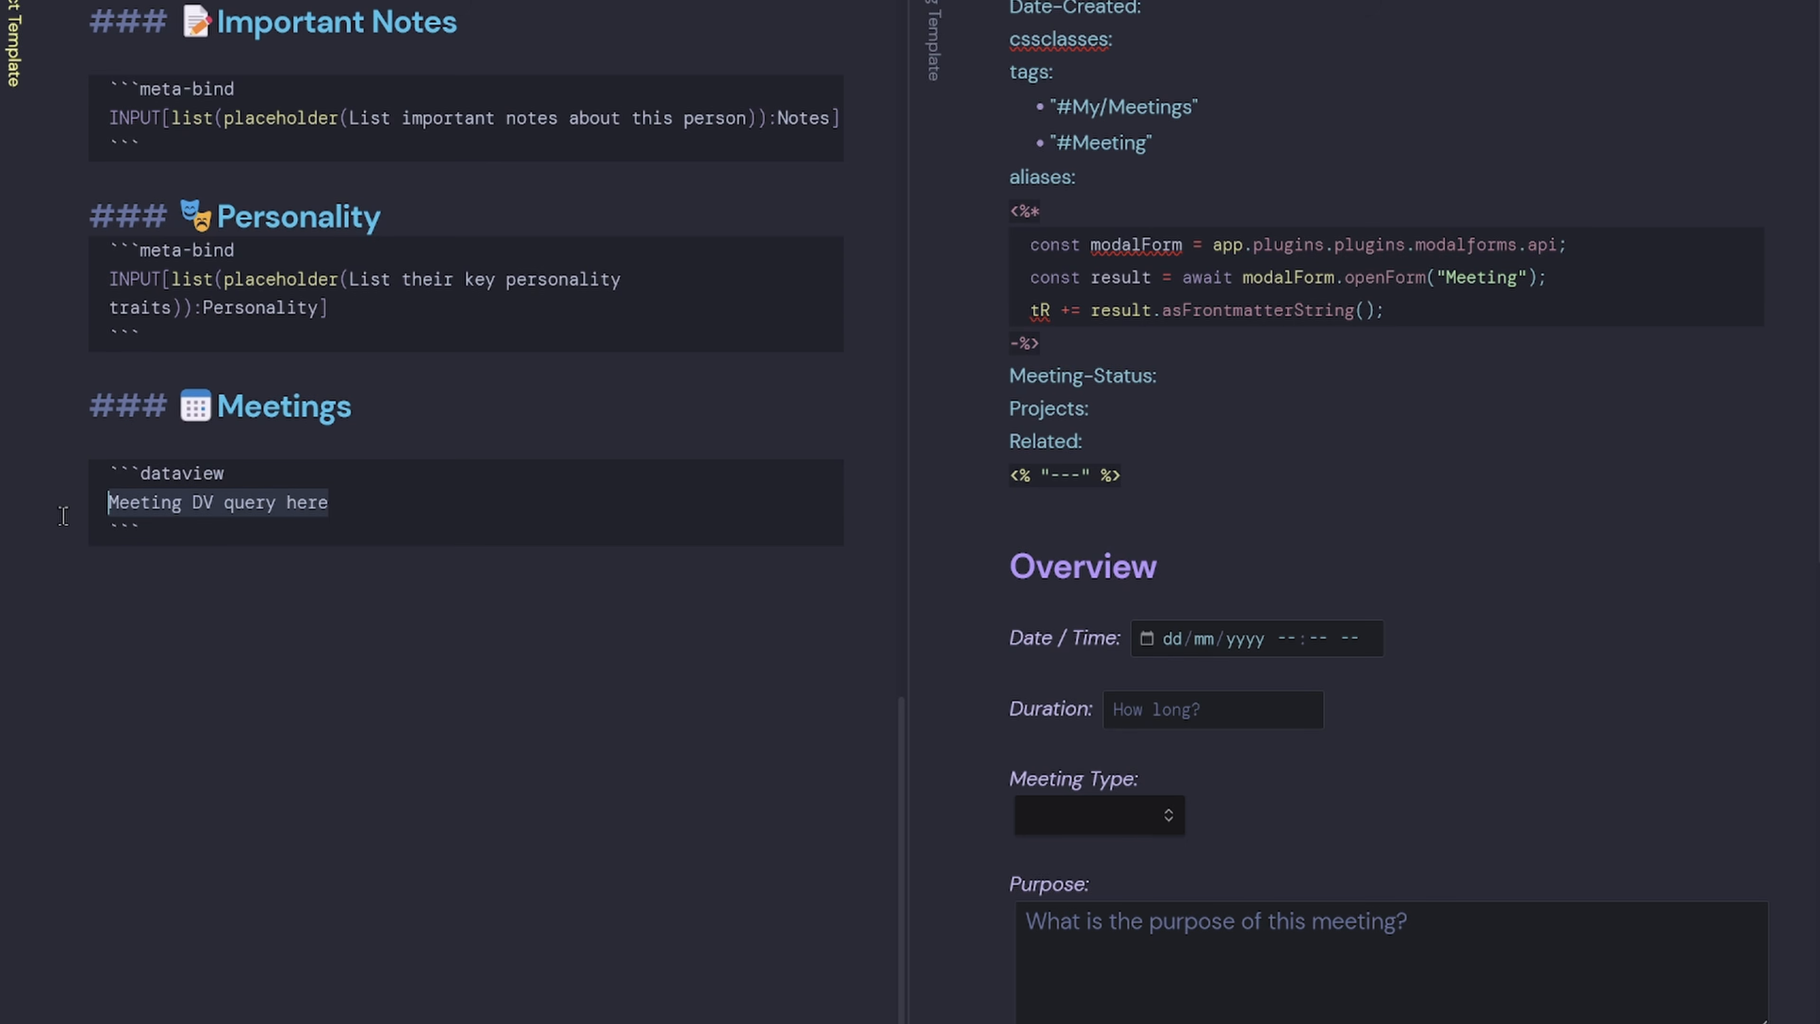
type("TABLE withou")
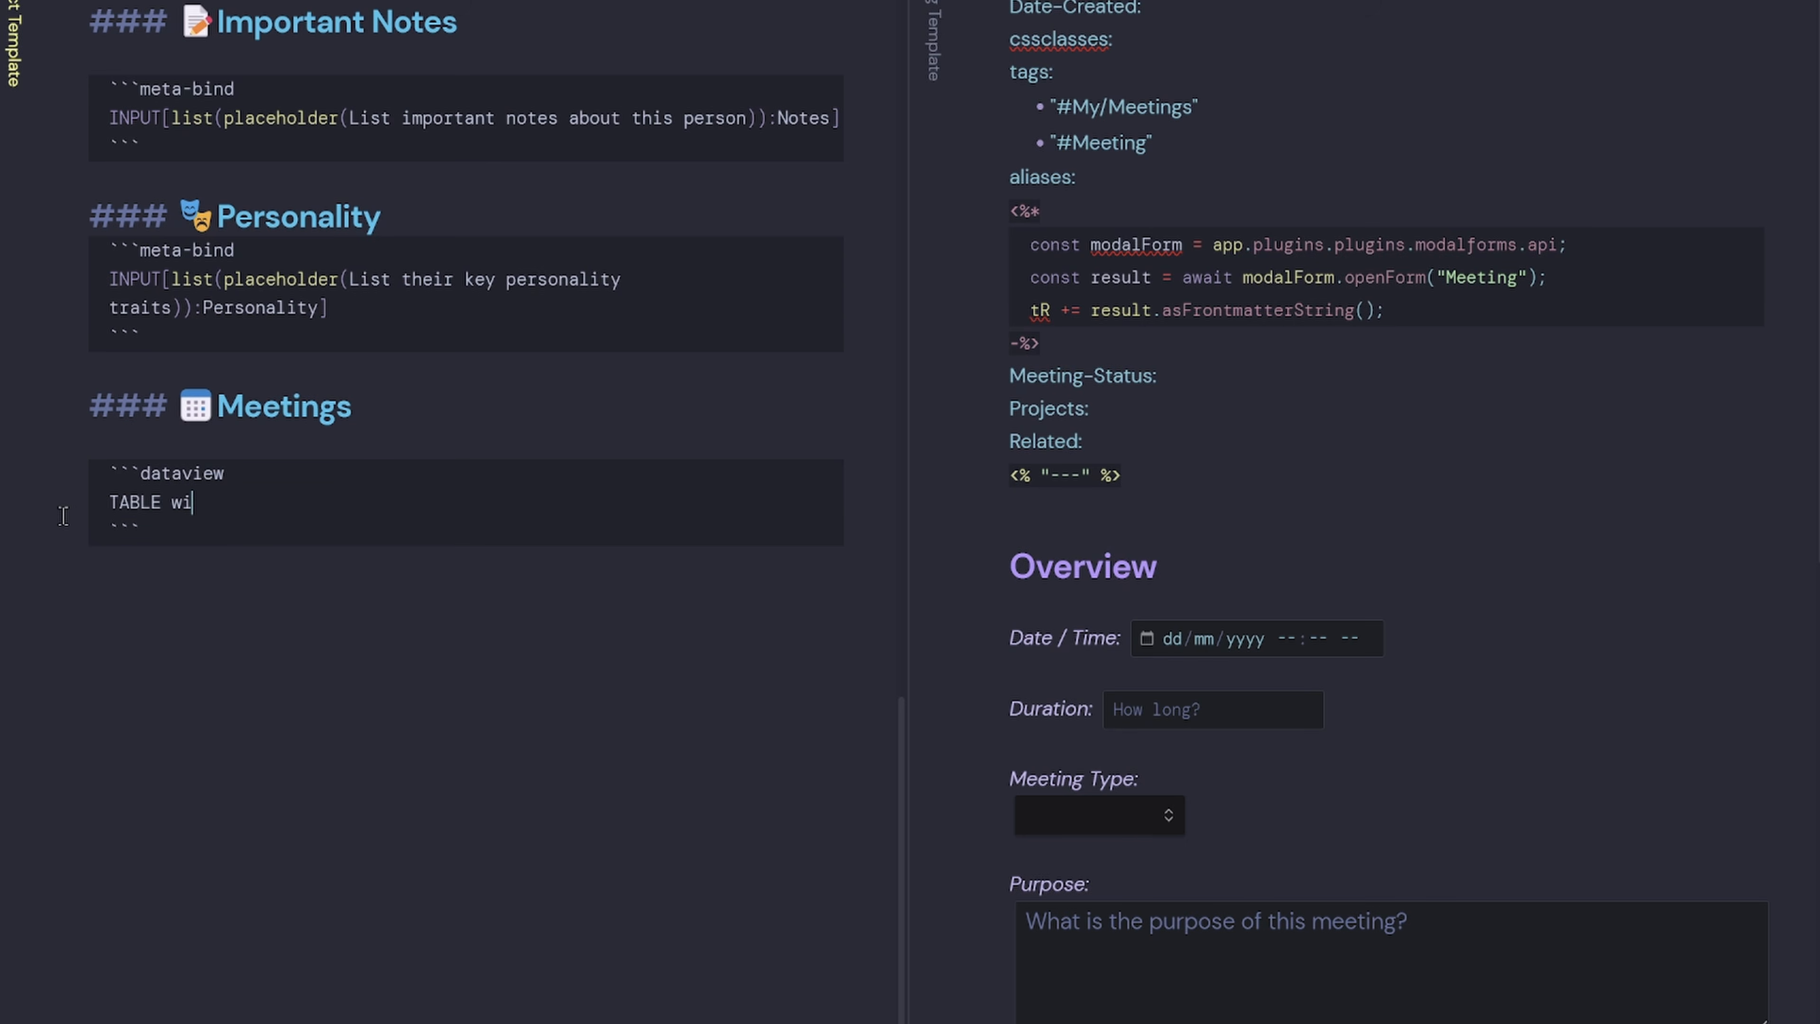
type("t ID")
key("Return")
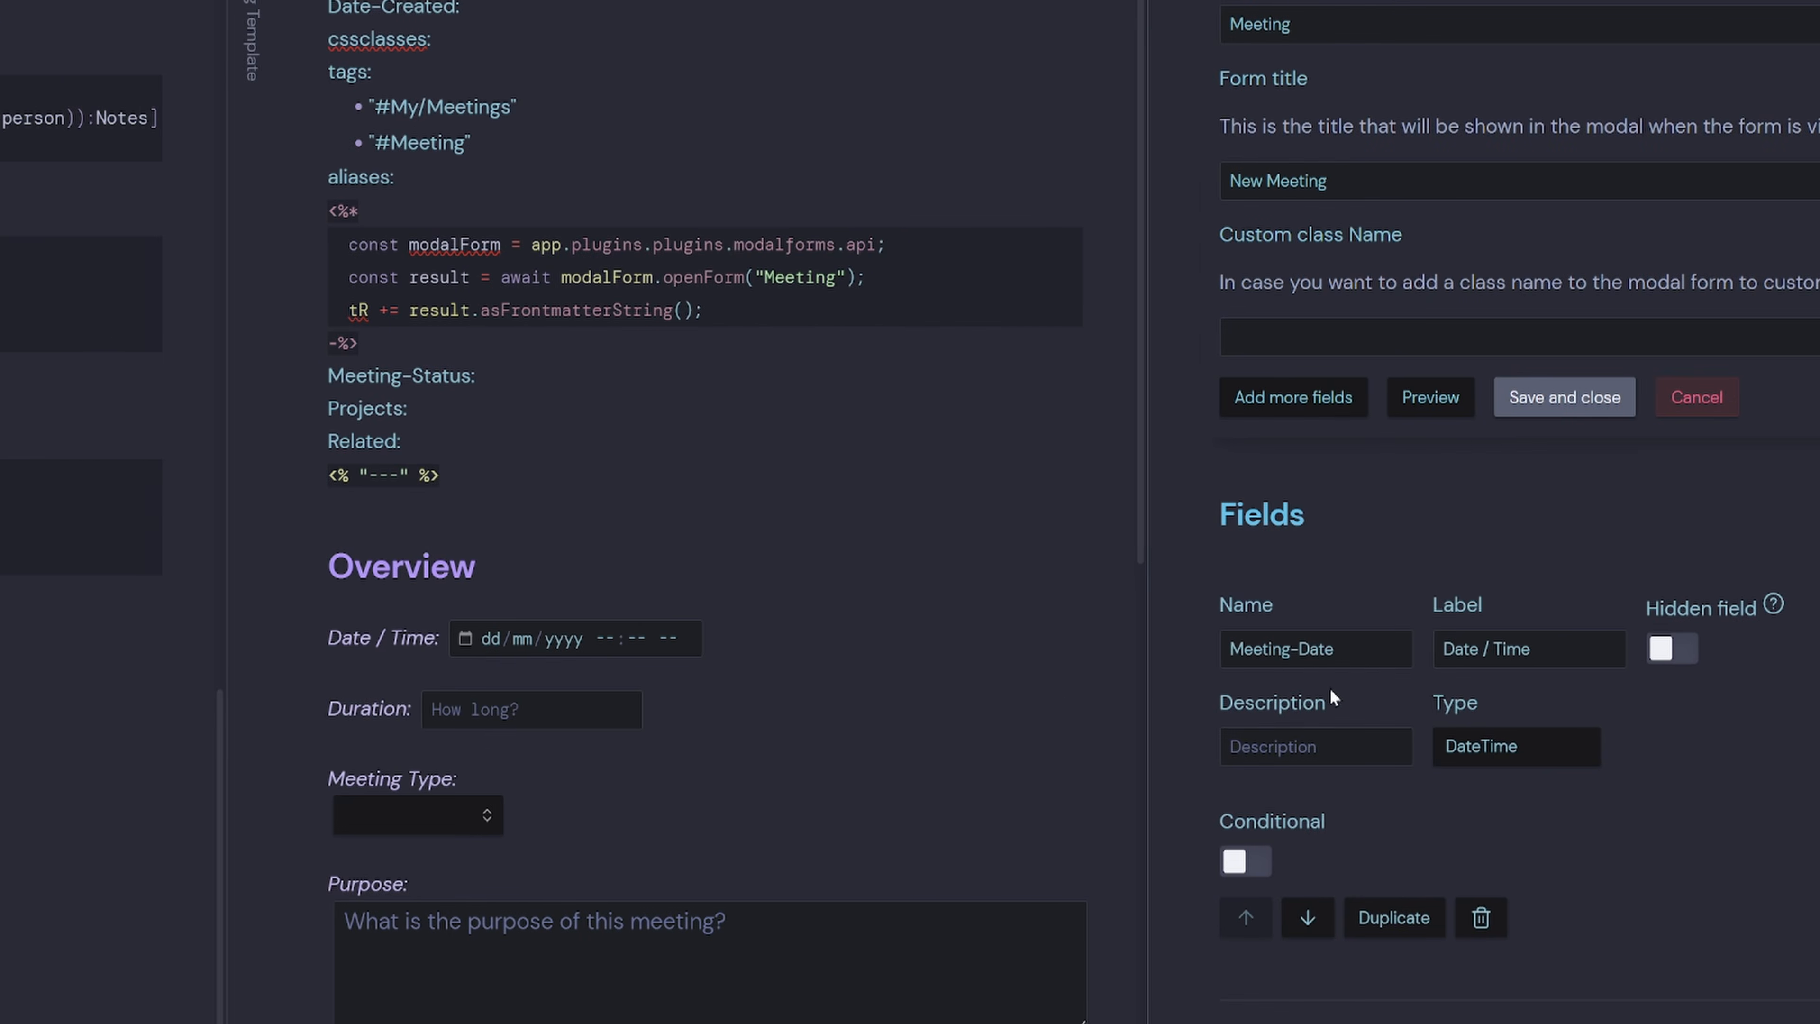
Add columns Meeting-Date, Meeting-Type and Meeting-Purpose aliased "Meeting Date", "Meeting Type", "Meeting Purpose".
left_click_drag(1351, 649, 975, 659)
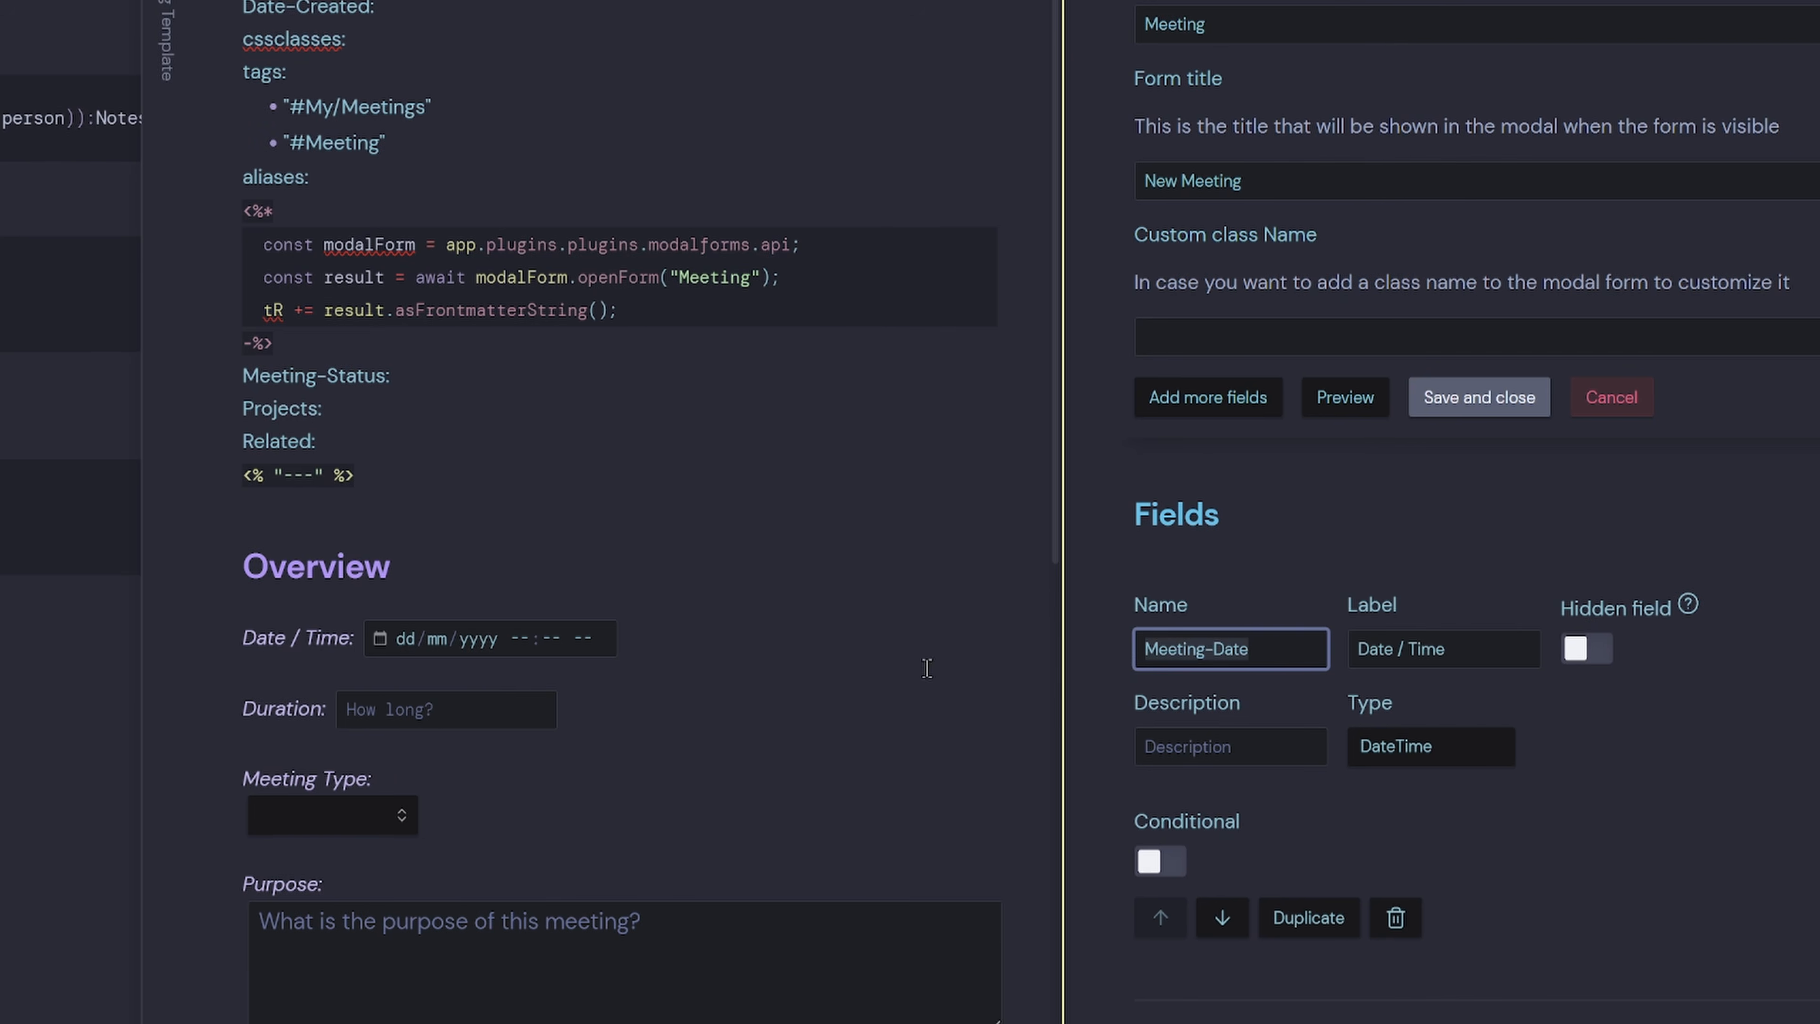
key("ctrl+c")
left_click(38, 489)
key("ctrl+v")
scroll(1744, 658, "down", 5)
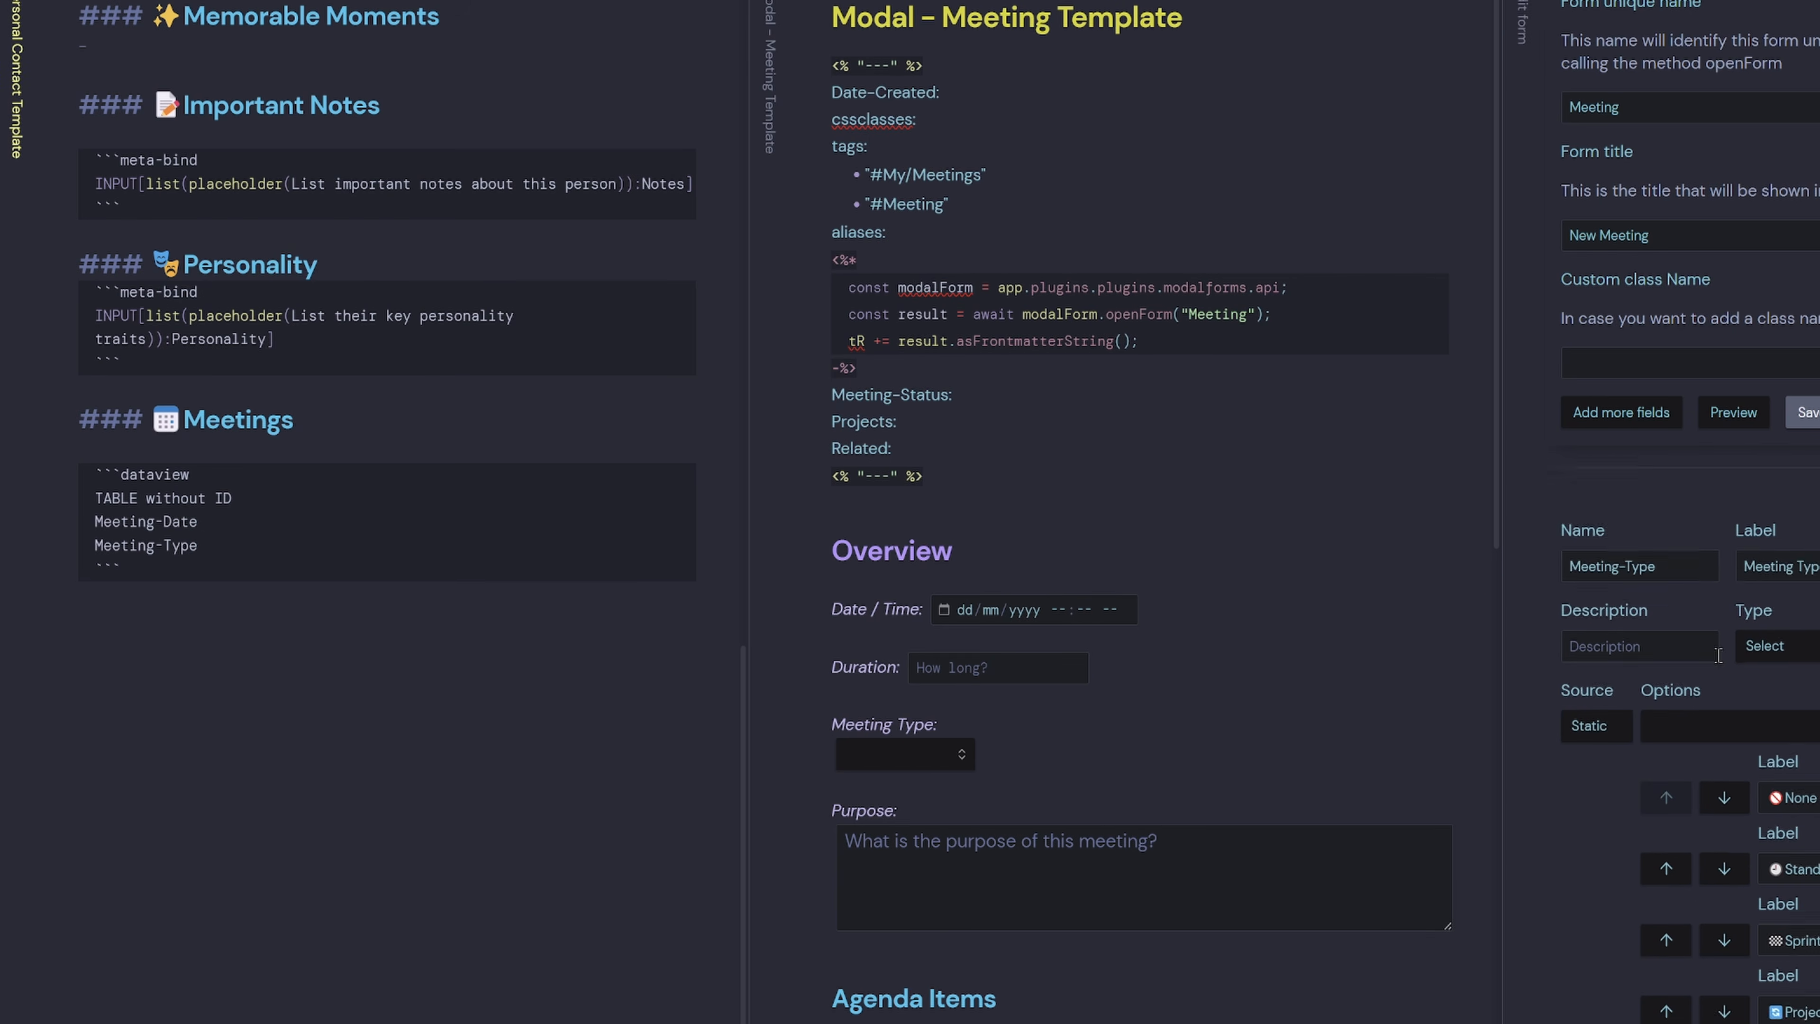
scroll(1687, 717, "down", 6)
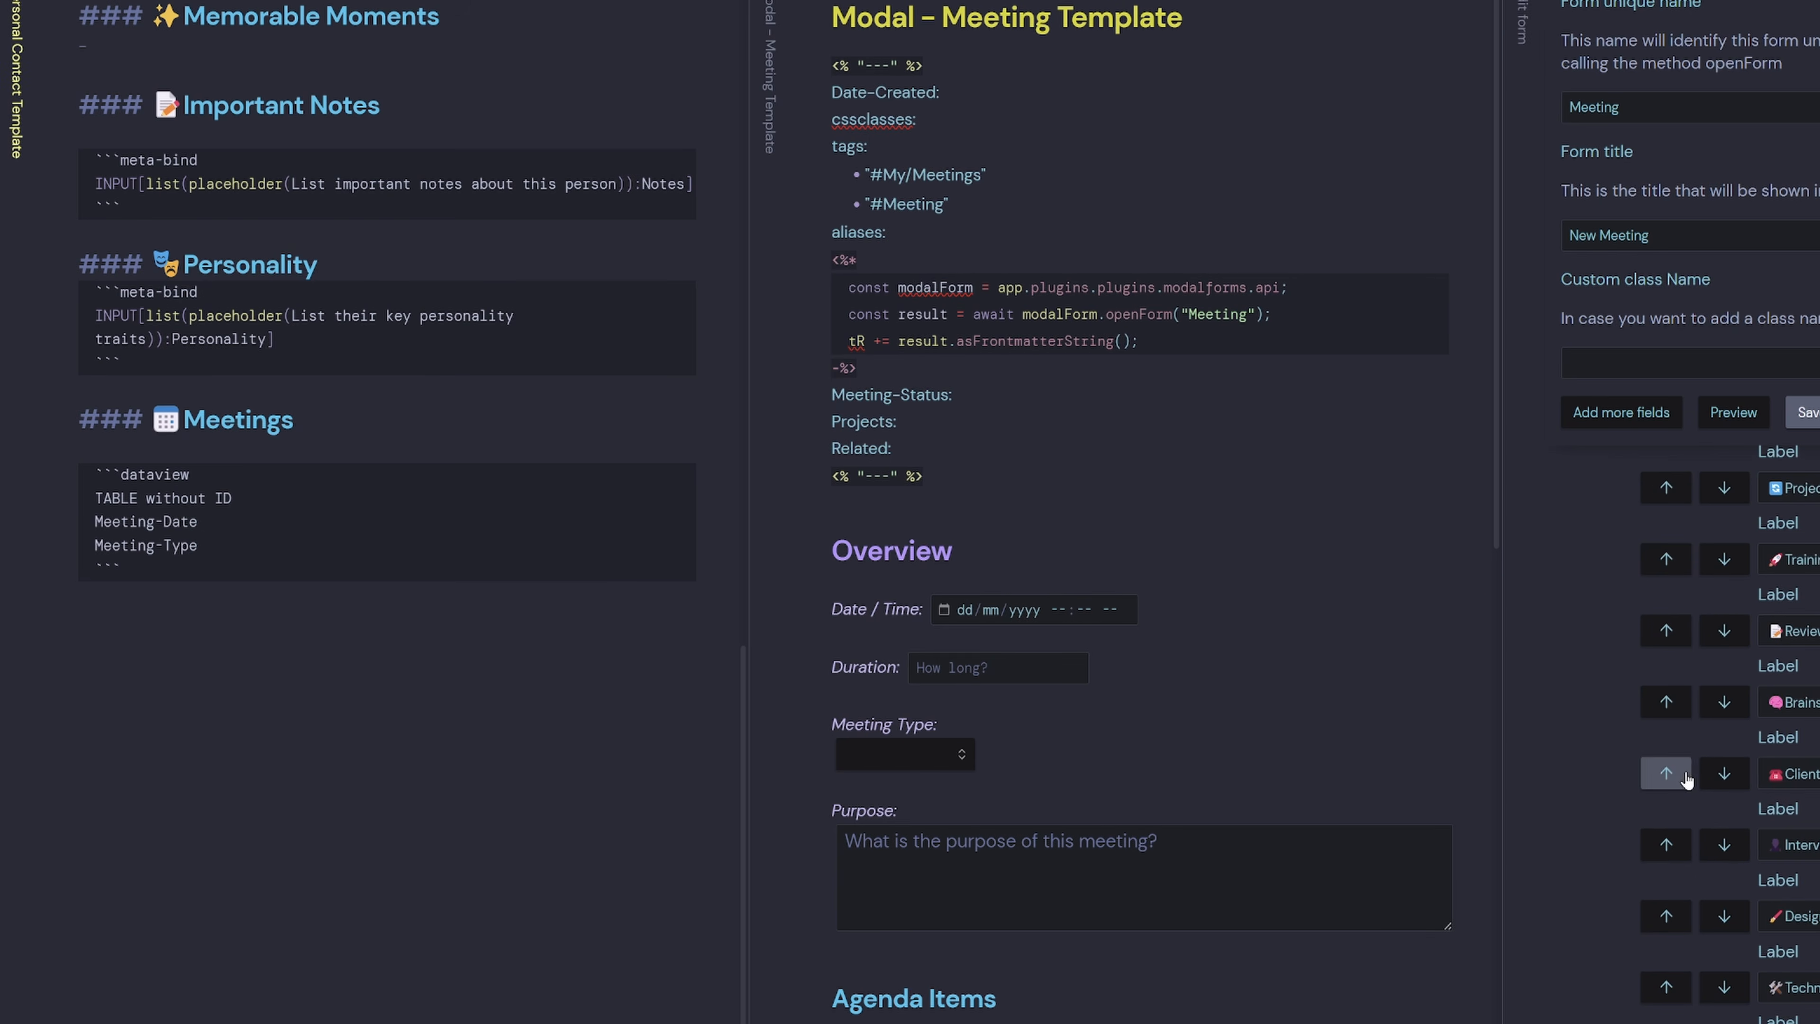
left_click(1686, 779)
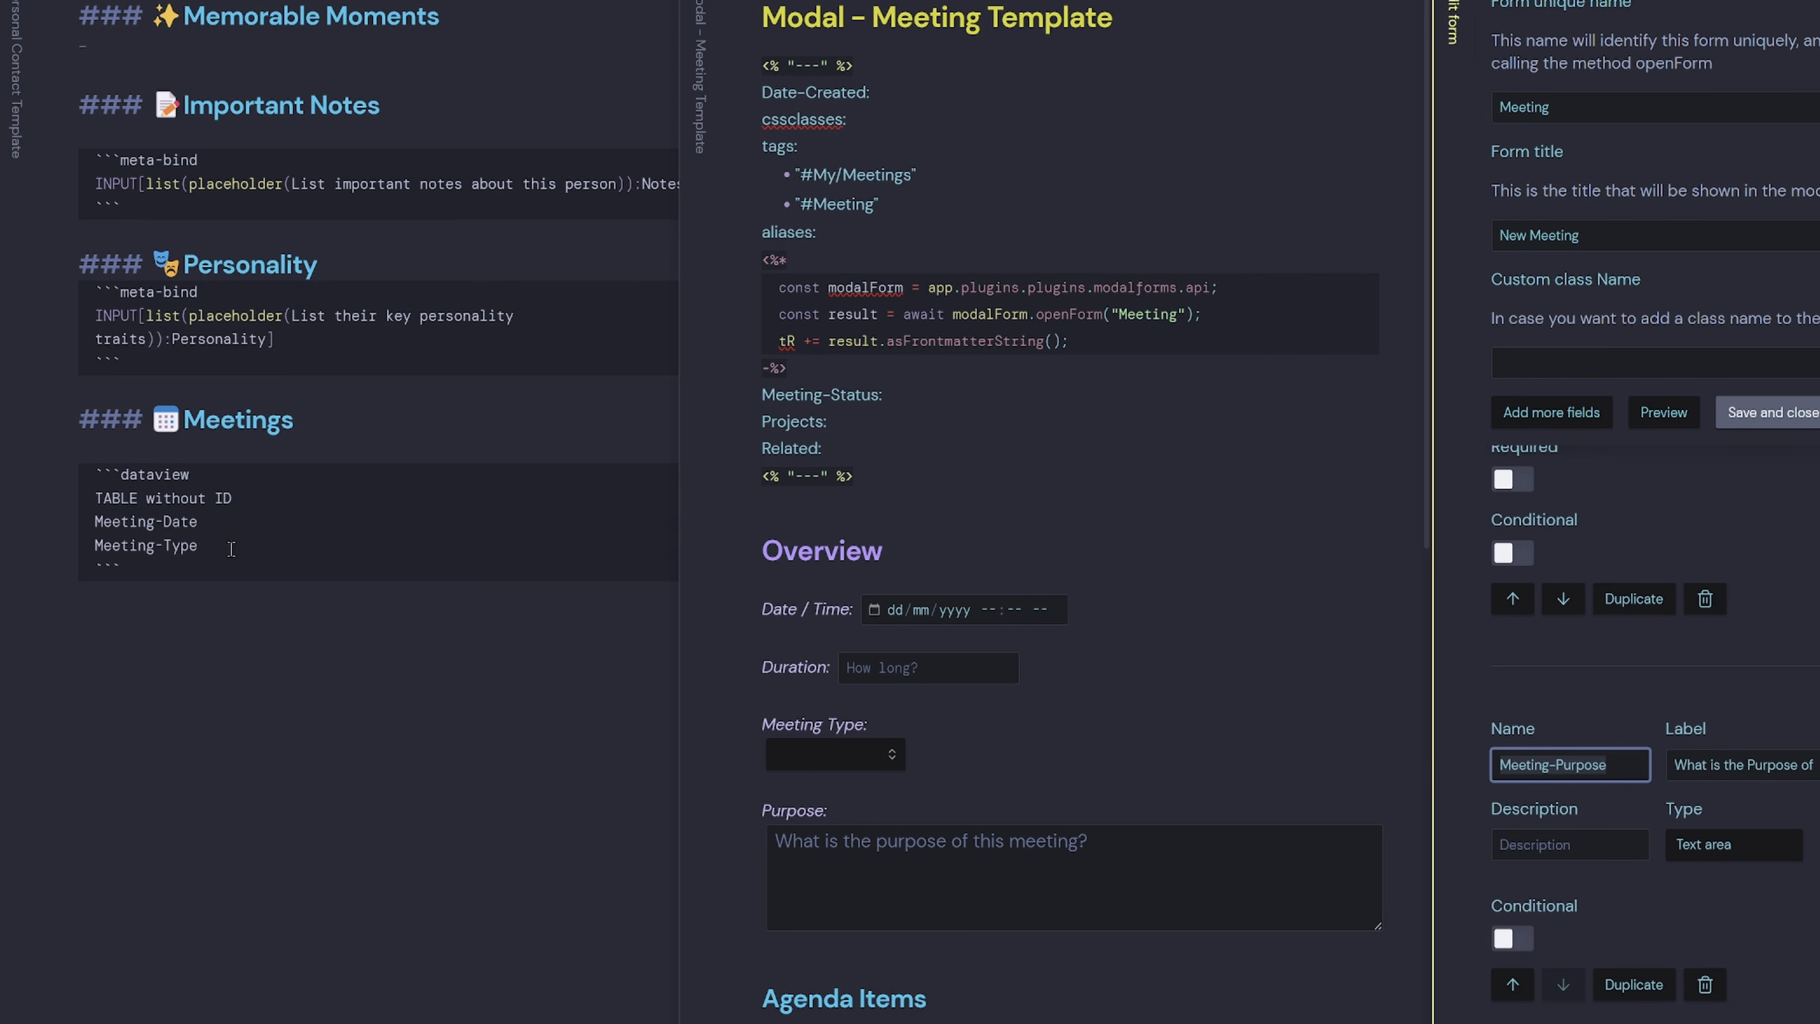
left_click(231, 550)
key("Return")
key("ctrl+v")
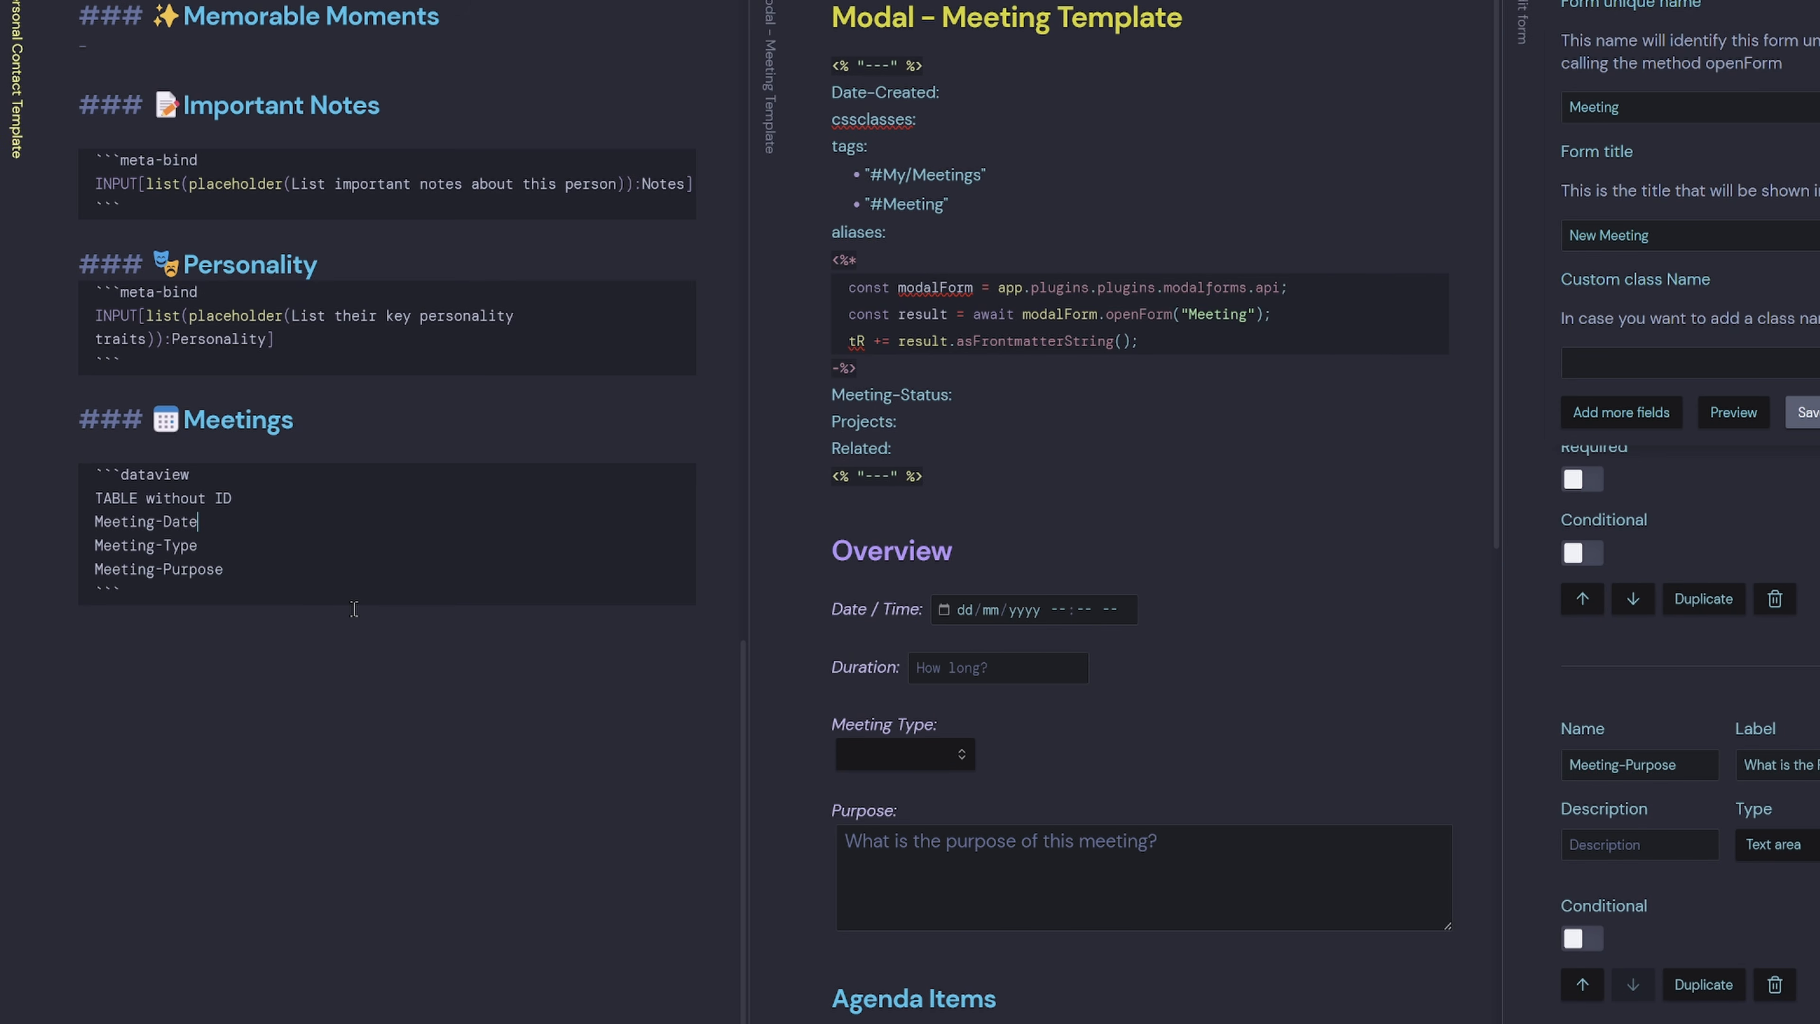
type("AS ")
type(" \"Meeting Date\", Meeting-Type ")
type("AS")
type(" \"Meeting Type\"")
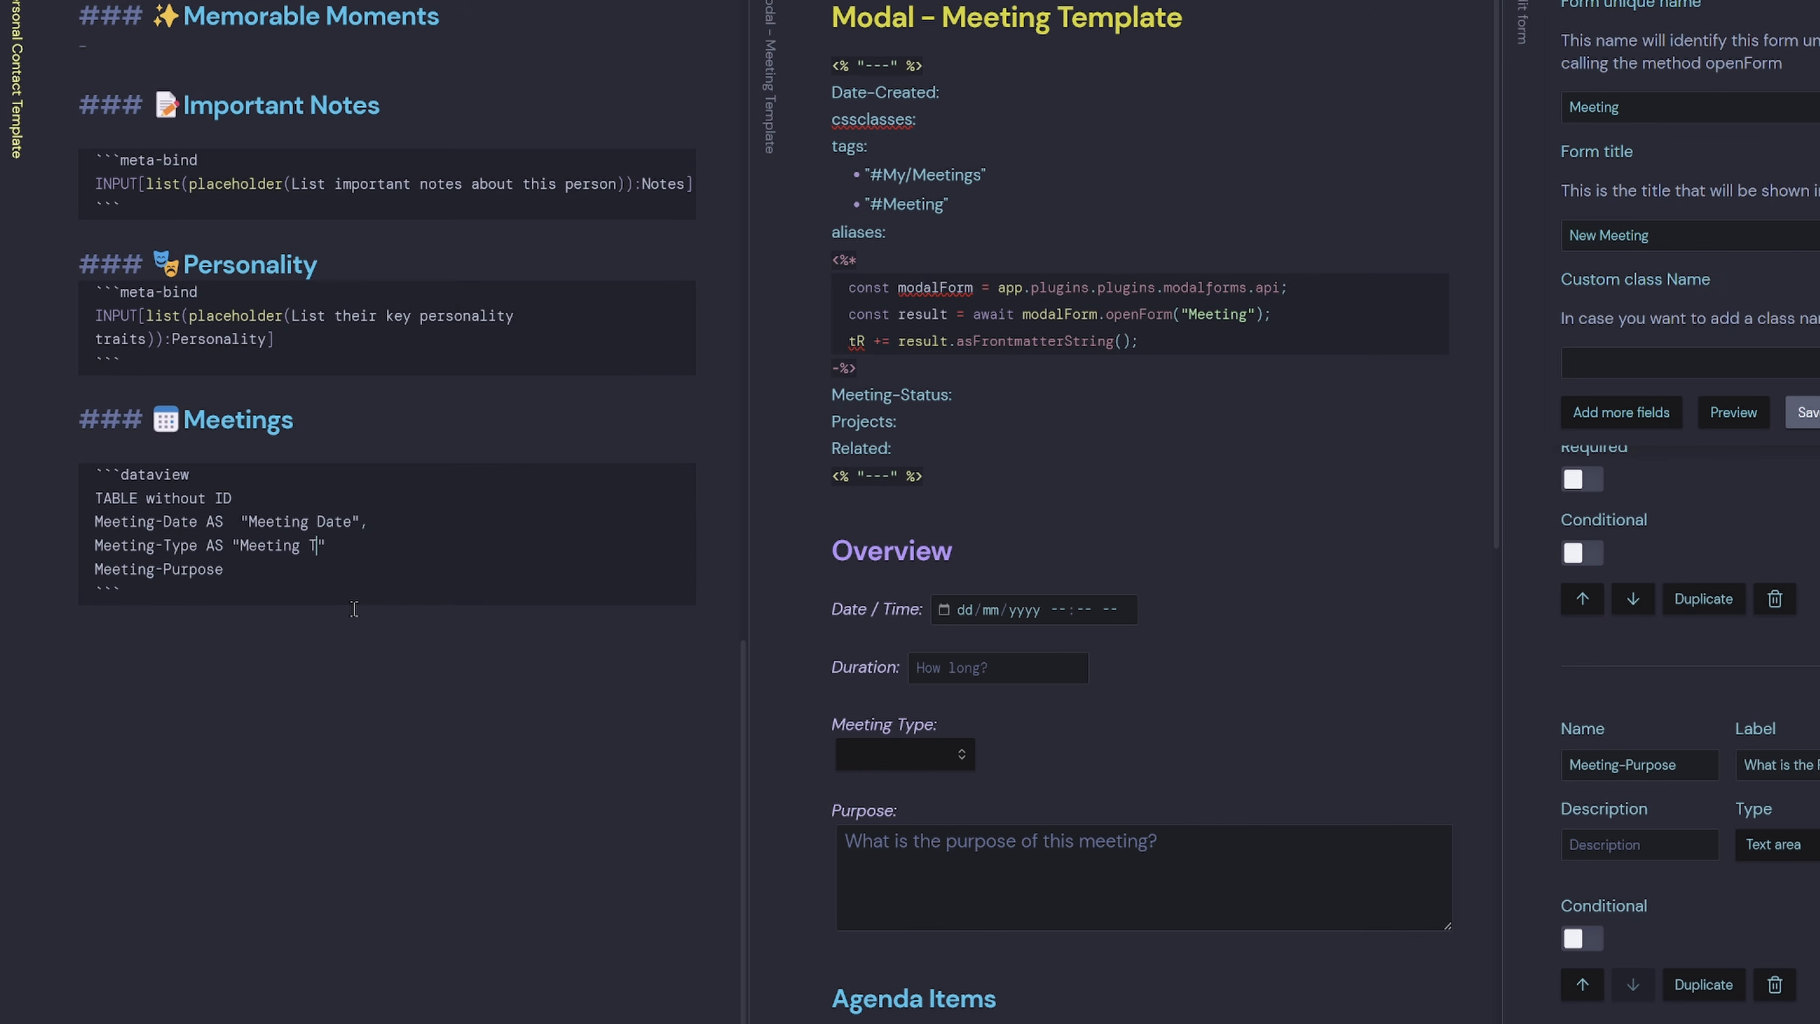
type(",")
key("Down")
type("AS \"Meeting Purpose\",")
Add file.link AS "List from Meetings" and file.mtime AS "Last Modified Time", FROM "02 Cards/People/Meetings".
key("Return")
type("file.link AS \"List from Meetings\"")
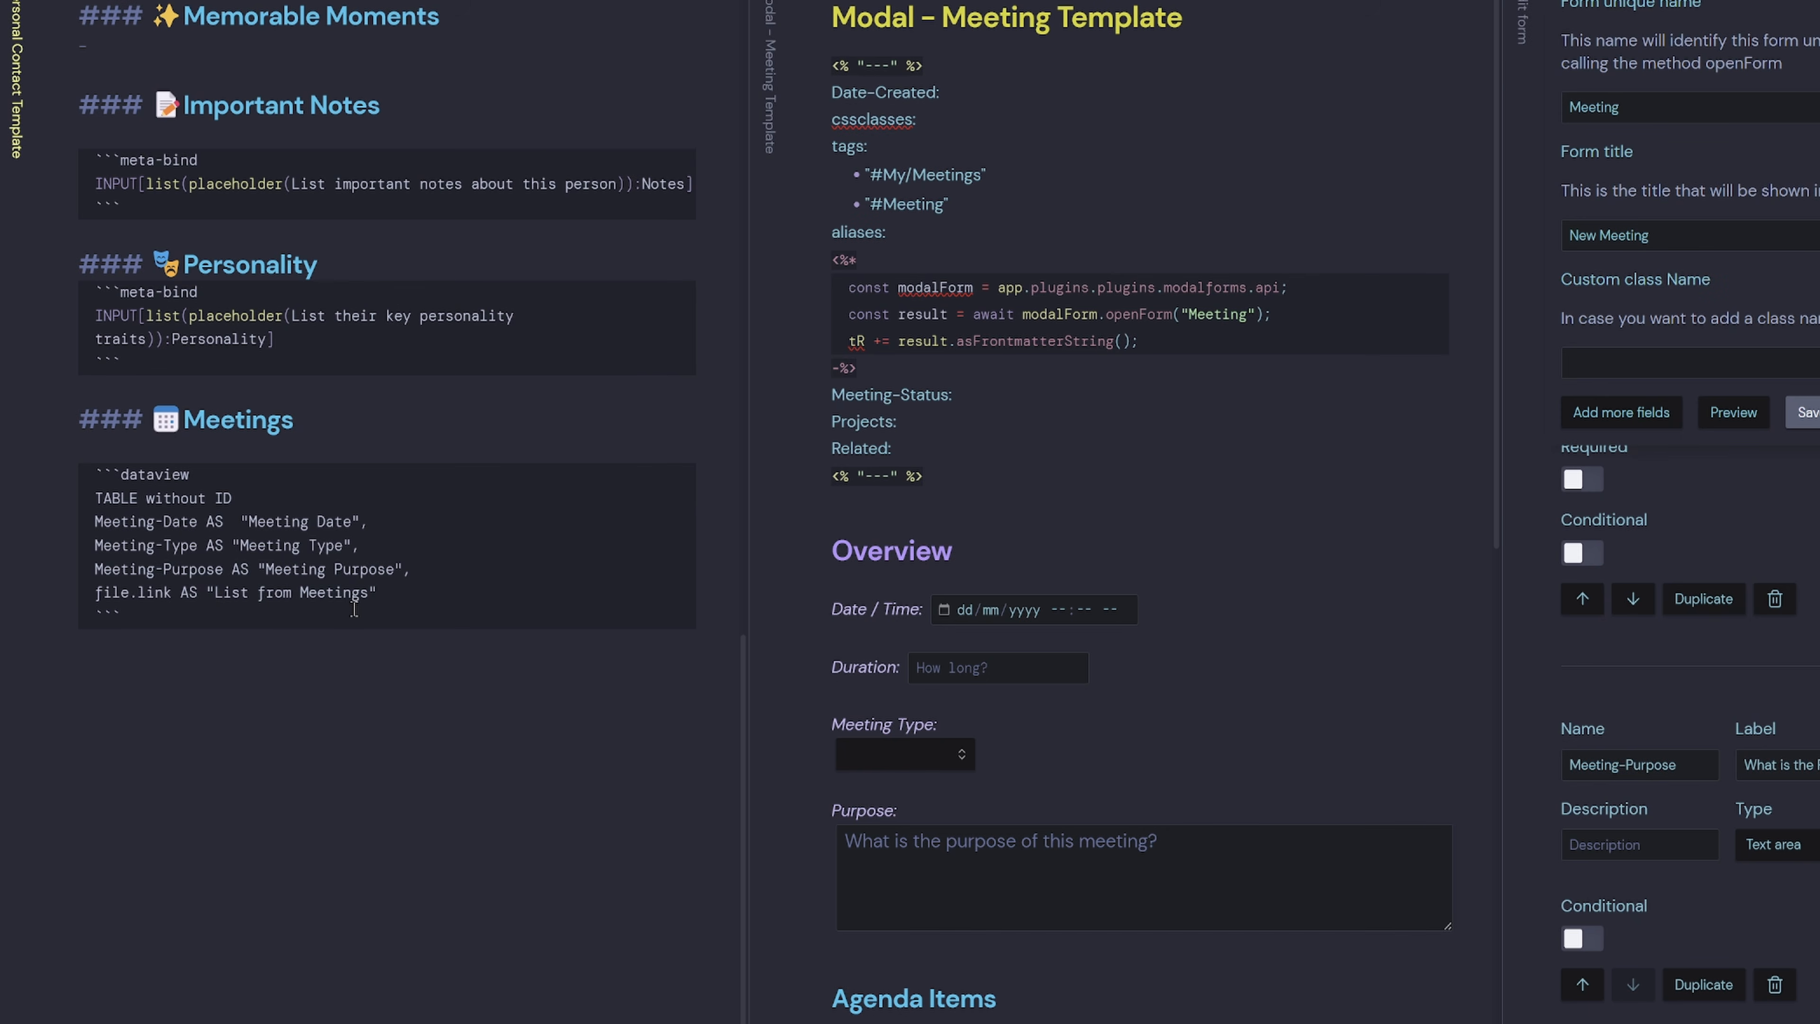
type(",")
key("Return")
type("file.m")
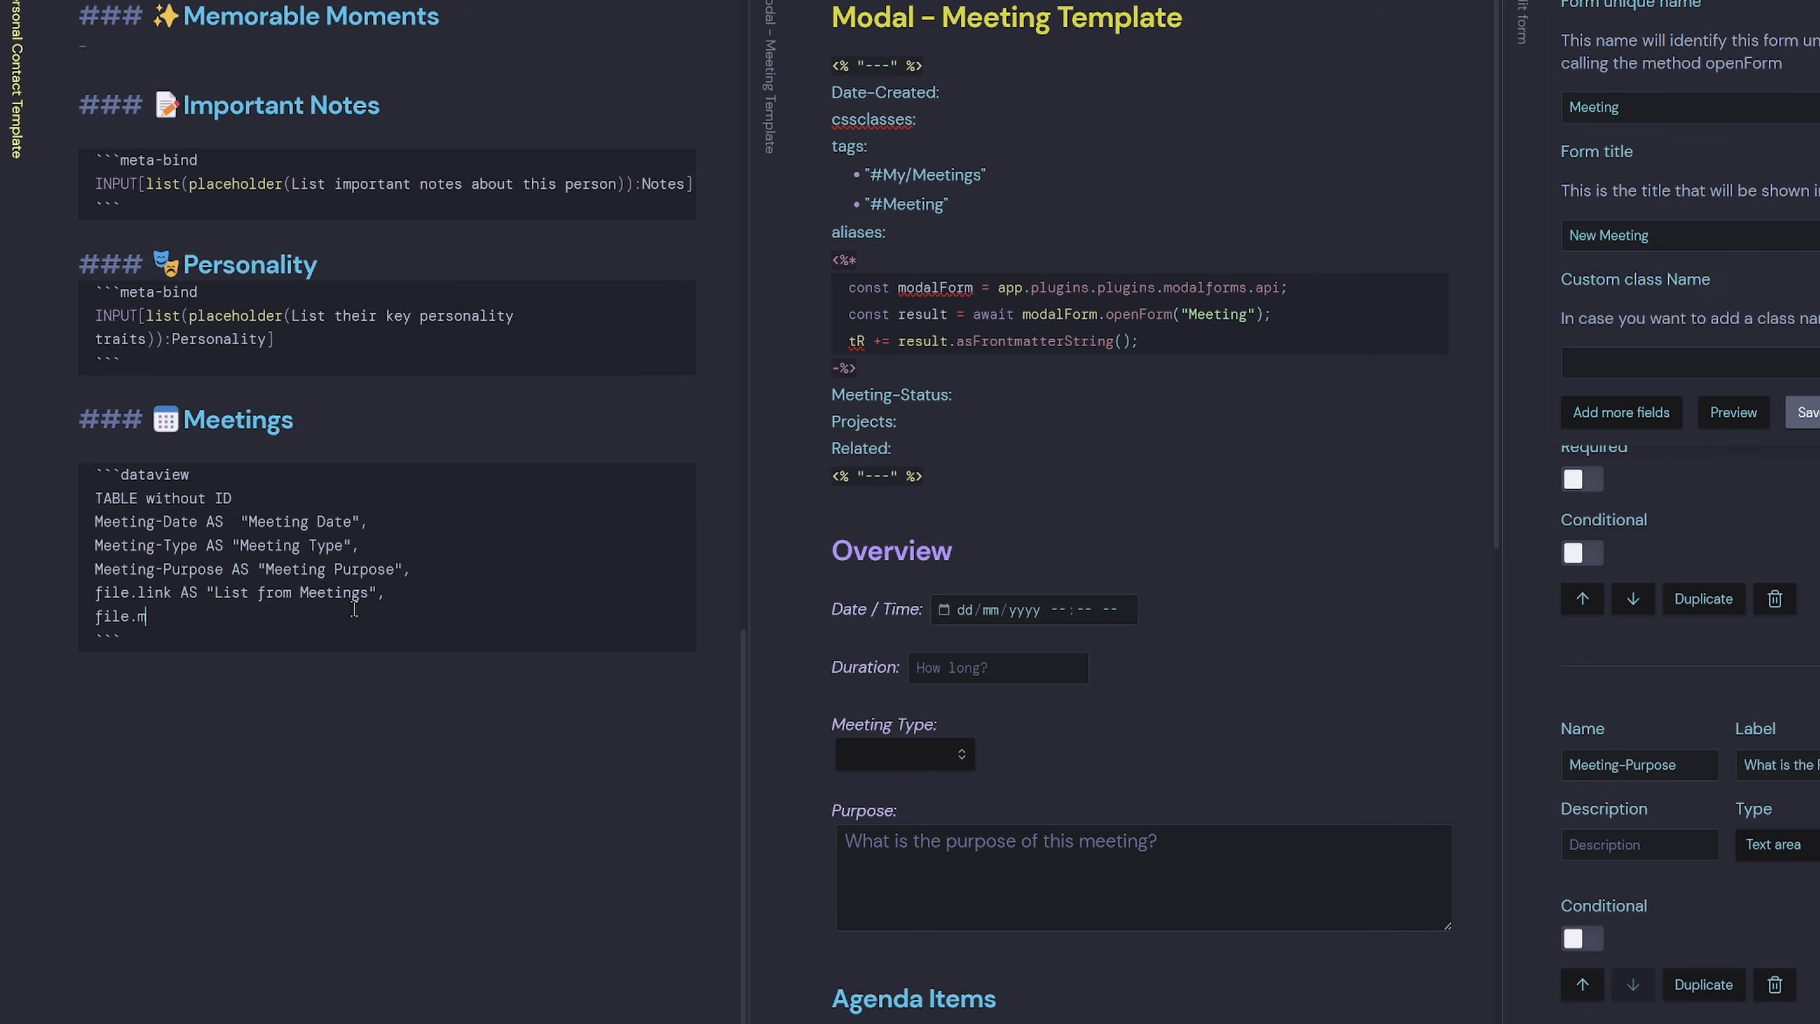
type("time AS \"Last Modified Time")
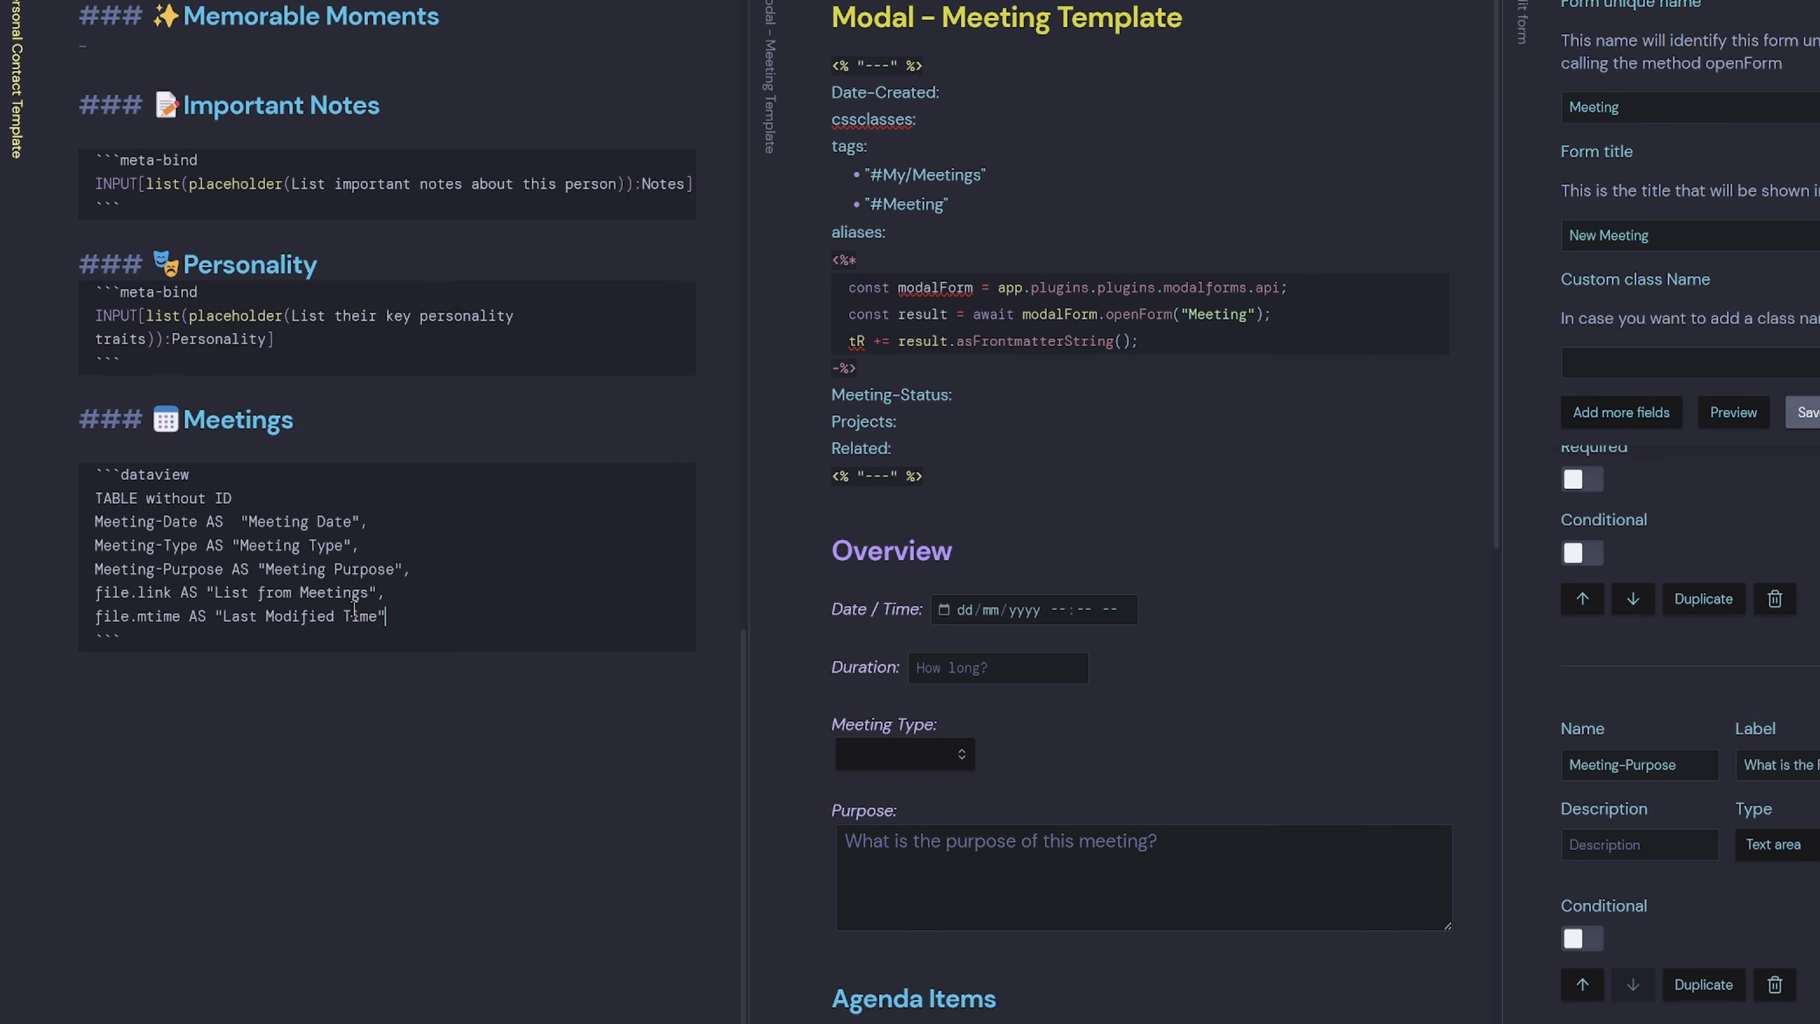
key("Return")
type("FROM \"02 Cards/People/M<")
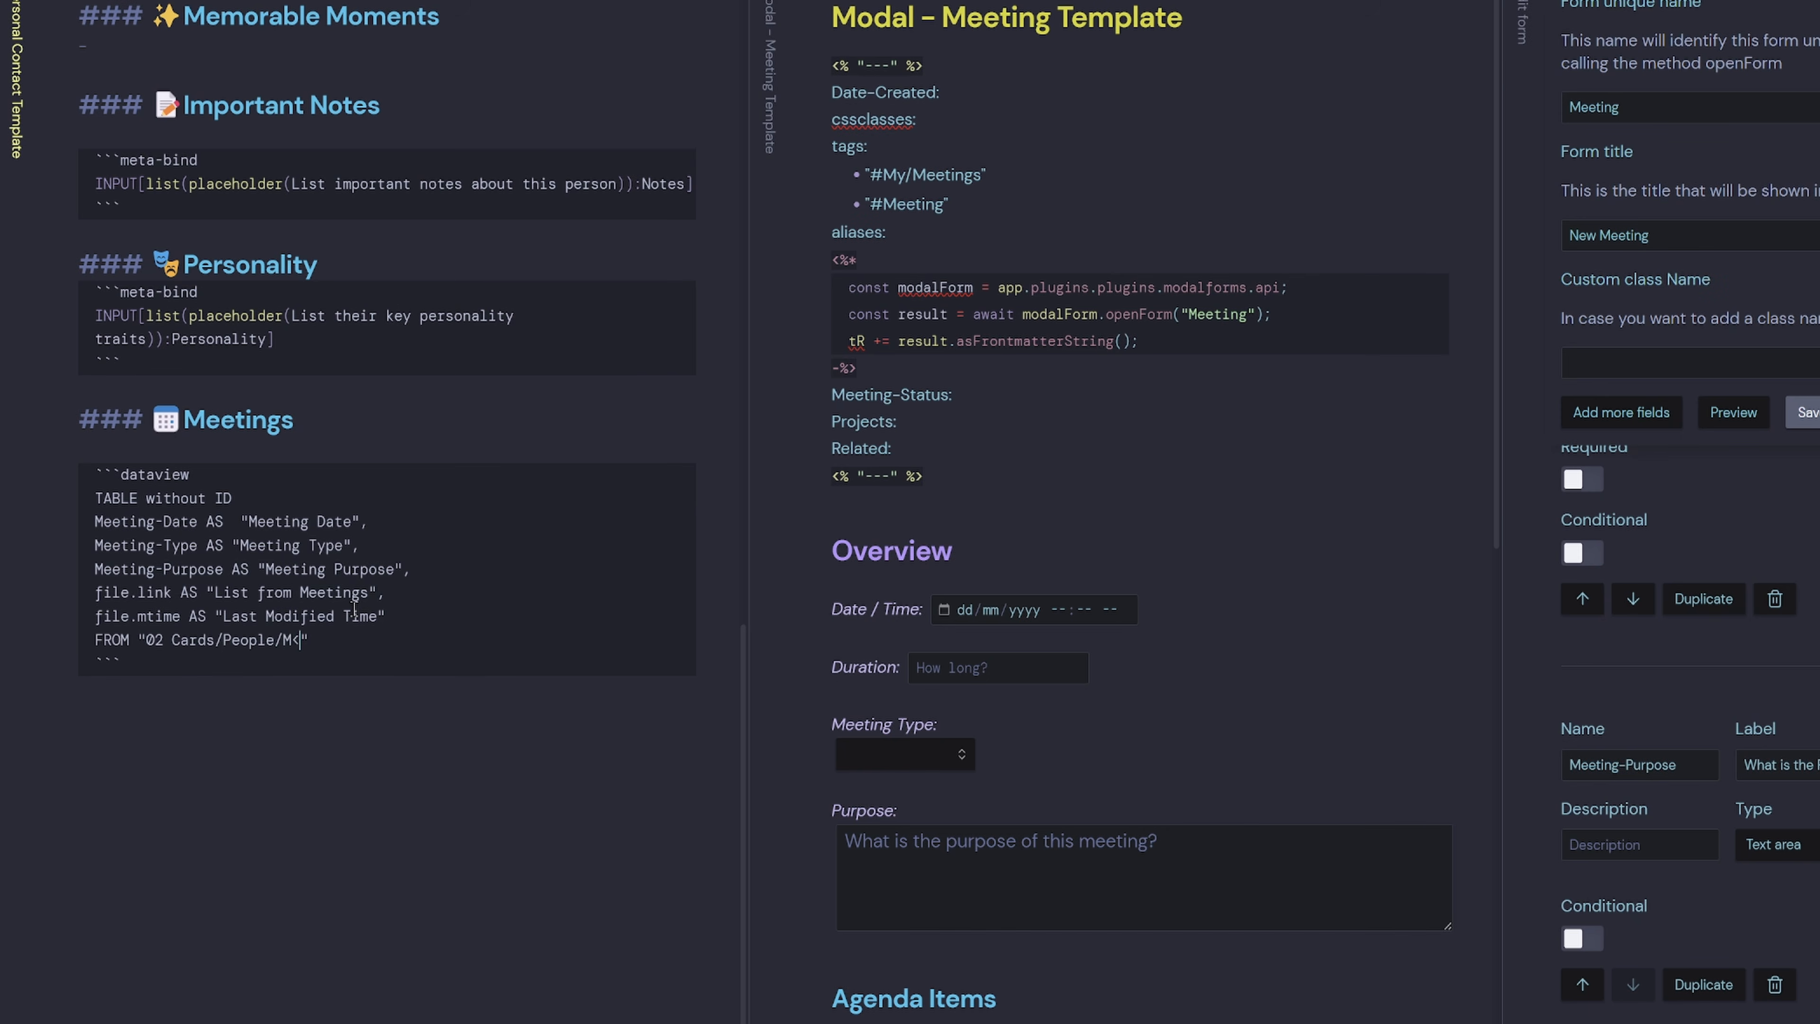
type("eetings")
left_click(44, 3)
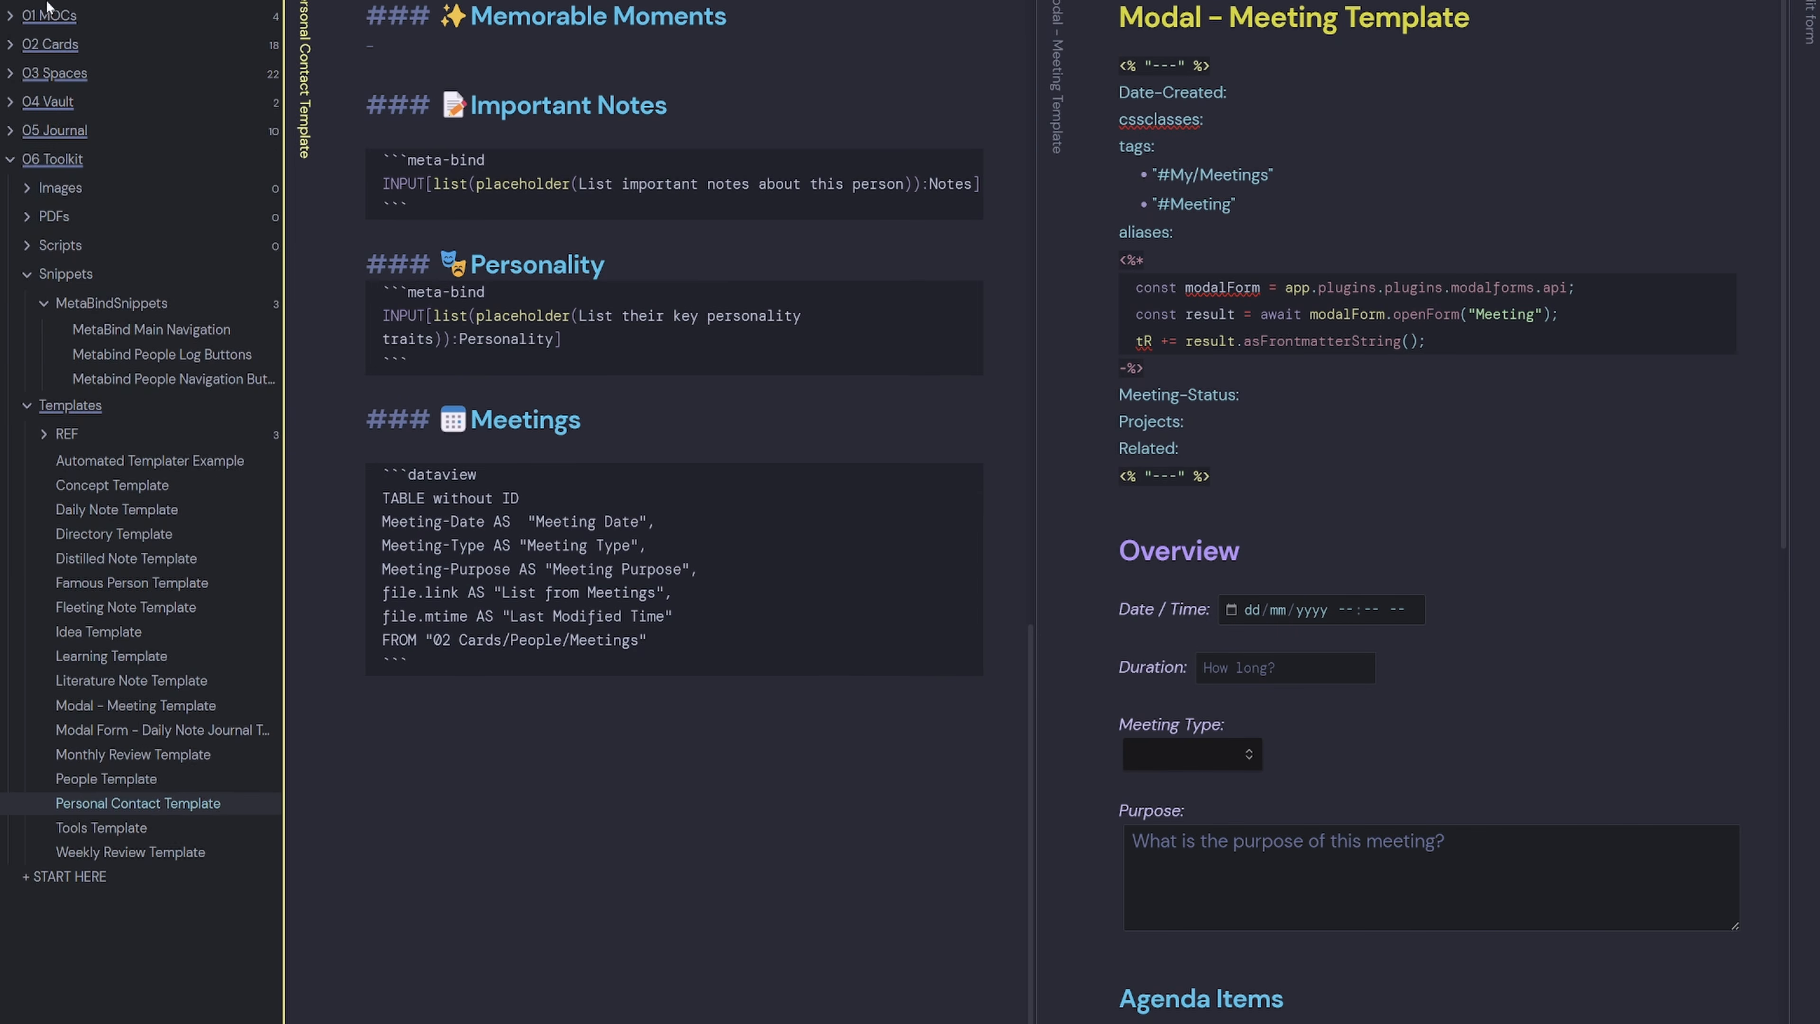
Add WHERE contains(Meeting-Attendees, "<% tp.file.title %>") below the FROM line.
left_click(10, 49)
left_click(43, 129)
left_click(77, 161)
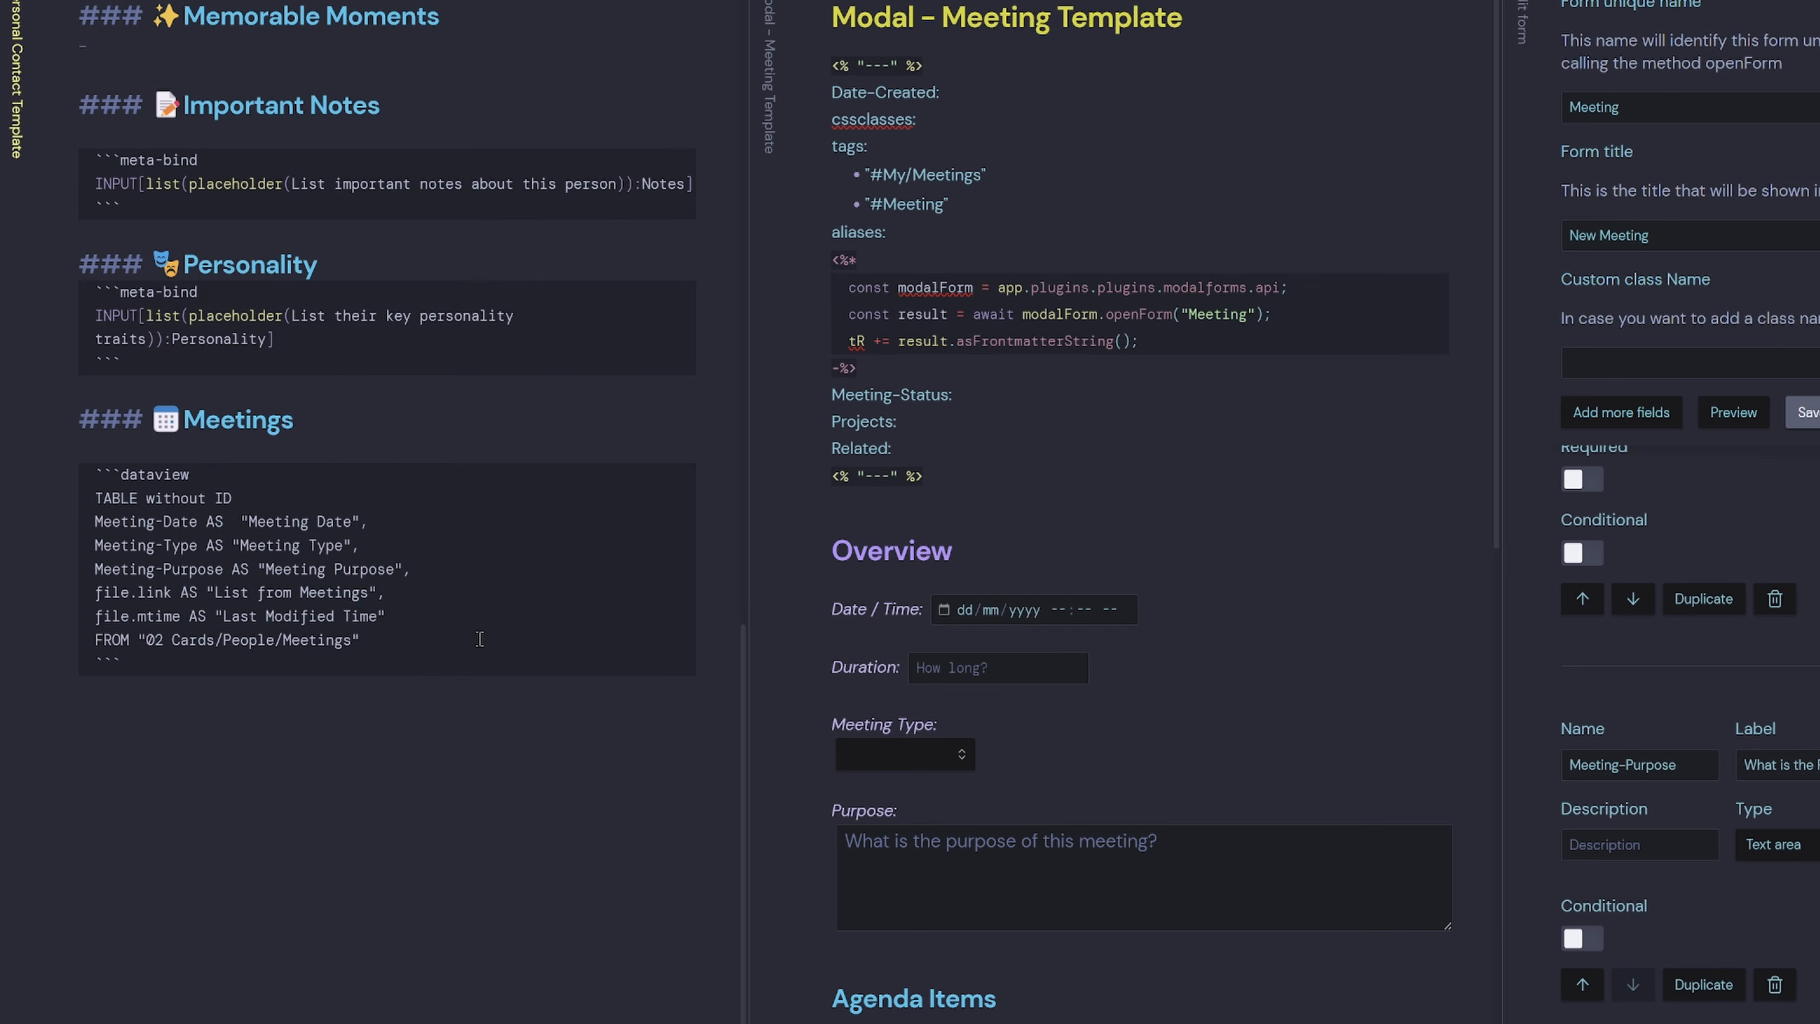
key("Return")
type("WHERE contains(Meeting-")
scroll(1661, 699, "down", 5)
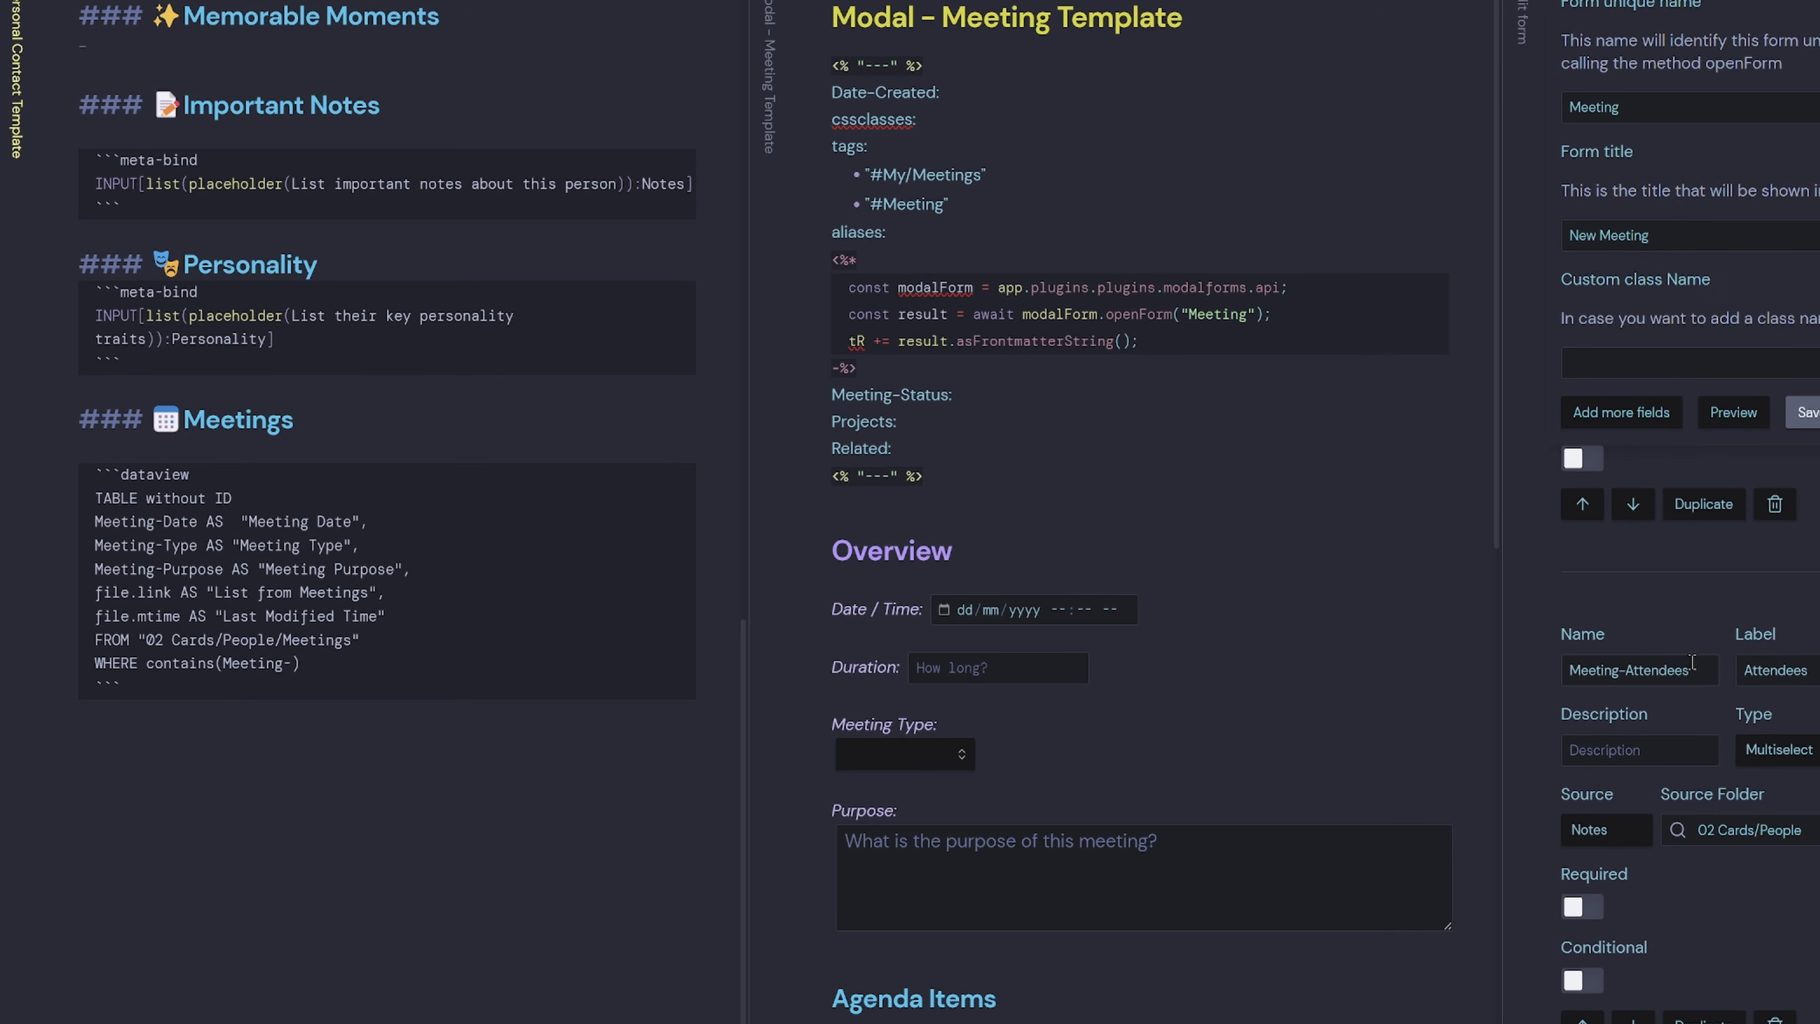
left_click_drag(1692, 664, 1454, 668)
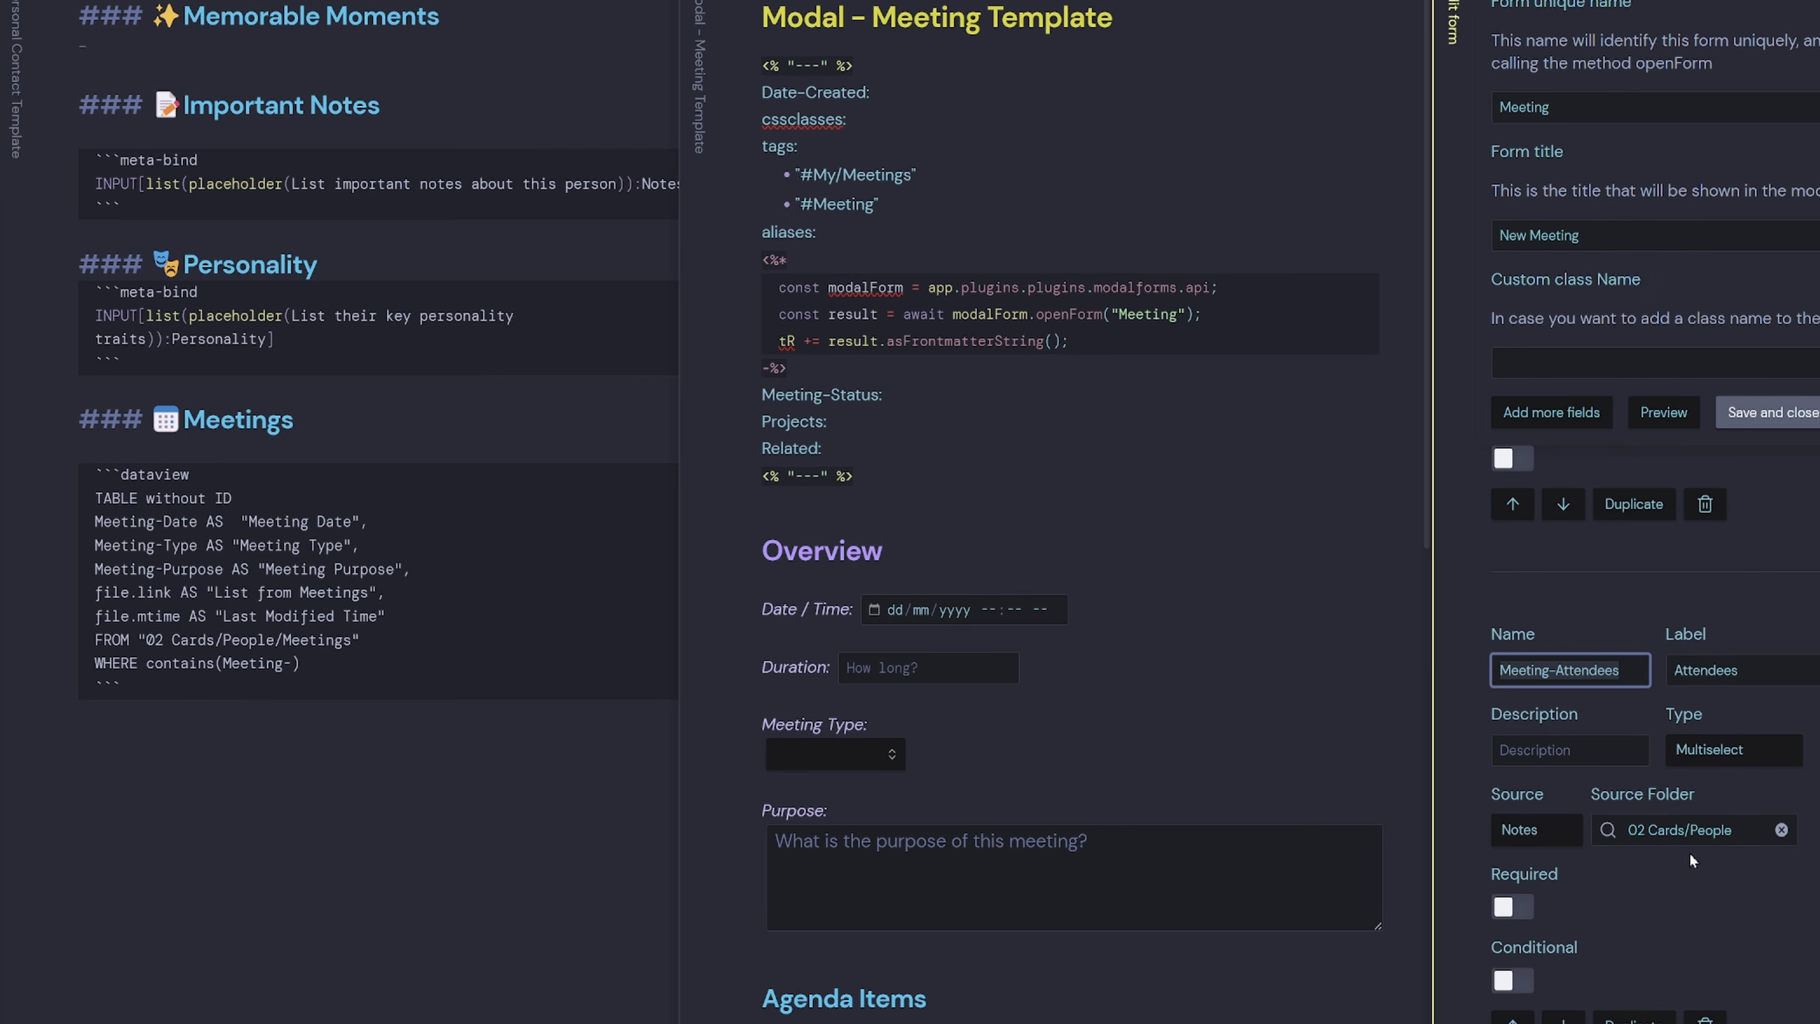
key("ctrl+c")
left_click_drag(301, 663, 222, 663)
key("ctrl+v")
type(", ")
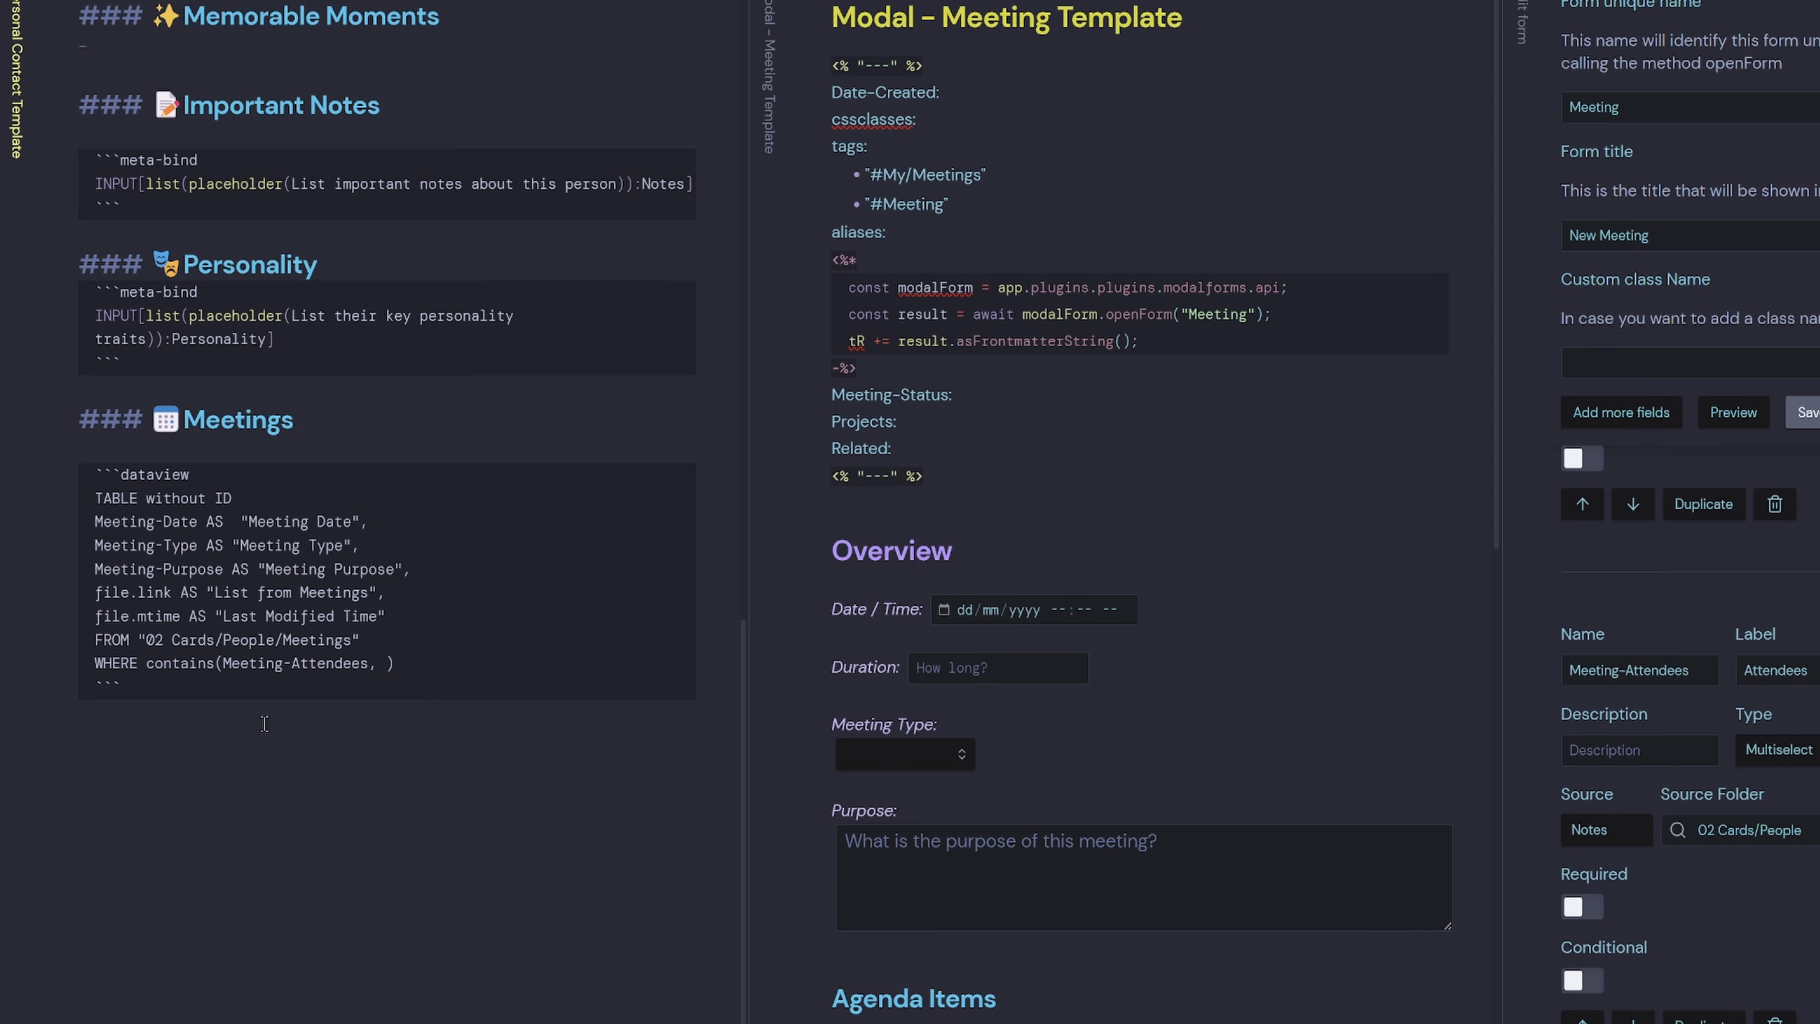
type("\"<% tp.file.")
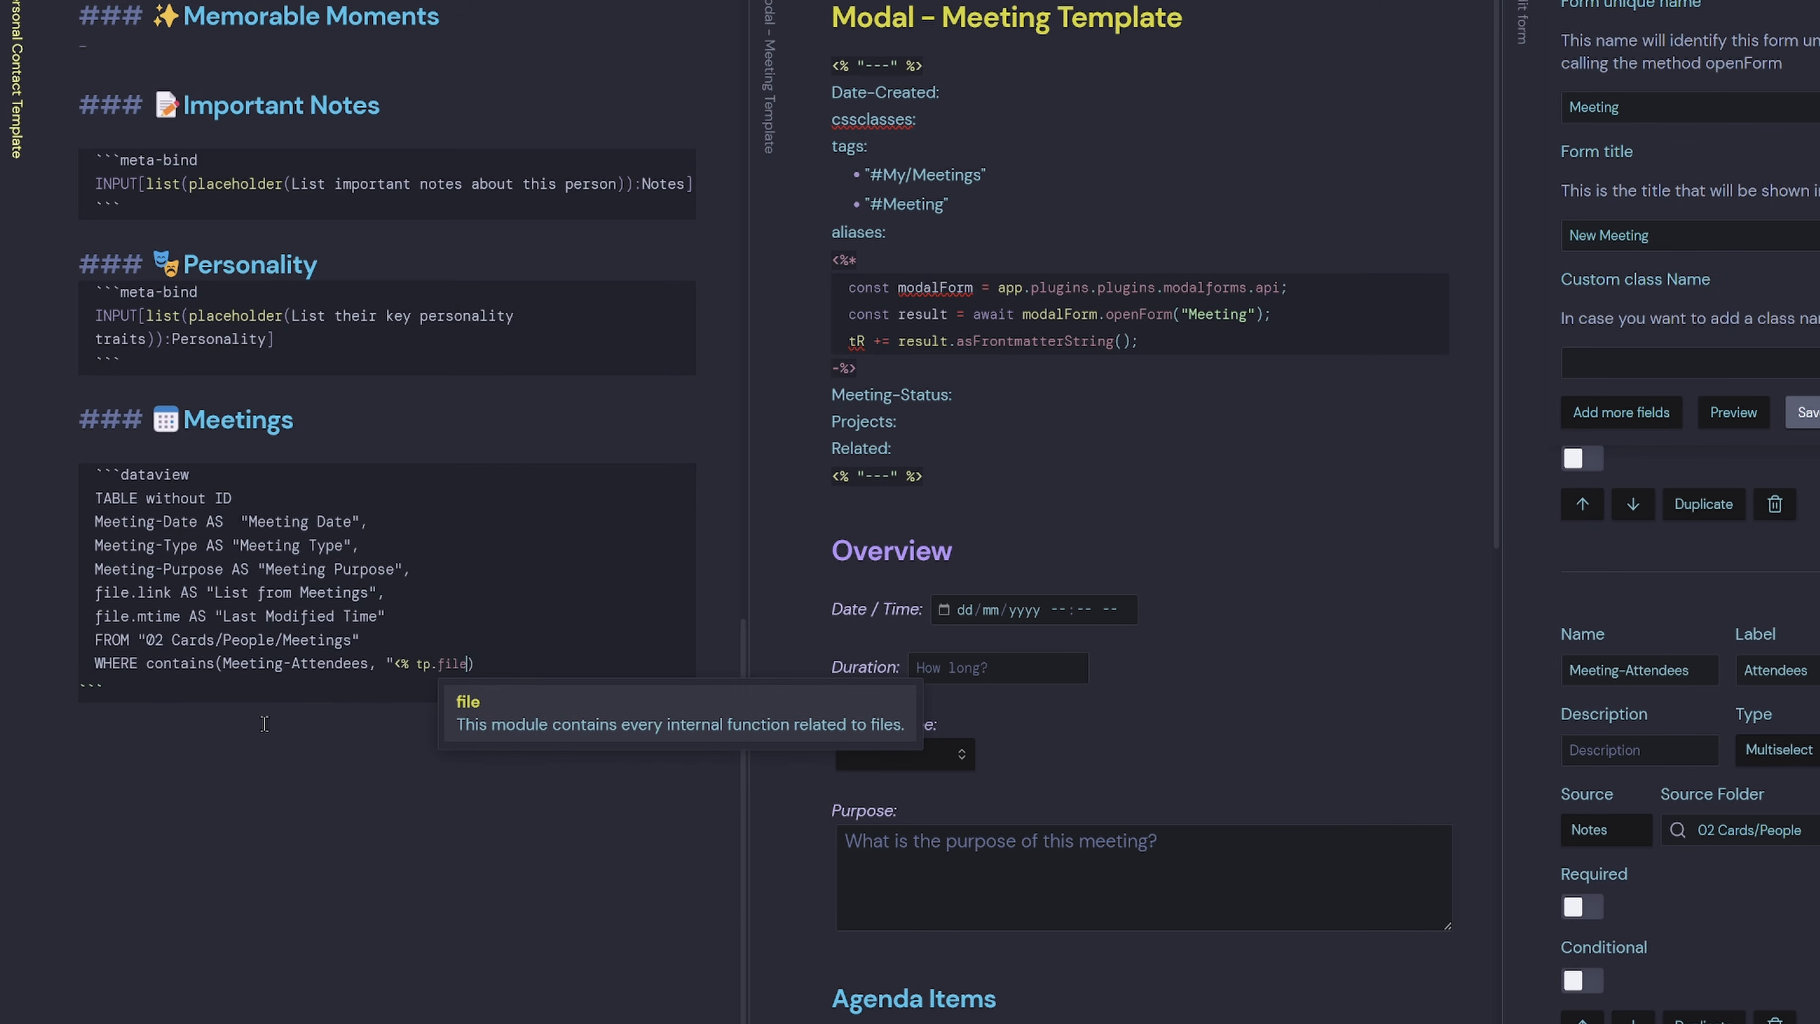
type("title %>\"")
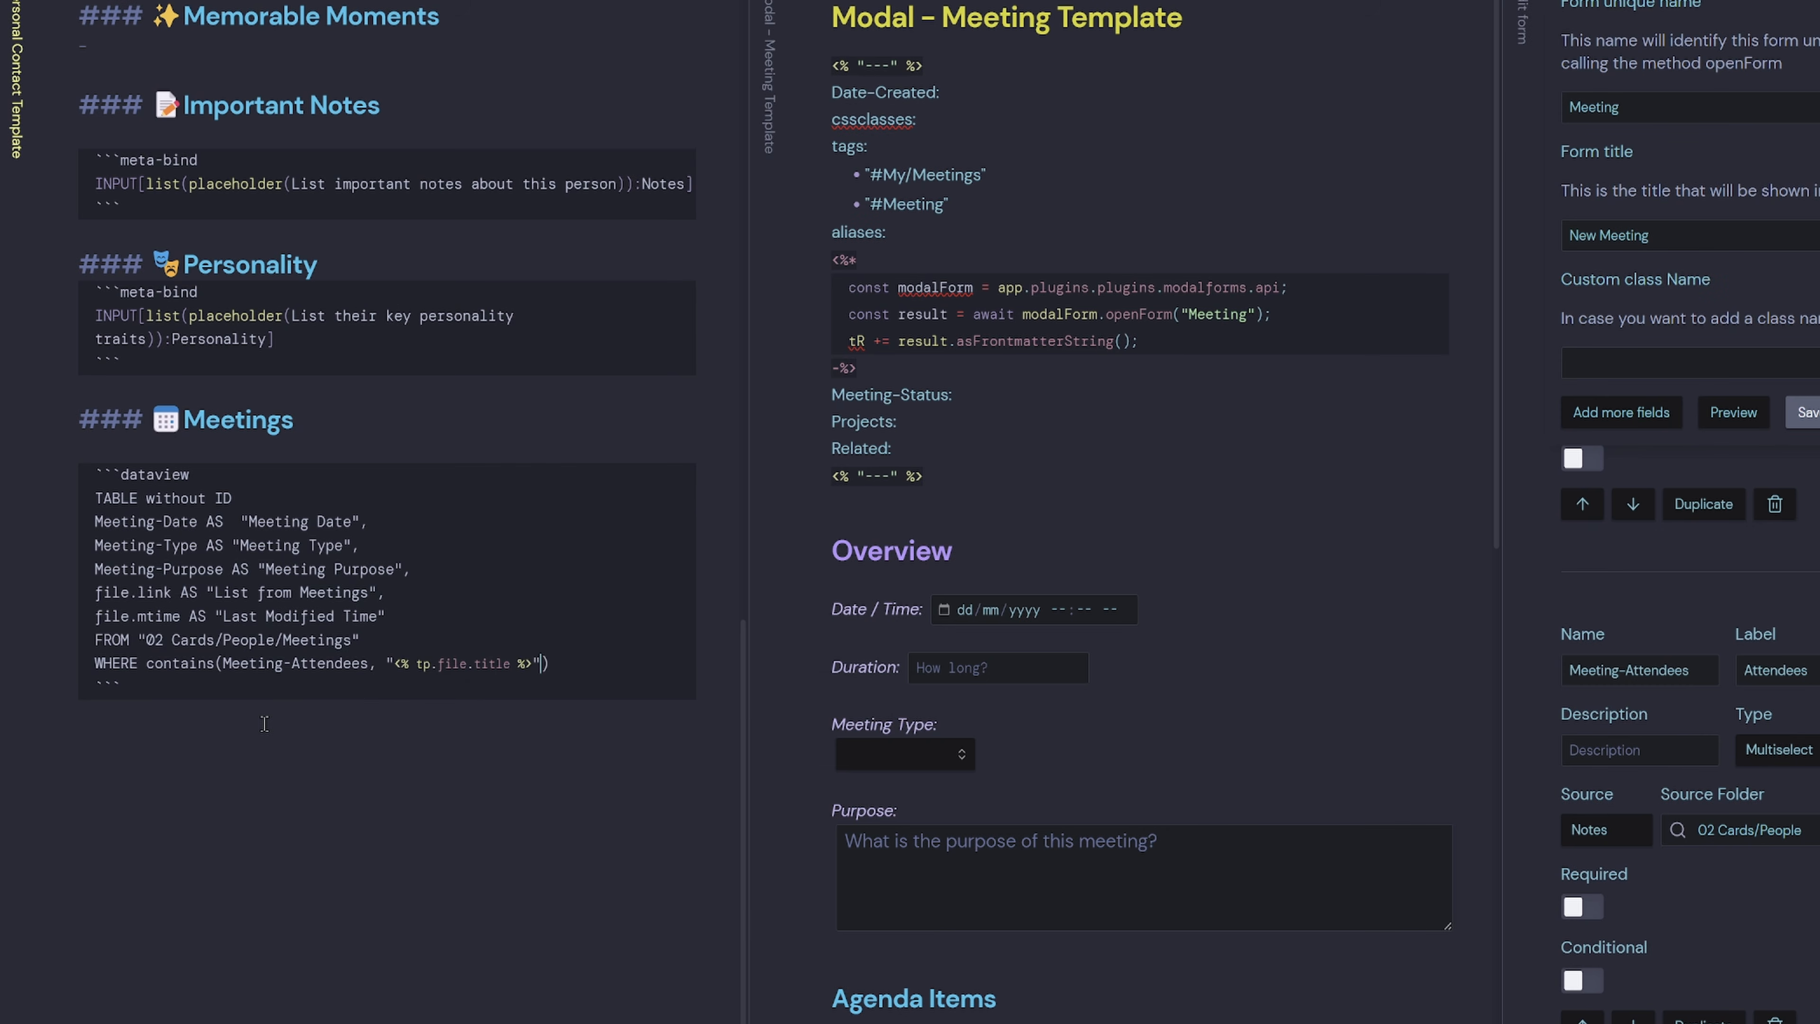
Add SORT file.mtime DESC and LIMIT 20, then preview the rendered query.
key("Return")
type("SORT file.mtime DESC")
key("Return")
type("LIMIT 20")
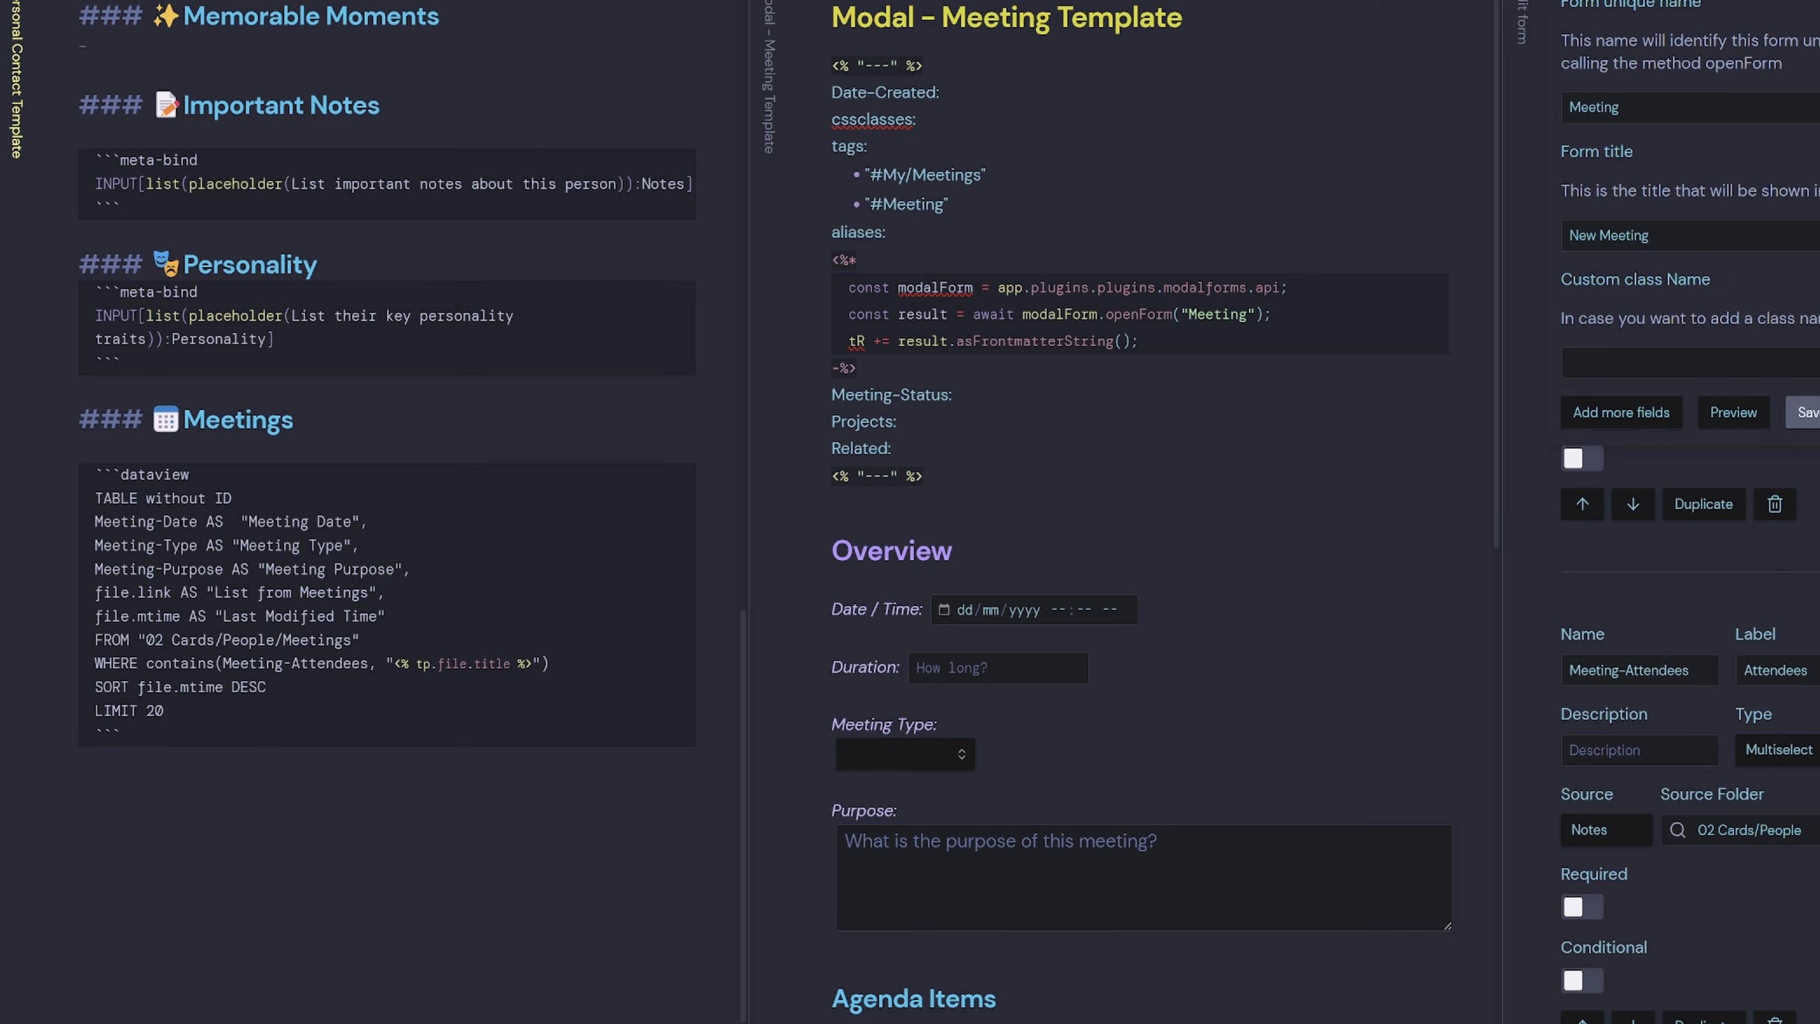
key("ctrl+e")
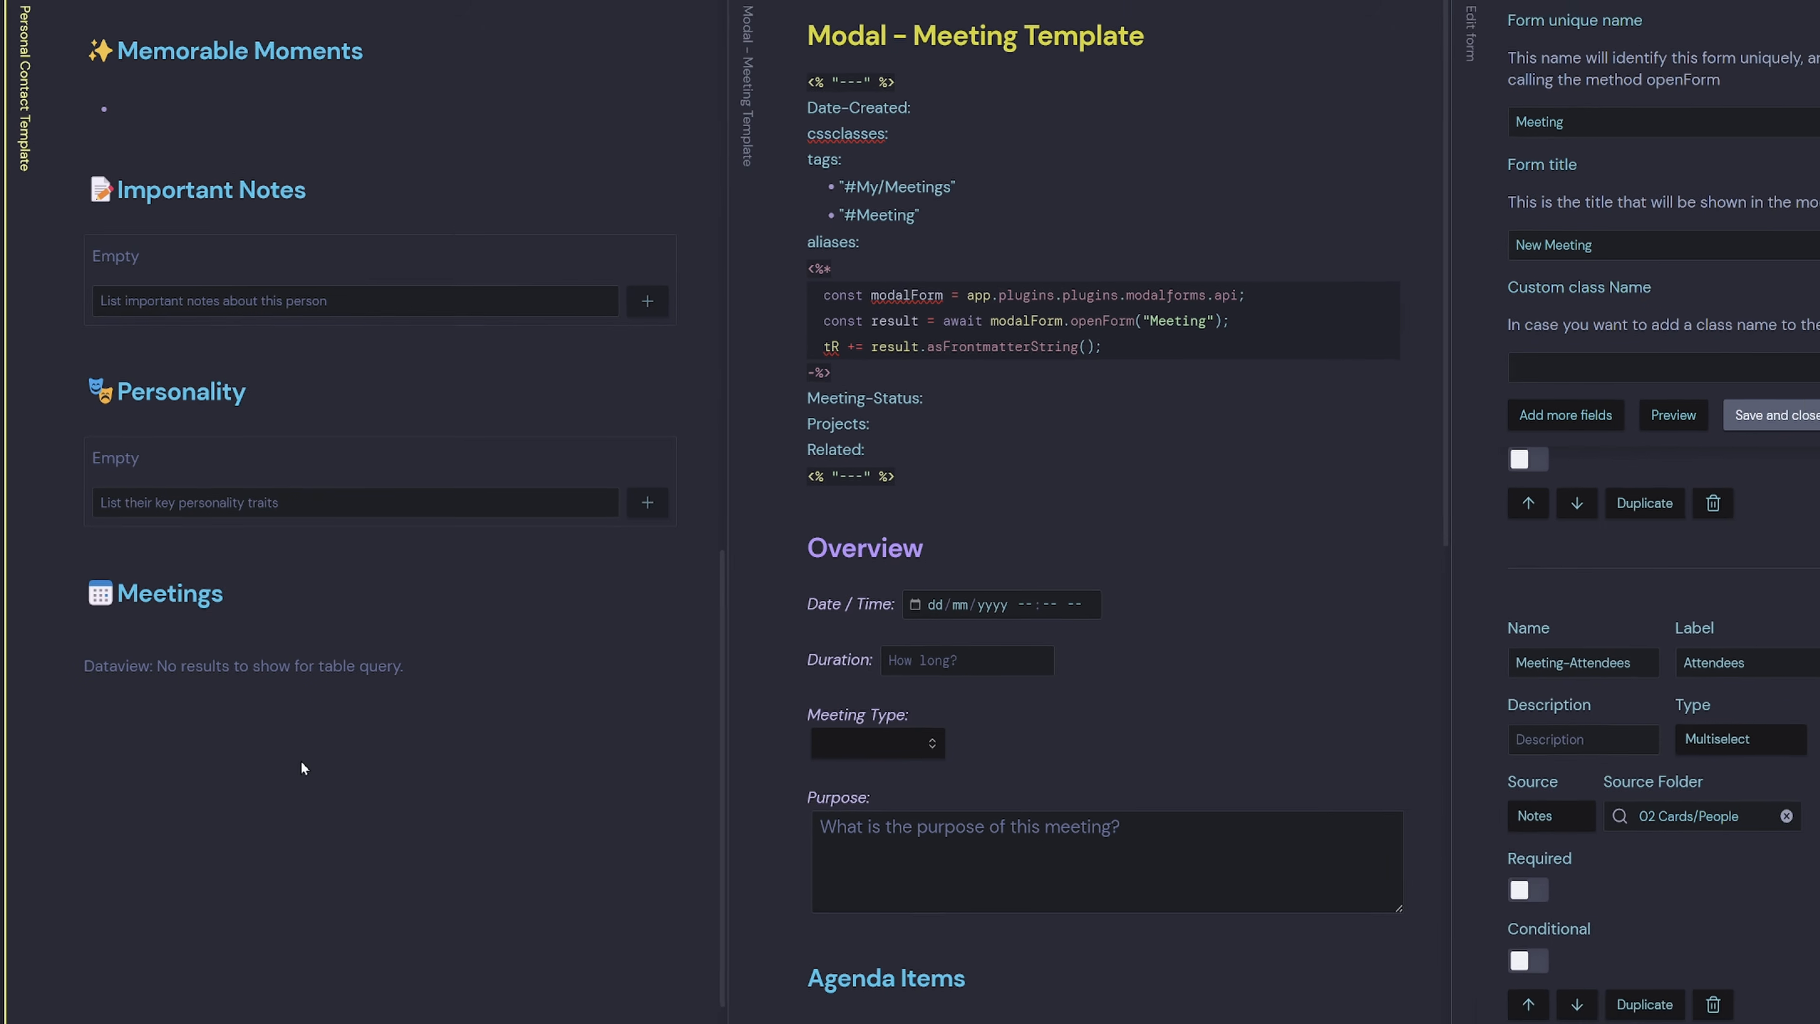
Open the daily standup meeting note and the existing person note to compare their properties.
scroll(381, 408, "up", 10)
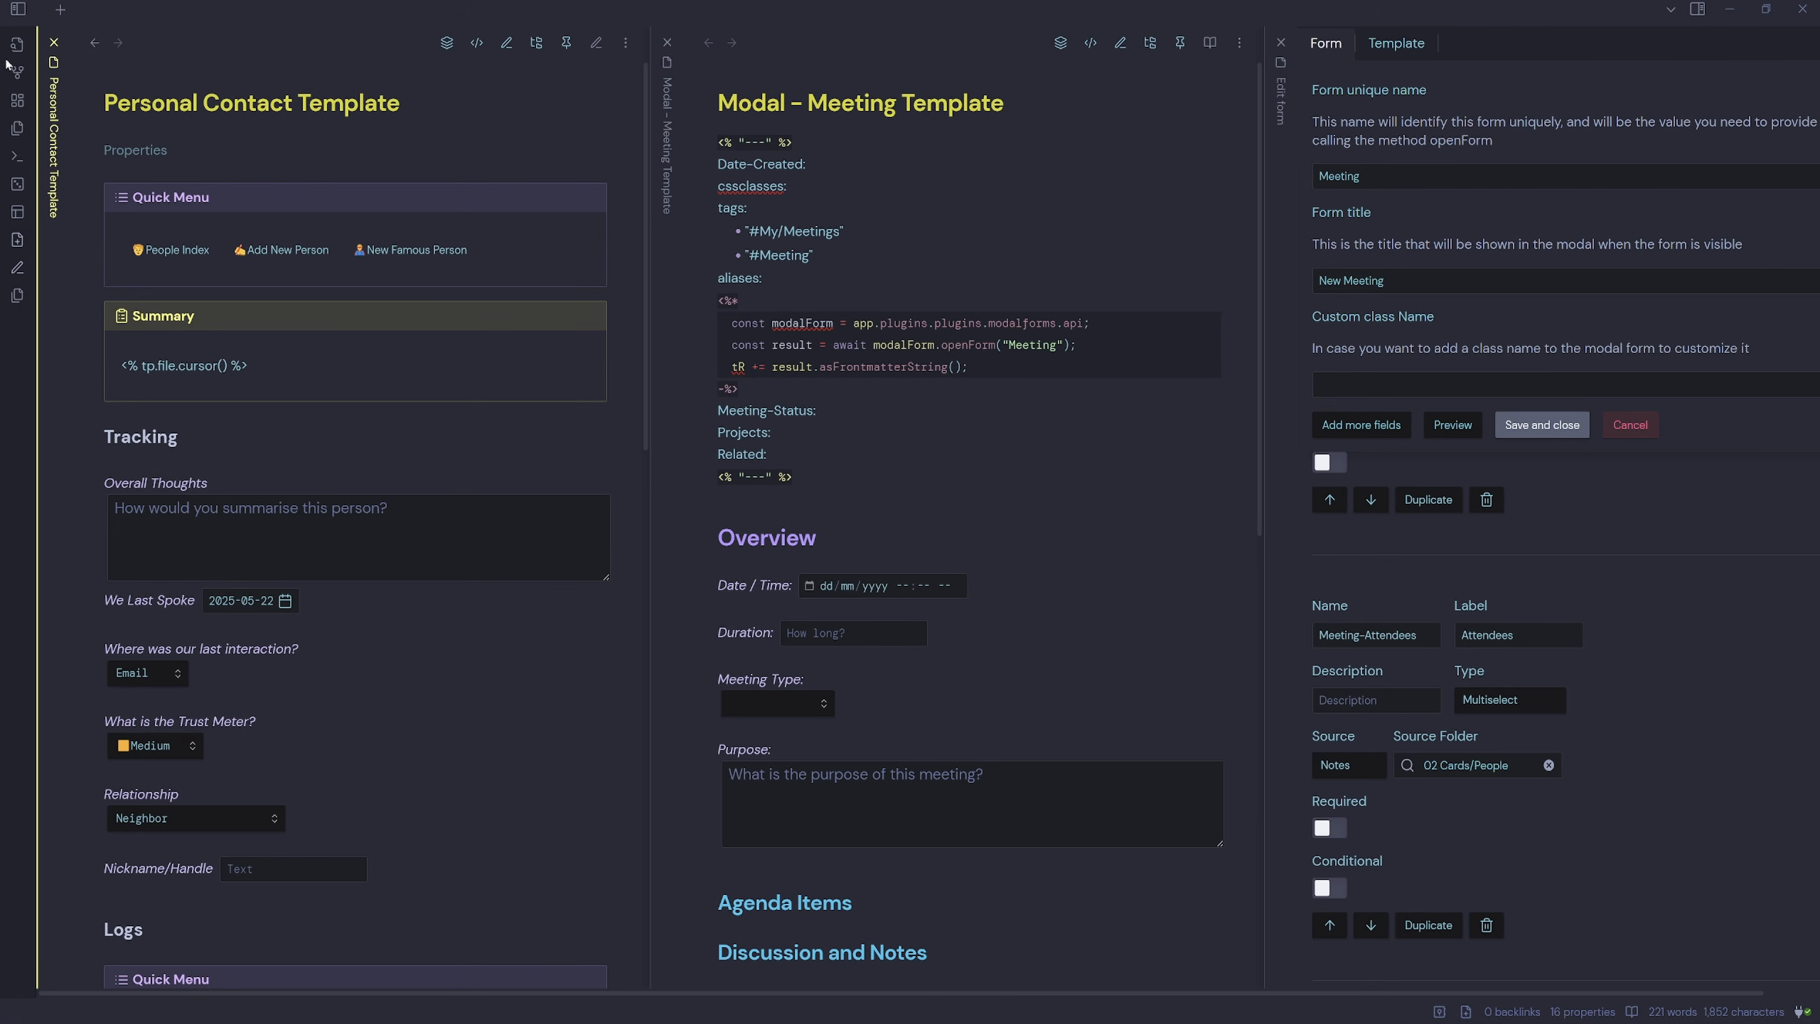
left_click(18, 9)
left_click(176, 239)
scroll(1165, 583, "up", 6)
left_click(1002, 159)
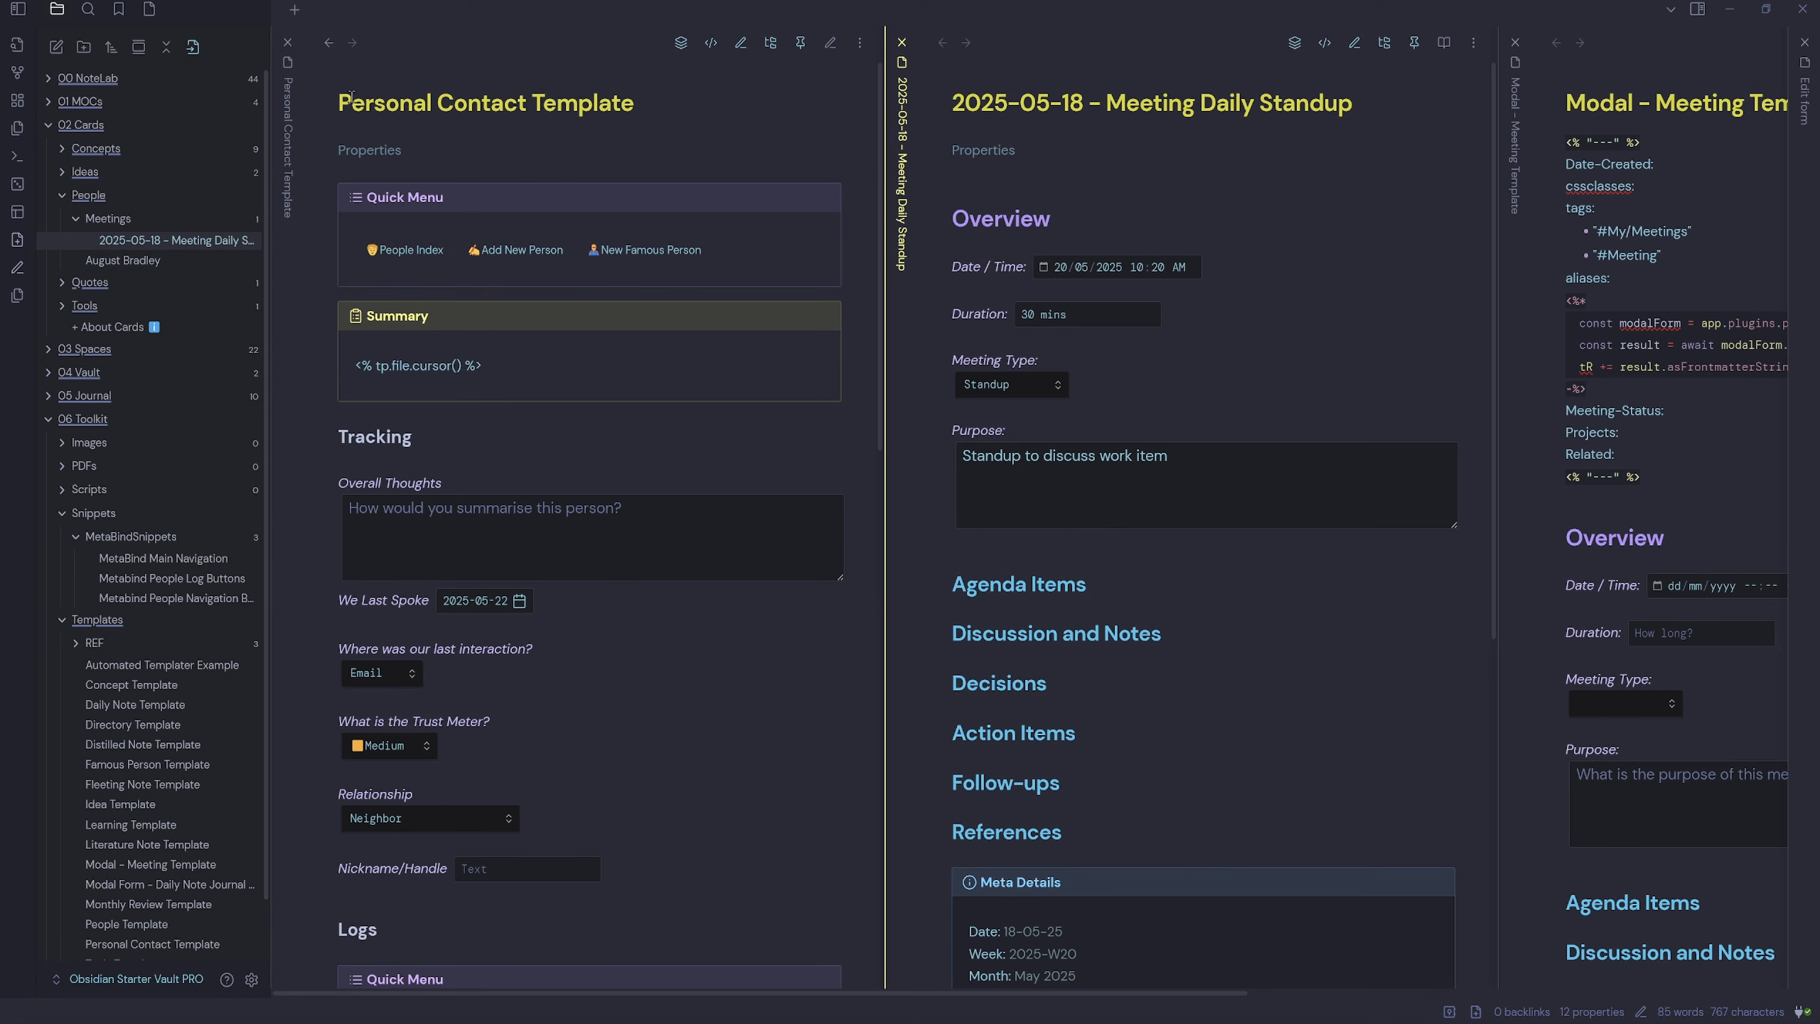
left_click(122, 260)
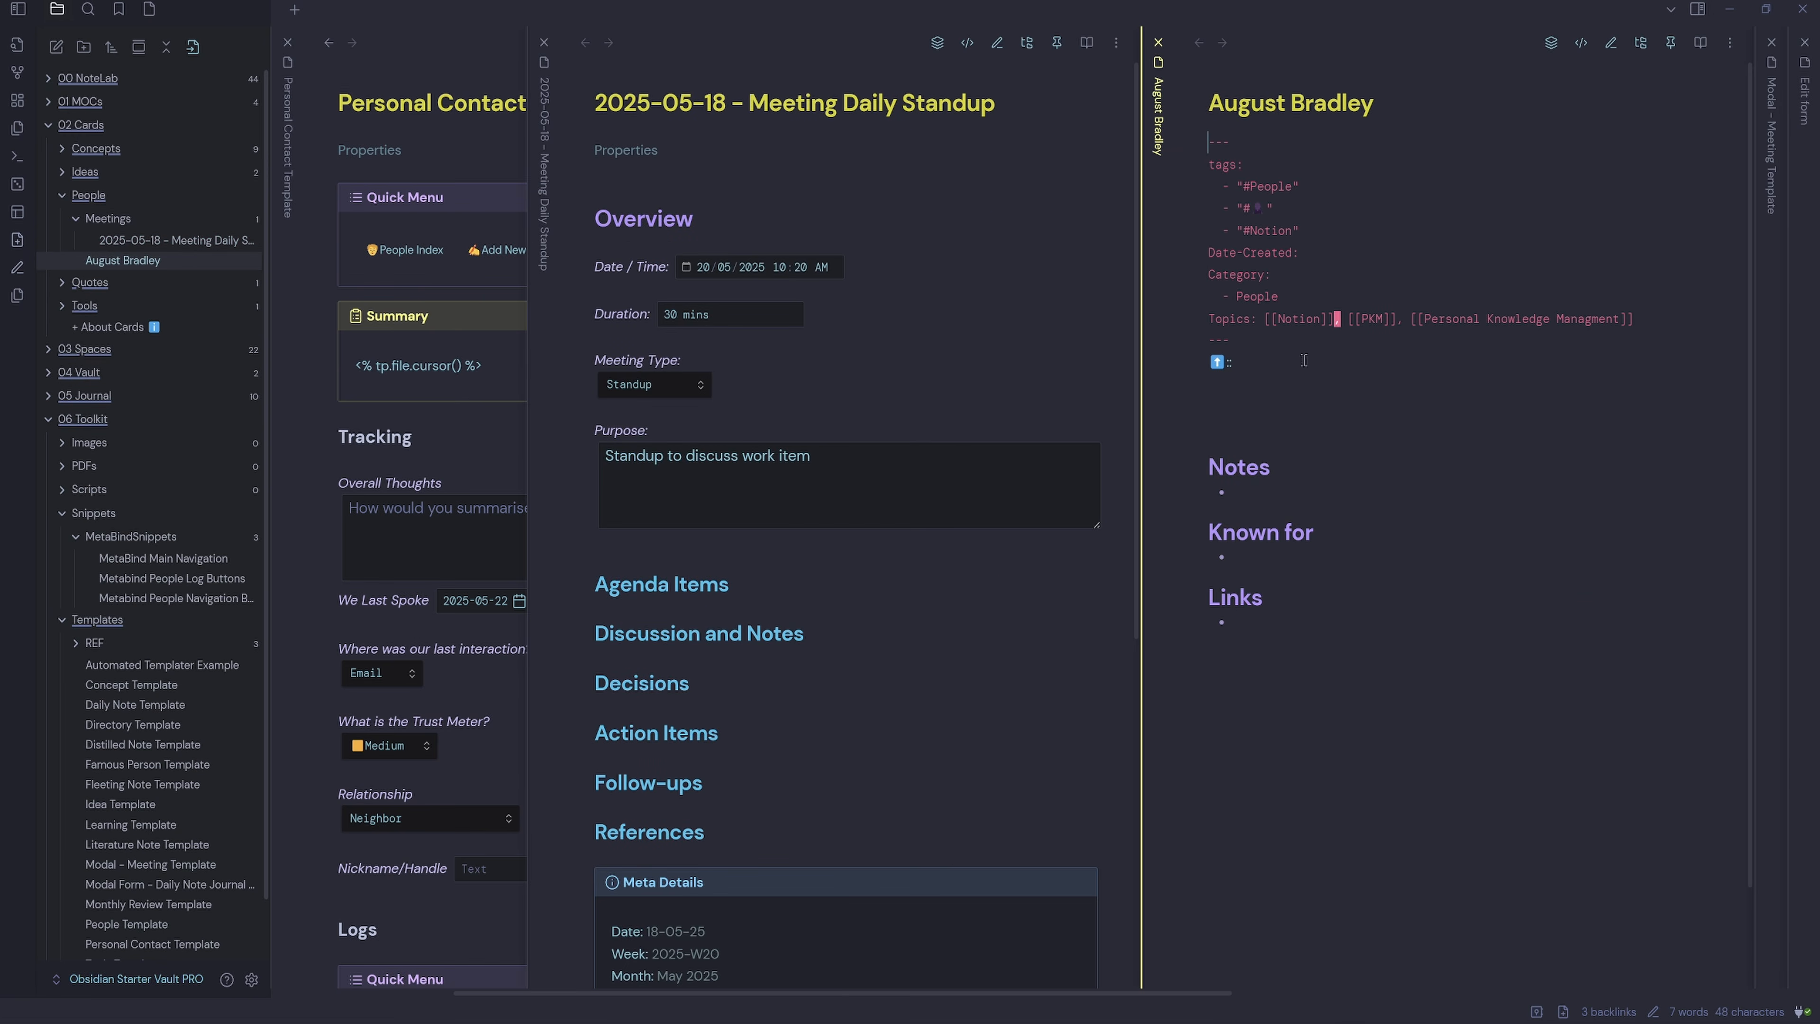
left_click(461, 150)
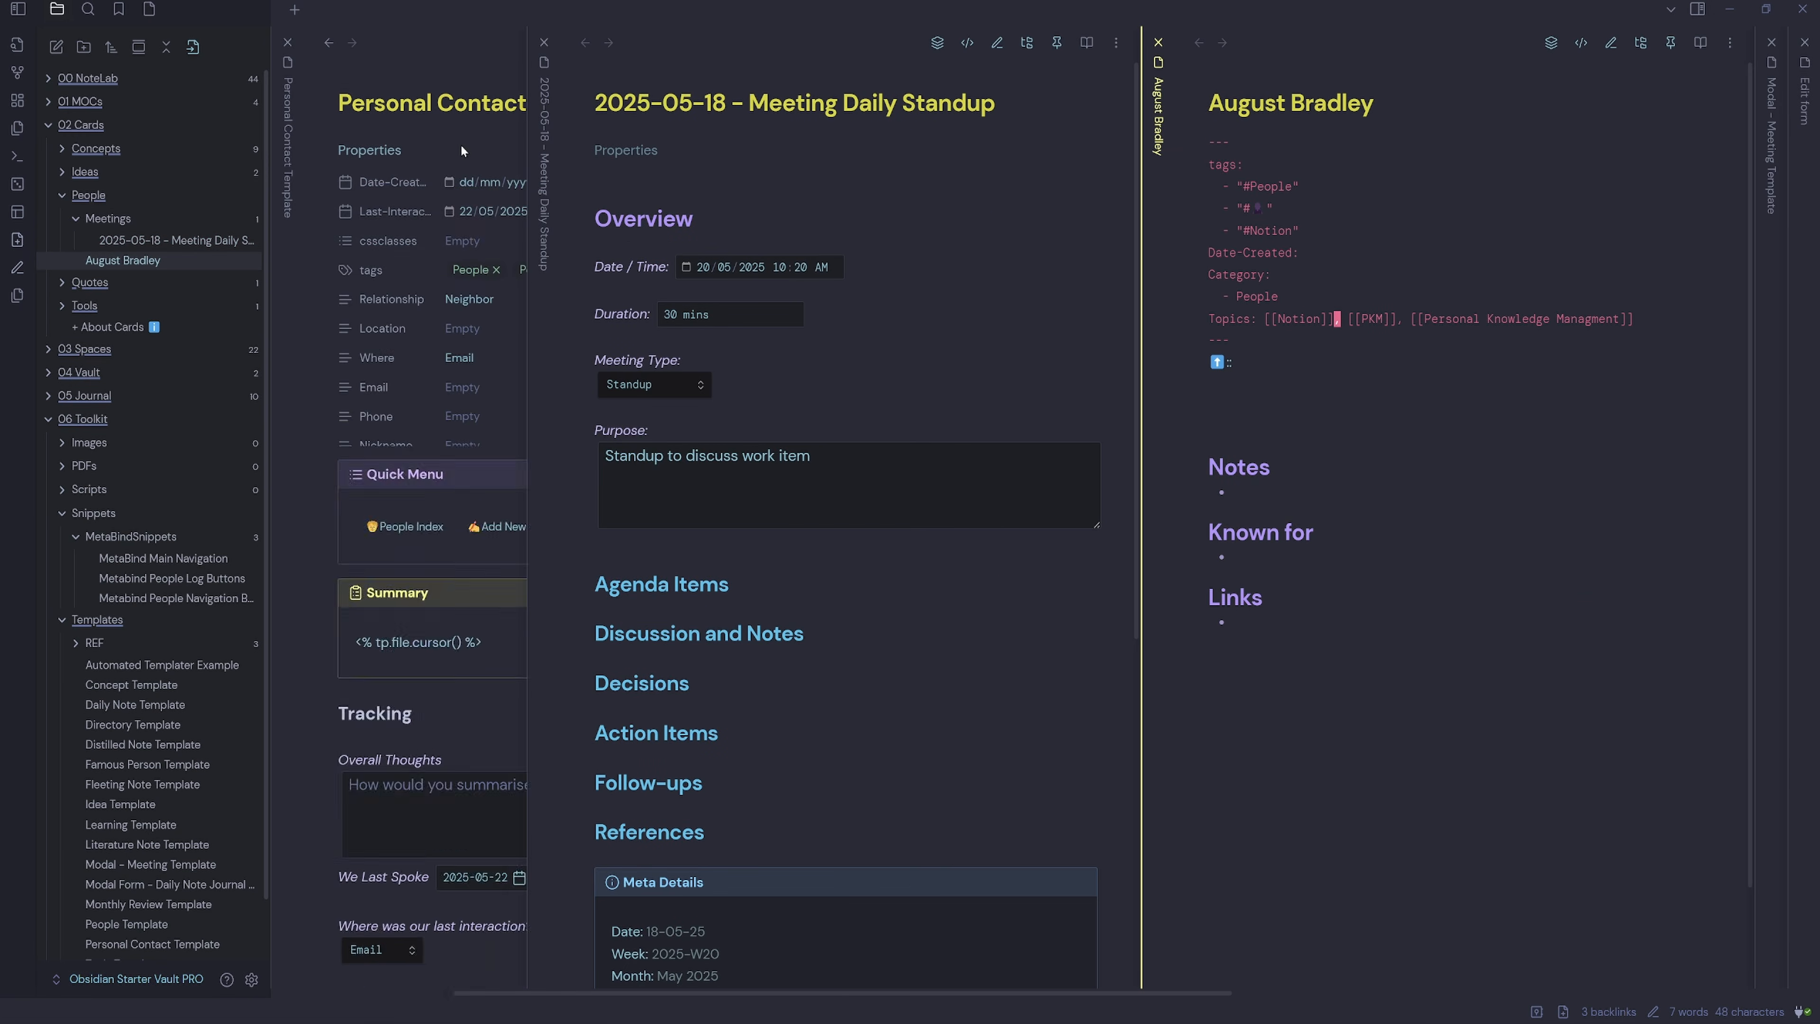
left_click(1691, 239)
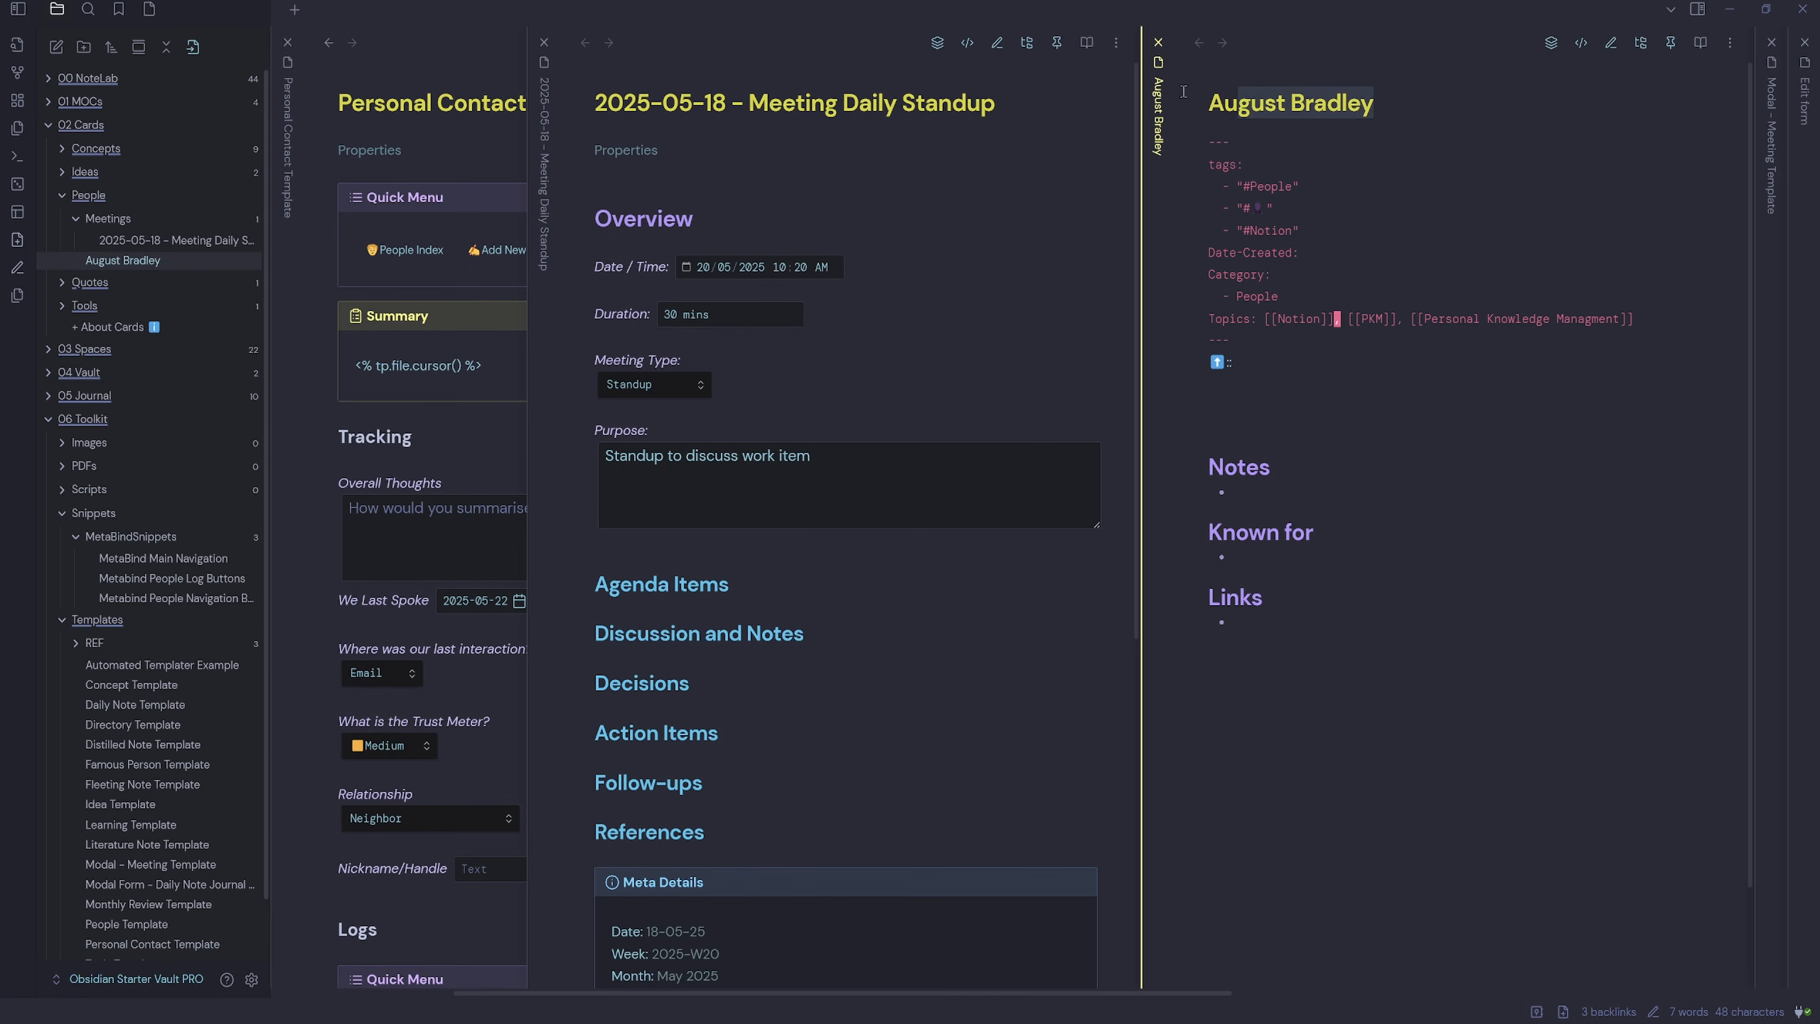
Delete the old person note and create a new one via Add New Person with the contact's name.
left_click(1158, 43)
right_click(122, 264)
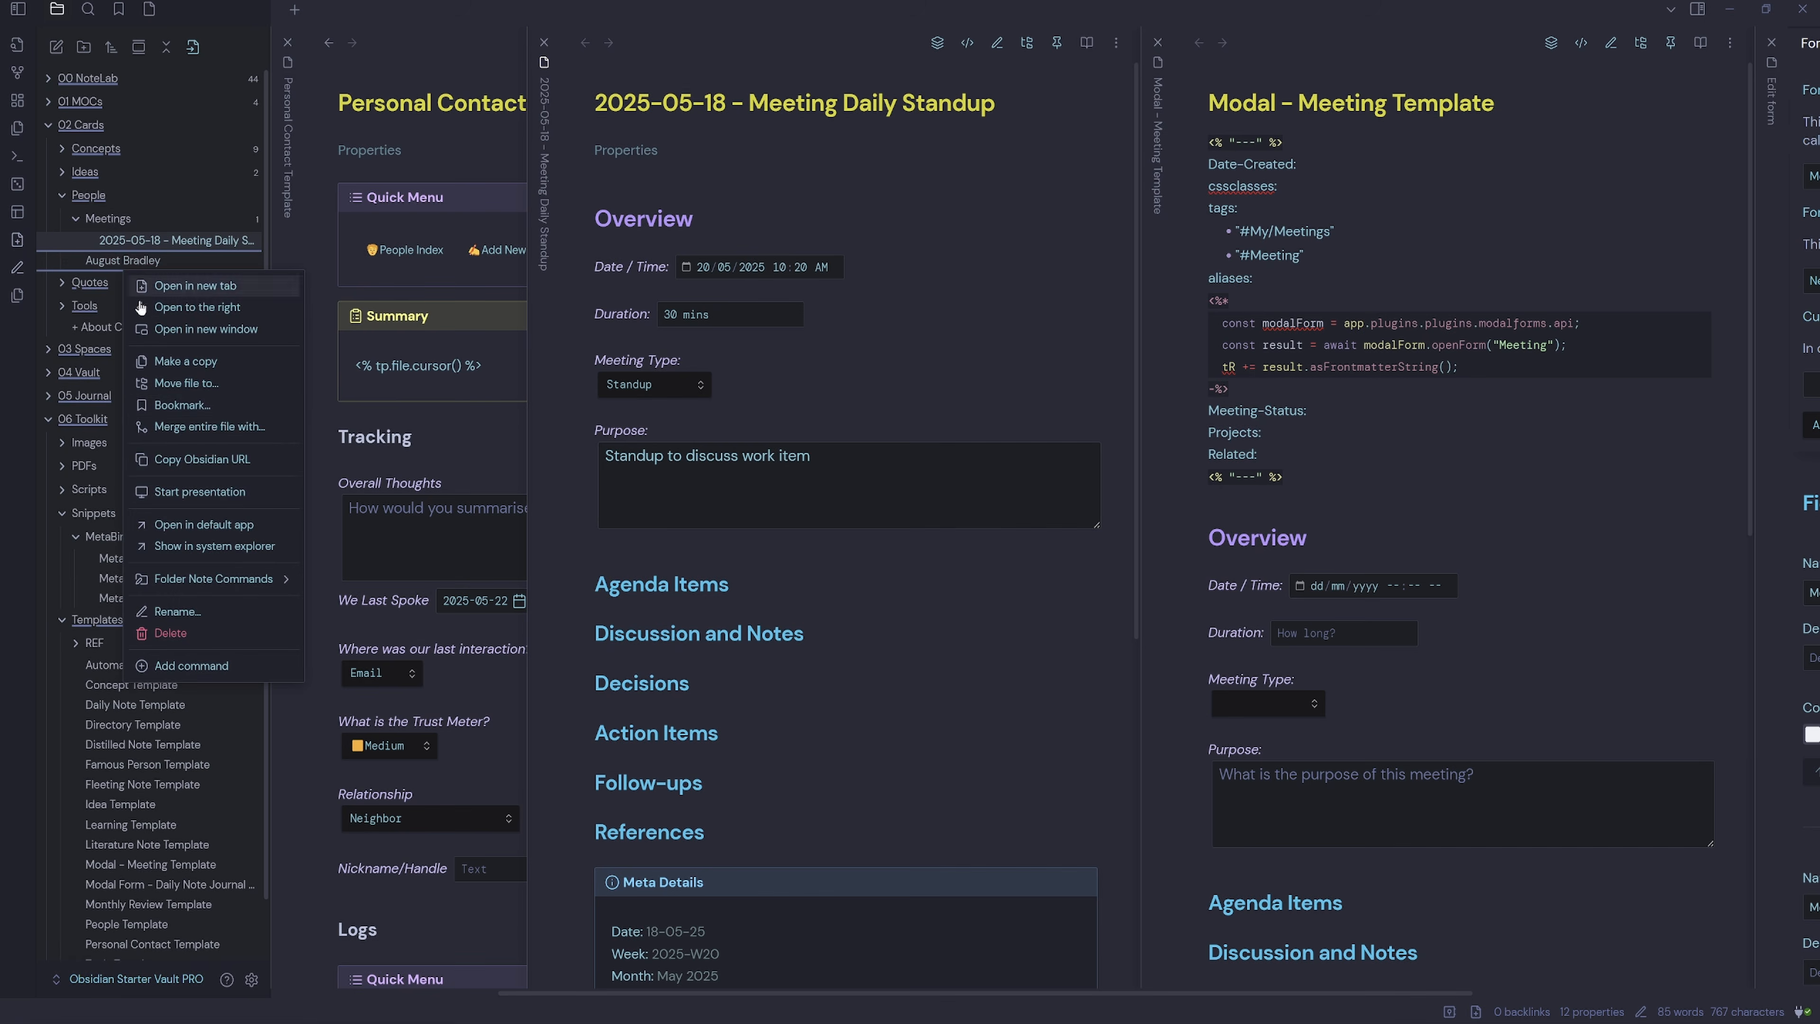
left_click(186, 634)
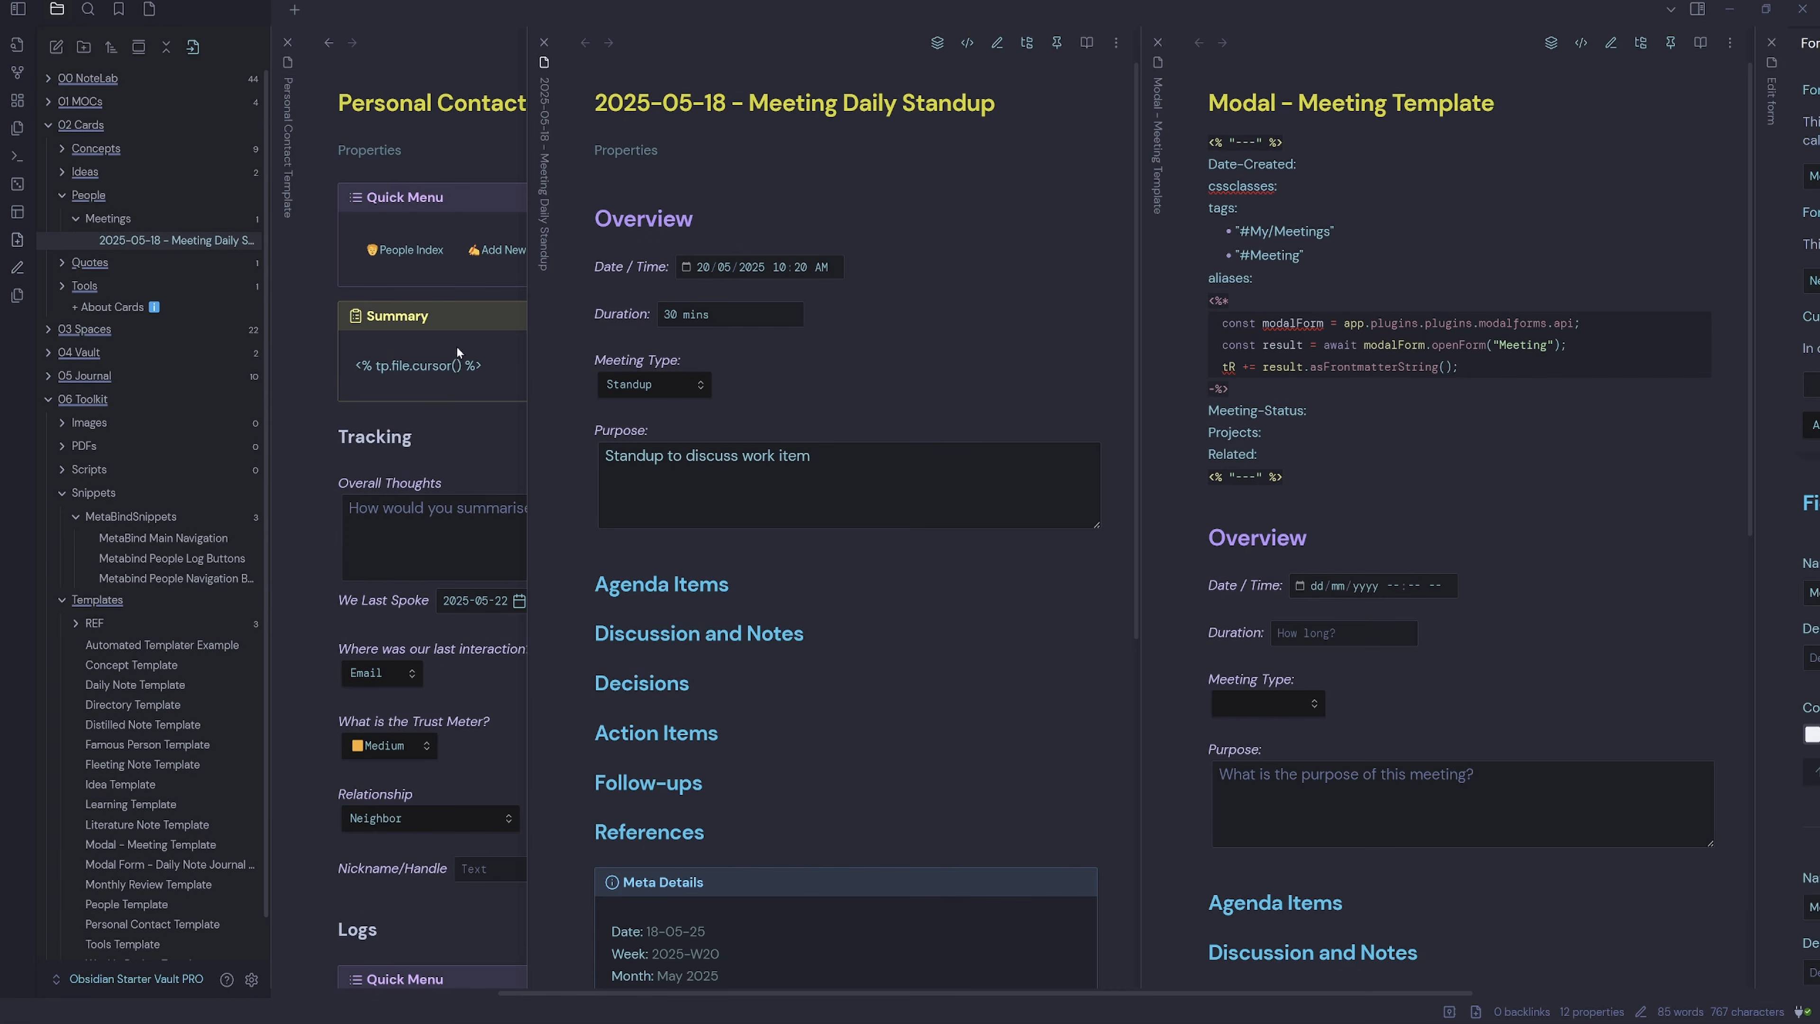
left_click(464, 432)
left_click(519, 249)
key("Return")
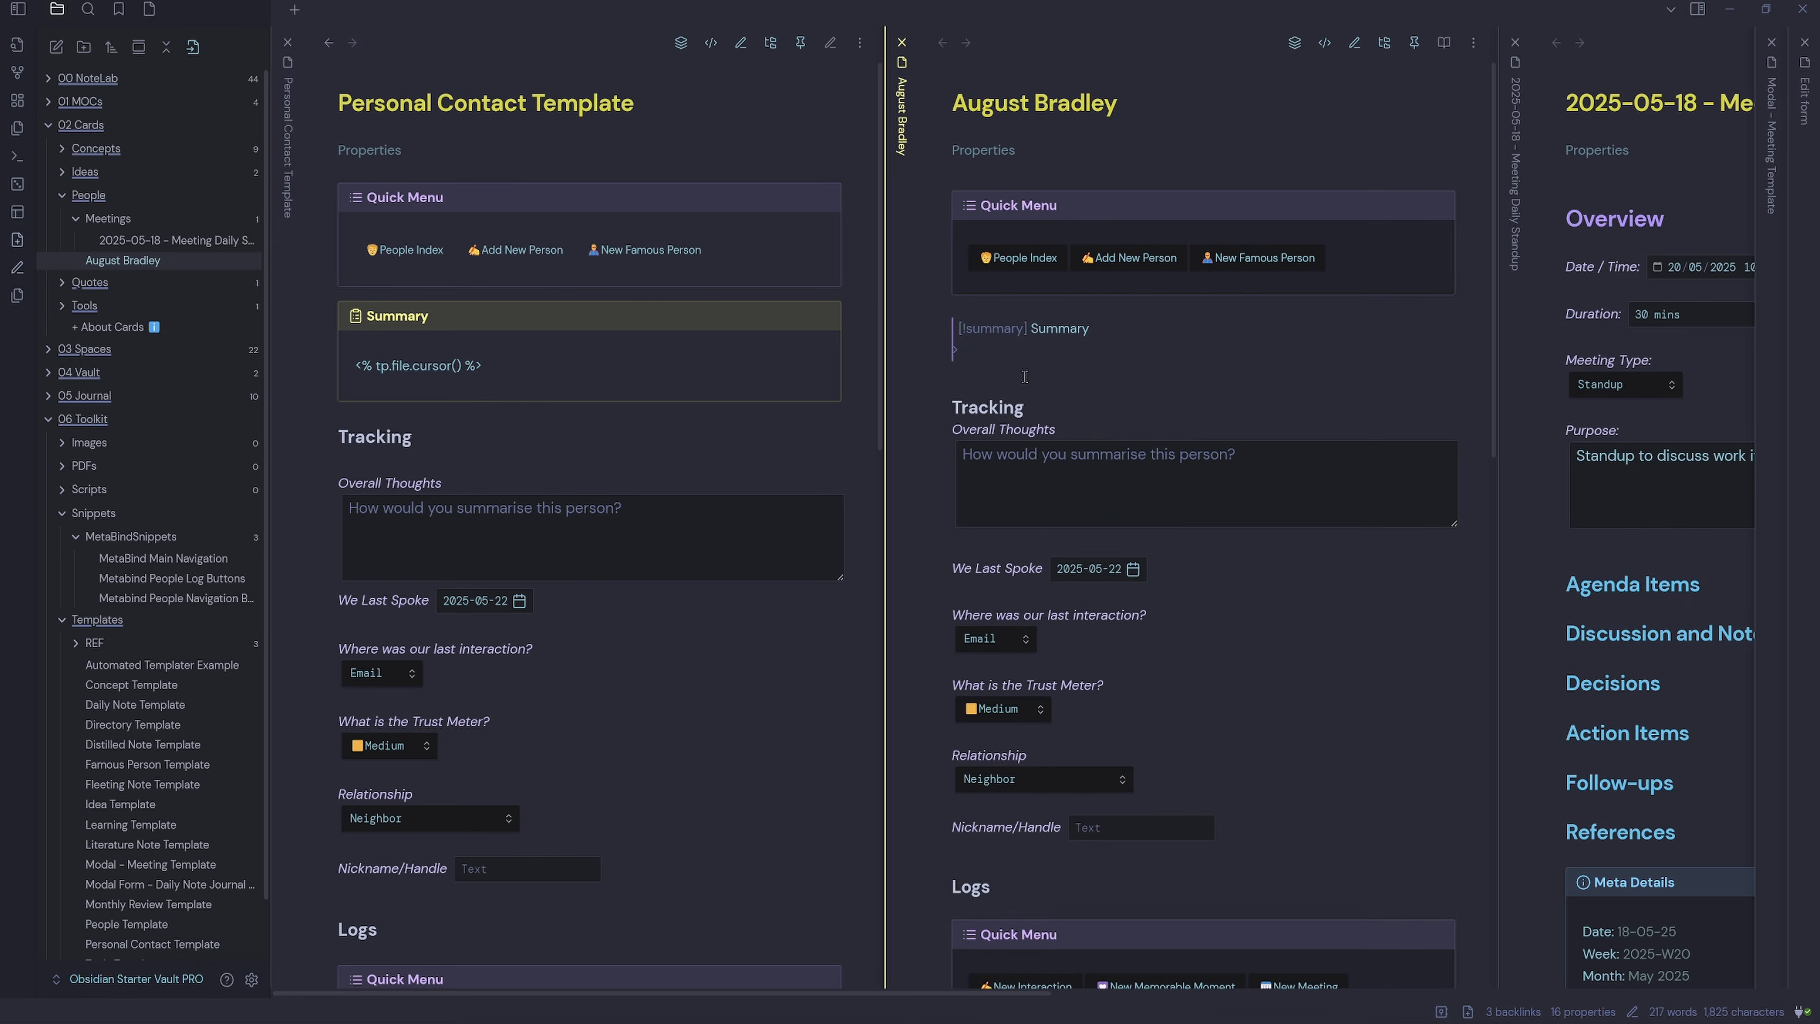
Switch the new contact note to source view and scroll to its Meetings table.
scroll(1320, 727, "down", 10)
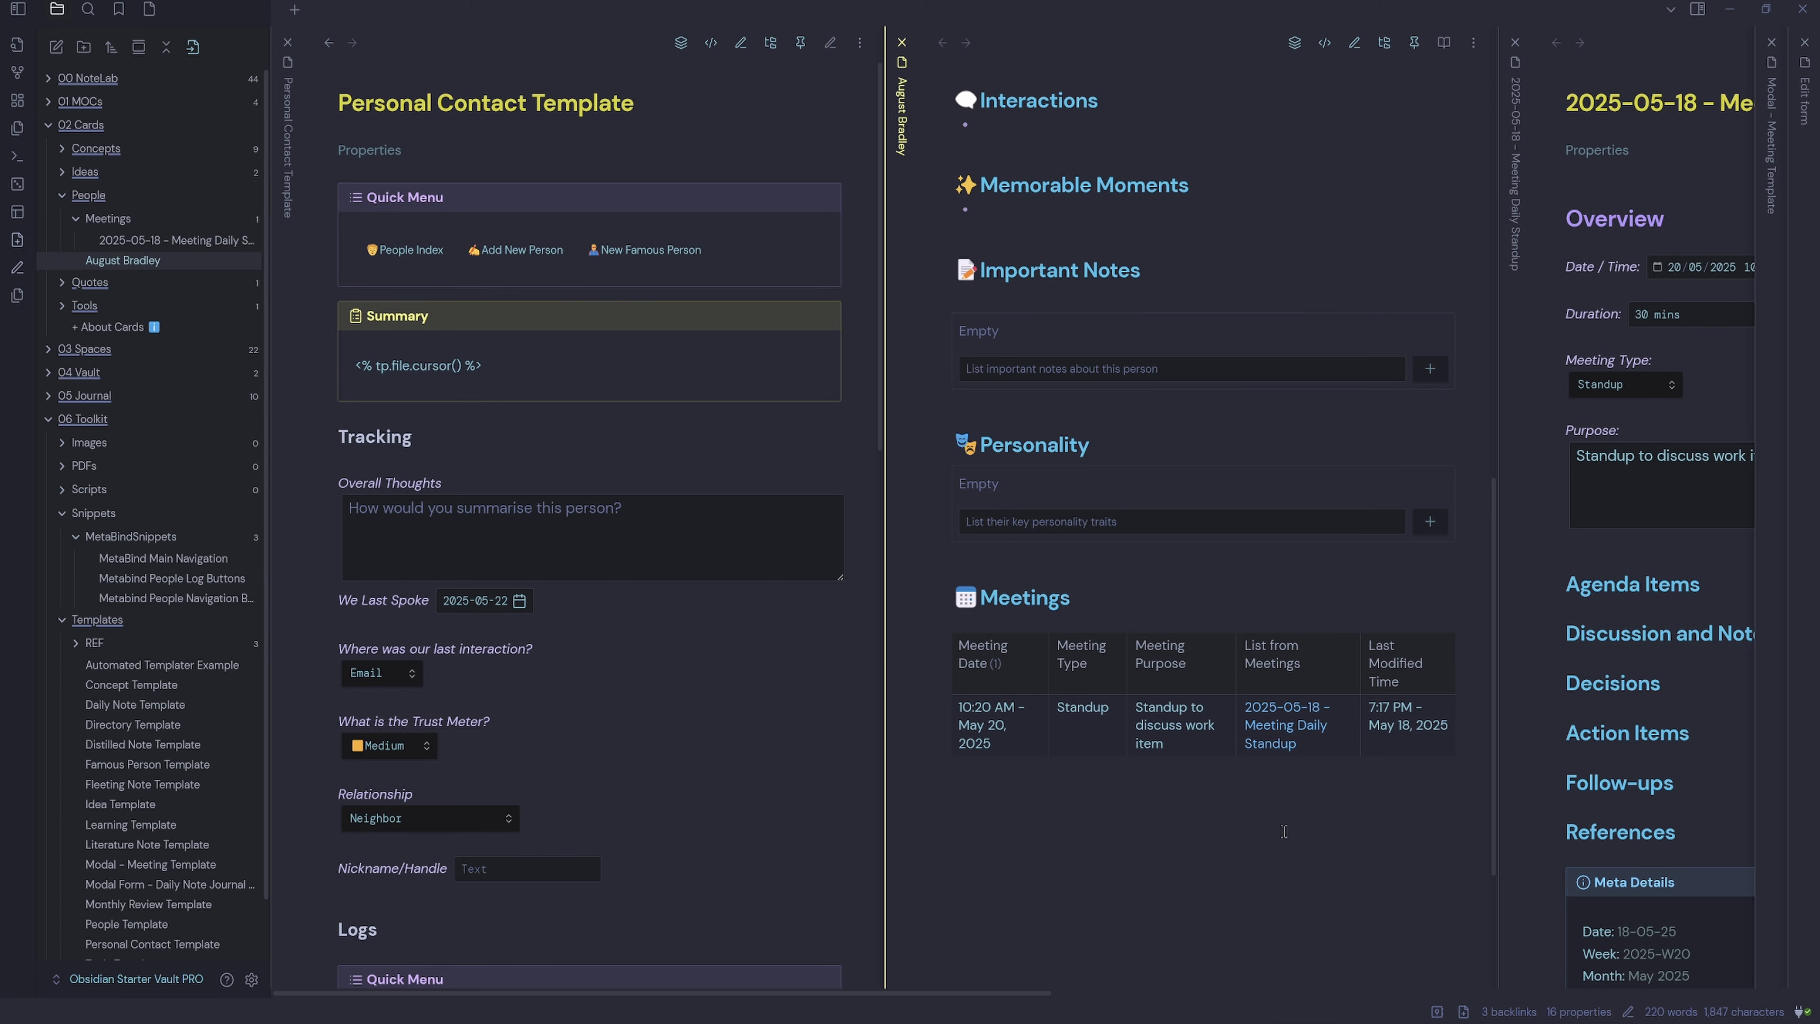
left_click(1324, 42)
scroll(1252, 527, "down", 5)
left_click_drag(1308, 719, 1210, 719)
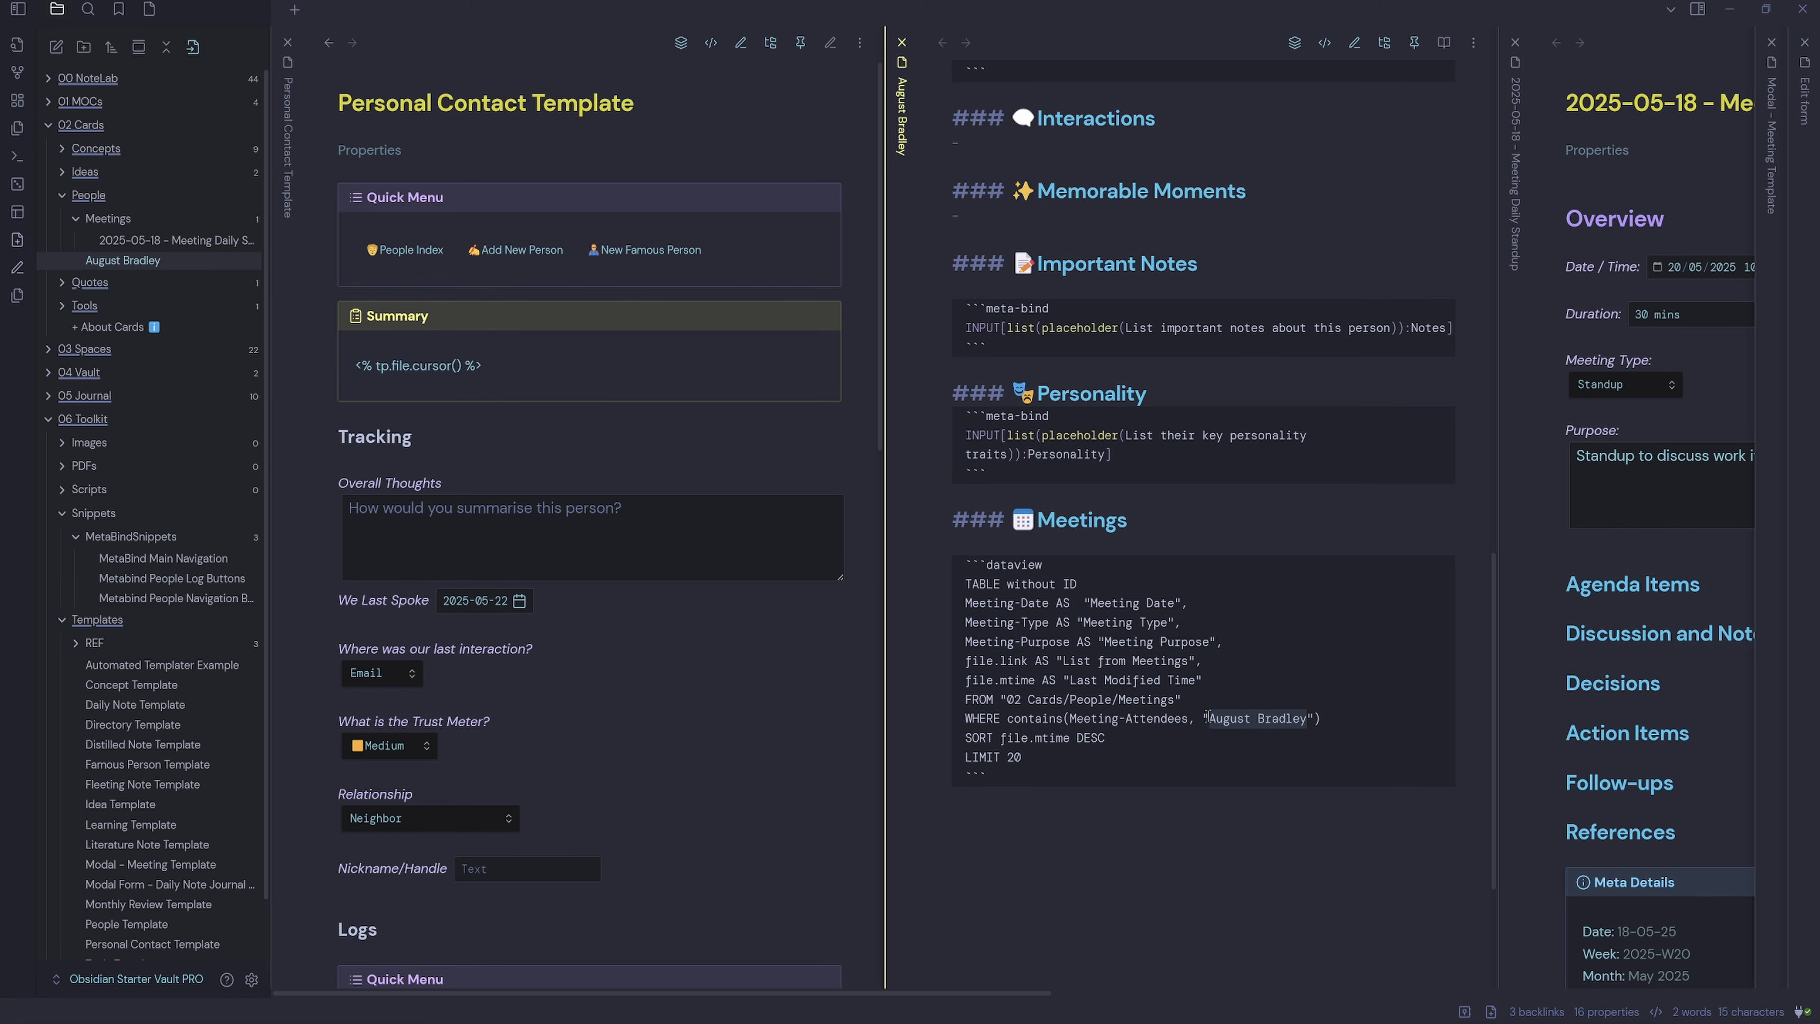
left_click(1187, 788)
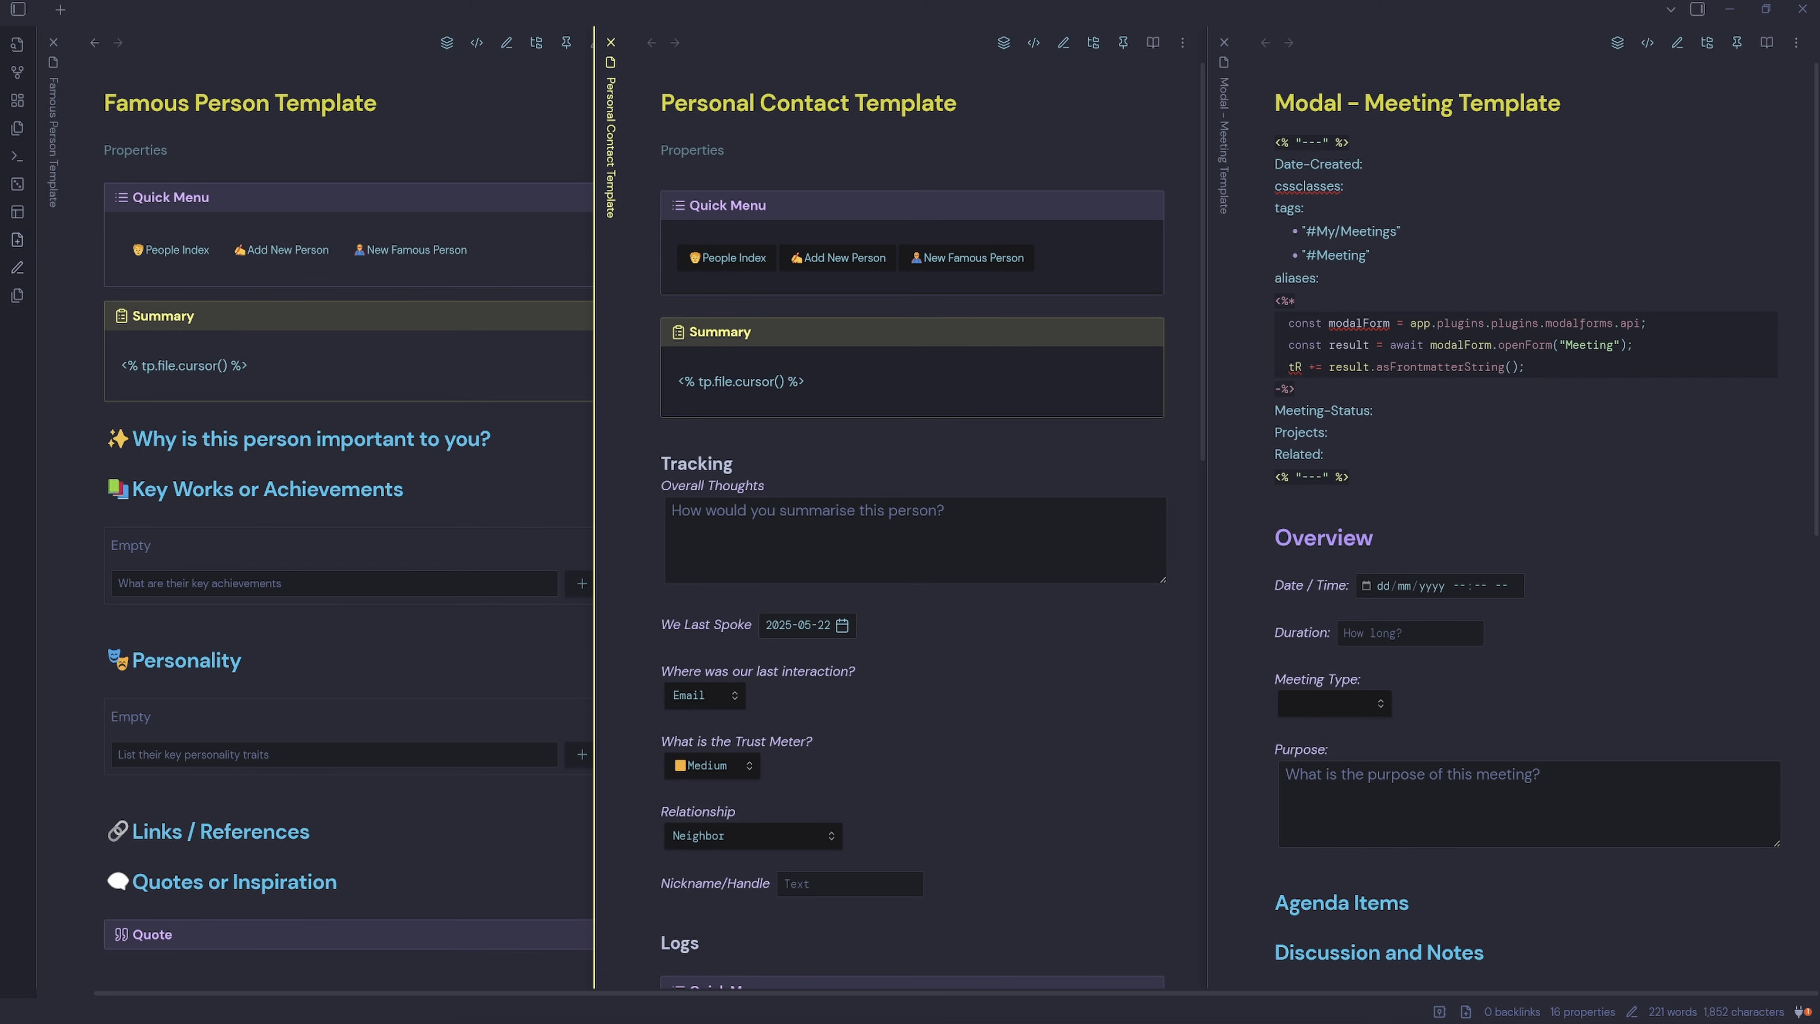
left_click(928, 543)
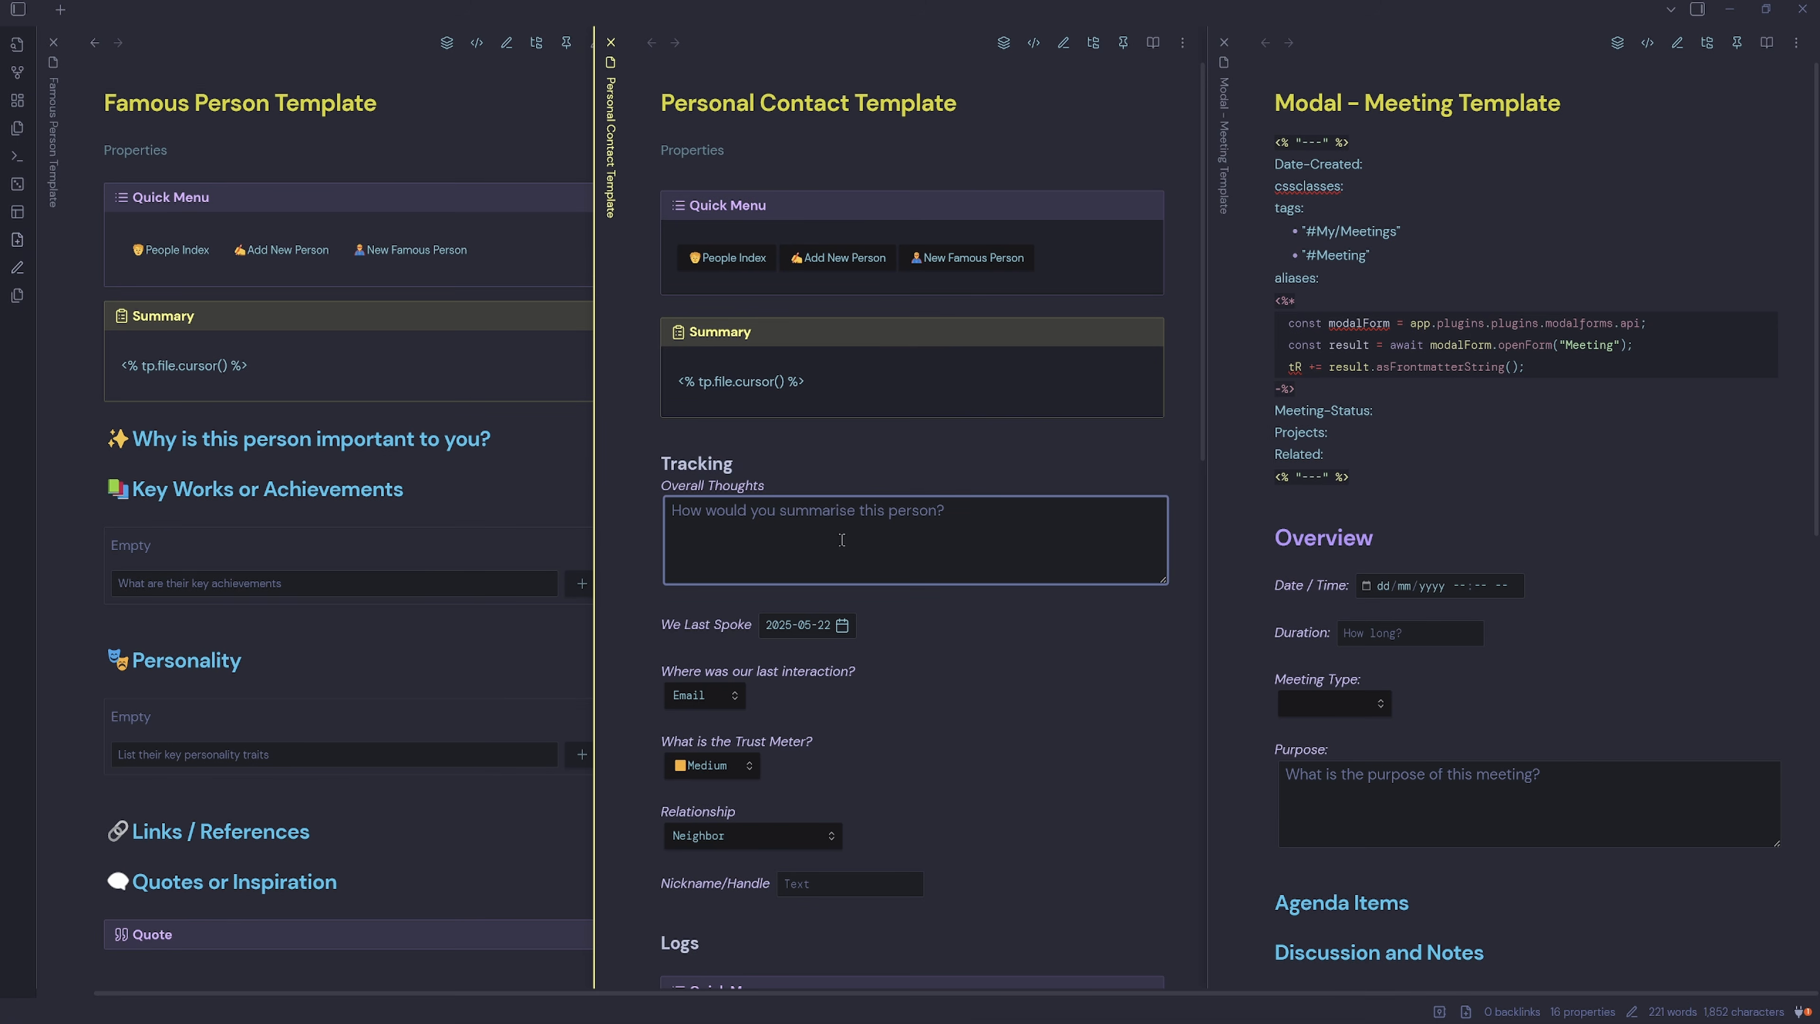
left_click(1503, 504)
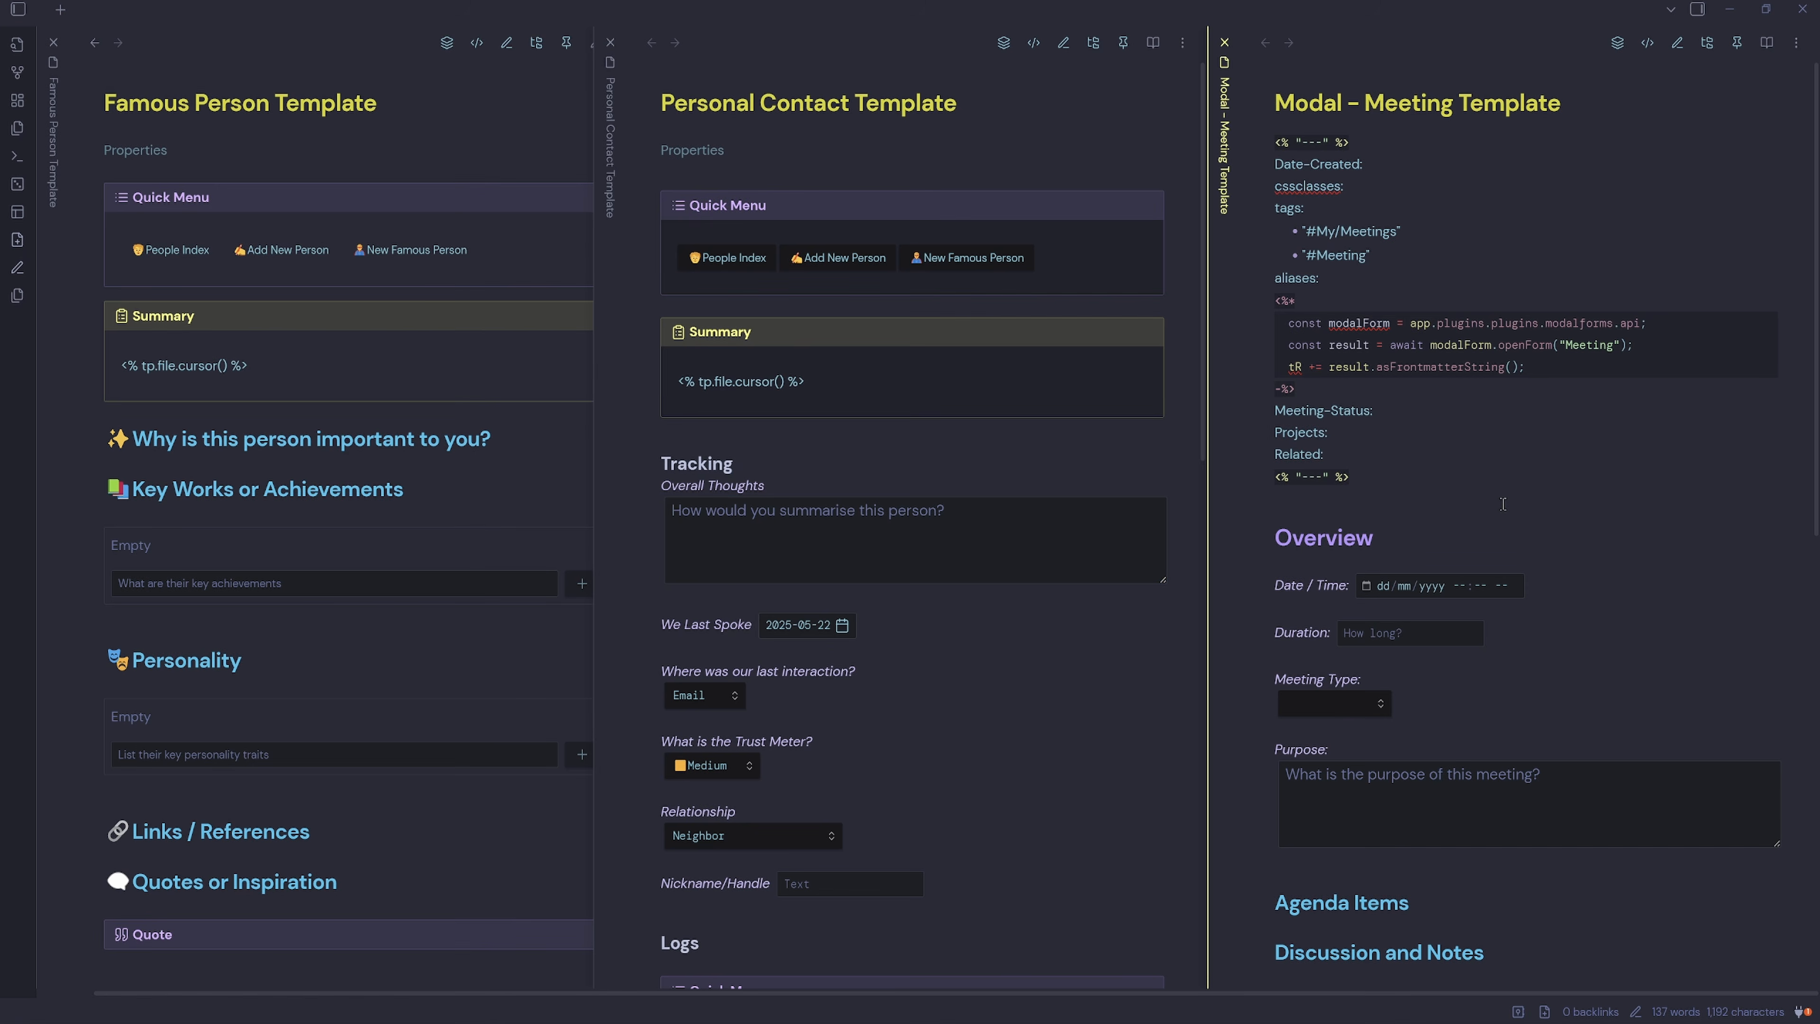
right_click(1503, 504)
key("Escape")
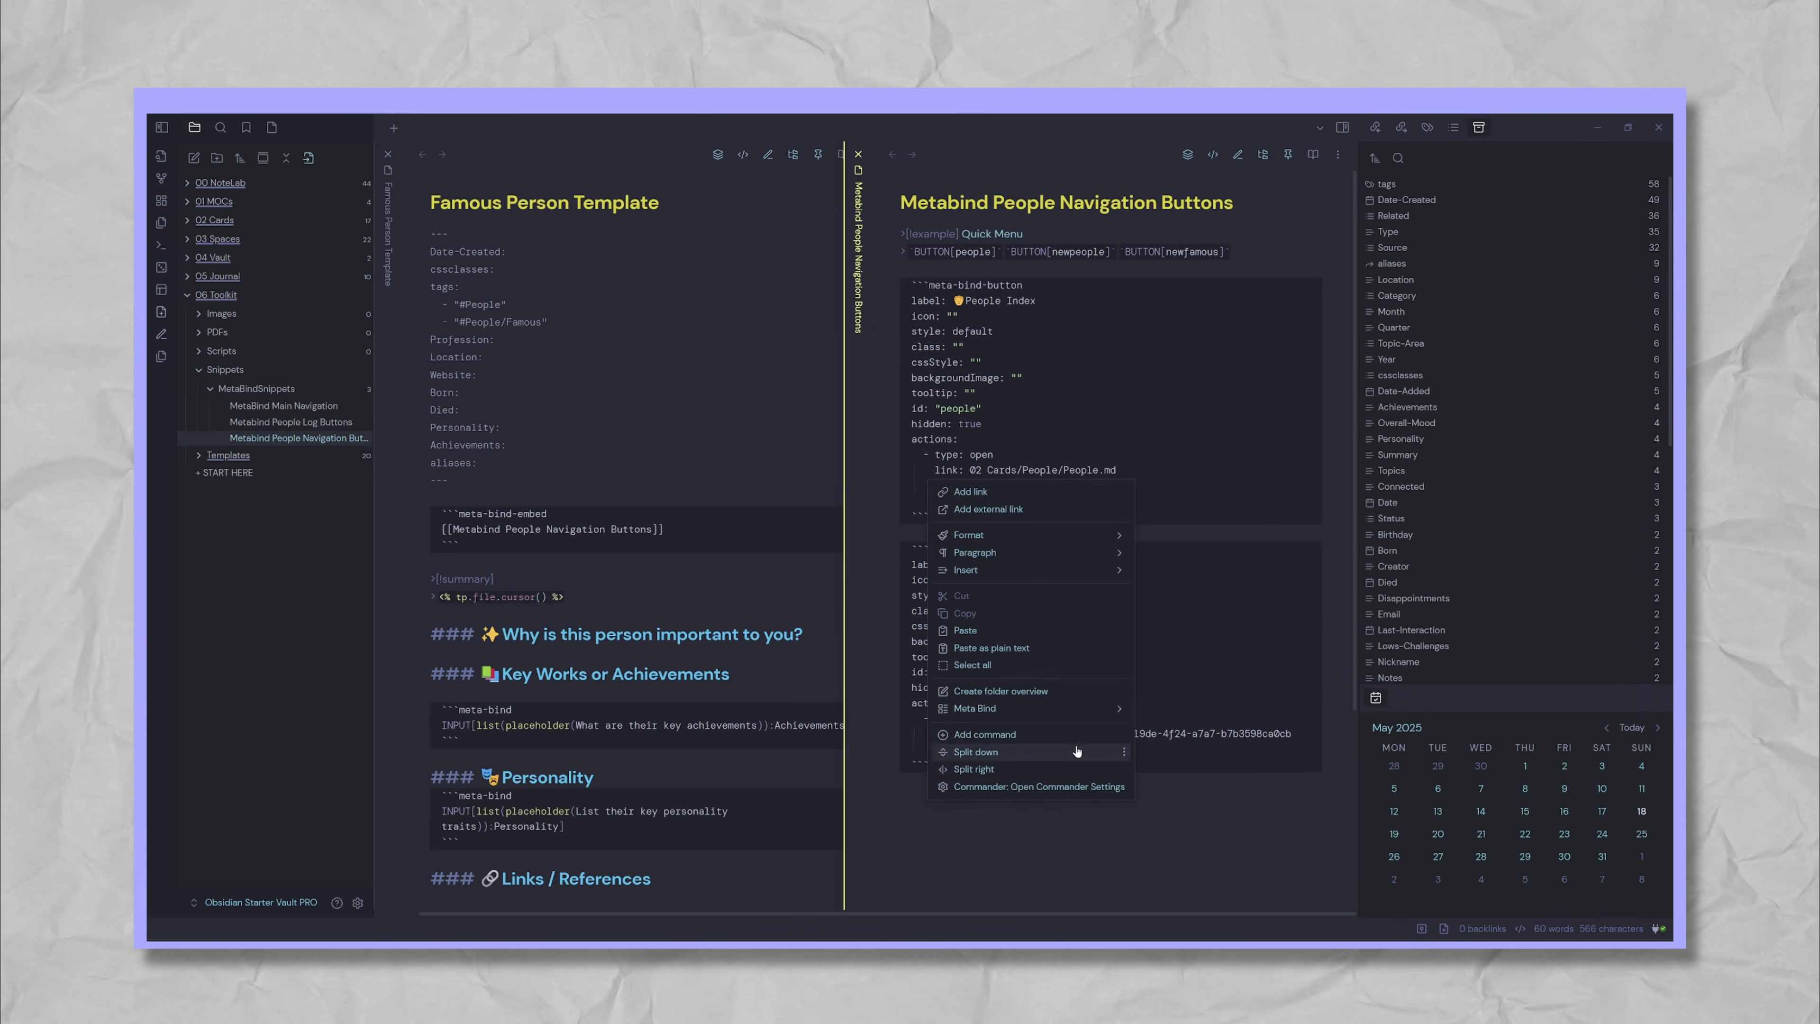
mouse_move(1088, 716)
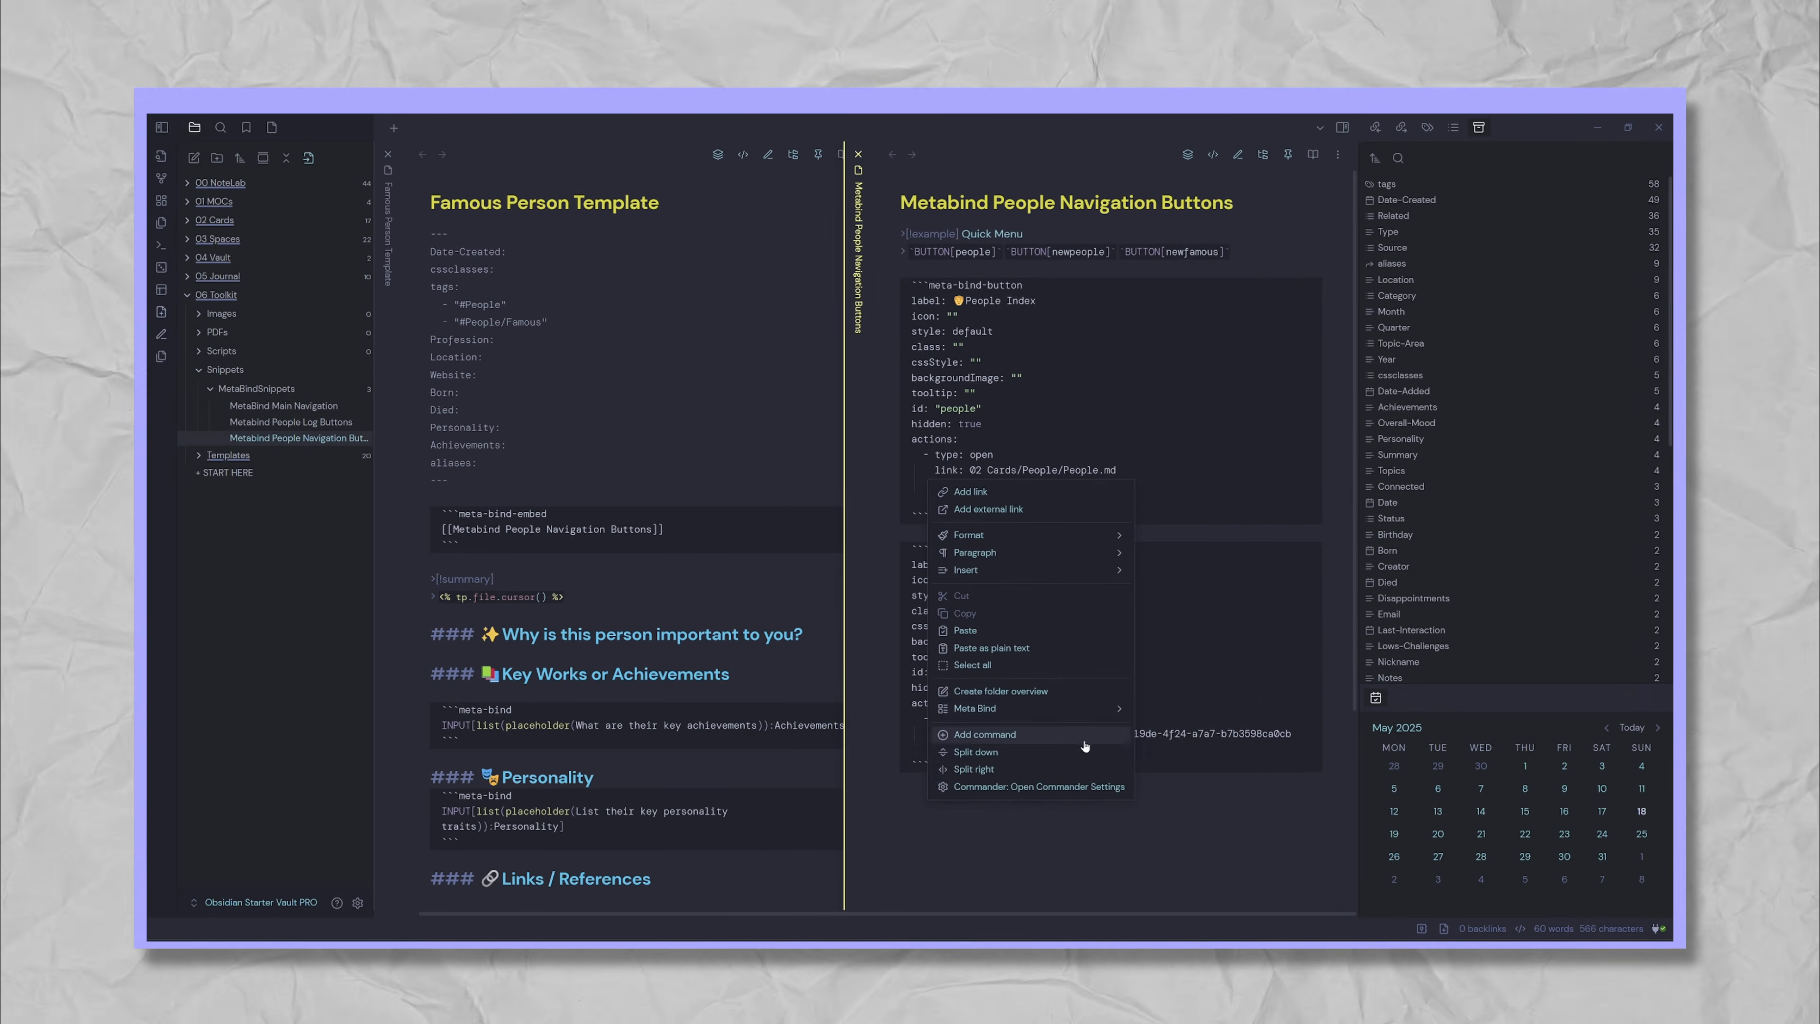
left_click(1166, 761)
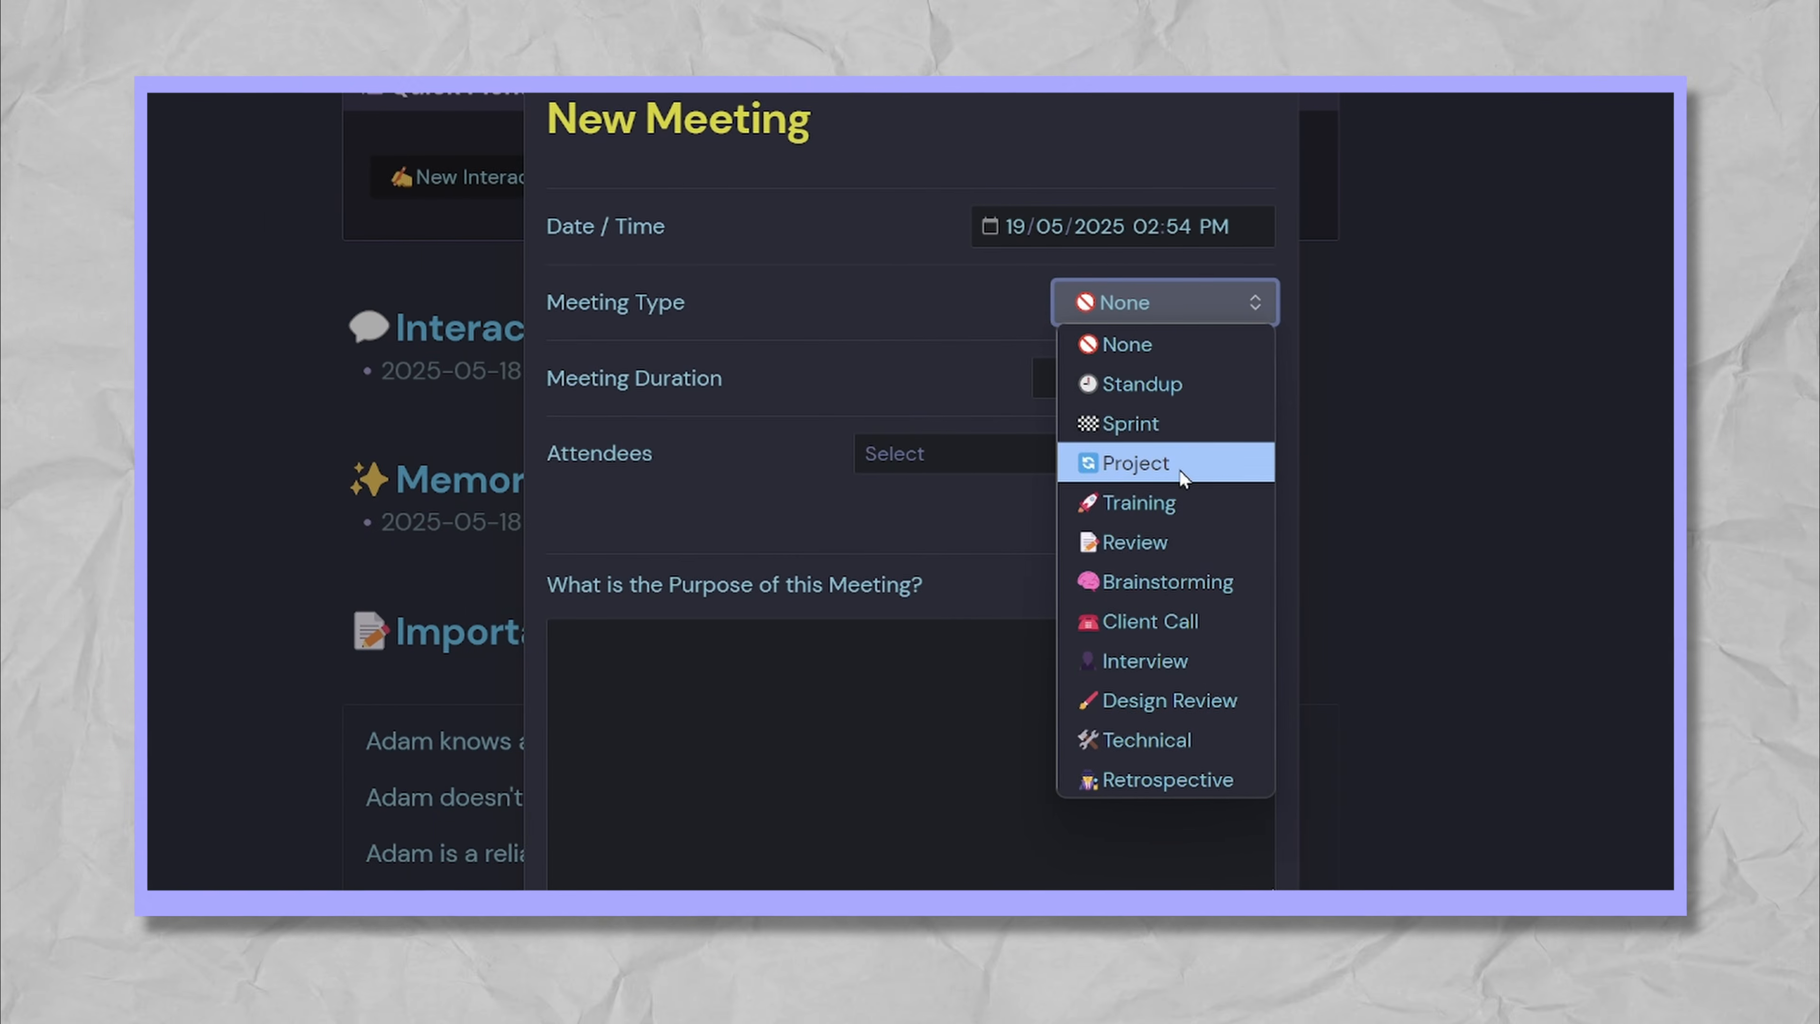
left_click(1179, 464)
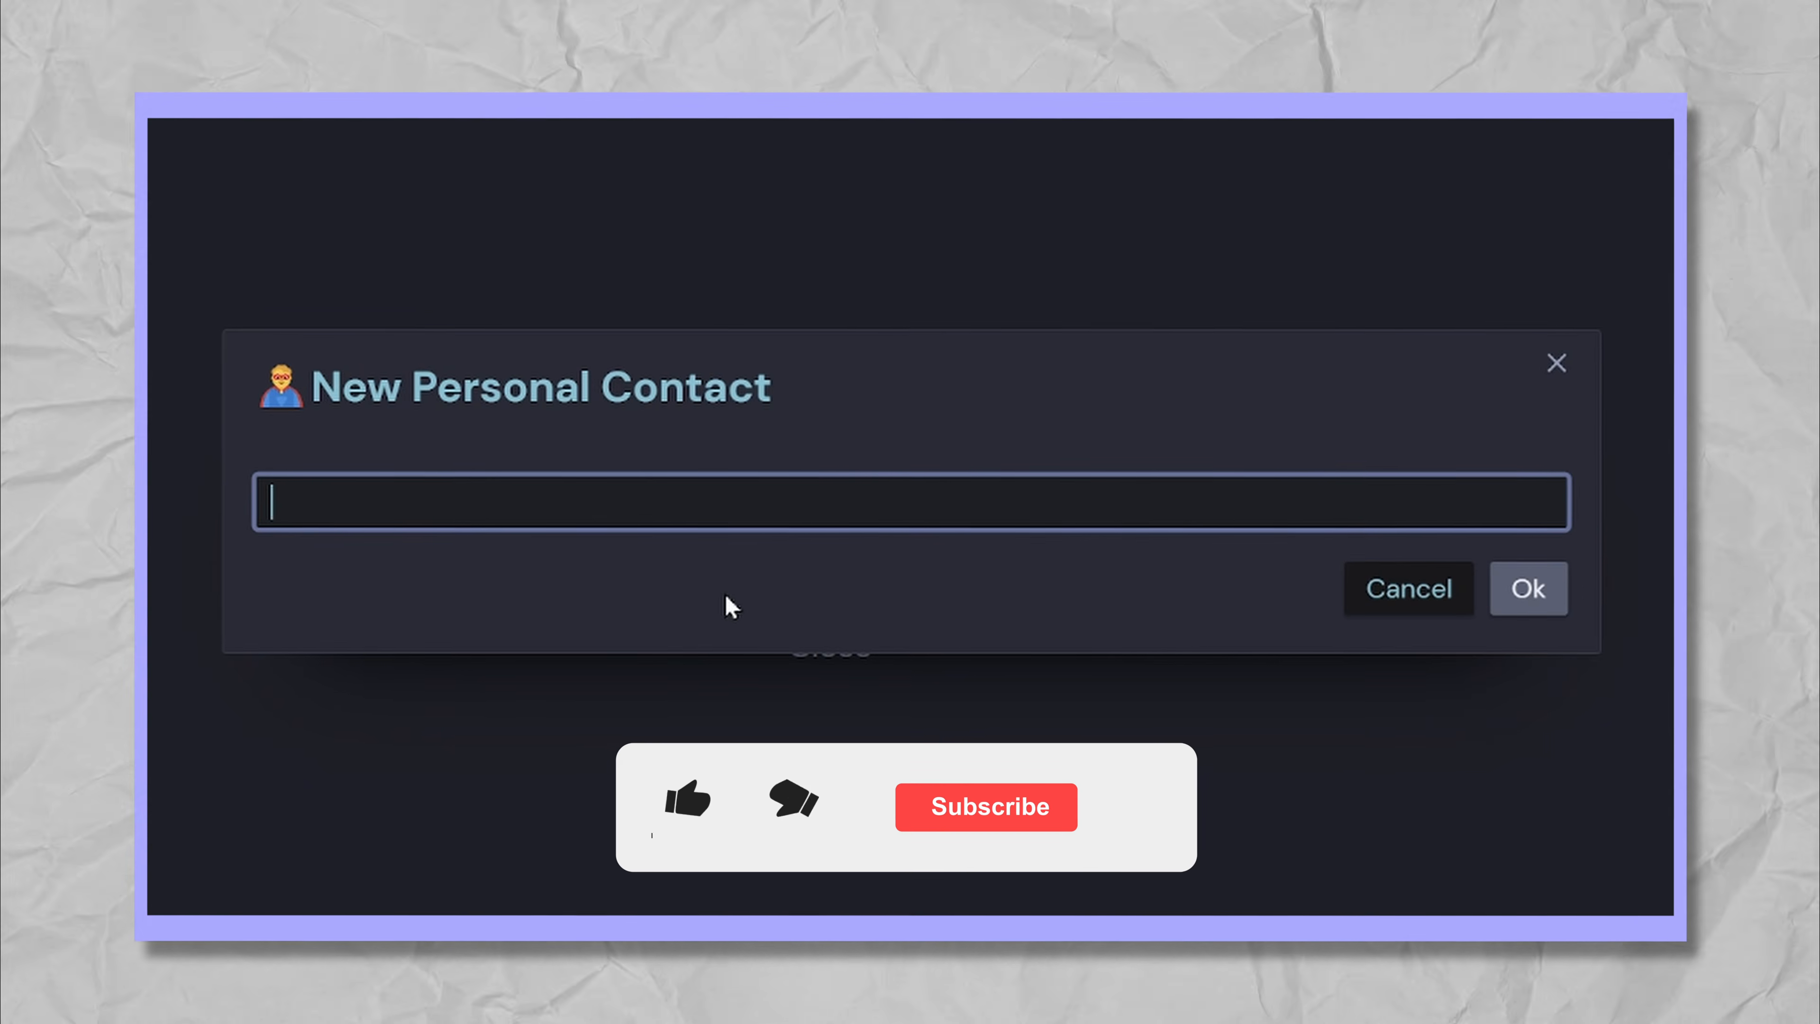
type("Corey")
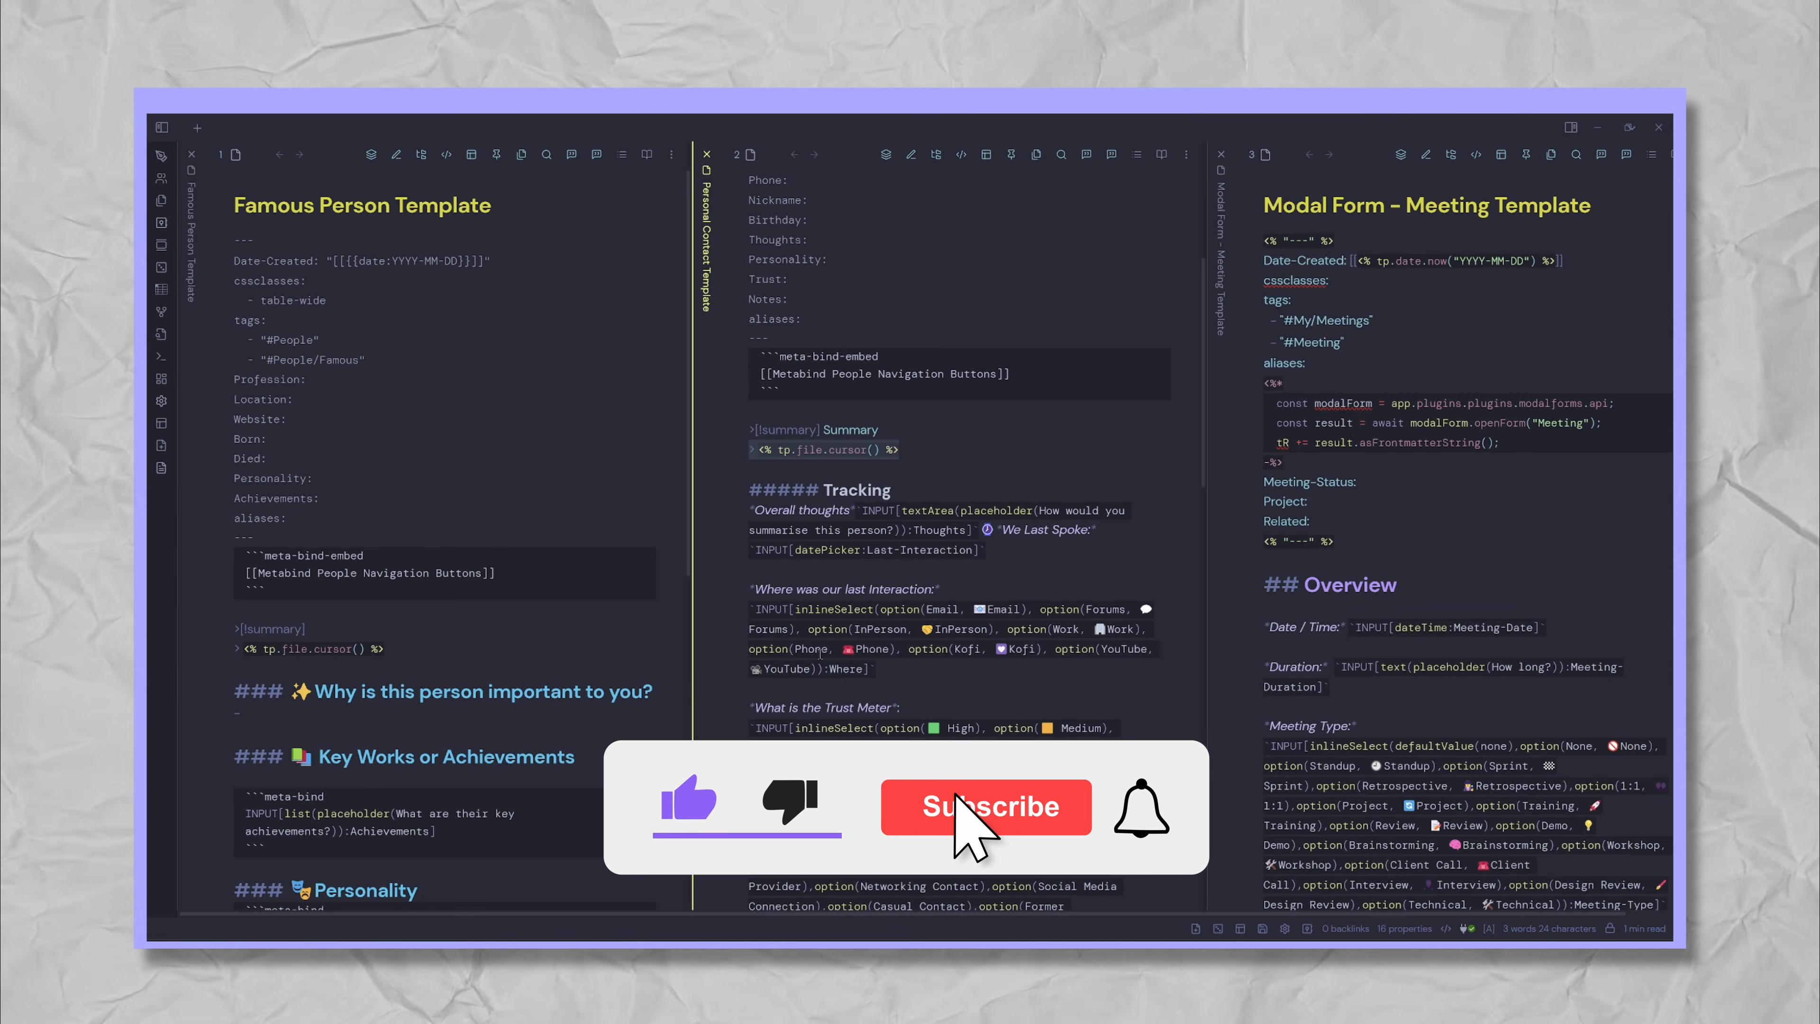